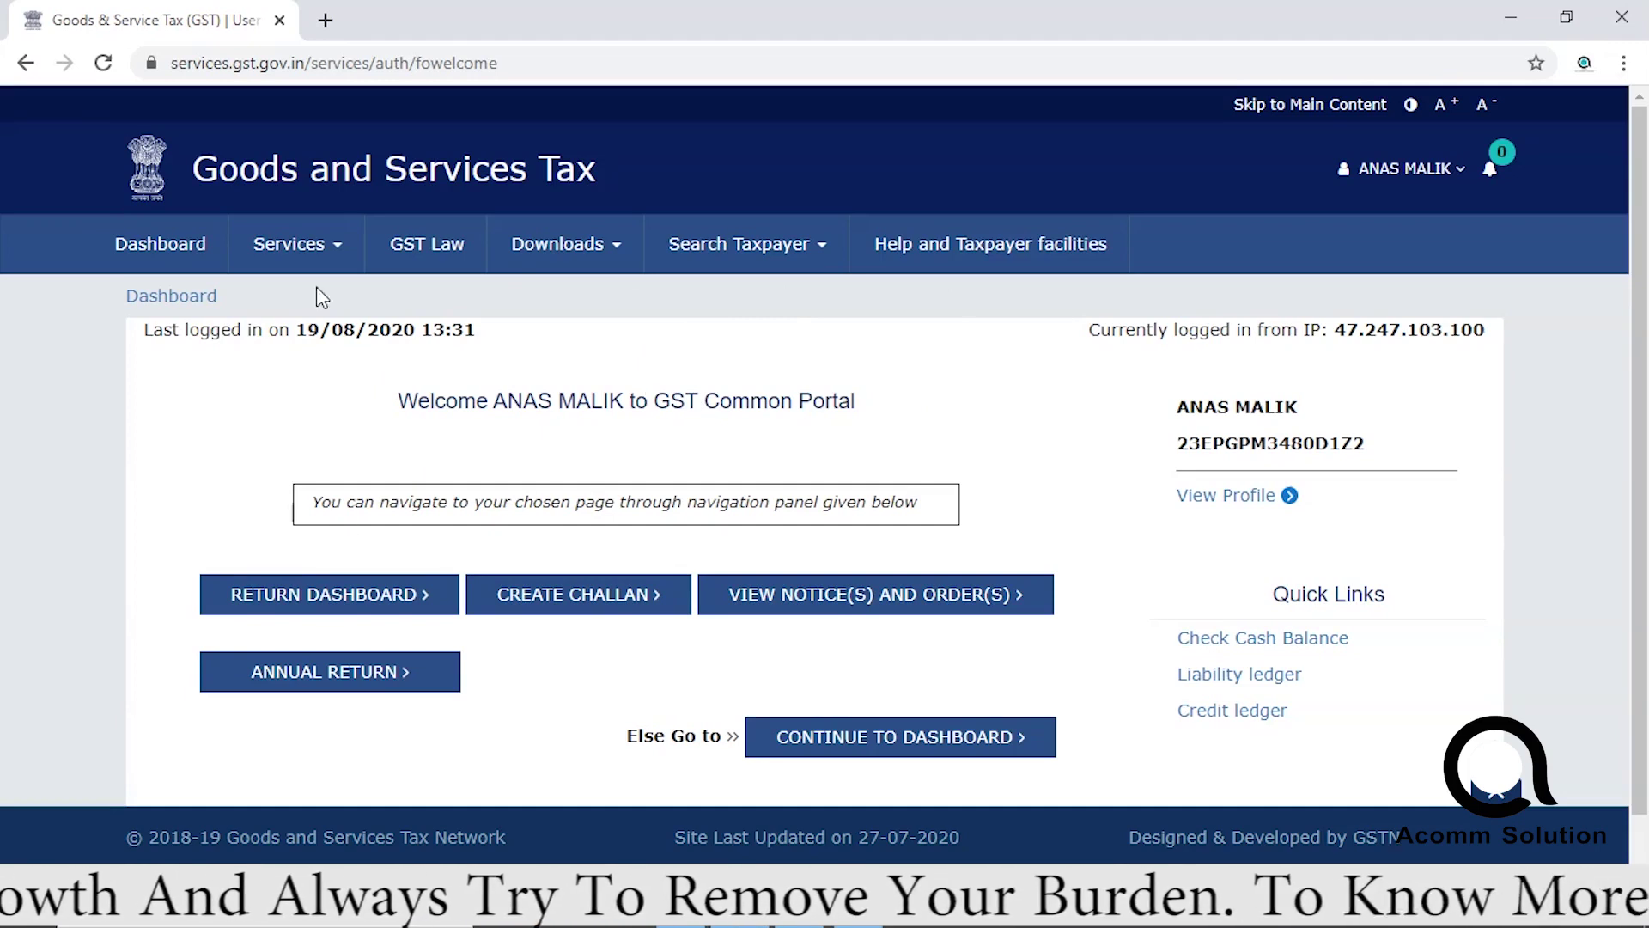
Open the return dashboard from the welcome page, reloading the blank page until File Returns appears.
left_click(305, 599)
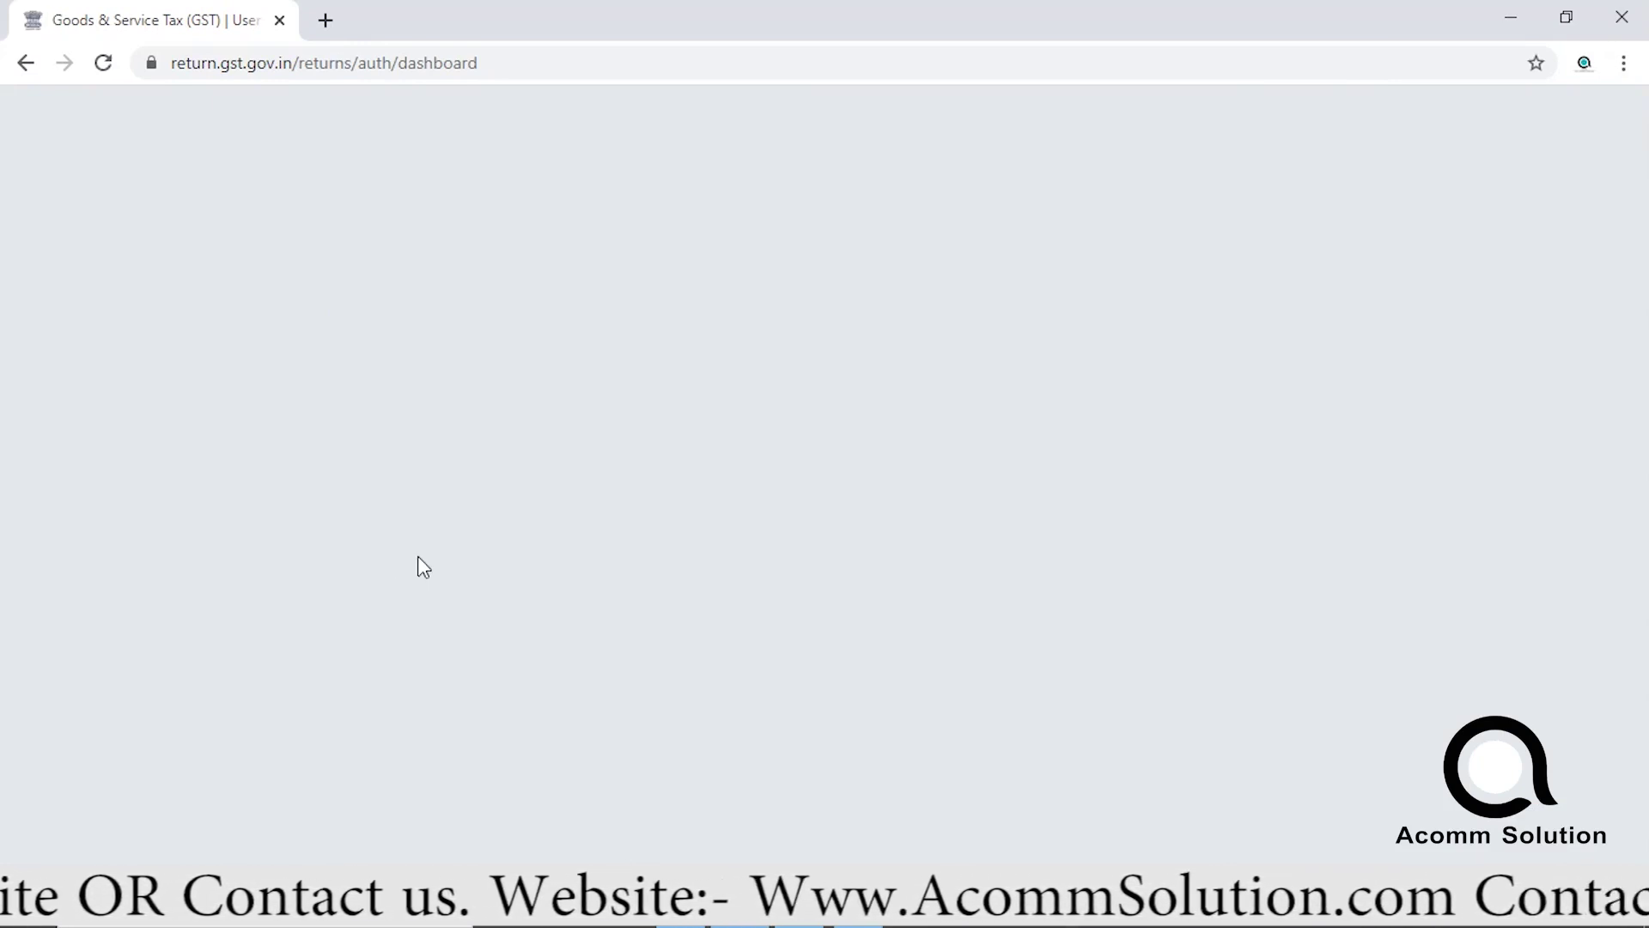
left_click(104, 63)
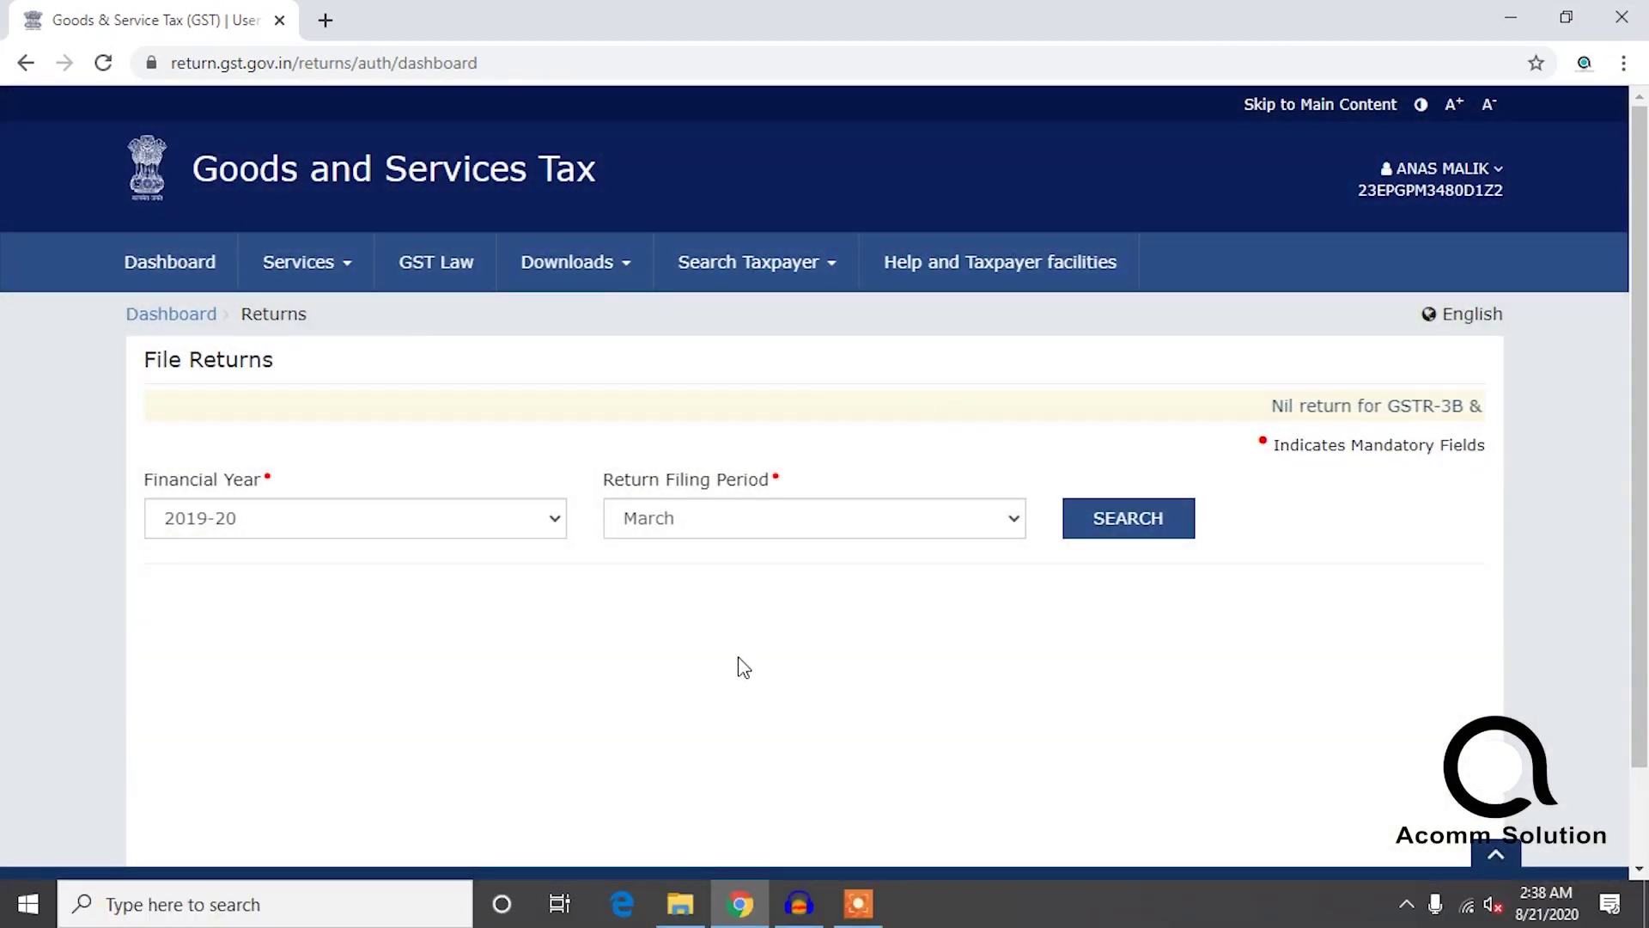
Search returns for financial year 2020-21 and the July period to show the GSTR1, GSTR2A and GSTR3B tiles.
left_click(449, 519)
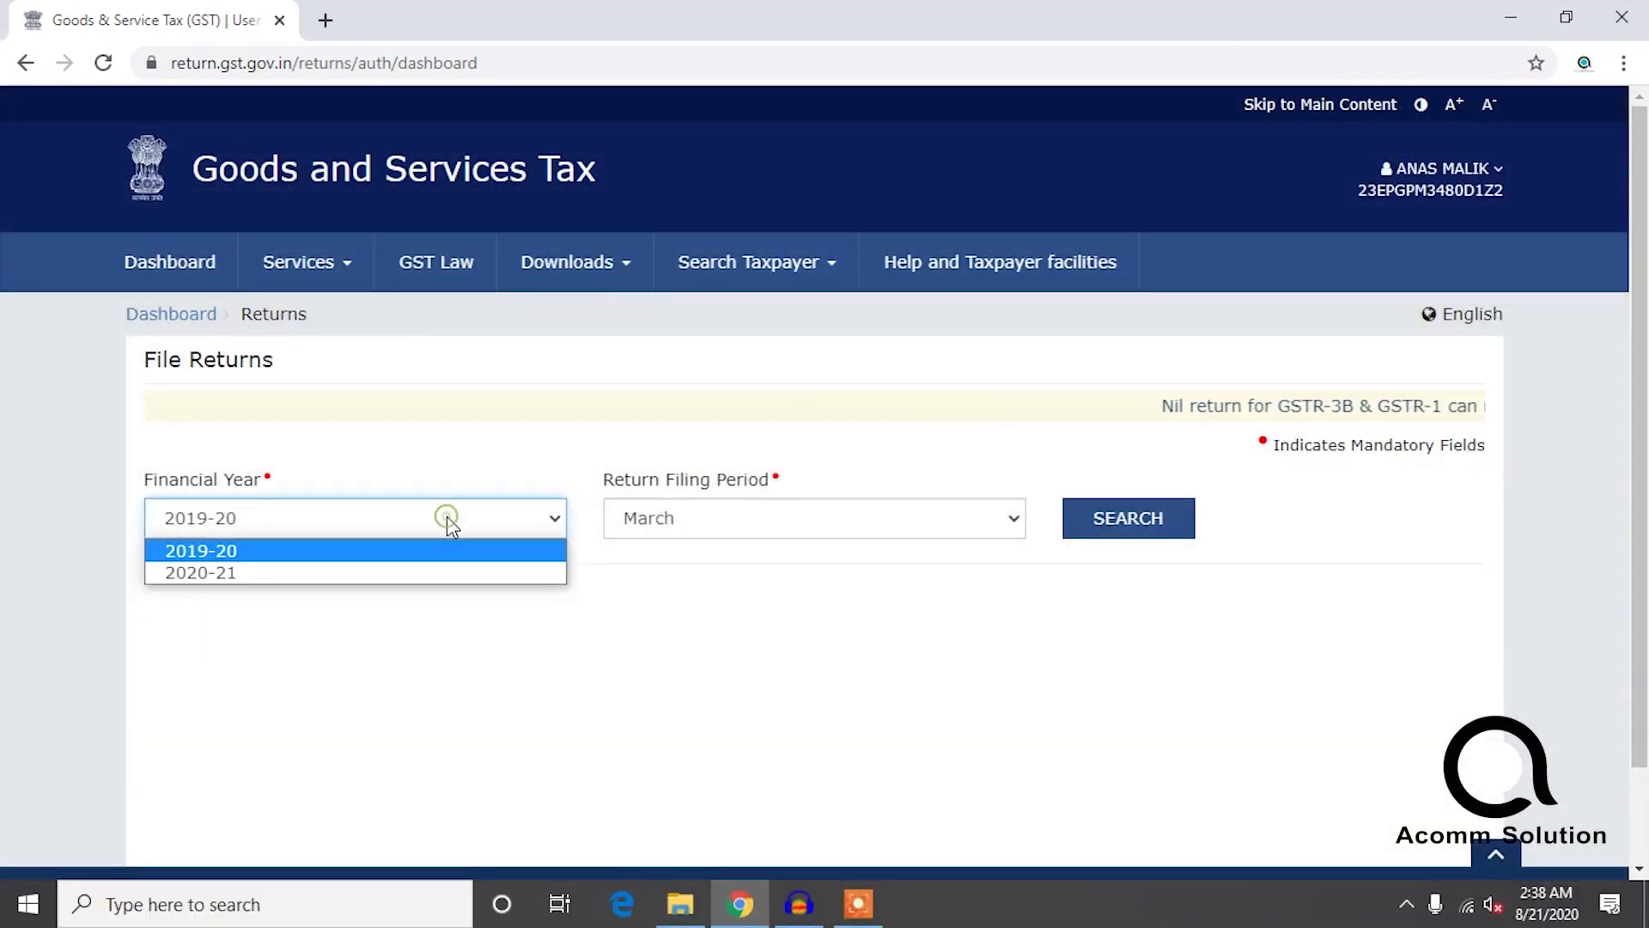
left_click(296, 574)
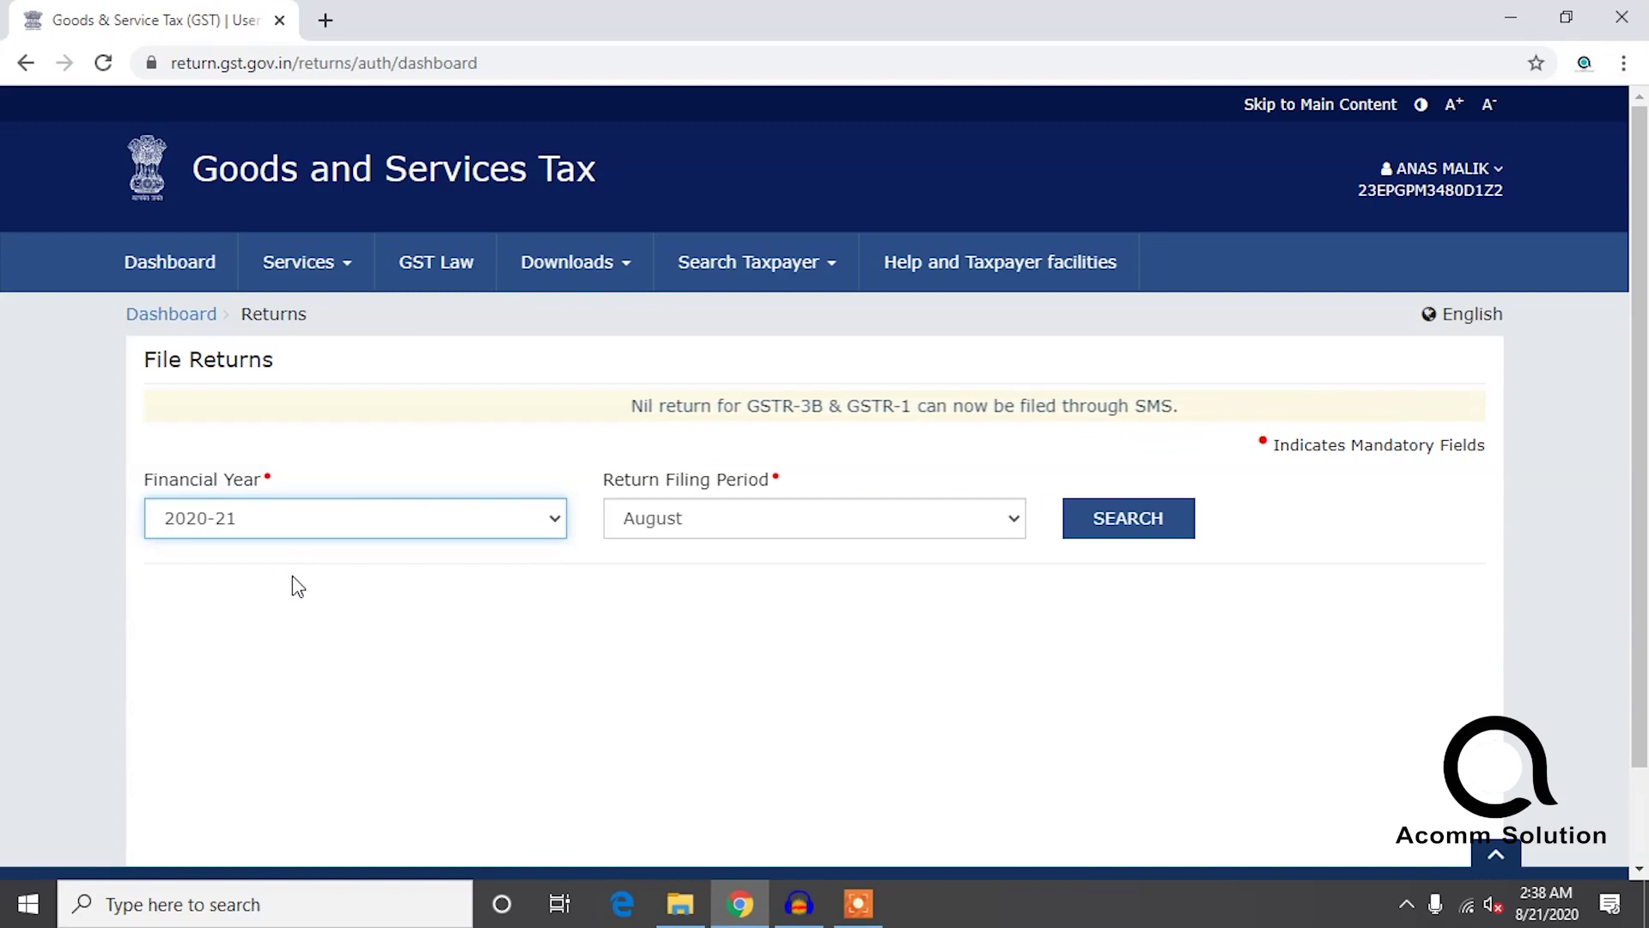
left_click(817, 518)
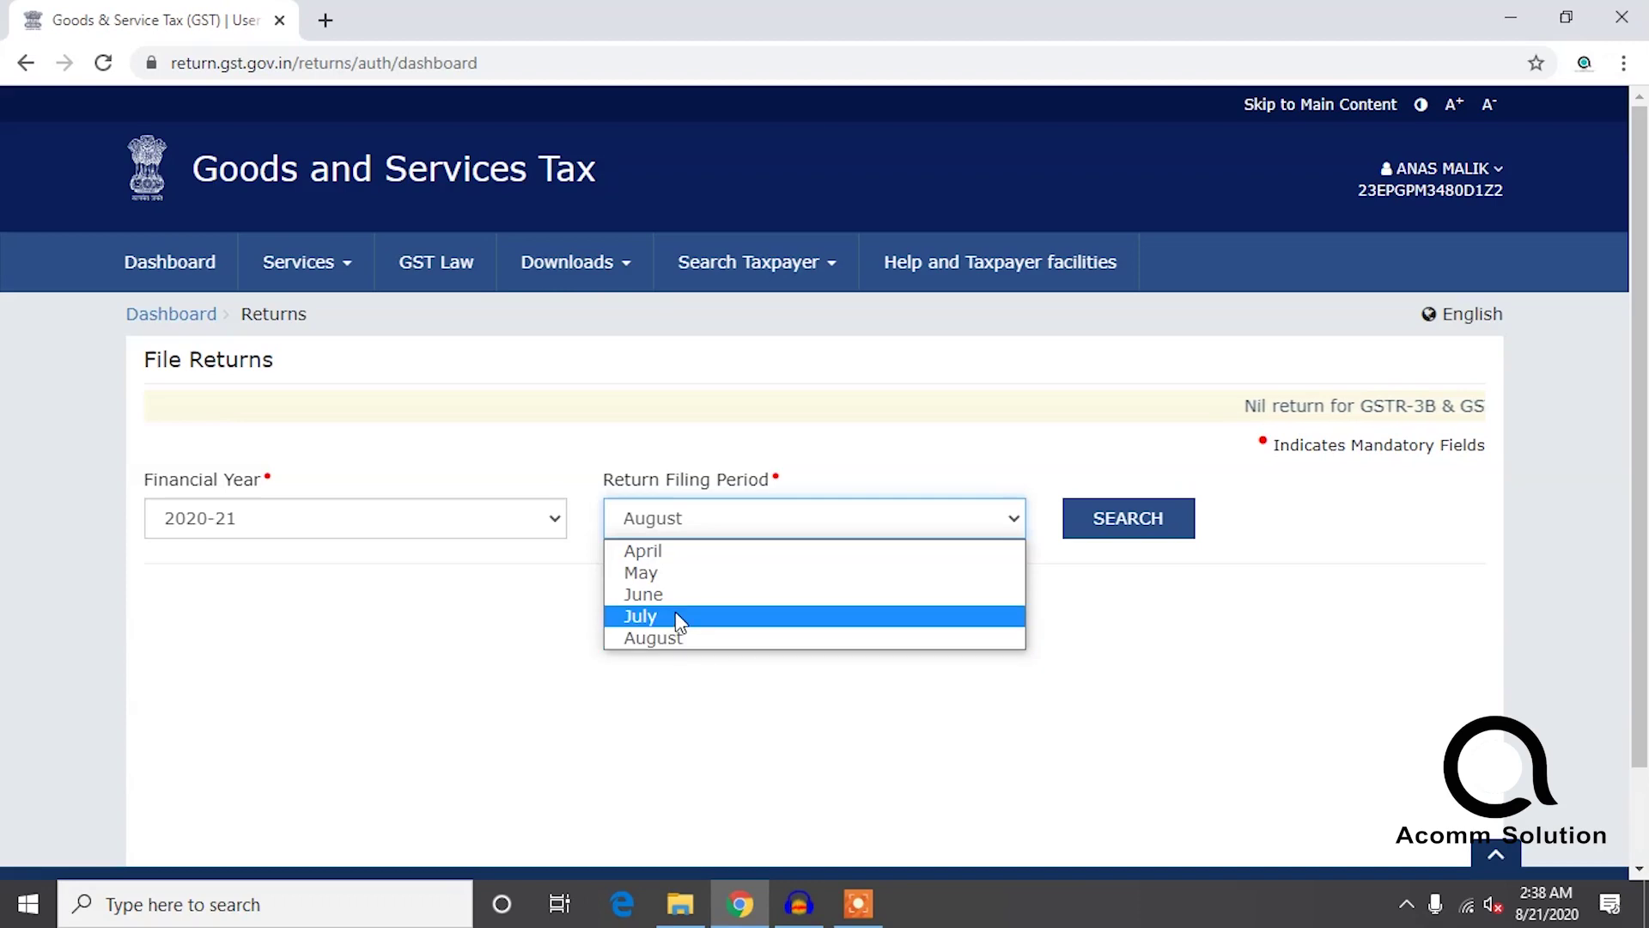
left_click(676, 613)
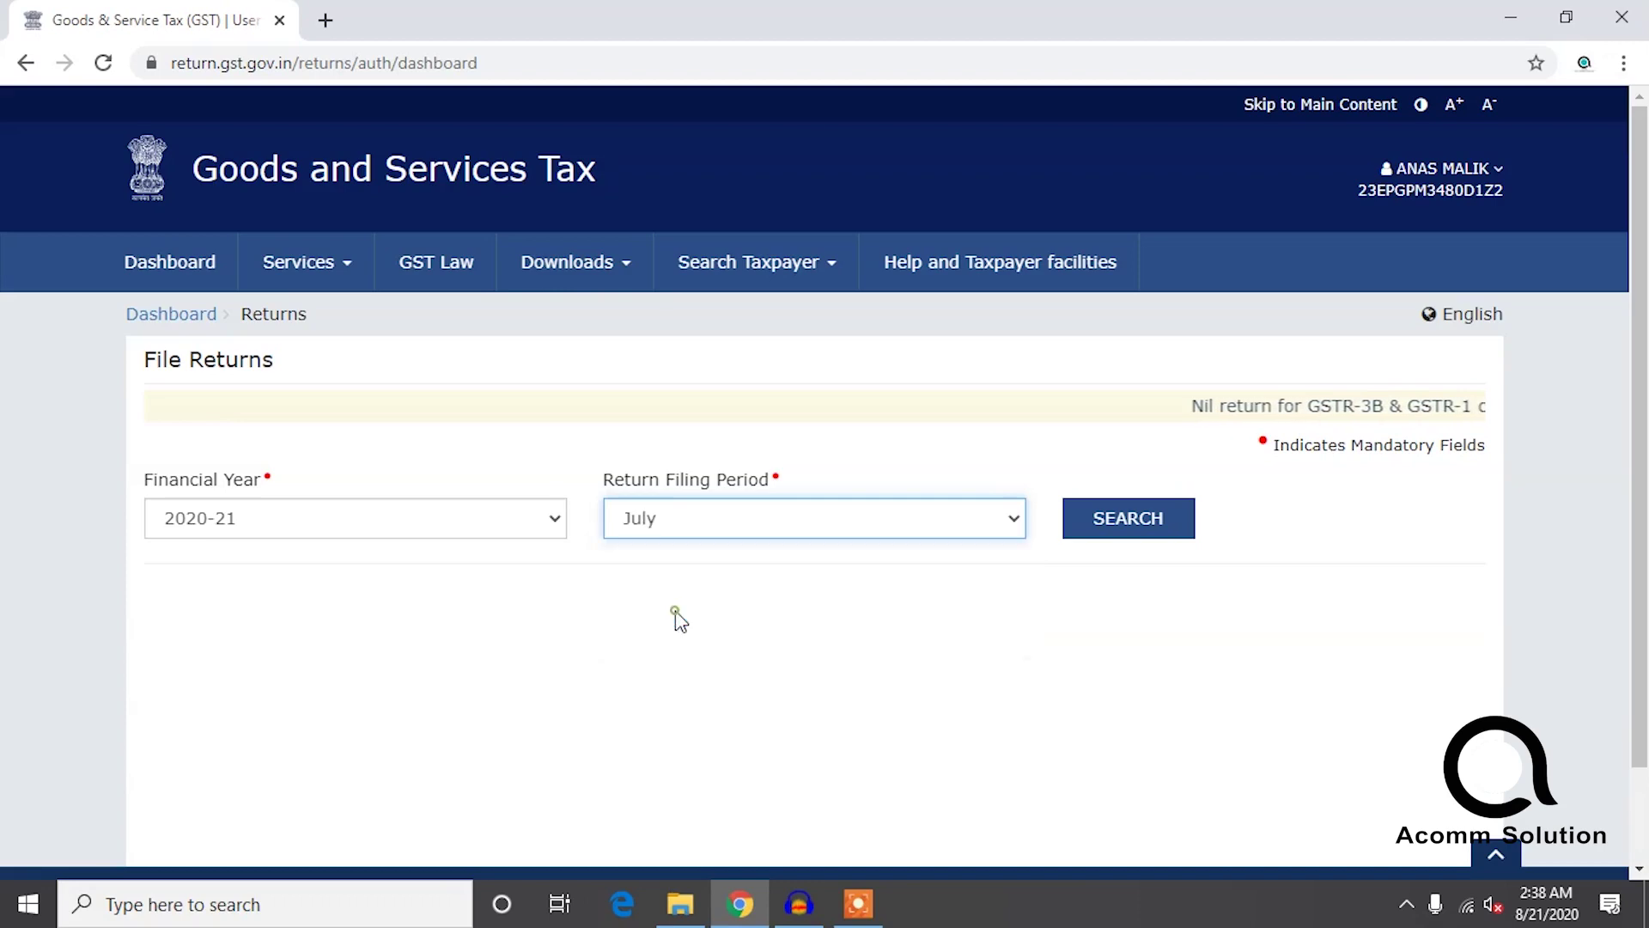
left_click(1128, 511)
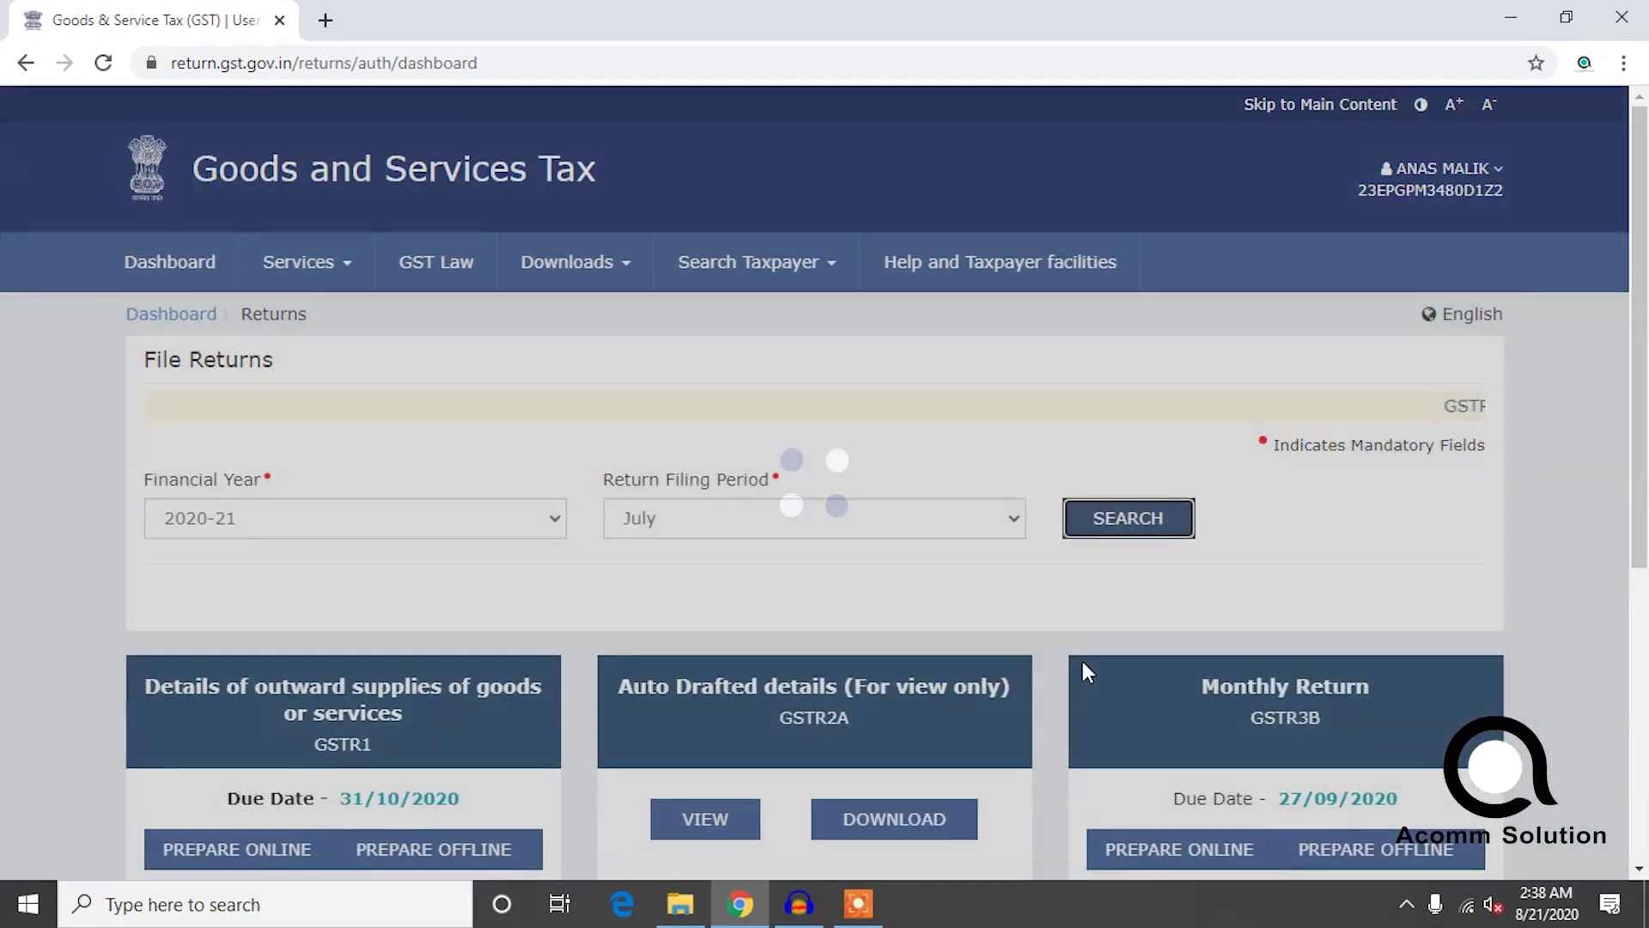
scroll(832, 613, "down", 1)
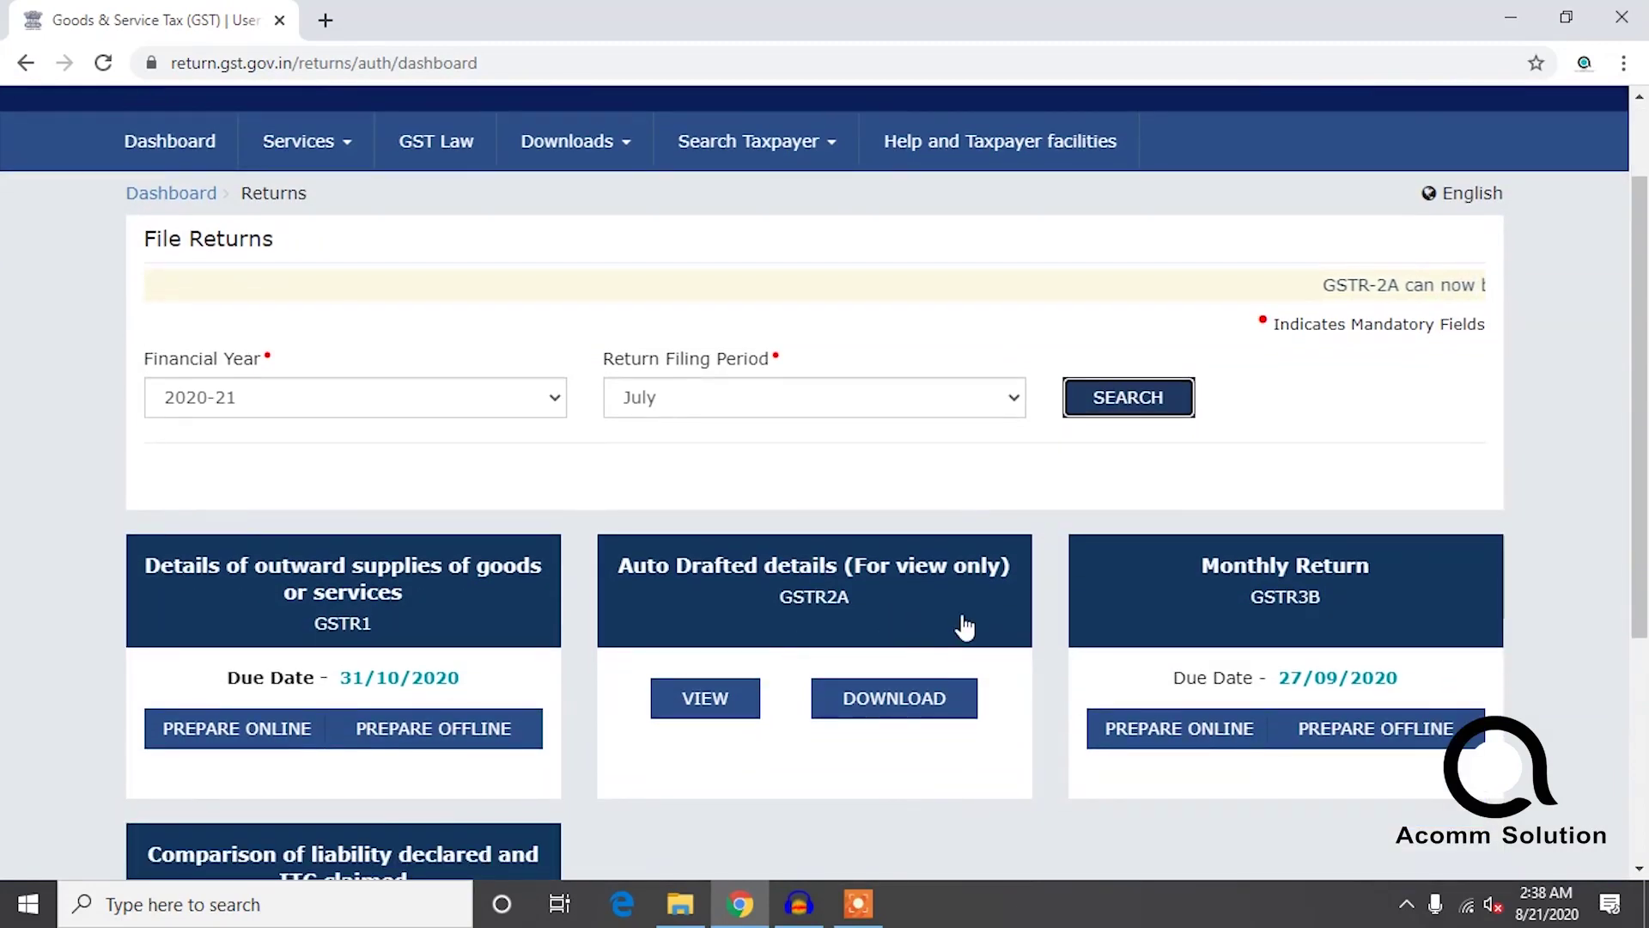
scroll(567, 760, "down", 2)
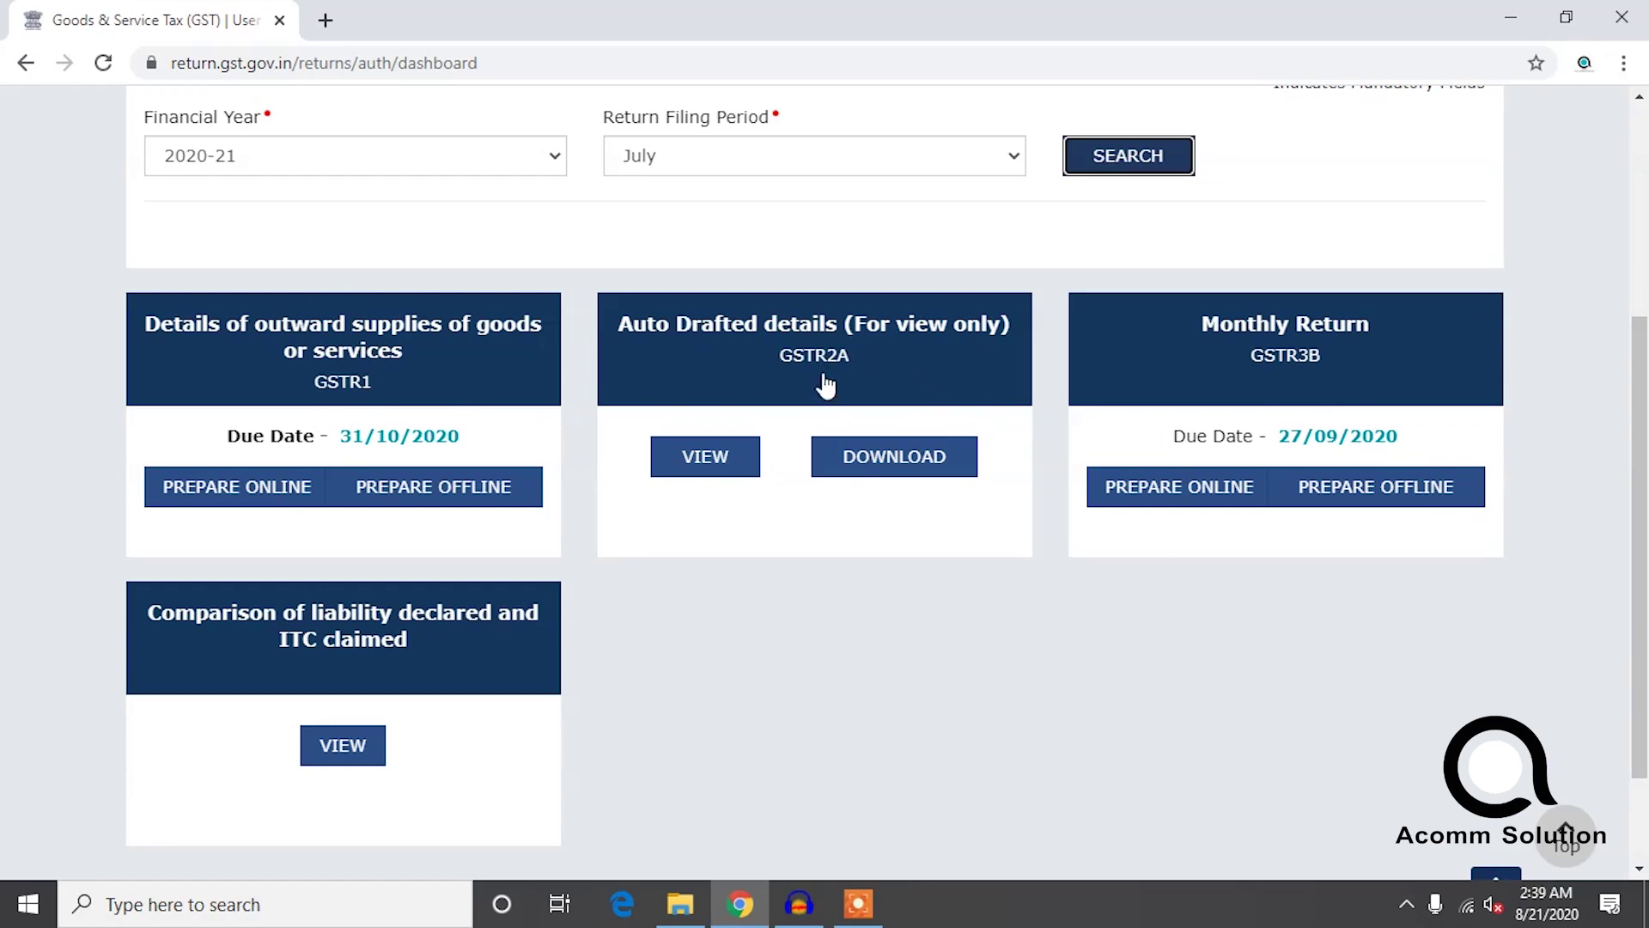
View the auto-drafted July GSTR2A details and open the B2B invoices supplier list.
left_click(716, 460)
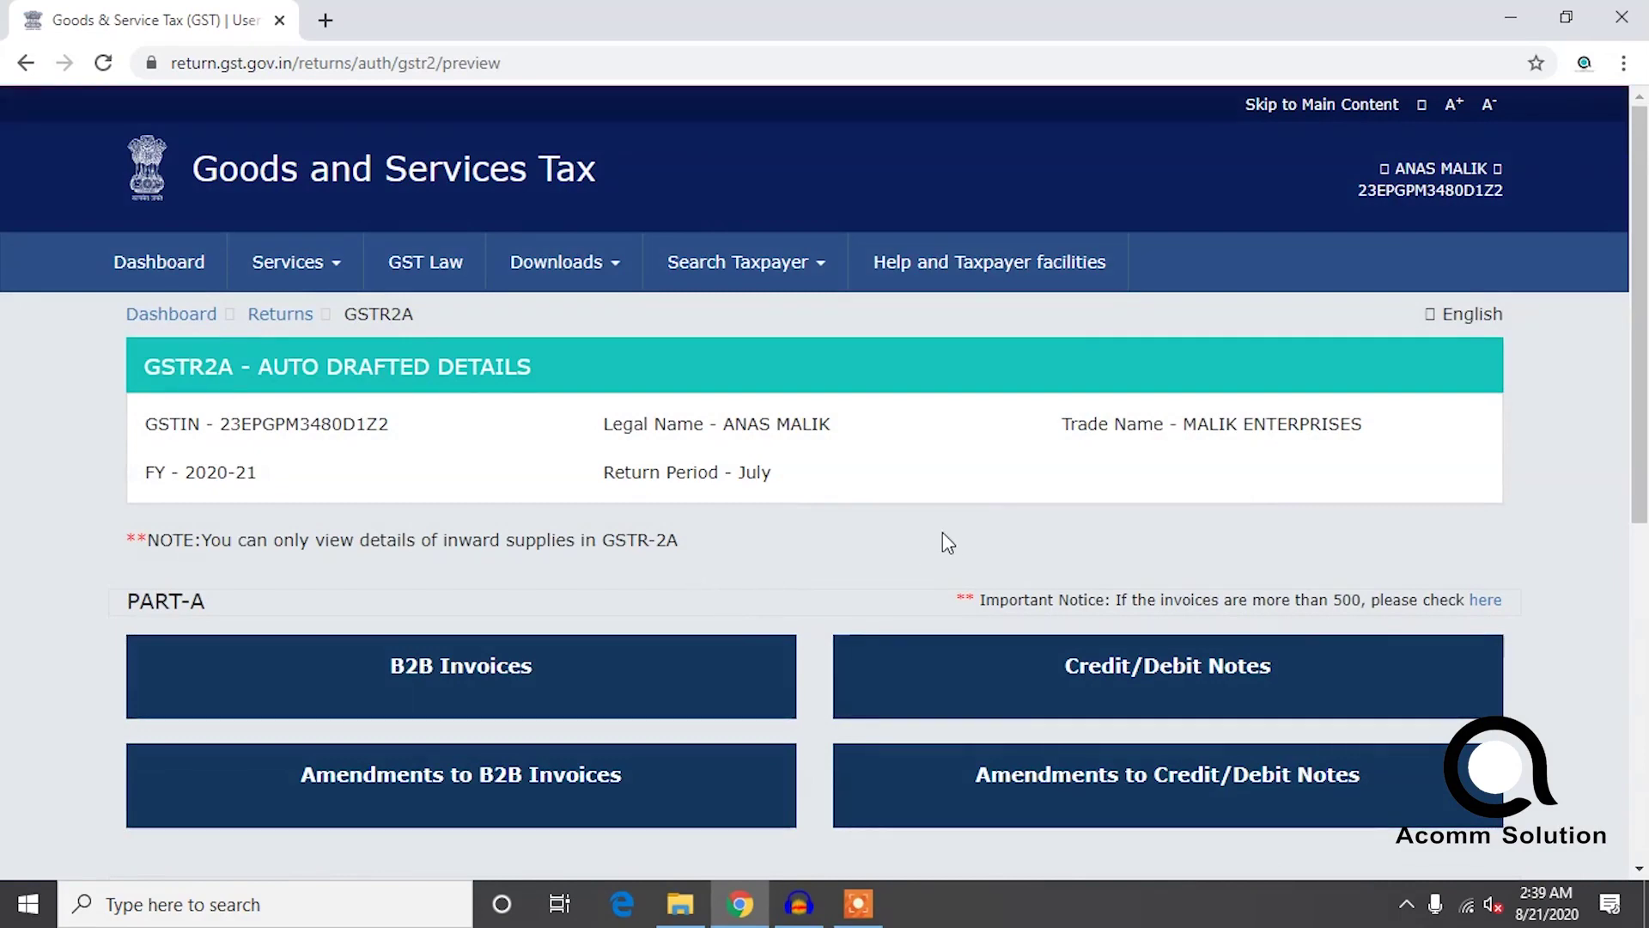
scroll(951, 543, "down", 1)
scroll(478, 523, "down", 1)
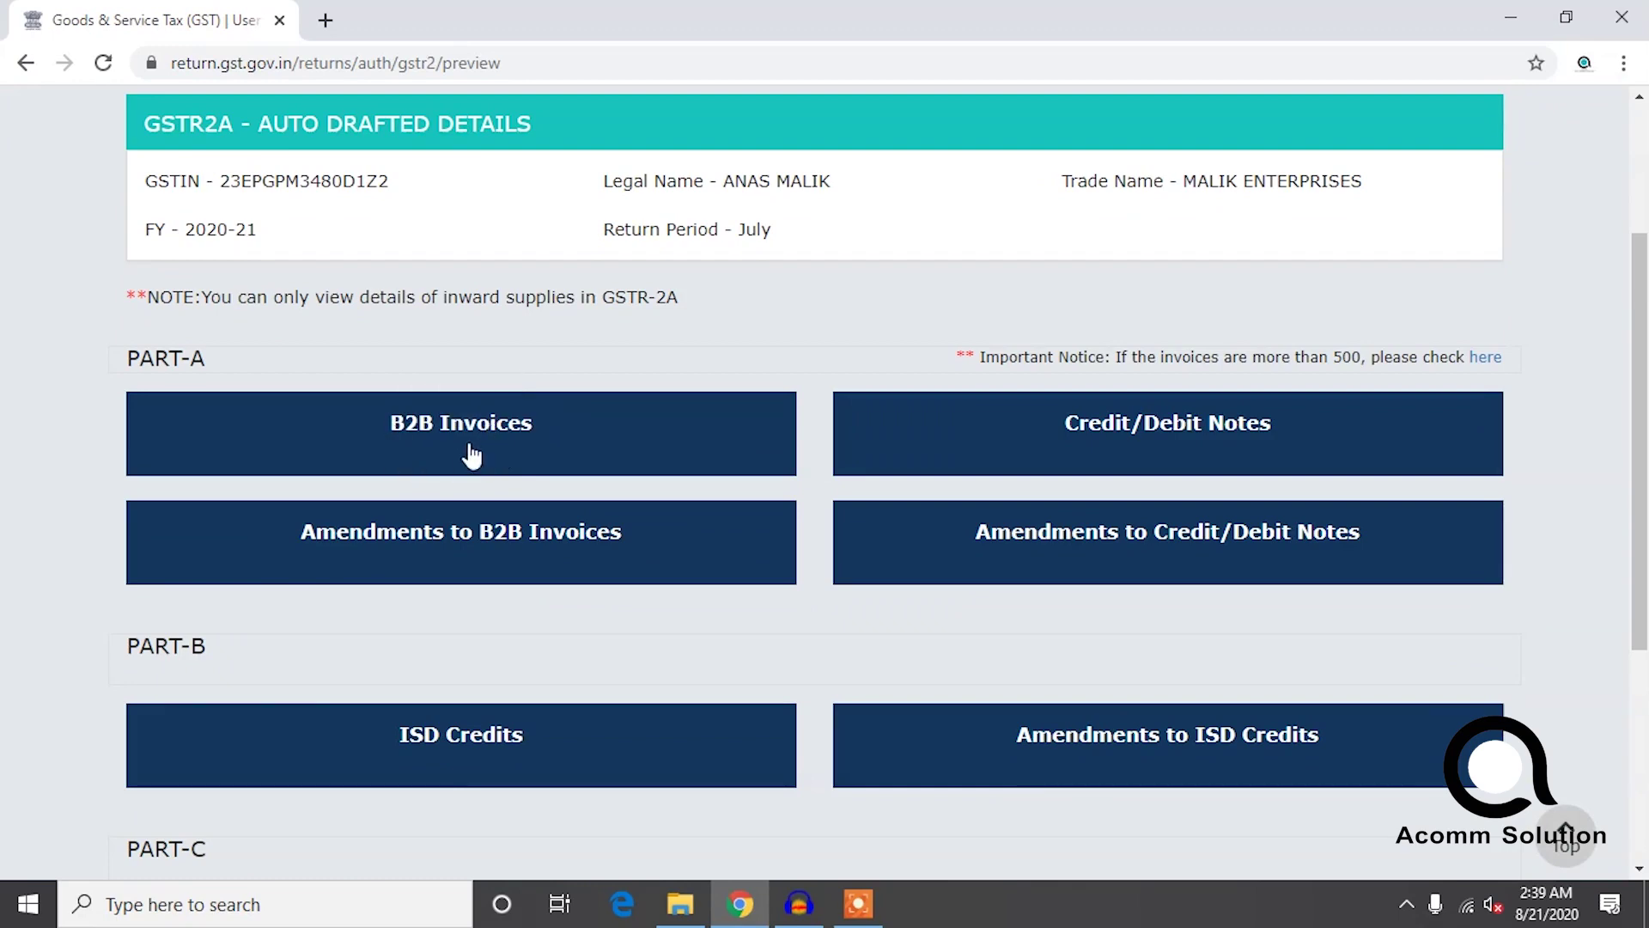
left_click(468, 444)
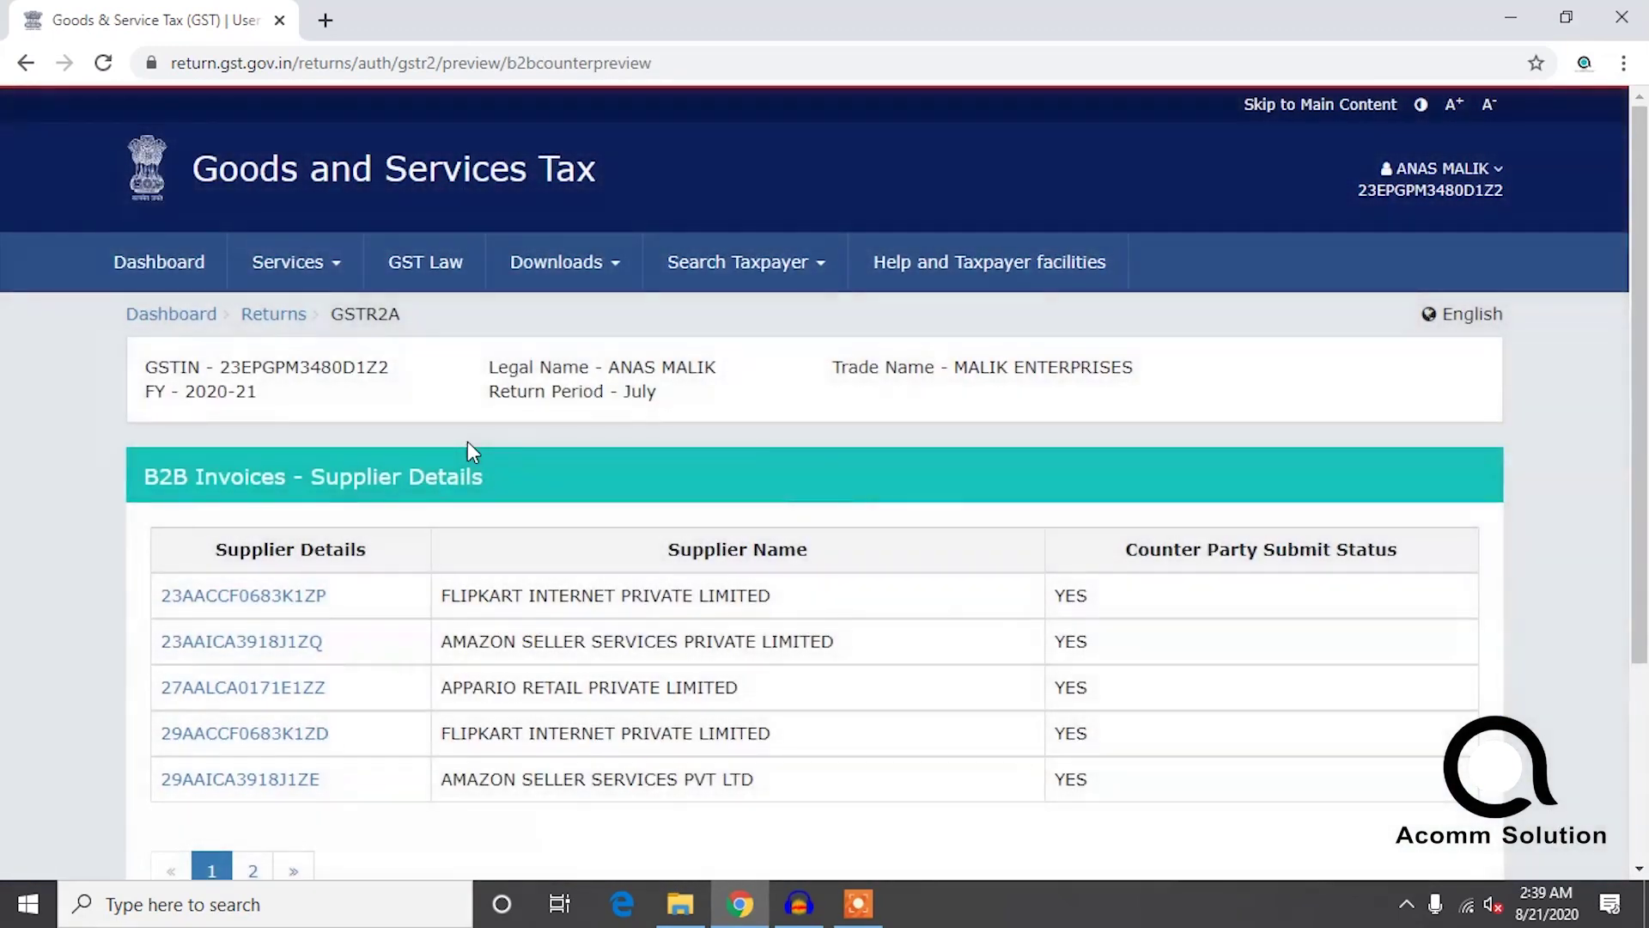
Page through the suppliers, open the first Flipkart supplier's invoice summary, then minimize Chrome.
scroll(456, 456, "down", 3)
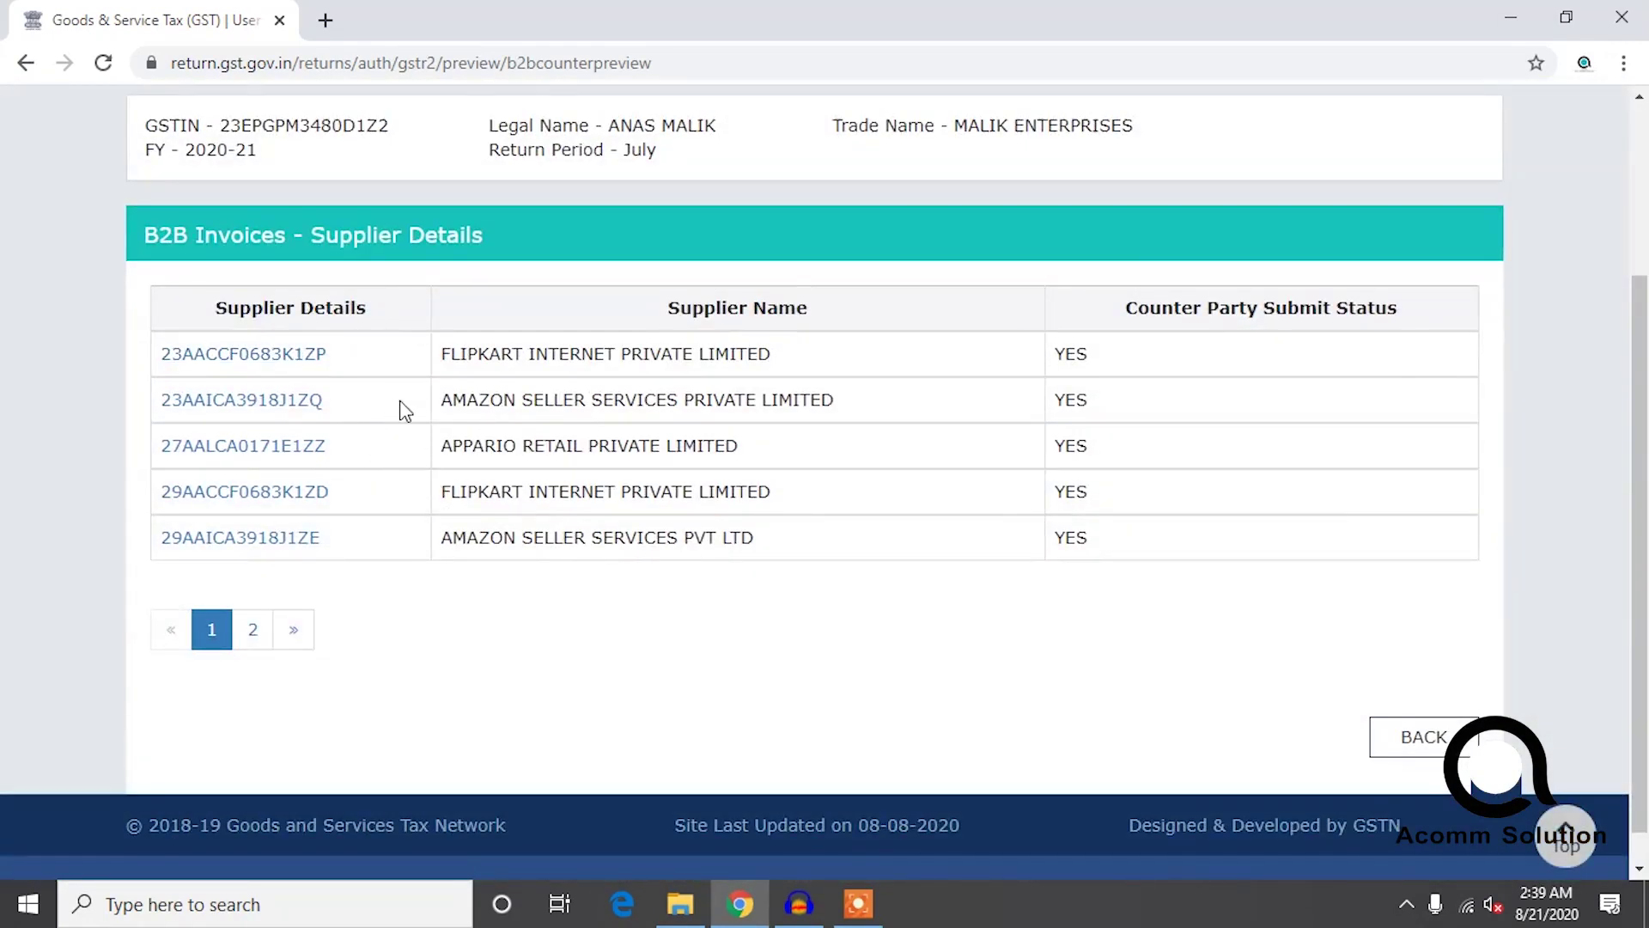
left_click(296, 632)
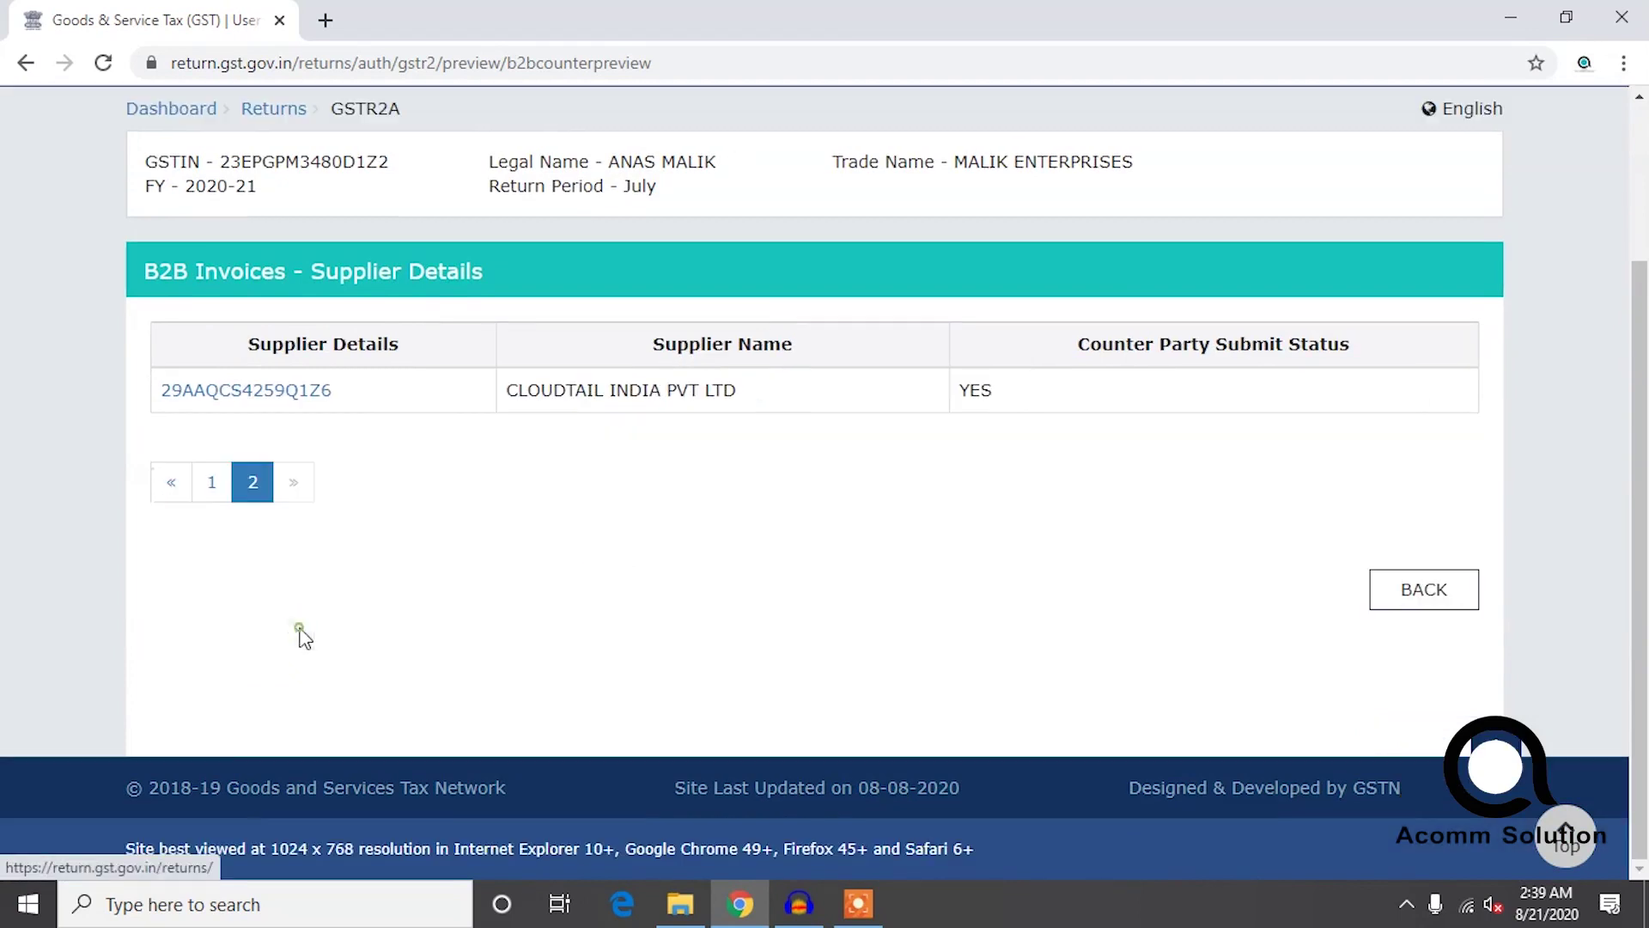
left_click(177, 486)
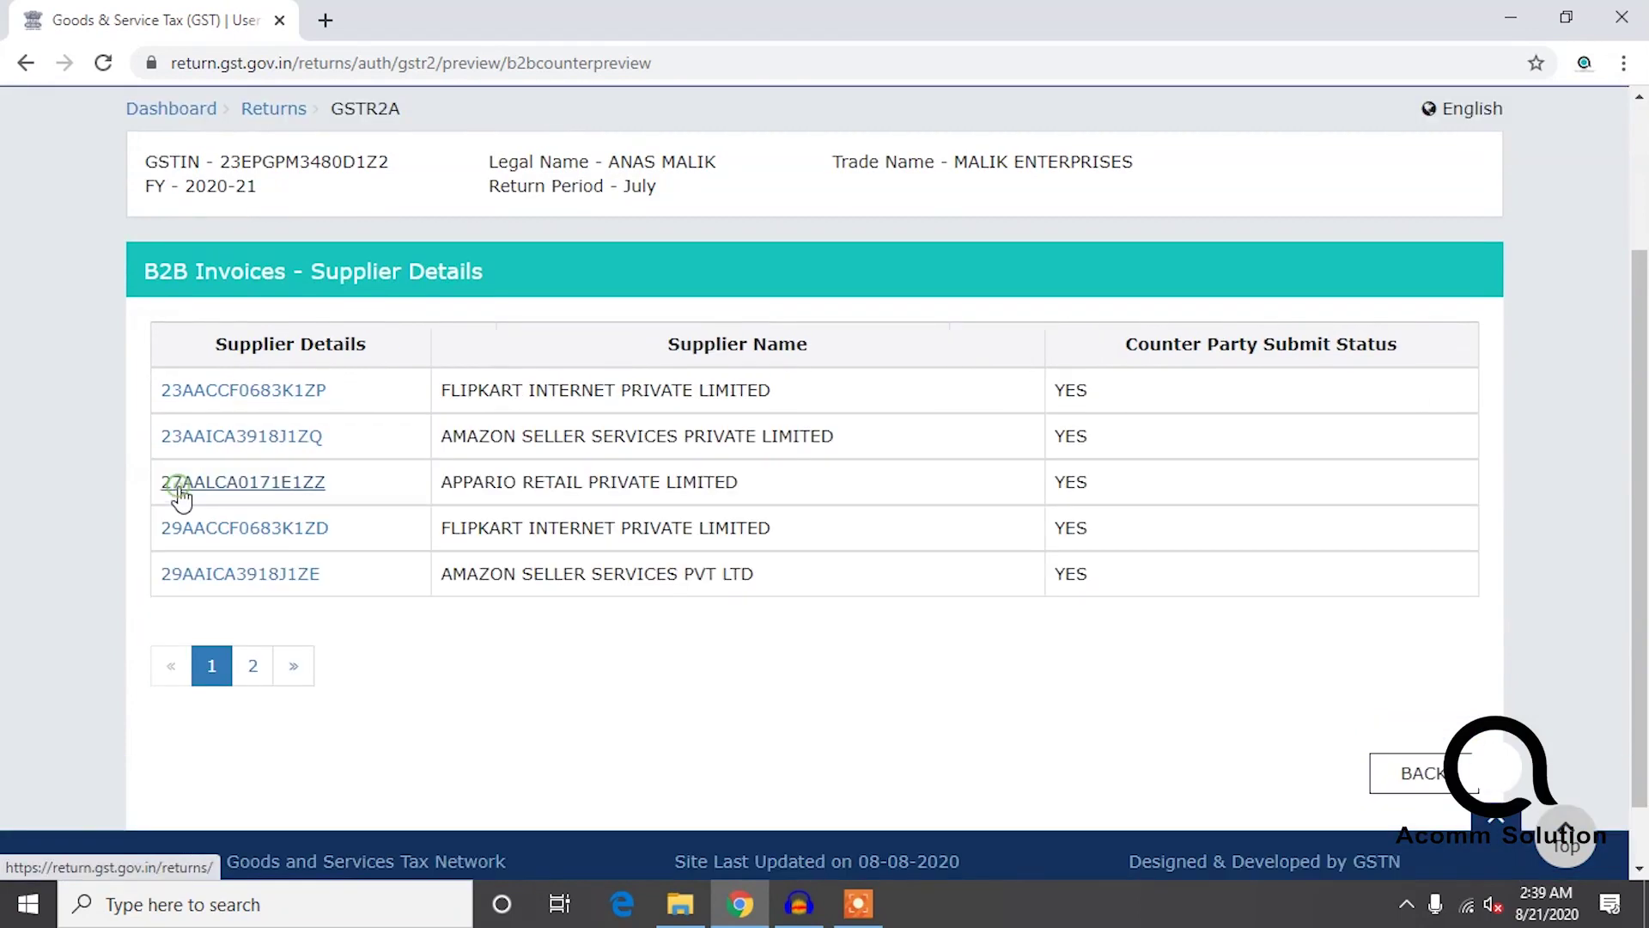
left_click(283, 389)
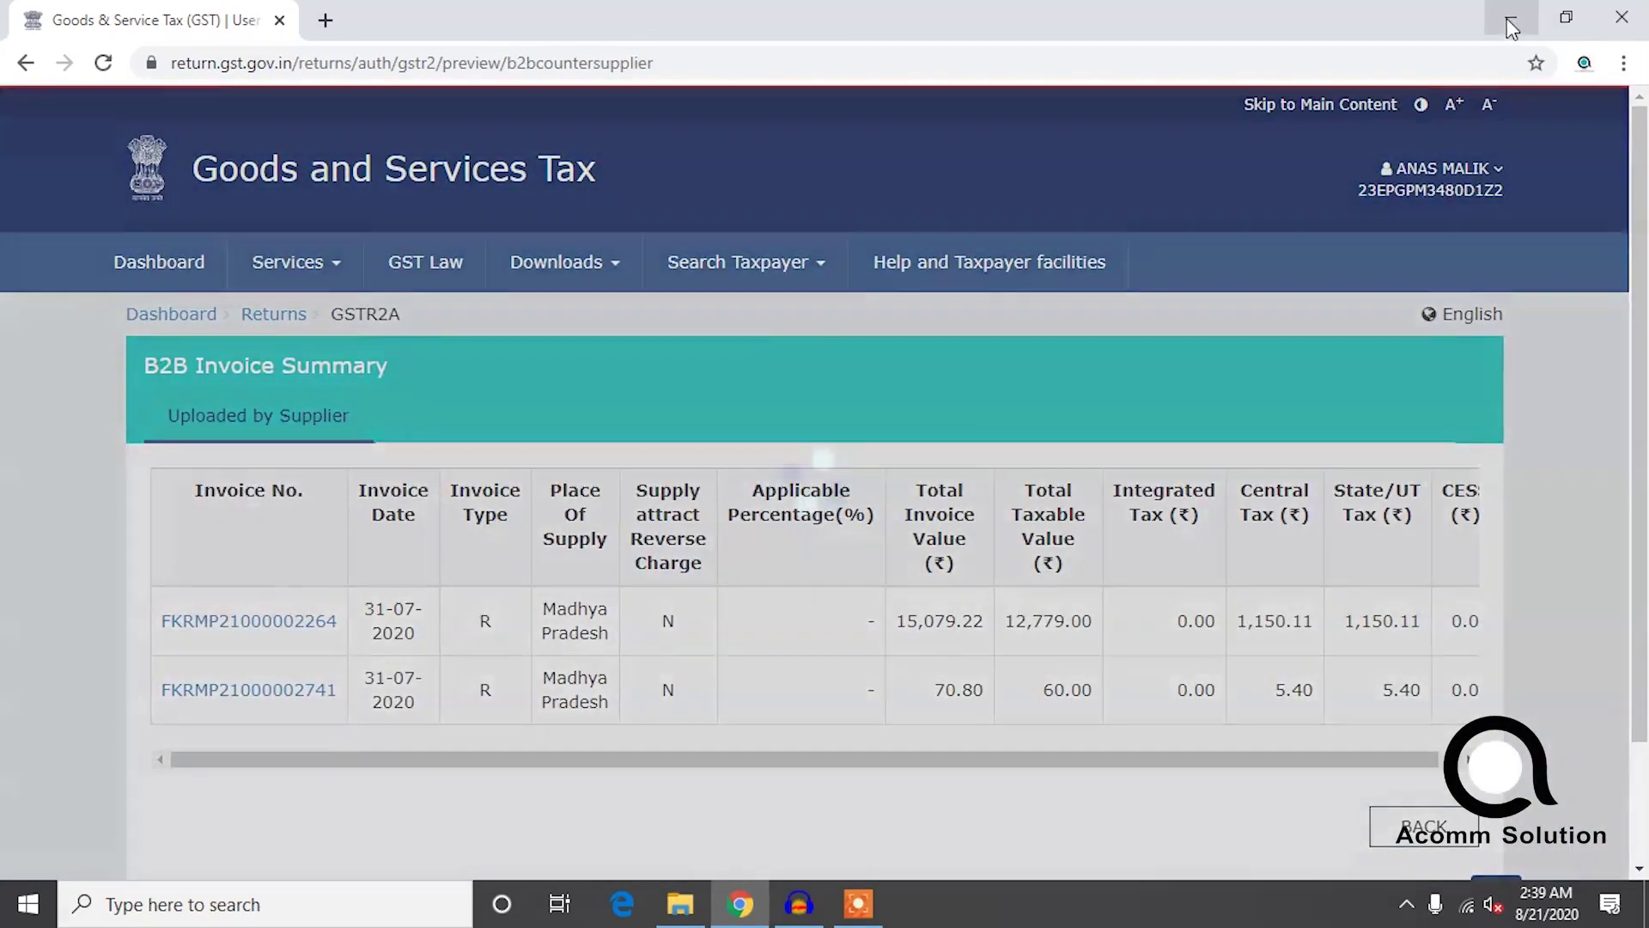
left_click(1509, 19)
Add a new Excel worksheet named 'benefit' in the 'july gst report' folder and select cell D6.
right_click(802, 254)
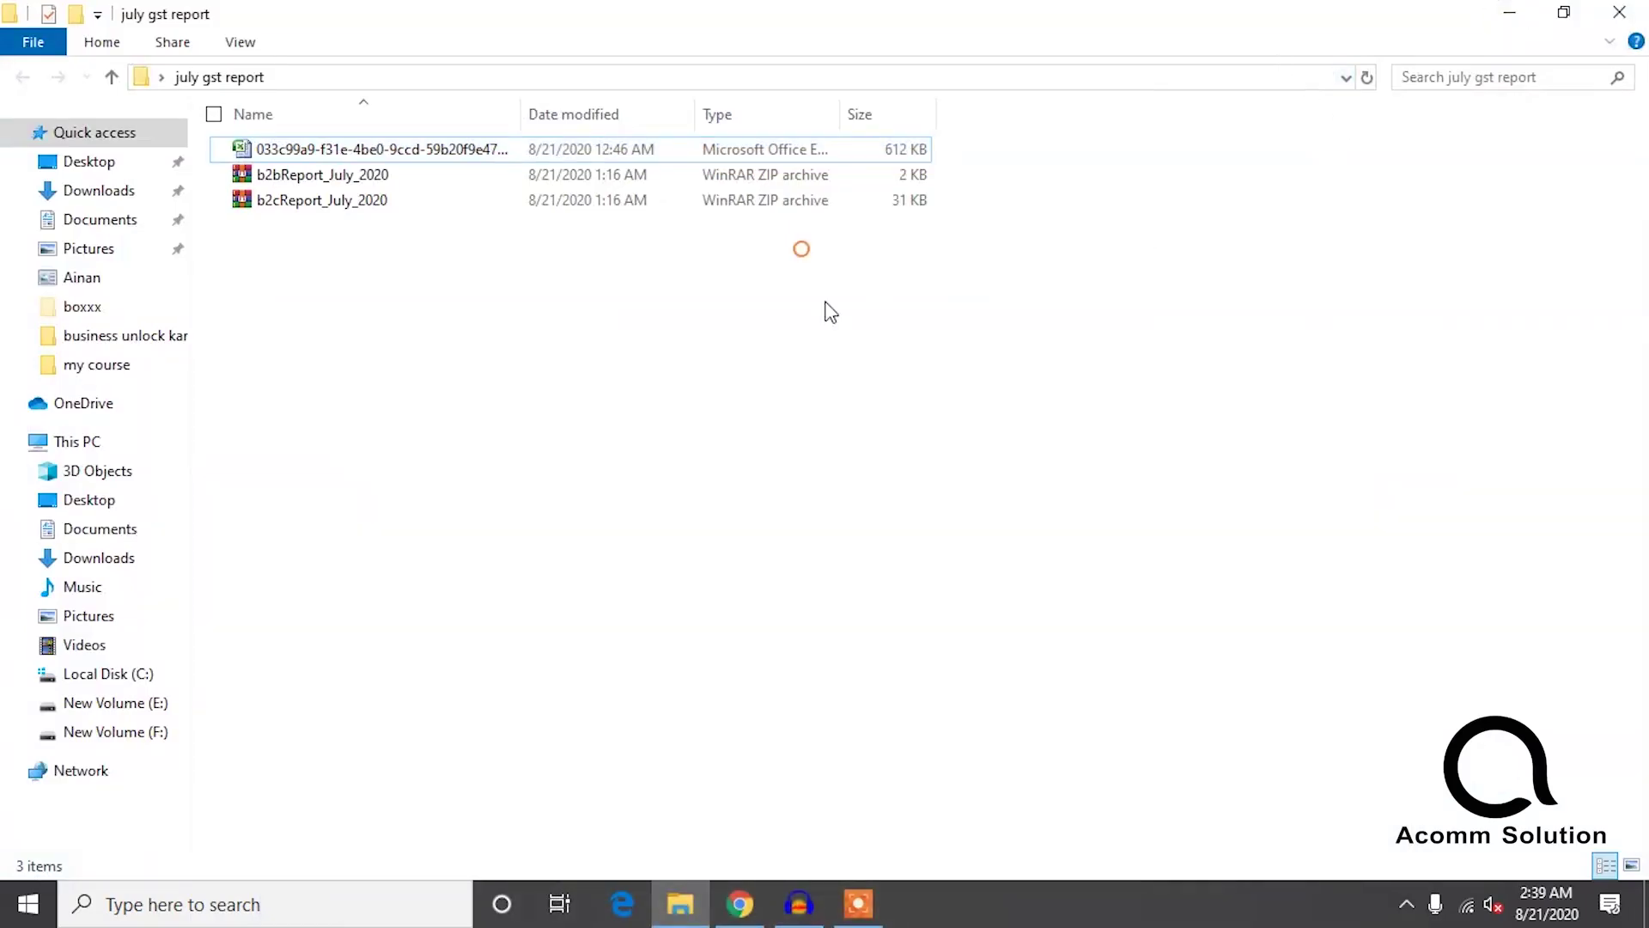
left_click(951, 540)
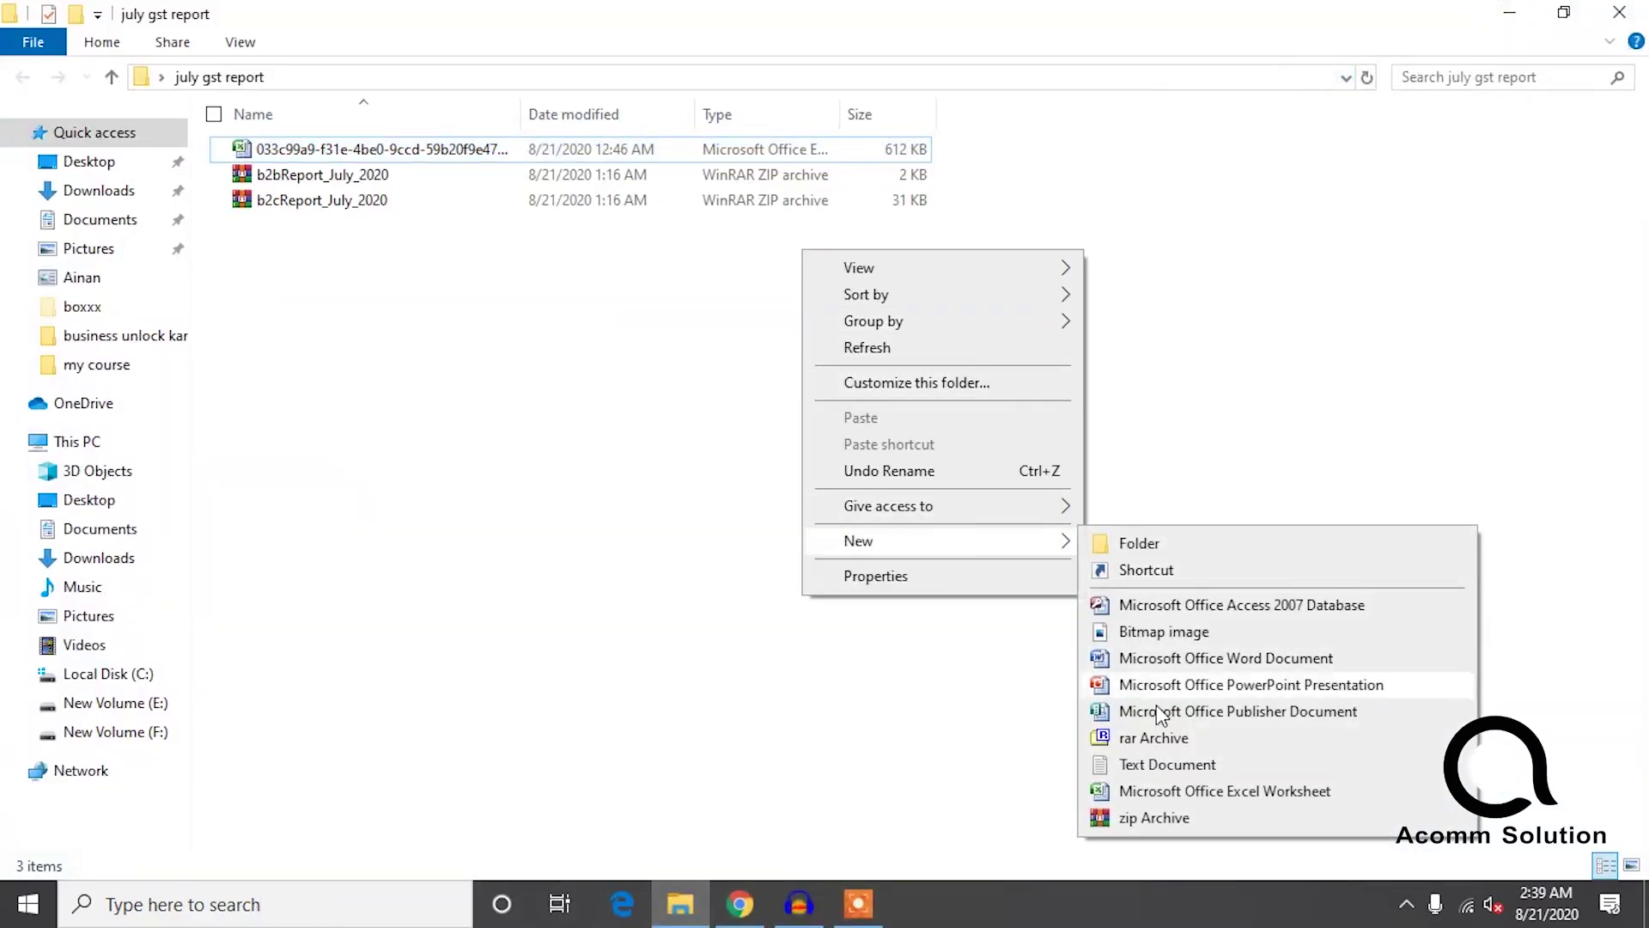
left_click(1134, 789)
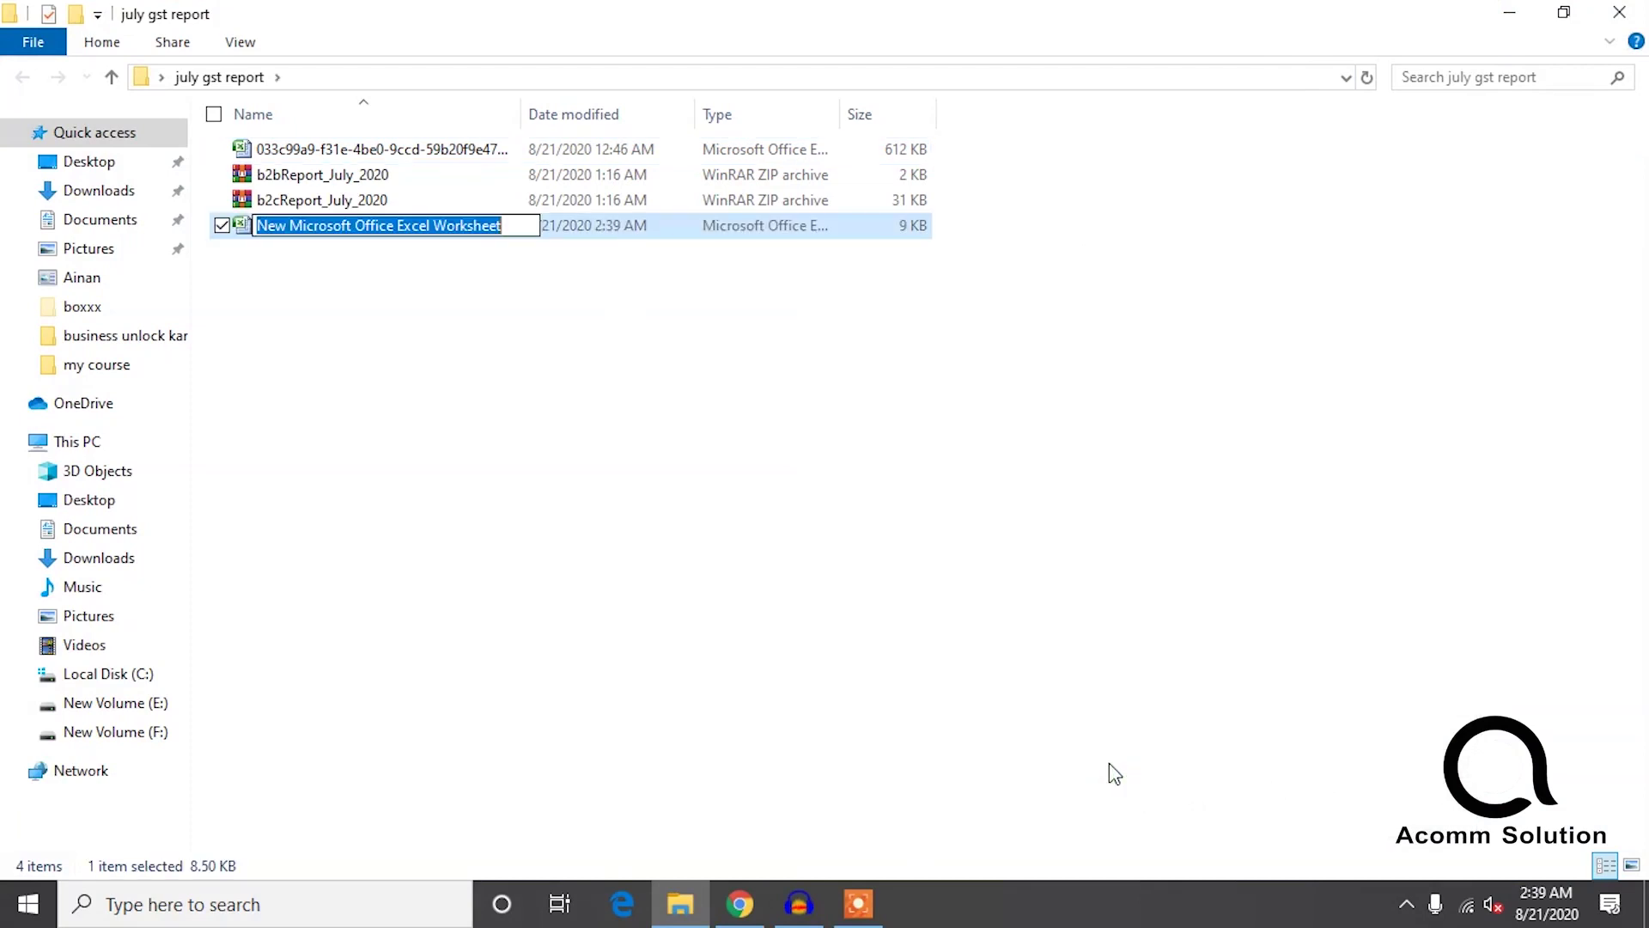
type("benefit")
key("Return")
key("Return")
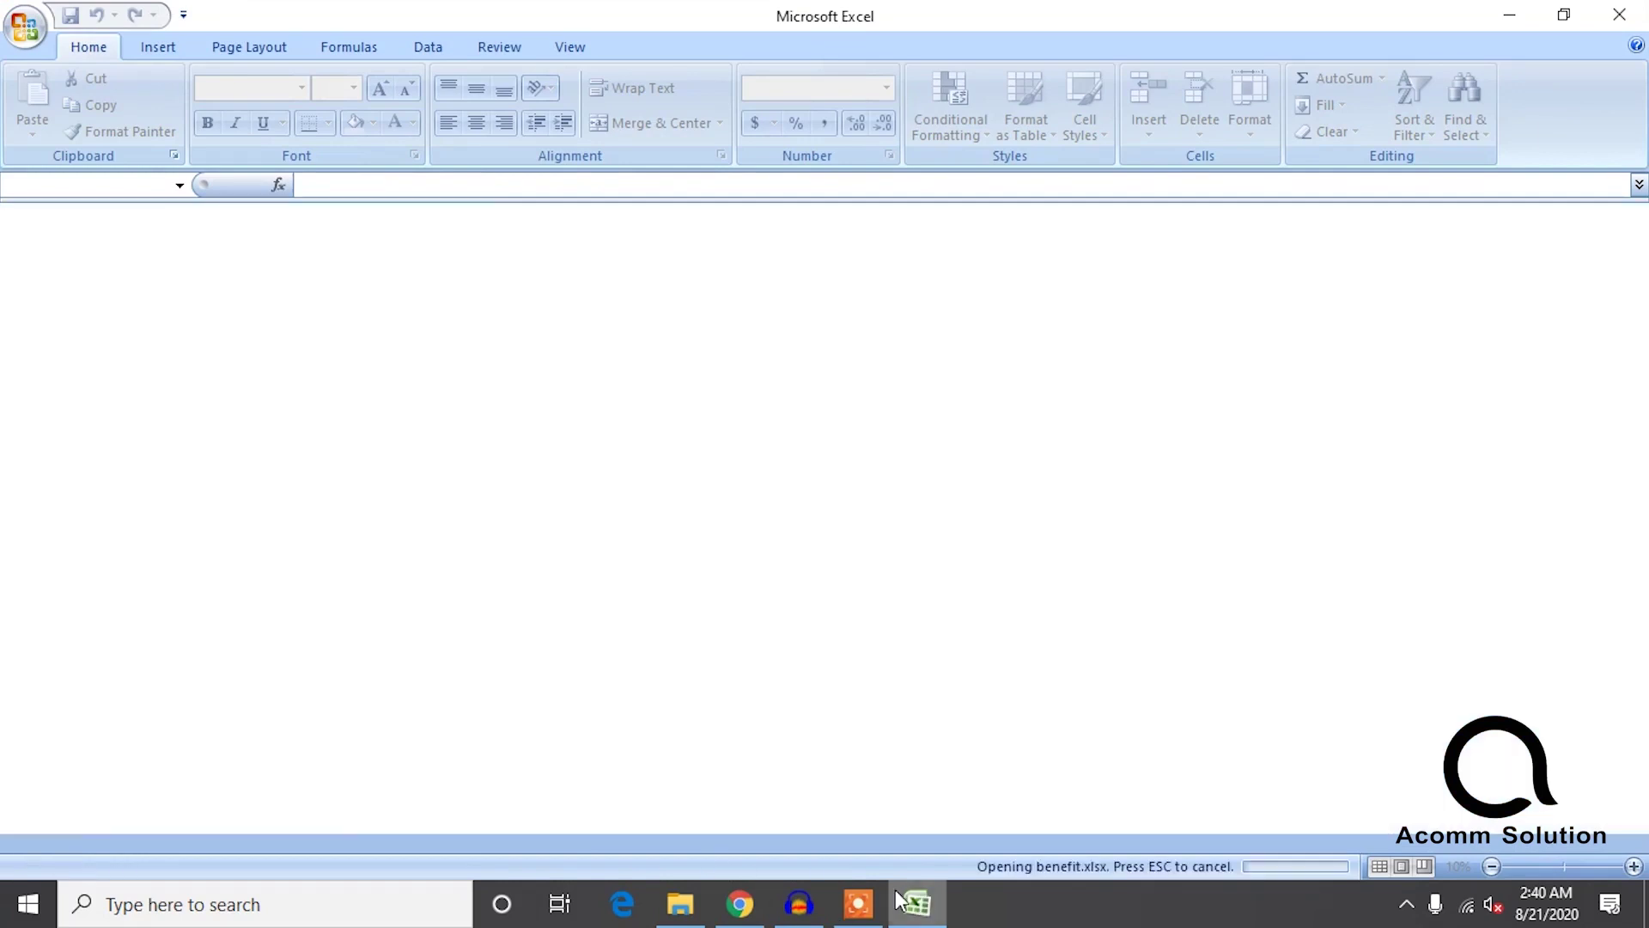
left_click(334, 370)
Type the headings igst, cgst and sgst across D6:F6 of the benefit sheet.
type("igd")
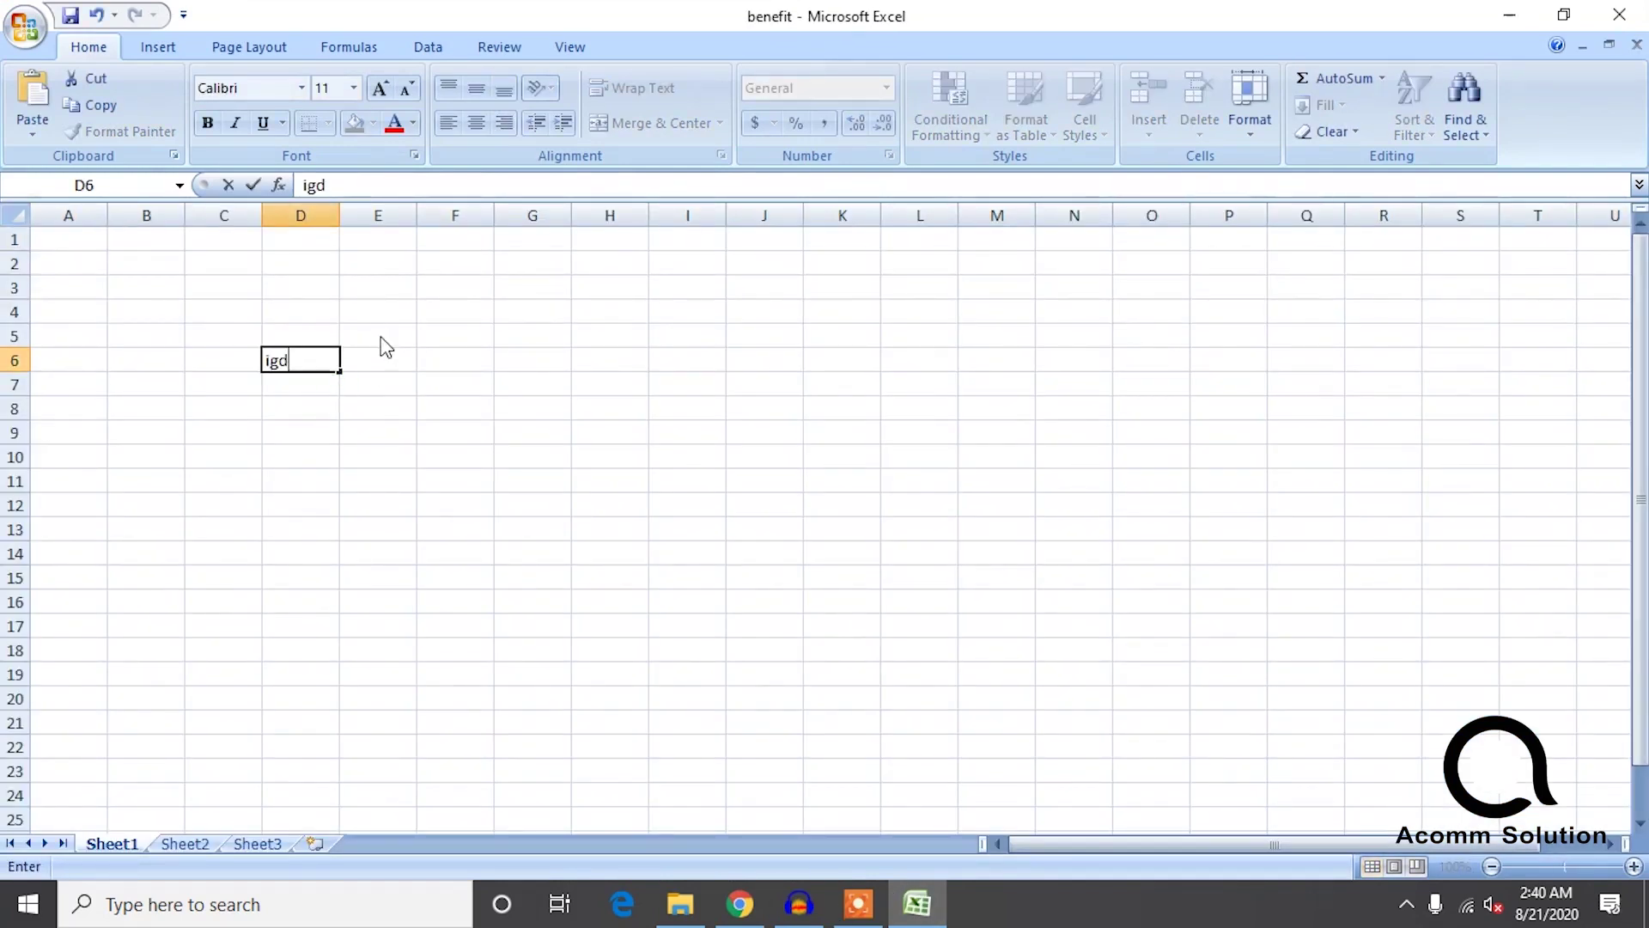
key("Tab")
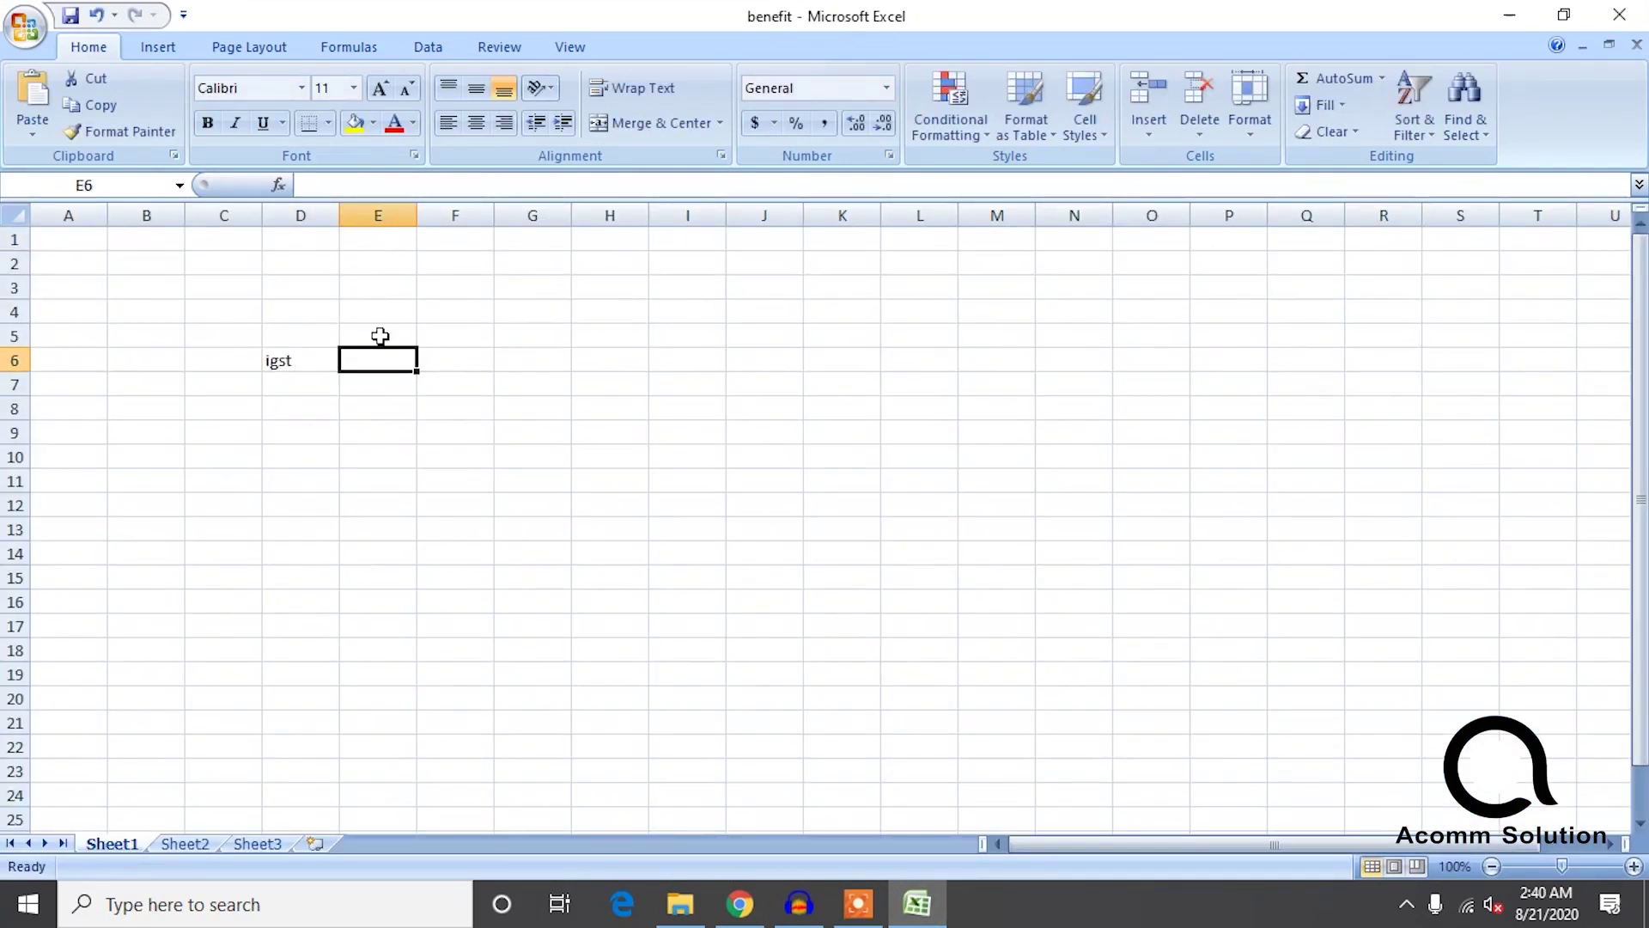
type("cgst")
key("Tab")
type("sgst")
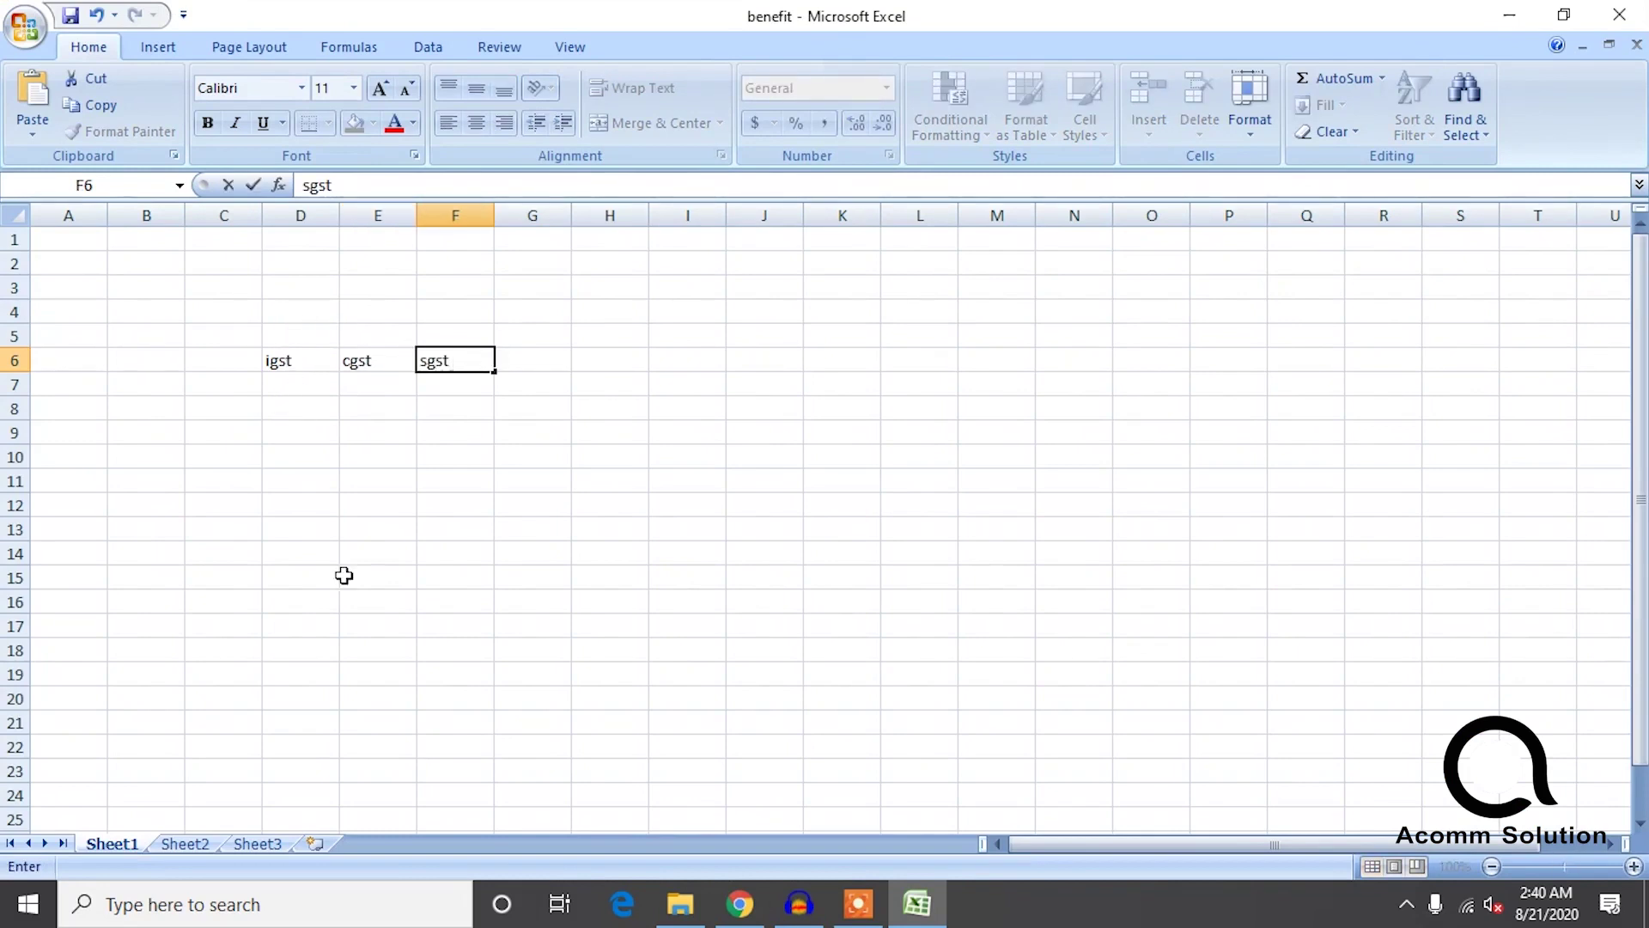
left_click(188, 619)
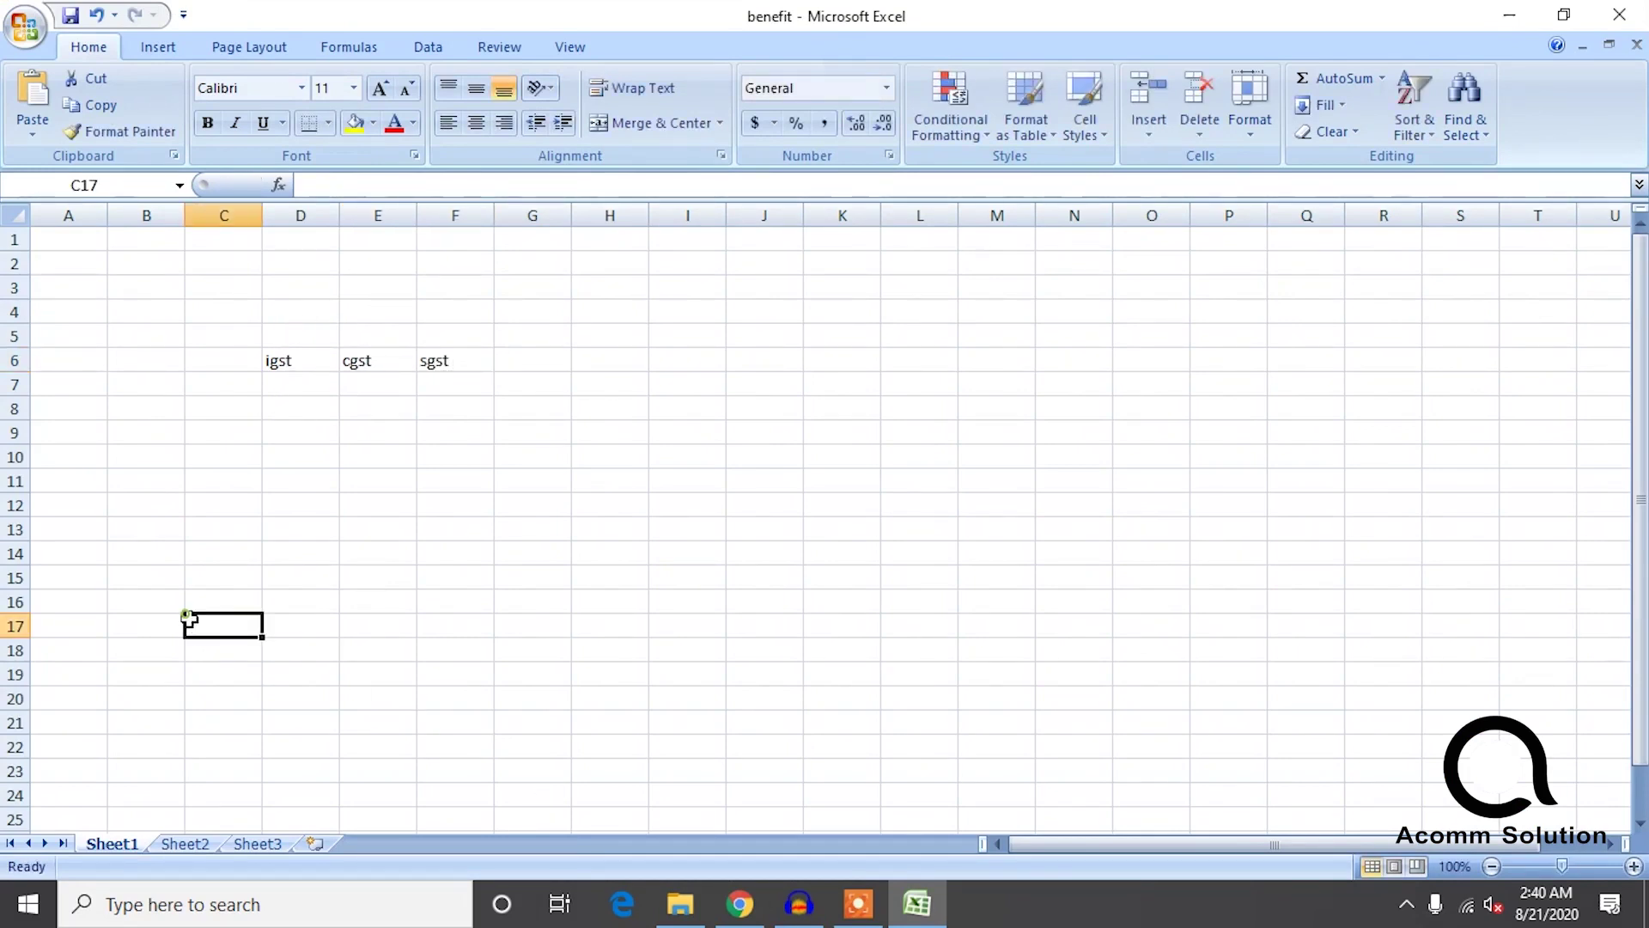
left_click(180, 584)
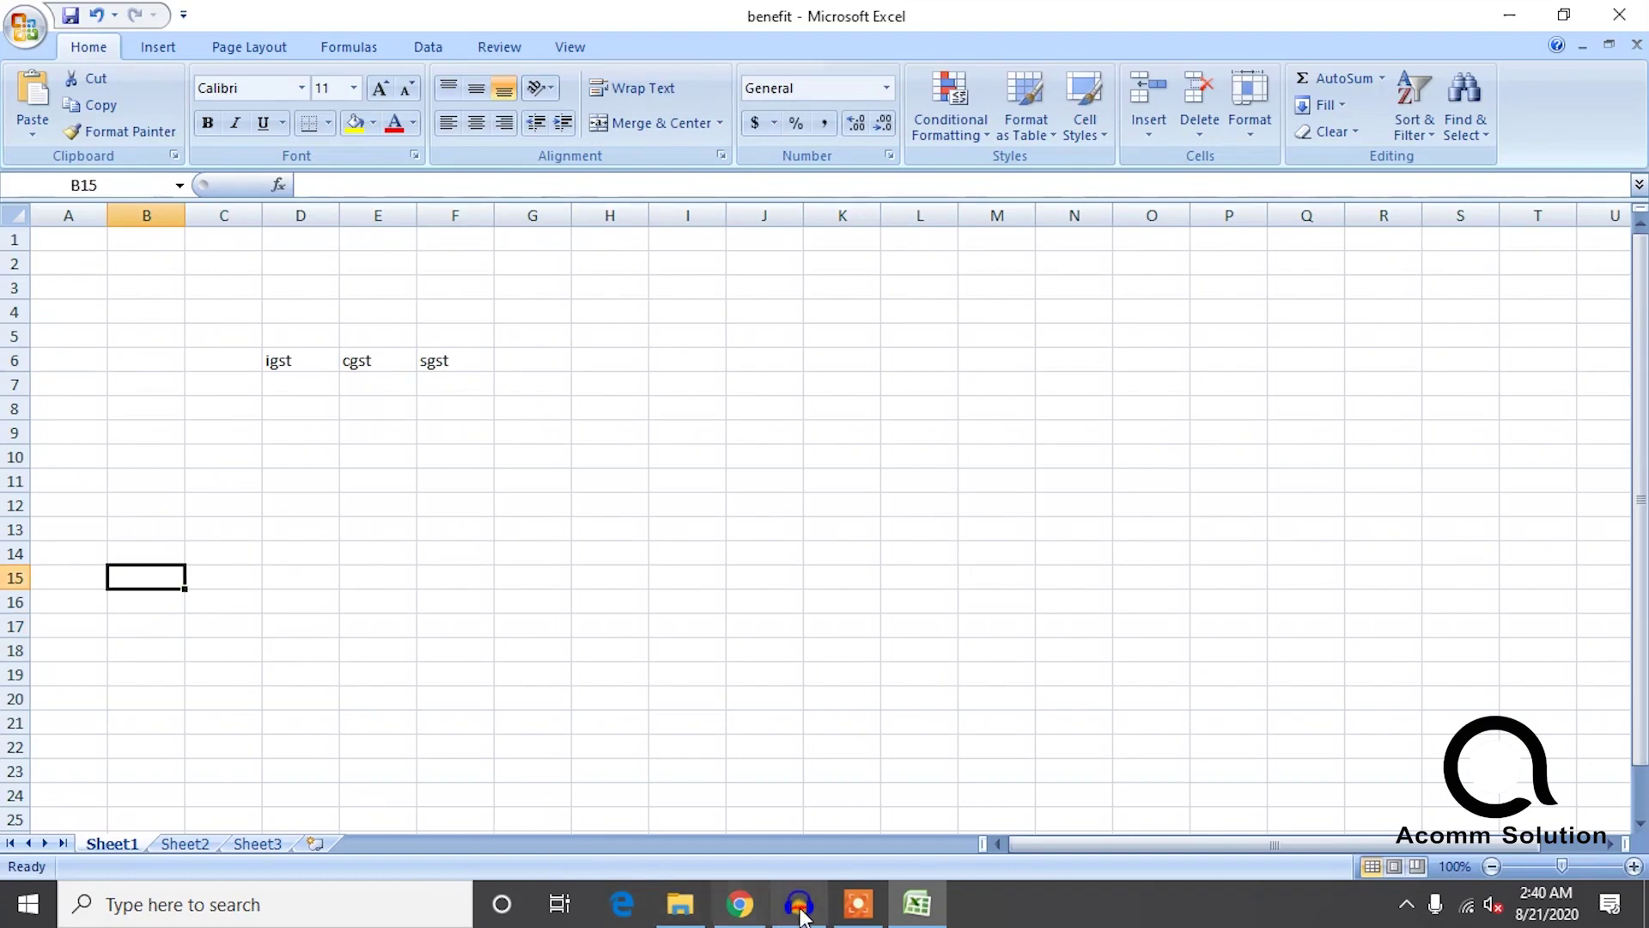
left_click(741, 904)
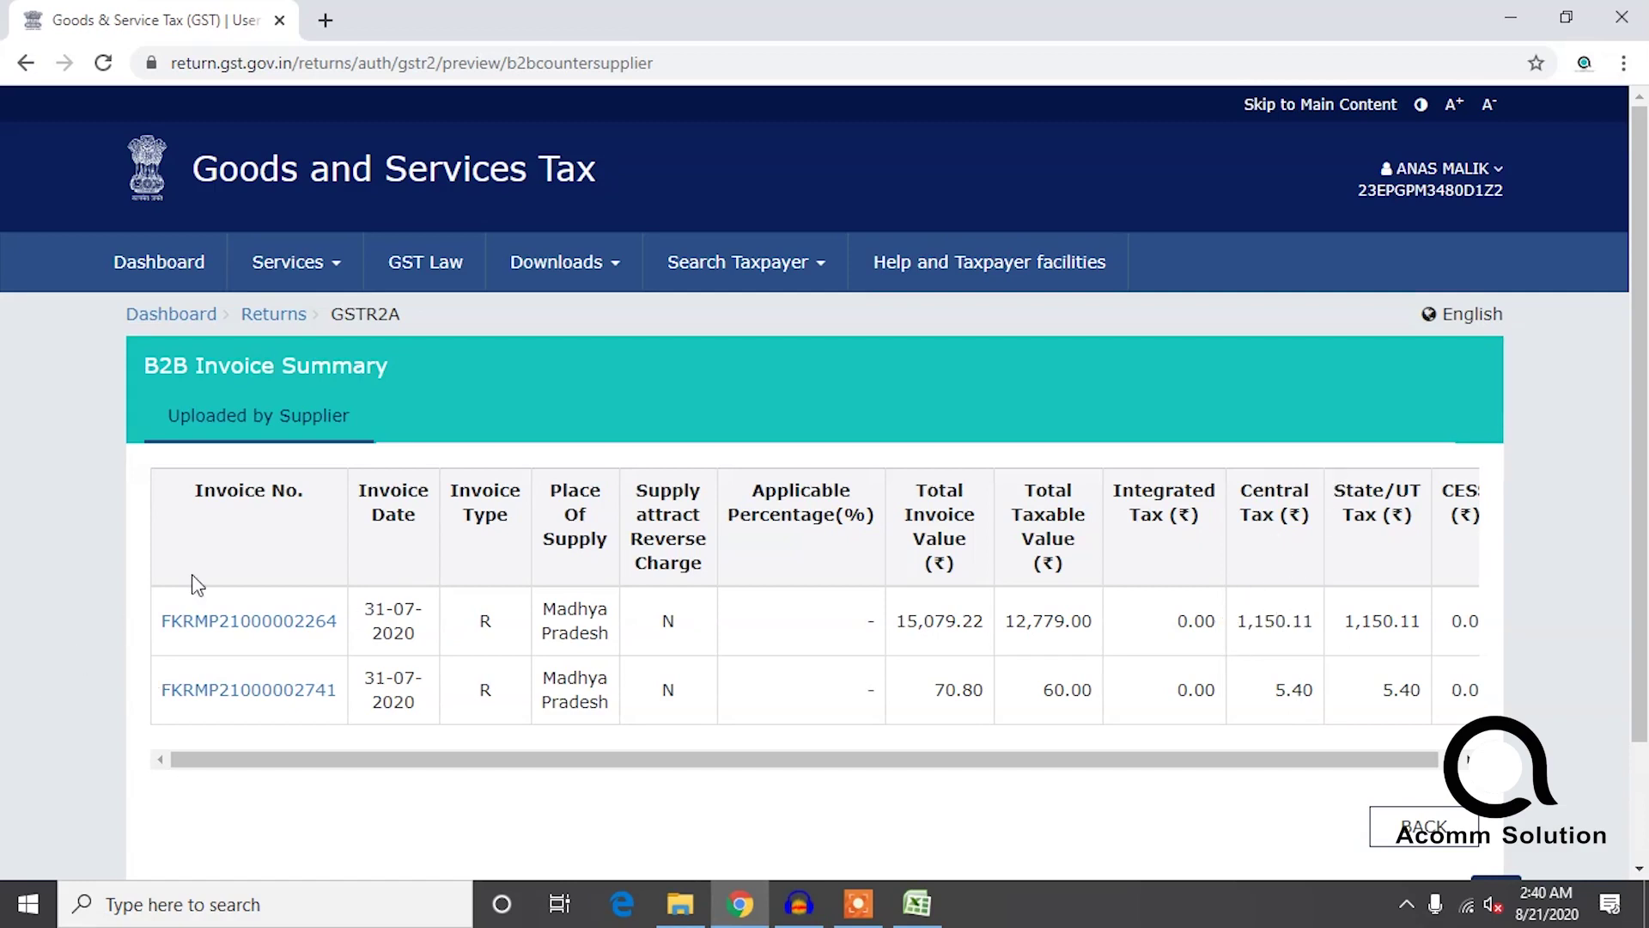
Reopen the first Flipkart supplier's summary to recheck its two 31-07-2020 invoices, then return to Excel.
left_click(260, 420)
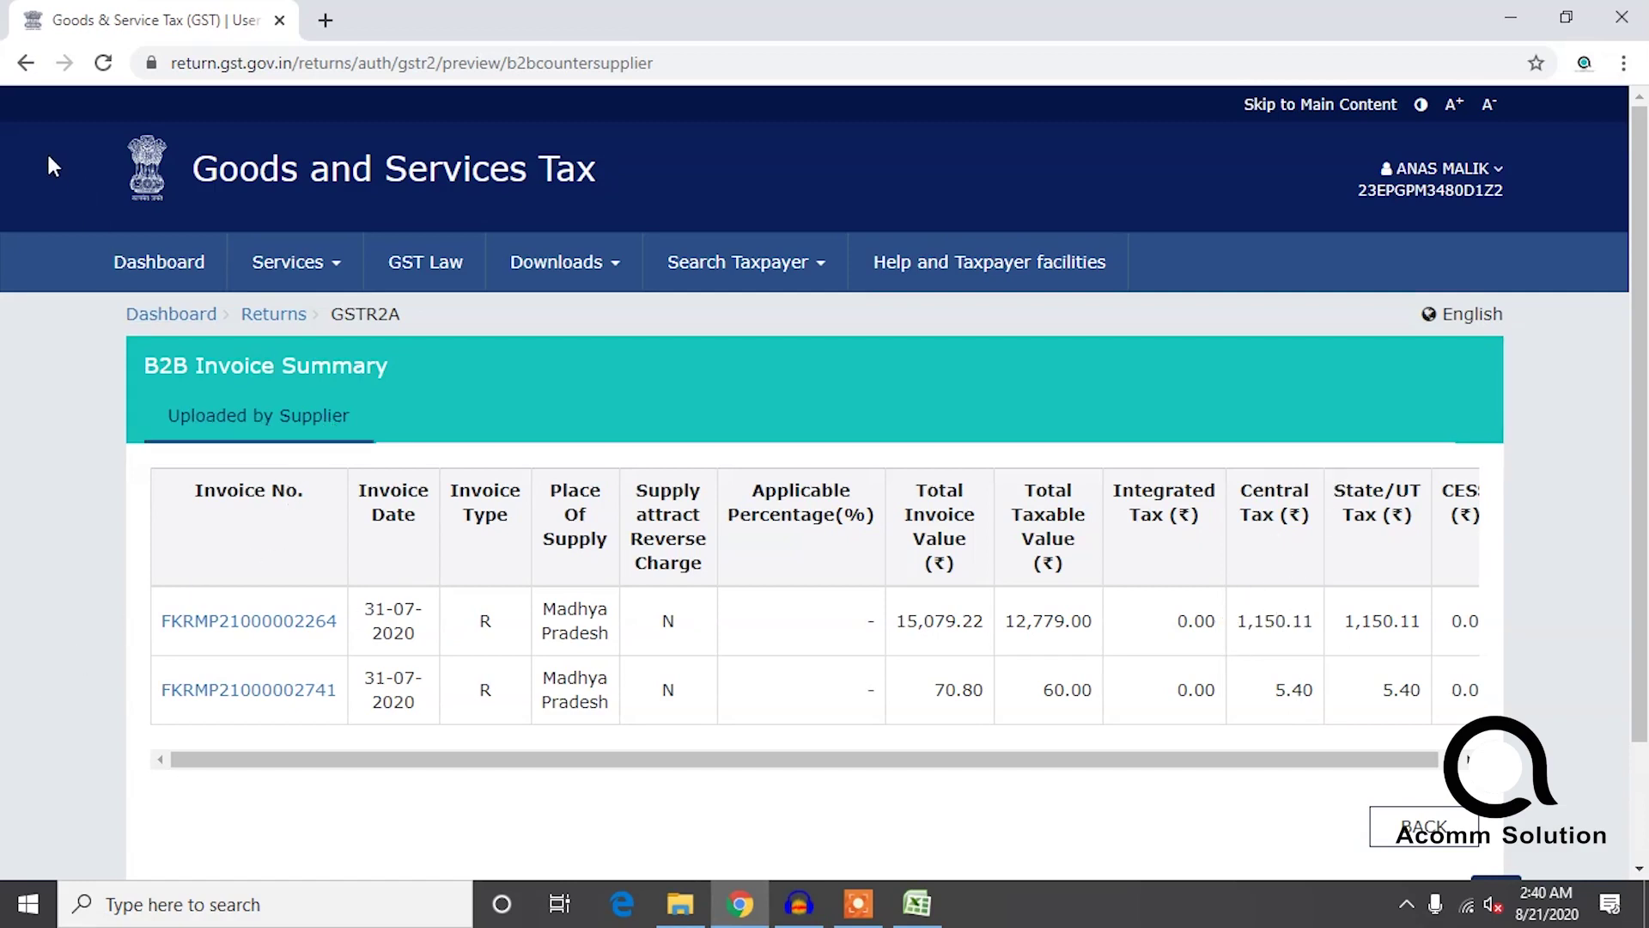
left_click(25, 63)
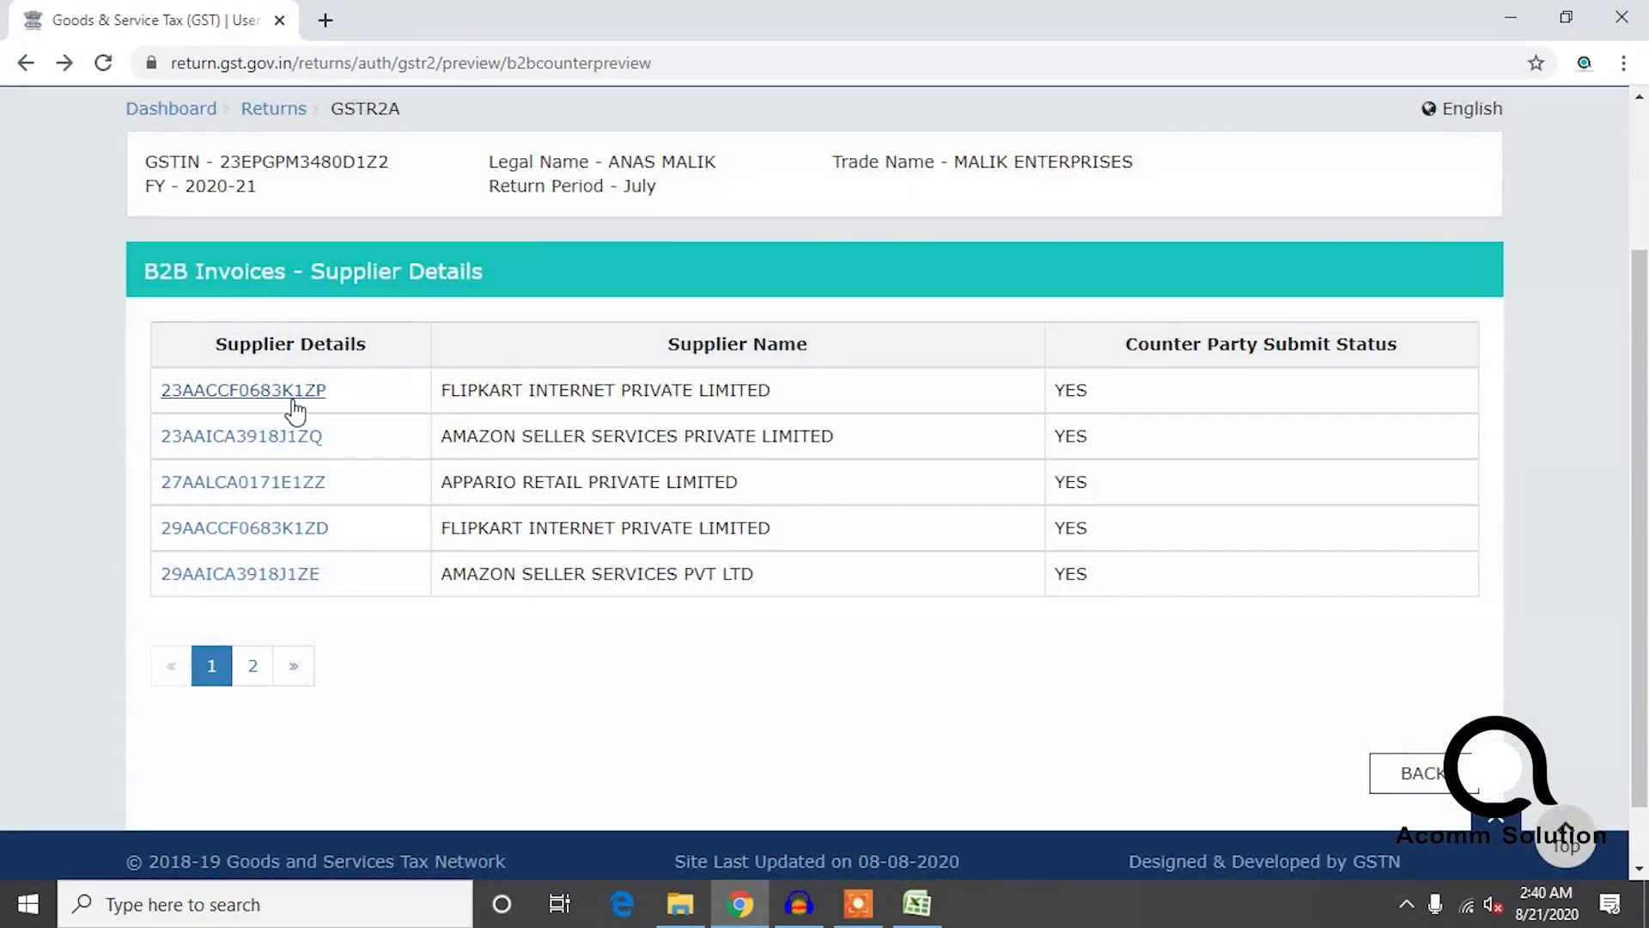
left_click(290, 397)
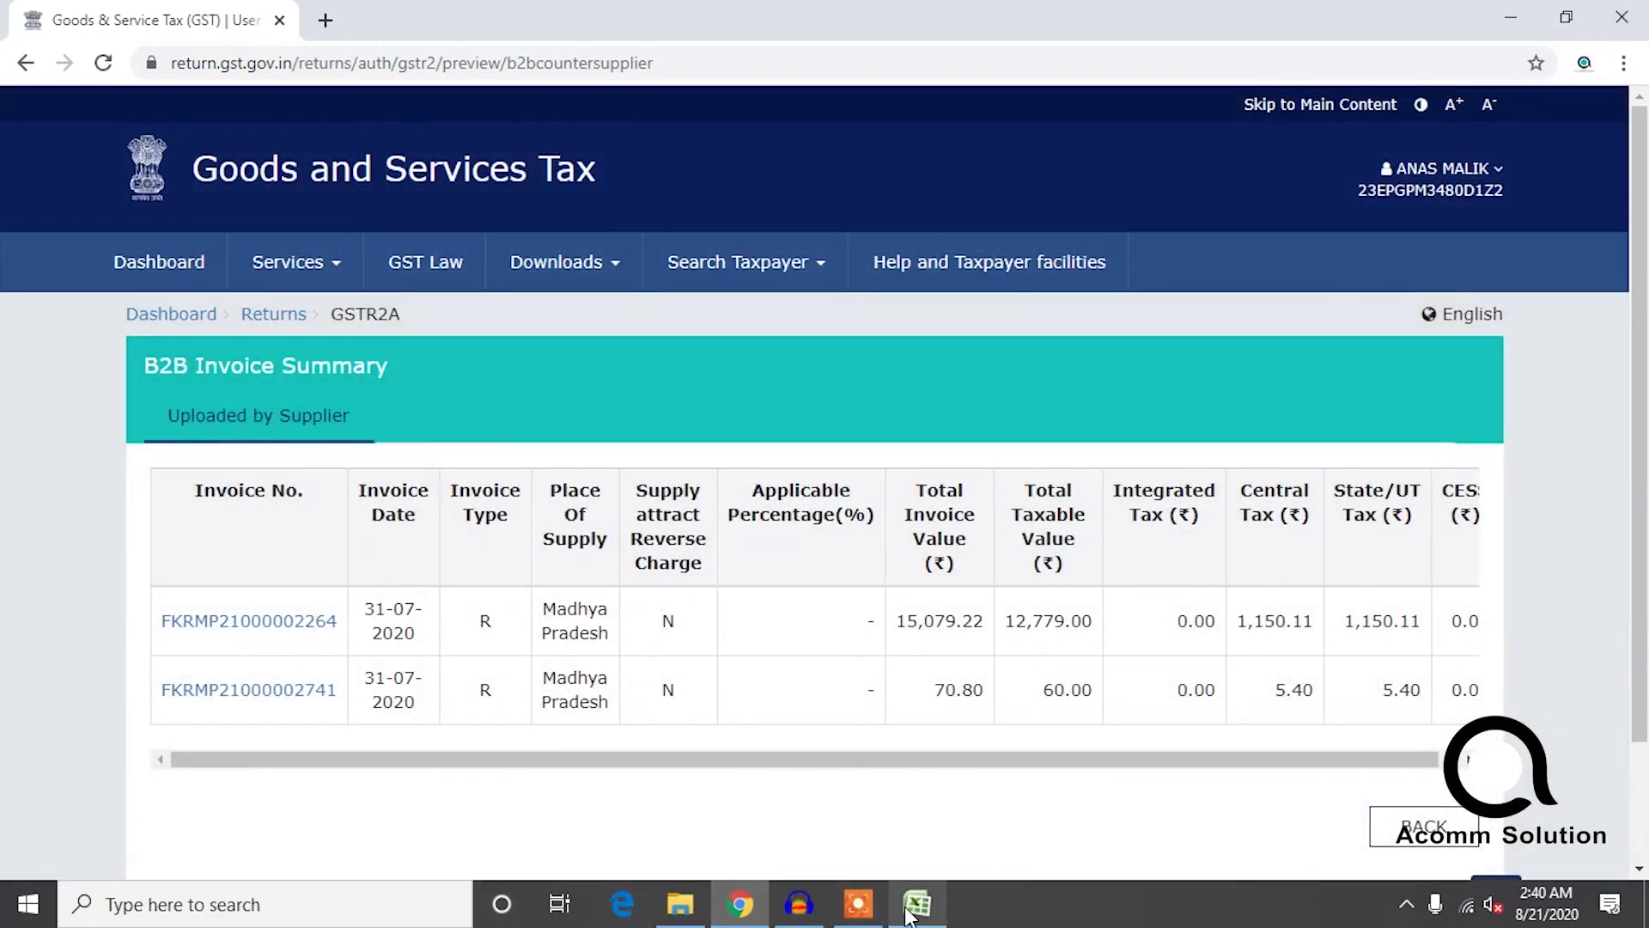
left_click(917, 904)
Enter 1155 under cgst in E7 and 1155 under sgst in F7.
left_click(297, 401)
left_click(301, 385)
key("Right")
type("11")
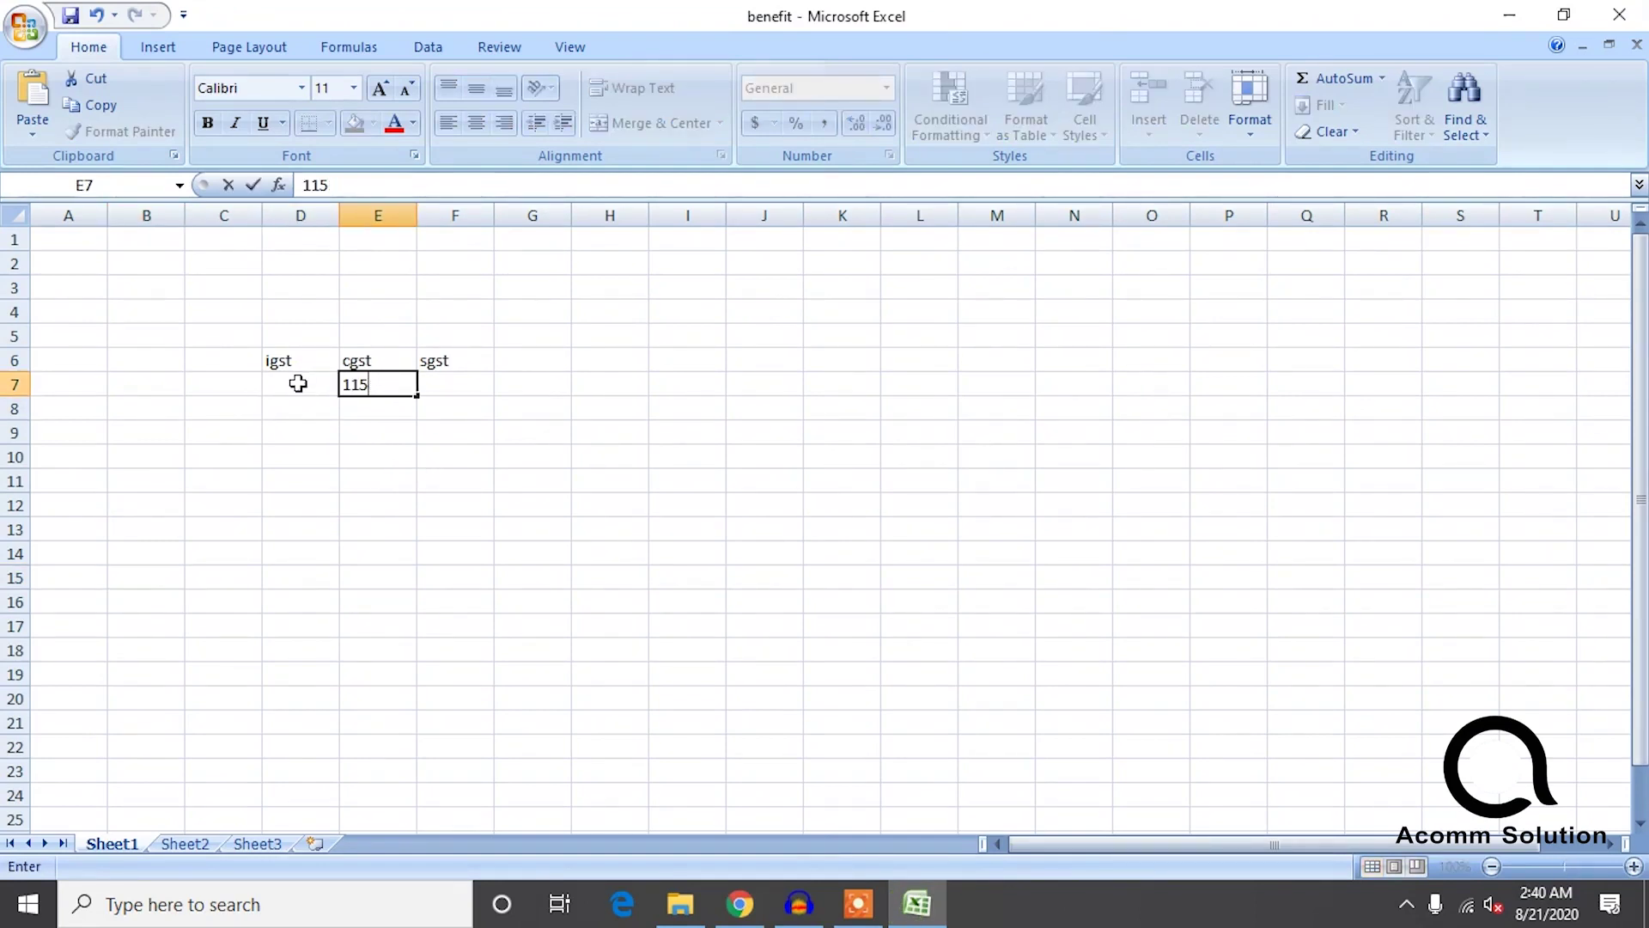
key("Right")
type("115")
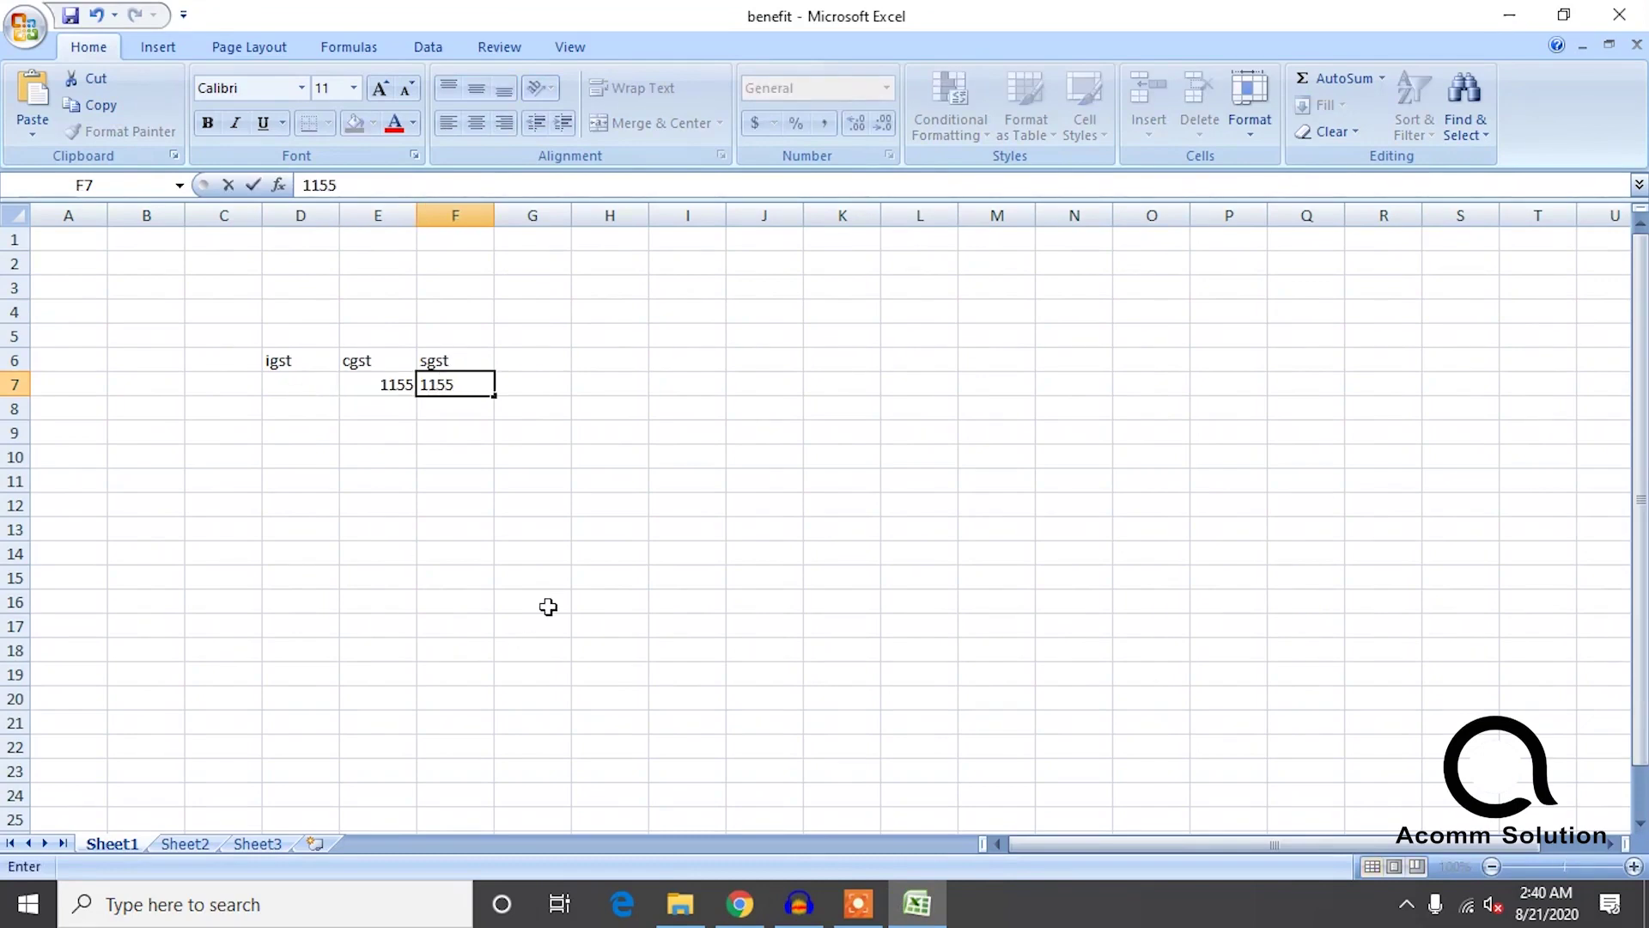
left_click(739, 904)
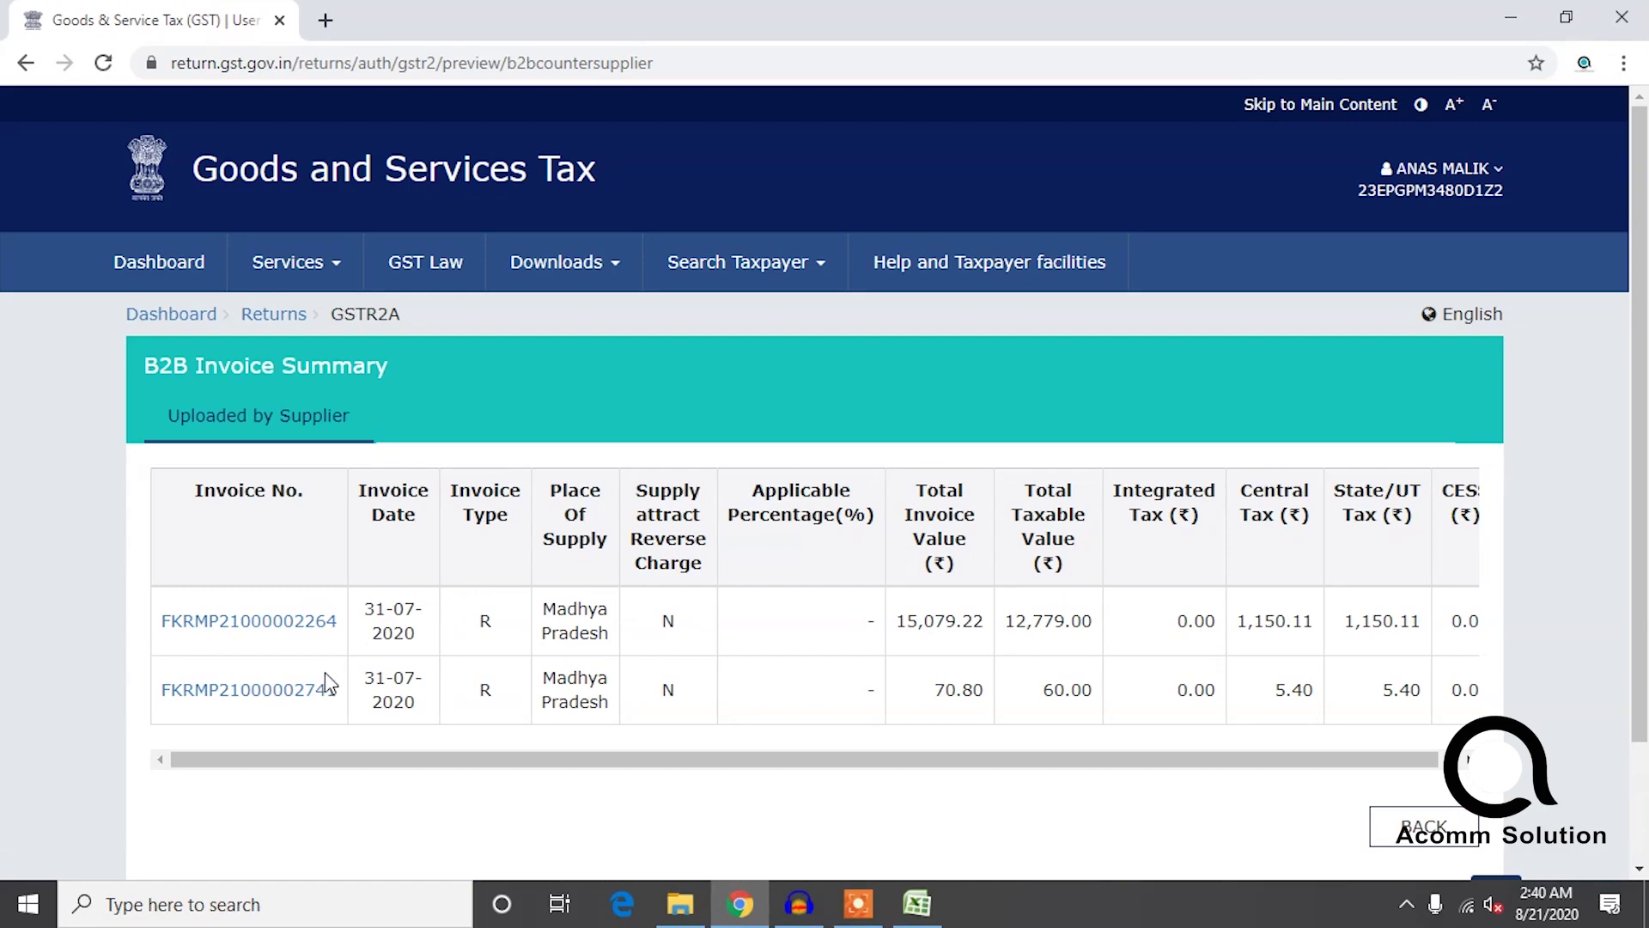
Check the Amazon and Appario Retail suppliers' July B2B invoice summaries.
left_click(27, 70)
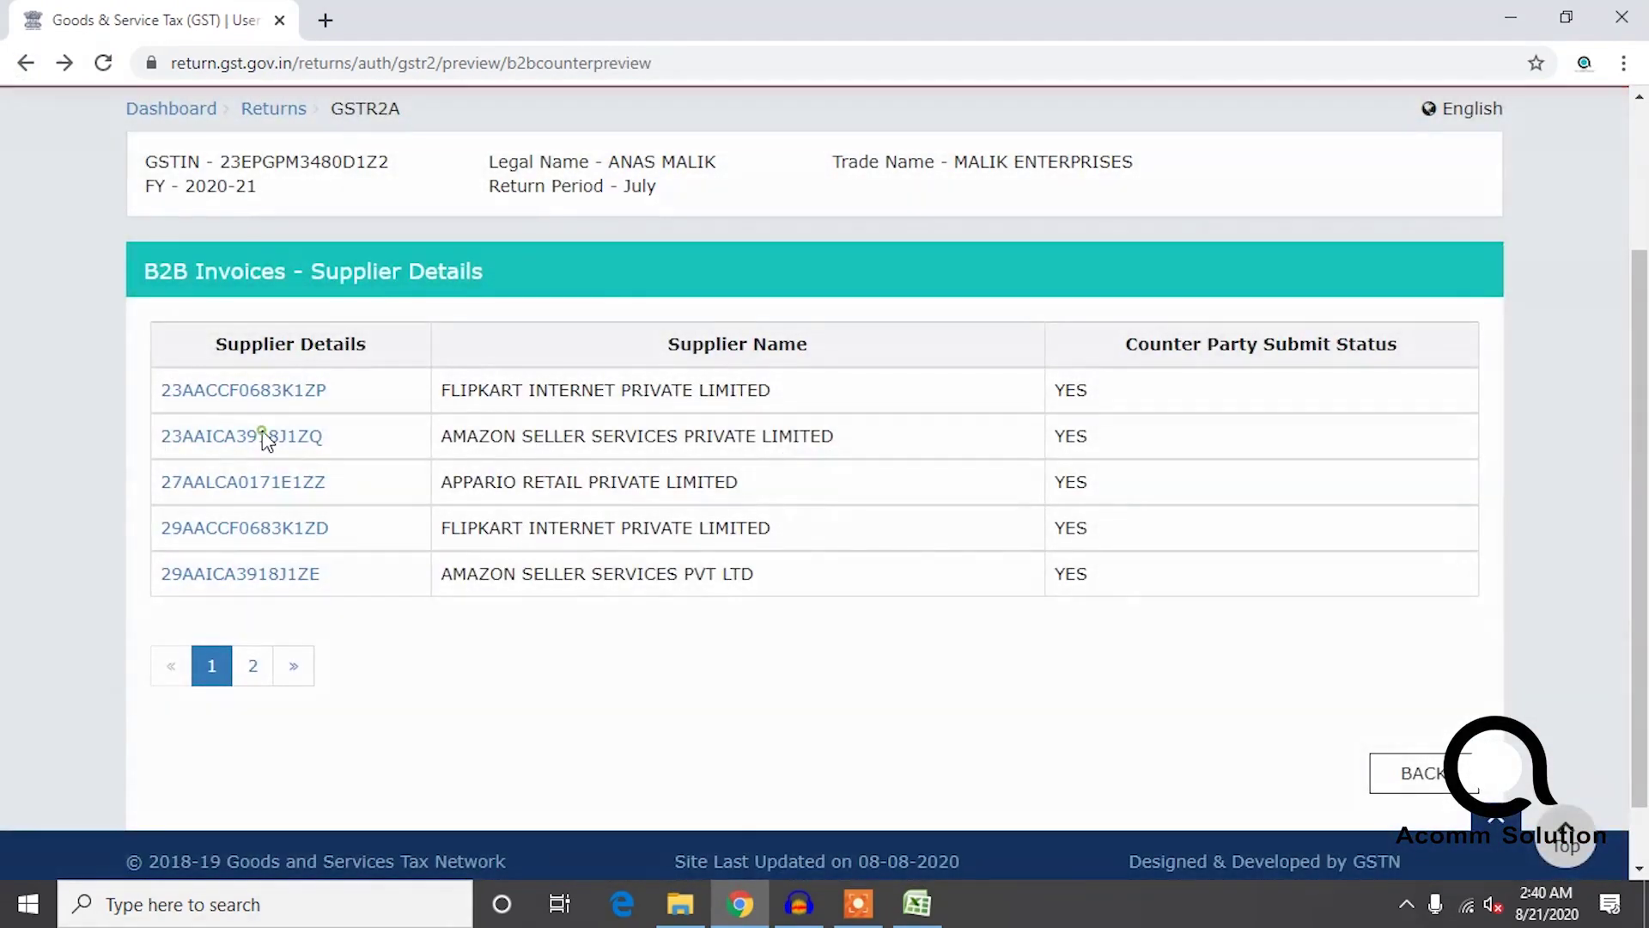
left_click(266, 438)
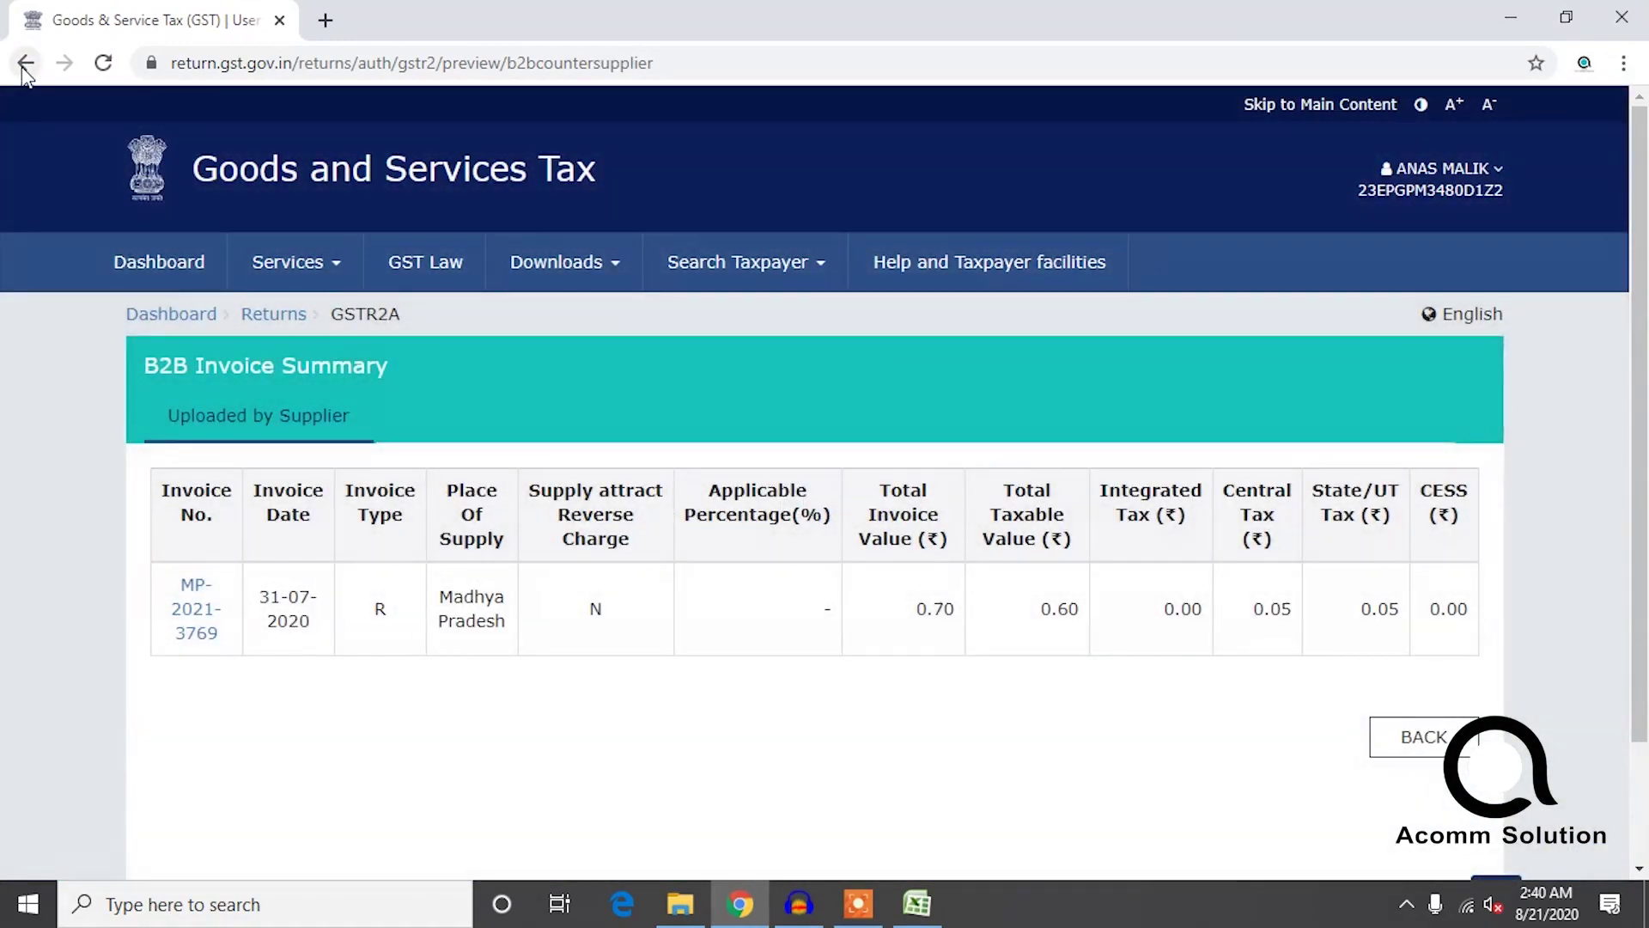
left_click(25, 68)
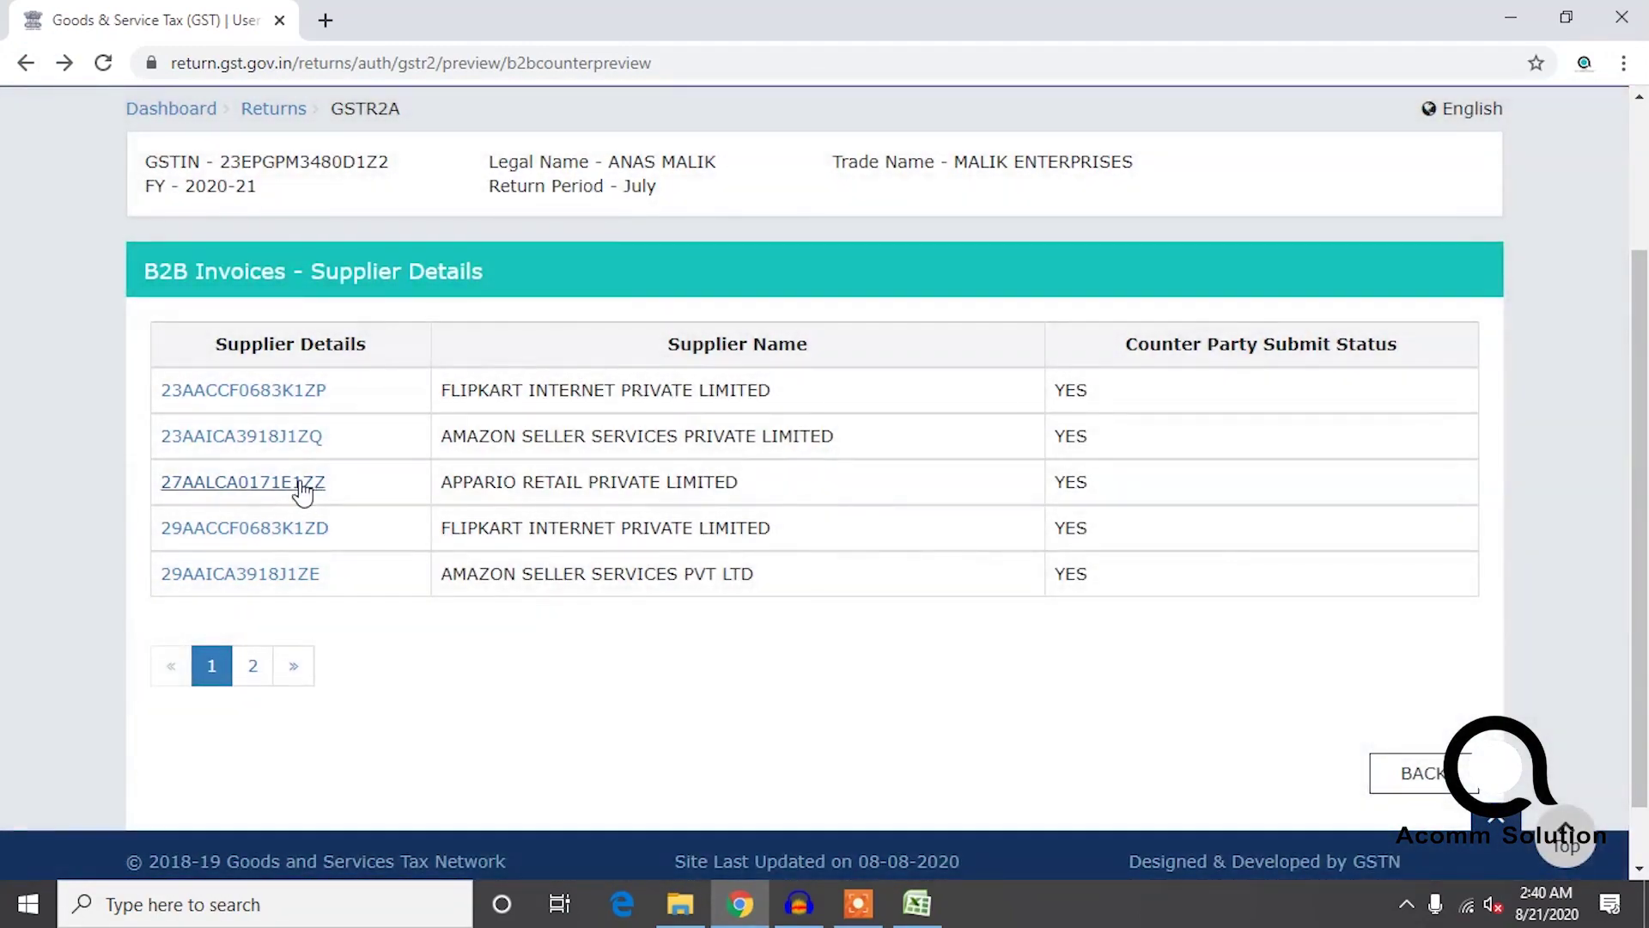
left_click(299, 483)
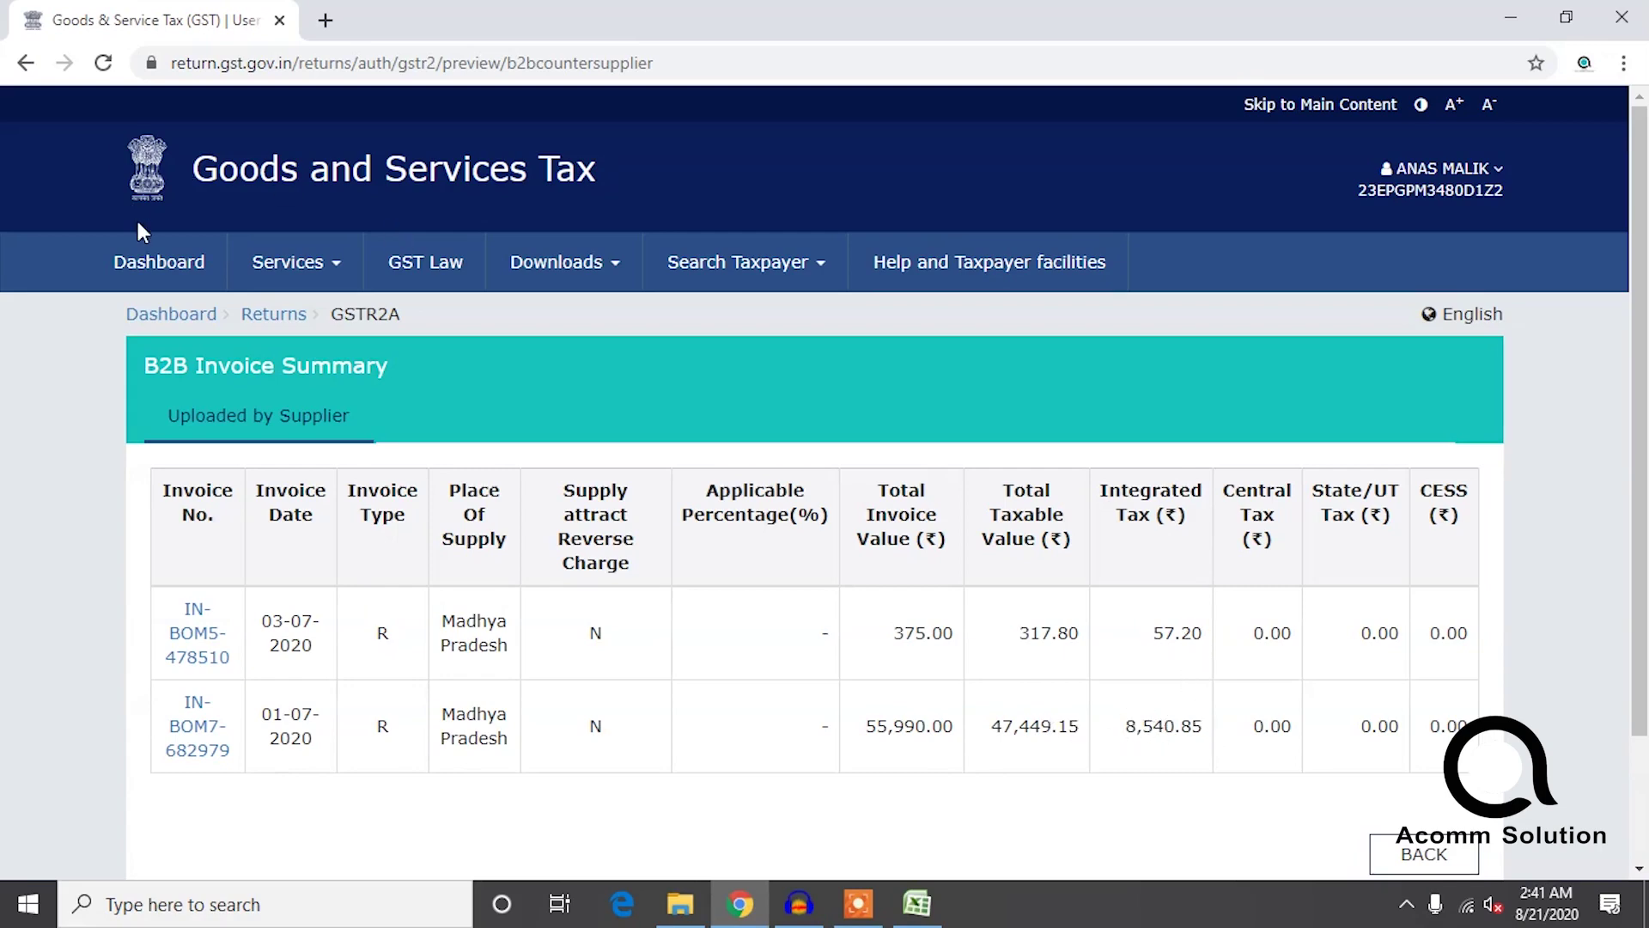
left_click(26, 63)
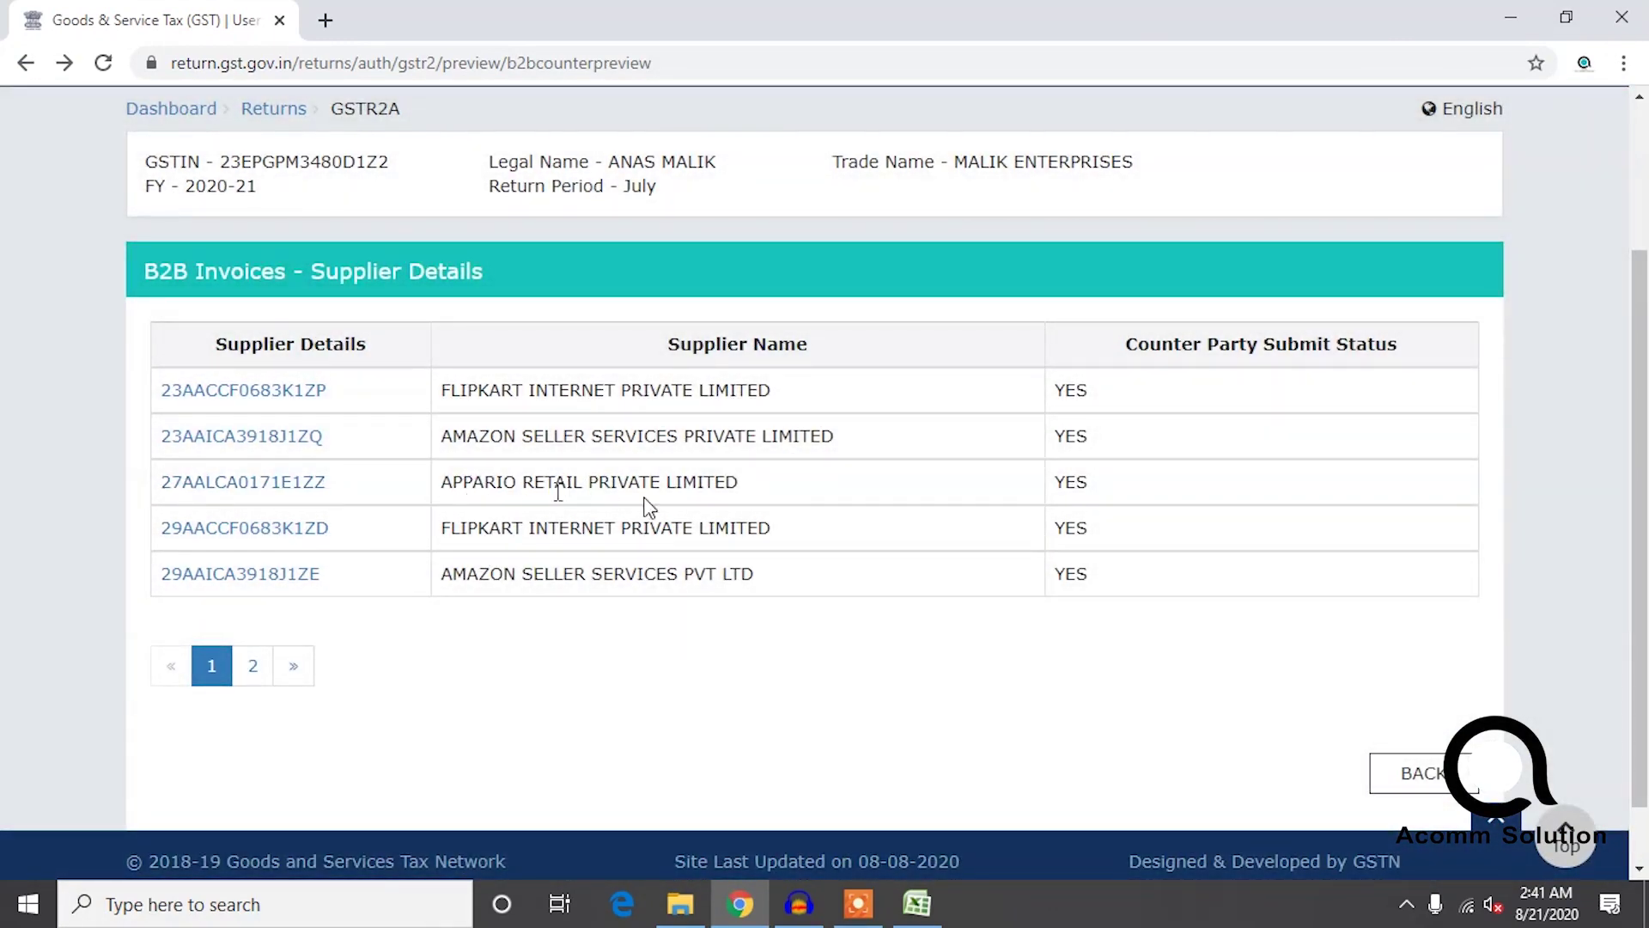
Record Appario Retail's integrated tax amounts in the igst column: 8540 in D8 and 57 in D9.
left_click(917, 910)
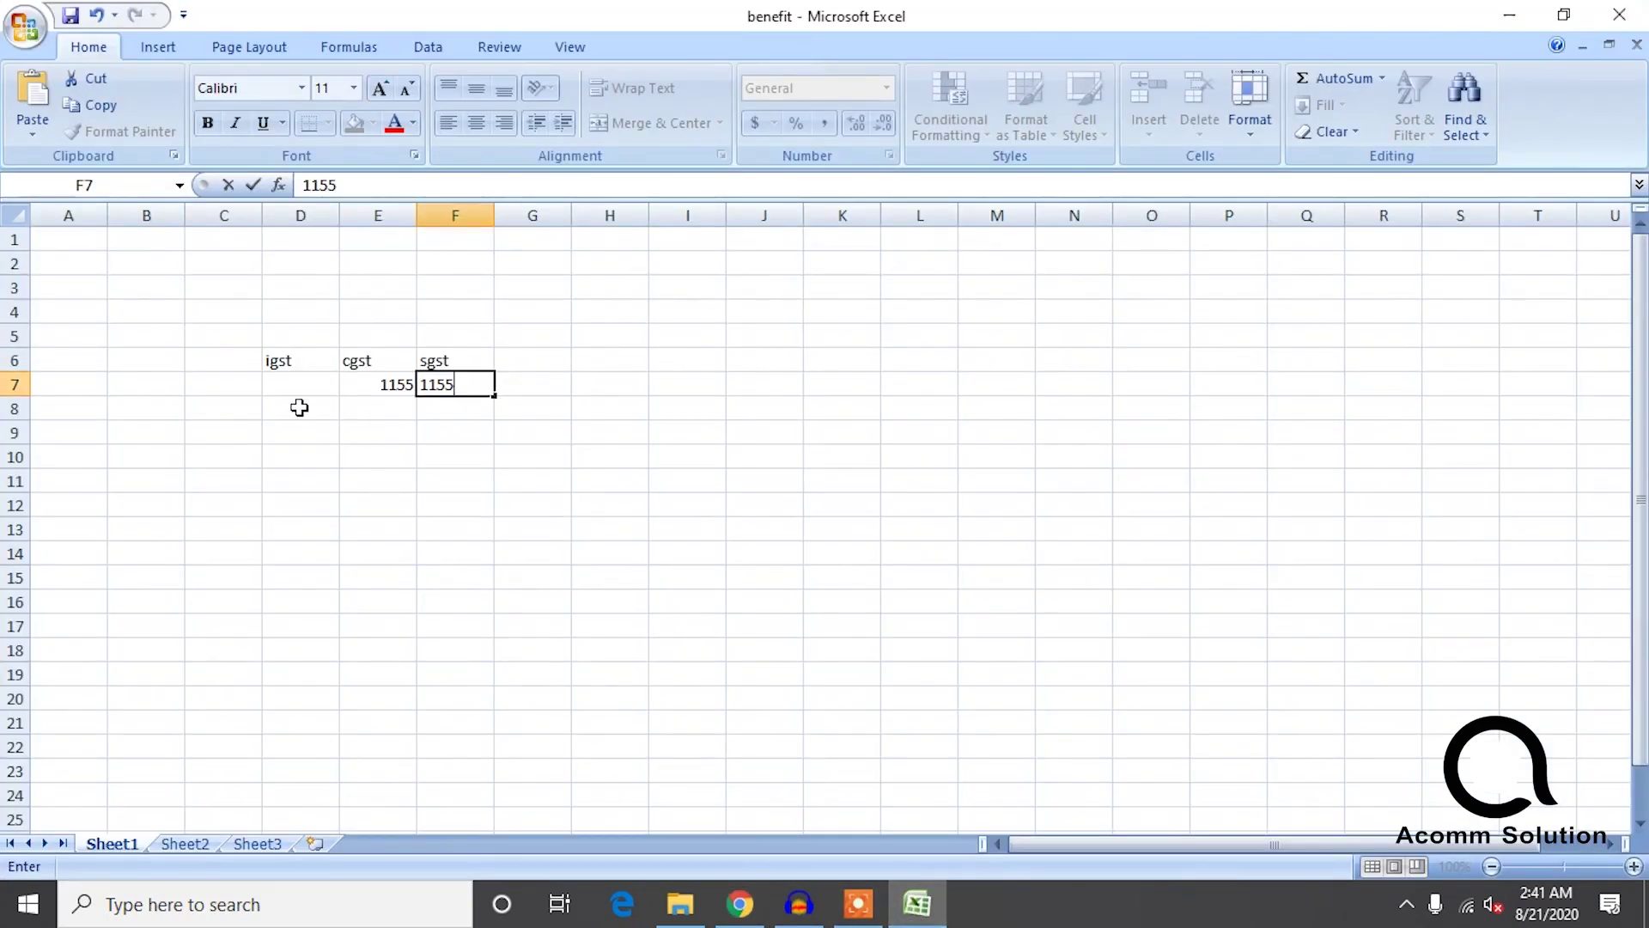
left_click(299, 407)
type("7")
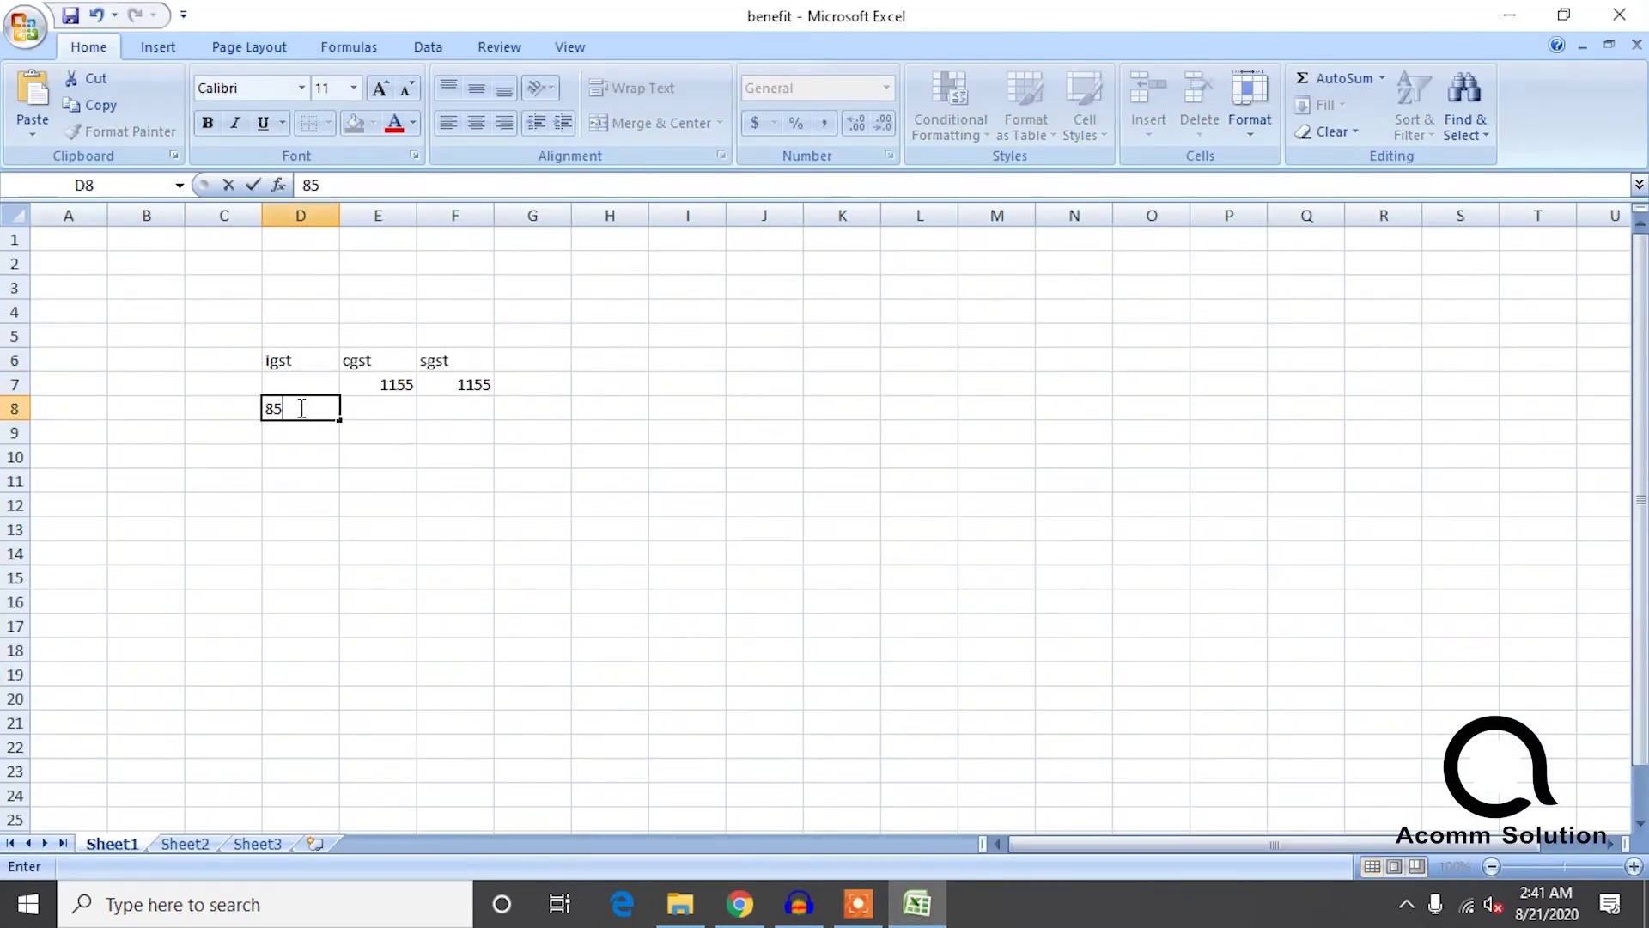
key("Return")
type("57")
left_click(738, 903)
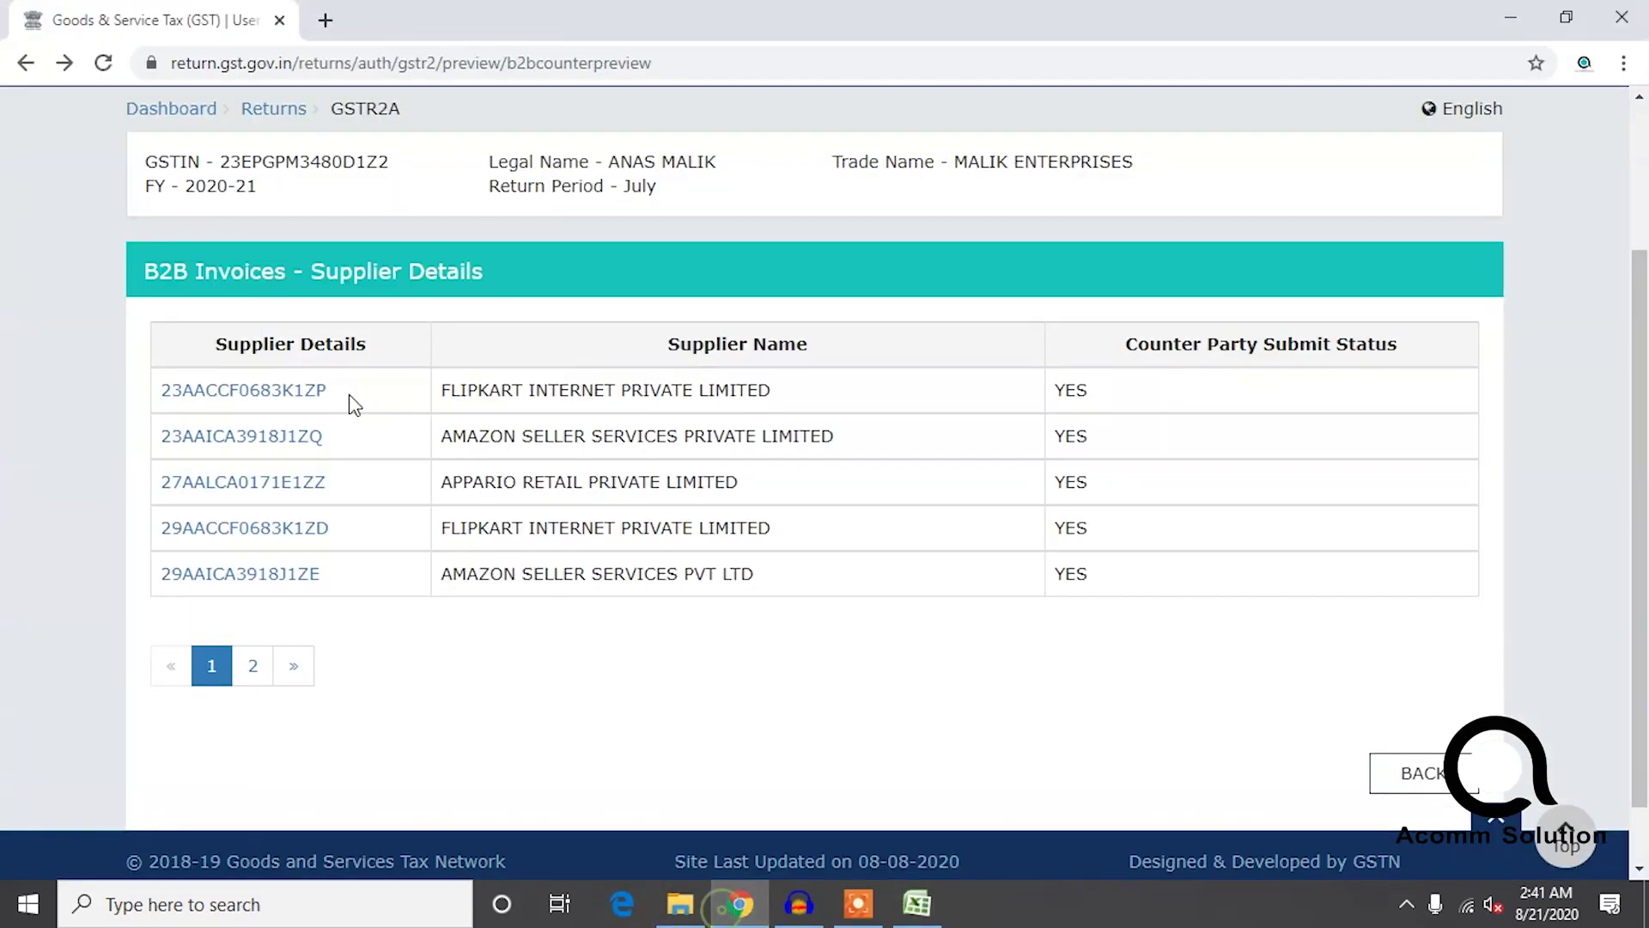
Open the second Flipkart supplier's invoice summary and select its 2,046 integrated tax amount.
left_click(309, 482)
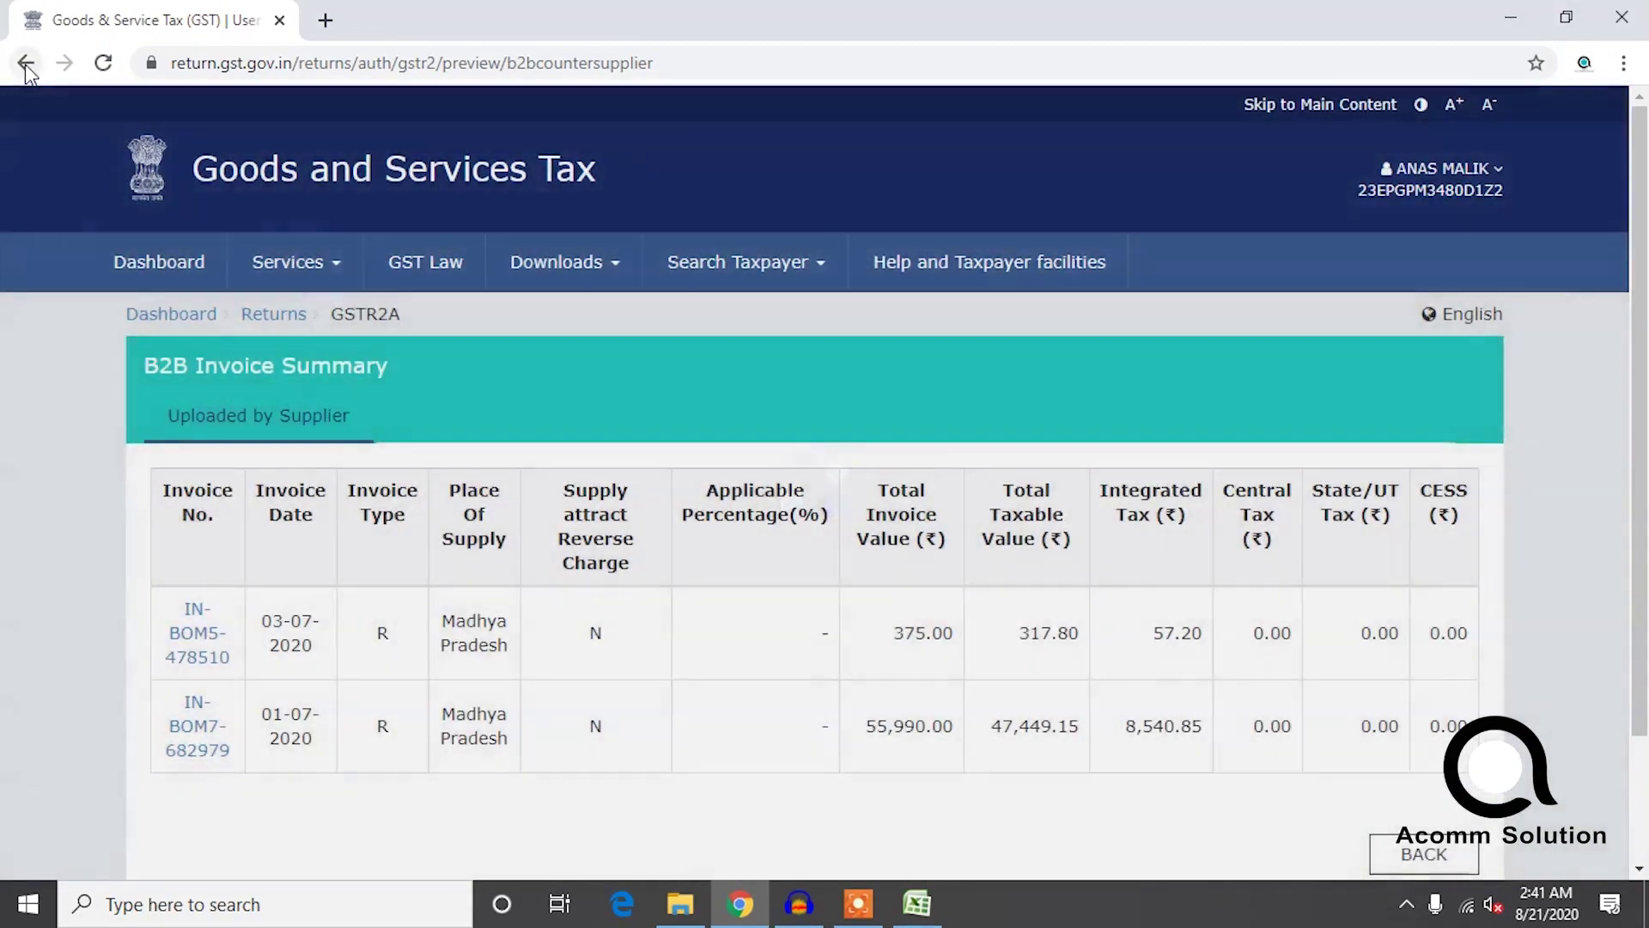
left_click(25, 64)
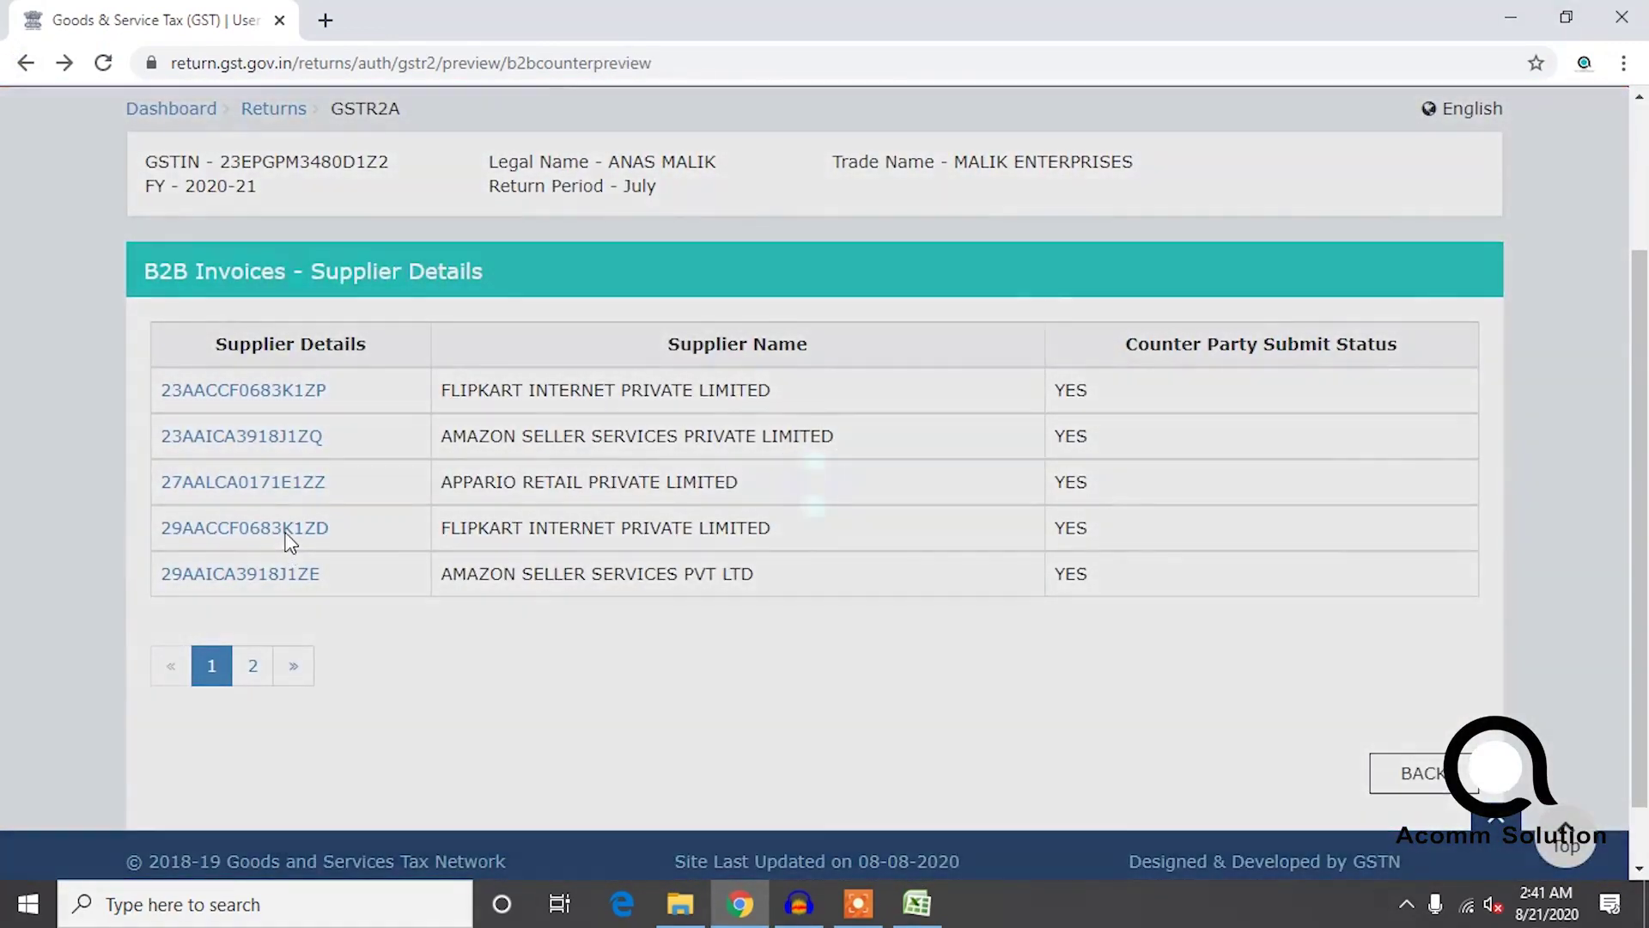
left_click(288, 538)
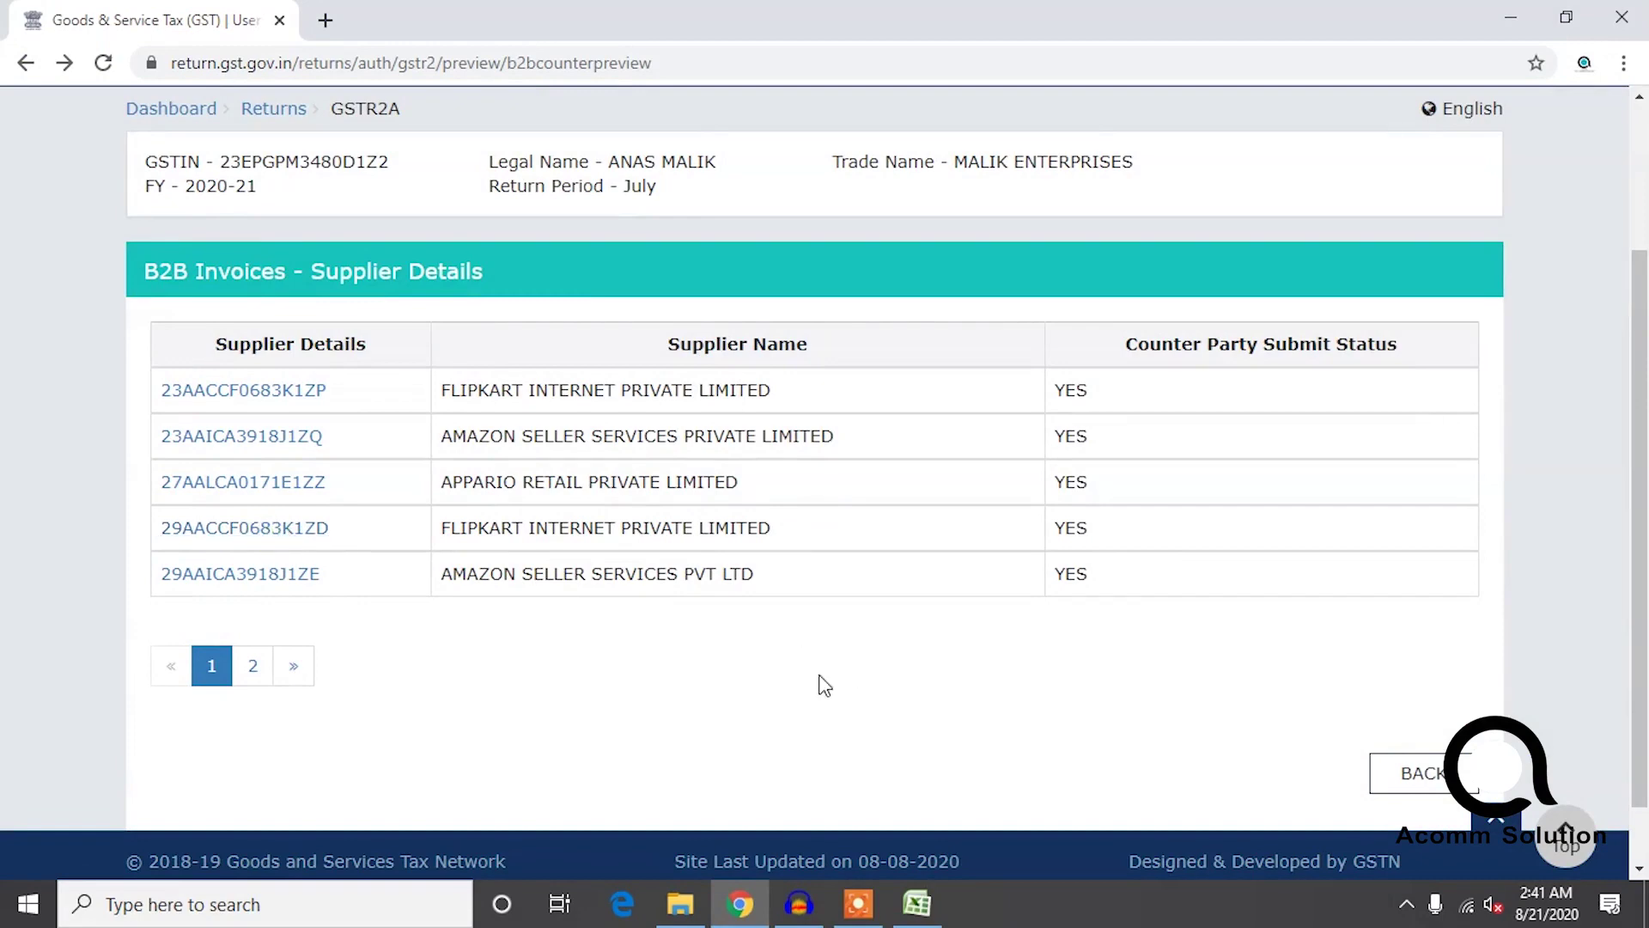
left_click(302, 530)
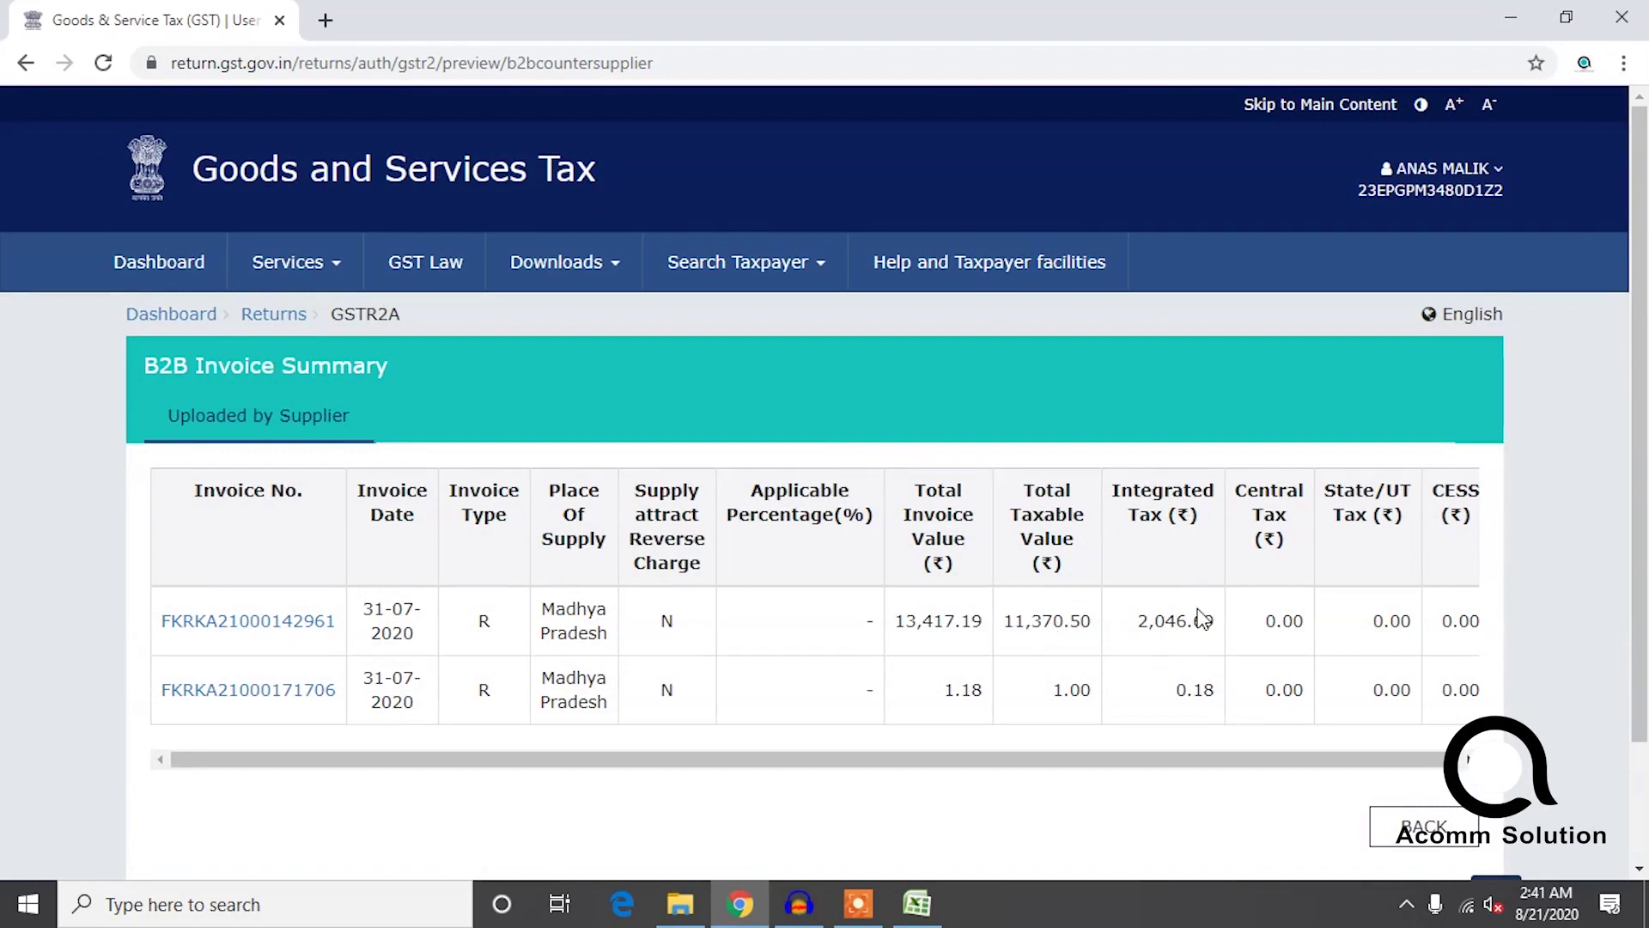
left_click_drag(1164, 628, 1184, 632)
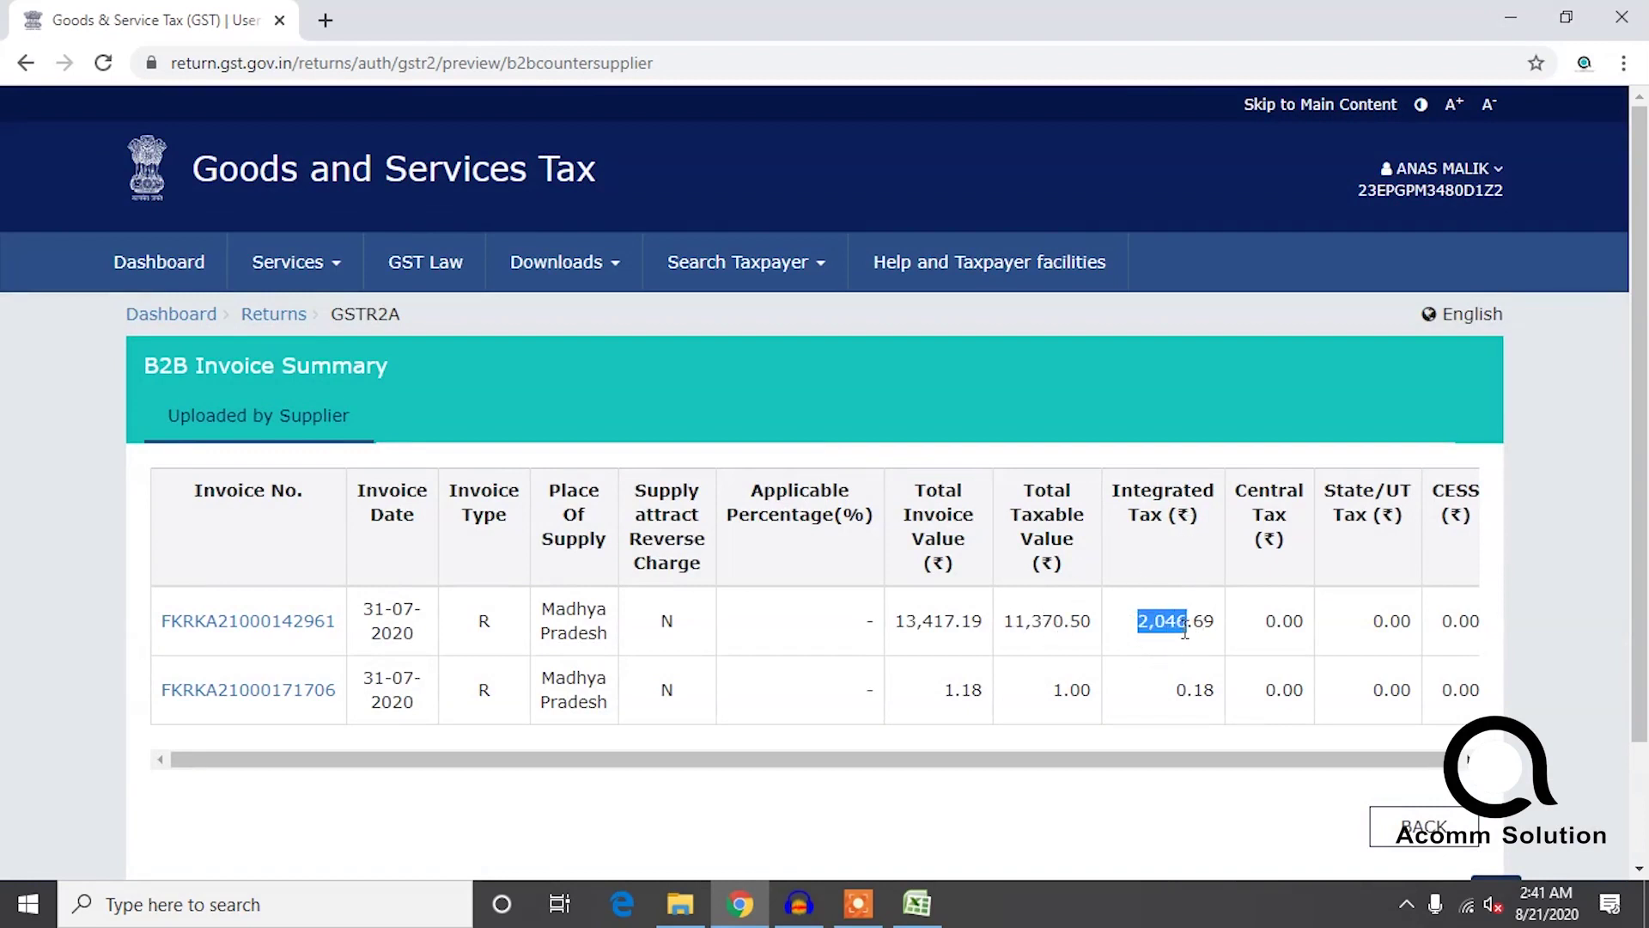
Confirm 57 in D9, paste 2,046 into D10 under igst, and verify the pasted value.
left_click(918, 904)
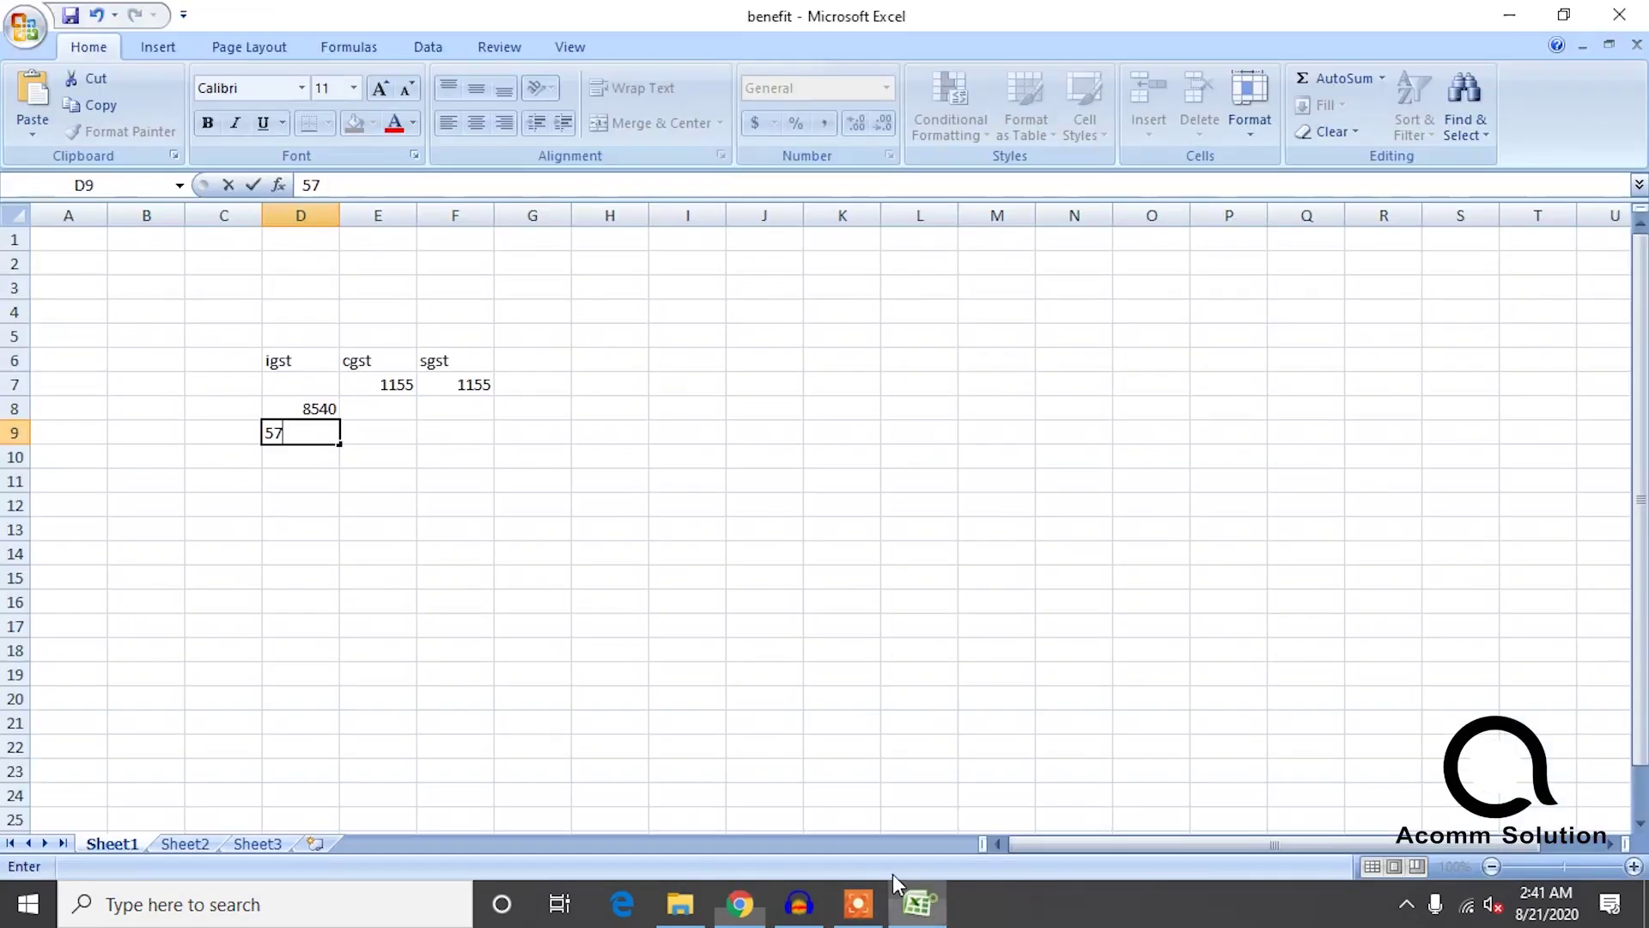
left_click(310, 456)
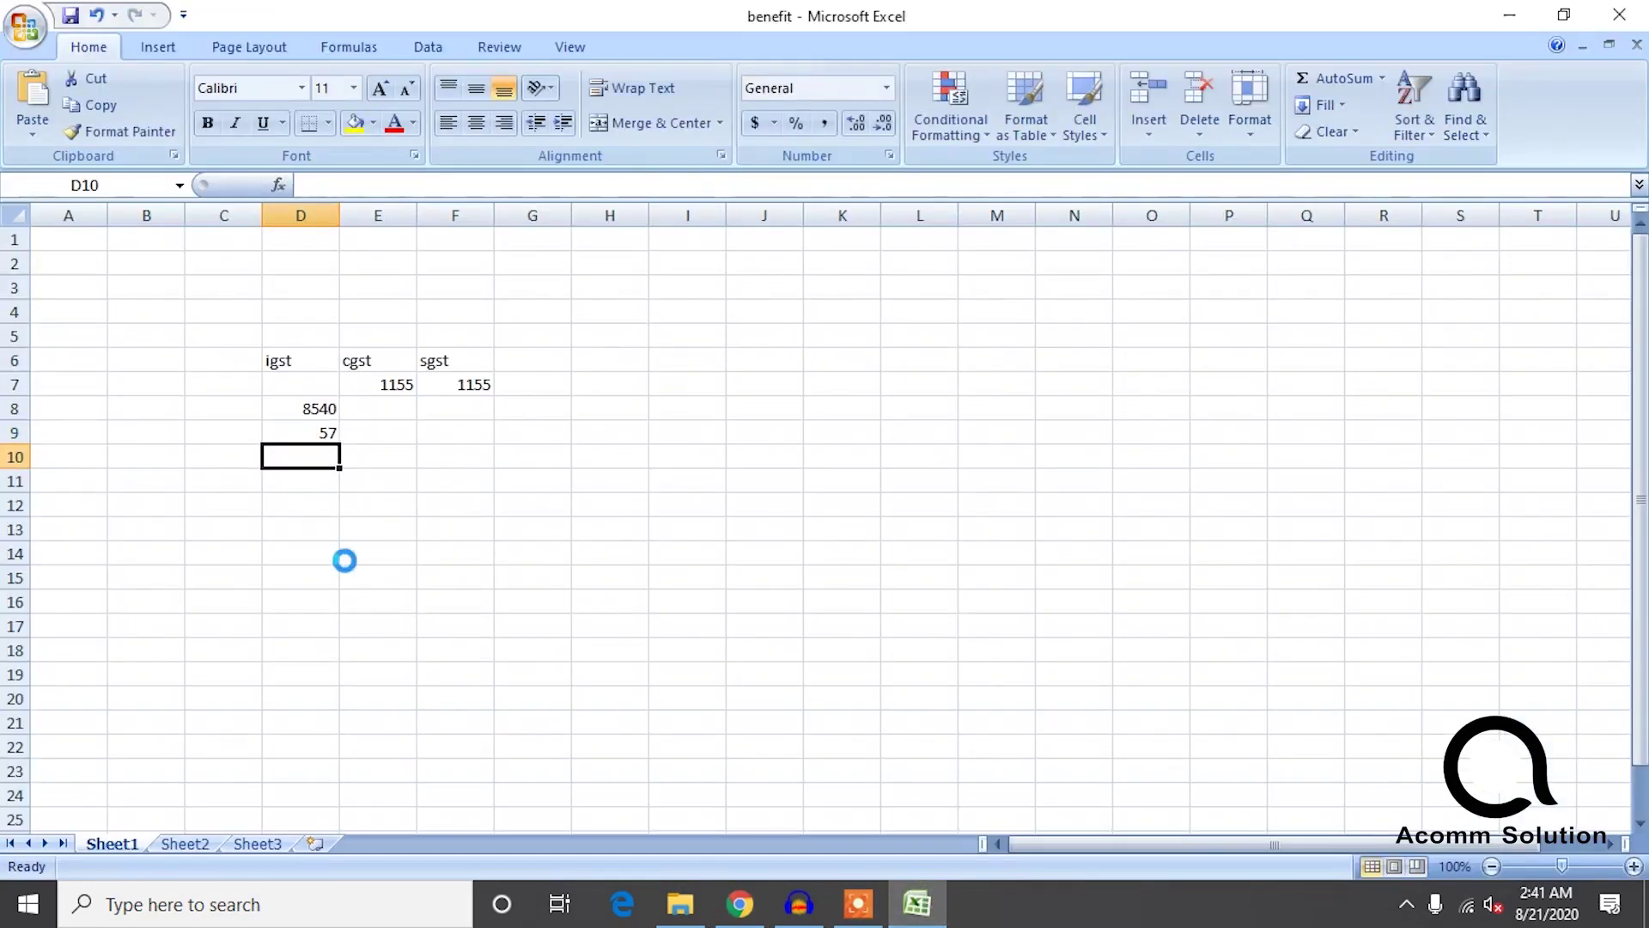
type("2,046")
left_click(365, 654)
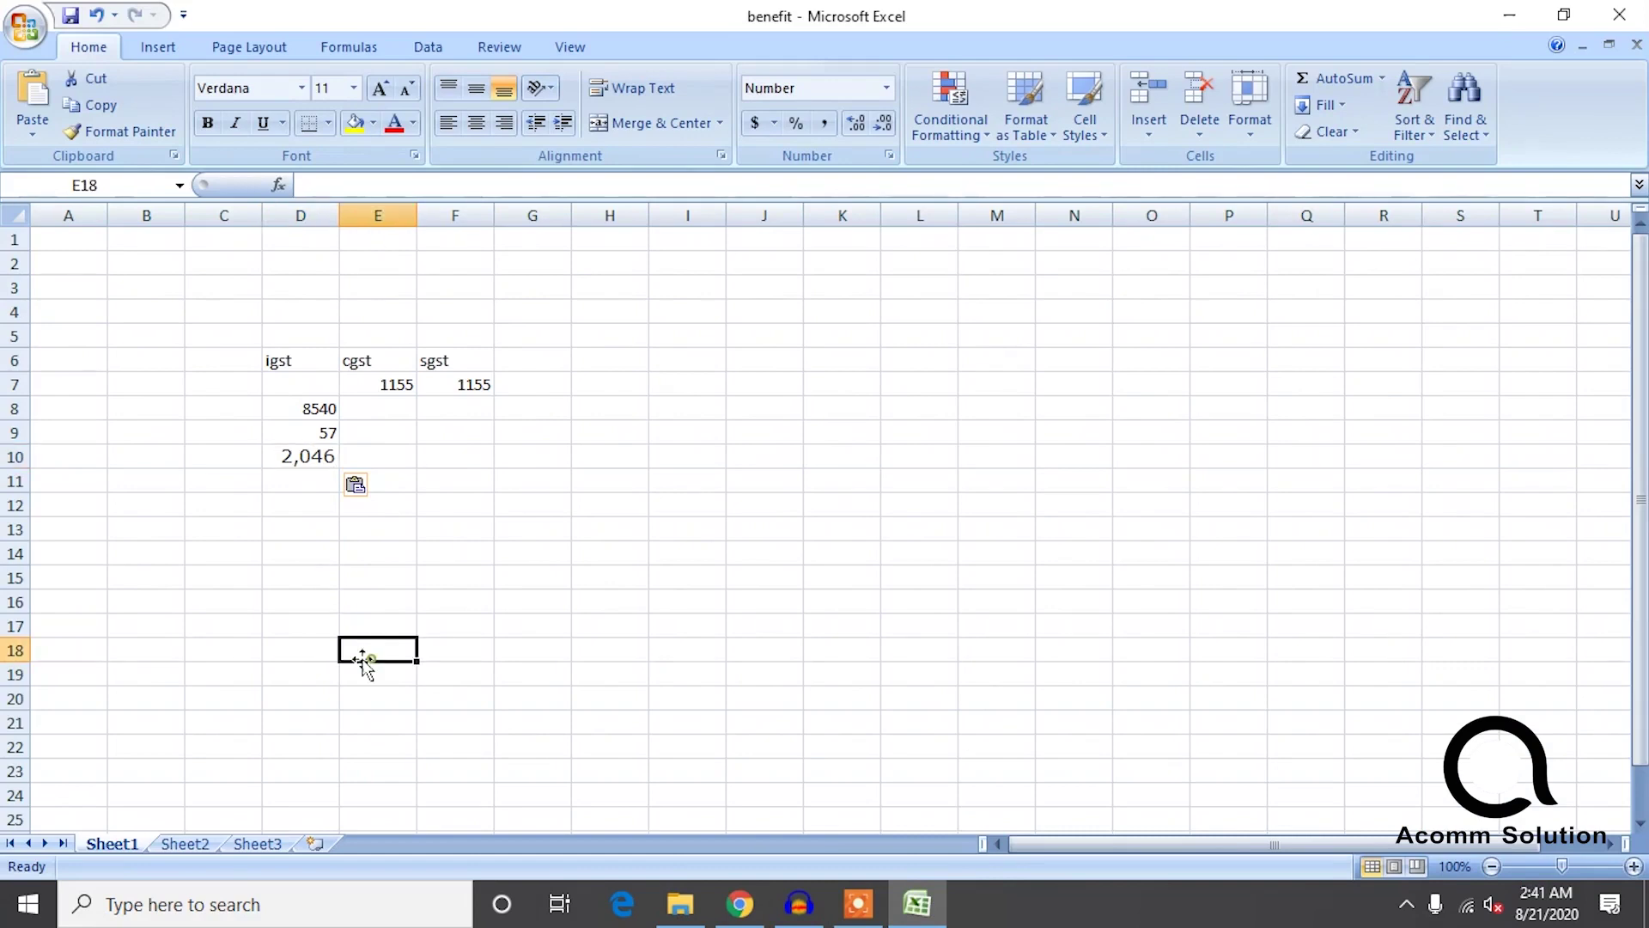
left_click(301, 455)
double_click(304, 462)
left_click(151, 554)
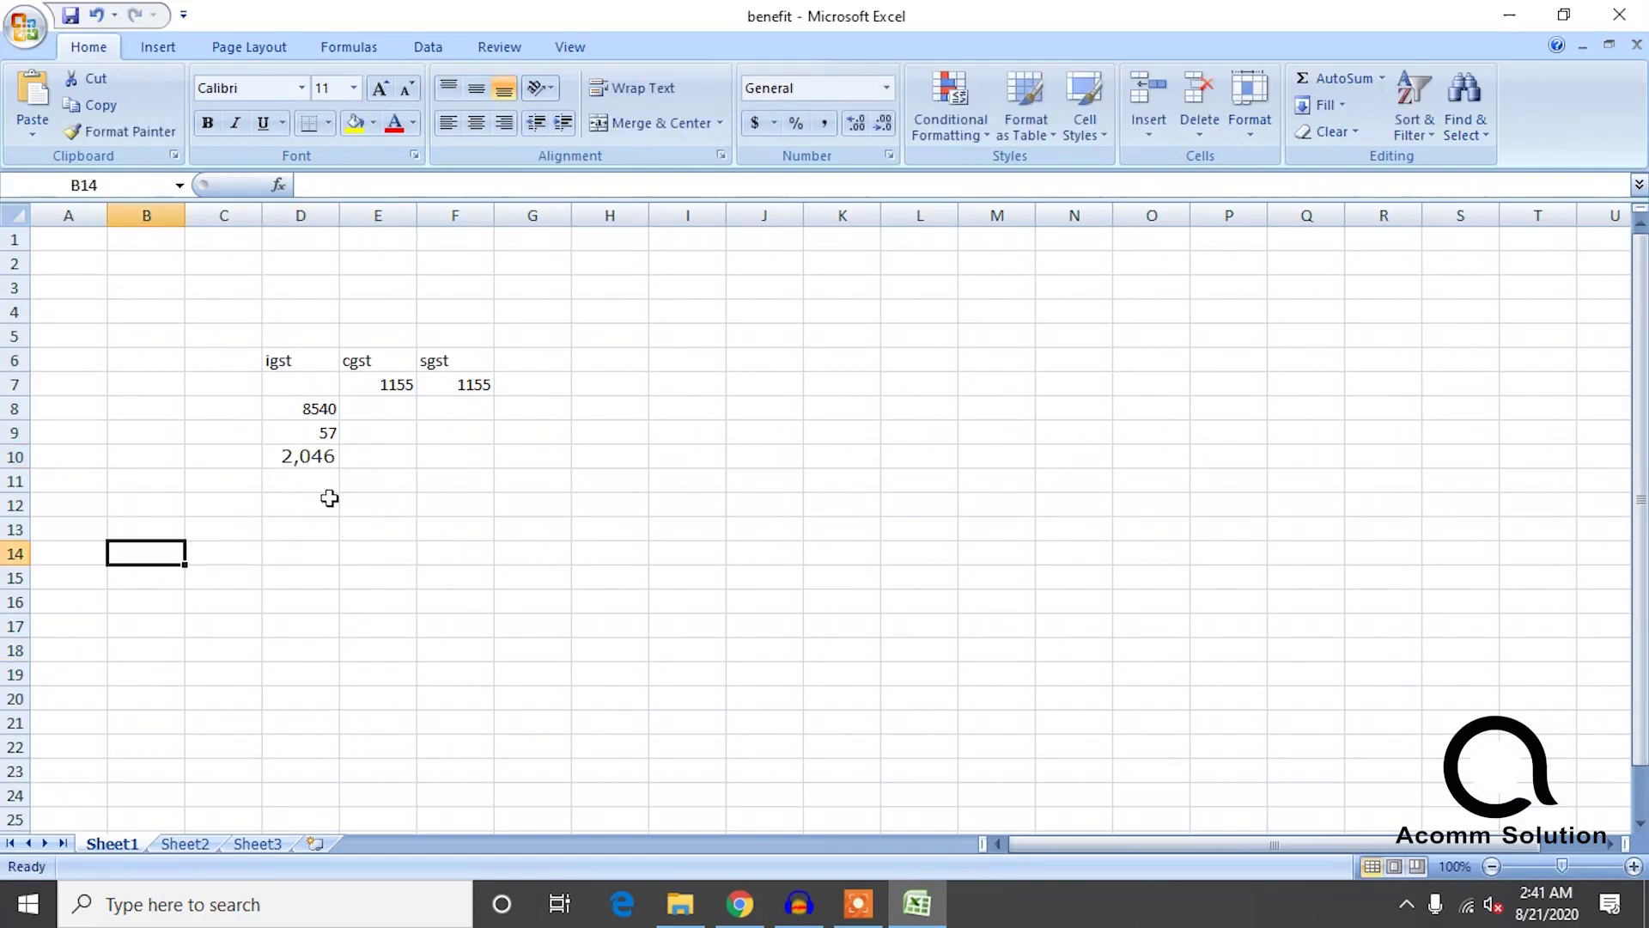
double_click(302, 456)
left_click(231, 559)
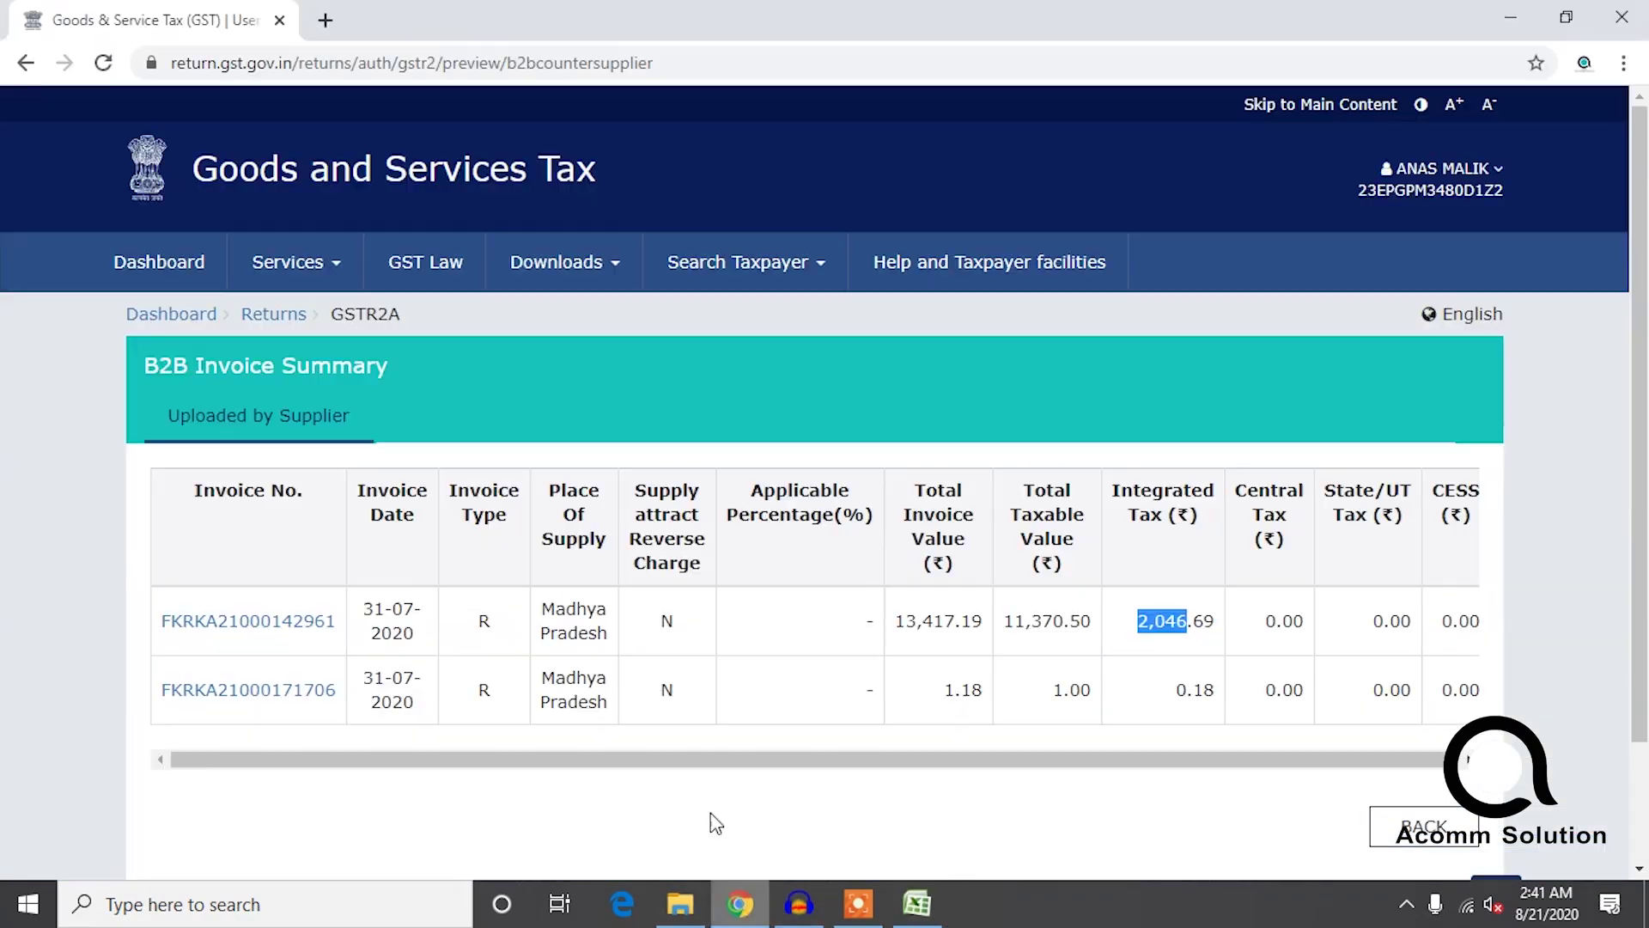
left_click(741, 906)
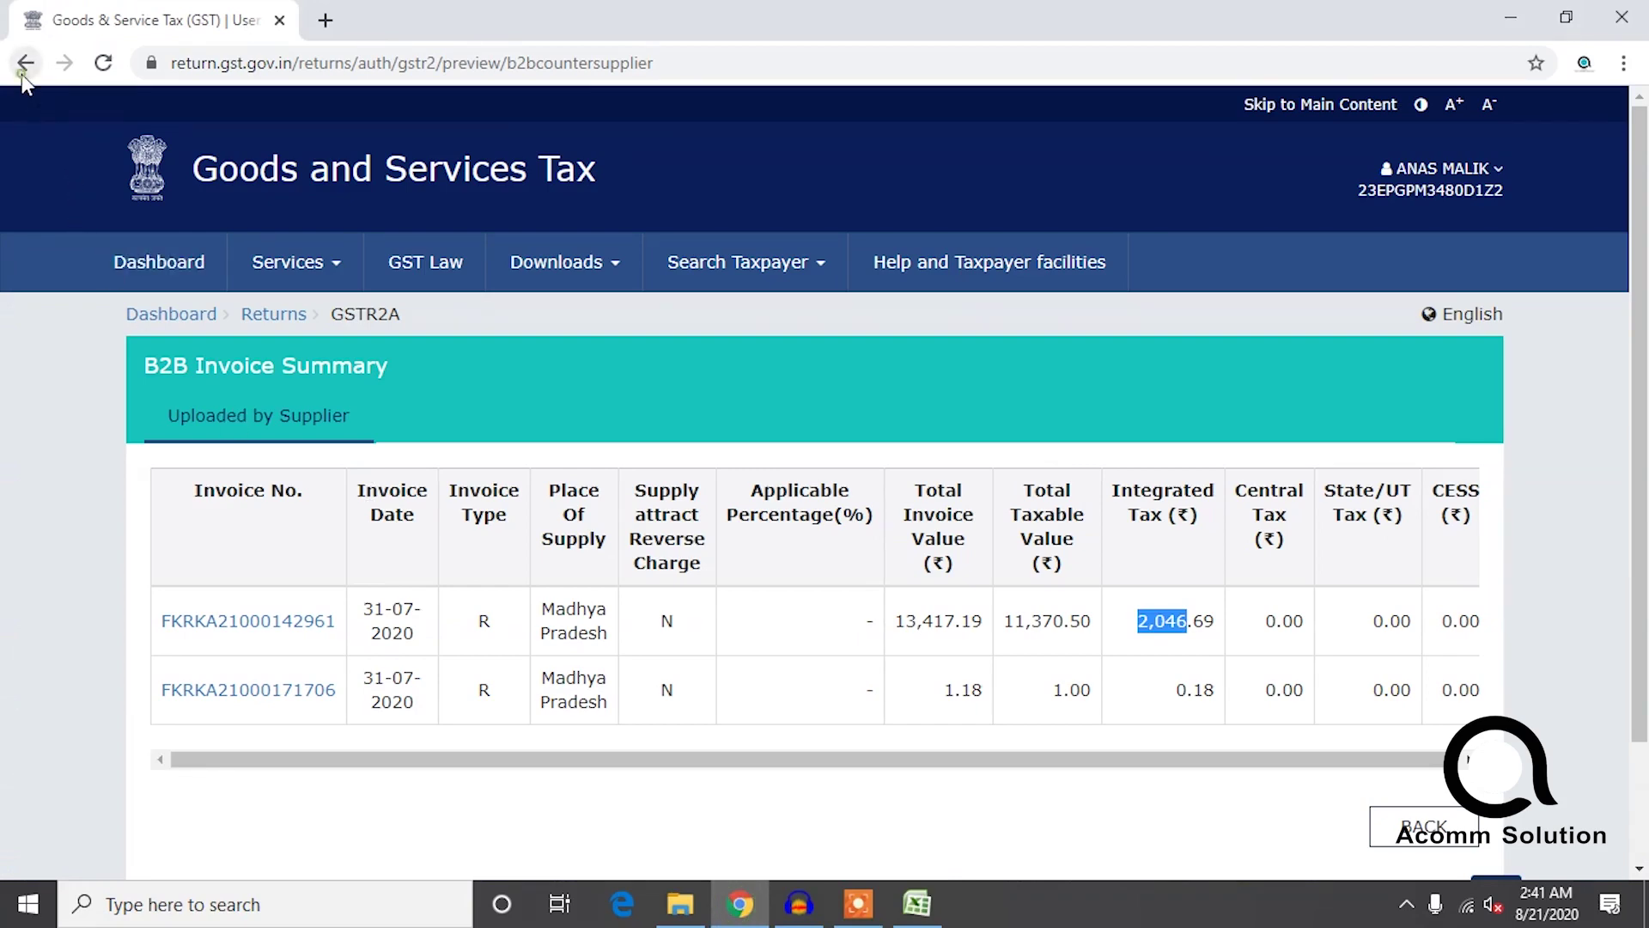
Open the AMAZON SELLER SERVICES PVT LTD invoices and copy the 2,896.15 integrated tax amount.
left_click(24, 67)
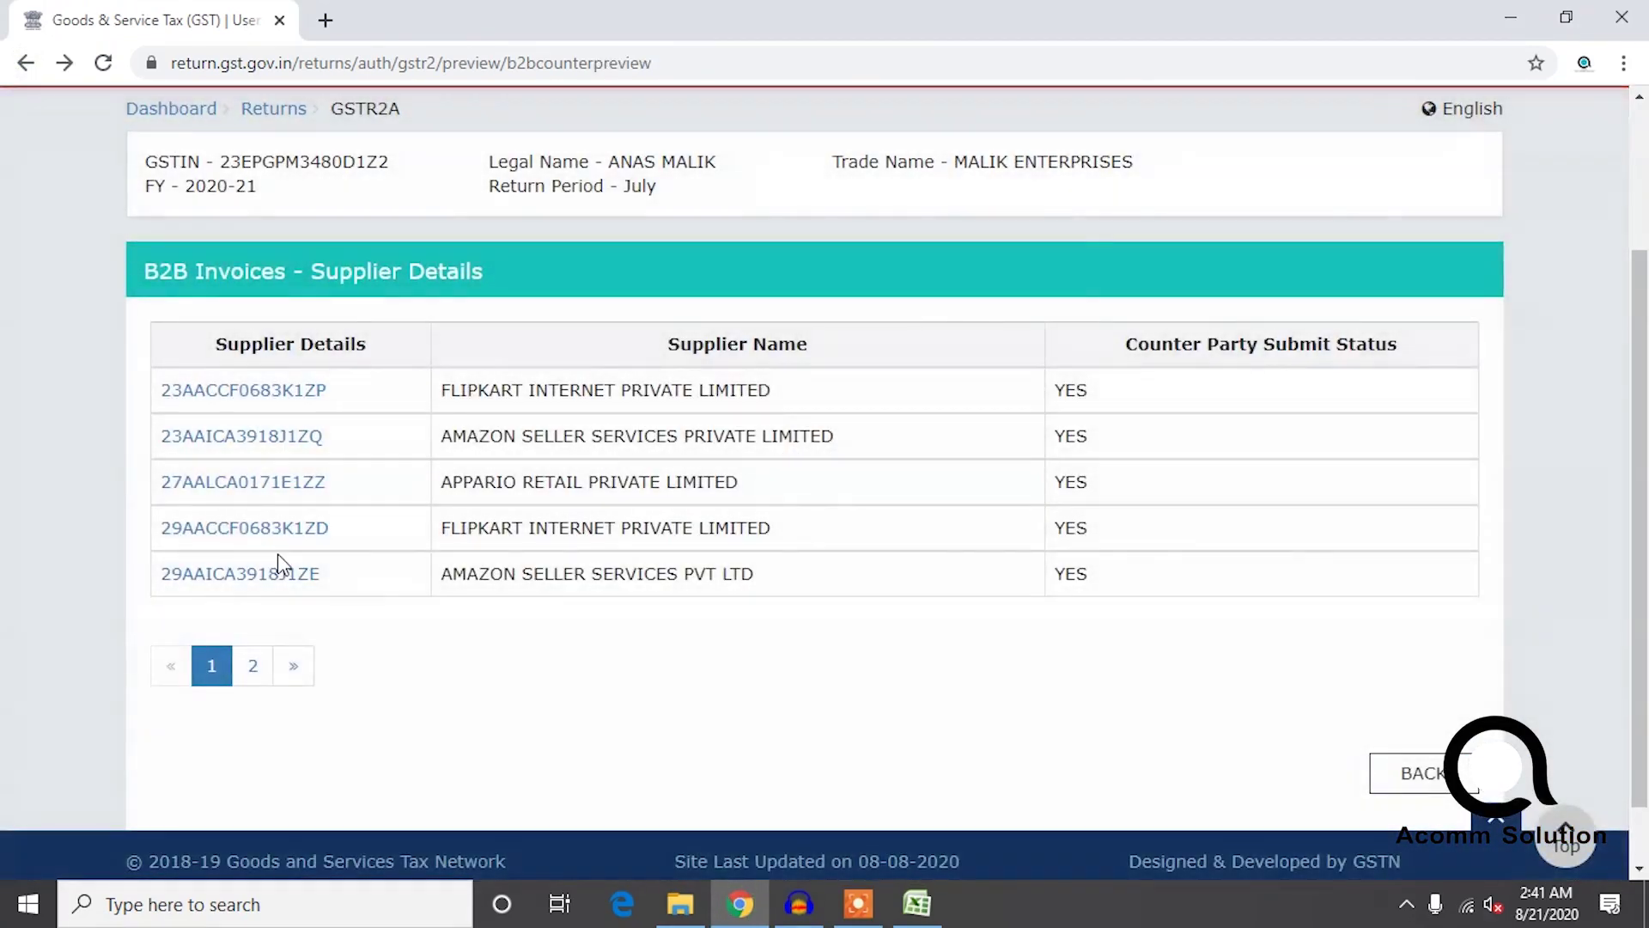
left_click(260, 568)
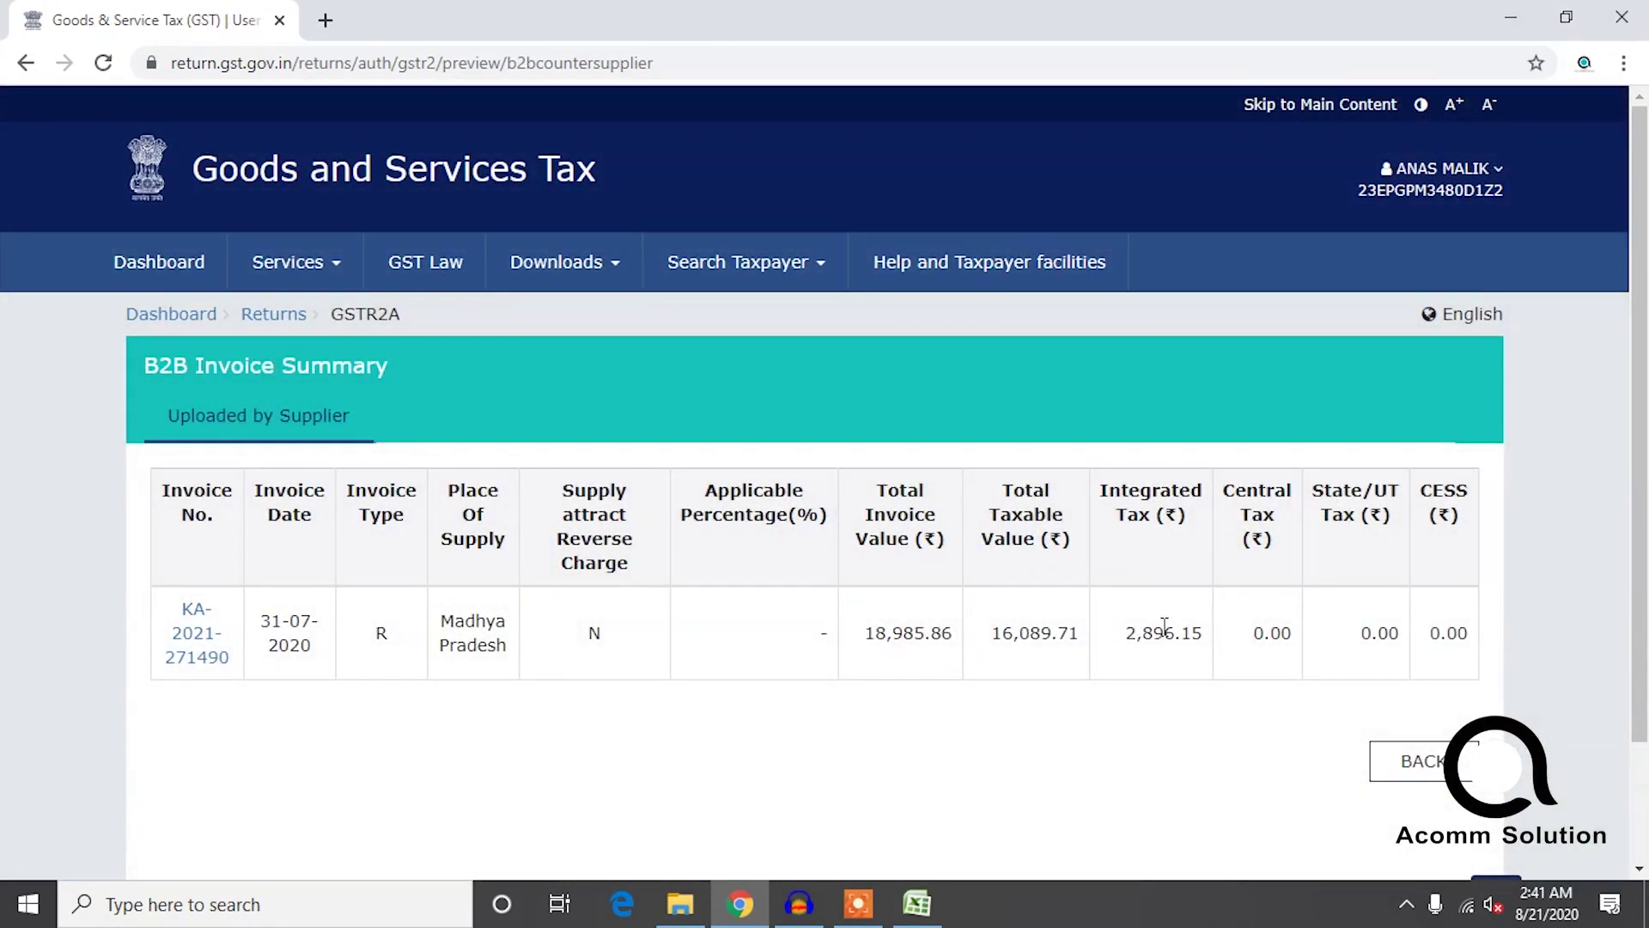
double_click(1167, 630)
key("ctrl+c")
left_click(25, 58)
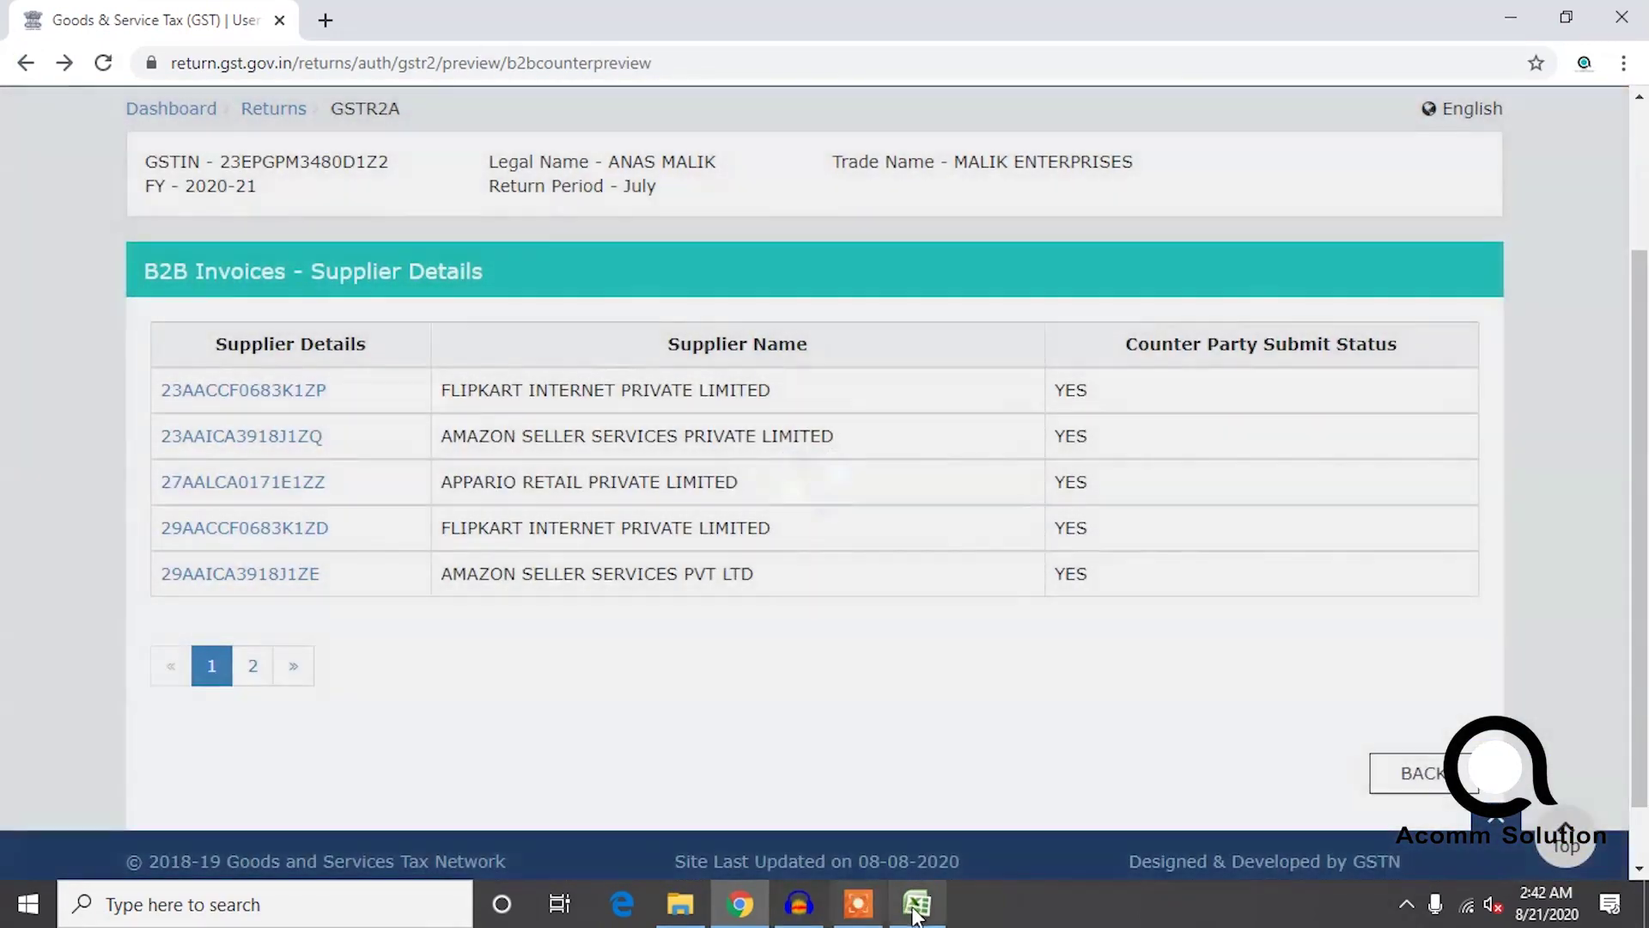
Enter 2896 in cell D11 of the benefit sheet, rechecking the Amazon invoice amount.
left_click(916, 906)
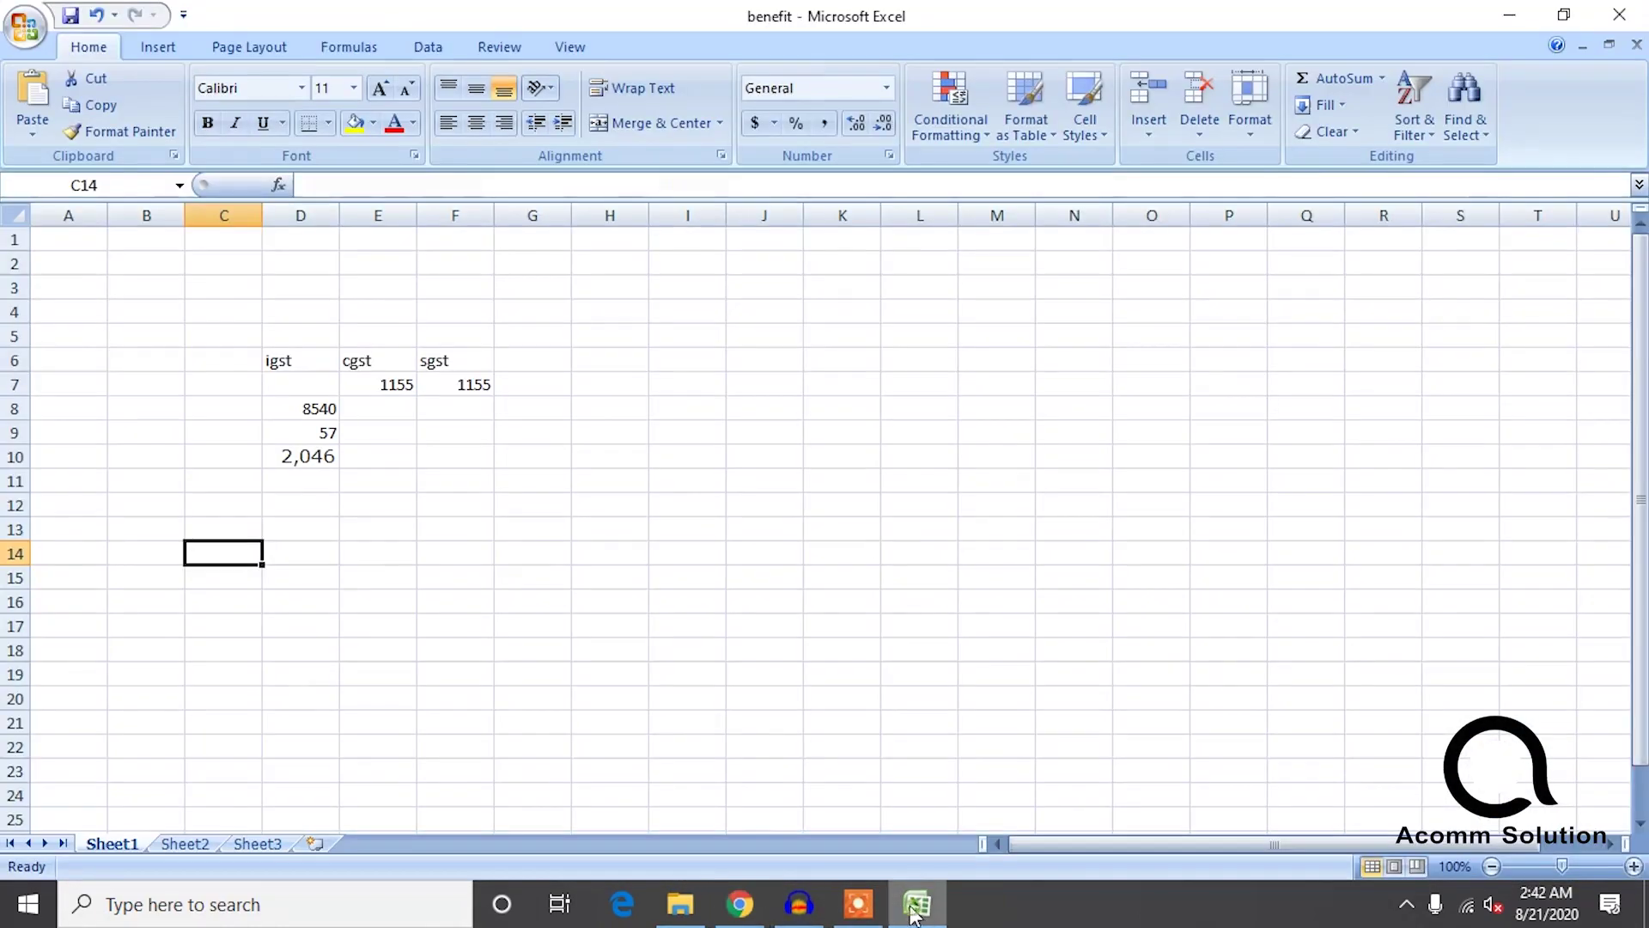
left_click(305, 478)
key("ctrl+v")
left_click(361, 577)
left_click(296, 479)
key("BackSpace")
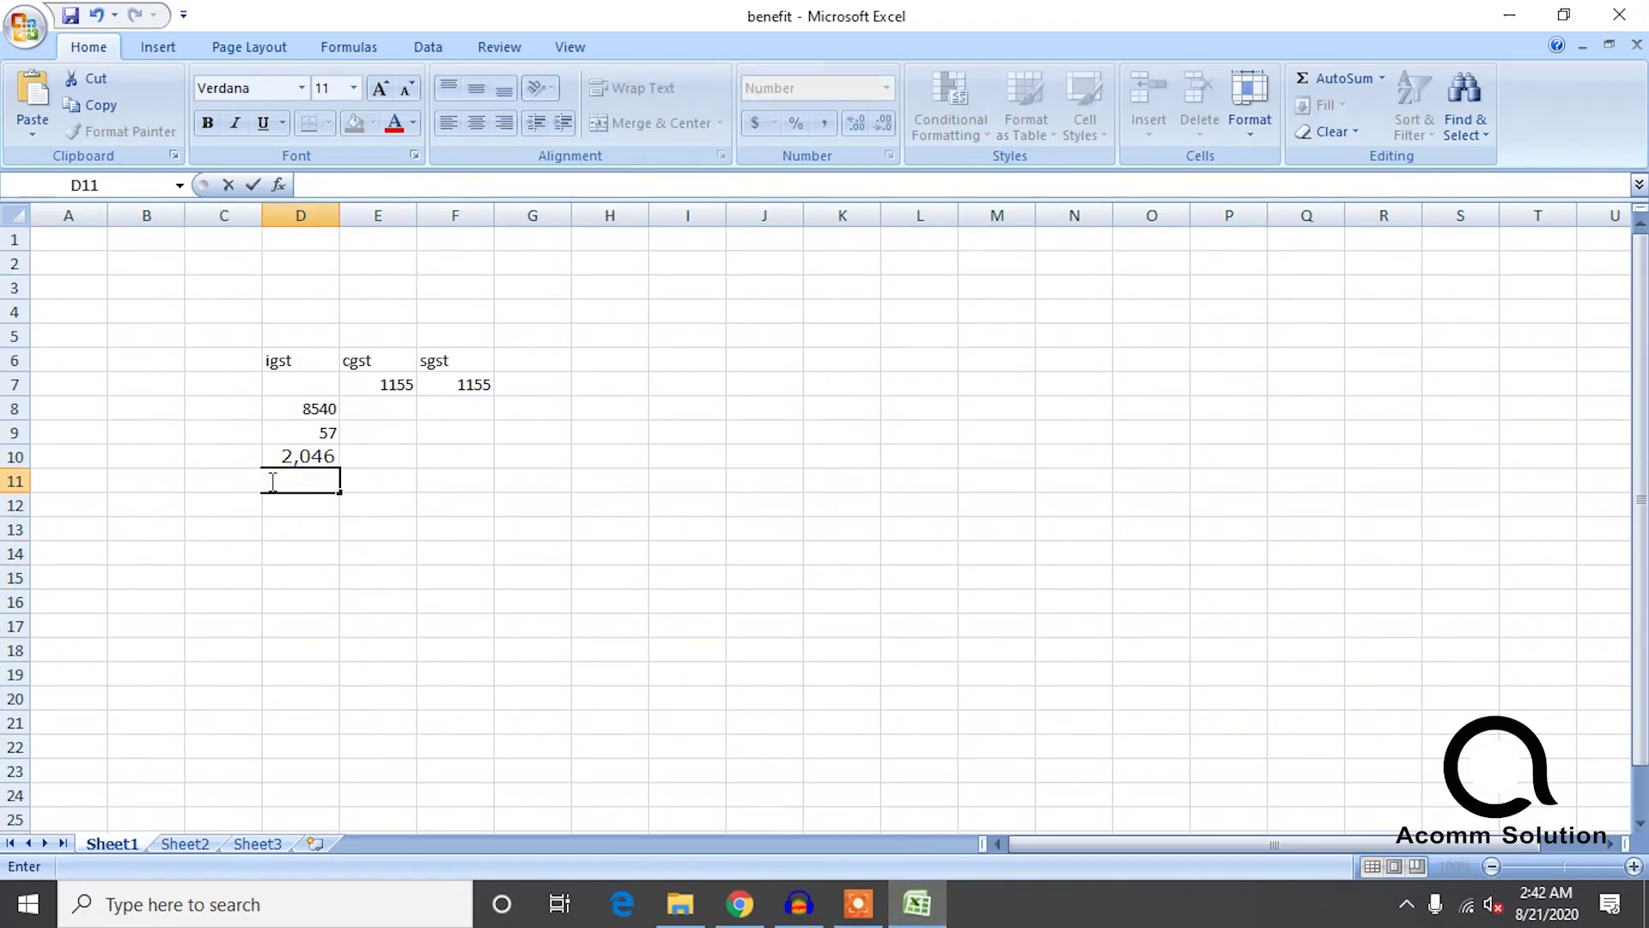
left_click(740, 902)
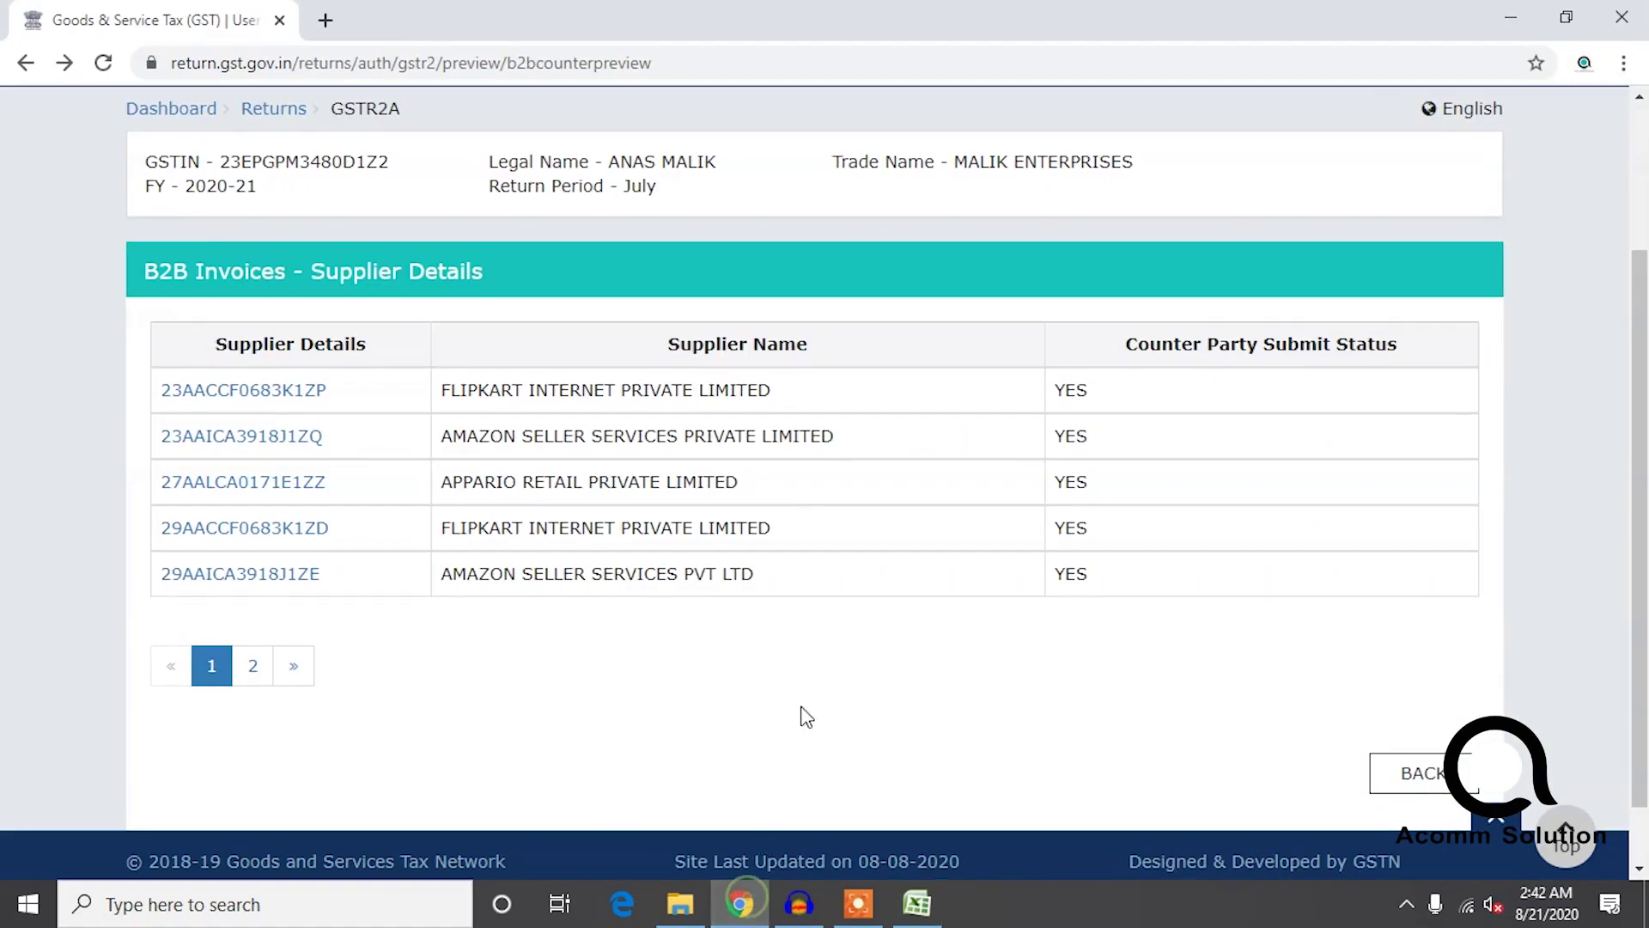
left_click(284, 578)
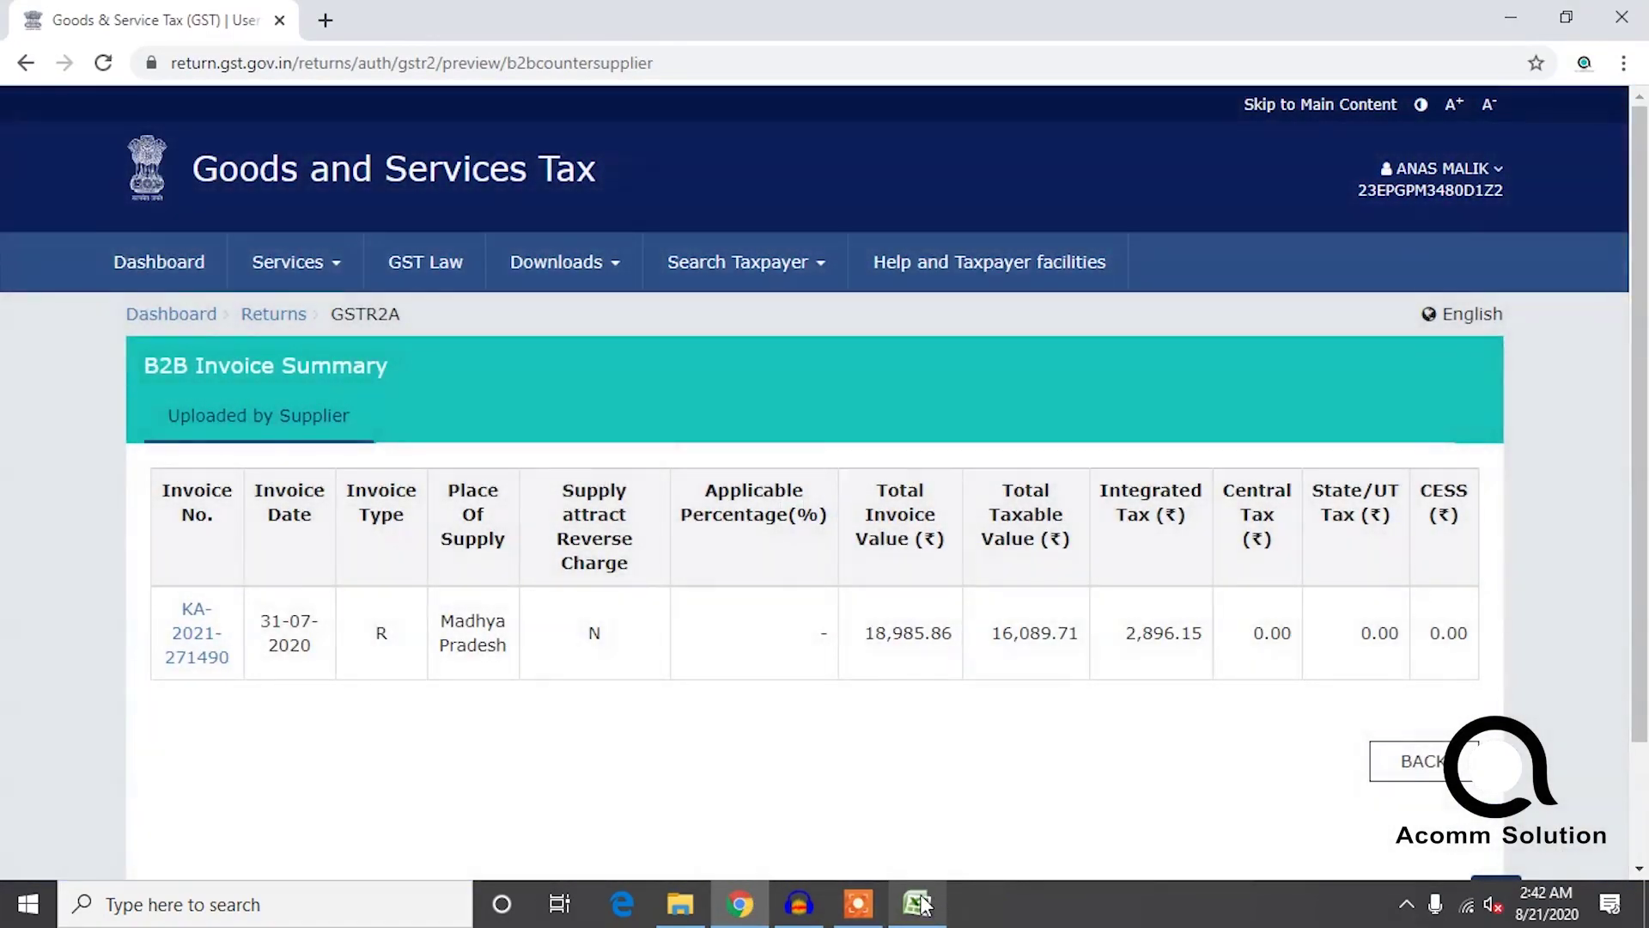
left_click(915, 904)
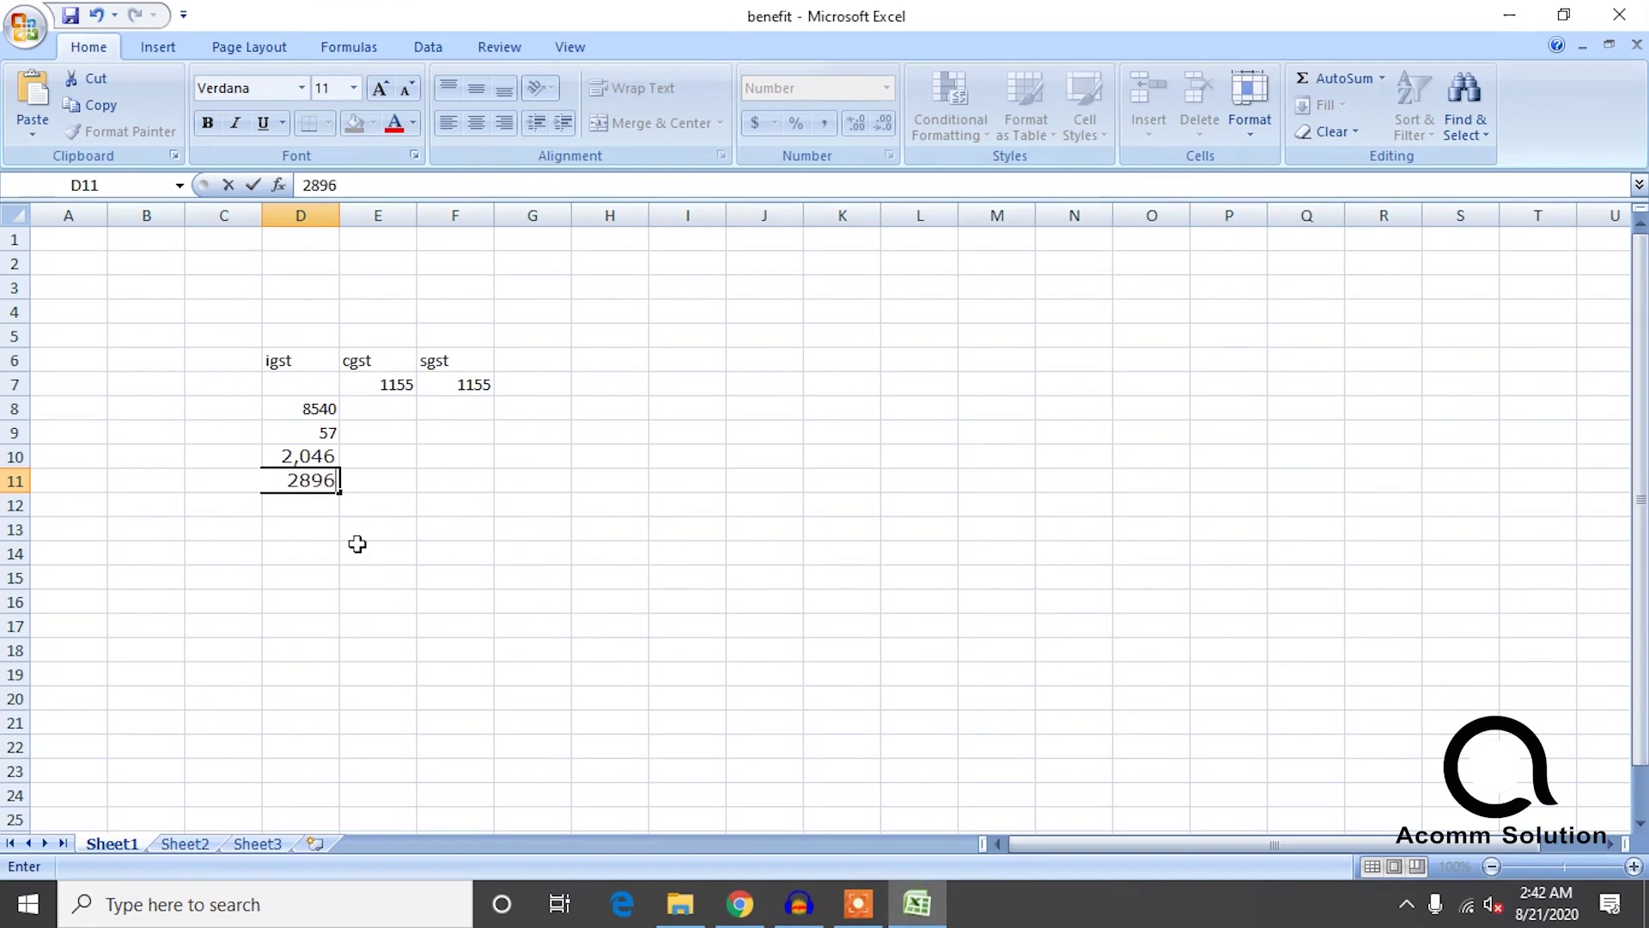
left_click(357, 543)
left_click(500, 718)
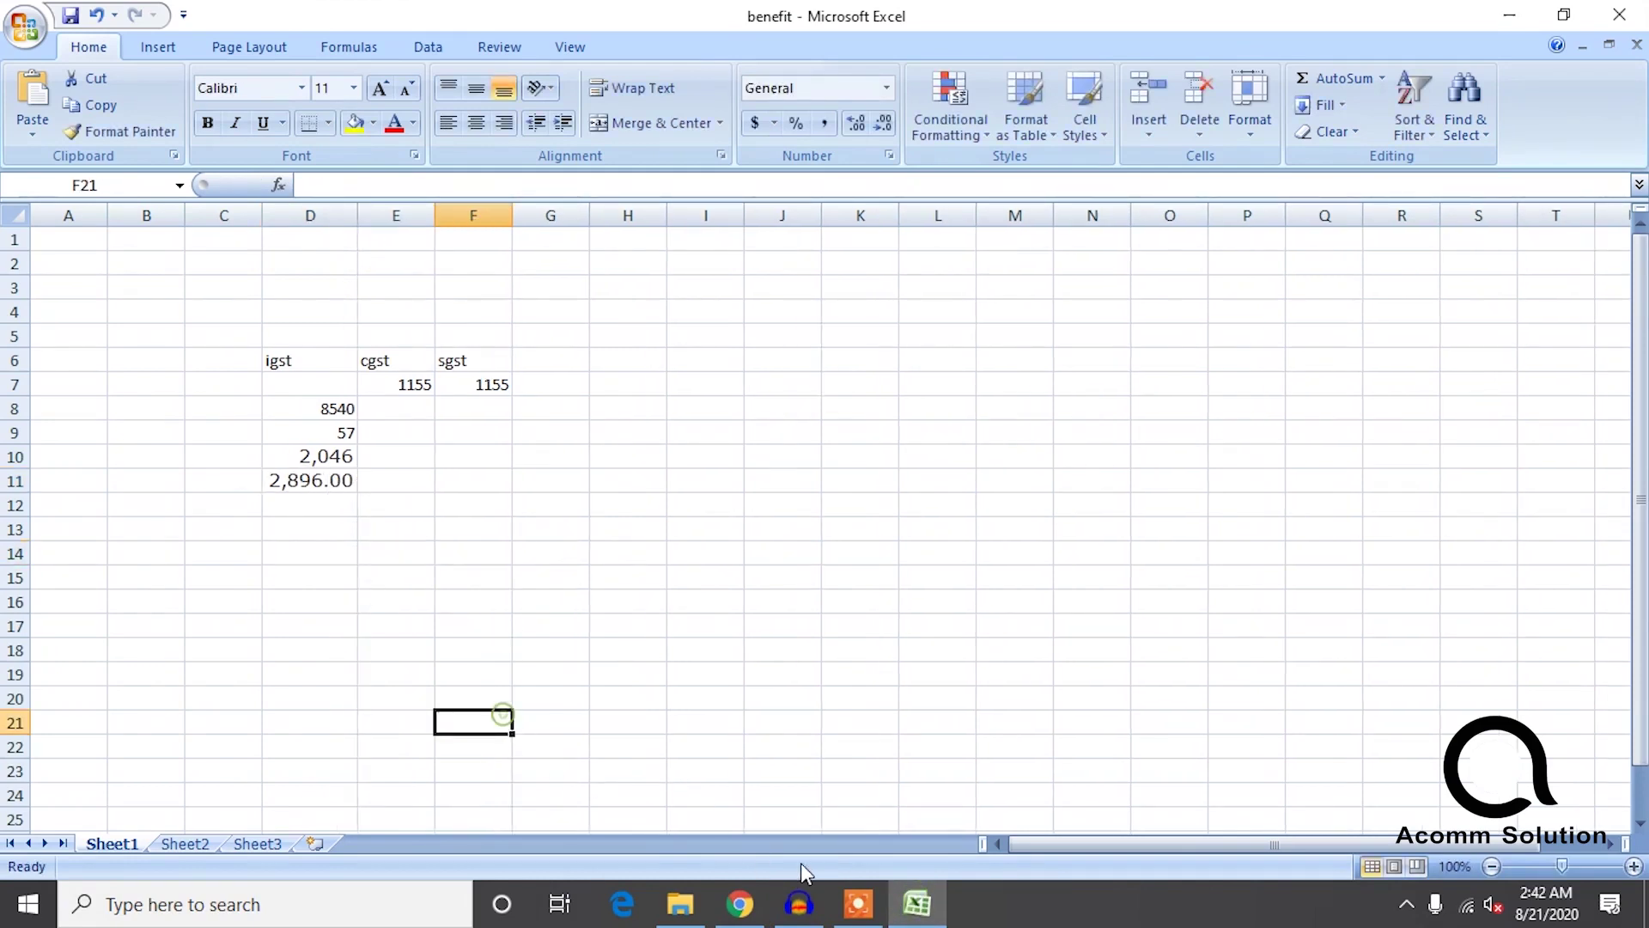
Open the page-2 supplier's invoice summary showing IN-BLR7-5991008 with 45.46 integrated tax.
left_click(737, 904)
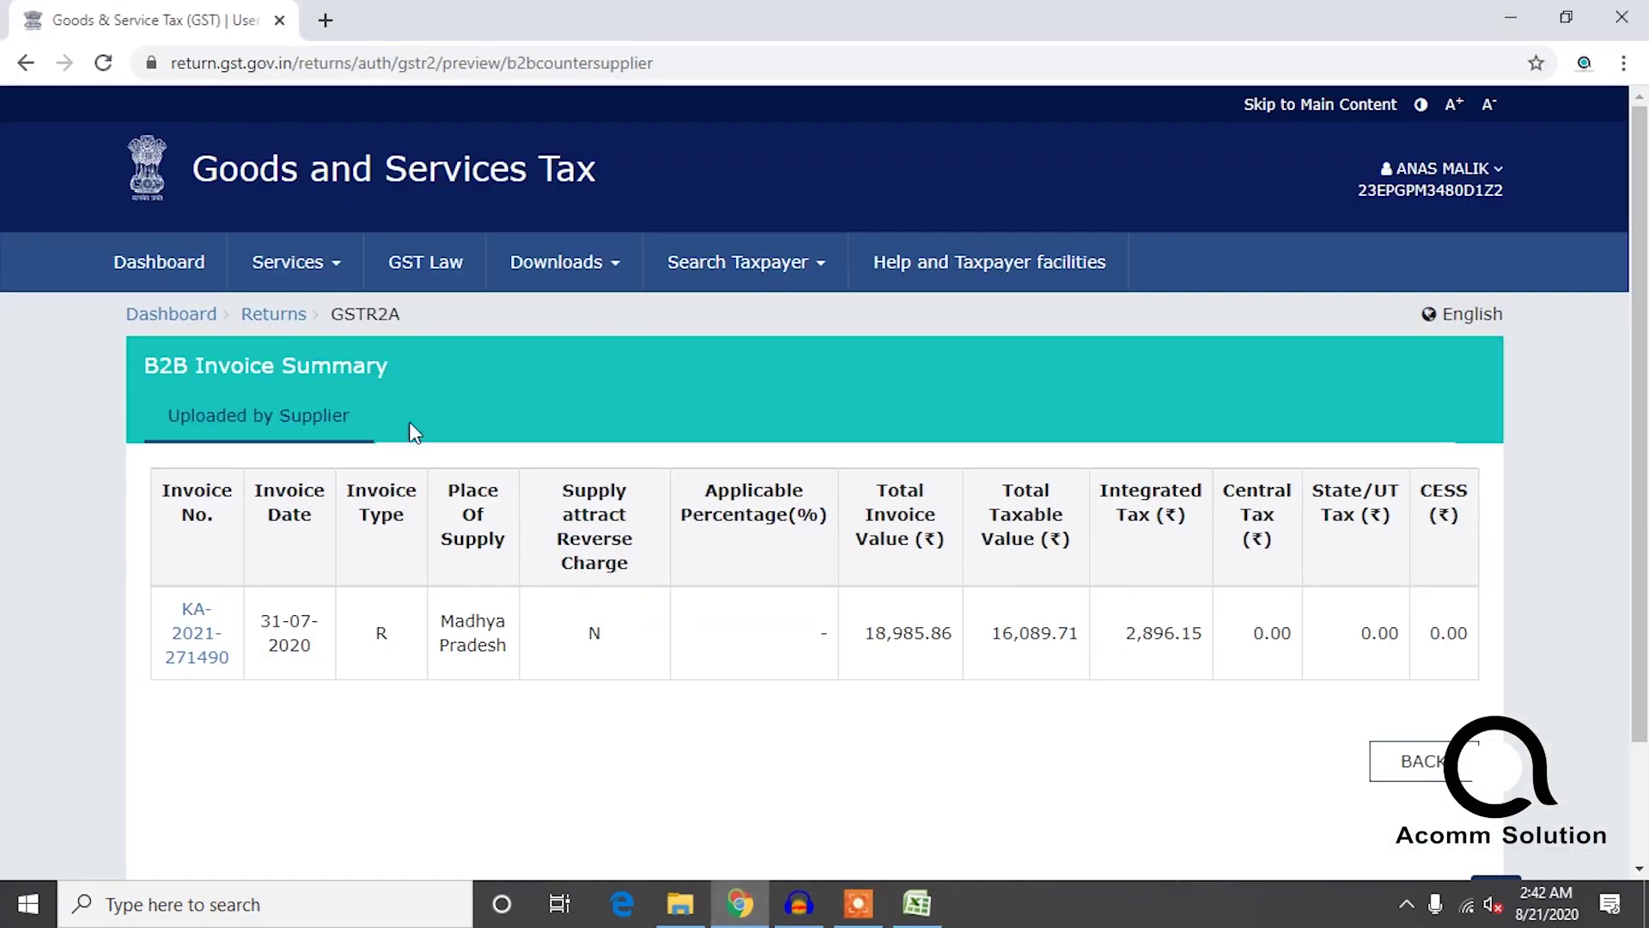
left_click(19, 65)
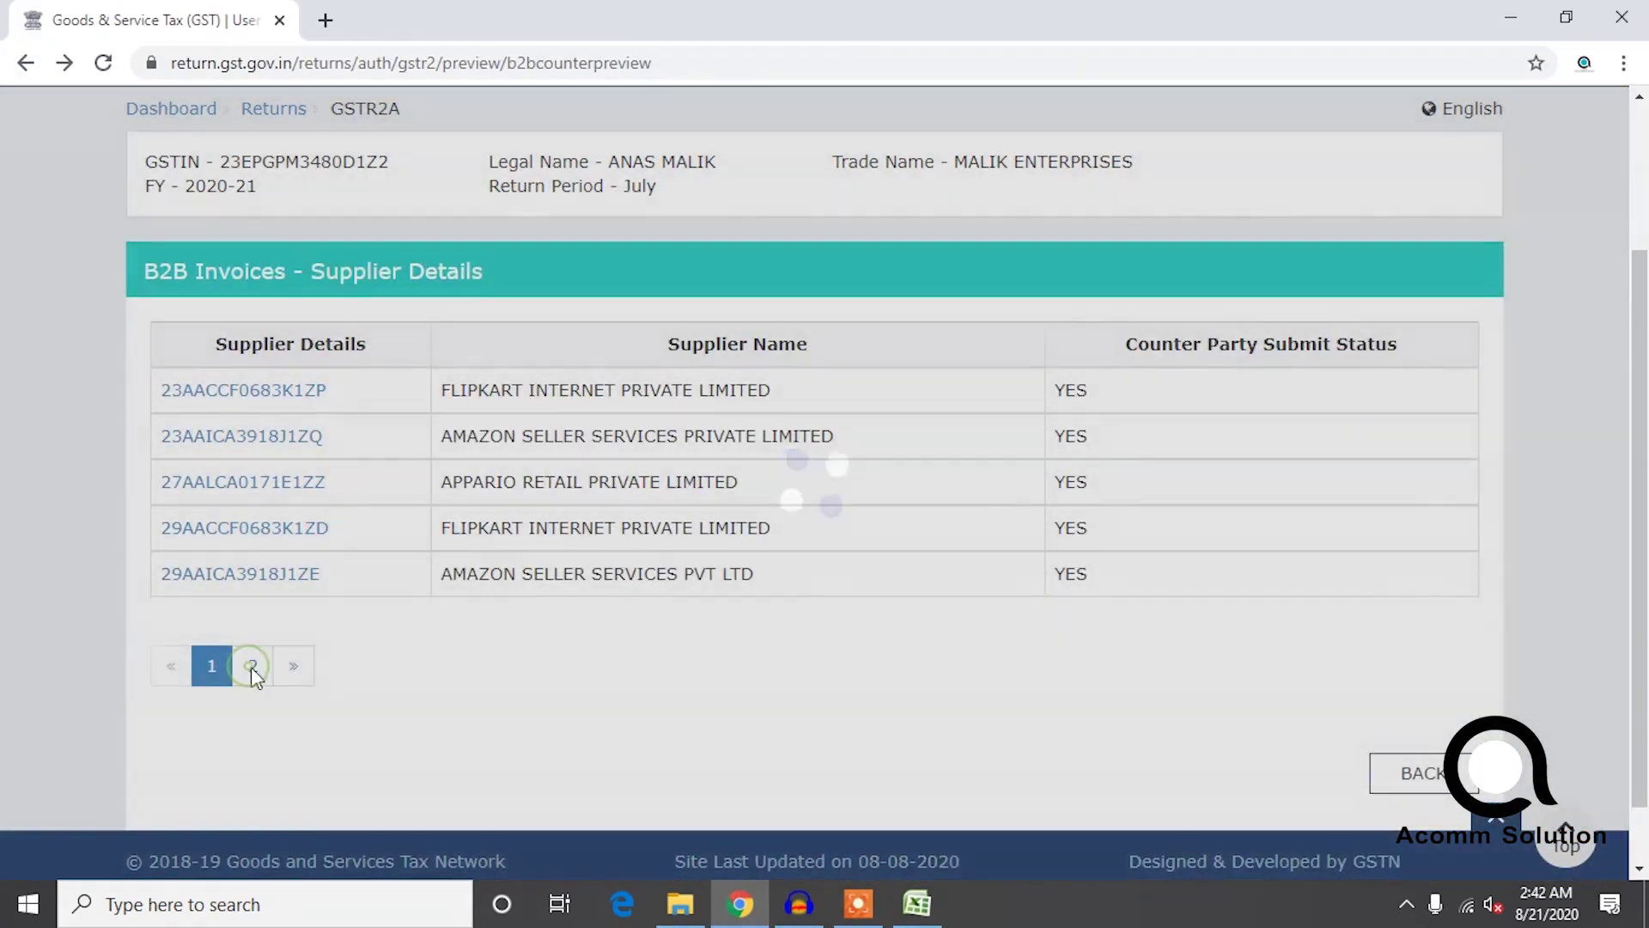
left_click(249, 667)
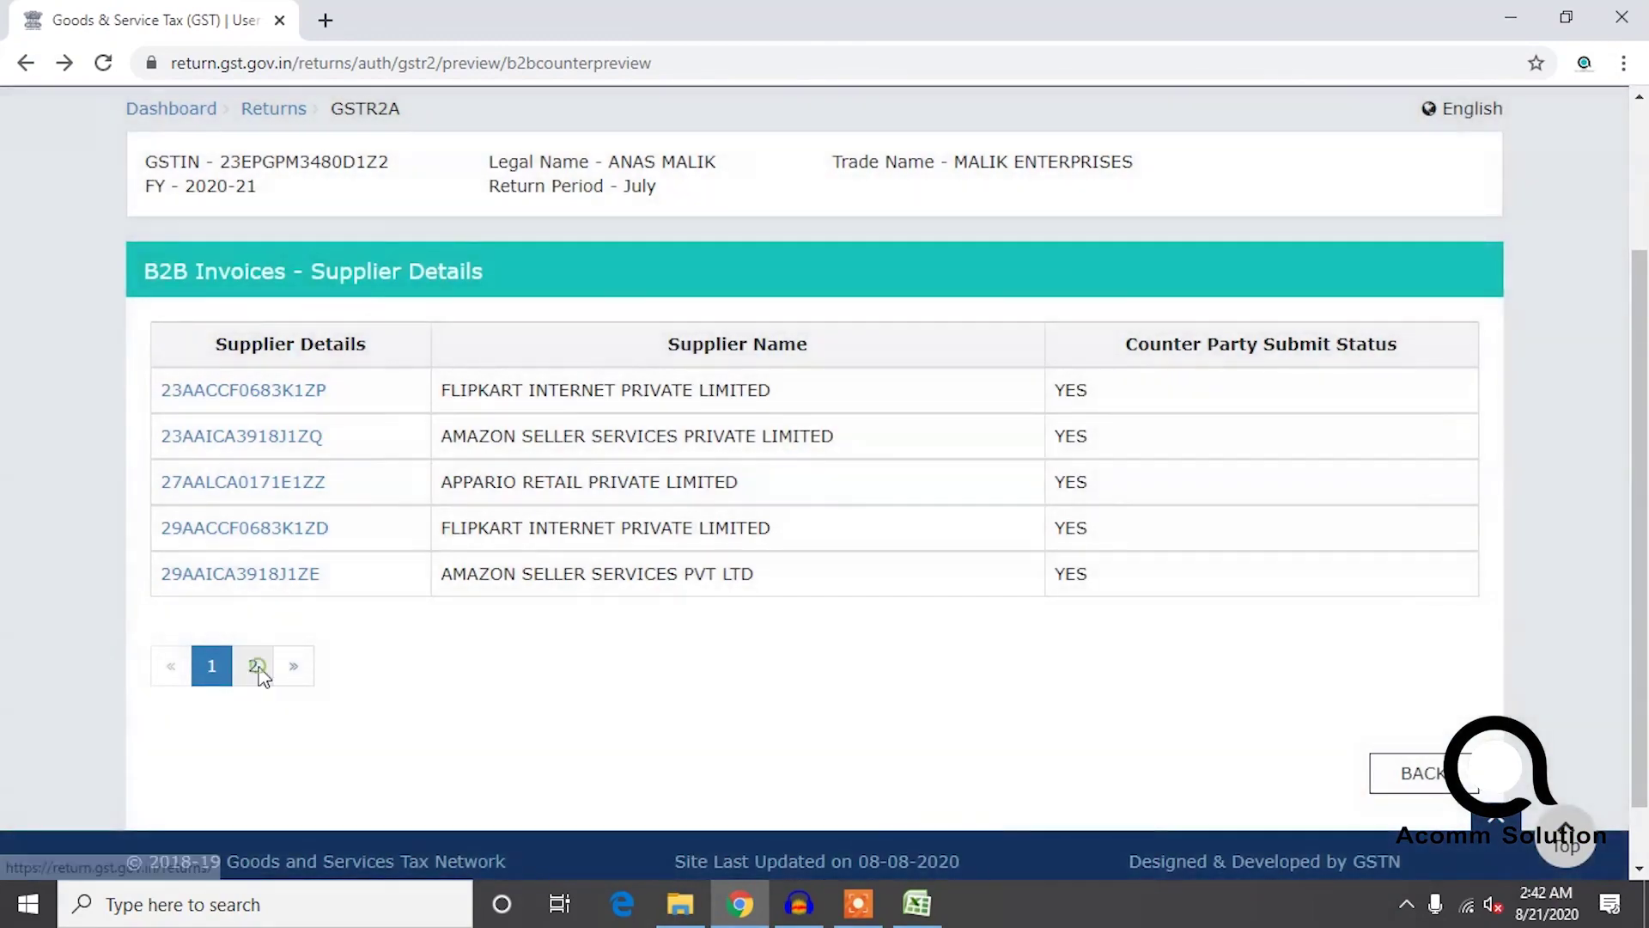
left_click(291, 391)
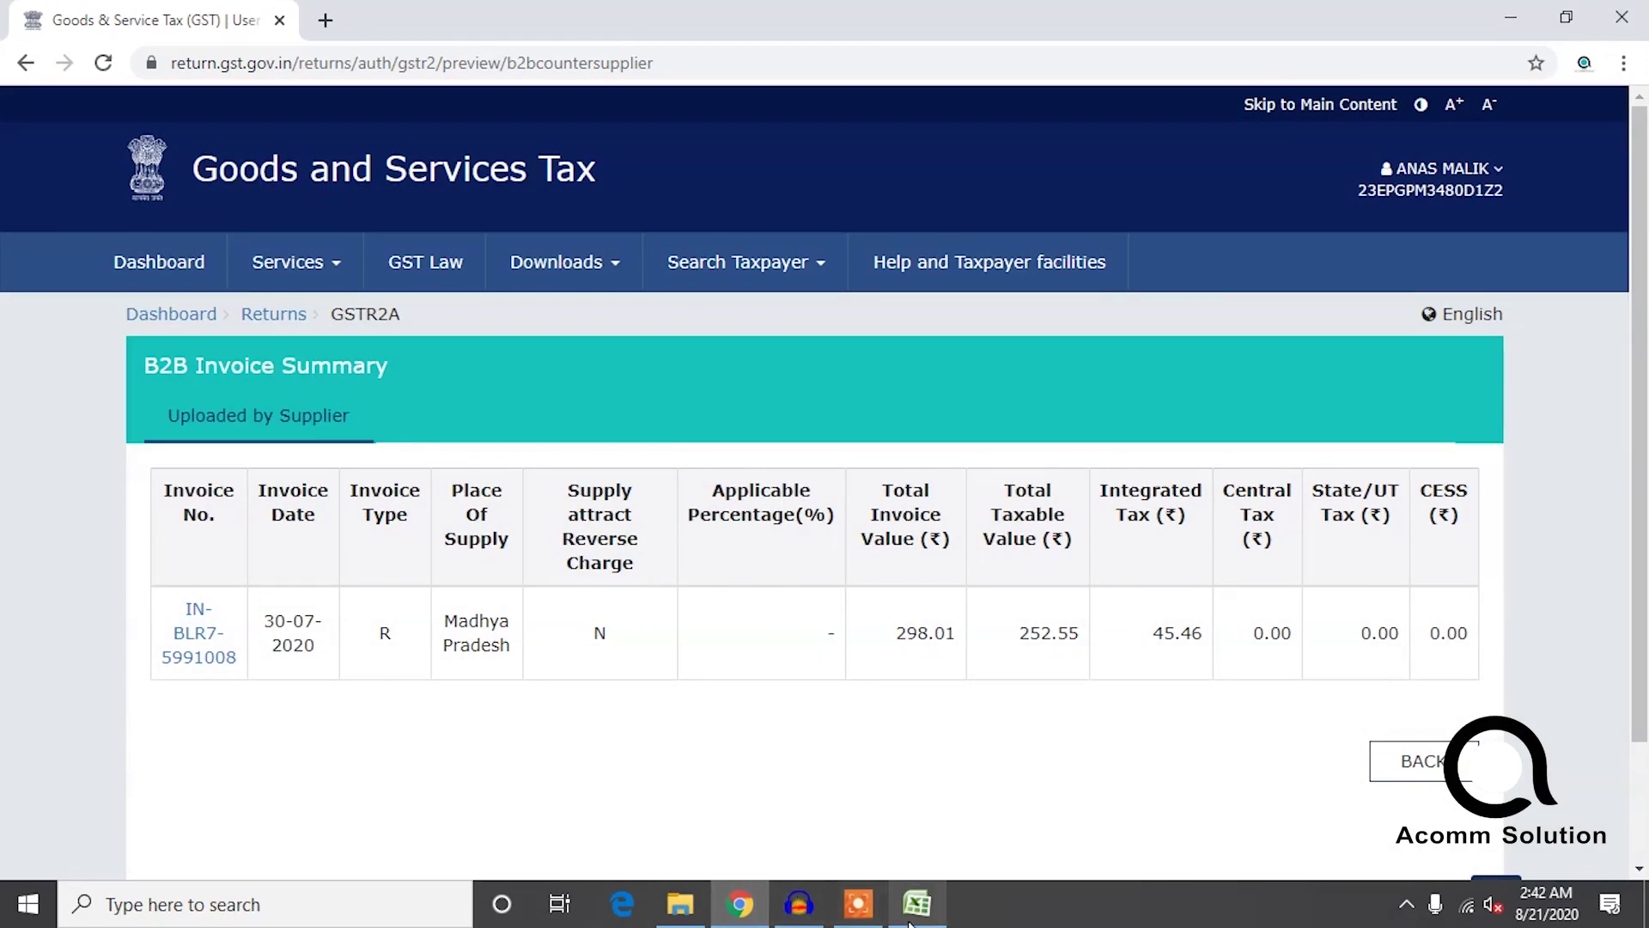
Enter 45 in D12 and select the igst amounts to check their sum.
left_click(914, 904)
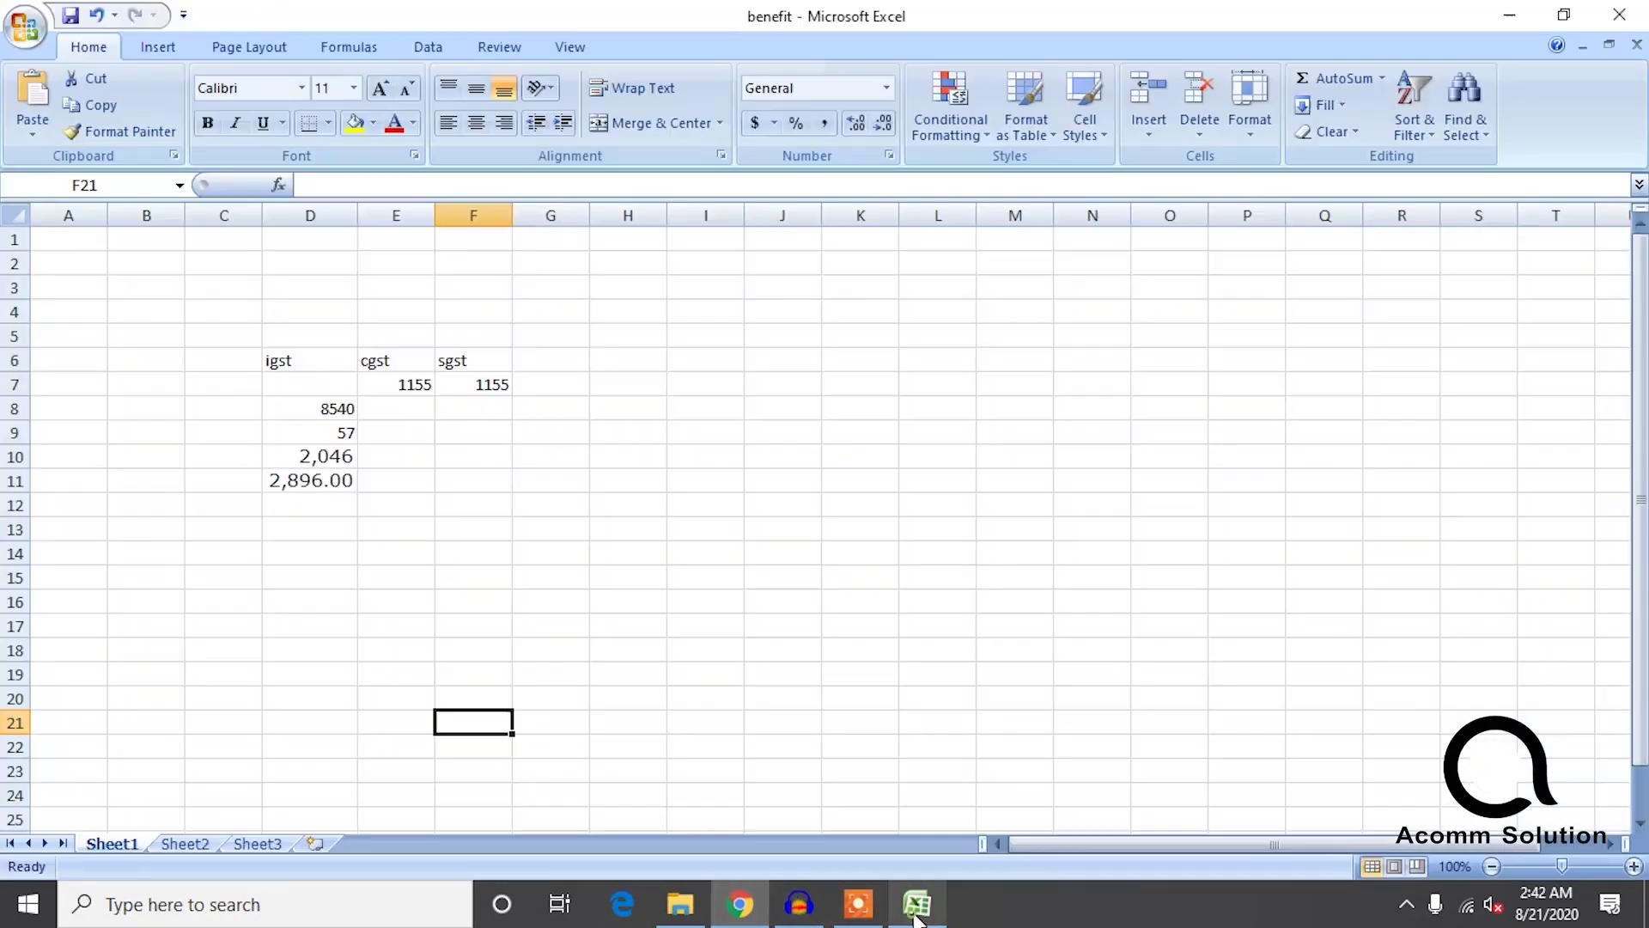
left_click(343, 504)
type("45")
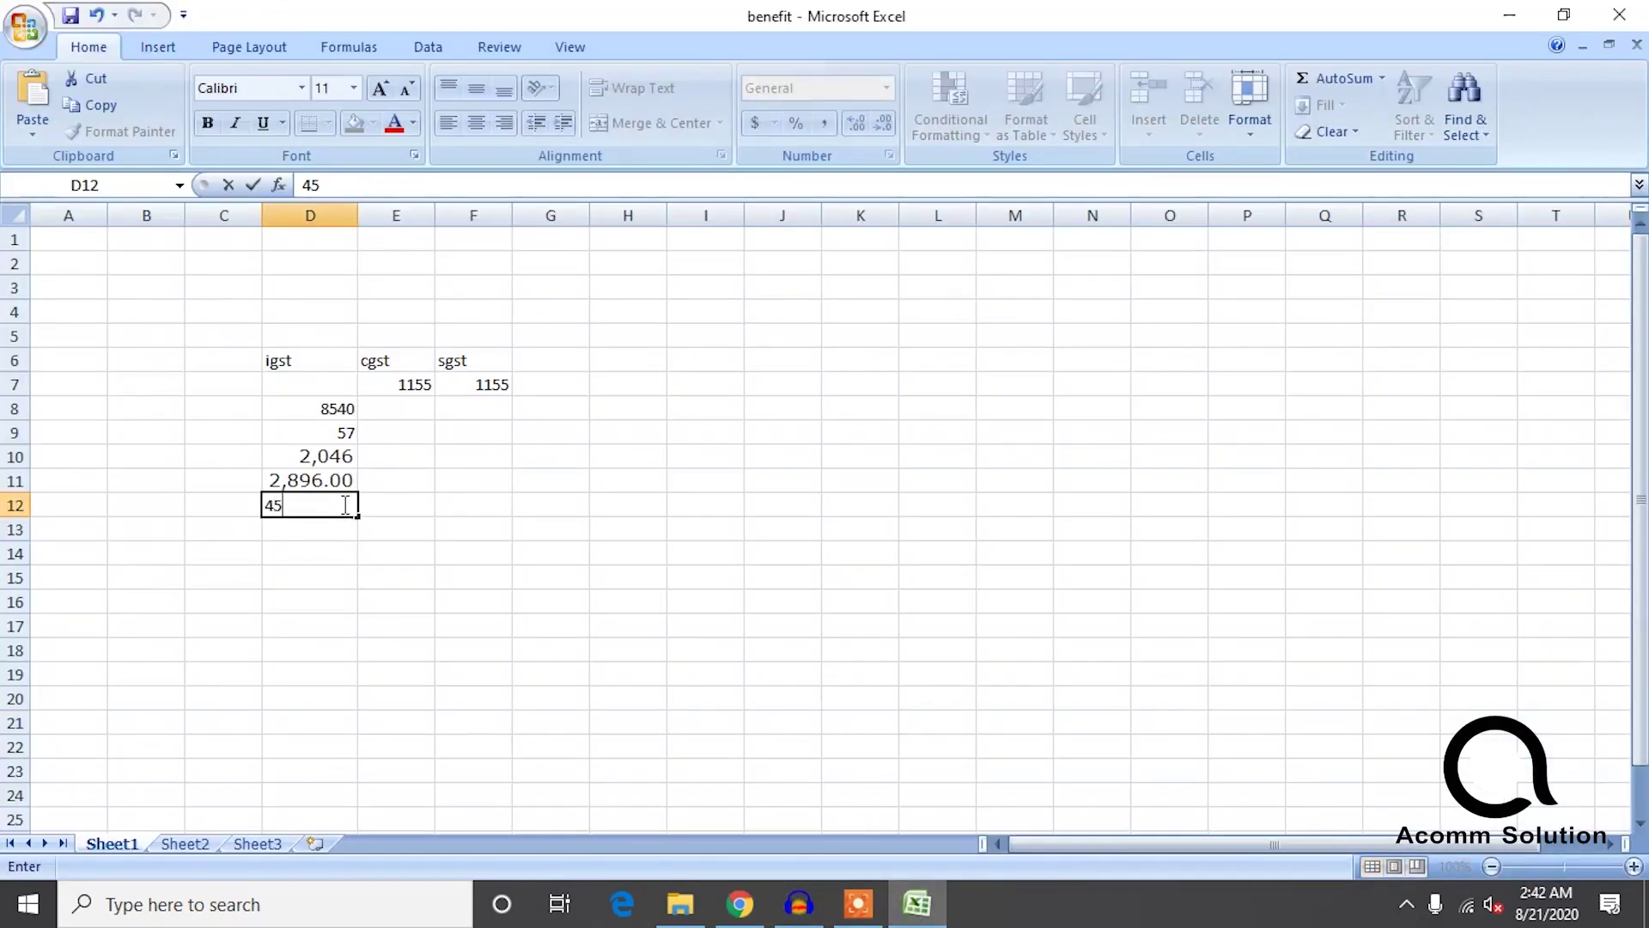
left_click(368, 605)
left_click_drag(337, 580, 327, 411)
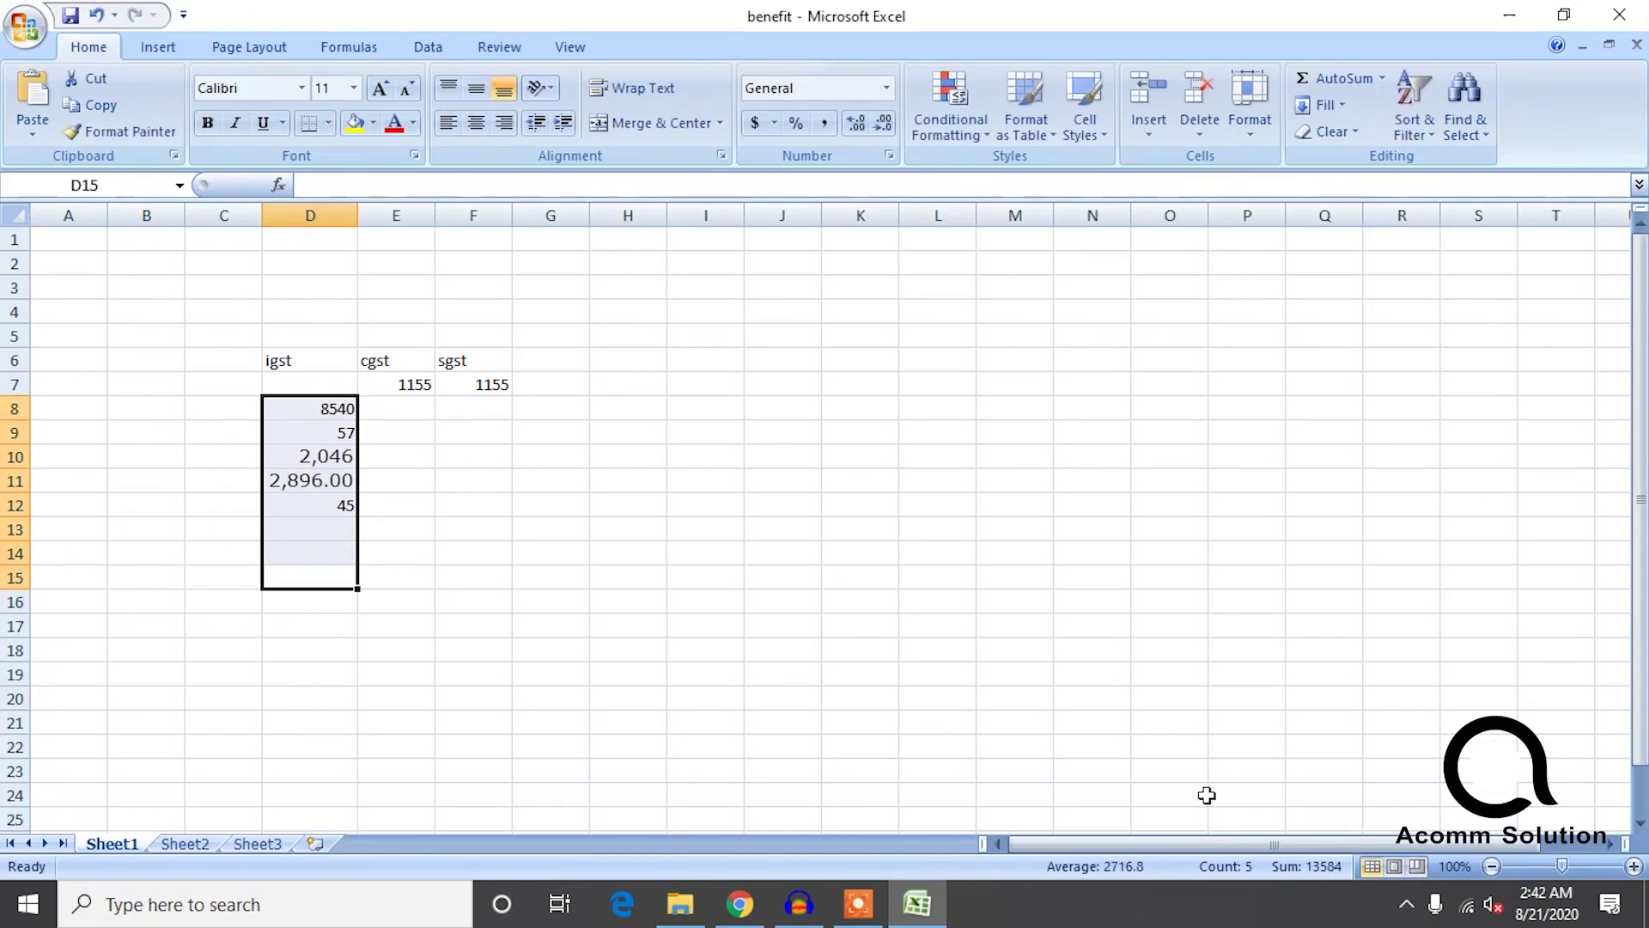
Enter totals 13584, 1155 and 1155 in D16, E16 and F16 for igst, cgst and sgst.
left_click(304, 601)
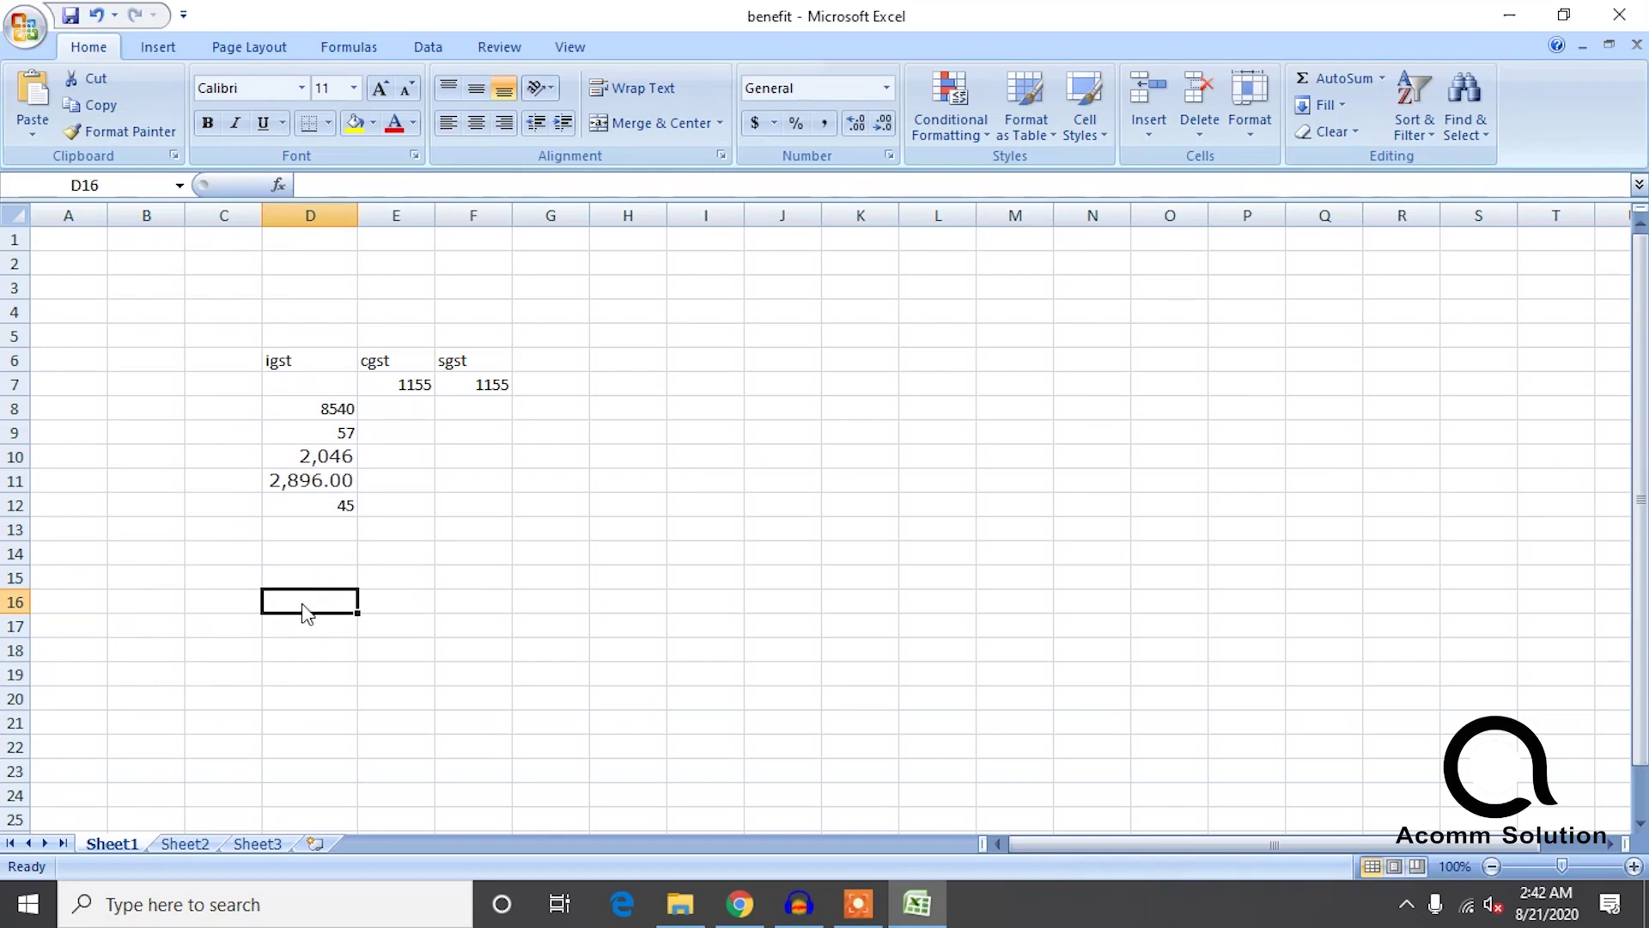
type("13")
left_click_drag(324, 528, 324, 411)
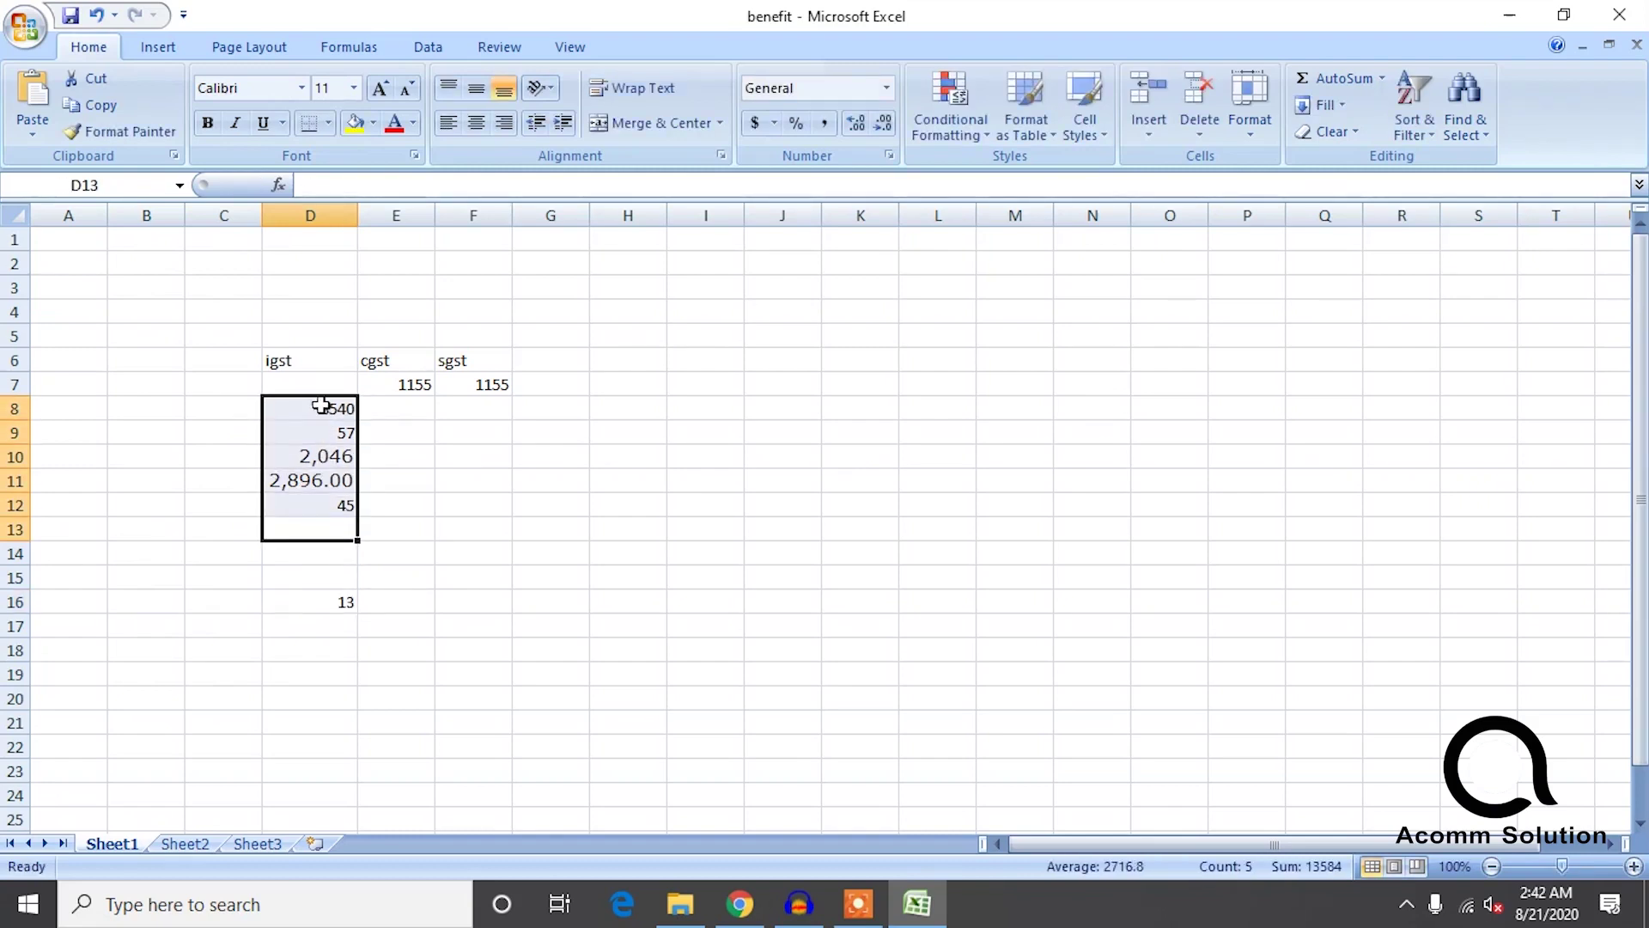
double_click(328, 601)
type("58")
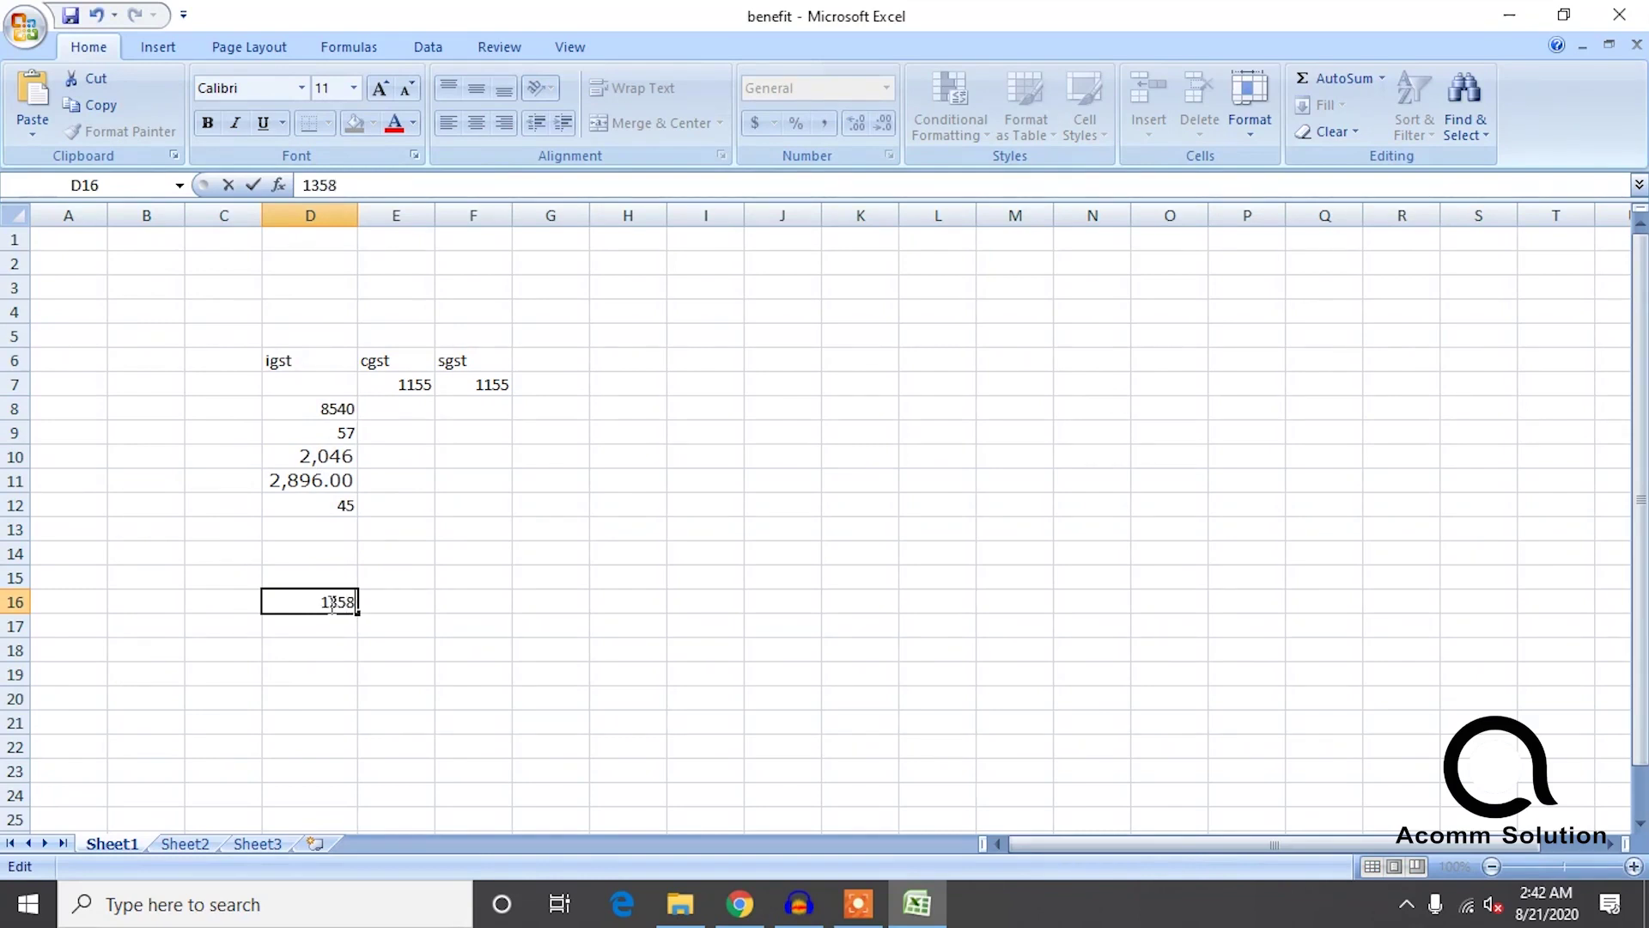
type("4")
left_click(374, 602)
type("1155")
key("Tab")
type("1155")
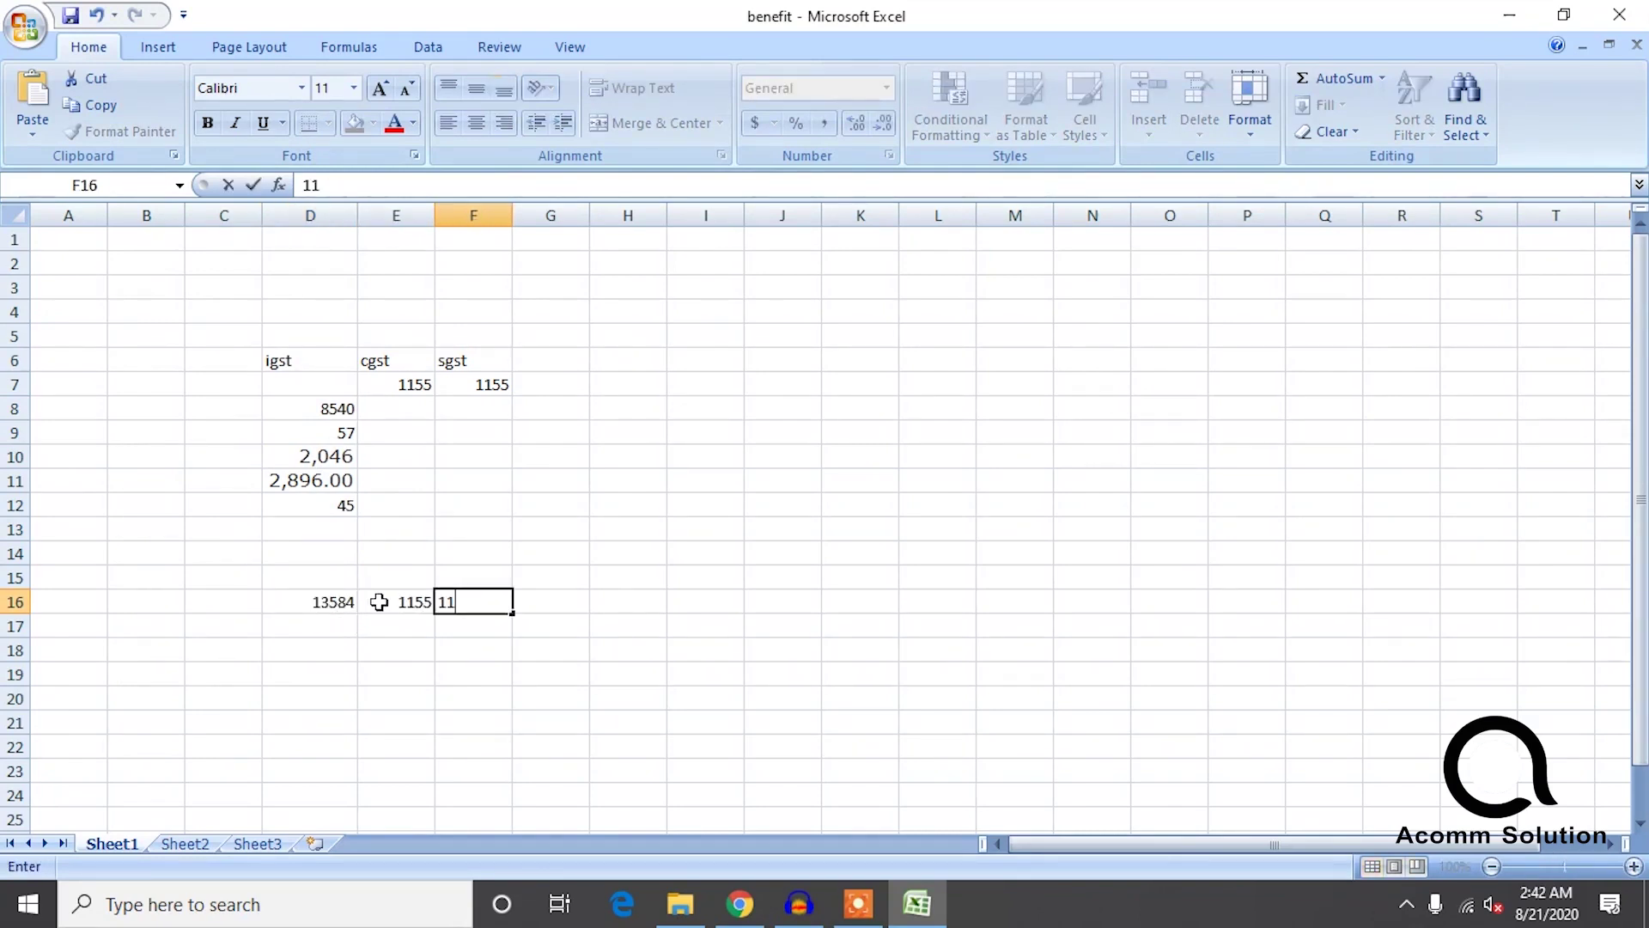
left_click_drag(328, 641, 450, 601)
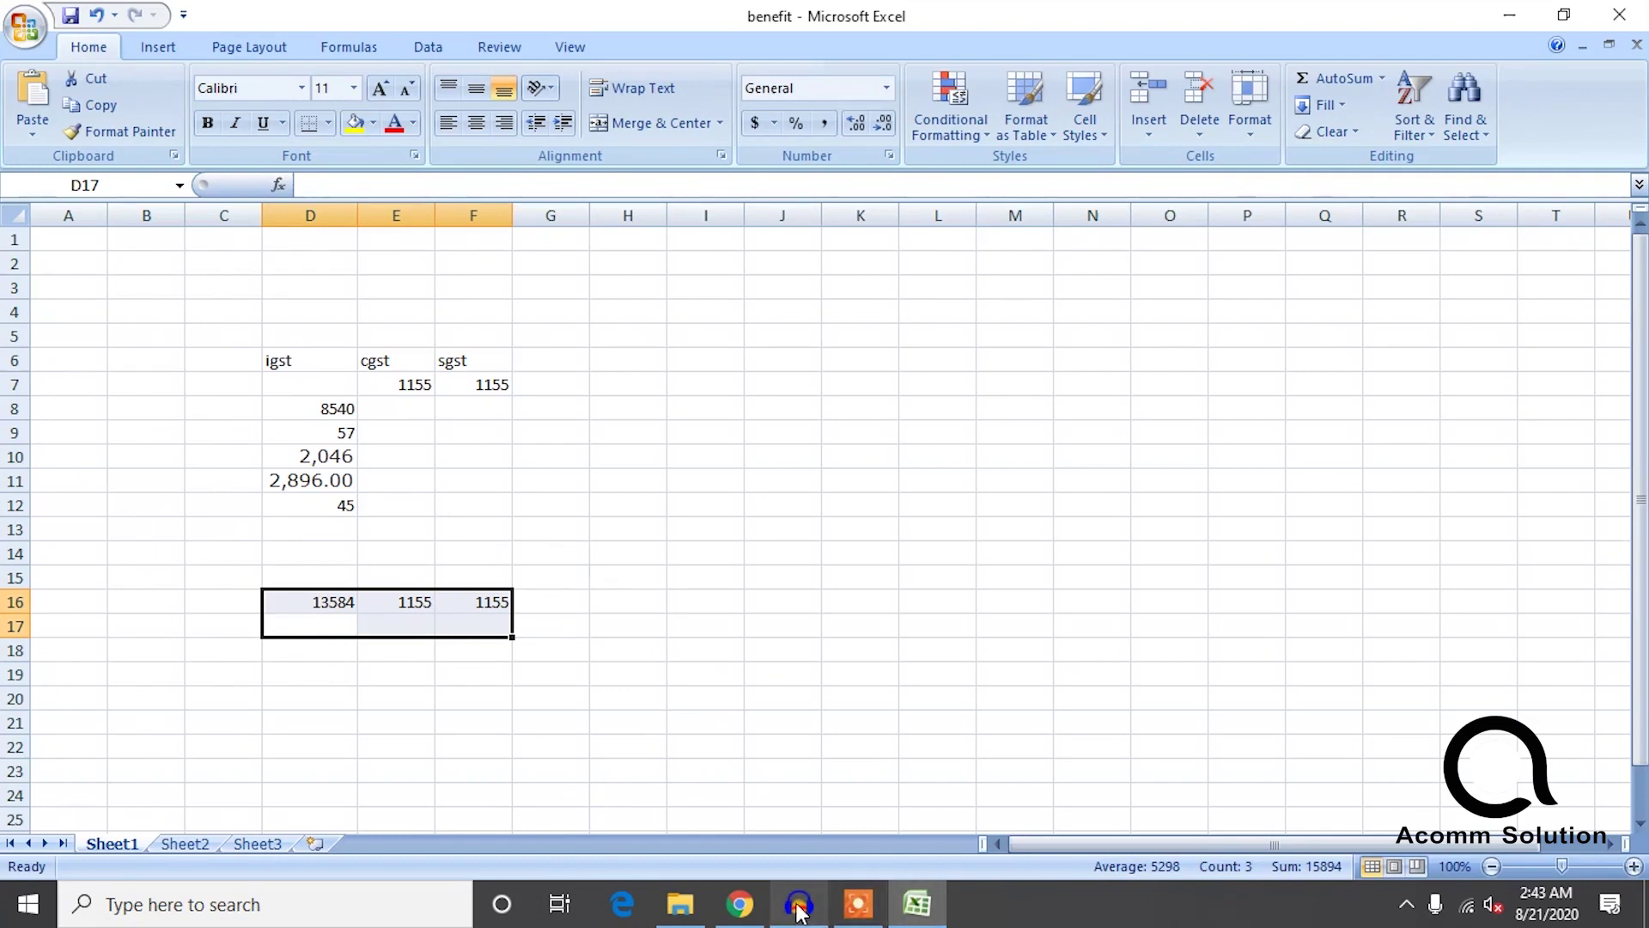
mouse_move(799, 903)
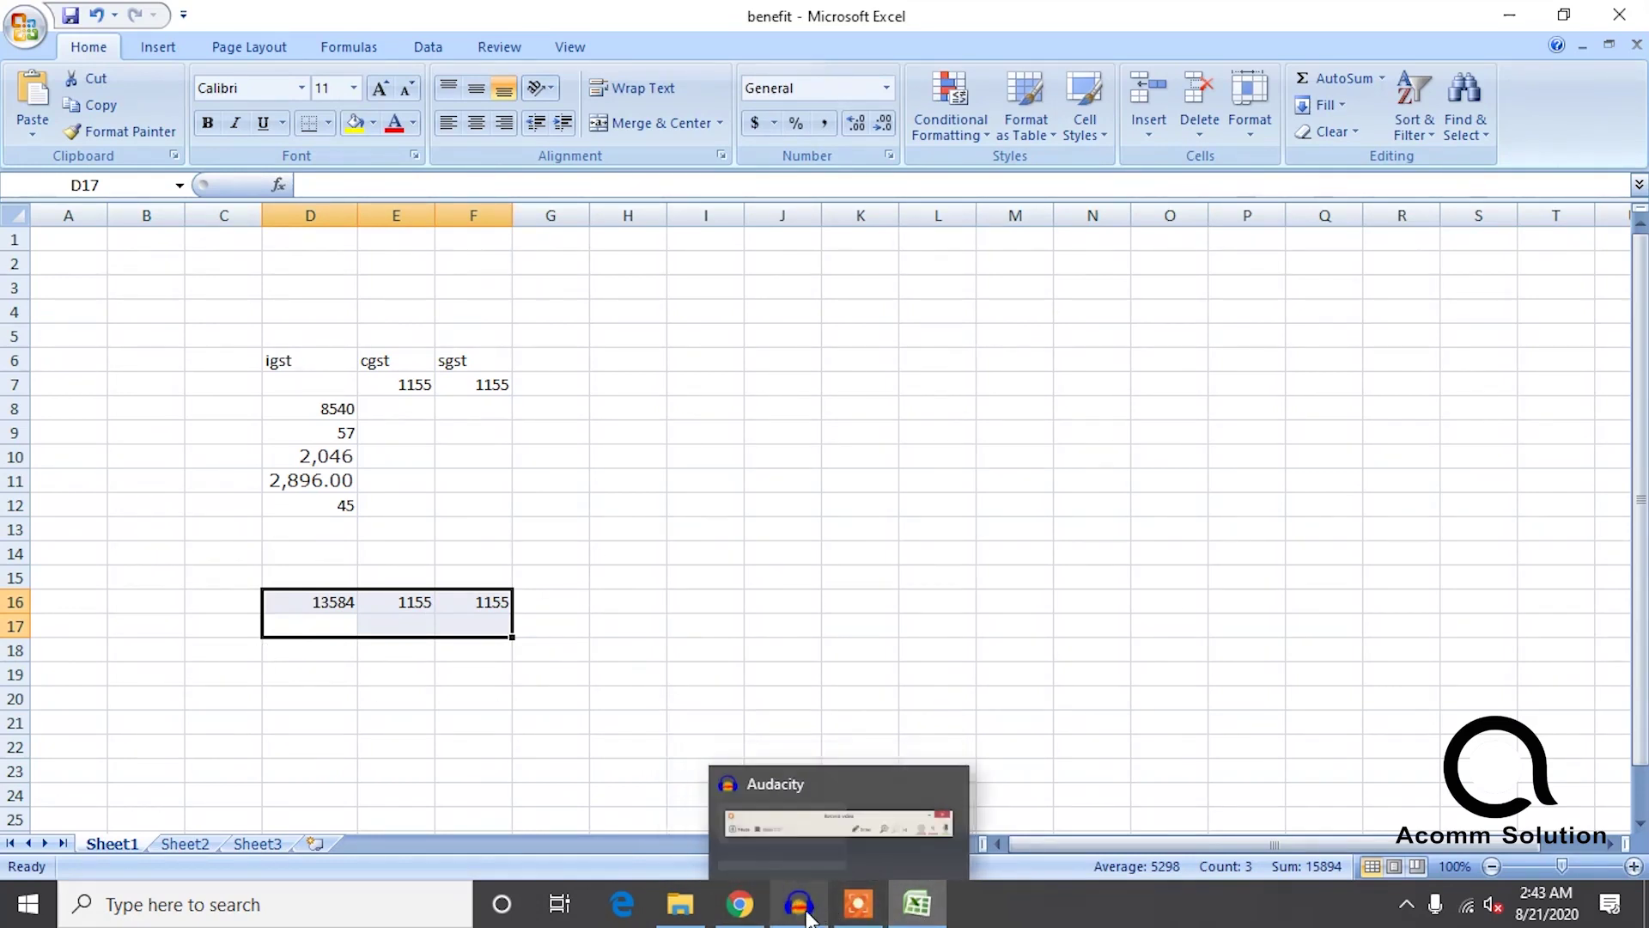
Search the returns for financial year 2020-21, July period, listing the GSTR3B monthly return.
left_click(739, 904)
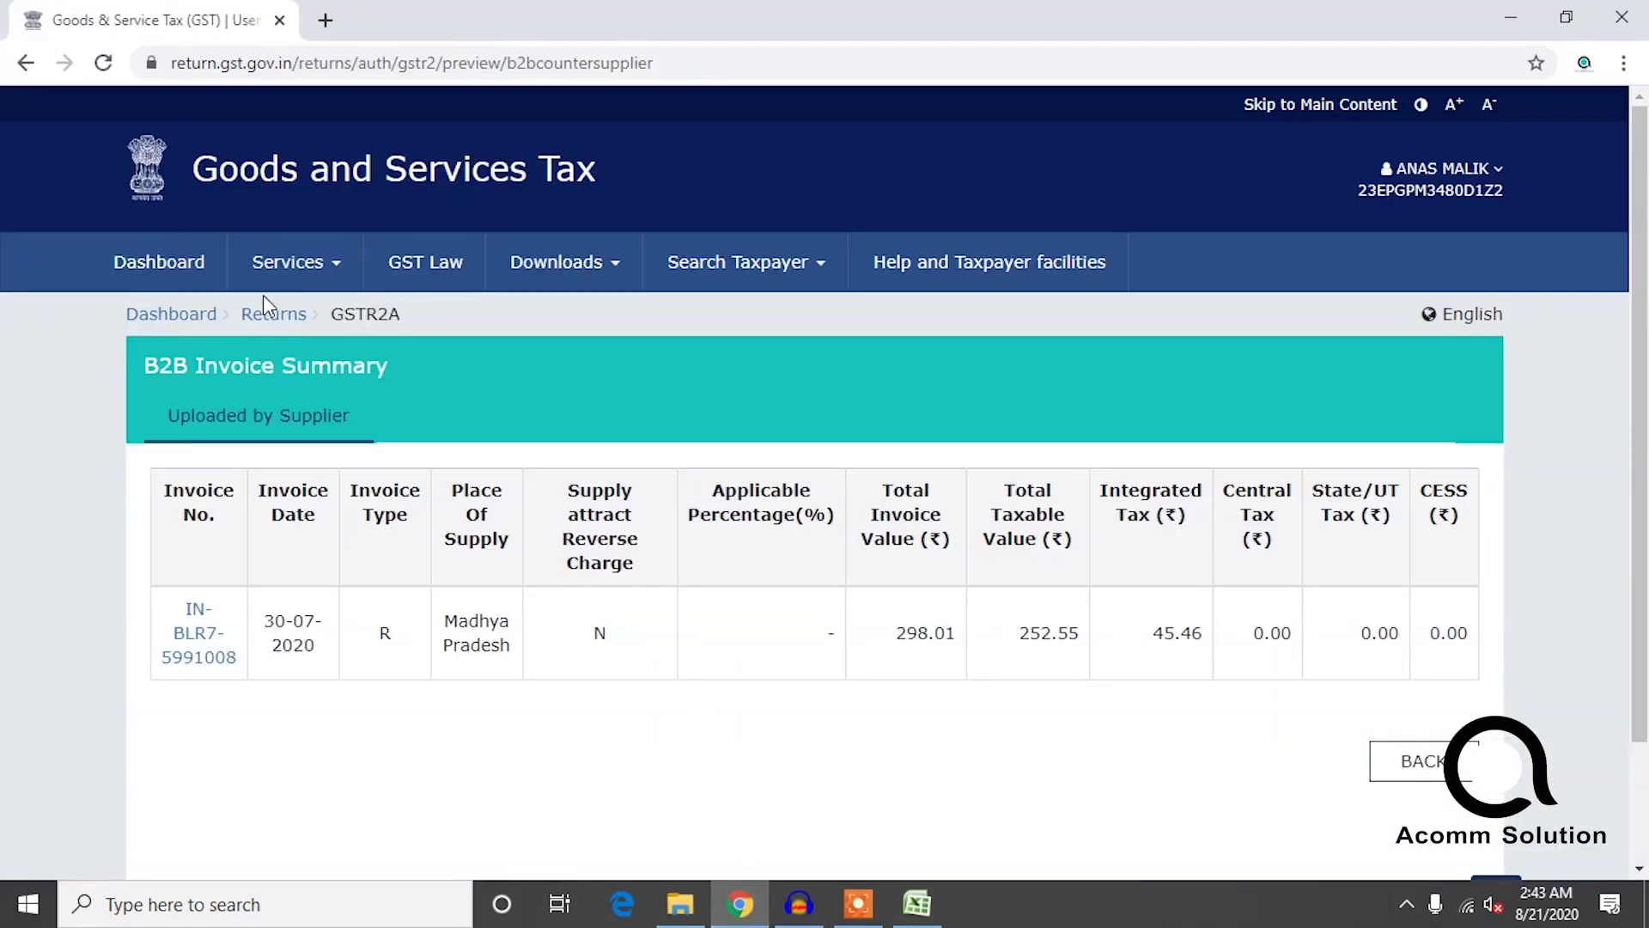
left_click(269, 325)
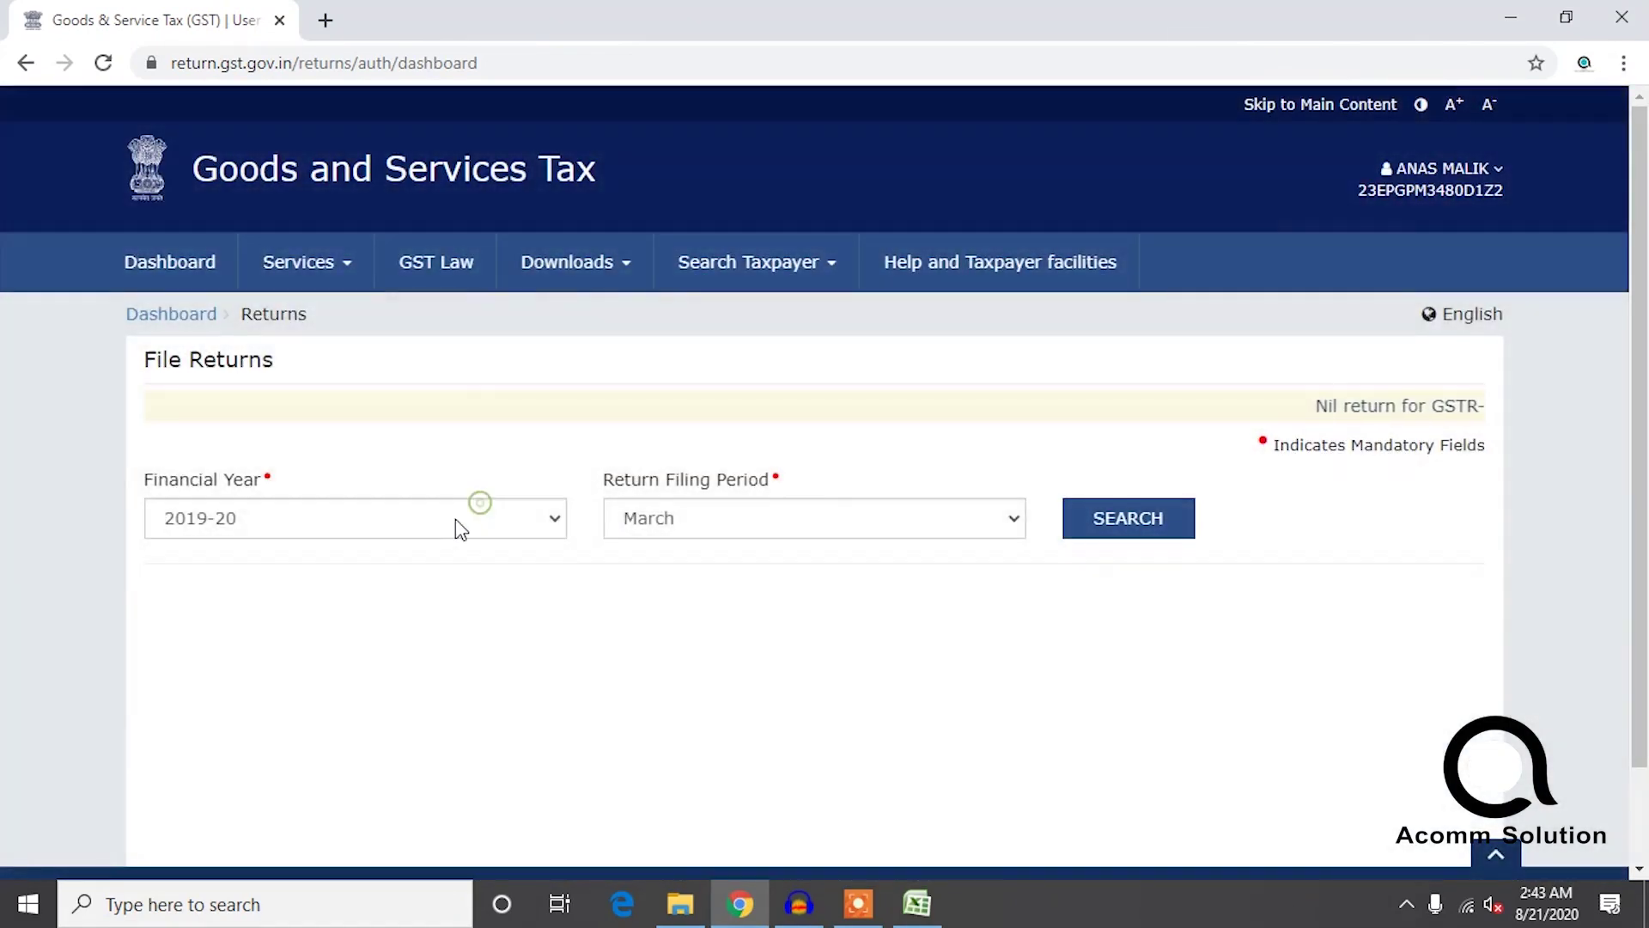
left_click(451, 519)
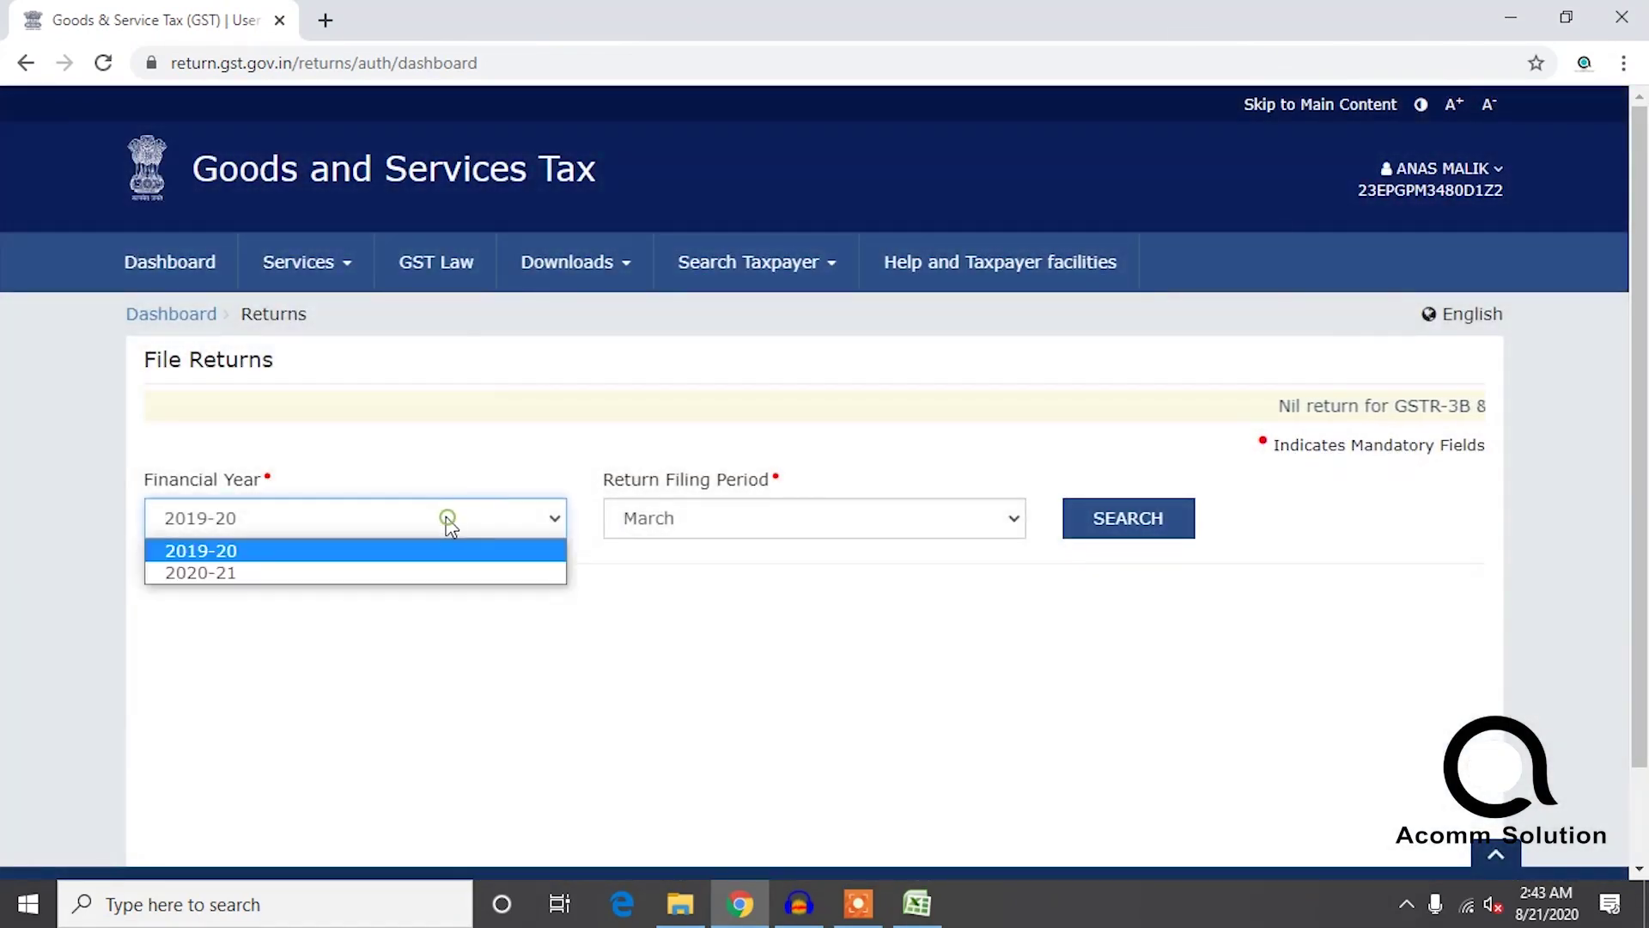
left_click(238, 573)
left_click(717, 510)
left_click(691, 613)
left_click(1119, 531)
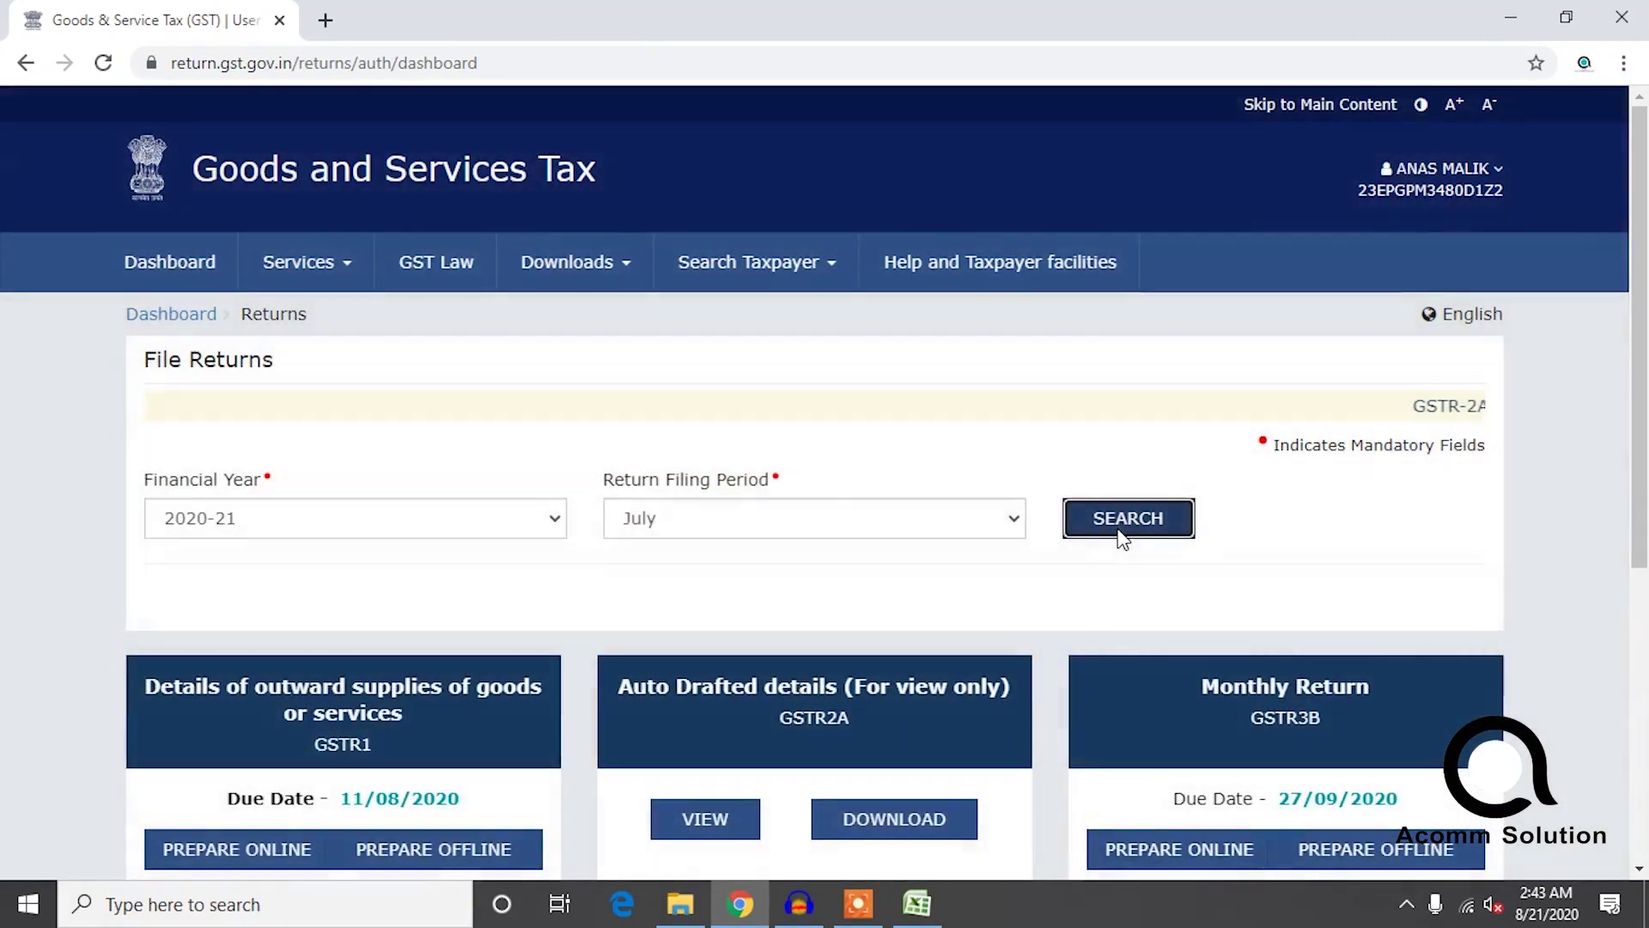
scroll(1284, 606, "down", 1)
scroll(1369, 516, "up", 1)
scroll(1303, 622, "down", 1)
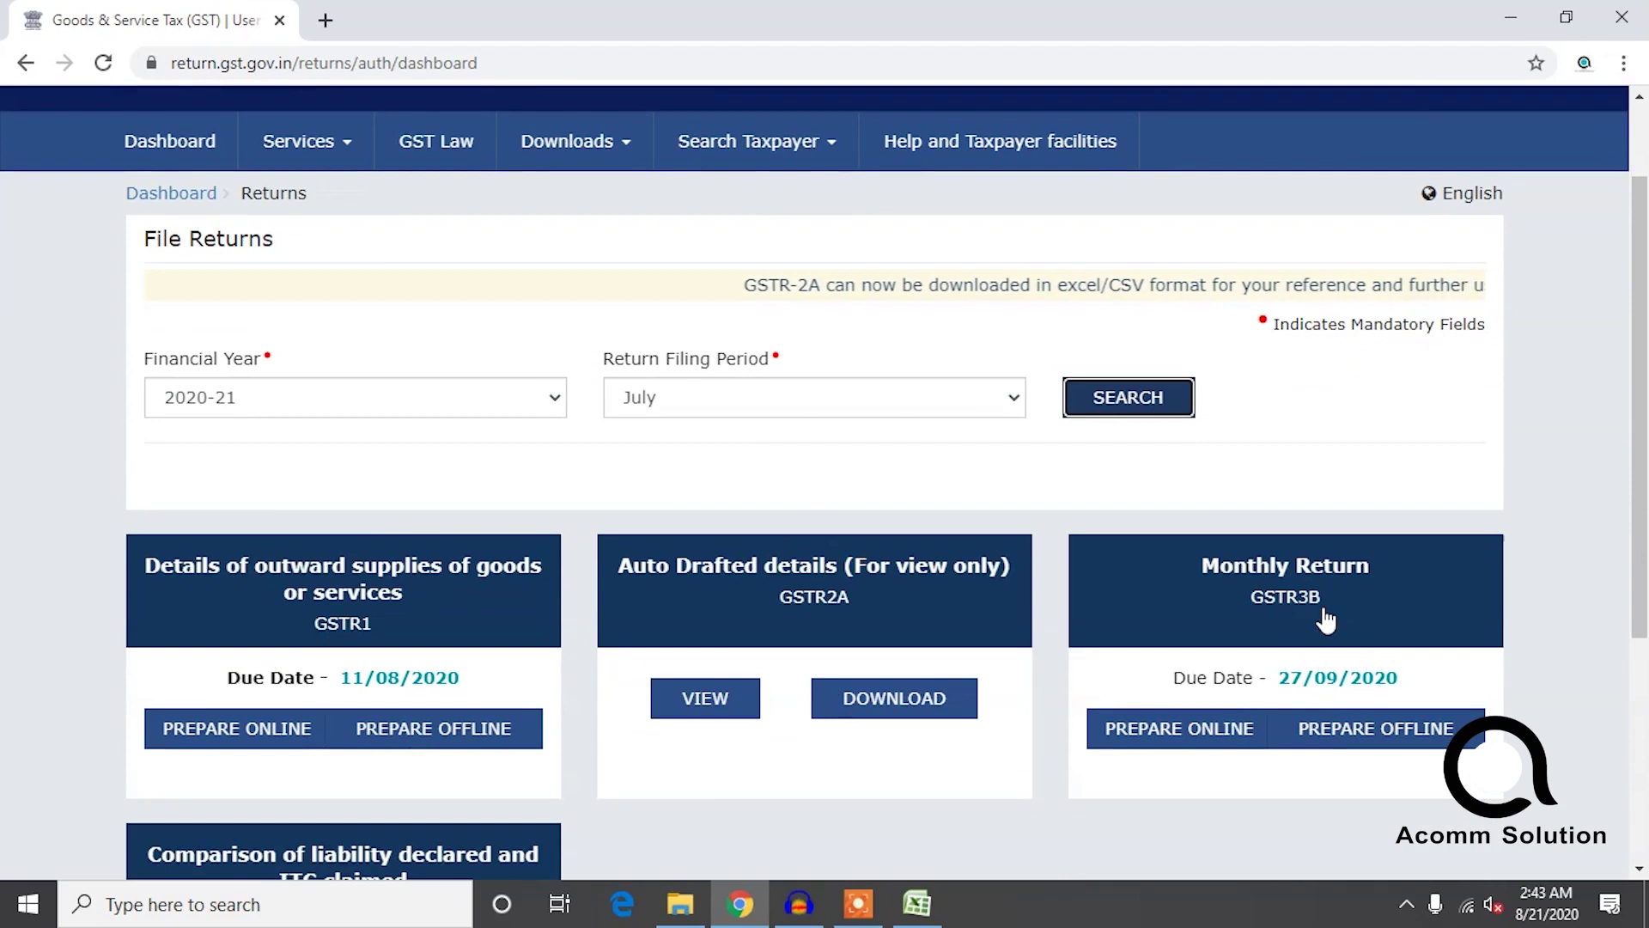
Start preparing the July GSTR3B return online and dismiss the information notice.
left_click(1225, 747)
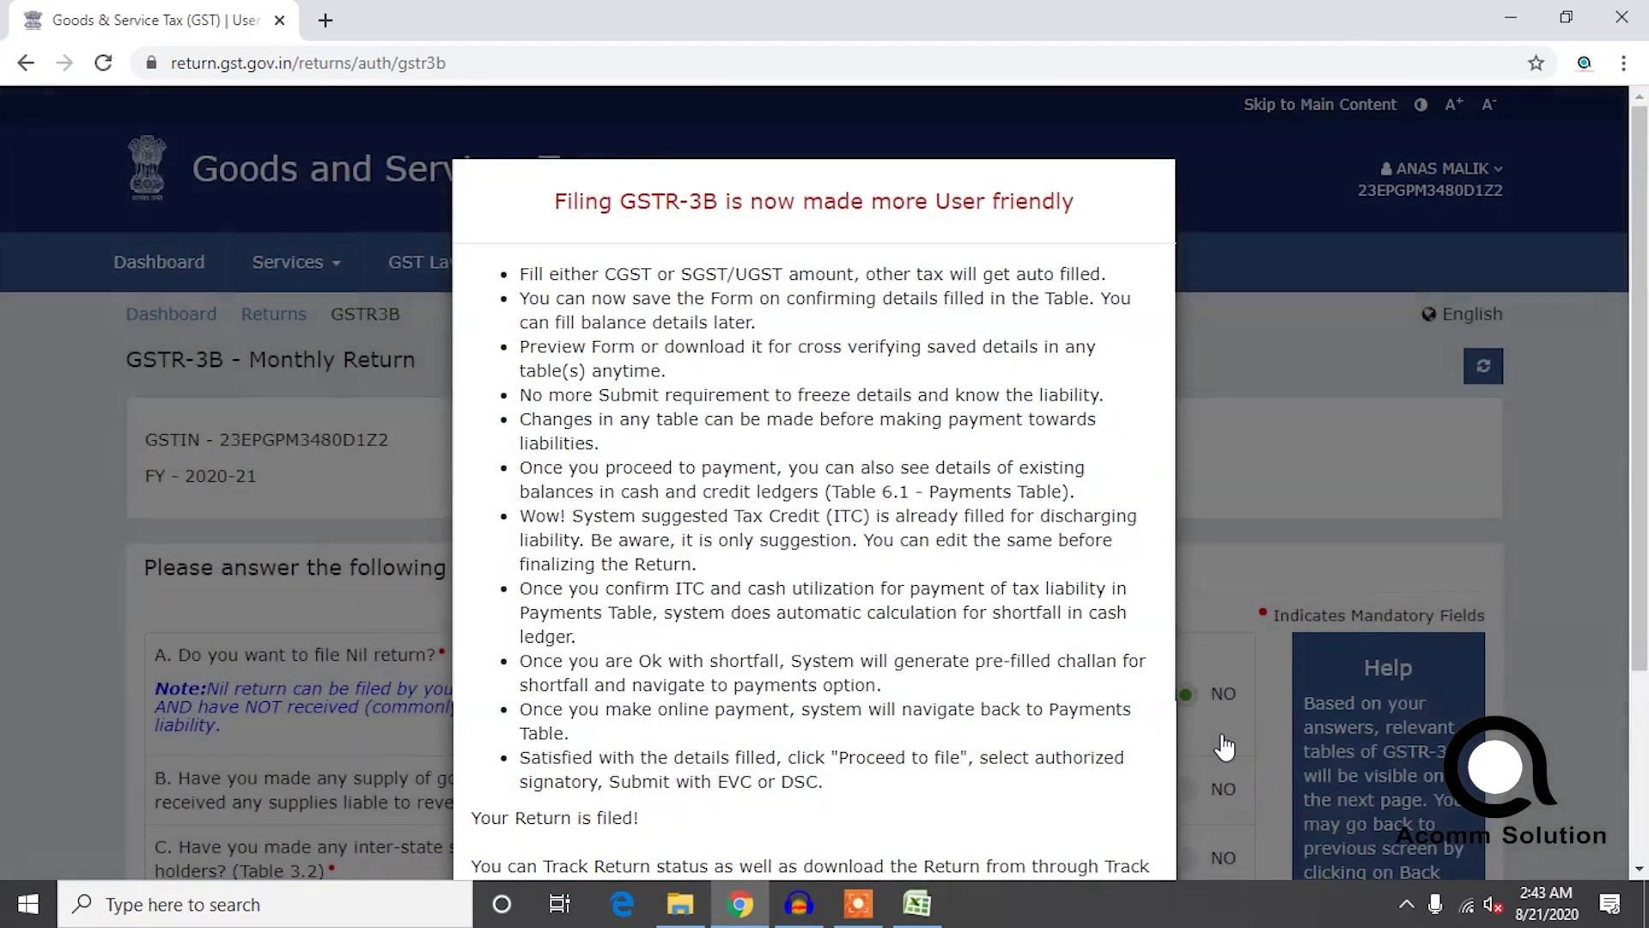
scroll(1224, 734, "down", 3)
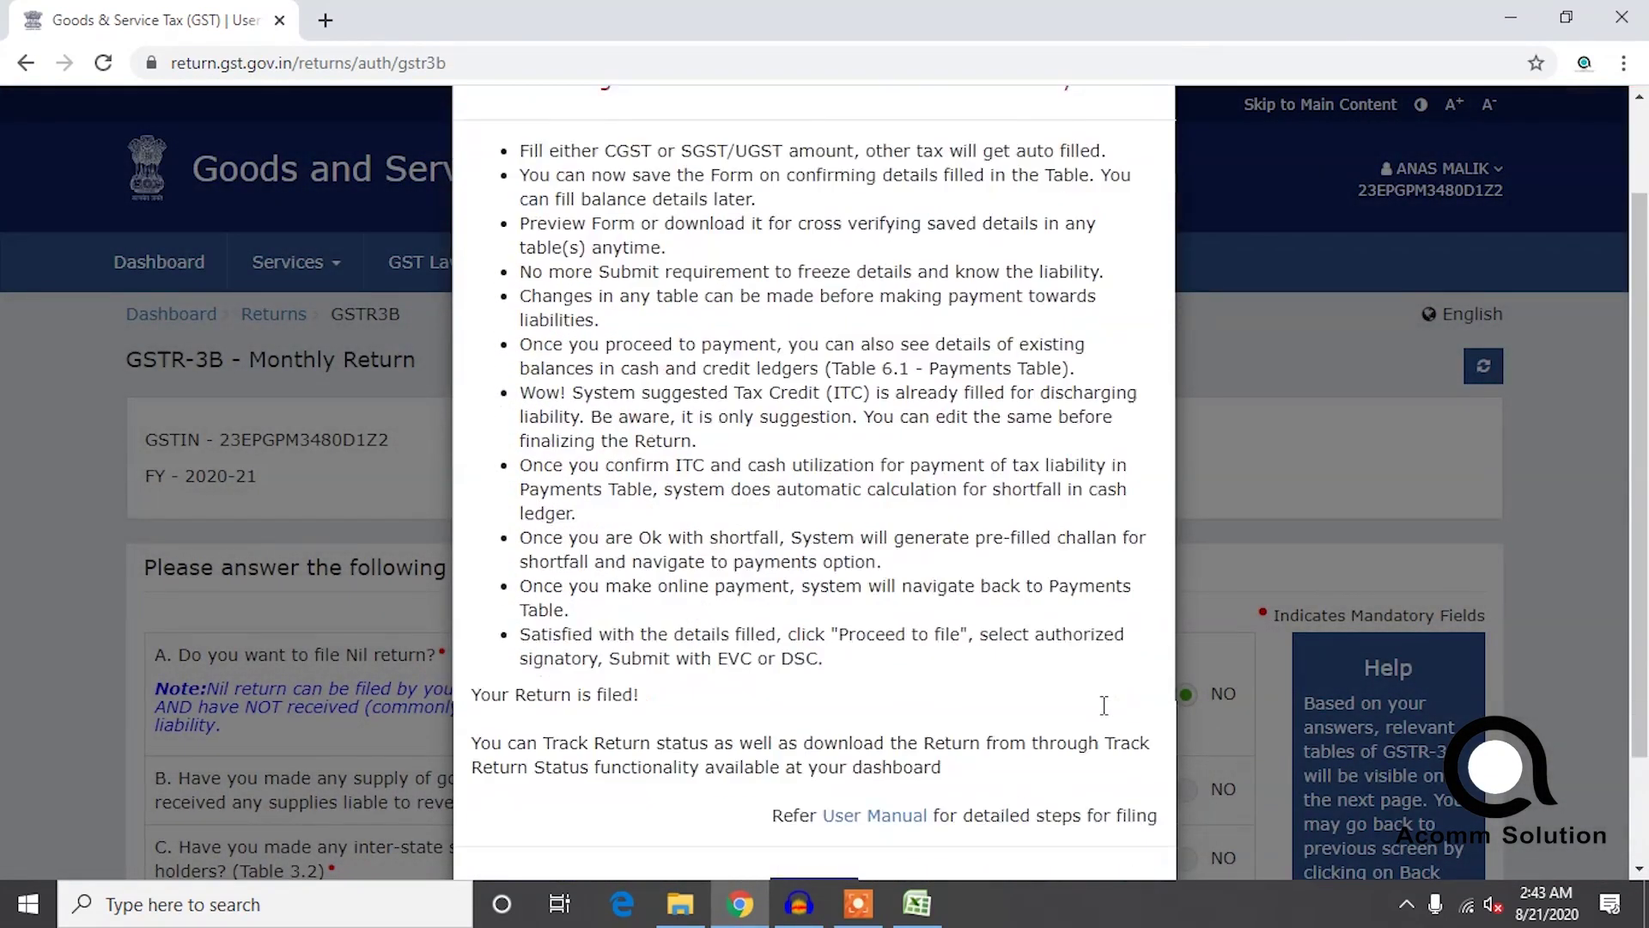
left_click(814, 756)
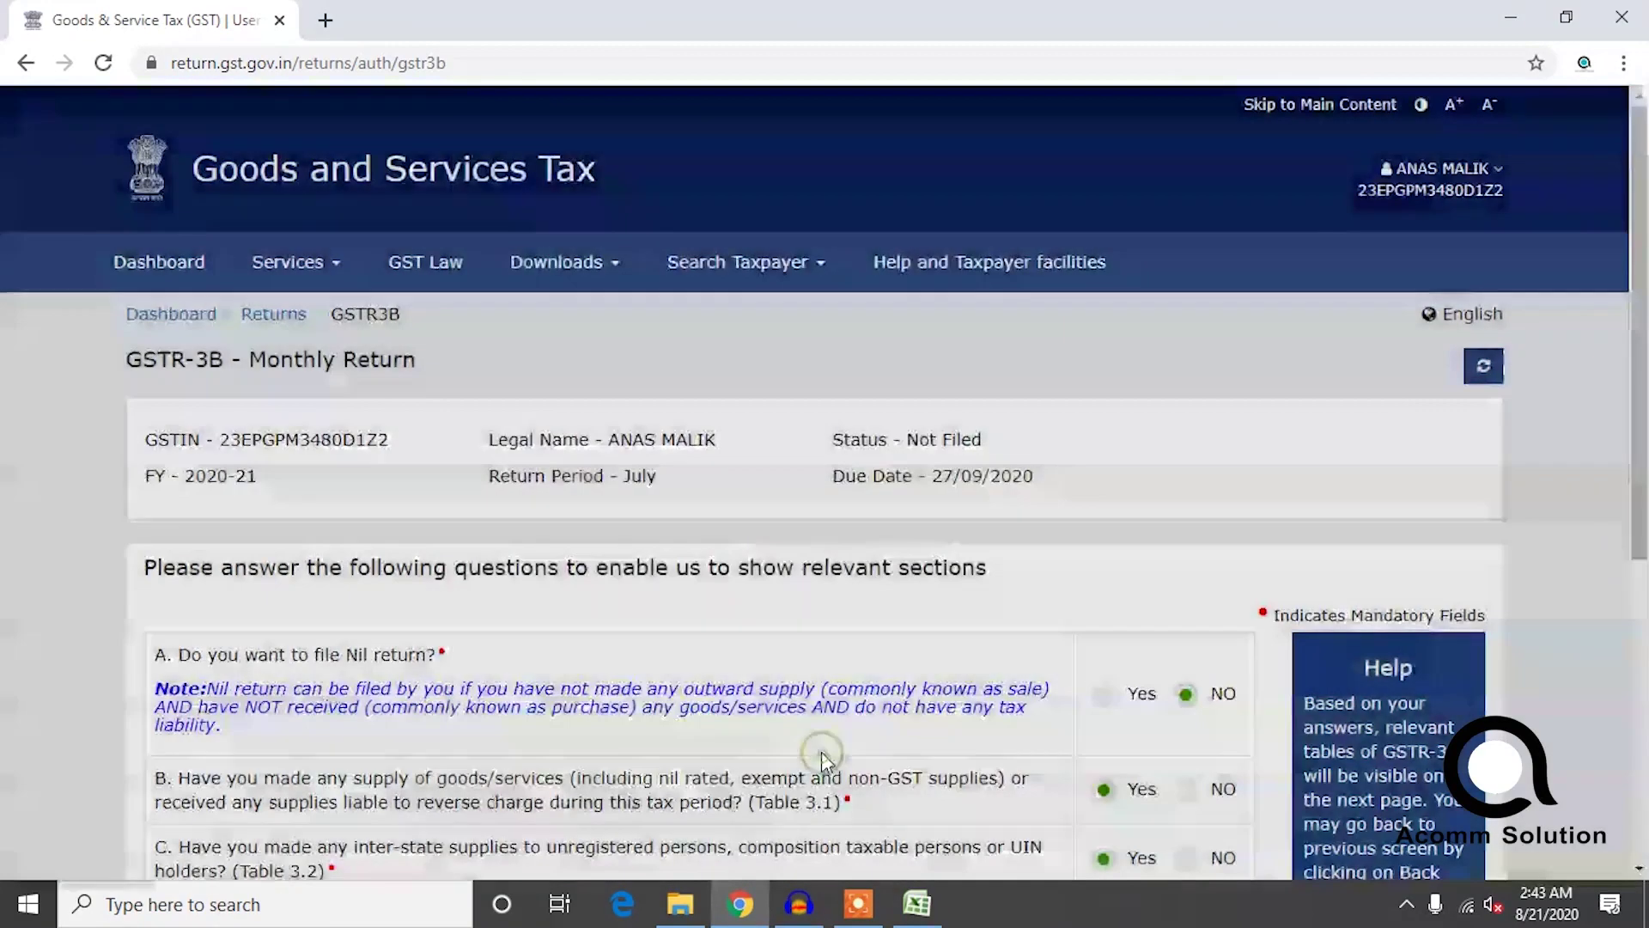
left_click_drag(1642, 335, 1643, 526)
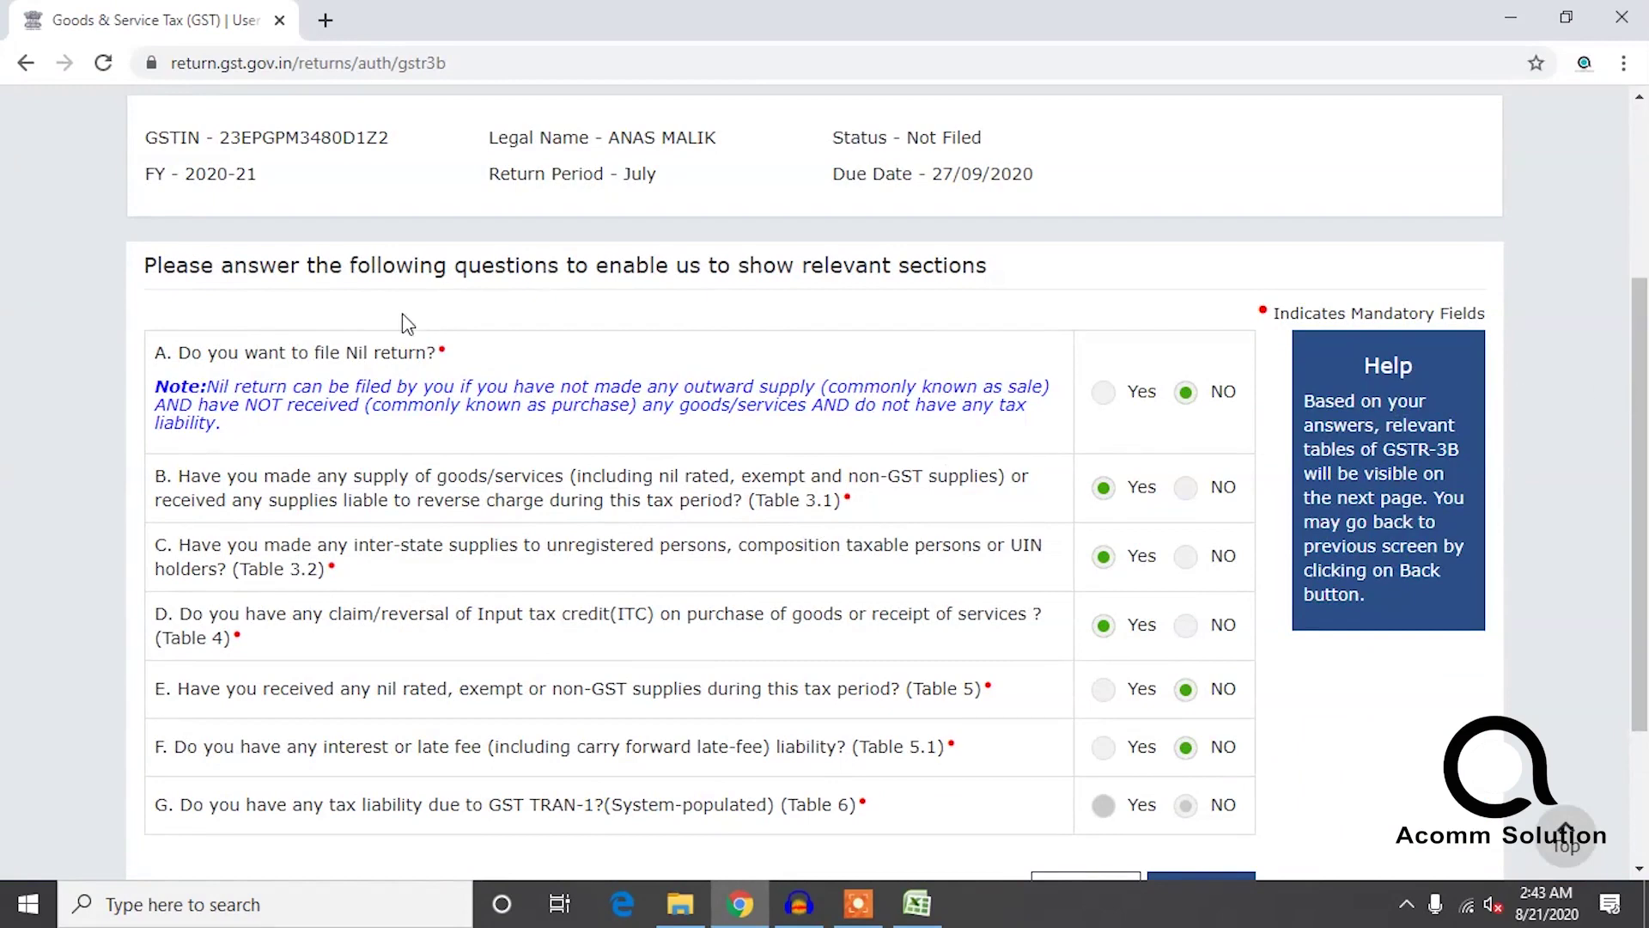
scroll(372, 353, "down", 3)
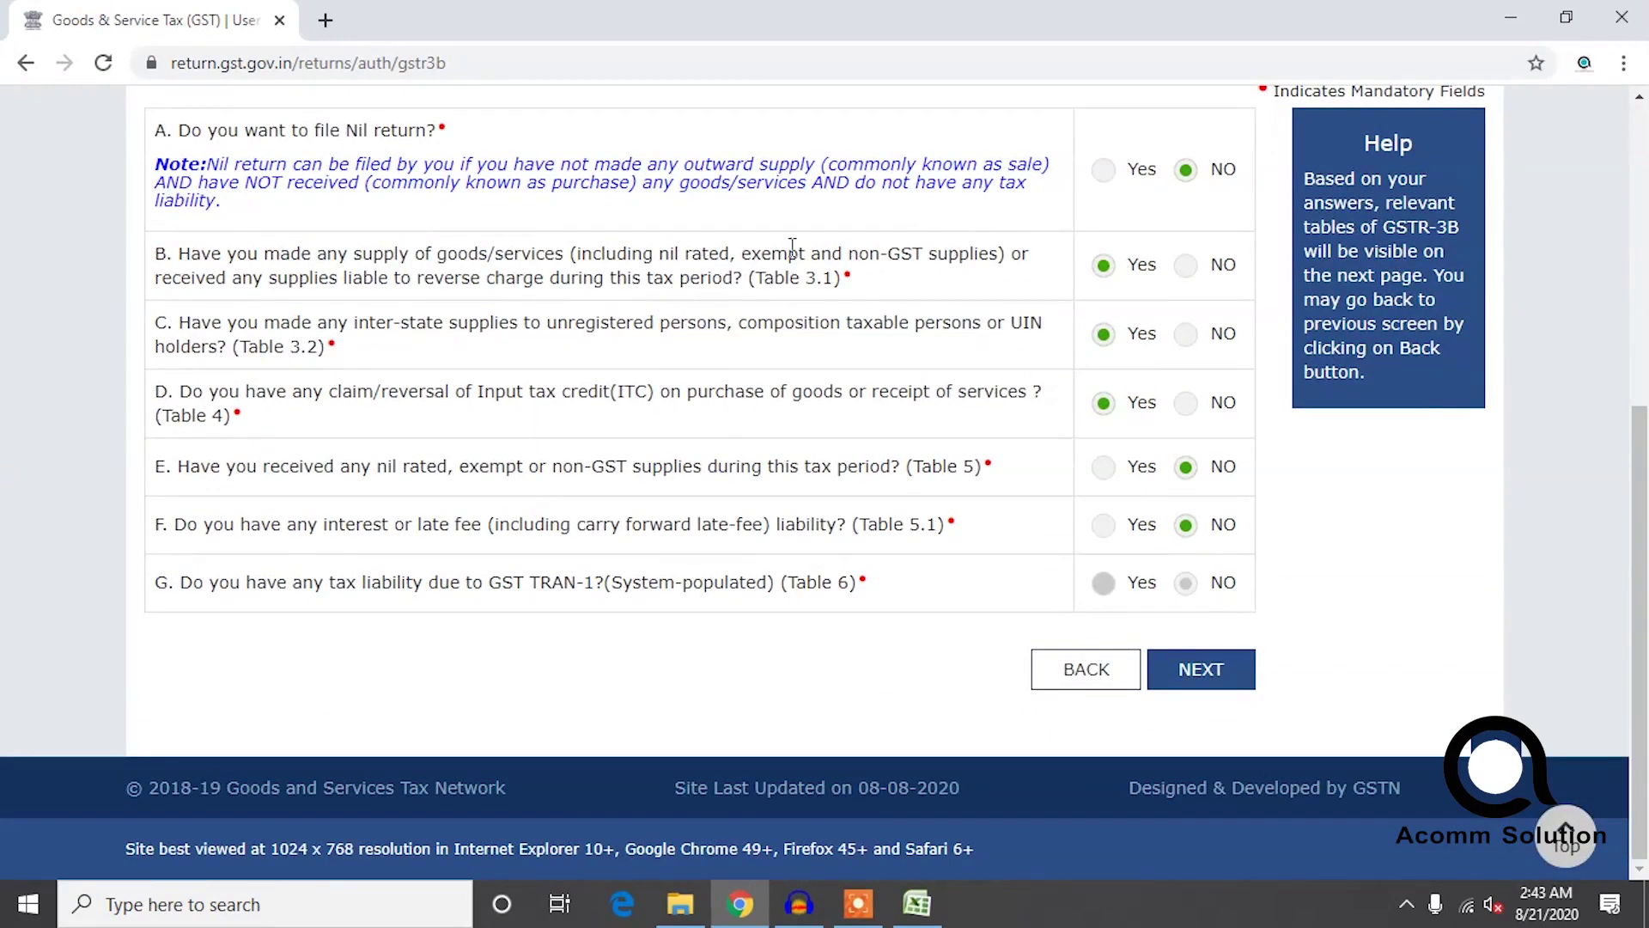
Answer NO to Nil return, Yes to questions B, C and D, and NO to E and F.
left_click(1105, 171)
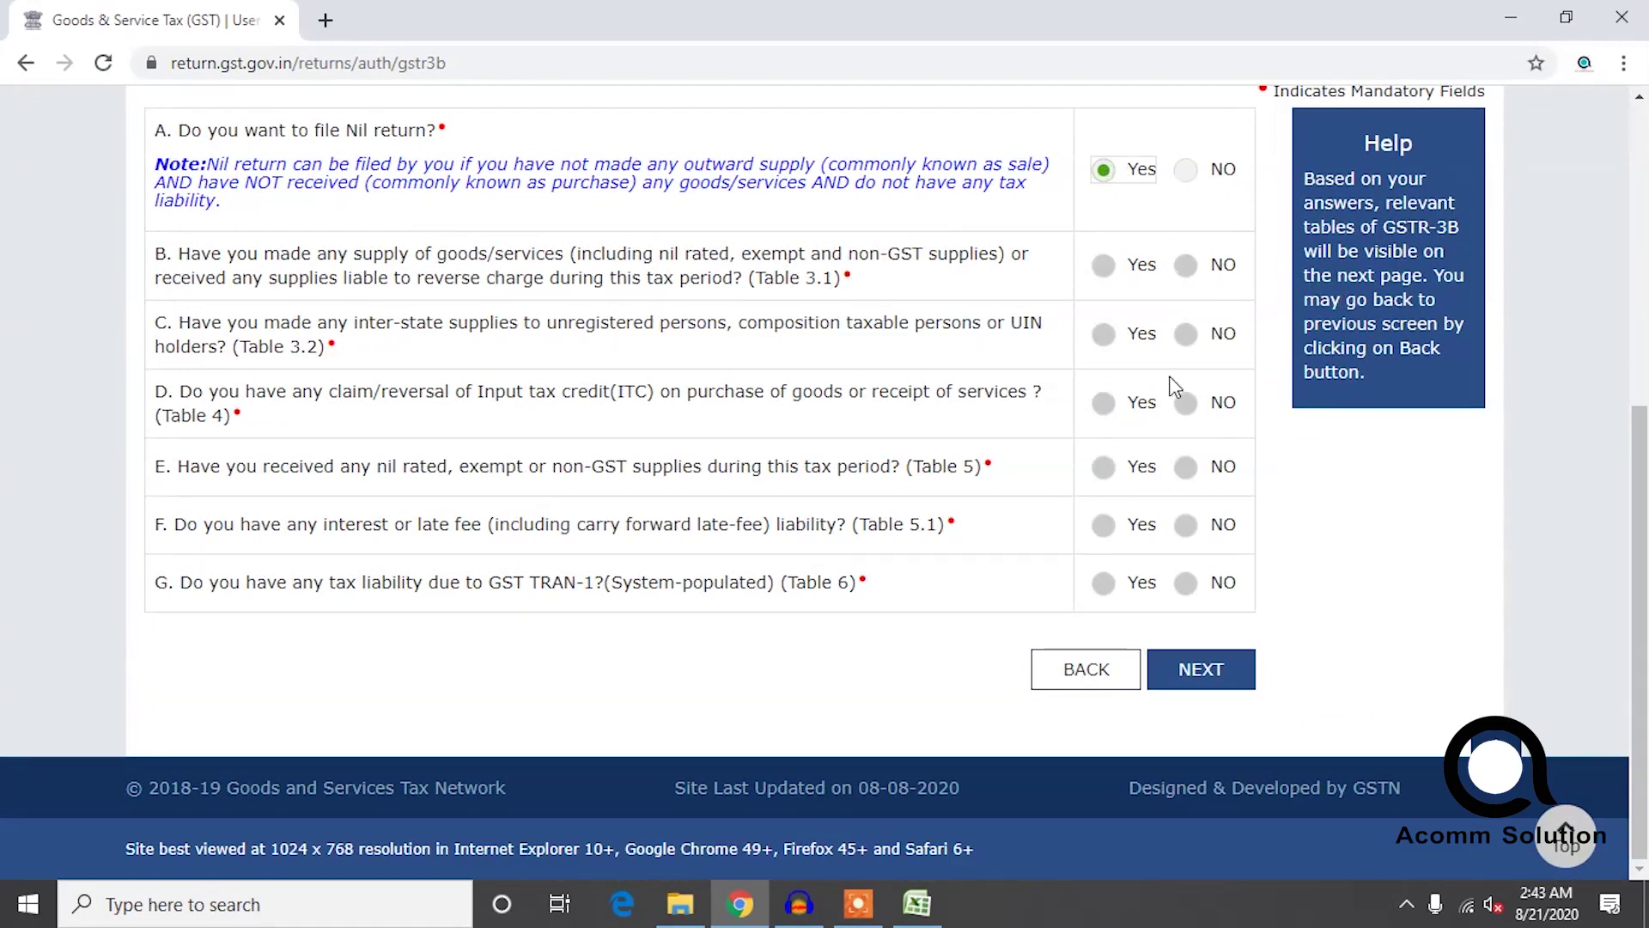
left_click(1194, 176)
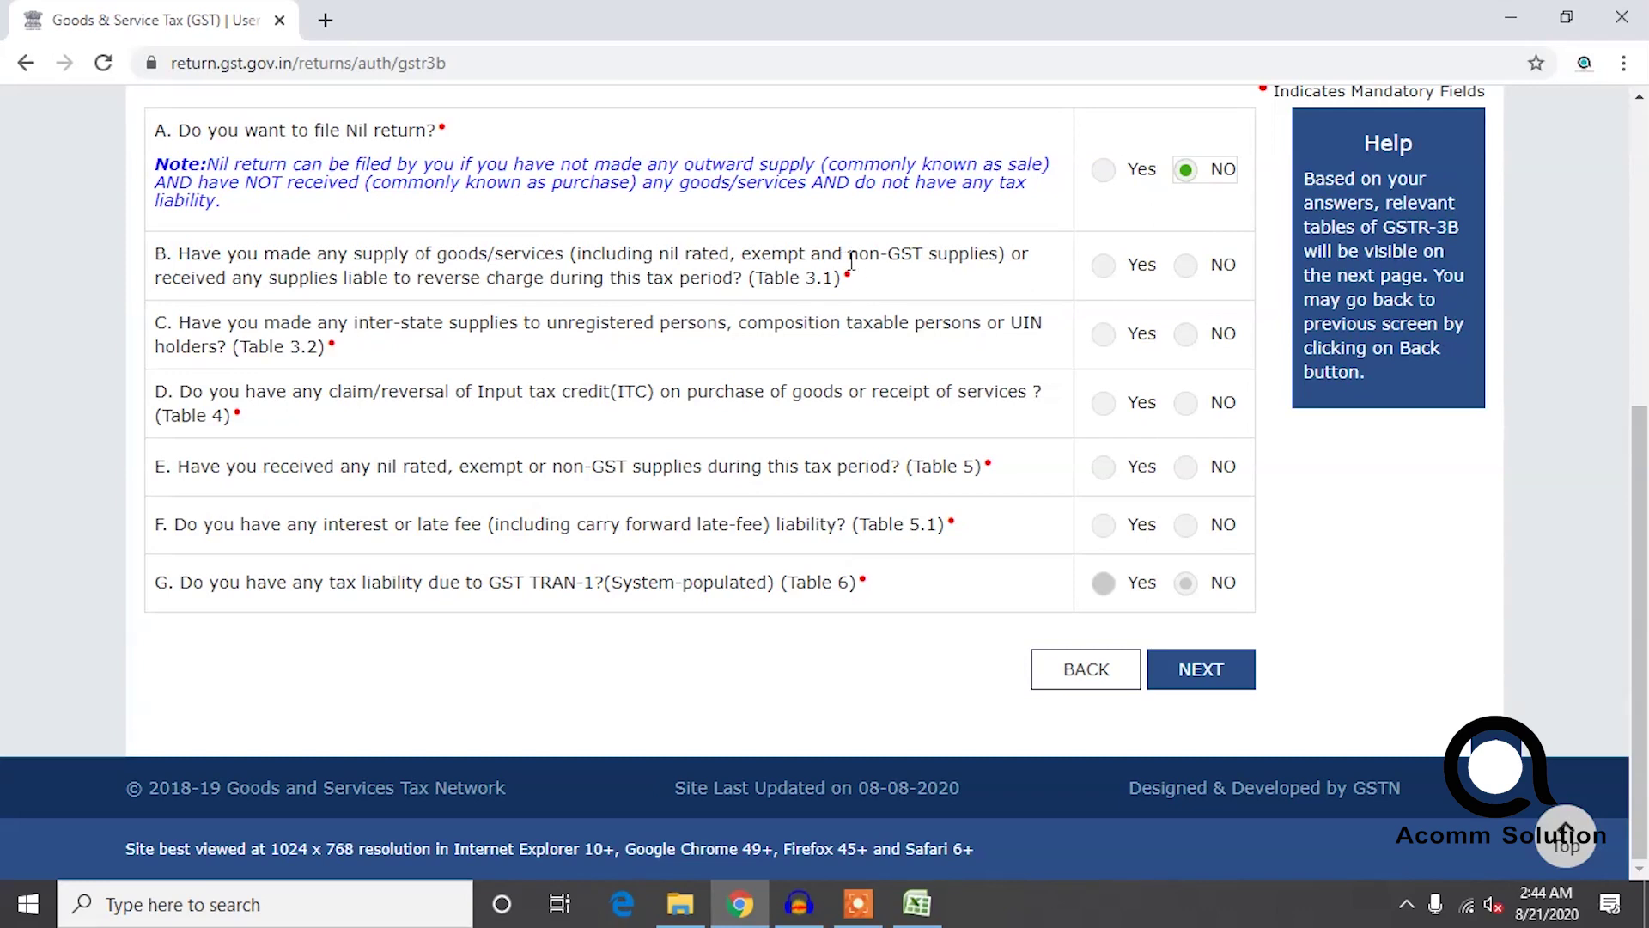
left_click(1104, 266)
left_click(1105, 338)
left_click(1108, 403)
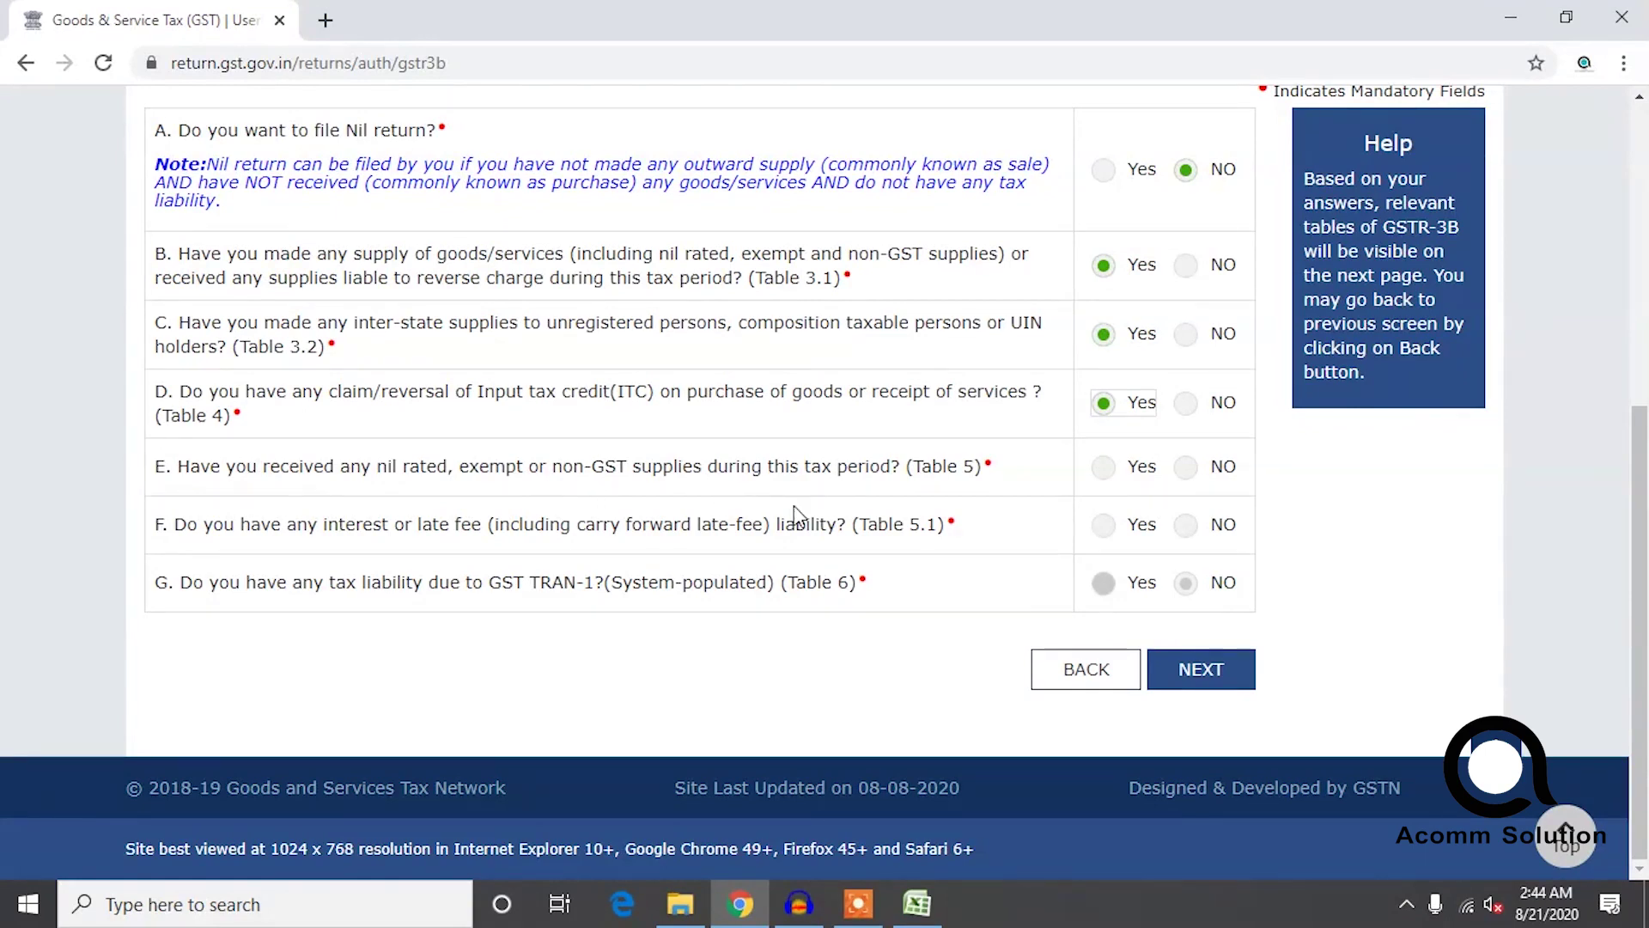
left_click(1186, 471)
left_click(1192, 531)
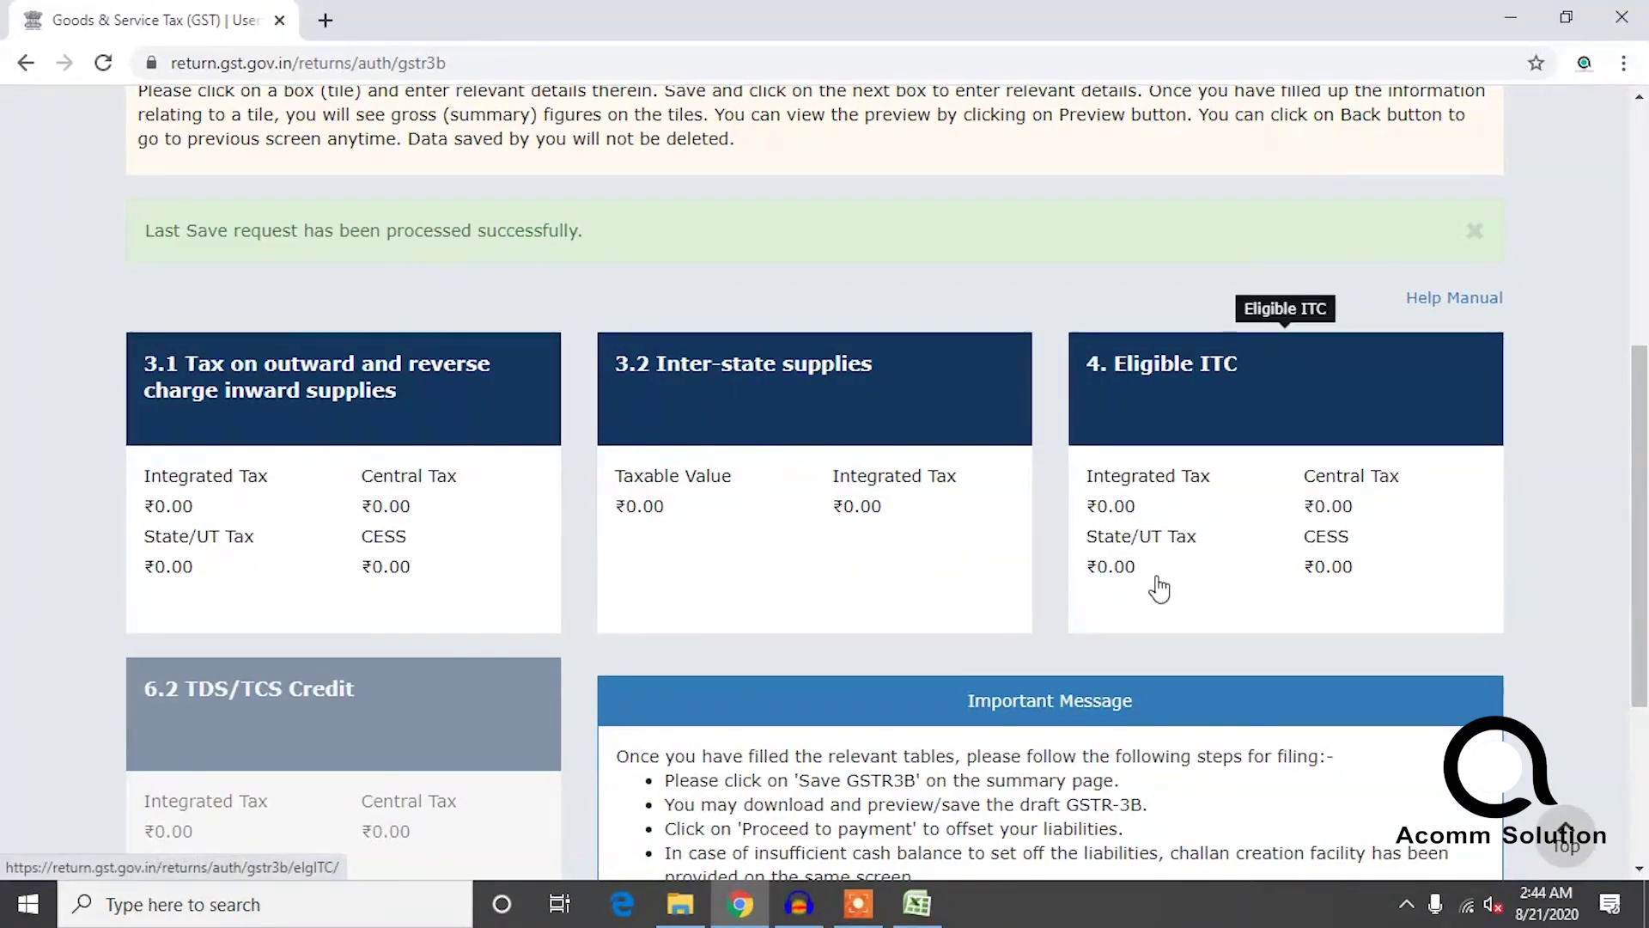
Scroll through the GSTR-3B tiles 3.1, 3.2, 4 Eligible ITC and 6.2, all at ₹0.00.
scroll(782, 648, "up", 1)
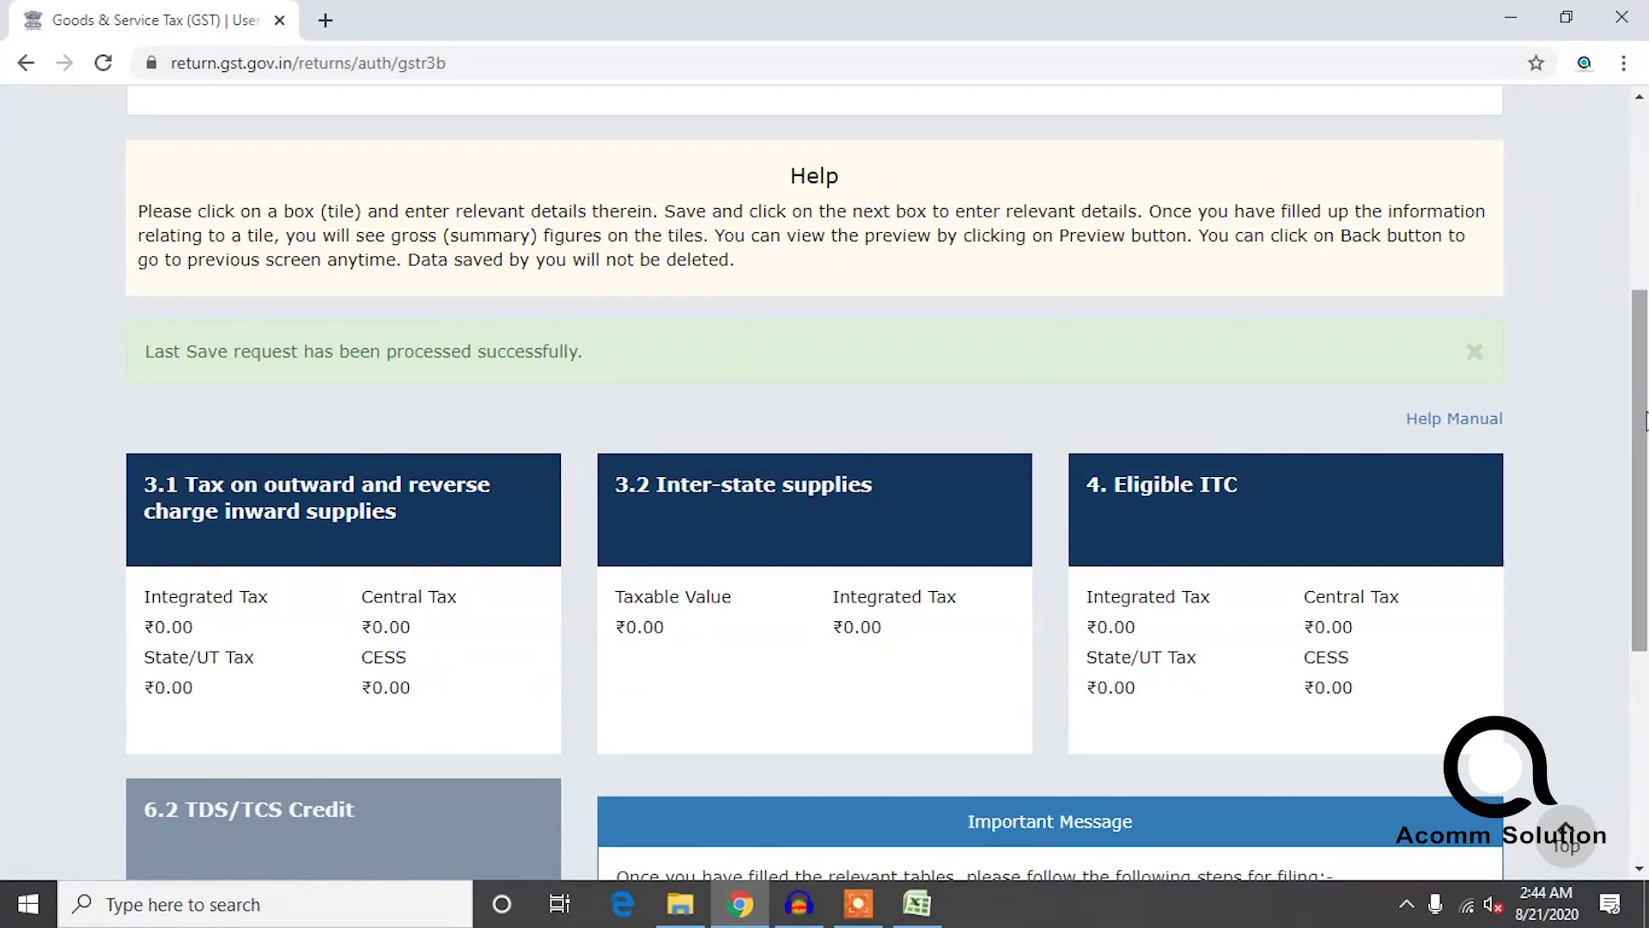
scroll(1589, 395, "down", 1)
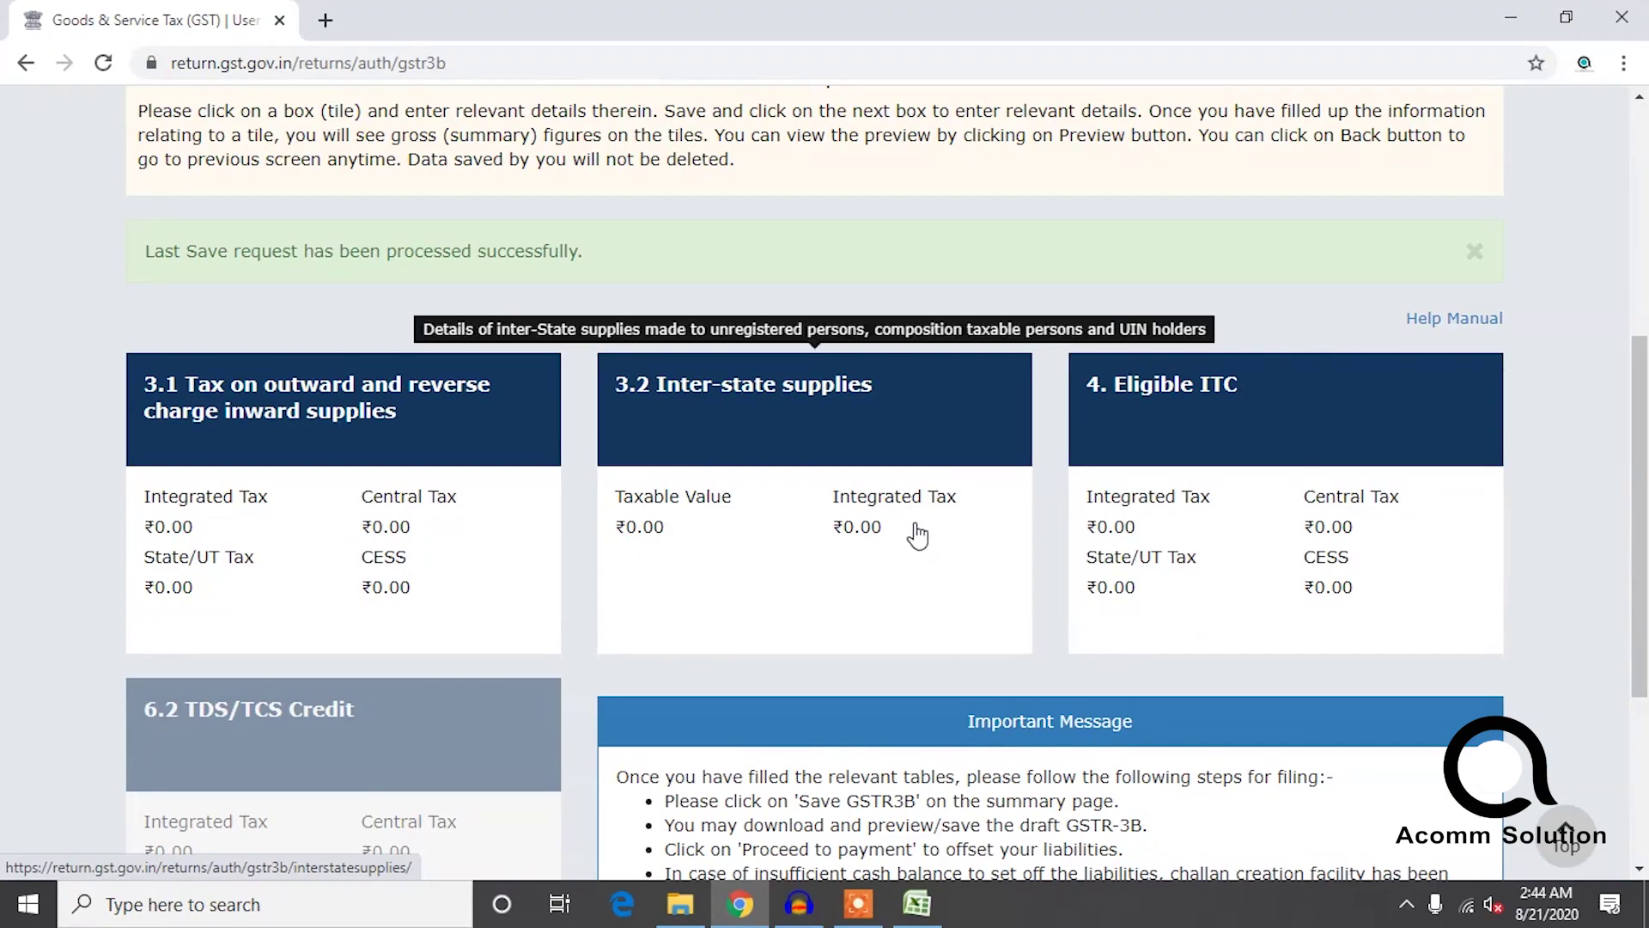
View the 3.1 outward supplies table past the IGST notice, then return to the GSTR-3B page.
left_click(257, 451)
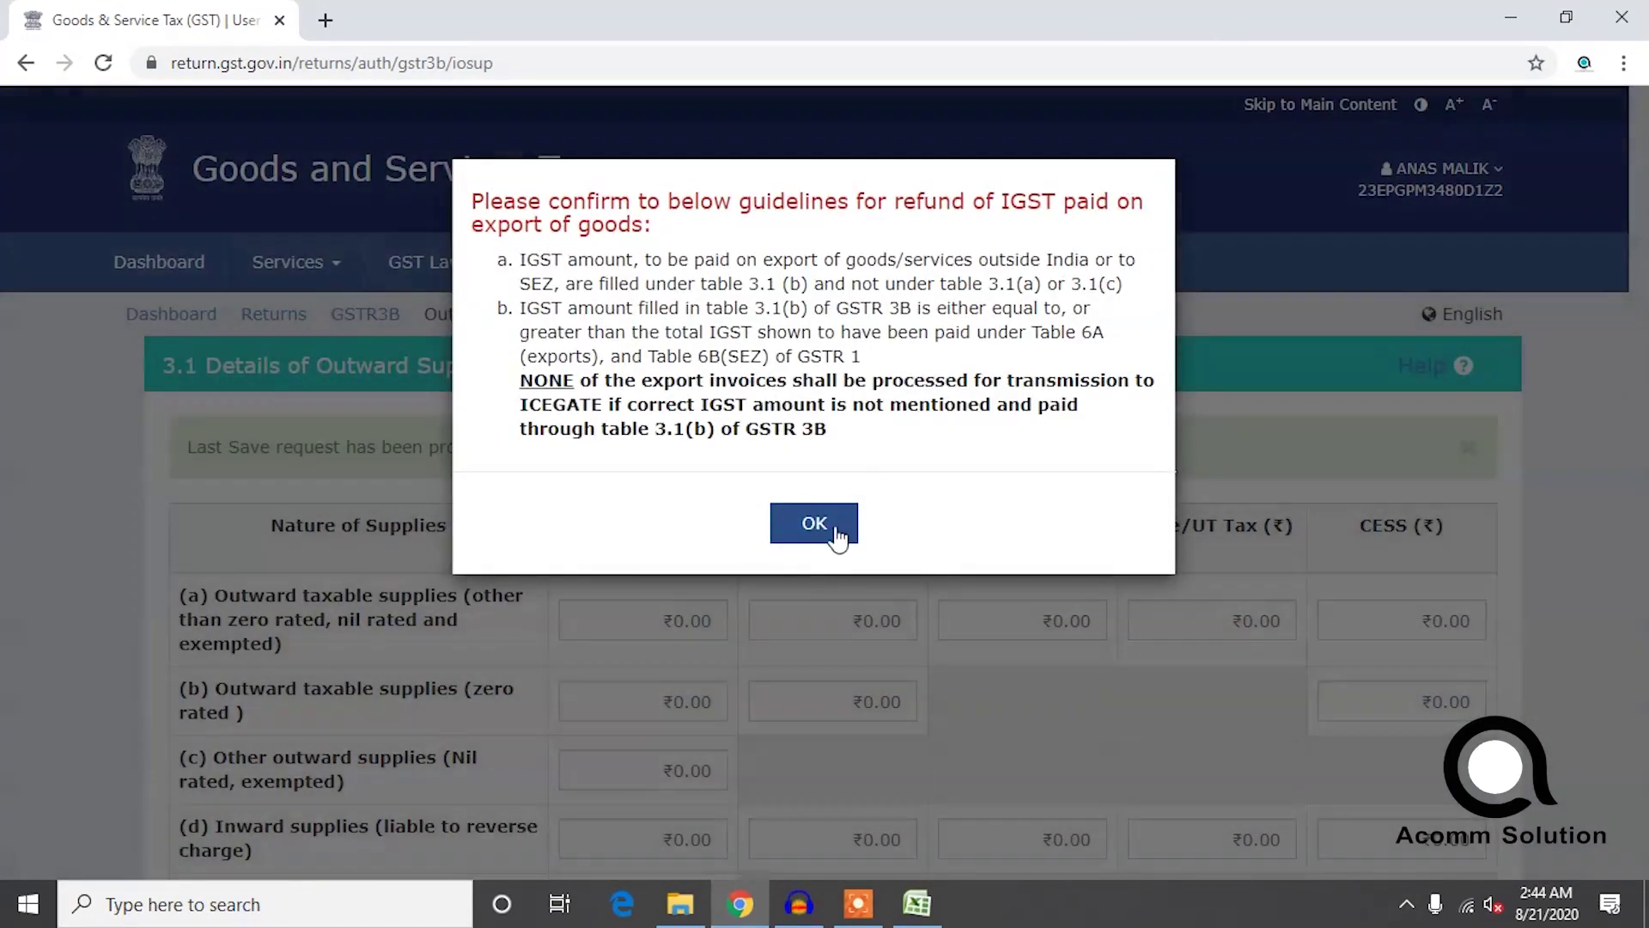
left_click(808, 528)
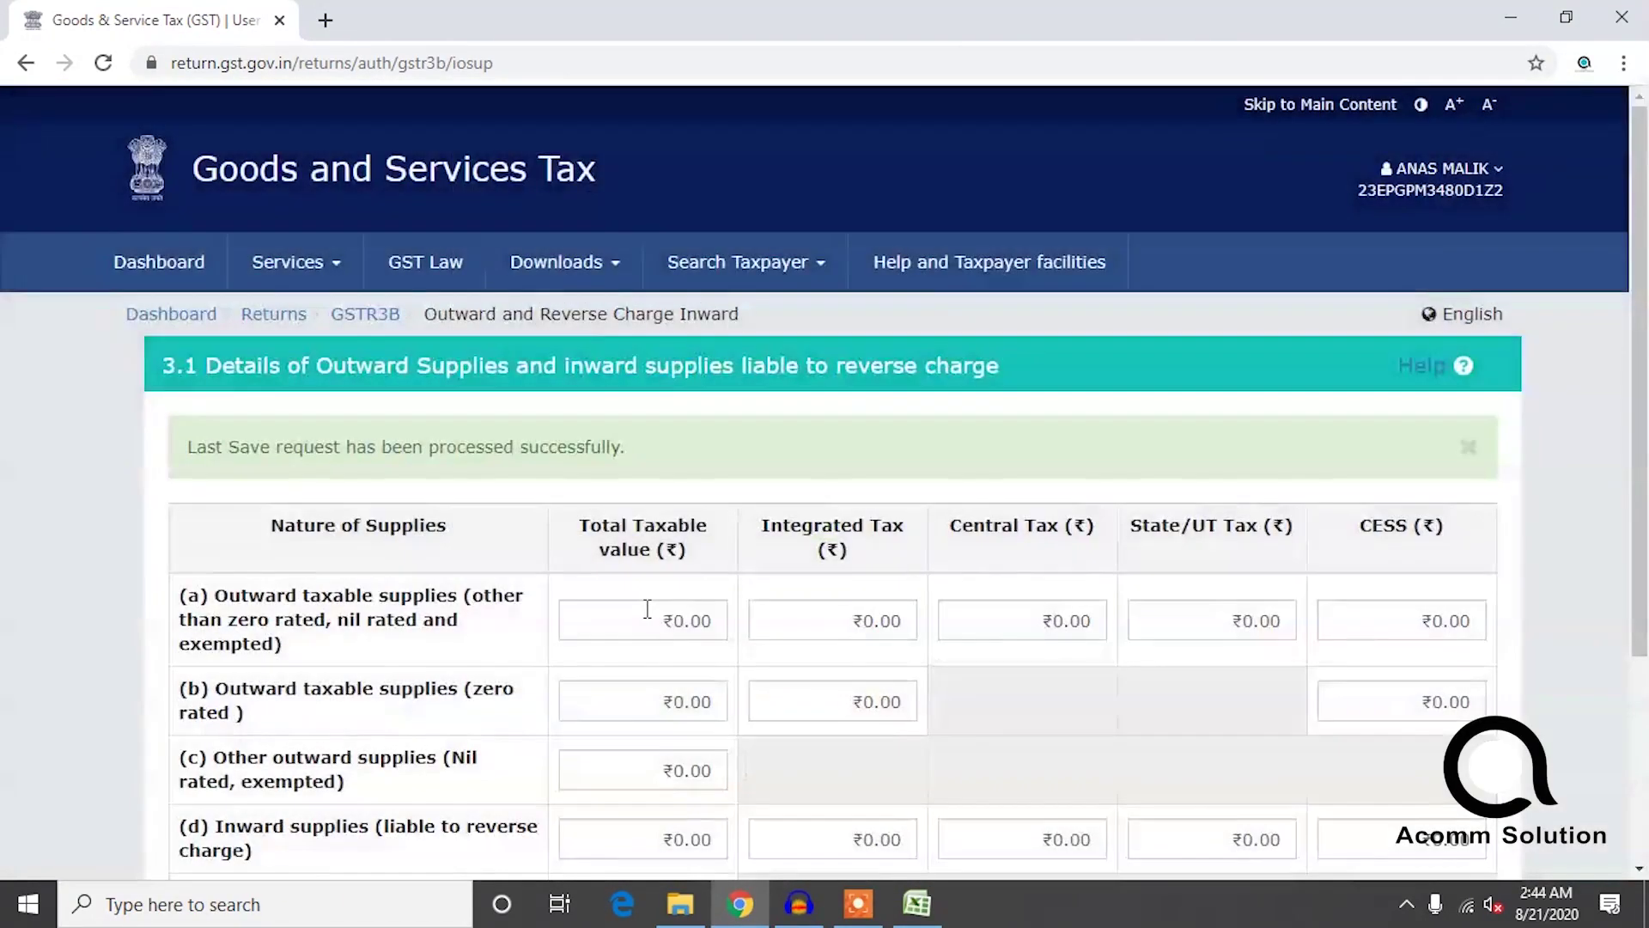
scroll(648, 607, "down", 3)
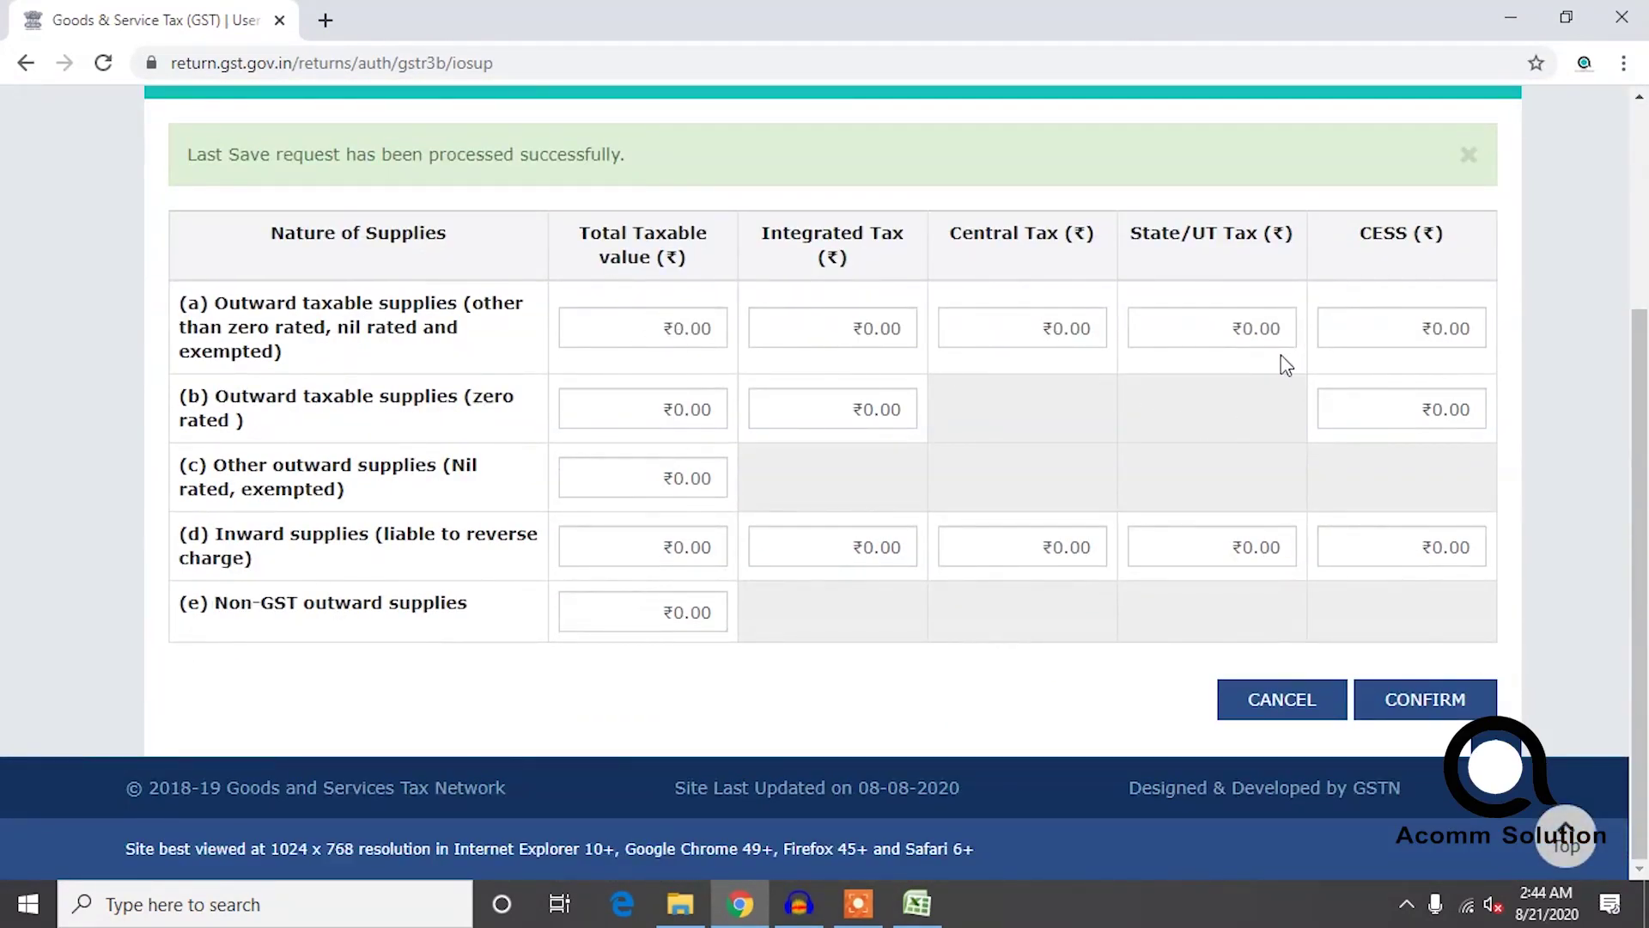
left_click(20, 65)
scroll(786, 490, "down", 3)
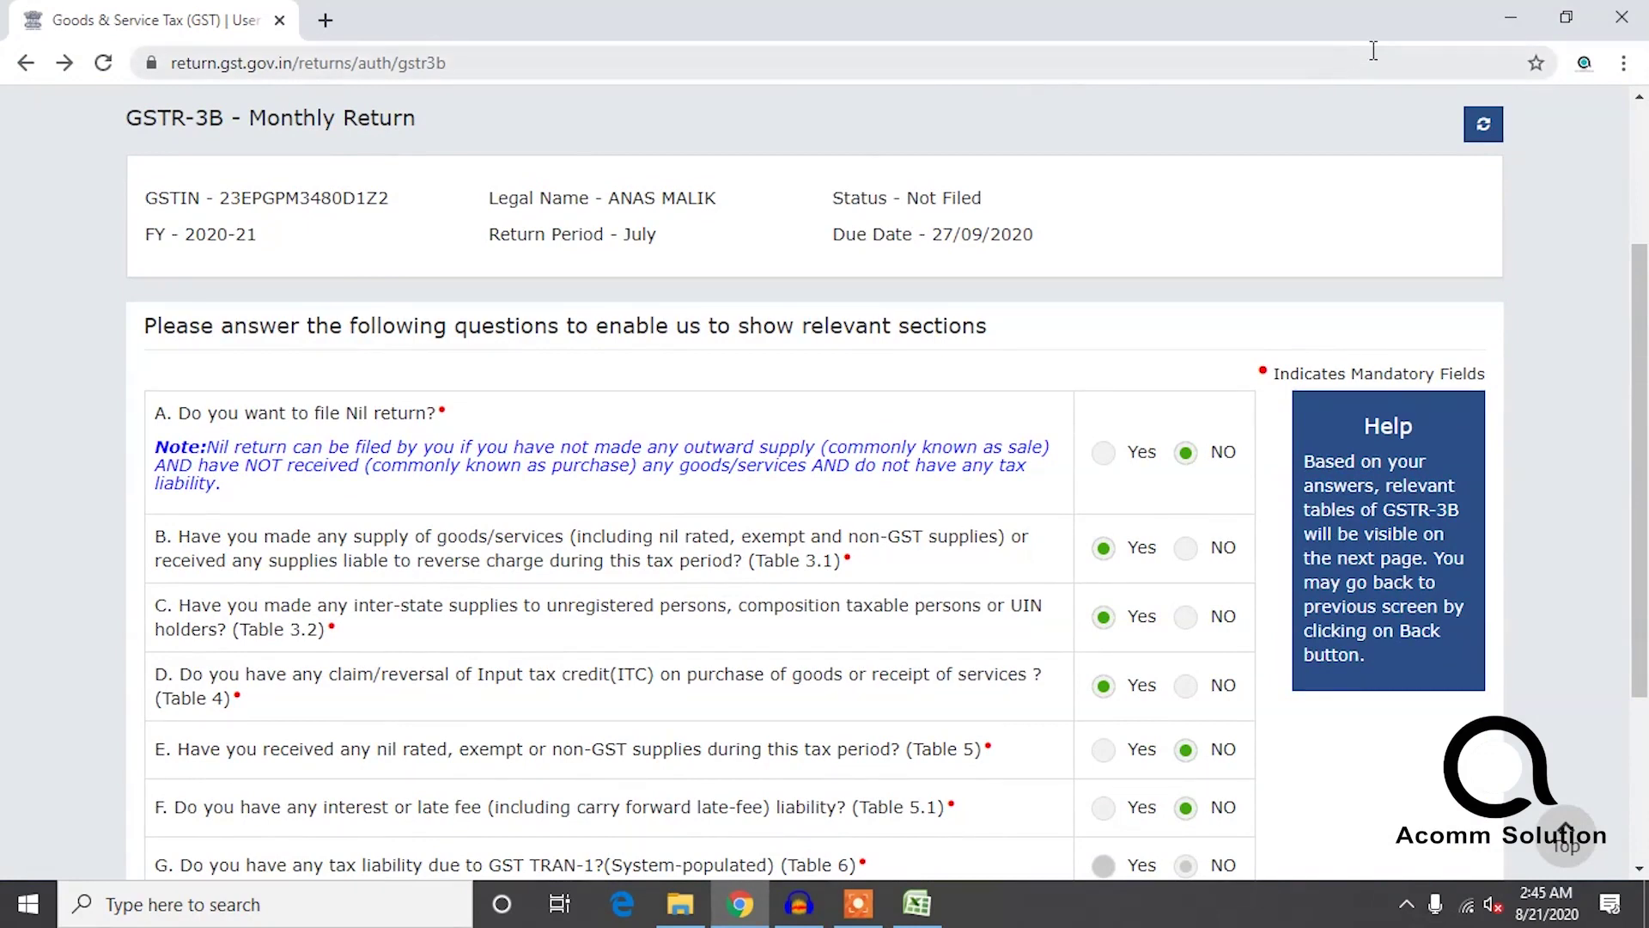
Close the benefit workbook, saving the changes to benefit.xlsx.
left_click(1506, 19)
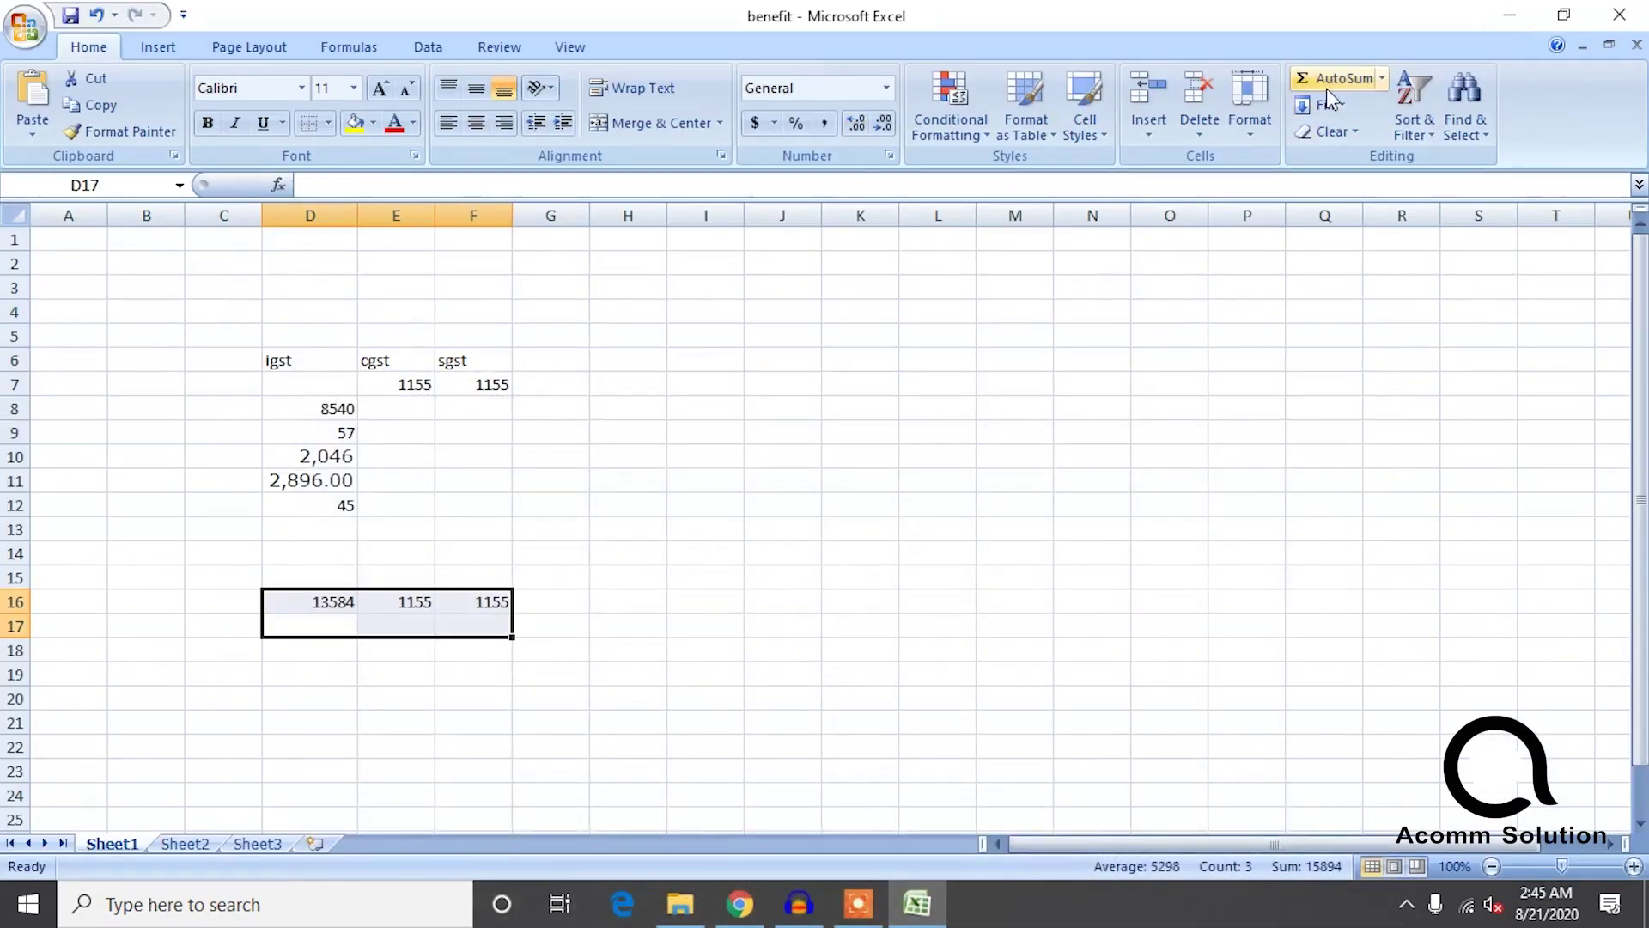
left_click(1641, 20)
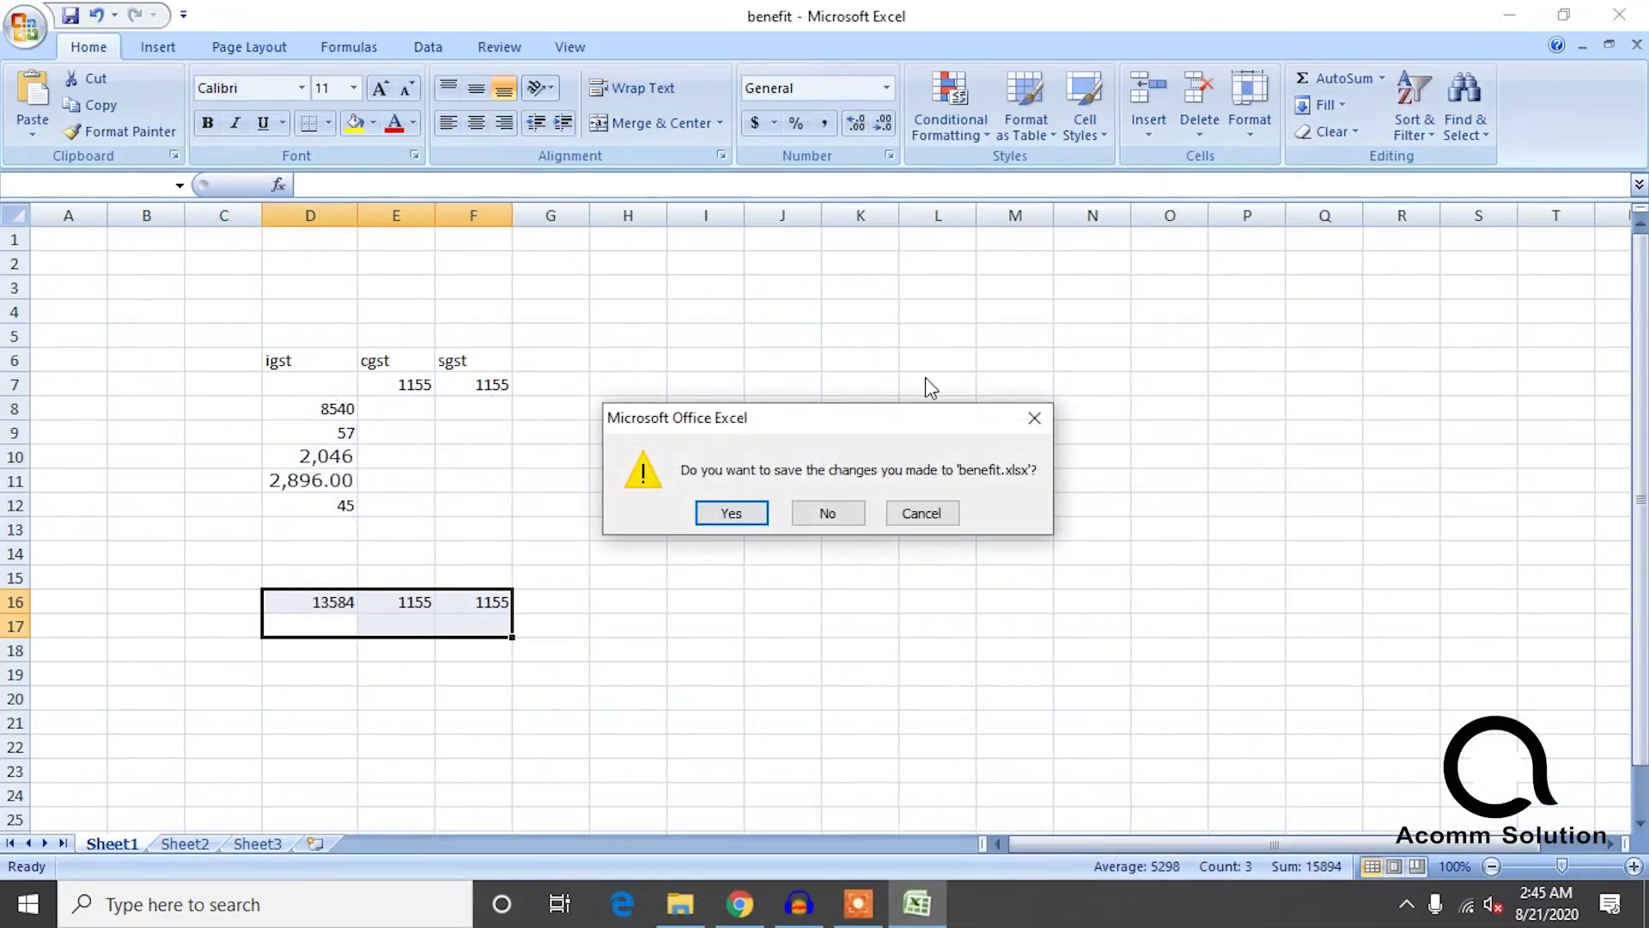
left_click(744, 519)
right_click(592, 394)
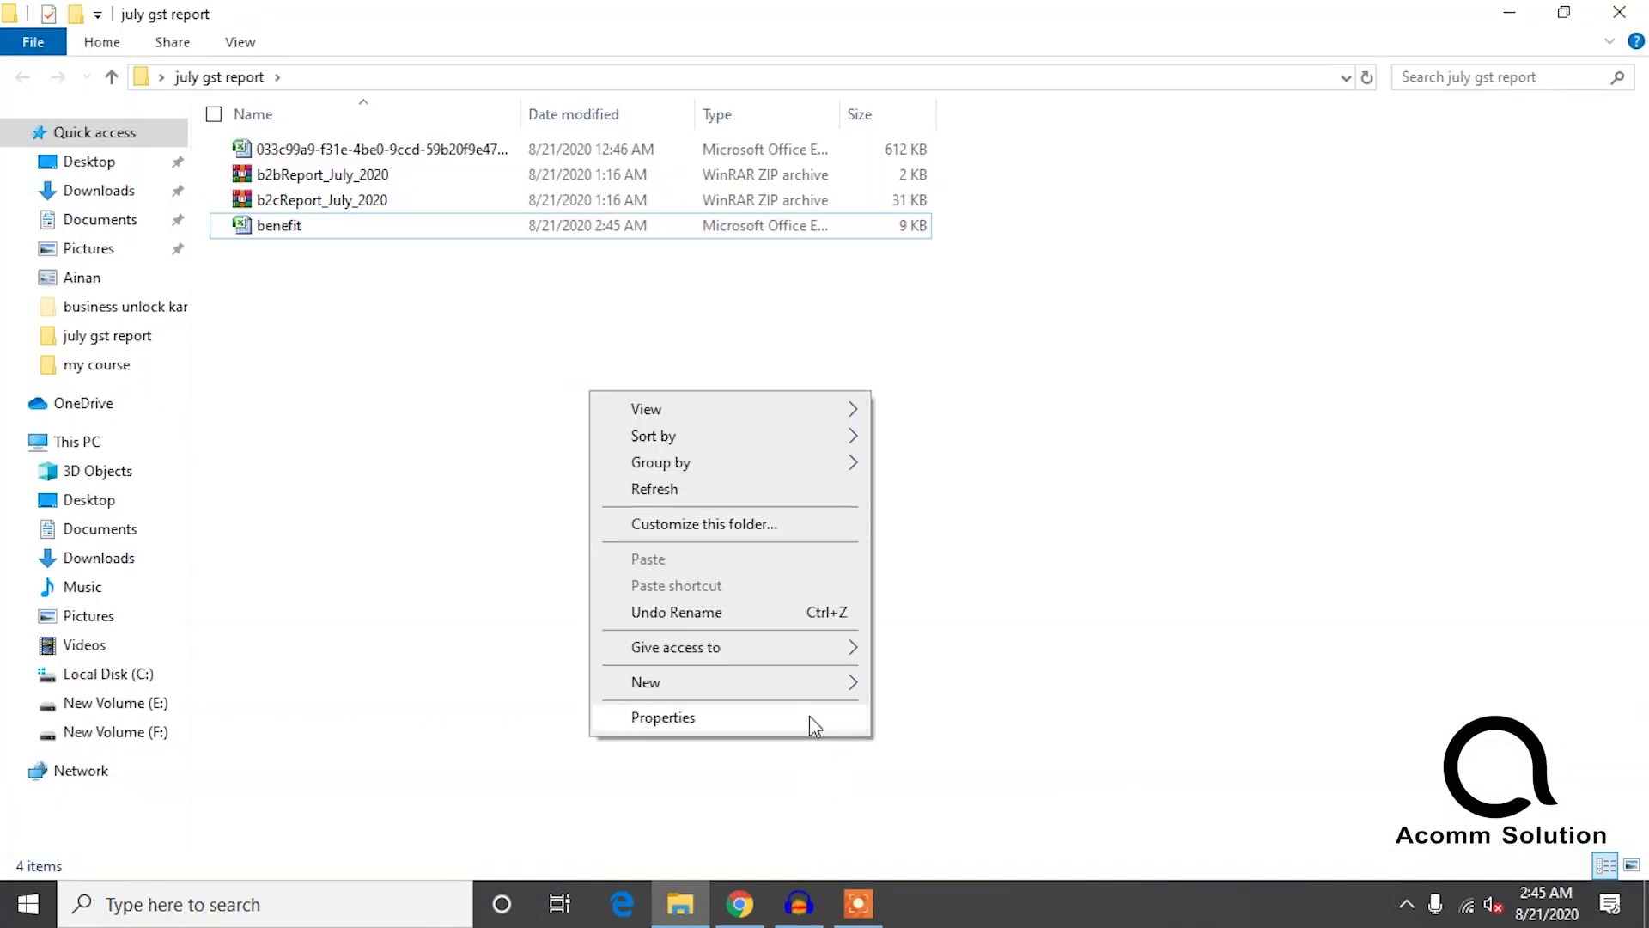
Create a new Excel worksheet named 'gst rep' in the july gst report folder and open it.
mouse_move(814, 684)
left_click(915, 657)
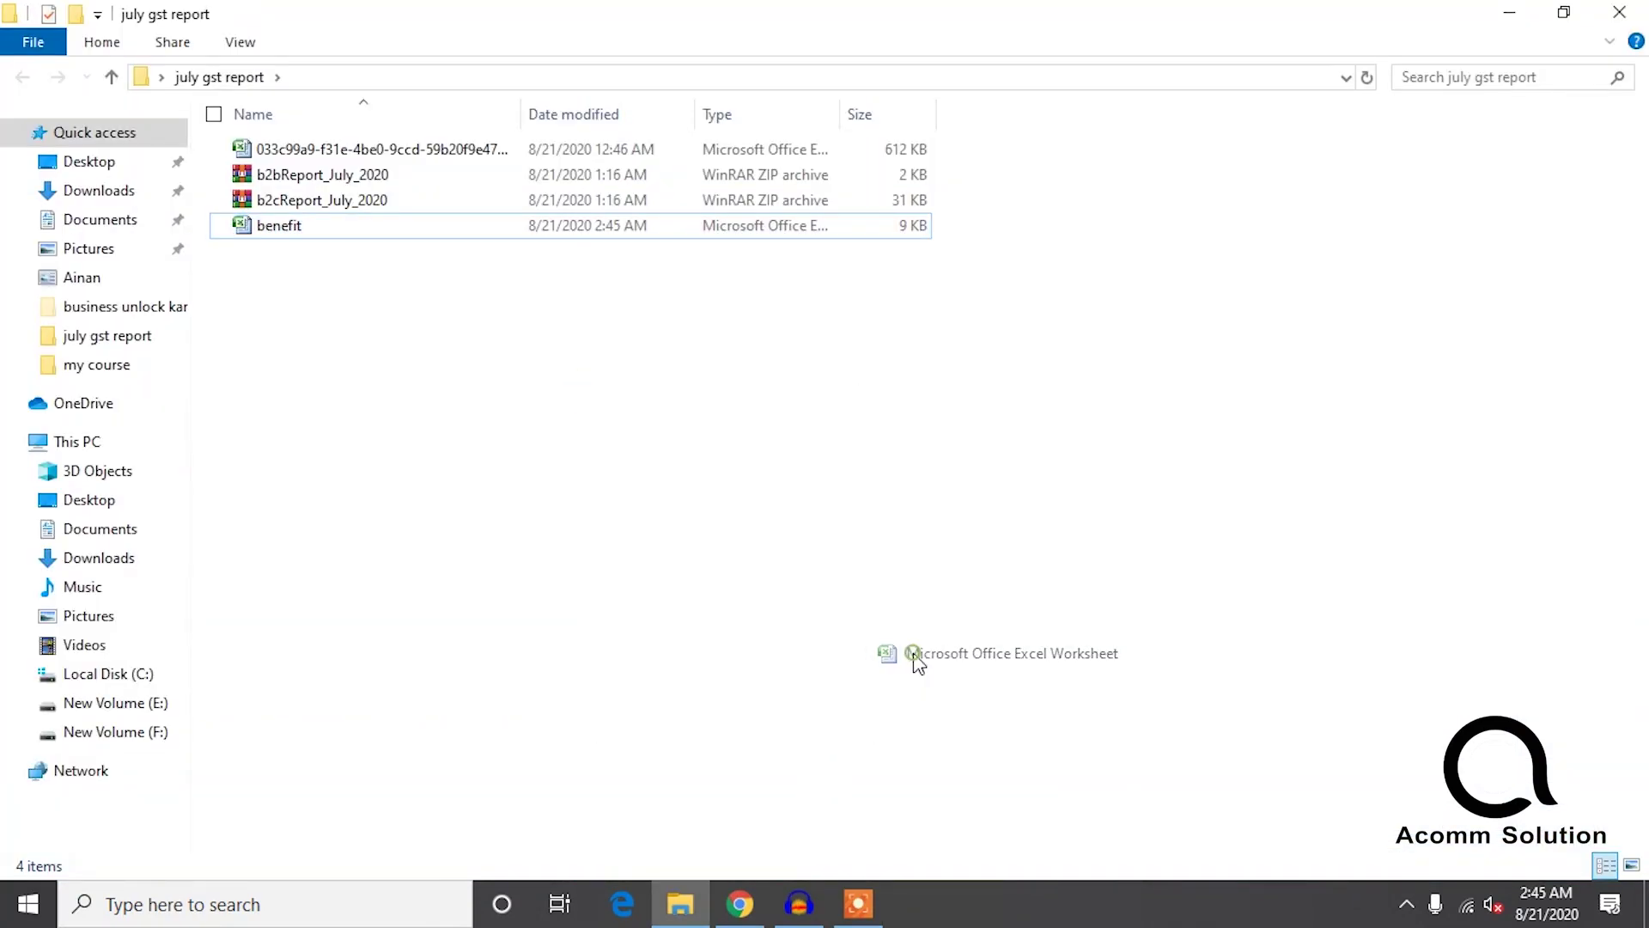
type("gst re")
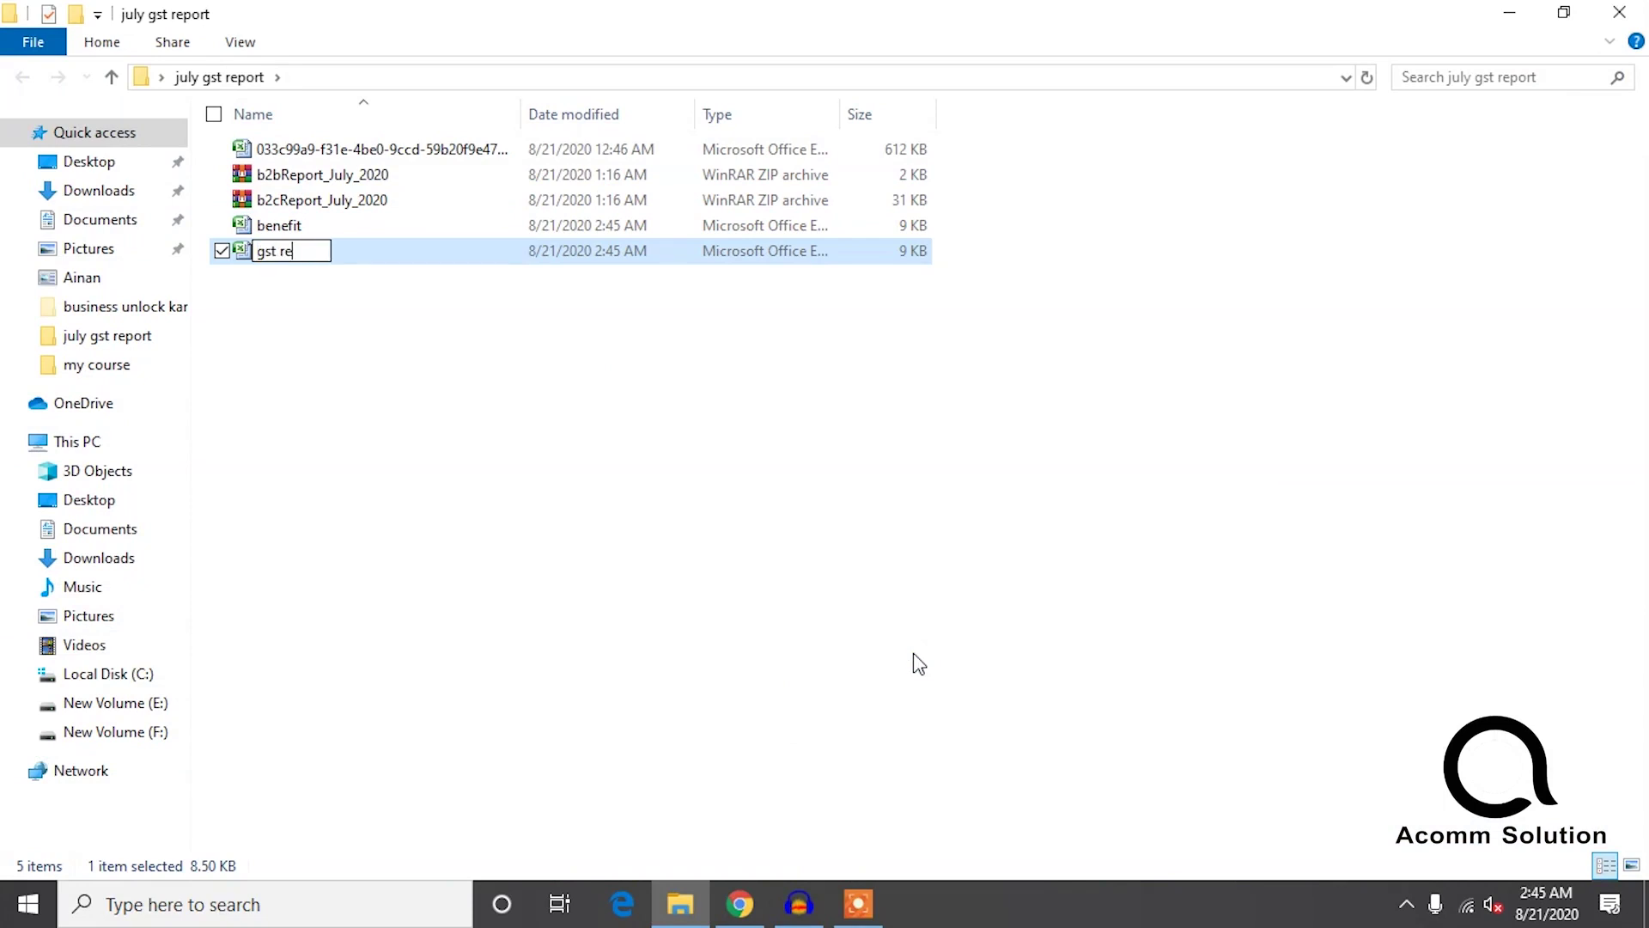
type("p")
key("Return")
left_click(349, 394)
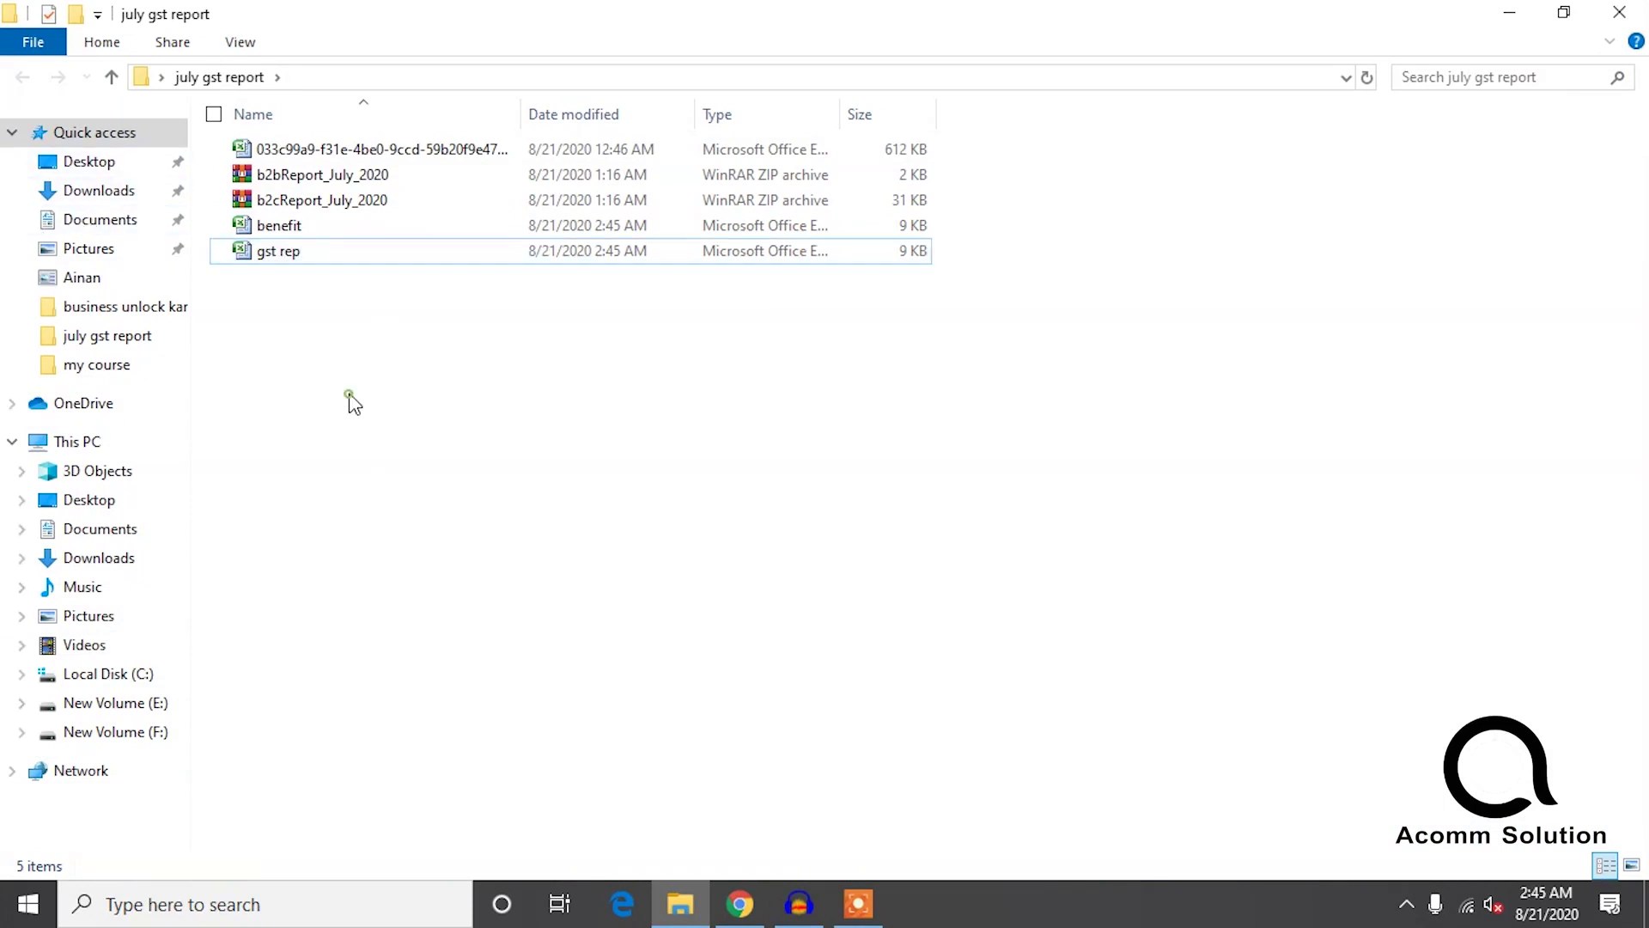
left_click(324, 247)
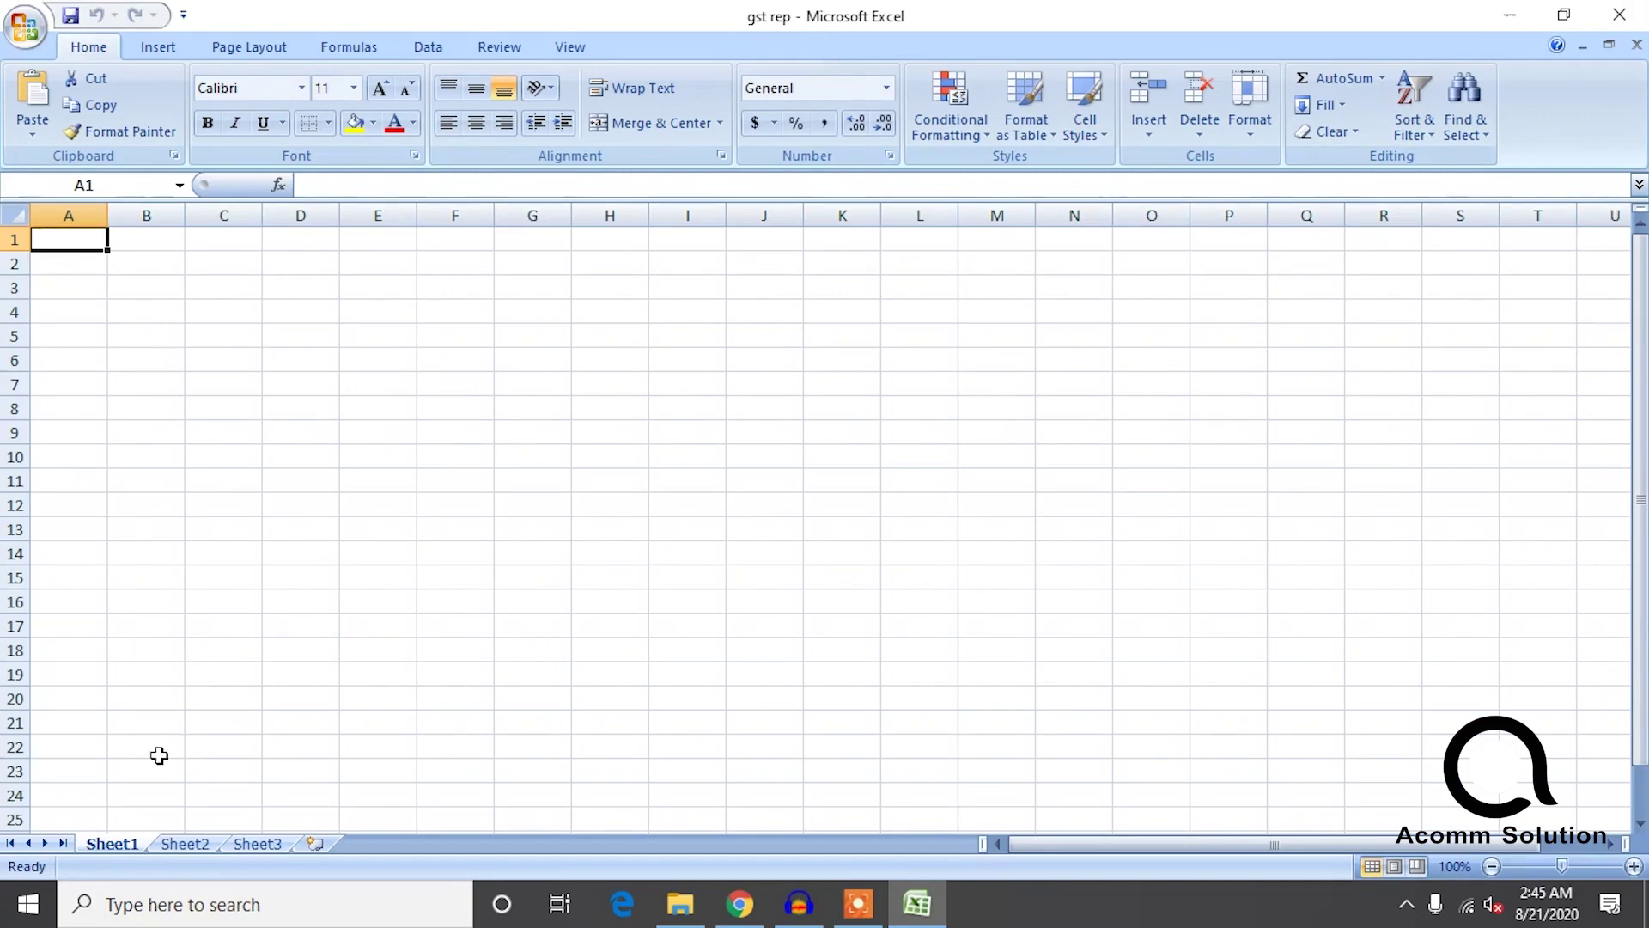
Rename the first two sheet tabs to gstr1 and gst3b.
double_click(118, 846)
type("gstr1")
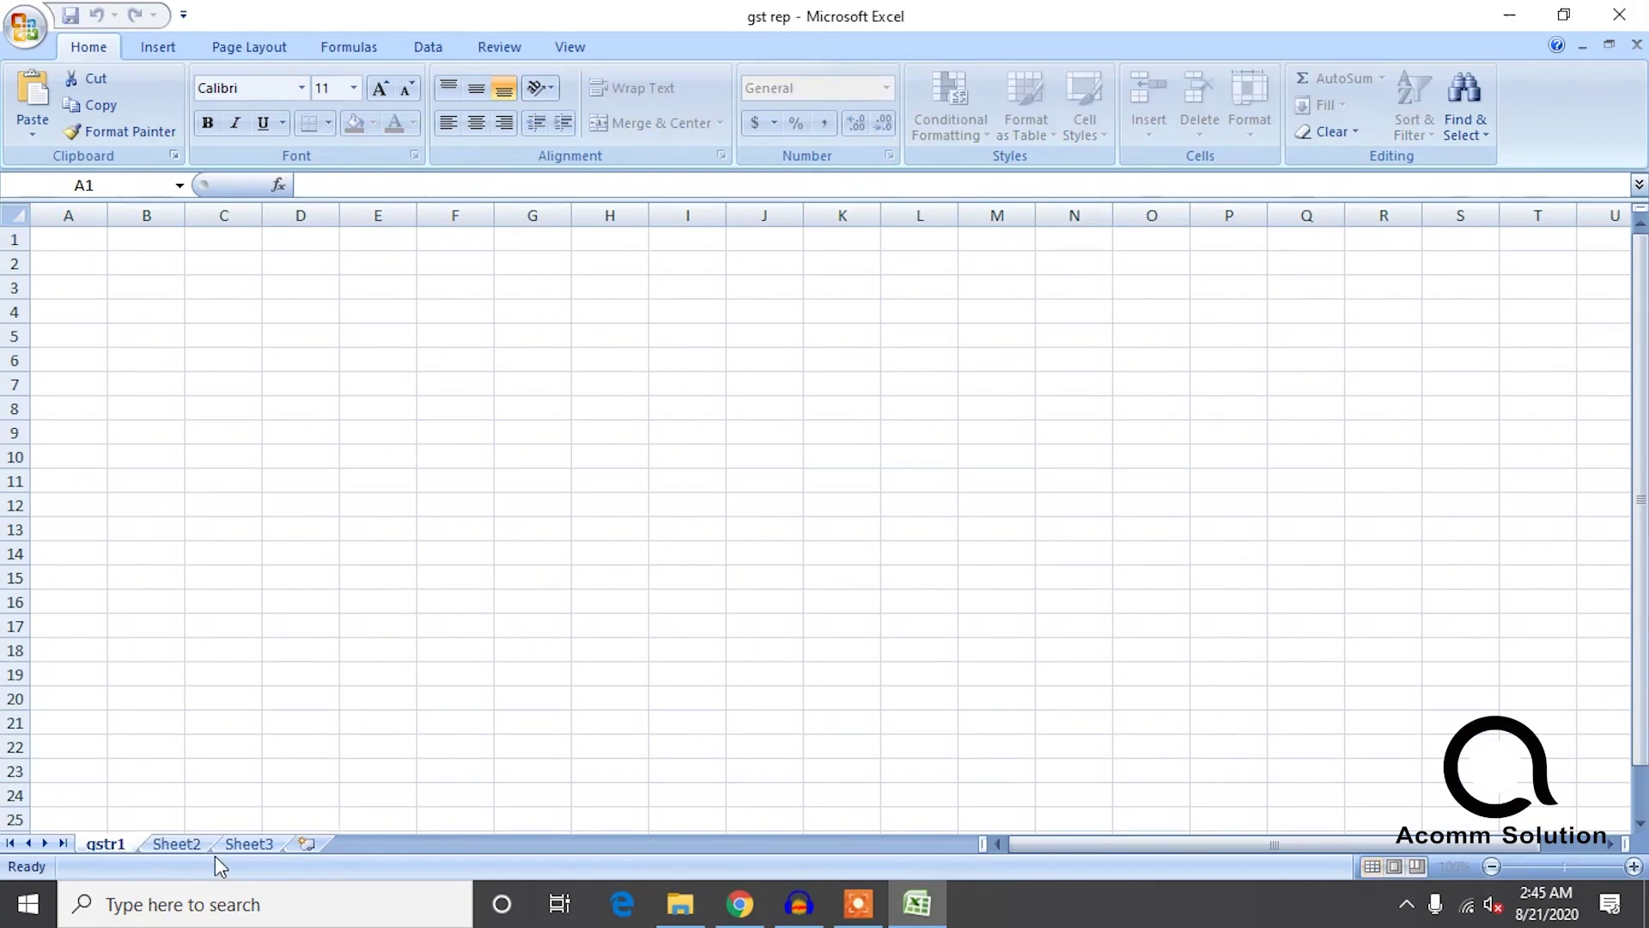
double_click(187, 847)
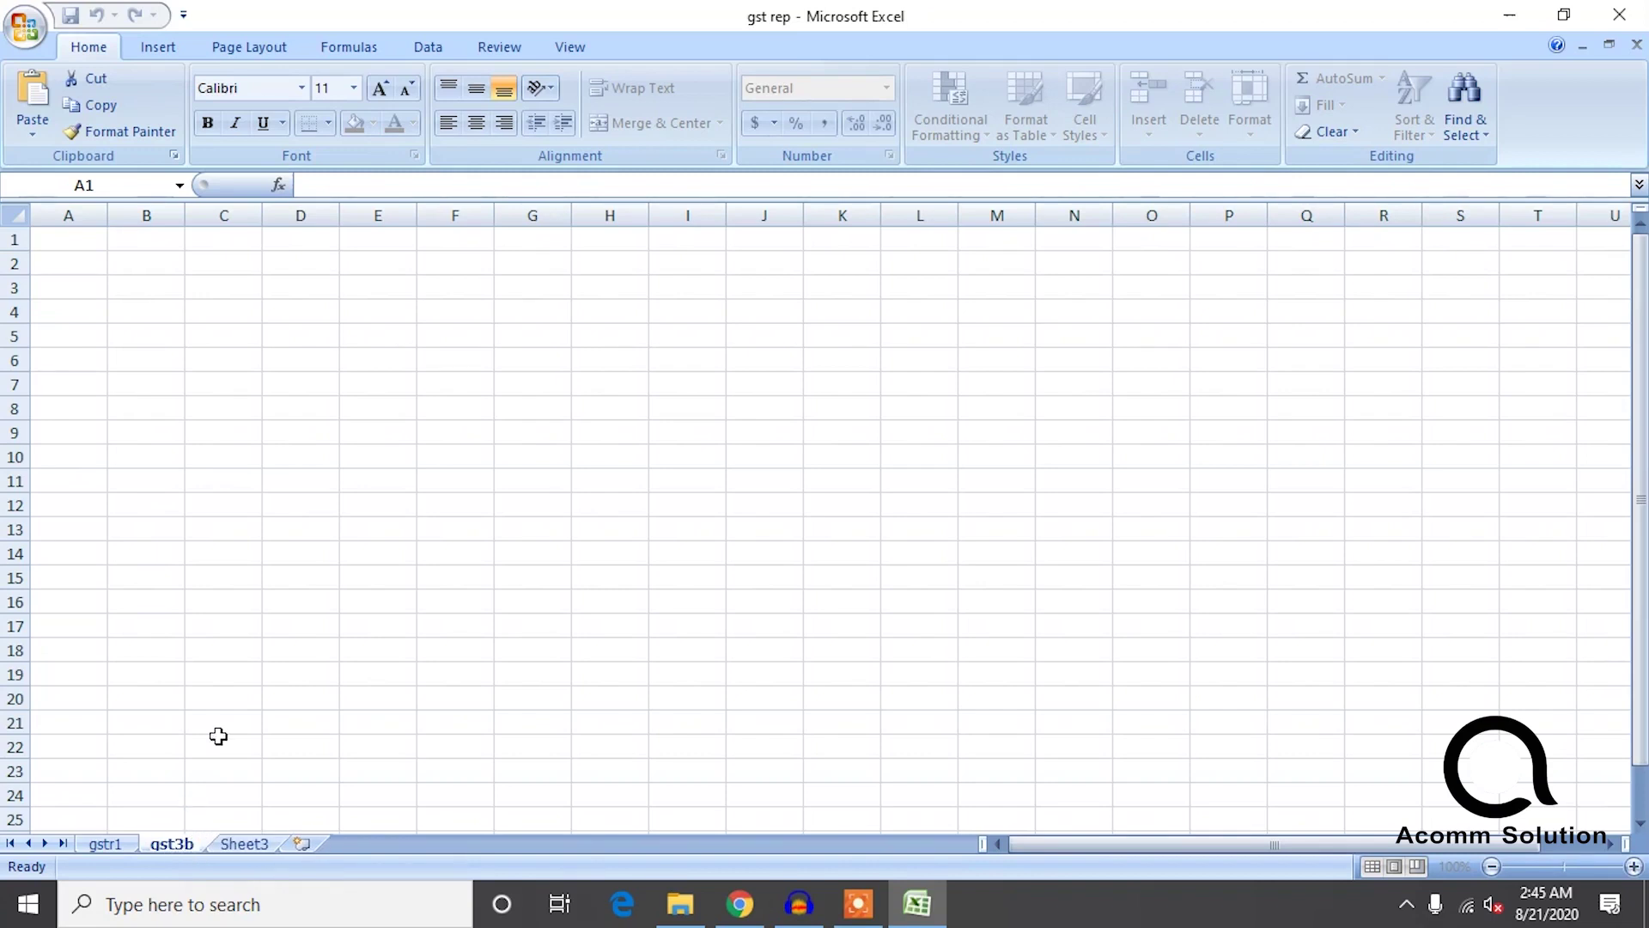
left_click(242, 753)
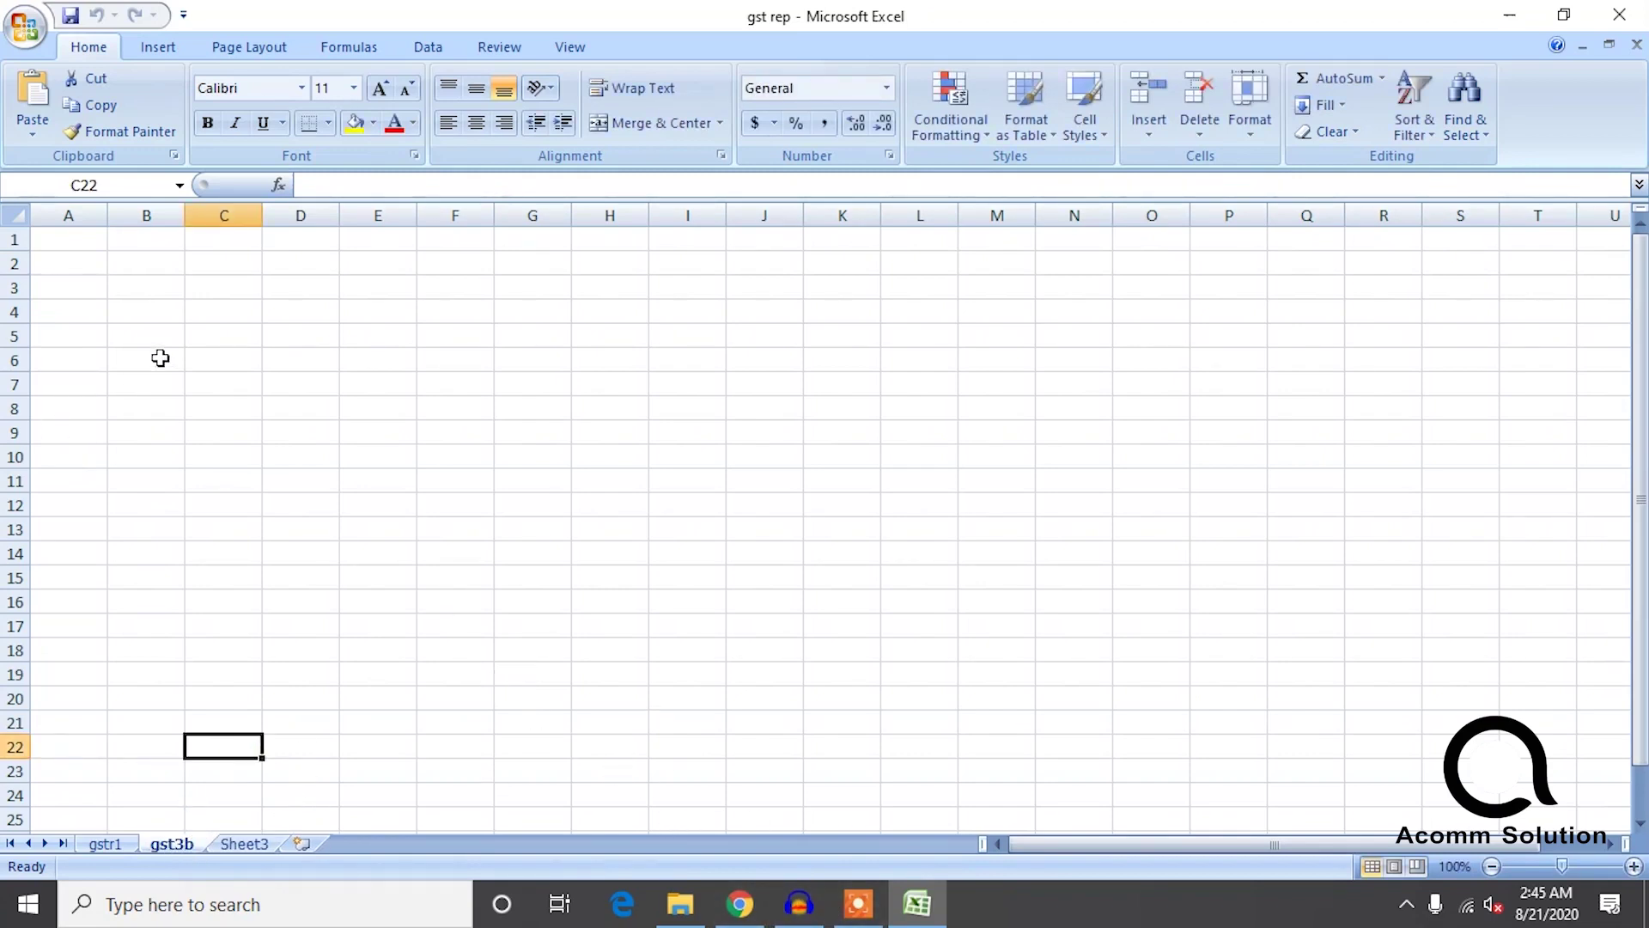
Start an entry in column A, then set the browser and gst rep aside to reach the sales report.
left_click(79, 262)
type("s")
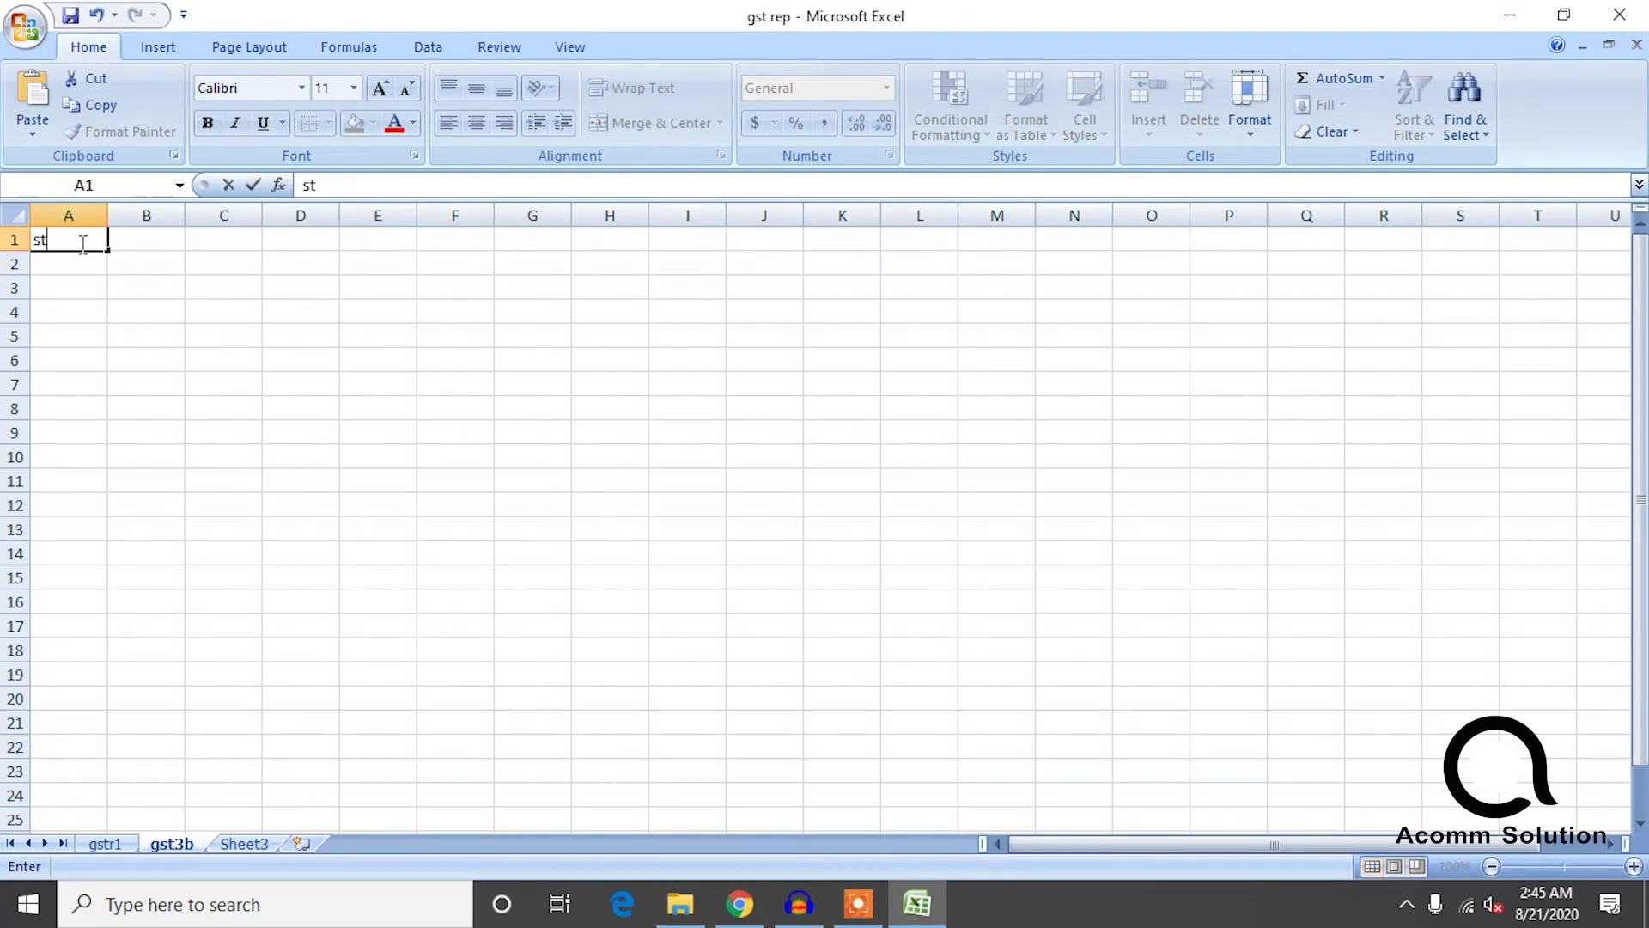
left_click(742, 910)
left_click(1513, 17)
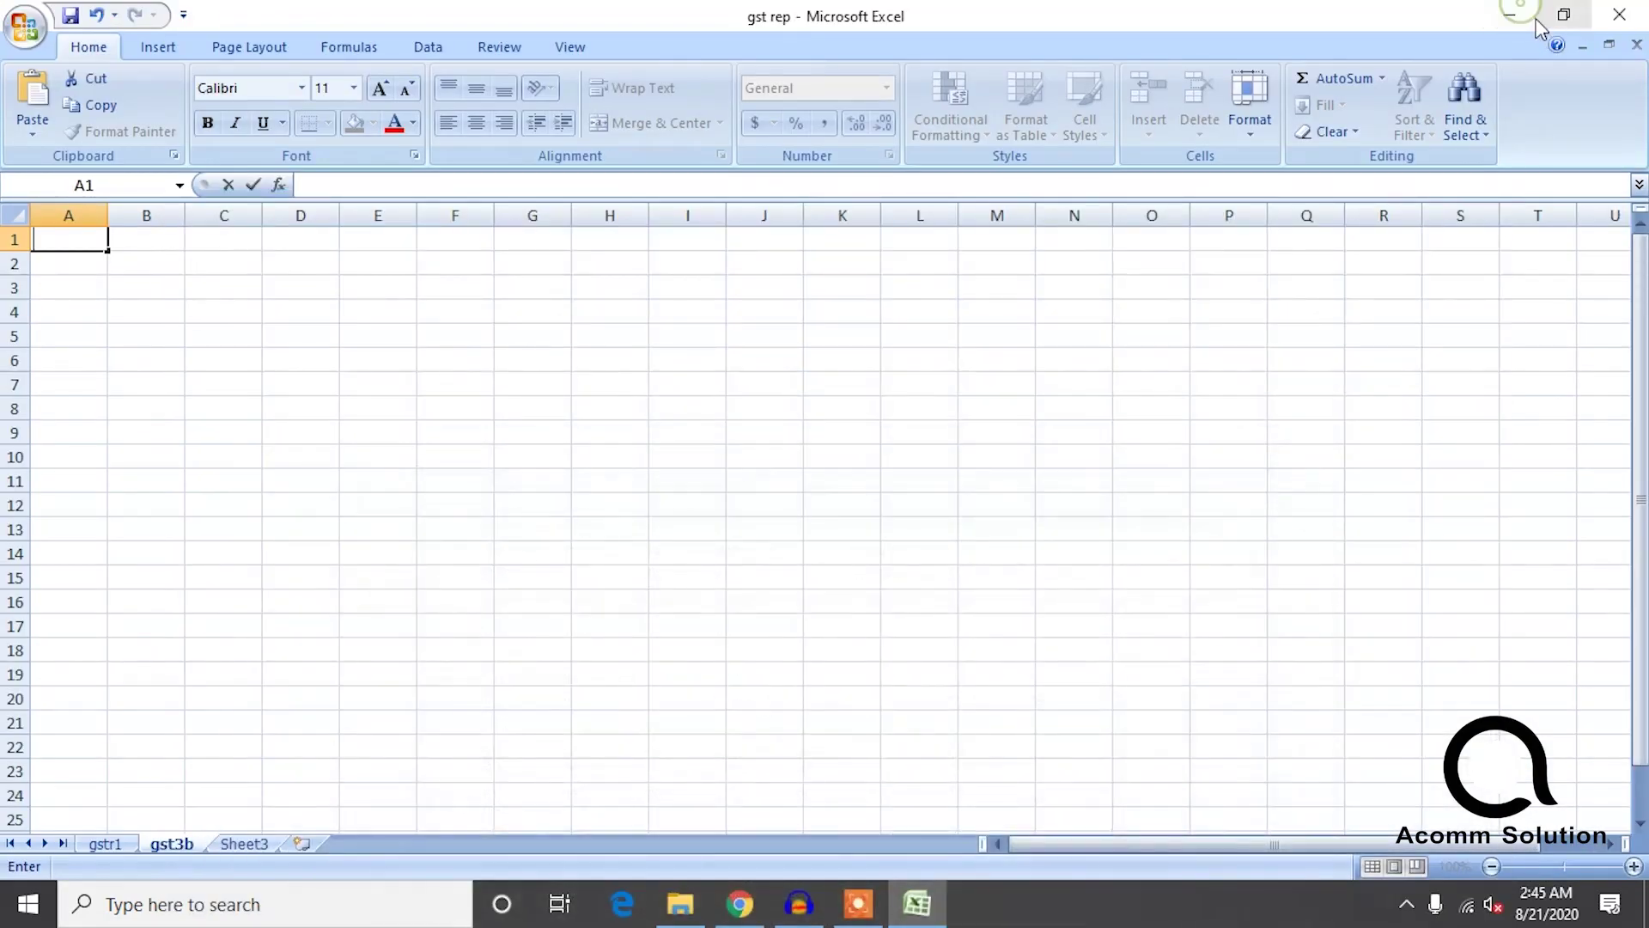
left_click(1521, 15)
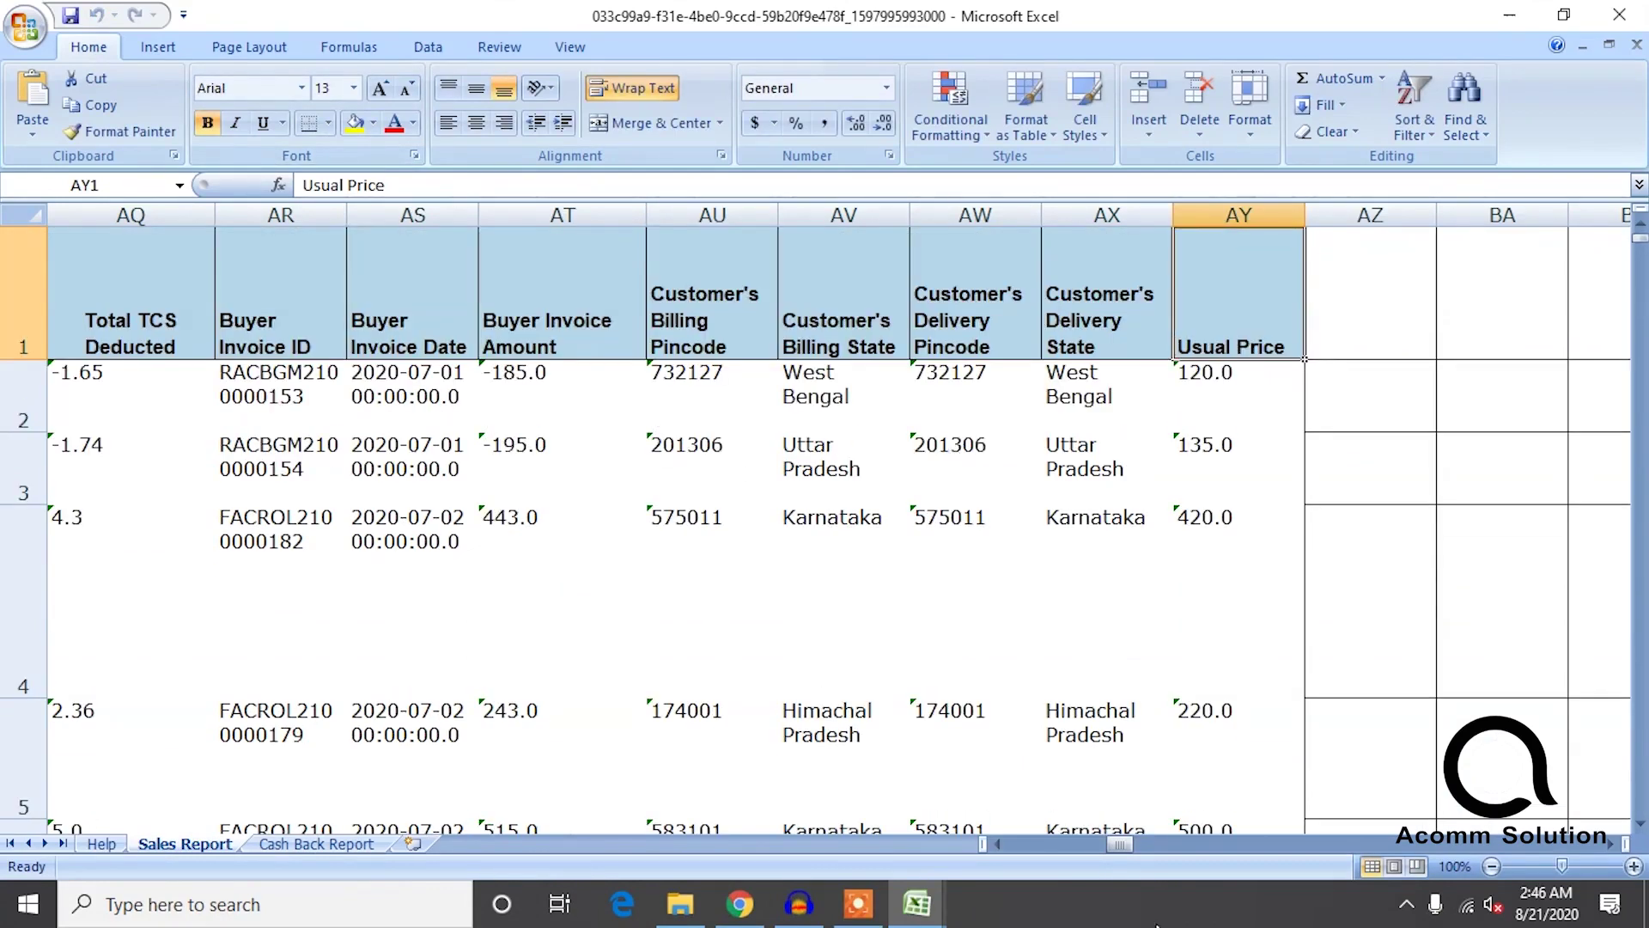
Review the Taxable Value column X of the Sales Report from row 2 down to the last sale.
left_click_drag(1126, 849, 987, 855)
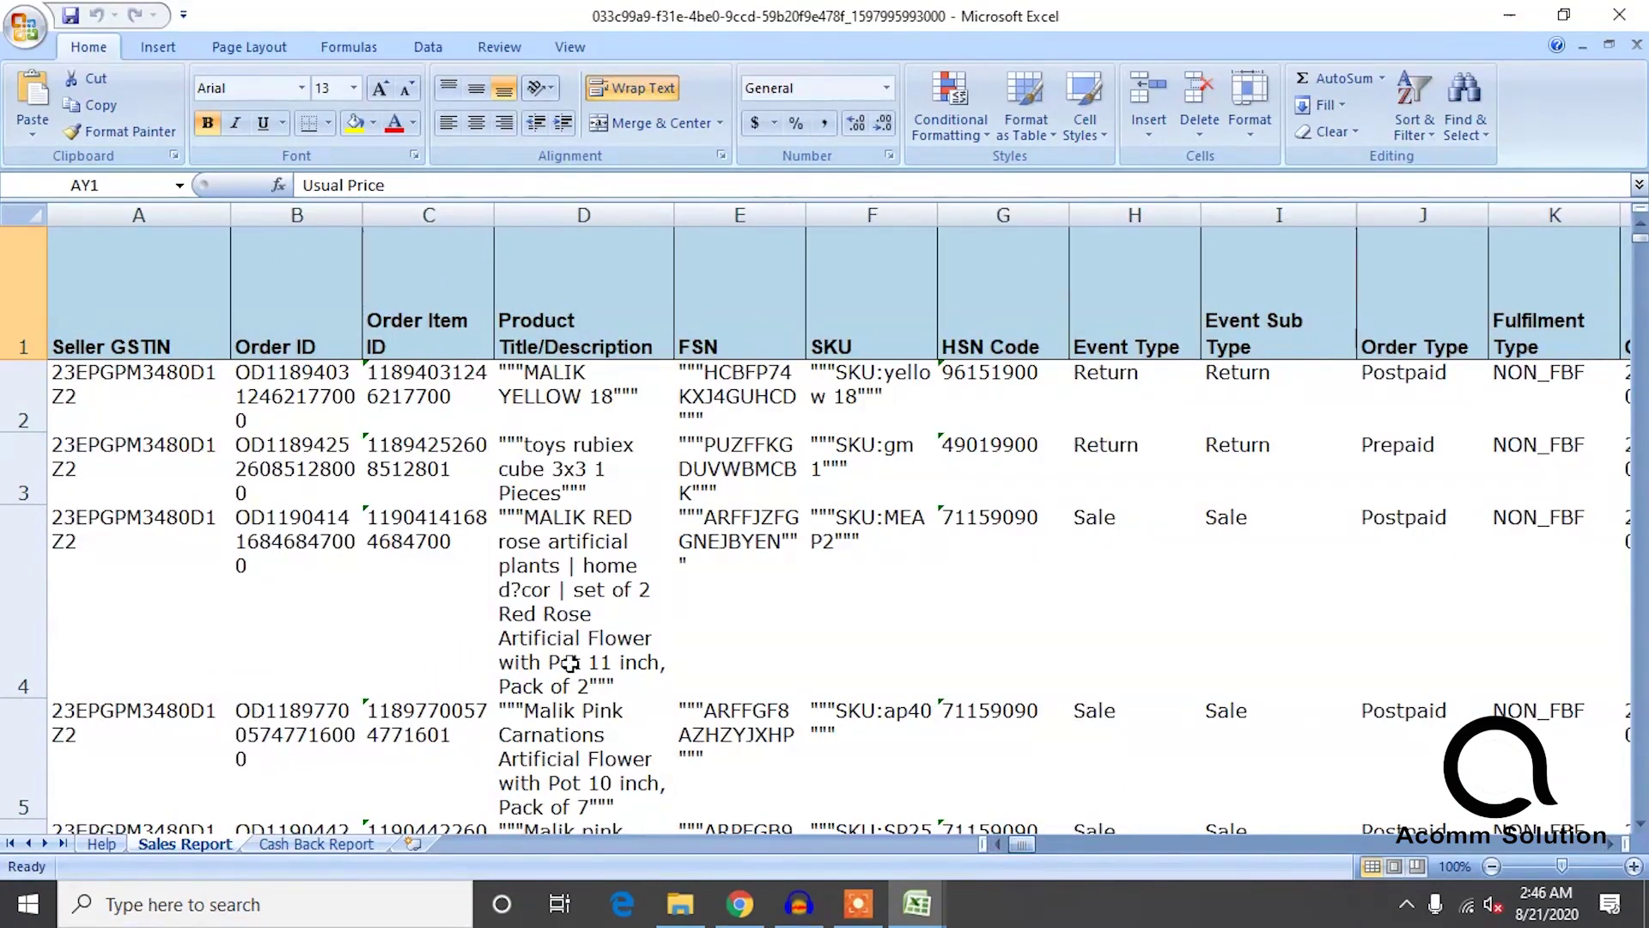
left_click(288, 402)
key("Right")
key("Right")
key("Right")
key("Right")
key("Right")
key("Right")
key("Right")
key("Right")
key("Right")
key("Right")
key("Right")
key("Right")
key("Right")
key("Right")
key("Right")
key("Right")
key("Right")
key("Right")
key("Right")
key("Right")
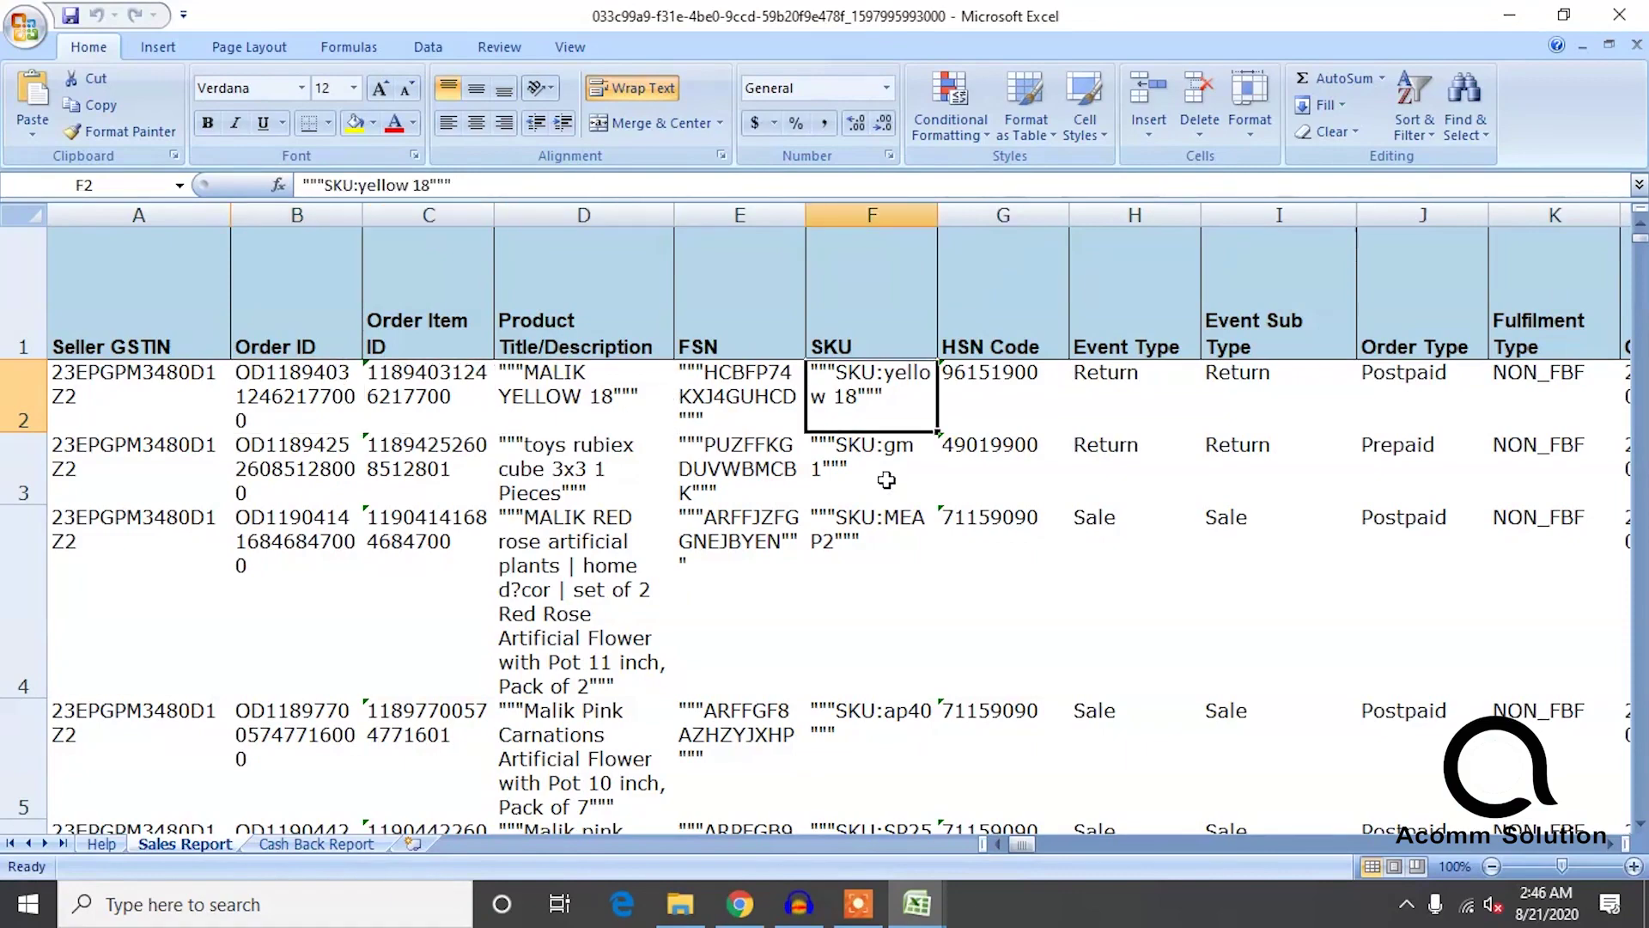
key("Left")
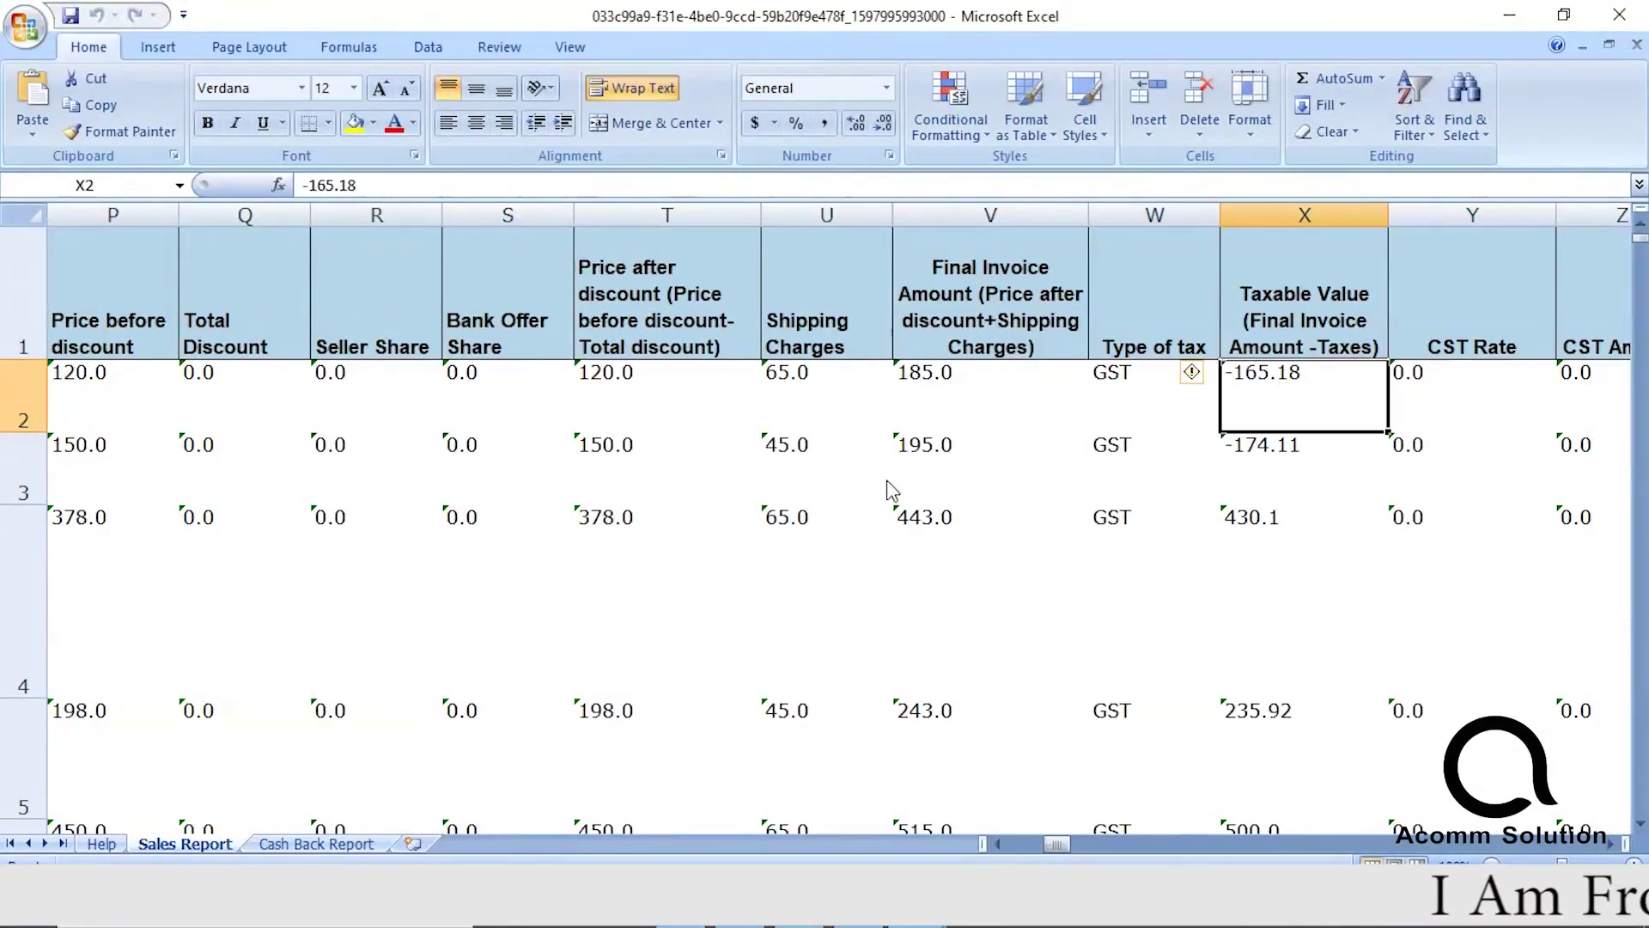
key("Down")
key("Down")
key("Up")
key("Up")
key("Up")
key("Down")
key("Down")
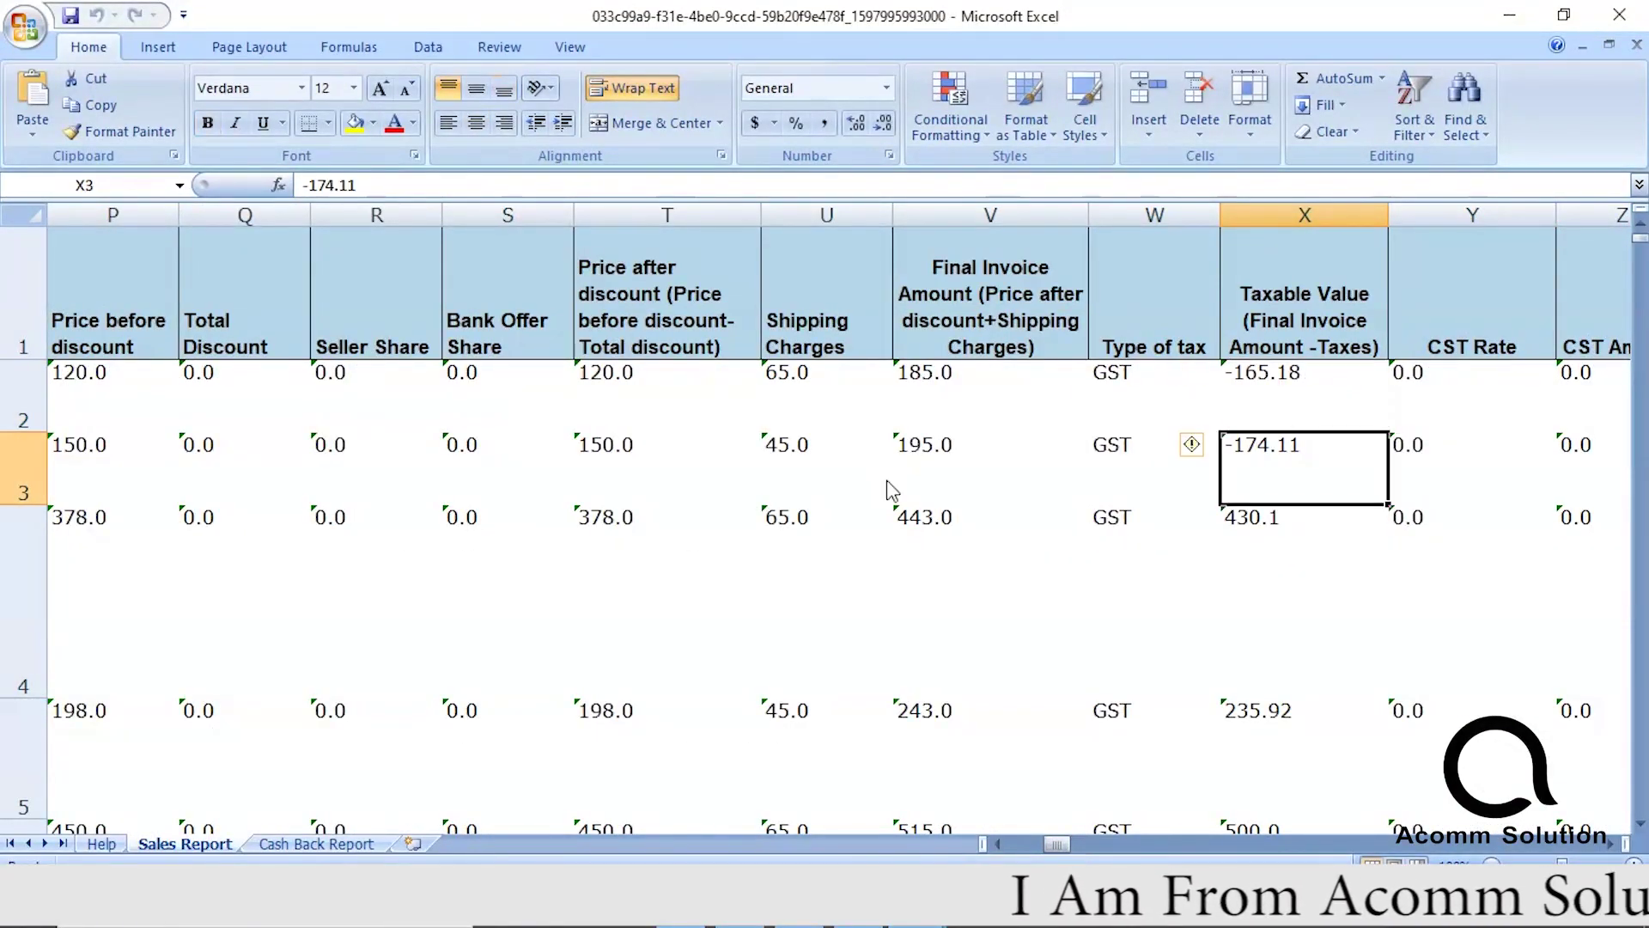
key("Up")
key("Right")
key("Right")
key("Left")
key("Left")
key("Down")
key("Down")
key("Down")
key("Down")
key("Down")
key("Down")
key("Down")
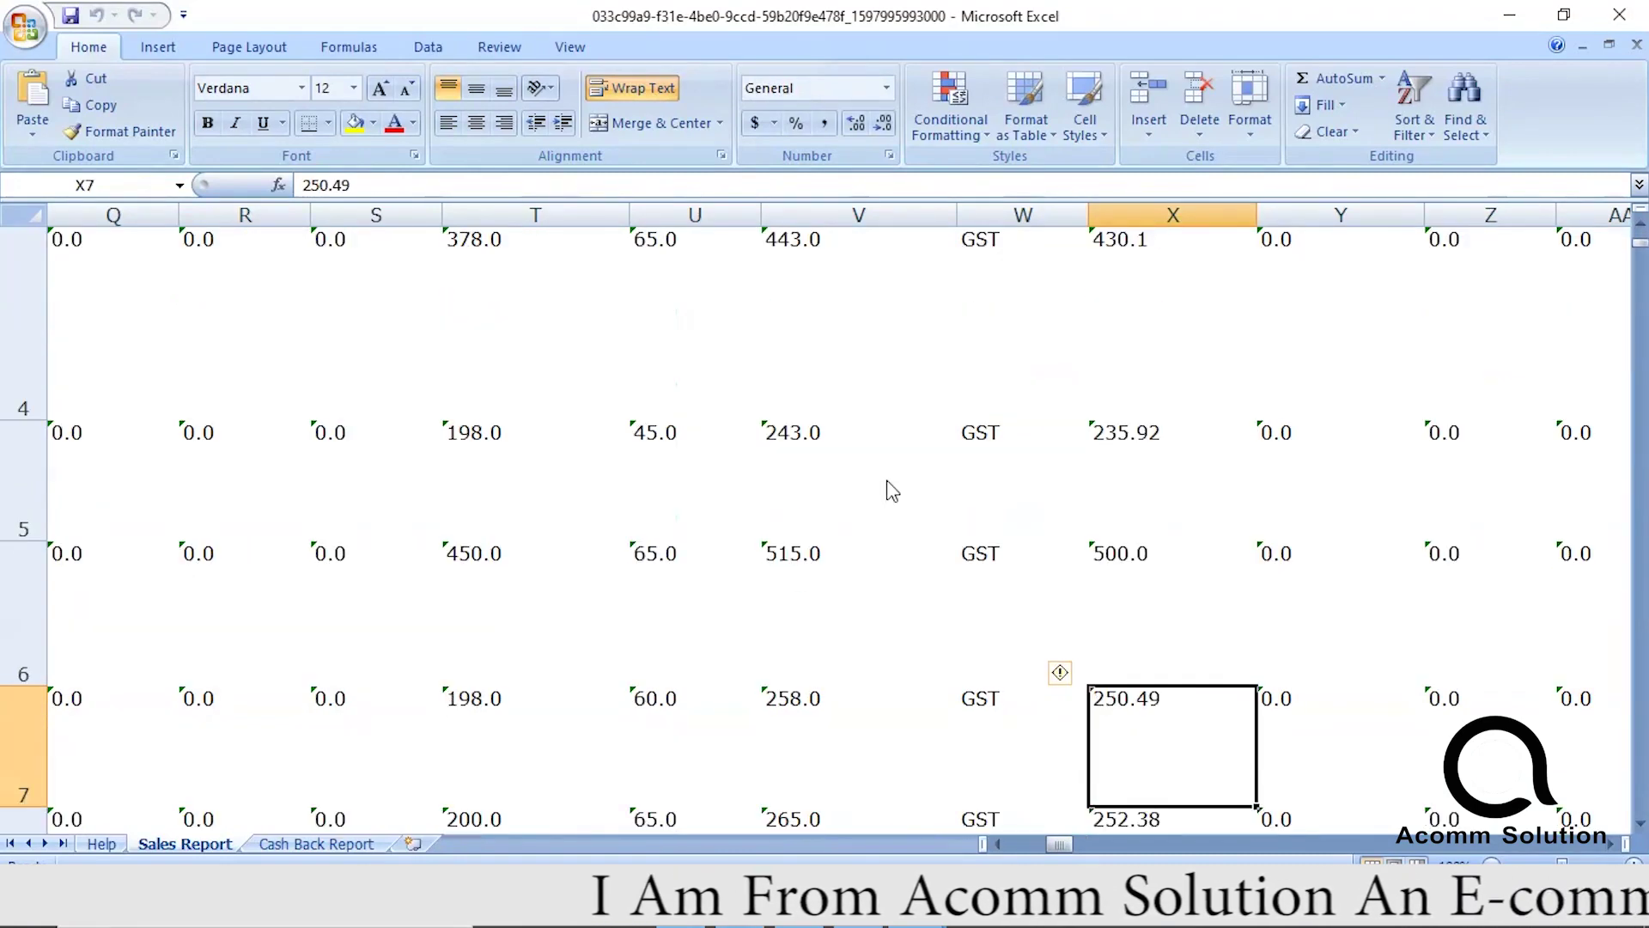
key("Down")
key("Down")
key("Down")
key("Down")
key("Down")
key("Down")
key("Down")
key("Down")
key("Down")
key("Down")
key("Down")
key("Down")
key("Down")
key("Down")
key("Down")
key("Down")
key("Down")
key("Down")
key("Down")
key("Down")
key("Down")
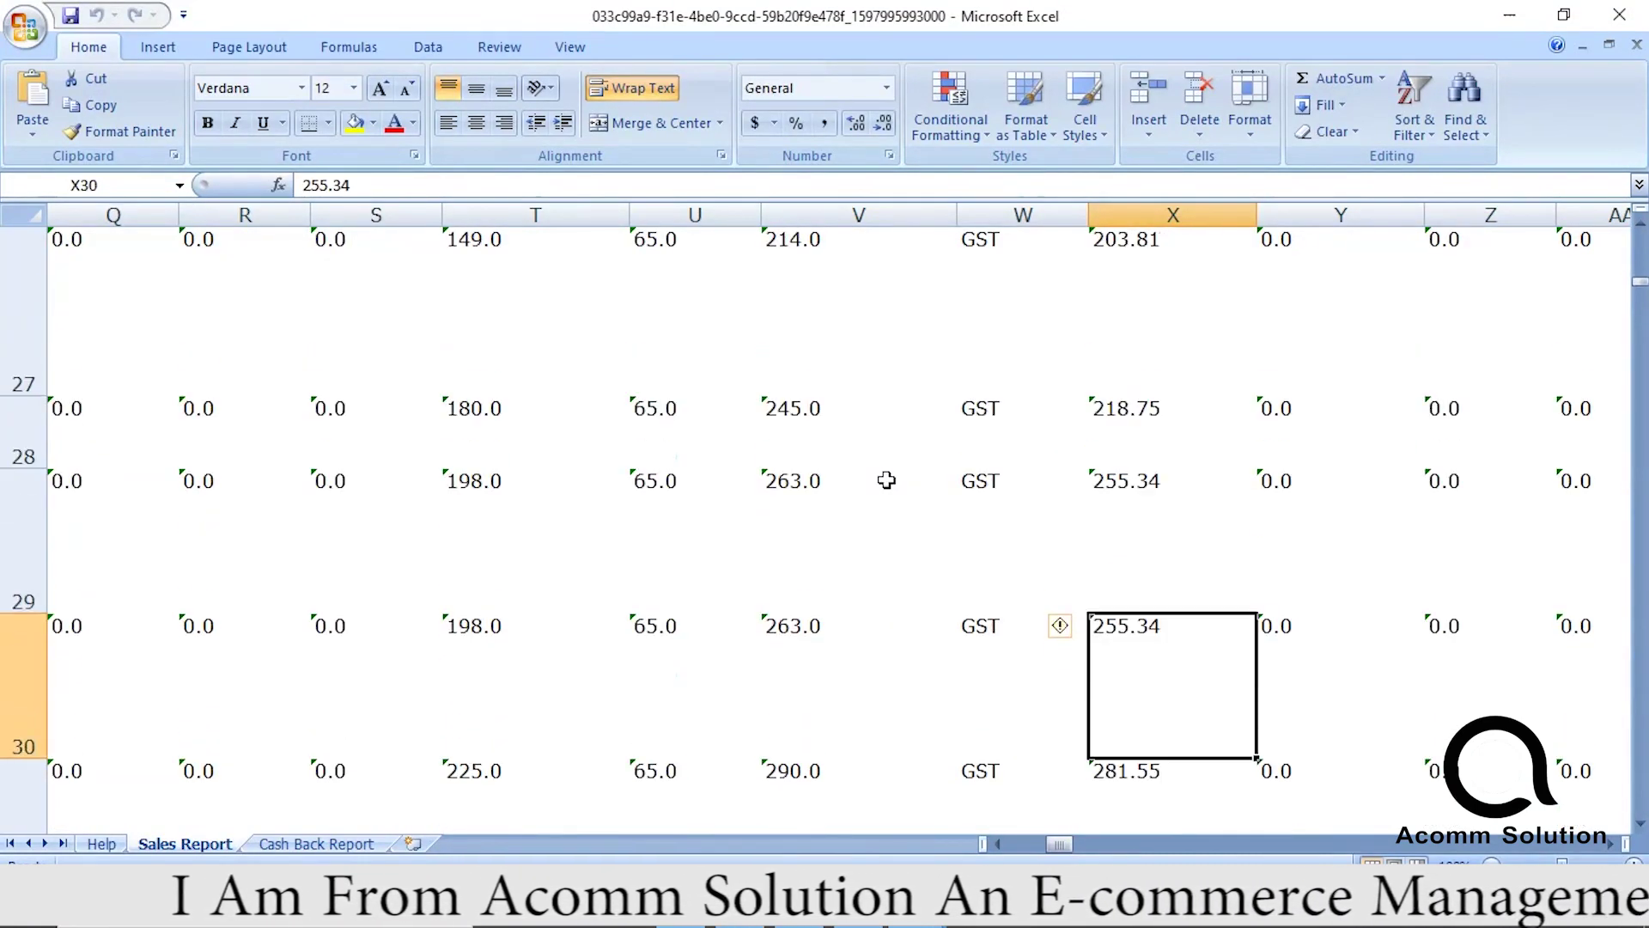
key("Up")
key("Up")
key("Up")
key("Up")
key("Up")
key("Up")
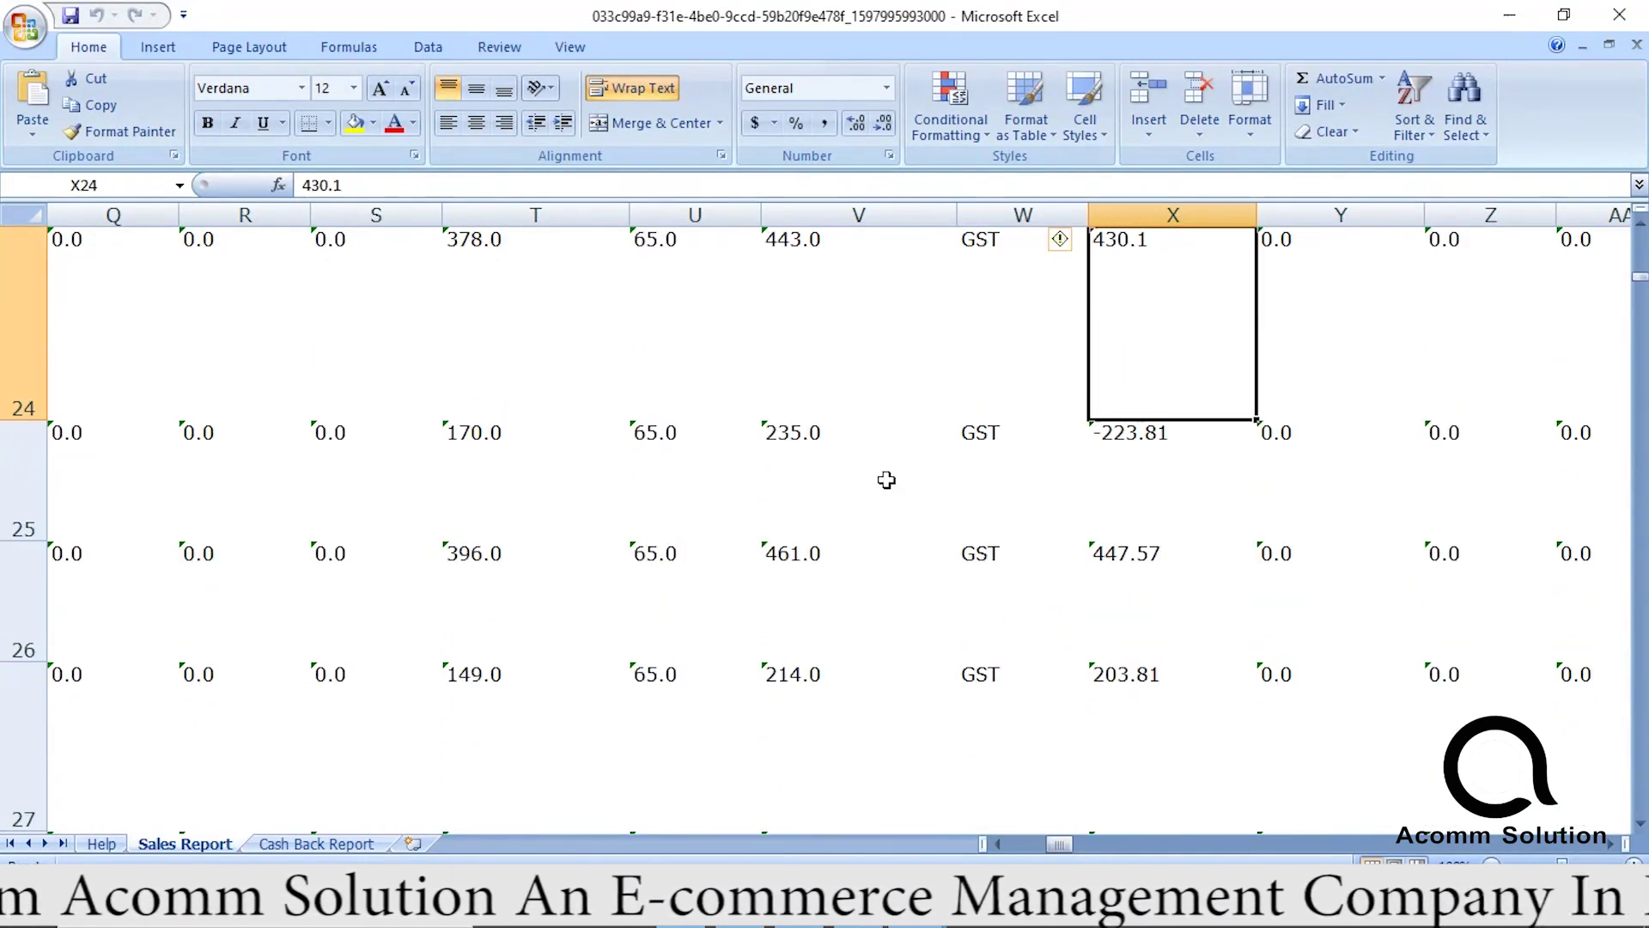
key("Up")
key("Up")
key("Down")
key("Down")
key("Down")
key("Down")
key("Down")
key("Down")
key("Down")
key("Down")
key("Down")
key("Down")
key("Down")
key("Down")
key("Down")
key("Down")
key("Down")
key("Down")
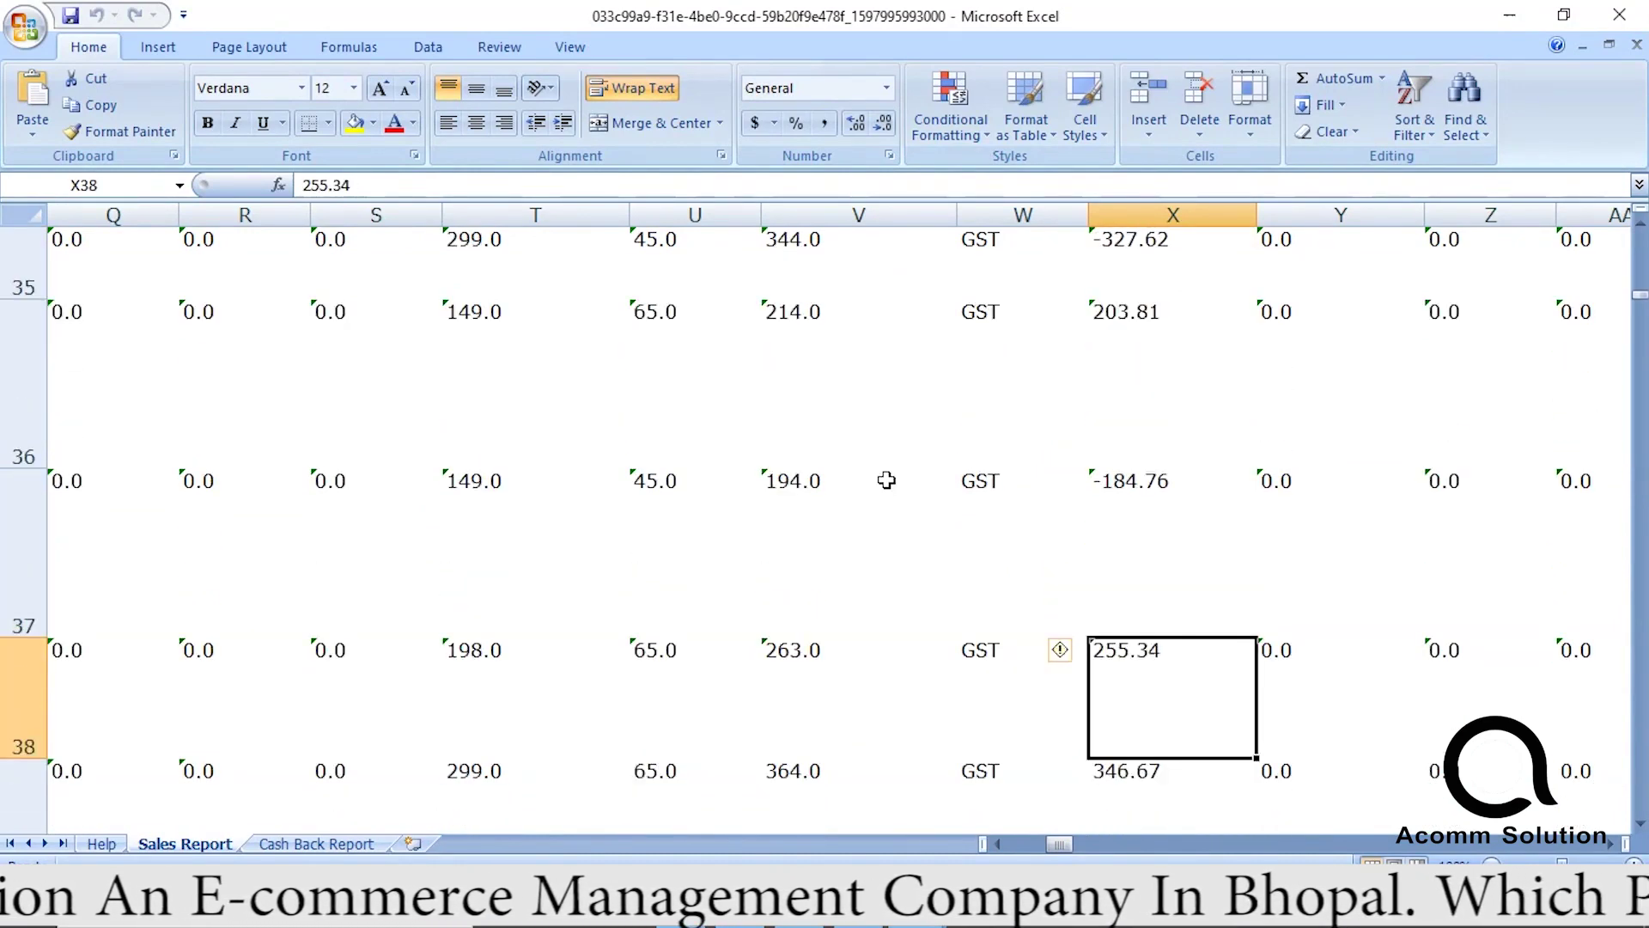
key("Down")
key("Up")
key("Up")
key("Up")
key("Down")
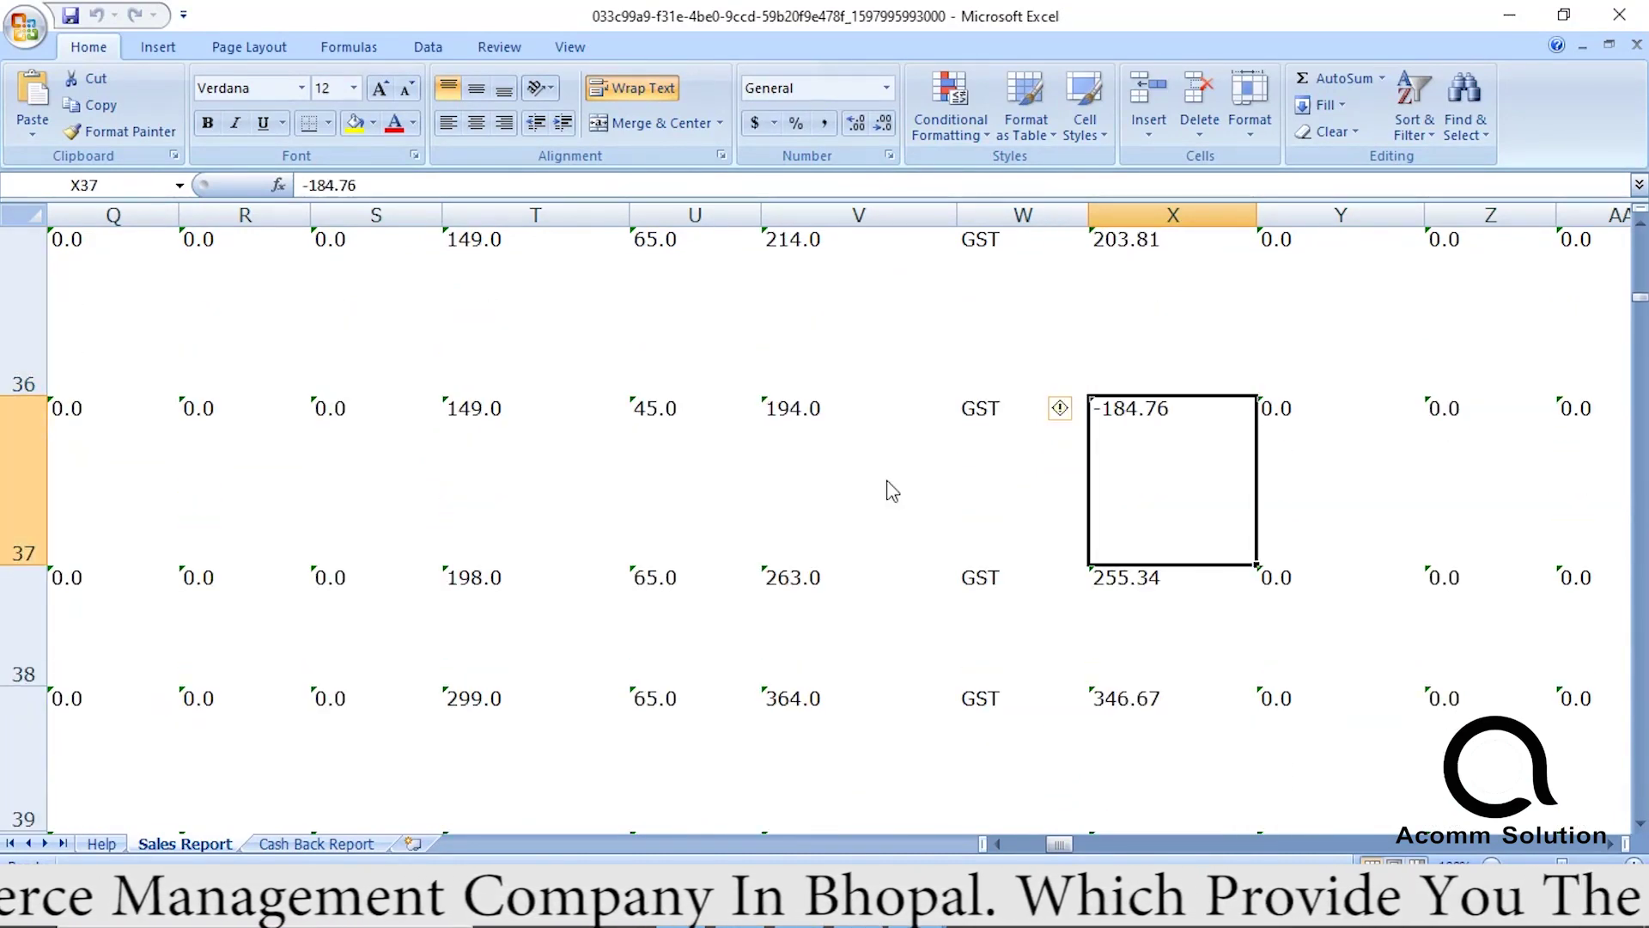
key("Down")
key("Down")
key("Down")
key("Down")
key("Down")
key("Down")
key("Down")
key("Down")
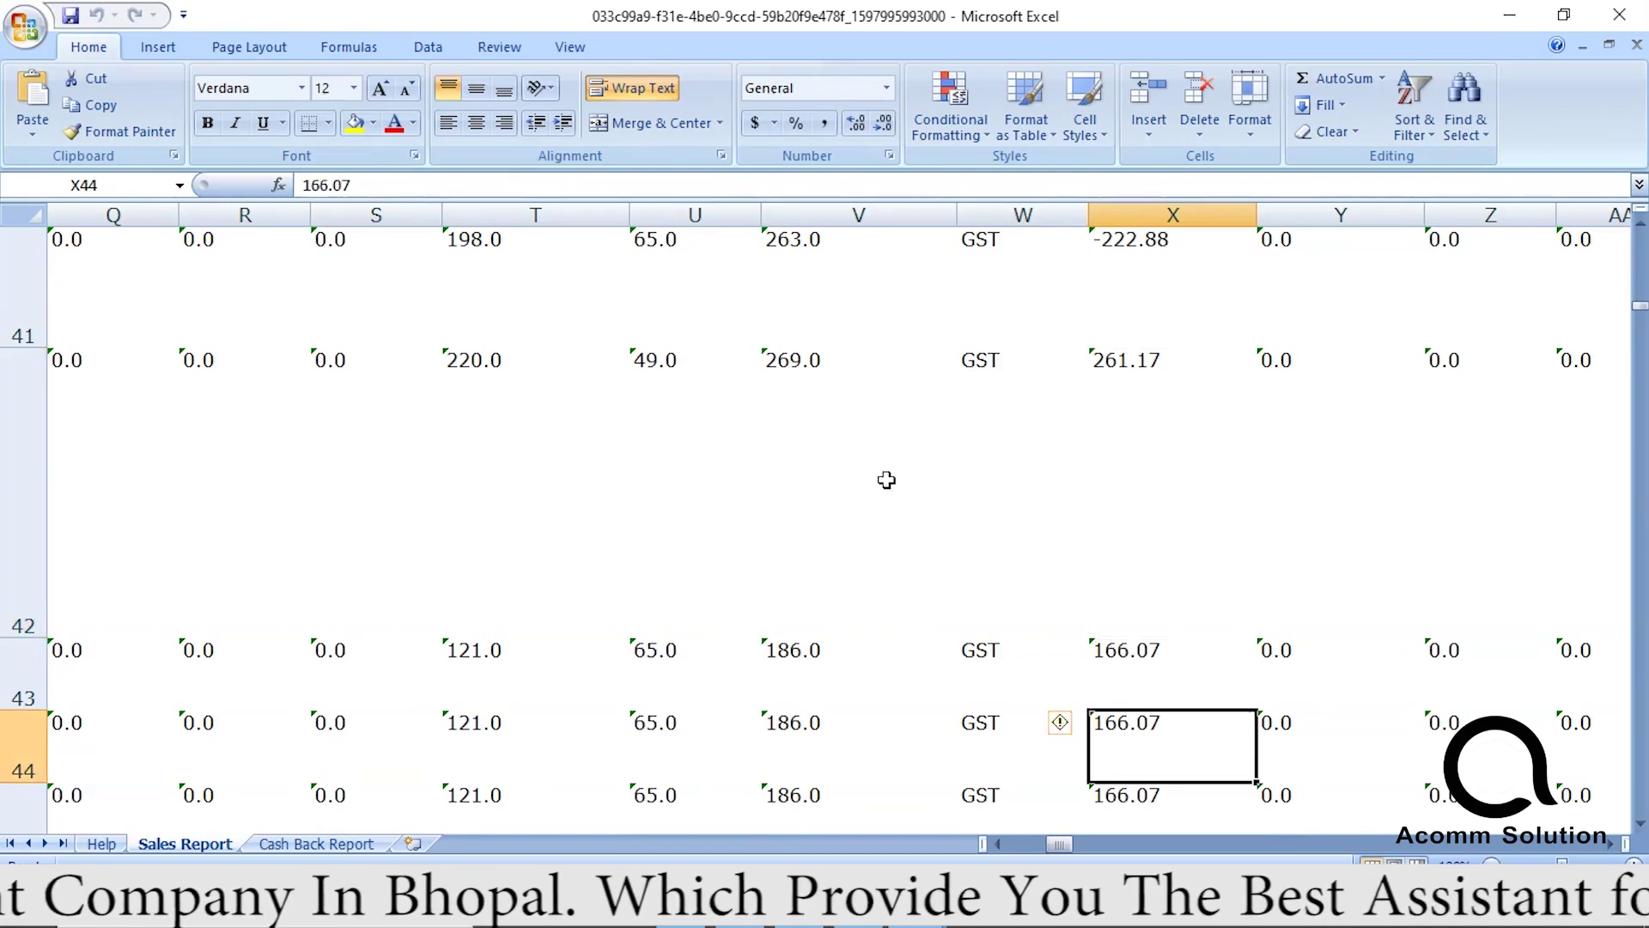
key("Down")
key("Down")
key("Down")
key("Down")
key("Down")
key("Down")
key("Down")
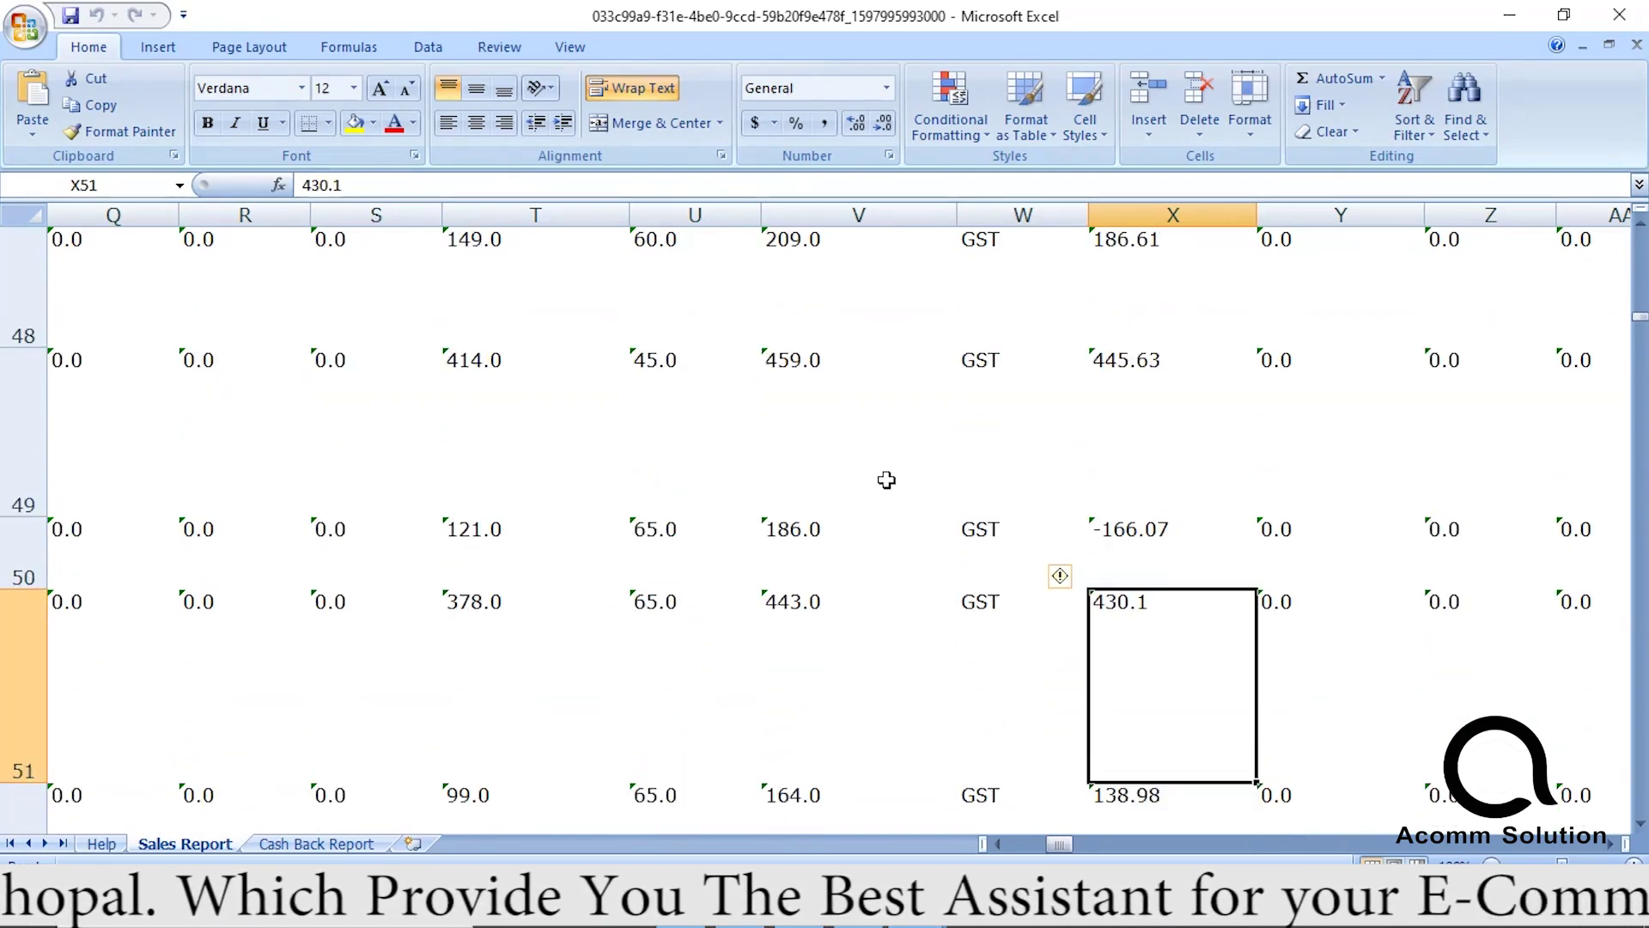
key("Down")
key("Down")
key("Down")
key("Down")
key("Down")
key("Down")
key("Down")
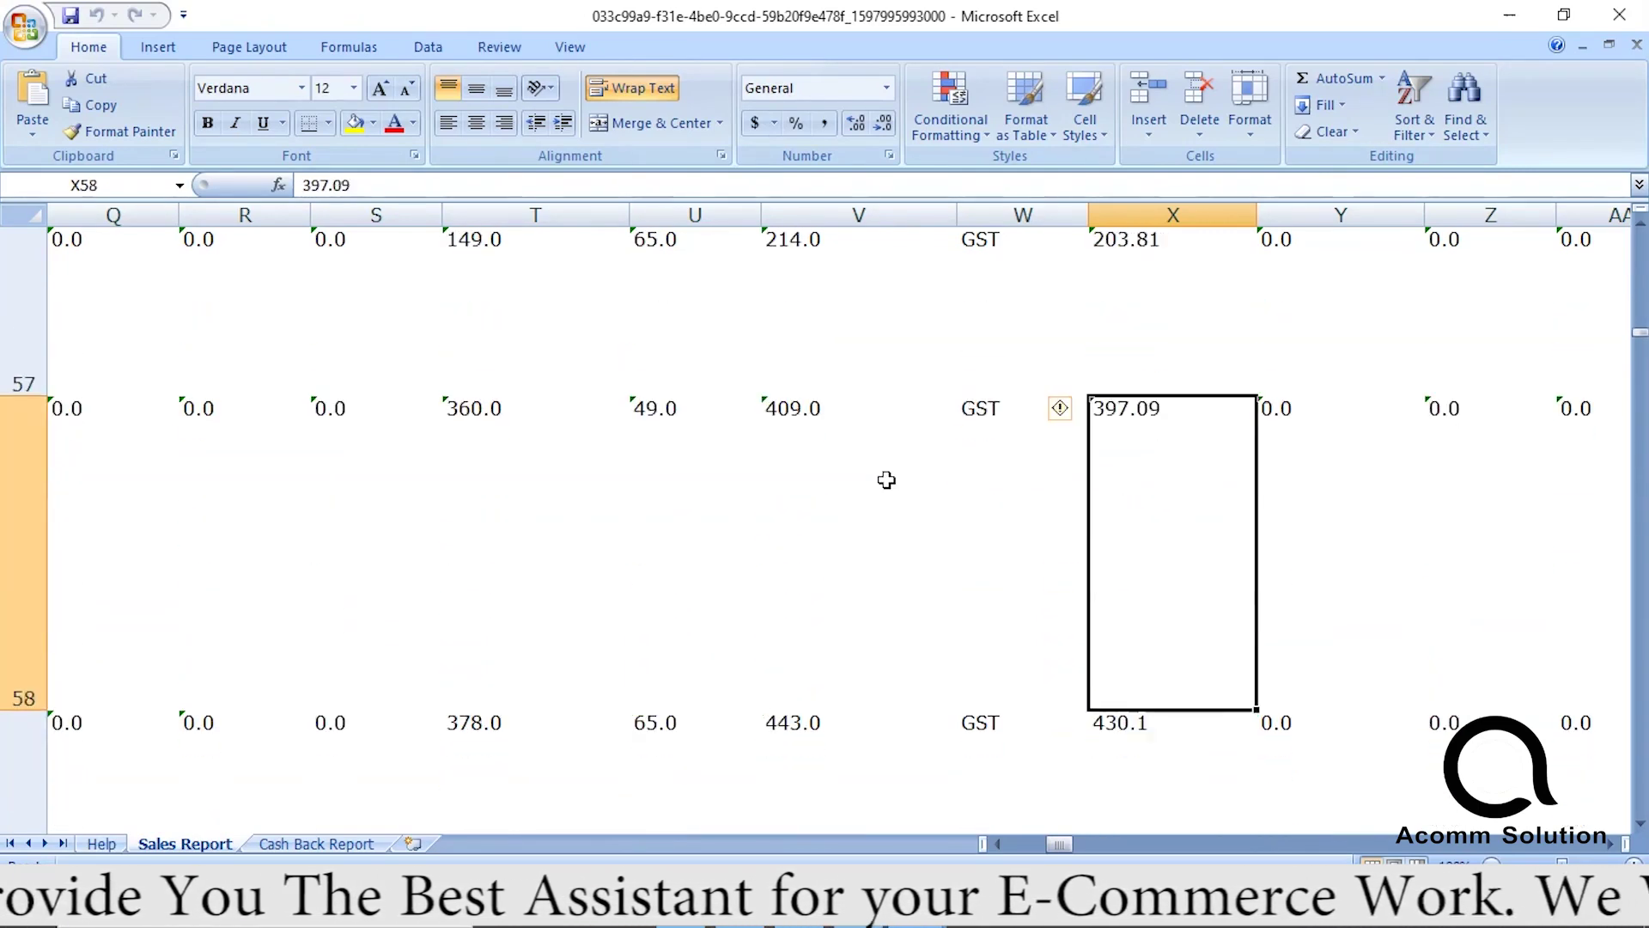
key("Down")
key("Down")
key("Down")
key("Up")
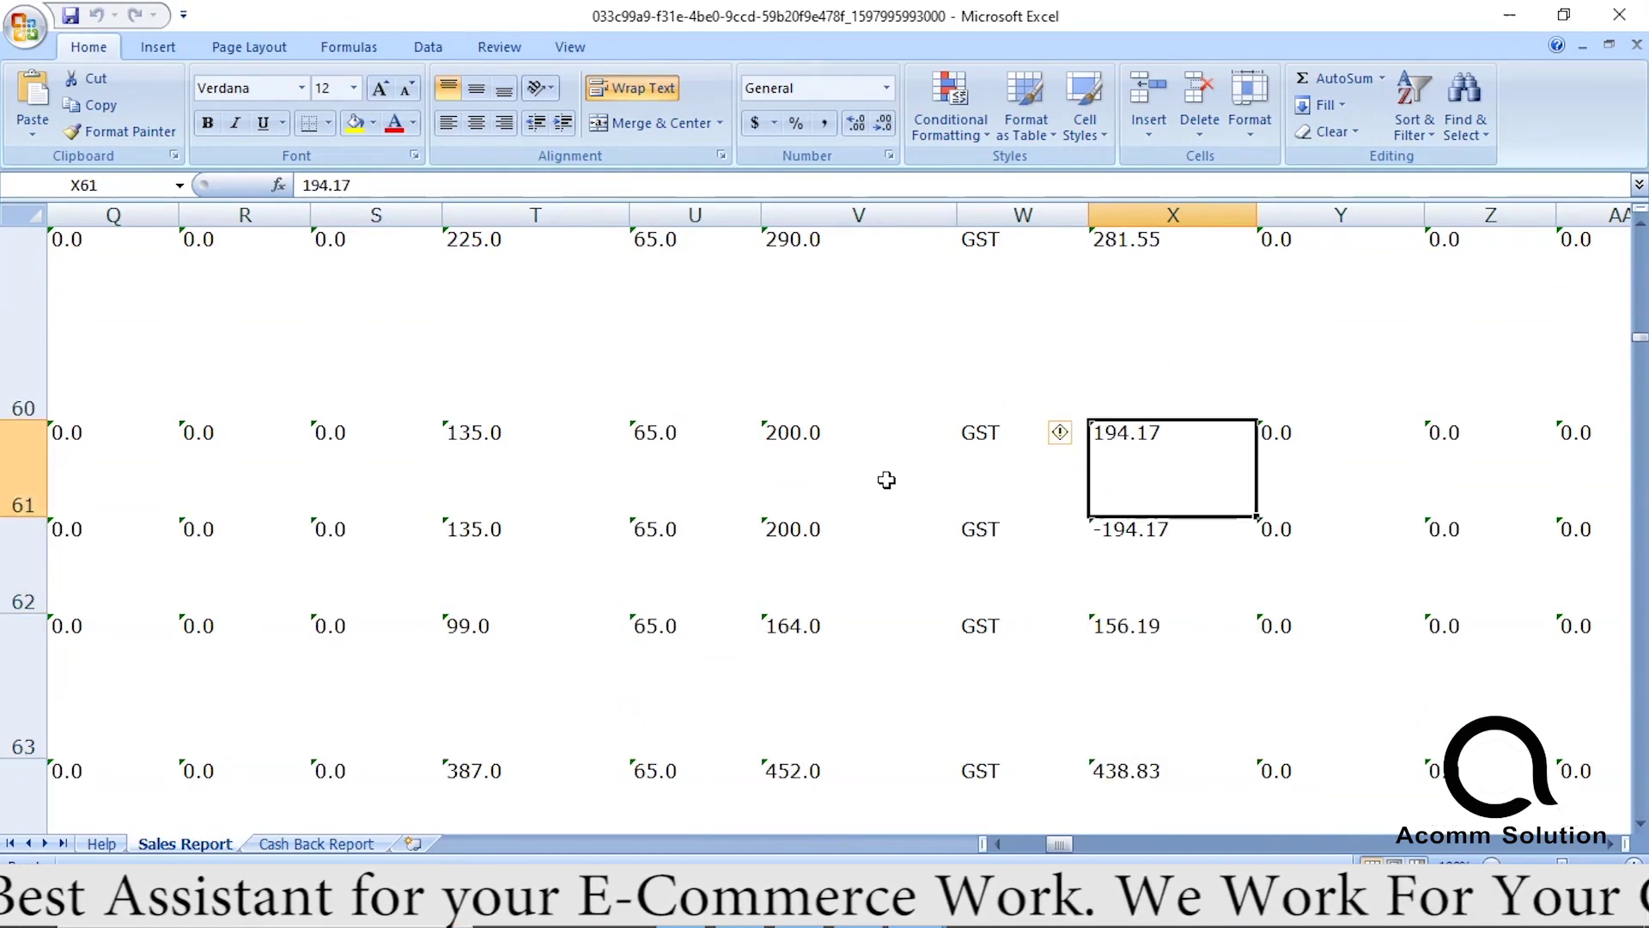
key("ctrl+Down")
key("ctrl+Up")
key("ctrl+Down")
key("Up")
key("Up")
key("Up")
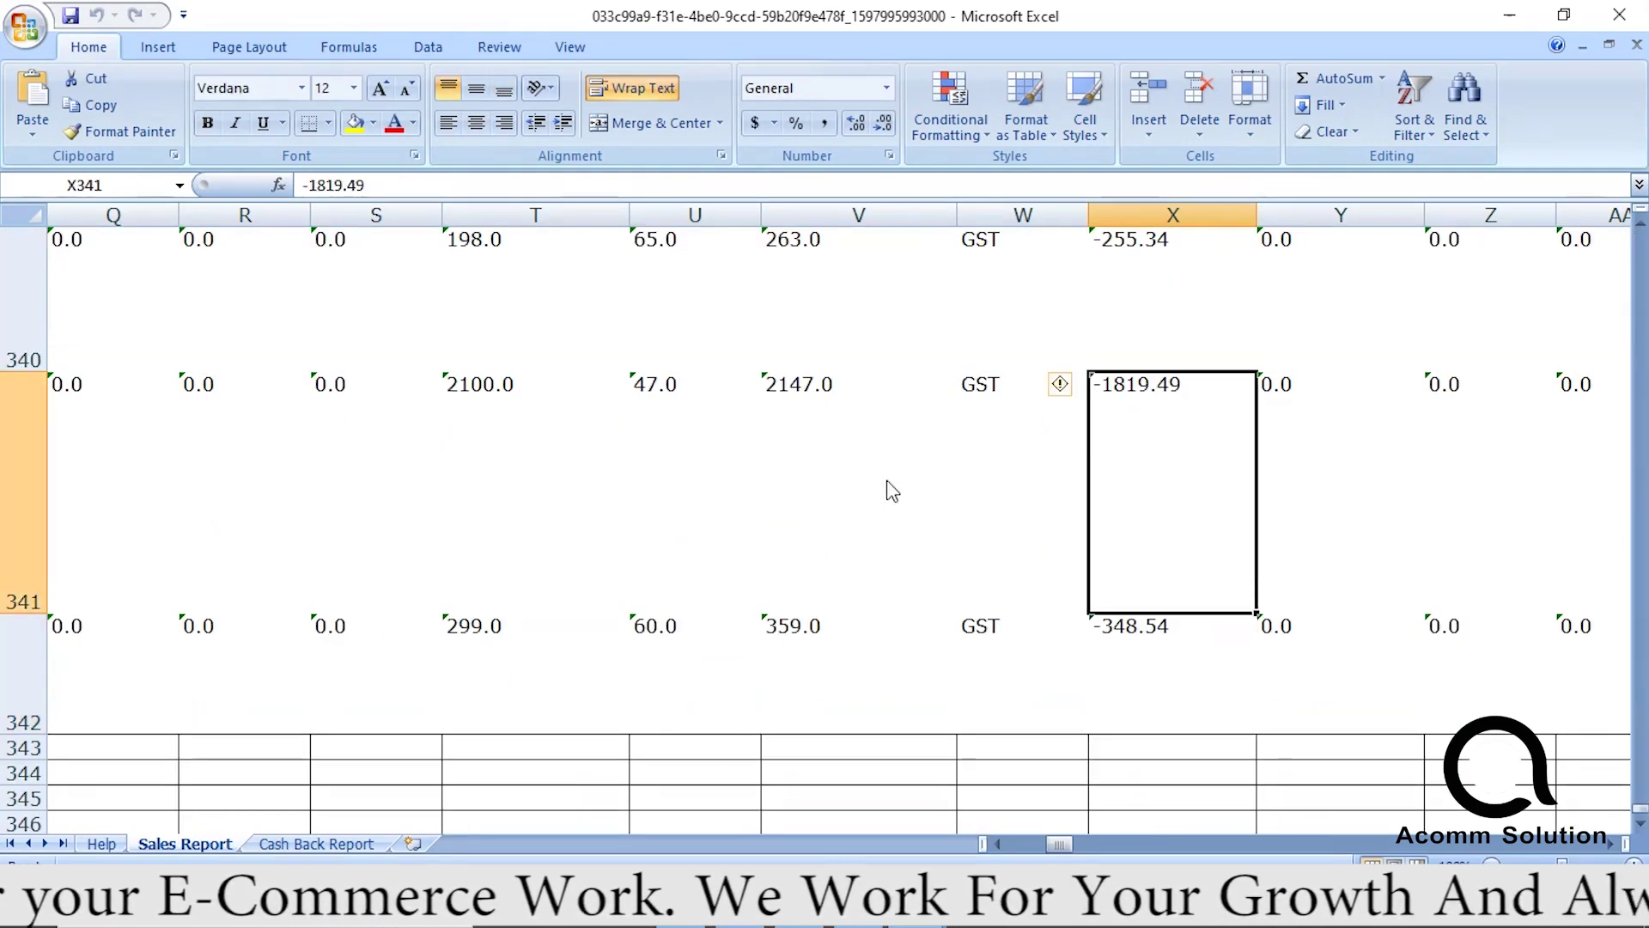
key("Up")
key("Up")
key("Up")
key("Up")
key("Up")
key("Up")
key("Up")
key("Up")
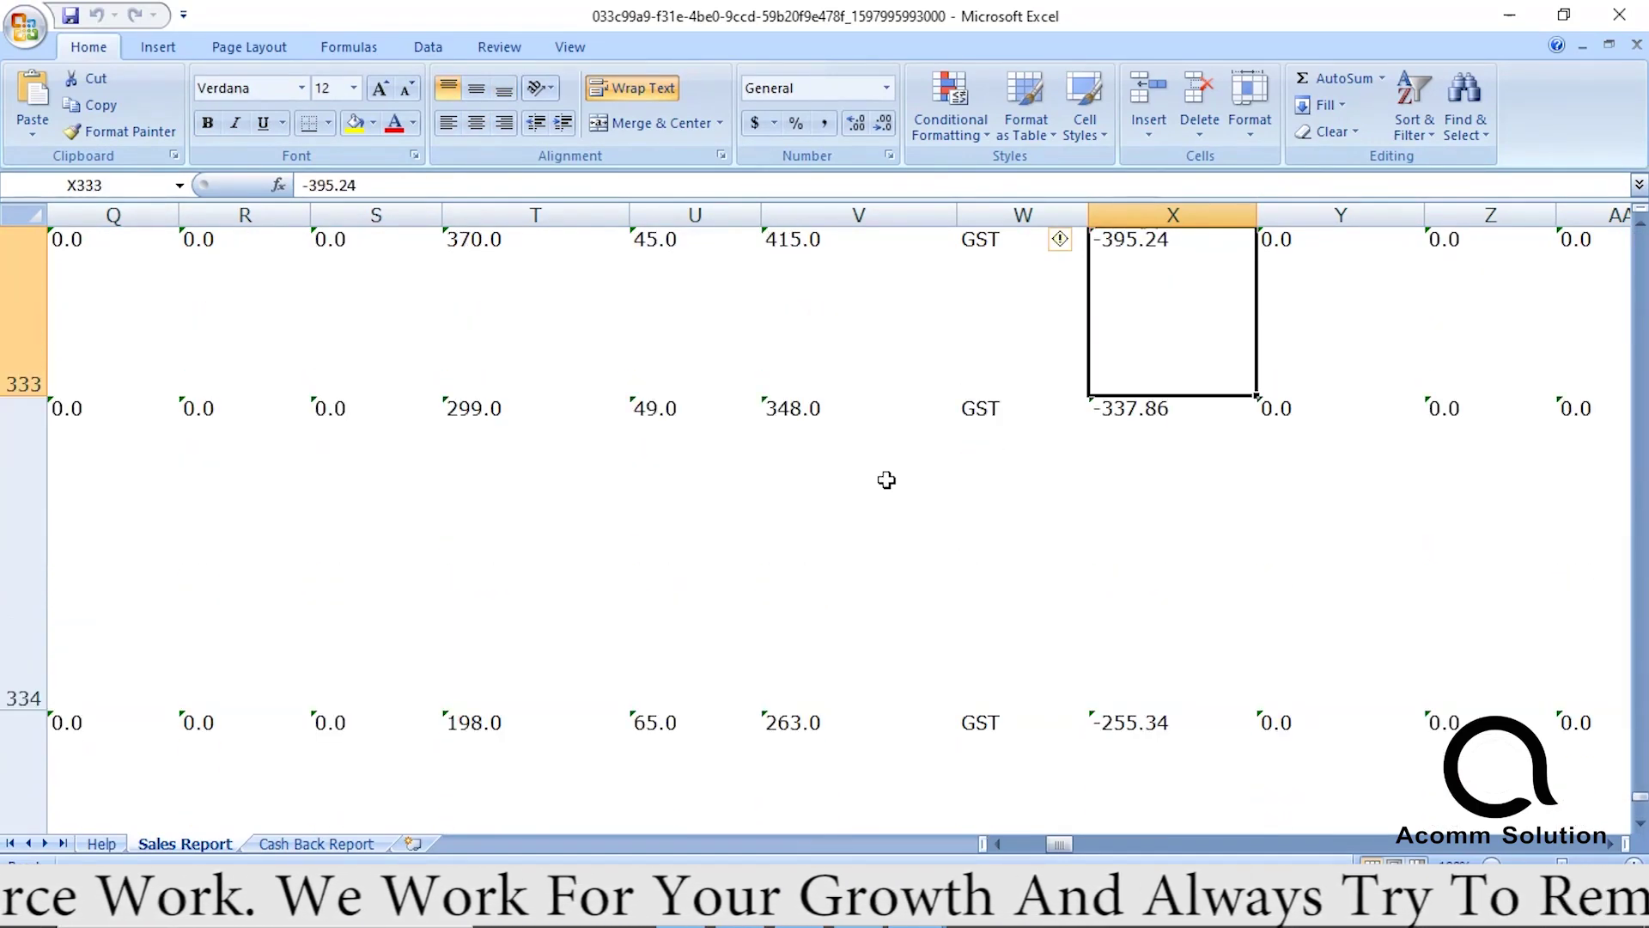
key("Down")
key("Down")
key("Down")
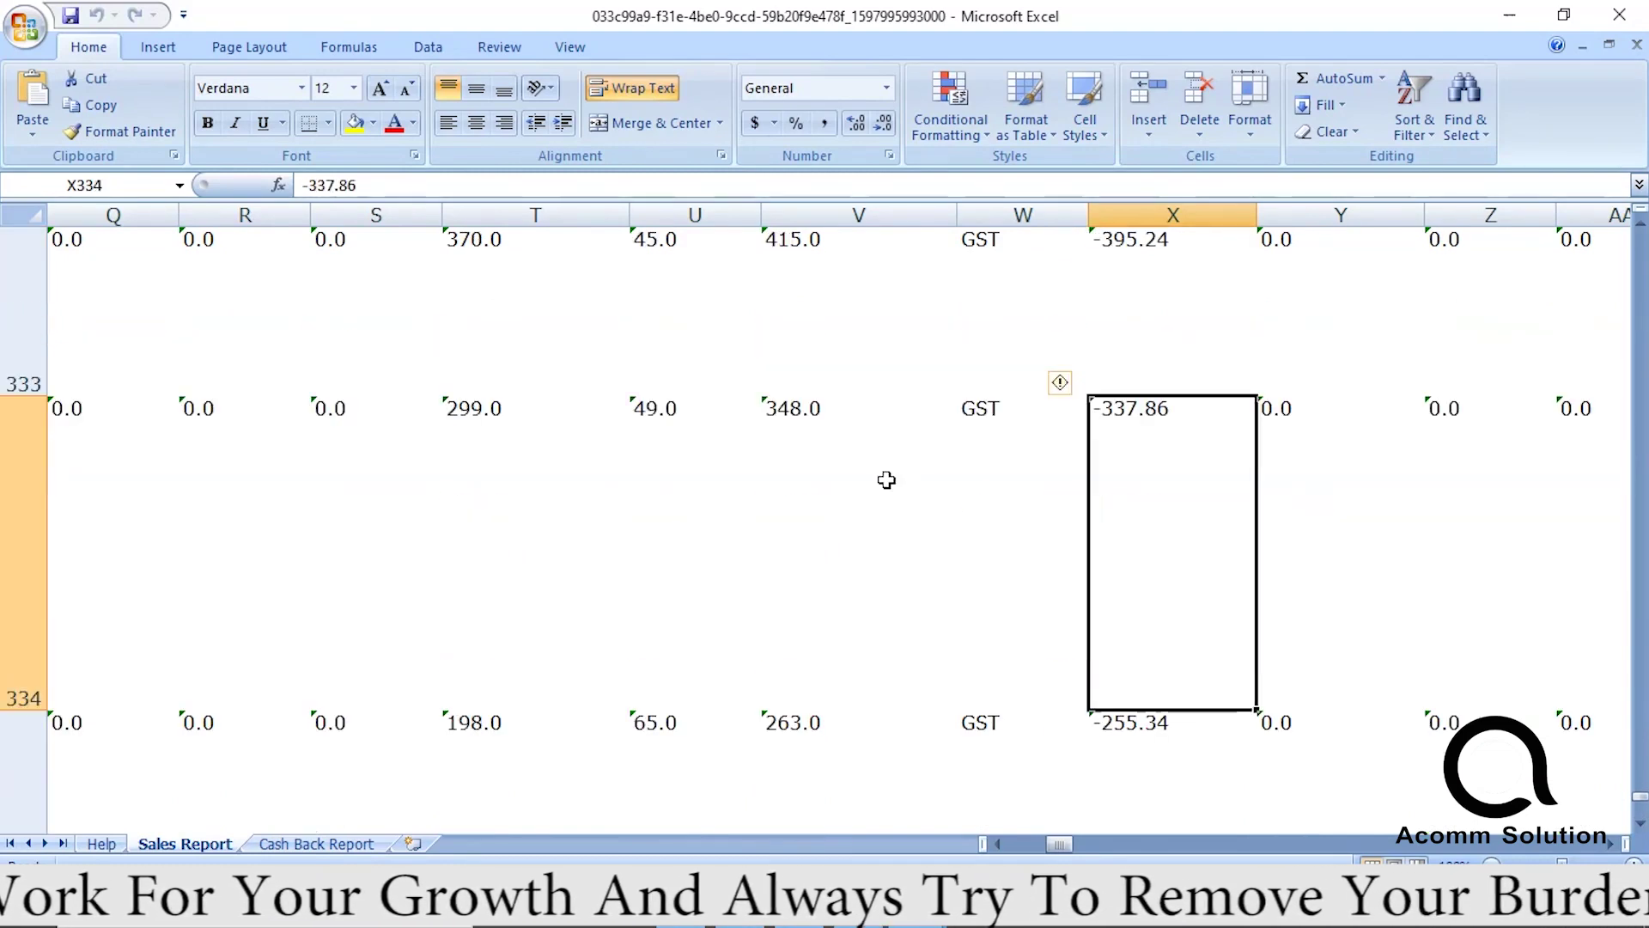
key("Up")
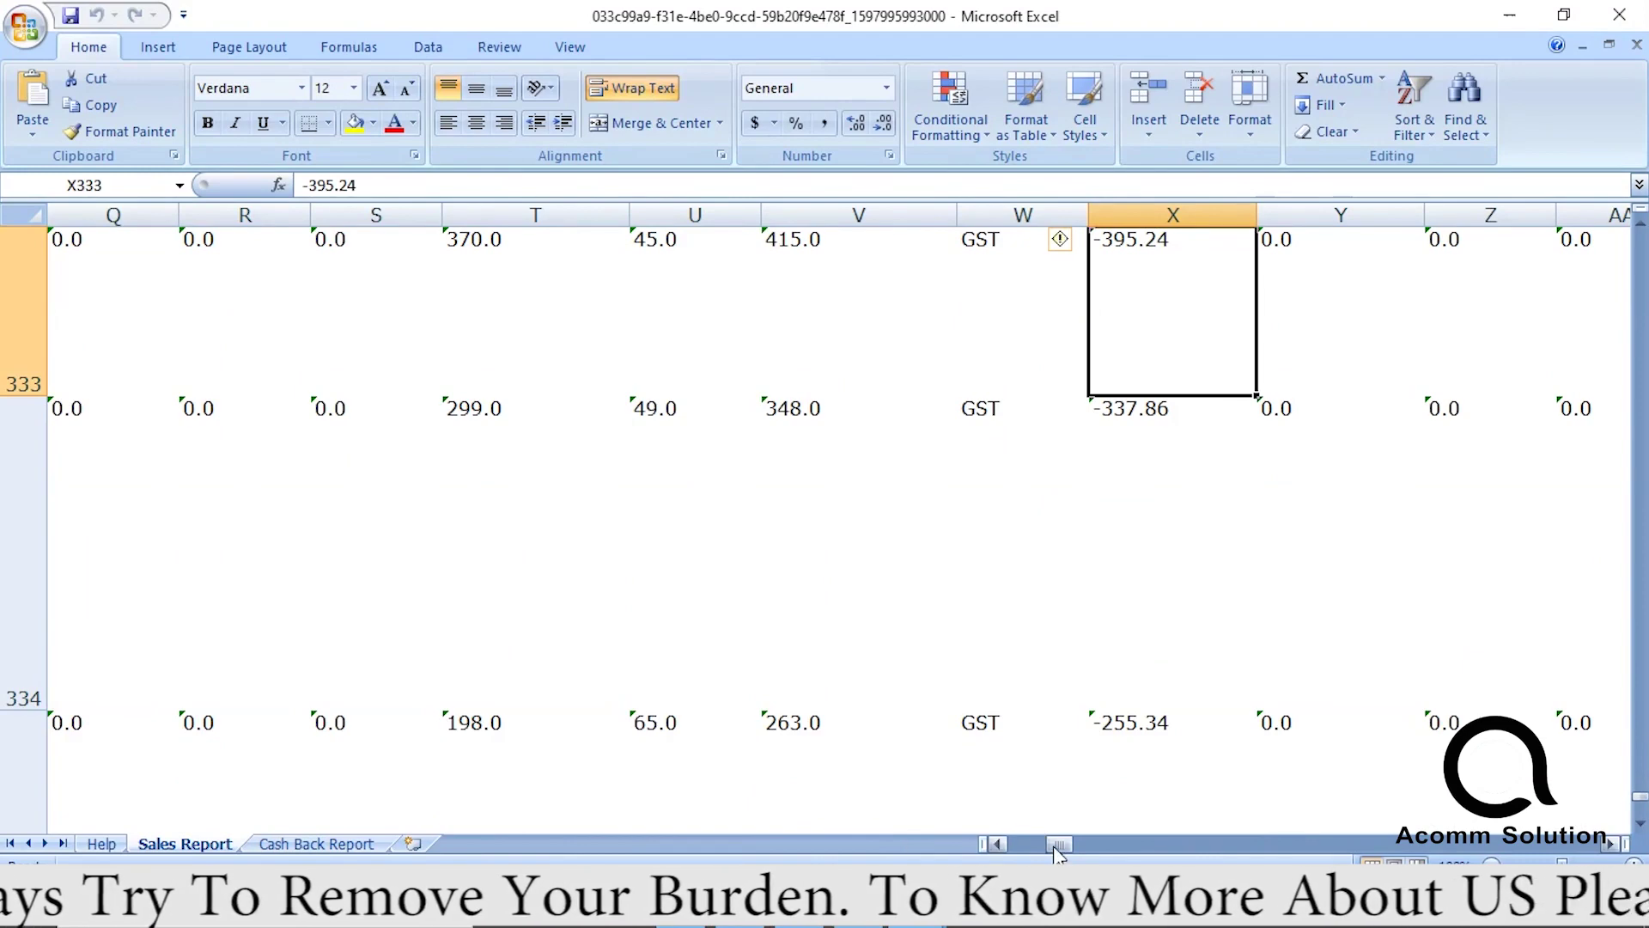
Check the first sale's VAT, CST, IGST, TCS, state and price values, then select Buyer Invoice Amounts AT2:AT342.
left_click_drag(1059, 843, 994, 851)
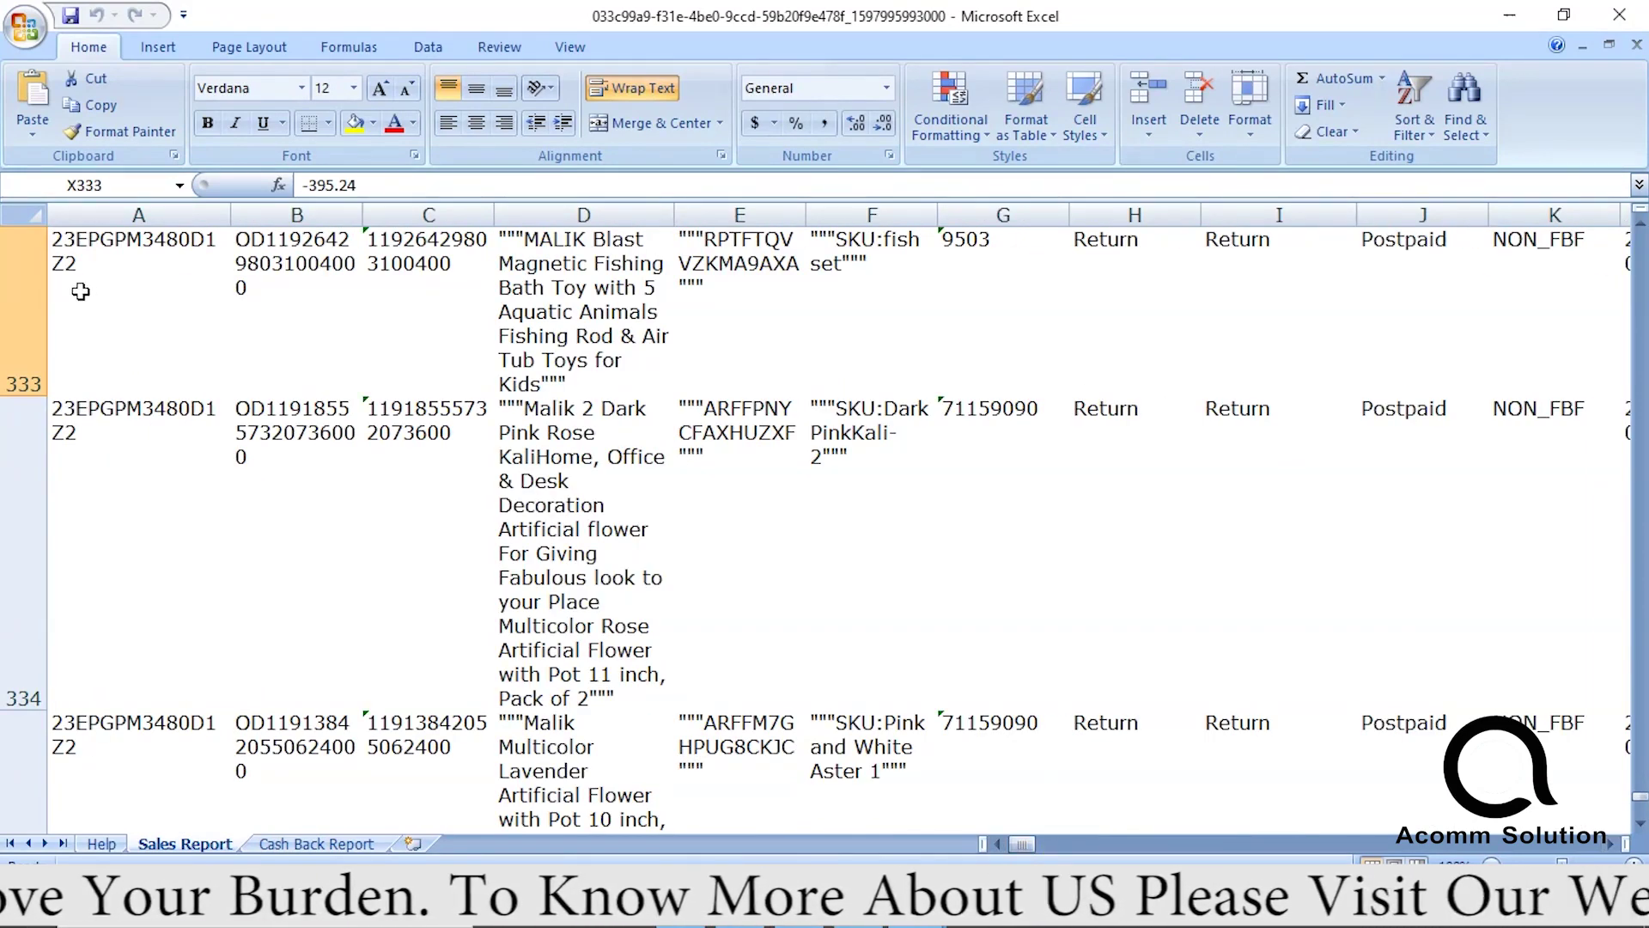
left_click_drag(1640, 813, 1640, 236)
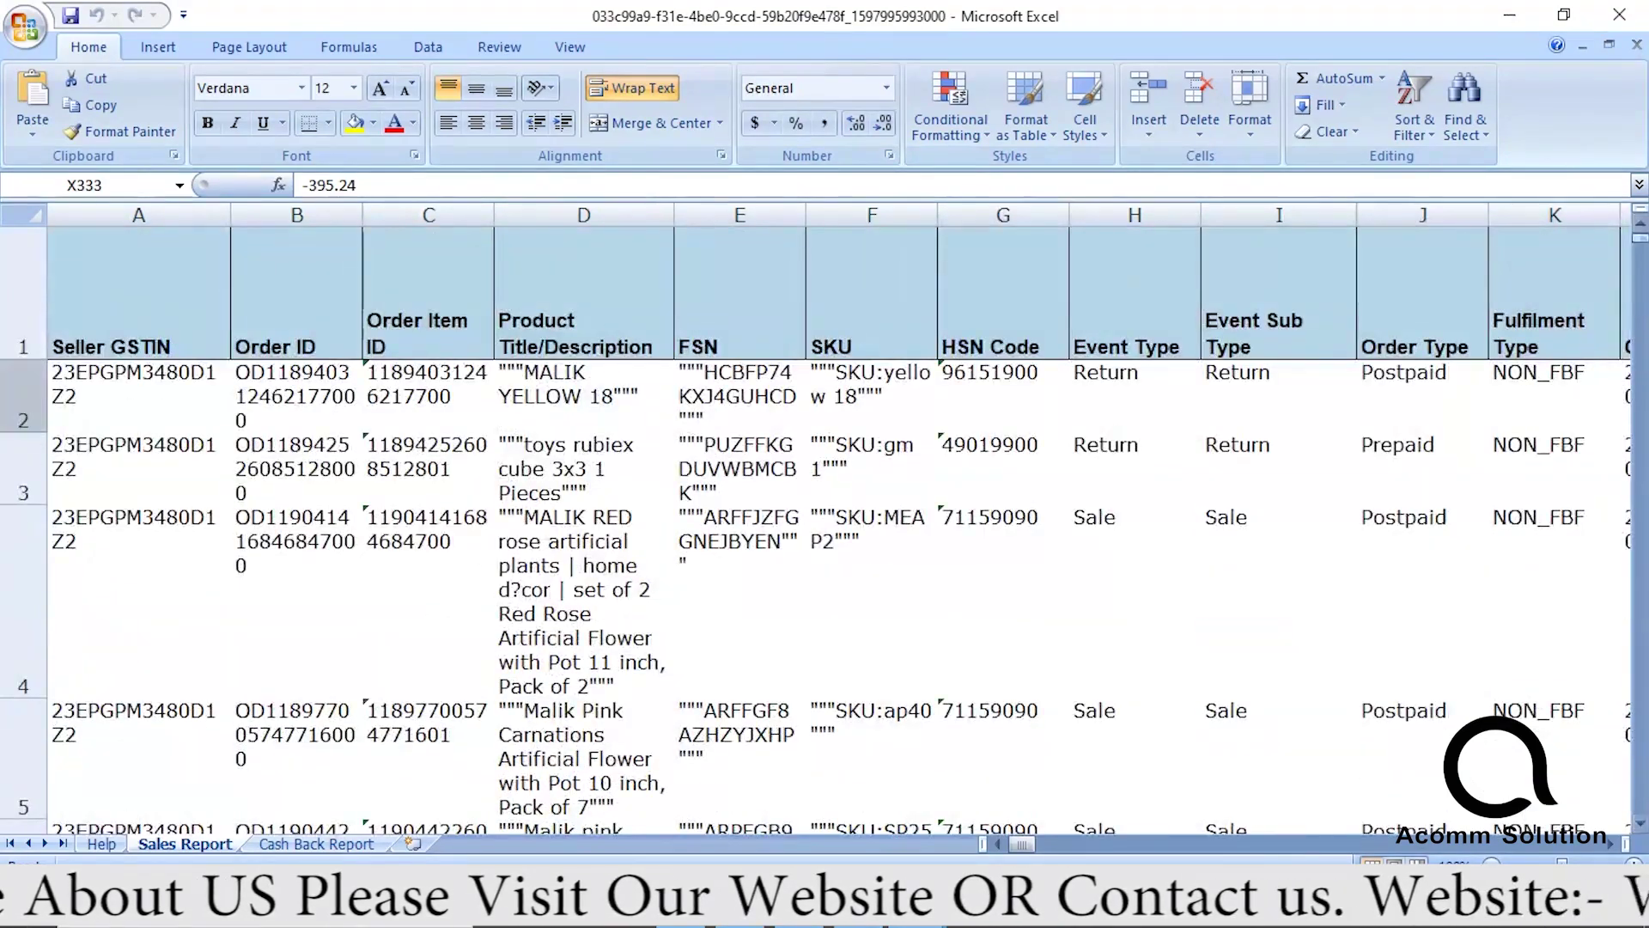
left_click_drag(1023, 844, 1108, 850)
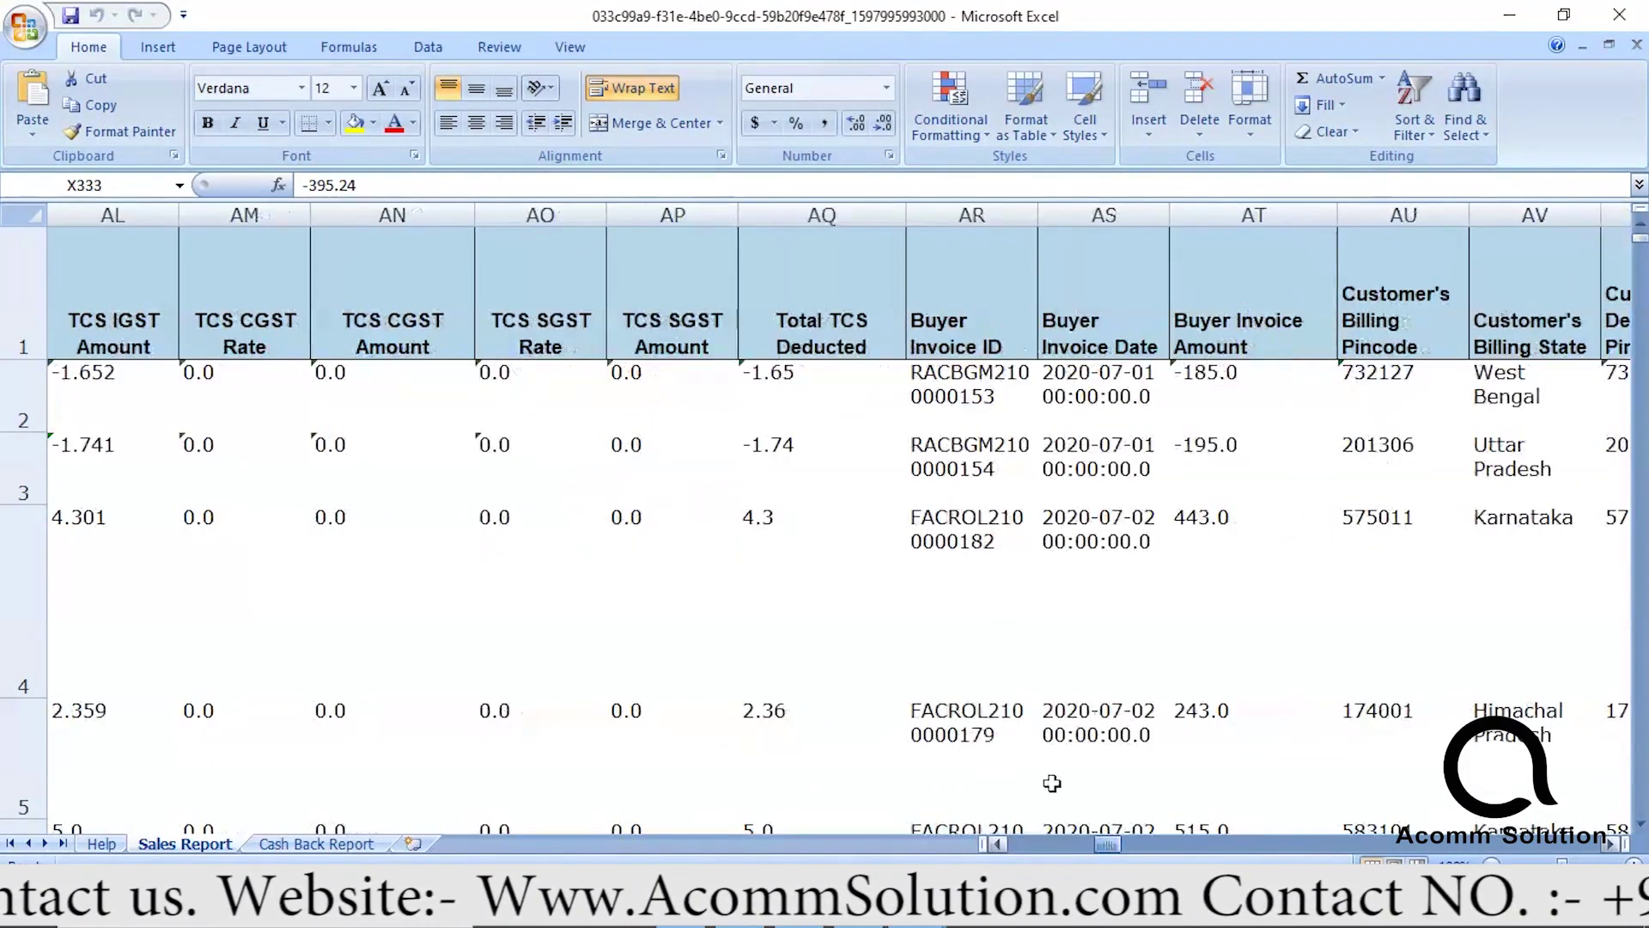
left_click(812, 421)
key("Left")
key("Left")
key("Left")
key("Left")
key("Left")
key("Left")
key("Left")
key("Left")
key("Left")
key("Left")
key("Left")
key("Left")
key("Left")
key("Left")
key("Left")
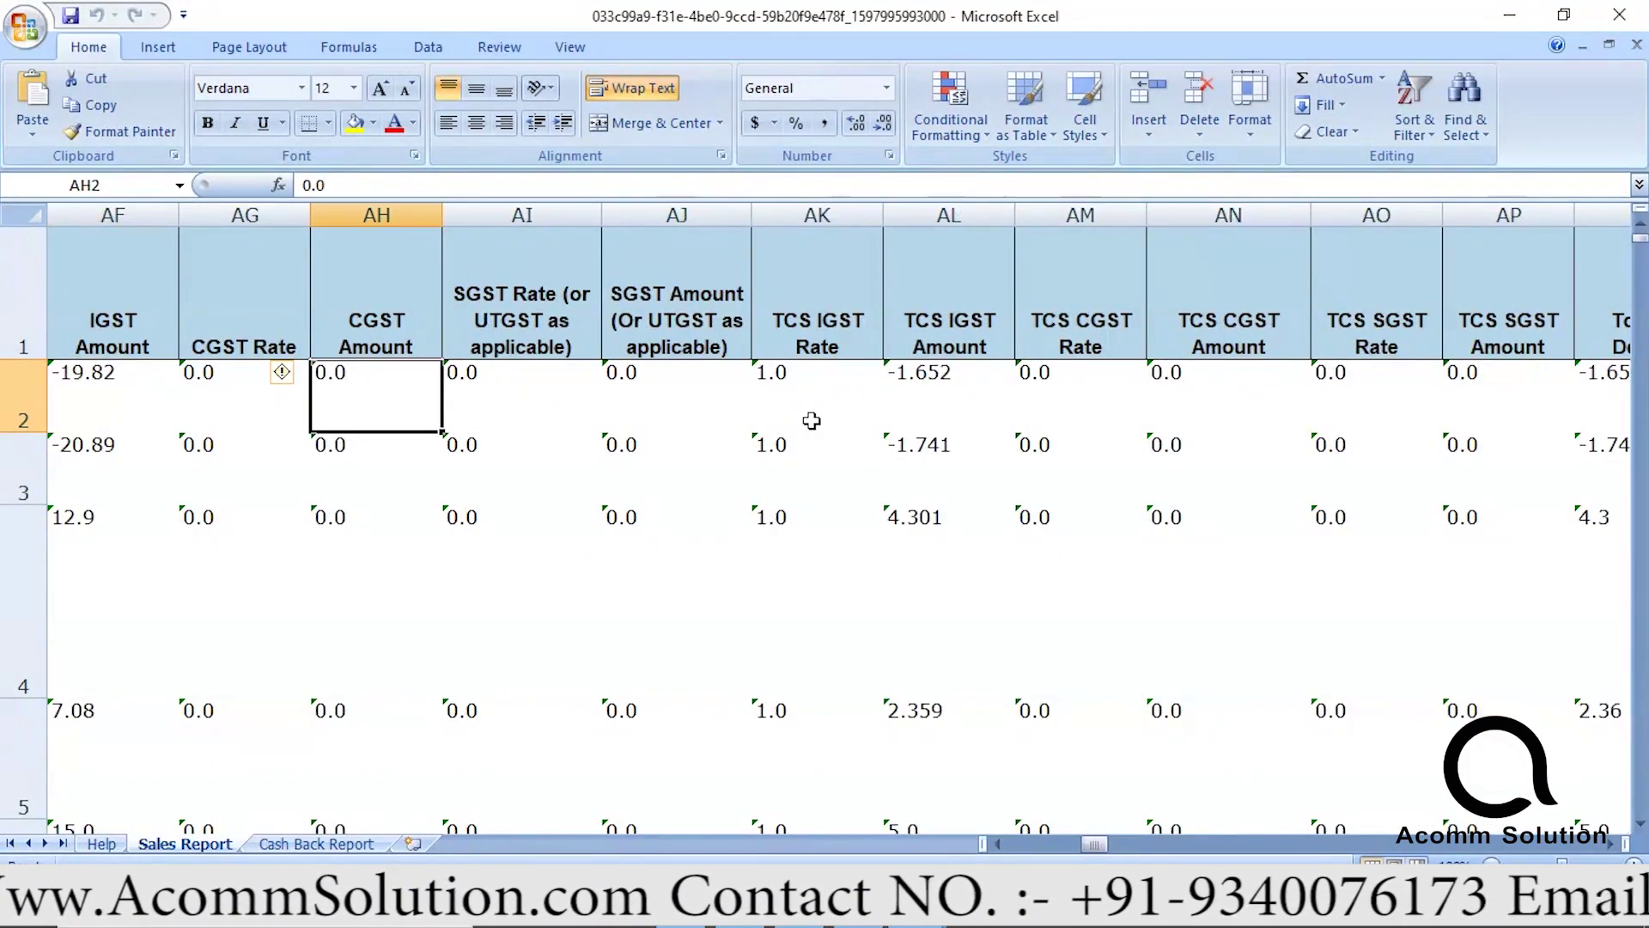
key("Left")
key("Left")
key("Left")
key("Right")
key("Right")
key("Right")
key("Right")
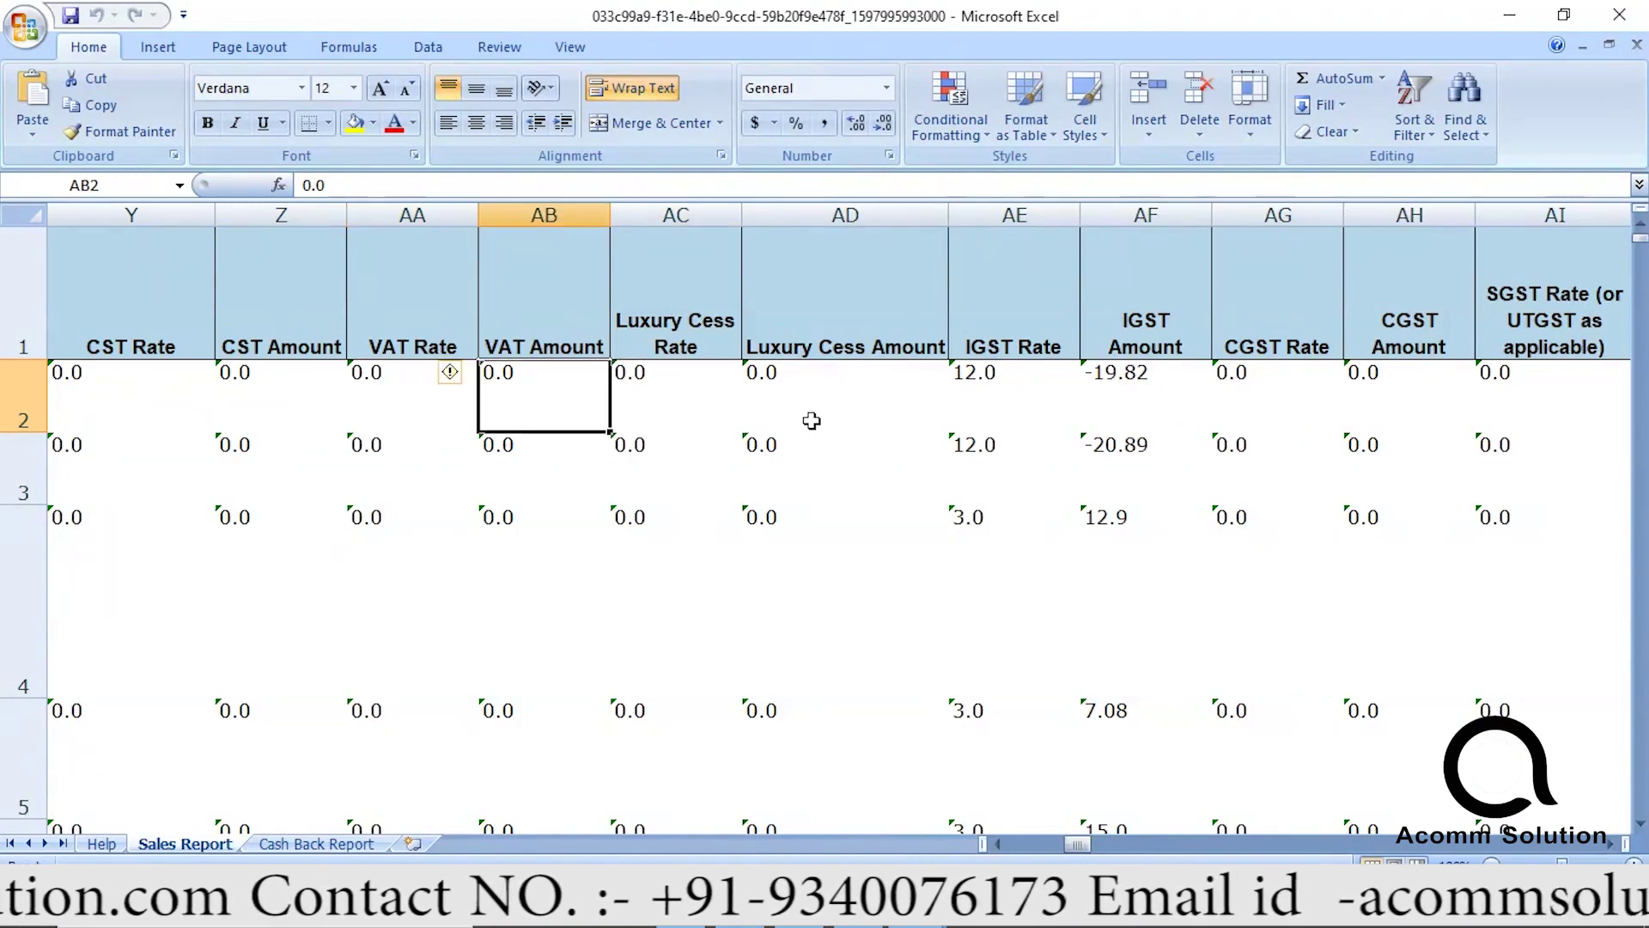
key("Left")
key("Left")
key("Left")
key("Left")
key("Left")
key("Left")
key("Left")
key("Left")
key("Left")
key("Left")
key("Right")
key("Right")
key("Right")
key("Right")
key("Right")
key("Right")
key("Right")
key("Right")
key("Right")
key("Right")
key("Right")
key("Right")
key("Right")
key("Right")
key("Right")
key("Right")
key("Right")
key("Right")
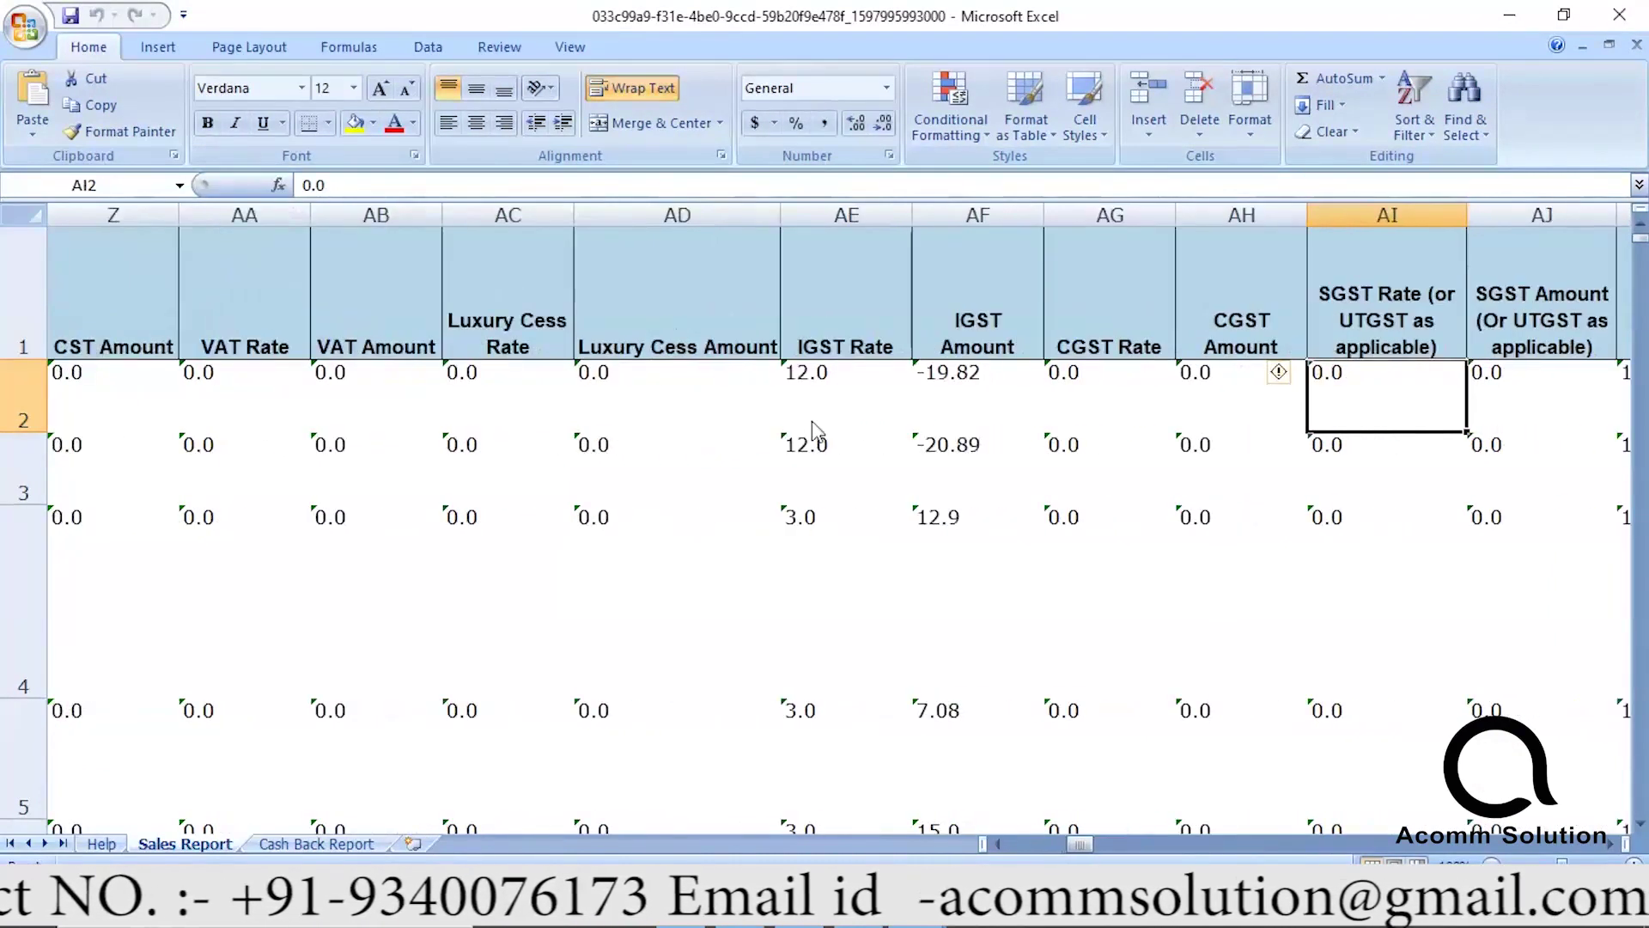
key("Right")
key("Right")
key("Right")
key("Right")
key("Right")
key("Right")
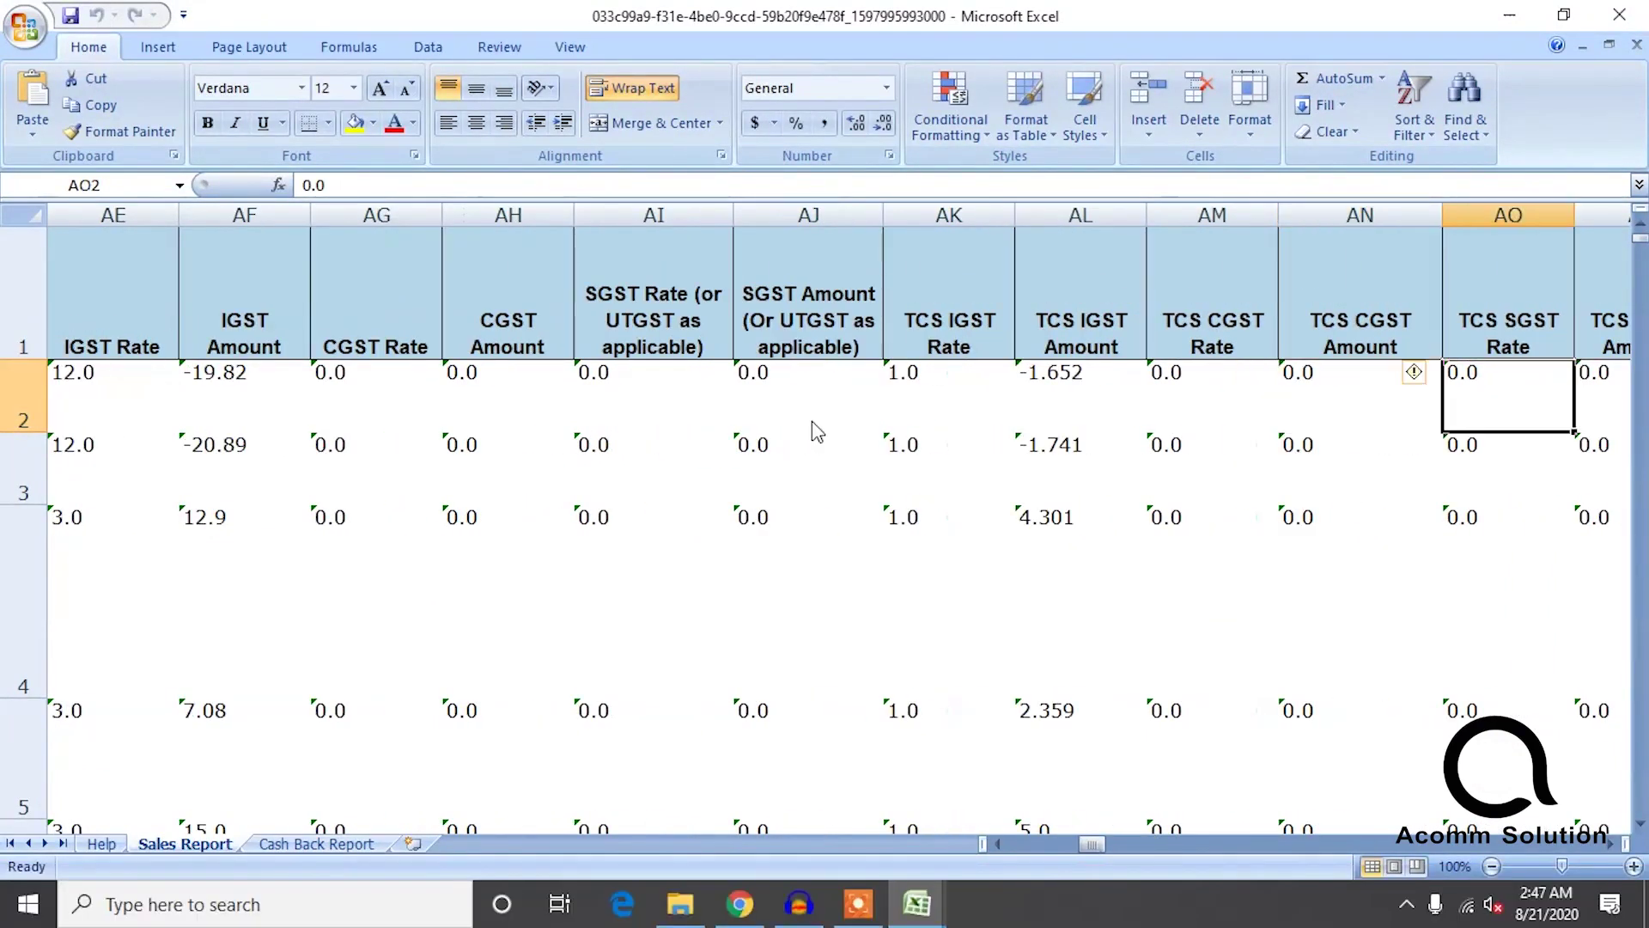
key("Right")
key("Right")
key("Right")
key("Right")
key("Right")
key("Right")
key("Right")
key("Right")
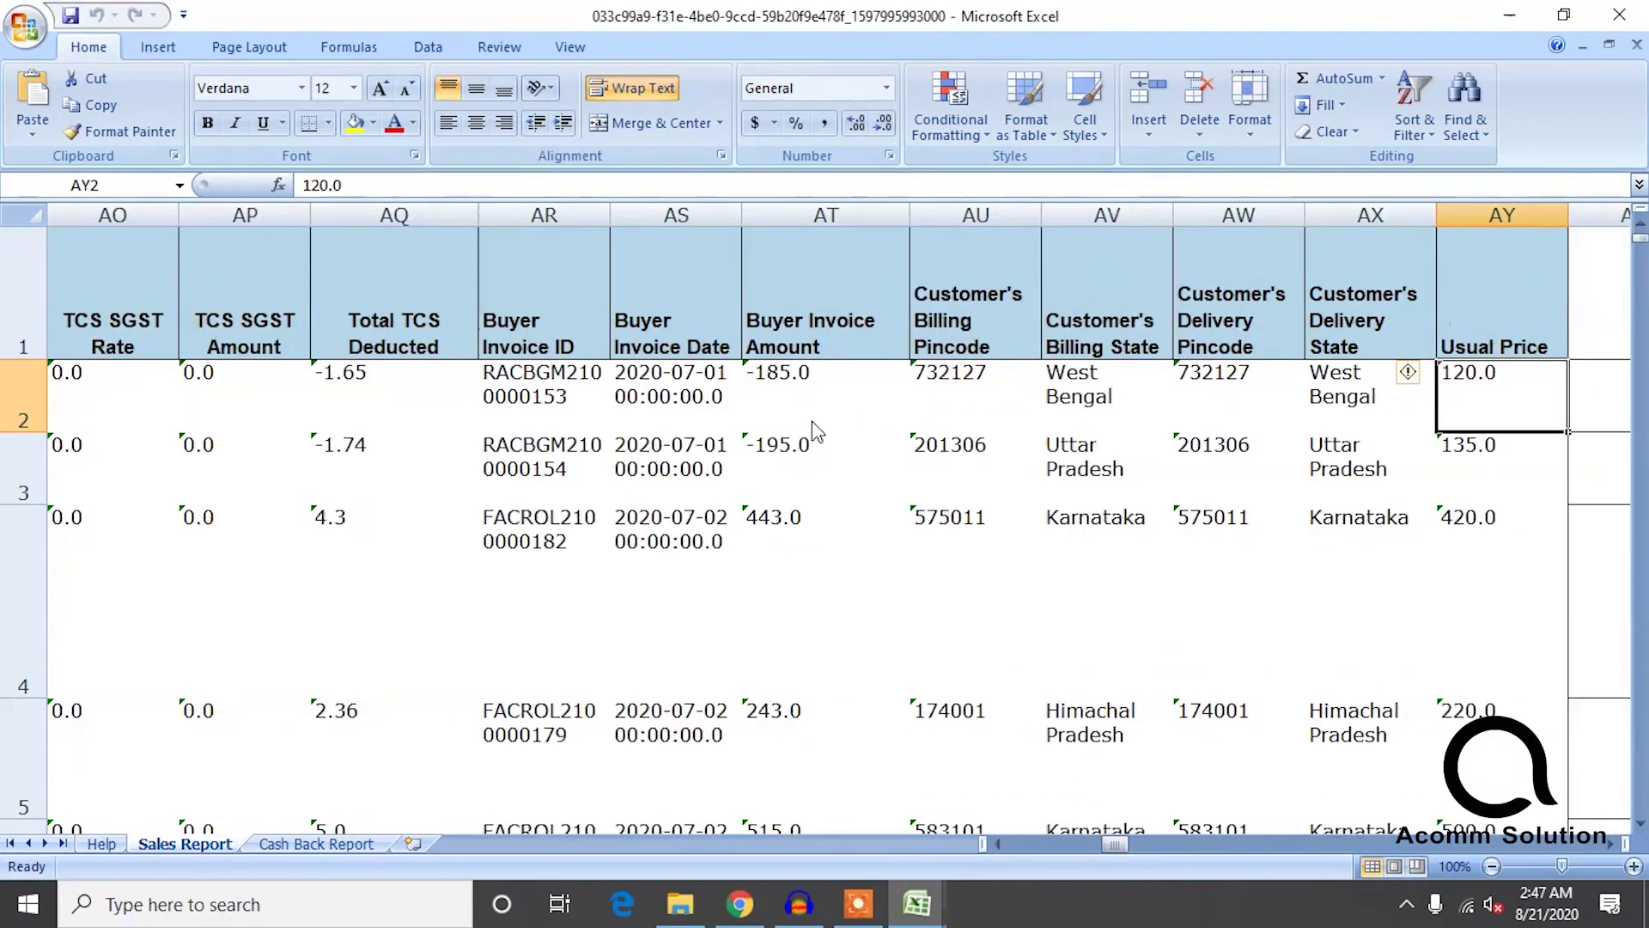
key("Left")
key("Left")
key("Left")
key("Left")
key("Left")
key("ctrl+shift+Down")
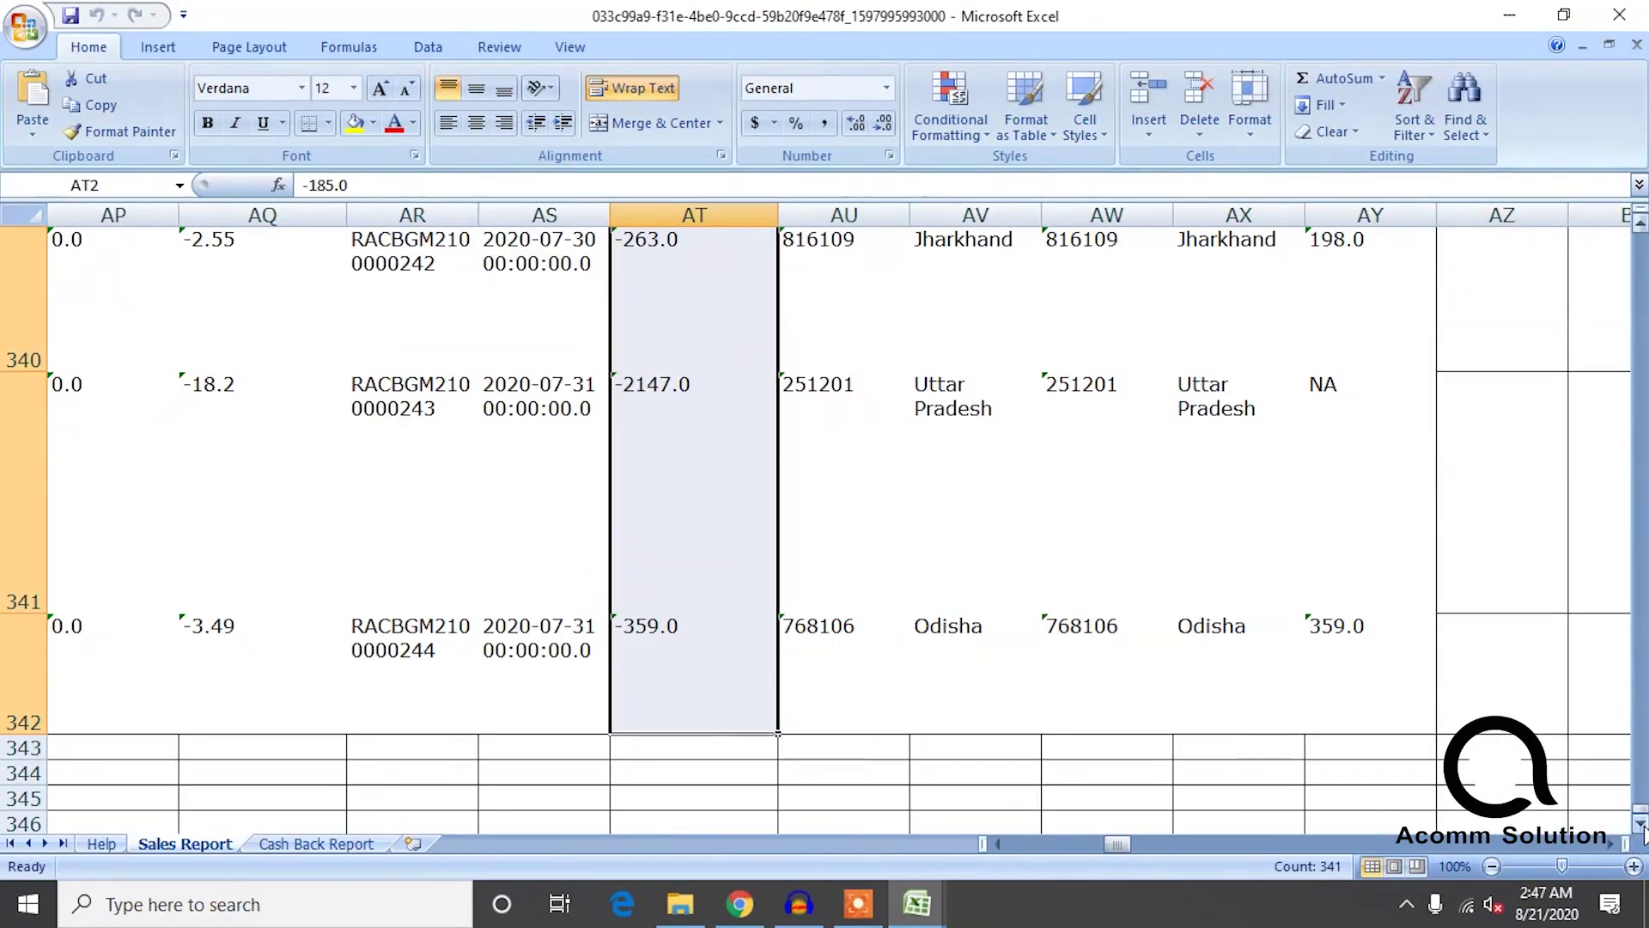
Convert the text-stored Buyer Invoice Amount values in column AT to numbers.
left_click_drag(1642, 811, 1642, 224)
left_click(600, 374)
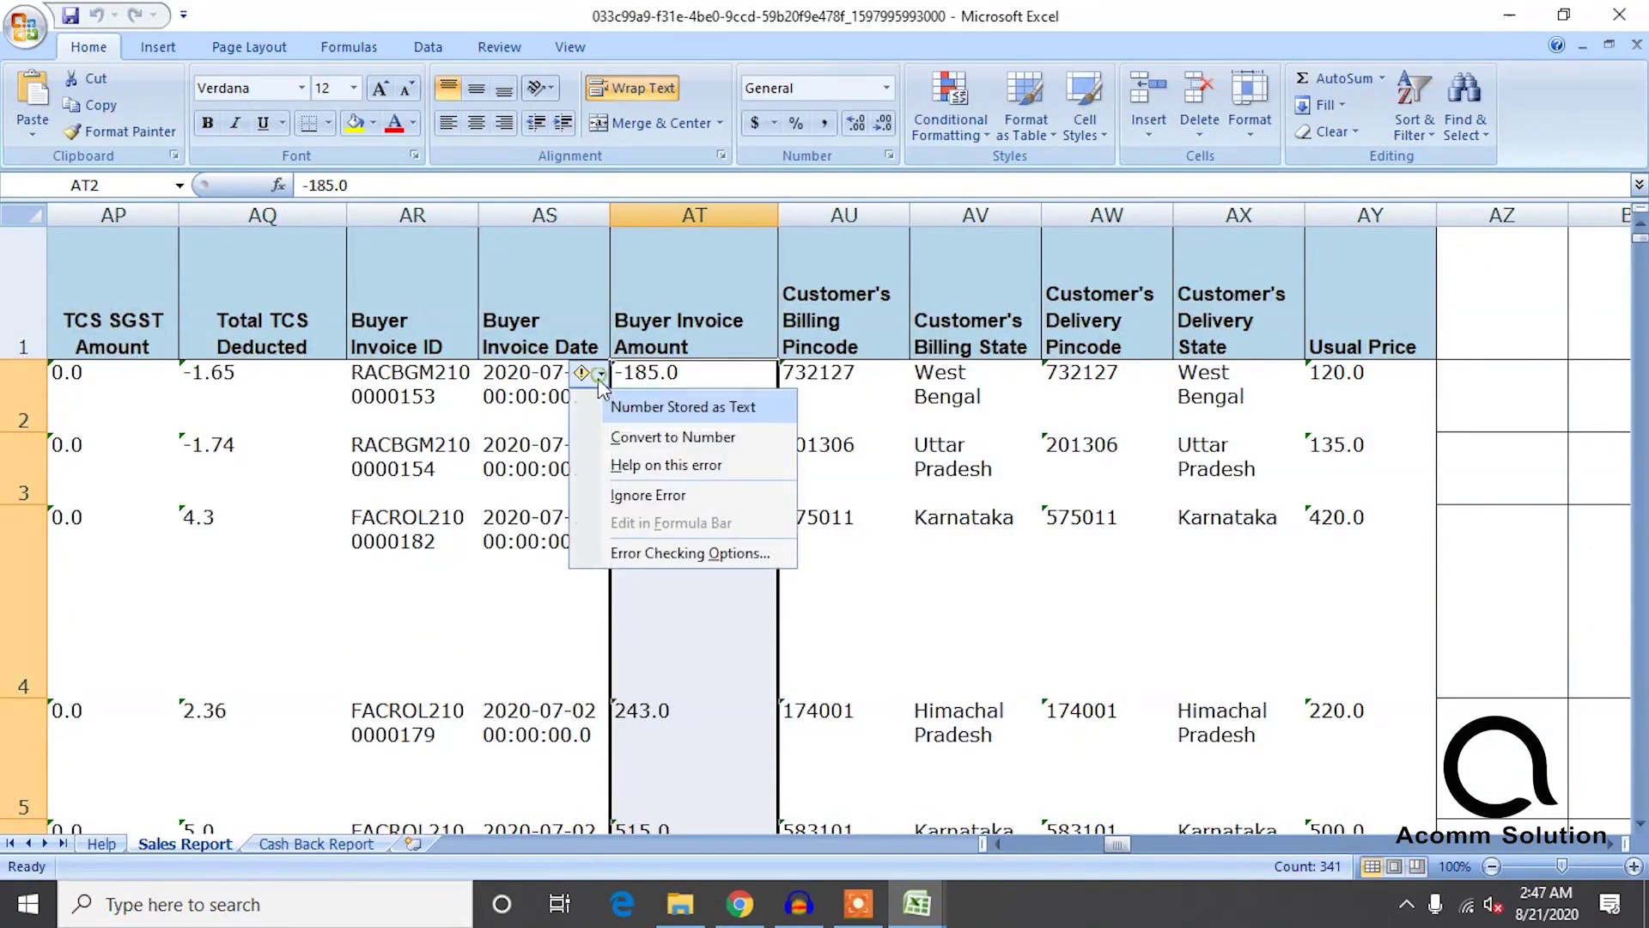
left_click(653, 441)
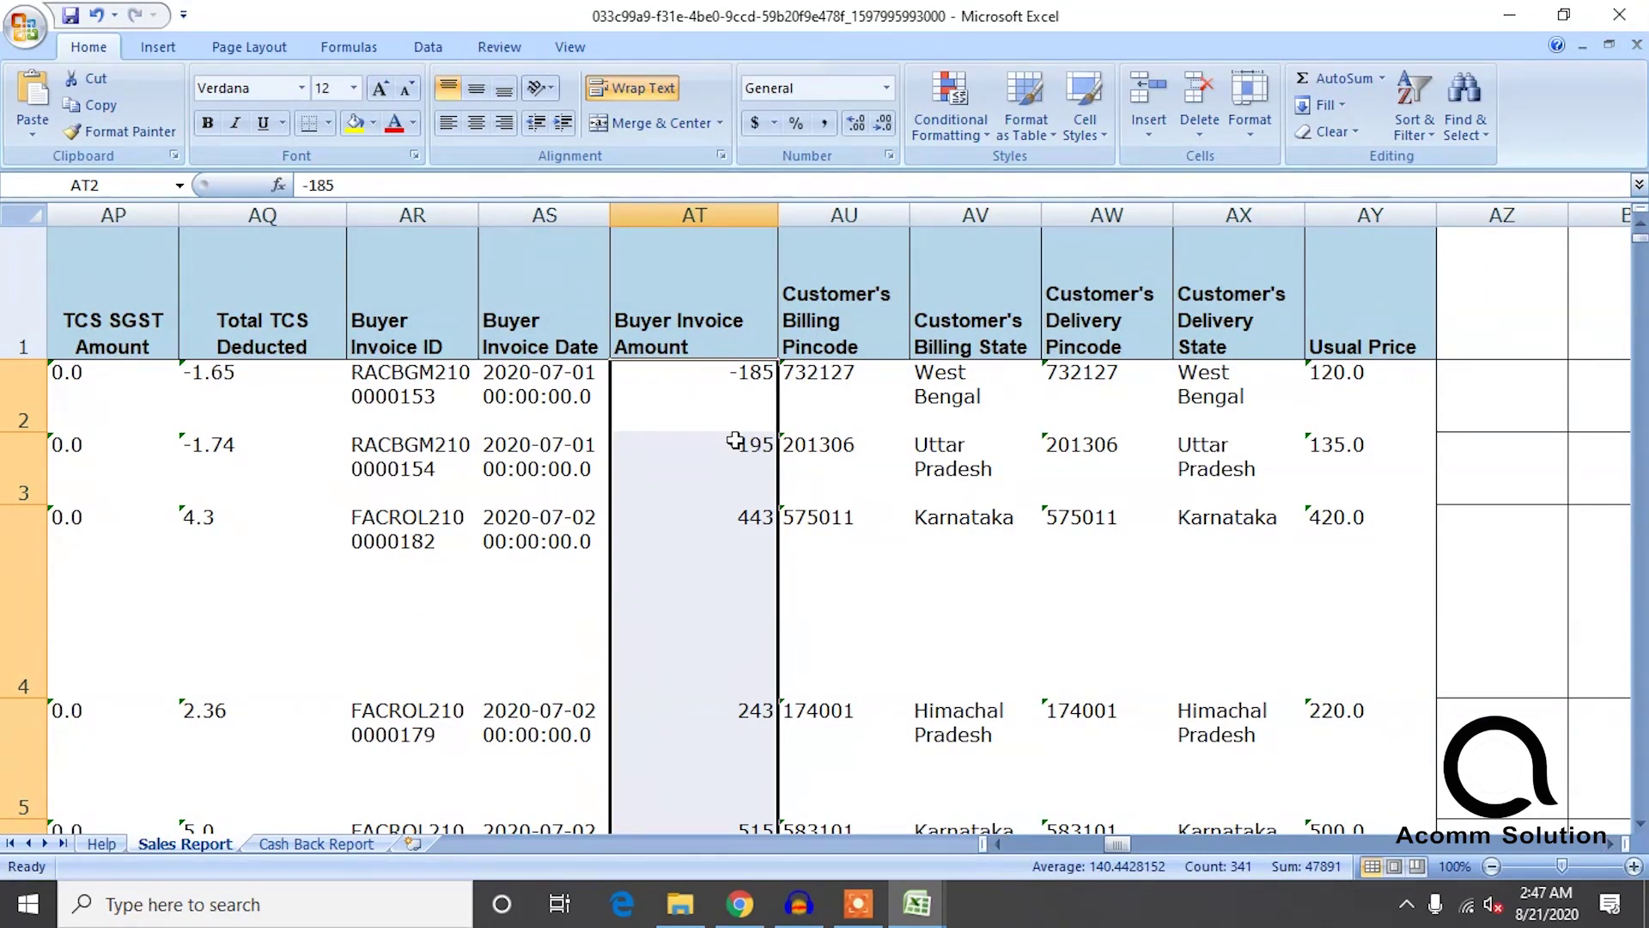
Check the status-bar sum of the first fourteen invoice amounts, then review the sheet.
left_click(740, 402)
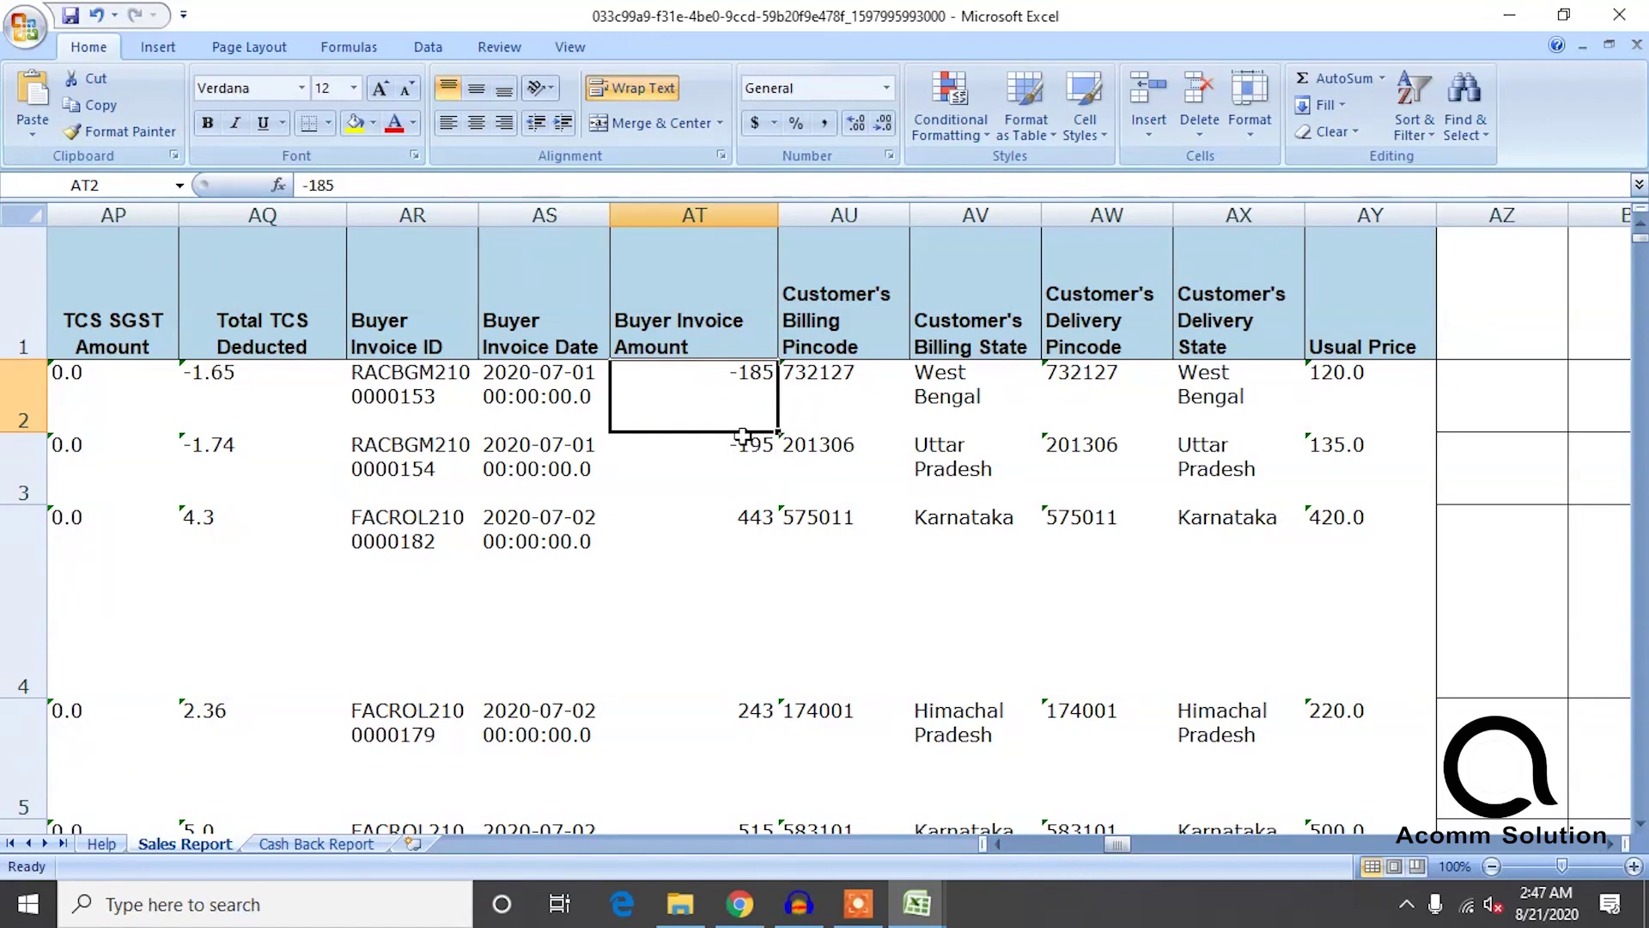
left_click_drag(742, 434, 742, 435)
key("shift+Down")
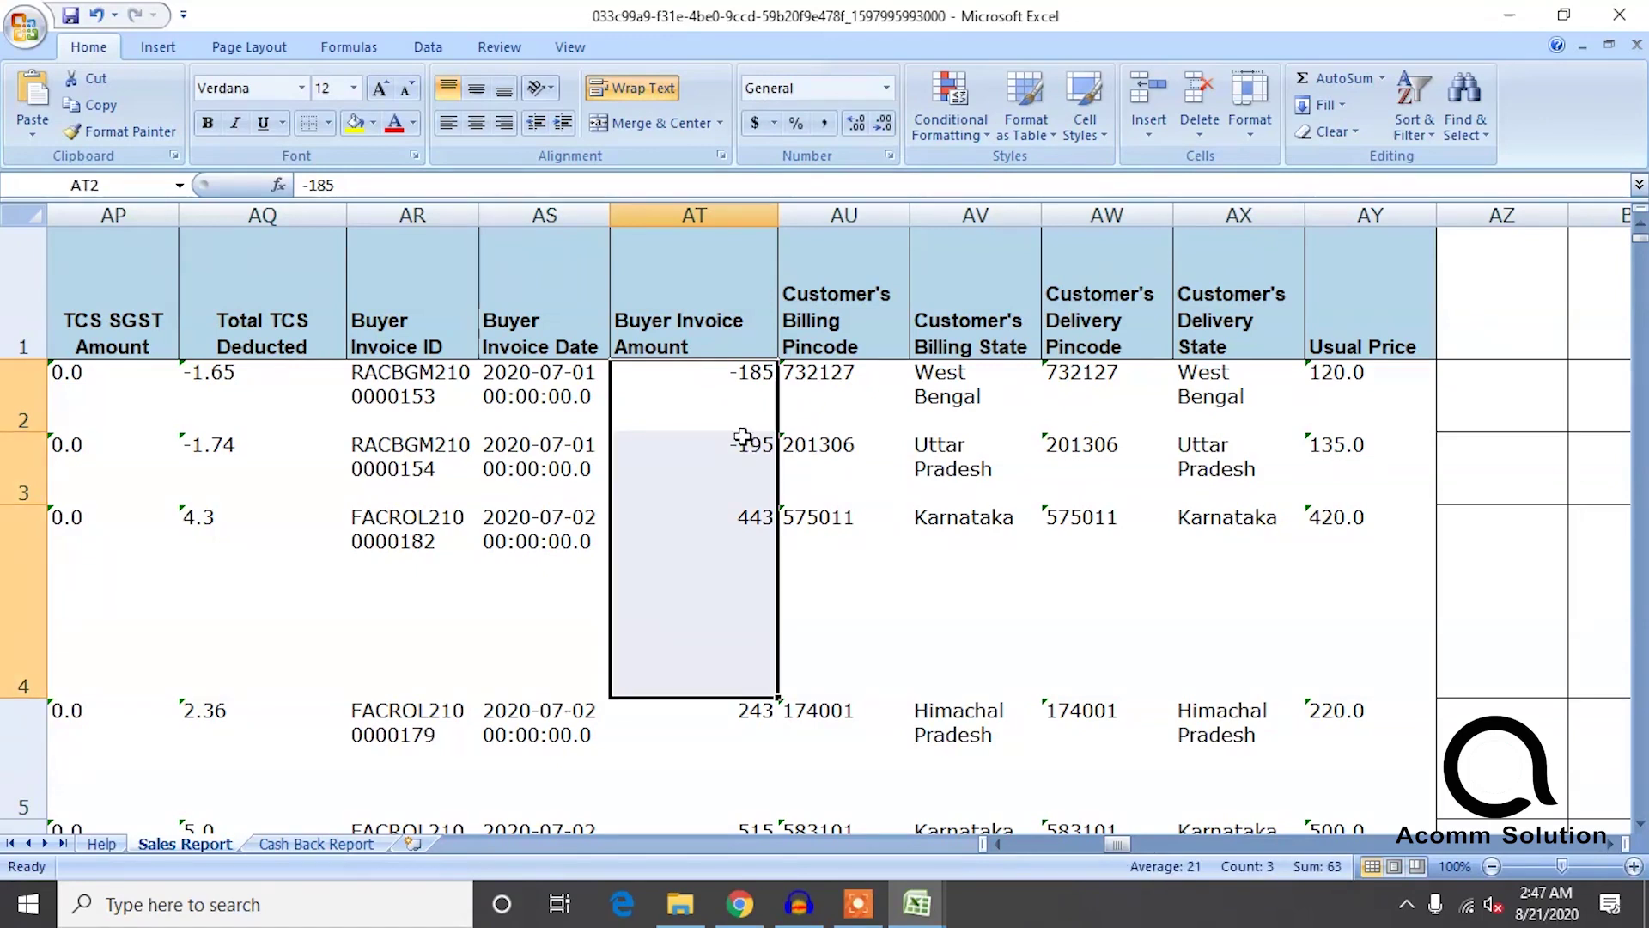
key("shift+Down")
key("shift+Down")
key("shift+Down")
key("shift+Down")
key("shift+Down")
key("shift+Down")
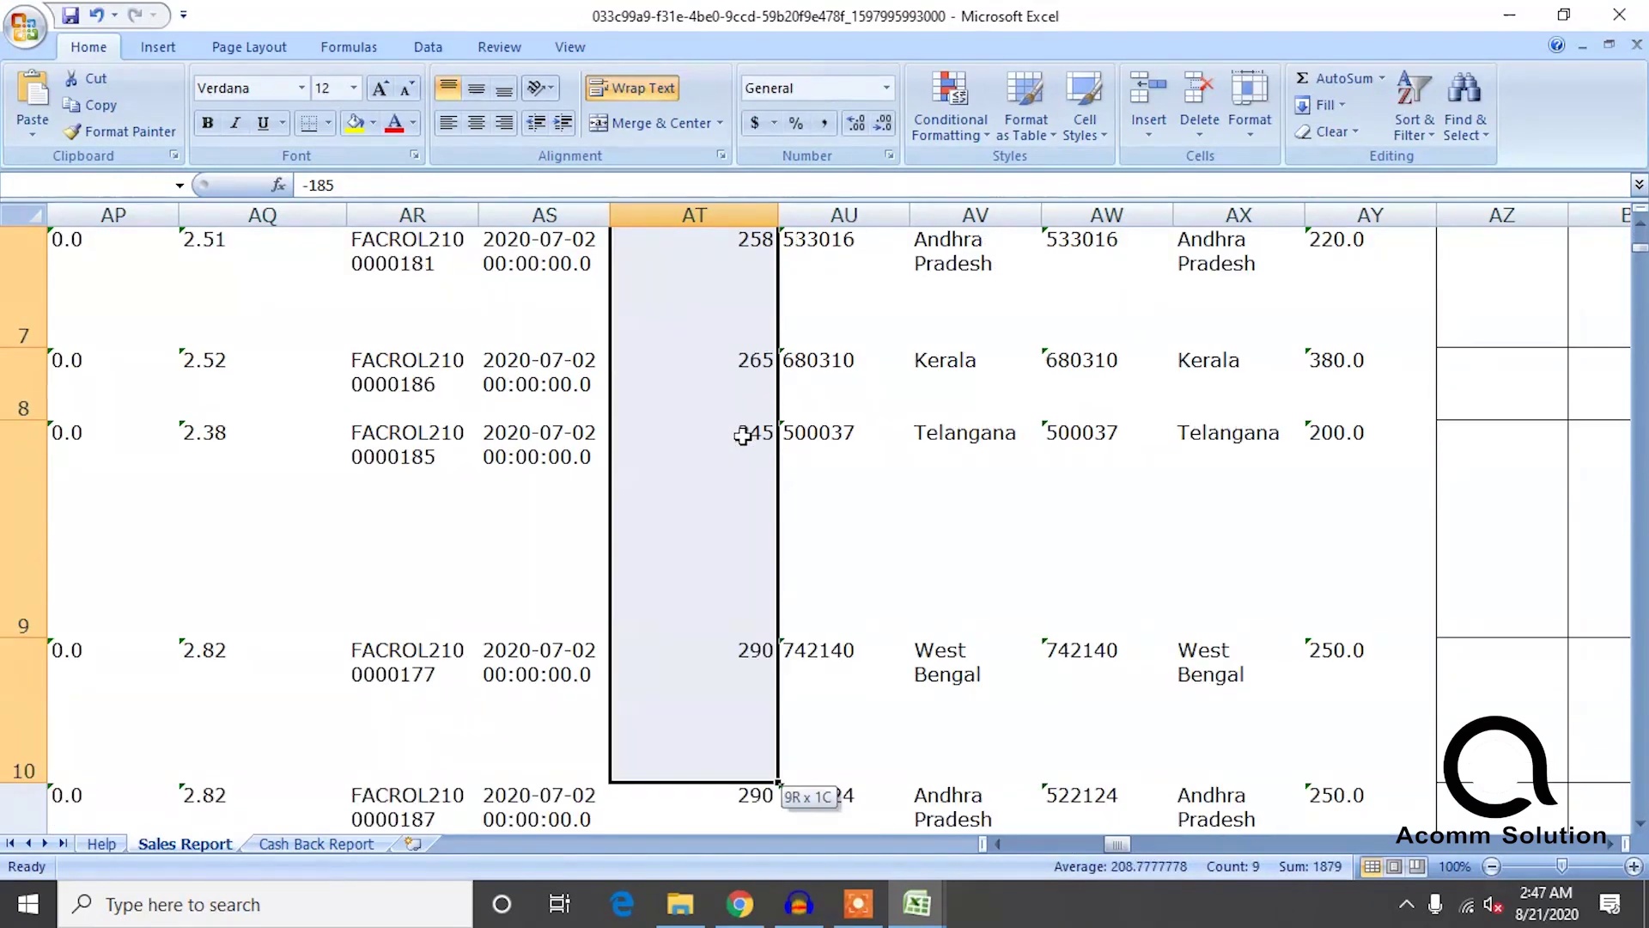
key("shift+Up")
key("shift+Up")
key("shift+Up")
key("shift+Down")
key("shift+Down")
key("shift+Down")
key("shift+Down")
key("shift+Down")
key("shift+Down")
key("shift+Down")
key("shift+Down")
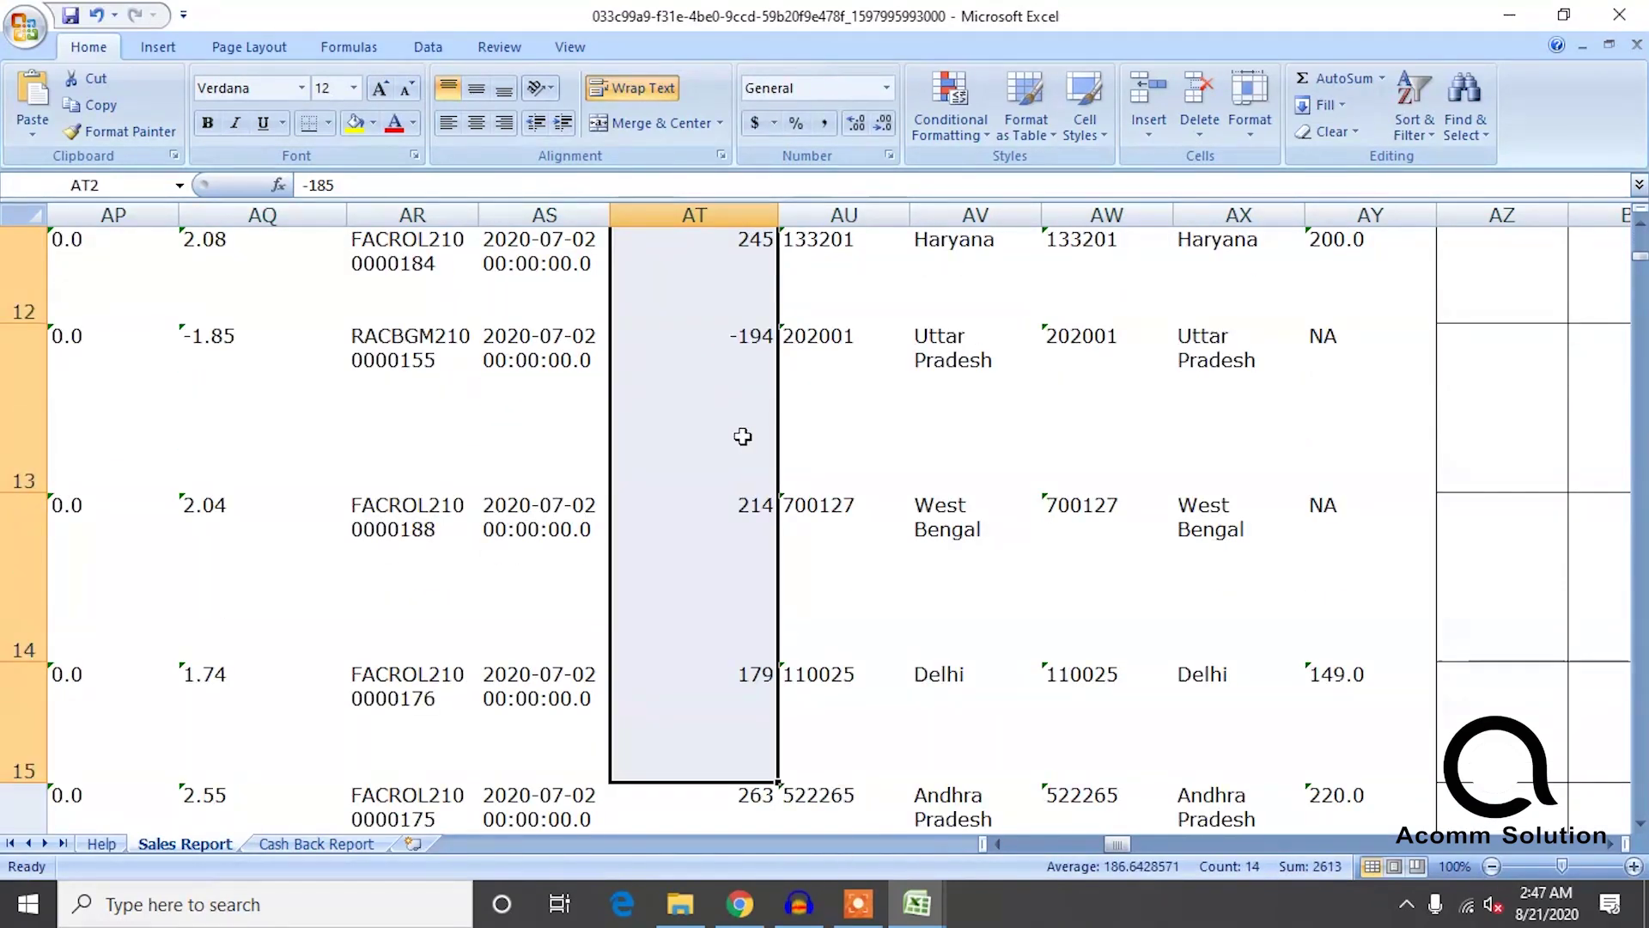
left_click(527, 628)
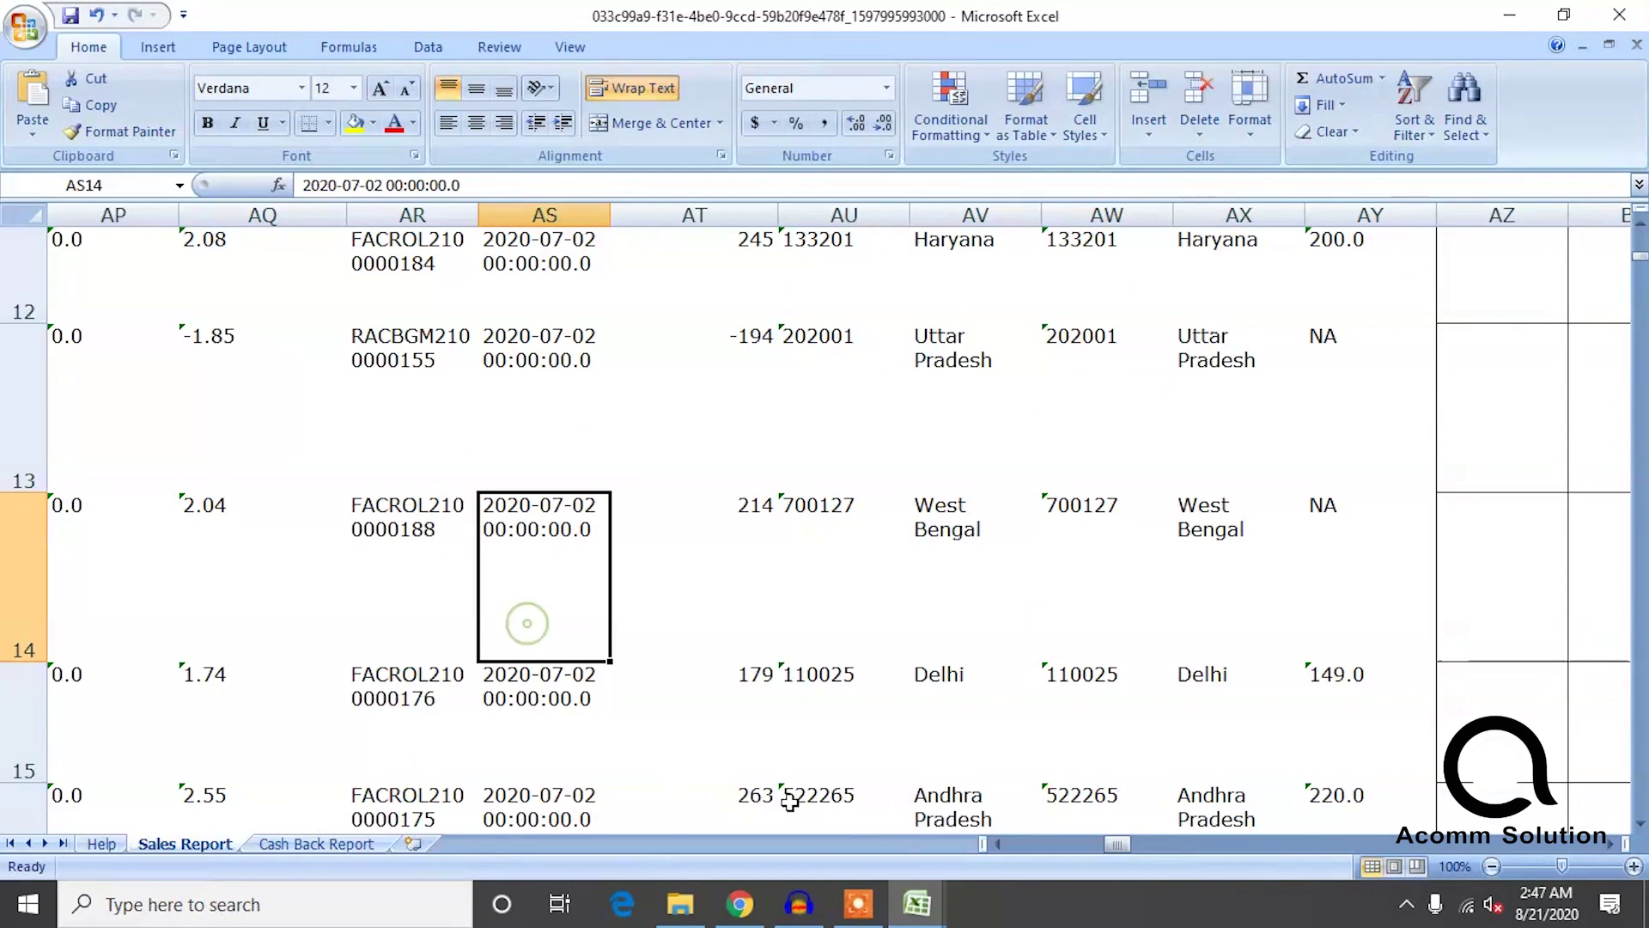
left_click_drag(1125, 847, 929, 840)
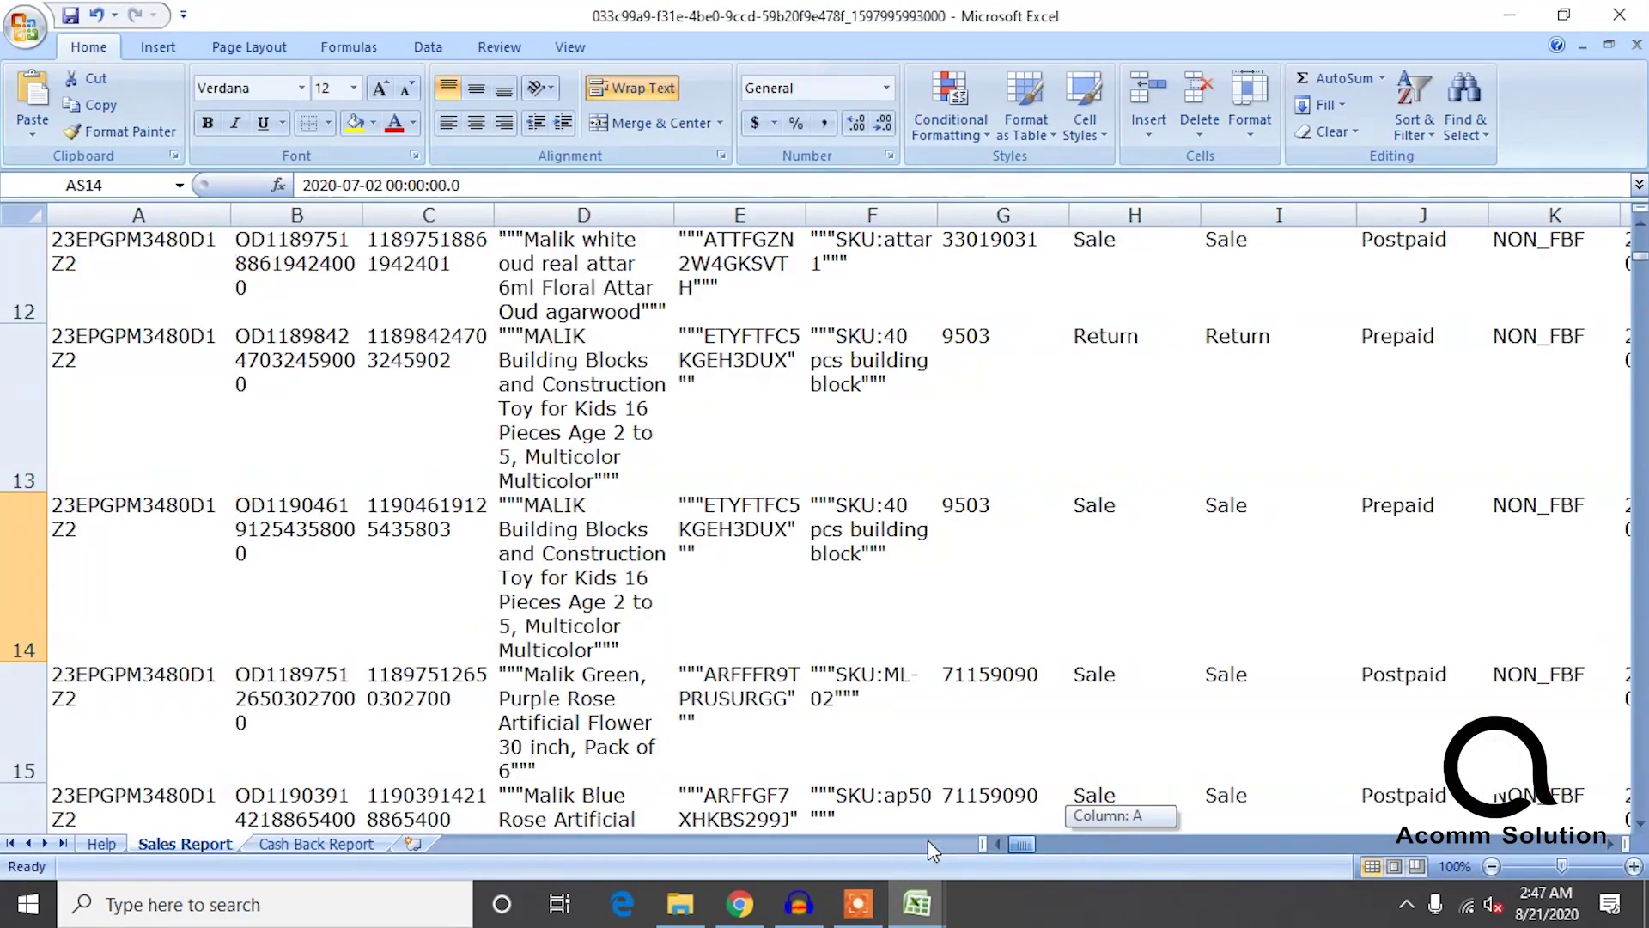
scroll(651, 522, "down", 2, "ctrl")
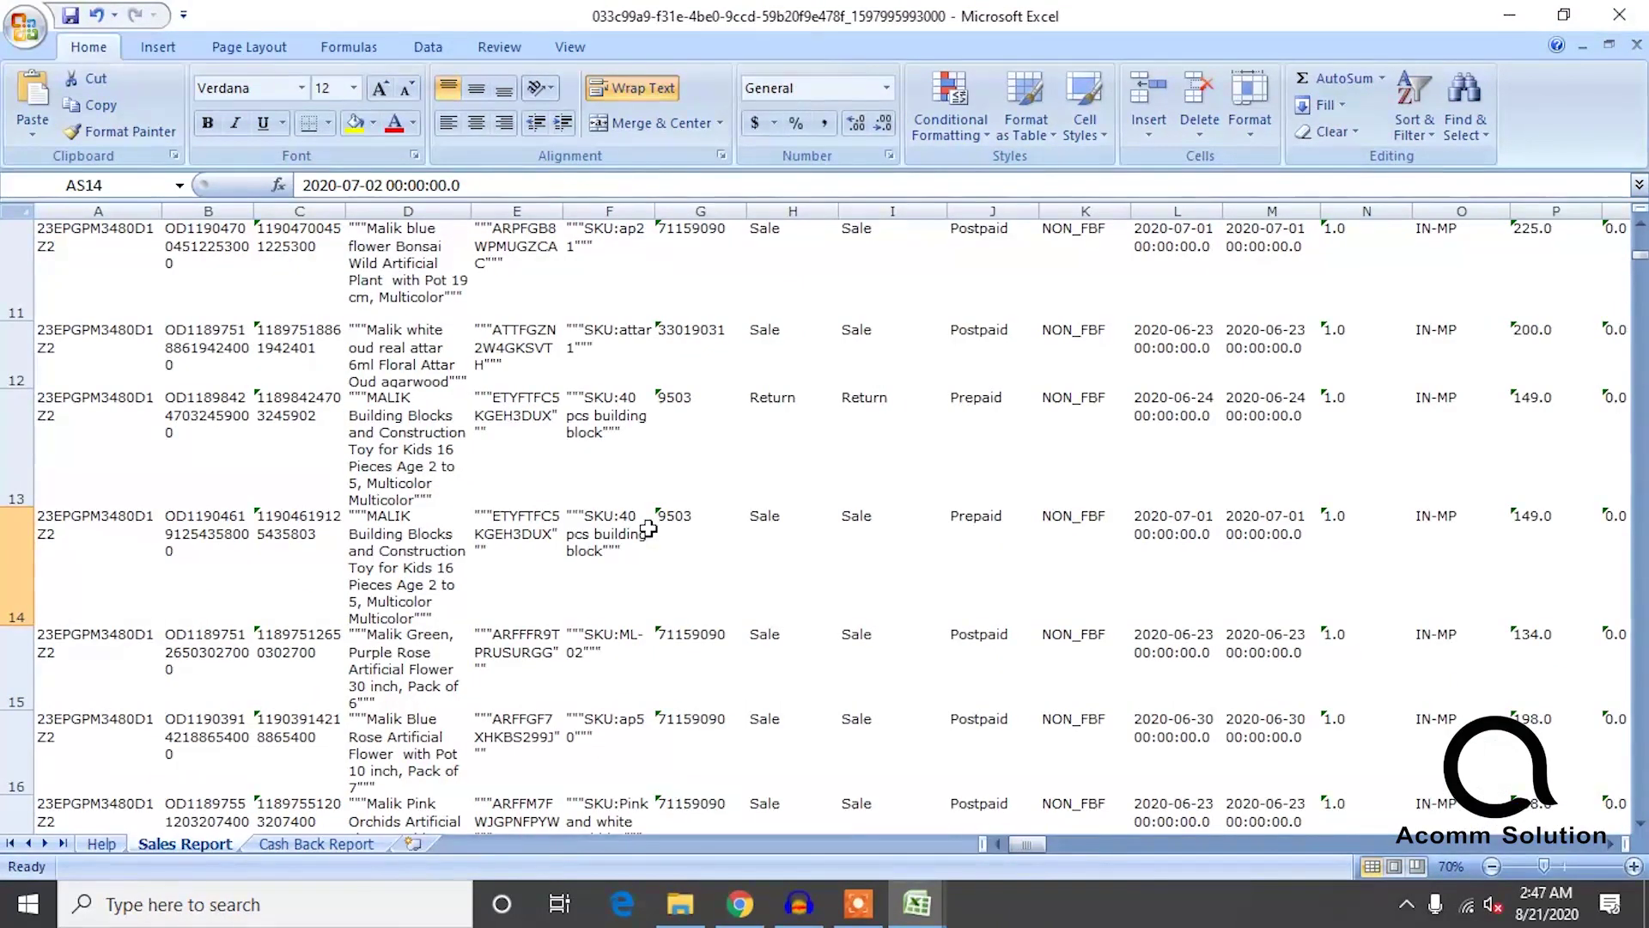
scroll(649, 528, "right", 2)
scroll(635, 457, "up", 3)
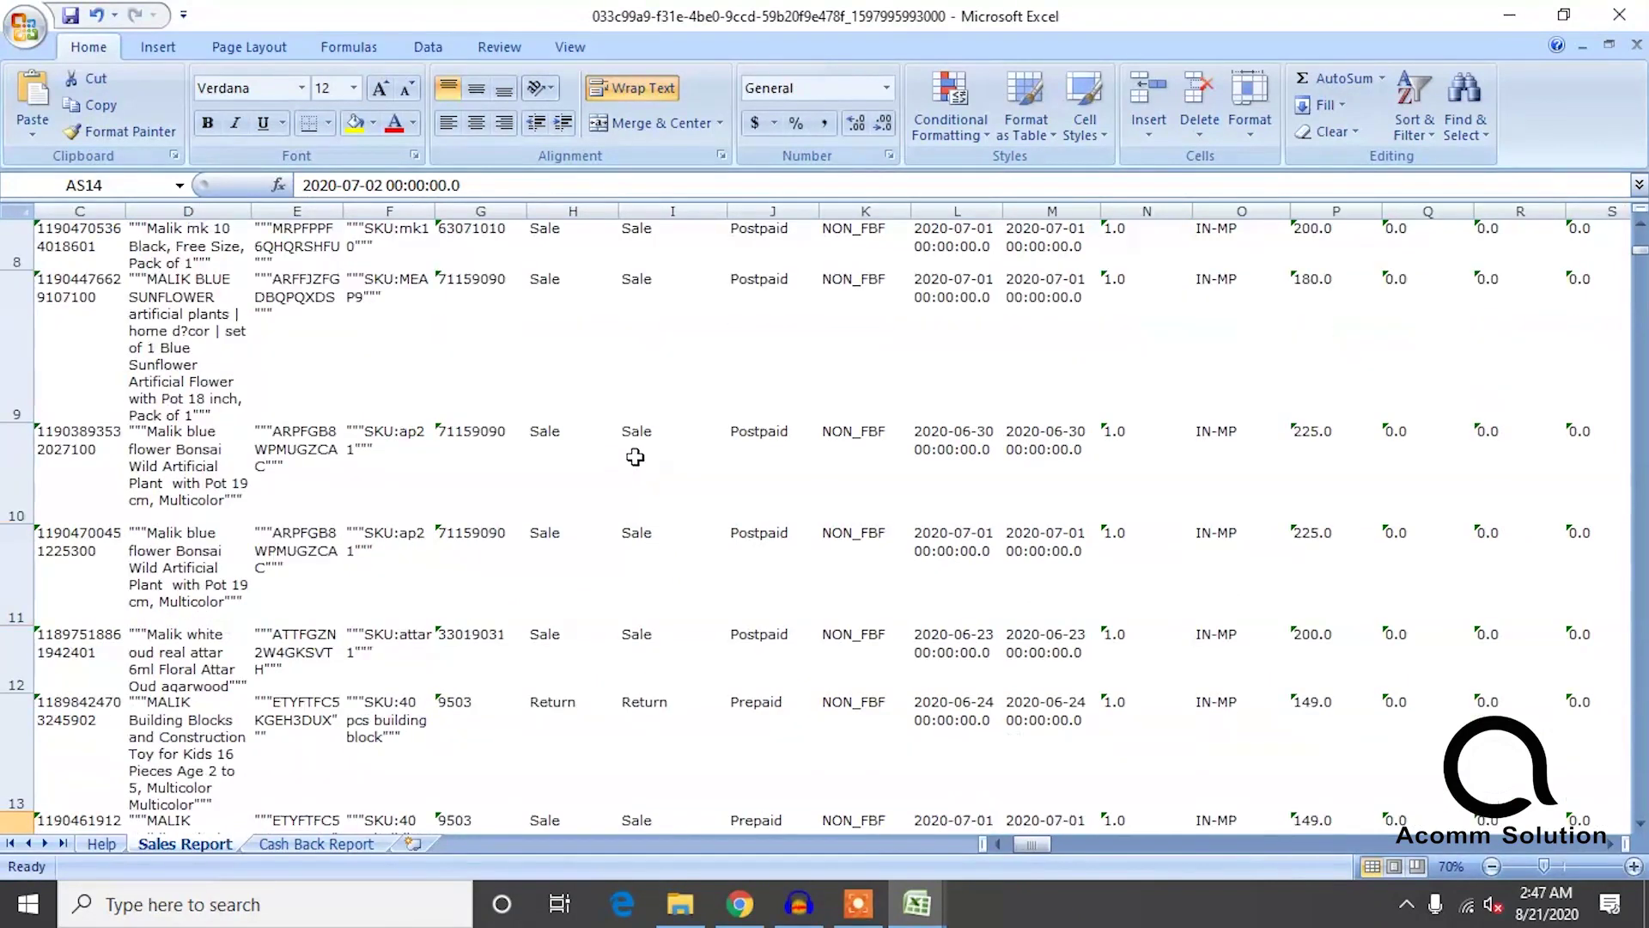
mouse_move(1037, 847)
left_mouse_down()
mouse_move(1194, 846)
mouse_move(1060, 843)
left_mouse_up()
scroll(1362, 649, "up", 3)
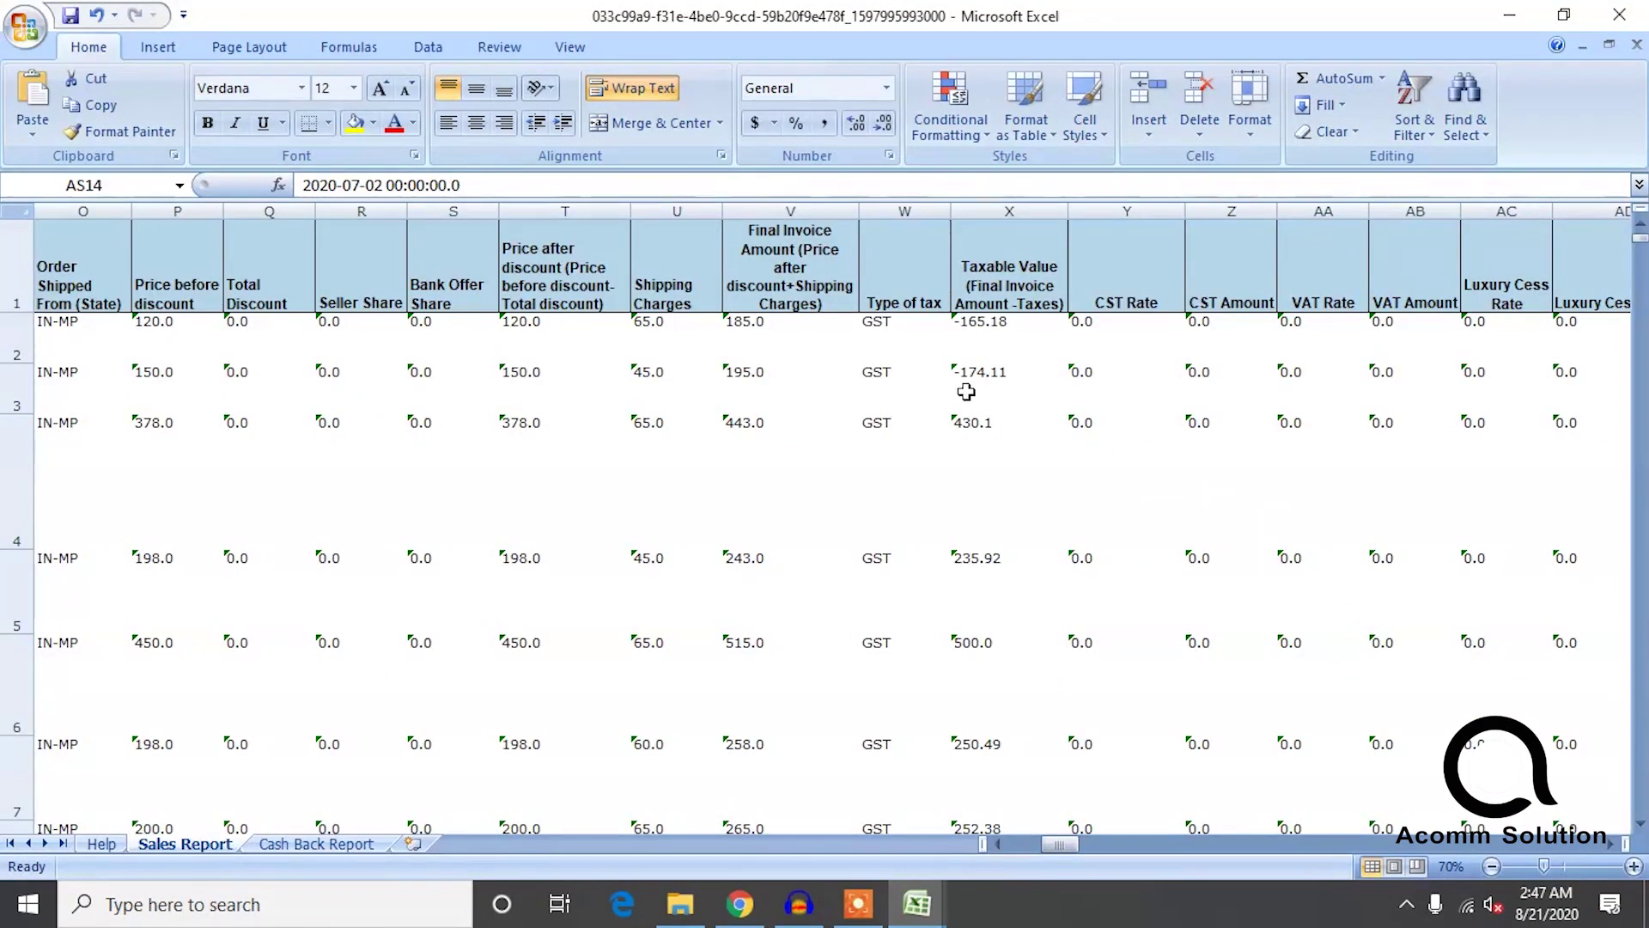
Select the first sale rows and extend the row selection through row 15.
left_click_drag(21, 344, 30, 400)
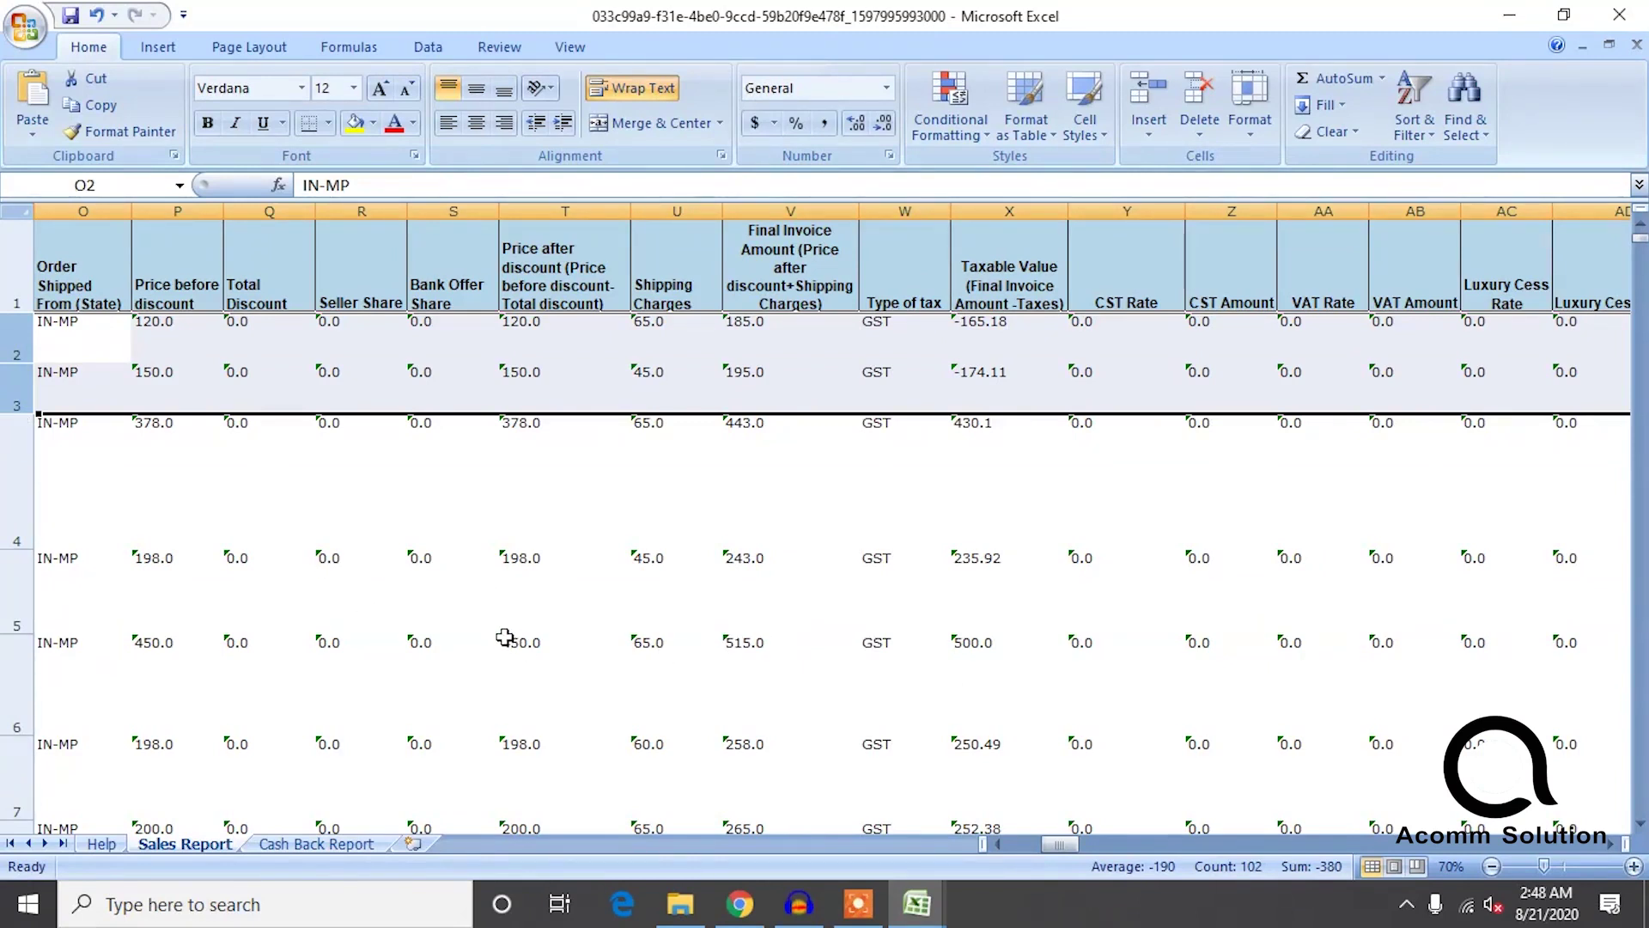
scroll(713, 643, "down", 1)
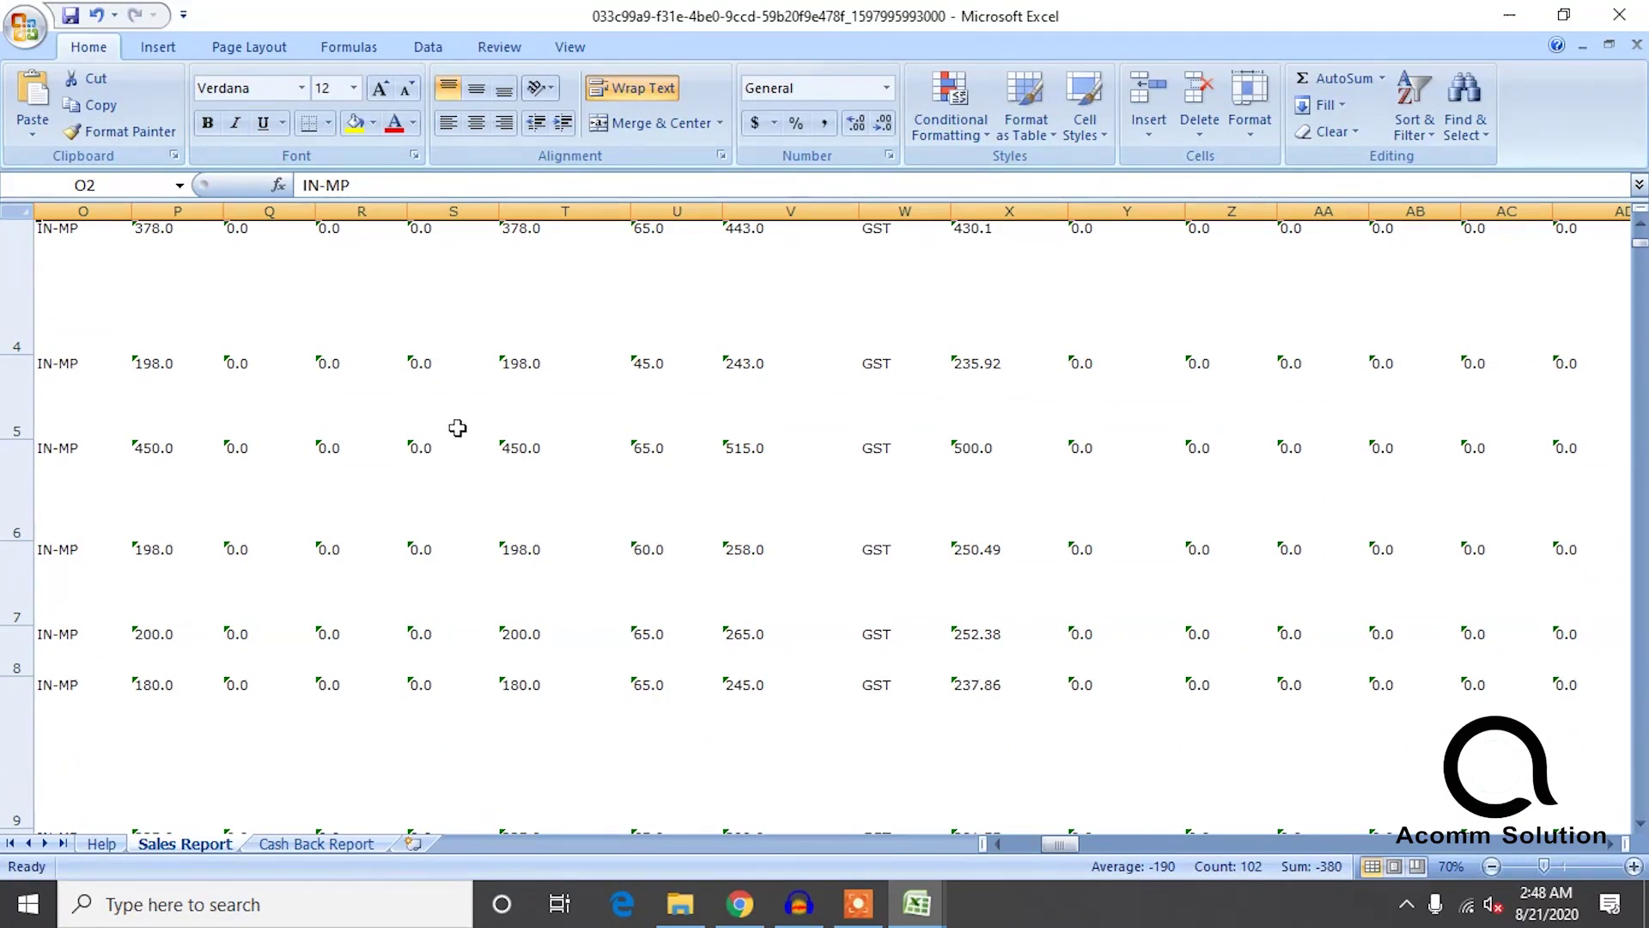
scroll(212, 415, "up", 1)
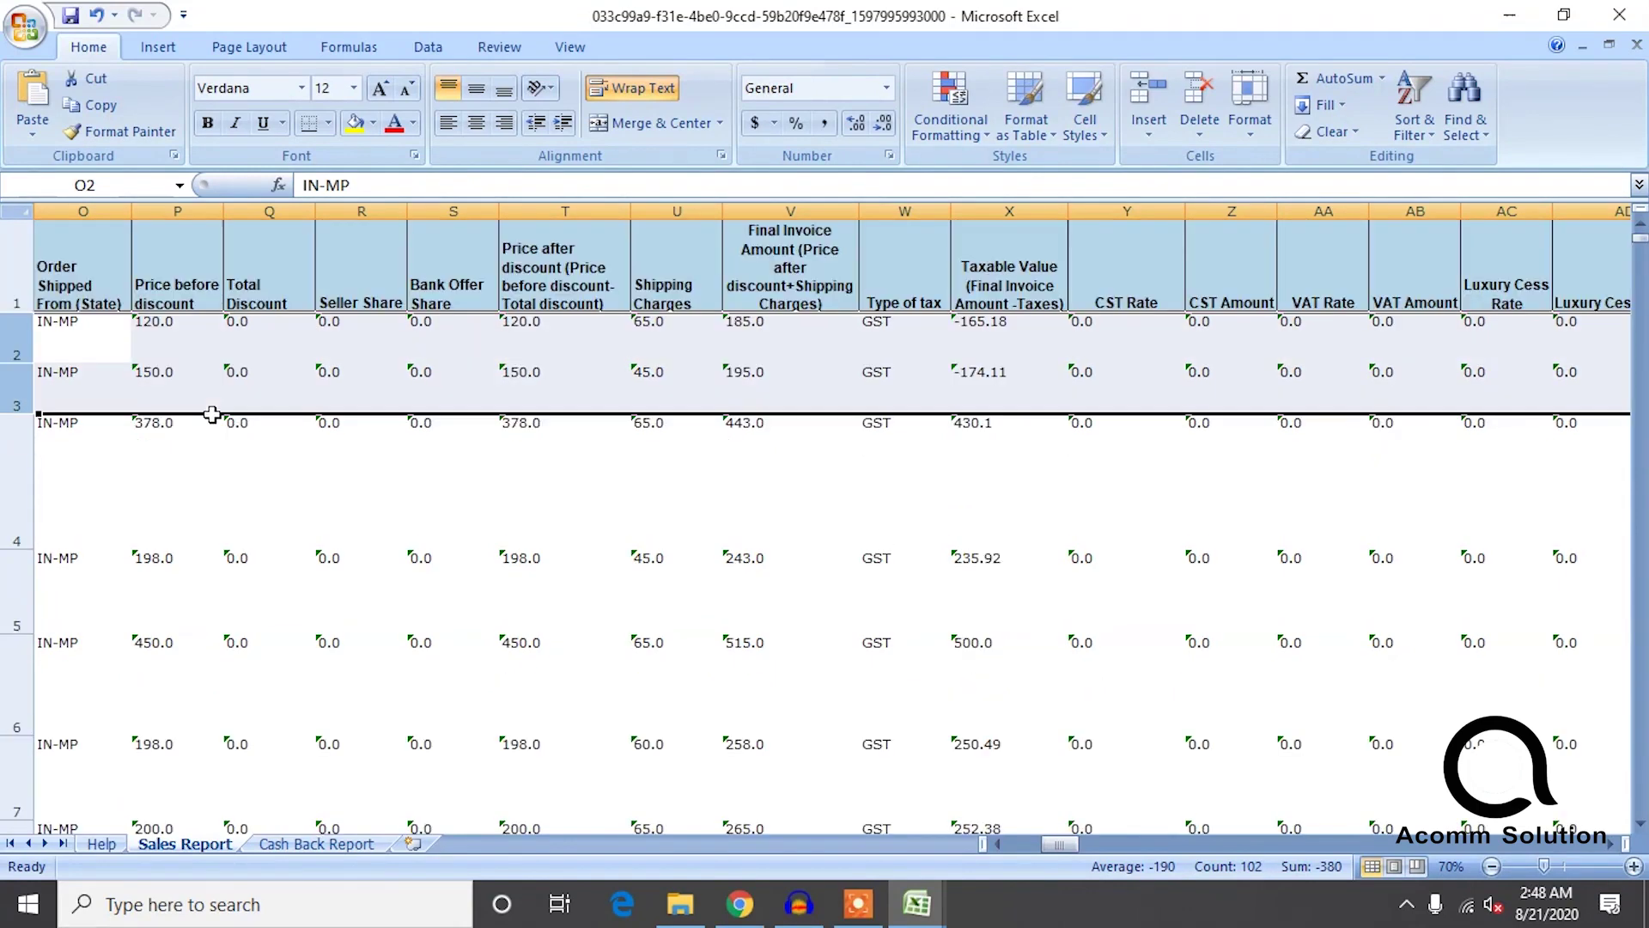
left_click(17, 481, "shift")
scroll(435, 527, "down", 1)
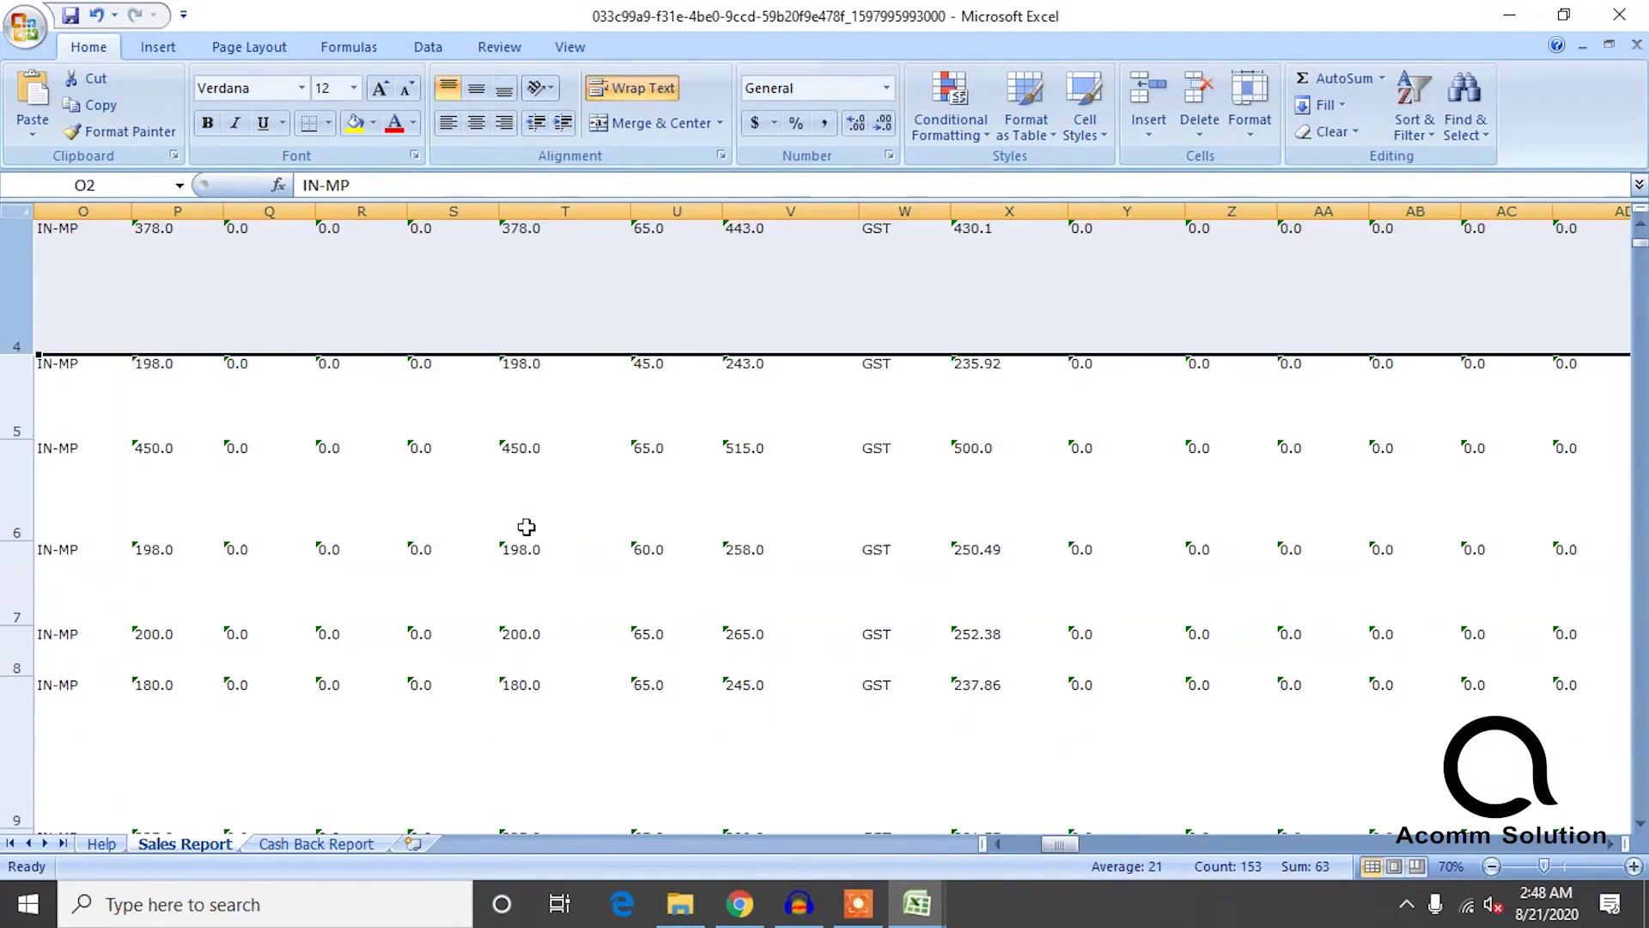
scroll(874, 616, "down", 1)
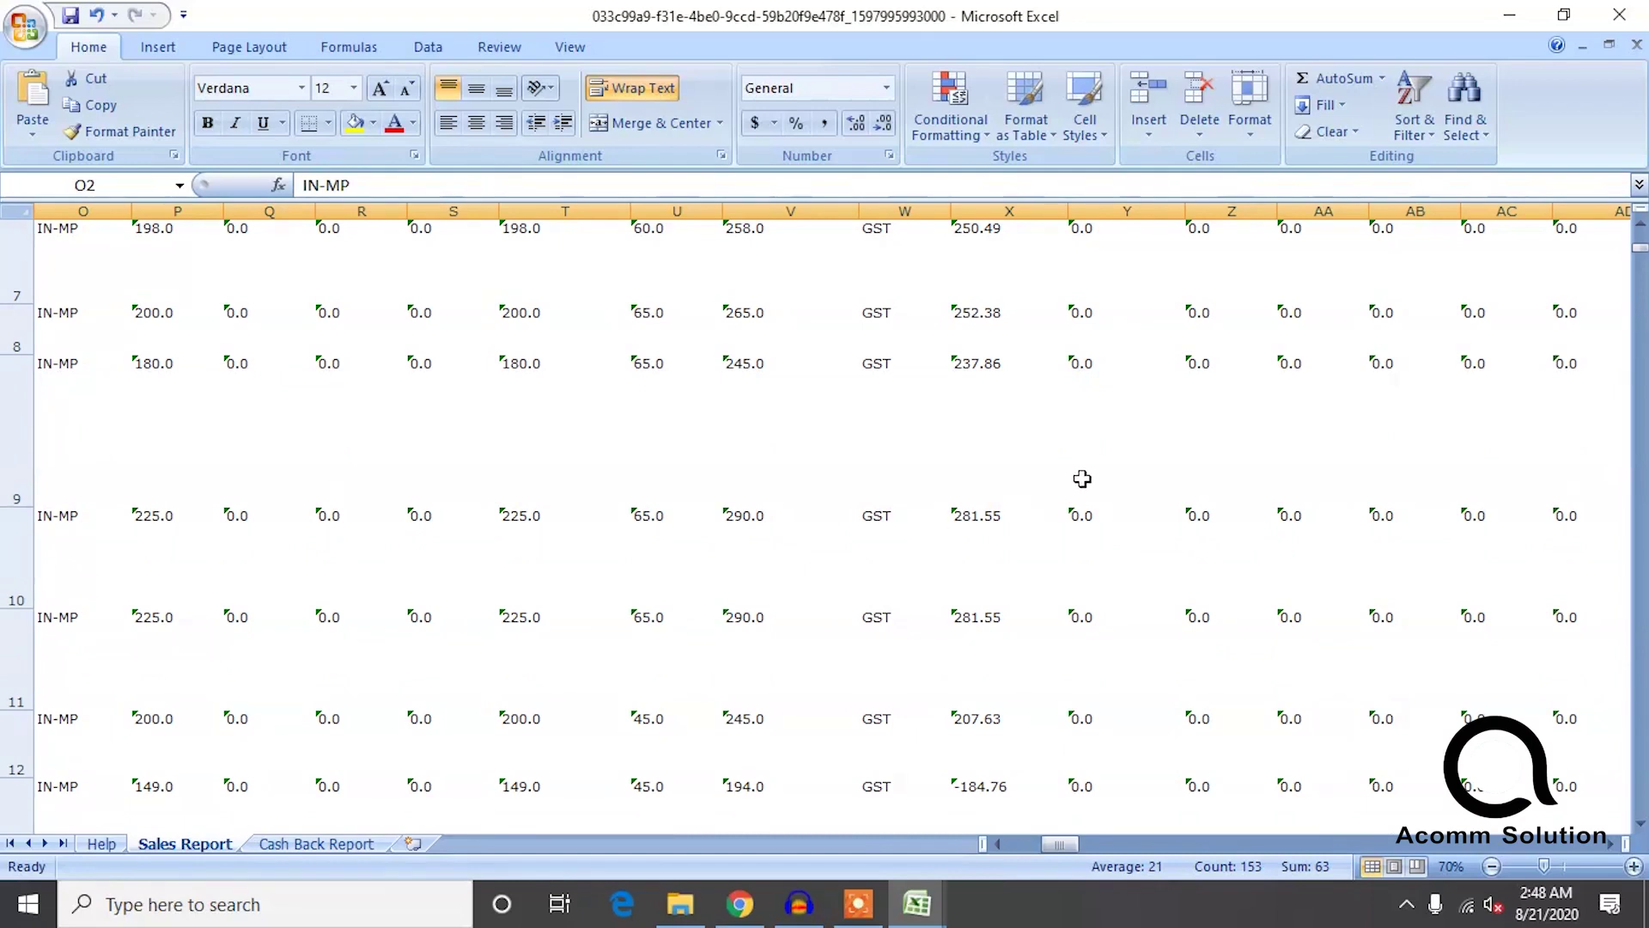
scroll(1003, 552, "up", 1)
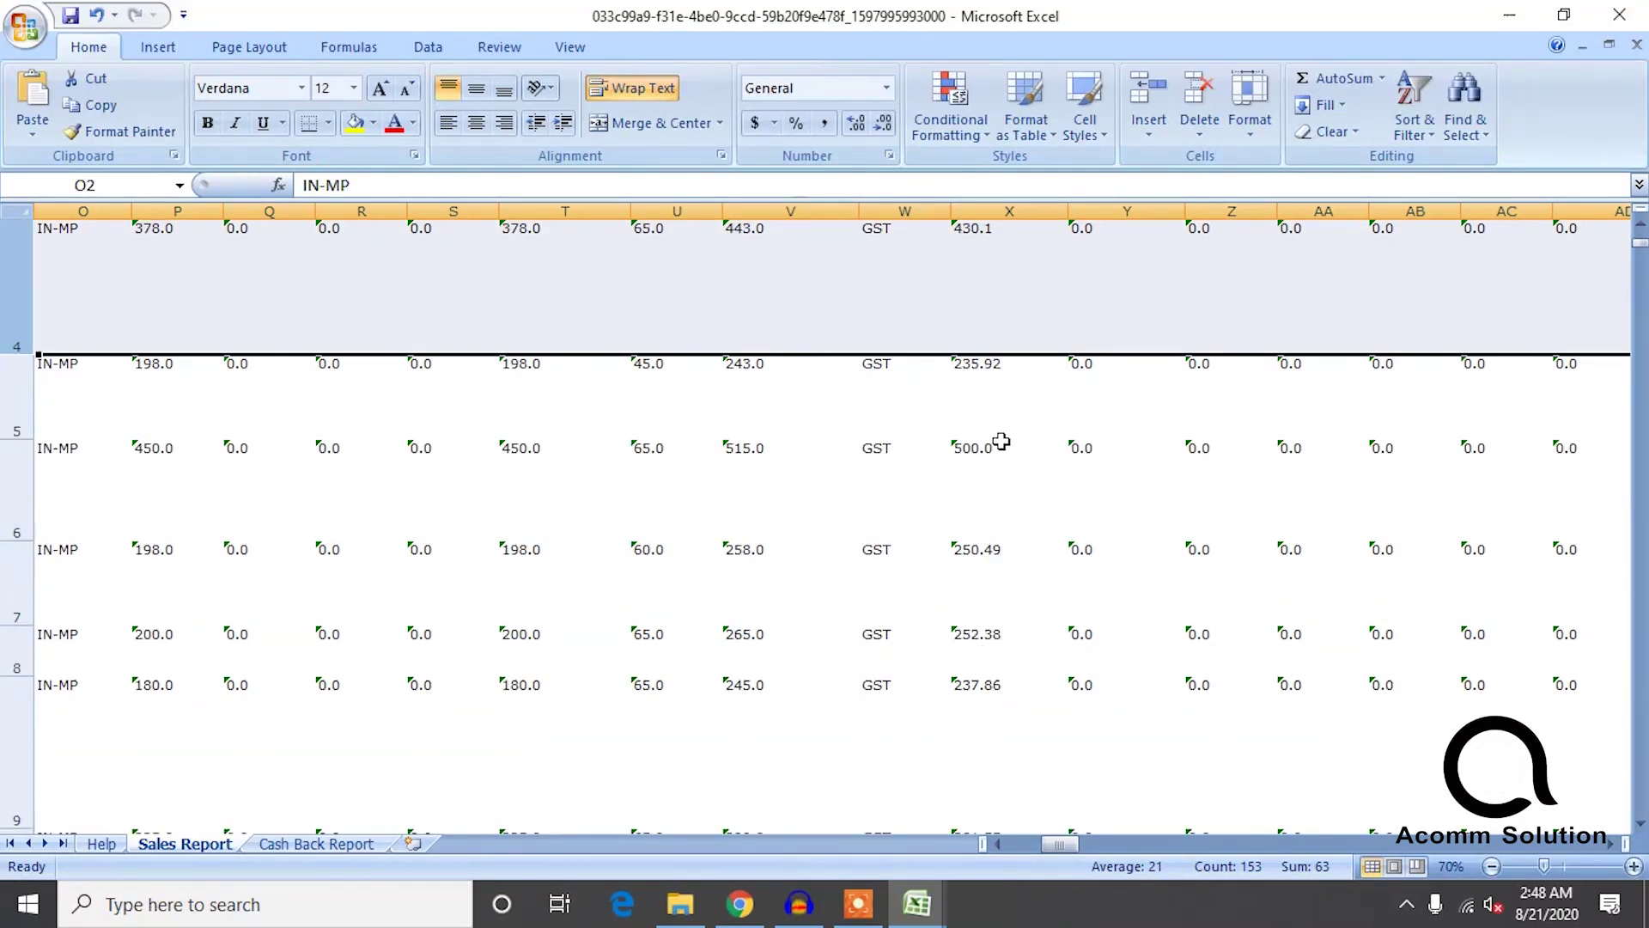
scroll(1014, 498, "down", 1)
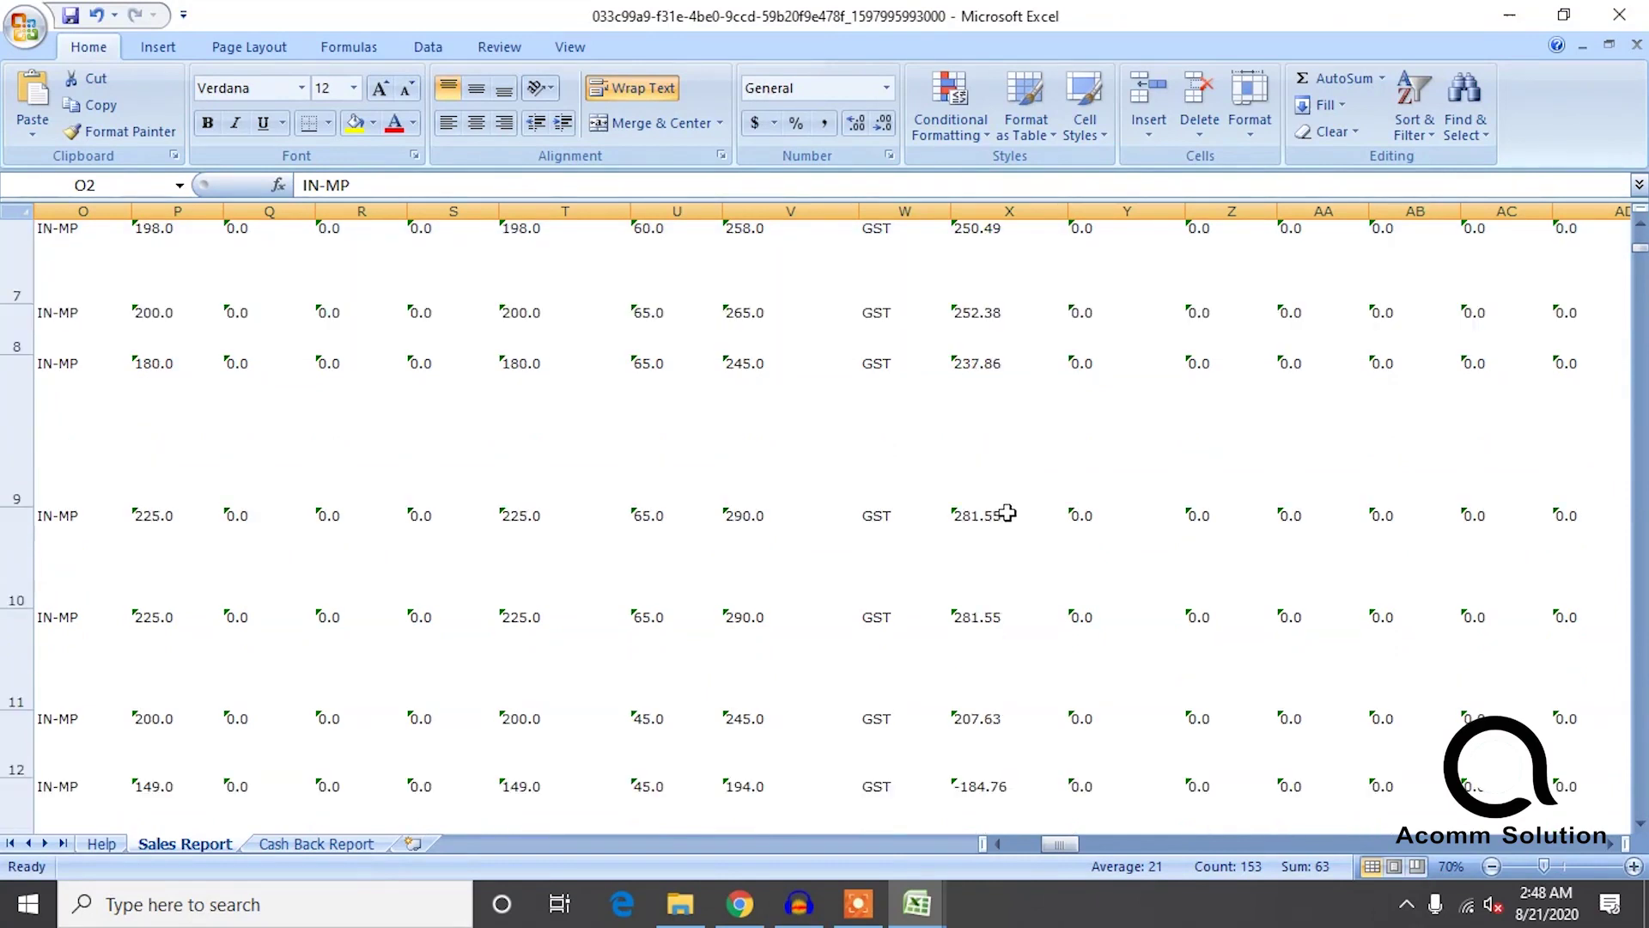
scroll(1011, 554, "down", 1)
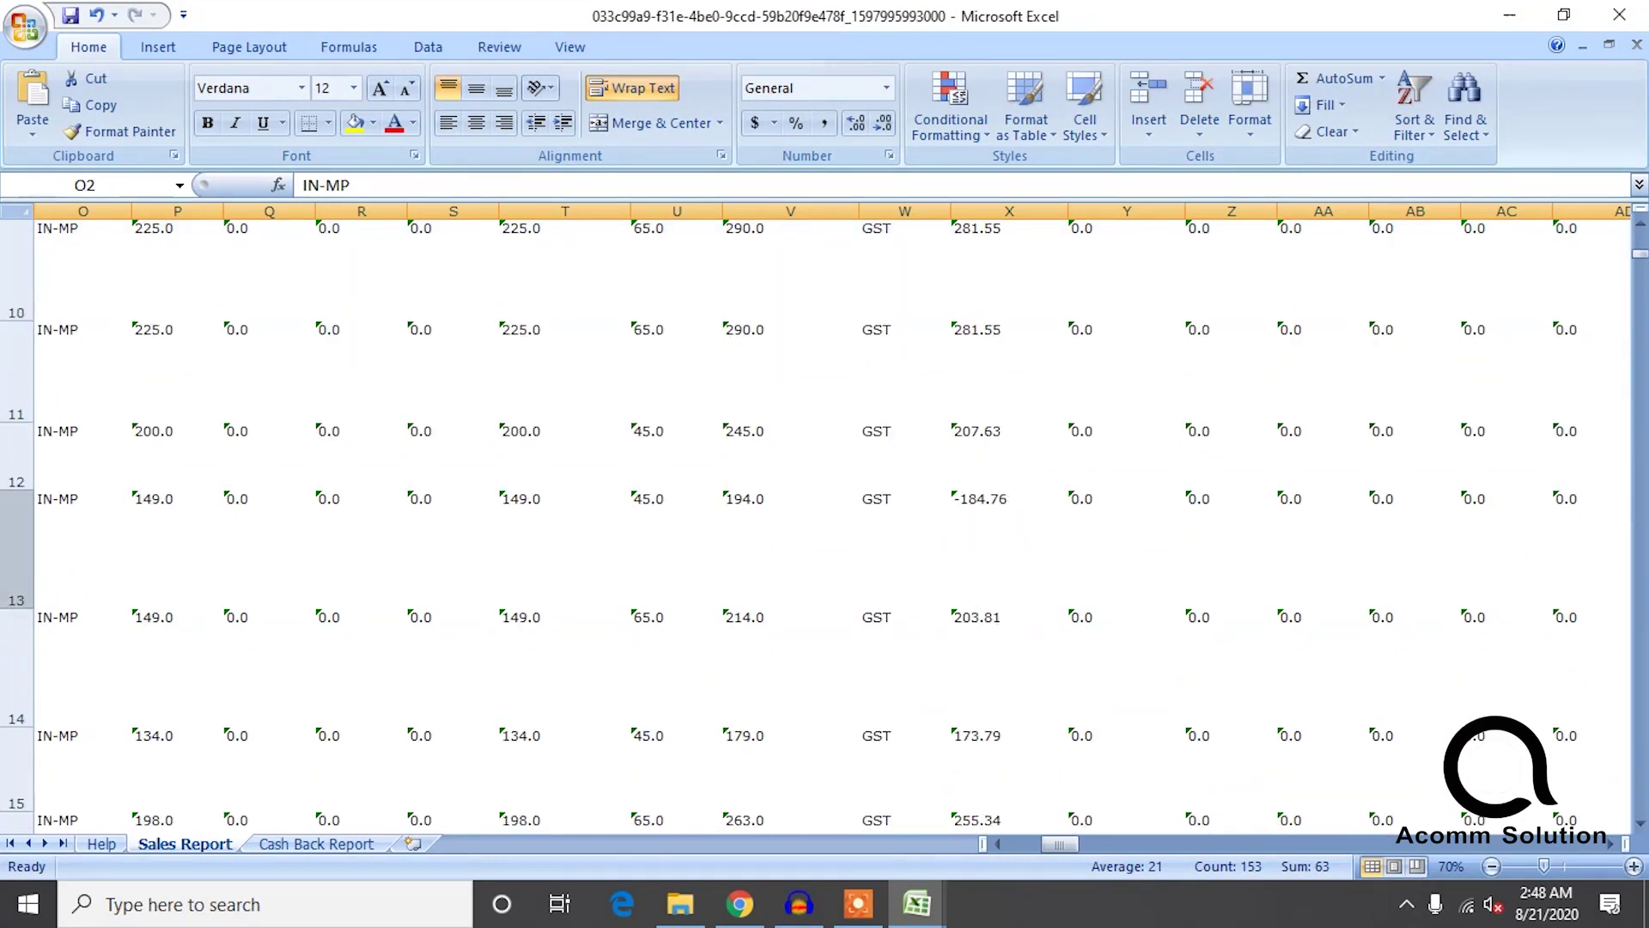
left_click(13, 513, "shift")
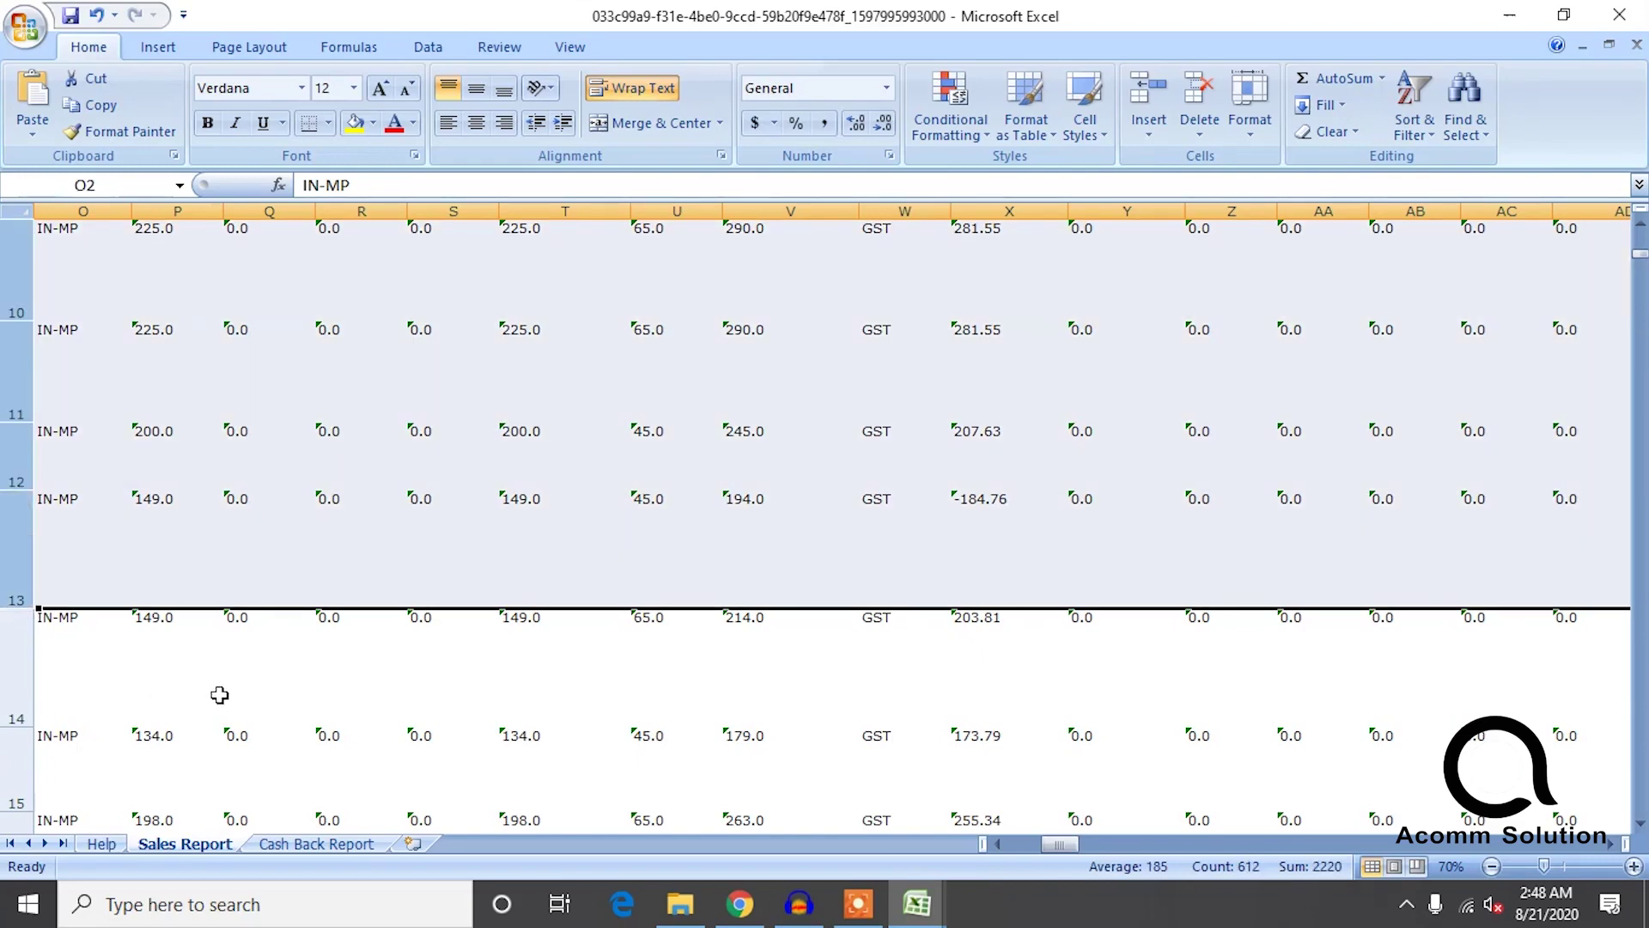
left_click(15, 771, "shift")
Check the taxable values -165.18 in X2 and 430.1 in X4.
scroll(305, 689, "down", 1)
scroll(312, 664, "up", 3)
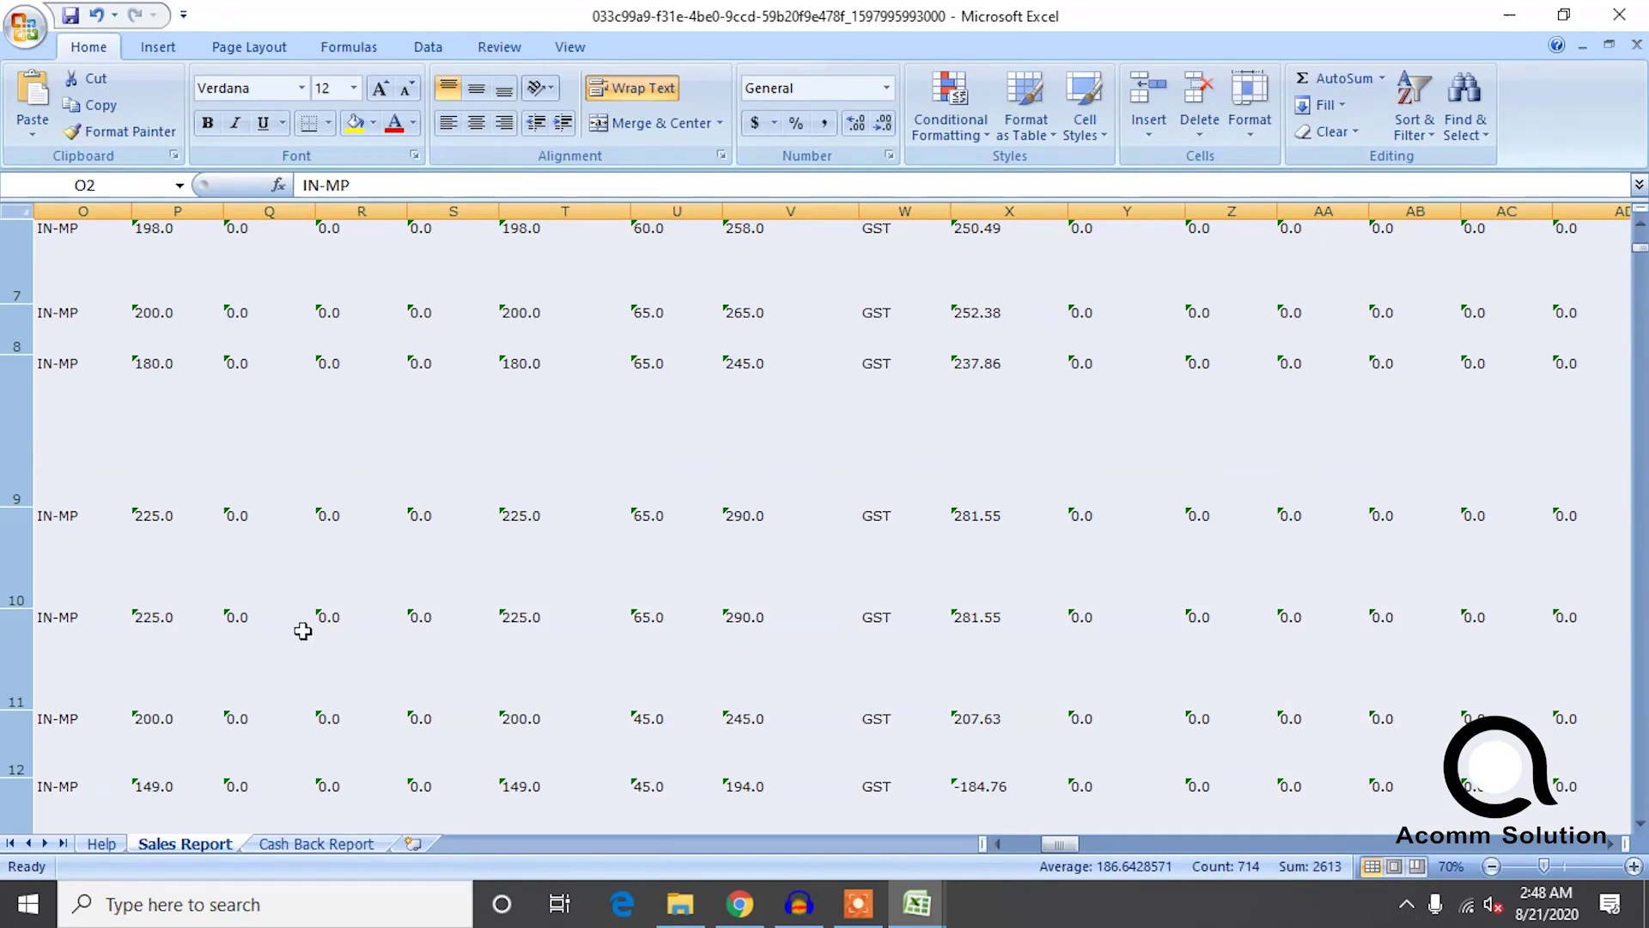
scroll(436, 497, "up", 1)
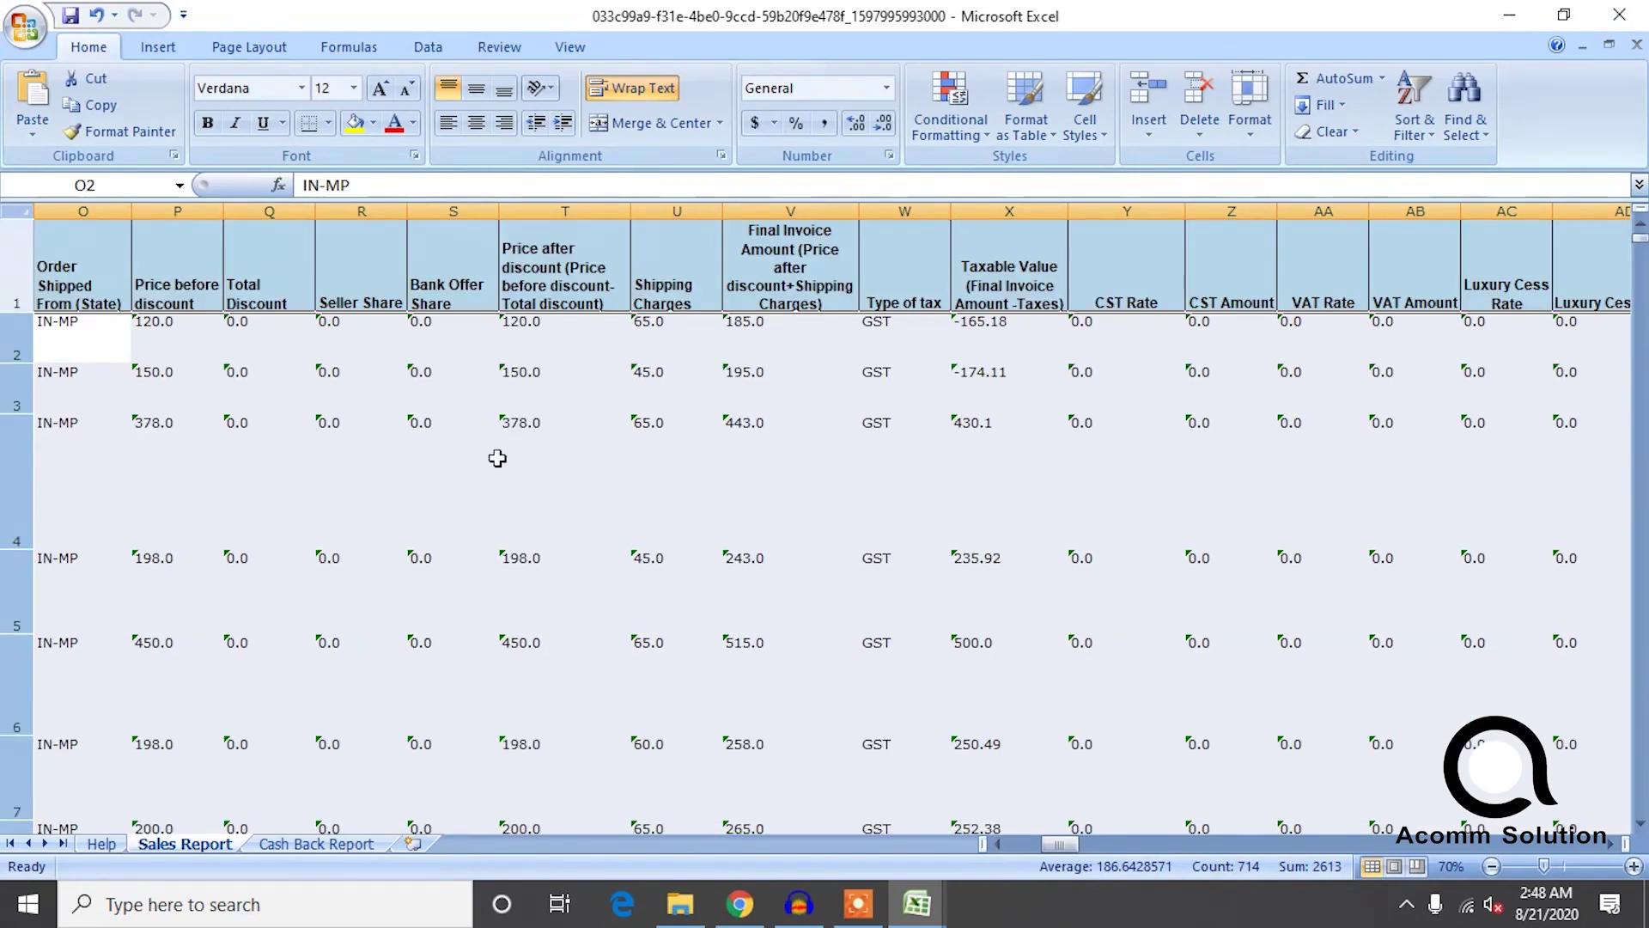
left_click(1029, 348)
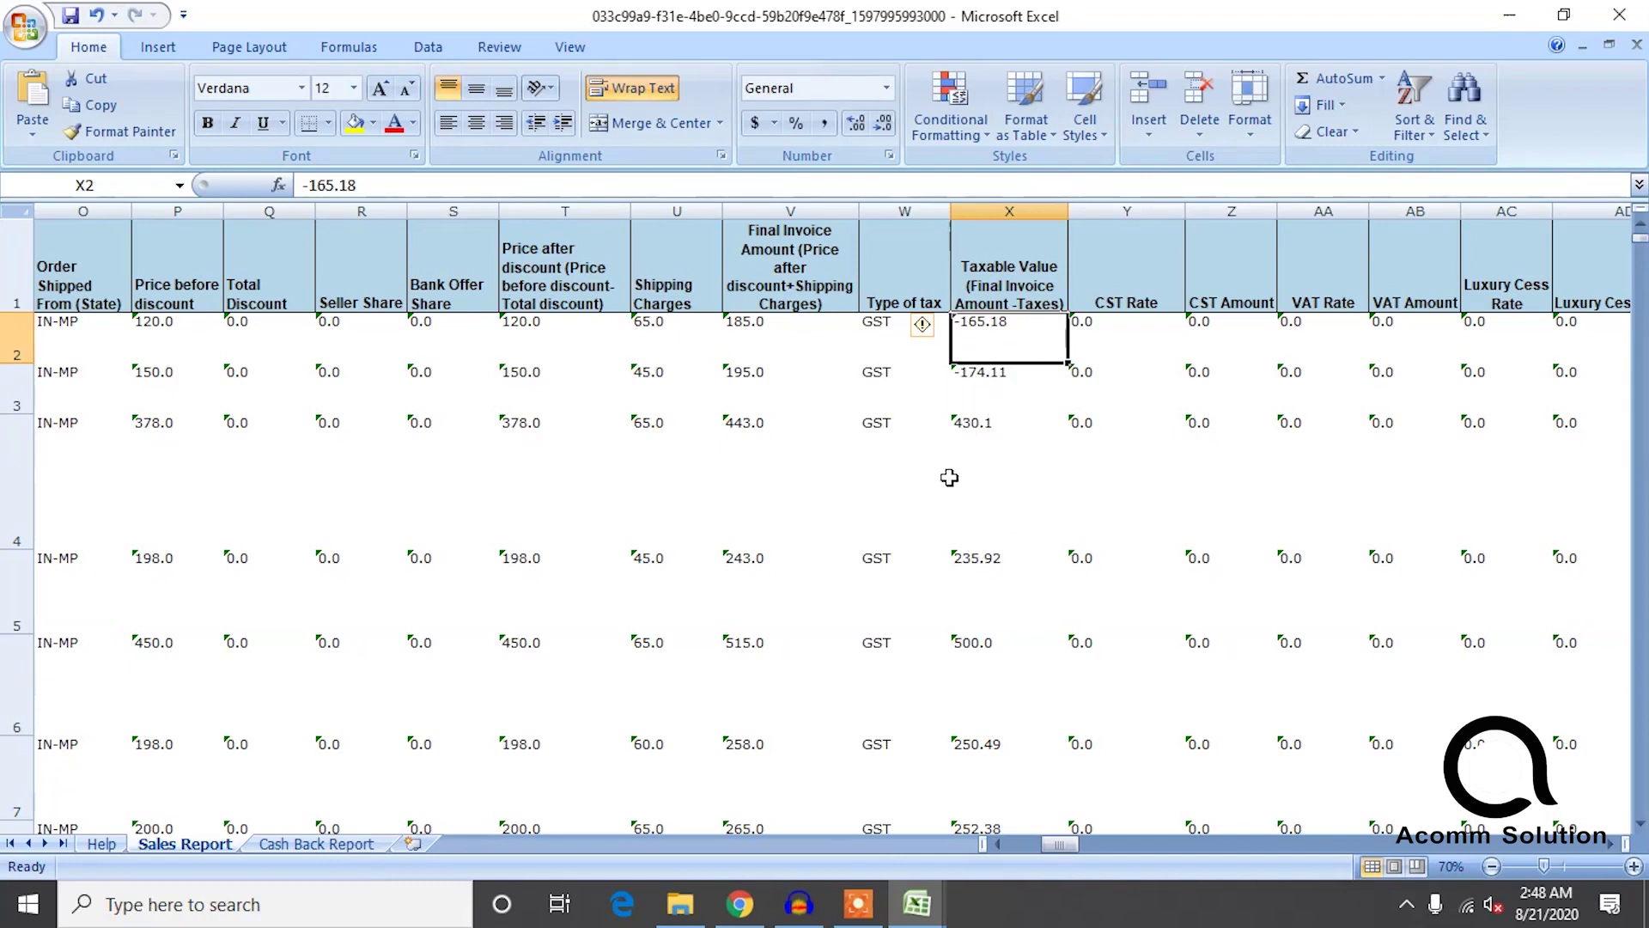
left_click(973, 449)
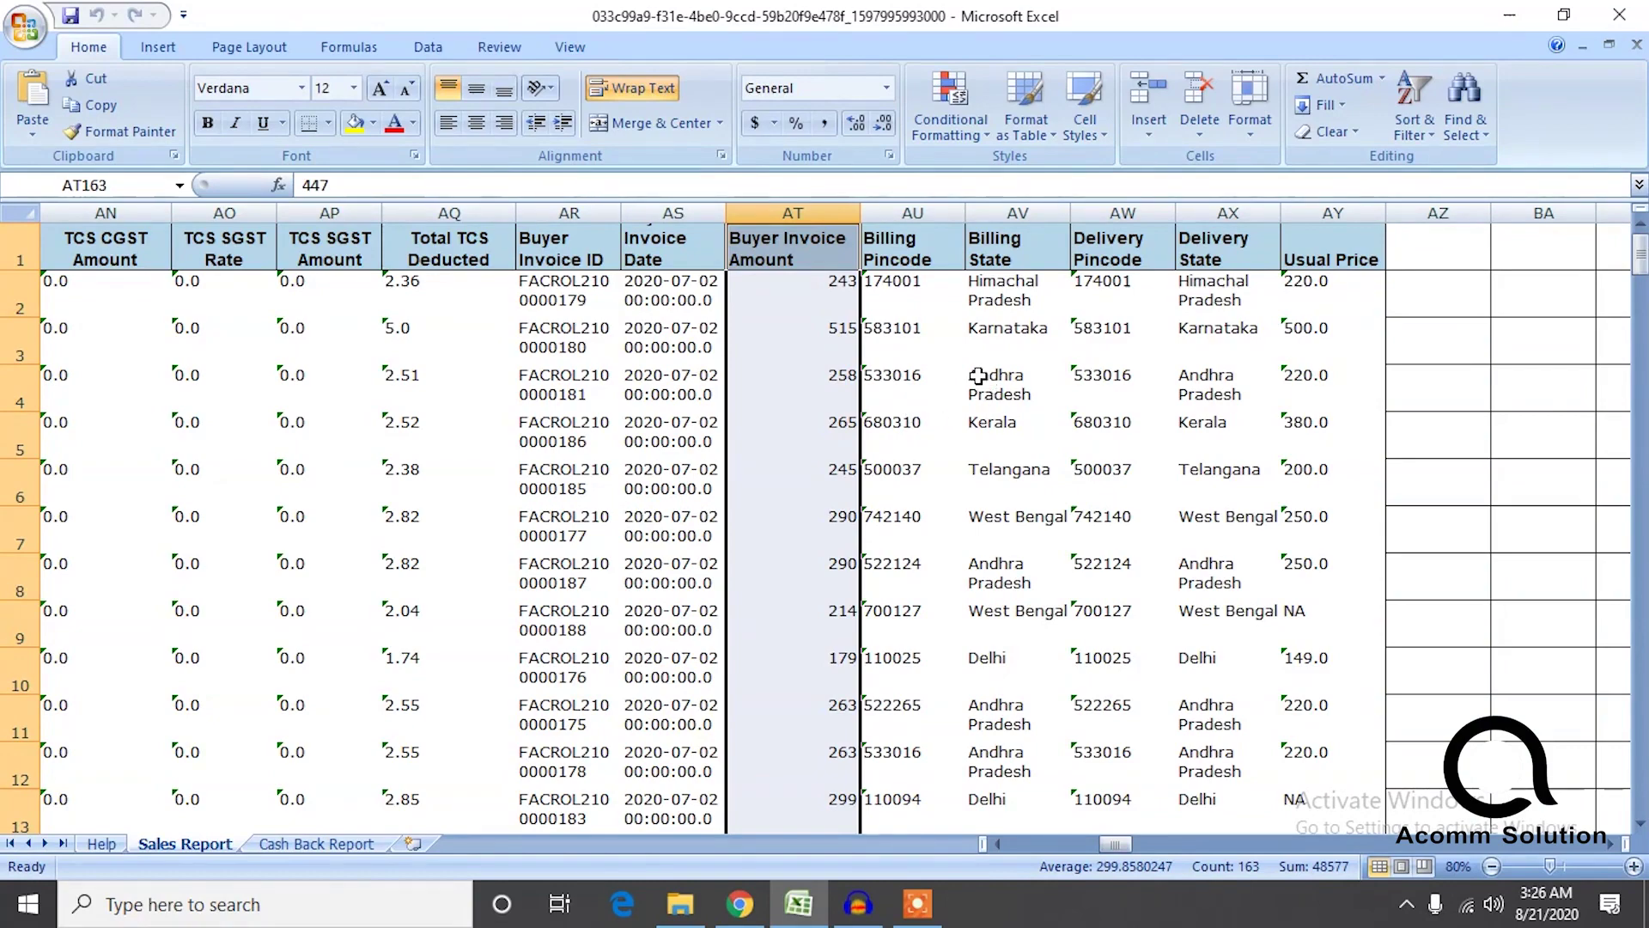
Scroll down to the last sale rows near row 163, then bring up Windows search.
left_click_drag(1640, 262, 1611, 832)
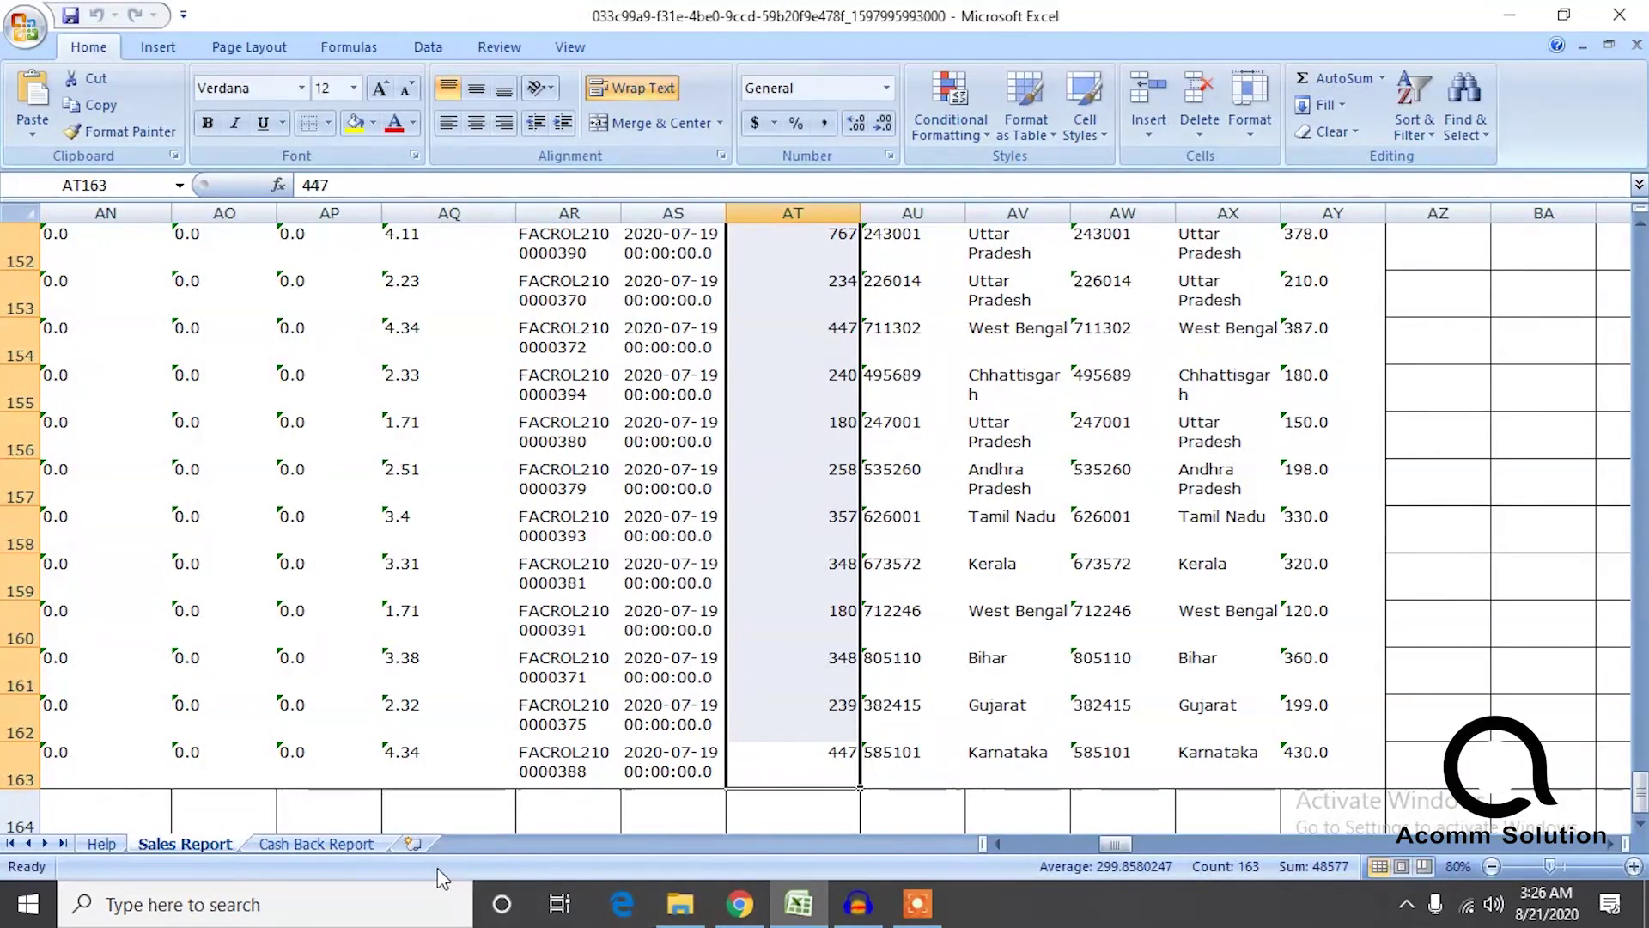
left_click(121, 910)
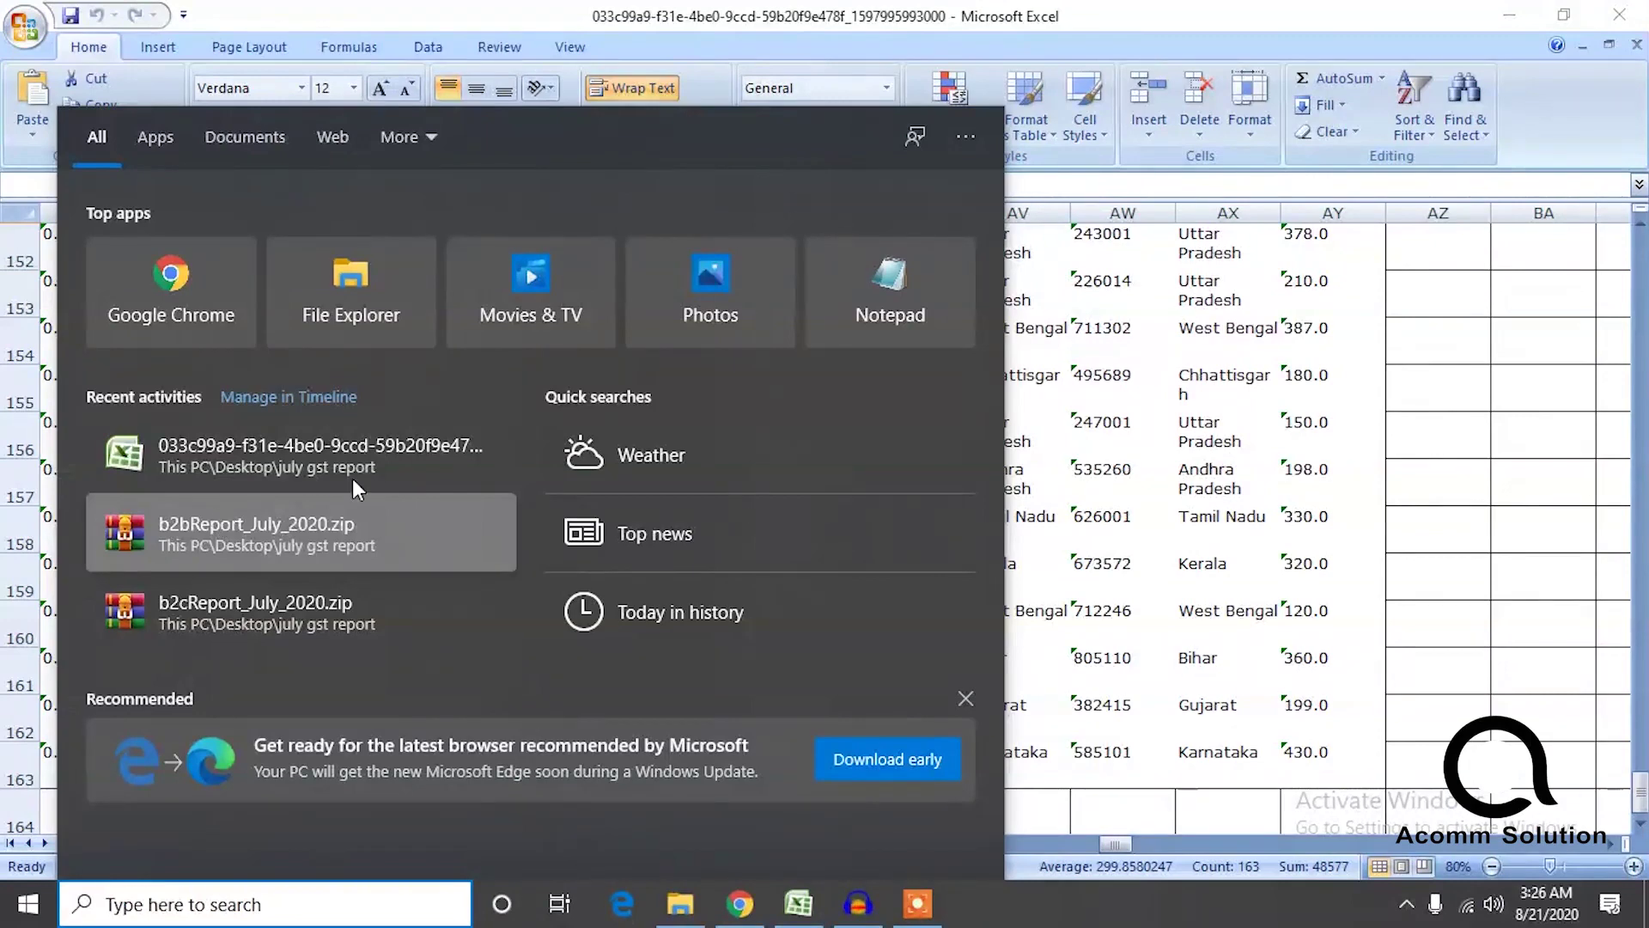
In Calculator, compute 320 − 160 = 160, halve it to 80, then close Calculator.
type("cal")
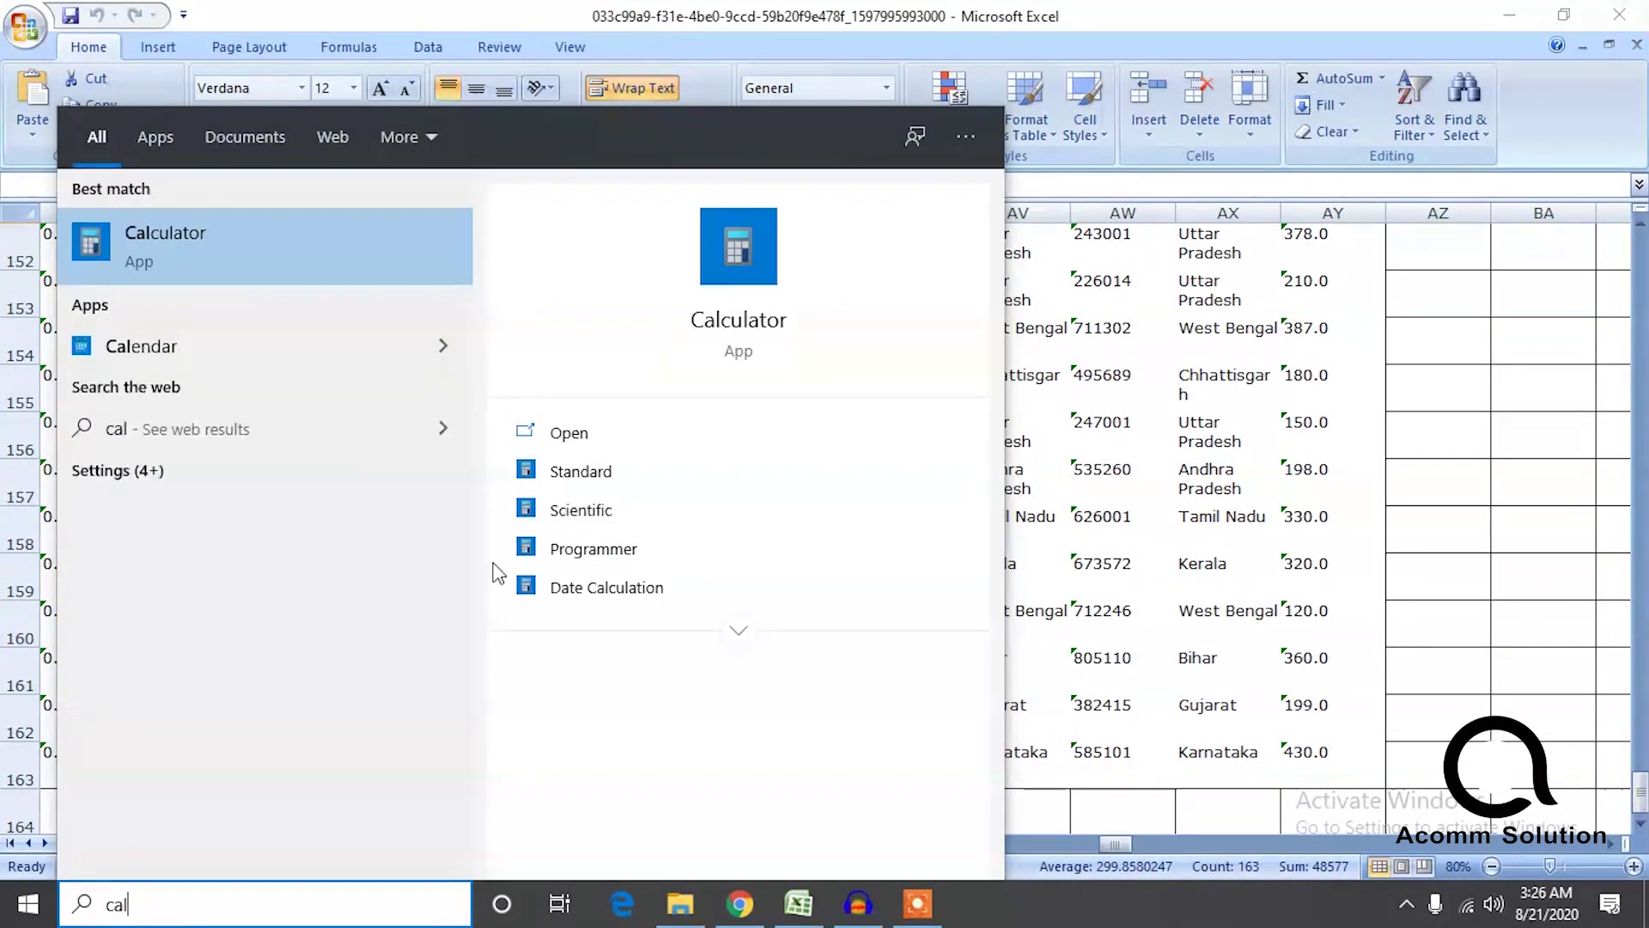
left_click(275, 255)
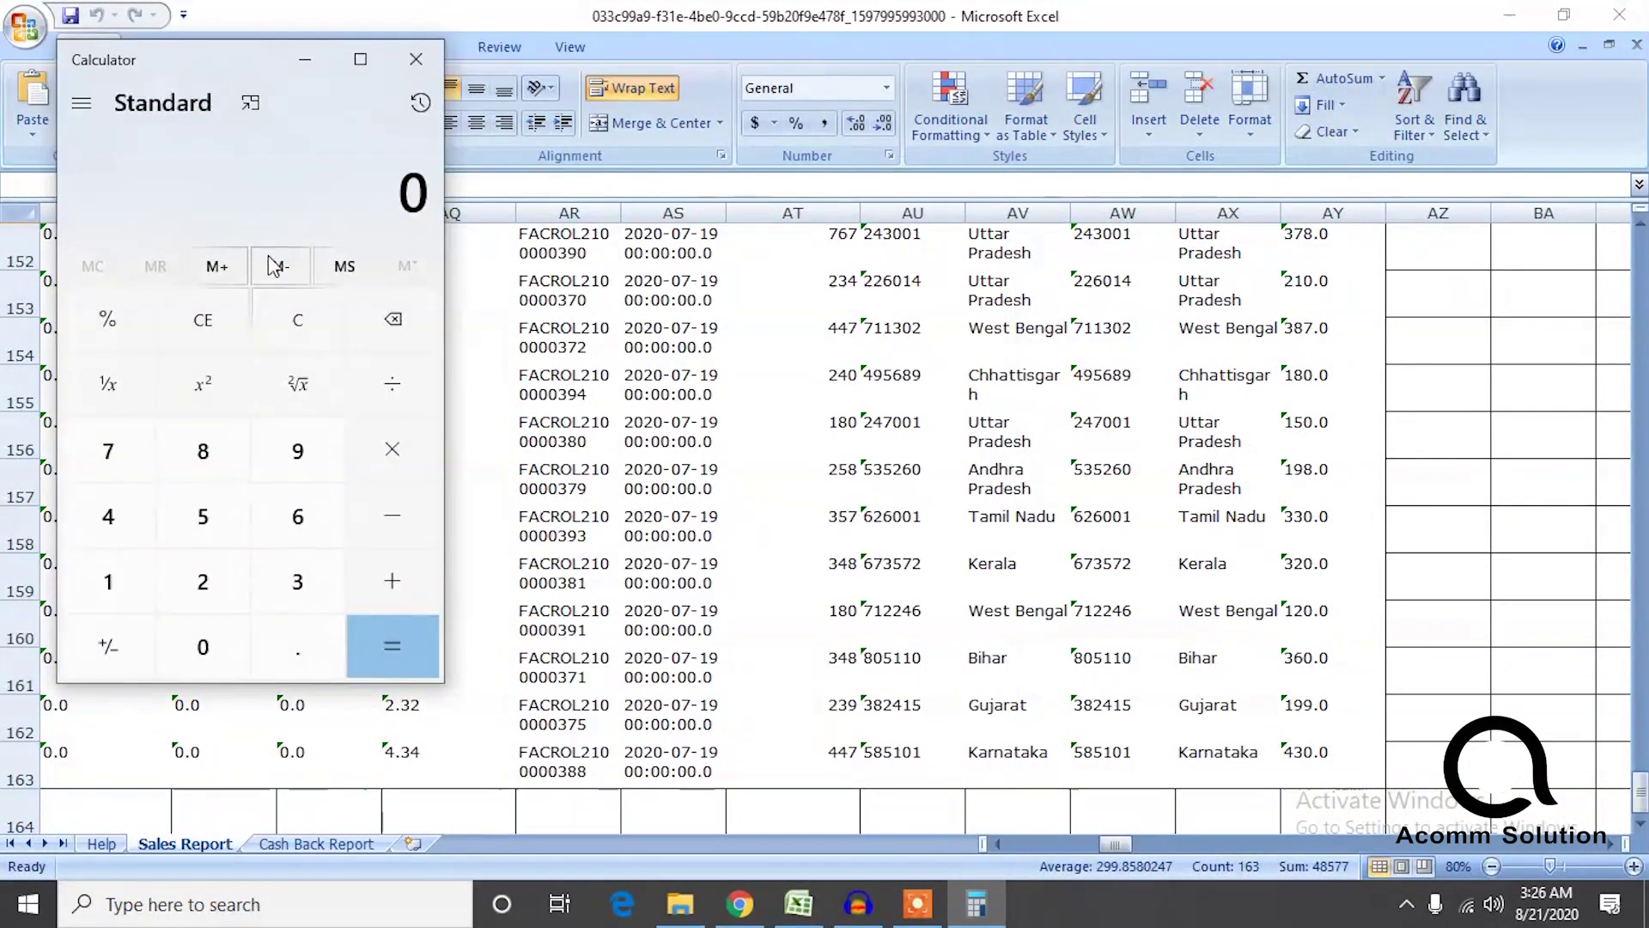
left_click_drag(236, 57, 378, 99)
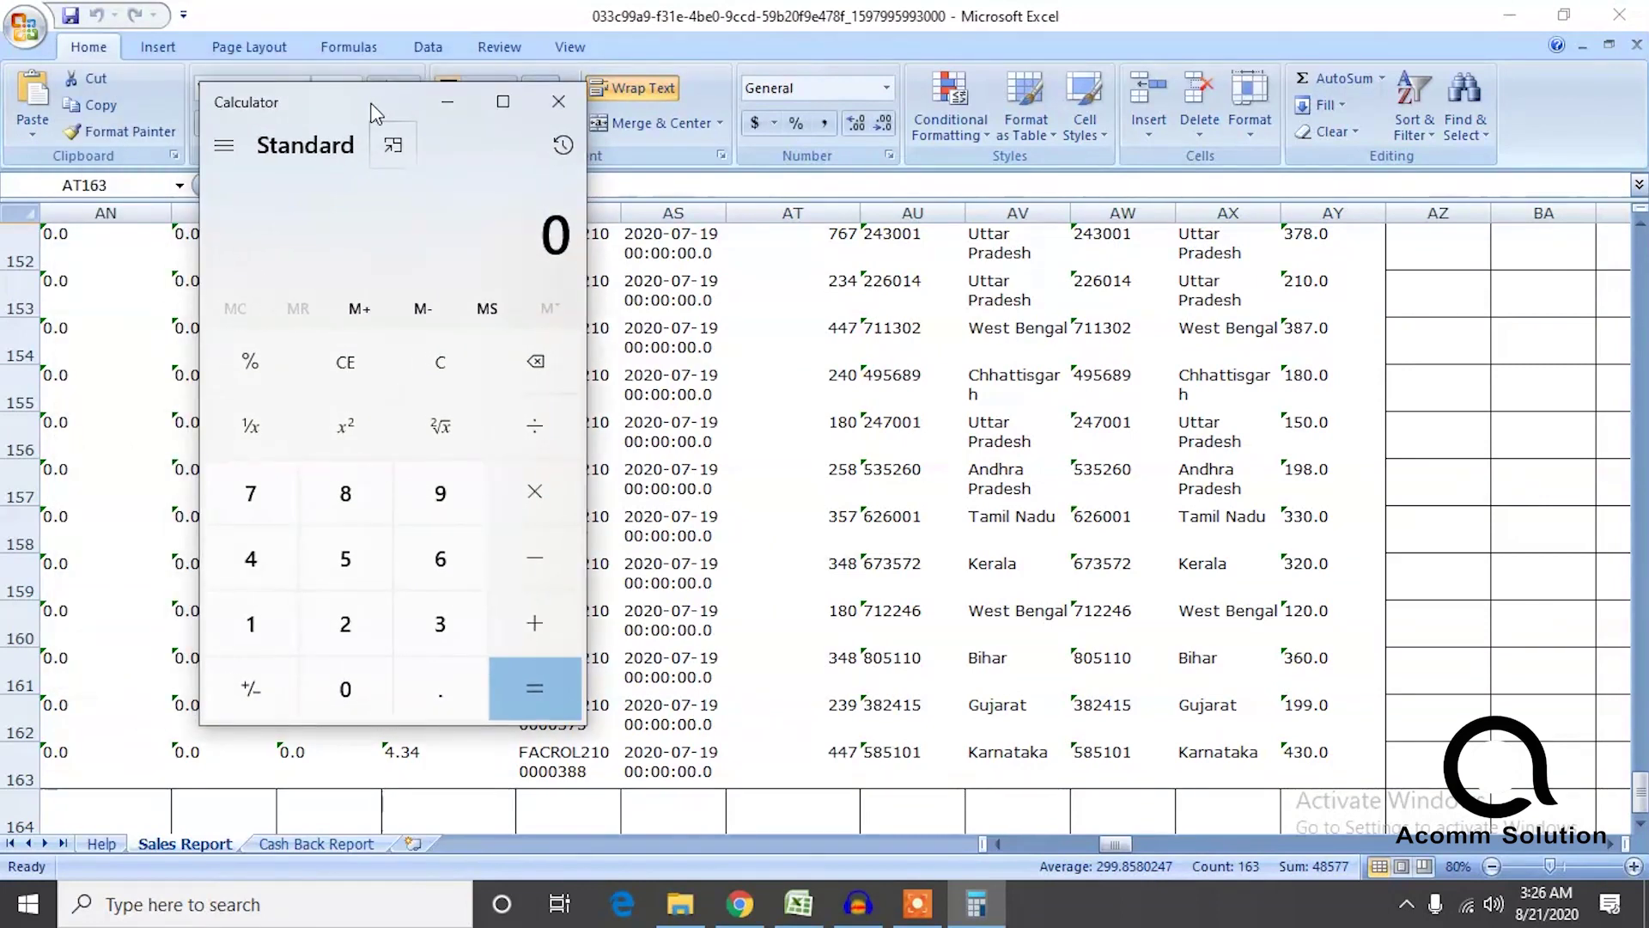
type("320-160=")
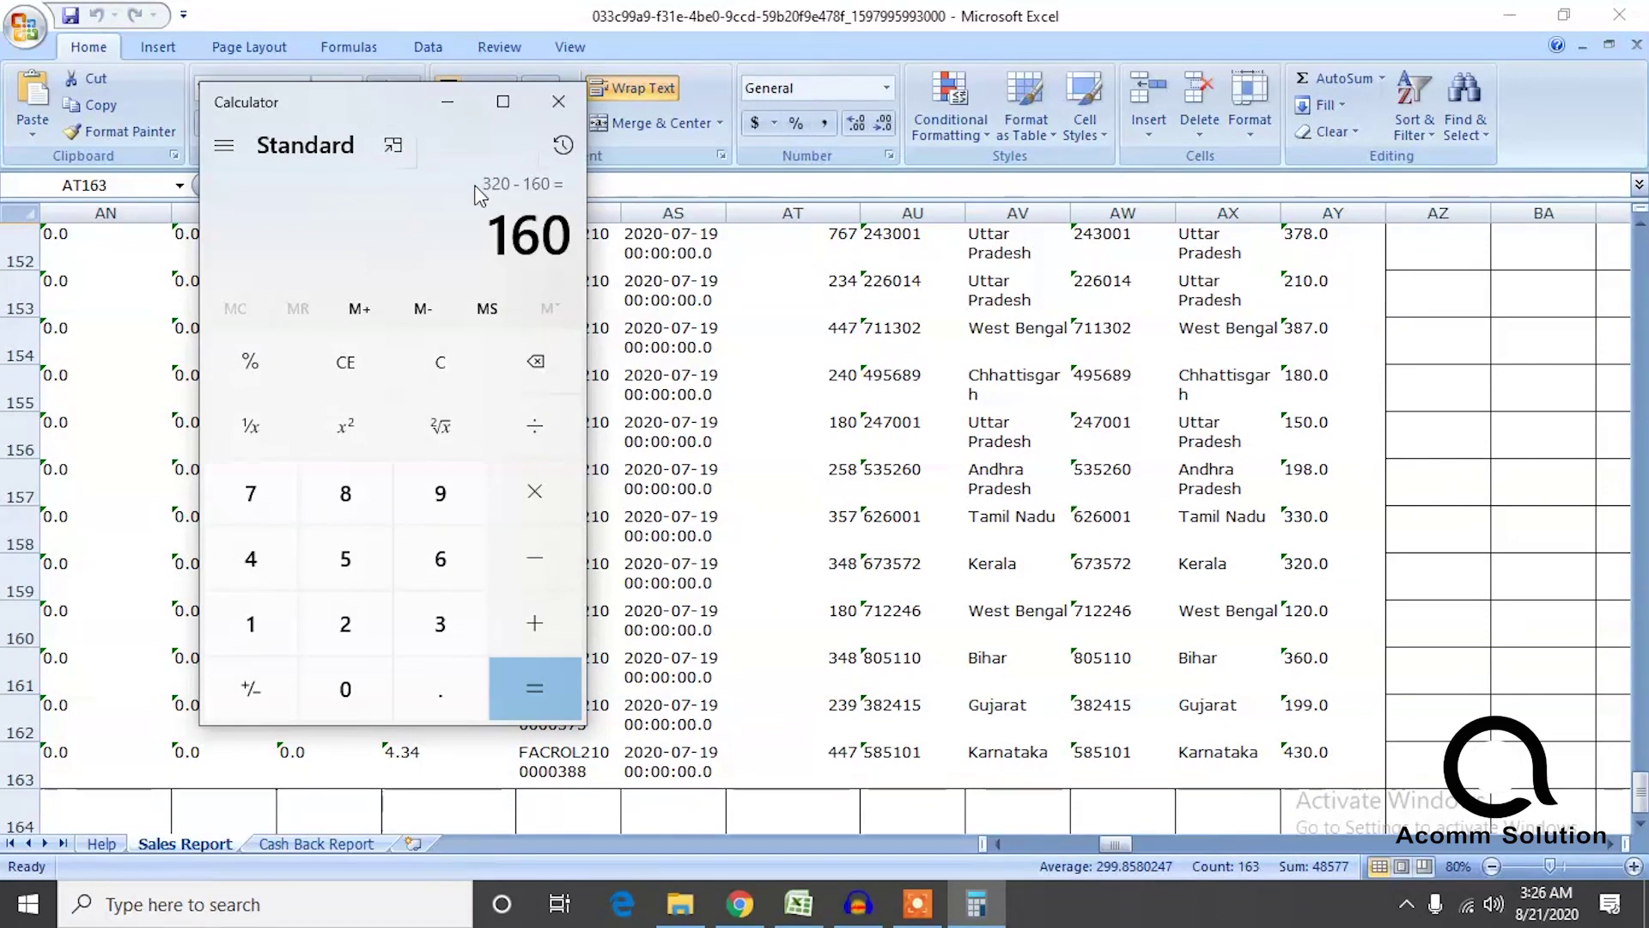
type("/2=")
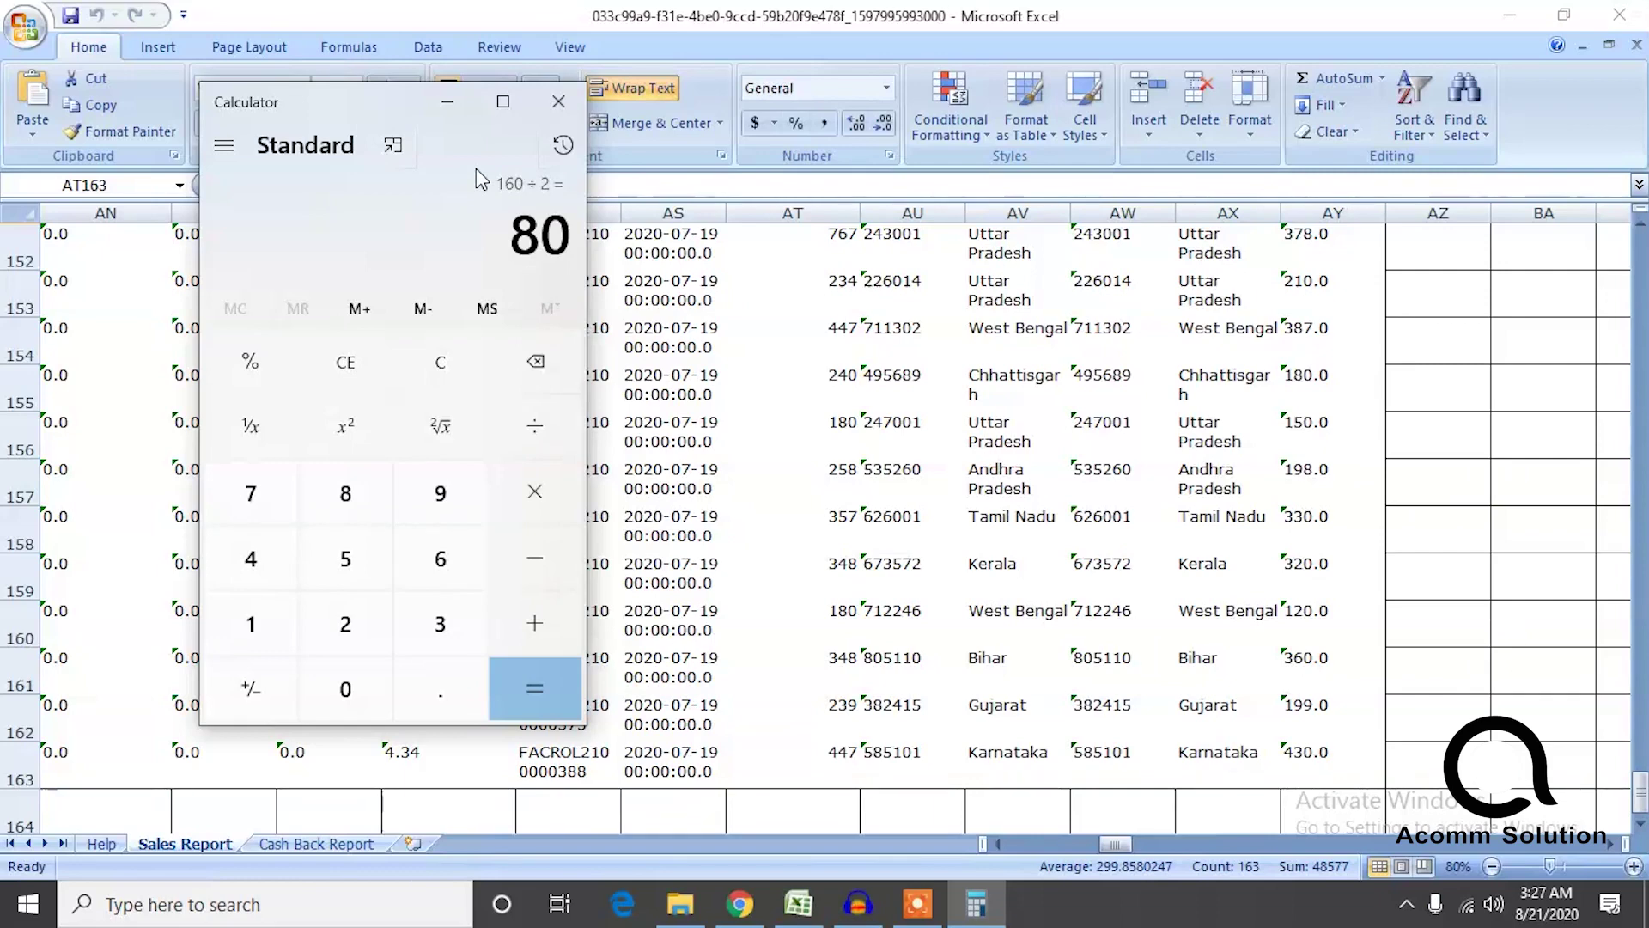
left_click(556, 94)
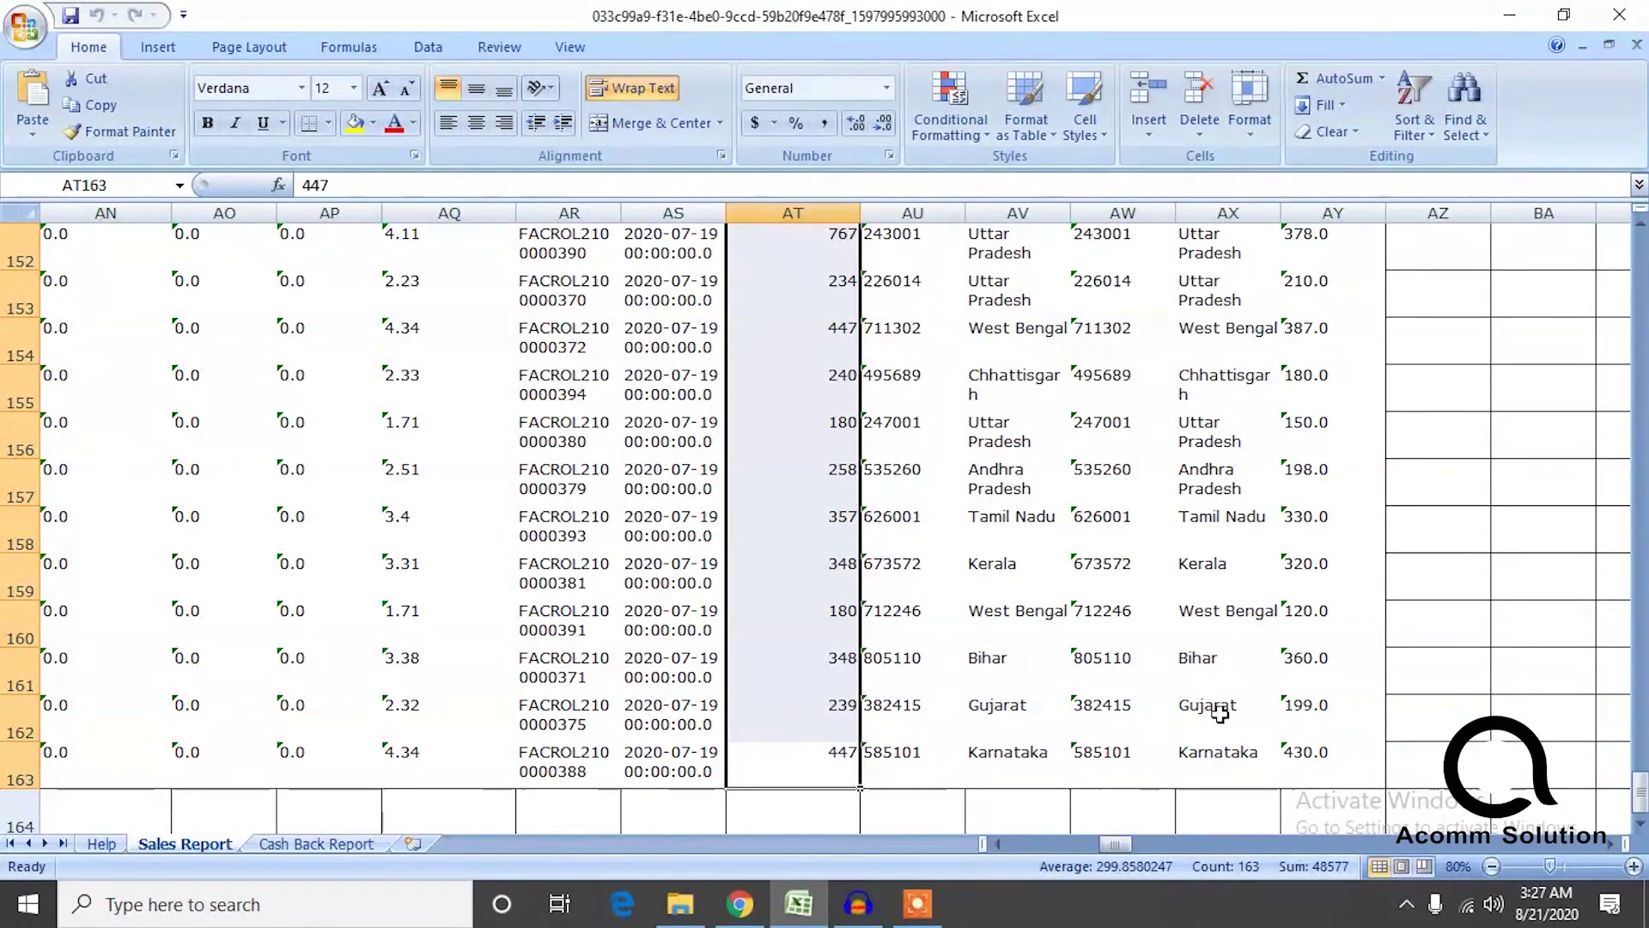
Scroll the Sales Report back to row 1 and minimize Excel, revealing the july gst report folder.
mouse_move(1642, 806)
left_mouse_down()
mouse_move(1642, 741)
mouse_move(1642, 791)
left_mouse_up()
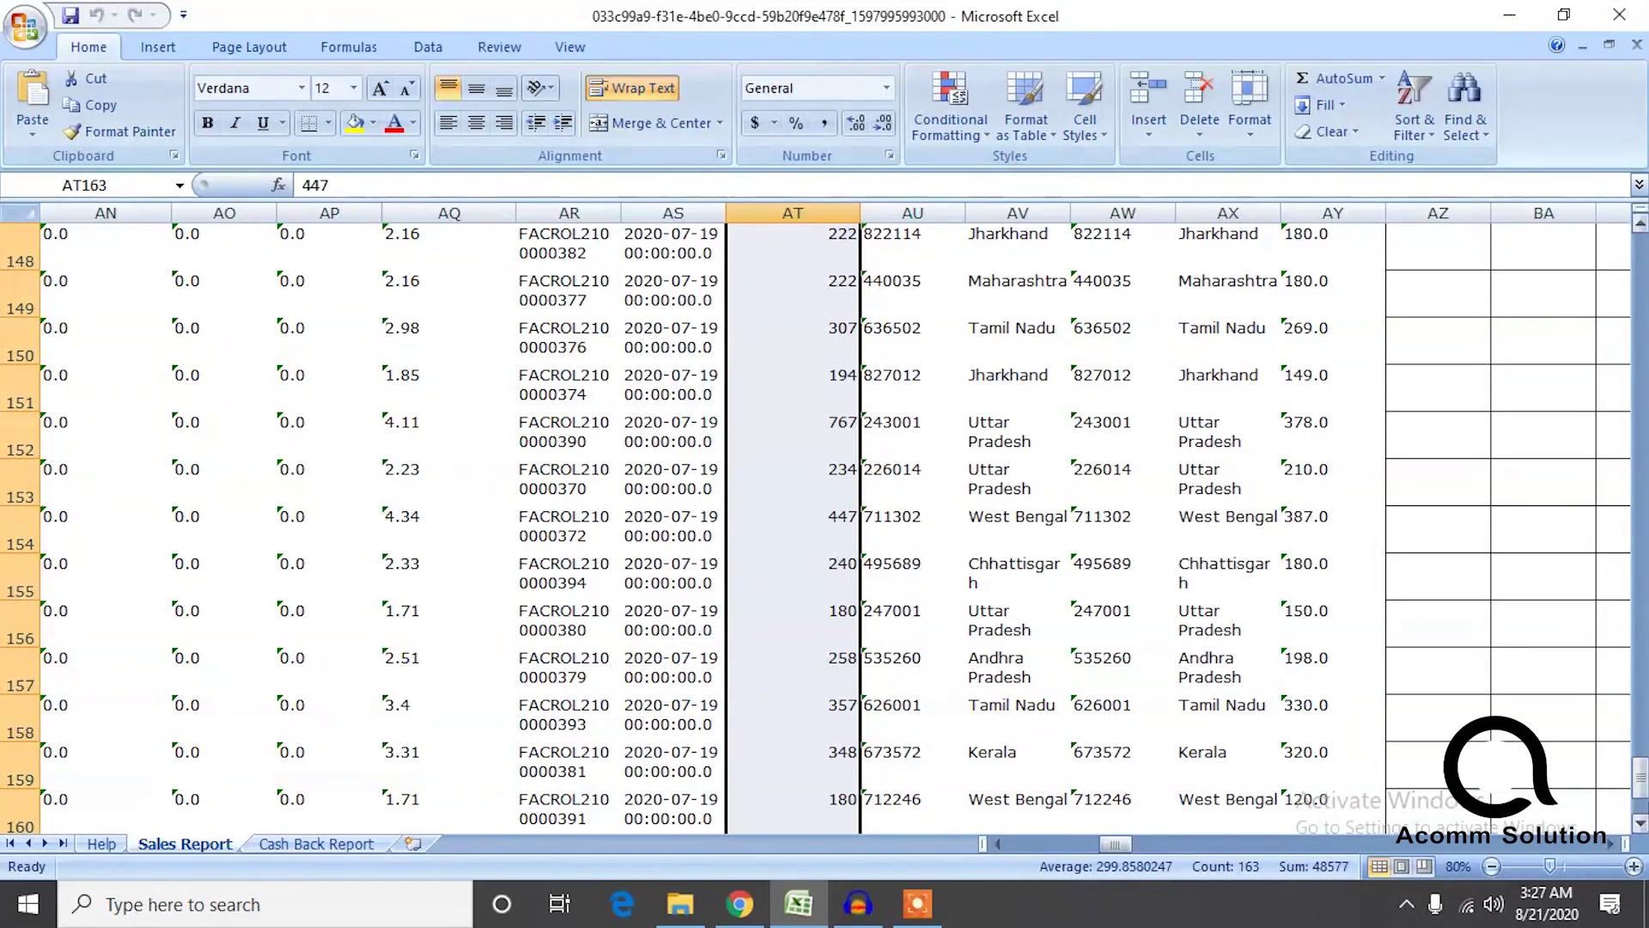
left_click_drag(1644, 791, 1644, 464)
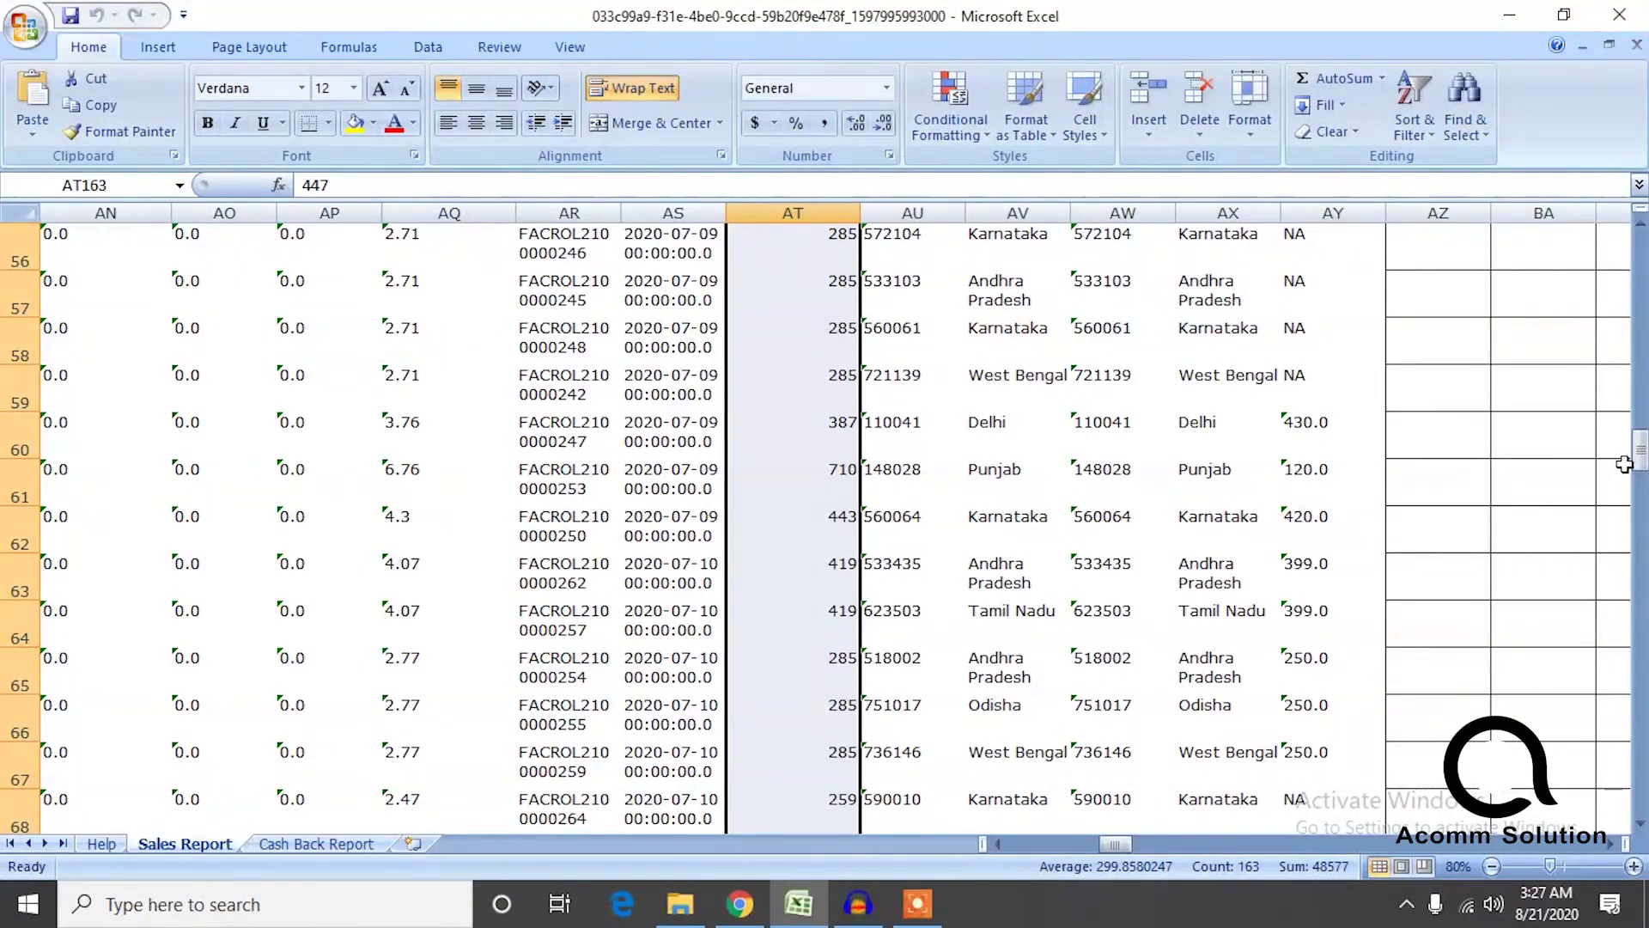
left_click_drag(1641, 451, 1640, 258)
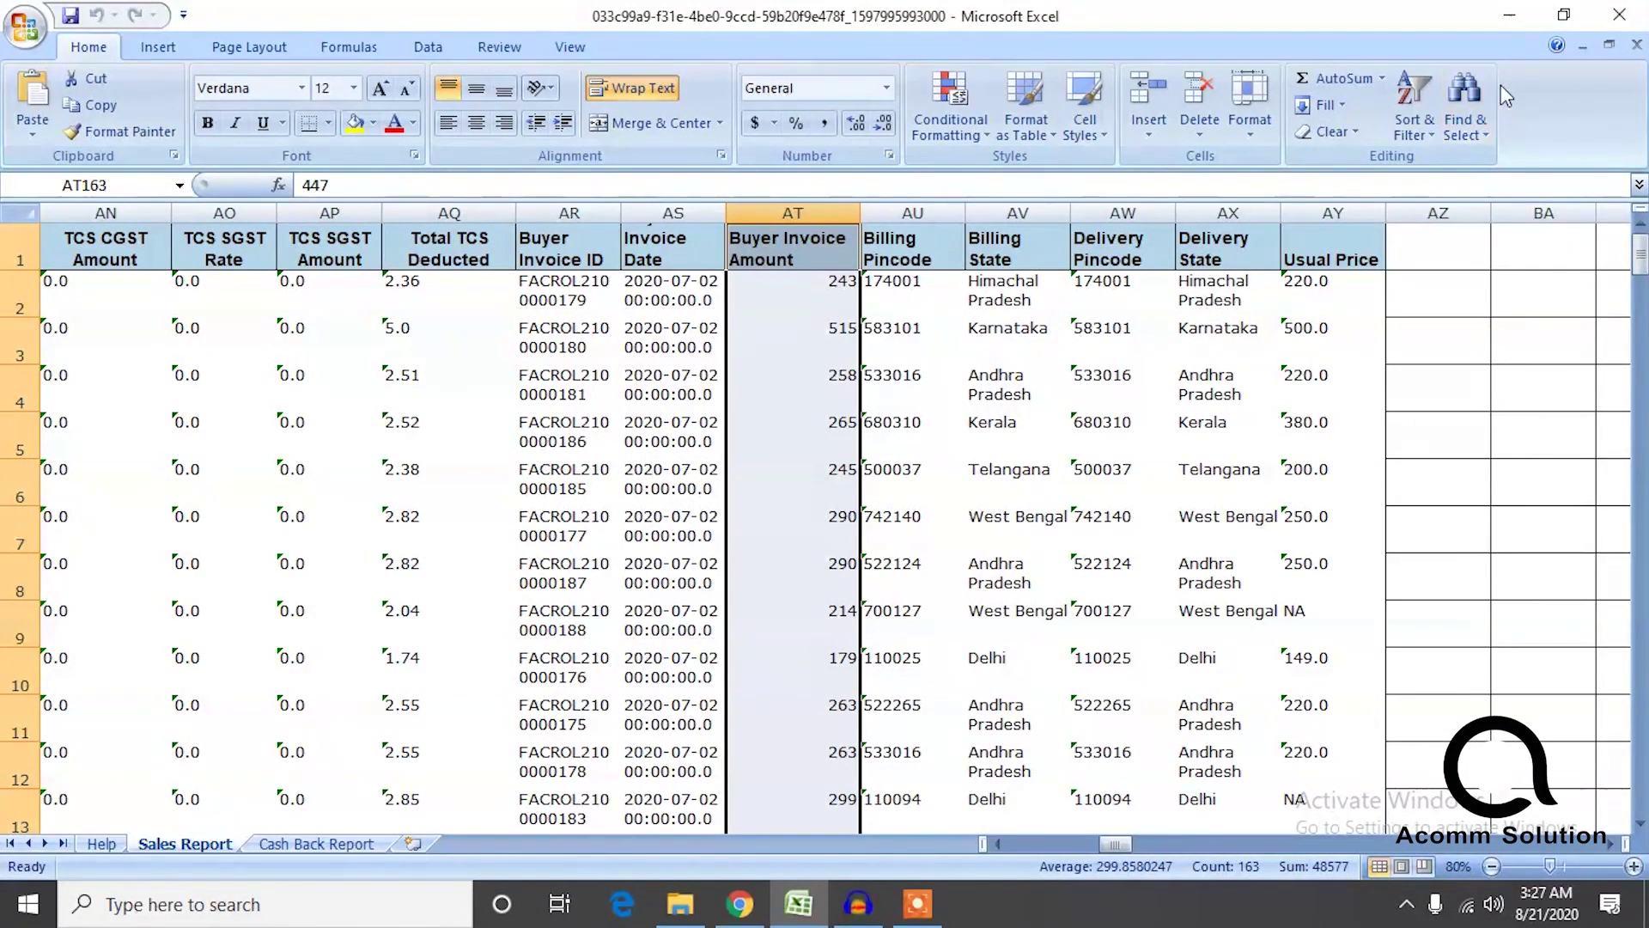
left_click(1509, 24)
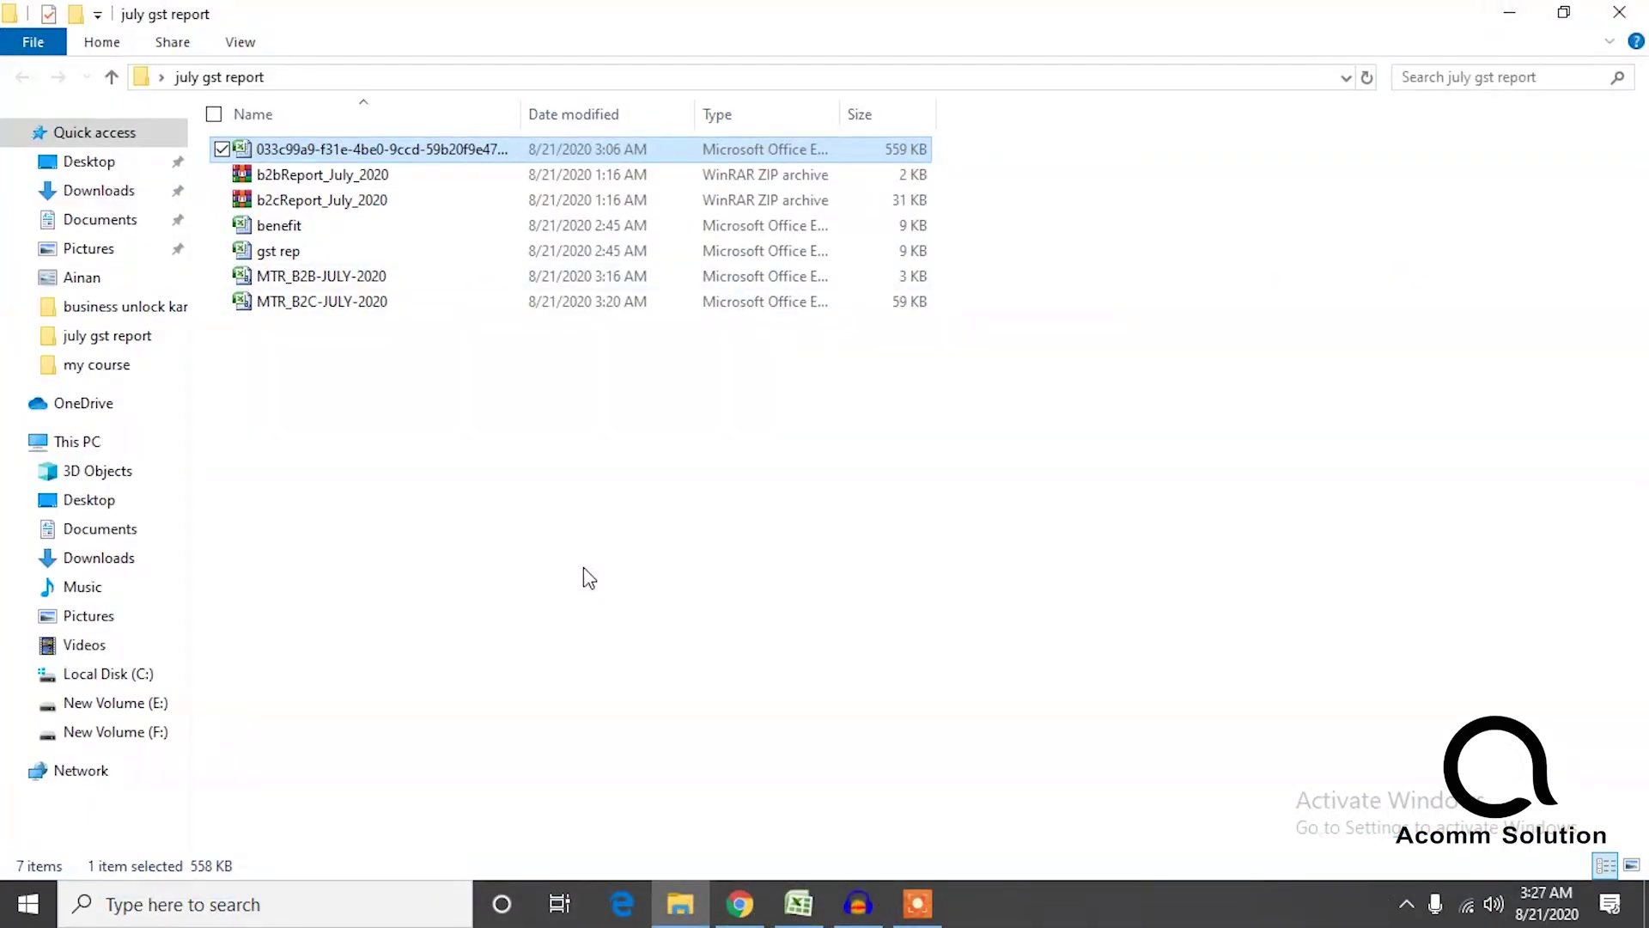
Open b2bReport_July_2020.zip and launch MTR_B2B-JULY-2020 from it in Excel.
double_click(308, 178)
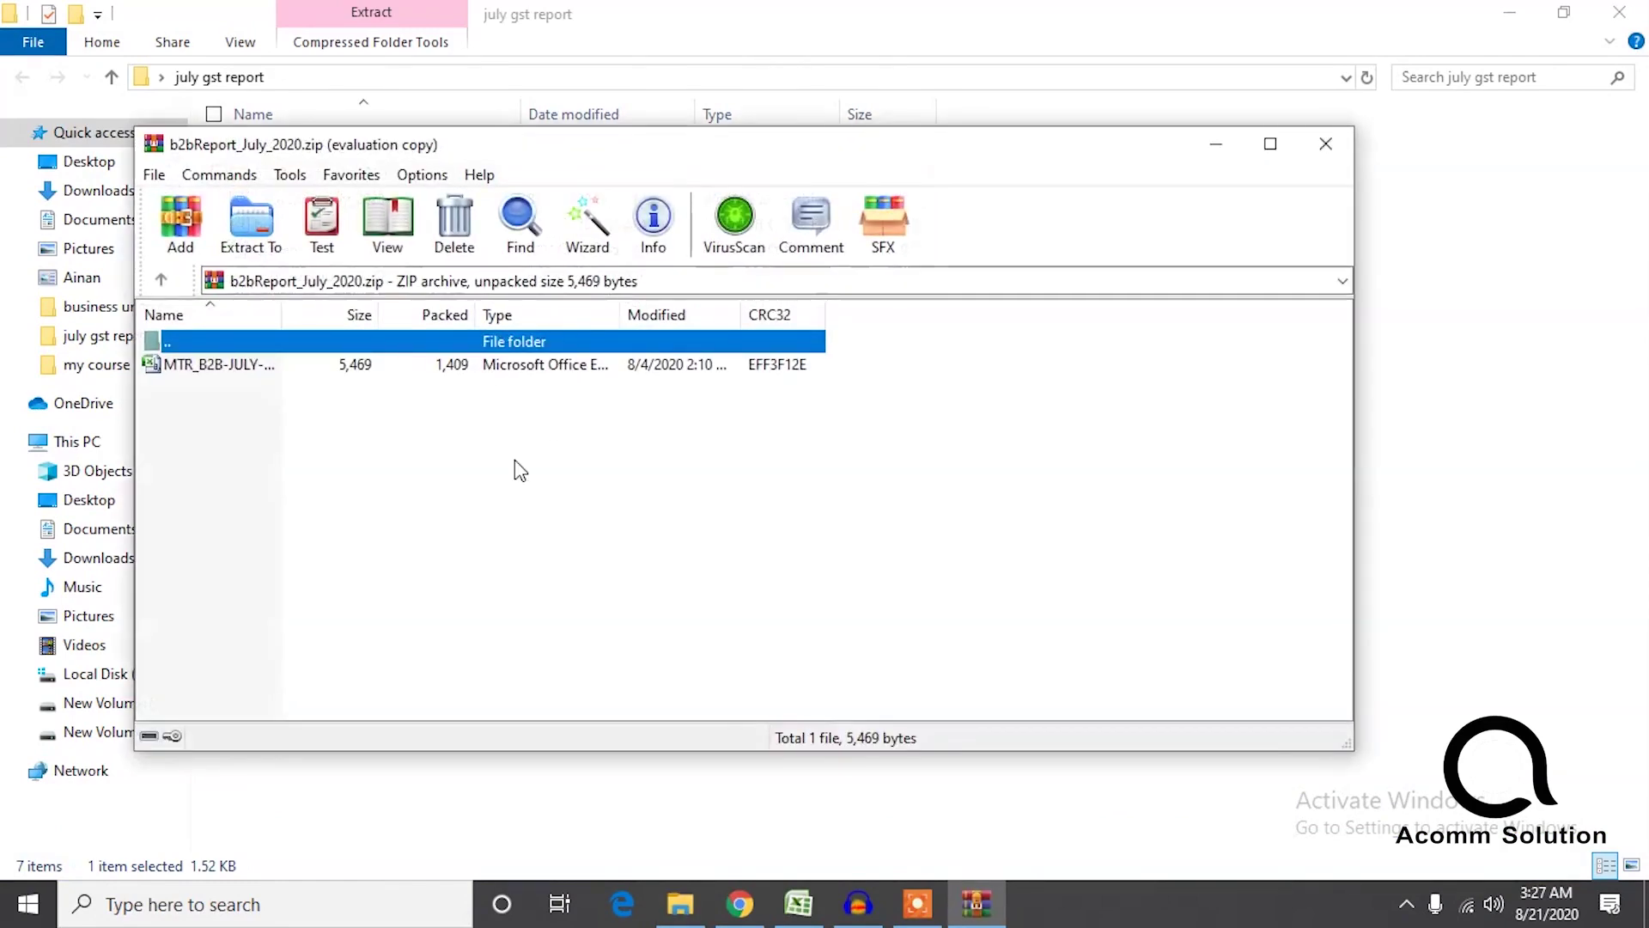
double_click(239, 364)
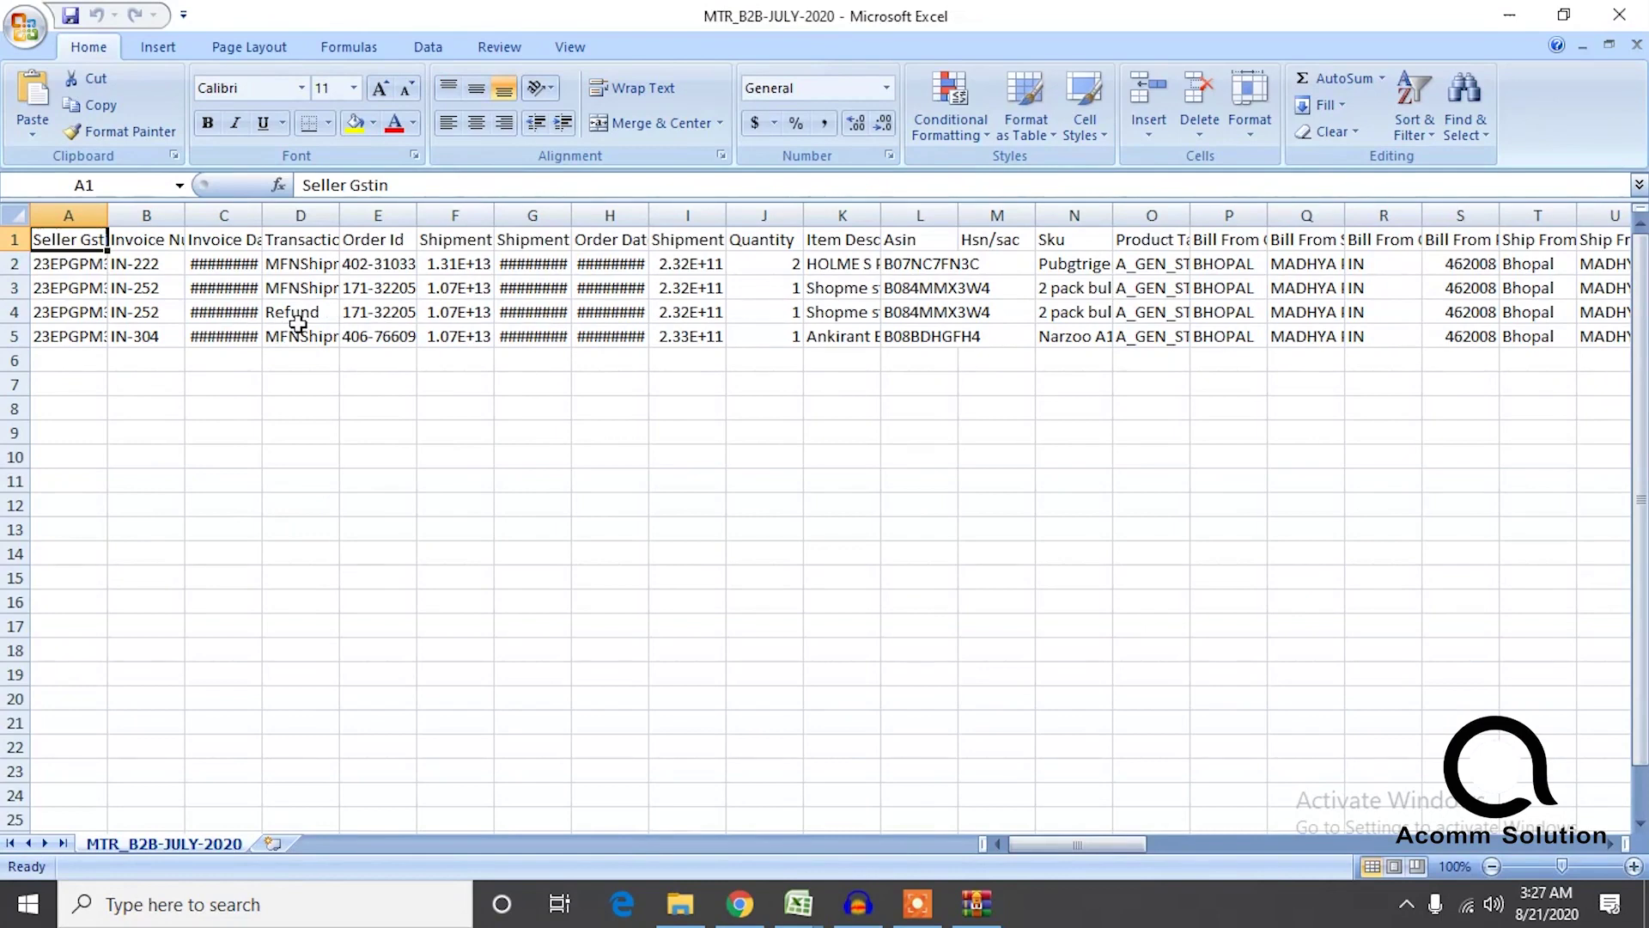
Widen column AB and check the sums of AB2:AB6 and of 314 with -314.
left_click_drag(1077, 848, 1187, 823)
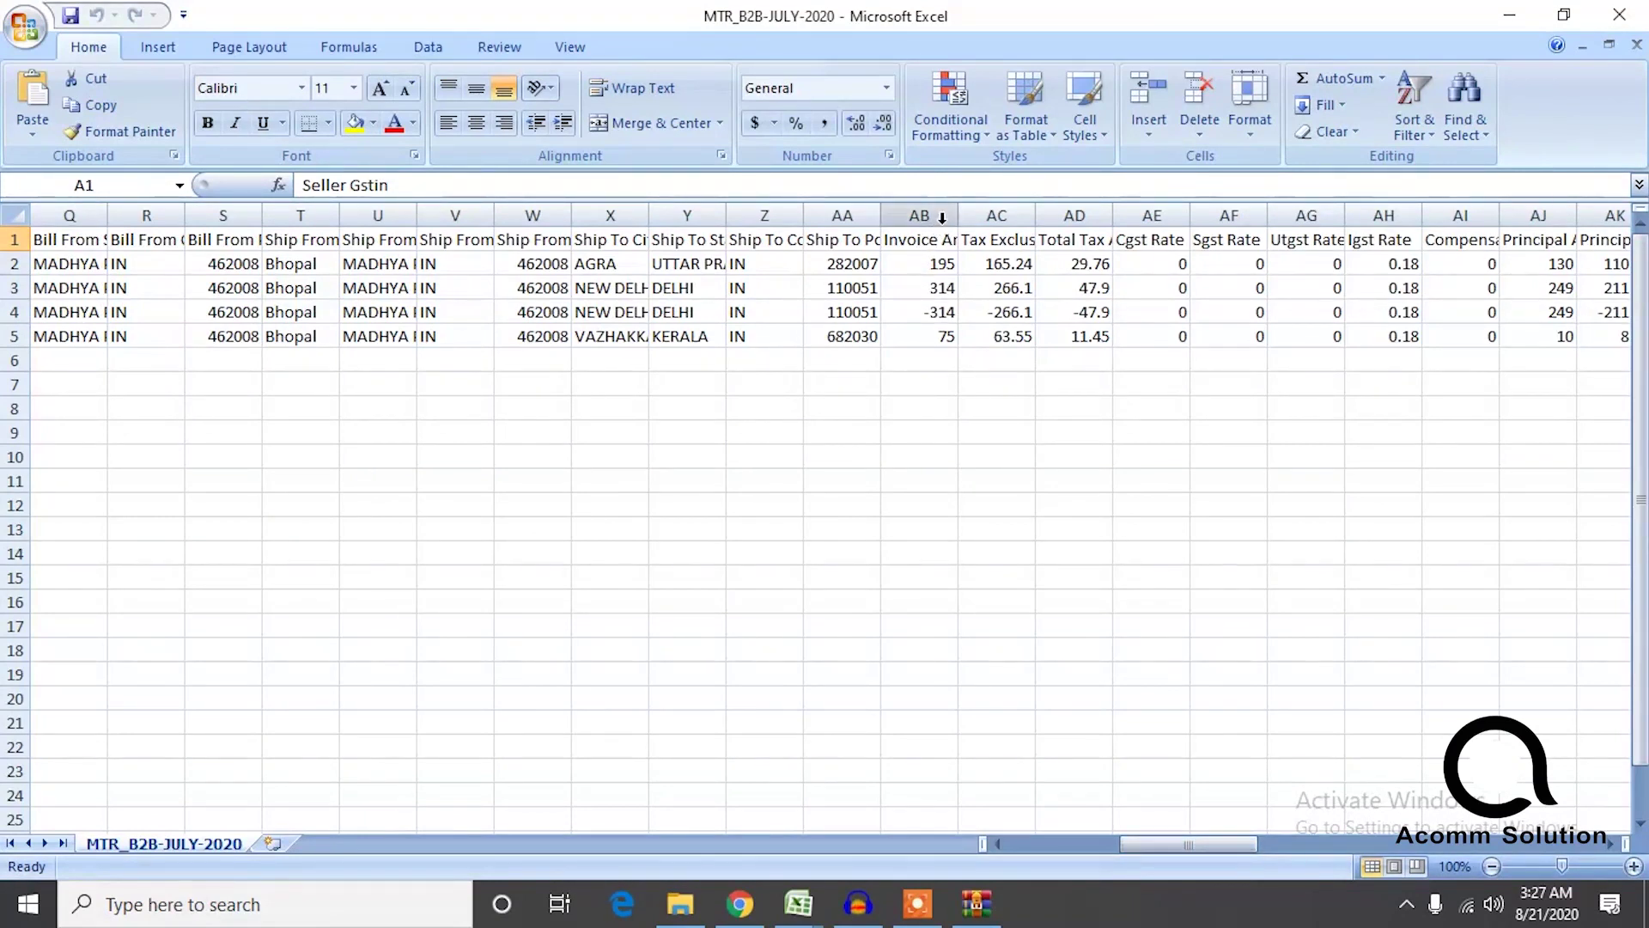
left_click_drag(959, 221, 1024, 221)
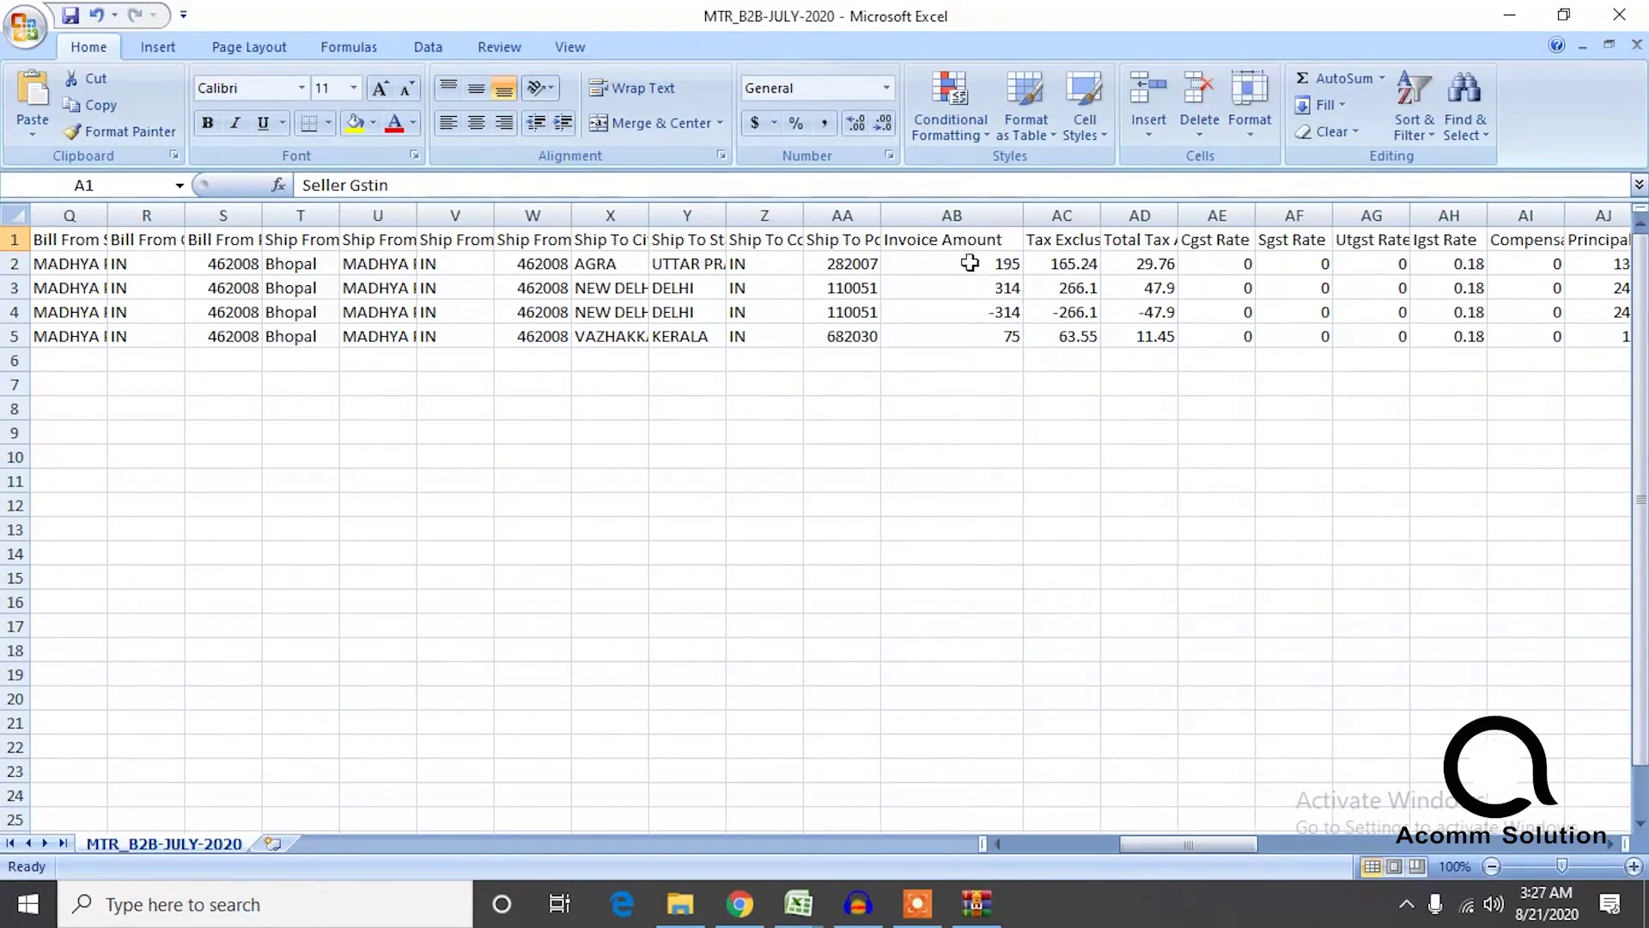
left_click(935, 410)
left_click(978, 365)
left_click_drag(977, 365, 984, 271)
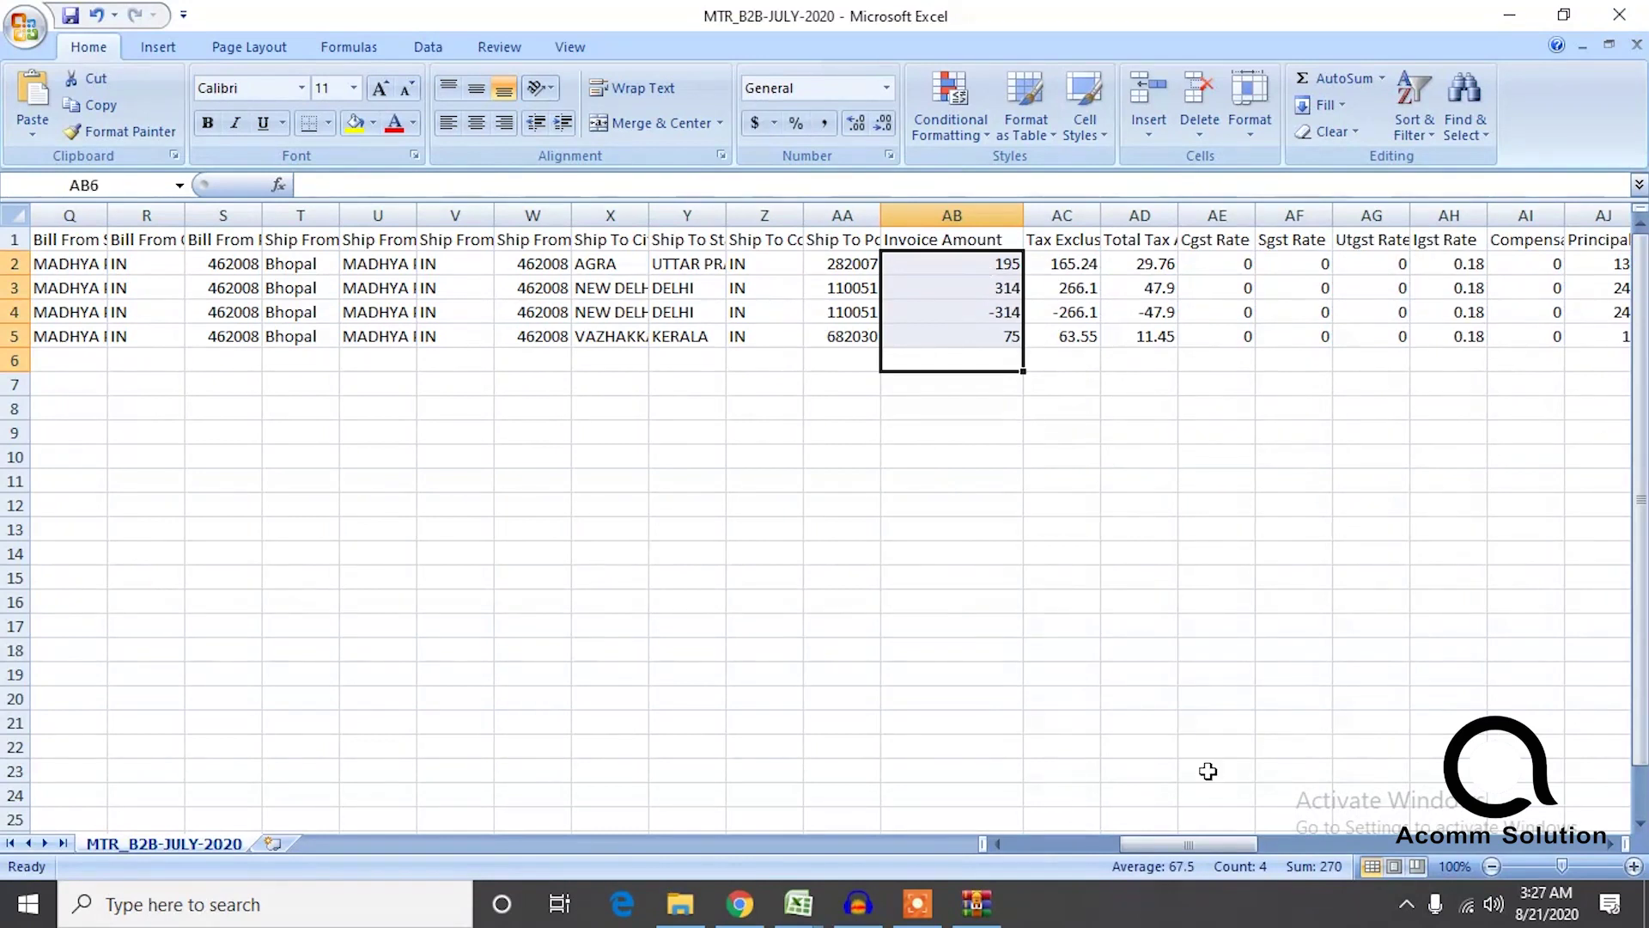
left_click(1093, 606)
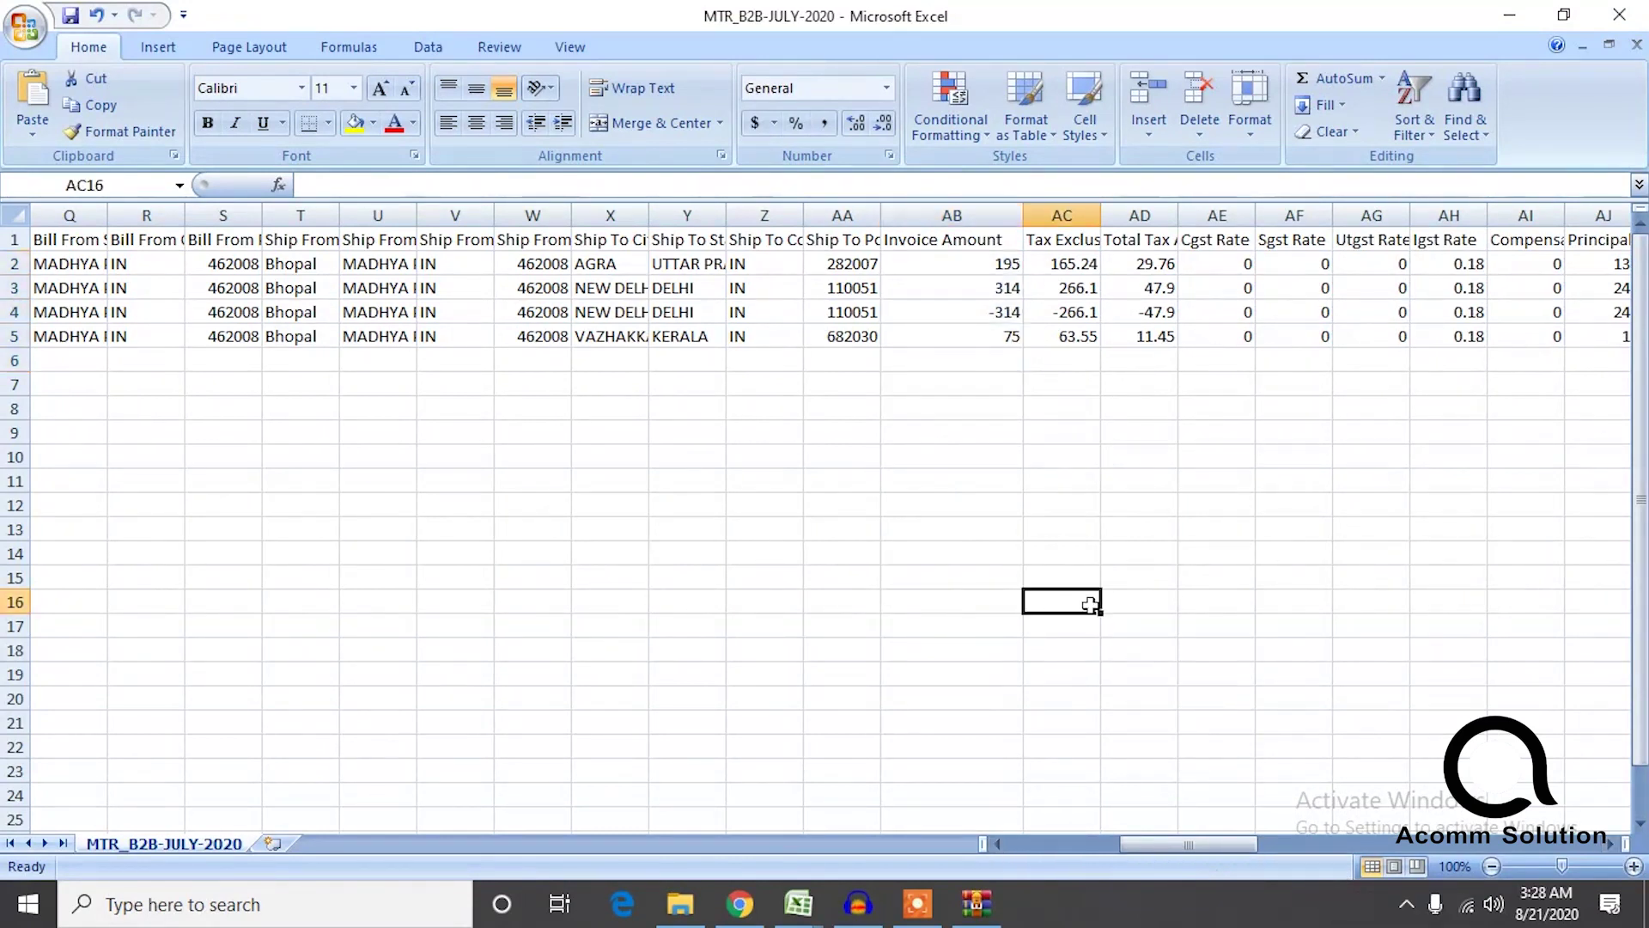
left_click(1014, 317)
left_click_drag(1016, 292, 1016, 301)
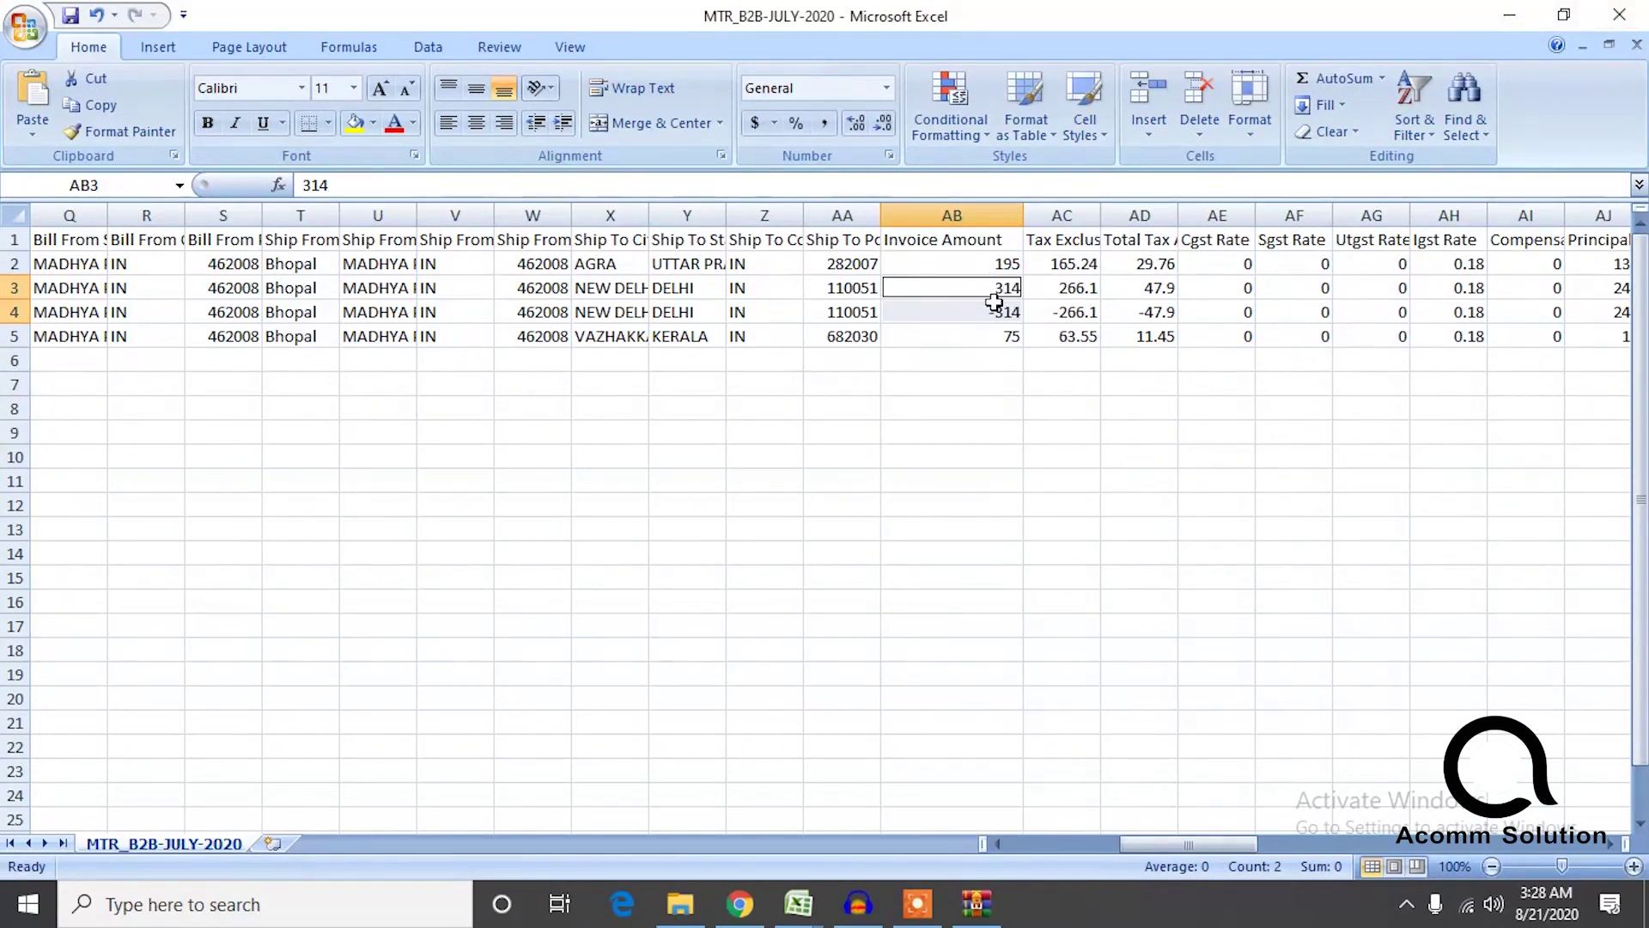
Close MTR_B2B-JULY-2020 without saving and minimize Excel.
left_click(1619, 15)
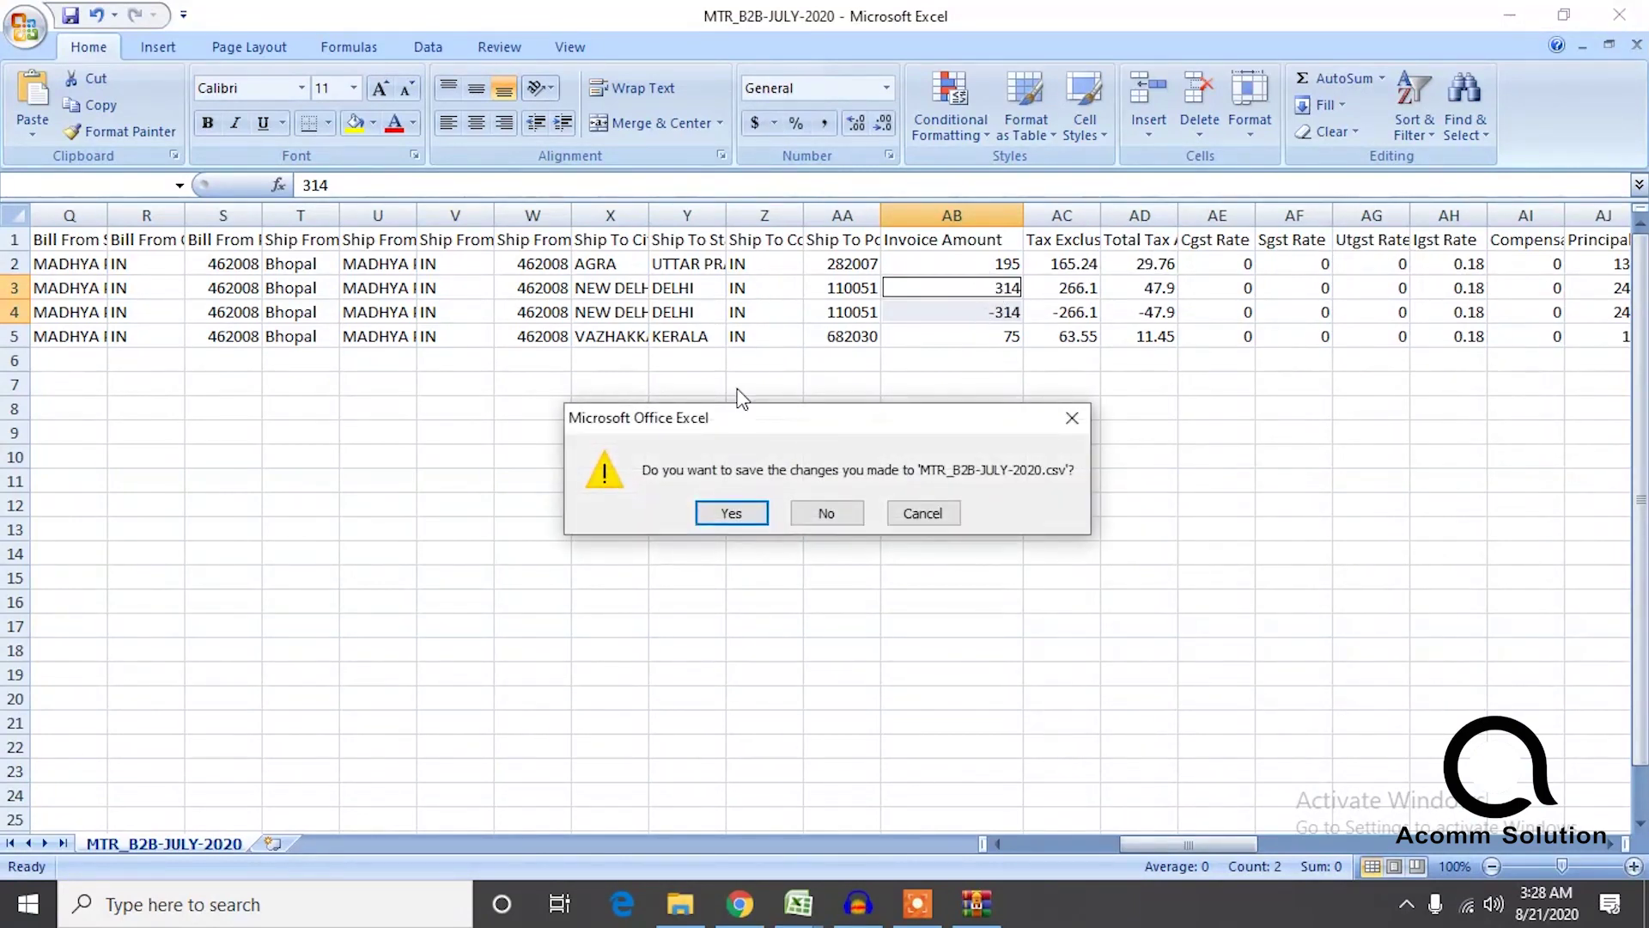
left_click(823, 510)
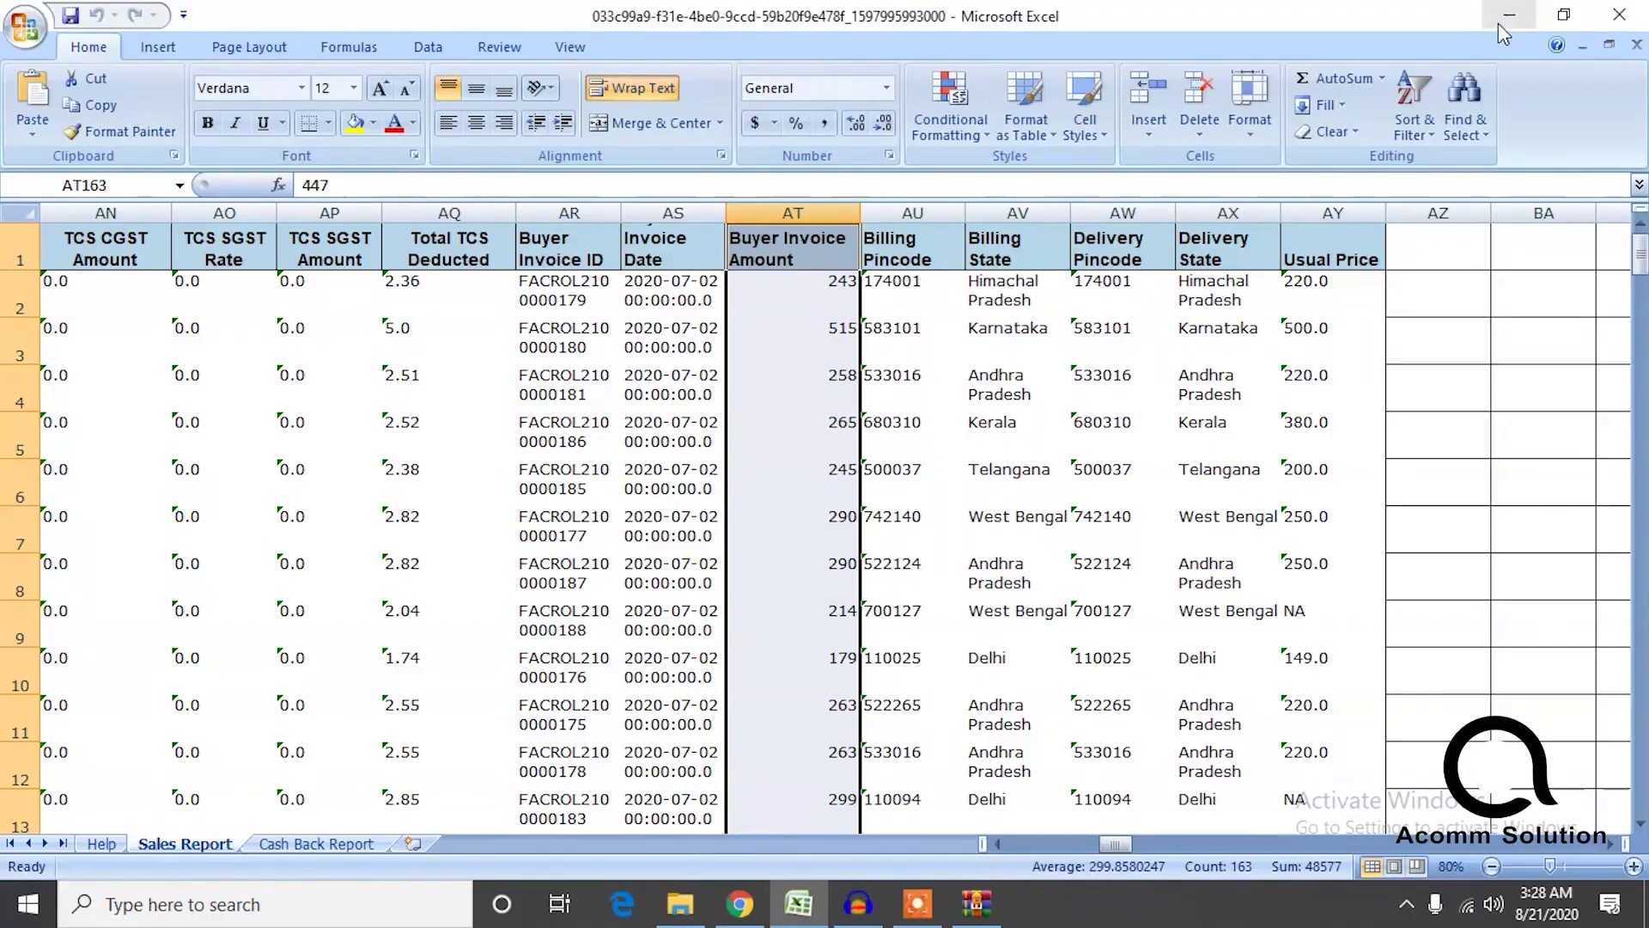
left_click(1498, 23)
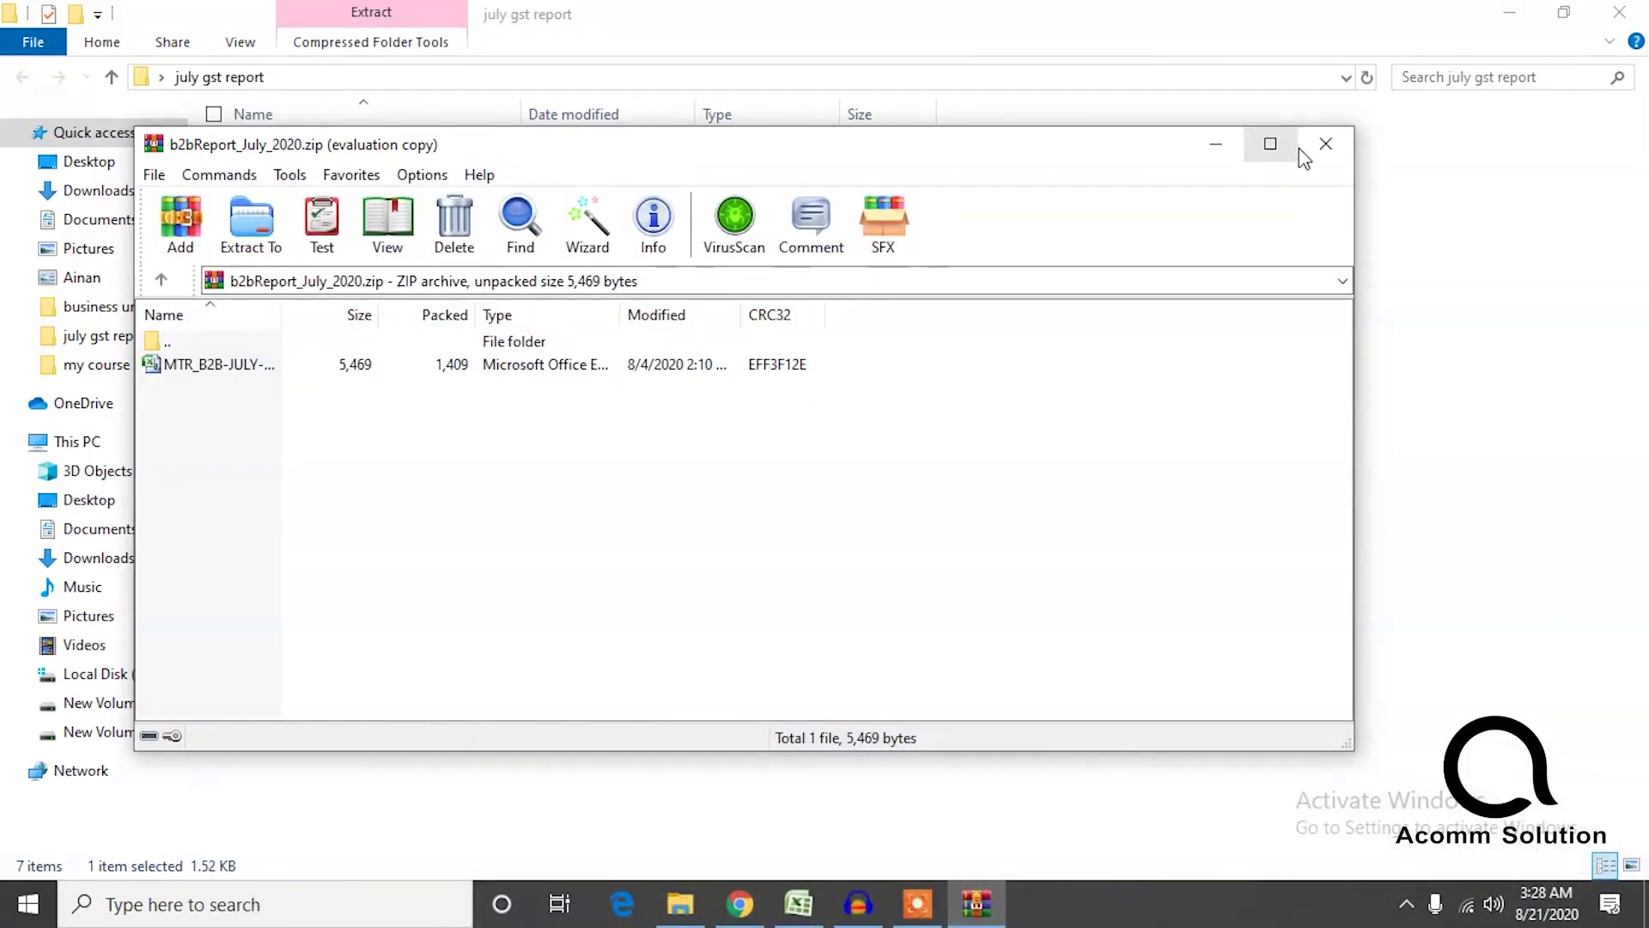
Close the b2bReport archive and open MTR_B2C-JULY-2020 from b2cReport_July_2020.zip.
left_click(1326, 144)
left_click(327, 206)
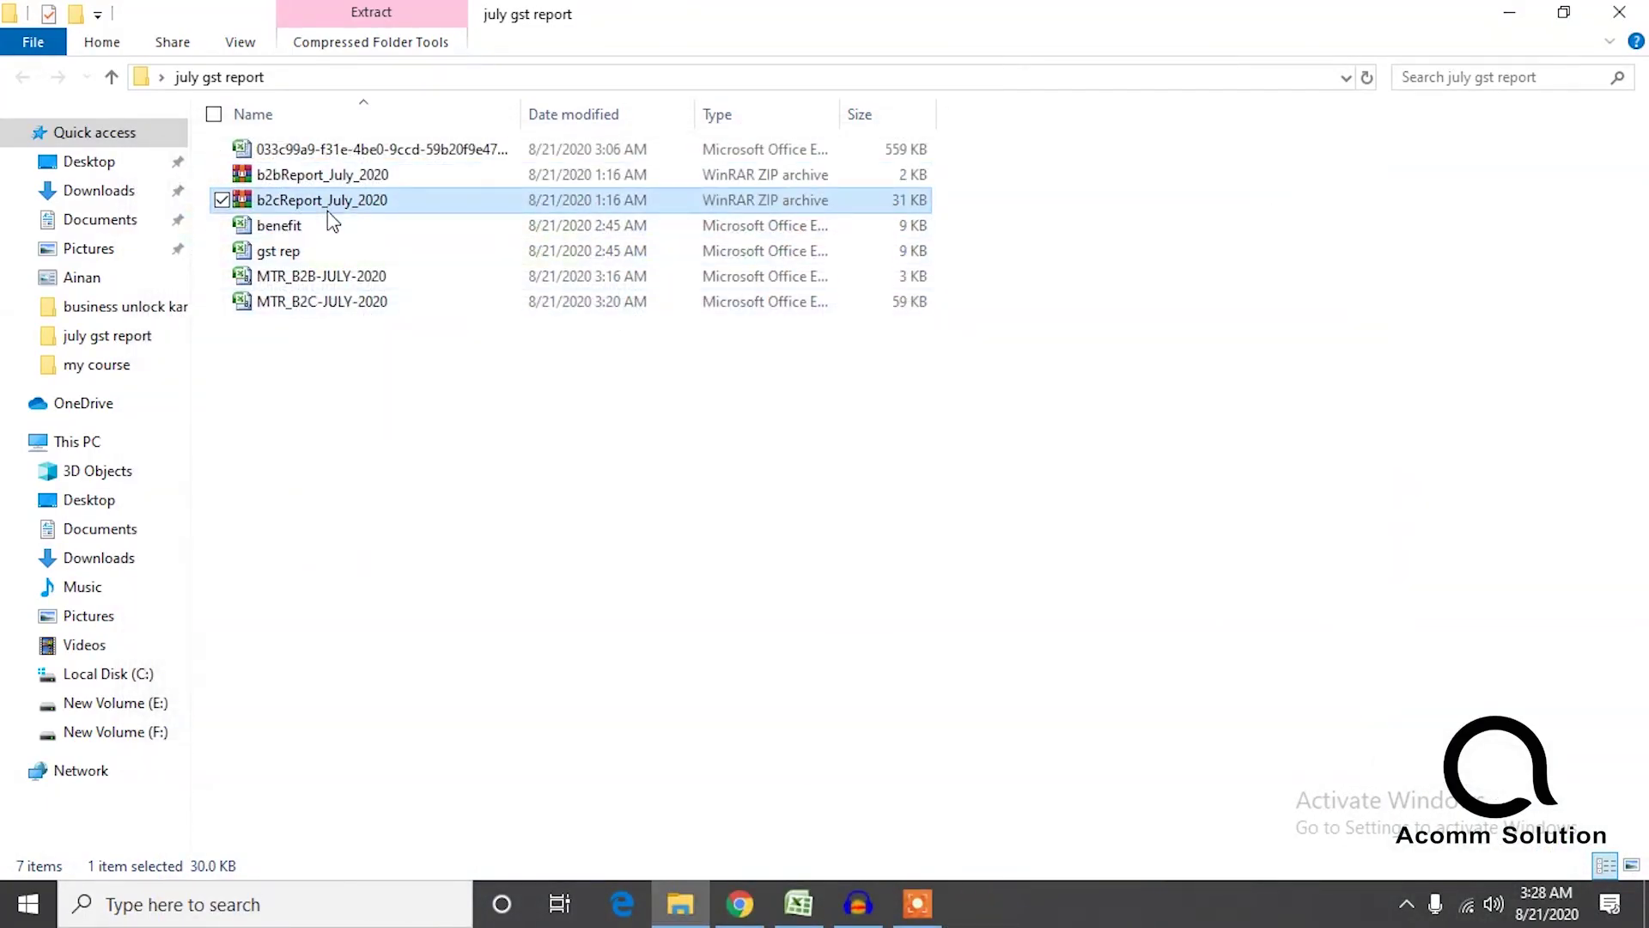
double_click(327, 209)
double_click(347, 366)
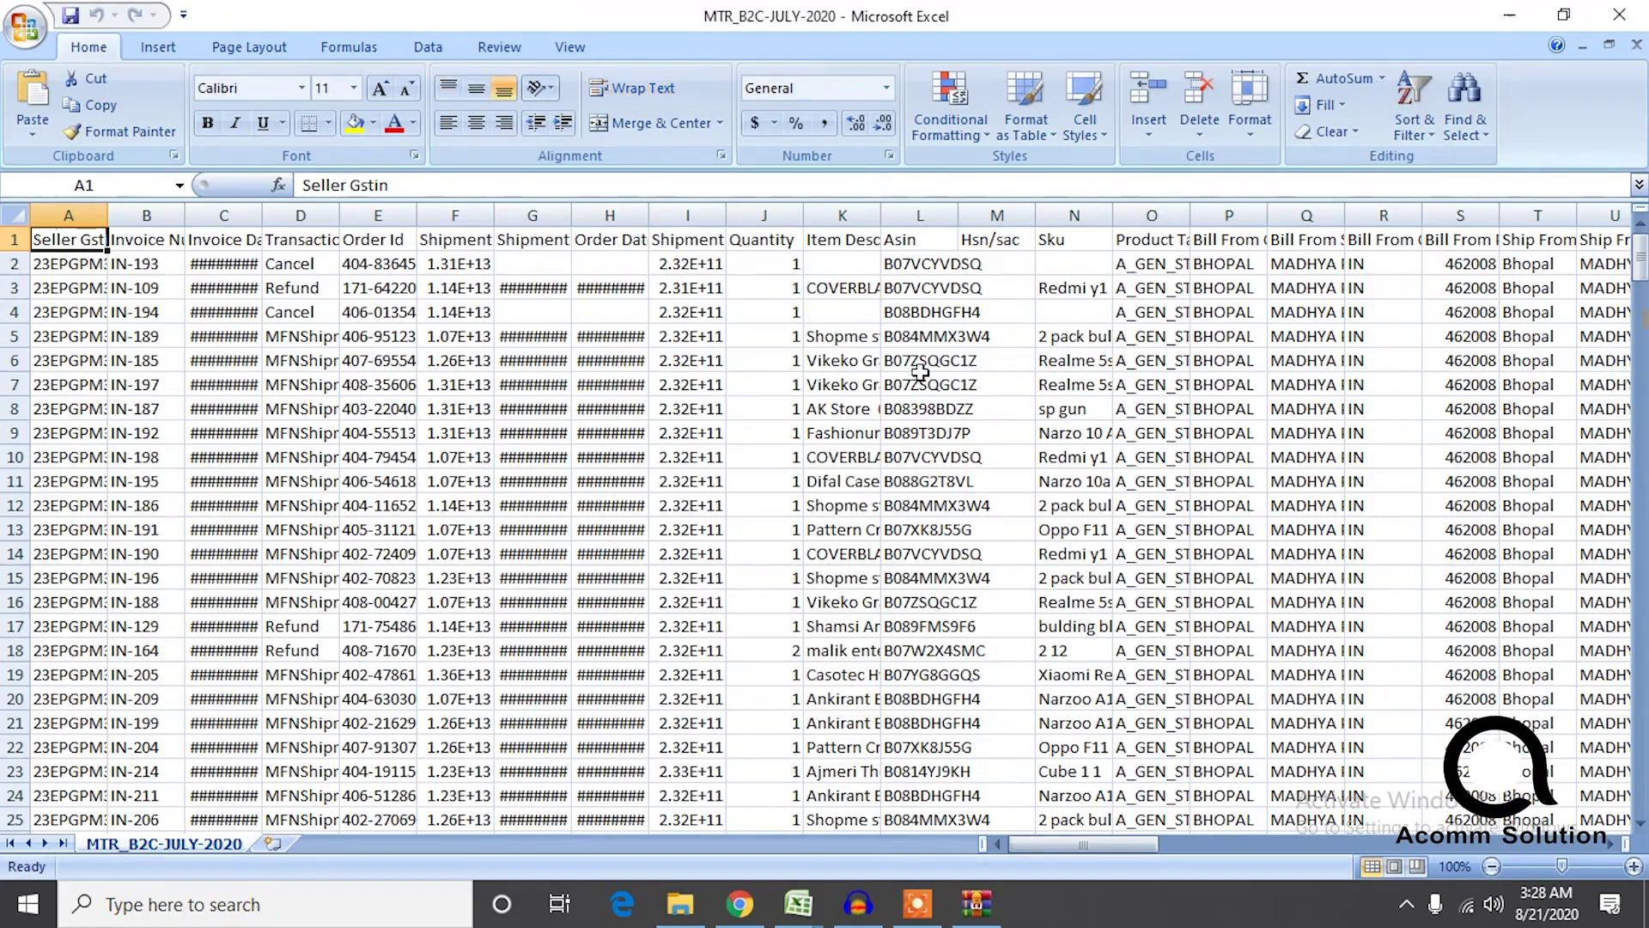
Widen column AB, select the invoice amounts, then select the Transaction Type column D.
left_click(704, 315)
key("Right")
key("Right")
key("Right")
key("Right")
key("Right")
key("Right")
key("Right")
key("Right")
key("Right")
key("Right")
key("Right")
key("Right")
key("Right")
key("Right")
key("Right")
key("Right")
key("Right")
key("Right")
key("Right")
key("Right")
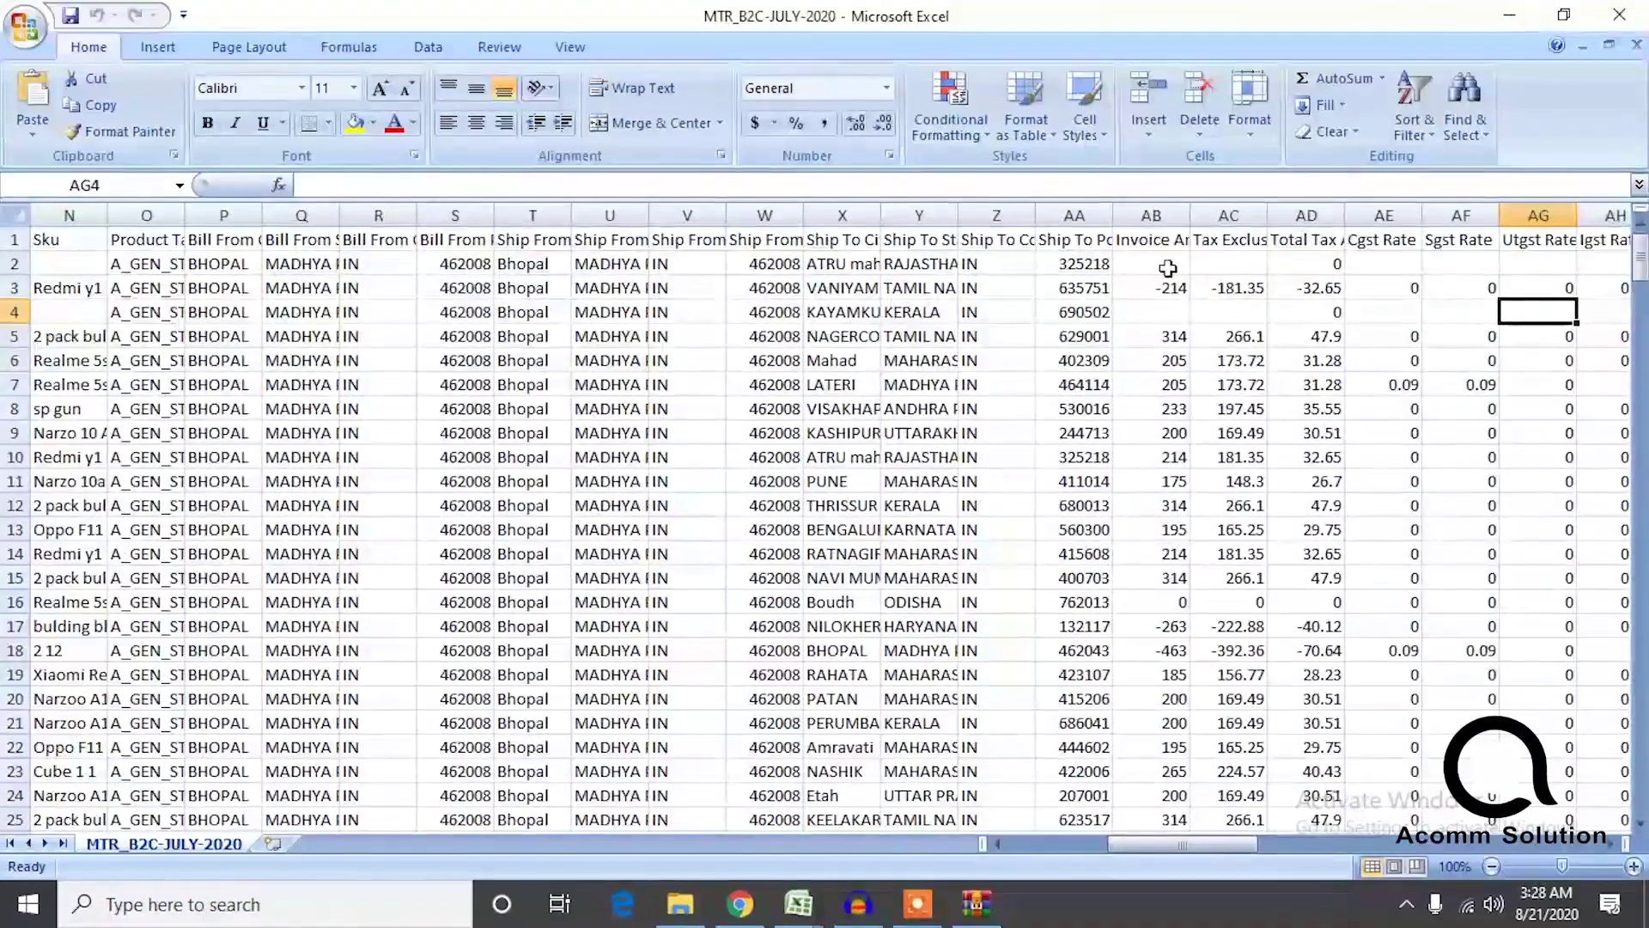
left_click_drag(1190, 215, 1250, 214)
left_click(1210, 269)
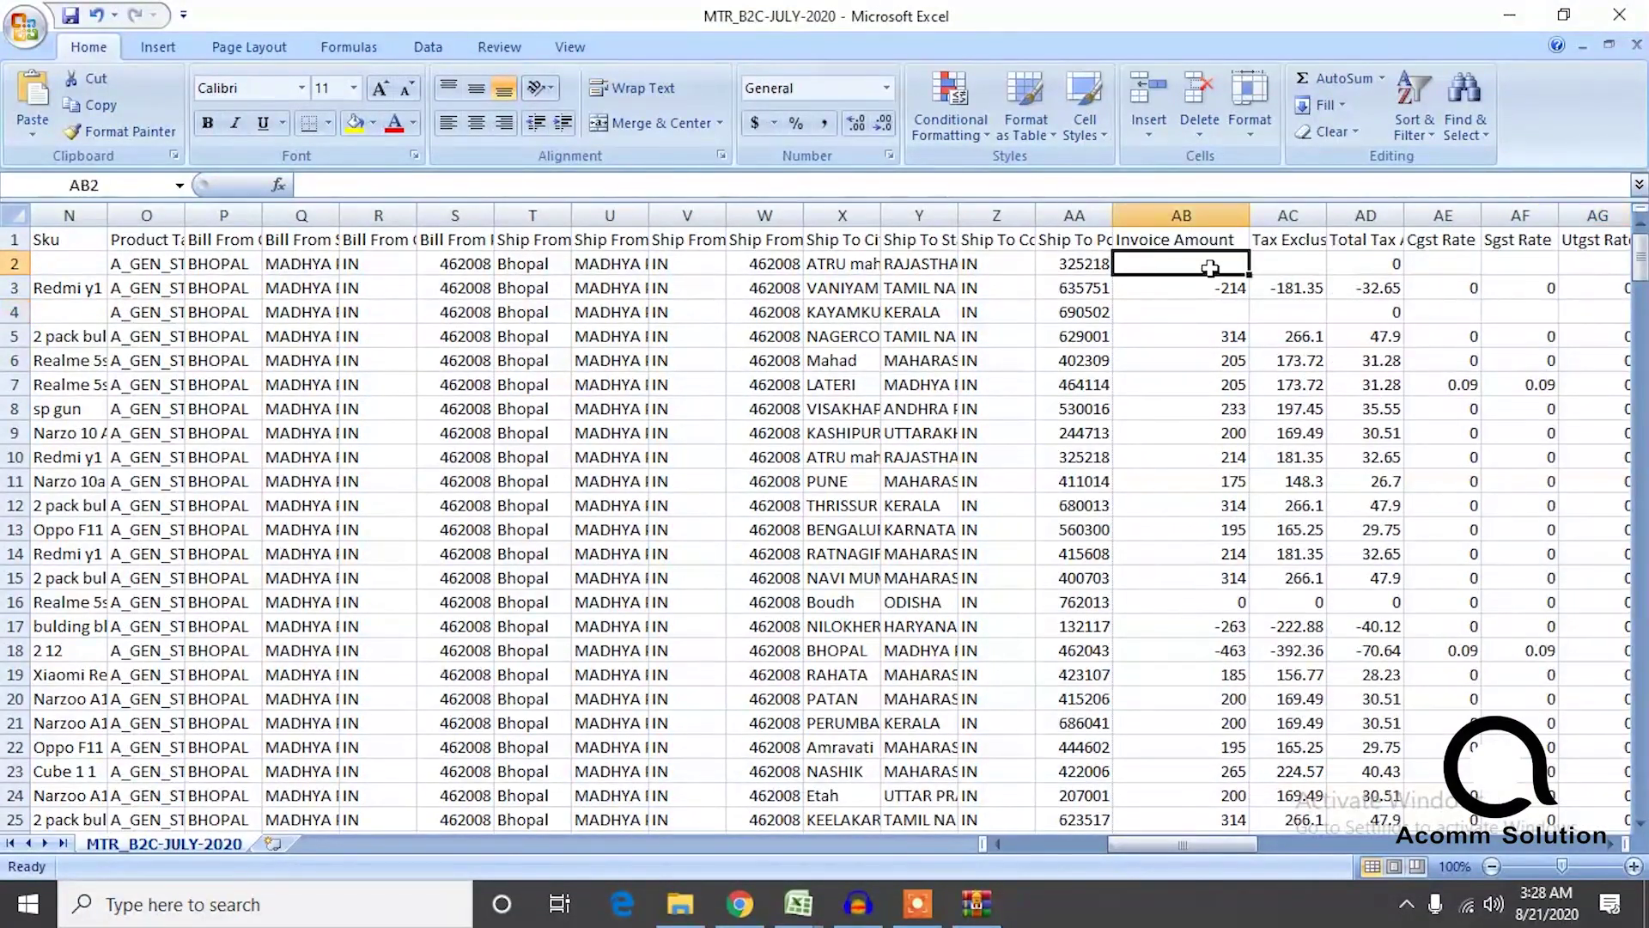
key("ctrl+shift+Down")
key("ctrl+shift+Down")
key("ctrl+shift+Down")
key("ctrl+shift+Down")
key("ctrl+shift+Down")
key("ctrl+shift+Down")
key("ctrl+shift+Down")
key("ctrl+shift+Down")
key("ctrl+shift+Down")
key("ctrl+shift+Down")
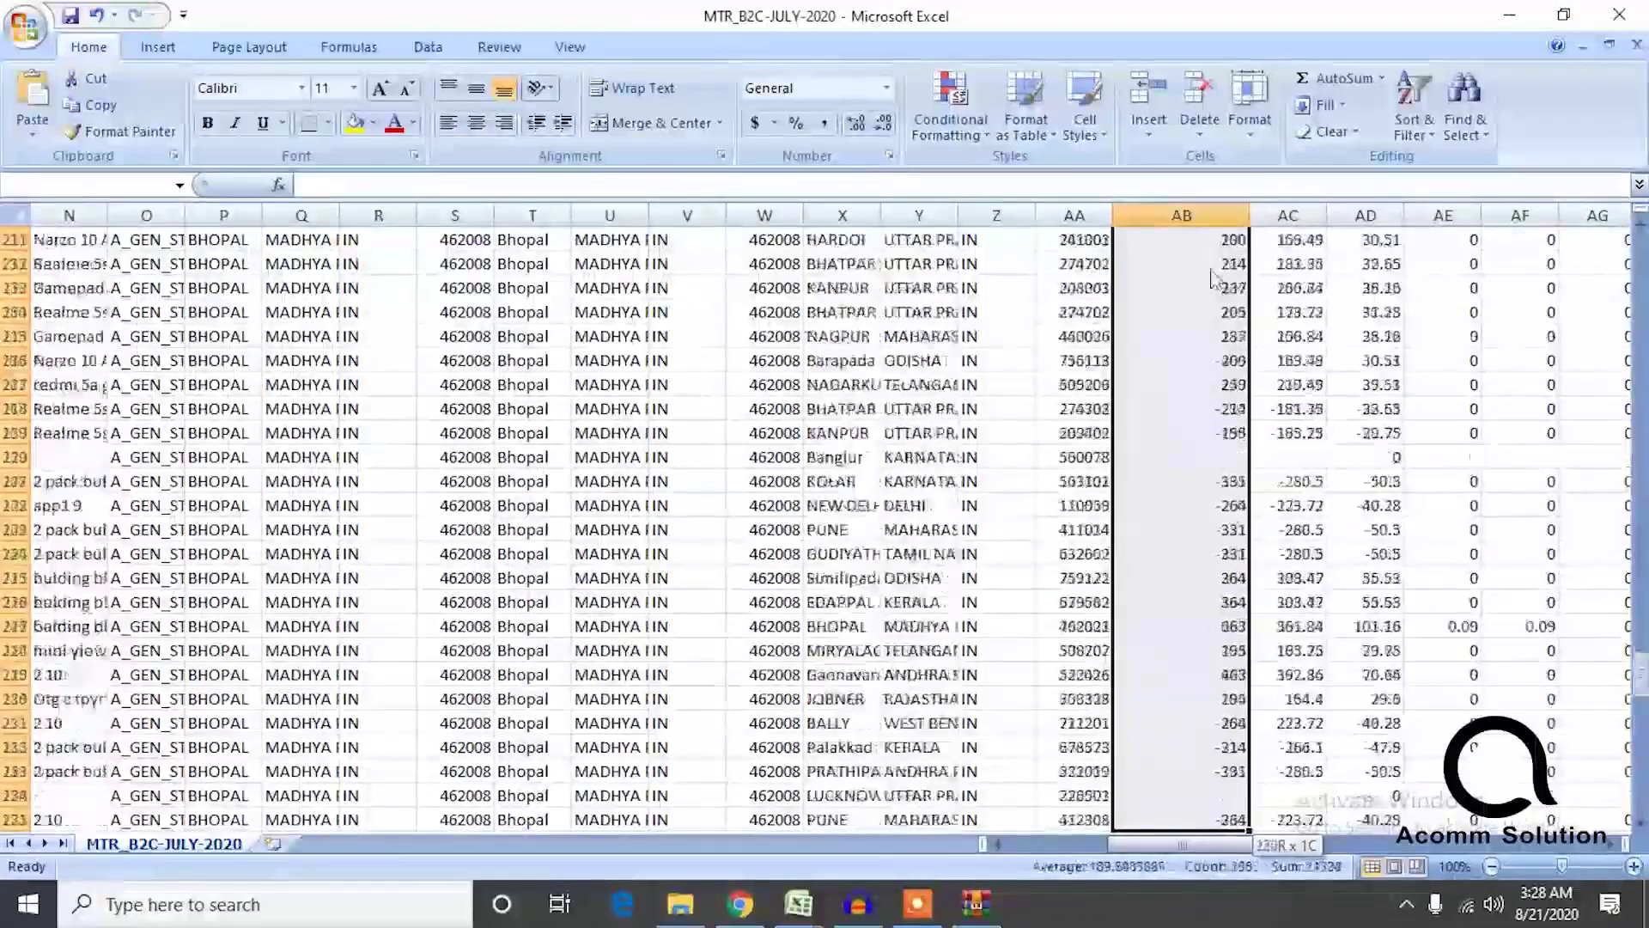
key("ctrl+shift+Up")
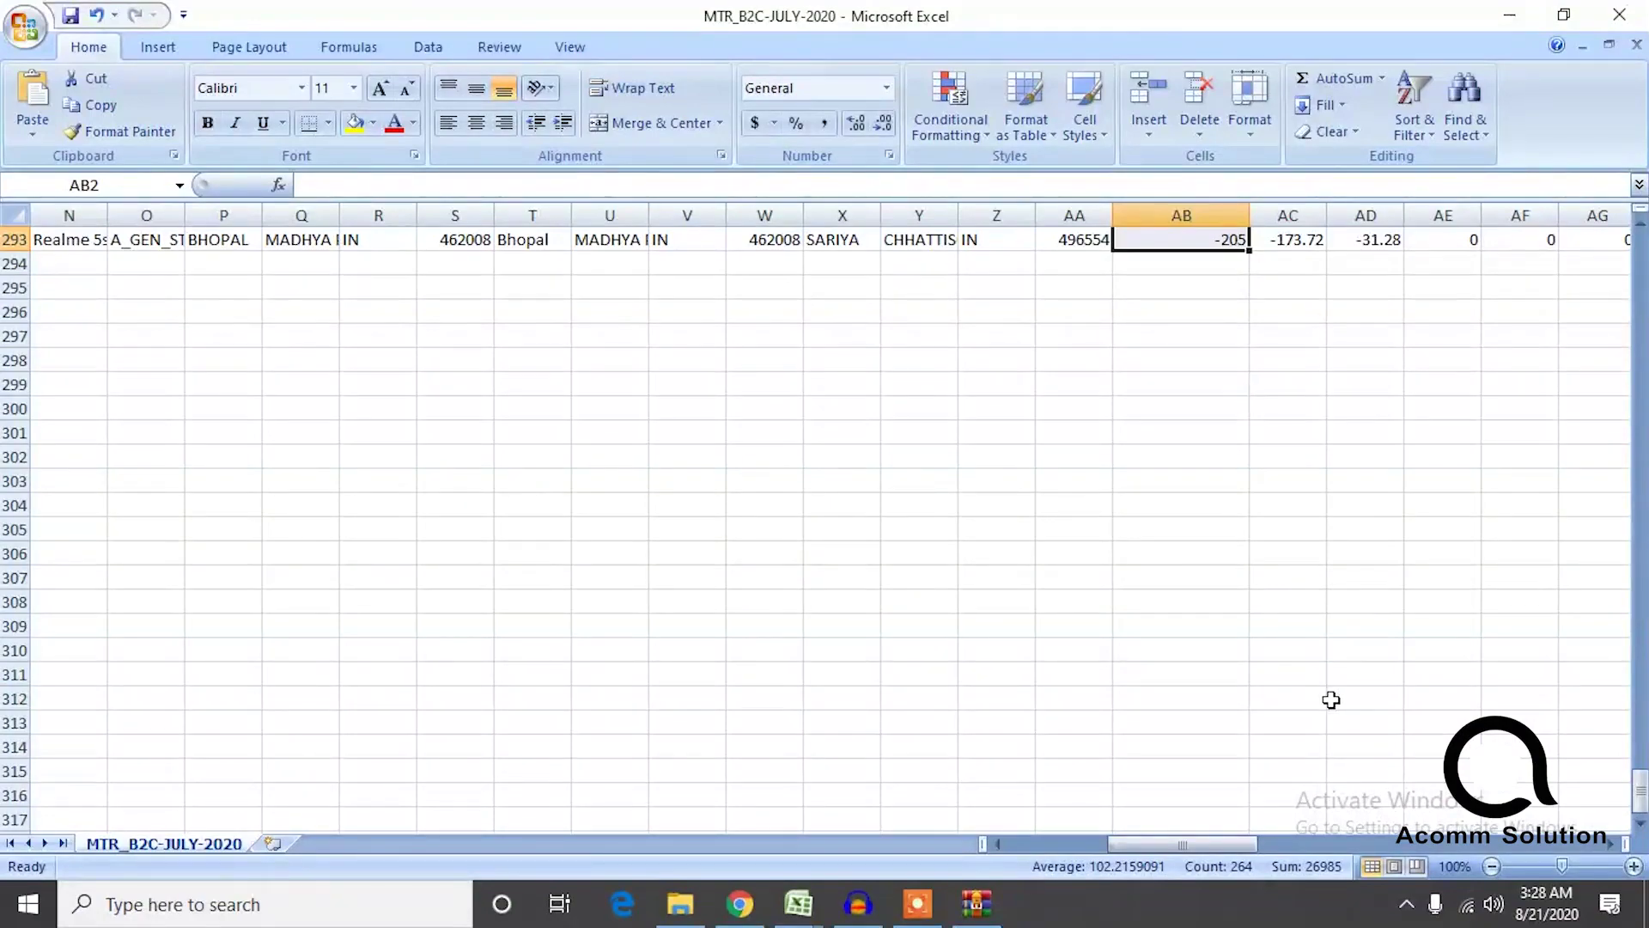
left_click_drag(1202, 846, 839, 855)
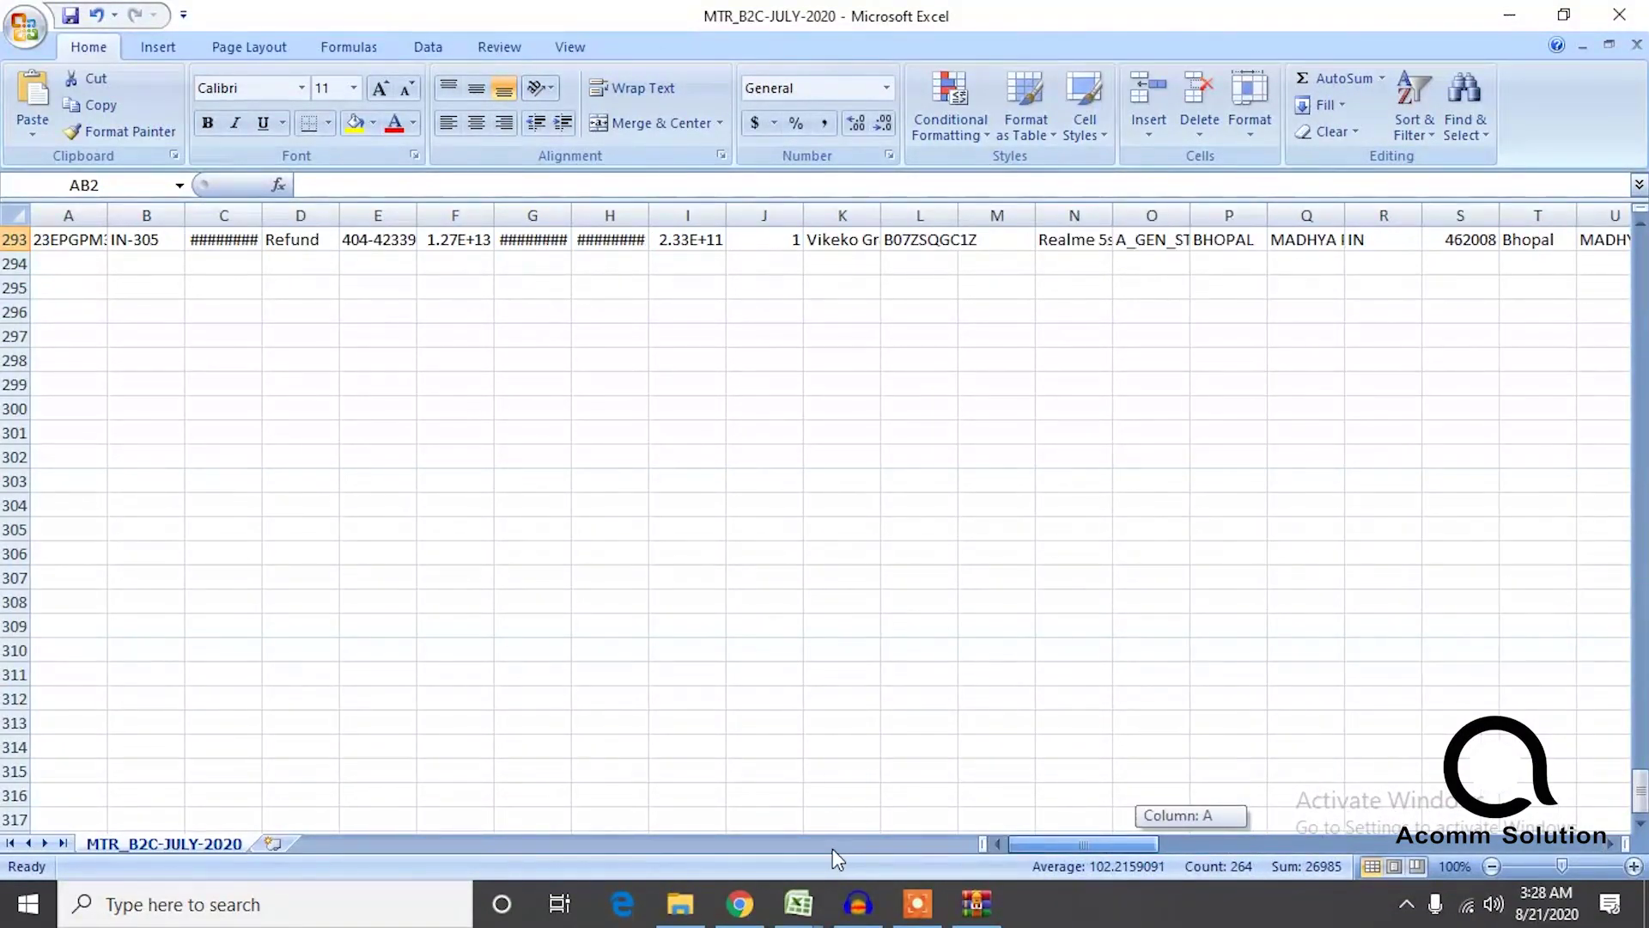
left_click_drag(1642, 800, 1637, 262)
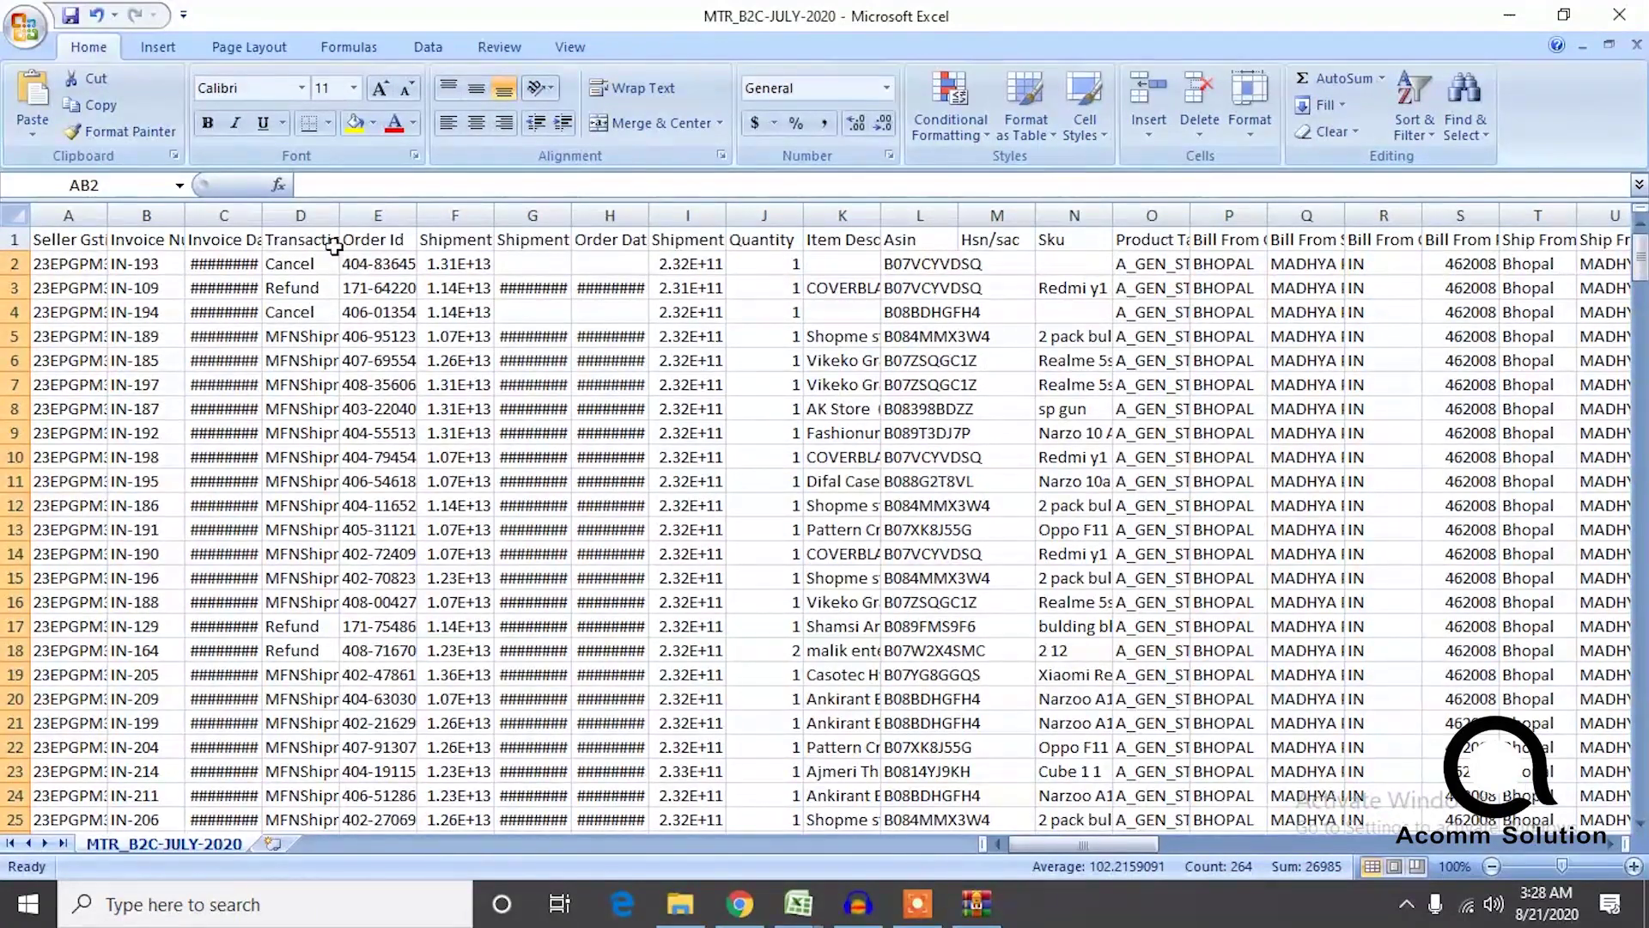
left_click(322, 209)
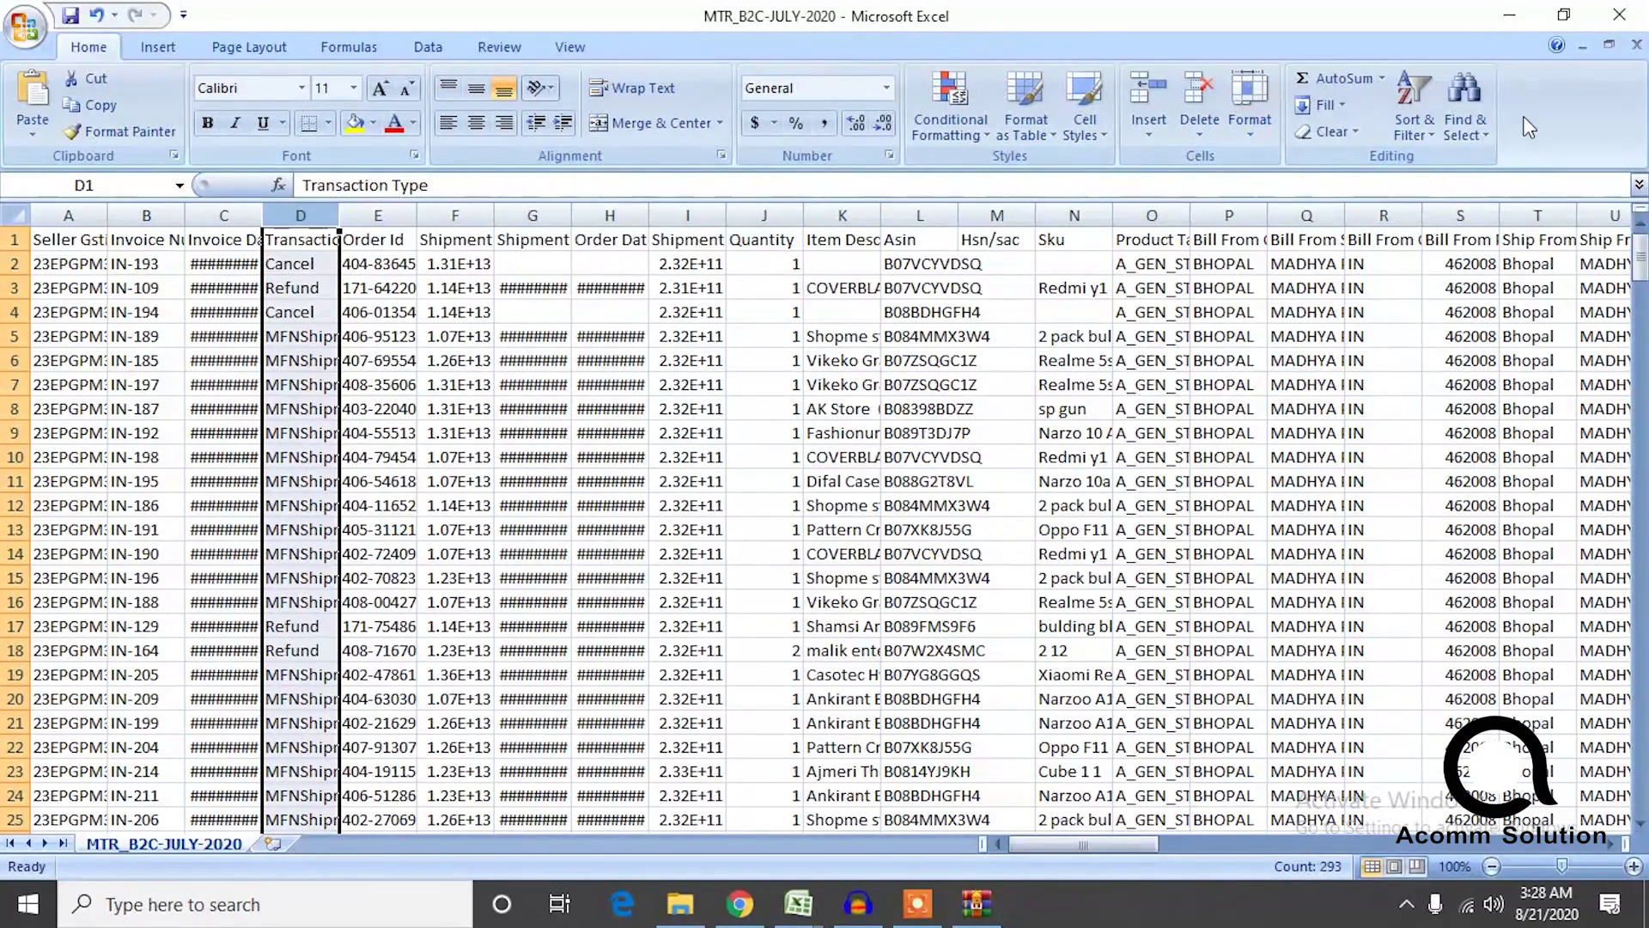
Filter Transaction Type to Cancel only and clear the contents of those rows.
left_click(1402, 121)
left_click(1447, 243)
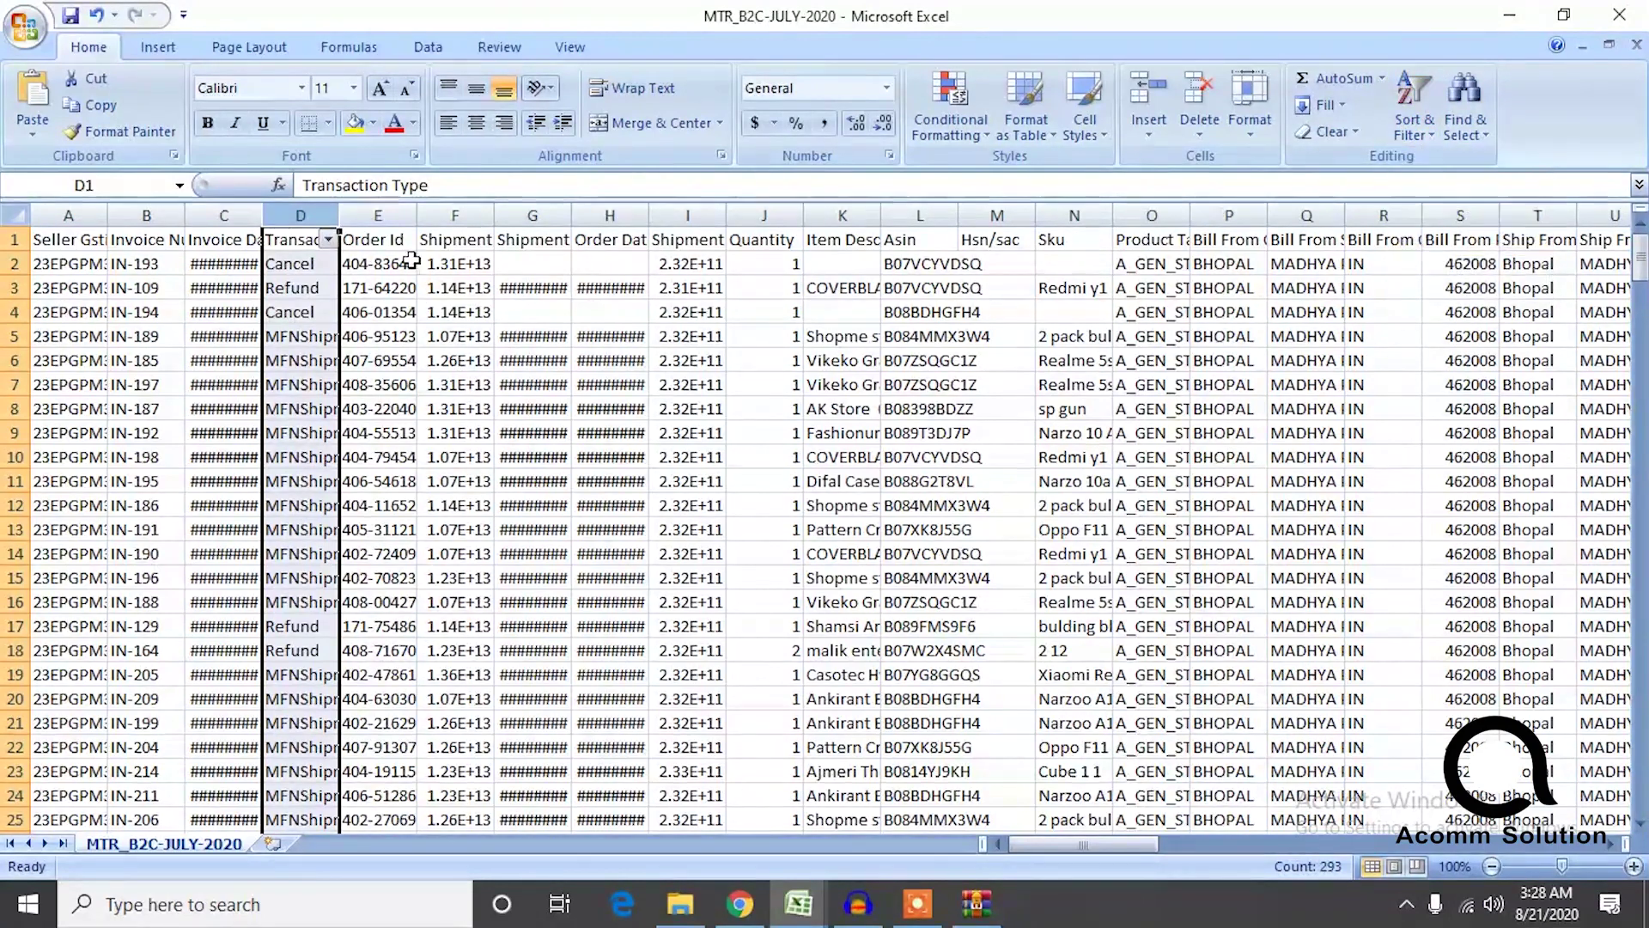
left_click(329, 241)
left_click(137, 469)
left_click(142, 488)
left_click(182, 647)
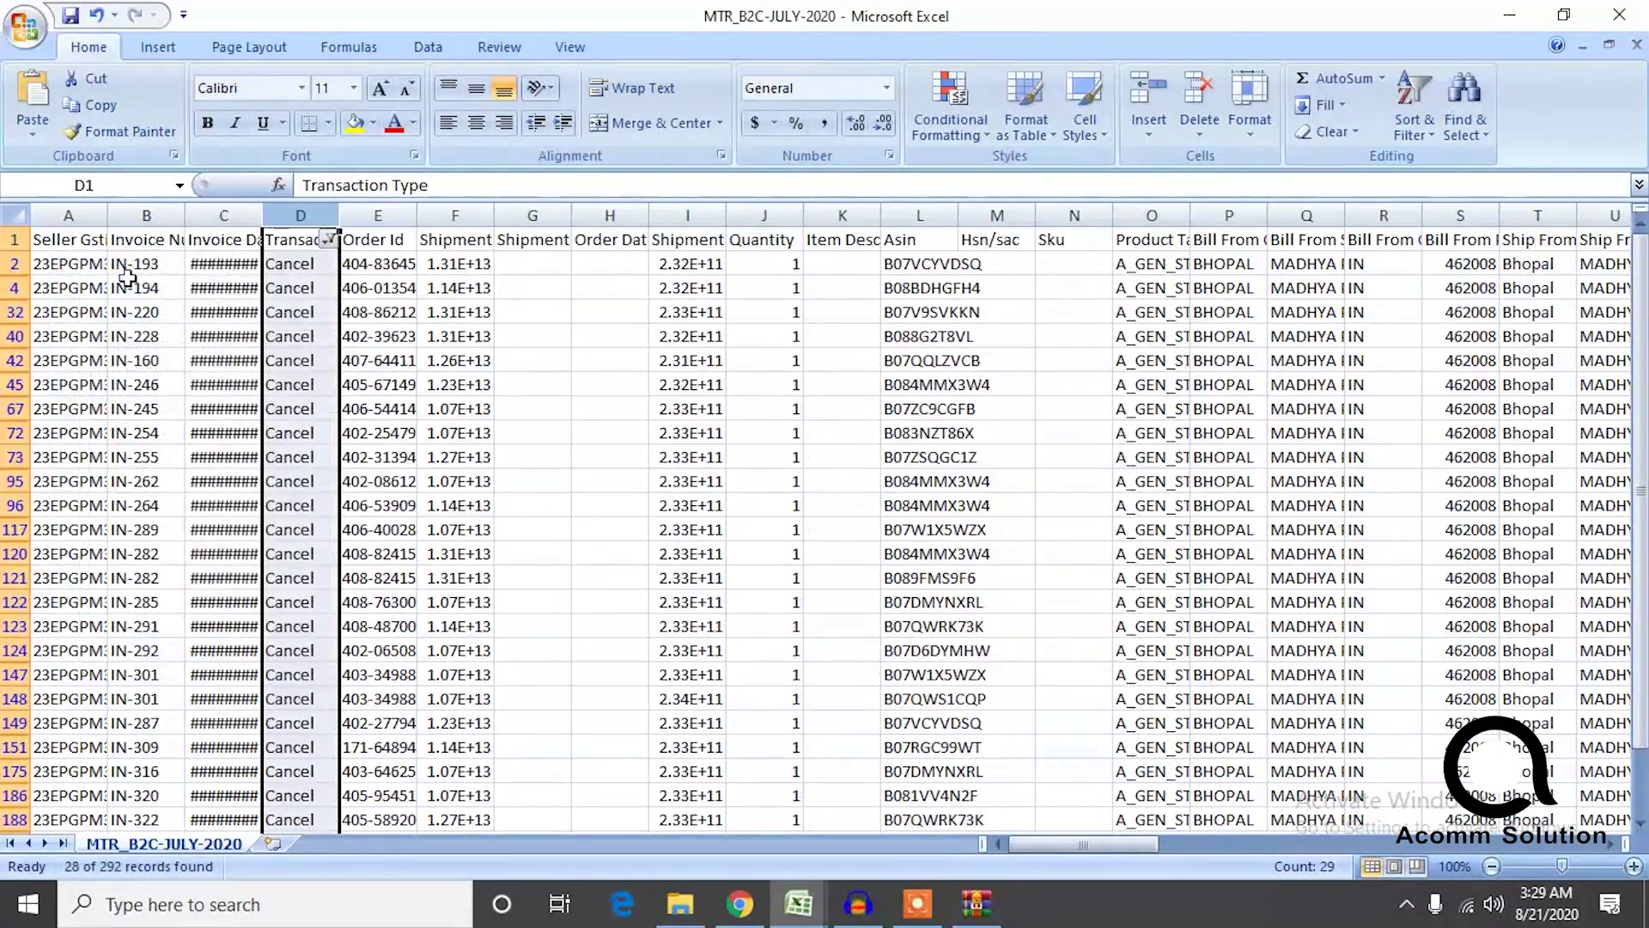
left_click_drag(45, 271, 1323, 348)
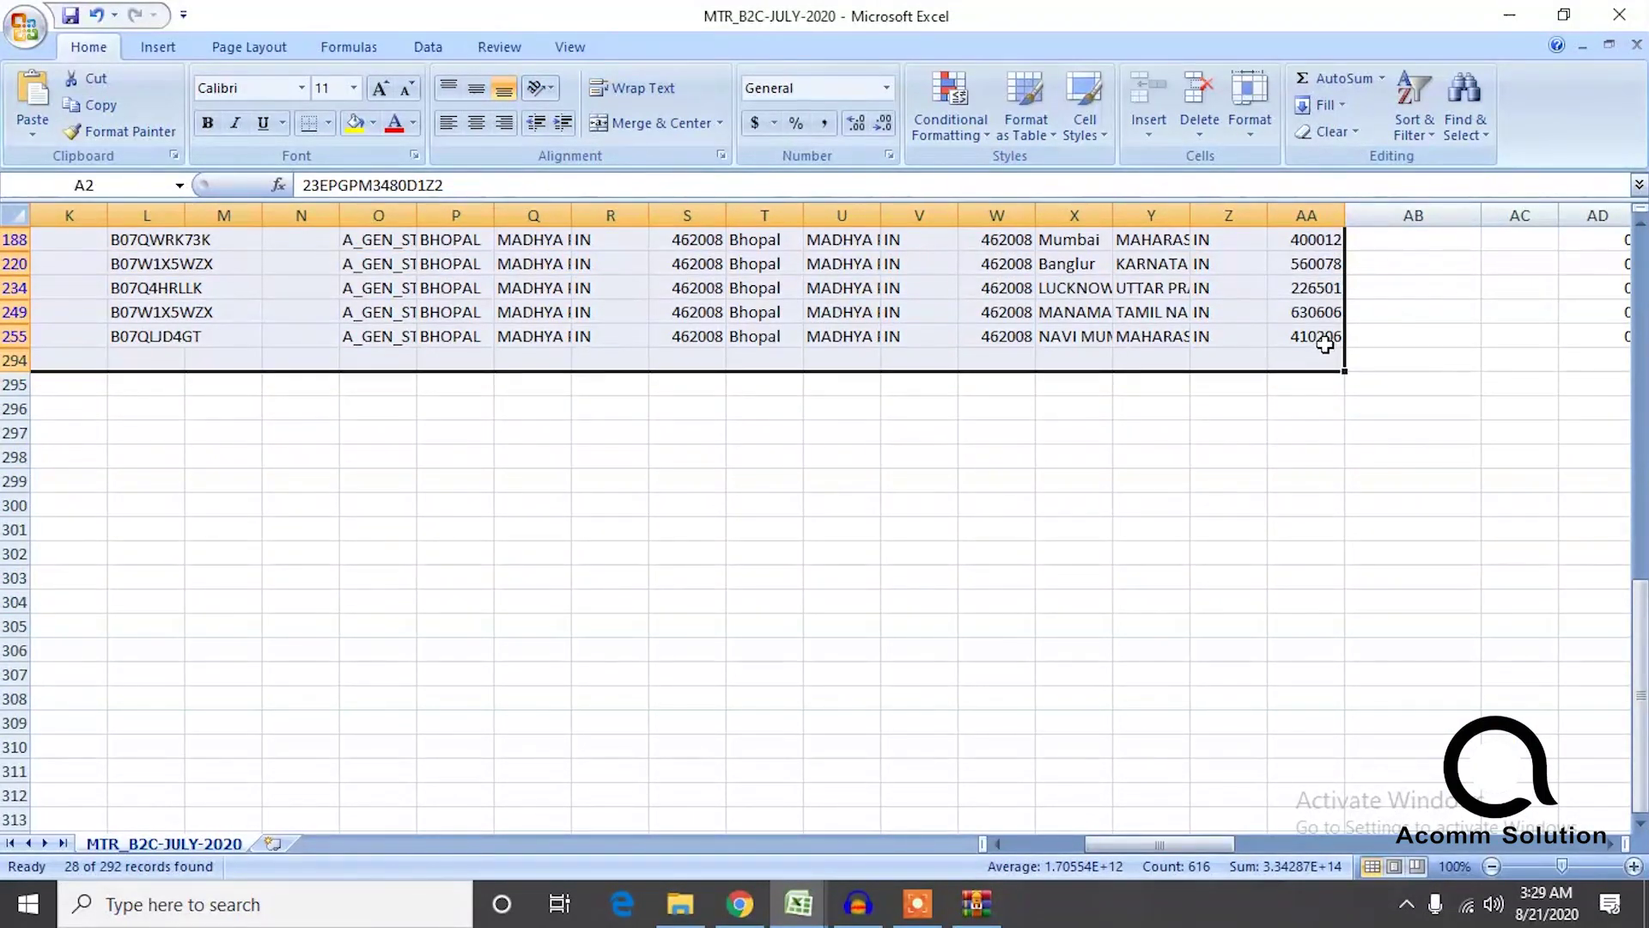
key("Delete")
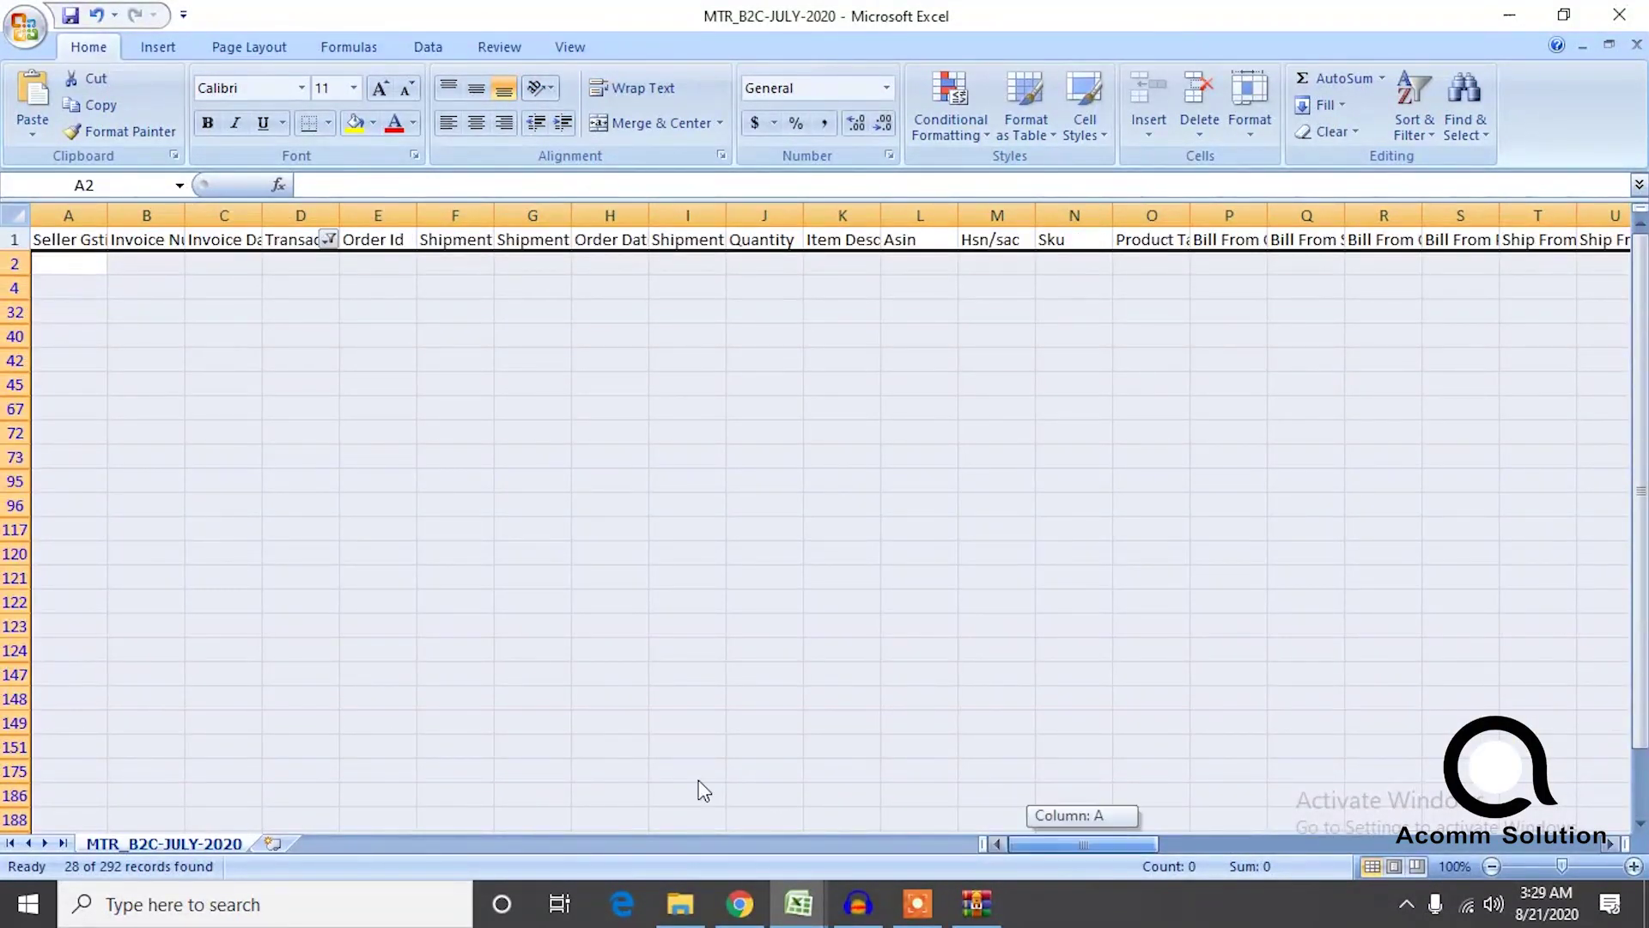
Refilter Transaction Type to show only MFNShipment and Refund, 264 of 292 records.
left_click(328, 239)
left_click(123, 468)
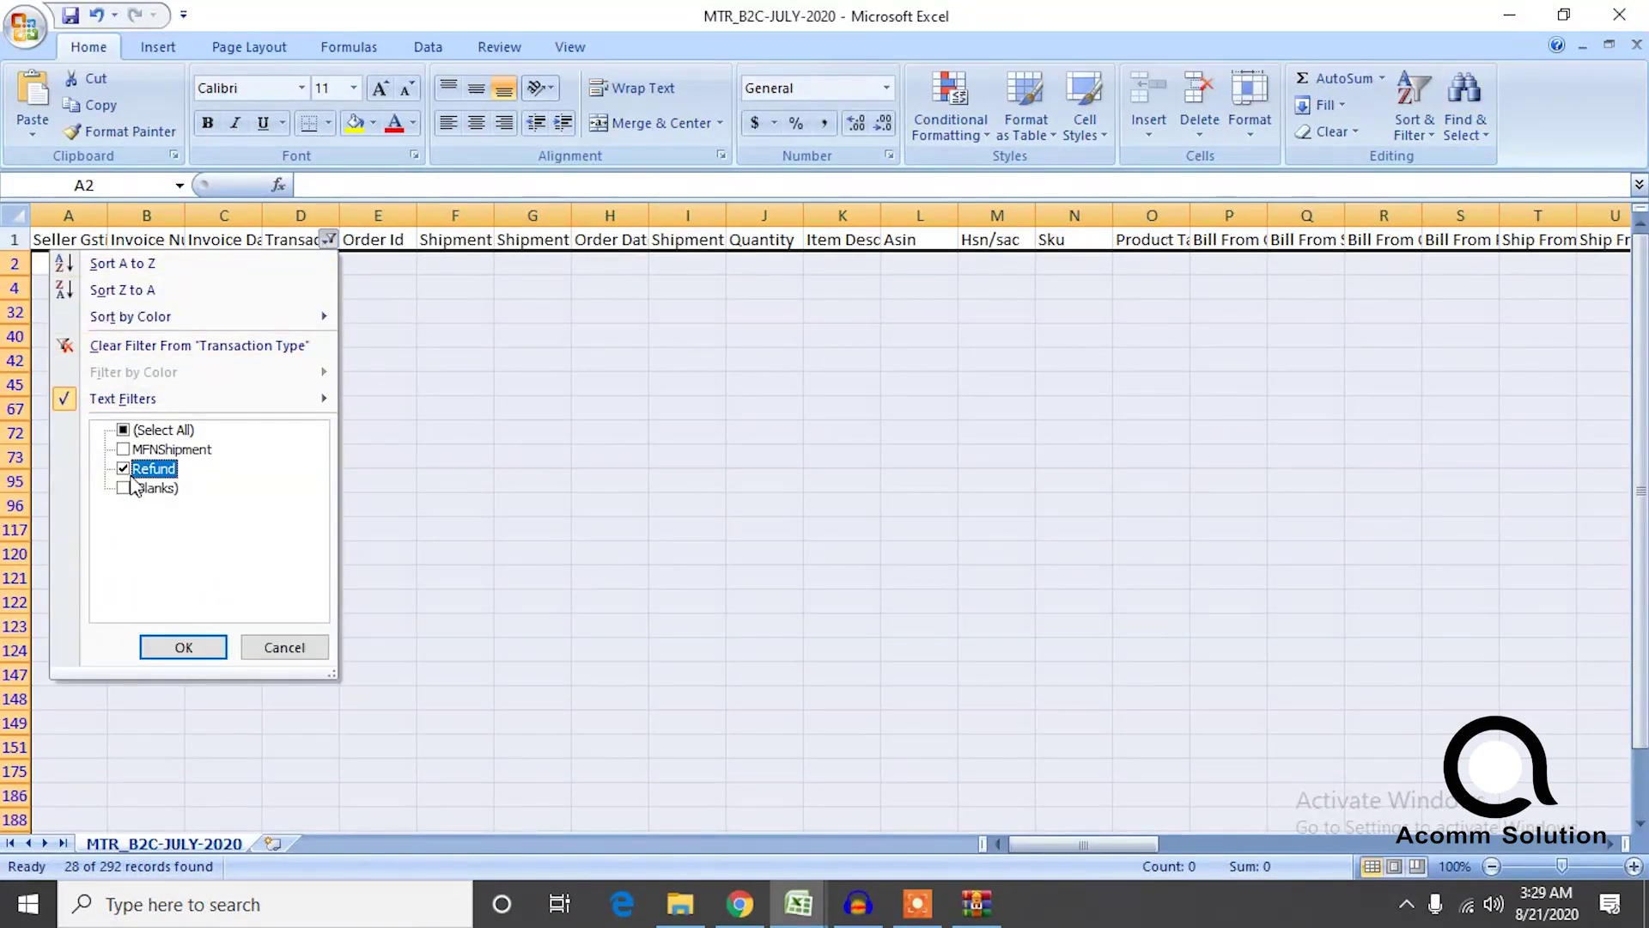
left_click(123, 449)
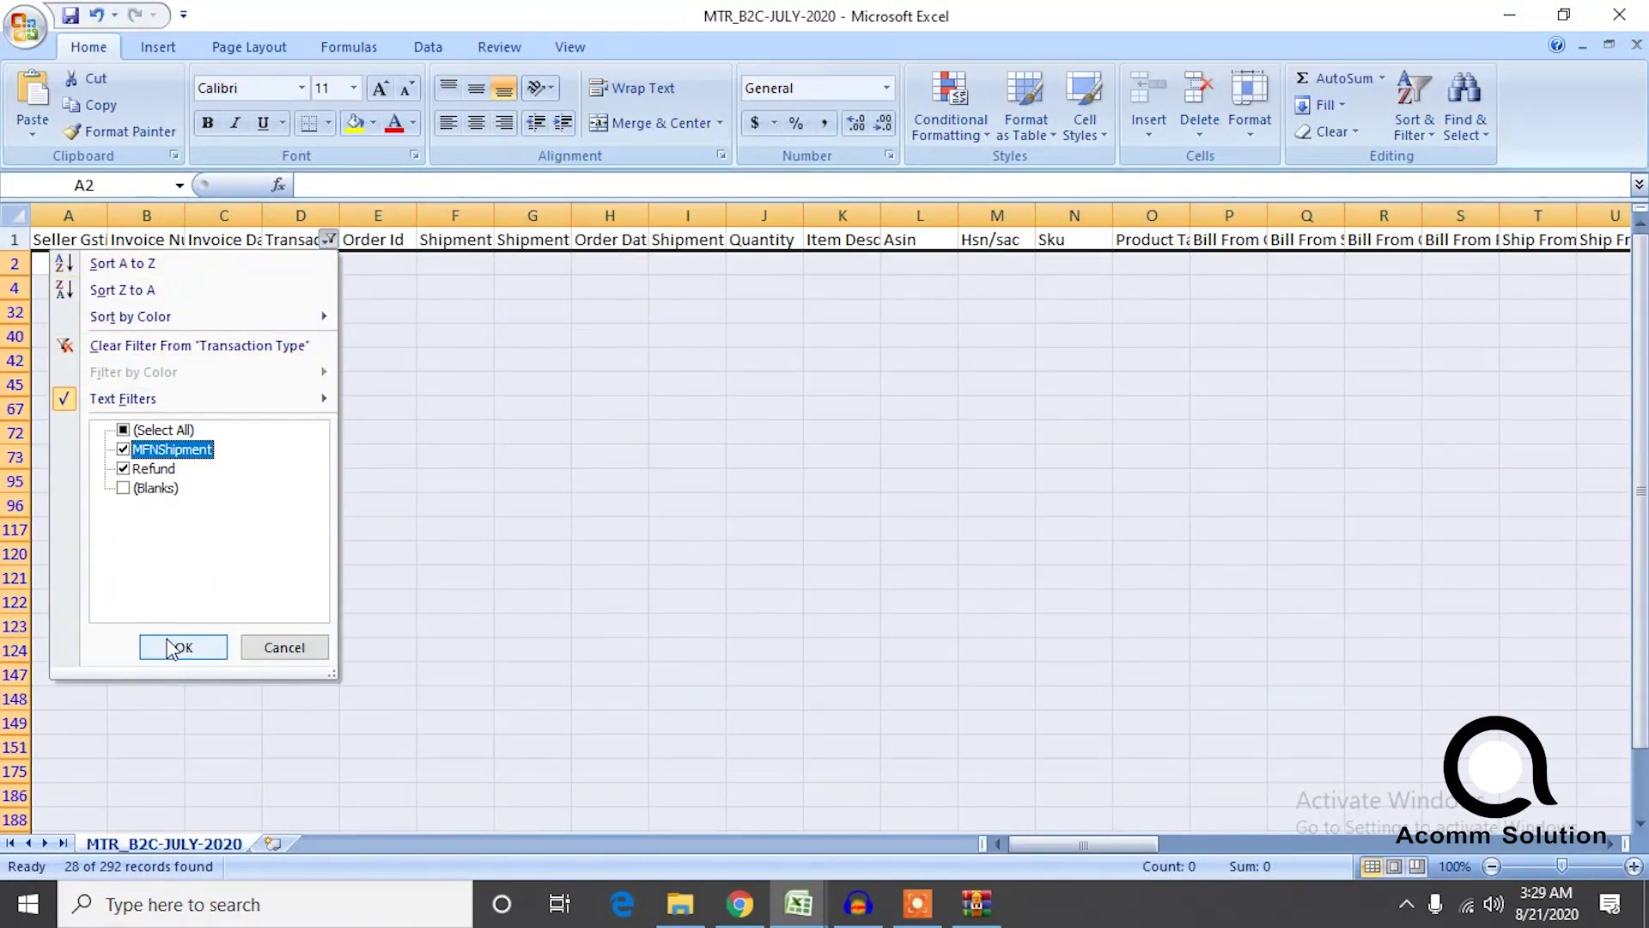
left_click(184, 647)
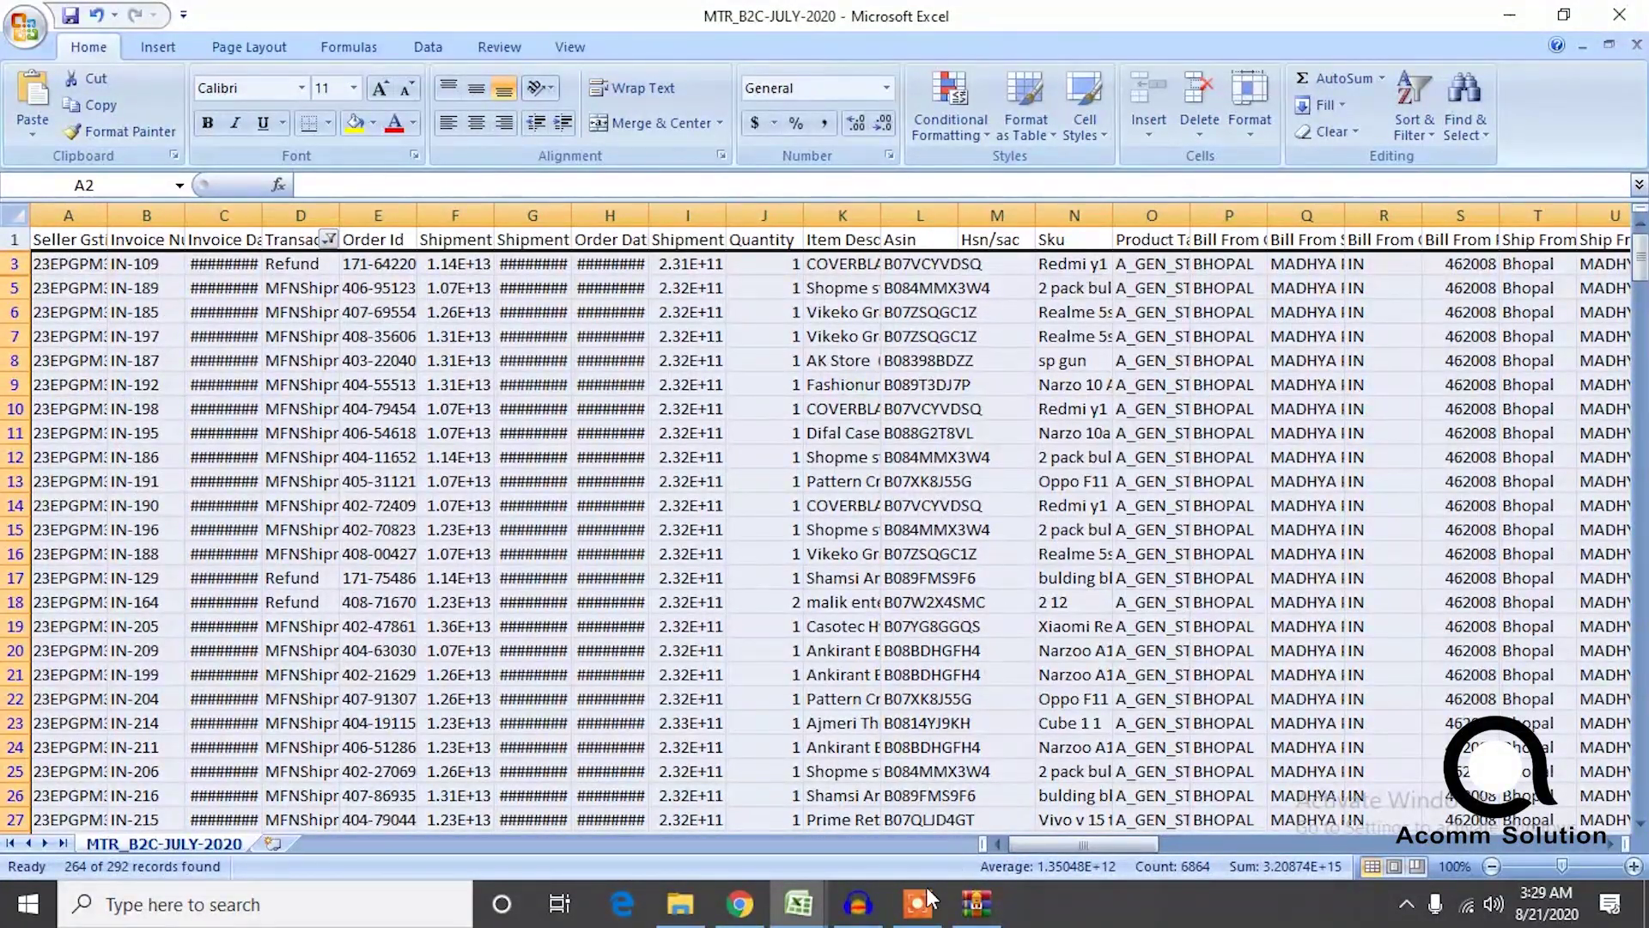
left_click_drag(1077, 847, 1124, 847)
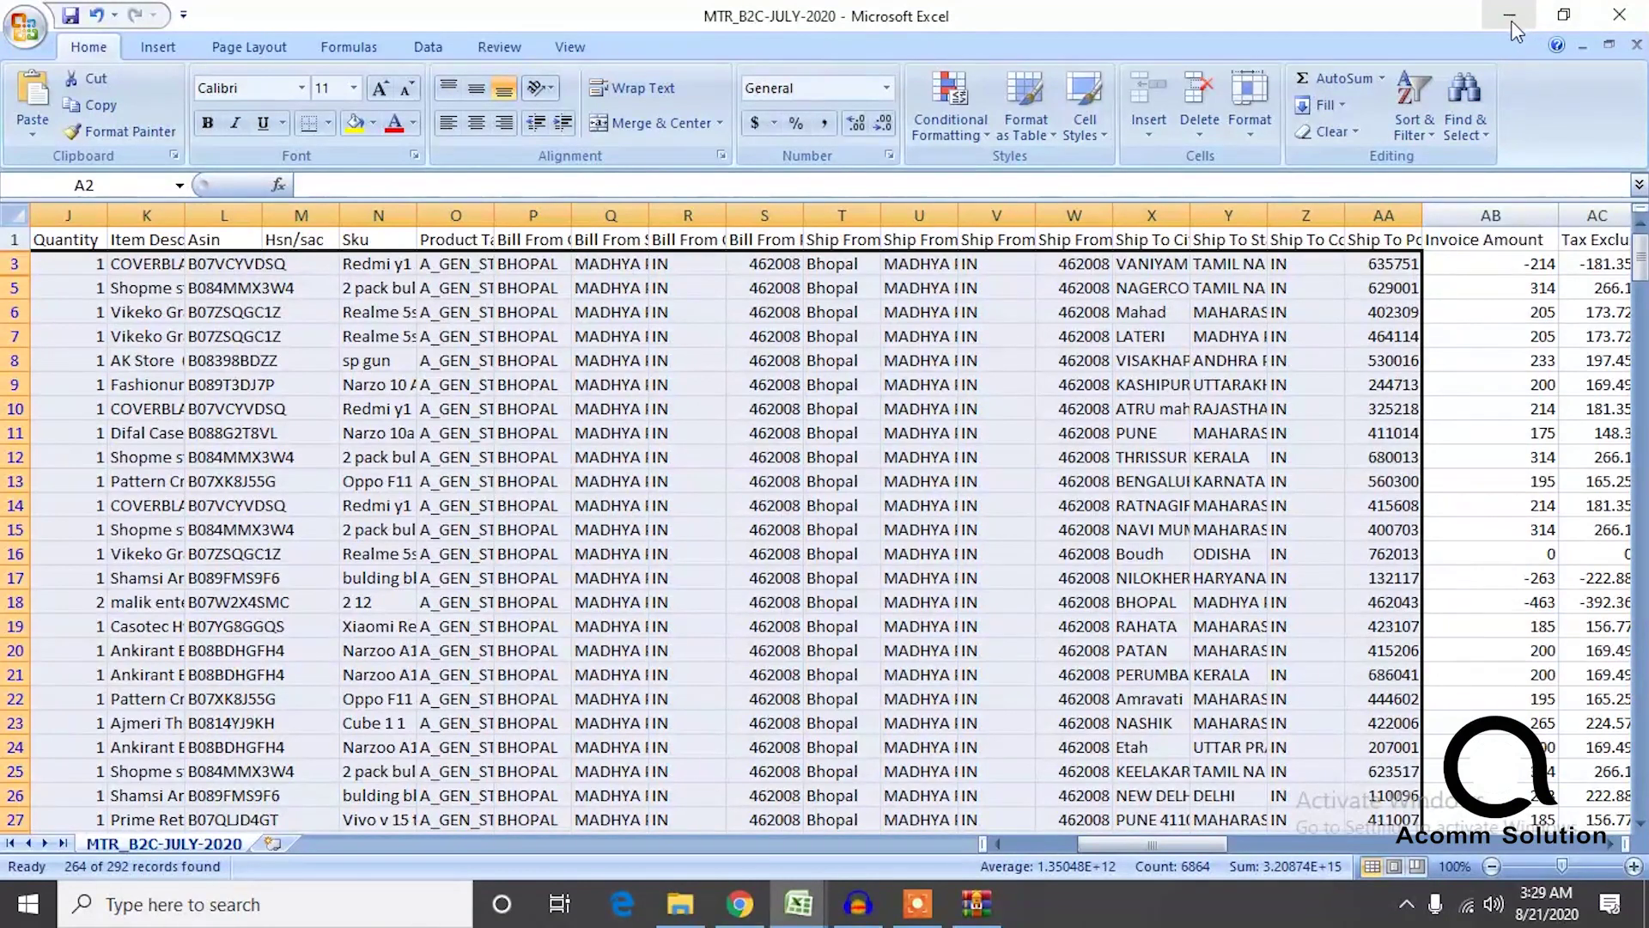
Close MTR_B2C-JULY-2020 without saving and close Excel.
left_click(1619, 15)
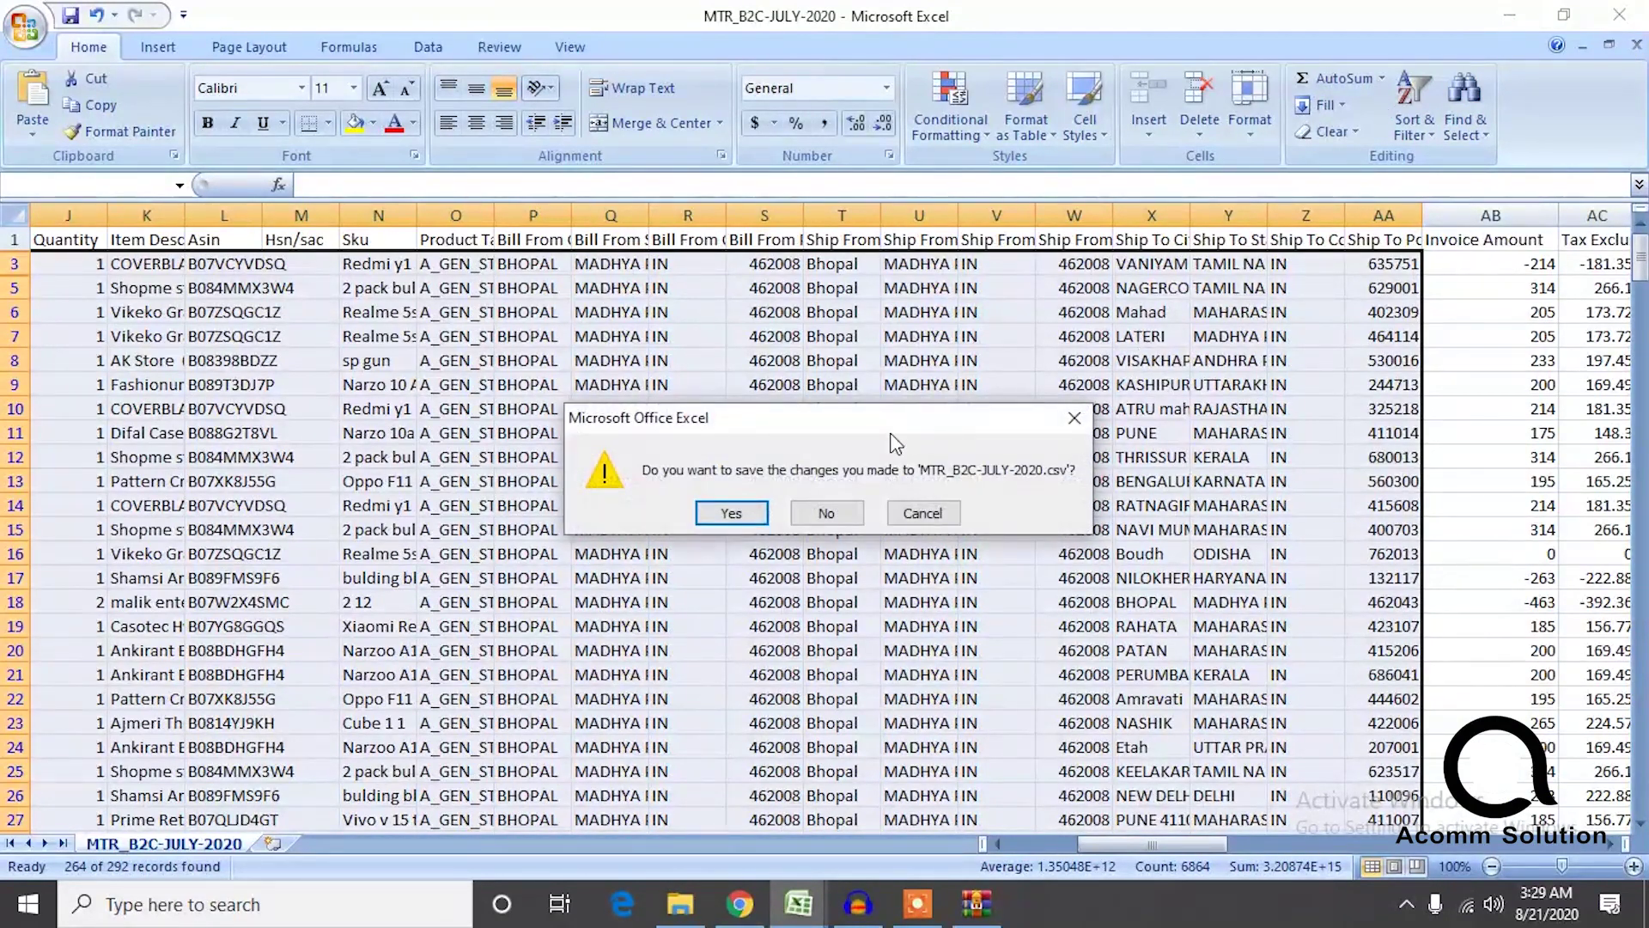
left_click(844, 519)
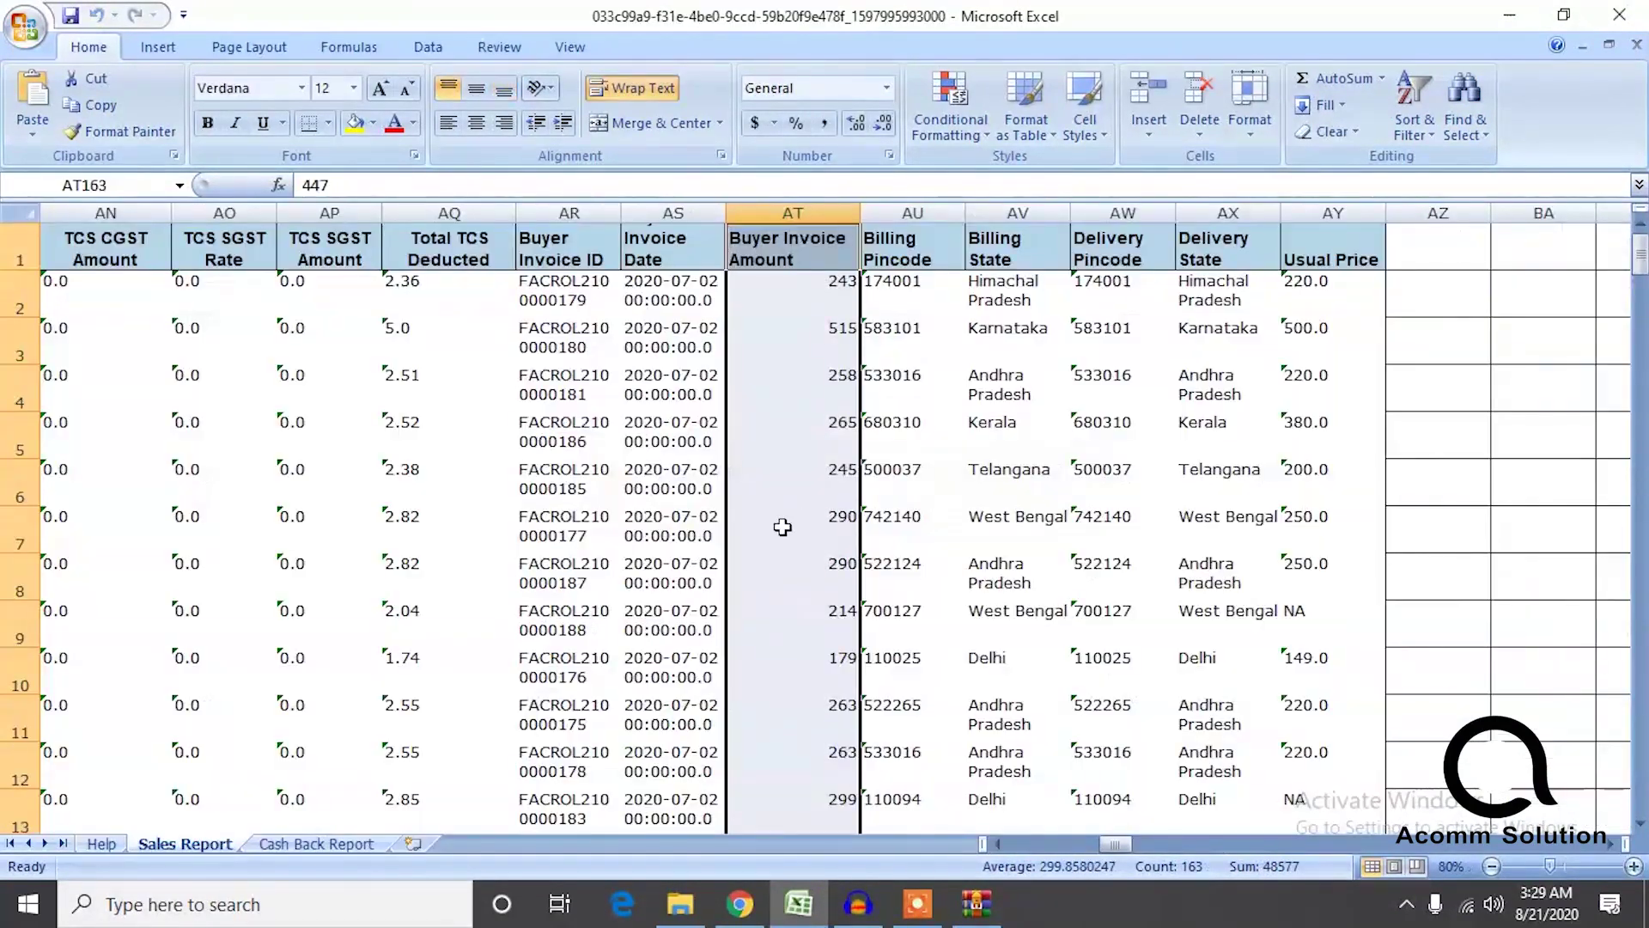
left_click(1620, 15)
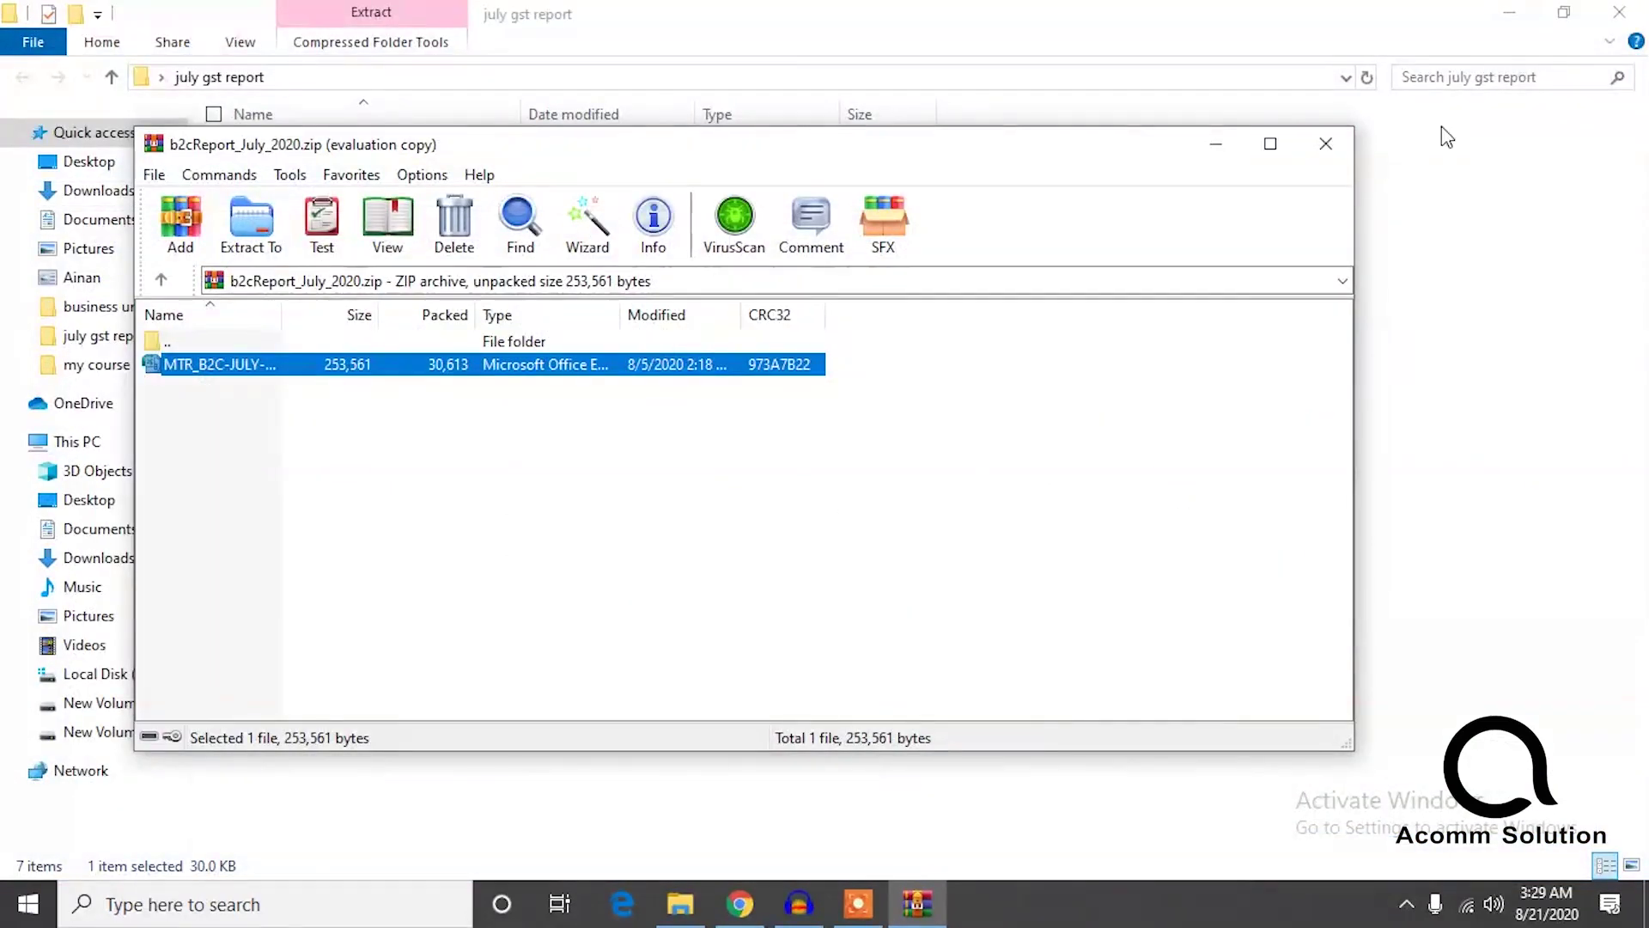
Reopen MTR_B2B-JULY-2020, confirm invoice amounts 195 and 75 total 270, close, and reopen MTR_B2C-JULY-2020.
left_click(1327, 146)
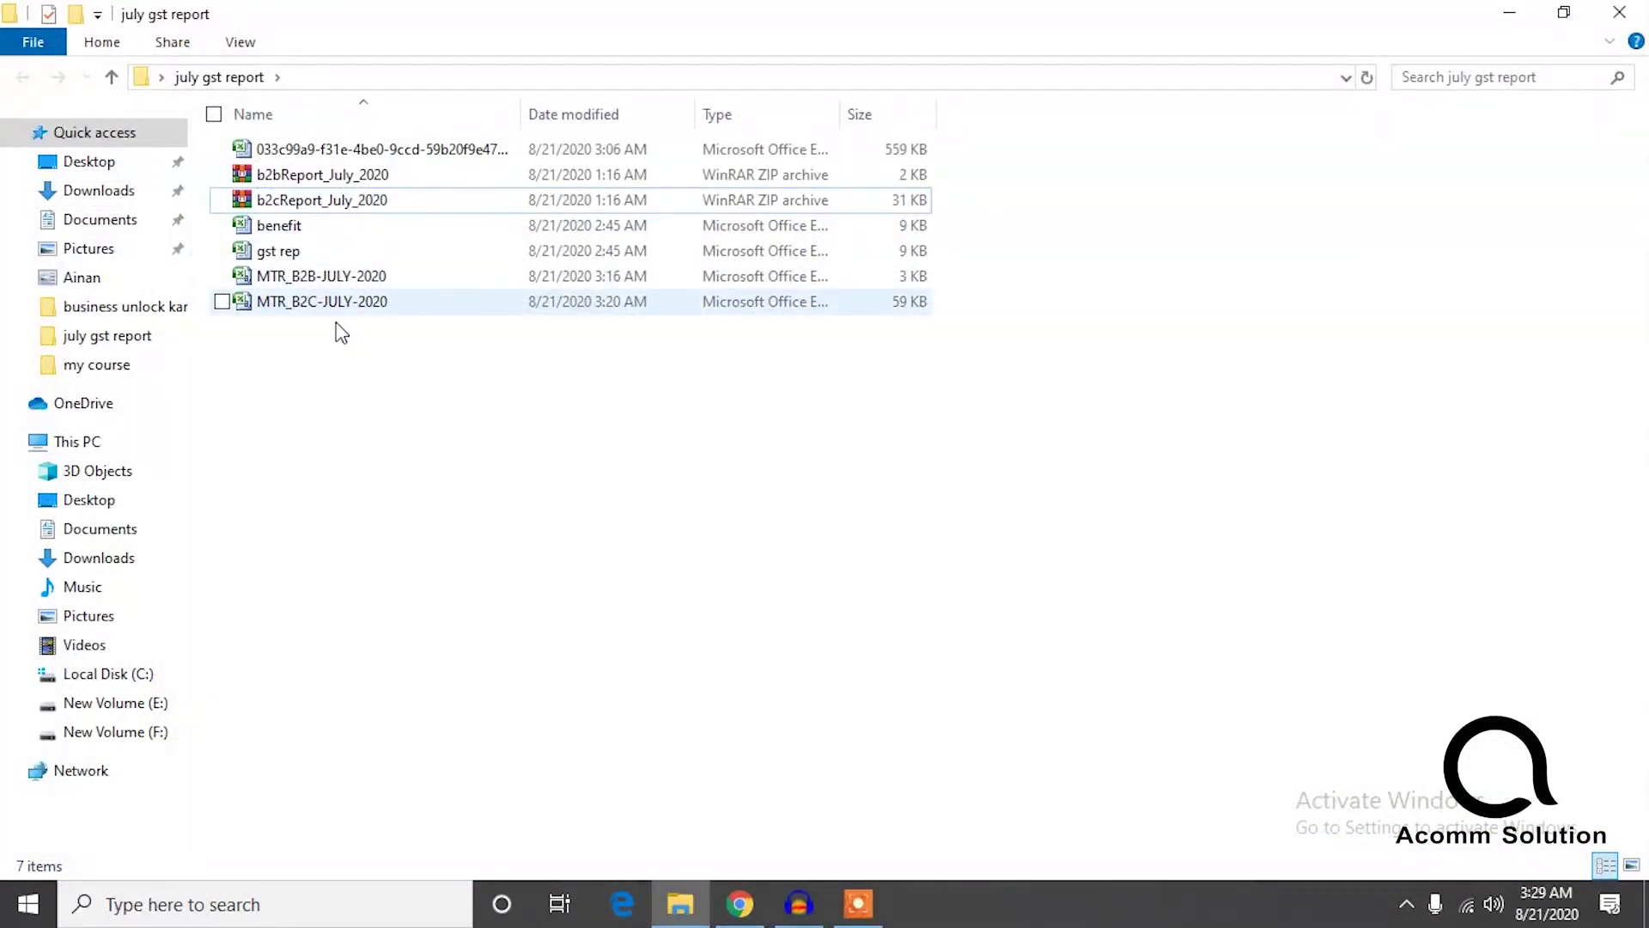
double_click(342, 276)
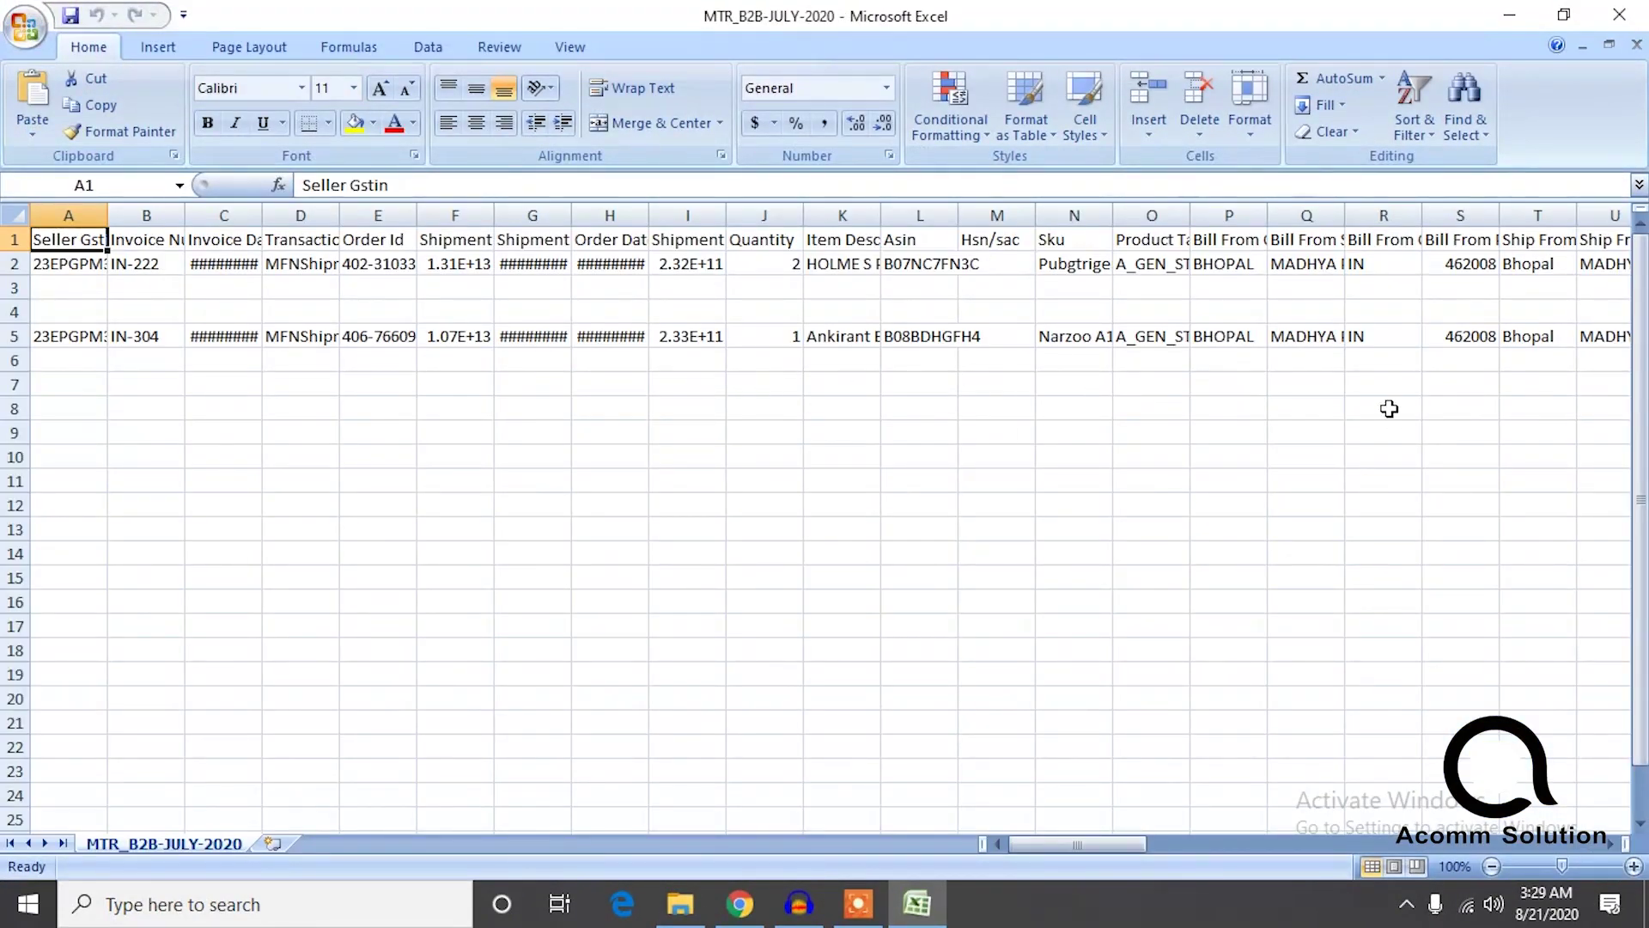
left_click_drag(1082, 844, 1177, 850)
left_click_drag(1110, 420, 1093, 267)
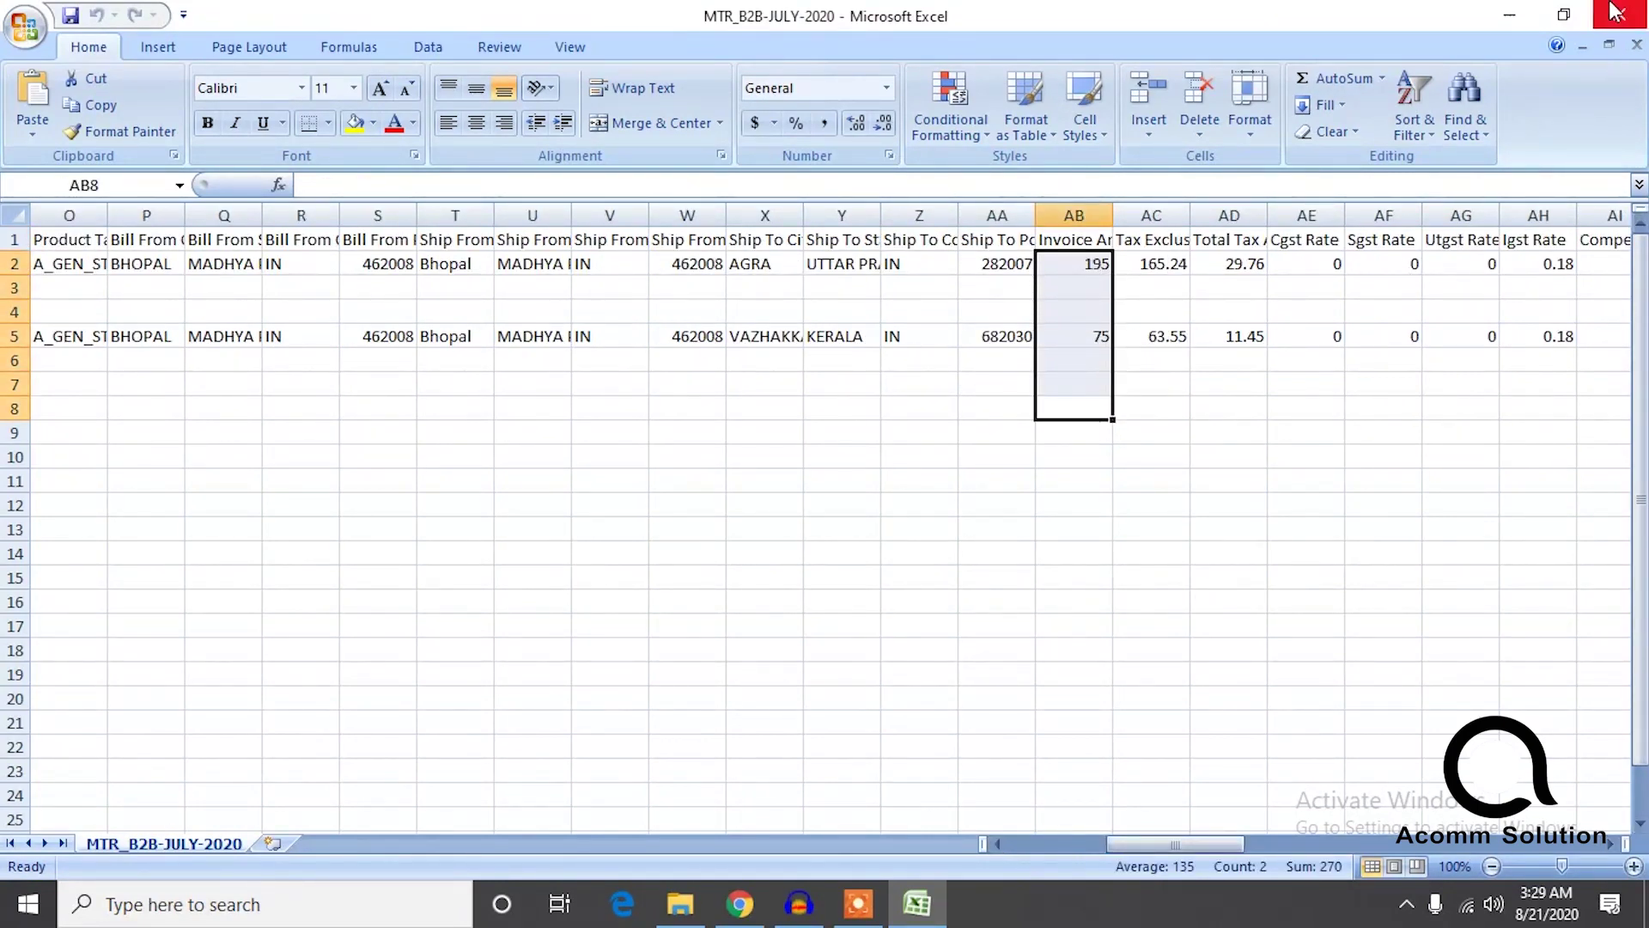
left_click(1615, 10)
double_click(348, 296)
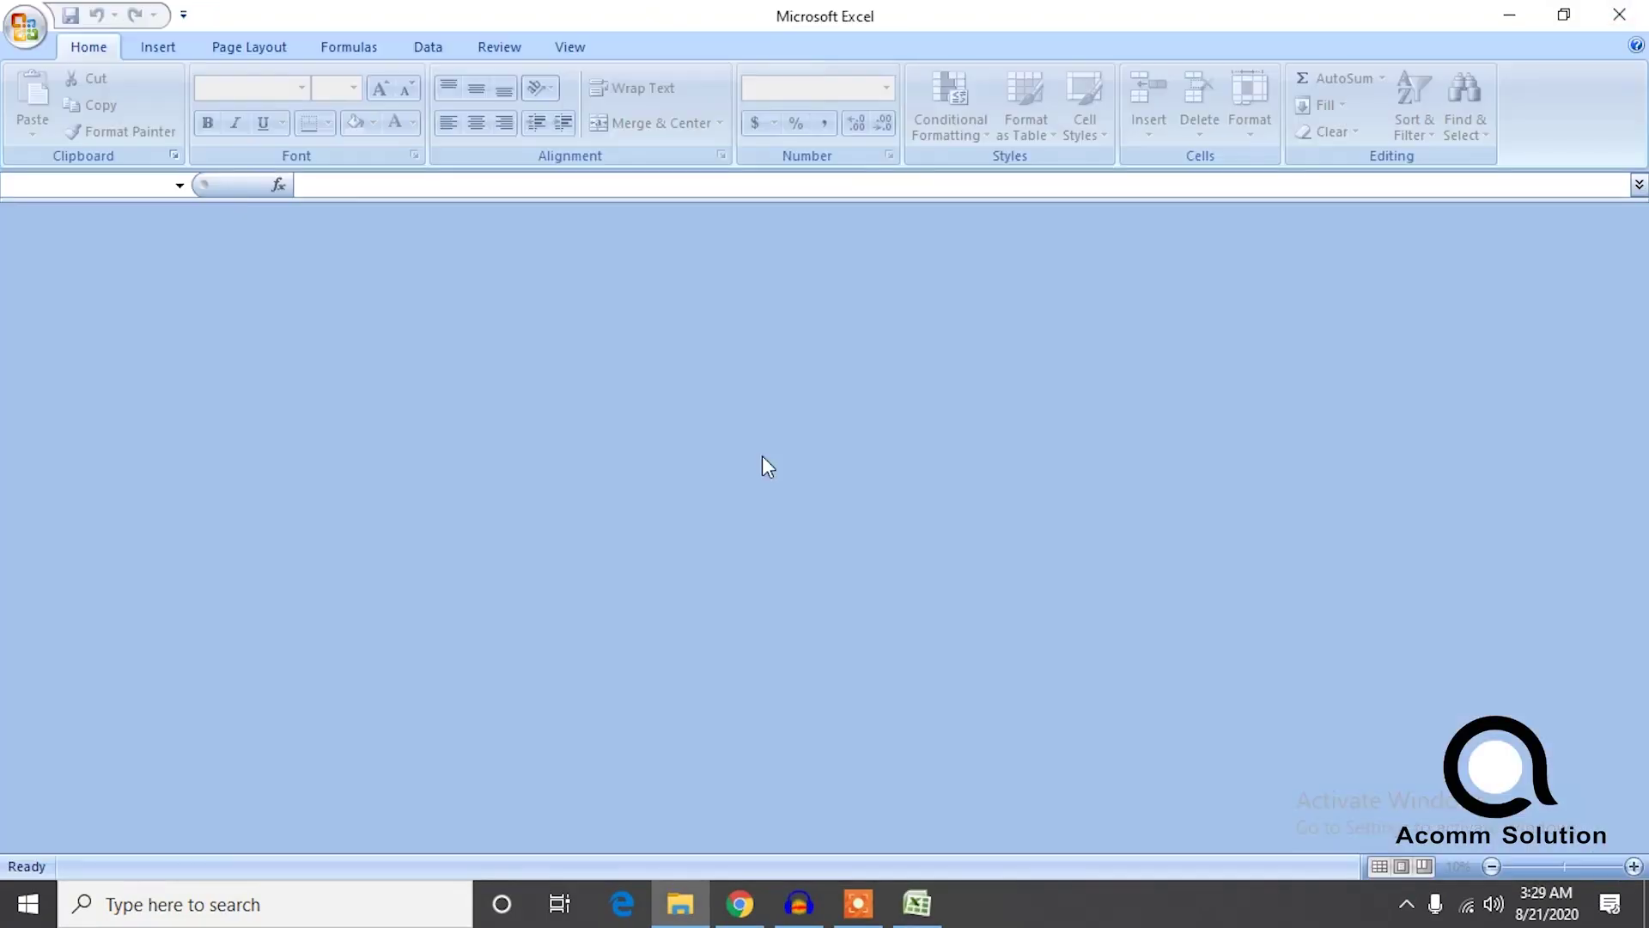
Select the MTR_B2C-JULY-2020 invoice amounts in column AB through row 136 to read the 26144 sum.
left_click_drag(1088, 848, 1203, 859)
left_click(1086, 264)
key("ctrl+shift+Down")
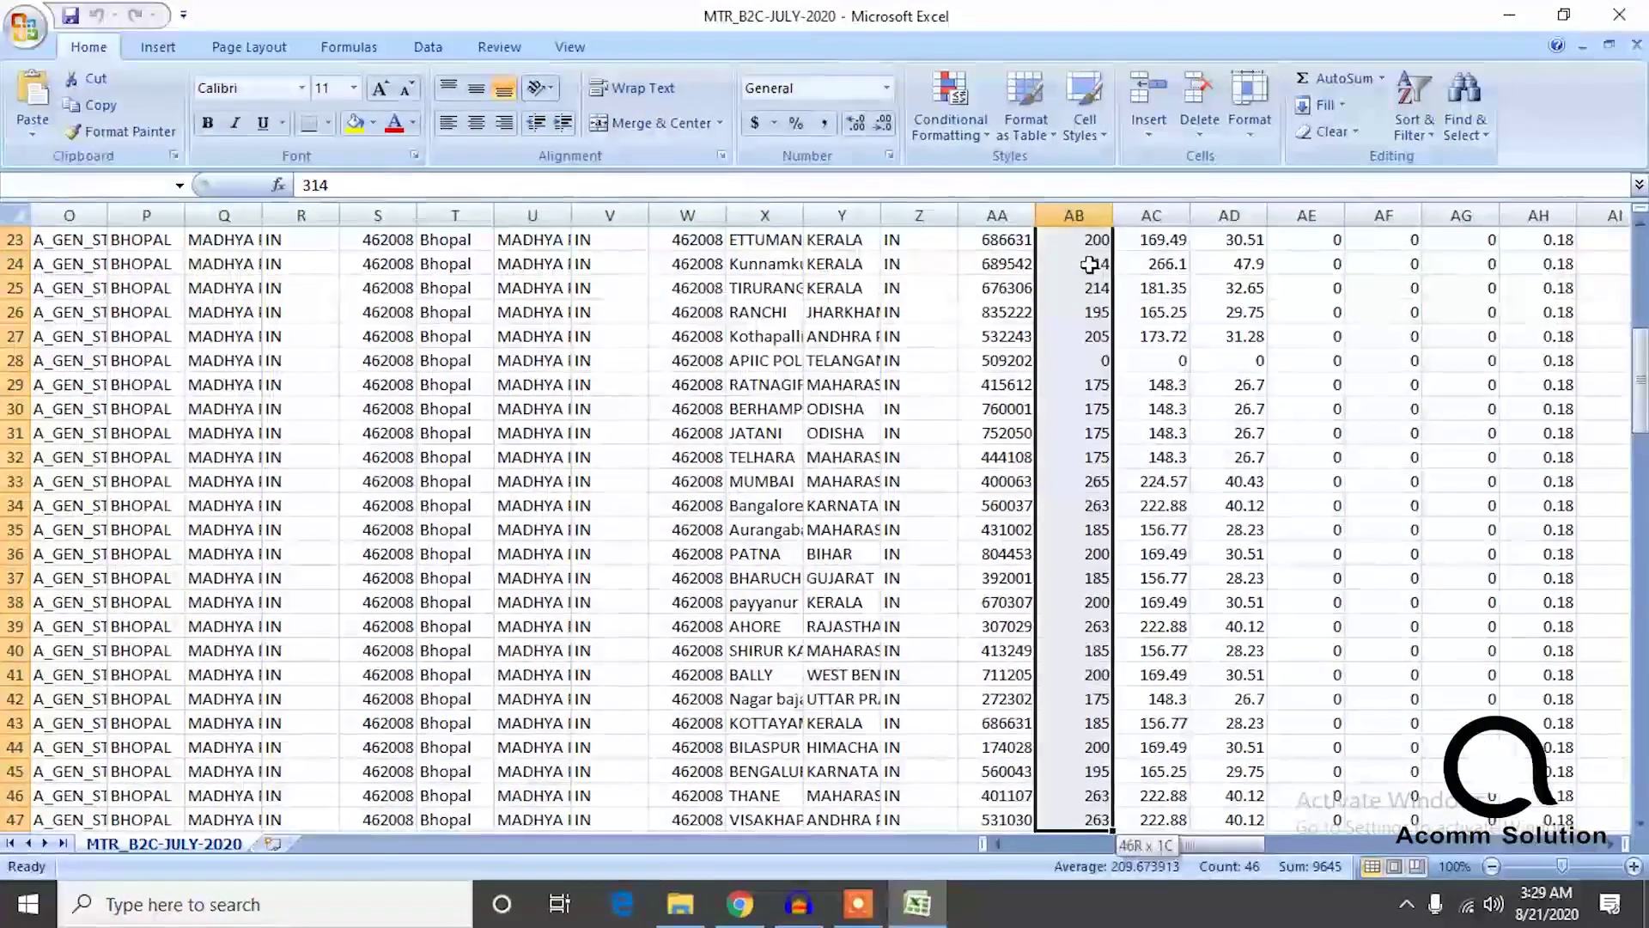
key("ctrl+shift+Down")
key("ctrl+shift+Down")
key("ctrl+shift+Down")
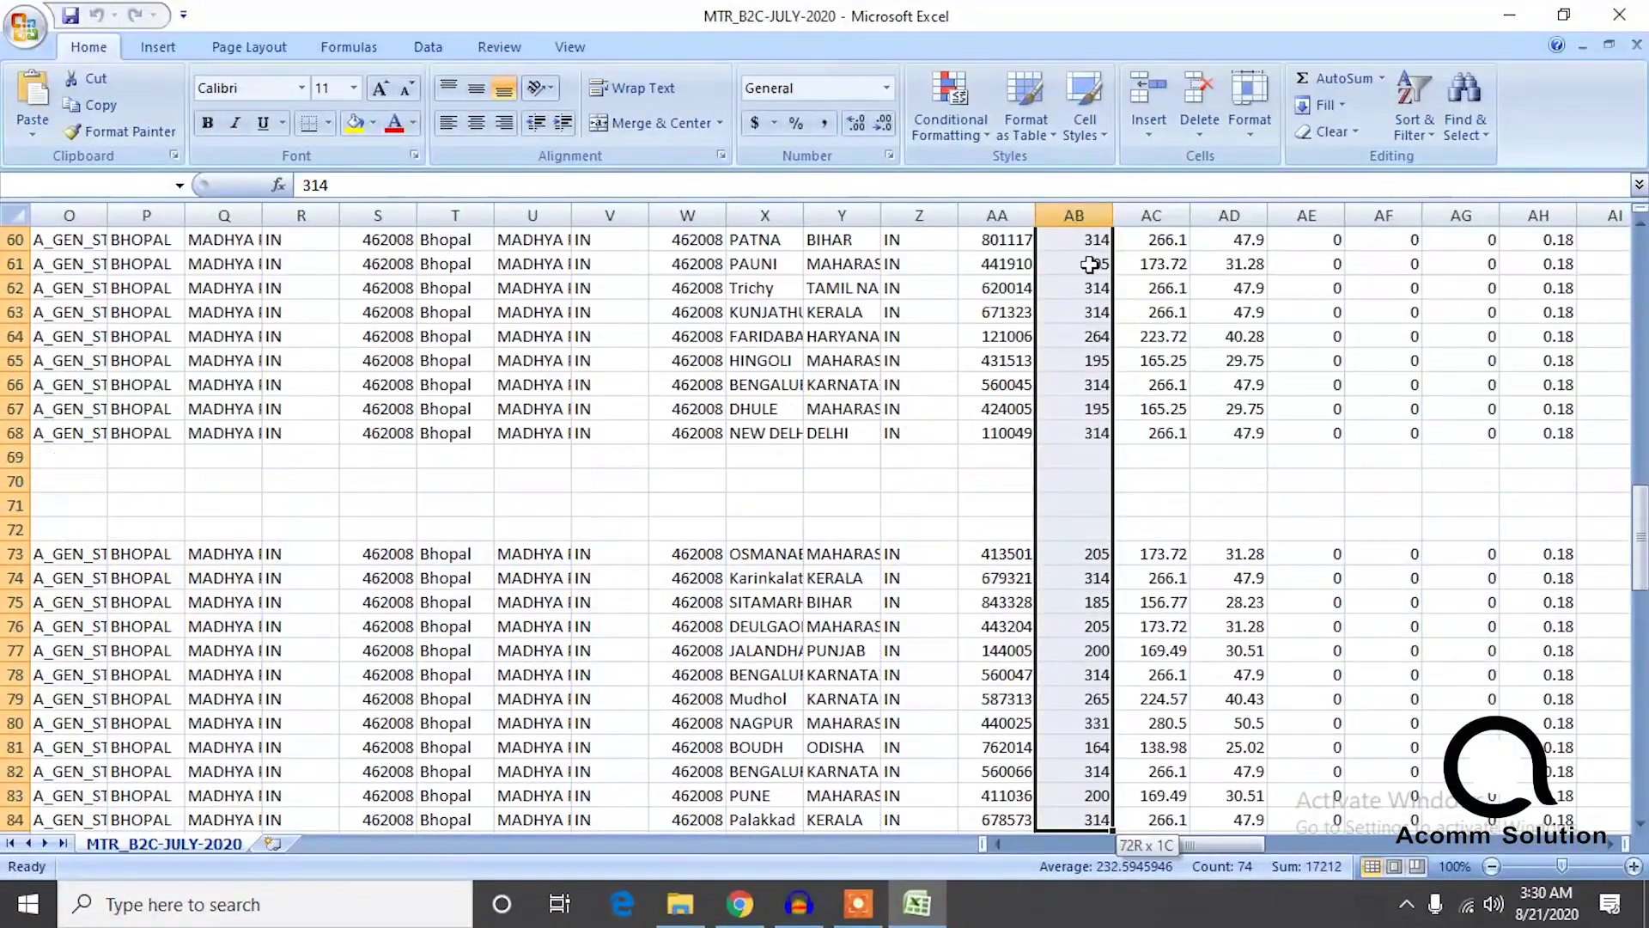
key("ctrl+shift+Down")
key("ctrl+shift+Down")
key("ctrl+shift+Down")
key("ctrl+shift+Up")
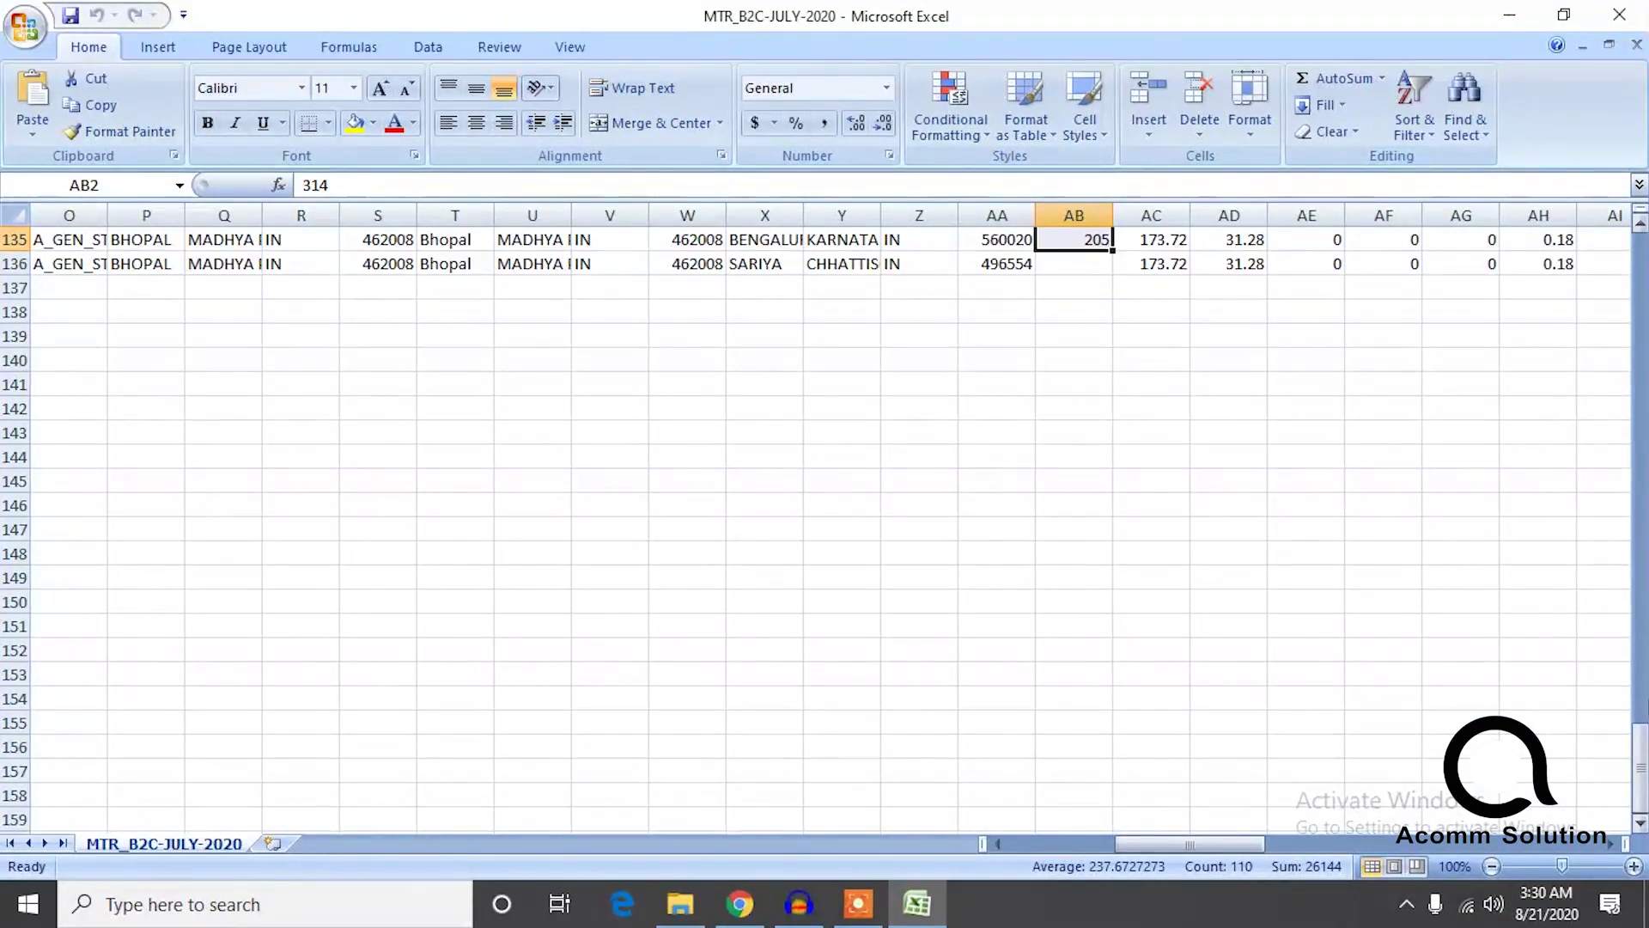
left_click_drag(1640, 767, 1640, 275)
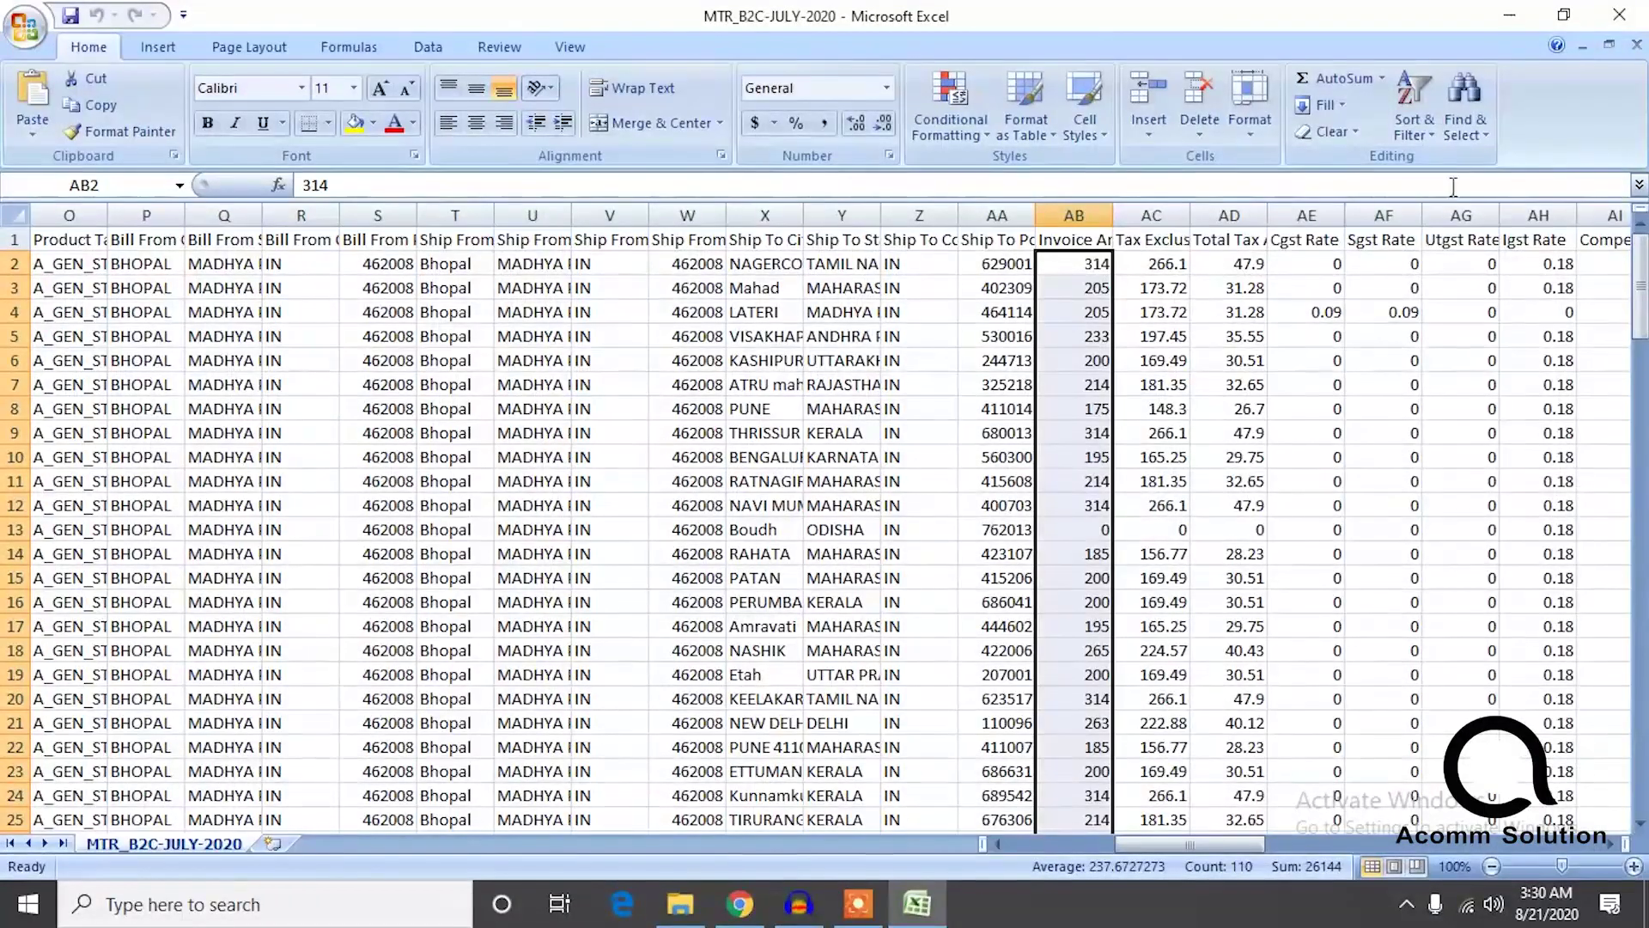
Close MTR_B2C-JULY-2020 and open the gst rep workbook from the july gst report folder.
left_click(1623, 12)
left_click(352, 465)
double_click(311, 250)
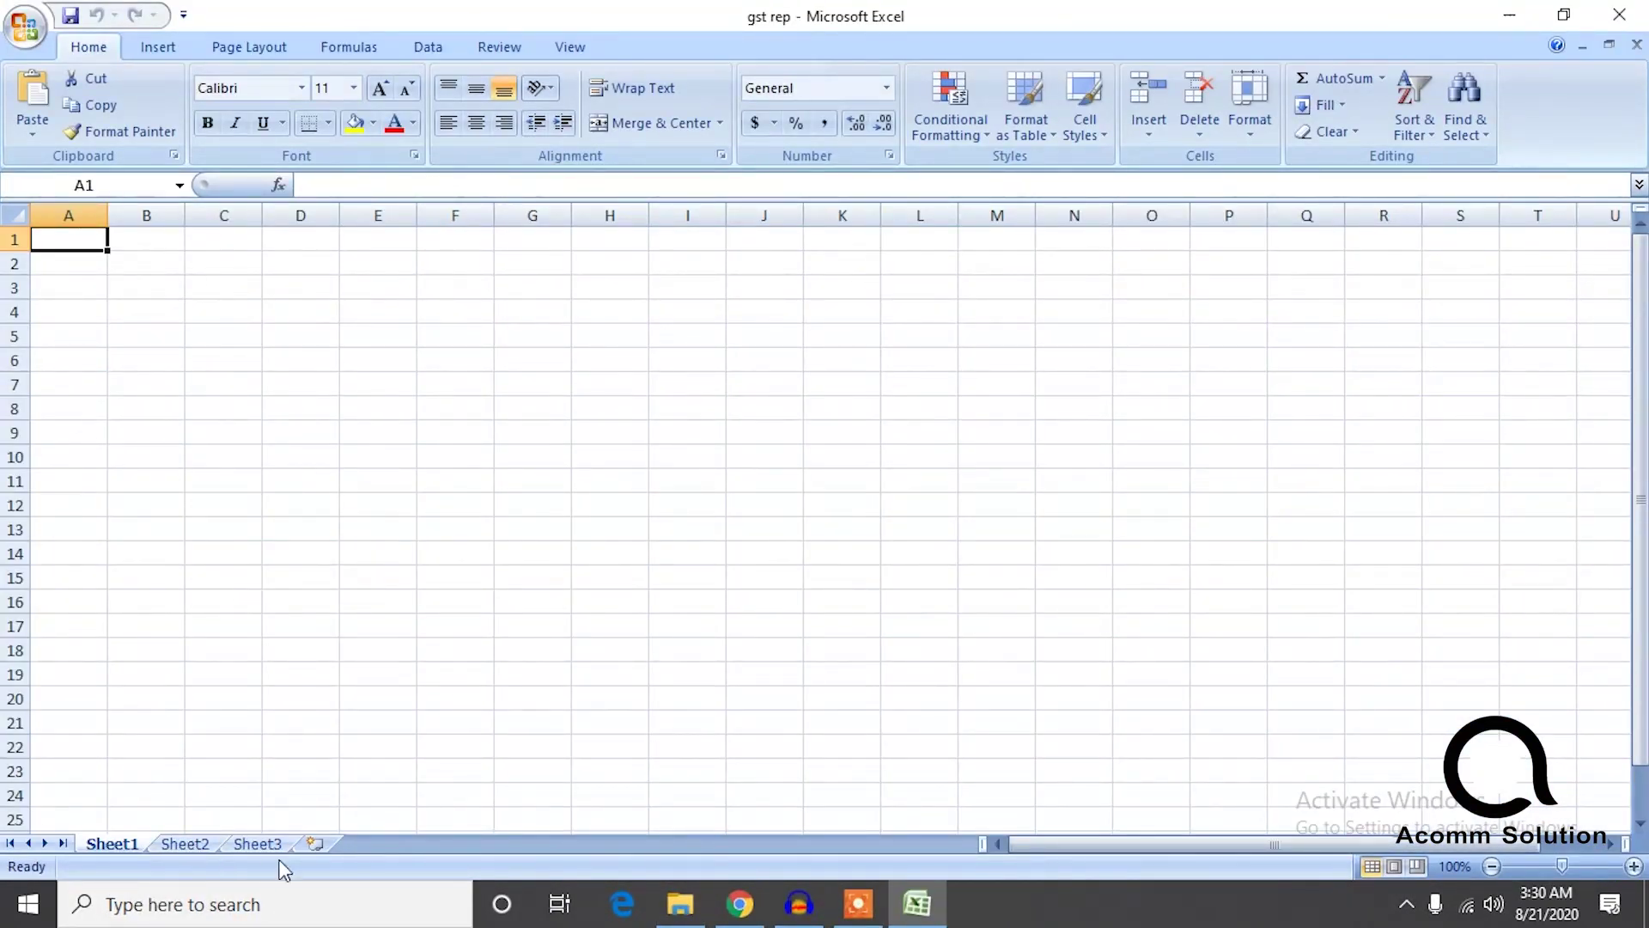
Enter 'start' in cell B3 of gst rep, then clear it again.
left_click(161, 294)
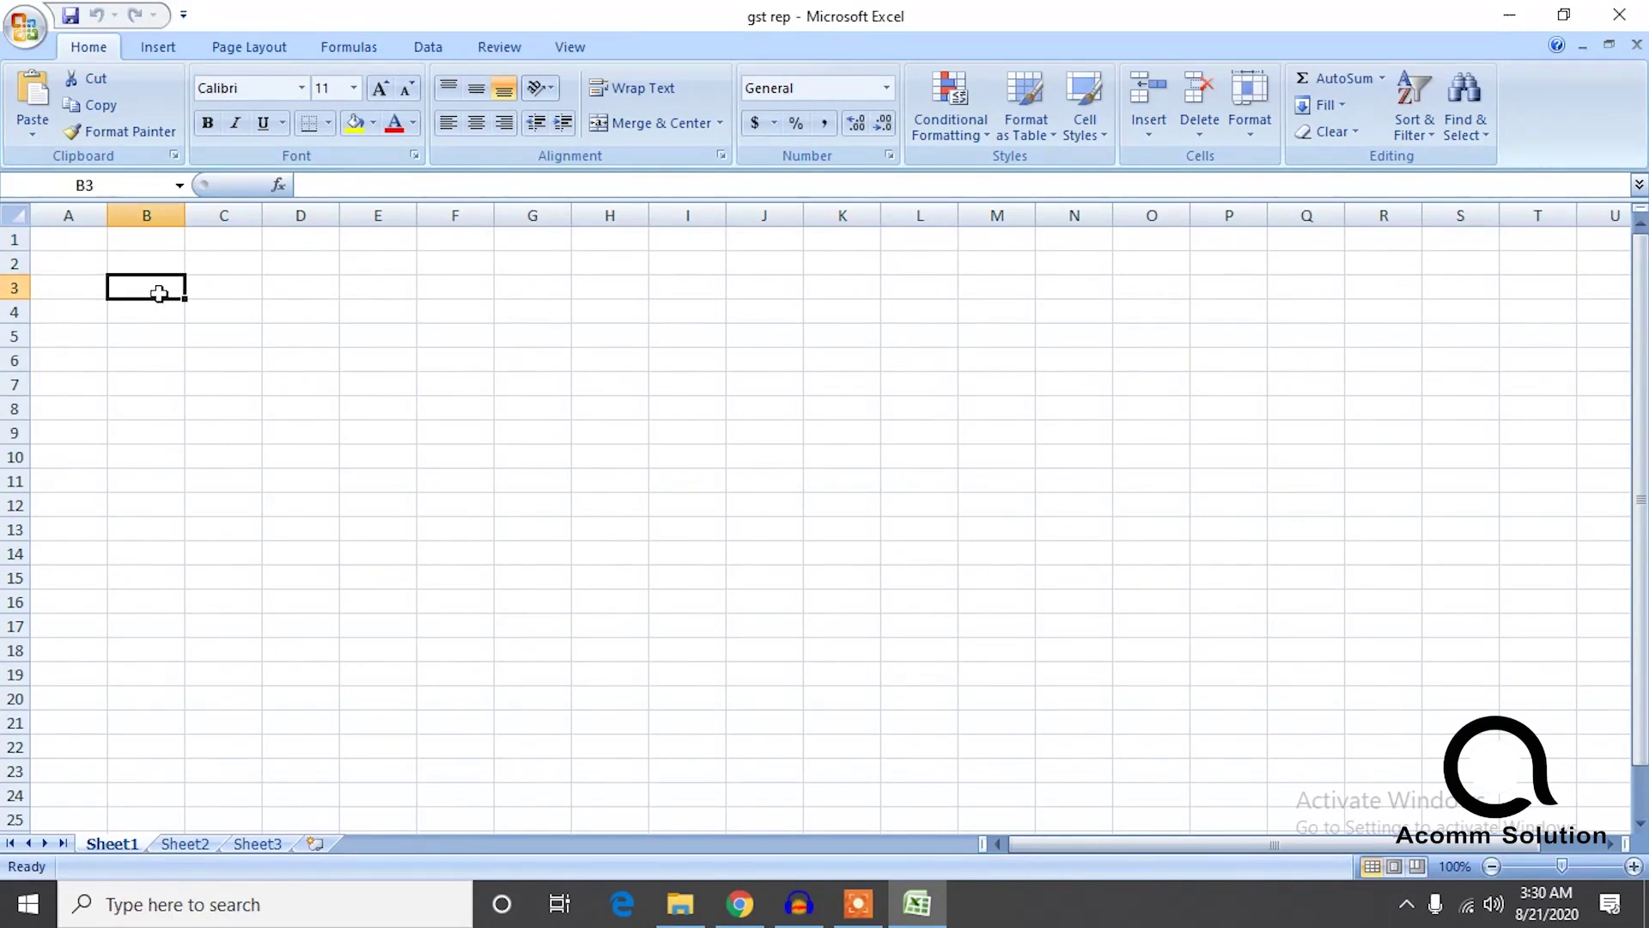
type("start")
key("Right")
key("Right")
key("Left")
key("Left")
key("BackSpace")
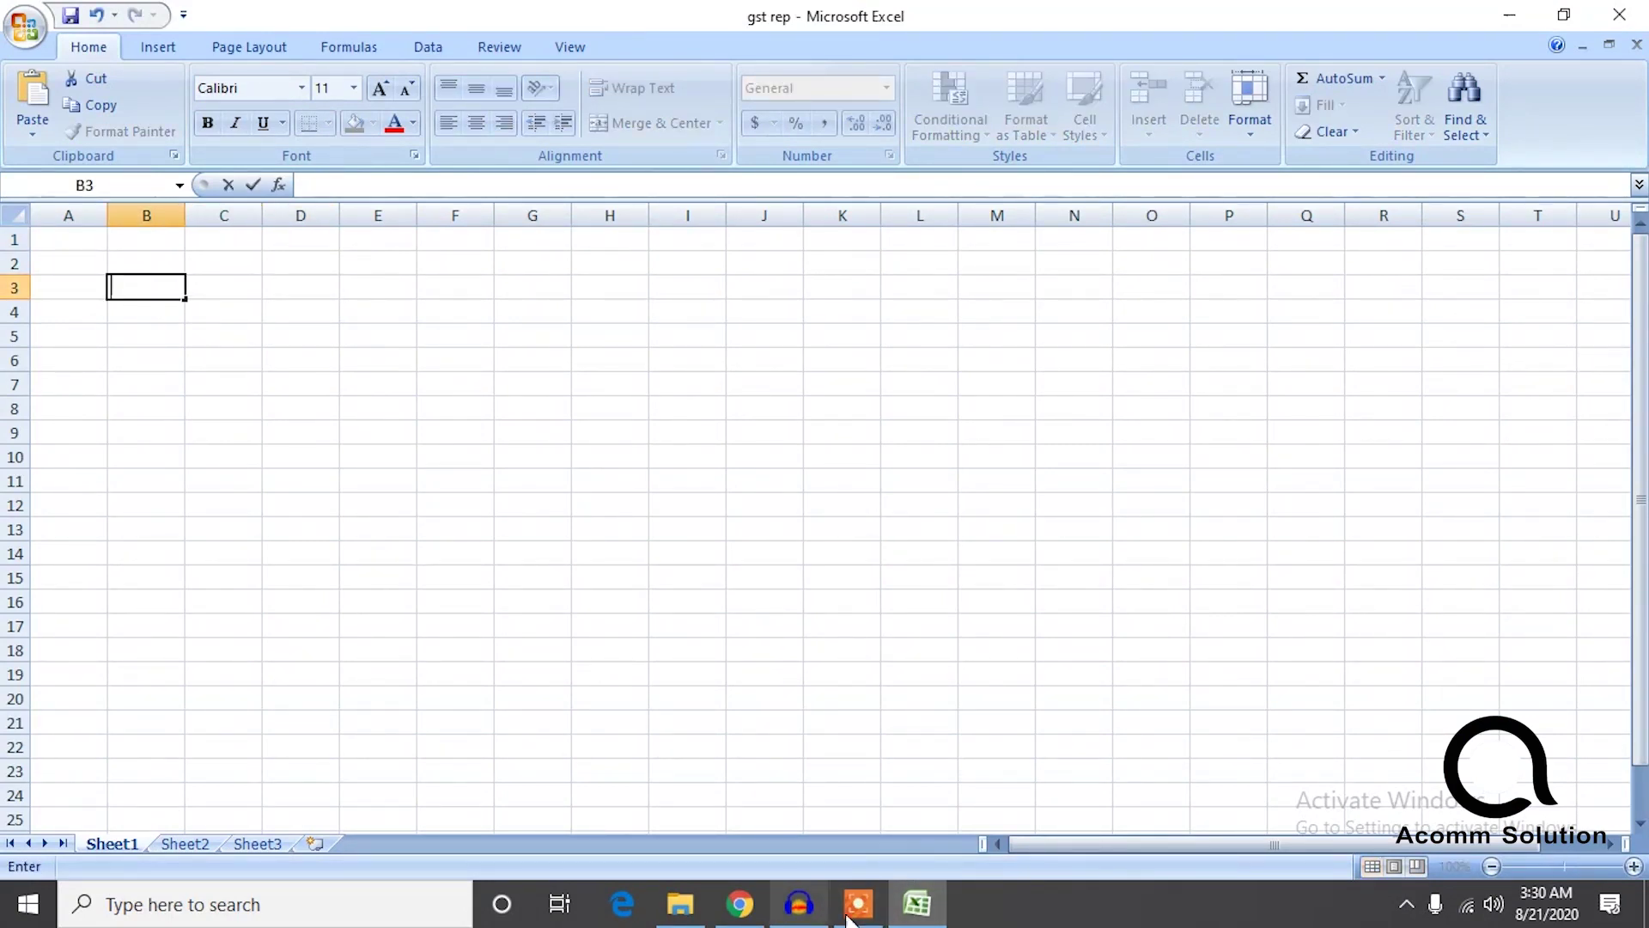
Open the long-named sales report workbook, check its Billing State column, and return to gst rep.
left_click(918, 904)
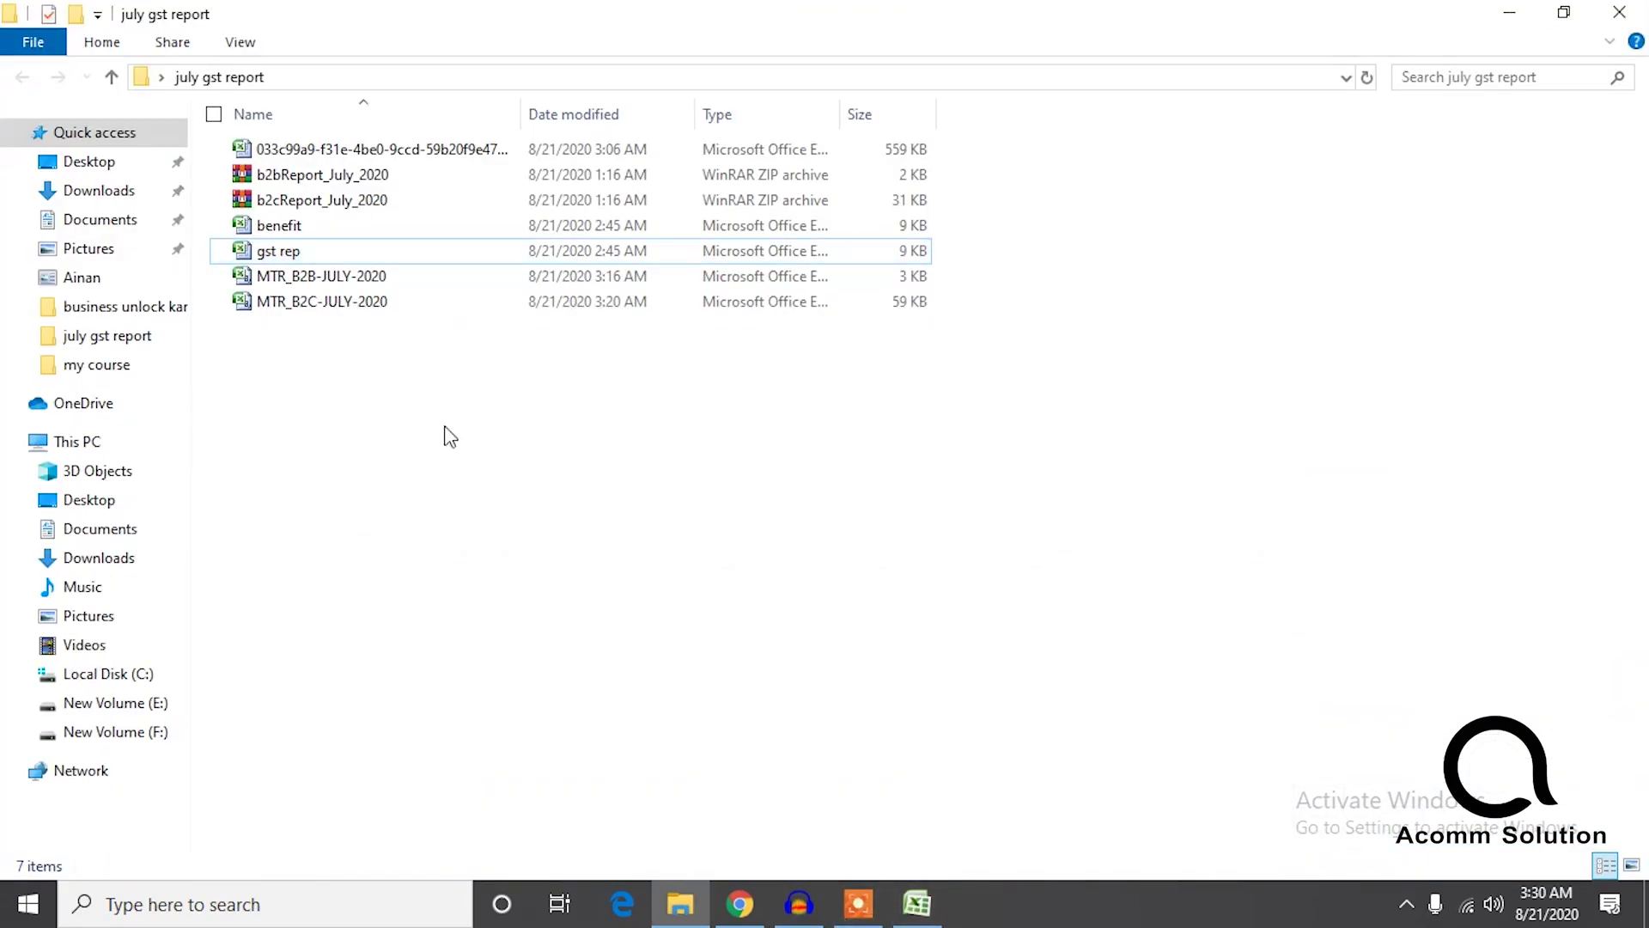
left_click(323, 154)
double_click(322, 151)
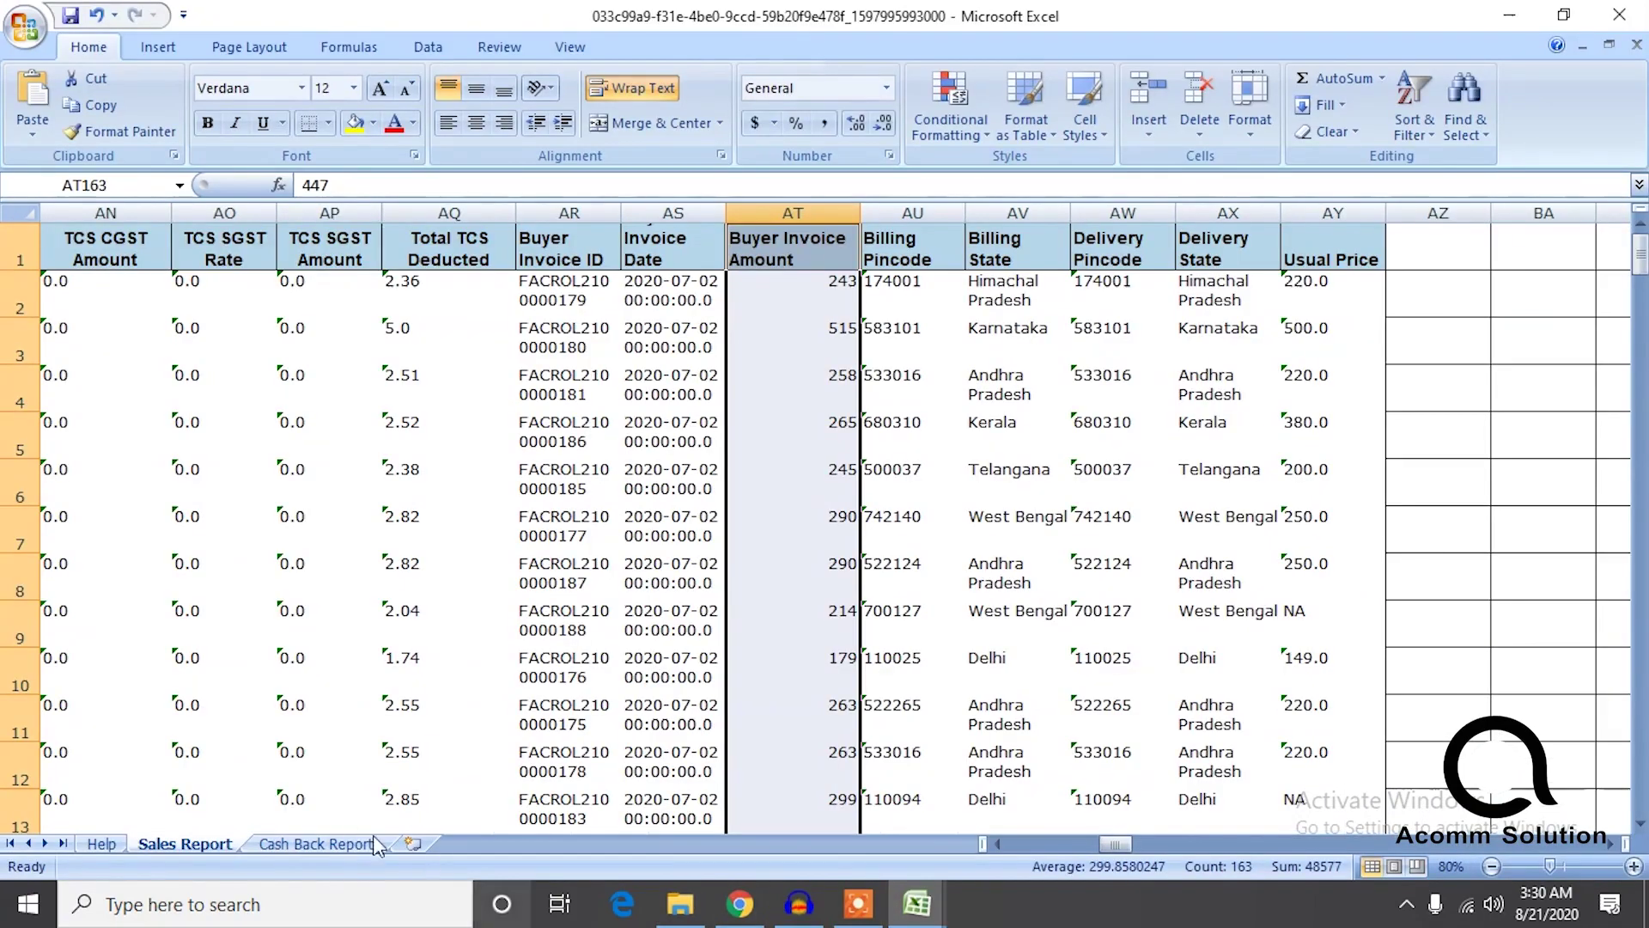
left_click(1041, 262)
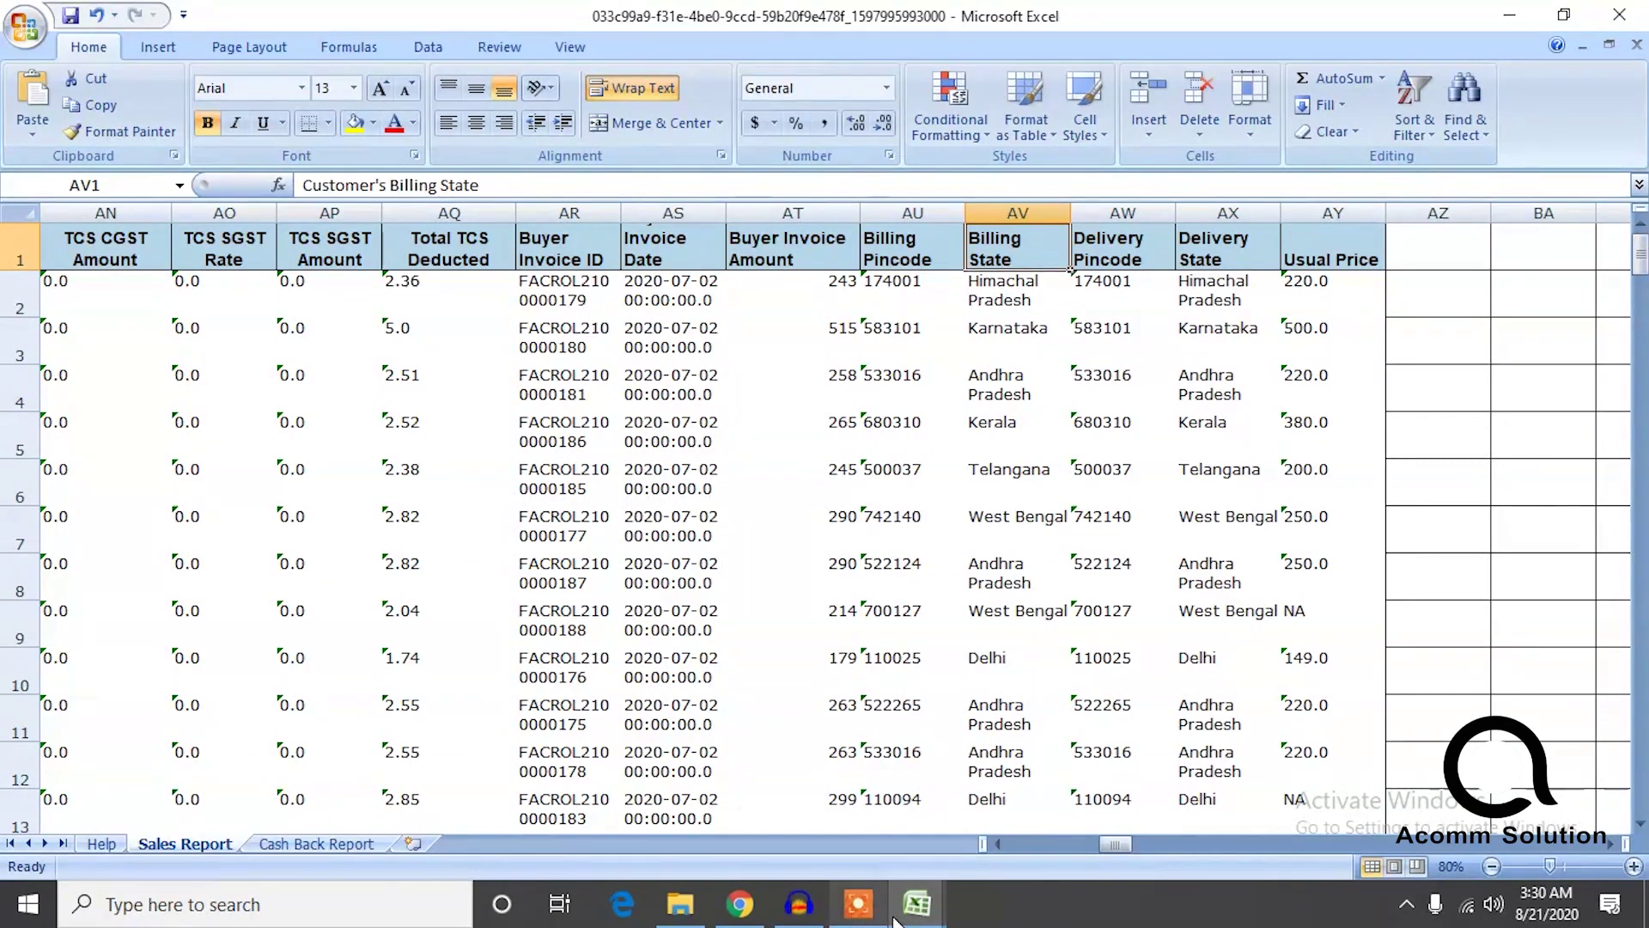
left_click(917, 904)
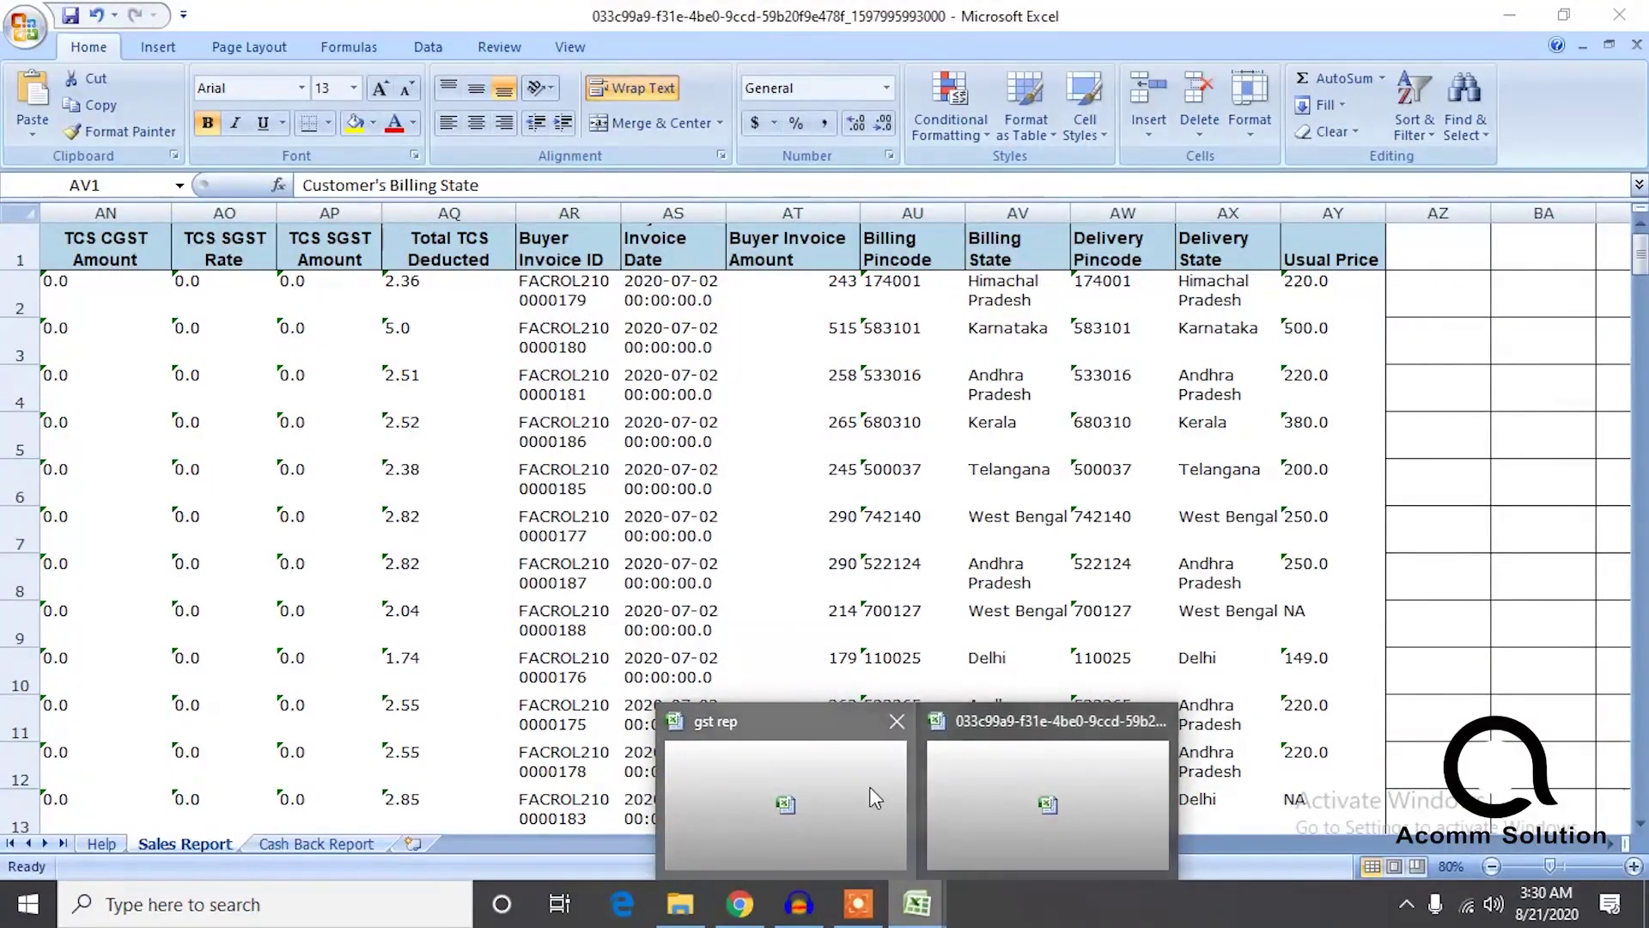
left_click(869, 786)
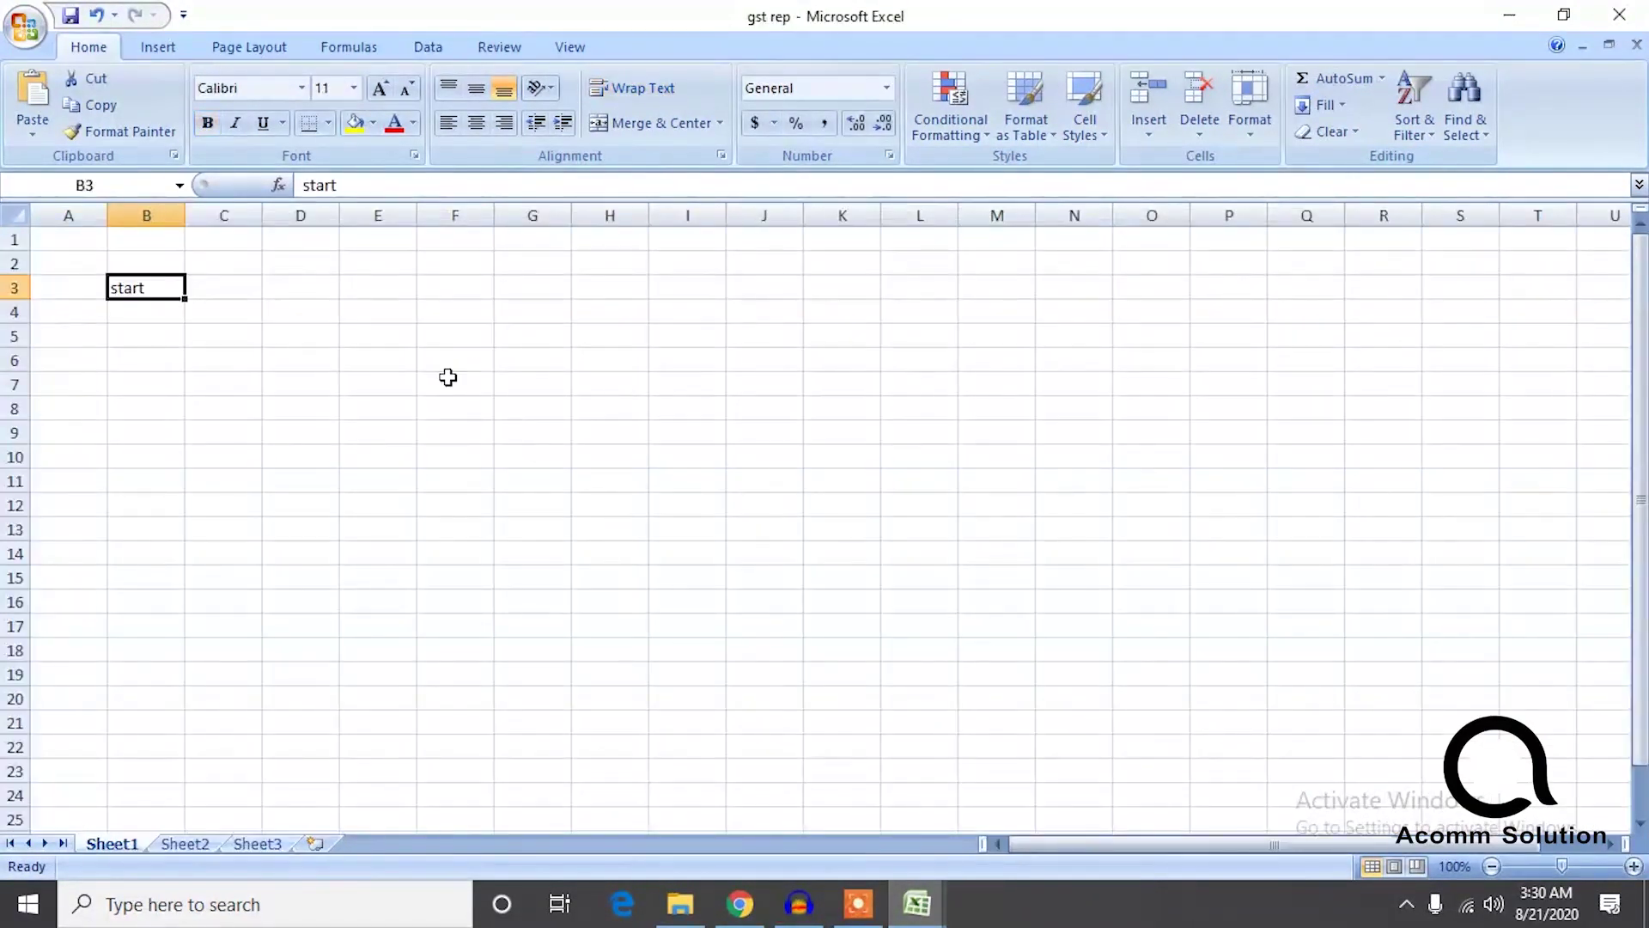
Enter the headings state, gst % and amount in B3:D3.
double_click(158, 284)
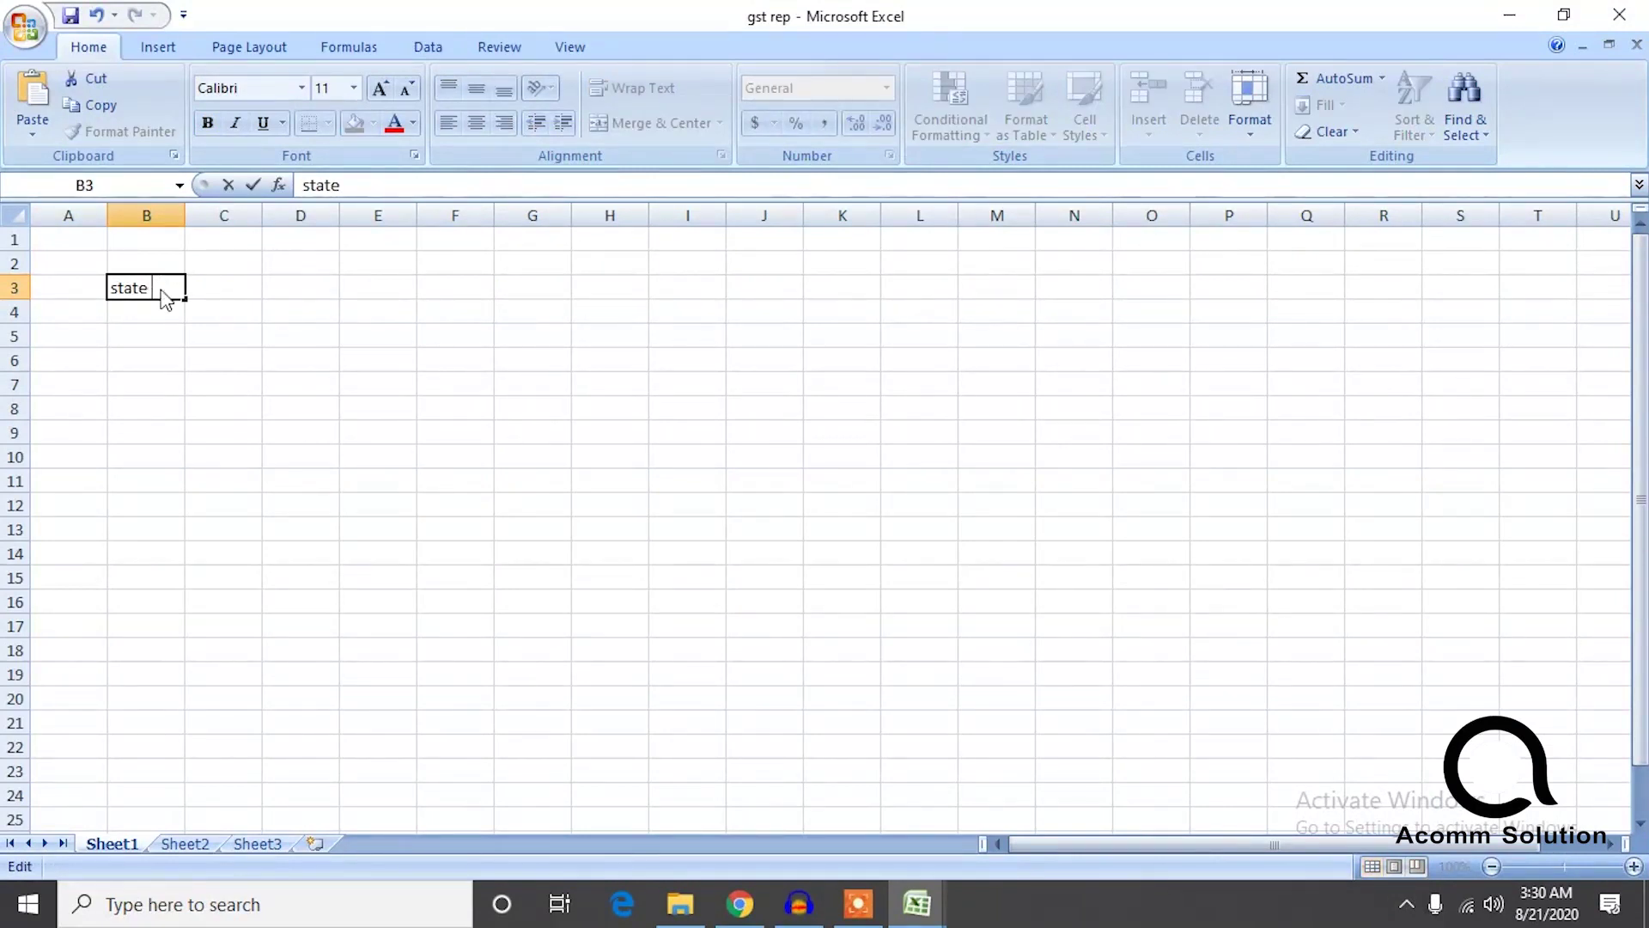
double_click(234, 286)
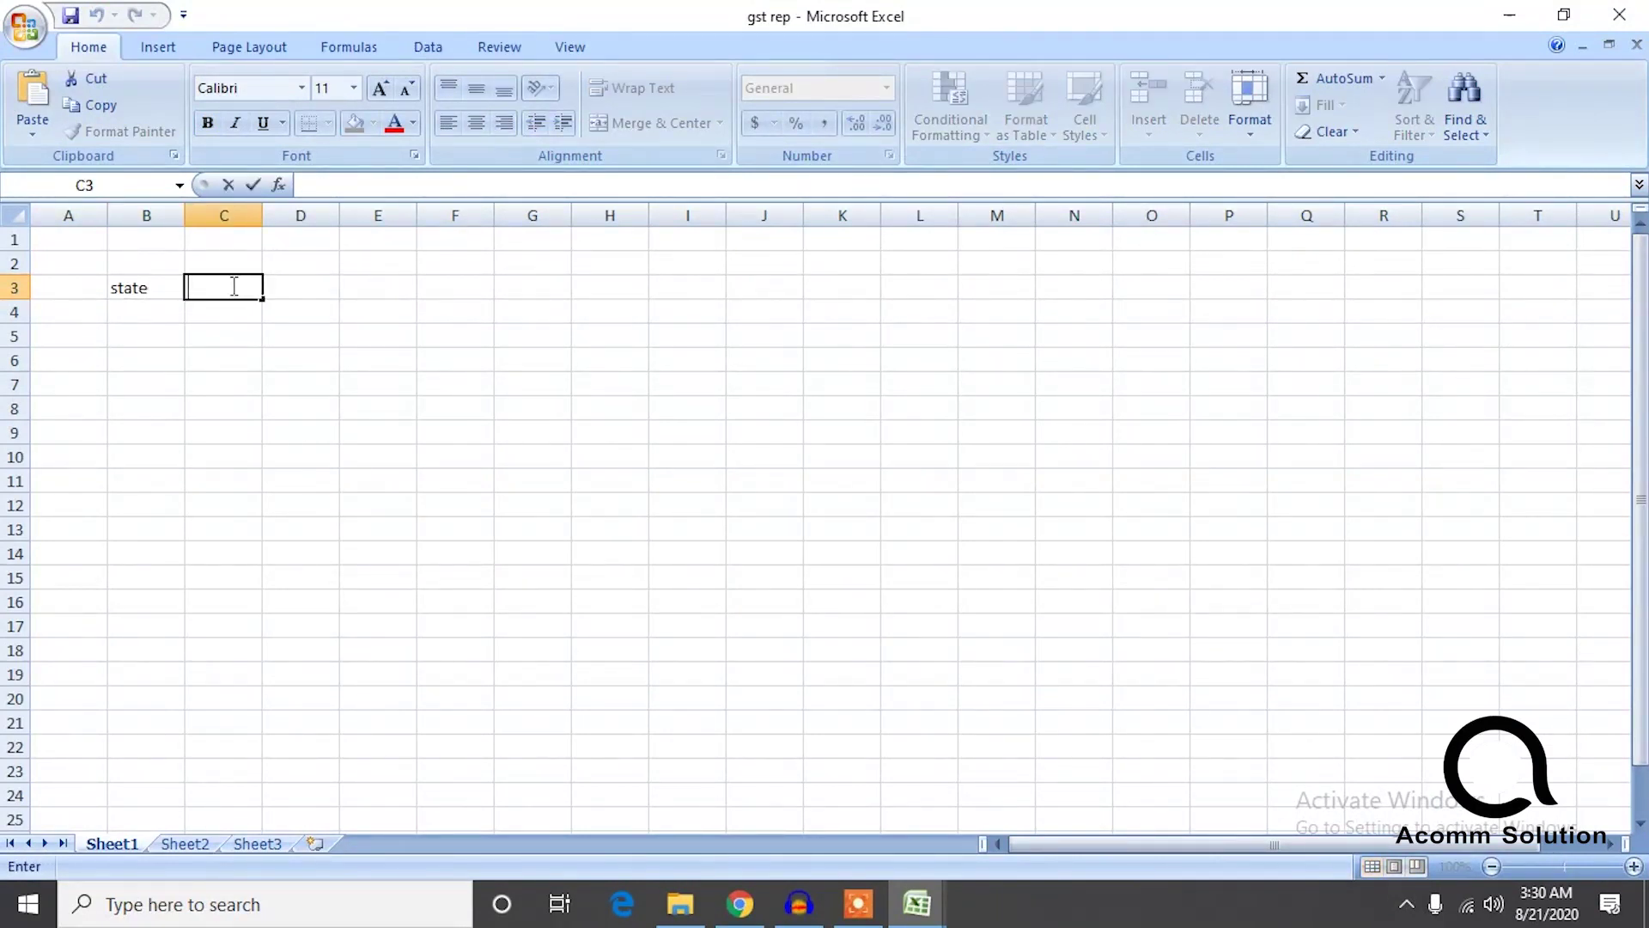
left_click(298, 302)
double_click(319, 286)
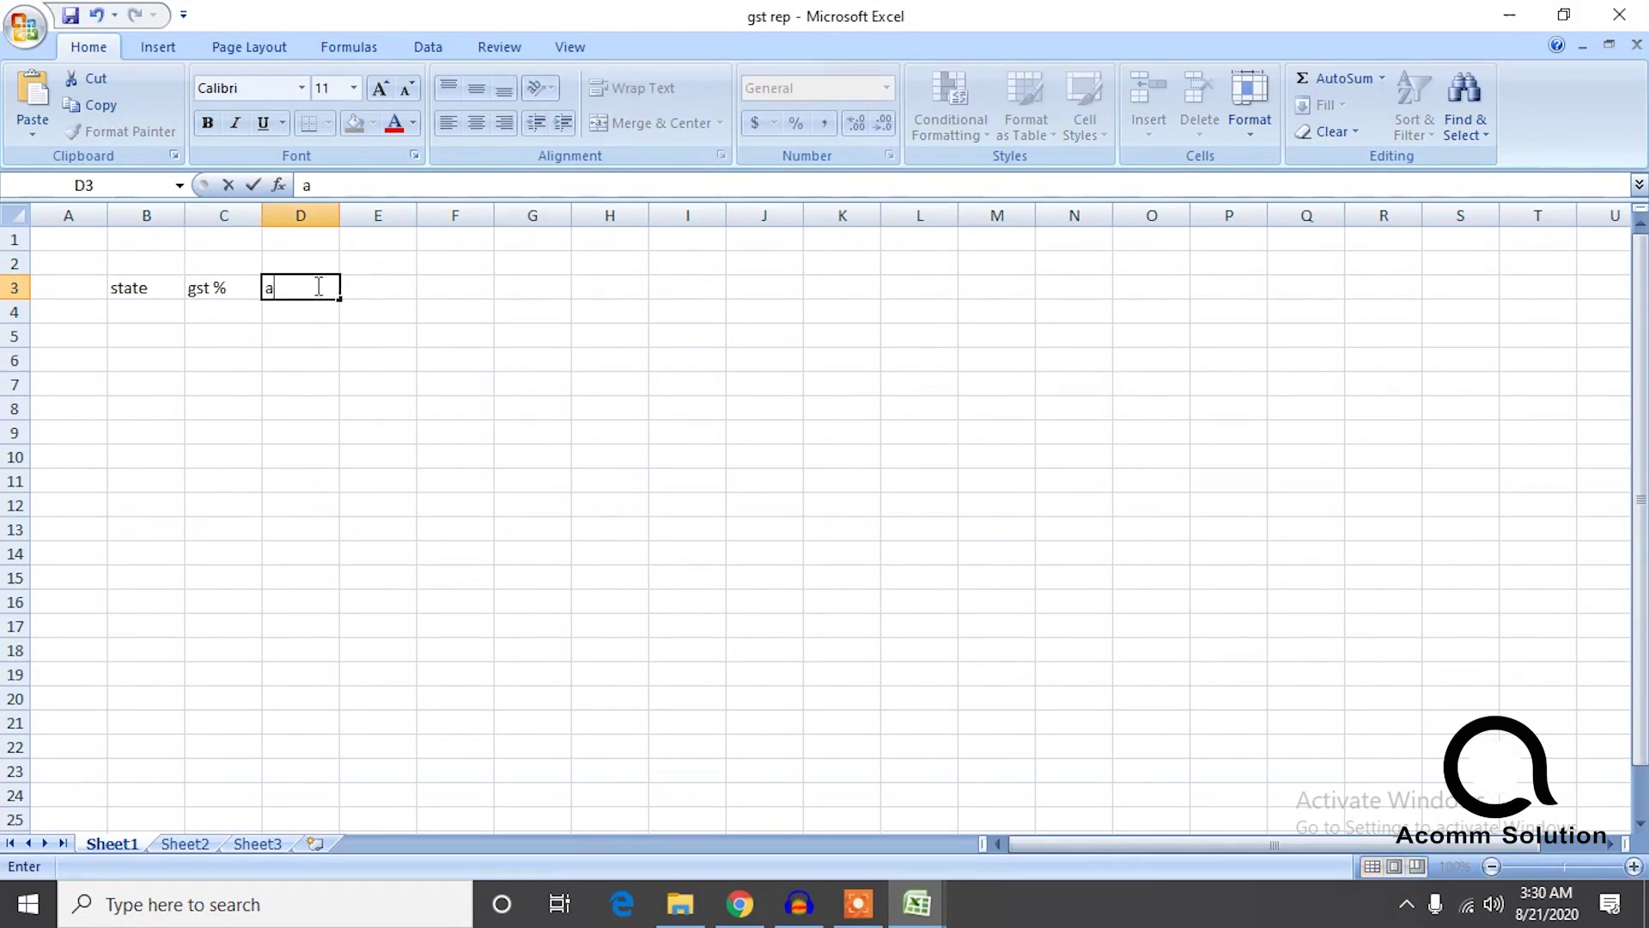
type("amount")
key("Tab")
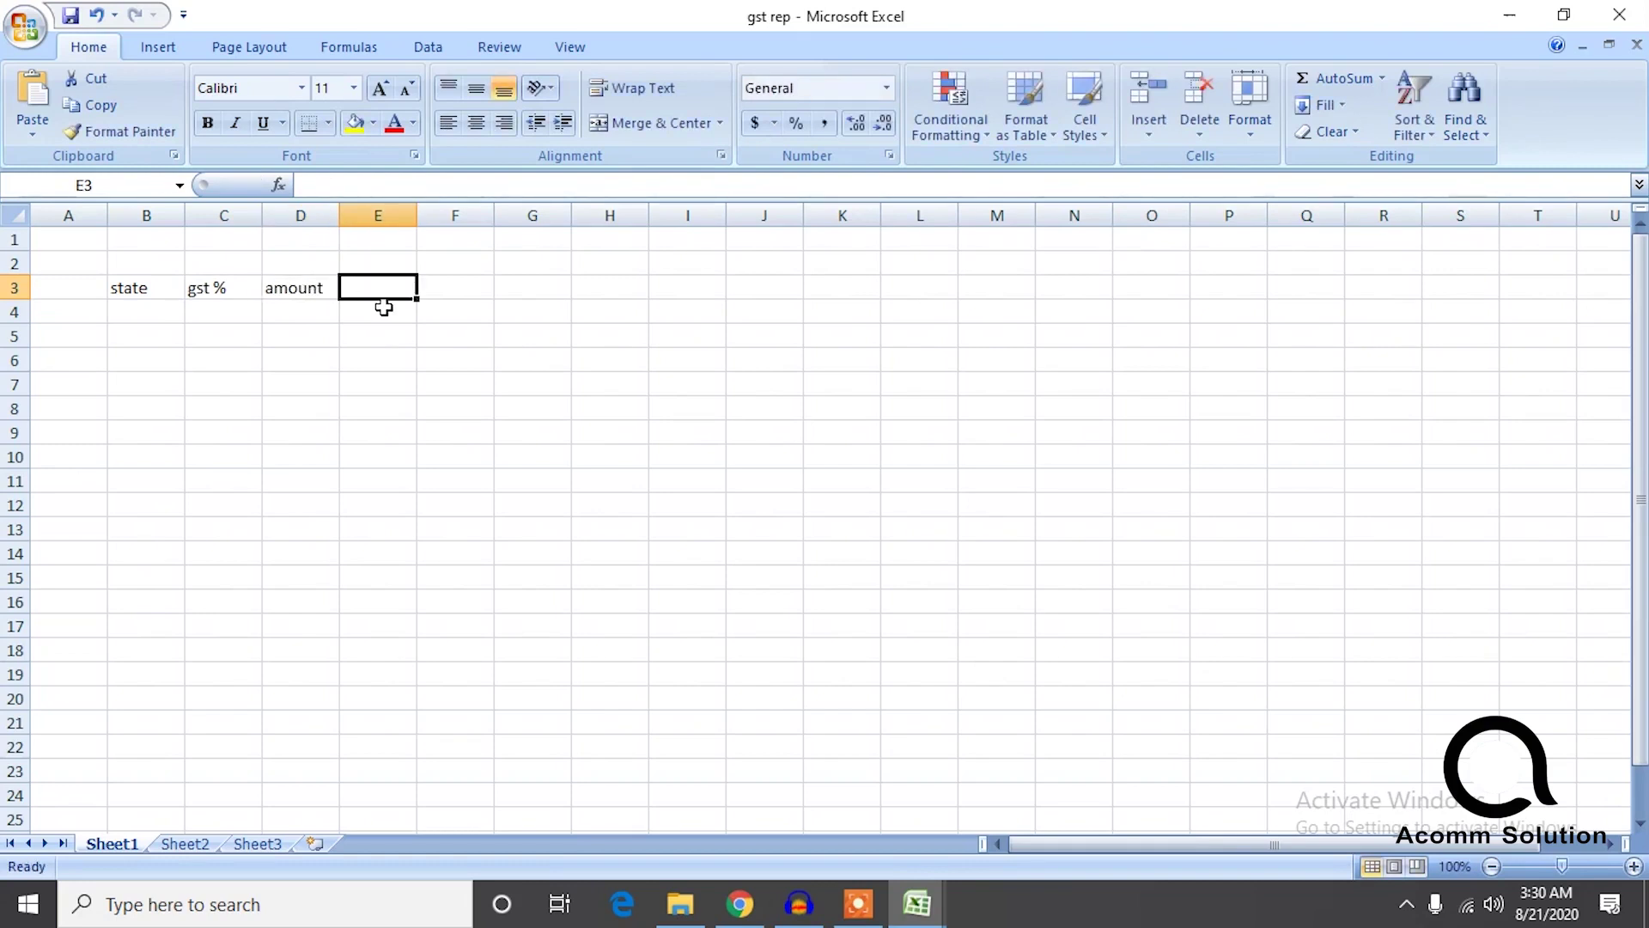
Add the igst, cgst and sgst headings in E3:G3, correcting ugst to igst.
type("ugs")
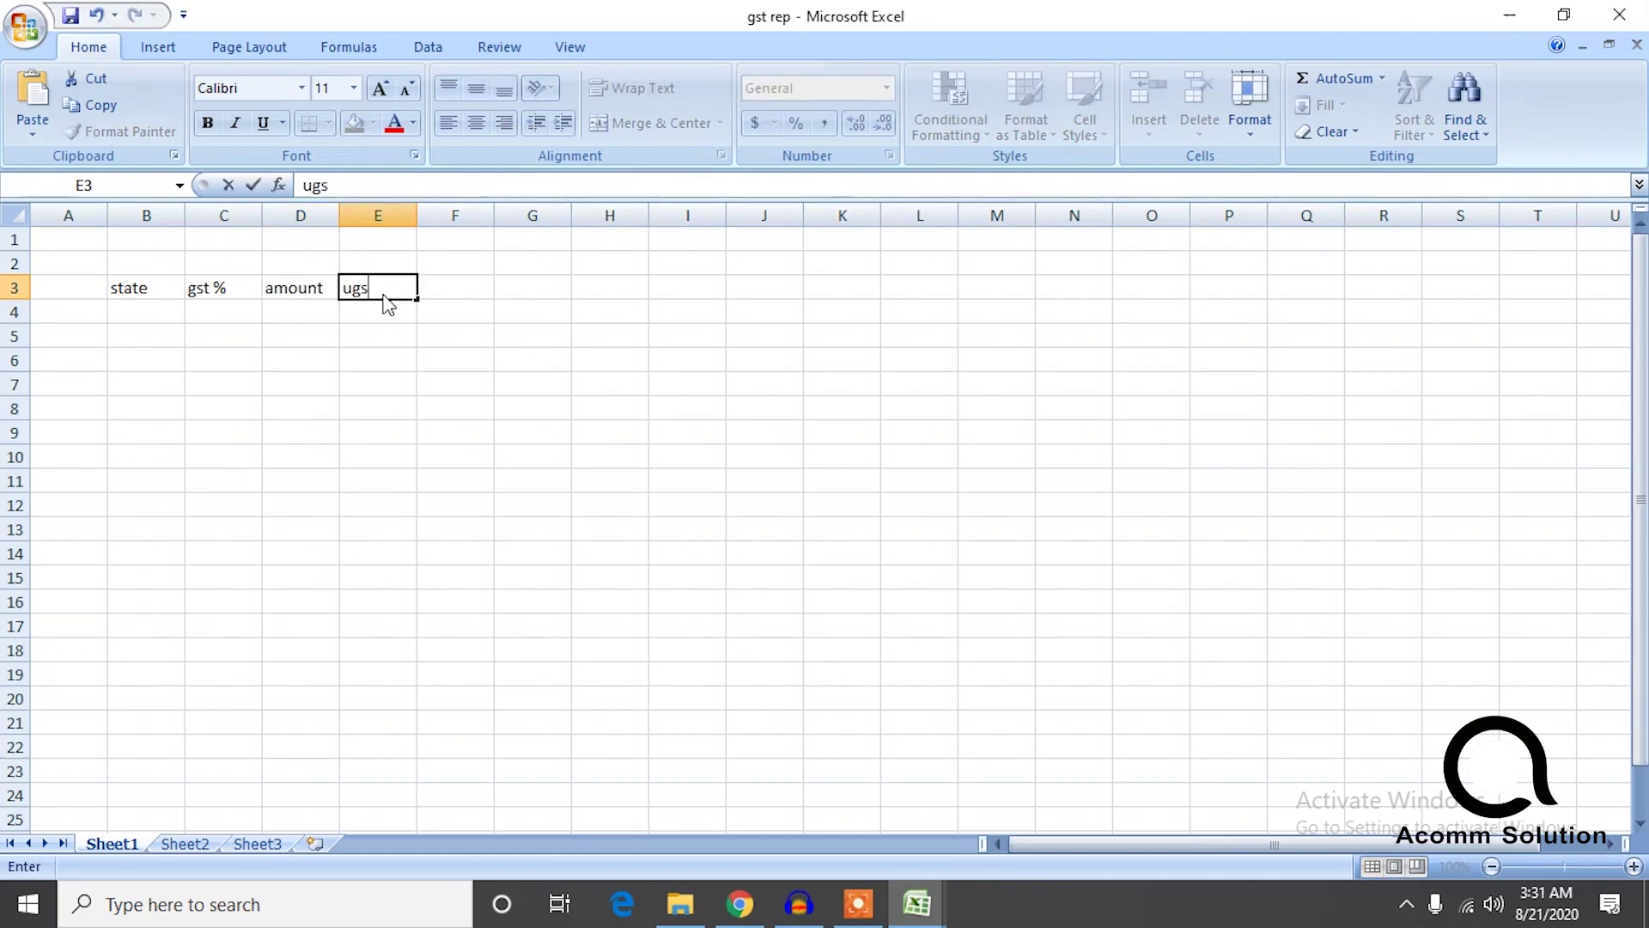
type("t")
key("ctrl+Return")
key("F2")
key("BackSpace")
left_click(473, 299)
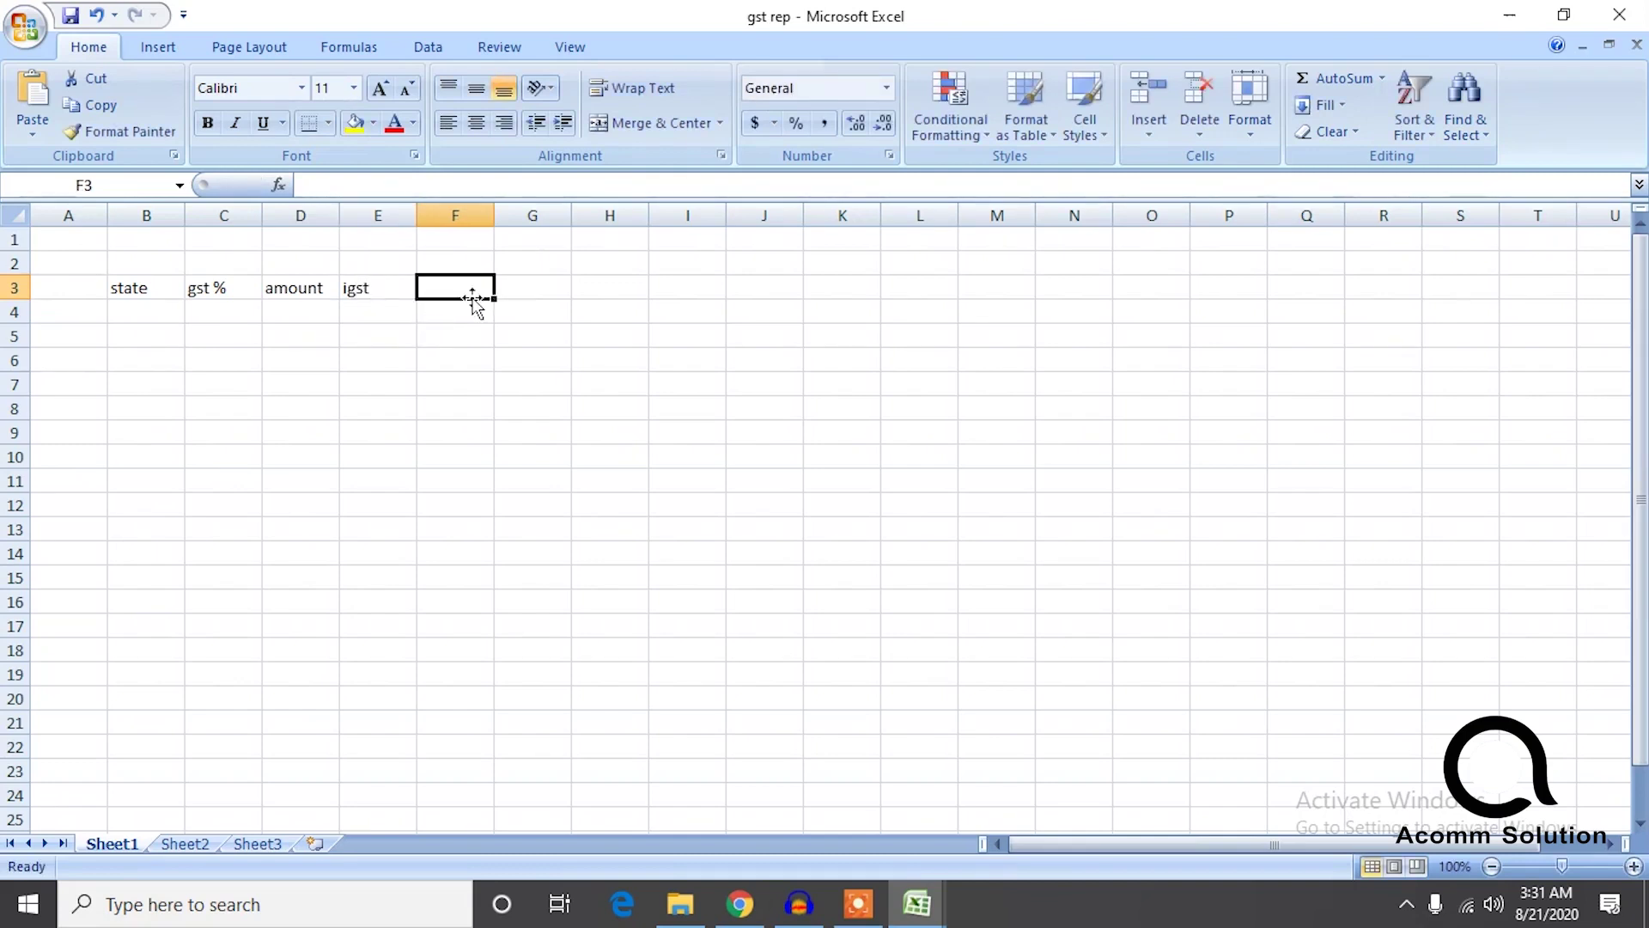
type("cgst")
key("Tab")
type("sgst")
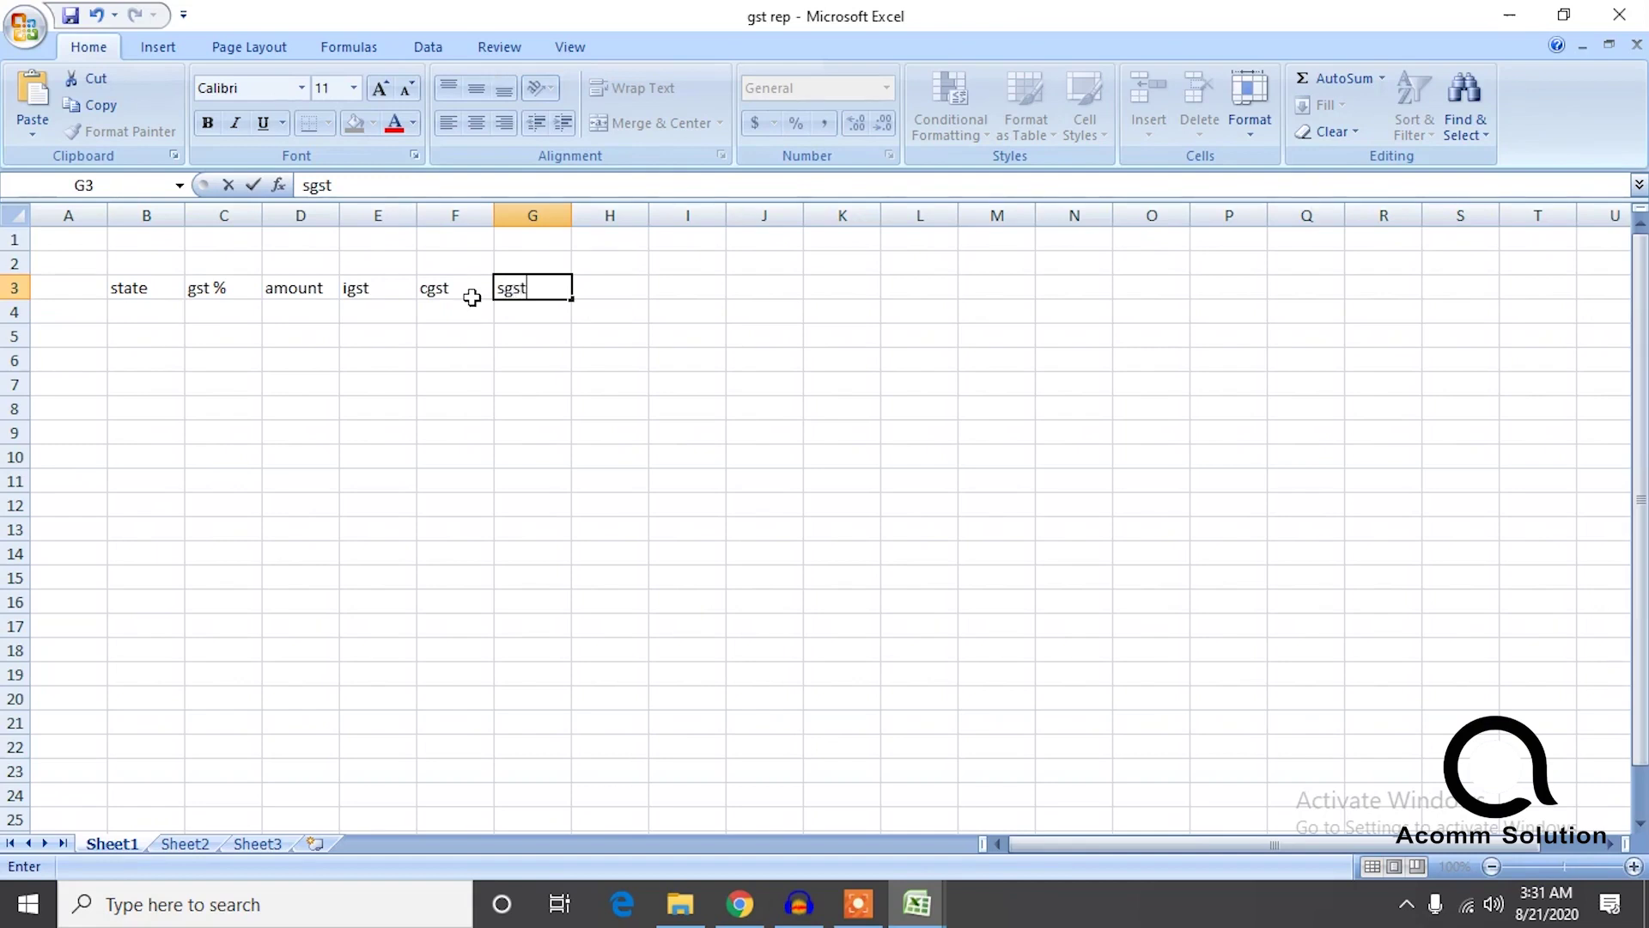
left_click(298, 393)
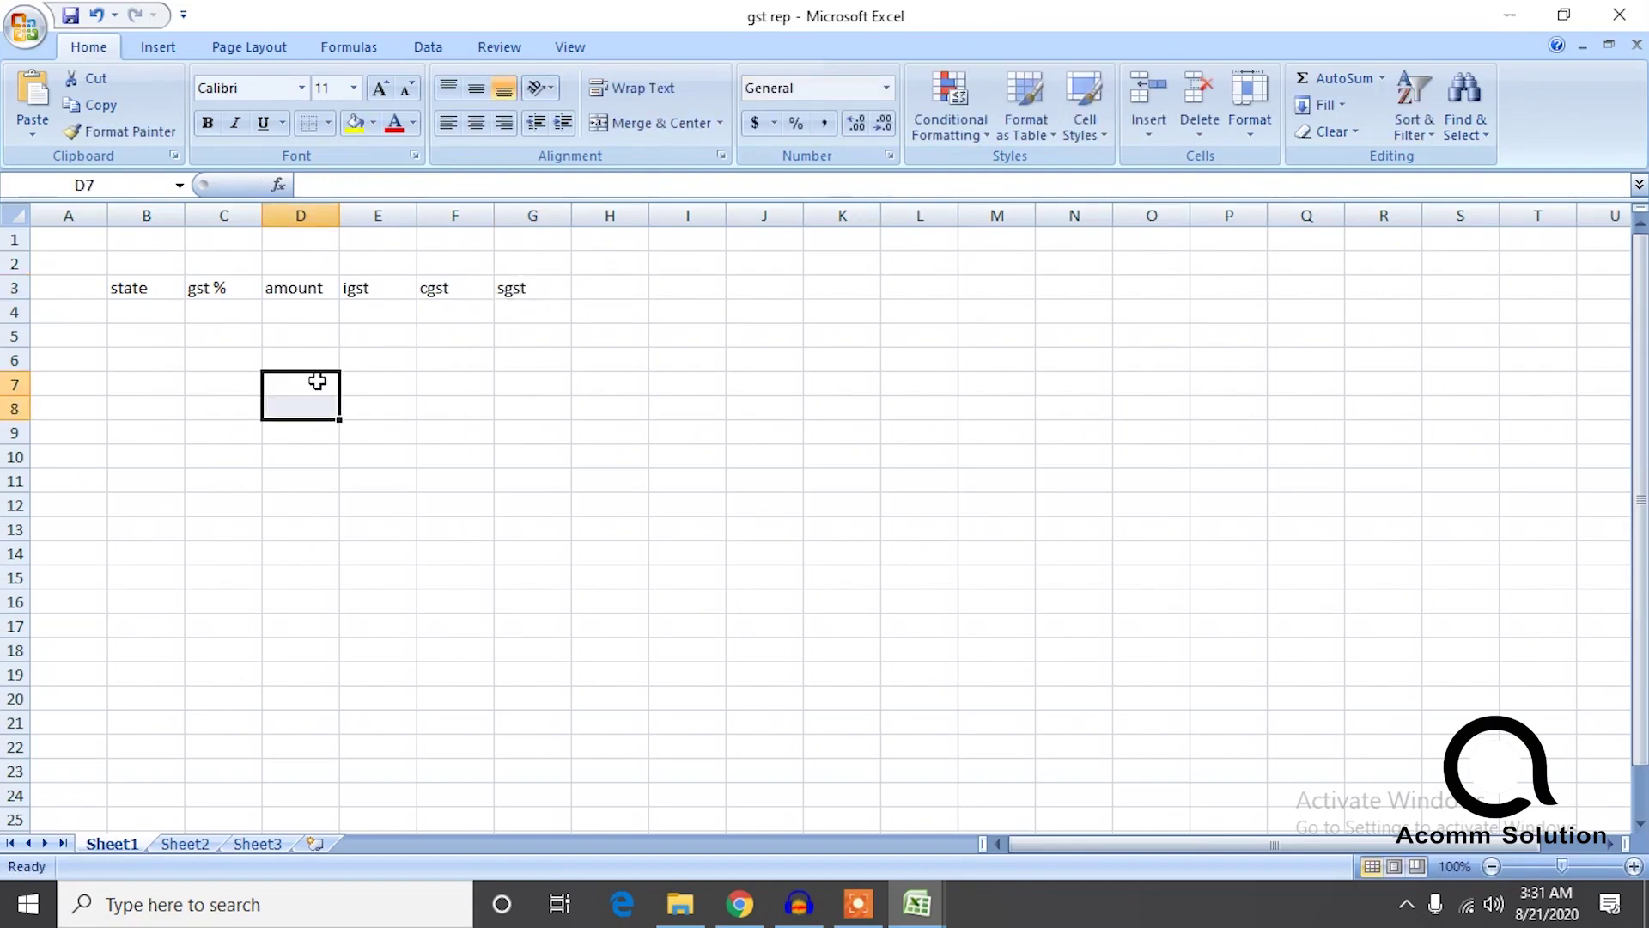
left_click(464, 349)
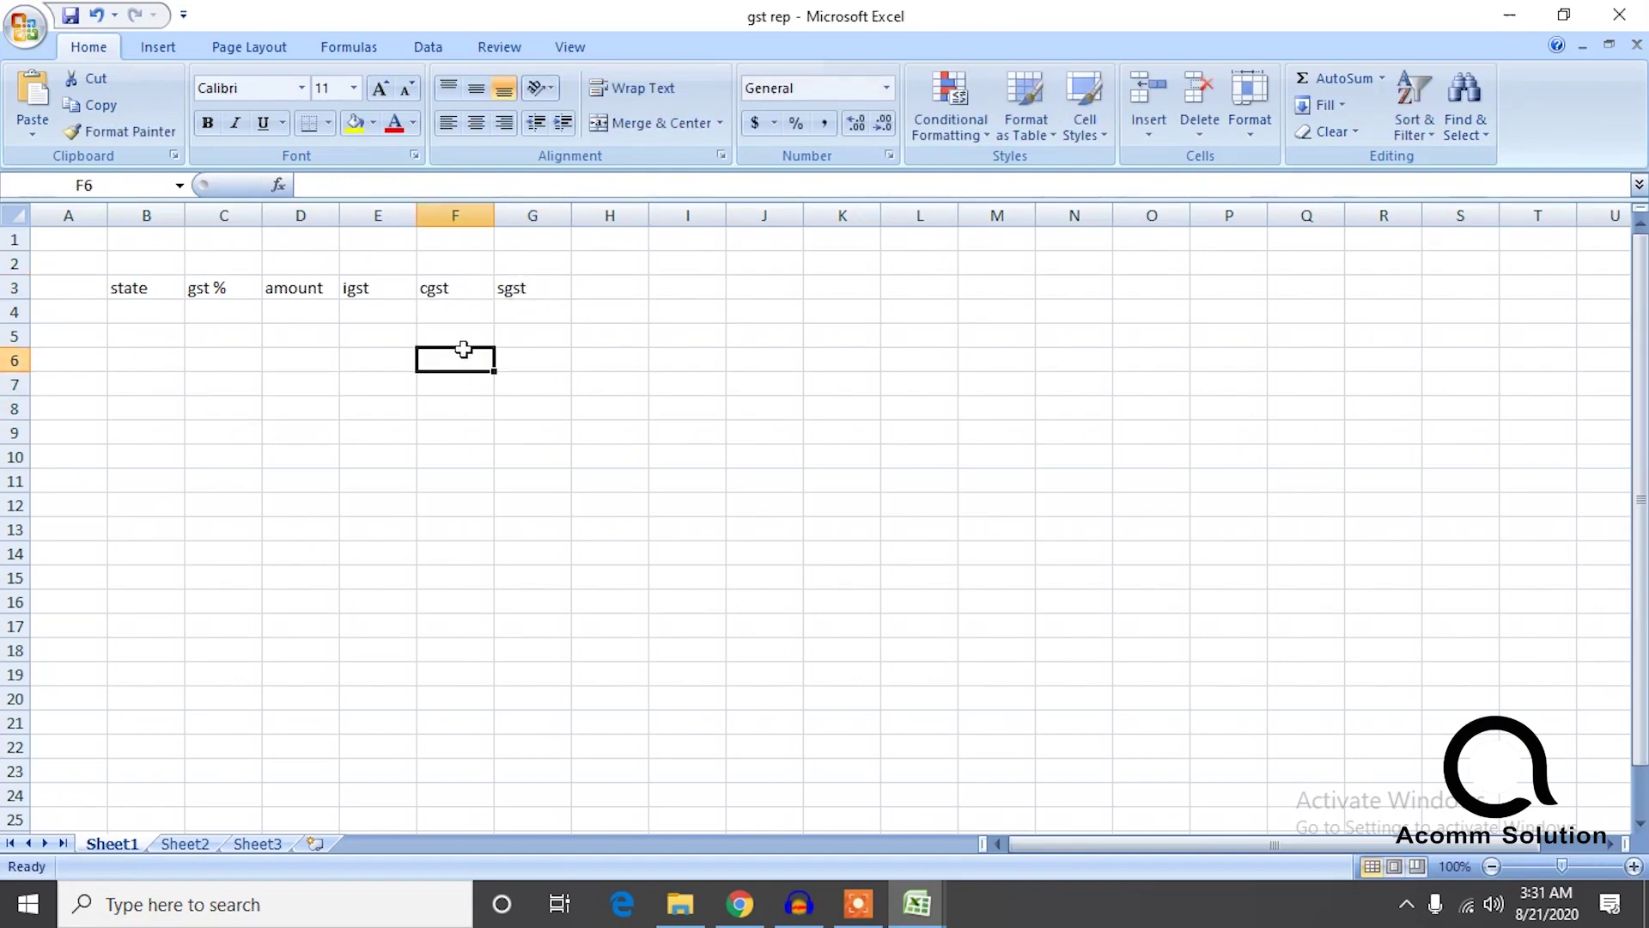
left_click(186, 844)
Name Sheet2 'gstr3b' and Sheet3 'gstr1' in gst rep.
type("gstr3b")
left_click(270, 845)
double_click(269, 845)
type("gstr1")
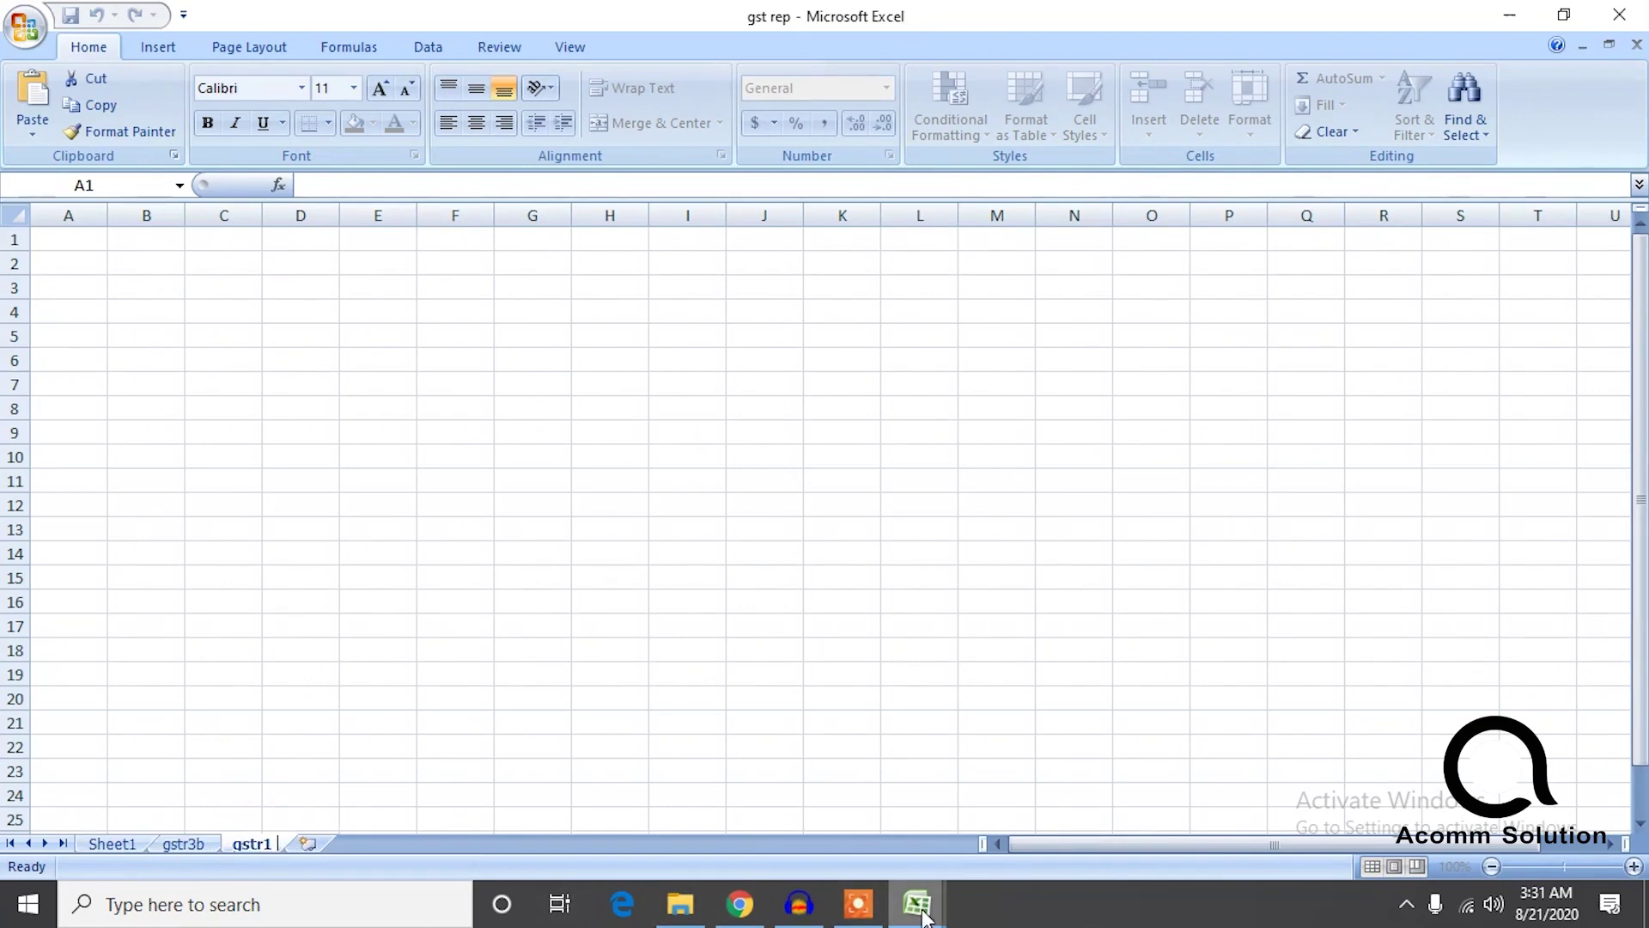
Bring up the open Excel windows to head back to the sales report.
mouse_move(933, 917)
left_click(859, 827)
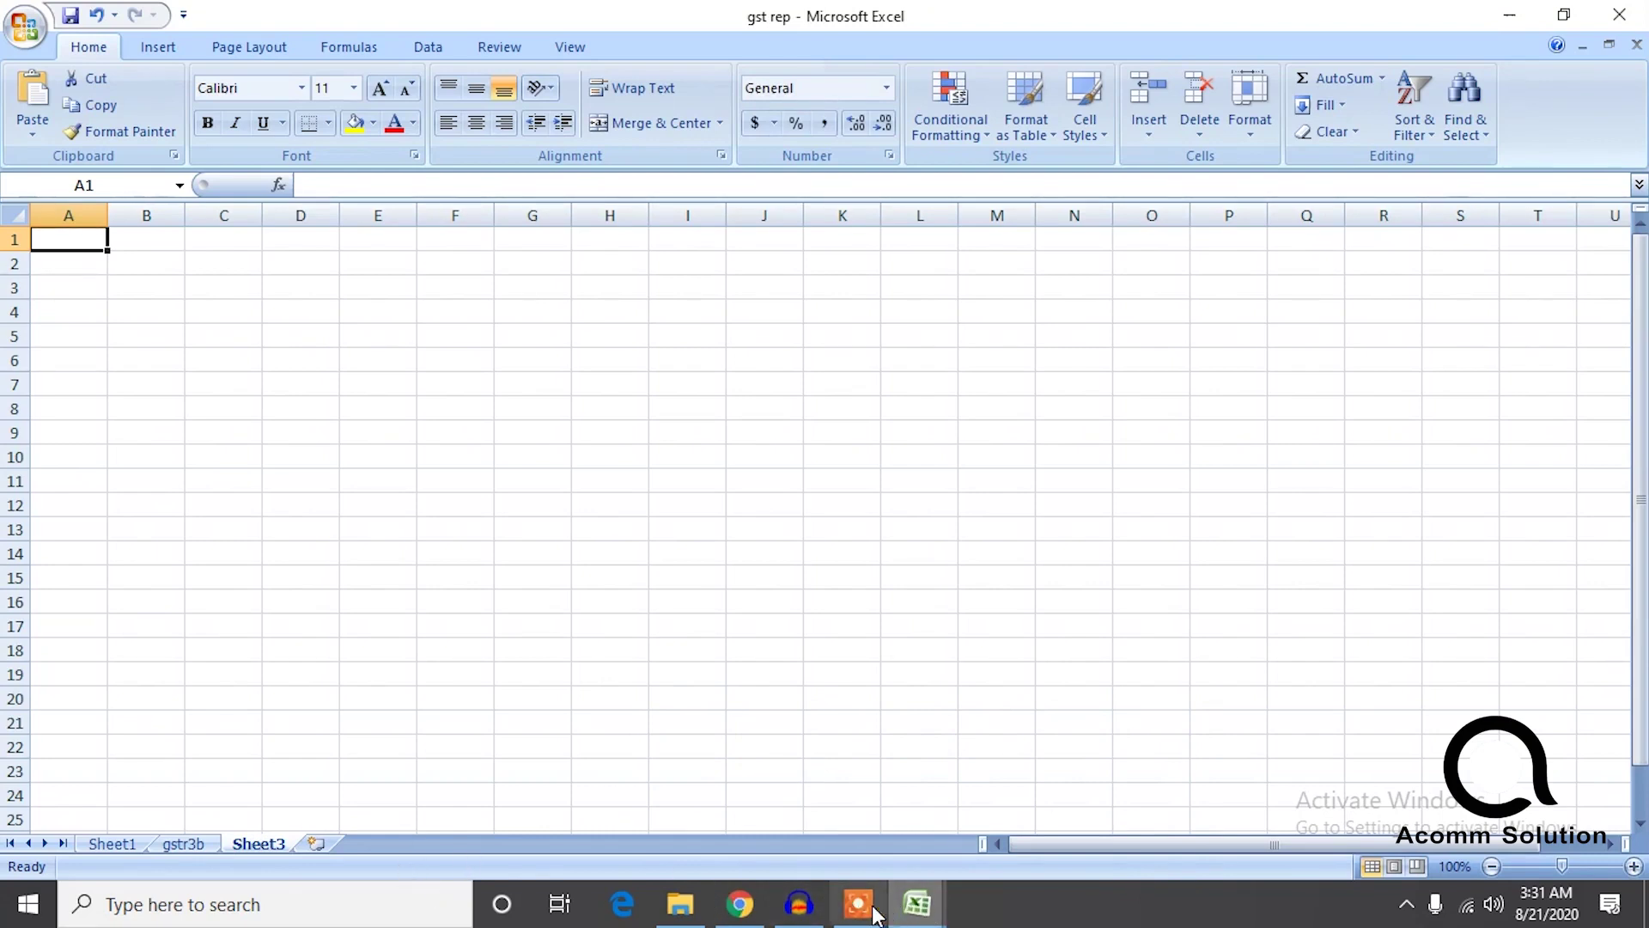
left_click(918, 904)
Copy the Billing State values AV2:AV163 into gst rep's state column at B4.
left_click(992, 805)
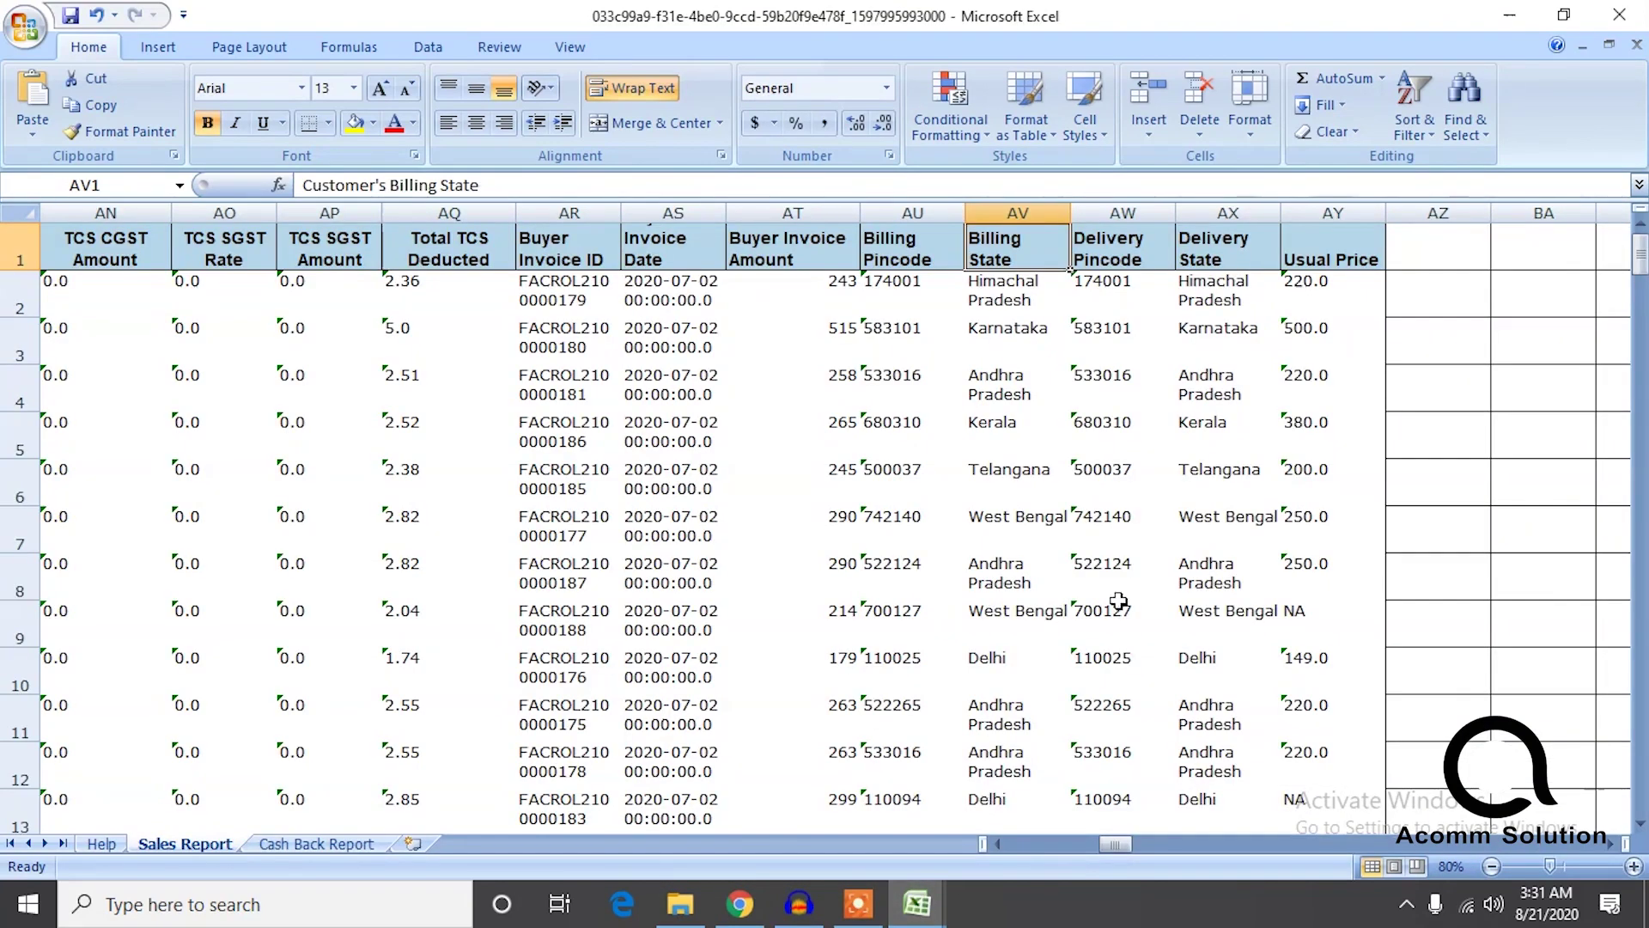
left_click_drag(1019, 314, 1031, 743)
key("ctrl+c")
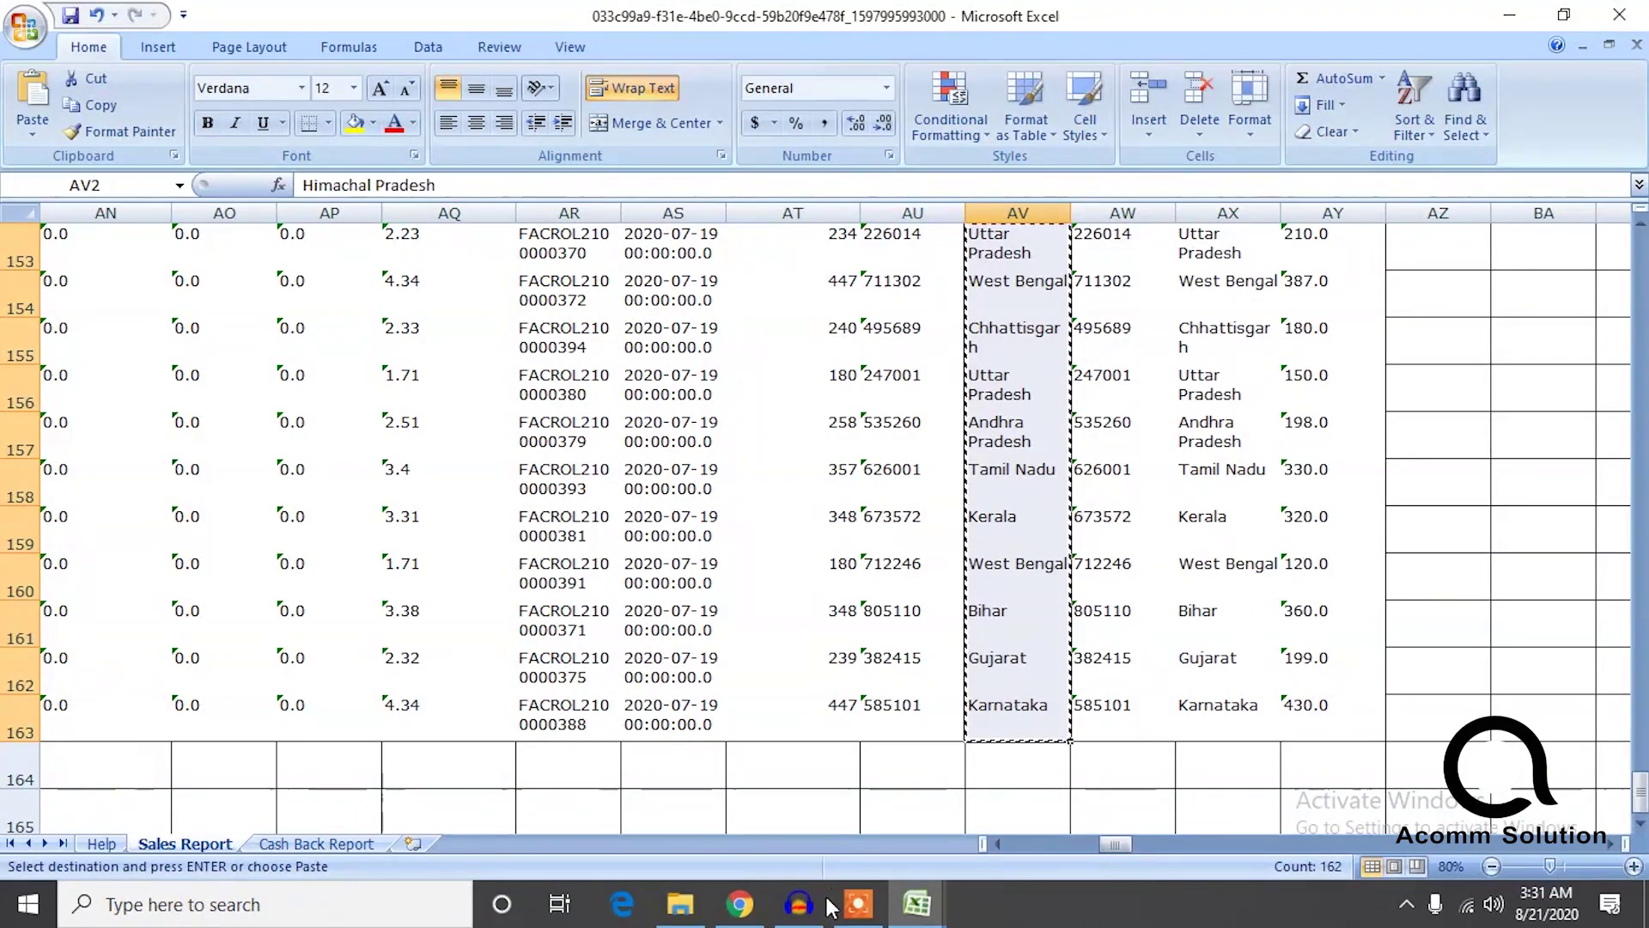
left_click(918, 903)
left_click(801, 814)
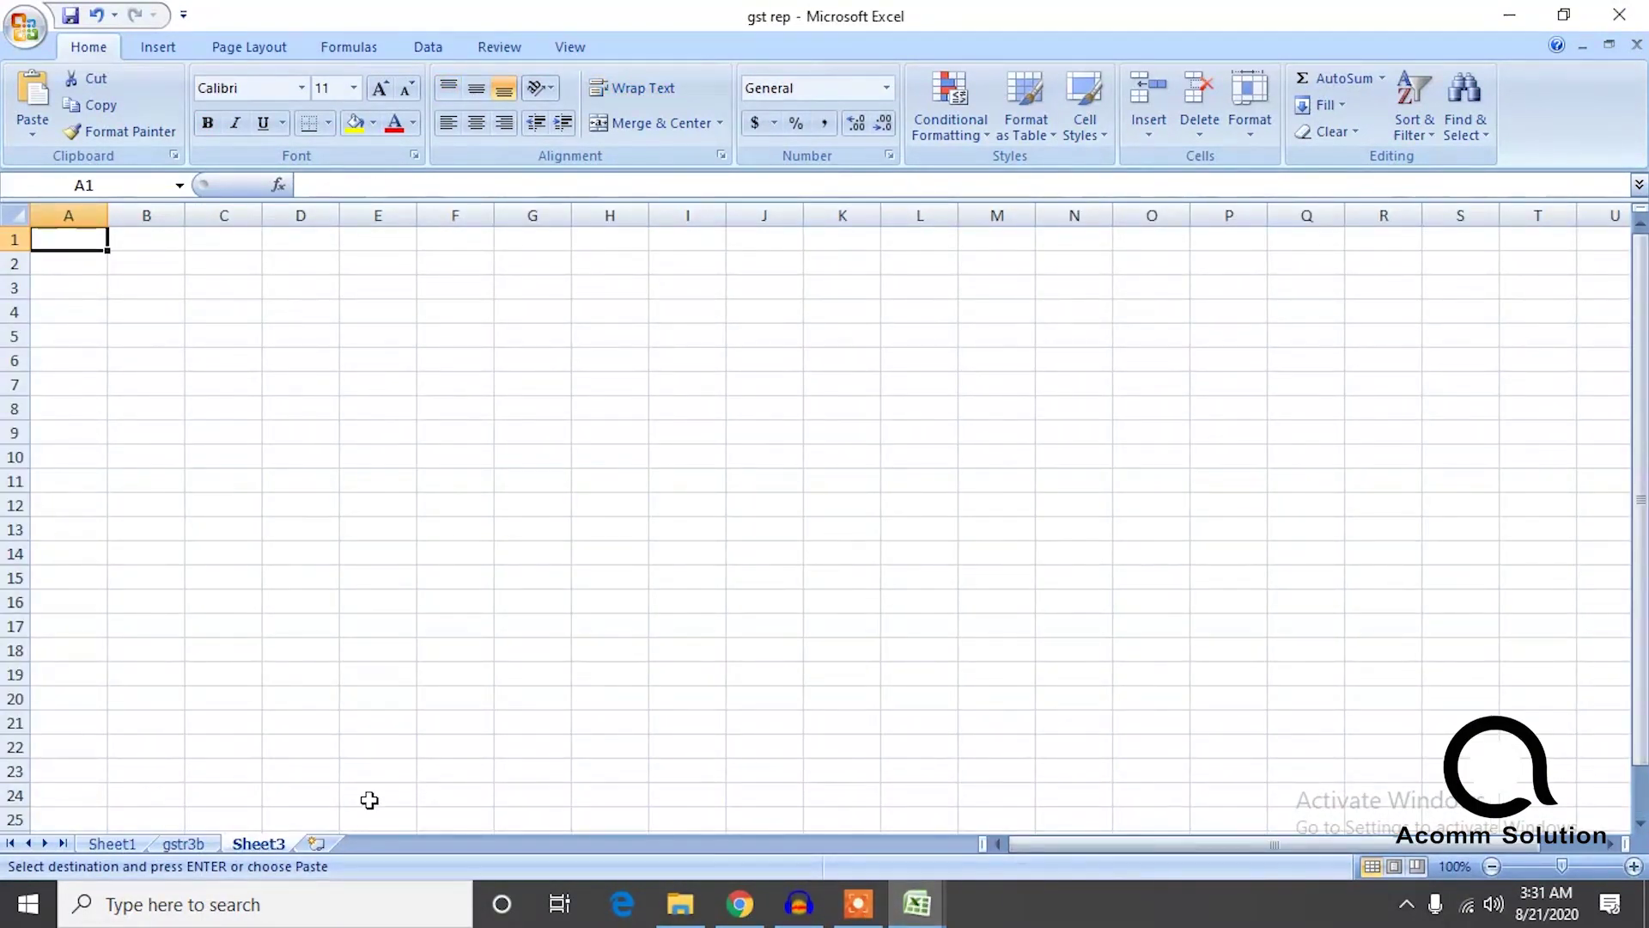
left_click(115, 843)
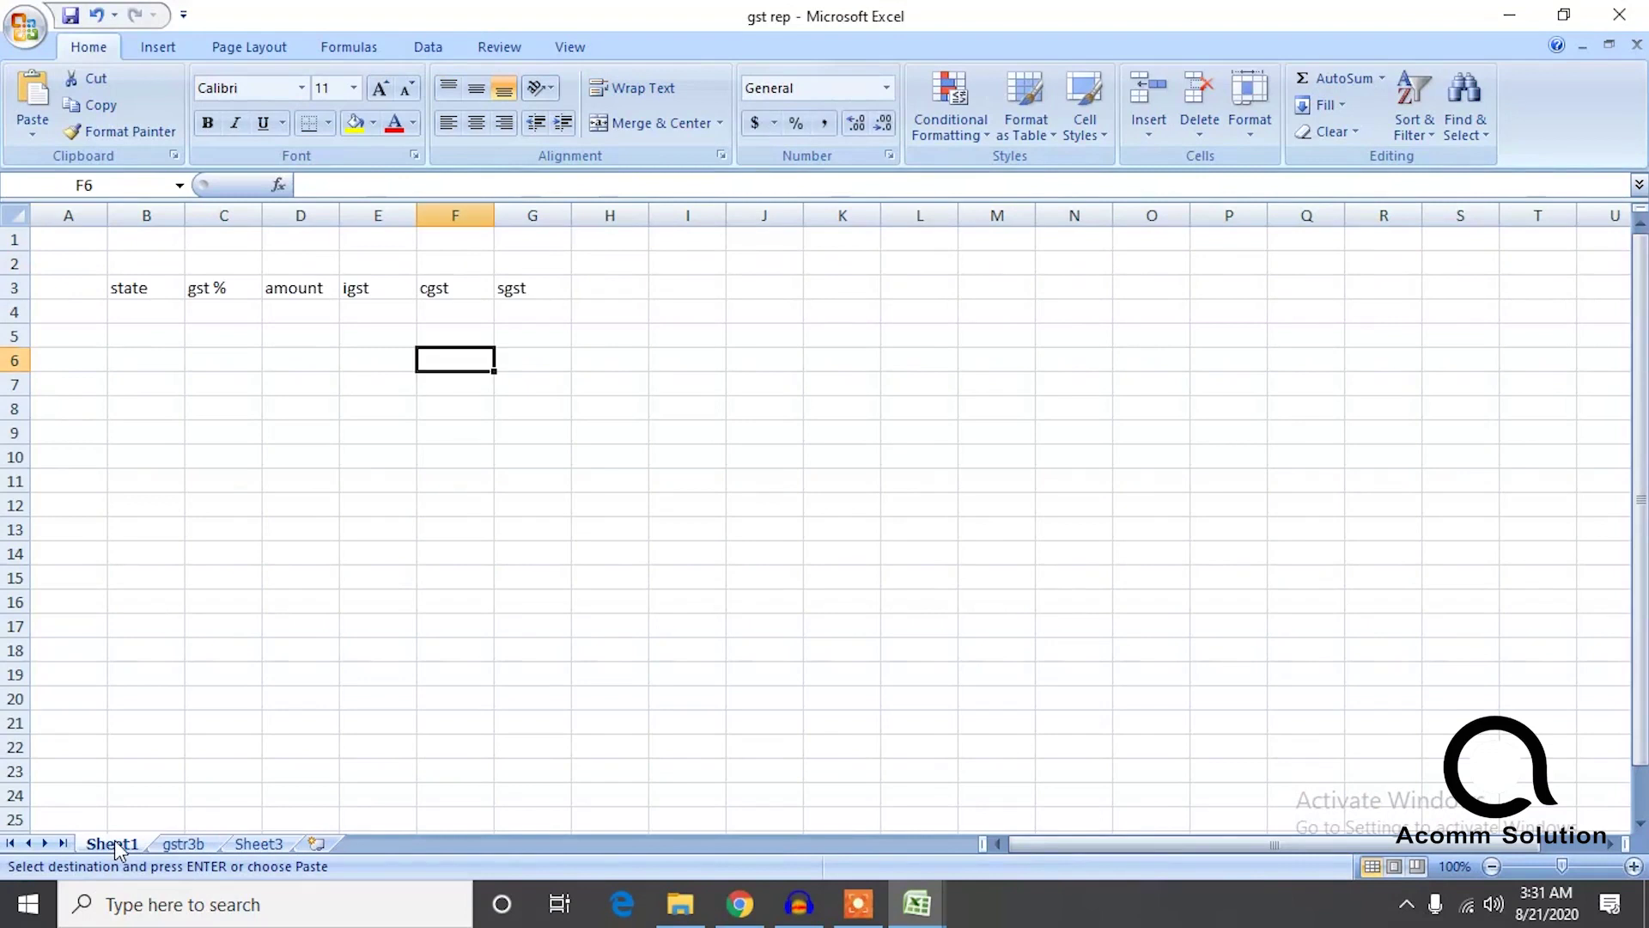
left_click(142, 309)
key("ctrl+v")
left_click(314, 486)
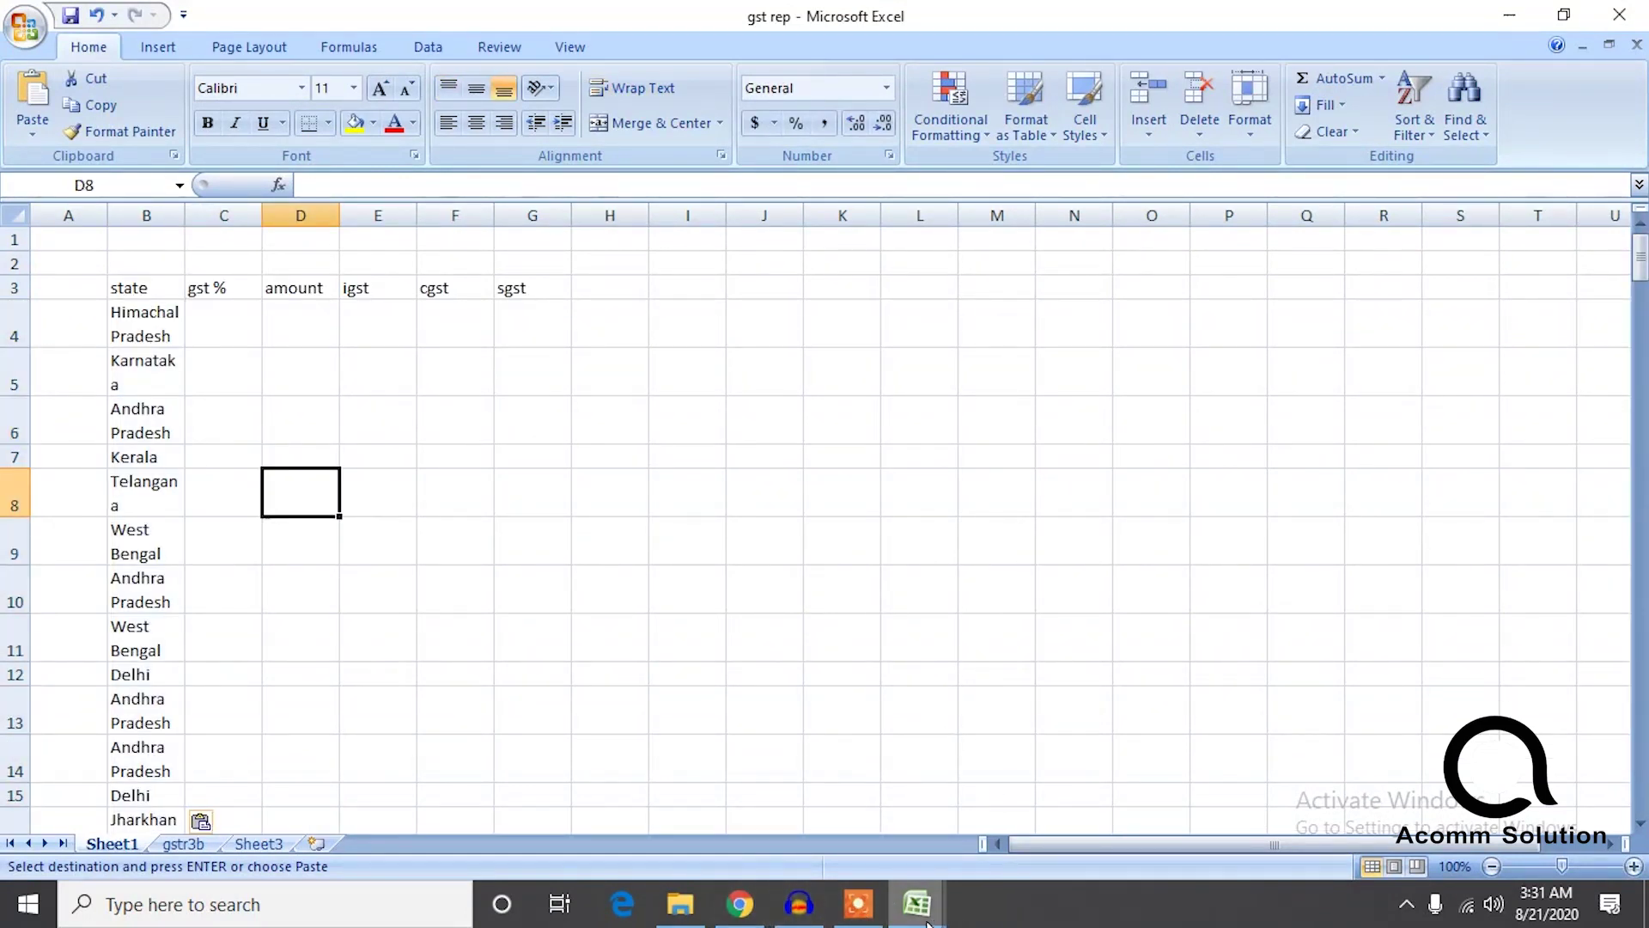
left_click(919, 878)
left_click(1078, 773)
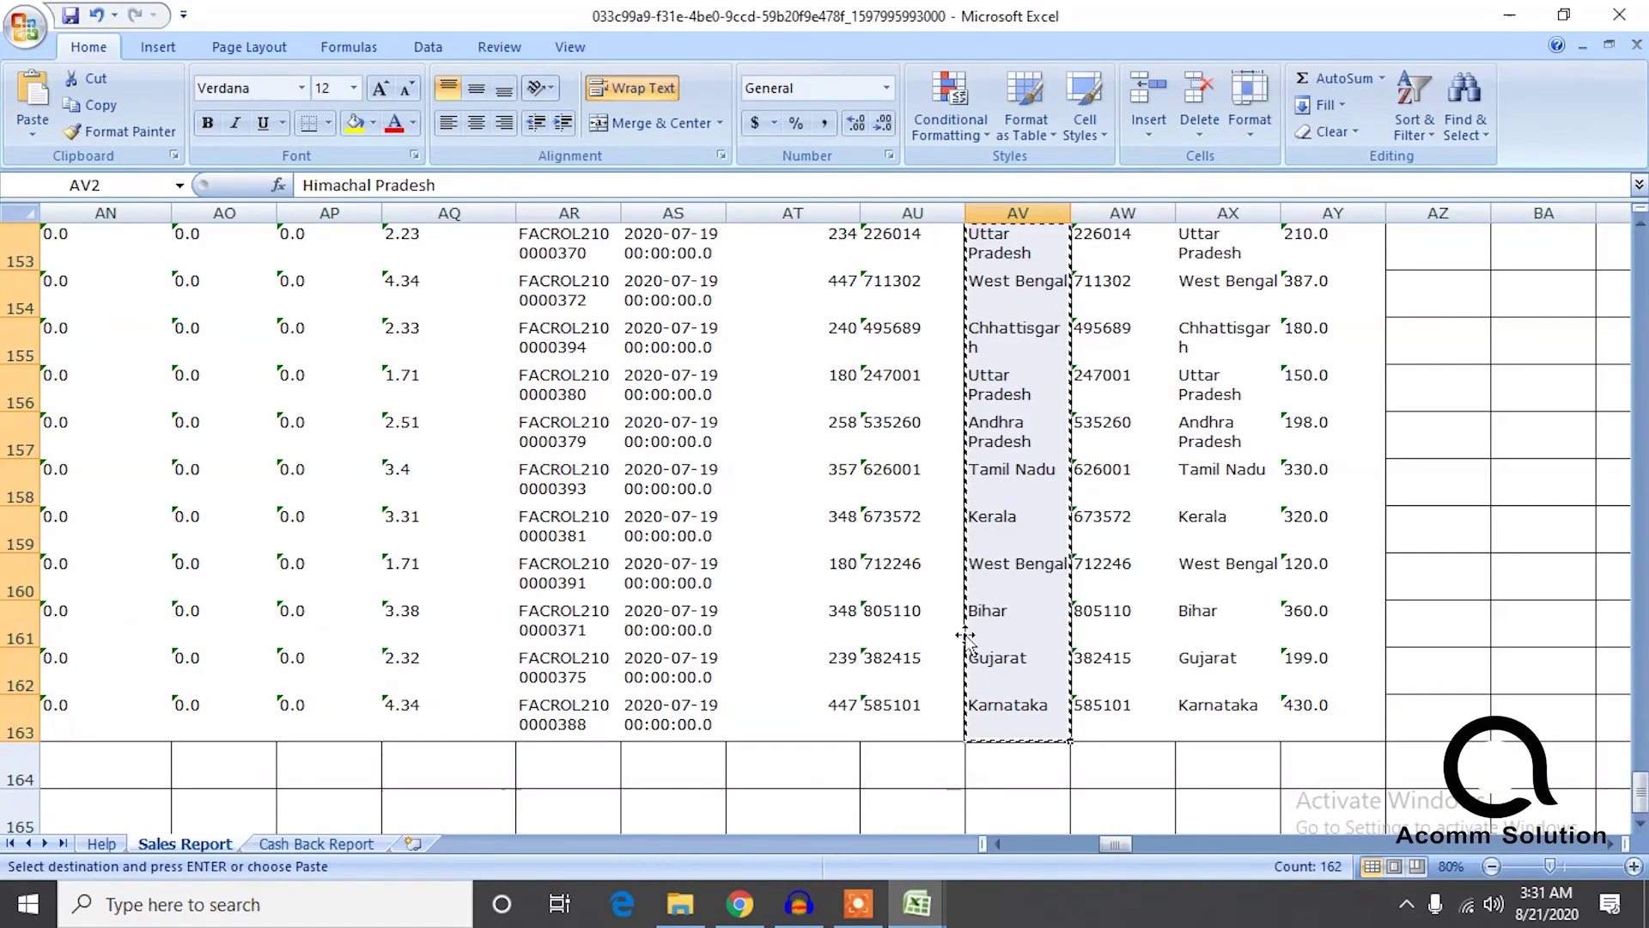
Select the final invoice amounts in column X of the sales report, from X2 to the last row.
left_click_drag(1100, 841, 1007, 843)
scroll(667, 497, "down", 2)
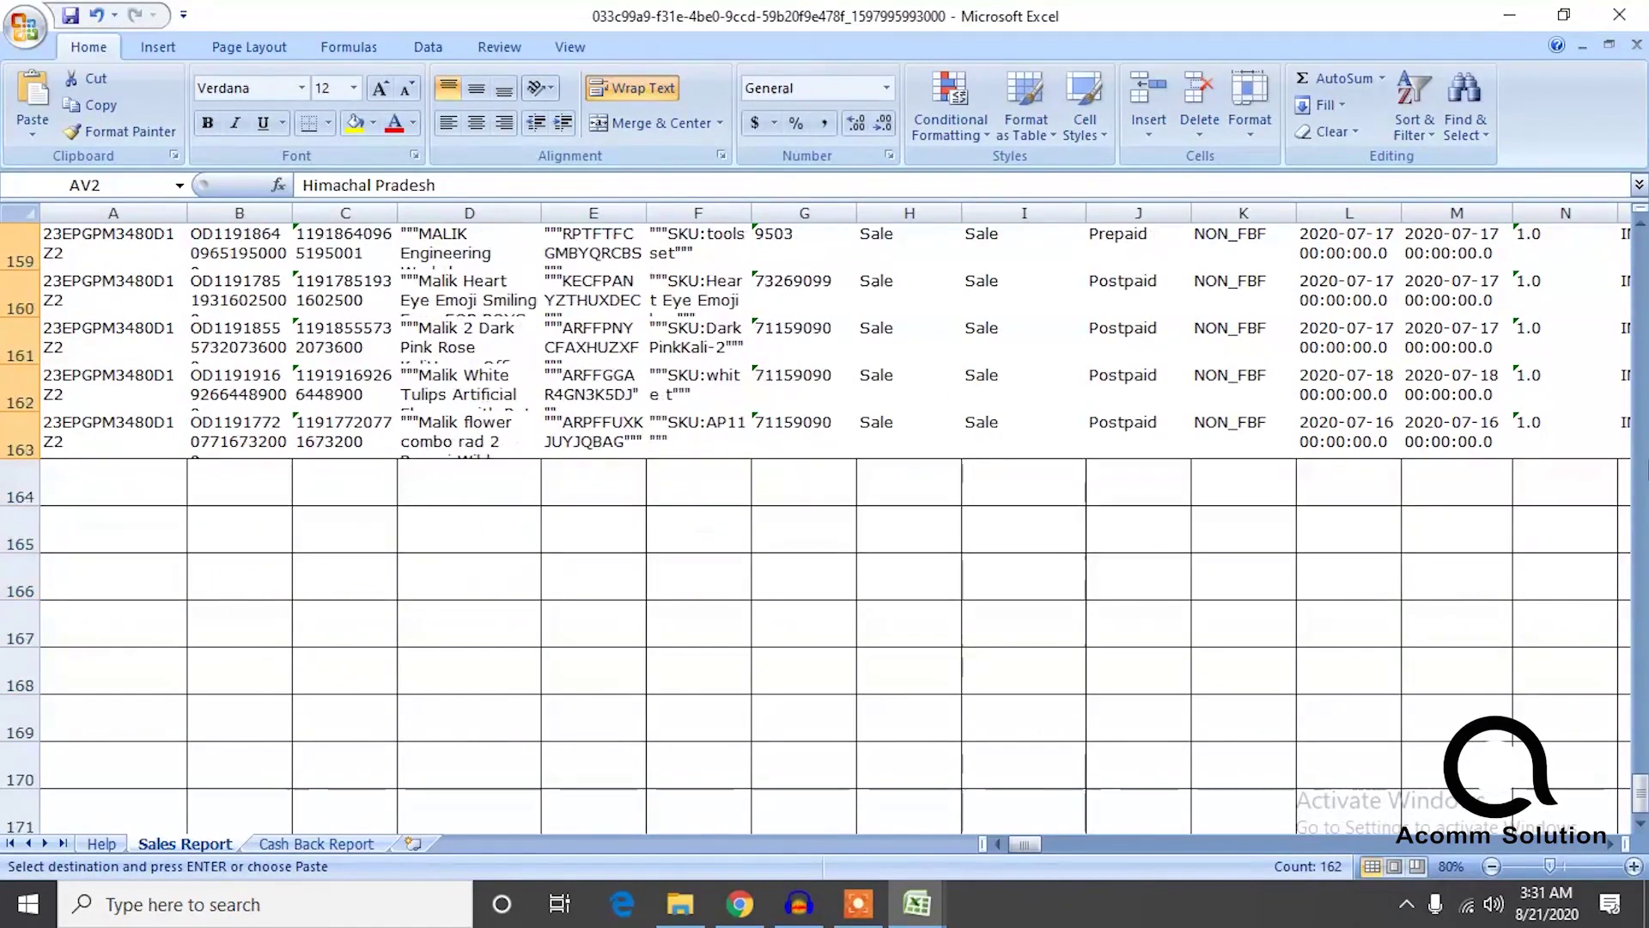
left_click_drag(1641, 789, 1641, 256)
left_click(894, 324)
key("Left")
key("Up")
key("Up")
left_click(894, 322)
key("Left")
key("Left")
key("Left")
key("Left")
key("Left")
key("Left")
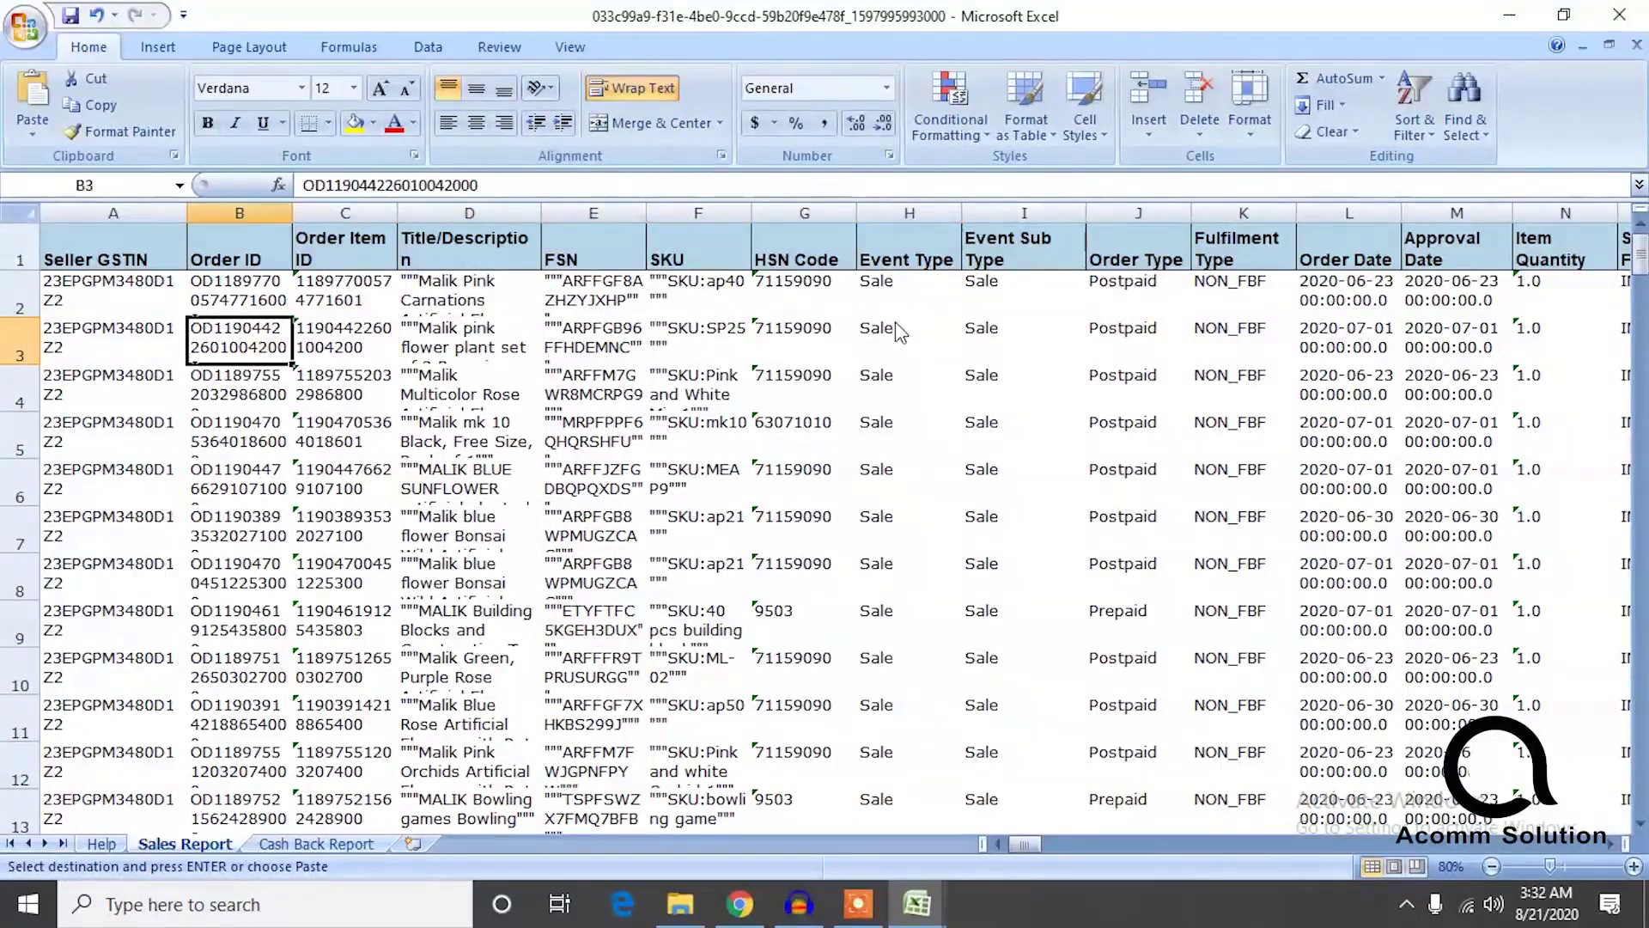
key("Up")
key("Right")
key("Right")
key("Right")
key("Right")
key("Right")
key("Right")
key("Right")
key("Right")
key("Right")
key("Right")
key("Right")
key("Right")
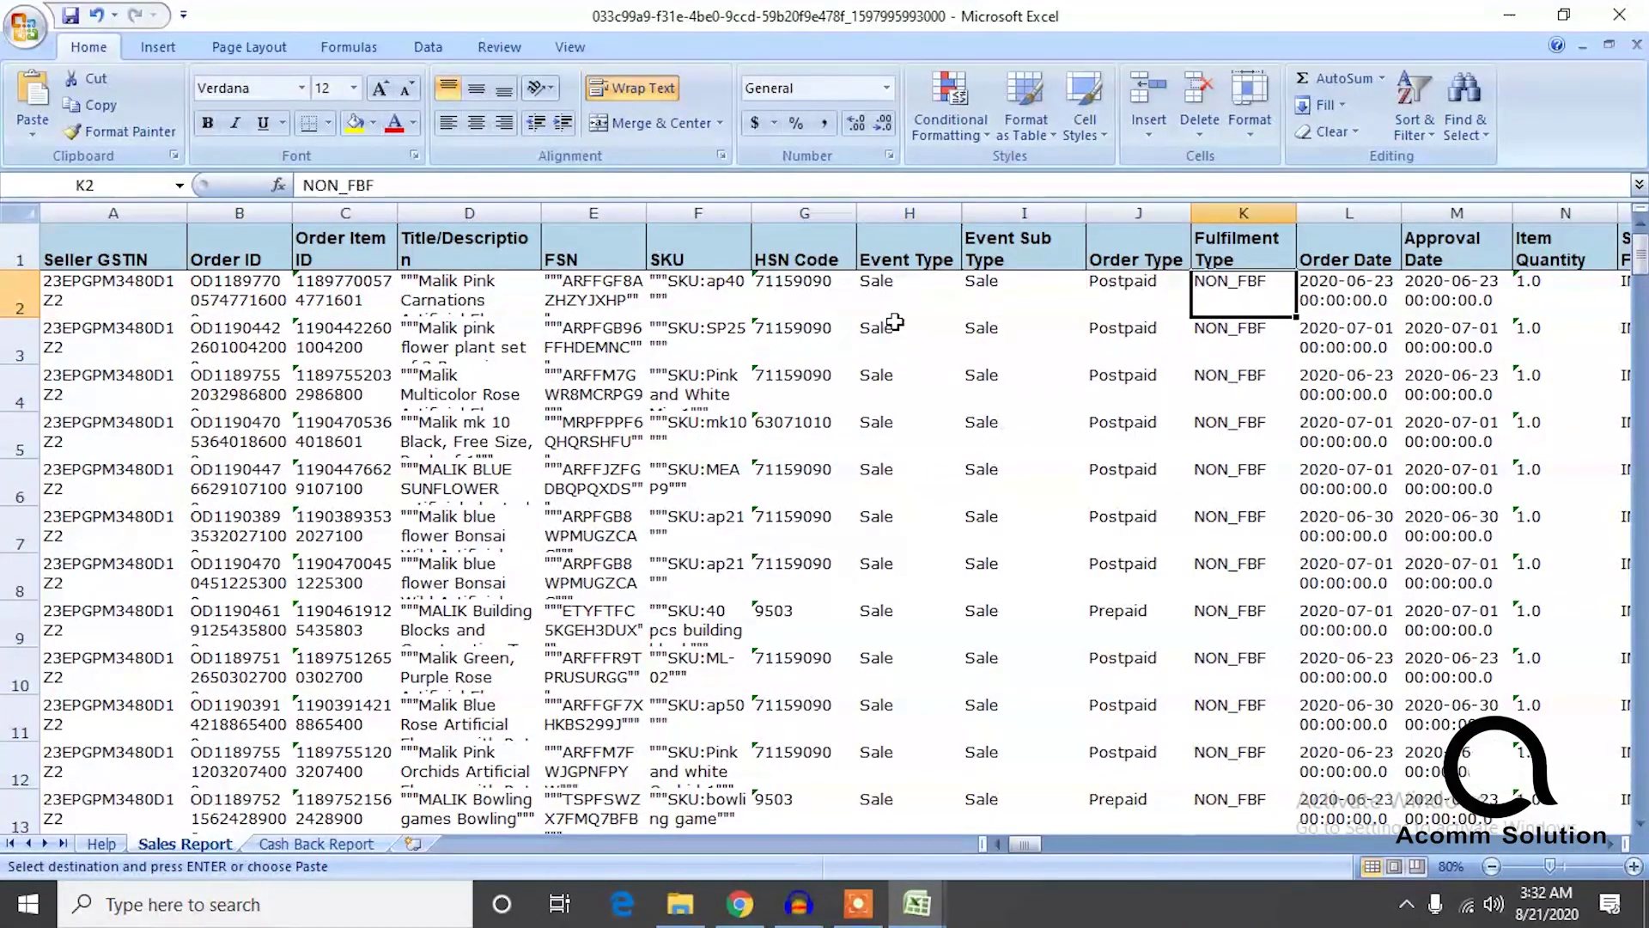
key("Right")
key("Right")
key("Right")
key("Right")
key("Right")
key("Right")
key("Right")
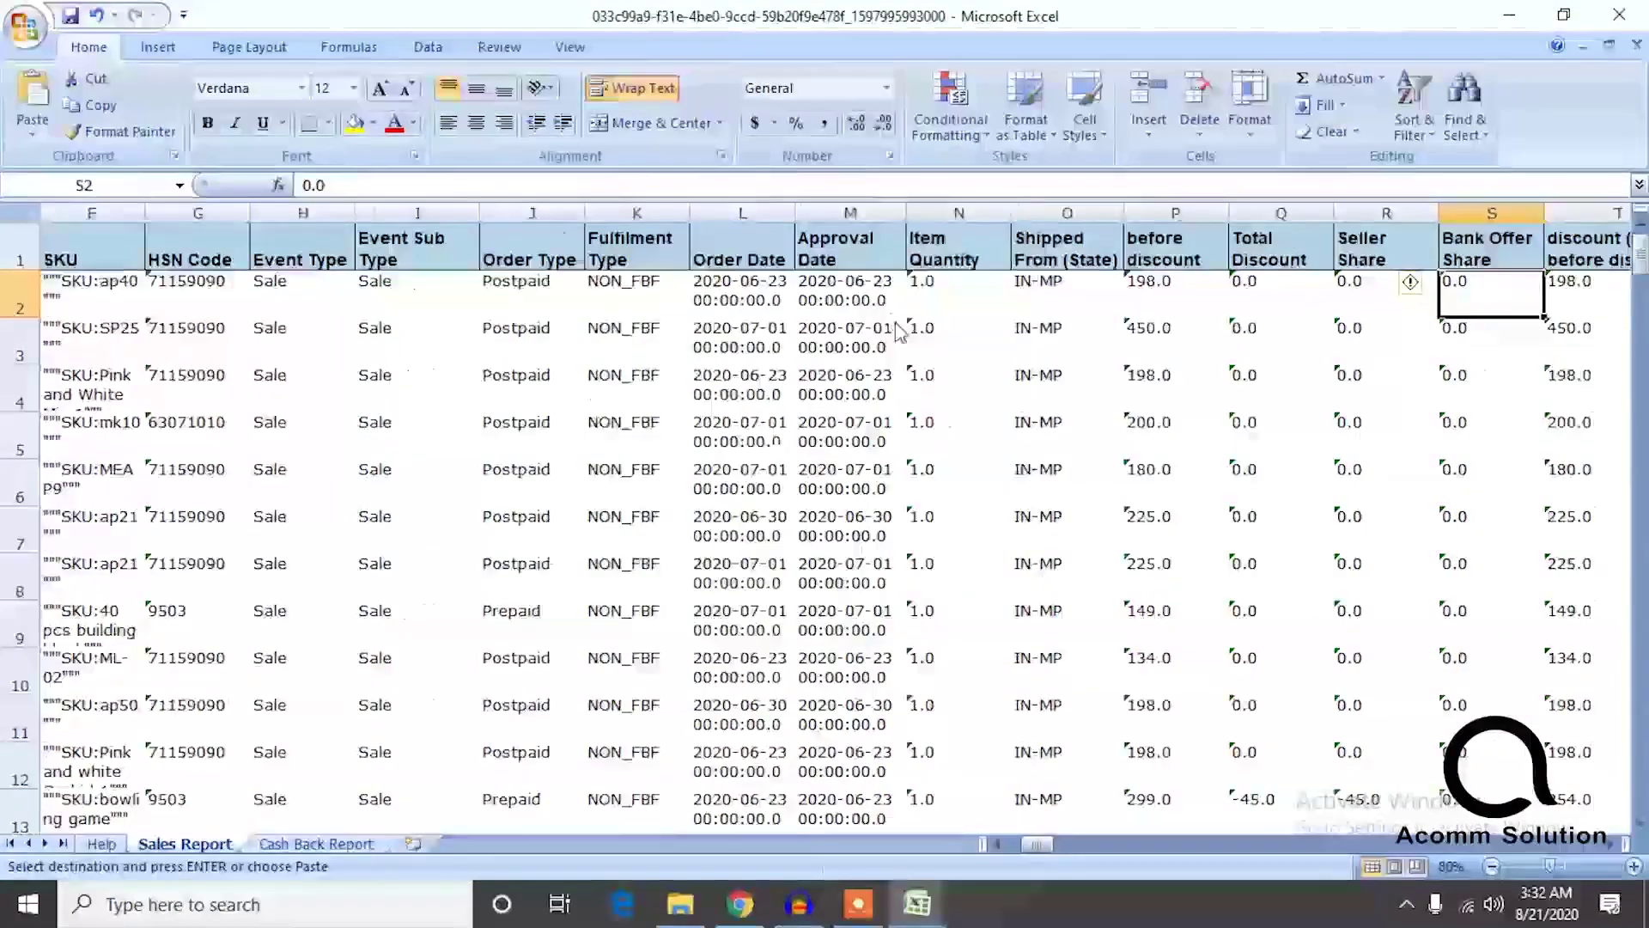
key("Right")
key("Right")
key("Right")
key("Right")
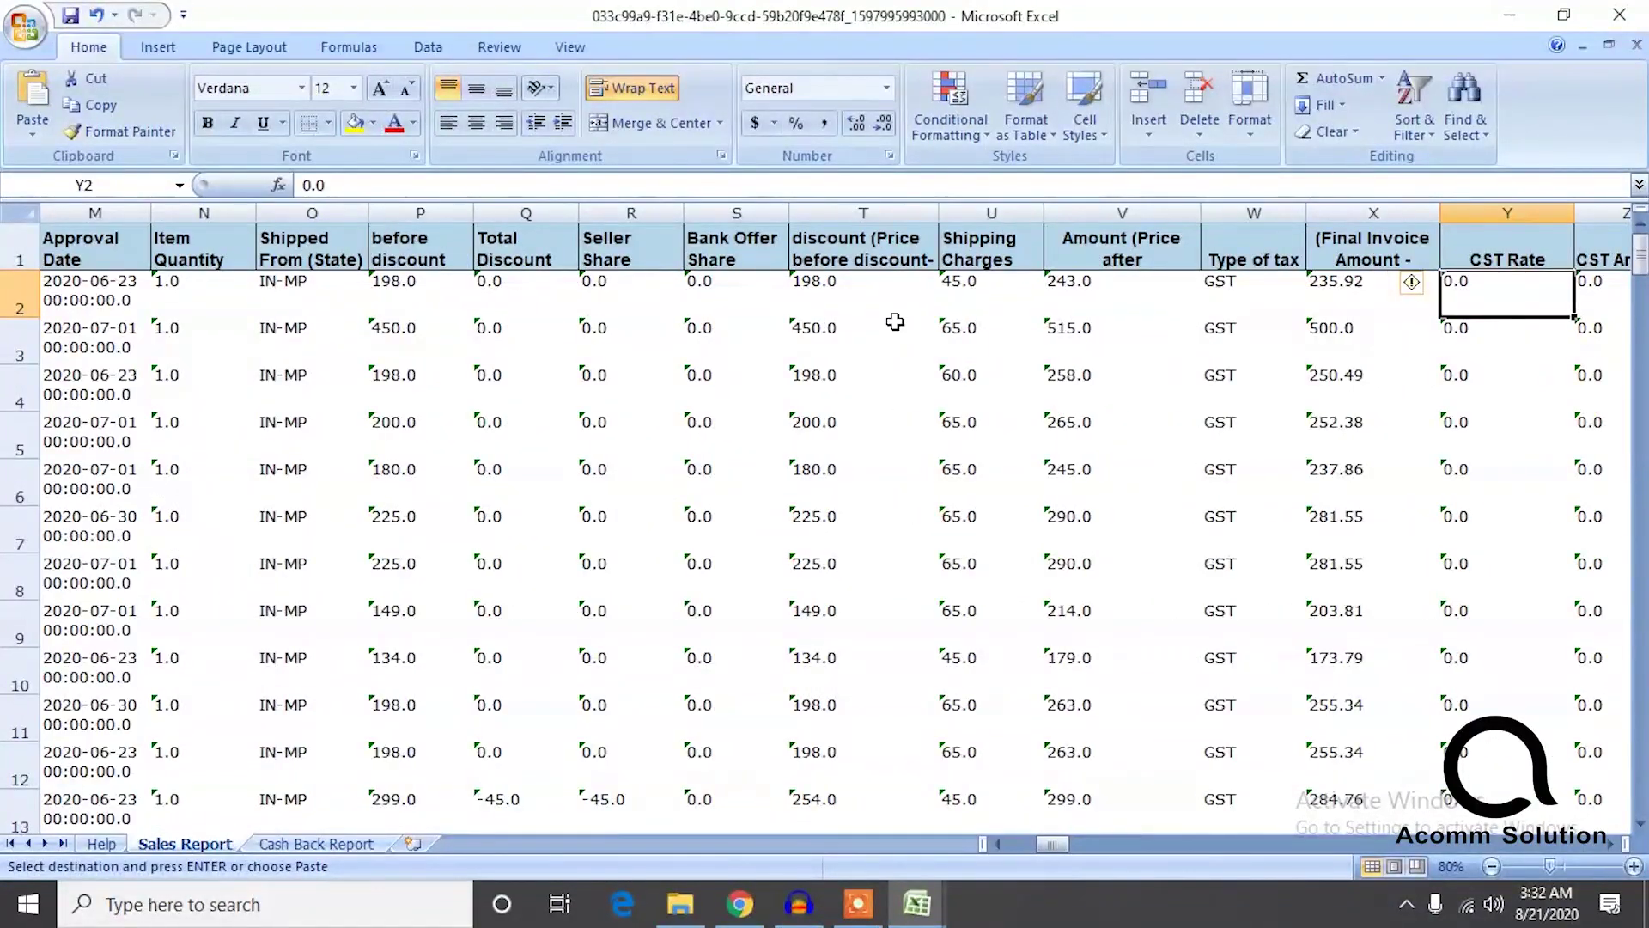
key("Left")
key("ctrl+shift+Down")
key("ctrl+shift+Up")
key("ctrl+shift+Down")
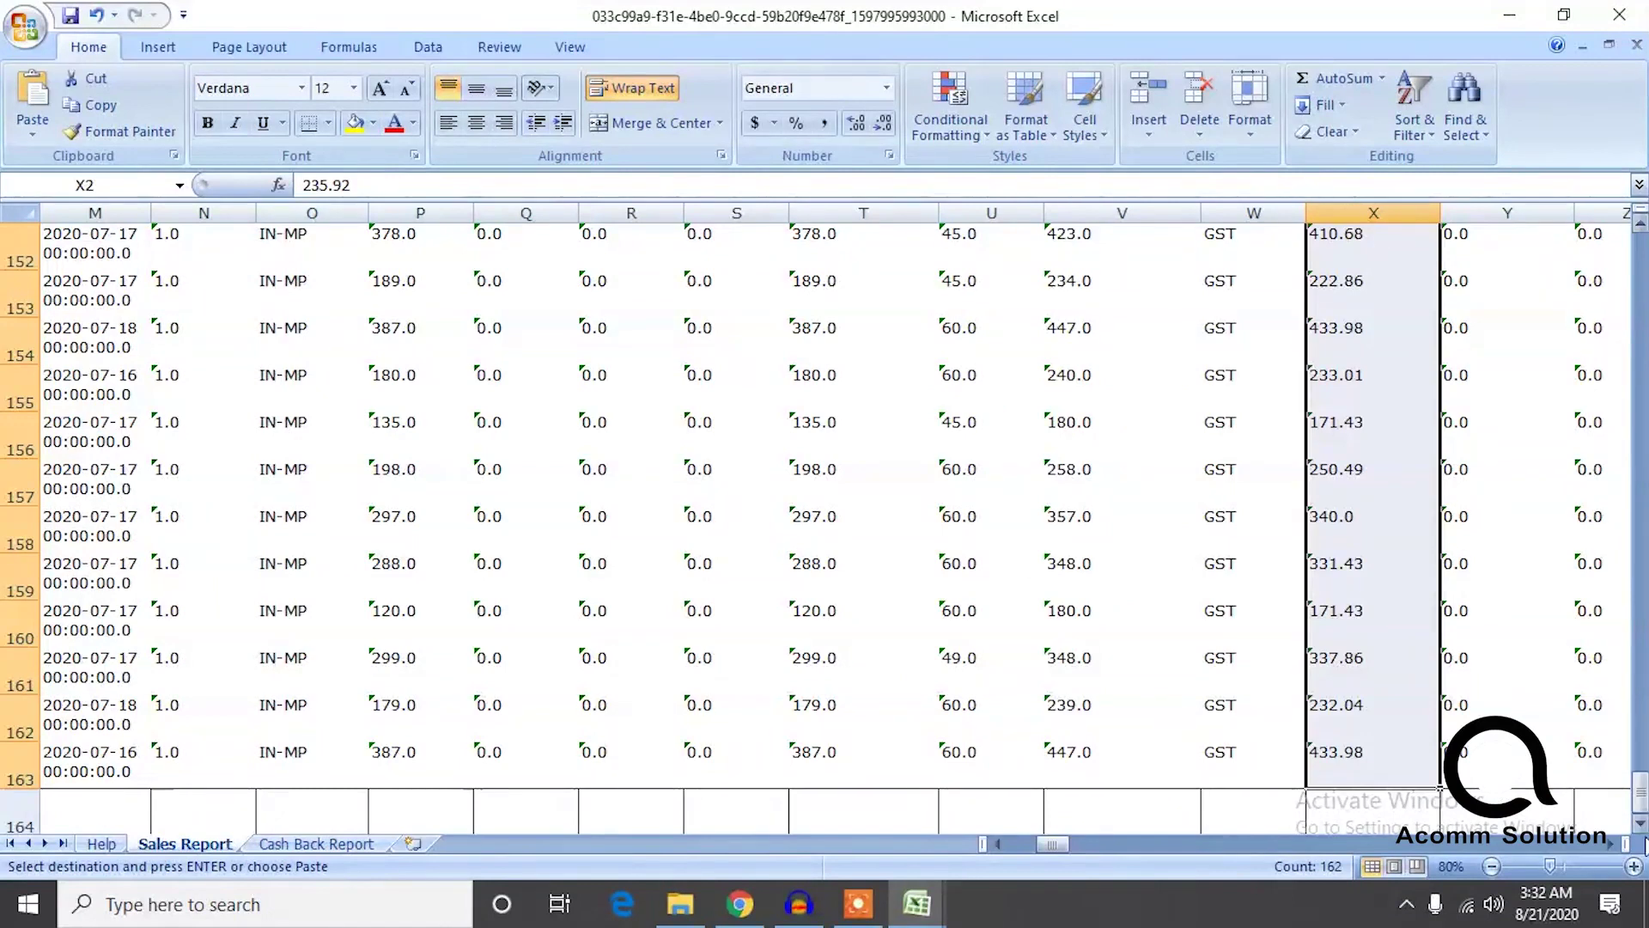
Convert the column X invoice amounts from text-stored values to real numbers.
left_click_drag(1640, 796, 1641, 256)
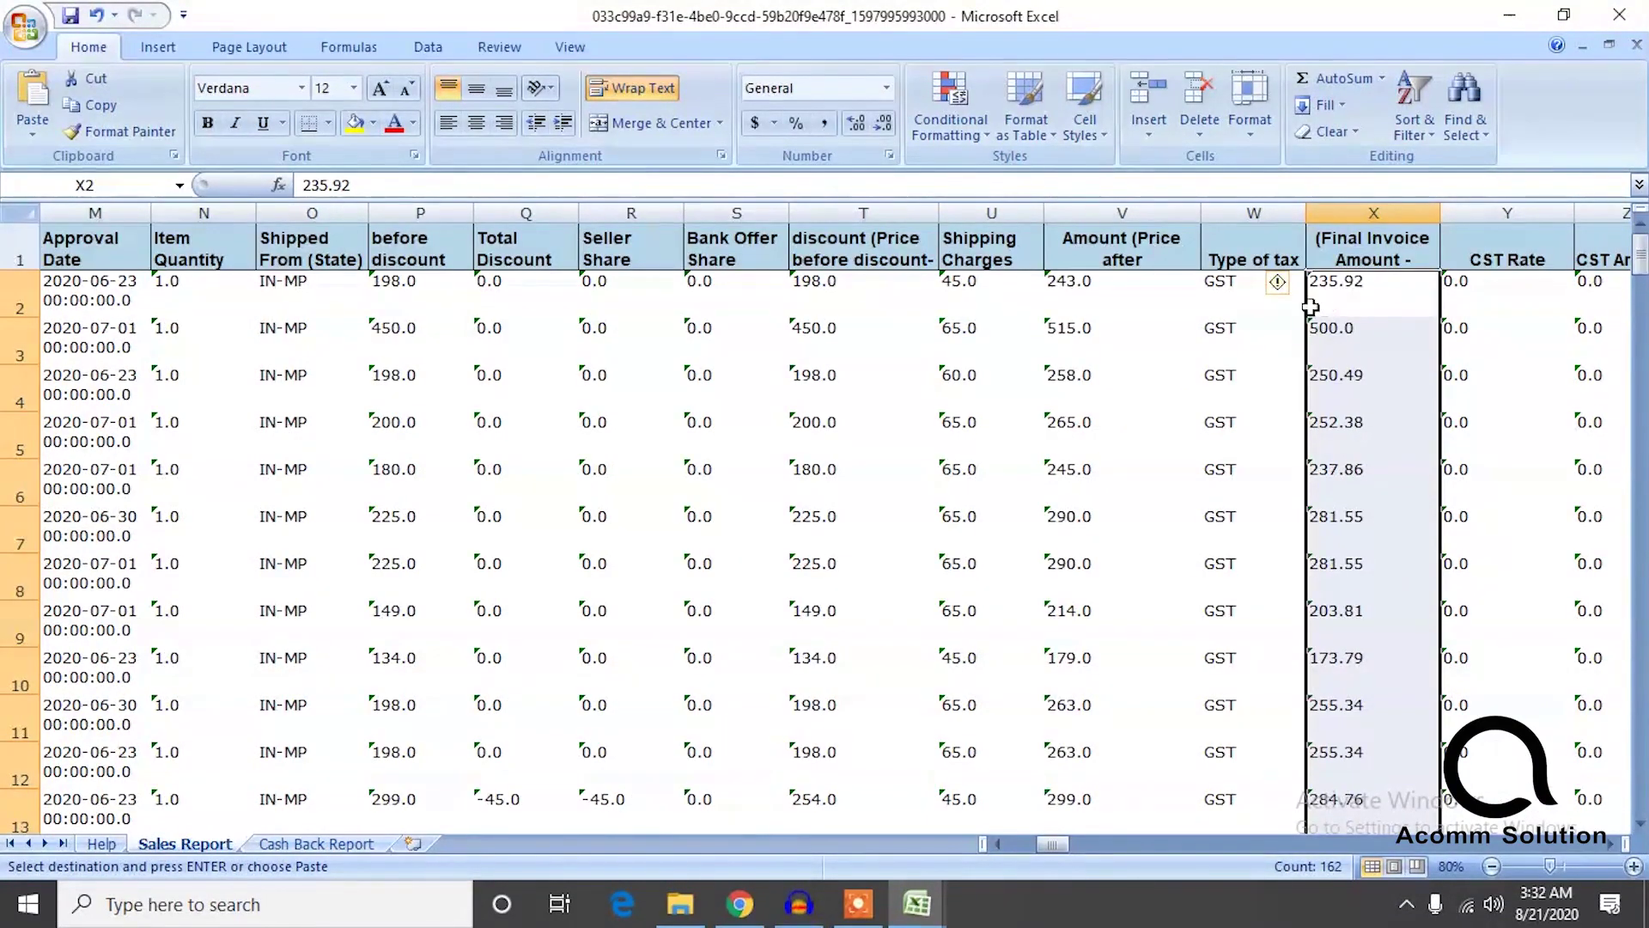
left_click(1296, 285)
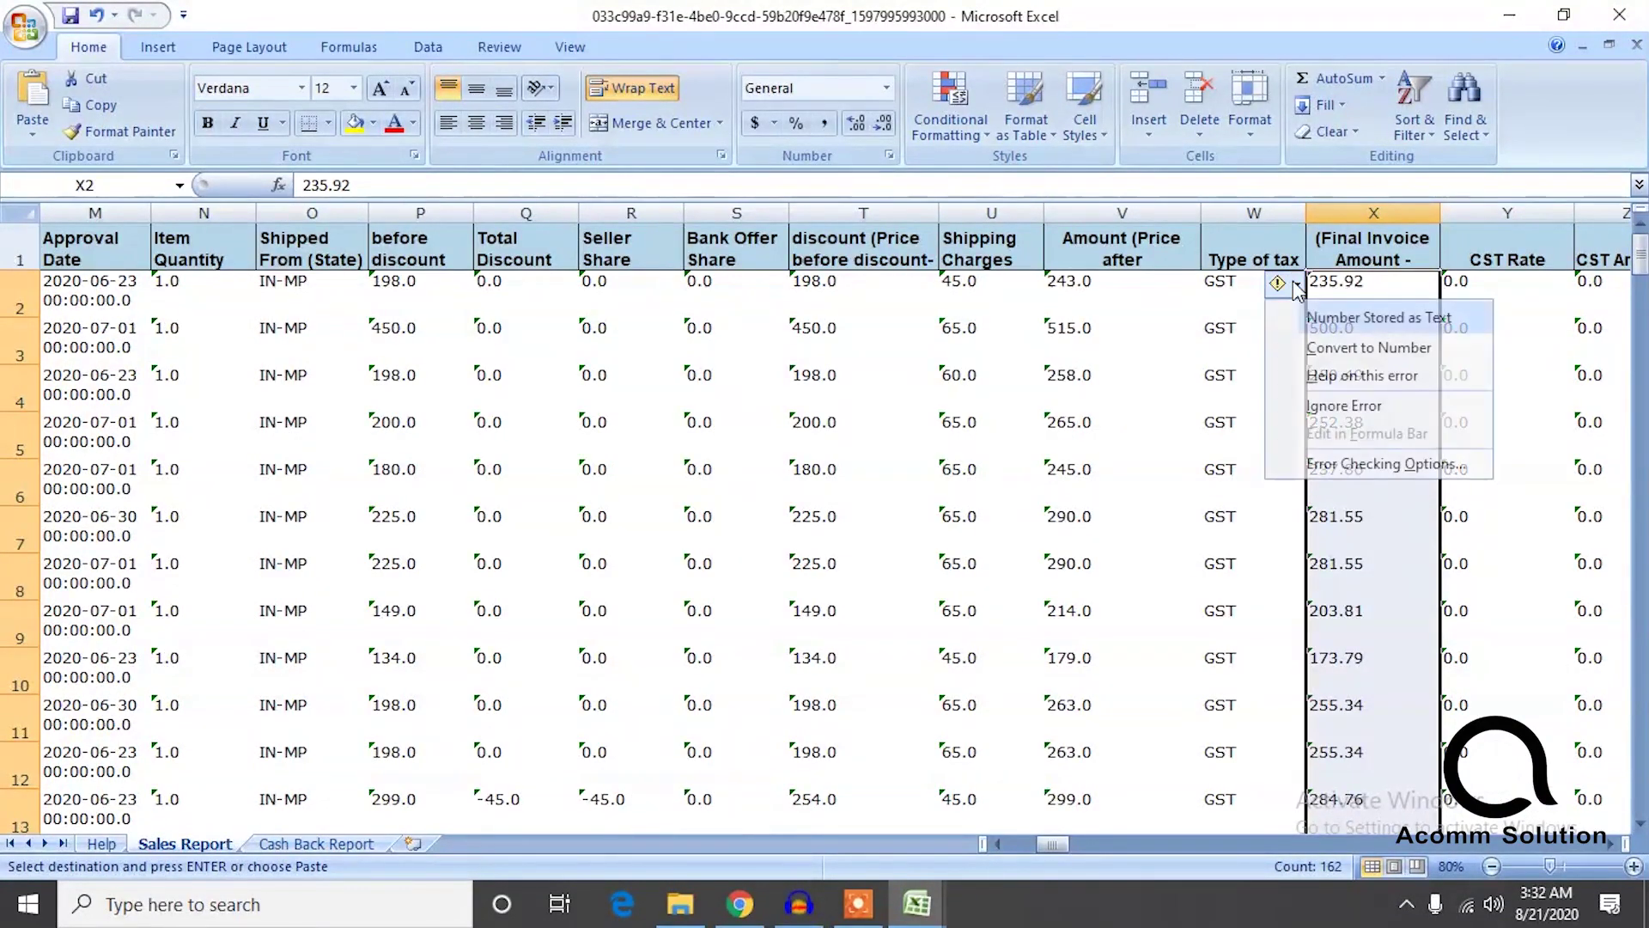
left_click(1326, 348)
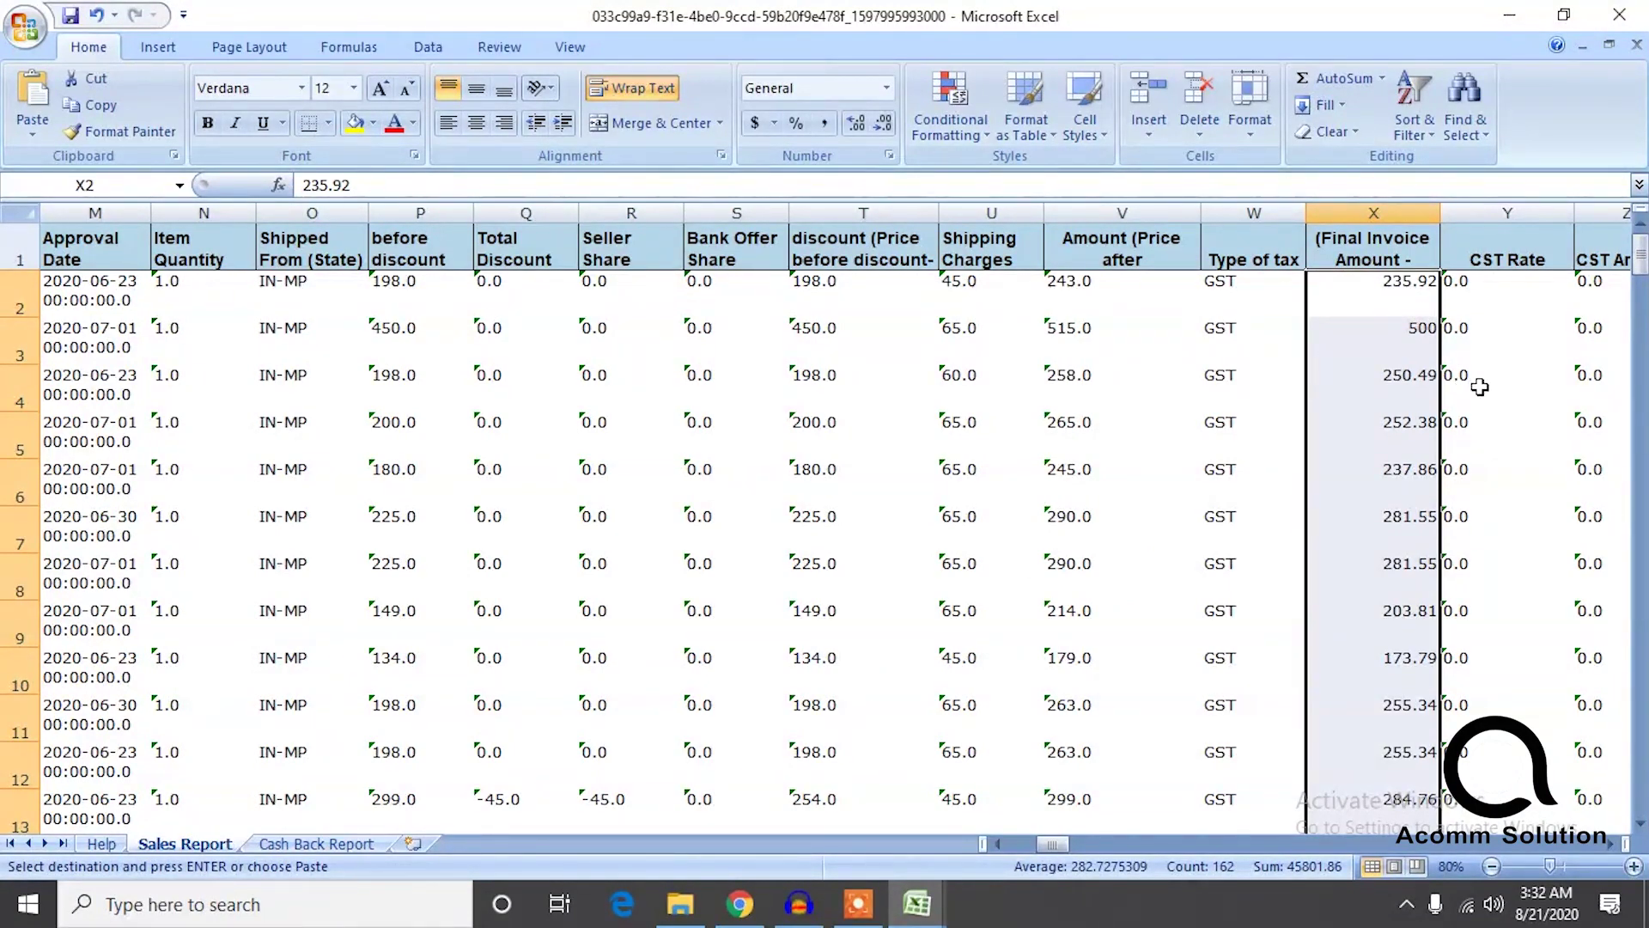
left_click(1475, 296)
Select and copy the Buyer Invoice Amount values AT2:AT163.
key("Right")
key("Right")
key("Right")
key("Right")
key("Right")
key("Right")
key("Right")
key("Right")
key("Right")
key("Right")
key("Right")
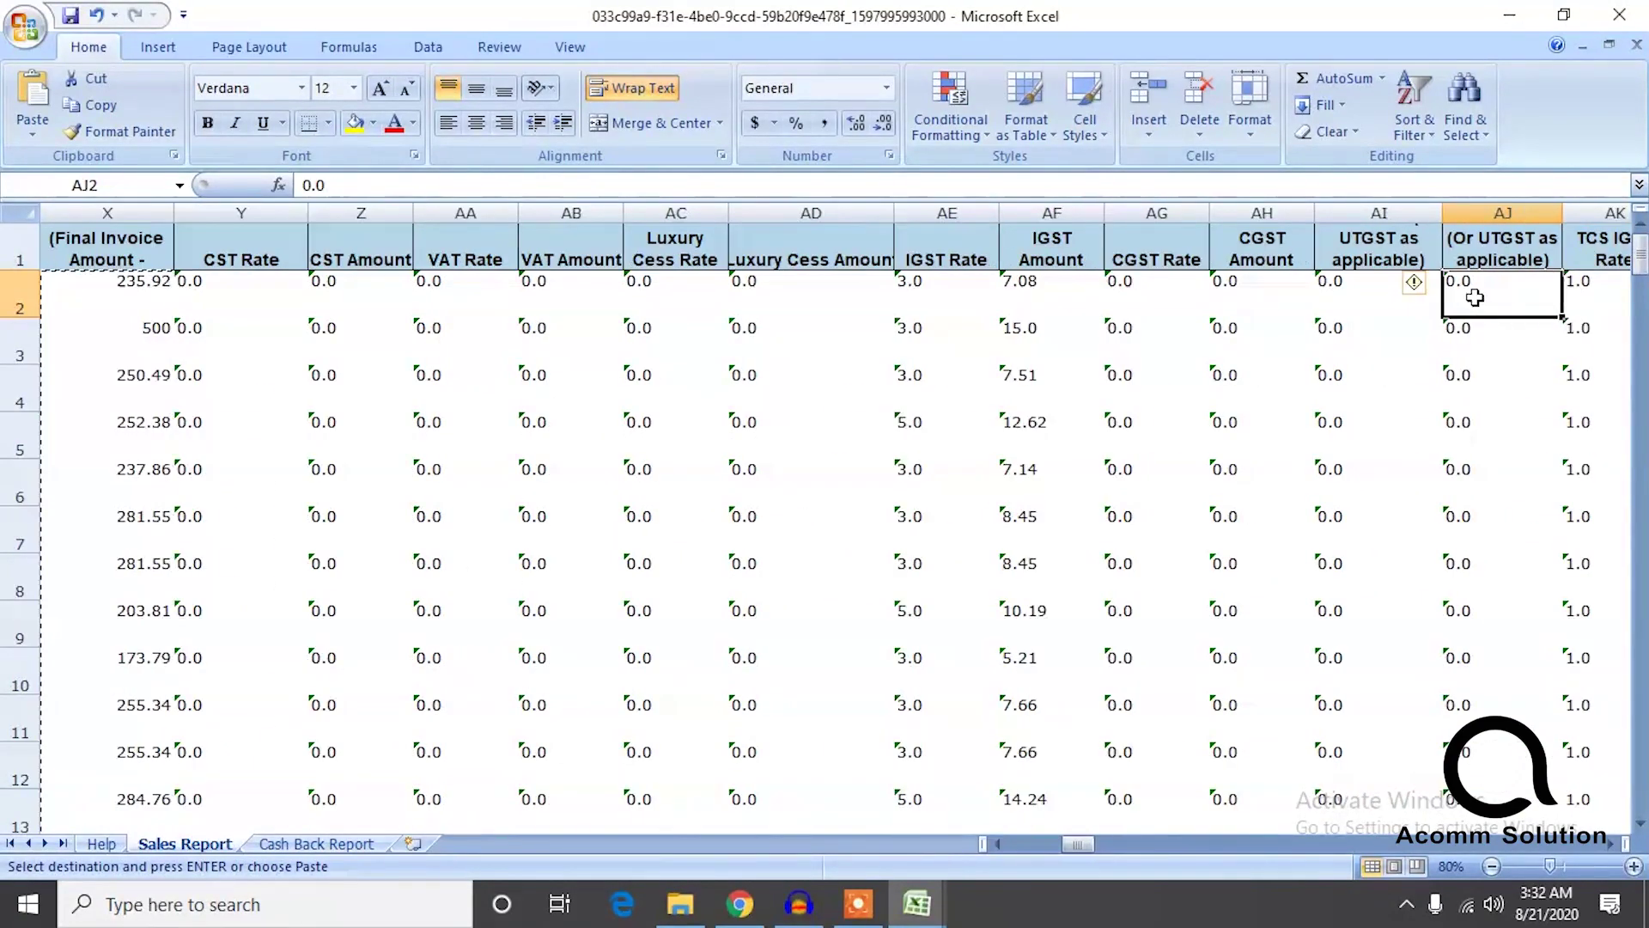
key("Right")
key("Right")
key("Right")
key("Right")
key("Right")
key("Right")
key("Right")
key("Right")
key("Right")
key("Right")
key("Right")
key("Right")
key("Right")
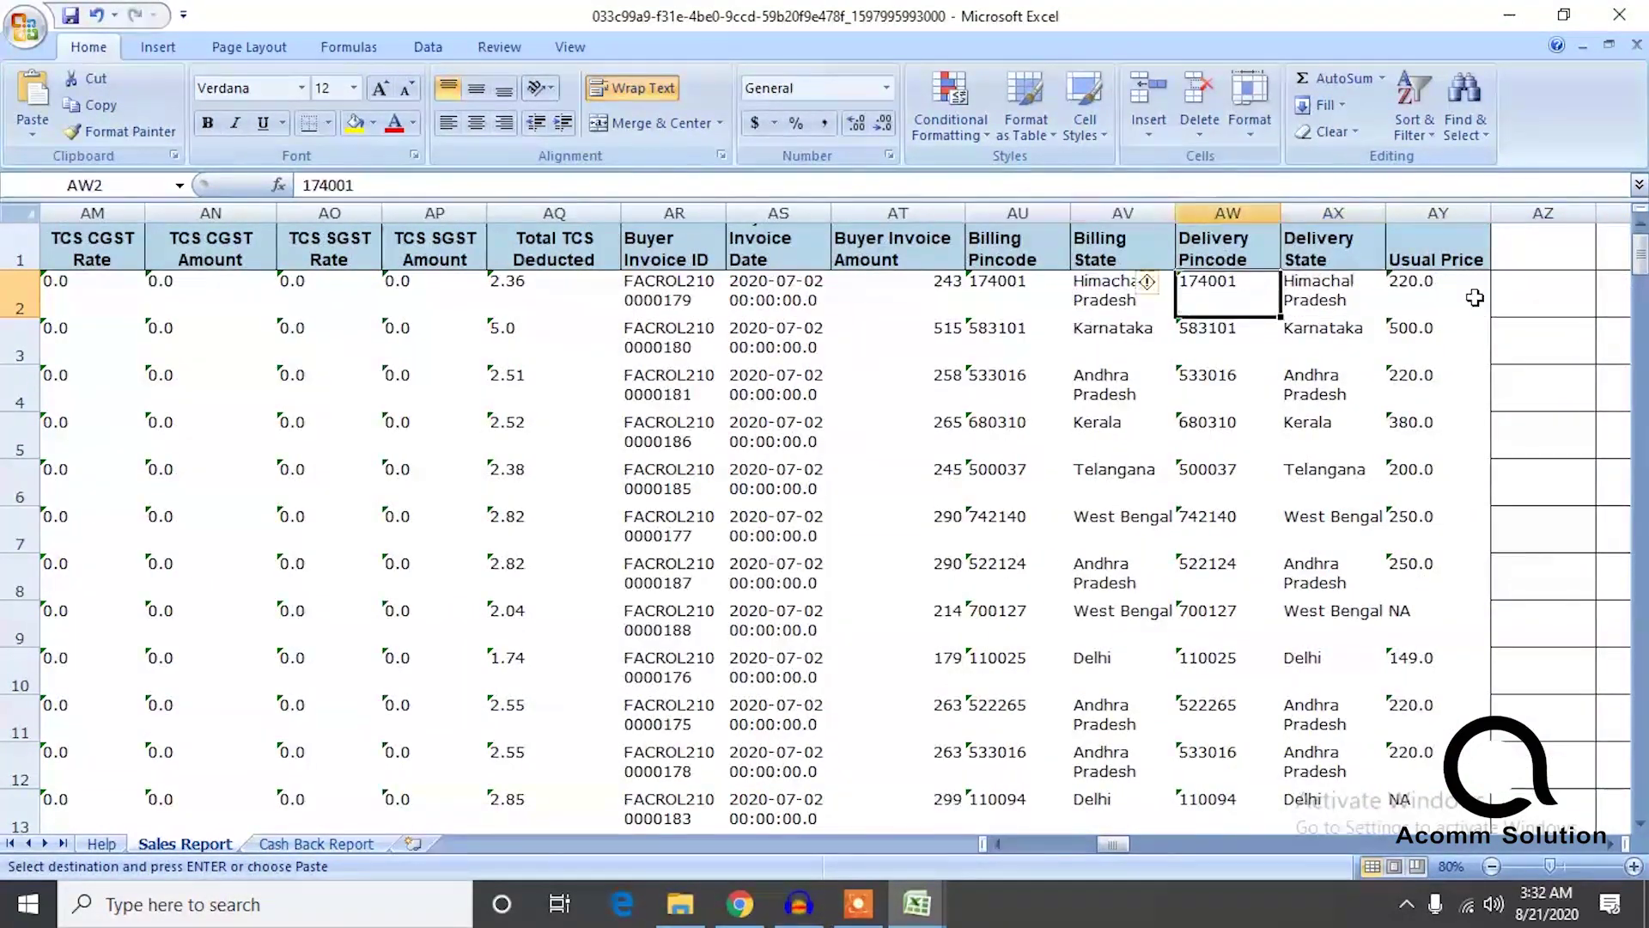
key("Left")
key("Left")
key("Left")
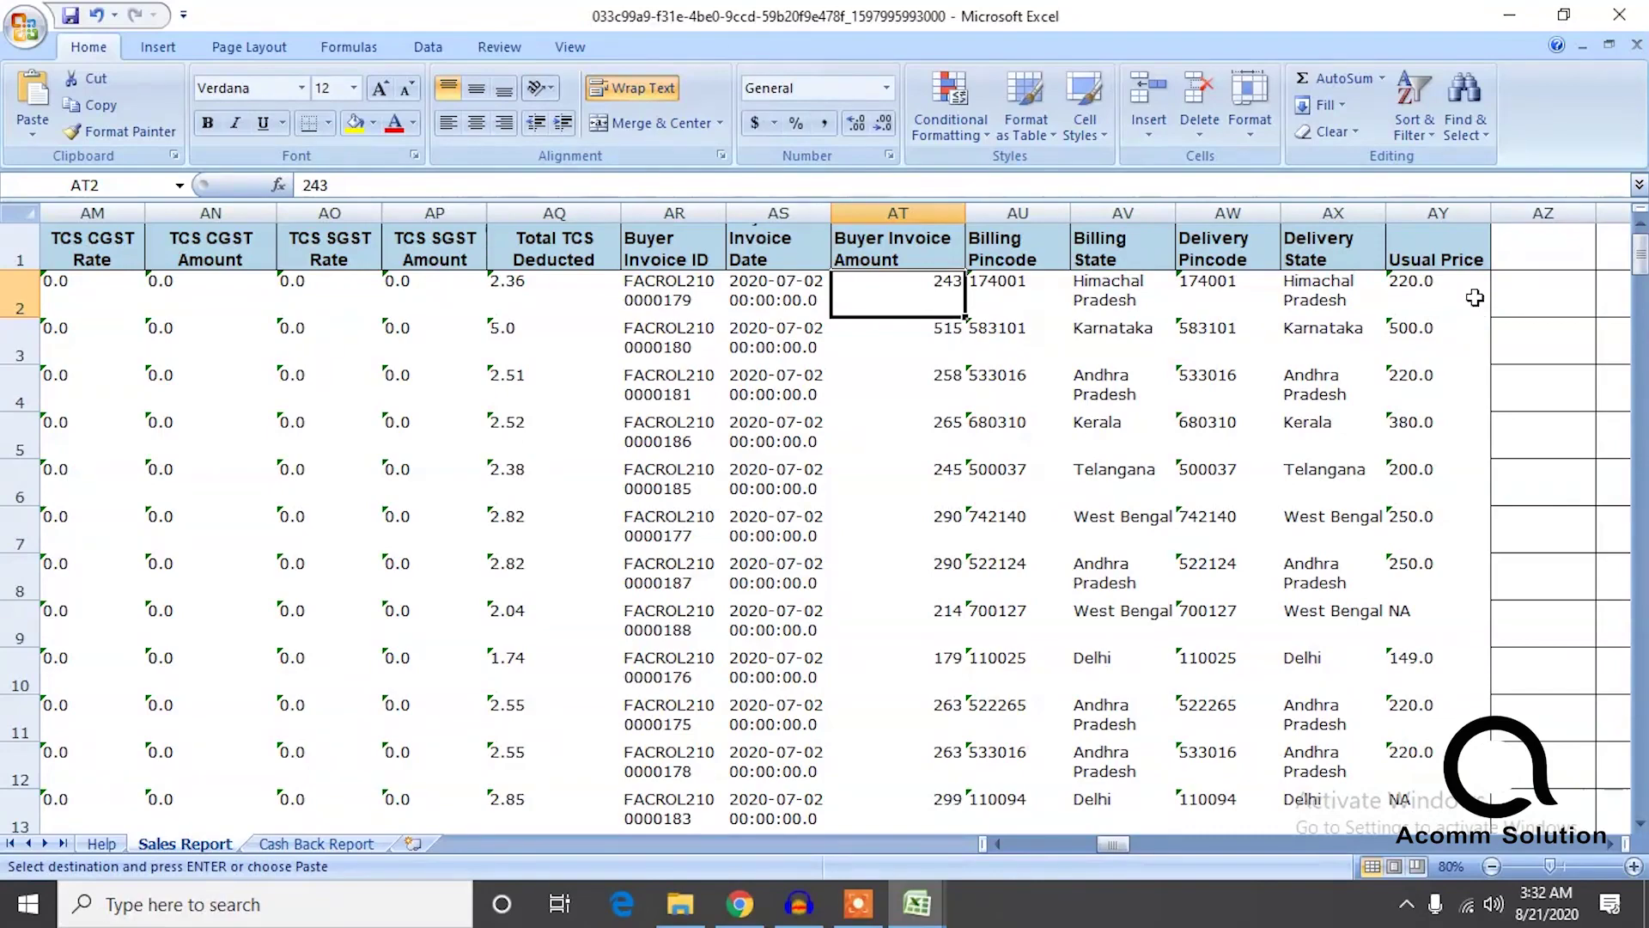
key("shift+Home")
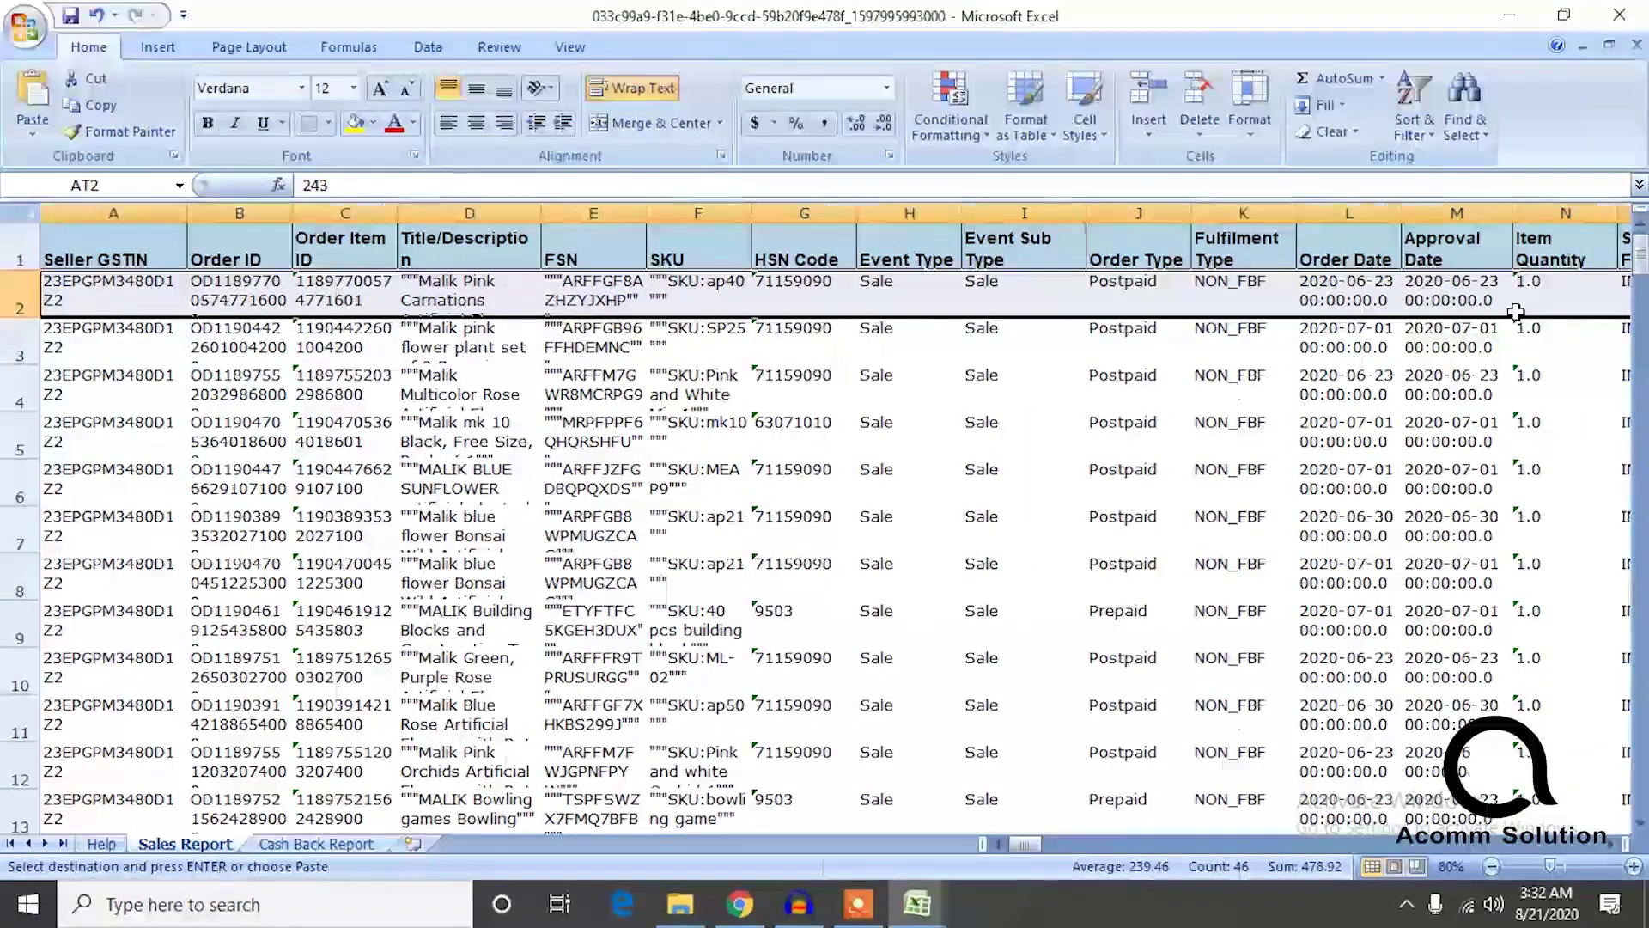
key("Right")
key("Right")
key("Right")
key("Right")
key("Right")
key("Left")
key("Left")
key("Left")
key("Left")
key("Left")
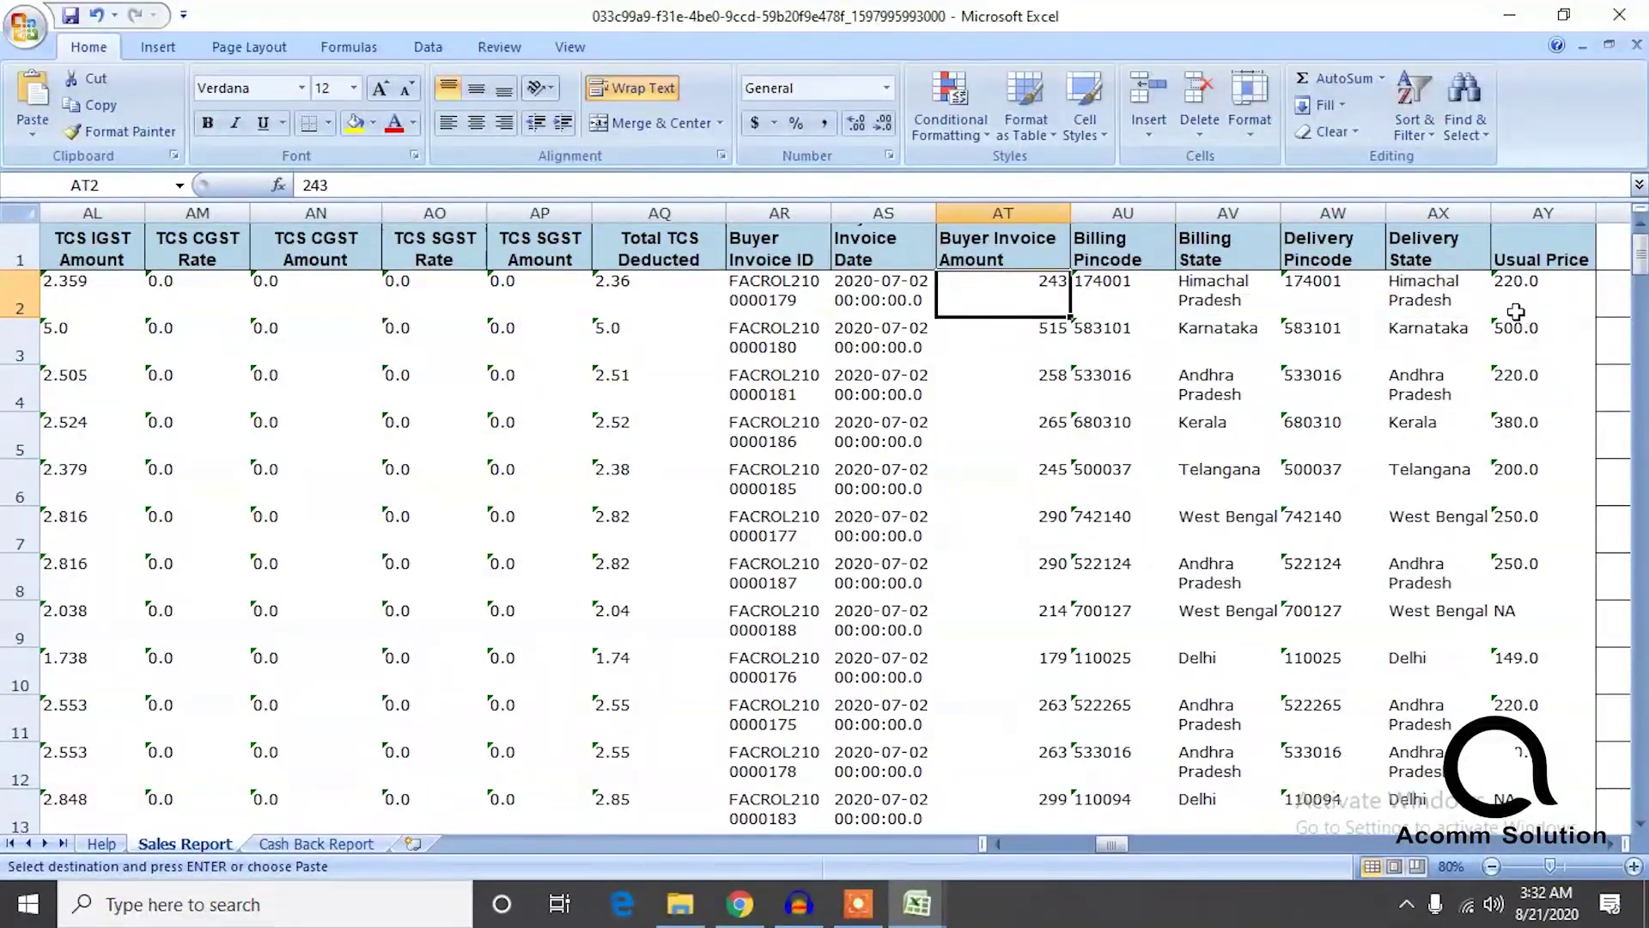
key("ctrl+shift+Down")
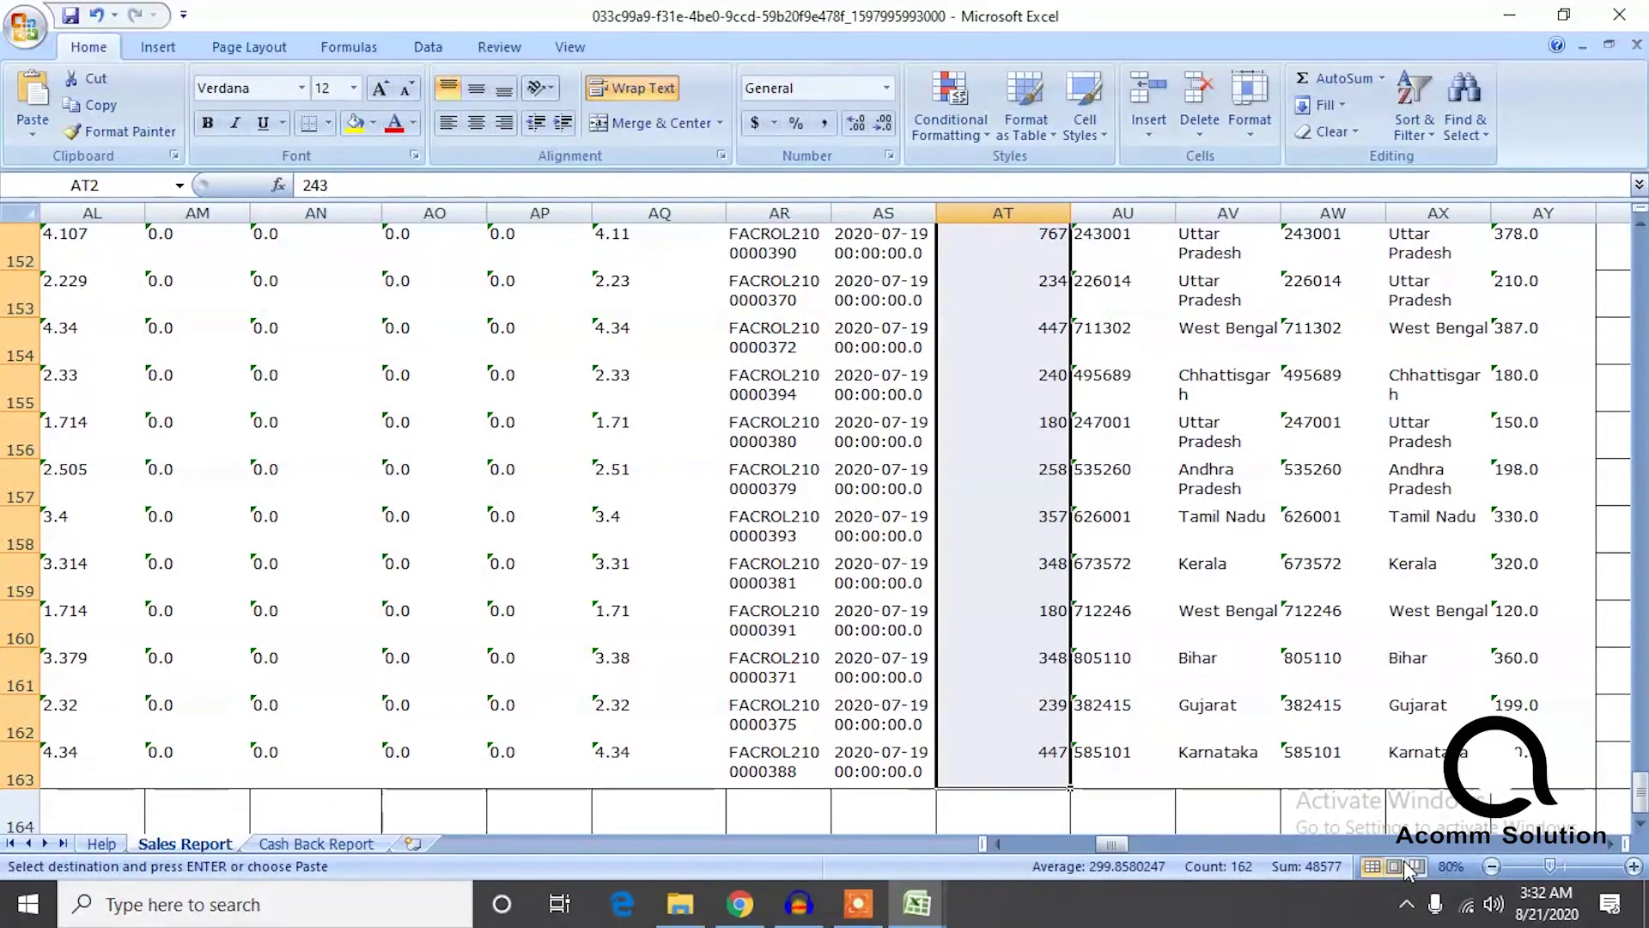
key("ctrl+c")
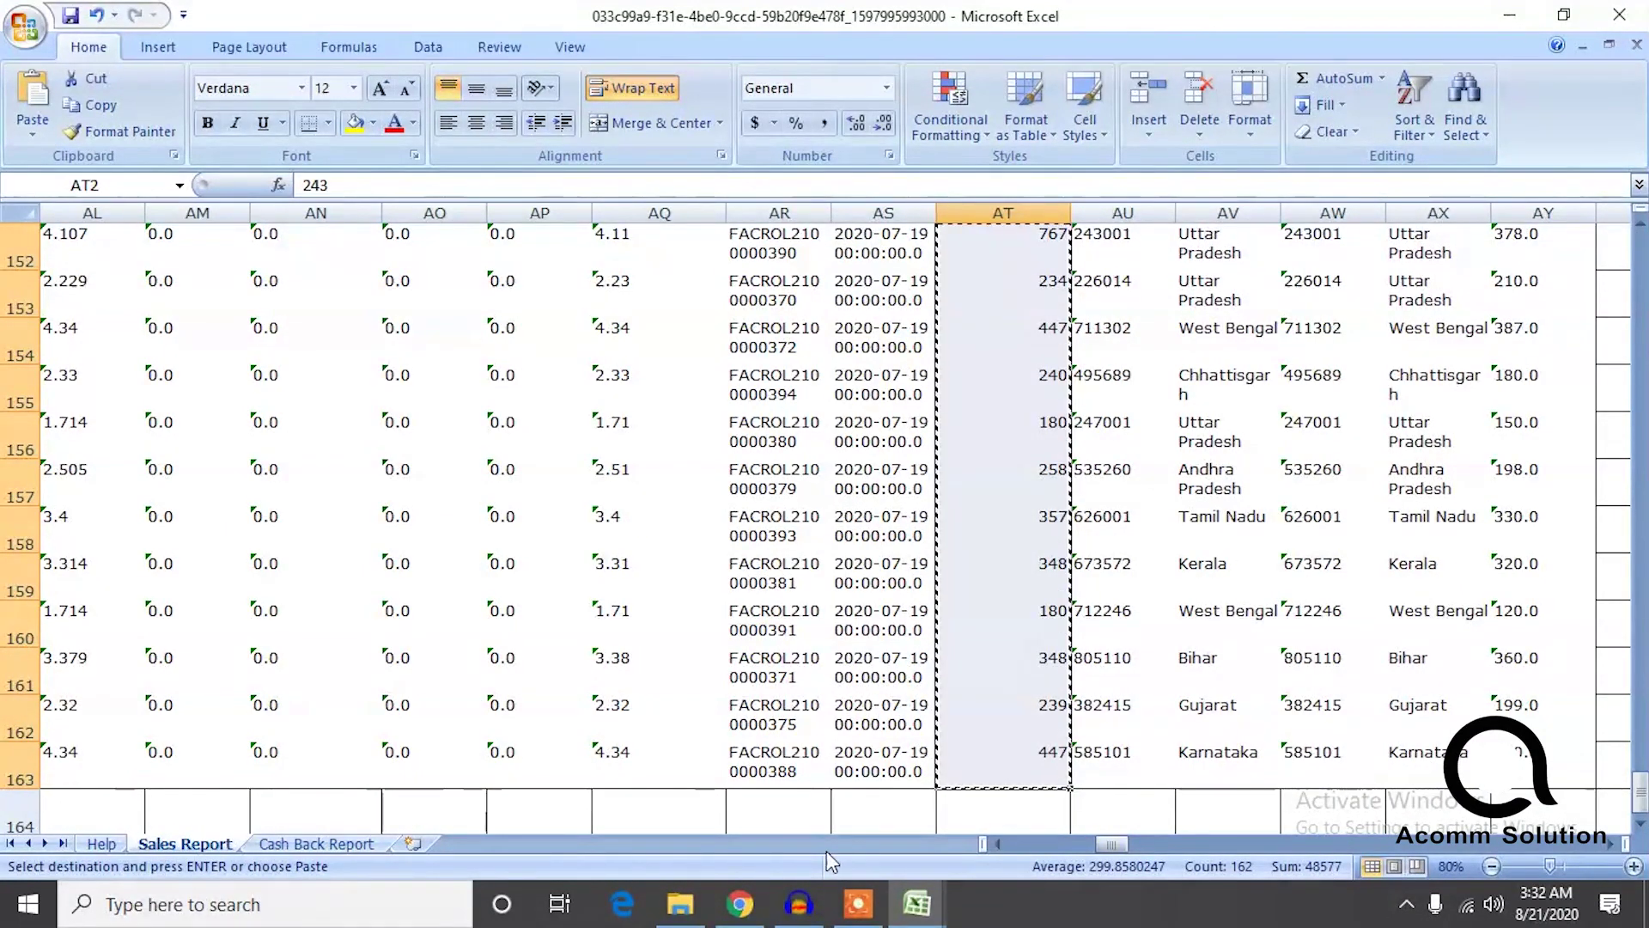
Paste the Buyer Invoice Amounts into gst rep's amount column at D4, then return to the sales report.
left_click(857, 904)
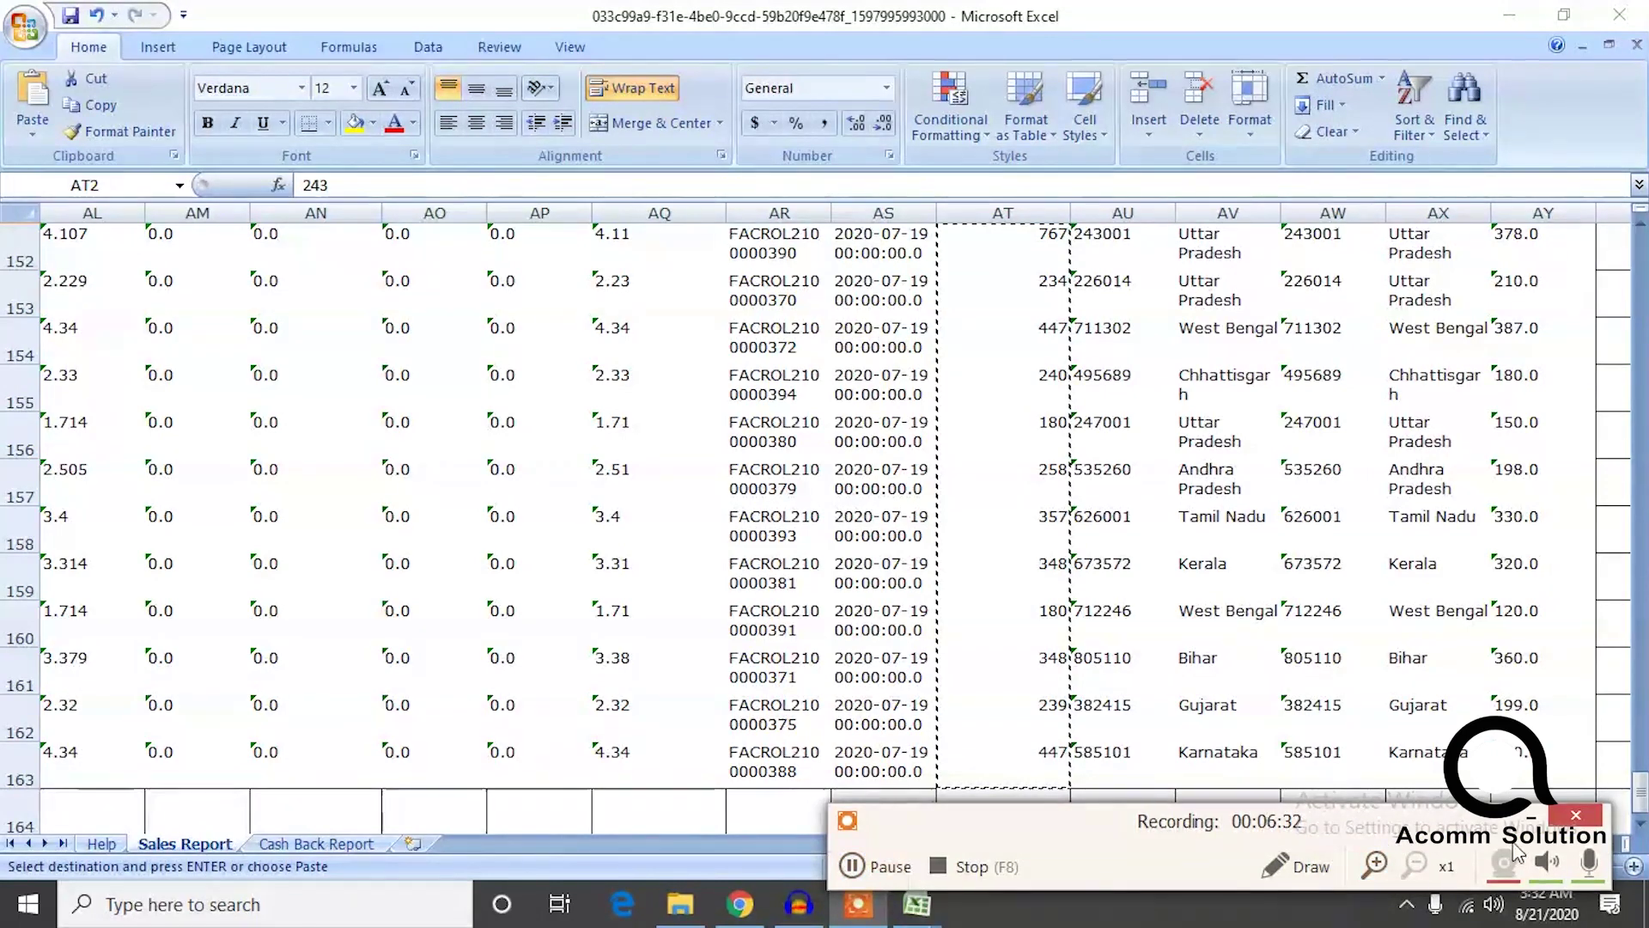
left_click(914, 860)
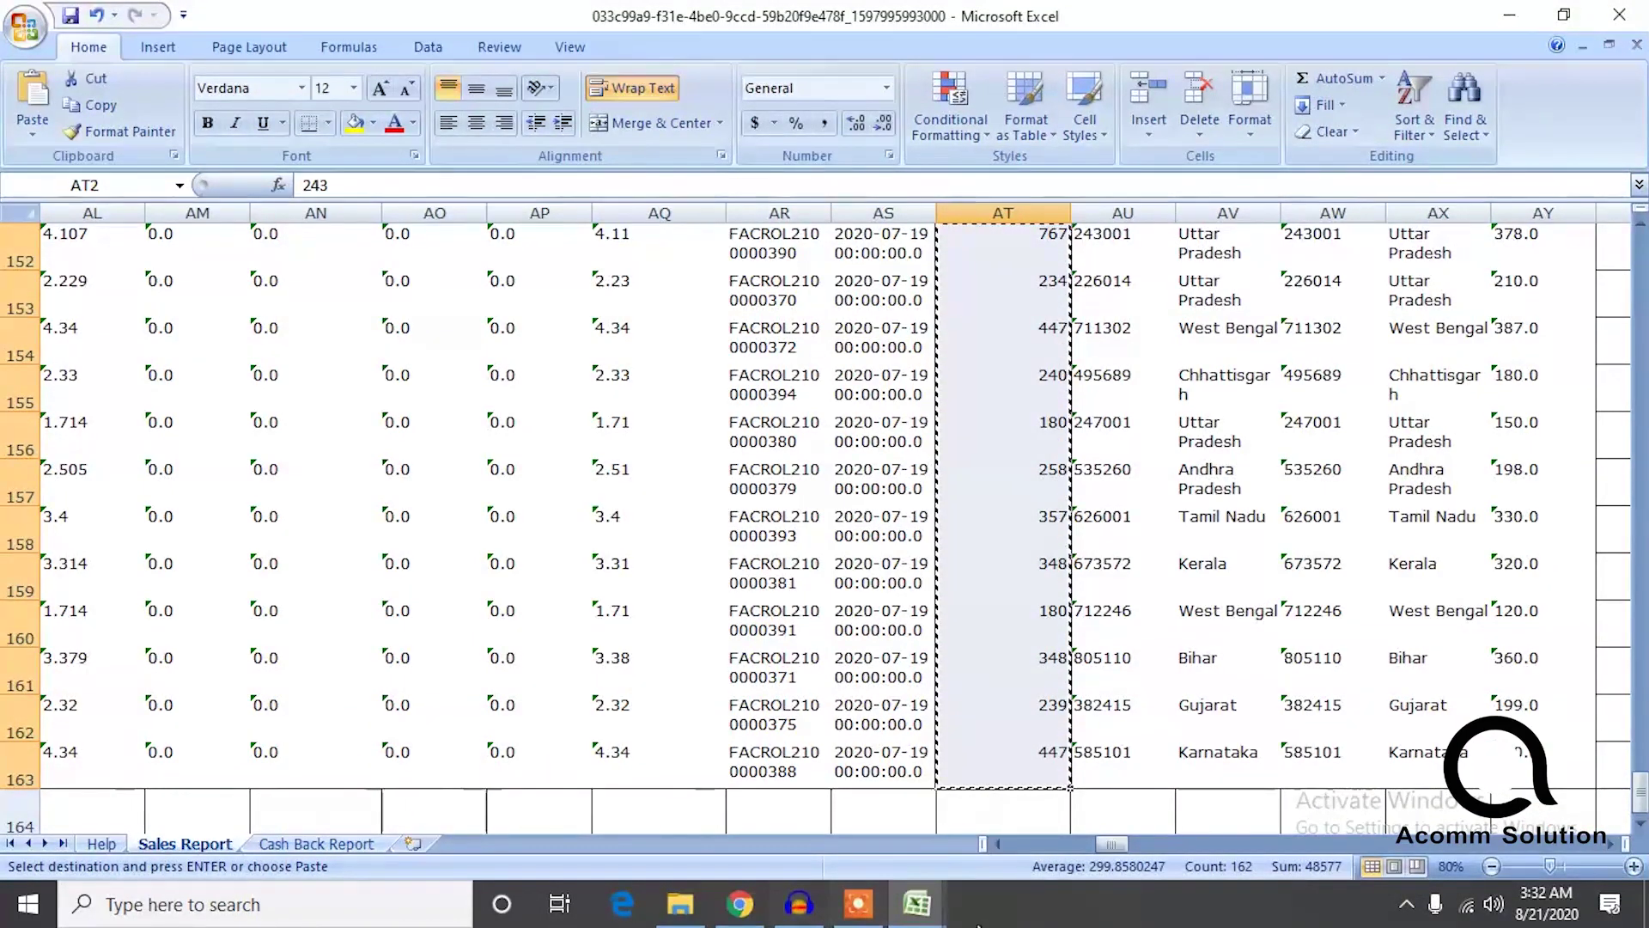
left_click(926, 917)
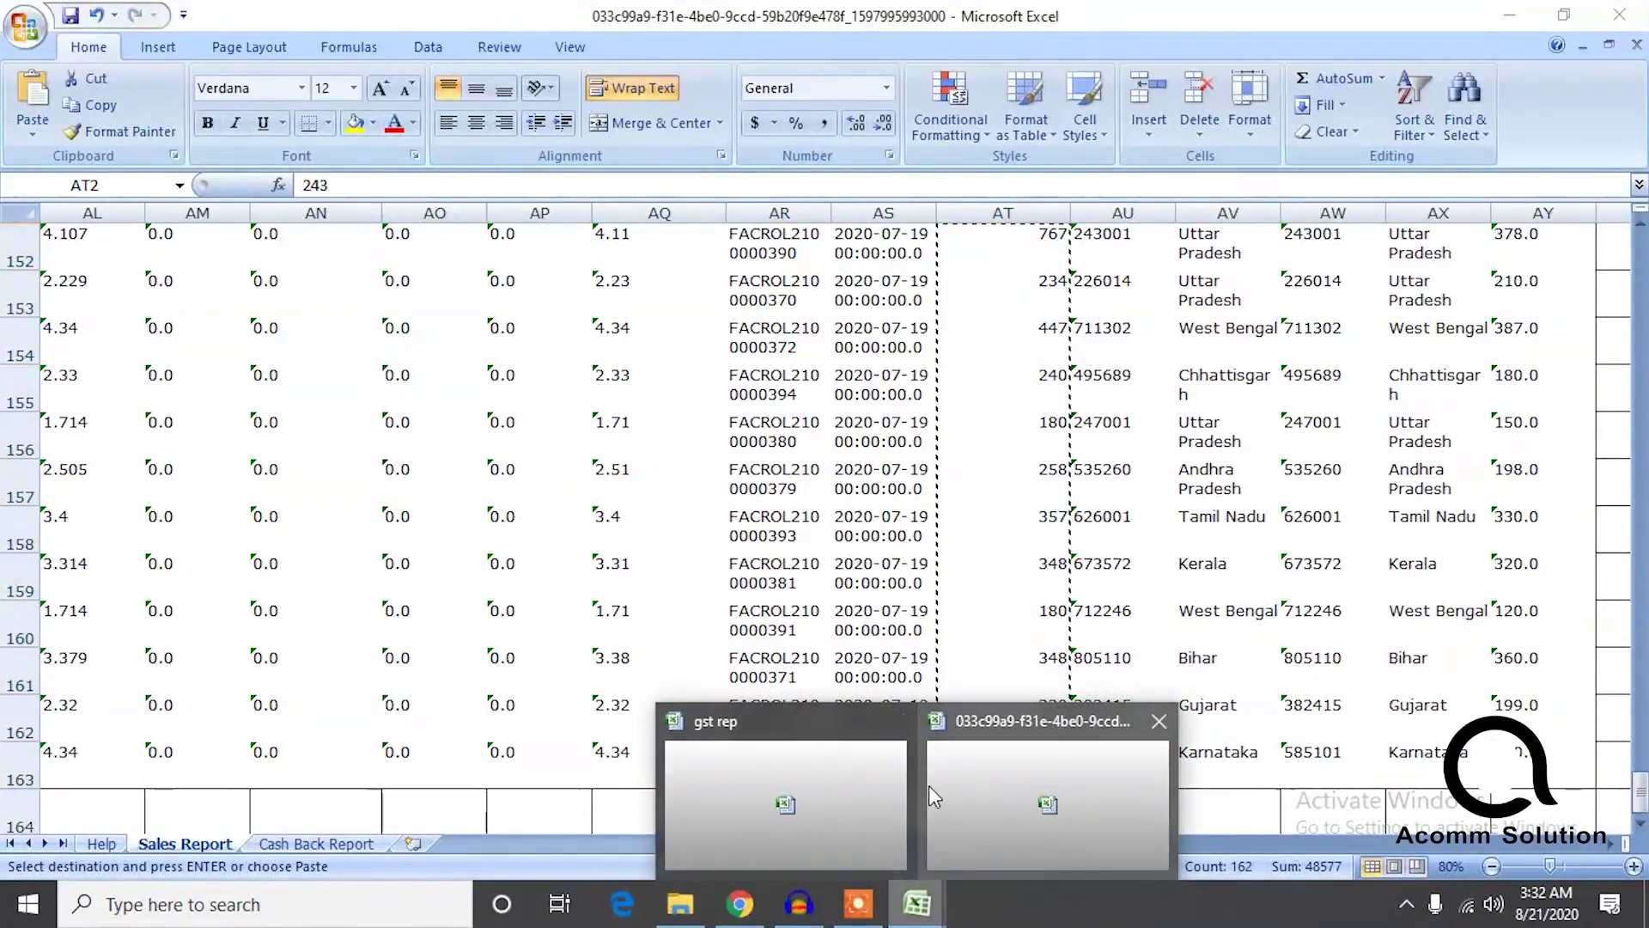
left_click(853, 795)
left_click(292, 313)
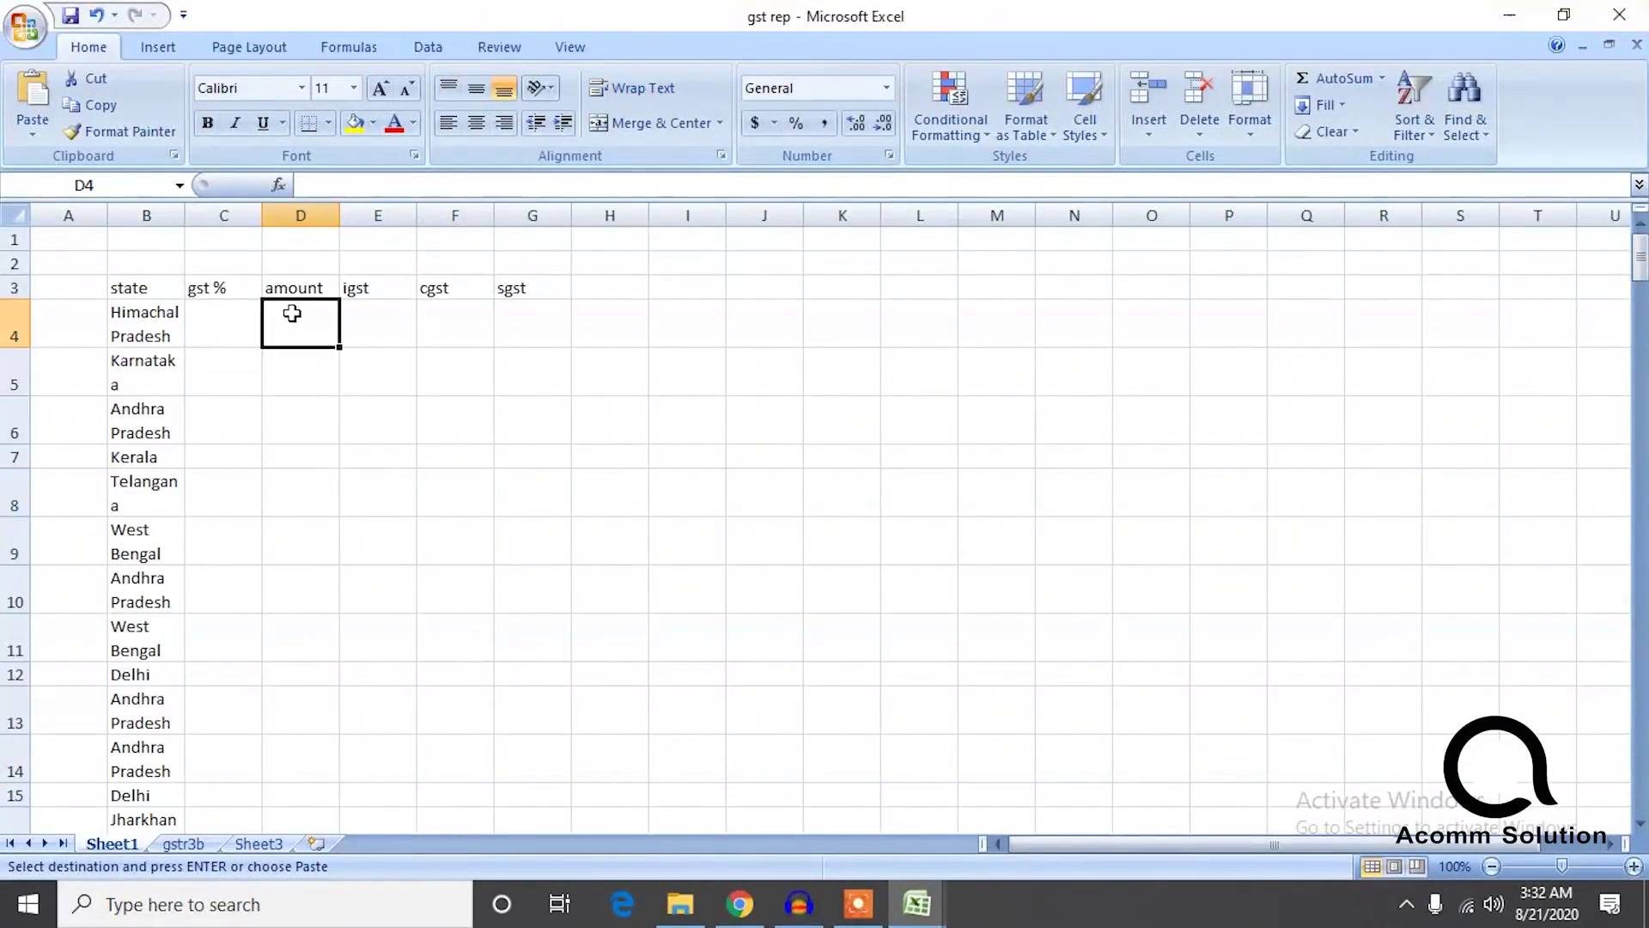
key("ctrl+v")
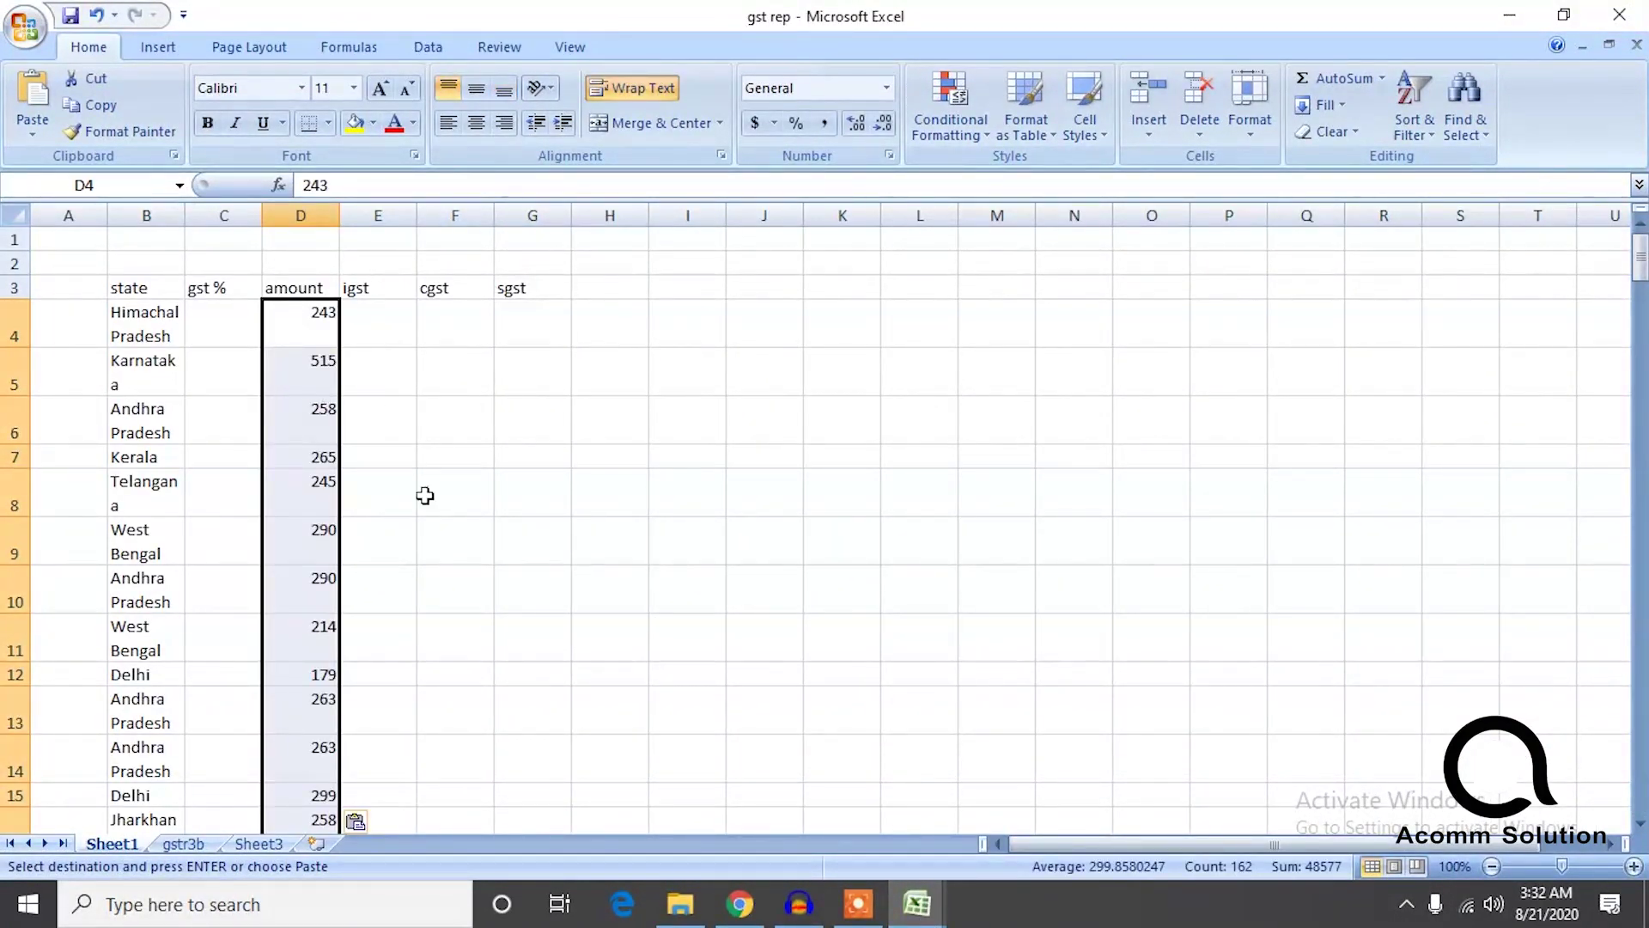
left_click(916, 904)
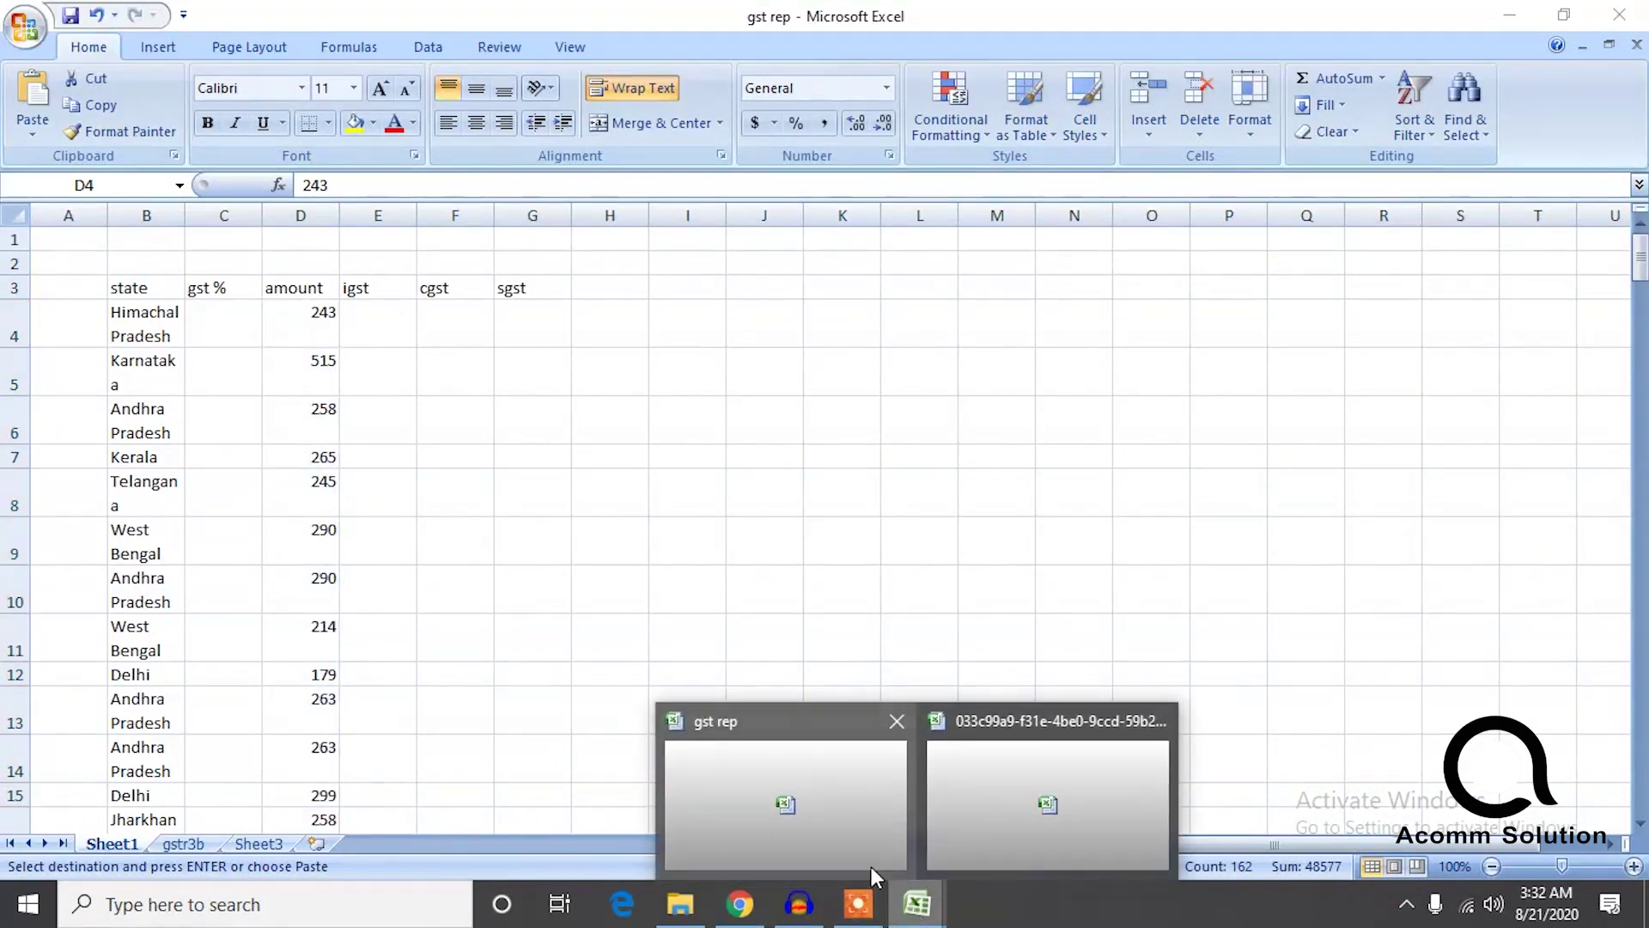
left_click(982, 812)
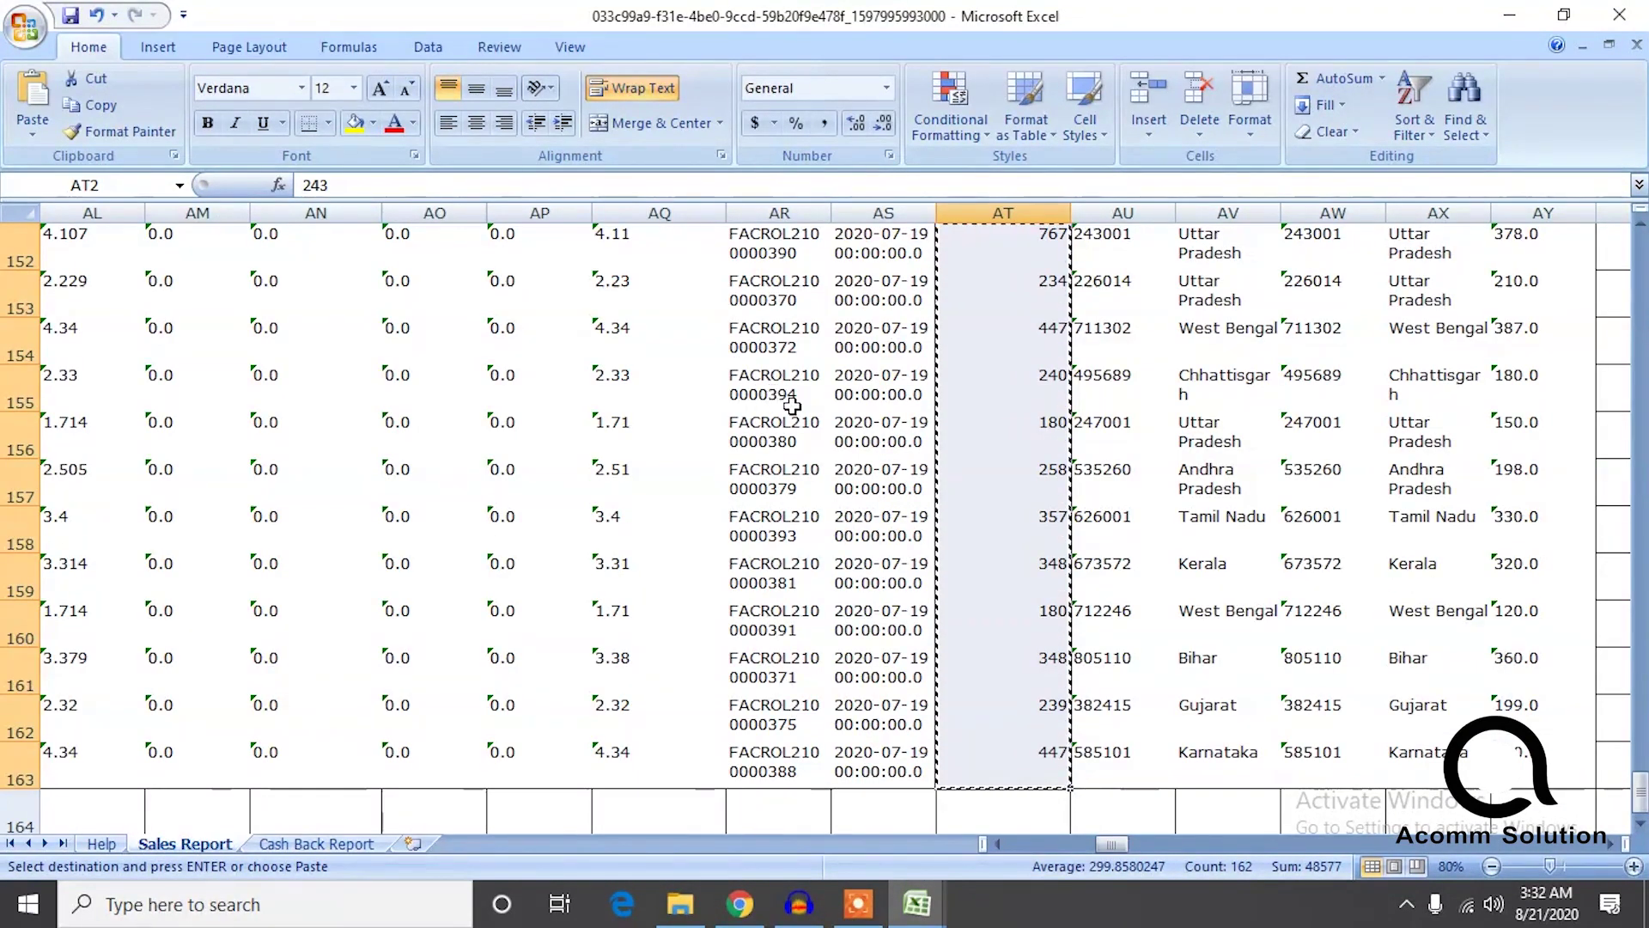
Copy the IGST Rate values AE2:AE163 from the sales report.
left_click_drag(1640, 781, 1636, 249)
left_click(539, 340)
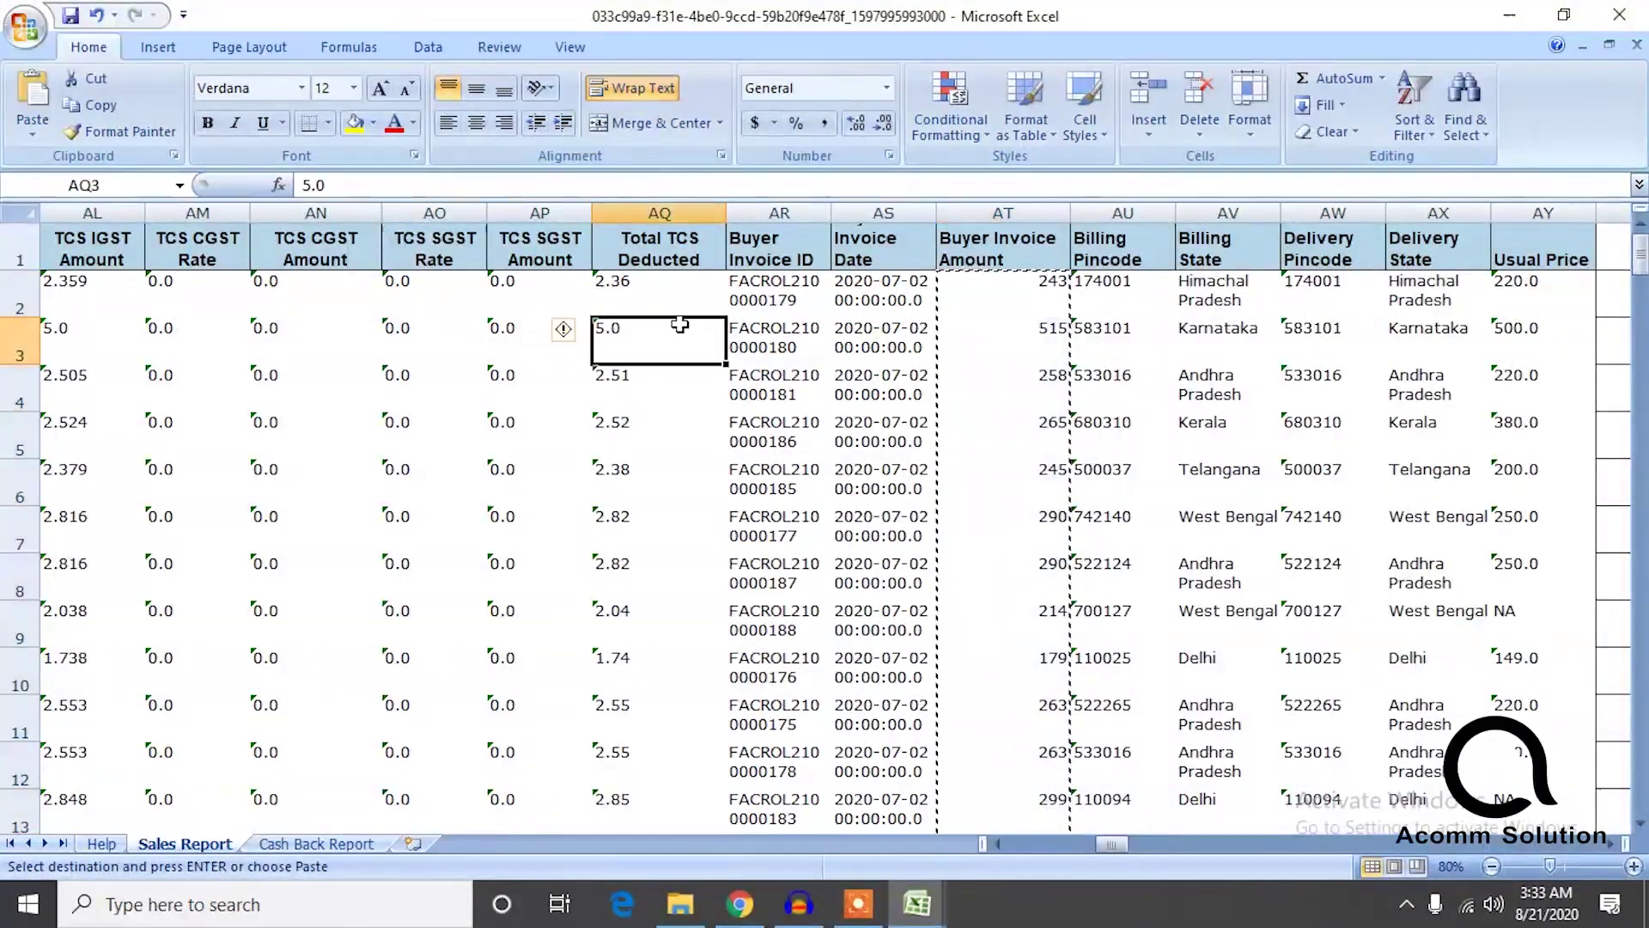
key("Left")
key("Left")
key("Left")
key("Left")
key("Left")
key("Left")
key("Left")
key("Left")
key("Left")
key("Left")
key("Left")
key("Left")
key("Left")
key("Left")
key("Left")
key("Left")
key("Left")
key("Left")
key("Left")
key("Up")
key("Up")
key("Right")
key("Right")
key("Right")
key("Right")
key("Right")
key("Right")
key("Right")
key("Right")
key("Right")
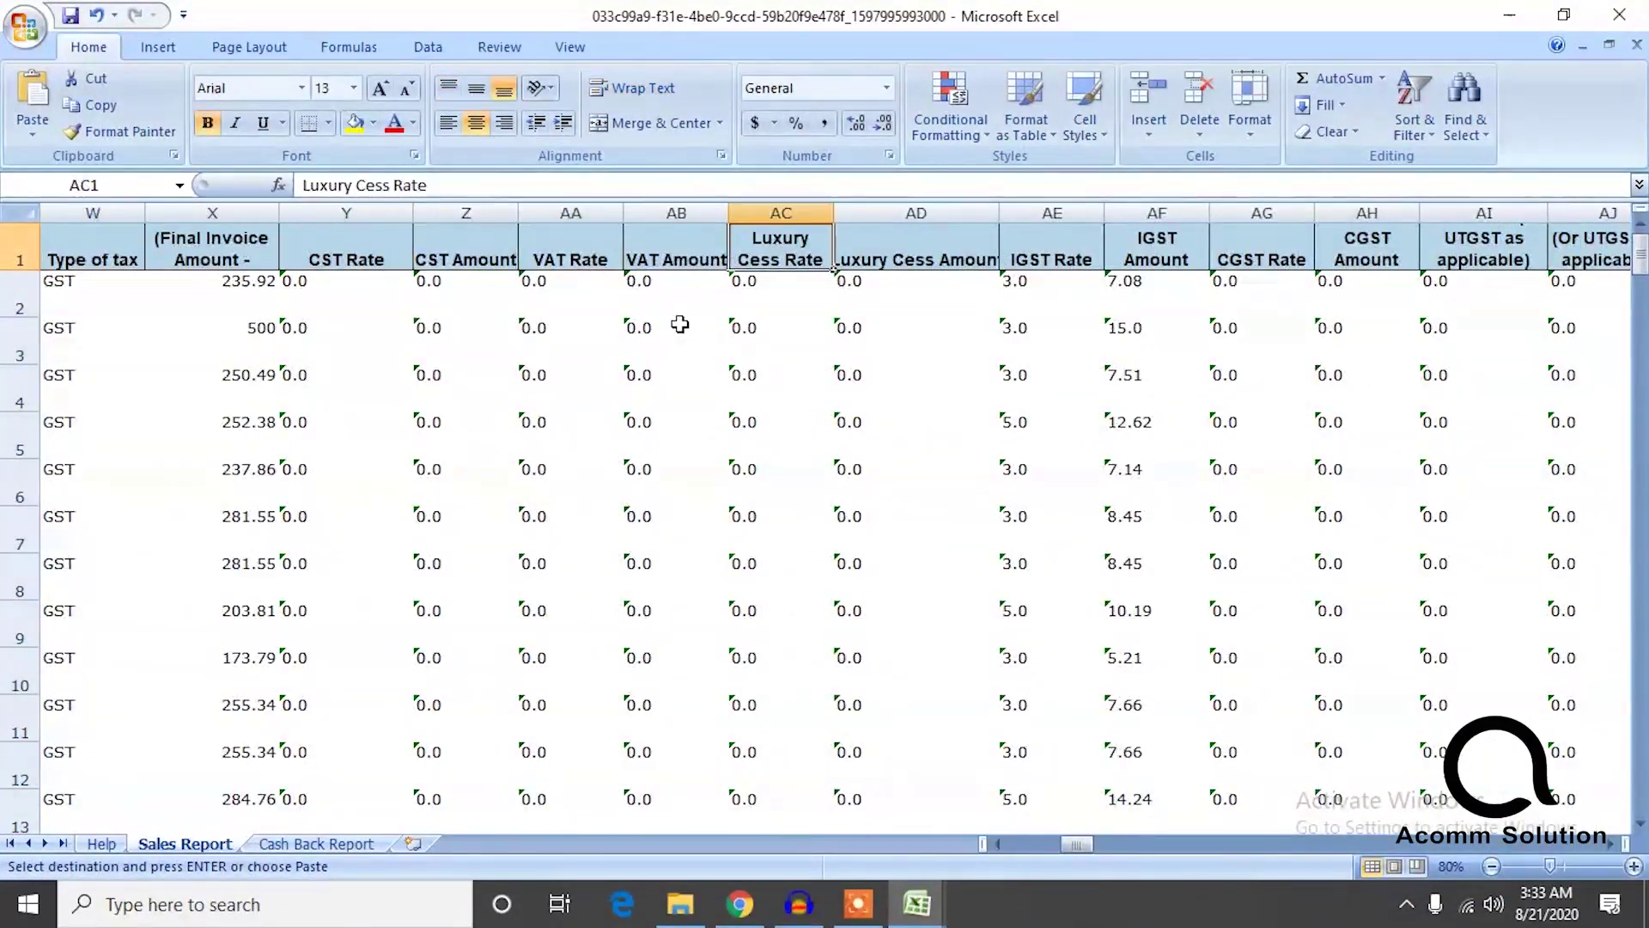
key("Down")
key("Left")
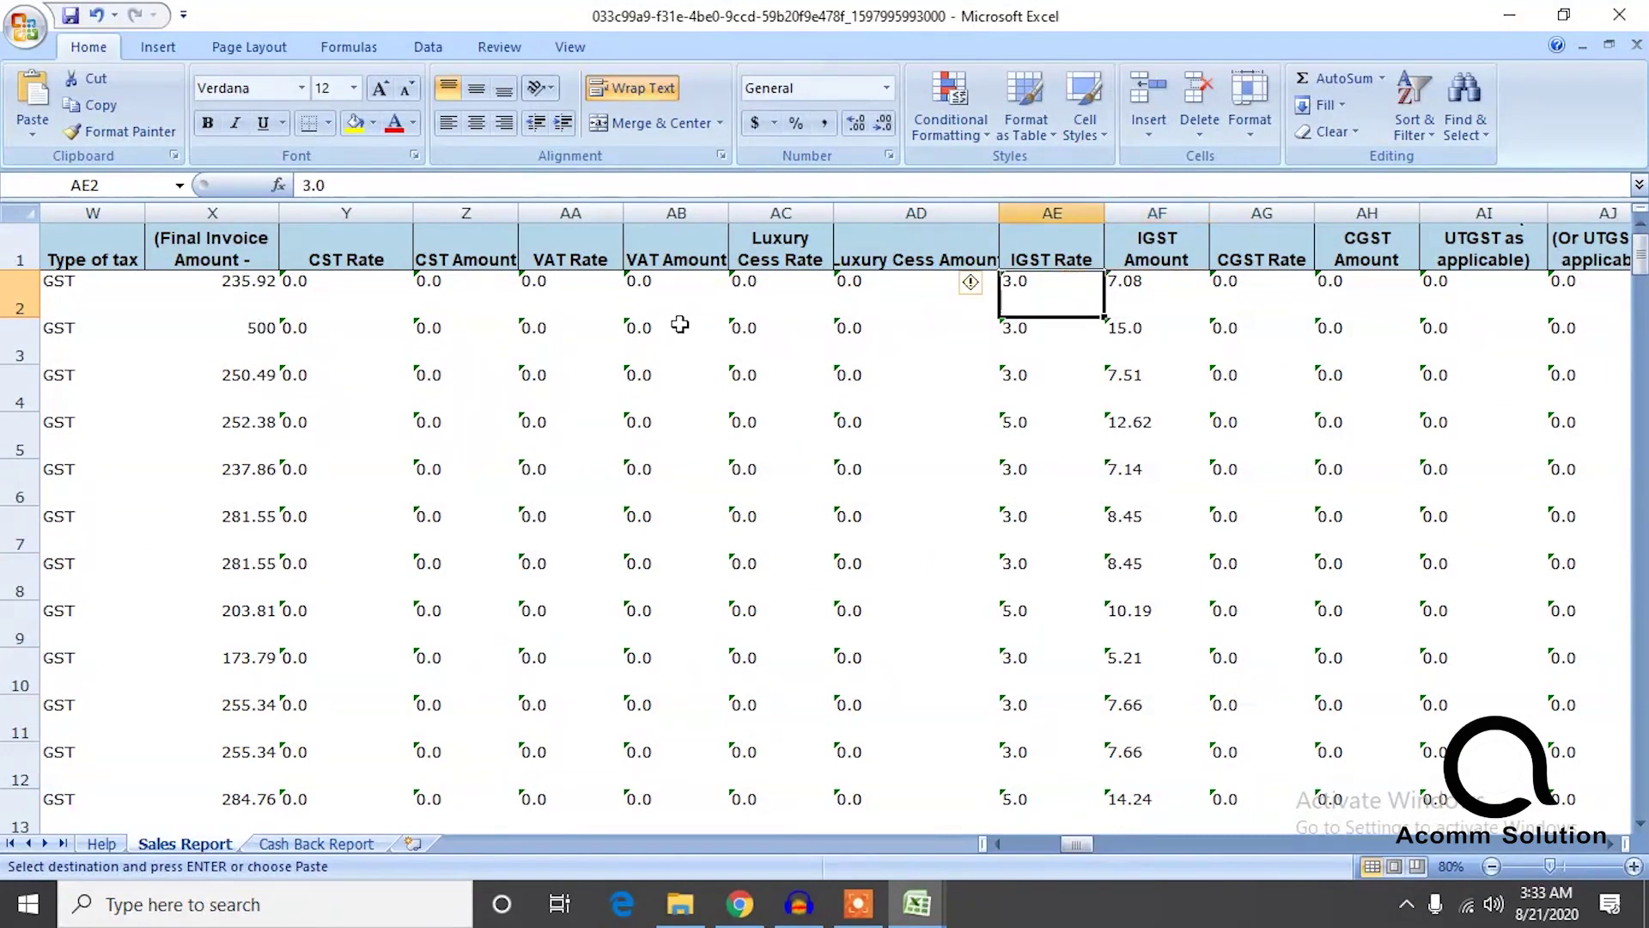
key("ctrl+shift+Down")
key("ctrl+c")
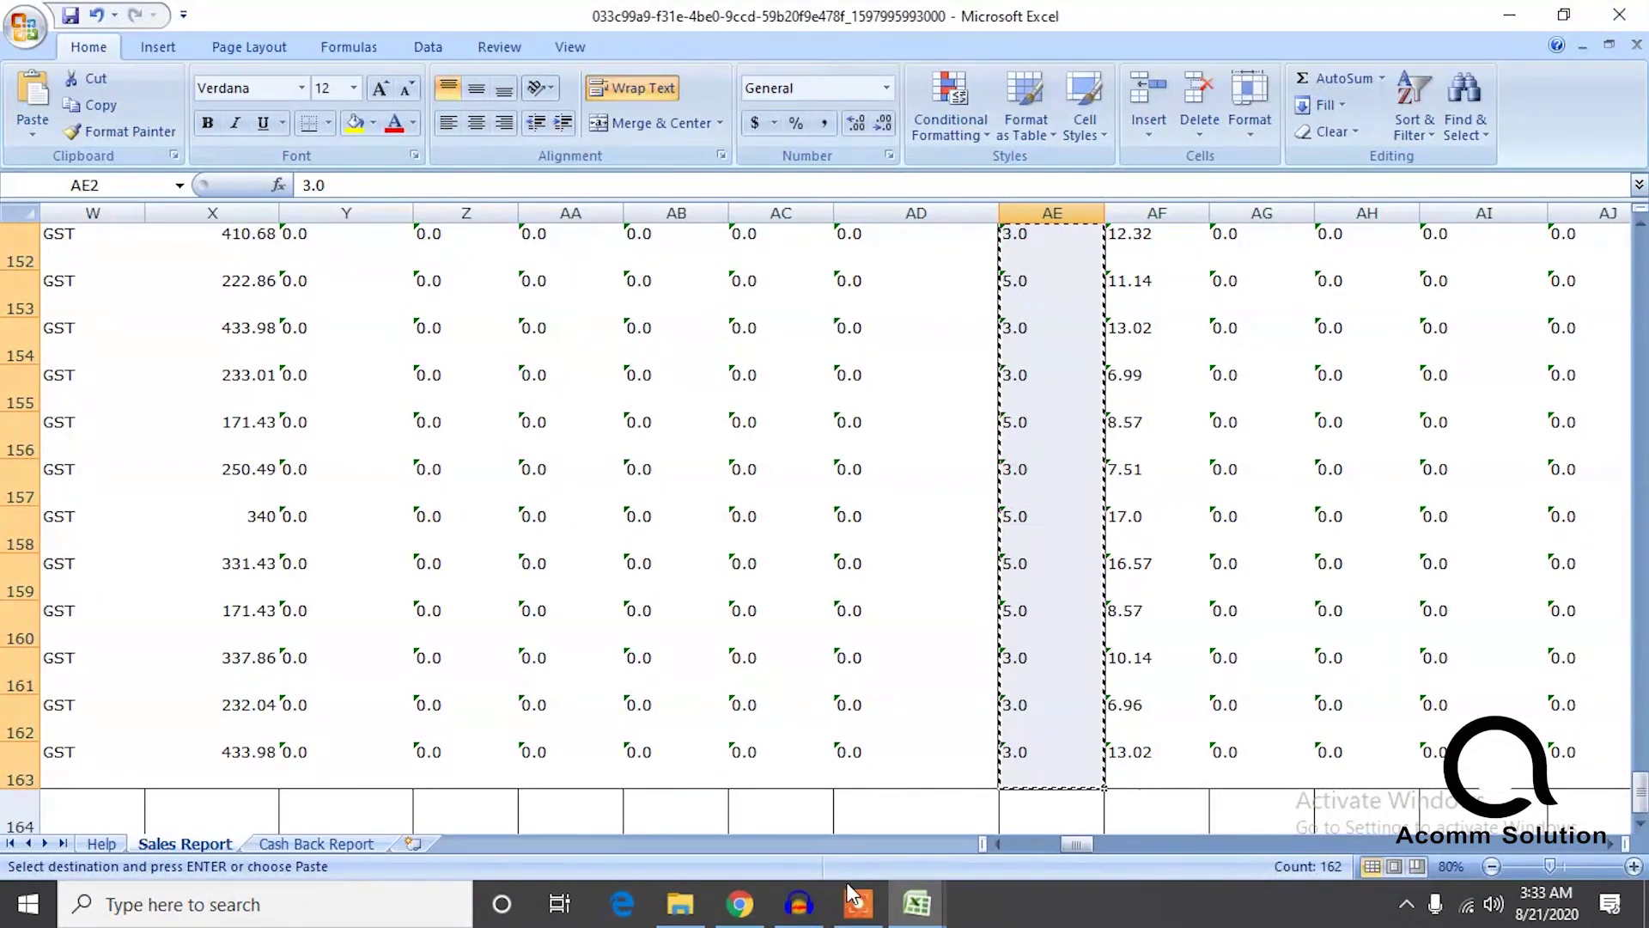
Paste the IGST rates into gst rep's gst % column starting at C4.
mouse_move(943, 919)
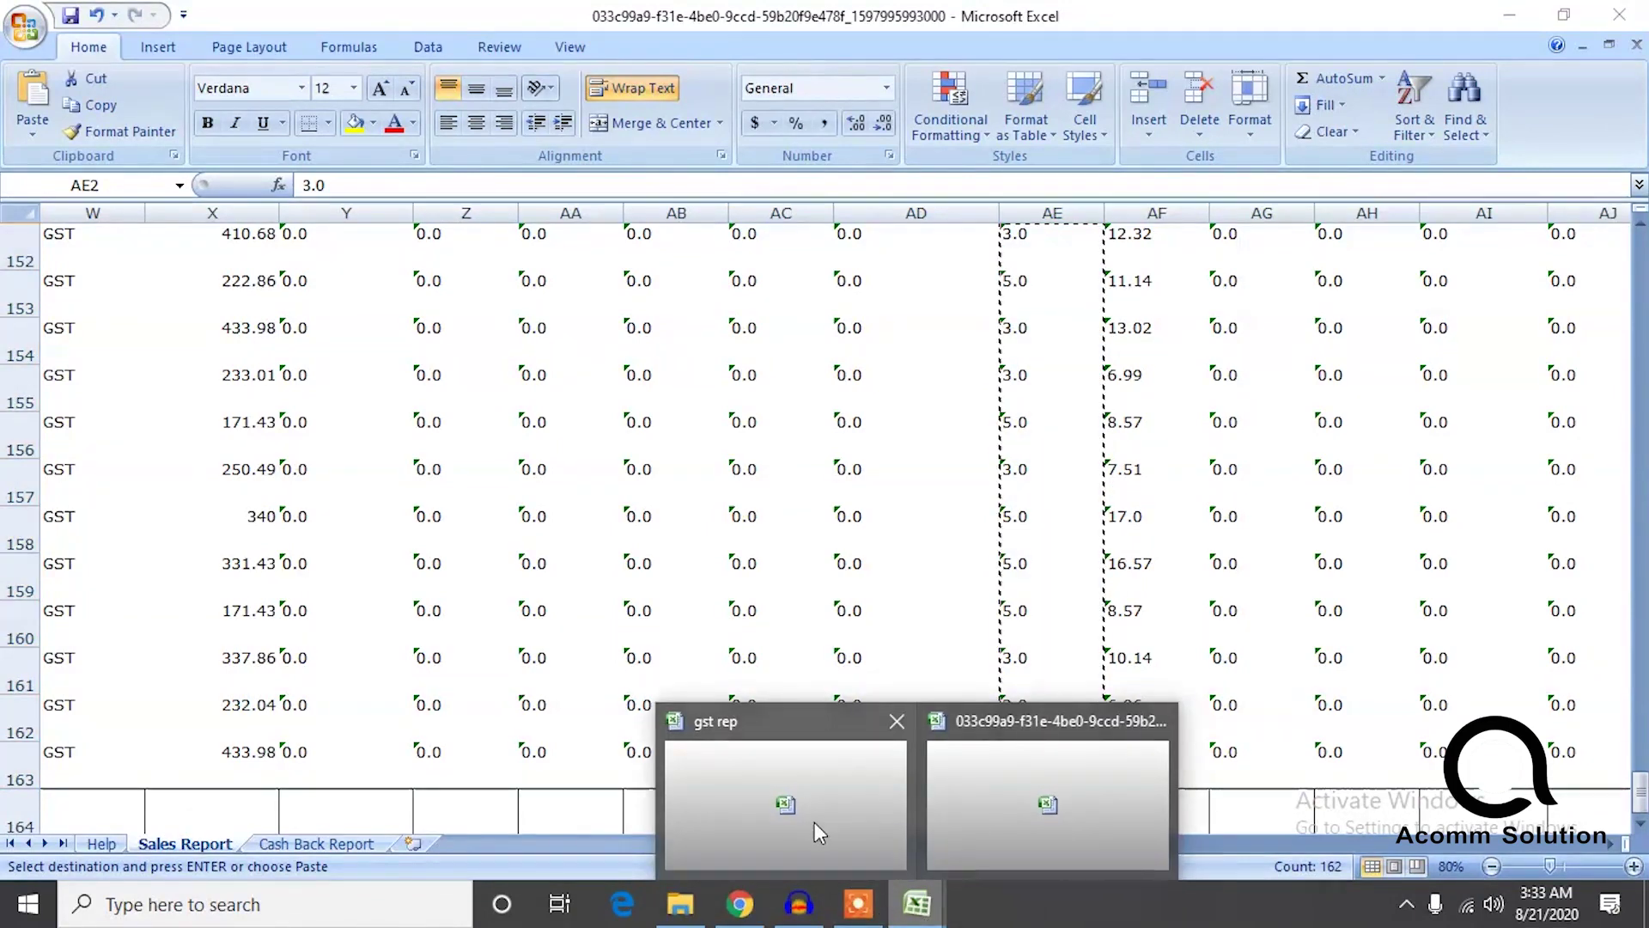
left_click(808, 826)
left_click(236, 333)
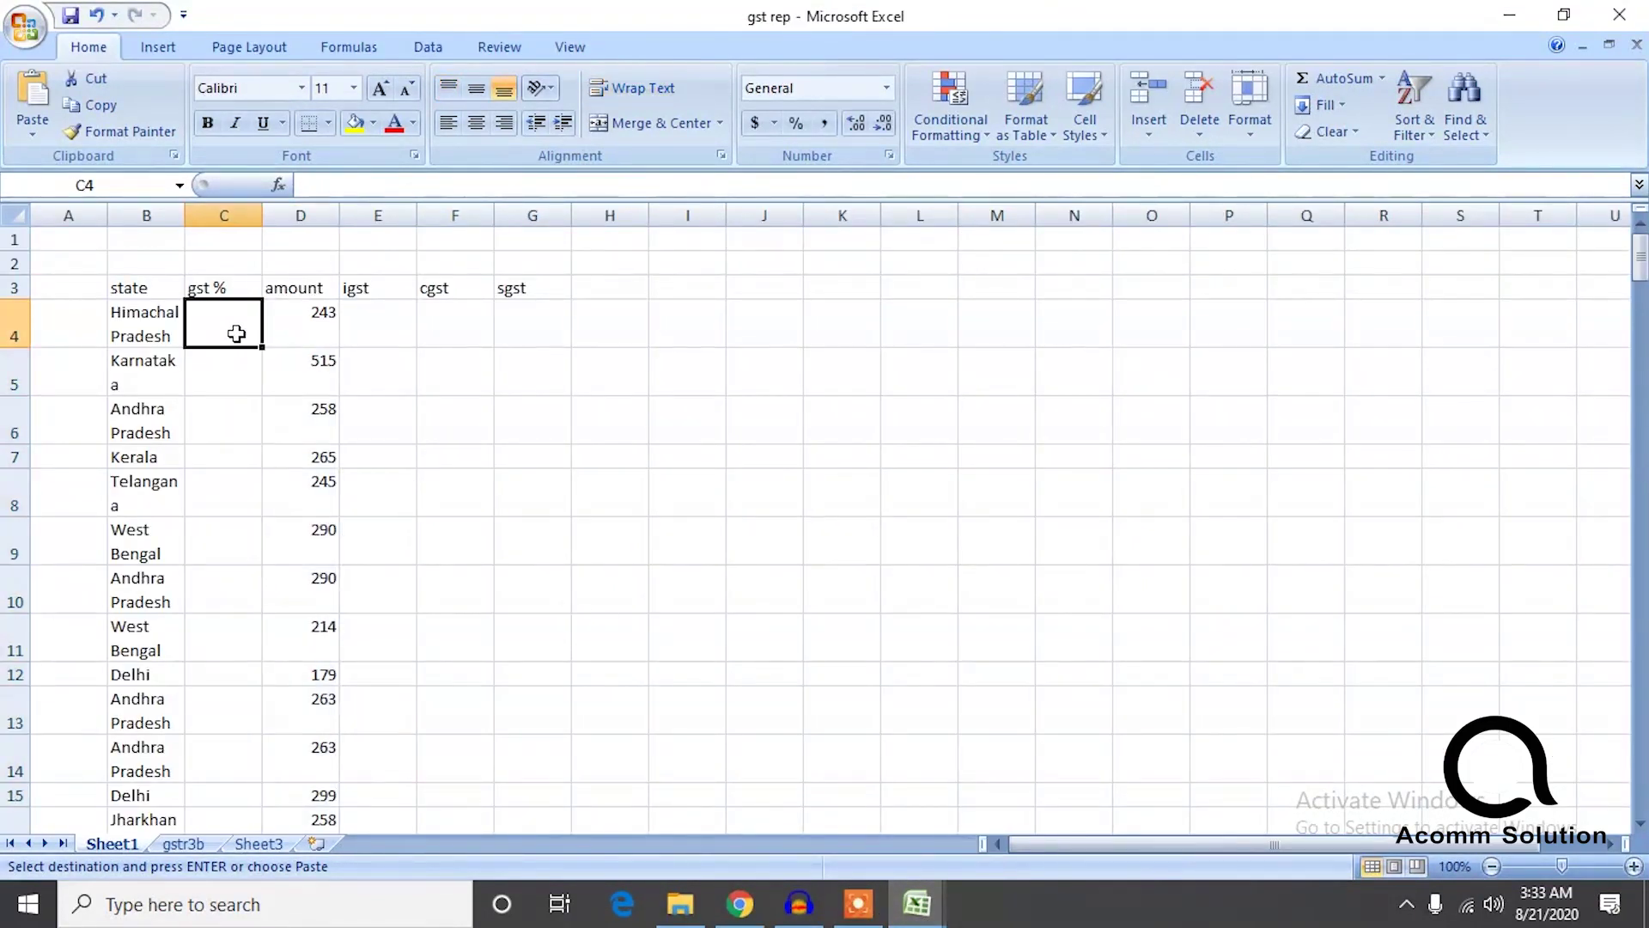
key("ctrl+v")
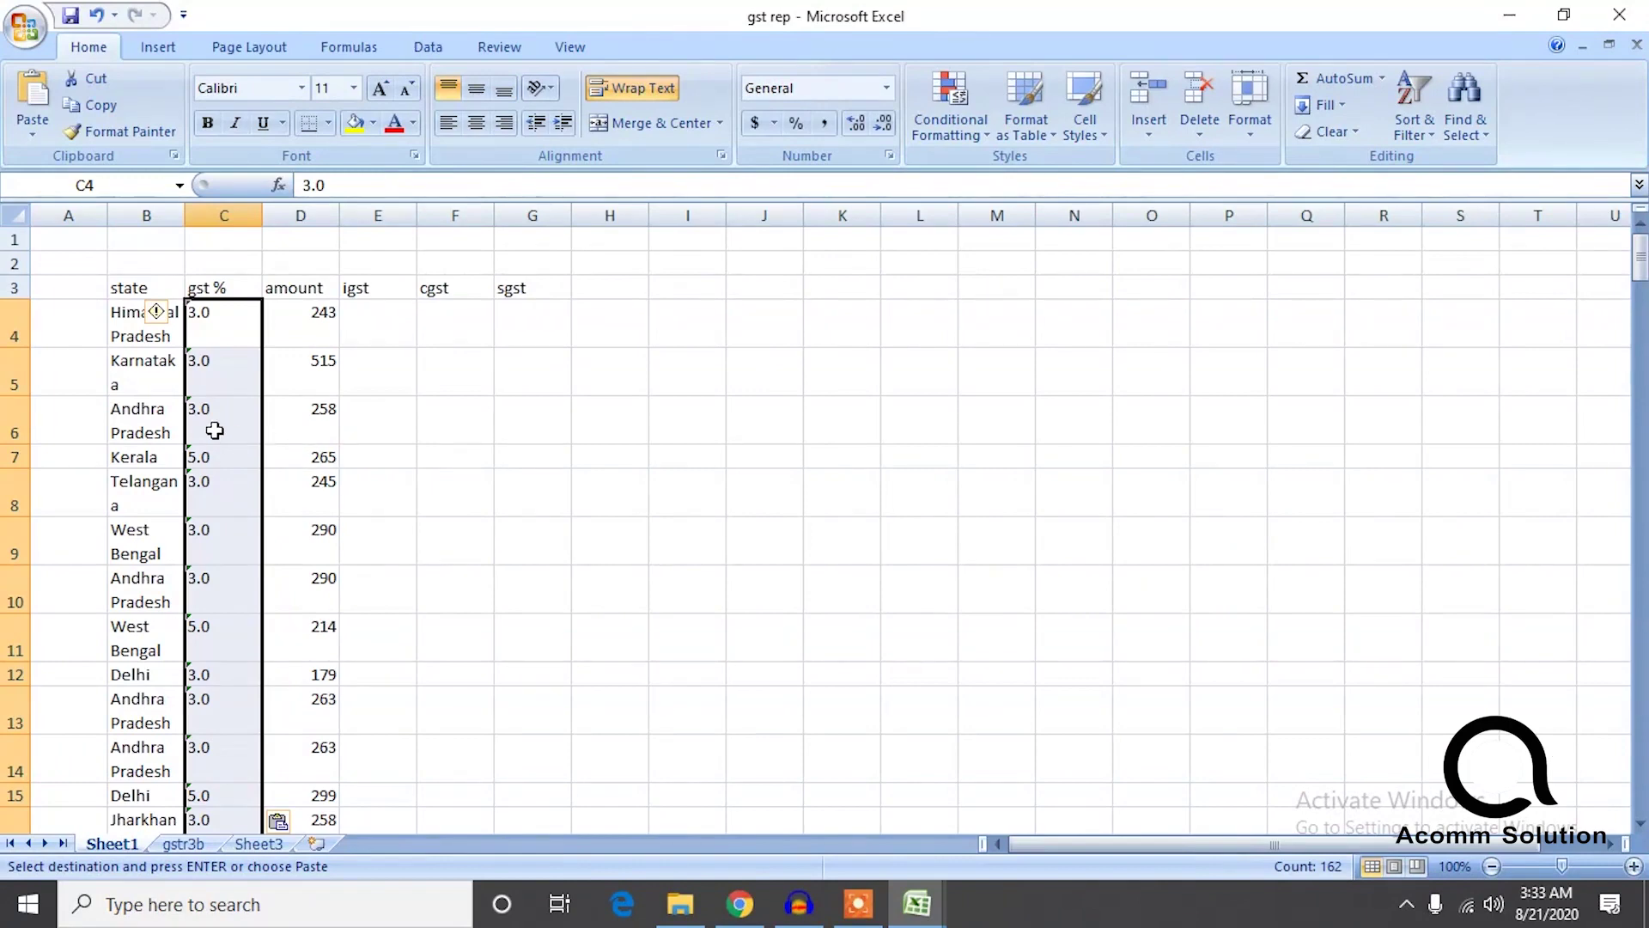
left_click(419, 418)
Step down the gst % column to check the pasted rates such as 3.0, 5.0 and 12.0.
left_click(246, 570)
key("Down")
key("Down")
key("Down")
key("Down")
key("Down")
key("Down")
key("Down")
key("Down")
key("Down")
key("Down")
key("Down")
key("Down")
key("Down")
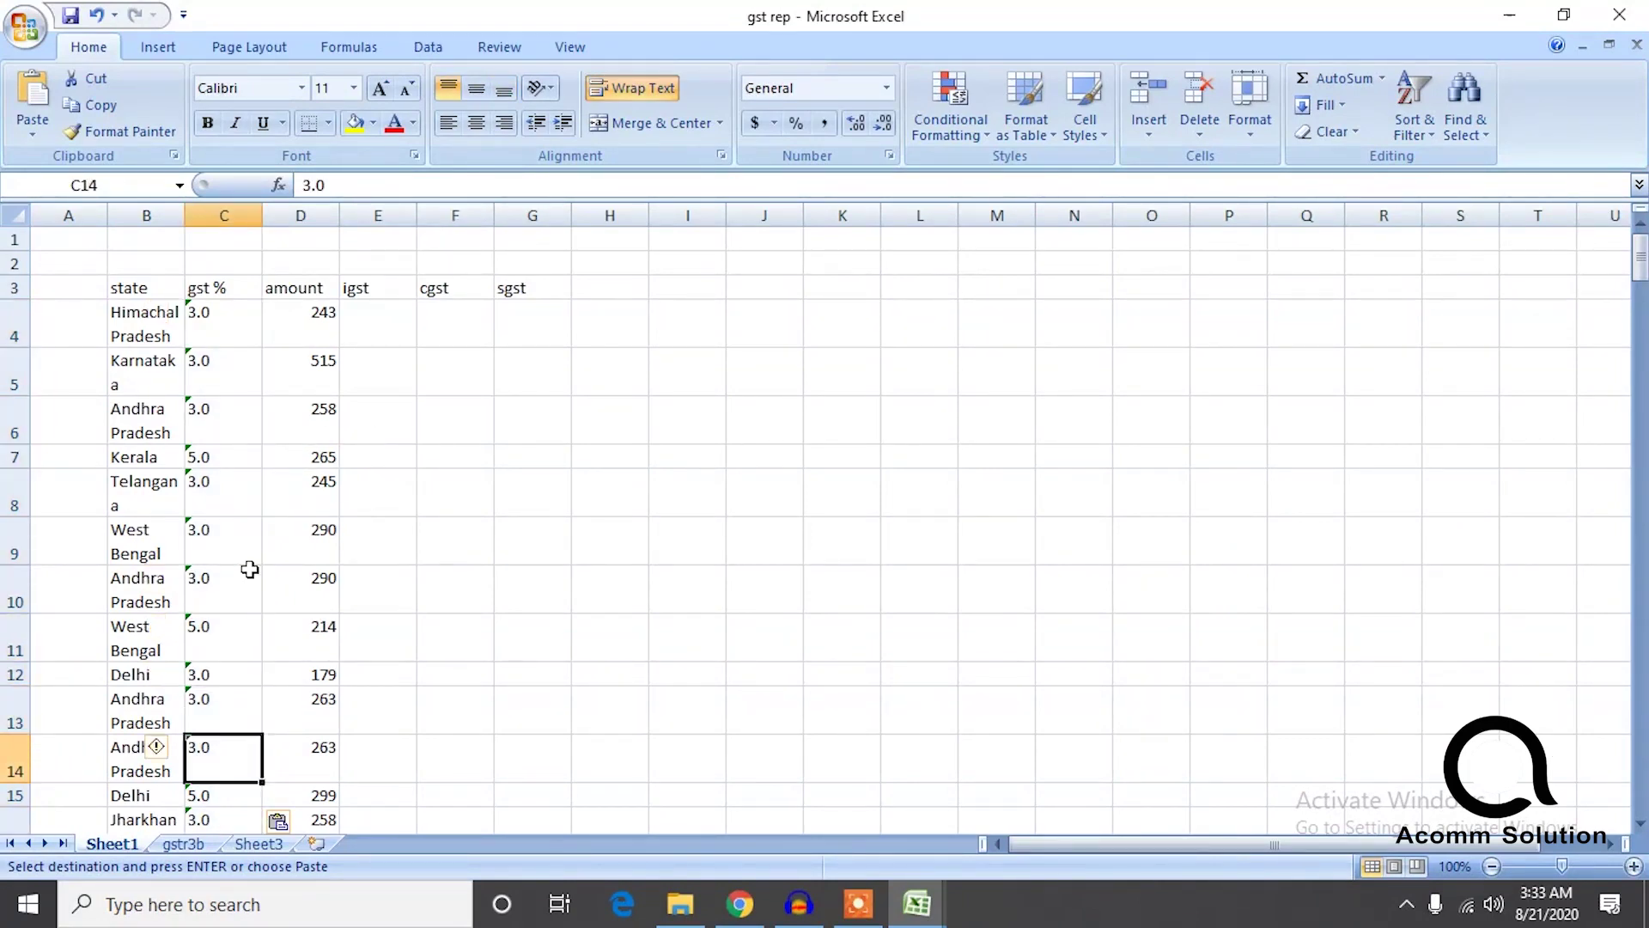
key("Down")
key("Down")
key("Down")
key("Down")
key("Down")
key("Down")
key("Down")
key("Down")
key("Down")
key("Down")
key("Down")
key("Down")
key("Down")
key("Down")
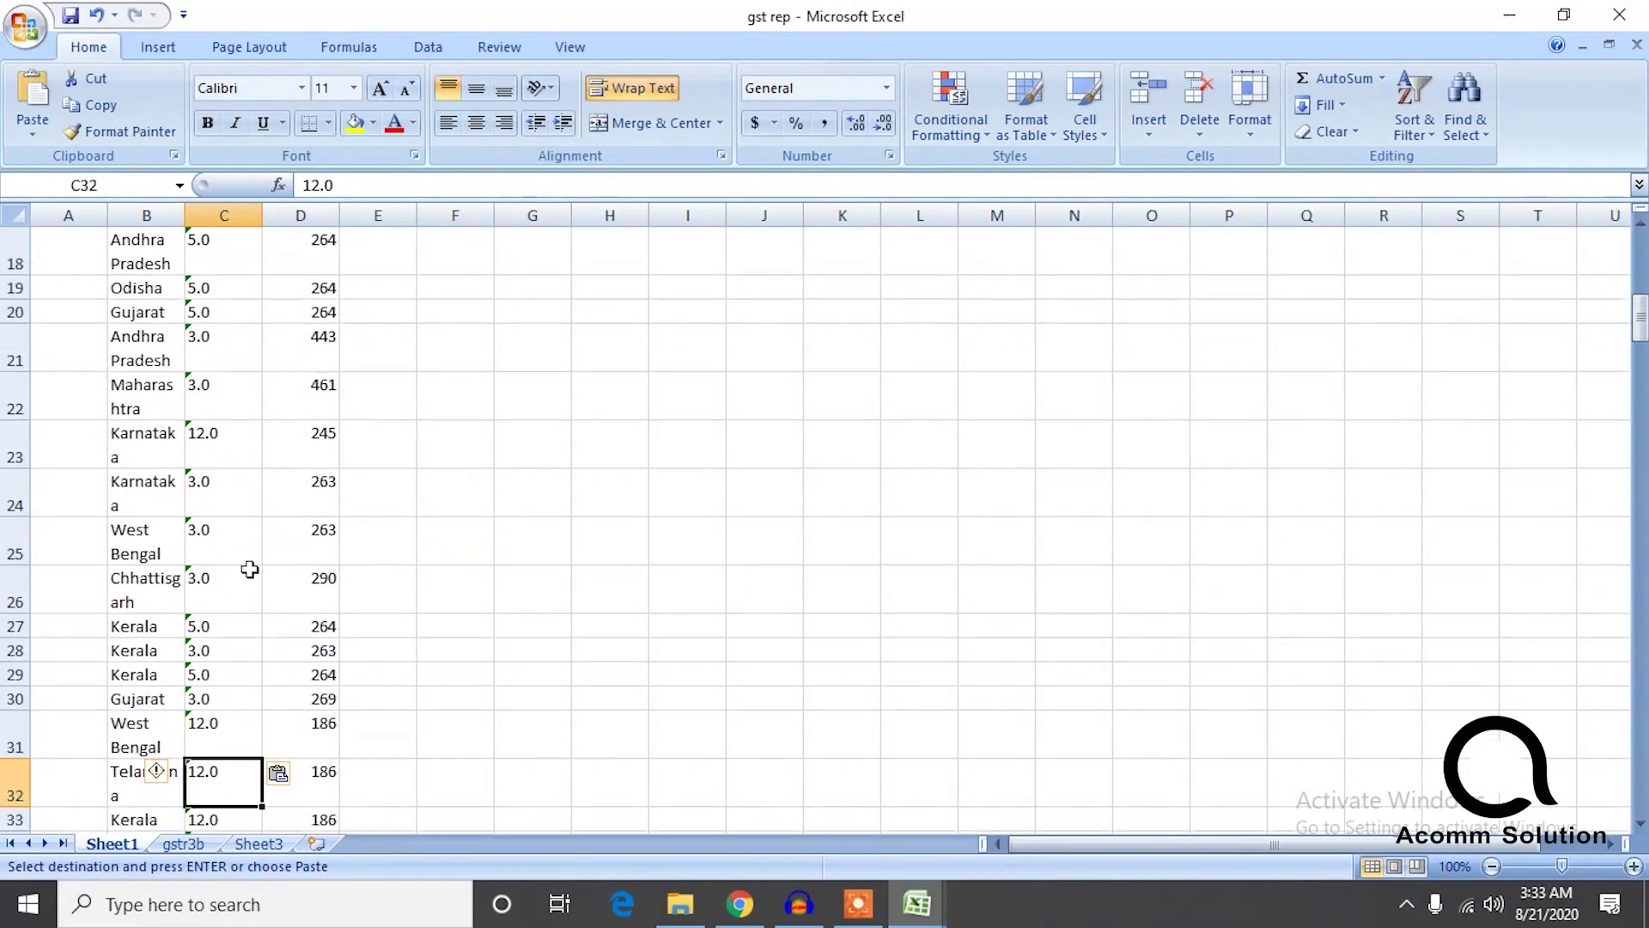
key("Down")
key("Down")
key("Down")
key("Down")
key("Down")
key("Down")
key("Down")
key("Down")
key("Down")
key("Down")
key("Down")
key("Down")
key("Down")
key("Down")
key("Down")
key("Down")
key("Down")
key("Down")
key("Down")
key("Down")
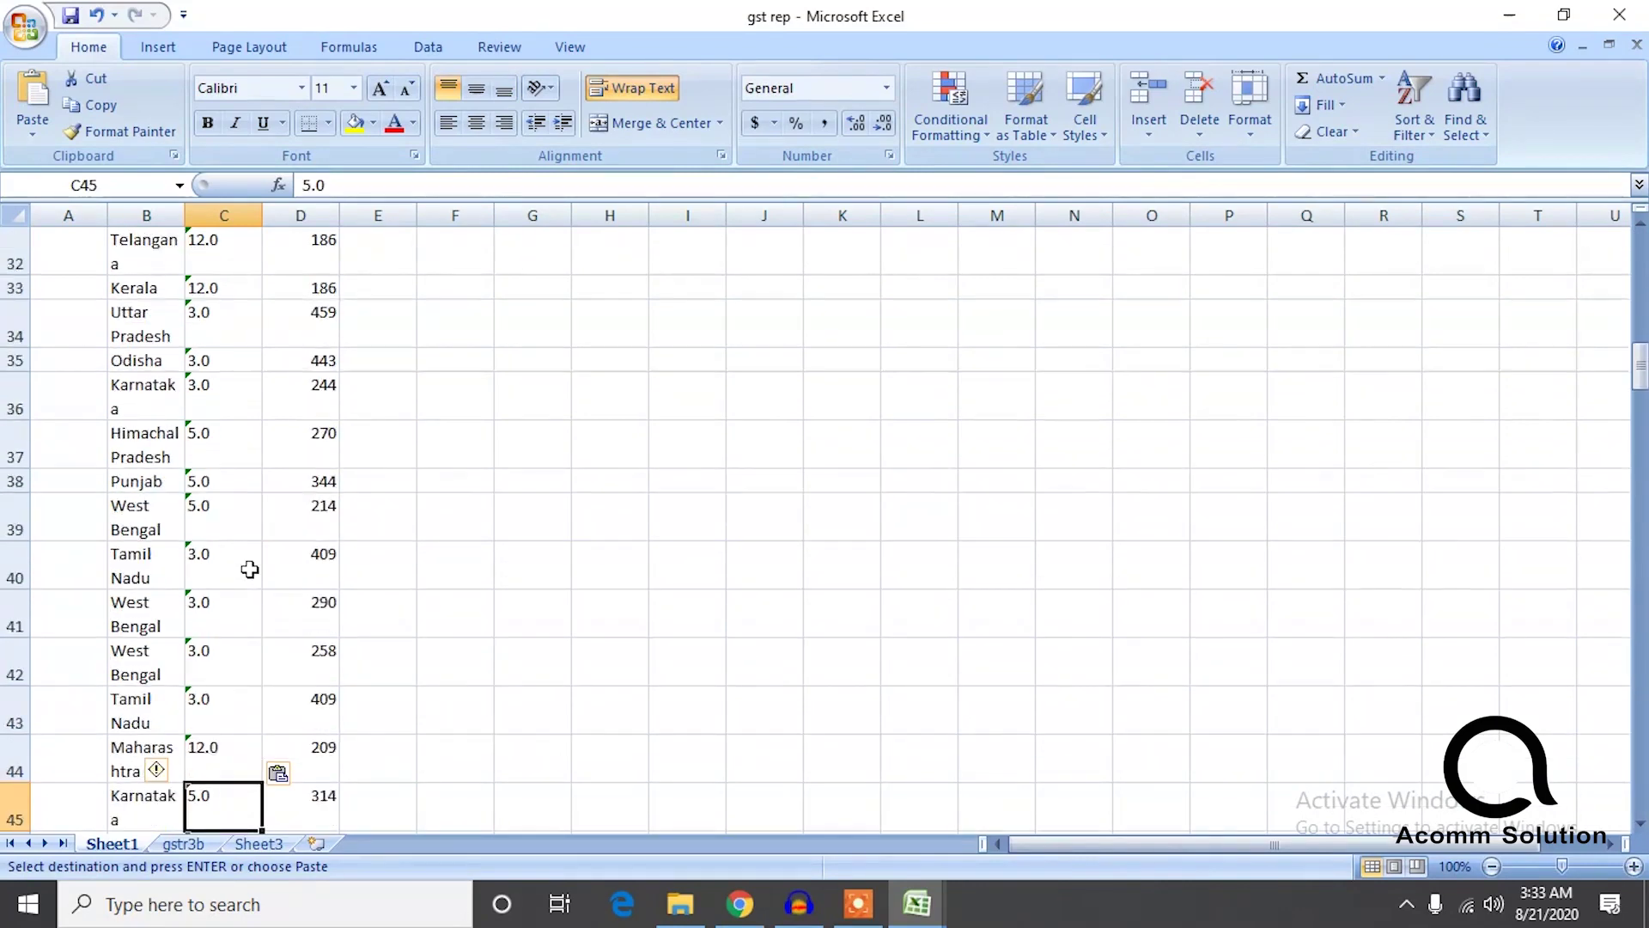
key("Down")
key("Down")
scroll(488, 676, "down", 1)
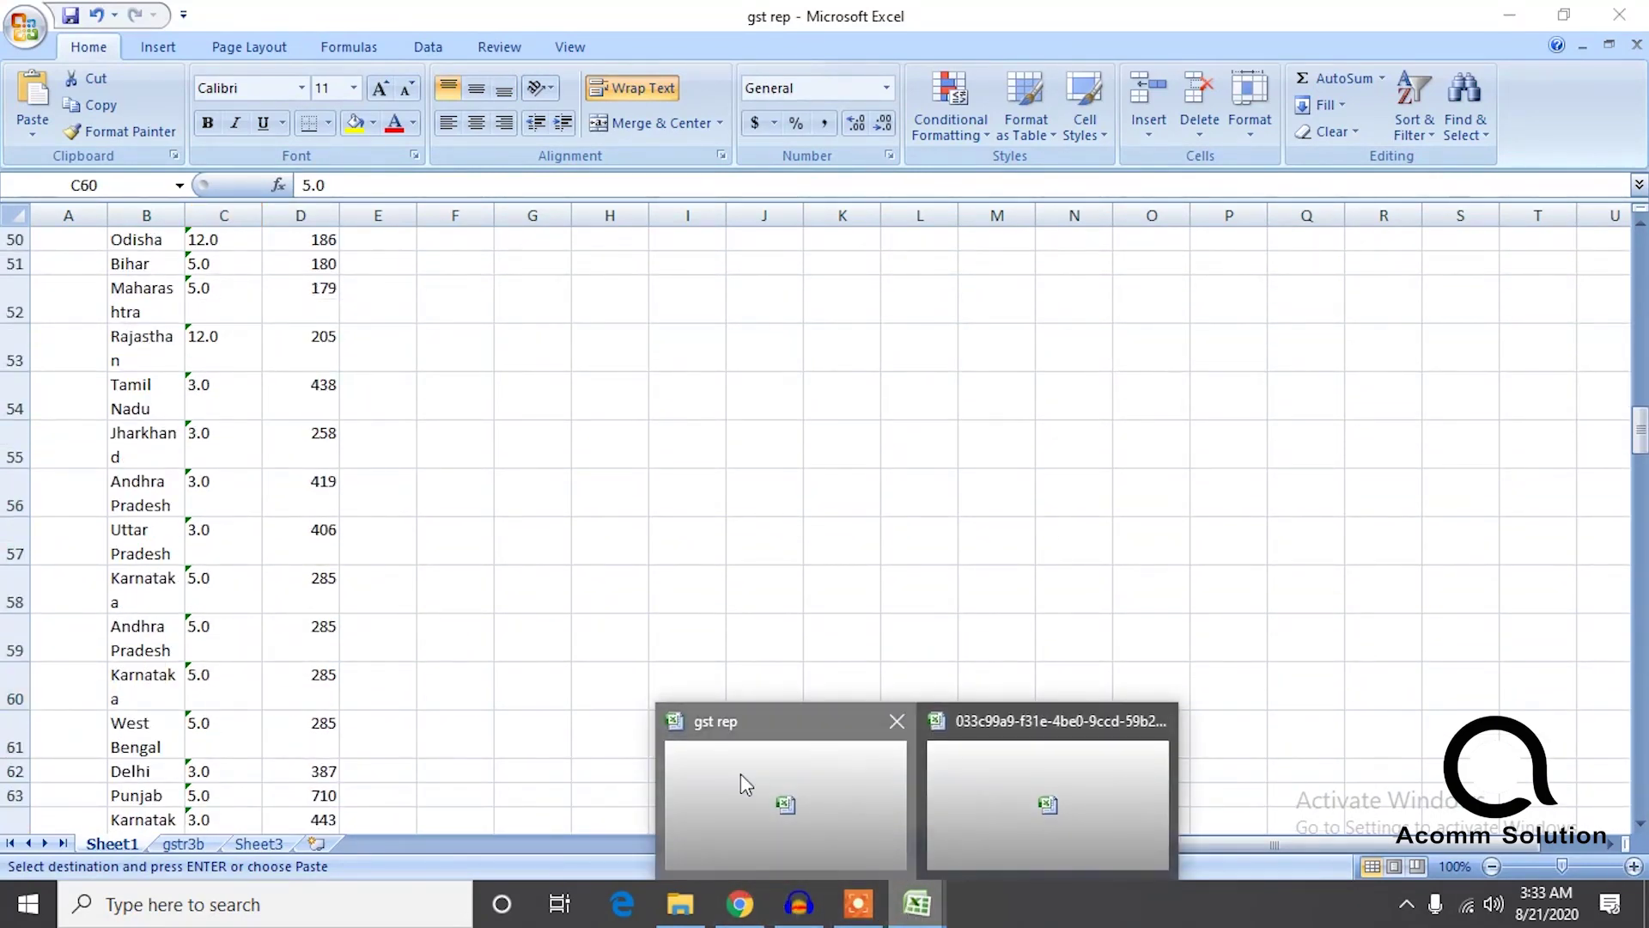
Return to the sales report and scroll to review IGST Rate values like 3.0, 5.0 and 12.0.
mouse_move(917, 903)
left_click(1039, 790)
scroll(1196, 810, "up", 1)
scroll(1270, 747, "down", 1)
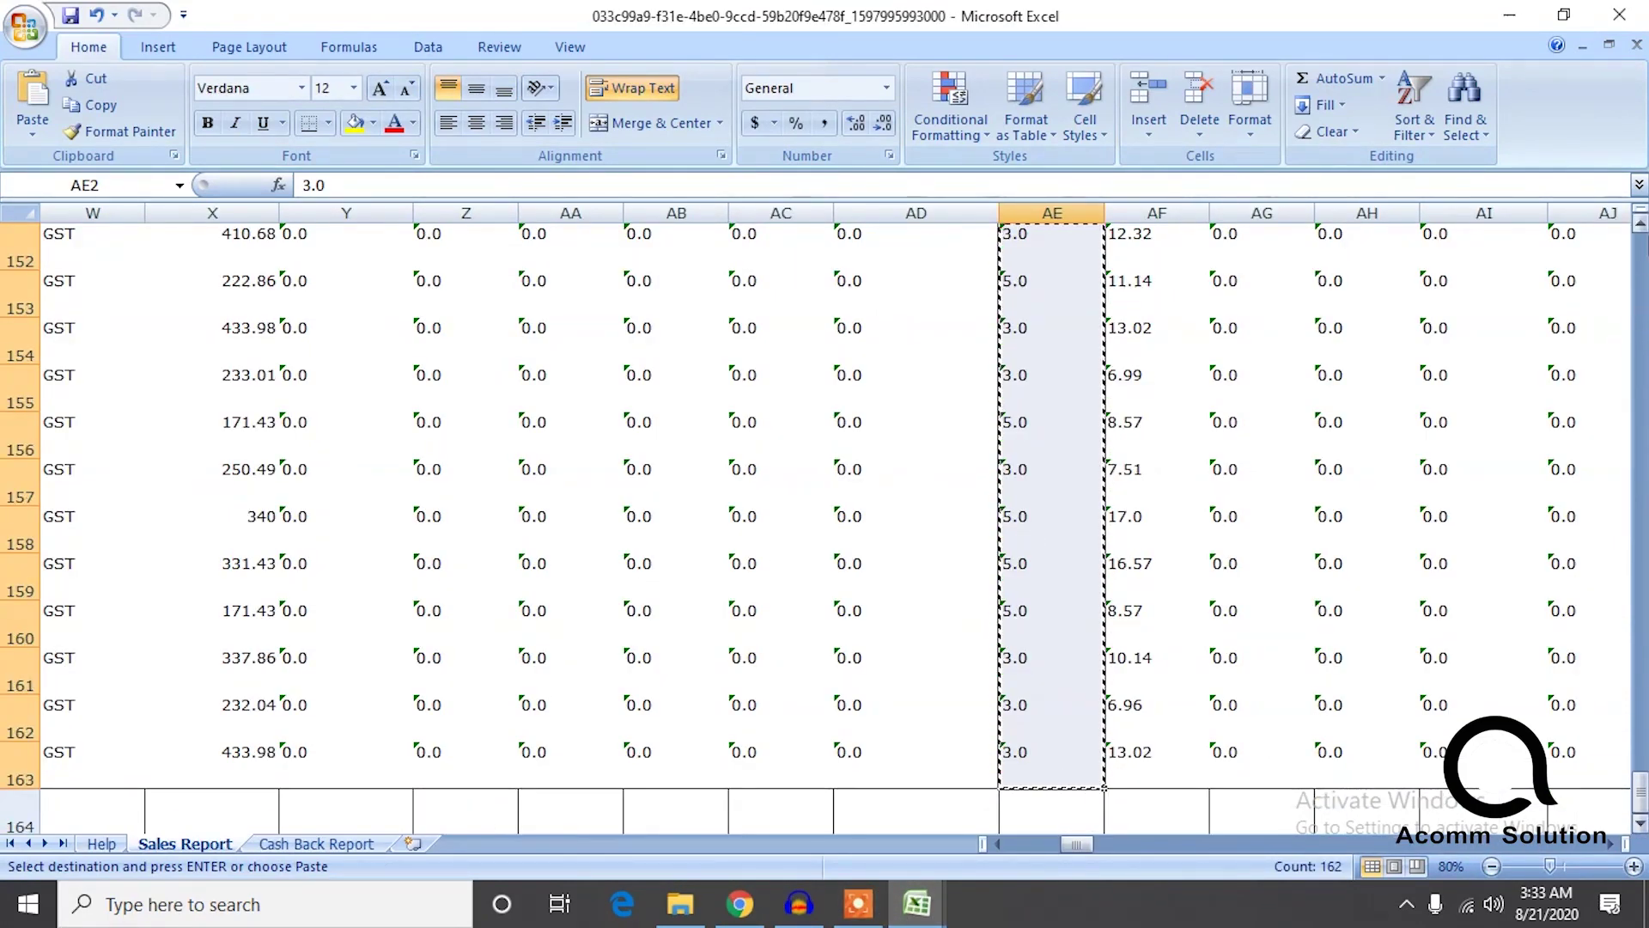
left_click_drag(1641, 791, 1640, 453)
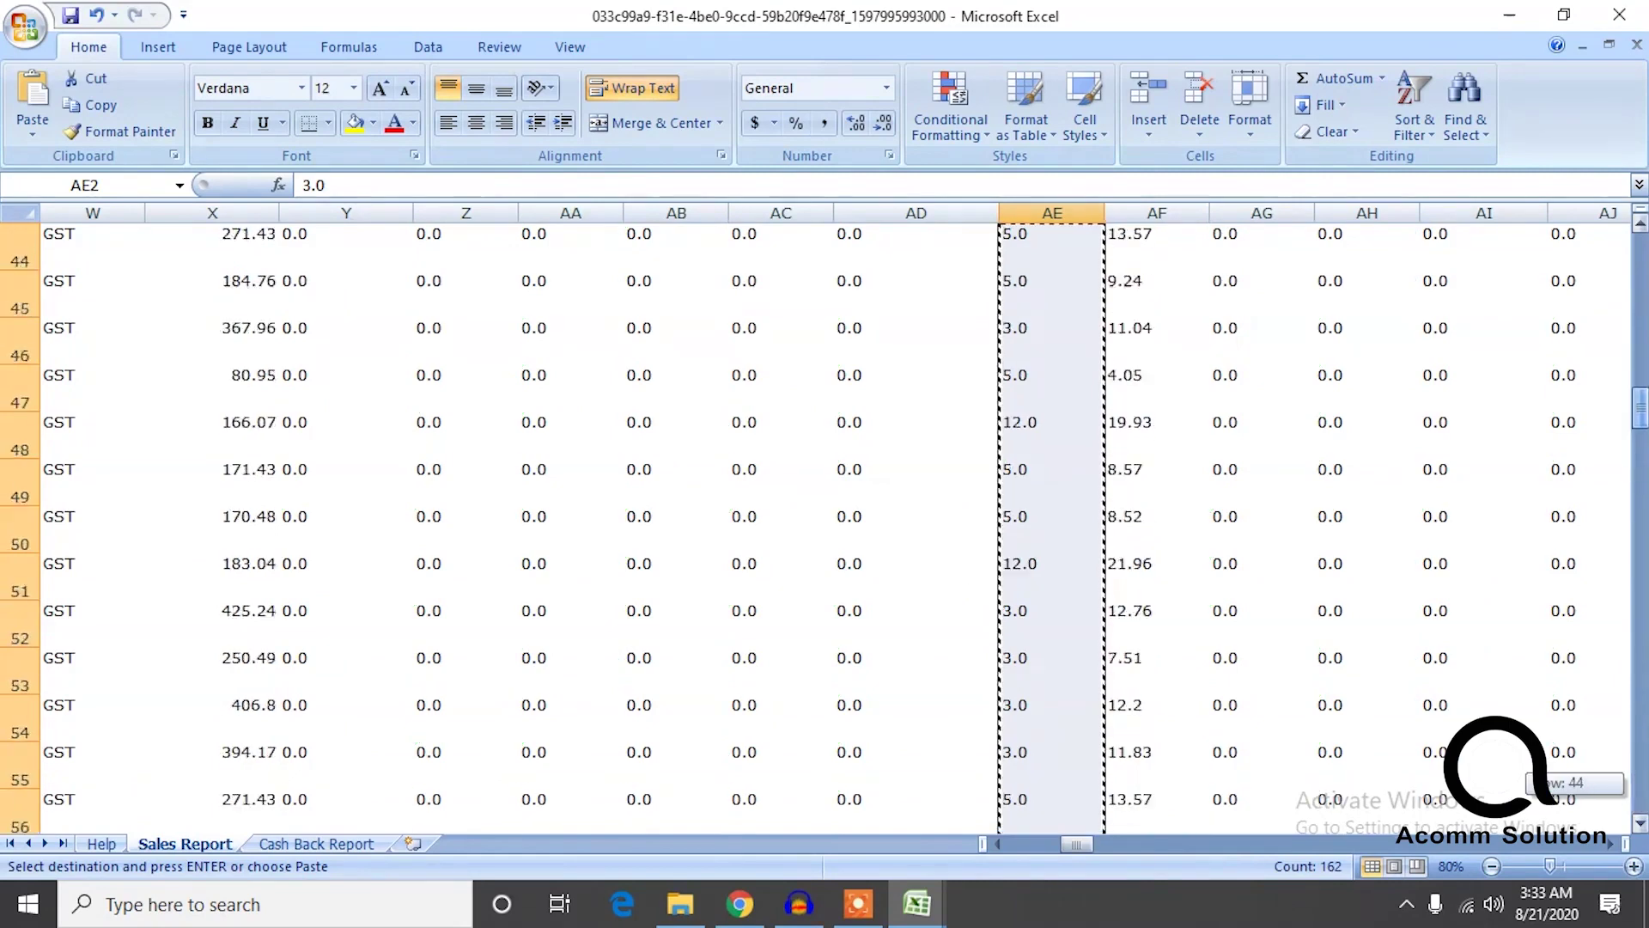
mouse_move(1641, 289)
left_mouse_down()
mouse_move(1641, 245)
mouse_move(1641, 273)
left_mouse_up()
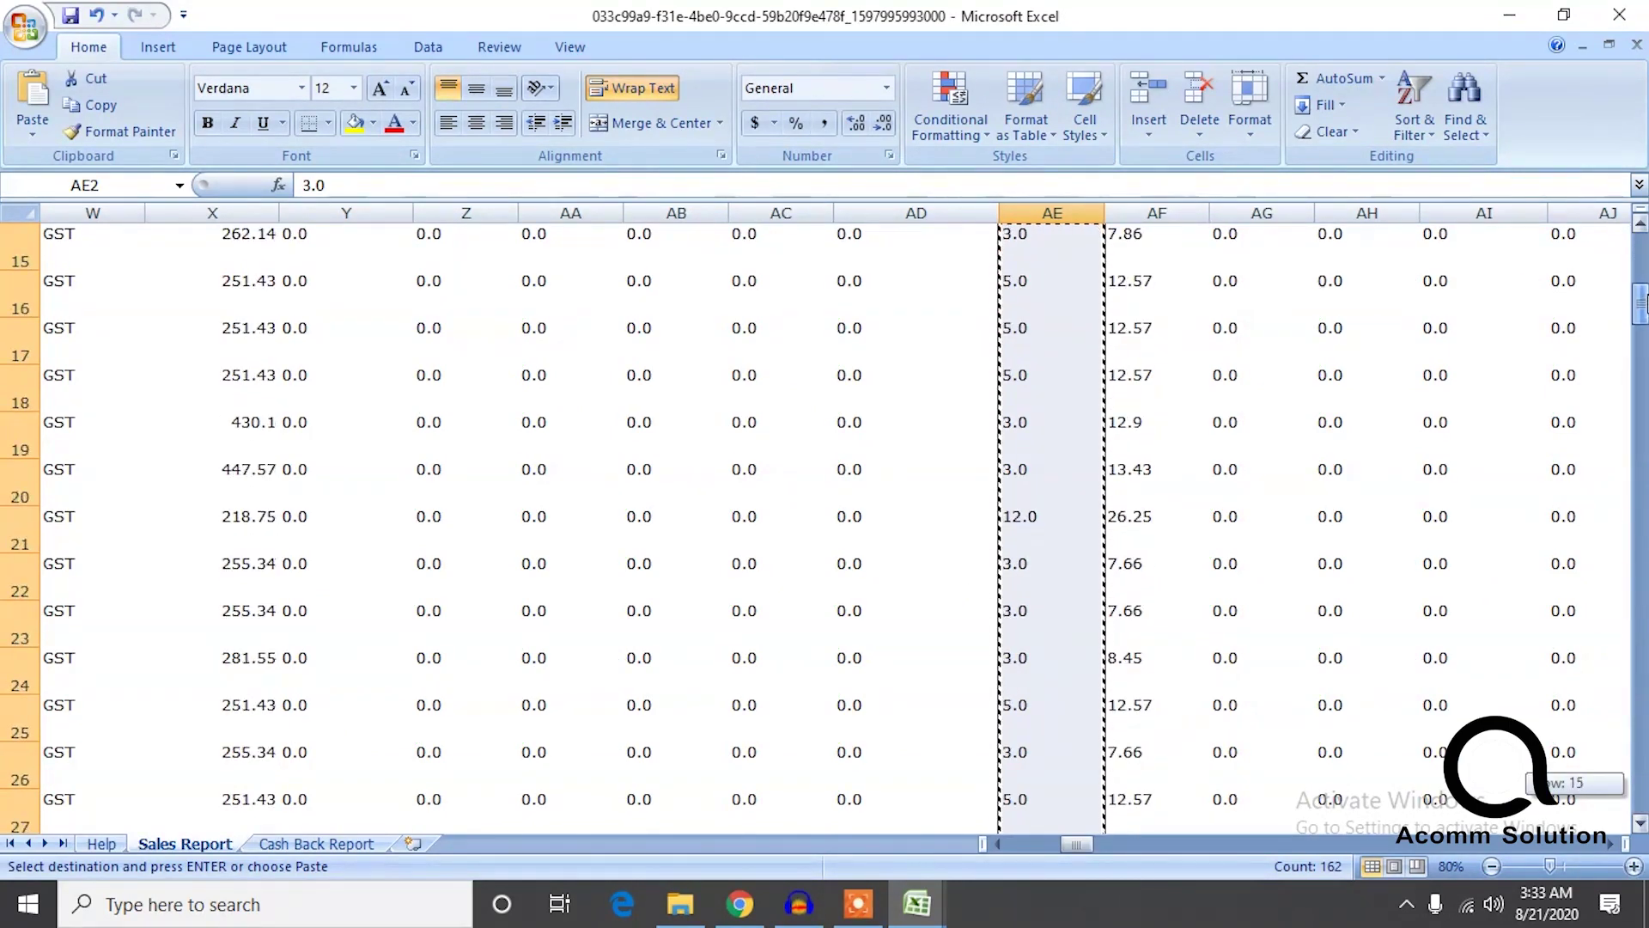
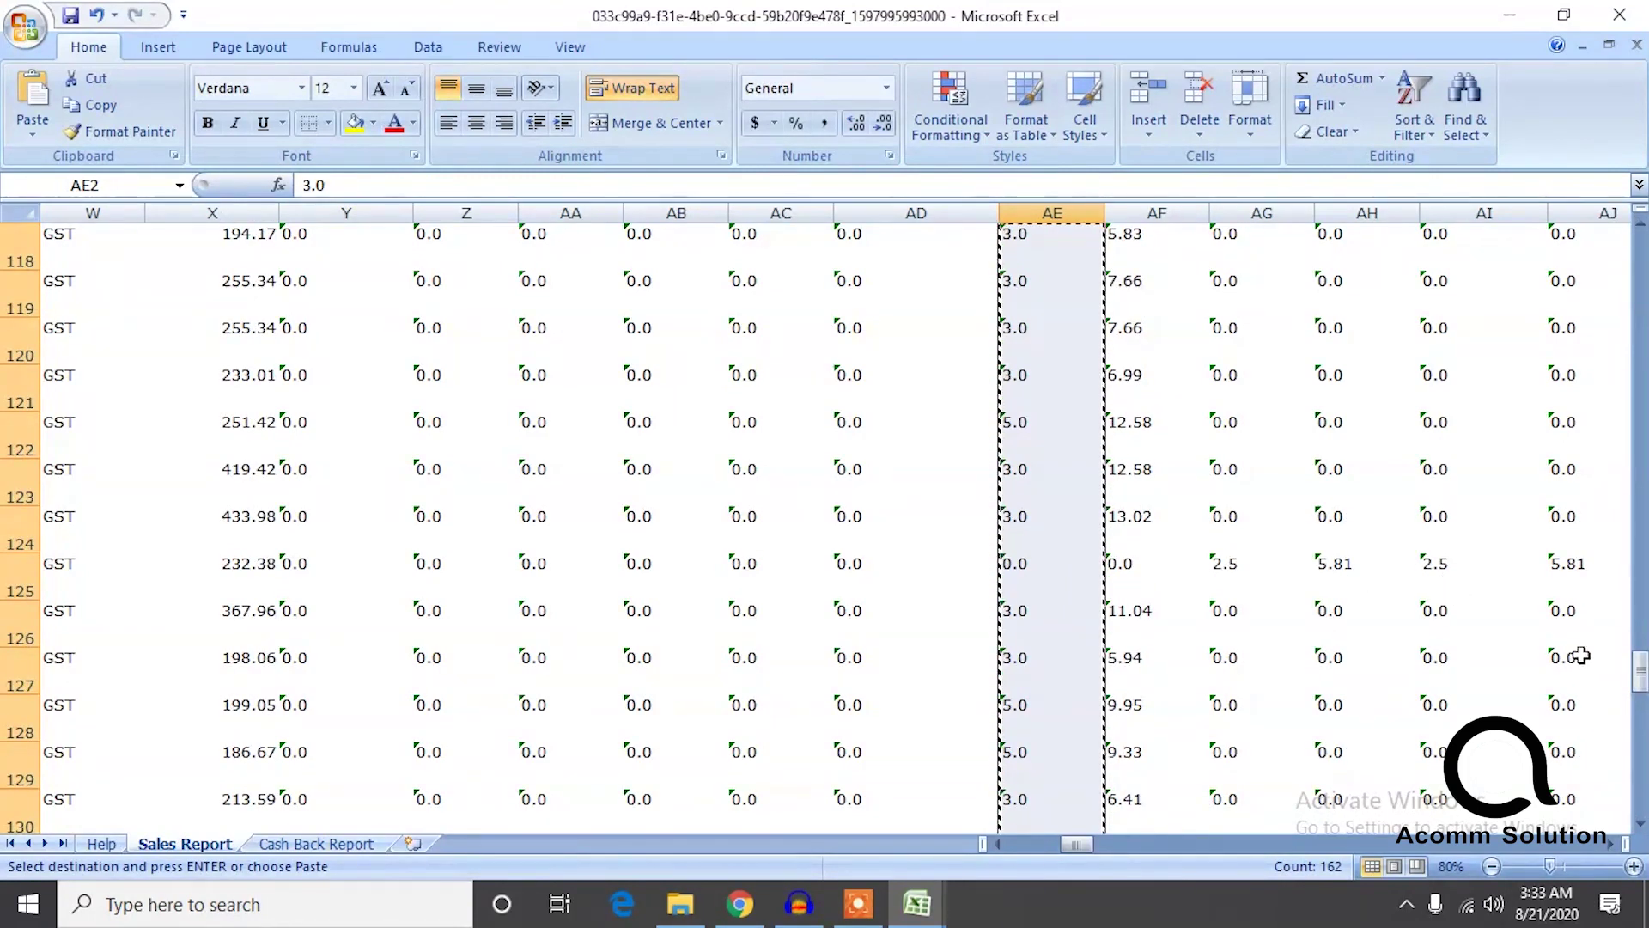
Copy the Sales Report's CGST Amount values from AH2 down, then bring up the gst rep workbook.
left_click_drag(1642, 674, 1643, 258)
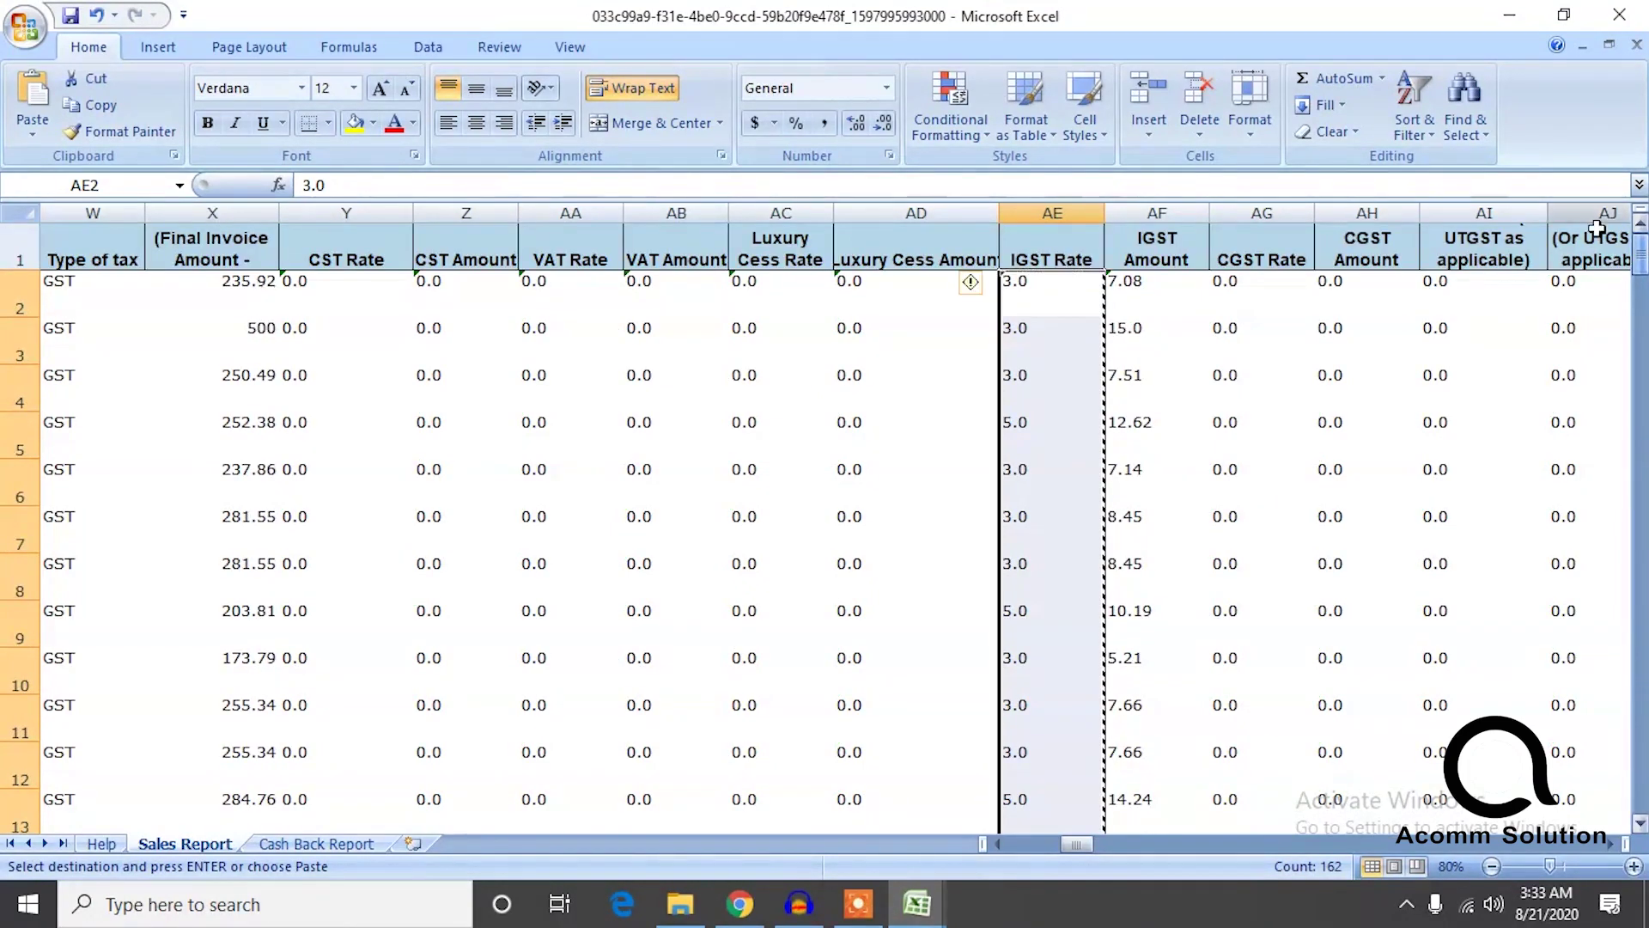
left_click(1355, 296)
key("ctrl+shift+Down")
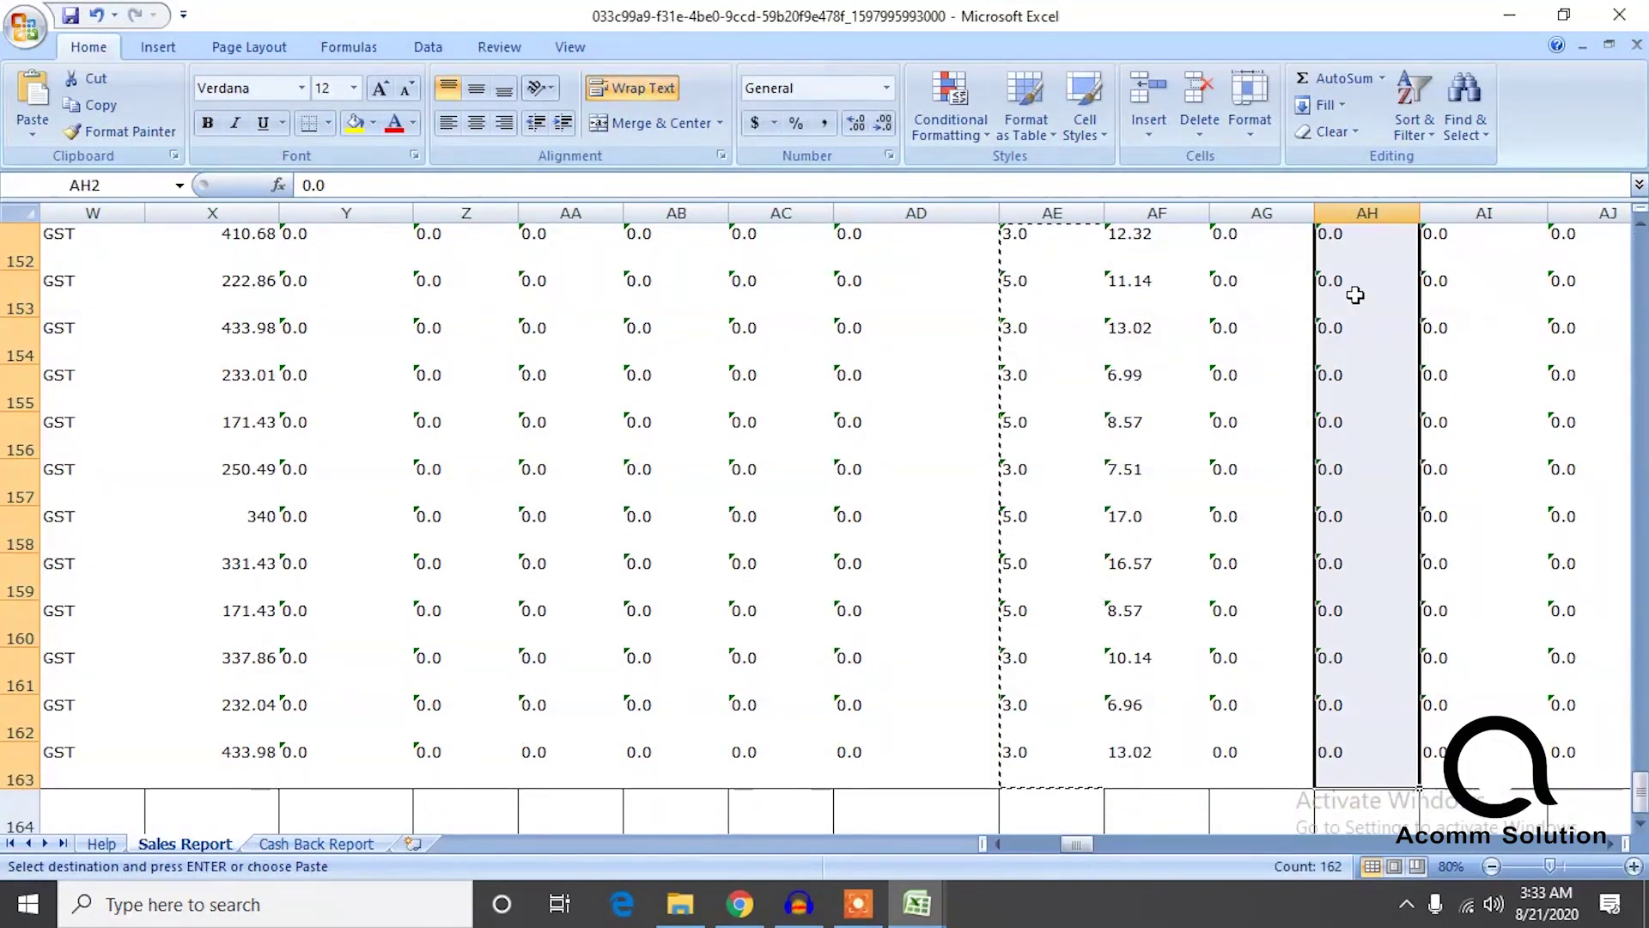
key("ctrl+c")
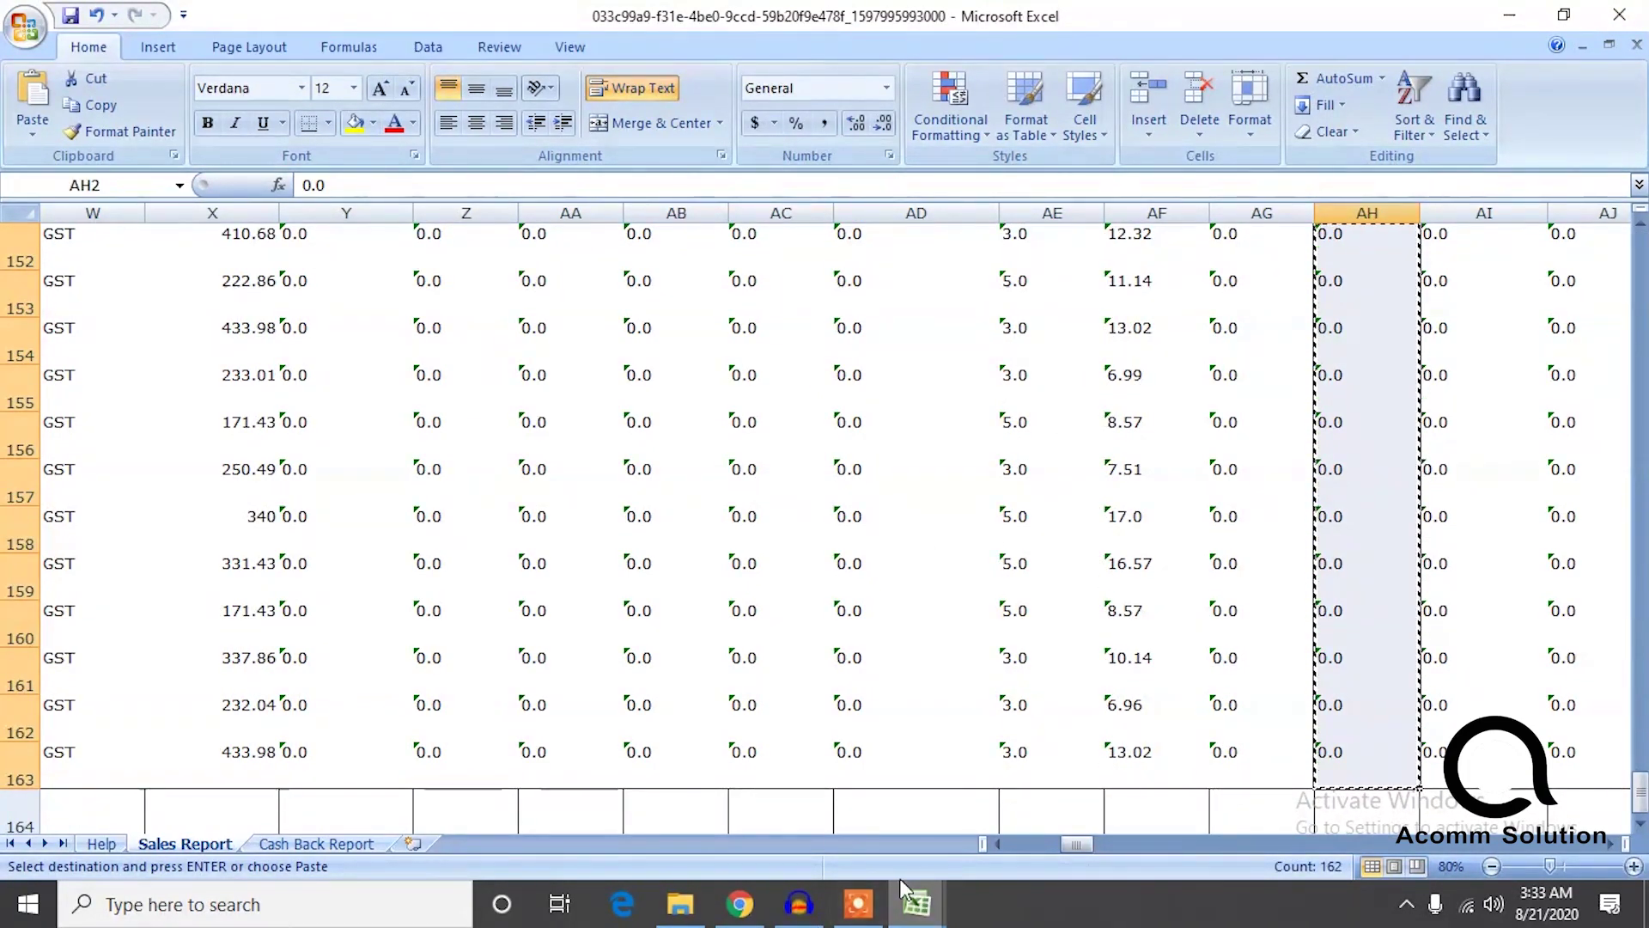
left_click(917, 901)
left_click(692, 816)
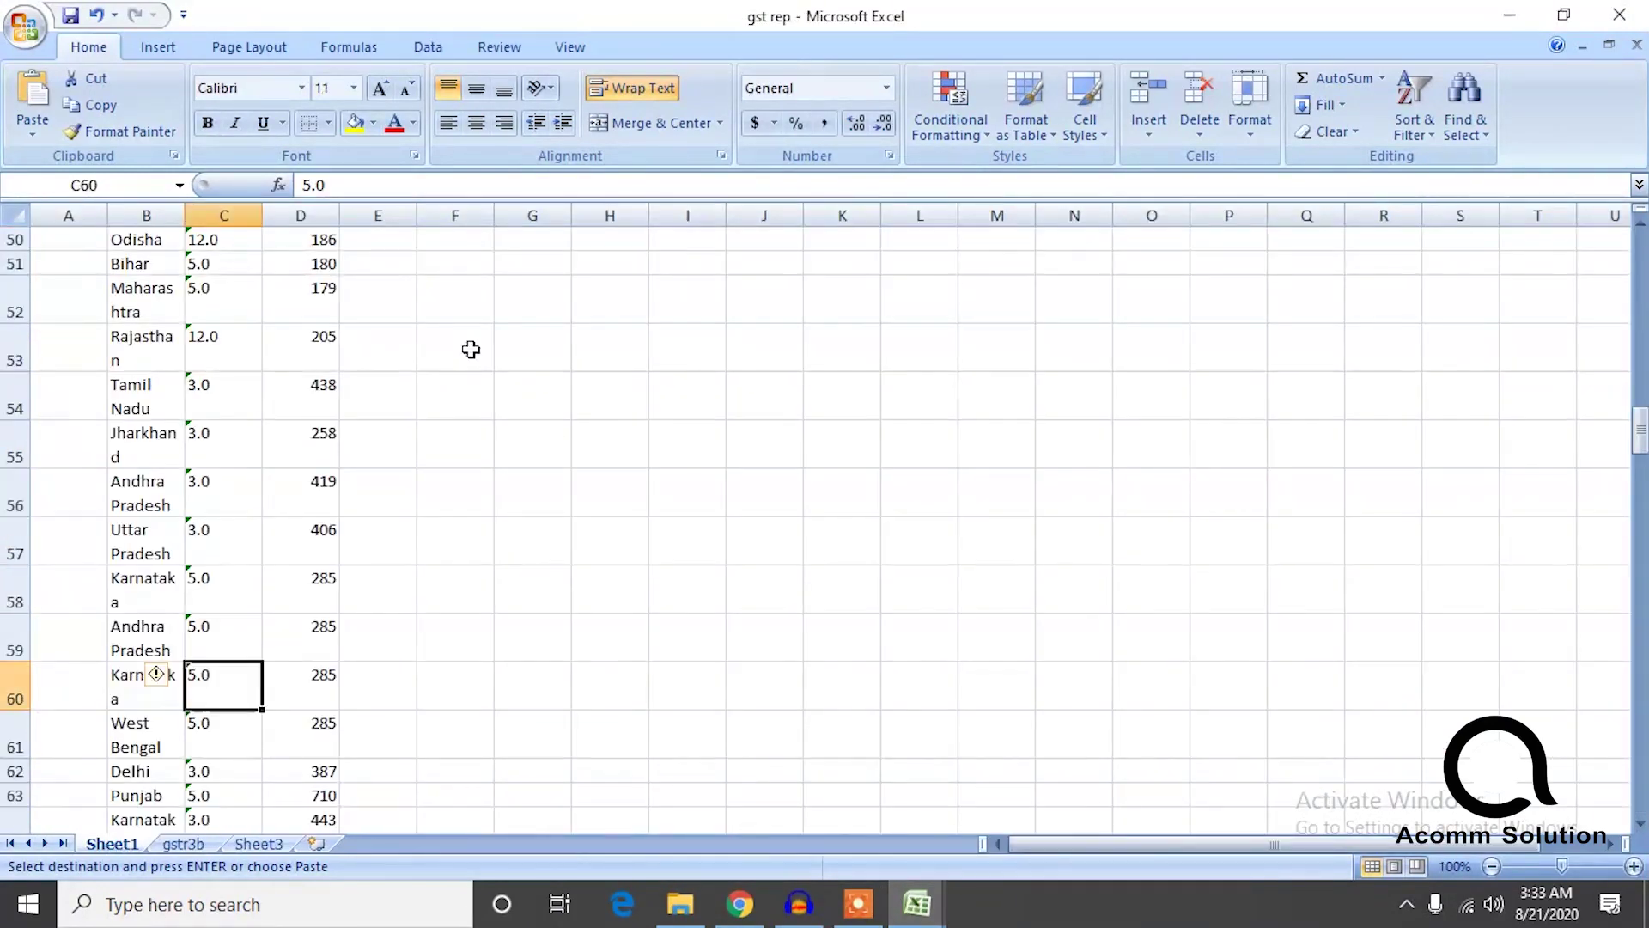
Paste the CGST amounts, all 0.0, into the cgst column from F4 and end copy mode.
left_click_drag(1623, 430, 1632, 249)
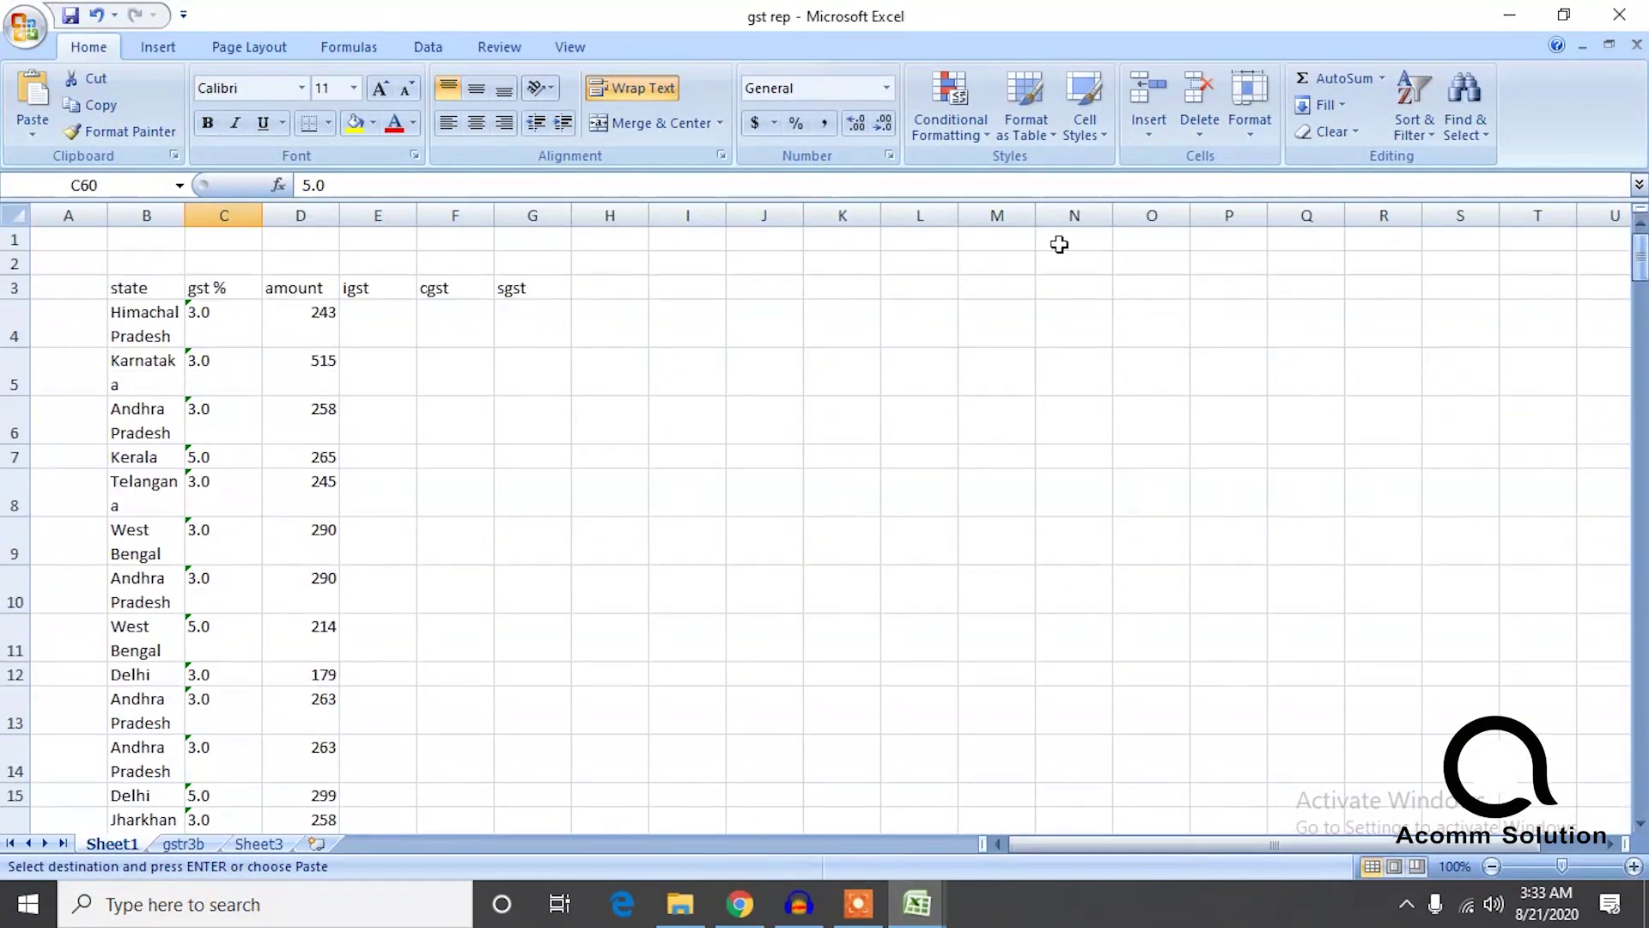
left_click(439, 330)
key("ctrl+v")
left_click(533, 323)
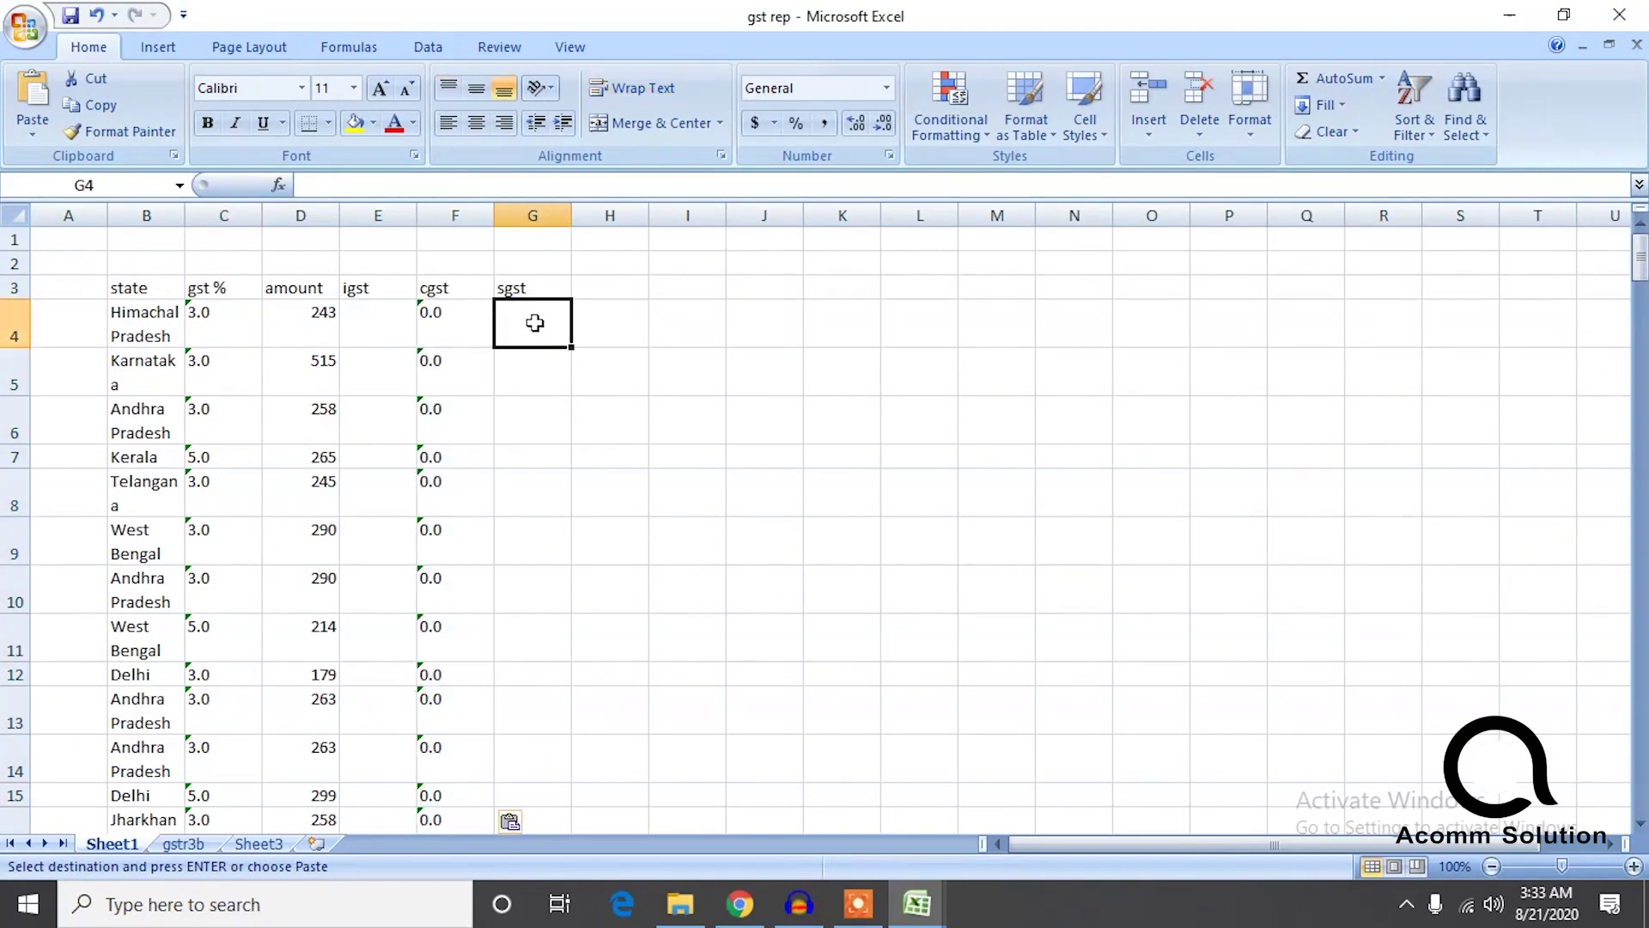
key("Escape")
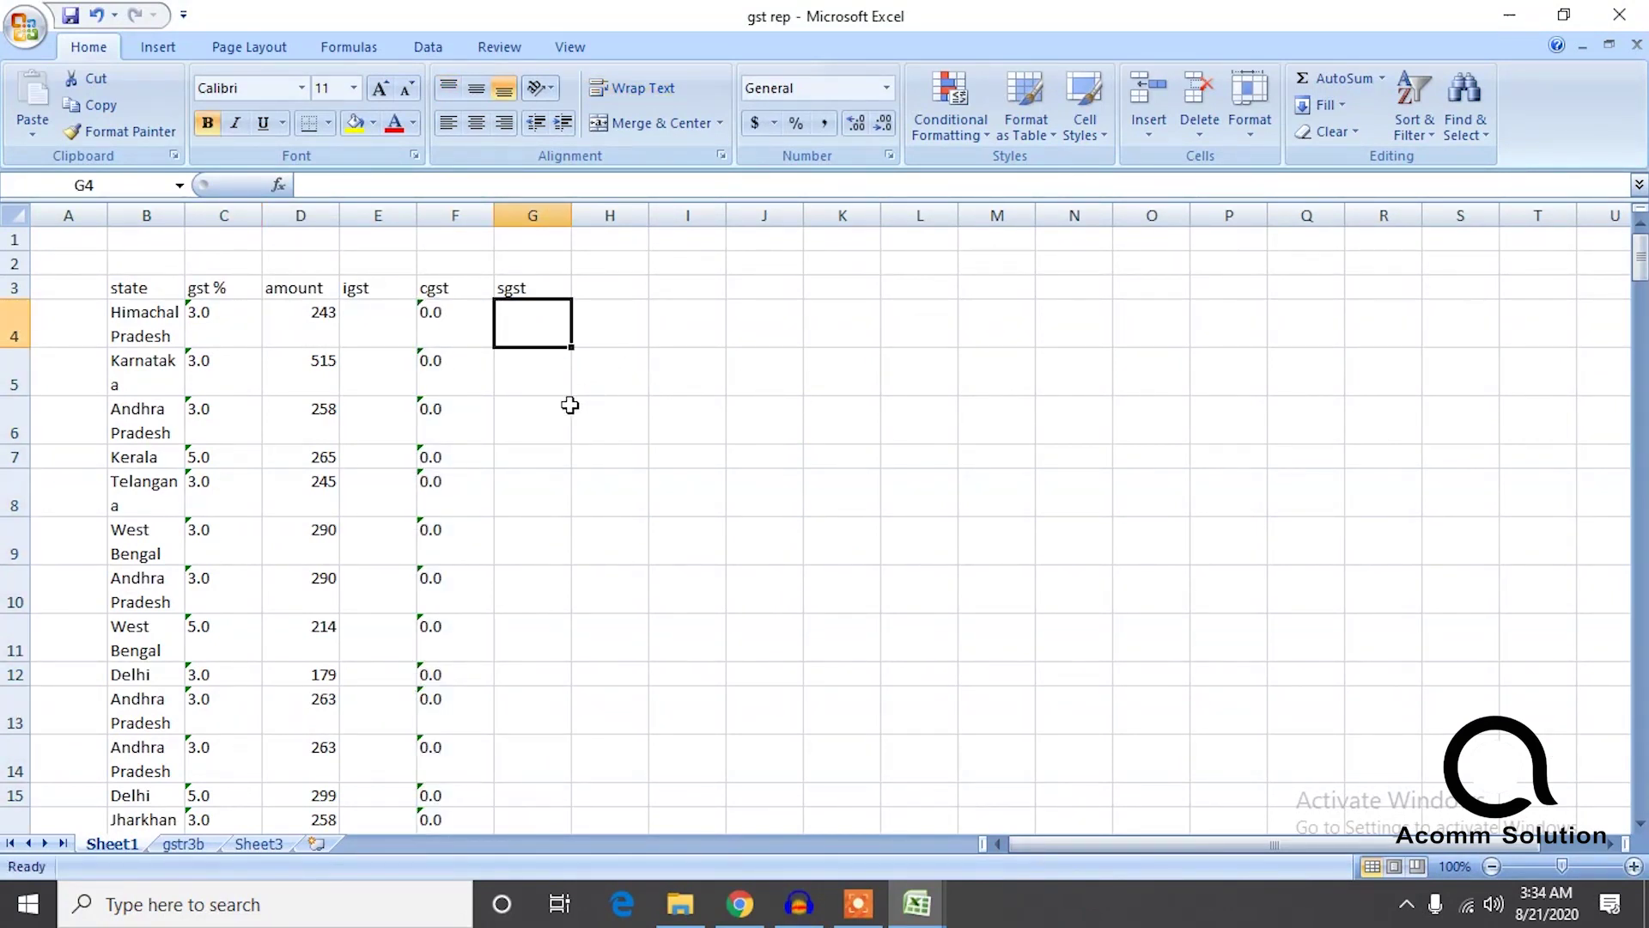
left_click(468, 324)
left_click(523, 317)
left_click_drag(1640, 273, 1643, 789)
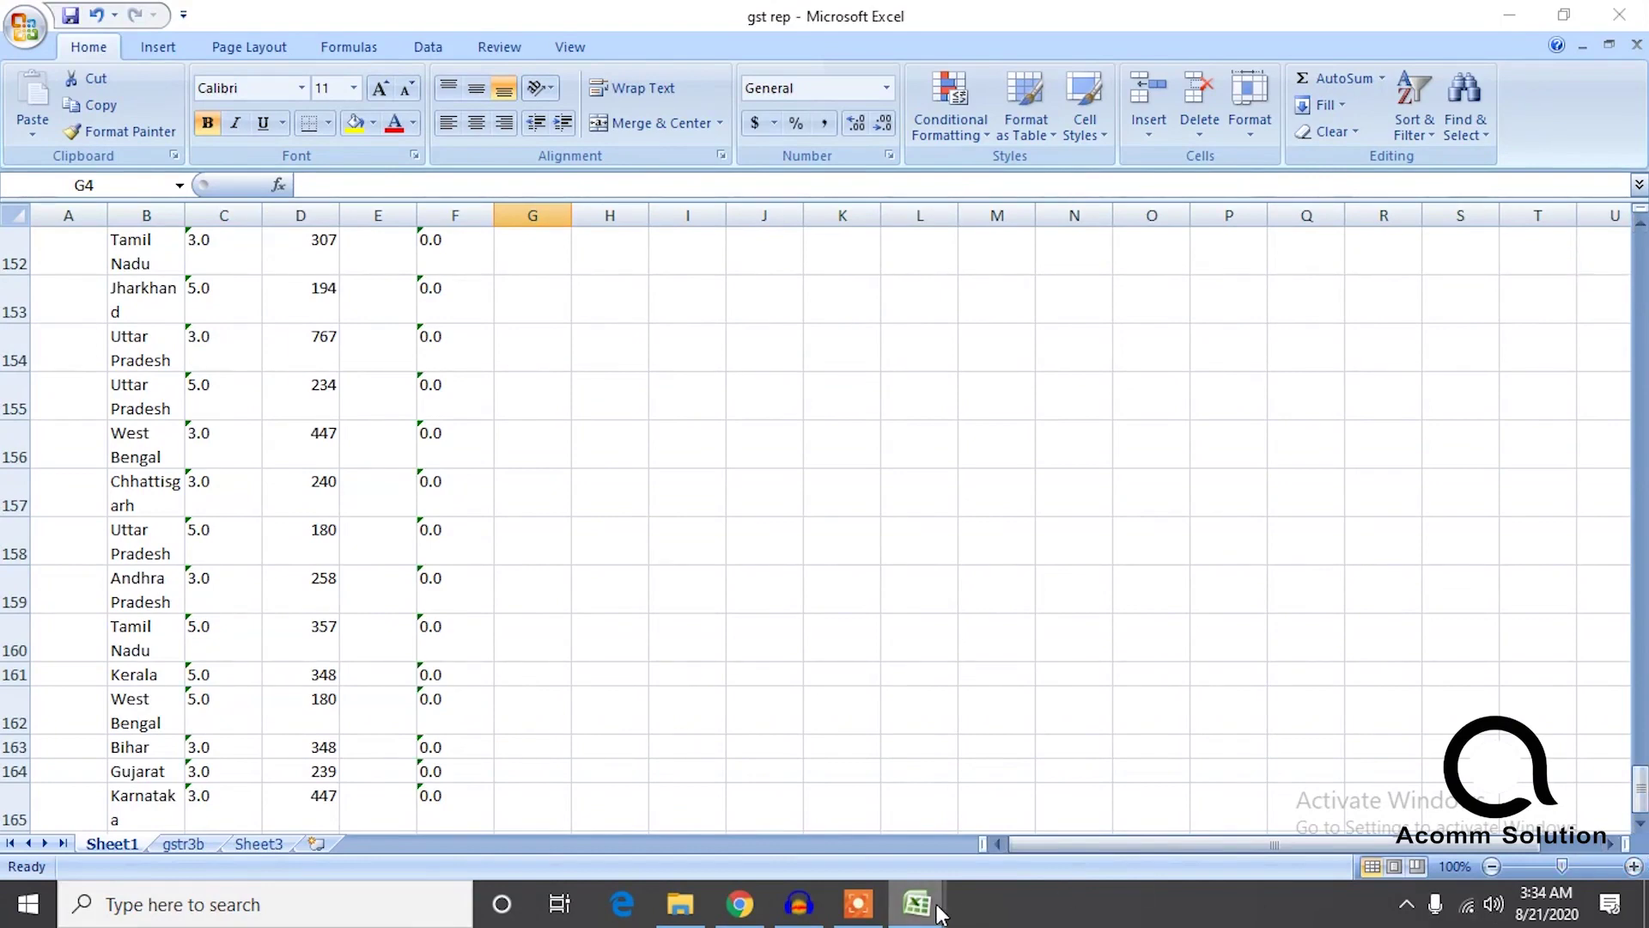
In the Sales Report, copy the IGST Amount column from AF2 down, starting 7.08.
mouse_move(940, 913)
left_click(996, 810)
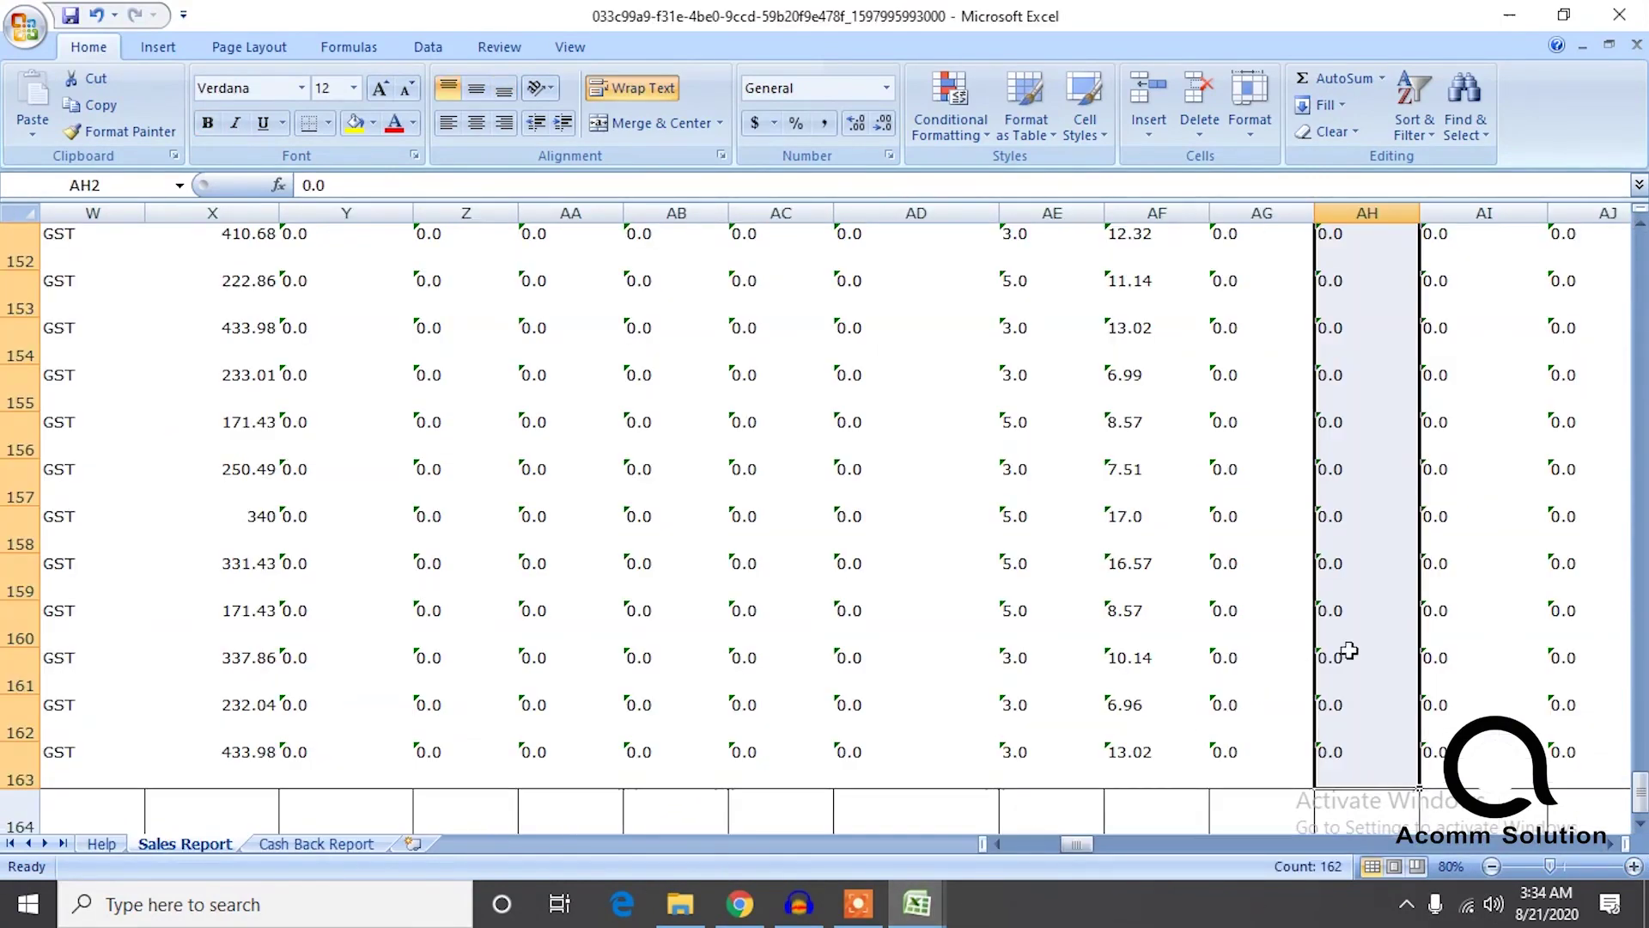
scroll(1297, 765, "up", 20)
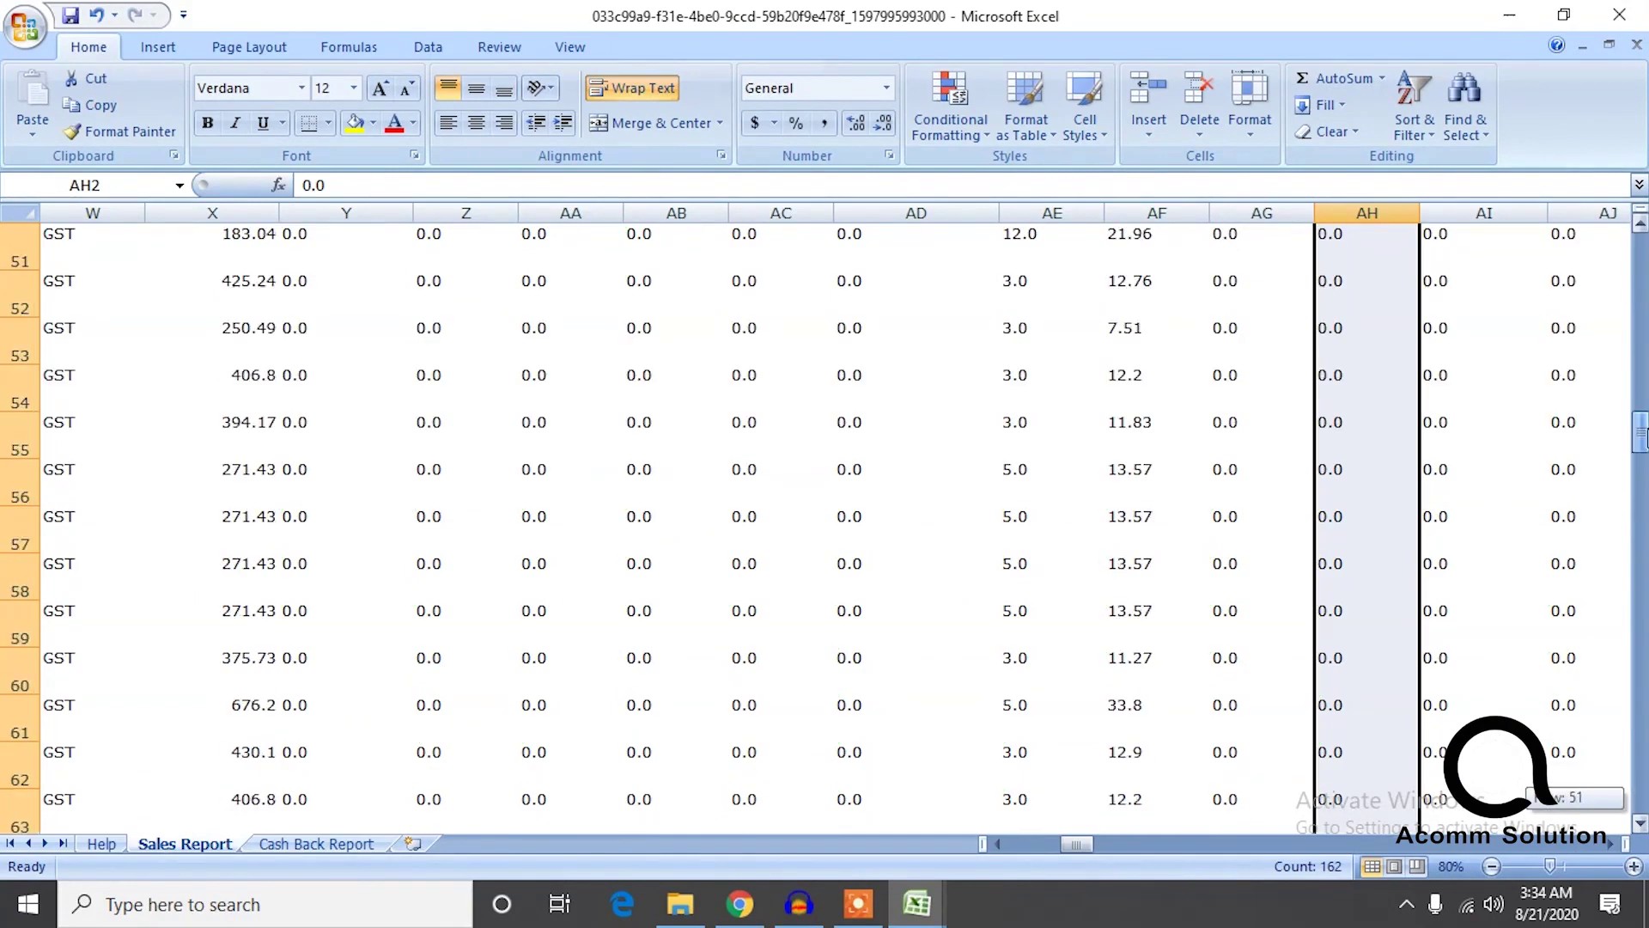
left_click(1174, 300)
key("ctrl+shift+Down")
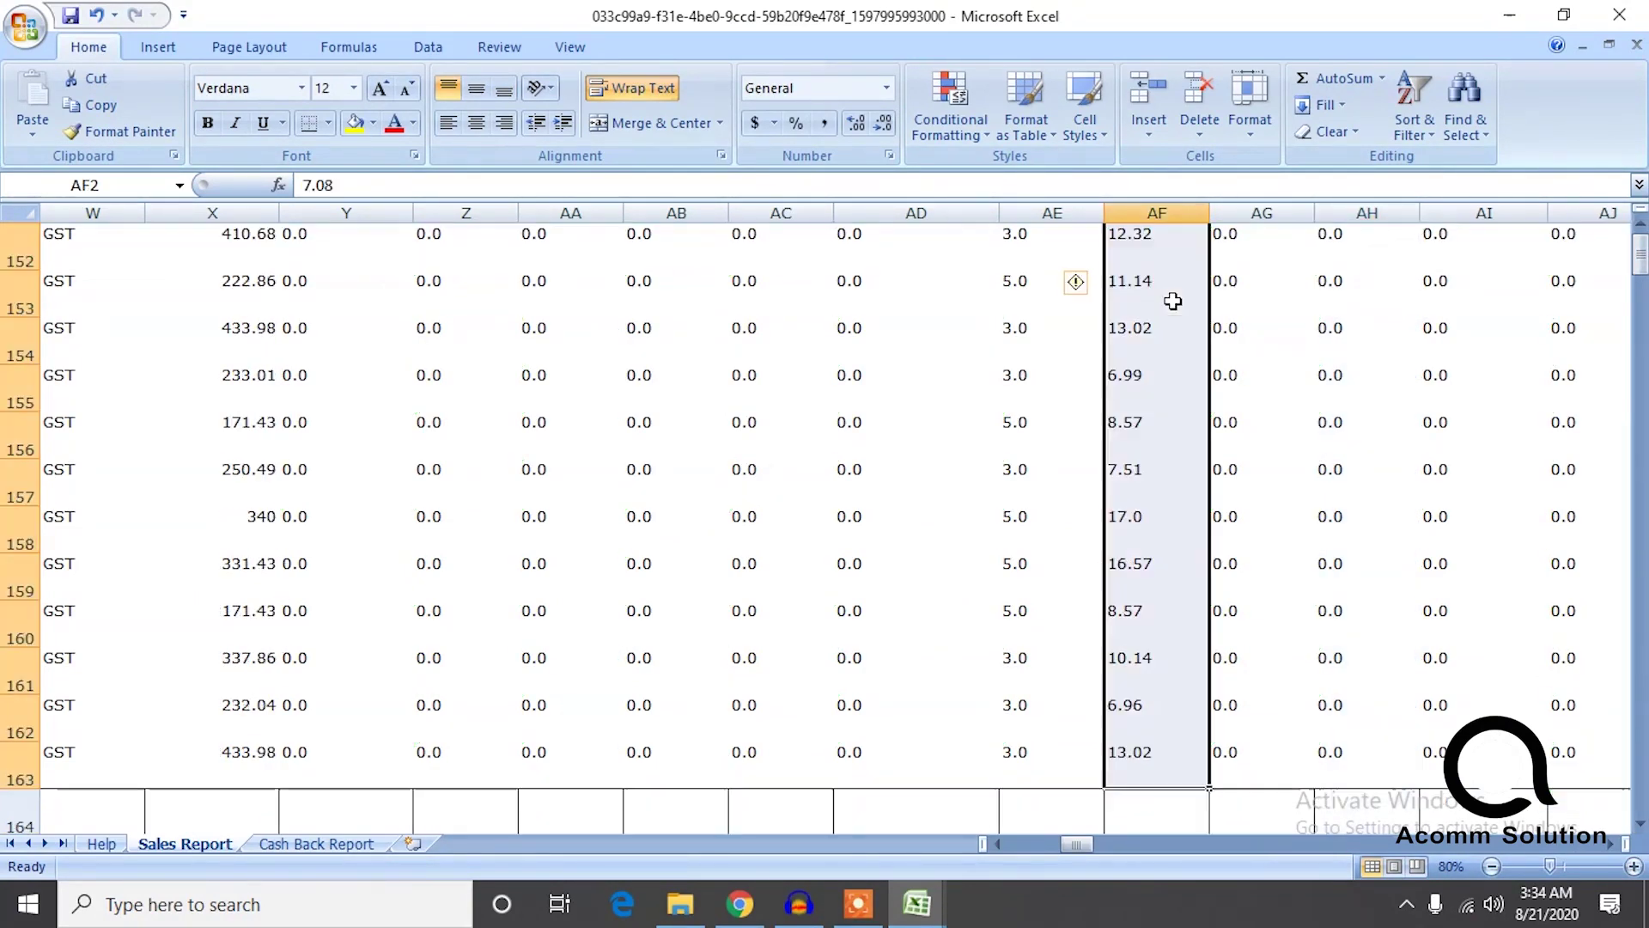
key("ctrl+c")
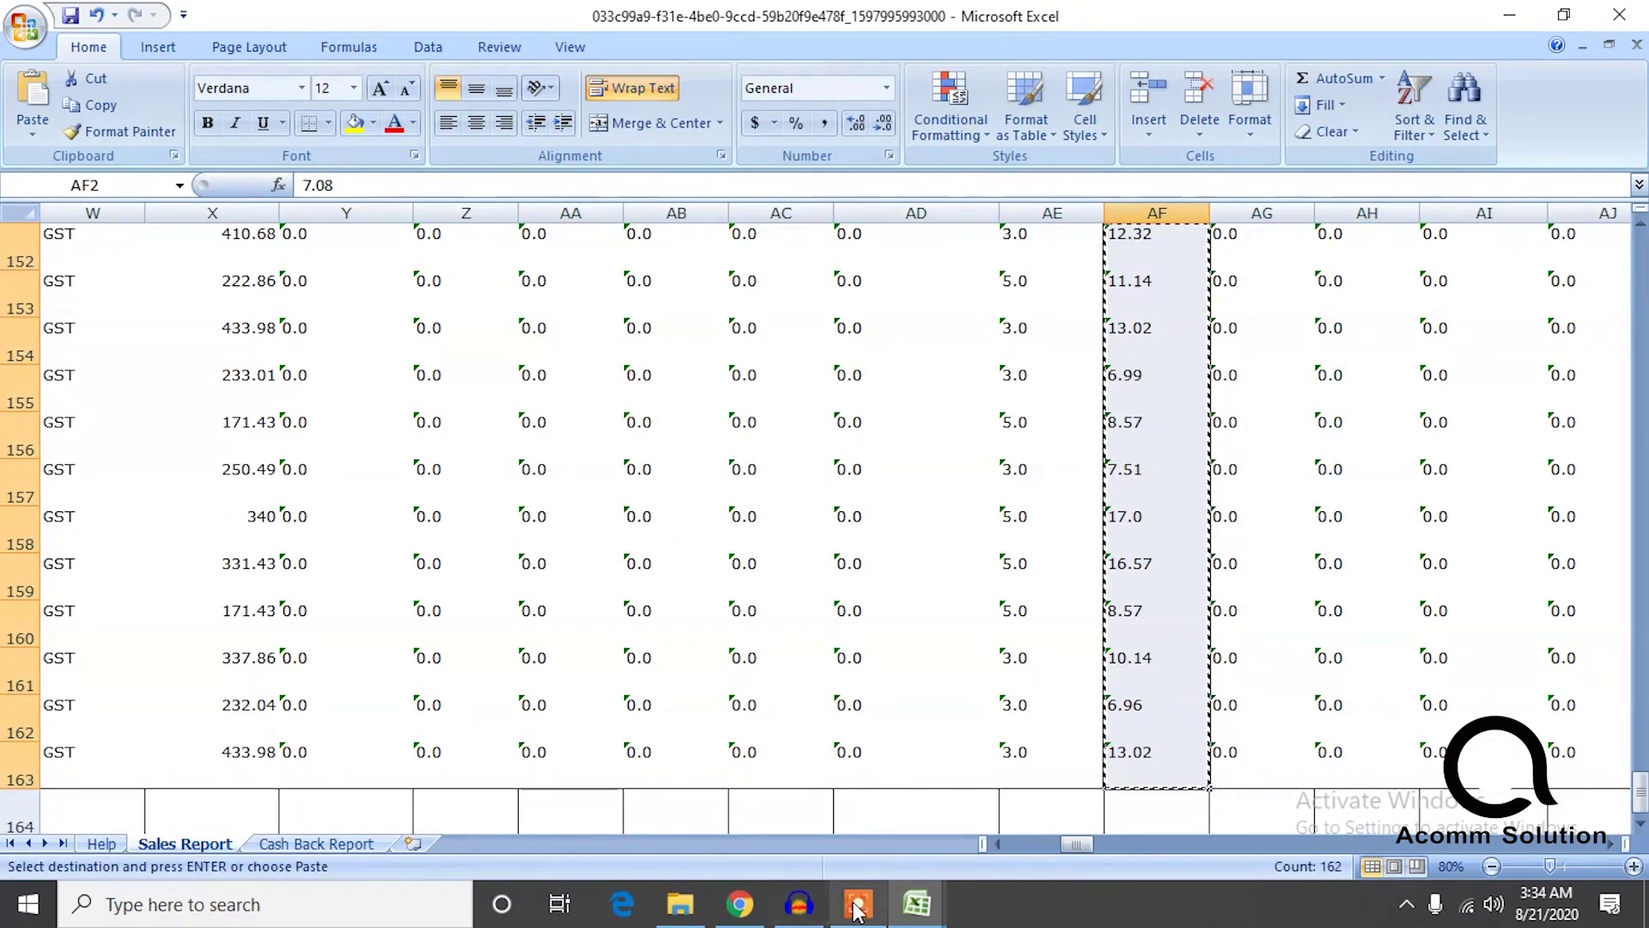
Return to gst rep's Sheet1 and select the first igst cell, E4.
left_click(856, 903)
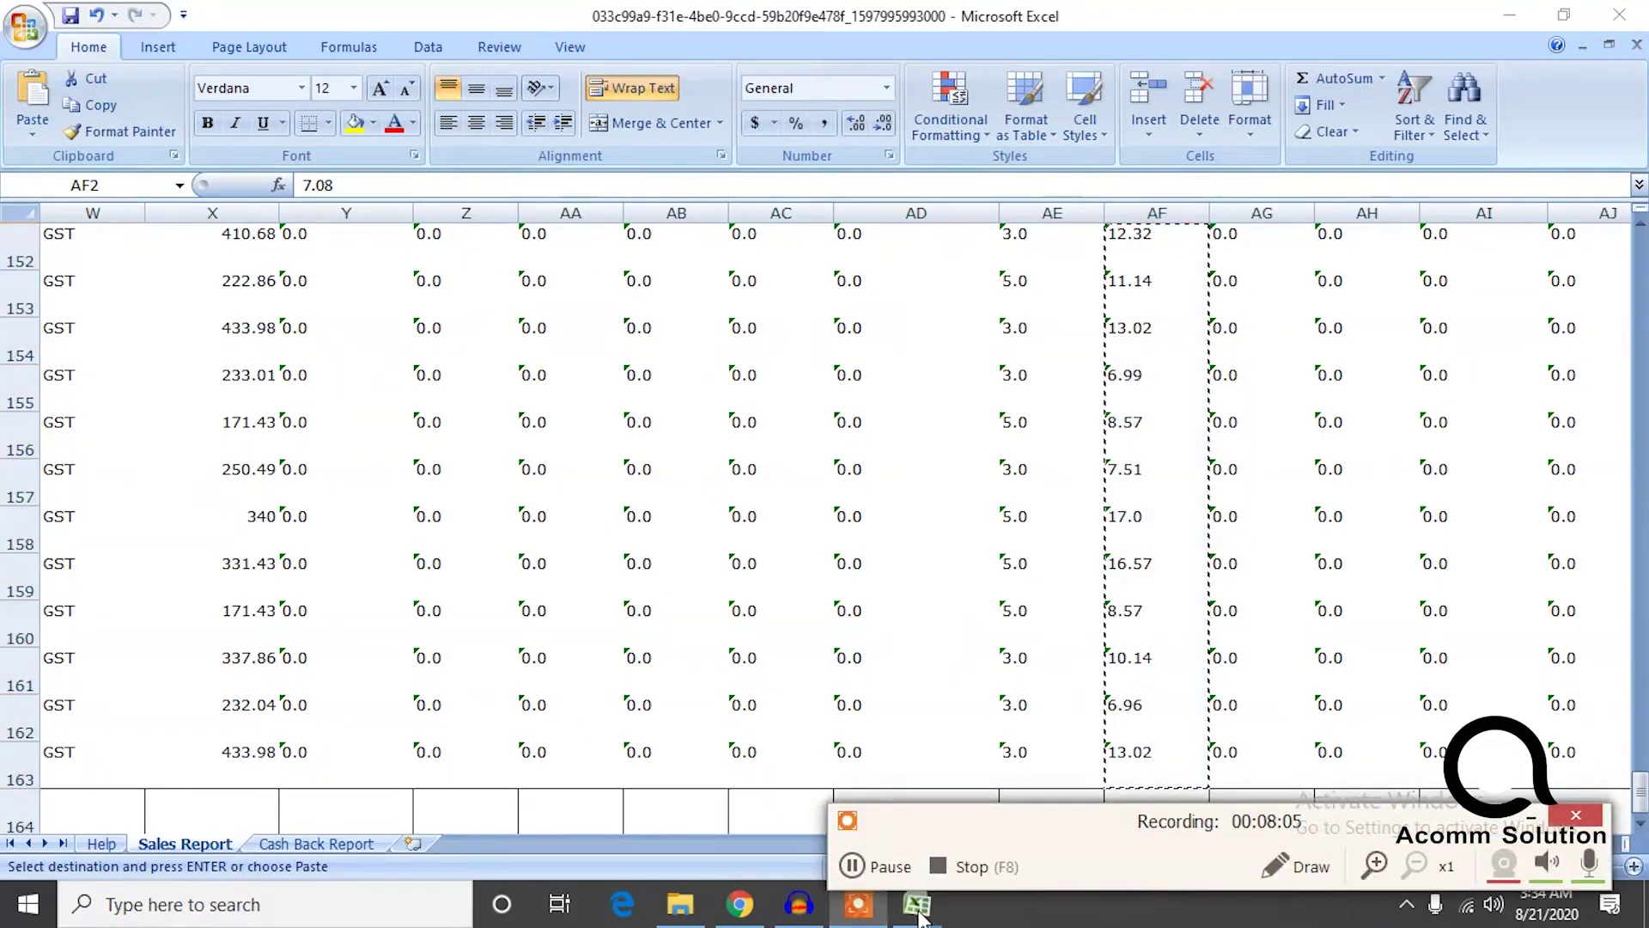
mouse_move(917, 909)
left_click(818, 818)
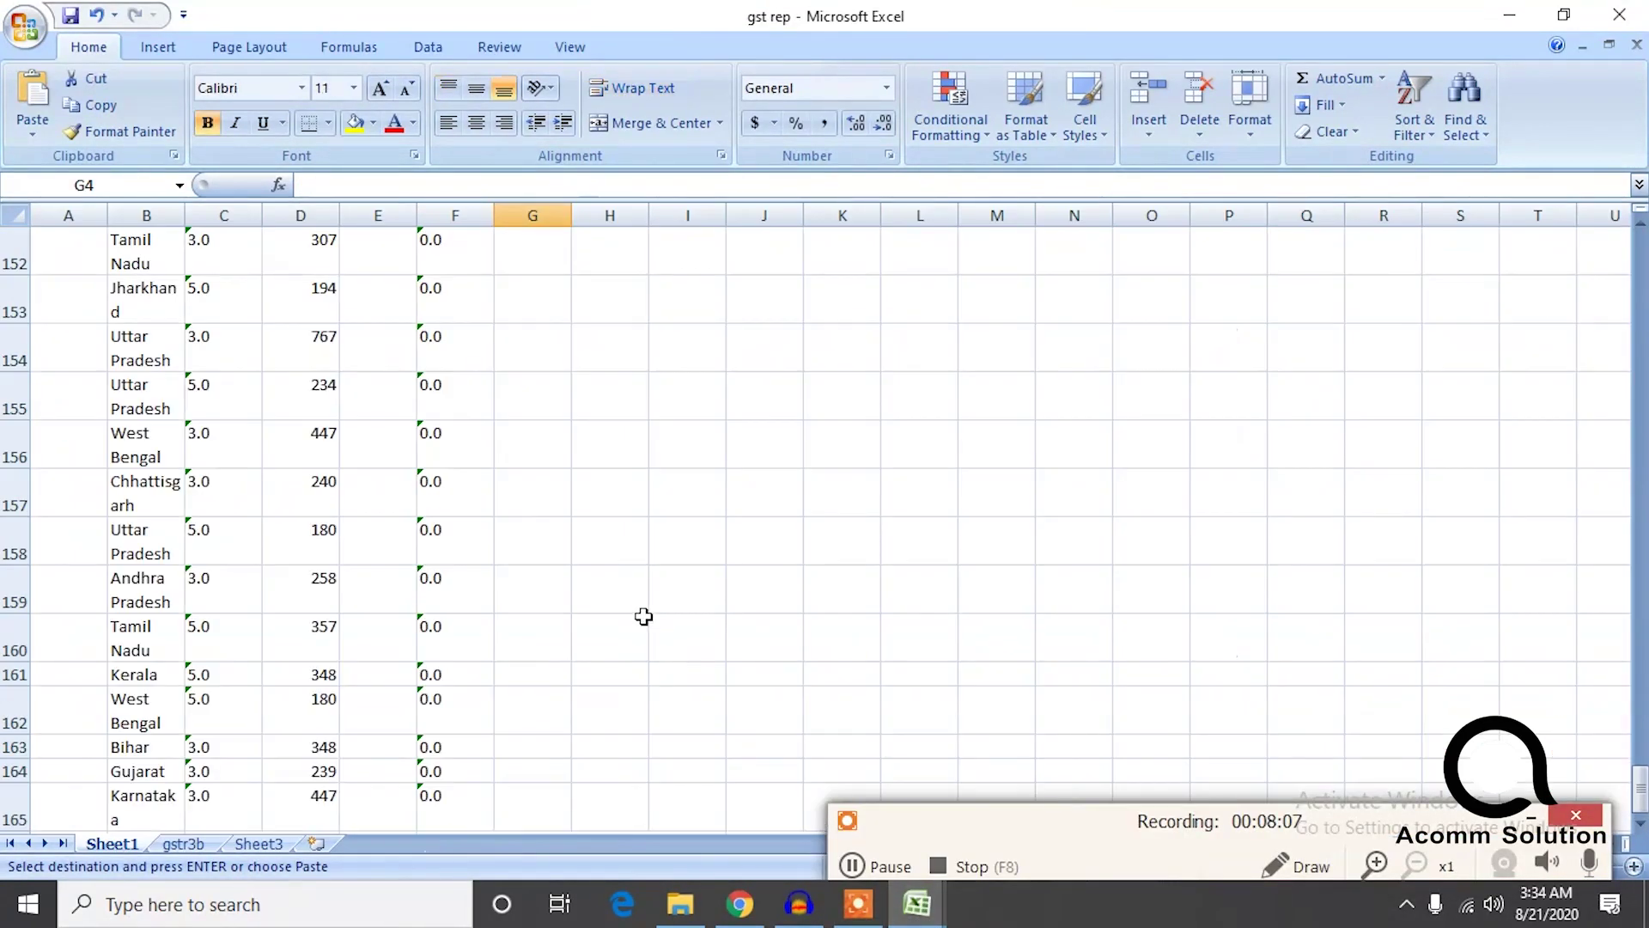
left_click_drag(1641, 790, 1640, 249)
left_click(374, 325)
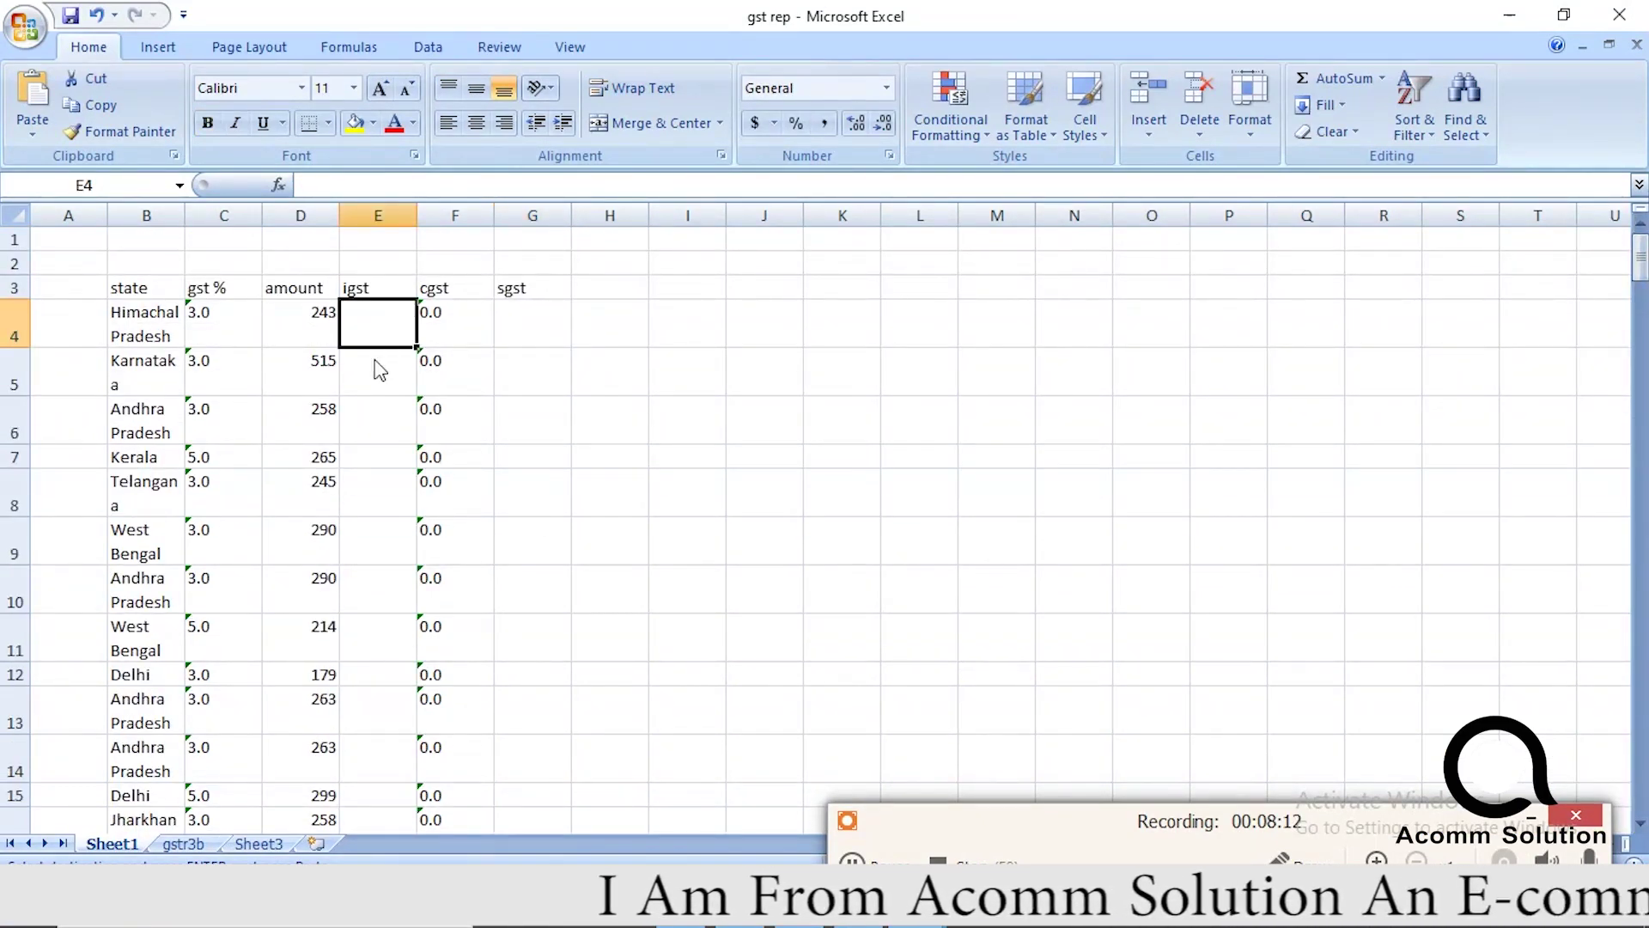
Paste the IGST amounts into E4, and copy the cgst zeros F4:F165 into the sgst column at G4.
key("ctrl+v")
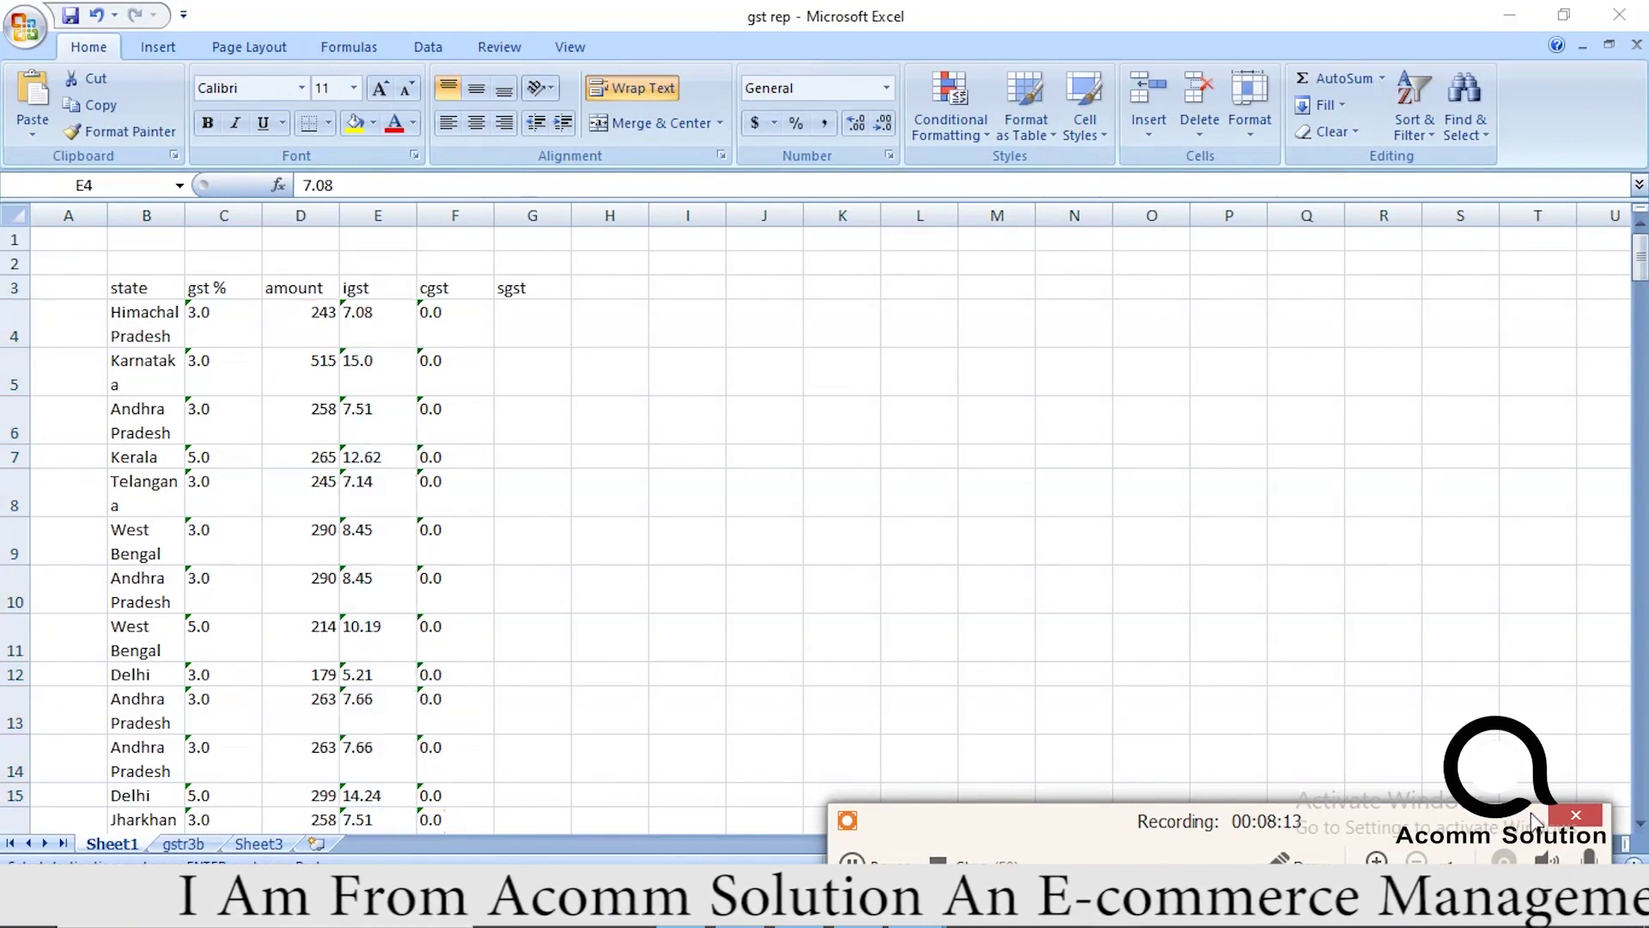
left_click(883, 489)
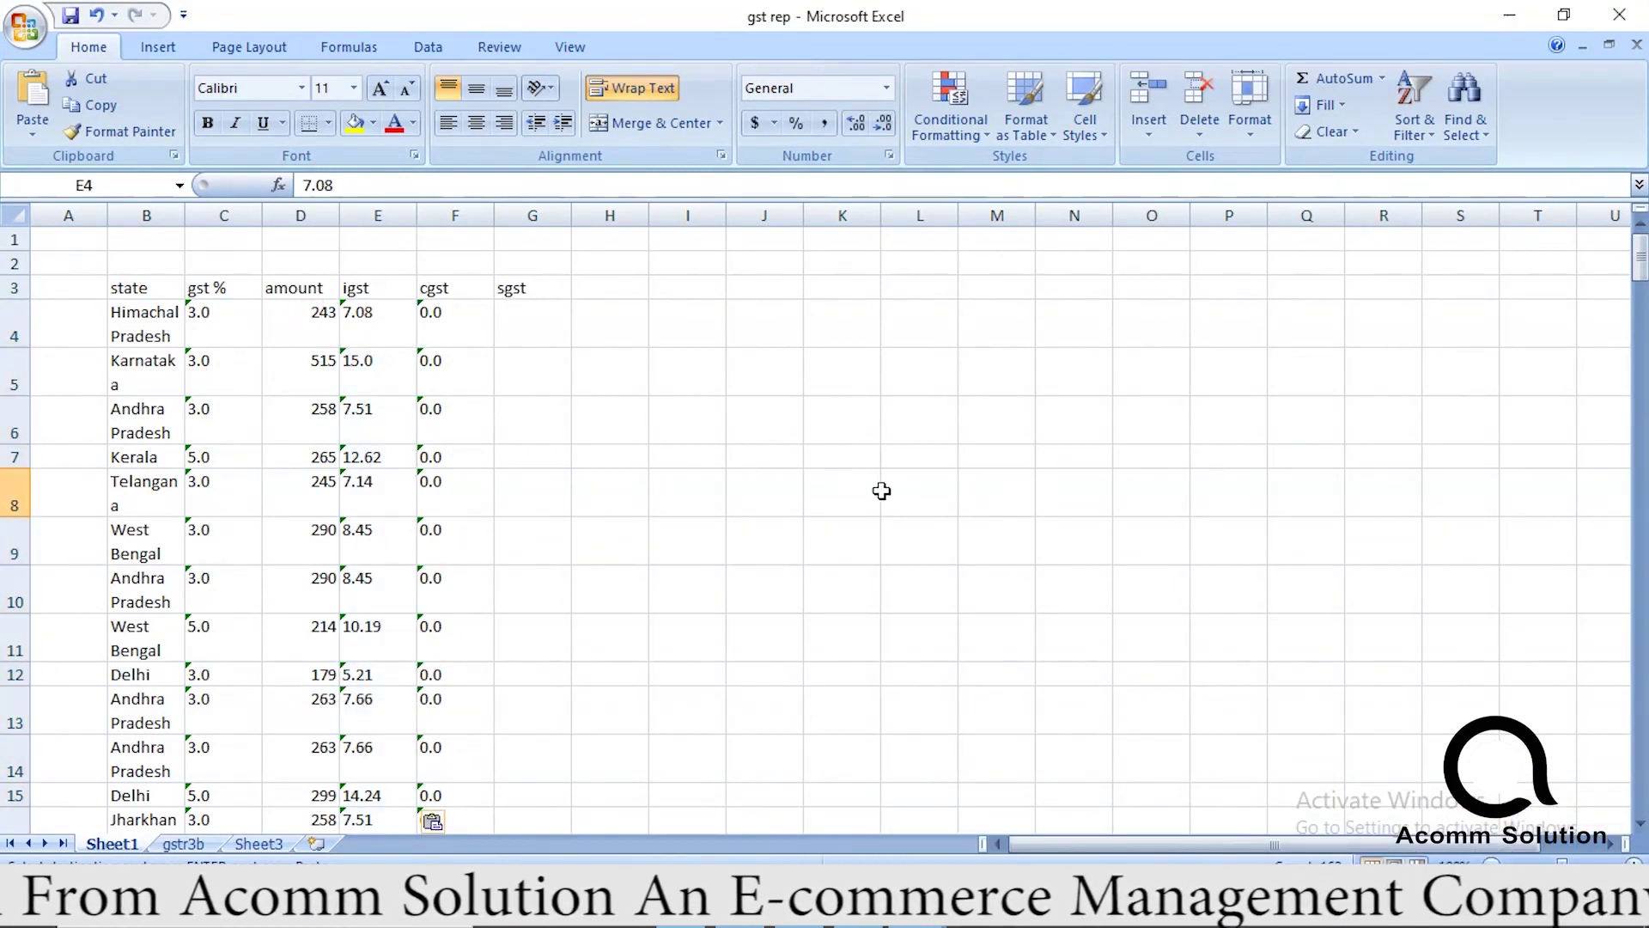
left_click(443, 327)
key("ctrl+shift+Down")
key("ctrl+c")
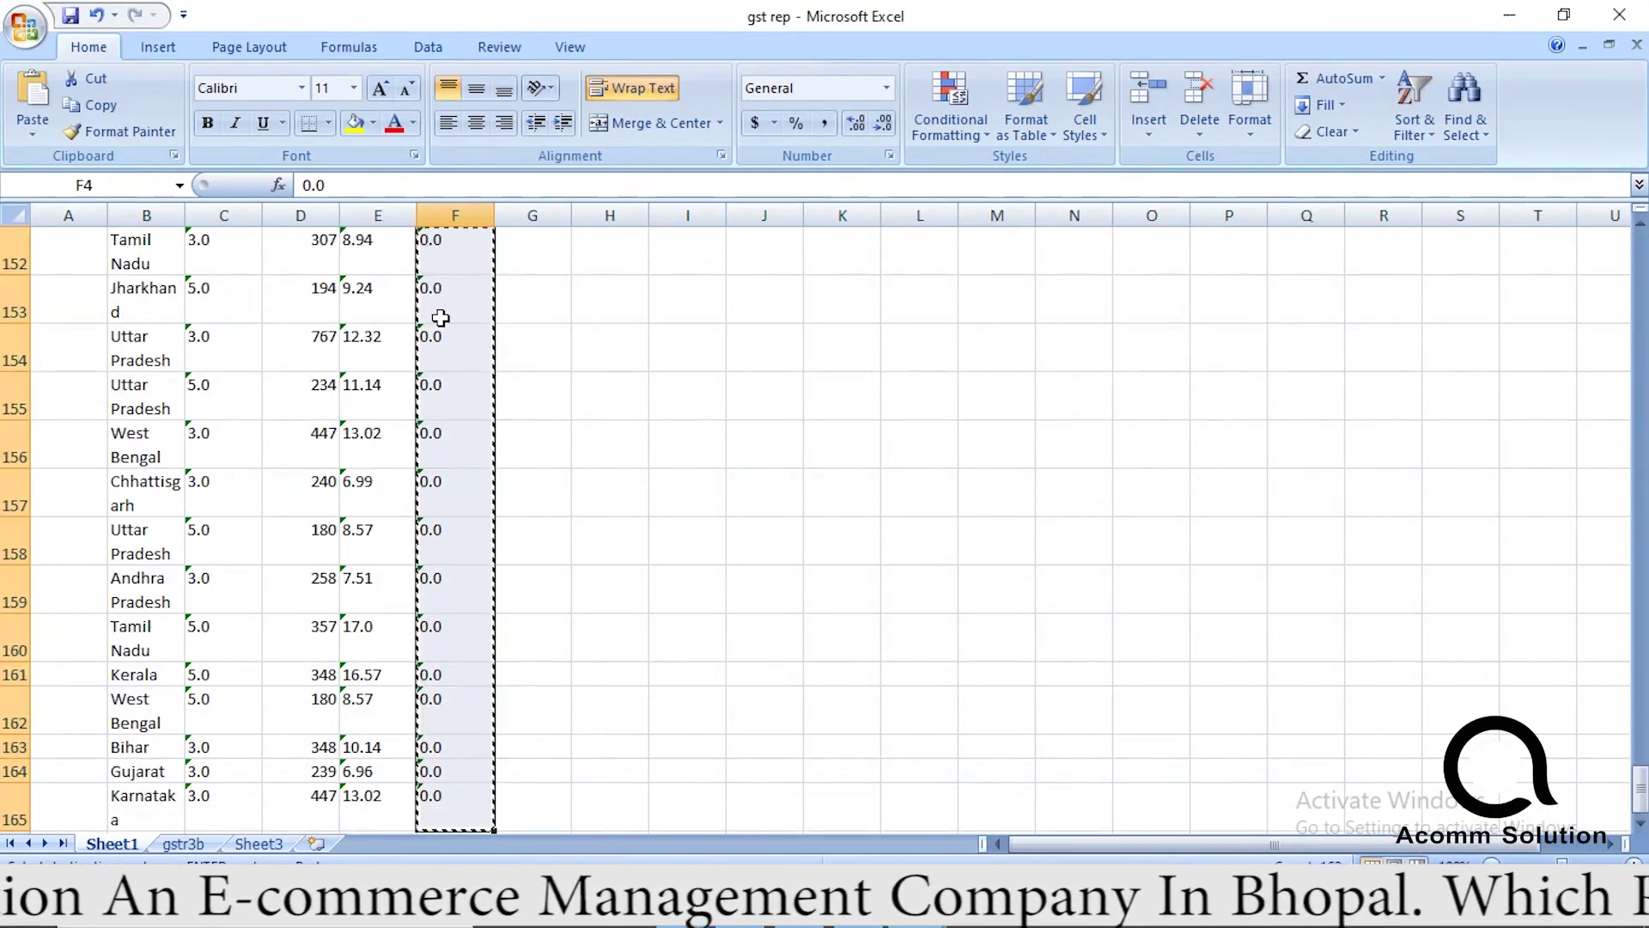
key("shift+Up")
key("Up")
key("Right")
key("Down")
key("ctrl+v")
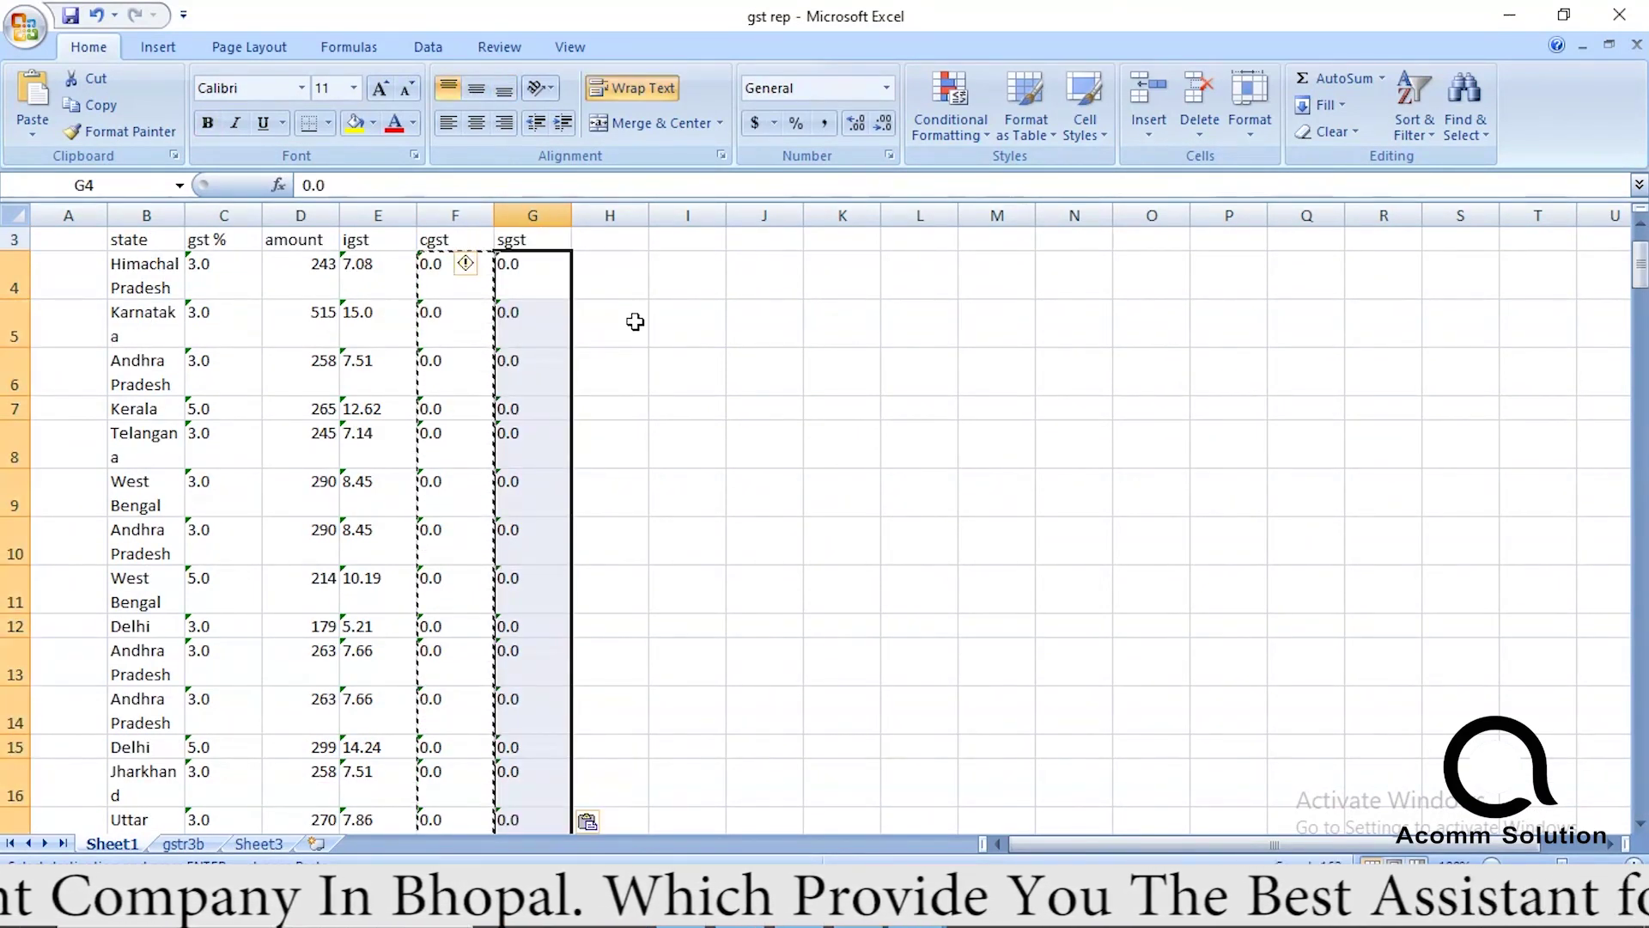
left_click(634, 323)
Convert the pasted igst values in column E from text to numbers.
left_click_drag(373, 277, 416, 783)
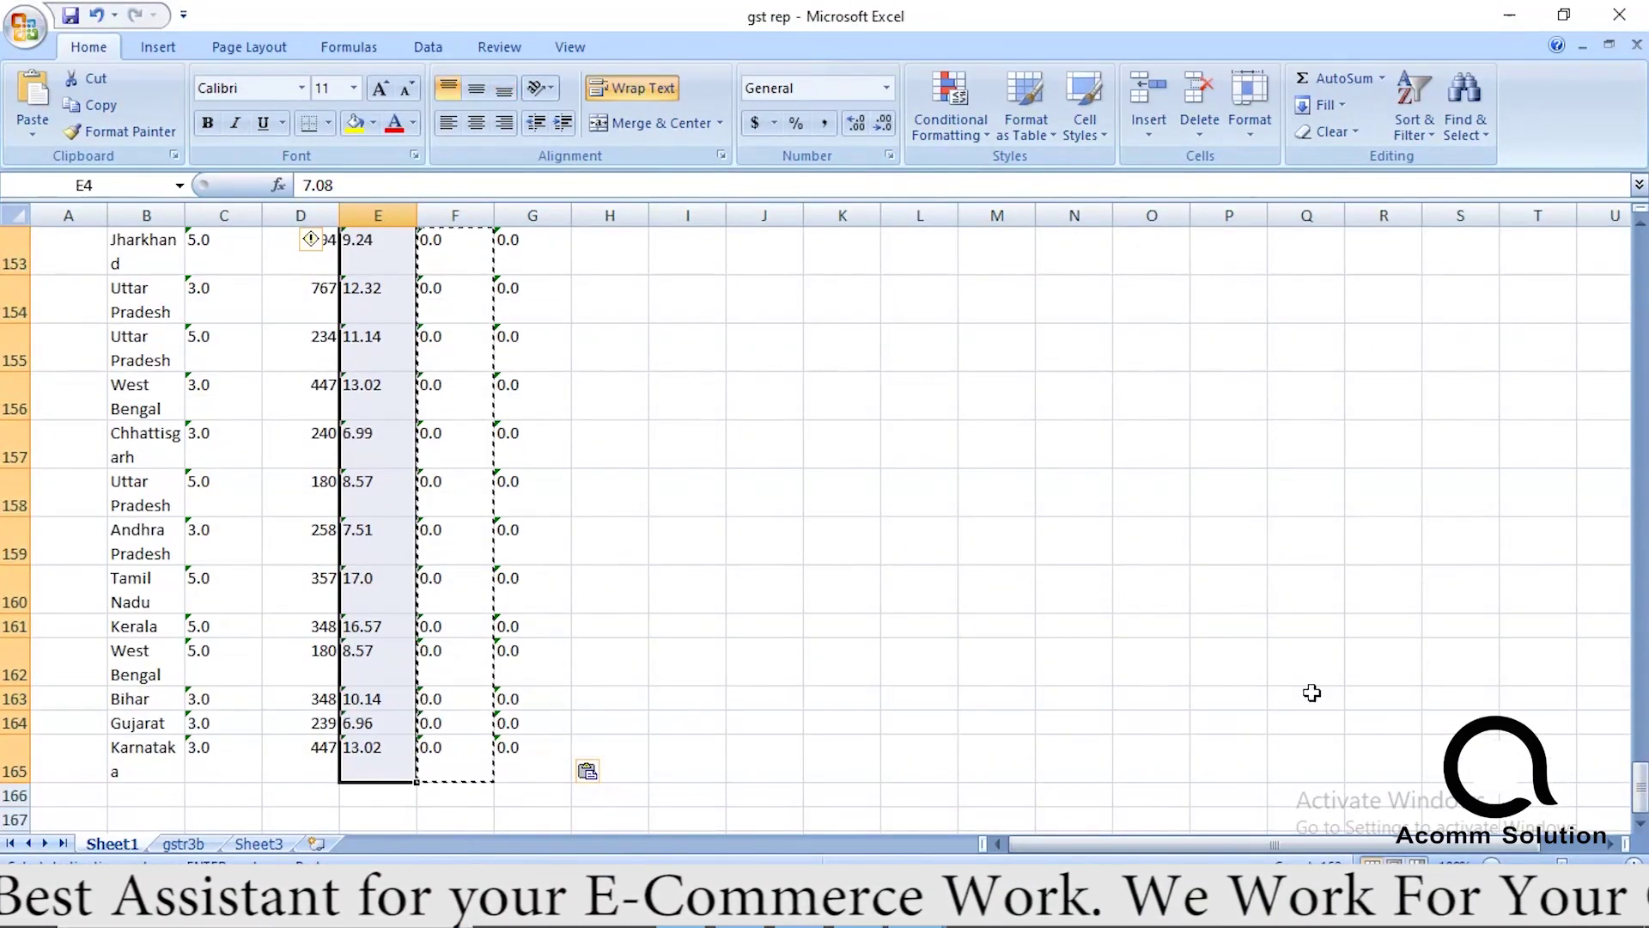
left_click_drag(1641, 790, 1641, 250)
left_click(331, 313)
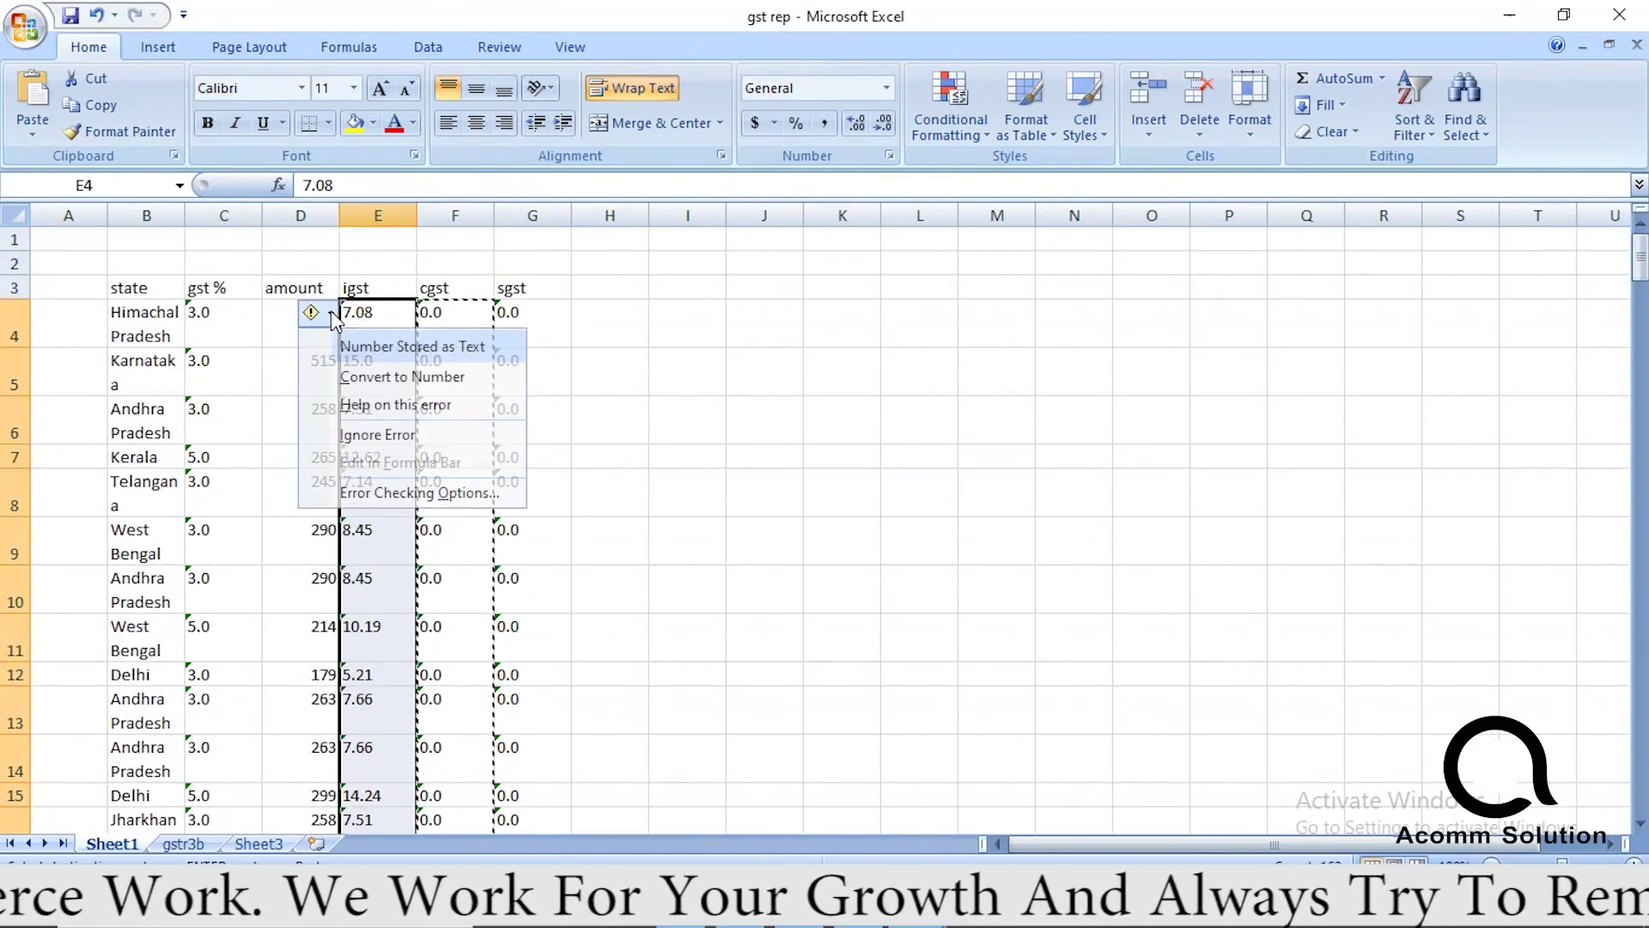
left_click(362, 371)
left_click(457, 328)
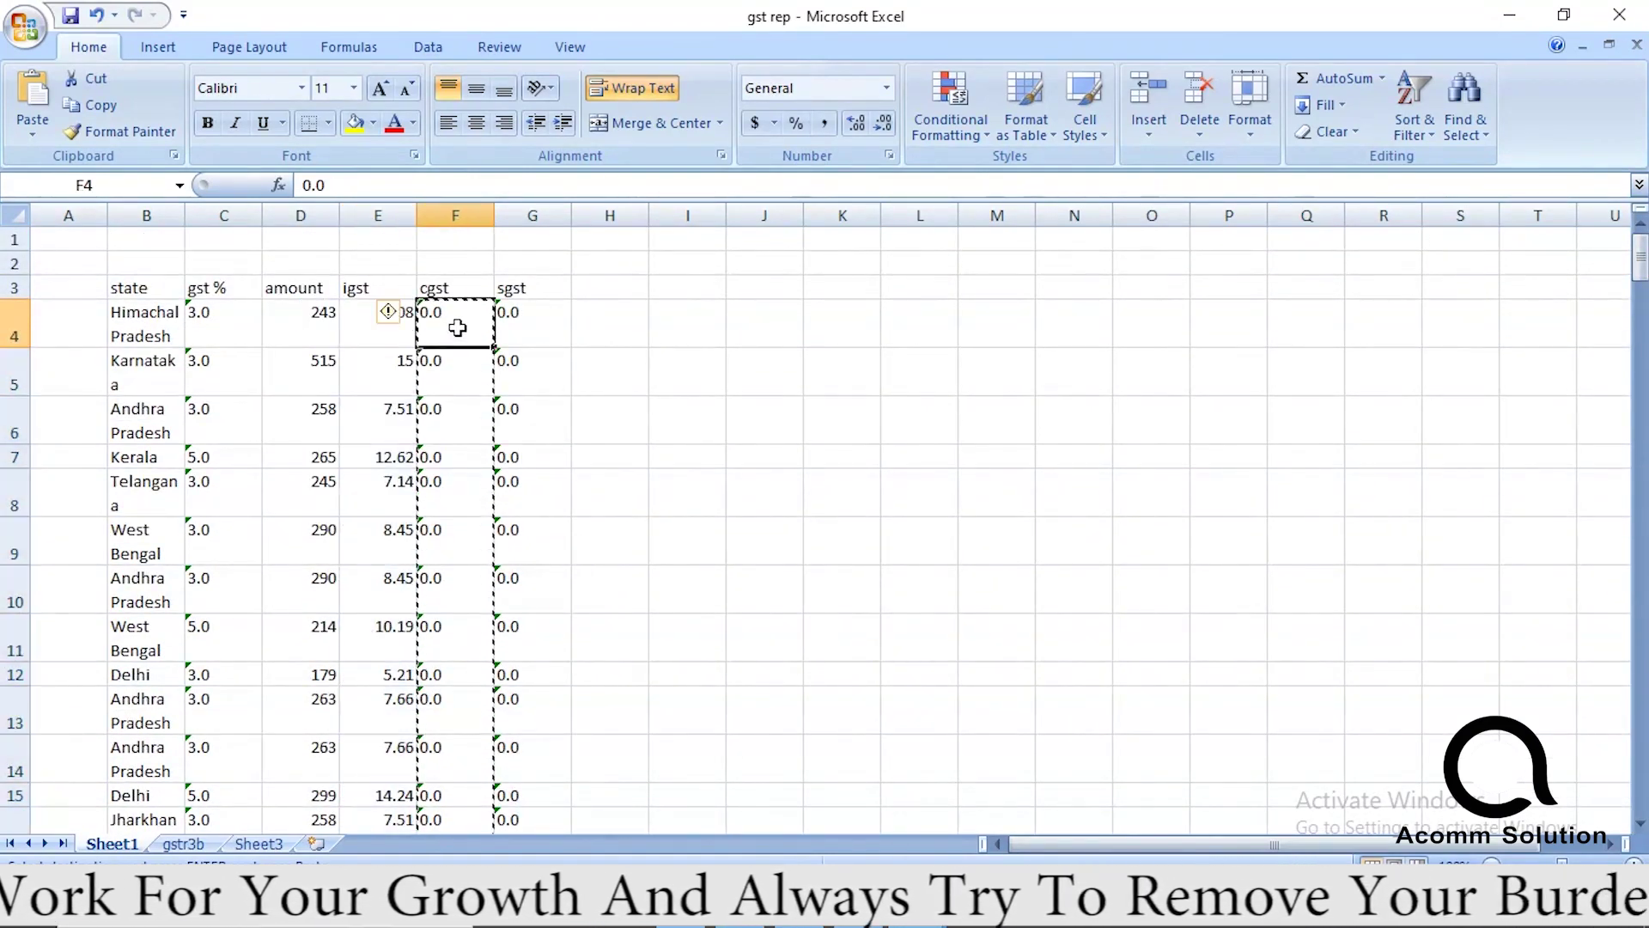
left_click_drag(569, 327, 225, 748)
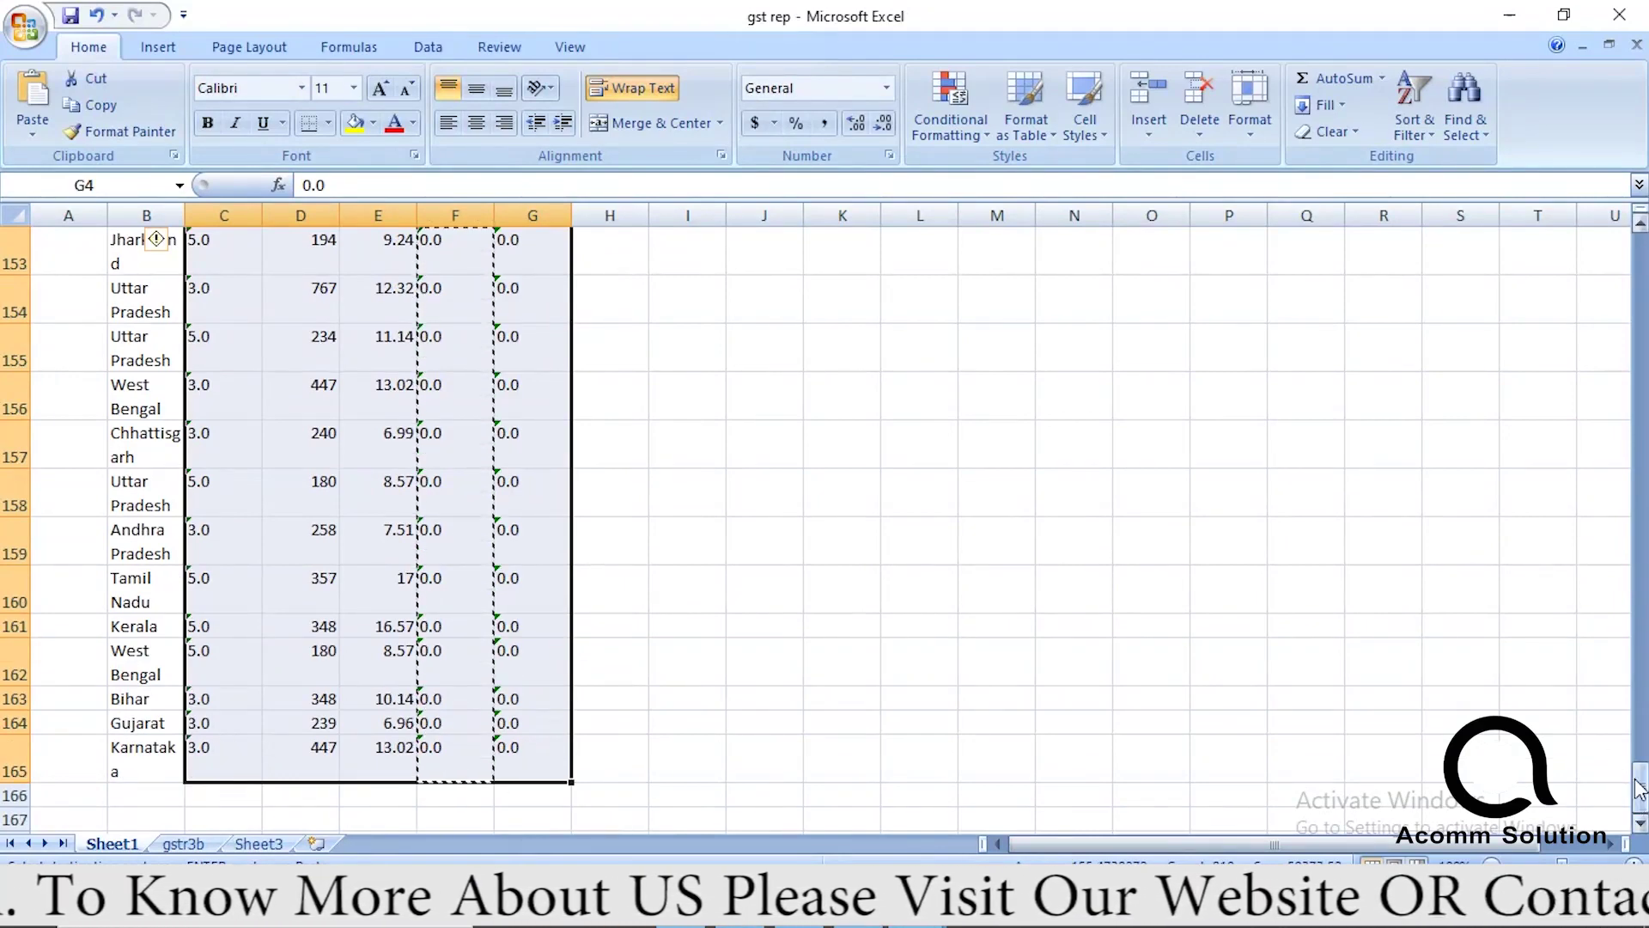
Convert the remaining selected text values to numbers.
left_click_drag(1641, 790, 1641, 256)
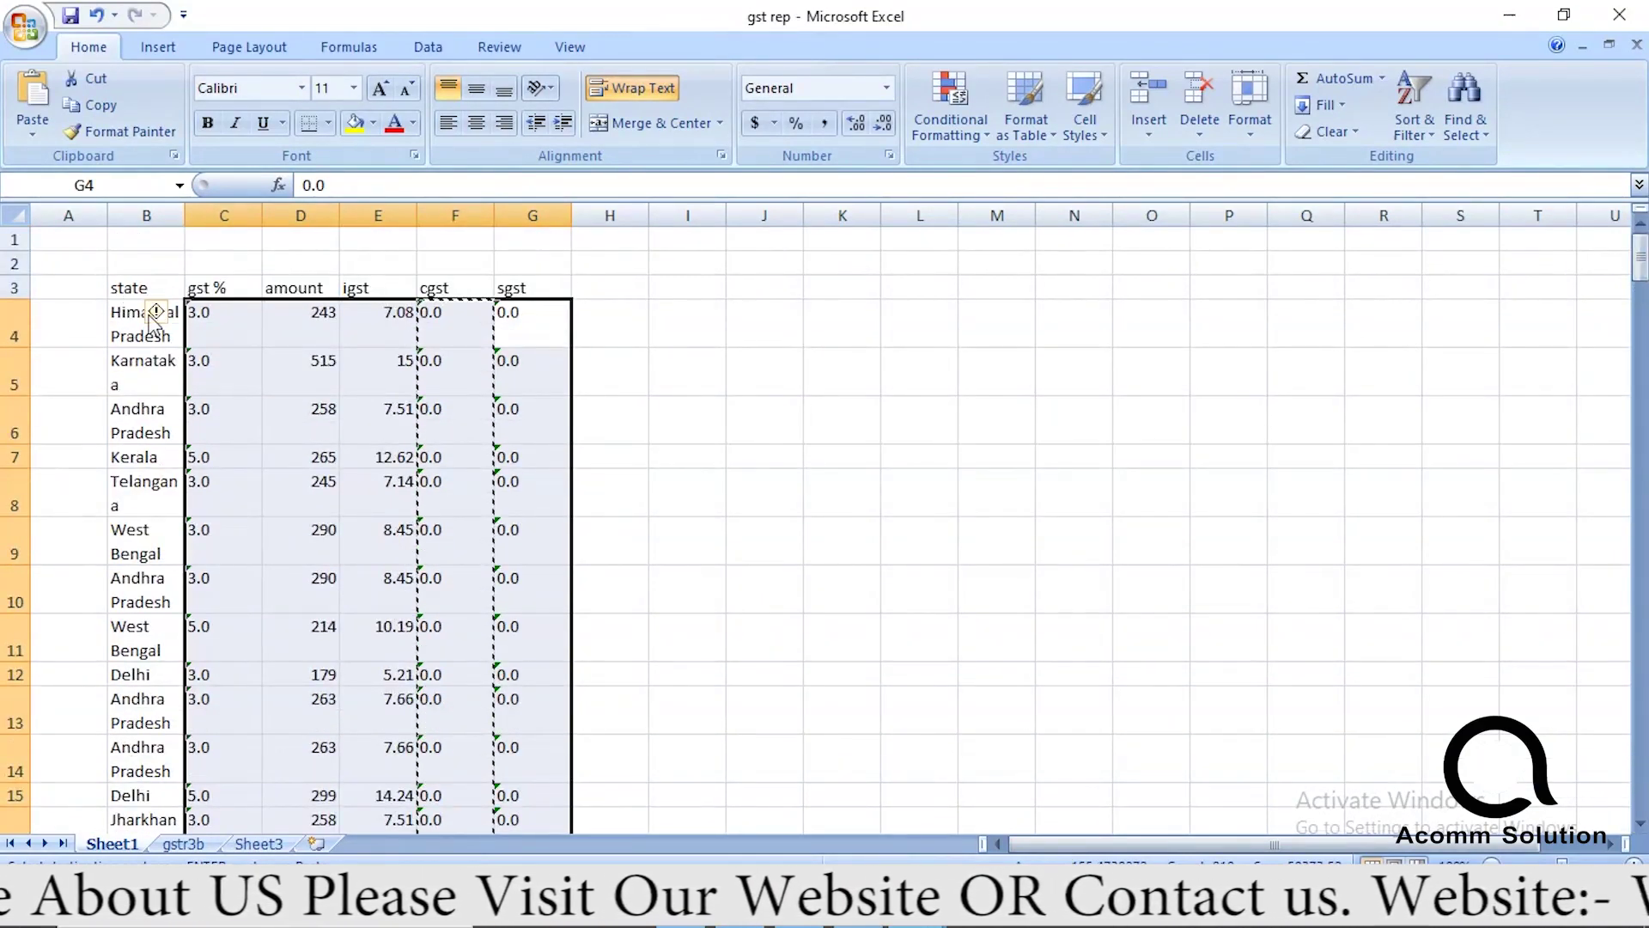
left_click(176, 316)
left_click(257, 375)
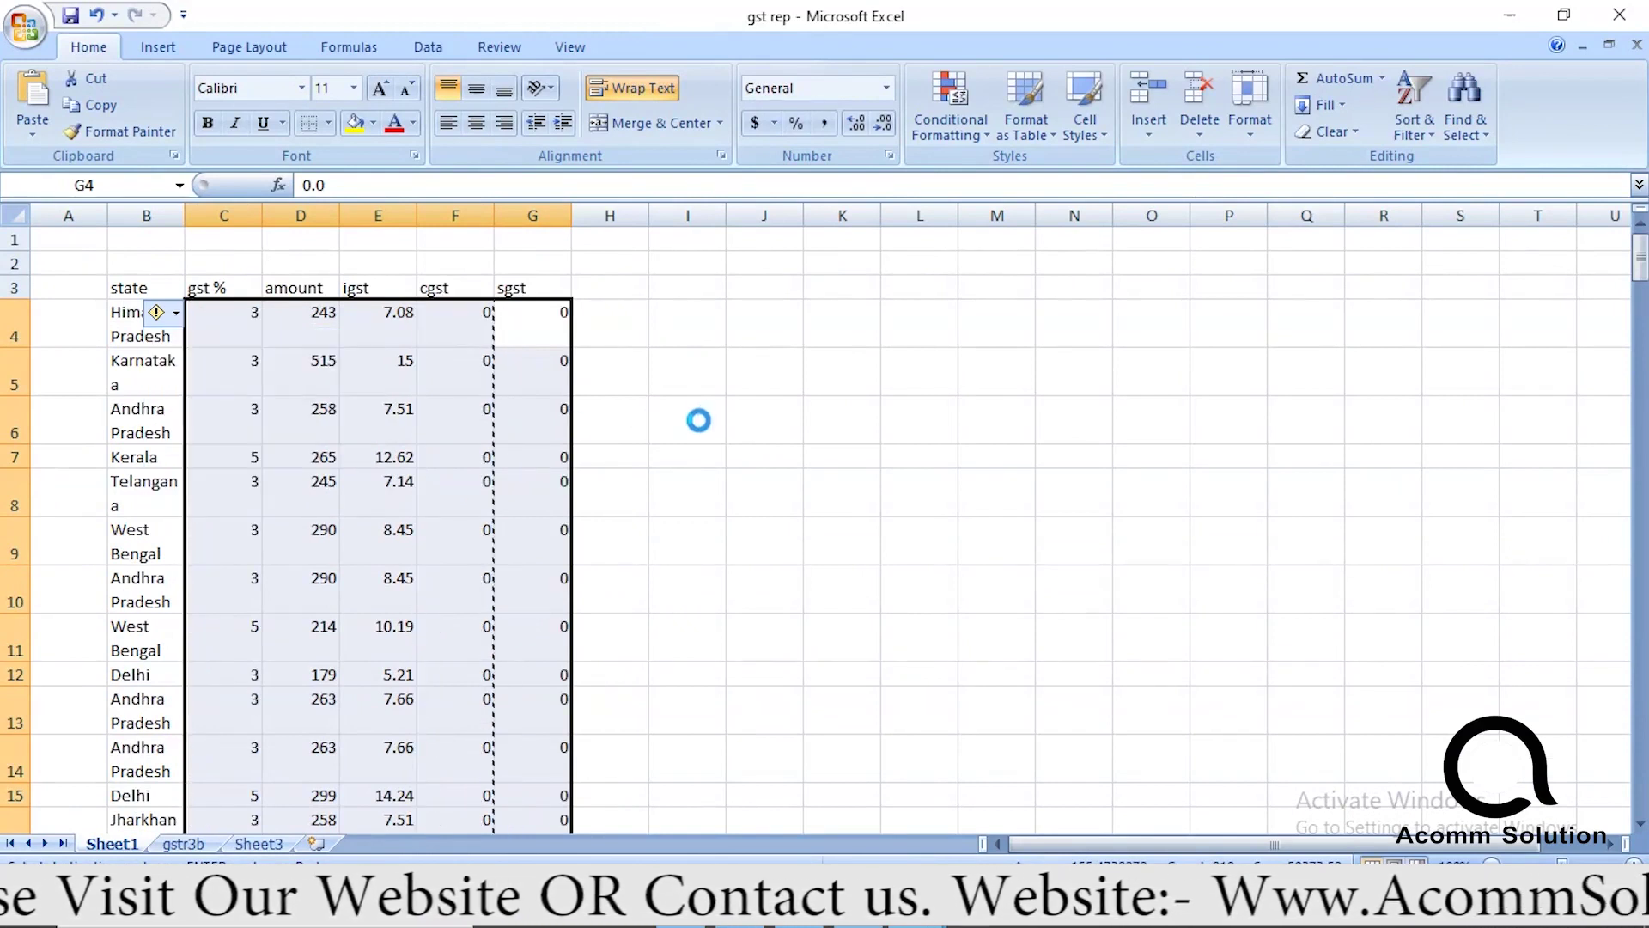
left_click(721, 421)
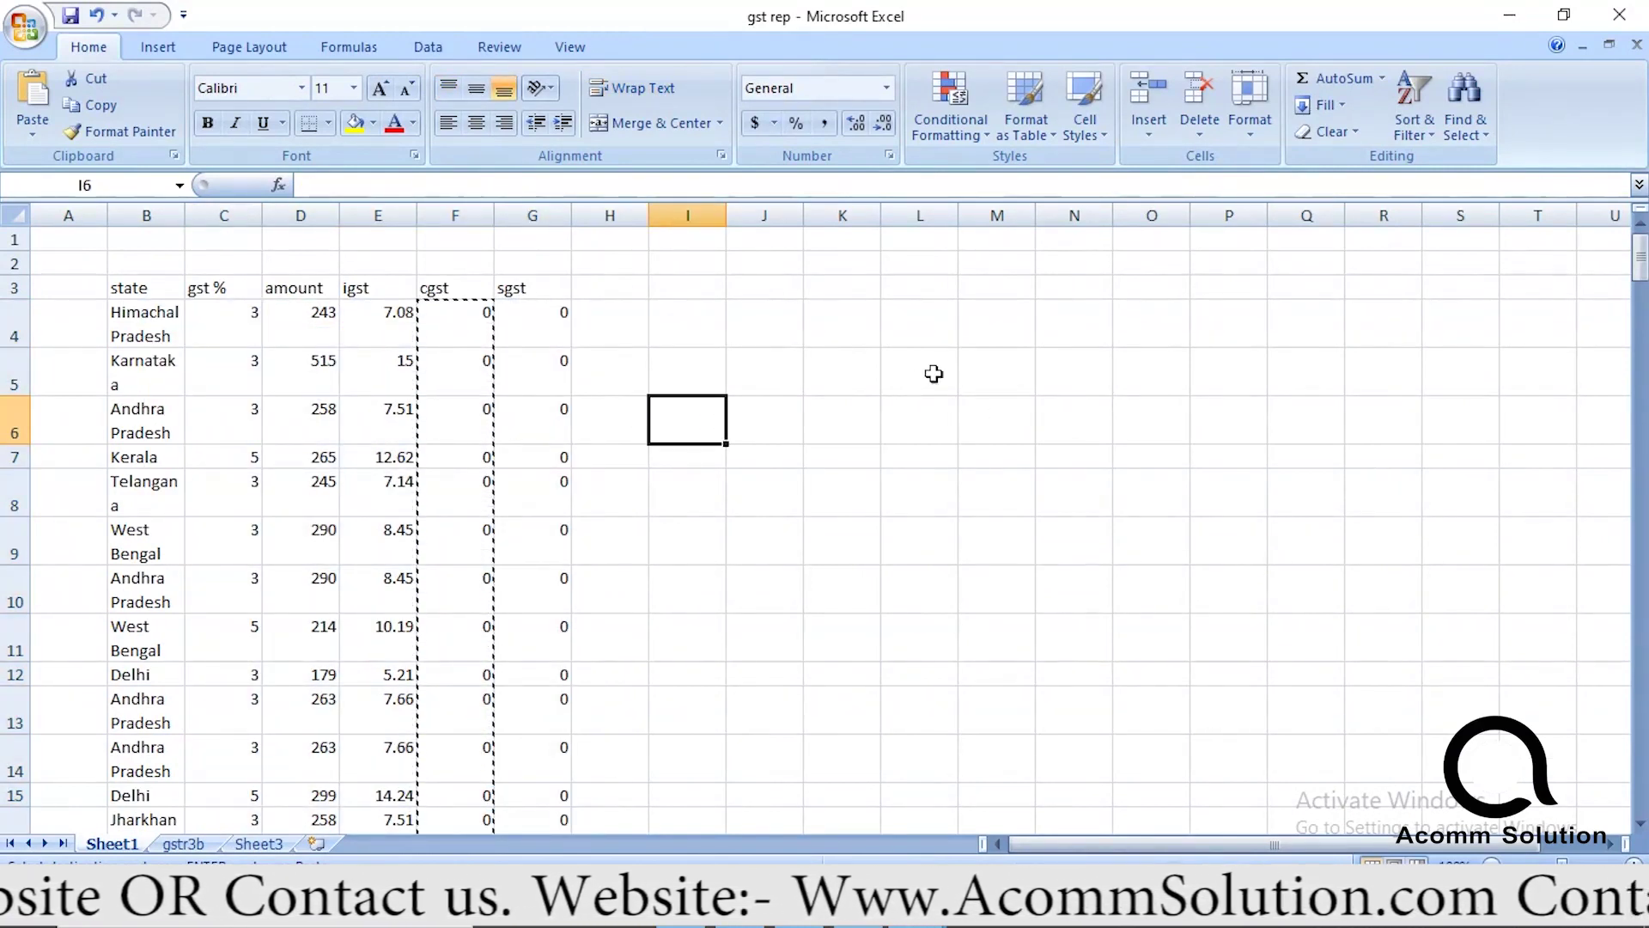
Shrink all row heights on the sheet and select B166 below the last state.
mouse_move(1640, 258)
left_mouse_down()
mouse_move(1640, 306)
mouse_move(1640, 253)
left_mouse_up()
left_click(1077, 425)
left_click(15, 214)
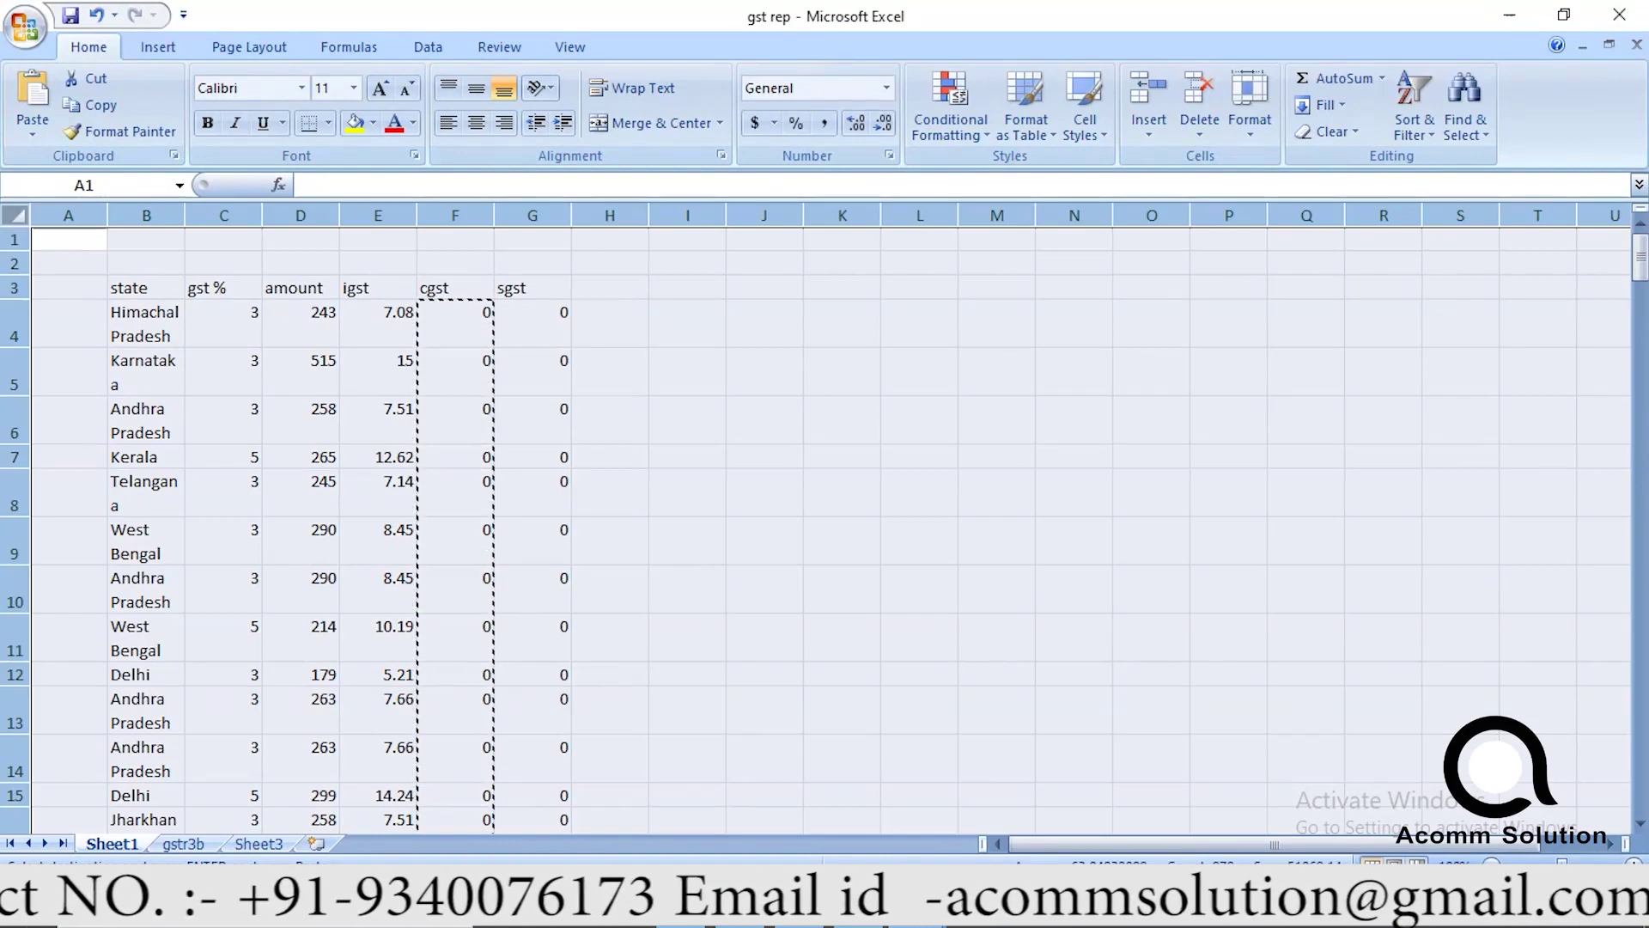
left_click_drag(18, 351, 16, 325)
left_click(936, 419)
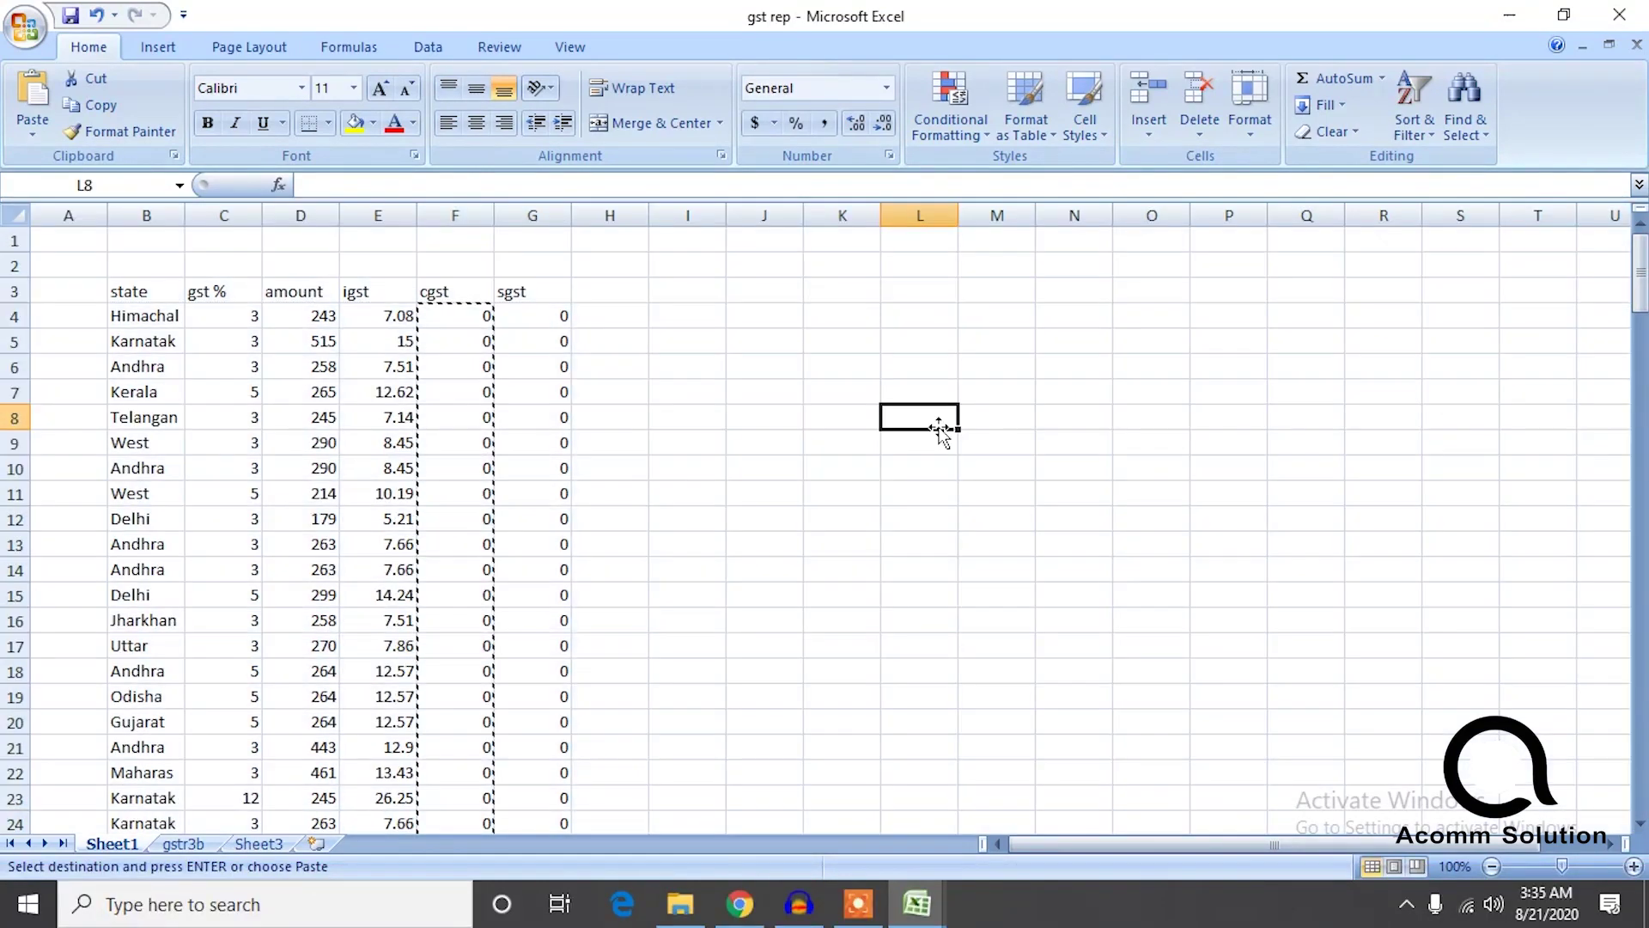
left_click_drag(1642, 302, 1638, 777)
left_click(158, 823)
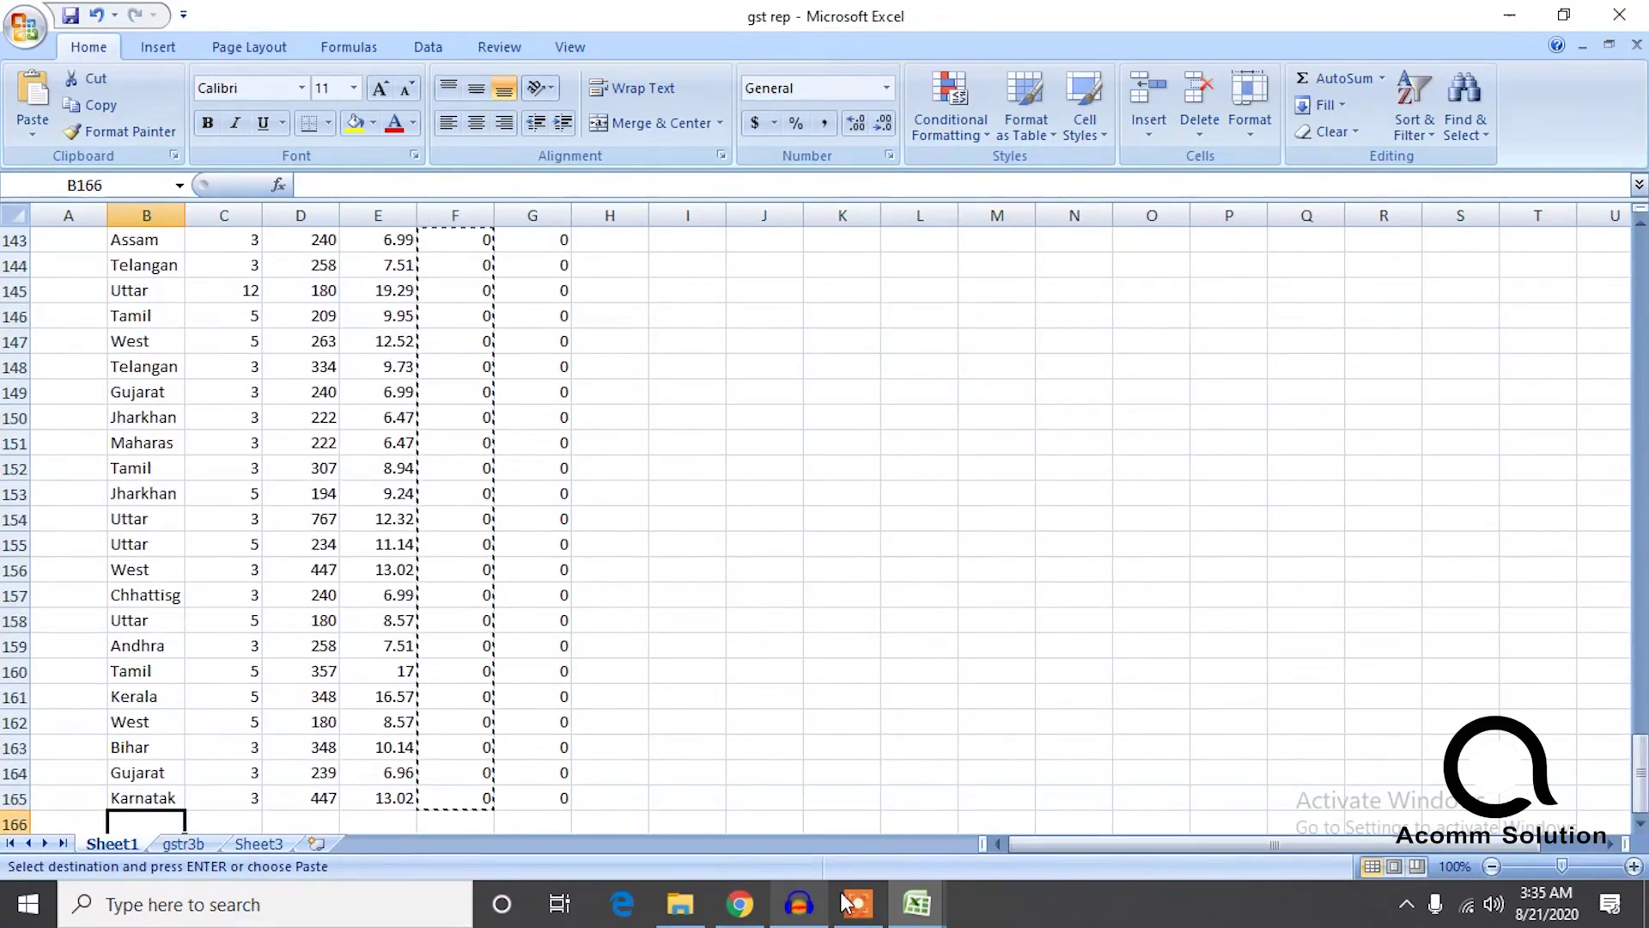
Close the long-named downloaded workbook without saving changes.
mouse_move(897, 904)
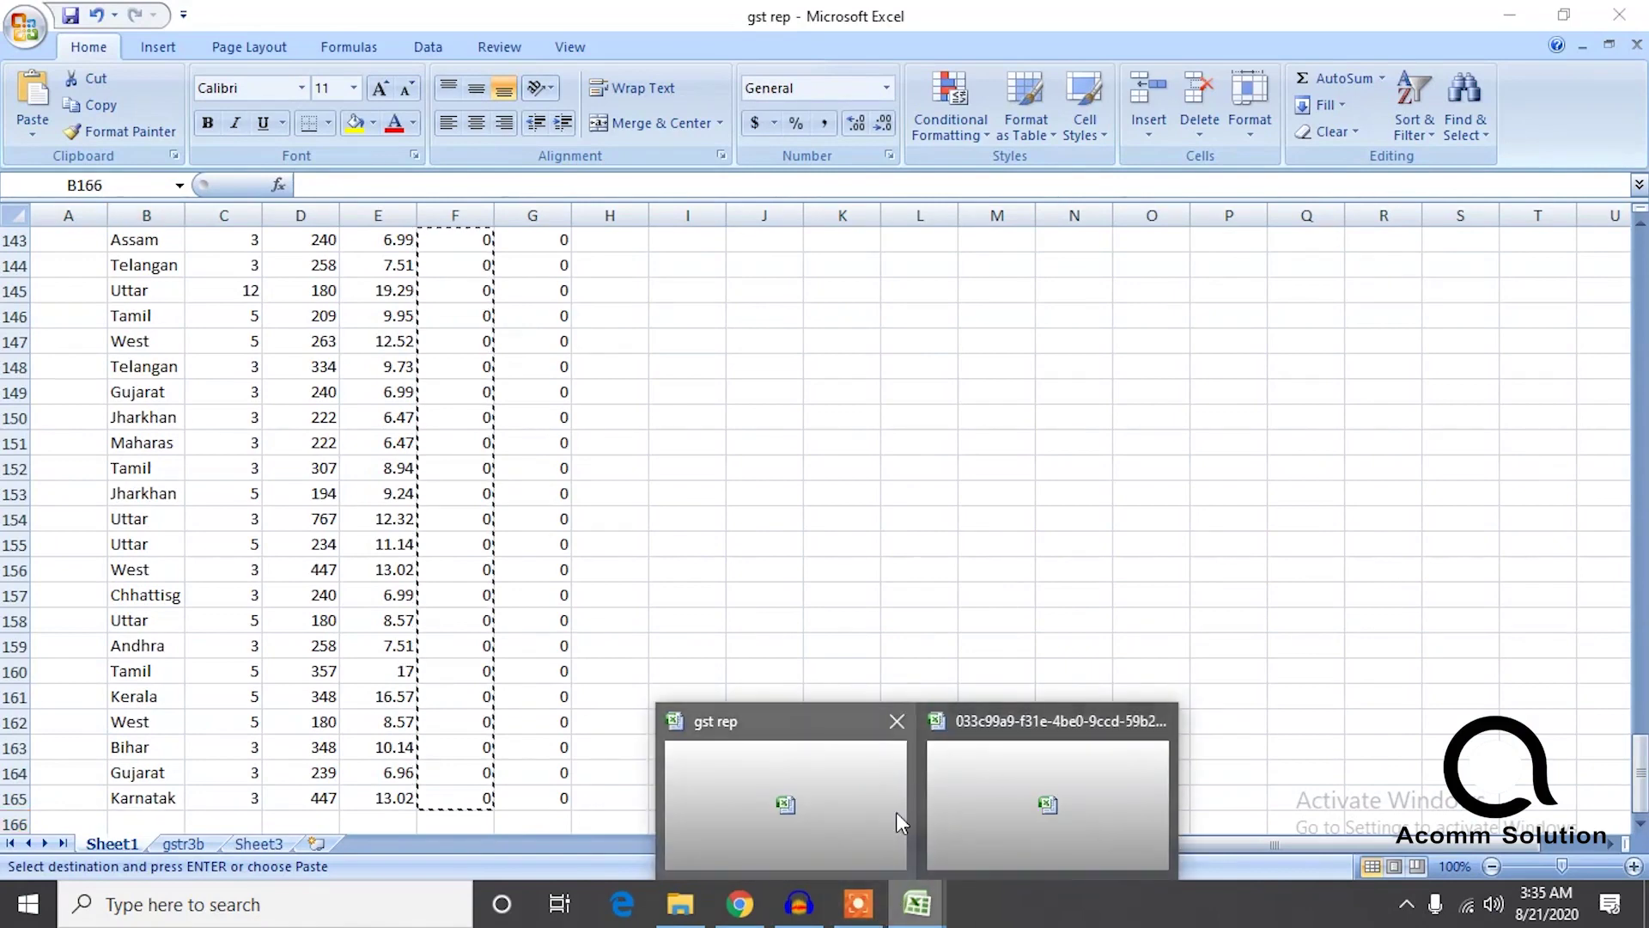
left_click(1013, 798)
left_click(1619, 15)
left_click(856, 520)
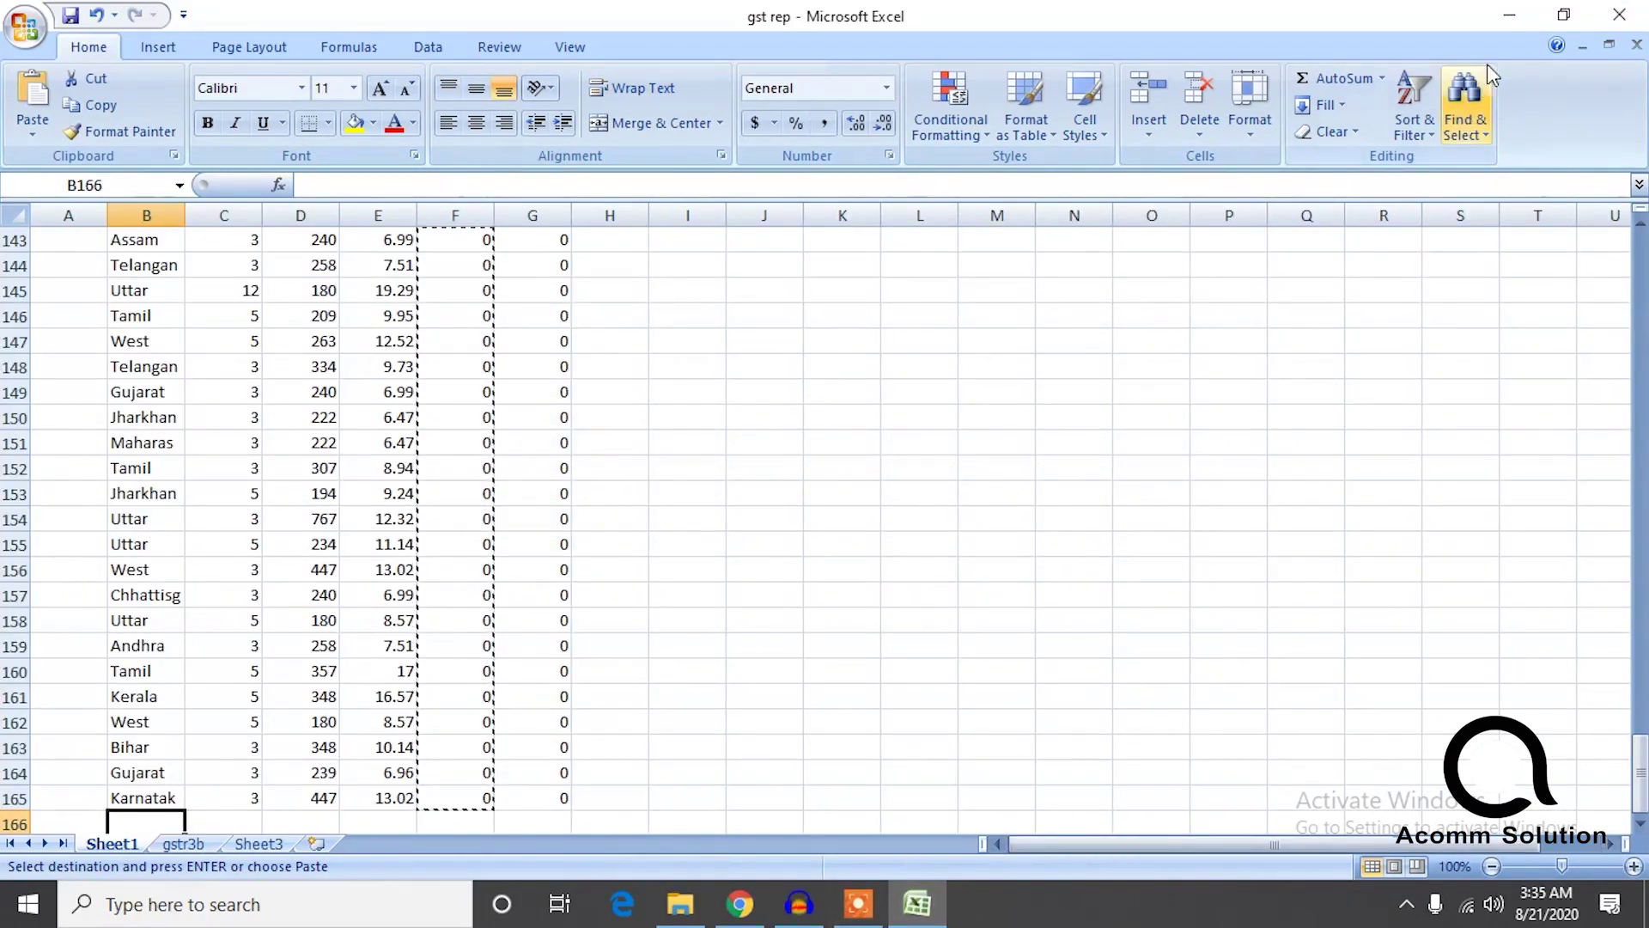
Open MTR_B2C-JULY-2020 from the july gst report folder.
left_click(679, 904)
left_click(633, 425)
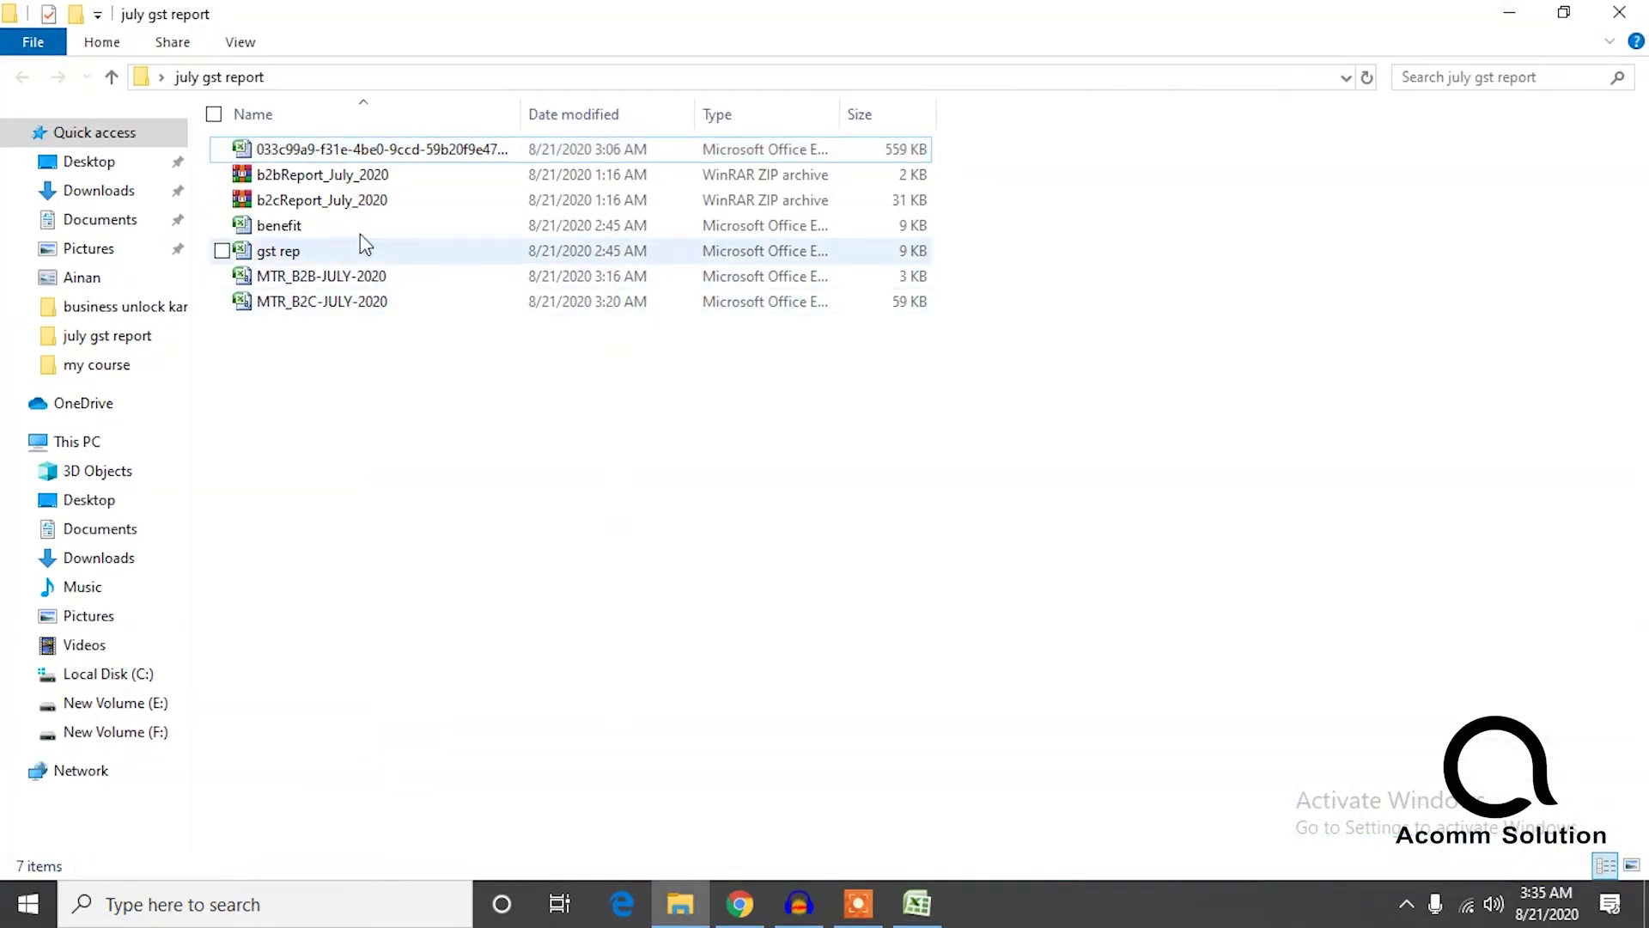
double_click(341, 299)
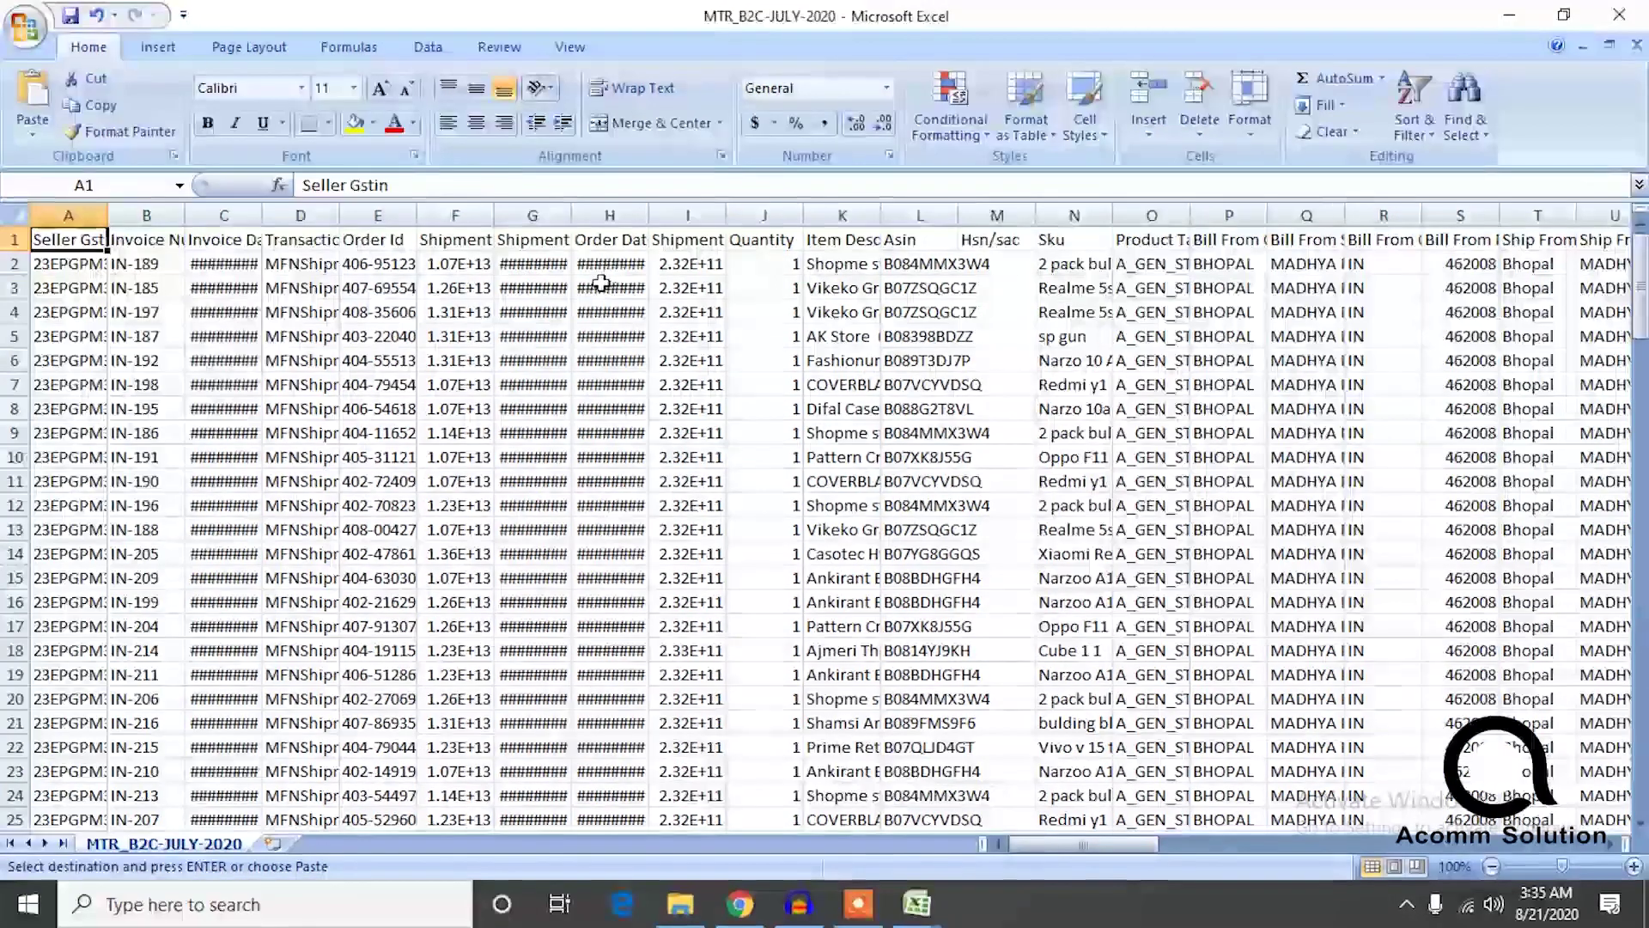
Review the report's column headings and widen the Ship To City column.
left_click_drag(548, 265, 1636, 288)
left_click(1462, 243)
key("Left")
key("Right")
key("Right")
key("Right")
key("Right")
key("Right")
key("Right")
key("Right")
key("Right")
key("Right")
key("Right")
key("Right")
key("Right")
key("Right")
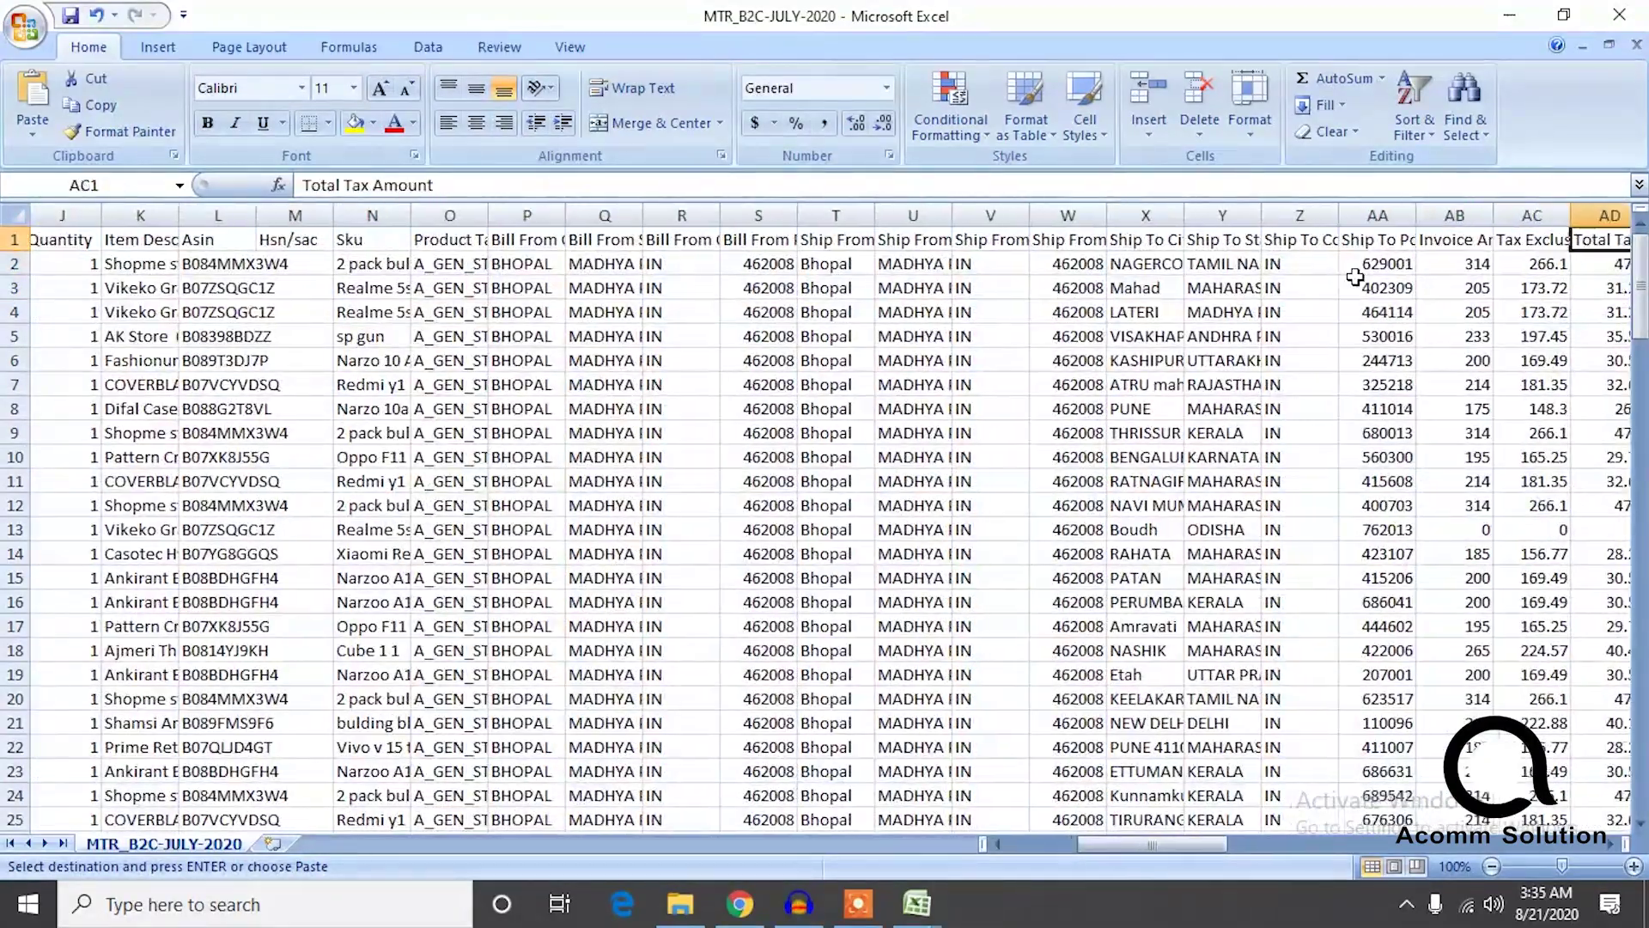
key("Right")
key("Right")
key("Right")
key("Right")
key("Right")
key("Right")
key("Right")
key("Right")
key("Right")
key("Right")
key("Right")
key("Right")
key("Right")
key("Right")
key("Right")
key("Right")
key("Right")
key("Right")
key("Right")
key("Right")
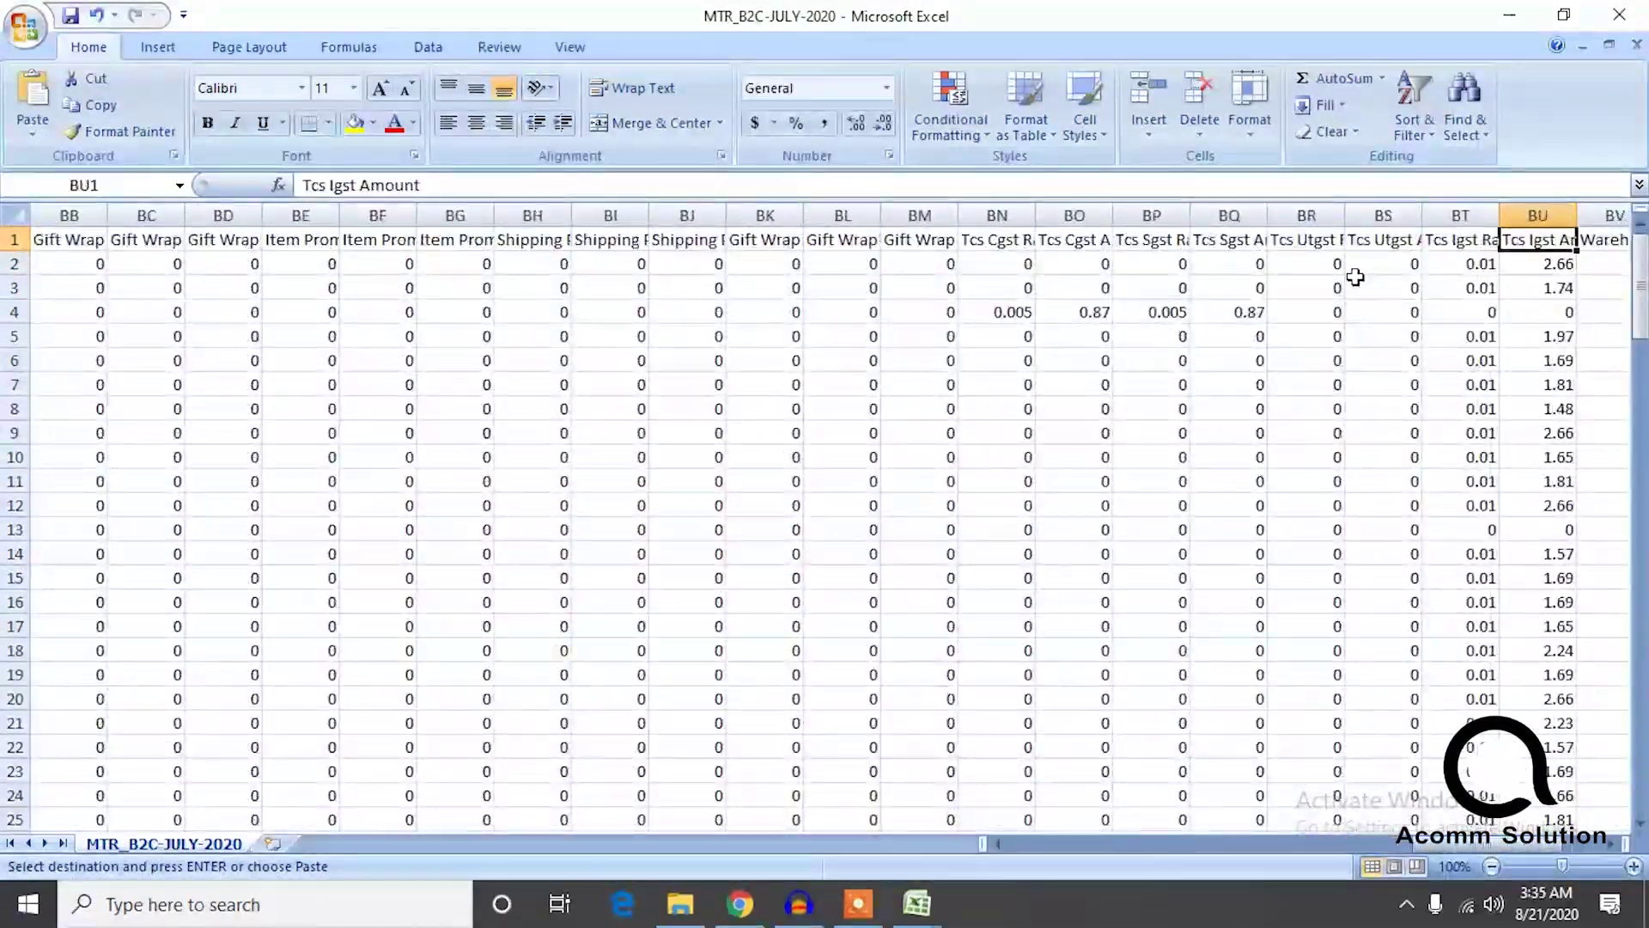
key("Left")
key("Left")
key("Left")
key("Left")
key("Left")
key("Left")
key("Left")
key("Left")
key("Left")
key("Left")
key("Left")
key("Left")
key("Left")
key("Left")
key("Left")
key("Left")
key("Left")
key("Left")
key("Left")
key("Left")
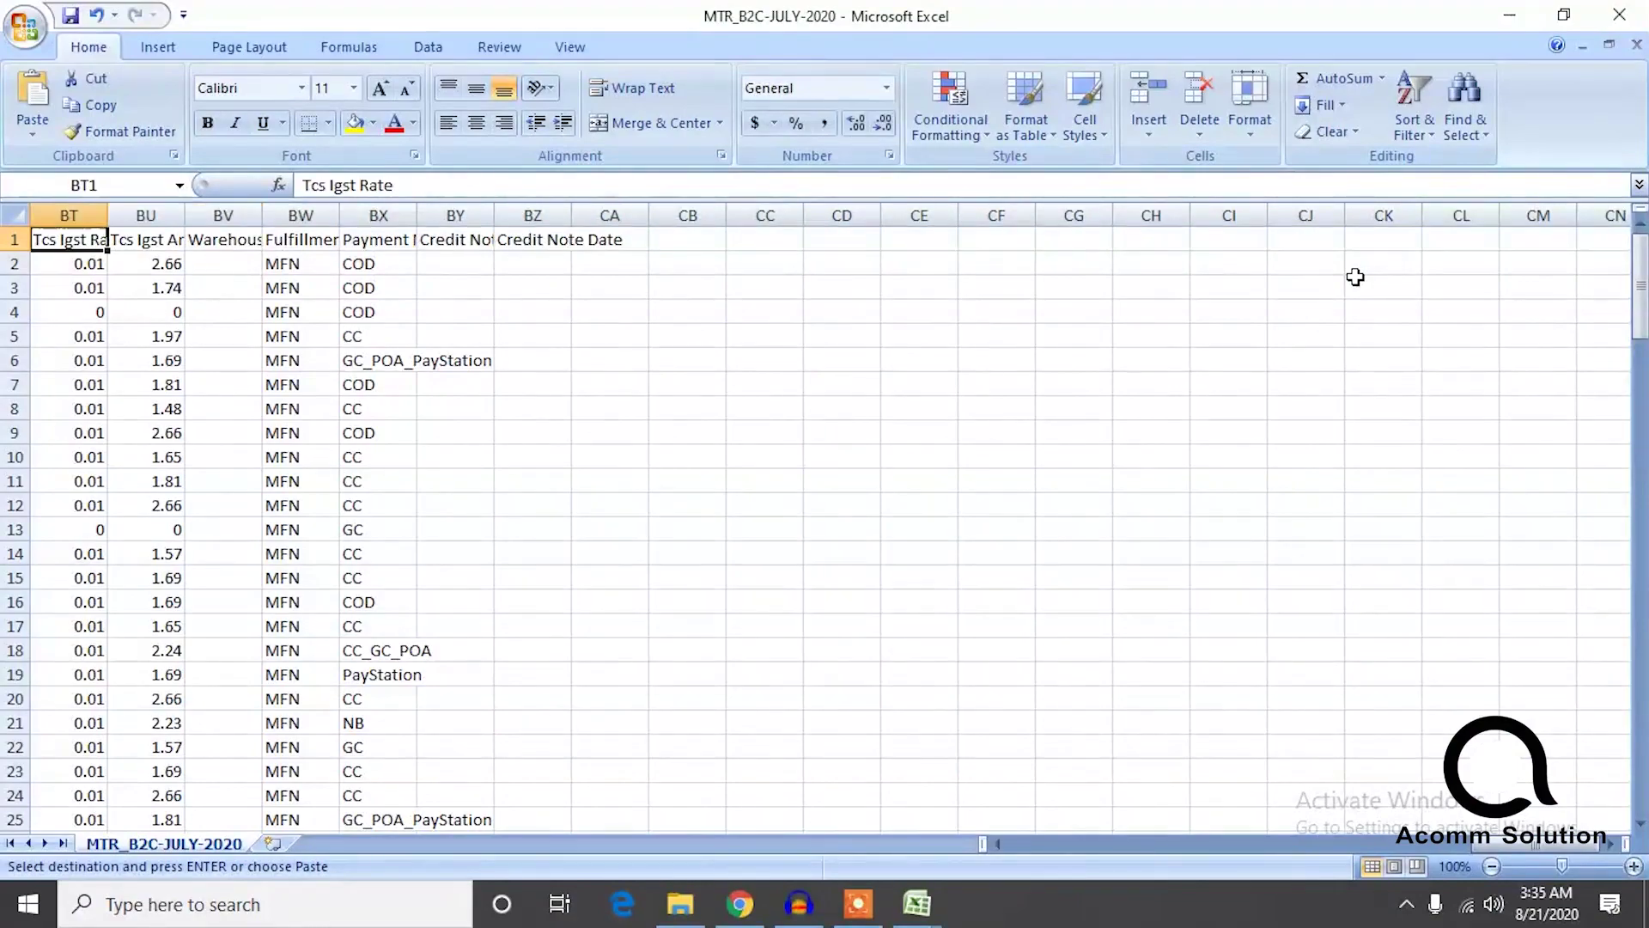
key("Left")
key("Left")
key("Left")
key("Left")
key("Left")
key("Left")
key("Left")
key("Left")
key("Left")
key("Left")
key("Left")
key("Left")
key("Left")
key("Left")
key("Left")
key("Left")
key("Left")
key("Left")
key("Left")
key("Left")
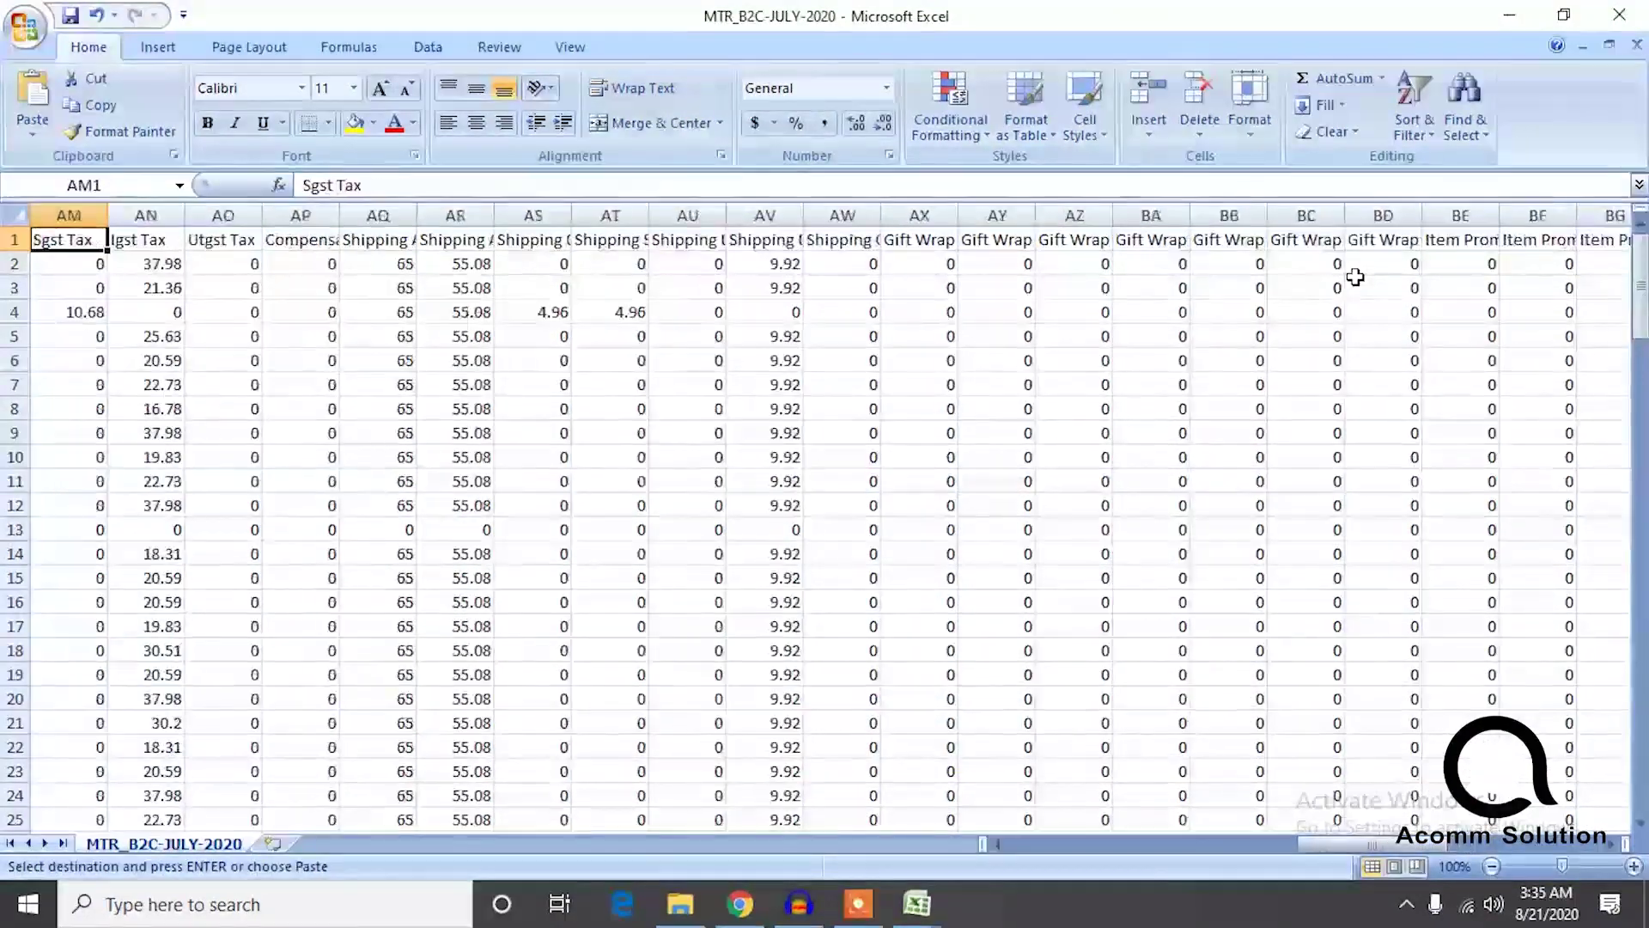
key("Left")
key("Left")
key("Left")
key("Left")
key("Left")
key("Left")
key("Left")
key("Left")
key("Left")
key("Left")
key("Left")
key("Left")
key("Left")
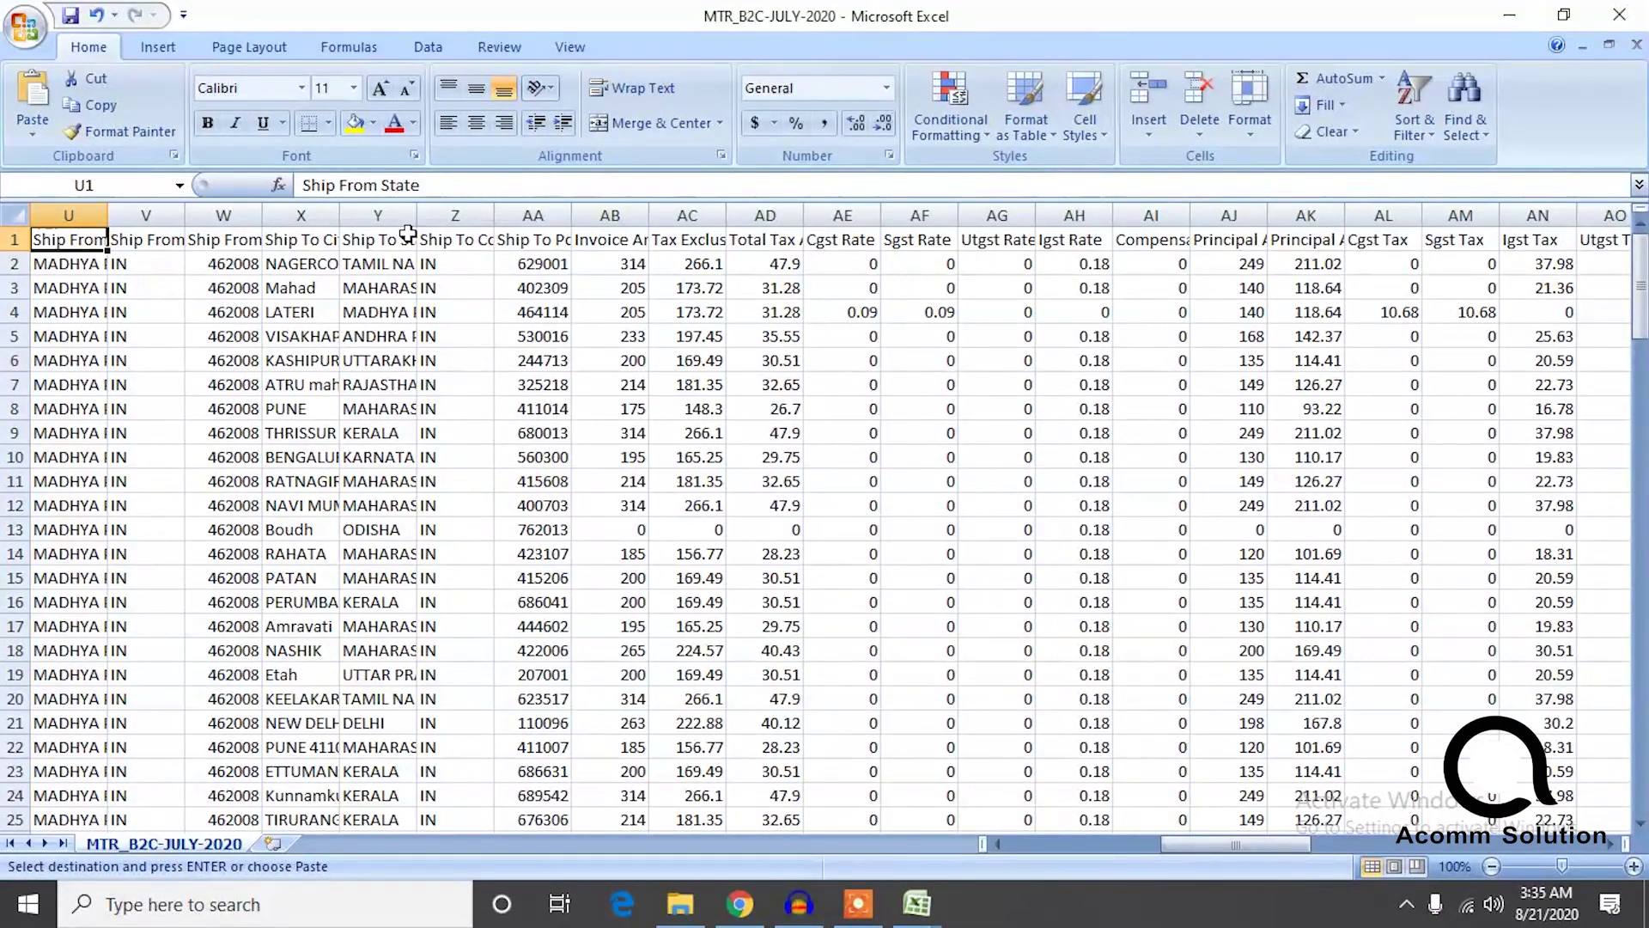
left_click_drag(340, 216, 539, 218)
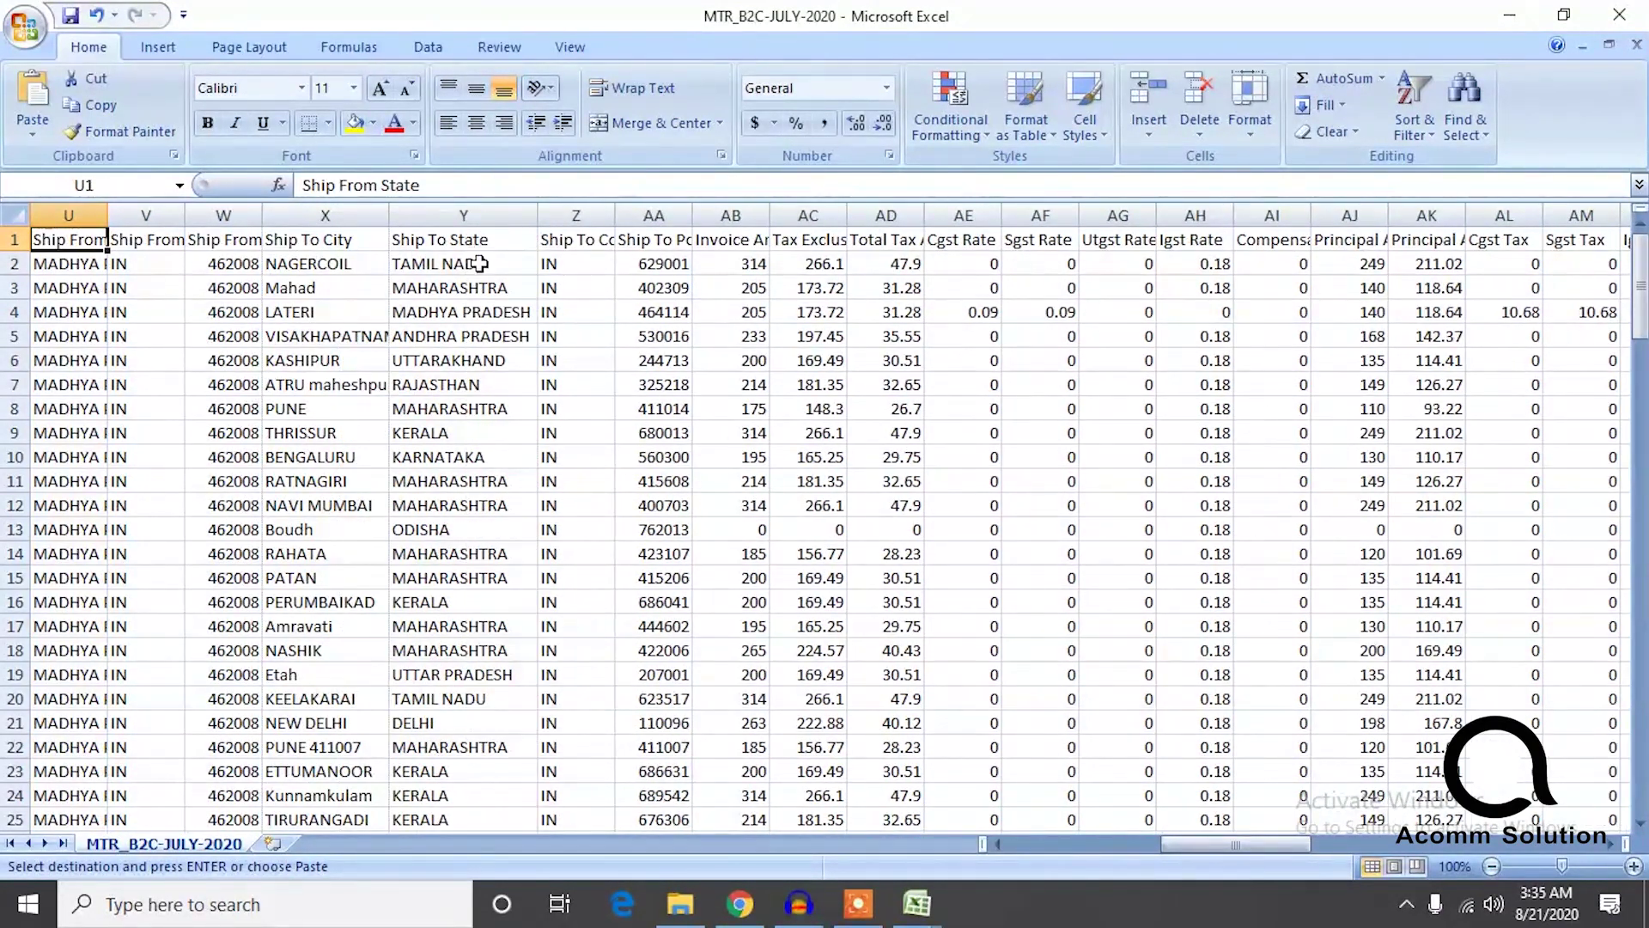
Select and copy the Ship To State entries, TAMIL NADU at Y2 down to row 136.
key("shift+Down")
key("shift+Down")
key("shift+Down")
key("shift+Down")
key("shift+Down")
key("shift+Down")
key("shift+Down")
key("shift+Down")
key("shift+Down")
key("shift+Down")
key("shift+Down")
key("shift+Down")
key("shift+Down")
key("shift+Down")
key("ctrl+c")
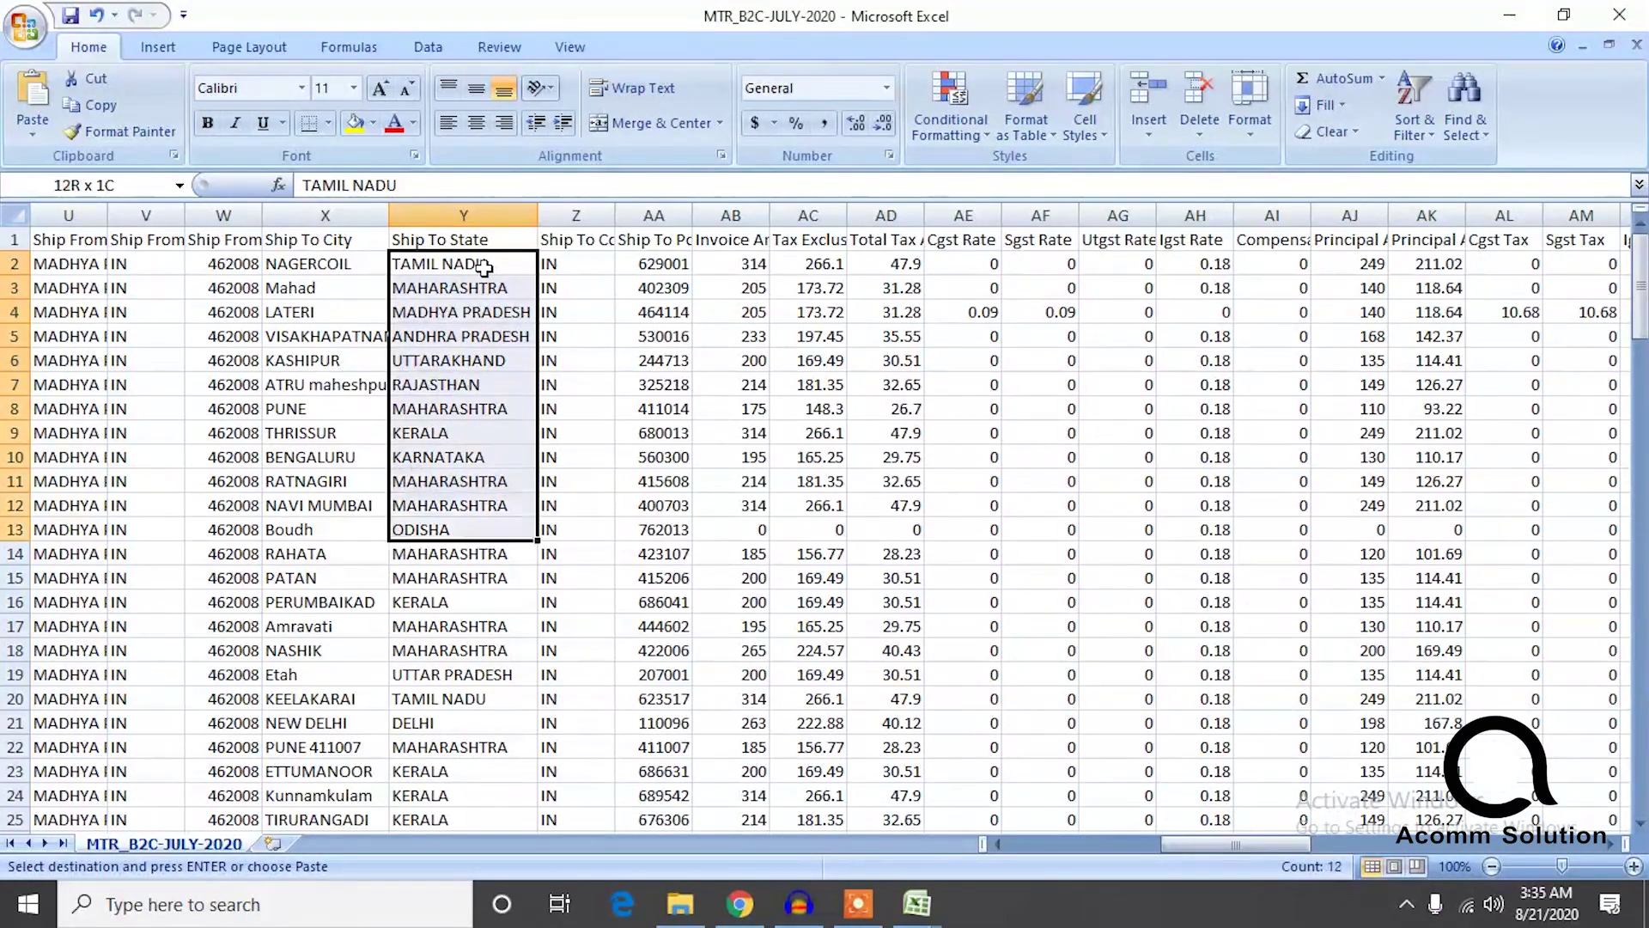
key("ctrl+Down")
key("ctrl+shift+Up")
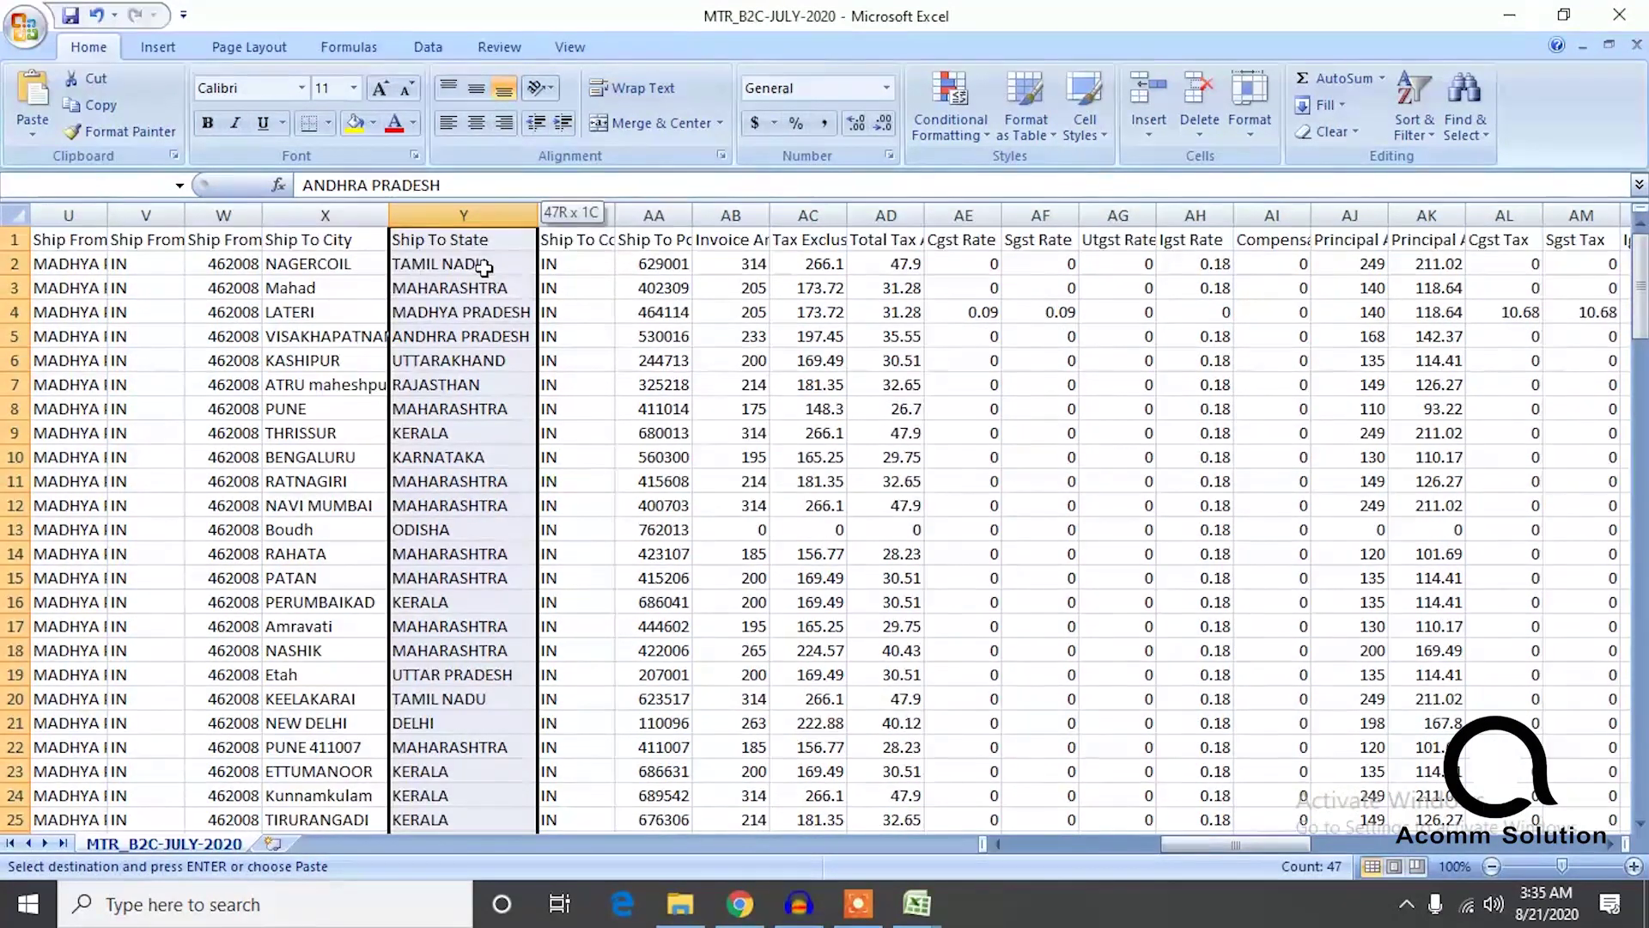
key("ctrl+Up")
key("Down")
key("ctrl+shift+Down")
key("ctrl+shift+Down")
key("ctrl+shift+Down")
key("ctrl+shift+Down")
key("ctrl+shift+Down")
key("ctrl+shift+Down")
key("ctrl+shift+Down")
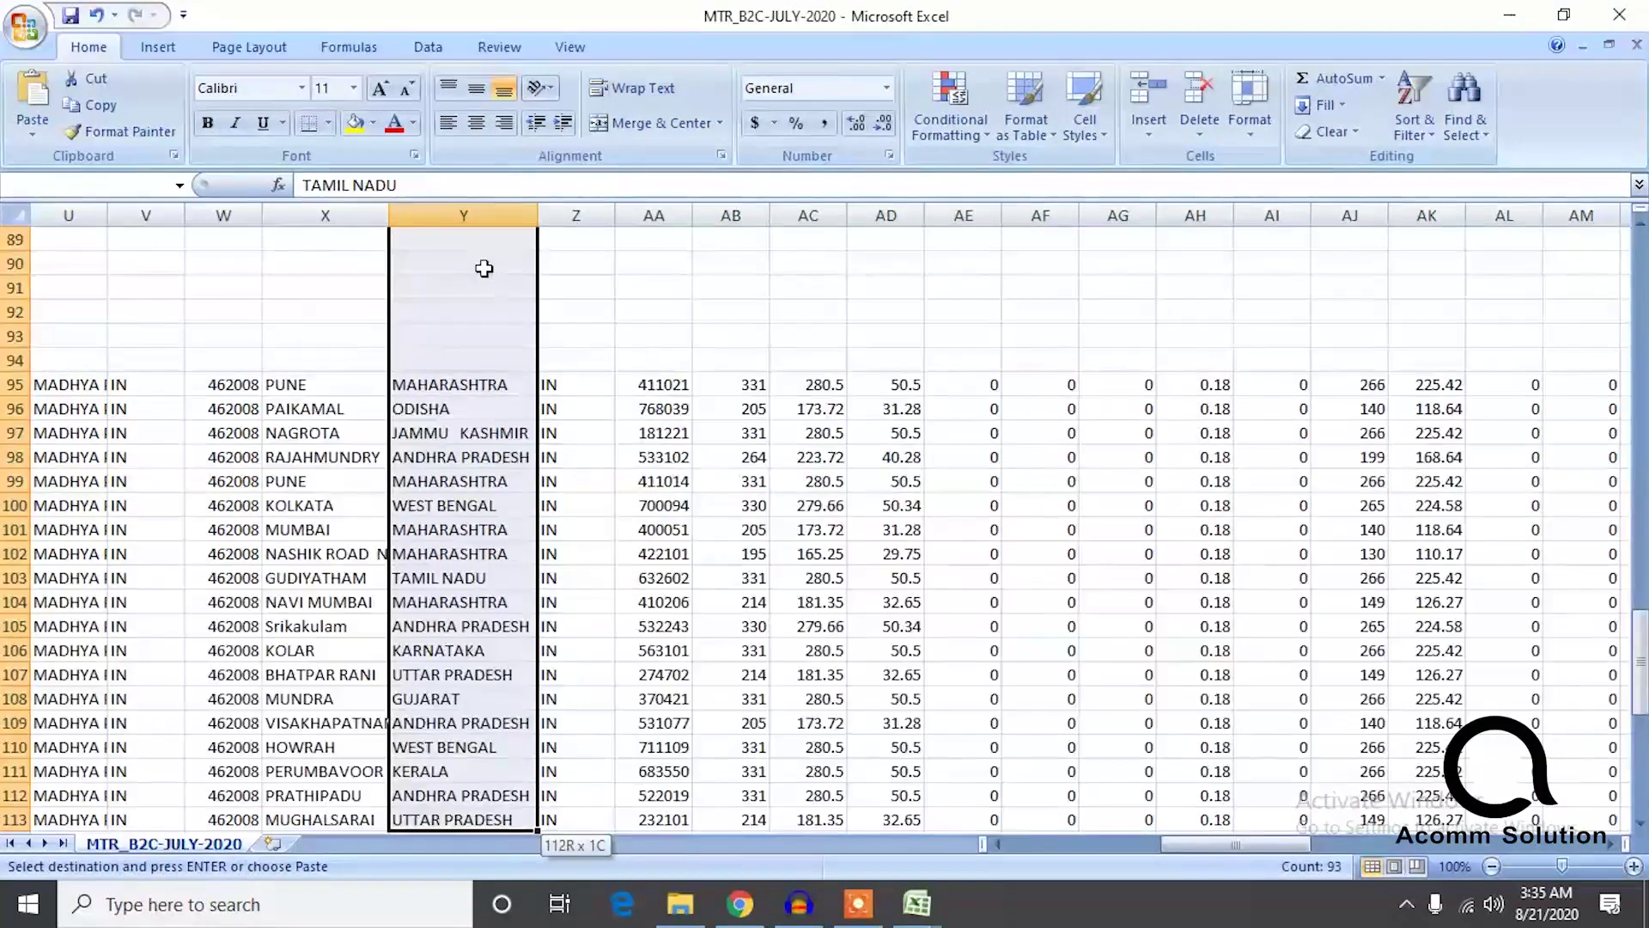
key("ctrl+shift+Up")
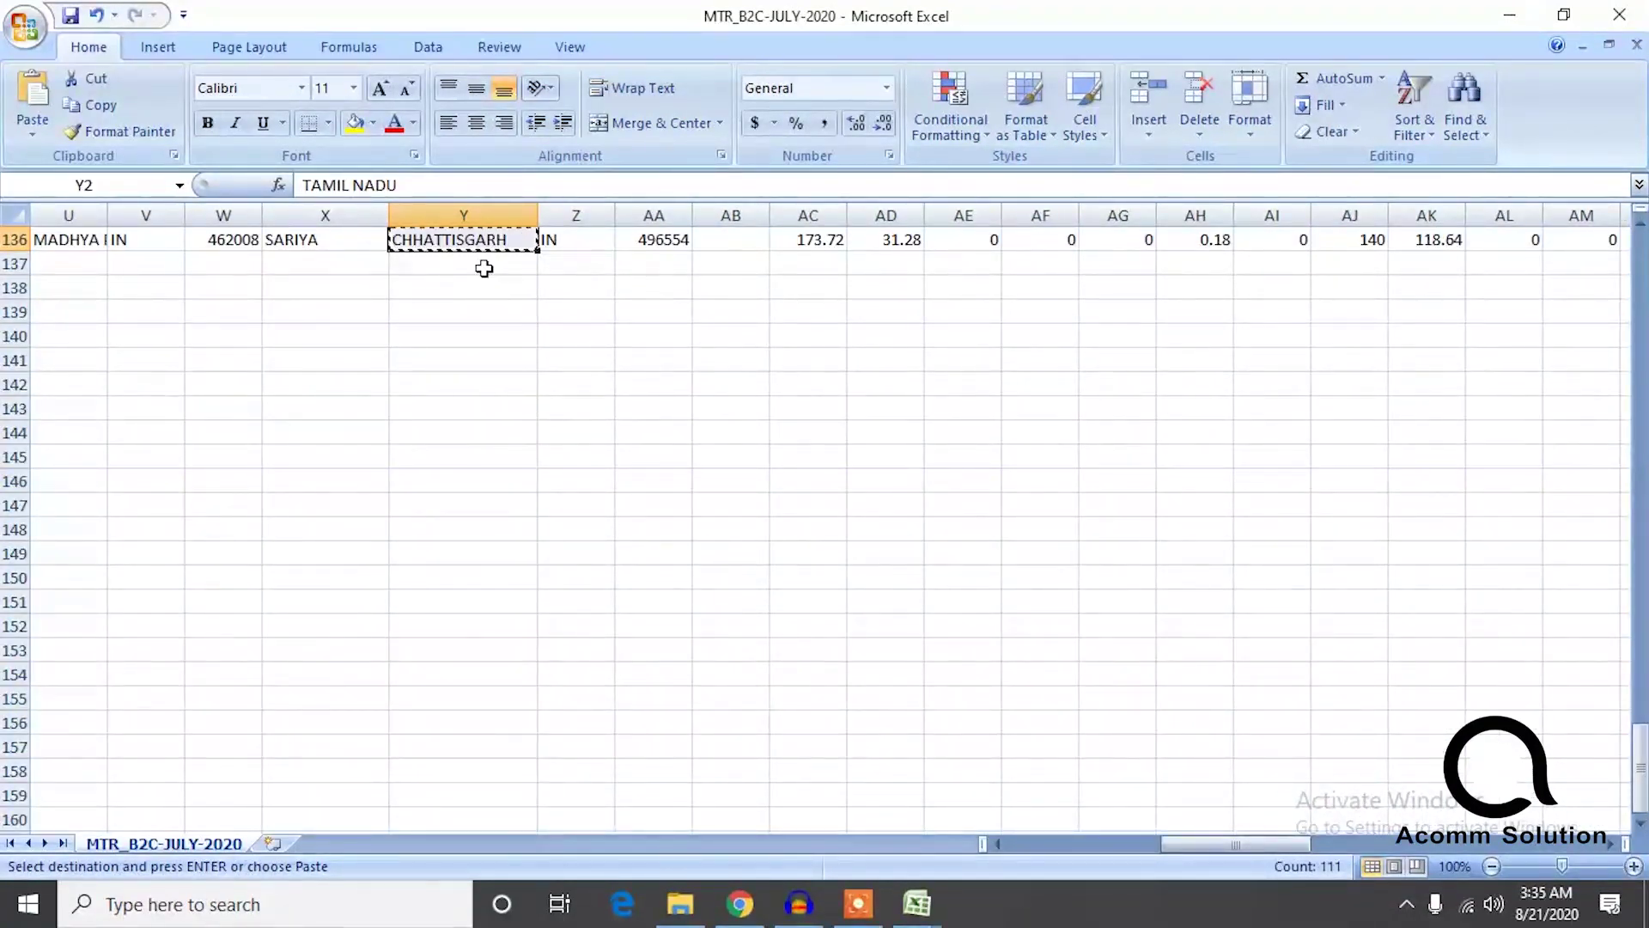
Paste the state names into gst rep's Sheet1 at B166, then select blank cells A212:B216.
mouse_move(916, 902)
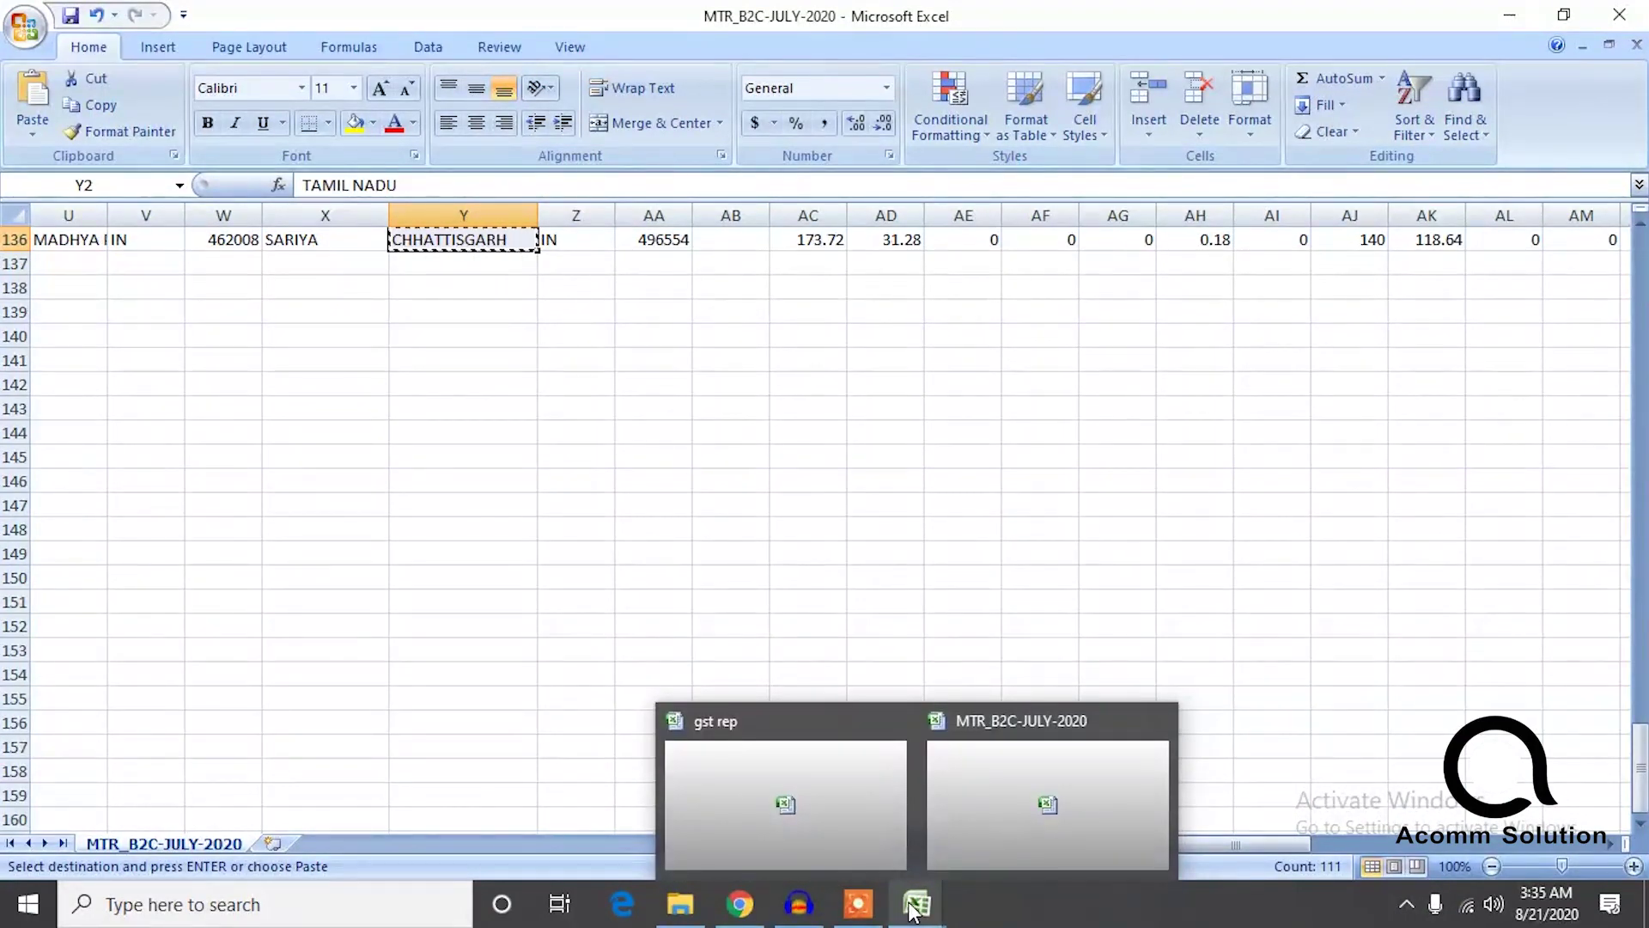
left_click(988, 795)
left_click(907, 907)
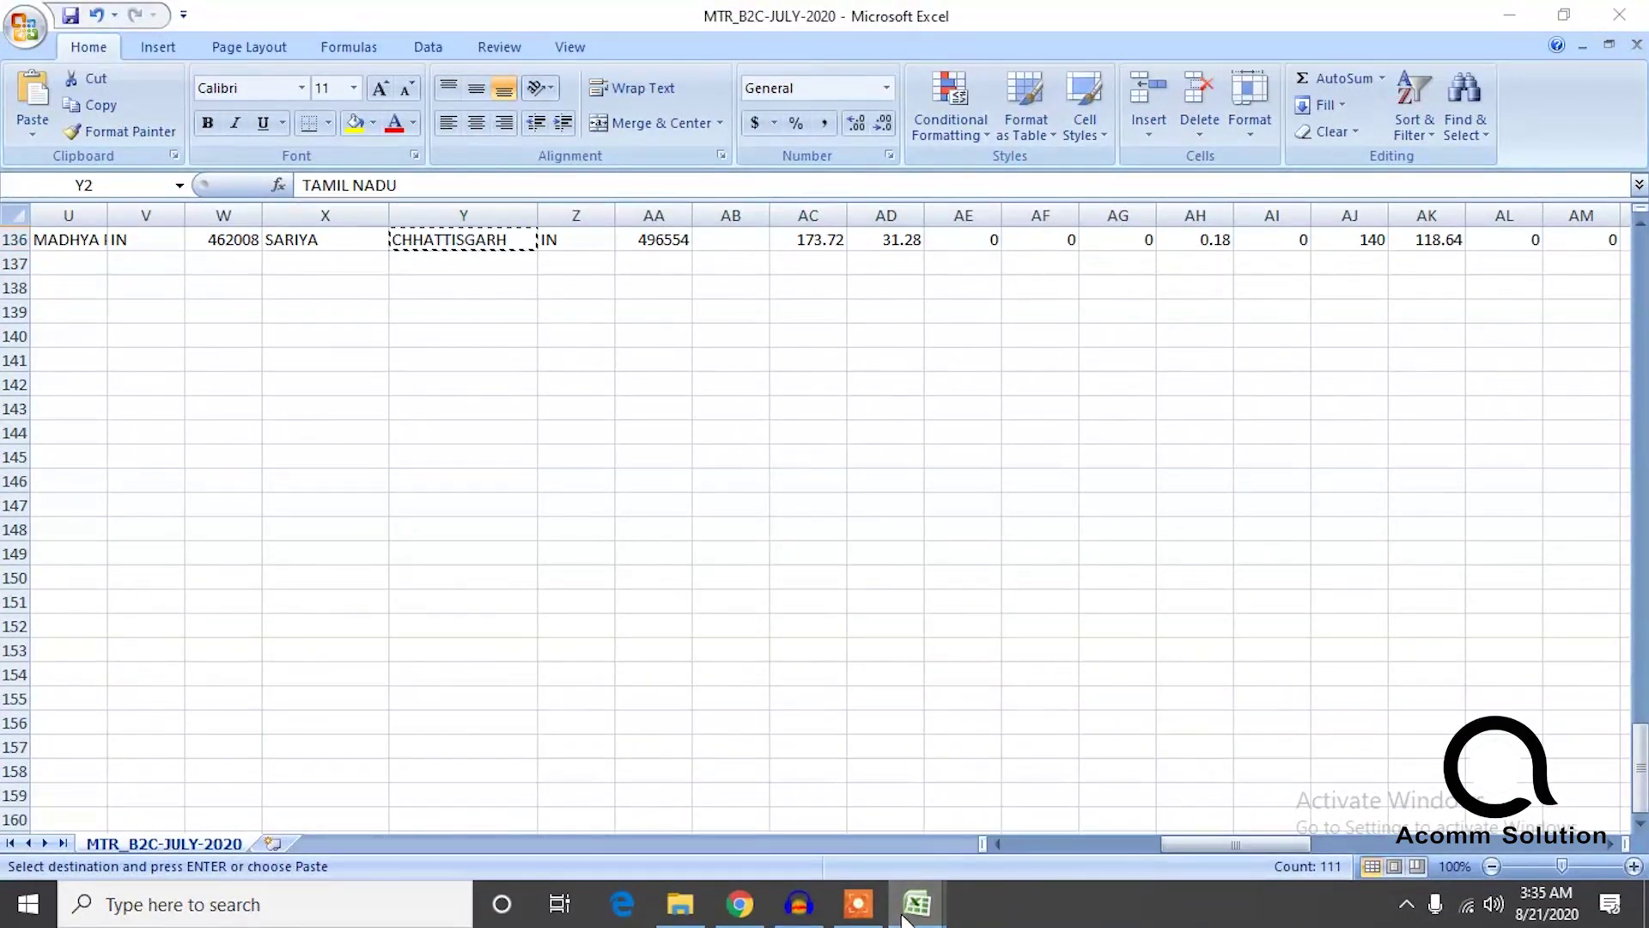
left_click(807, 805)
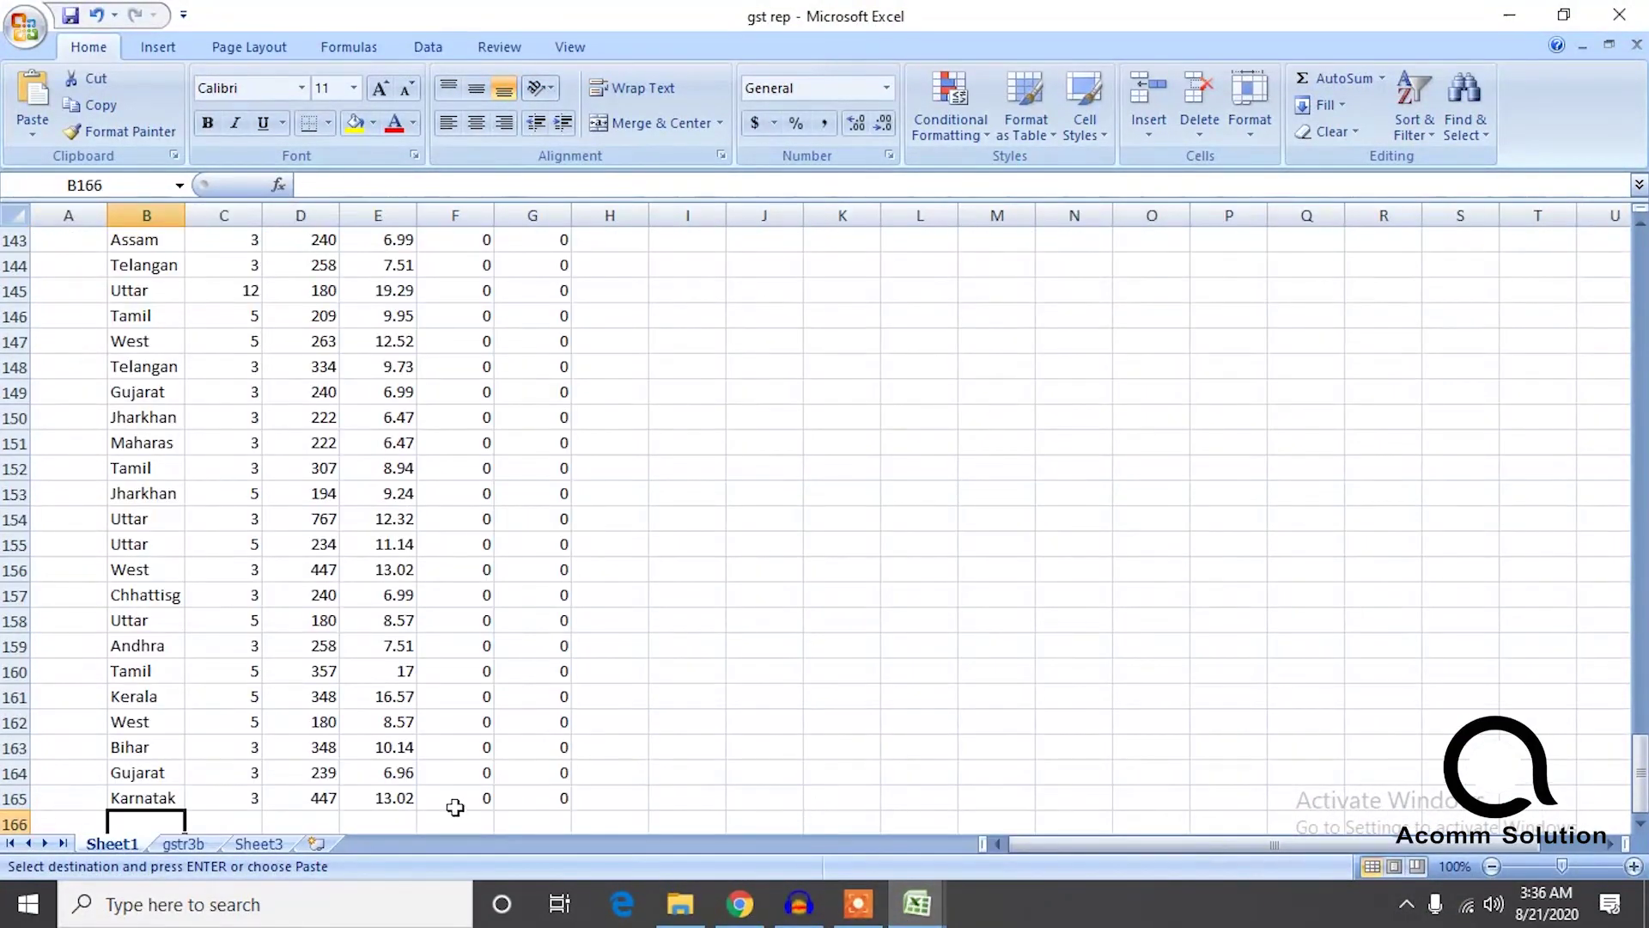
key("ctrl+v")
scroll(249, 816, "down", 4)
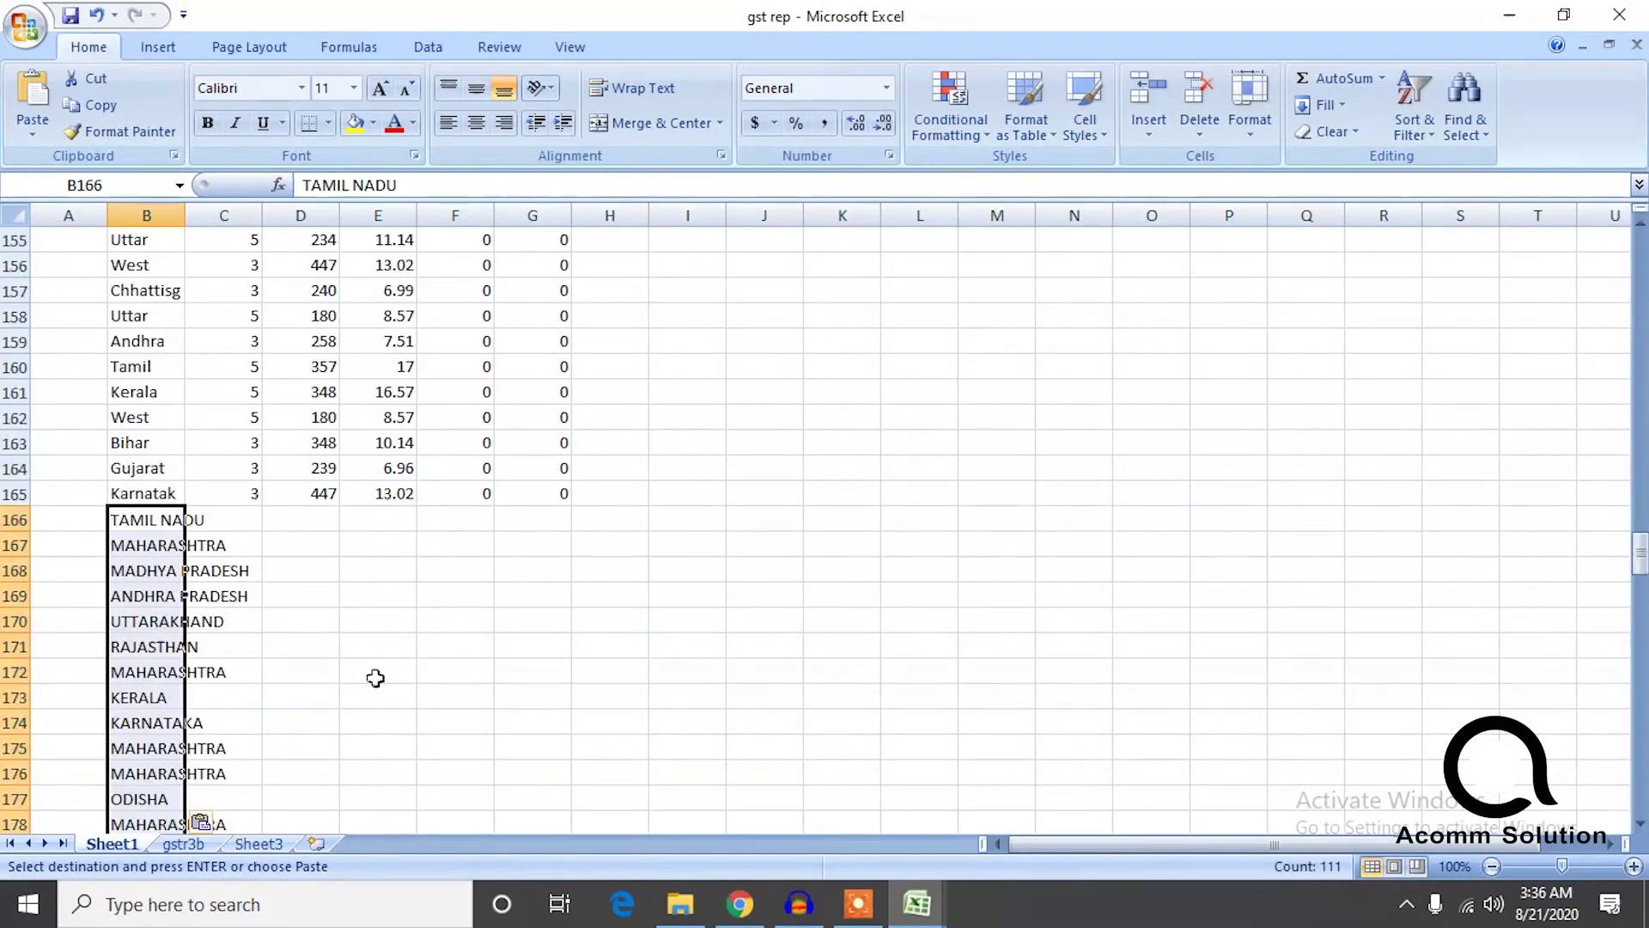
left_click_drag(1639, 554, 1637, 662)
left_click(841, 669)
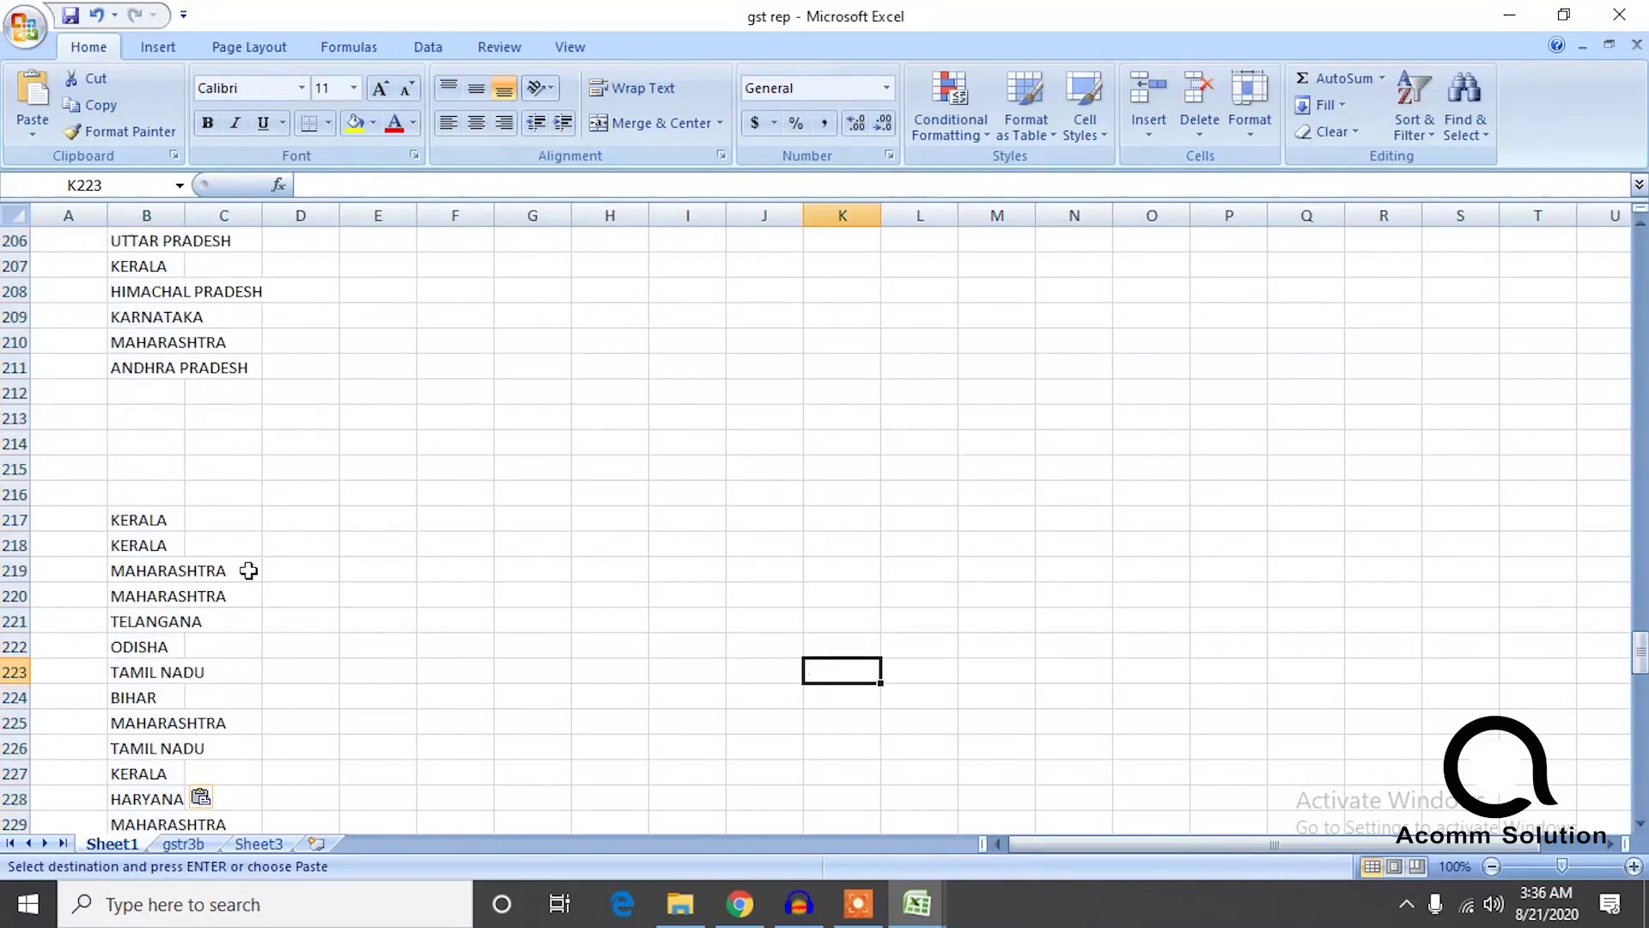
left_click_drag(139, 400, 56, 493)
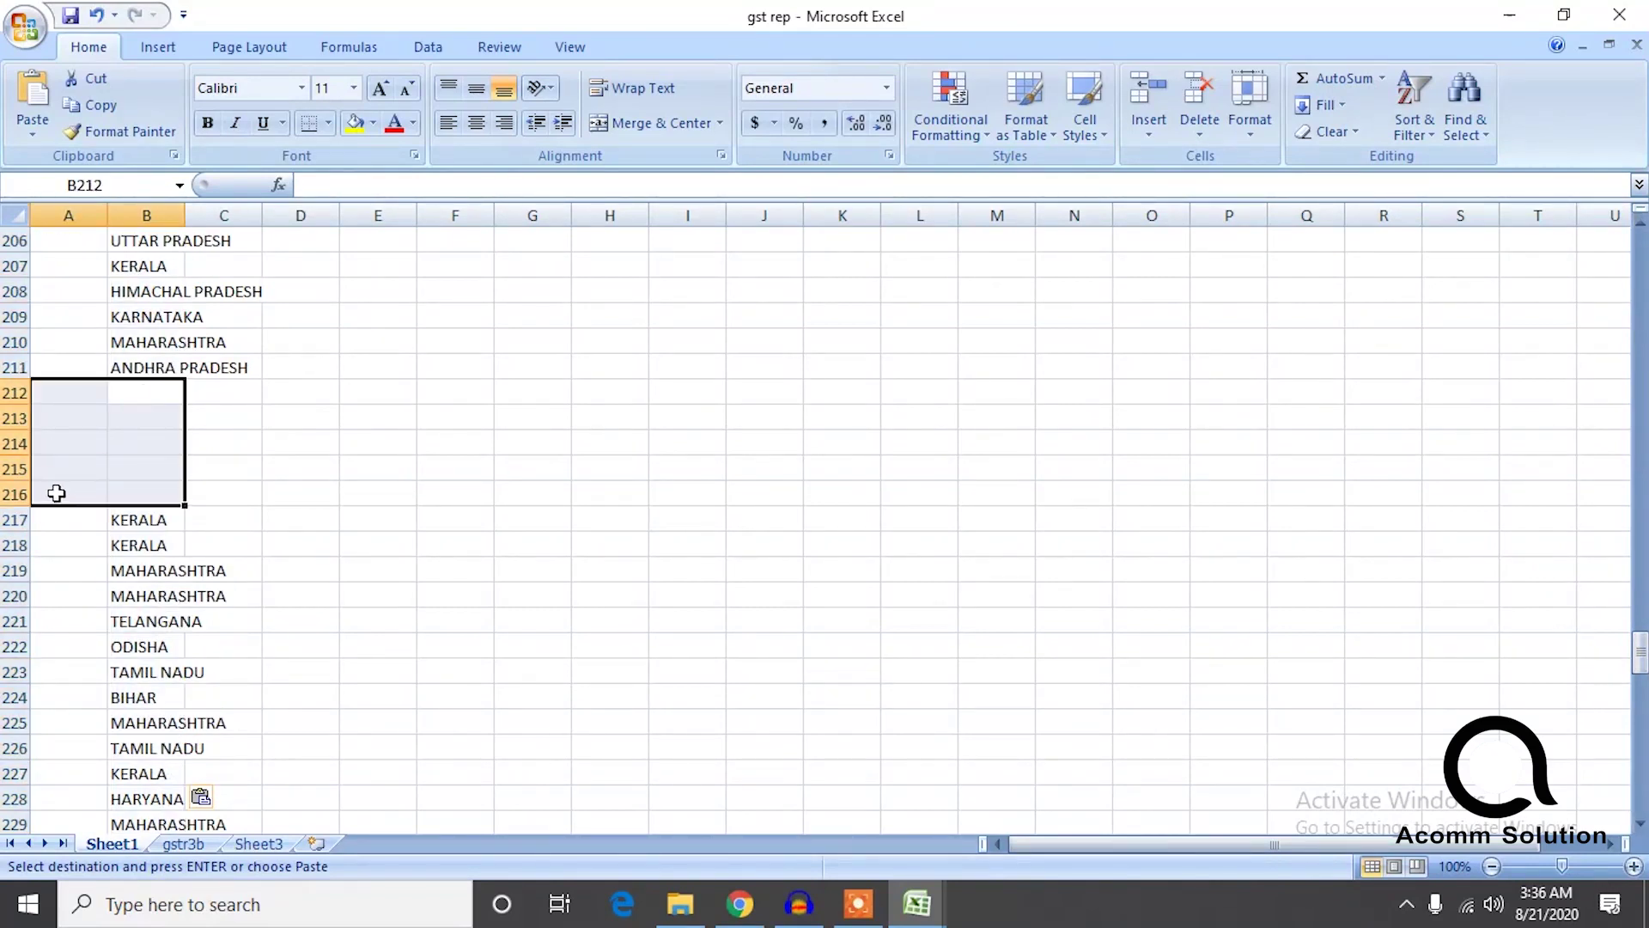
Delete the blank rows around 212–215 and 228–231 in the state list.
right_click(10, 457)
left_click(87, 609)
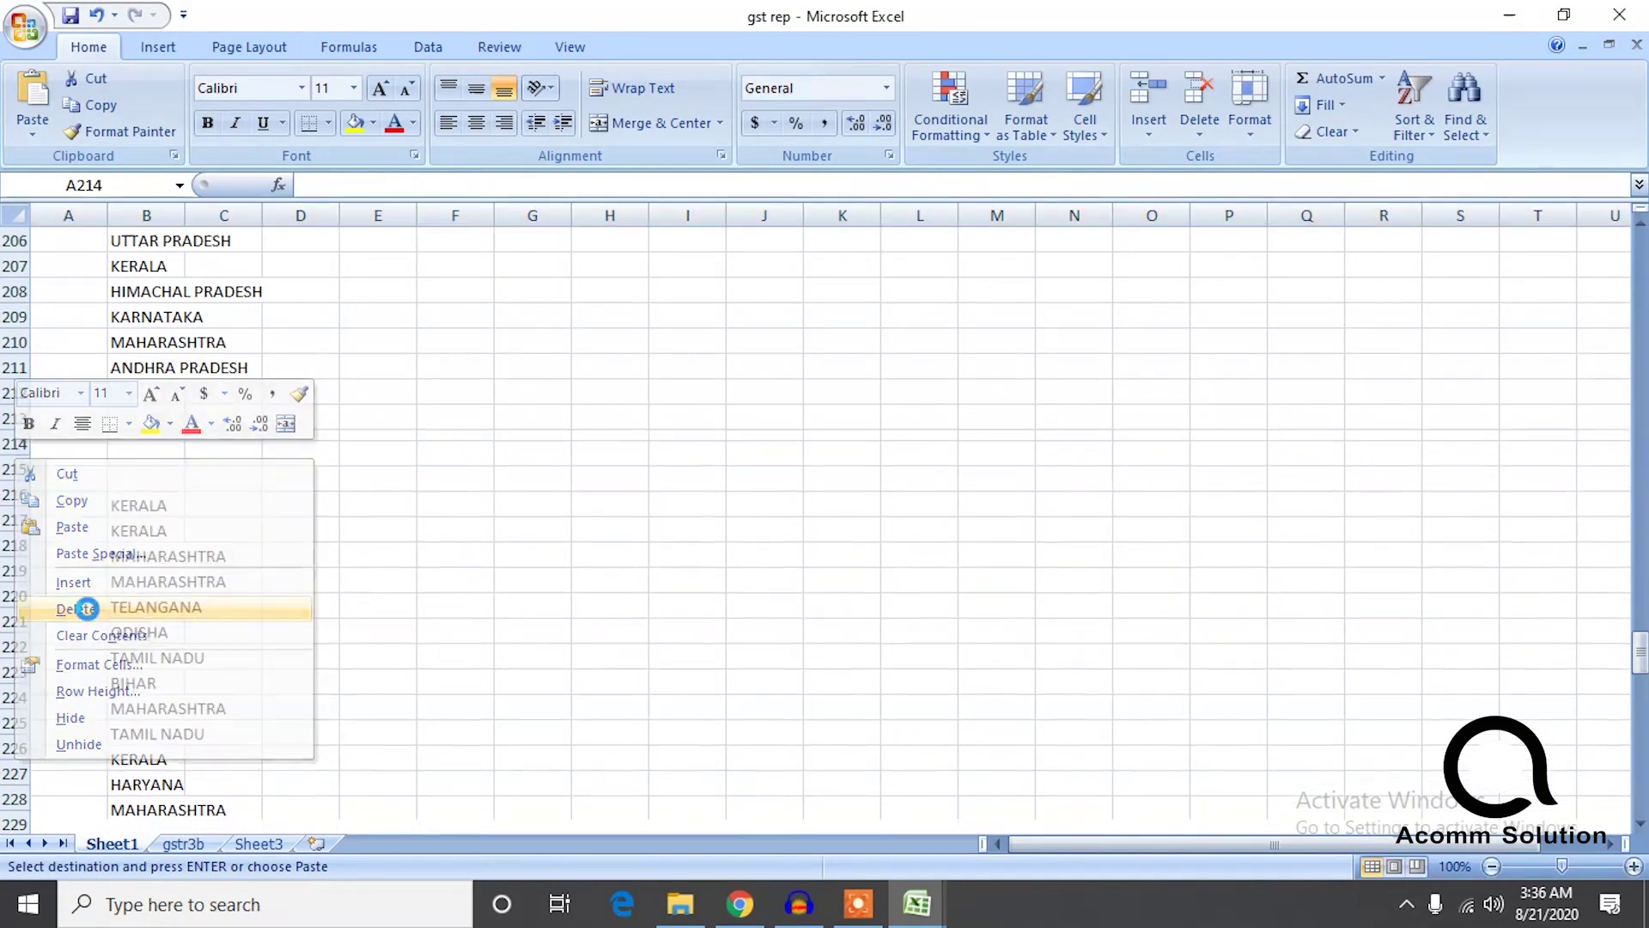
left_click(14, 393)
left_click(14, 418, "ctrl")
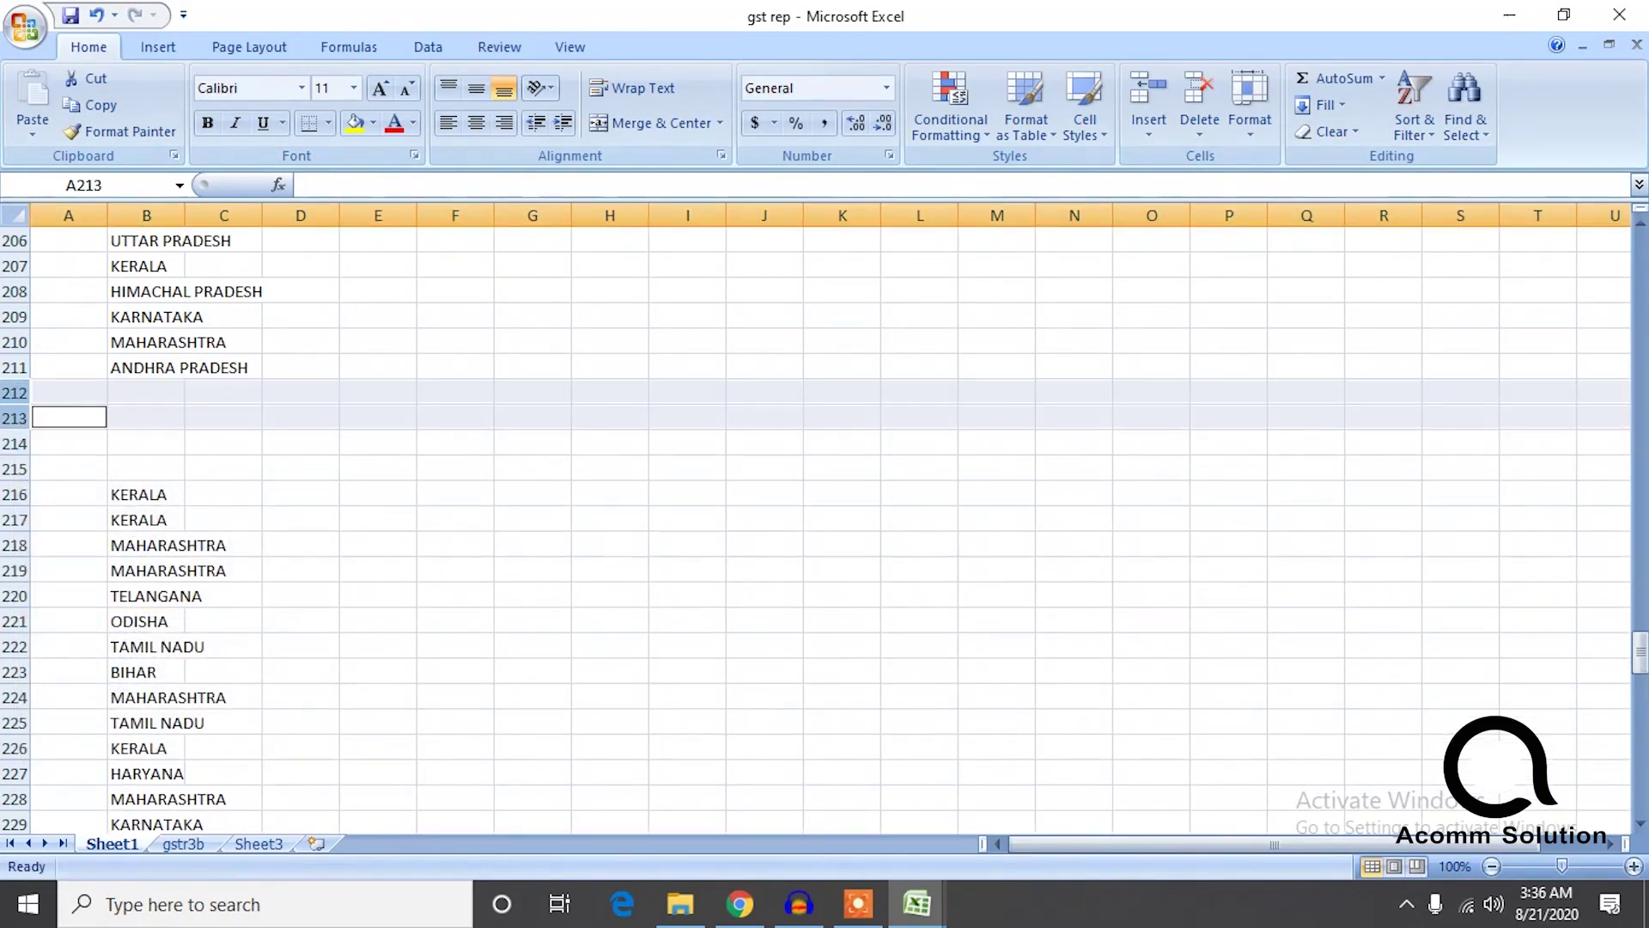
left_click(13, 443, "ctrl")
left_click(13, 469, "ctrl")
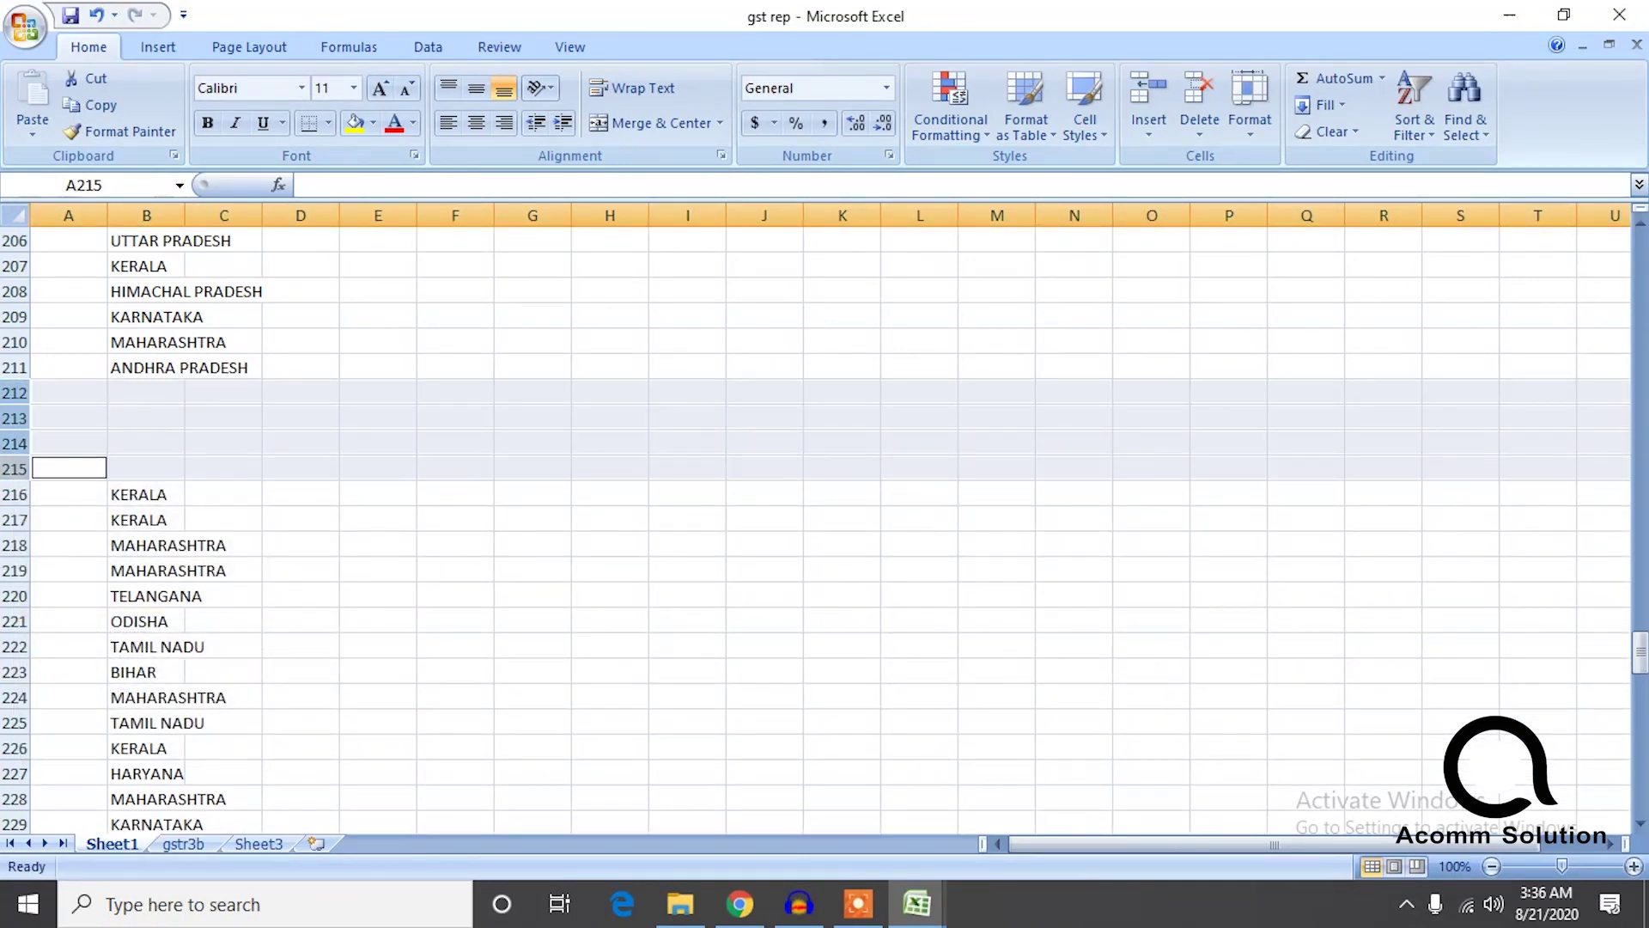
right_click(14, 476)
left_click(98, 615)
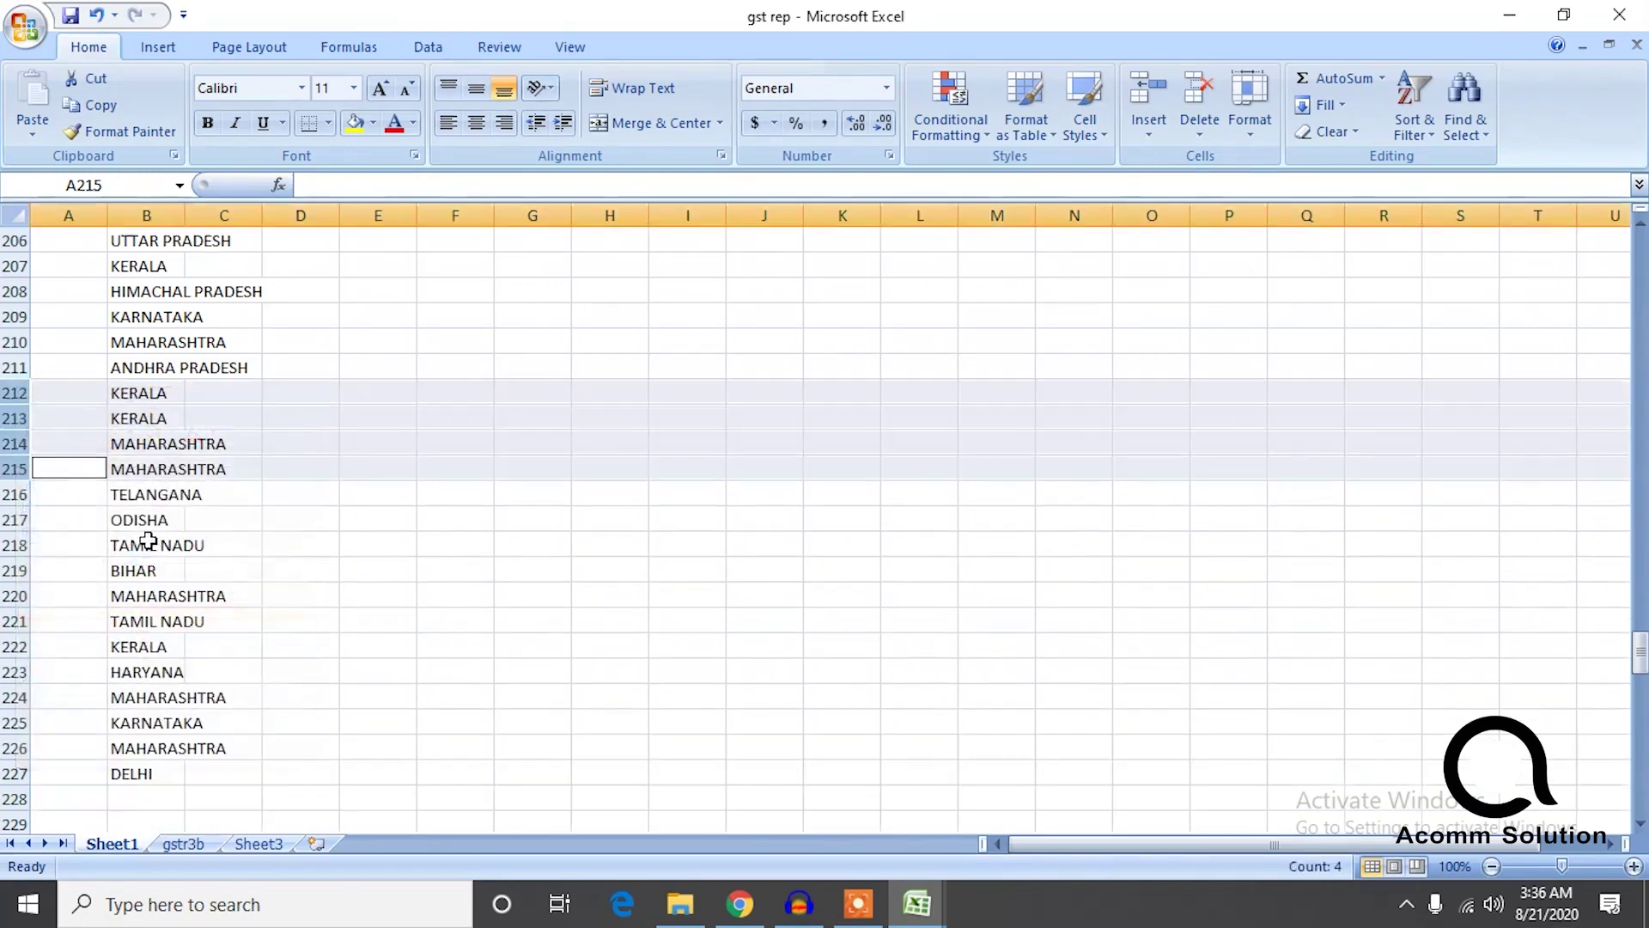
scroll(110, 671, "up", 1)
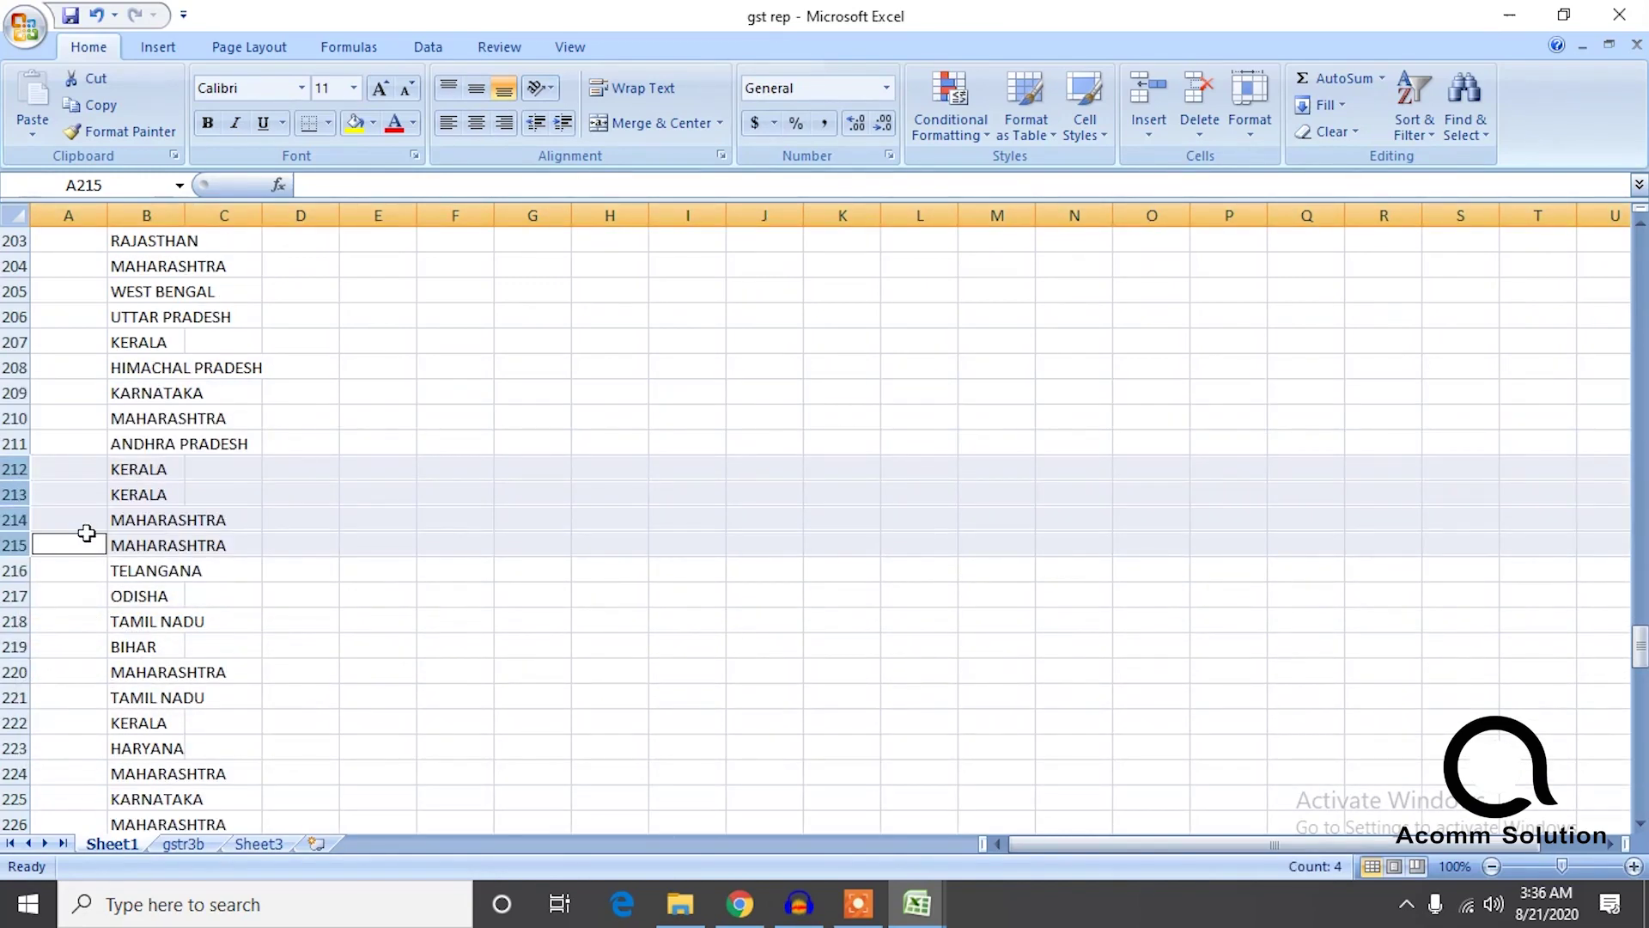
scroll(344, 629, "down", 1)
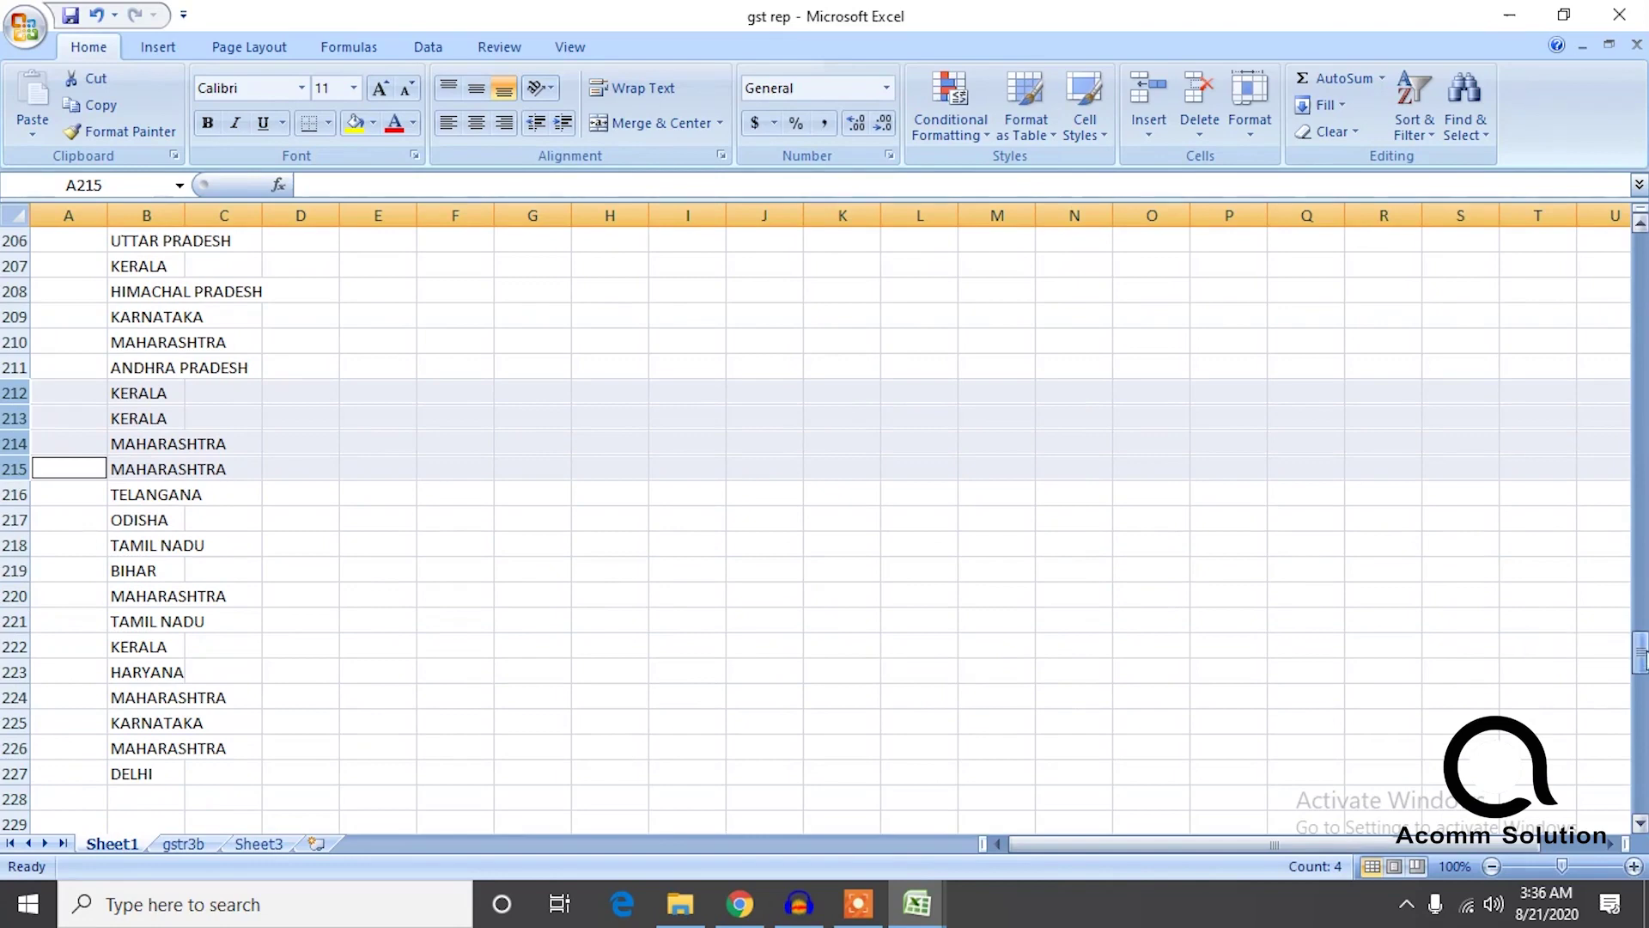
left_click_drag(1642, 668, 1642, 682)
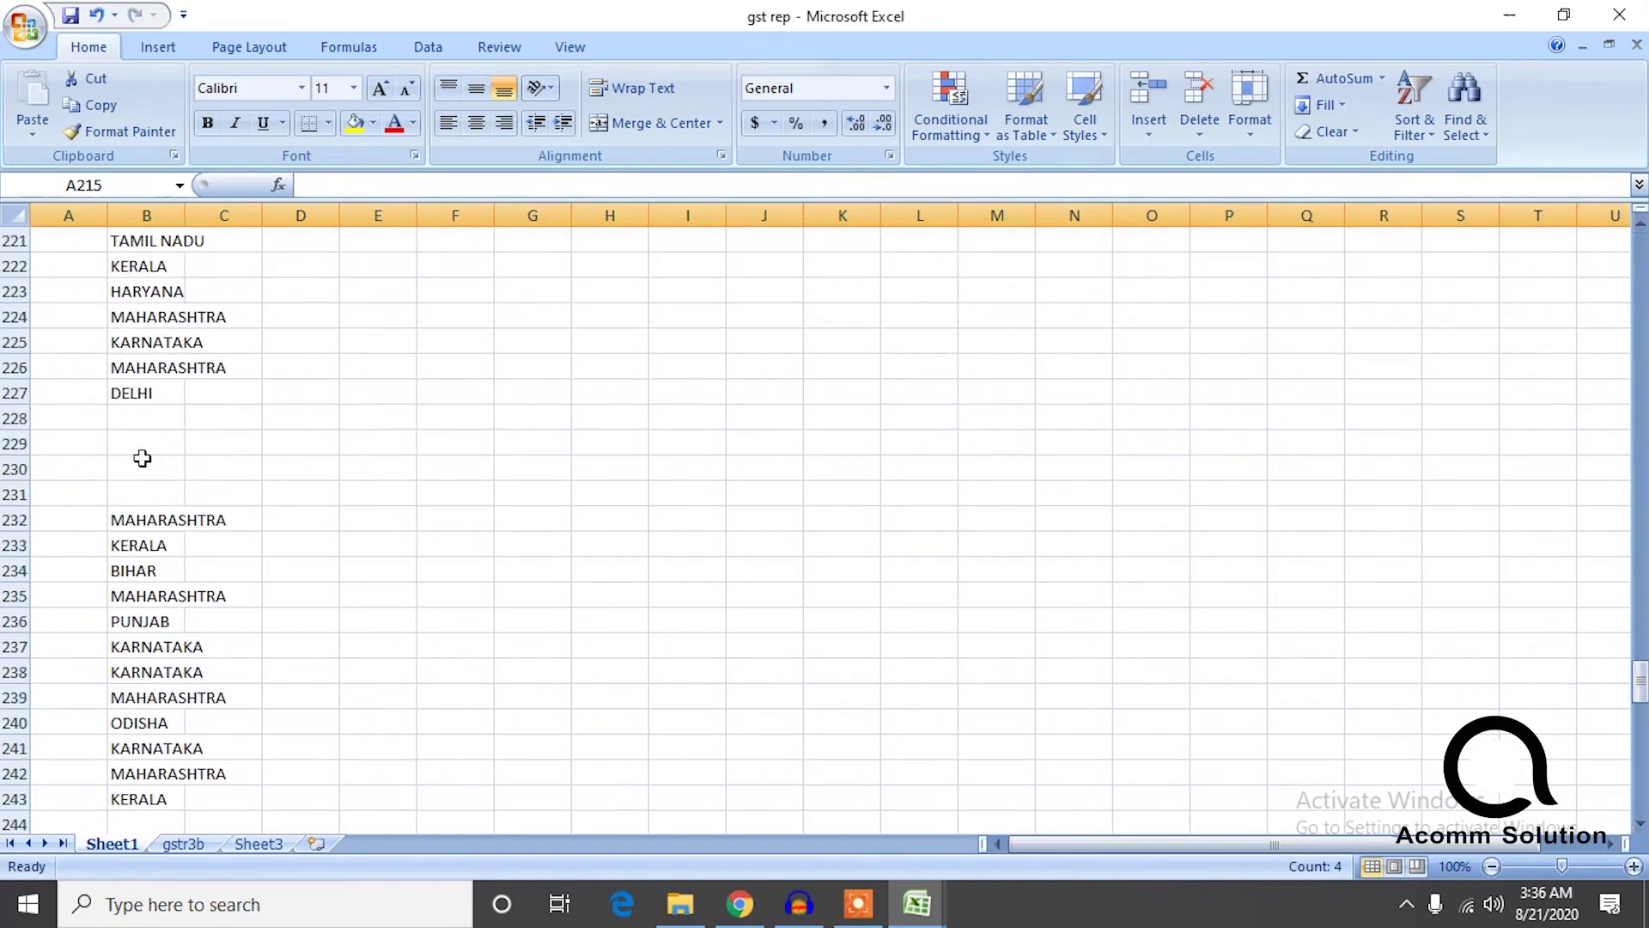
left_click(14, 418)
left_click(16, 444, "ctrl")
left_click(23, 470, "ctrl")
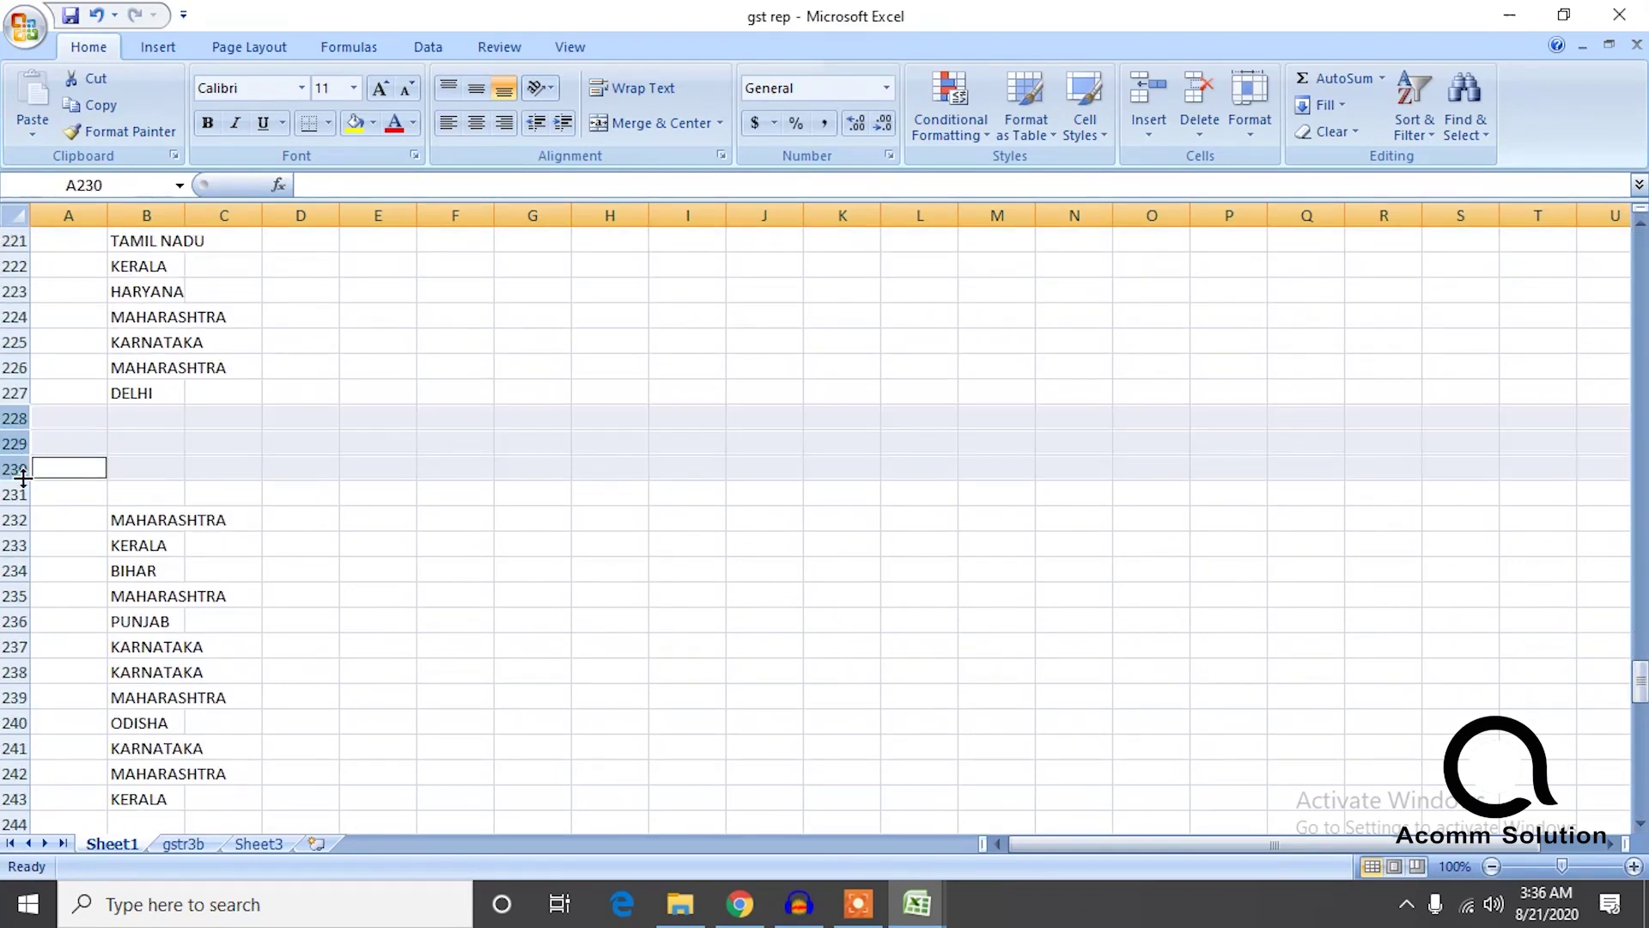
left_click(23, 496, "ctrl")
right_click(23, 496)
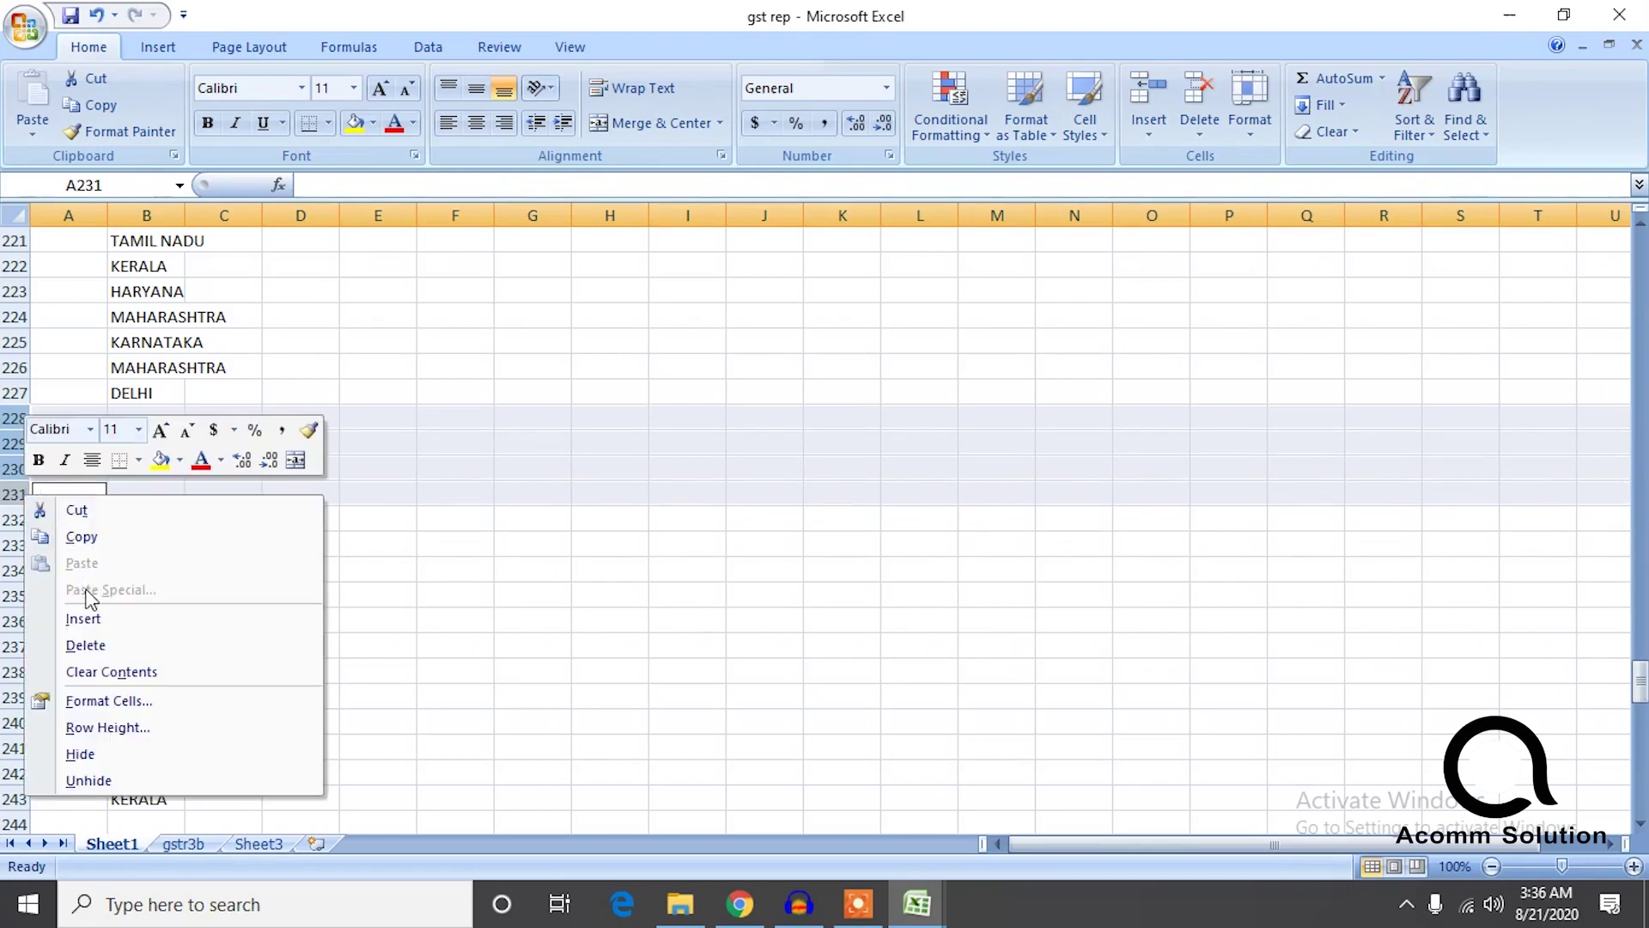
left_click(86, 645)
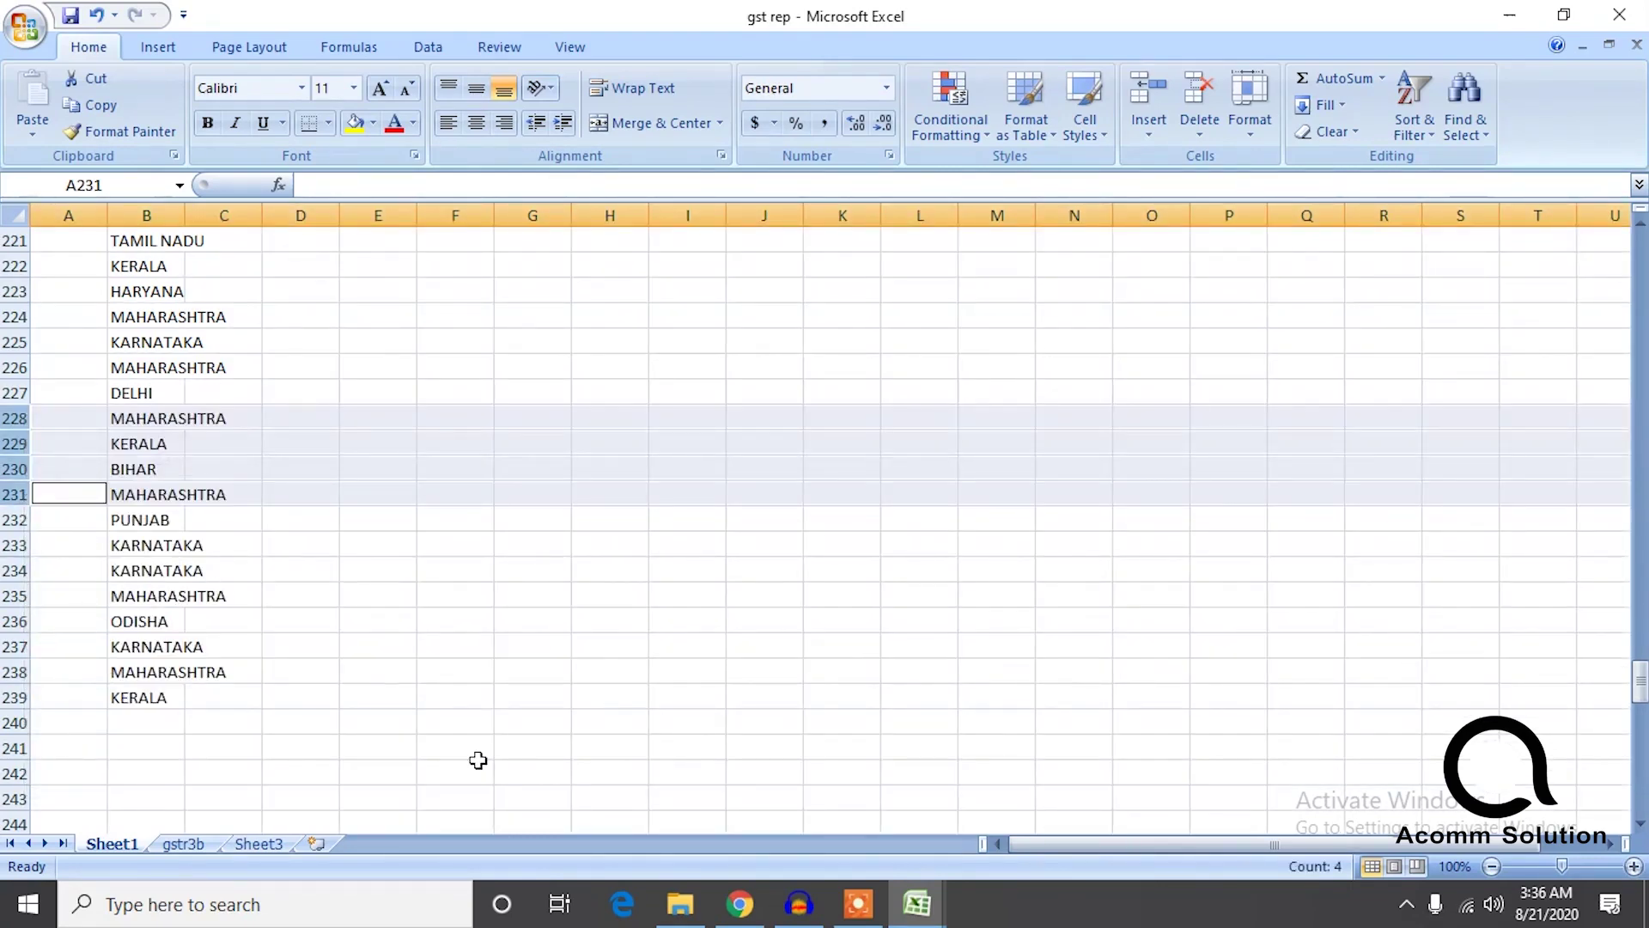
Delete blank rows 240–249 and 259–263 so the list ends at CHHATTISGARH, row 276.
left_click_drag(1640, 694, 1640, 698)
left_click(14, 350)
left_click_drag(13, 350, 17, 519)
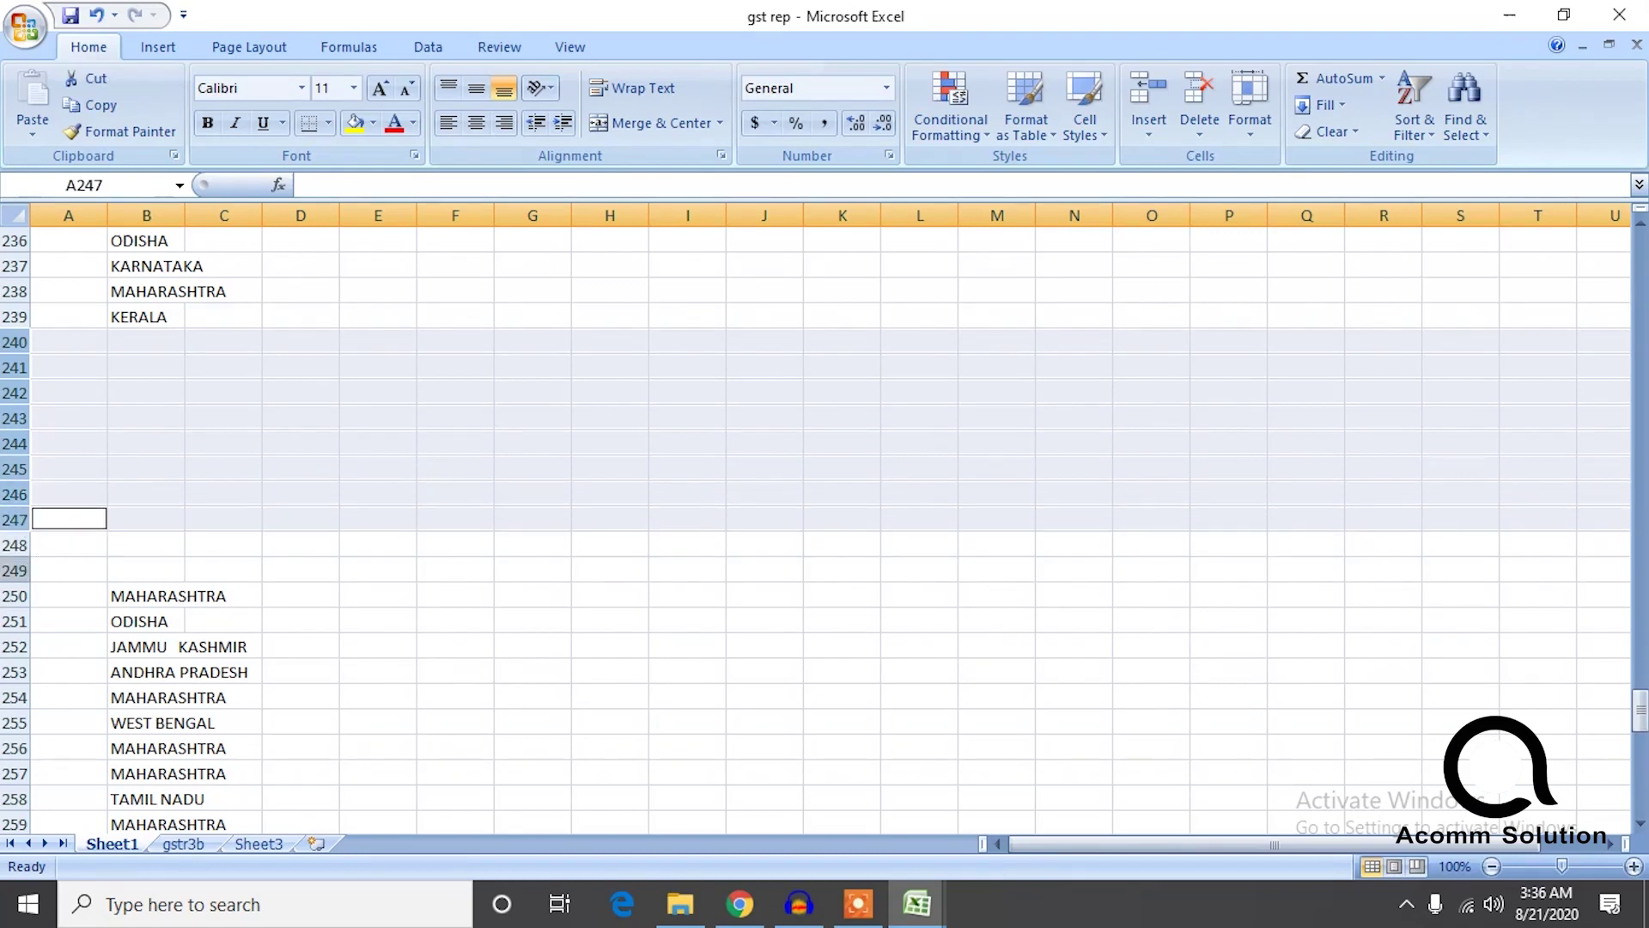
left_click(15, 570, "ctrl")
left_click(15, 544, "ctrl")
right_click(16, 544)
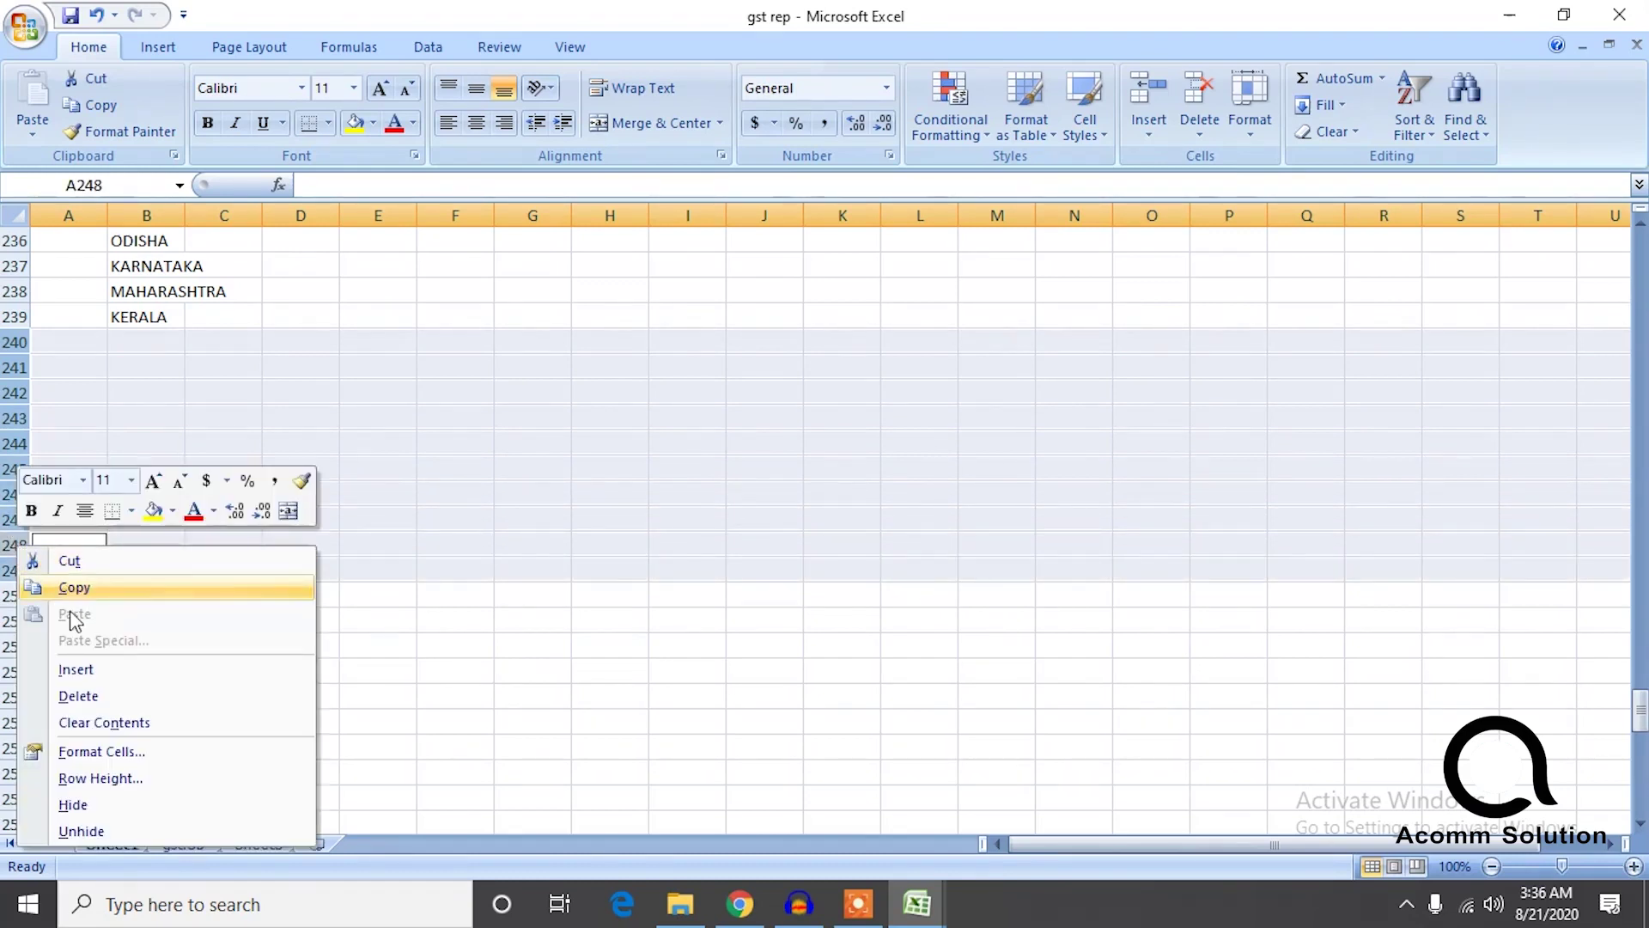
left_click(77, 696)
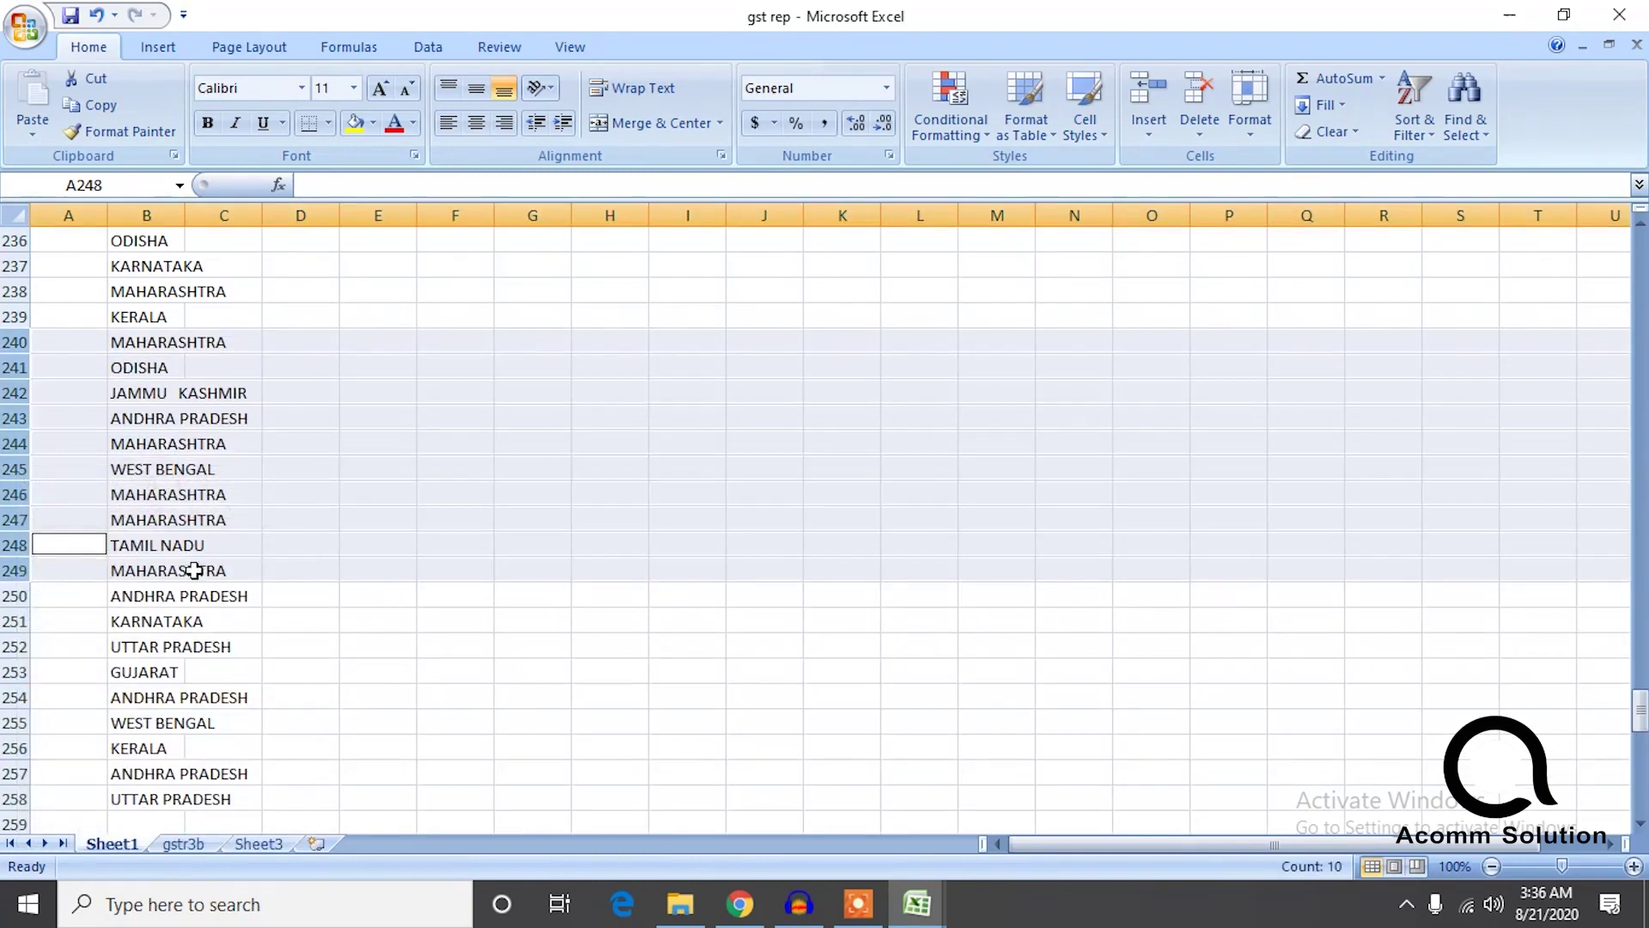
scroll(606, 457, "down", 8)
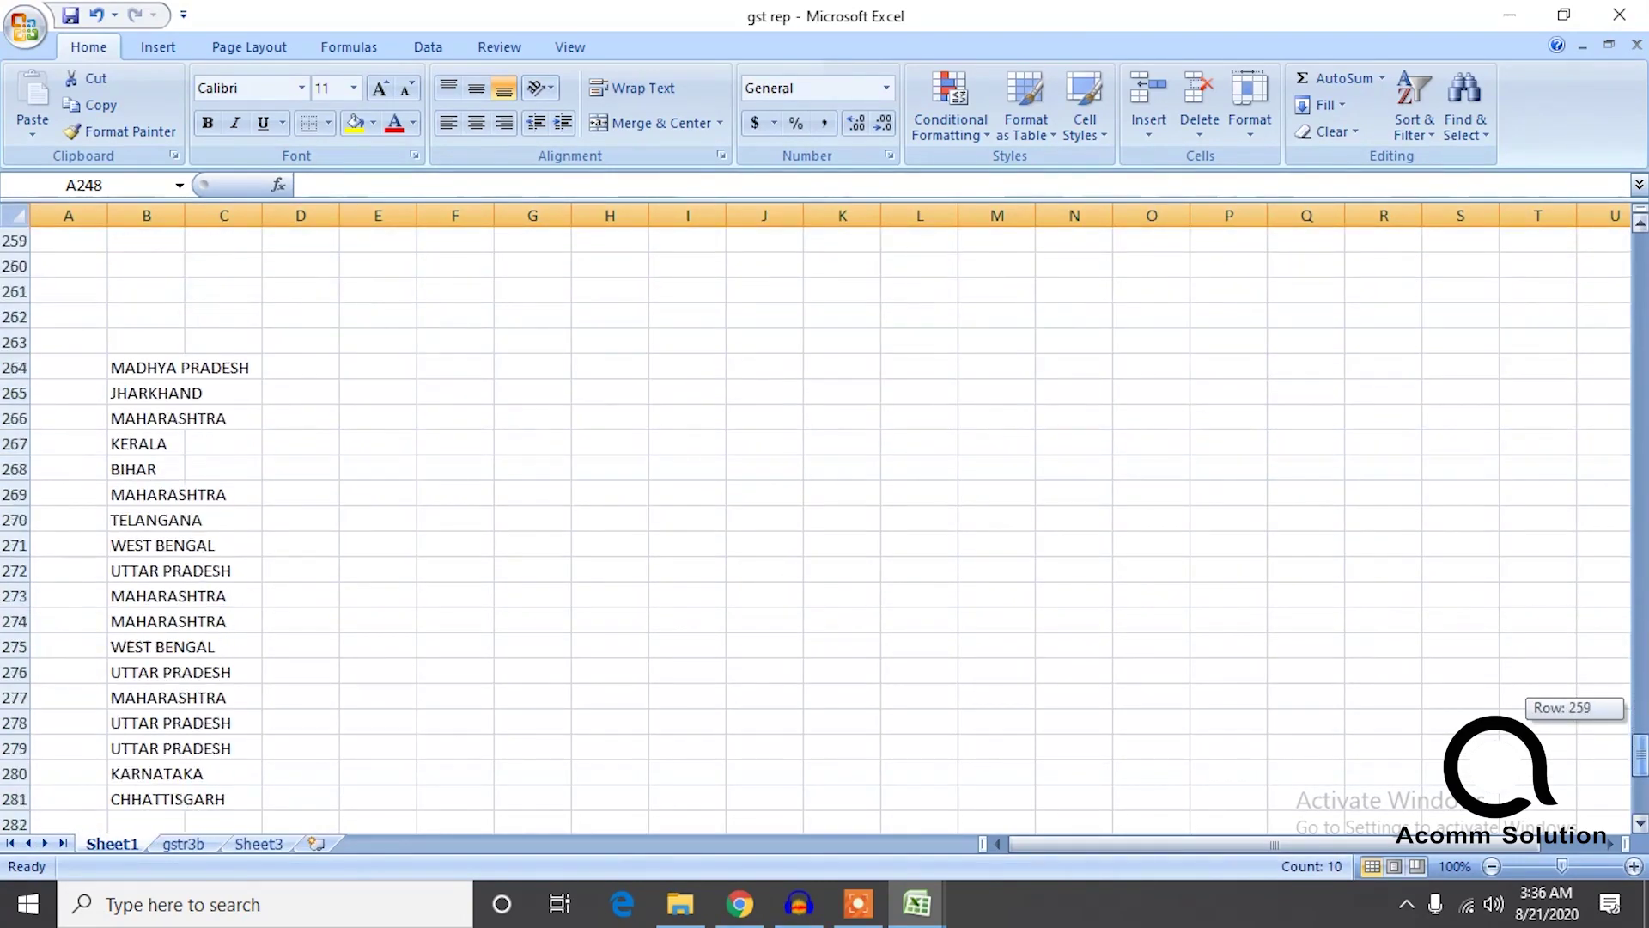
left_click_drag(1641, 756, 1640, 734)
left_click_drag(30, 494, 17, 595)
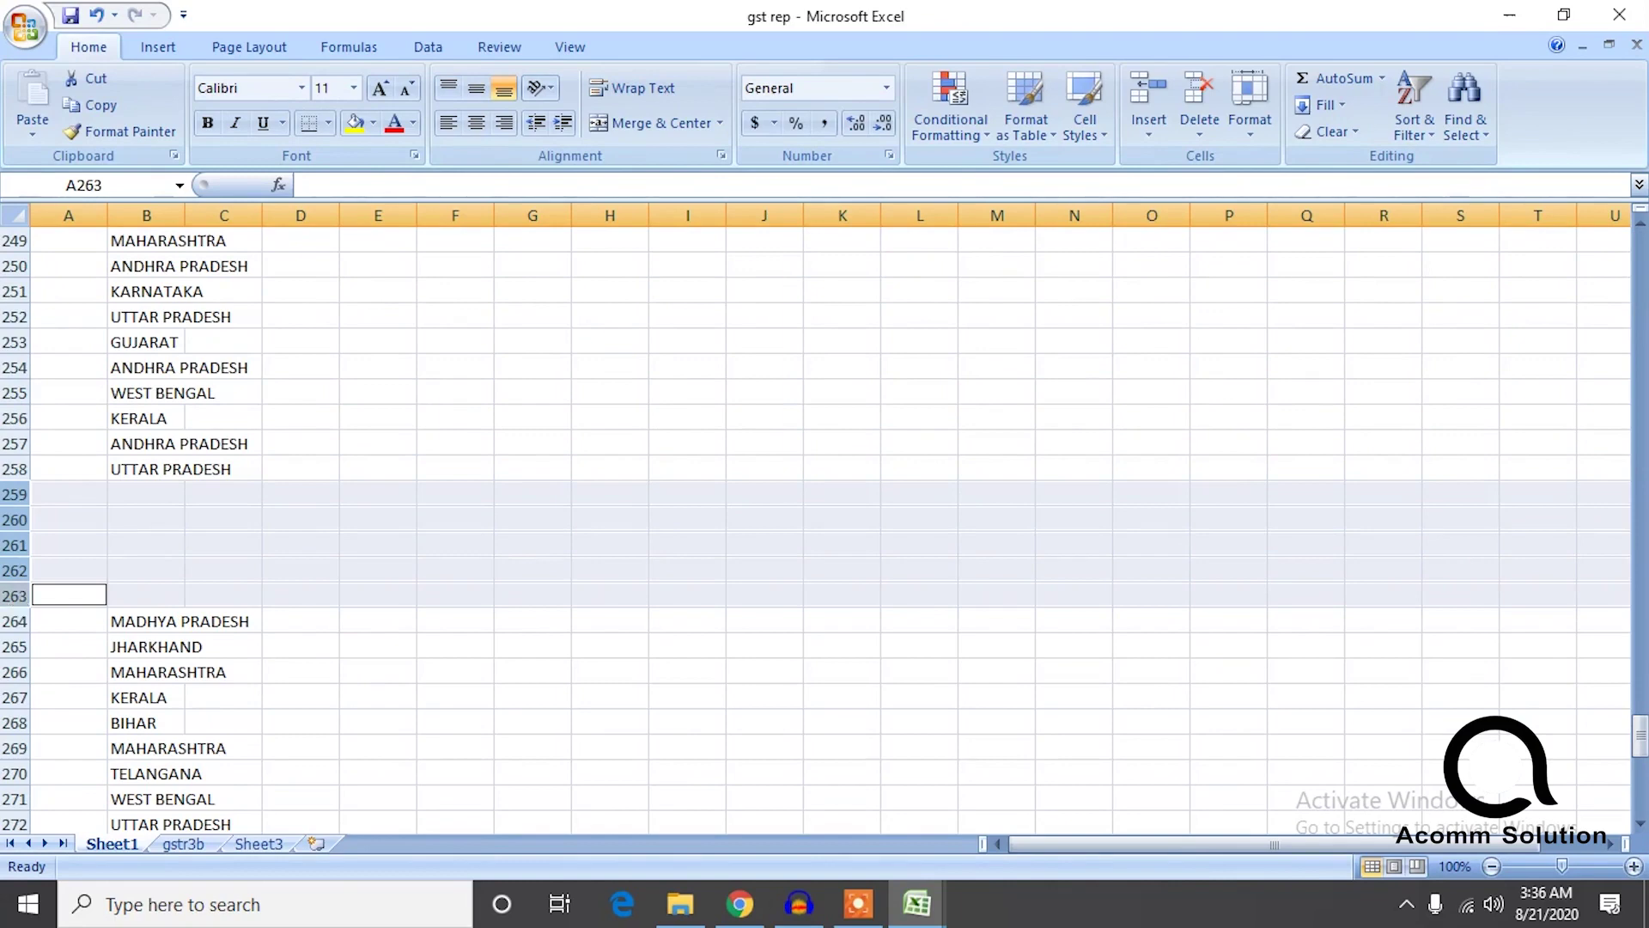
right_click(18, 595)
left_click(77, 443)
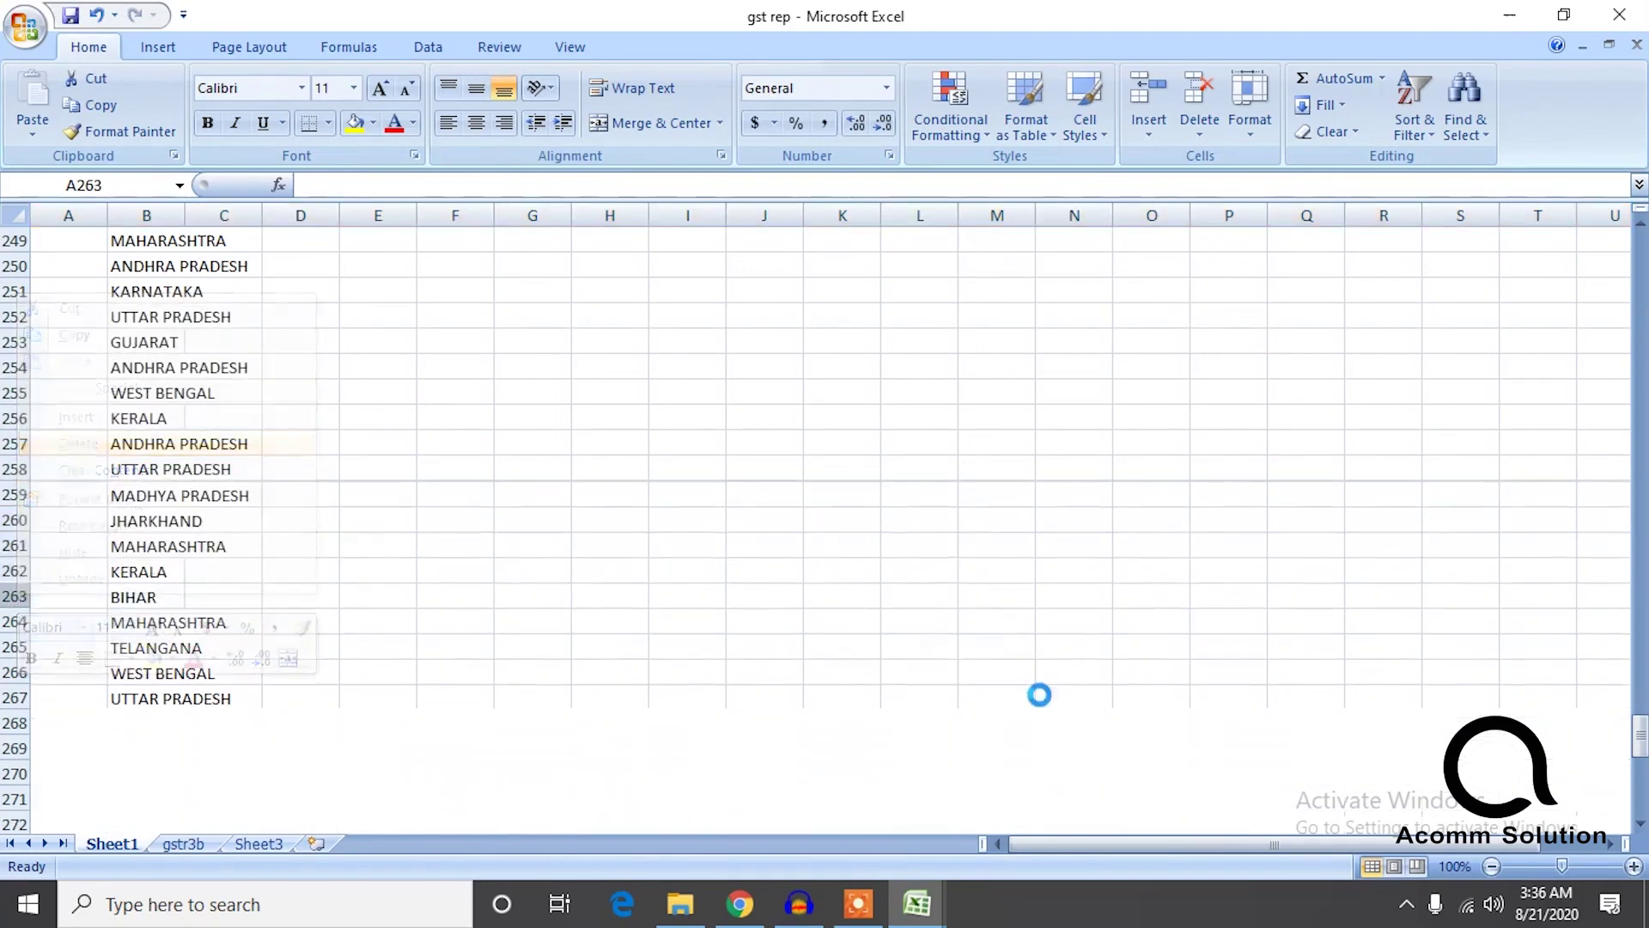
left_click_drag(1641, 747, 1641, 703)
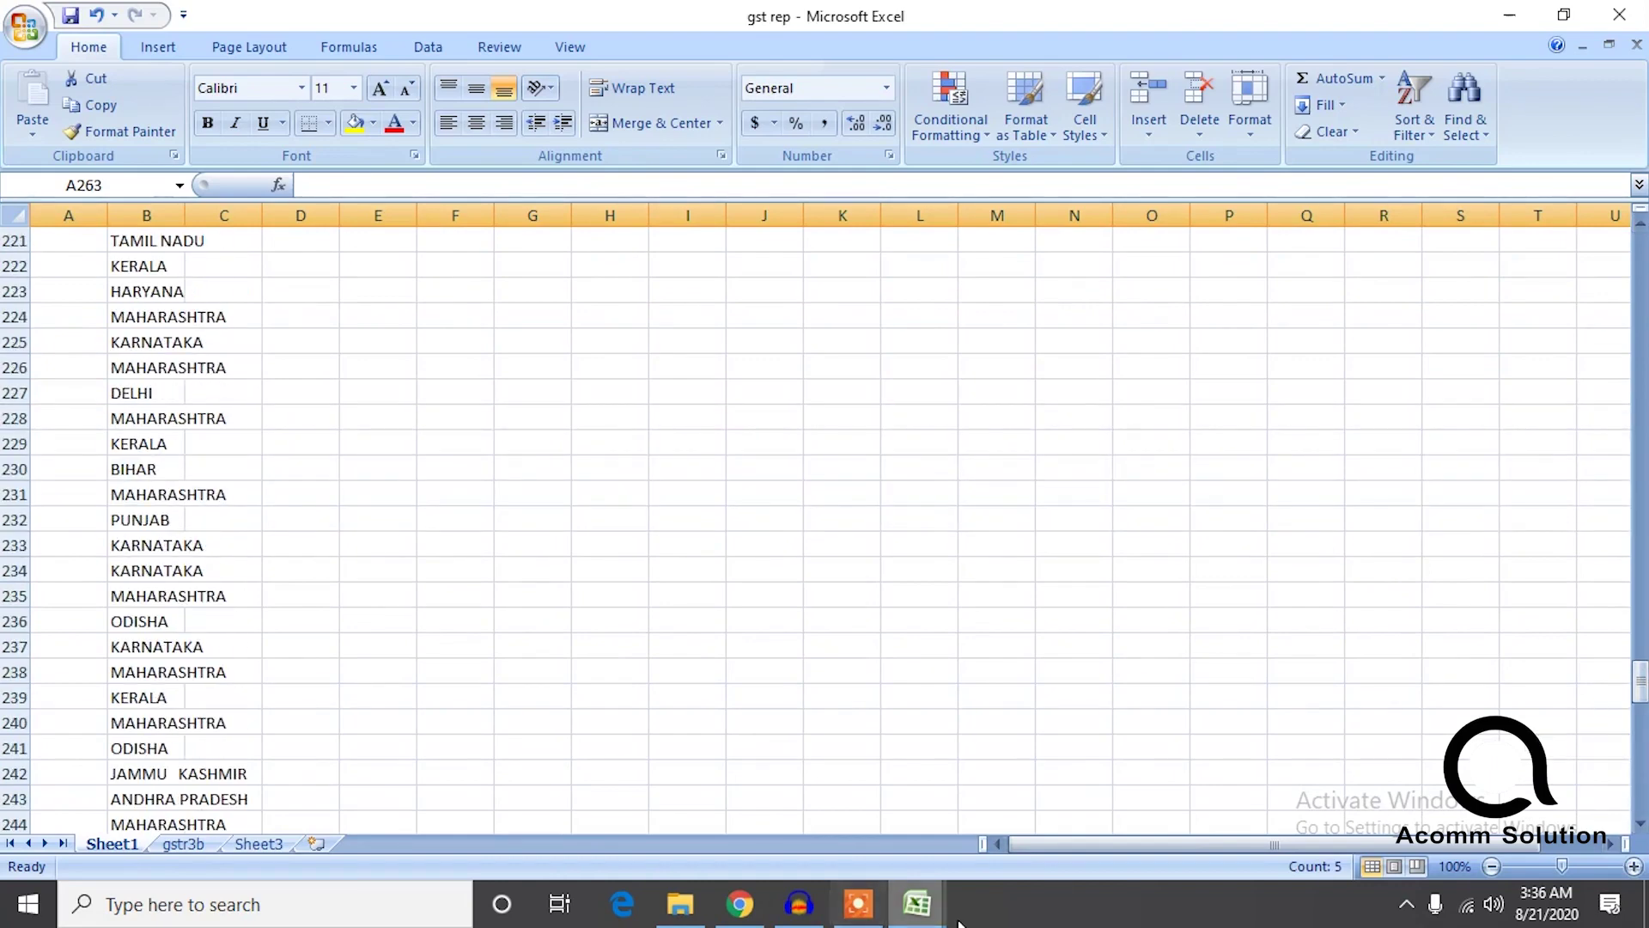
In MTR_B2C-JULY-2020, delete the blank rows 114–118.
left_click(1033, 825)
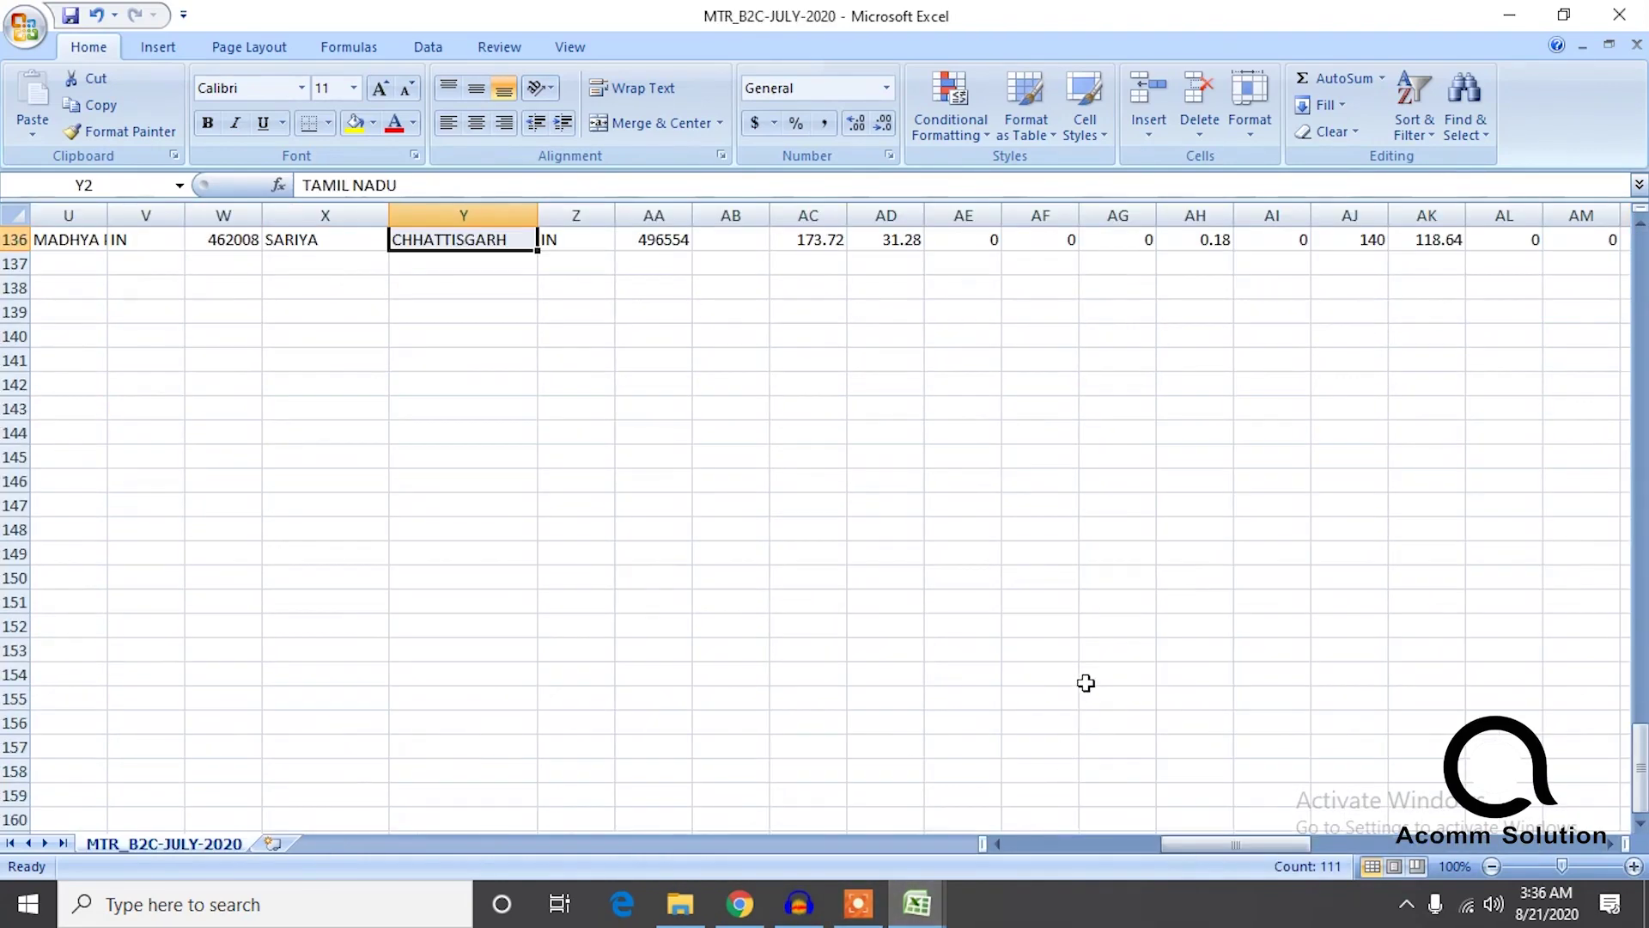
scroll(463, 515, "up", 12)
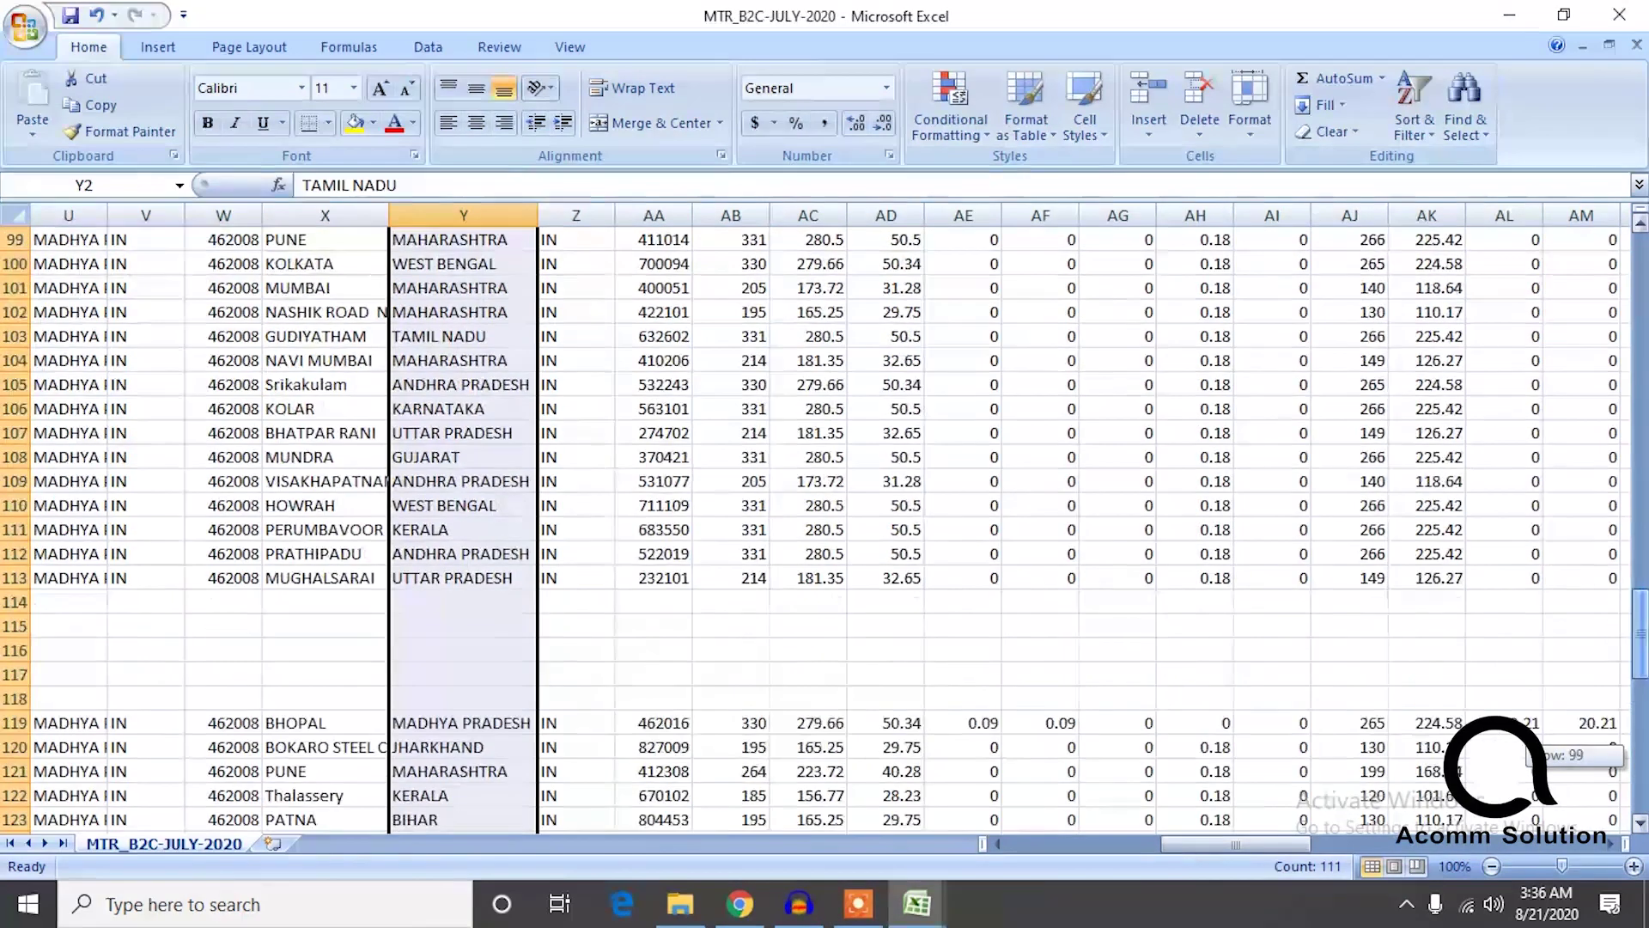
left_click(14, 602)
left_click(69, 626)
left_click(14, 602)
left_click(14, 627, "ctrl")
left_click(15, 650, "ctrl")
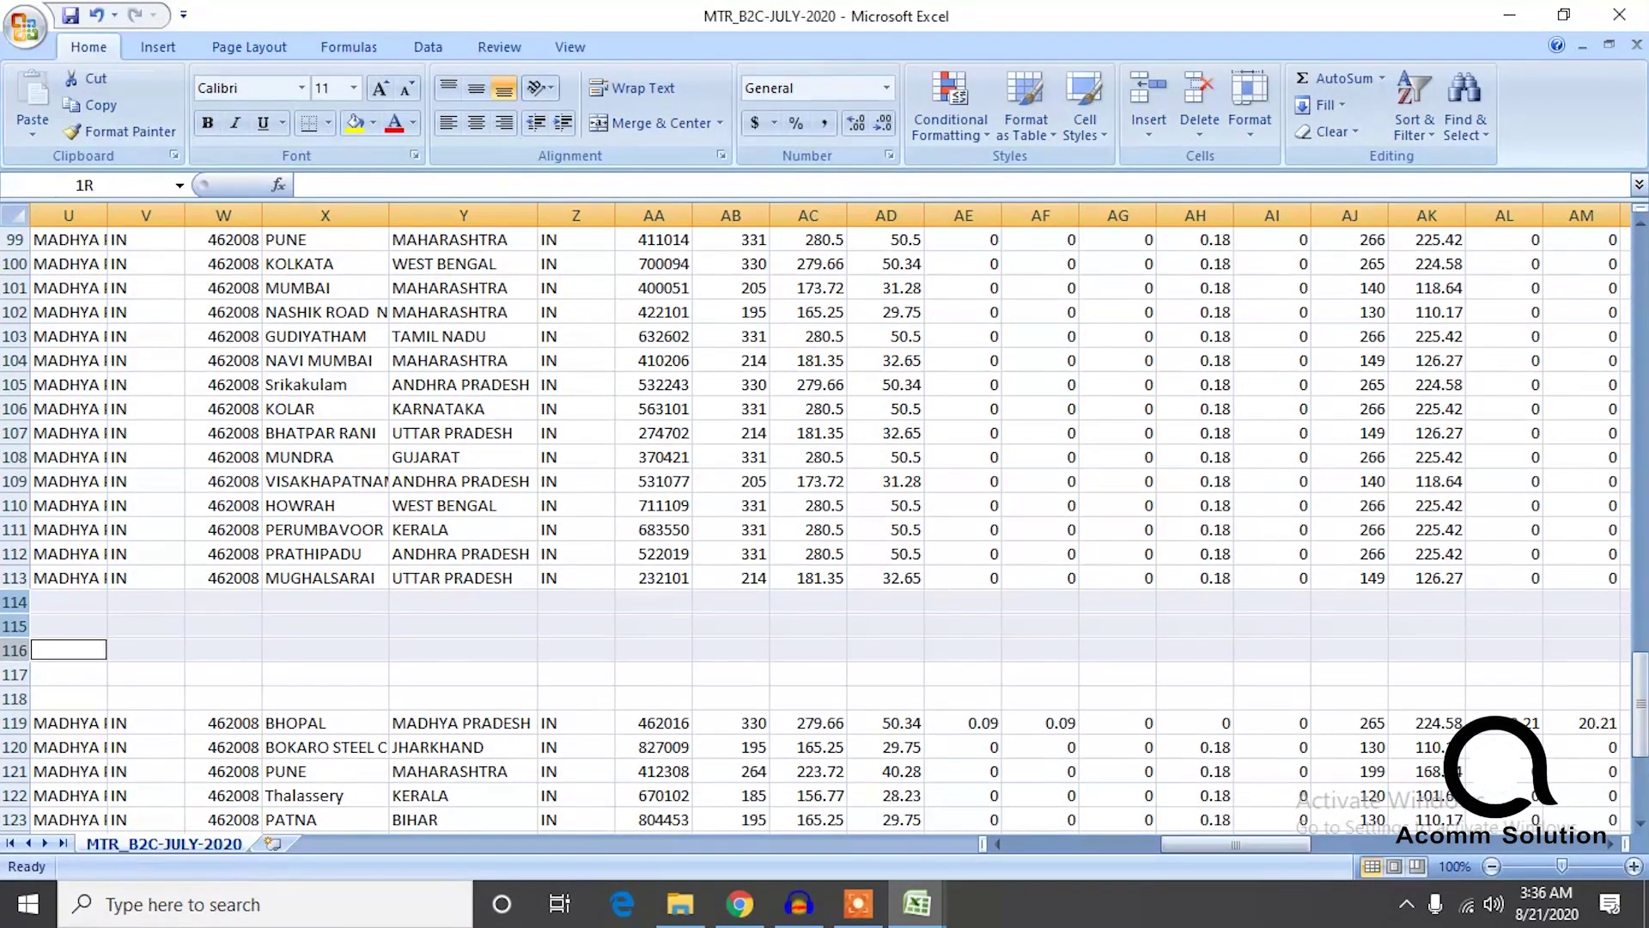
left_click(15, 674, "ctrl")
left_click(15, 698, "ctrl")
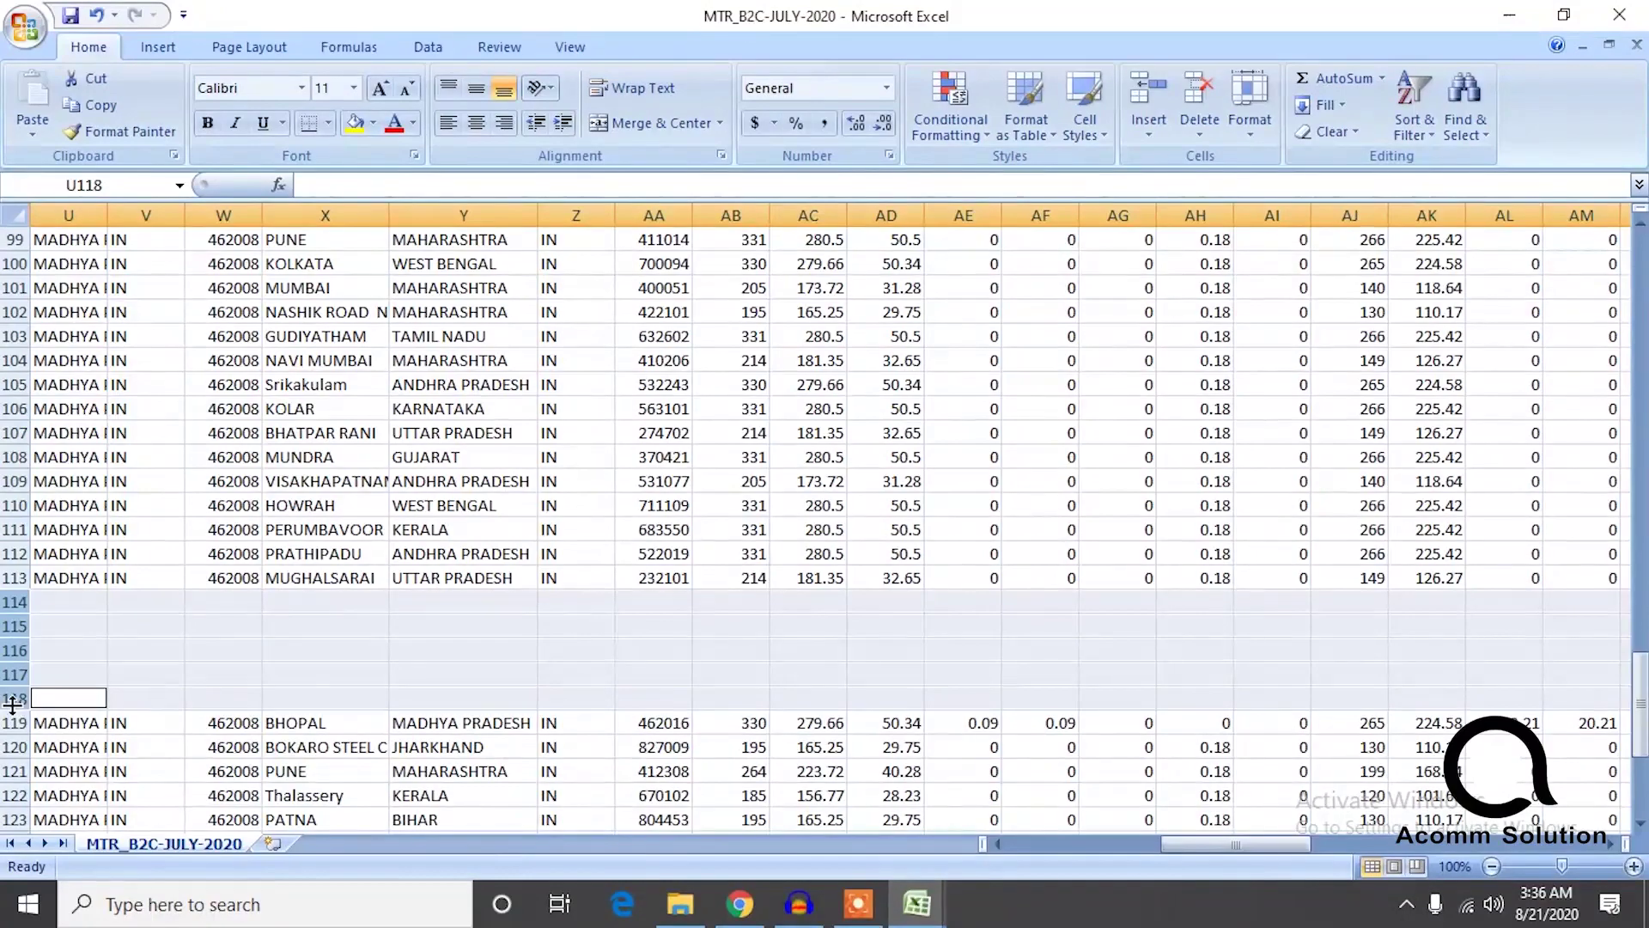
right_click(13, 704)
left_click(67, 556)
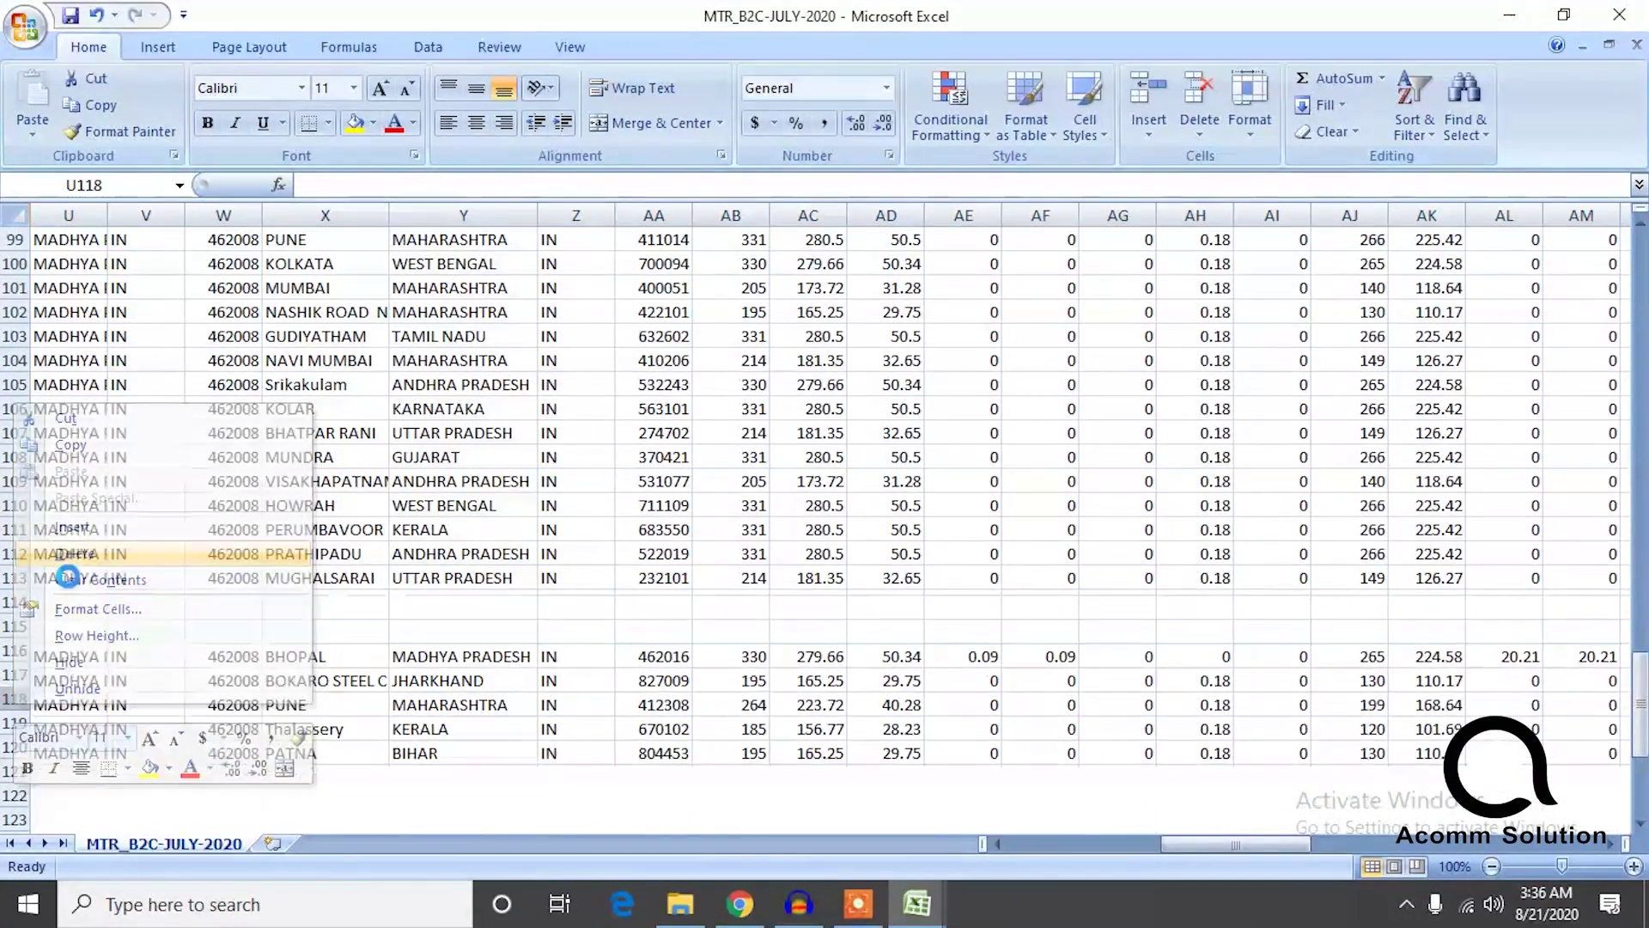
Delete the blank rows 85–94.
left_click_drag(1642, 720, 1642, 716)
left_click(13, 506)
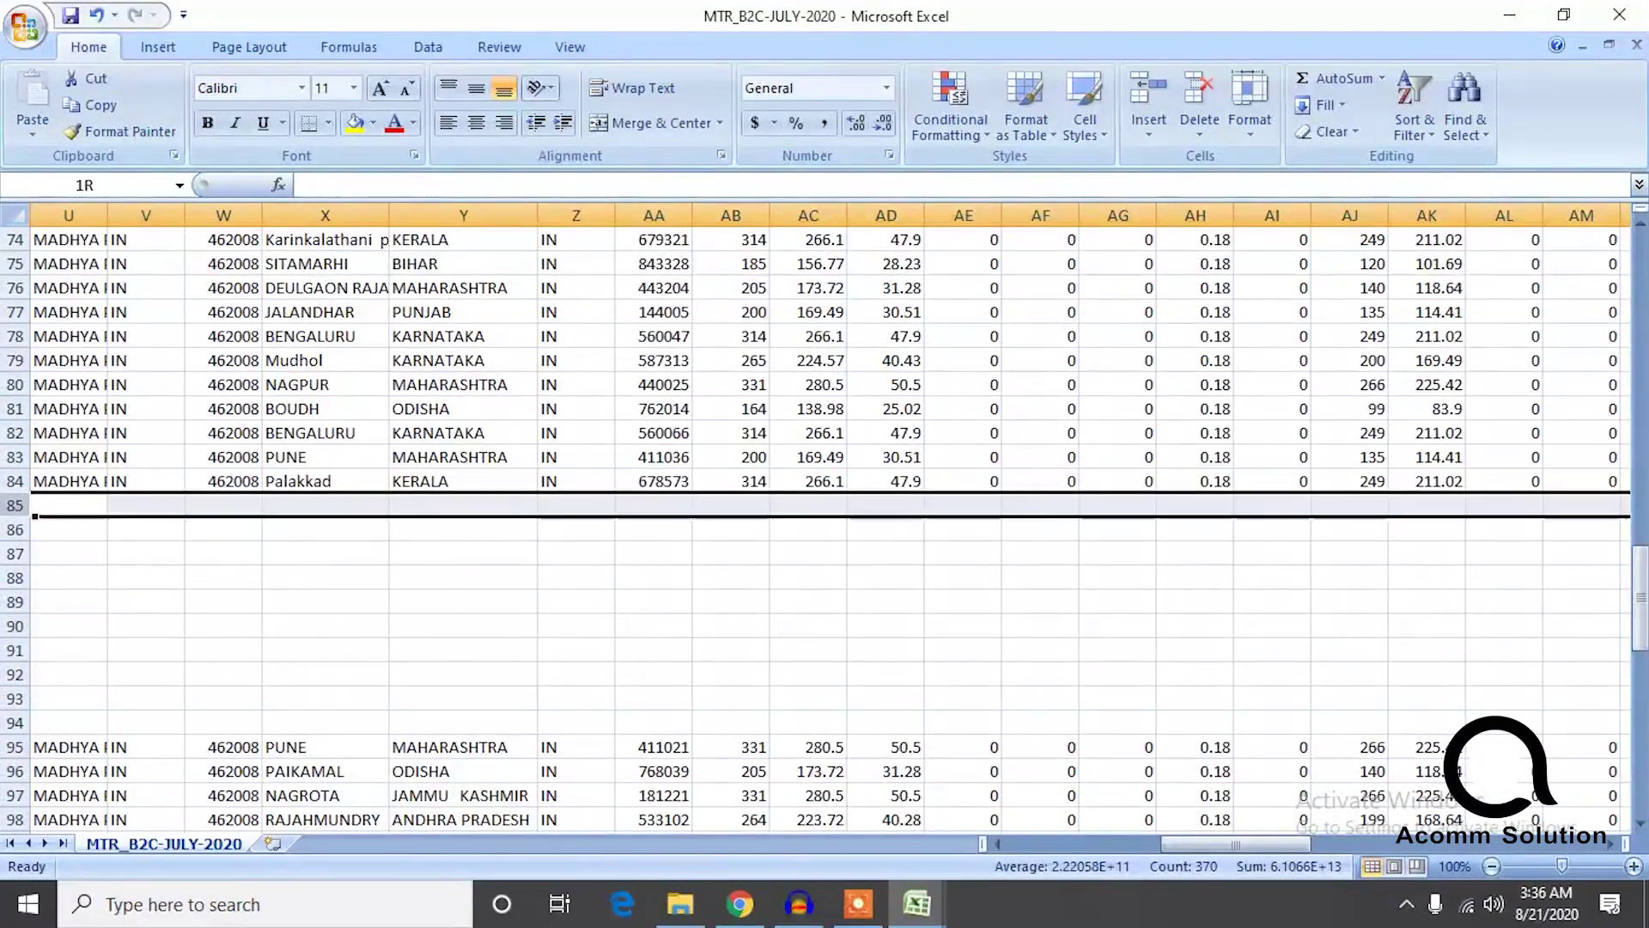
left_click(14, 530, "ctrl")
left_click(14, 554, "ctrl")
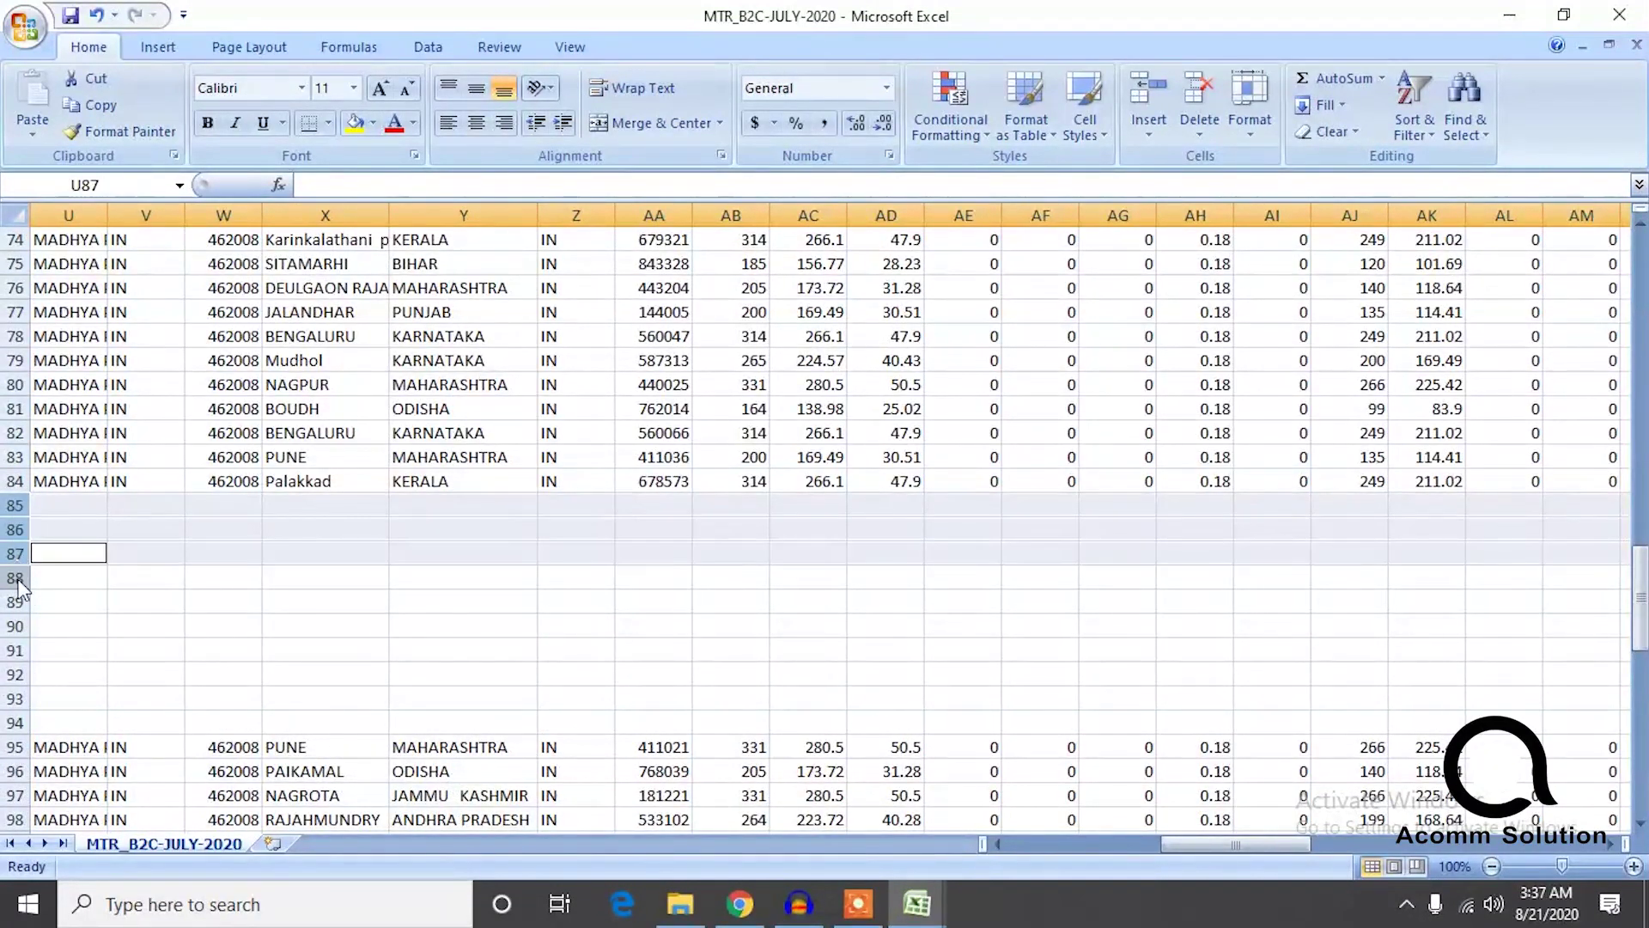
left_click(17, 578, "ctrl")
left_click(15, 602, "ctrl")
left_click(15, 626, "ctrl")
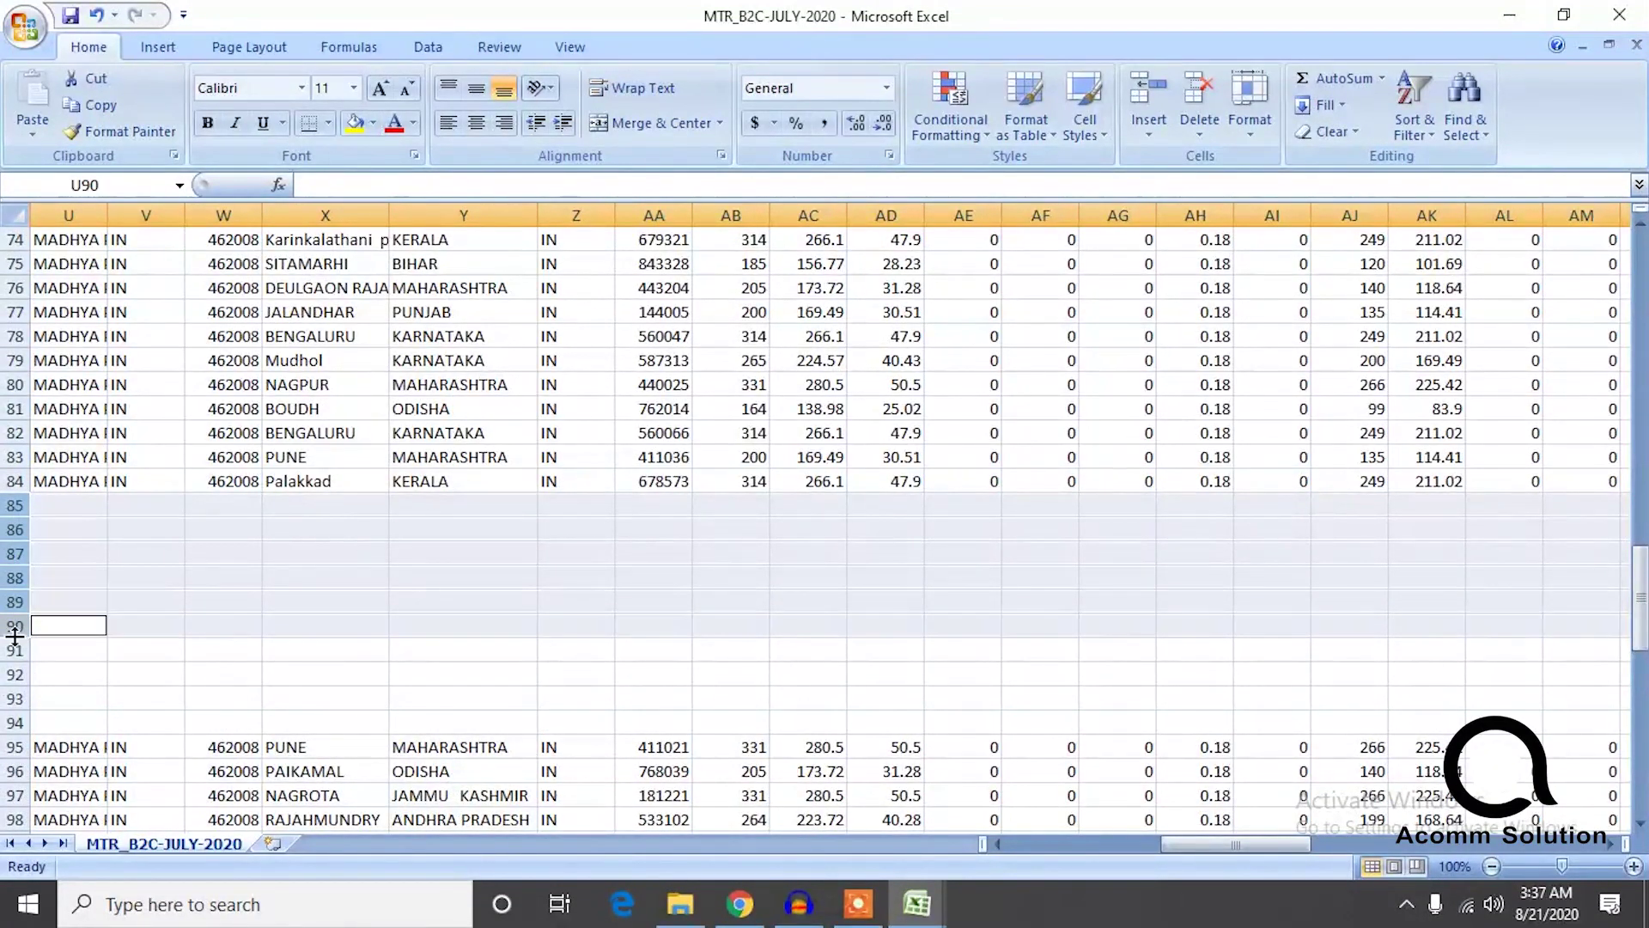
left_click(14, 650, "ctrl")
left_click(14, 674, "ctrl")
left_click(15, 698, "ctrl")
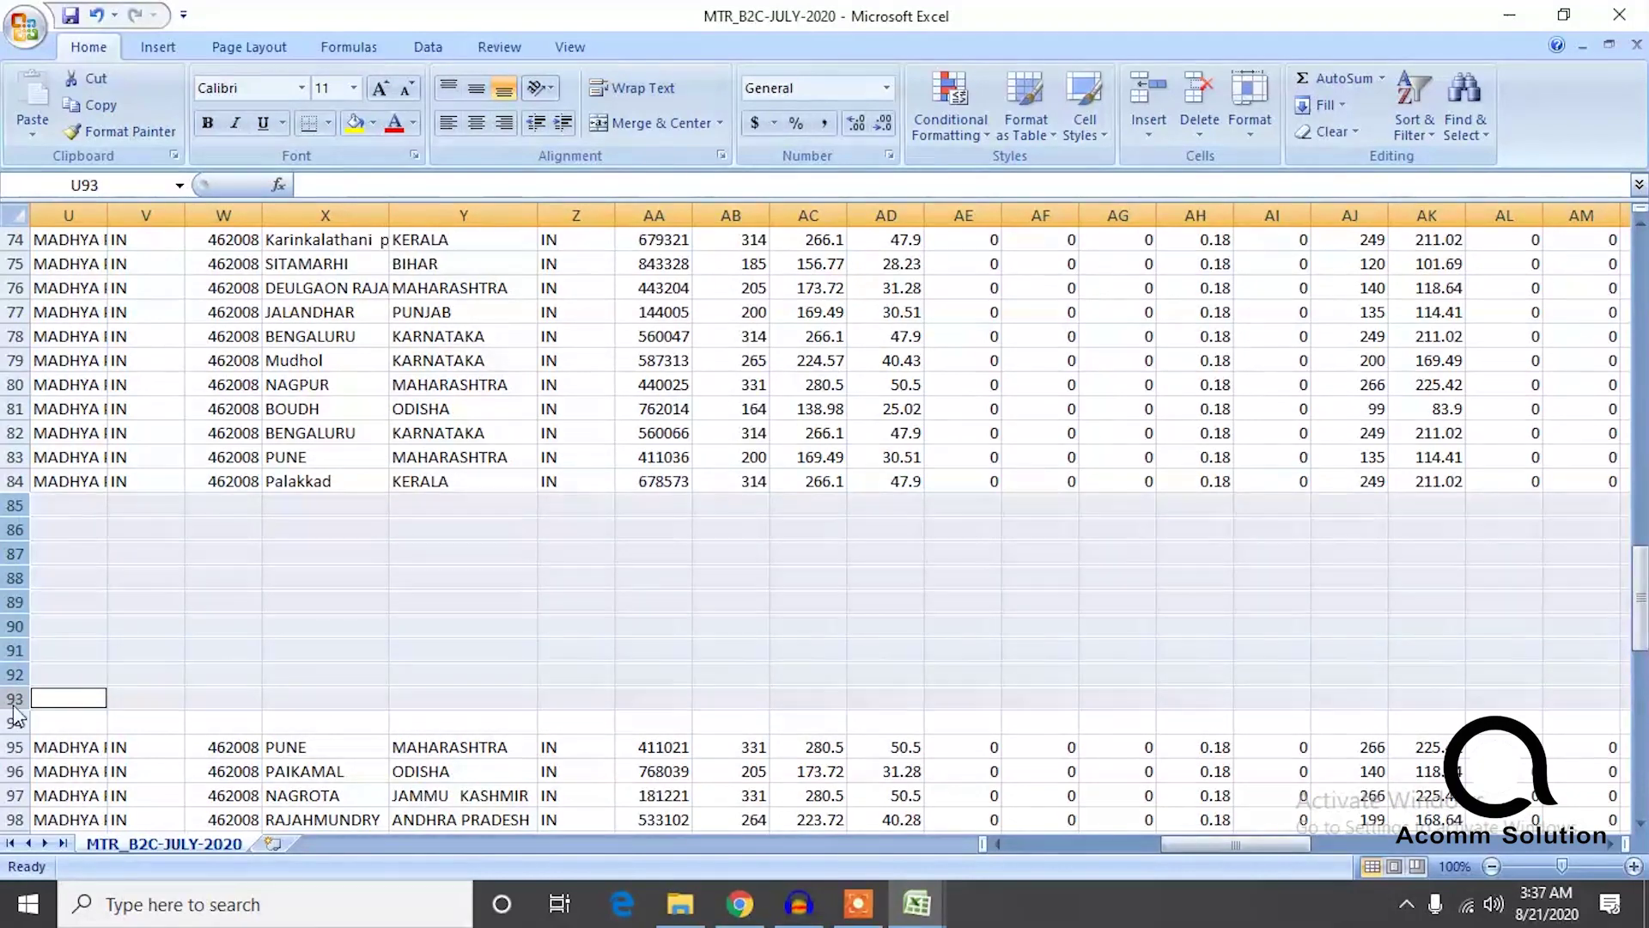
left_click(17, 722, "ctrl")
right_click(18, 720)
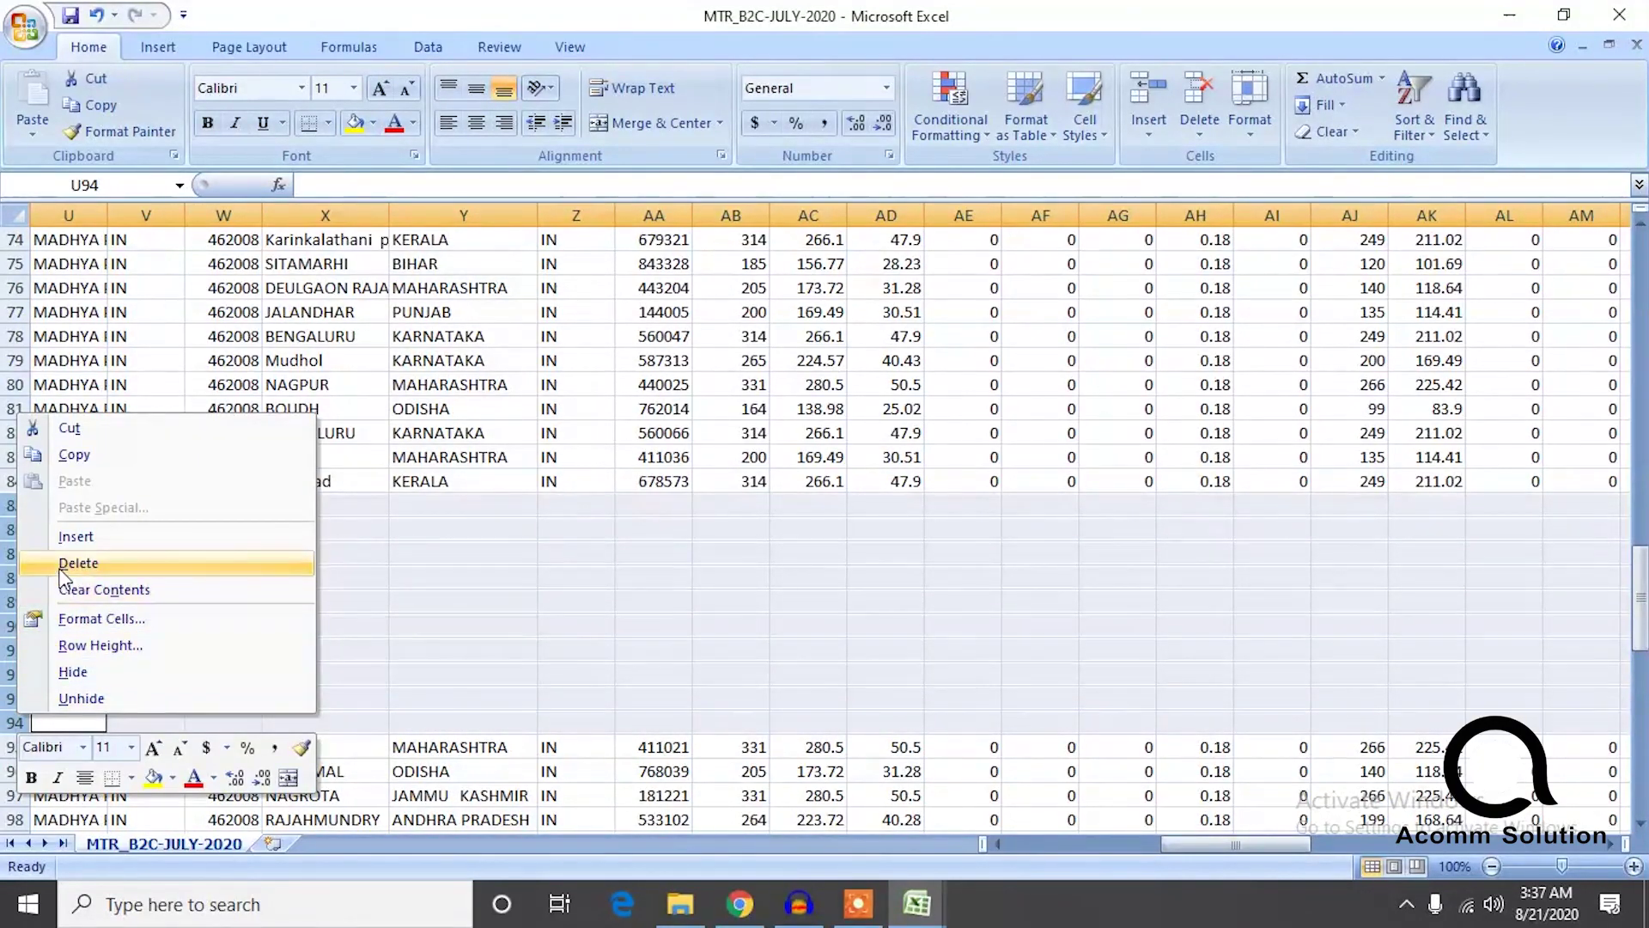
left_click(58, 564)
Delete blank rows 69–72 and 48–52, so KANNUR follows directly at row 48.
left_click_drag(1641, 657, 1643, 572)
left_click_drag(14, 578, 14, 650)
right_click(15, 650)
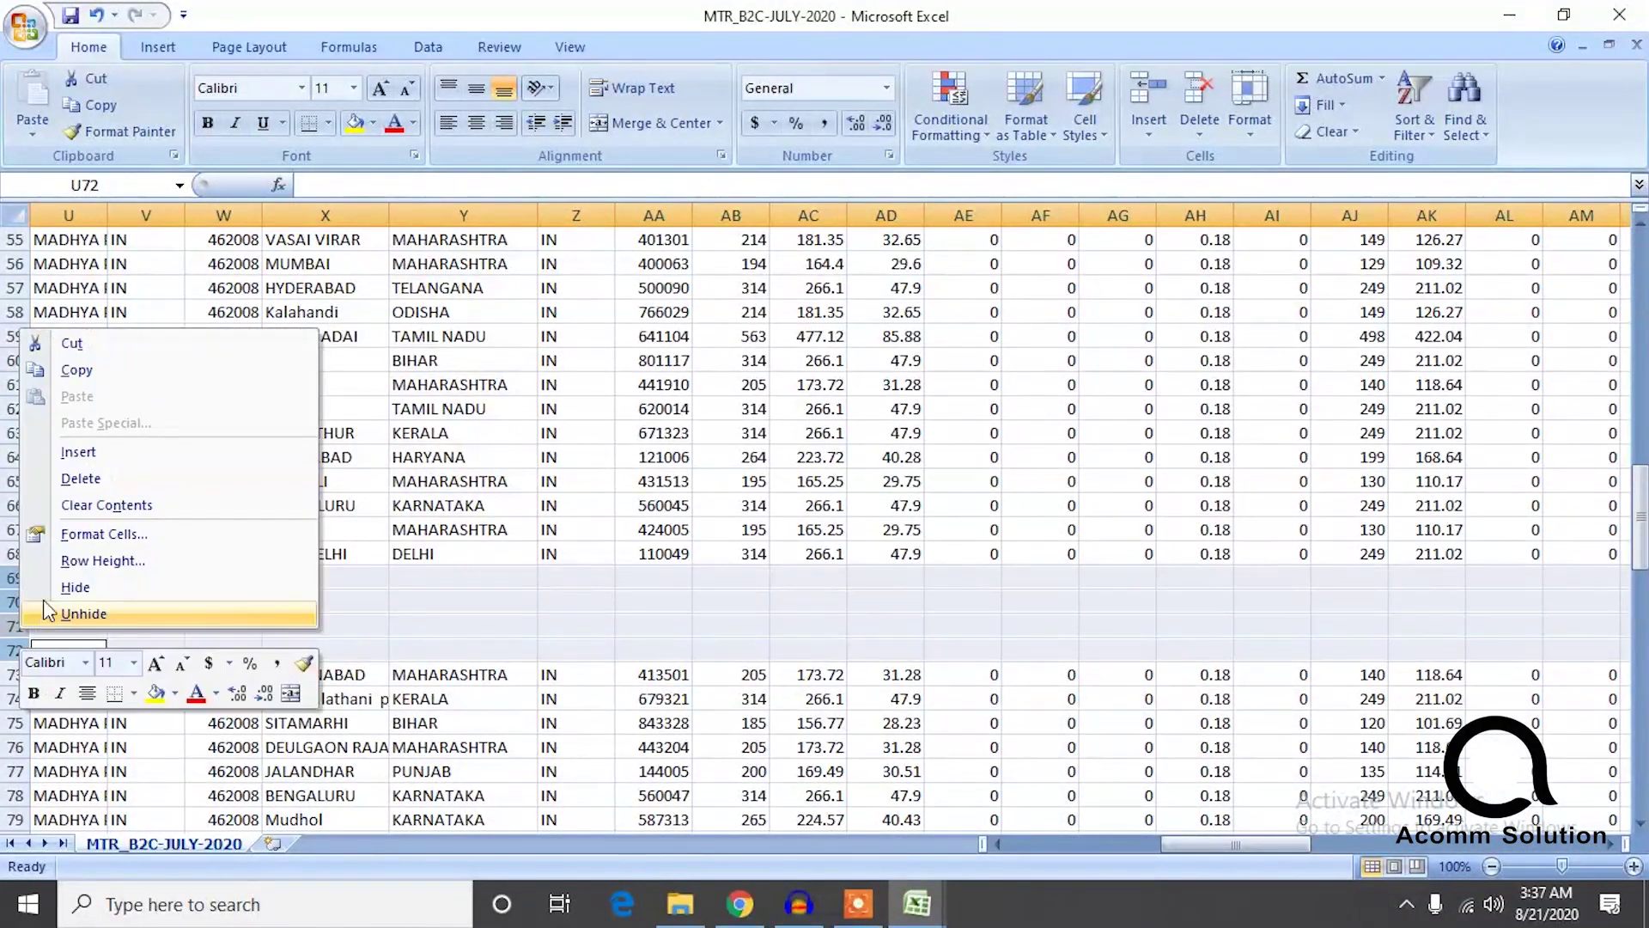
left_click(79, 478)
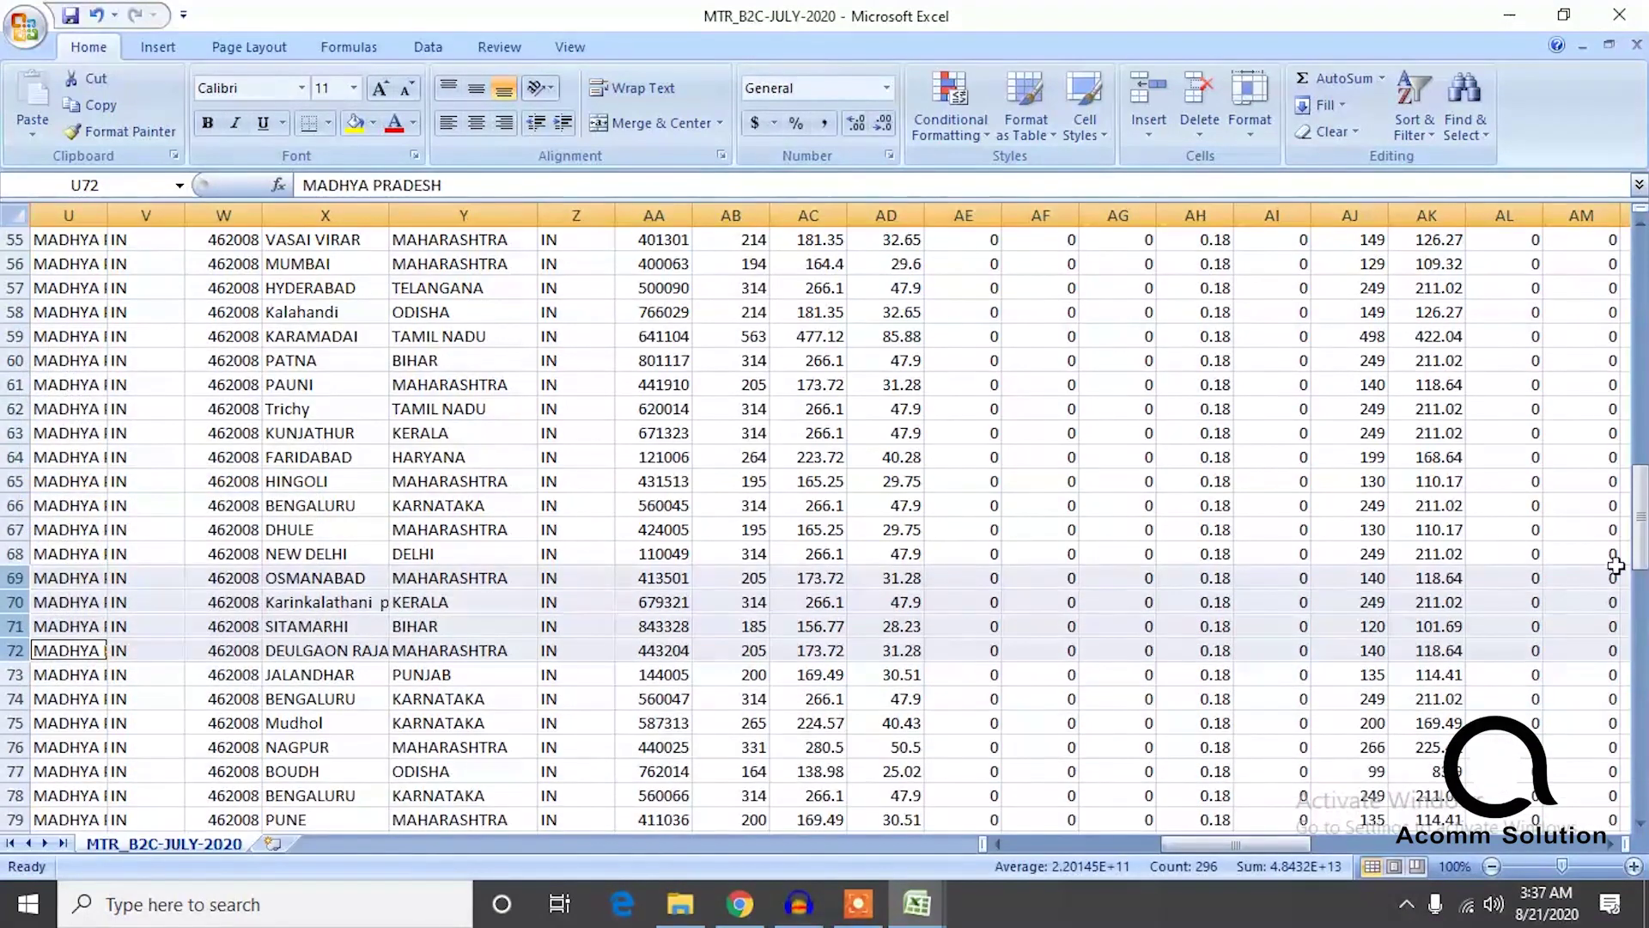
left_click_drag(1641, 546, 1577, 474)
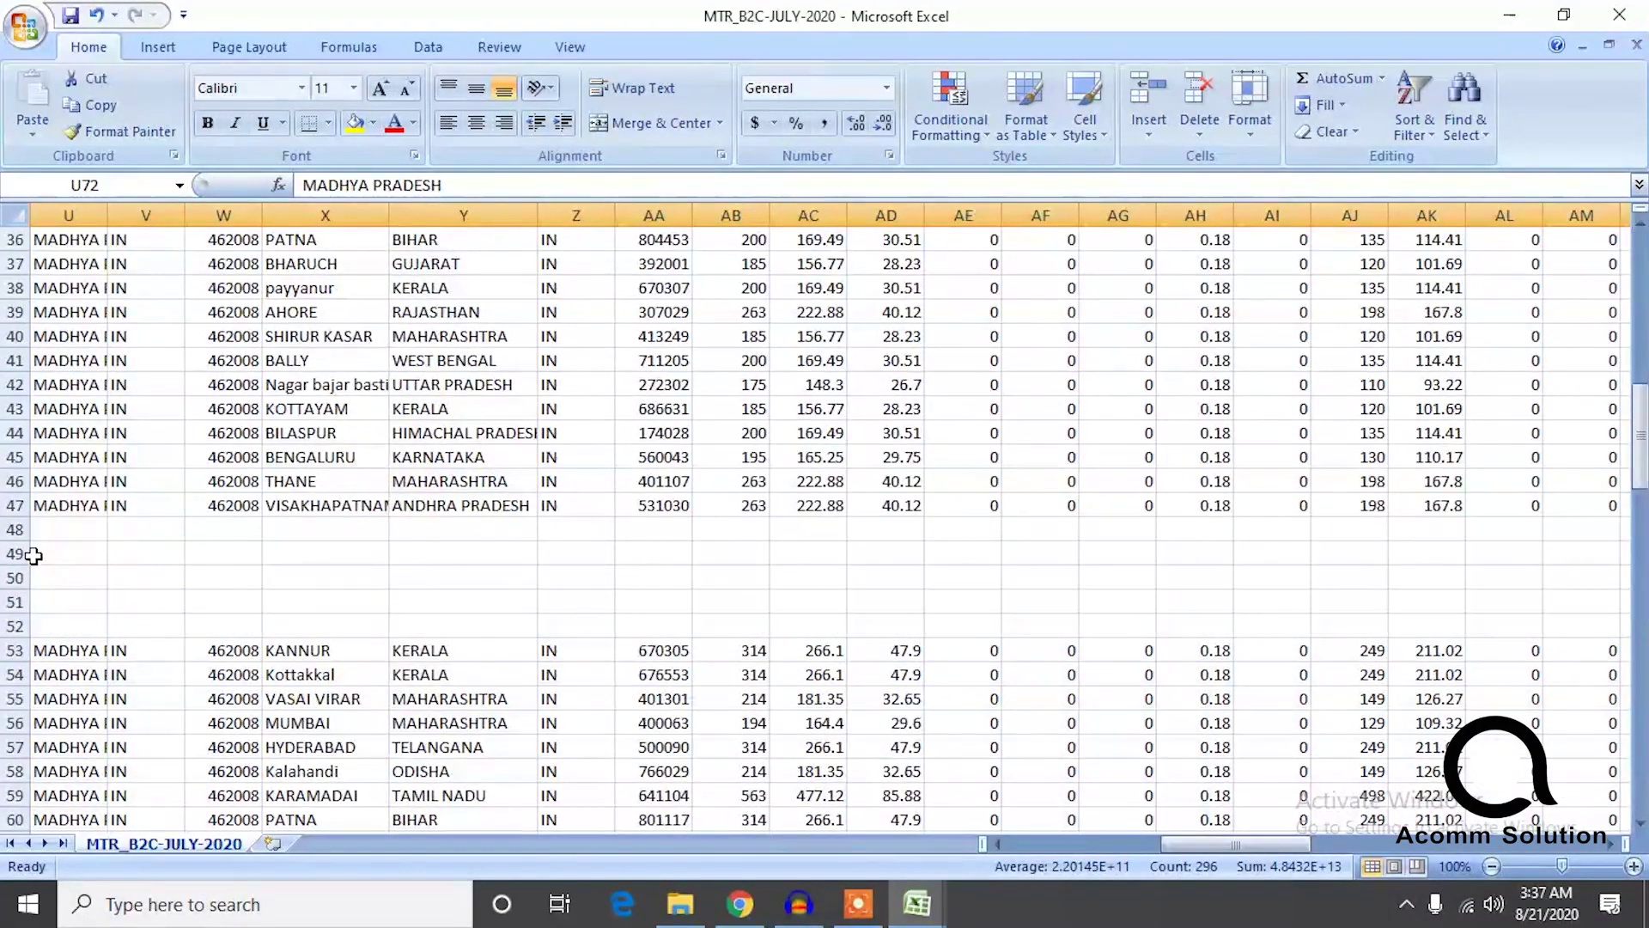
left_click_drag(17, 537, 17, 625)
right_click(17, 625)
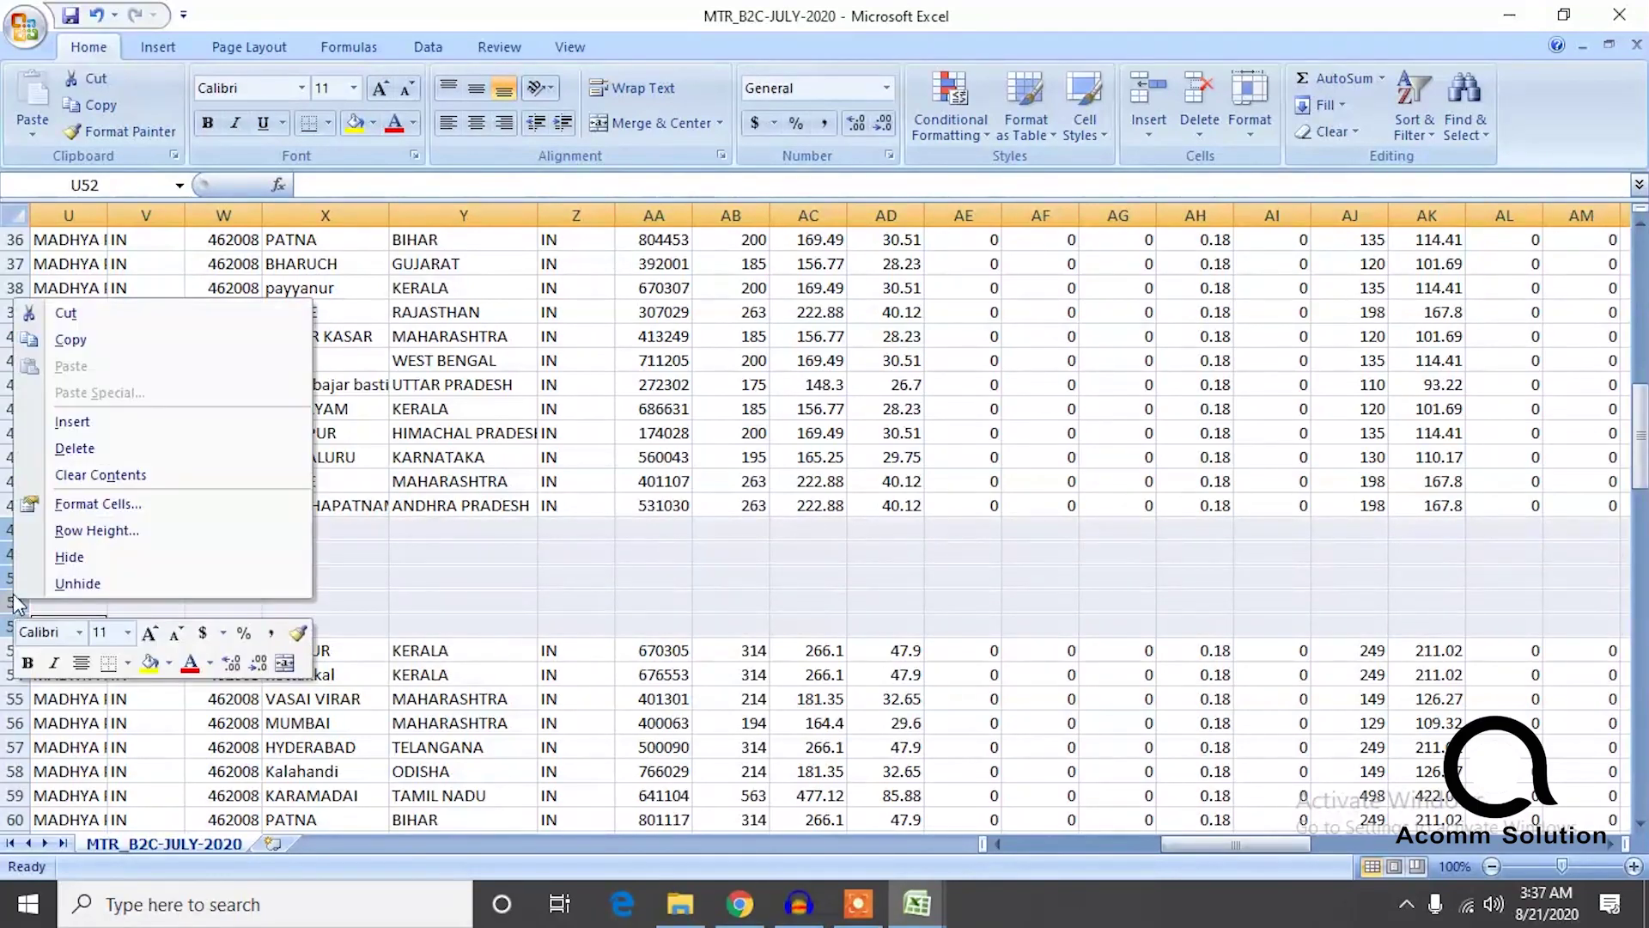
left_click(74, 449)
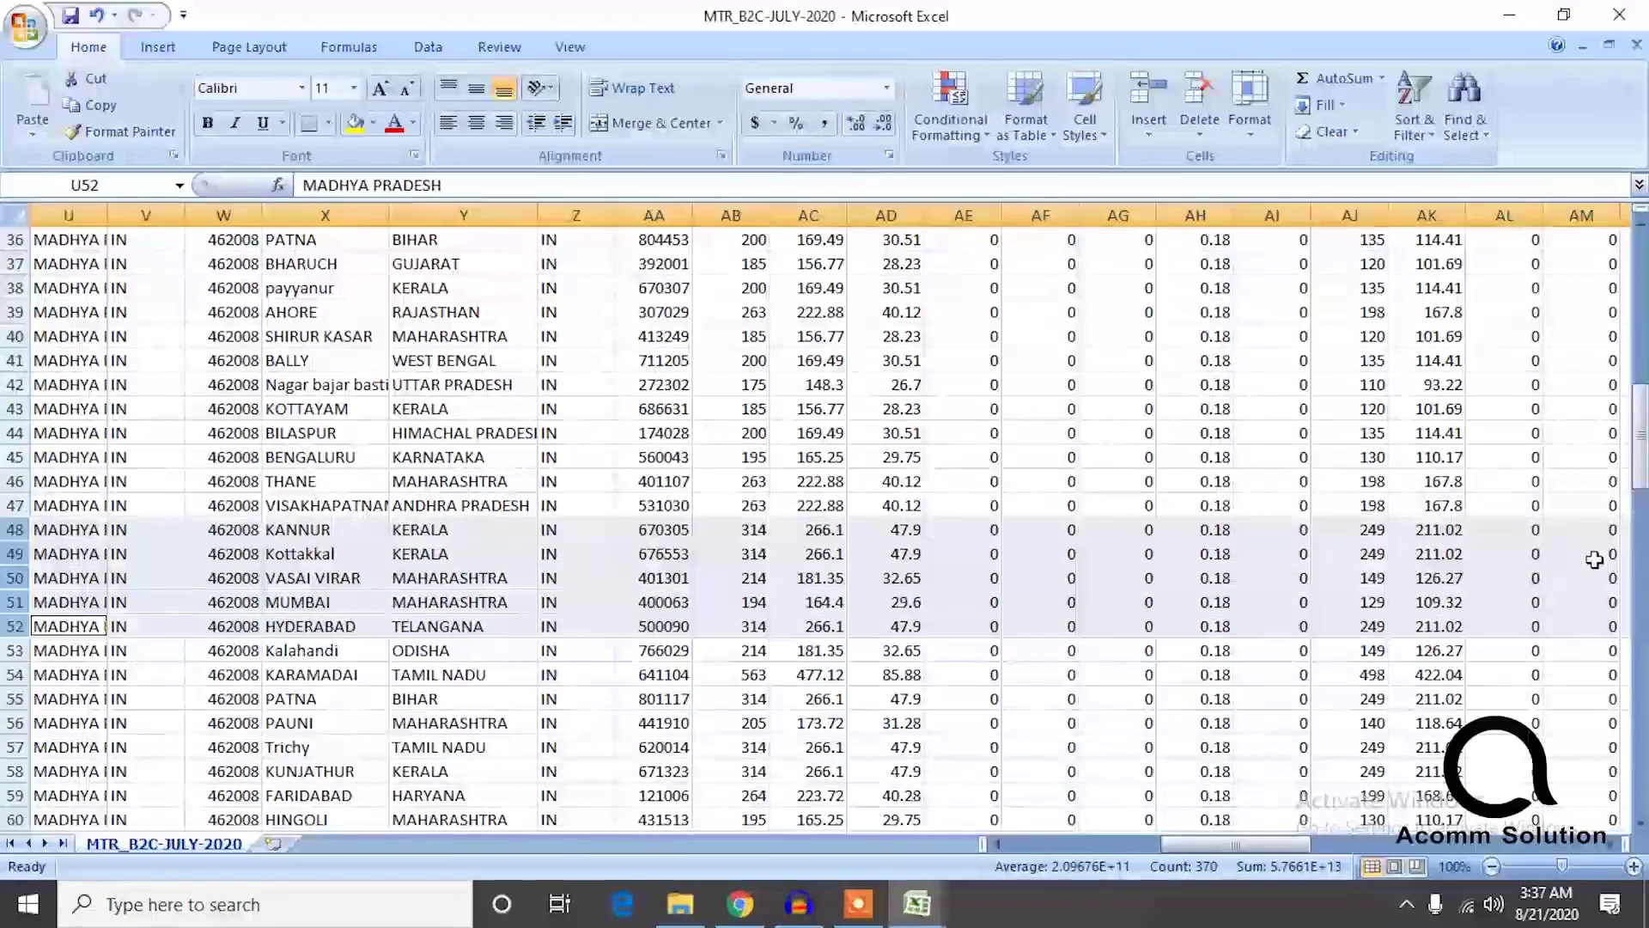
left_click_drag(1640, 470, 1640, 460)
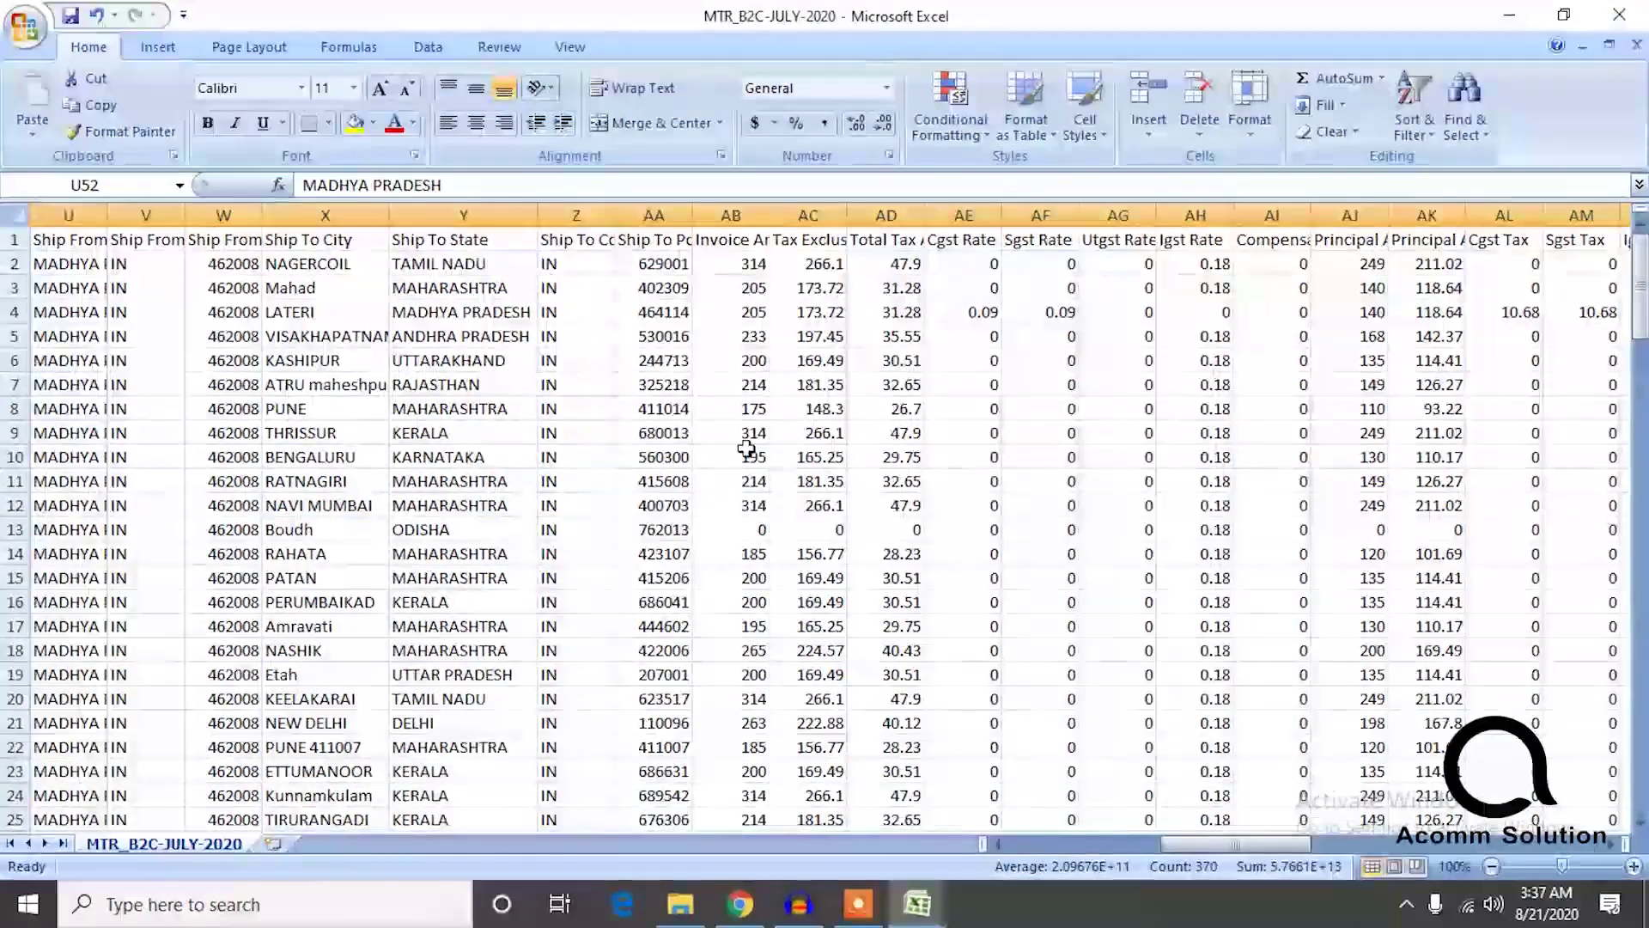
Copy the invoice amounts in column AB, from AB2 down to row 111, in MTR_B2C-JULY-2020.
mouse_move(917, 903)
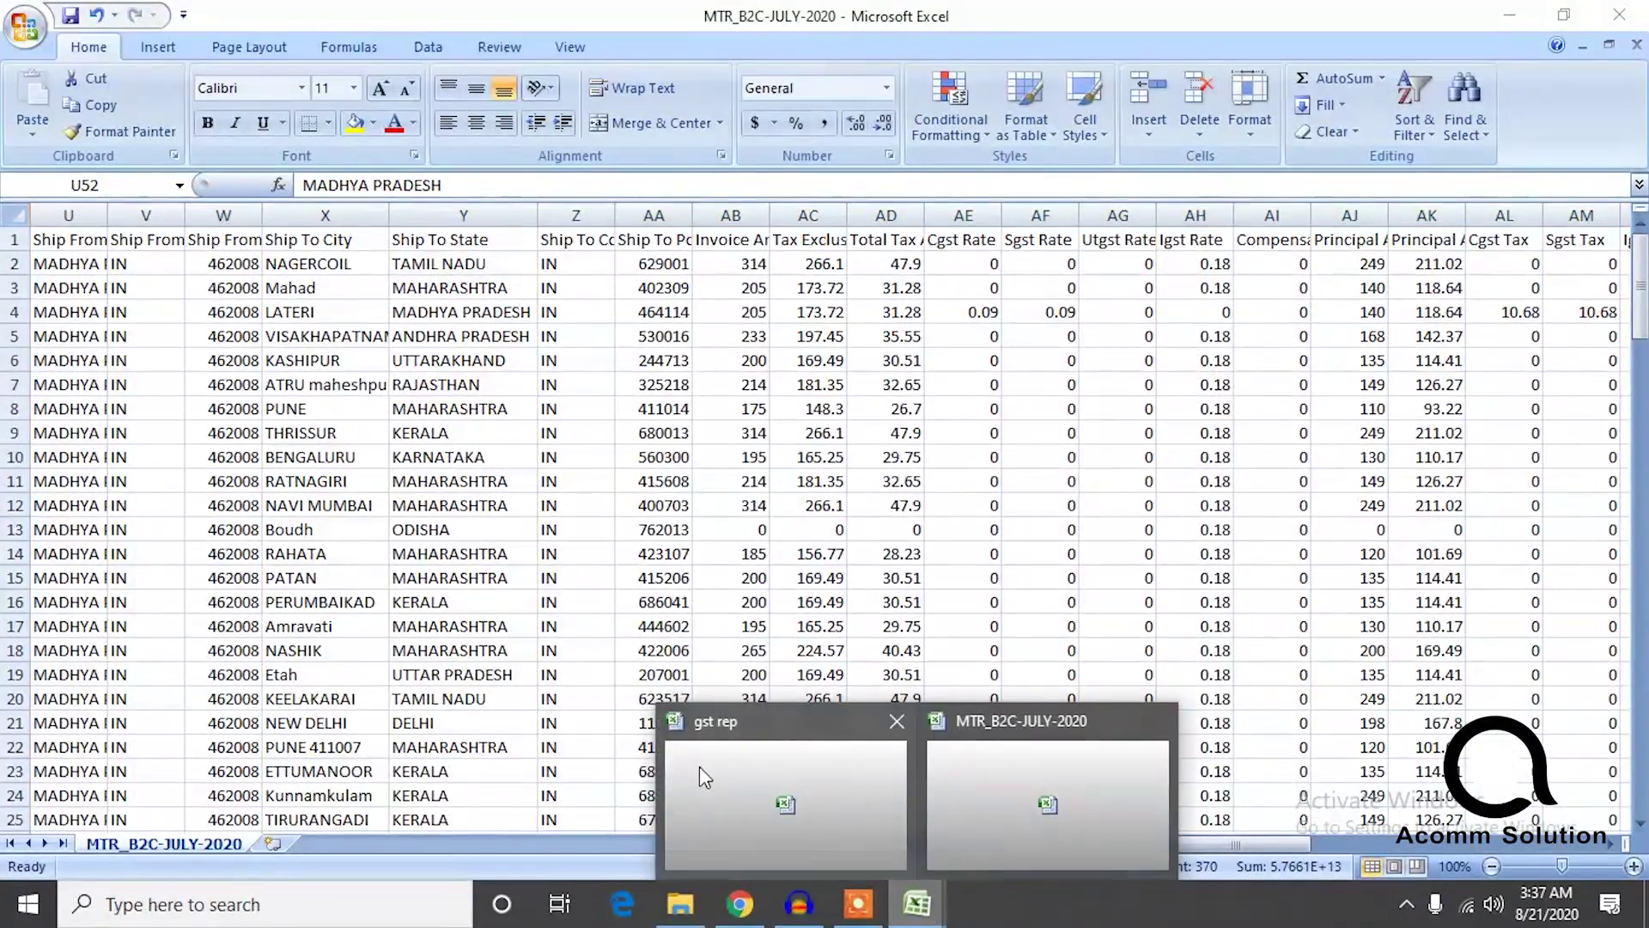
left_click(699, 766)
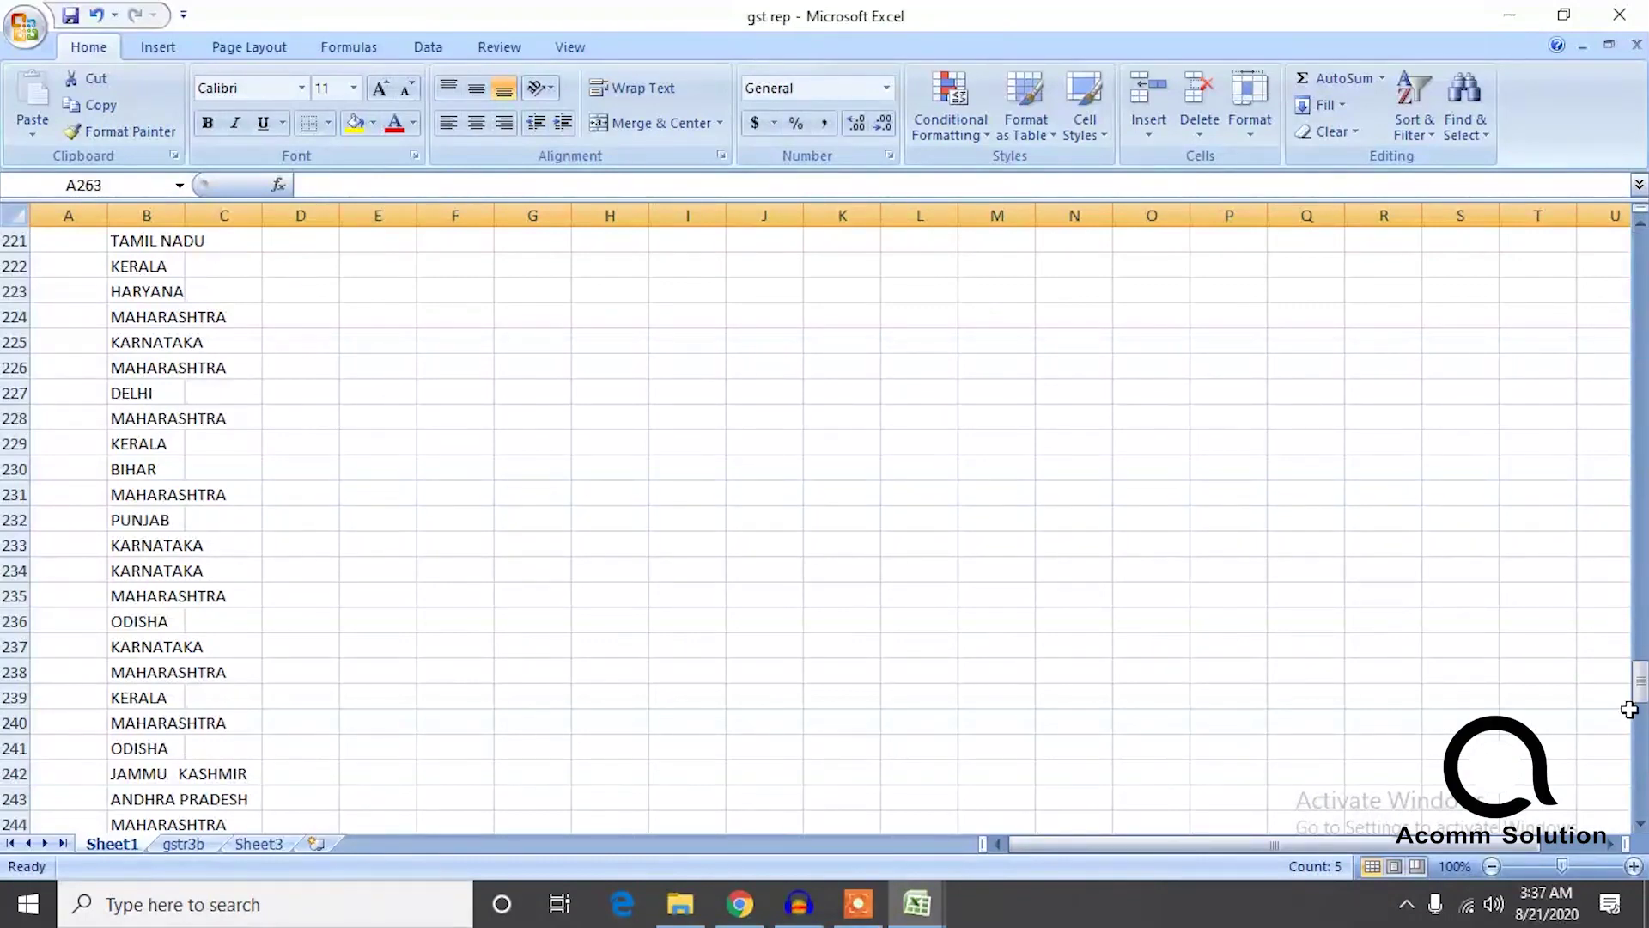
left_click_drag(1642, 692, 1622, 571)
mouse_move(945, 907)
left_click(1039, 808)
left_click(743, 266)
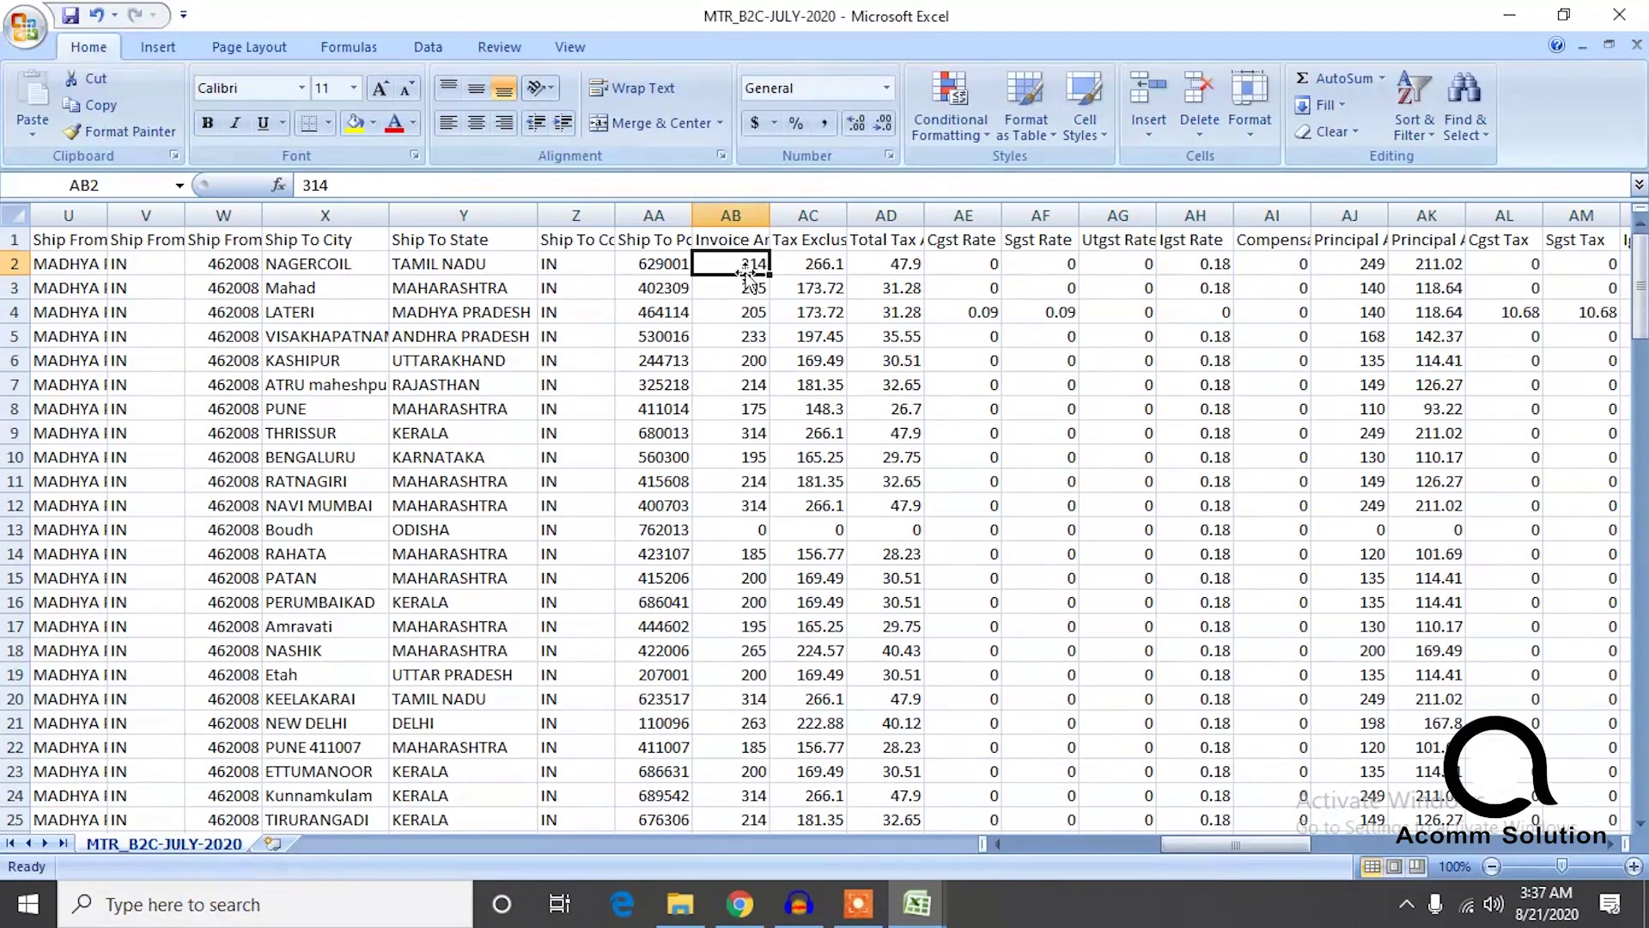
key("ctrl+shift+Down")
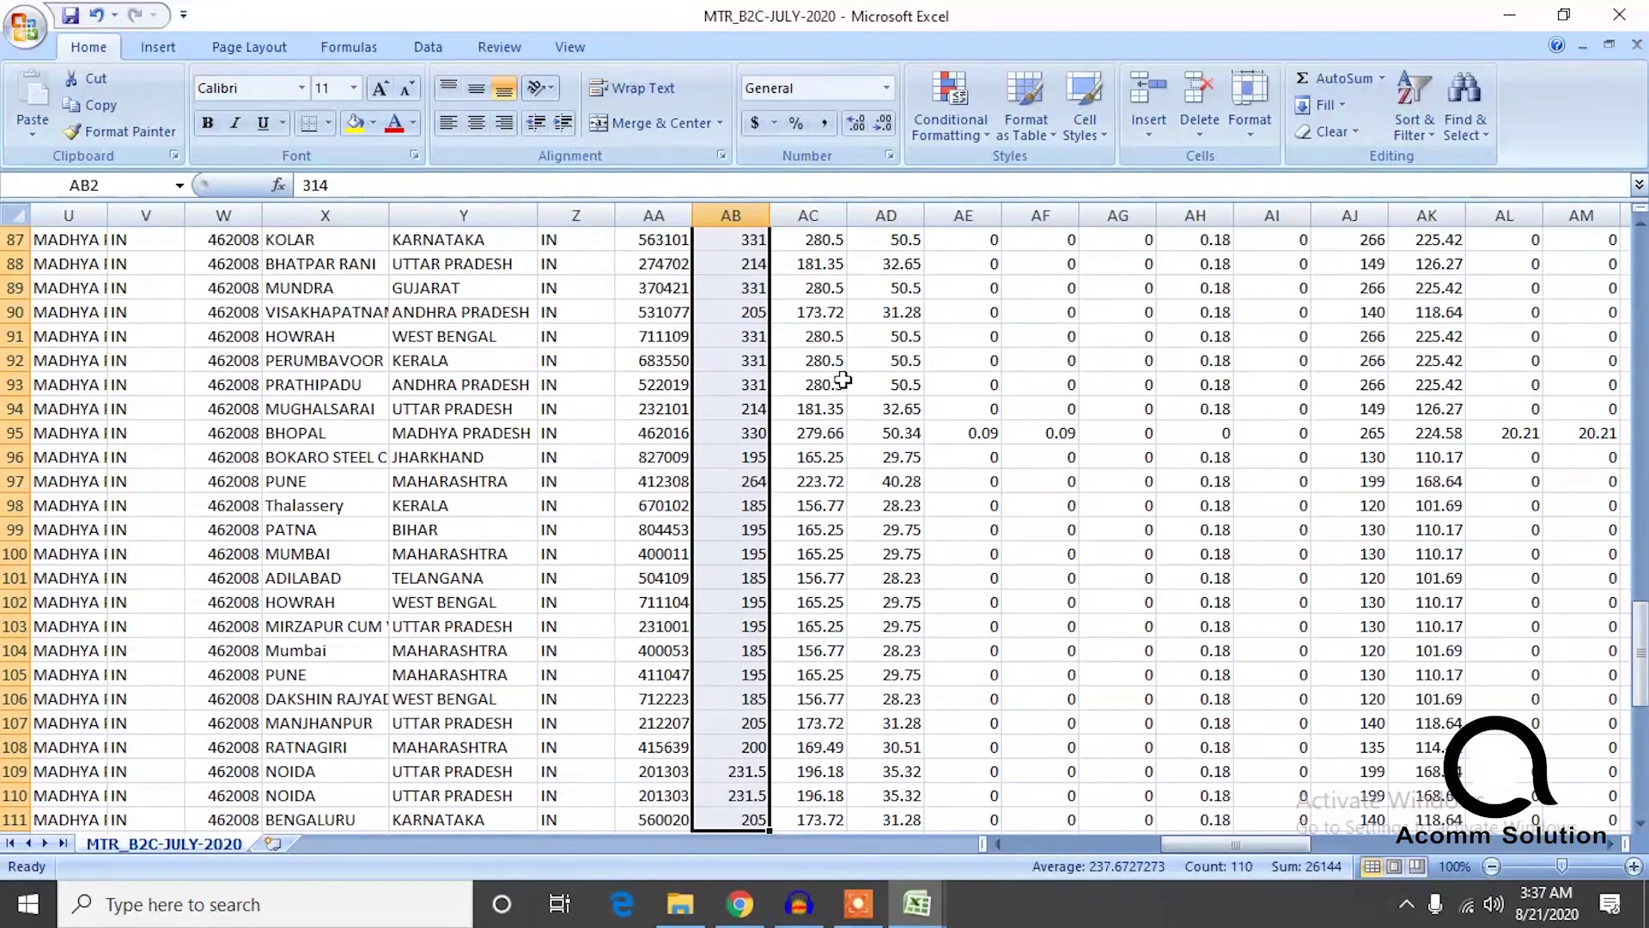
key("ctrl+shift+Down")
key("ctrl+shift+Up")
key("ctrl+c")
Paste the amounts into gst rep starting at D166 (first value 314), then return to the export.
mouse_move(924, 908)
left_click(824, 803)
left_click(314, 526)
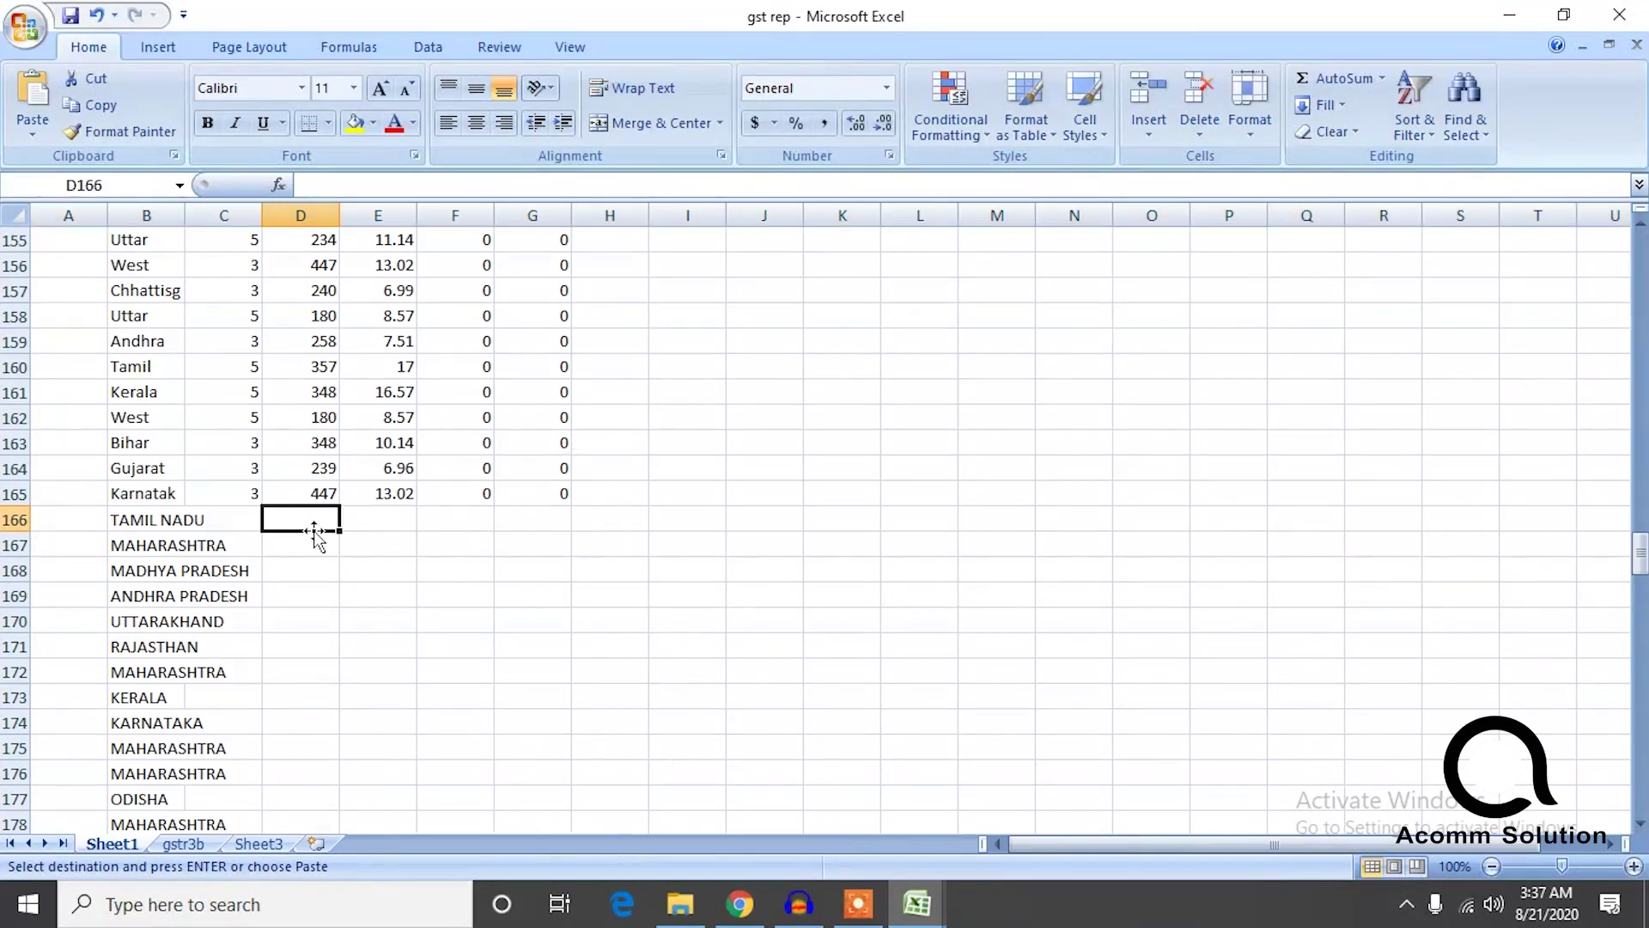
key("ctrl+v")
left_click(236, 537)
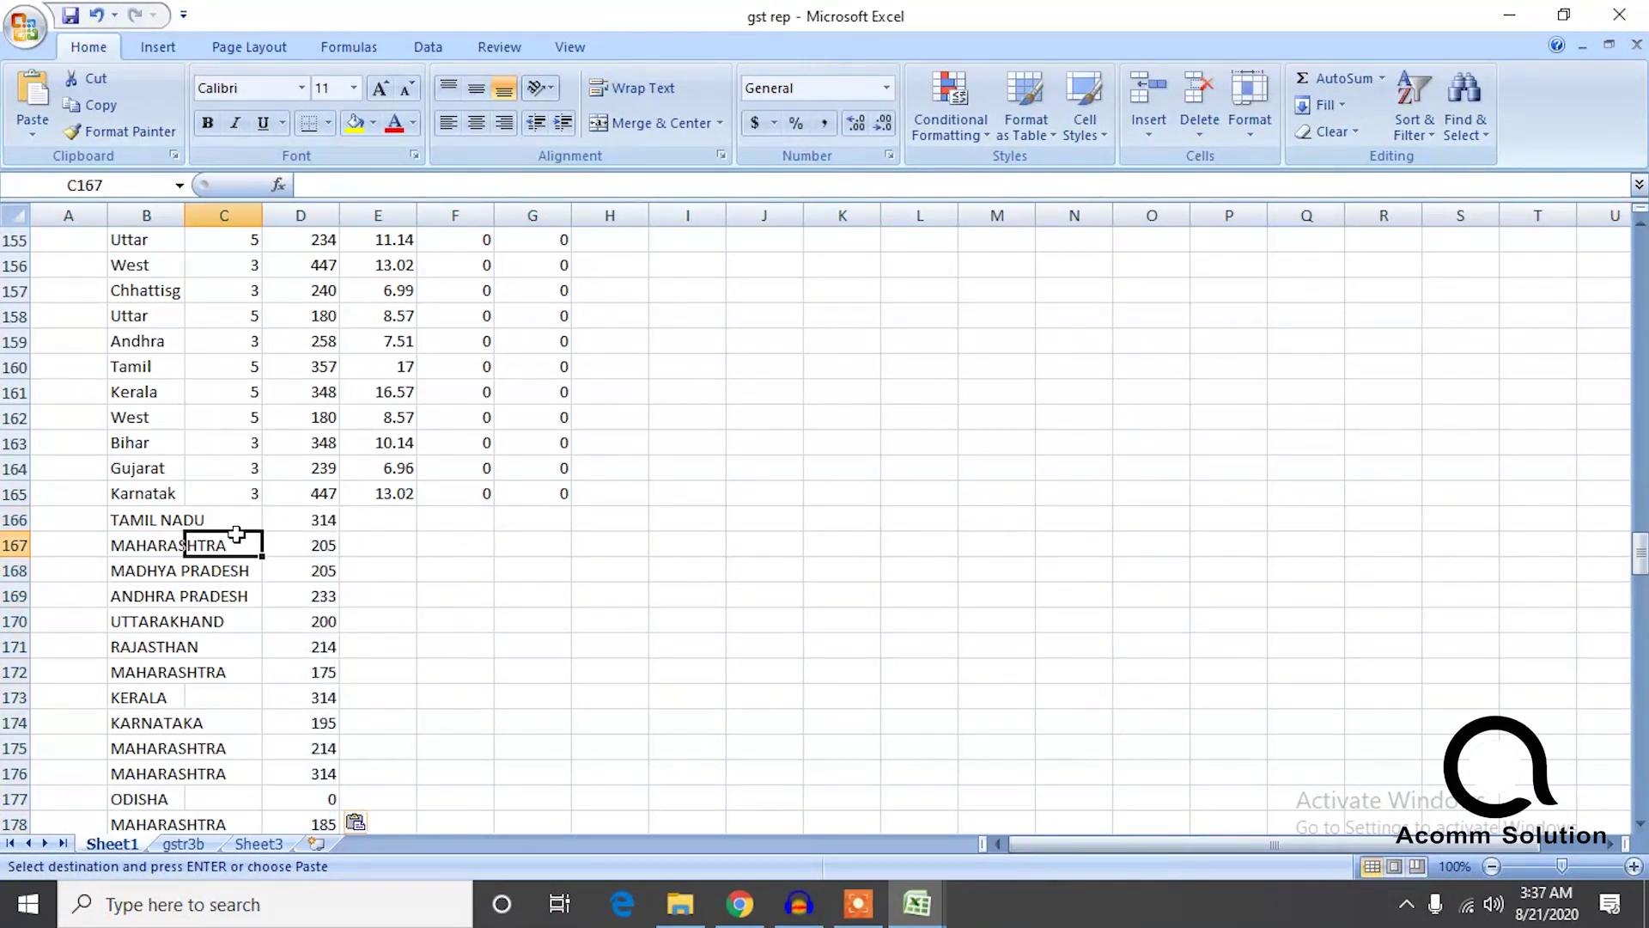
left_click(937, 916)
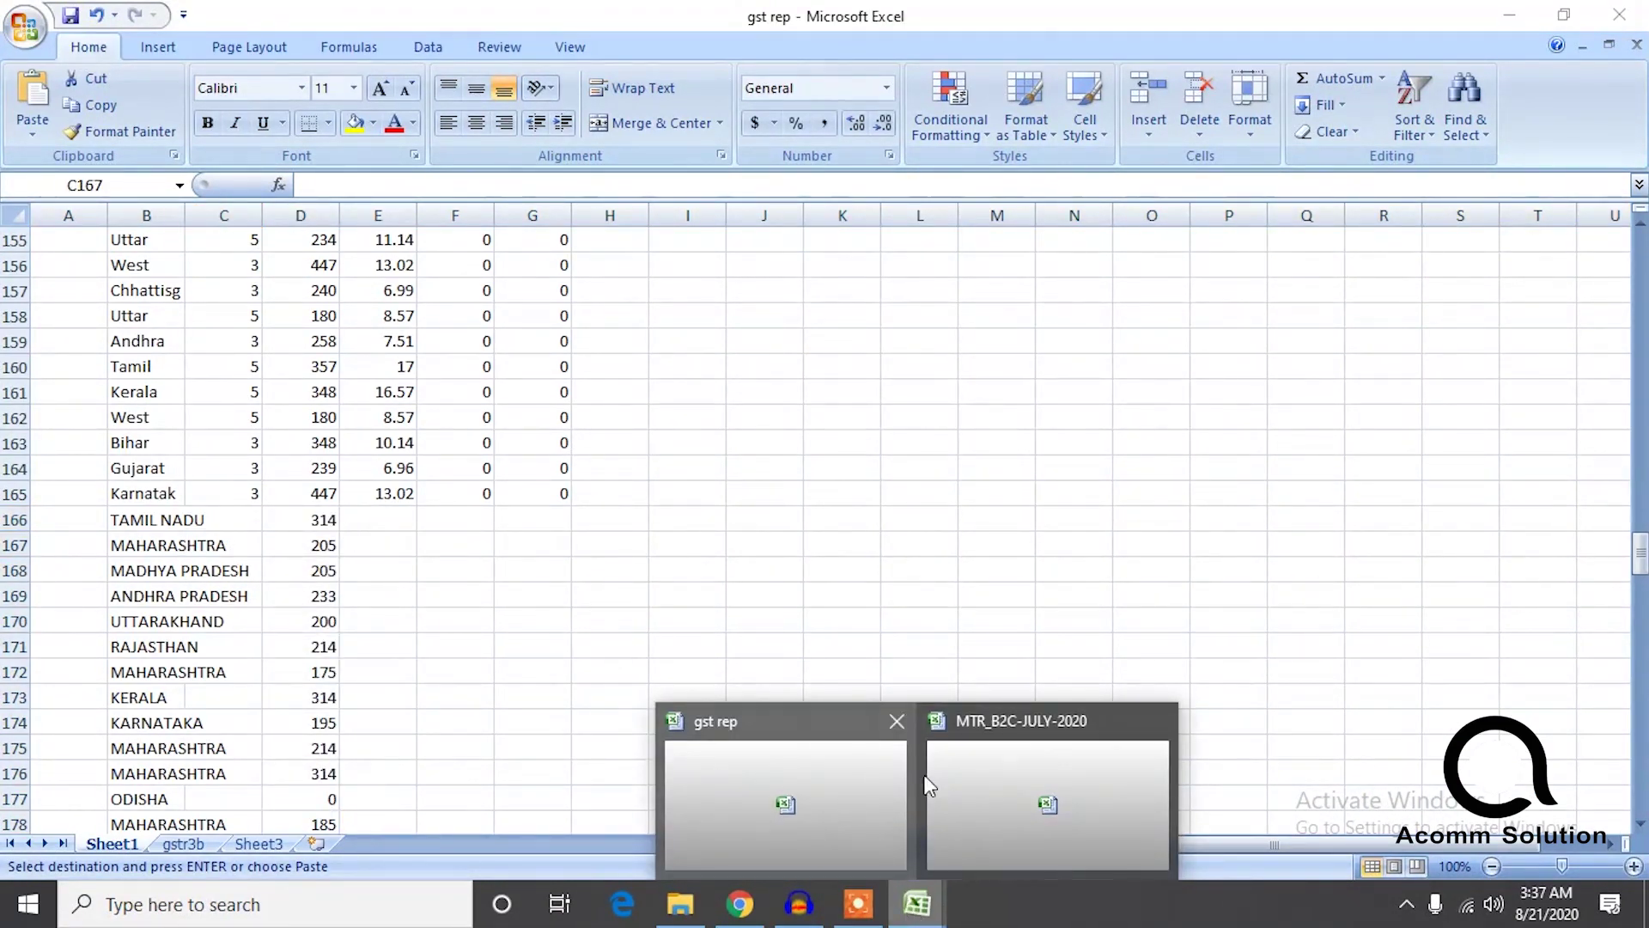
left_click(928, 785)
scroll(786, 466, "up", 2)
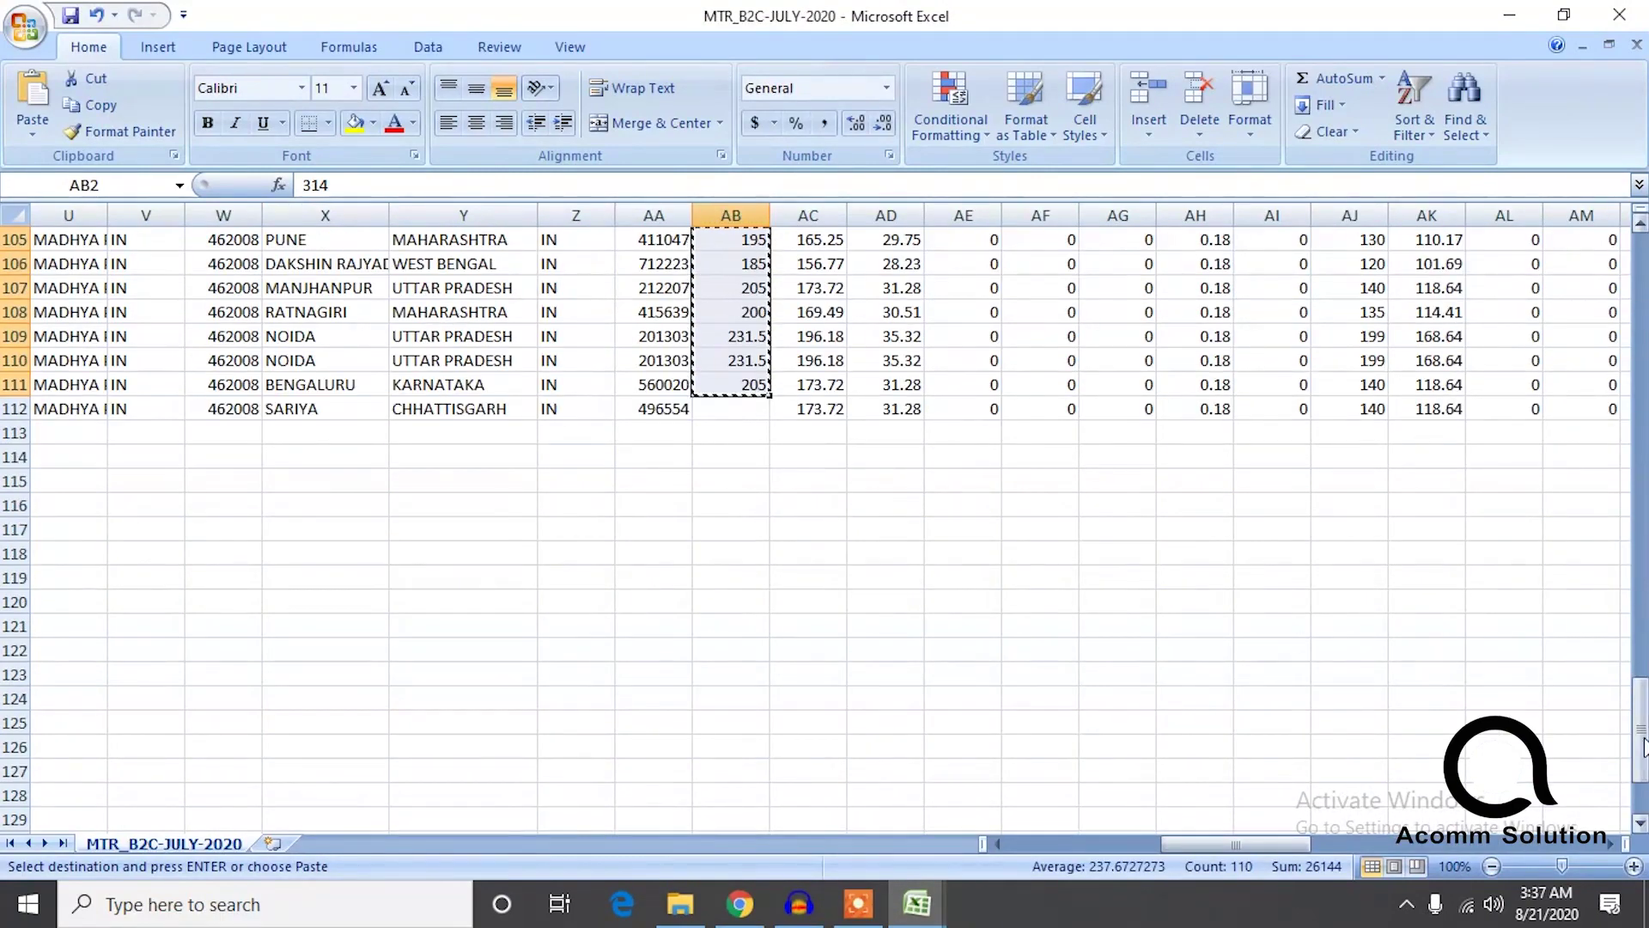
Copy the Igst Rate values from AH2:AH112 and paste them into gst rep at C166.
left_click_drag(1640, 734, 1641, 275)
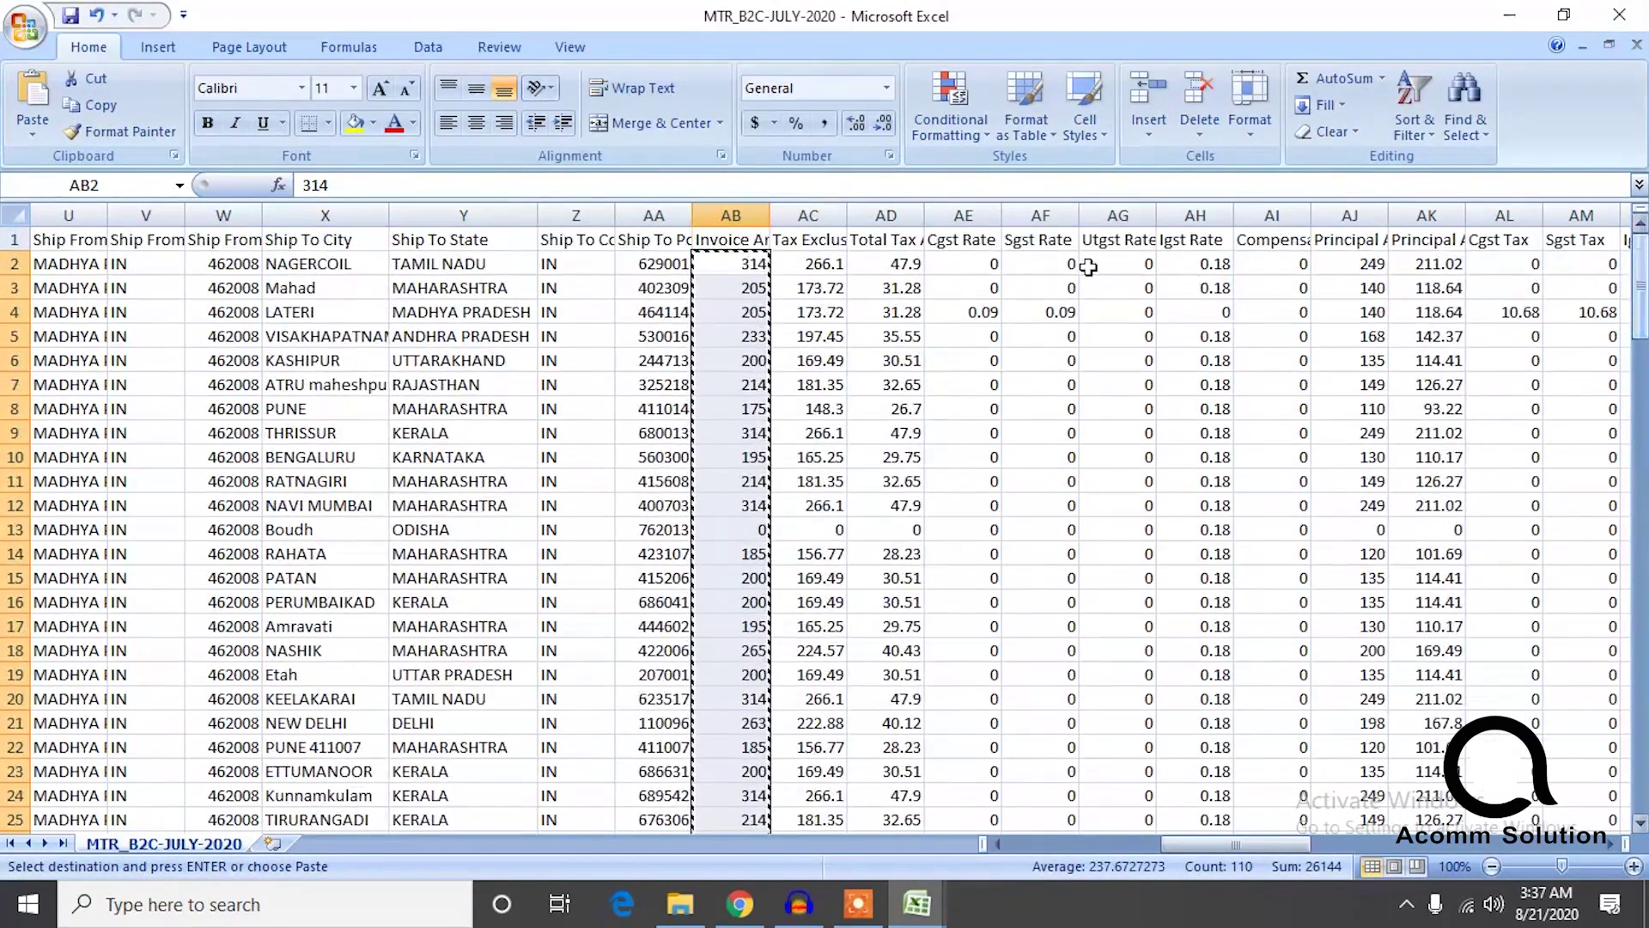
left_click(1196, 266)
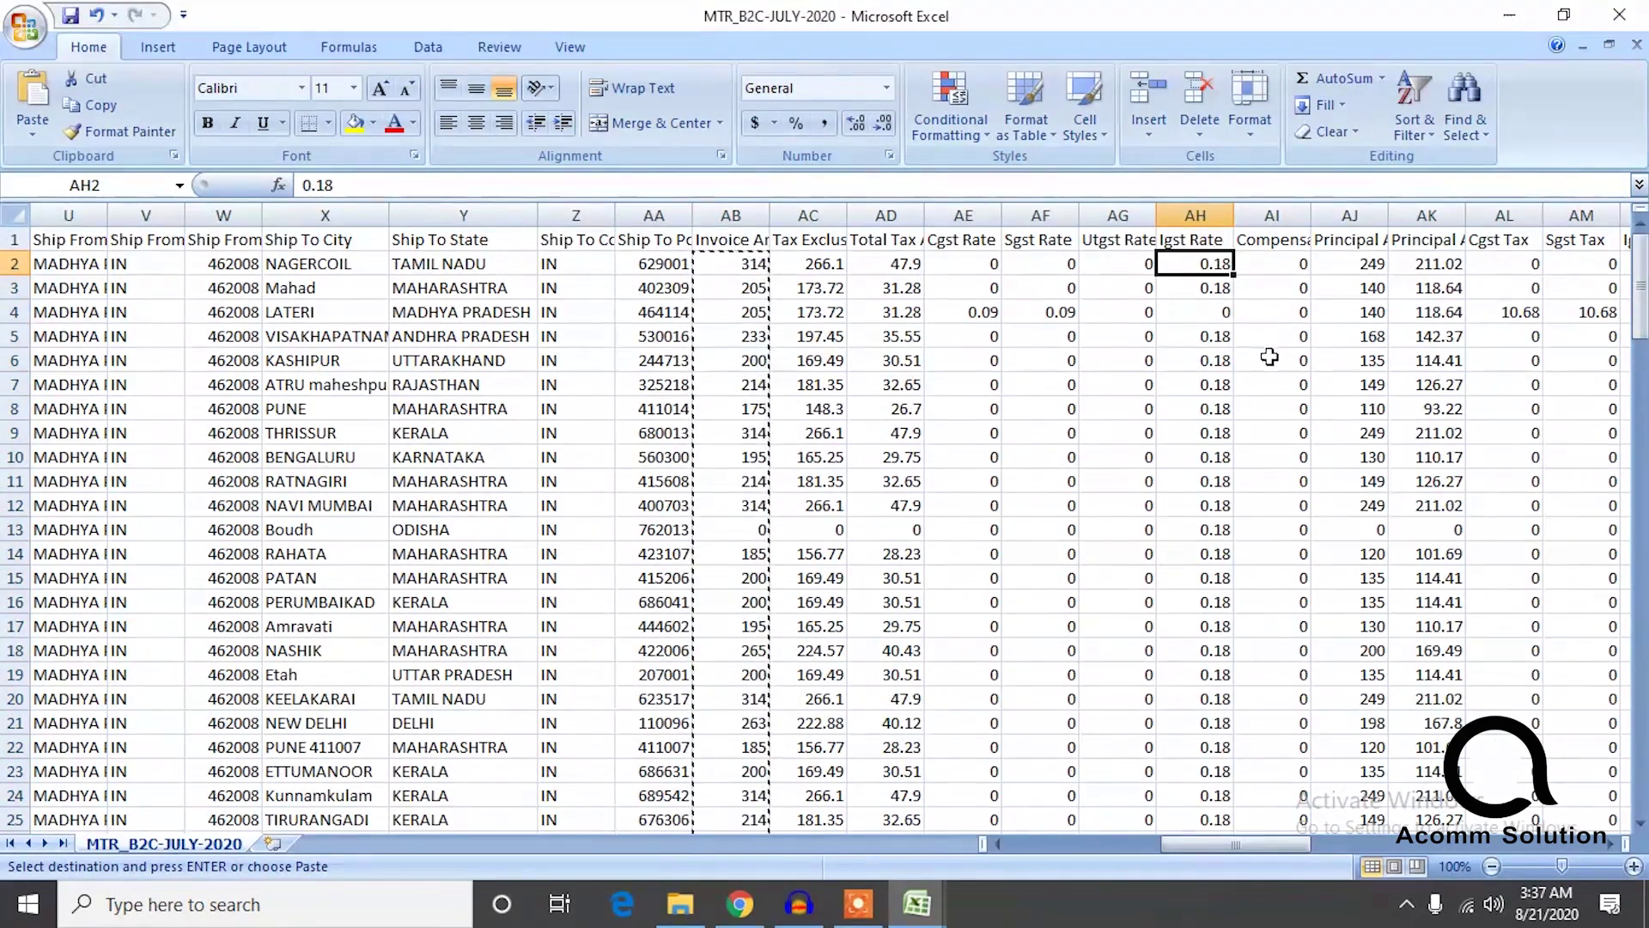
key("ctrl+shift+Down")
key("ctrl+c")
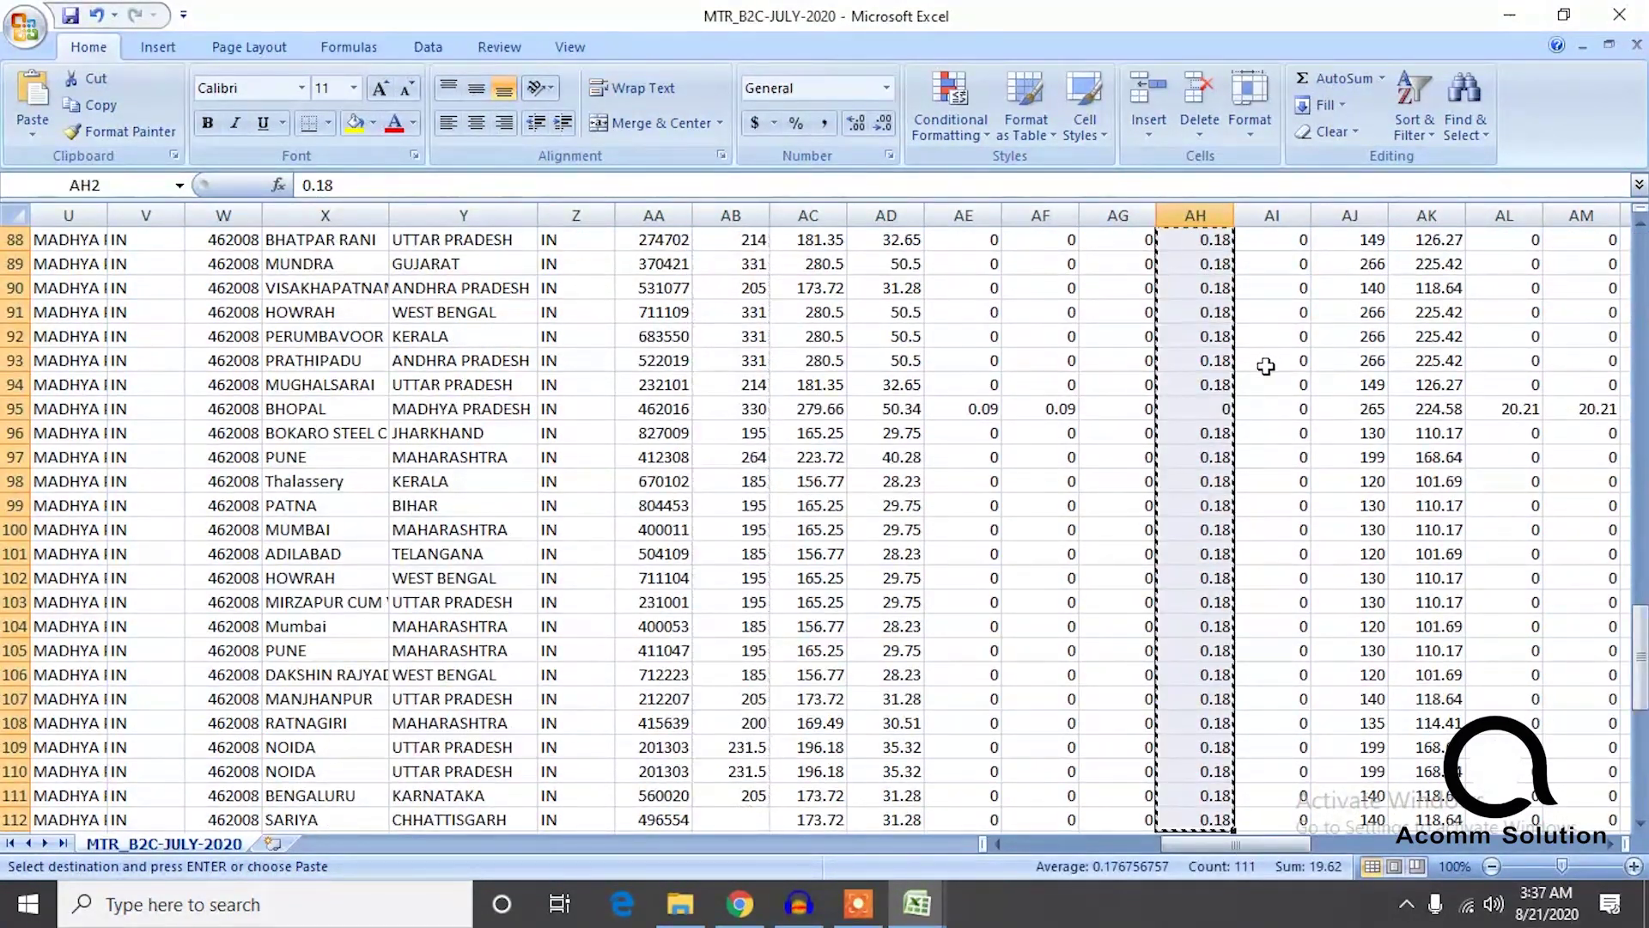
mouse_move(917, 903)
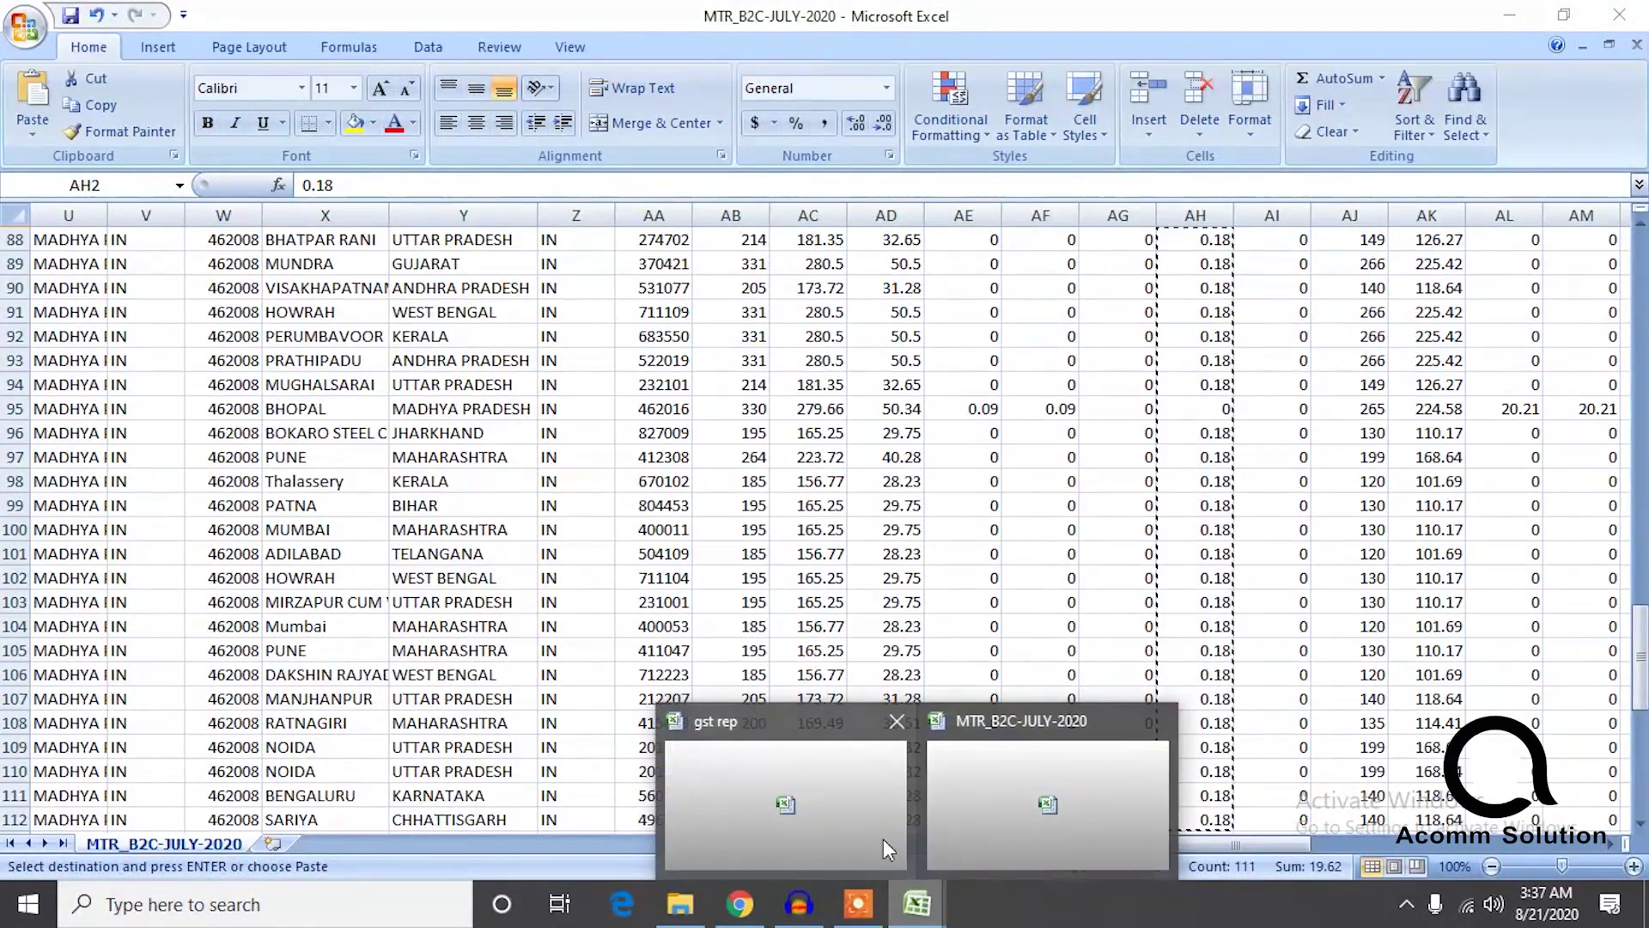
left_click(819, 729)
left_click(234, 520)
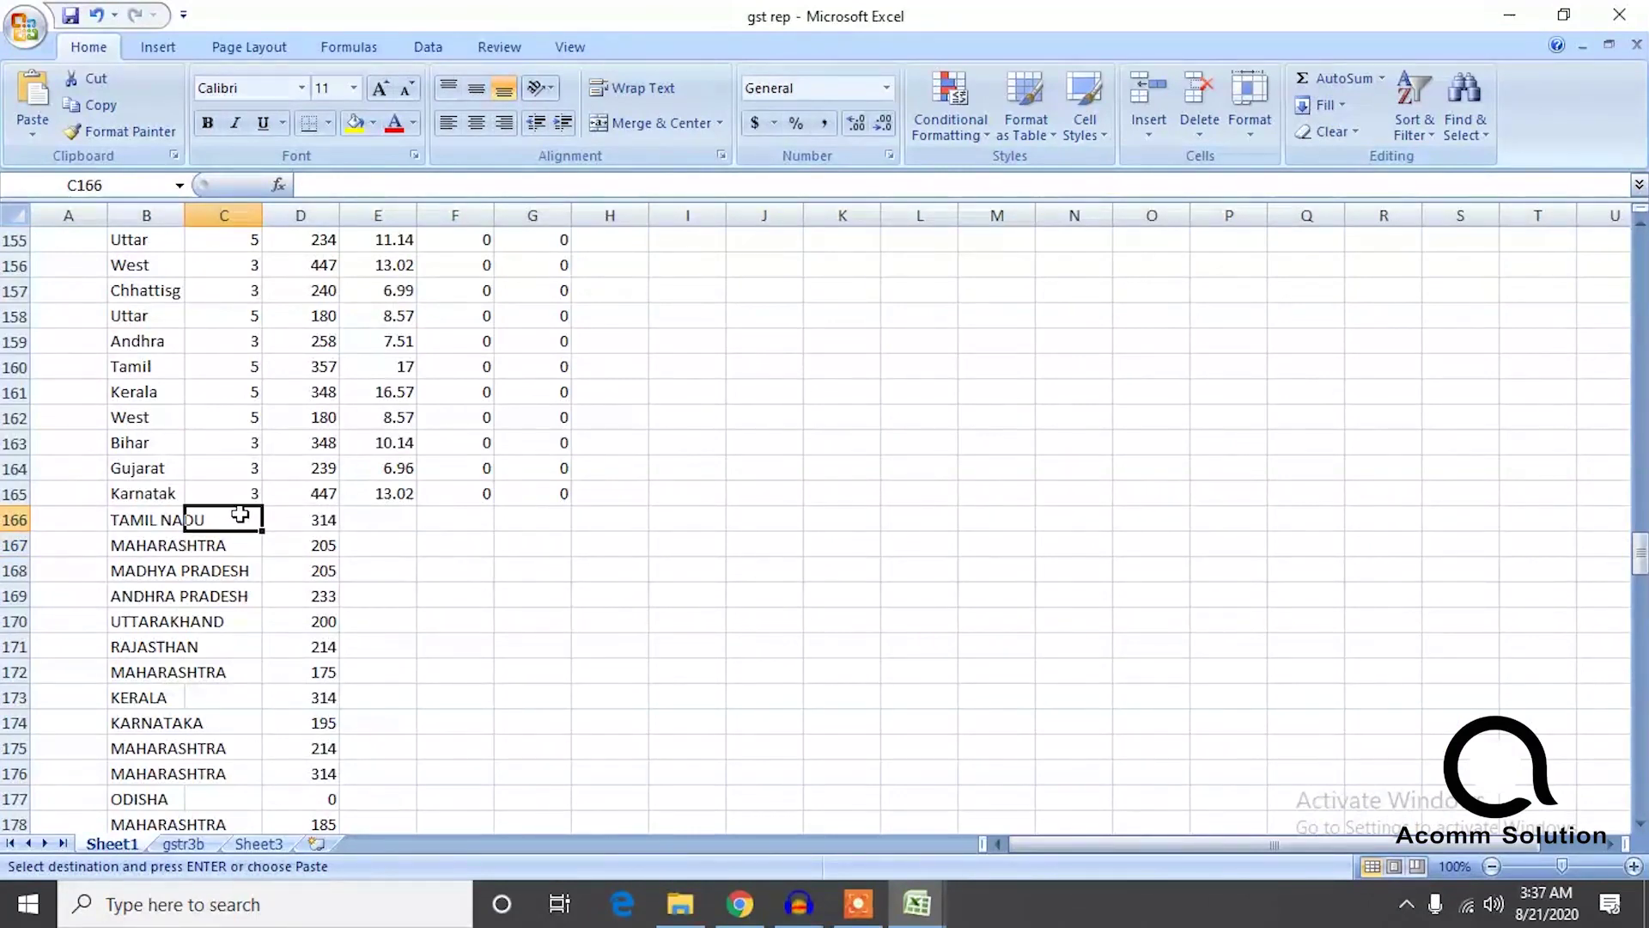
key("ctrl+v")
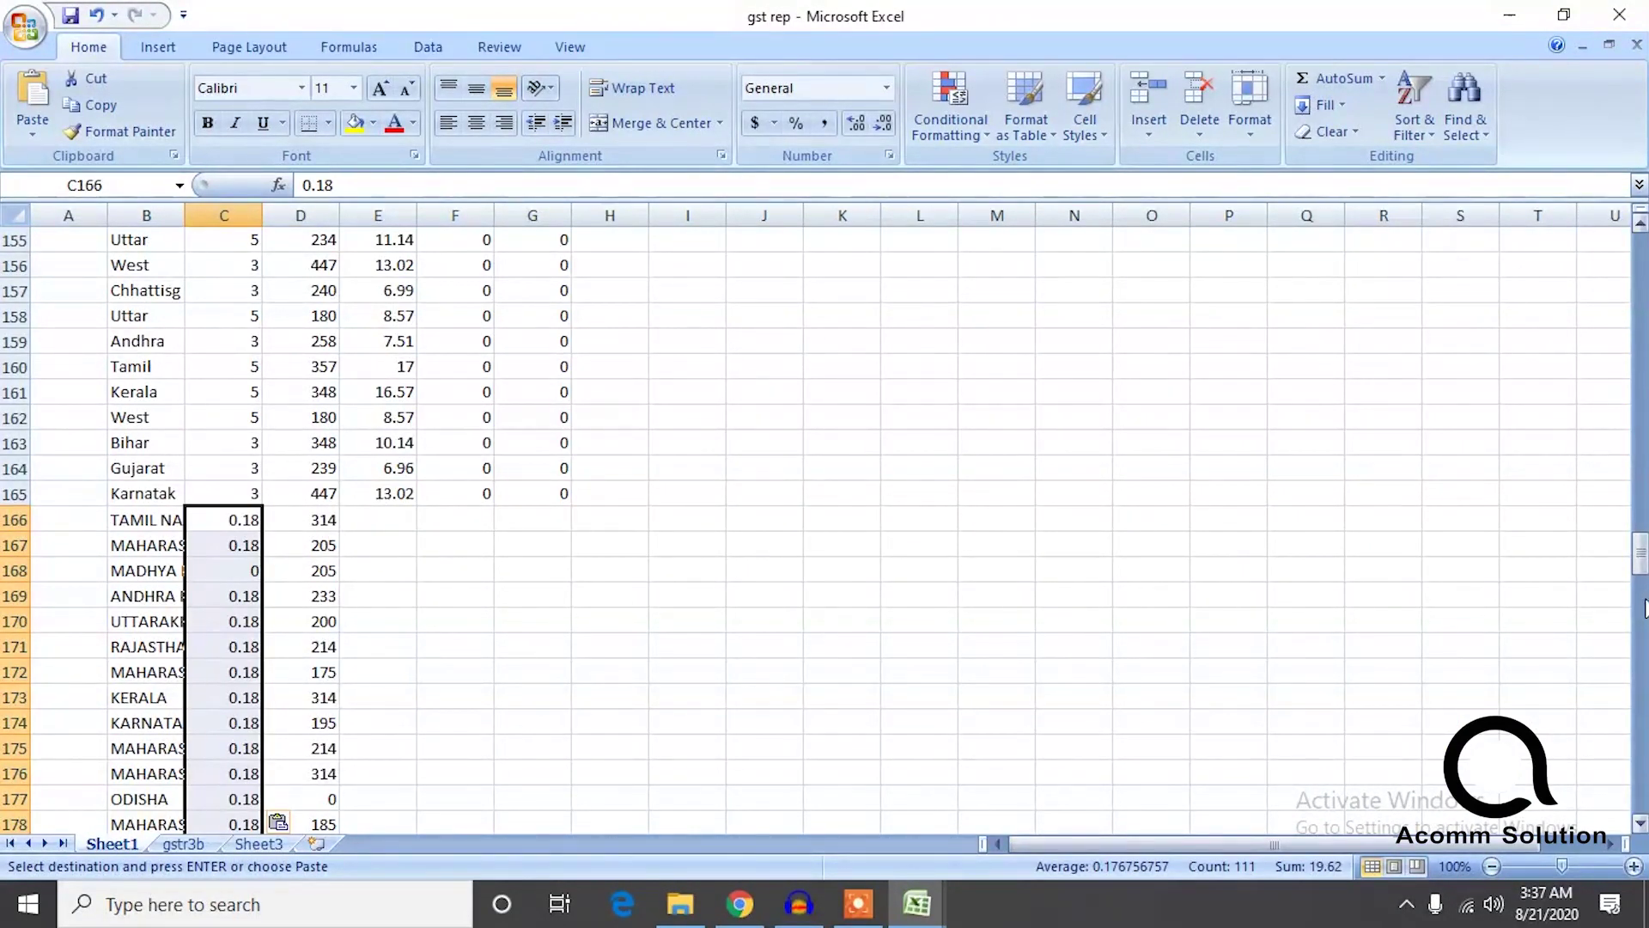
Widen all gst rep columns so full state names show, then return to MTR_B2C-JULY-2020.
left_click_drag(1640, 554, 1640, 255)
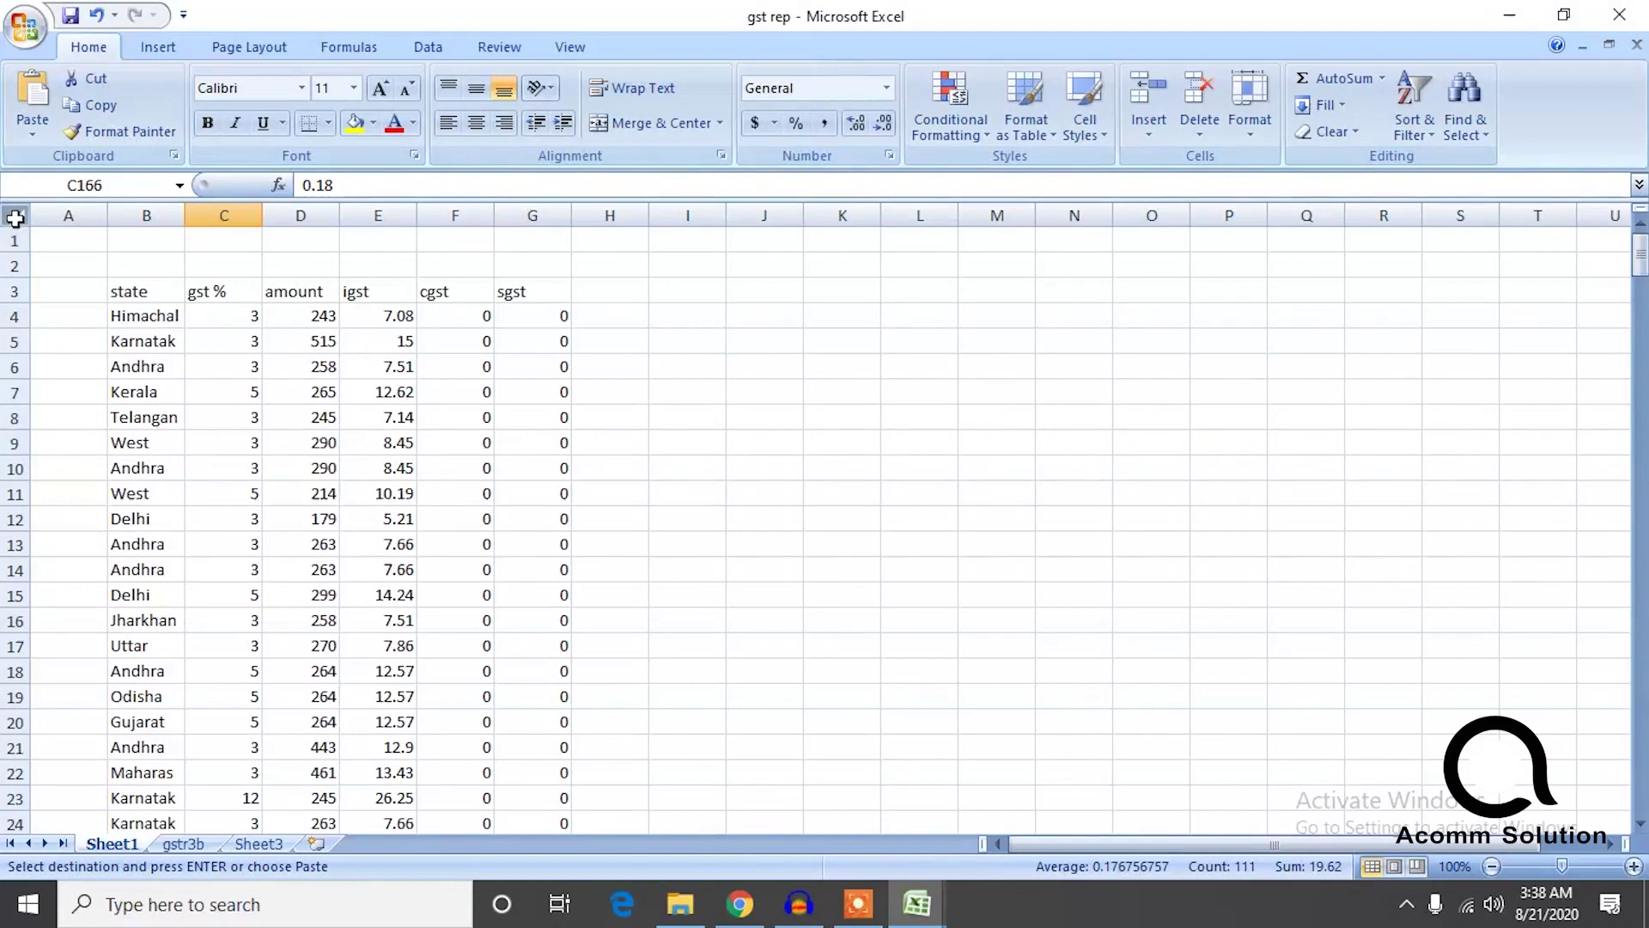
left_click(16, 217)
left_click_drag(187, 225, 248, 216)
left_click(1274, 358)
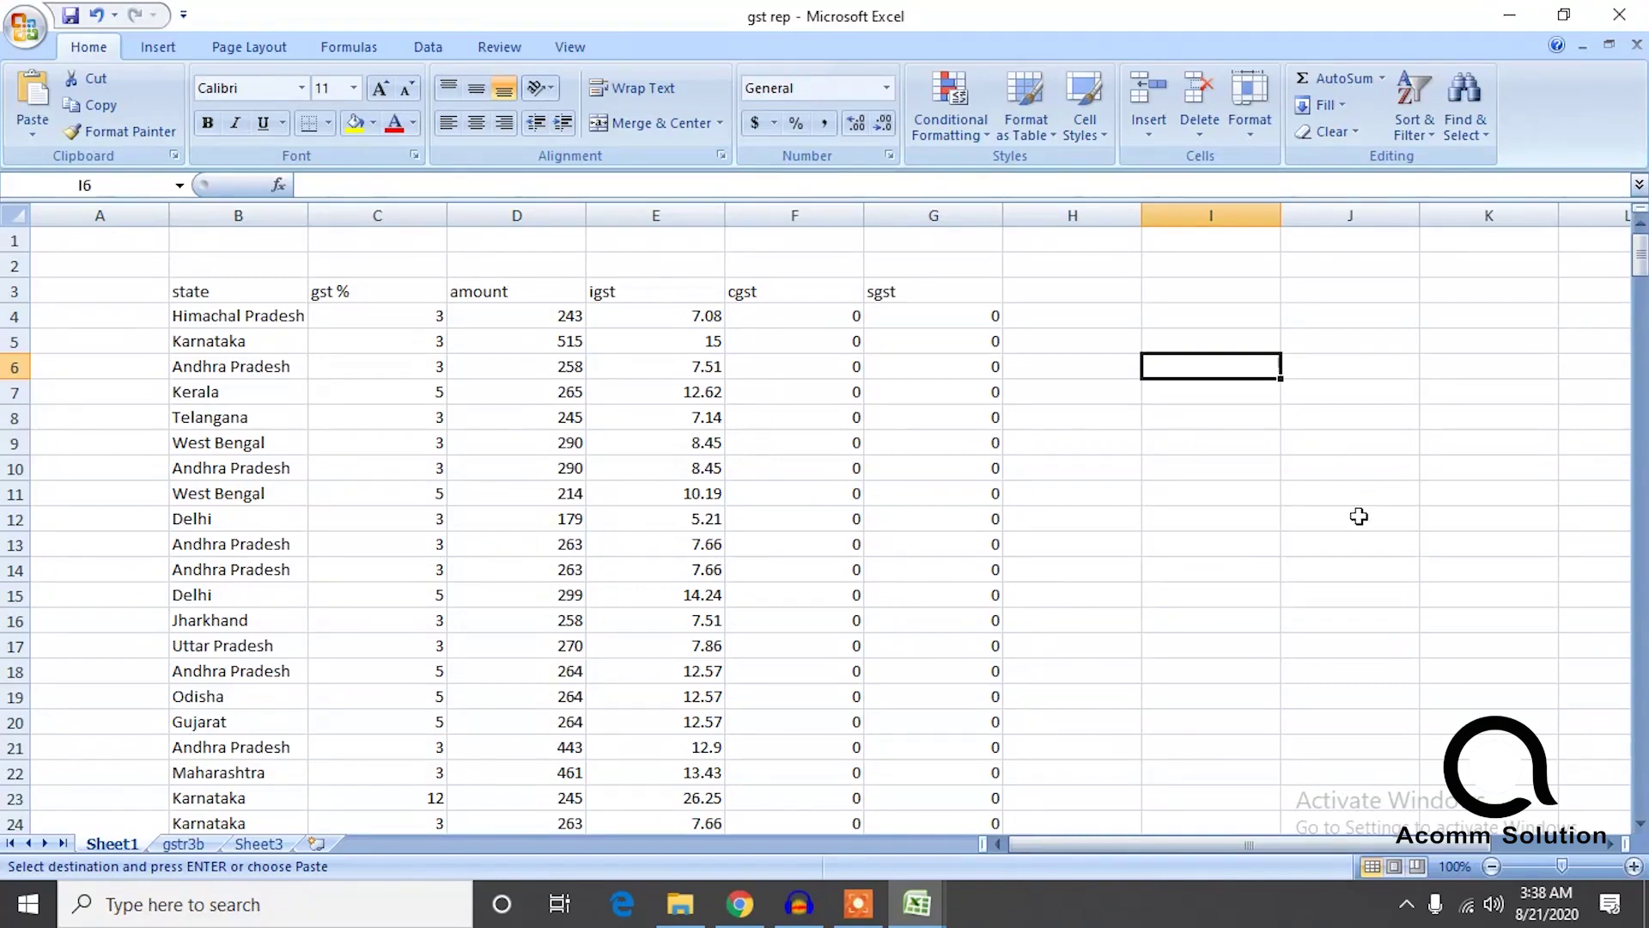
left_click(1288, 592)
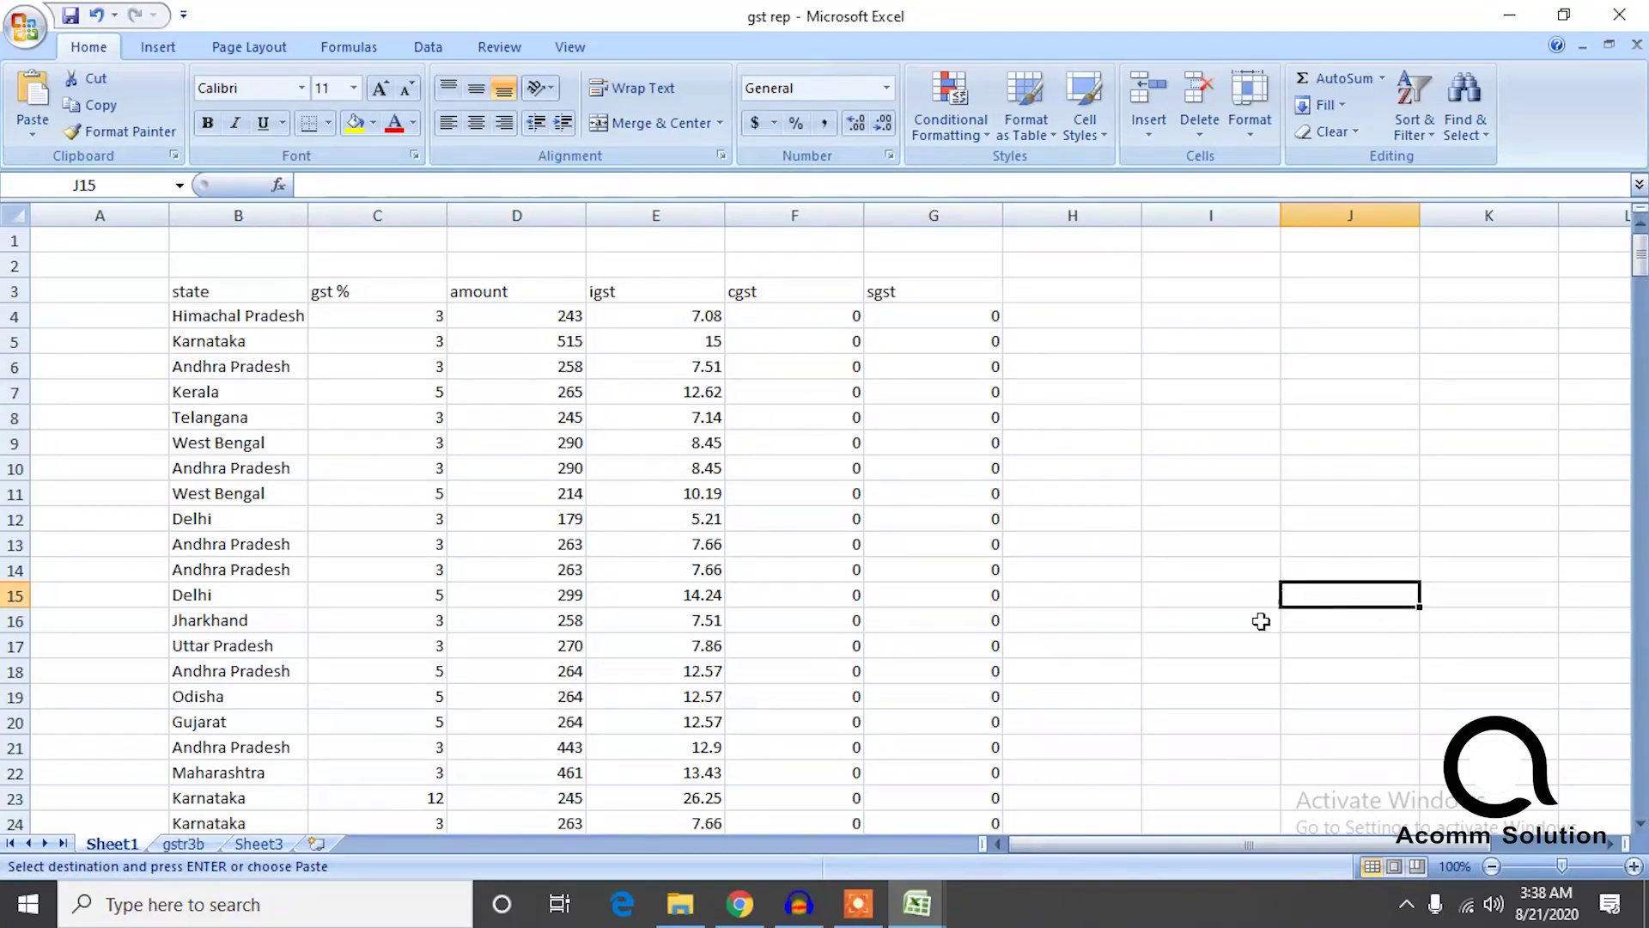
left_click(917, 904)
left_click(1033, 777)
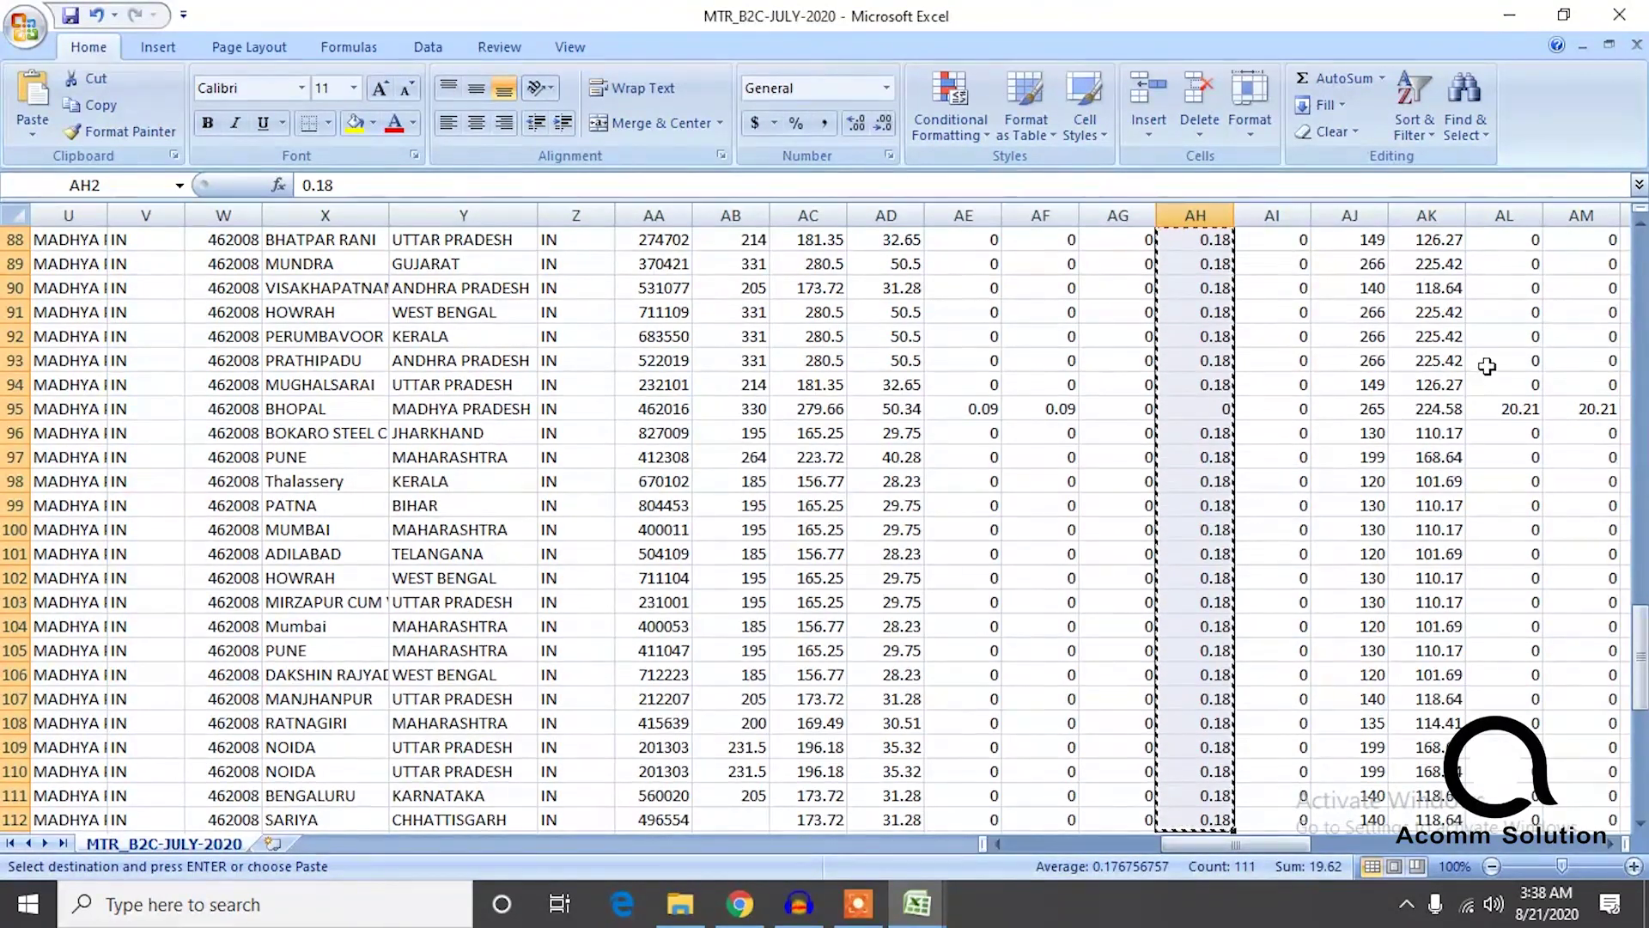
Copy the Igst Tax column from AN2 downward in MTR_B2C-JULY-2020.
scroll(1457, 372, "down", 2)
scroll(1626, 541, "up", 20)
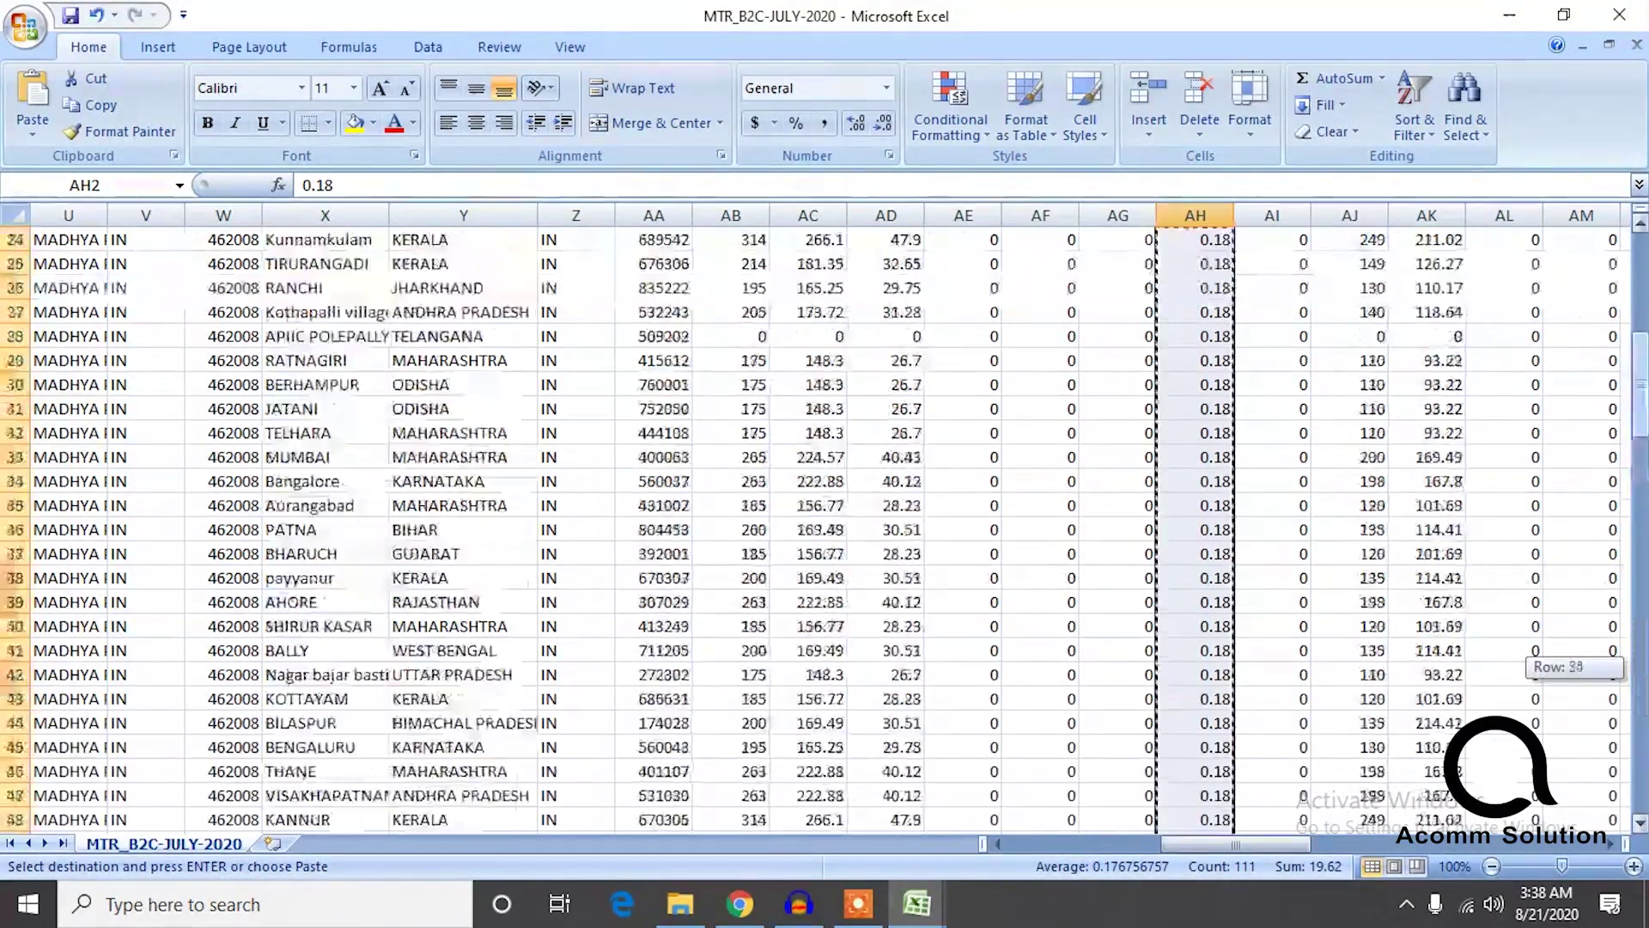
left_click(1483, 269)
key("Left")
key("Left")
key("Right")
key("Right")
key("Right")
key("Right")
key("Right")
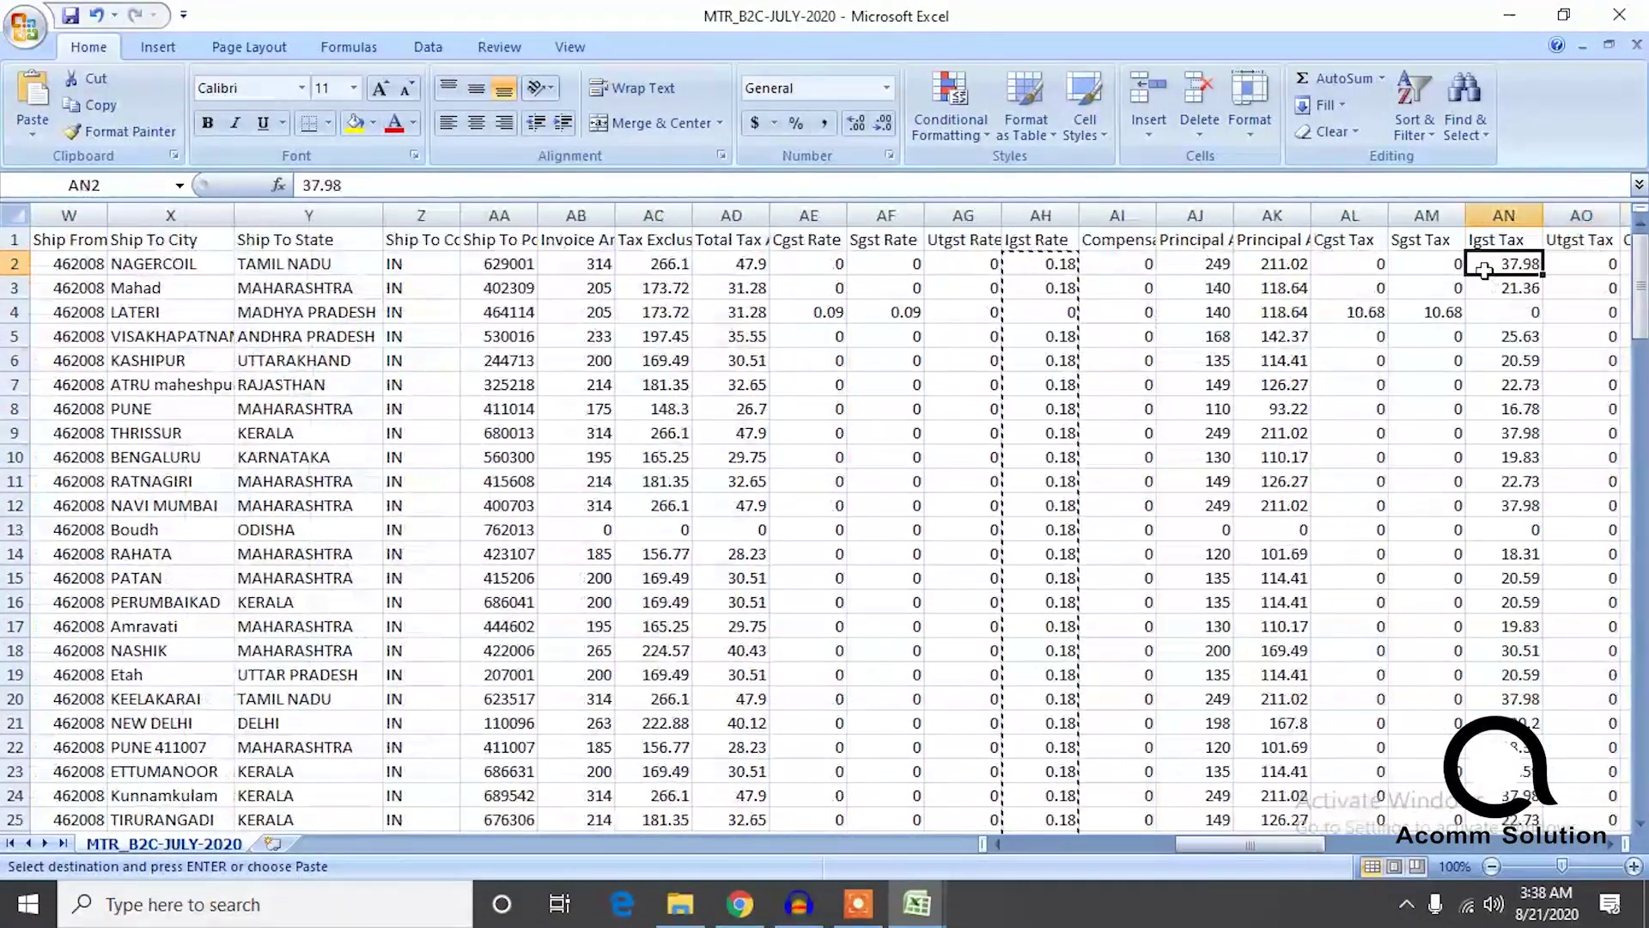
key("Left")
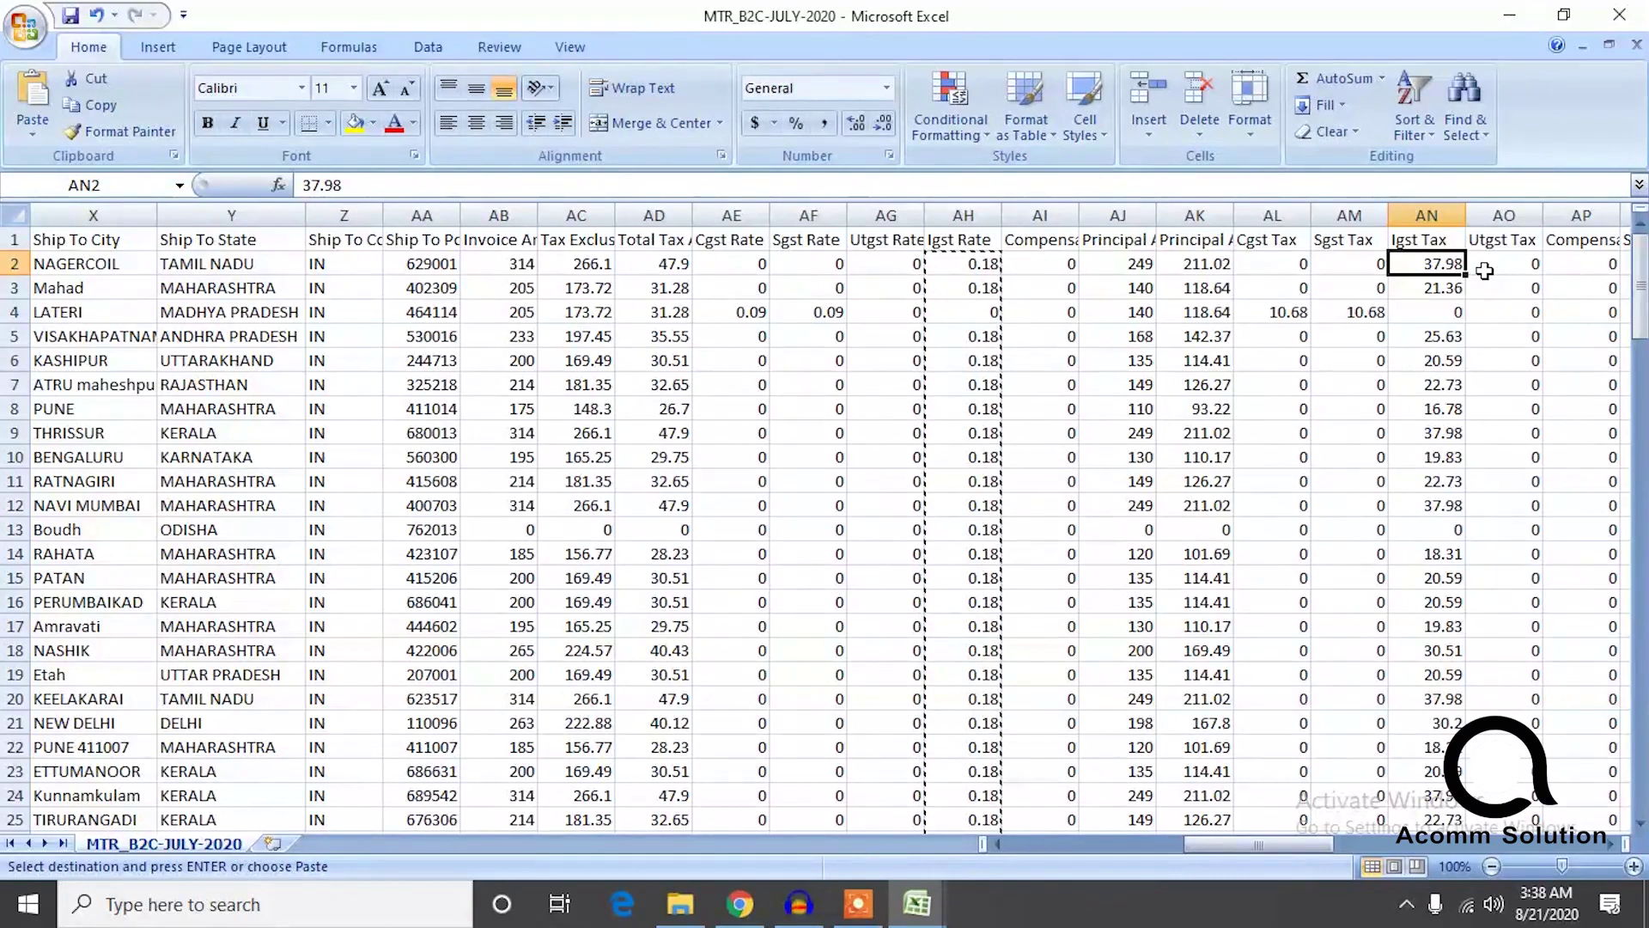
key("Right")
key("Right")
key("Right")
key("Right")
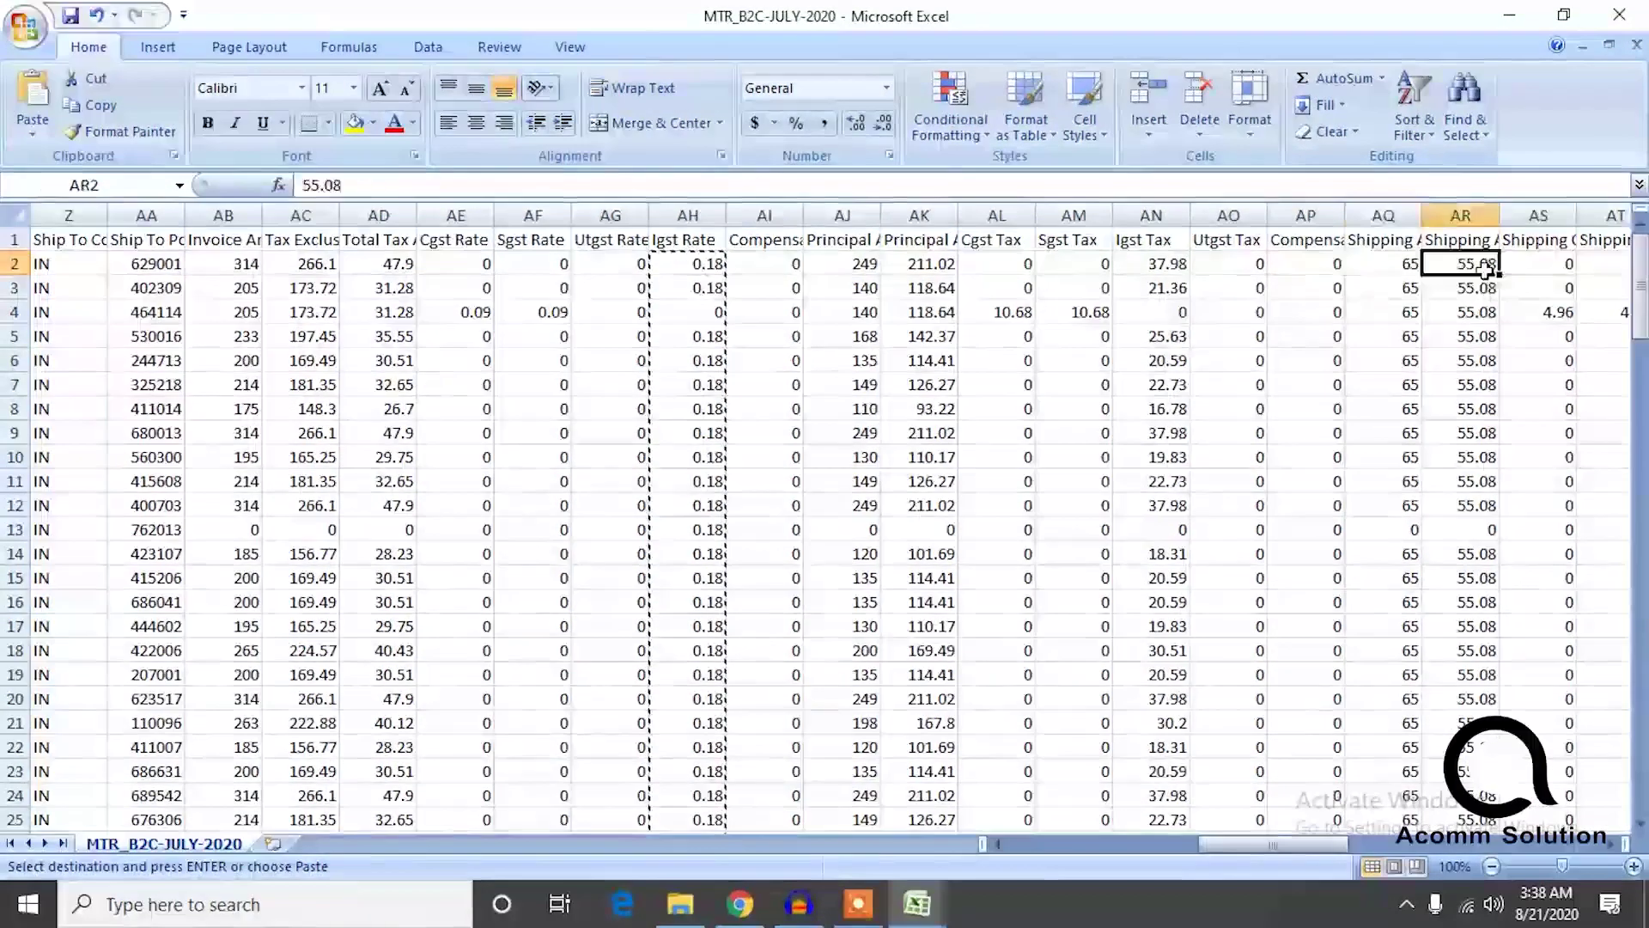
key("Left")
key("Left")
key("Left")
key("Left")
key("Left")
key("Right")
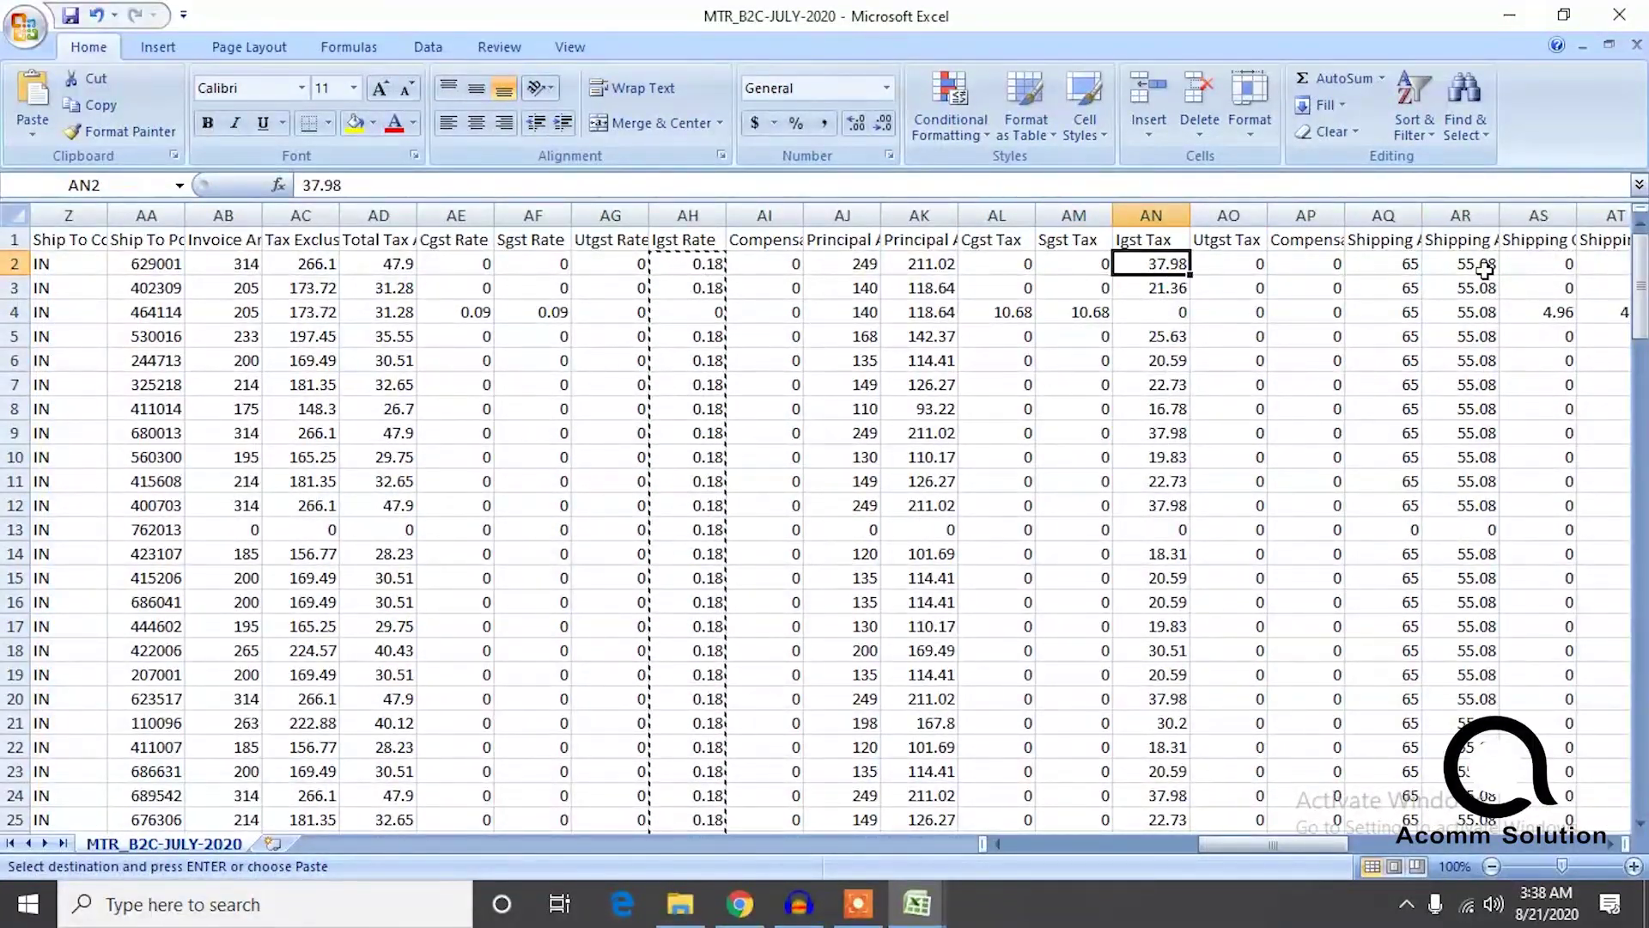
key("ctrl+shift+Down")
key("ctrl+c")
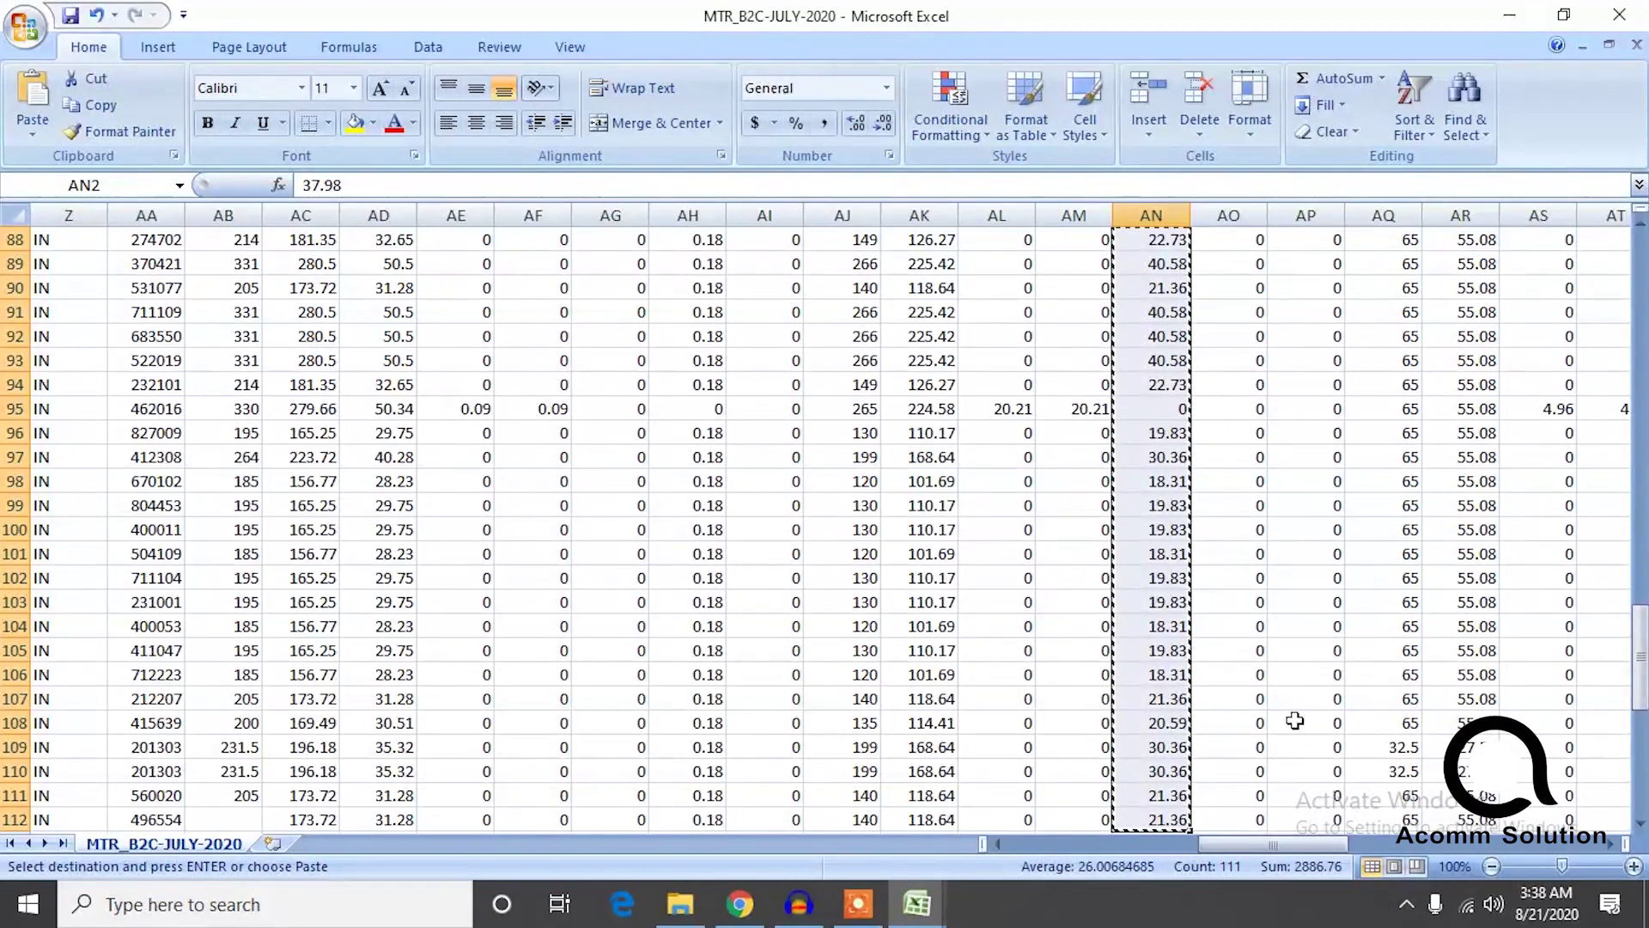
Paste the IGST amounts into gst rep's igst column starting at E166 (first value 37.98).
left_click(917, 903)
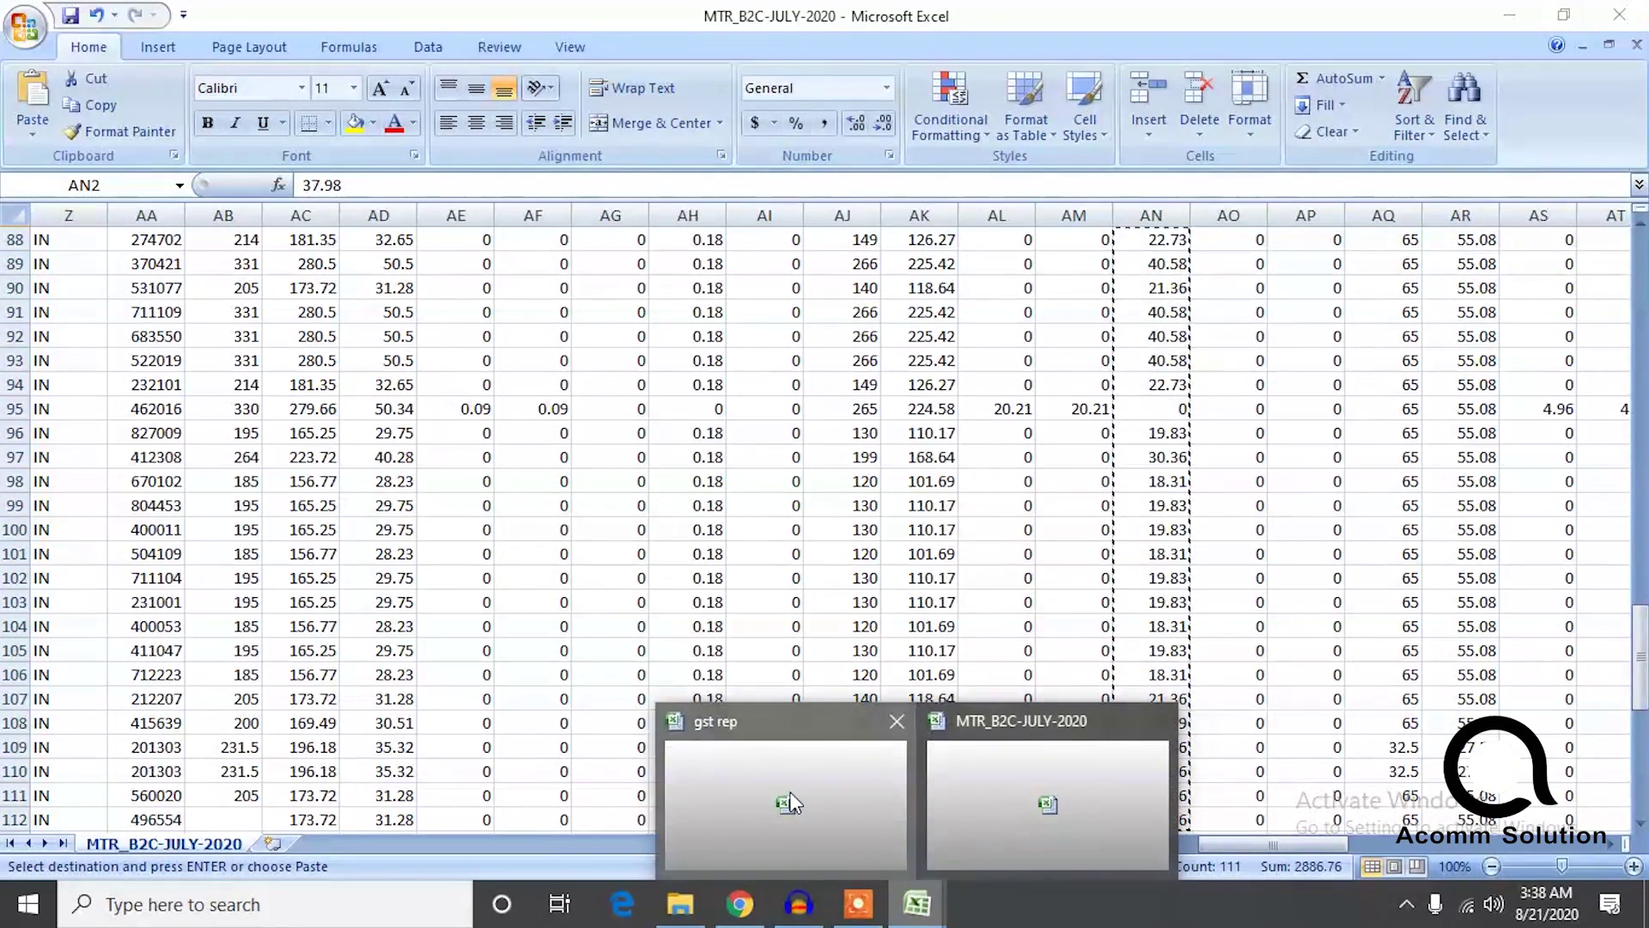
left_click(791, 804)
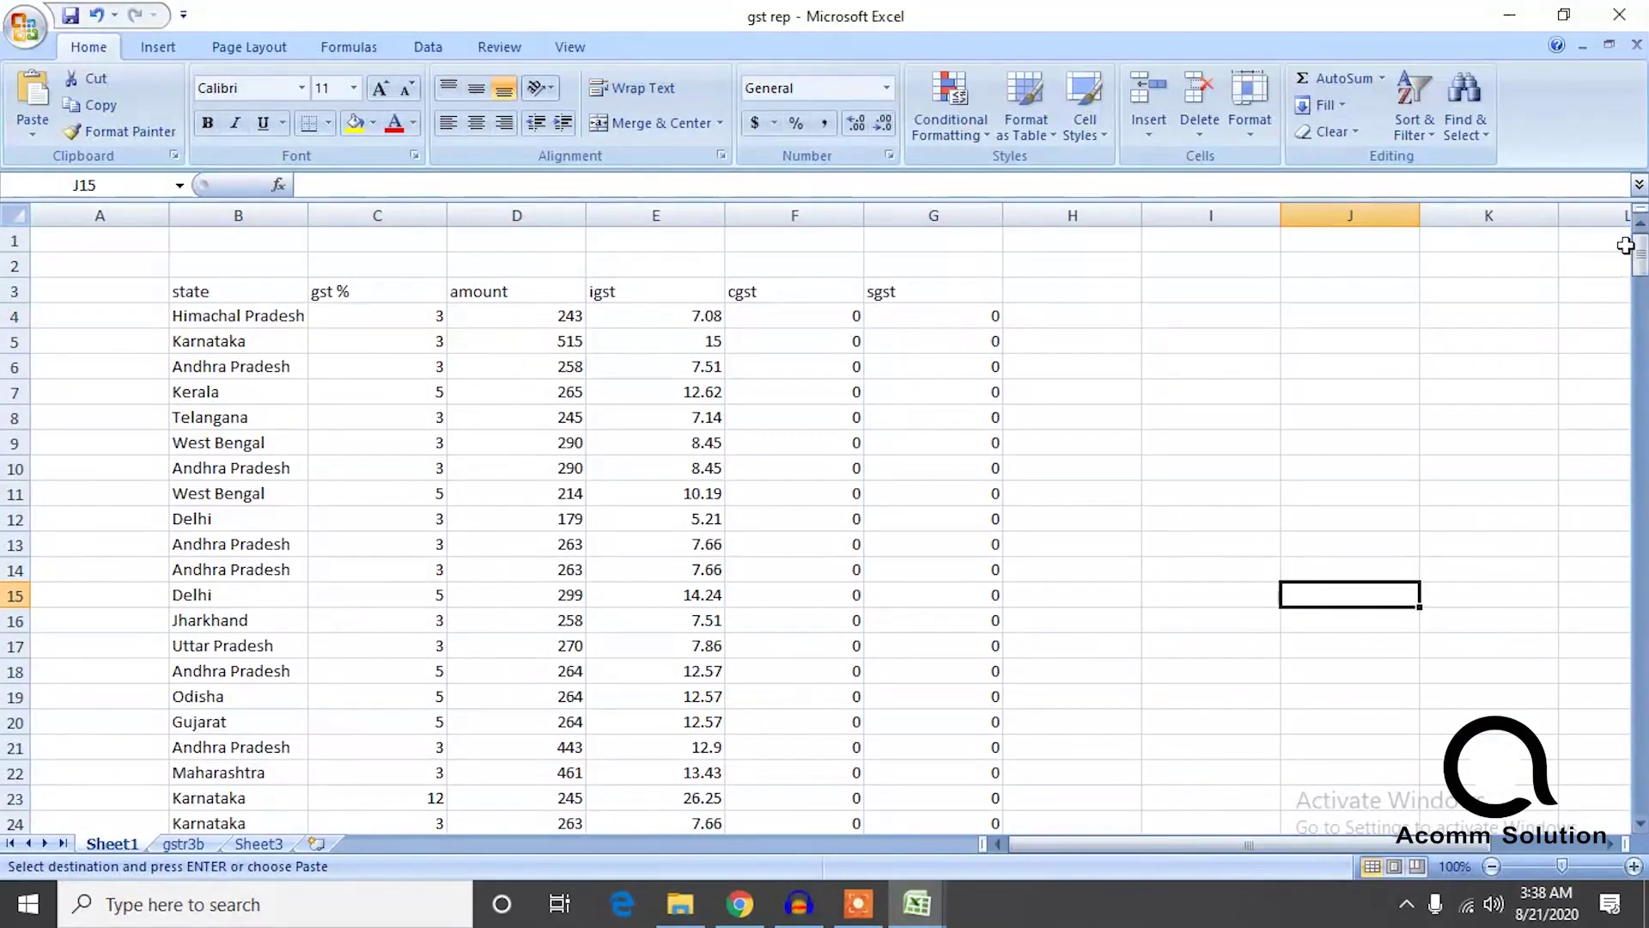
left_click_drag(1643, 262, 1641, 561)
left_click(713, 492)
key("ctrl+v")
left_click(897, 544)
left_click(818, 538)
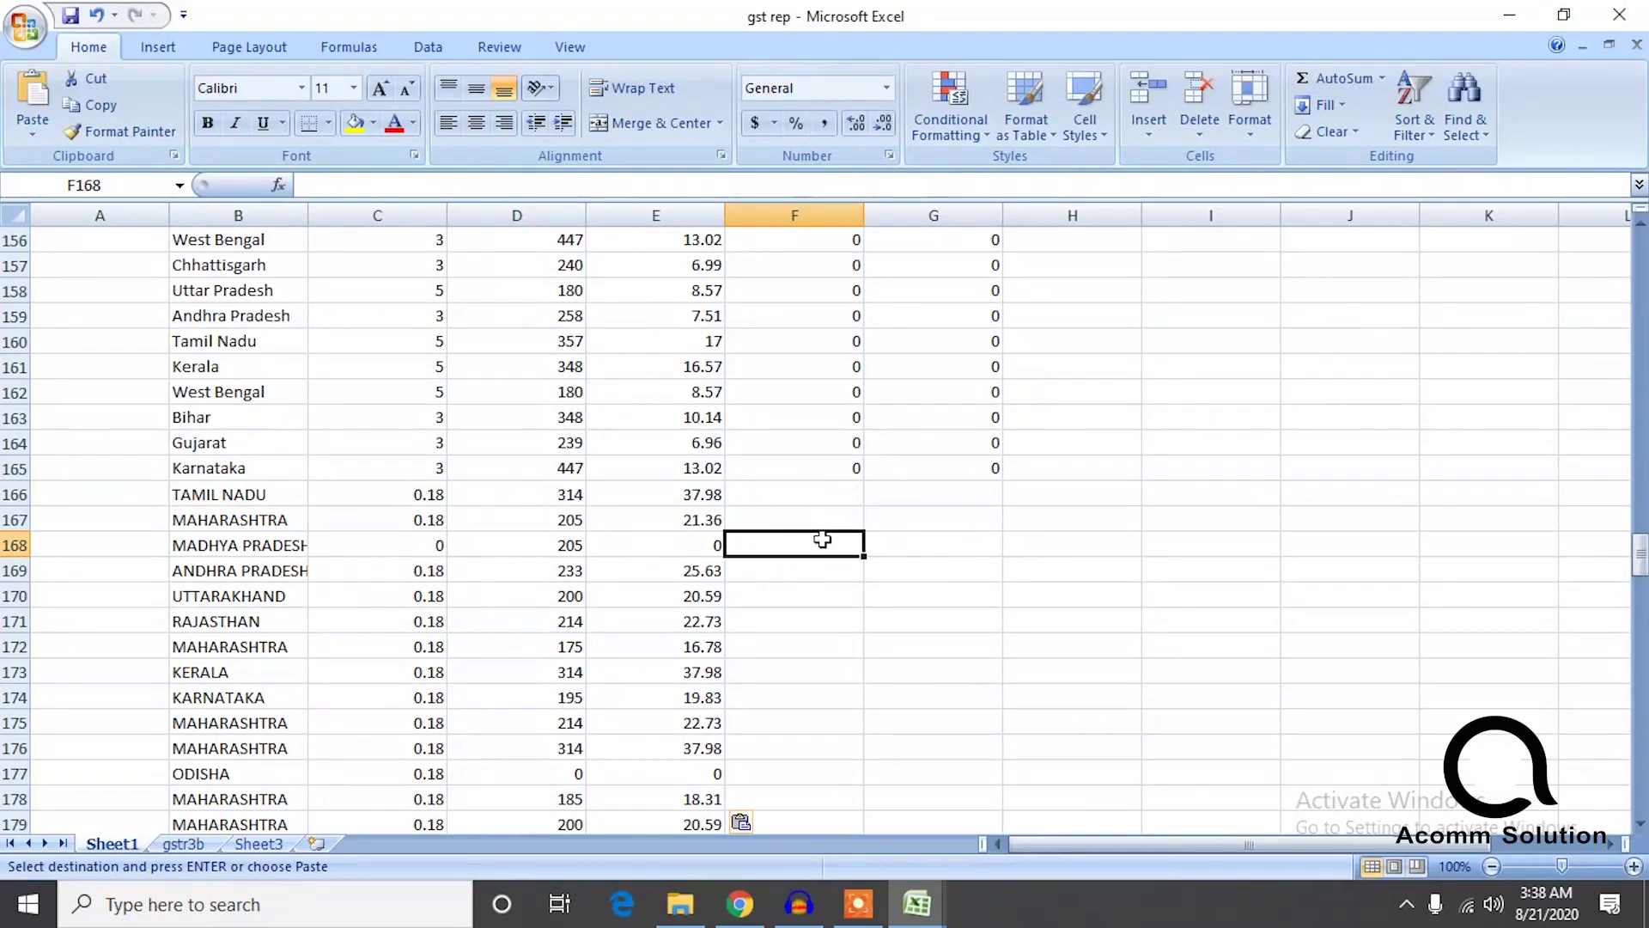
left_click_drag(1639, 549, 1636, 548)
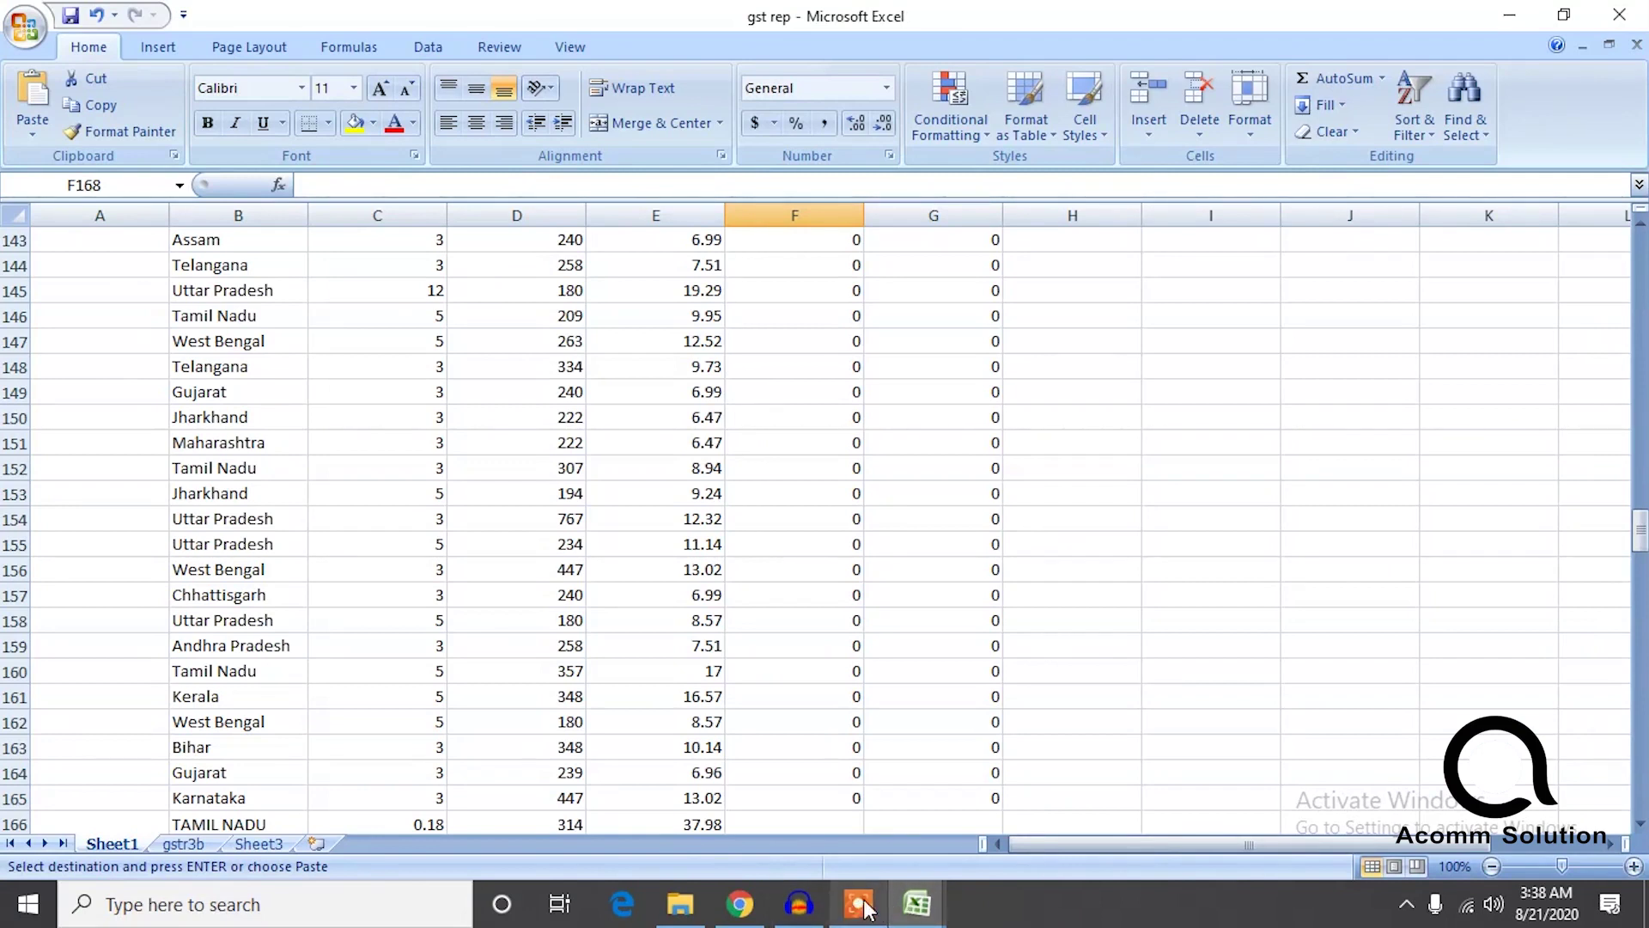
left_click(915, 906)
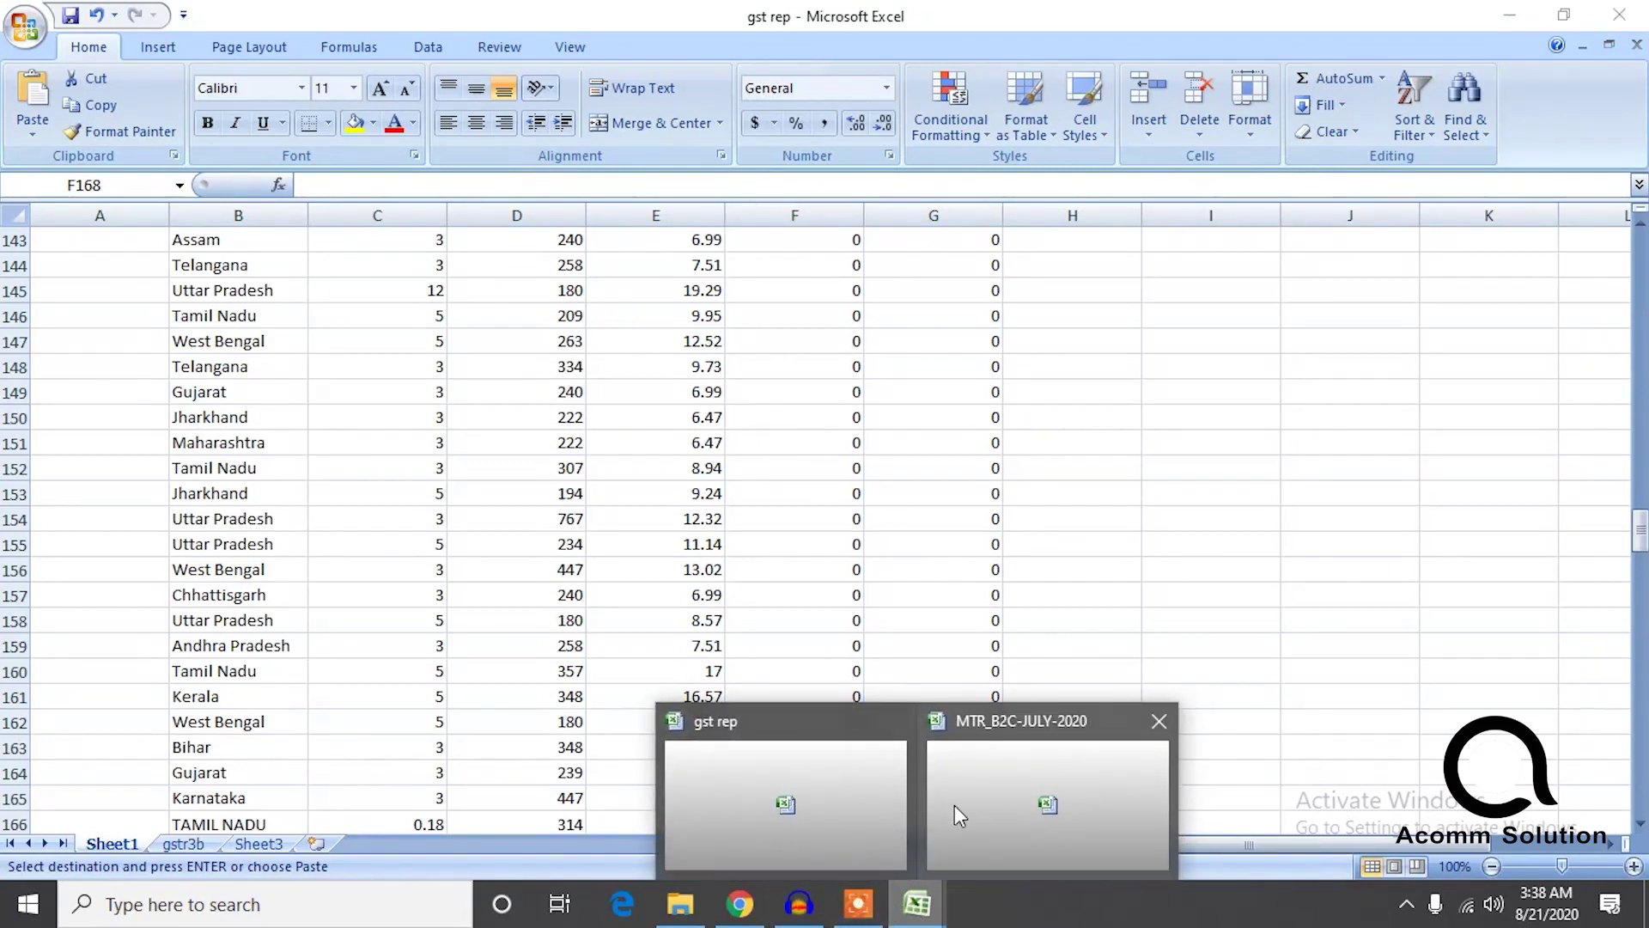
Copy the Cgst Tax column from row 2 downward in MTR_B2C-JULY-2020.
left_click(812, 780)
left_click(917, 903)
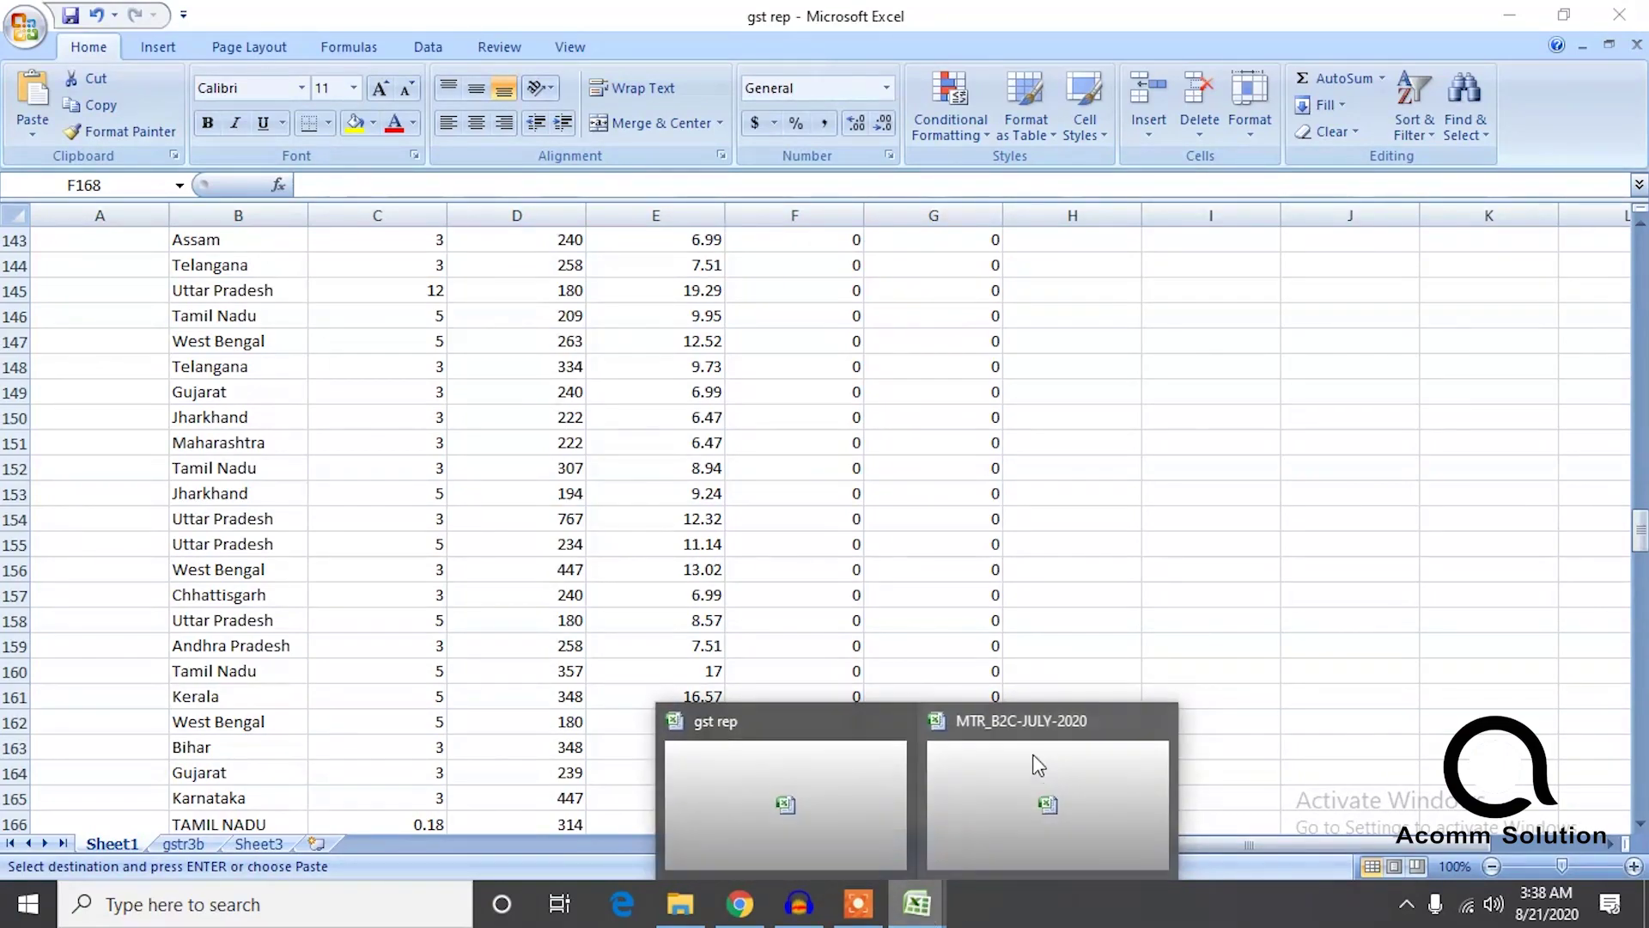
left_click(1042, 777)
left_click_drag(1638, 642, 1639, 274)
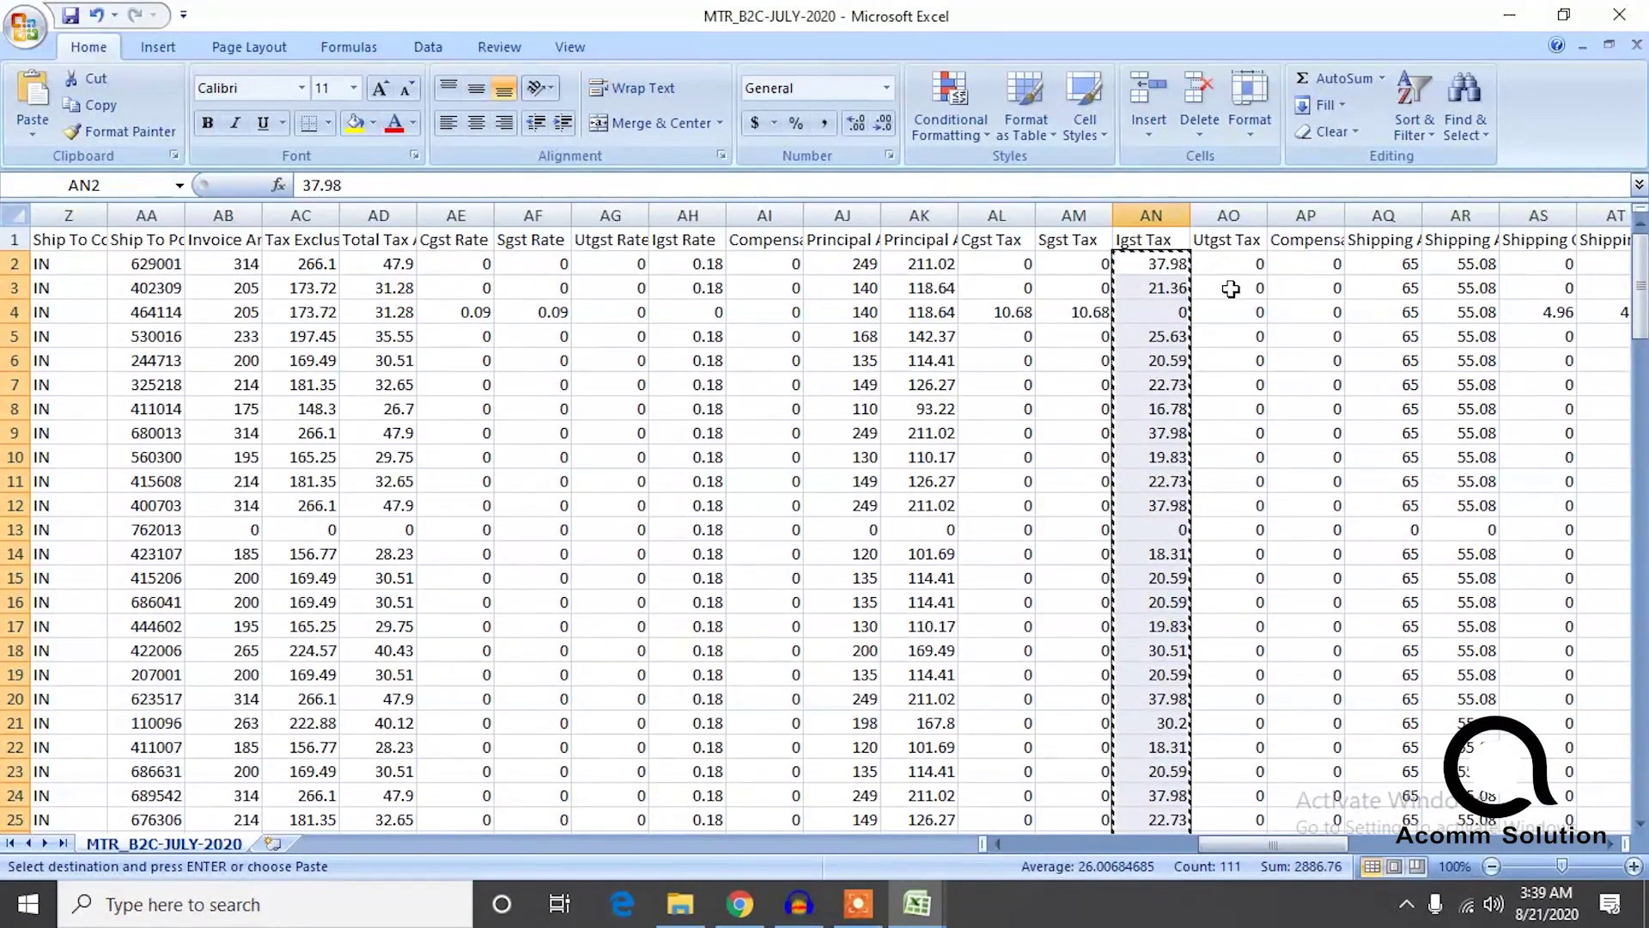
left_click(1231, 284)
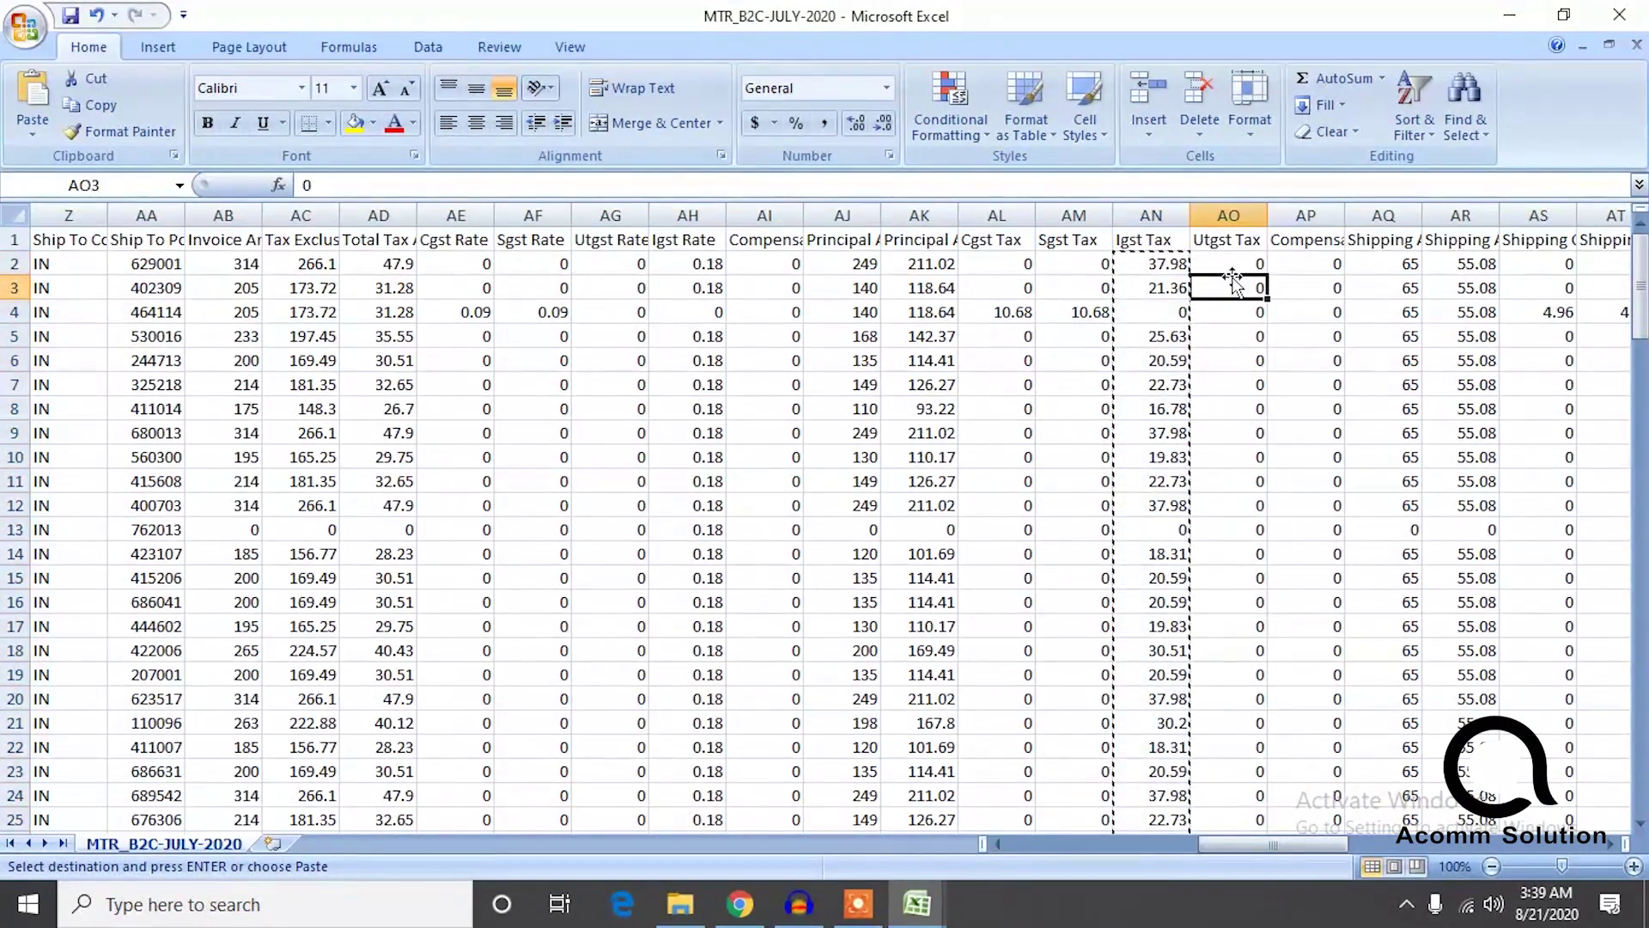
key("Right")
key("Right")
key("Right")
key("Right")
key("Right")
key("Right")
key("Right")
key("Right")
key("Right")
key("Right")
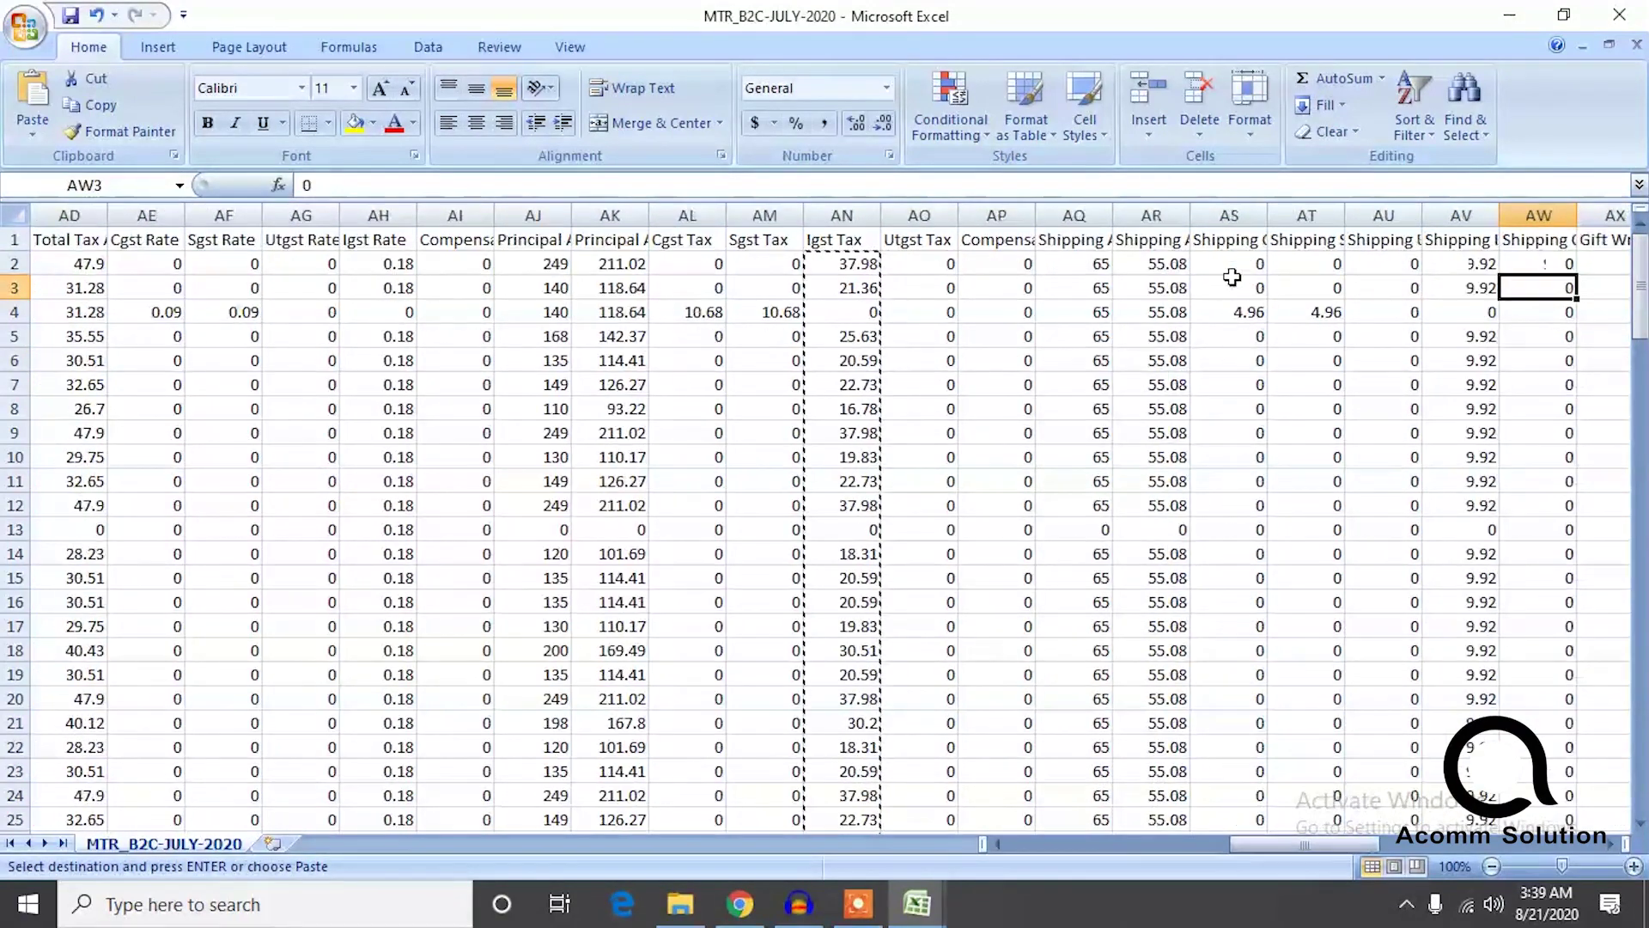
key("Up")
key("Left")
key("Left")
key("Left")
key("Left")
key("Left")
key("Left")
key("Left")
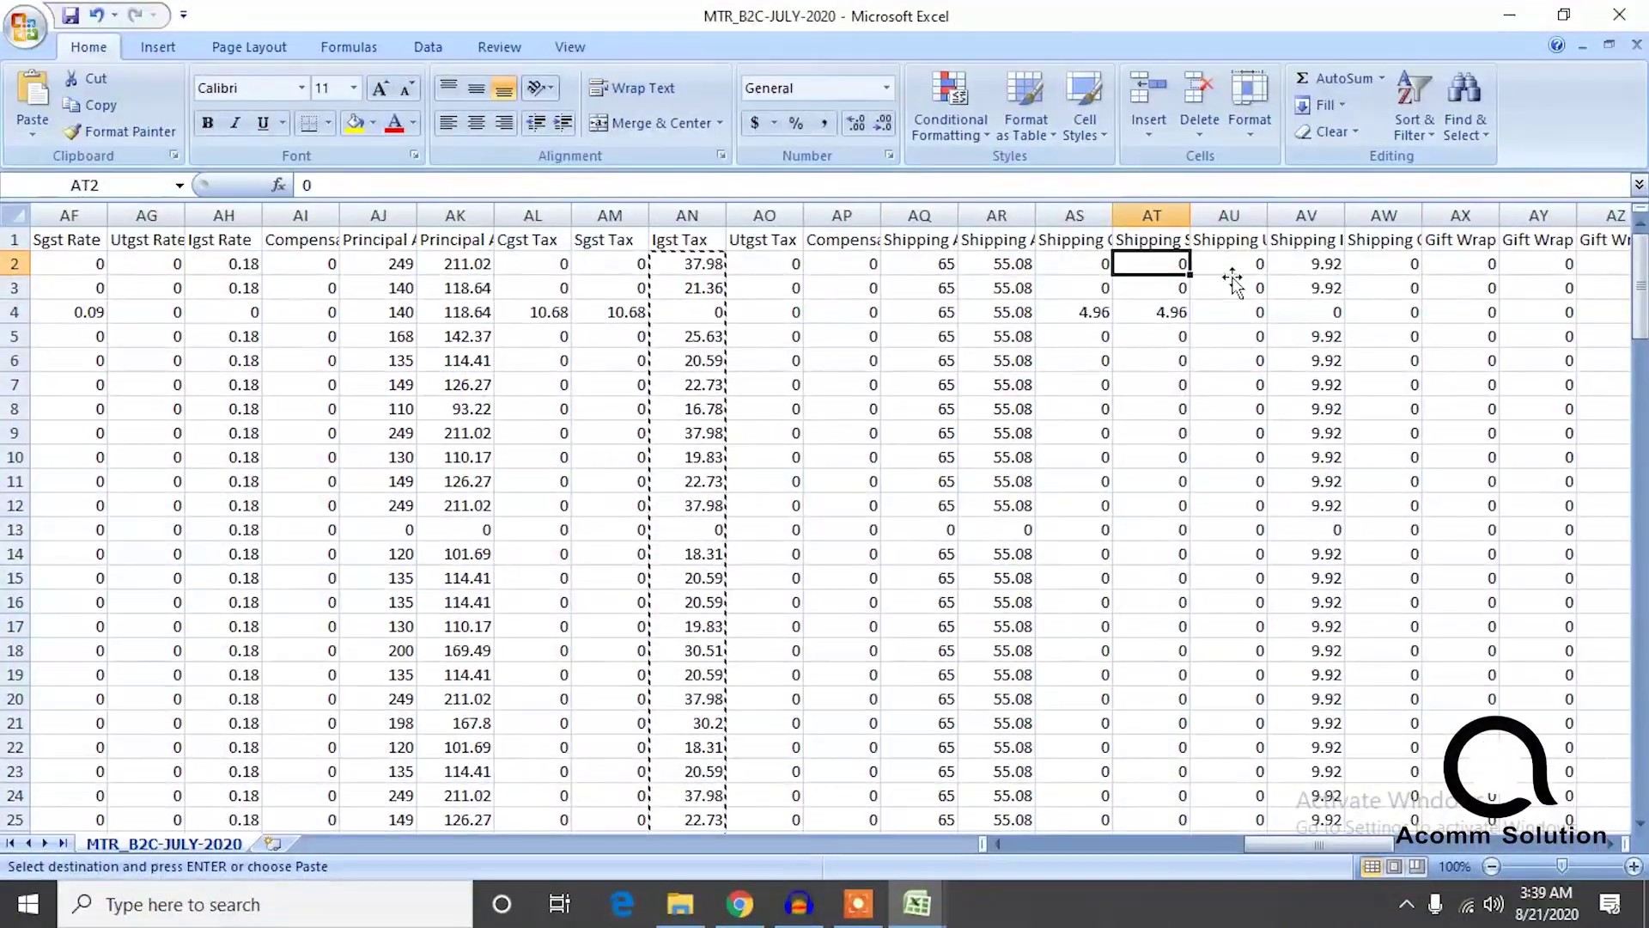
key("Left")
key("Left")
key("Left")
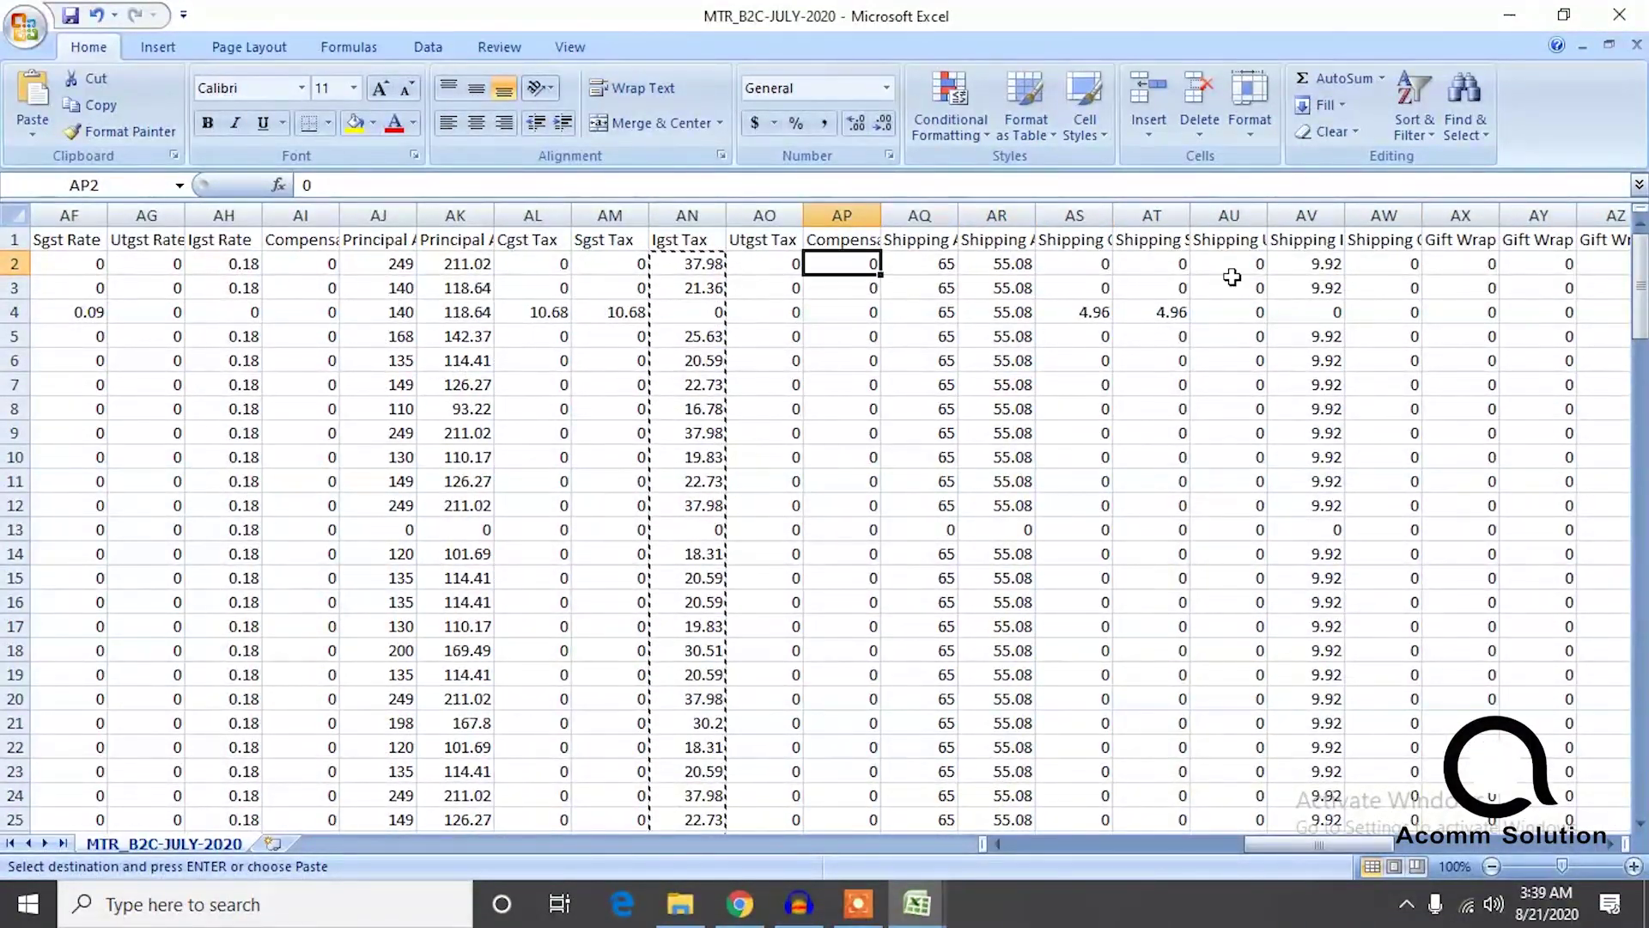
key("Left")
key("Left")
key("Left")
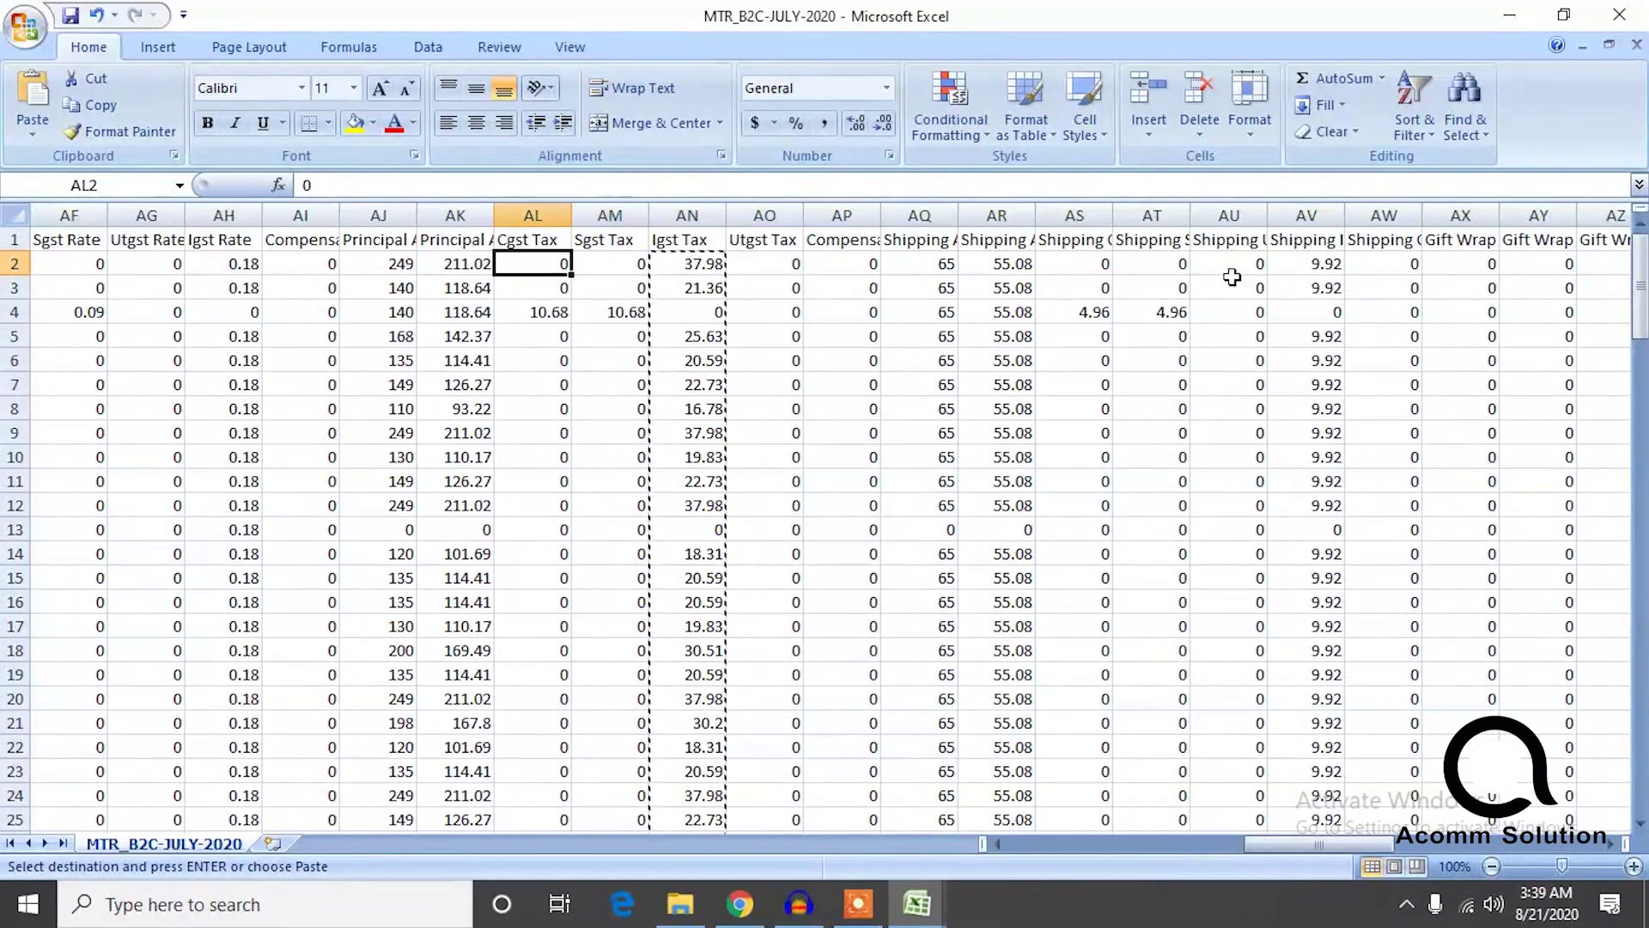
key("ctrl+shift+Down")
key("ctrl+c")
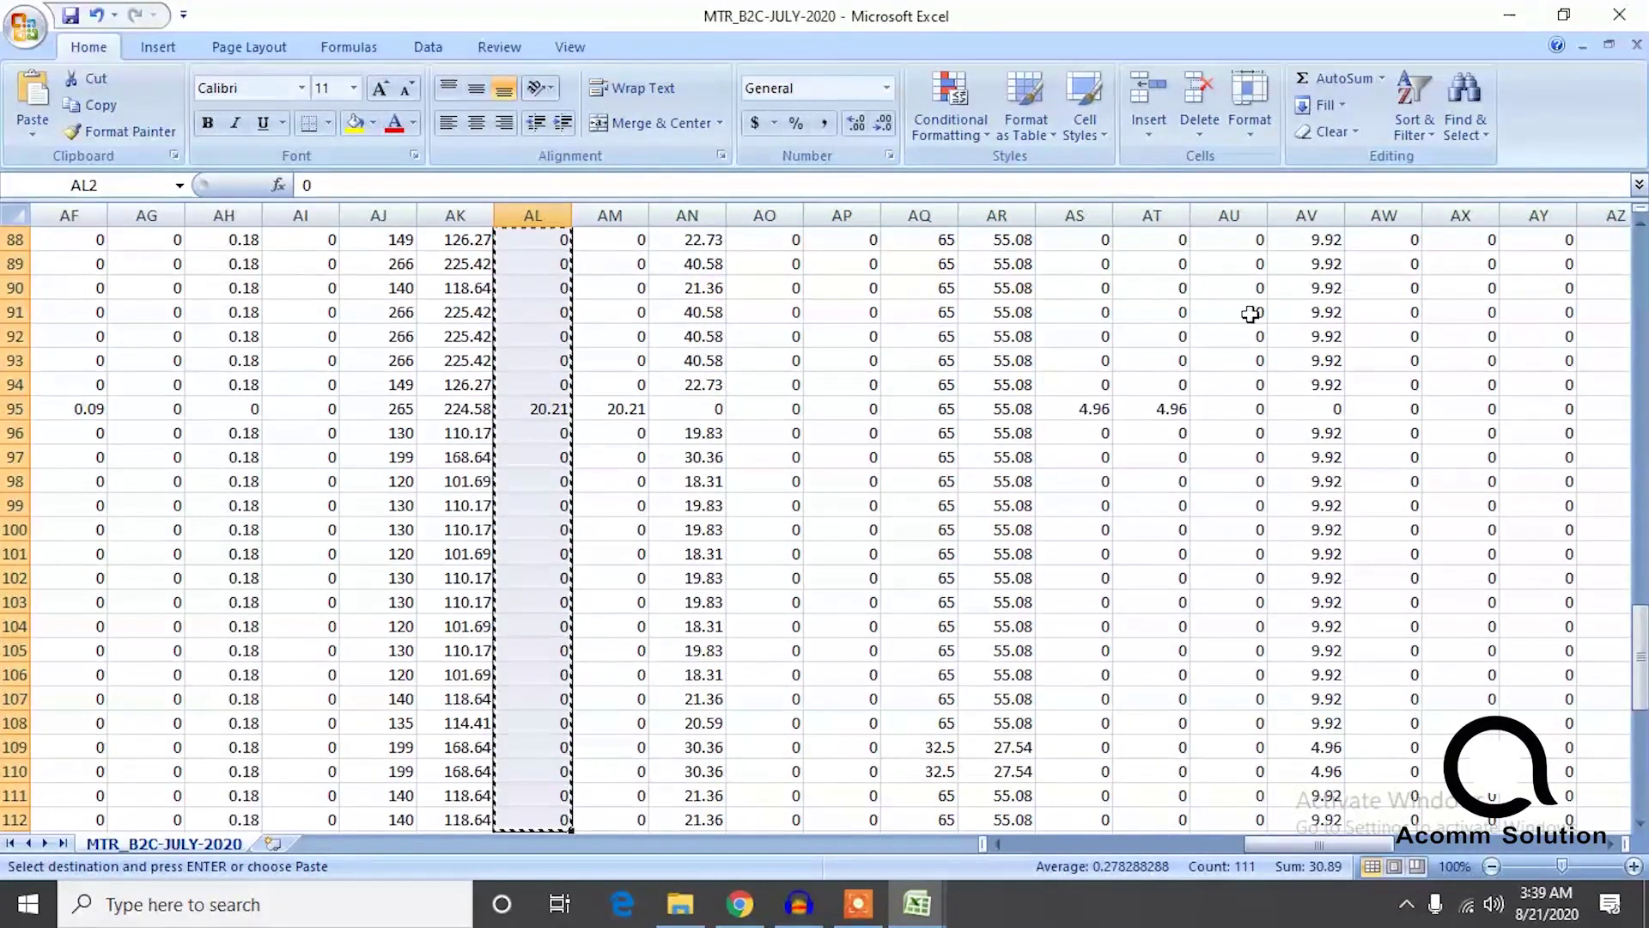
Paste the Cgst Tax values into gst rep's cgst column starting at F166.
mouse_move(917, 904)
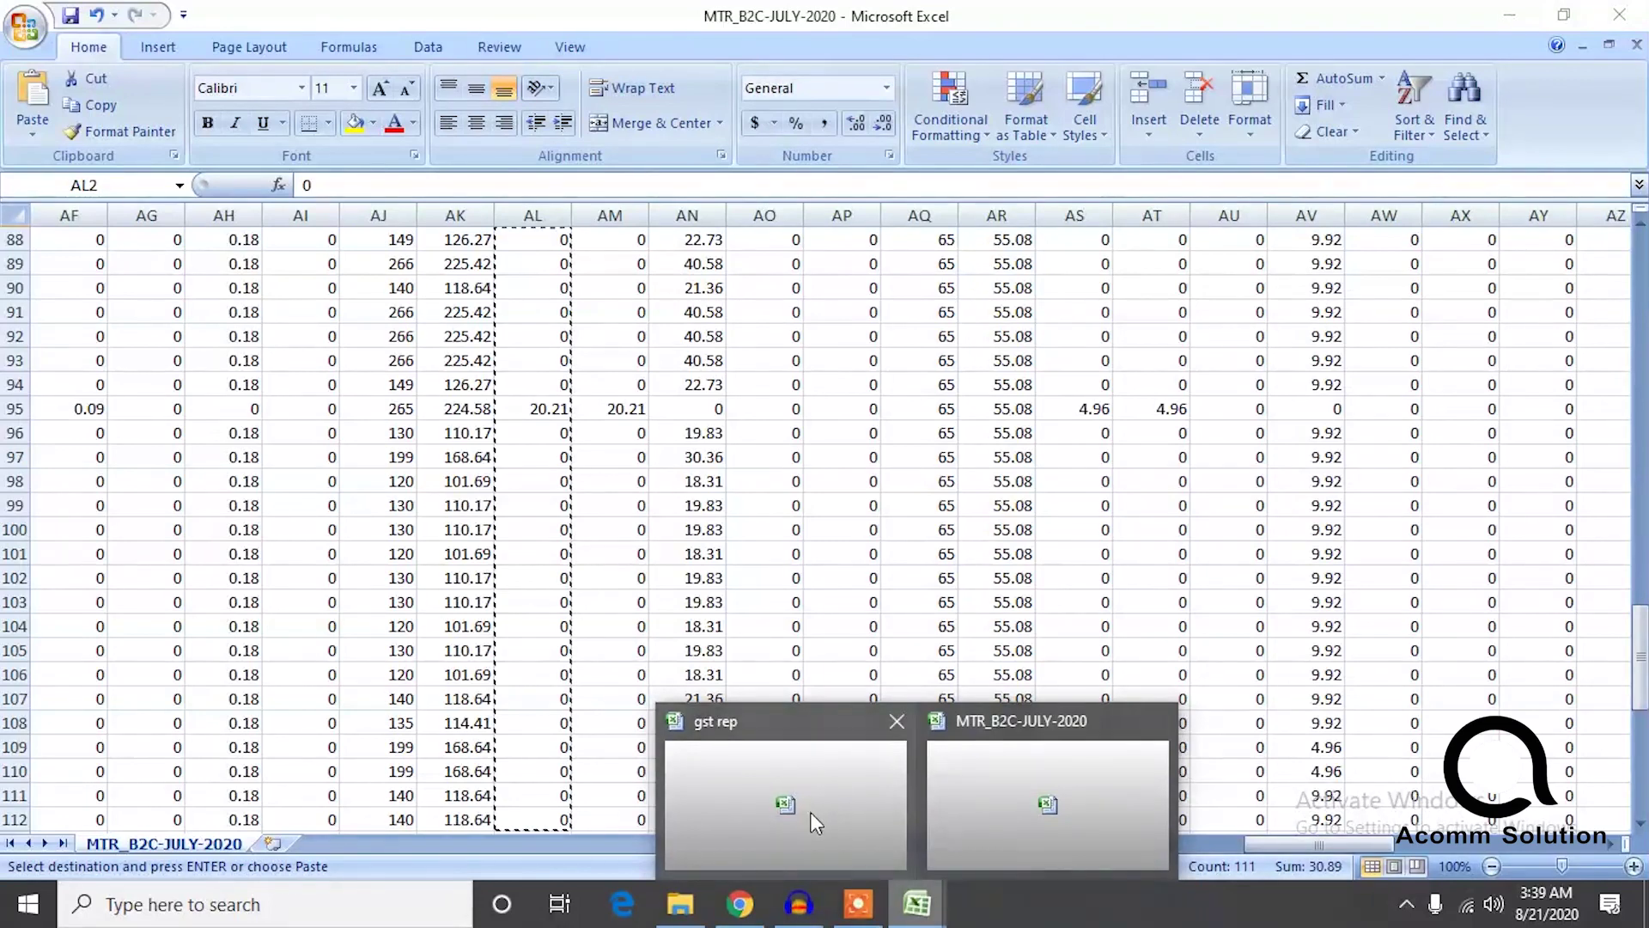
left_click(811, 813)
left_click(858, 906)
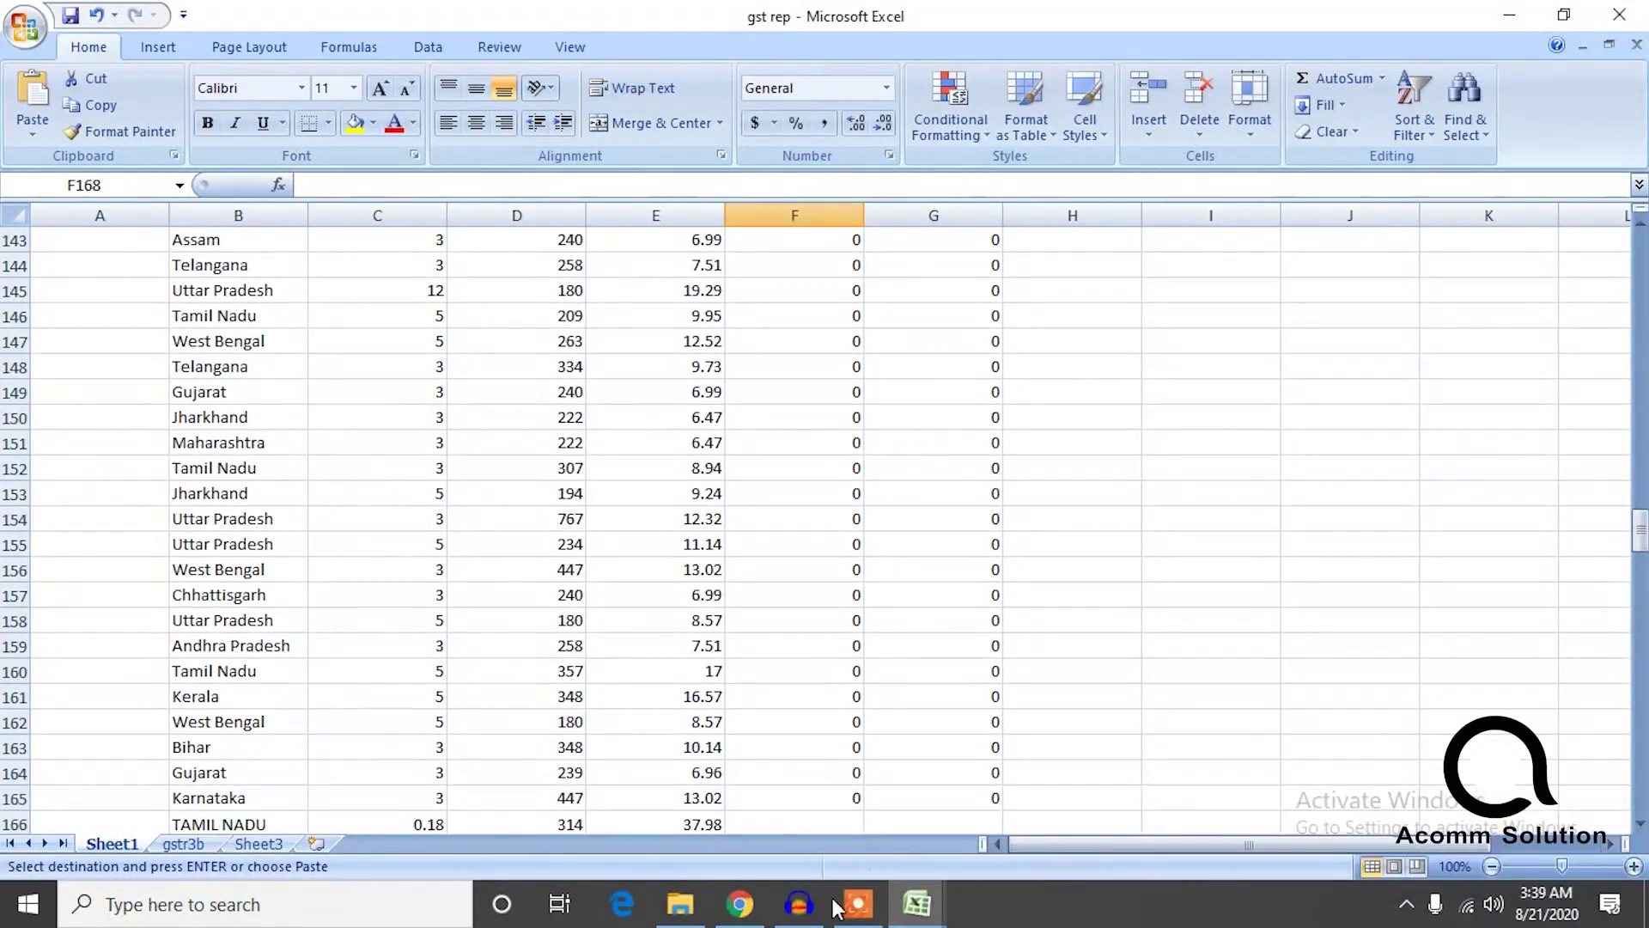
mouse_move(918, 903)
left_click(827, 812)
mouse_move(1641, 530)
left_mouse_down()
mouse_move(1642, 661)
mouse_move(1640, 559)
left_mouse_up()
left_click(826, 440)
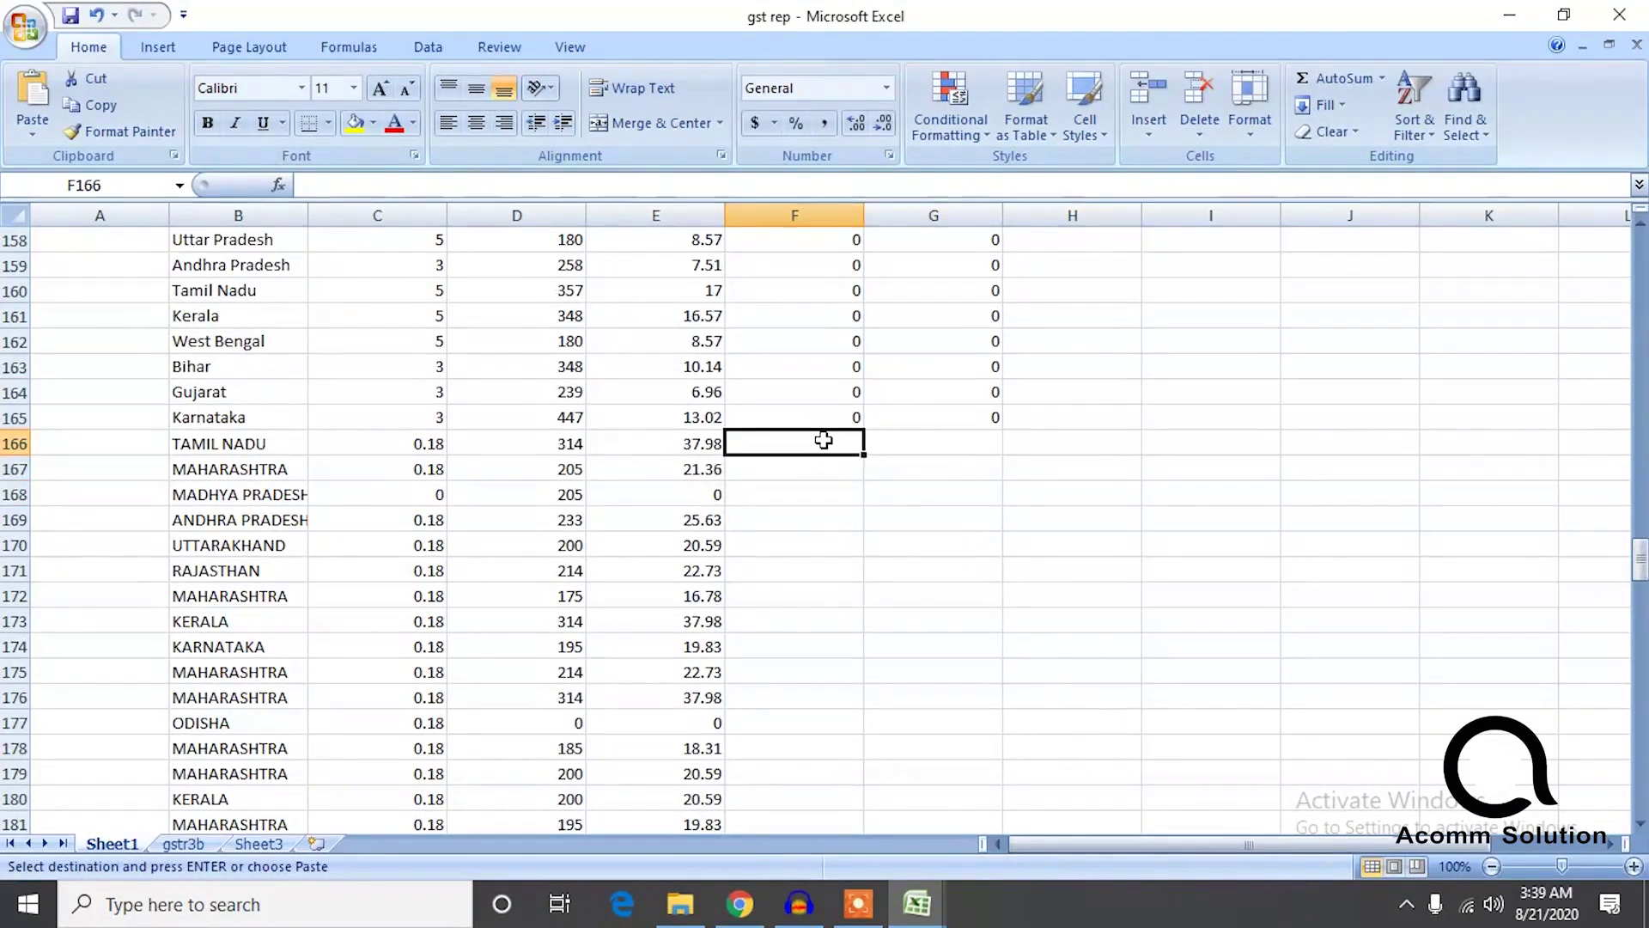
key("ctrl+v")
Copy F166:F276 into the sgst column at G166, giving MADHYA PRADESH 10.68 in both.
left_click(969, 450)
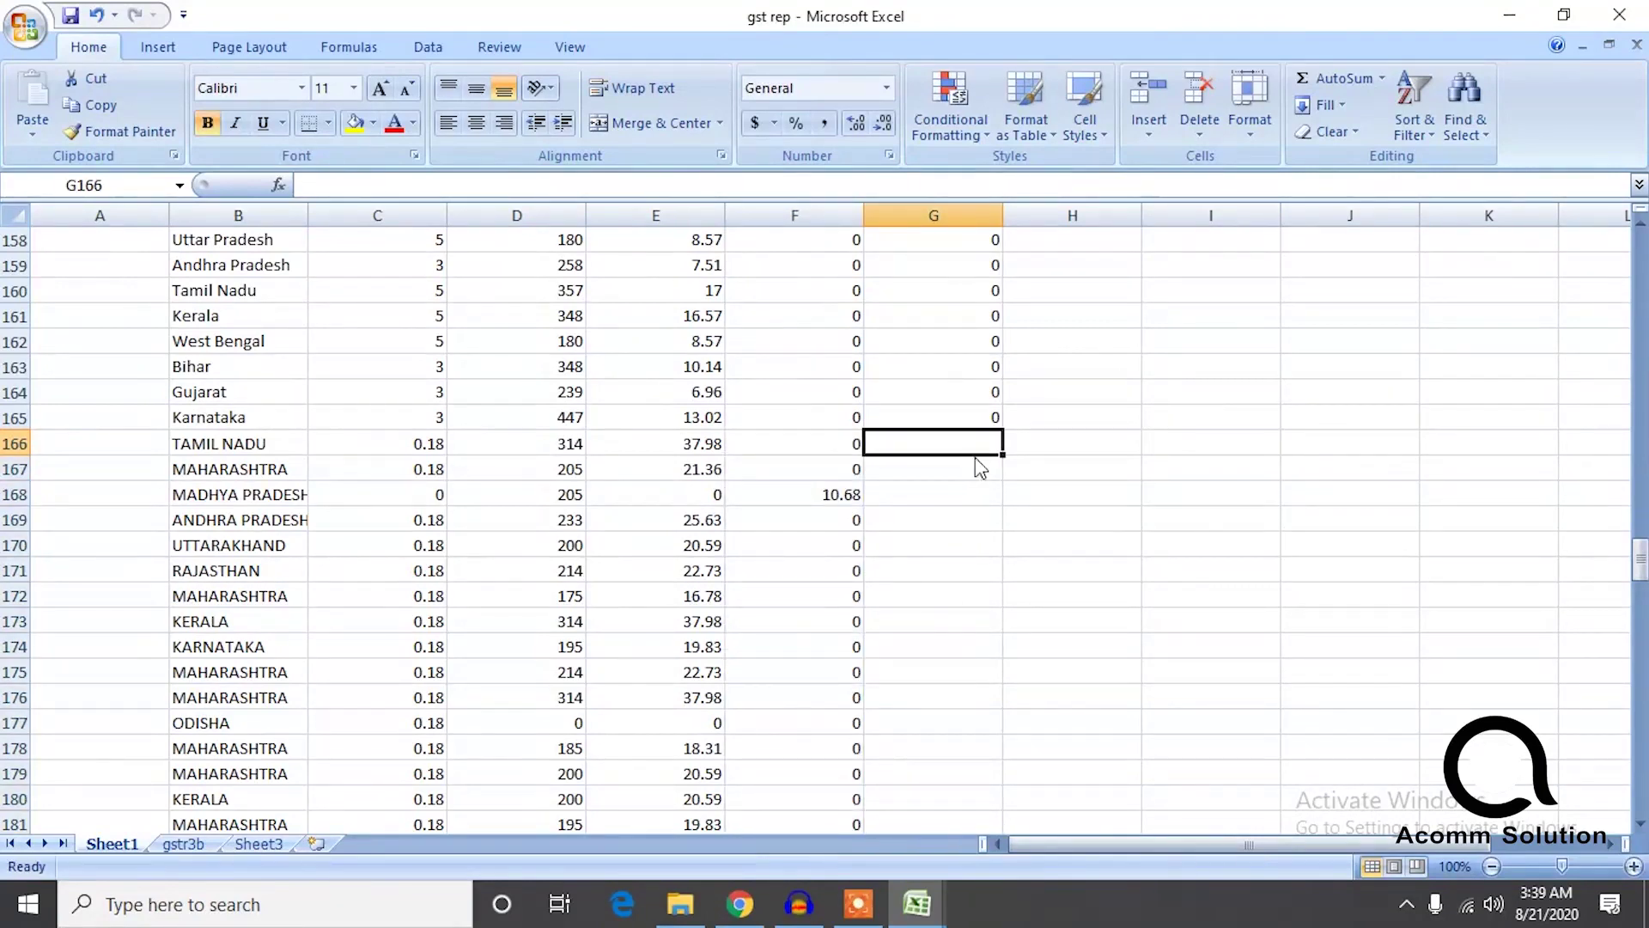
left_click(853, 440)
key("ctrl+shift+Down")
key("ctrl+shift+Up")
key("ctrl+c")
left_click_drag(1640, 784, 1641, 558)
left_click(971, 497)
key("ctrl+v")
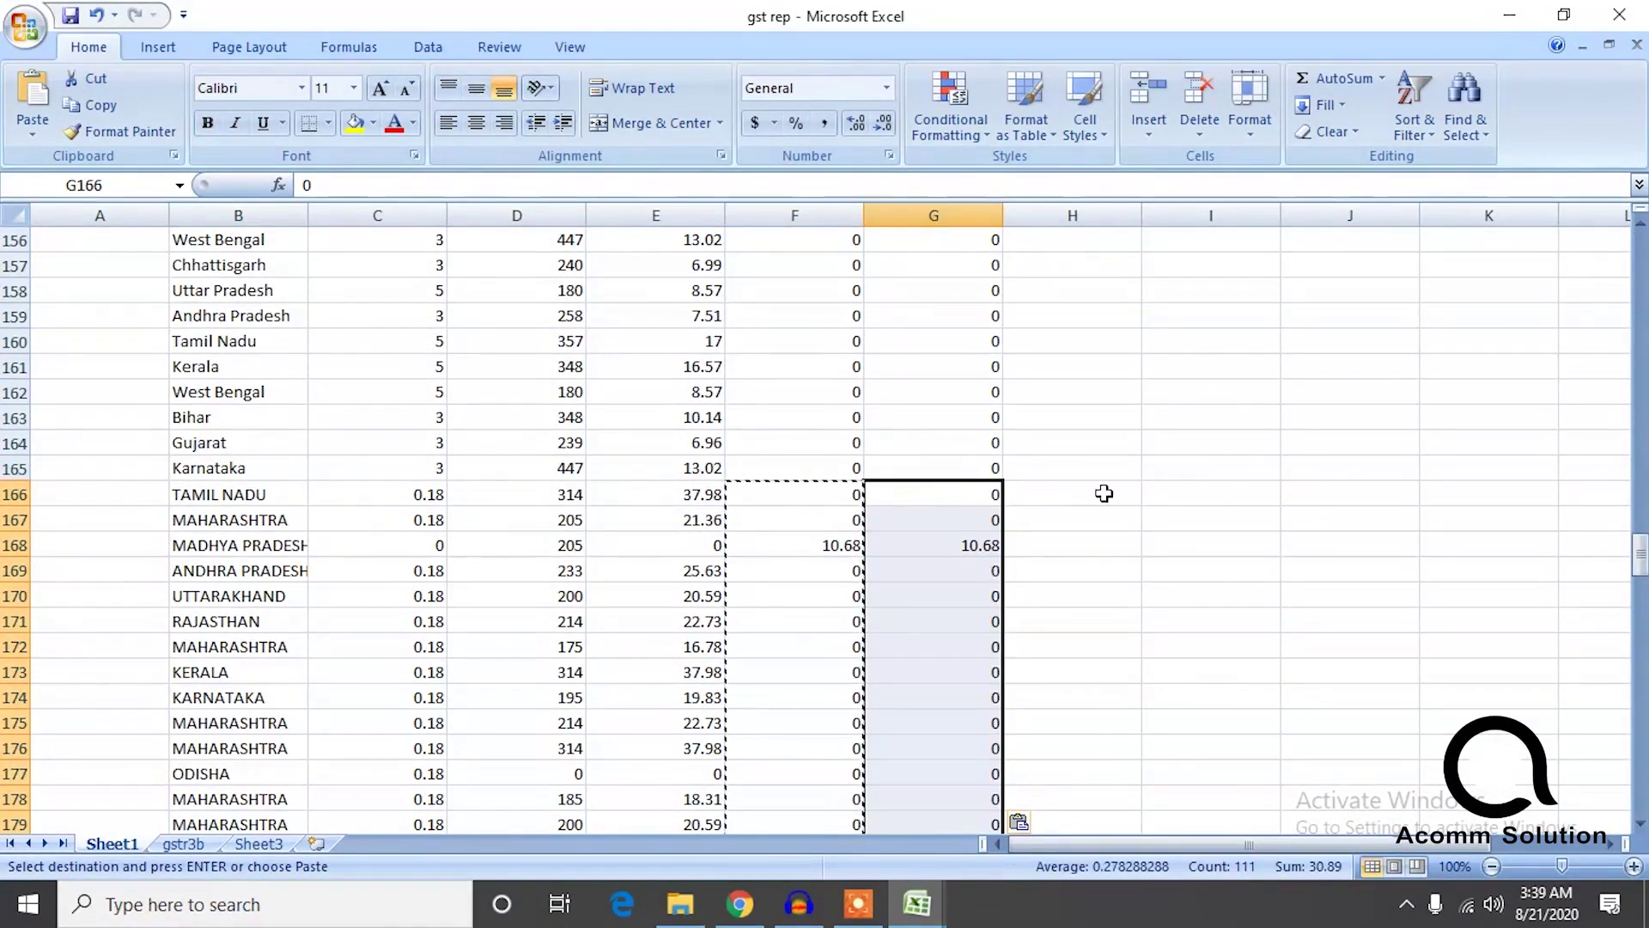
left_click(1220, 490)
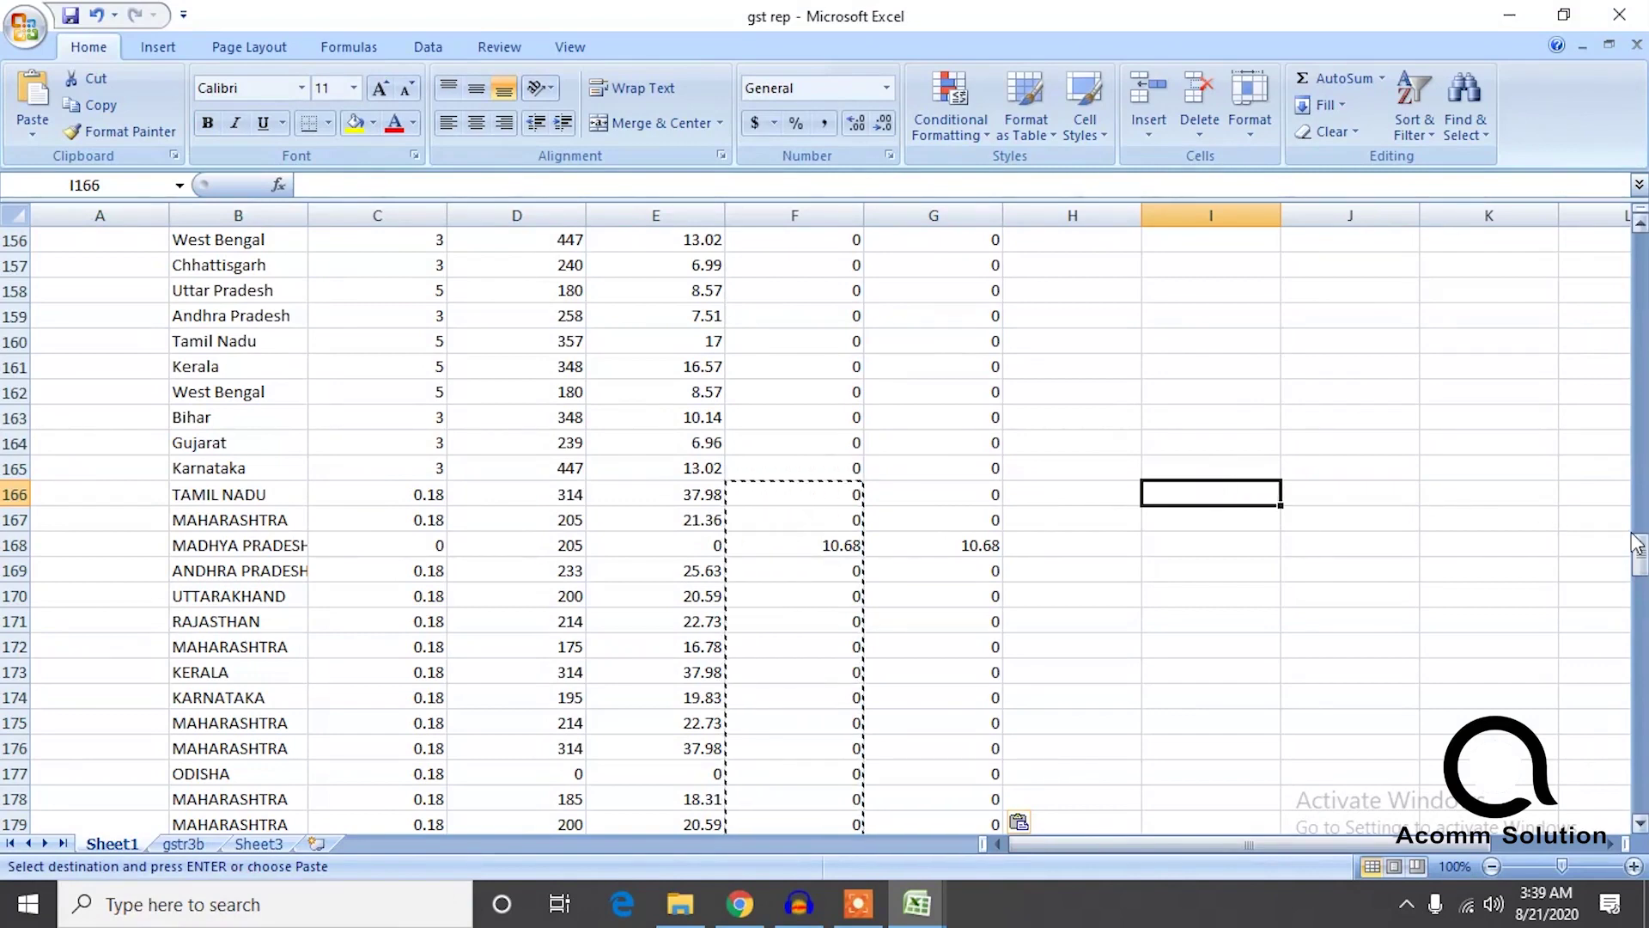
left_click_drag(1641, 554, 1637, 249)
left_click(1375, 292)
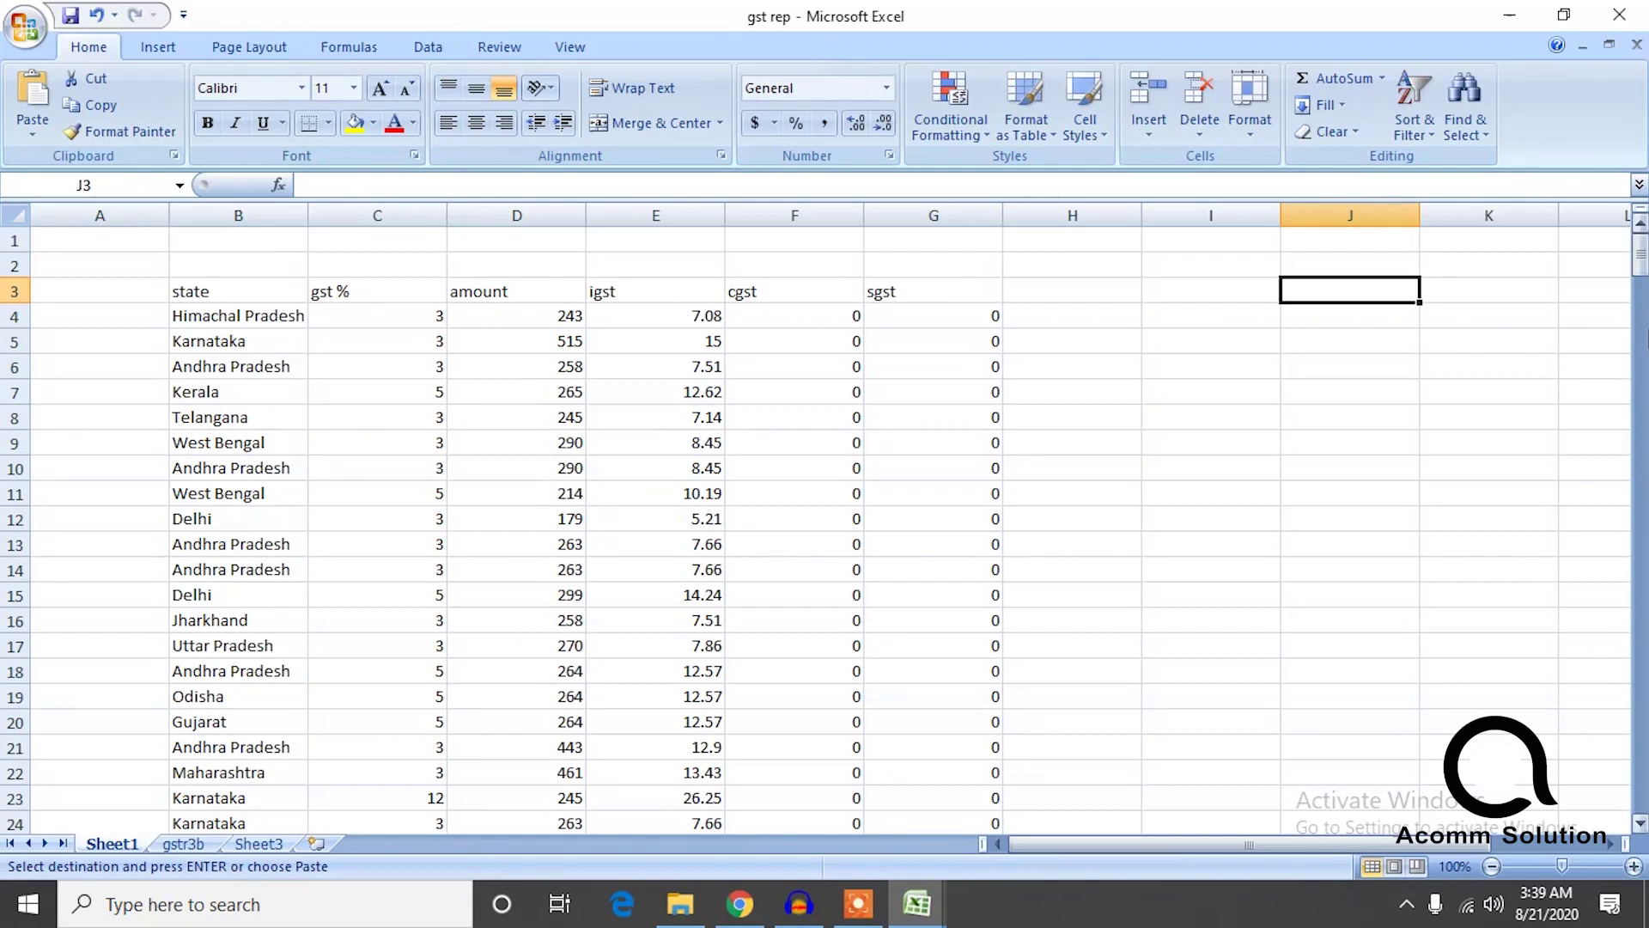
left_click(1482, 335)
left_click_drag(1642, 262, 1642, 730)
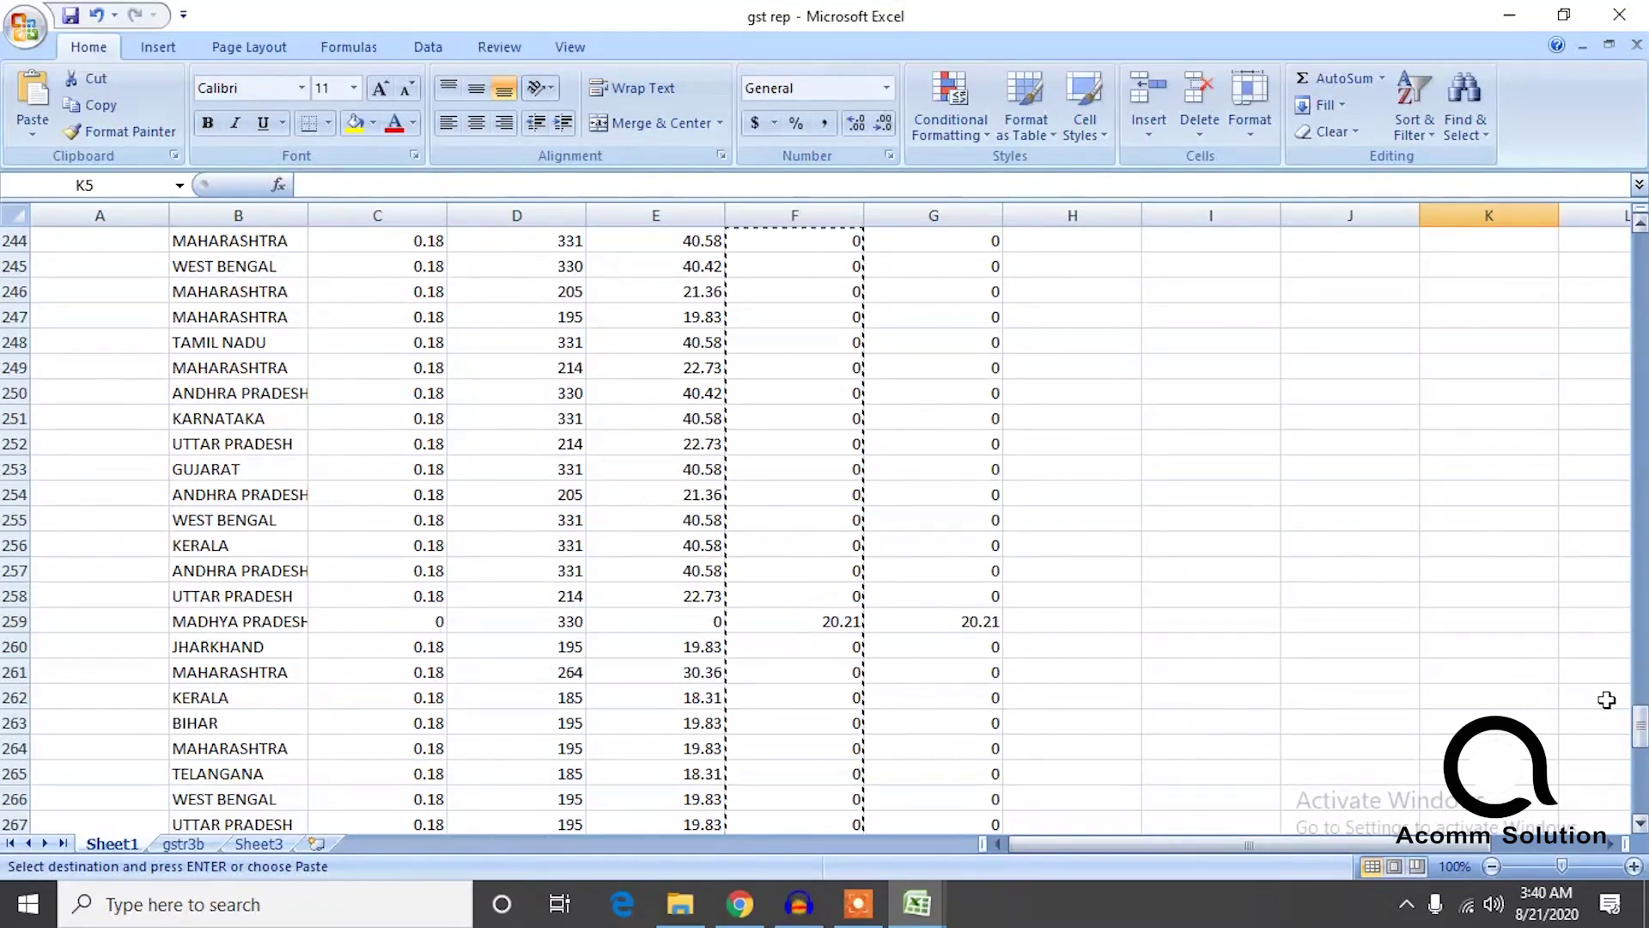
left_click(1495, 722)
left_click_drag(1641, 726, 1641, 241)
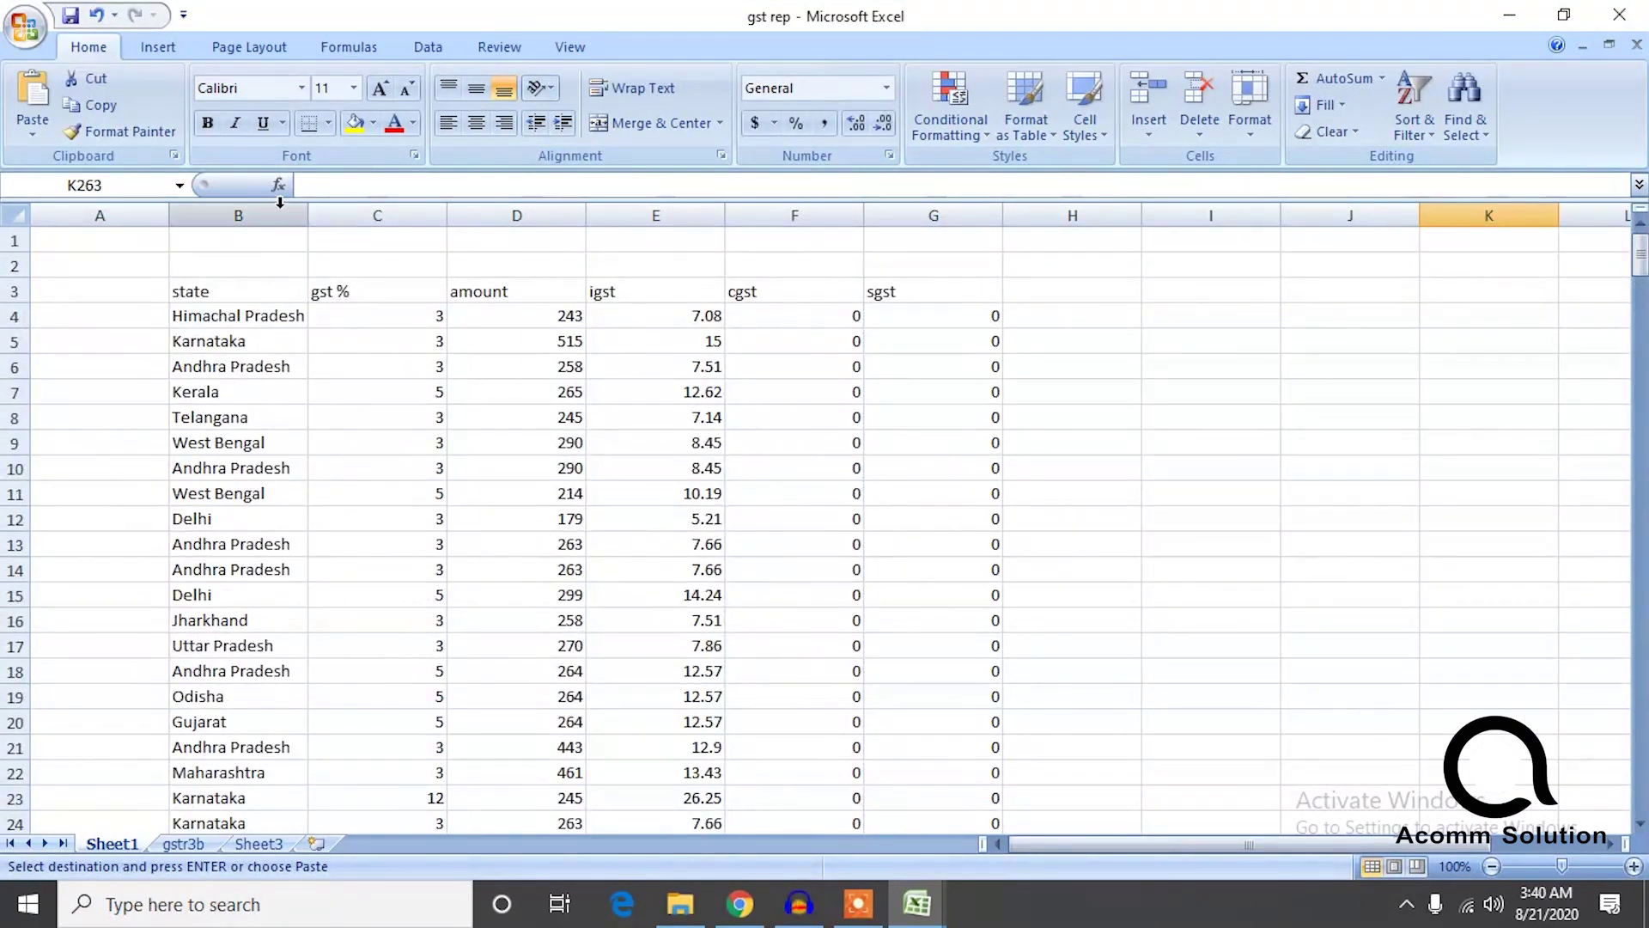
left_click(238, 214)
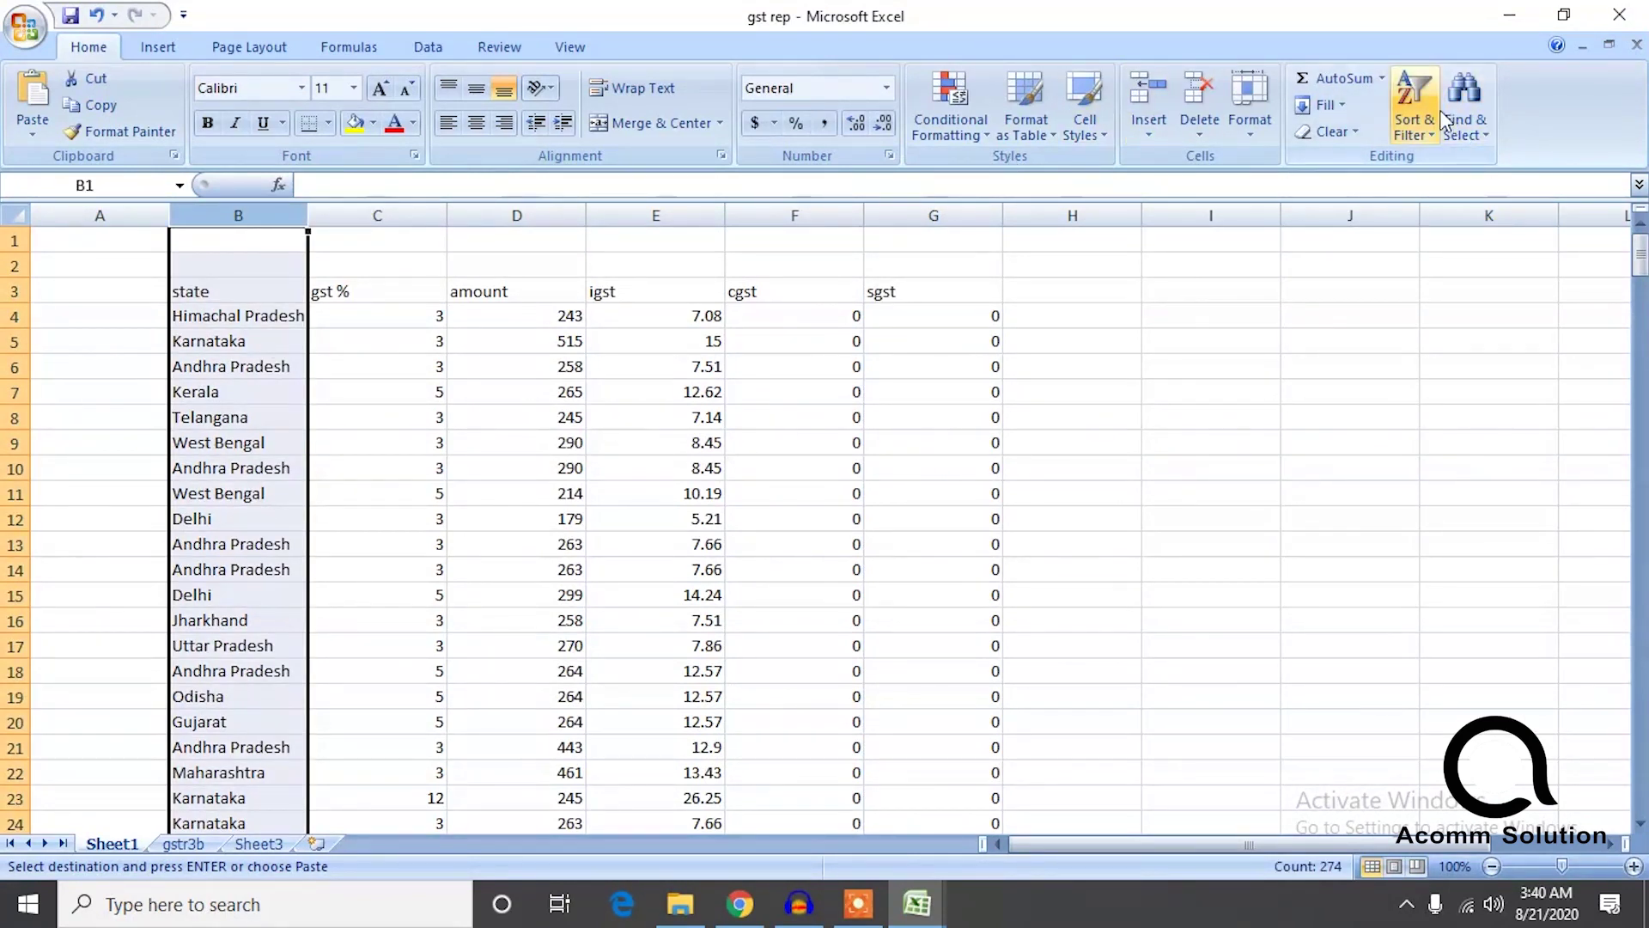
Filter Sheet1's state column to show only the Andhra Pradesh rows.
left_click(1464, 107)
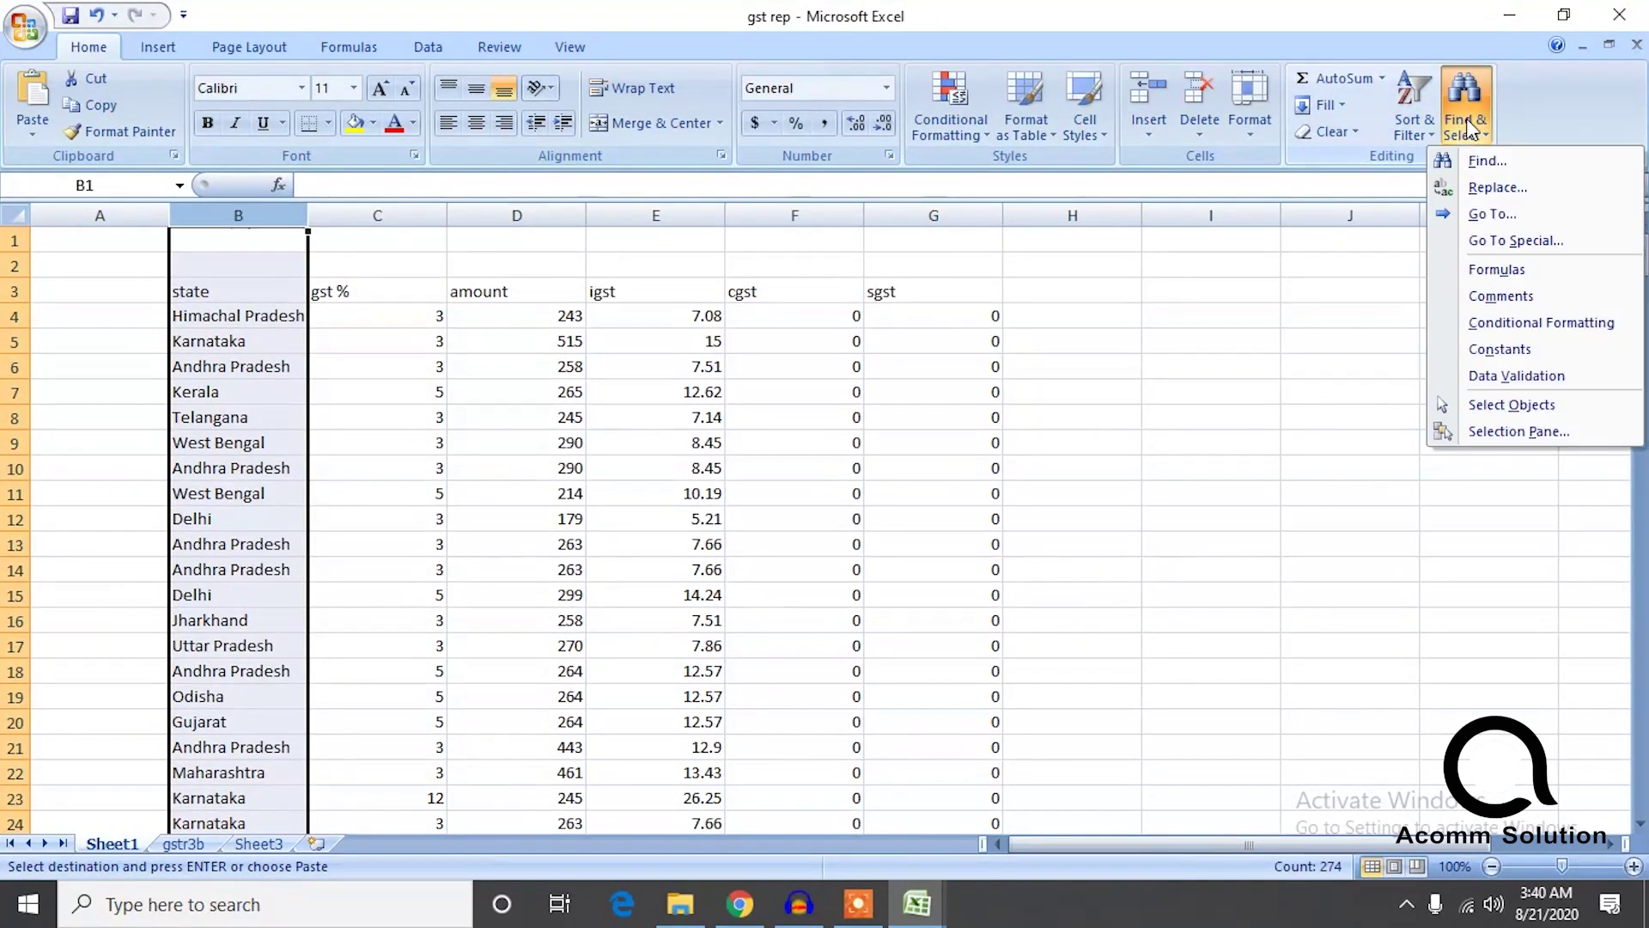
left_click(1422, 125)
left_click(1443, 243)
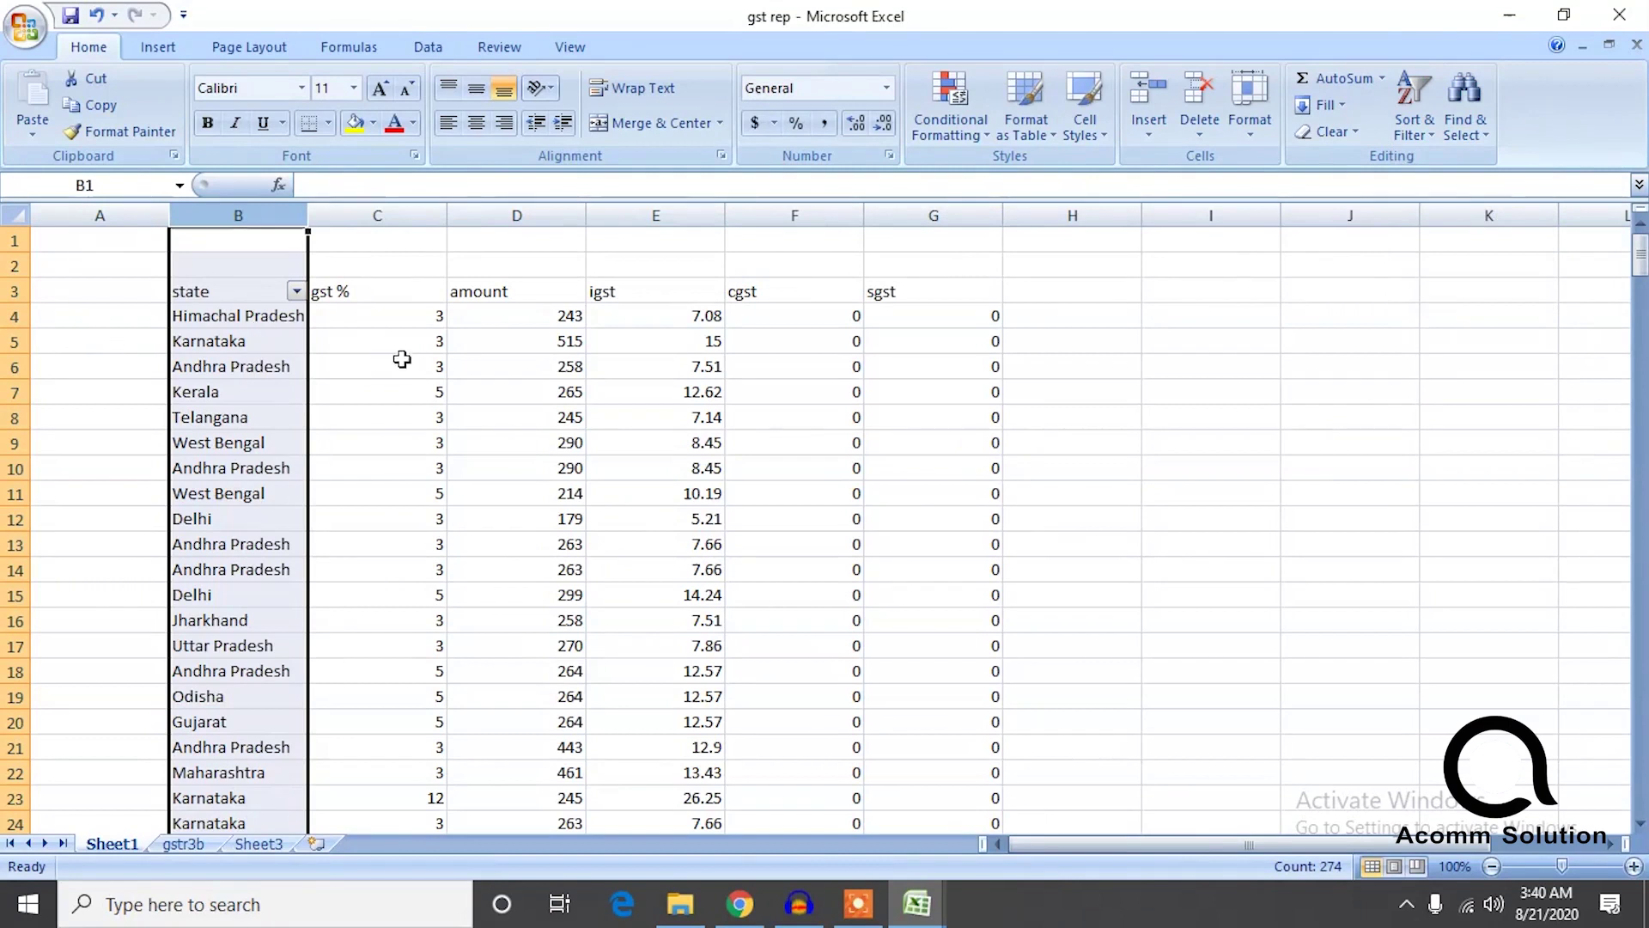
left_click(296, 291)
left_click(104, 482)
left_click(104, 501)
left_click(153, 698)
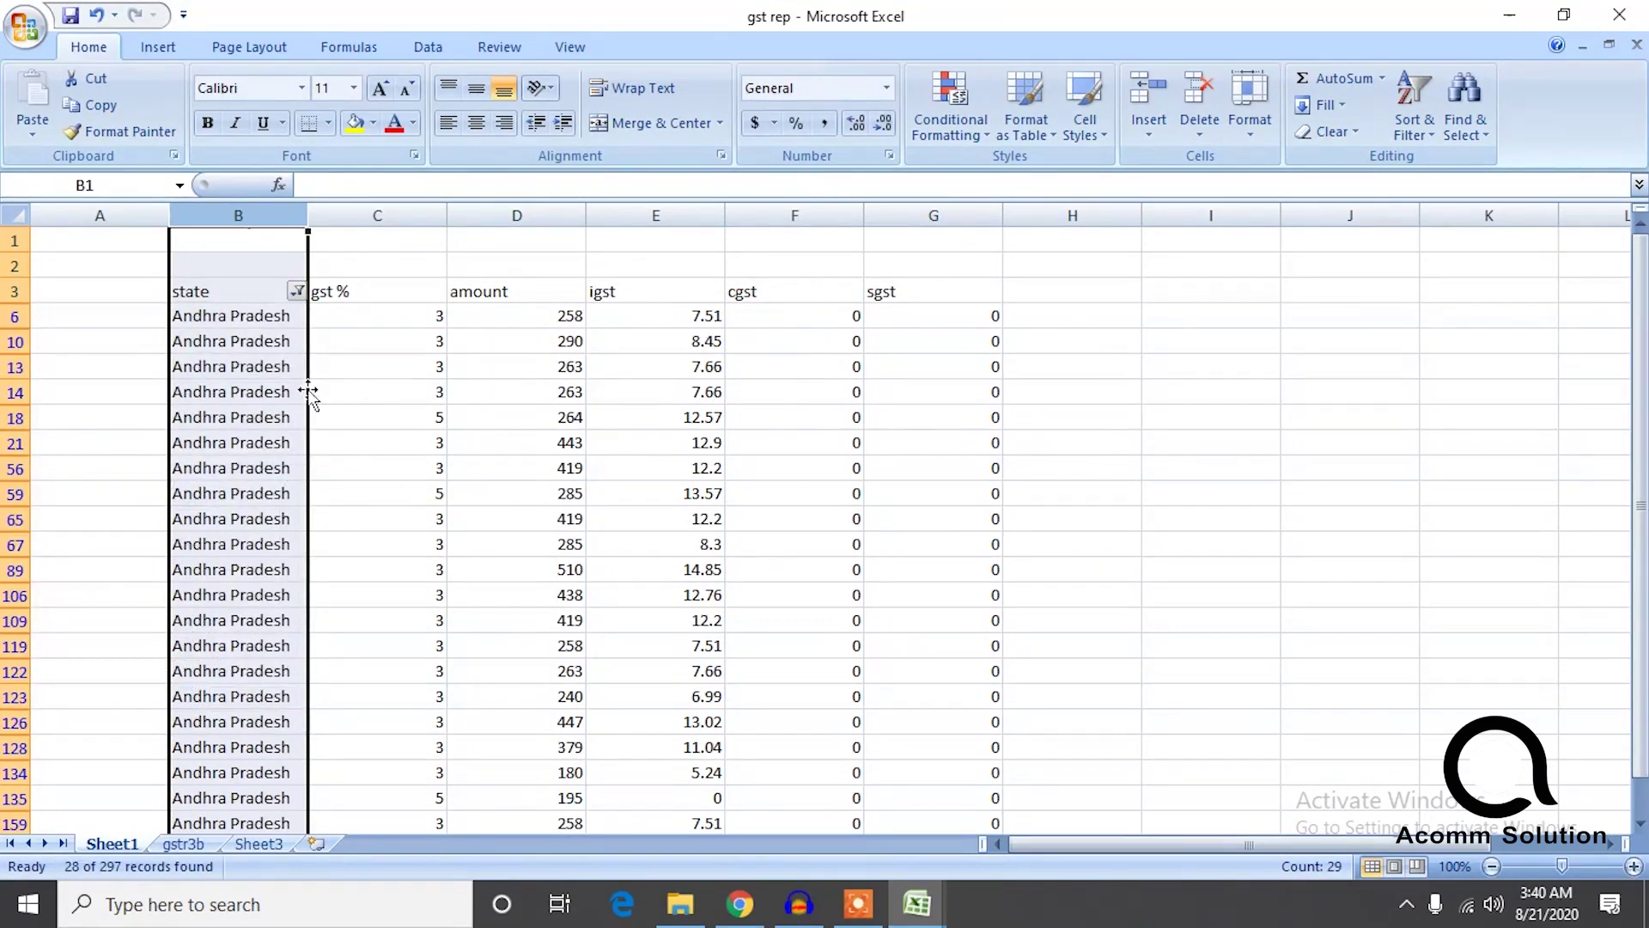
Check the first Andhra Pradesh row, then go to the gstr3b sheet.
left_click(249, 333)
key("Up")
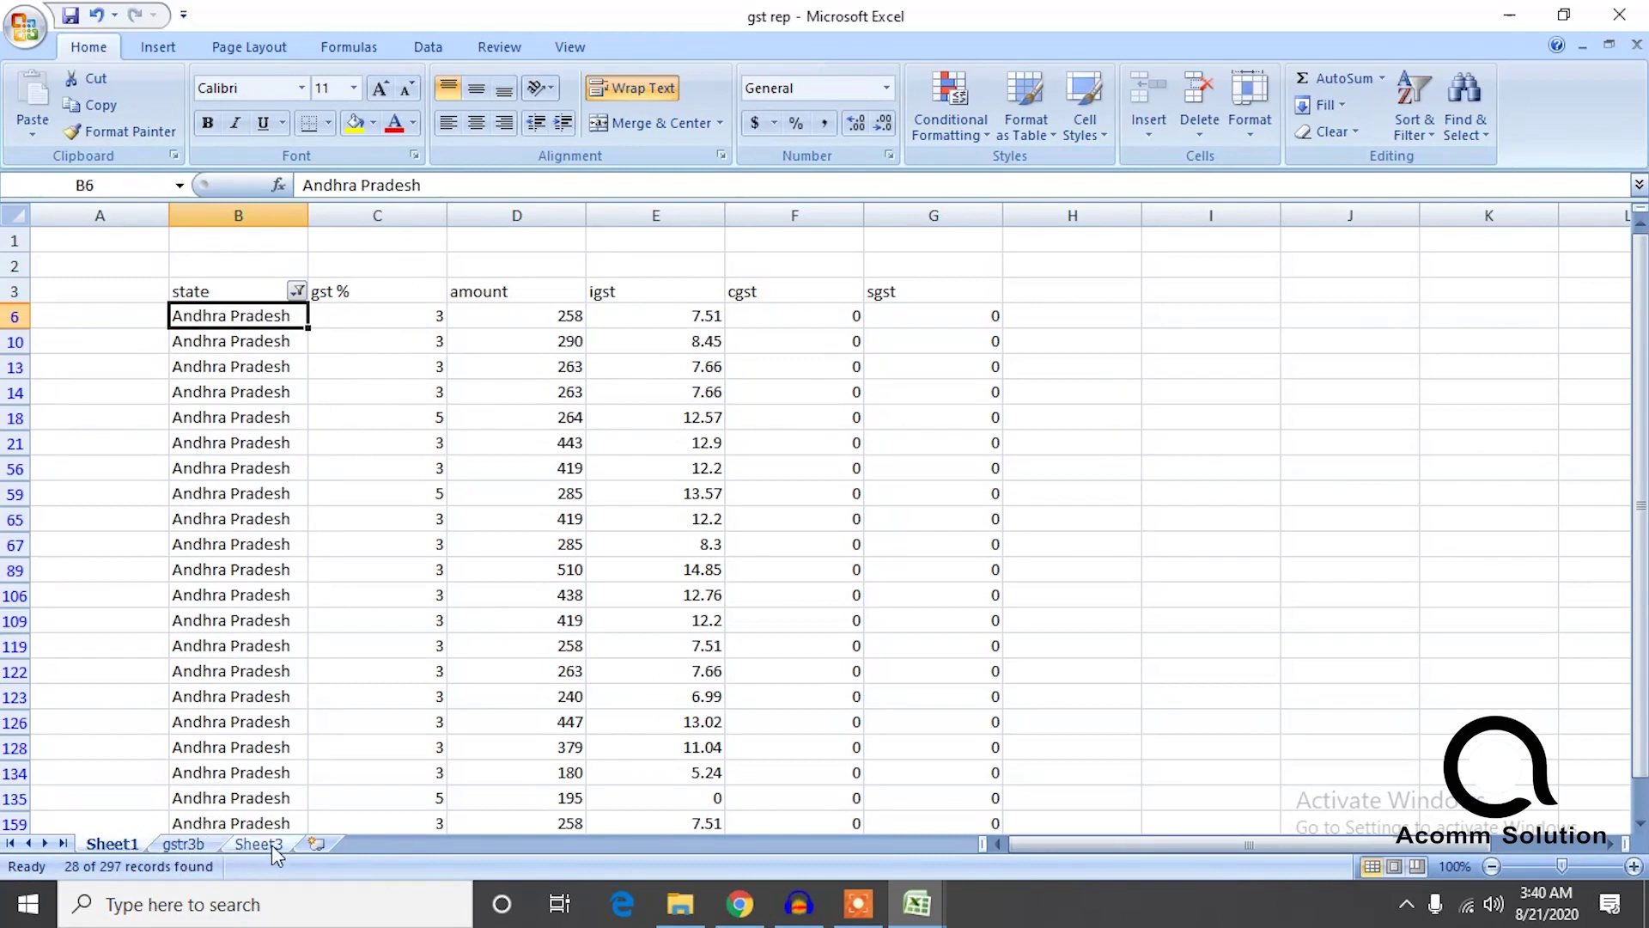
left_click(197, 843)
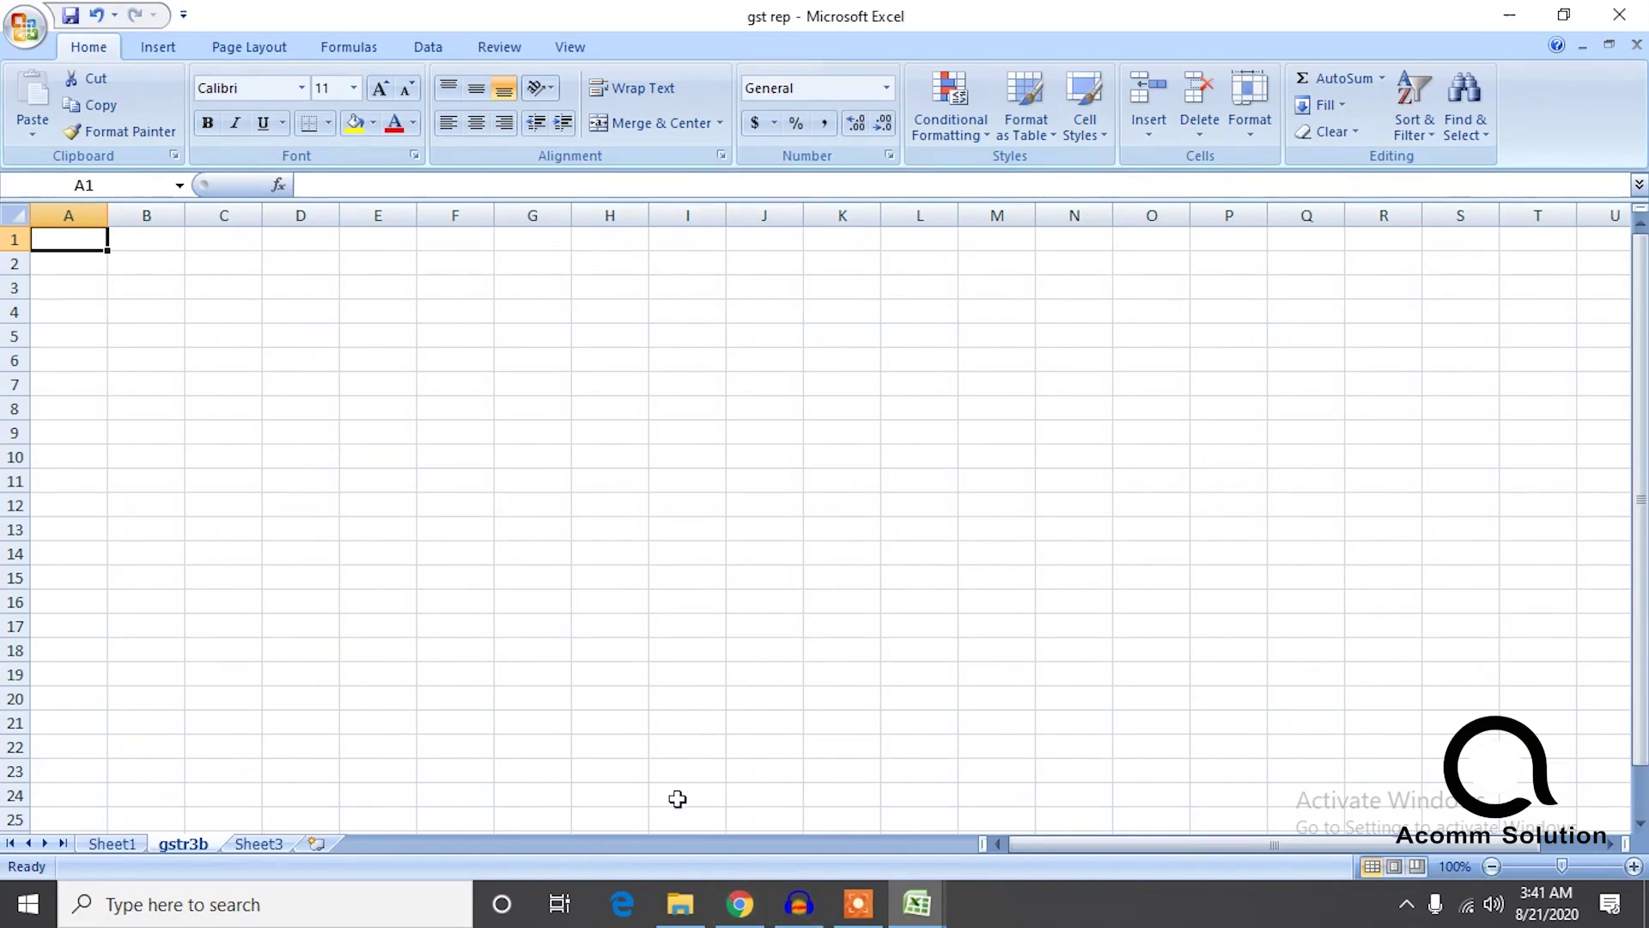
Clear Sheet1's state filter so every state shows again.
left_click(737, 912)
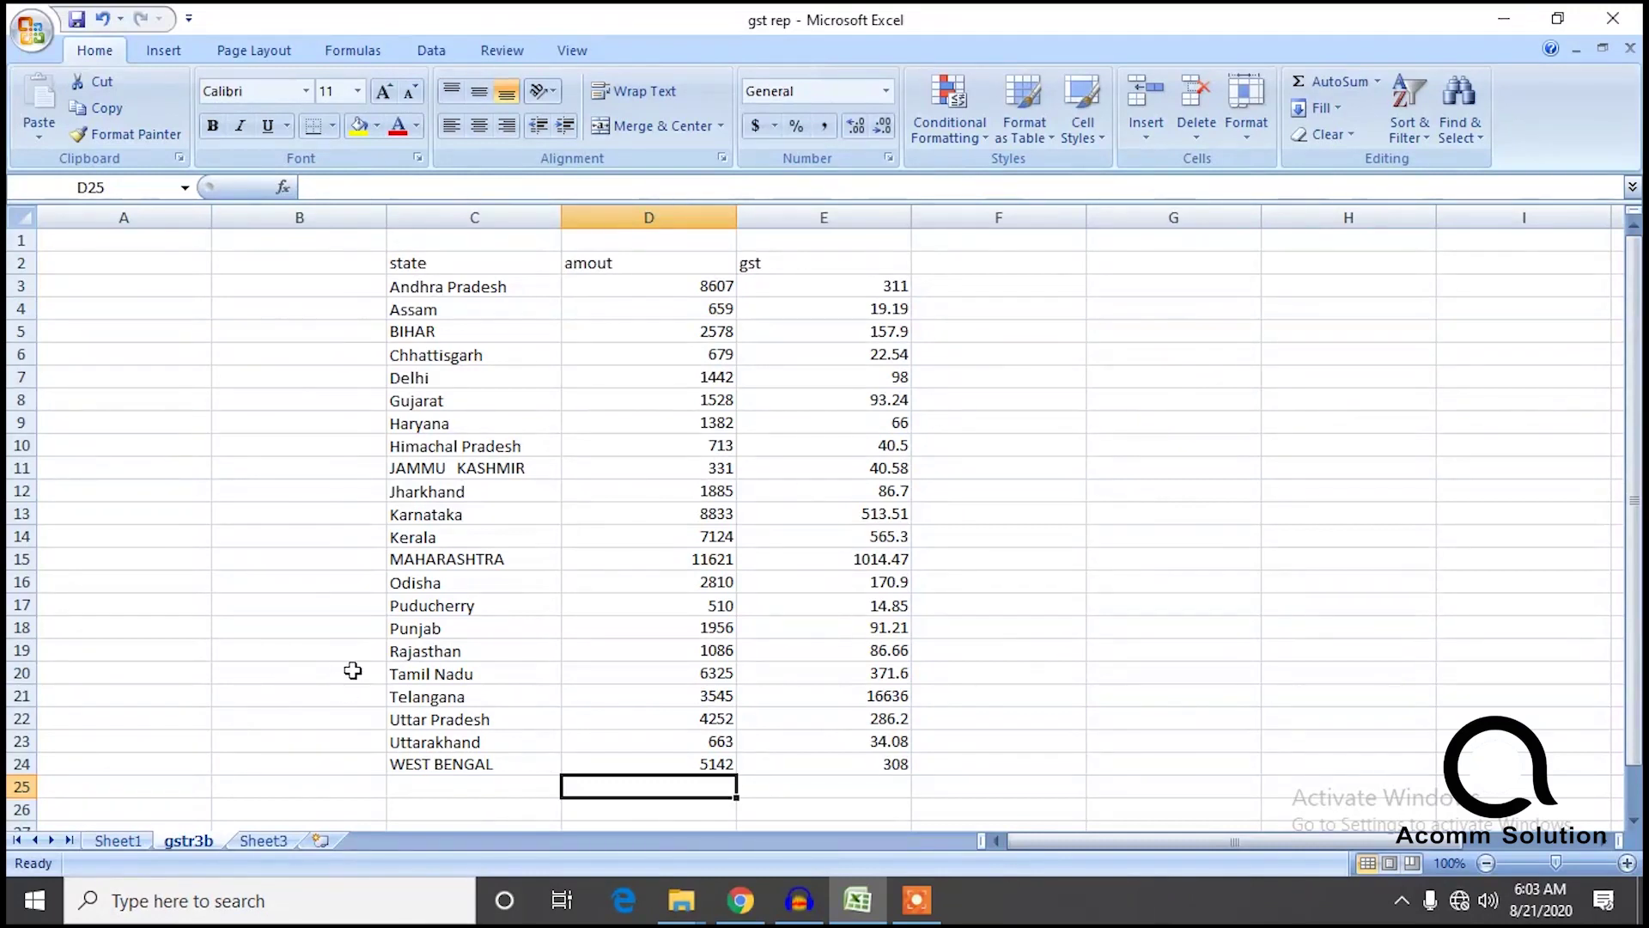
left_click(118, 841)
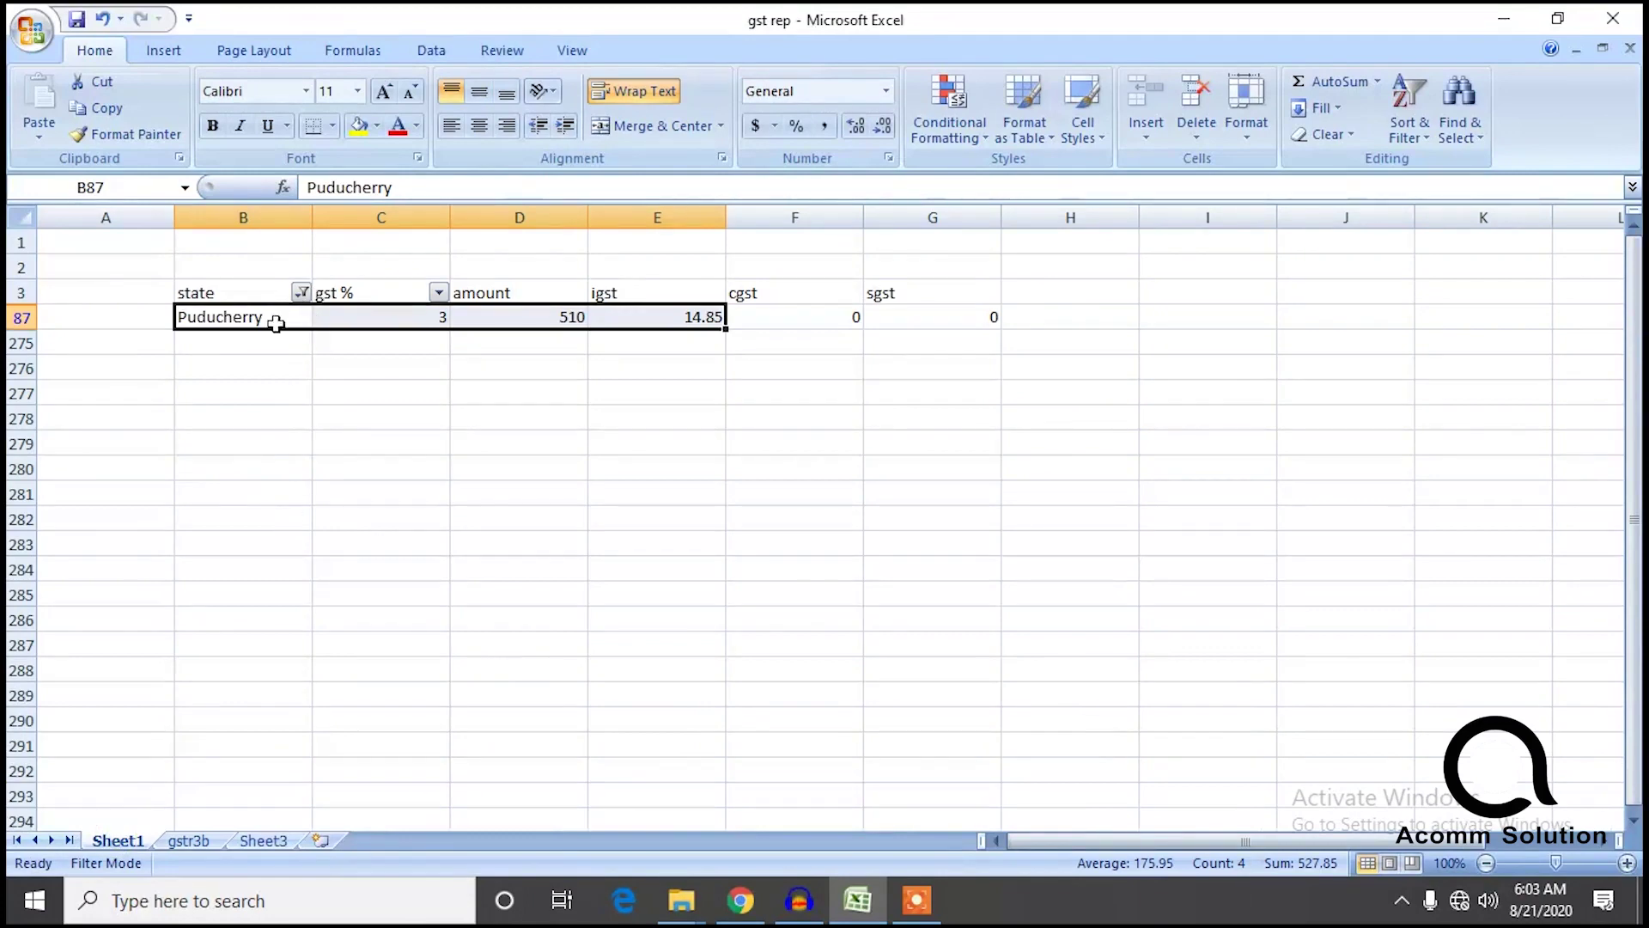
left_click(301, 294)
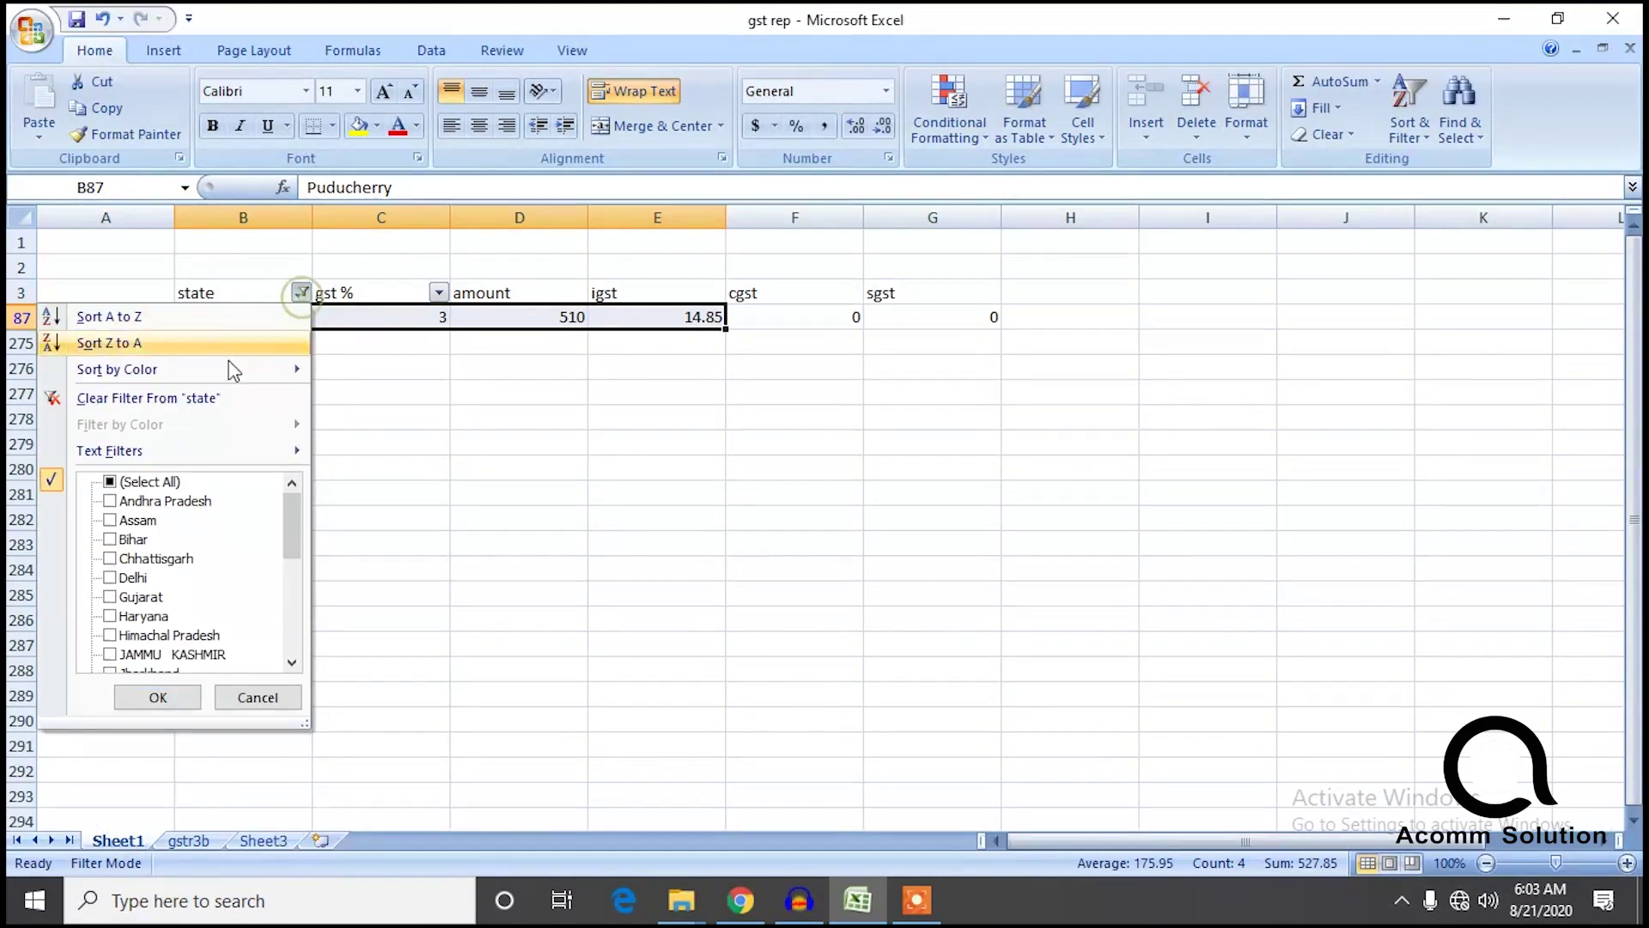
left_click(110, 481)
left_click(158, 697)
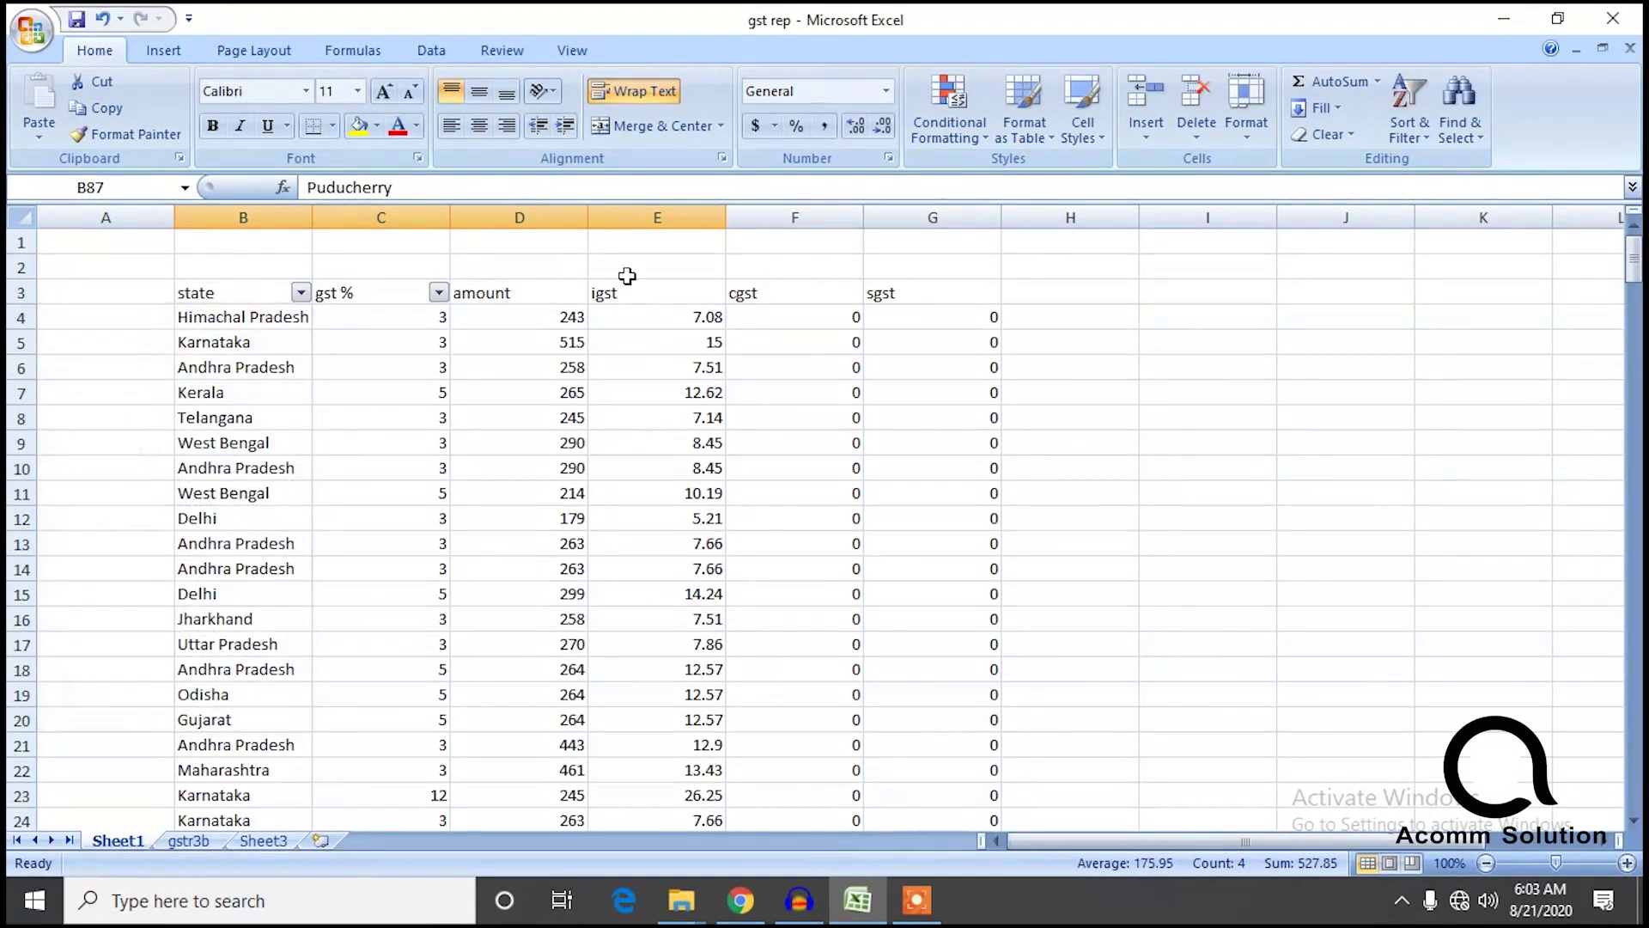
Compare the gstr3b amount total (73671) with Sheet1's amount total (74721), then go to Sheet3.
left_click_drag(1634, 271, 1634, 537)
left_click(188, 840)
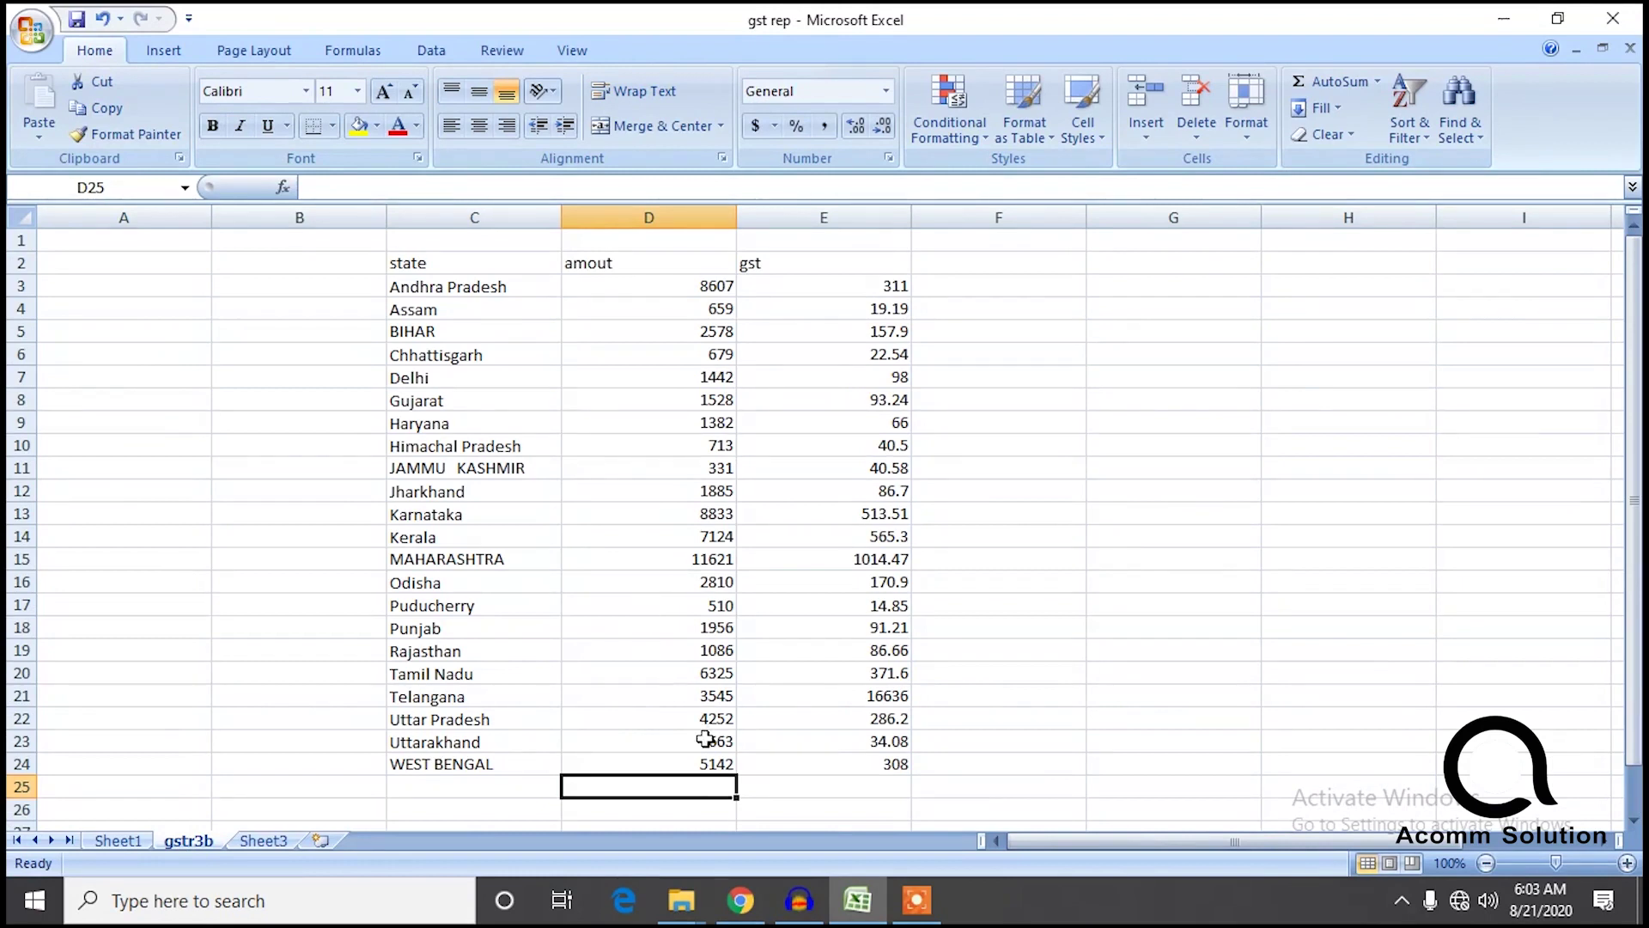
left_click_drag(697, 784, 728, 287)
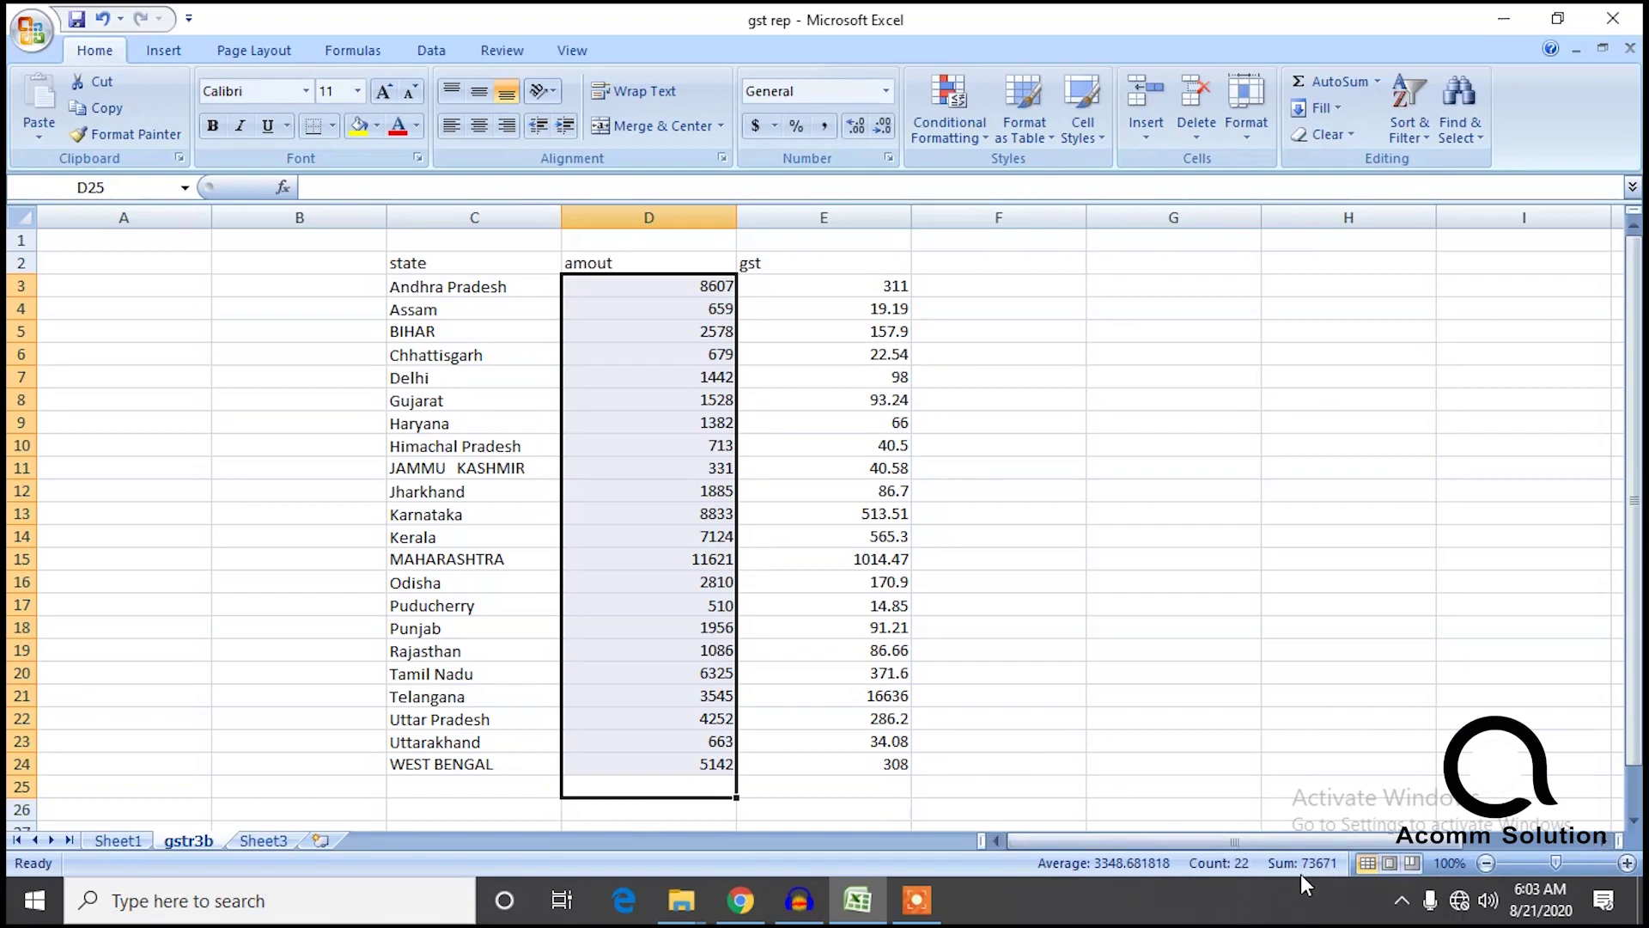
left_click(120, 842)
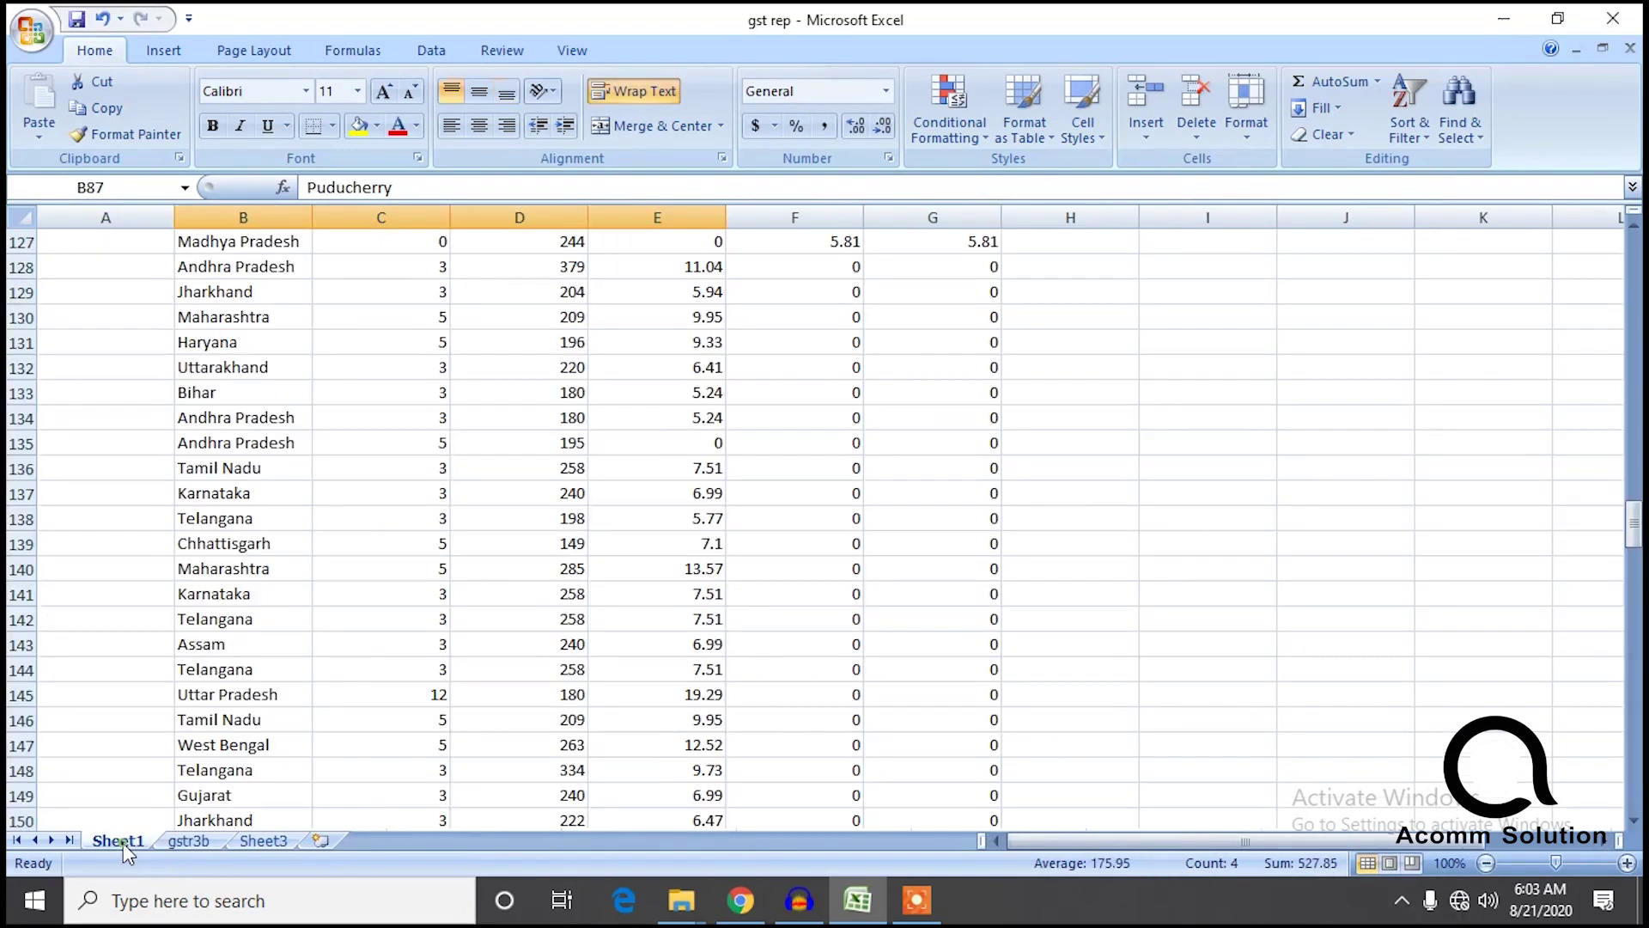
left_click_drag(1633, 524, 1634, 245)
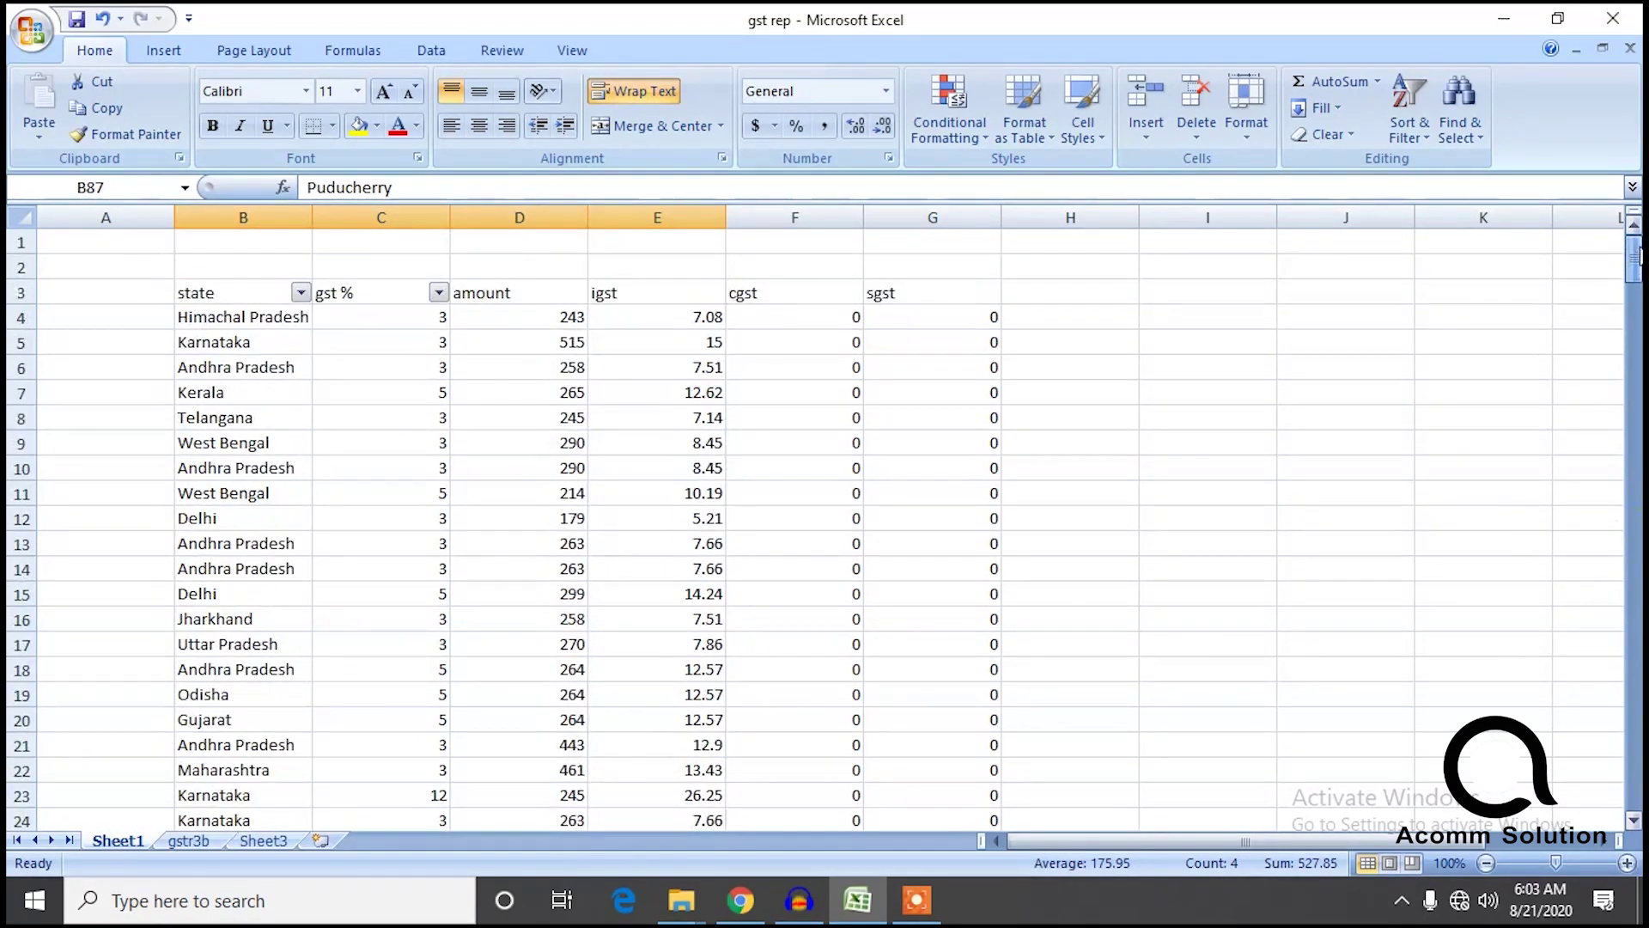
left_click(545, 322)
key("ctrl+shift+Down")
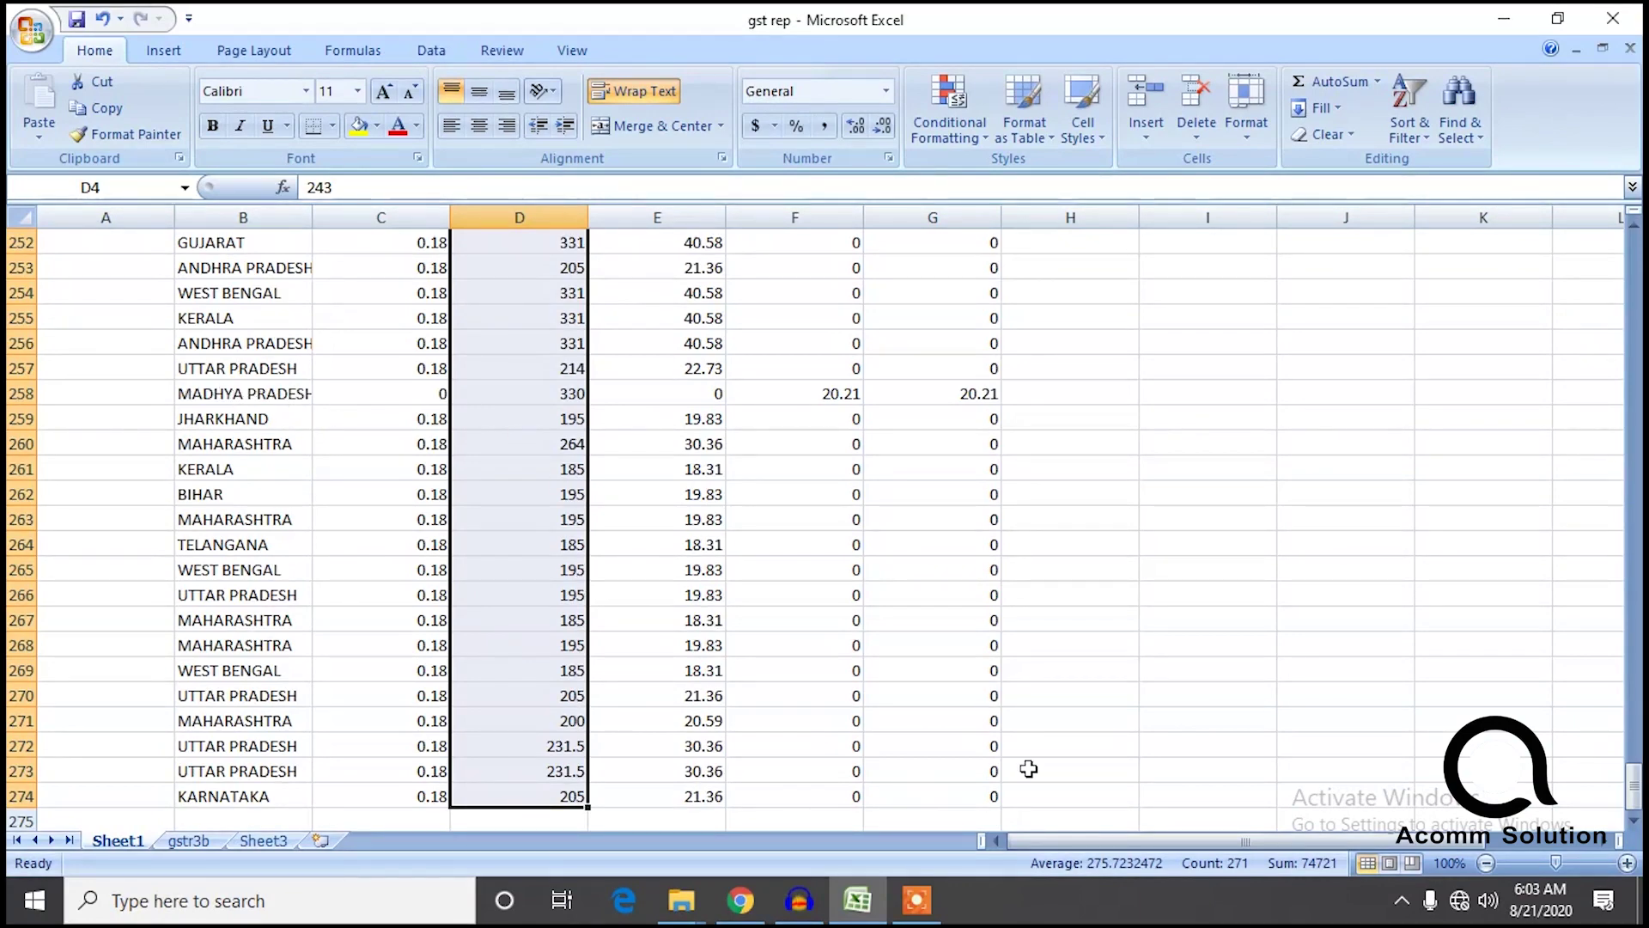
left_click(188, 841)
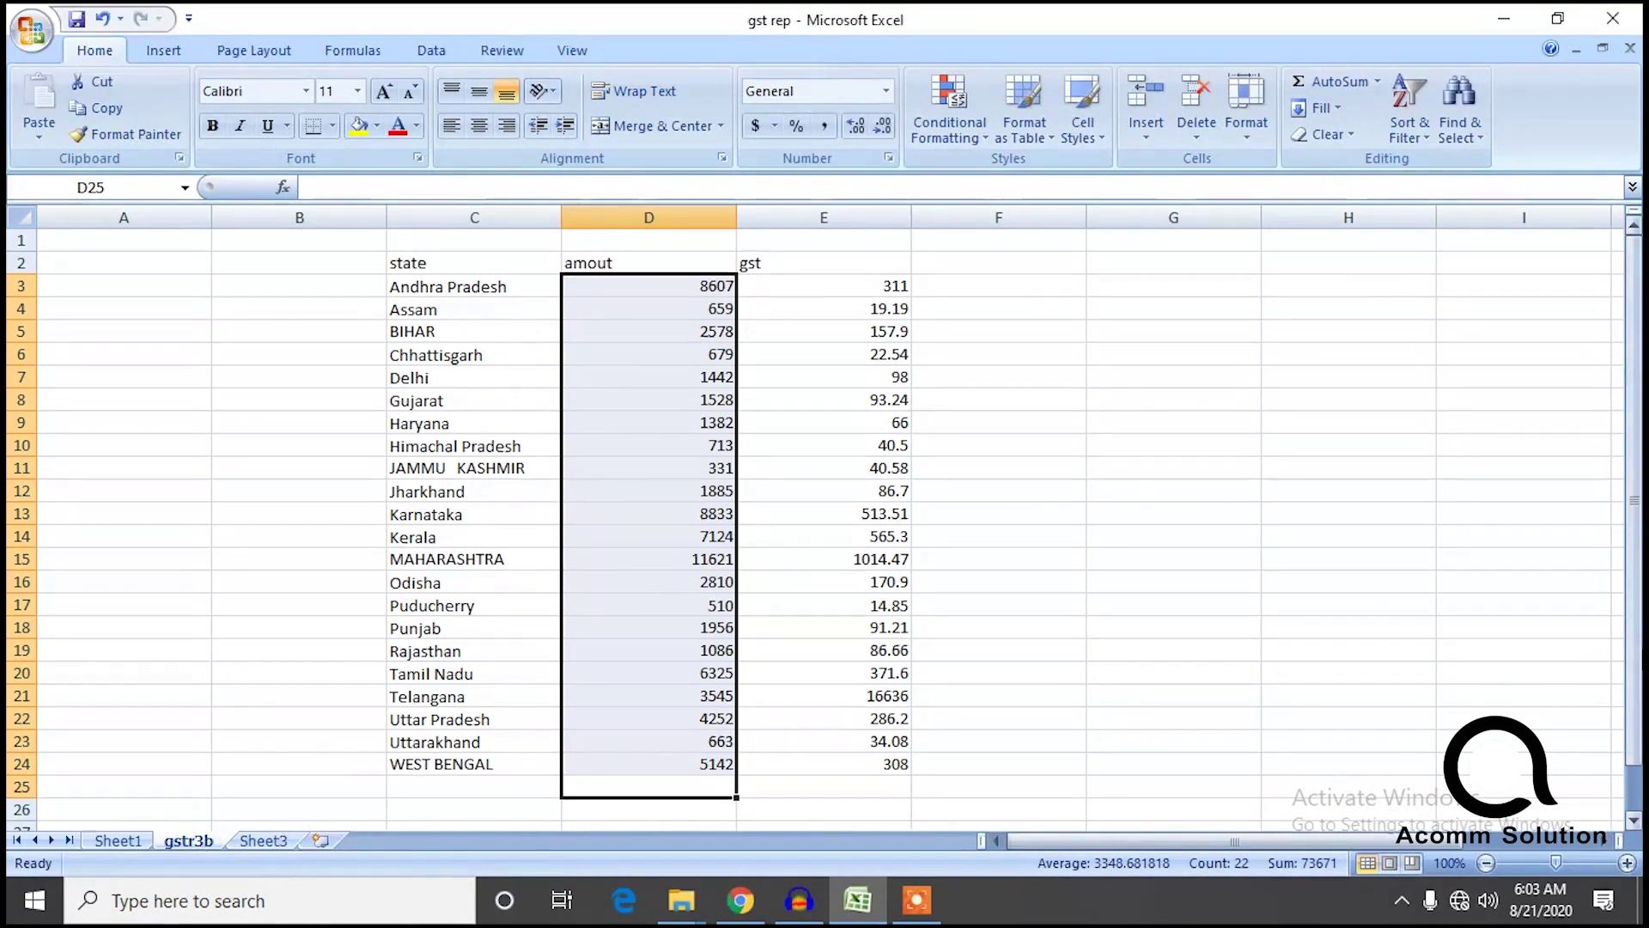
left_click_drag(1634, 601, 1634, 606)
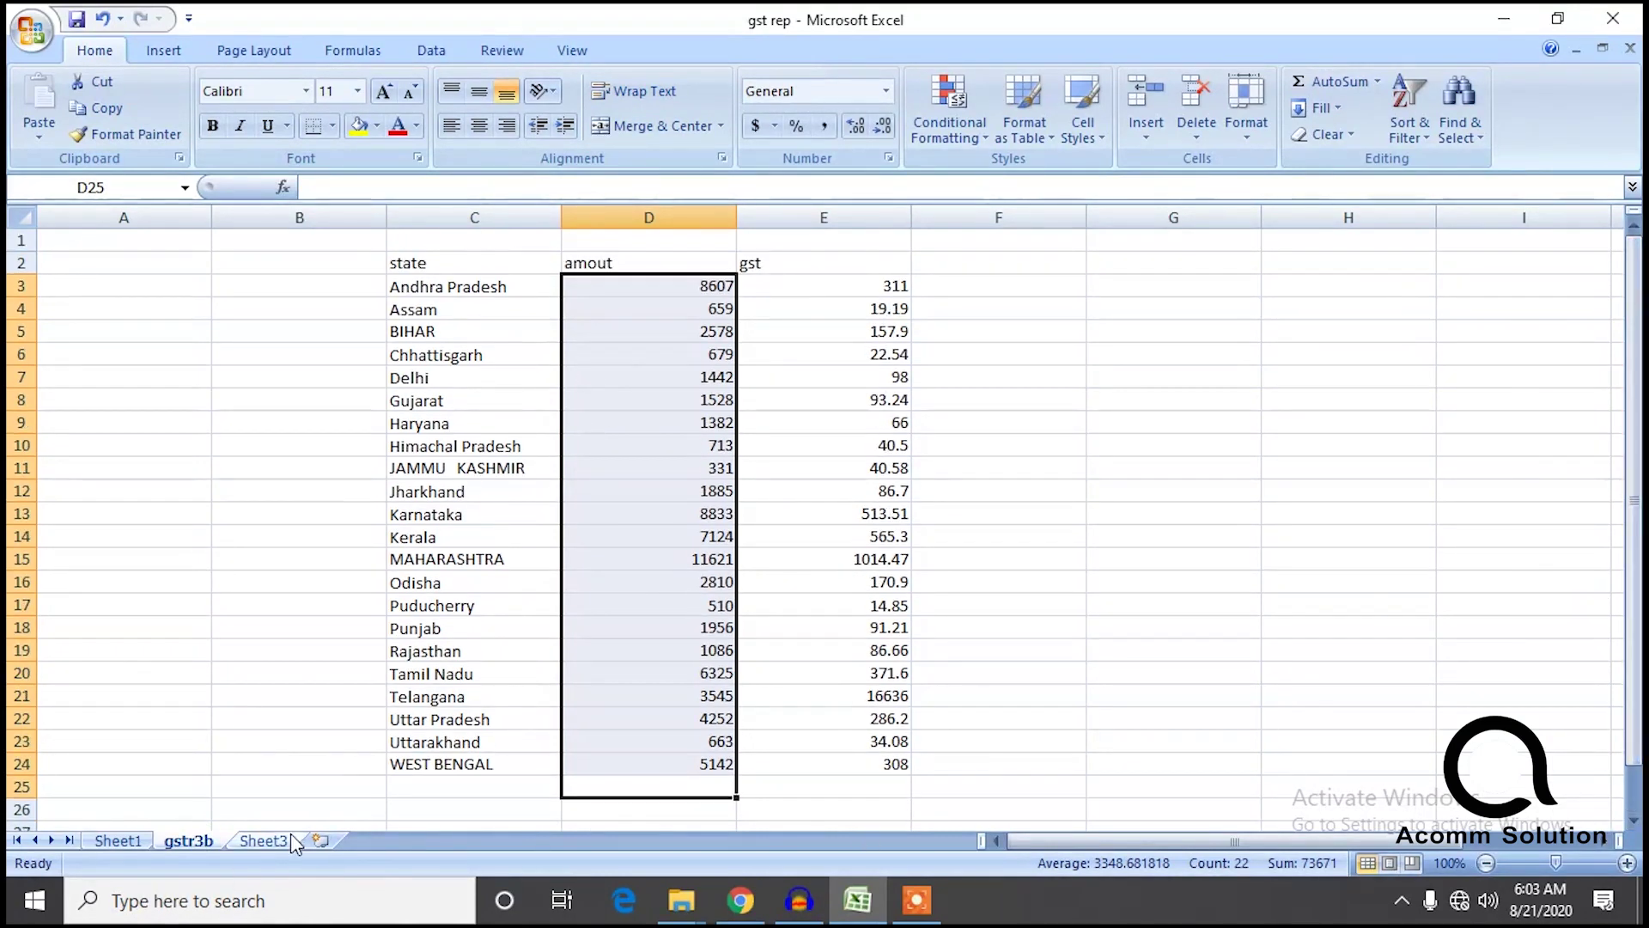
left_click(261, 841)
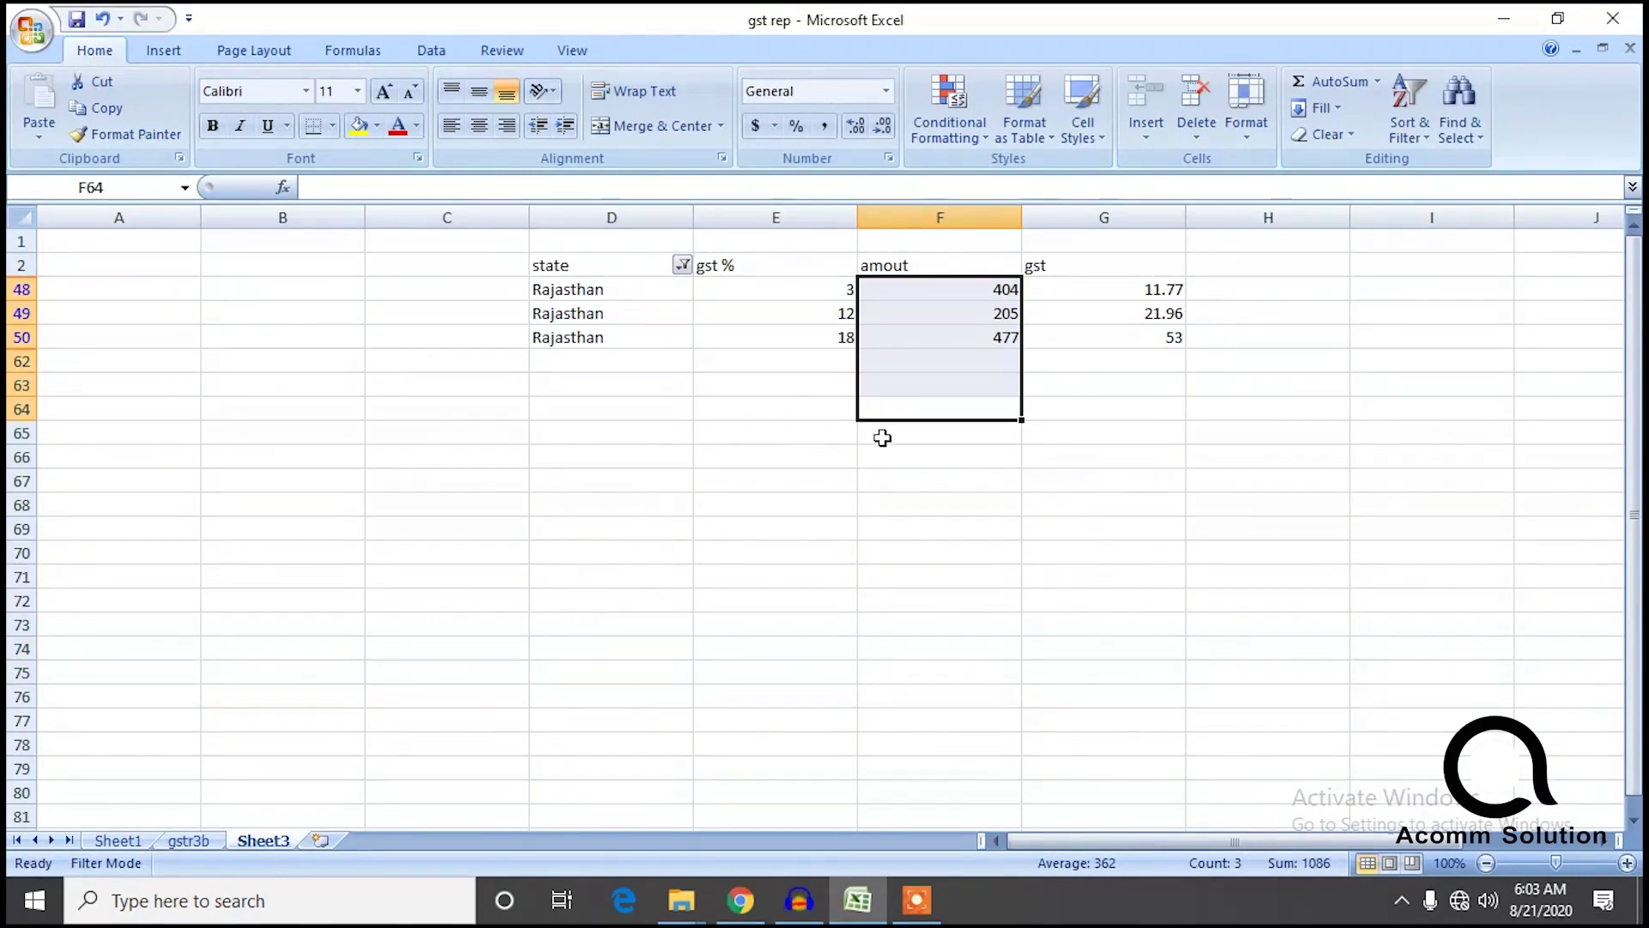
Clear Sheet3's state filter so every state is listed again.
left_click(683, 266)
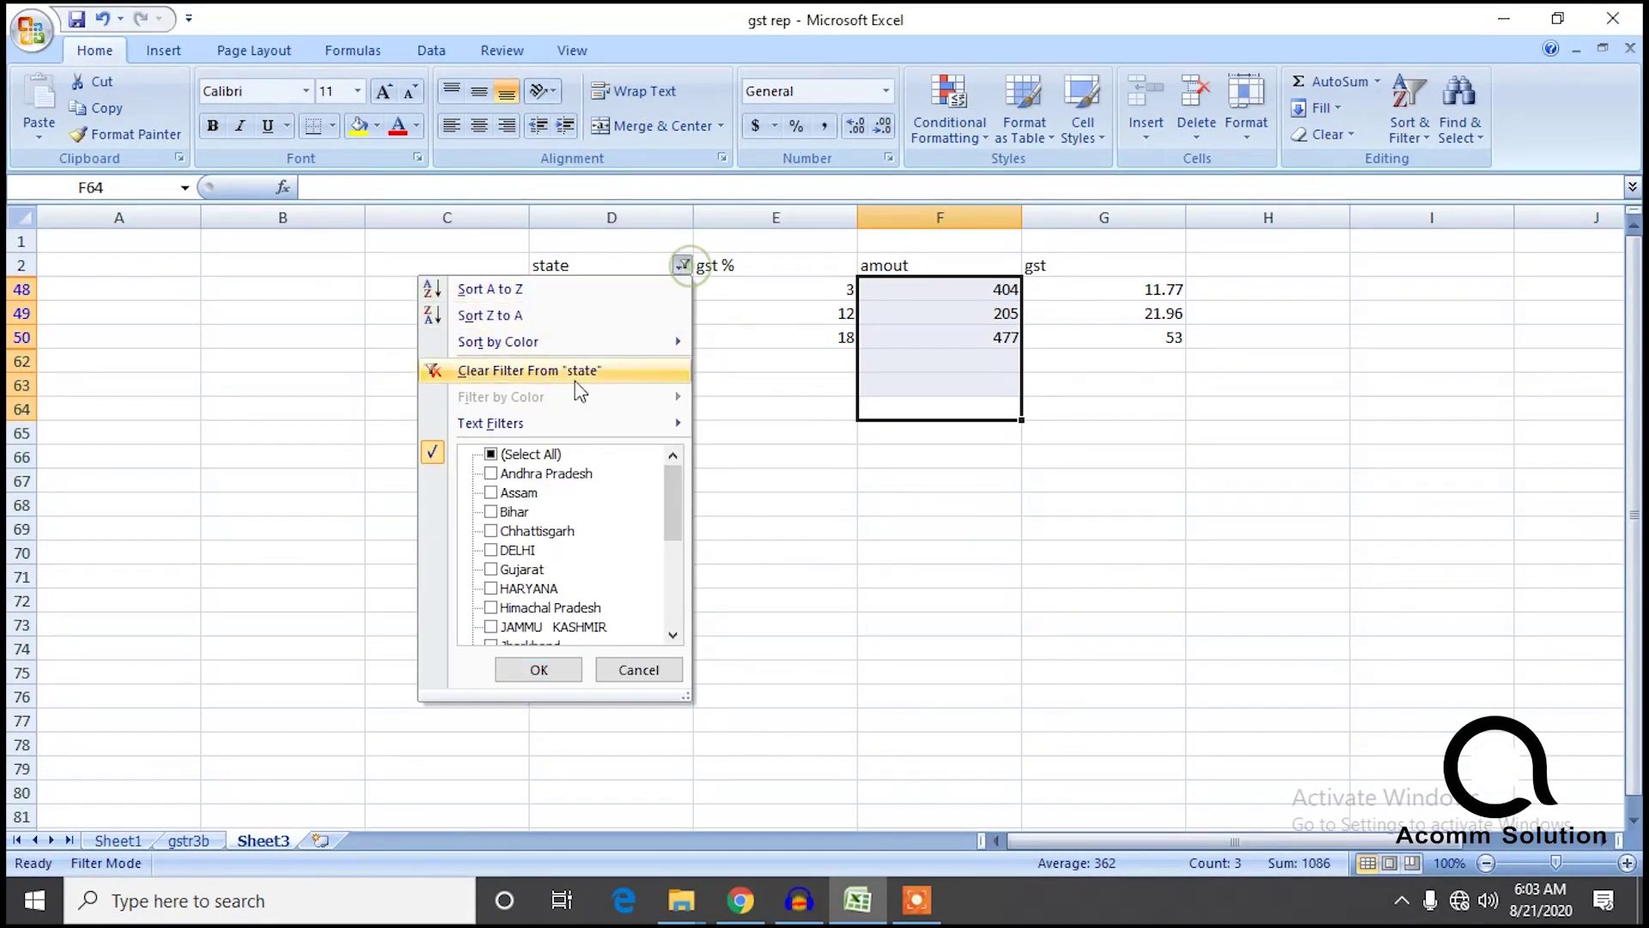
left_click(493, 455)
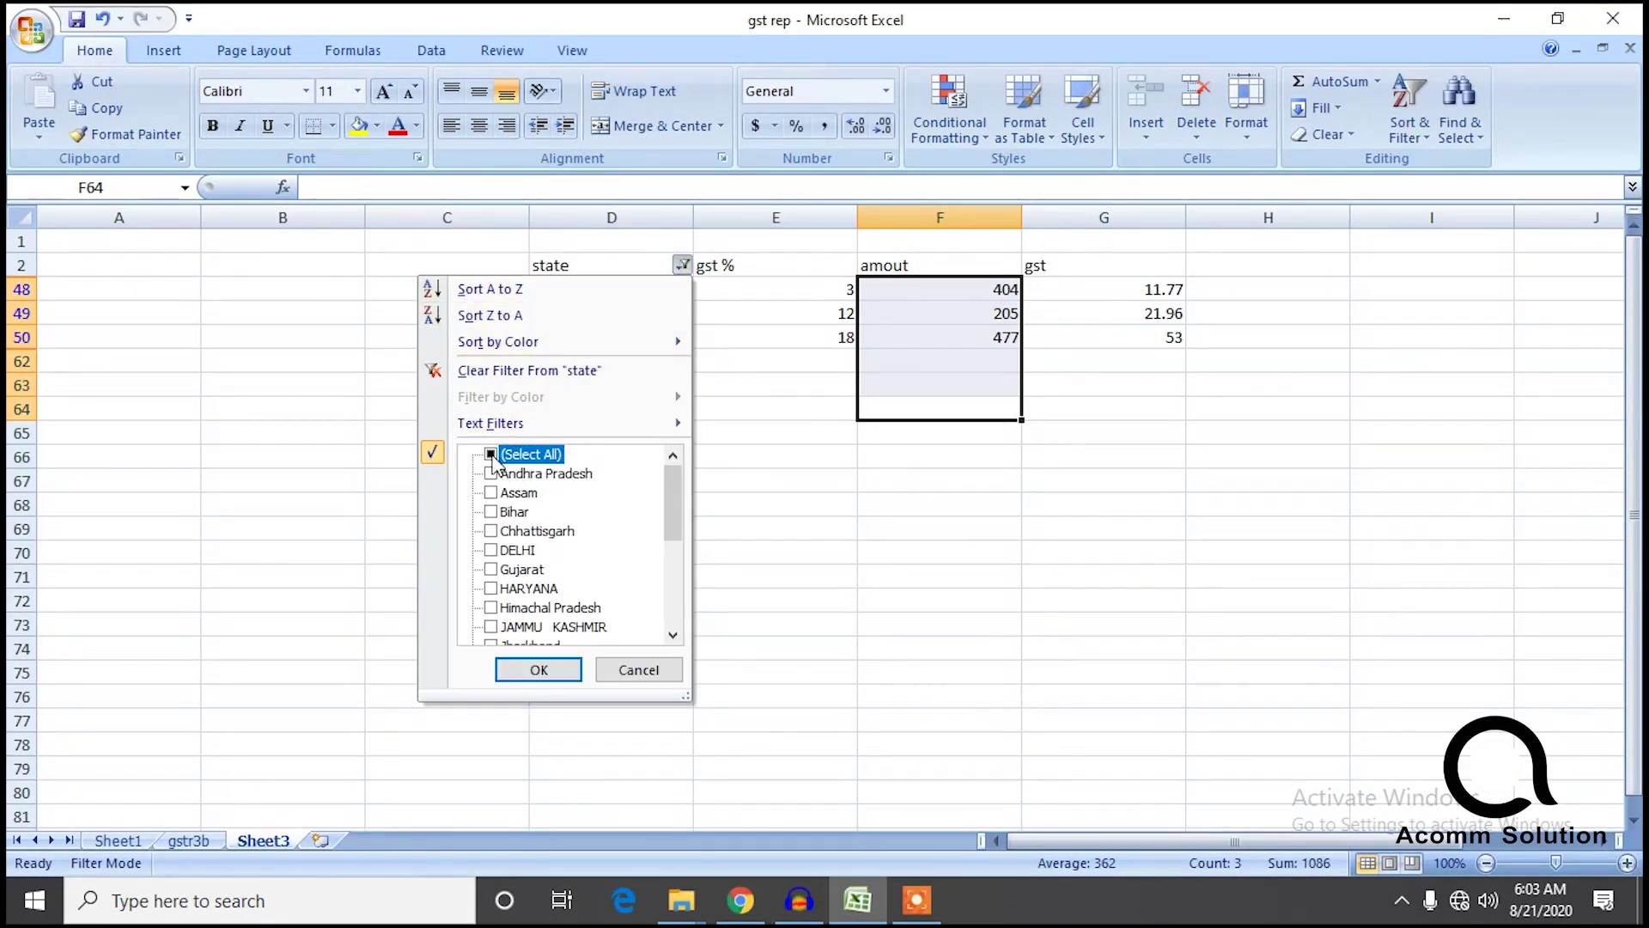
left_click(538, 668)
left_click_drag(1635, 424, 1634, 768)
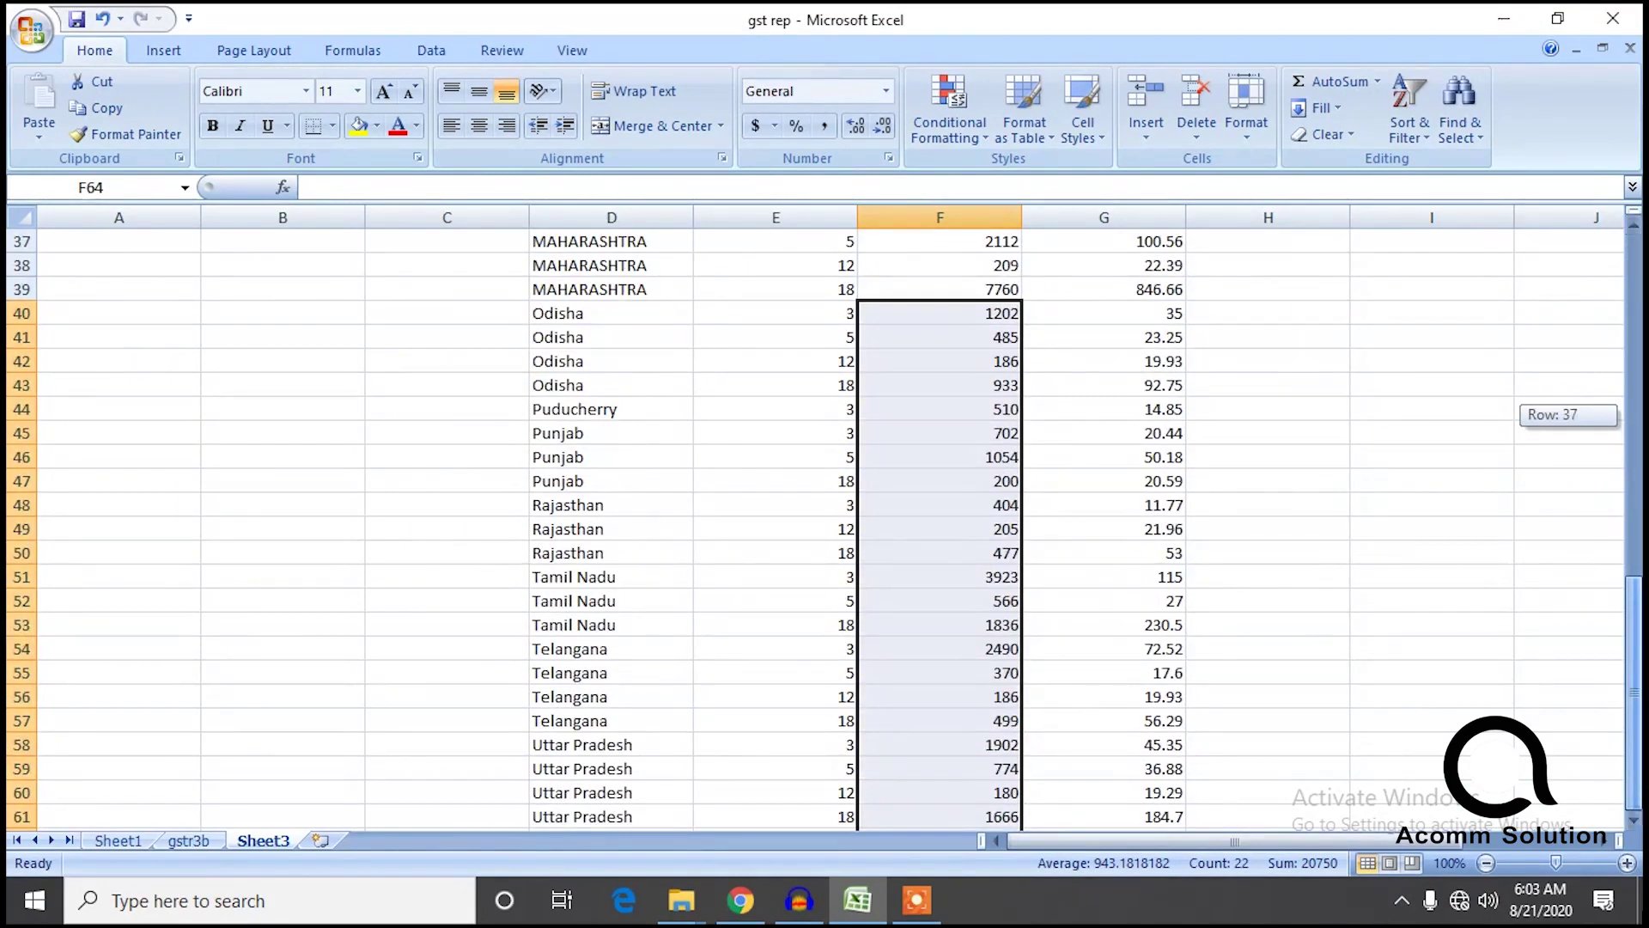
left_click(1474, 697)
left_click_drag(1634, 691, 1634, 348)
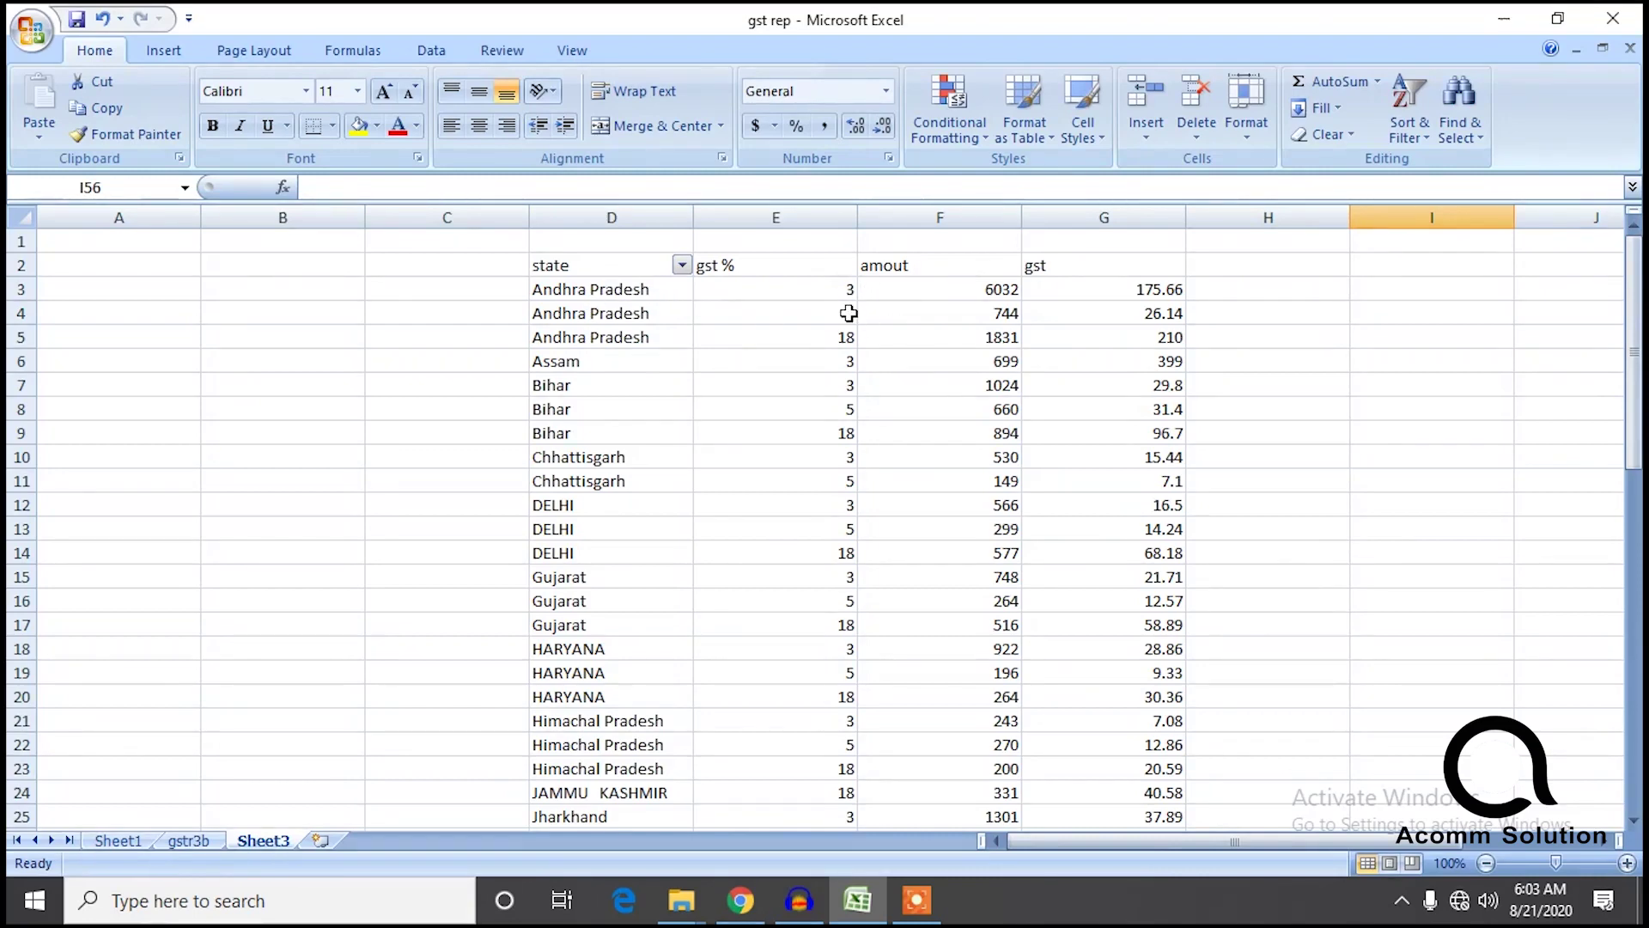
Check that the three Andhra Pradesh amounts on Sheet3 sum to 8607, matching gstr3b.
left_click(188, 840)
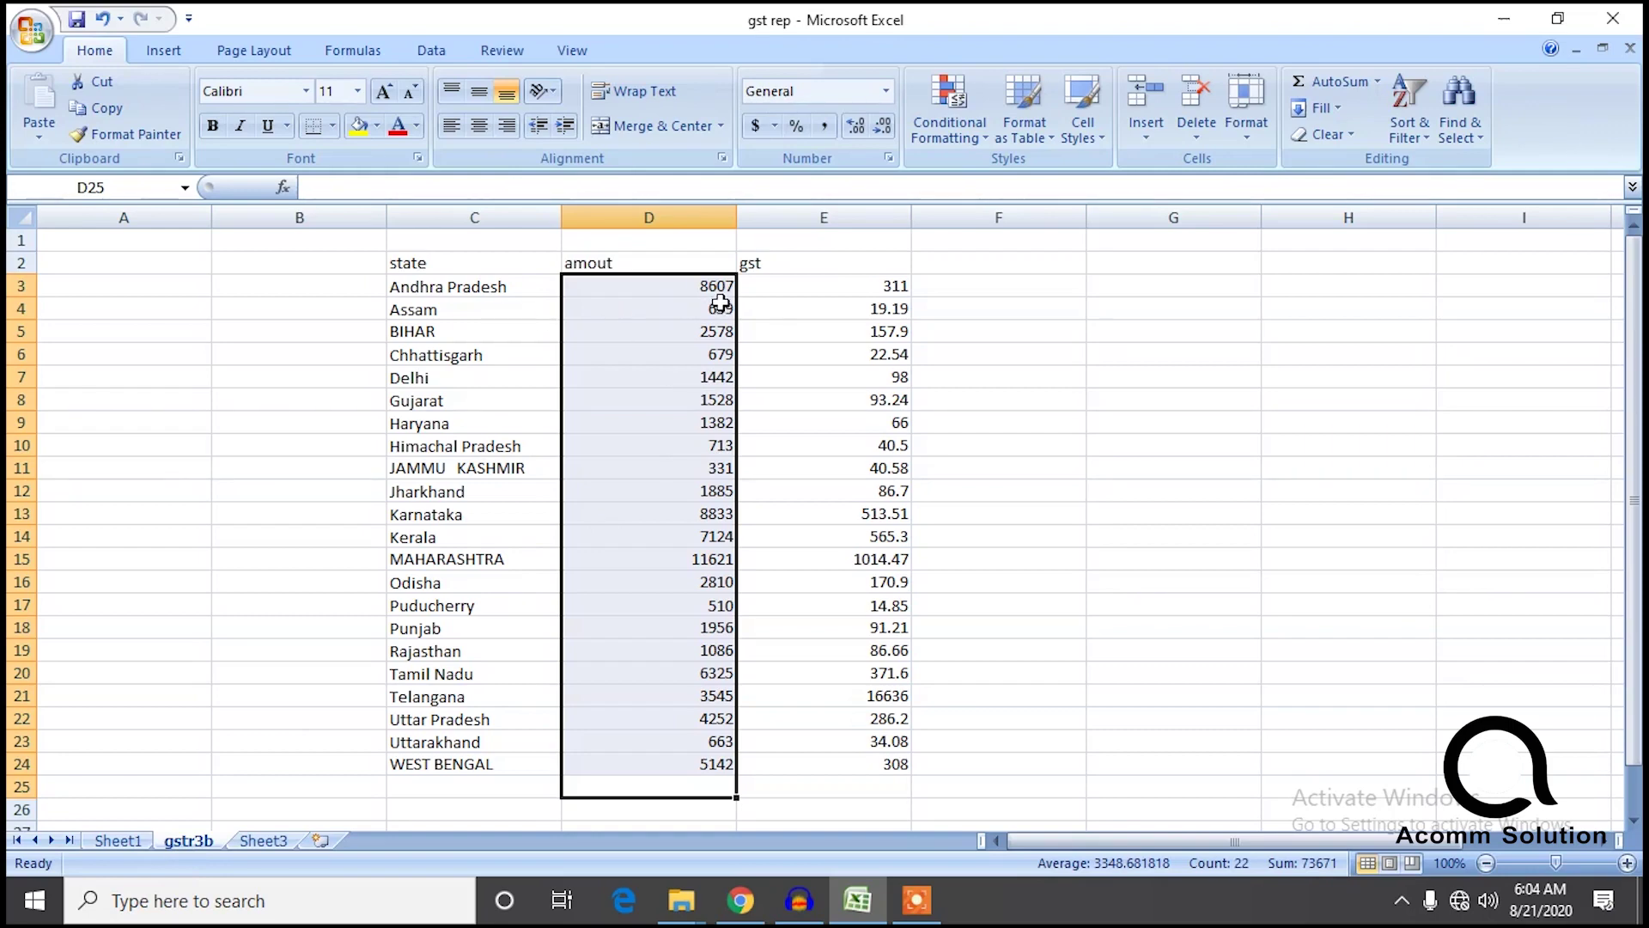
left_click(262, 840)
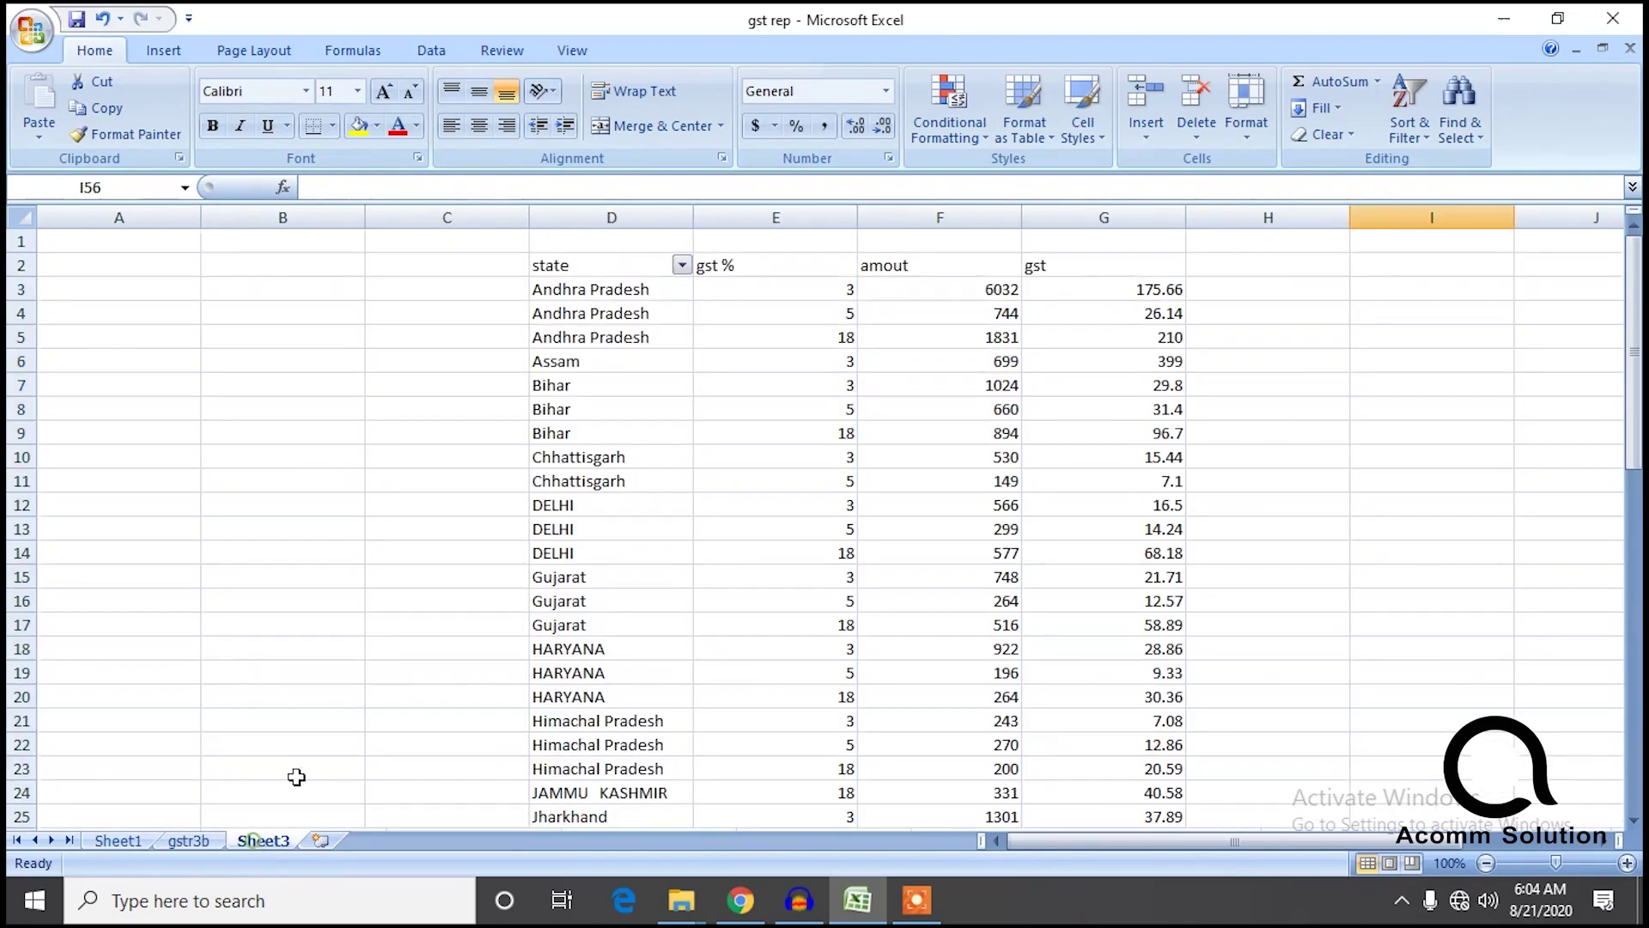
left_click_drag(1012, 292, 1007, 327)
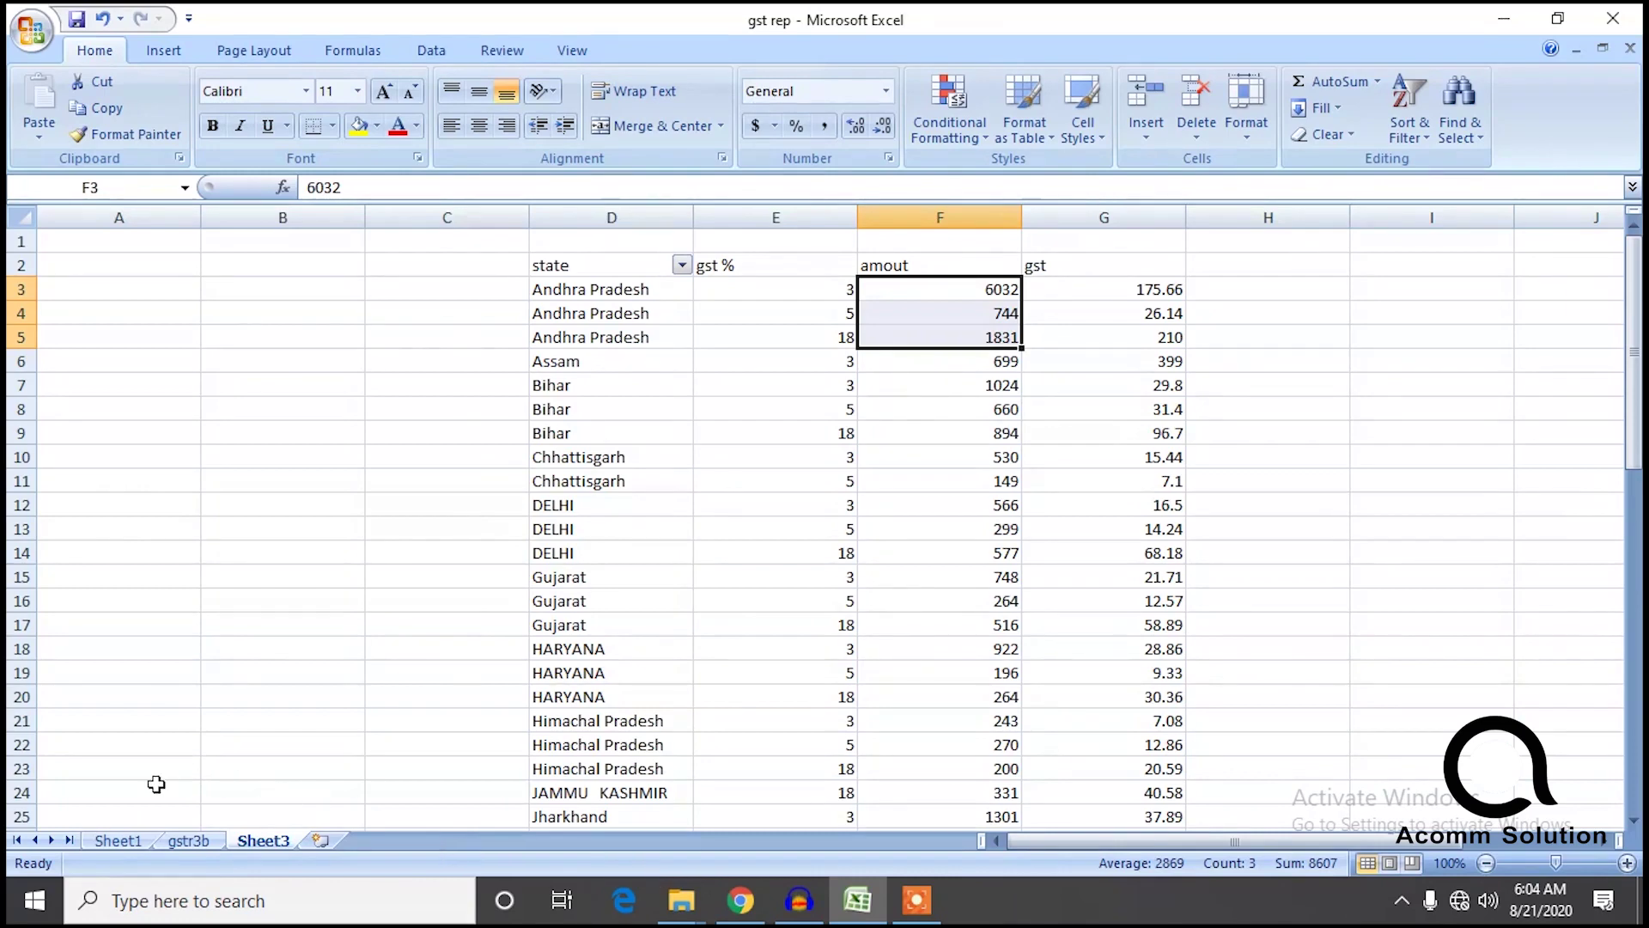
left_click(191, 838)
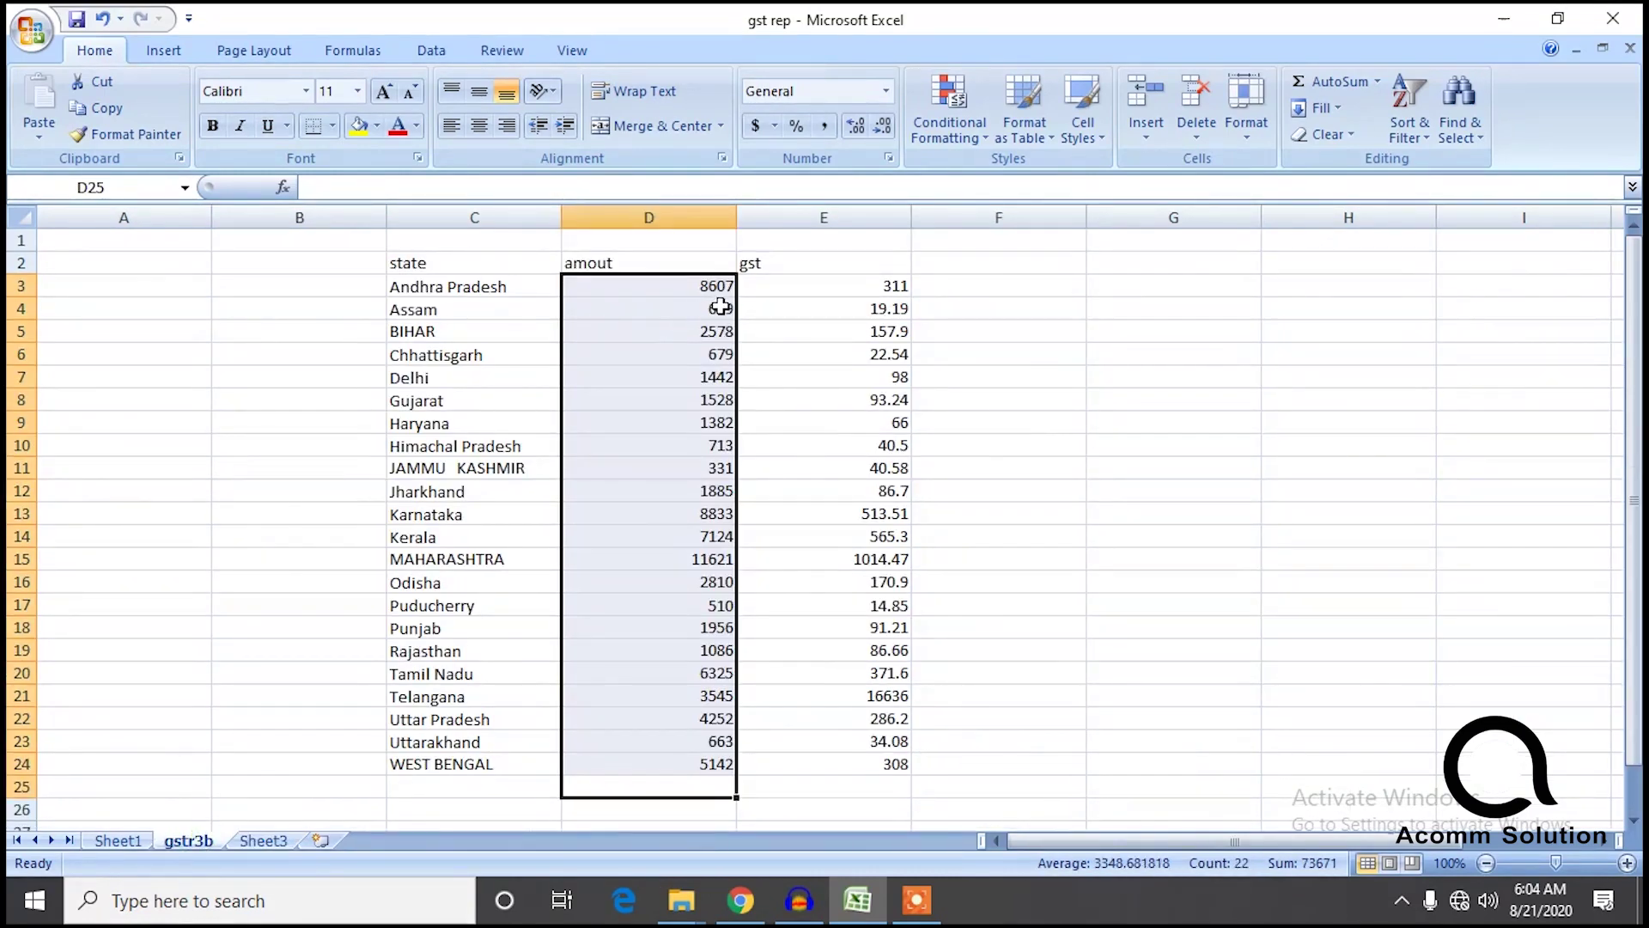
left_click(263, 840)
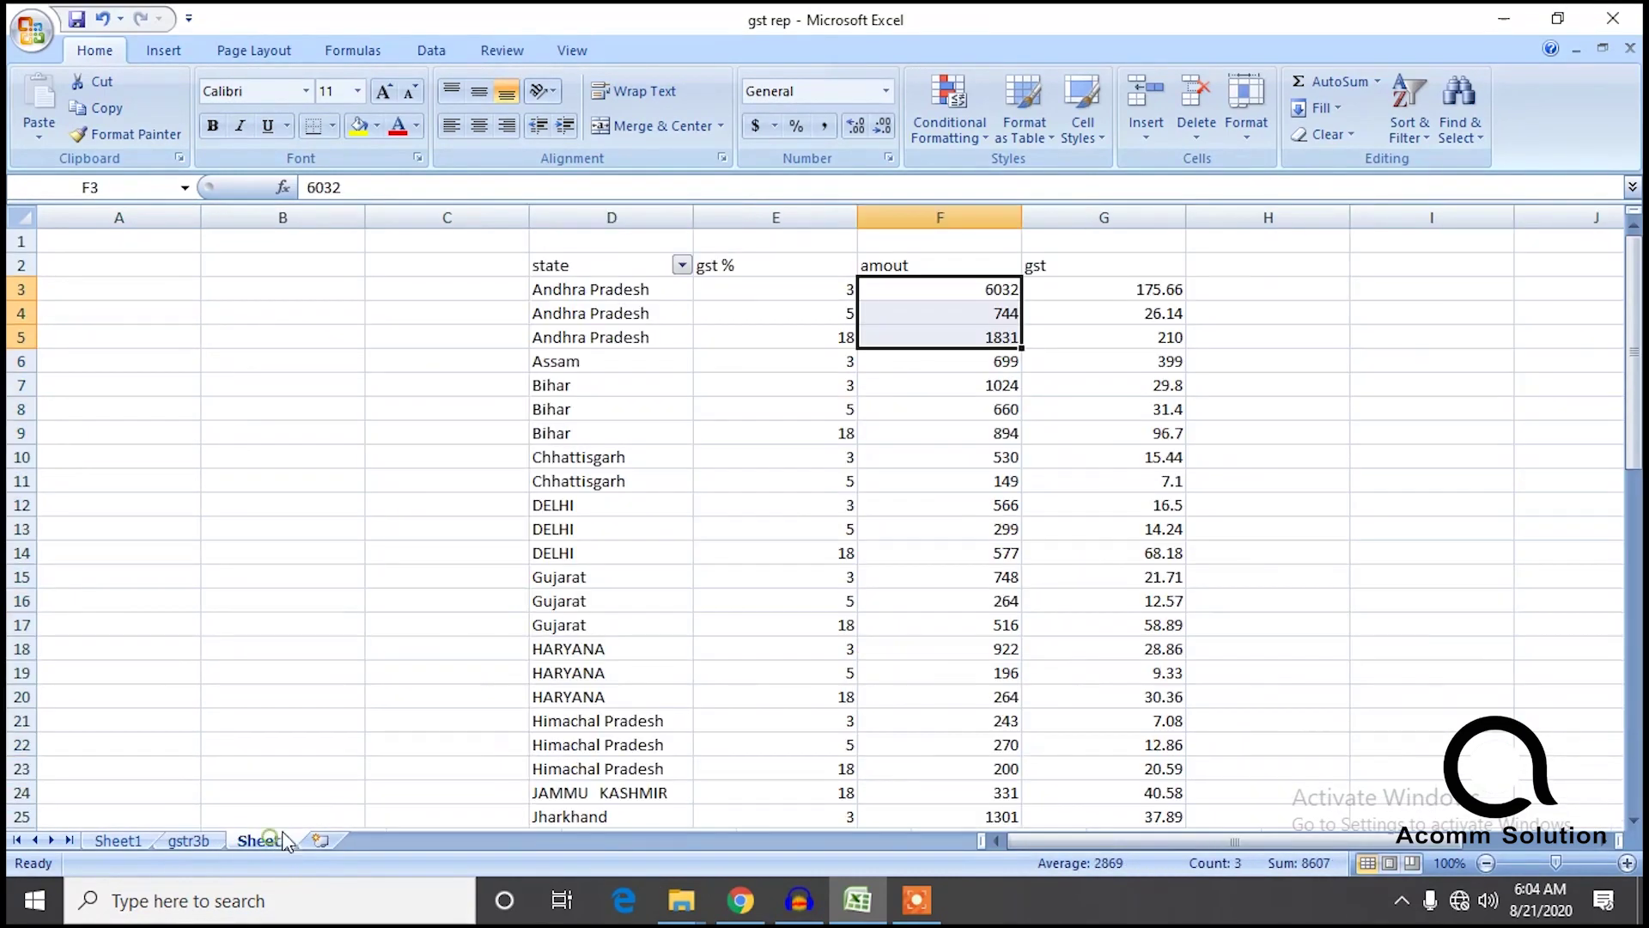
Go to the empty row below Sheet3's state list, then bring up Sheet1's raw data.
left_click_drag(1635, 436, 1634, 820)
left_click_drag(1624, 895, 1623, 896)
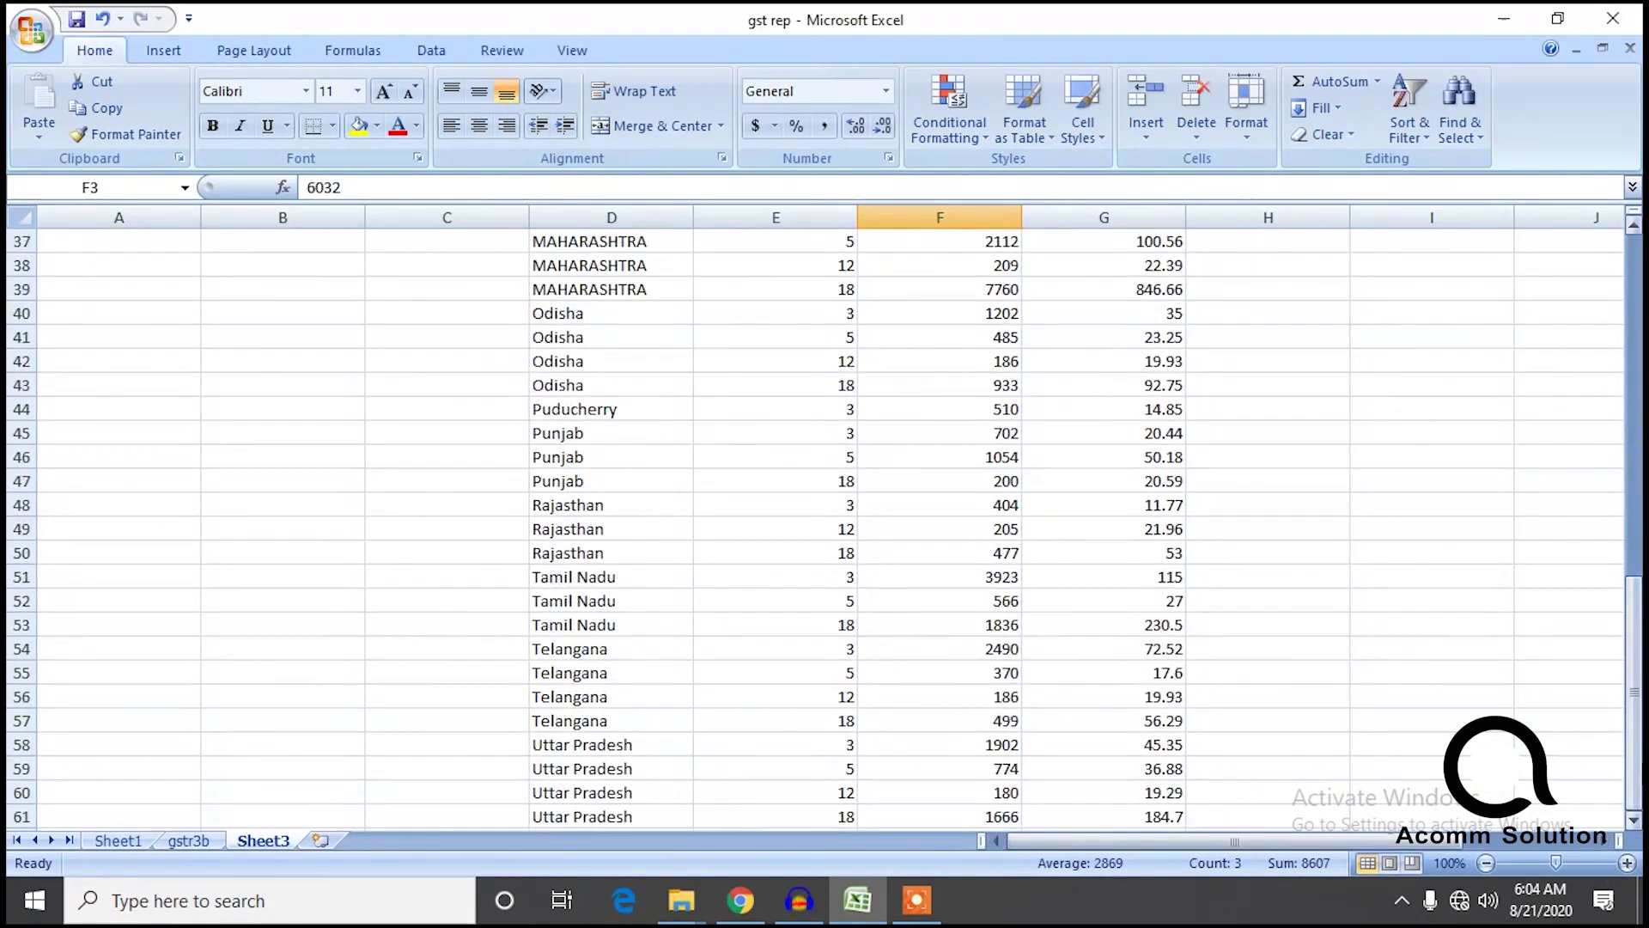
left_click(1312, 822)
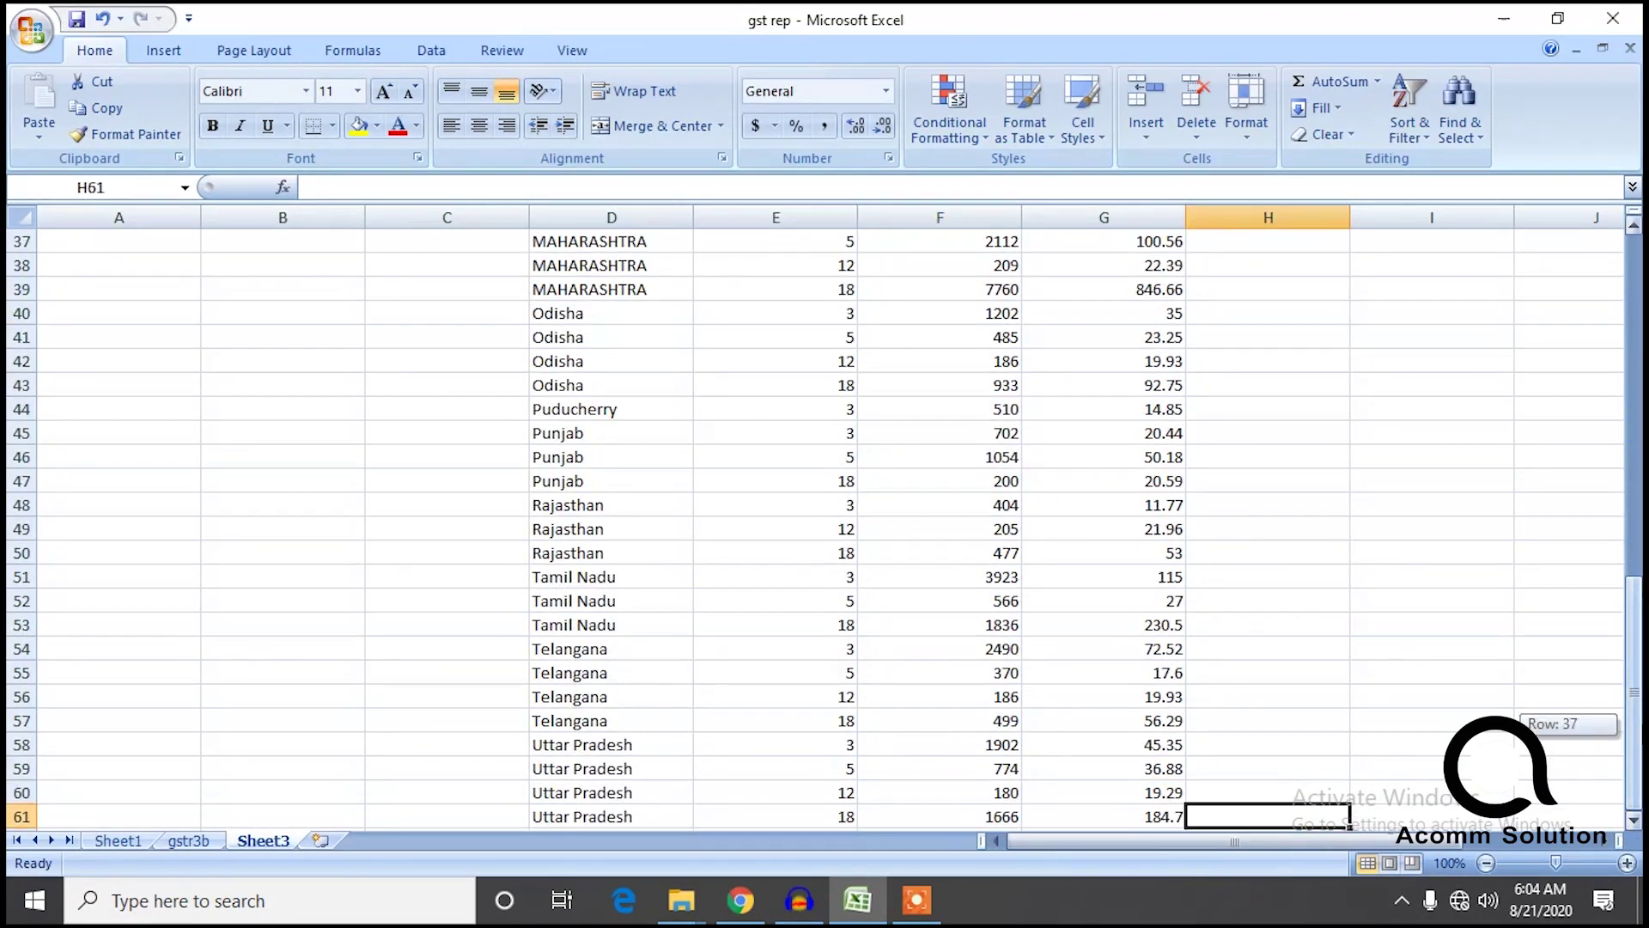
key("Down")
key("Down")
key("Down")
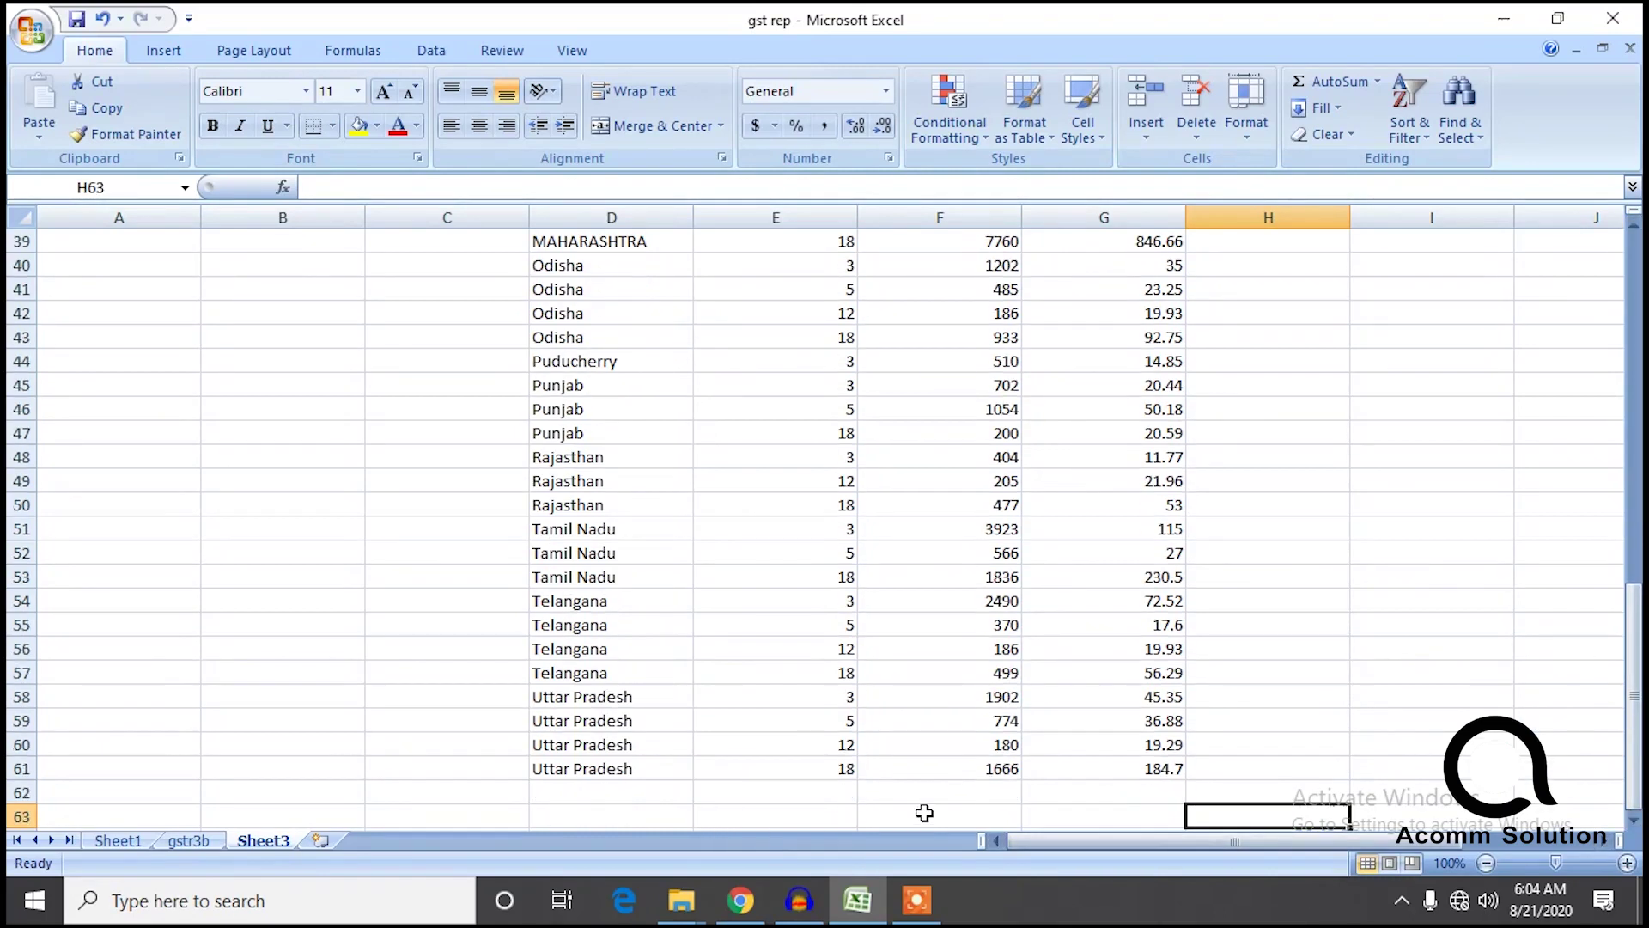
left_click(615, 792)
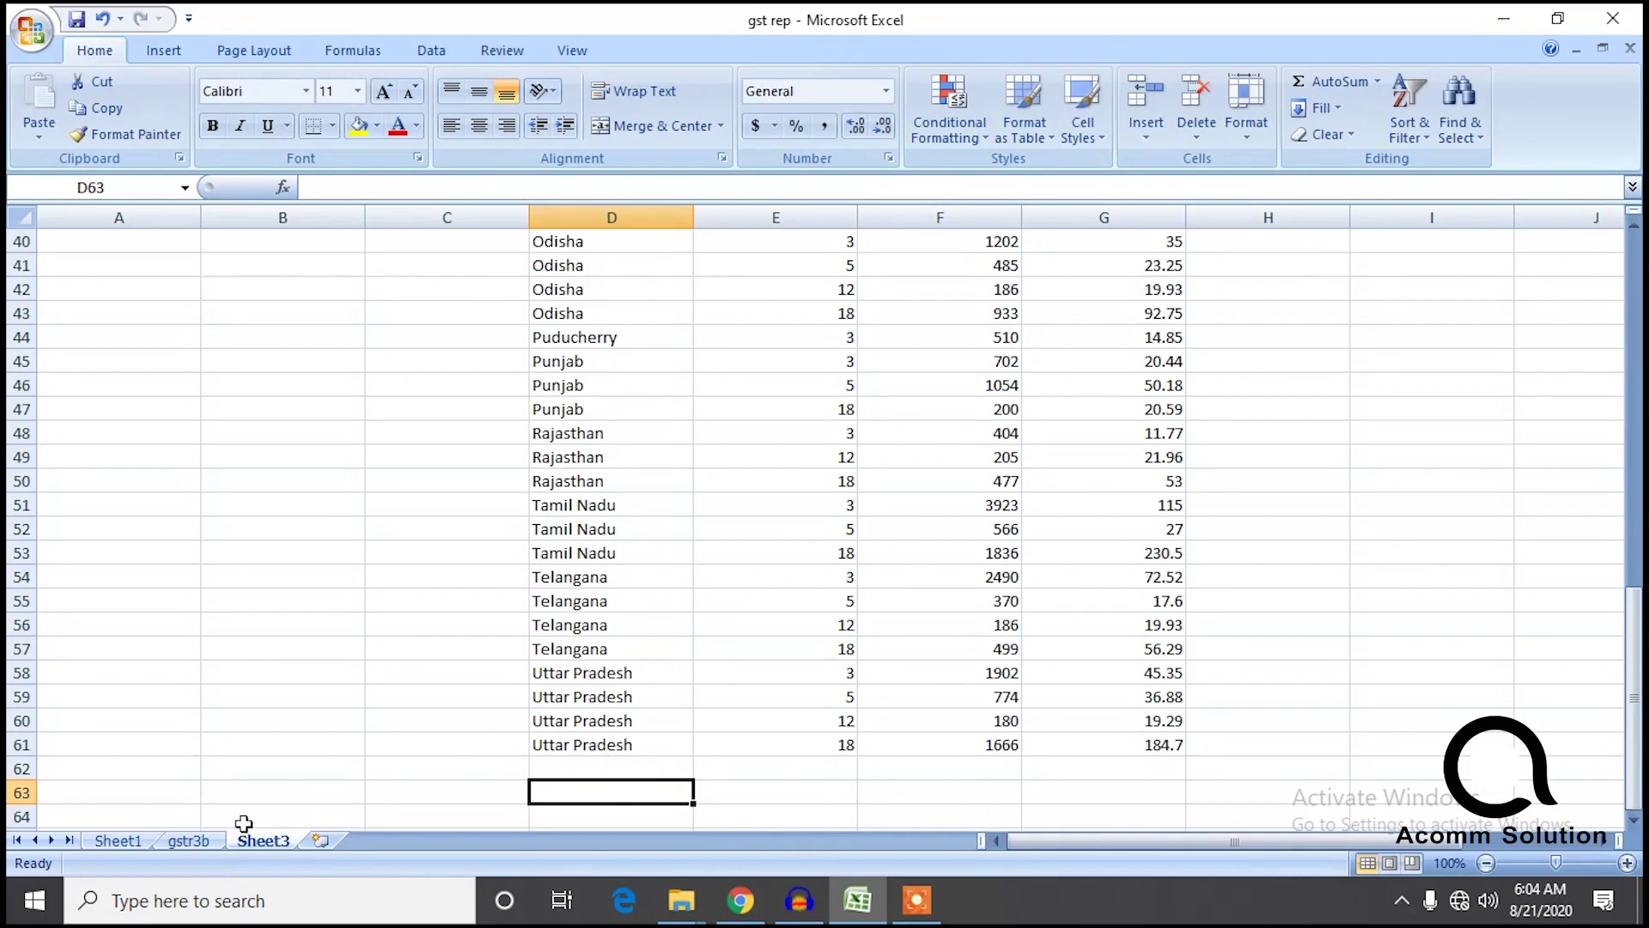
left_click(128, 841)
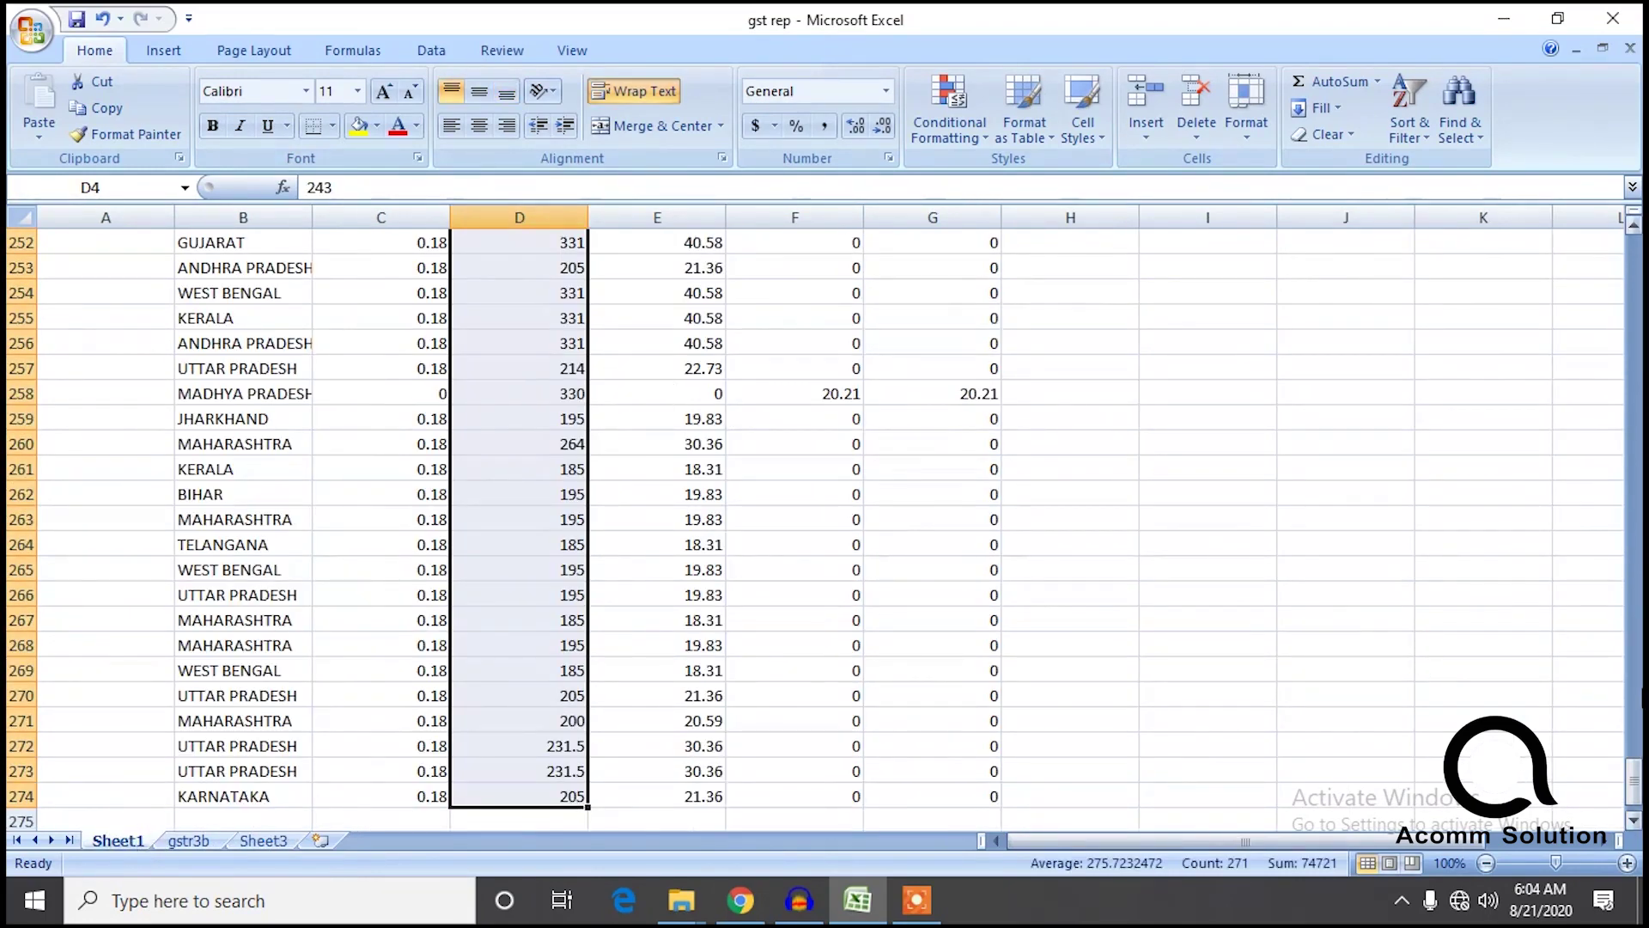
Filter Sheet1's state column to show only Uttarakhand.
left_click_drag(1637, 754, 1637, 243)
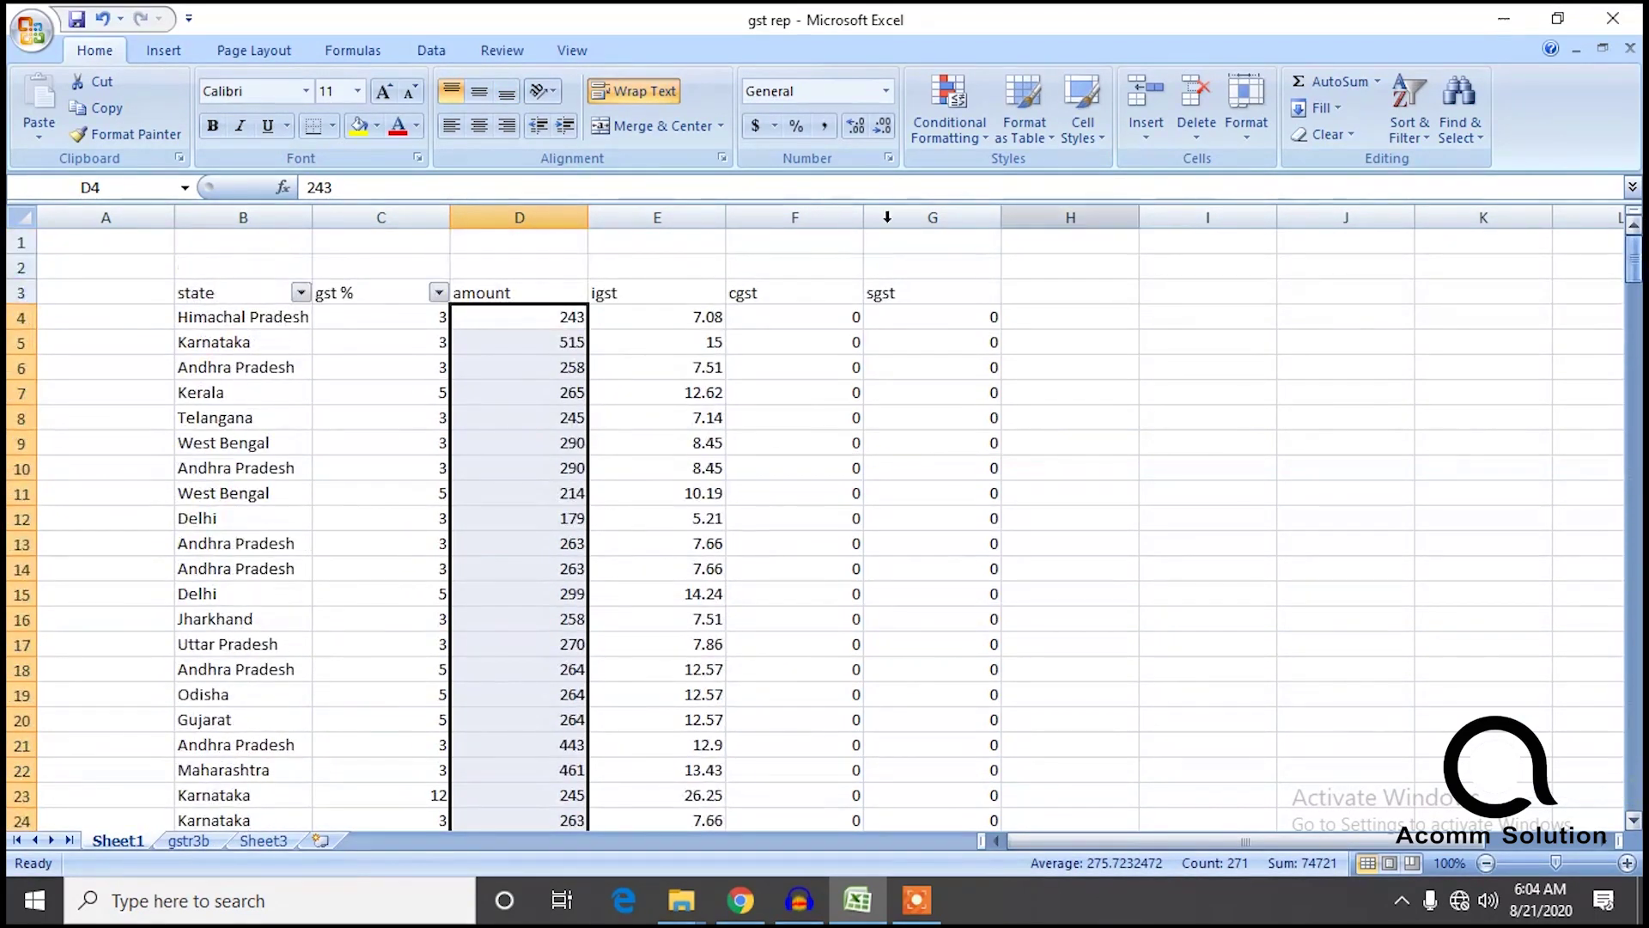
left_click(300, 293)
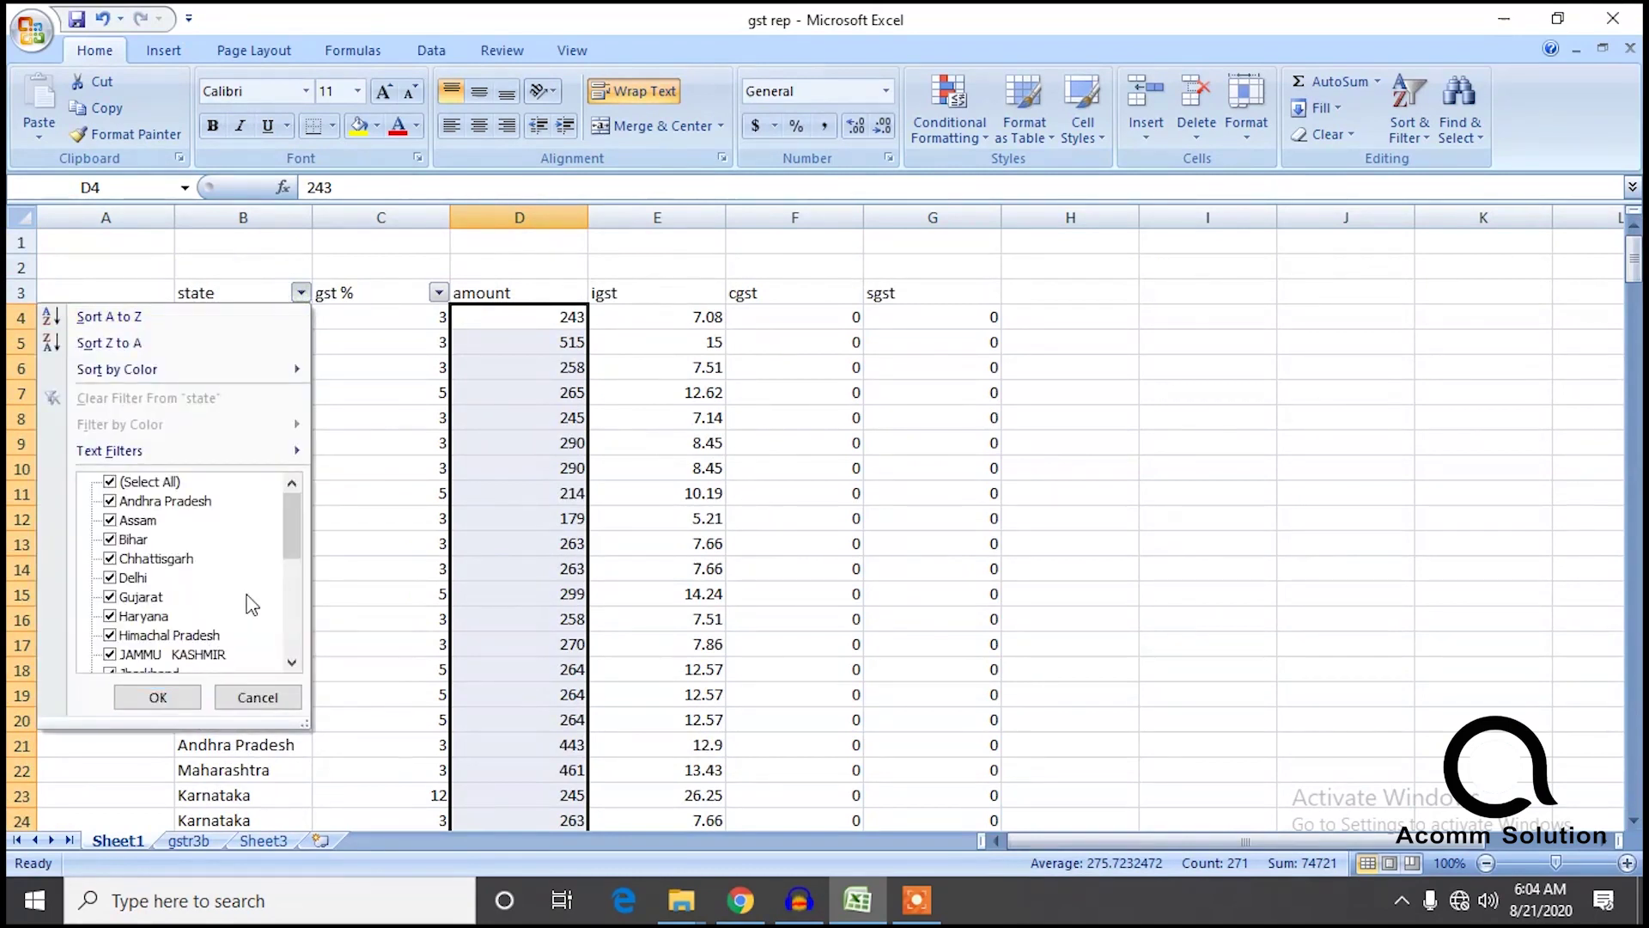
left_click_drag(296, 543, 292, 634)
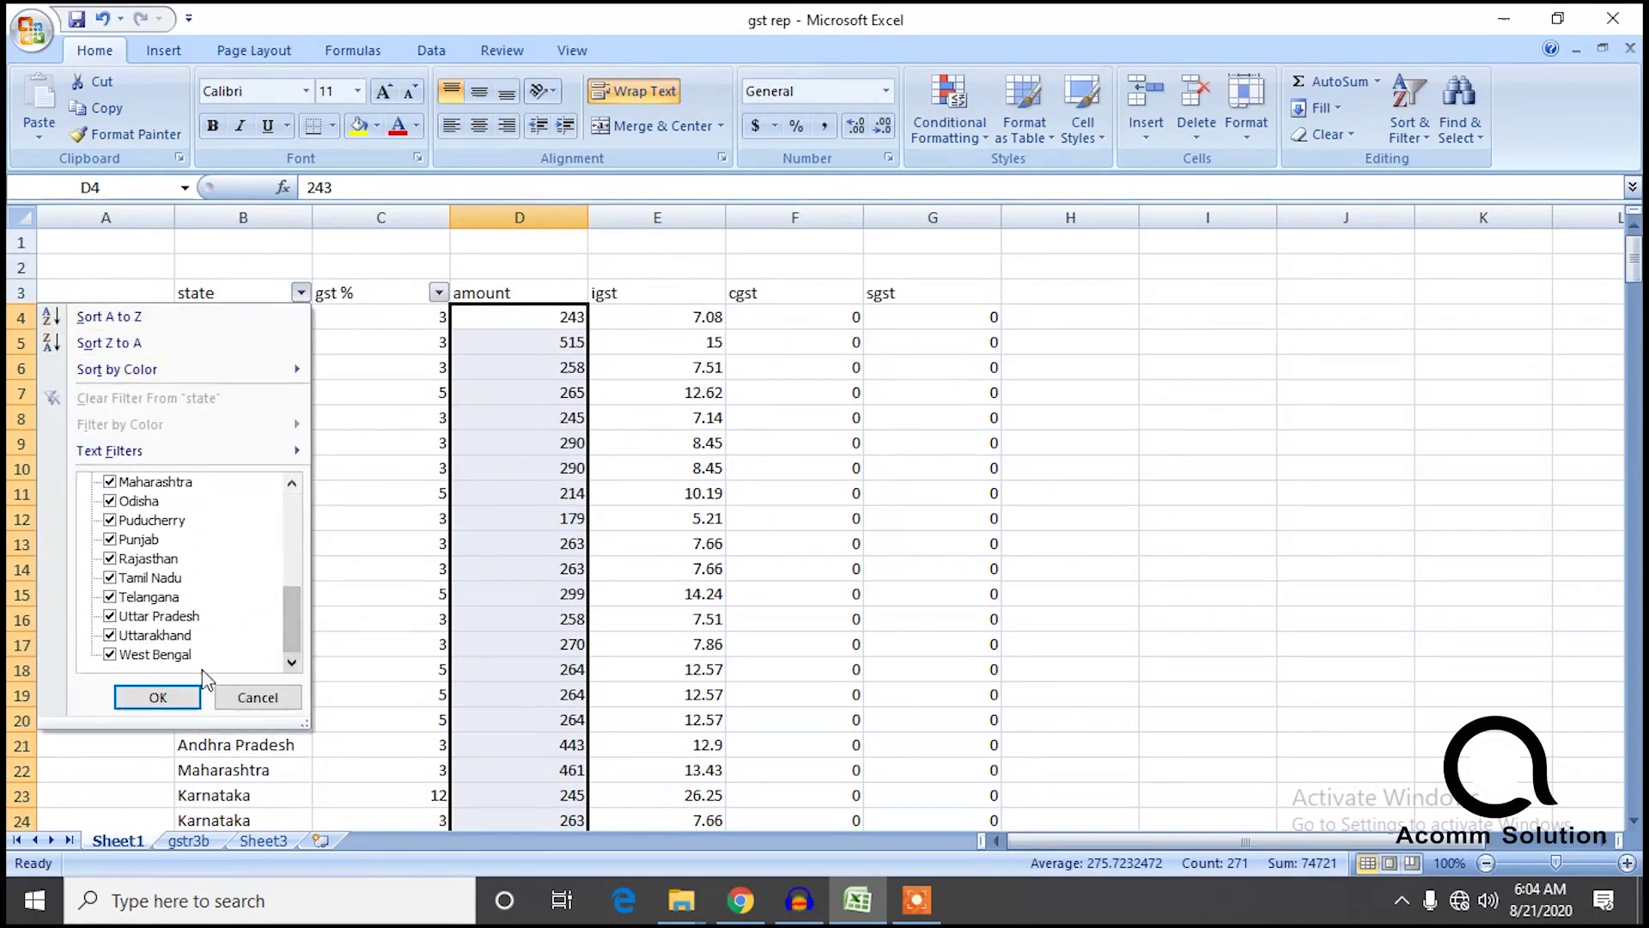
left_click_drag(294, 655, 301, 481)
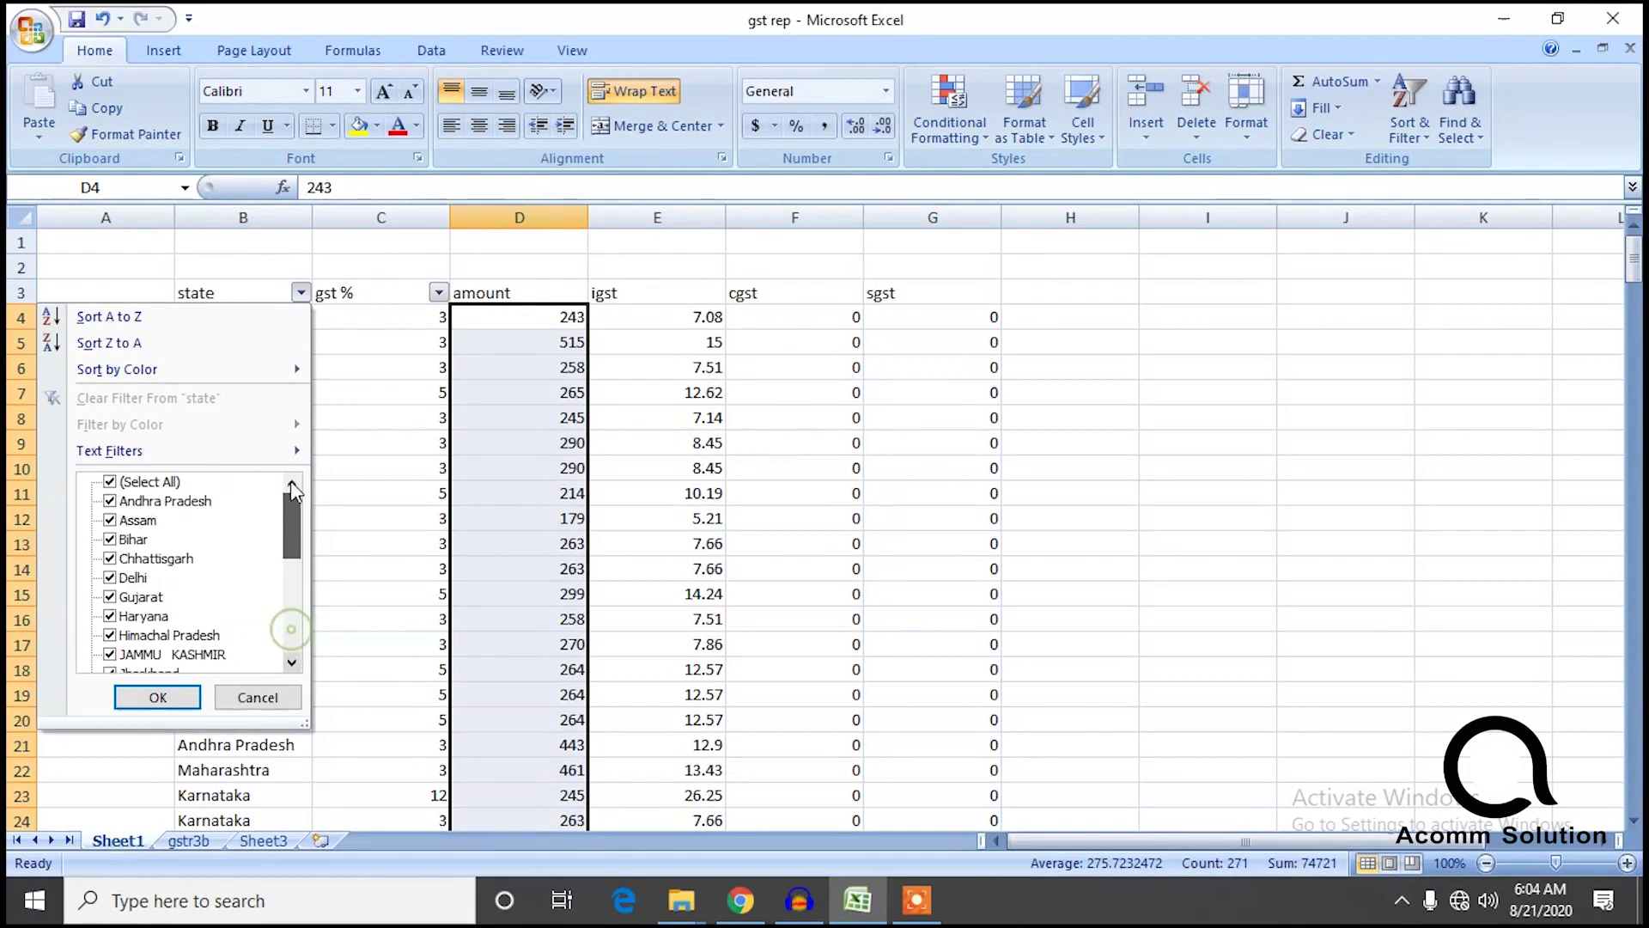
left_click(109, 482)
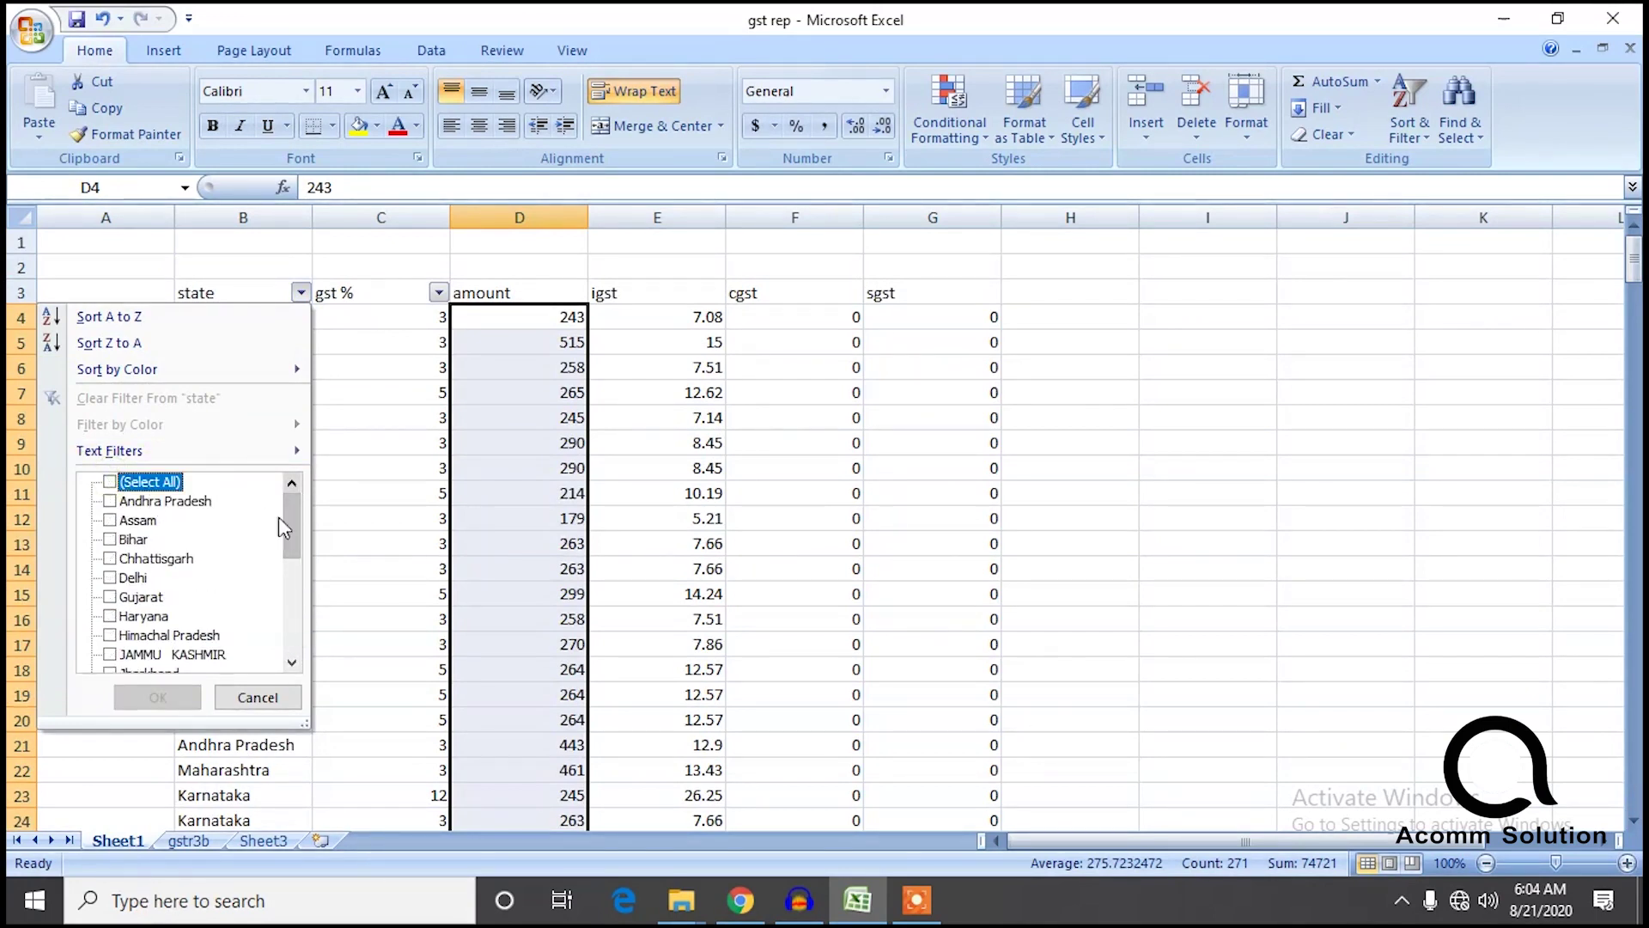
left_click_drag(298, 528, 279, 638)
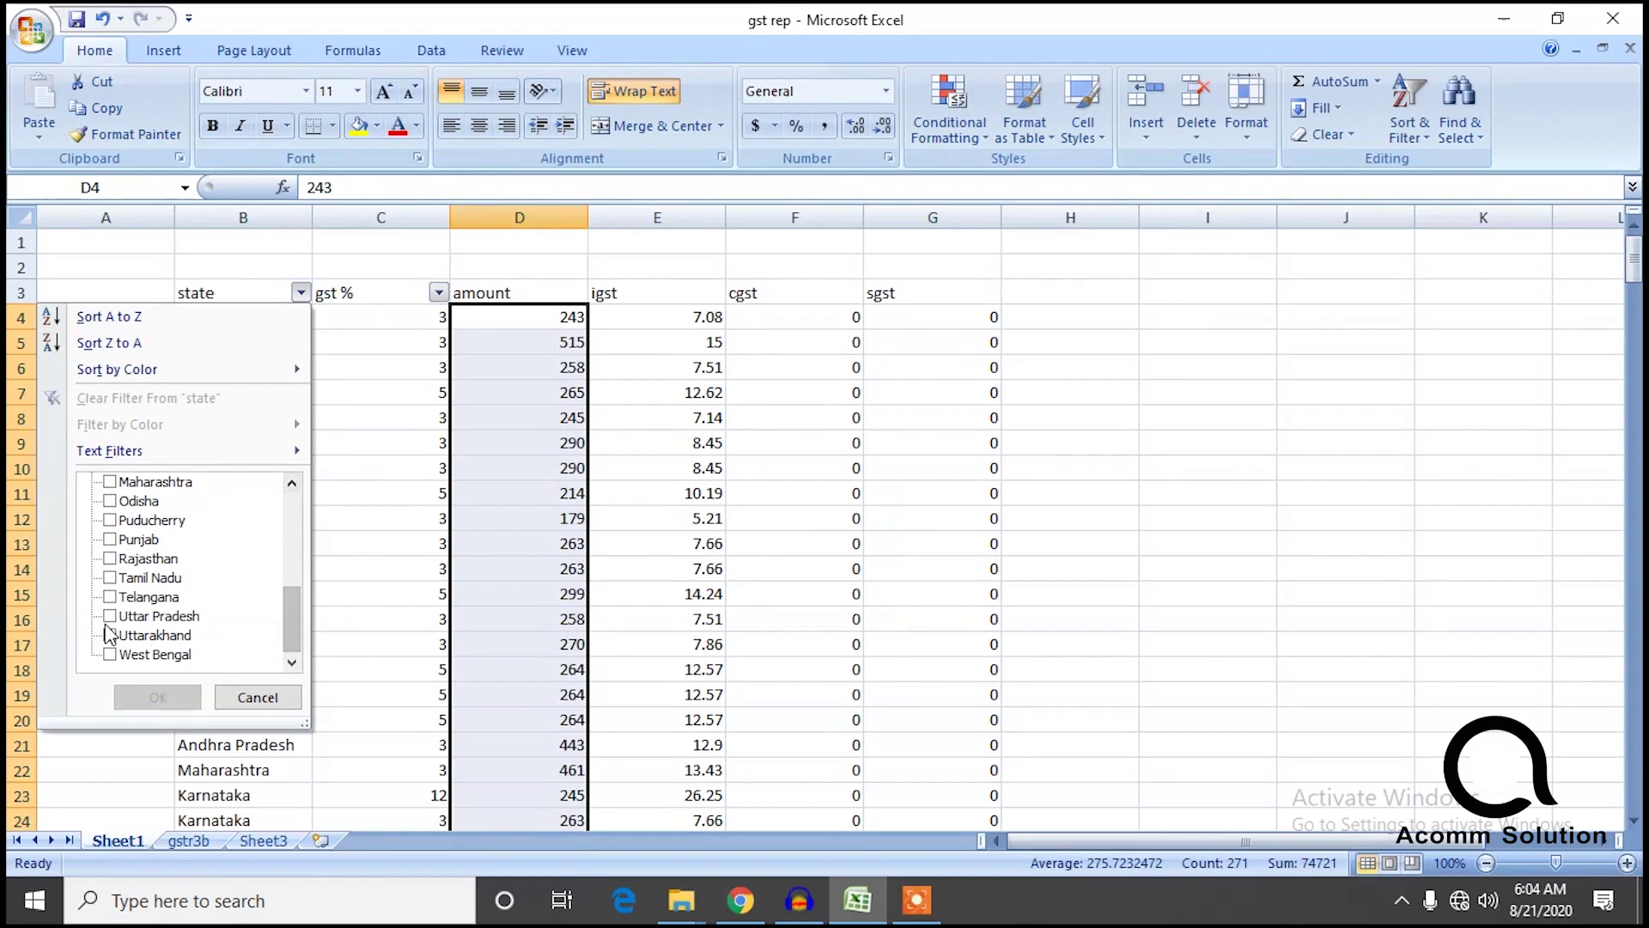
left_click(109, 635)
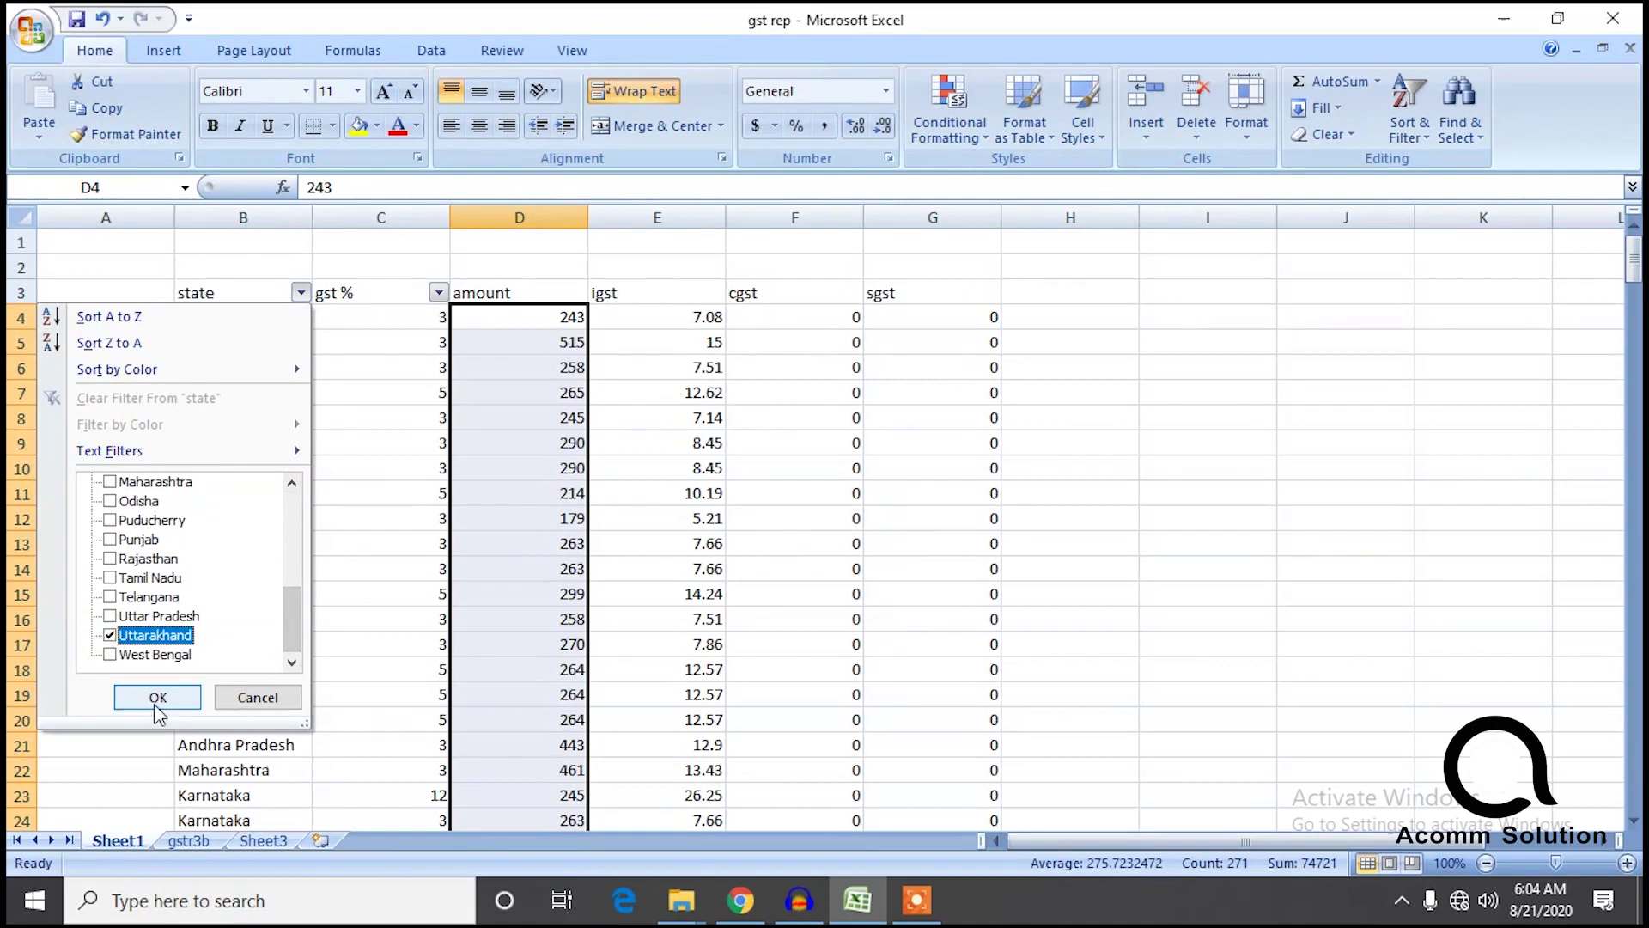
left_click(157, 698)
left_click(453, 685)
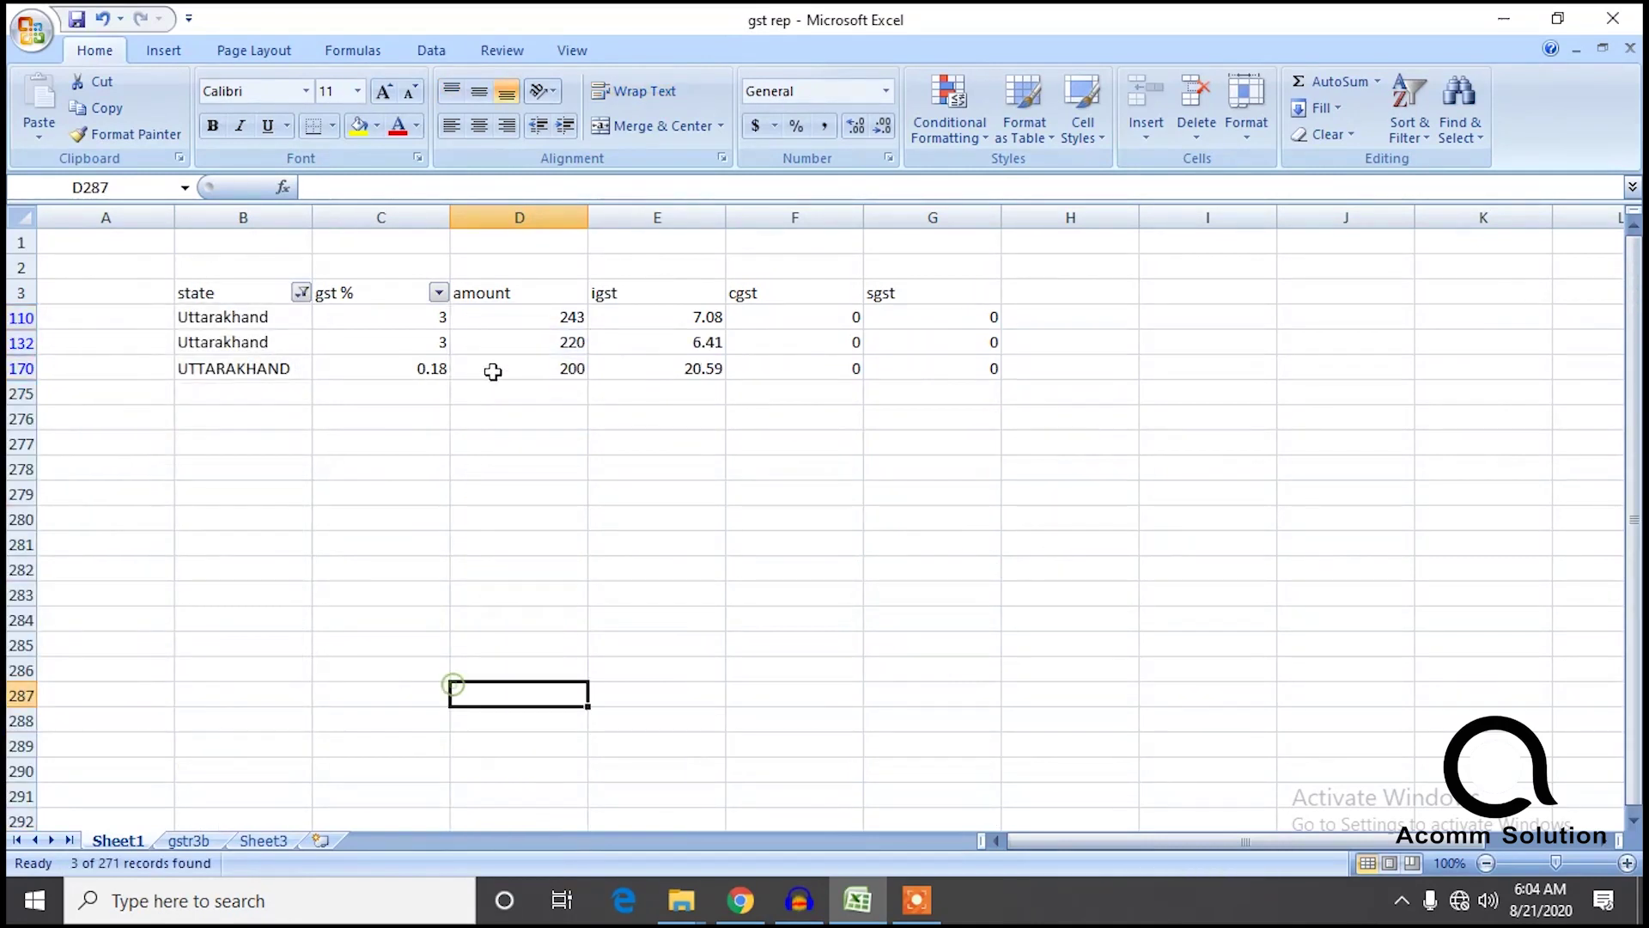
Narrow the gst % filter to 3% rows and select the Uttarakhand amounts to read their sum.
left_click(439, 294)
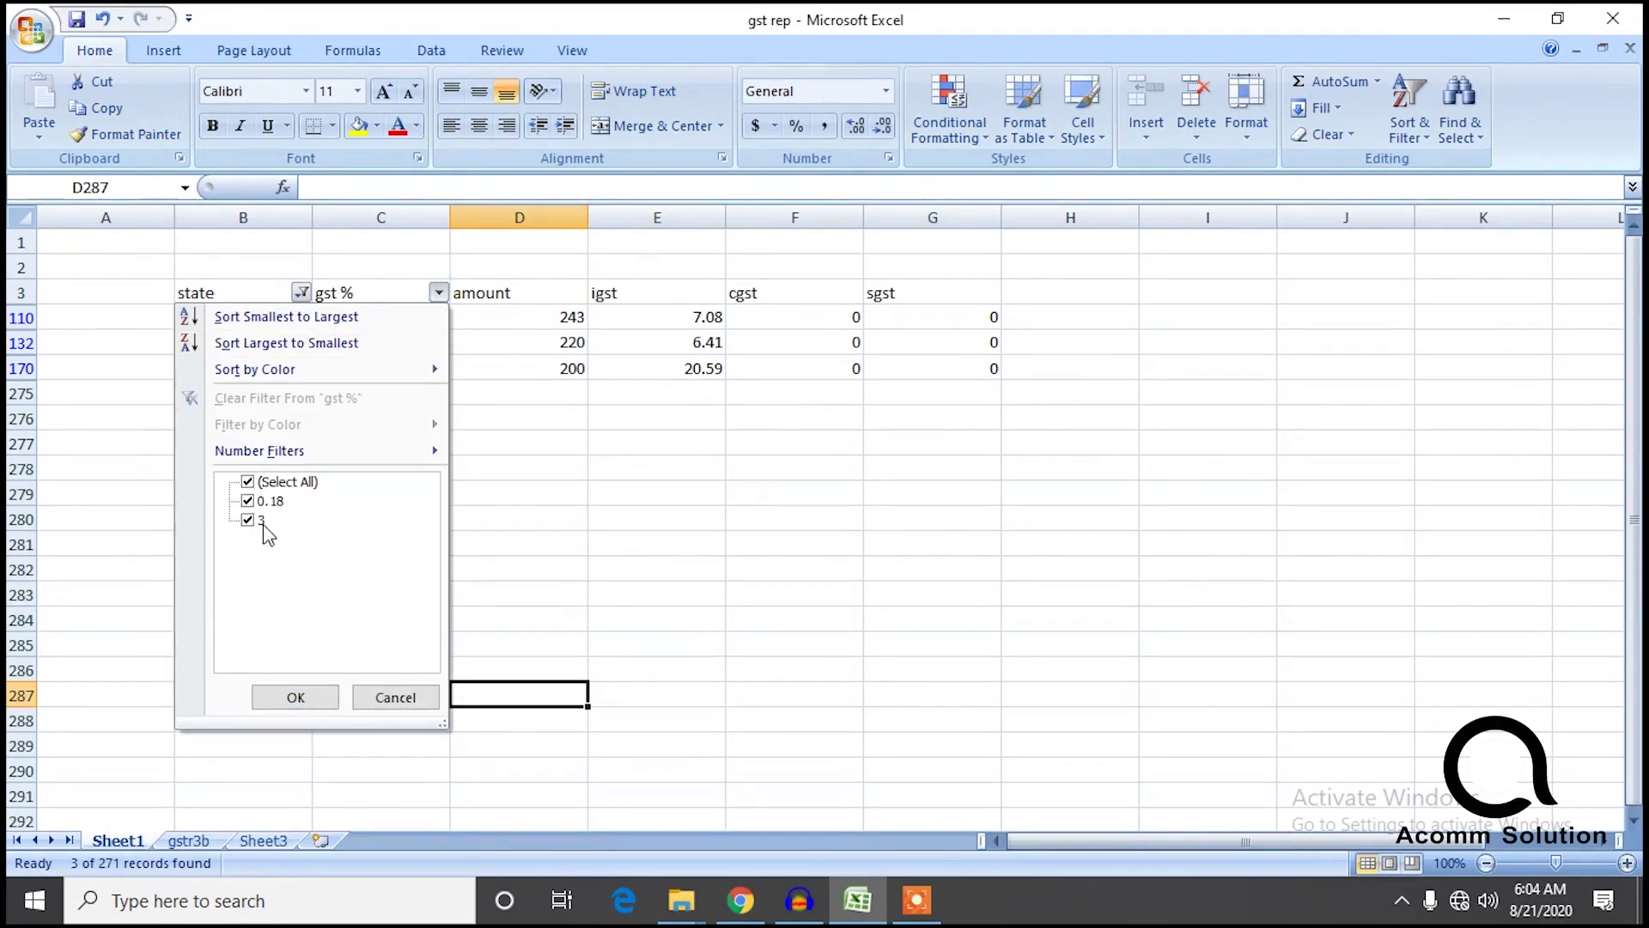
left_click(575, 515)
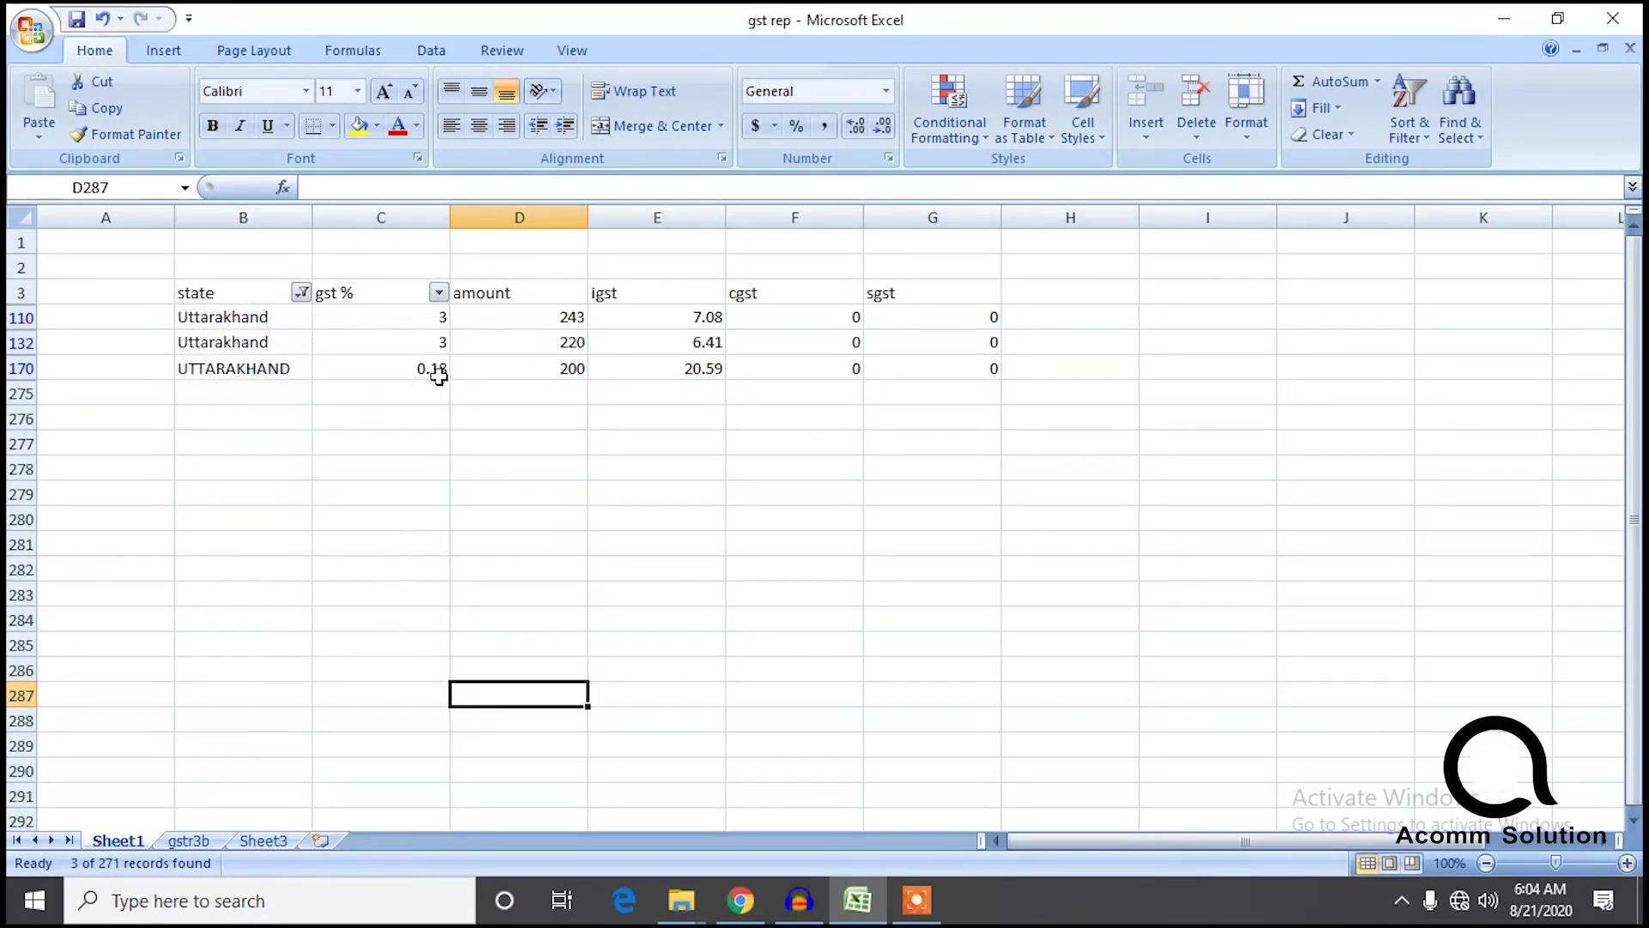
left_click(439, 294)
left_click(248, 501)
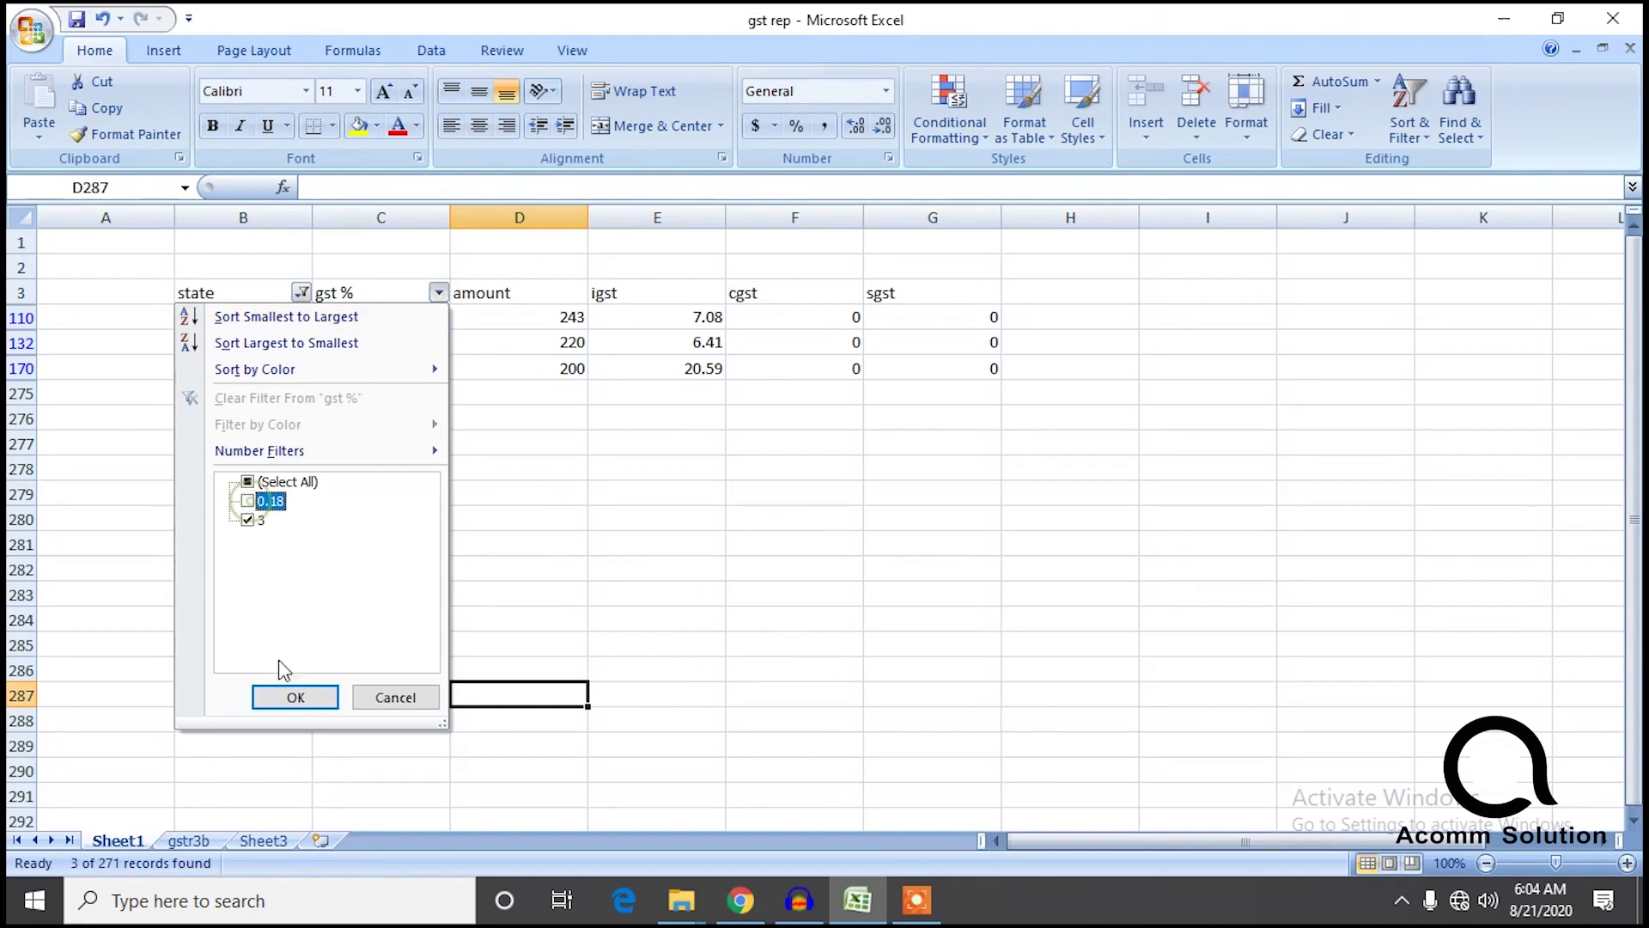
left_click(283, 695)
left_click(322, 645)
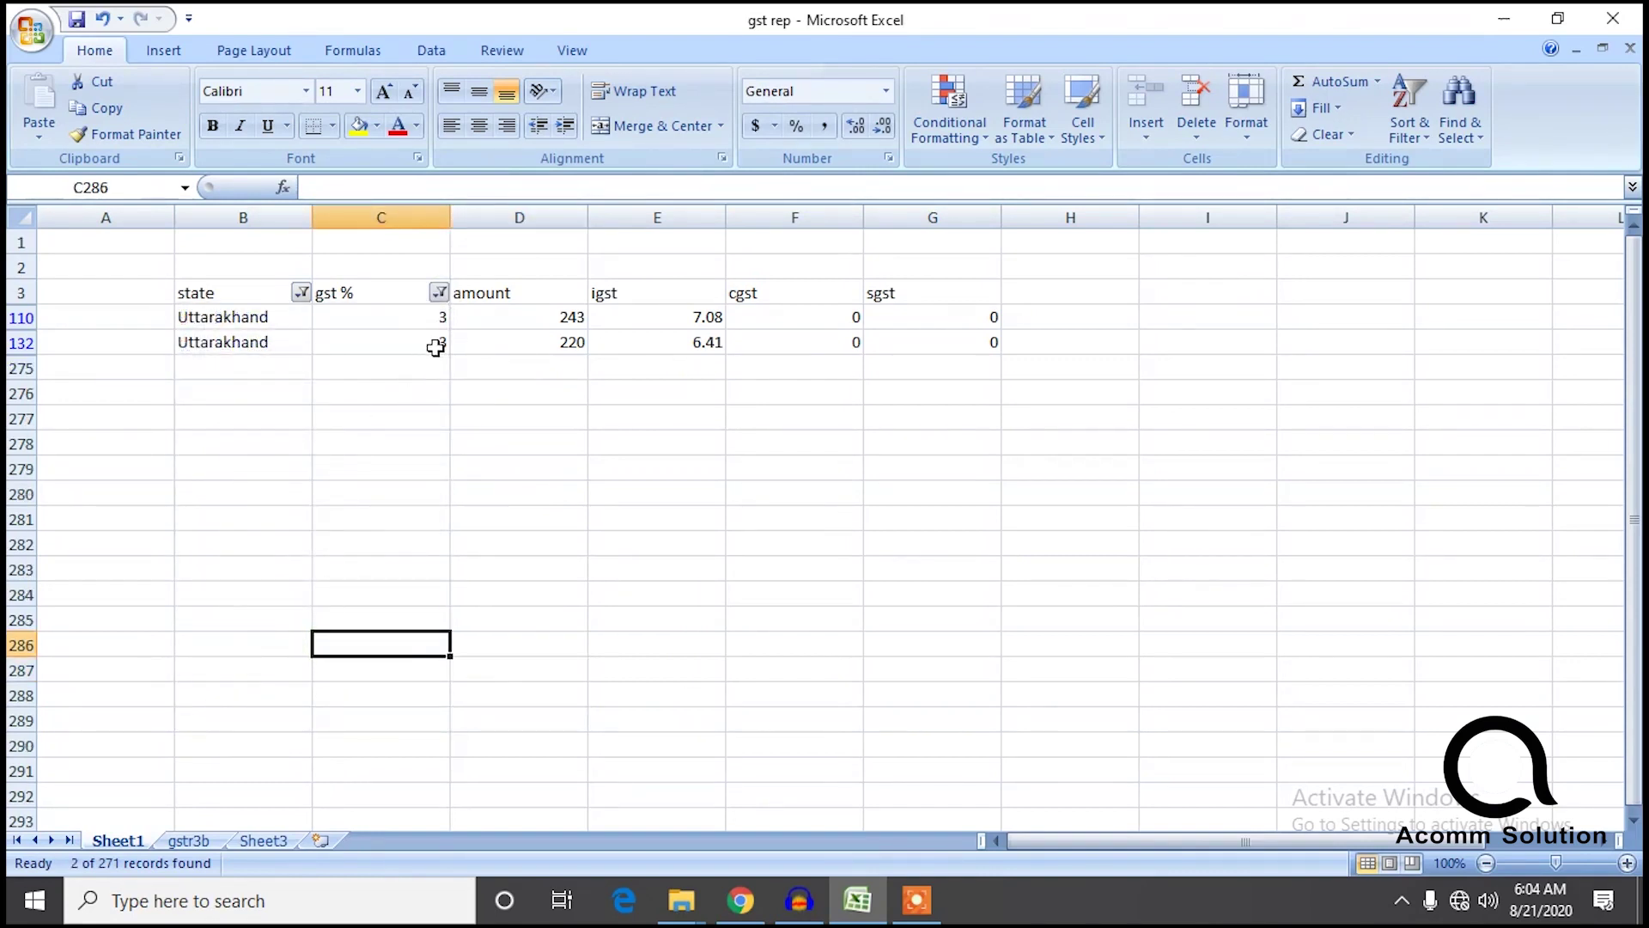
left_click_drag(577, 384, 576, 316)
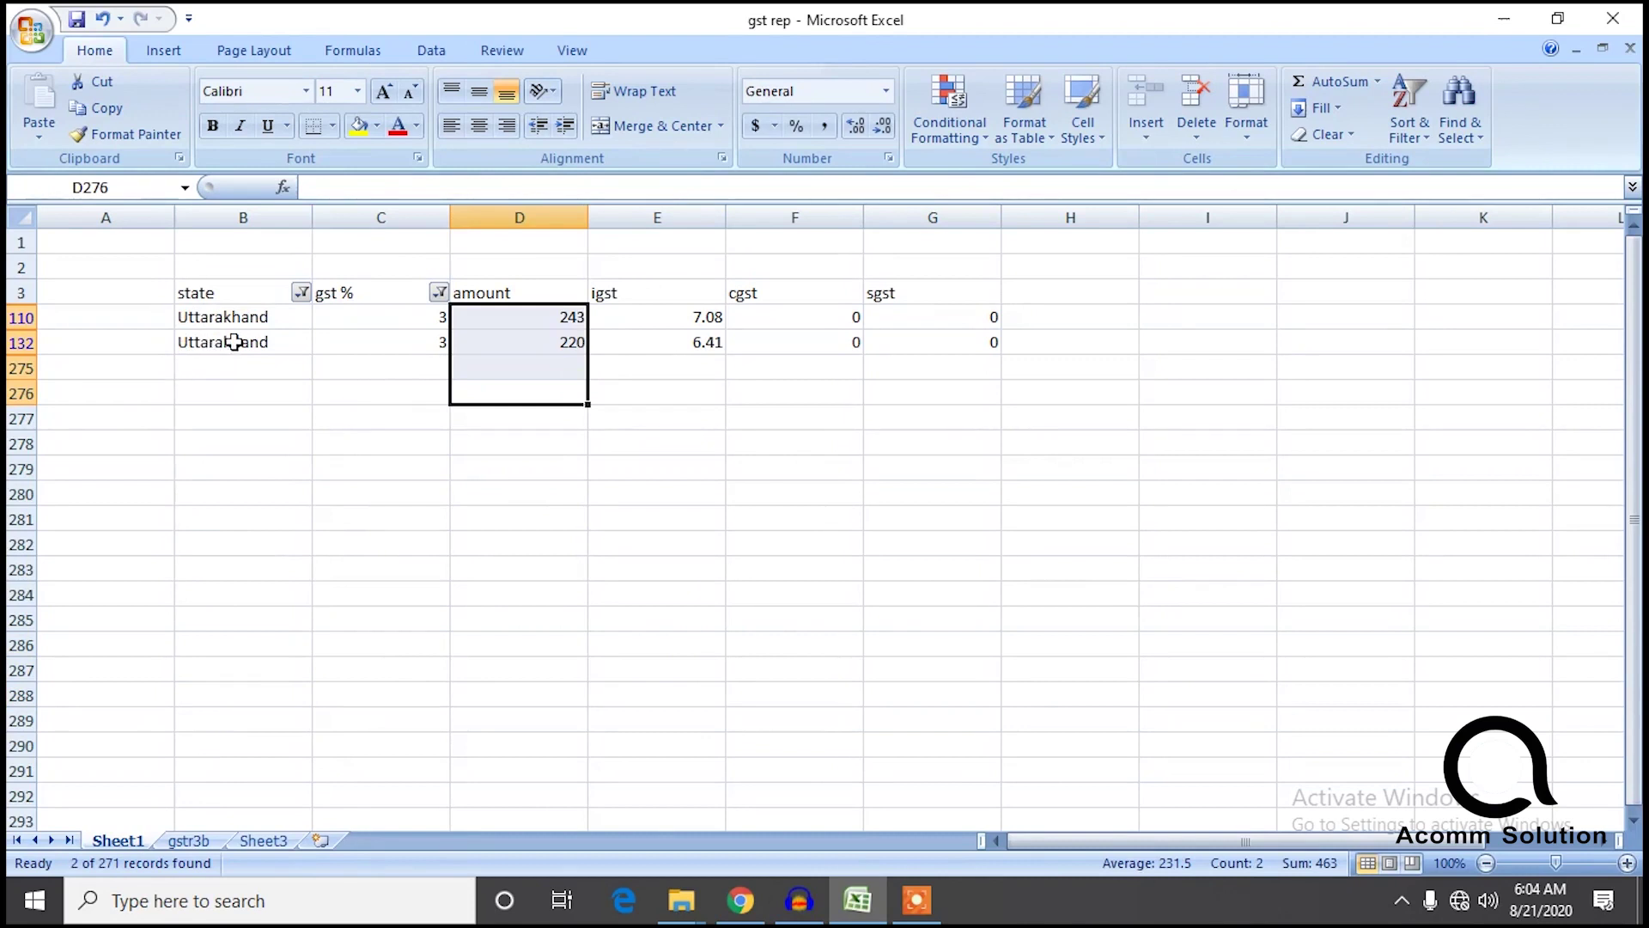
Add two Uttarakhand rows to Sheet3 with gst rates 3 and 18.
left_click(231, 342)
key("ctrl+c")
left_click_drag(510, 388, 519, 323)
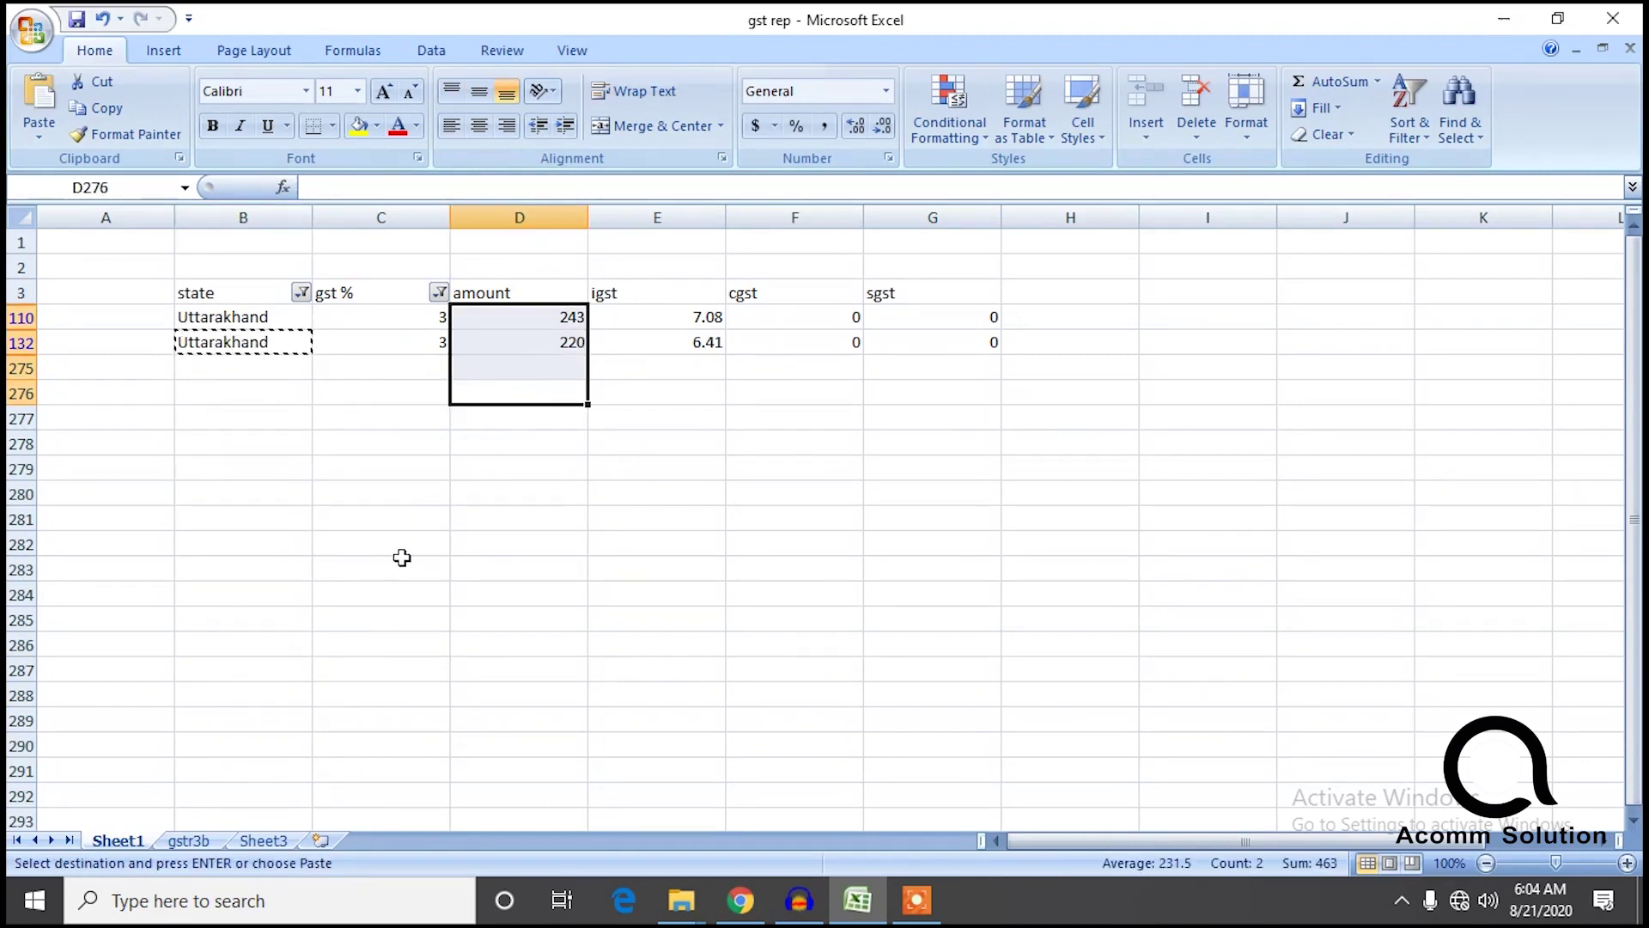
left_click(262, 840)
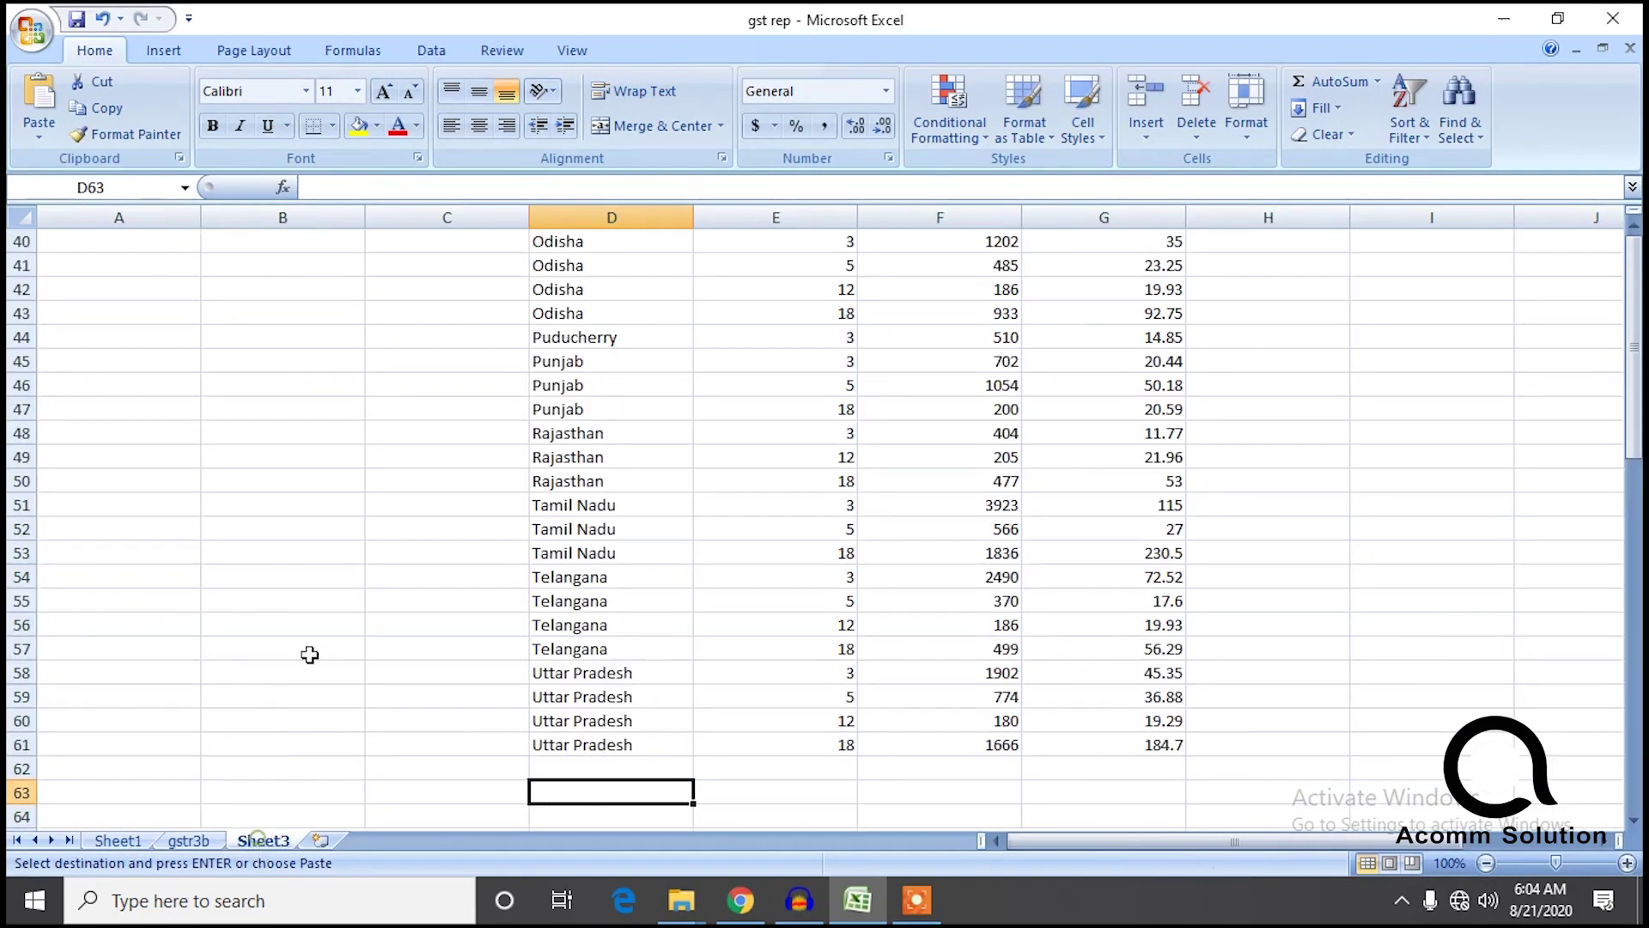
left_click(558, 769)
key("ctrl+v")
left_click(575, 794)
key("ctrl+v")
left_click(828, 764)
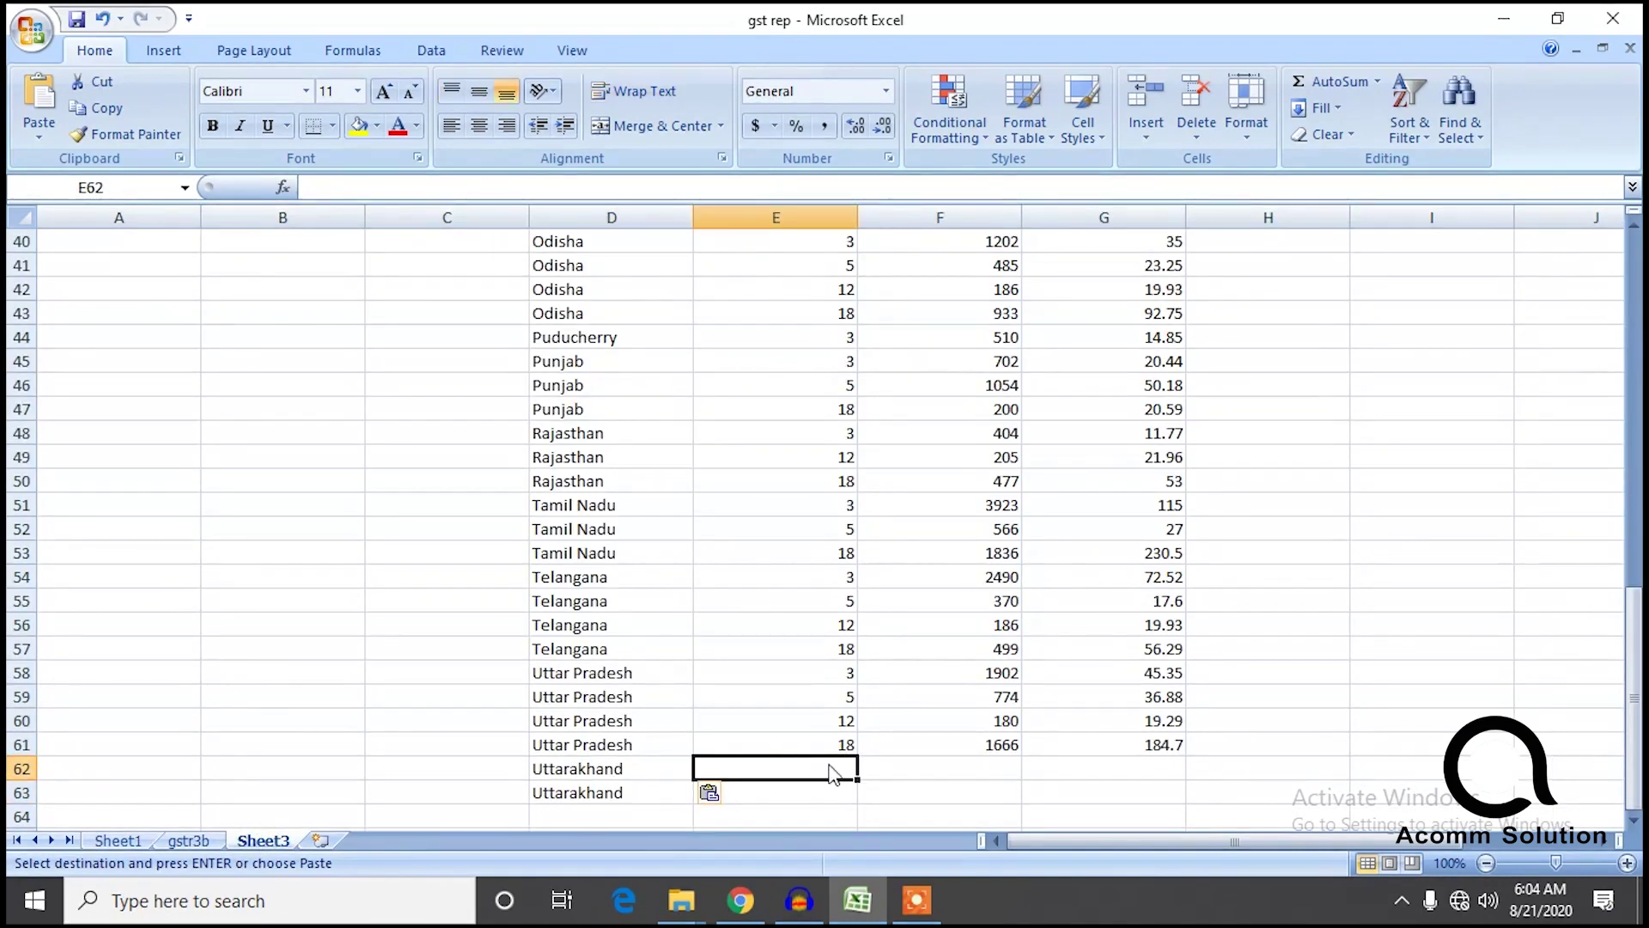
type("3")
key("Return")
type("18")
key("Return")
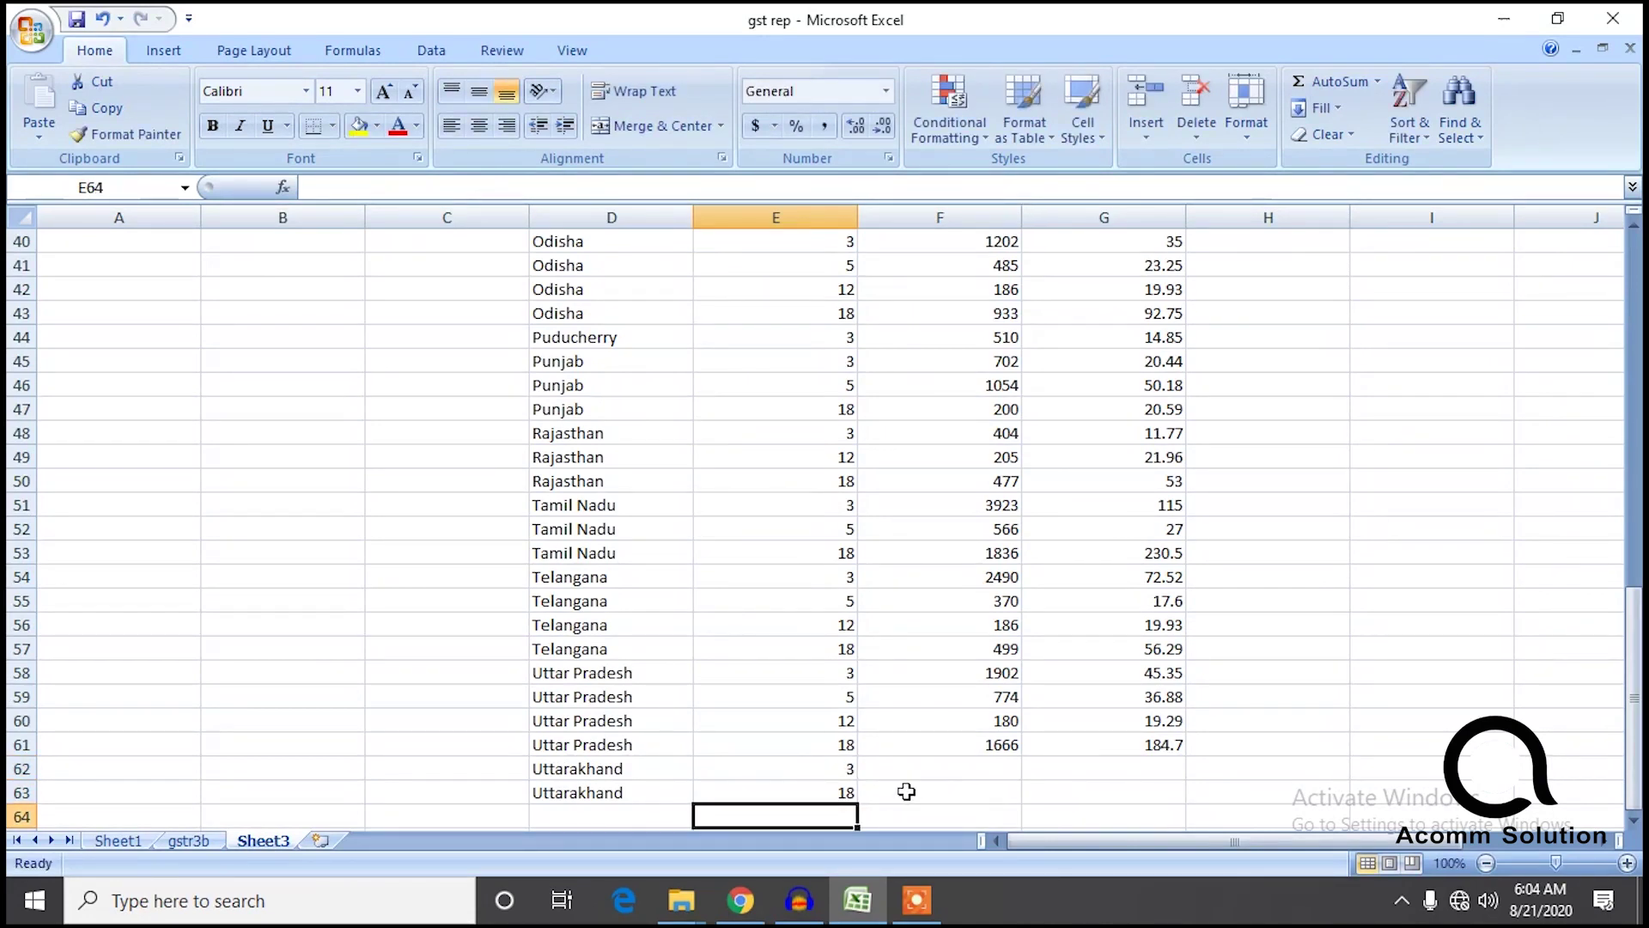
Enter amount 463 and IGST 13.47 in Sheet3's Uttarakhand 3% row from Sheet1's sums.
left_click(125, 843)
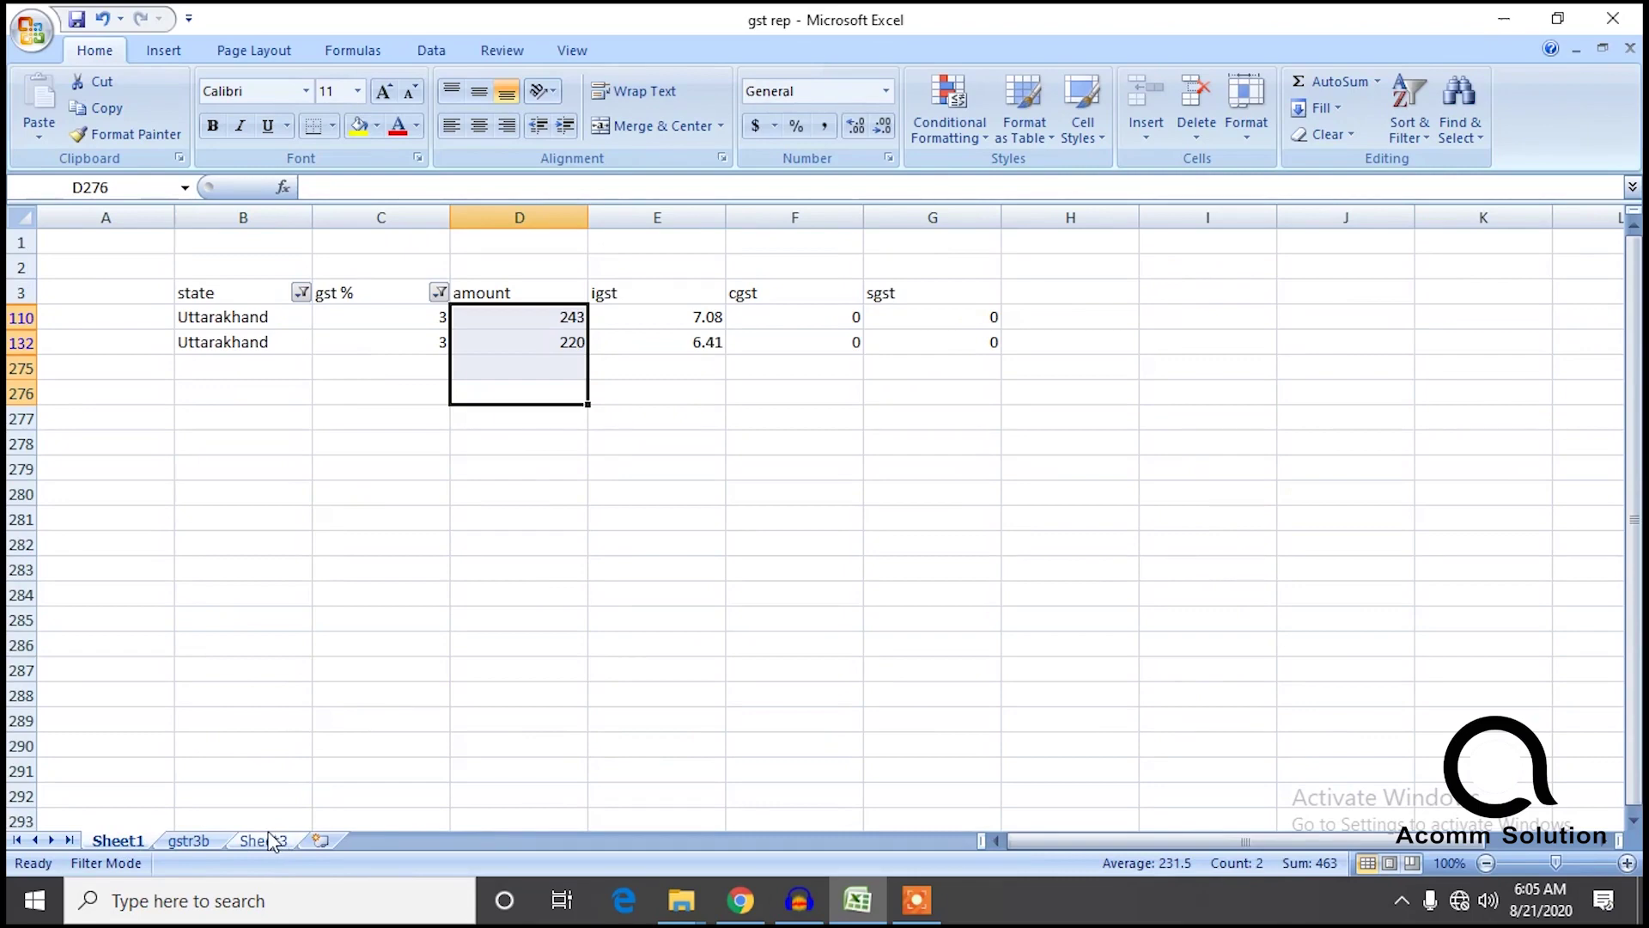
left_click(268, 841)
type("463")
left_click(138, 840)
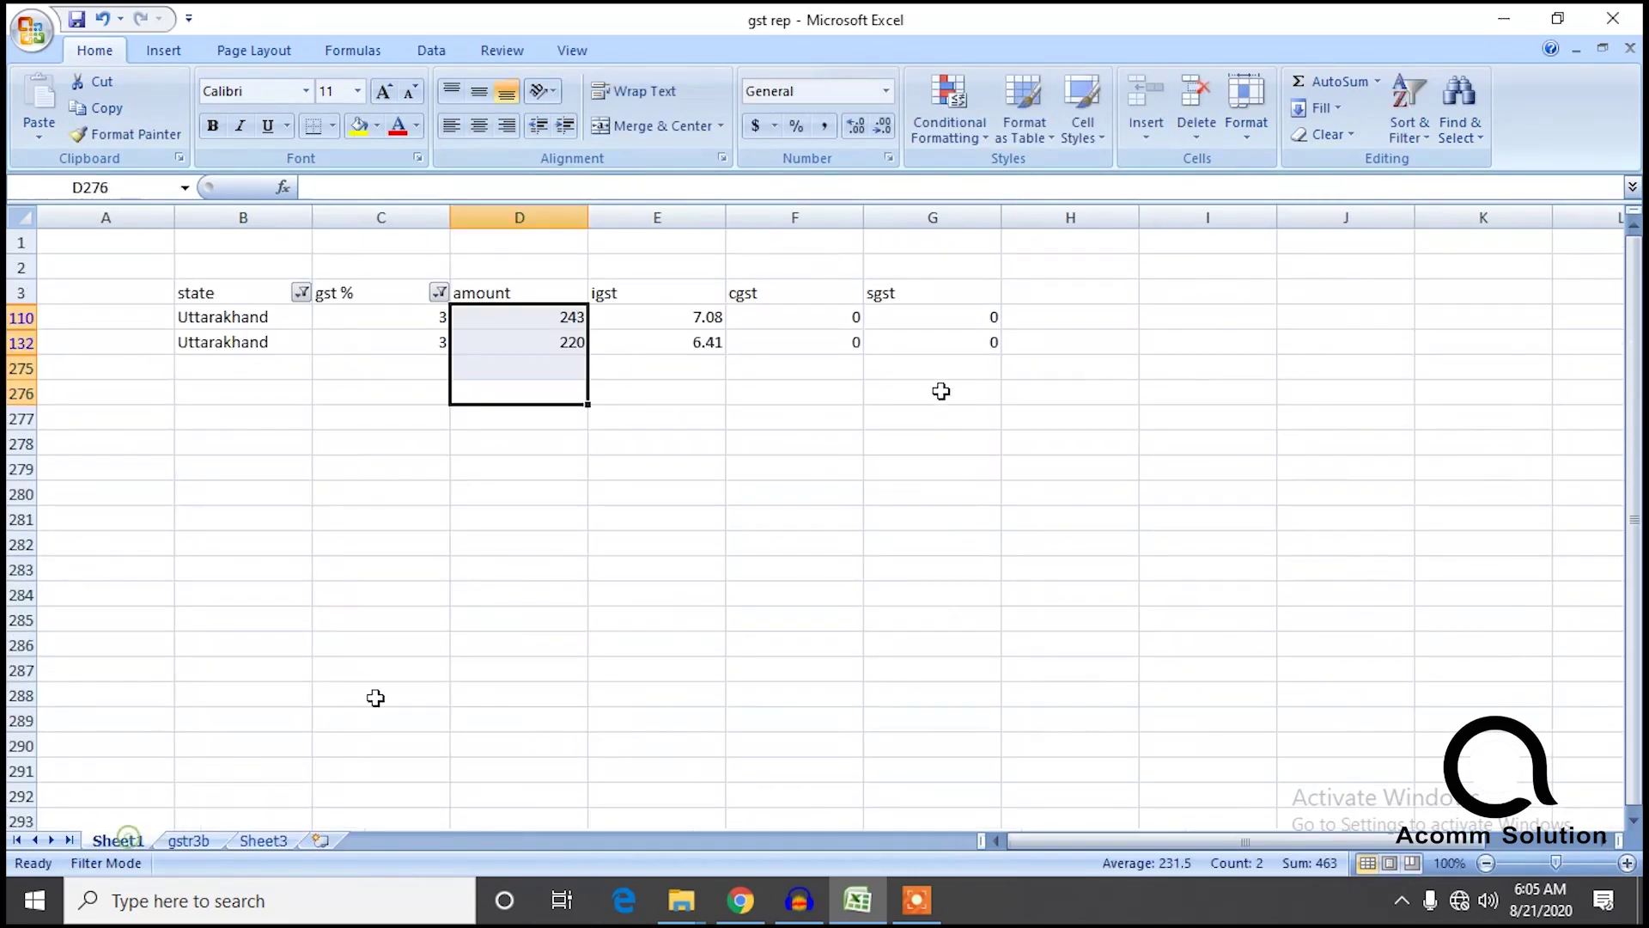
left_click_drag(666, 365, 679, 322)
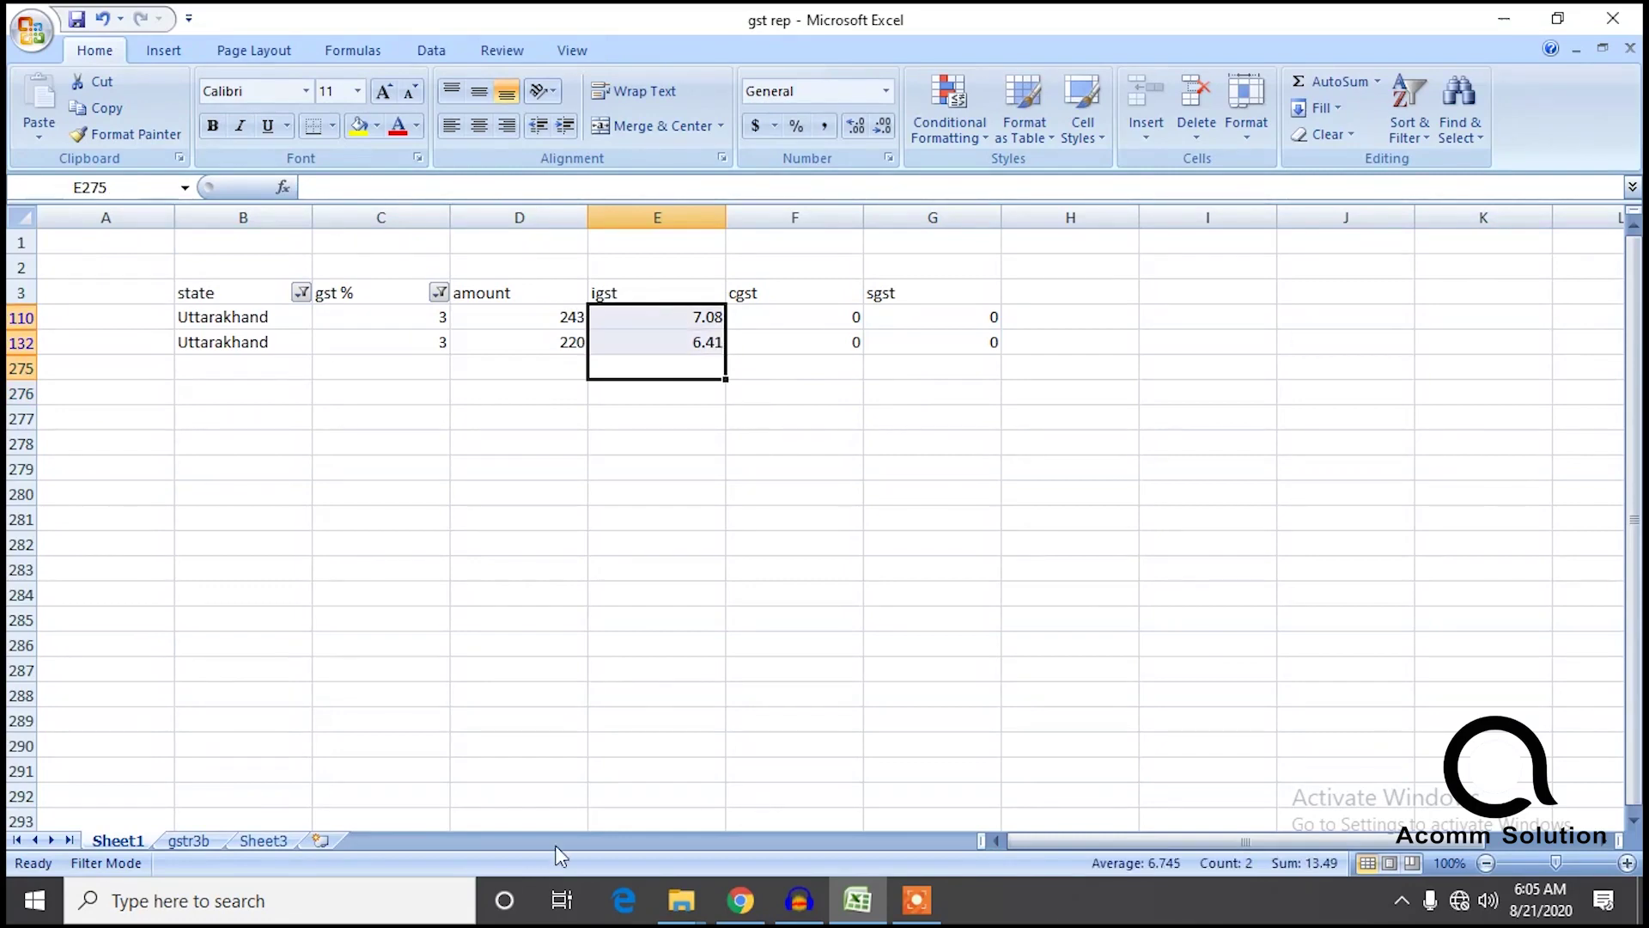
left_click(266, 840)
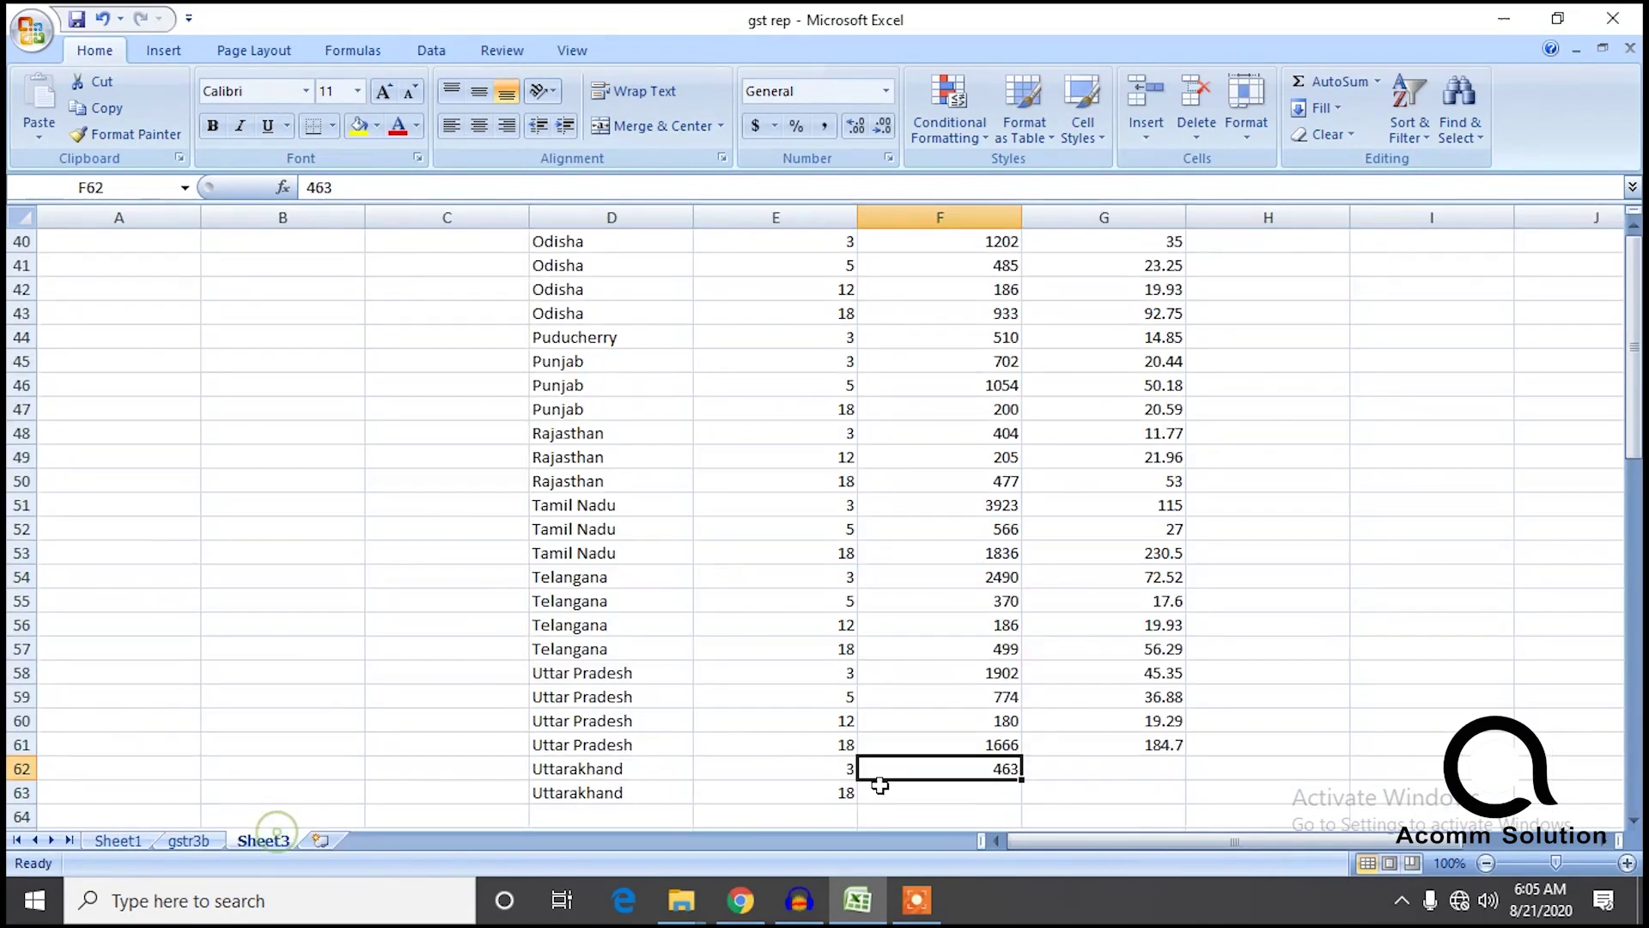
left_click(1147, 767)
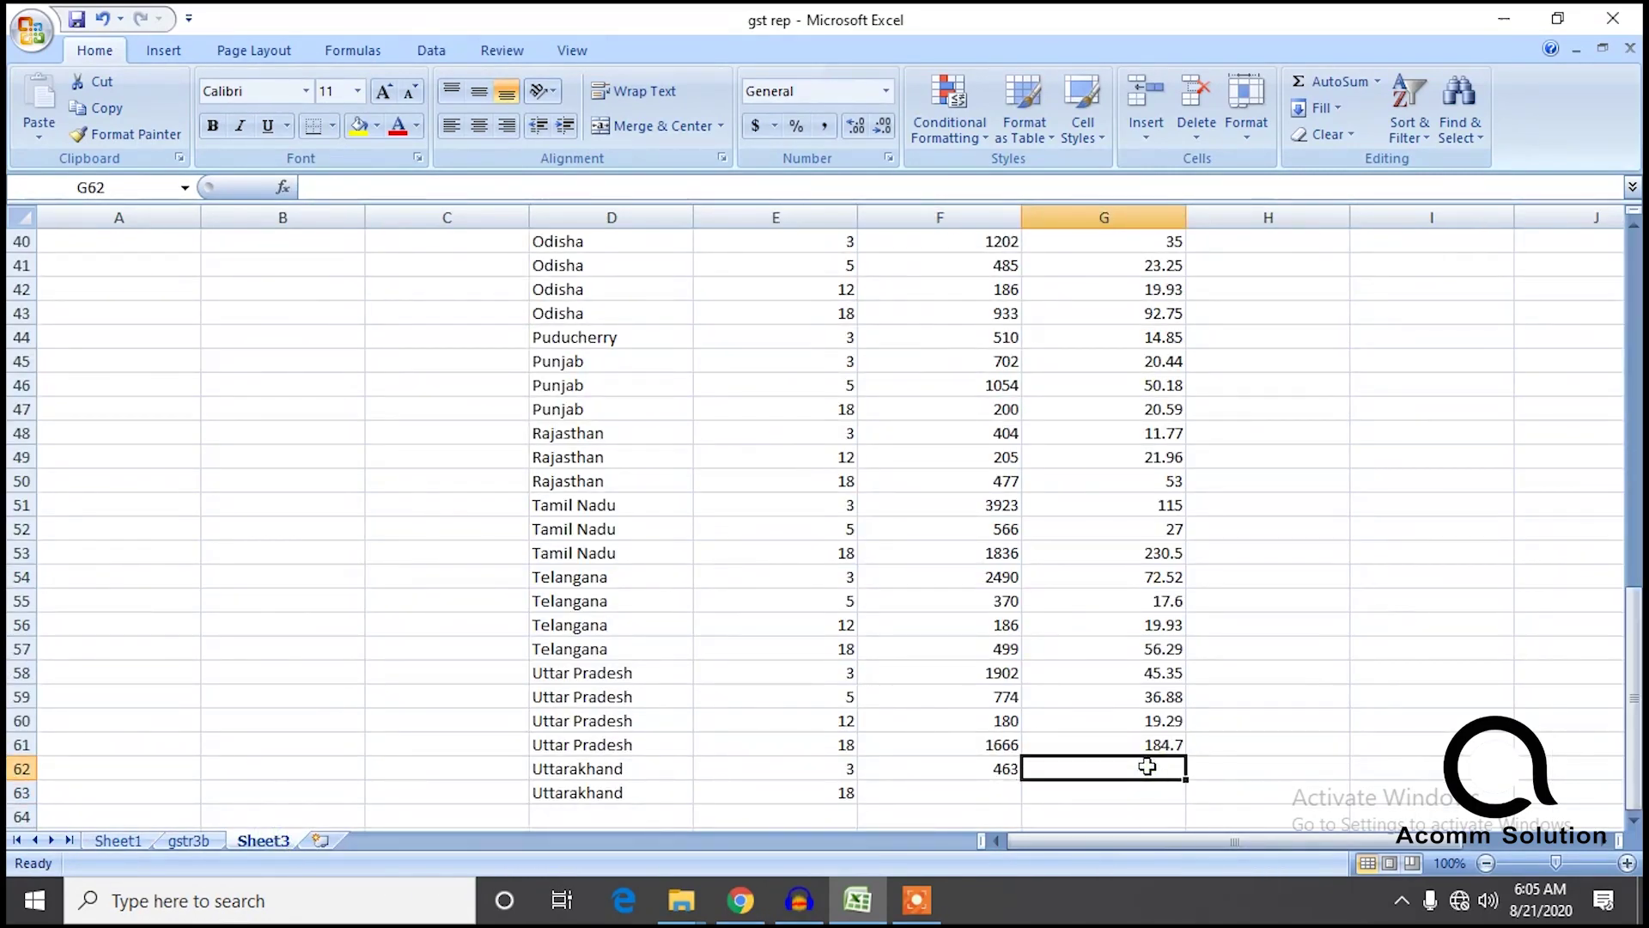
type("13.47")
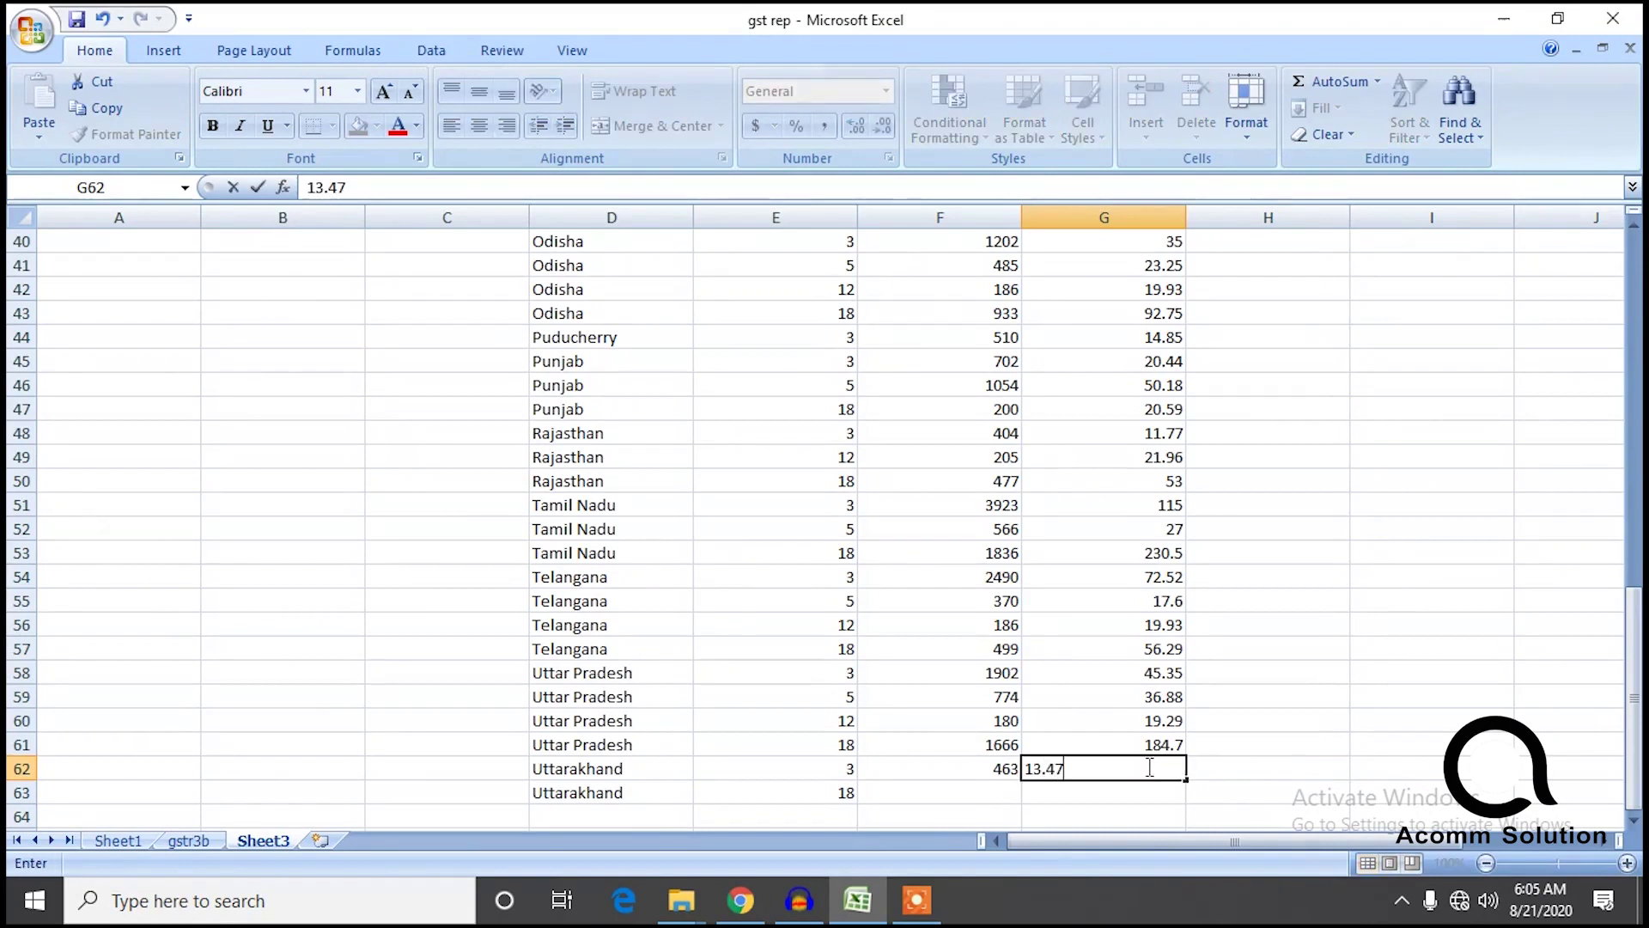
left_click(120, 840)
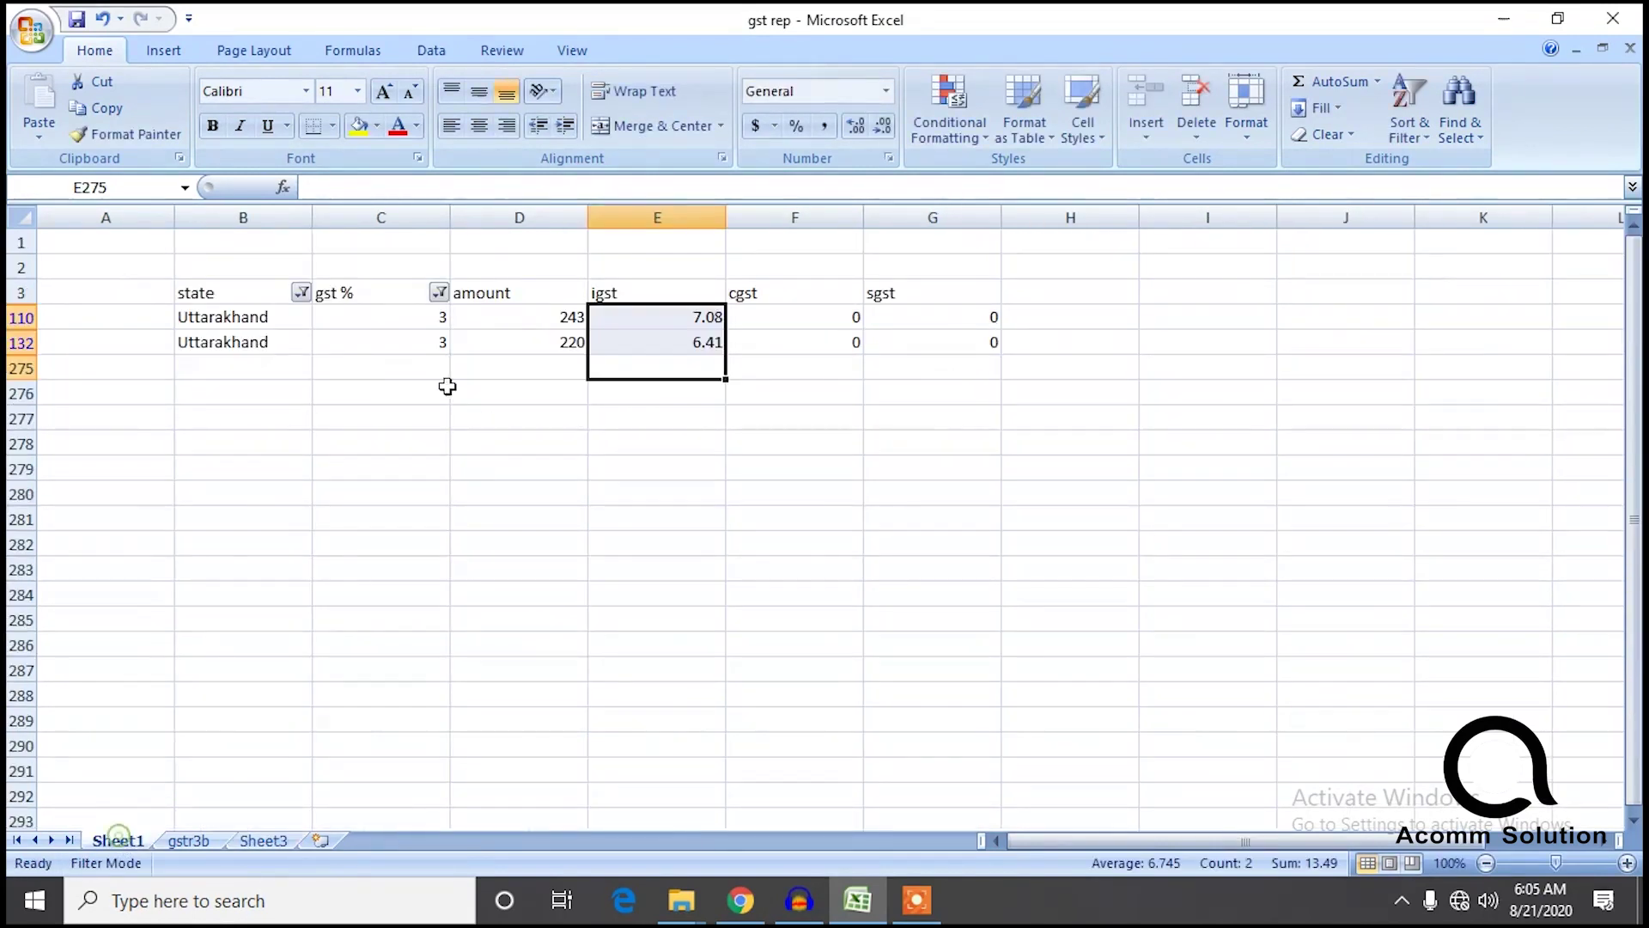
Filter Sheet1's gst % to 0.18 and copy the amount and IGST from row 170.
left_click(440, 294)
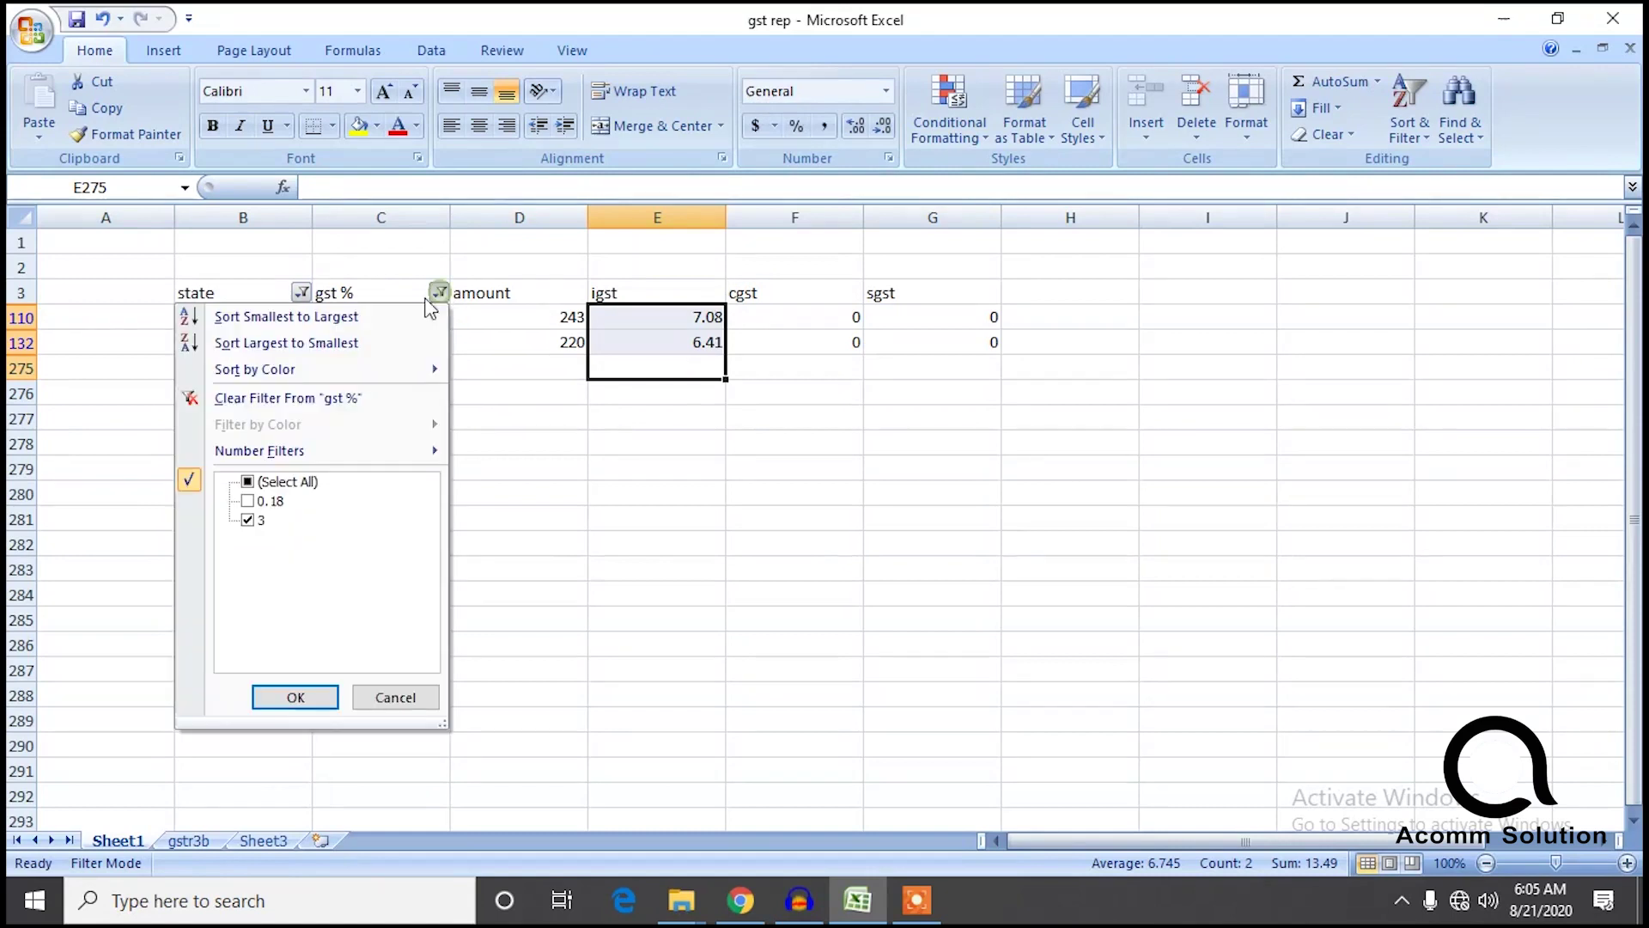
left_click(248, 520)
left_click(247, 501)
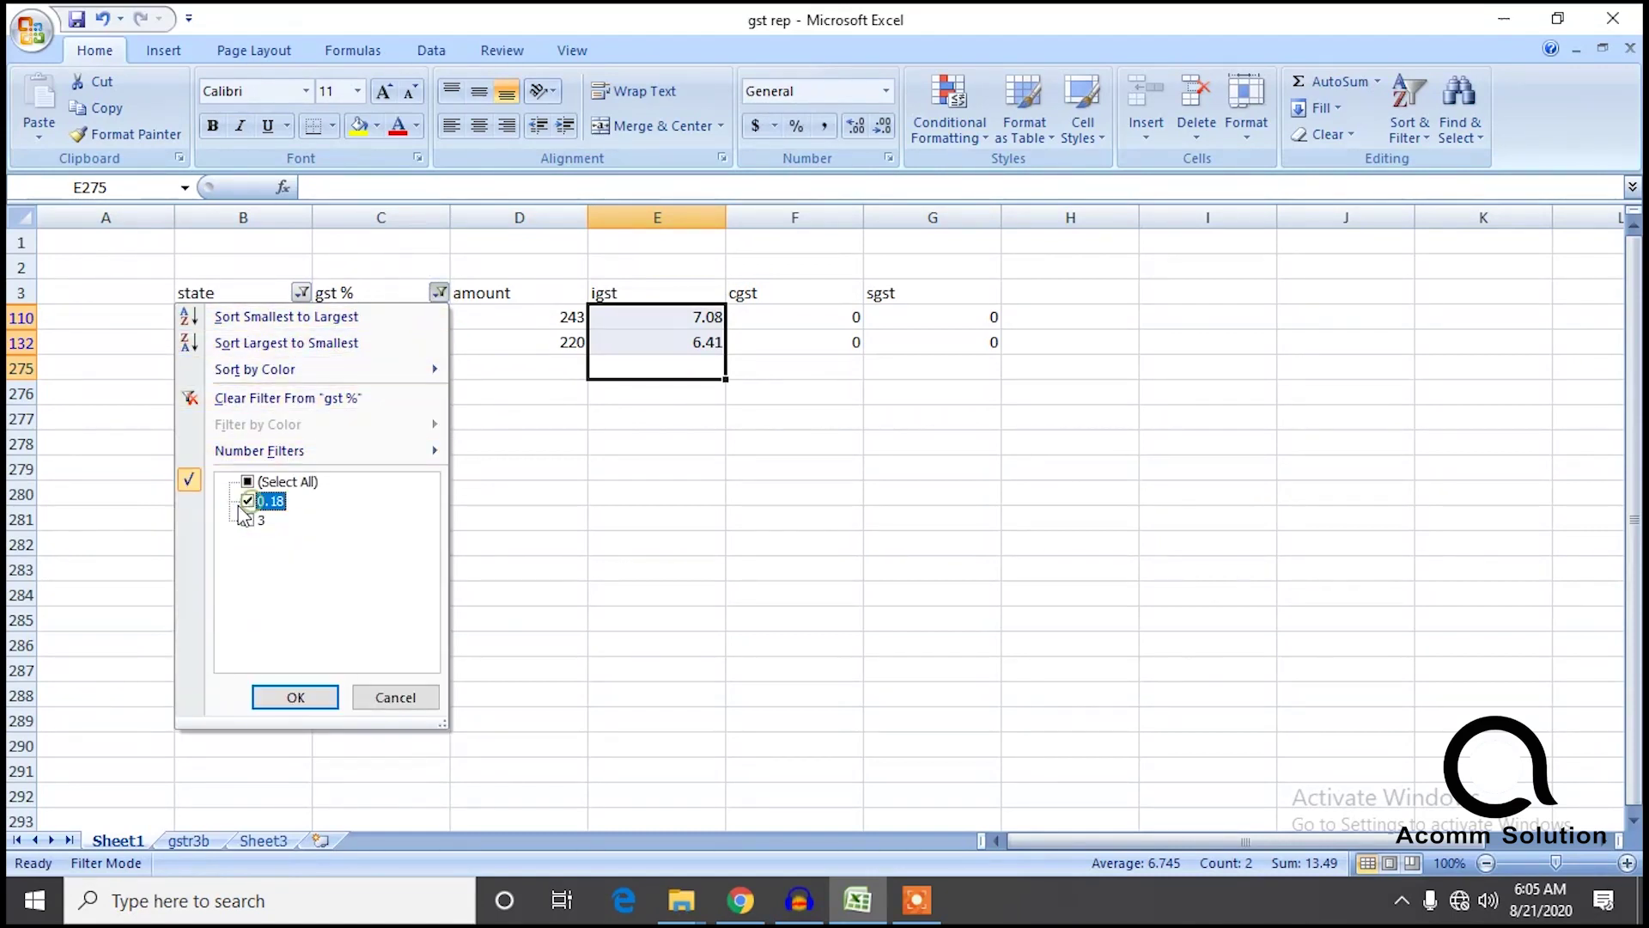
left_click(295, 696)
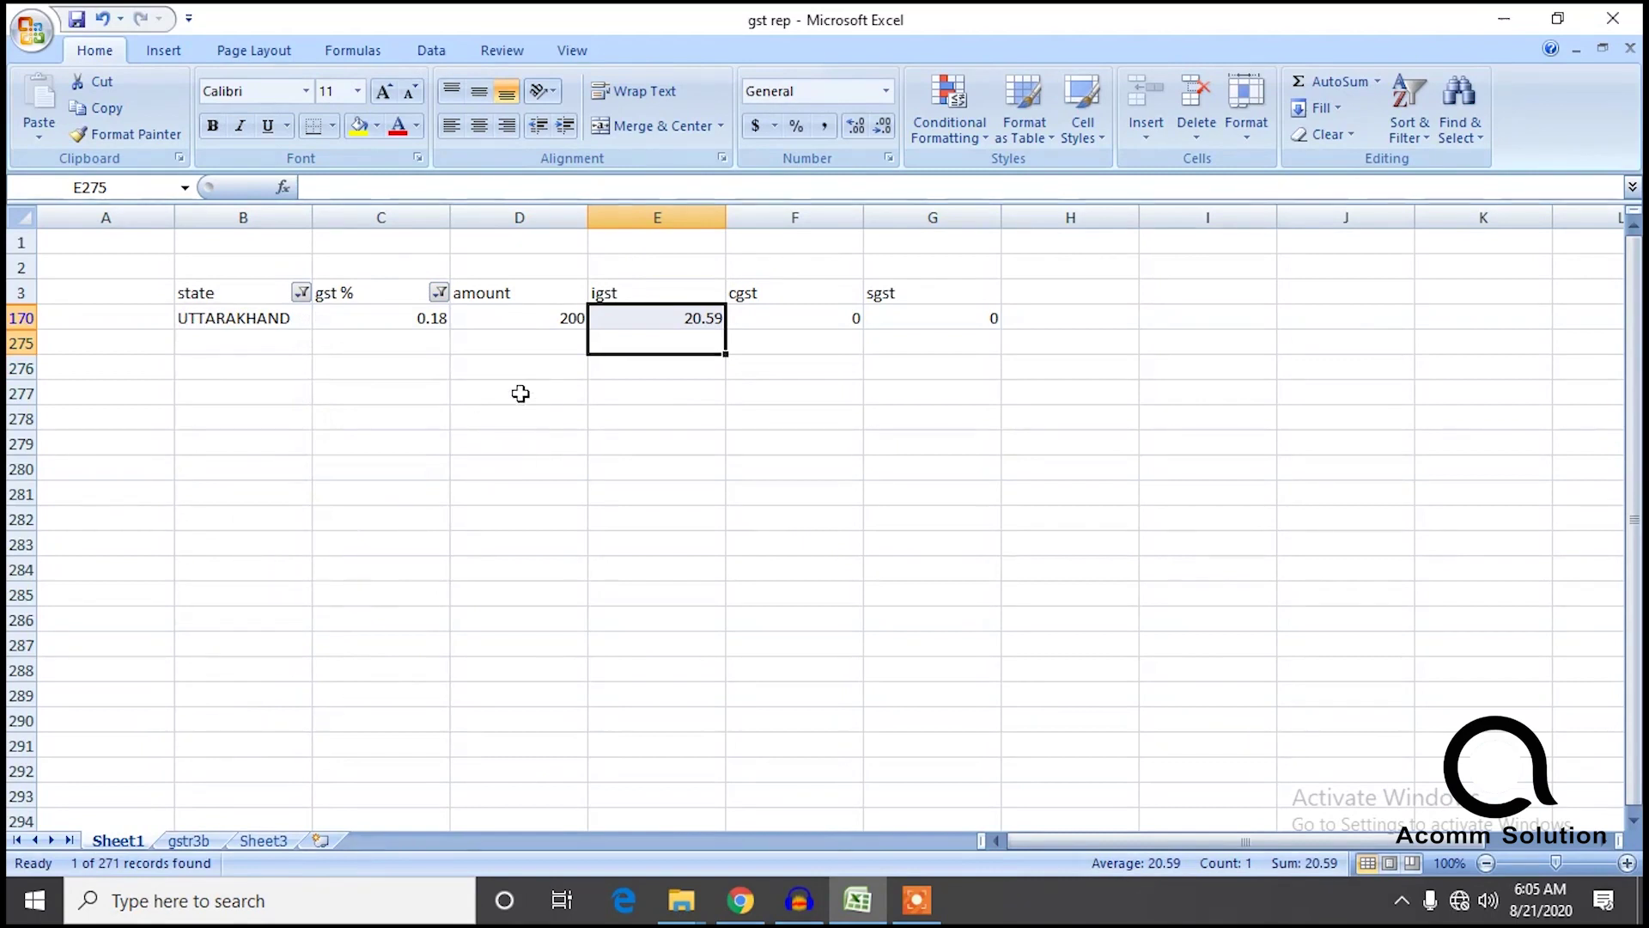
left_click(519, 364)
left_click_drag(434, 318, 679, 319)
left_click(574, 416)
left_click_drag(551, 319, 667, 321)
key("ctrl+c")
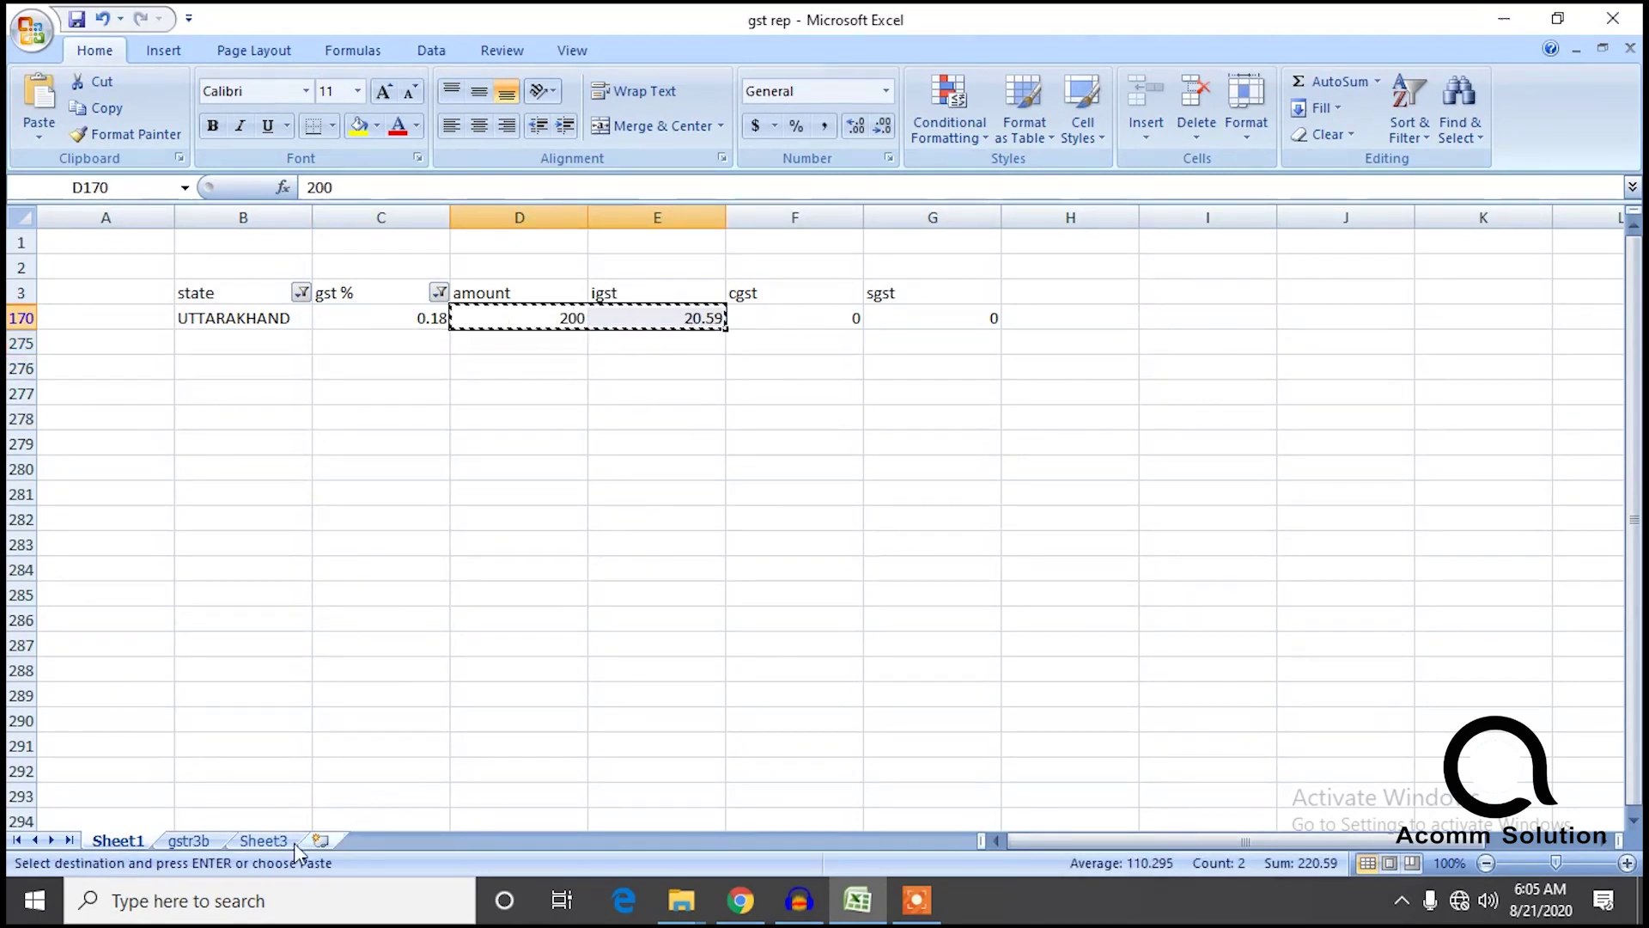
Paste amount 200 and IGST 20.59 into Sheet3's Uttarakhand 18% row at F63.
left_click(262, 840)
left_click(922, 796)
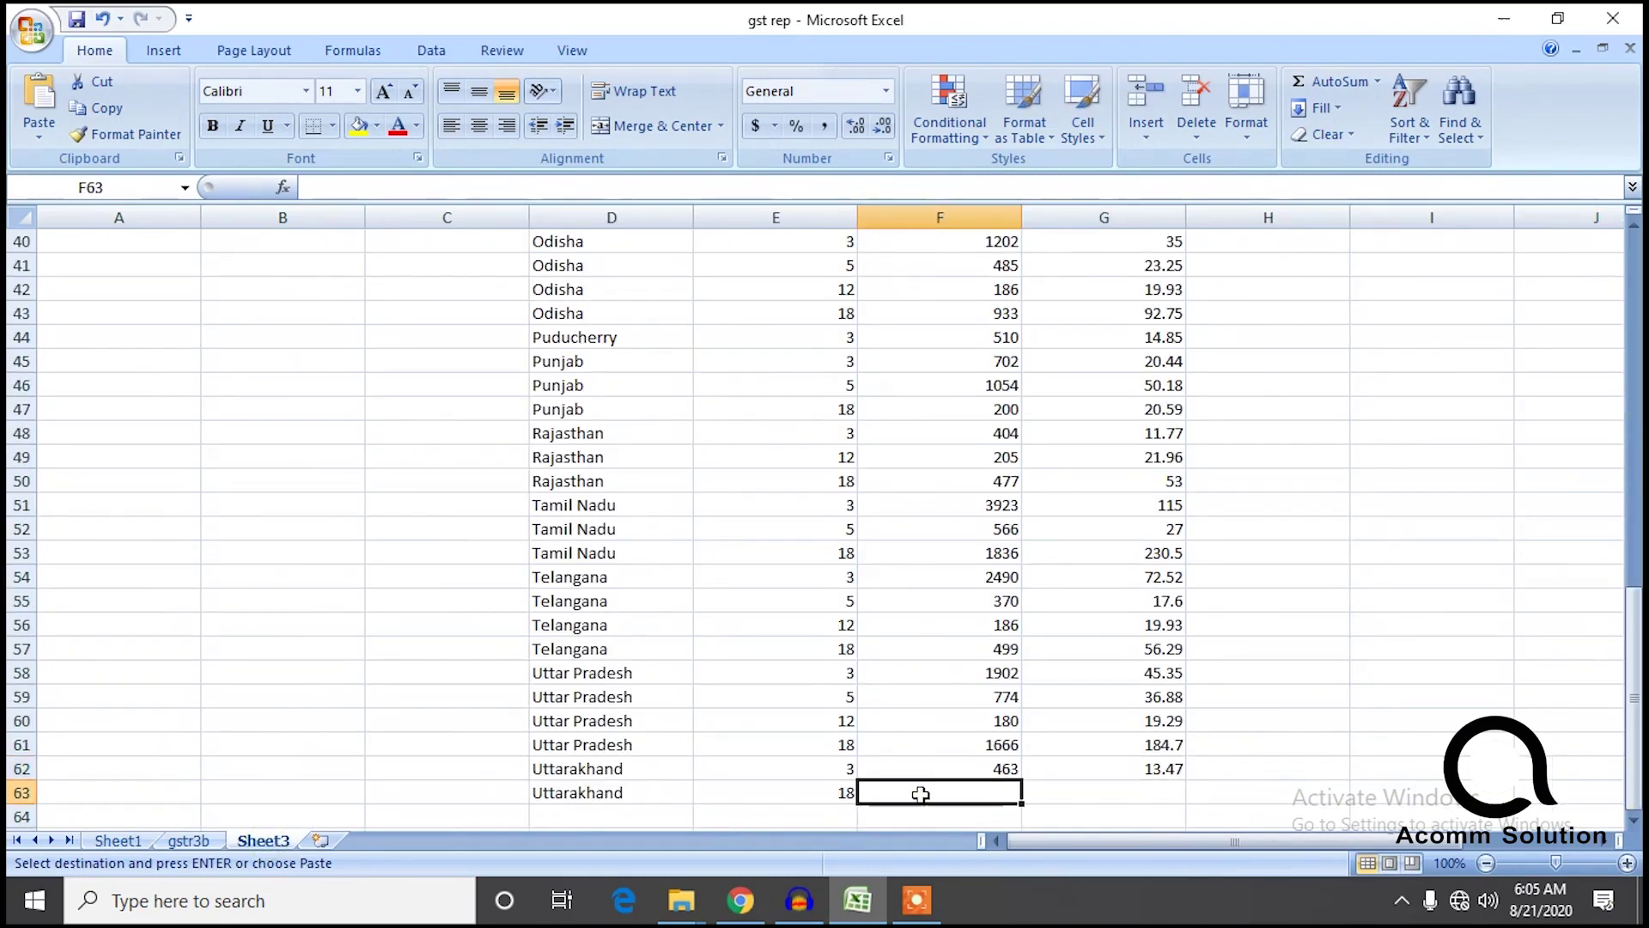
key("ctrl+v")
scroll(1152, 712, "down", 2)
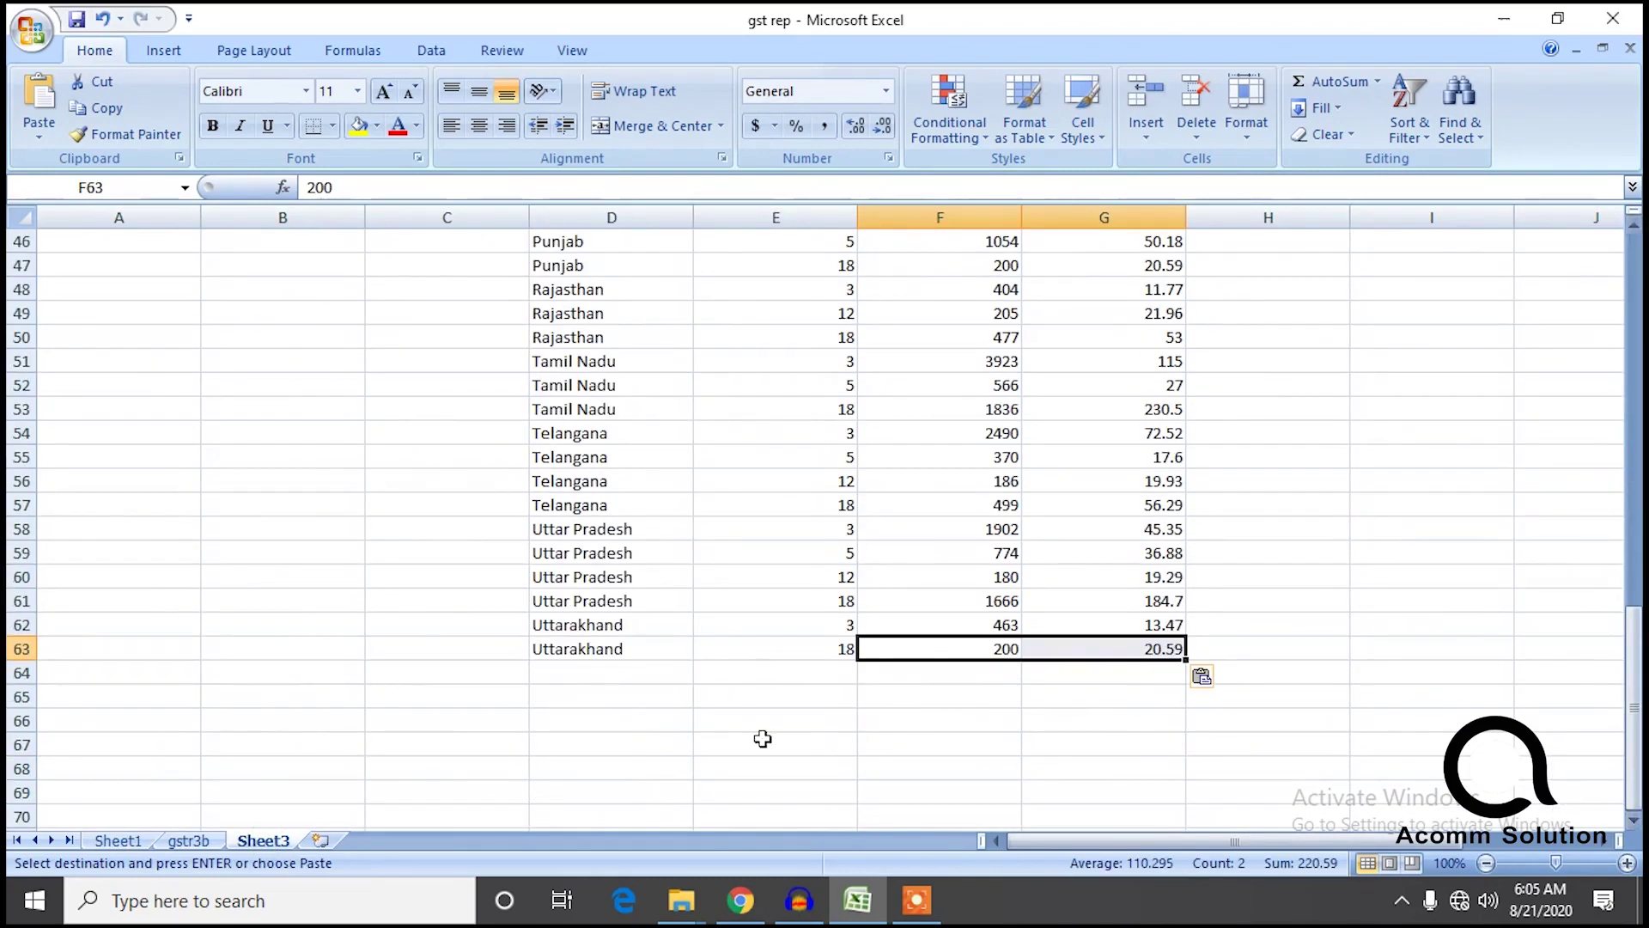
left_click(591, 677)
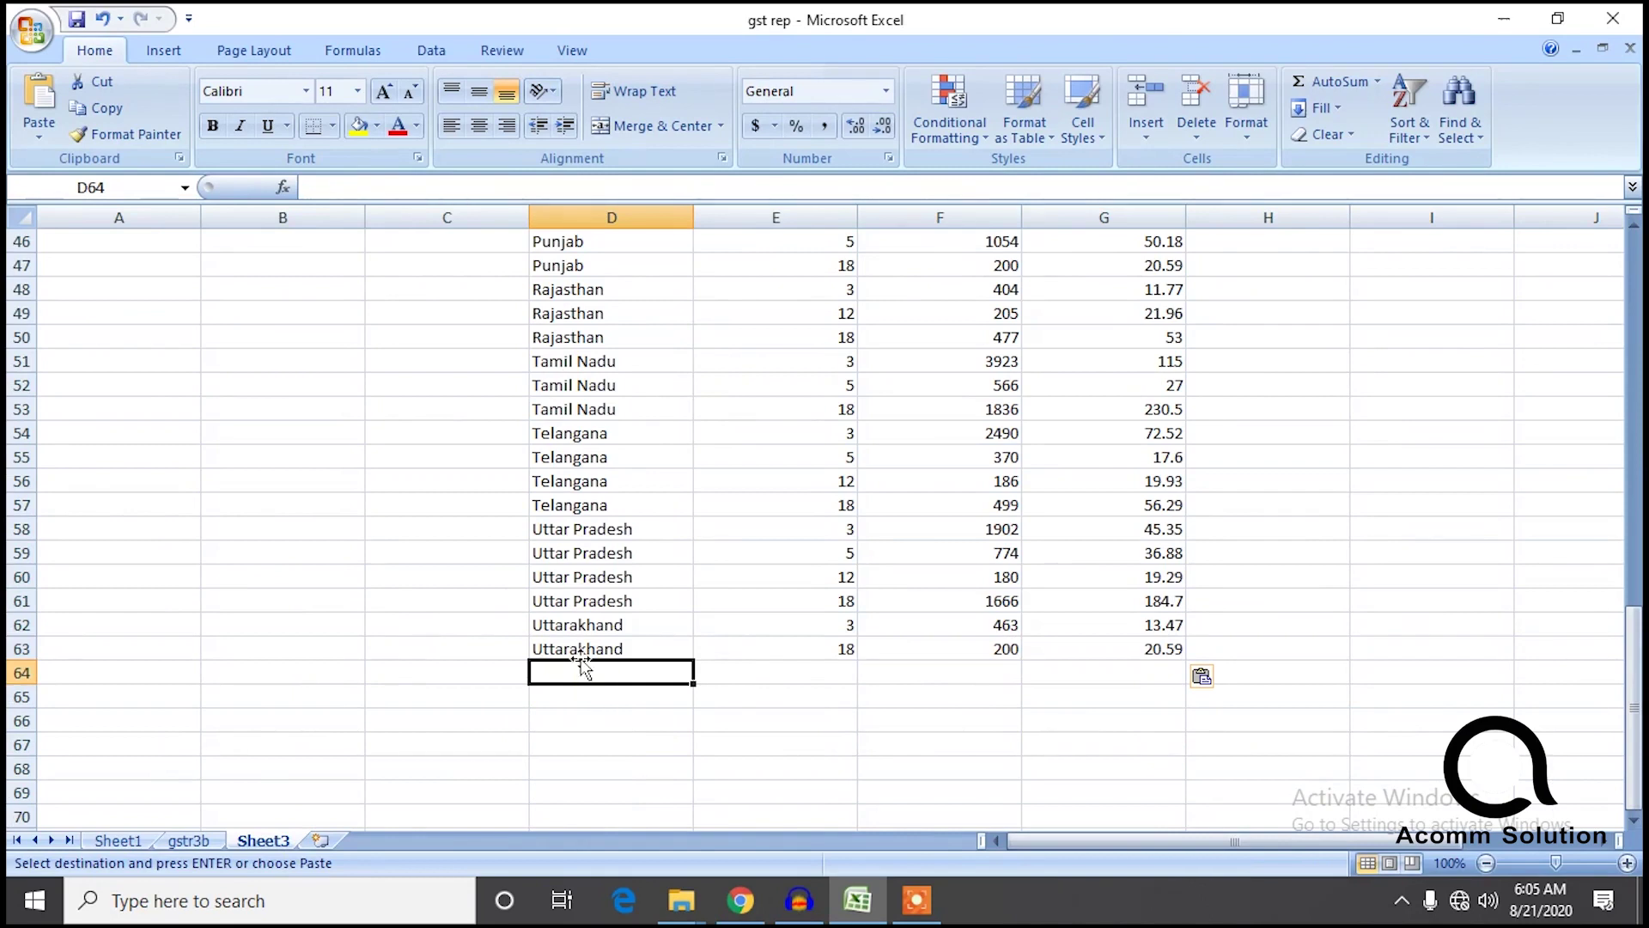
left_click(118, 840)
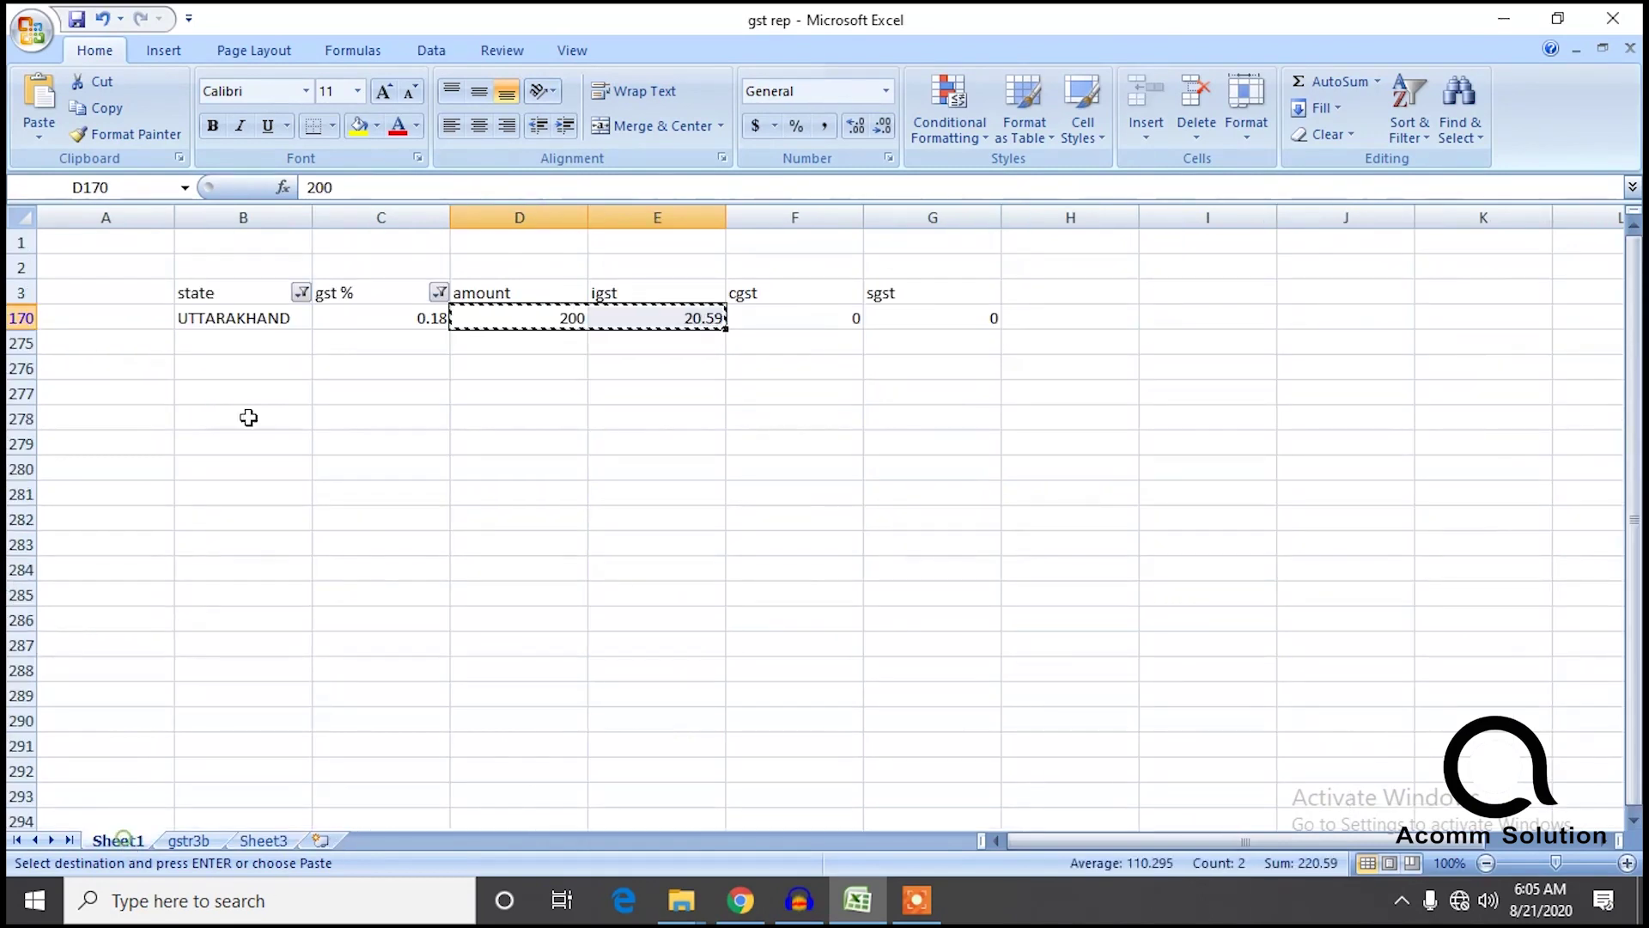
Filter Sheet1 to West Bengal records with all gst % rates included.
left_click(301, 293)
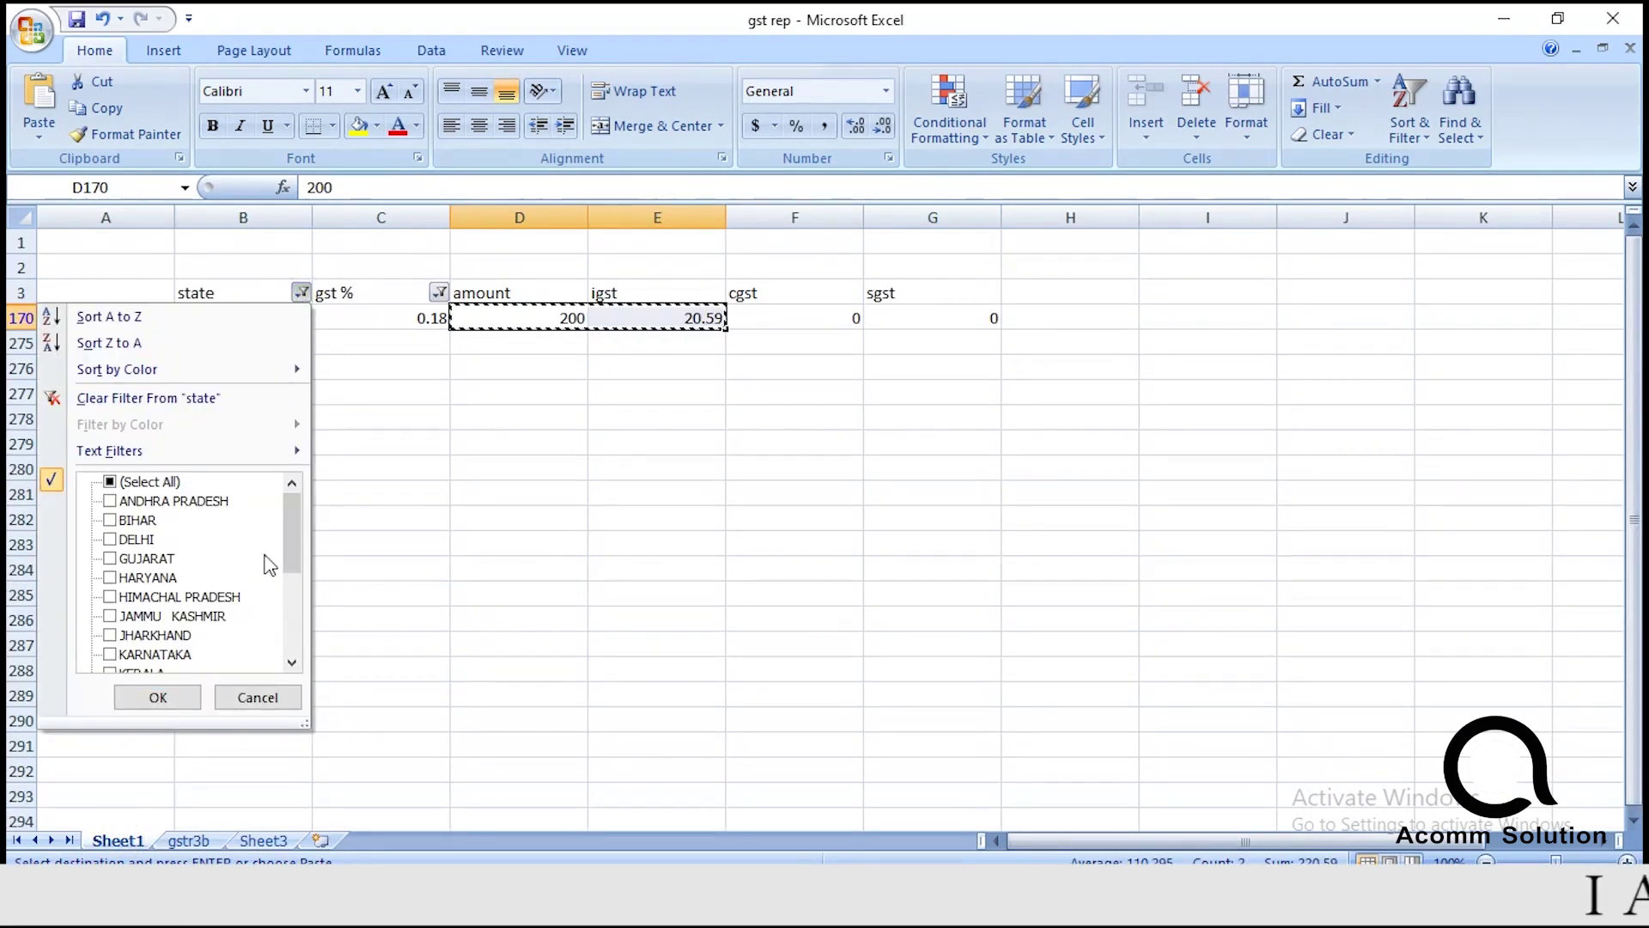
left_click_drag(290, 539, 292, 657)
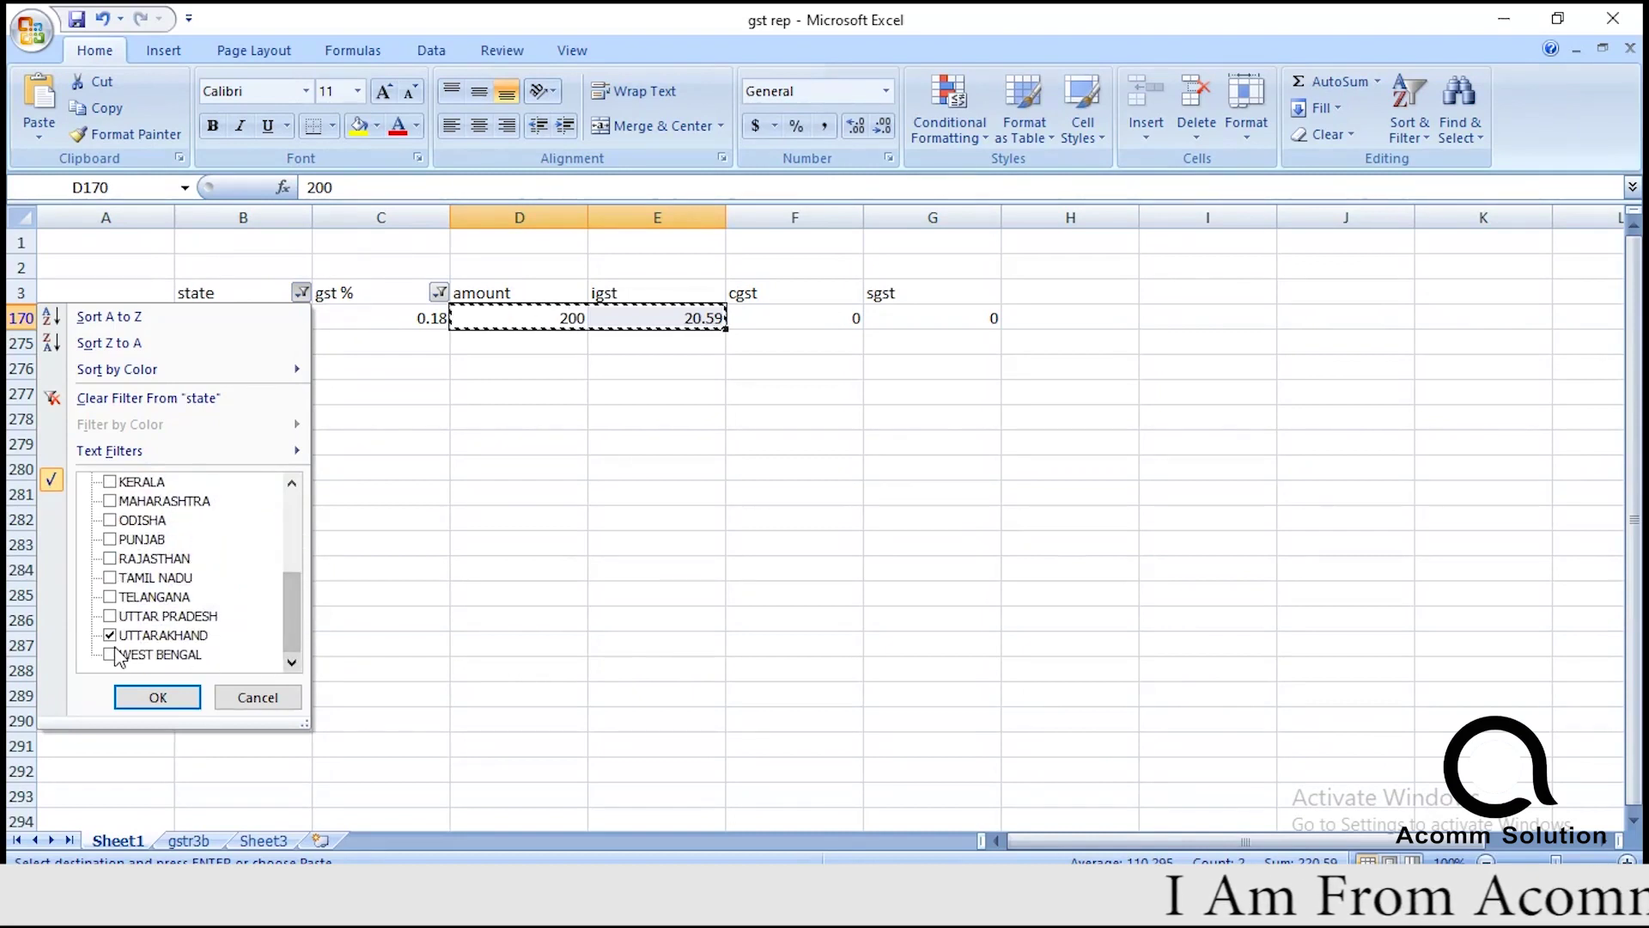
left_click(109, 635)
left_click(109, 654)
left_click(157, 697)
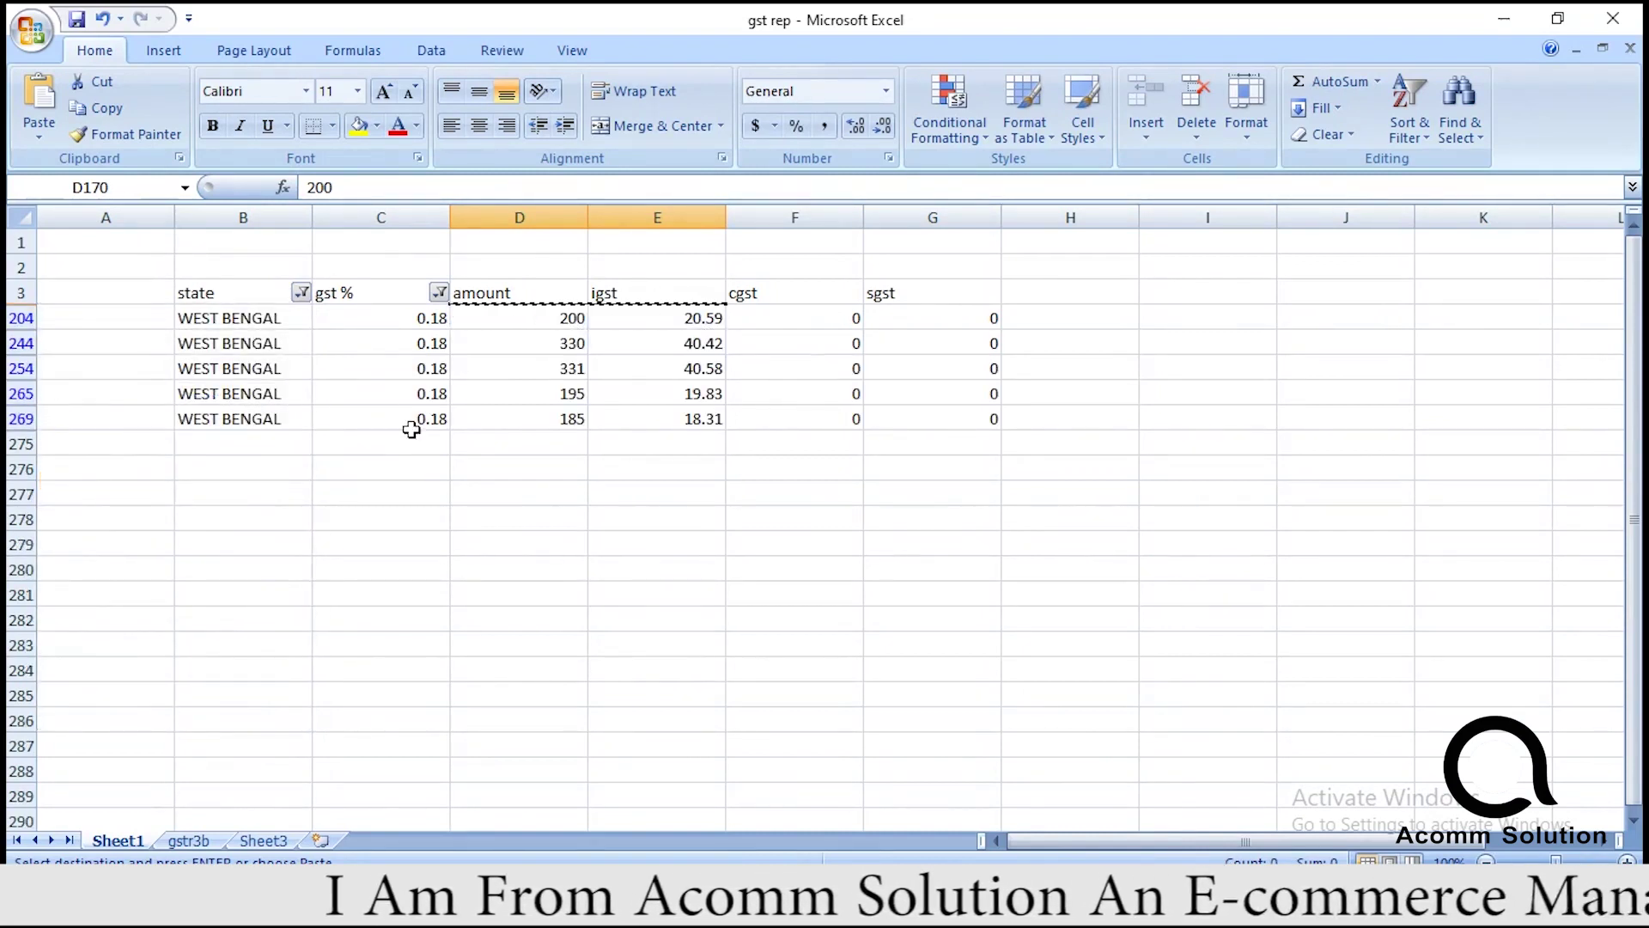
left_click(438, 293)
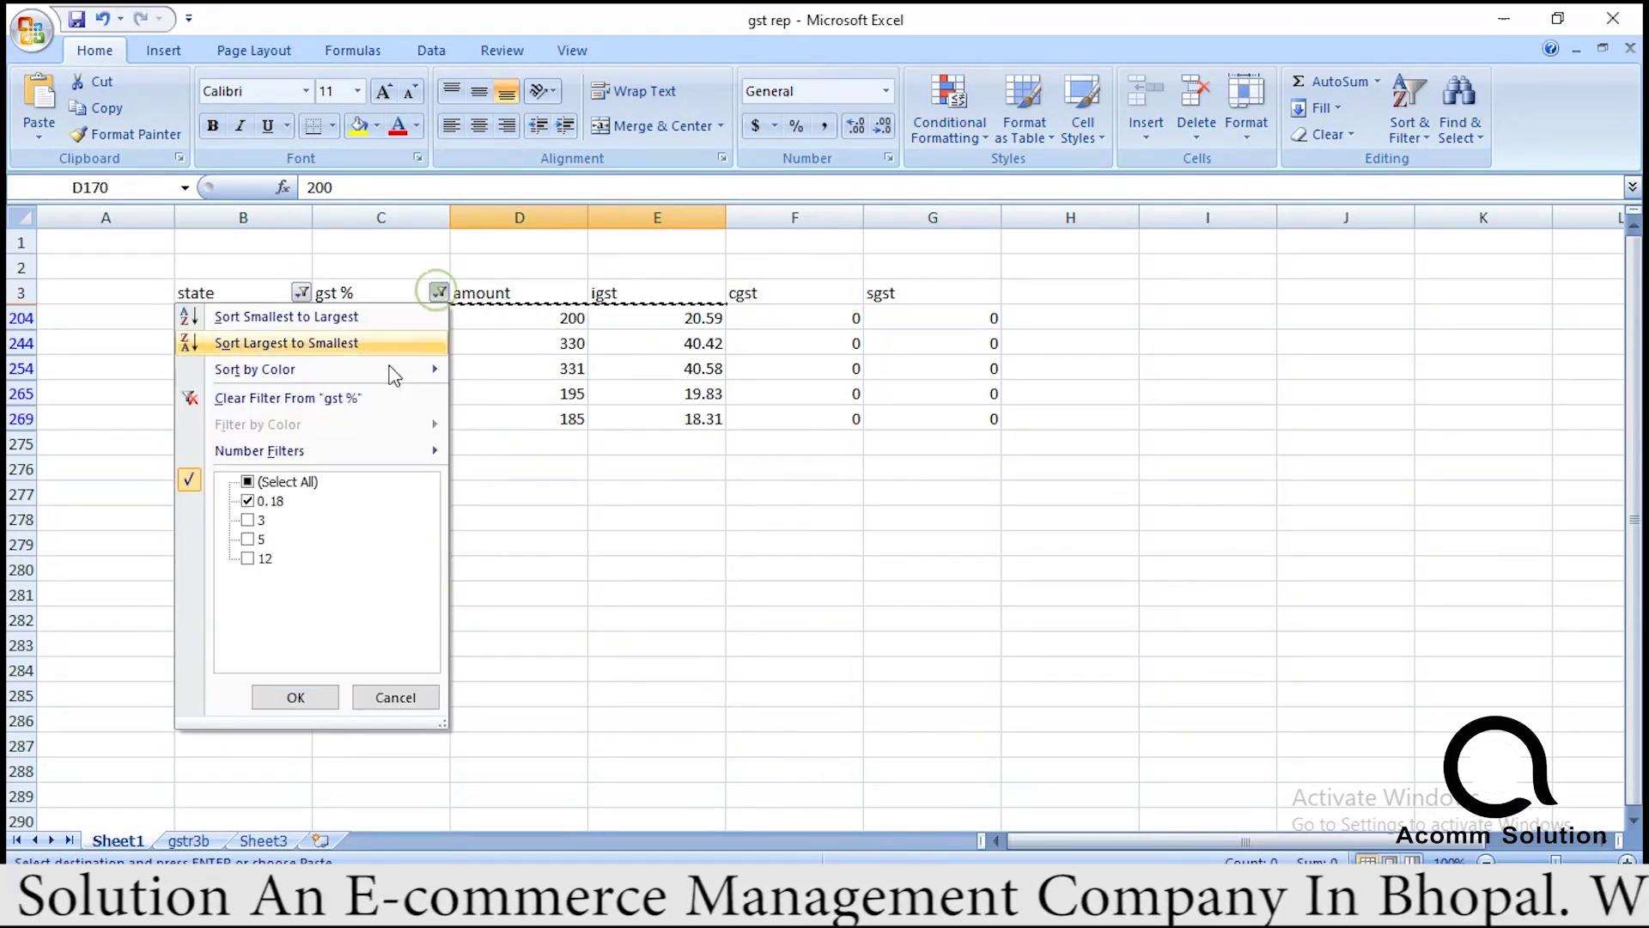
left_click(248, 481)
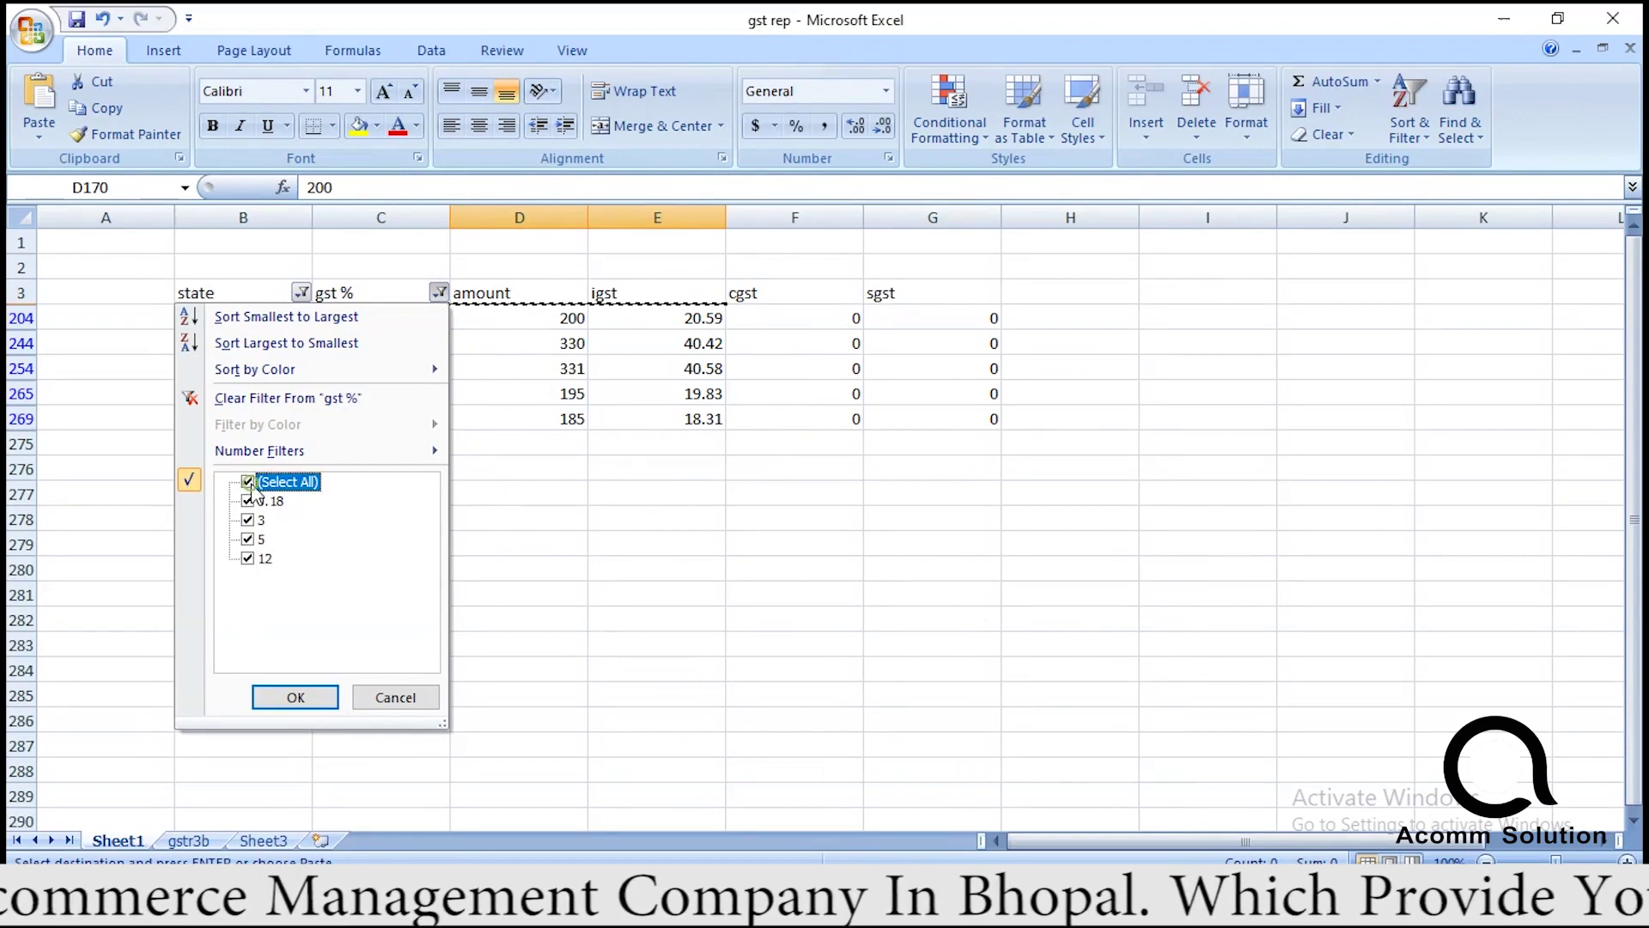
left_click(295, 696)
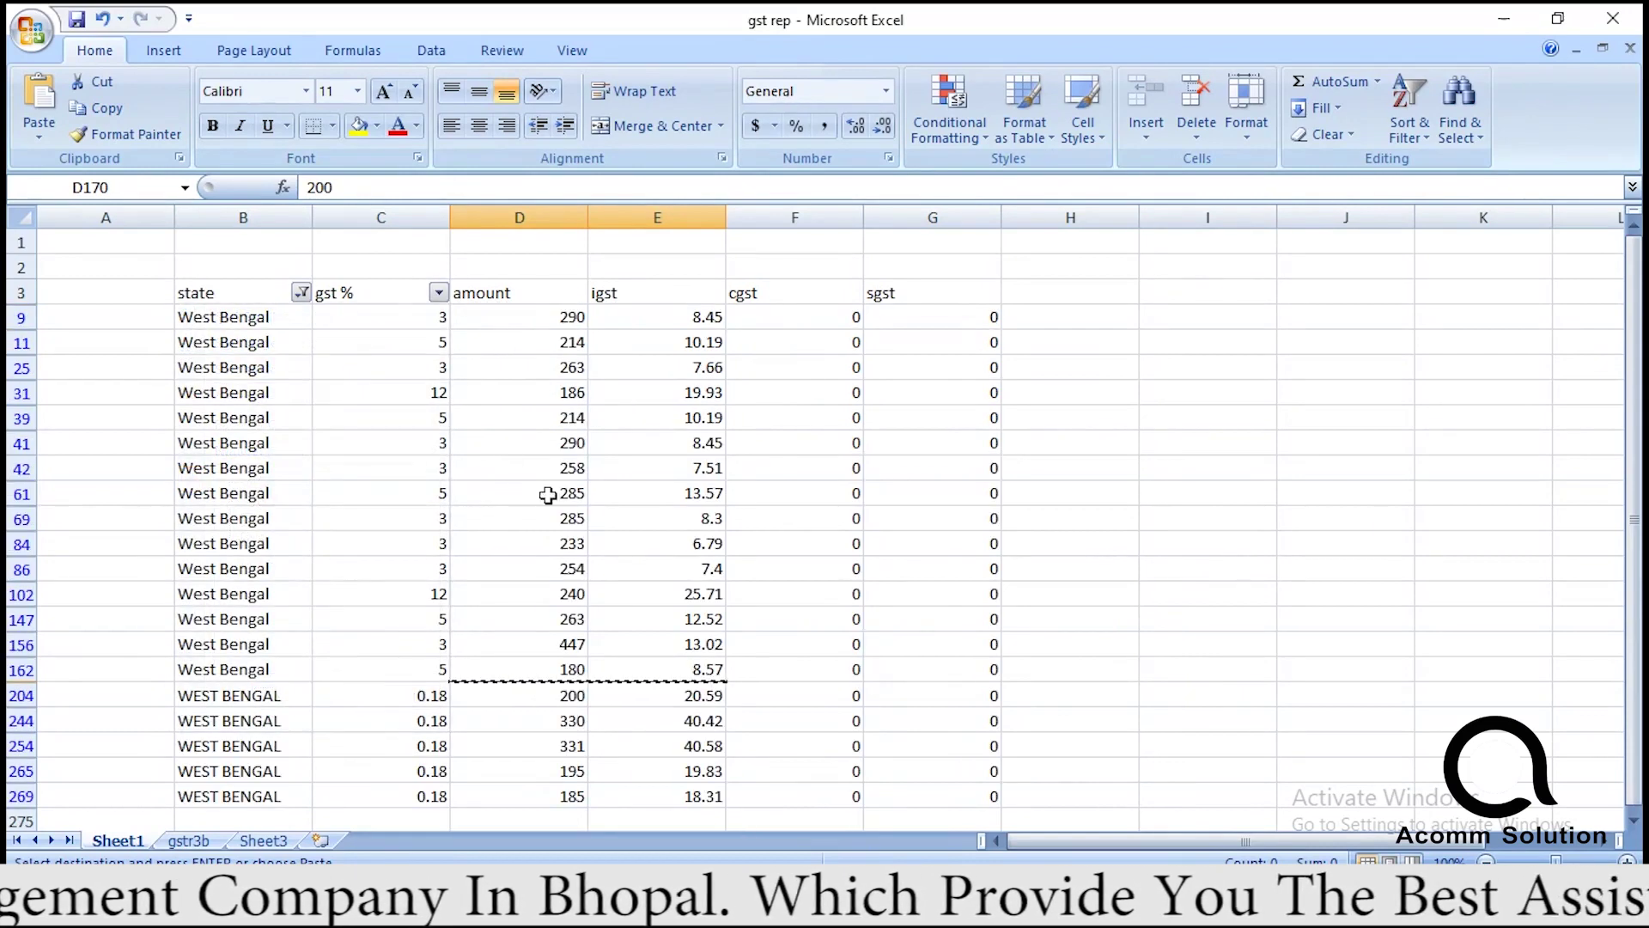
Copy the West Bengal state name and compare against the gstr3b state totals.
left_click(276, 467)
key("ctrl+c")
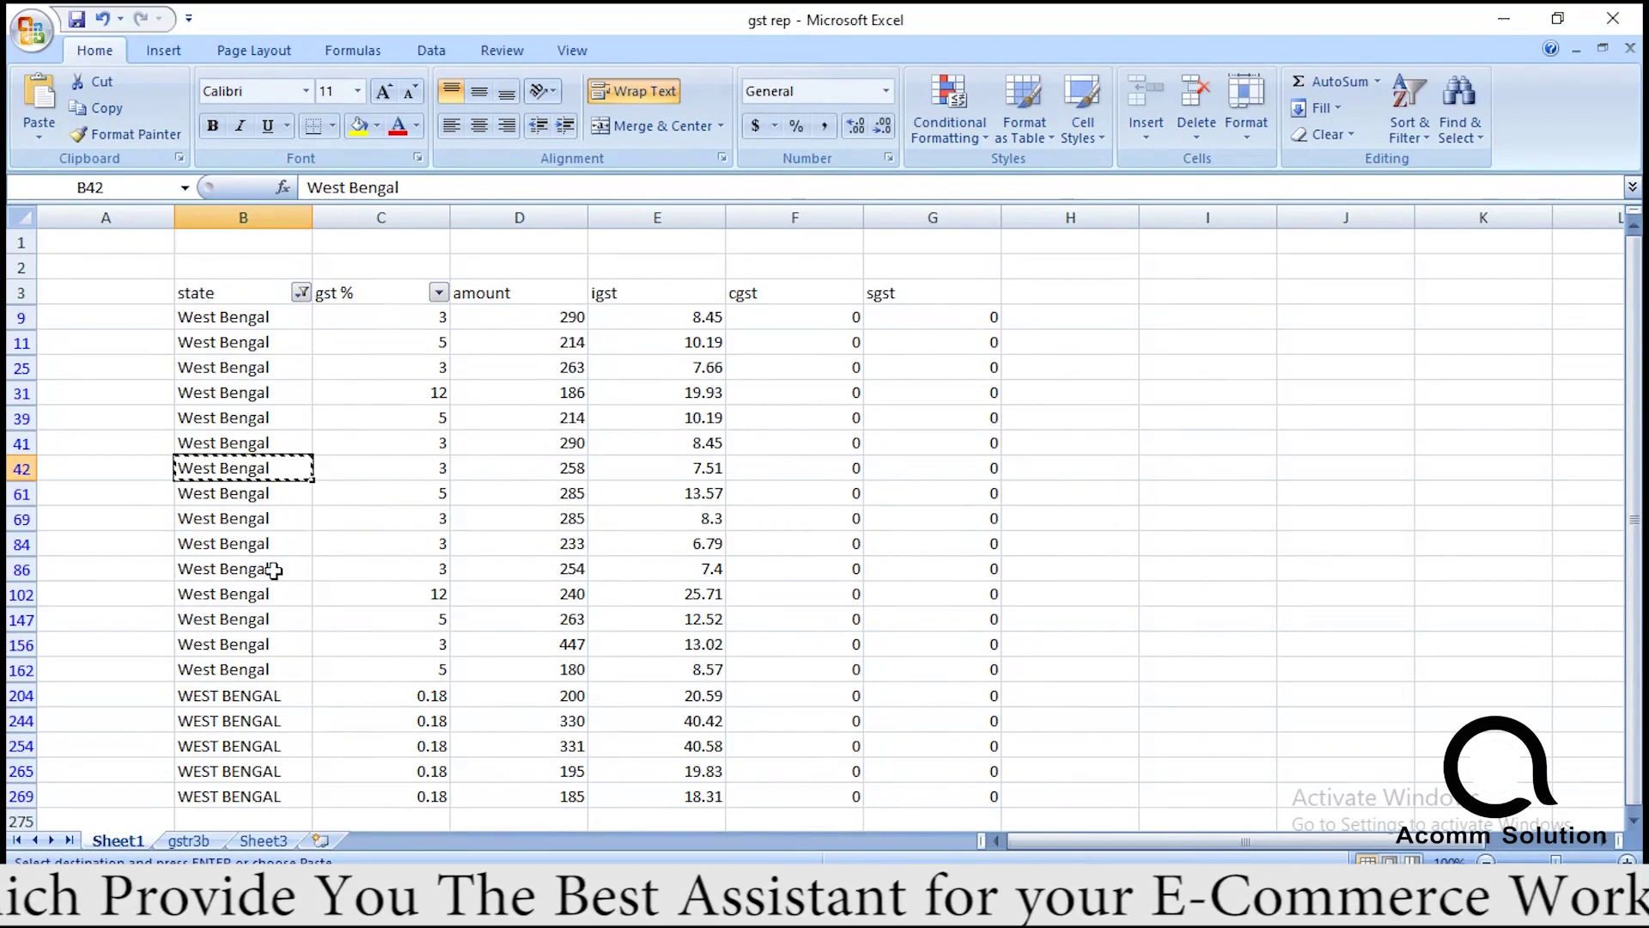
left_click(263, 840)
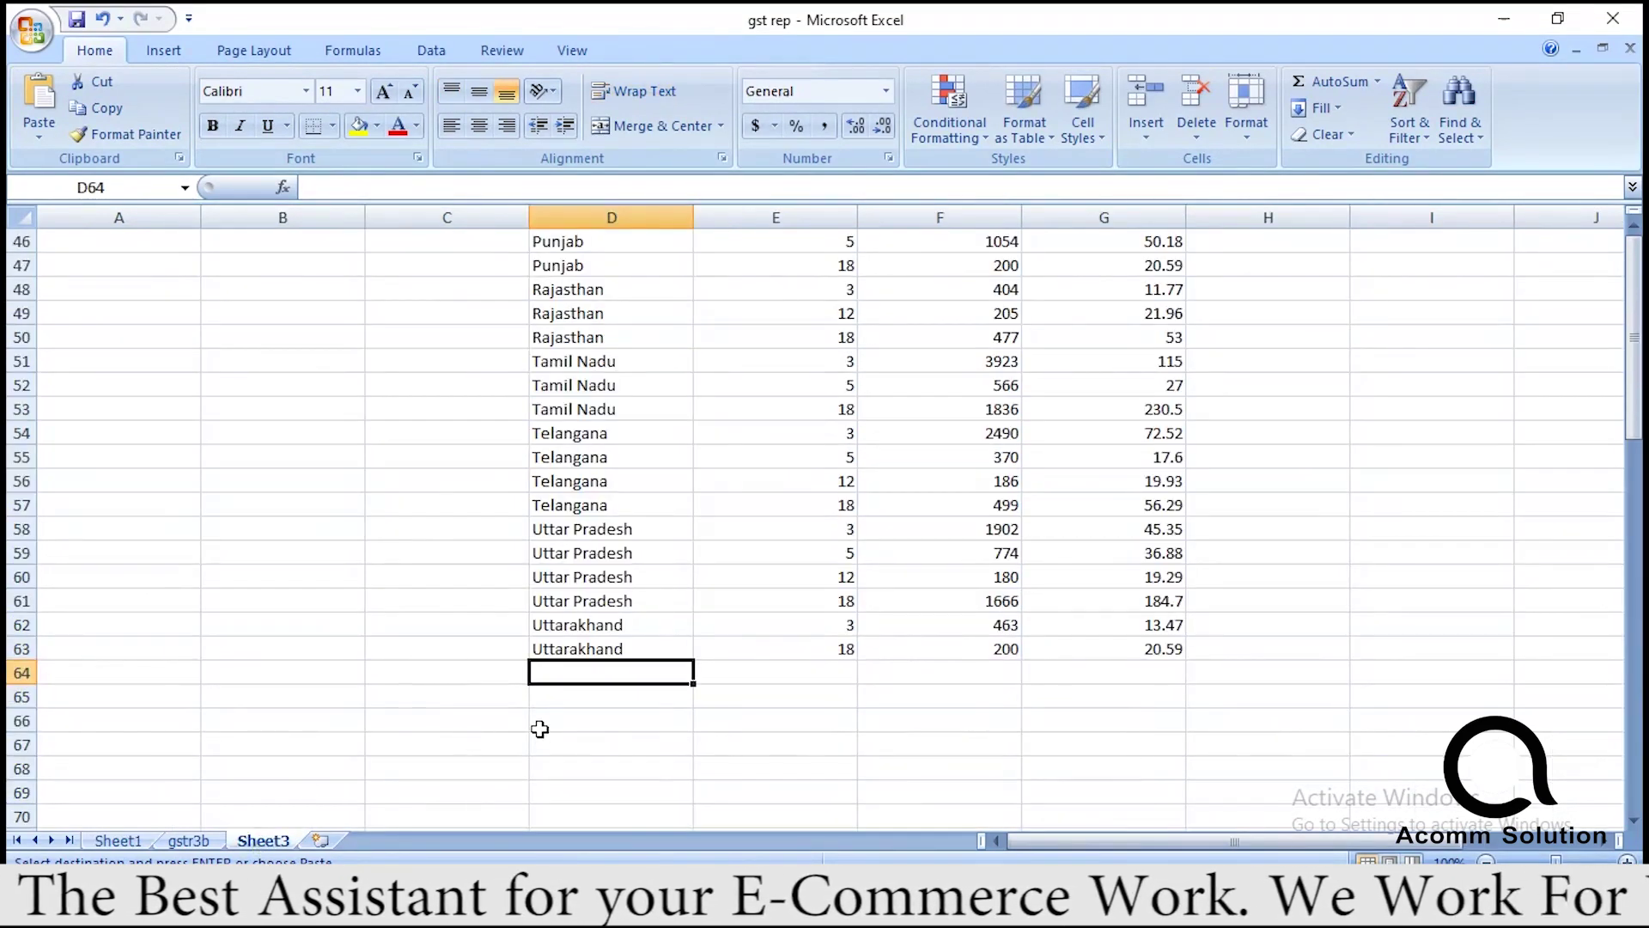
left_click(190, 842)
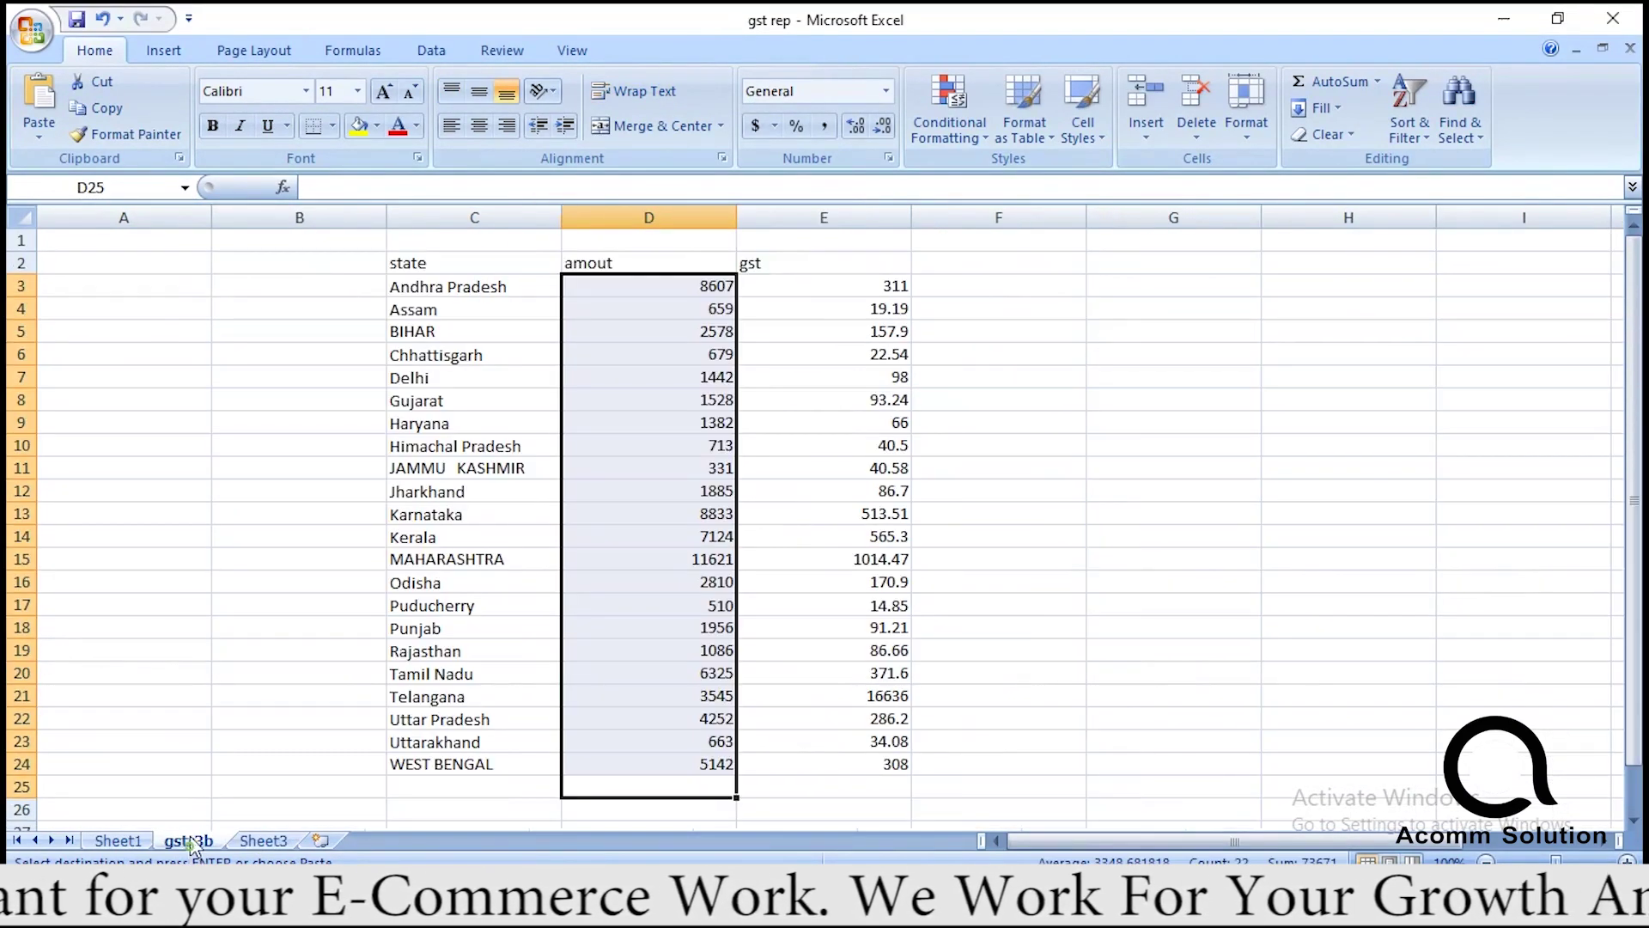
left_click(117, 840)
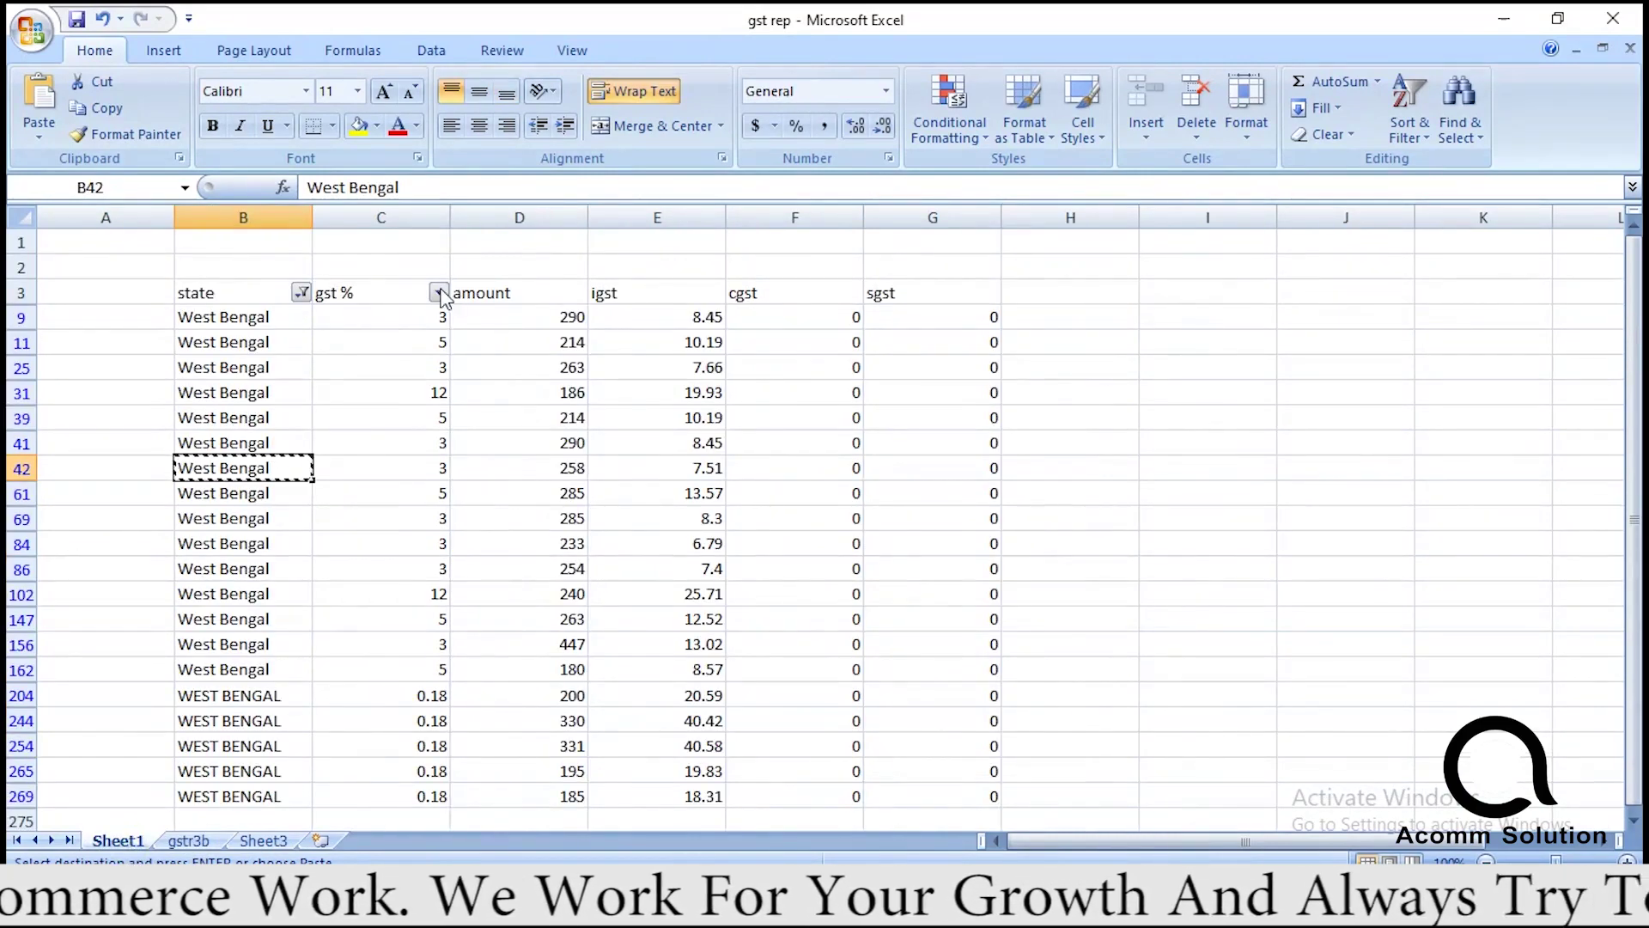
left_click(440, 293)
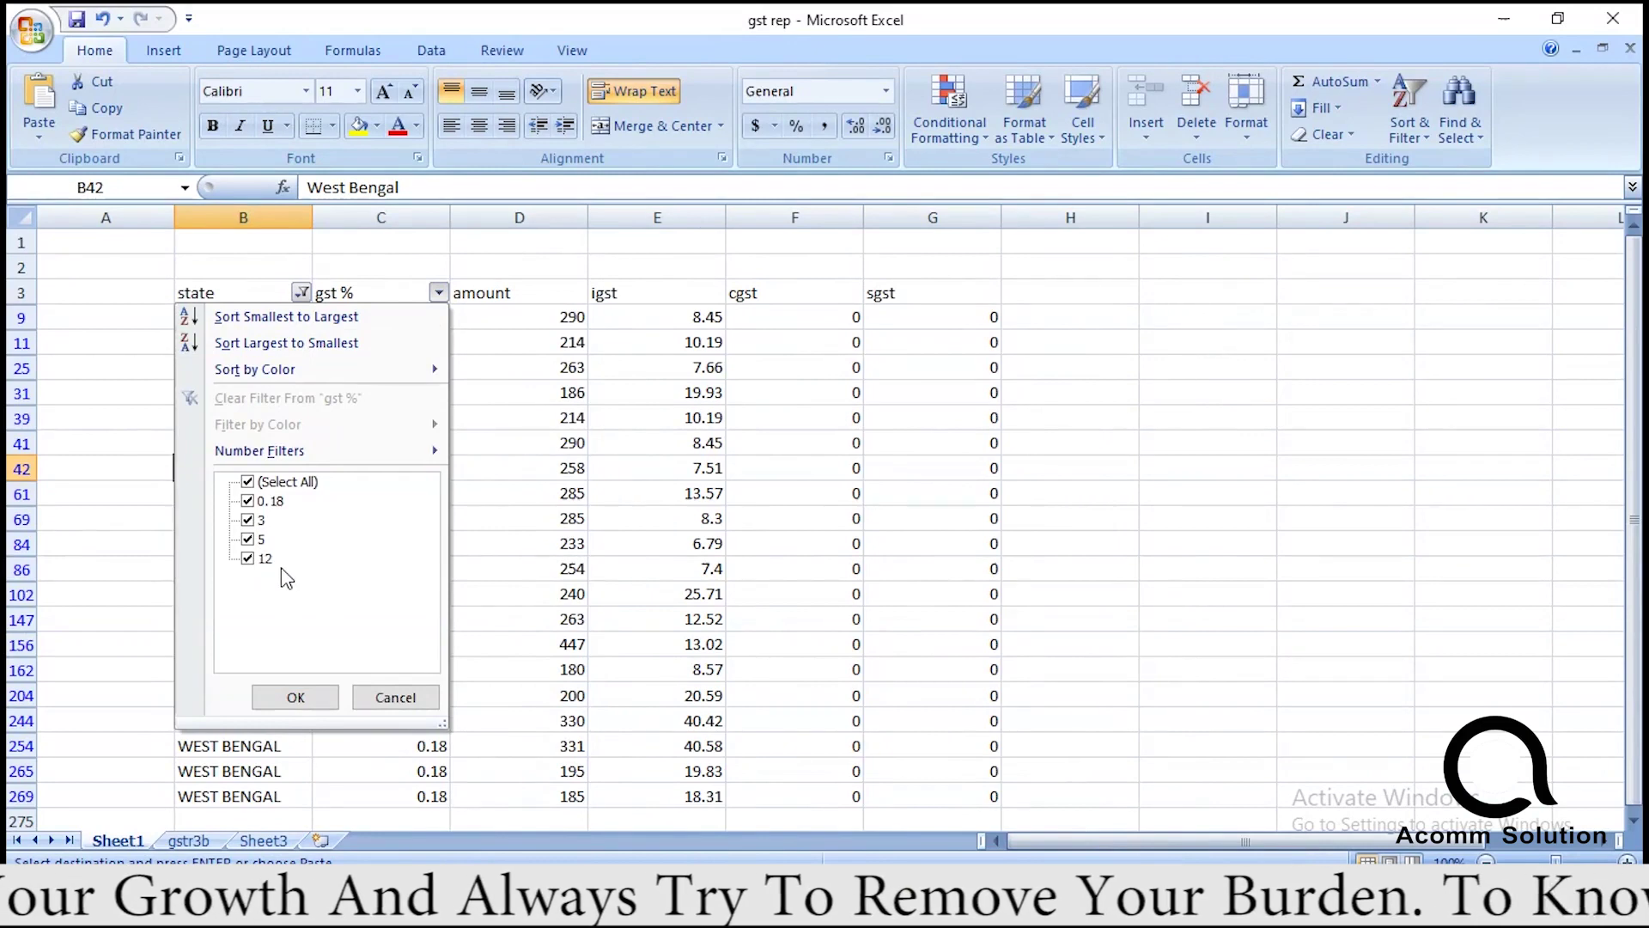
left_click(264, 842)
left_click(263, 840)
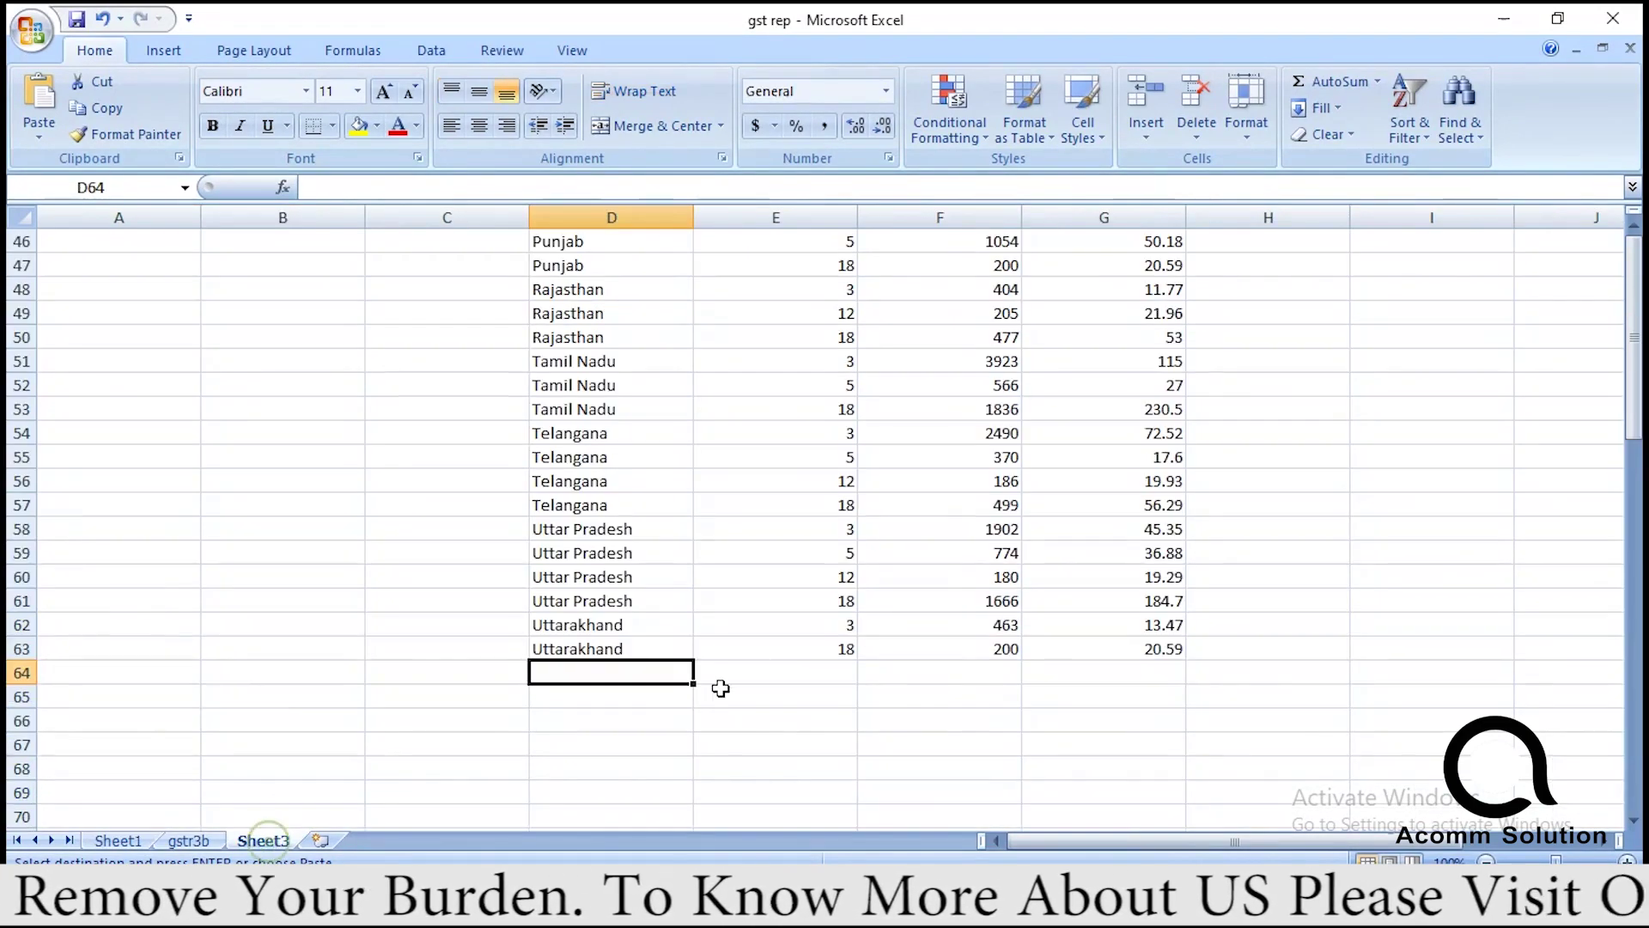
Paste West Bengal into Sheet3 cells D64 through D67.
key("ctrl+v")
left_click(681, 694)
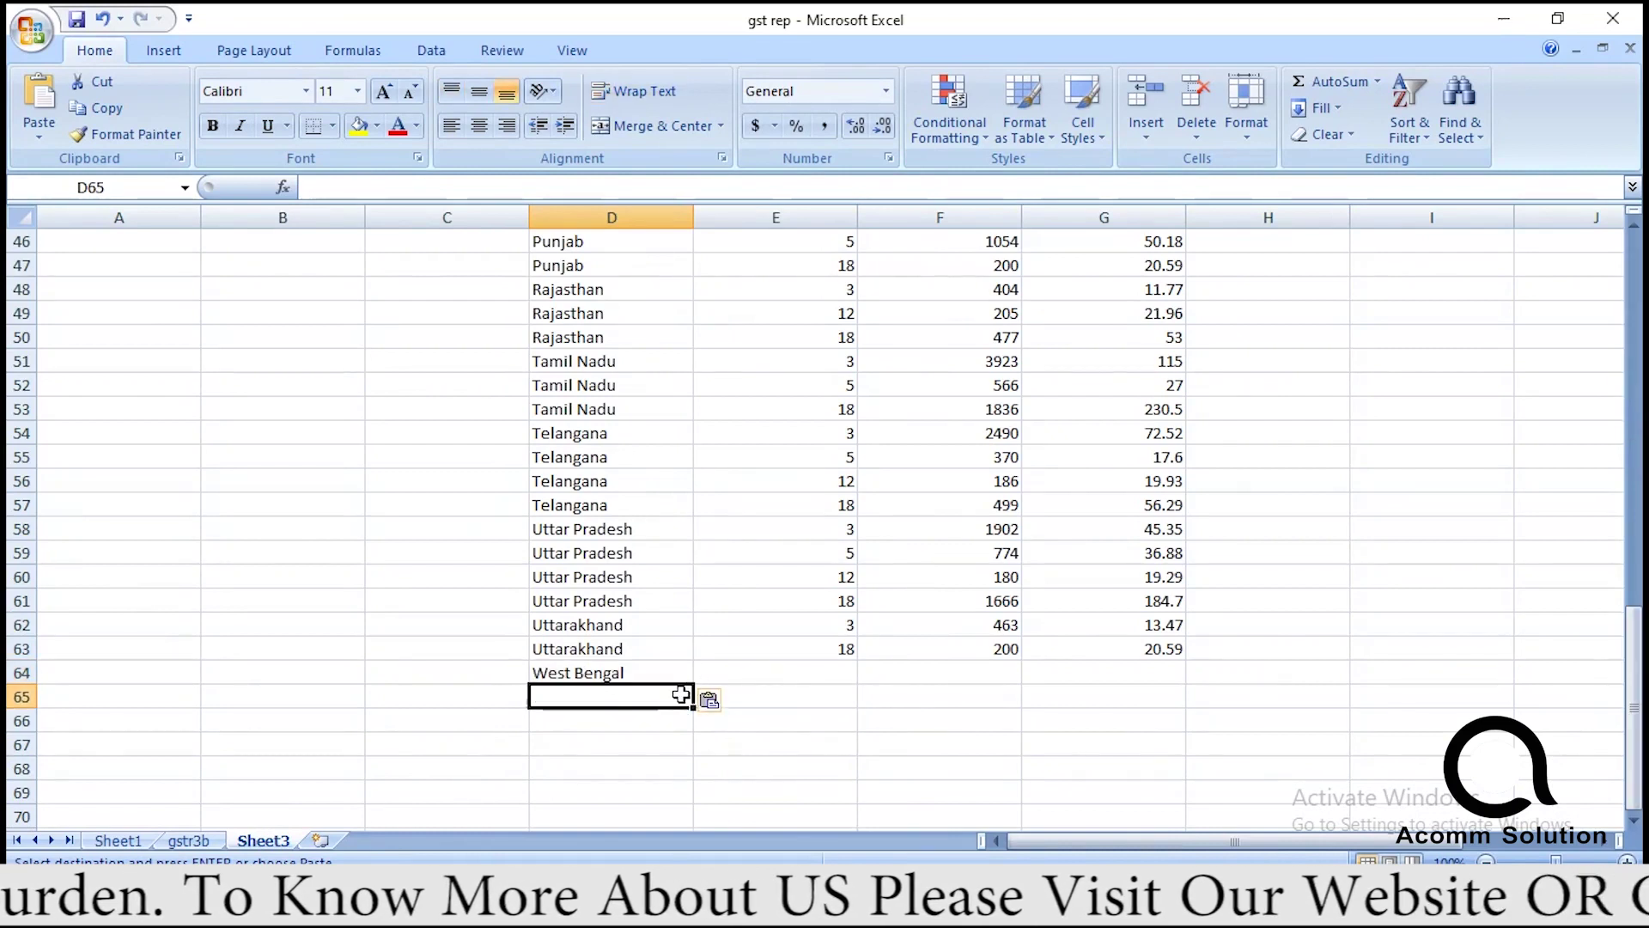
key("ctrl+v")
key("ctrl+Down")
key("ctrl+Up")
key("Down")
key("ctrl+v")
key("Down")
key("ctrl+v")
key("Up")
key("Up")
key("Up")
key("Up")
Enter gst rates 3, 5, 12 and 18 in E64:E67 for the West Bengal rows.
key("Right")
key("Down")
type("3")
key("Return")
type("5")
key("Return")
type("12")
key("Return")
type("18")
key("Return")
key("Up")
key("Up")
key("Up")
key("Up")
key("Up")
left_click_drag(1635, 696, 1638, 620)
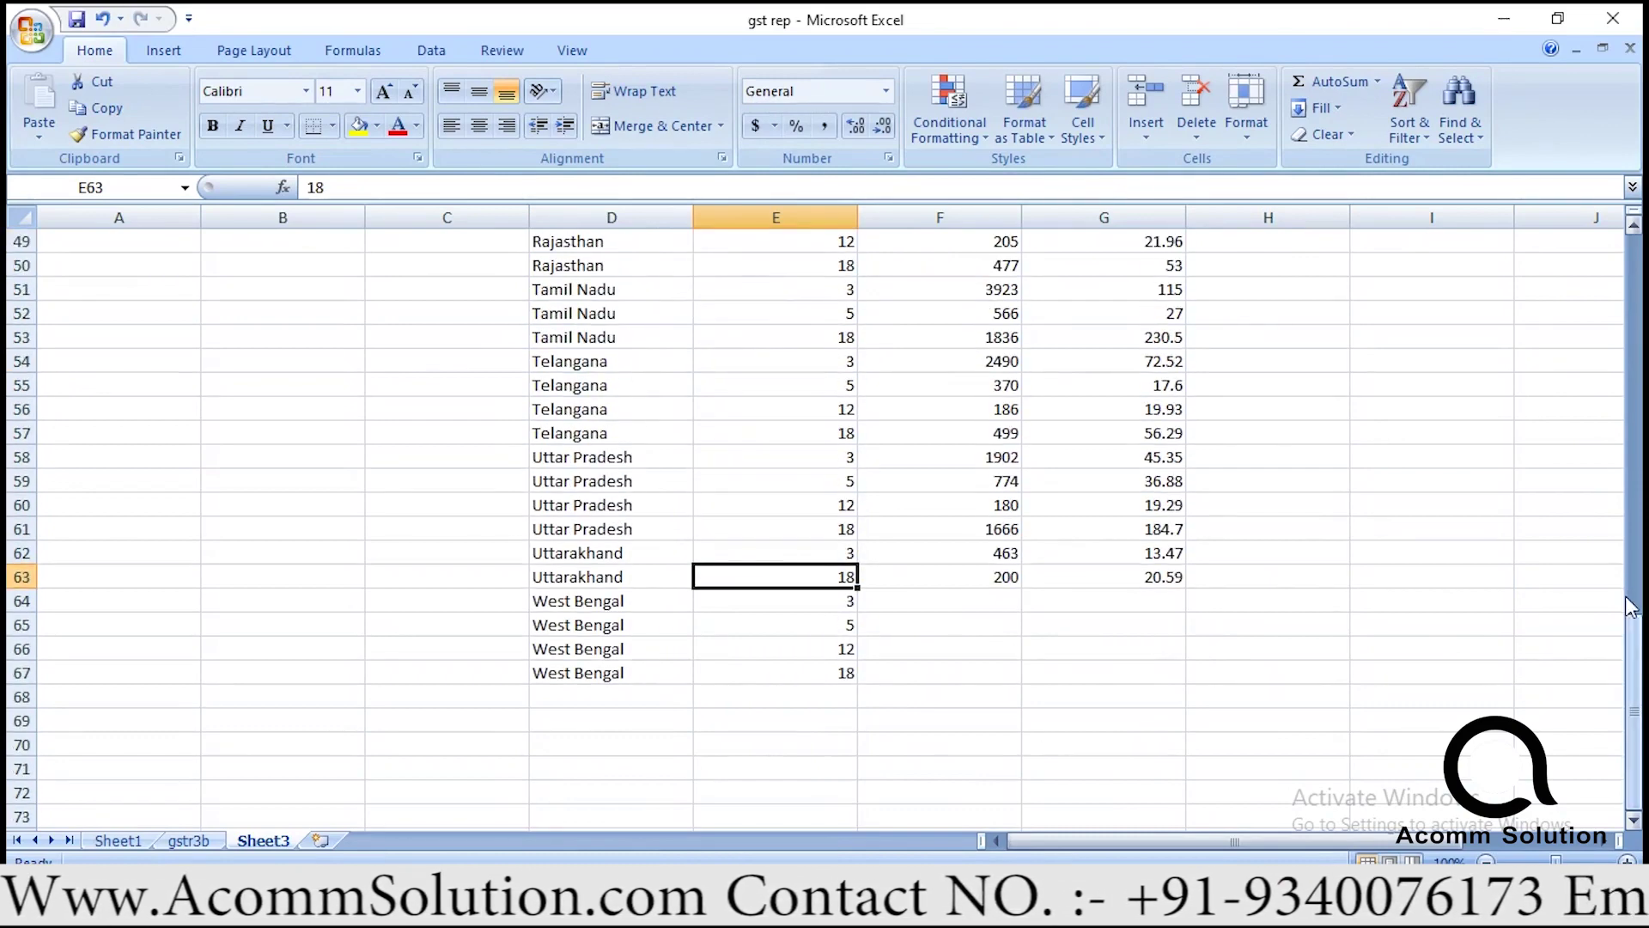
Filter Sheet1 to West Bengal 3% rows and enter their summed amount 2320 in F64.
left_click(128, 843)
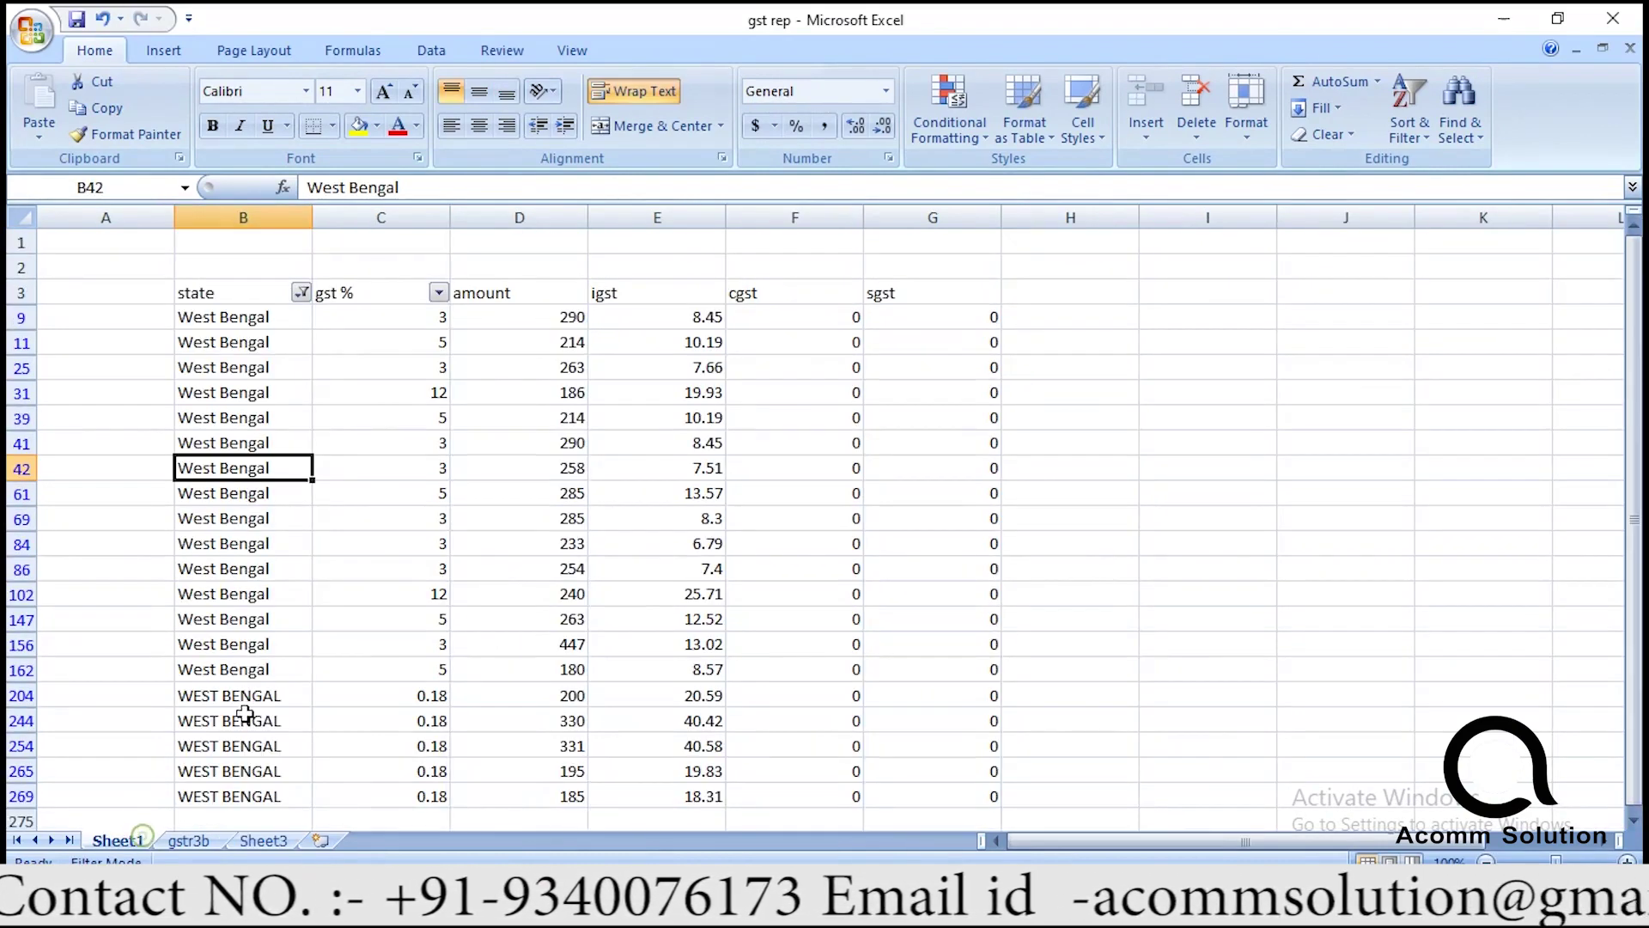
left_click(436, 293)
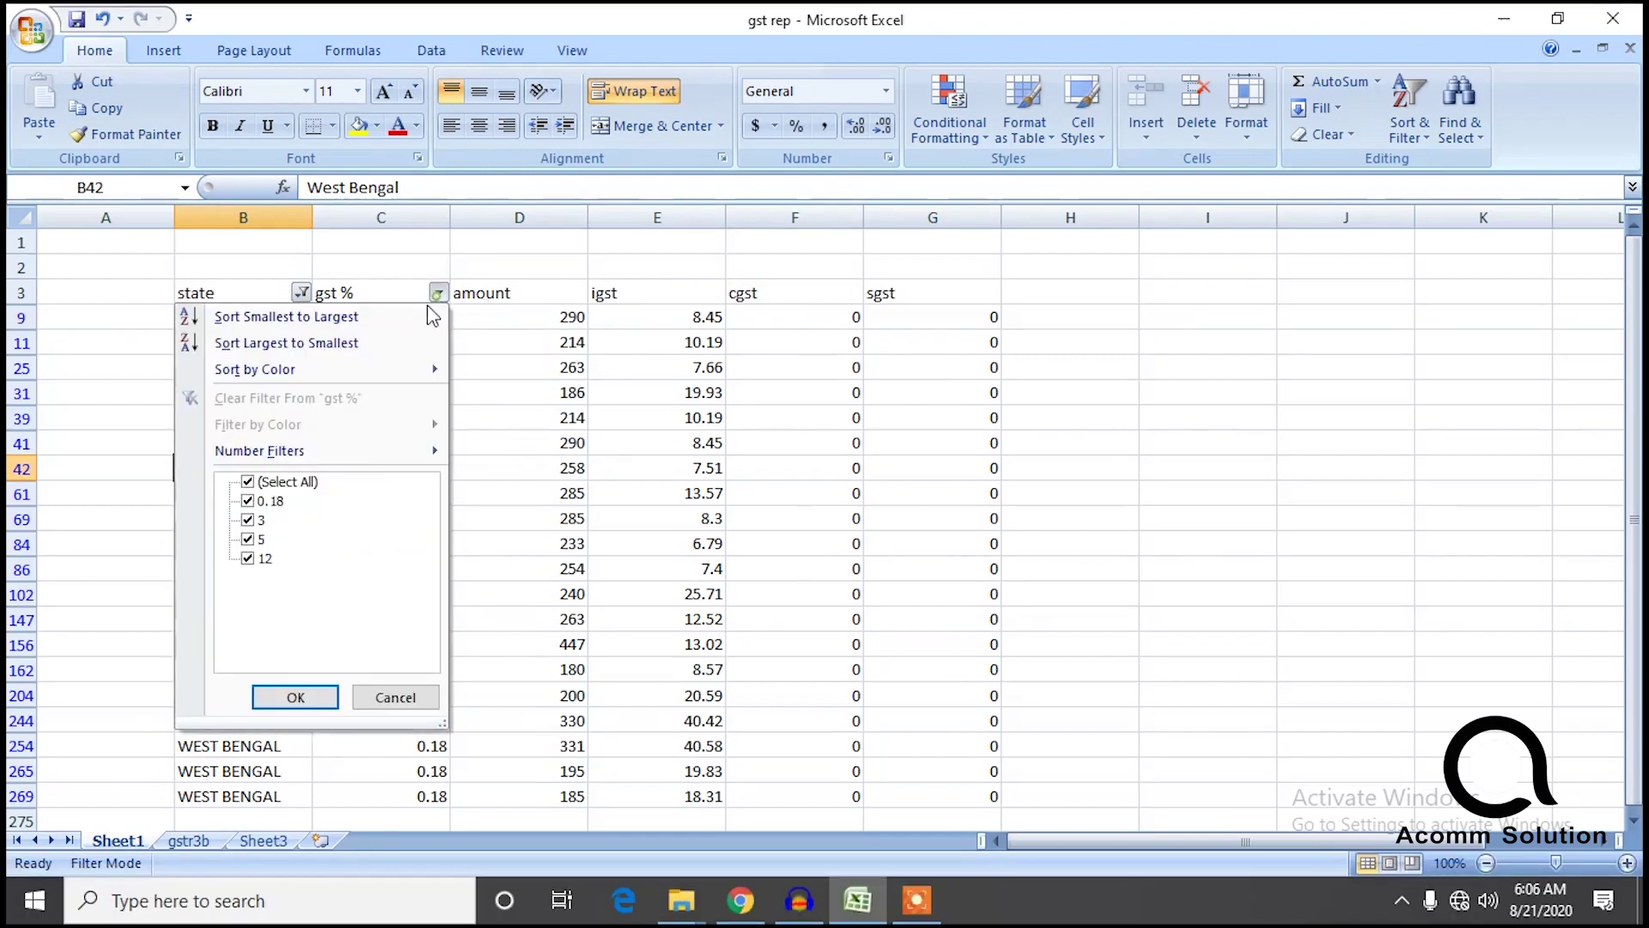
left_click(257, 483)
left_click(247, 519)
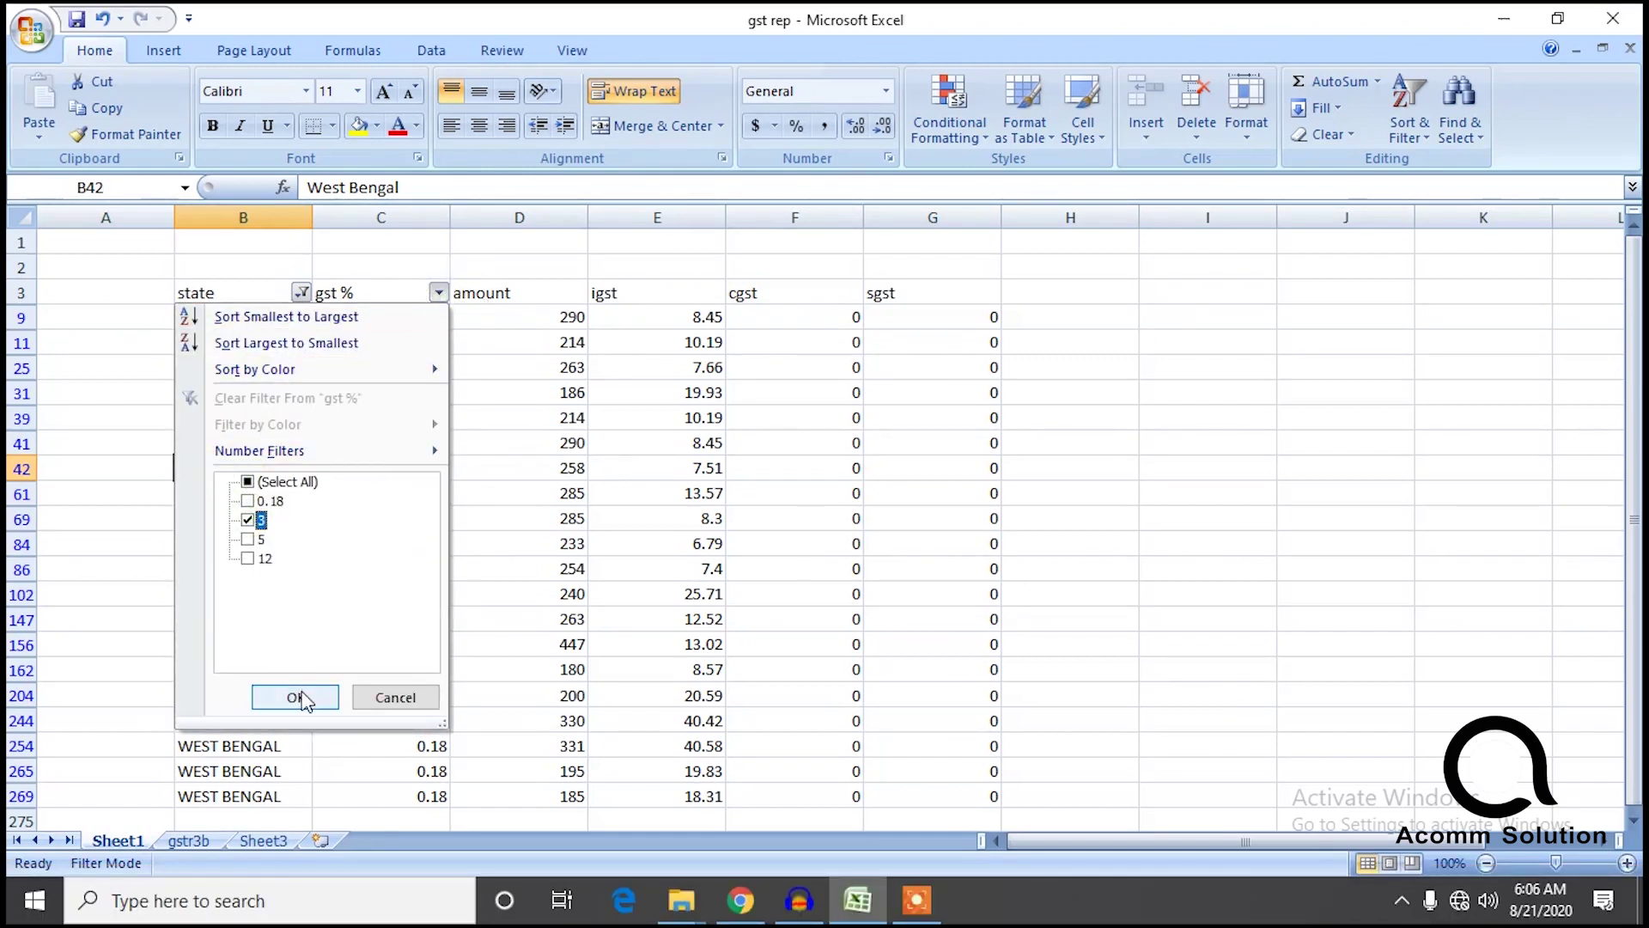
left_click(296, 697)
left_click_drag(558, 578, 554, 317)
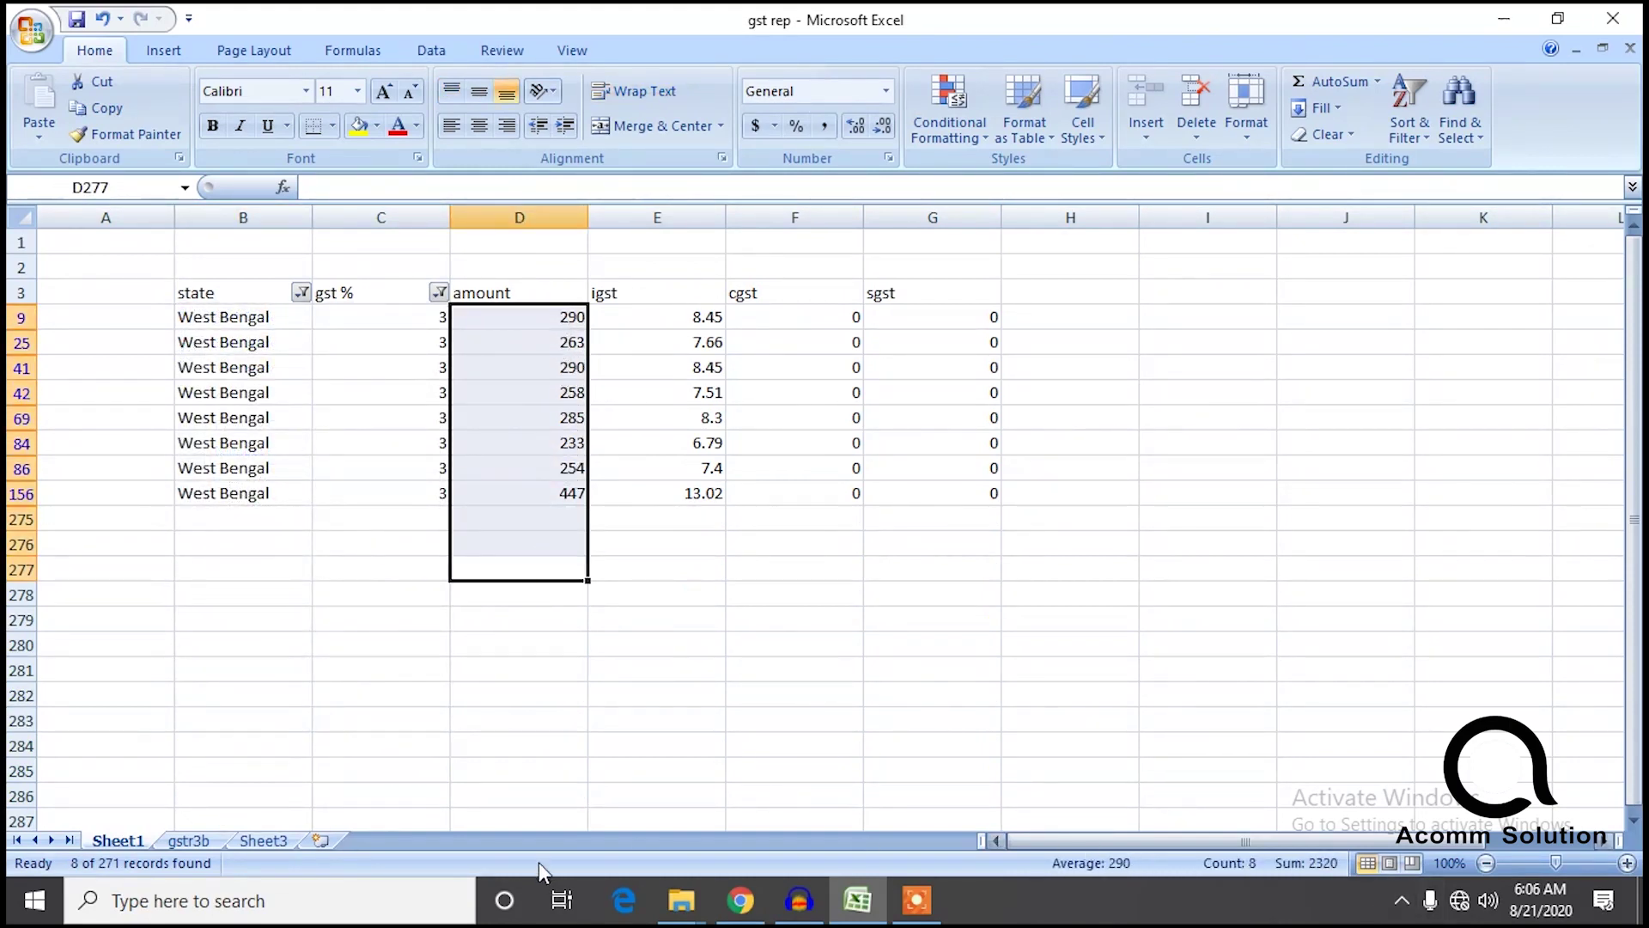
left_click(264, 843)
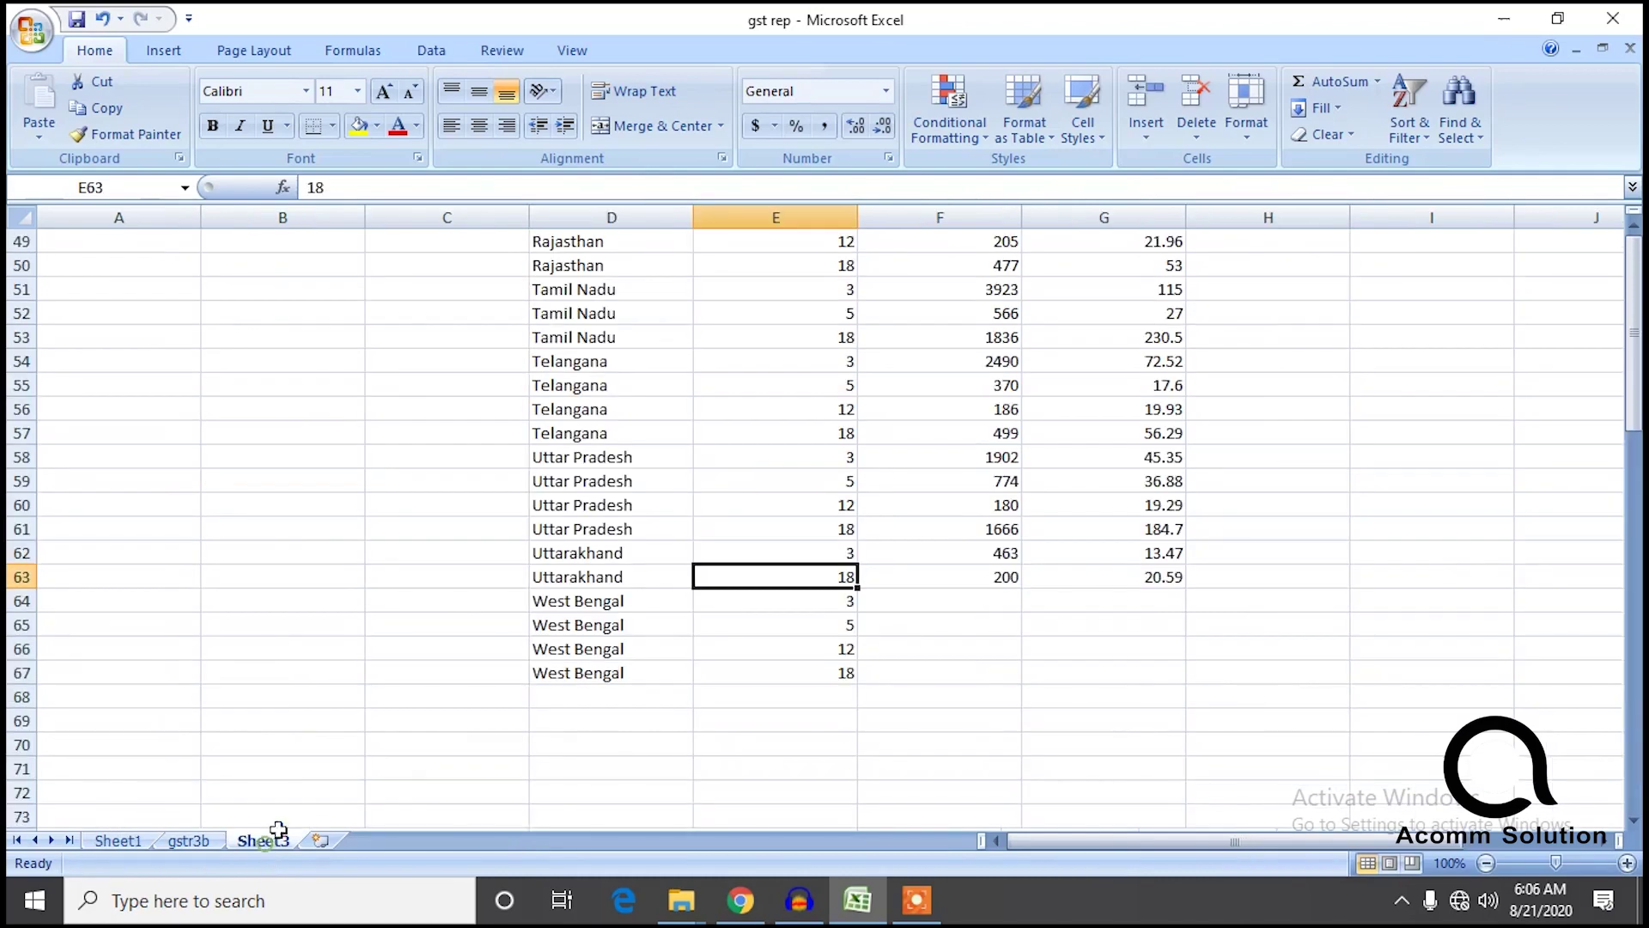
left_click(948, 610)
type("1")
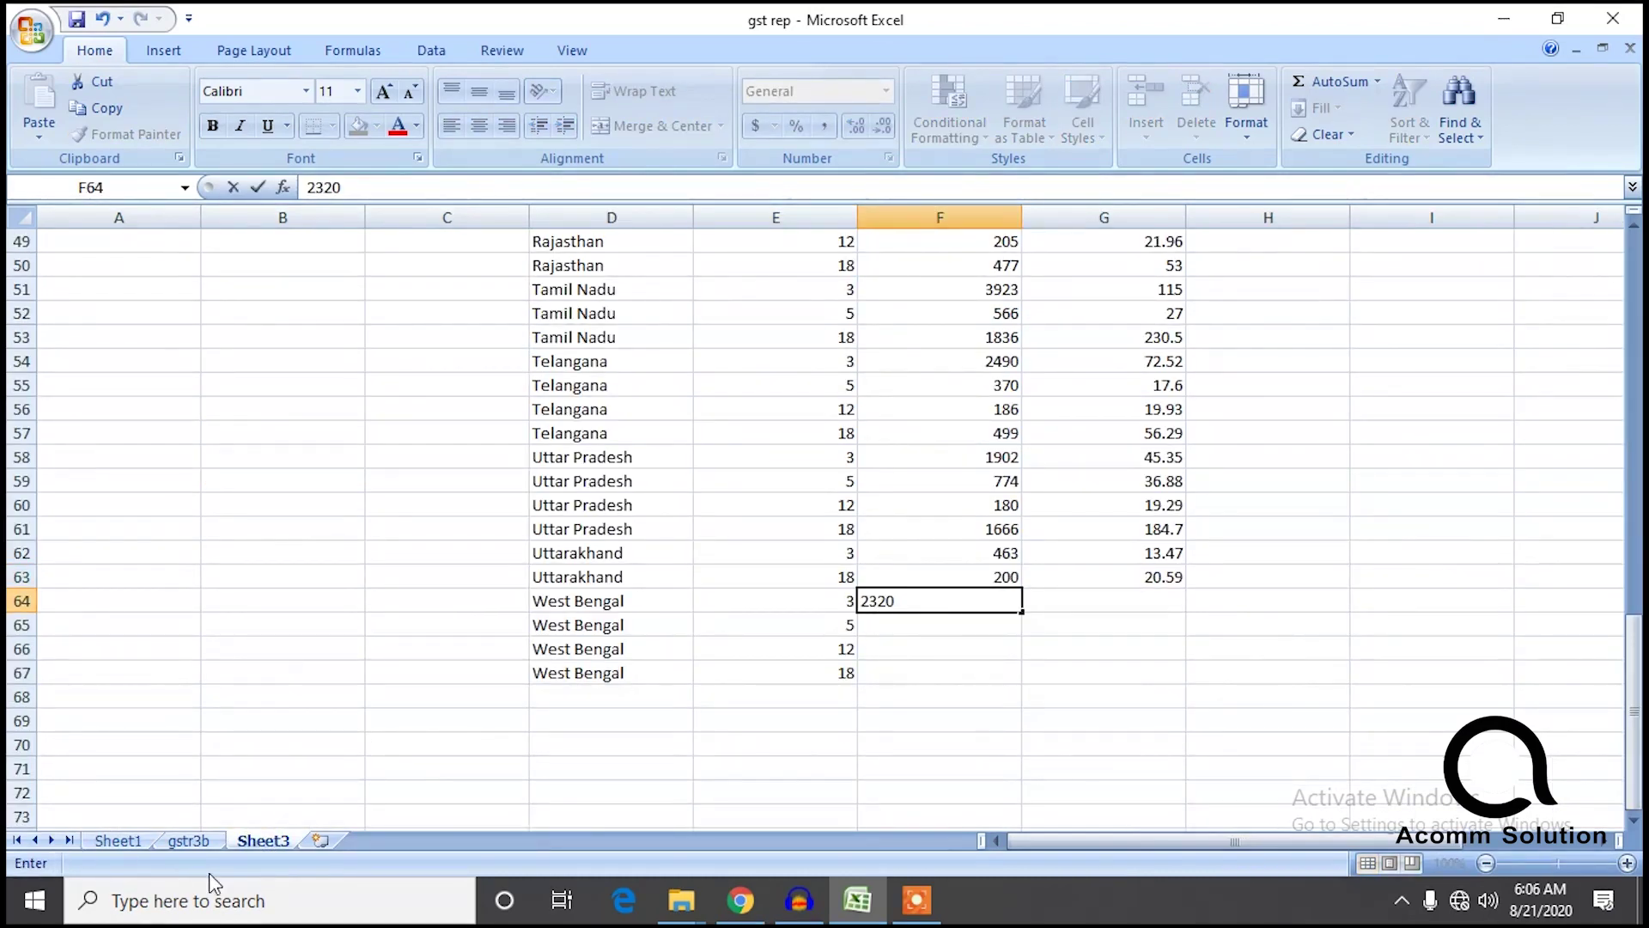
Sum the filtered igst values and enter 67.8 in Sheet3's G64.
left_click(115, 840)
left_click_drag(702, 574, 692, 323)
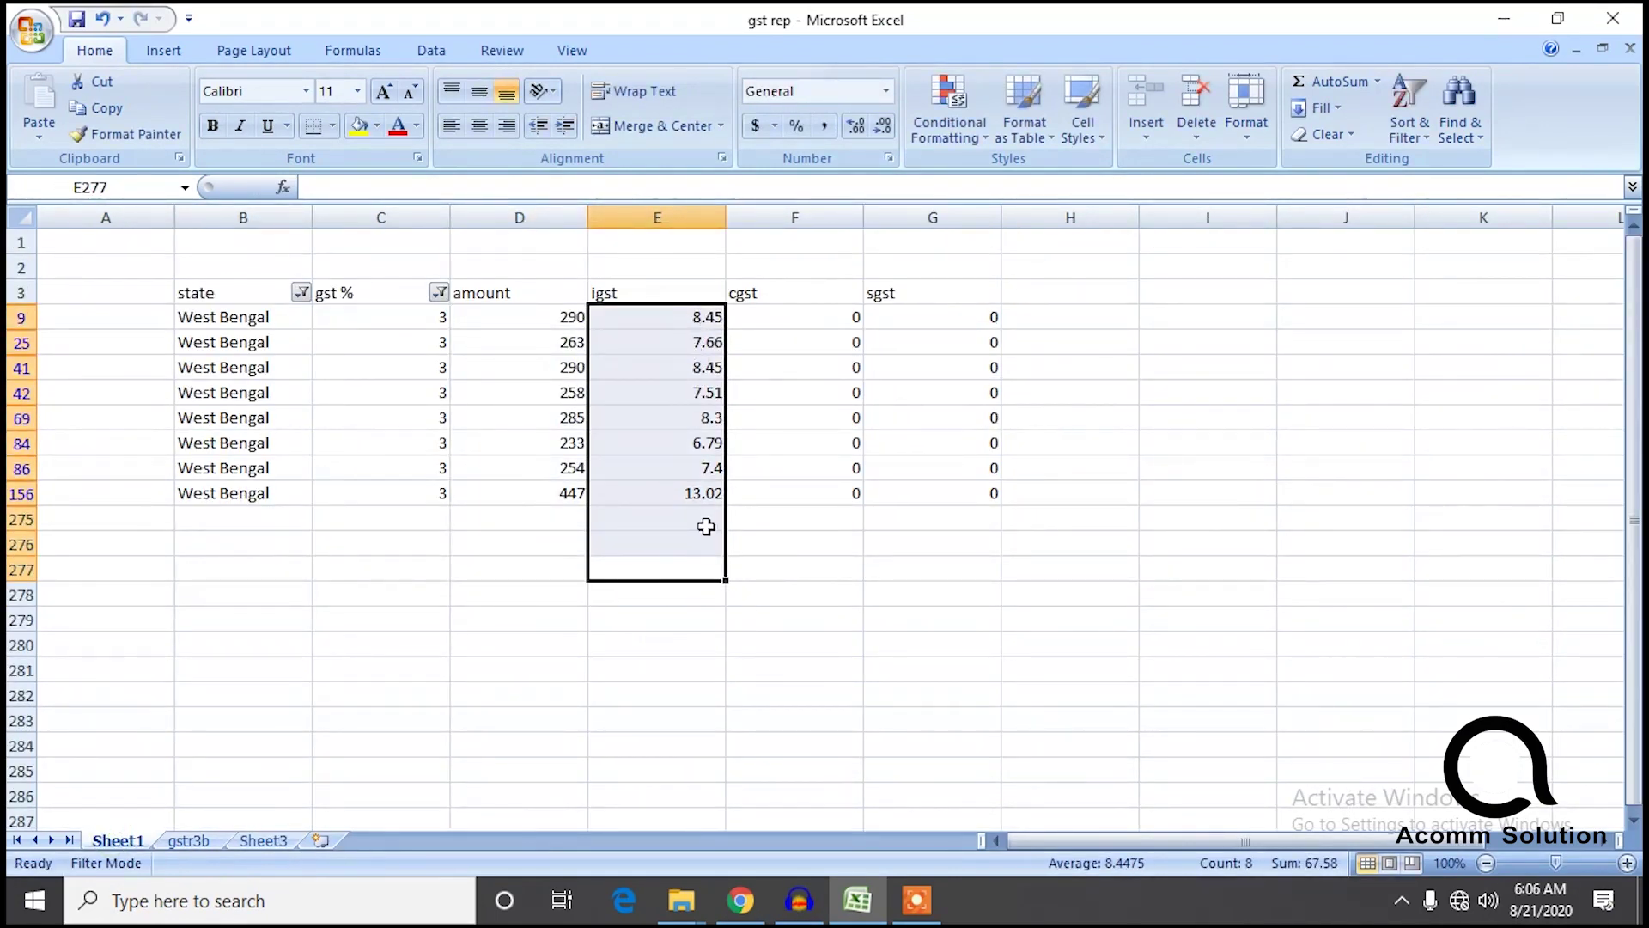
left_click(280, 843)
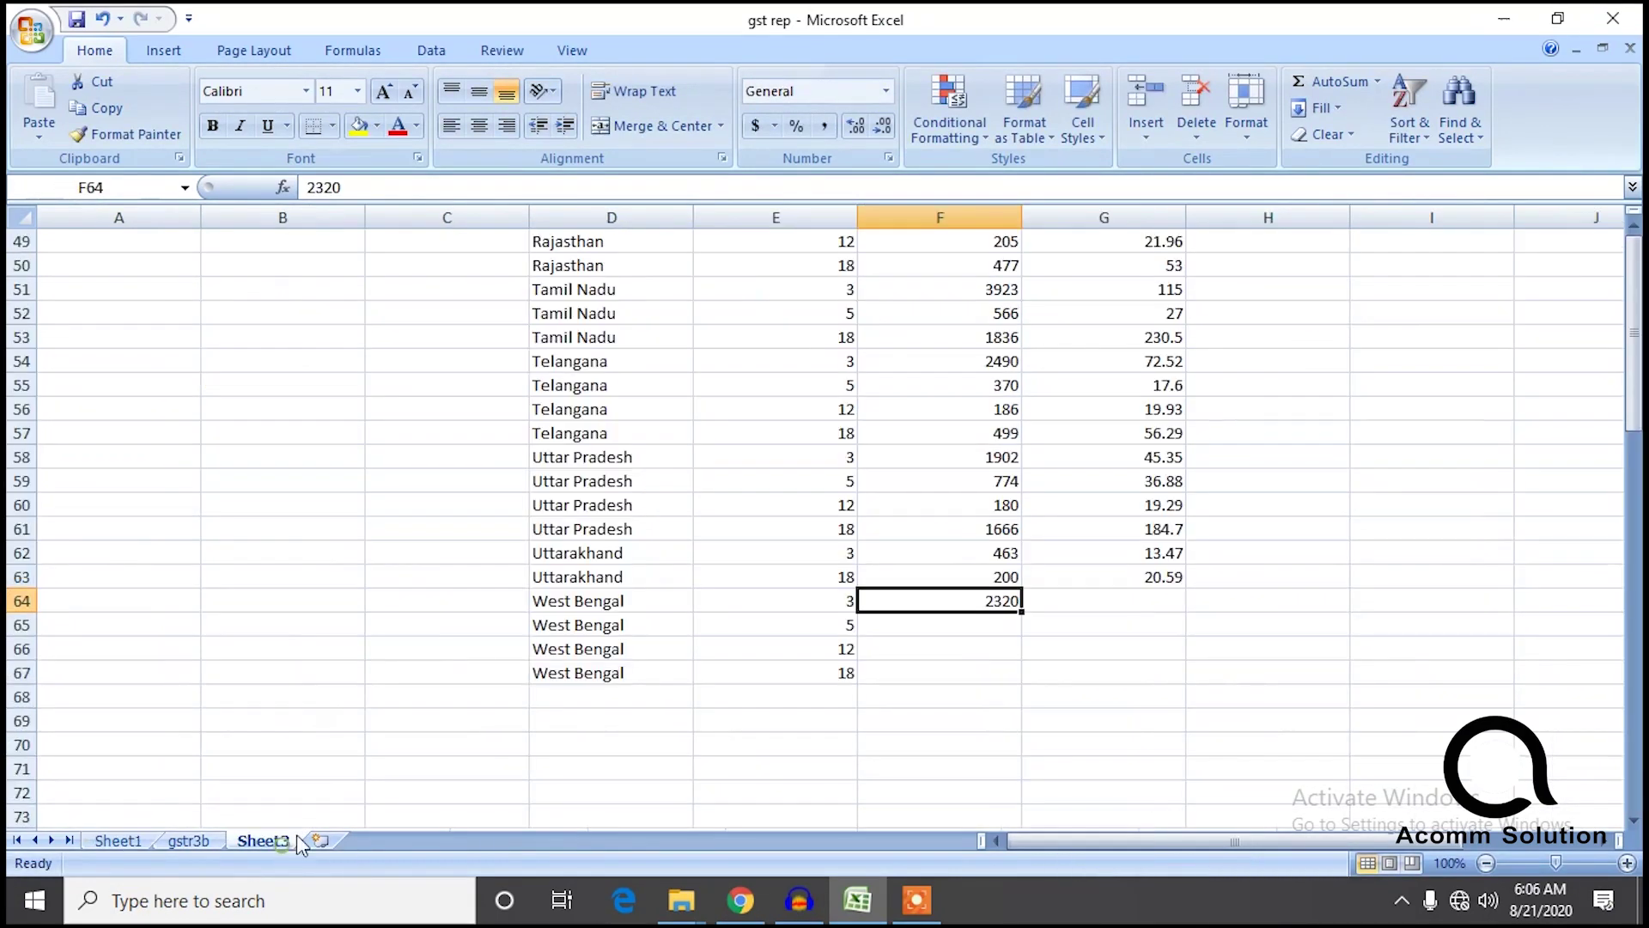
left_click(1116, 606)
type("68")
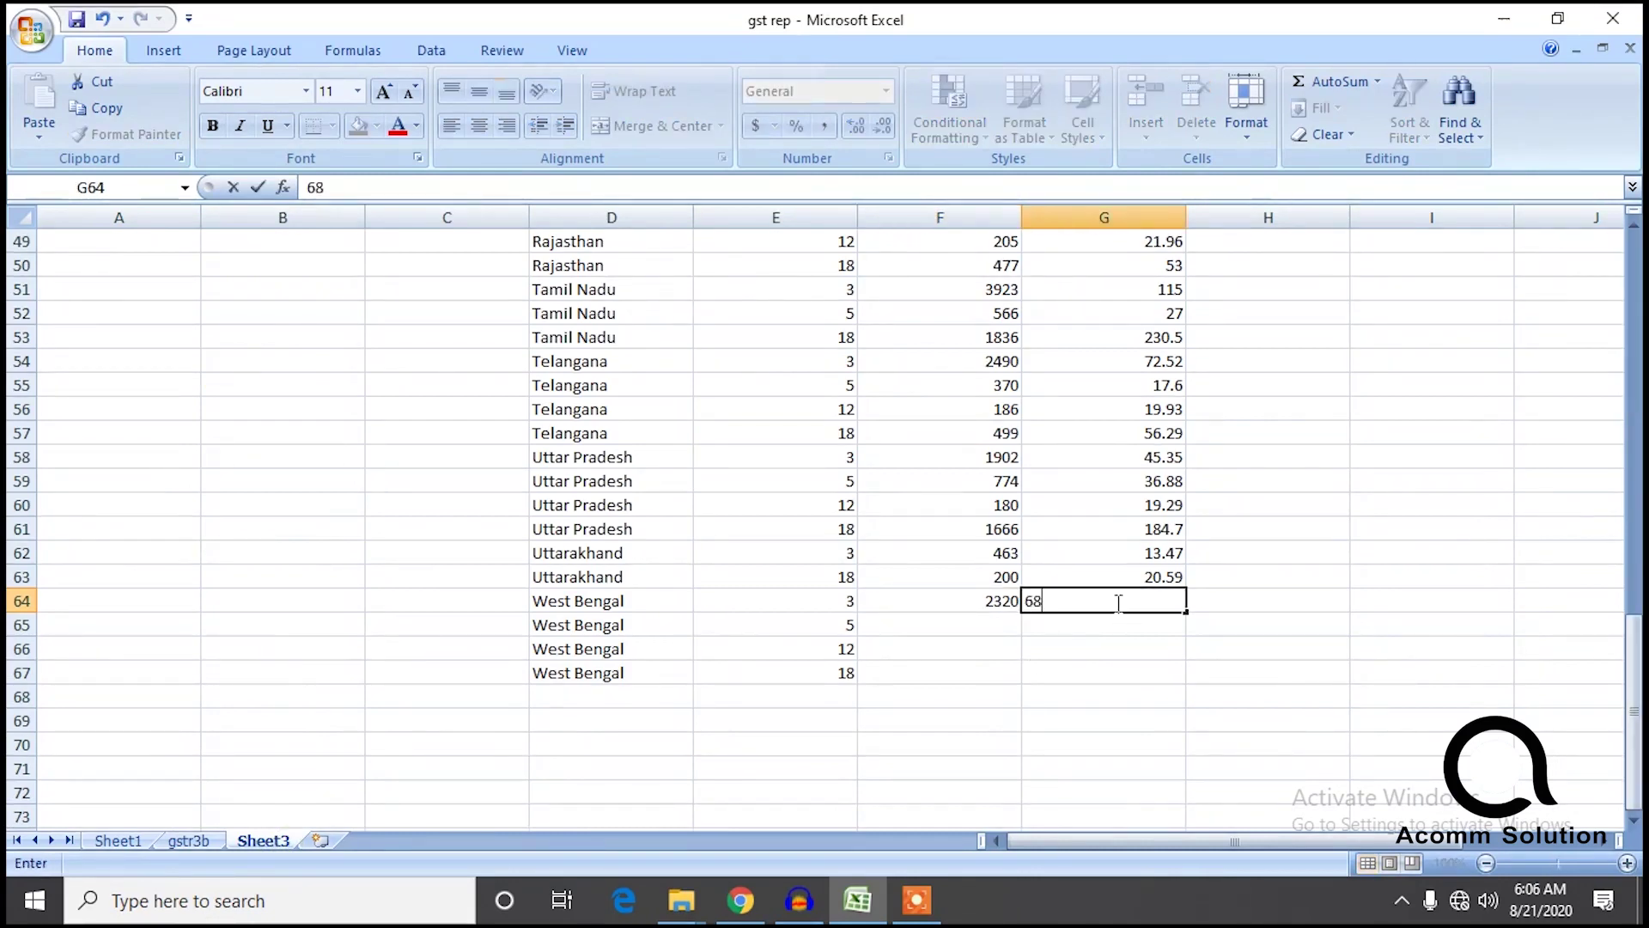
type("7.8")
Filter Sheet1 to 5% rows and enter the summed amount 1156 in Sheet3's F65.
left_click(121, 840)
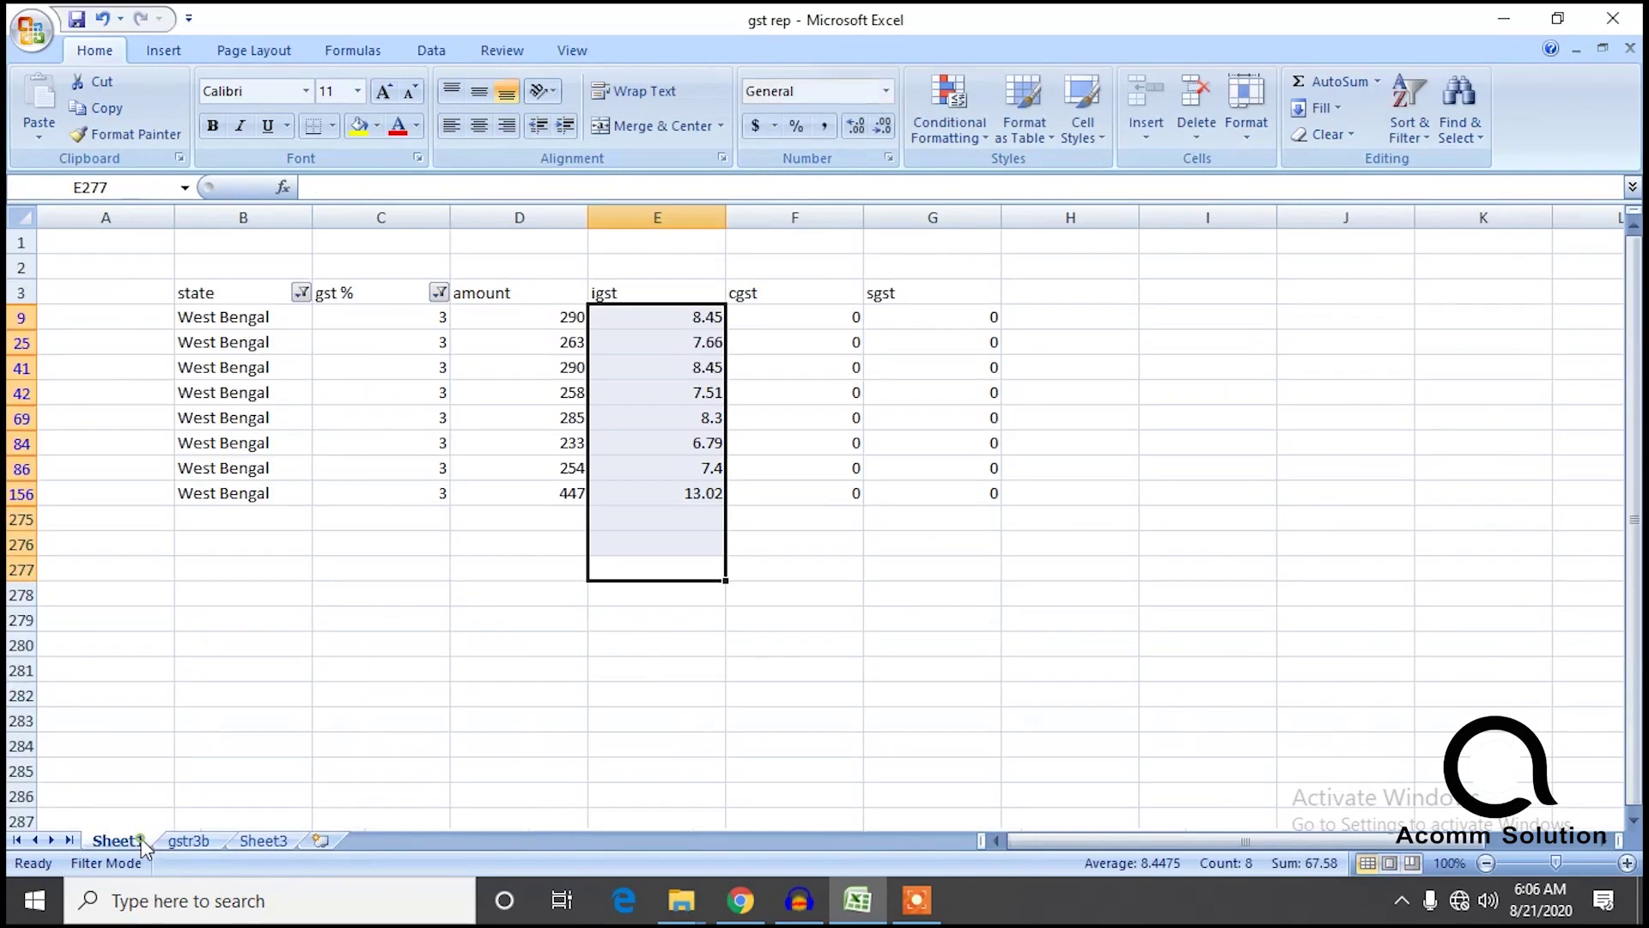
left_click(439, 294)
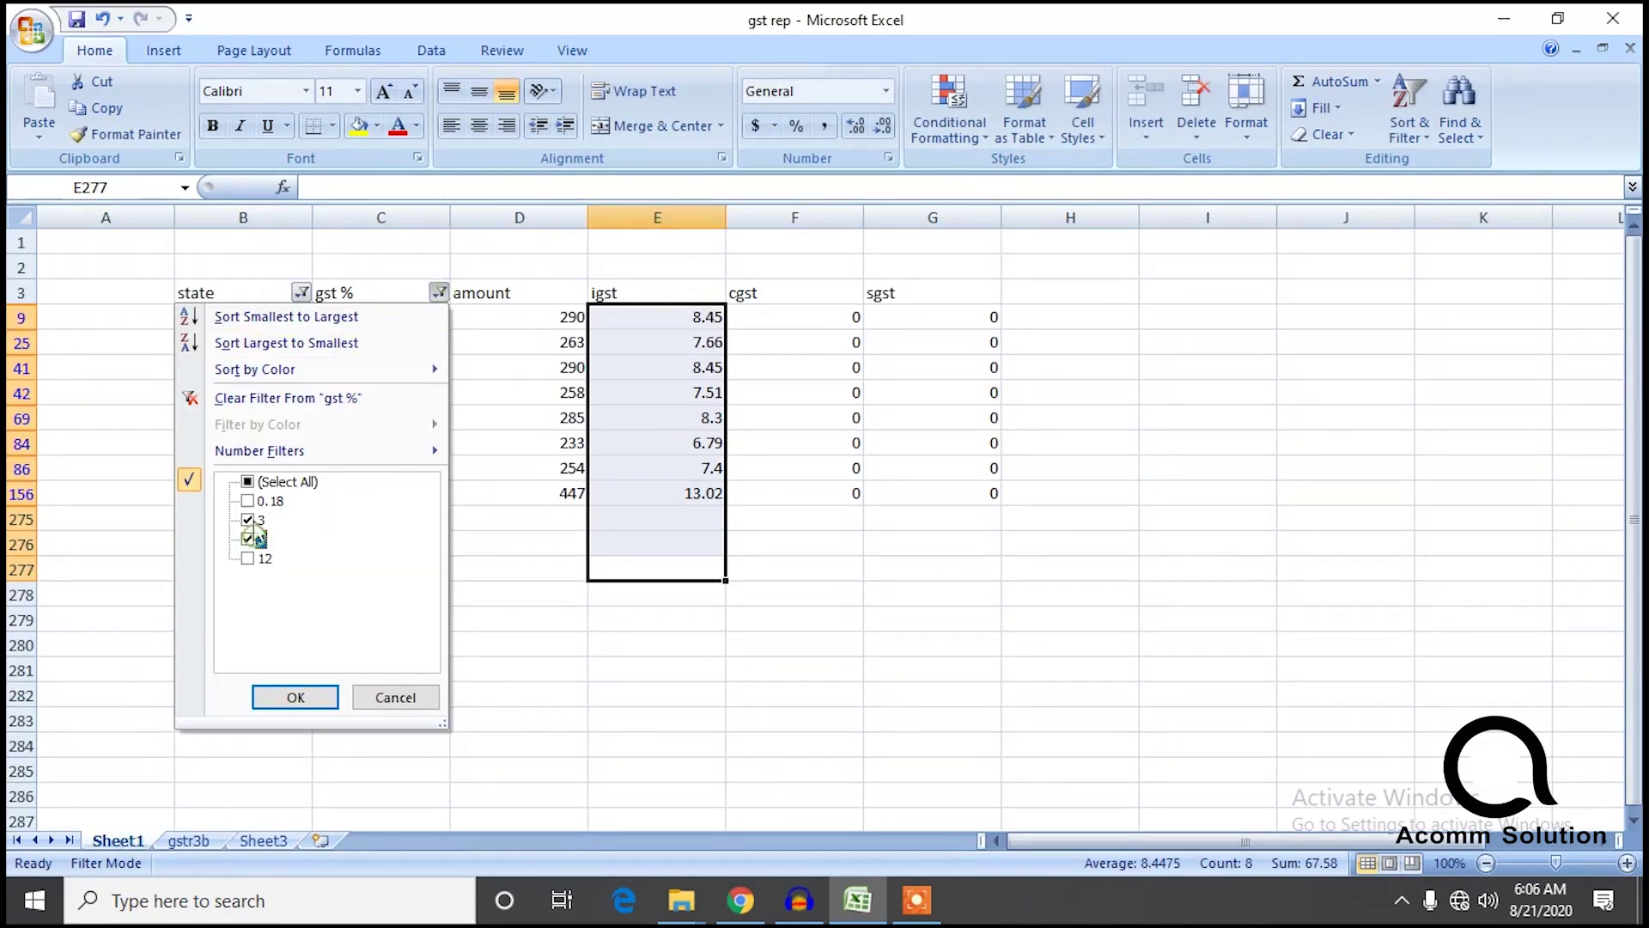
left_click(284, 694)
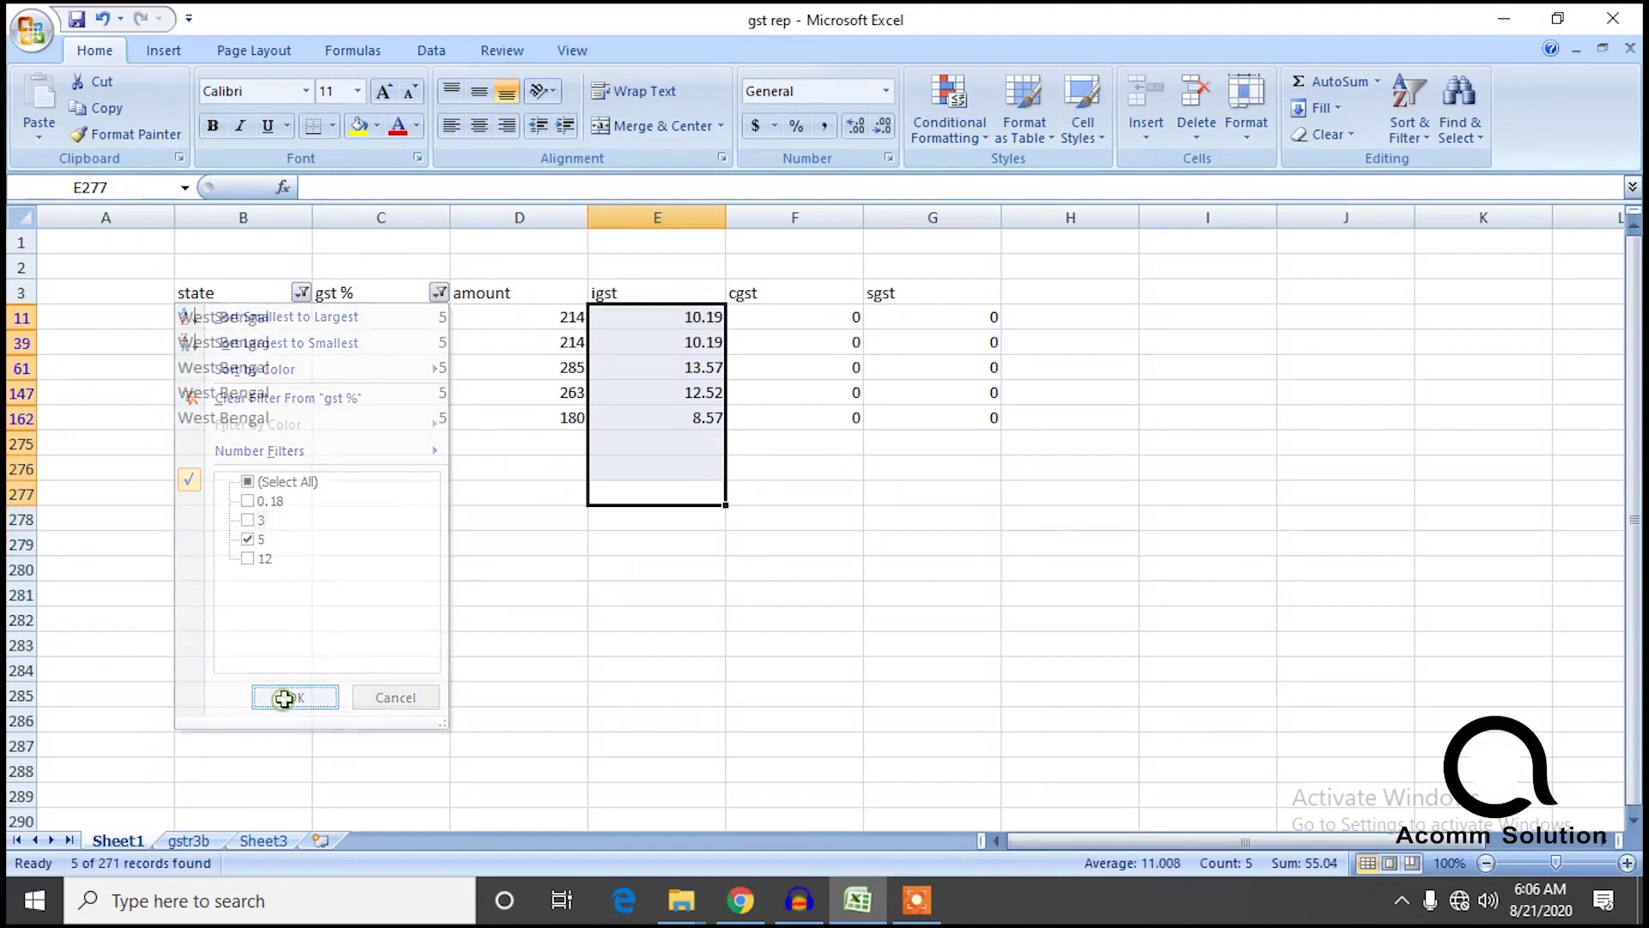
left_click(530, 615)
left_click_drag(576, 450, 570, 314)
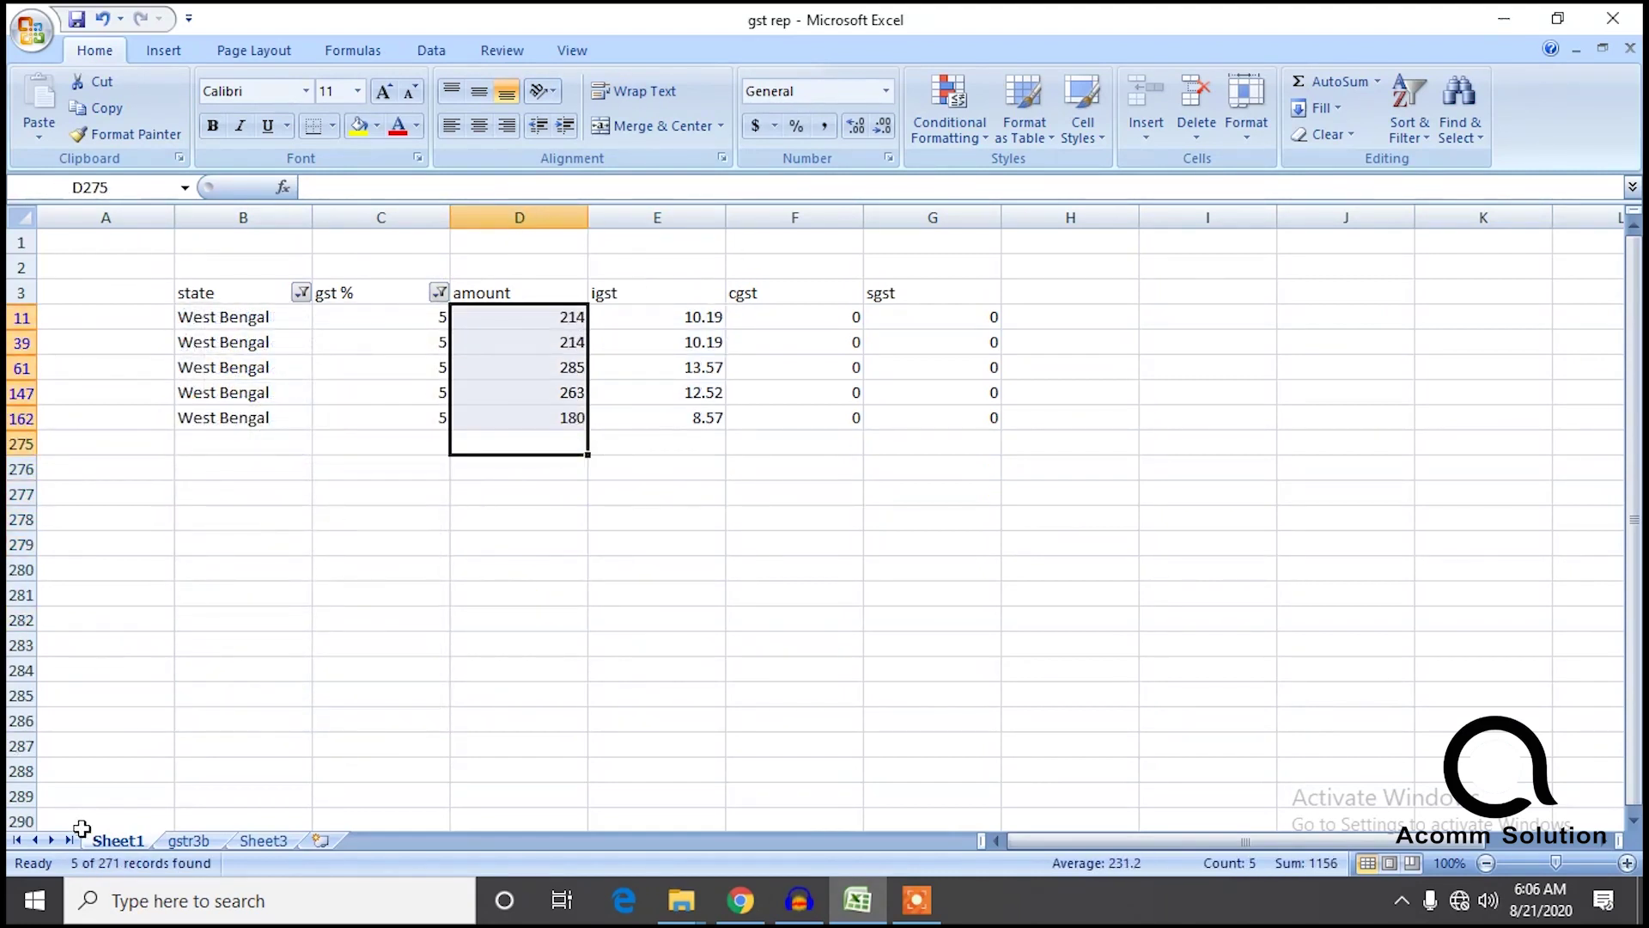
left_click(266, 841)
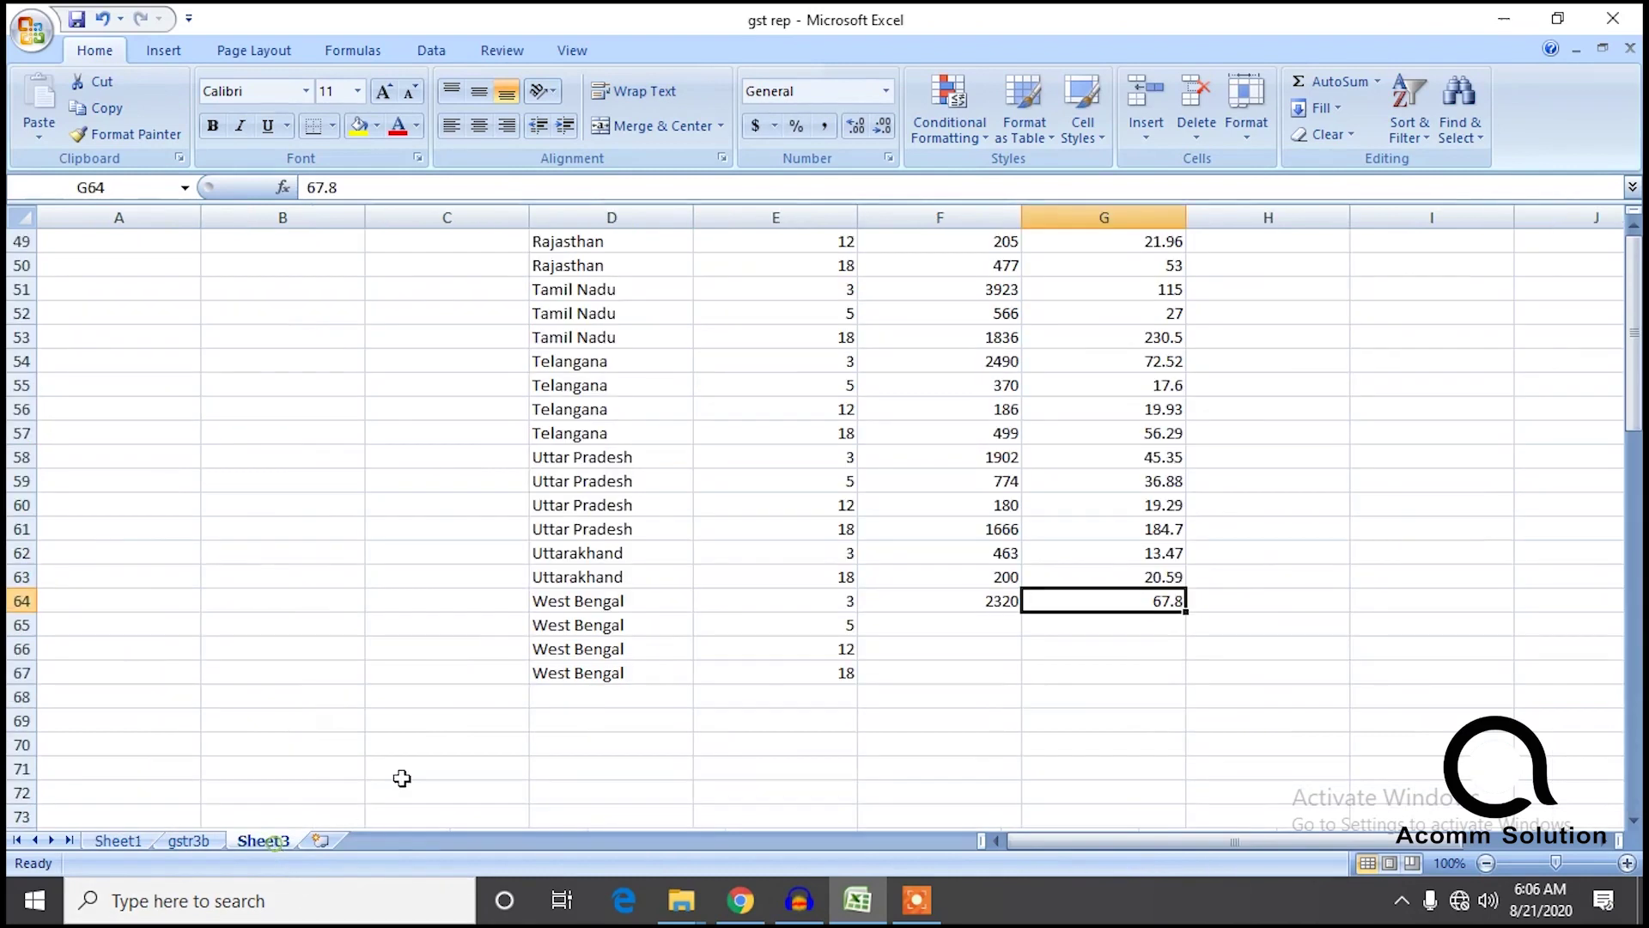
left_click(965, 626)
type("1156")
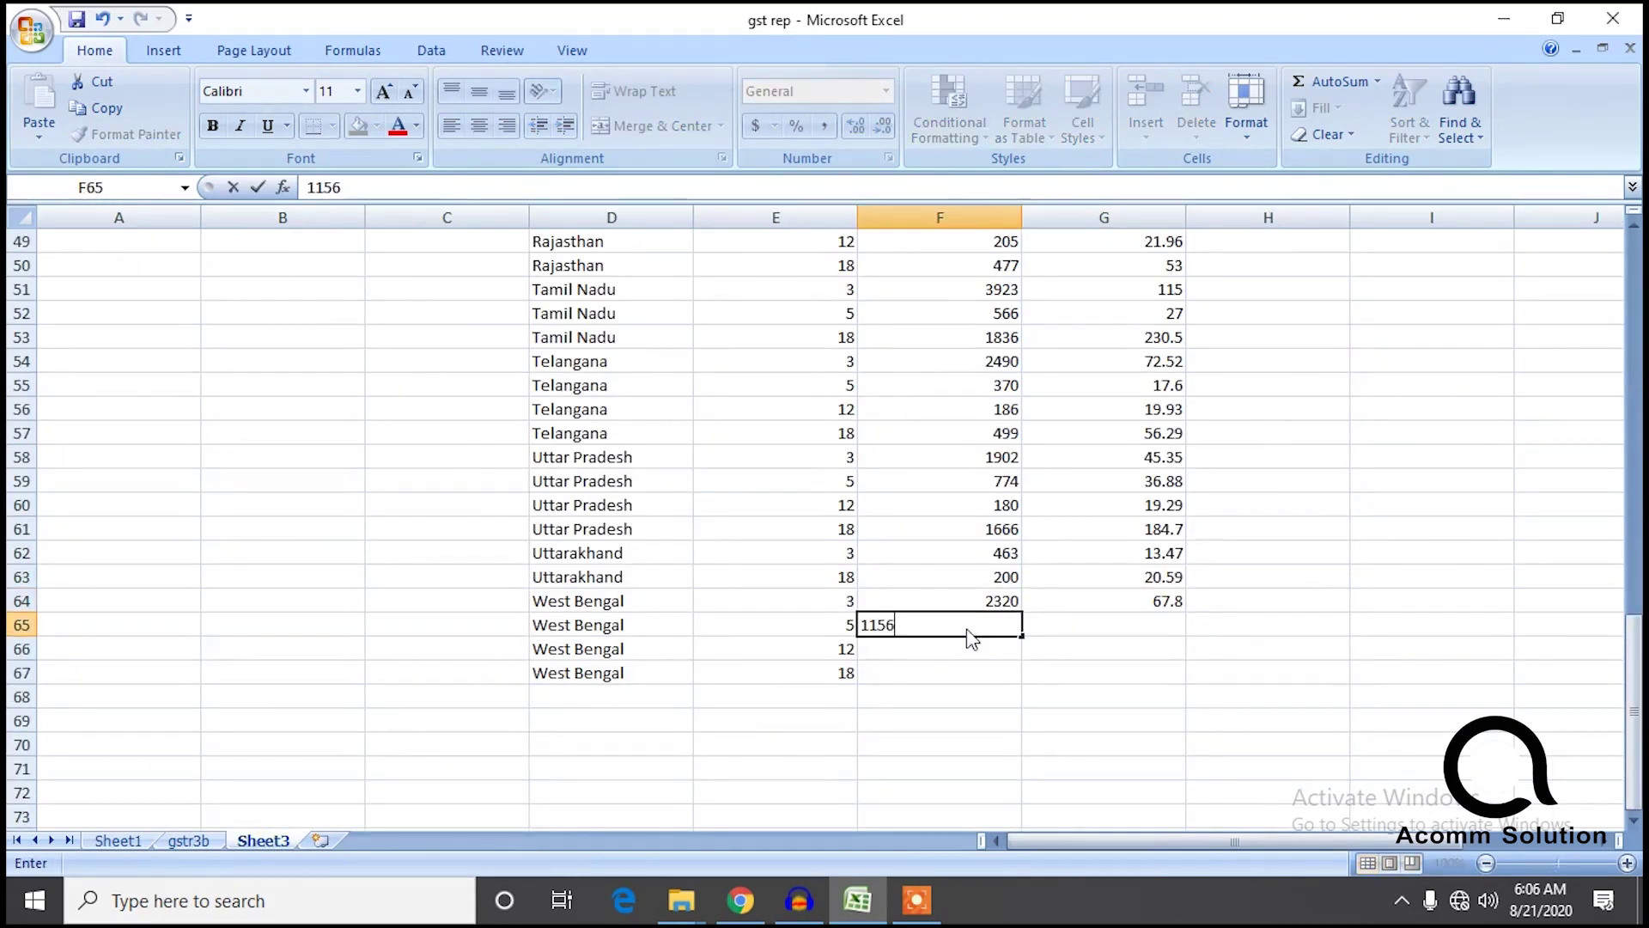
Sum the 5% rows' igst and enter 55.04 in Sheet3's G65.
left_click(125, 840)
left_click_drag(674, 489, 679, 321)
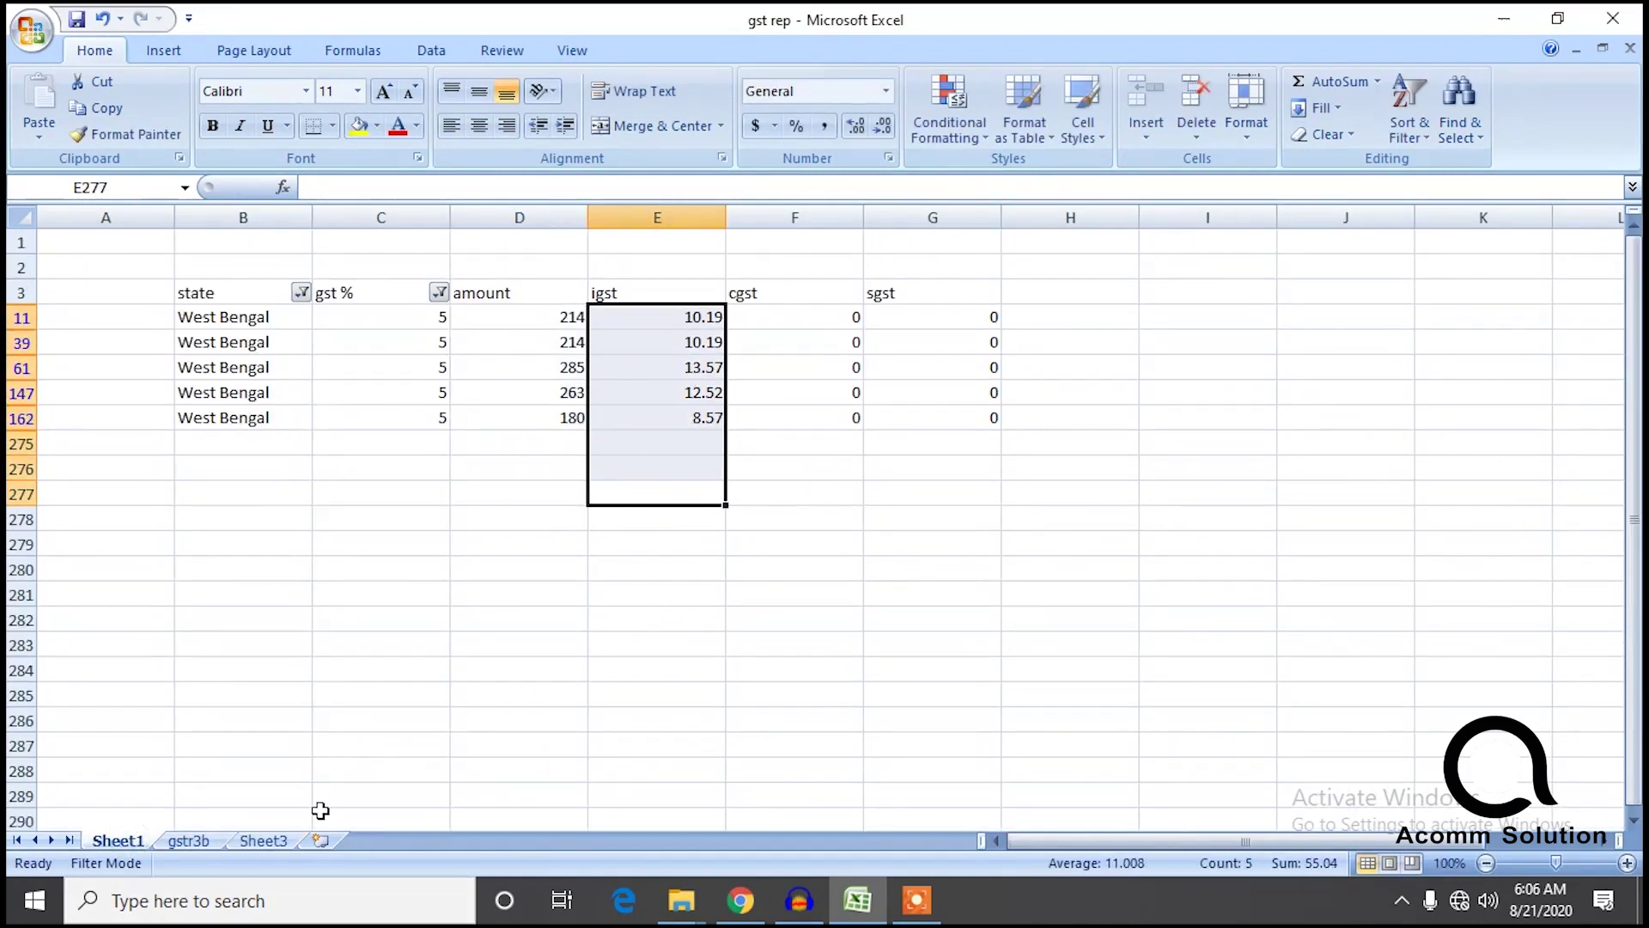
left_click(250, 841)
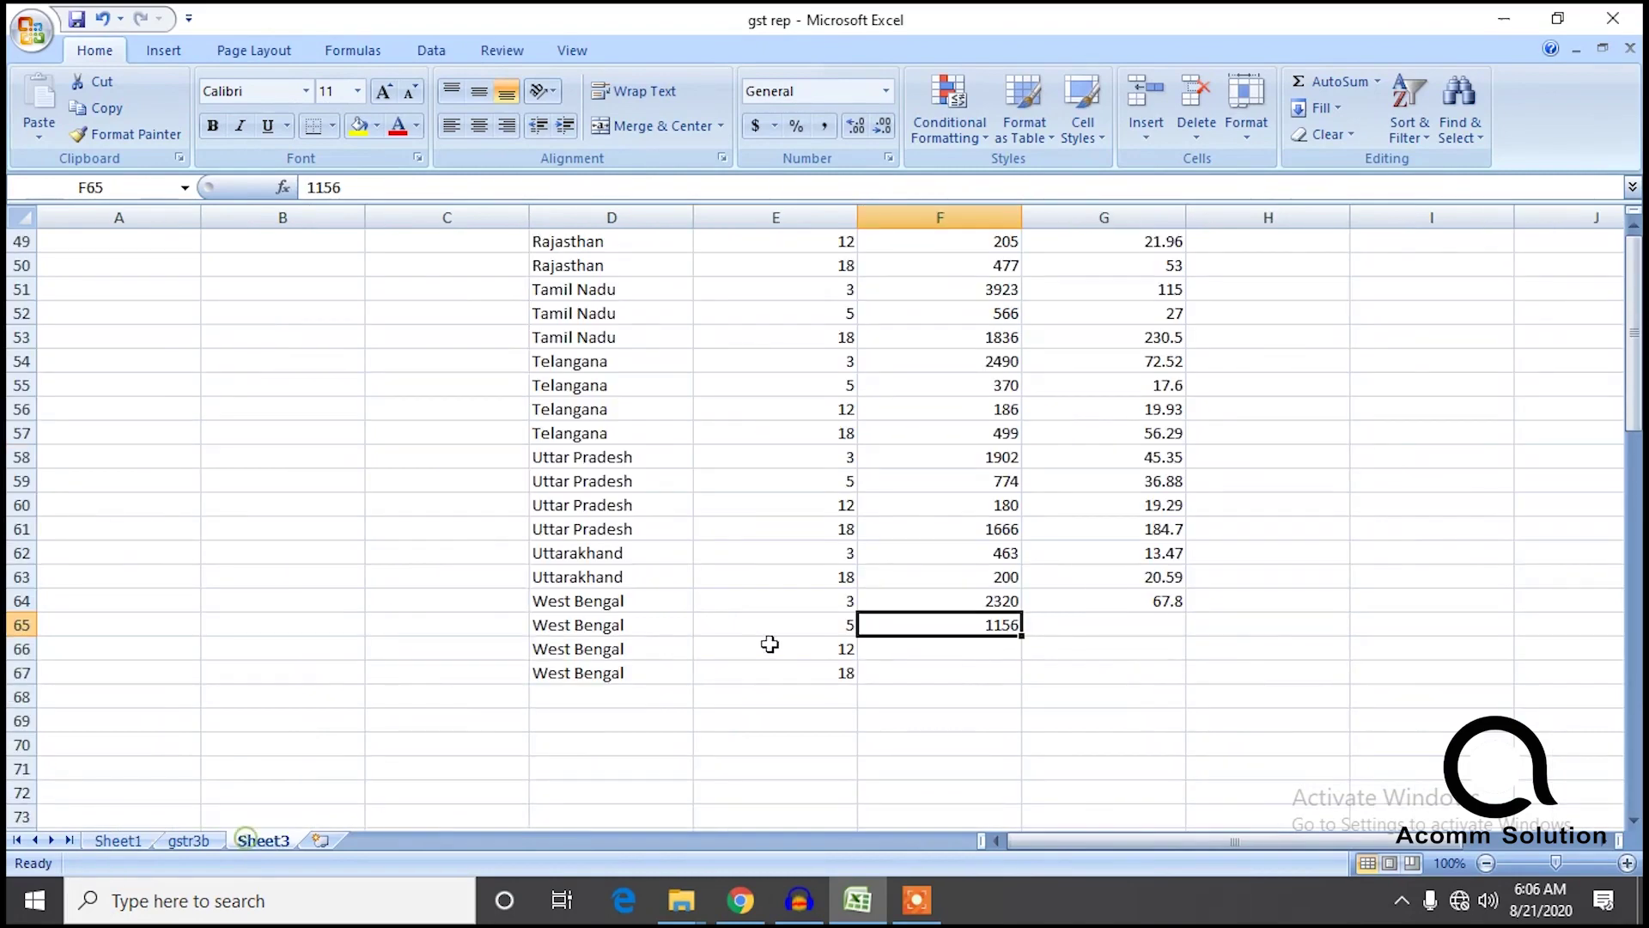
left_click(1076, 635)
type("55.")
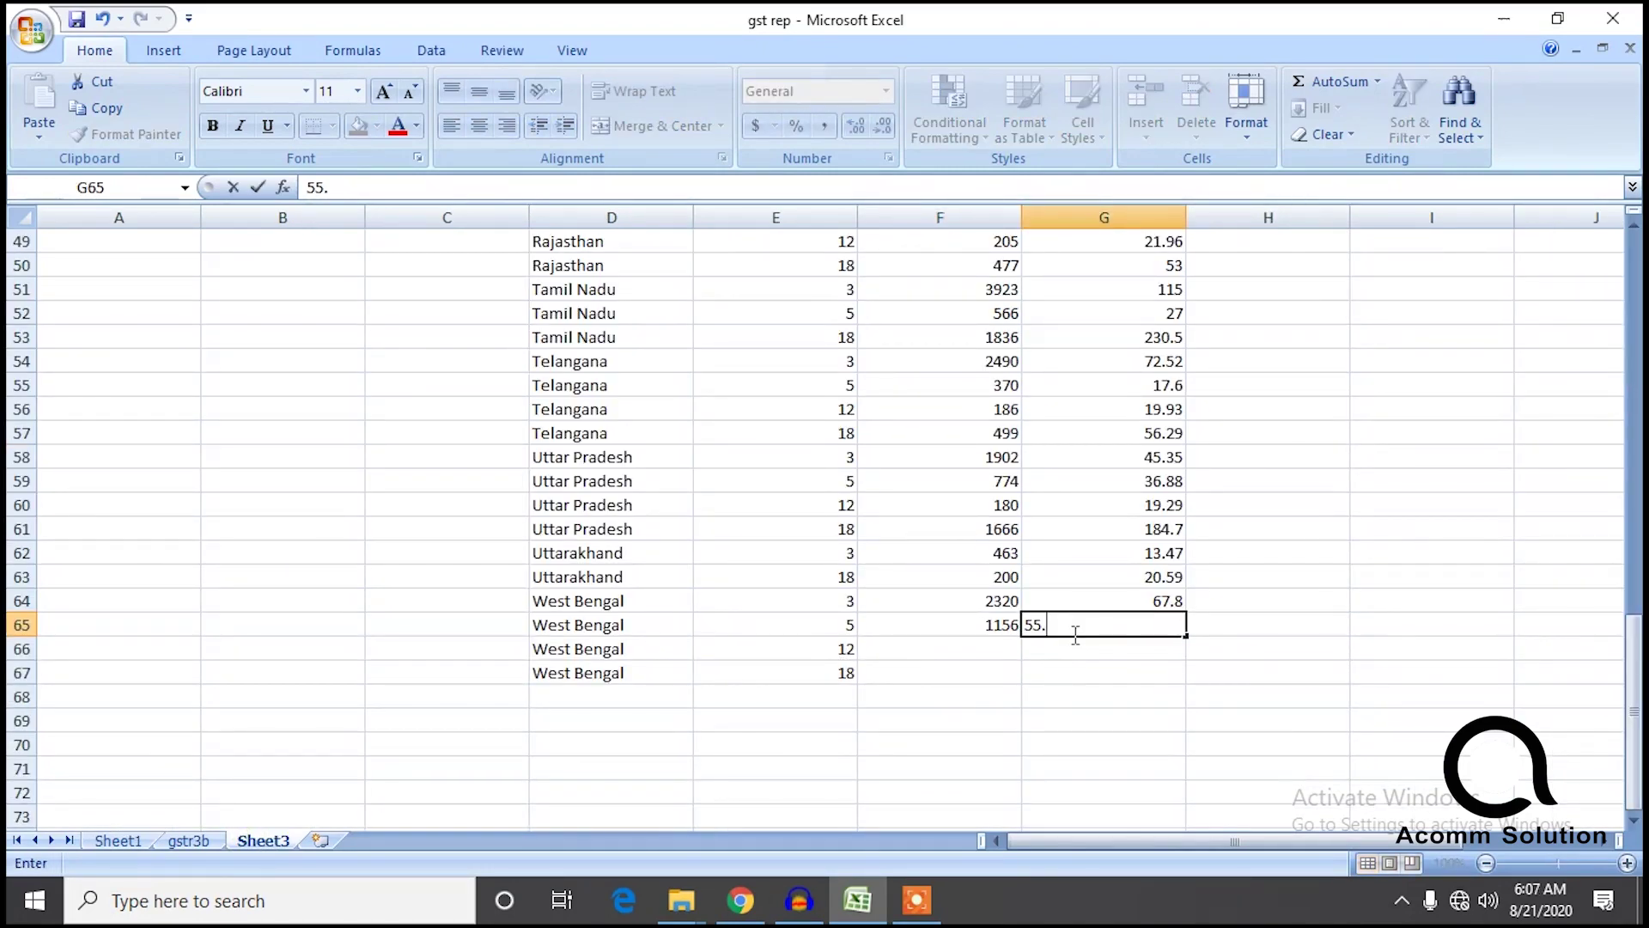
type("04")
left_click(997, 699)
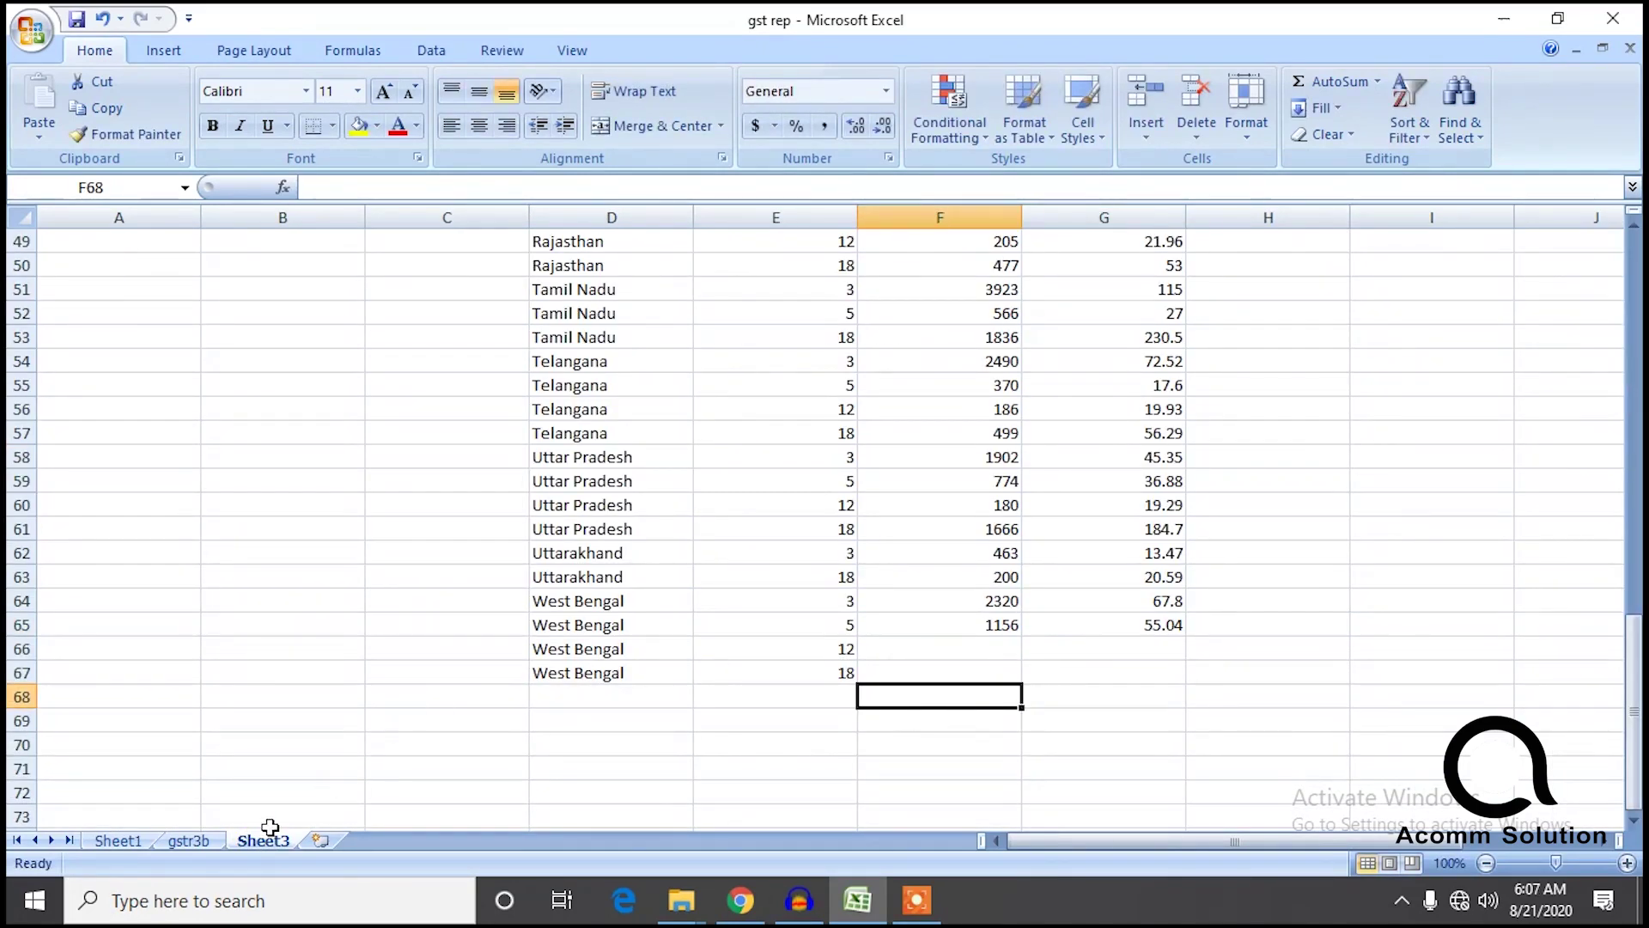
left_click(136, 842)
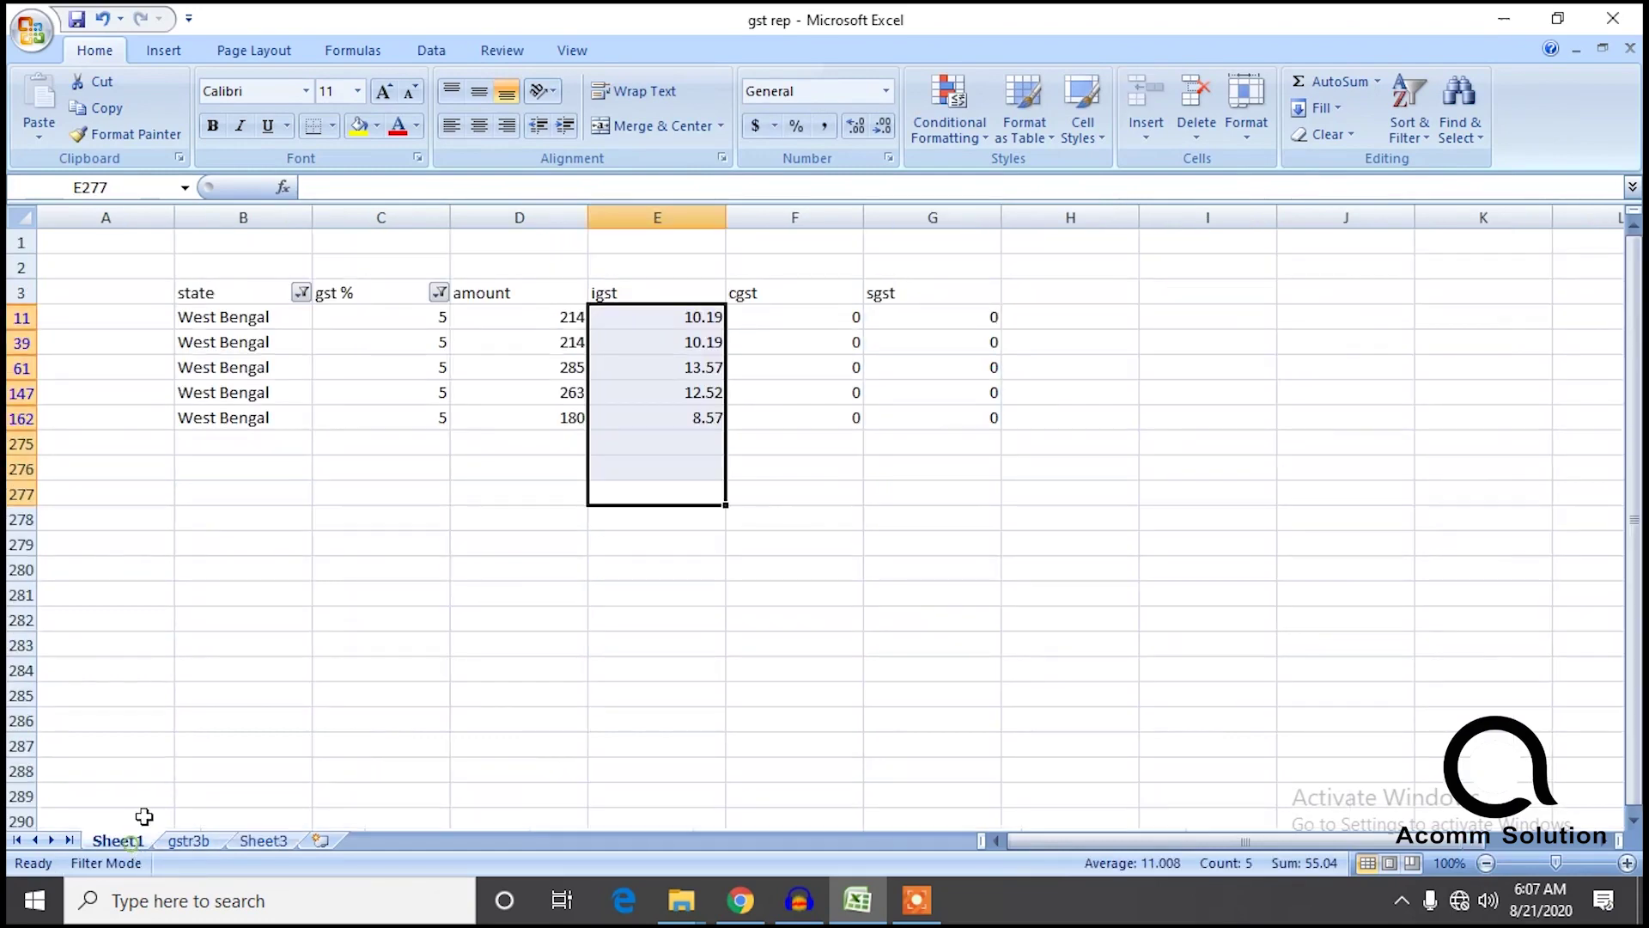
Filter Sheet1's gst % to 12 and enter the 12% amount total 426 in Sheet3.
left_click(440, 301)
left_click(440, 293)
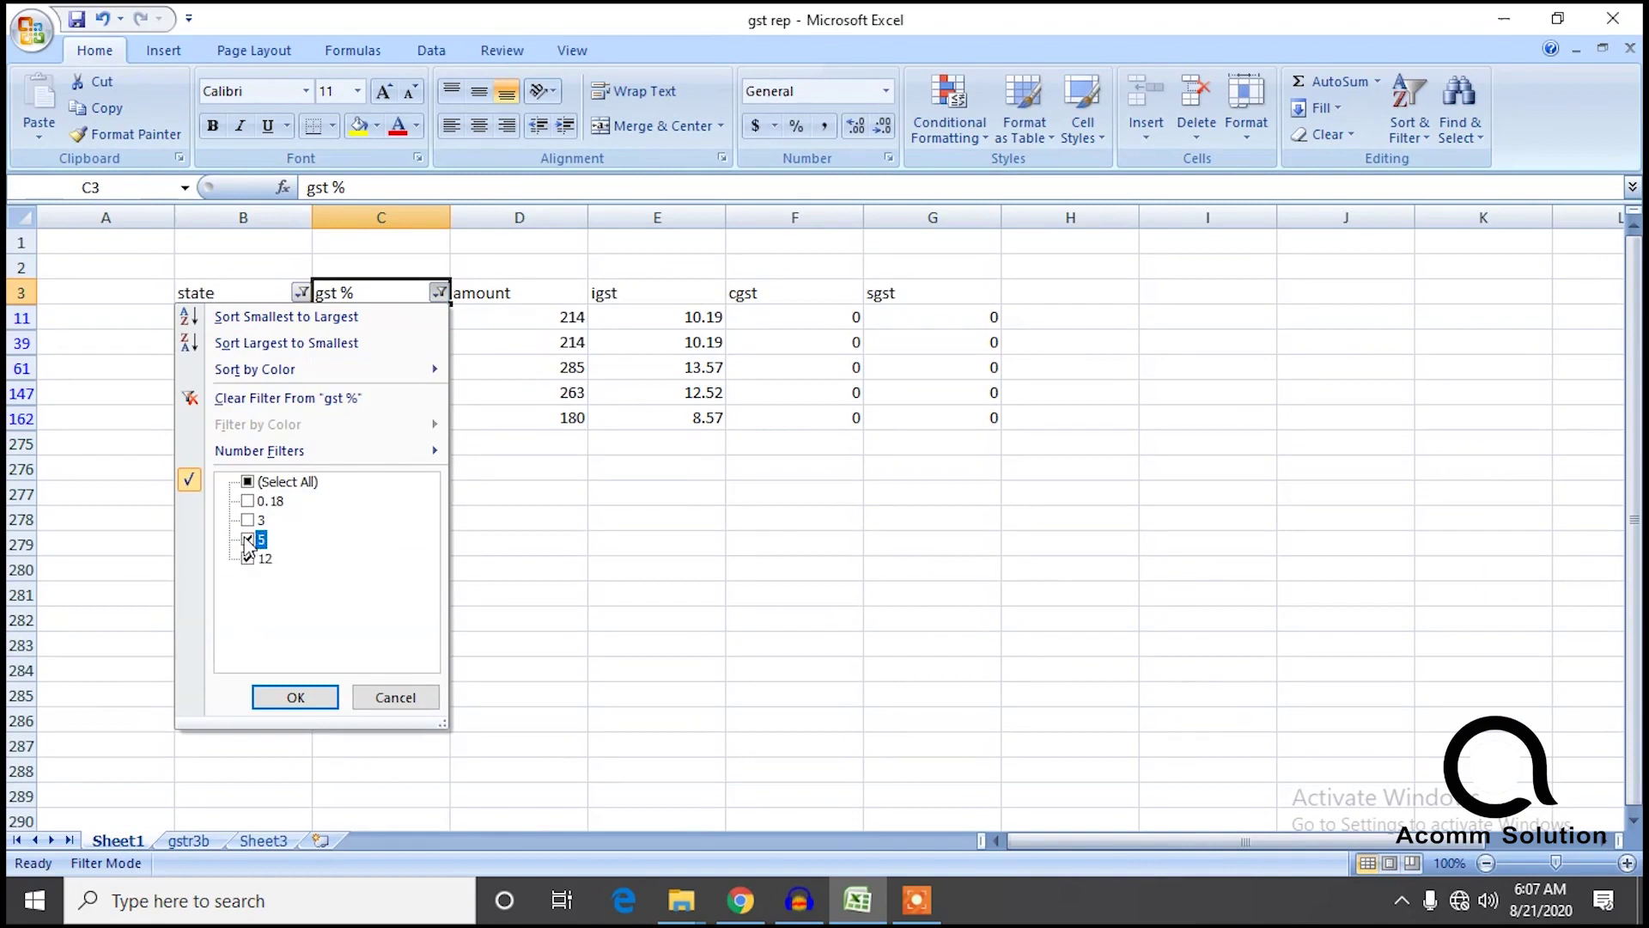
left_click(292, 694)
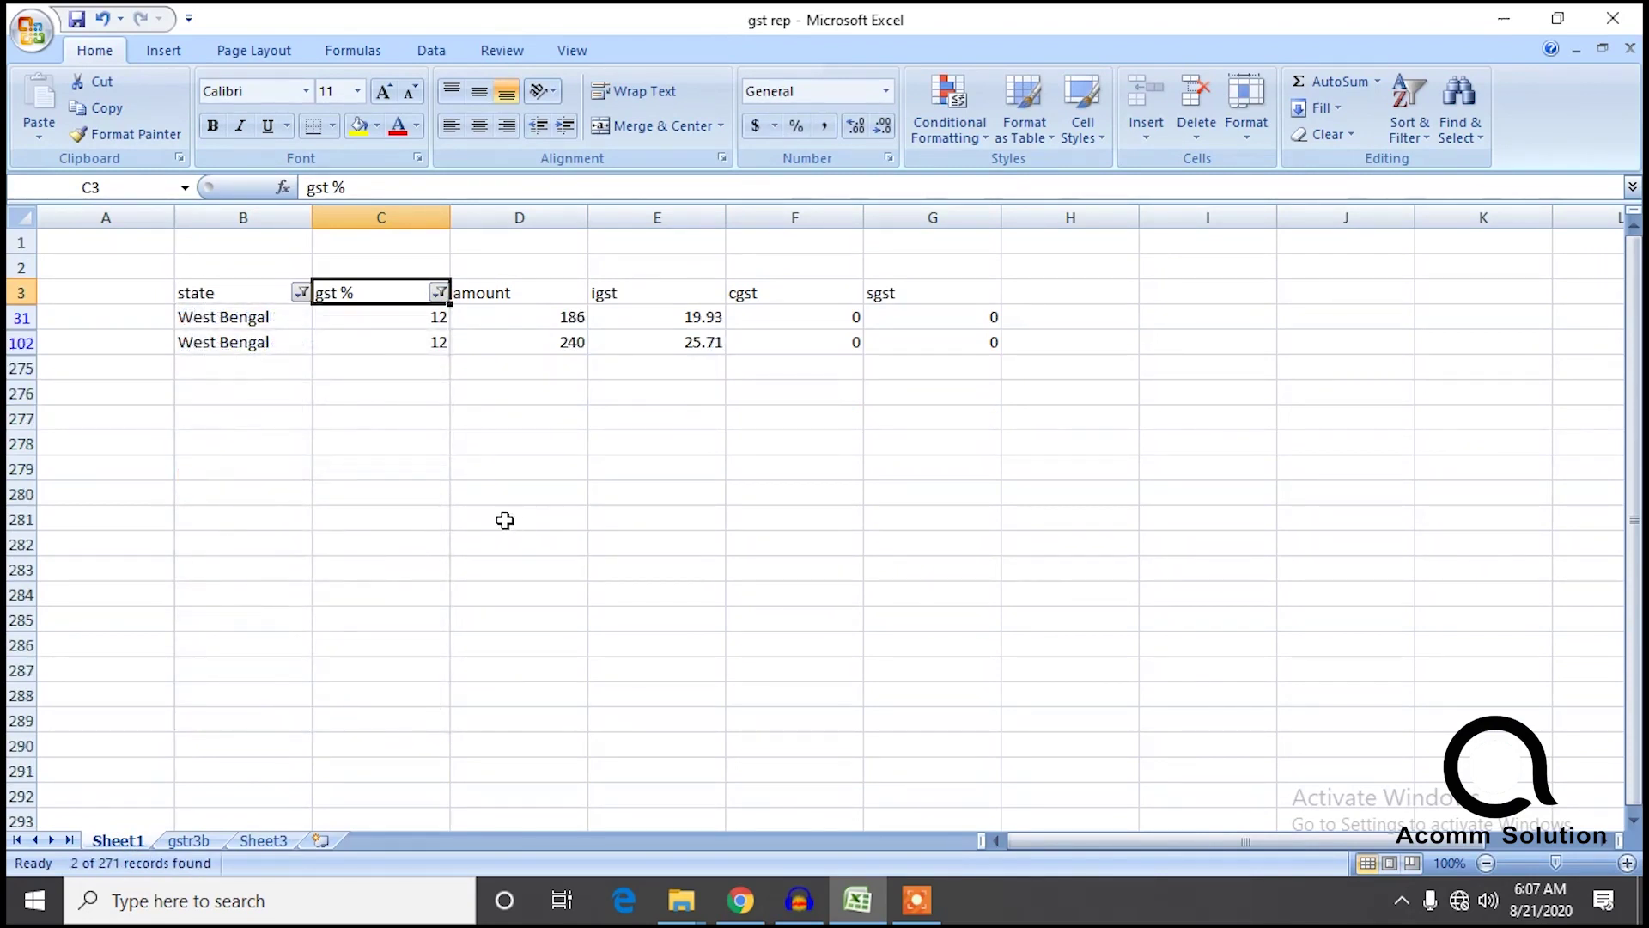
left_click_drag(540, 392, 559, 331)
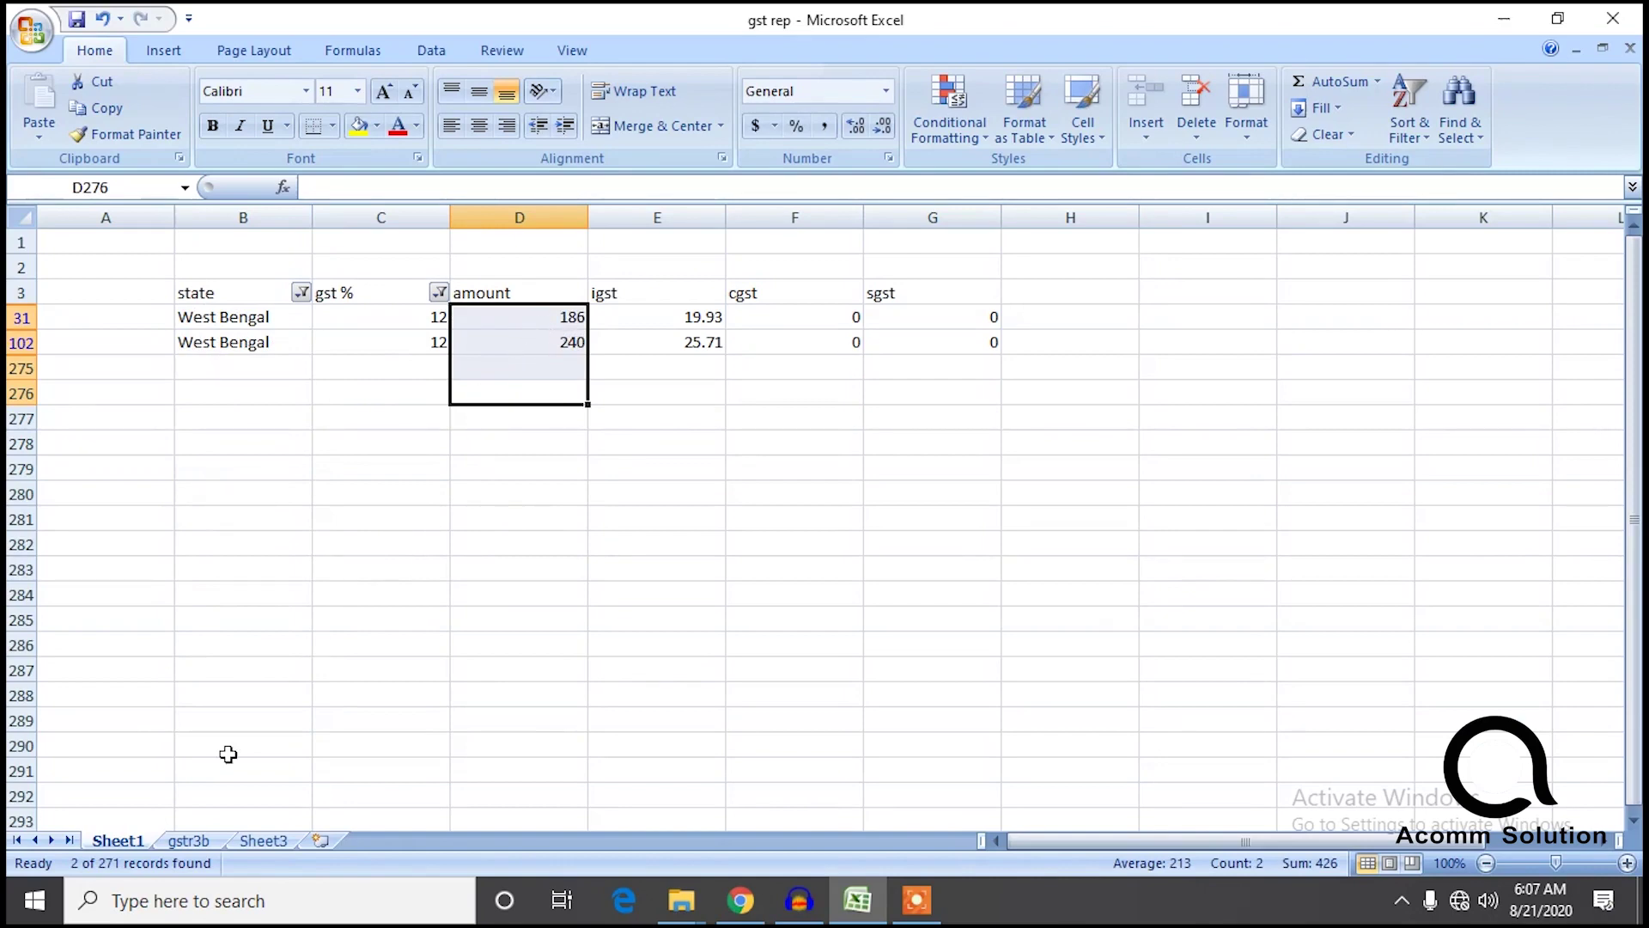
left_click(273, 844)
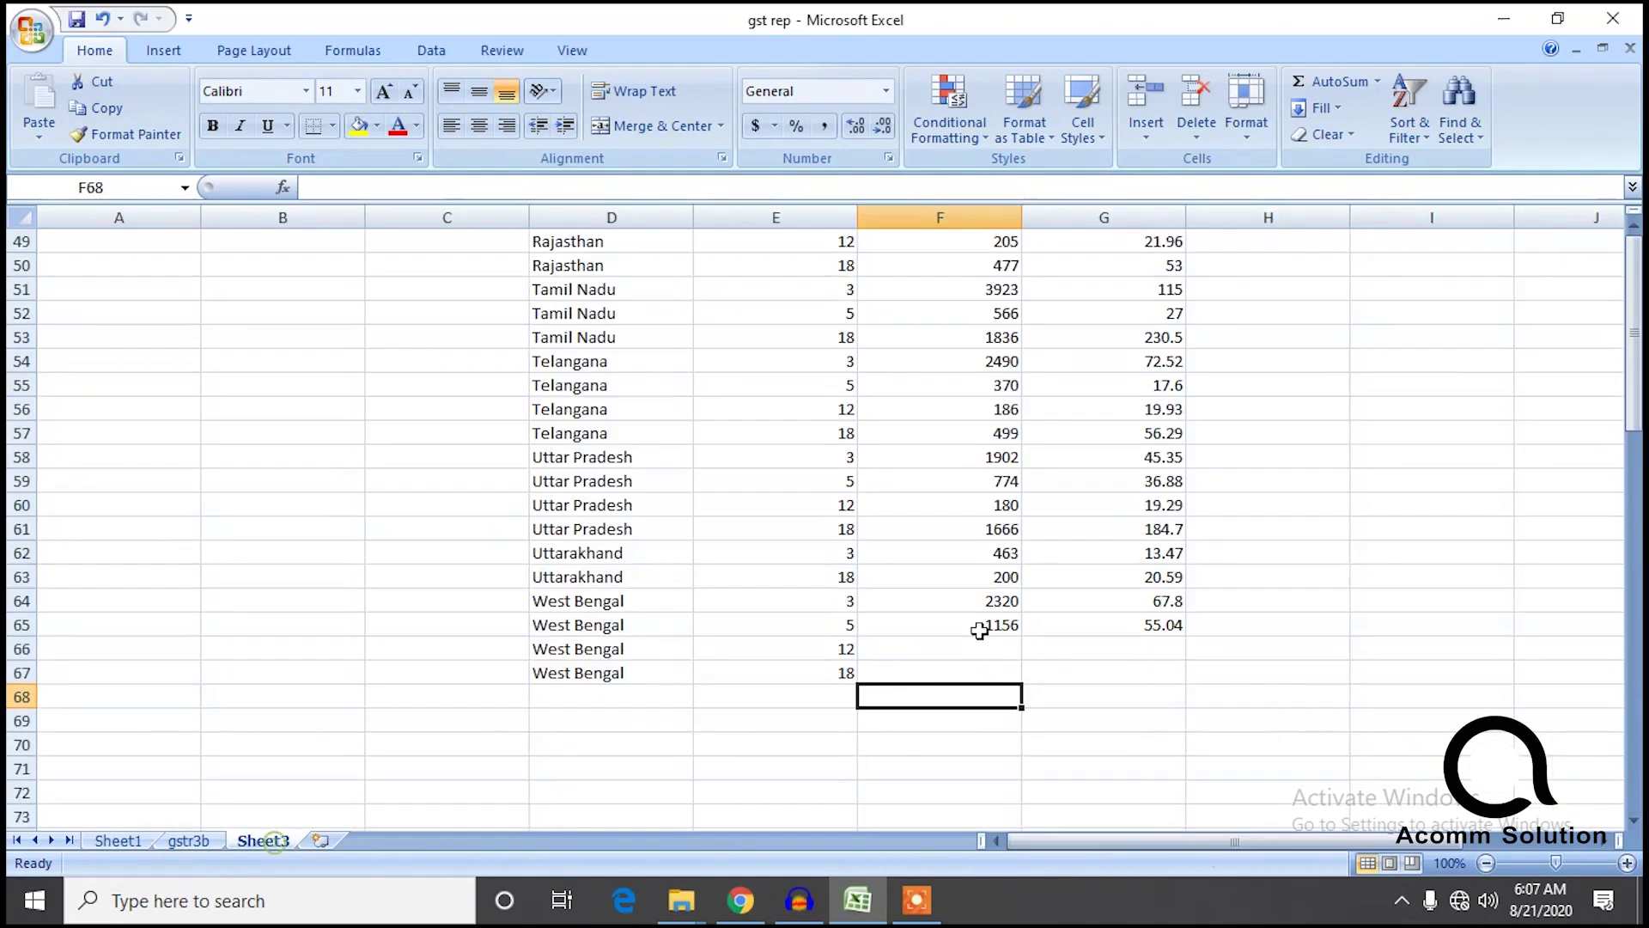
left_click(1007, 656)
type("426")
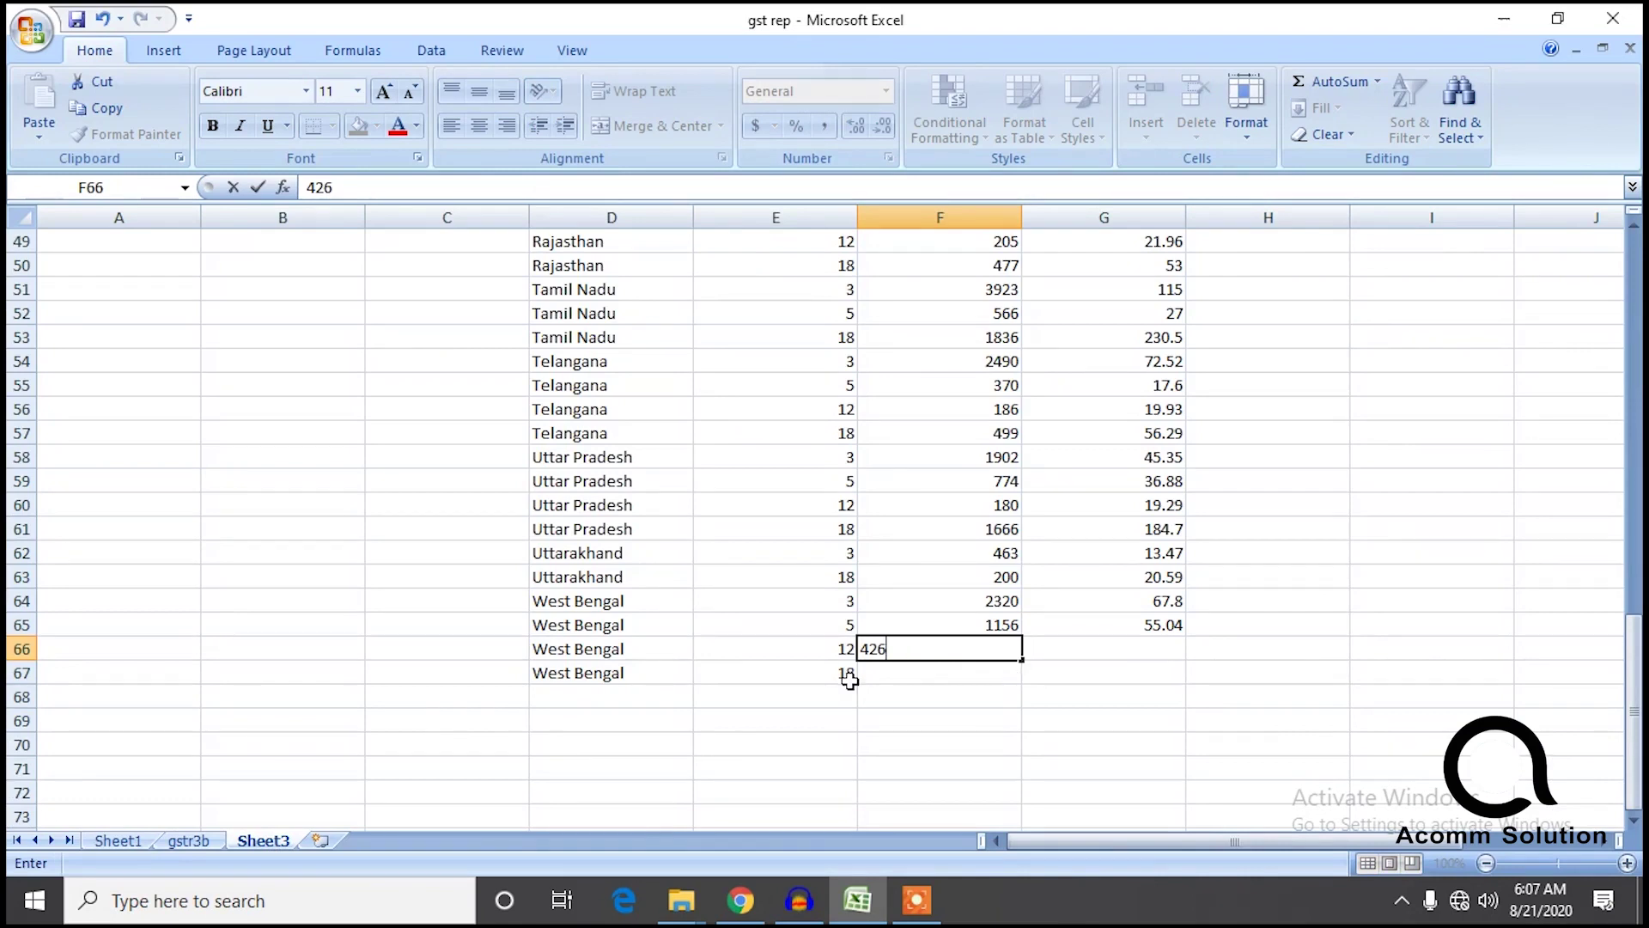
Sum the igst of the 12% rows and enter 45.2 as West Bengal's 12% IGST.
left_click(119, 842)
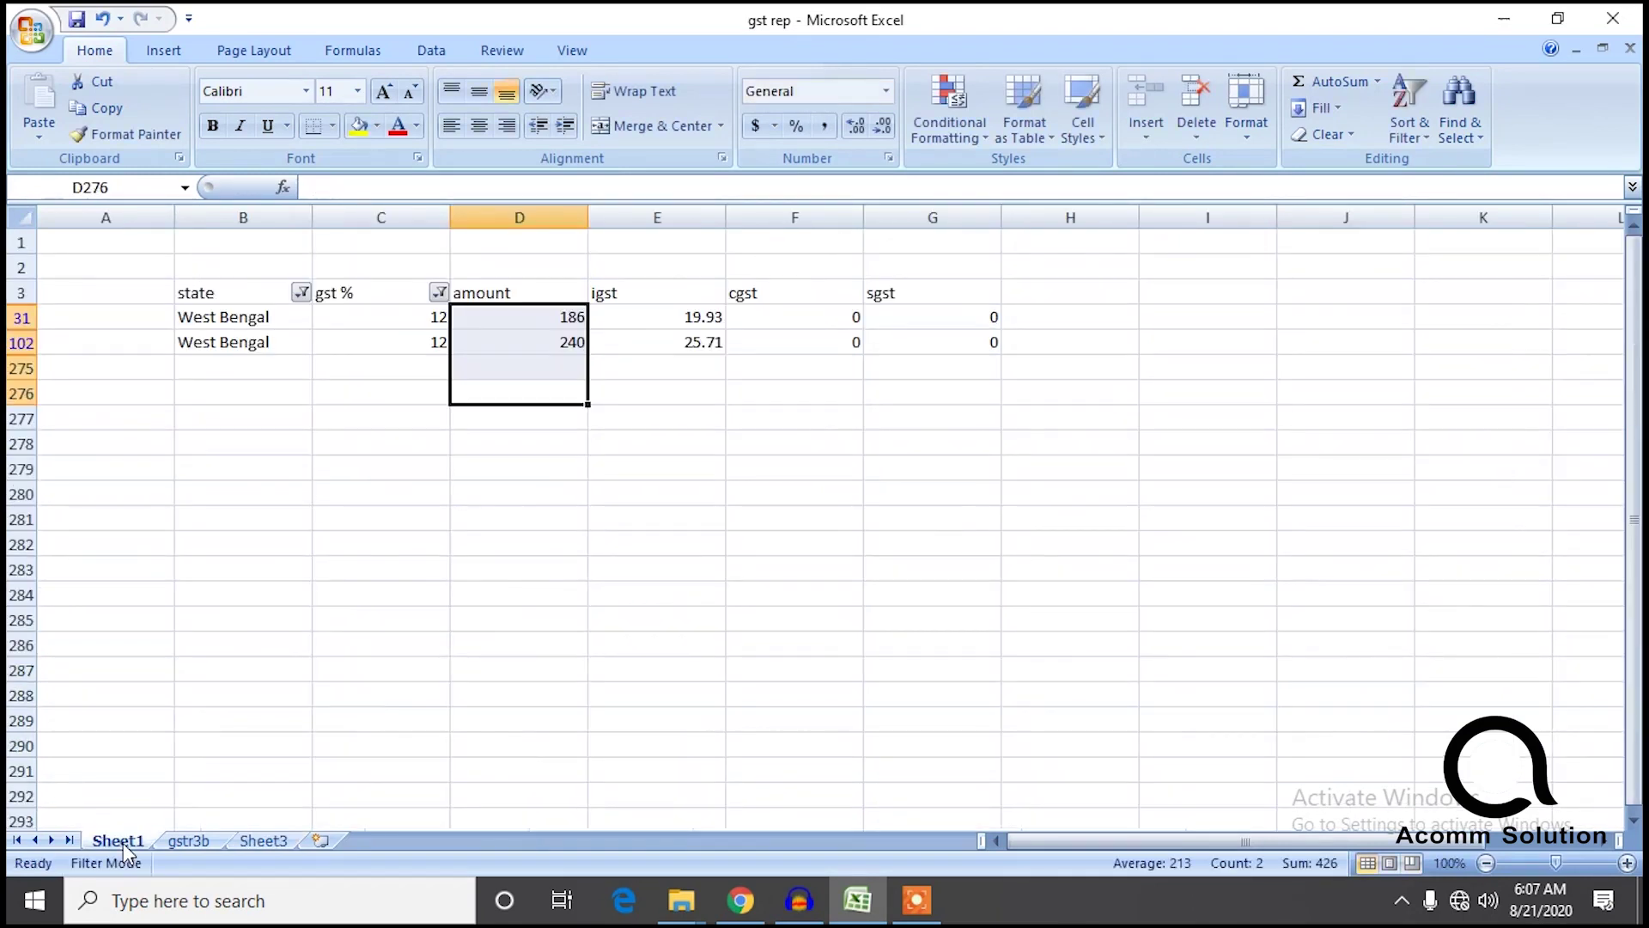
left_click_drag(732, 371, 688, 321)
left_click(699, 412)
left_click(699, 362)
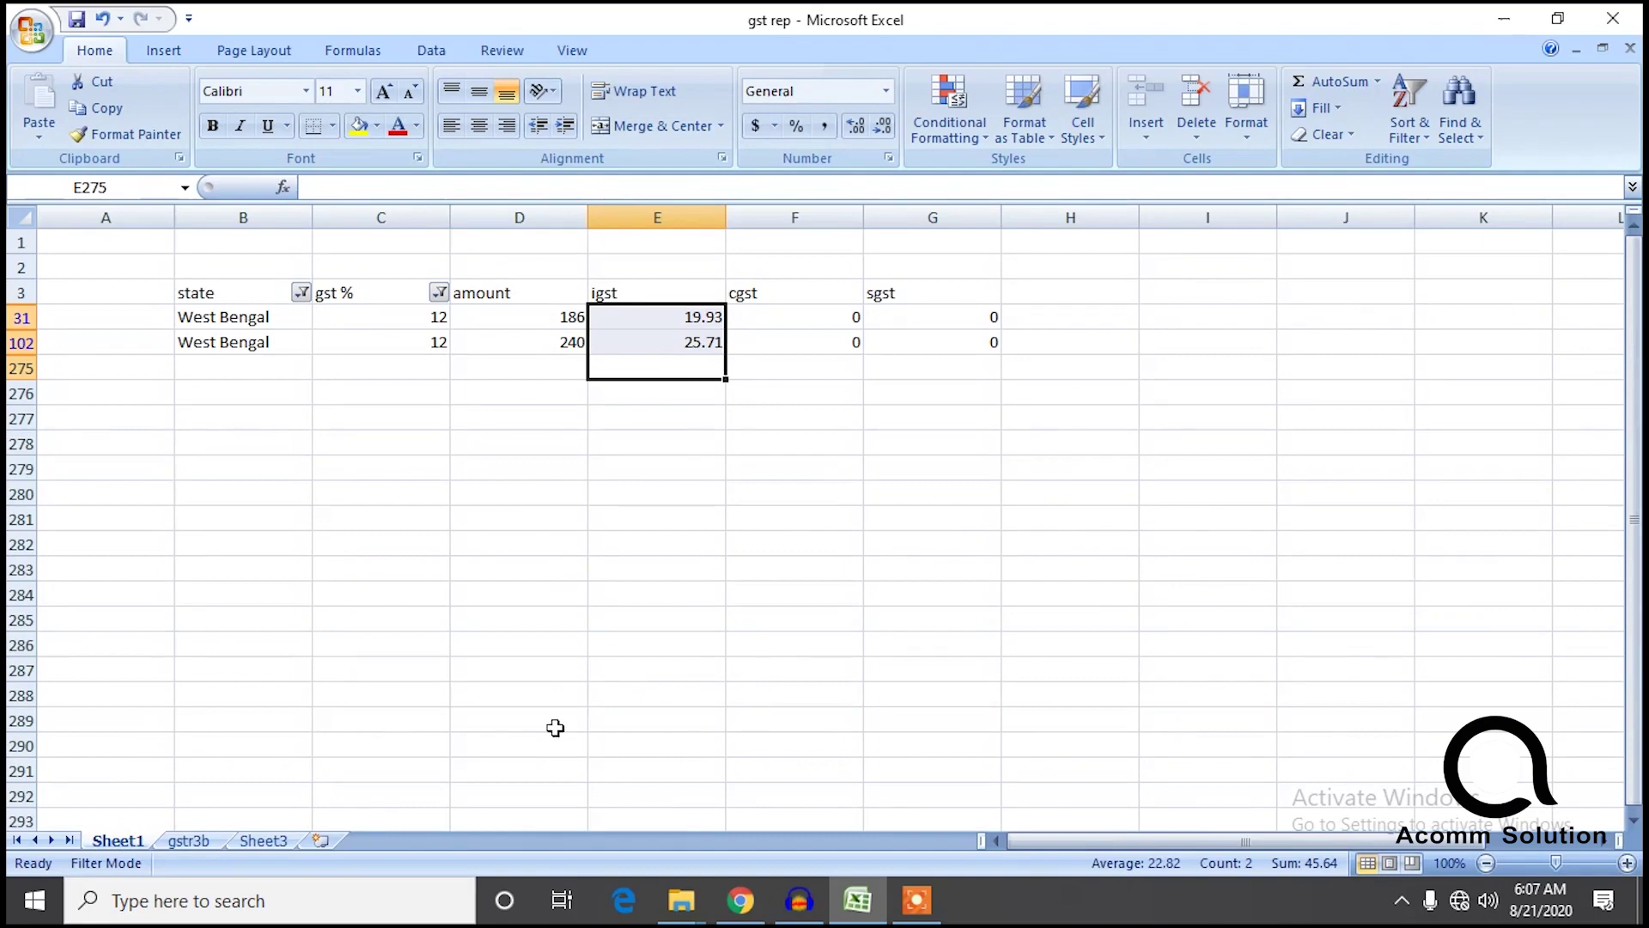
left_click(288, 842)
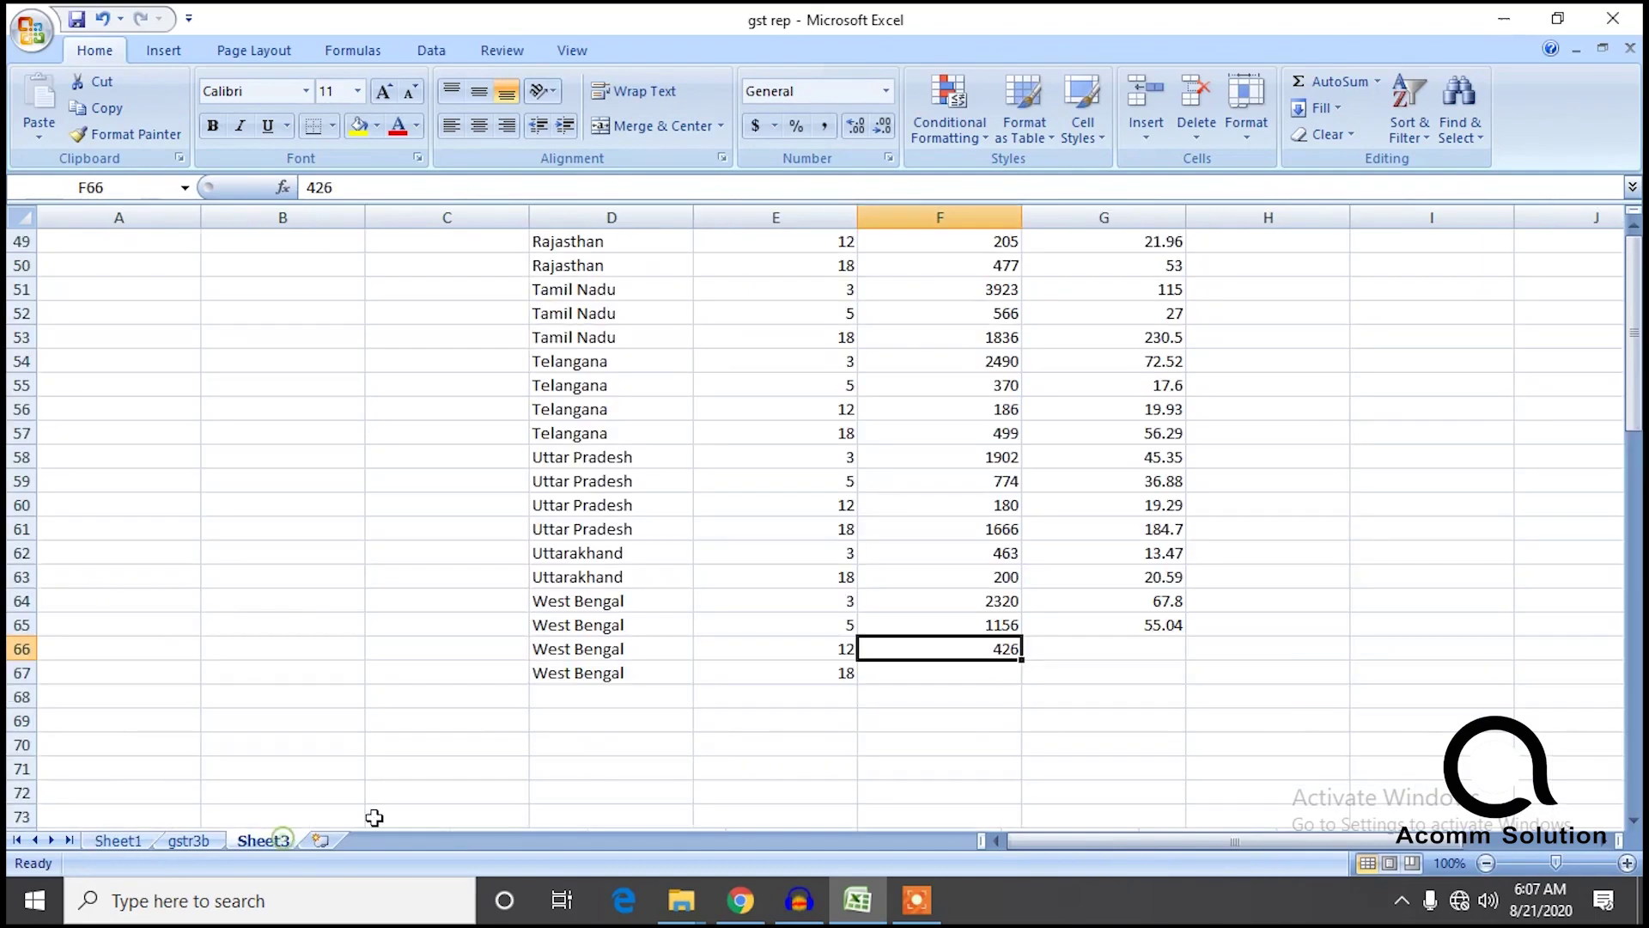
left_click(1153, 657)
type("45.2")
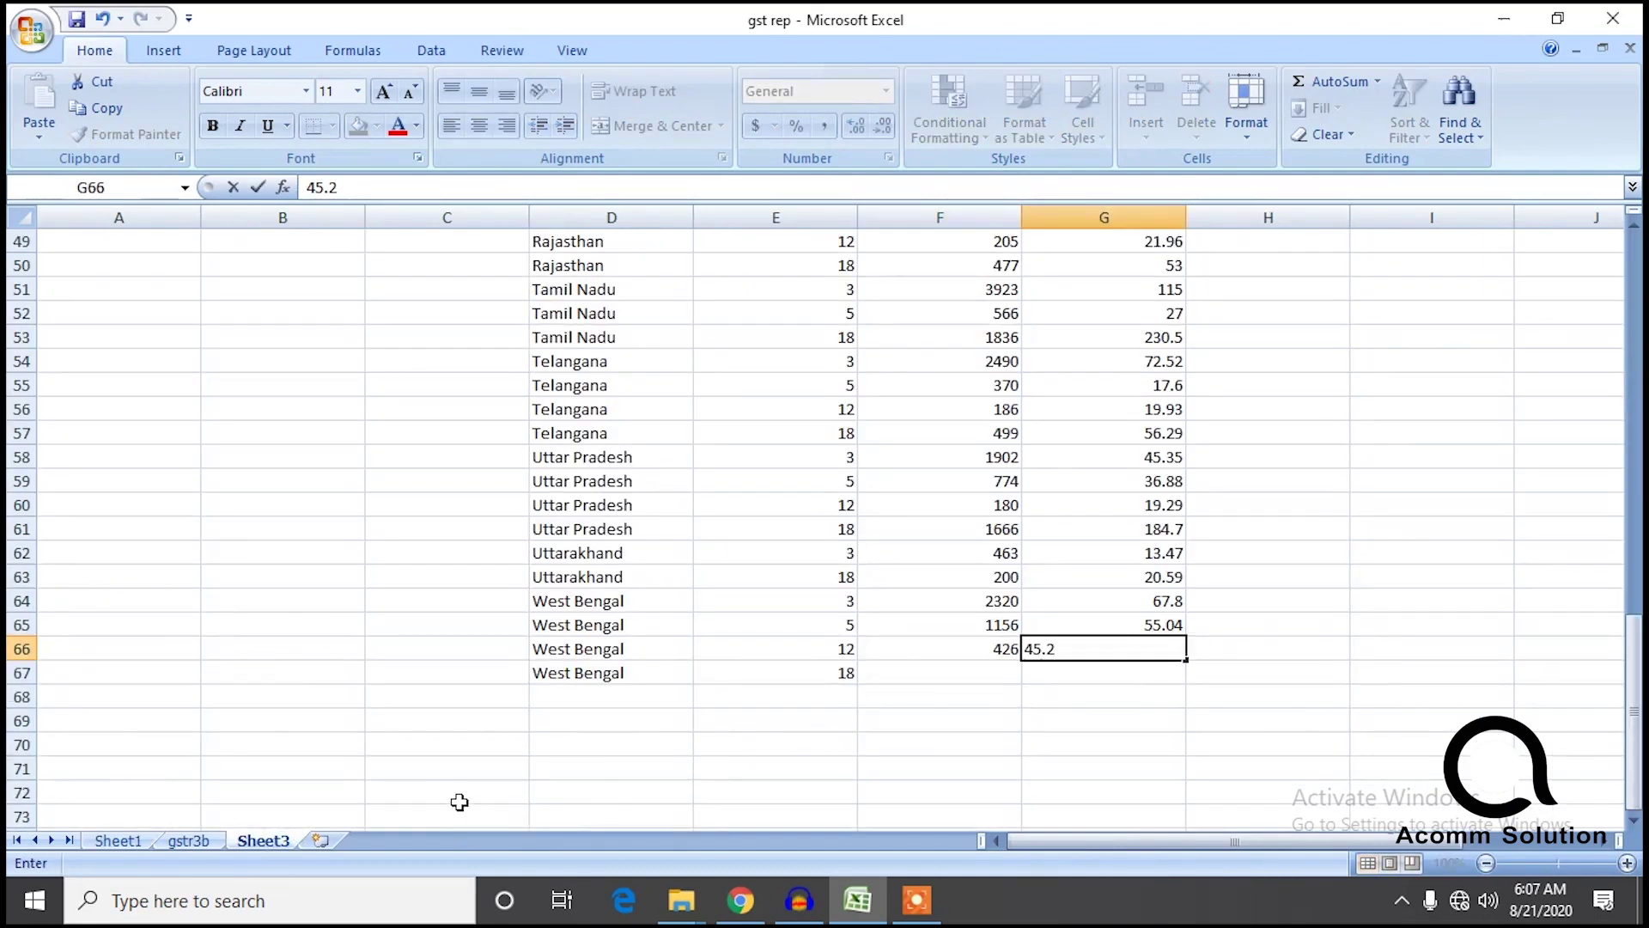
left_click(129, 842)
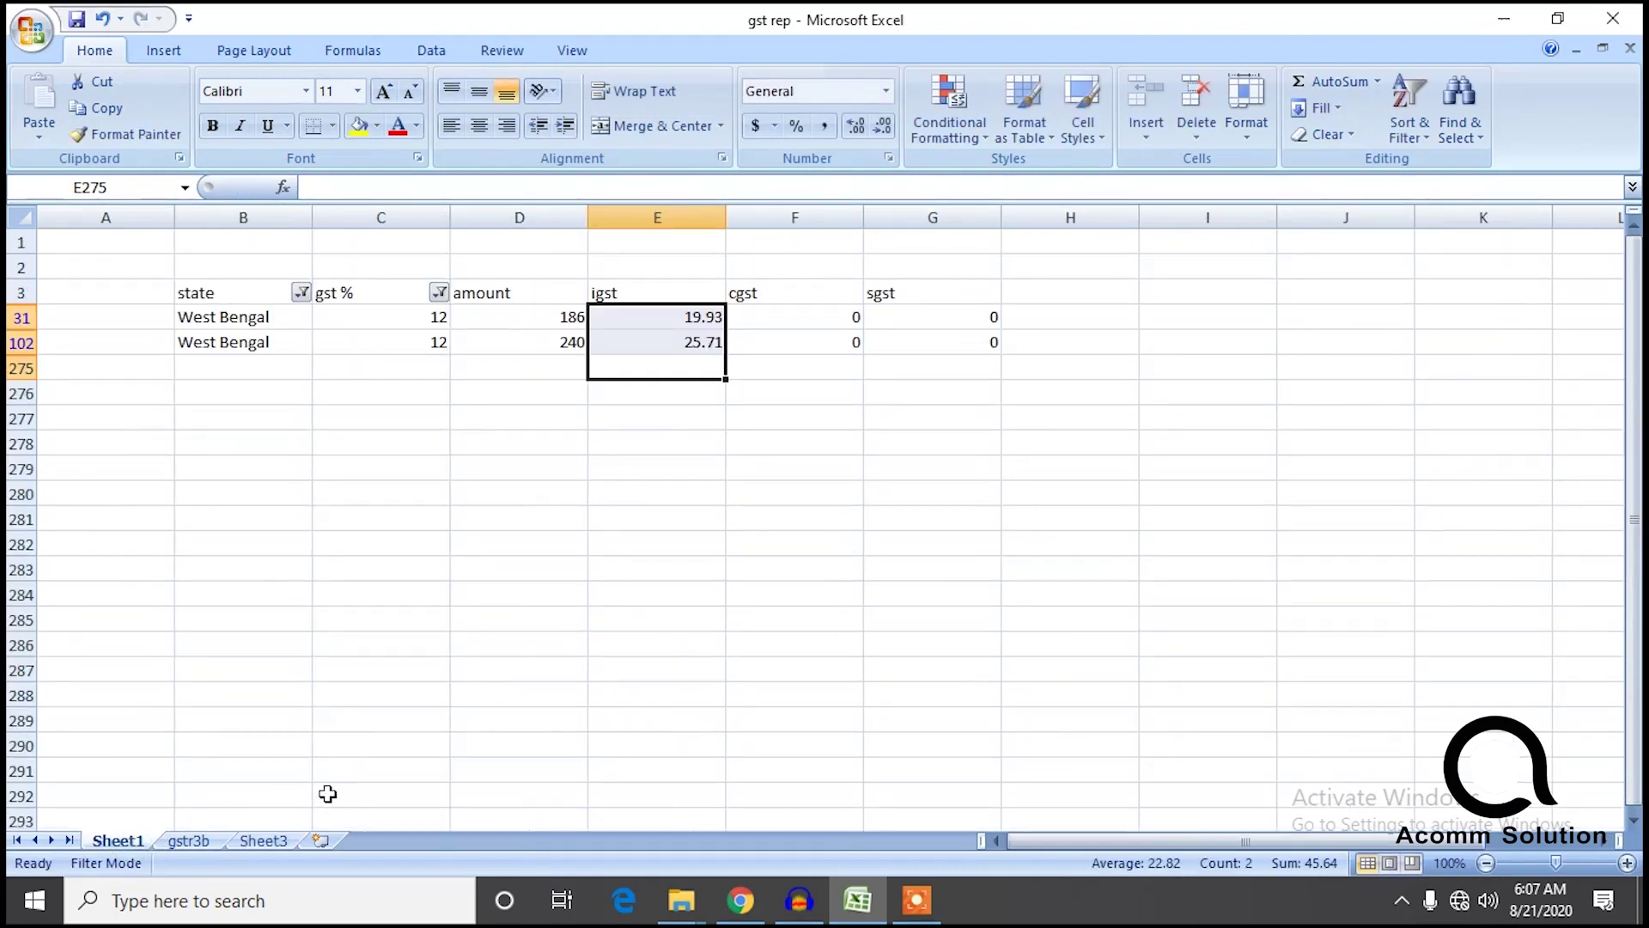
Switch Sheet1's gst % filter to 0.18 and enter amount 1241 for West Bengal 18%.
left_click(437, 296)
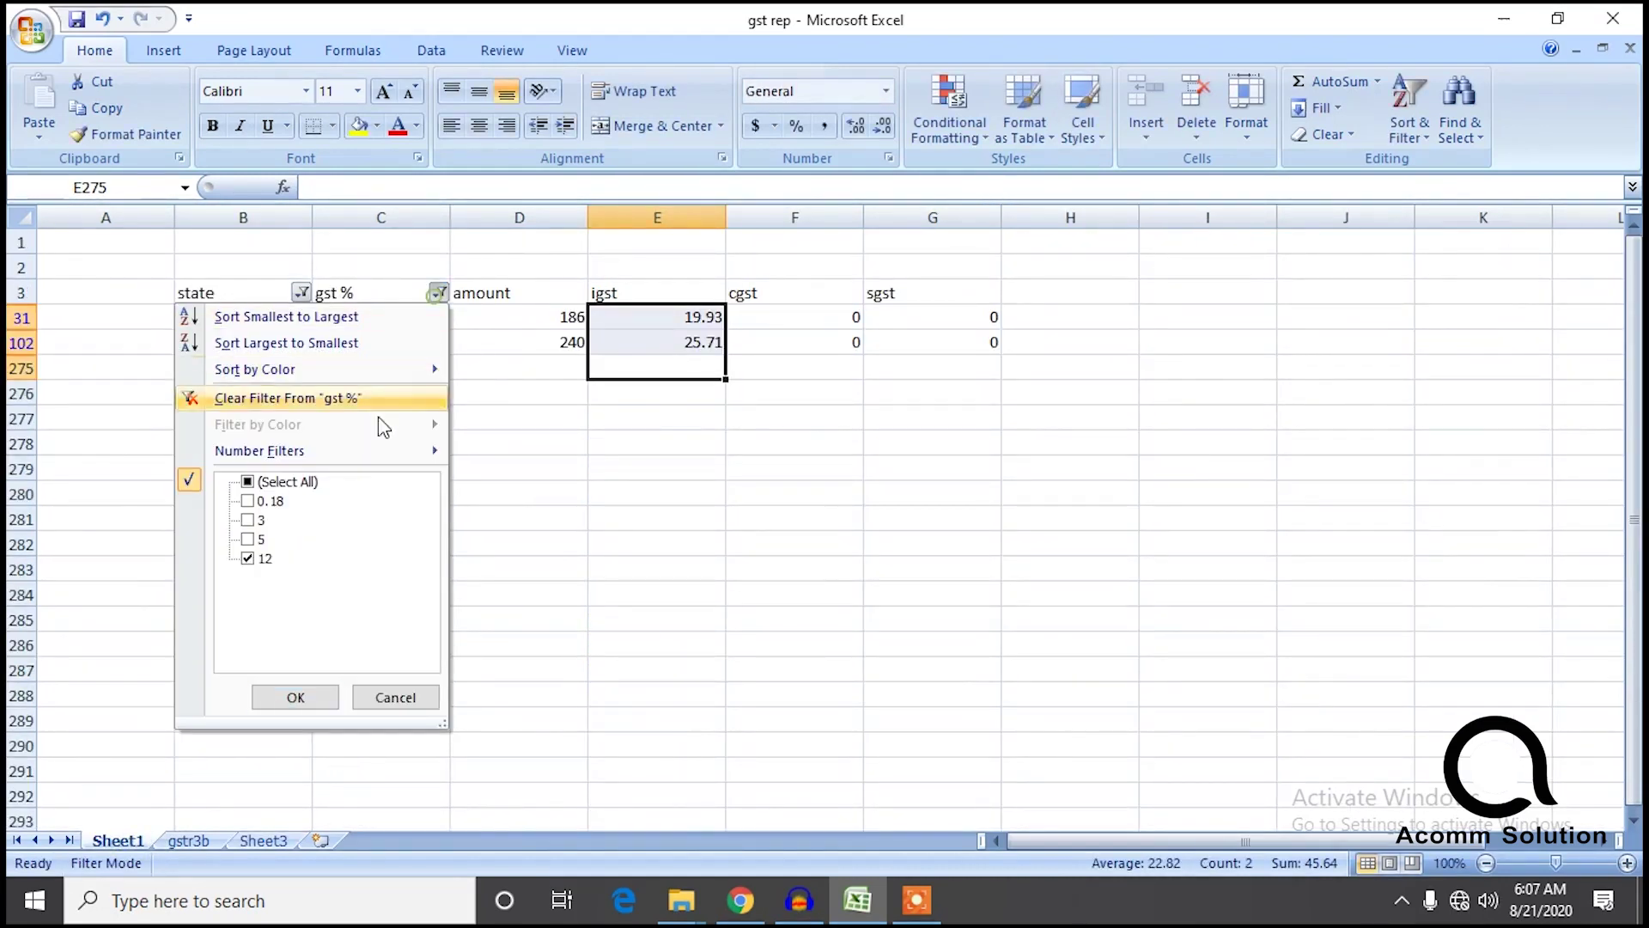
left_click(247, 501)
left_click(249, 559)
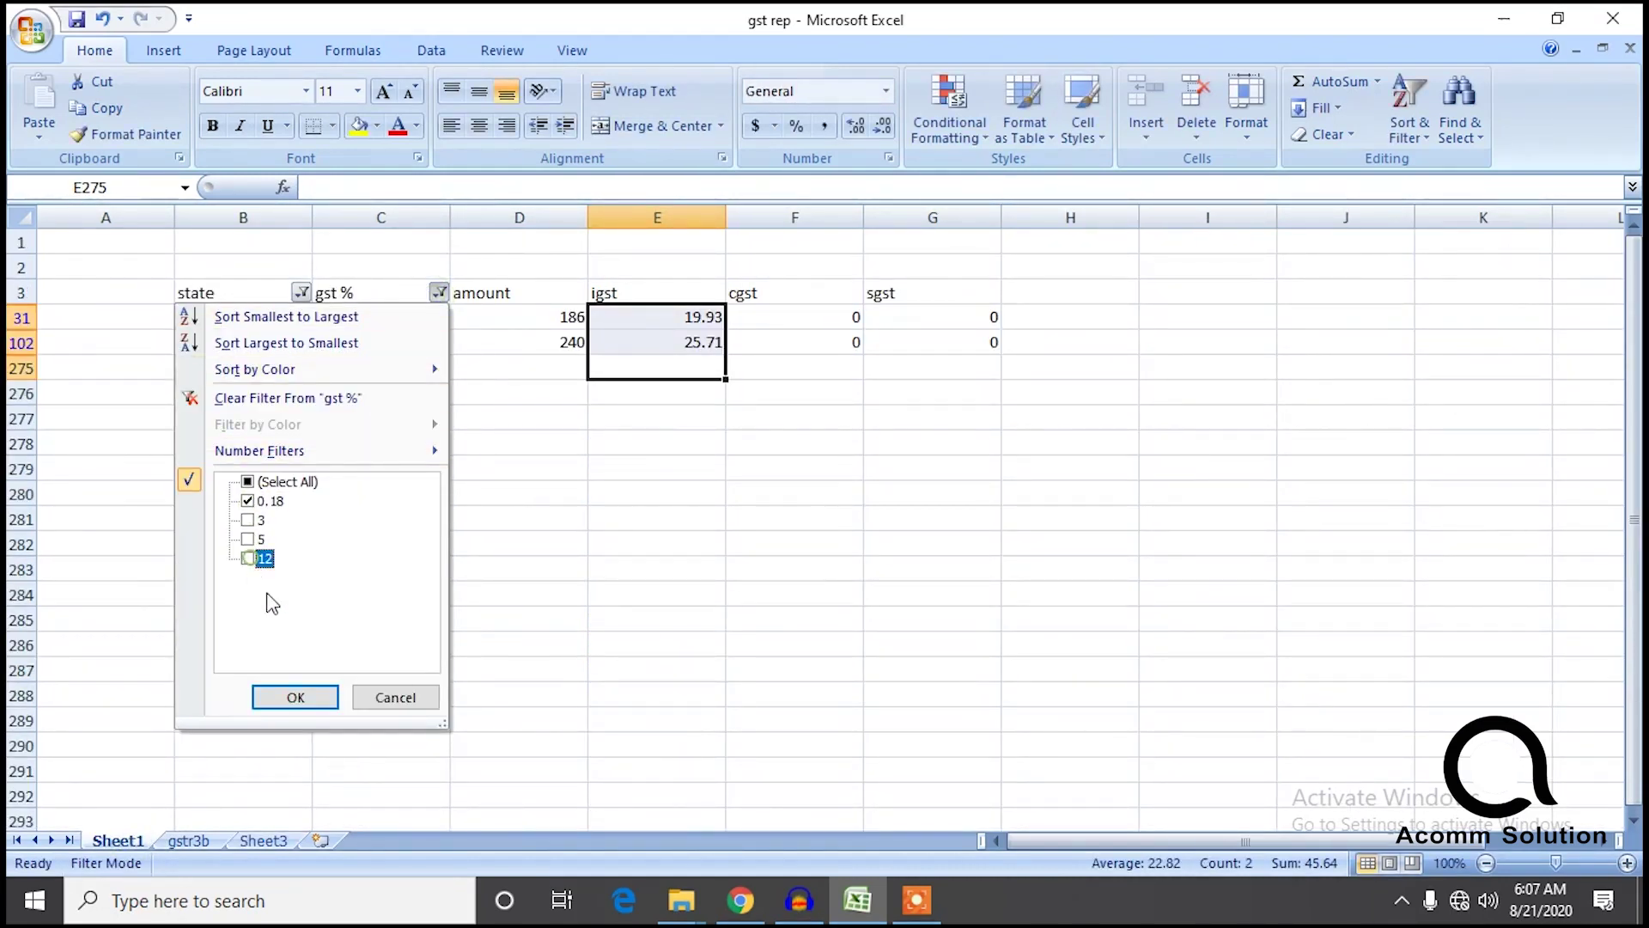
left_click(295, 697)
left_click(583, 565)
left_click_drag(545, 445, 527, 320)
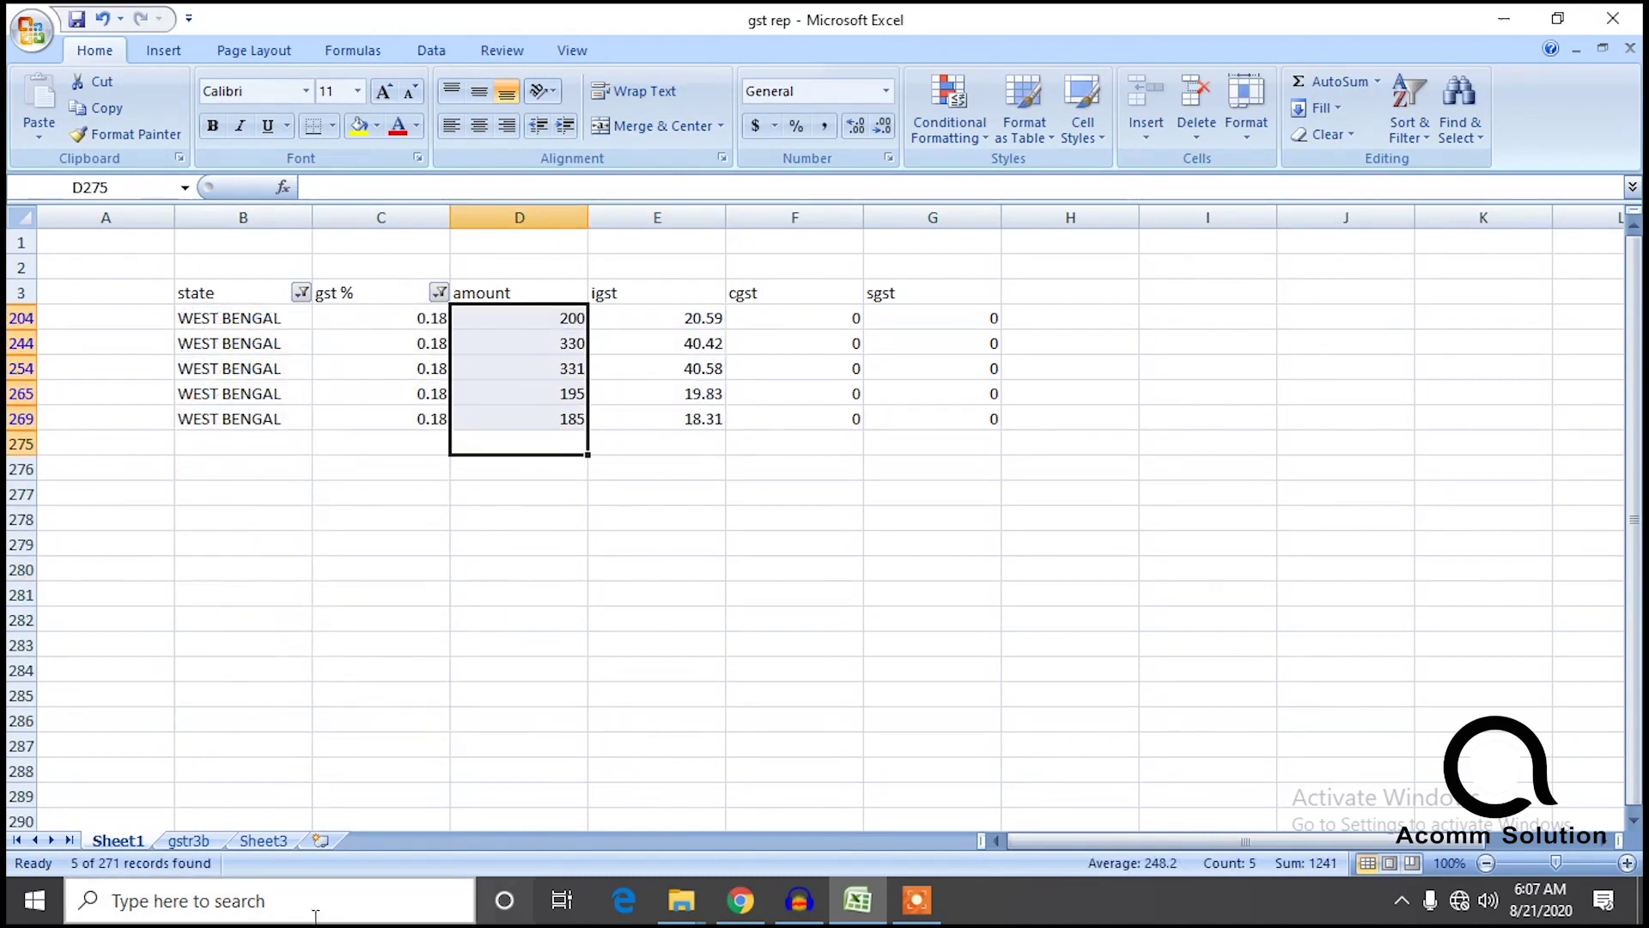
left_click(269, 841)
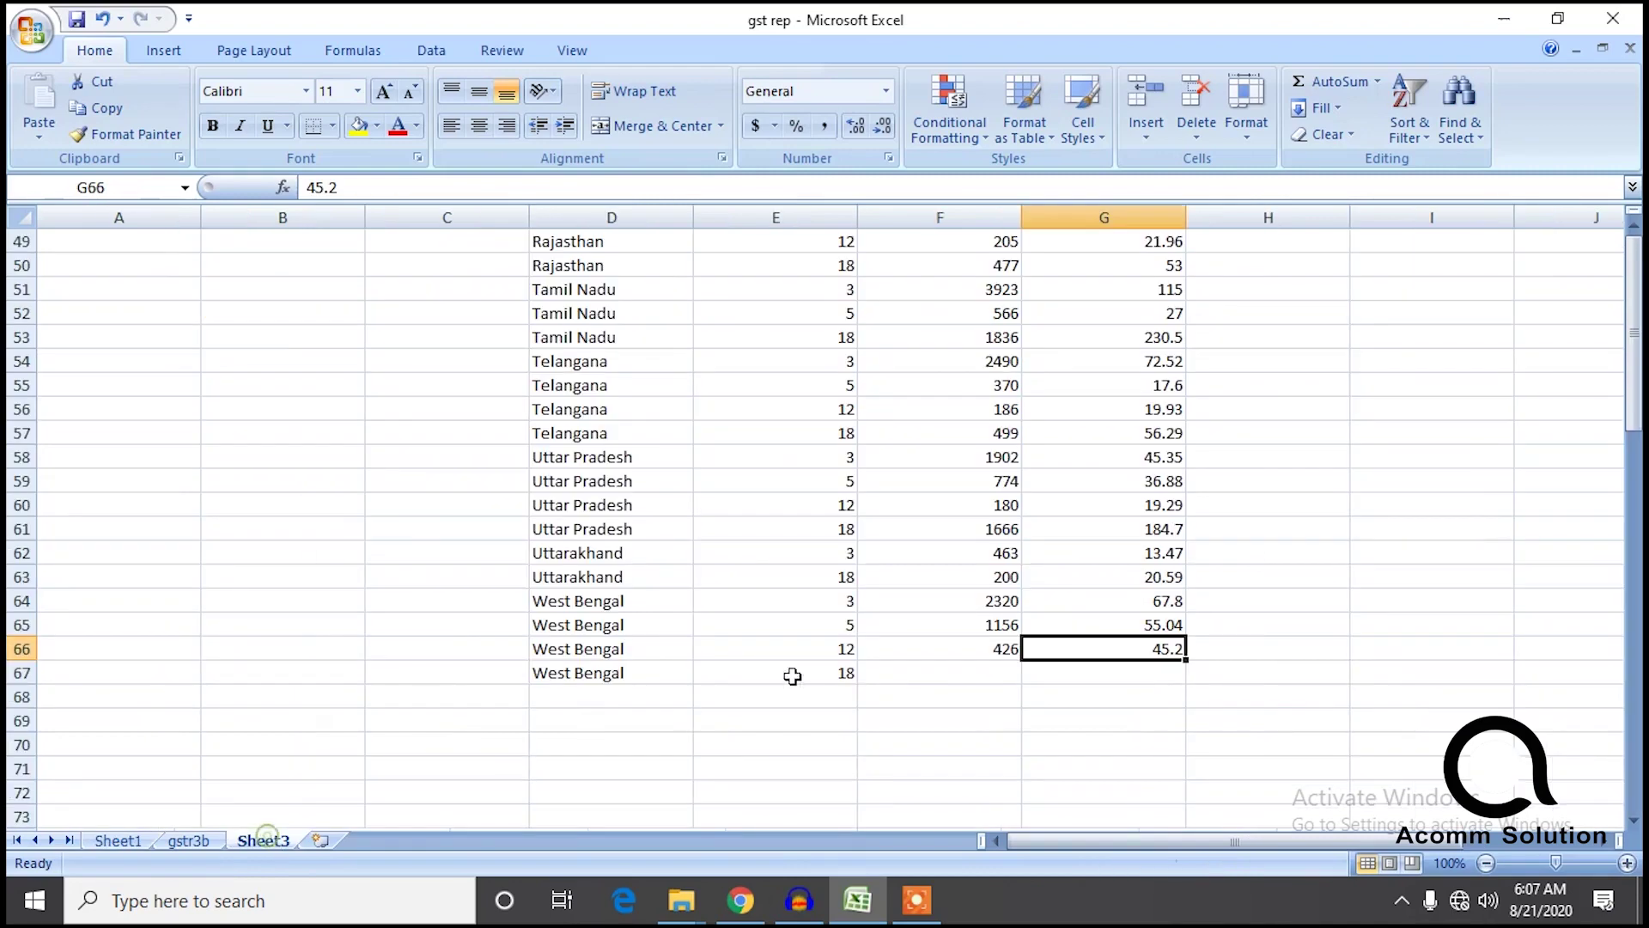
left_click(952, 679)
type("1241")
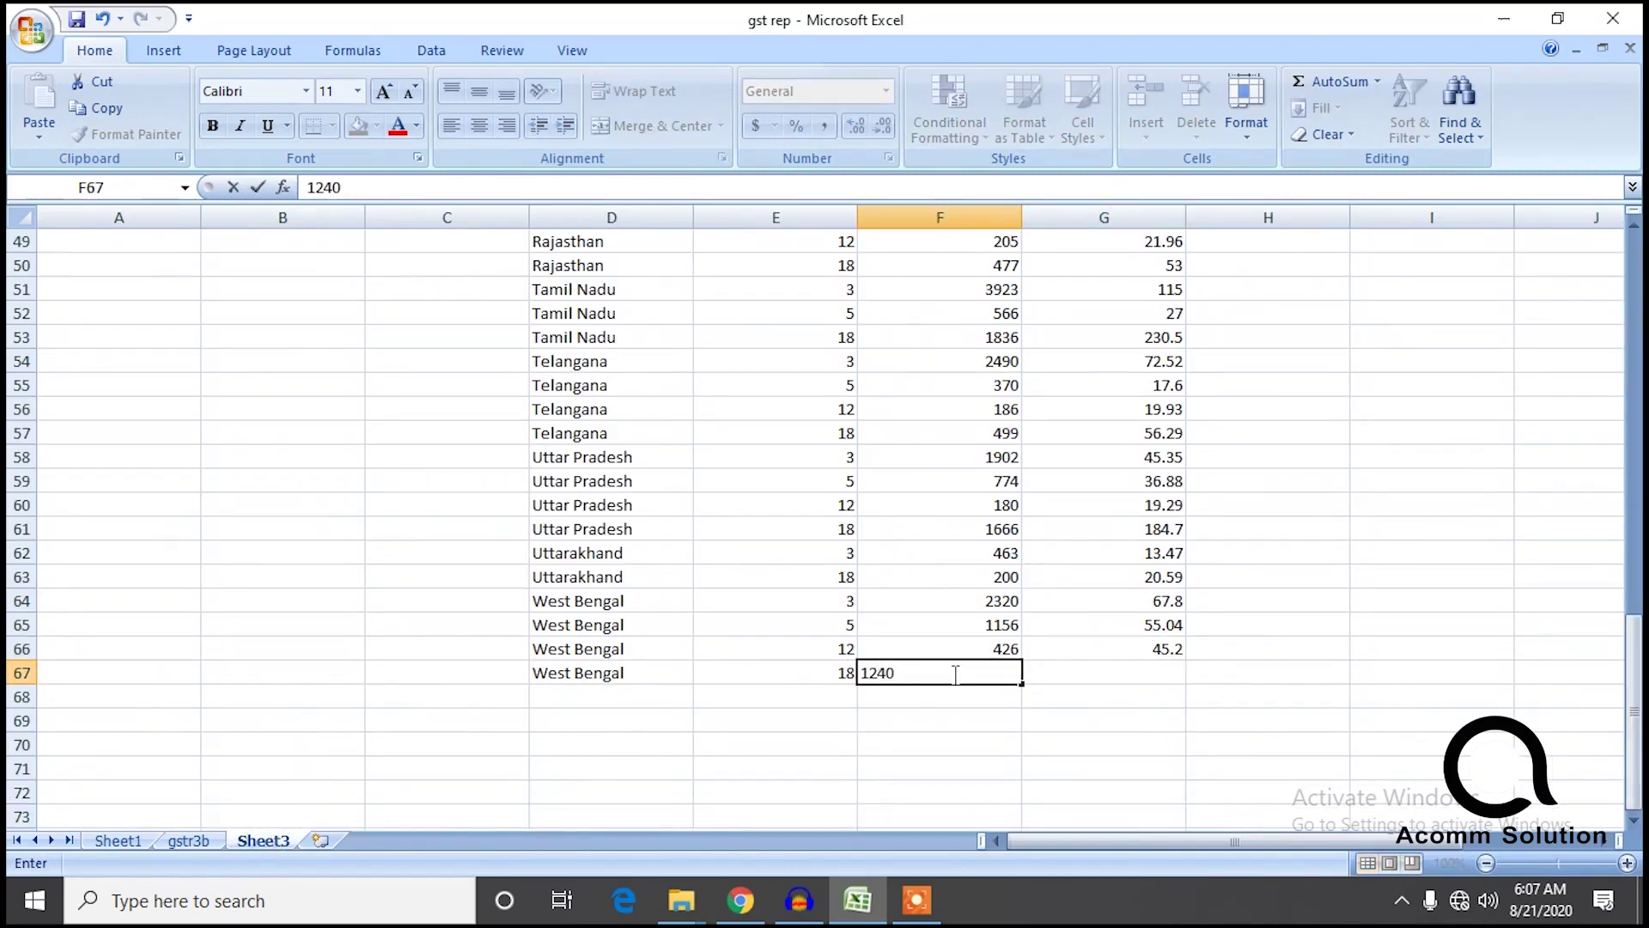
Check the gstr3b and West Bengal igst totals, then enter IGST 140 for West Bengal 18%.
left_click(217, 843)
left_click_drag(907, 776, 891, 293)
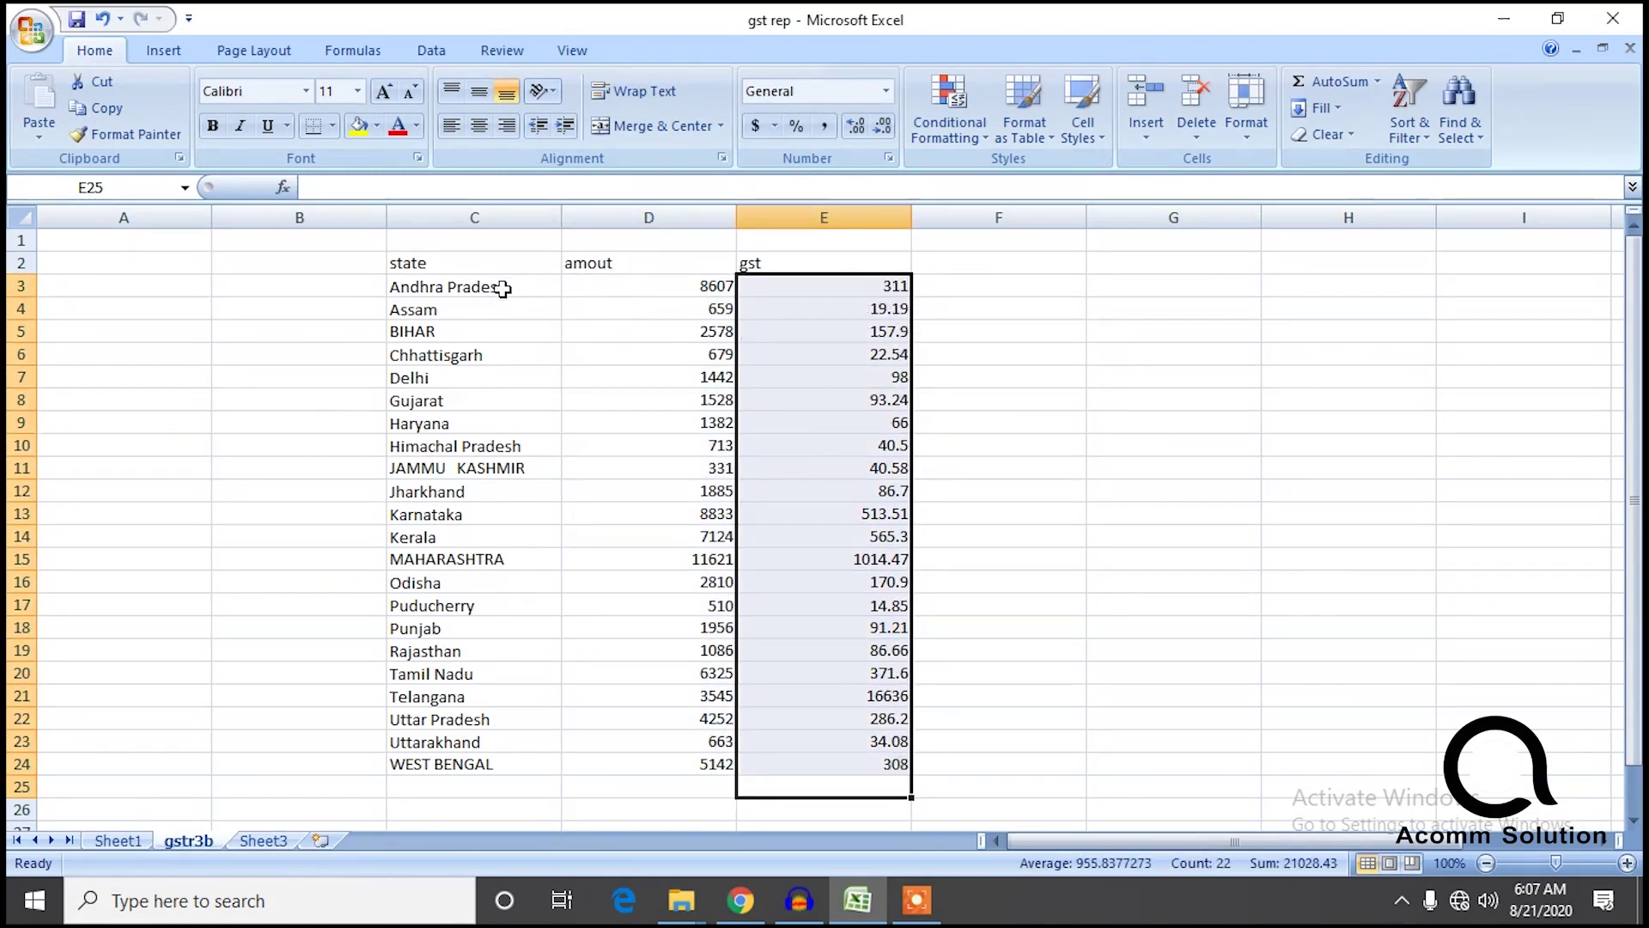
left_click(120, 841)
left_click_drag(686, 493, 689, 318)
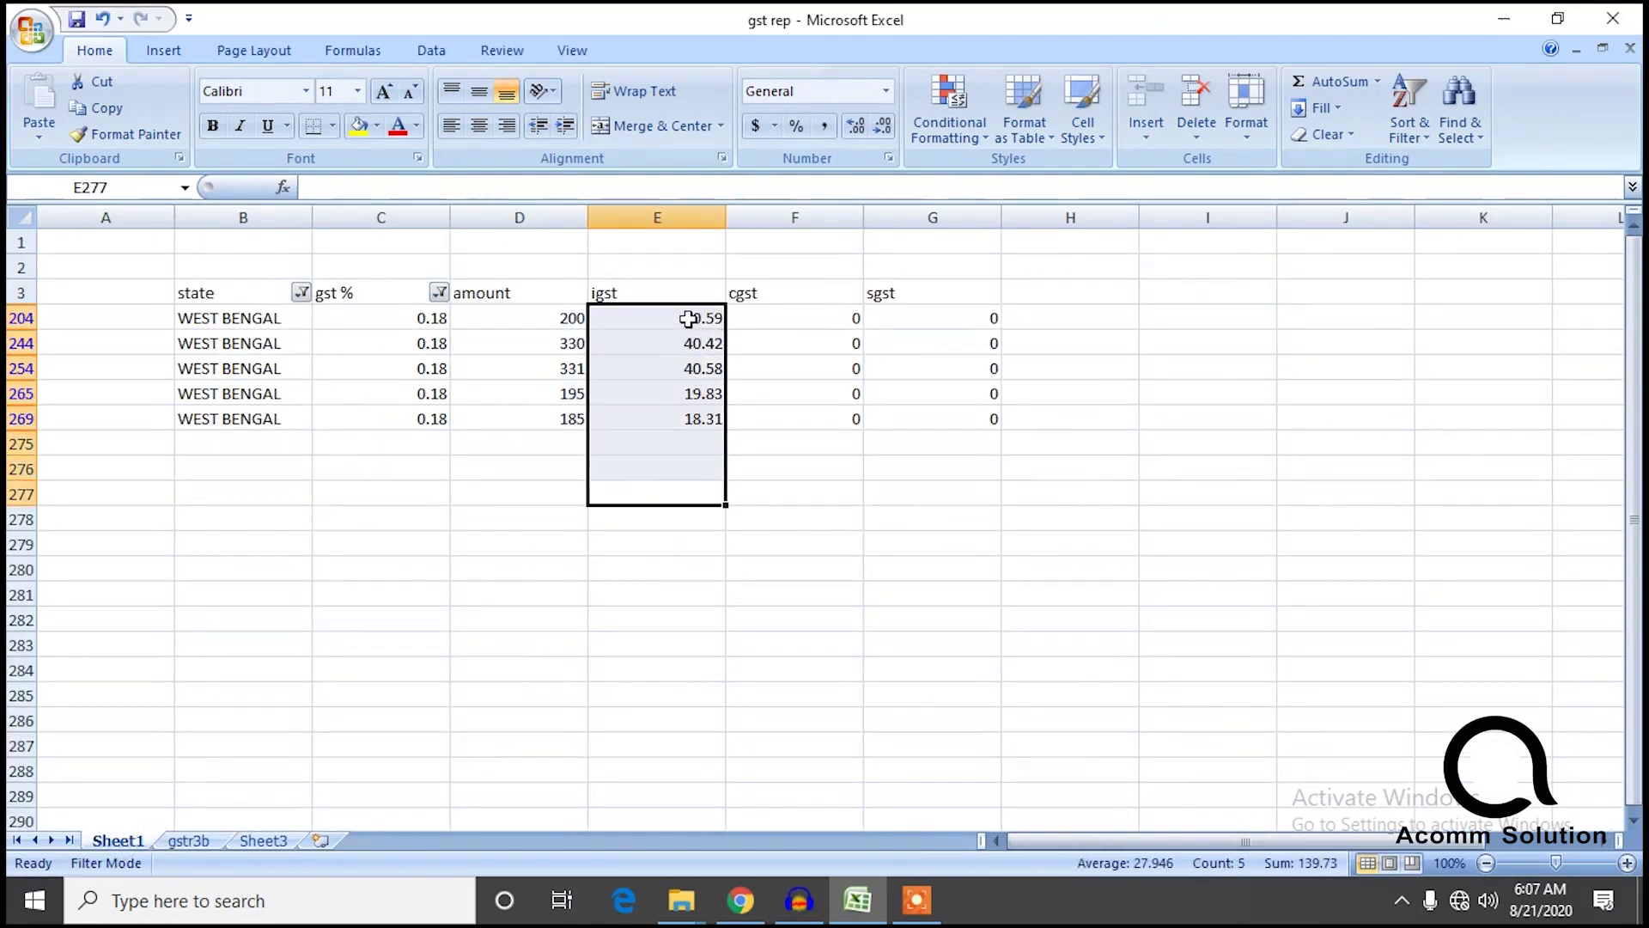
left_click(262, 840)
left_click(1171, 669)
type("140")
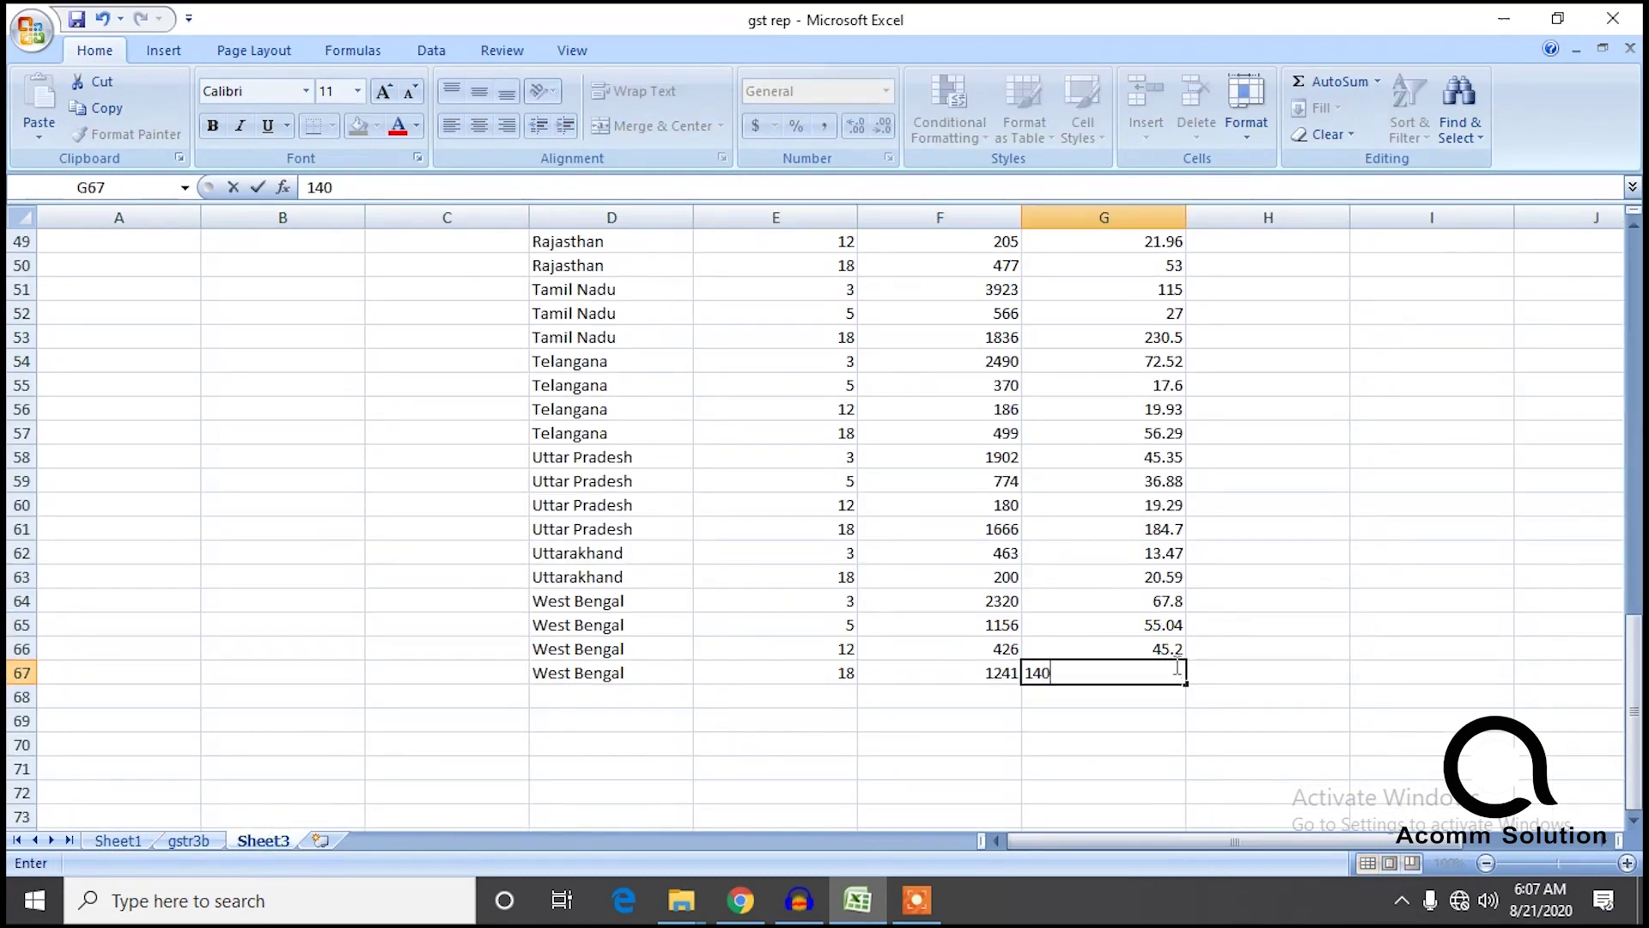
left_click(1254, 712)
left_click_drag(1637, 639, 1635, 258)
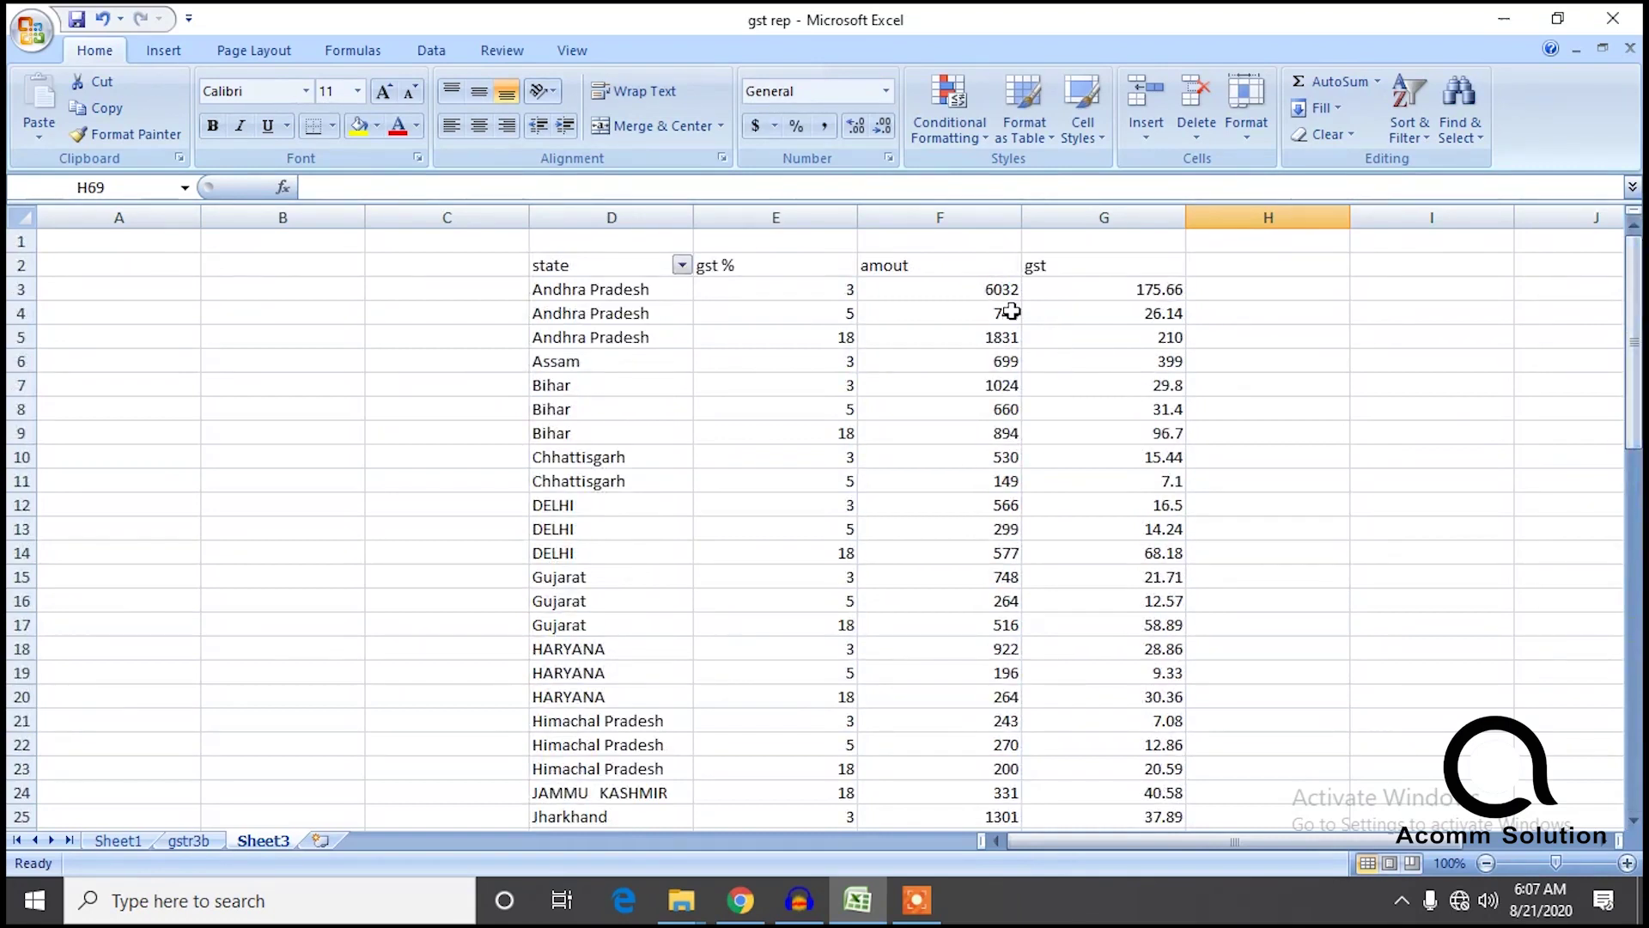
left_click(981, 289)
Total Sheet3's amounts, then clear Sheet1's state and gst % filters and total its amount column.
key("ctrl+shift+Down")
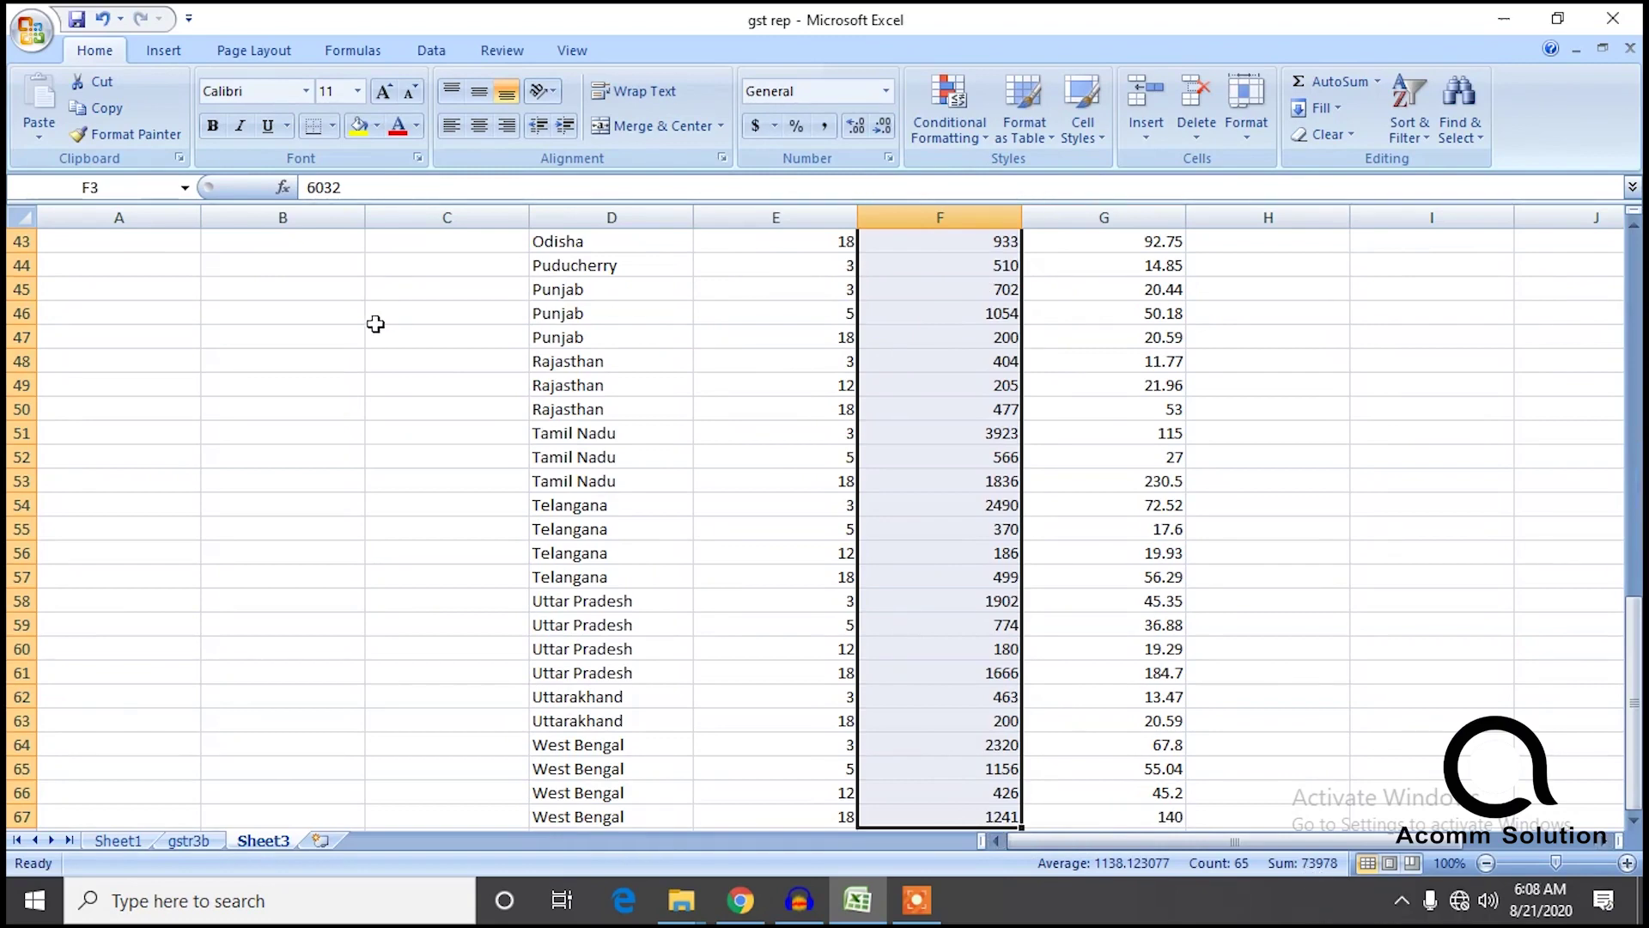
left_click(204, 851)
left_click(129, 849)
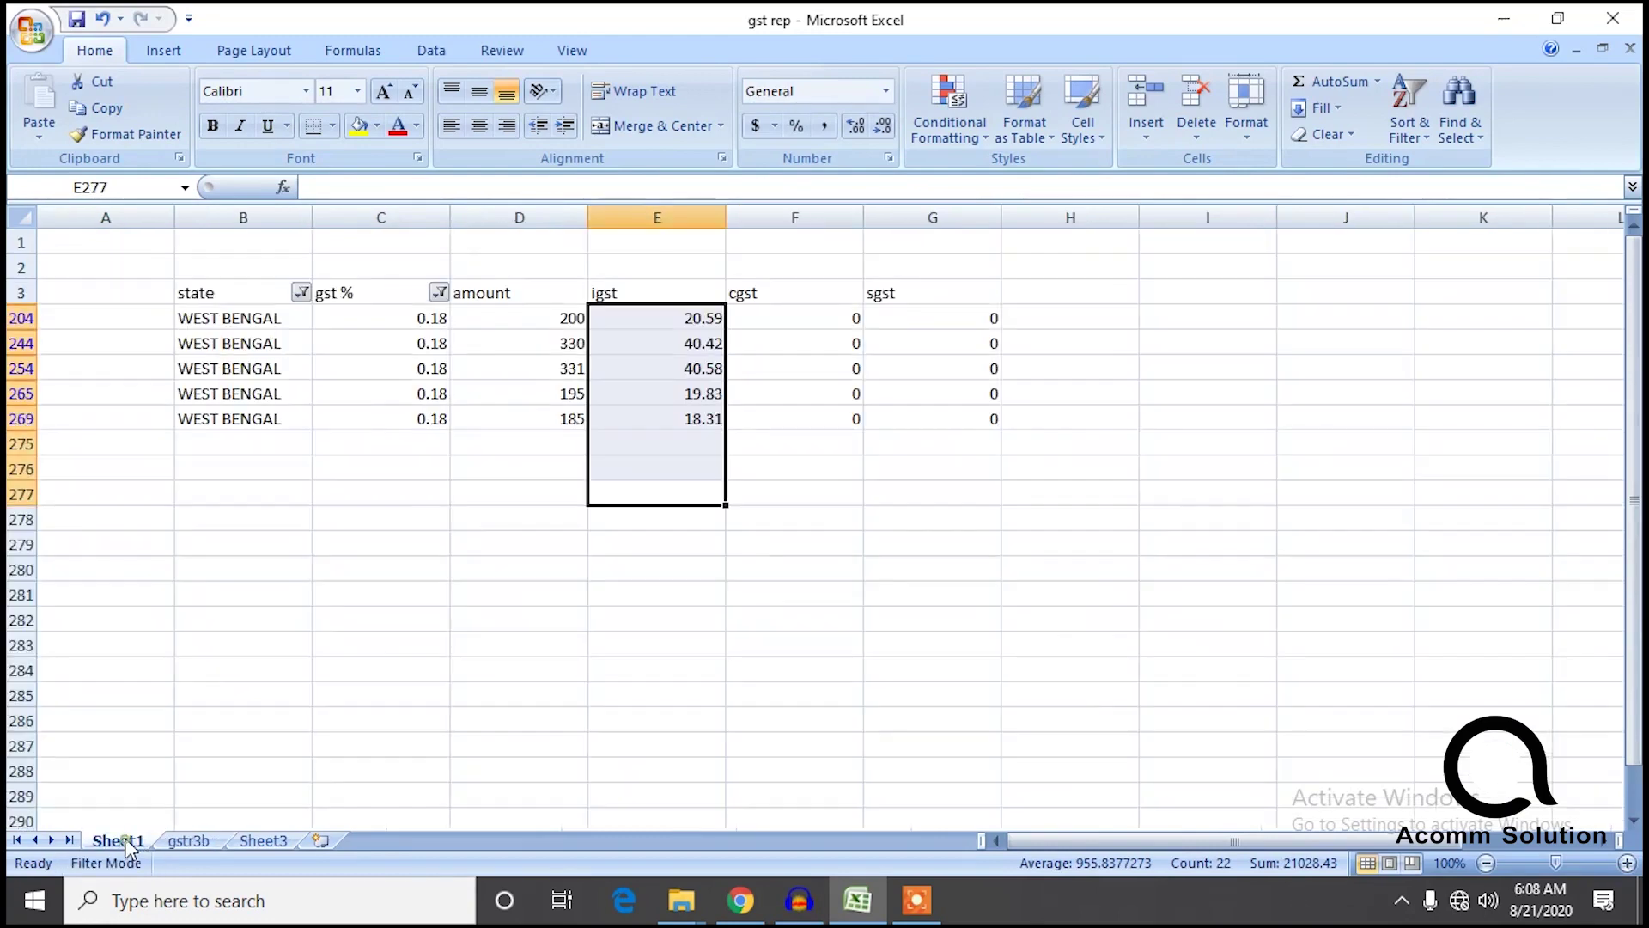
left_click(302, 293)
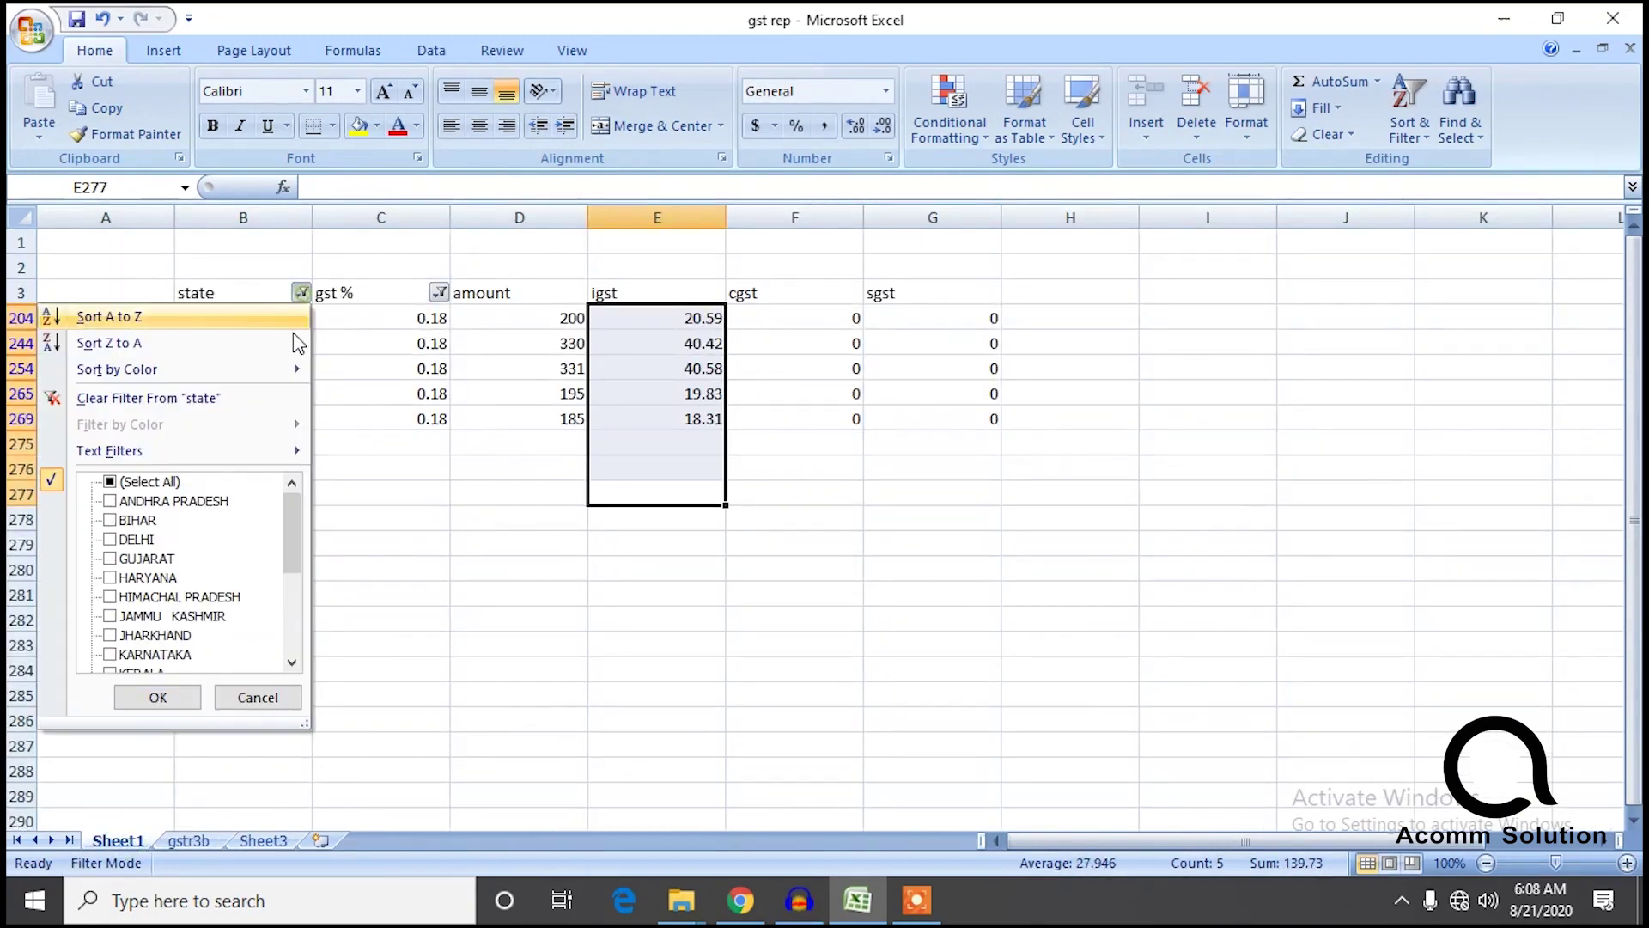
left_click(109, 482)
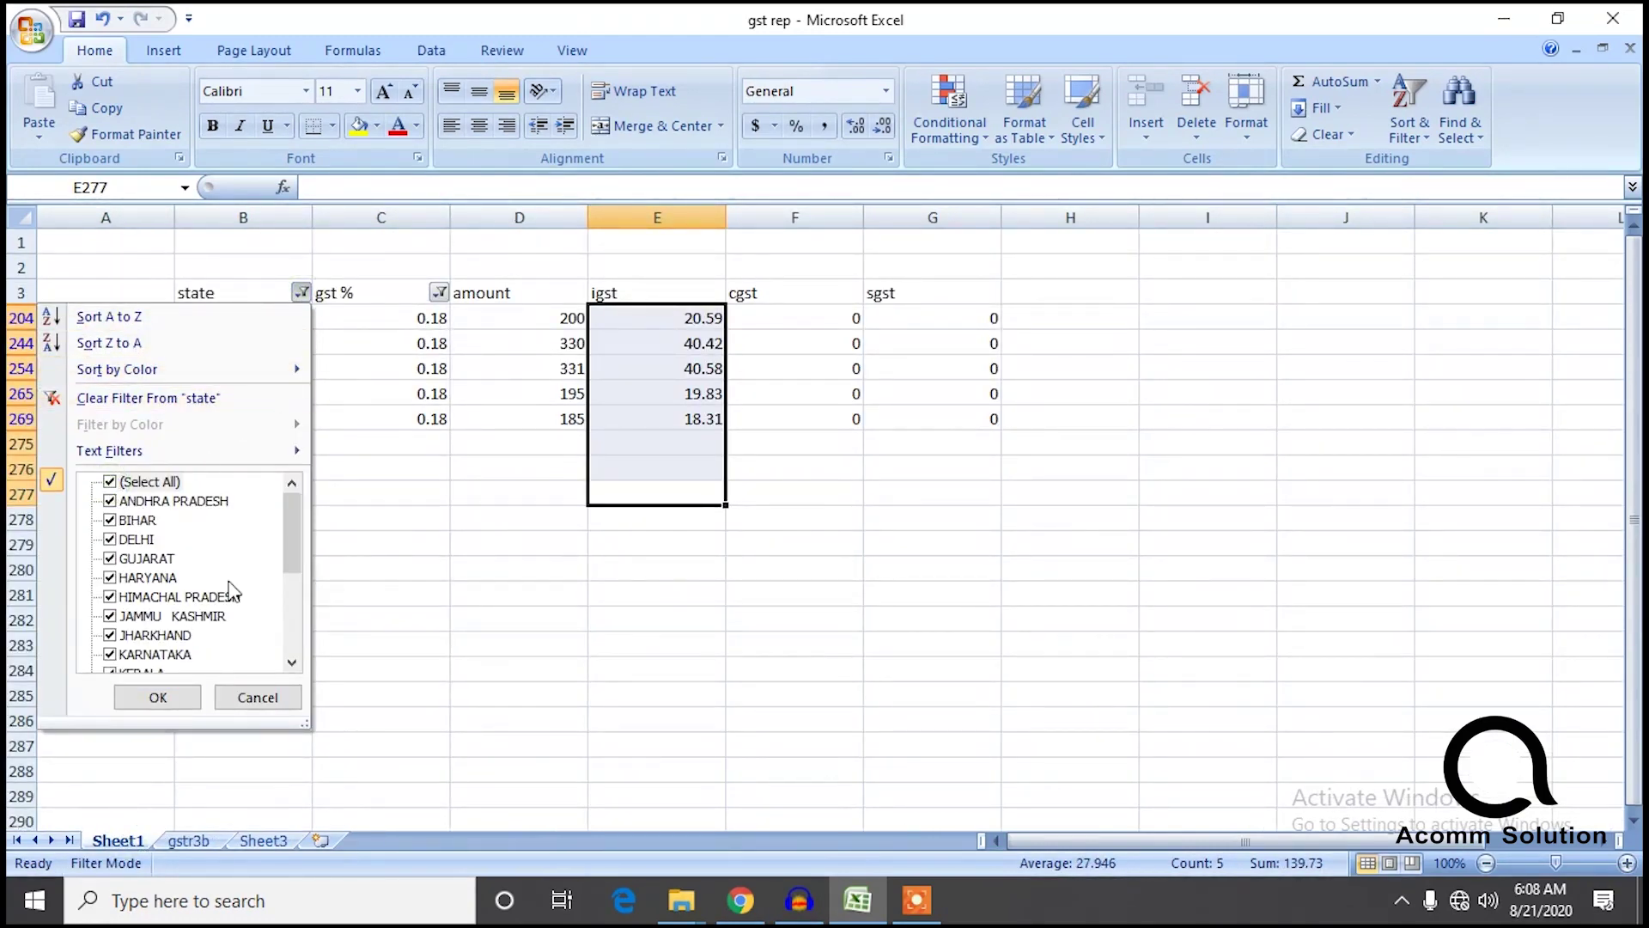
left_click(178, 697)
left_click(439, 292)
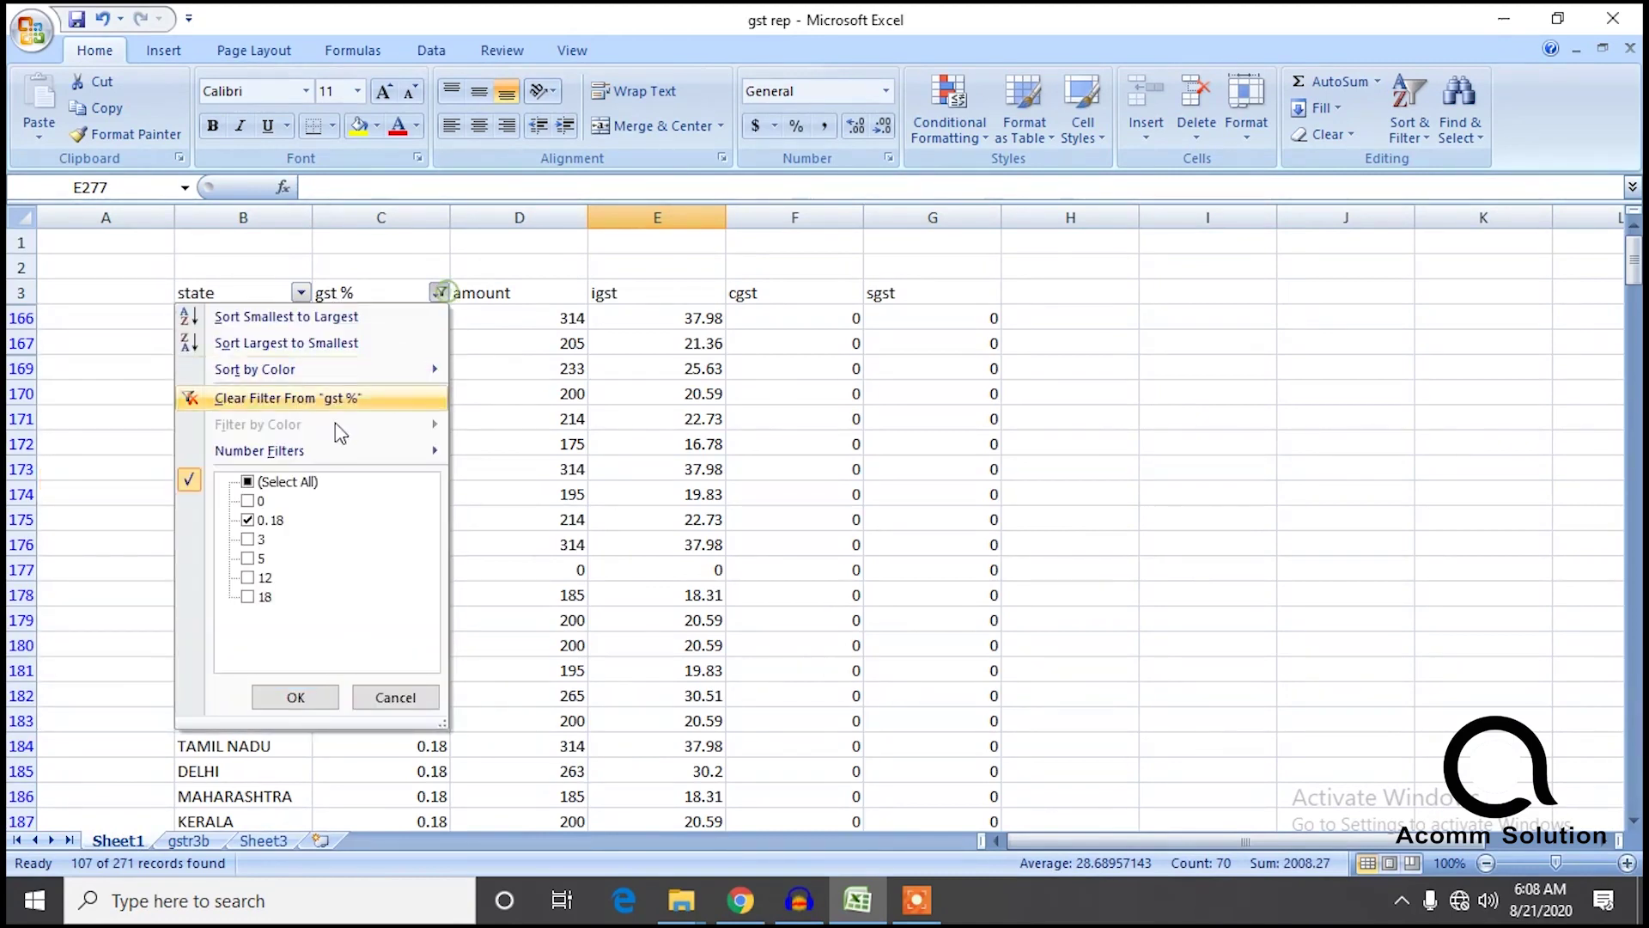
left_click(248, 481)
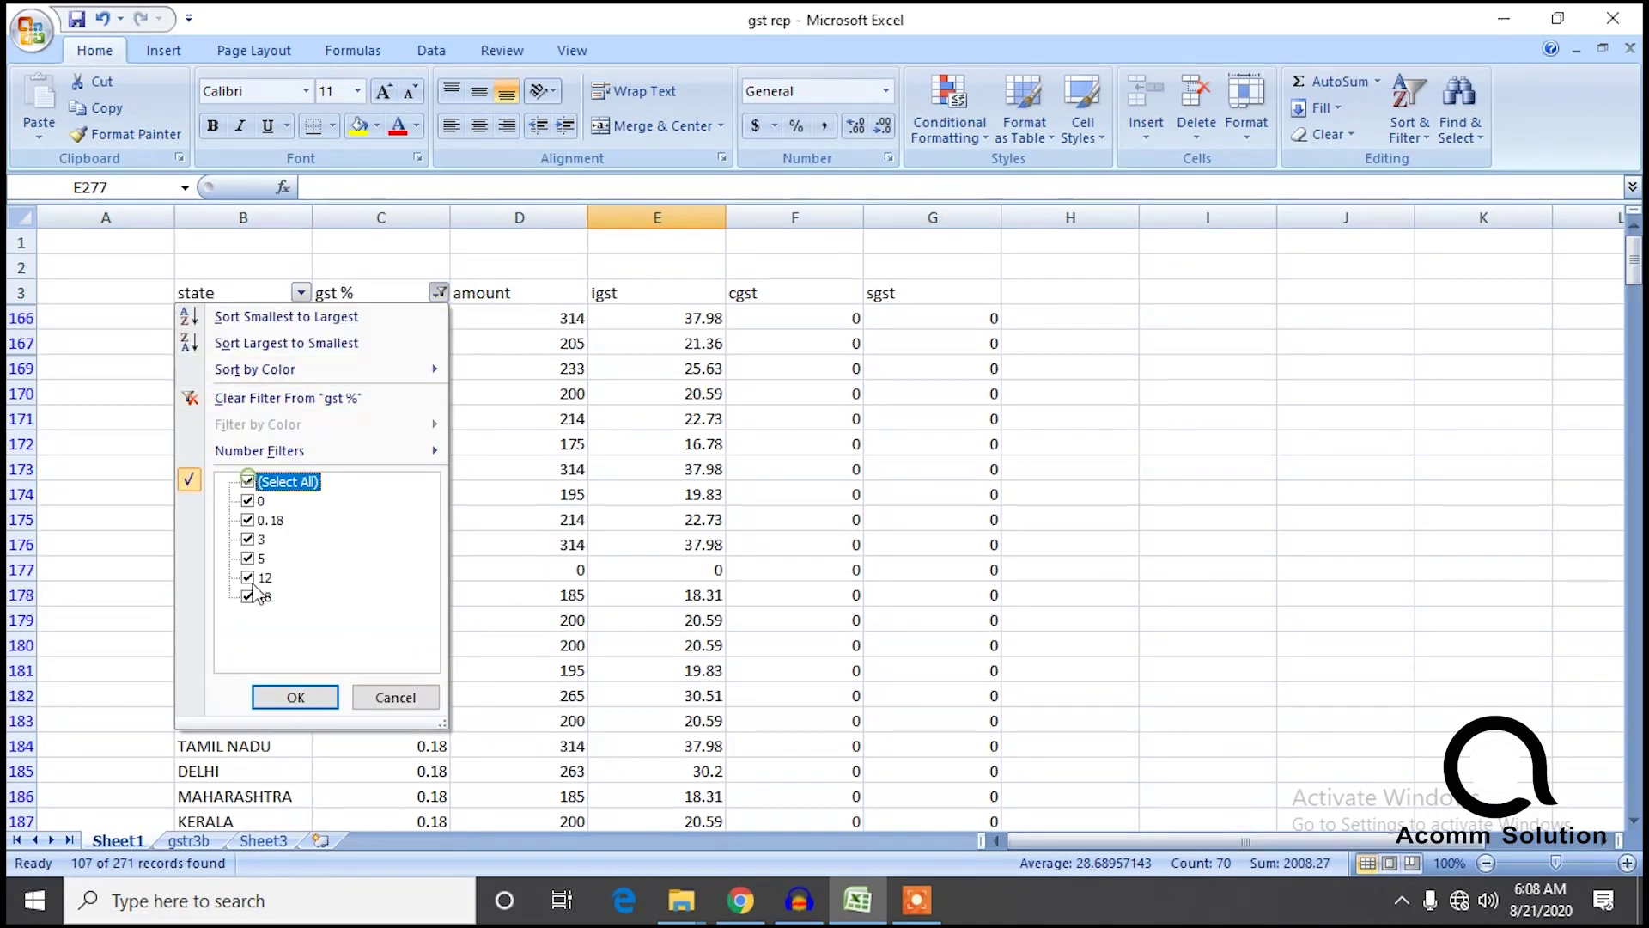
left_click(295, 697)
left_click(561, 328)
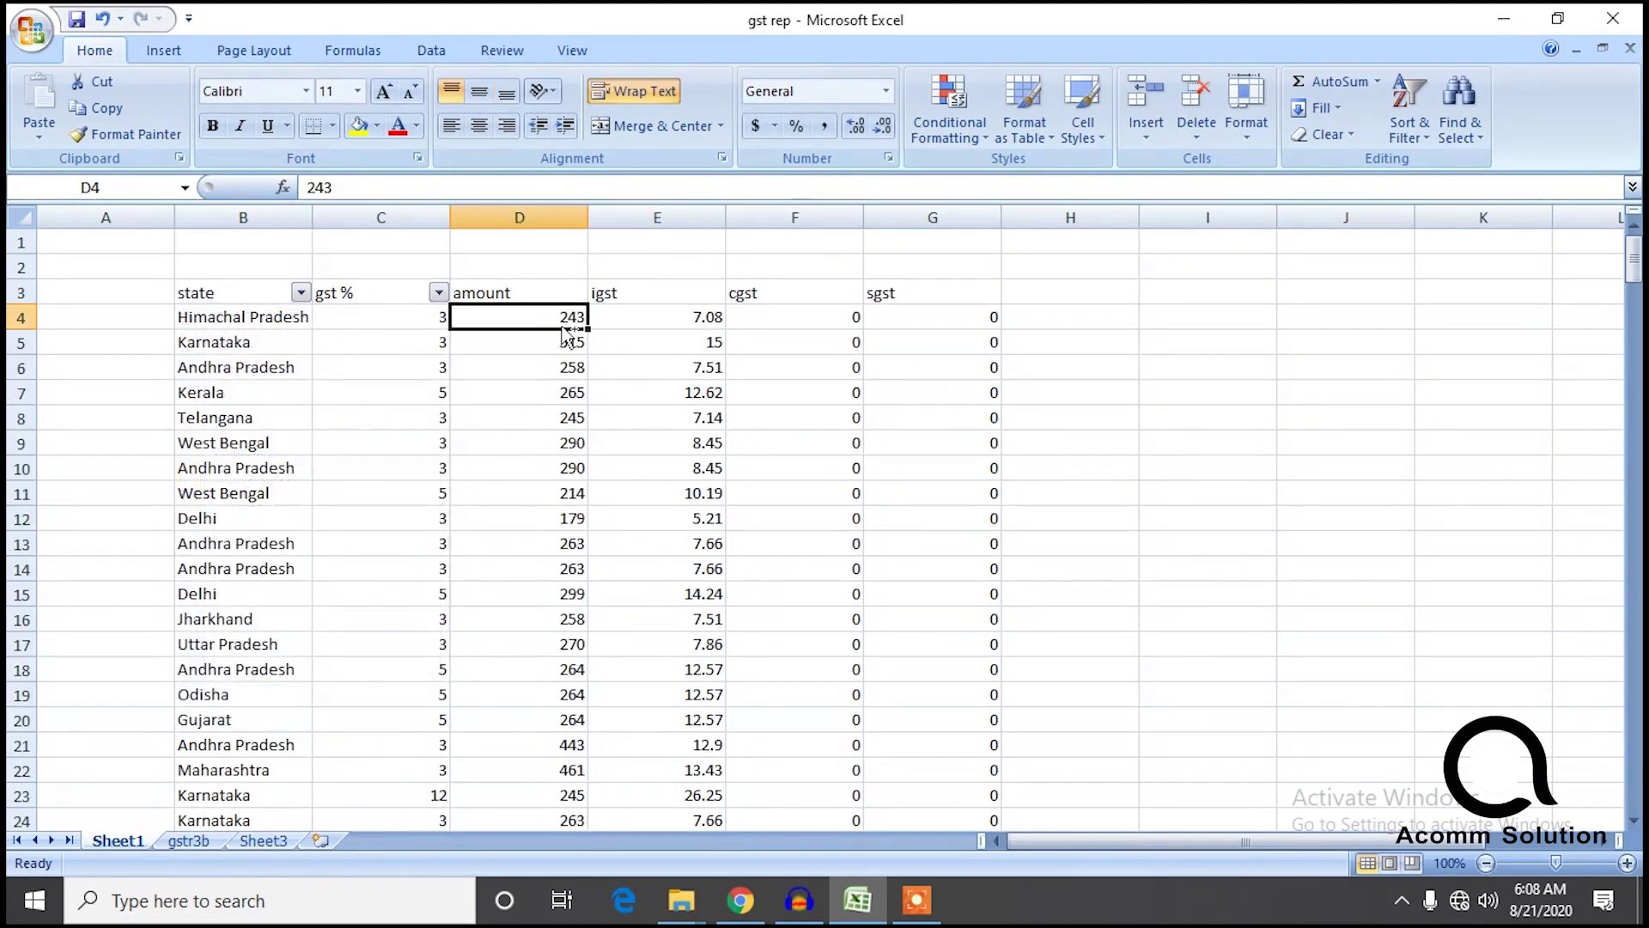
key("ctrl+shift+Down")
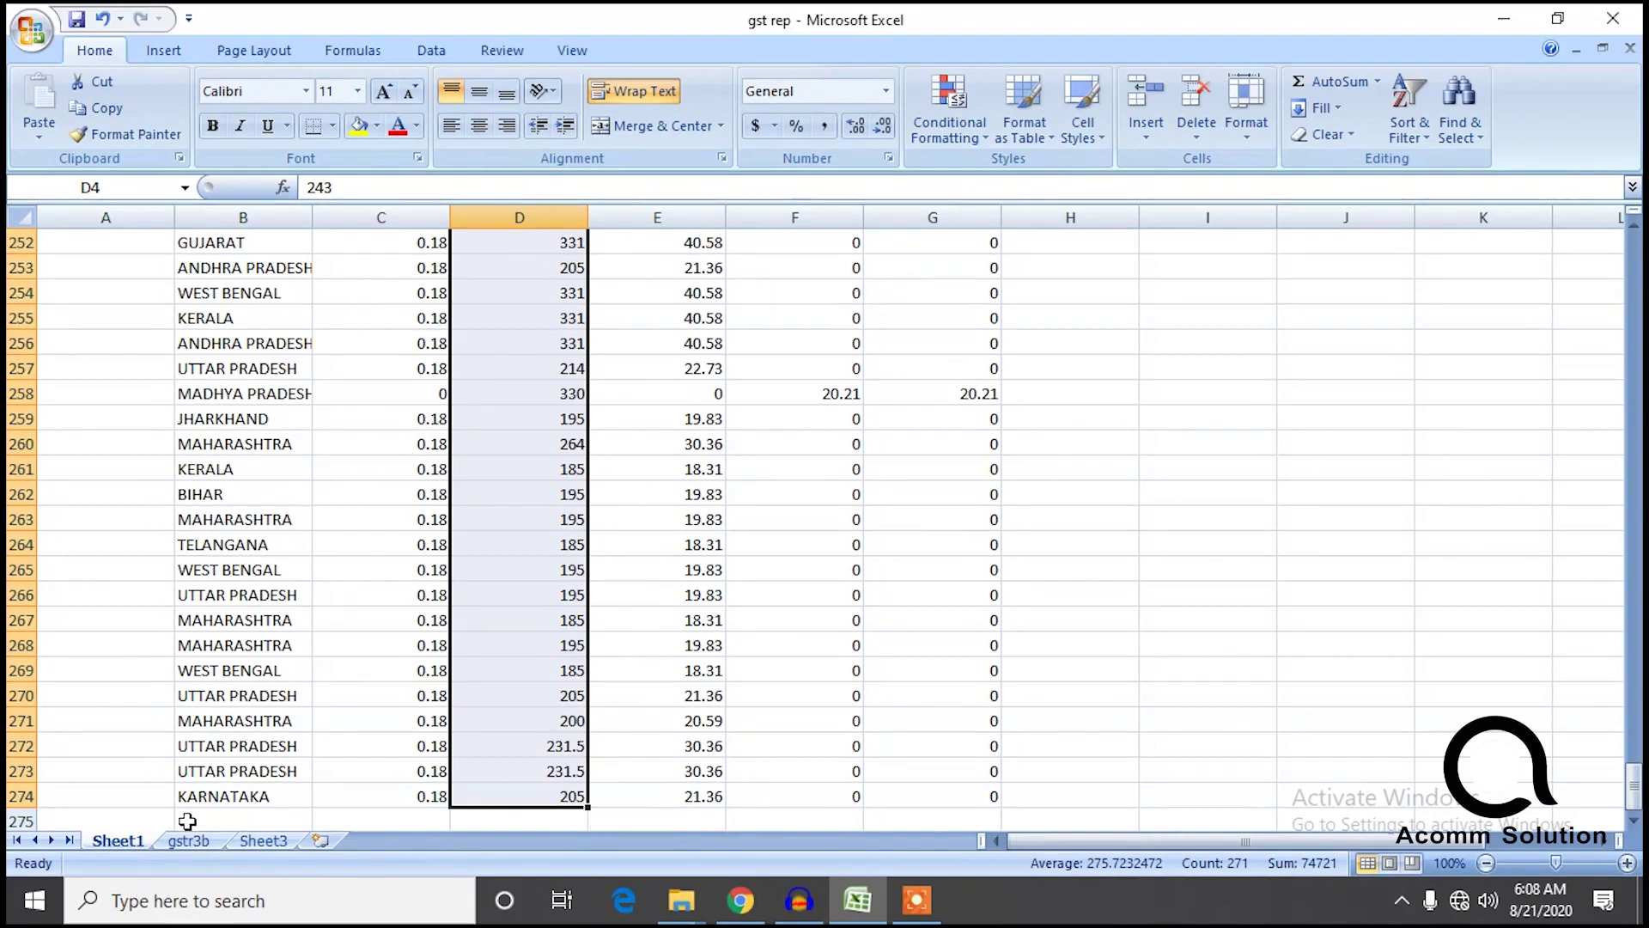
Total gstr3b's amount column and compare it against the Sheet3 amount total.
left_click(188, 840)
left_click(619, 295)
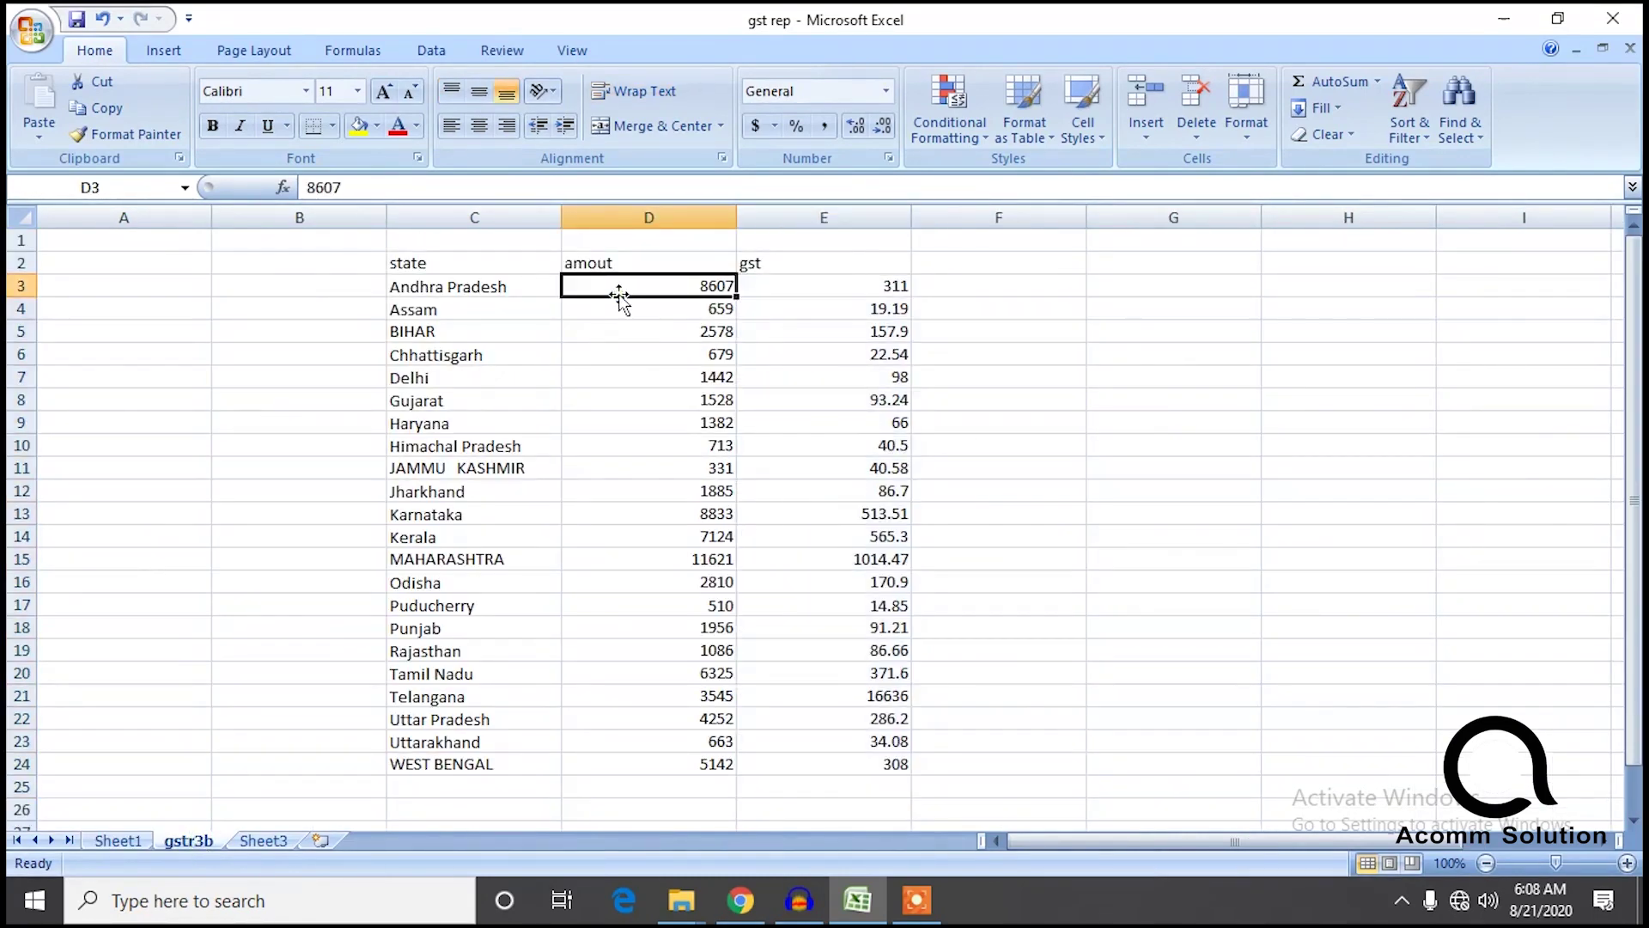
key("ctrl+shift+Down")
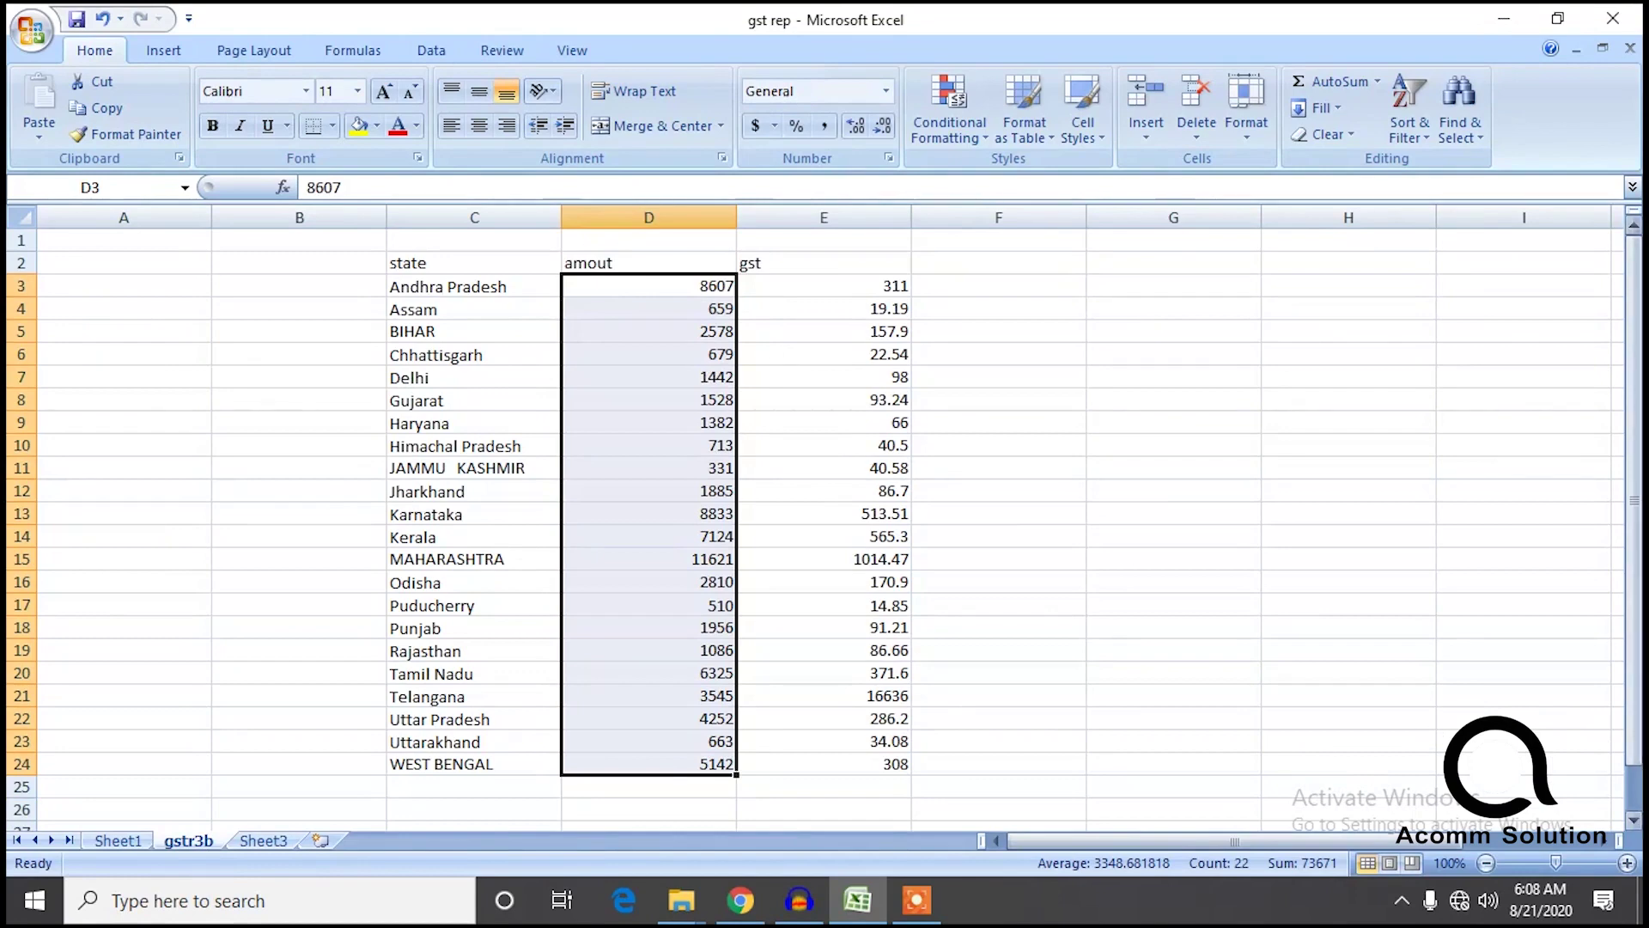
left_click(262, 840)
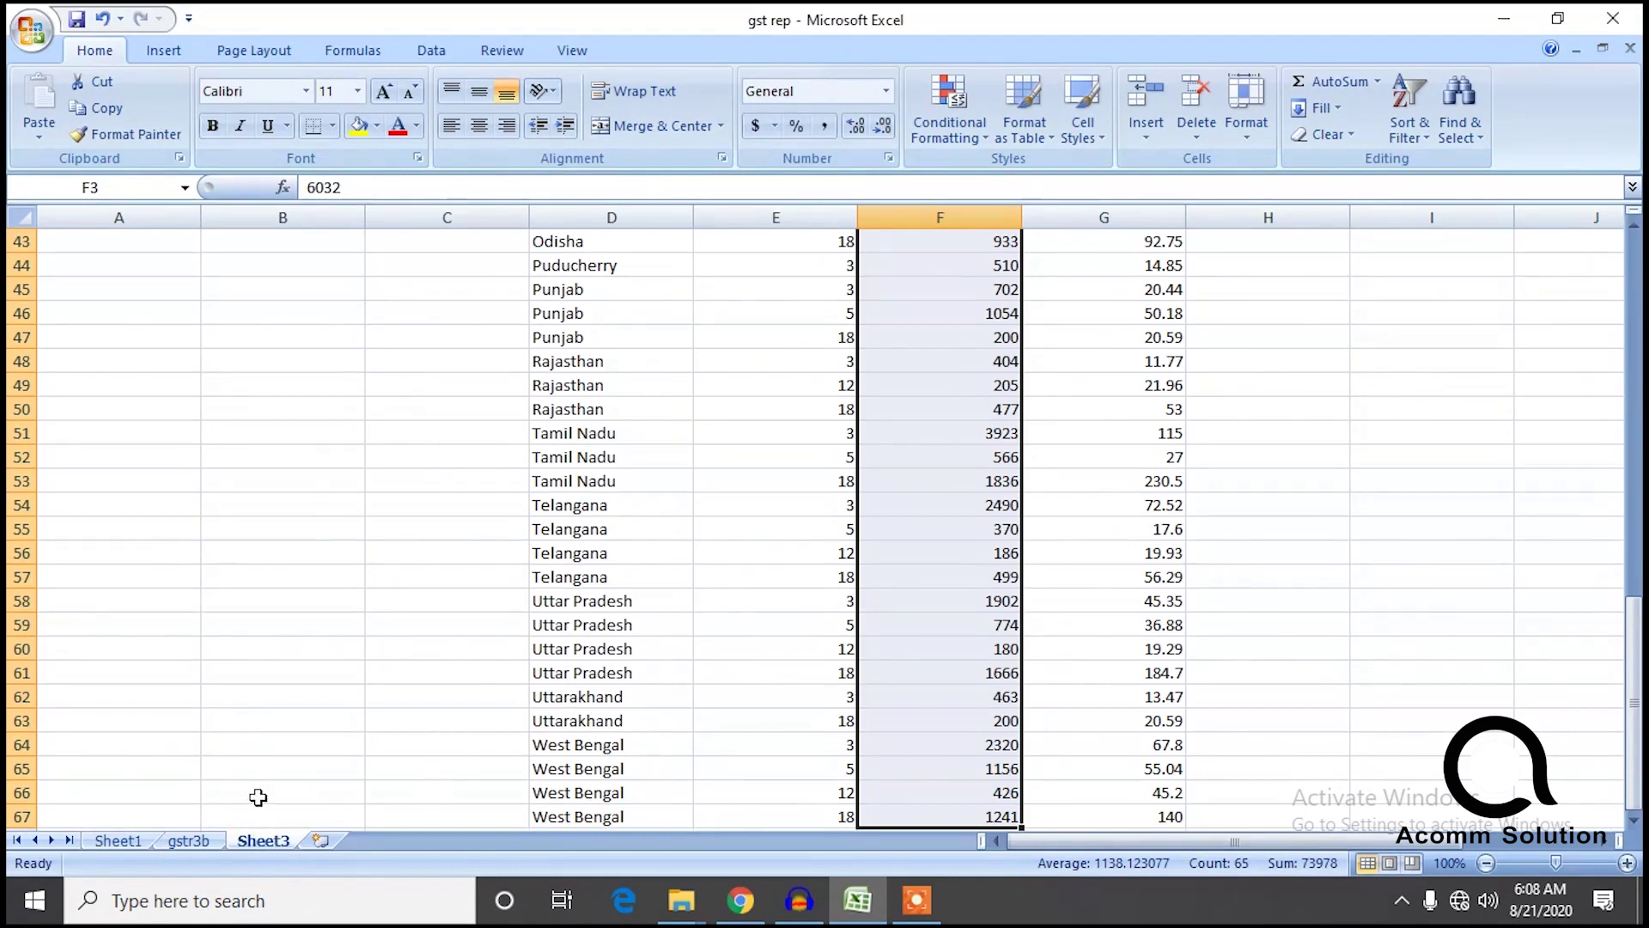
left_click(189, 840)
left_click(1355, 651)
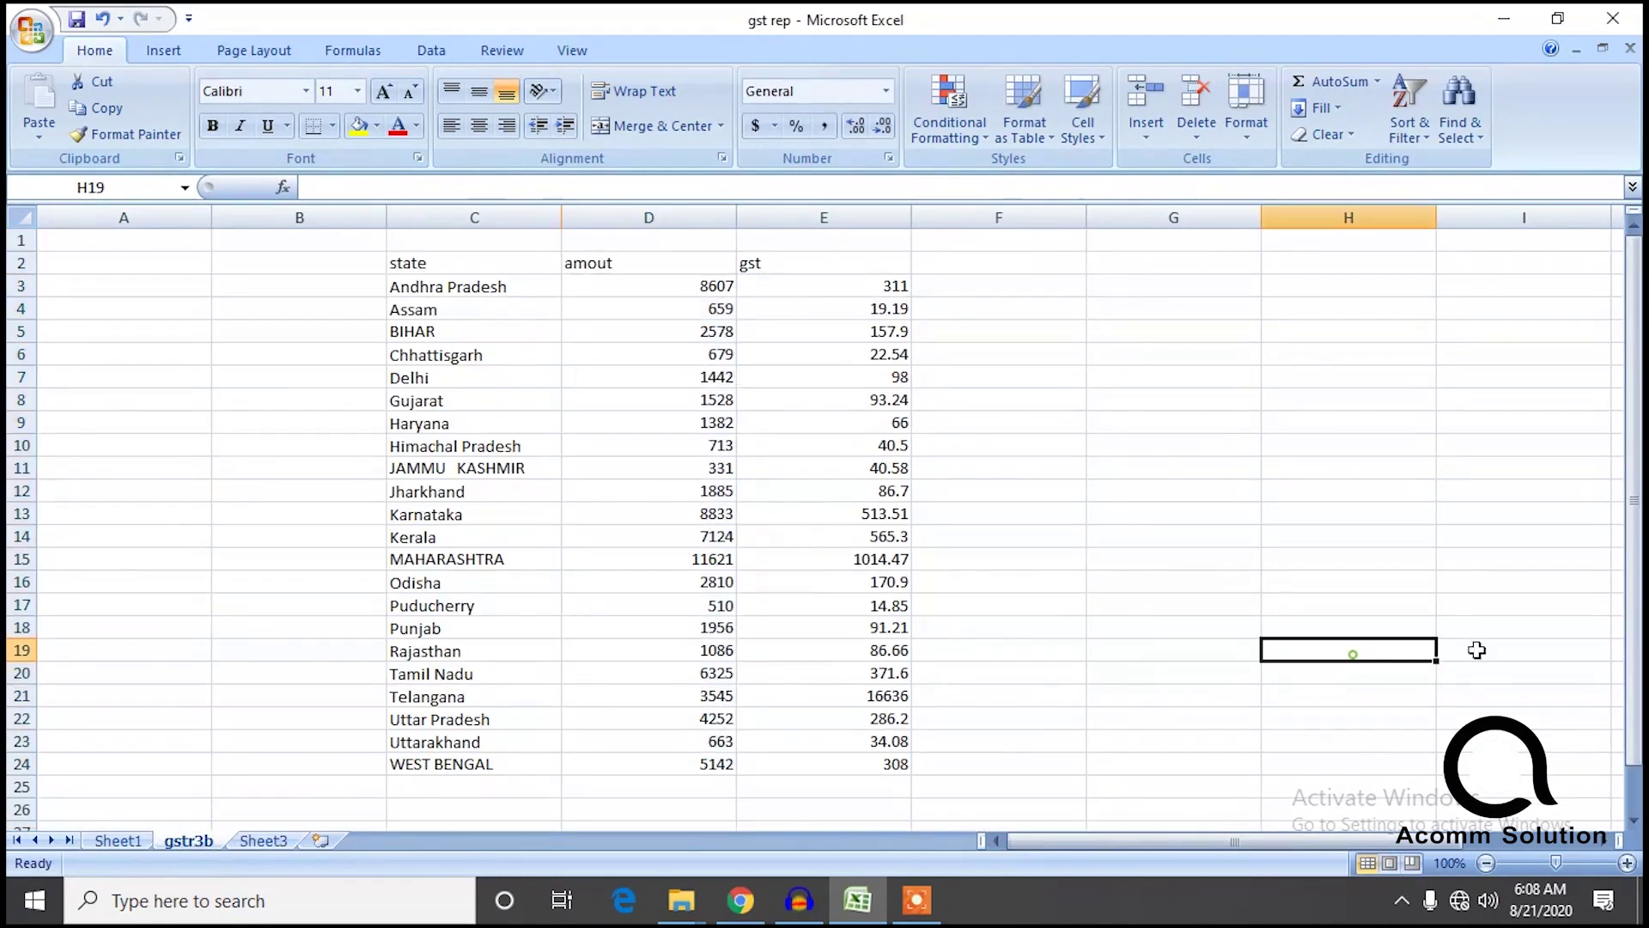
left_click_drag(1633, 739, 1627, 655)
left_click(1337, 650)
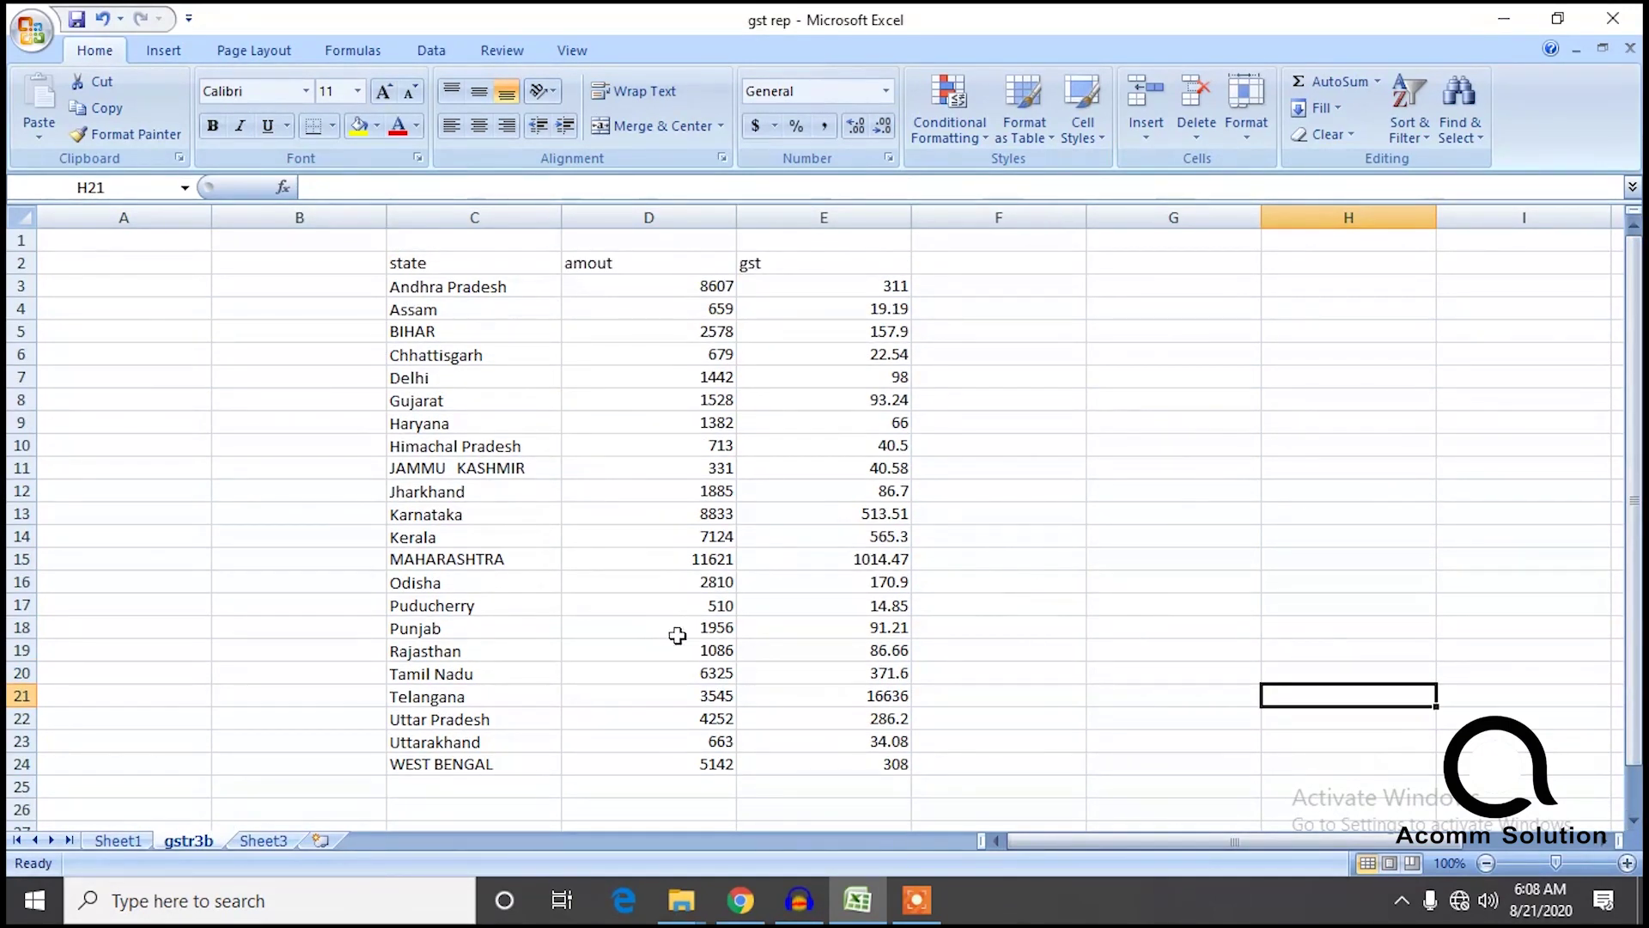
left_click(283, 846)
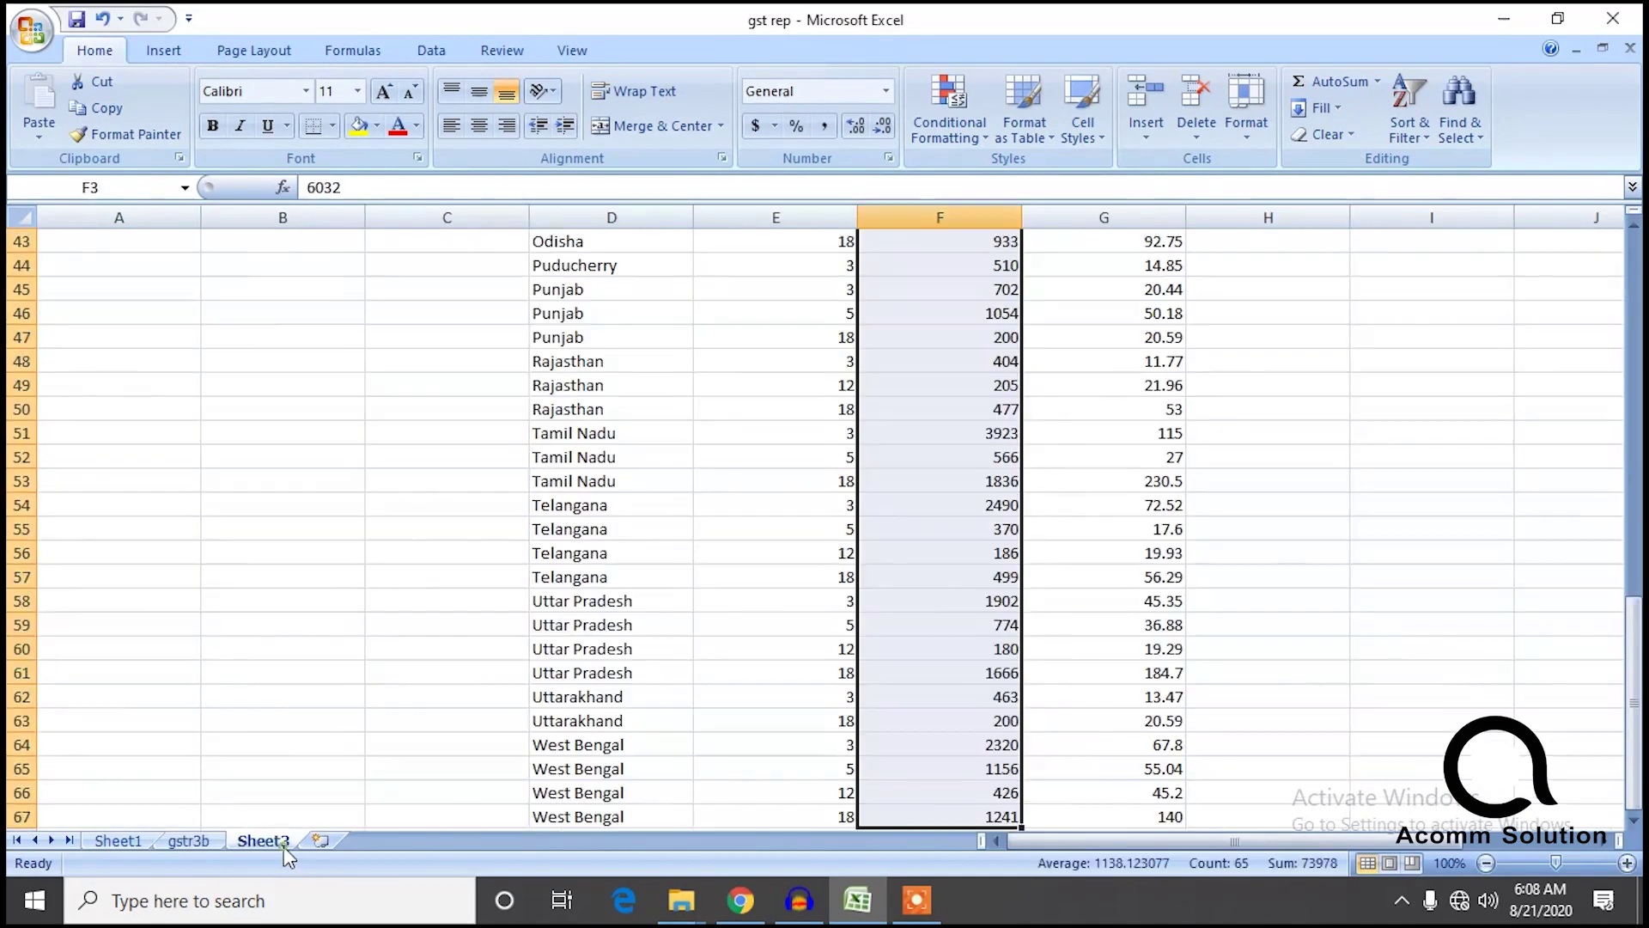
mouse_move(1633, 636)
left_mouse_down()
mouse_move(1634, 421)
mouse_move(1634, 640)
left_mouse_up()
left_click_drag(1636, 754, 1635, 714)
left_click(1301, 811)
key("Down")
key("Down")
key("Down")
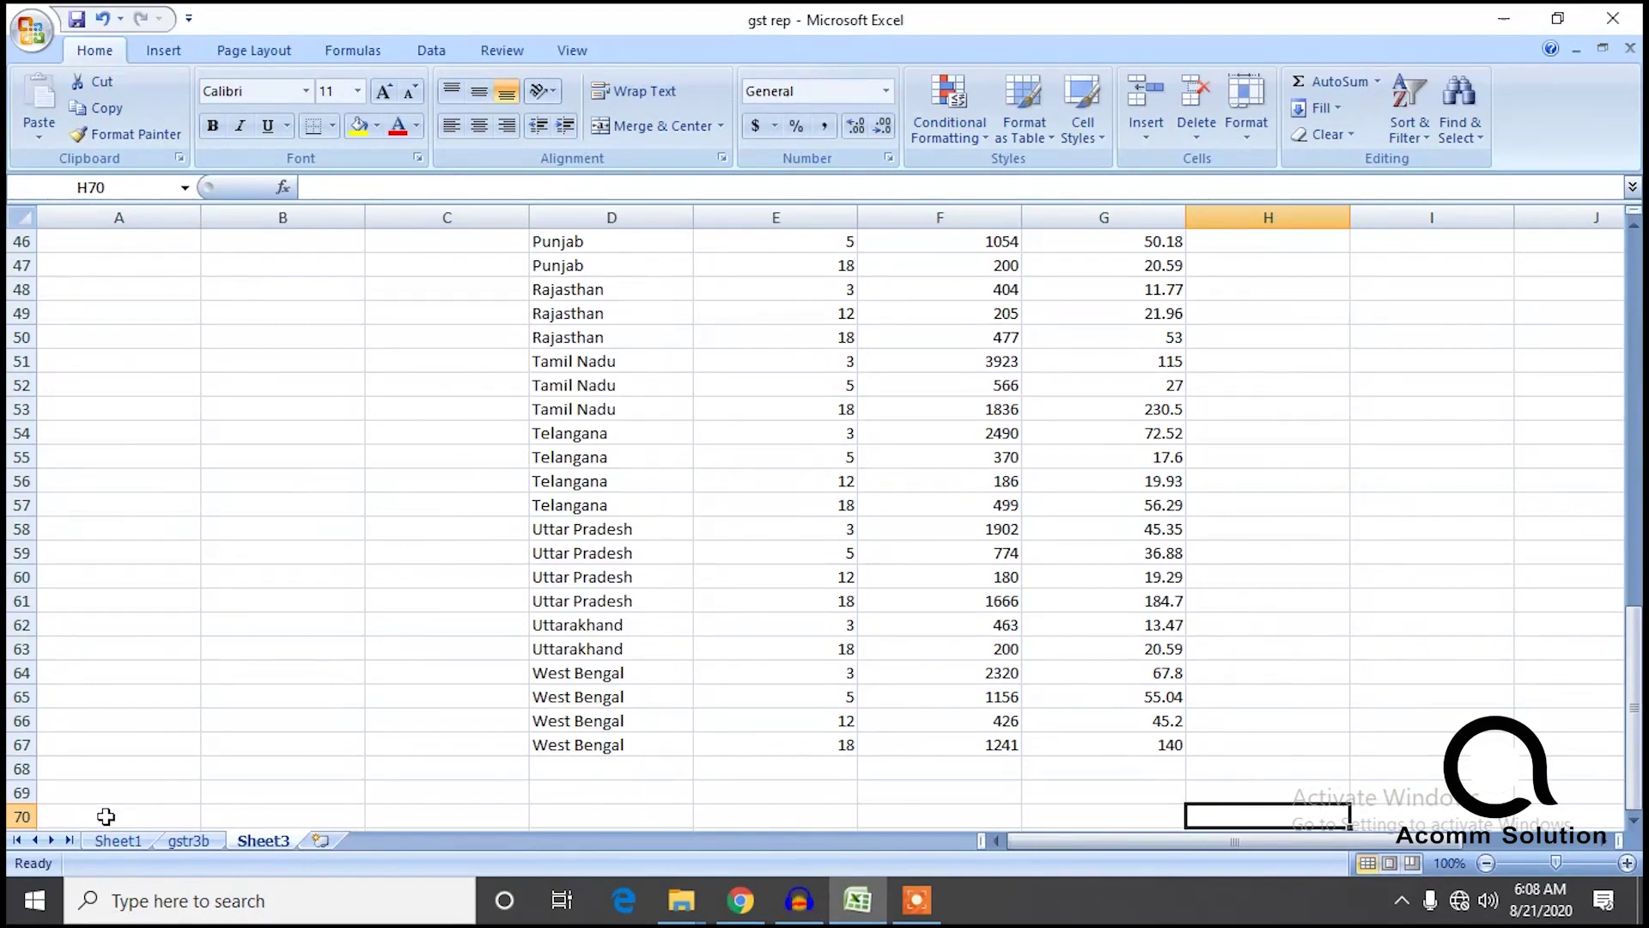
left_click(118, 840)
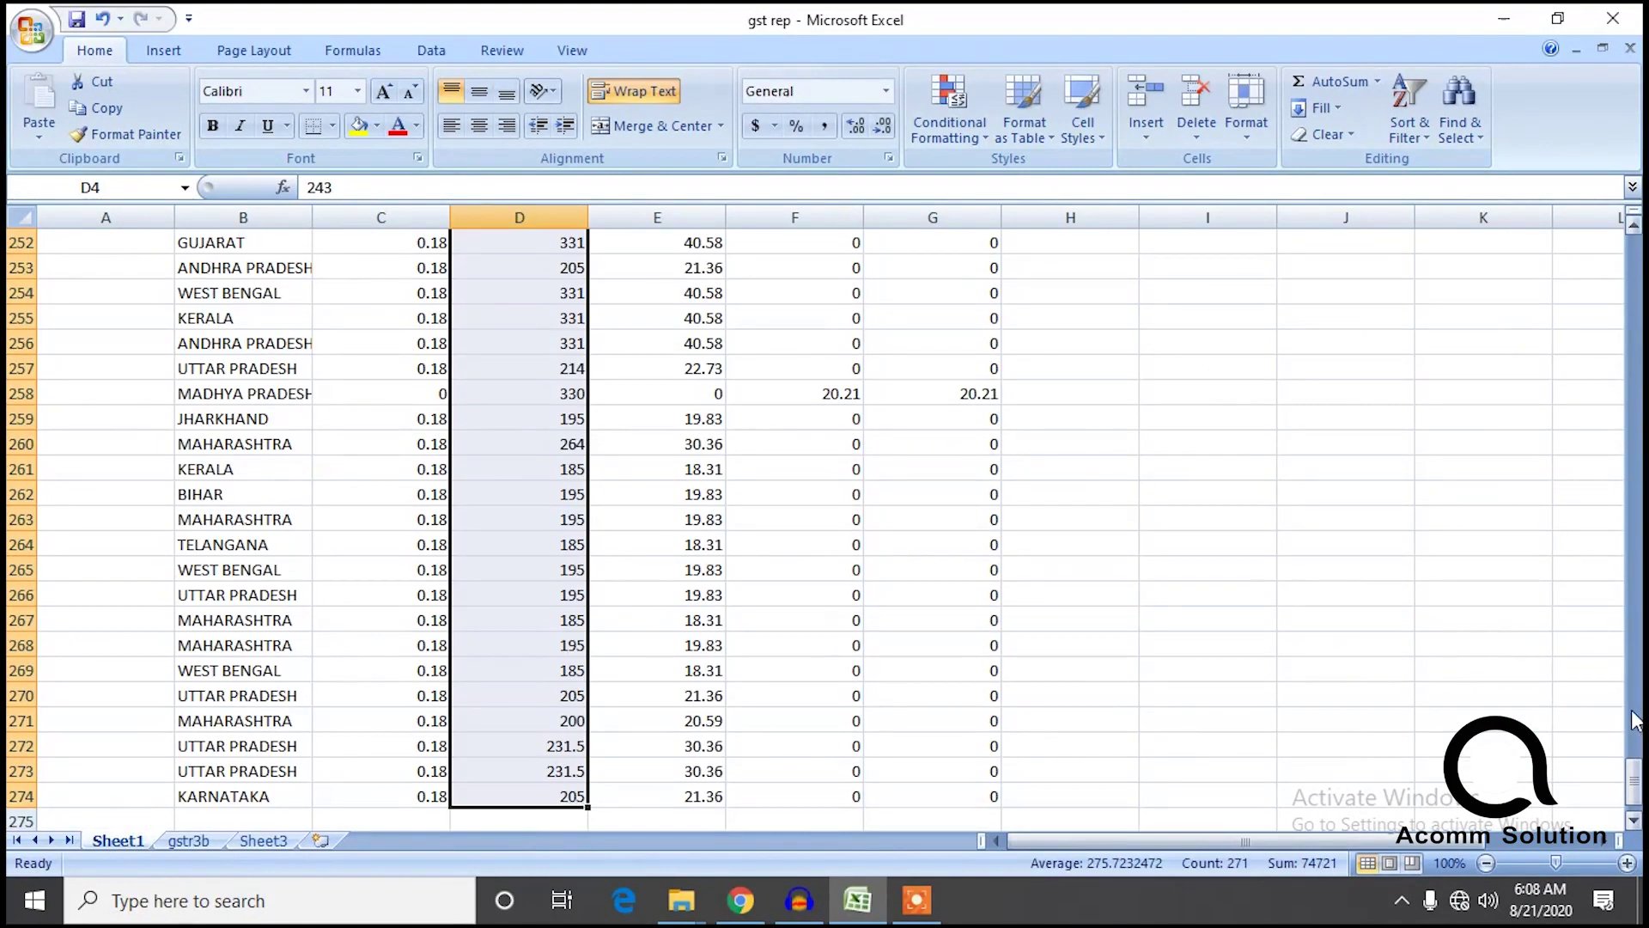
Filter Sheet1's state column to show only the Madhya Pradesh rows.
scroll(678, 239, "up", 20)
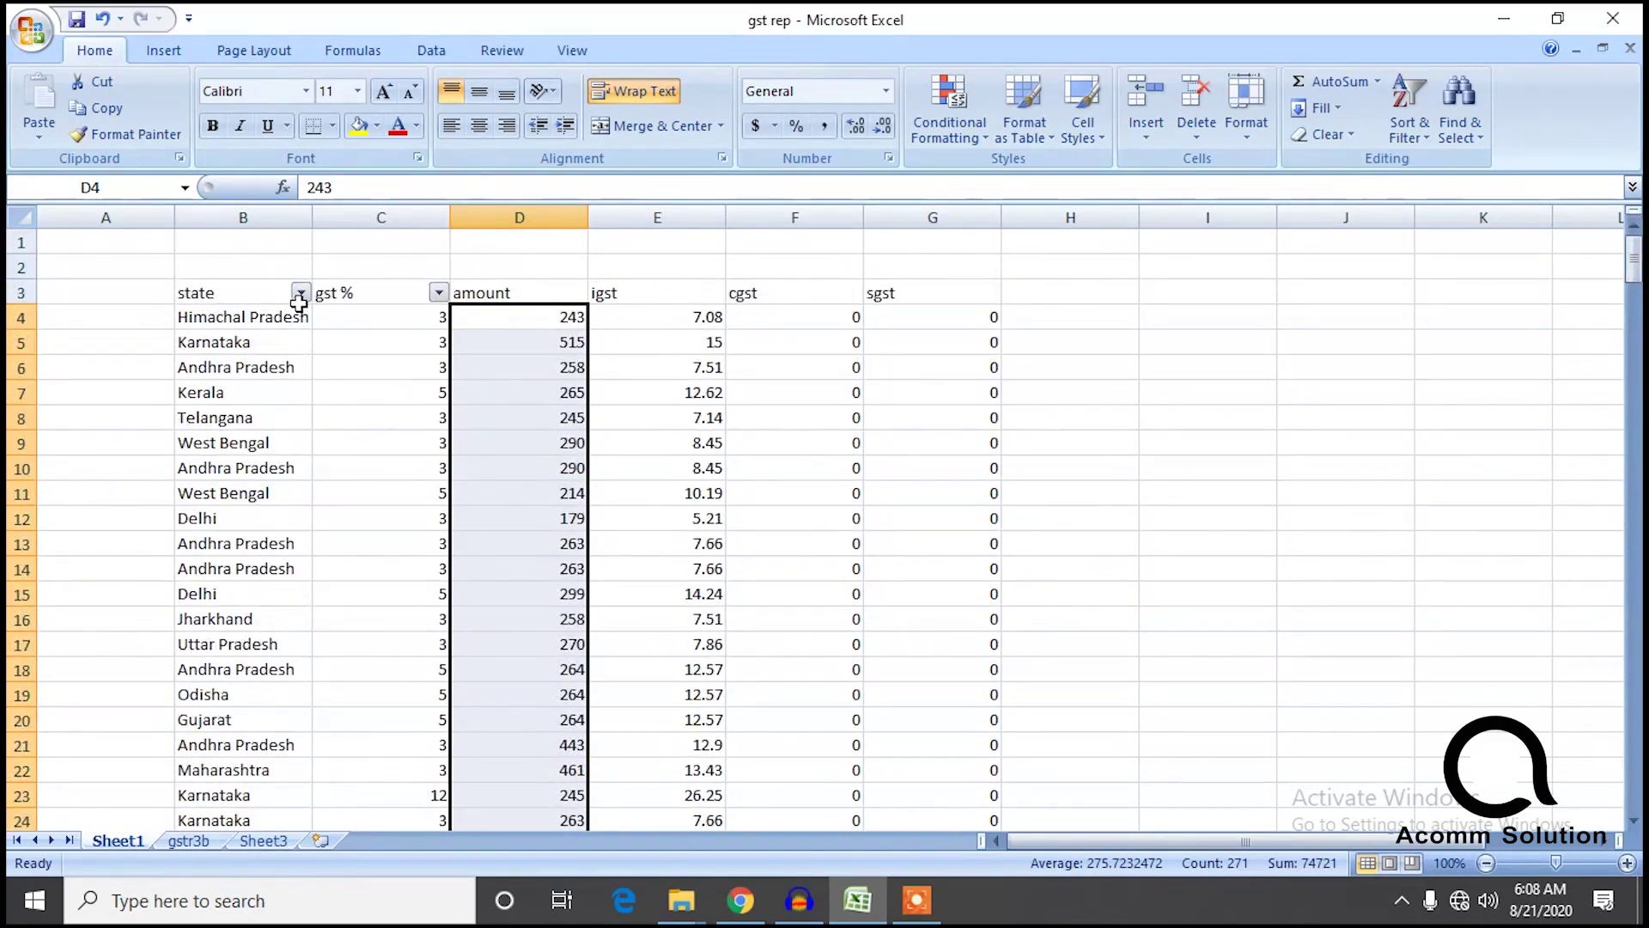
left_click(300, 293)
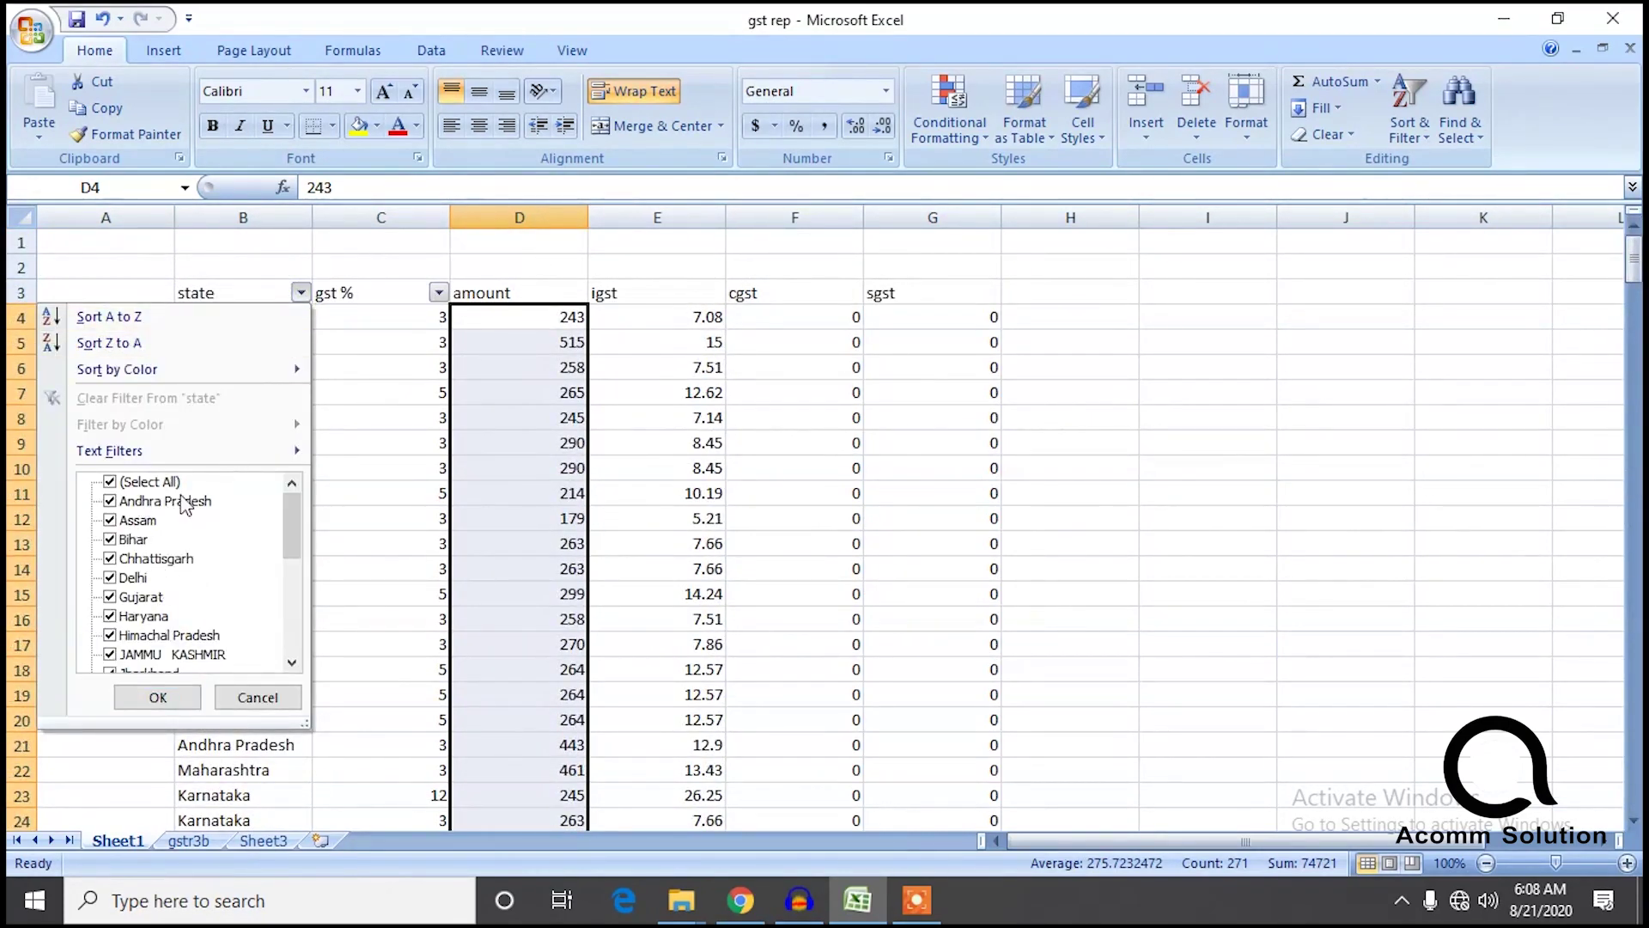
left_click(111, 482)
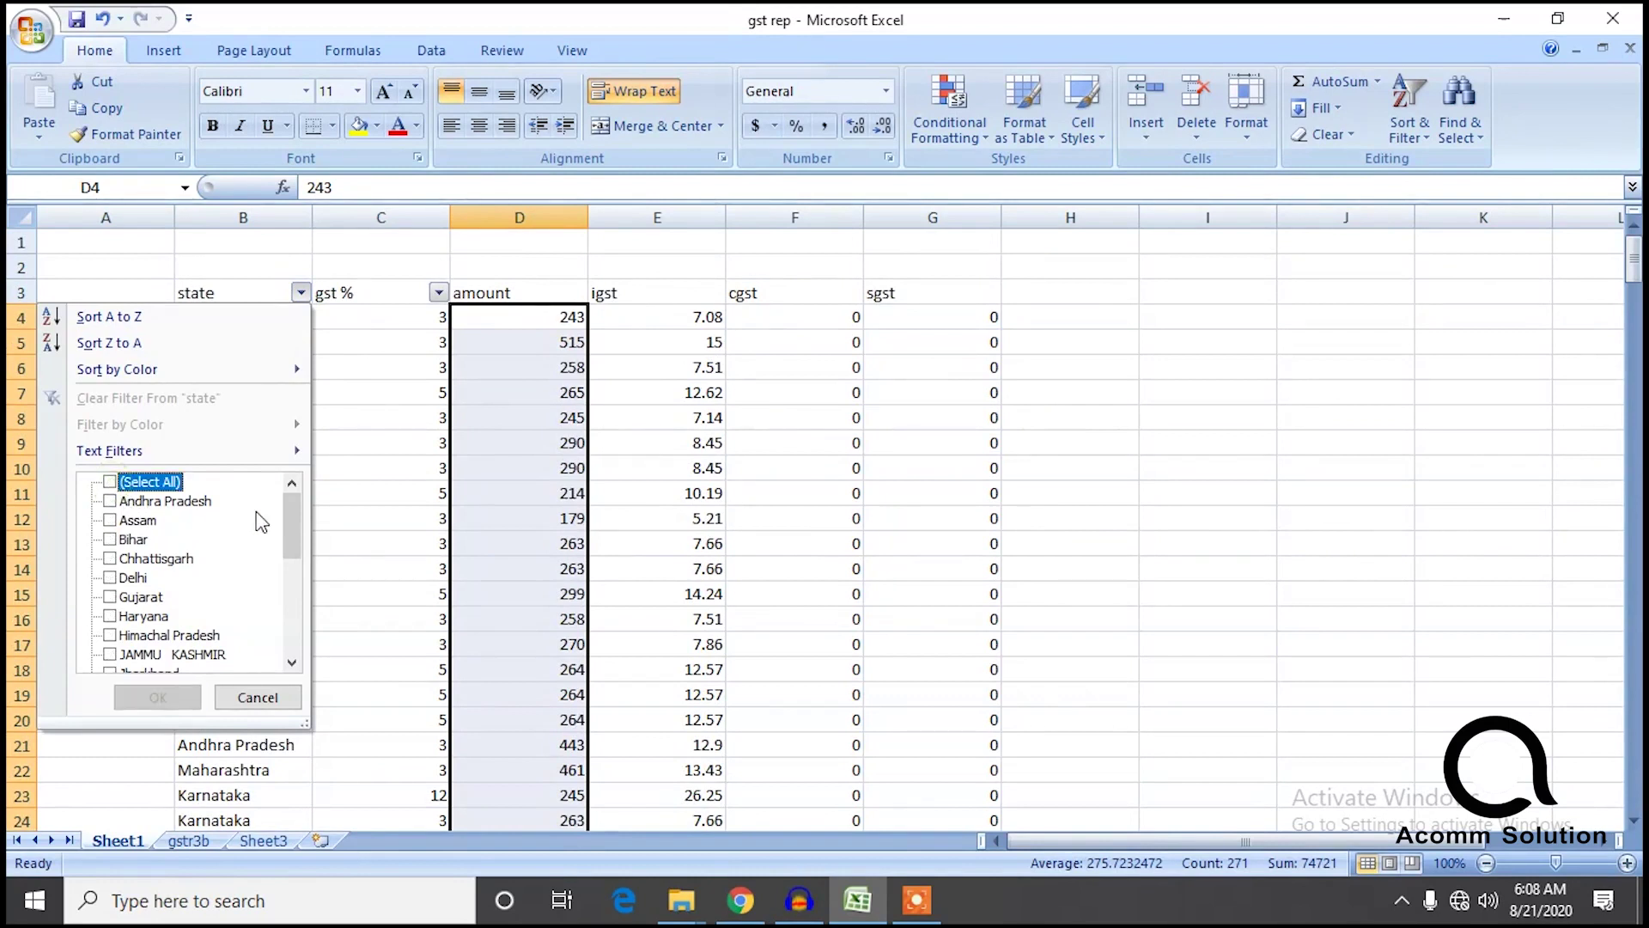
left_click_drag(290, 518, 290, 565)
left_click(110, 597)
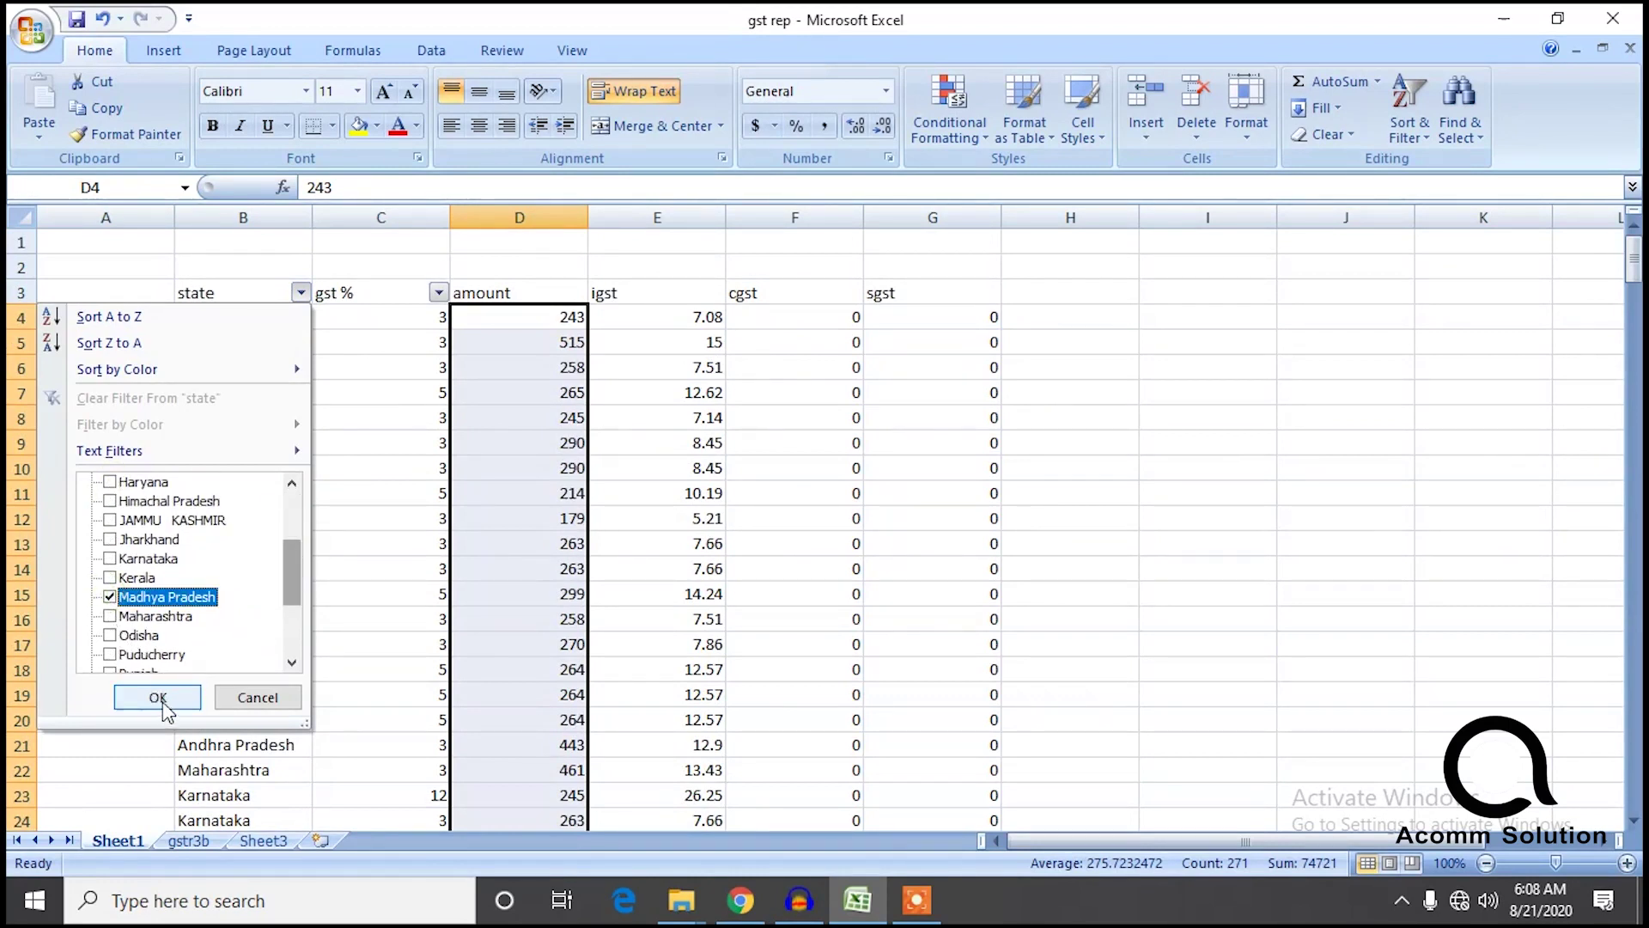
left_click(160, 698)
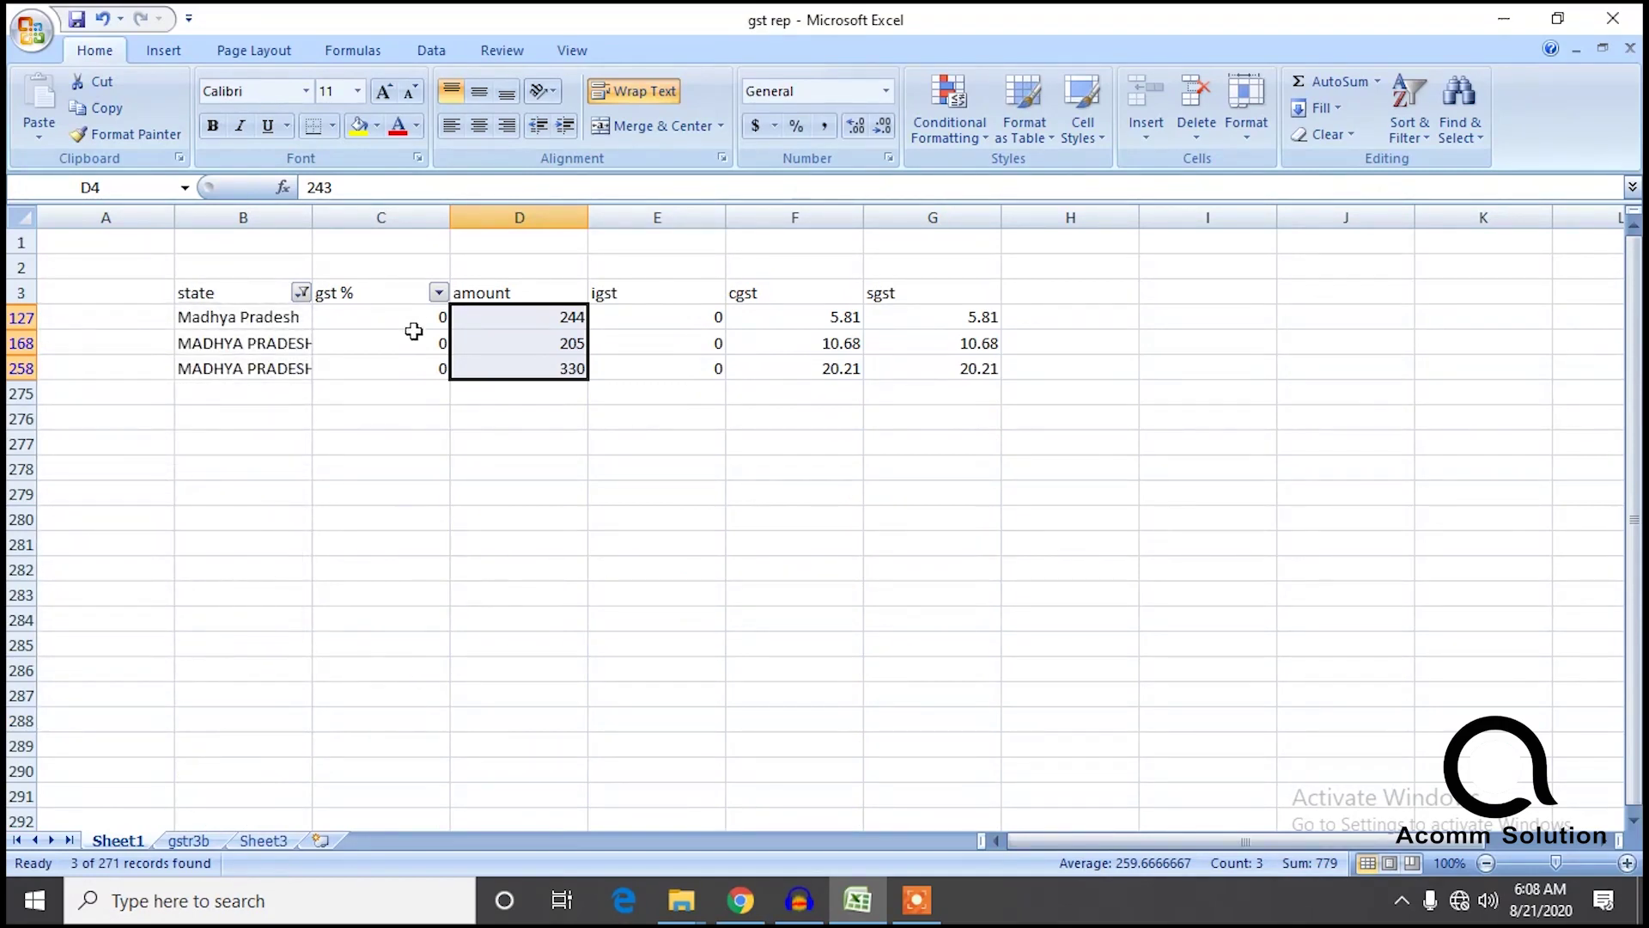
left_click(438, 292)
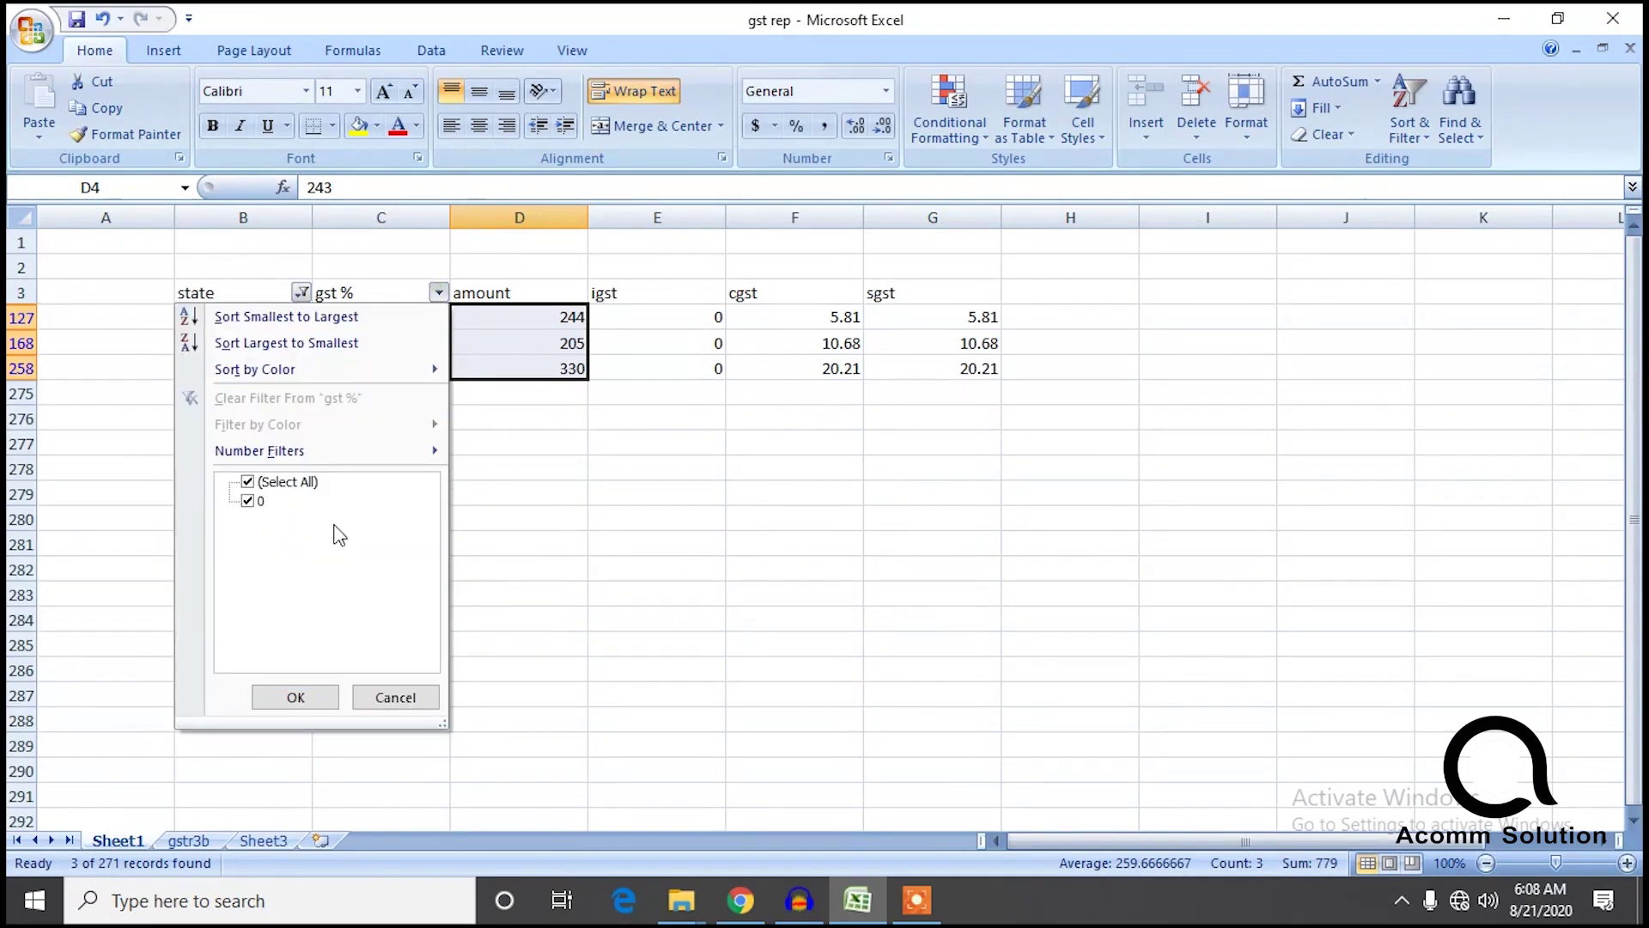
left_click(526, 517)
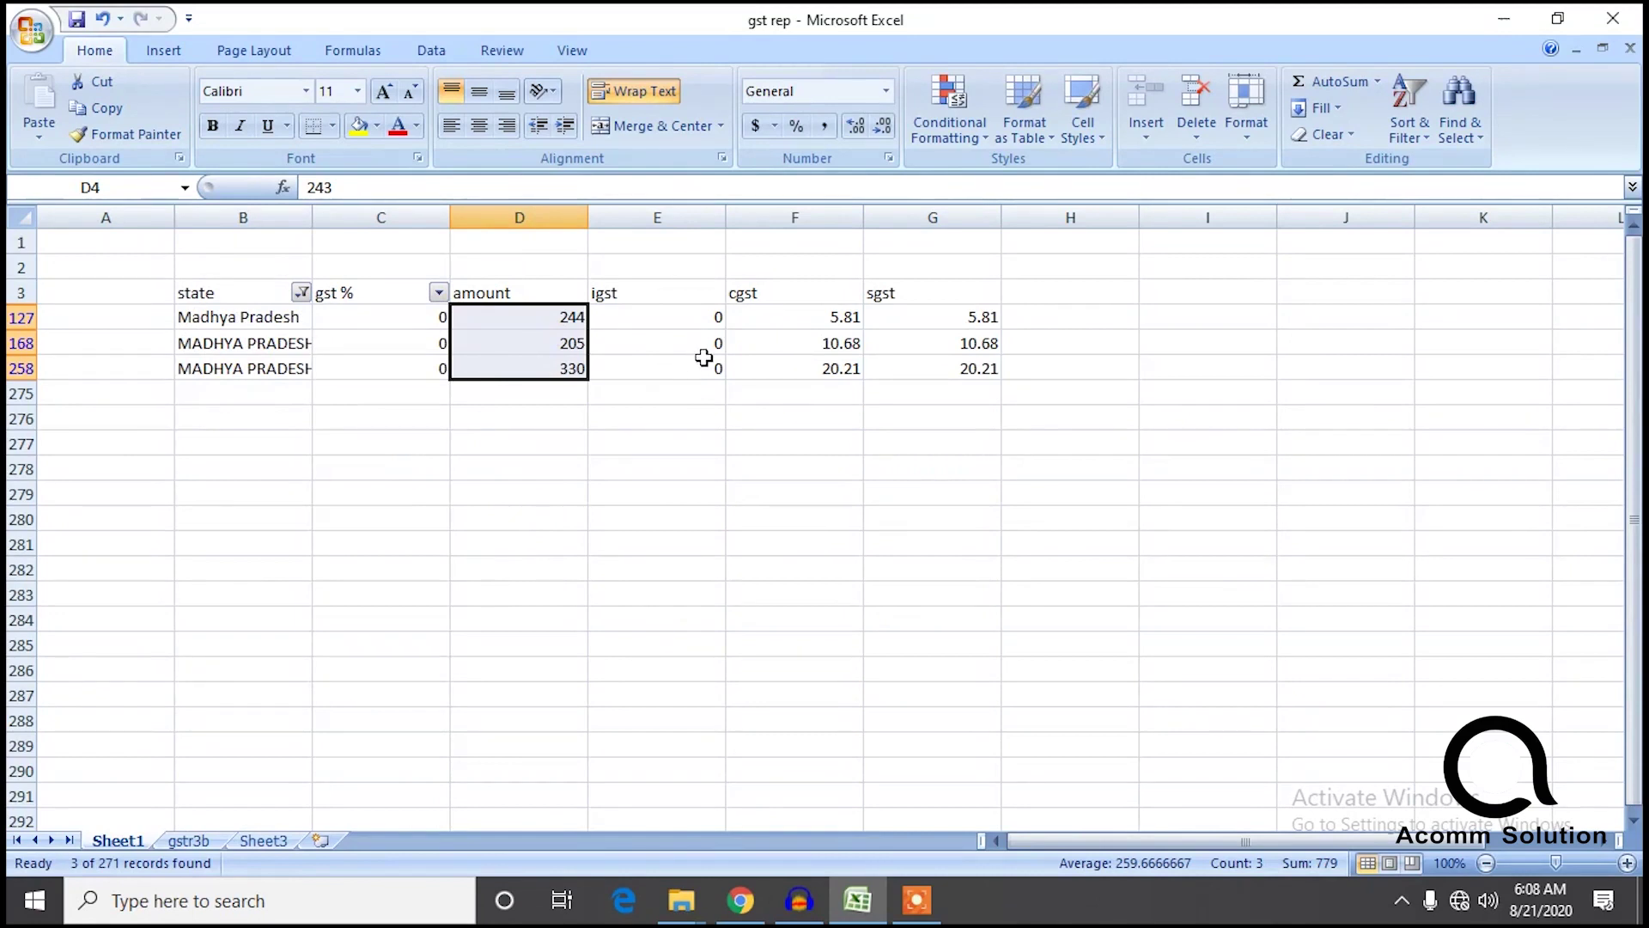
Change the three Madhya Pradesh gst % rates from 0 to 5, 18 and 18, and total their amounts.
left_click(393, 311)
double_click(430, 316)
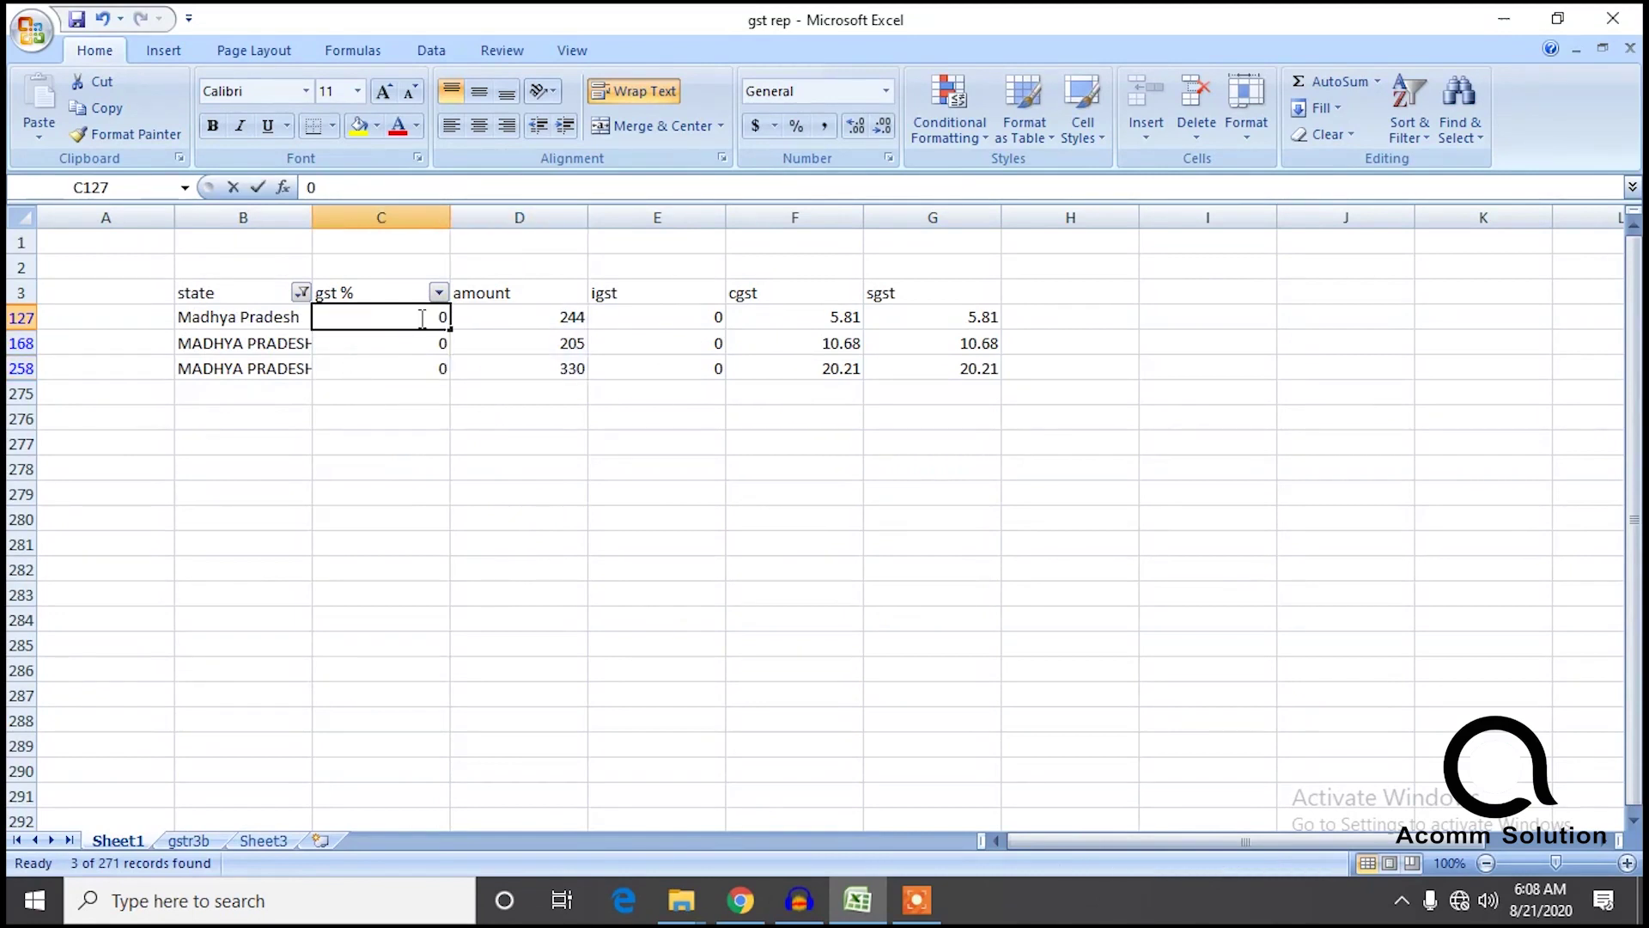
double_click(439, 317)
type("5")
left_click(436, 341)
type("18")
left_click(435, 367)
type("18")
left_click(482, 438)
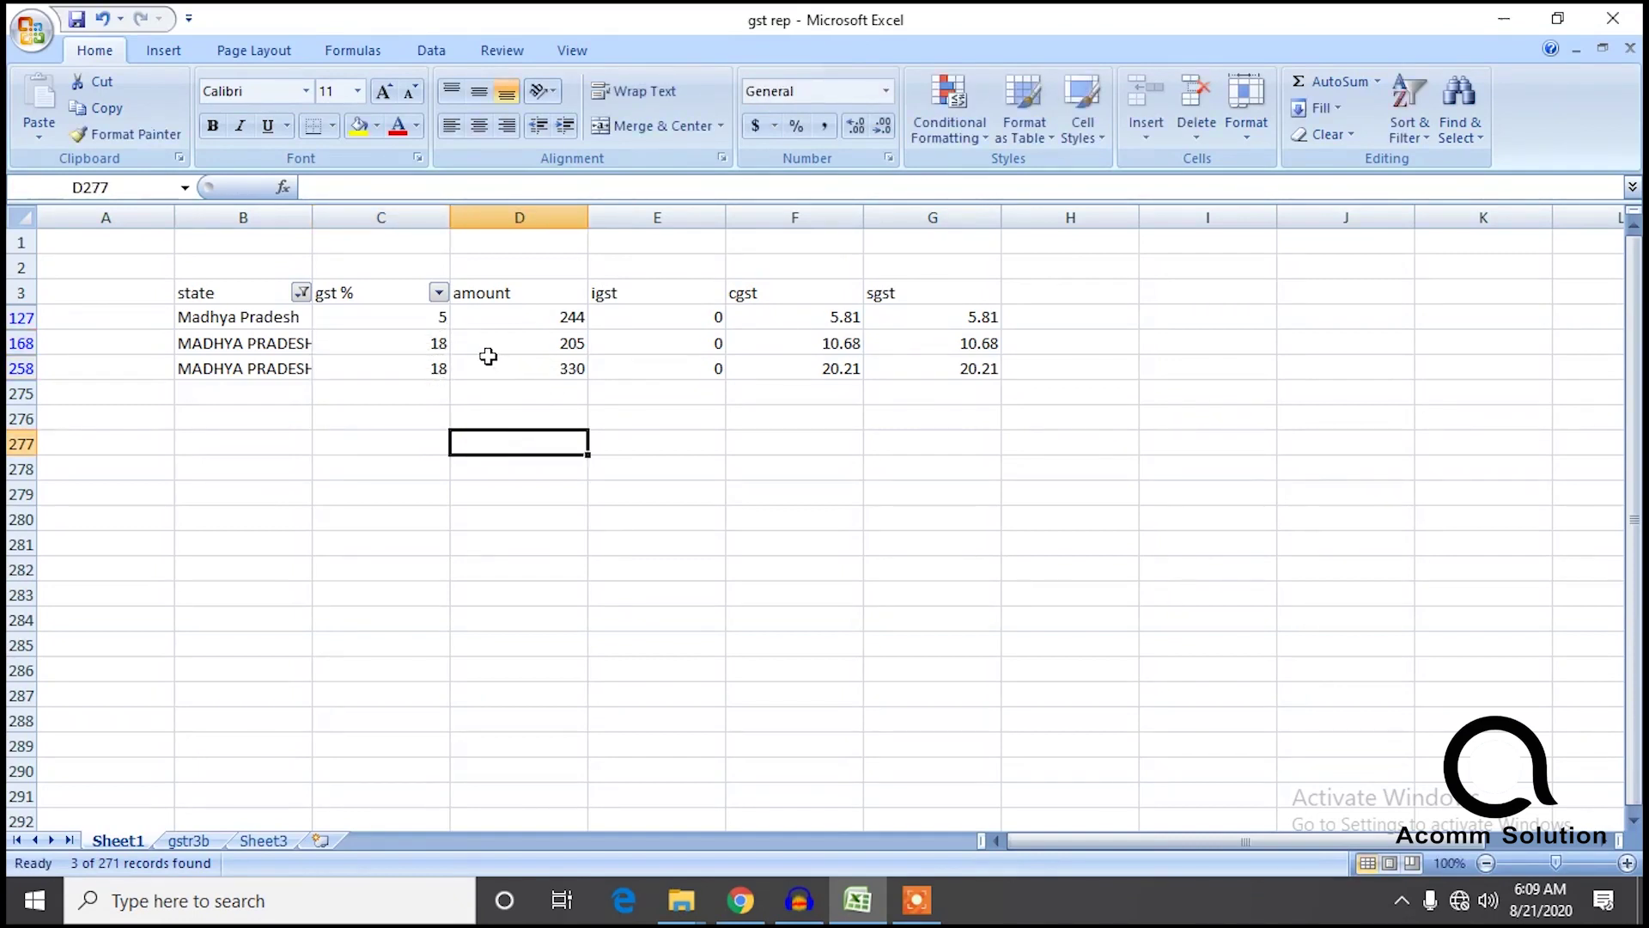
left_click_drag(547, 389, 547, 317)
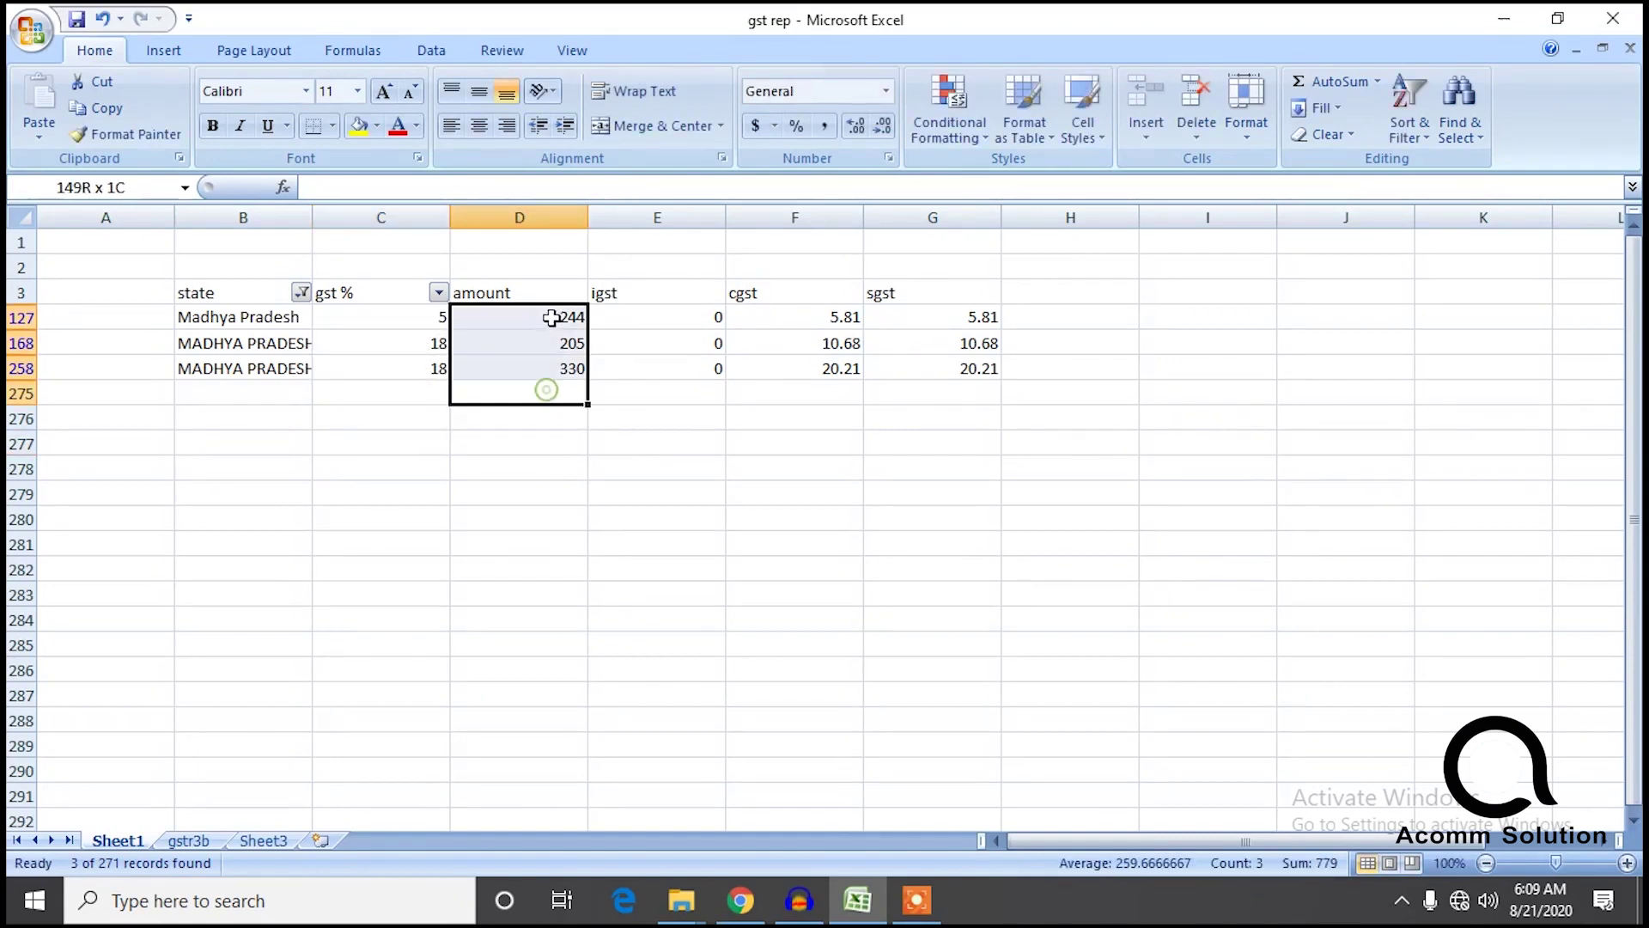
Start a new row on Sheet3 with the state label mp.
left_click(260, 840)
left_click(776, 808)
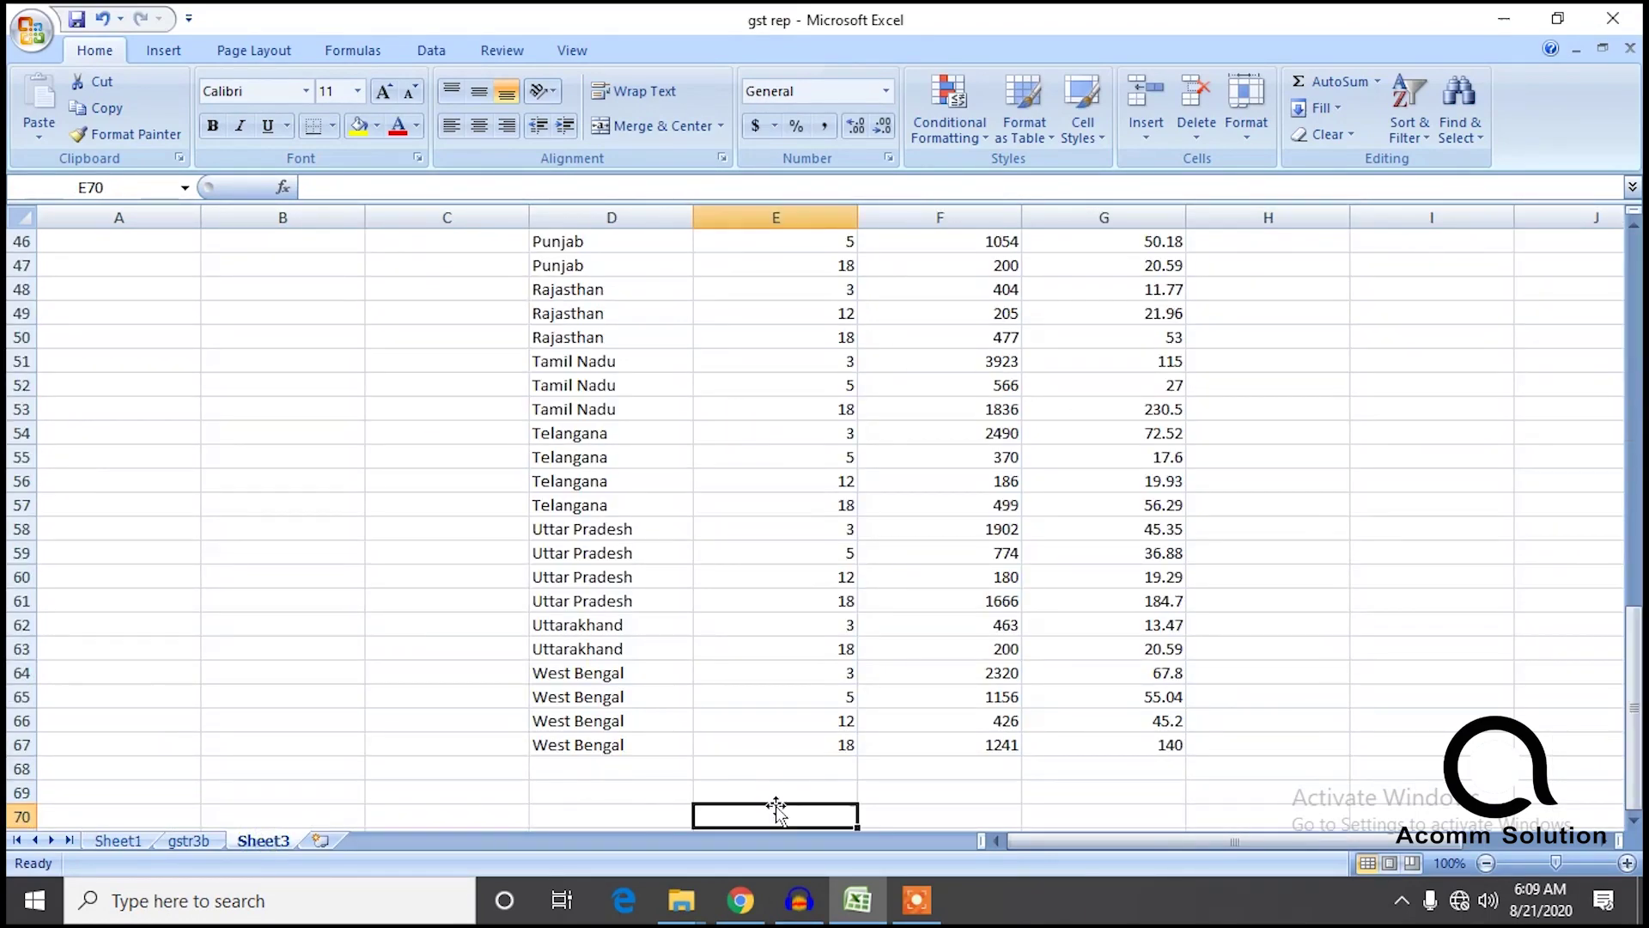
type("779")
left_click(588, 816)
type("m")
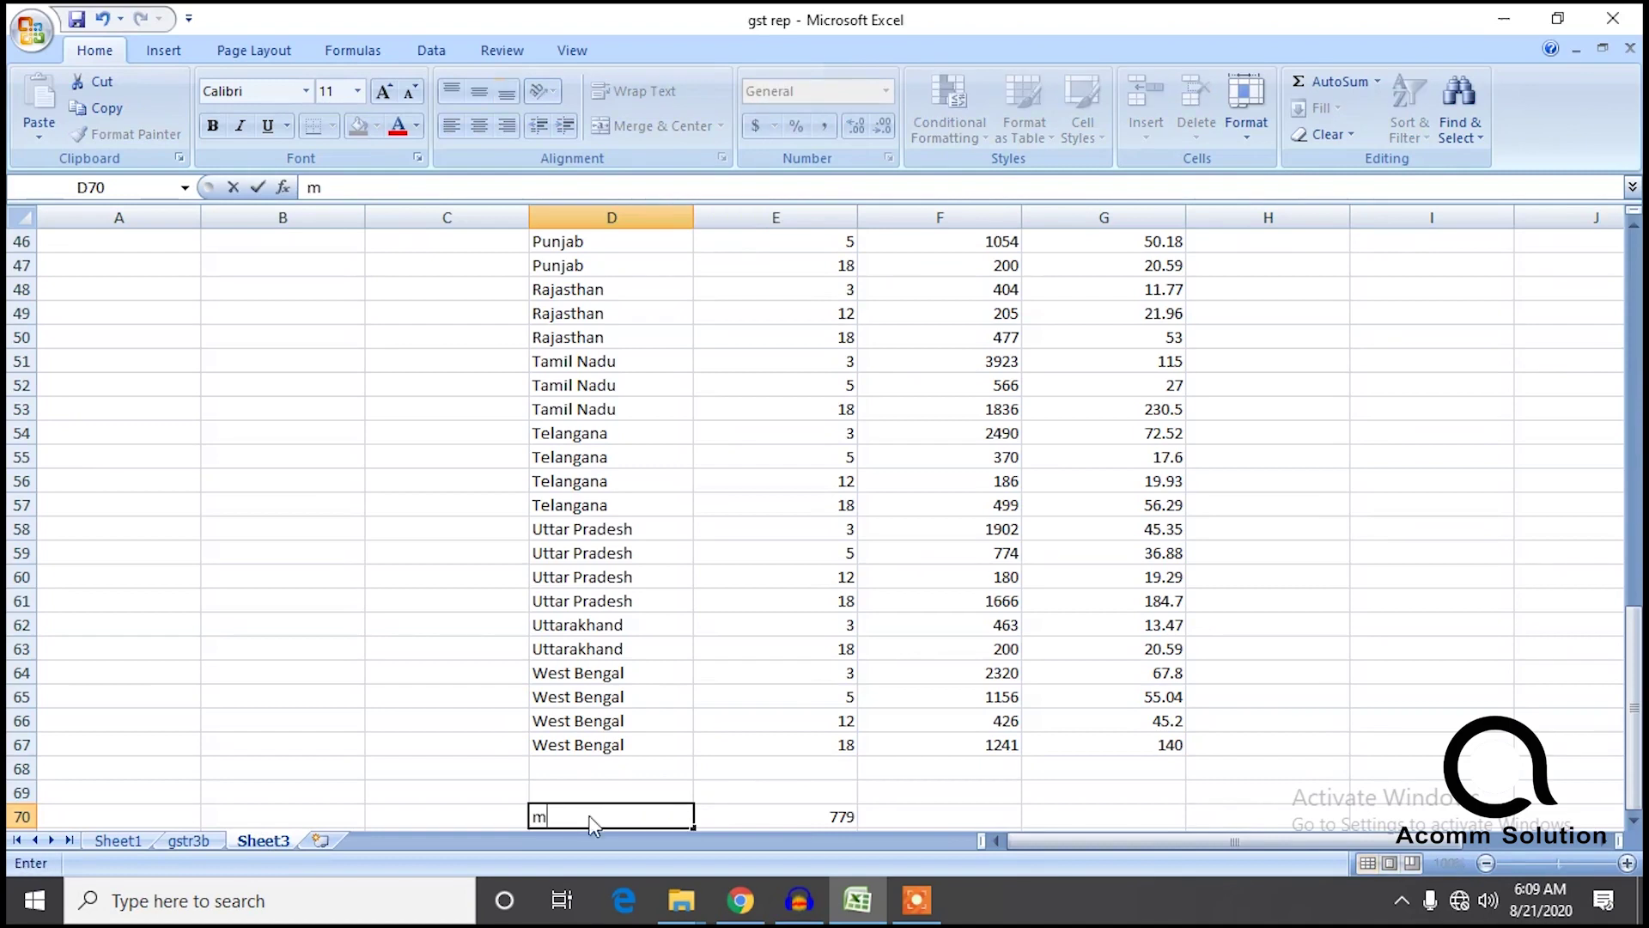
left_click(902, 814)
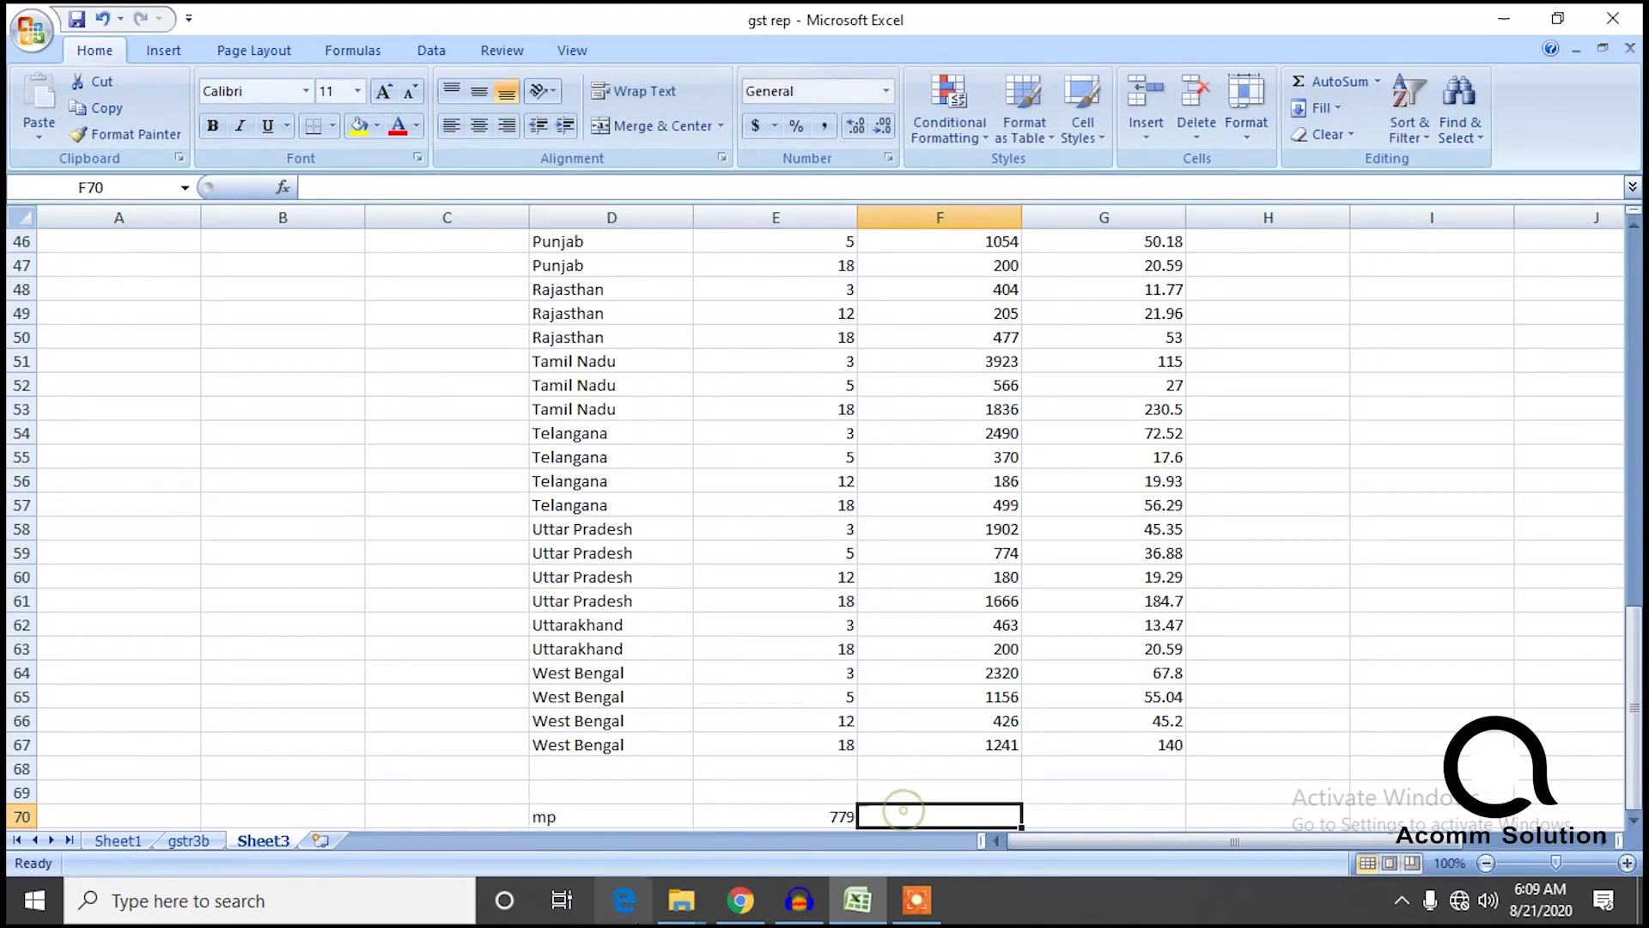
Move the 779 entry into the mp row's amount cell F70.
left_click(809, 814)
key("ctrl+c")
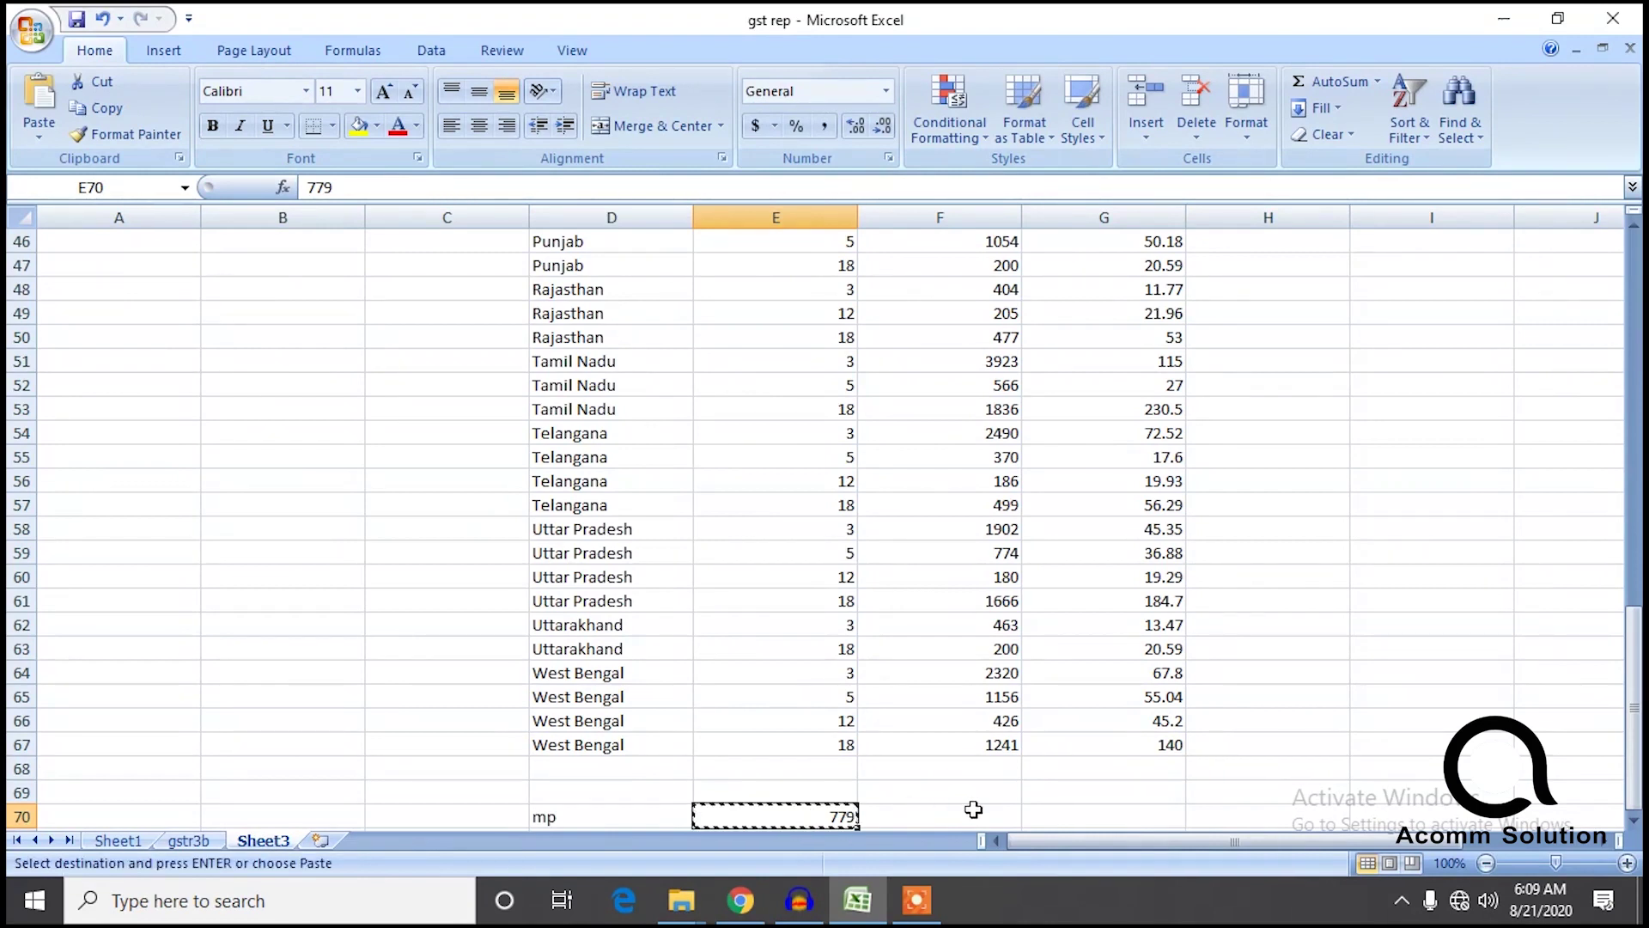
left_click(971, 812)
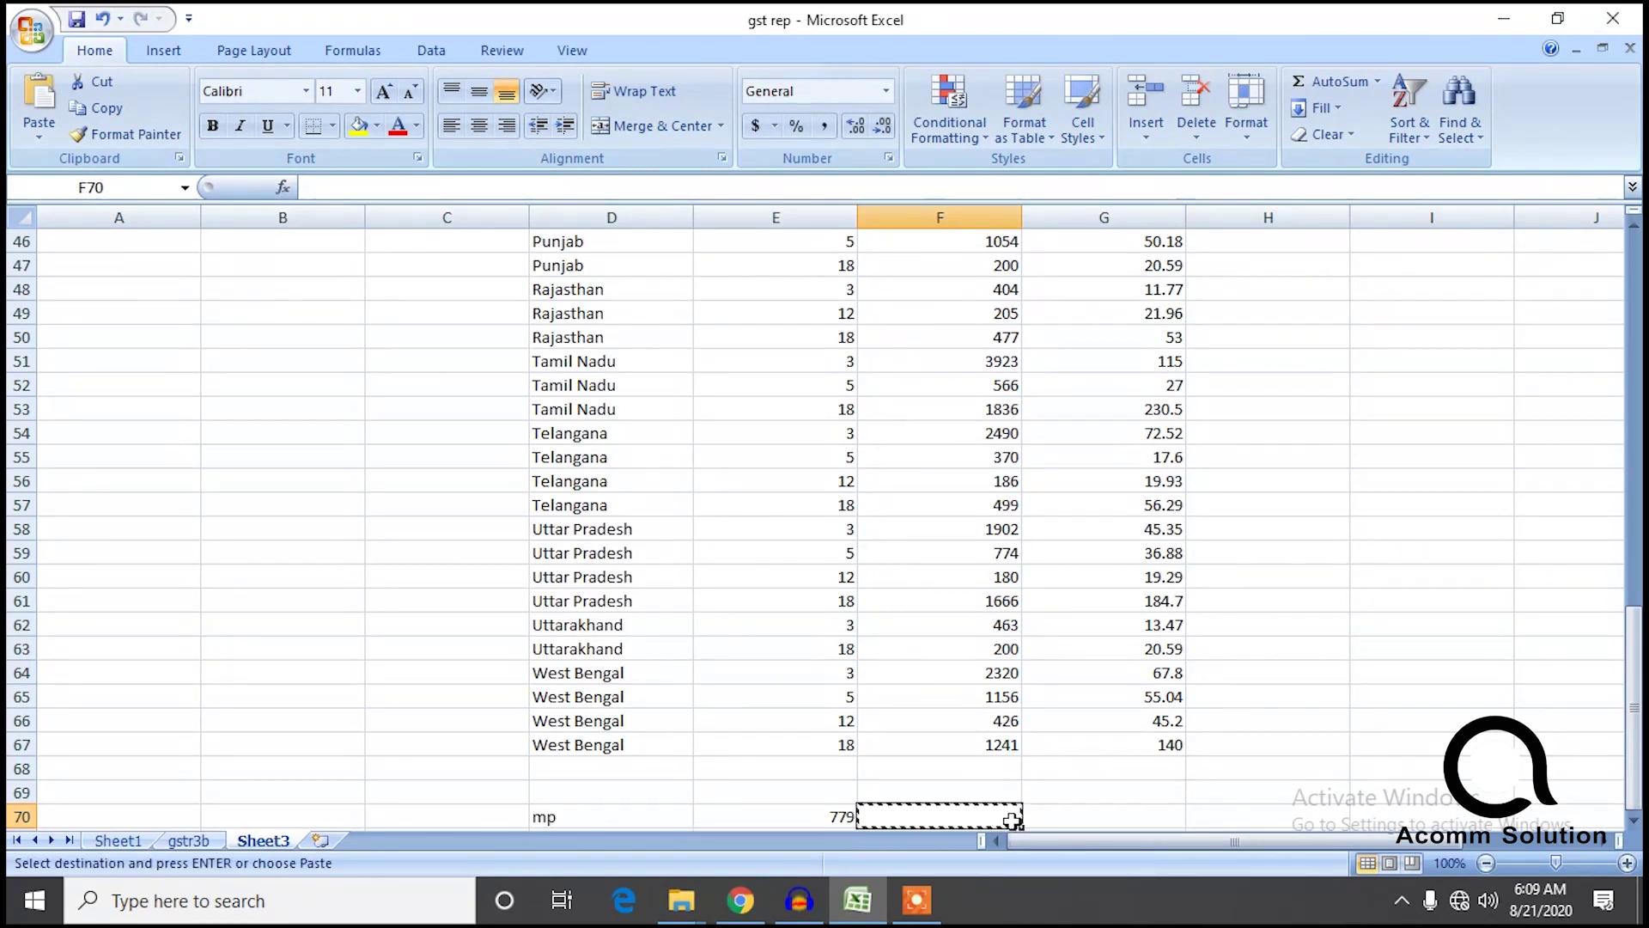
left_click(845, 827)
left_click(842, 815)
key("ctrl+c")
left_click(945, 816)
key("ctrl+v")
left_click(1080, 812)
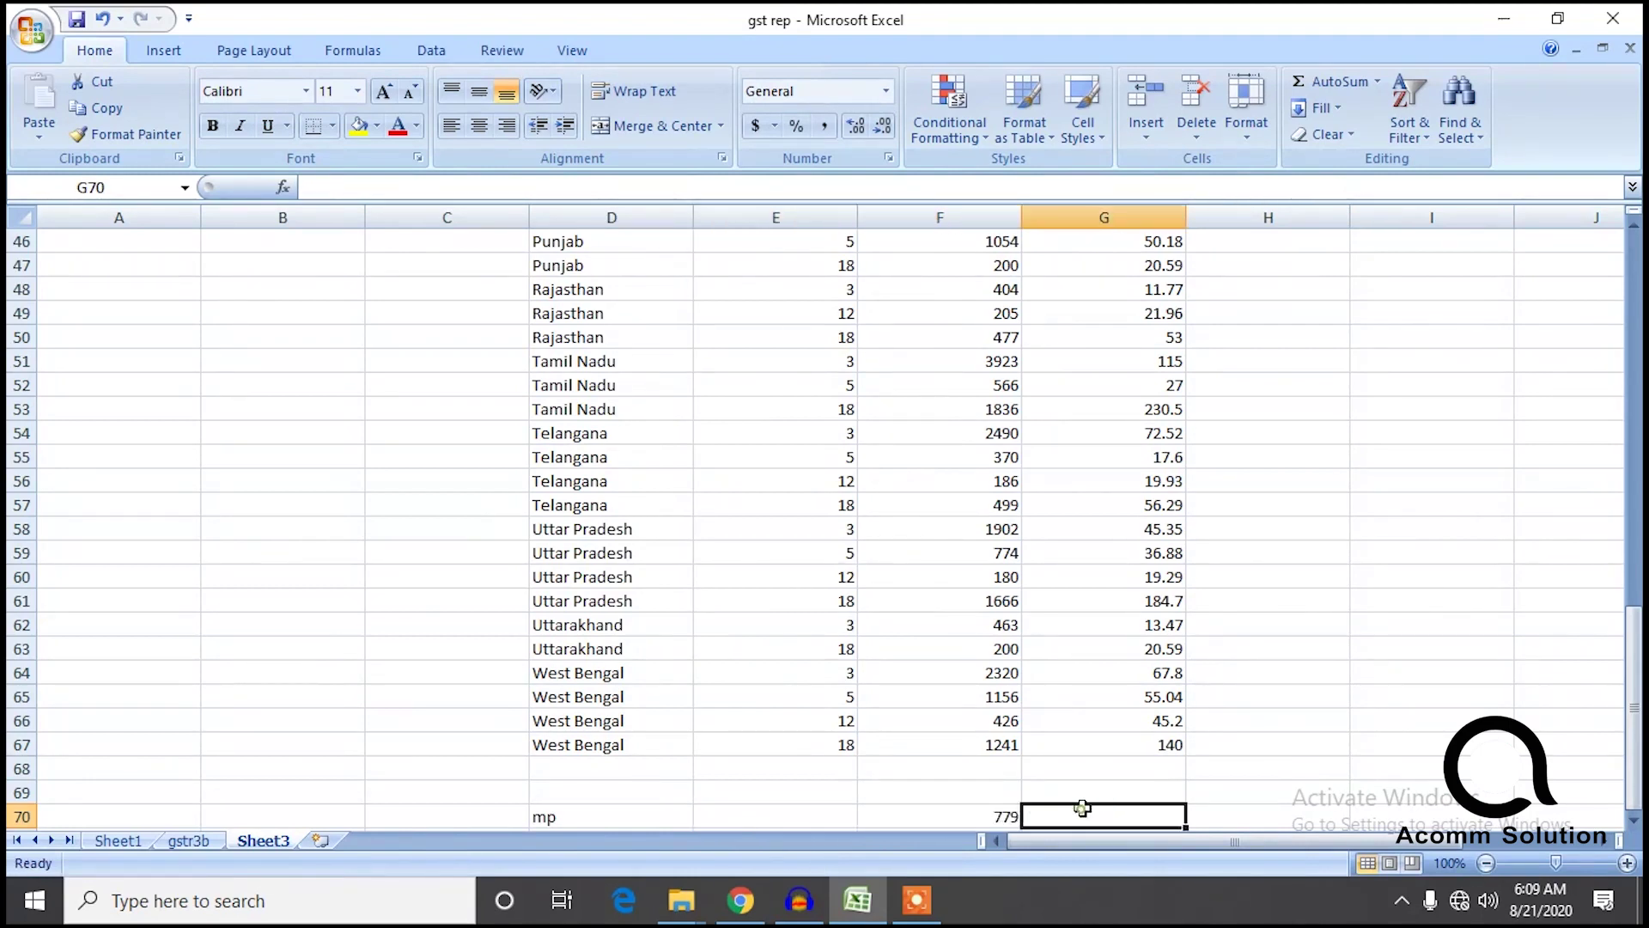
left_click(1234, 799)
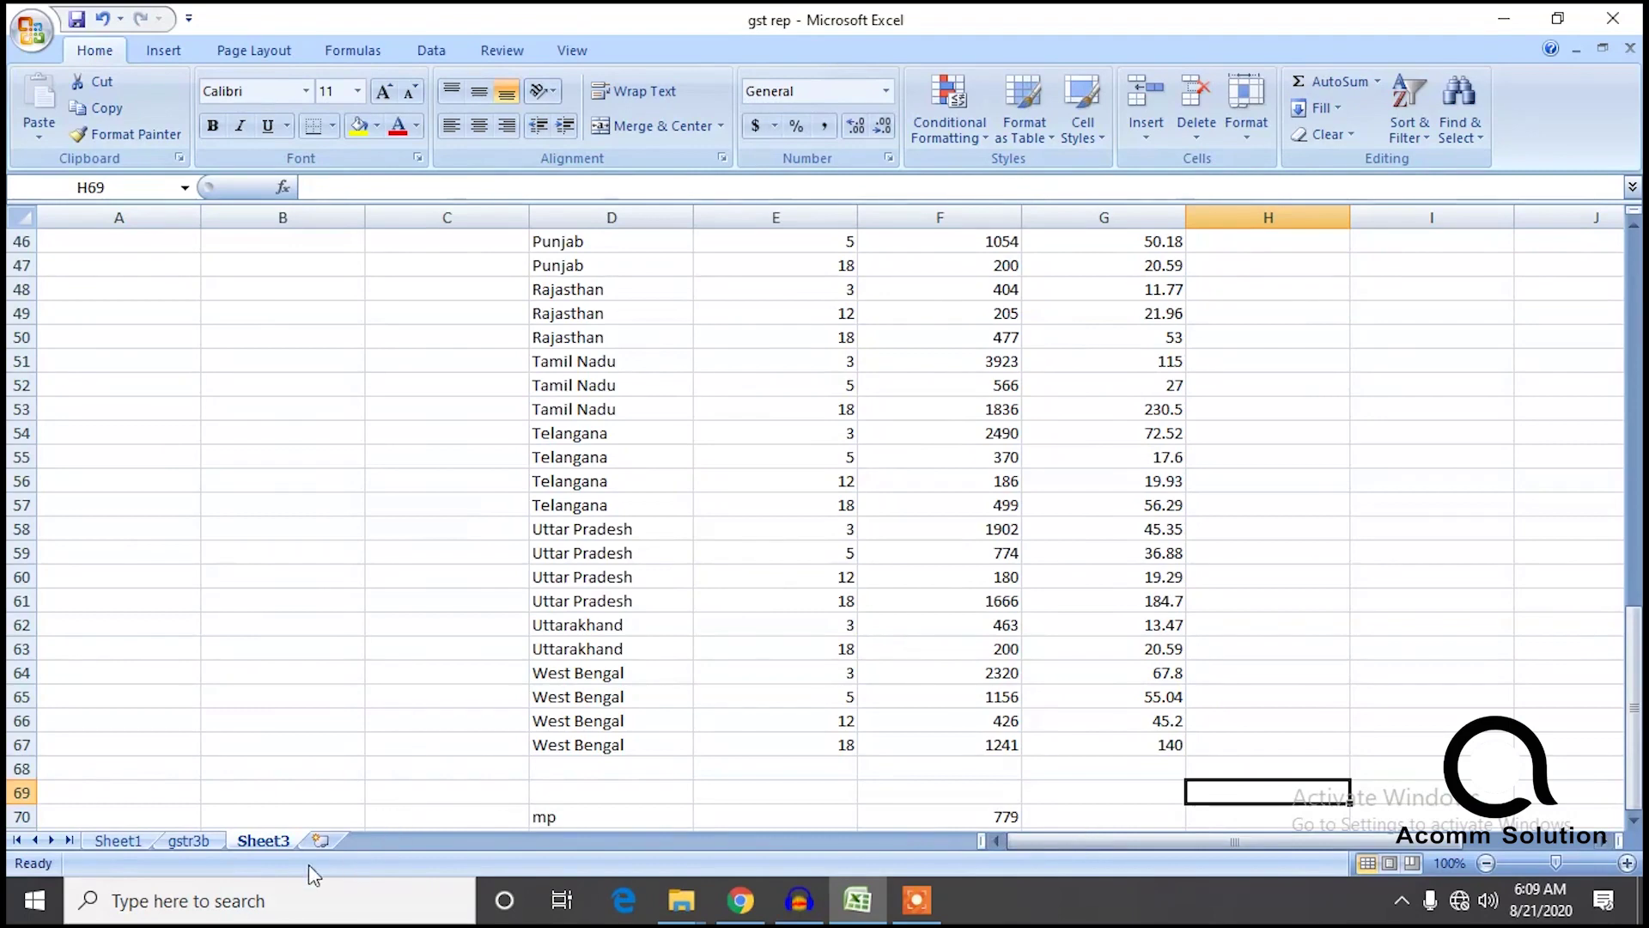
Total the Madhya Pradesh cgst values on Sheet1 and begin the figure in H70.
left_click(206, 842)
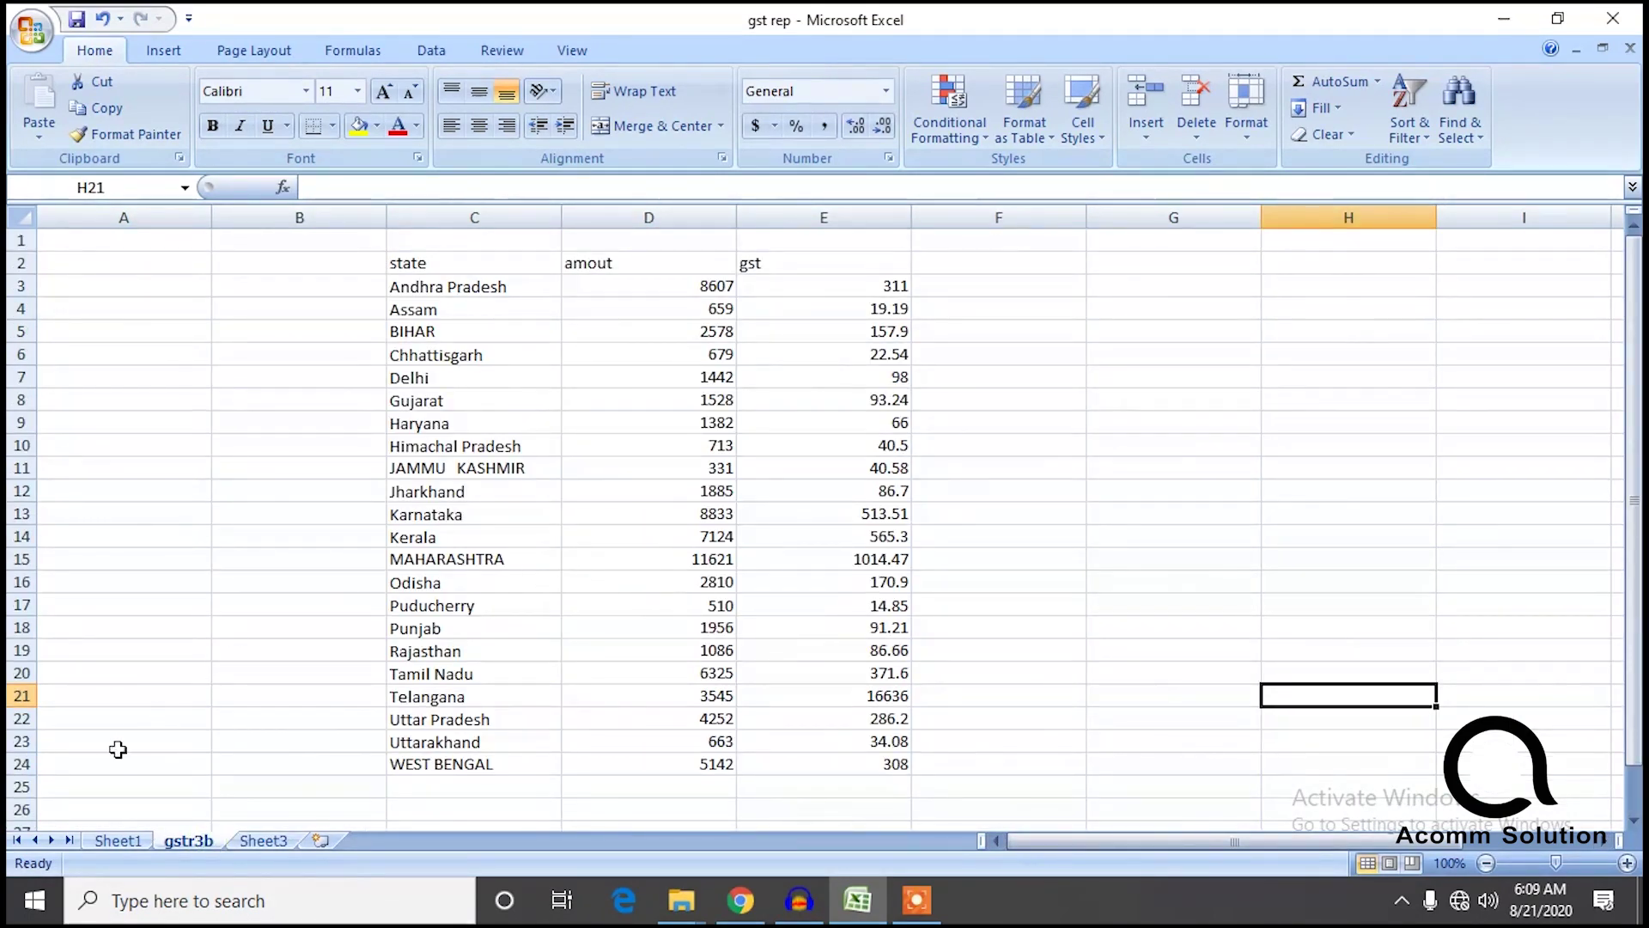
left_click(121, 831)
left_click_drag(807, 420, 838, 308)
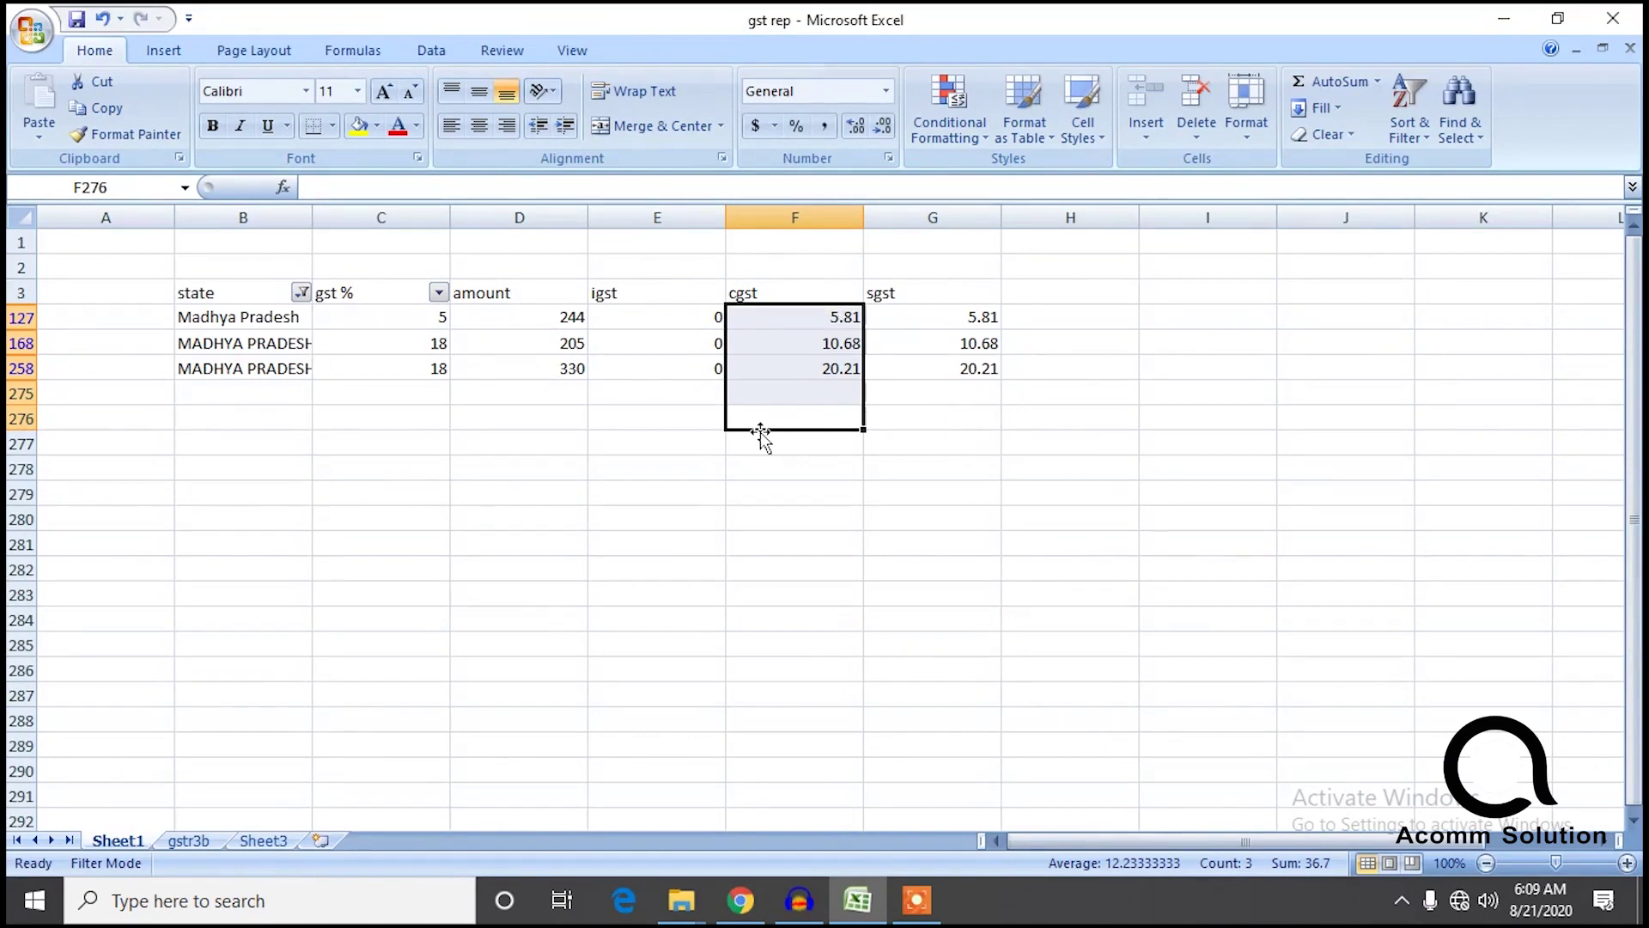
left_click(267, 841)
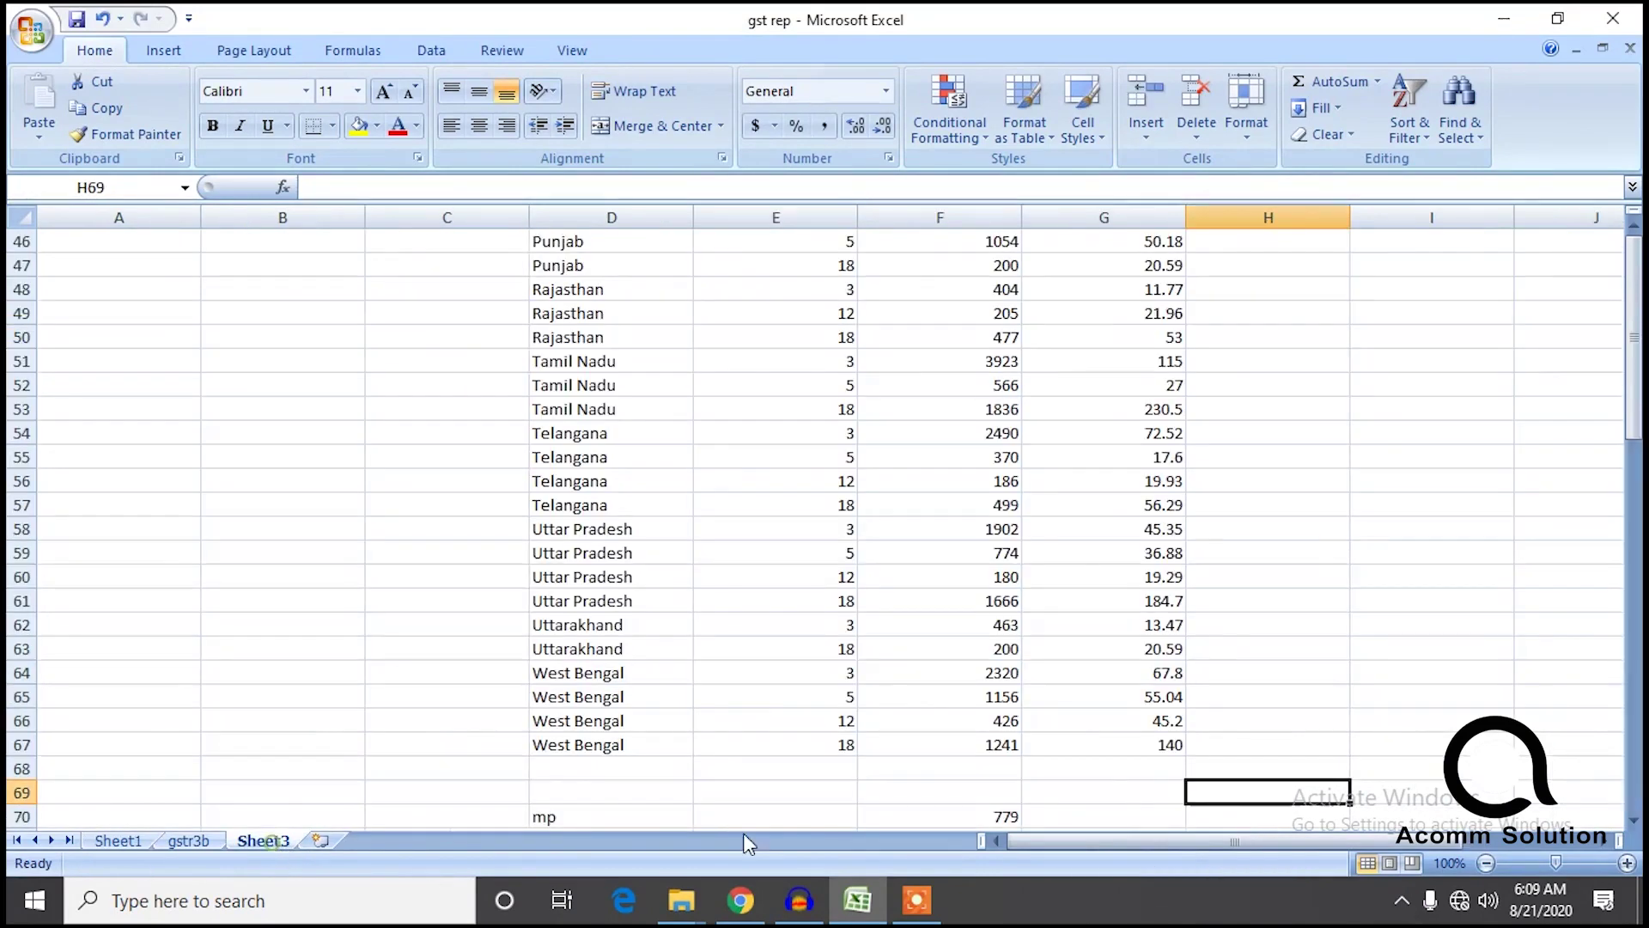
left_click(1232, 817)
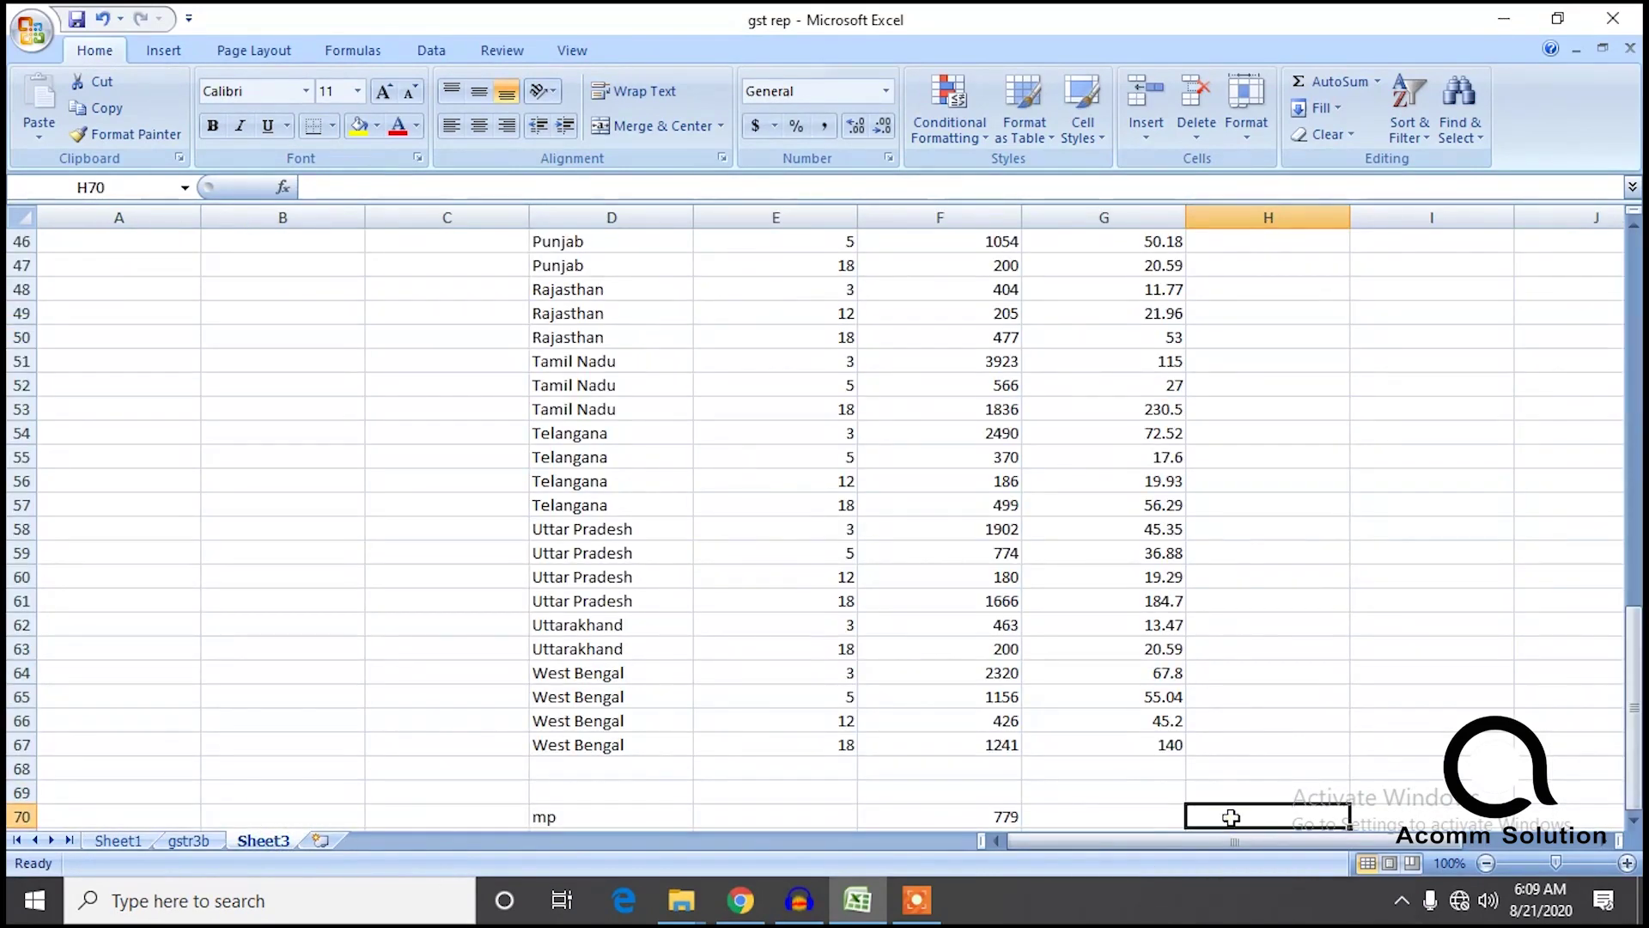
type("36")
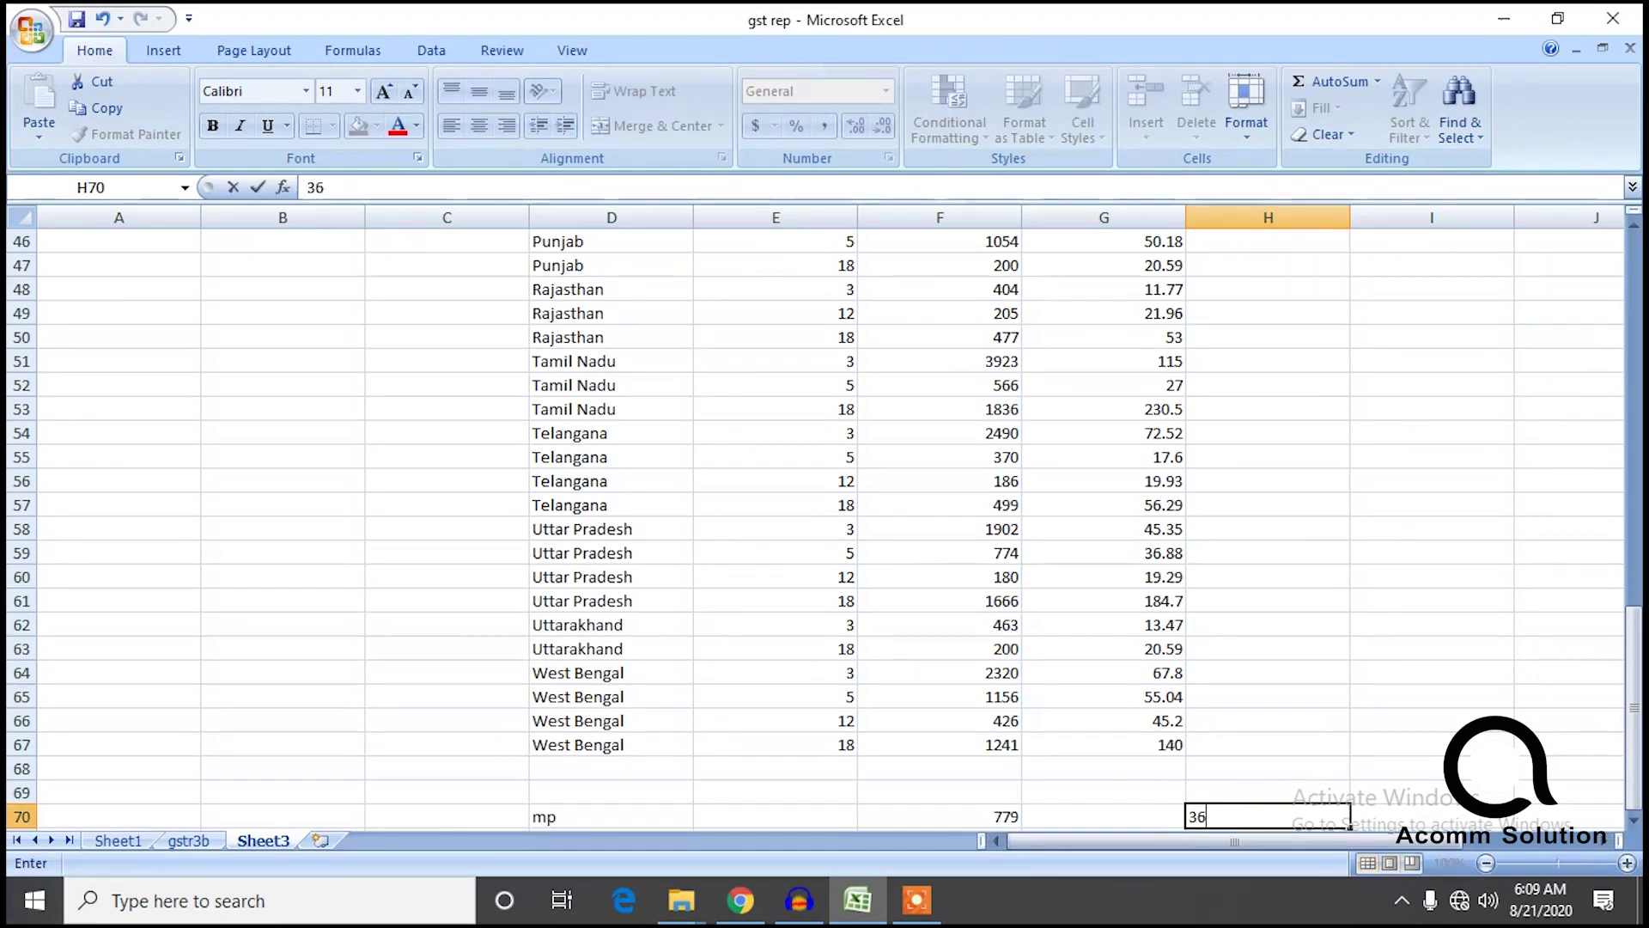
Set the mp row's tax figures to 36.7 in H70 and 36.78 in I70.
left_click(128, 841)
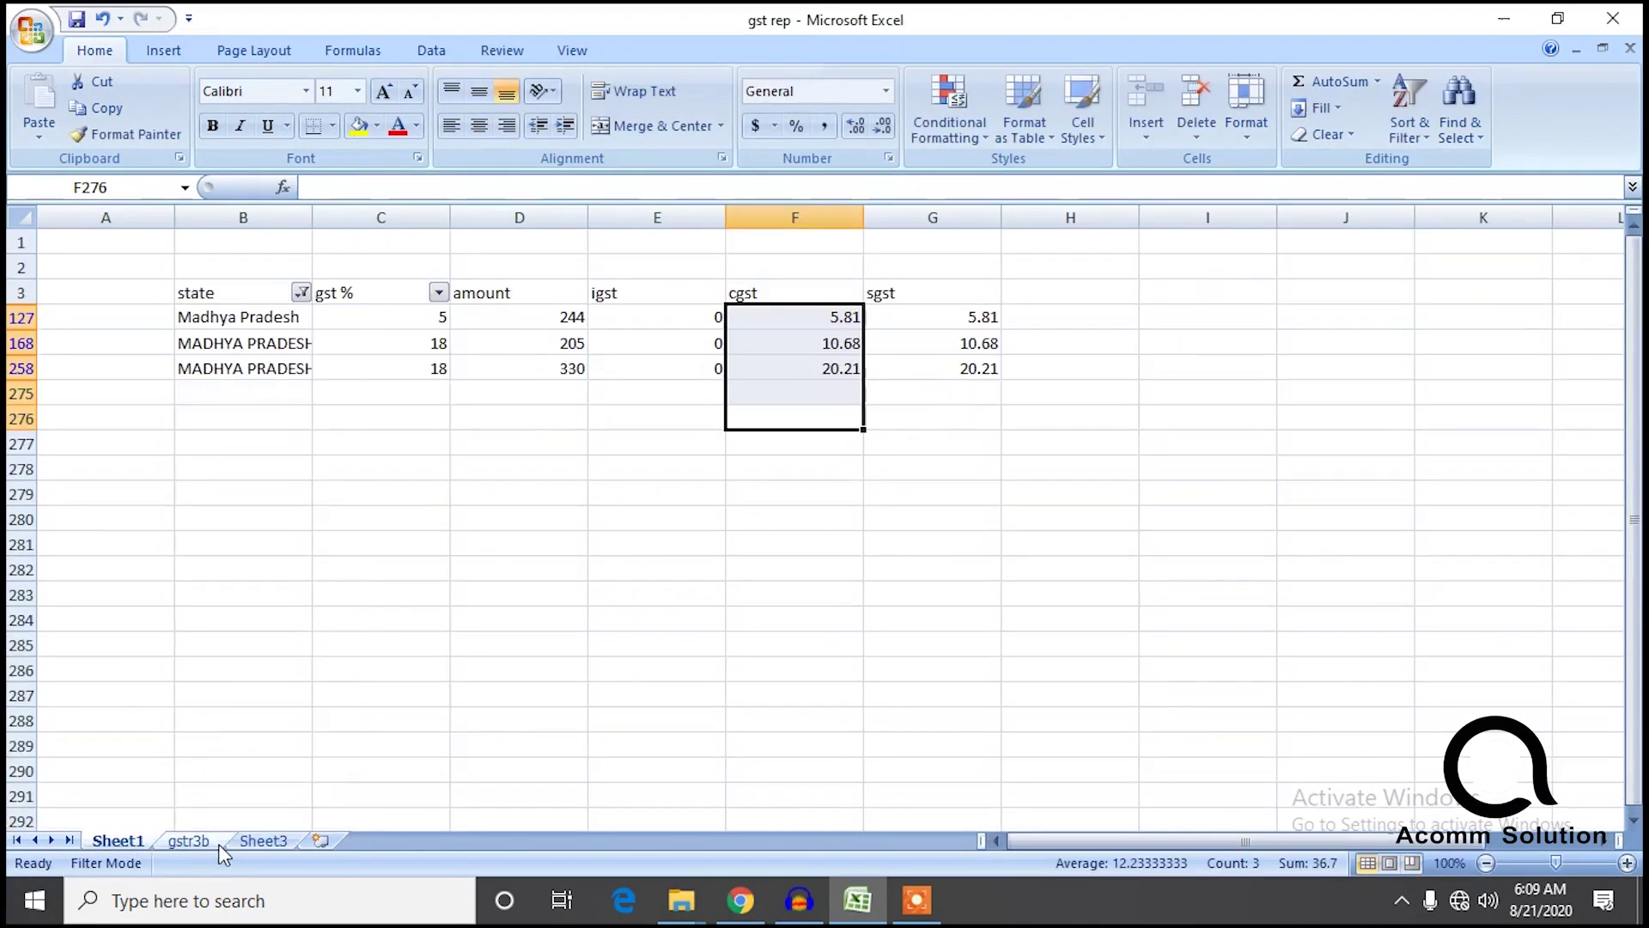
left_click(263, 841)
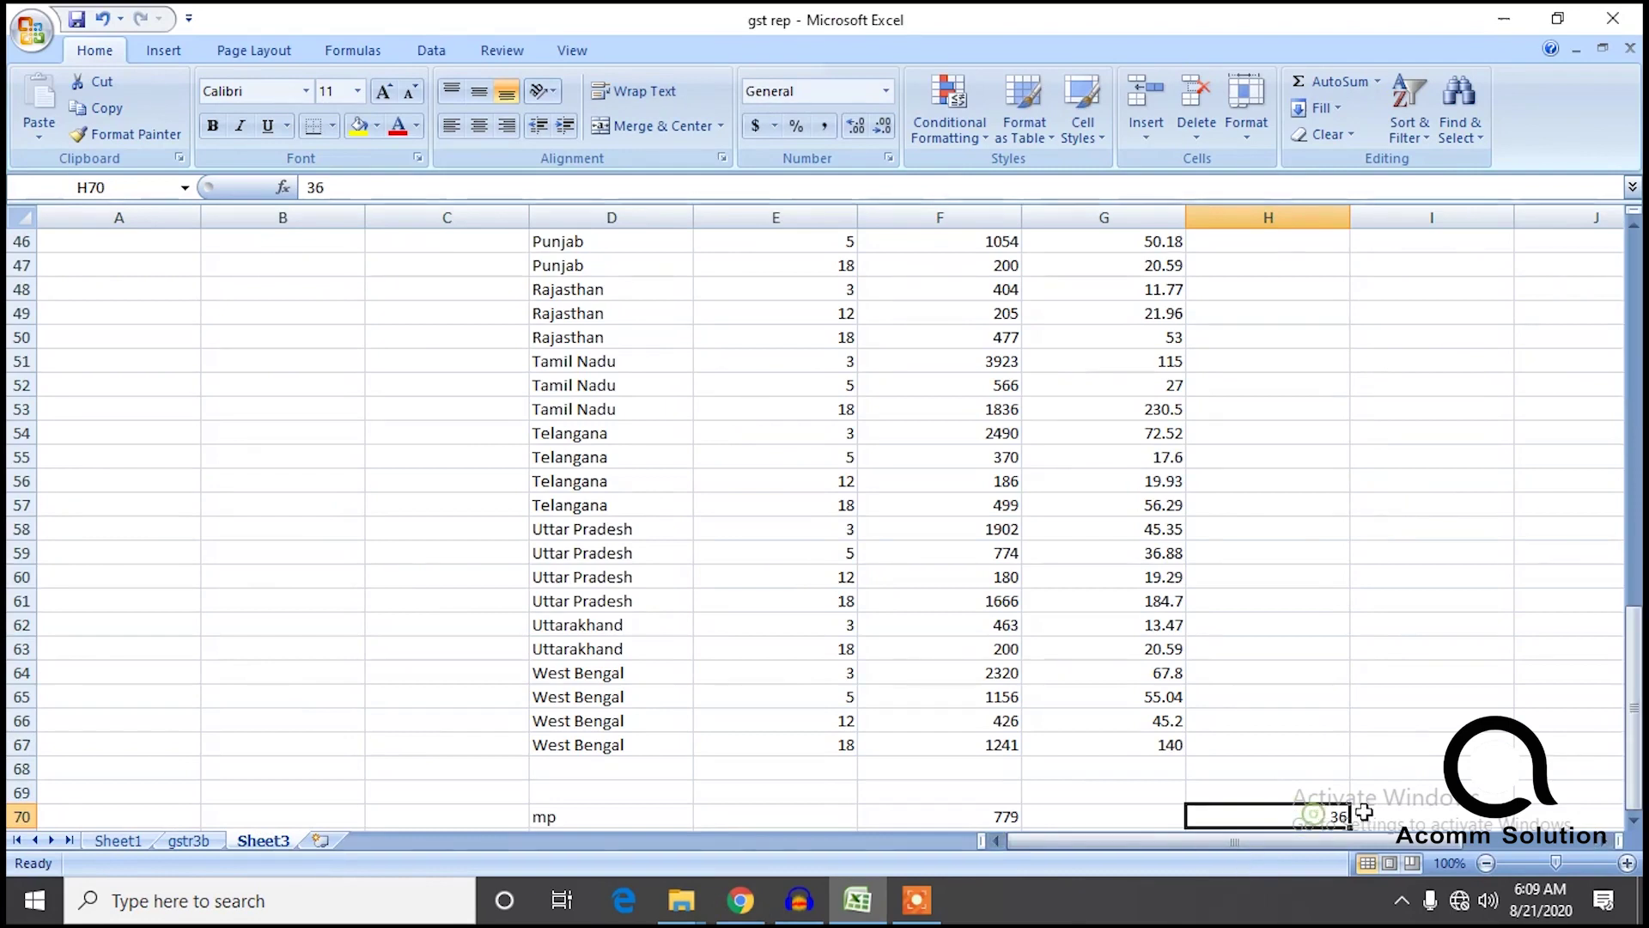
double_click(1323, 813)
type("7")
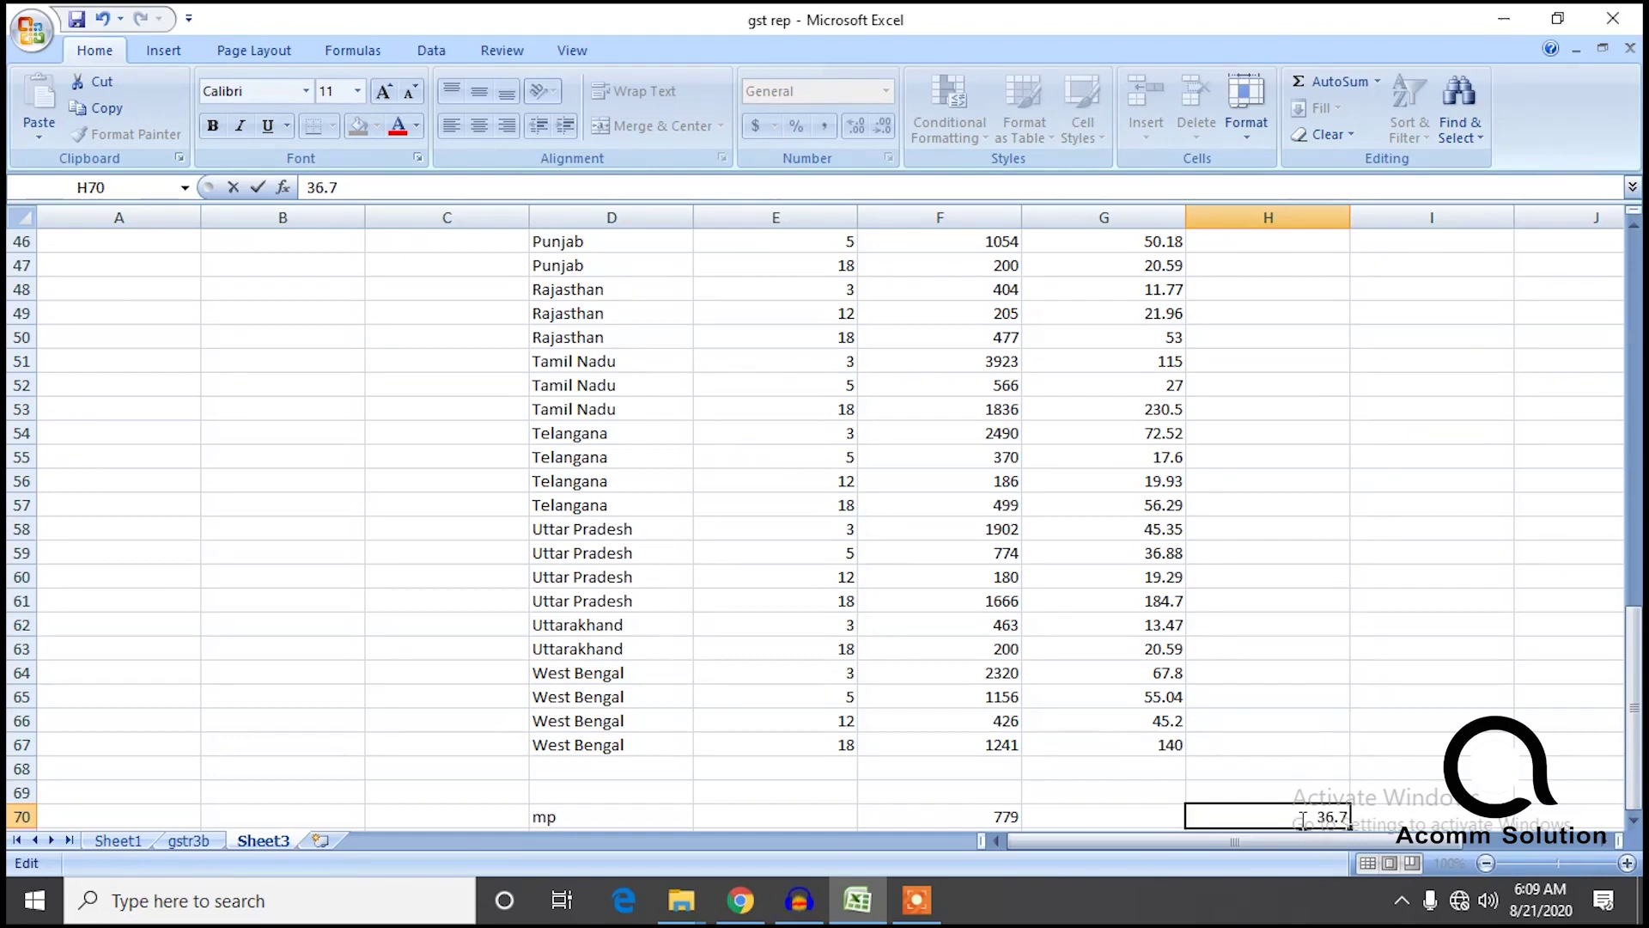
key("Tab")
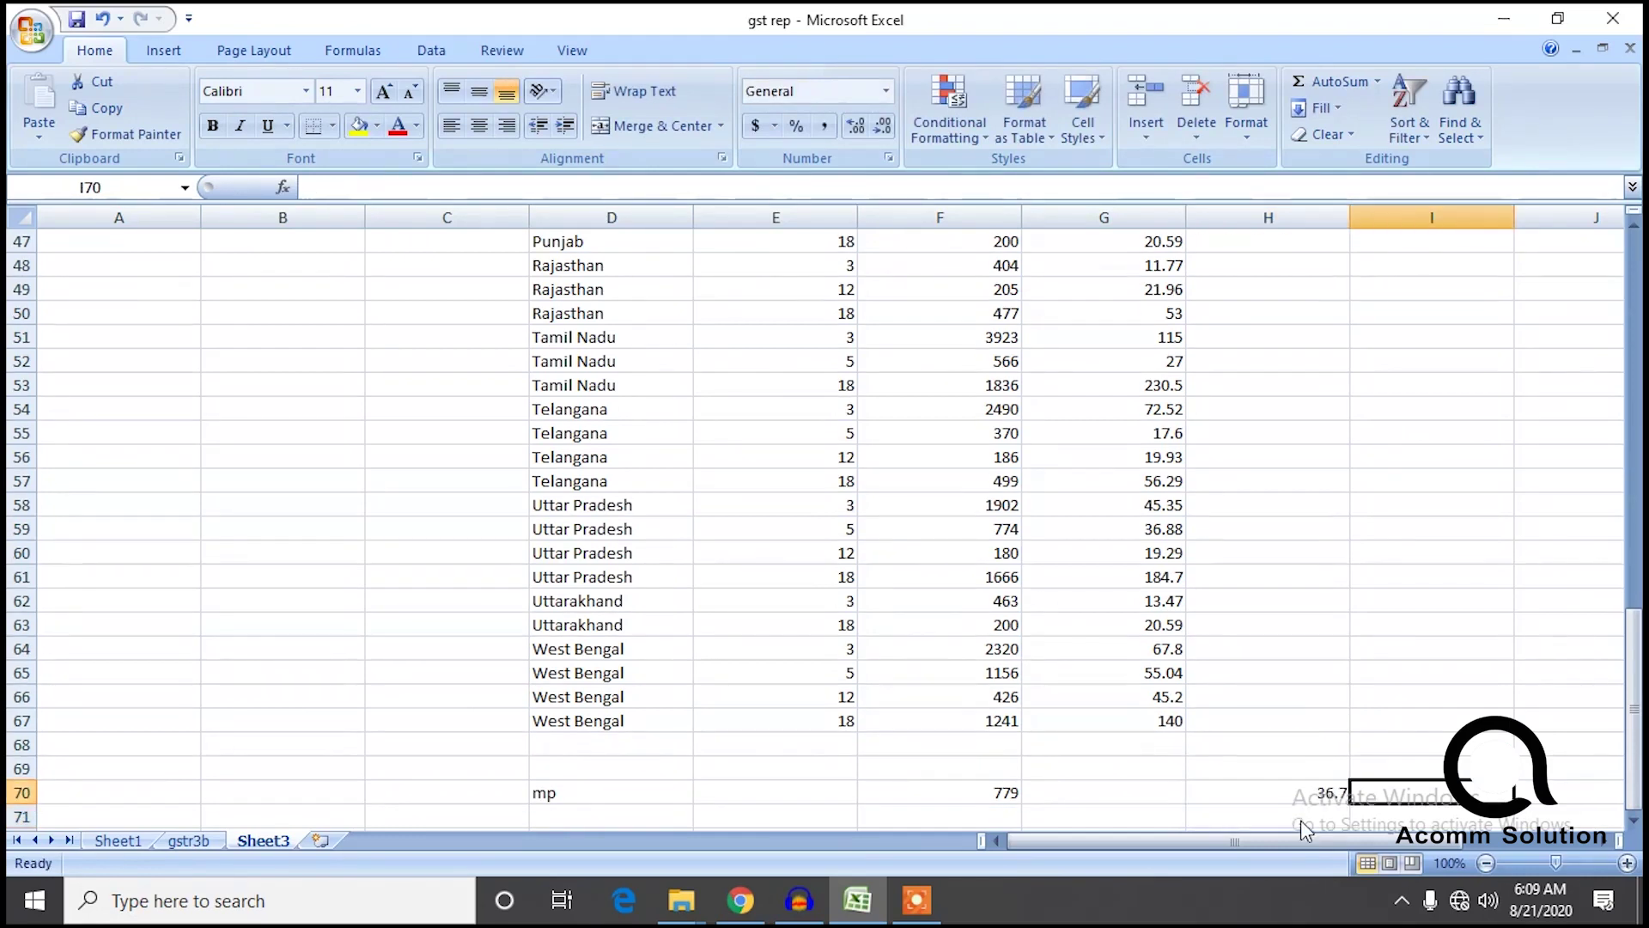
type("36.78")
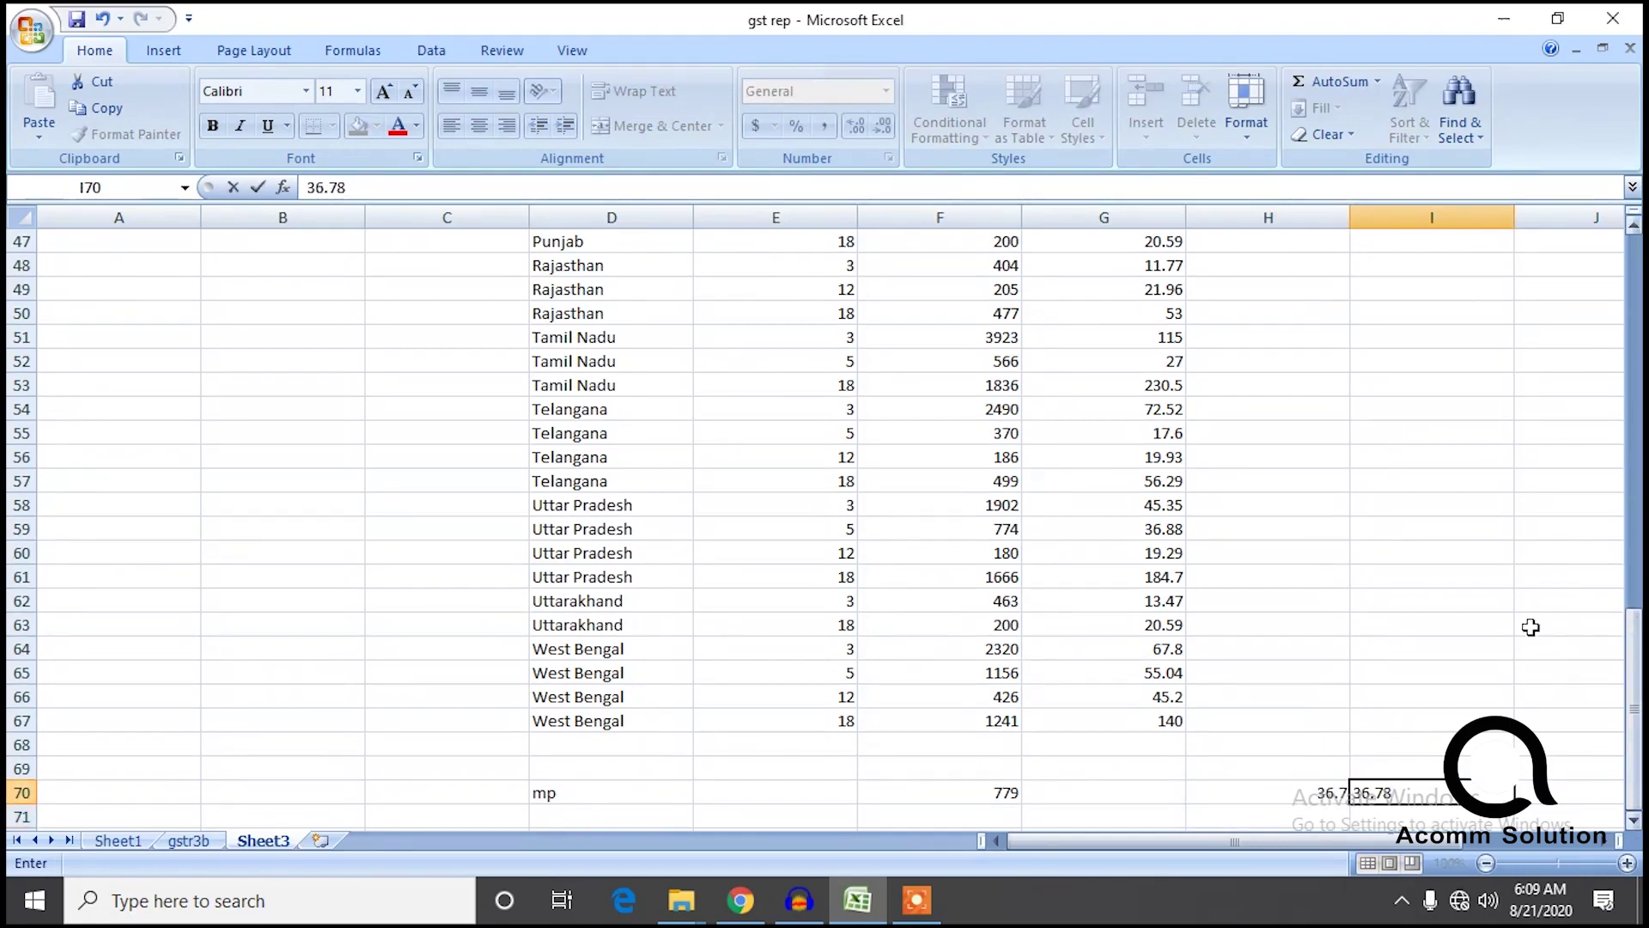
left_click(1499, 610)
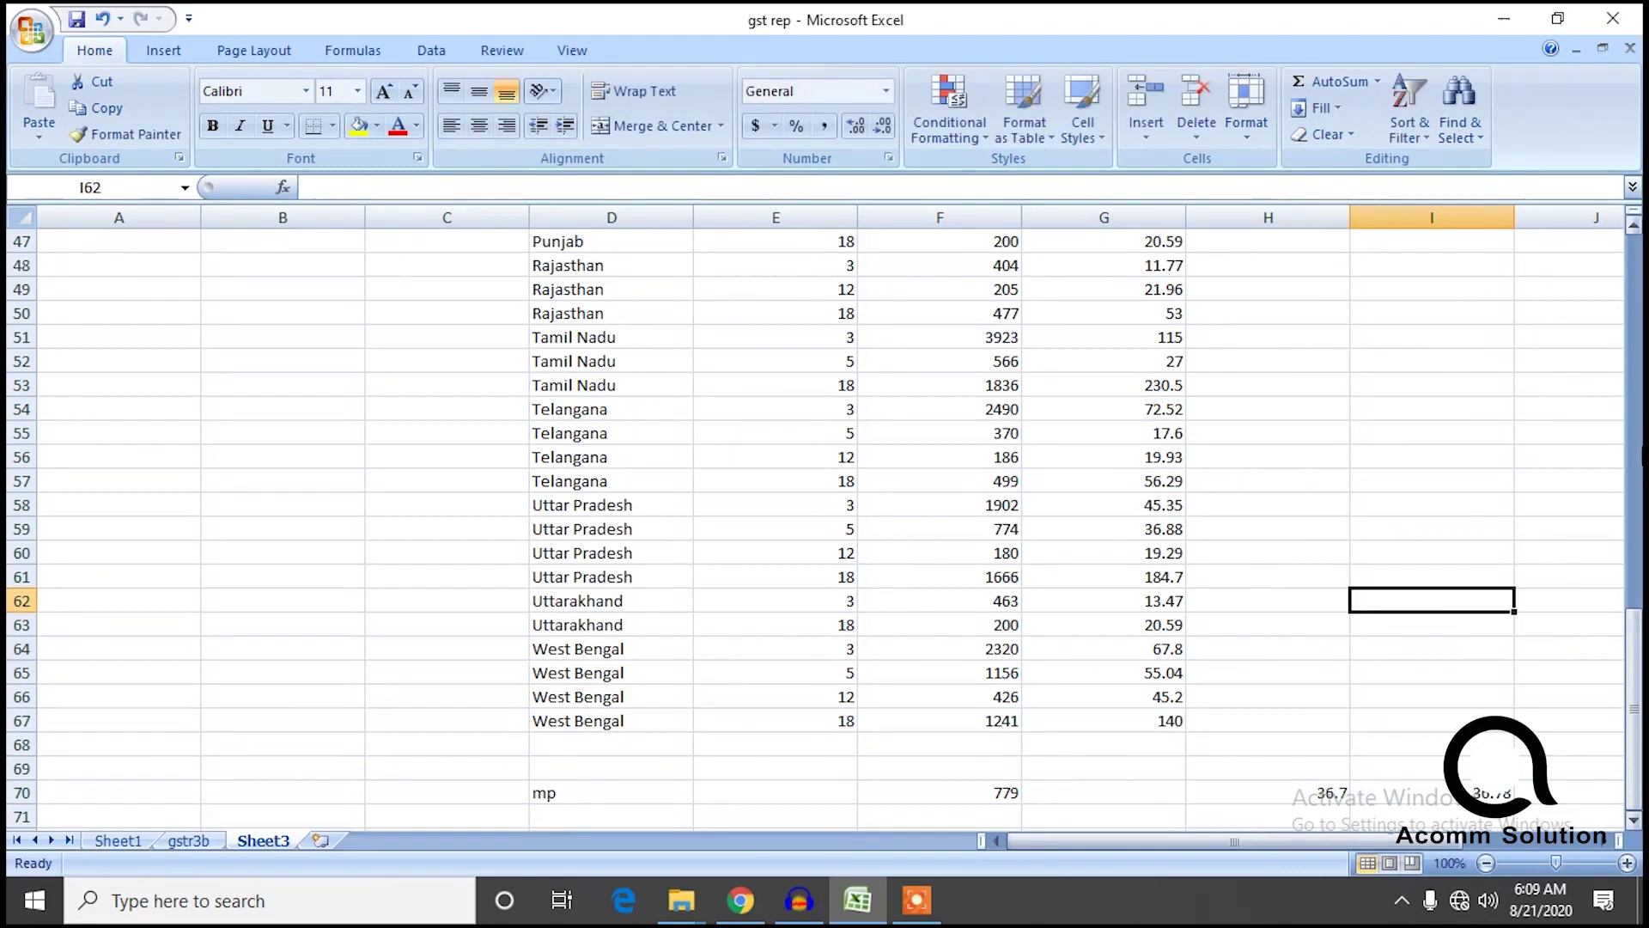
left_click_drag(1636, 644, 1637, 266)
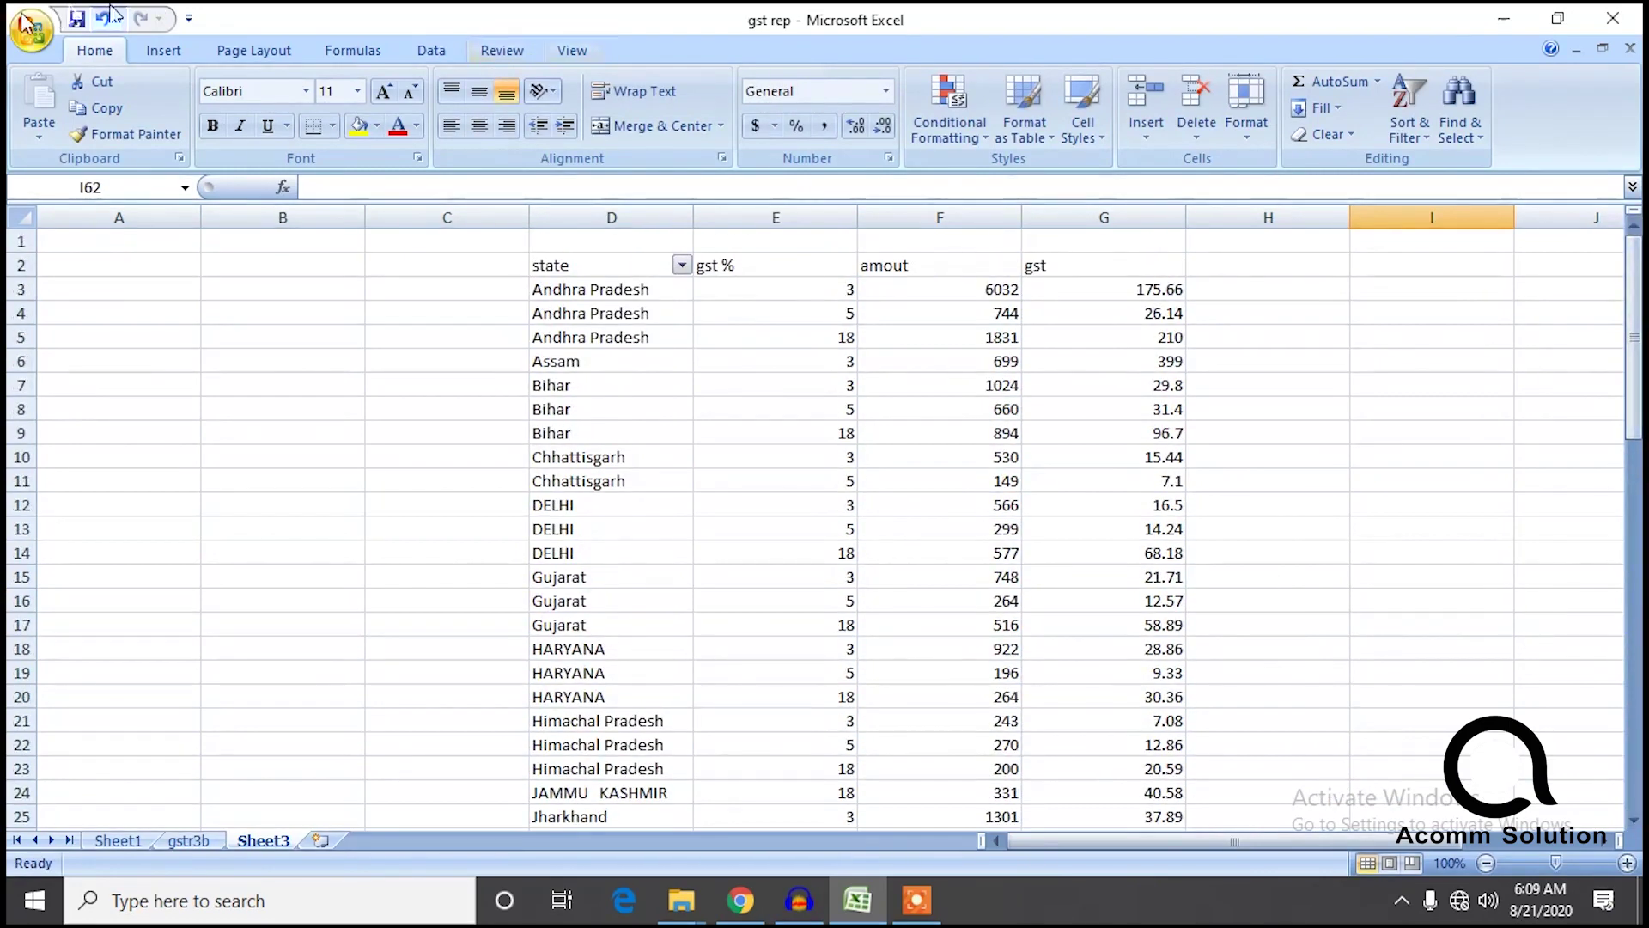
left_click(31, 30)
left_click(64, 182)
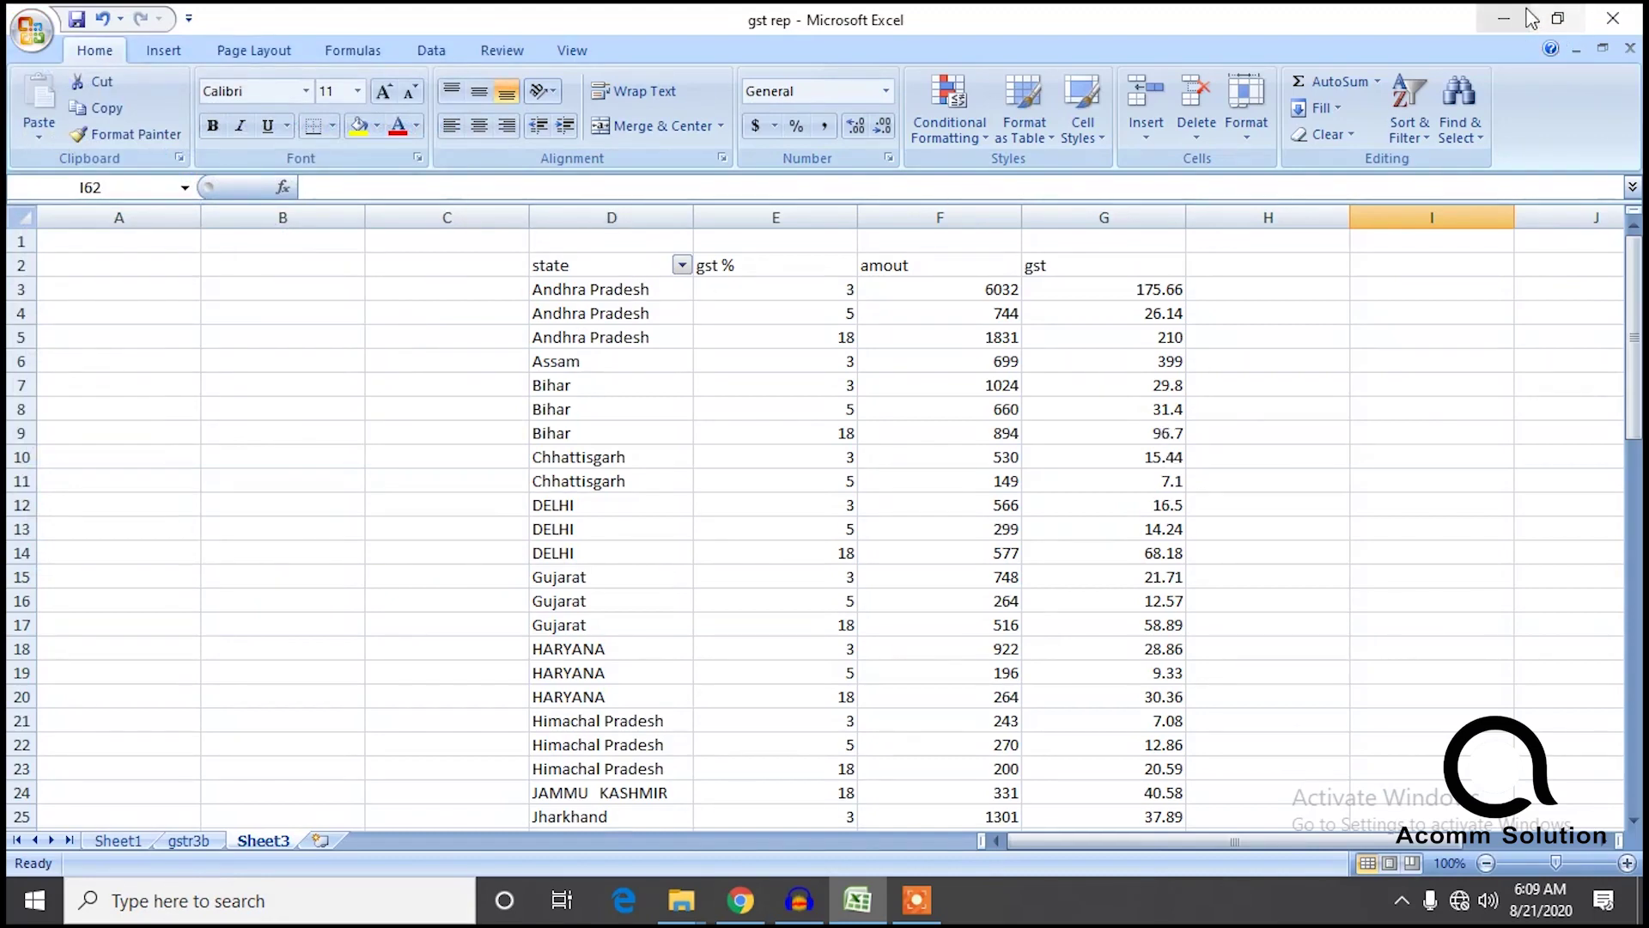
Switch to Chrome and connect to the available secured Wi-Fi network from the taskbar.
left_click(740, 899)
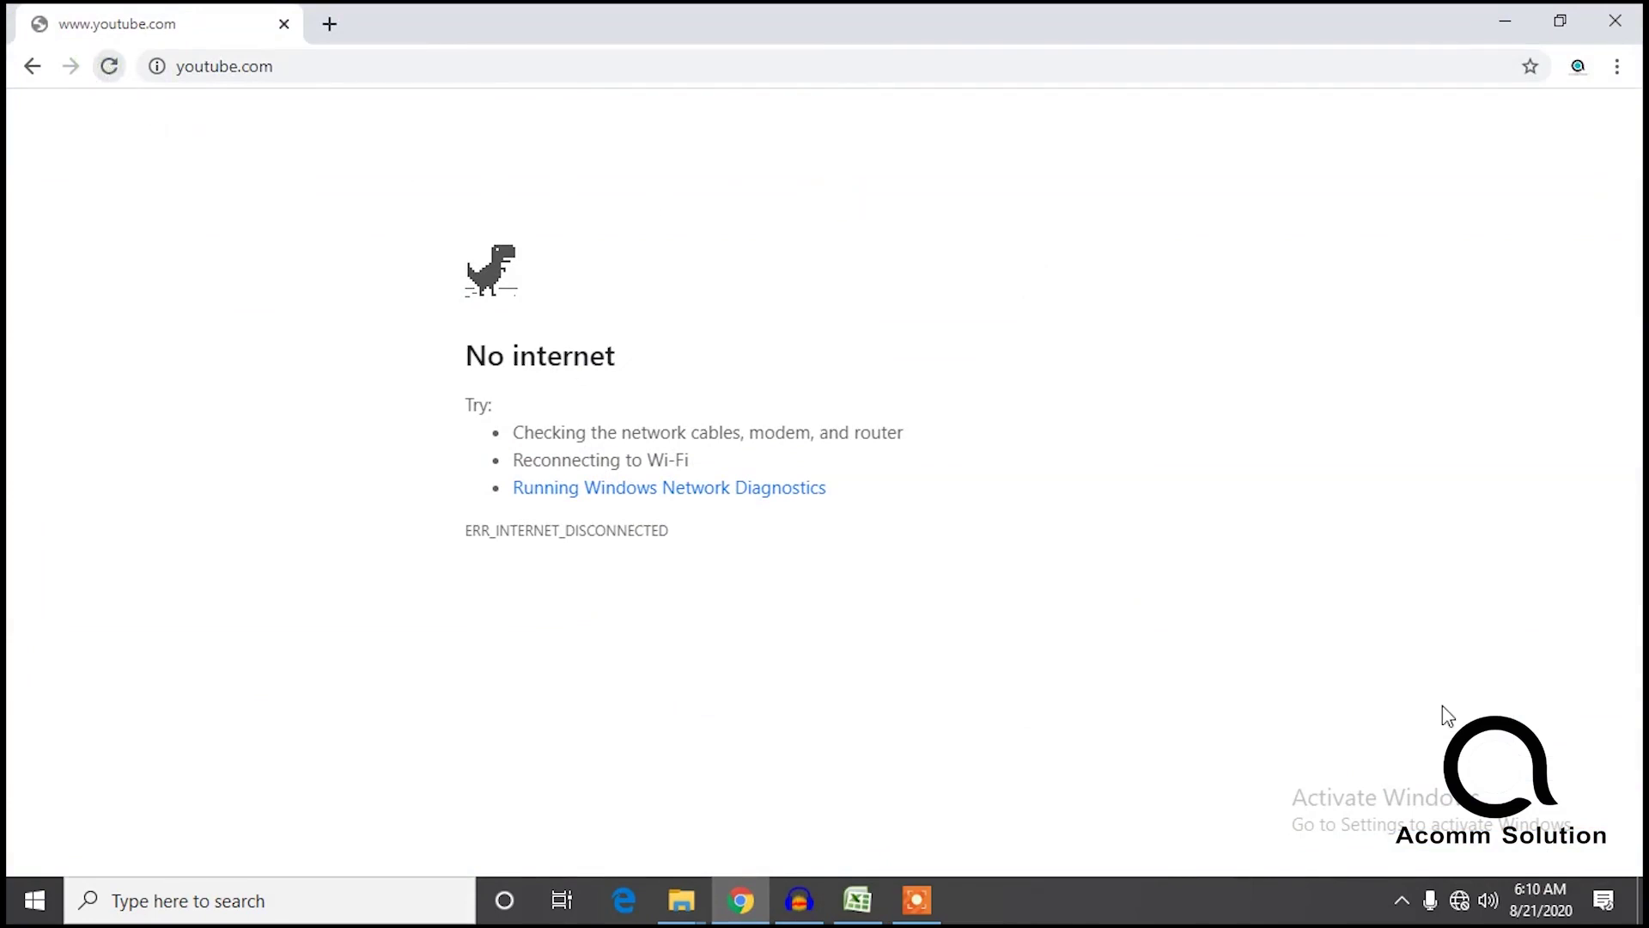
left_click(1459, 900)
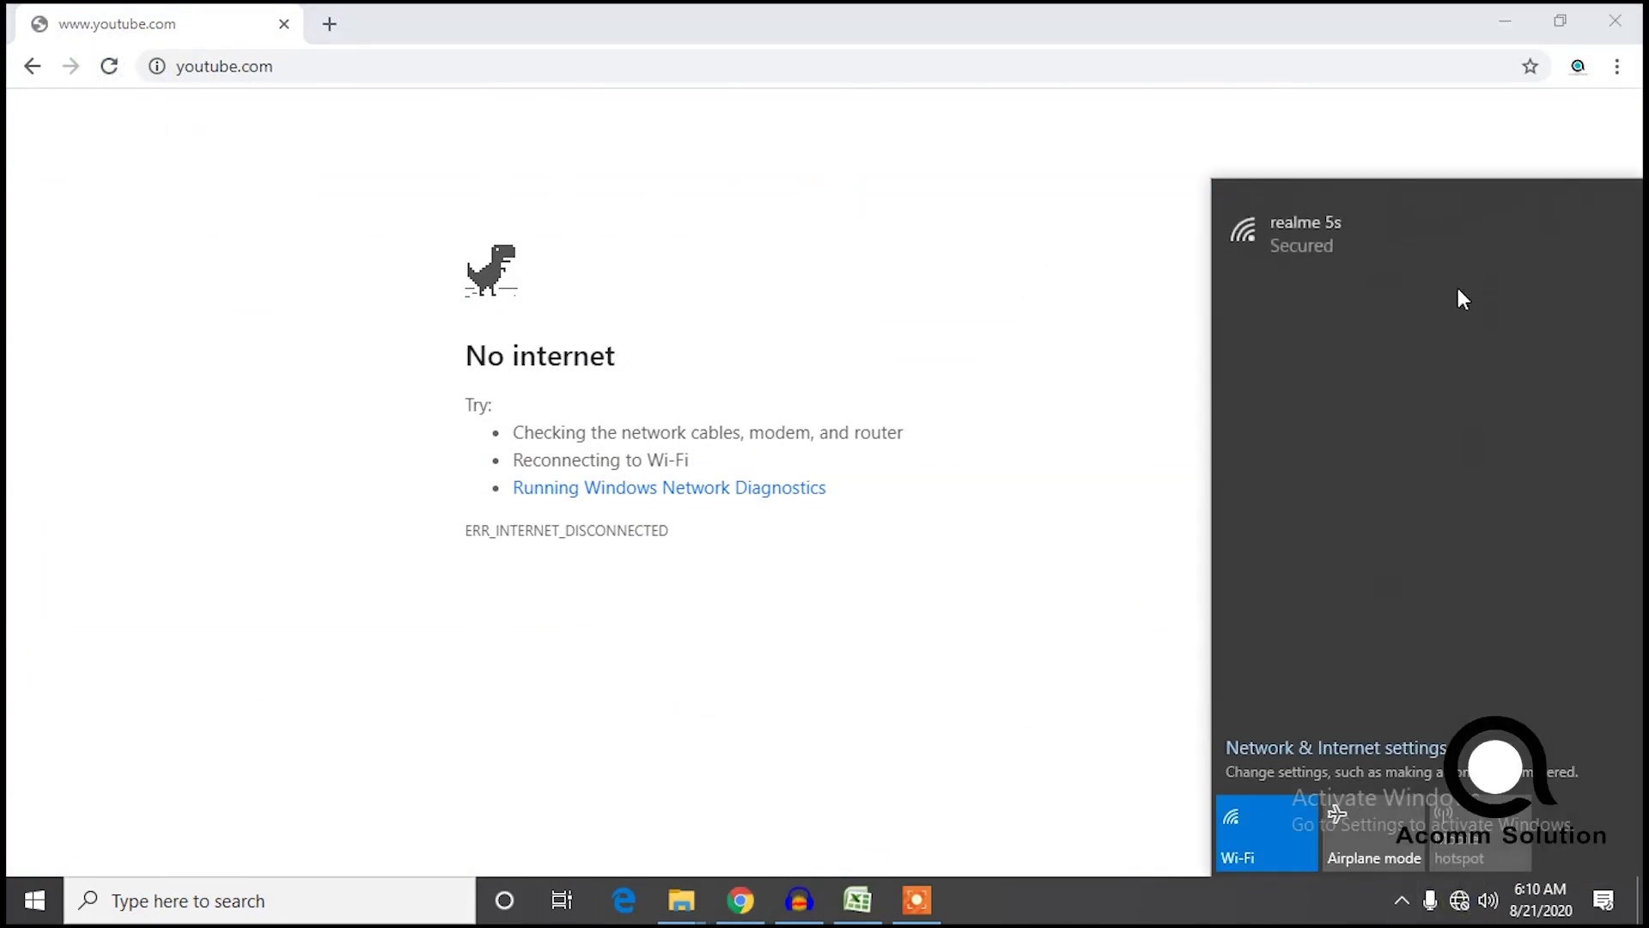
left_click(1412, 245)
left_click(1551, 339)
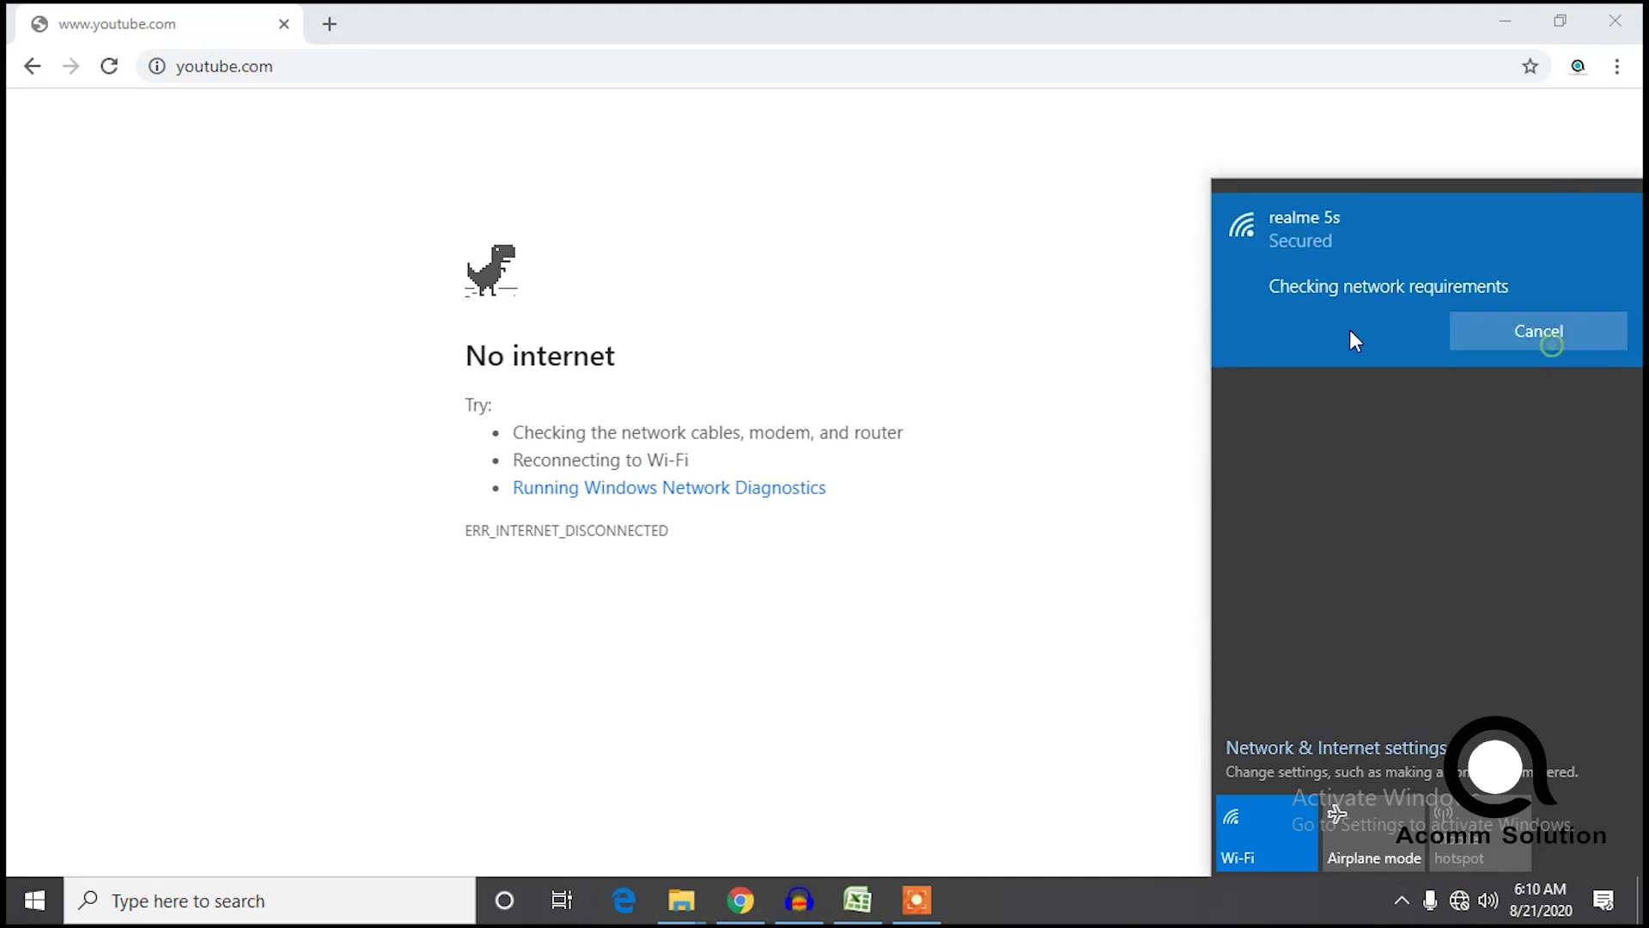
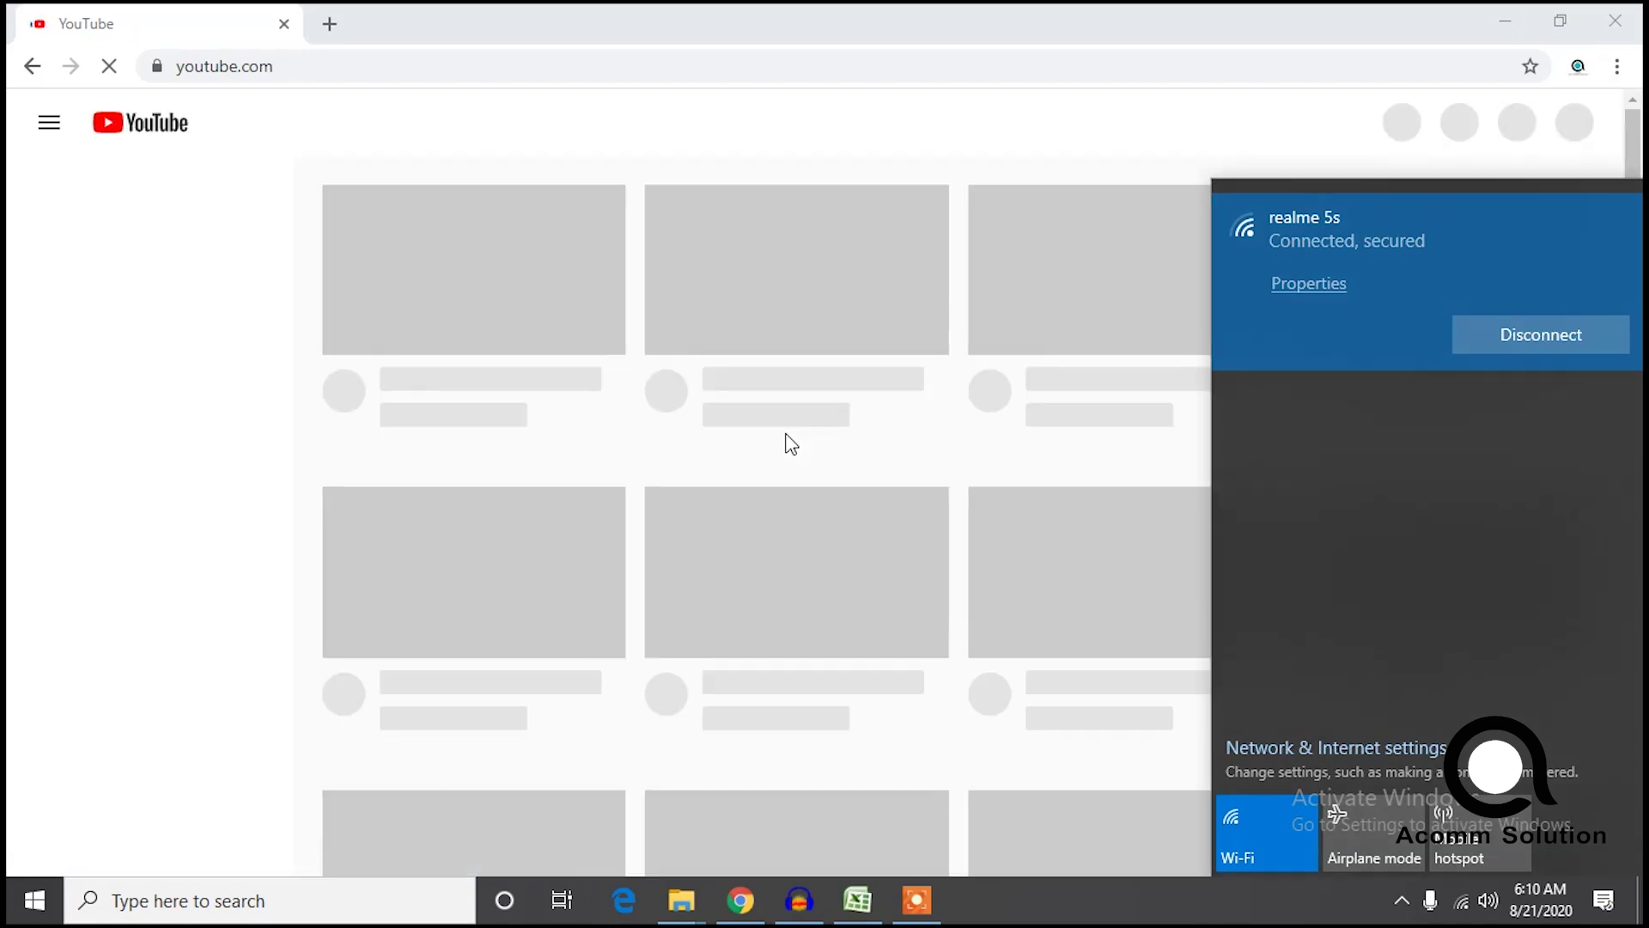
Search Google for 'gst' and open the official GST website.
left_click(329, 23)
left_click(284, 24)
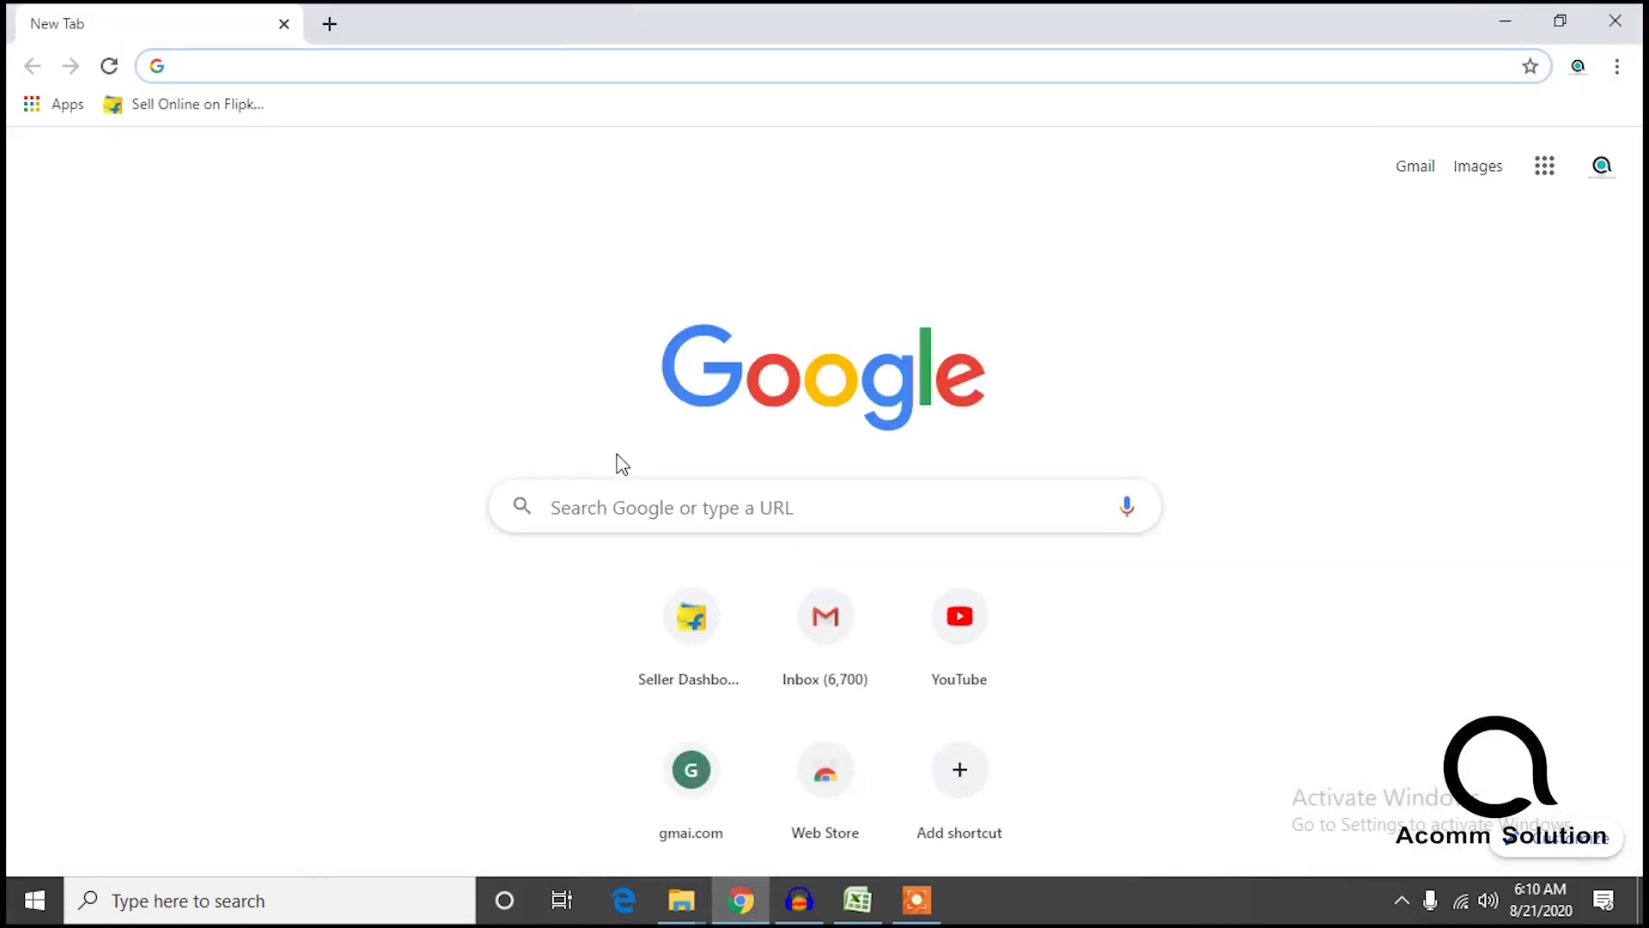
left_click(633, 490)
type("gst")
key("Return")
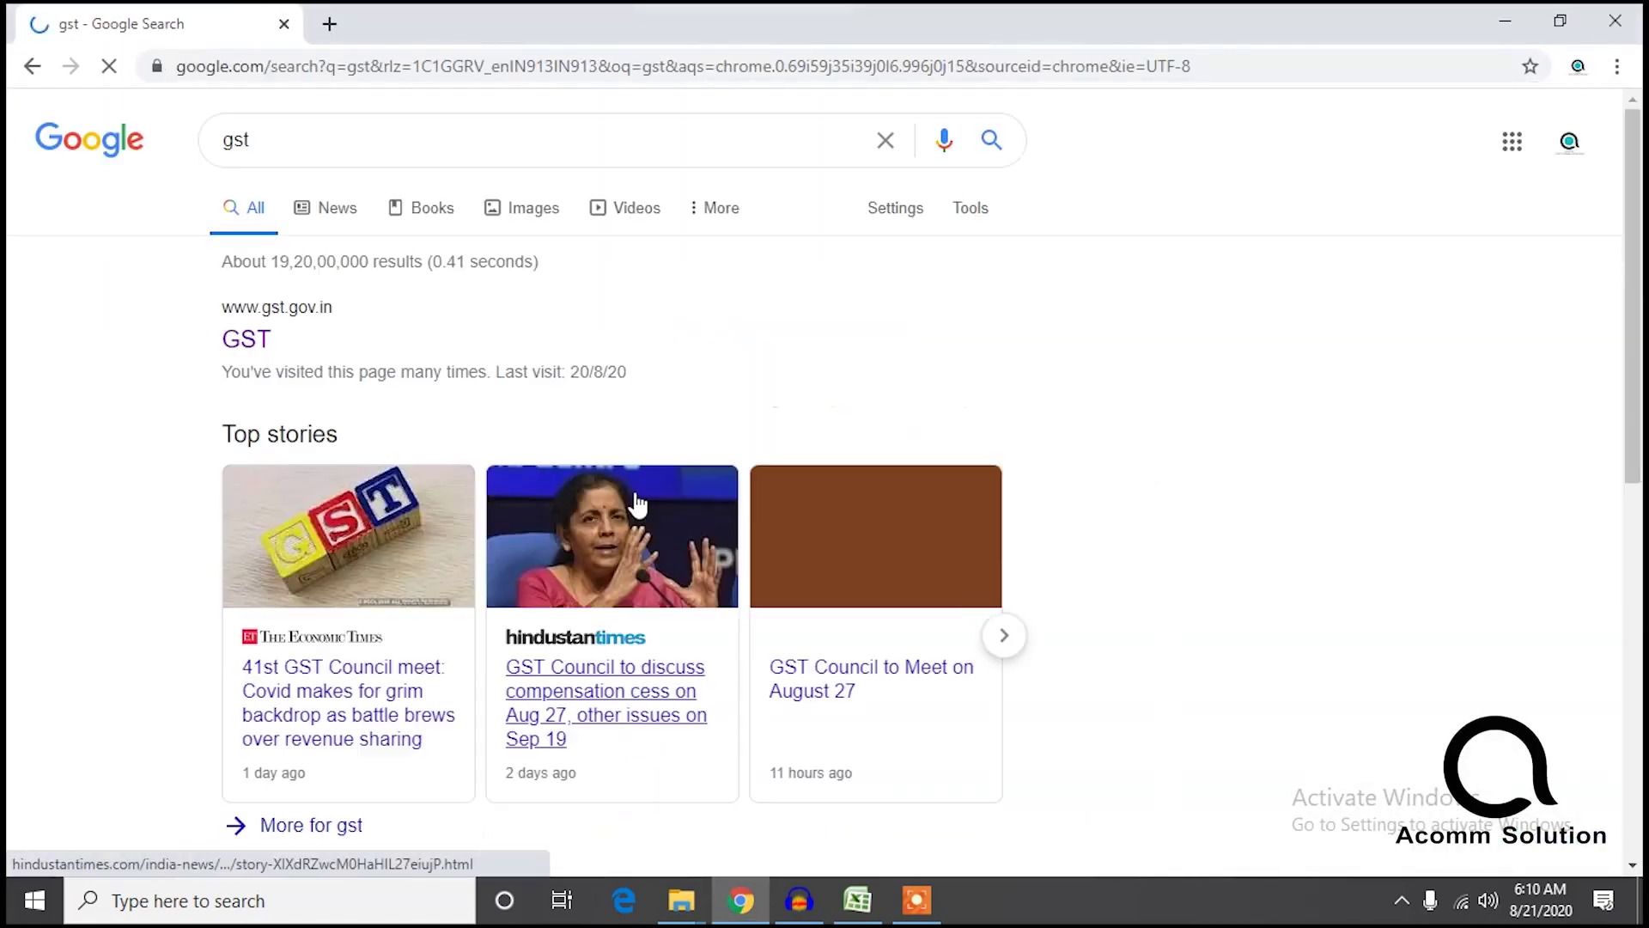
left_click(240, 335)
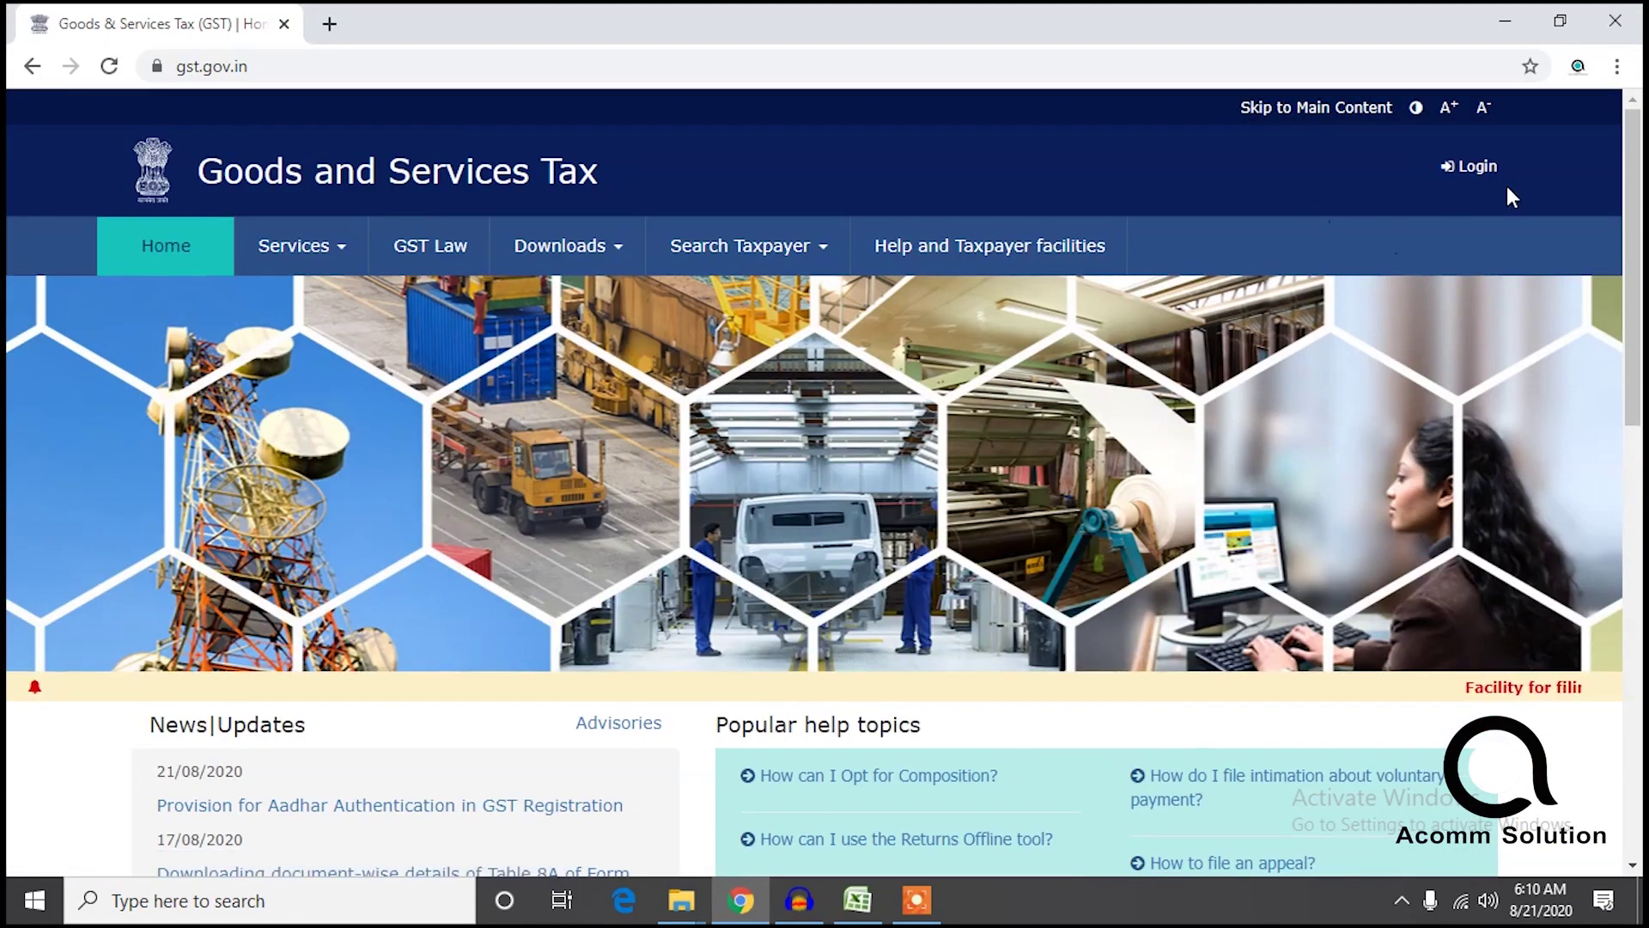
On the GST login page, enter the account password and captcha 981255 and submit.
left_click(1471, 167)
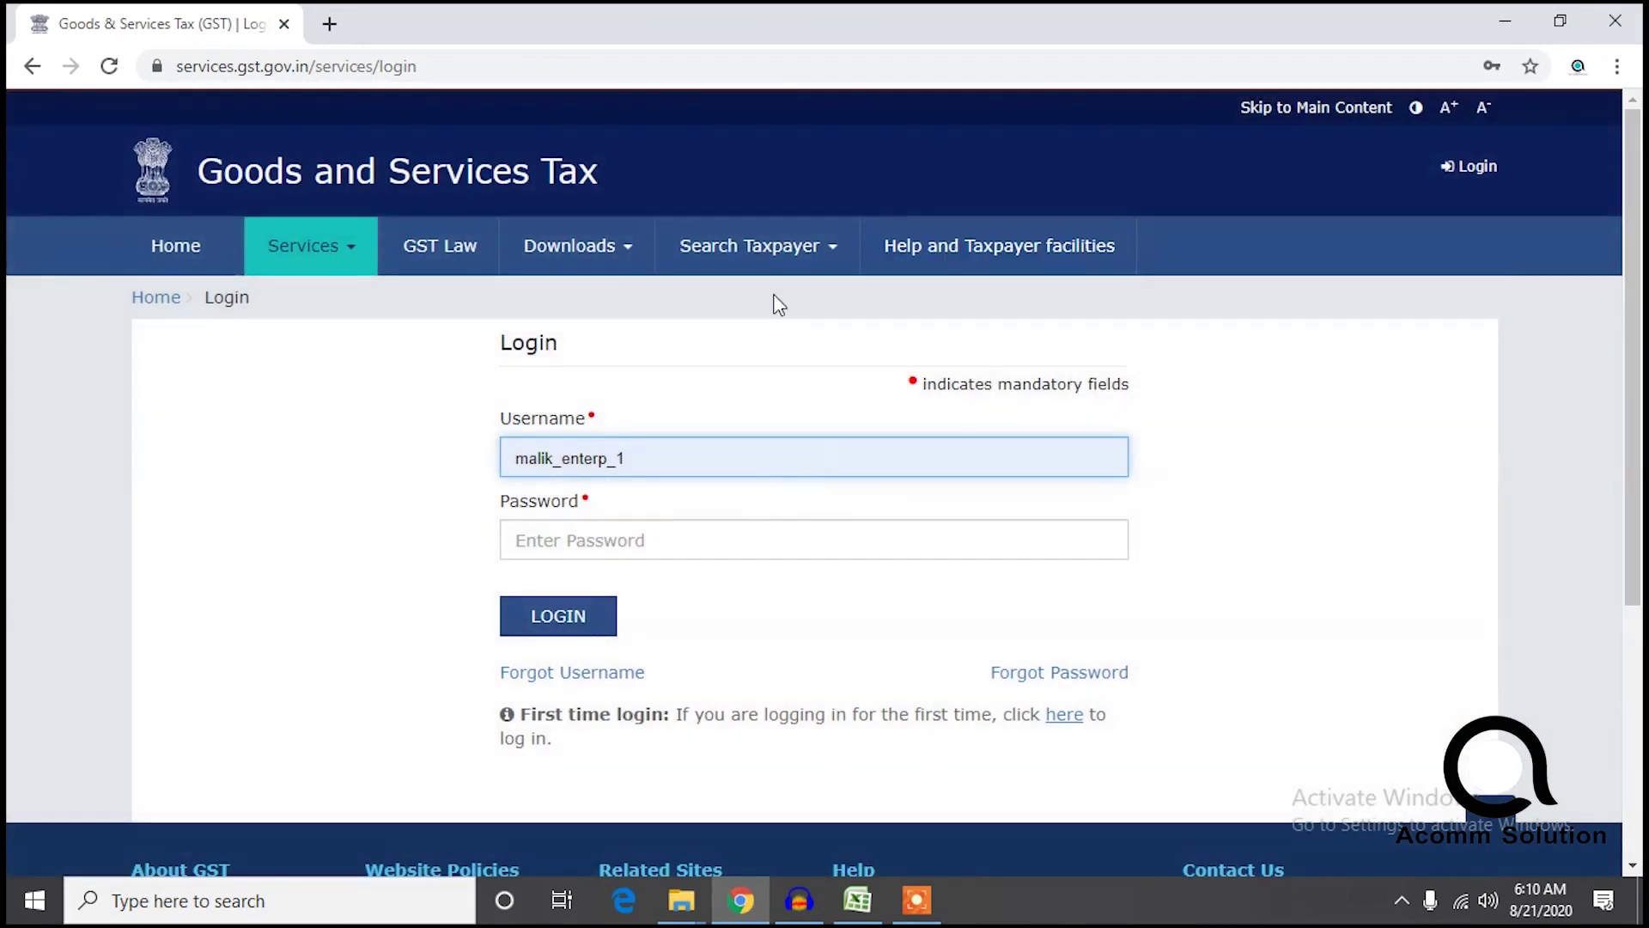
left_click(514, 549)
type("*****")
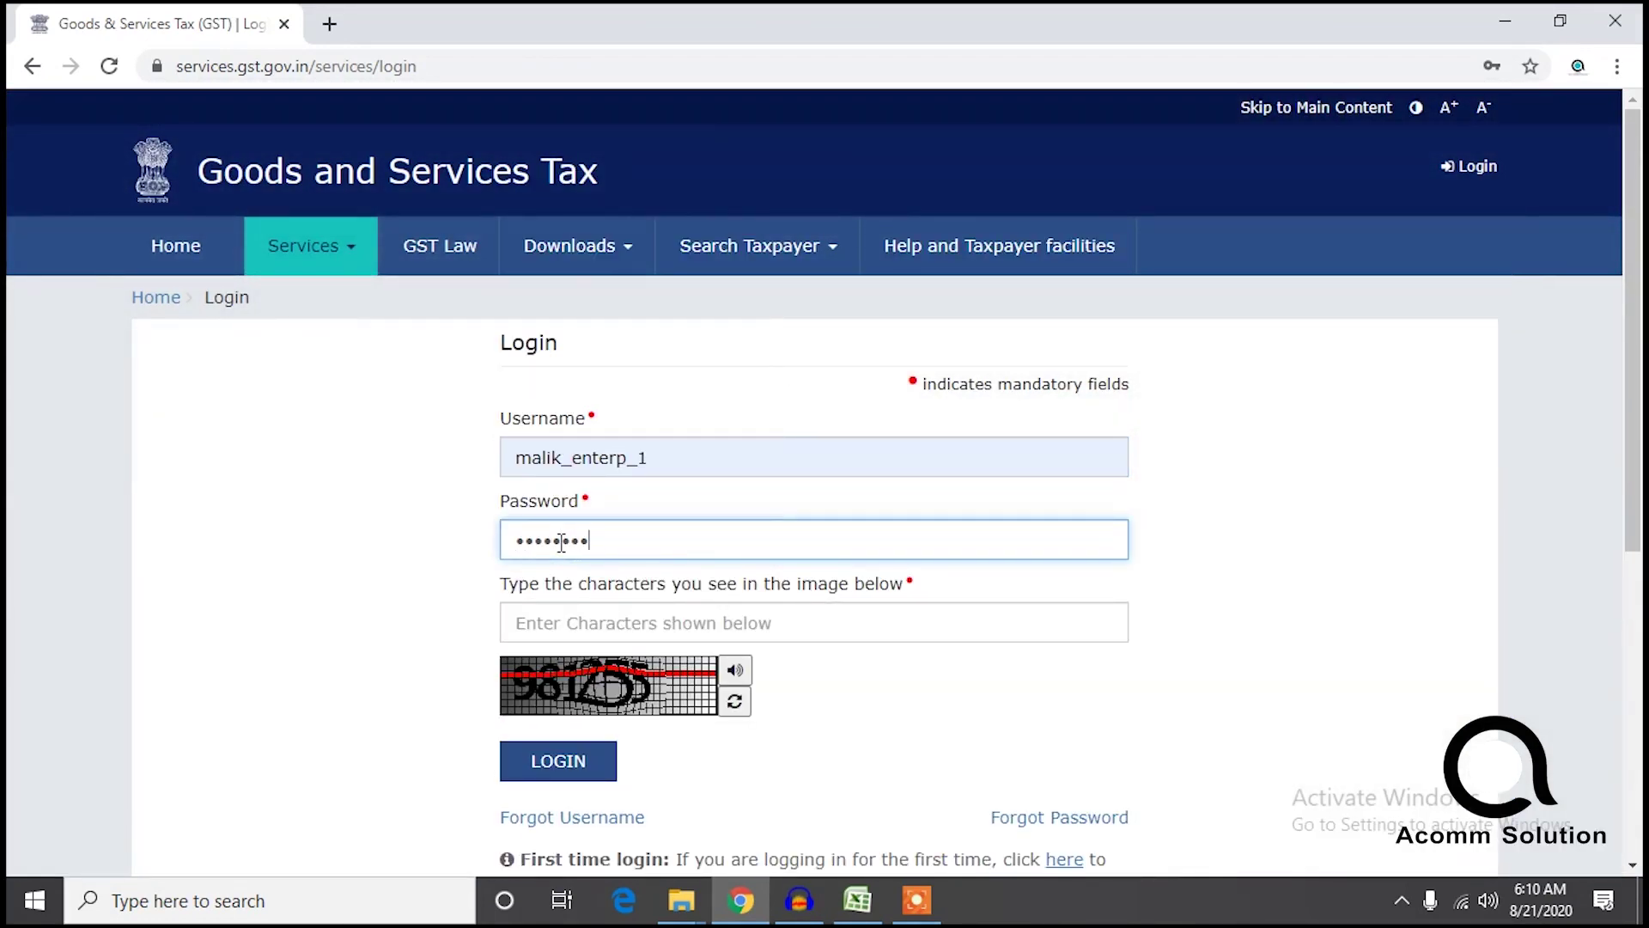
left_click(581, 620)
type("981255")
key("Return")
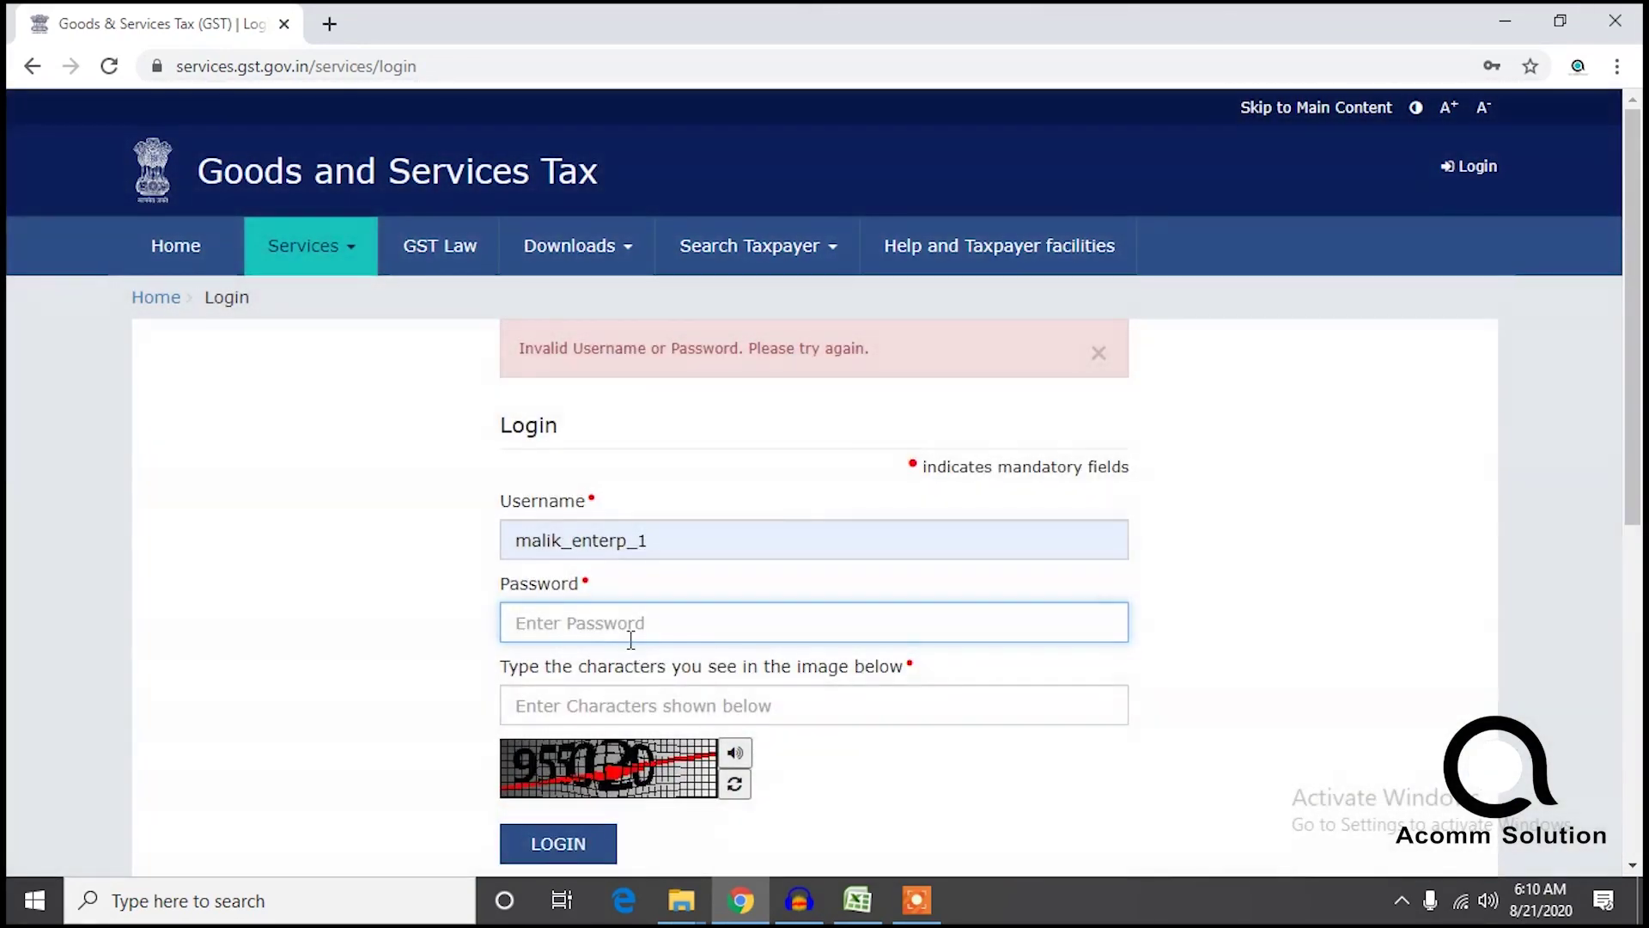
Retry the login with captcha 95502 after the invalid error and open the returns dashboard.
type("a")
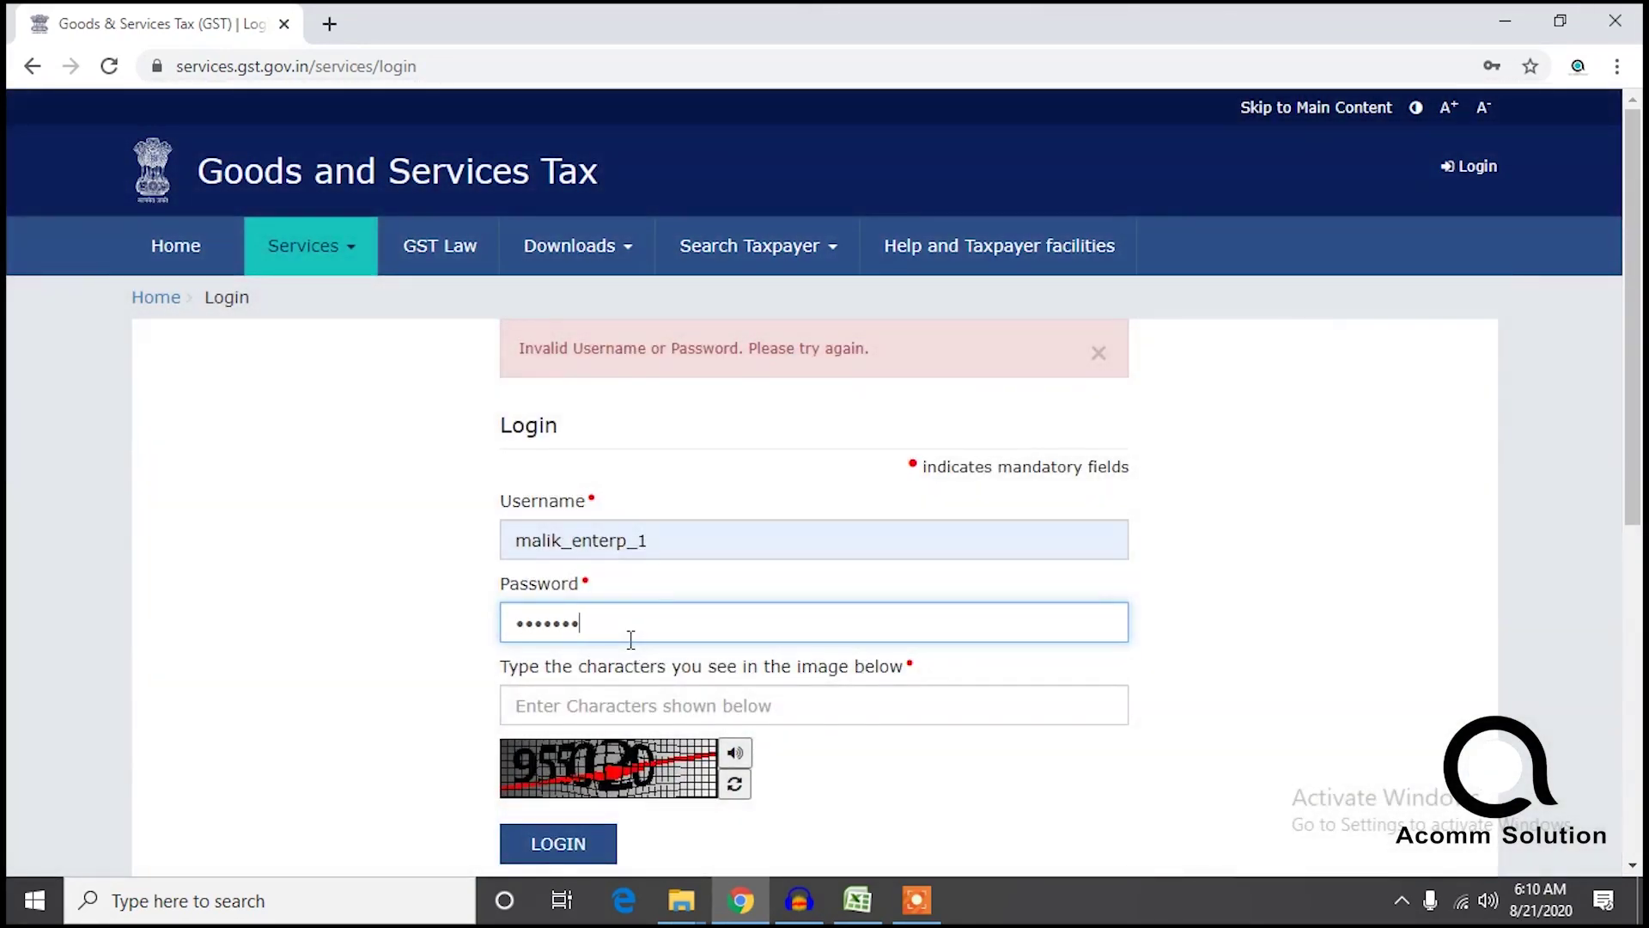
left_click(630, 714)
type("955020")
key("Return")
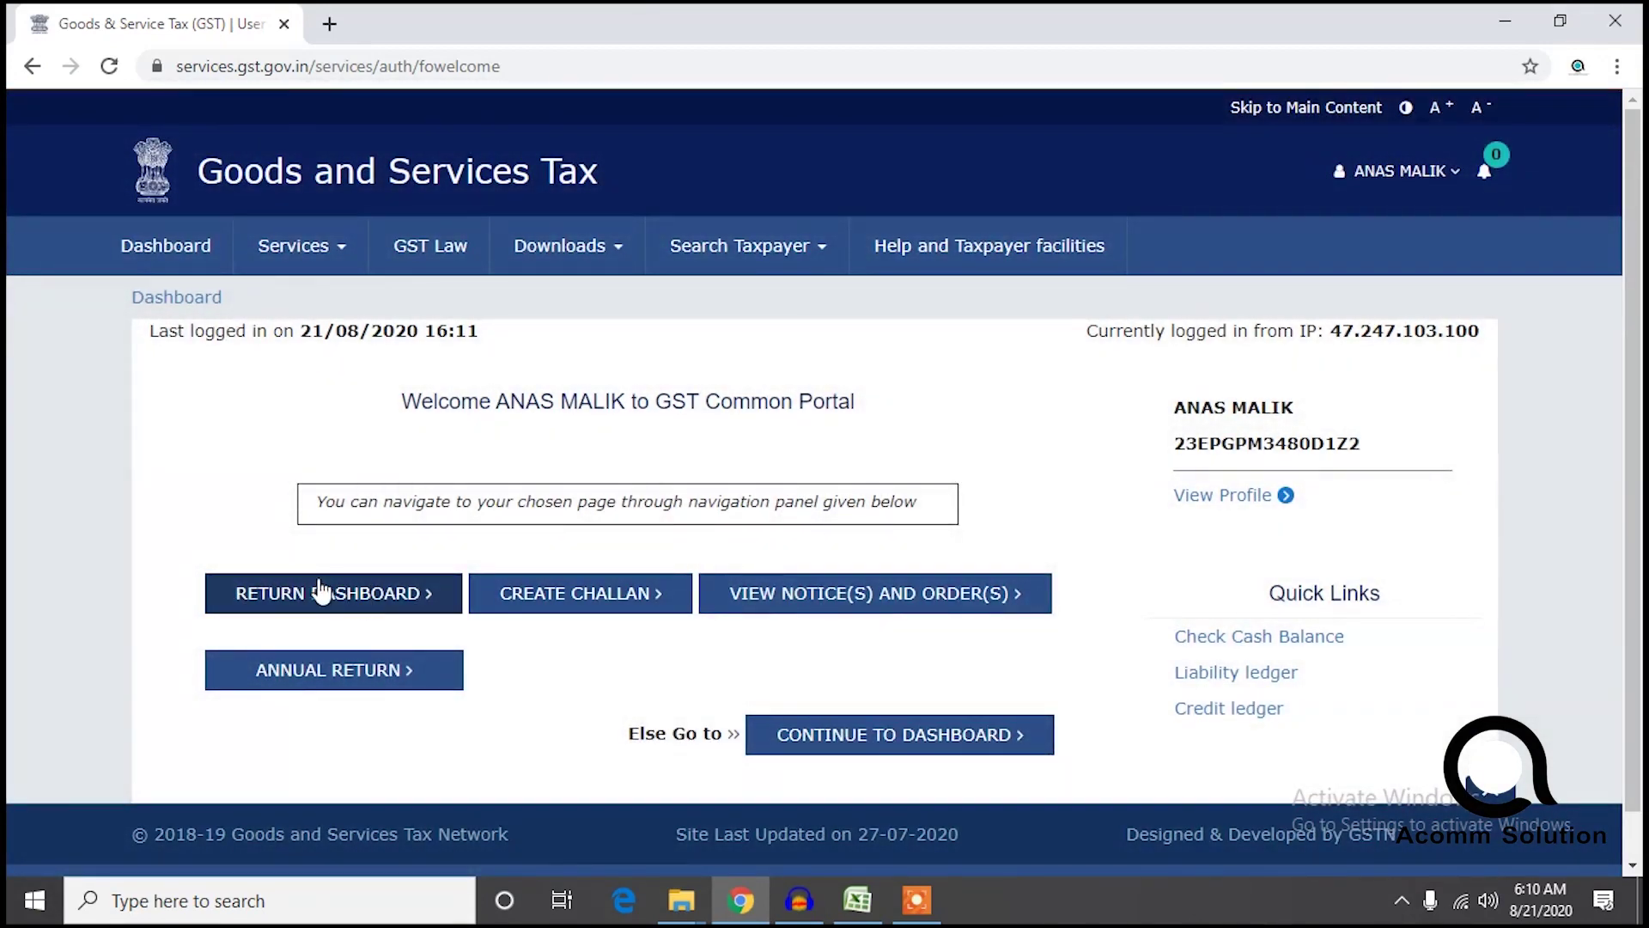
left_click(319, 588)
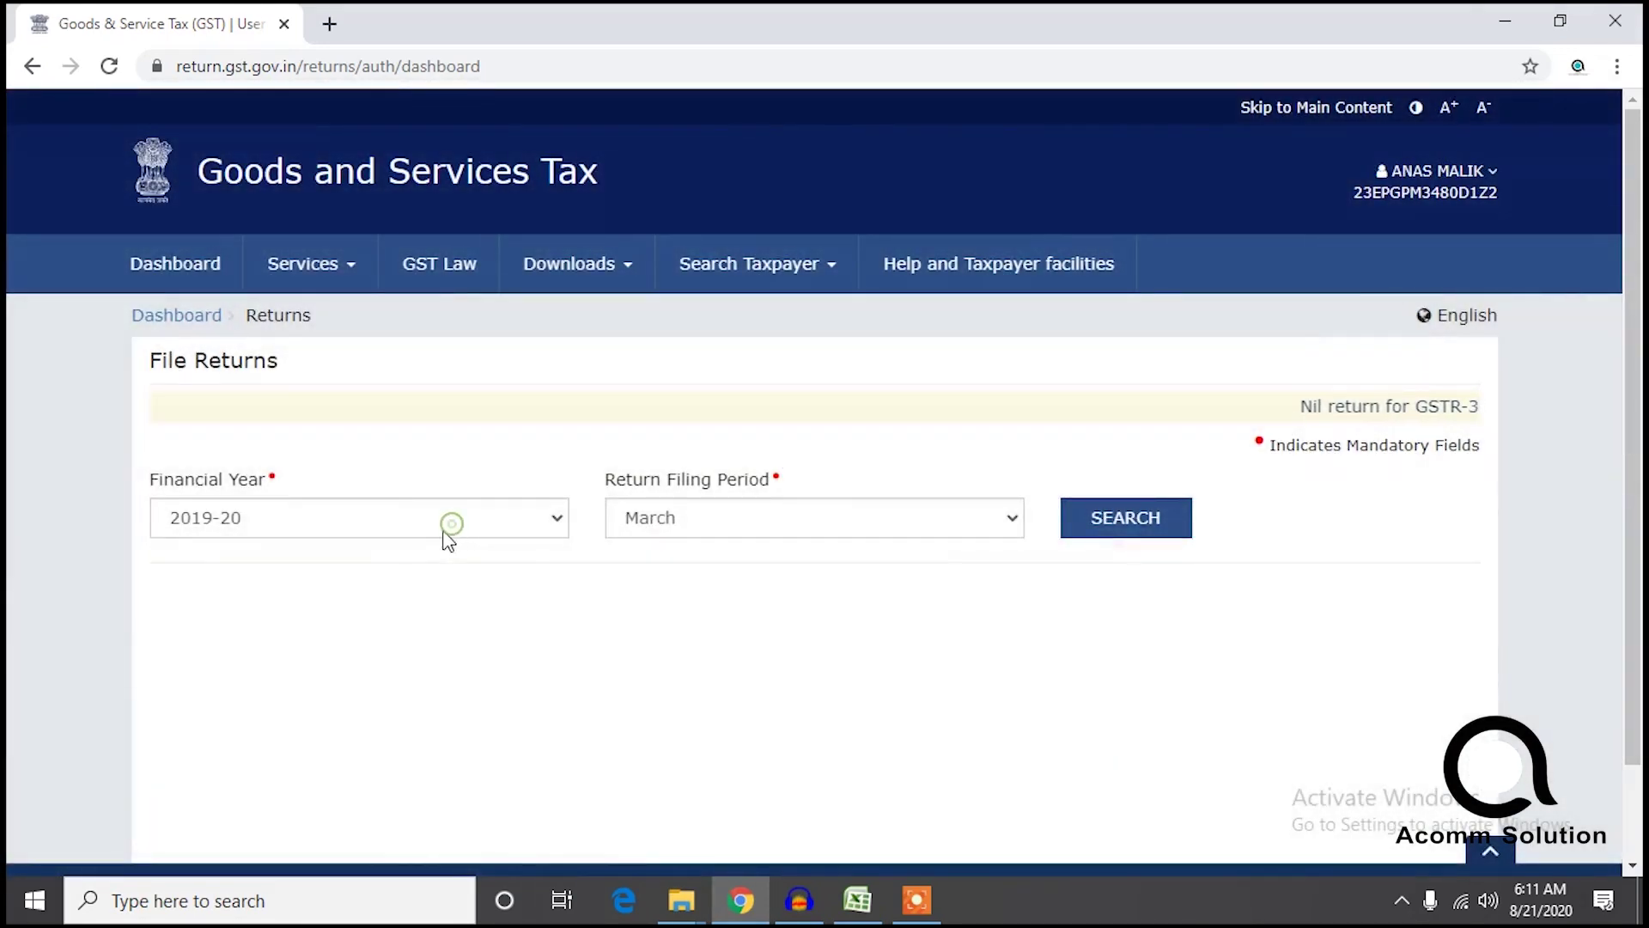
Search the return dashboard for financial year 2020-21, period July.
left_click(447, 528)
left_click(346, 559)
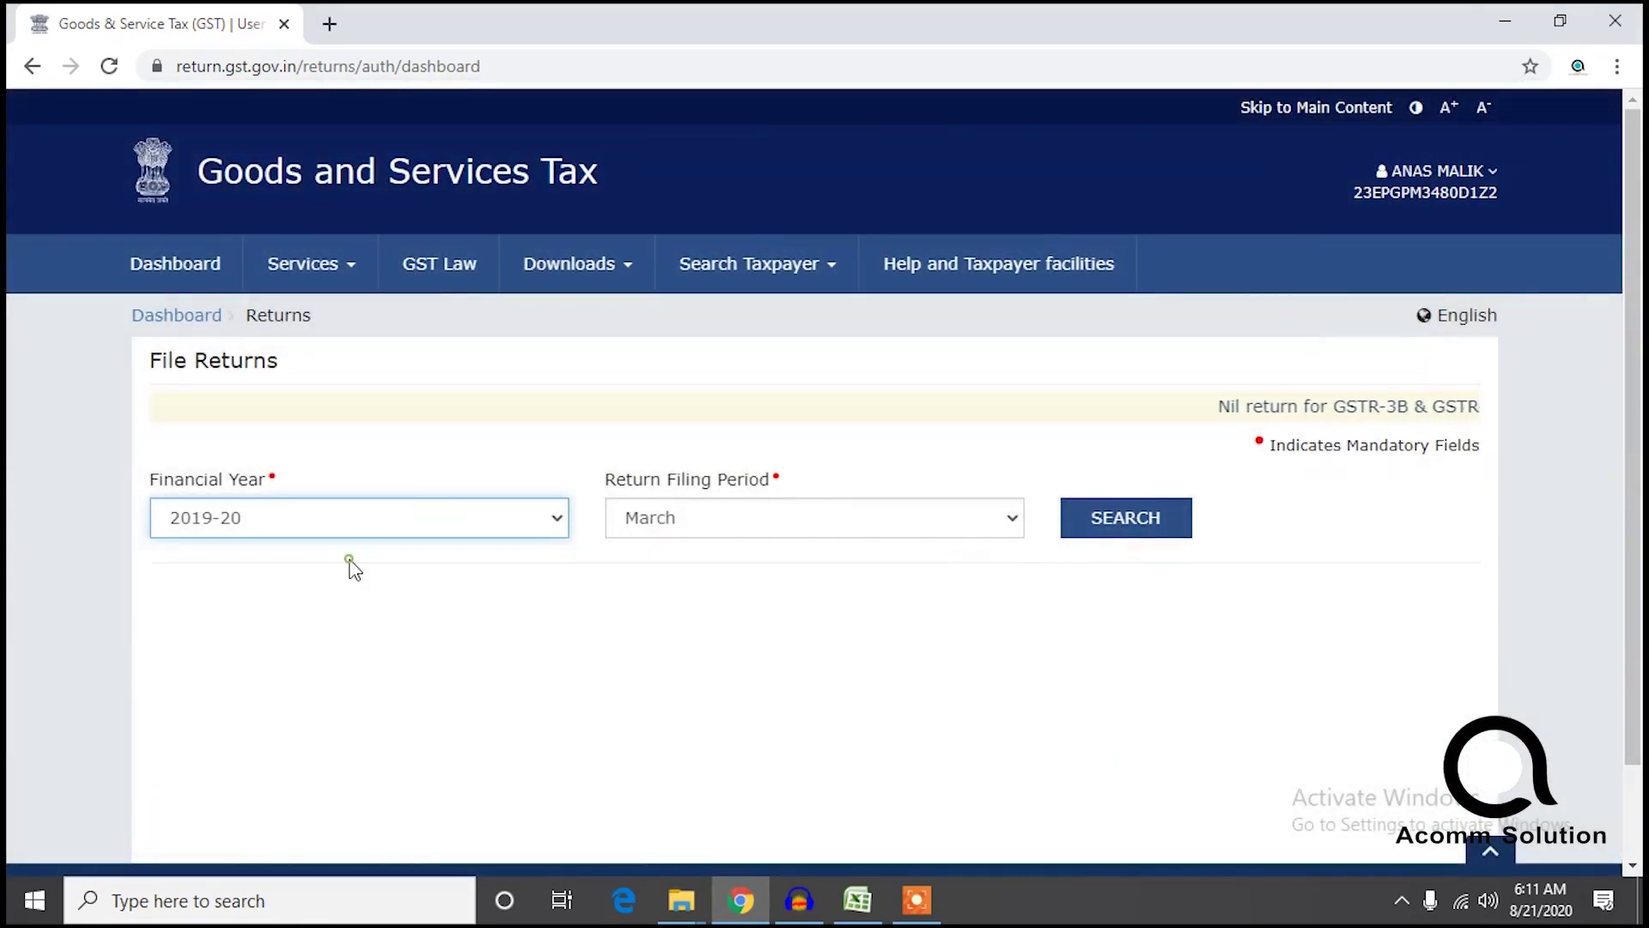
left_click(305, 521)
left_click(259, 574)
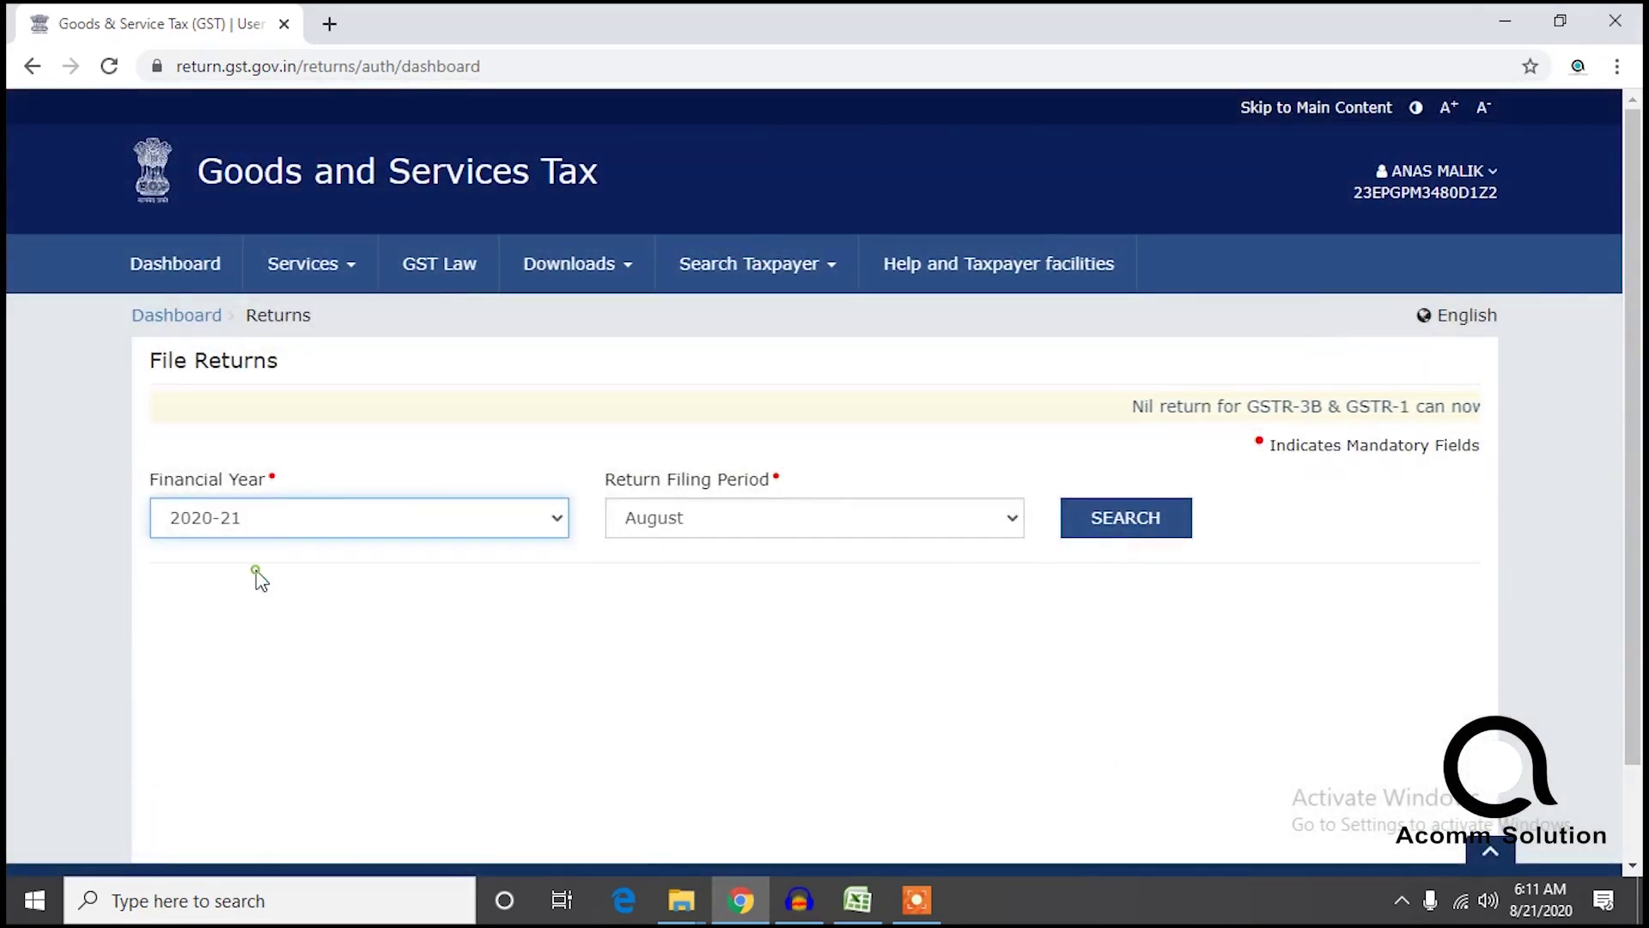
left_click(725, 518)
left_click(673, 618)
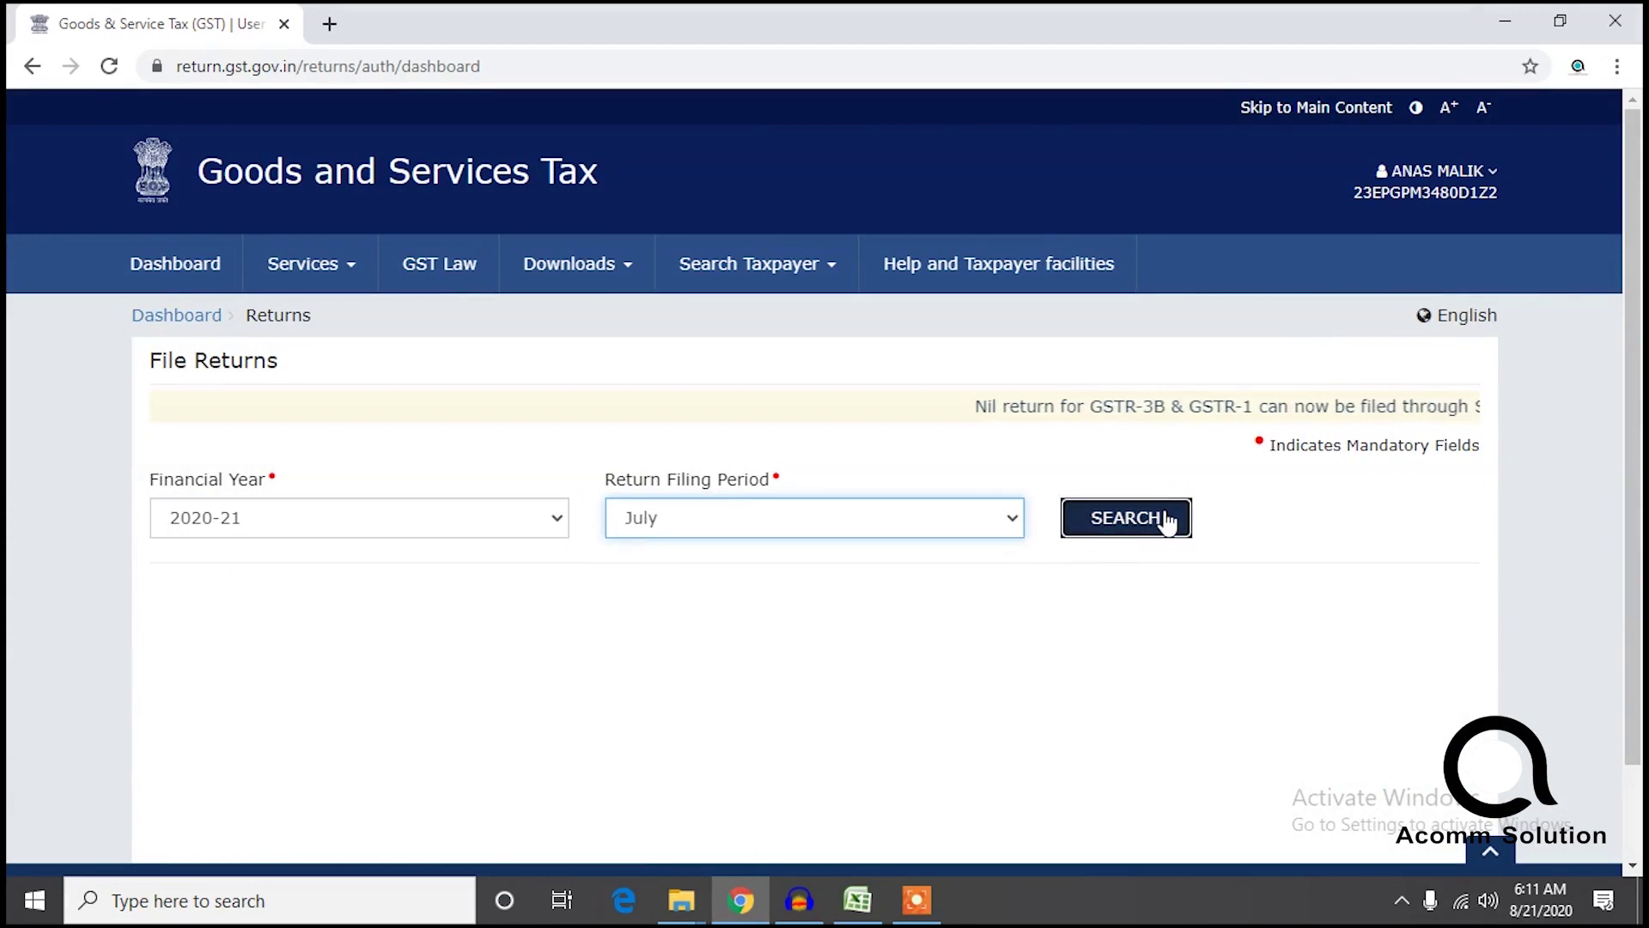
left_click(1155, 519)
scroll(1403, 641, "down", 4)
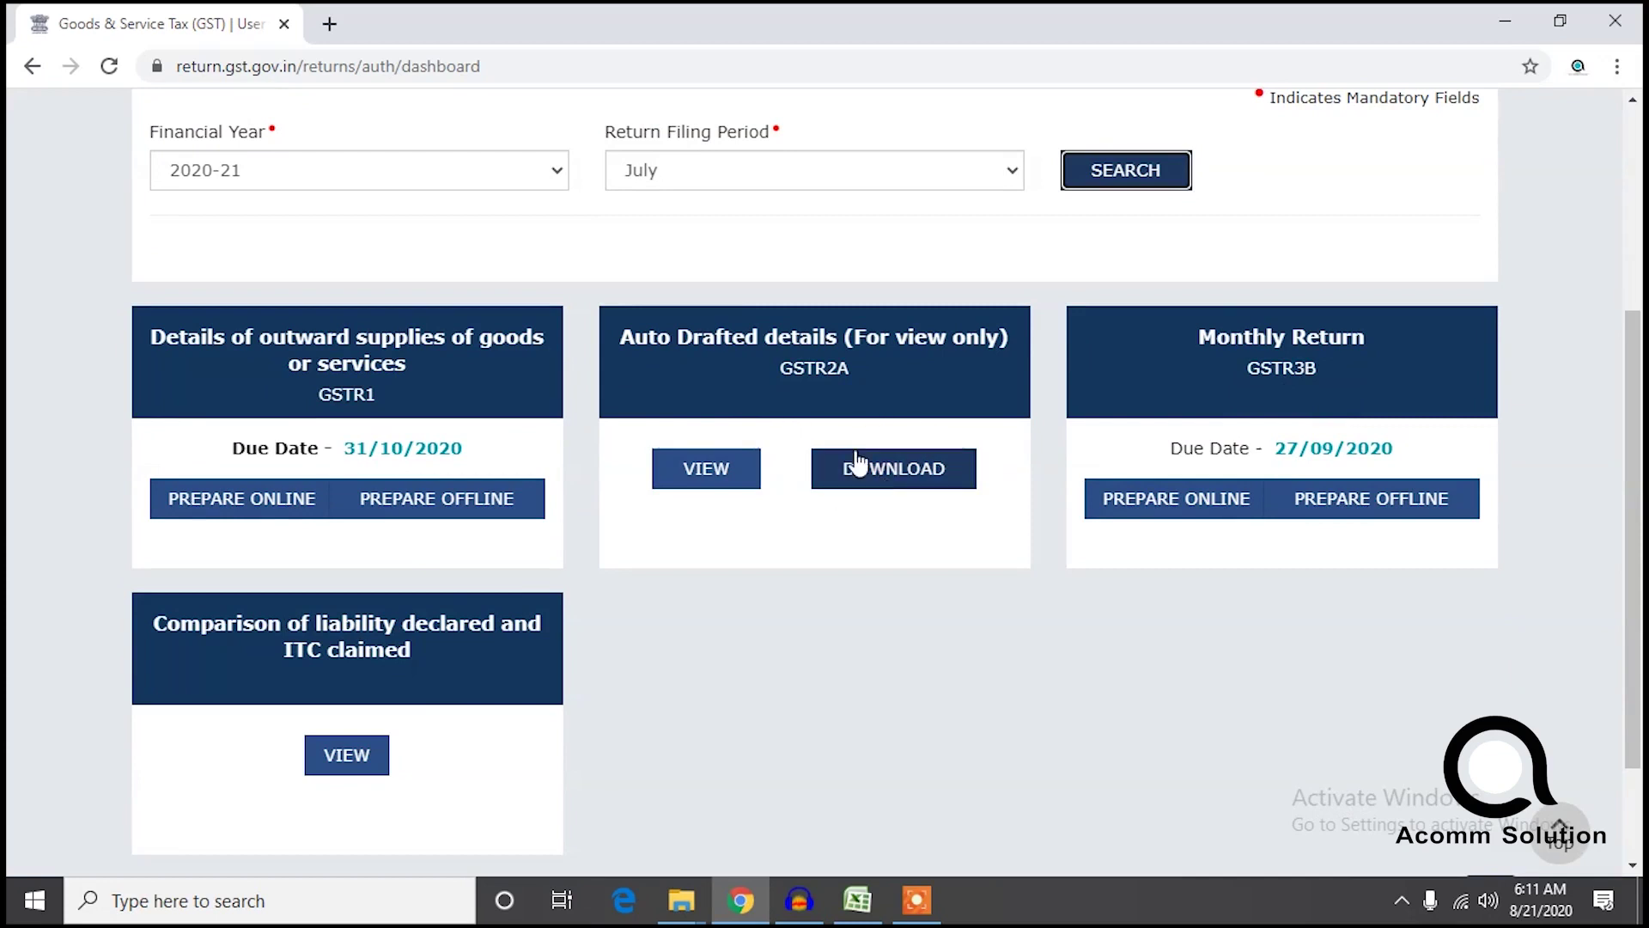
Prepare GSTR-3B online and open table 3.1 outward supplies details, accepting the notices.
left_click(1147, 496)
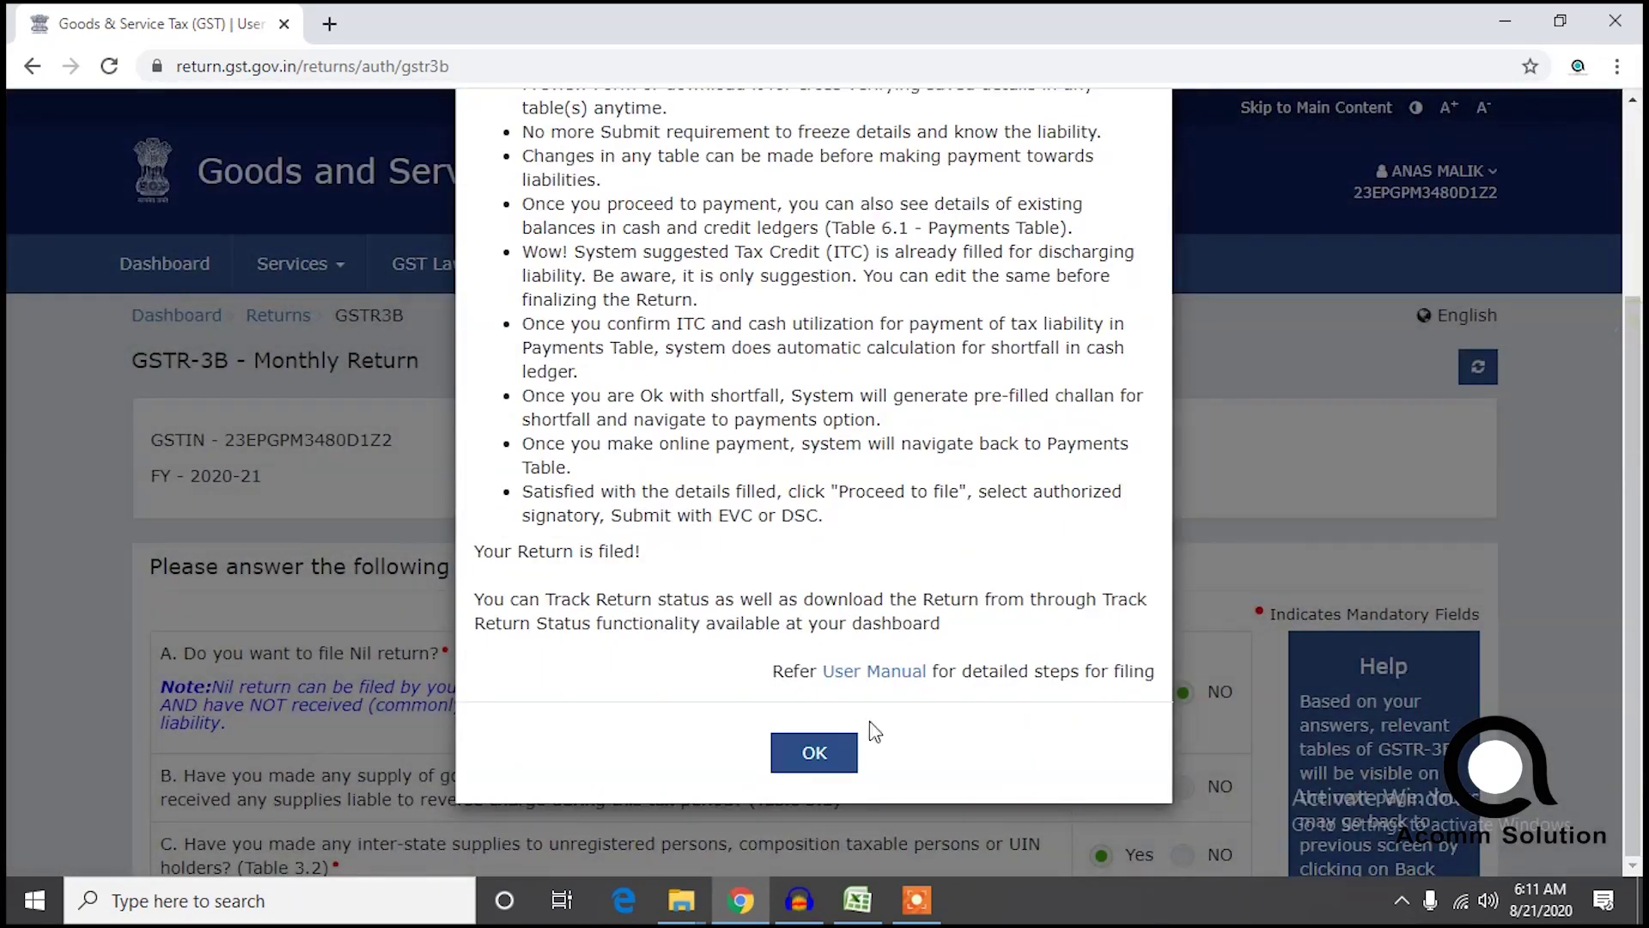
left_click(807, 755)
scroll(808, 754, "down", 6)
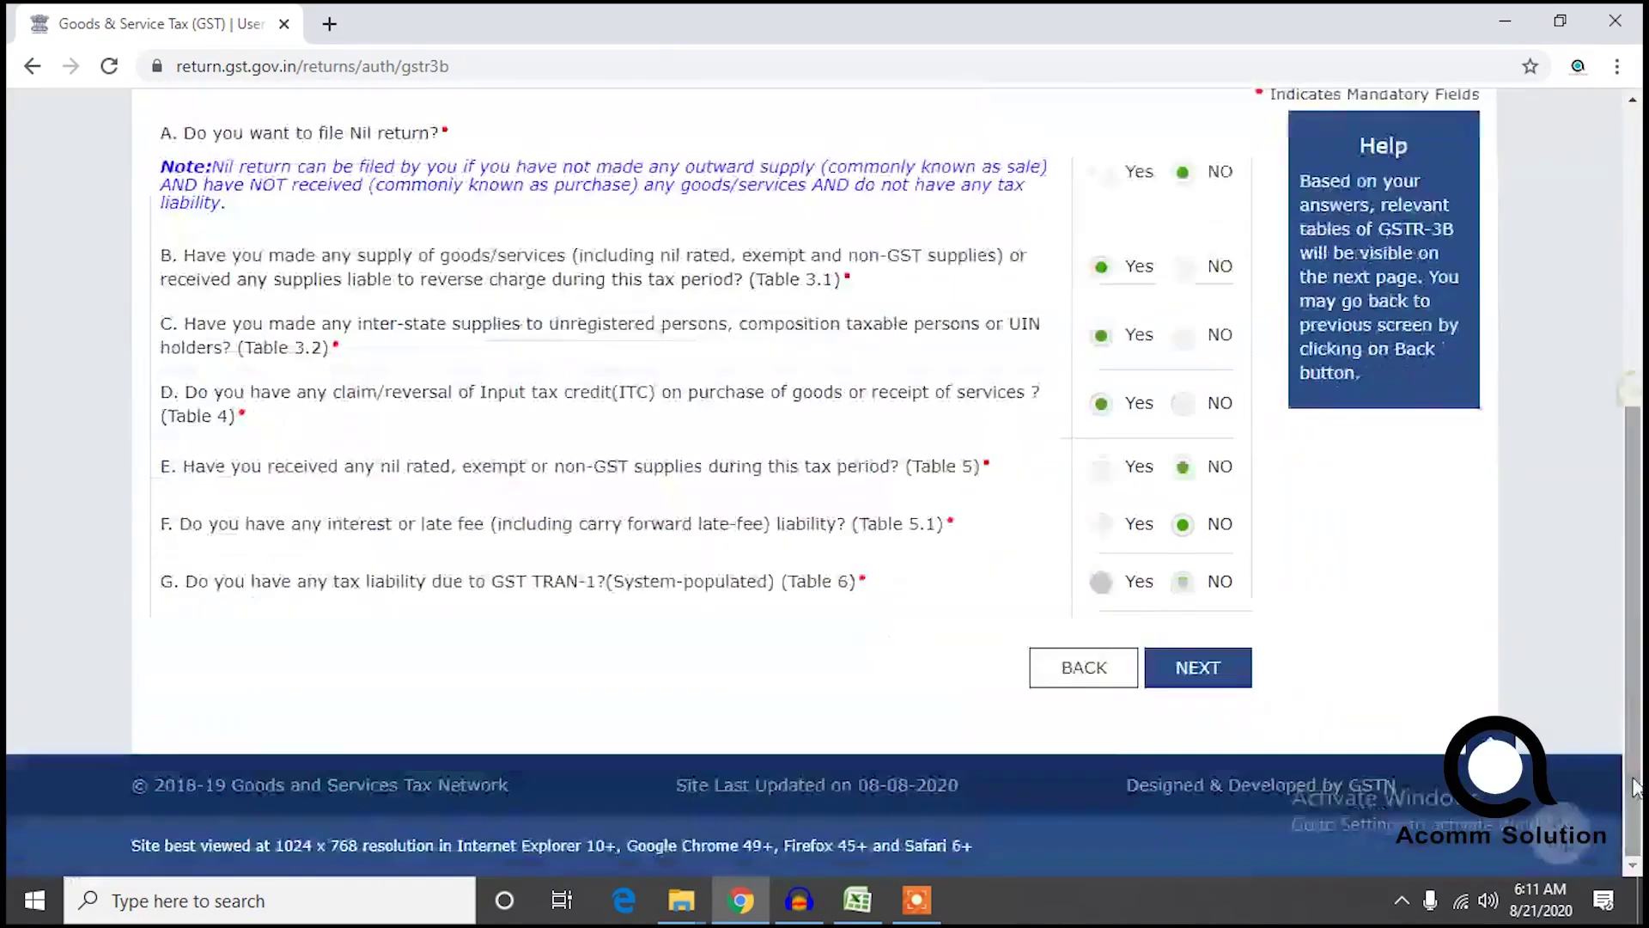
left_click(1201, 673)
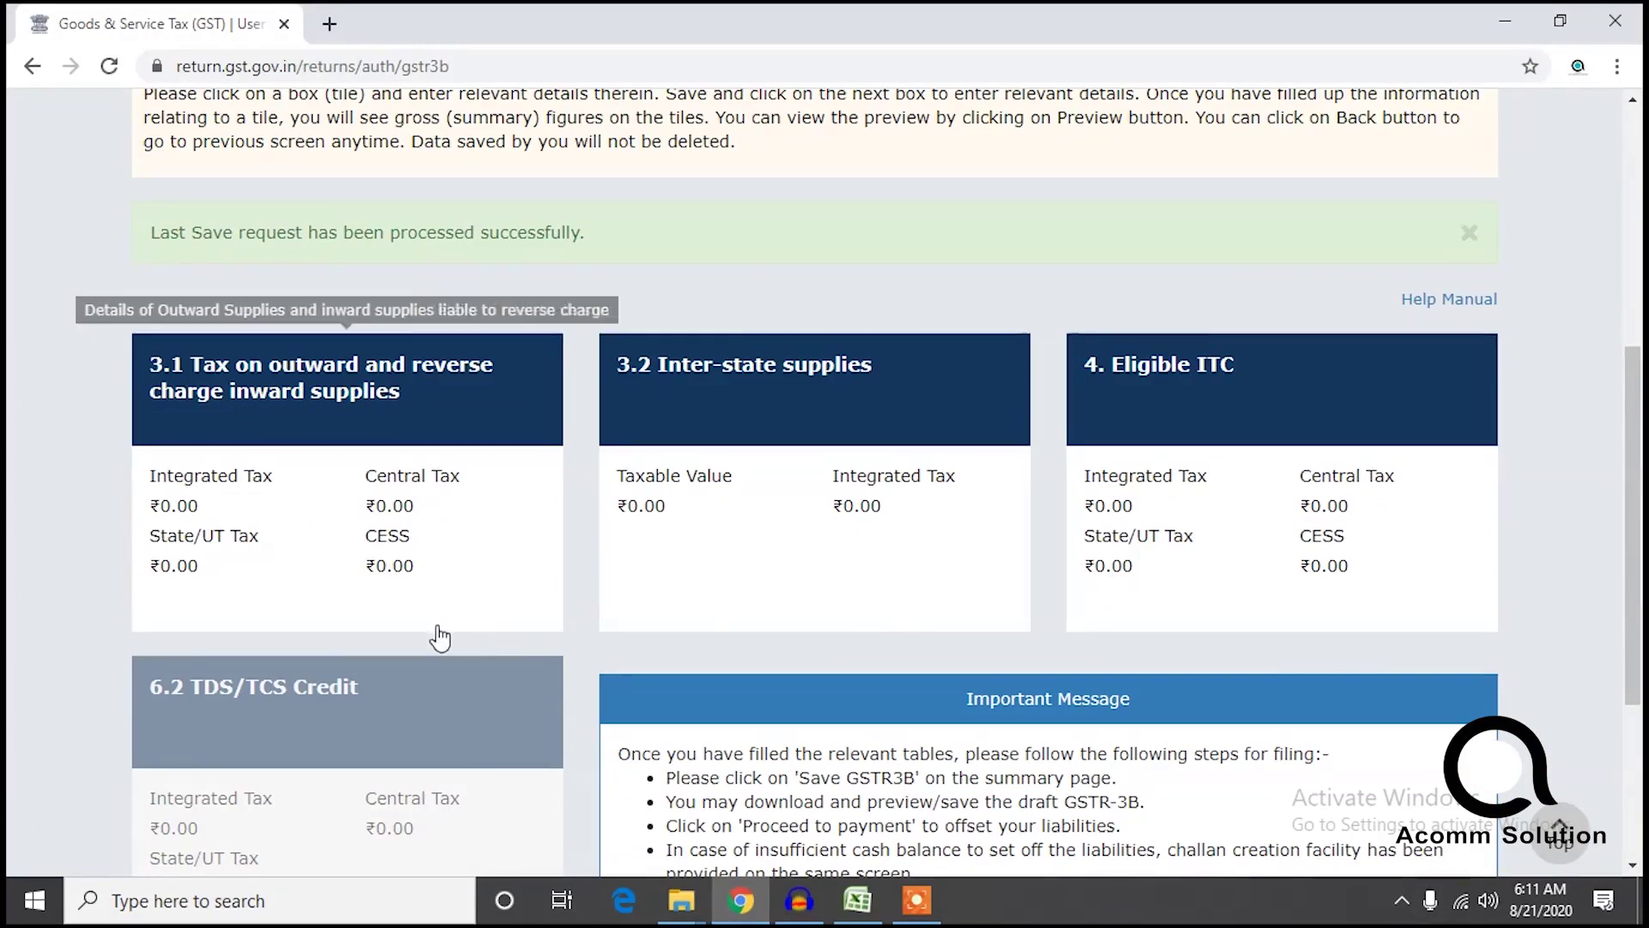
left_click(398, 553)
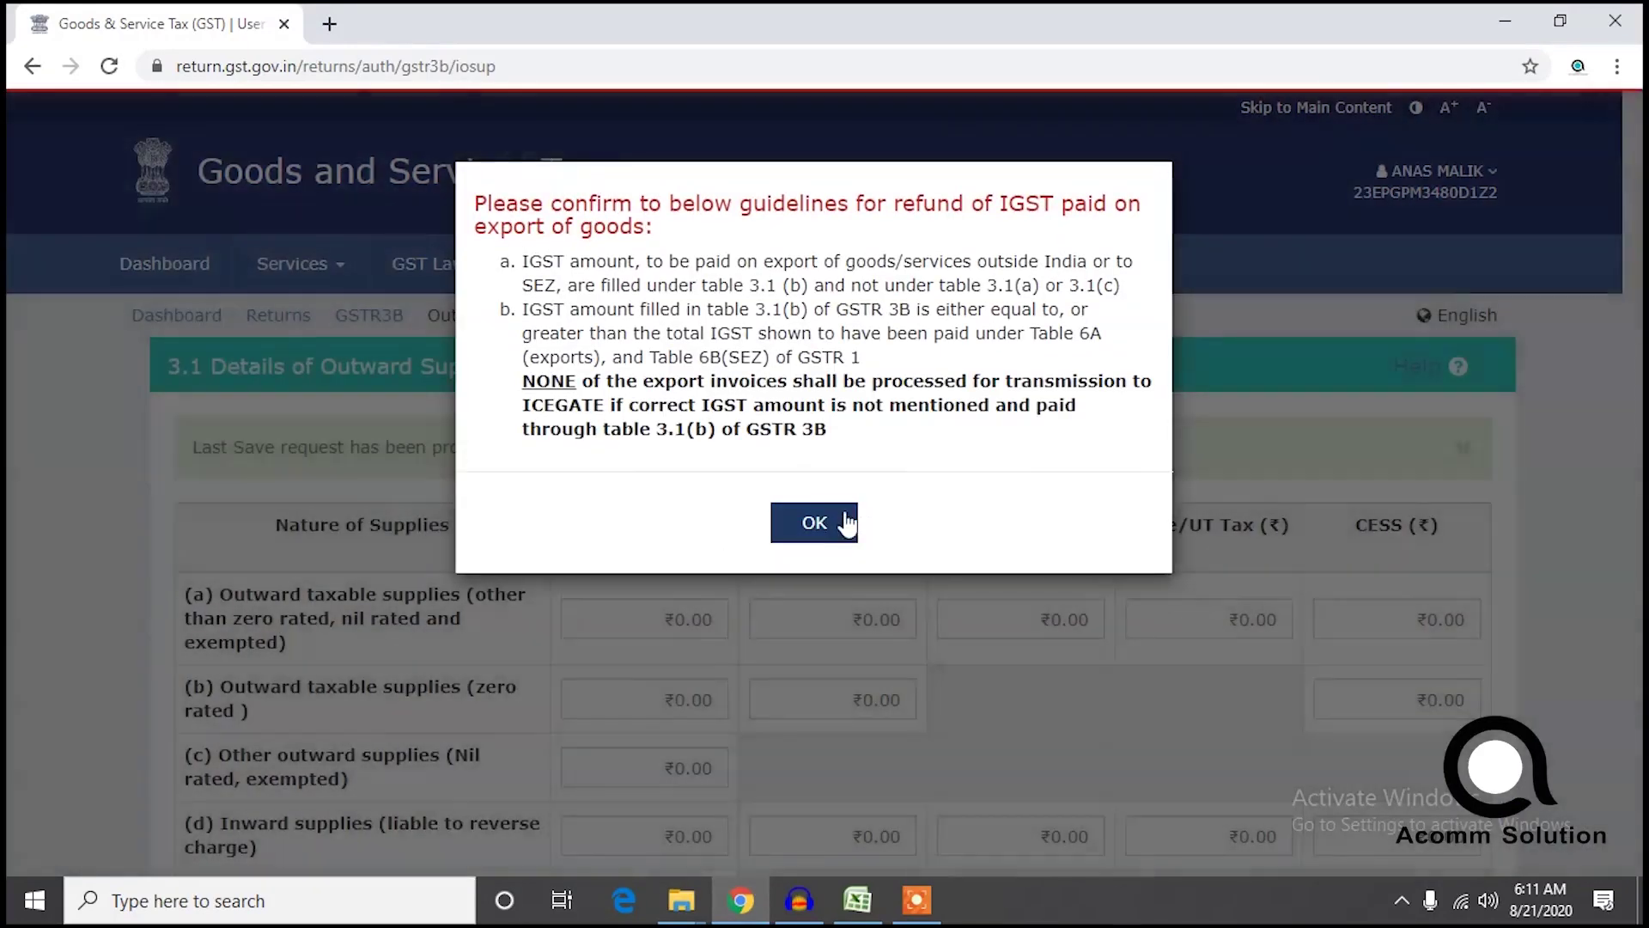
left_click(846, 522)
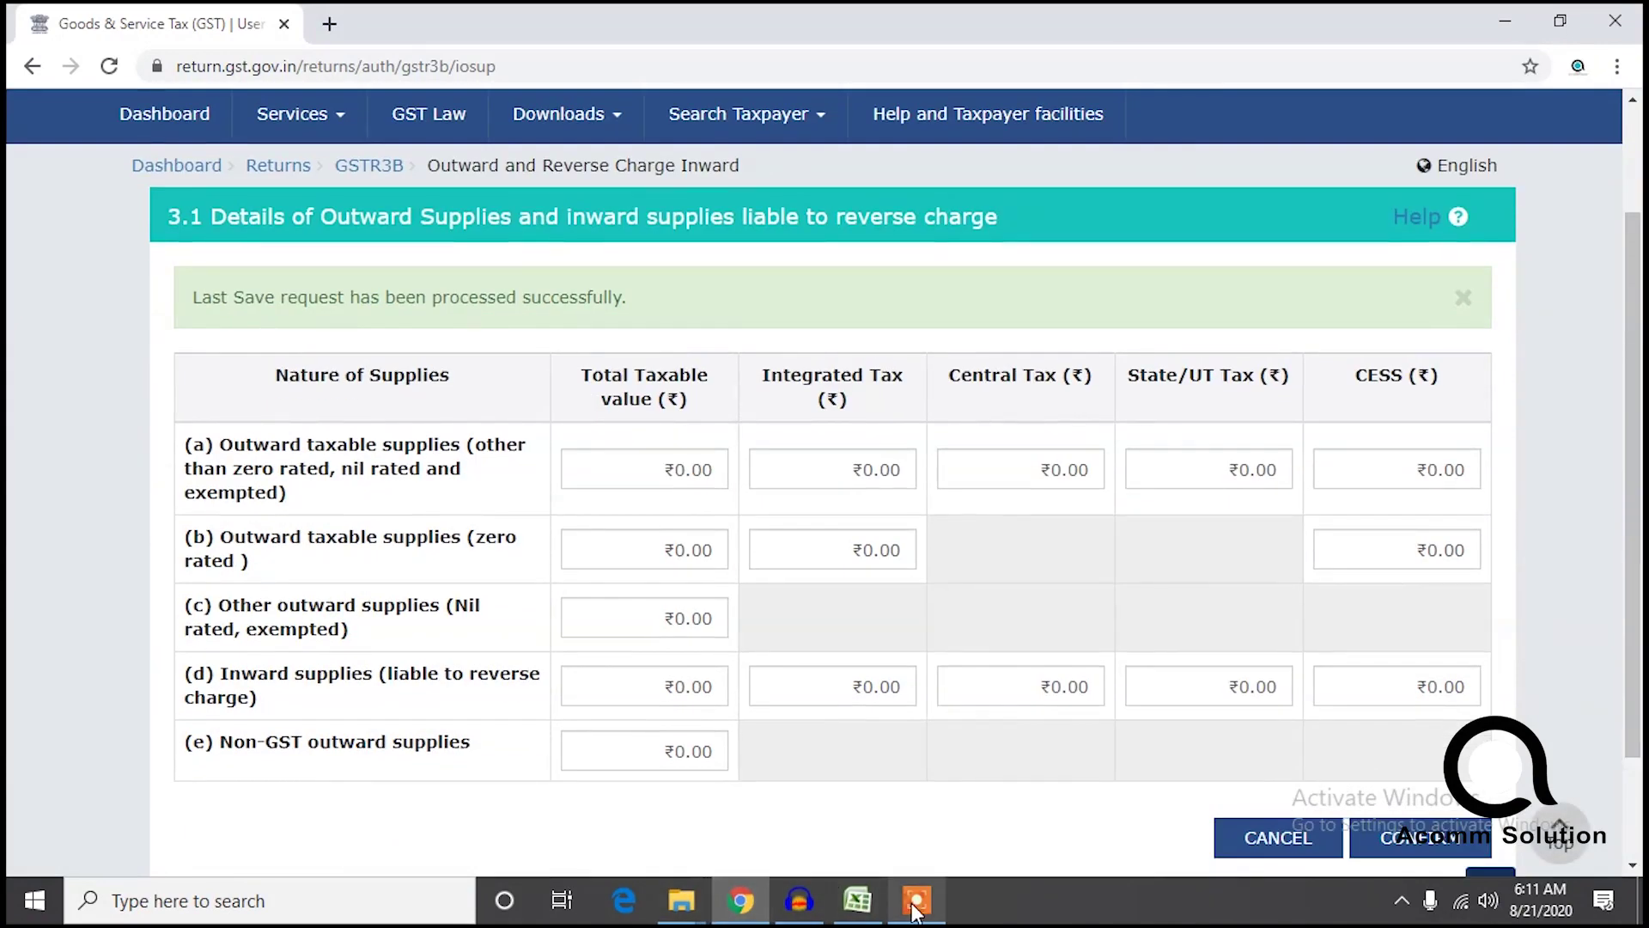
left_click(858, 901)
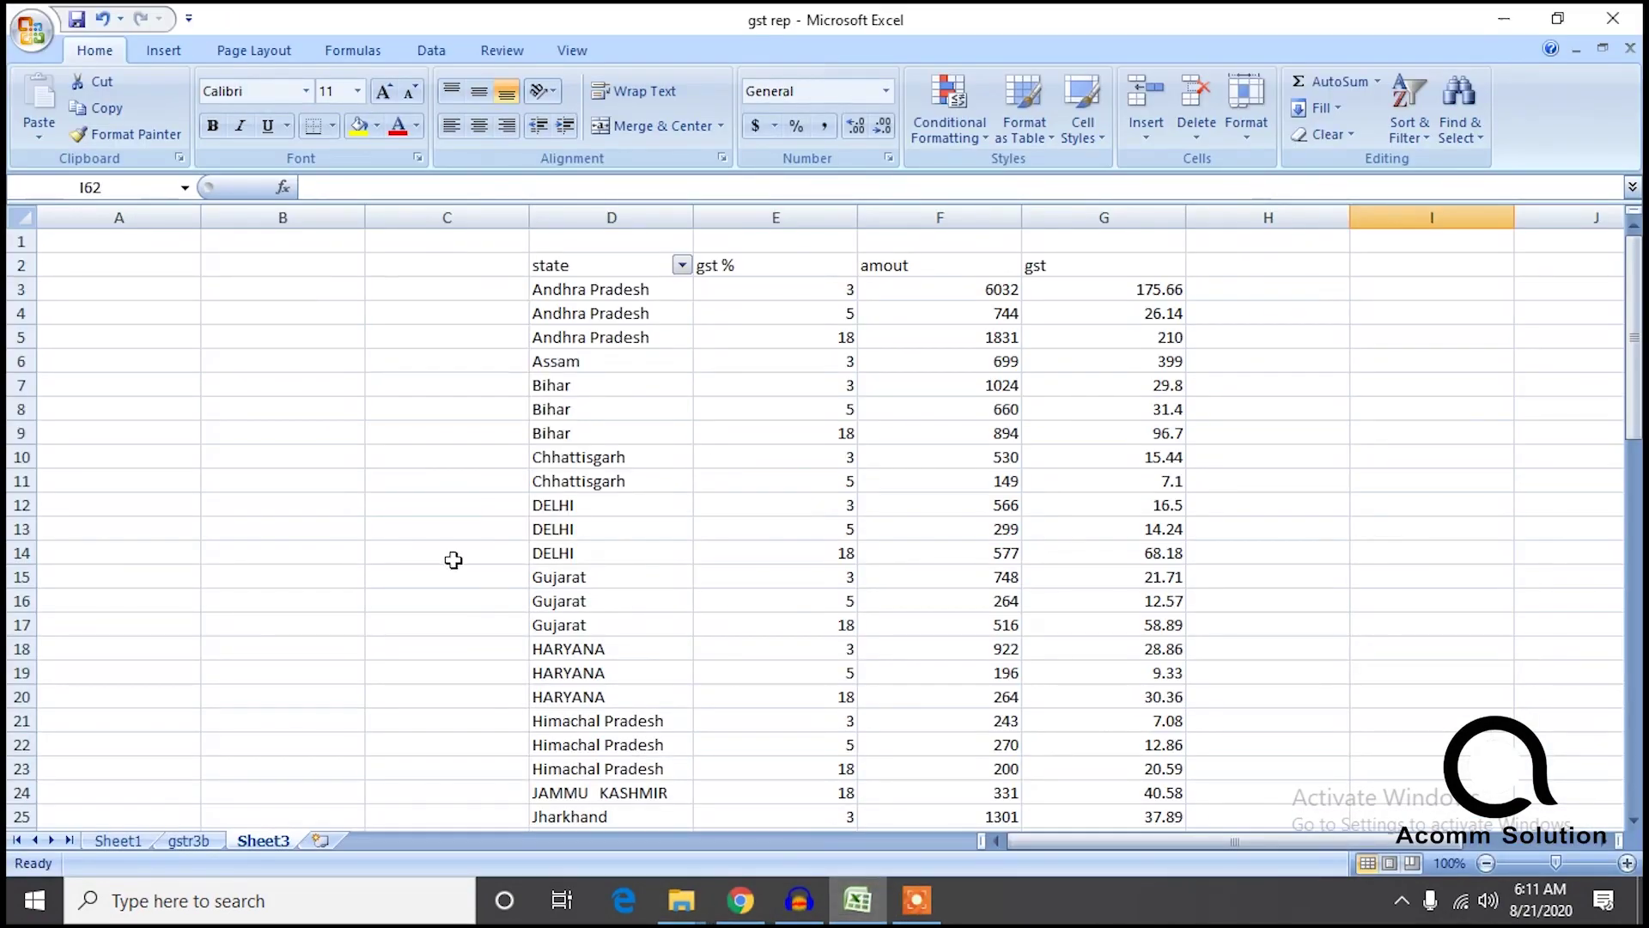
Clear Sheet1's state filter so every state shows again.
left_click(117, 841)
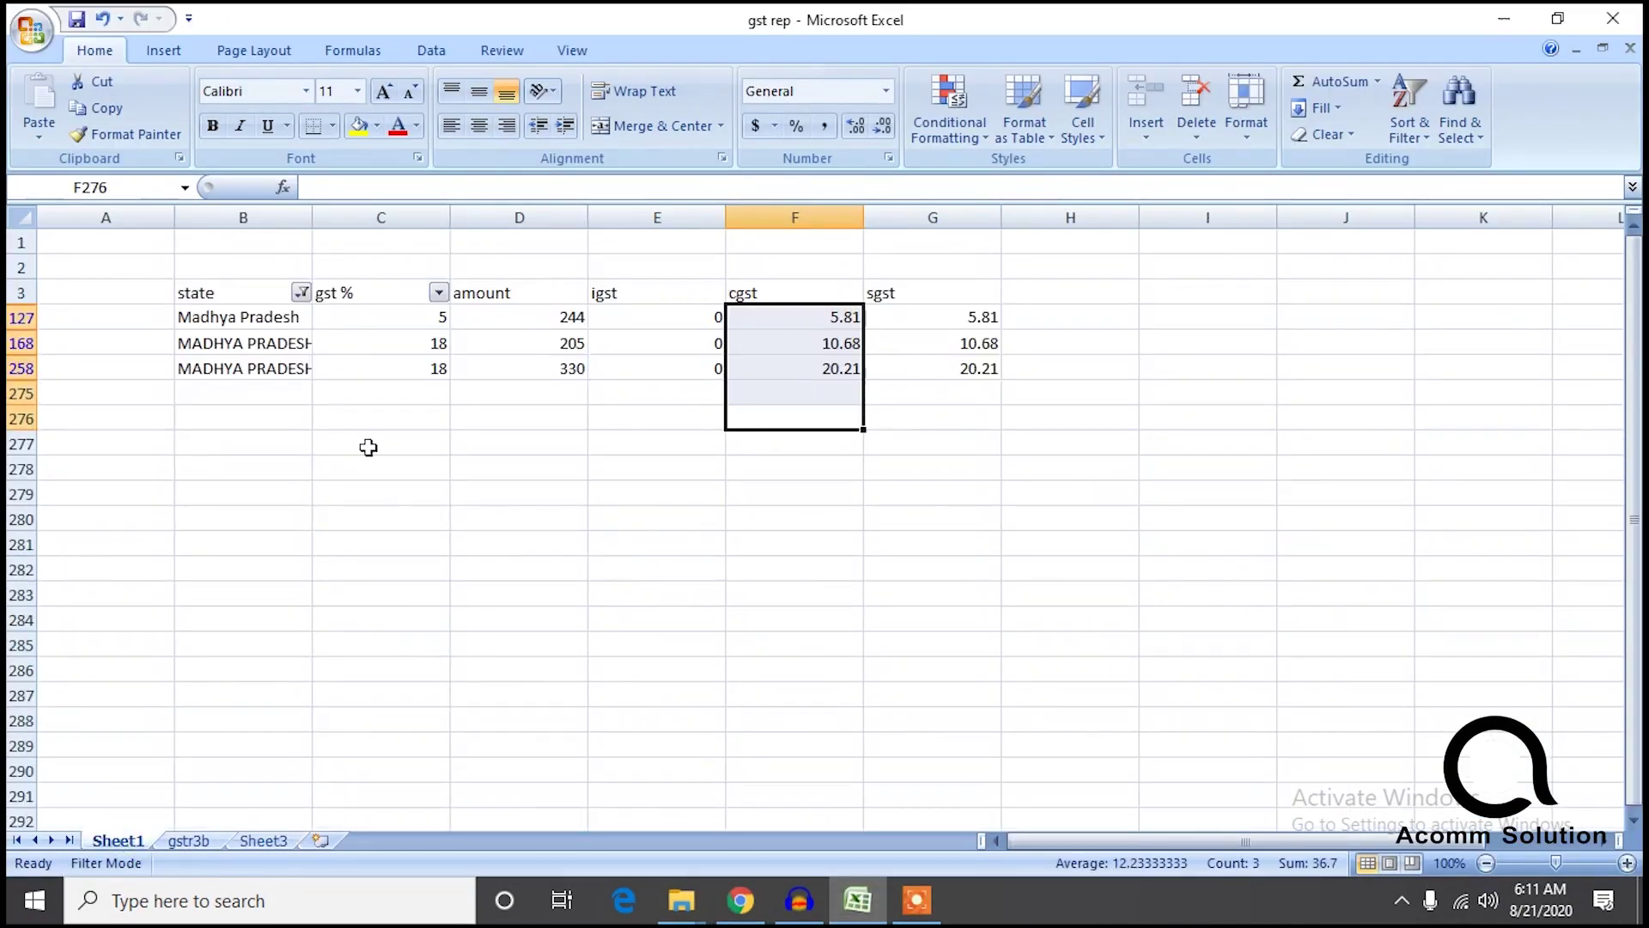
left_click(301, 294)
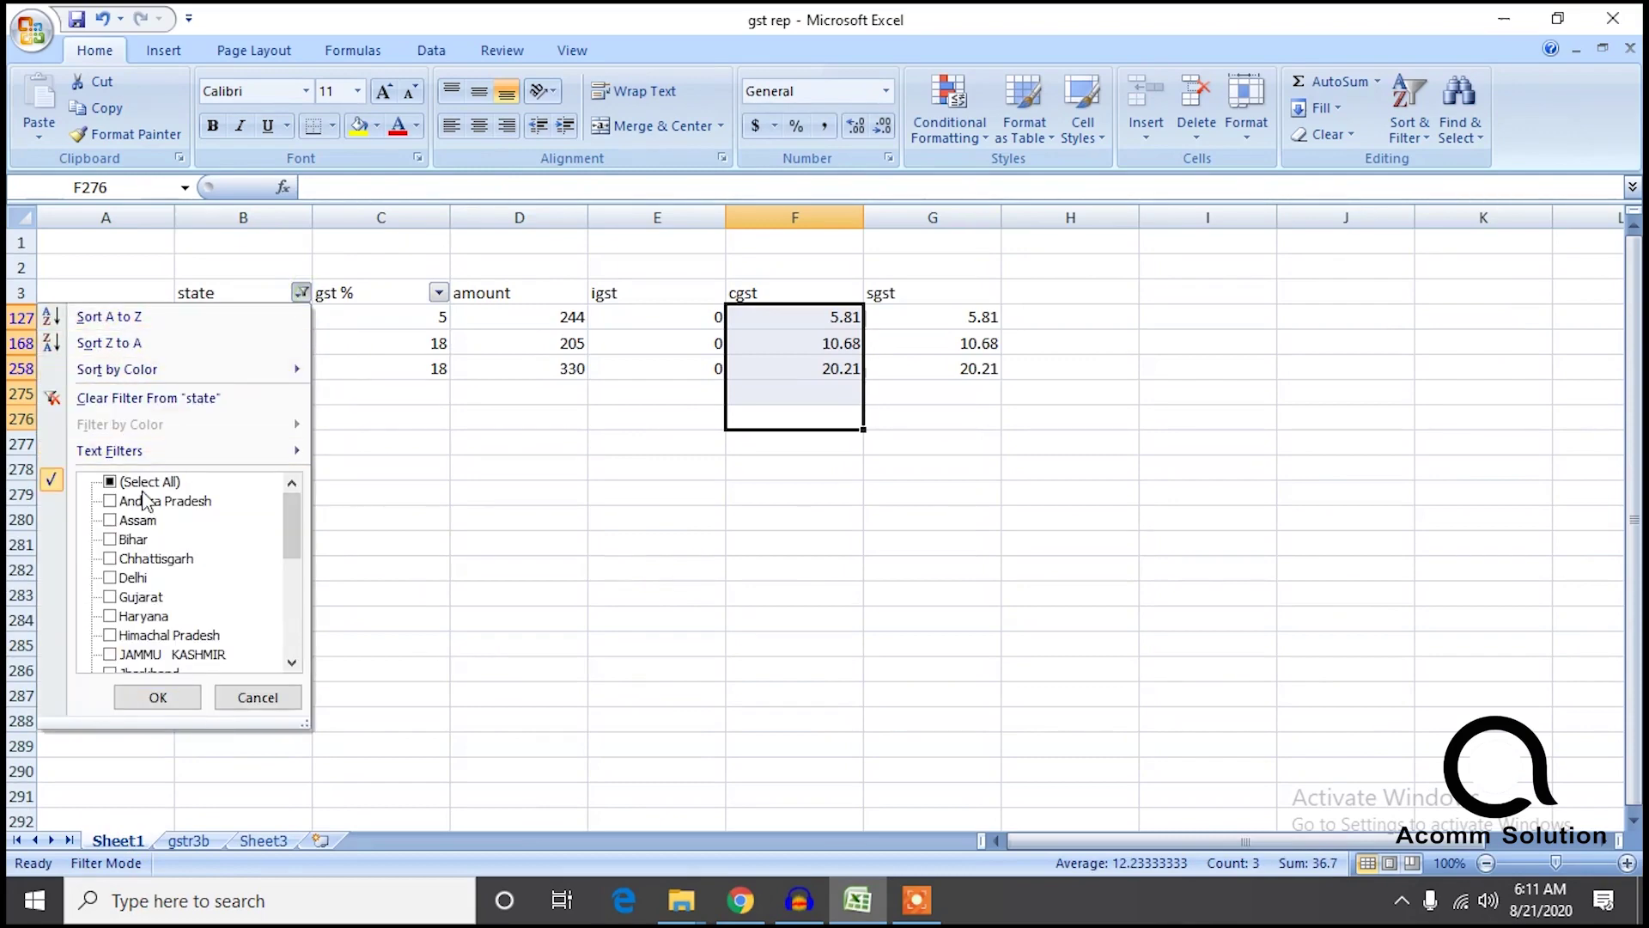
left_click(111, 482)
left_click(157, 697)
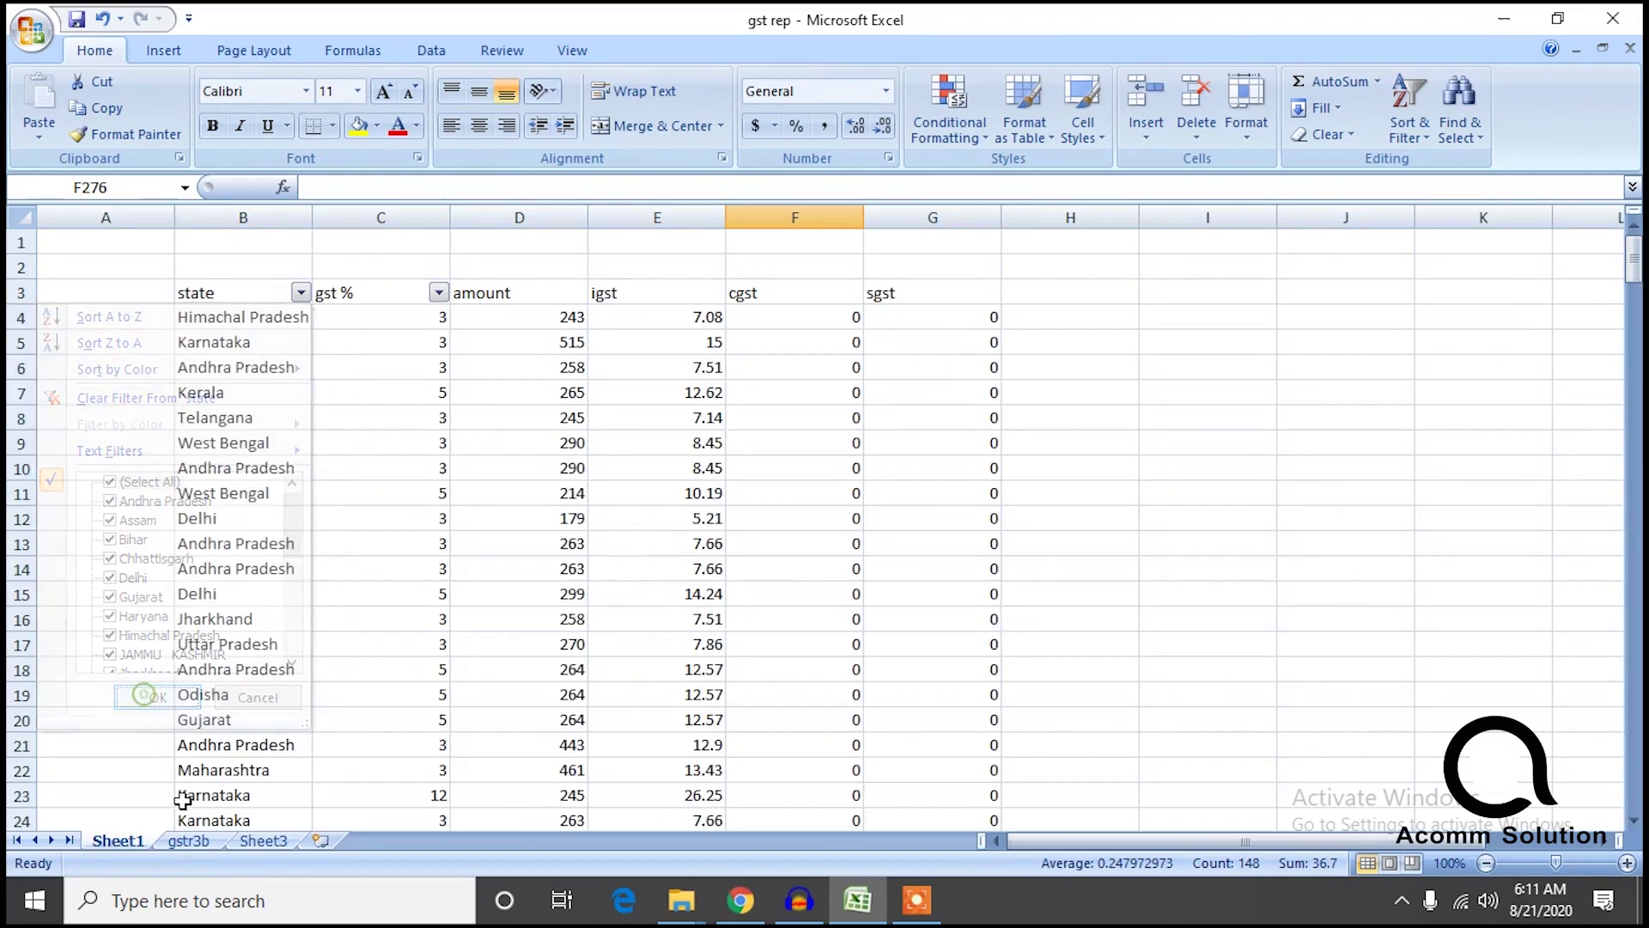
Read the 73671 total of gstr3b amounts D3:D24 and clear row (a) taxable value on the portal.
left_click(196, 842)
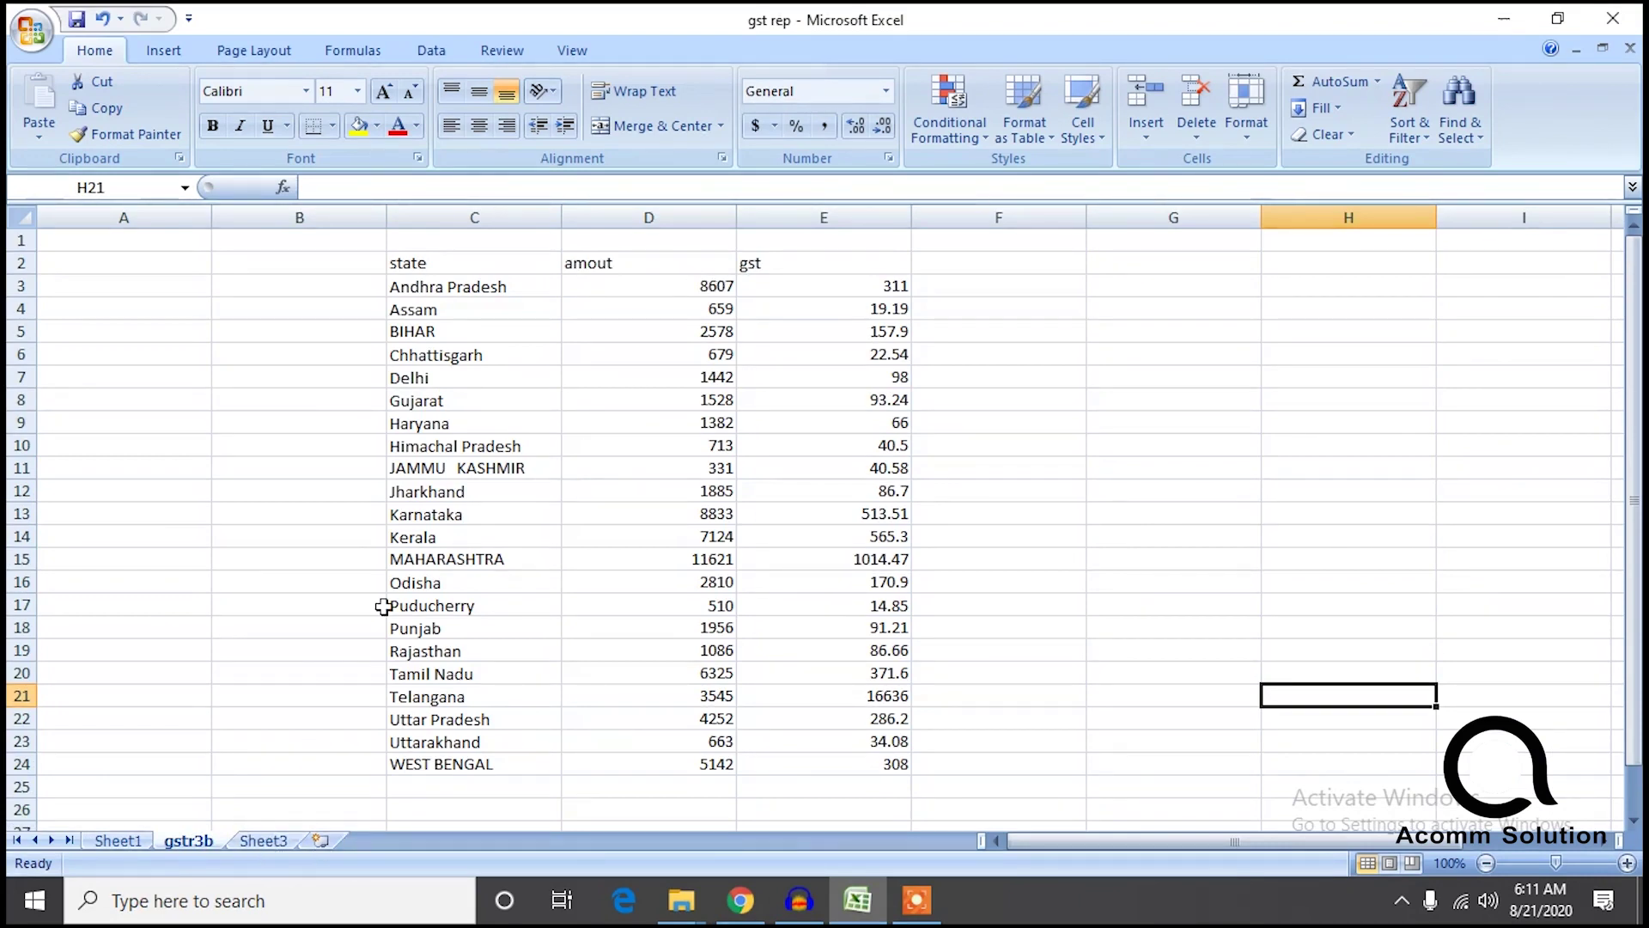
left_click_drag(645, 290, 669, 755)
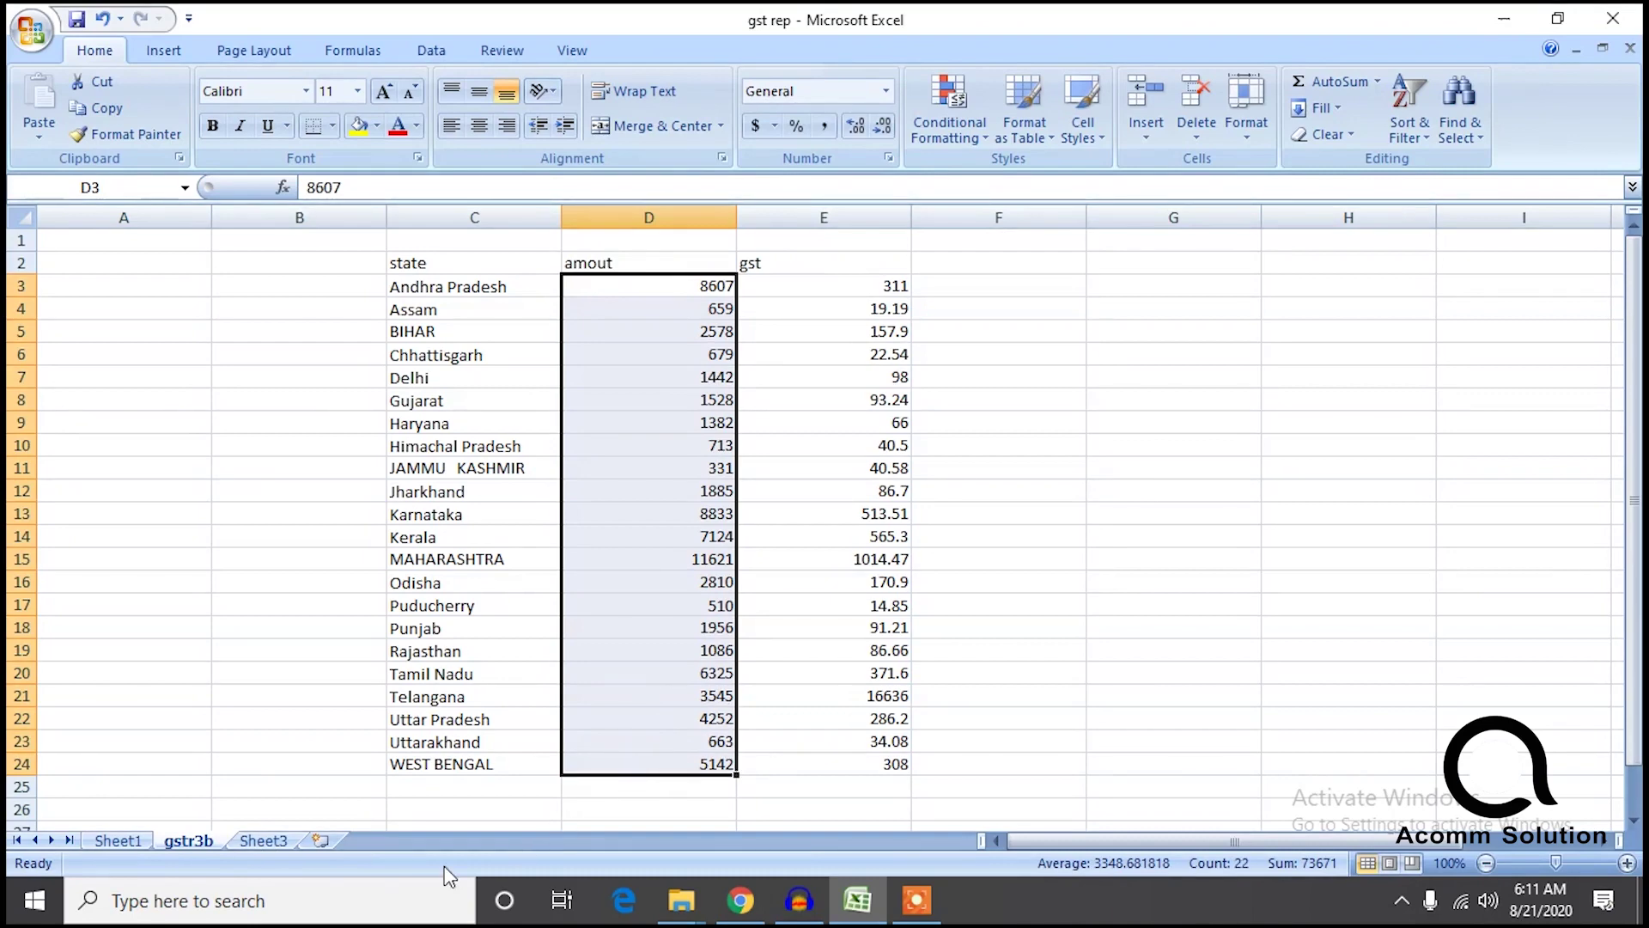
left_click(269, 846)
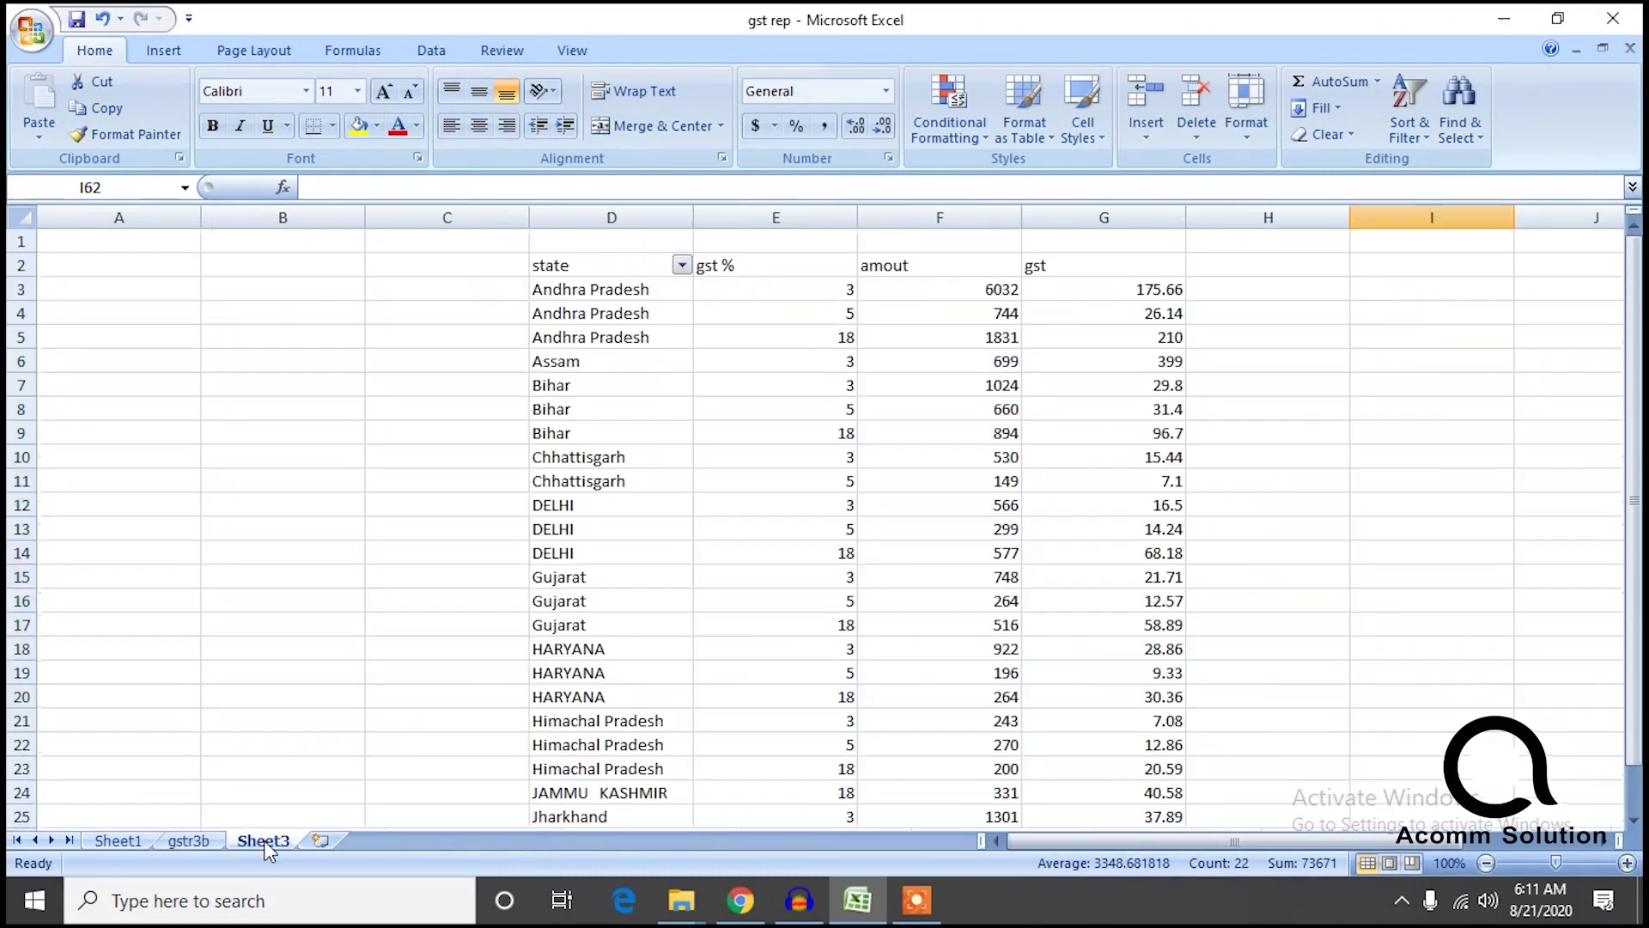
left_click(203, 841)
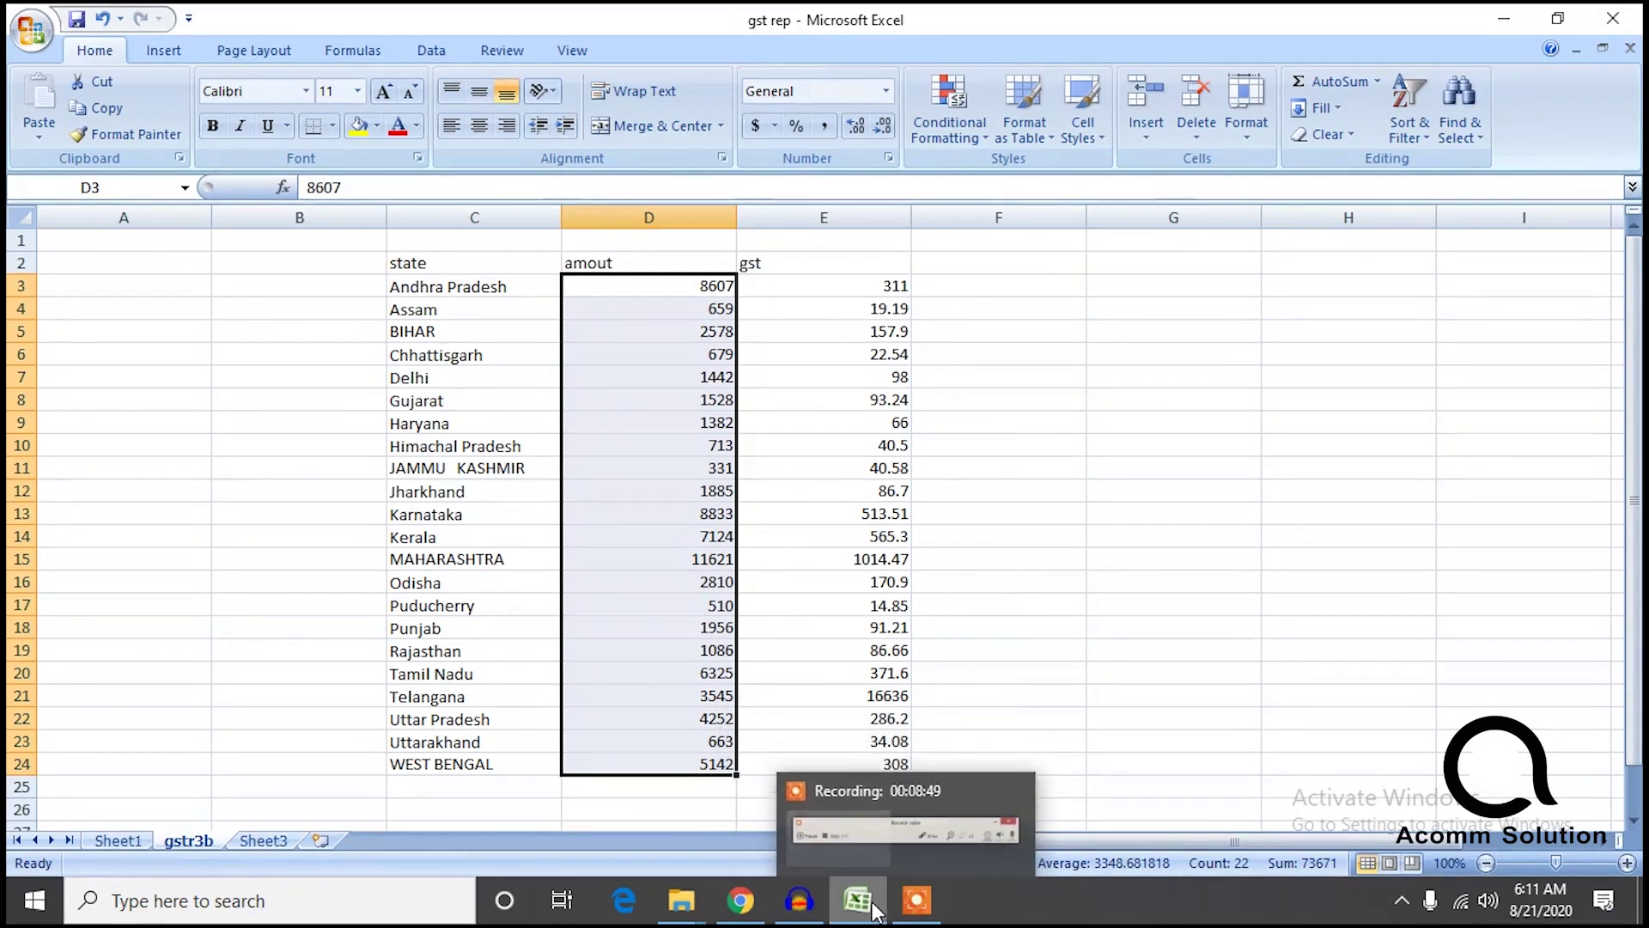
left_click(741, 900)
left_click(647, 483)
Finish entering 73671 taxable value and select the gstr3b sheet's gst values in column E.
type("73671")
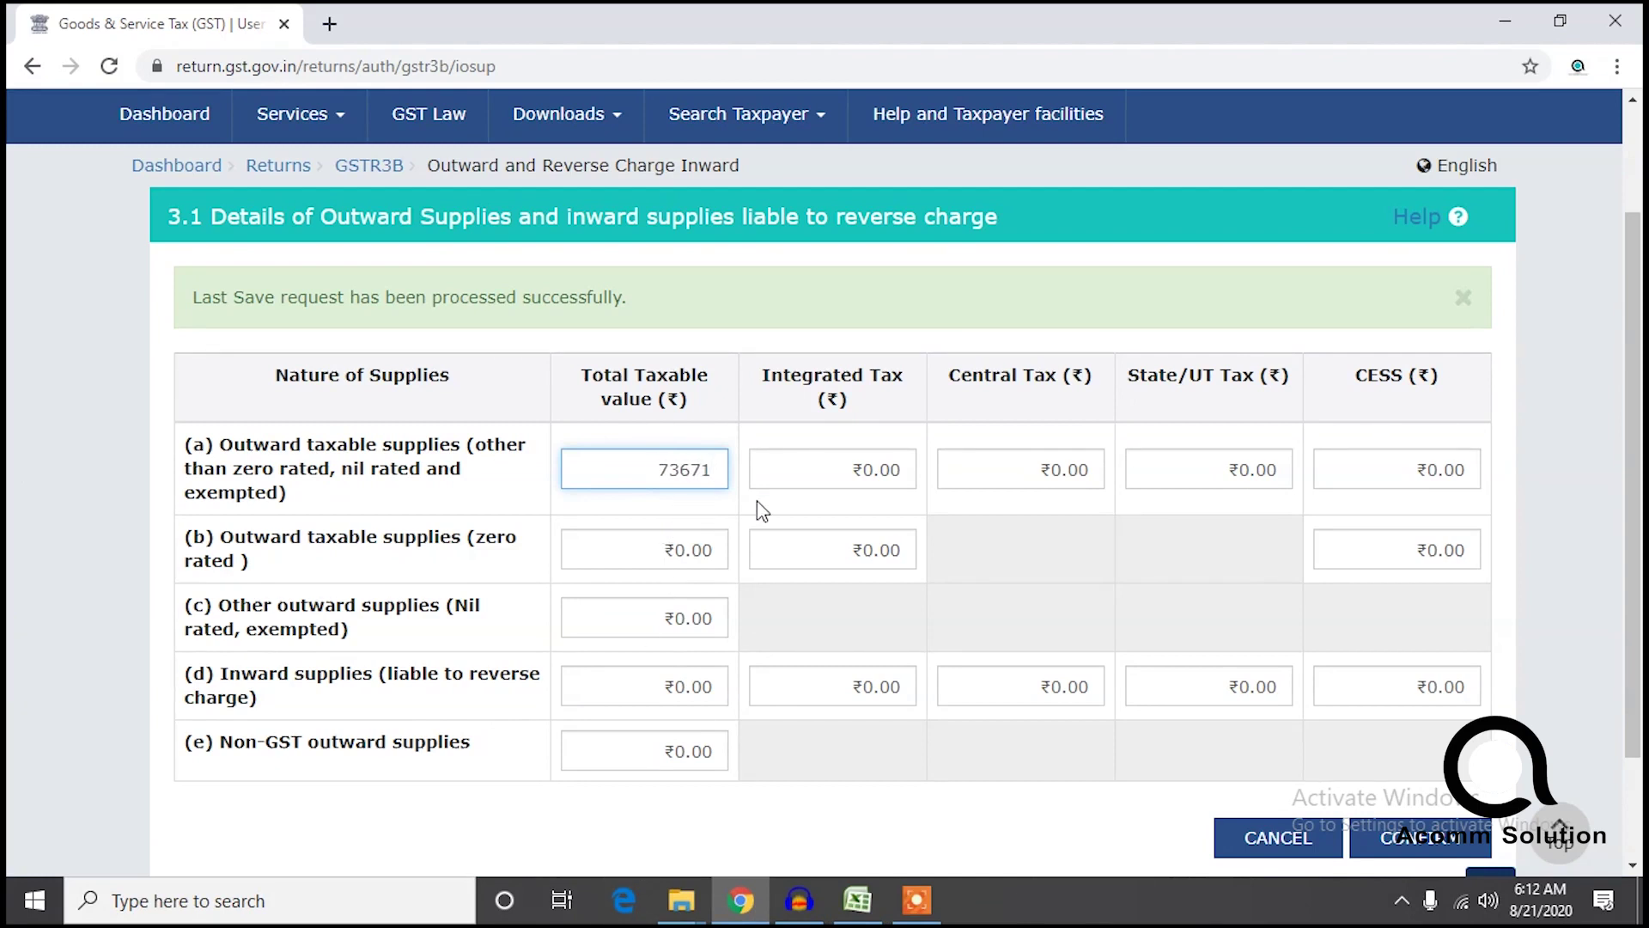
left_click(848, 488)
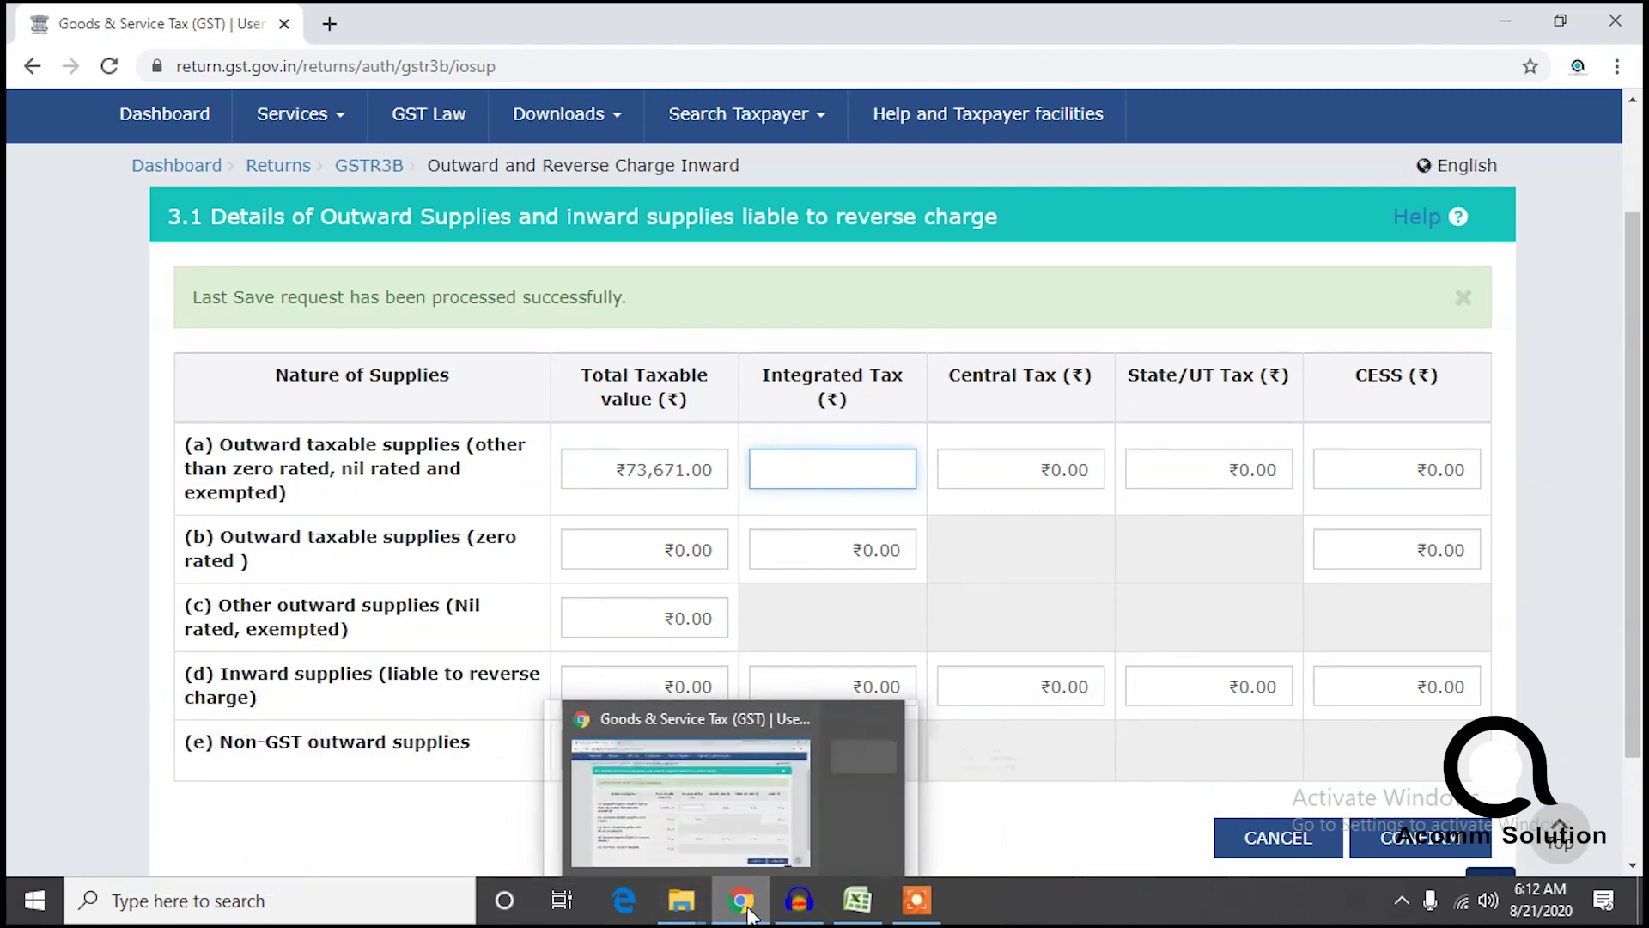
left_click(820, 744)
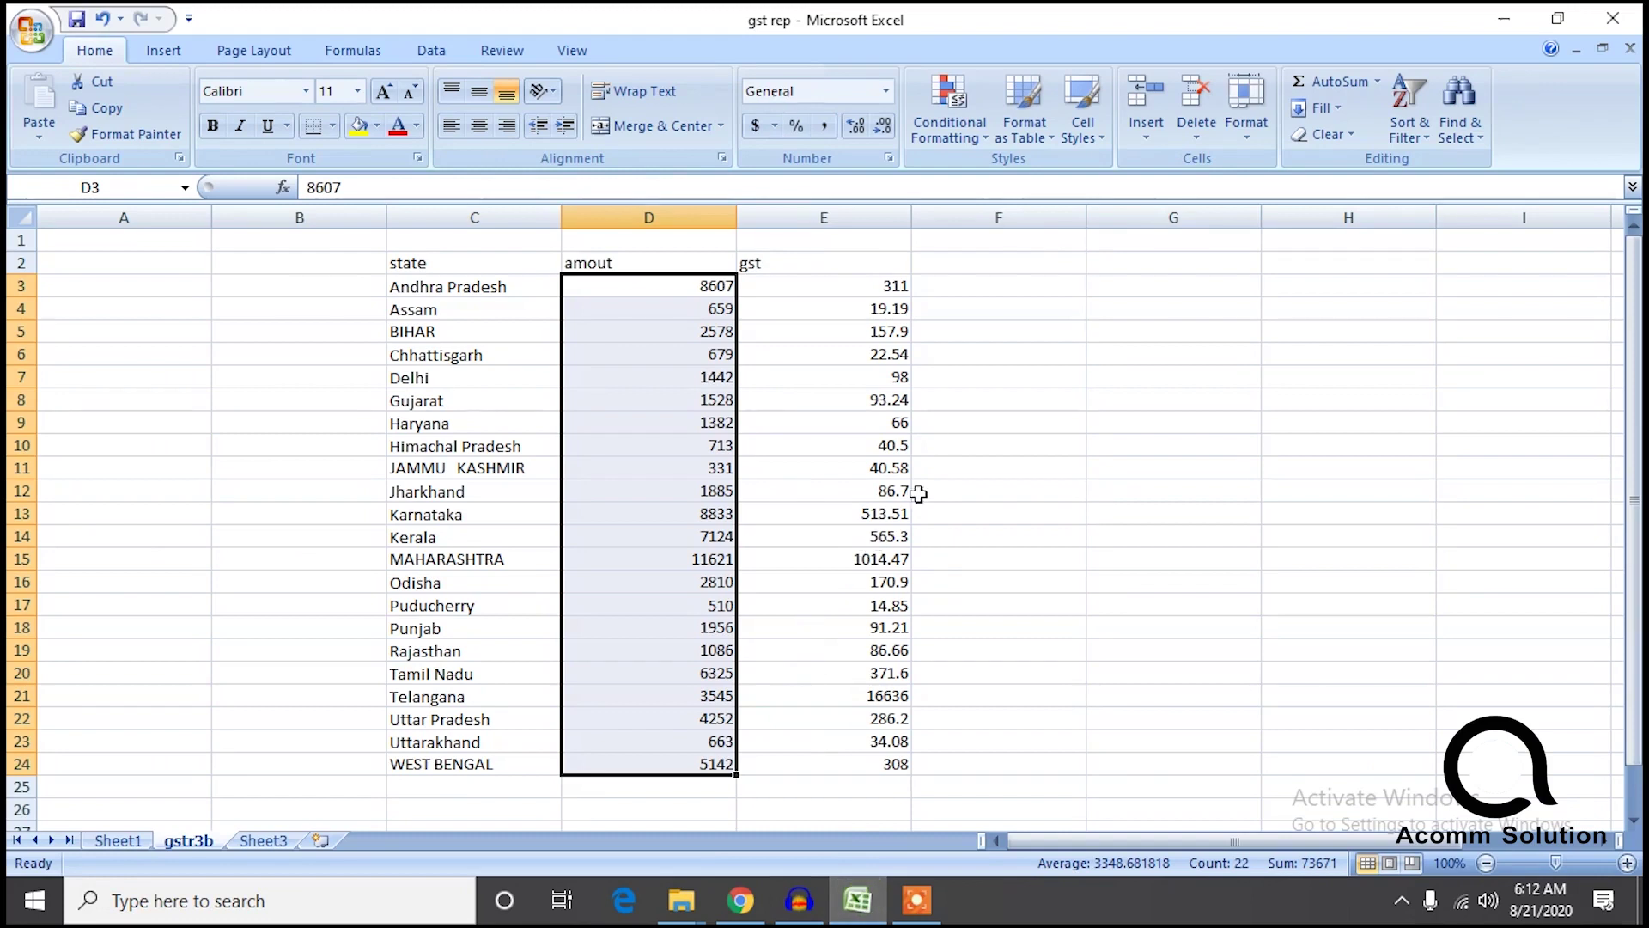
left_click_drag(887, 289, 876, 734)
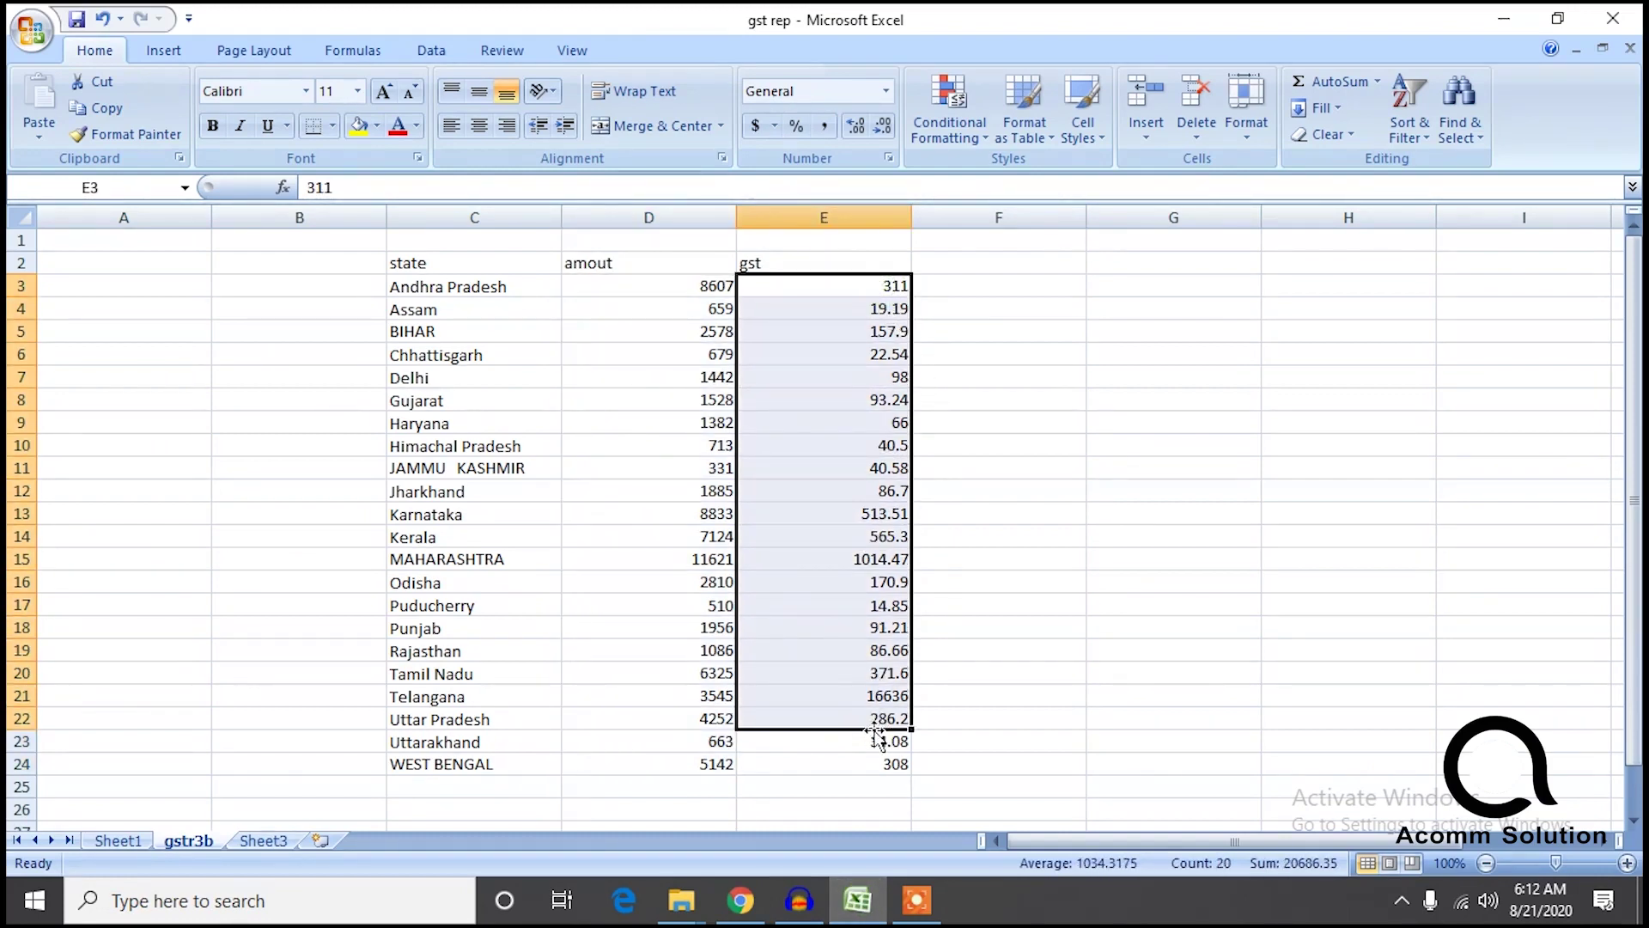
left_click(1013, 397)
left_click_drag(897, 286, 884, 764)
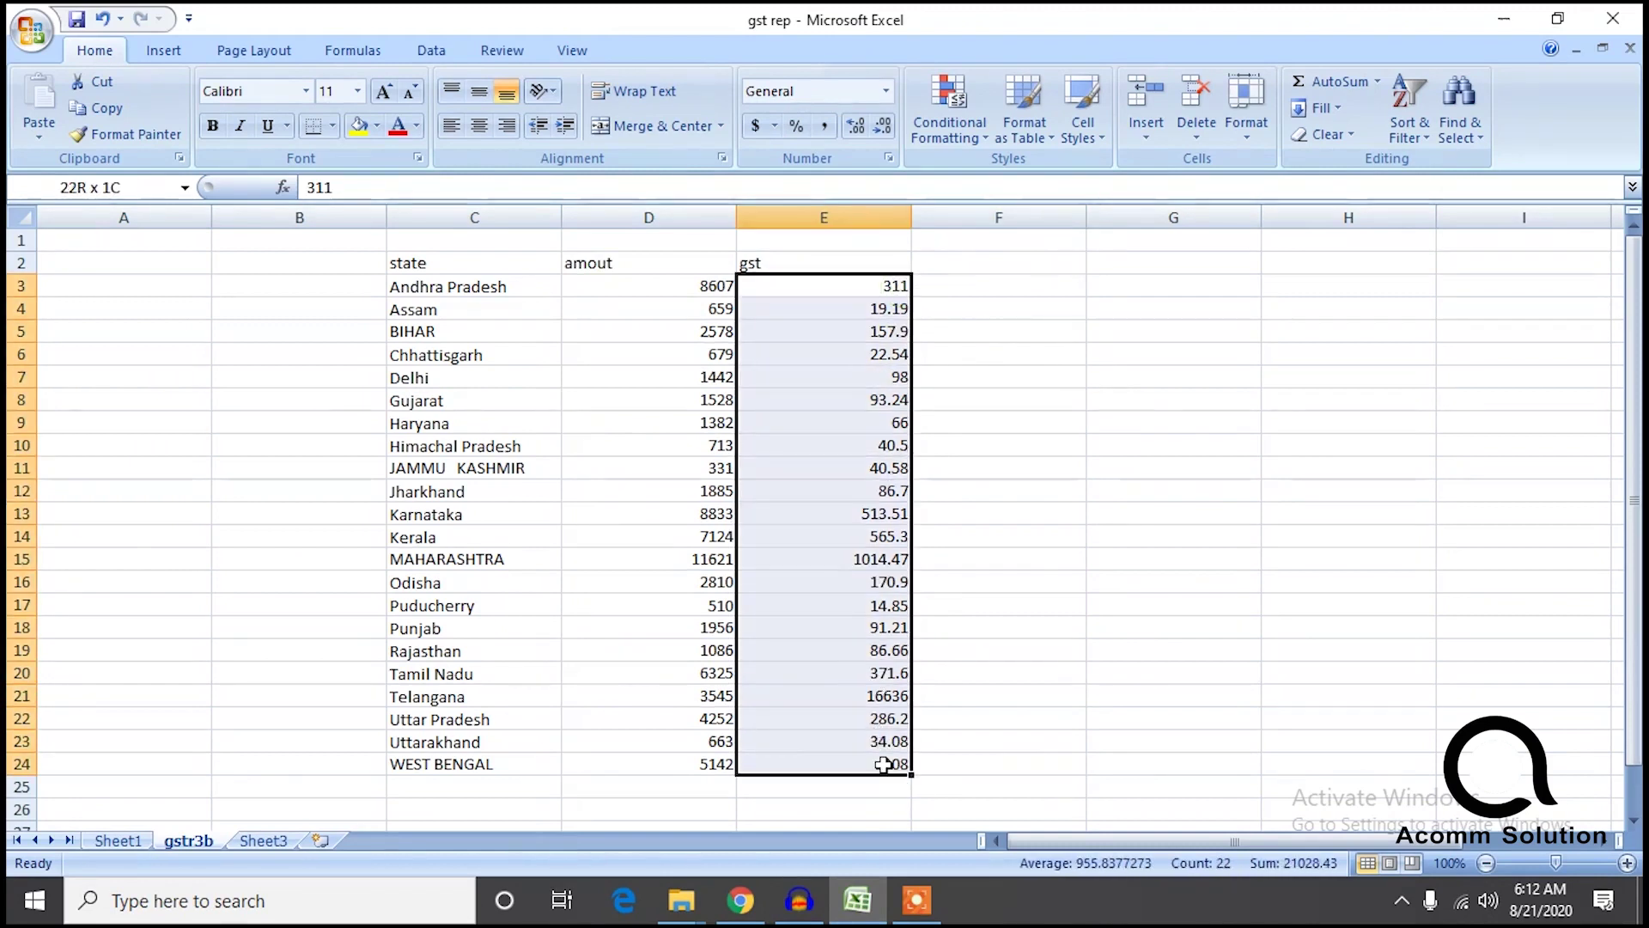
Total Sheet3's gst column and enter 5045.21 integrated tax and 36.7 central tax in row (a).
left_click(260, 846)
left_click(1079, 289)
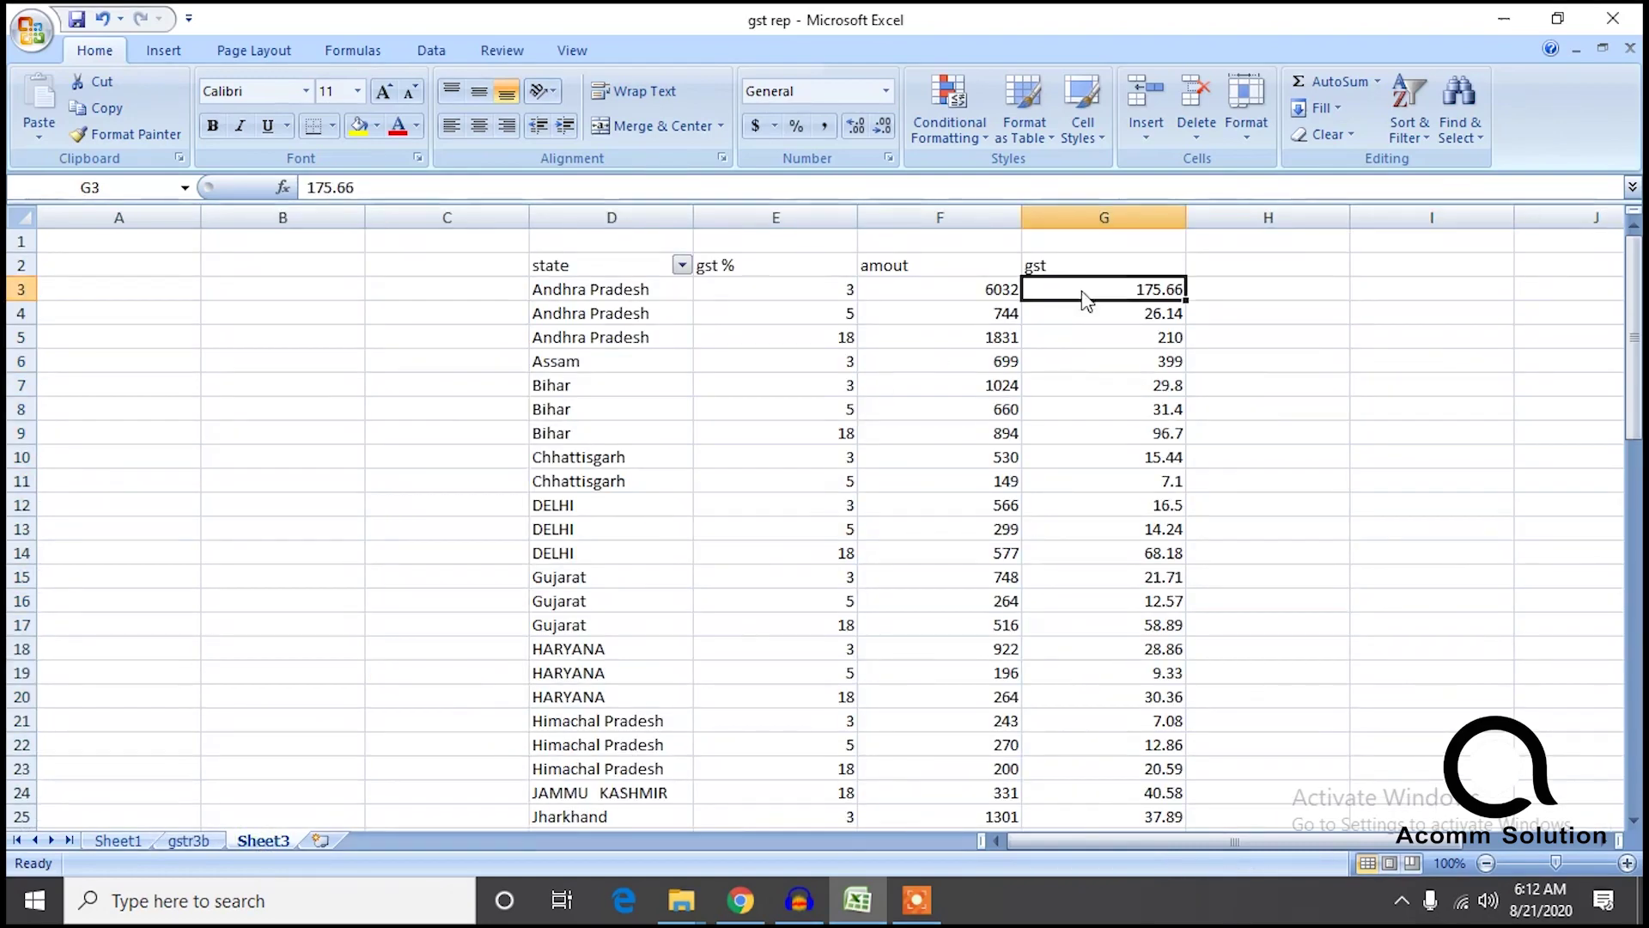
key("ctrl+shift+Down")
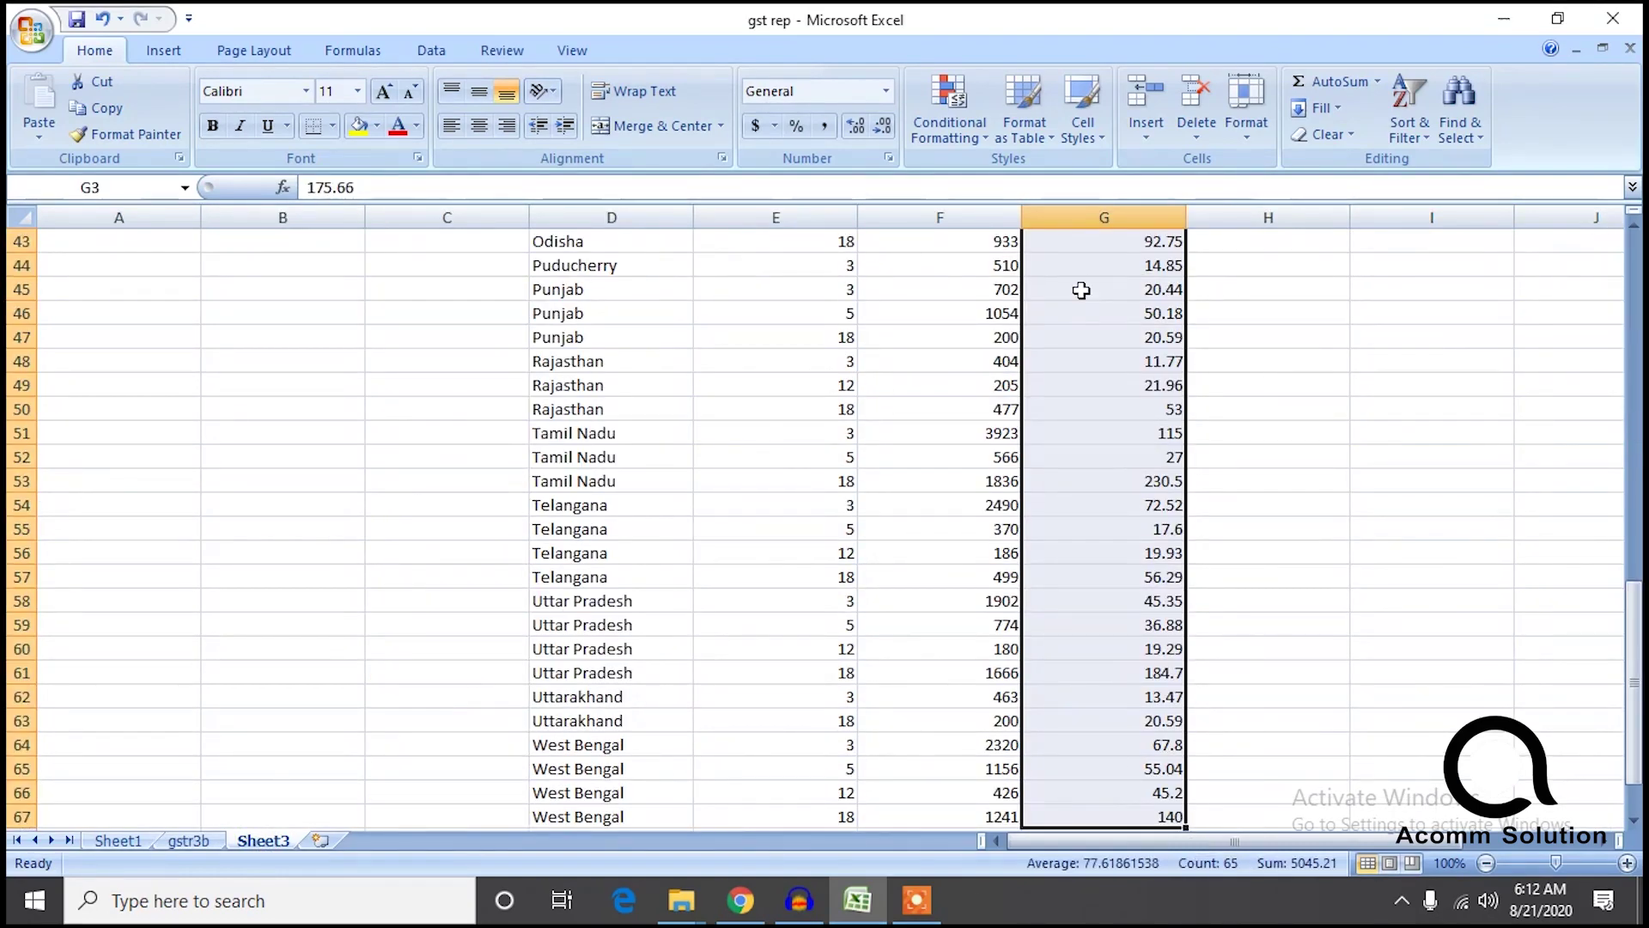
left_click_drag(1639, 597, 1639, 631)
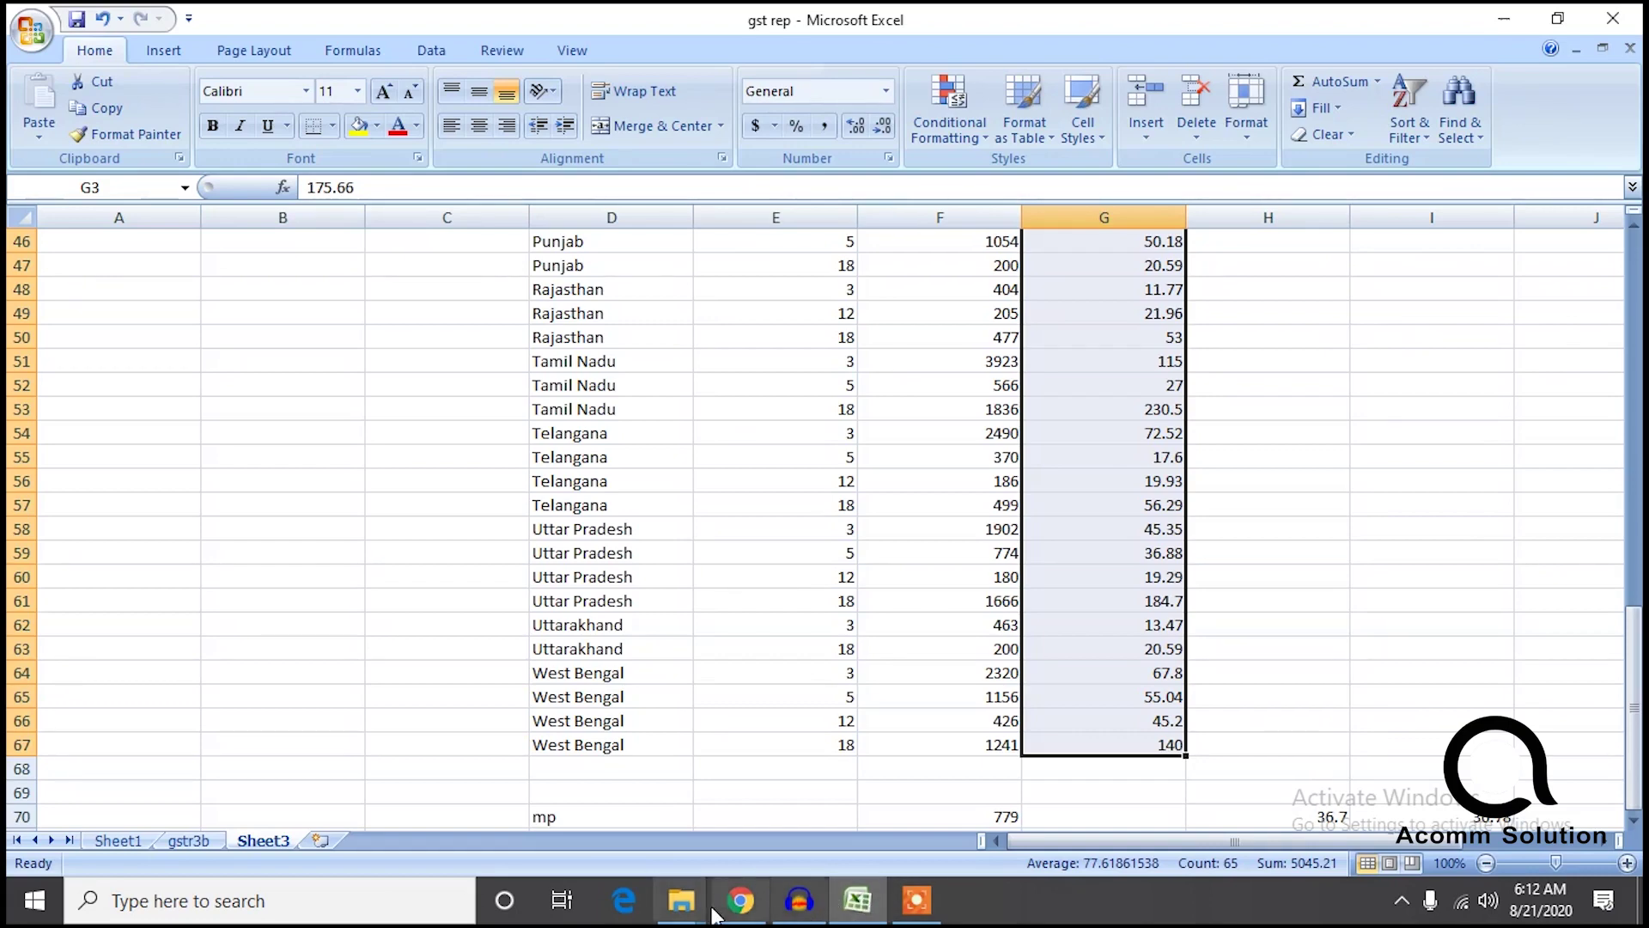
left_click(738, 900)
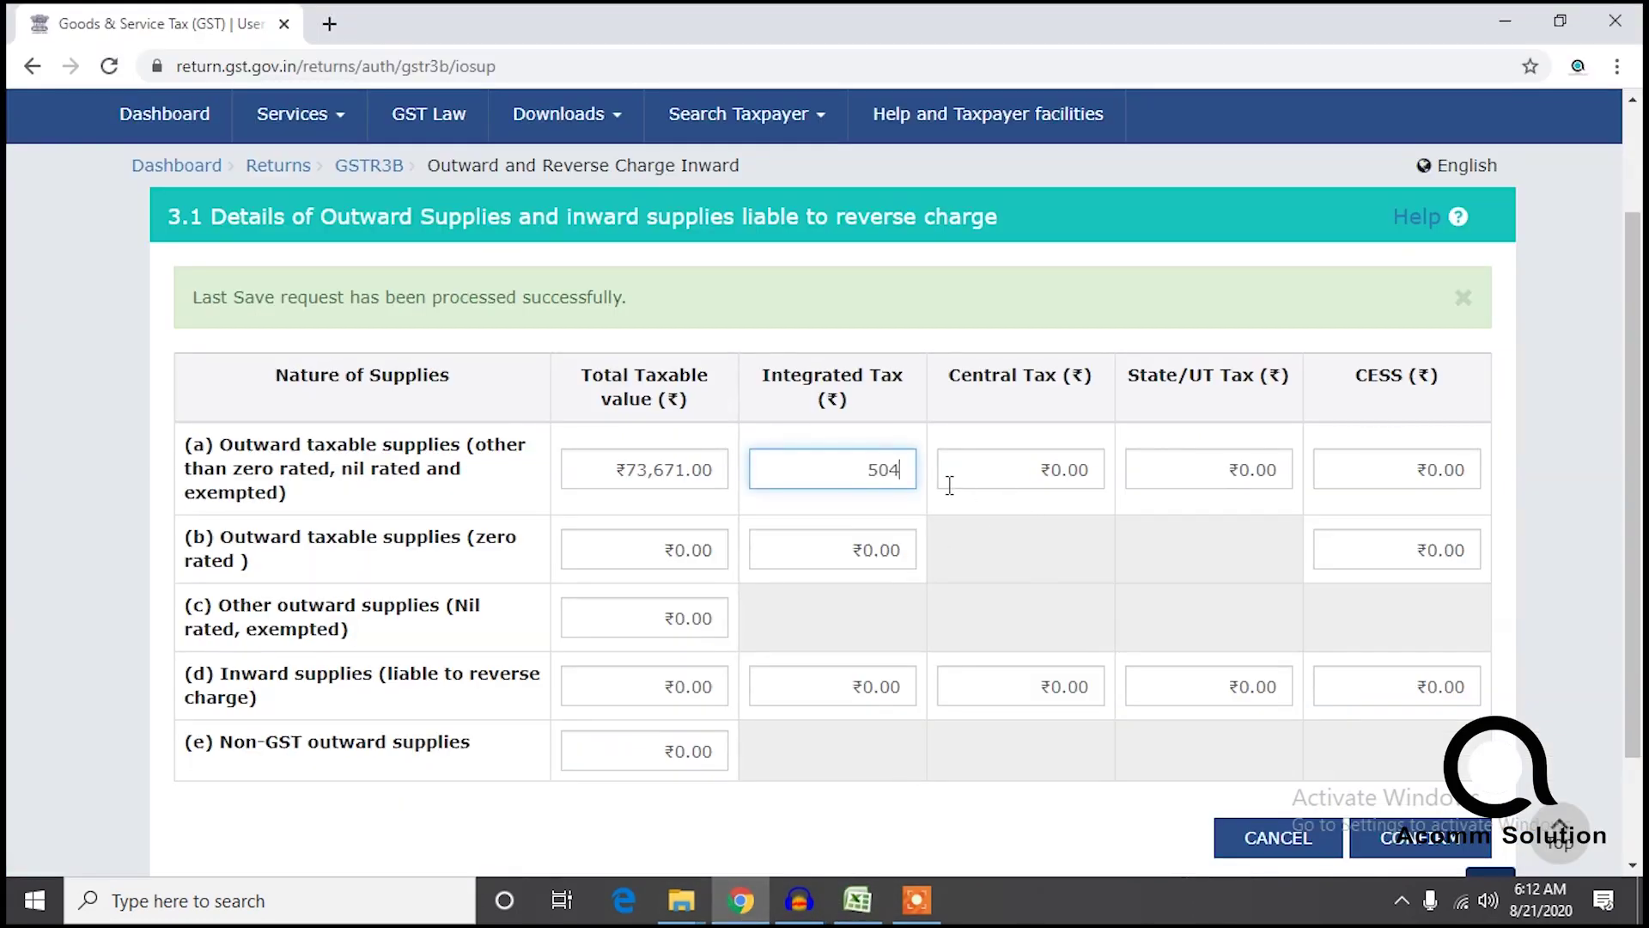
left_click(743, 903)
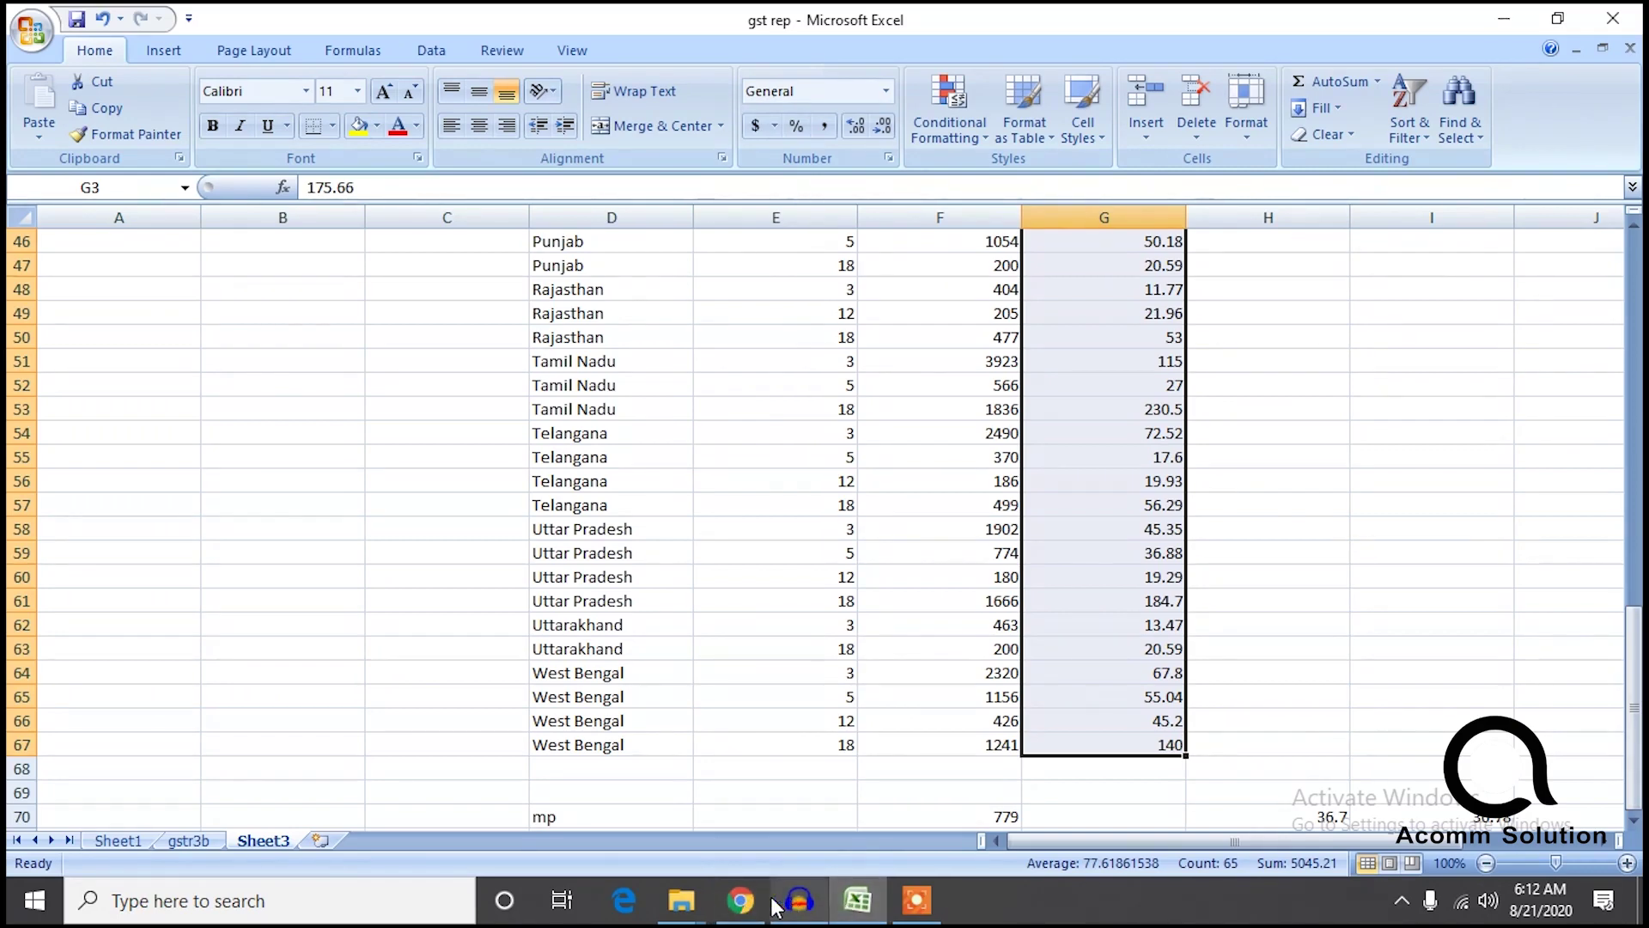
left_click(744, 903)
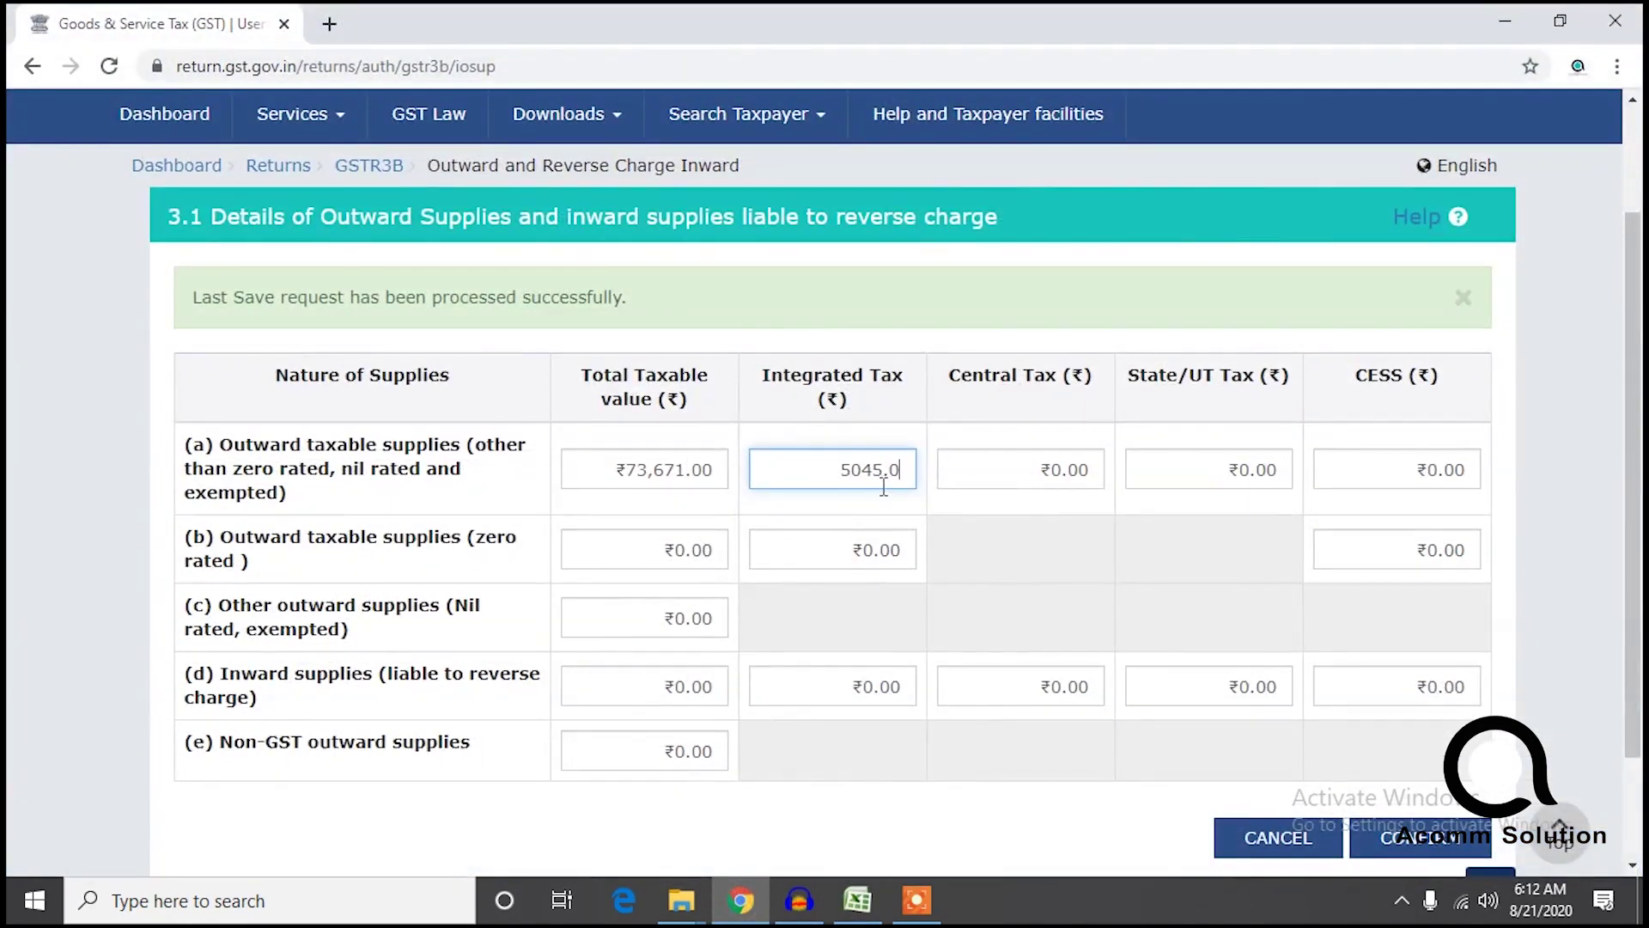
left_click(1070, 451)
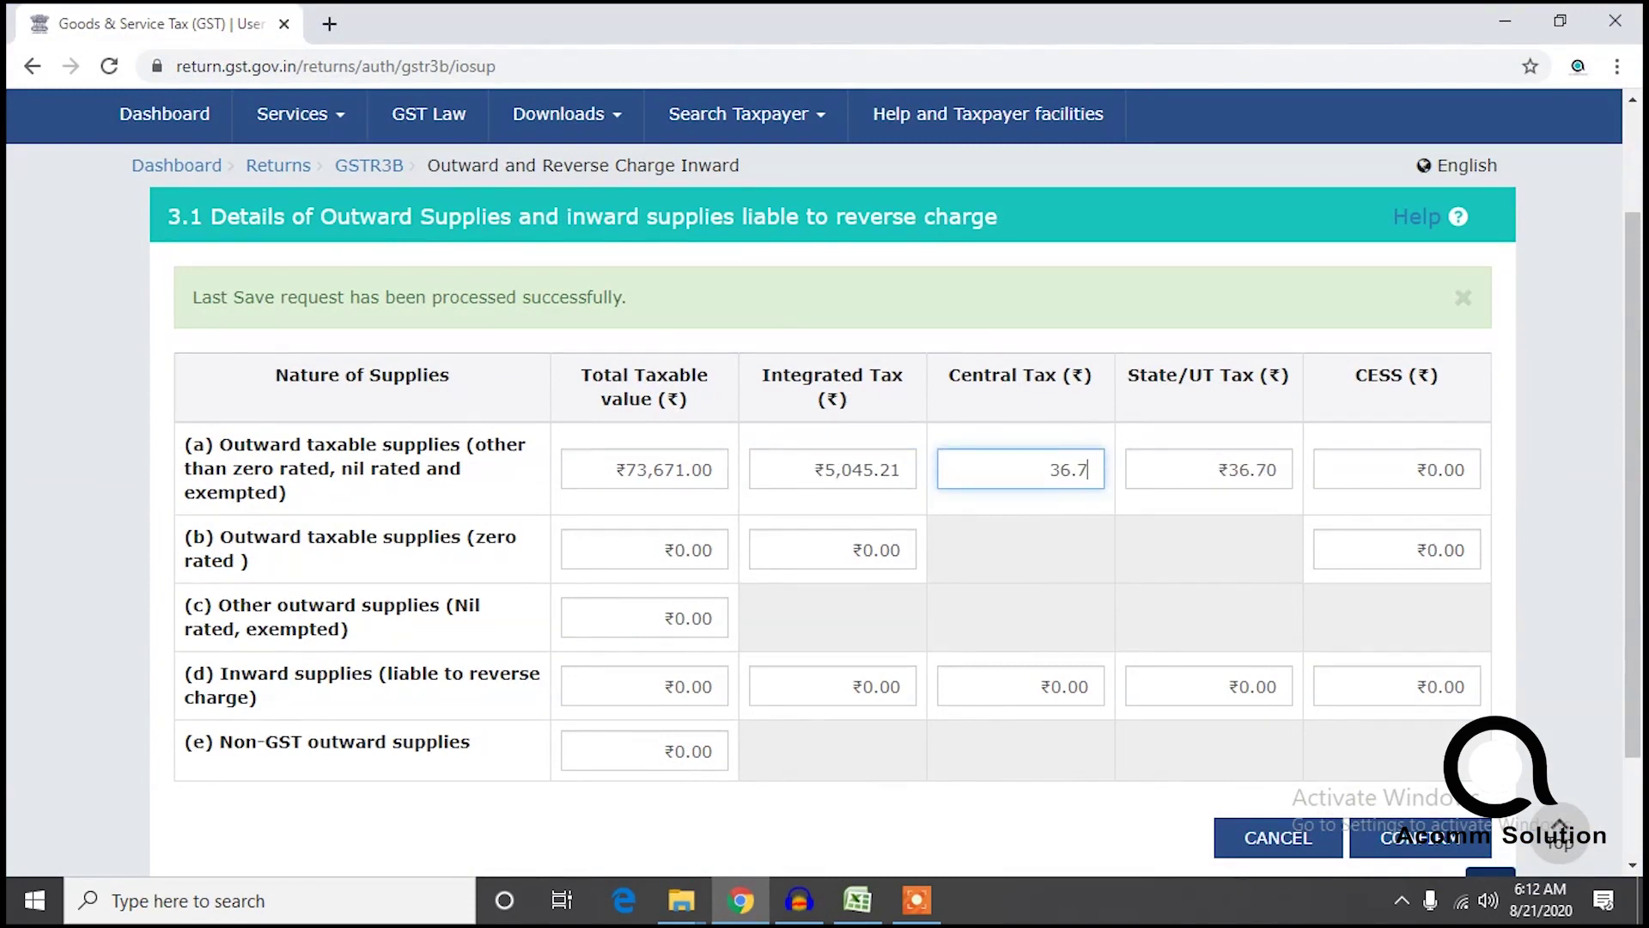
left_click_drag(1639, 536, 1641, 616)
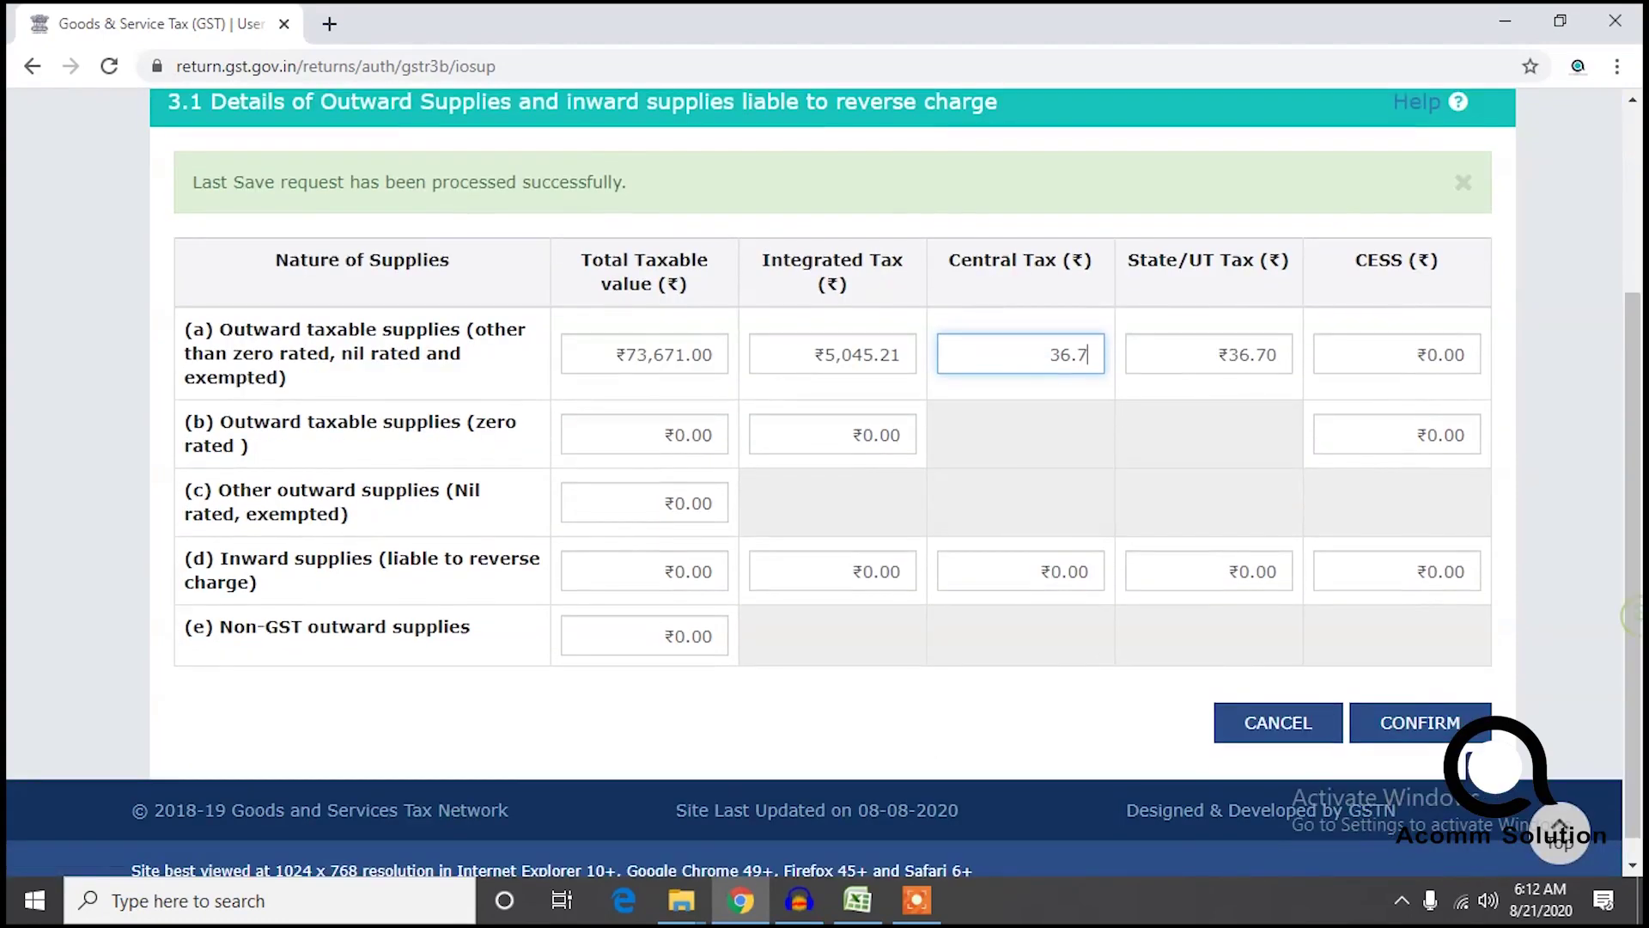
Confirm the 3.1 figures and open the 3.2 Inter-state supplies table.
left_click(1429, 713)
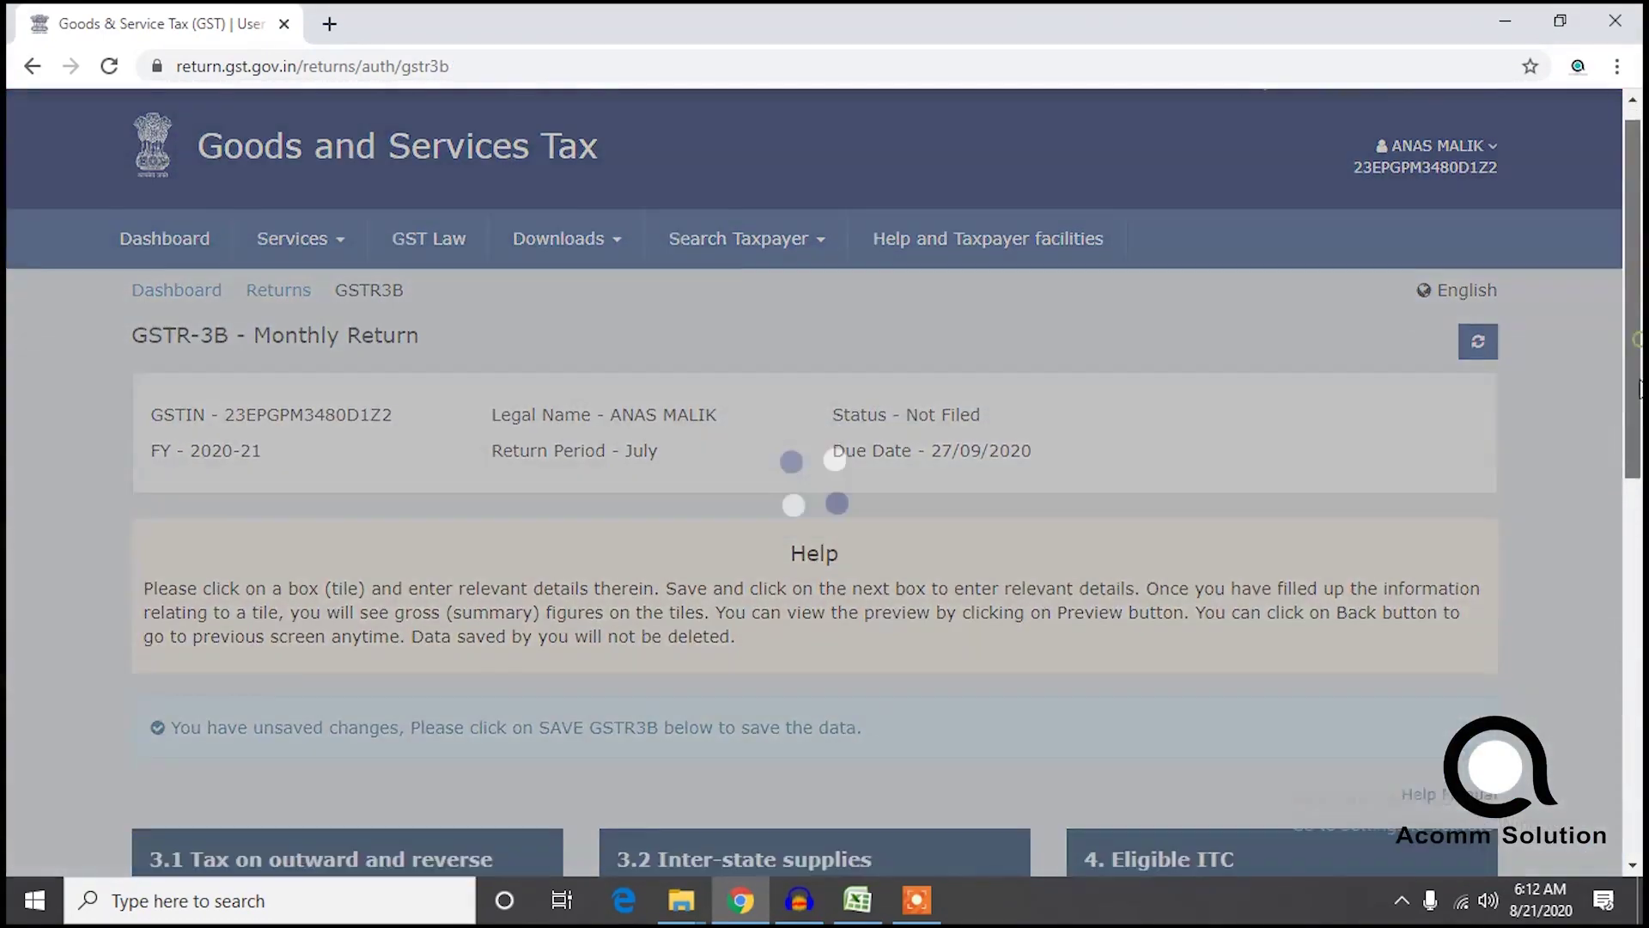
left_click_drag(1641, 348, 1640, 576)
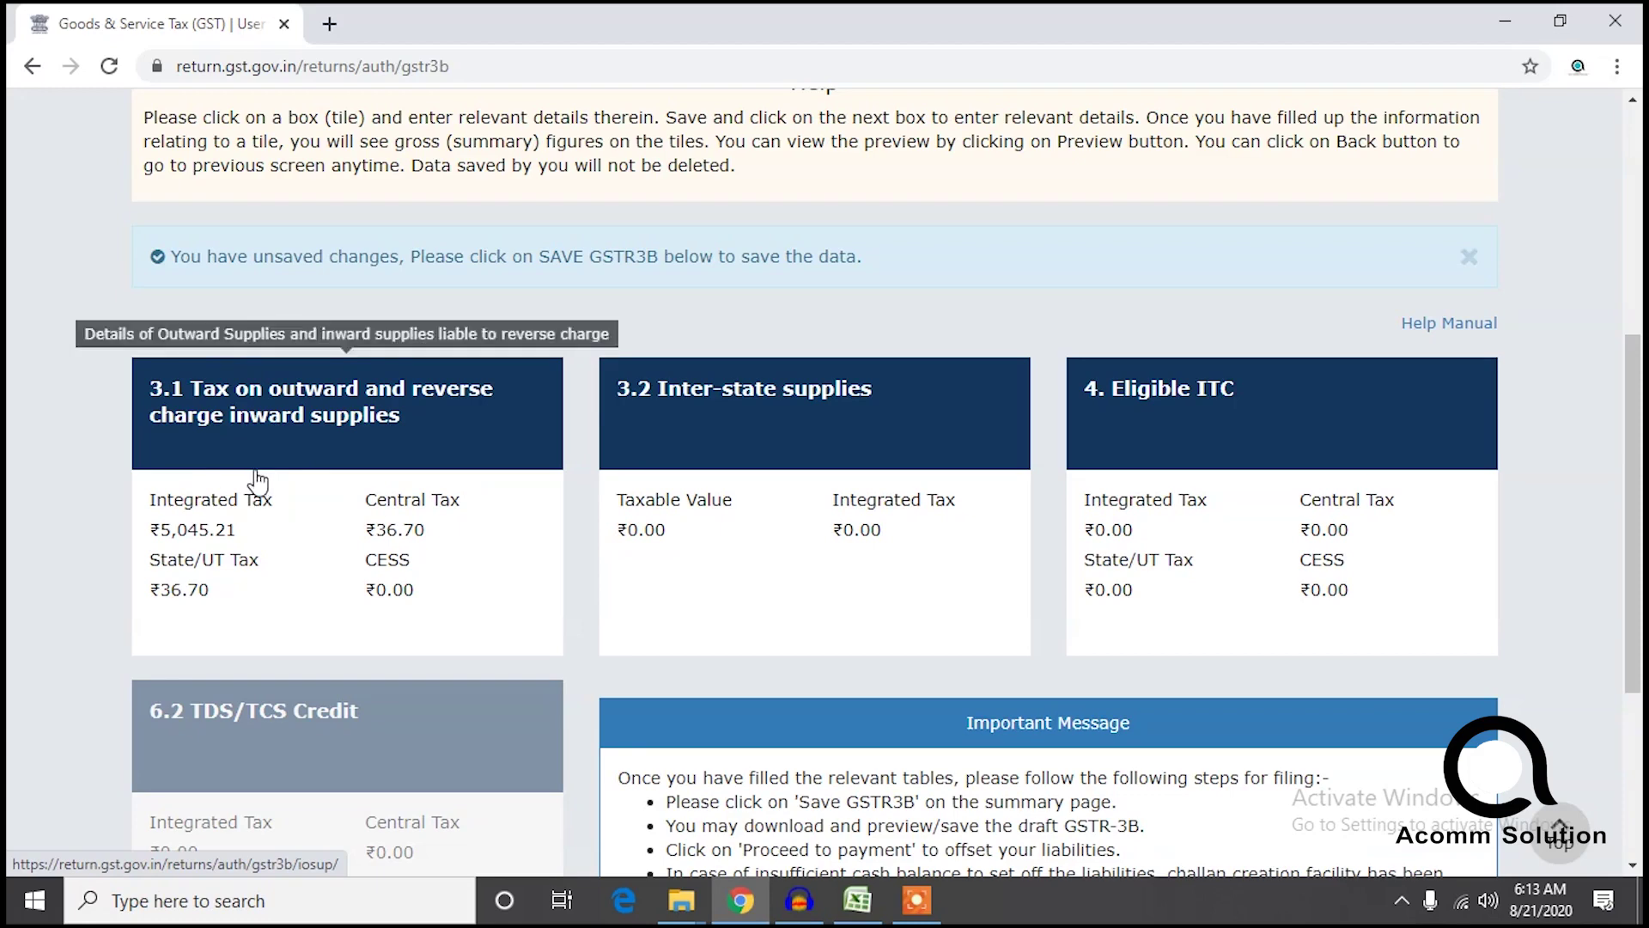
left_click(787, 588)
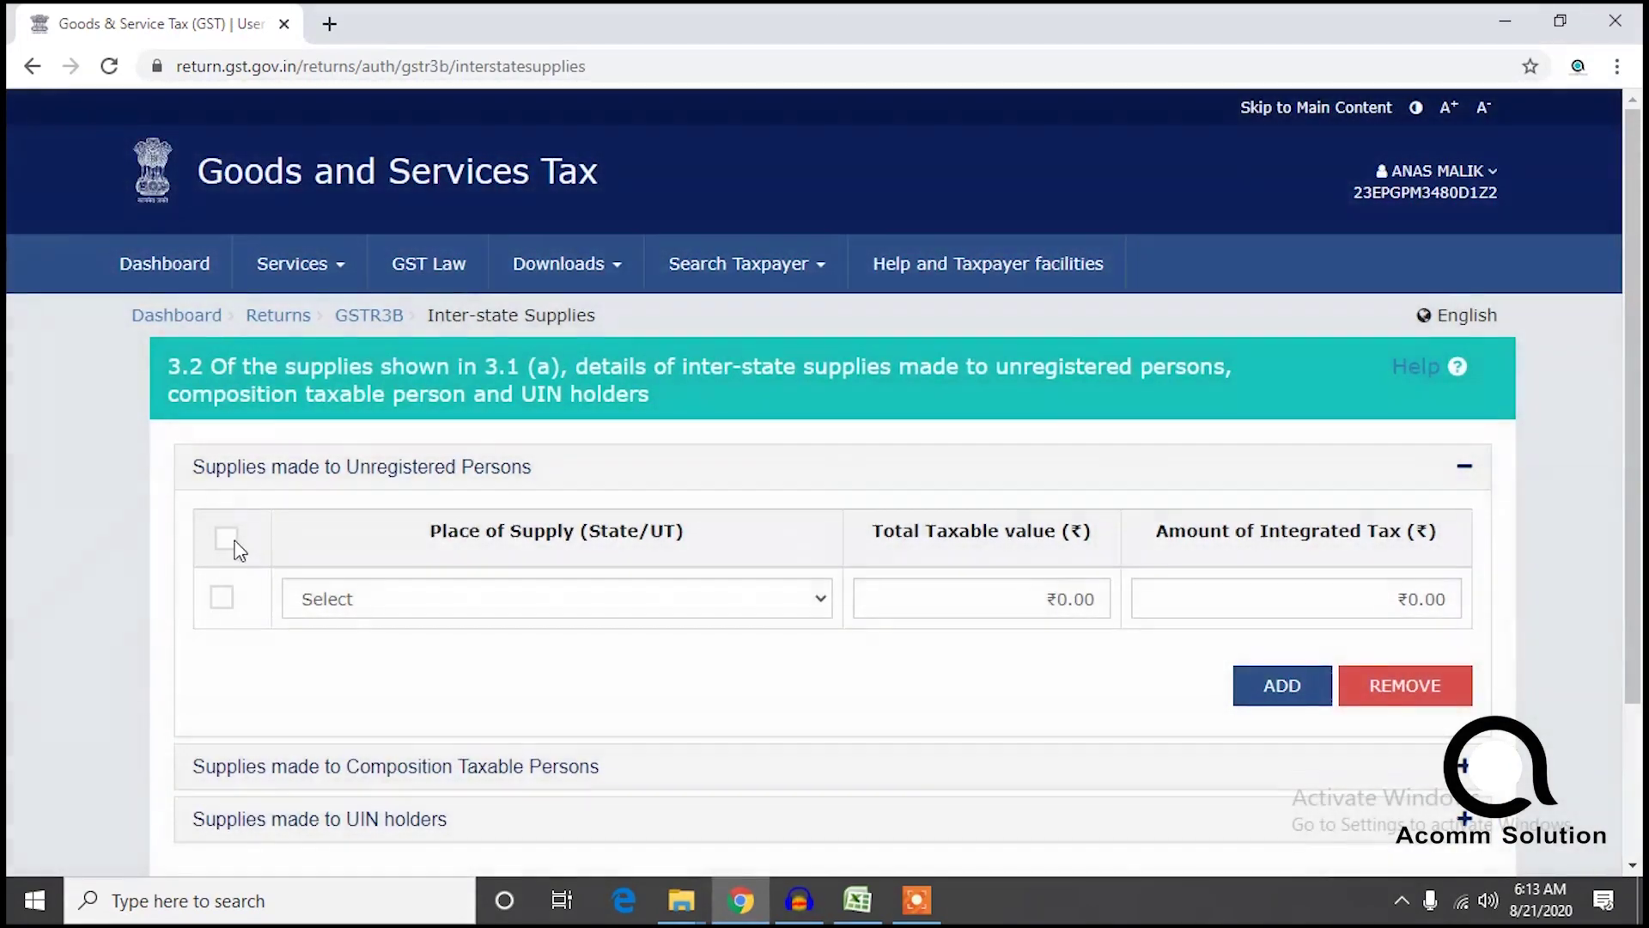
Set the first row's place of supply to 37 - Andhra Pradesh, then return to Excel's gstr3b sheet.
left_click(227, 541)
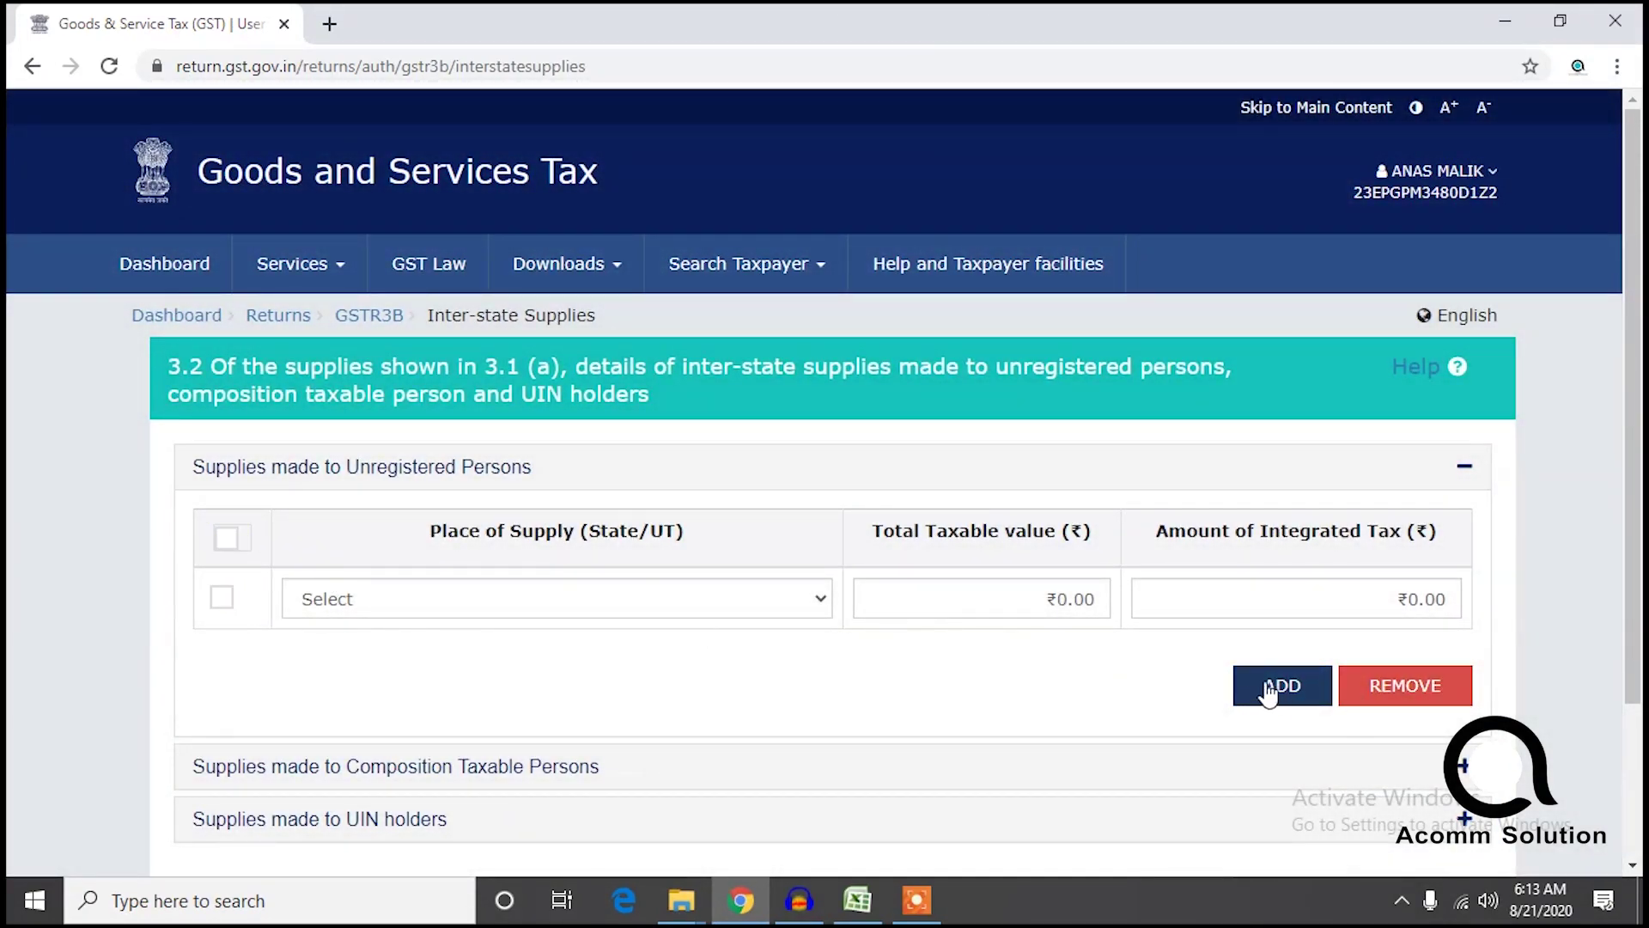
left_click(763, 606)
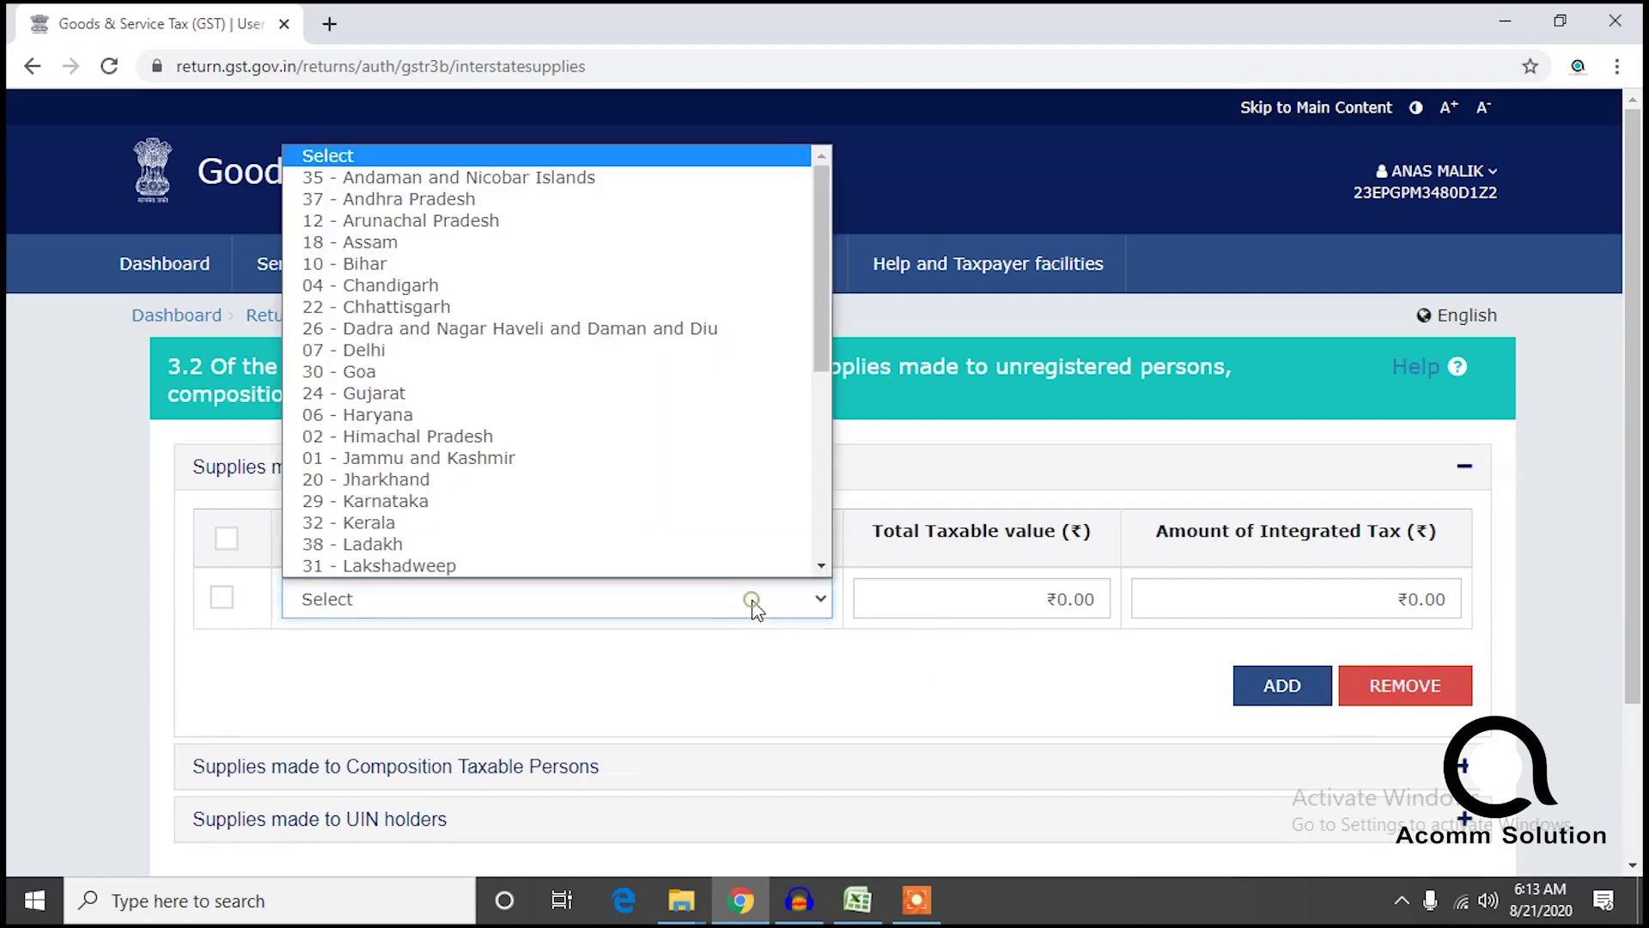
left_click(442, 198)
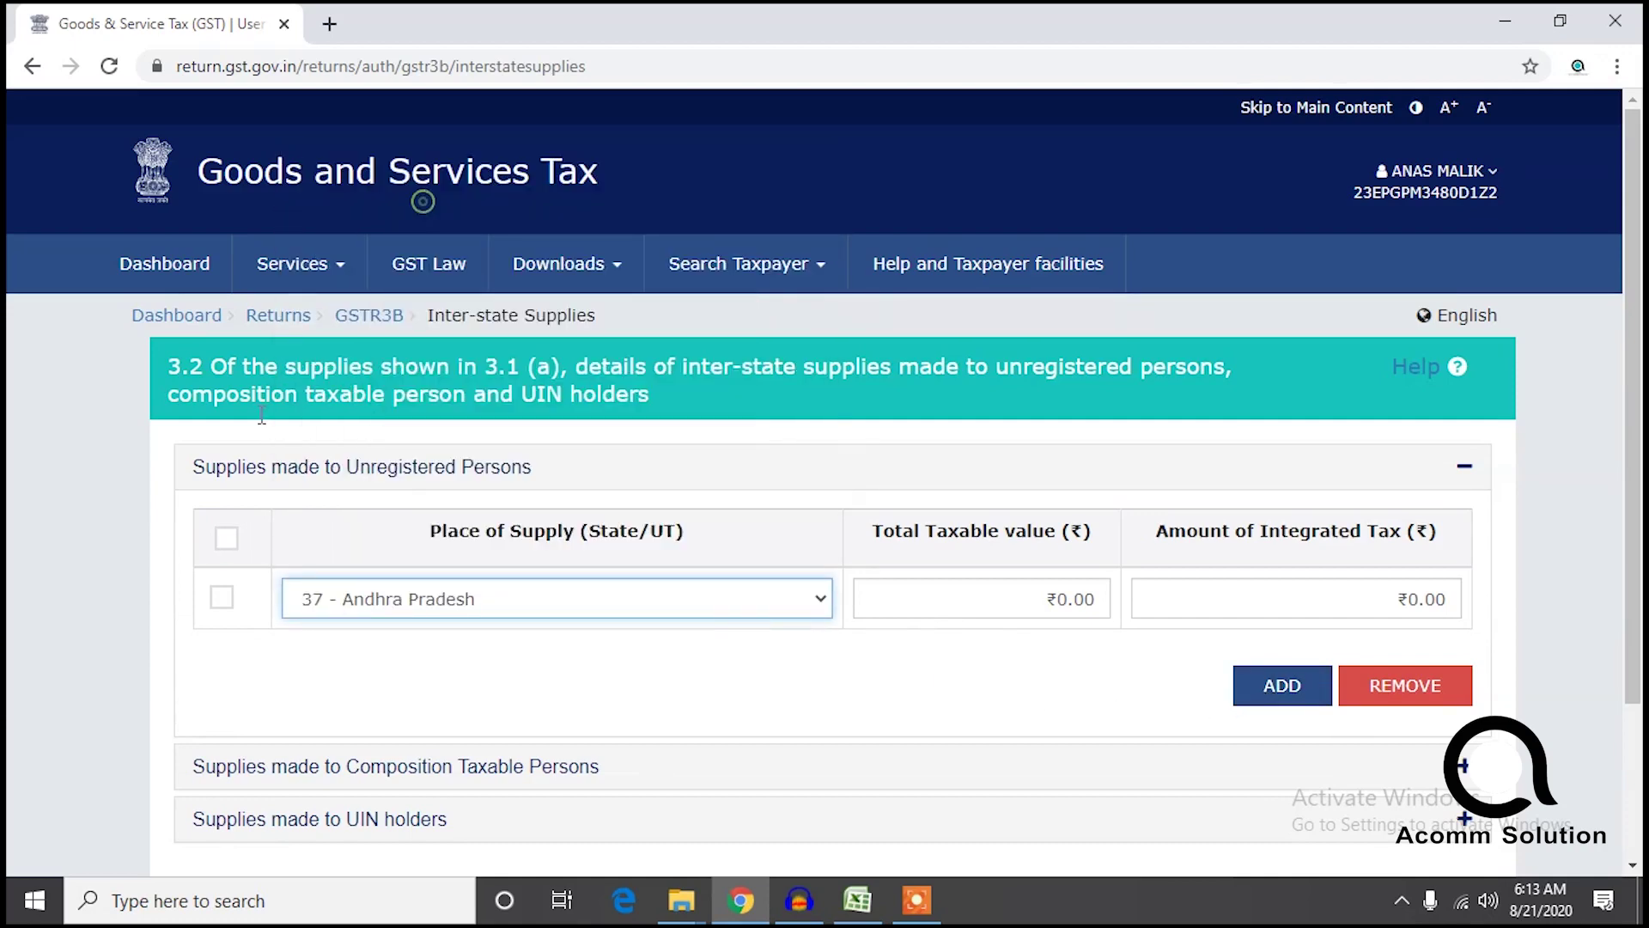
left_click(857, 902)
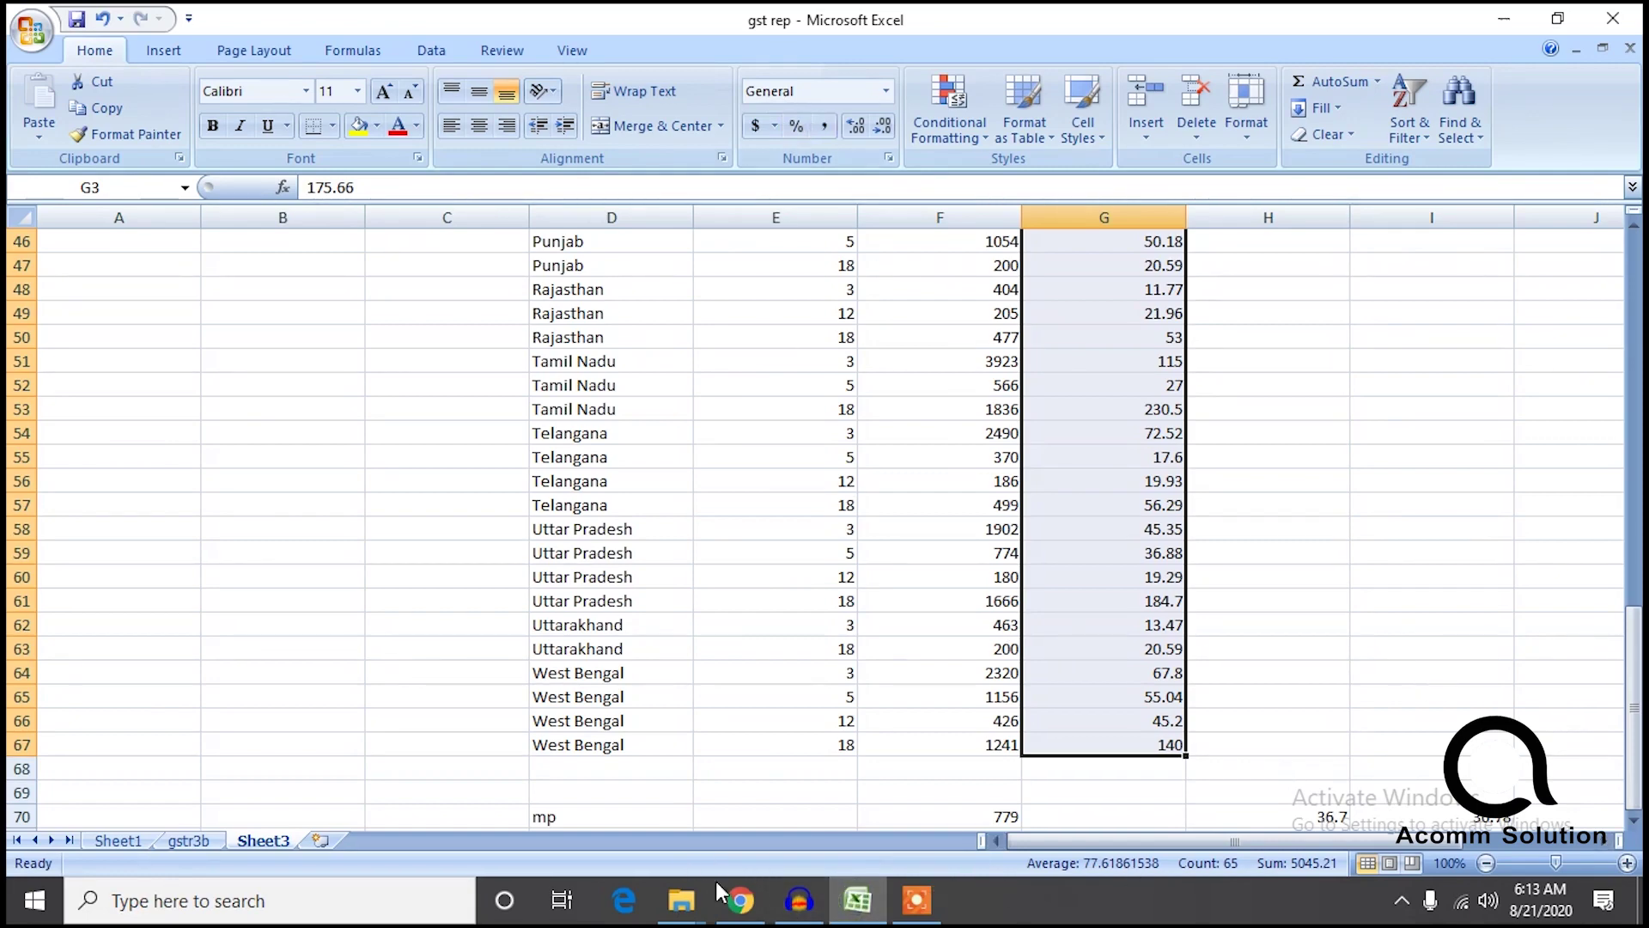
left_click(189, 840)
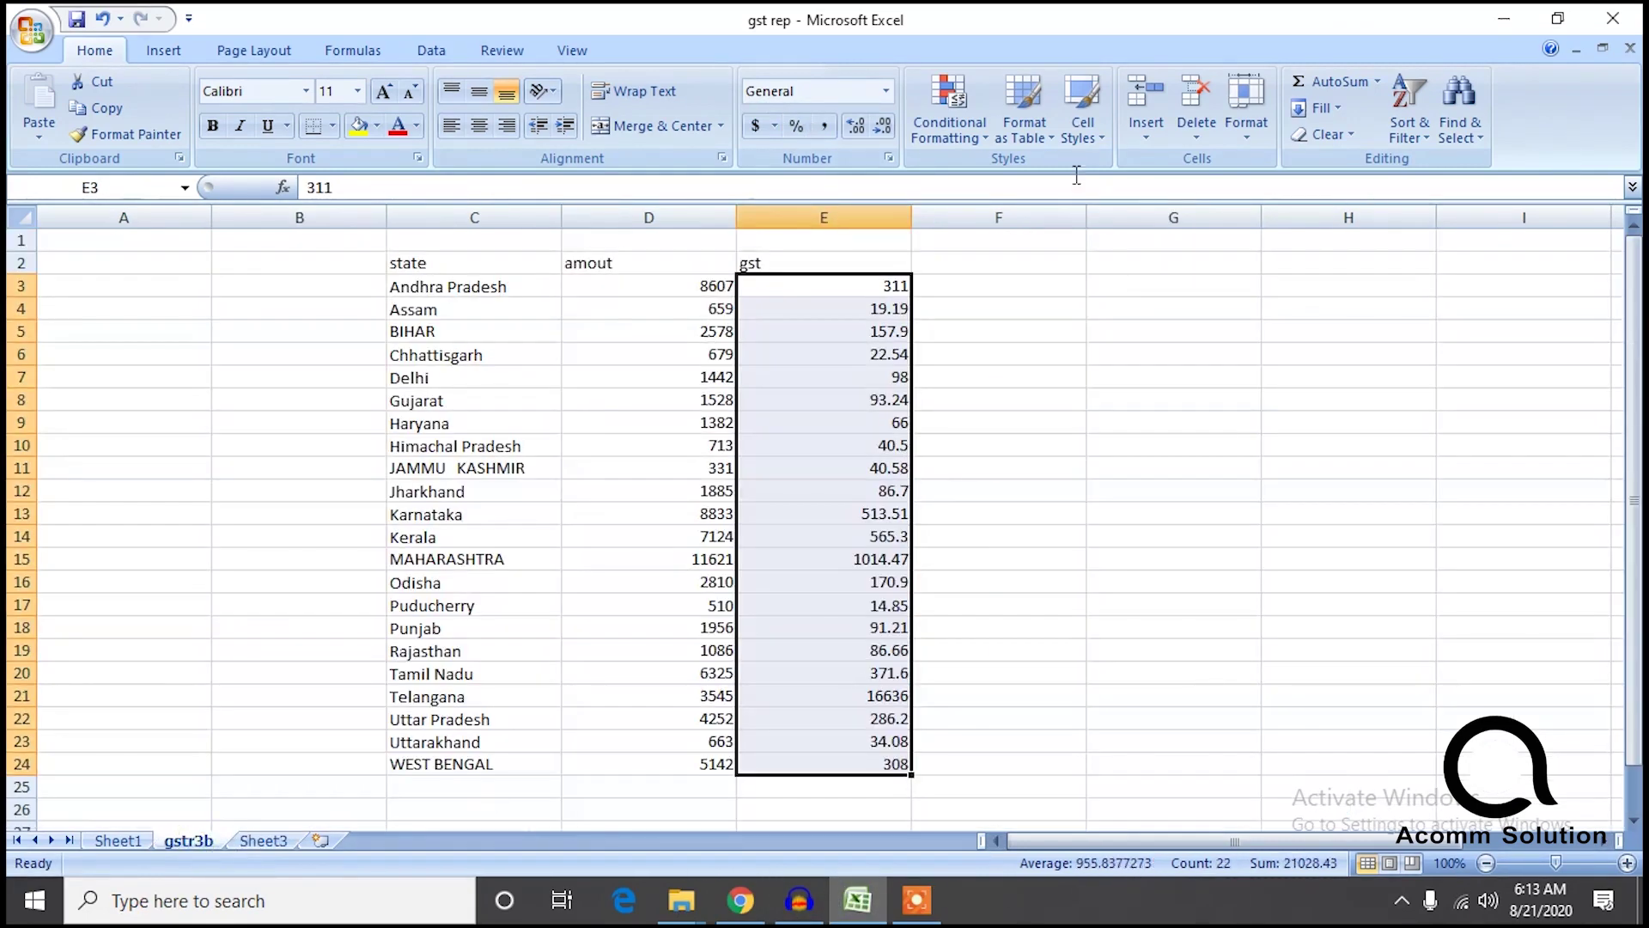
Dock Excel on the right half of the screen and the GST portal on the left.
double_click(1024, 17)
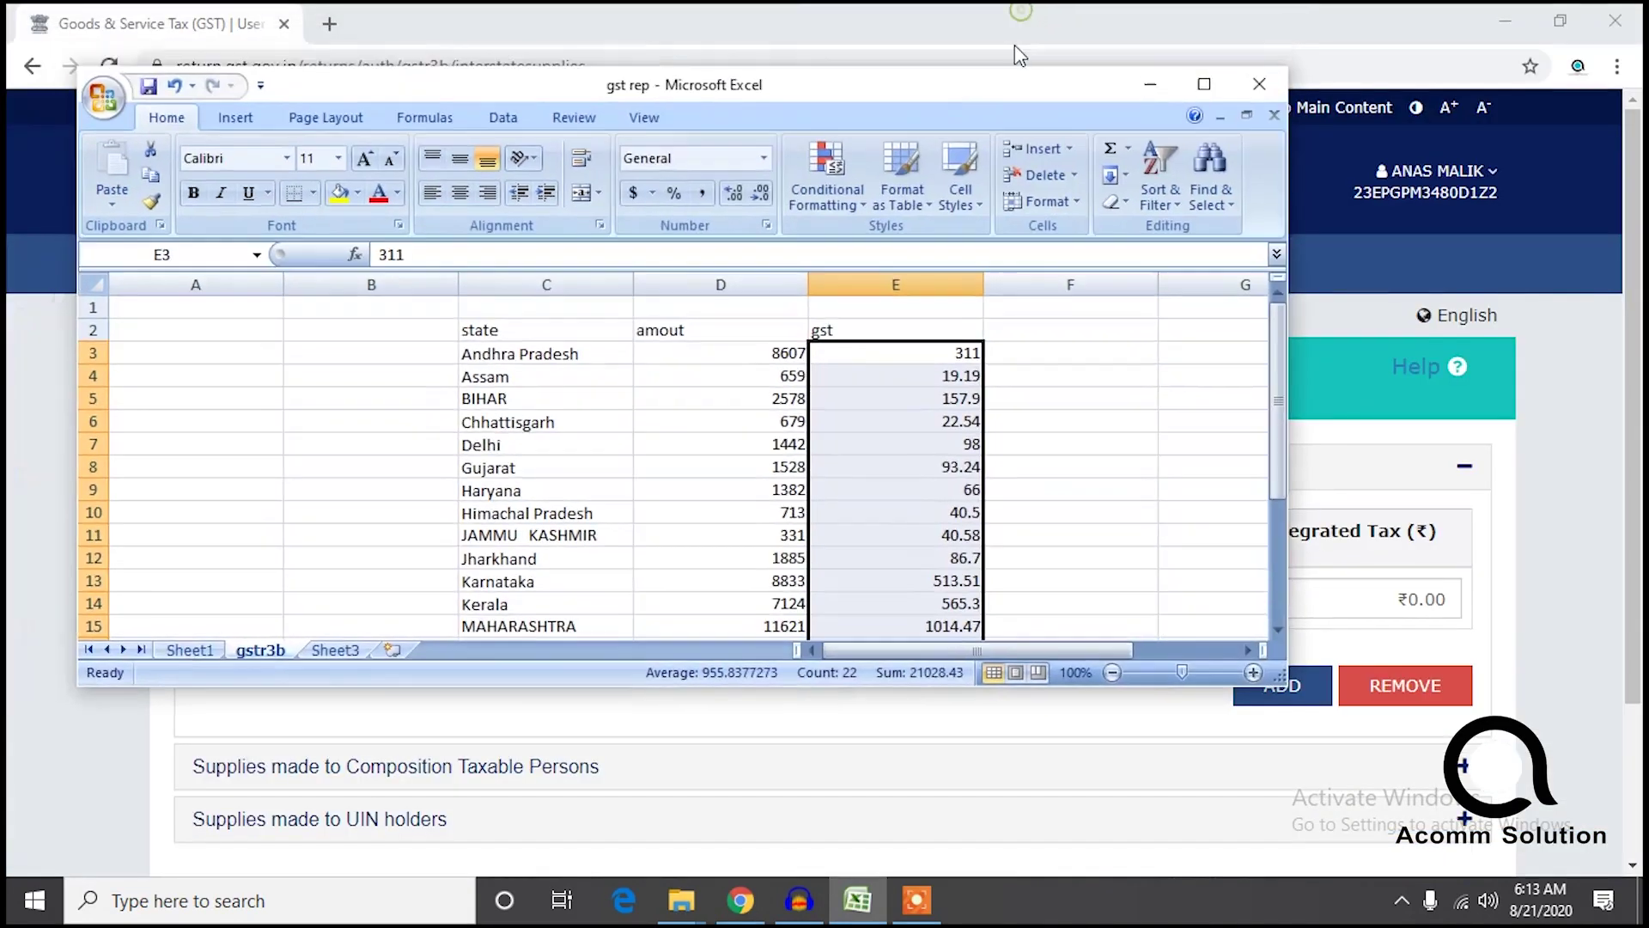
left_click_drag(970, 92, 1644, 297)
left_click_drag(656, 20, 6, 335)
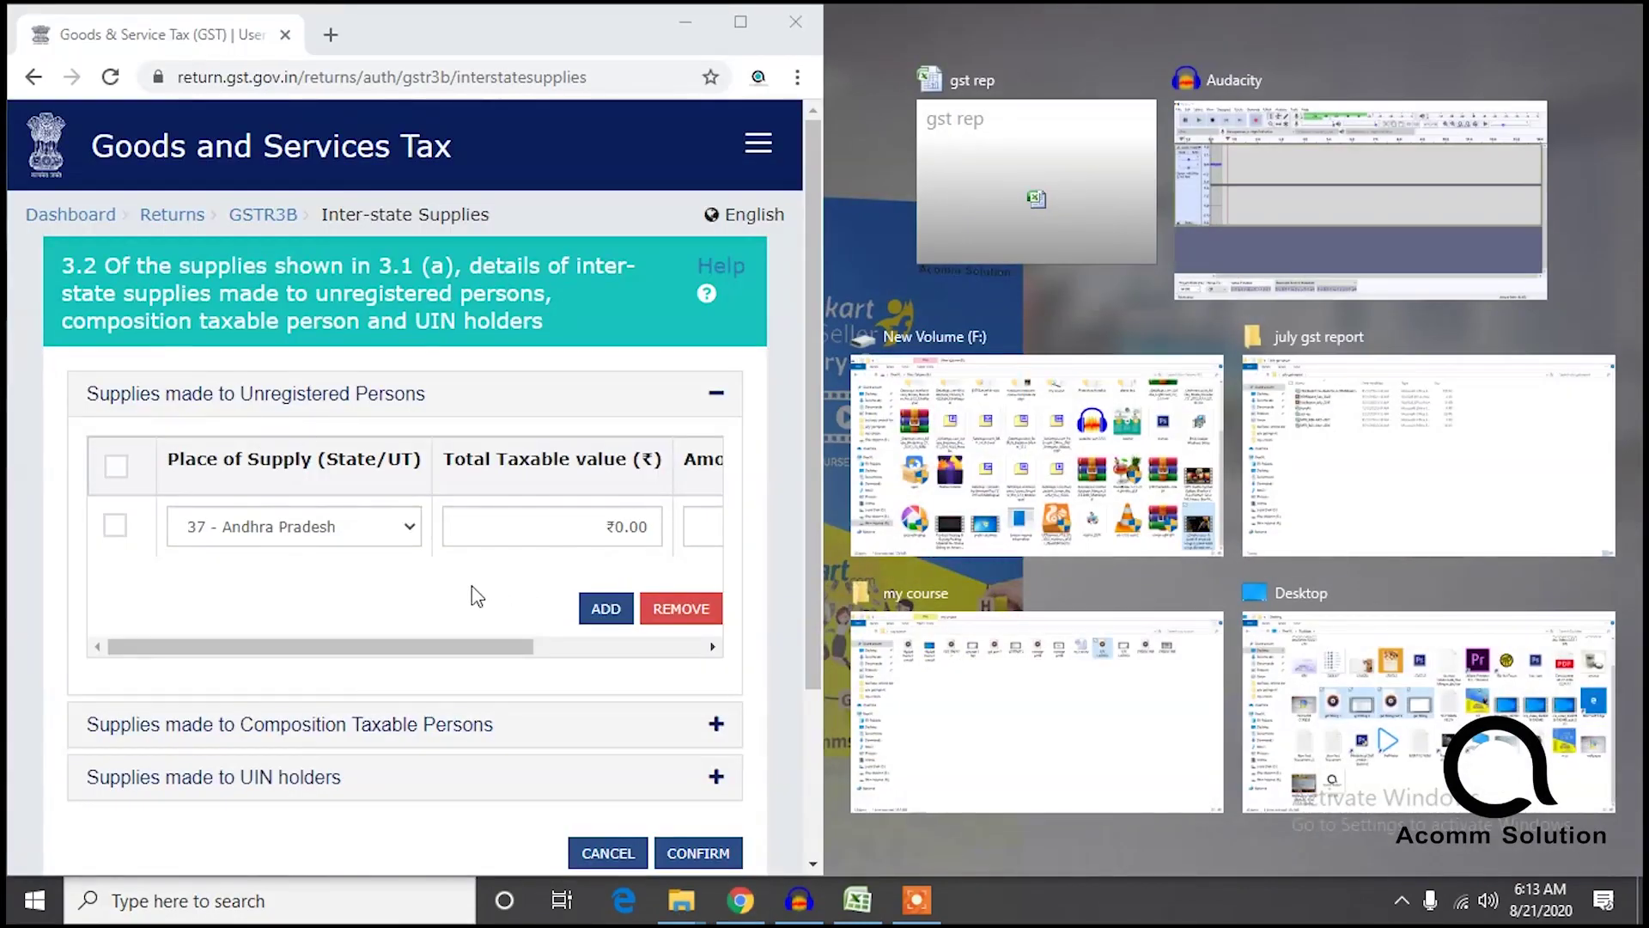
key("super")
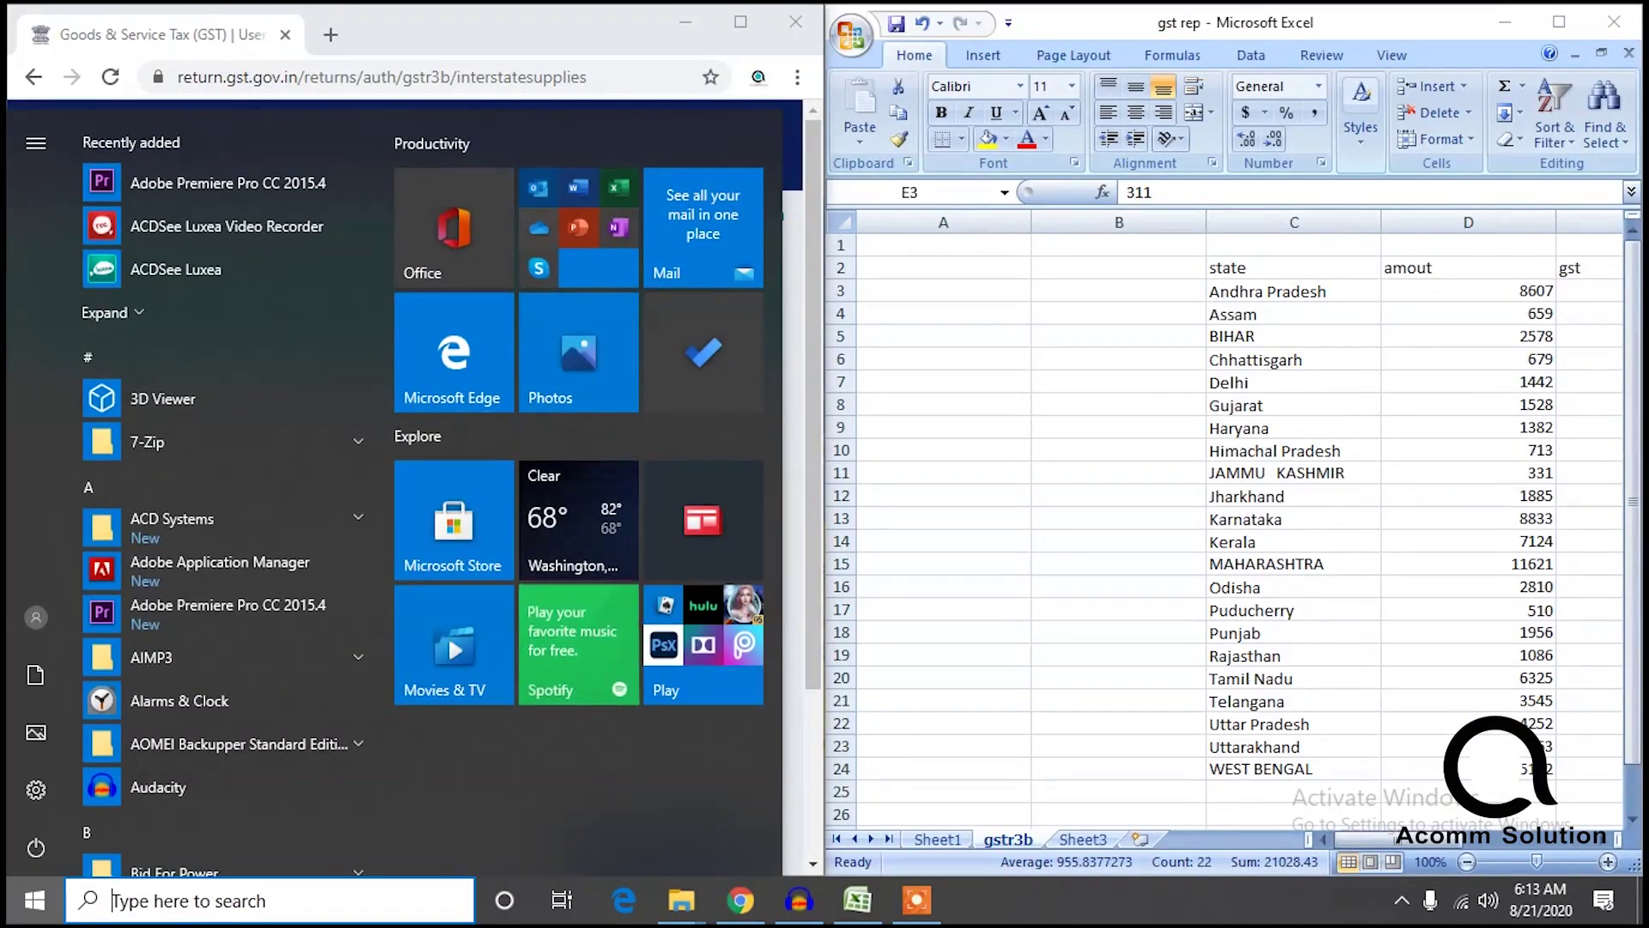
left_click(507, 35)
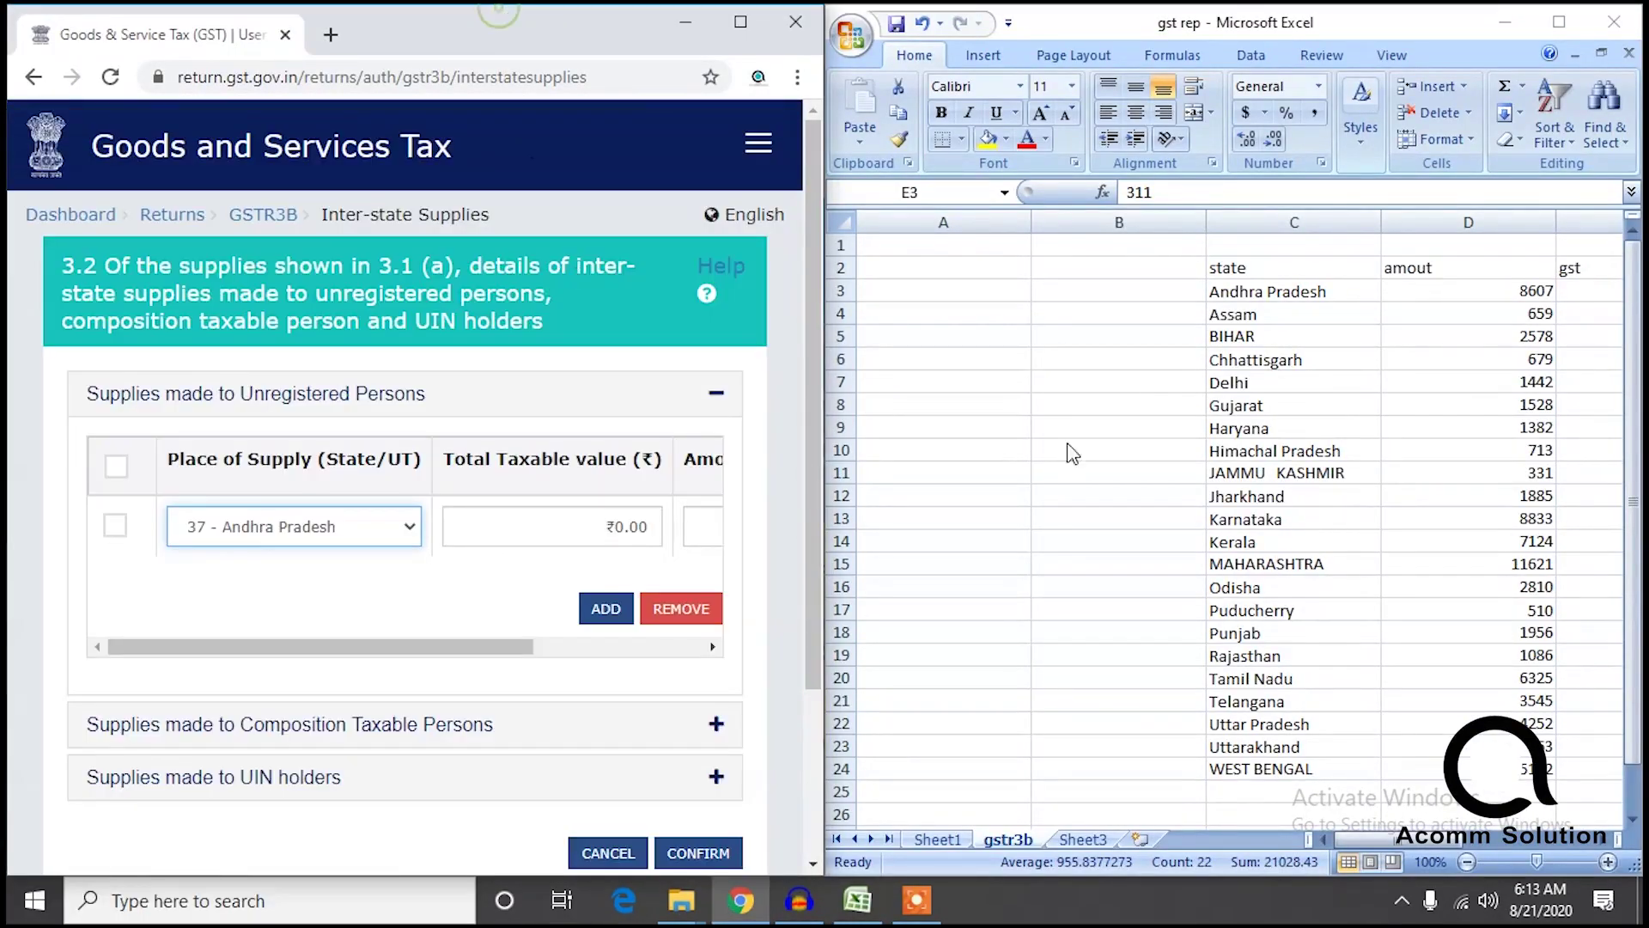
left_click(1402, 842)
left_click(1205, 797)
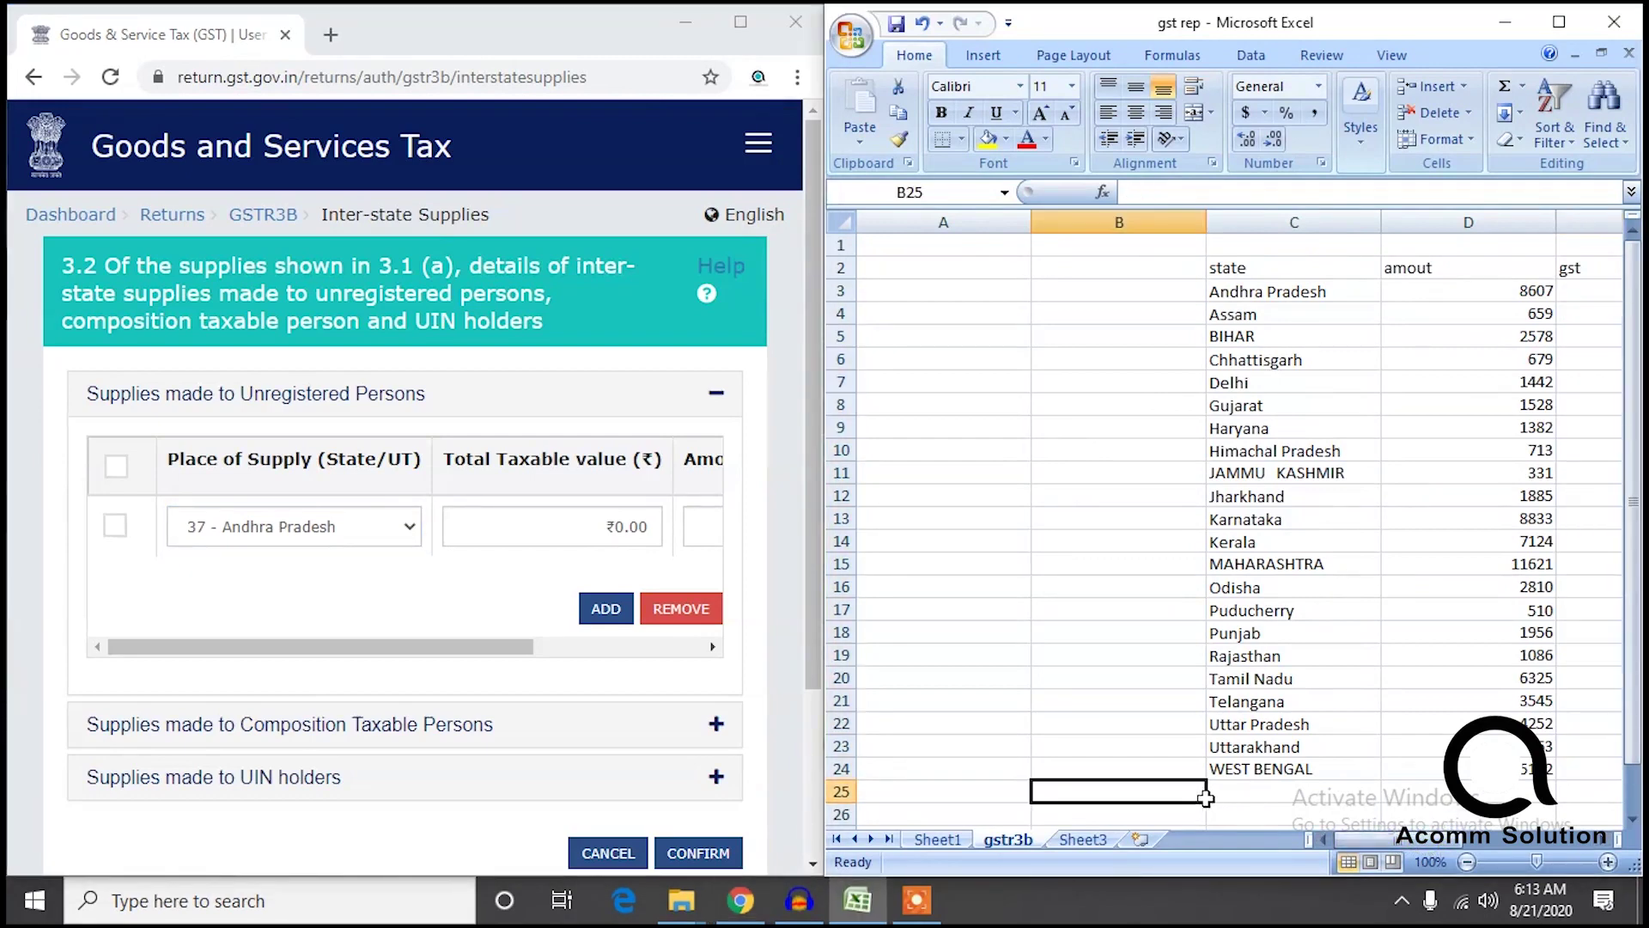
left_click_drag(1408, 842, 1481, 845)
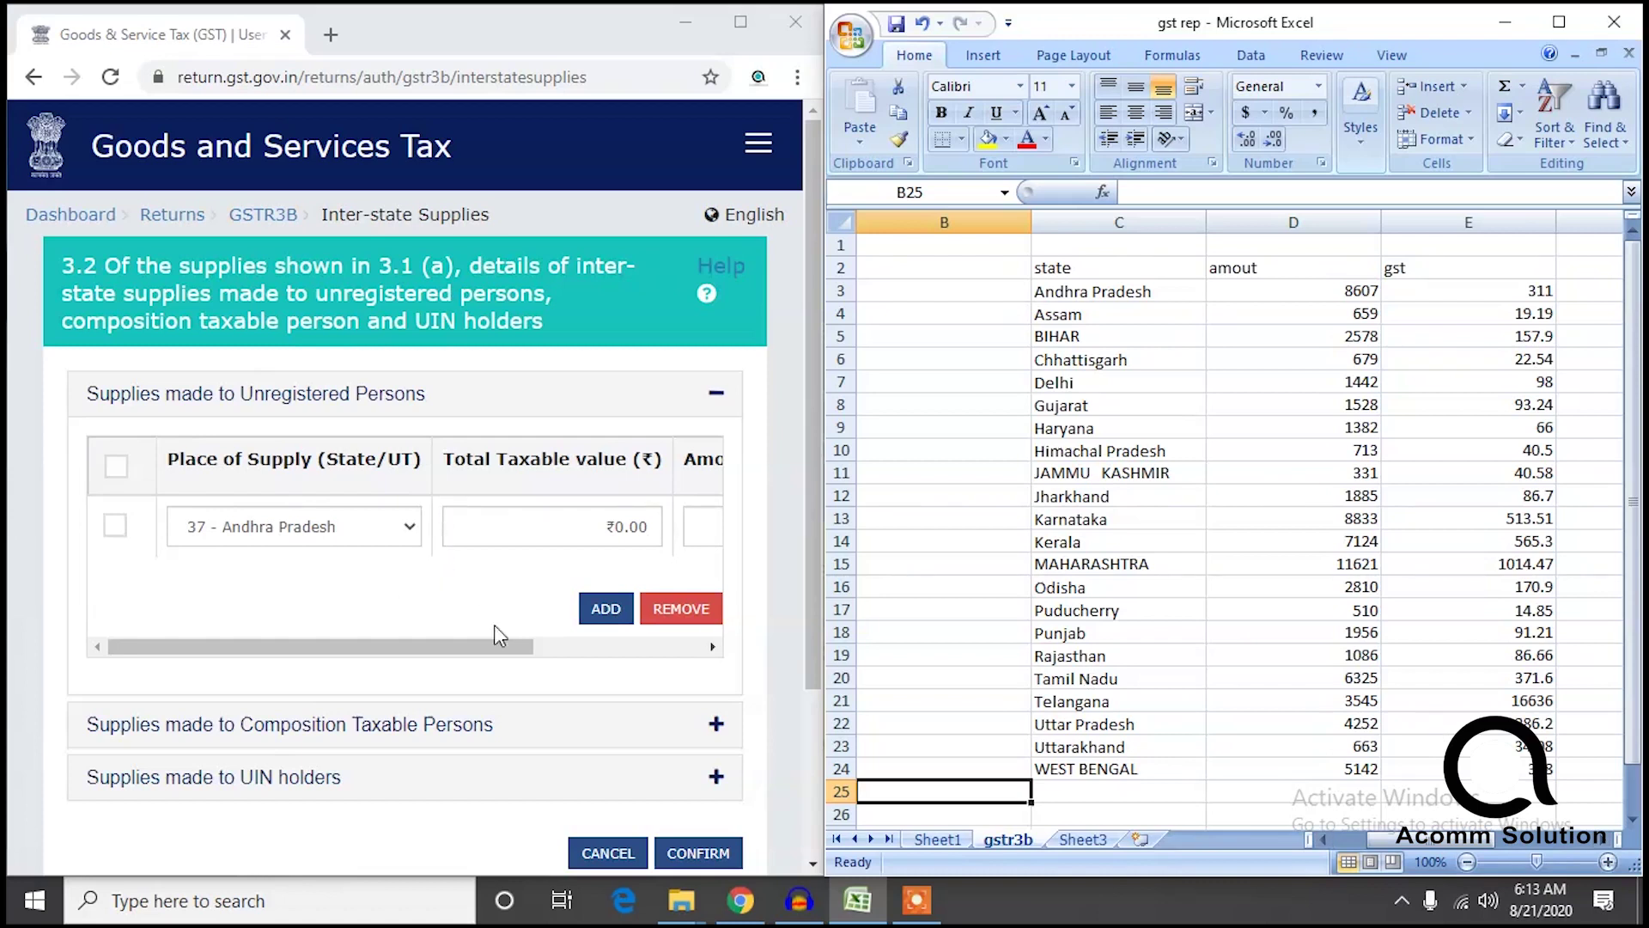
Zoom the portal page out to 75% with Ctrl+minus twice.
left_click_drag(480, 646, 488, 646)
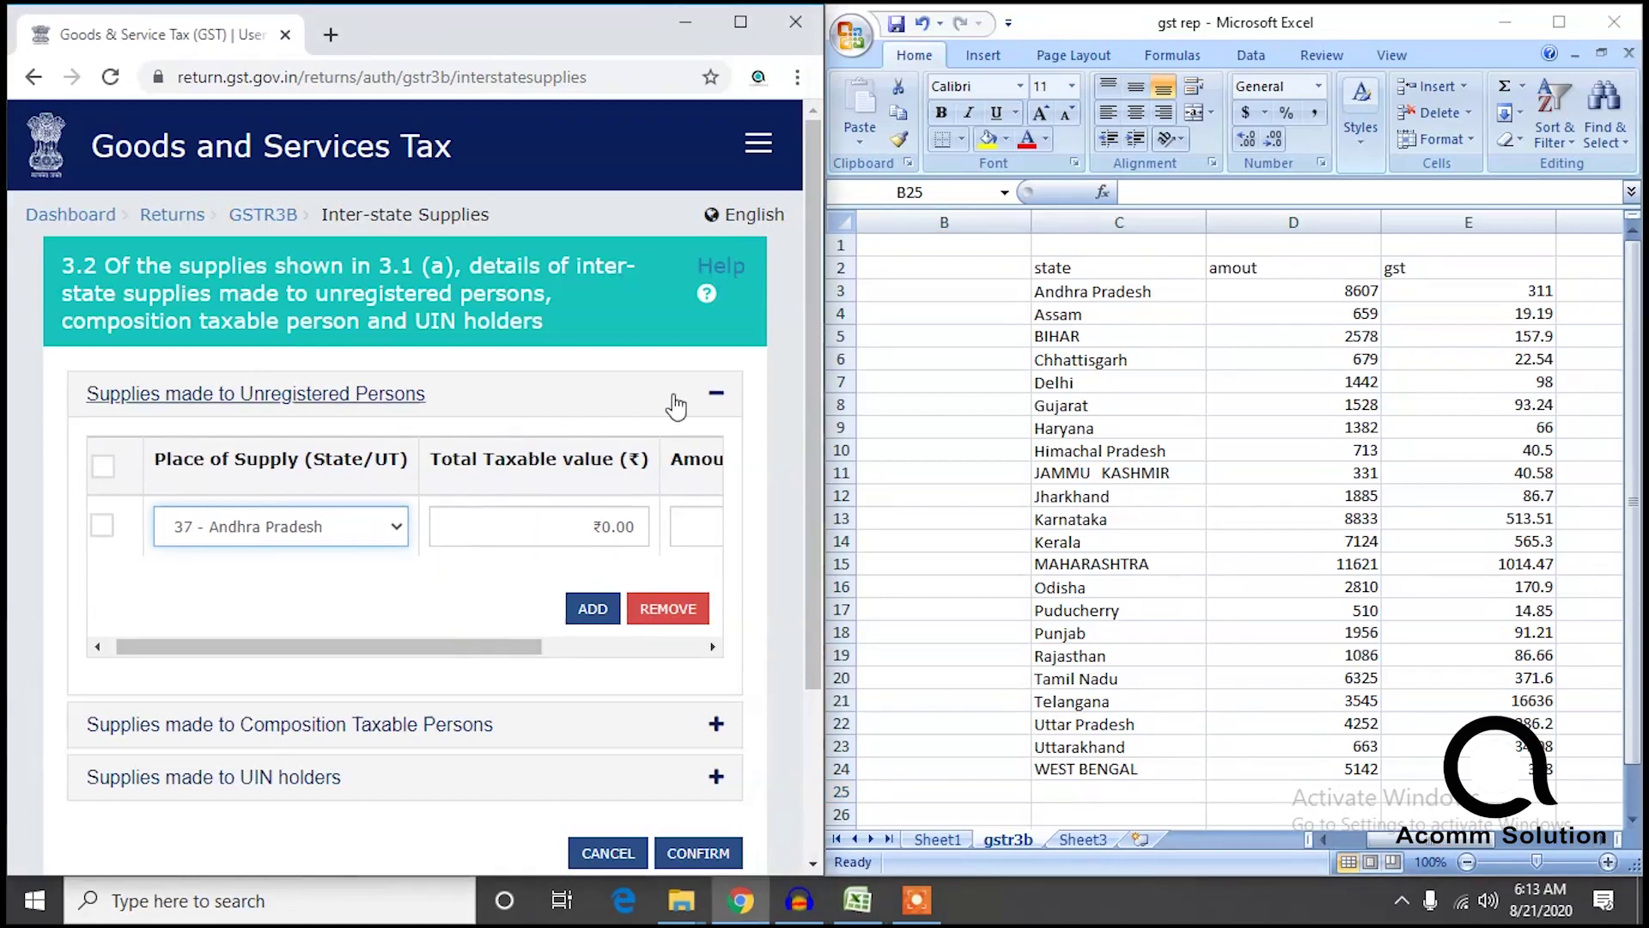
left_click(43, 431)
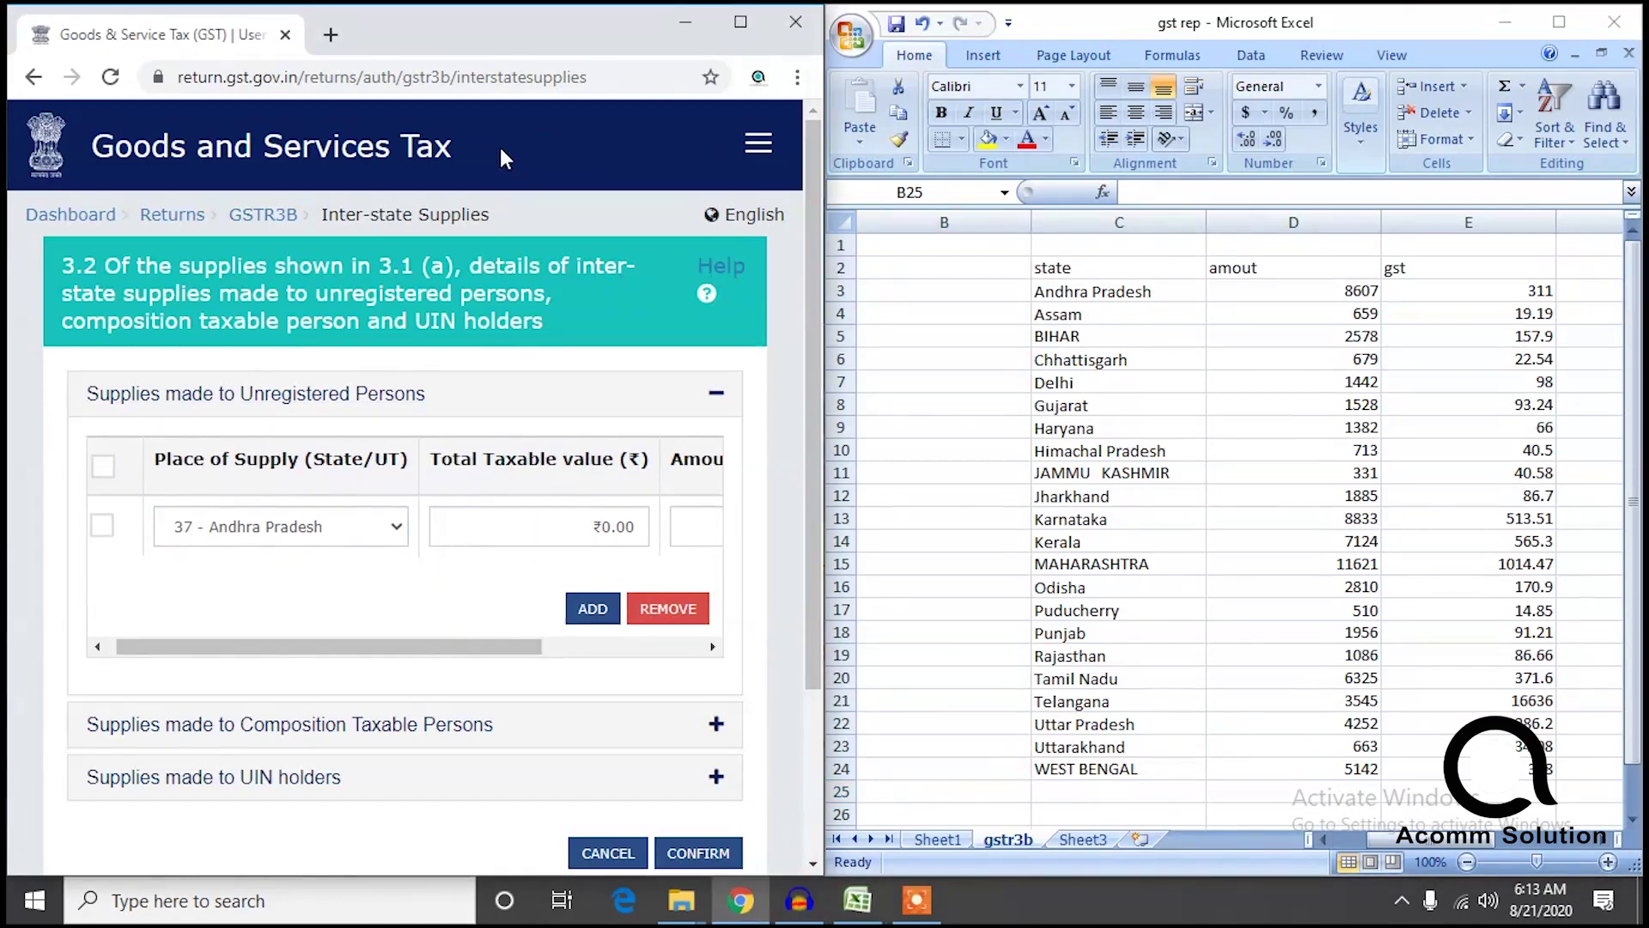
key("ctrl+minus")
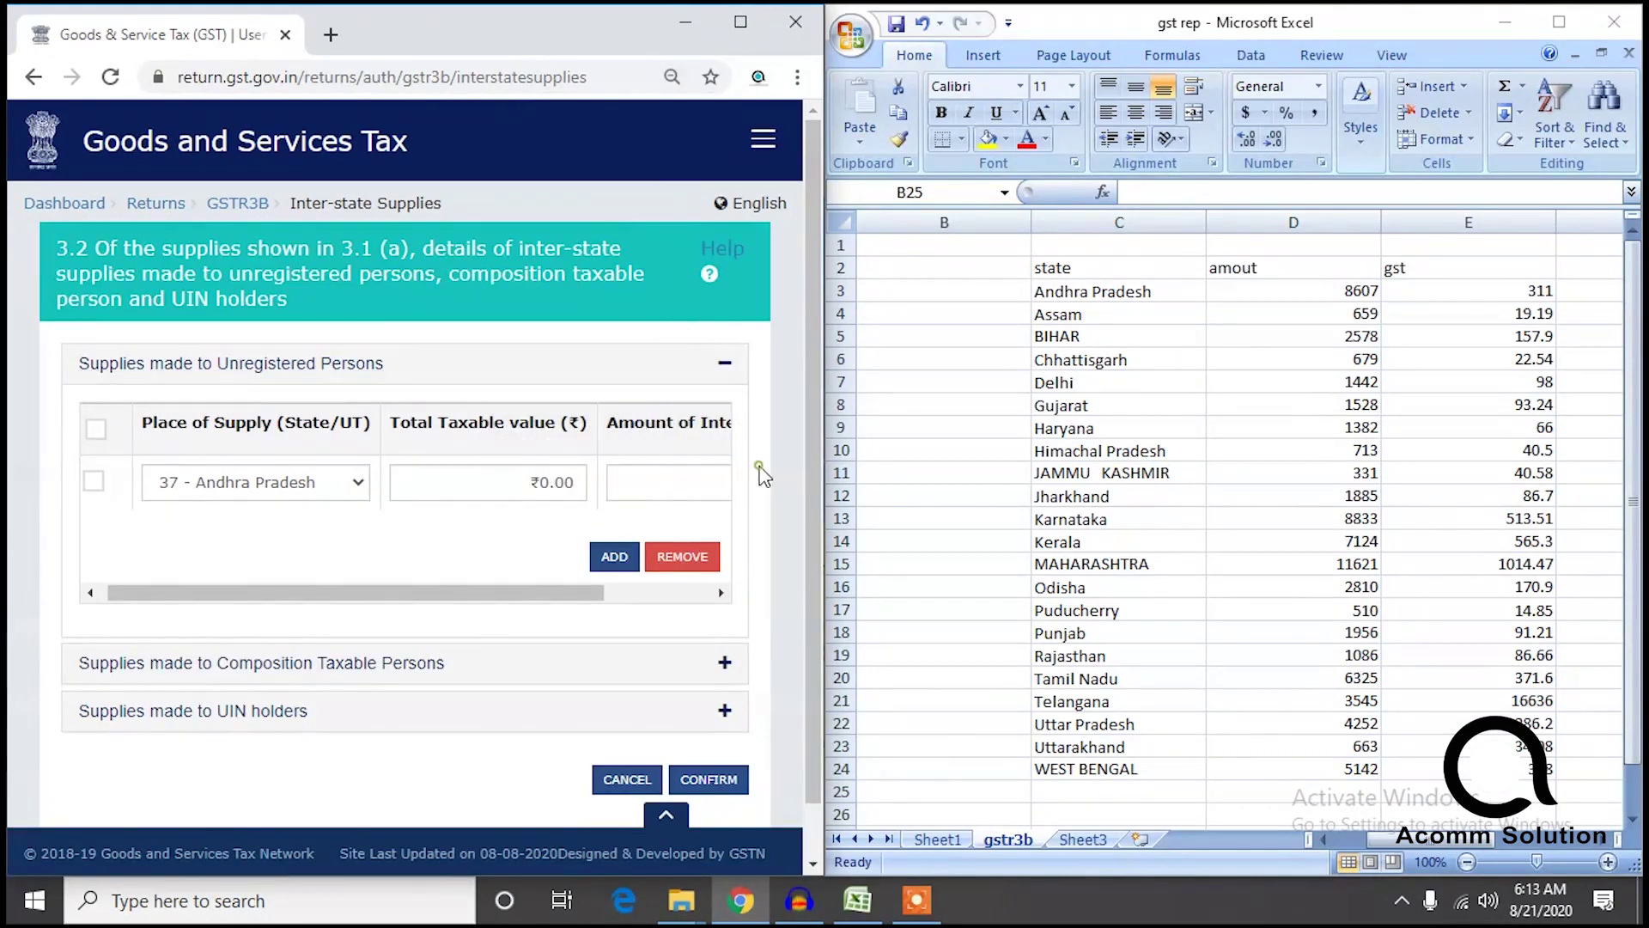
key("ctrl+minus")
key("ctrl+minus")
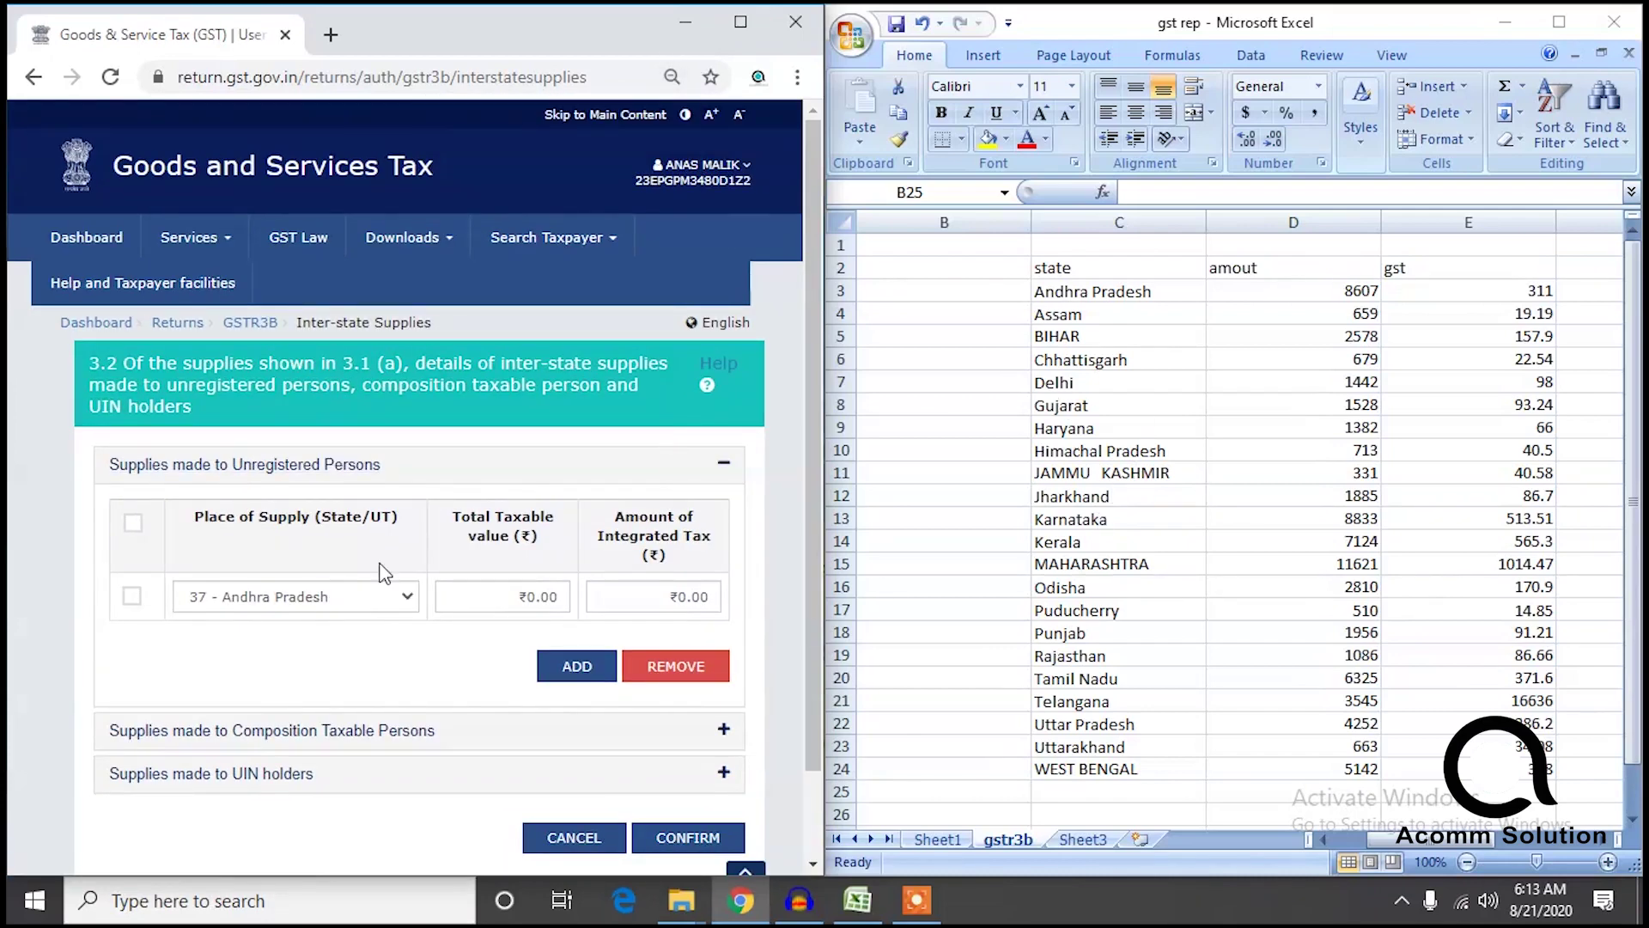
Enter Andhra Pradesh's taxable value 8607 and integrated tax 331.
left_click(507, 590)
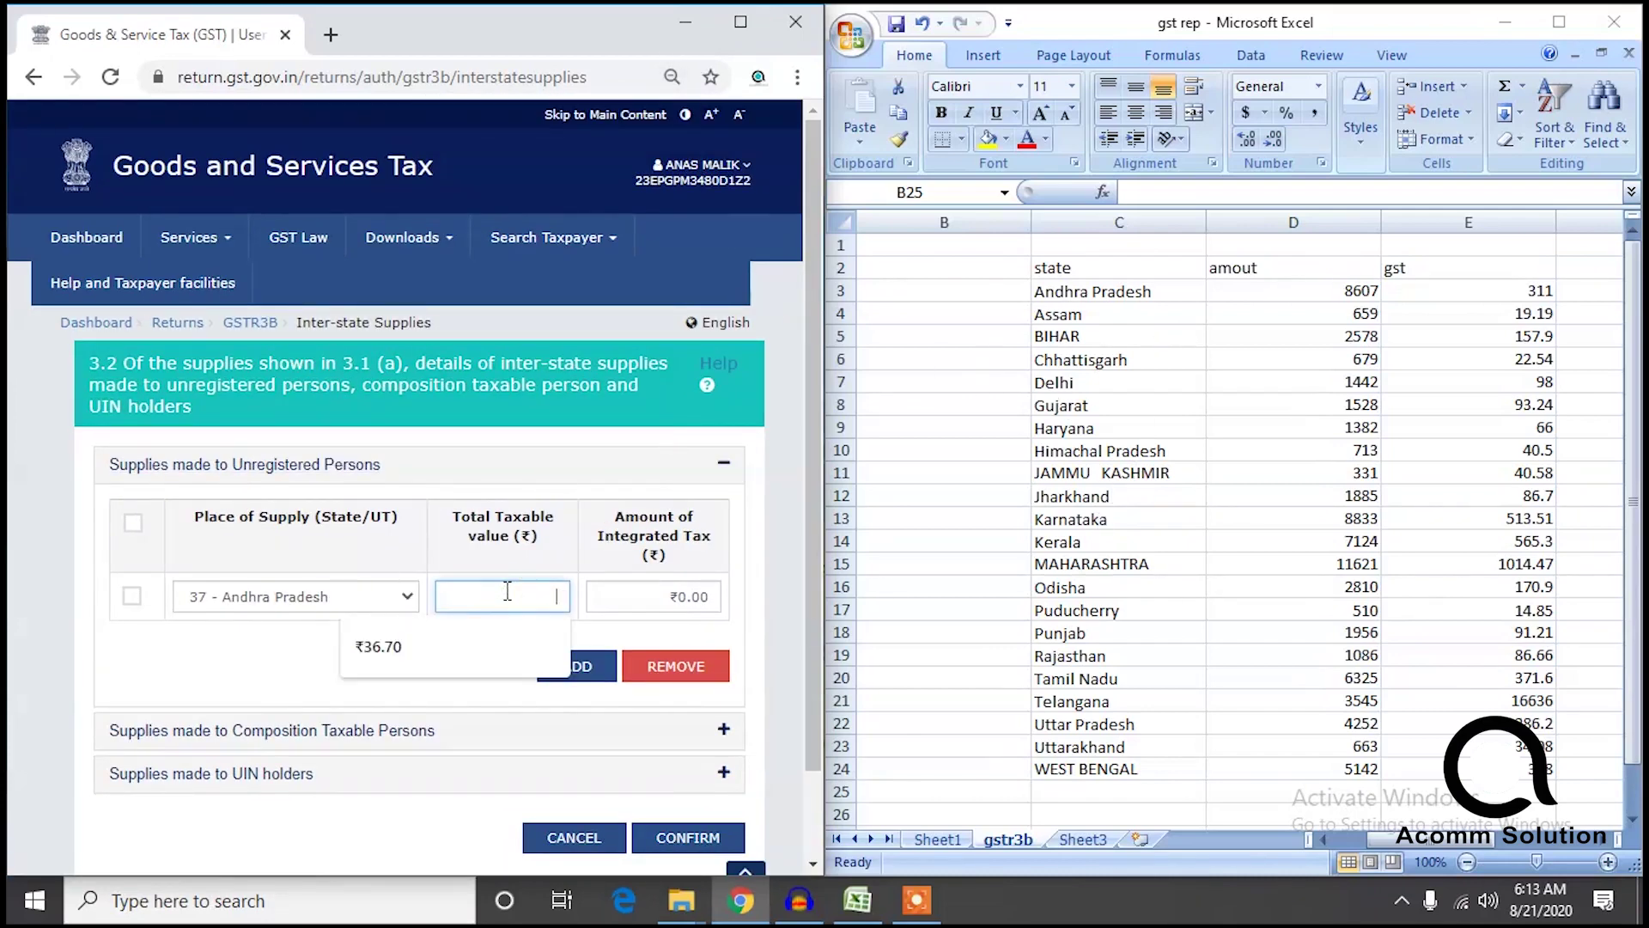
left_click(1346, 288)
key("ctrl+c")
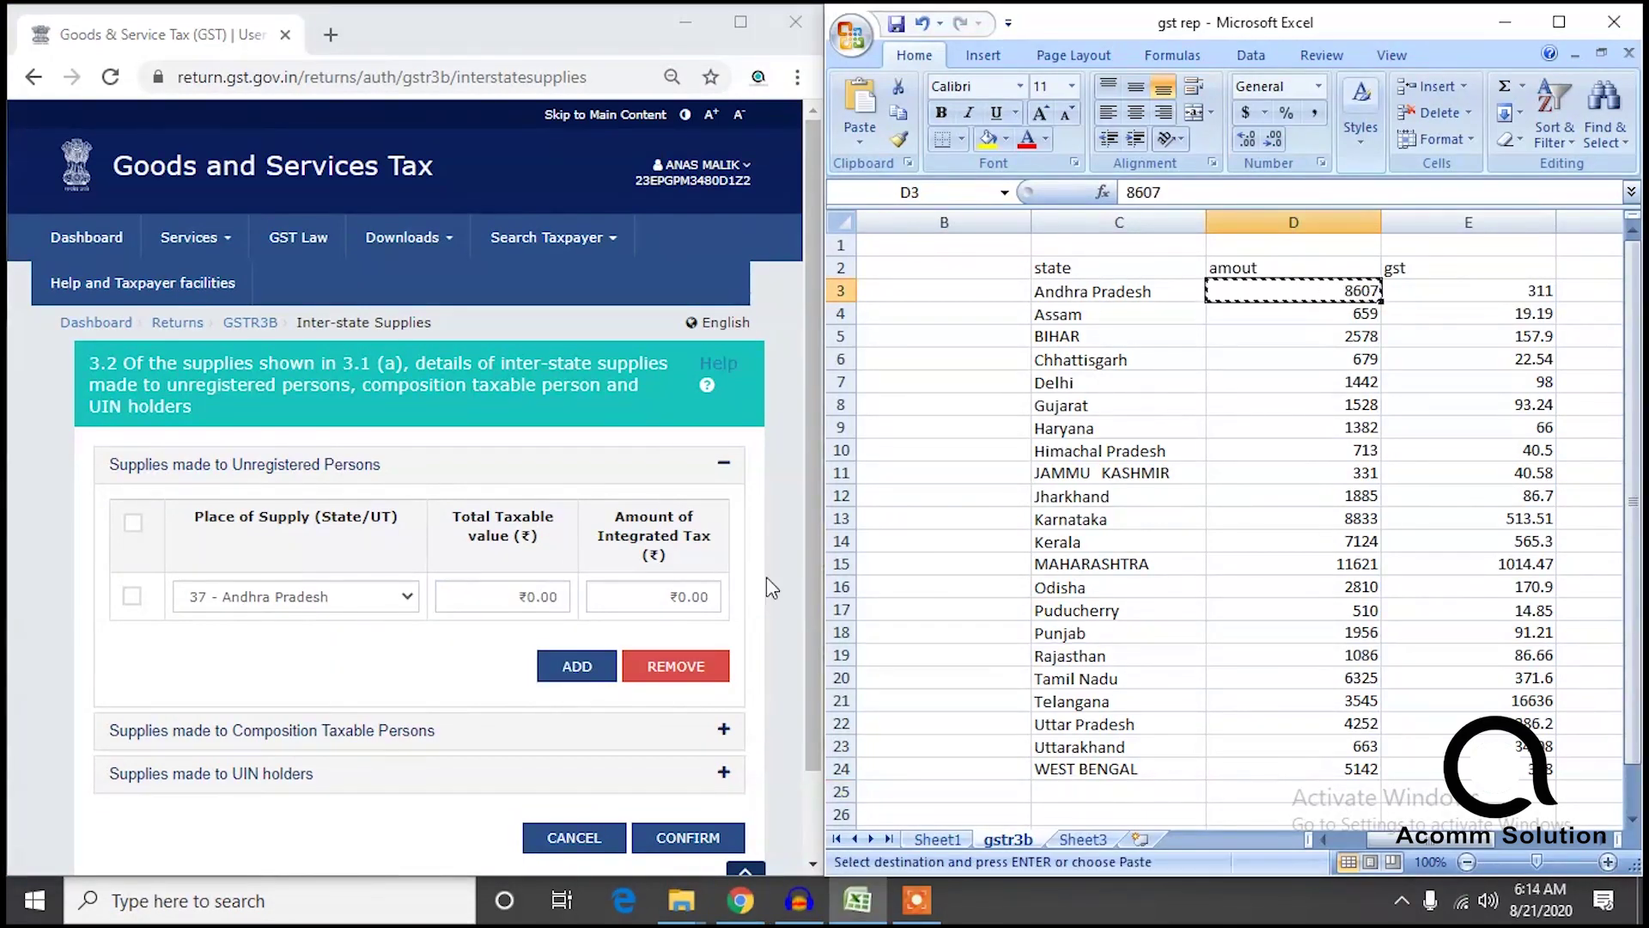
left_click(547, 591)
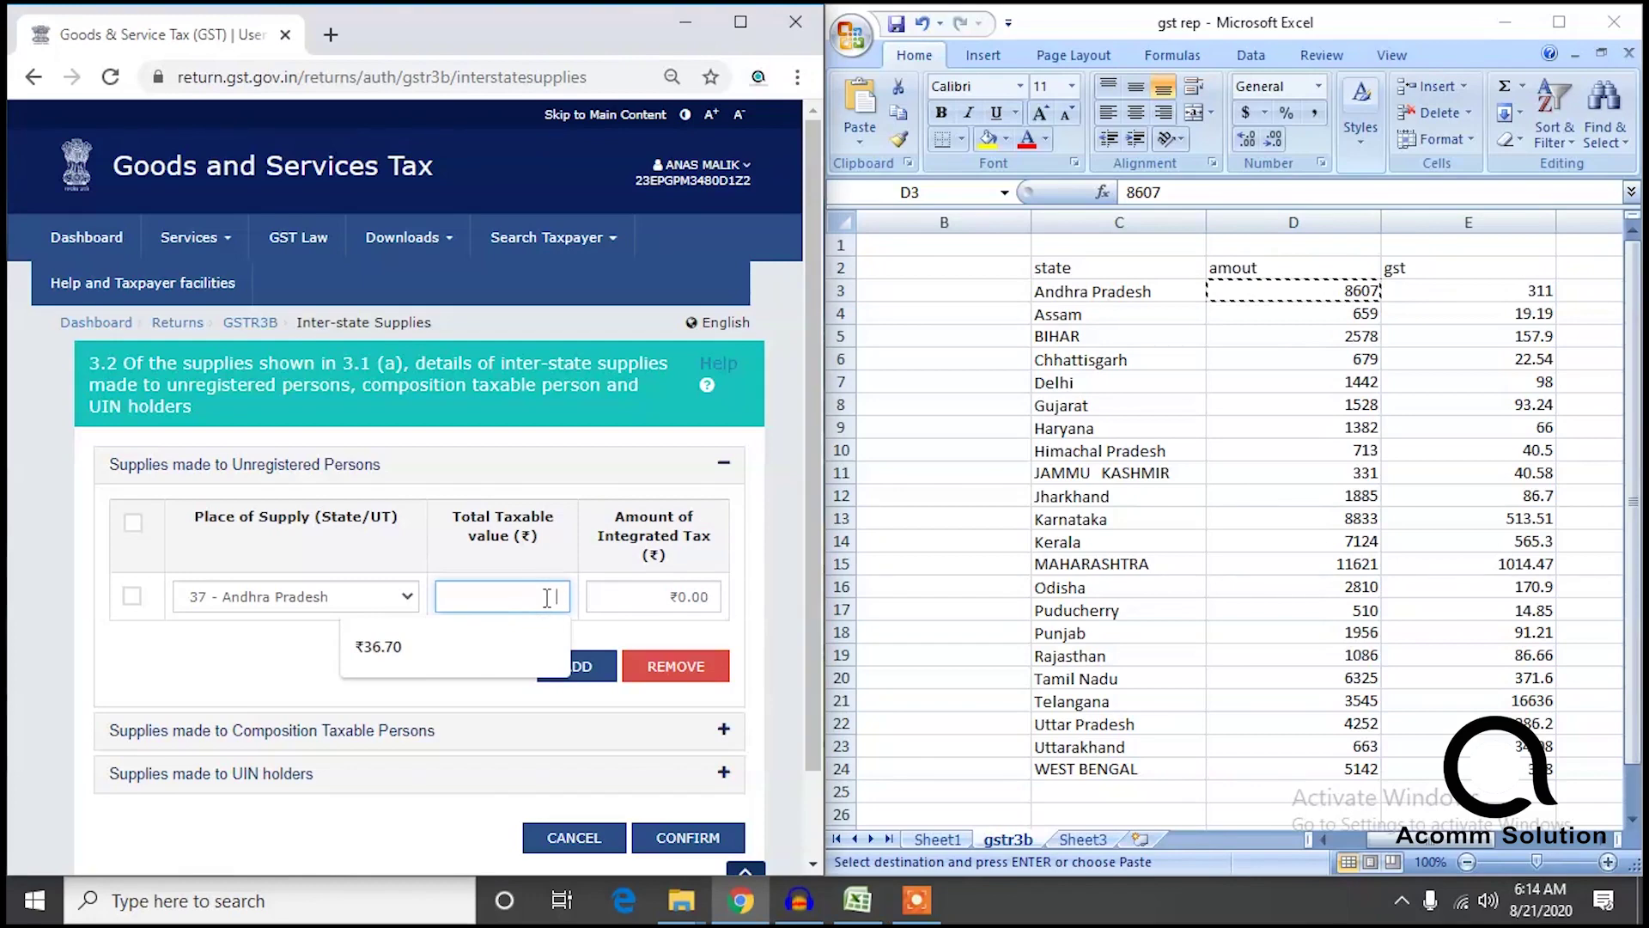
type("8607")
left_click(696, 601)
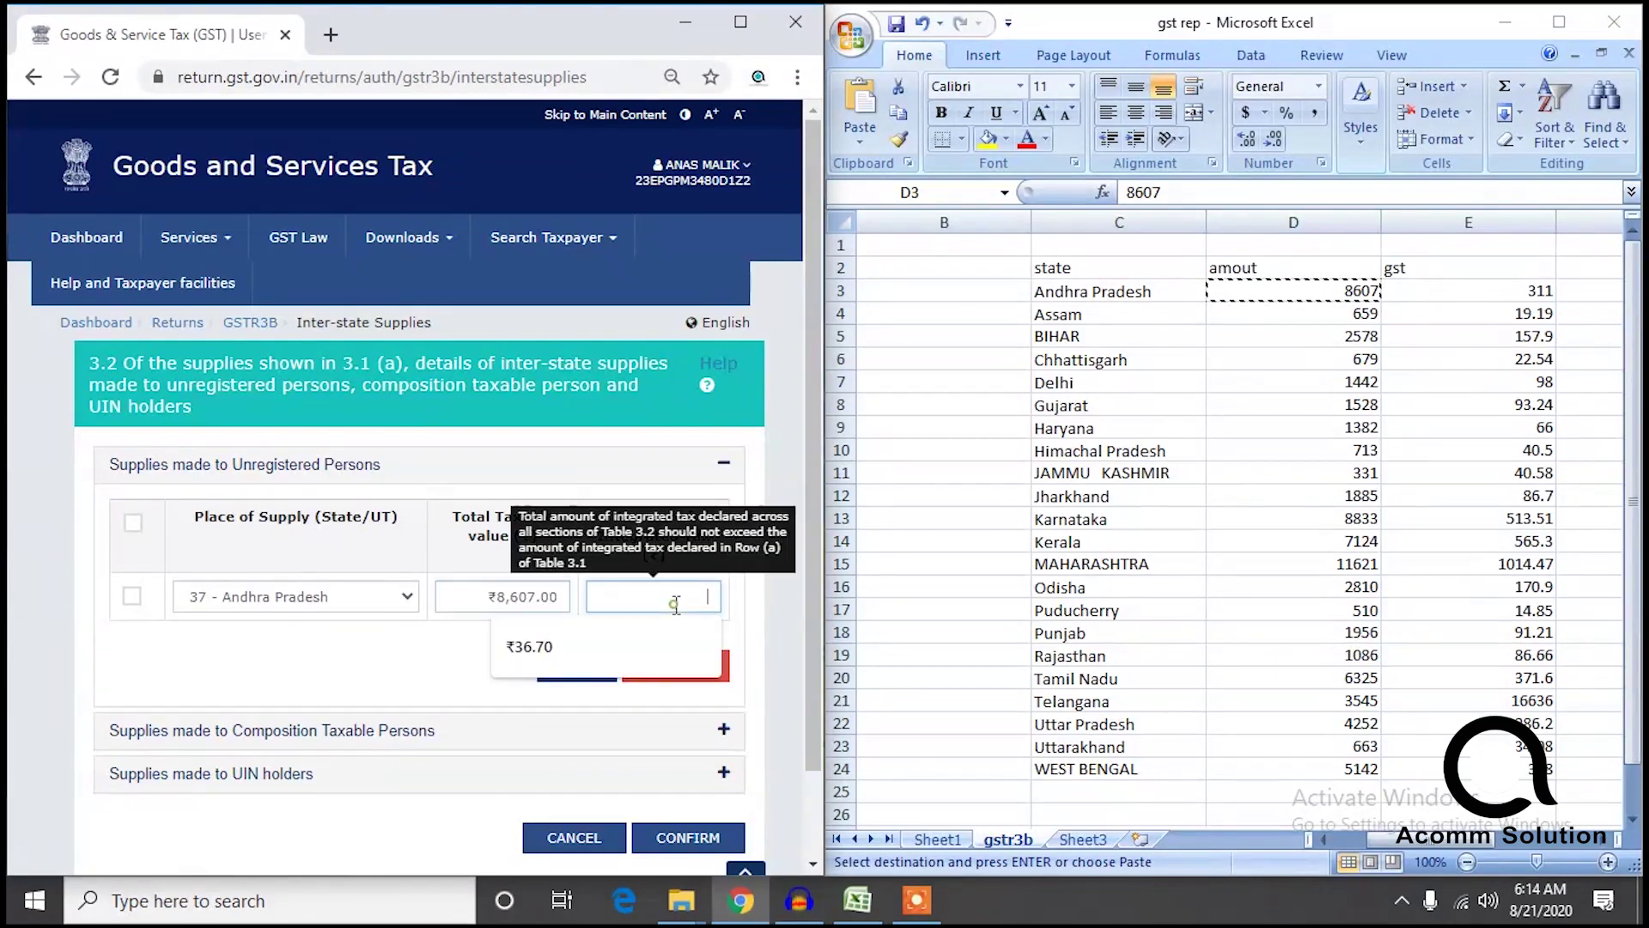
type("331")
left_click(443, 669)
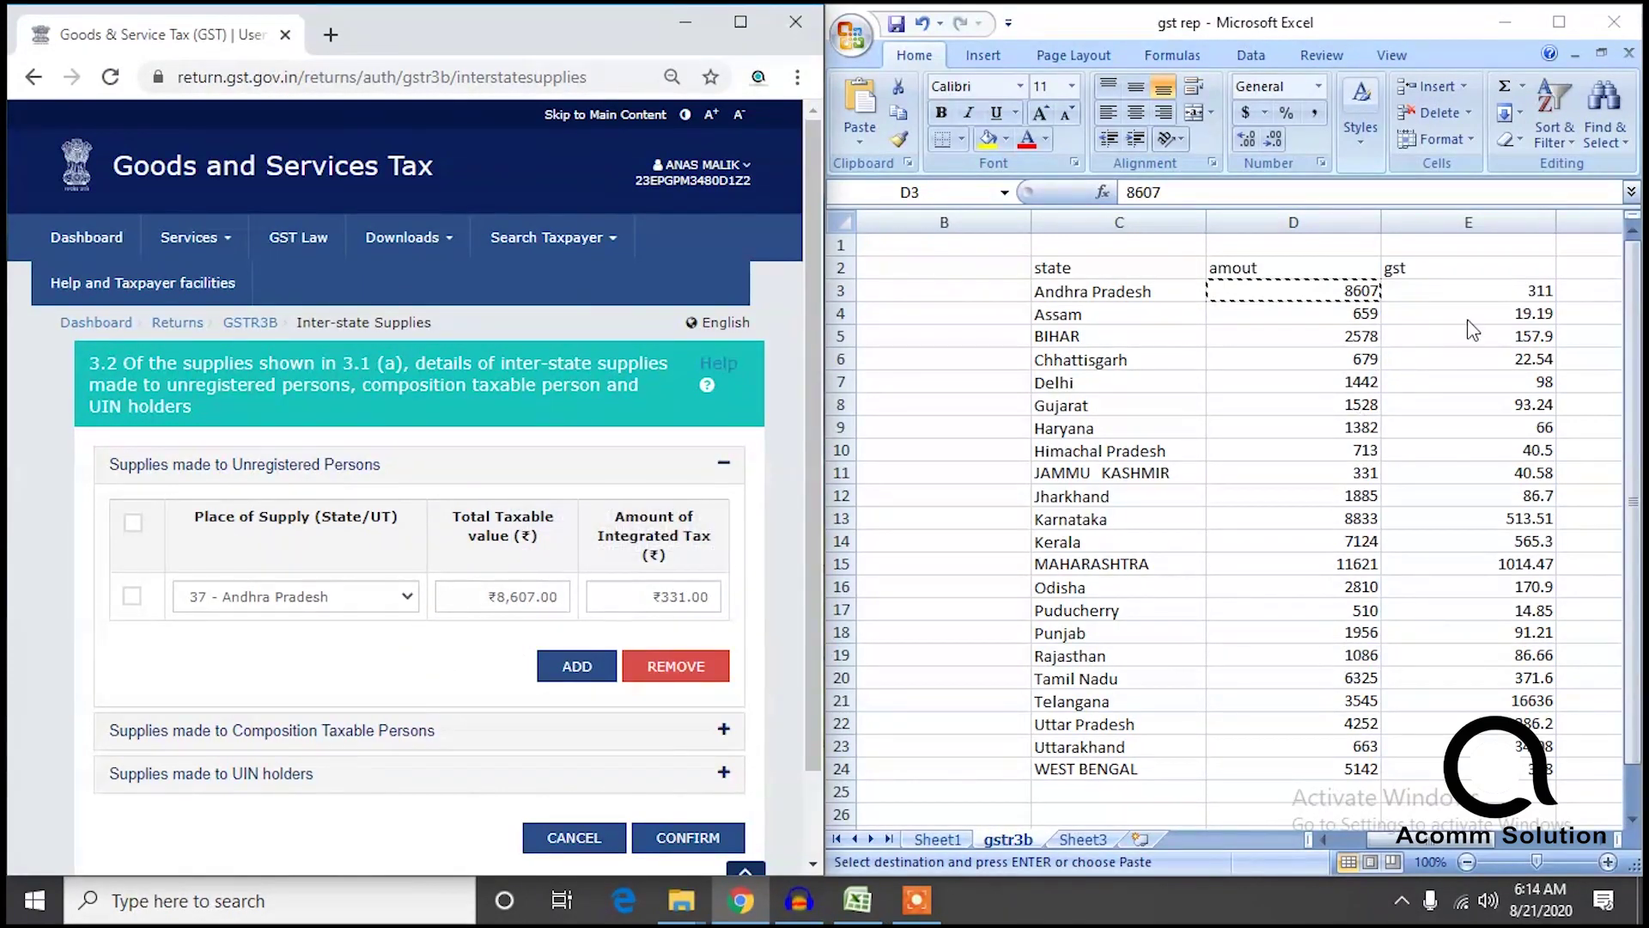
Add an 18 - Assam row with taxable value 659 and integrated tax 19.19, then a third row.
left_click(603, 666)
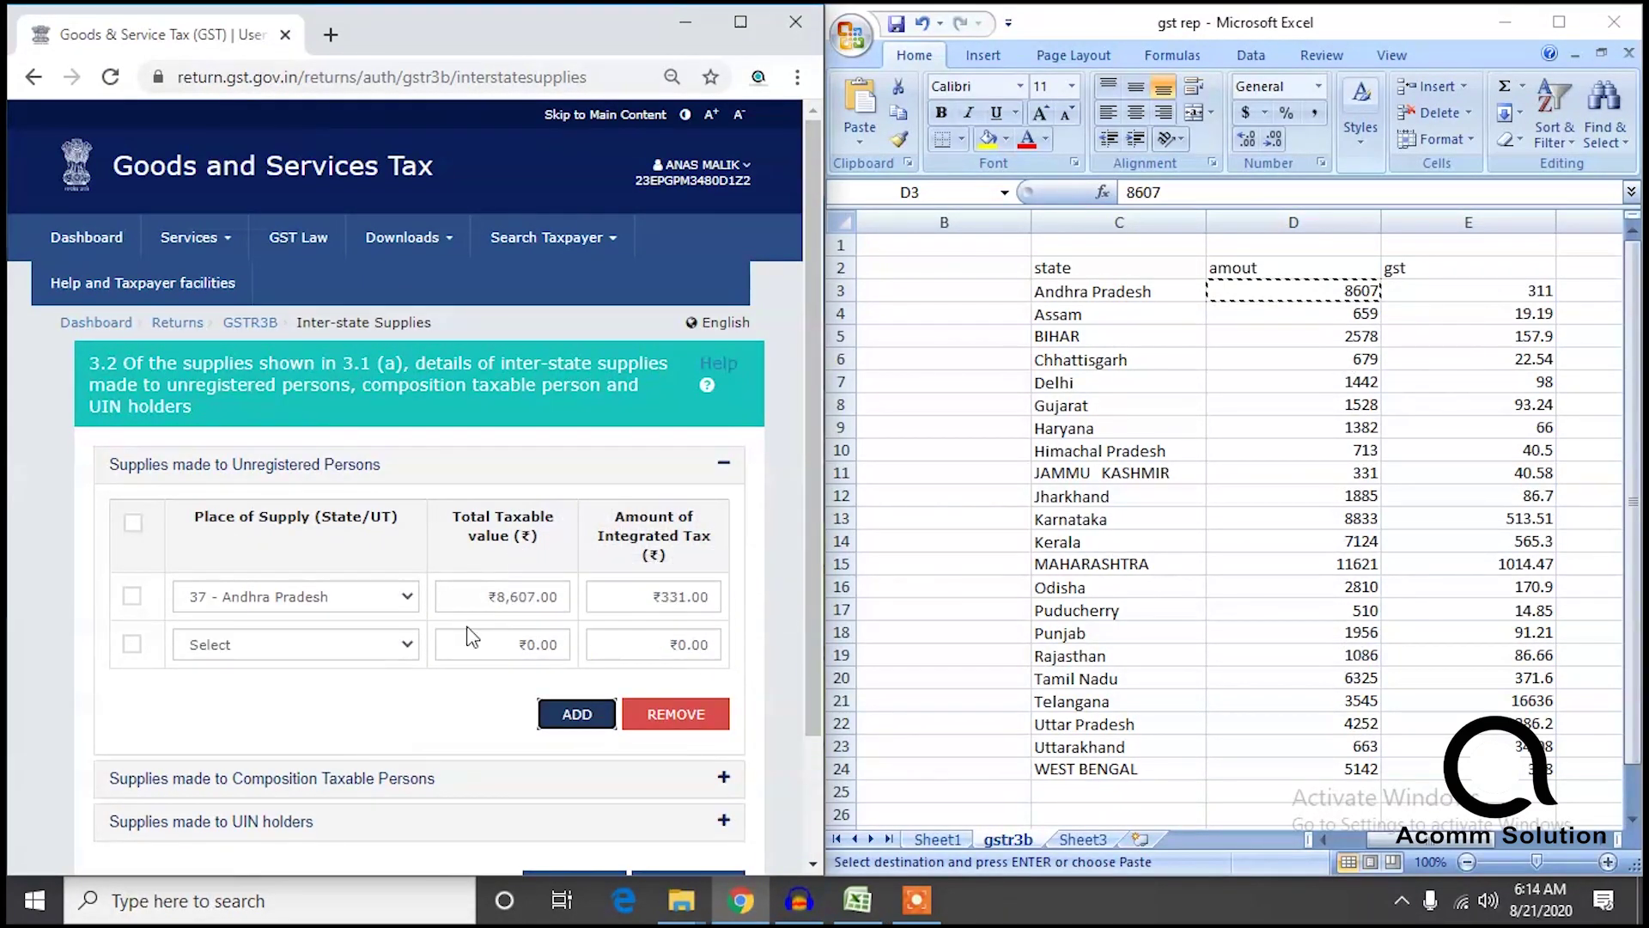
left_click(336, 651)
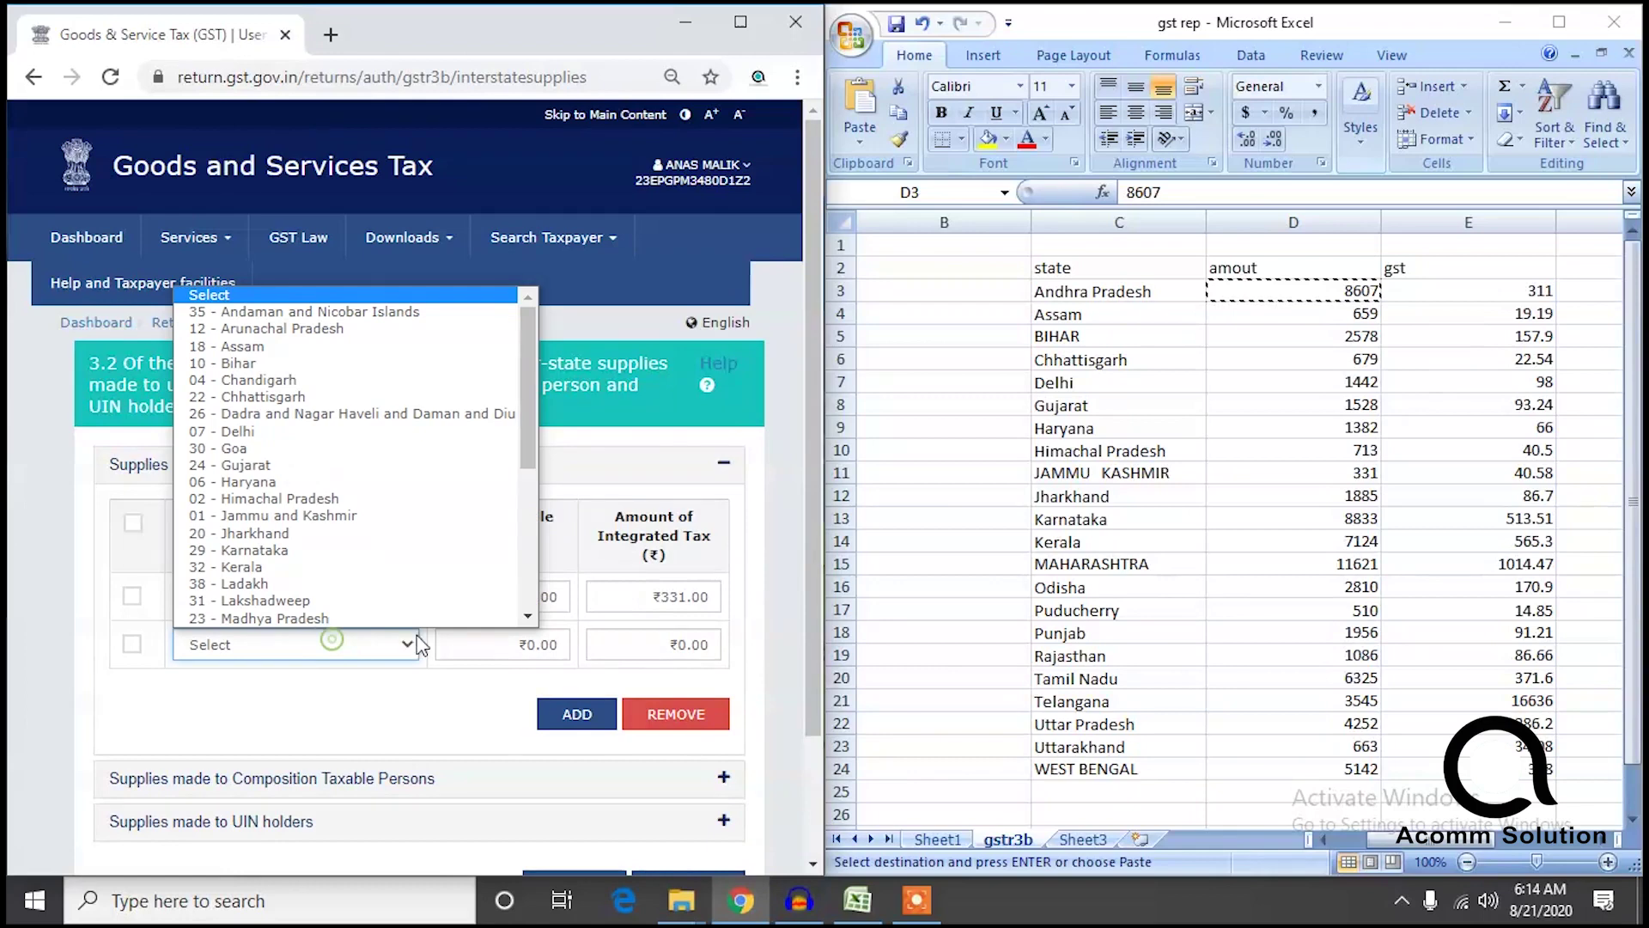
left_click(303, 354)
left_click(525, 645)
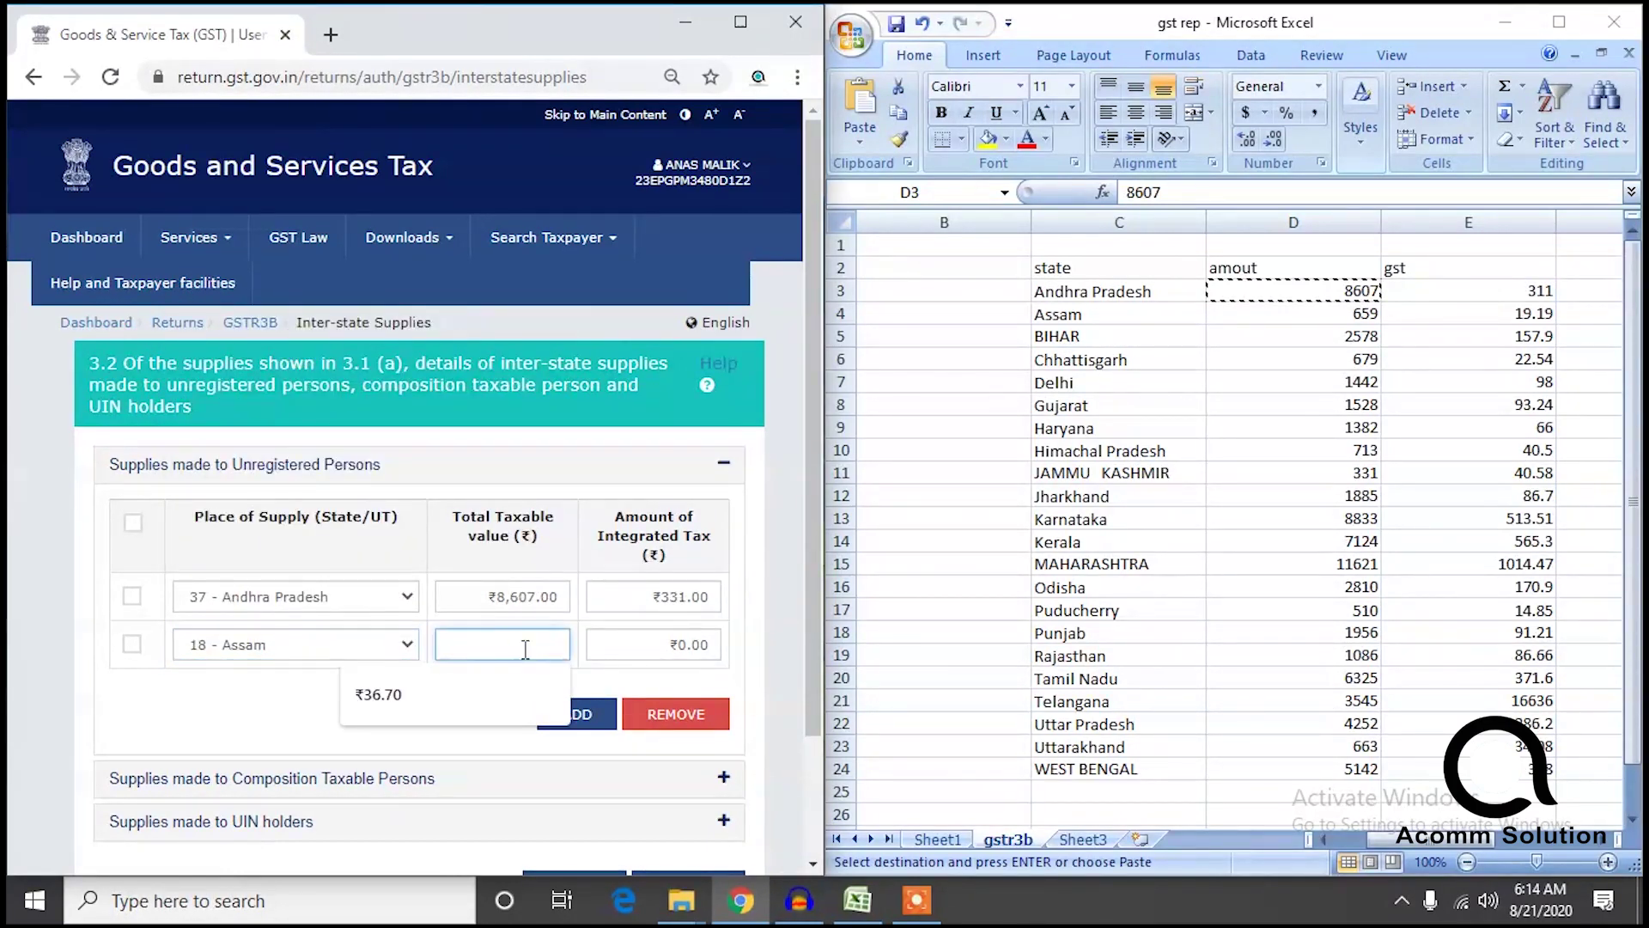
type("659")
left_click(680, 640)
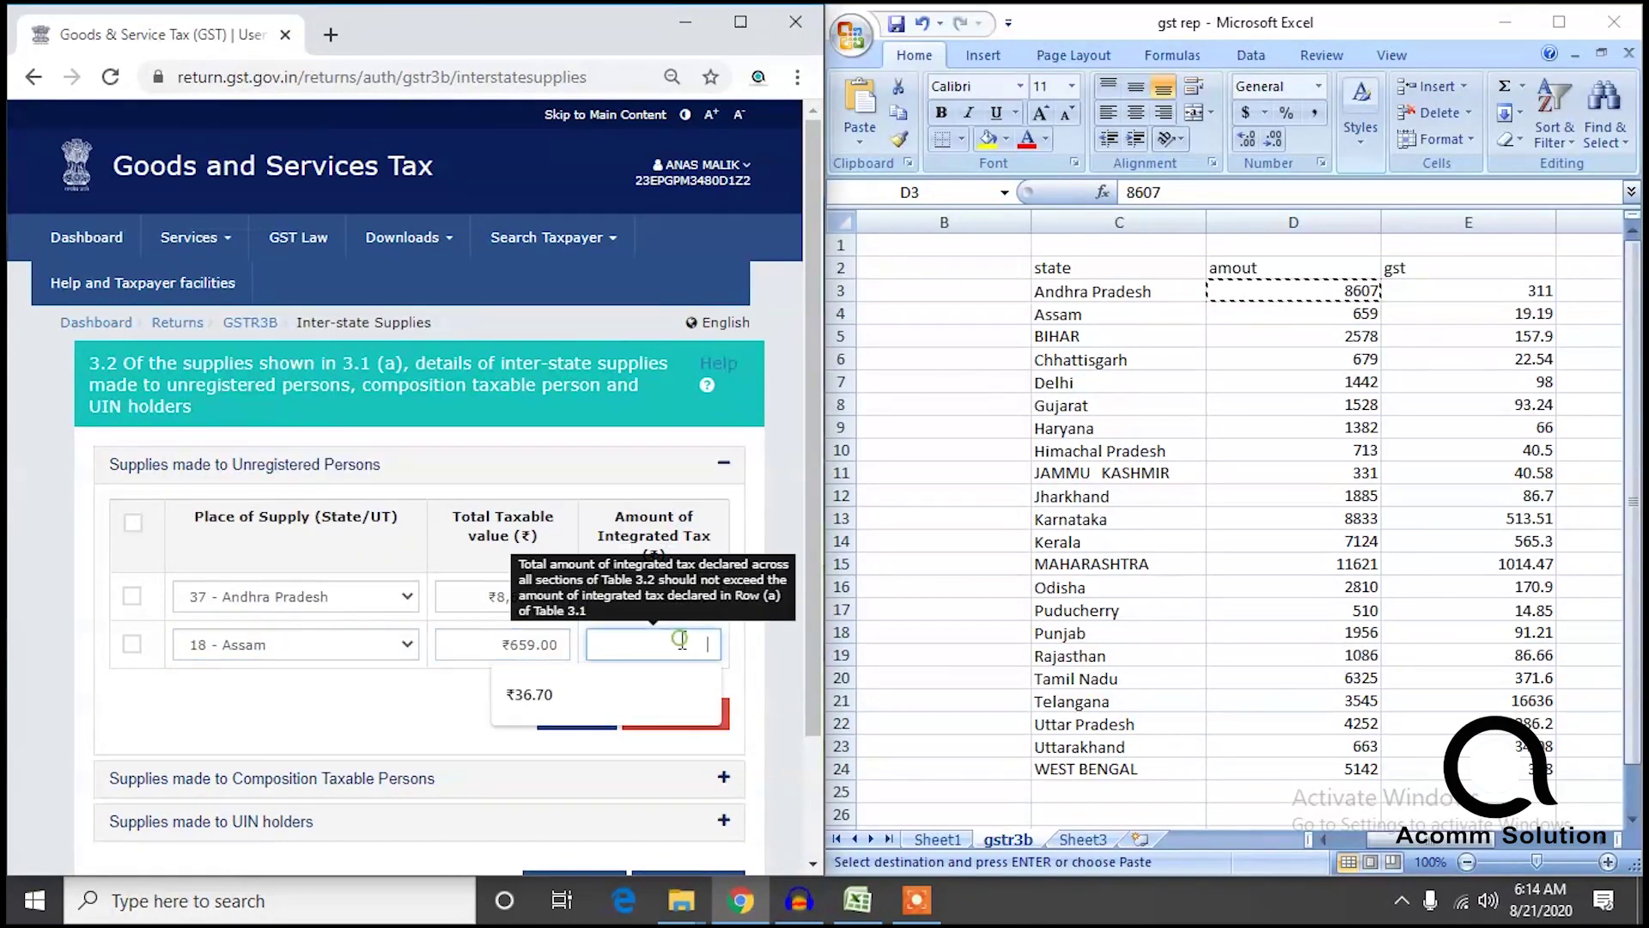
type("19.19")
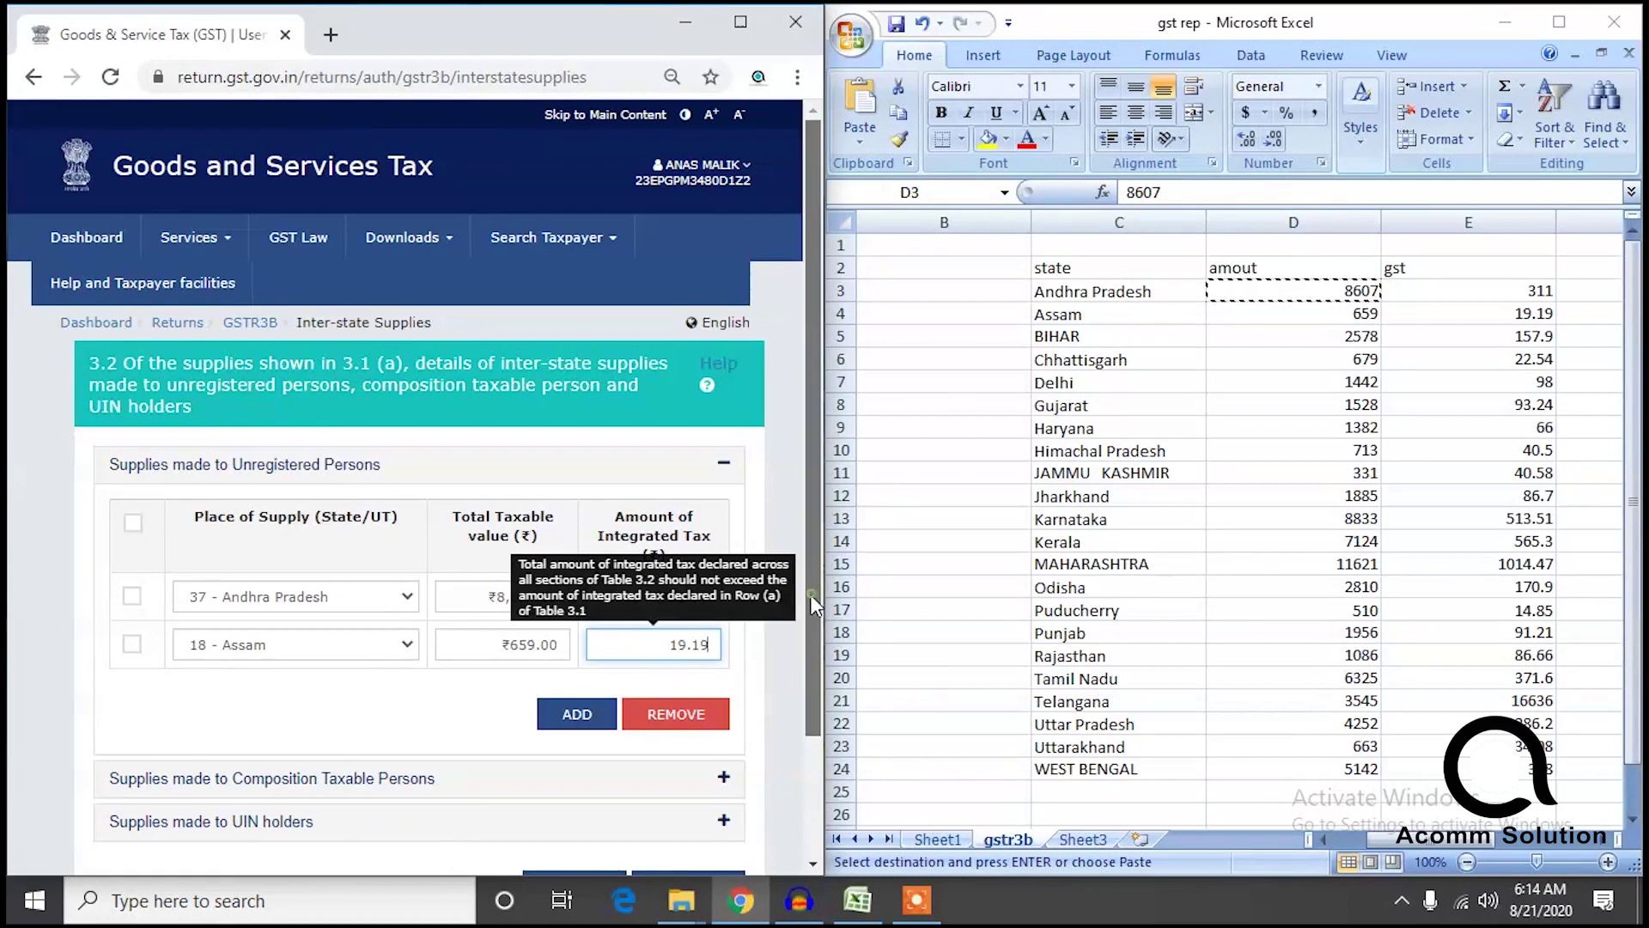
scroll(810, 594, "down", 1)
left_click(577, 649)
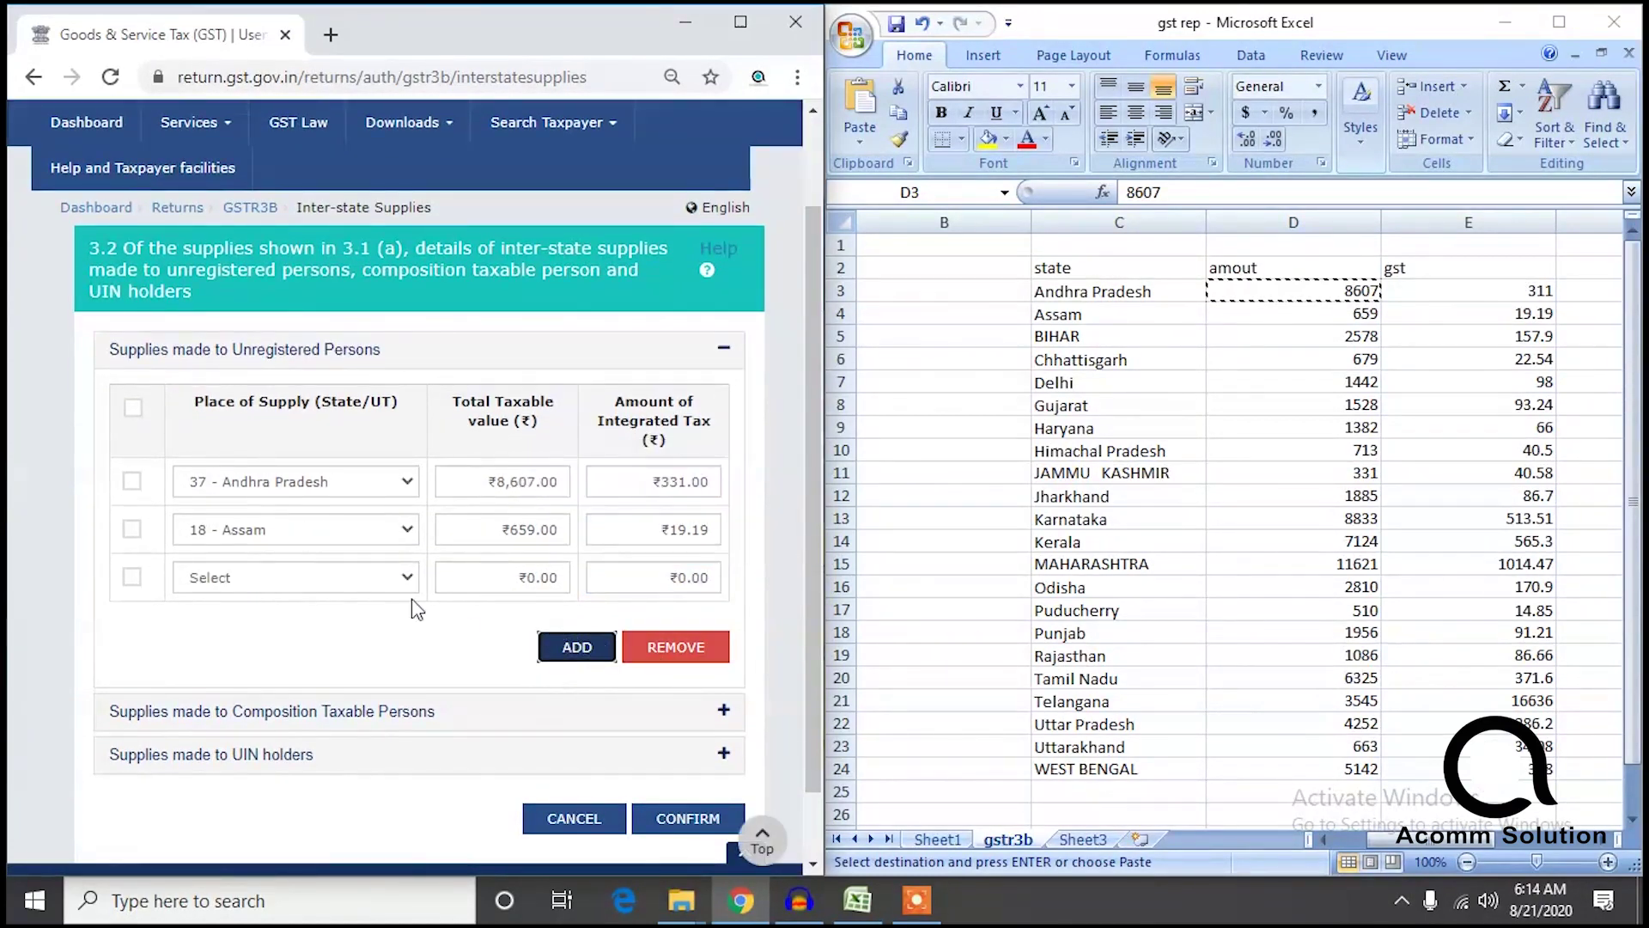
left_click(343, 575)
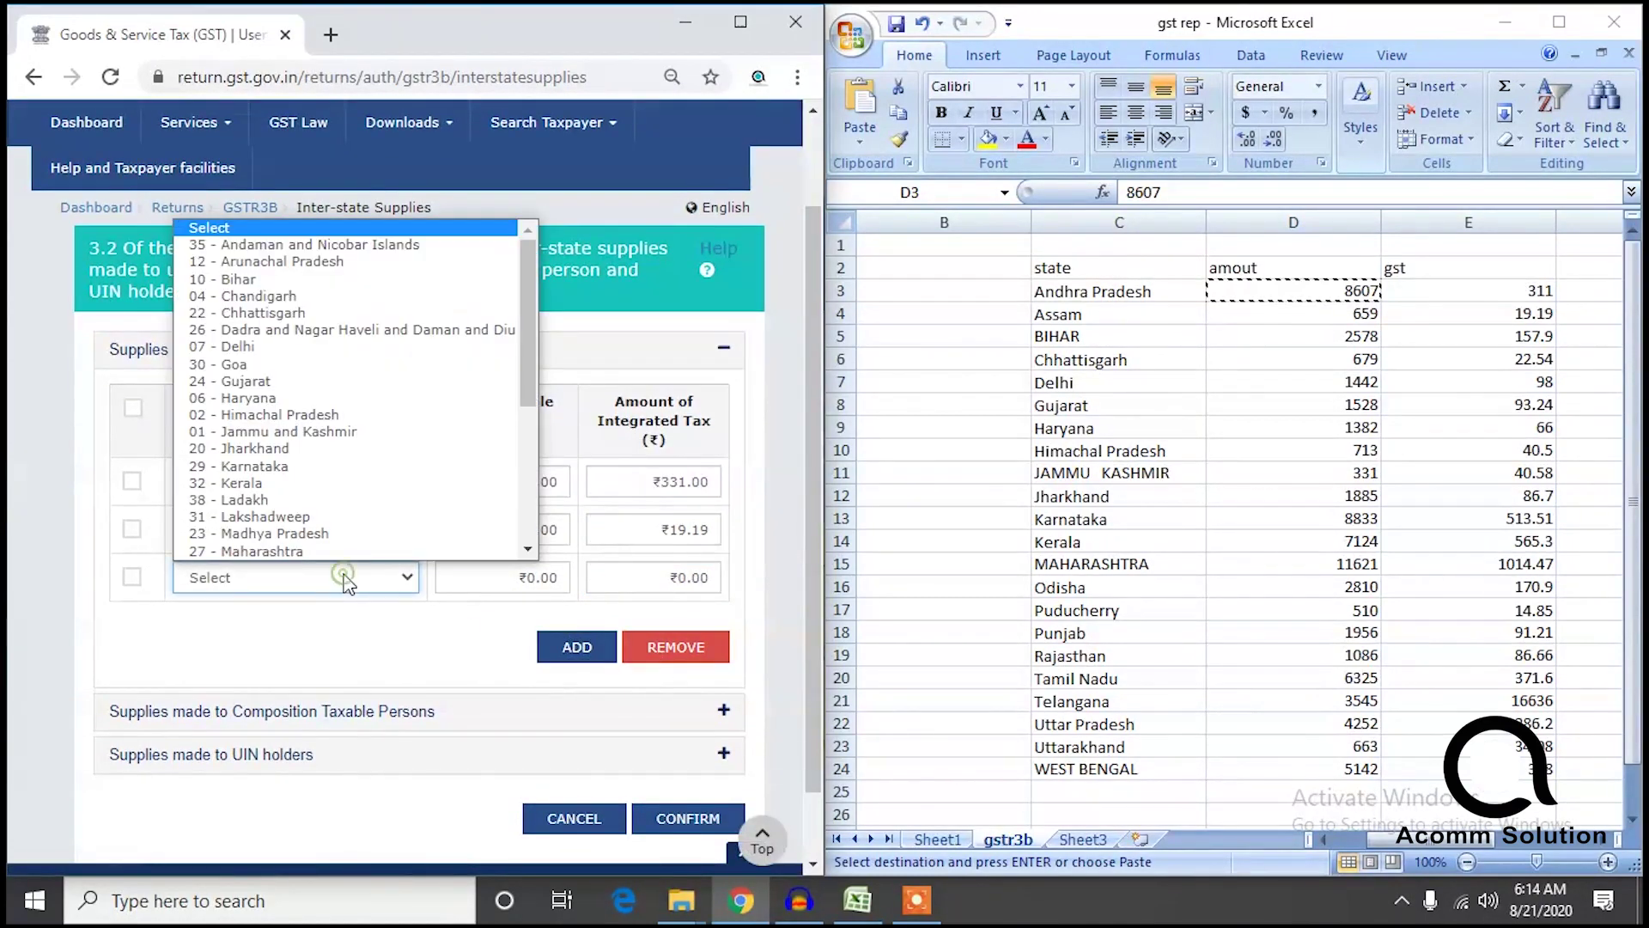
Set the third row to 10 - Bihar with taxable value 2578 and integrated tax 157.9.
left_click(240, 280)
left_click(490, 571)
type("2578")
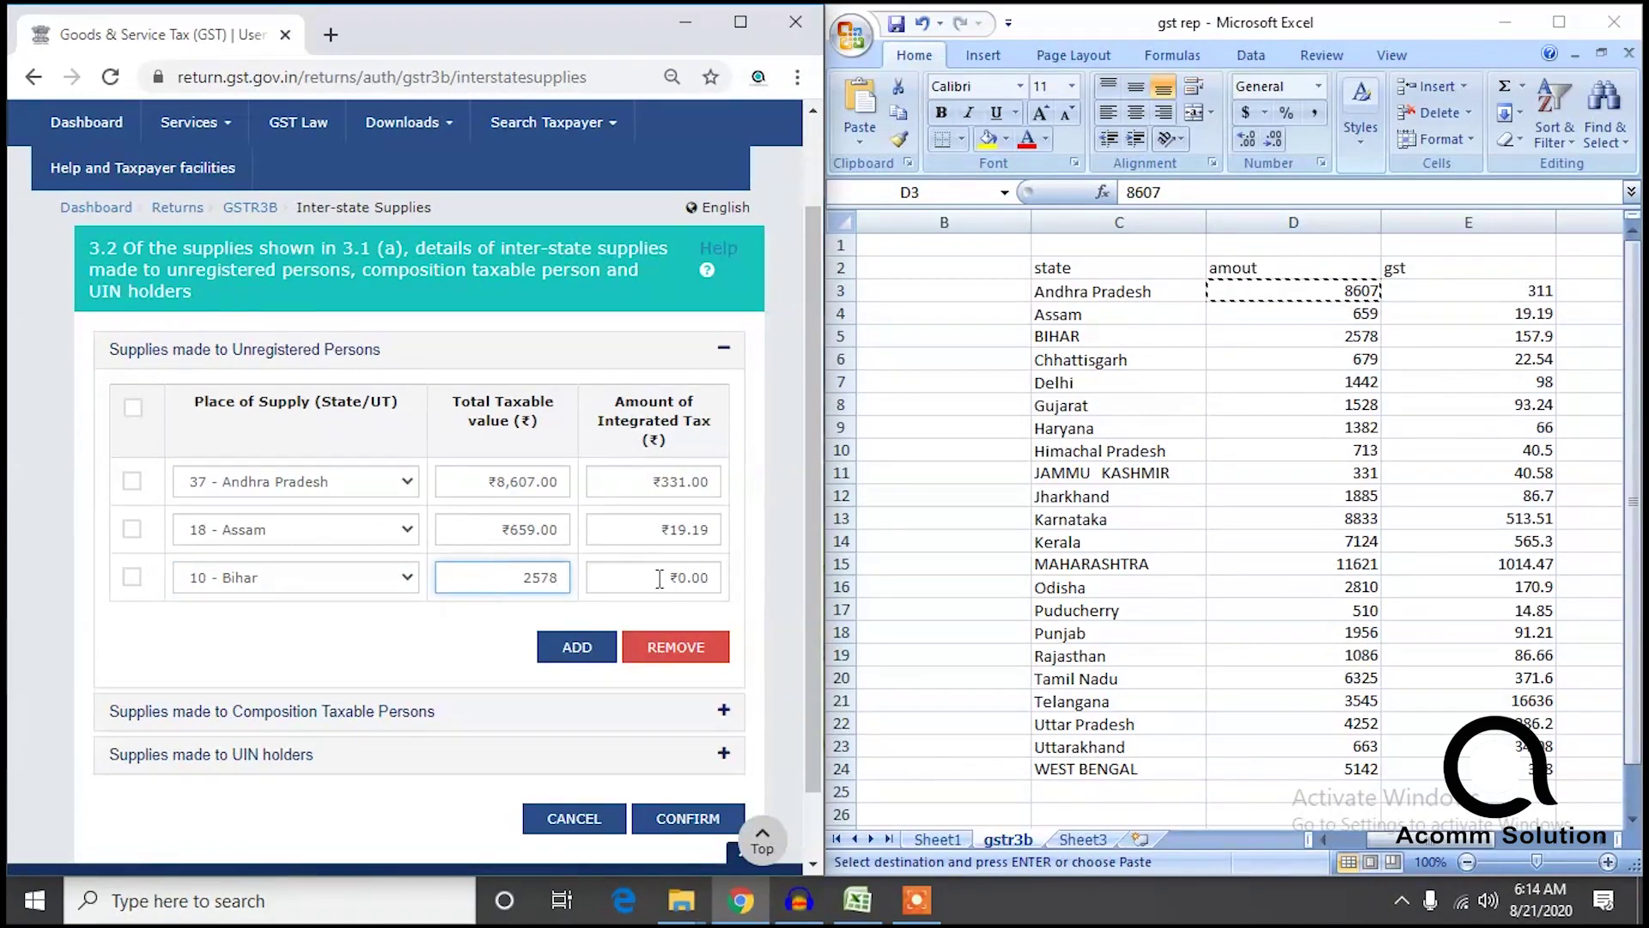
left_click(659, 578)
type("157.9")
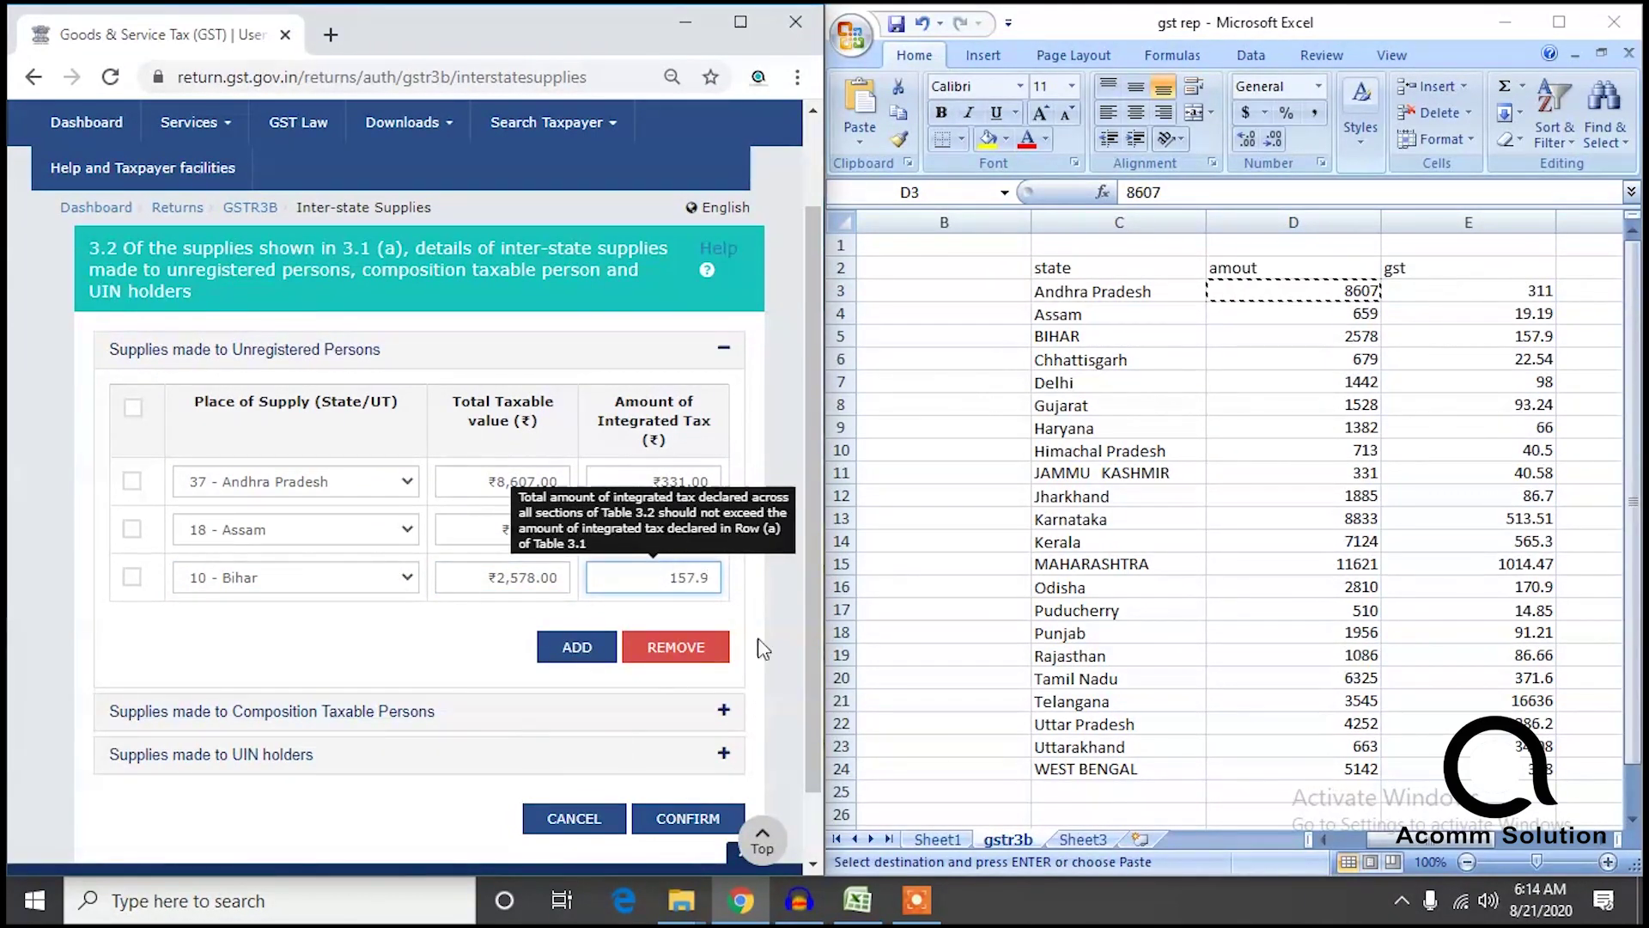
scroll(807, 559, "down", 1)
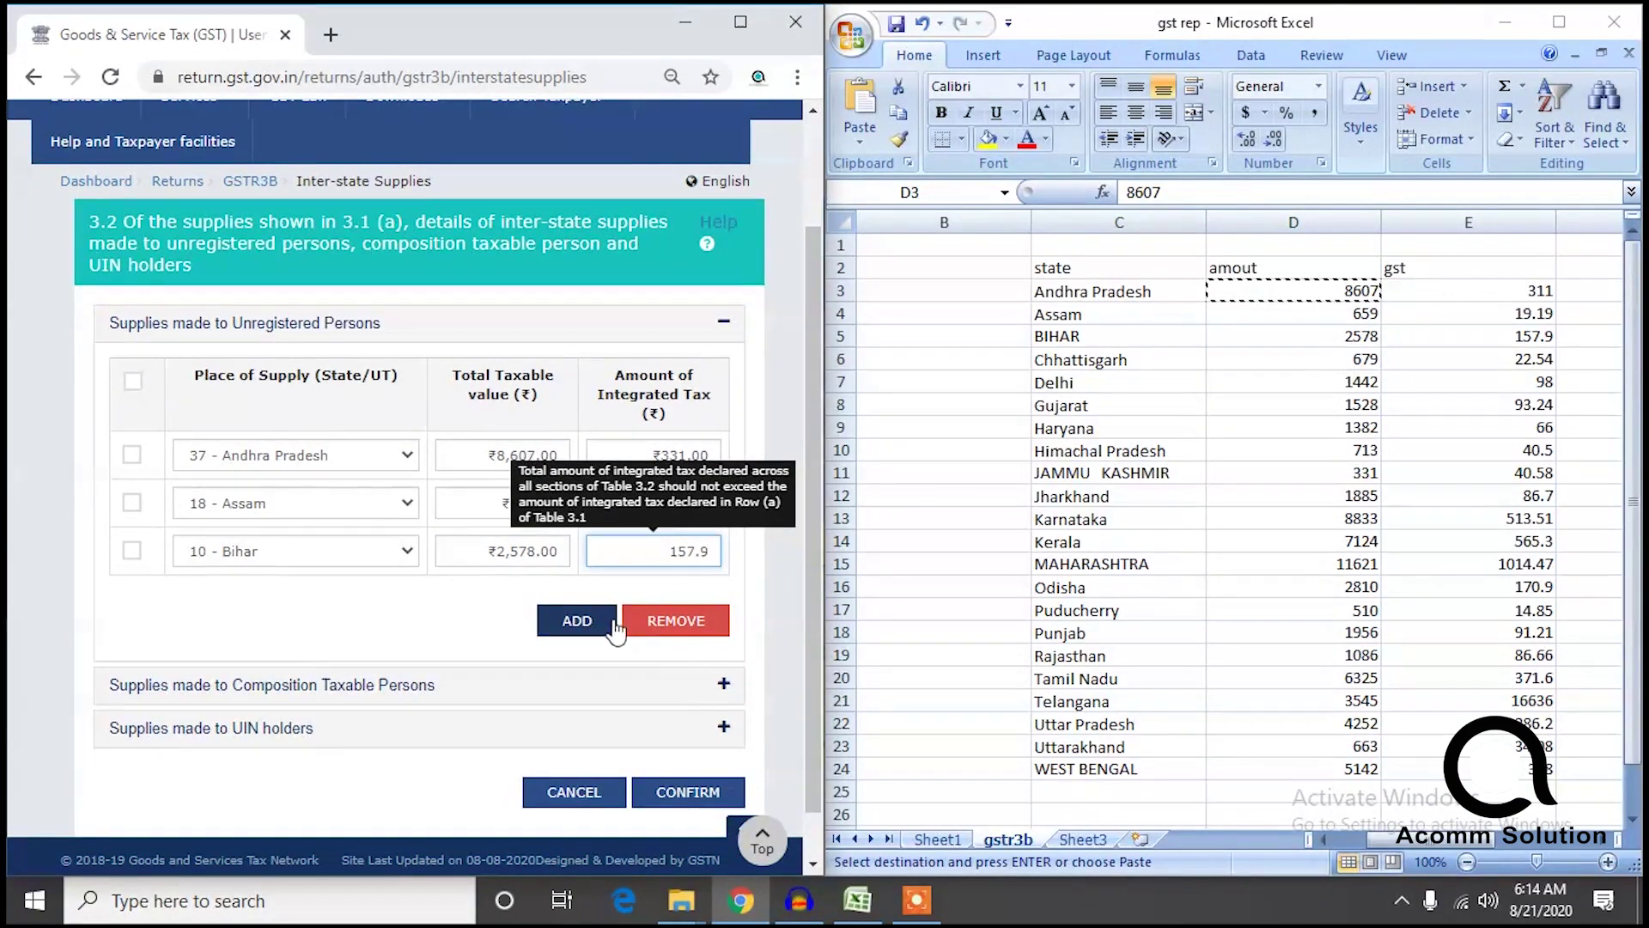
left_click(579, 620)
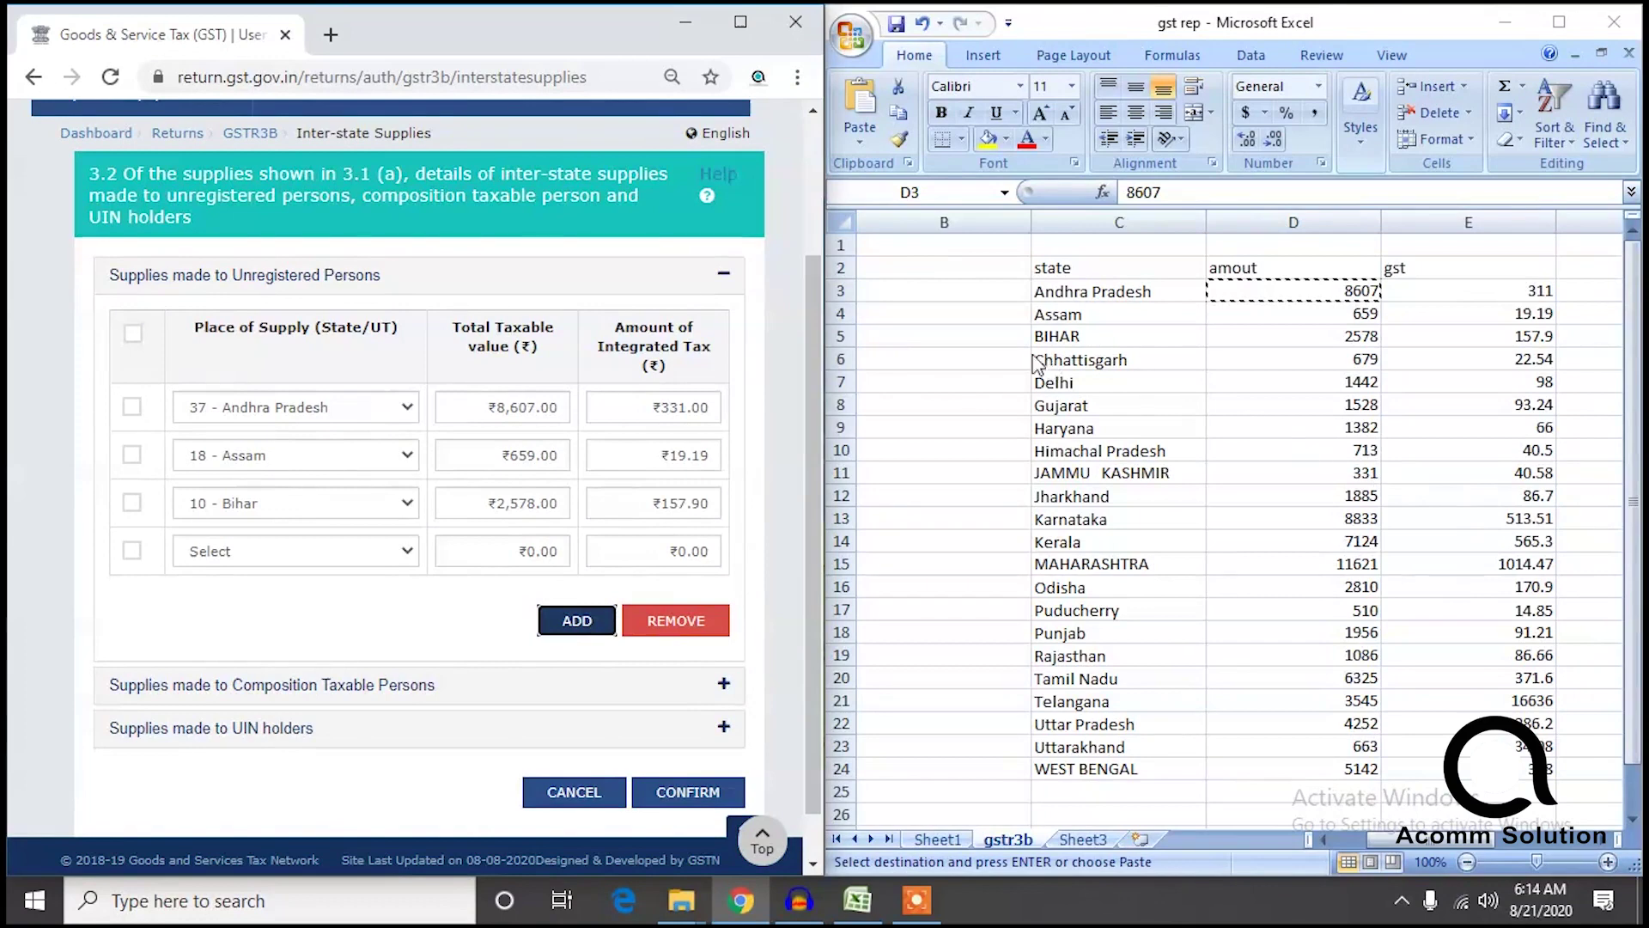
Add a 22 - Chhattisgarh row with 676 and 22.54, marking its Excel cell C6 yellow.
left_click(241, 550)
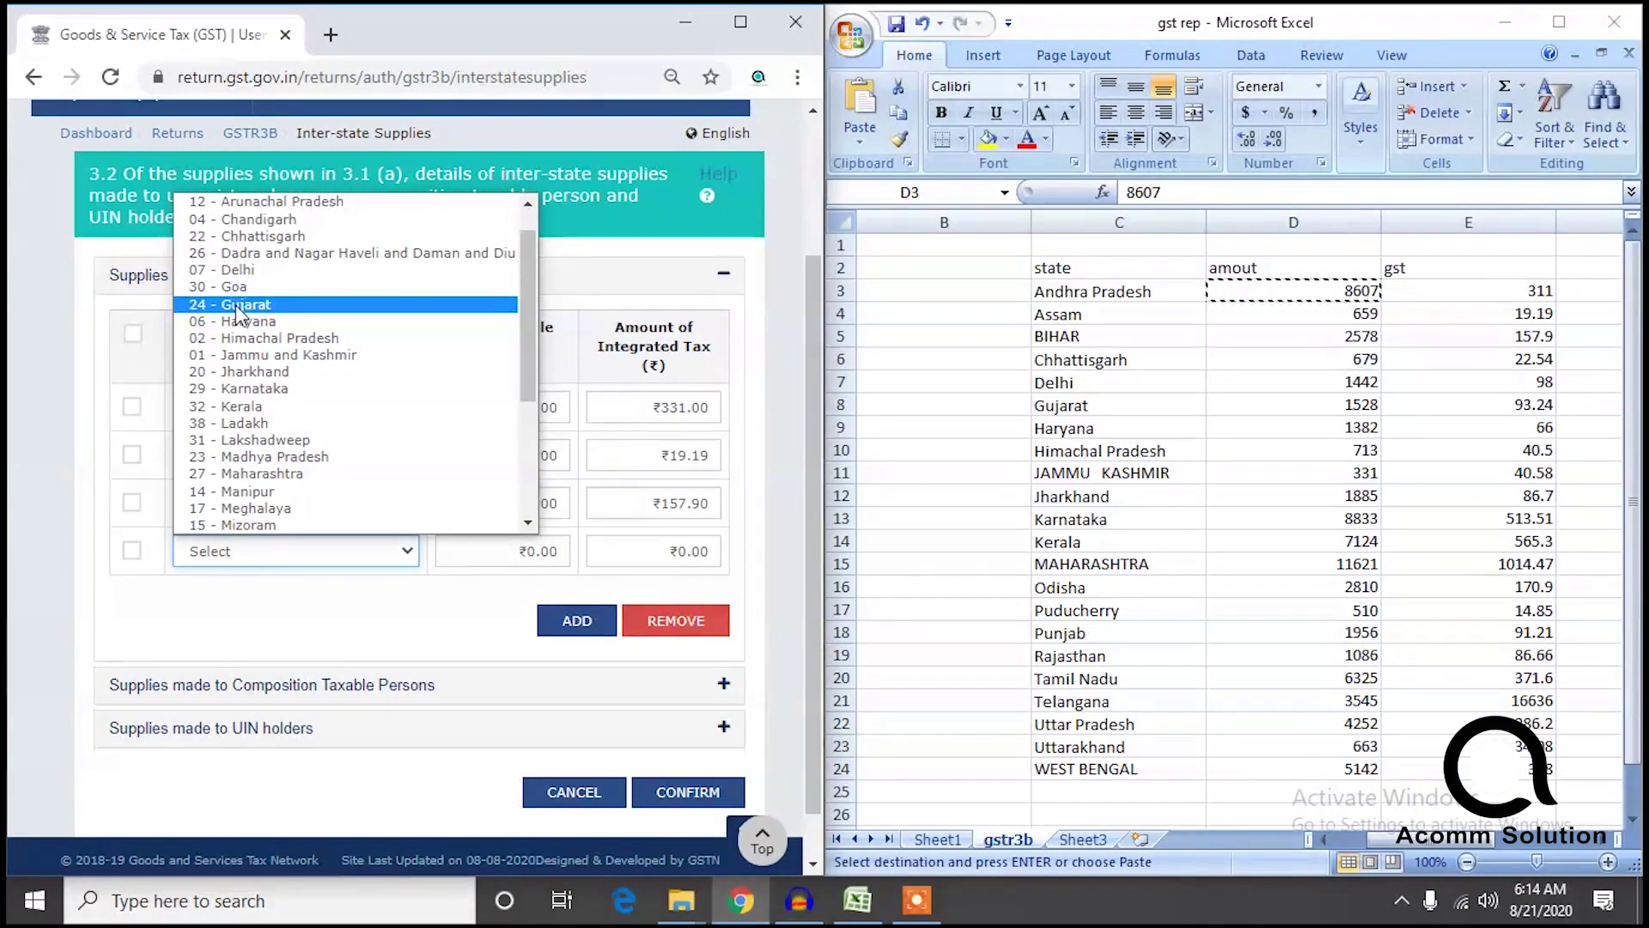
left_click(262, 236)
left_click(526, 554)
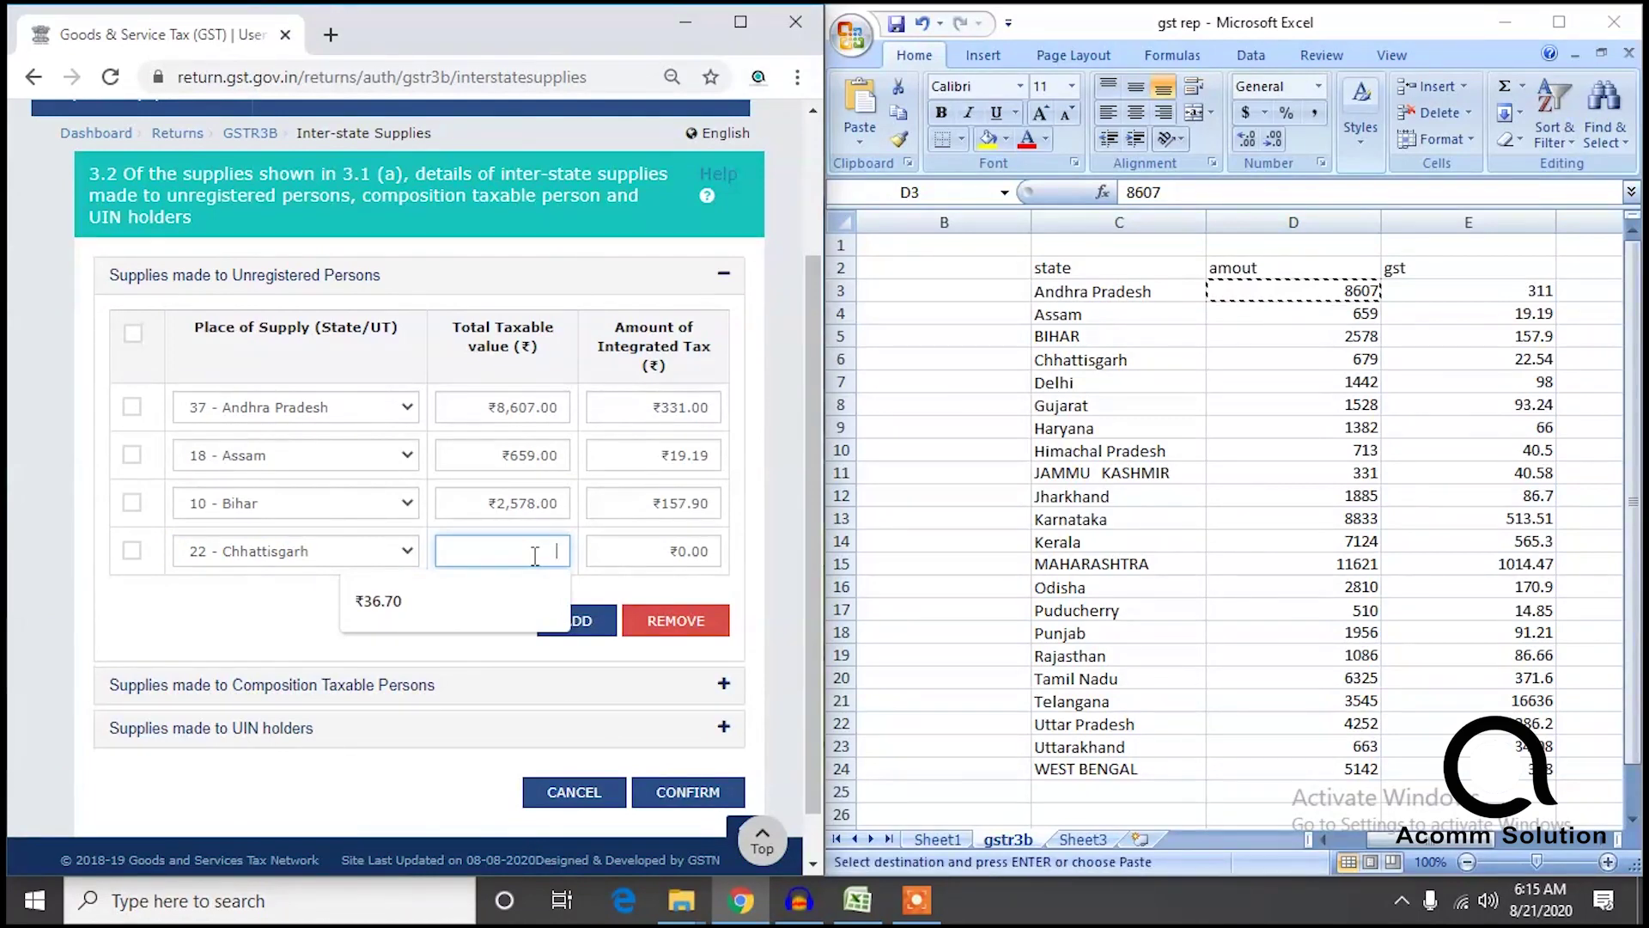
type("676")
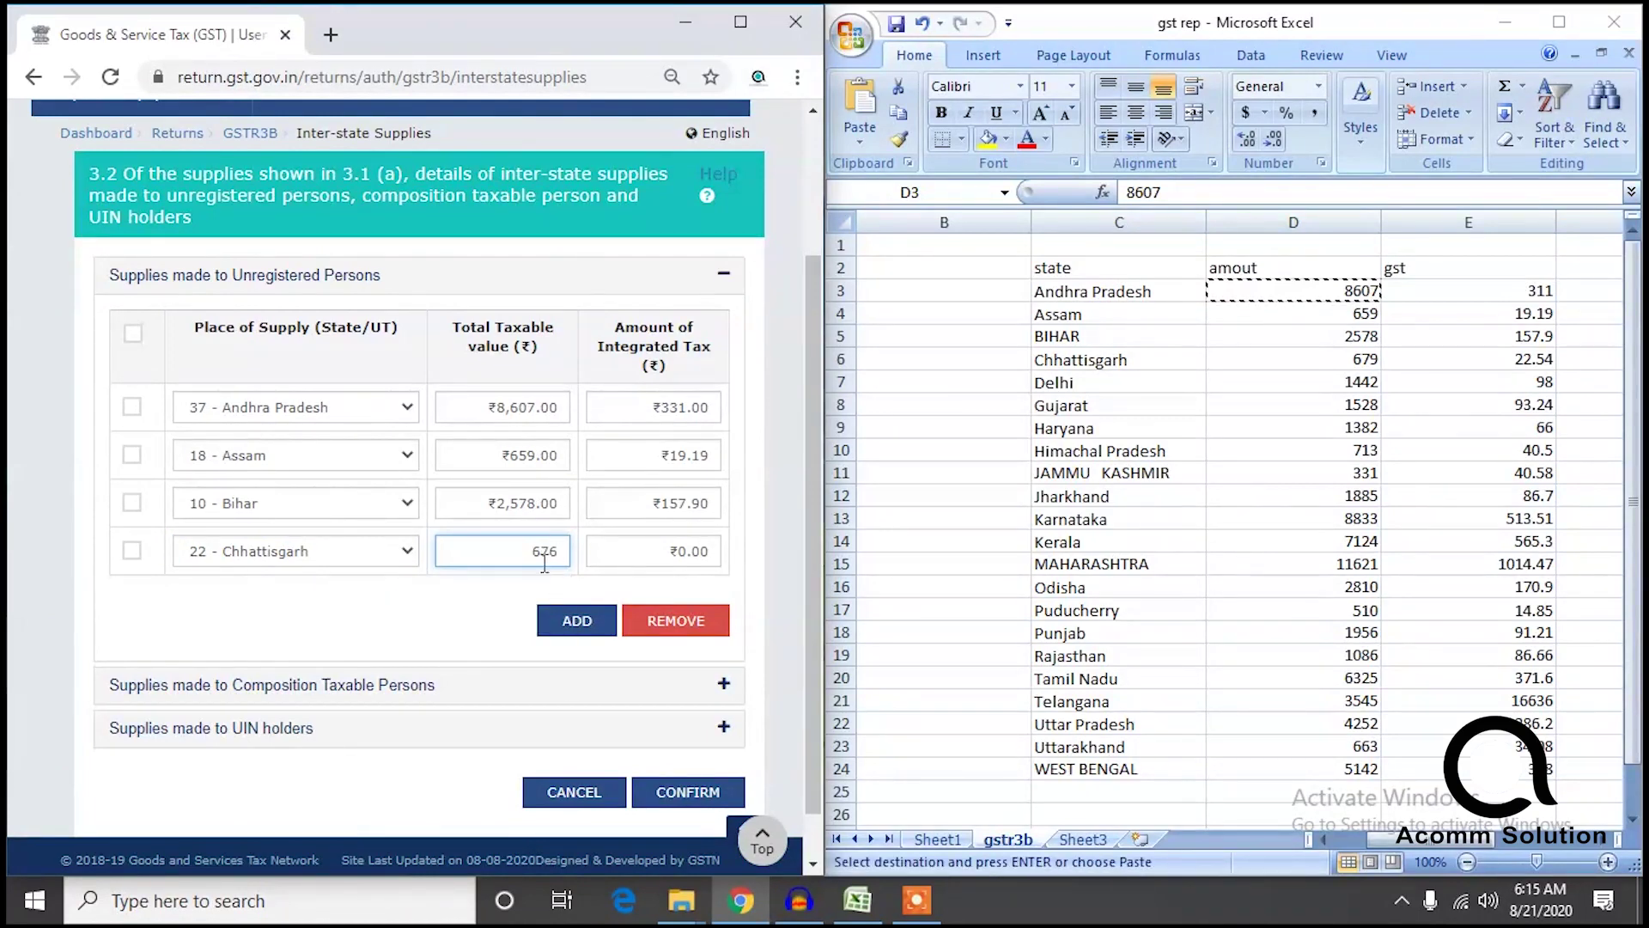
left_click(687, 552)
type("22.54")
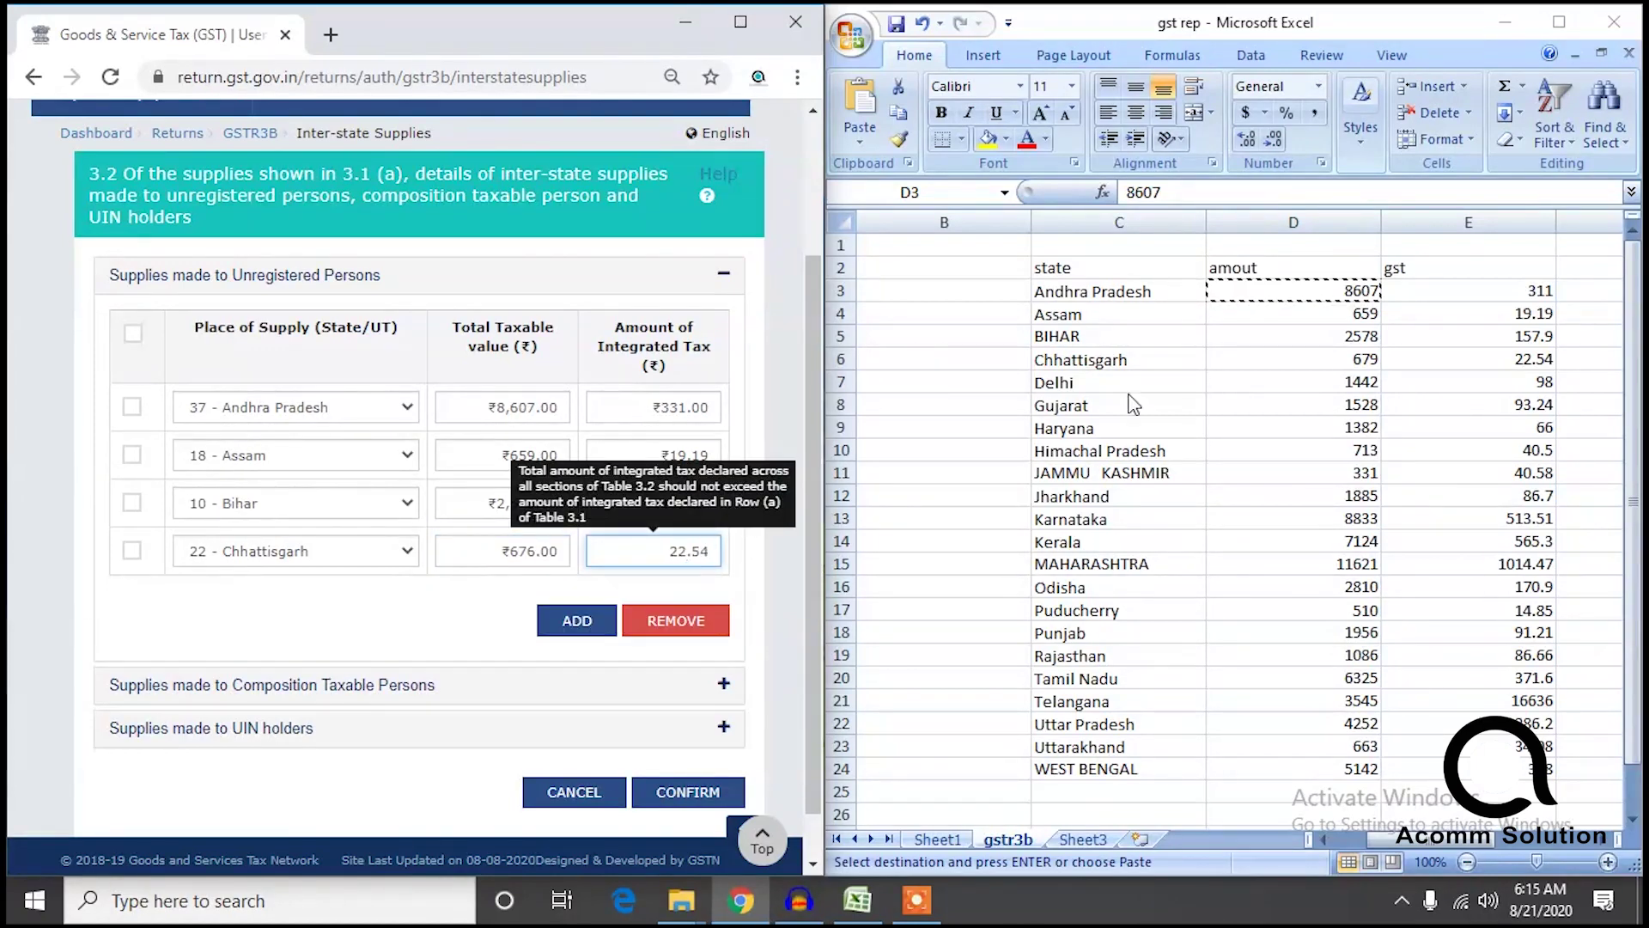
left_click(1081, 360)
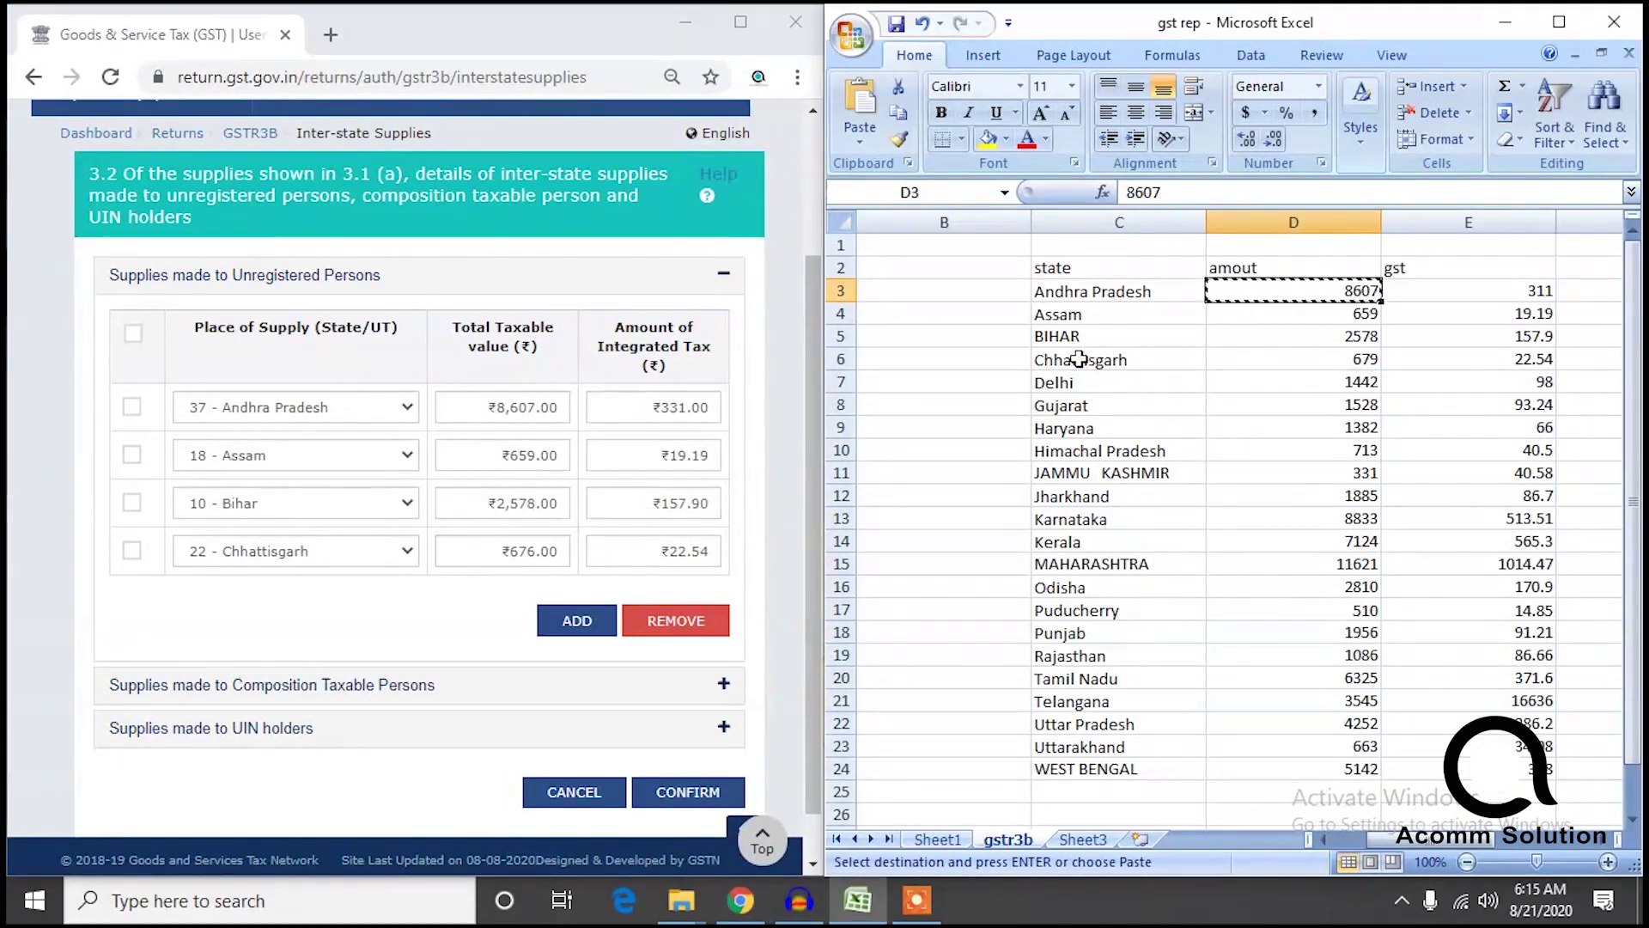
left_click(987, 138)
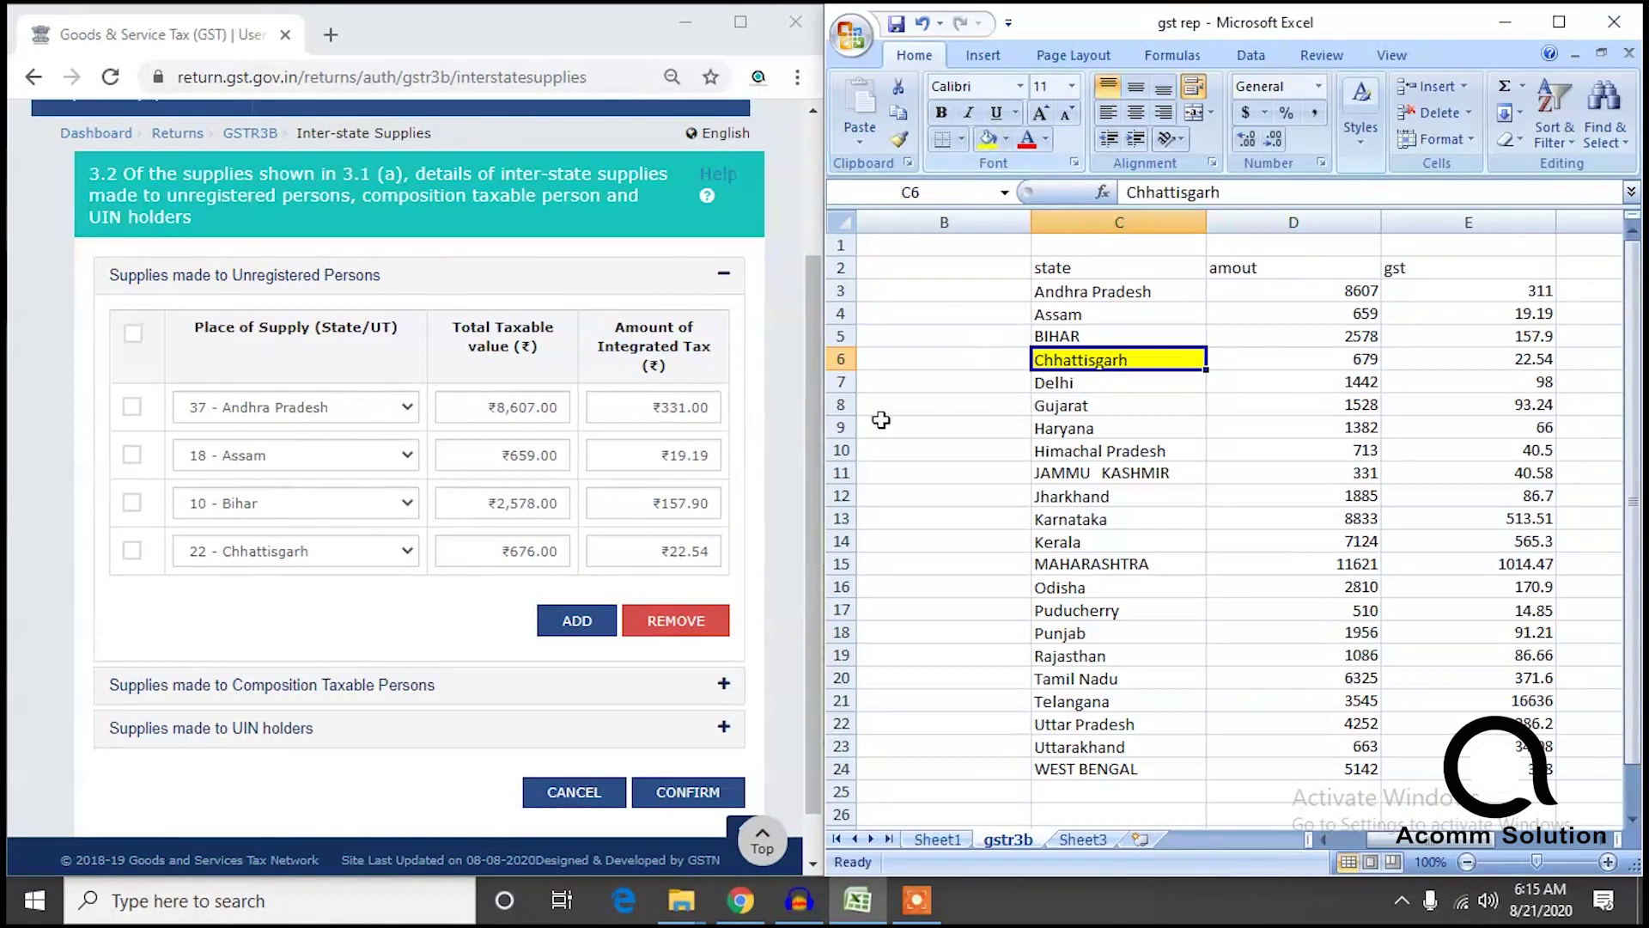
left_click(577, 620)
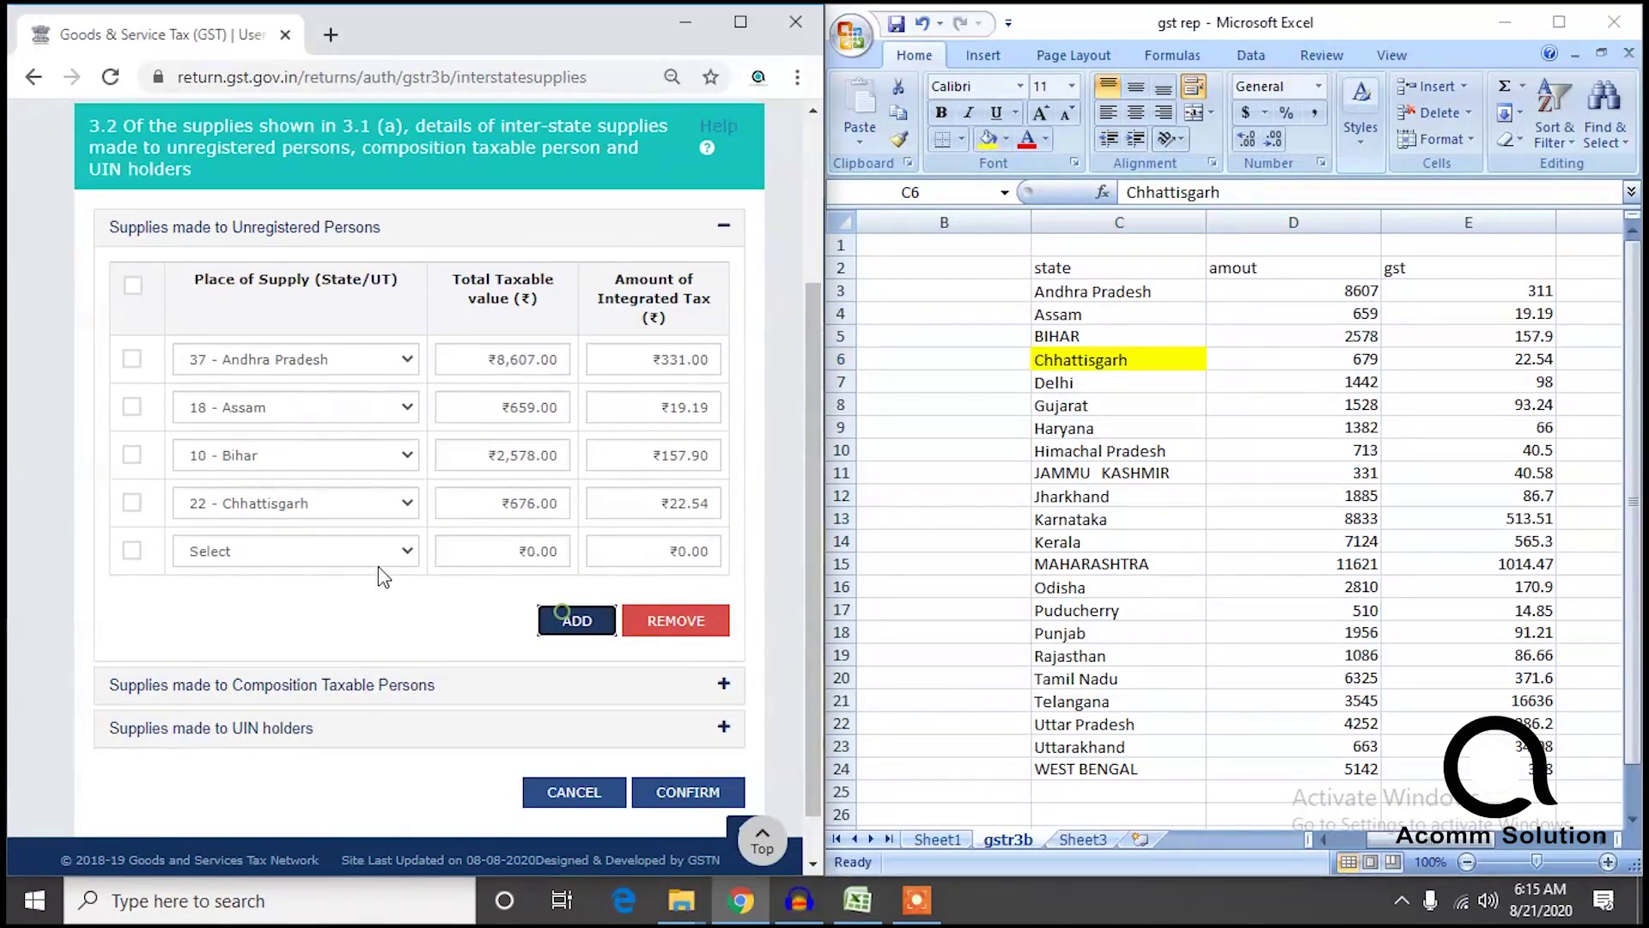
left_click(262, 552)
Complete the Delhi row with taxable value 1,442 and integrated tax 98, then add a row.
left_click(225, 286)
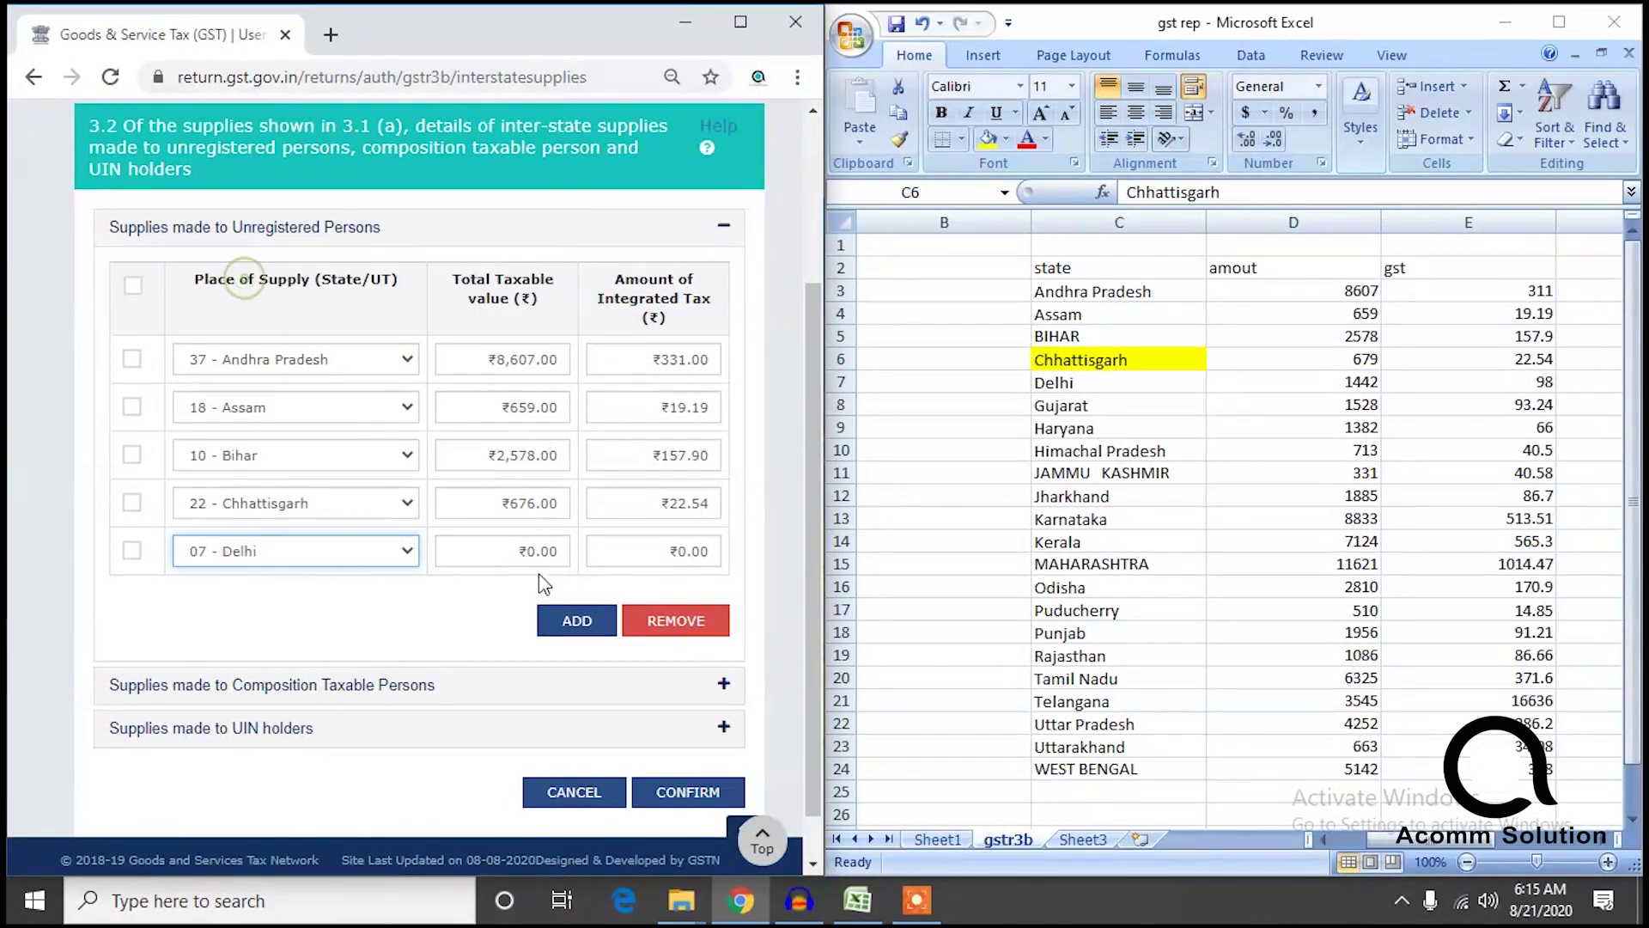
left_click(532, 548)
type("1,442")
left_click(601, 551)
type("98")
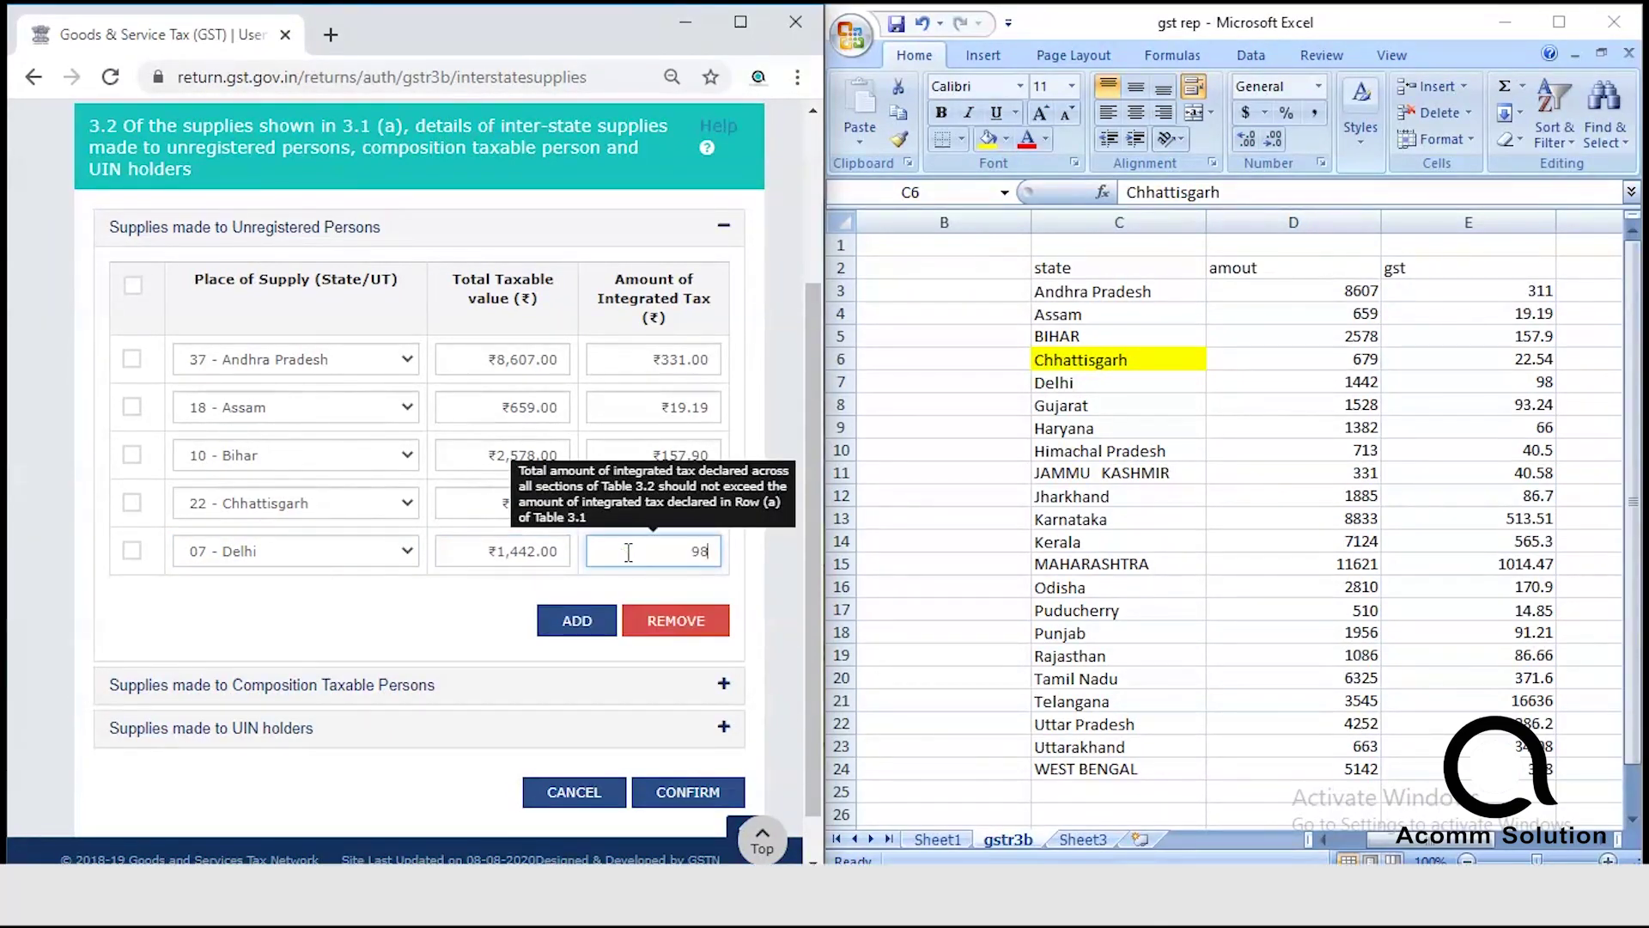
left_click(584, 634)
Add Gujarat's row with its taxable value and integrated tax from the gst rep sheet.
left_click(352, 556)
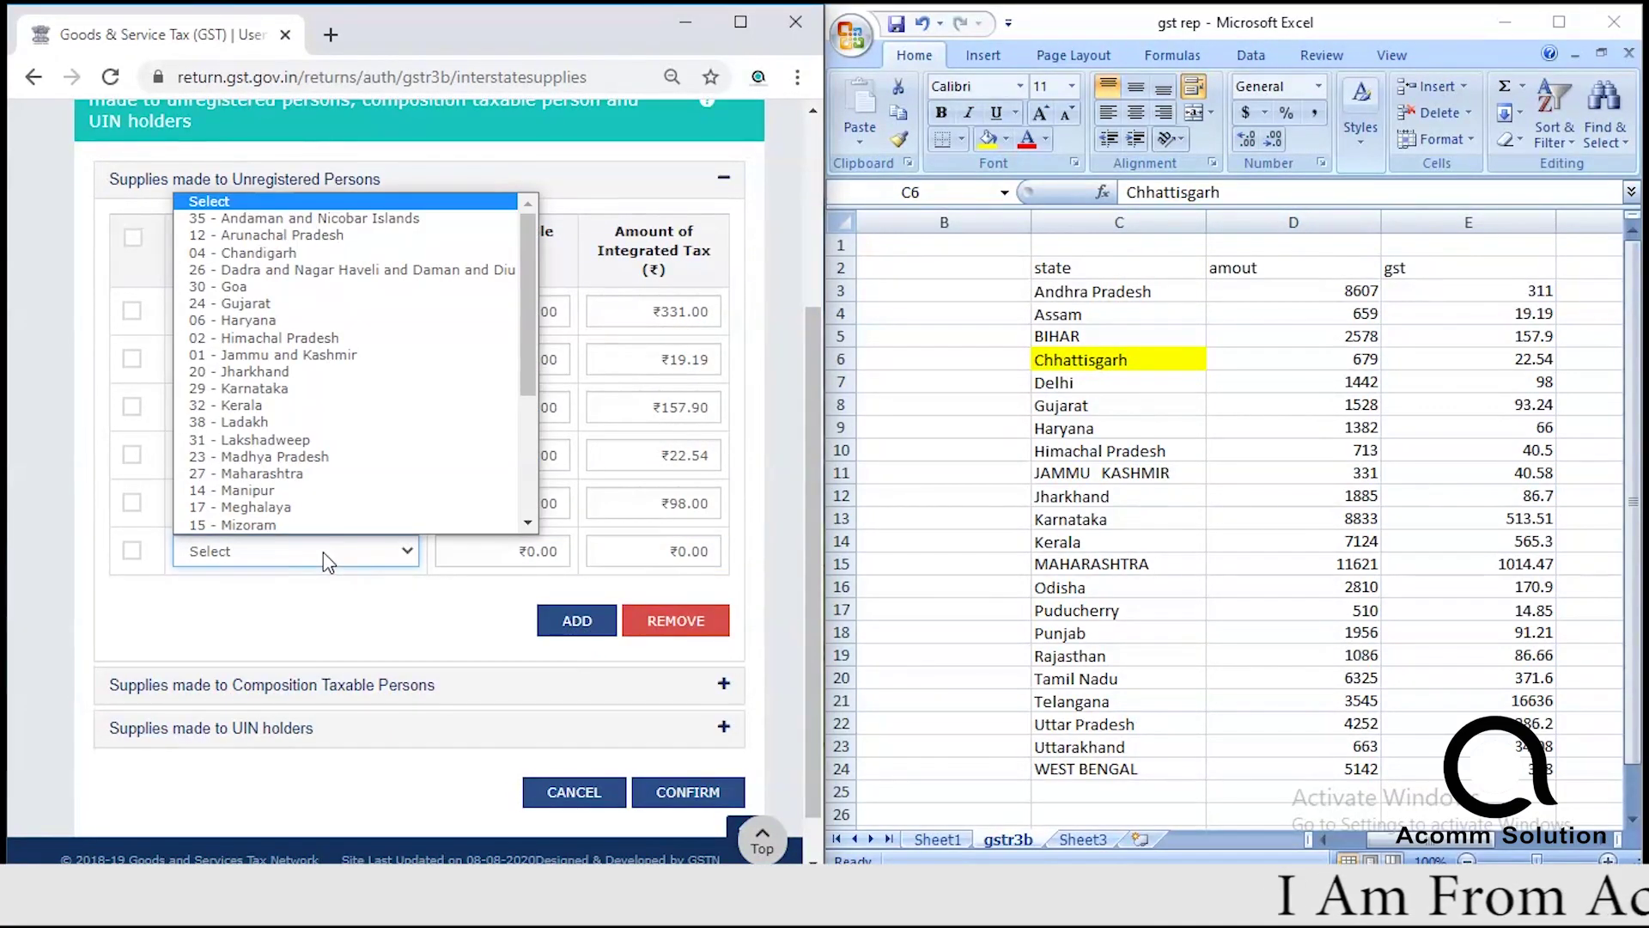
left_click(246, 303)
left_click(513, 552)
type("1,528")
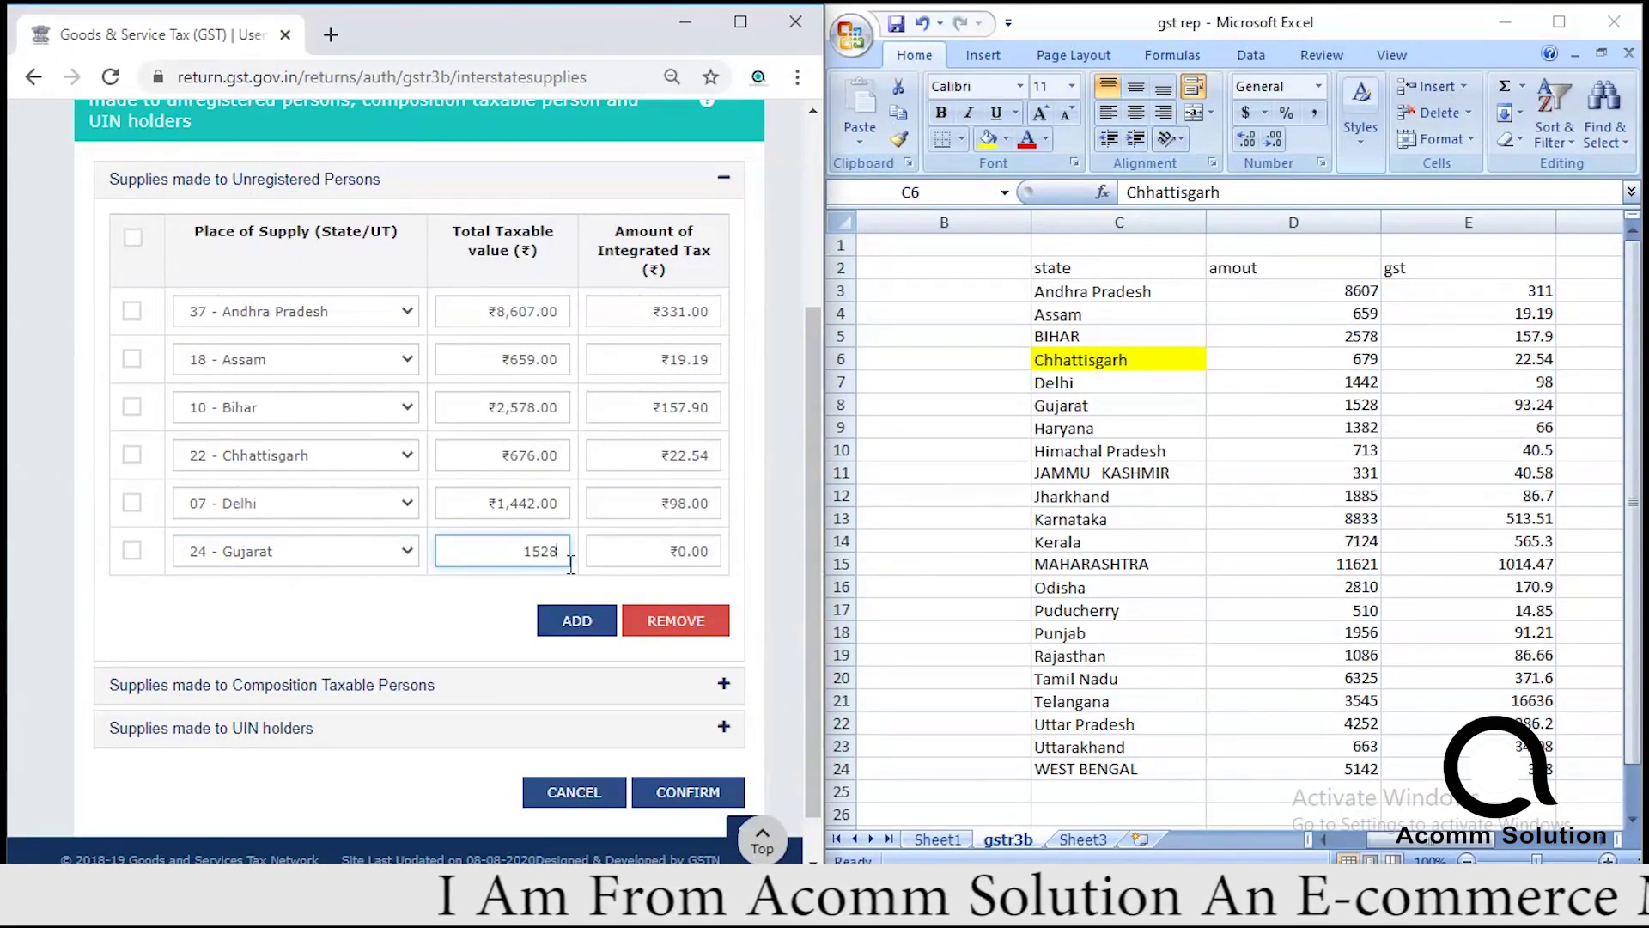
left_click(637, 551)
type("93.24")
left_click(577, 620)
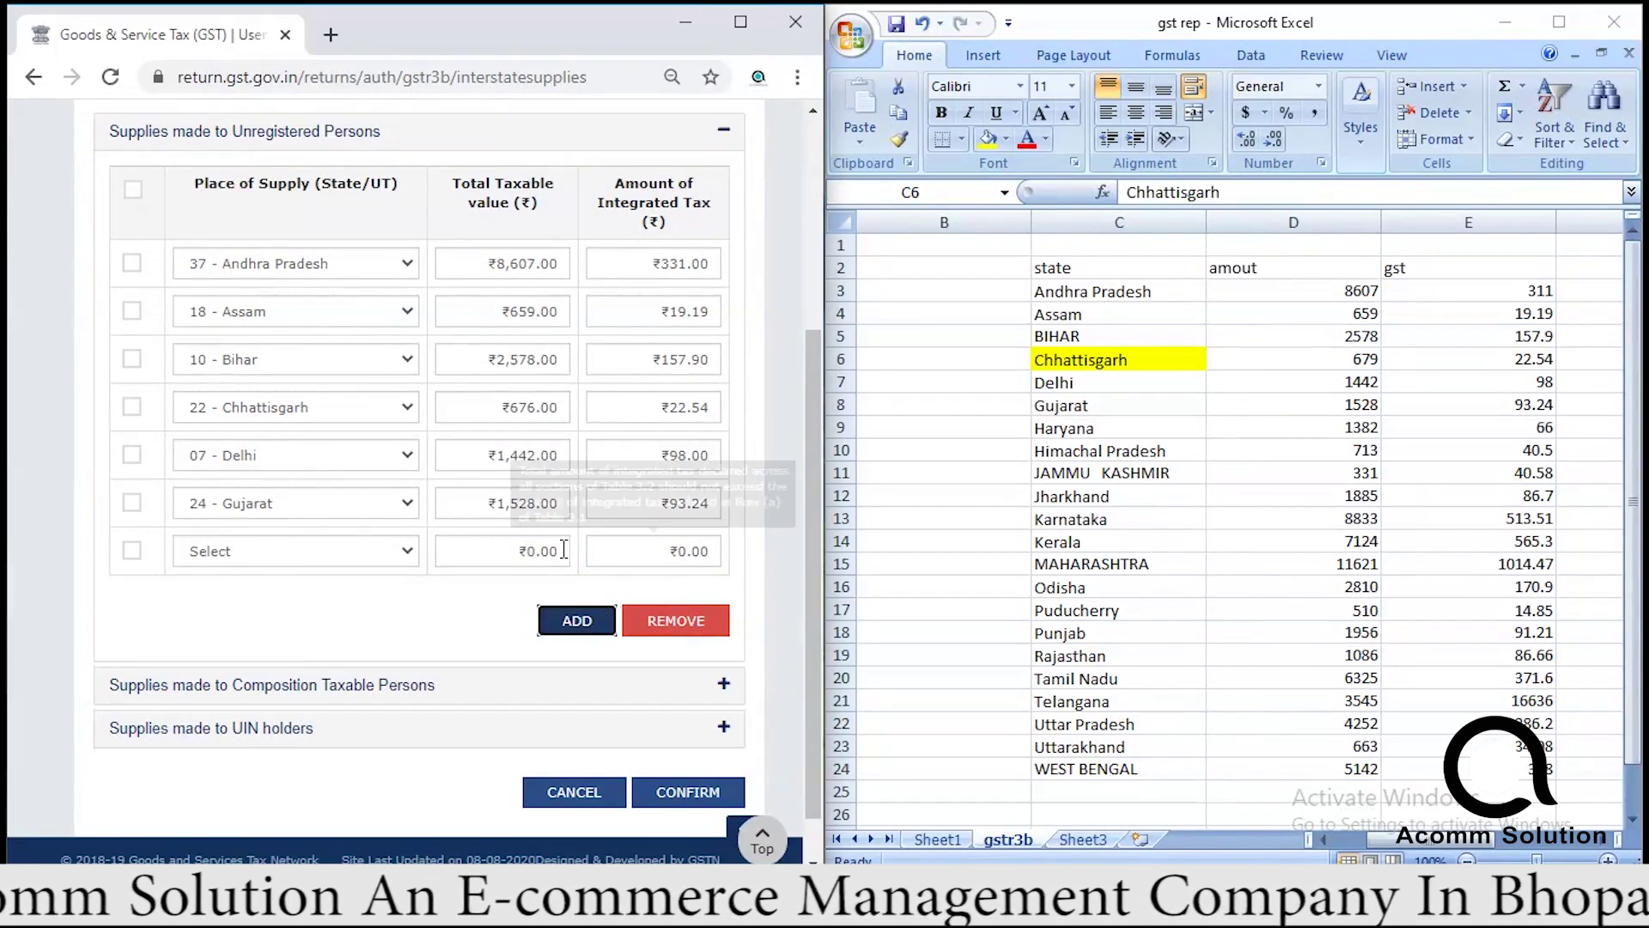
Set Haryana as place of supply, mark its gst rep cell yellow, and enter its values.
left_click(535, 551)
left_click(337, 544)
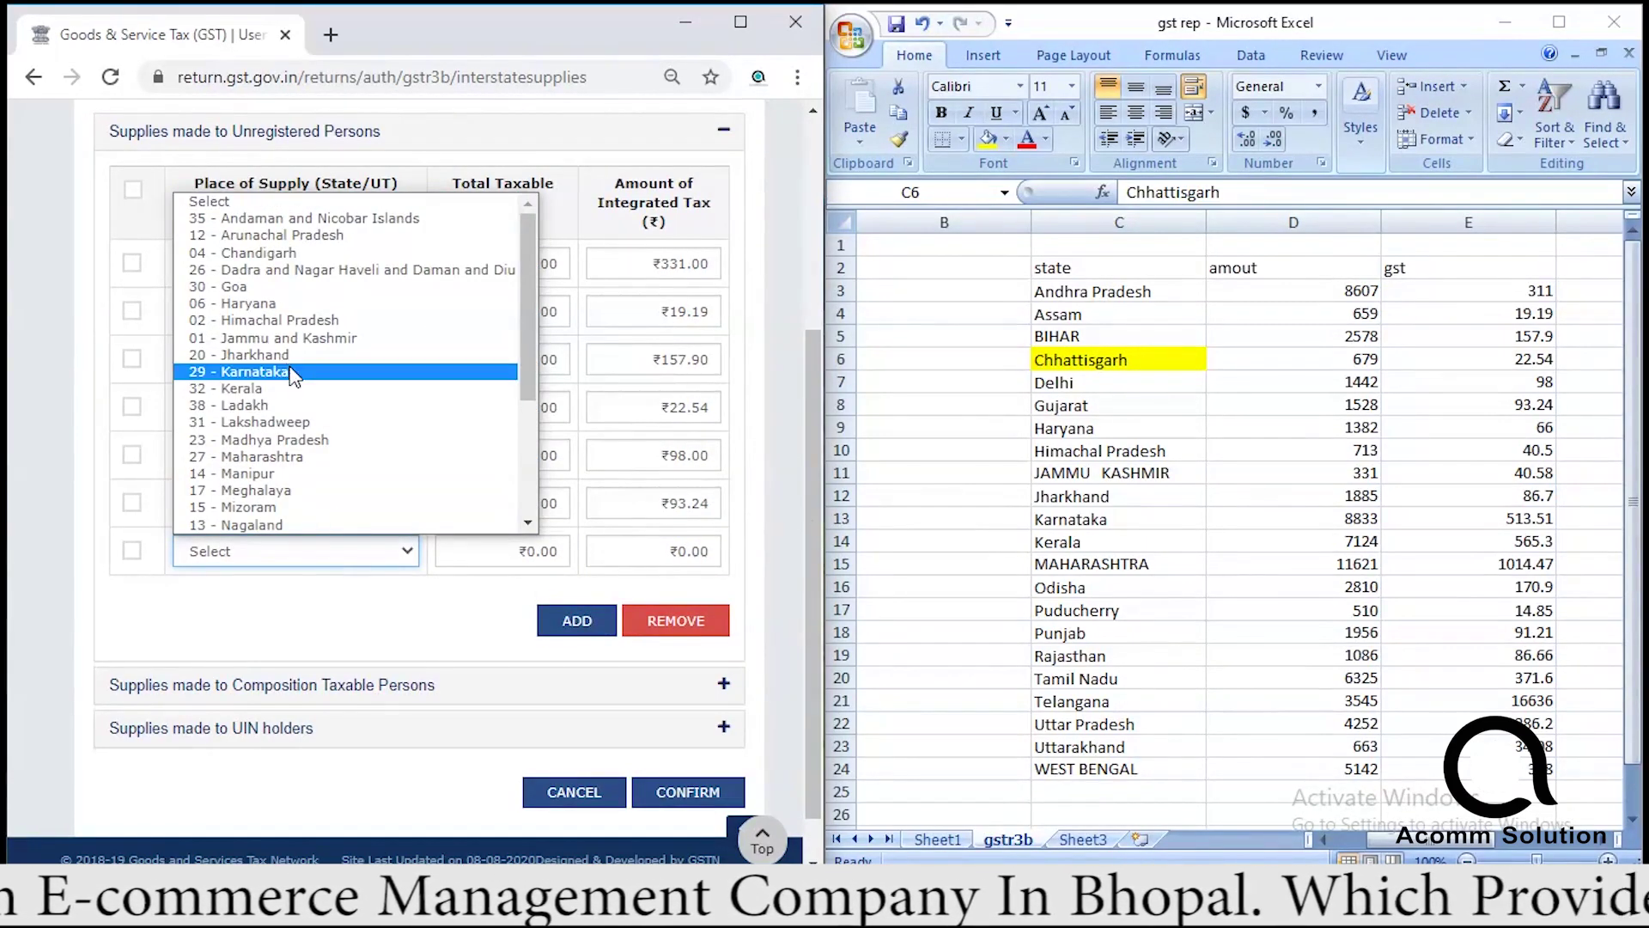
left_click(277, 304)
key("alt+Tab")
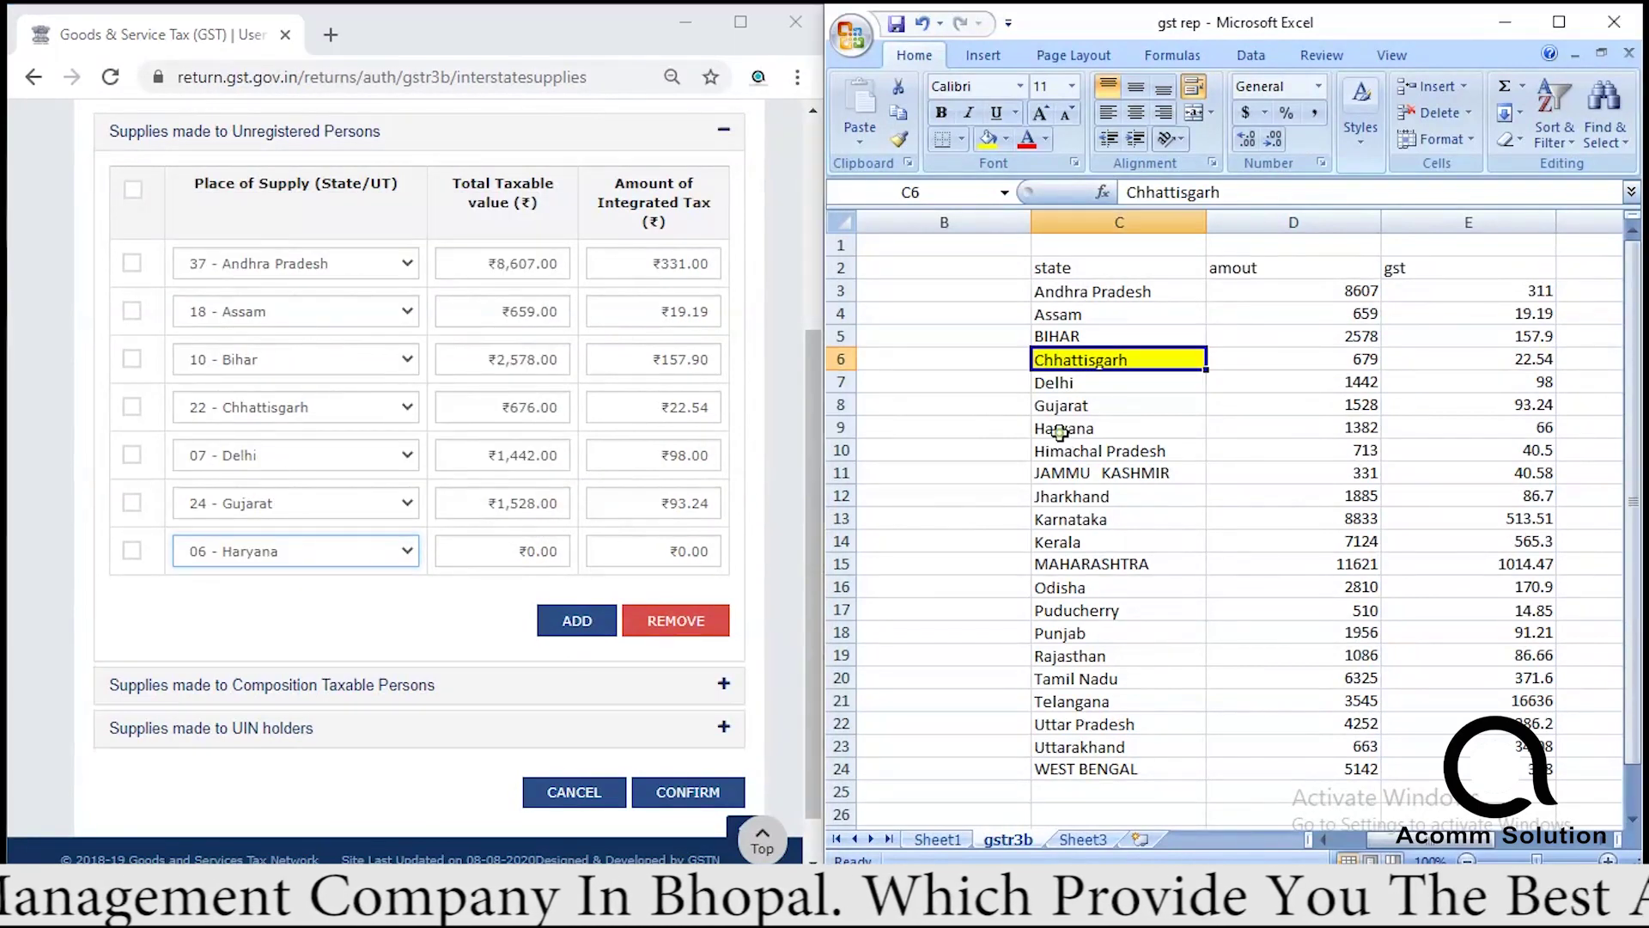
left_click(1074, 450)
left_click(1072, 428)
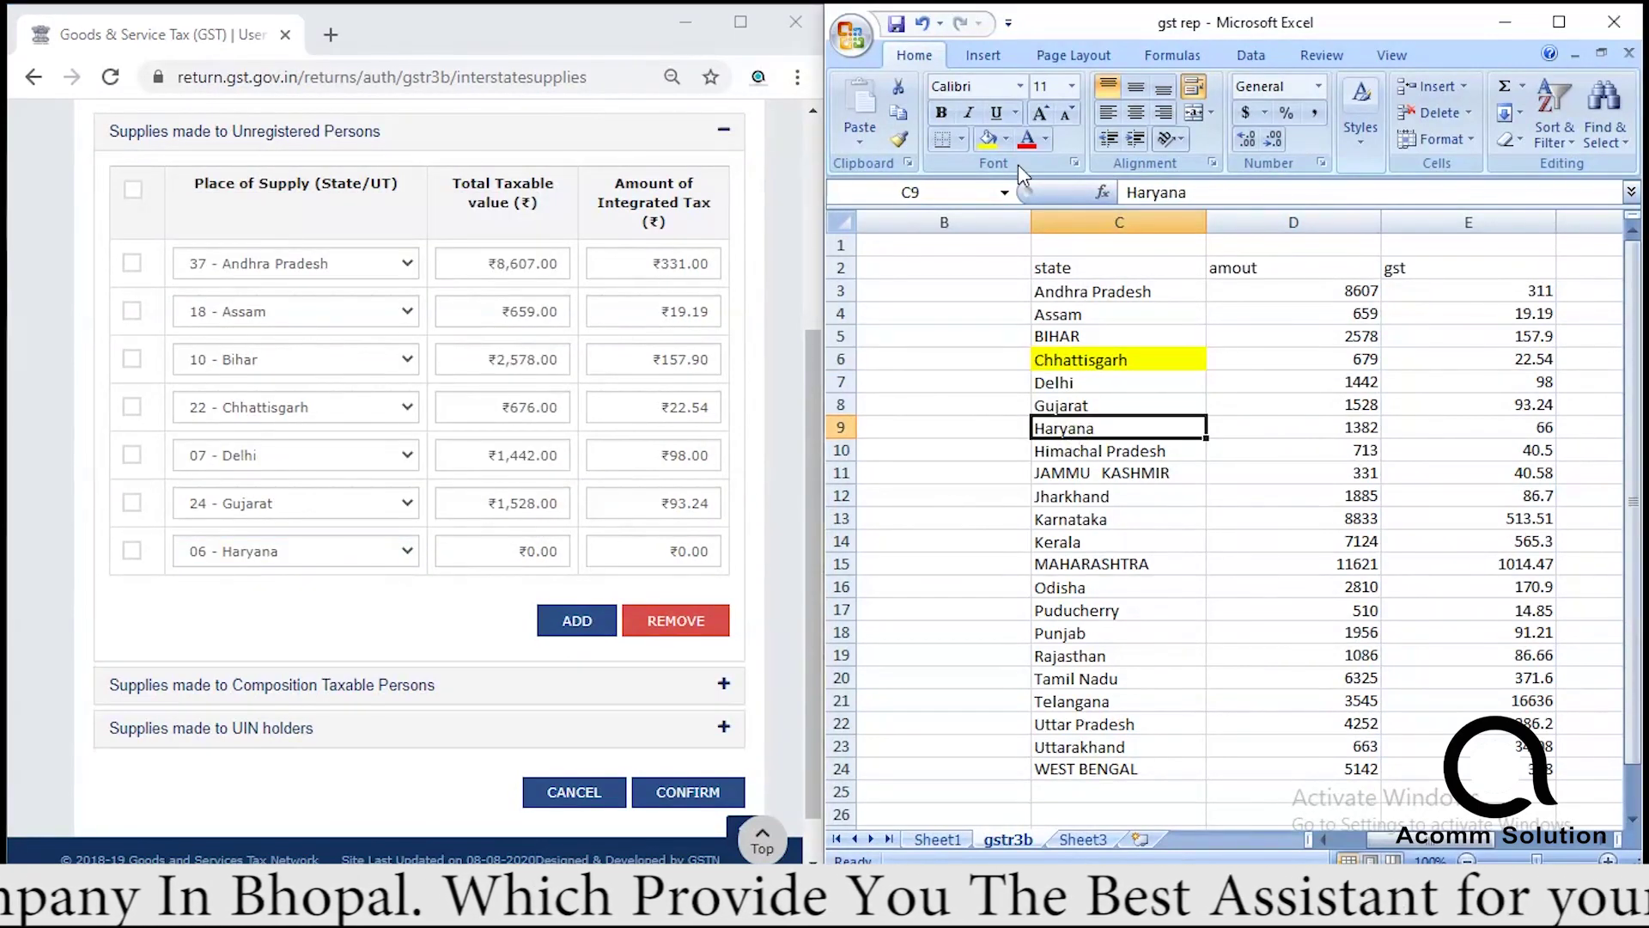
left_click(988, 138)
left_click(524, 550)
type("1382")
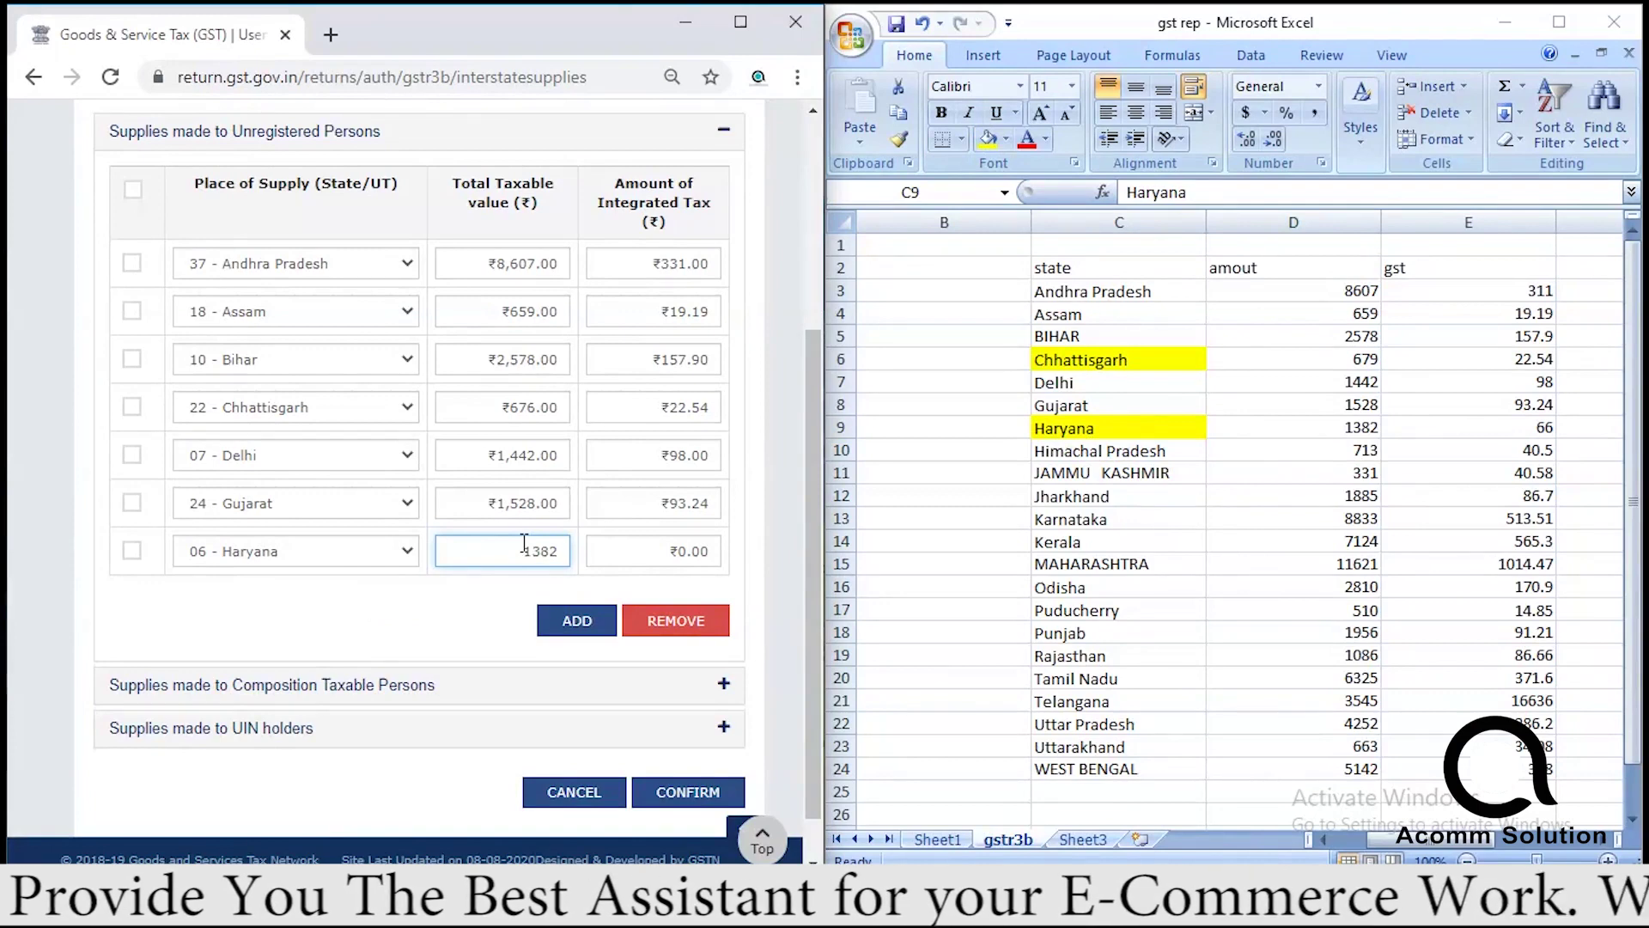
left_click(636, 547)
type("66")
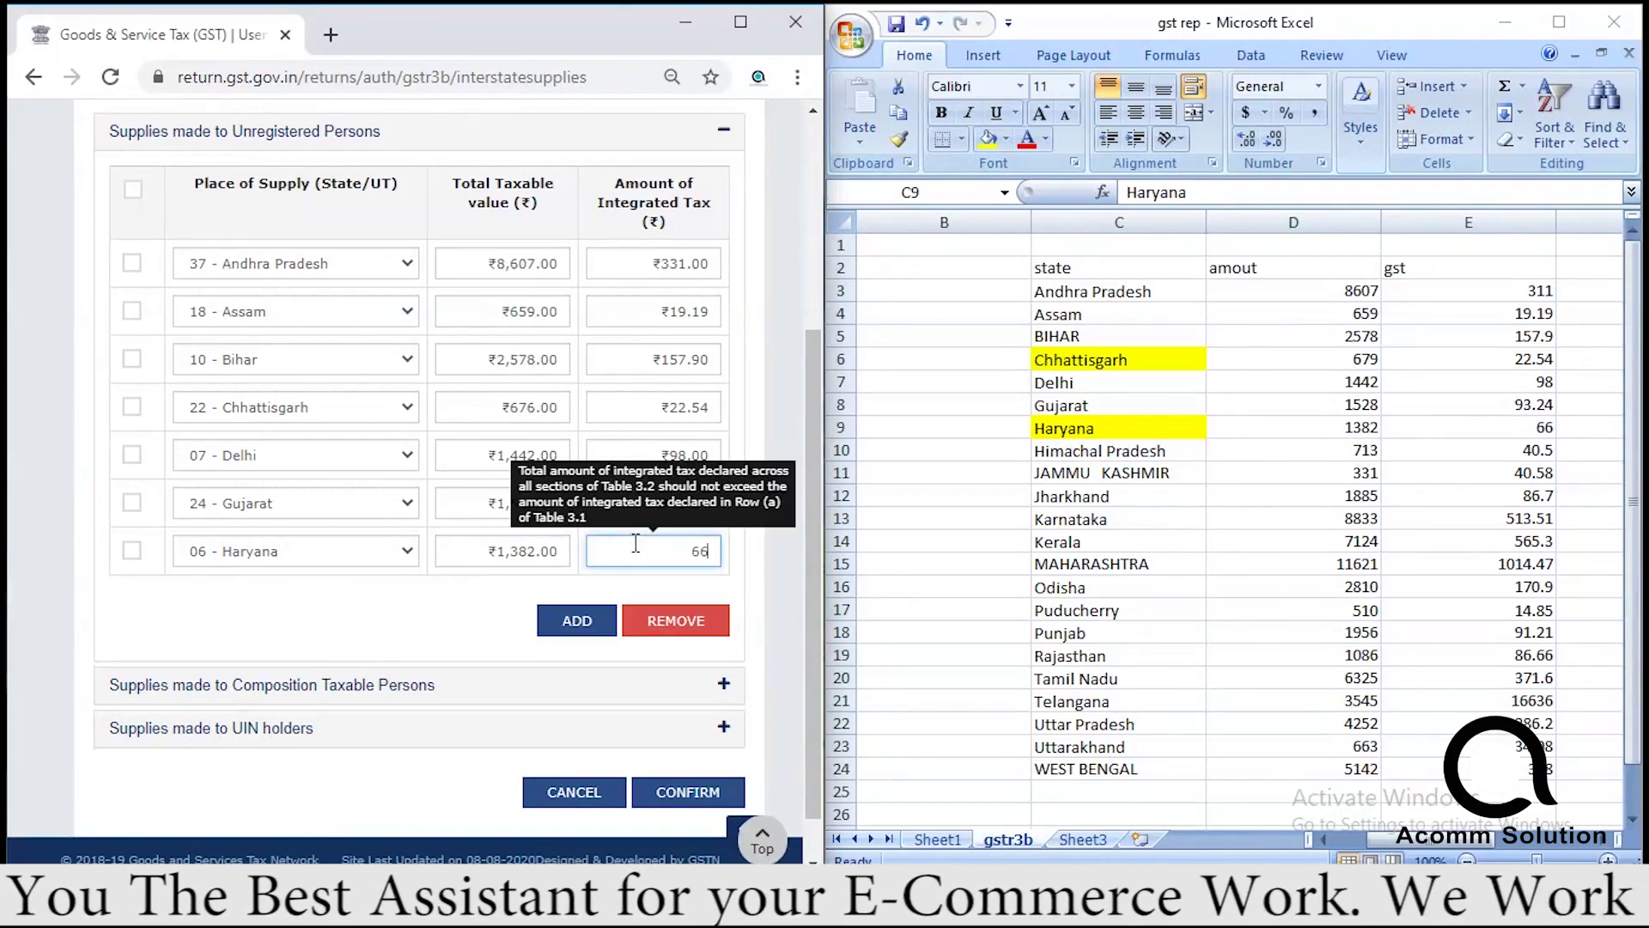
left_click(538, 630)
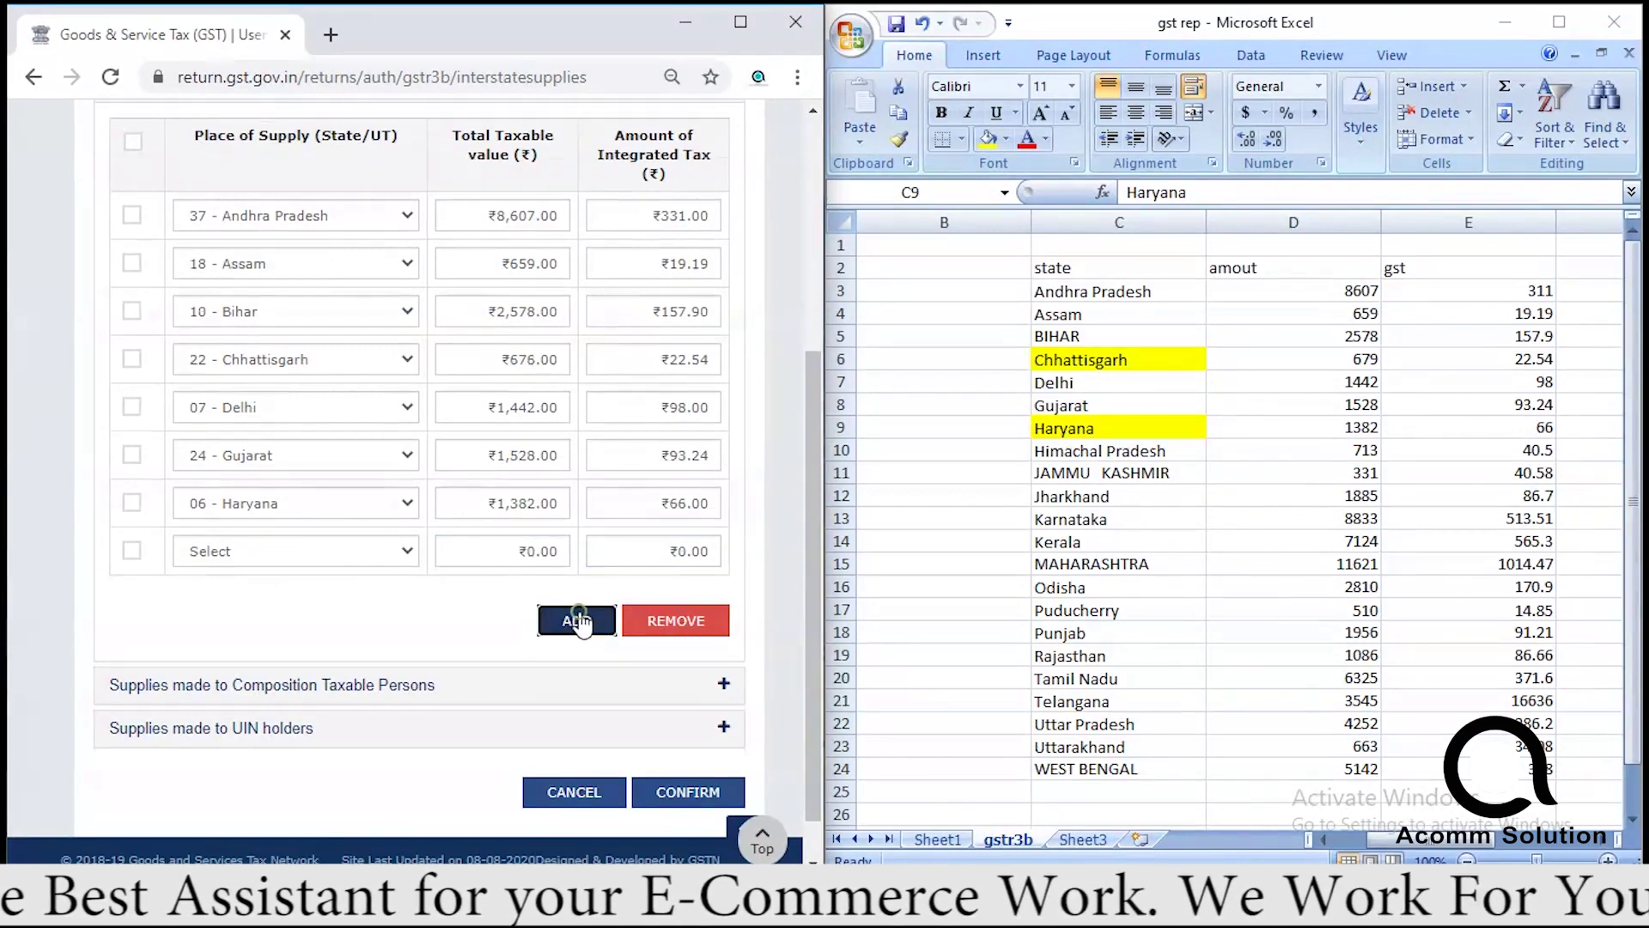
Add Himachal Pradesh's row with its taxable value and integrated tax.
left_click(400, 551)
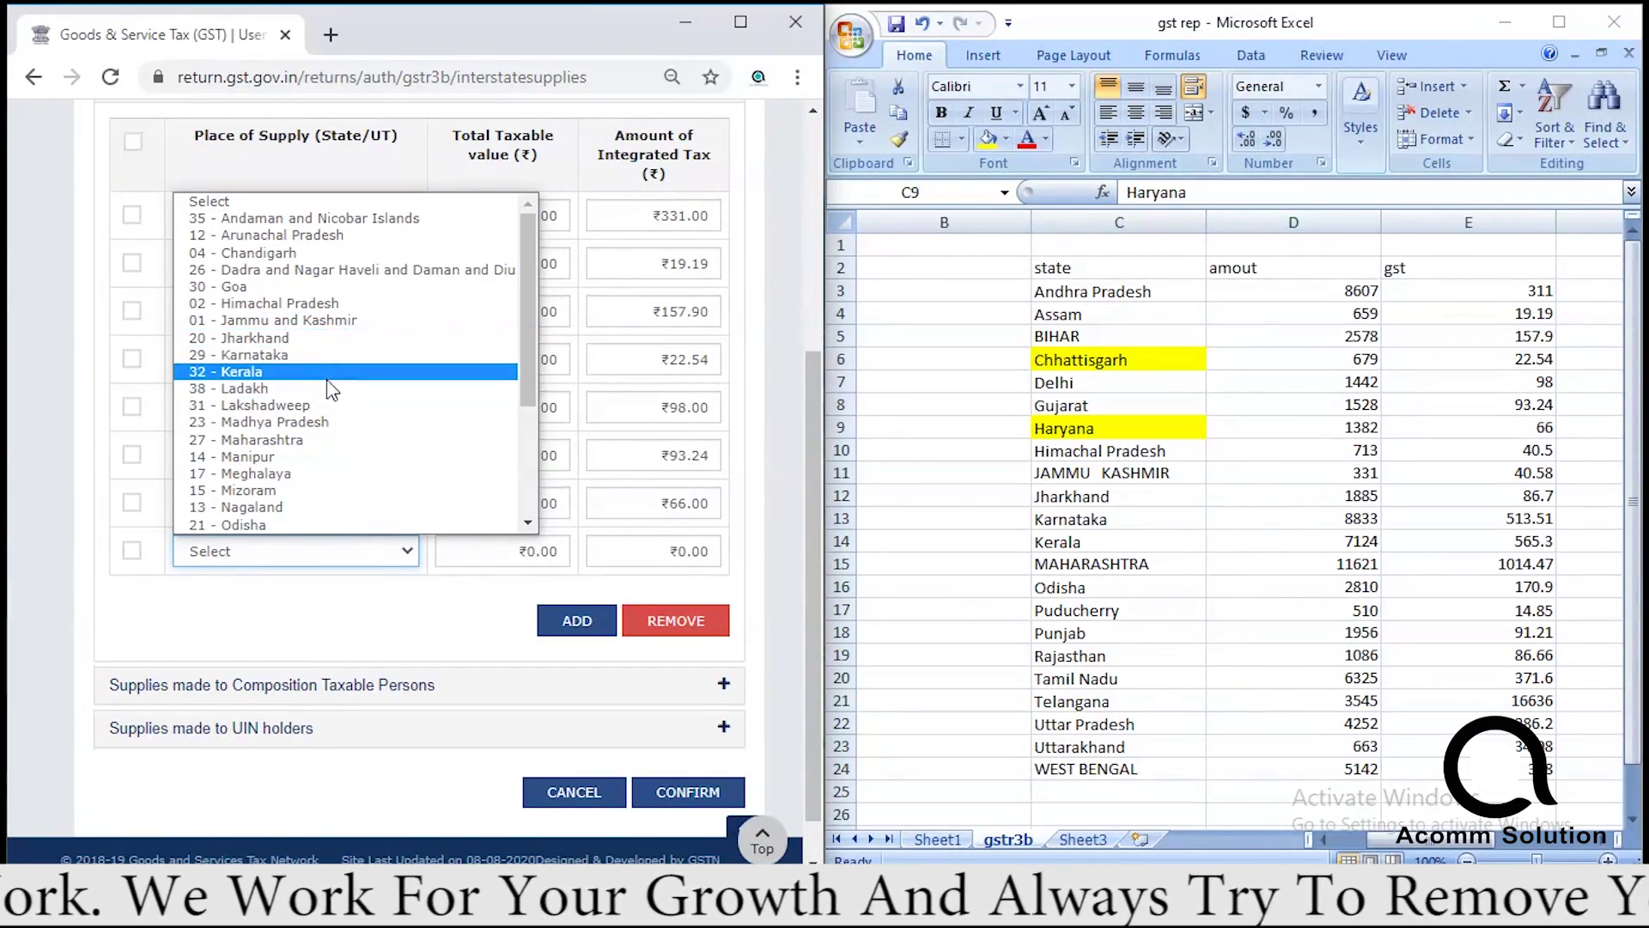
left_click(314, 303)
left_click(500, 551)
type("713")
left_click(653, 551)
type("40")
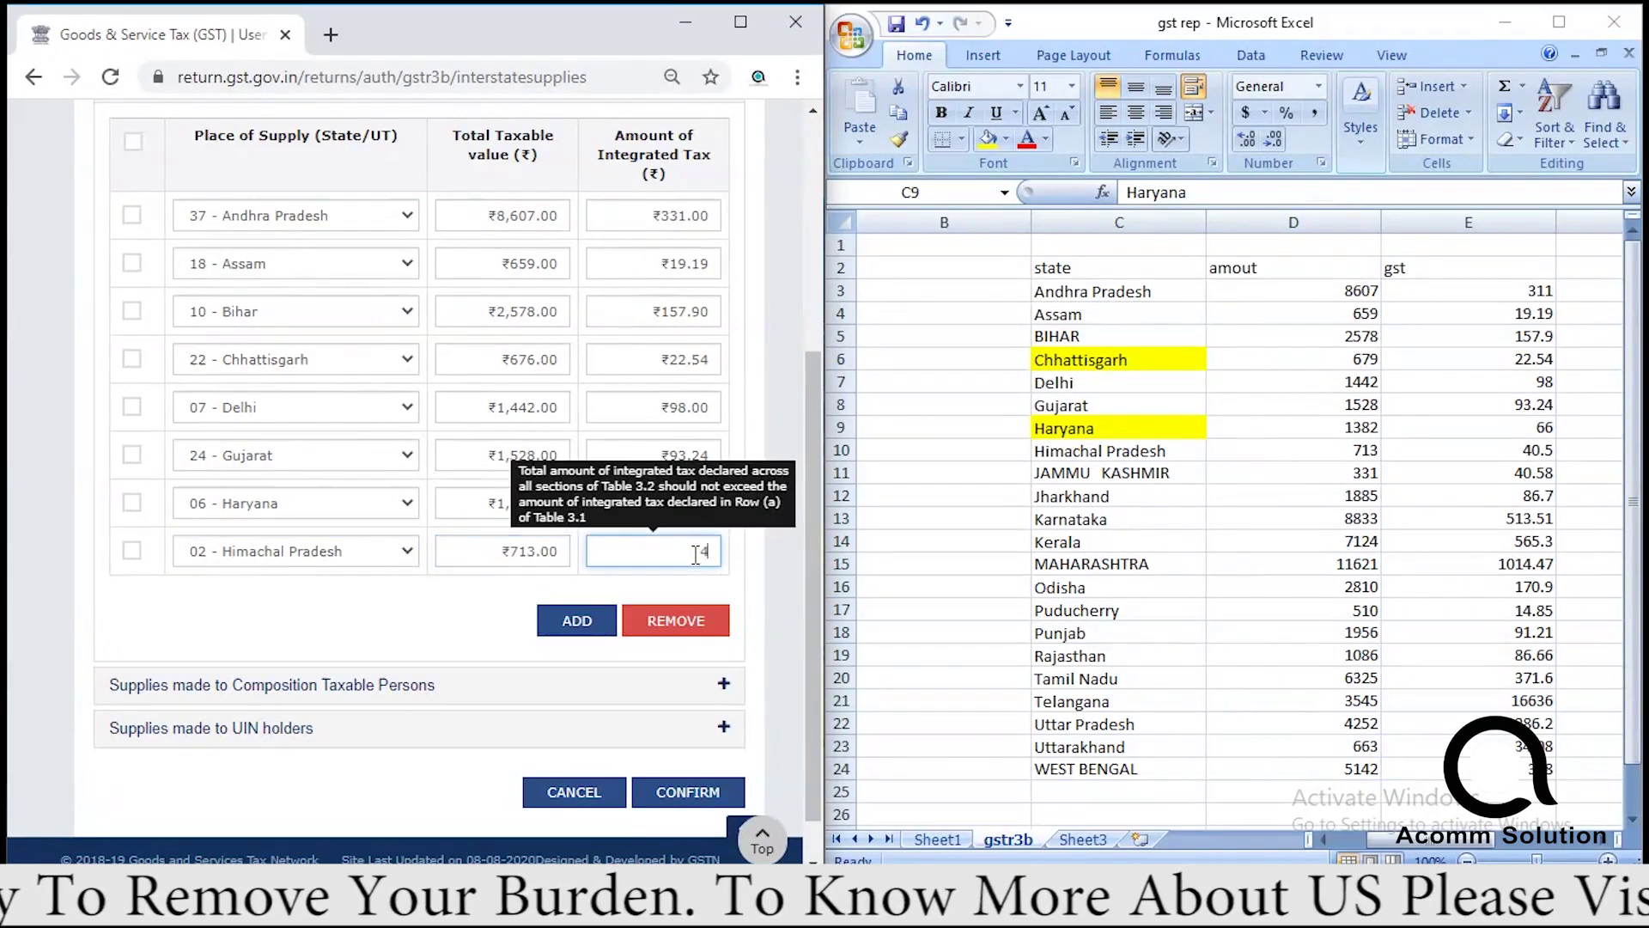
left_click(571, 625)
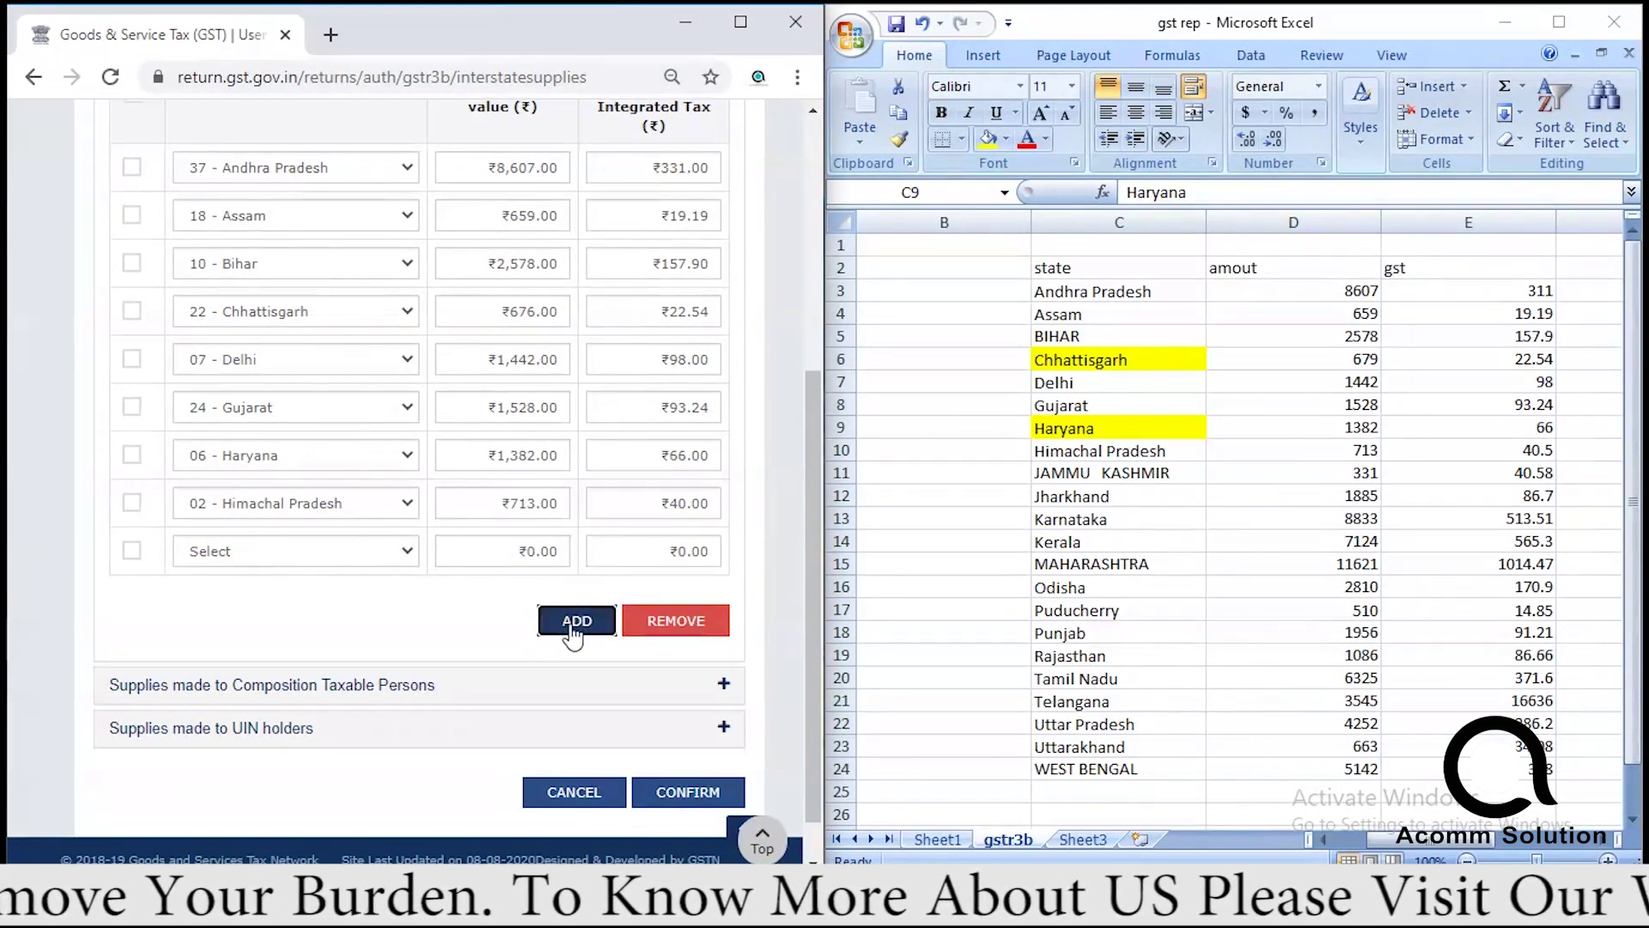
Add Jammu and Kashmir's row with its taxable value and integrated tax.
left_click(329, 564)
left_click(275, 320)
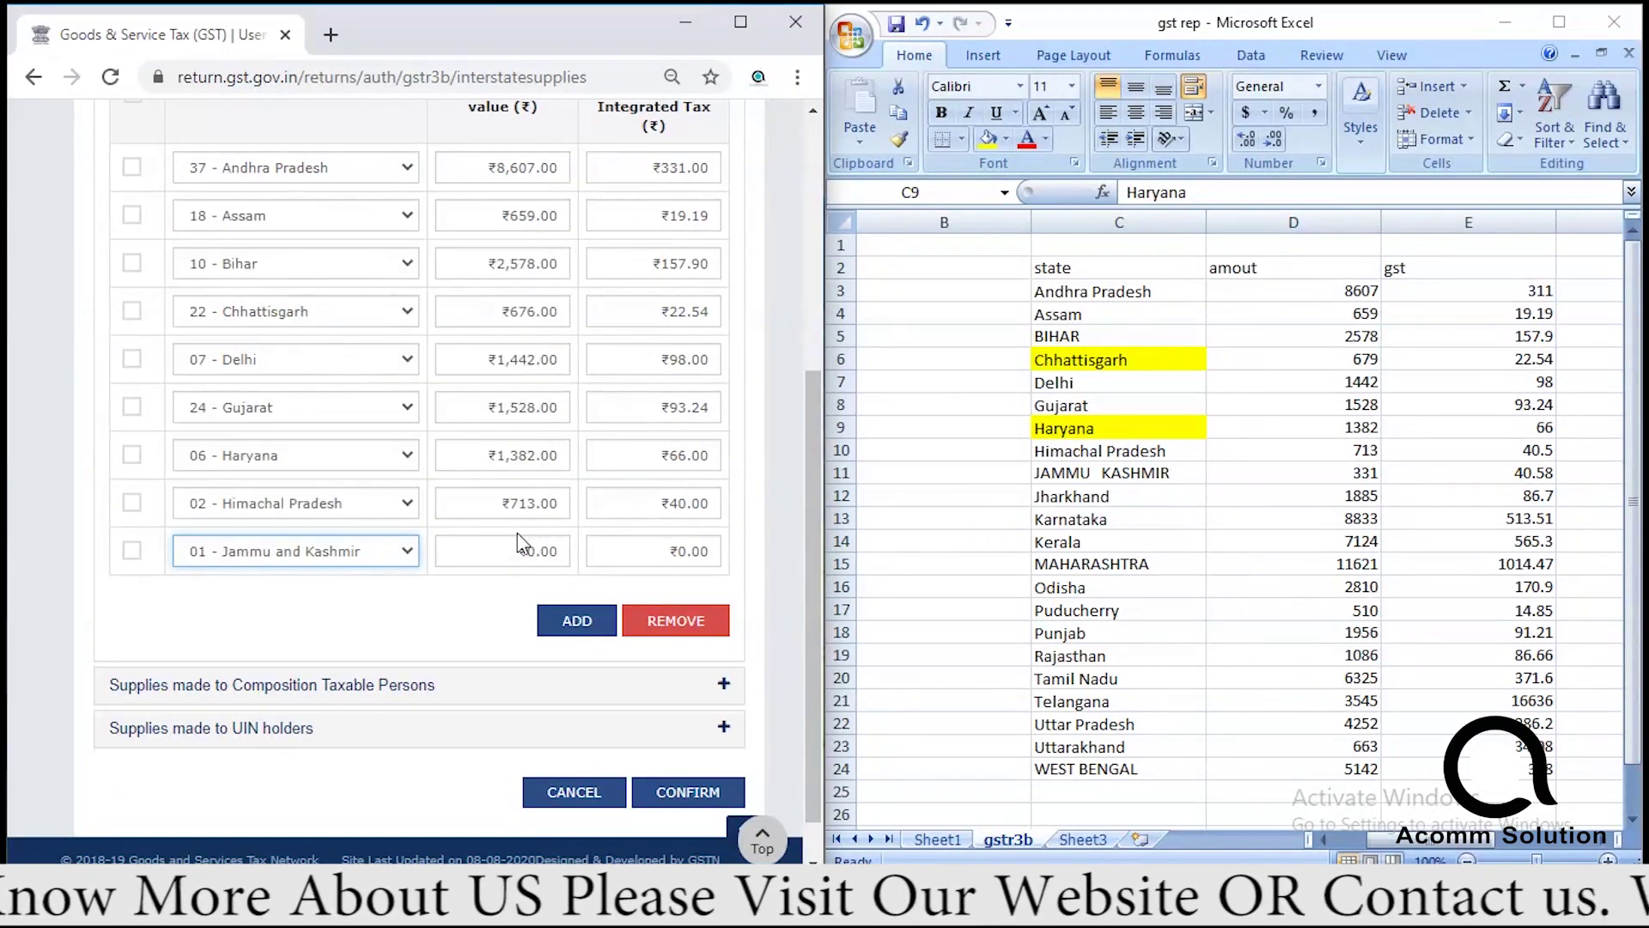
left_click(513, 554)
type("33")
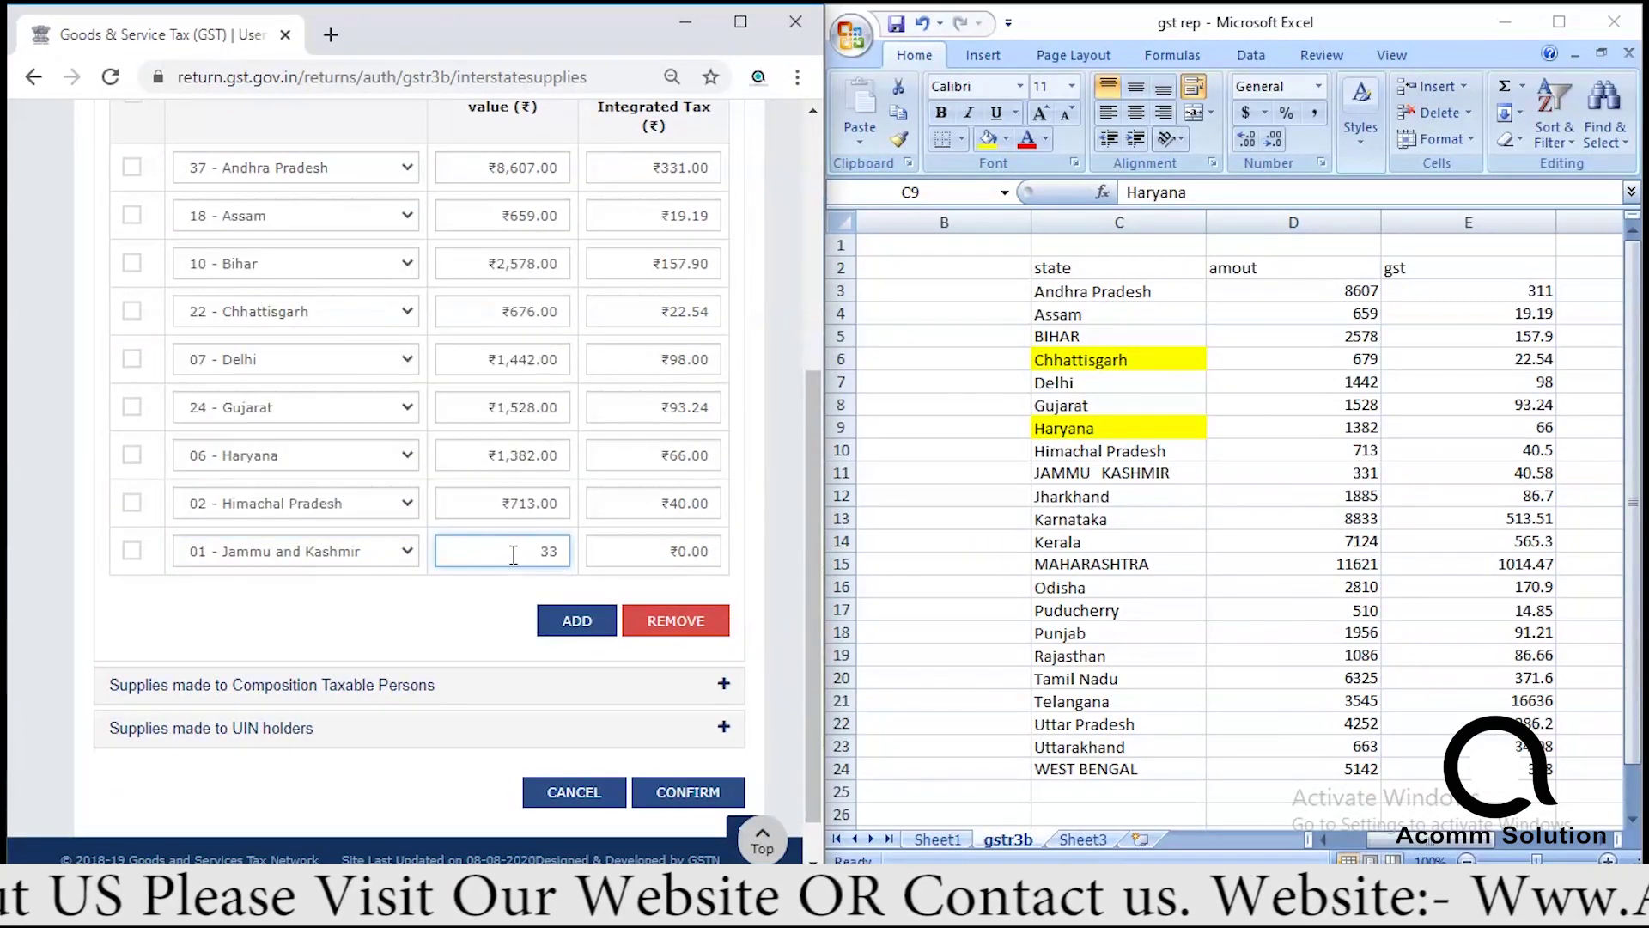
type("1")
left_click(607, 560)
type("40.5")
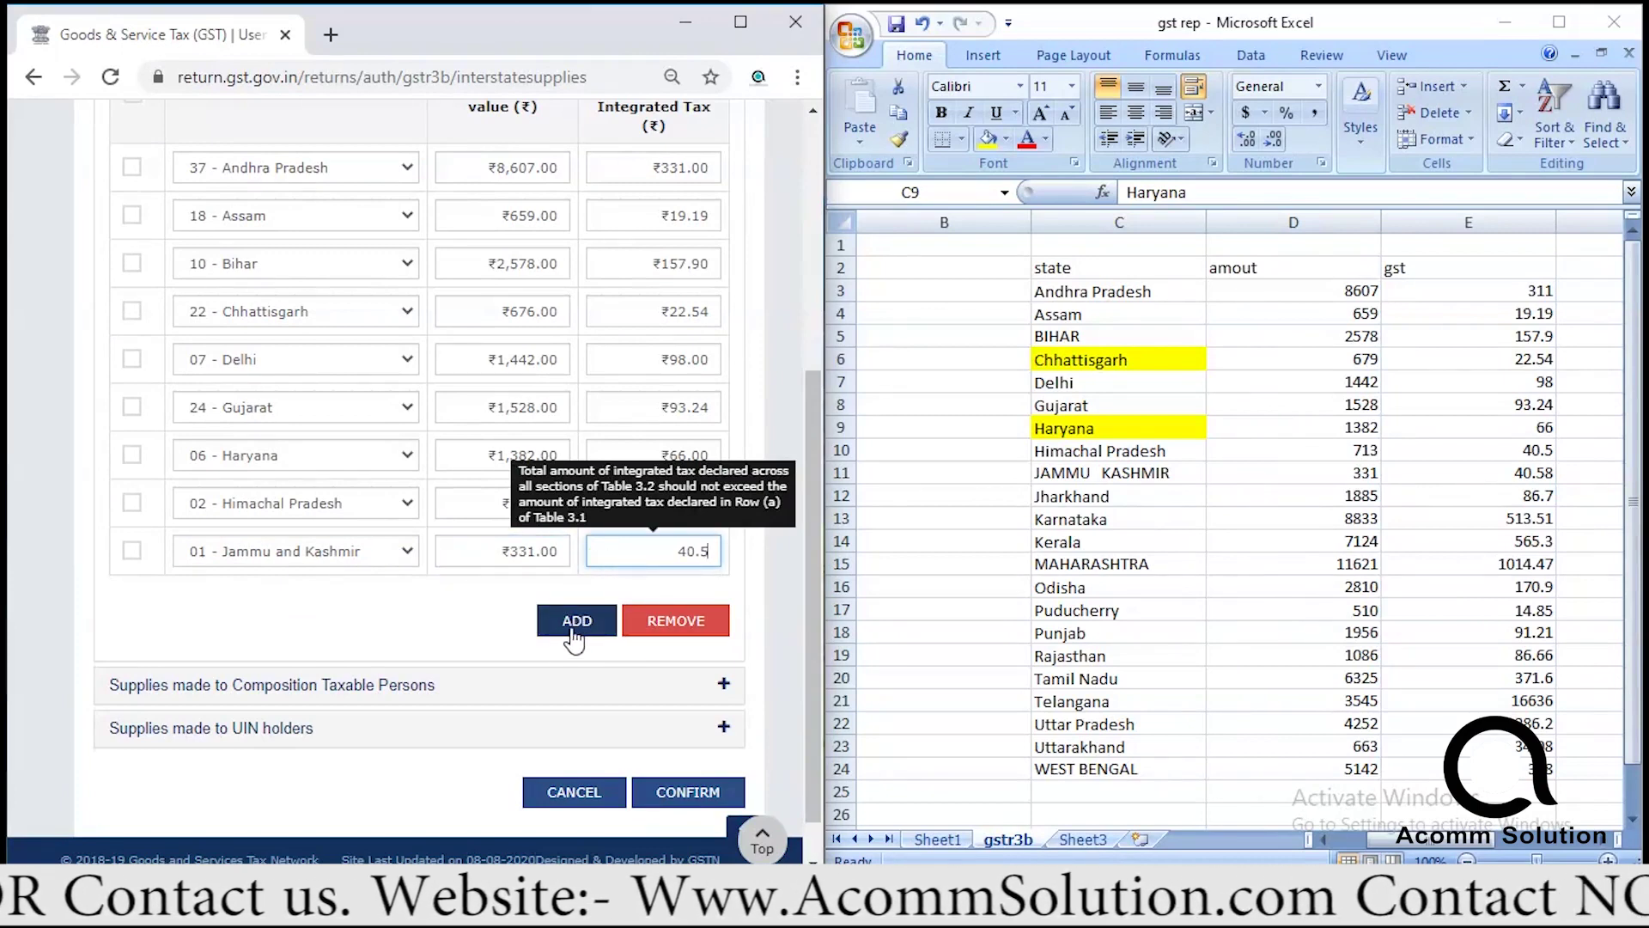
left_click(572, 629)
Add Jharkhand's row with its taxable value and tax, then fill its C12 cell yellow.
left_click(342, 556)
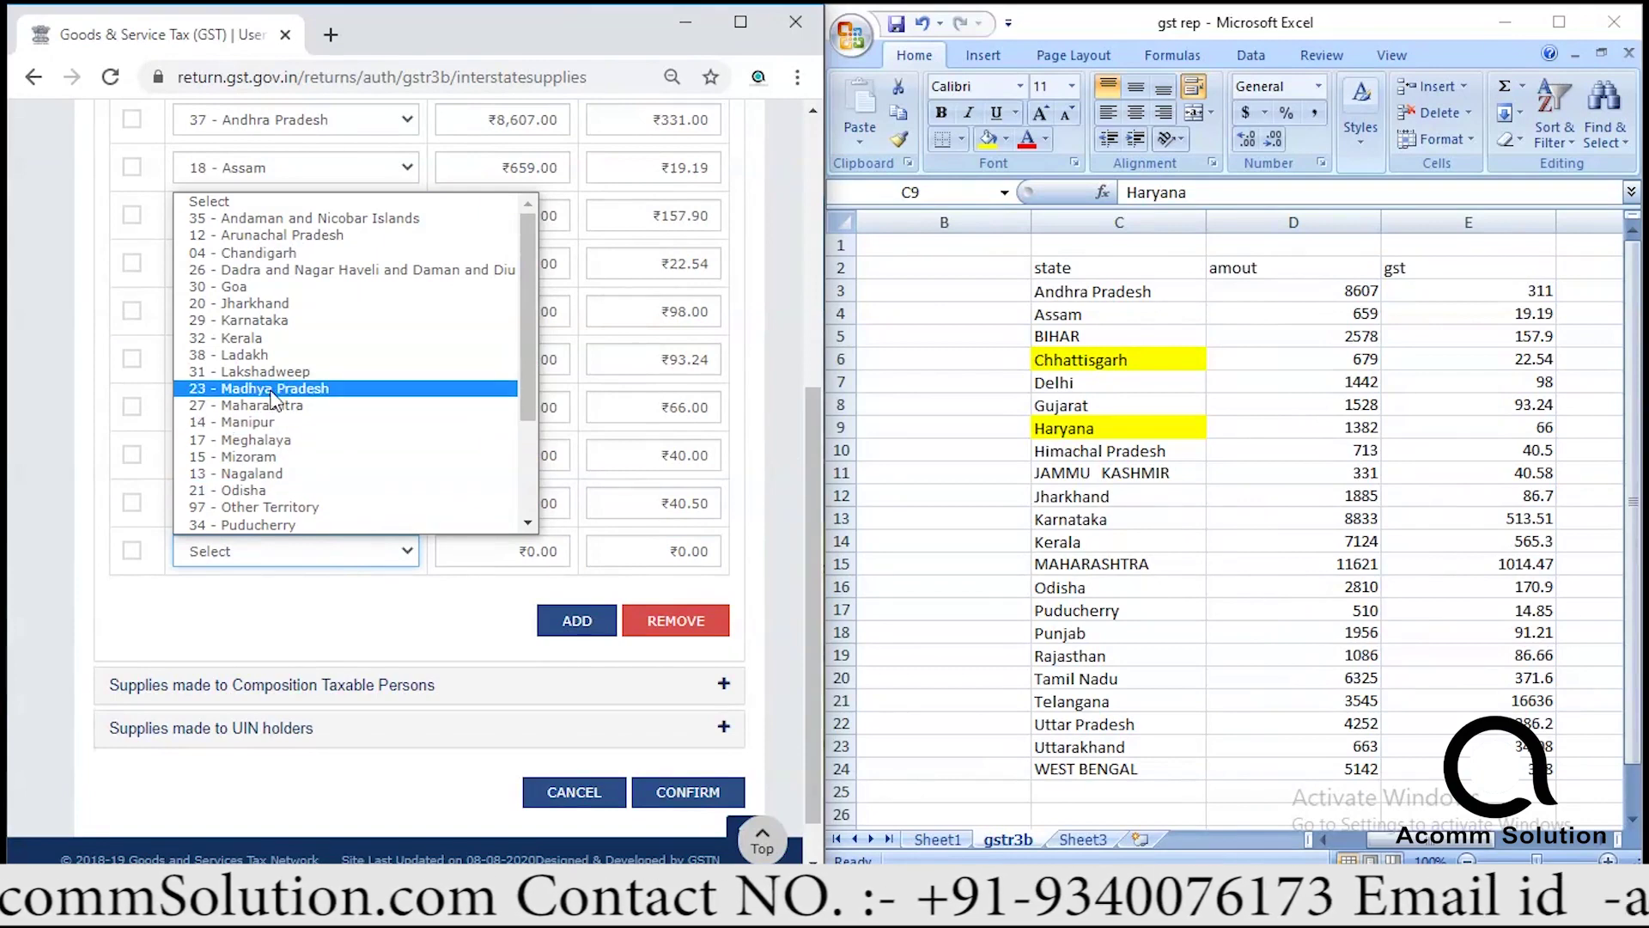
left_click(267, 303)
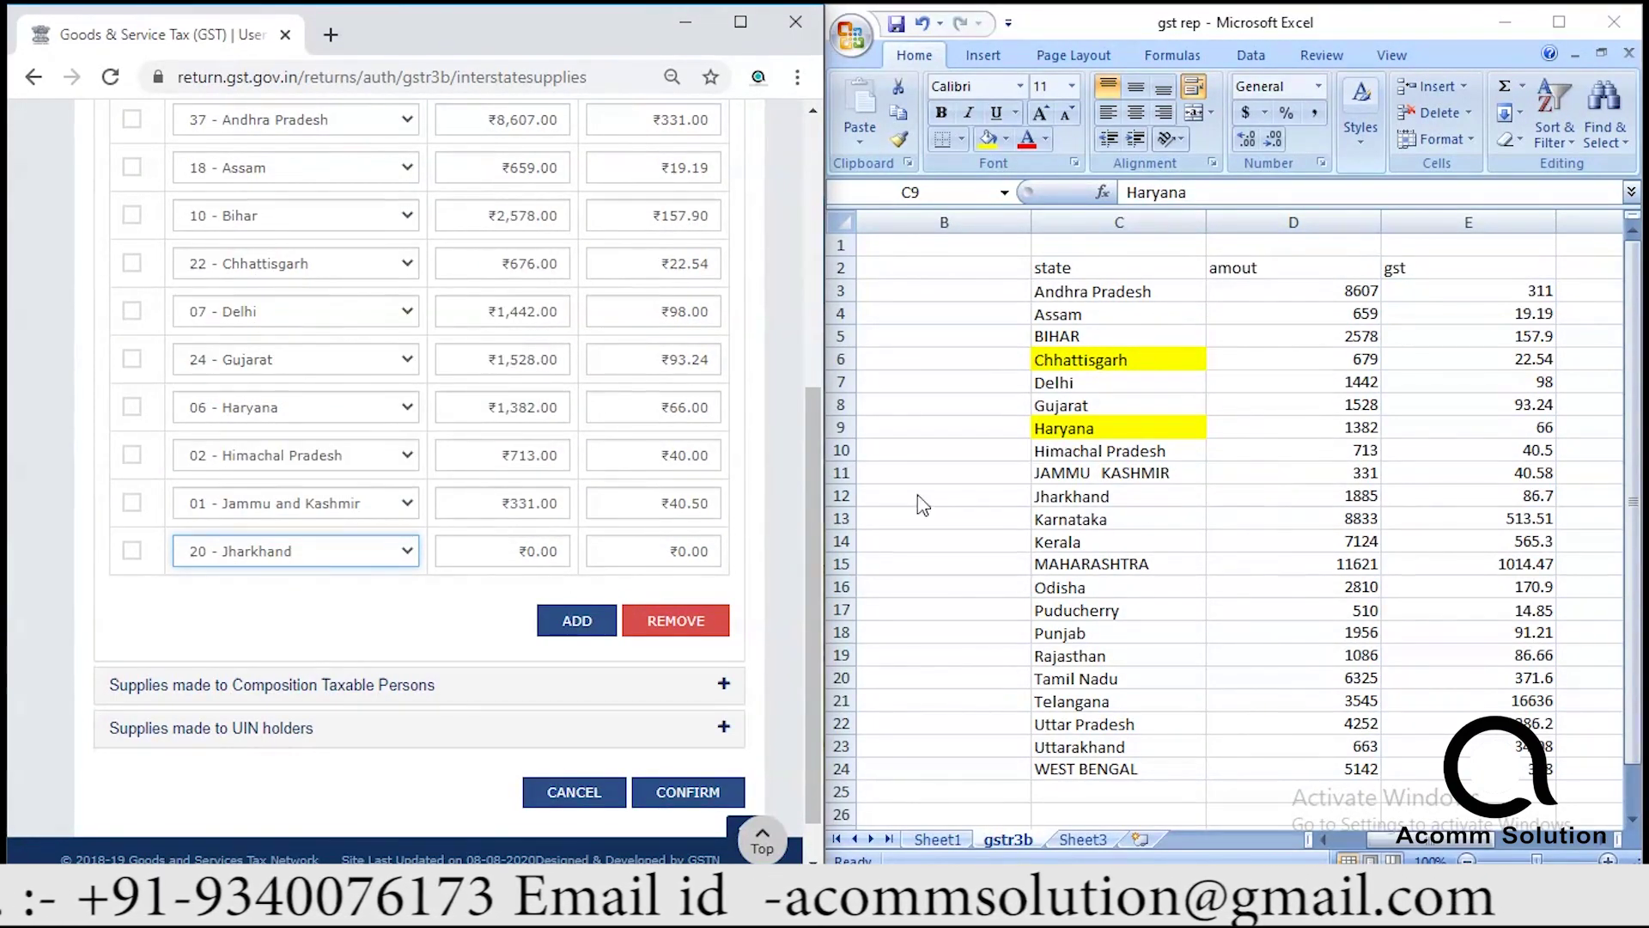
left_click(499, 550)
type("1885")
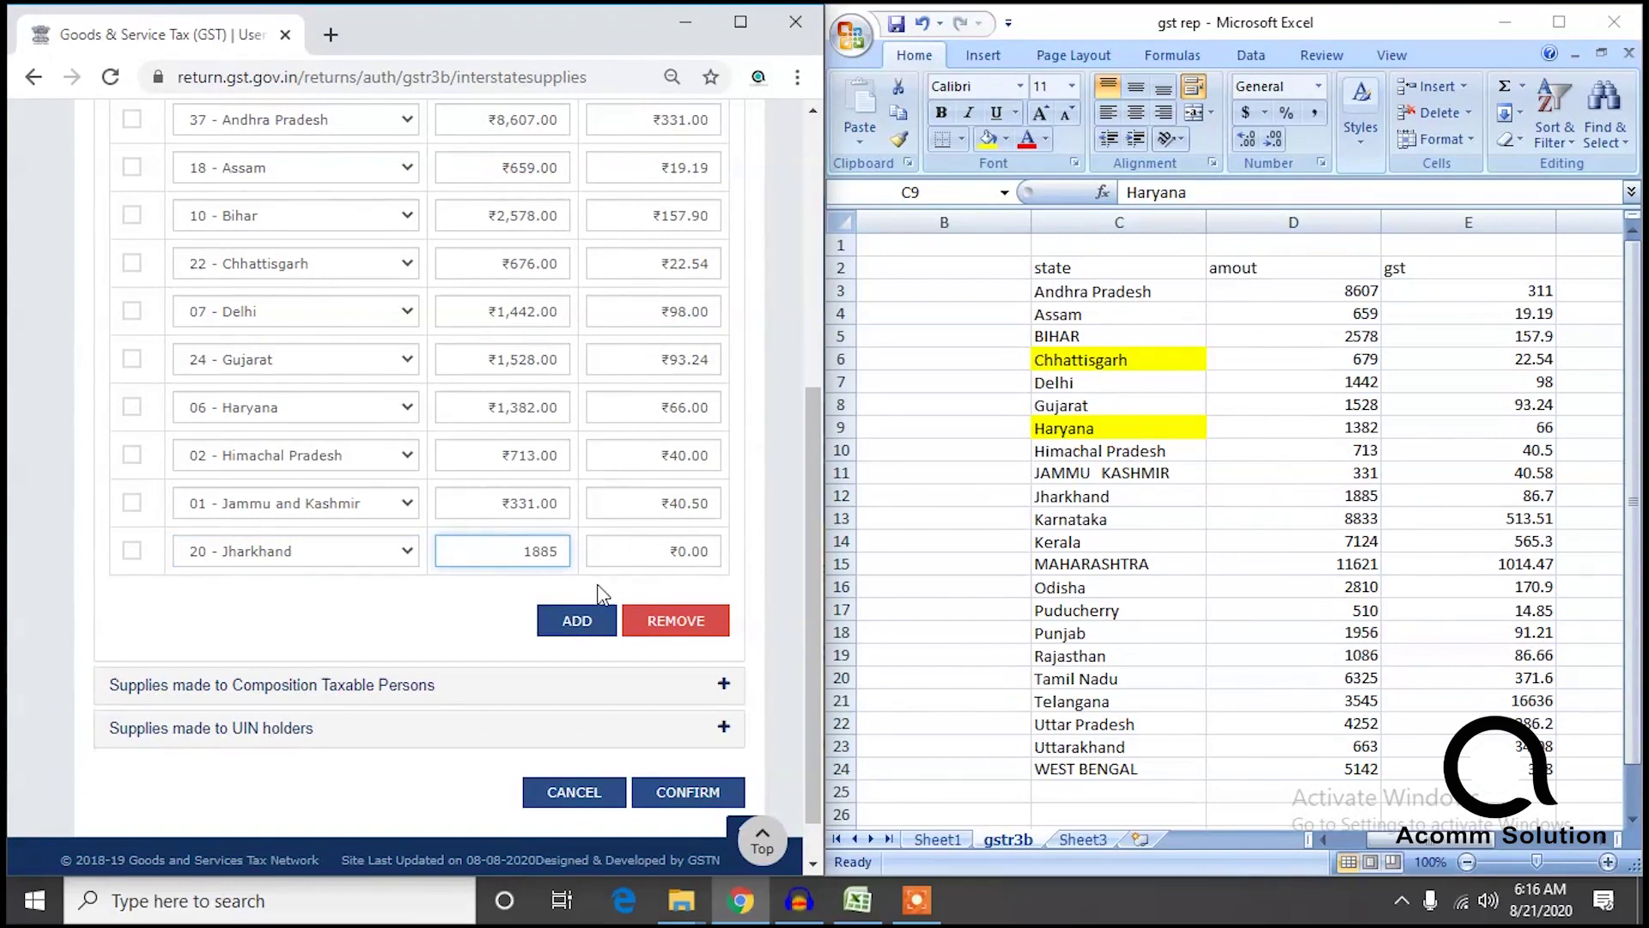
left_click(679, 551)
type("86.7")
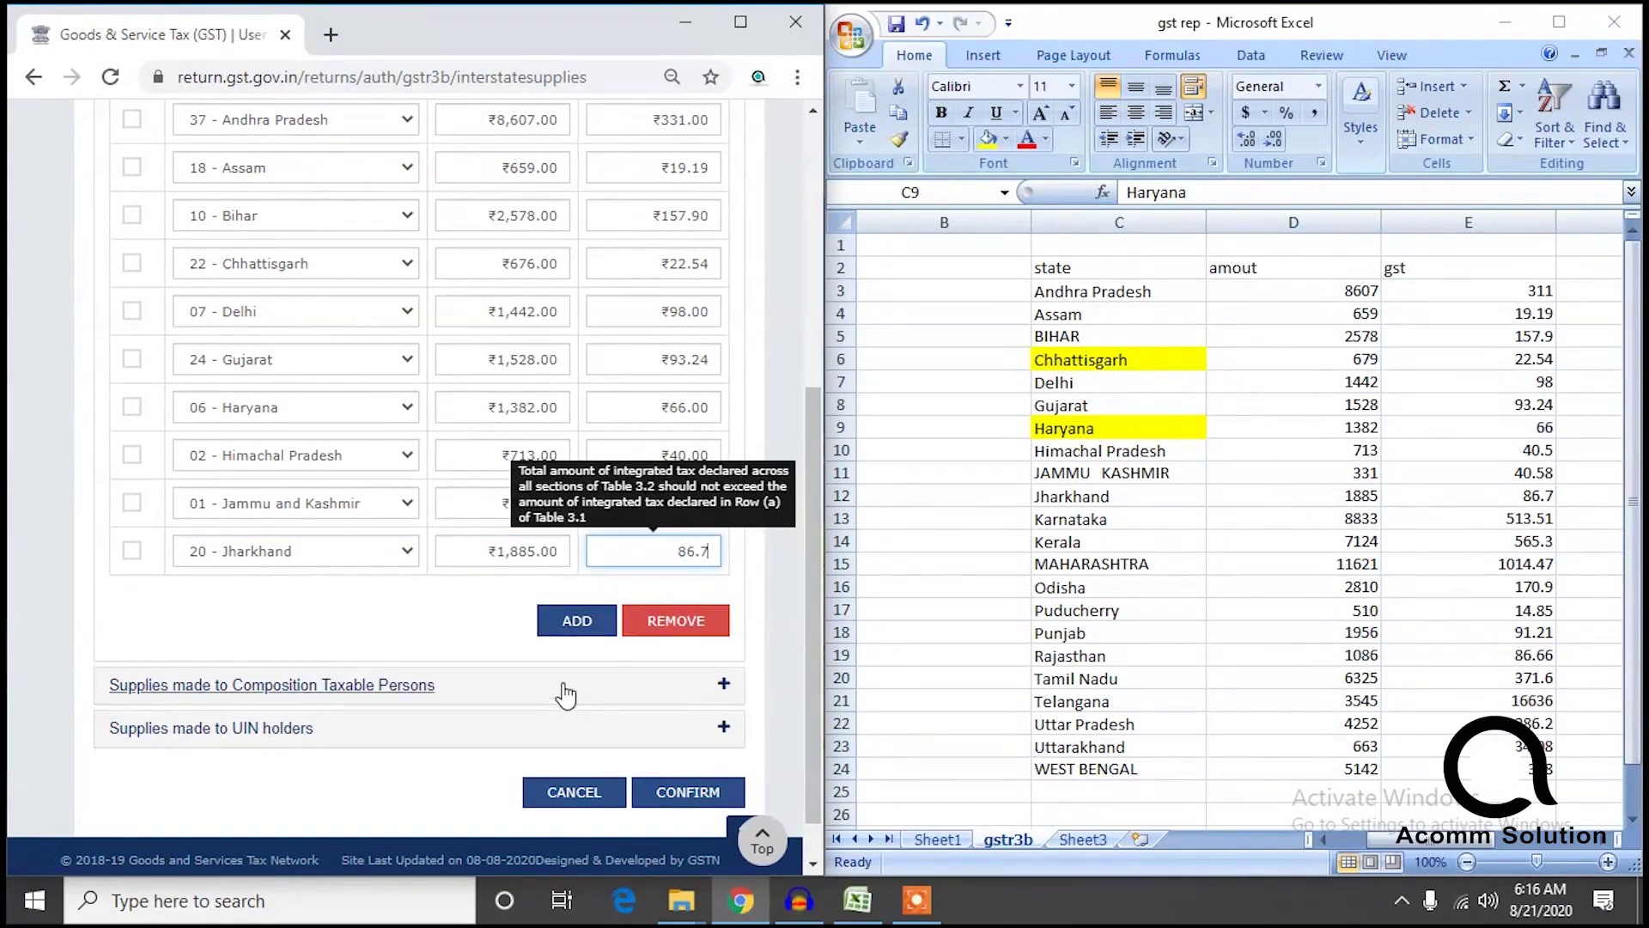
left_click(578, 620)
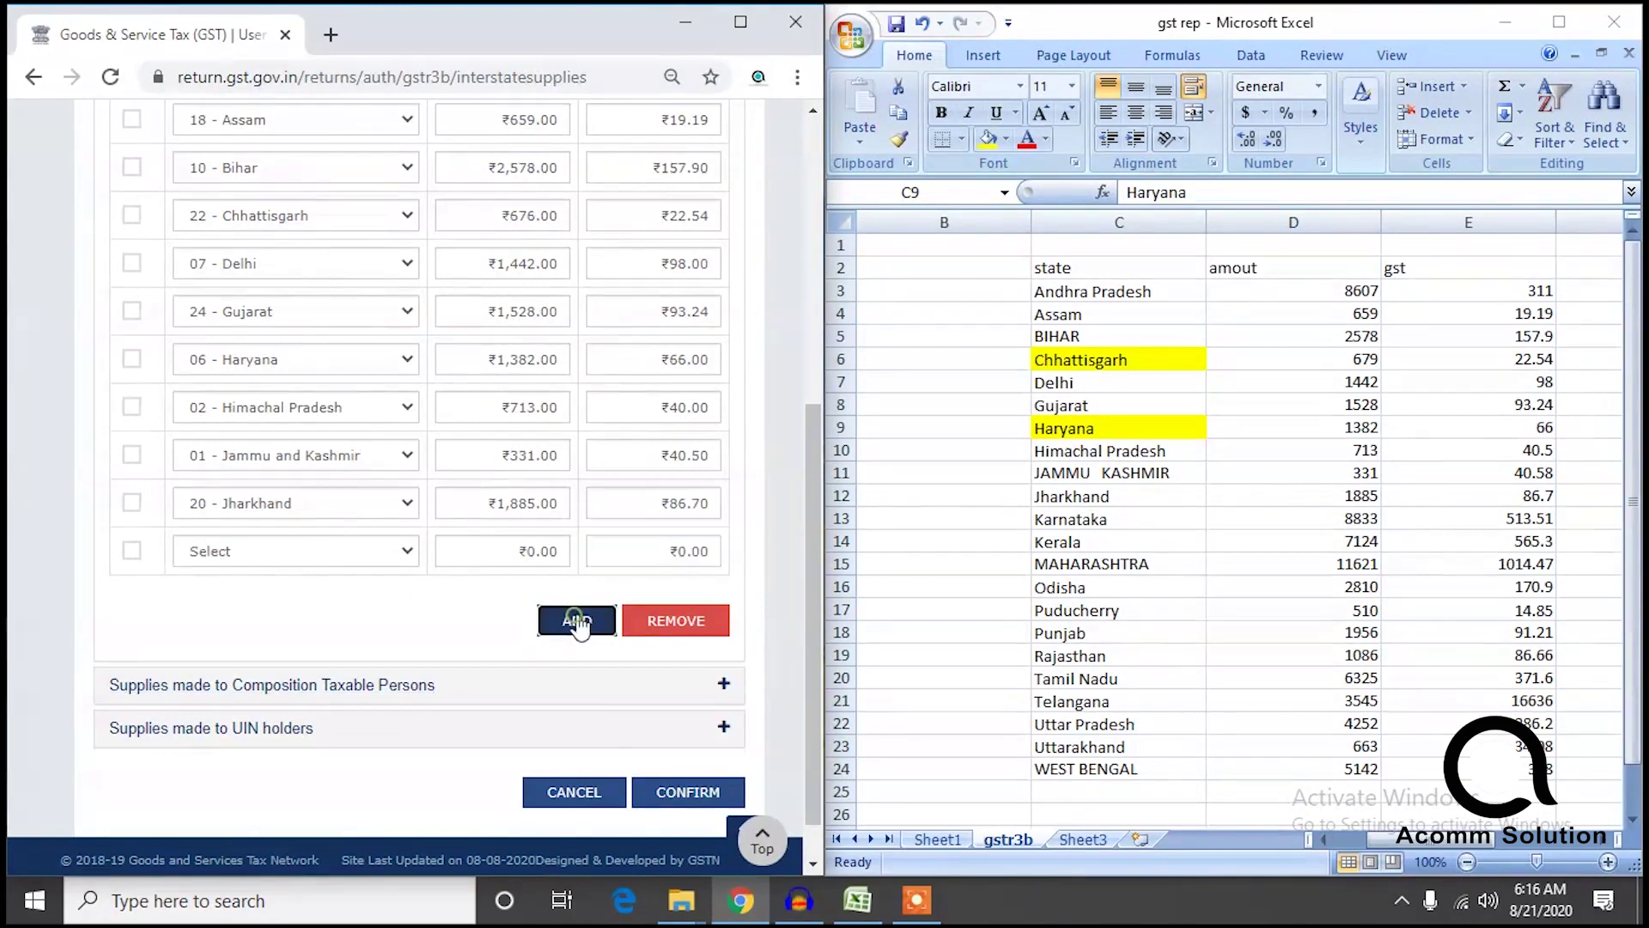
left_click(1117, 495)
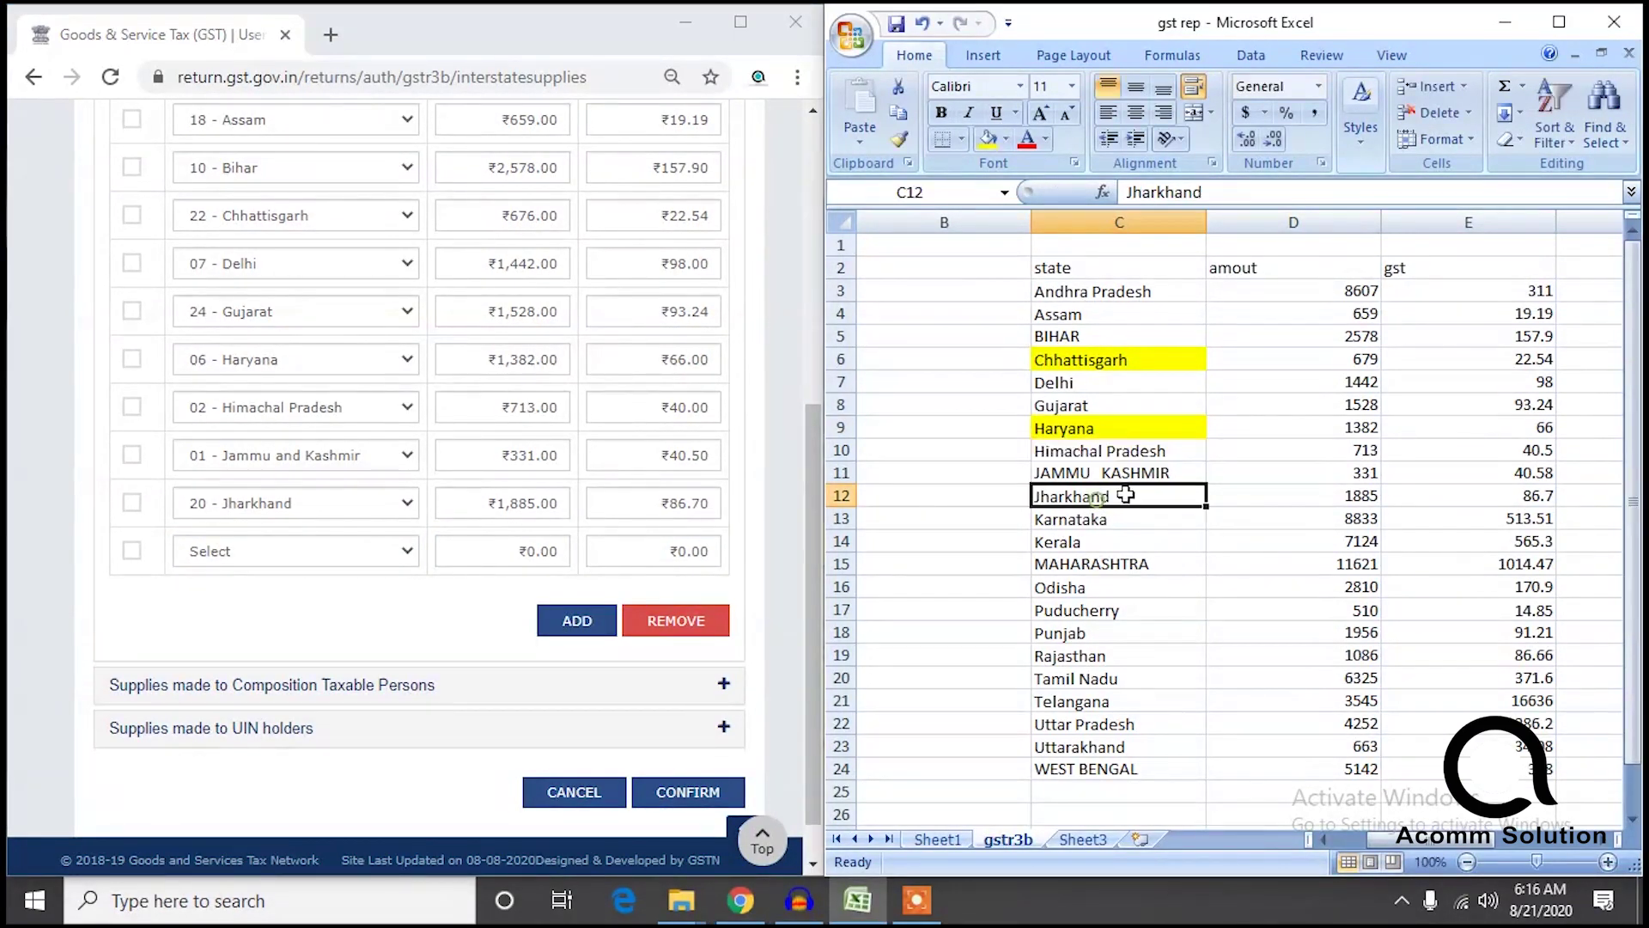
left_click(988, 142)
left_click(1107, 539)
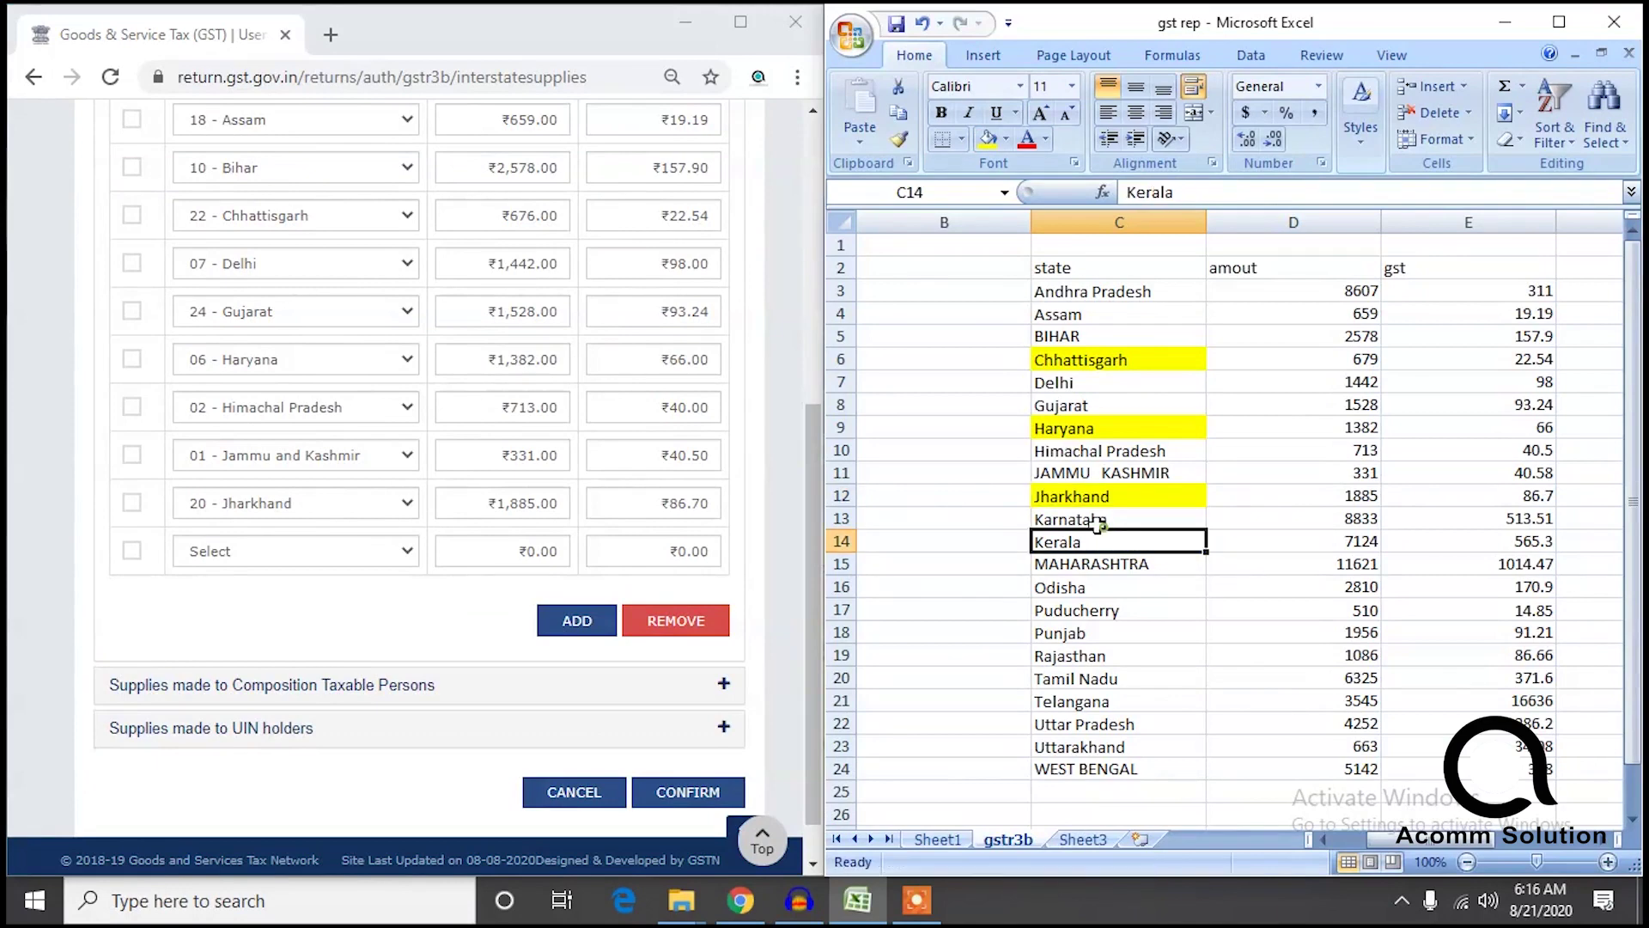
Add Karnataka's row with taxable value ₹8,833.00 and integrated tax 513.51.
left_click(341, 559)
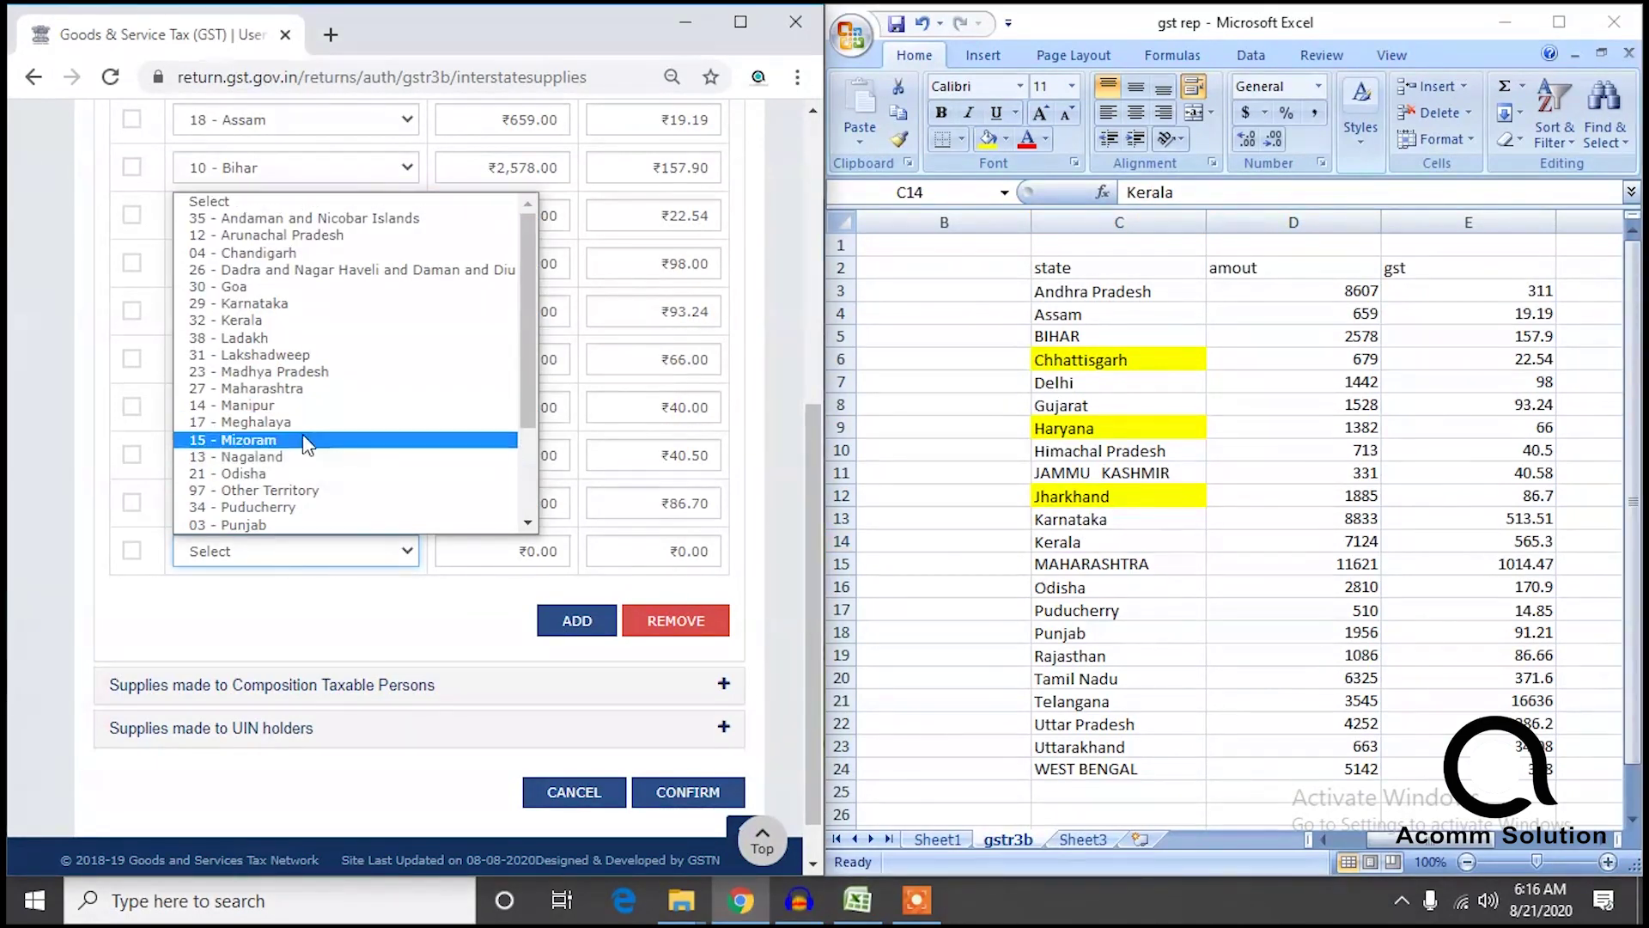
left_click(307, 304)
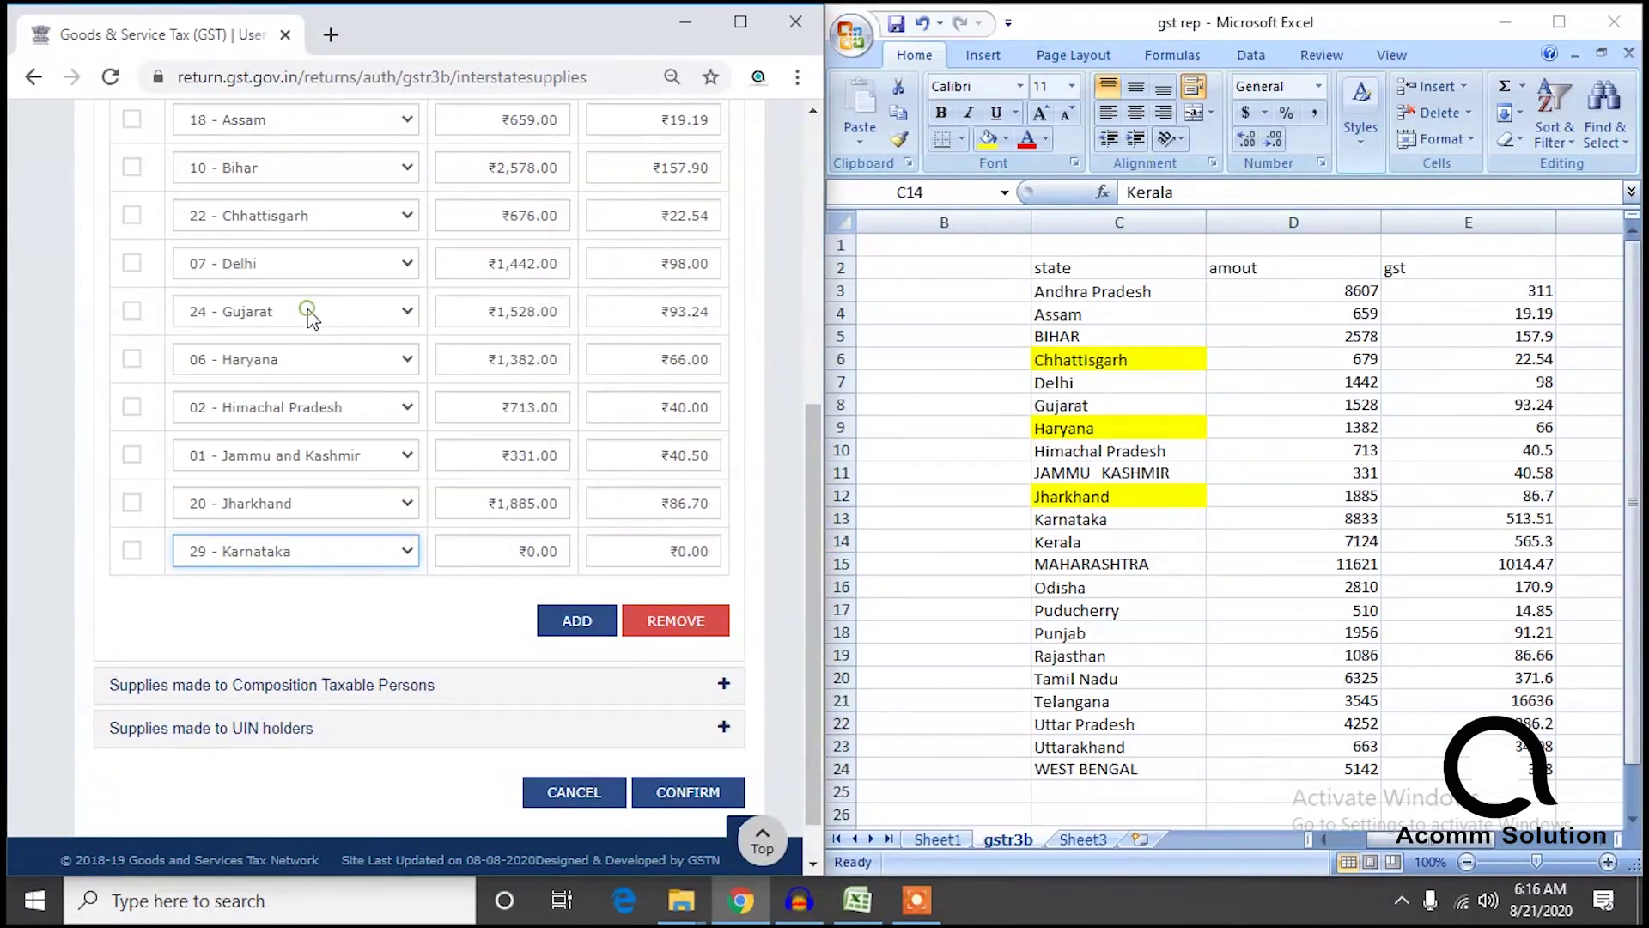
left_click(499, 550)
type("88")
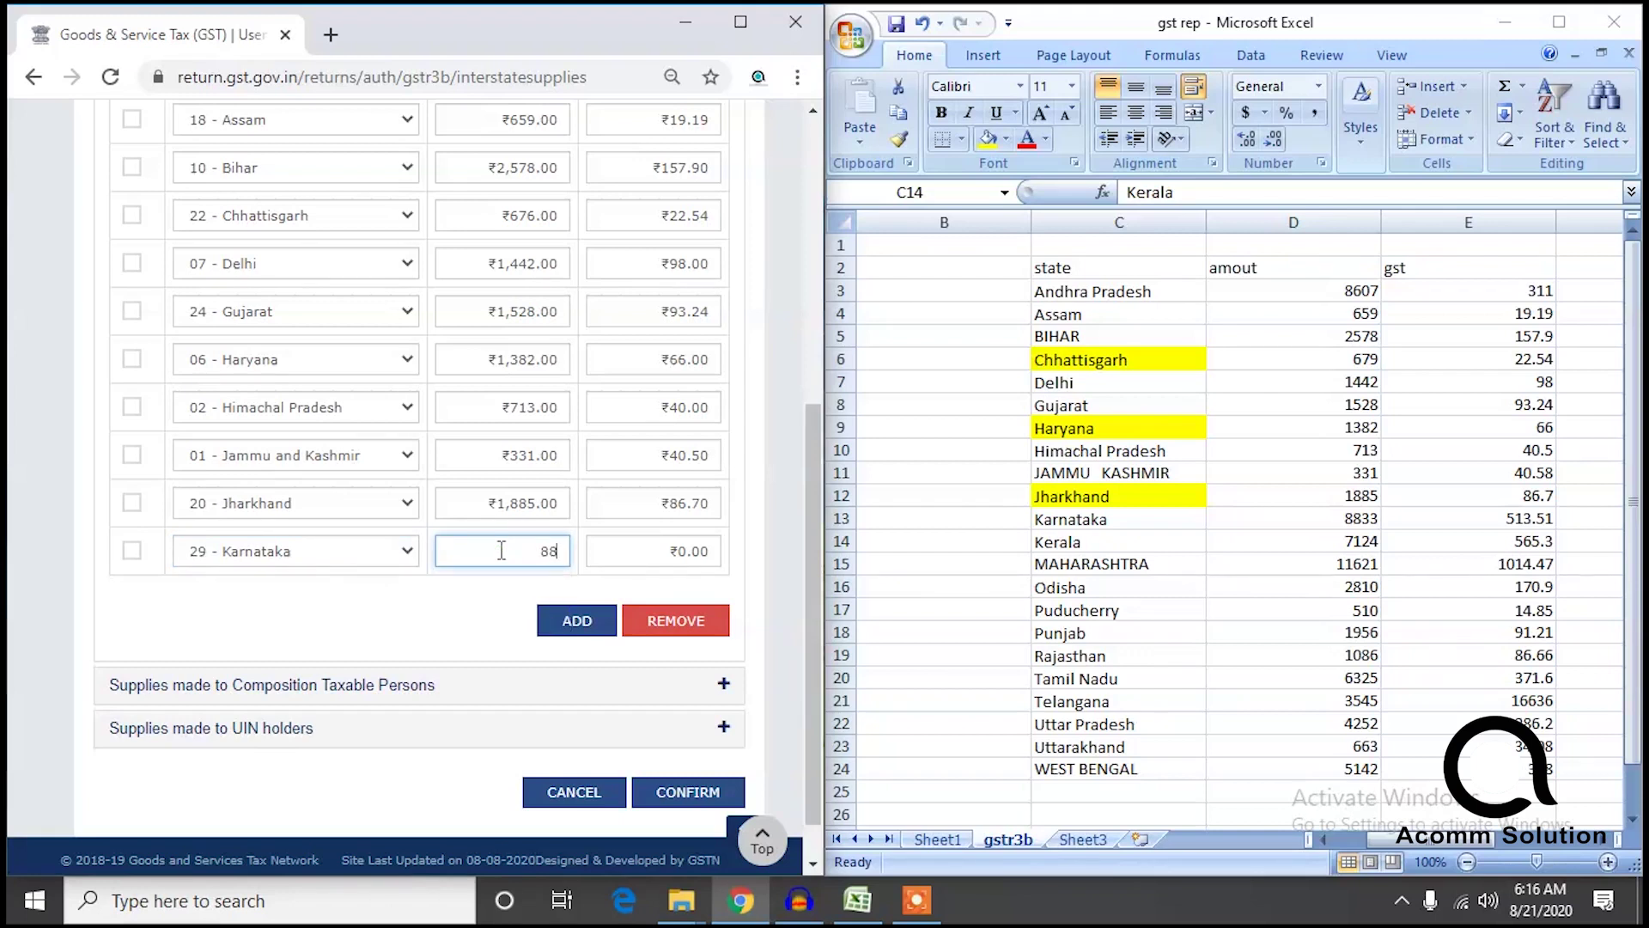
left_click(666, 550)
type("513.51")
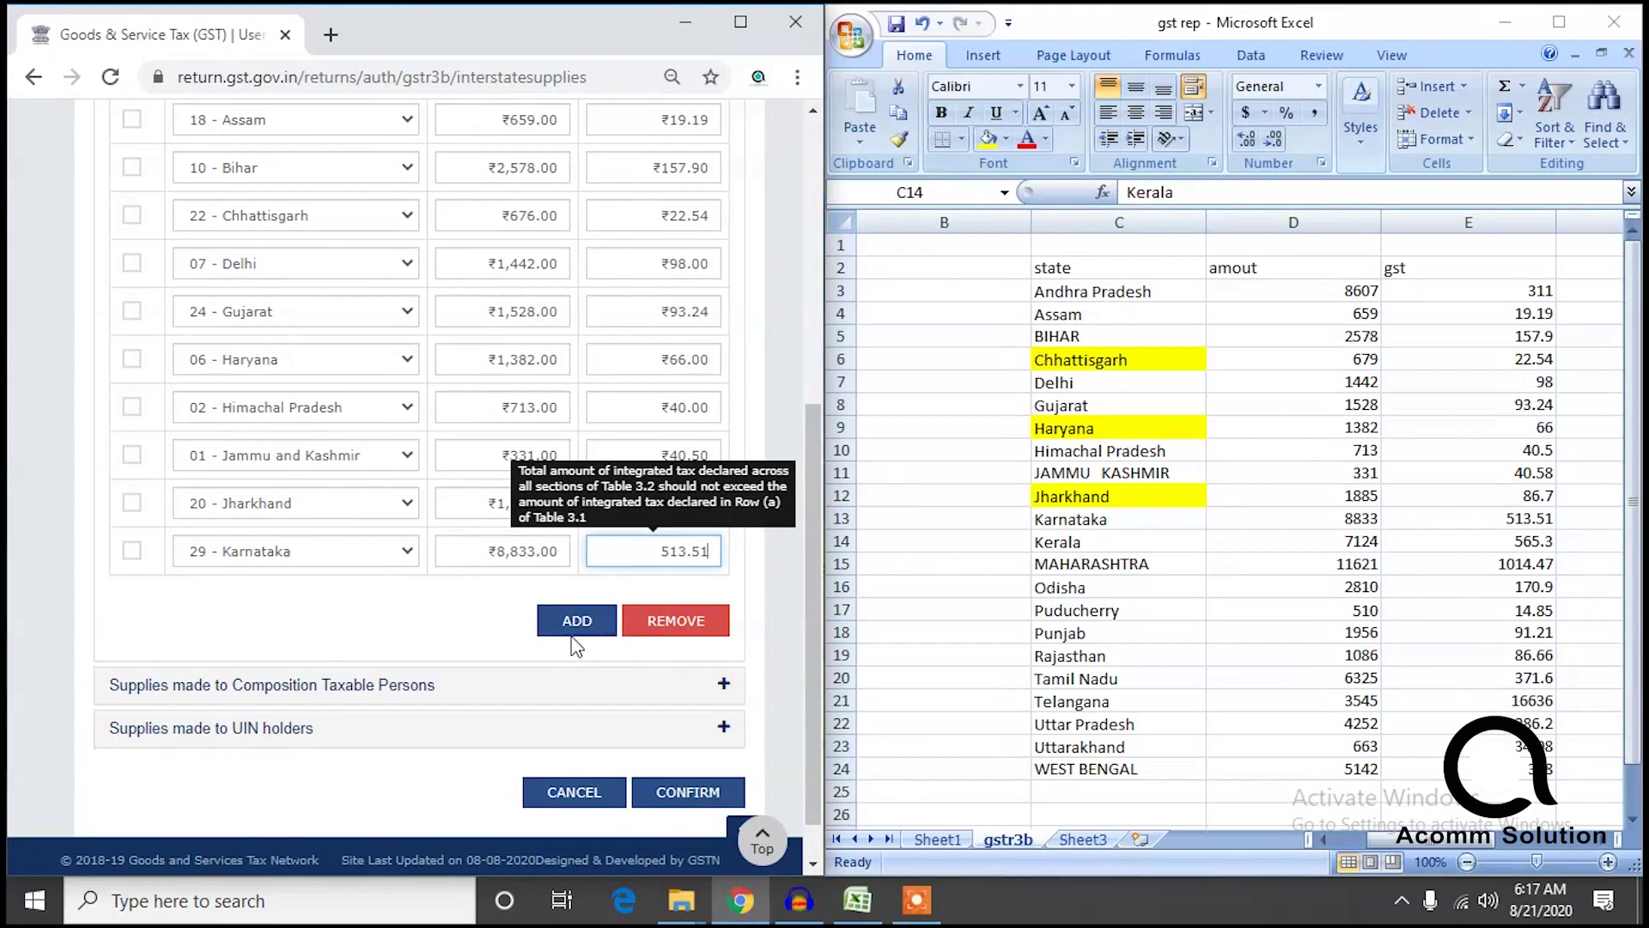
left_click(610, 629)
Add Kerala's row with taxable value ₹7,124.00 and integrated tax ₹565.30.
left_click(295, 558)
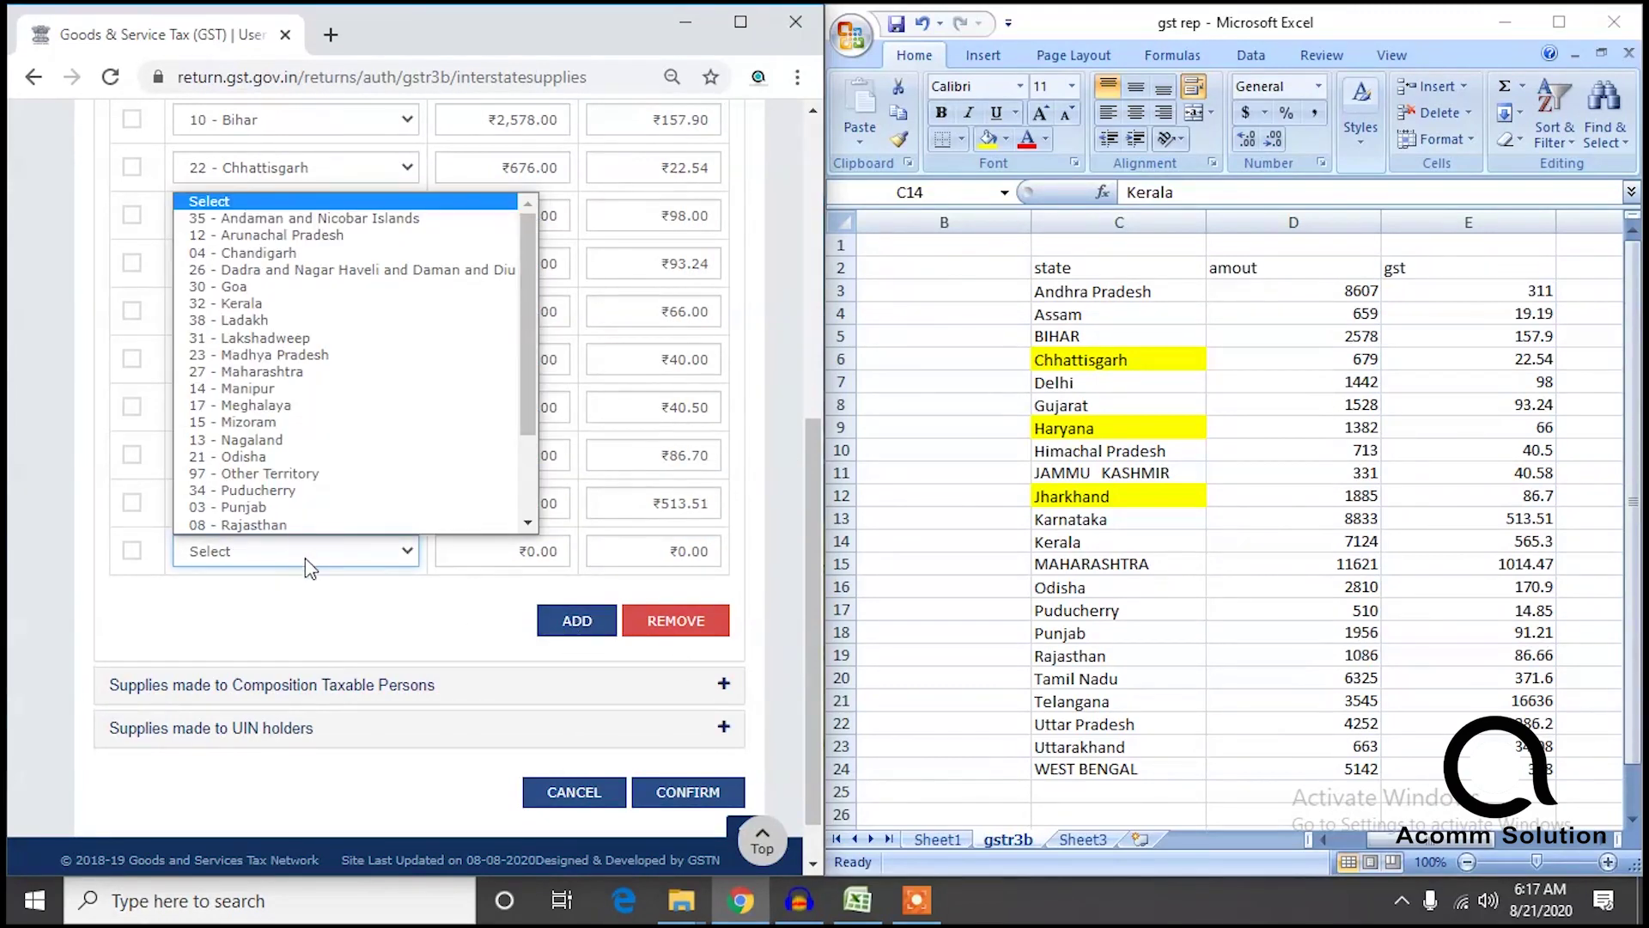
scroll(342, 481, "down", 1)
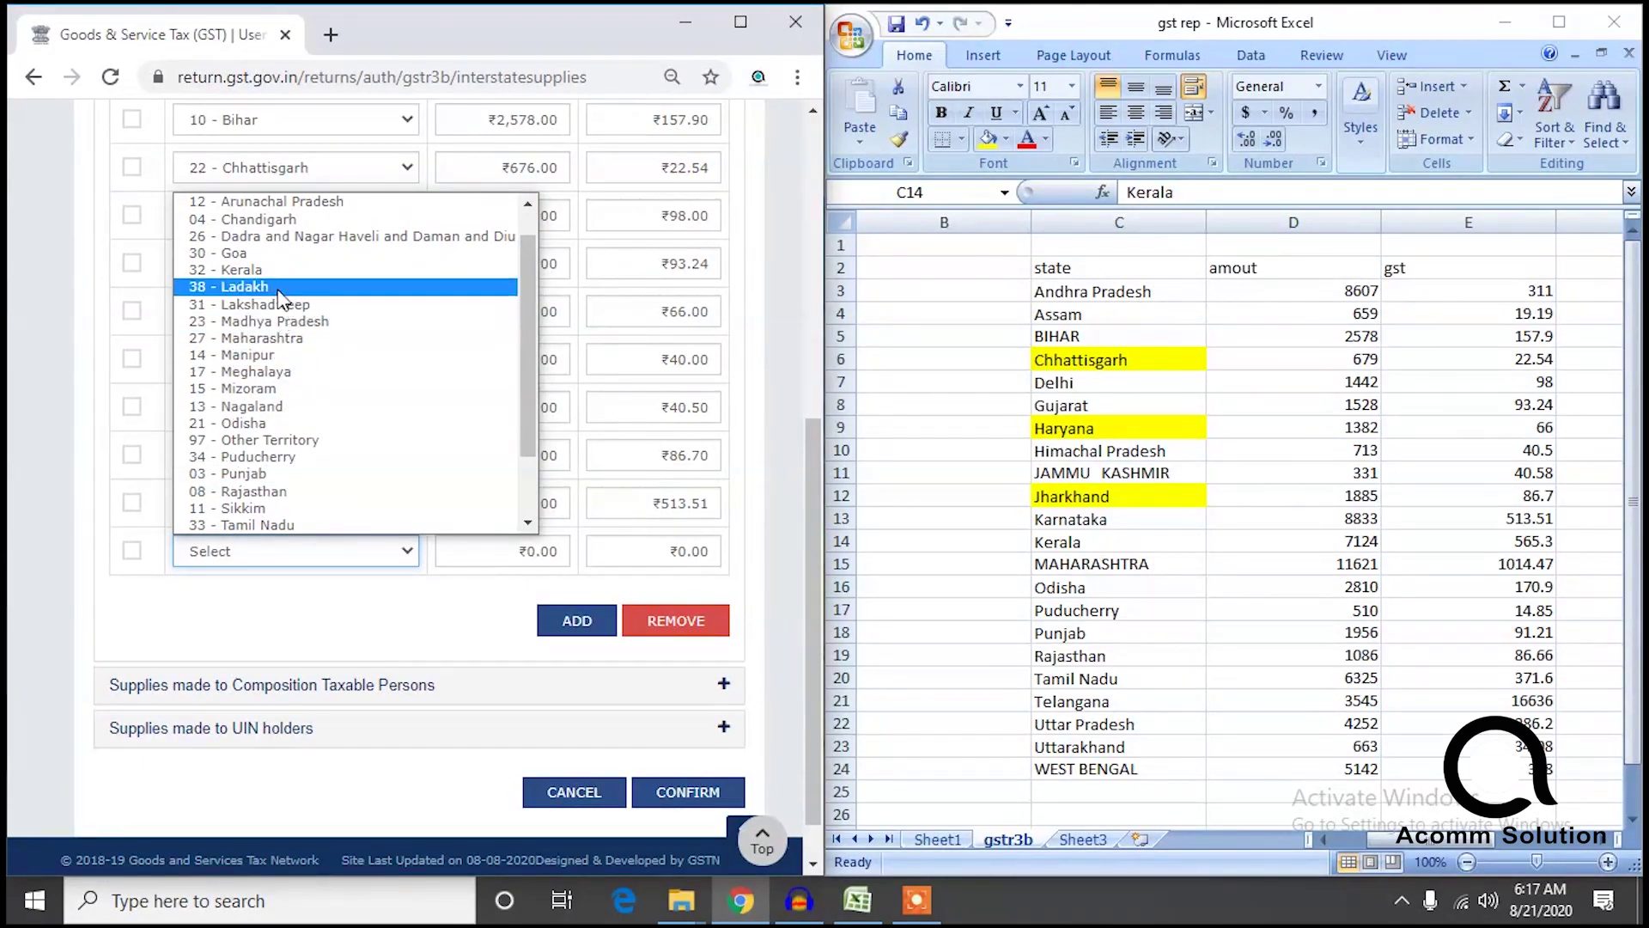
left_click(271, 273)
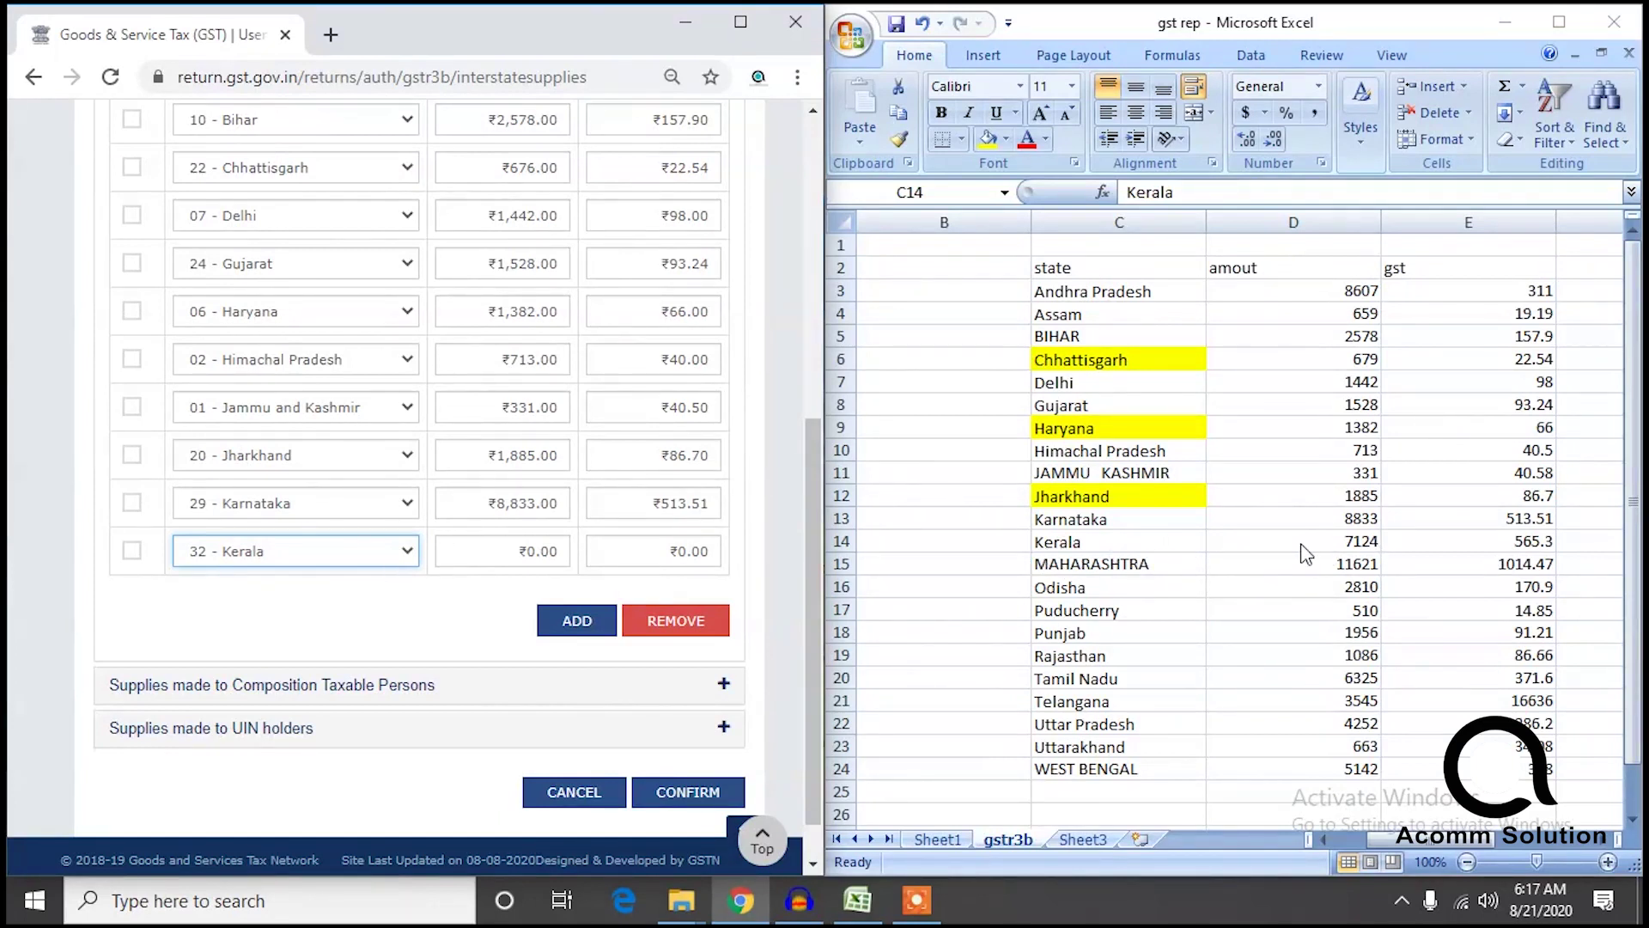
left_click(478, 551)
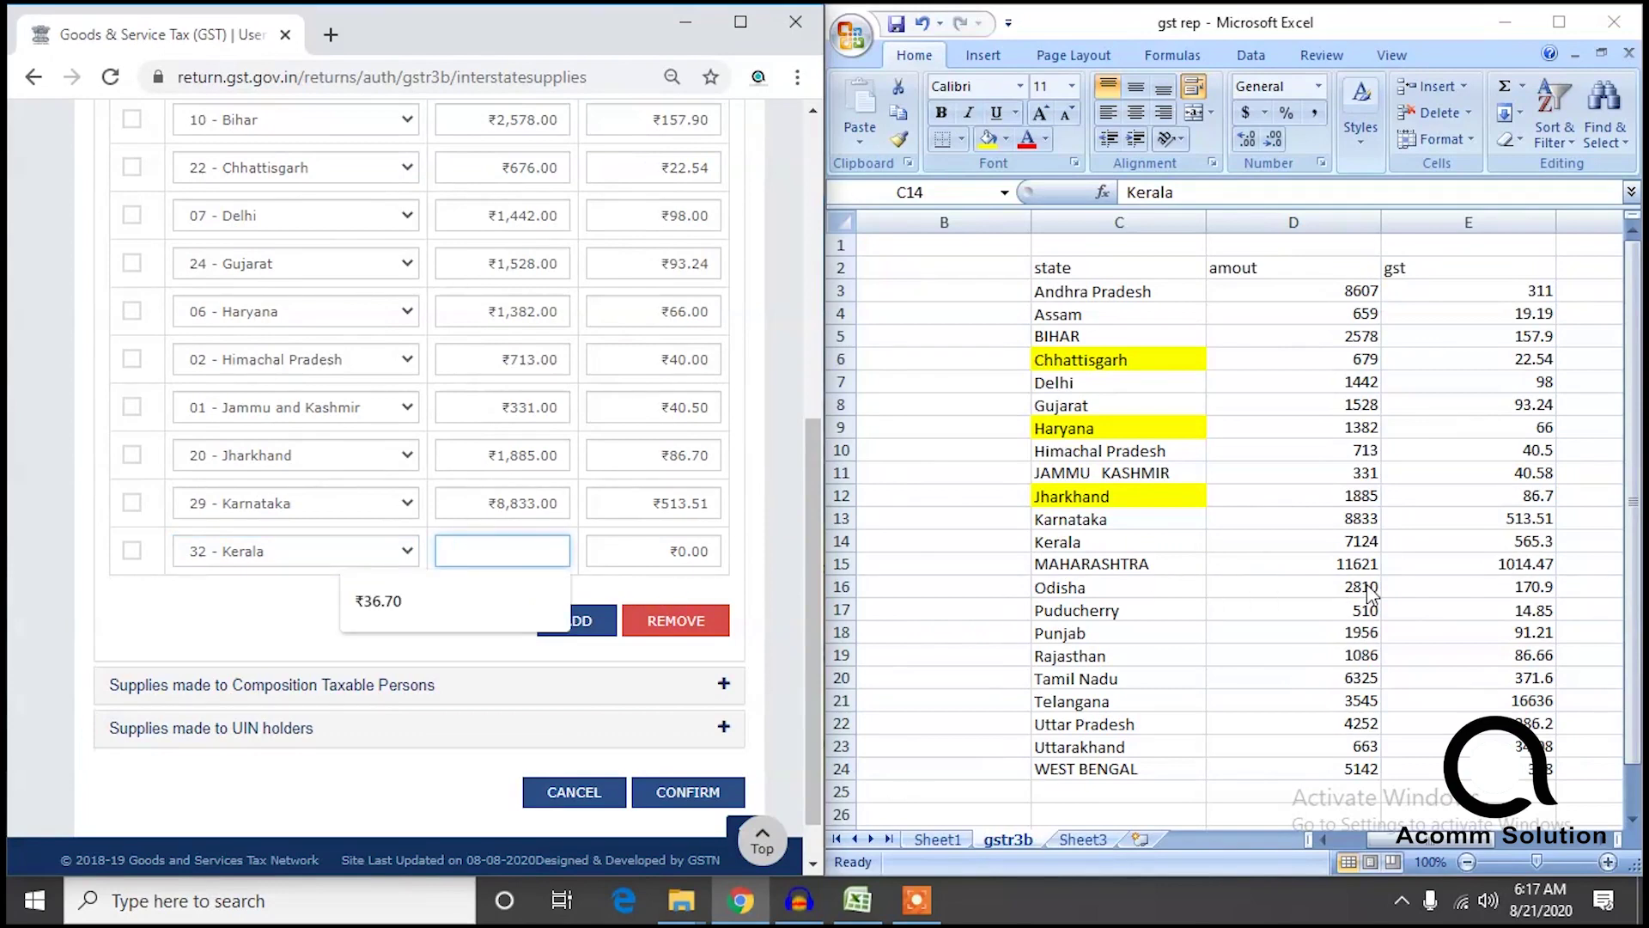
type("7124")
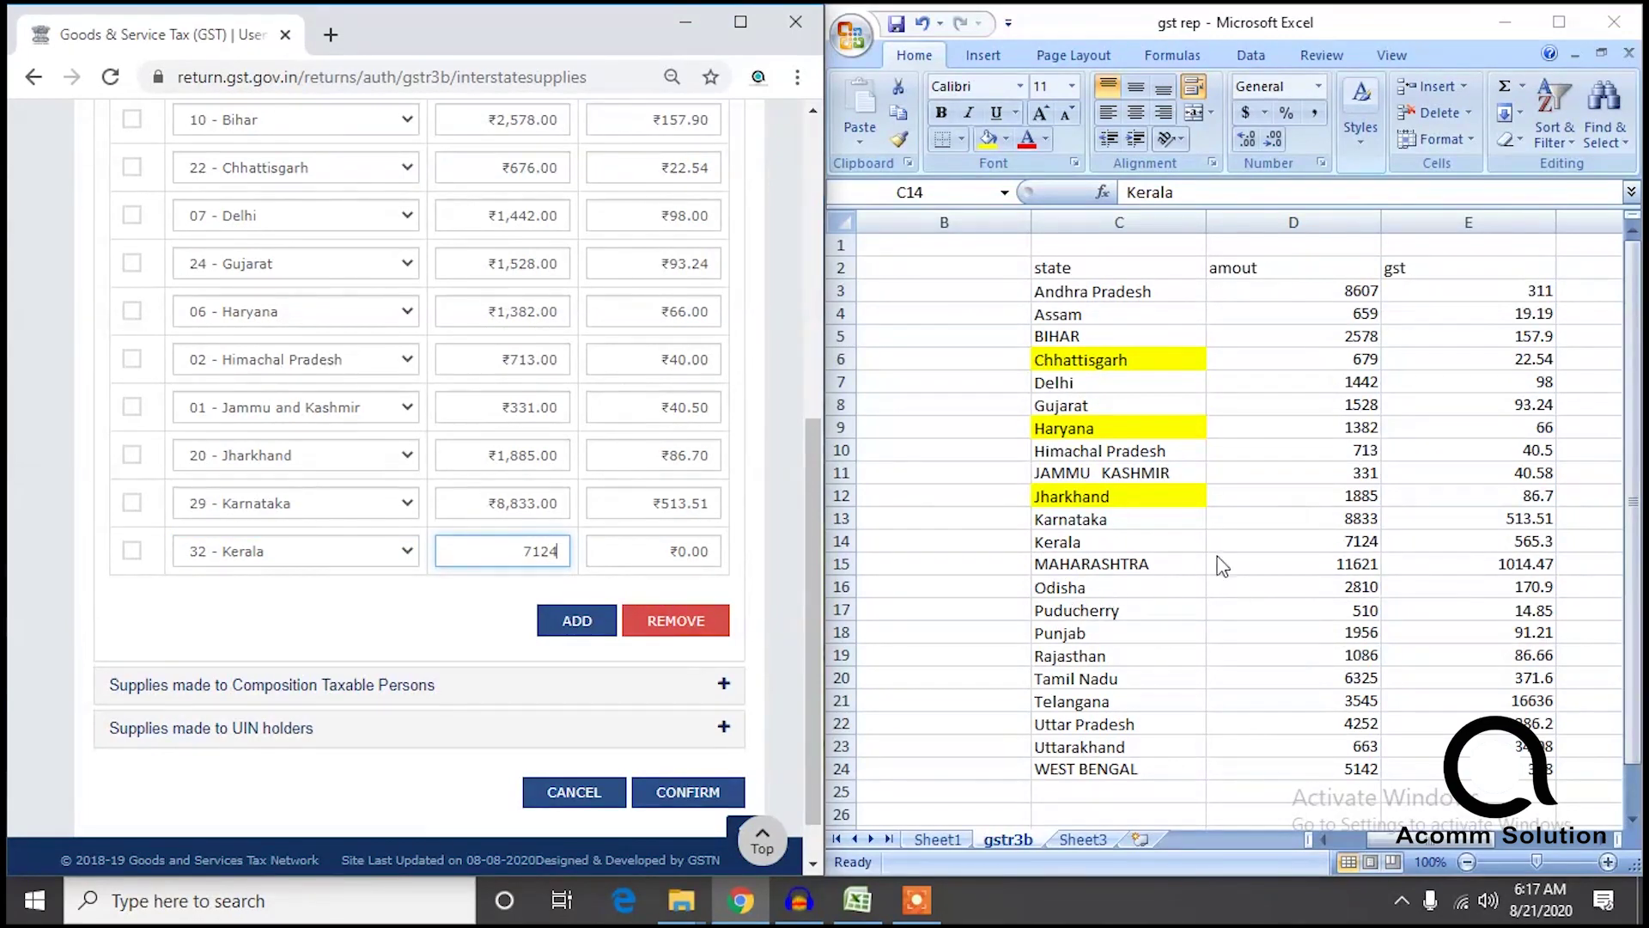
left_click(642, 554)
type("565.")
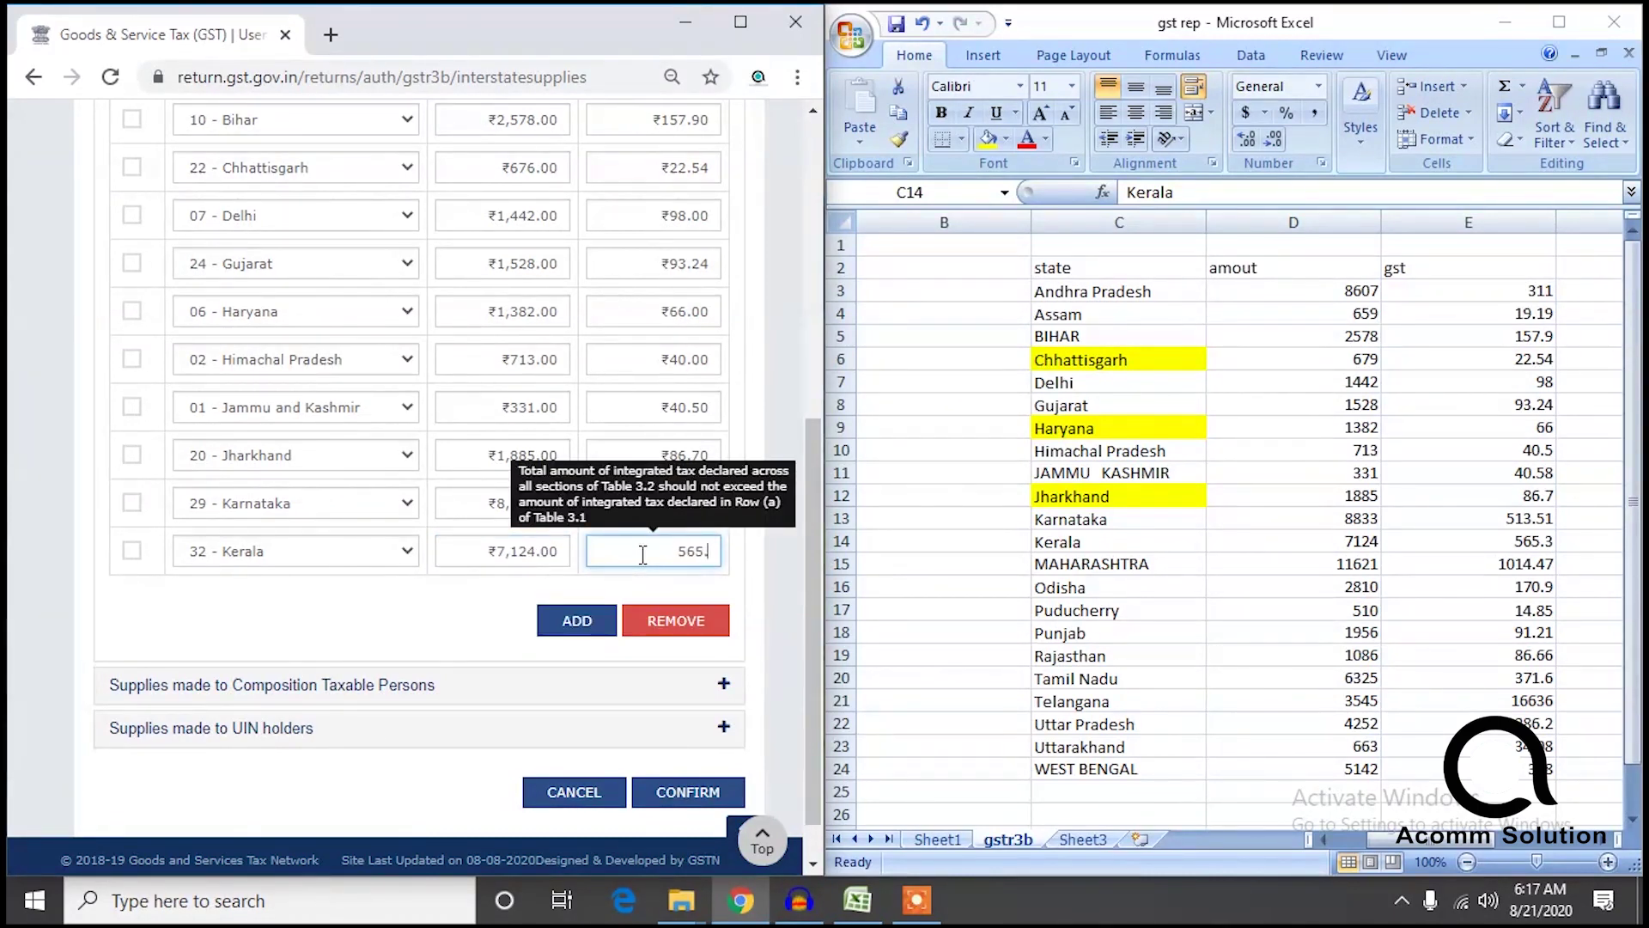
type("3")
left_click(421, 642)
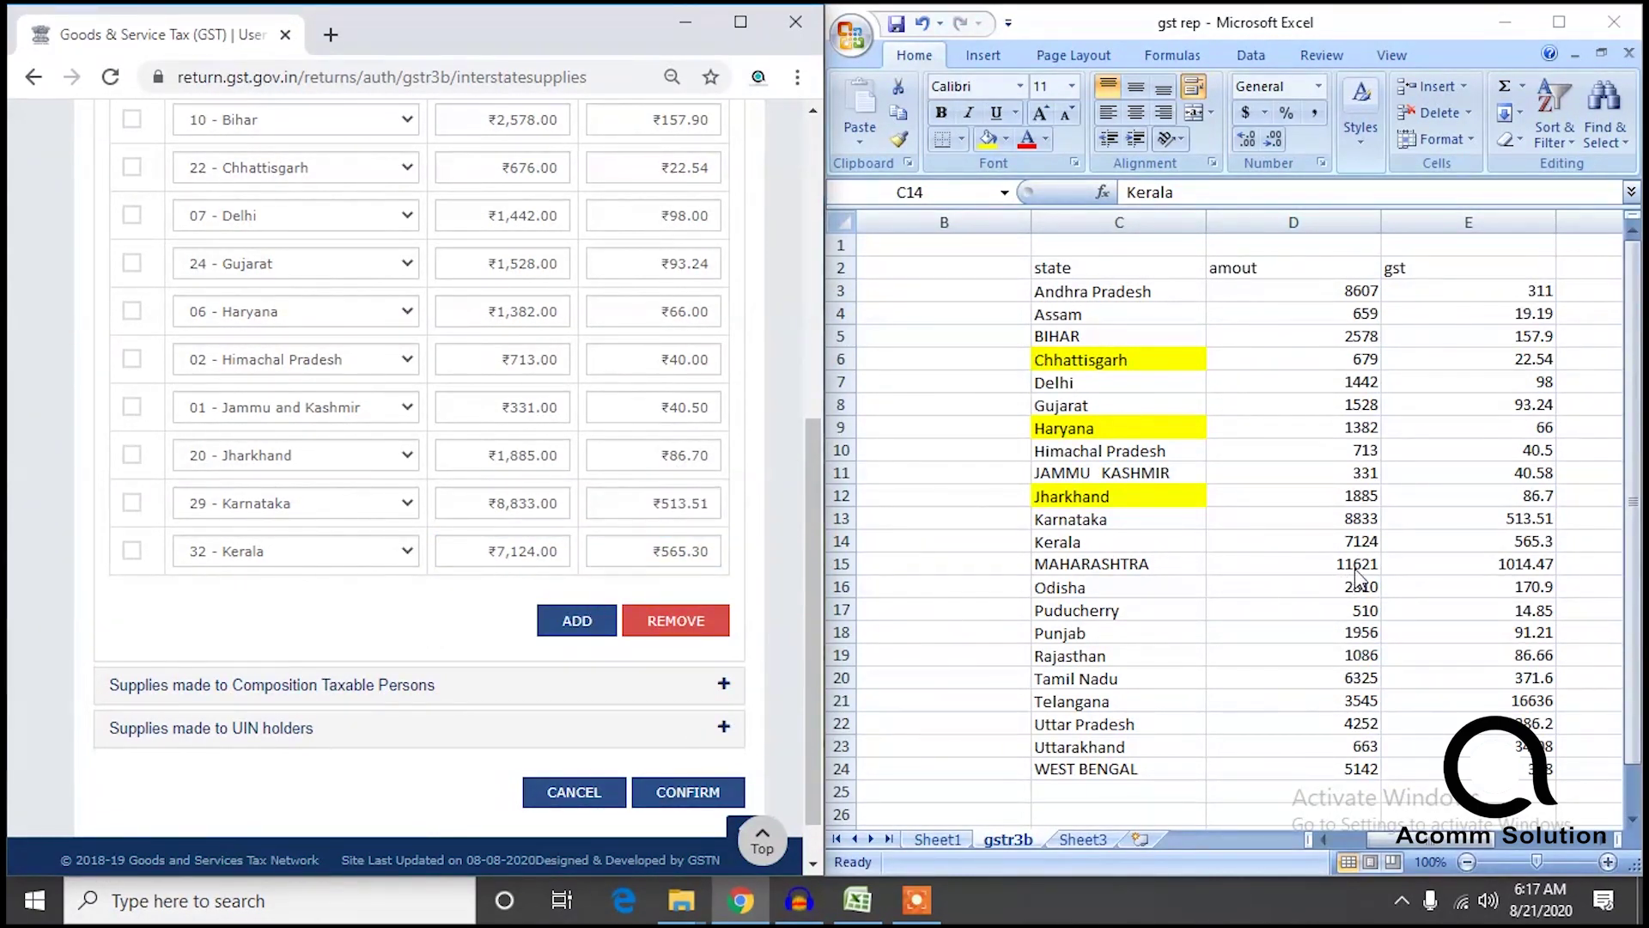
left_click(577, 620)
Mark Maharashtra's C15 cell yellow and enter taxable value 11,621 and integrated tax 1,014.
left_click(1117, 564)
left_click(1117, 564)
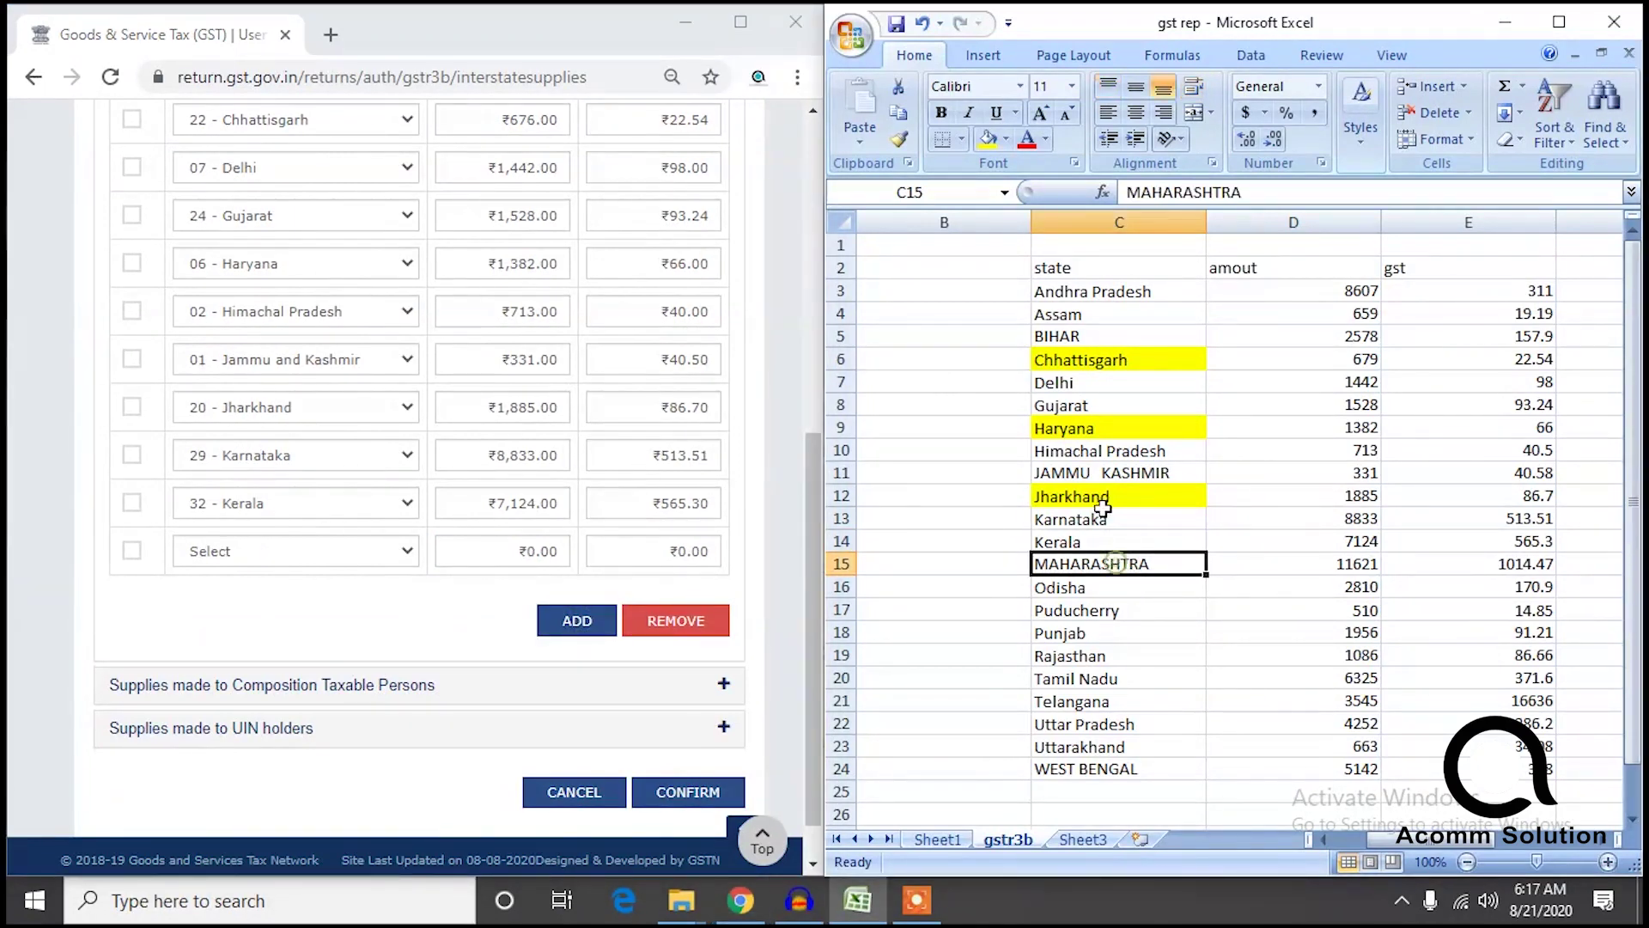
left_click(988, 139)
left_click(292, 557)
scroll(292, 413, "down", 2)
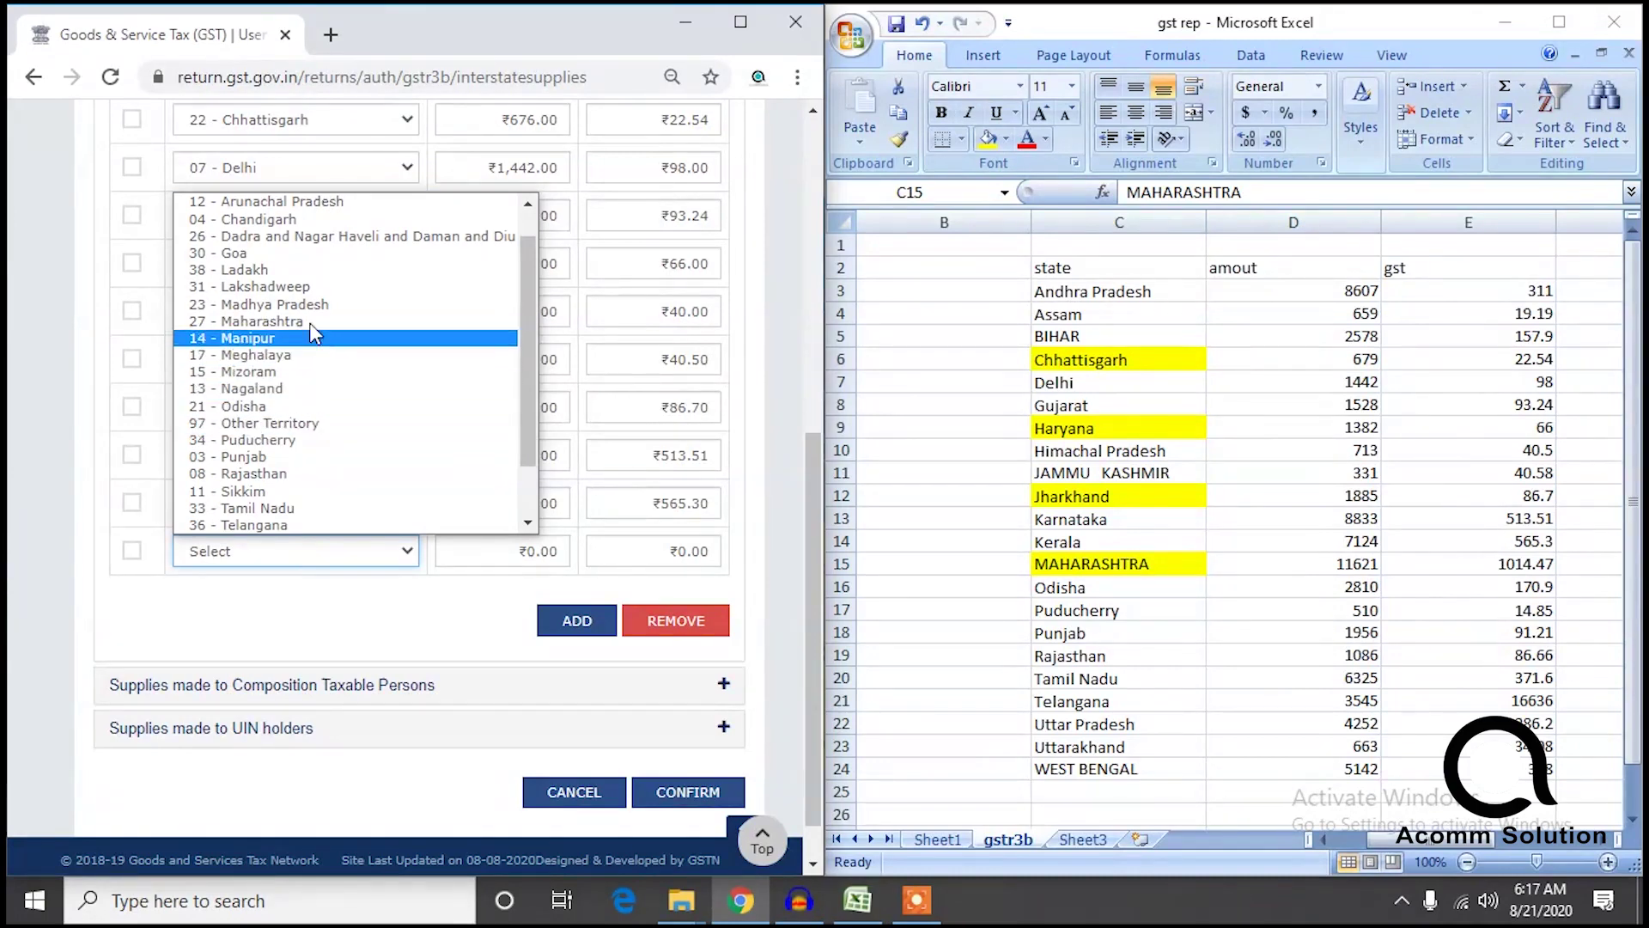
left_click(297, 321)
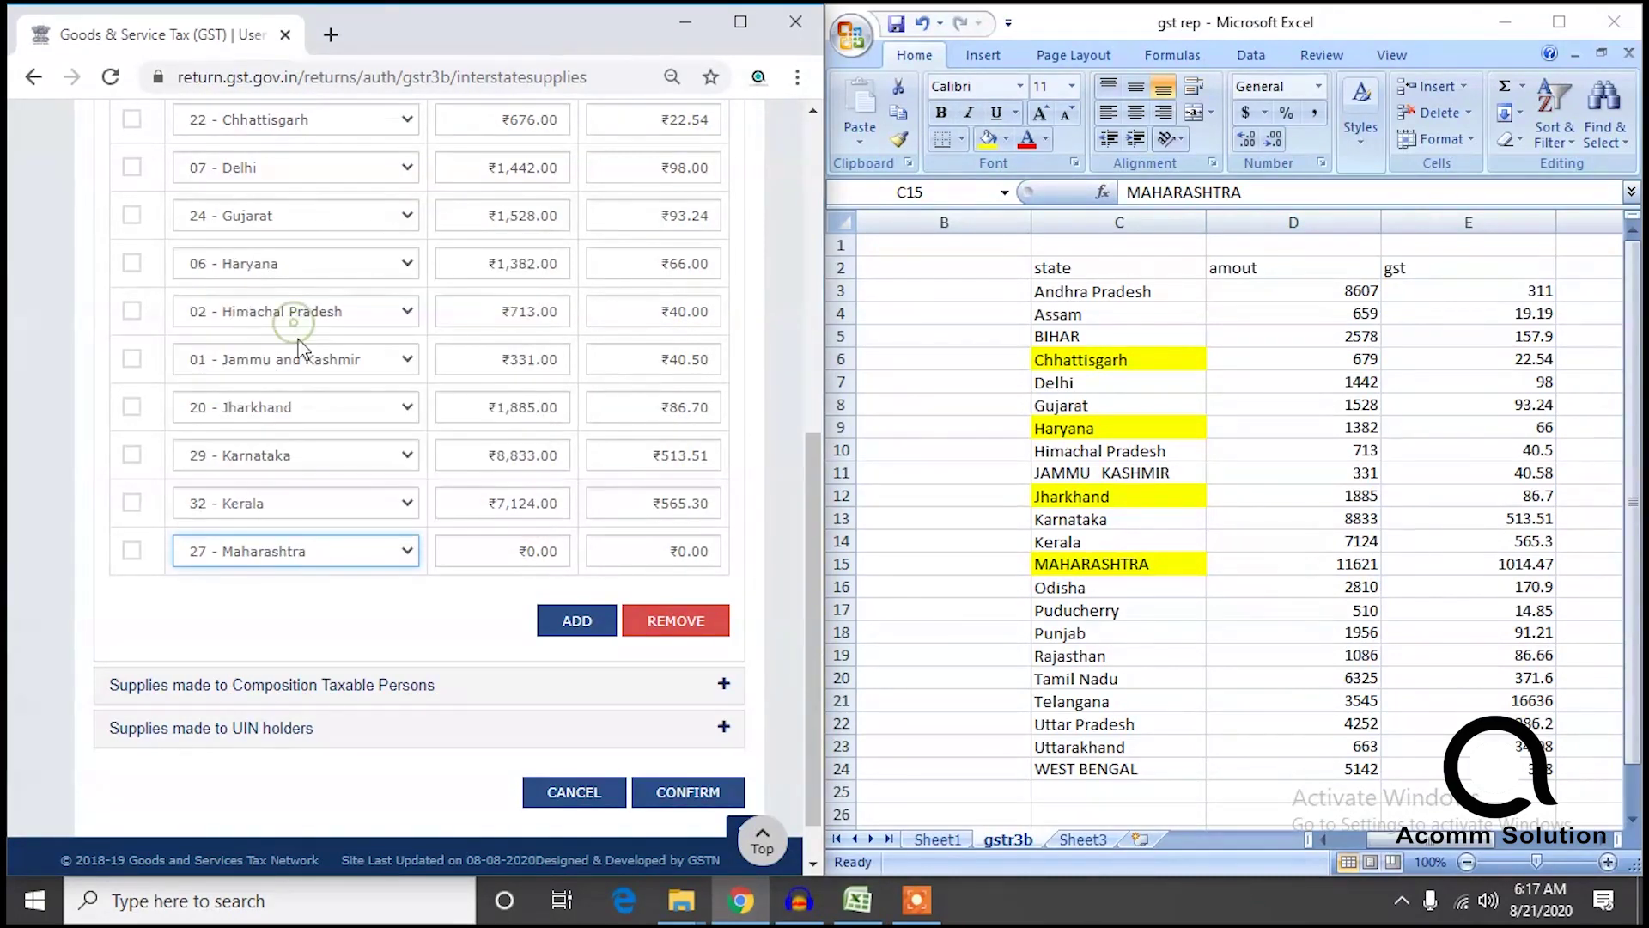
left_click(506, 550)
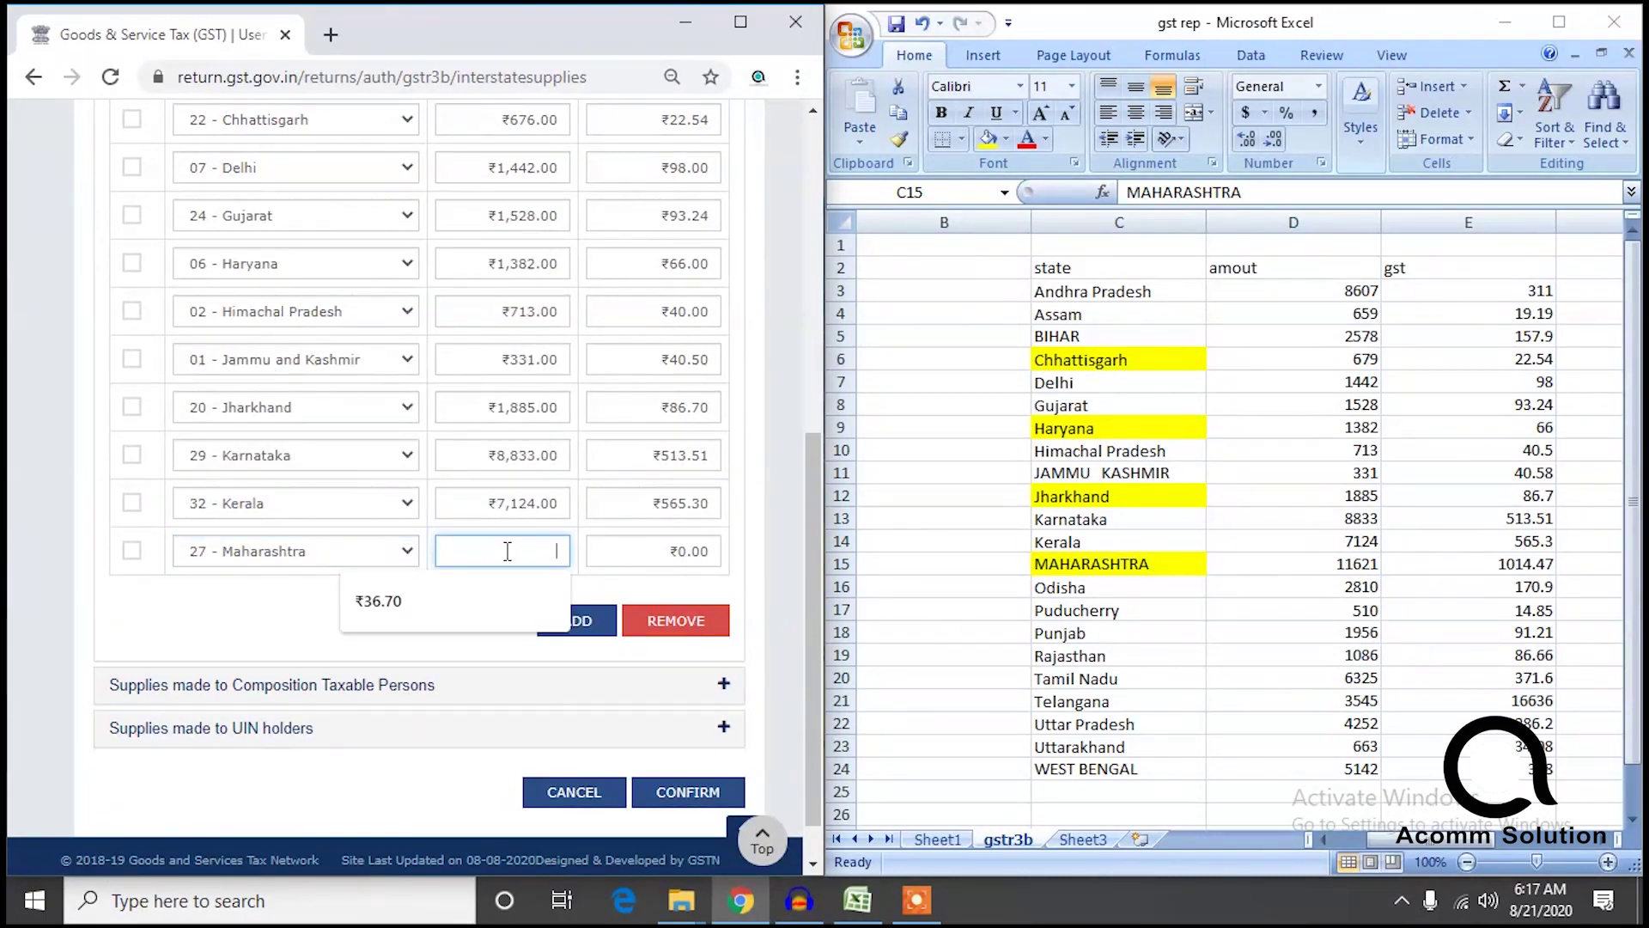
type("11,621")
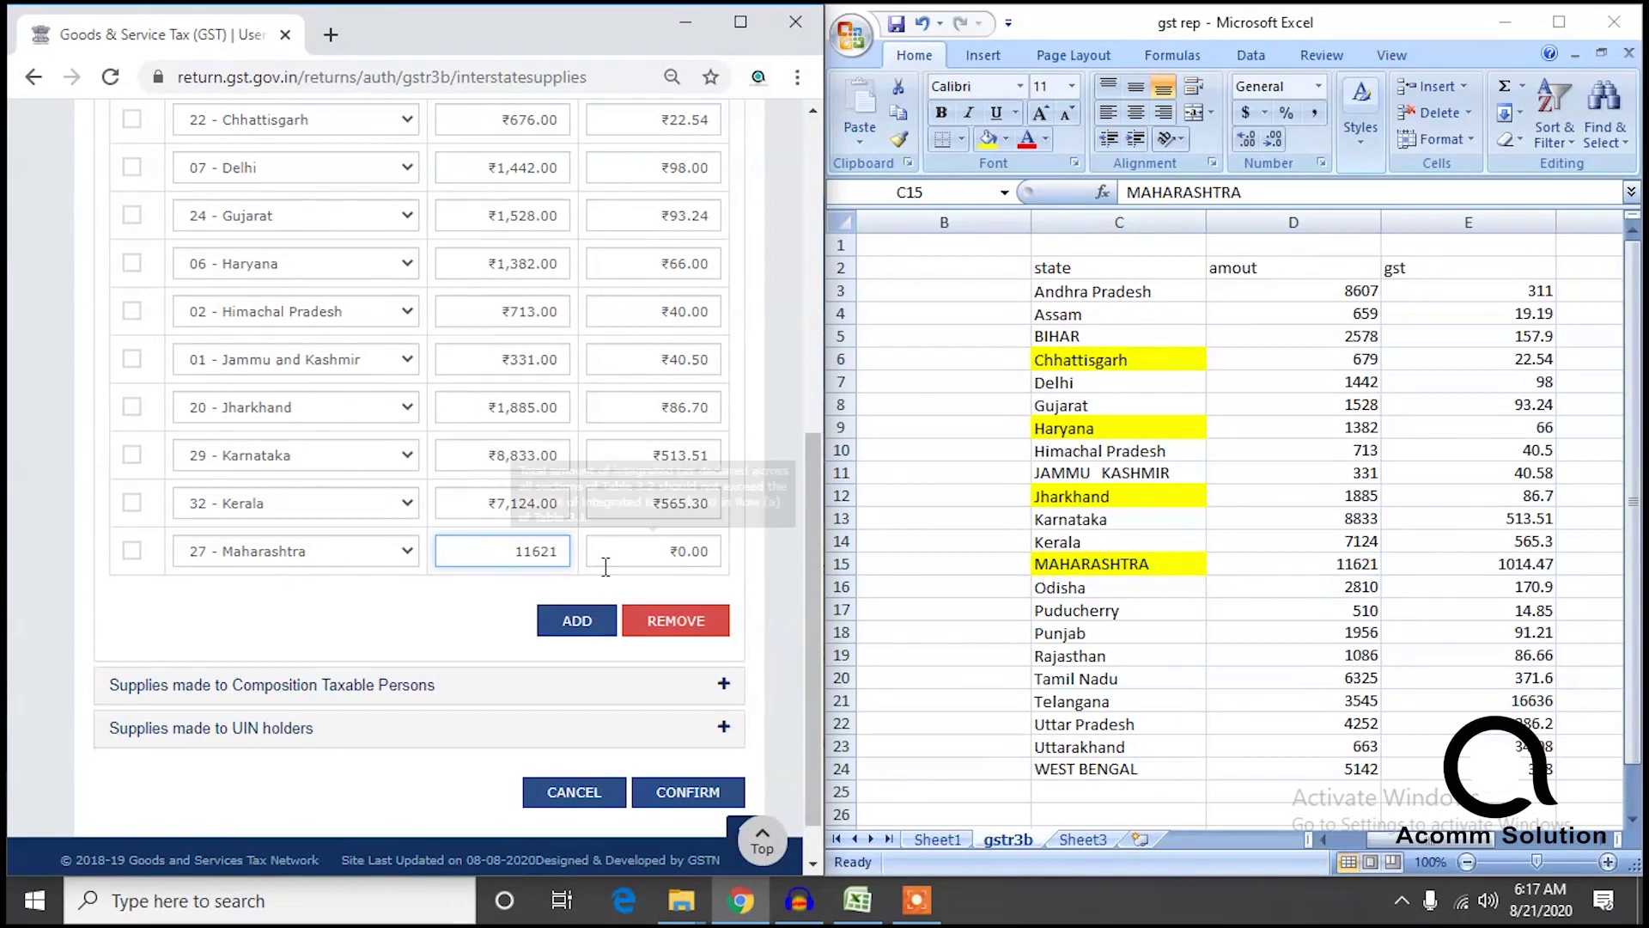
left_click(649, 551)
type("1014")
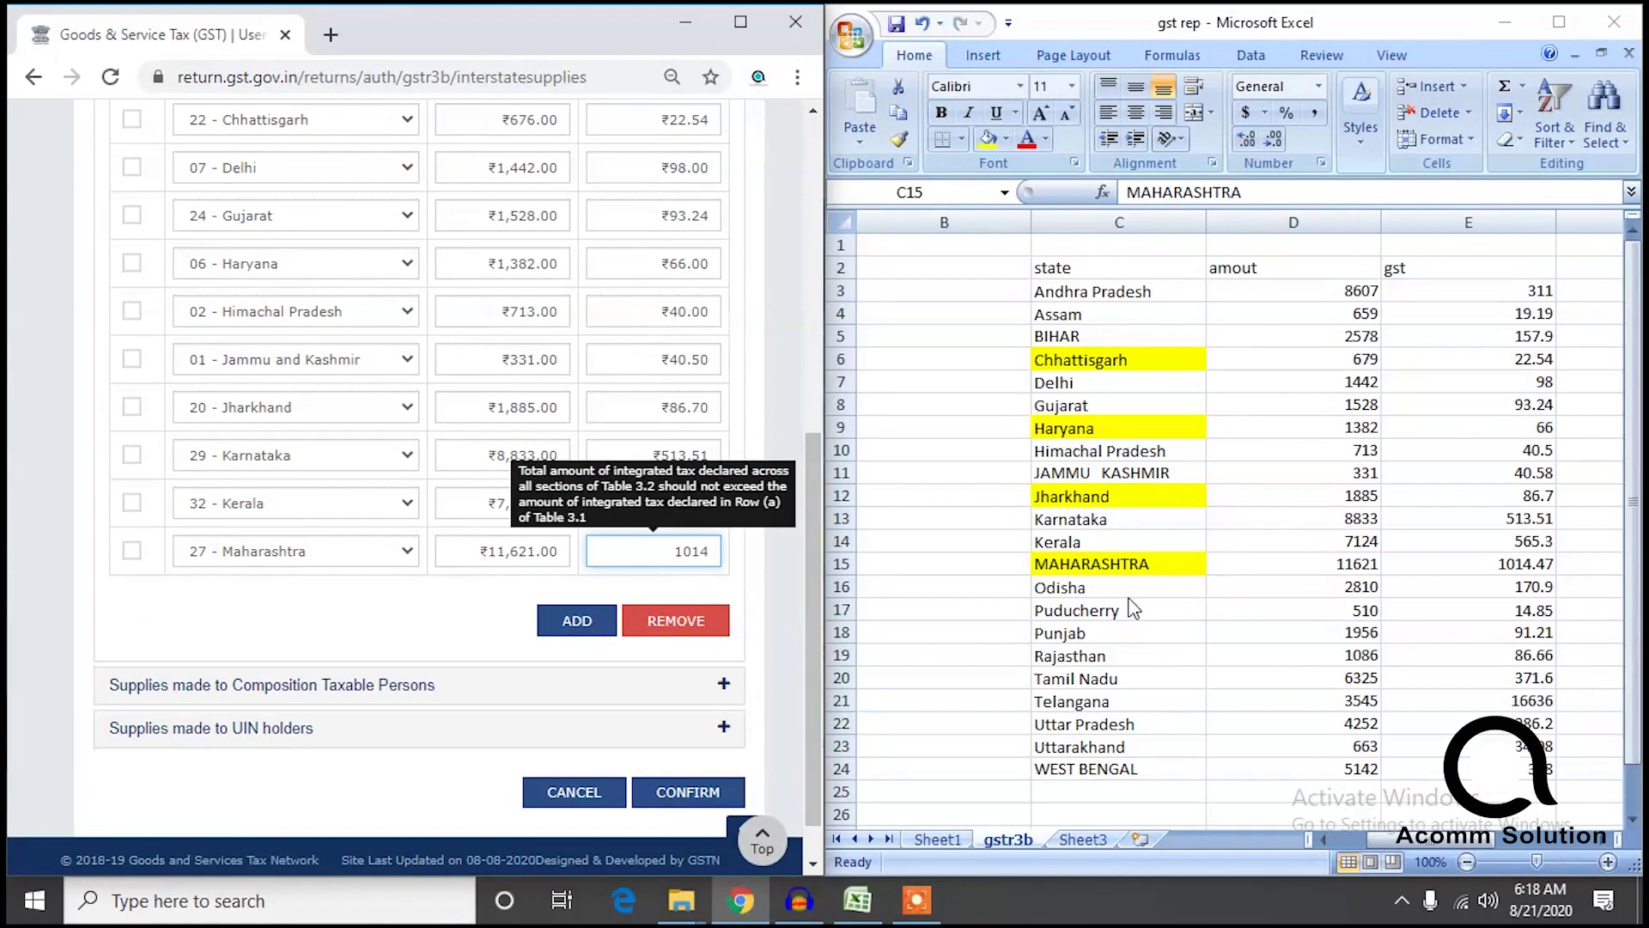
left_click(1125, 591)
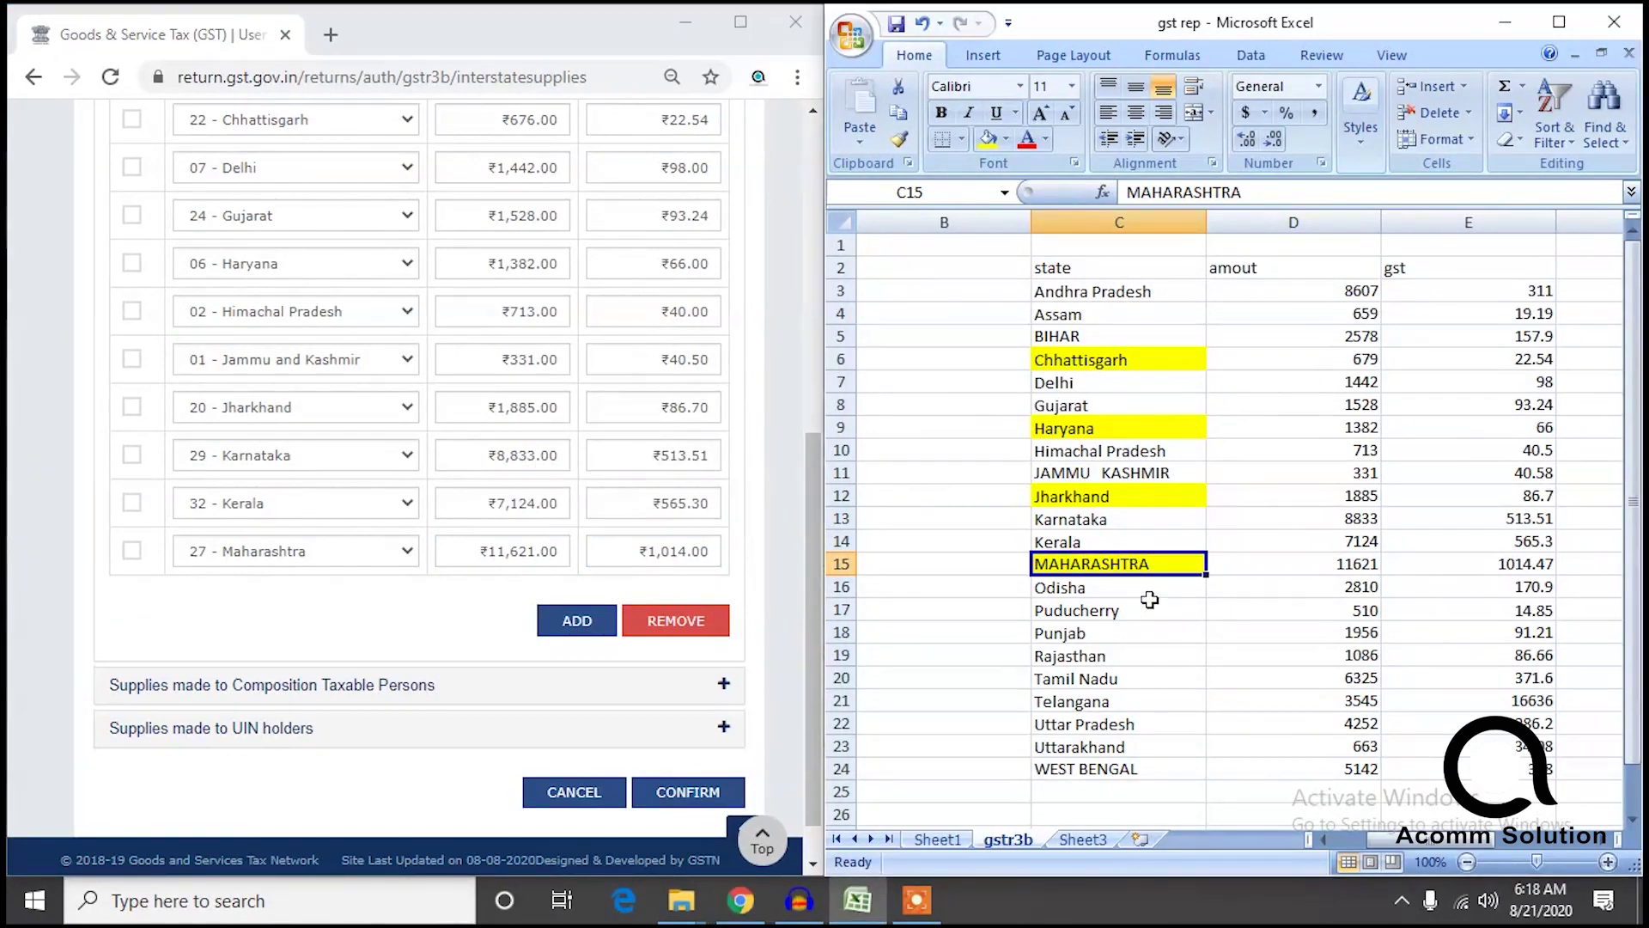
Change Telangana's gst in E21 from 16636 to 1663.6 and check the column sum.
left_click_drag(1523, 302, 1539, 769)
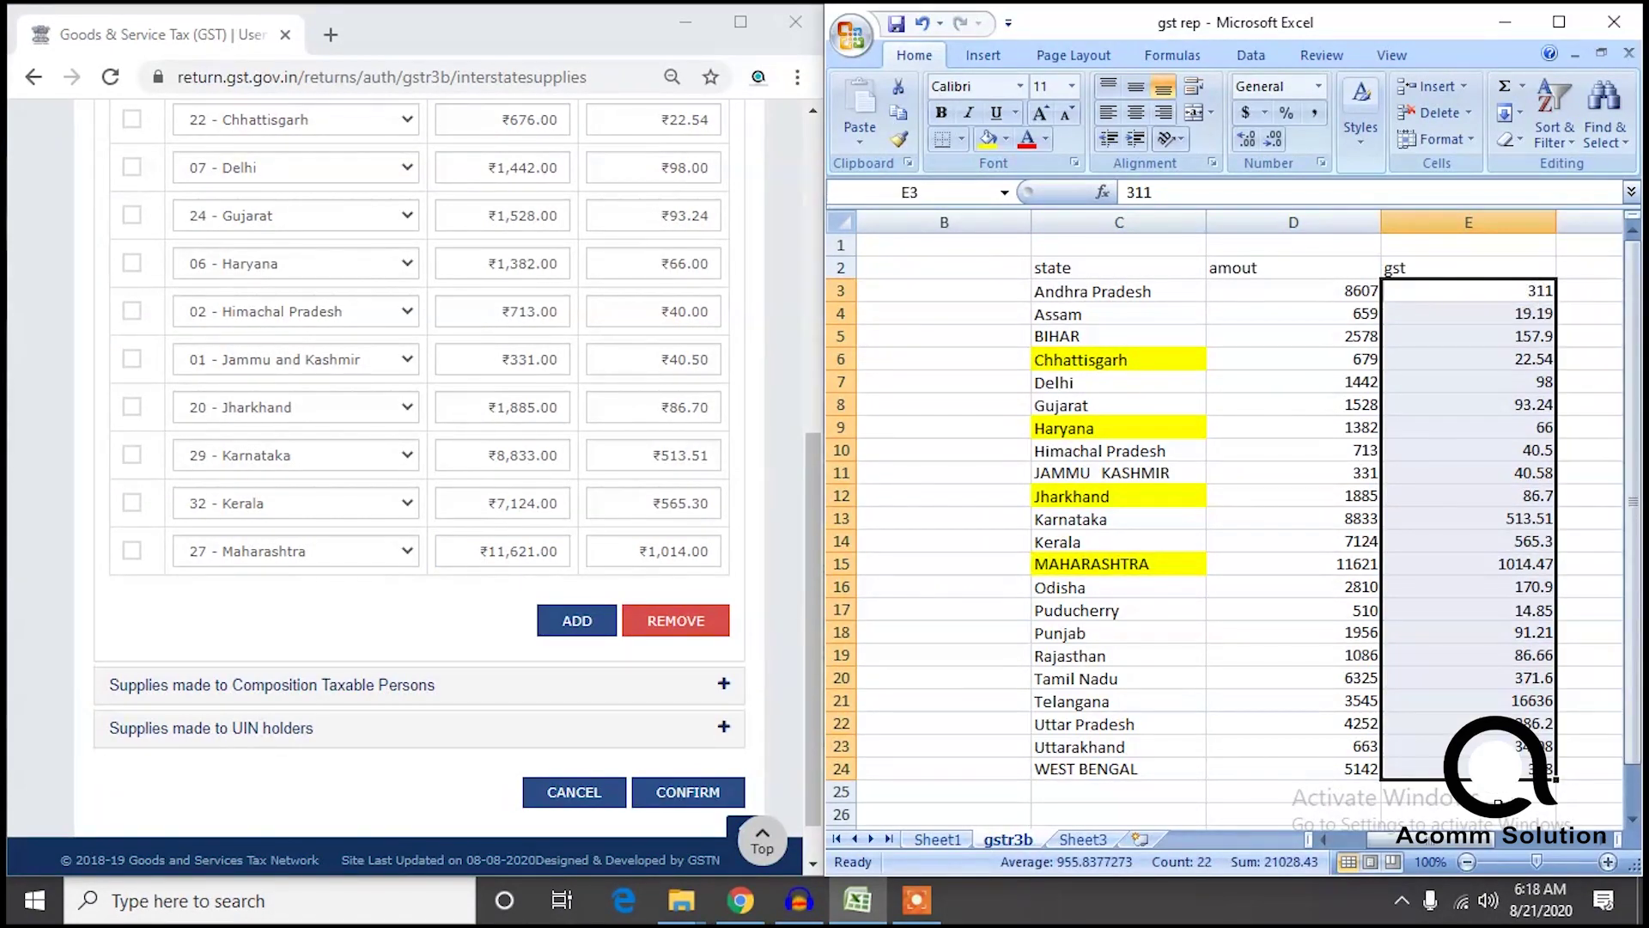
left_click(1542, 700)
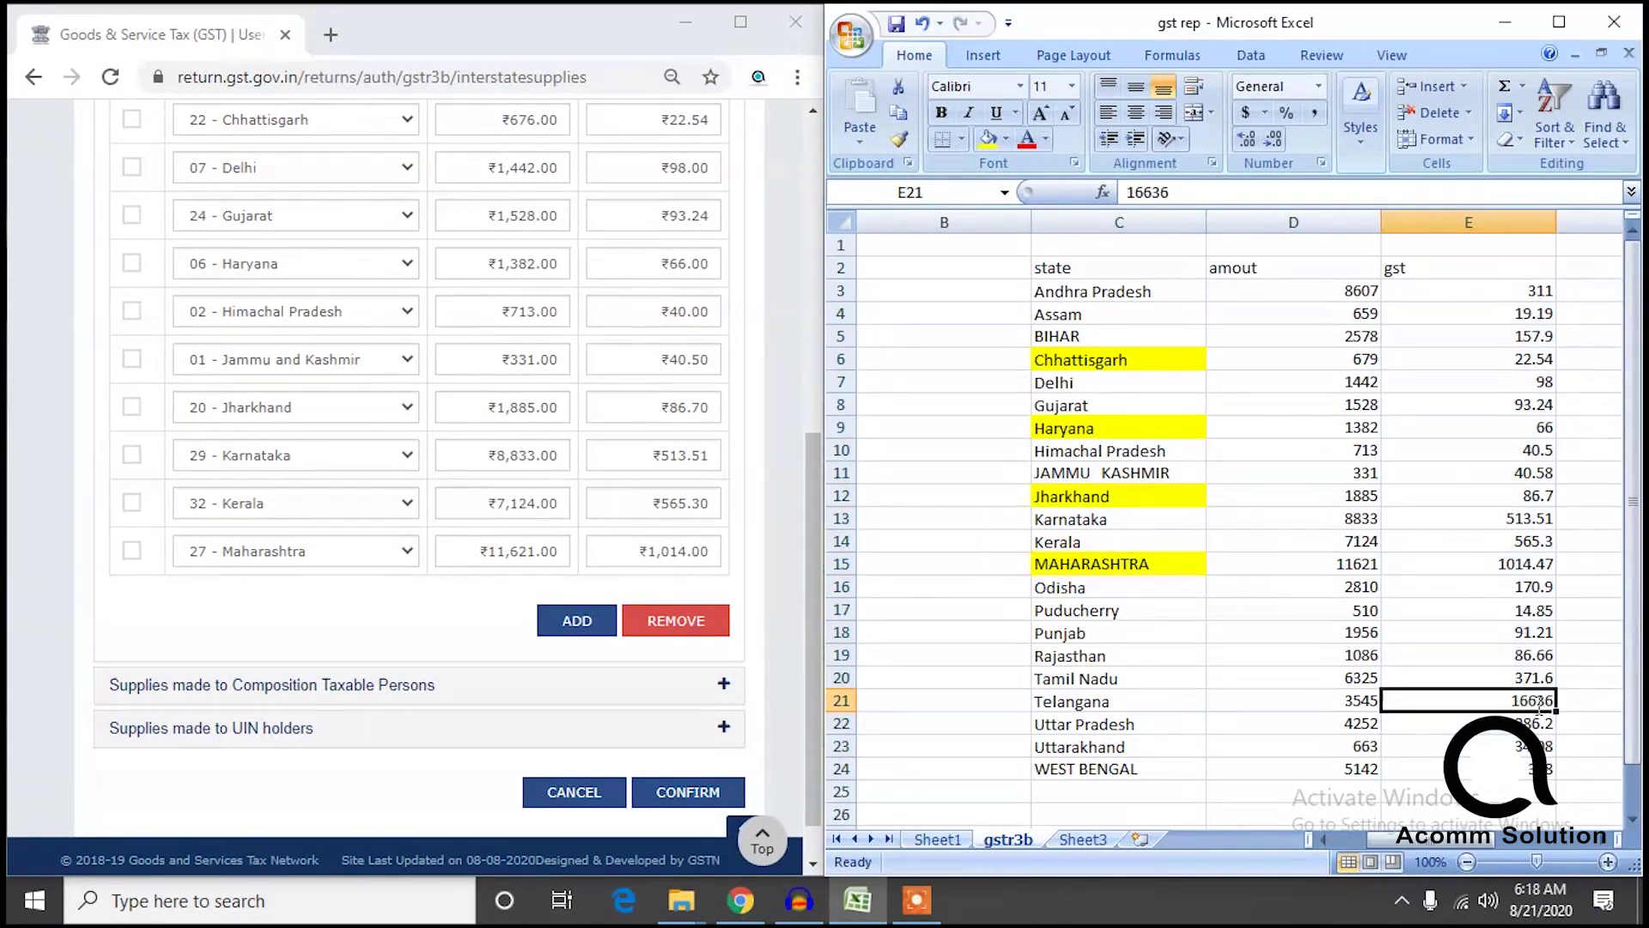
double_click(1541, 700)
key("Left")
key("Left")
type(".")
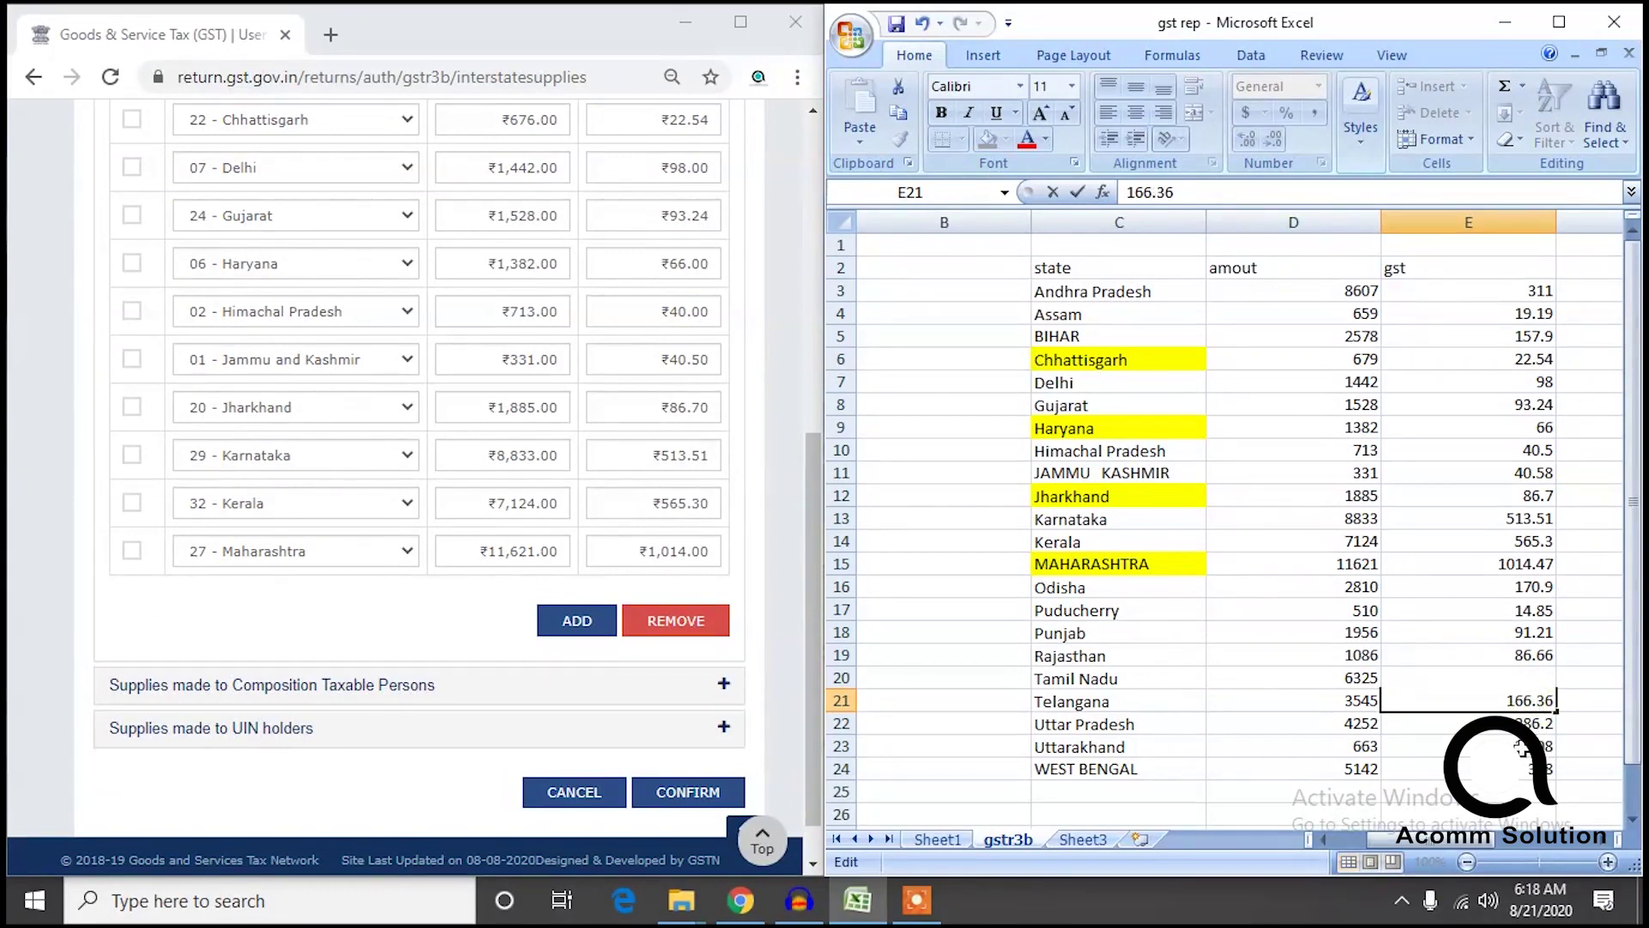
left_click(1572, 678)
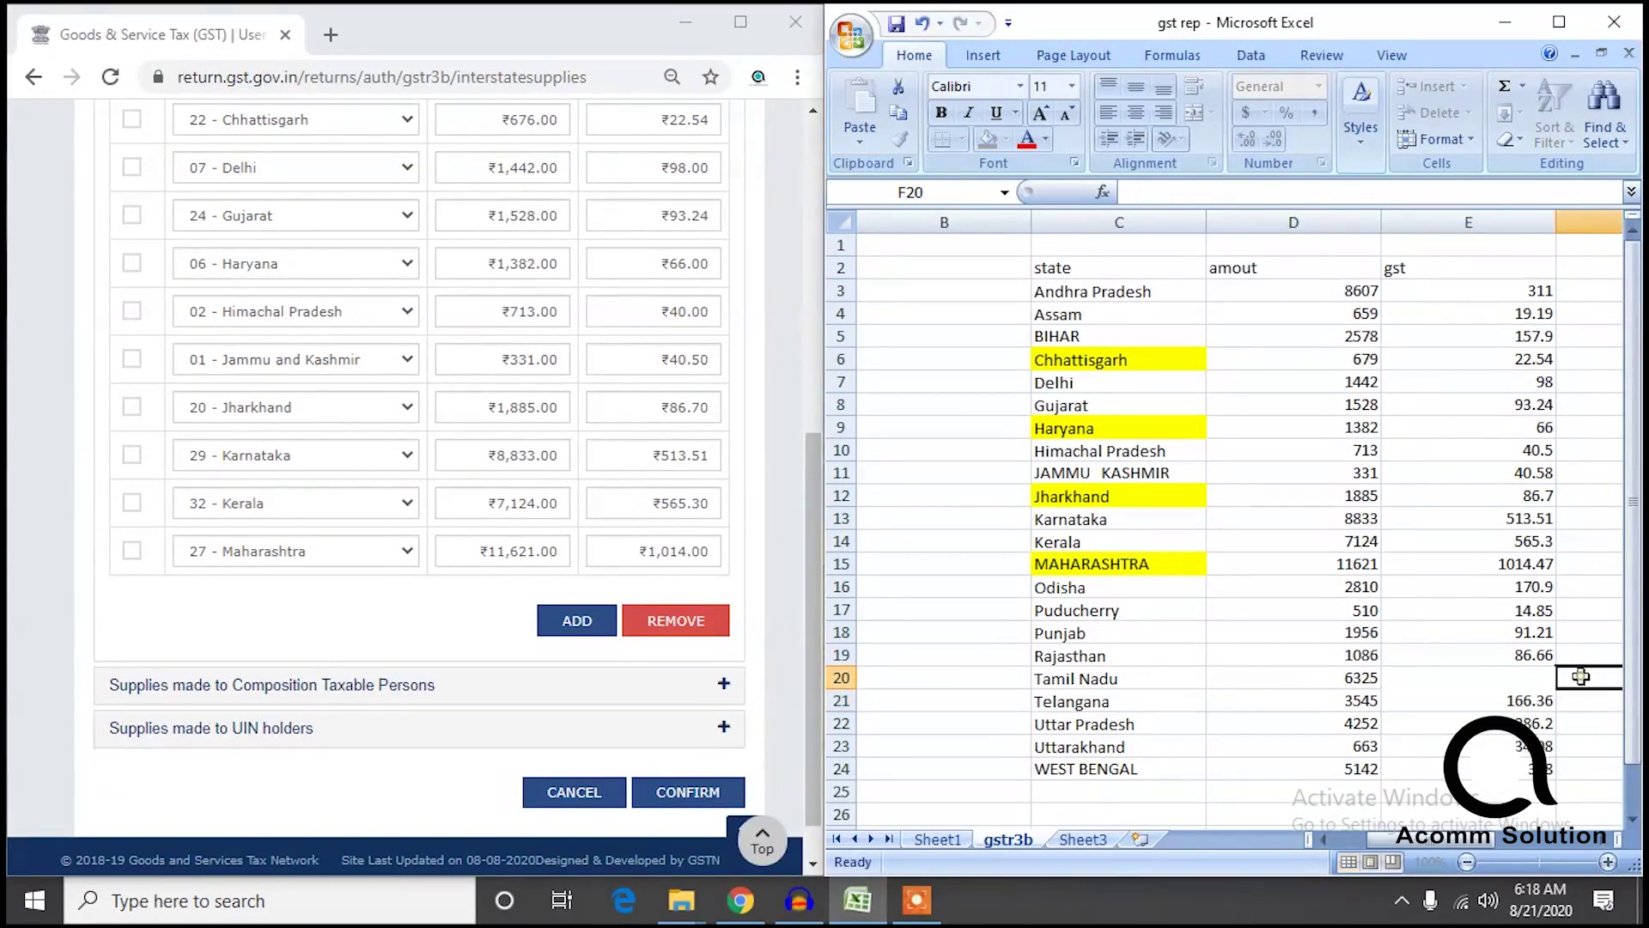
left_click_drag(1546, 790, 1496, 296)
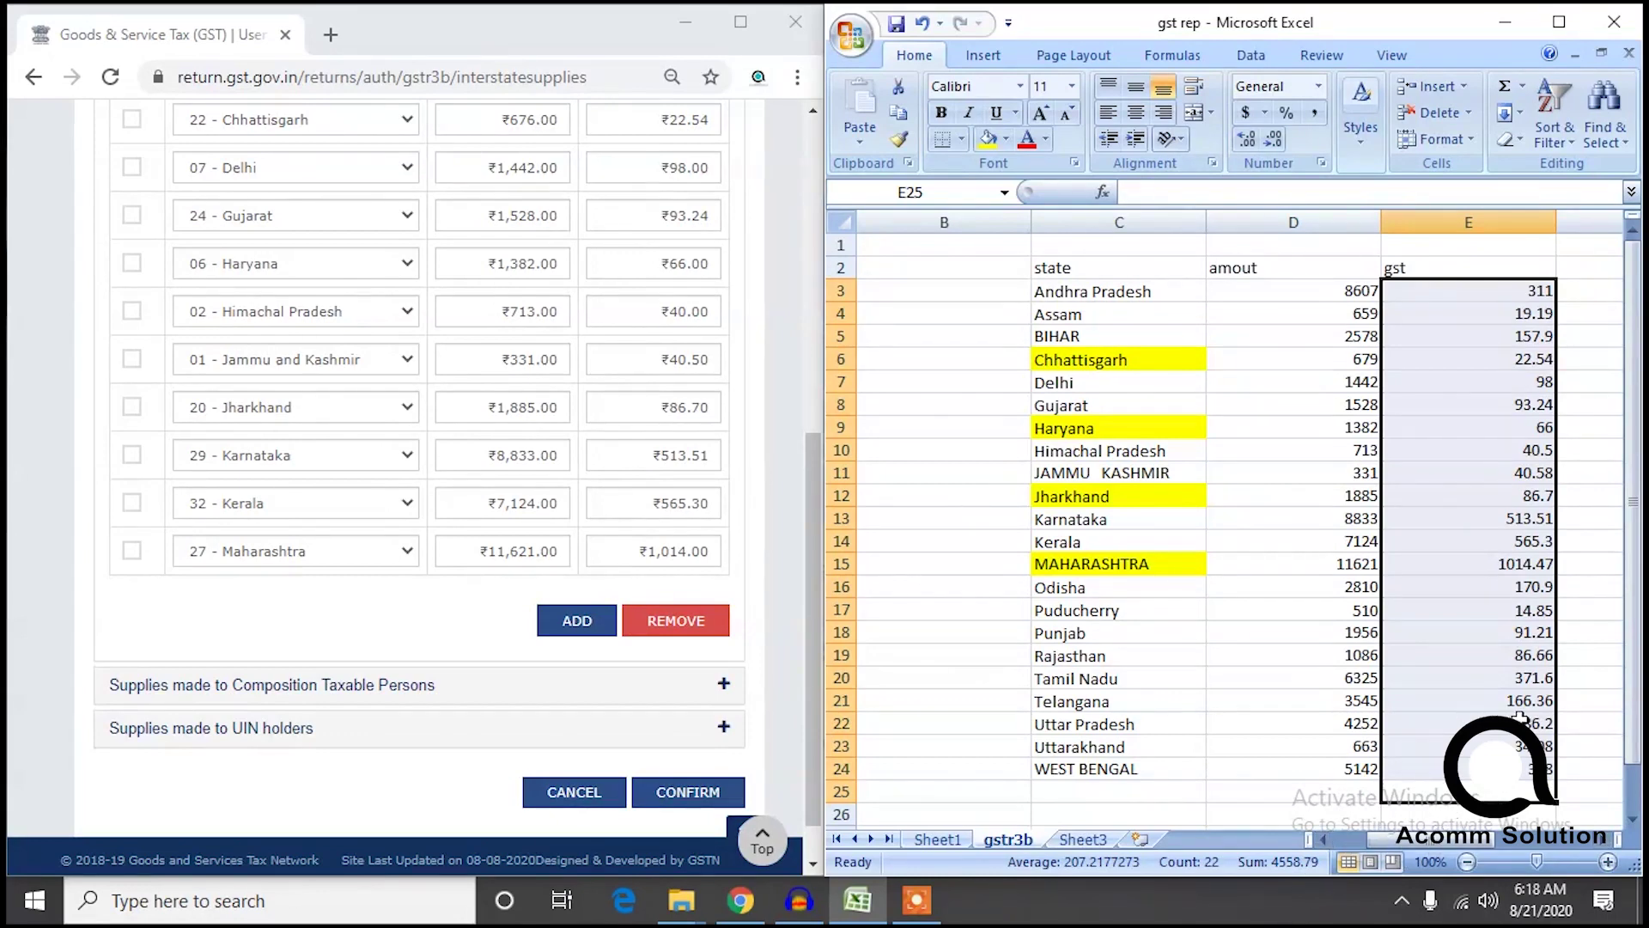
Compare against Sheet3, re-edit E21's decimal, and recheck the gst total of 6056.03.
left_click(1559, 22)
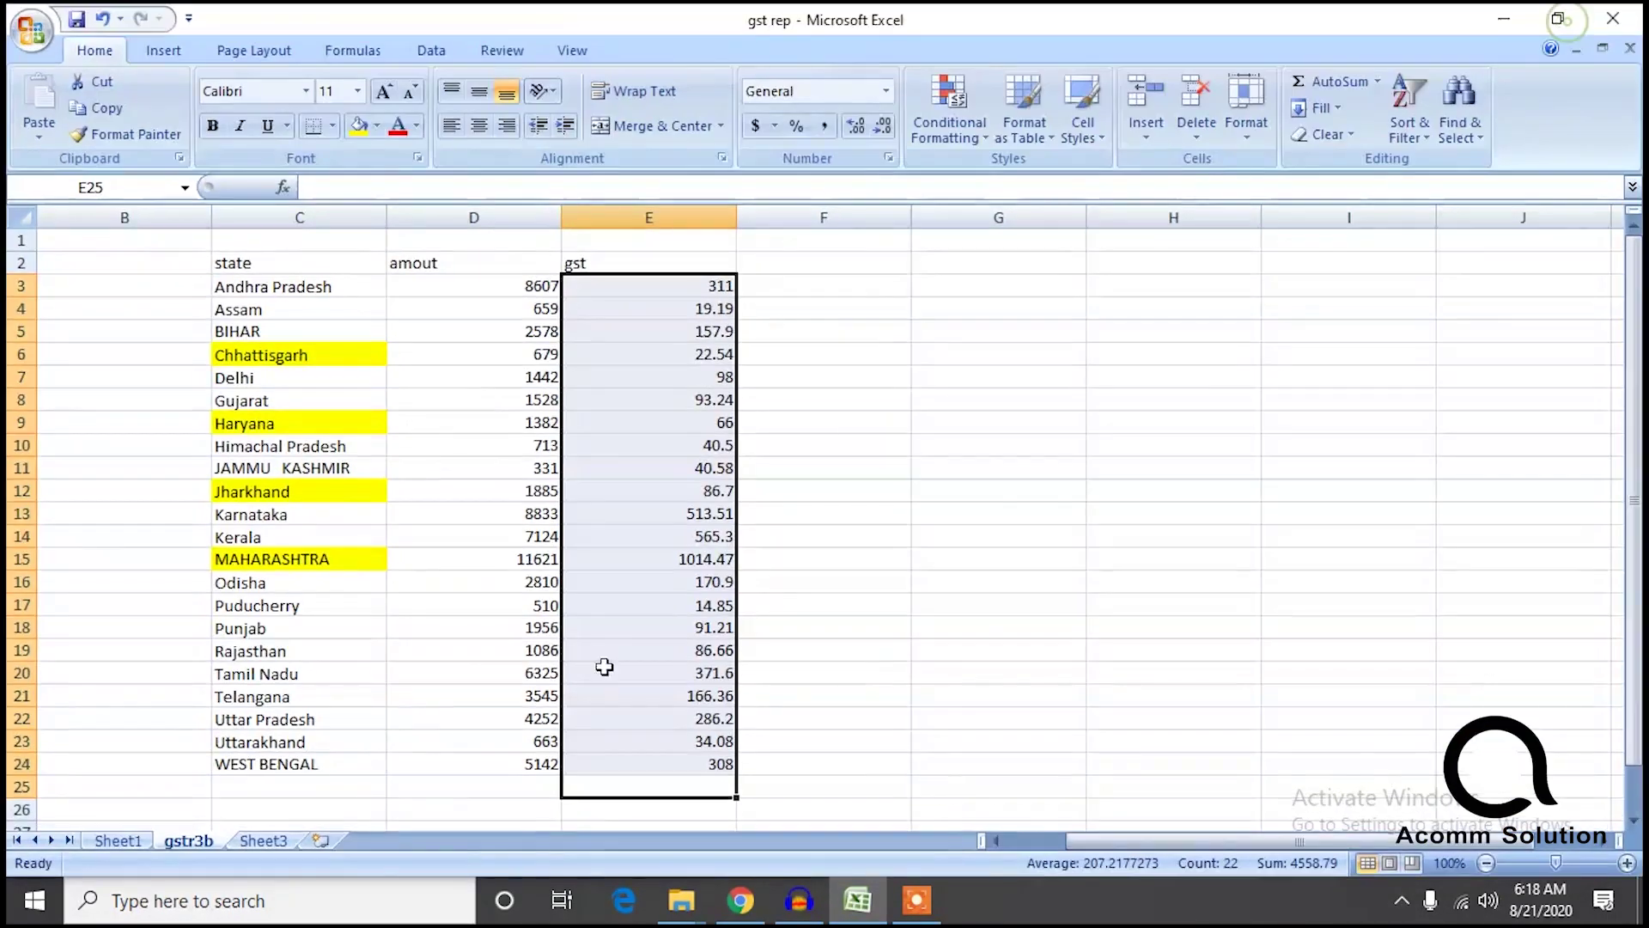
left_click(263, 840)
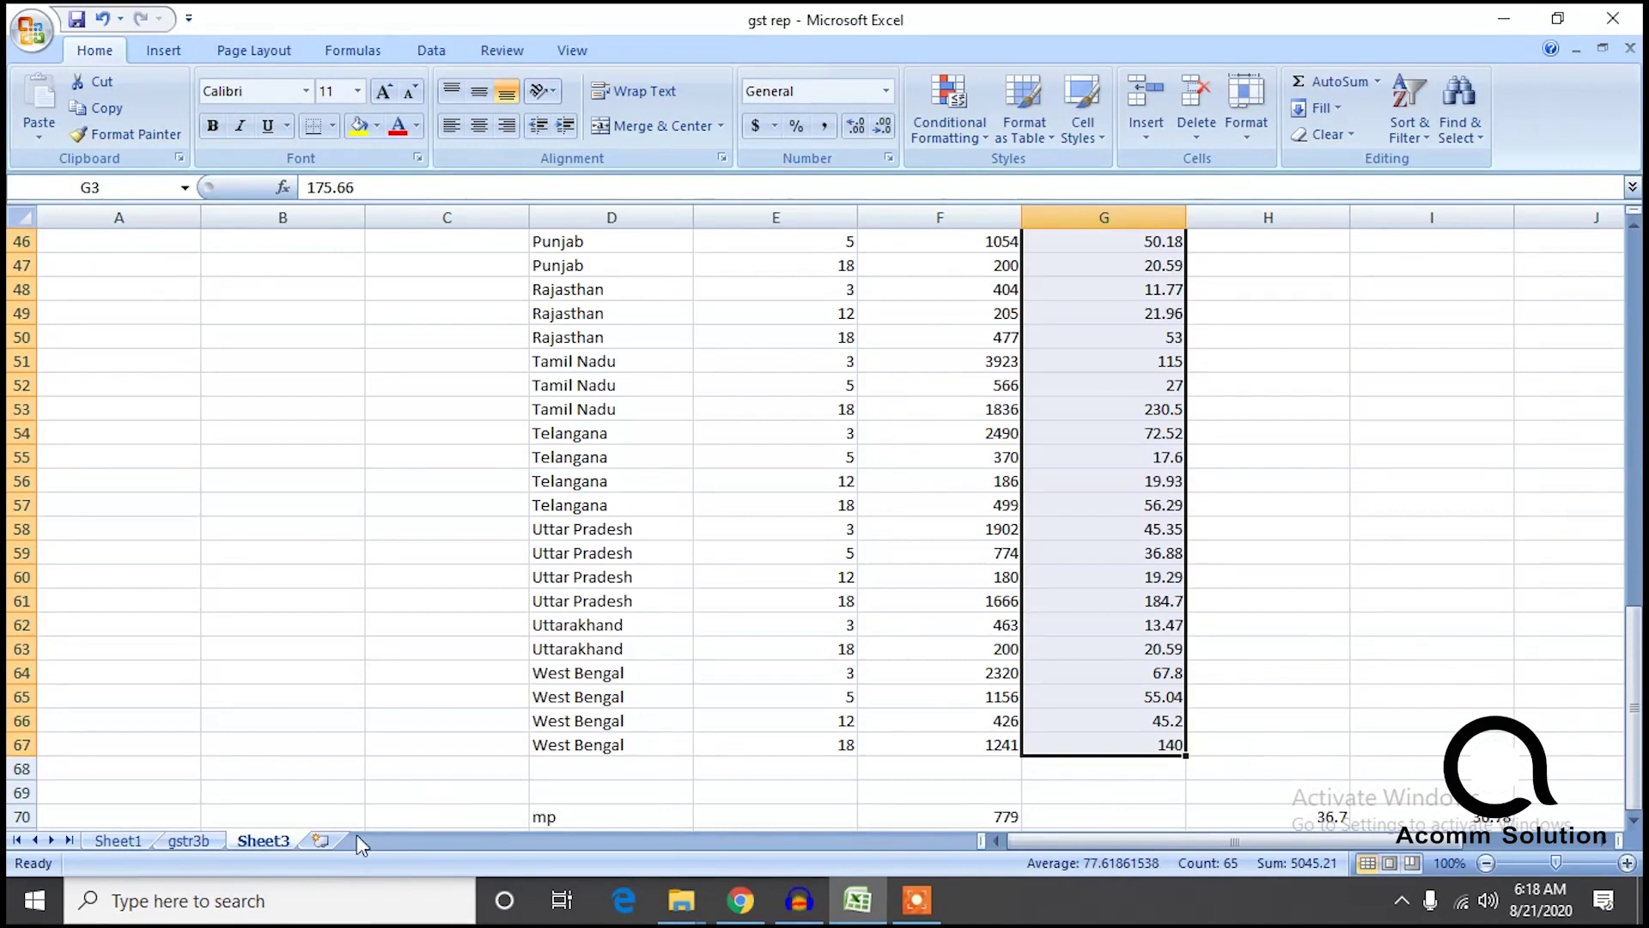
left_click(185, 842)
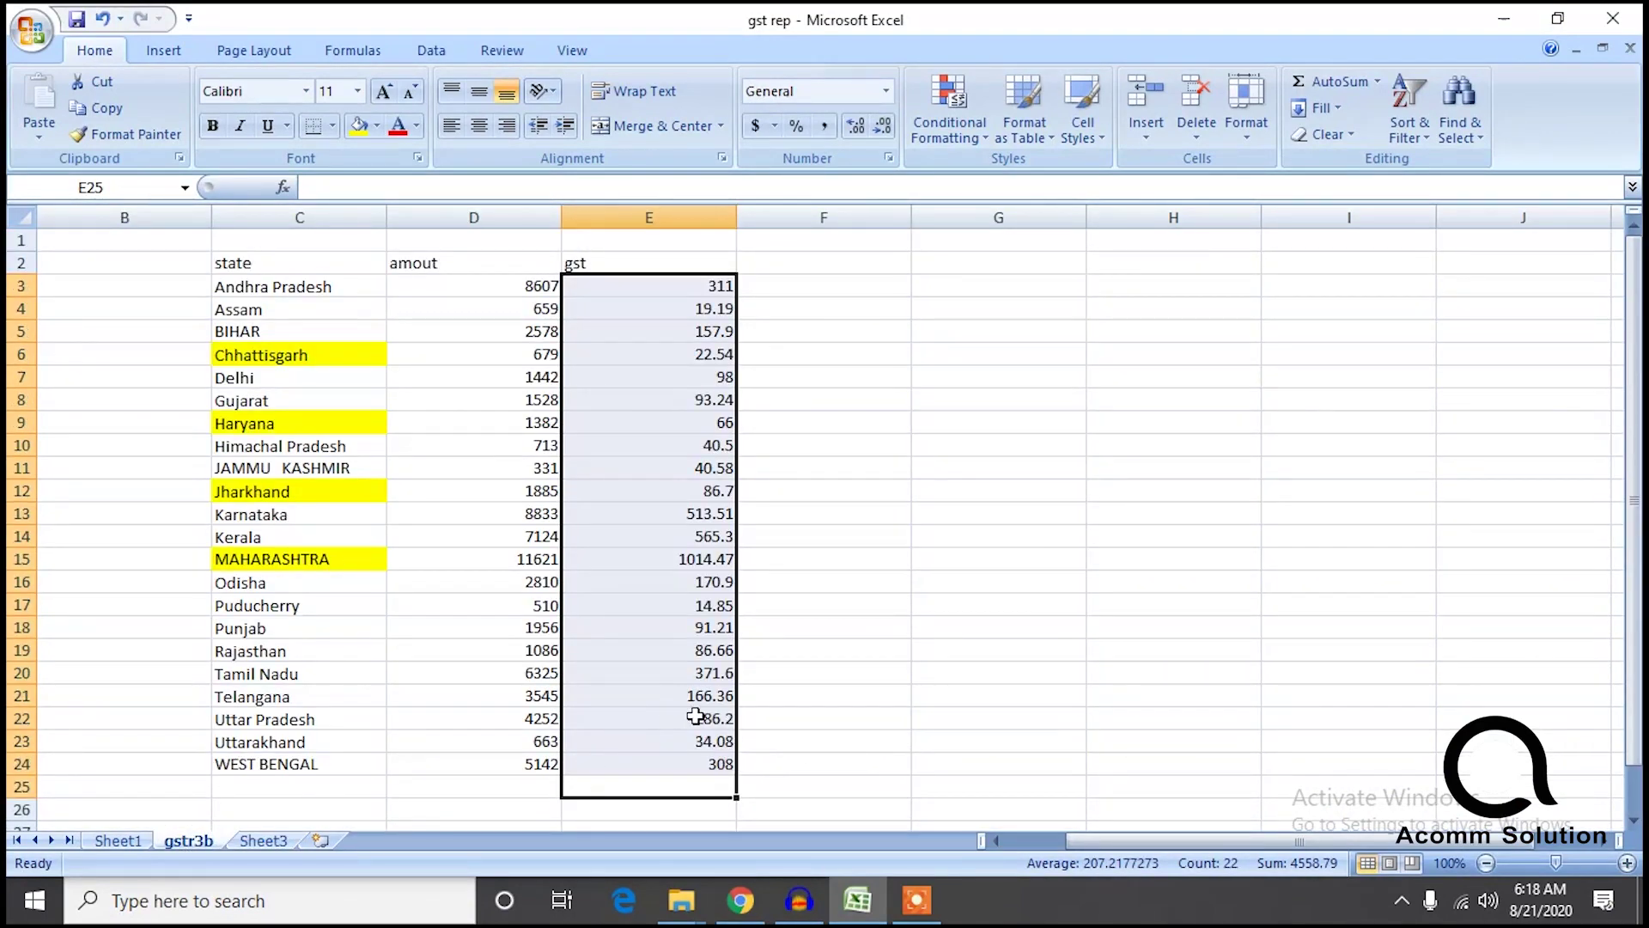
left_click(719, 697)
double_click(718, 697)
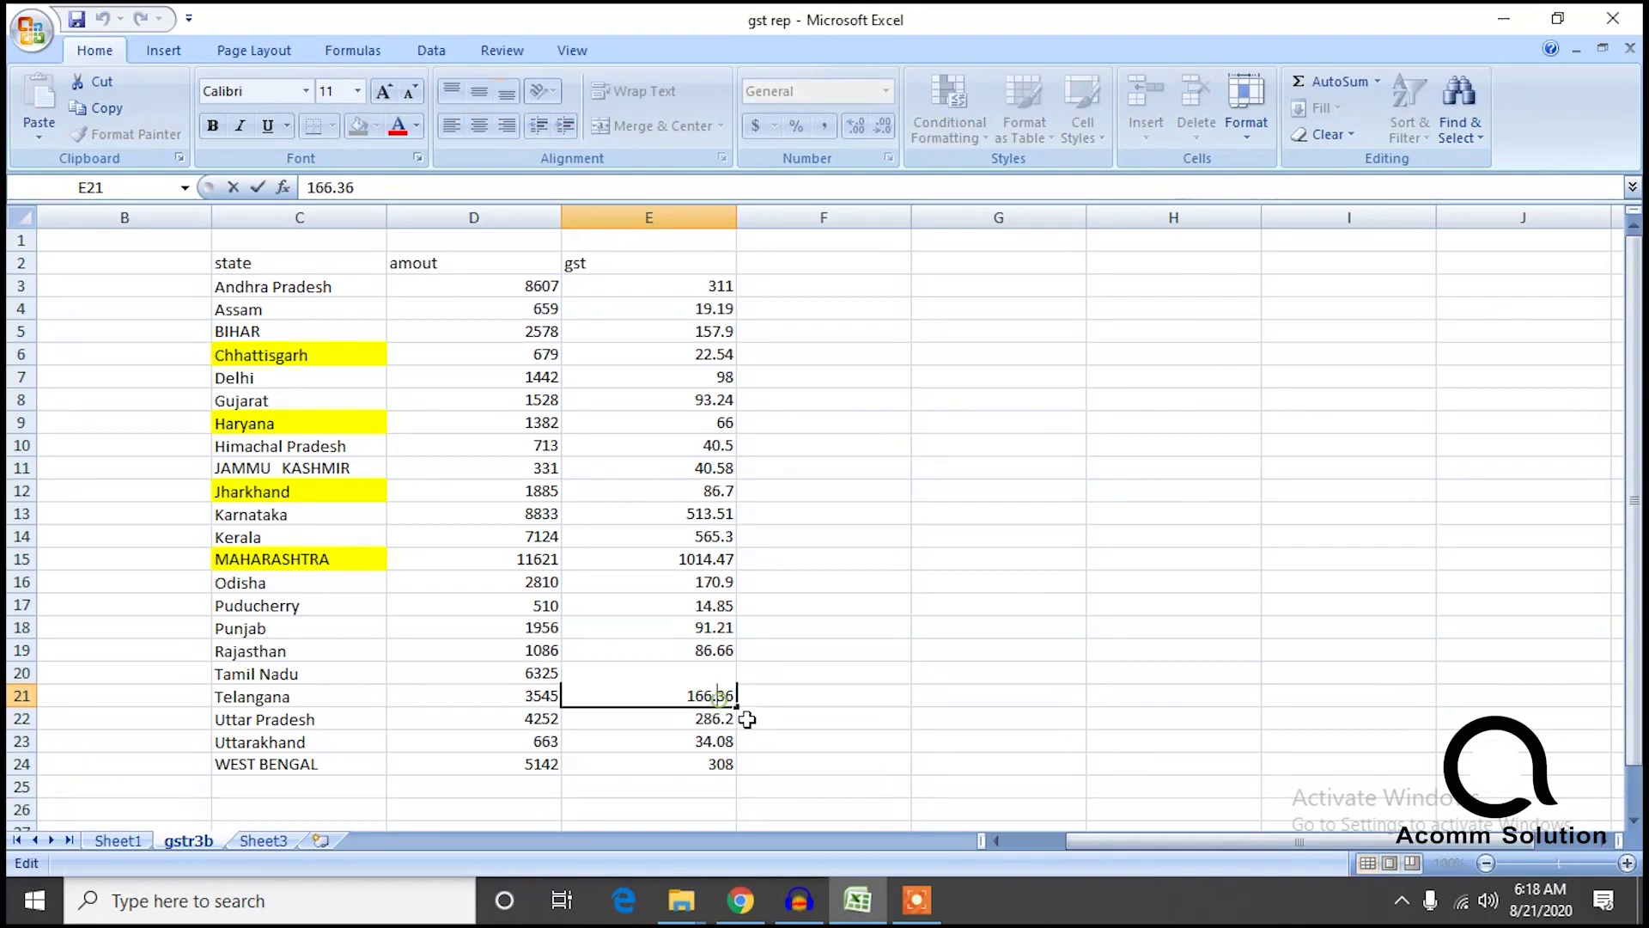
key("BackSpace")
type(".")
left_click(715, 789)
left_click_drag(711, 795, 846, 333)
left_click_drag(699, 283, 662, 762)
left_click(687, 696)
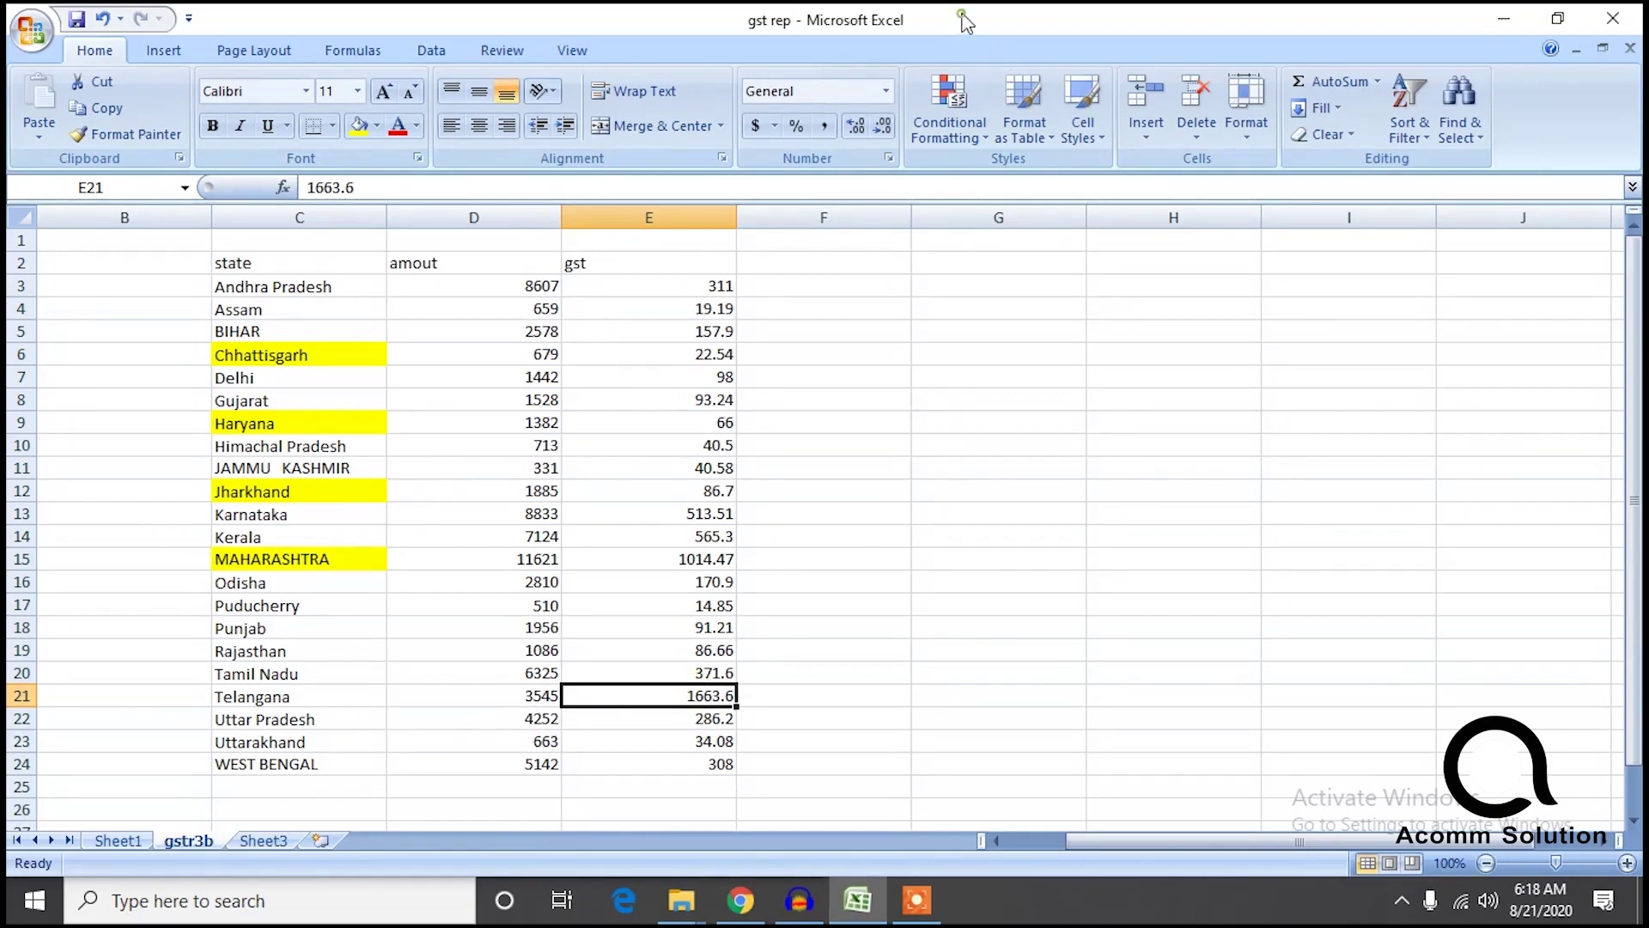
double_click(1203, 30)
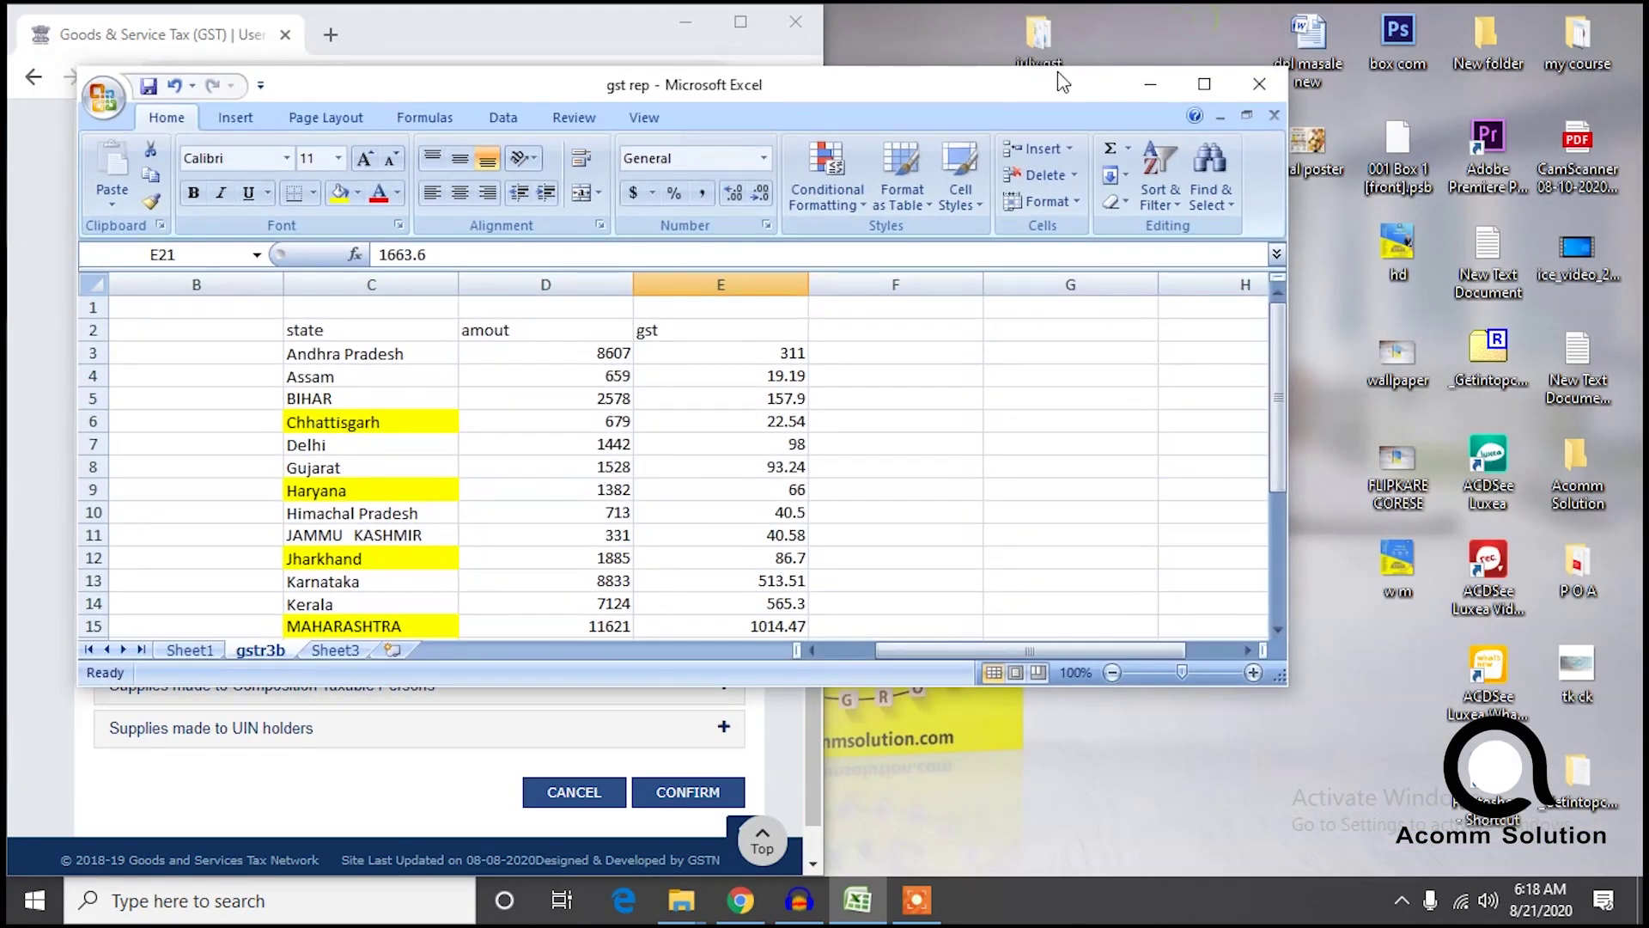
Snap Excel aside, open gst rep from the july gst report folder, and maximize it.
left_click_drag(1052, 89, 1639, 421)
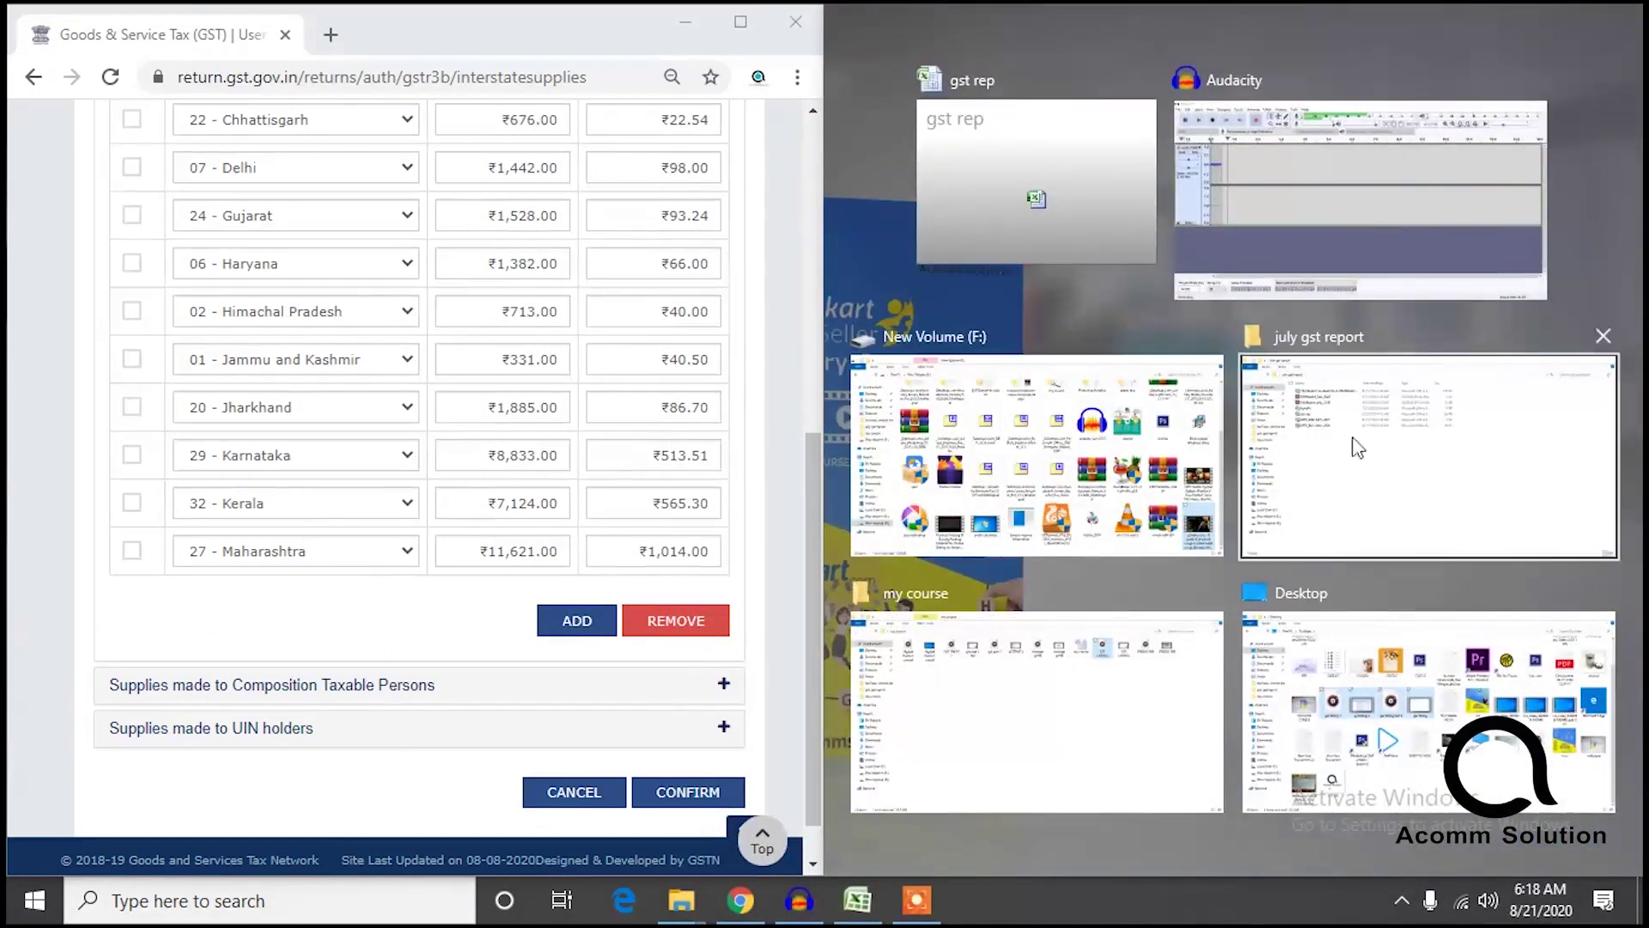
left_click(1359, 513)
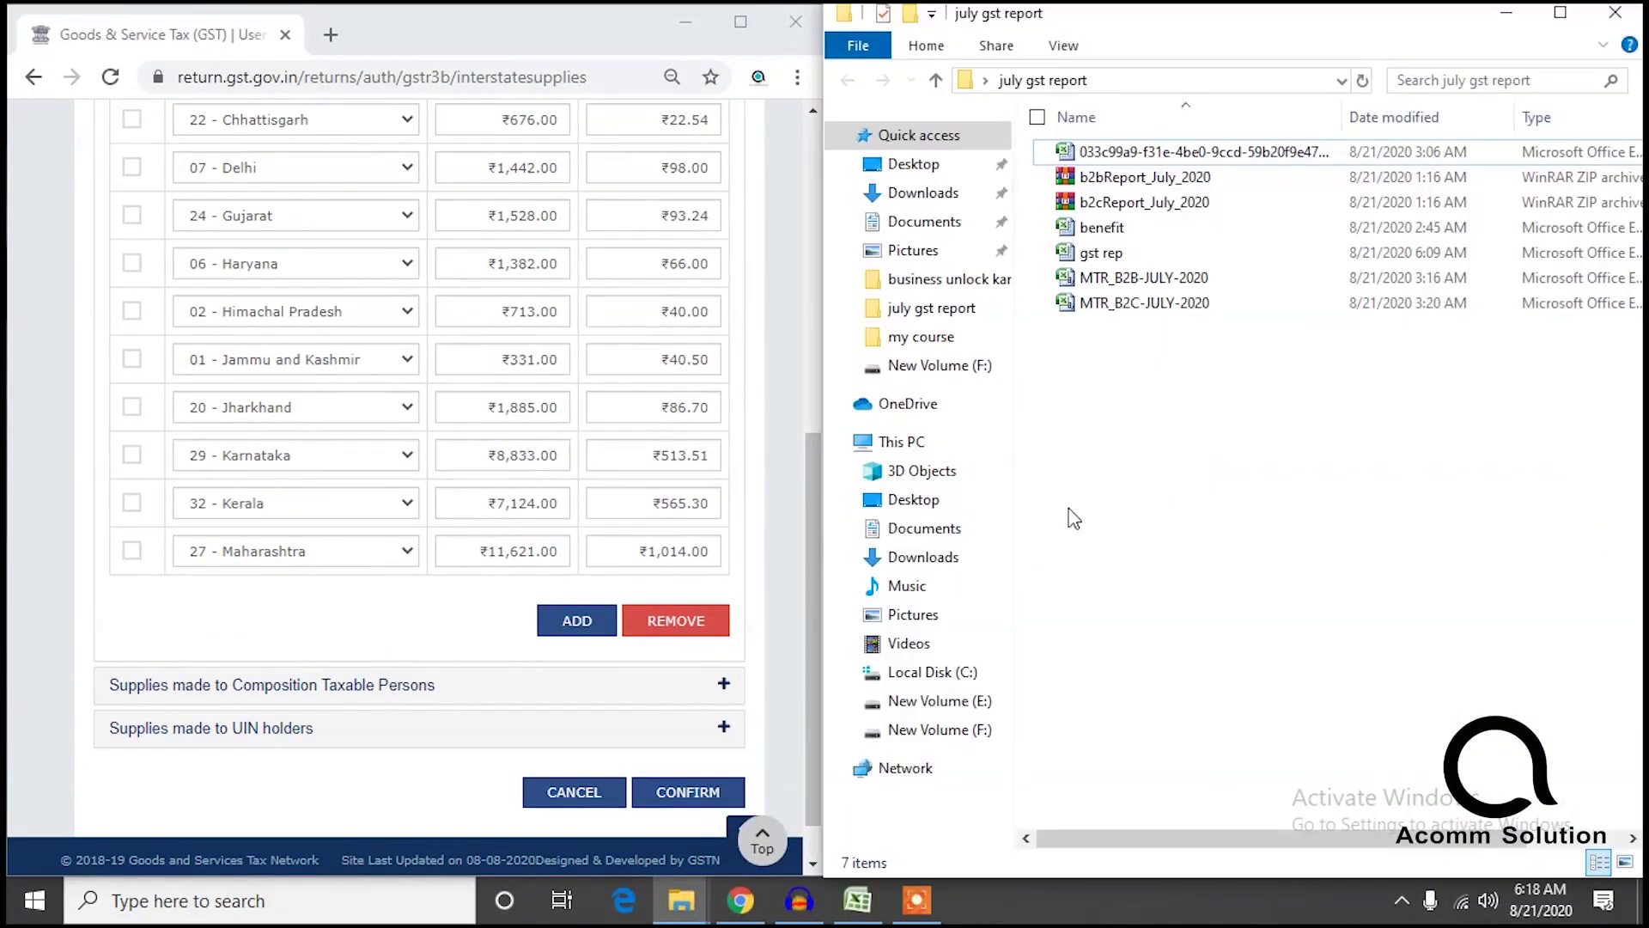
double_click(1139, 252)
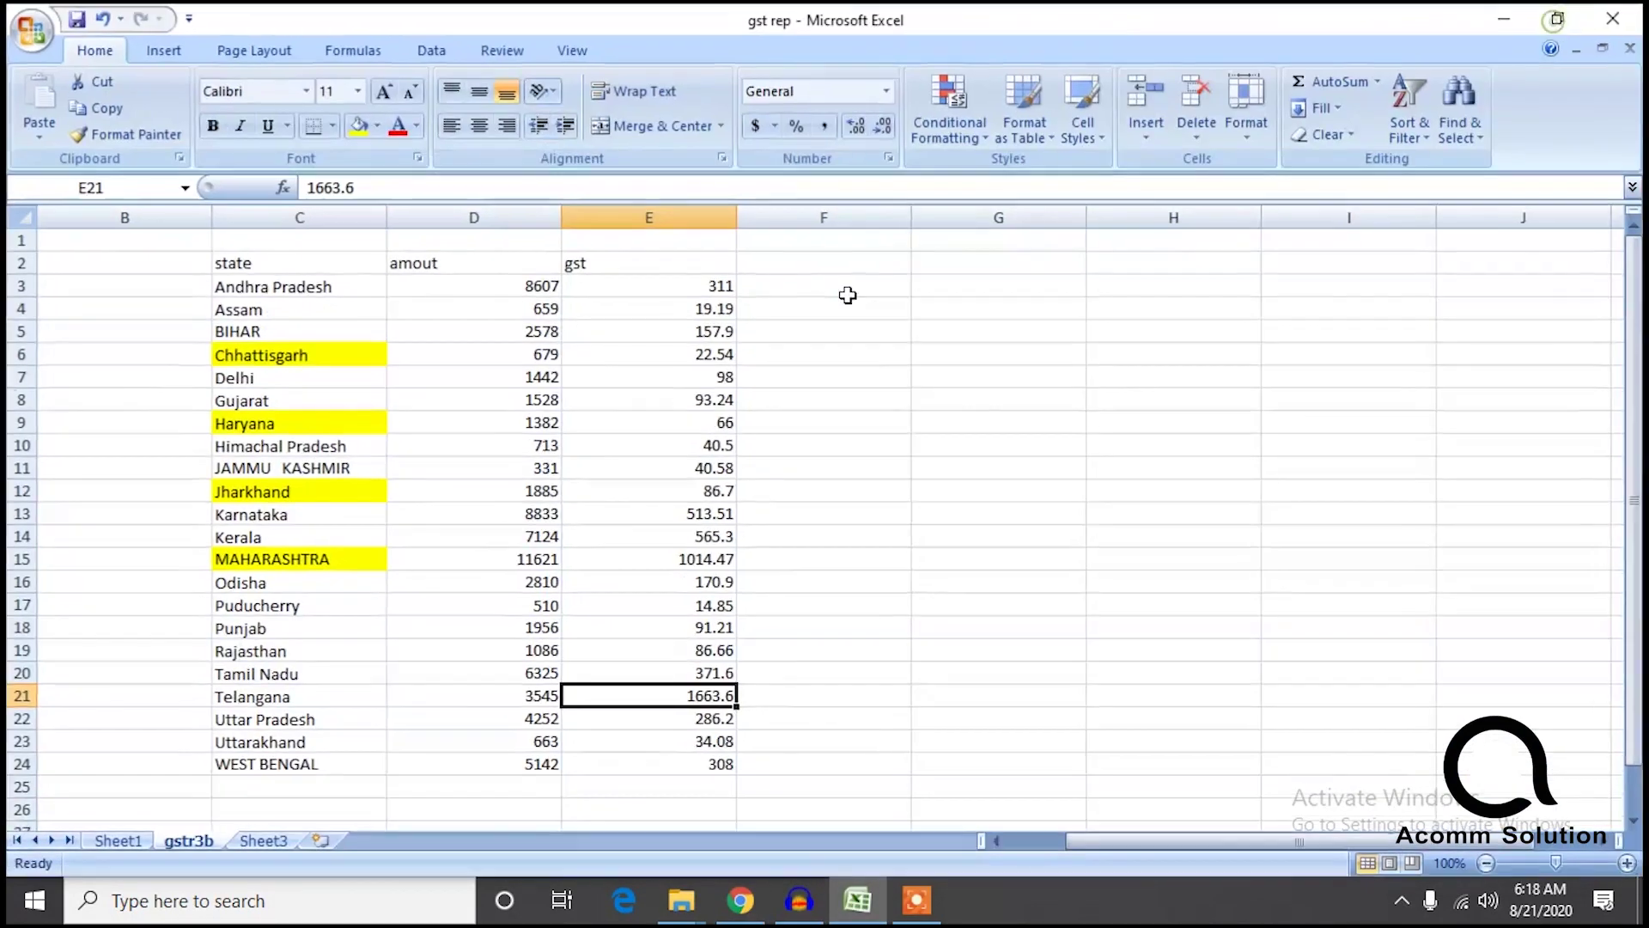
left_click(1559, 21)
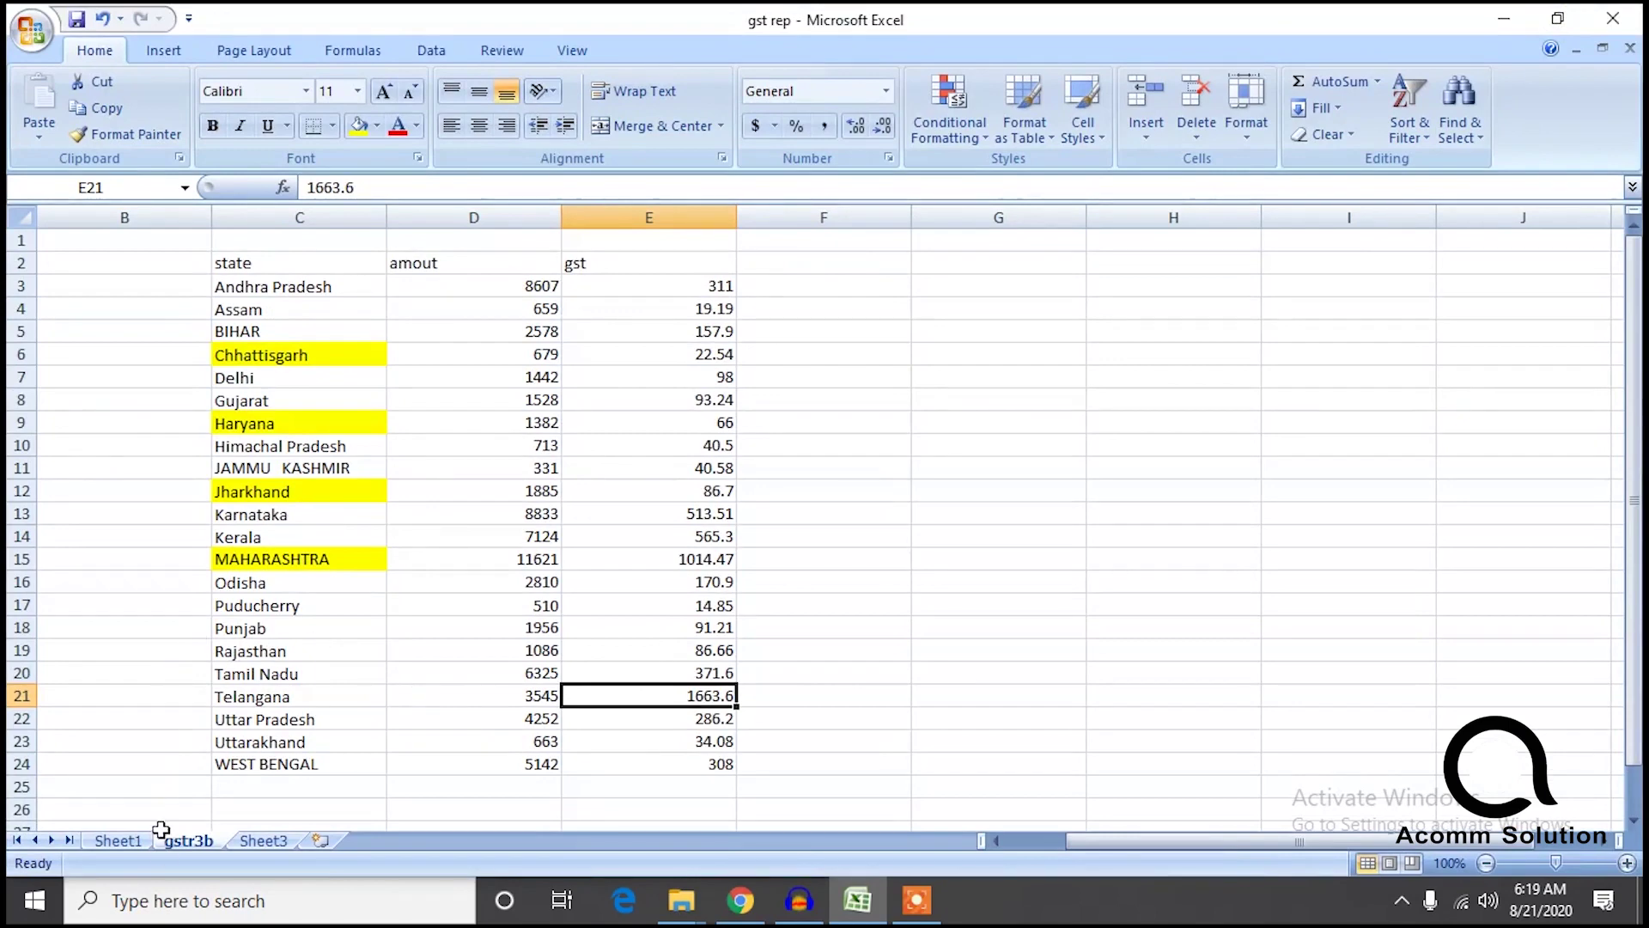
Filter Sheet1 to Telangana only and sum its amounts (3545) and igst (166.36).
left_click(116, 841)
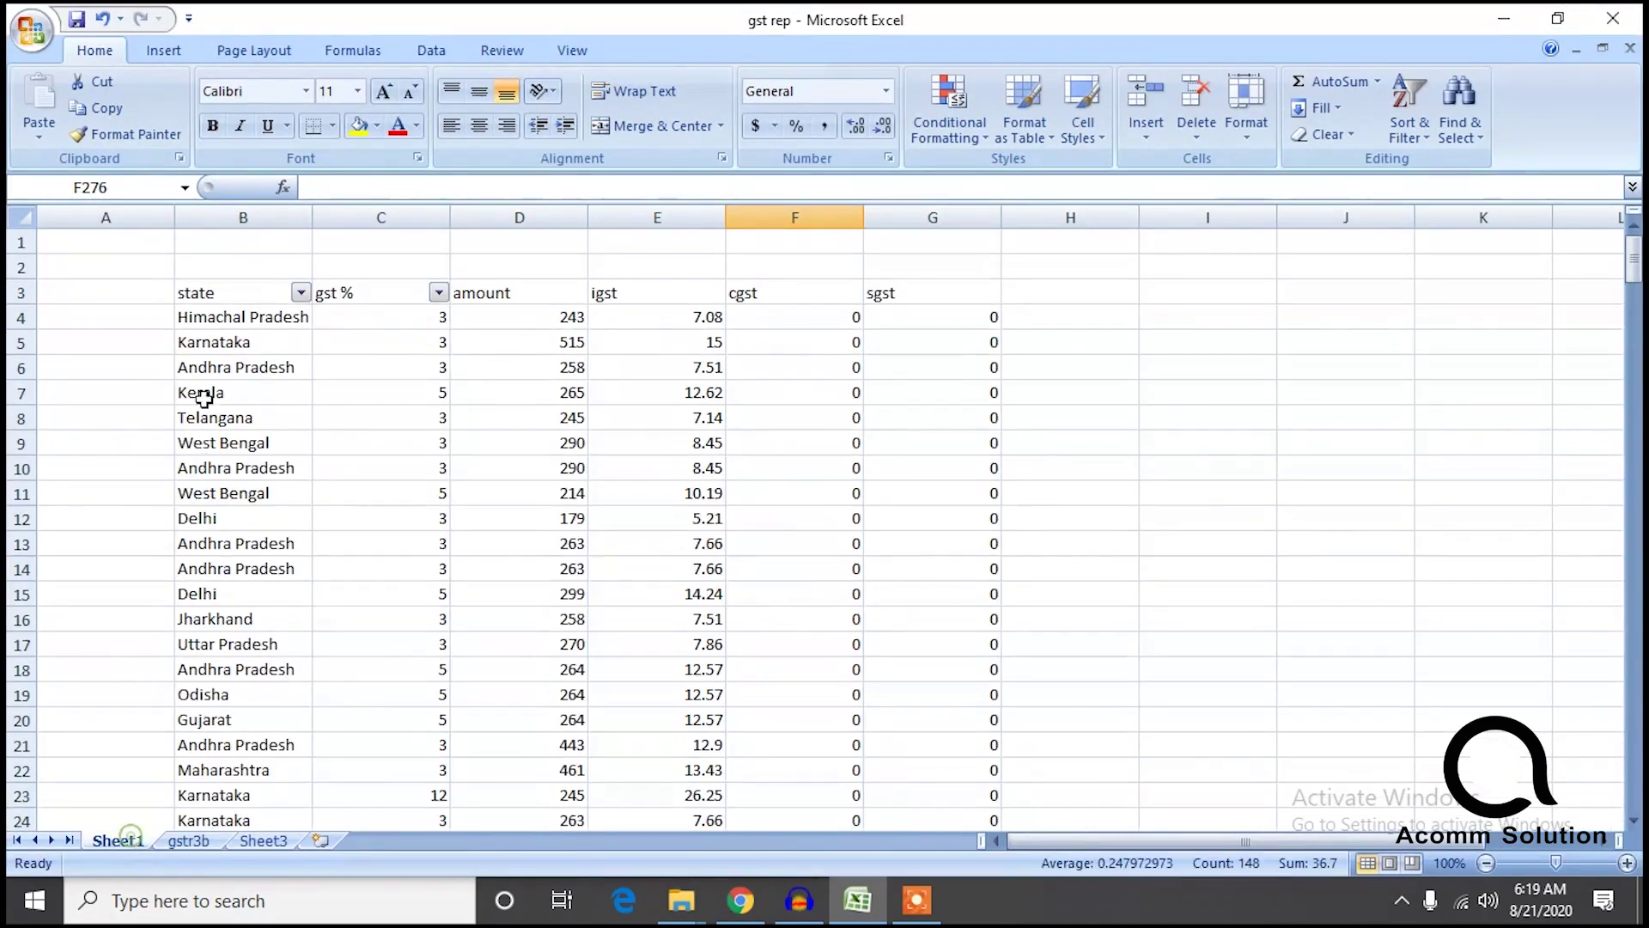
left_click(300, 293)
left_click_drag(294, 539, 287, 640)
left_click(109, 482)
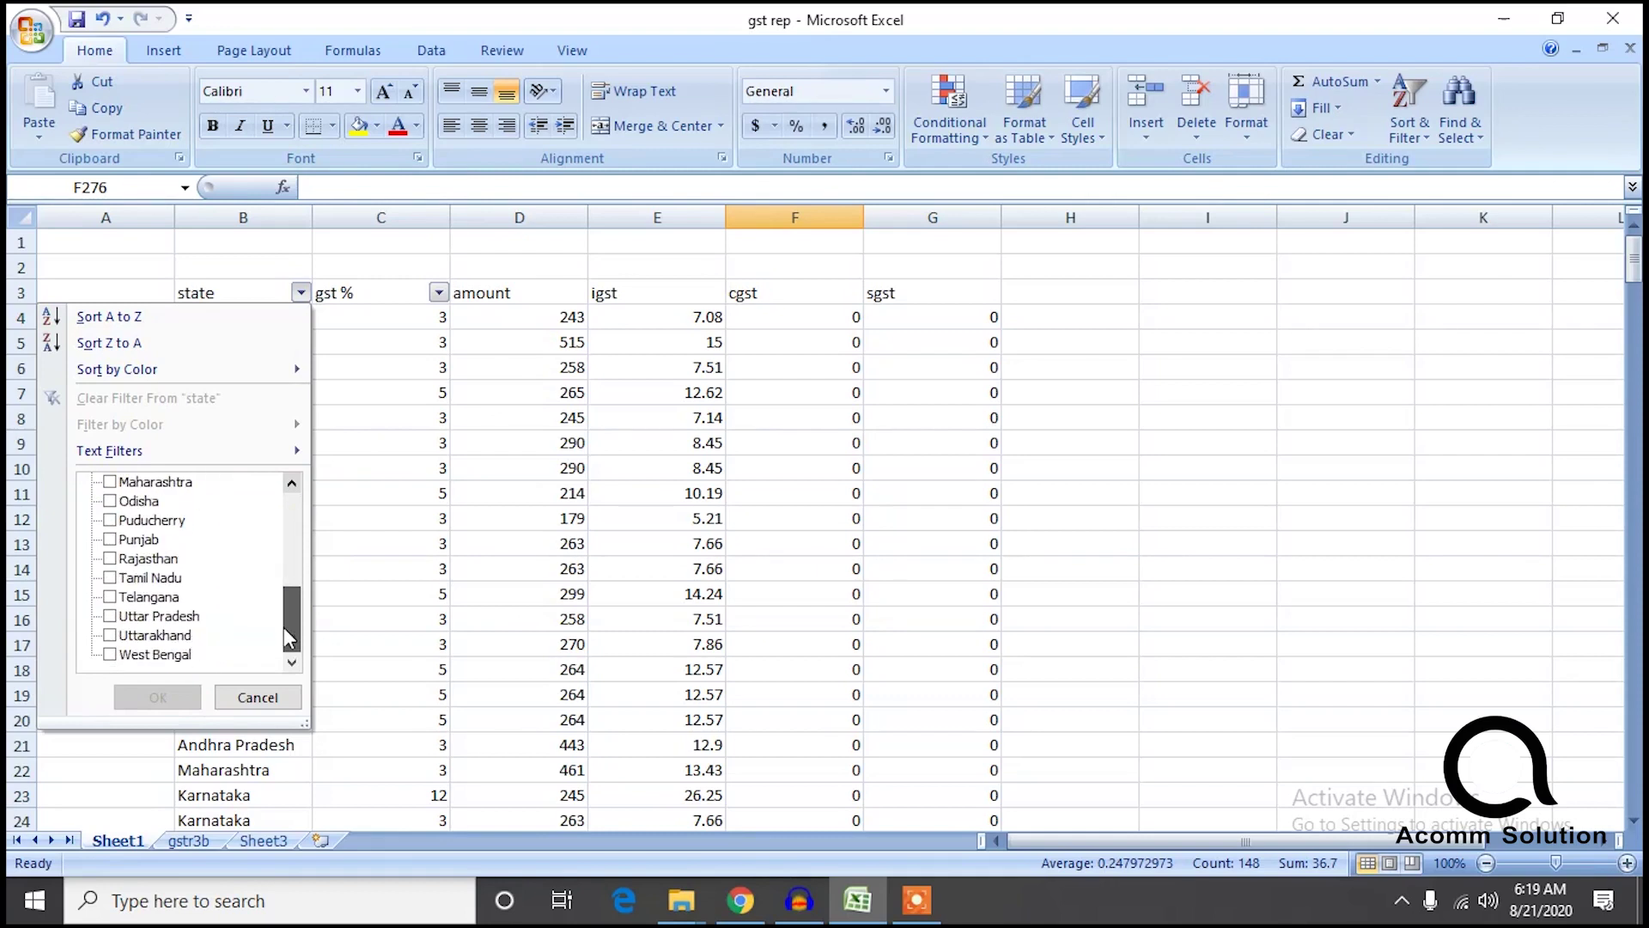
left_click(110, 596)
left_click(182, 707)
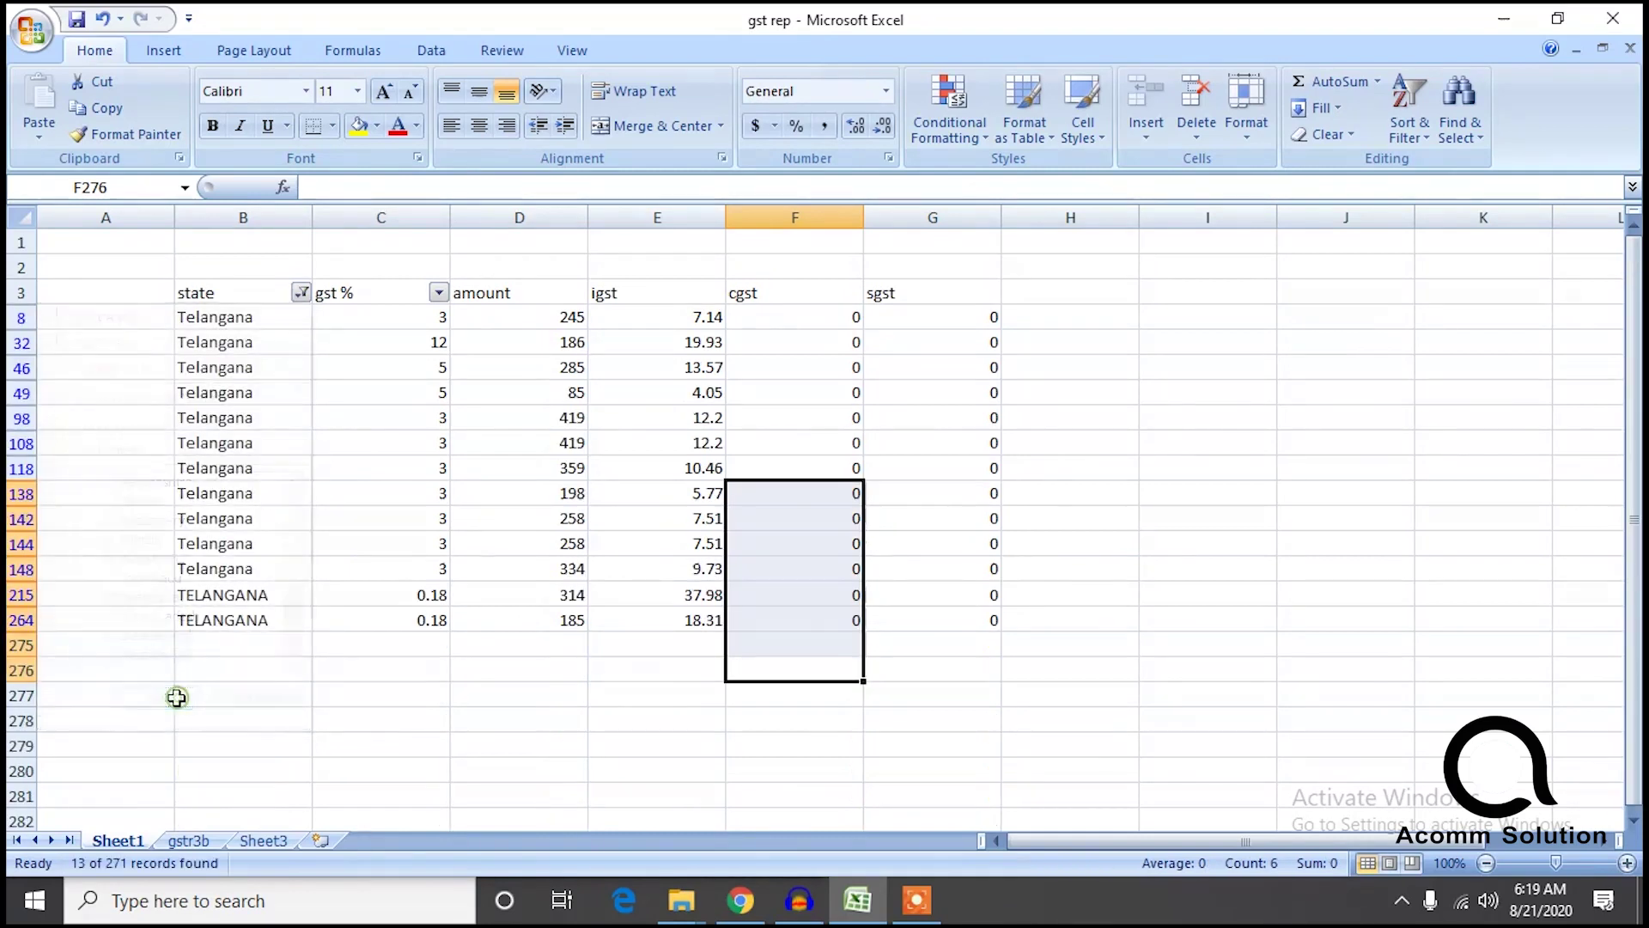
left_click(526, 767)
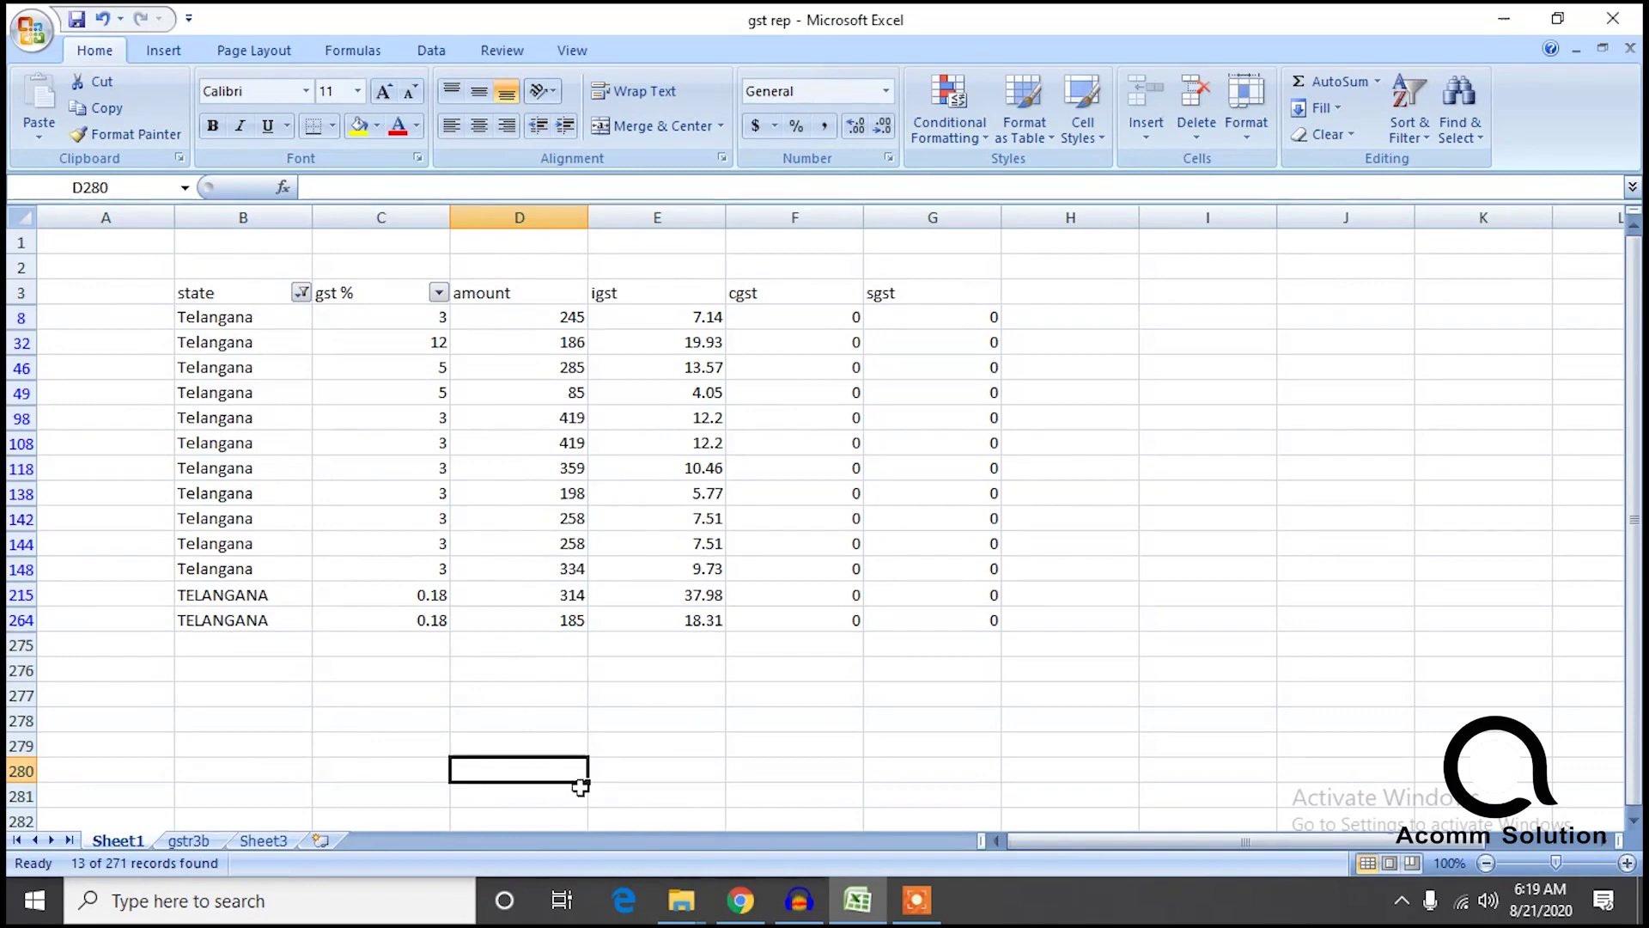
left_click(260, 840)
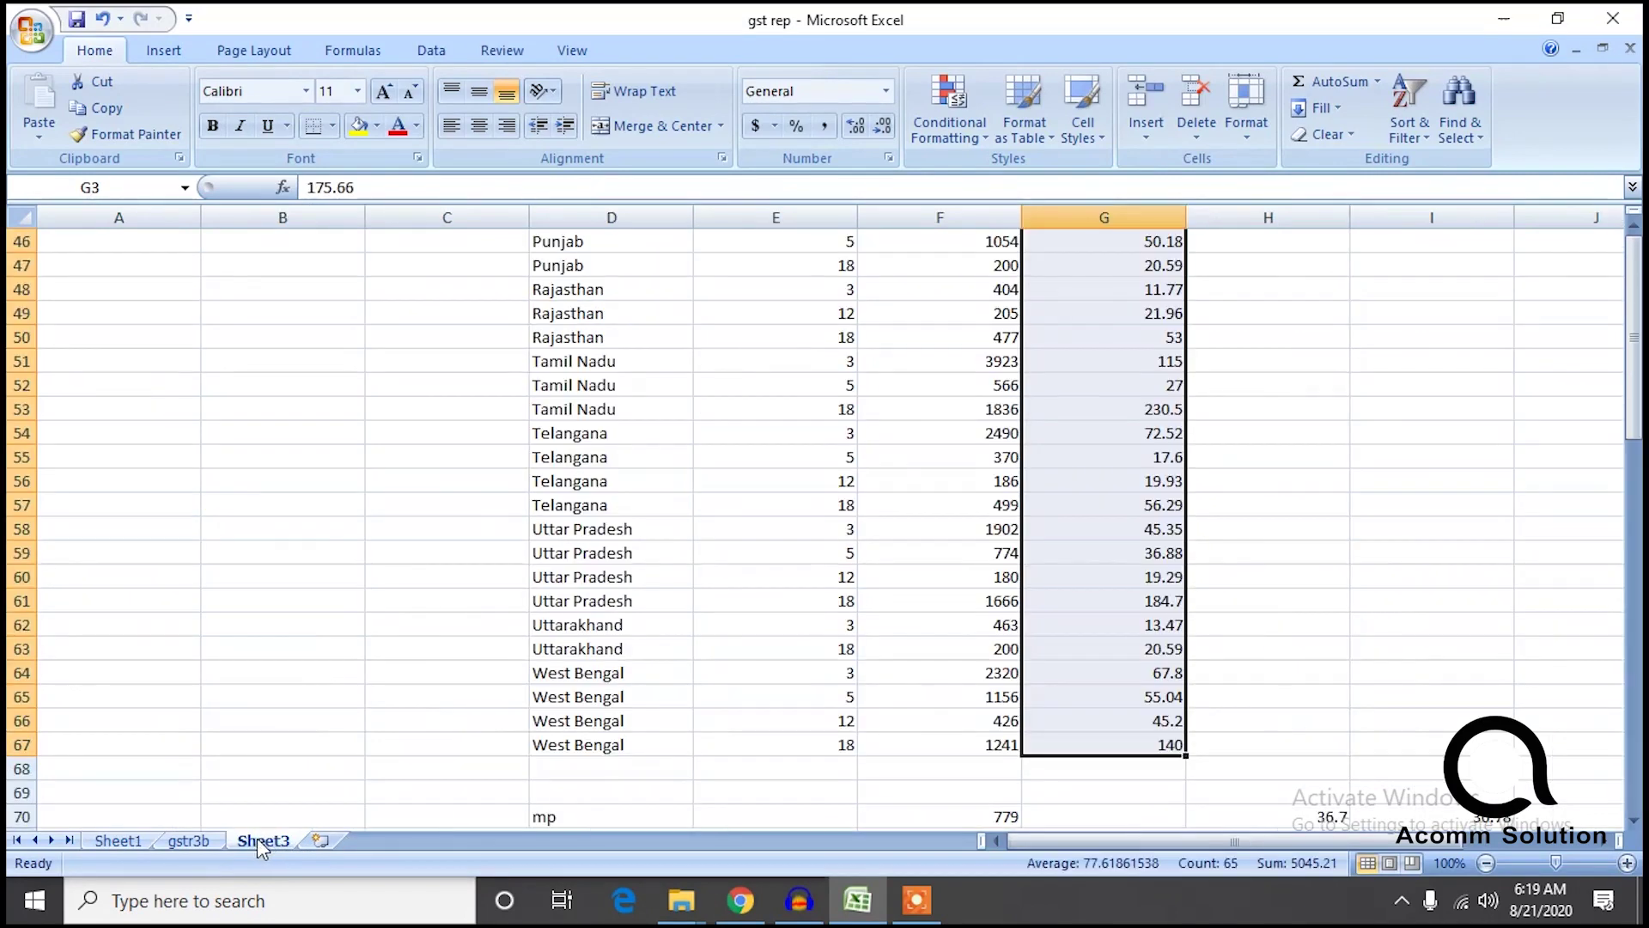
left_click(193, 840)
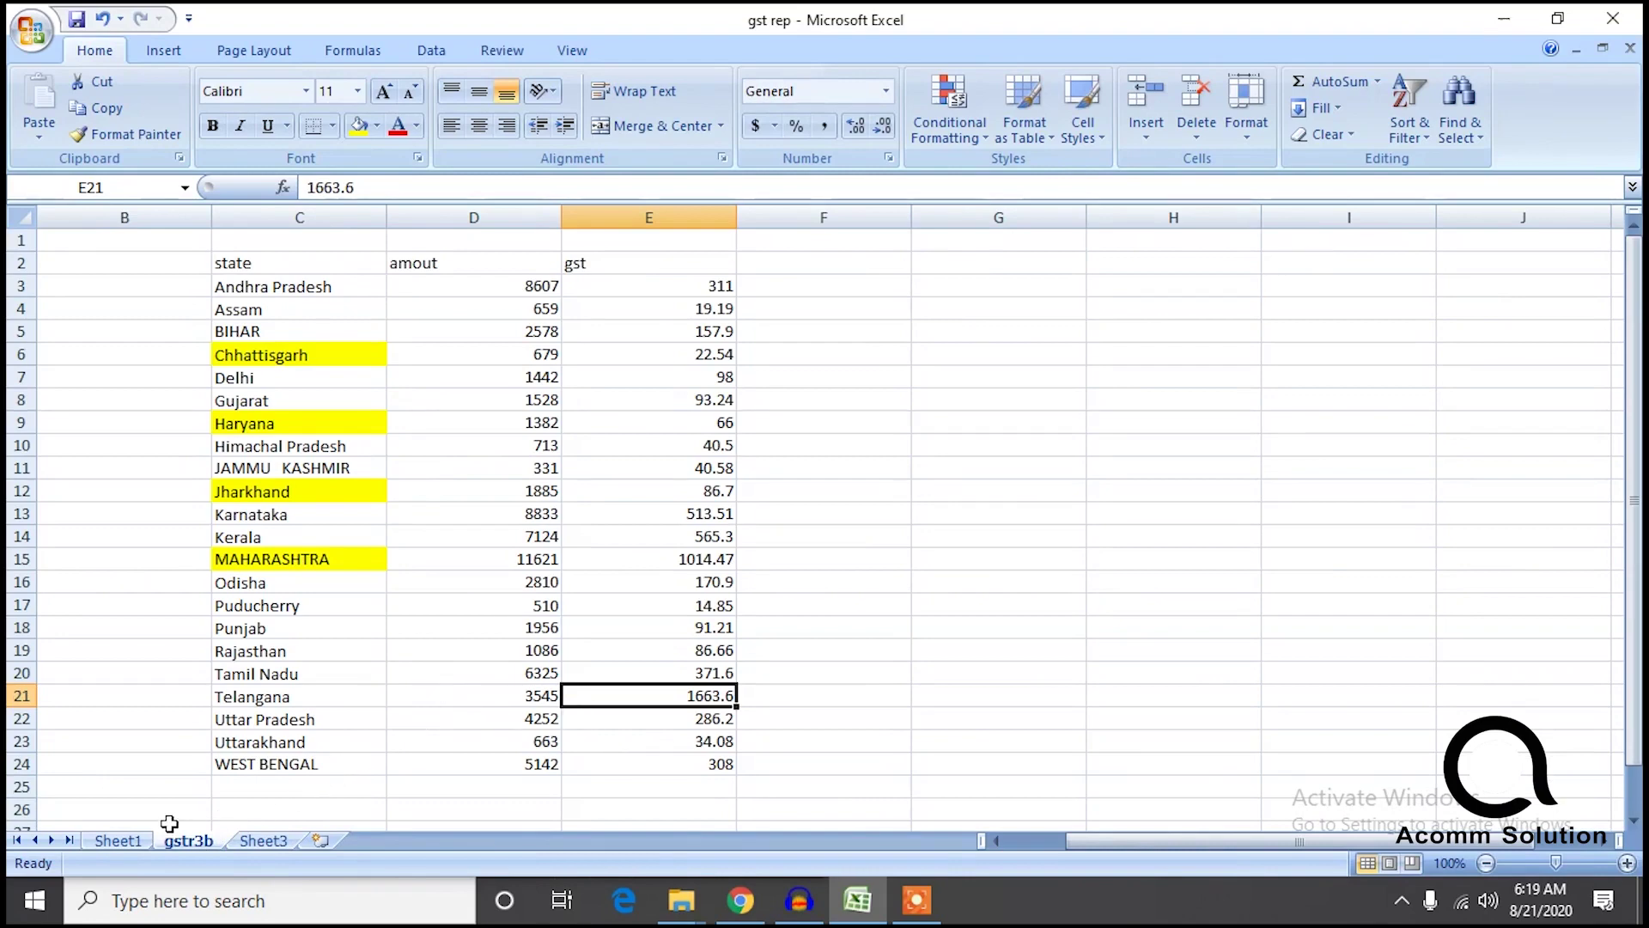
left_click(129, 842)
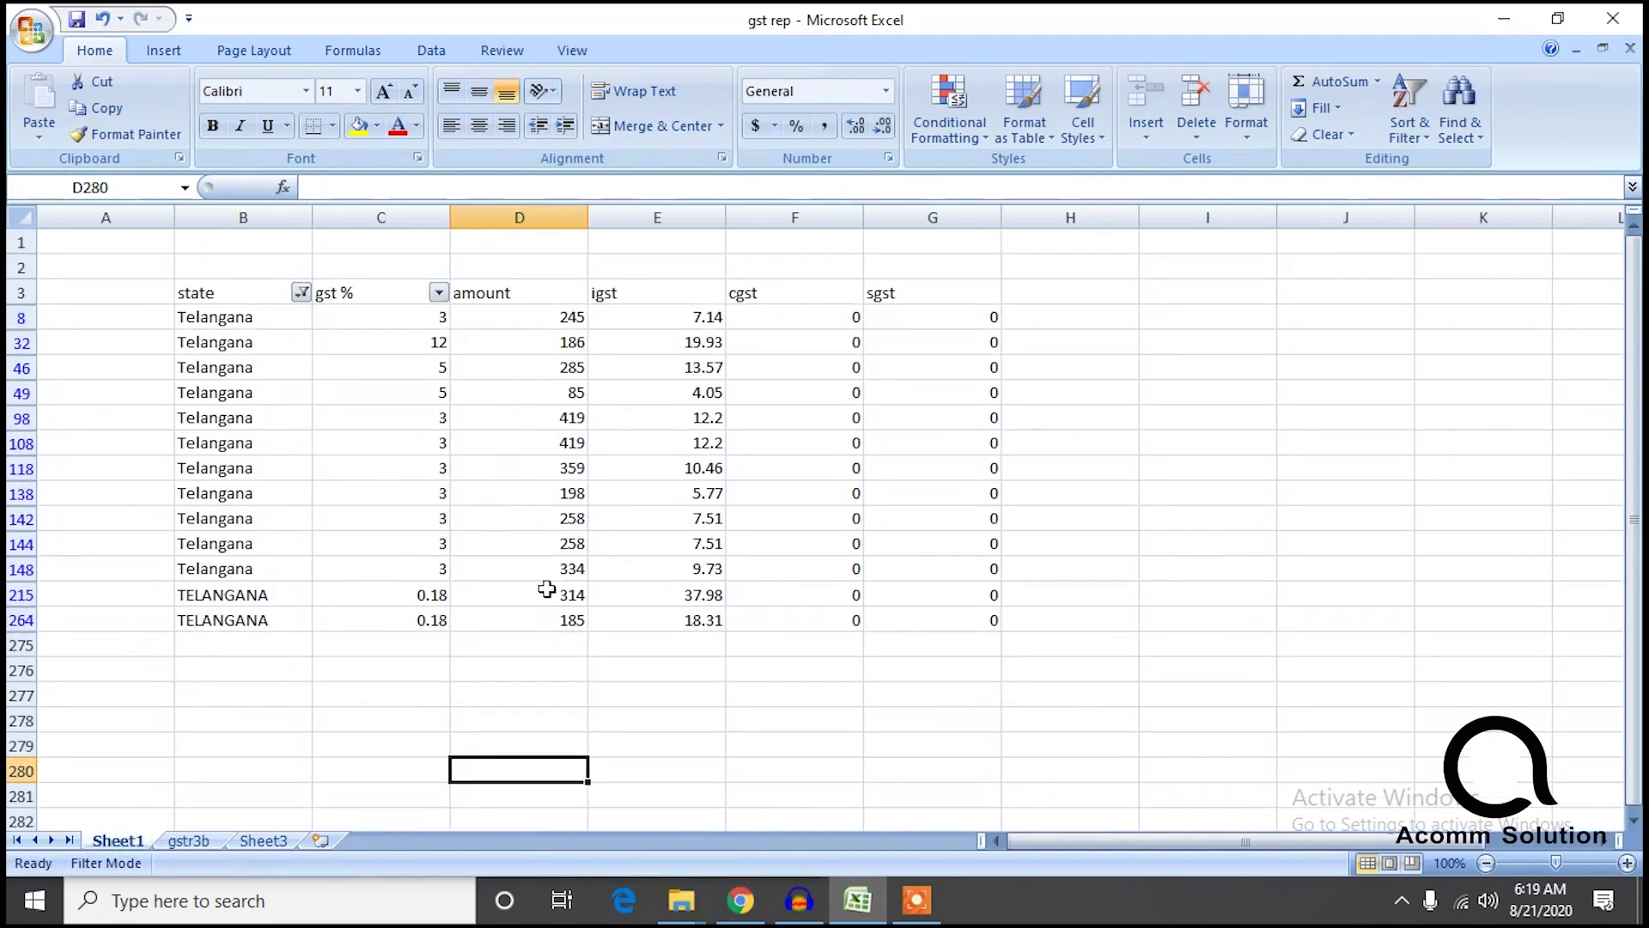
left_click_drag(567, 644, 570, 323)
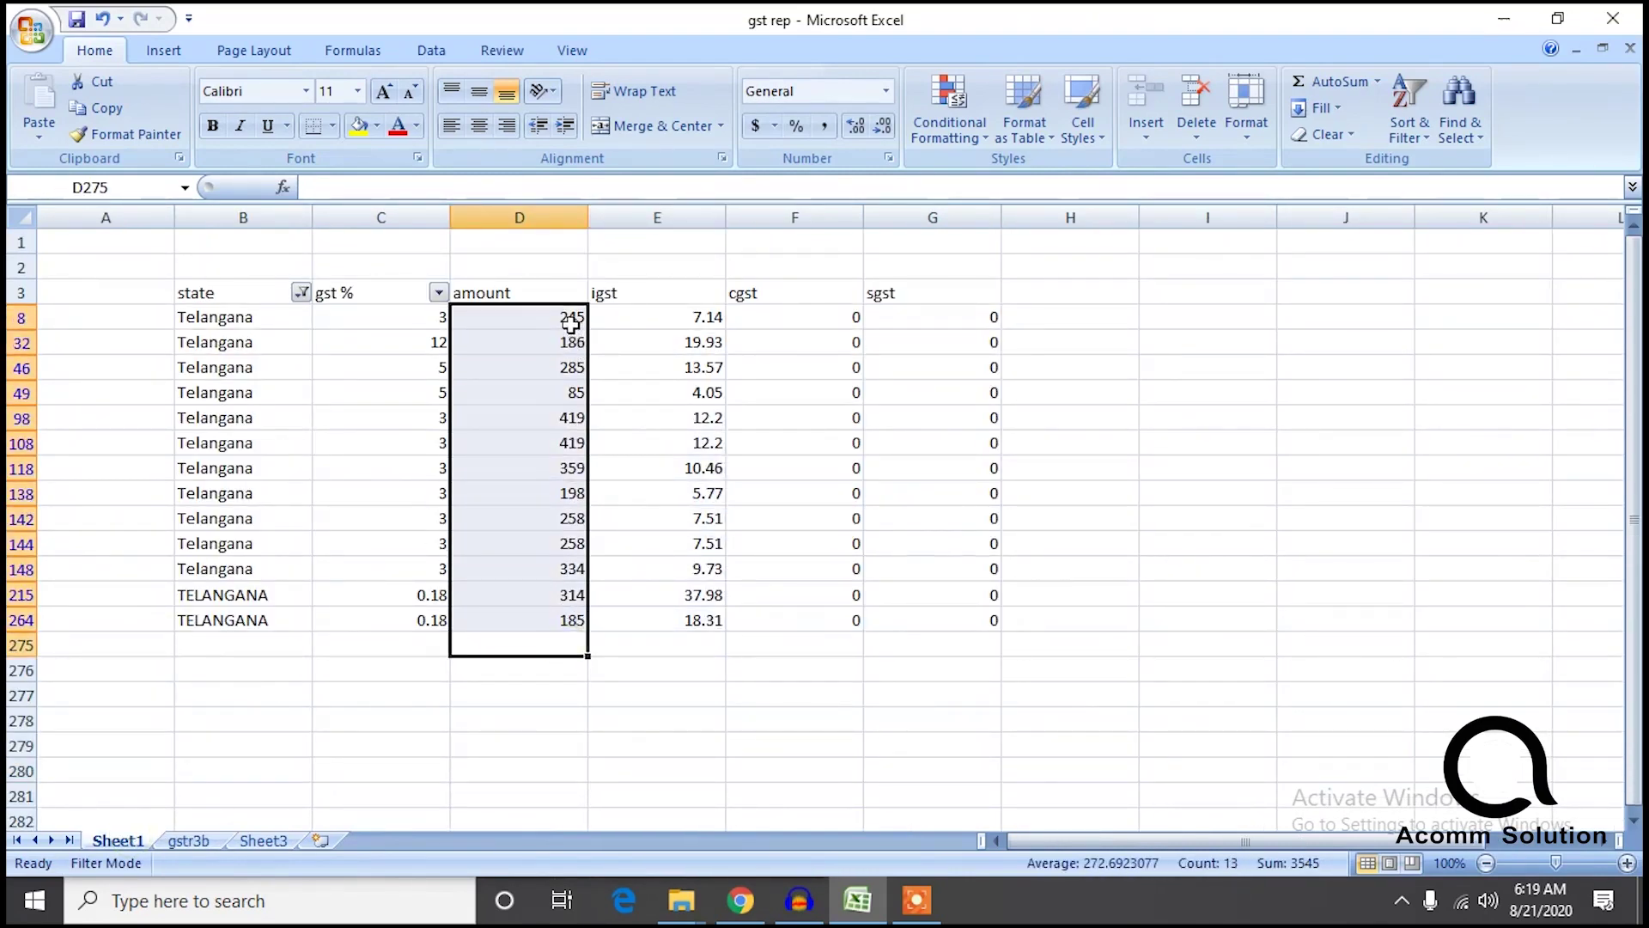
left_click_drag(724, 669, 677, 328)
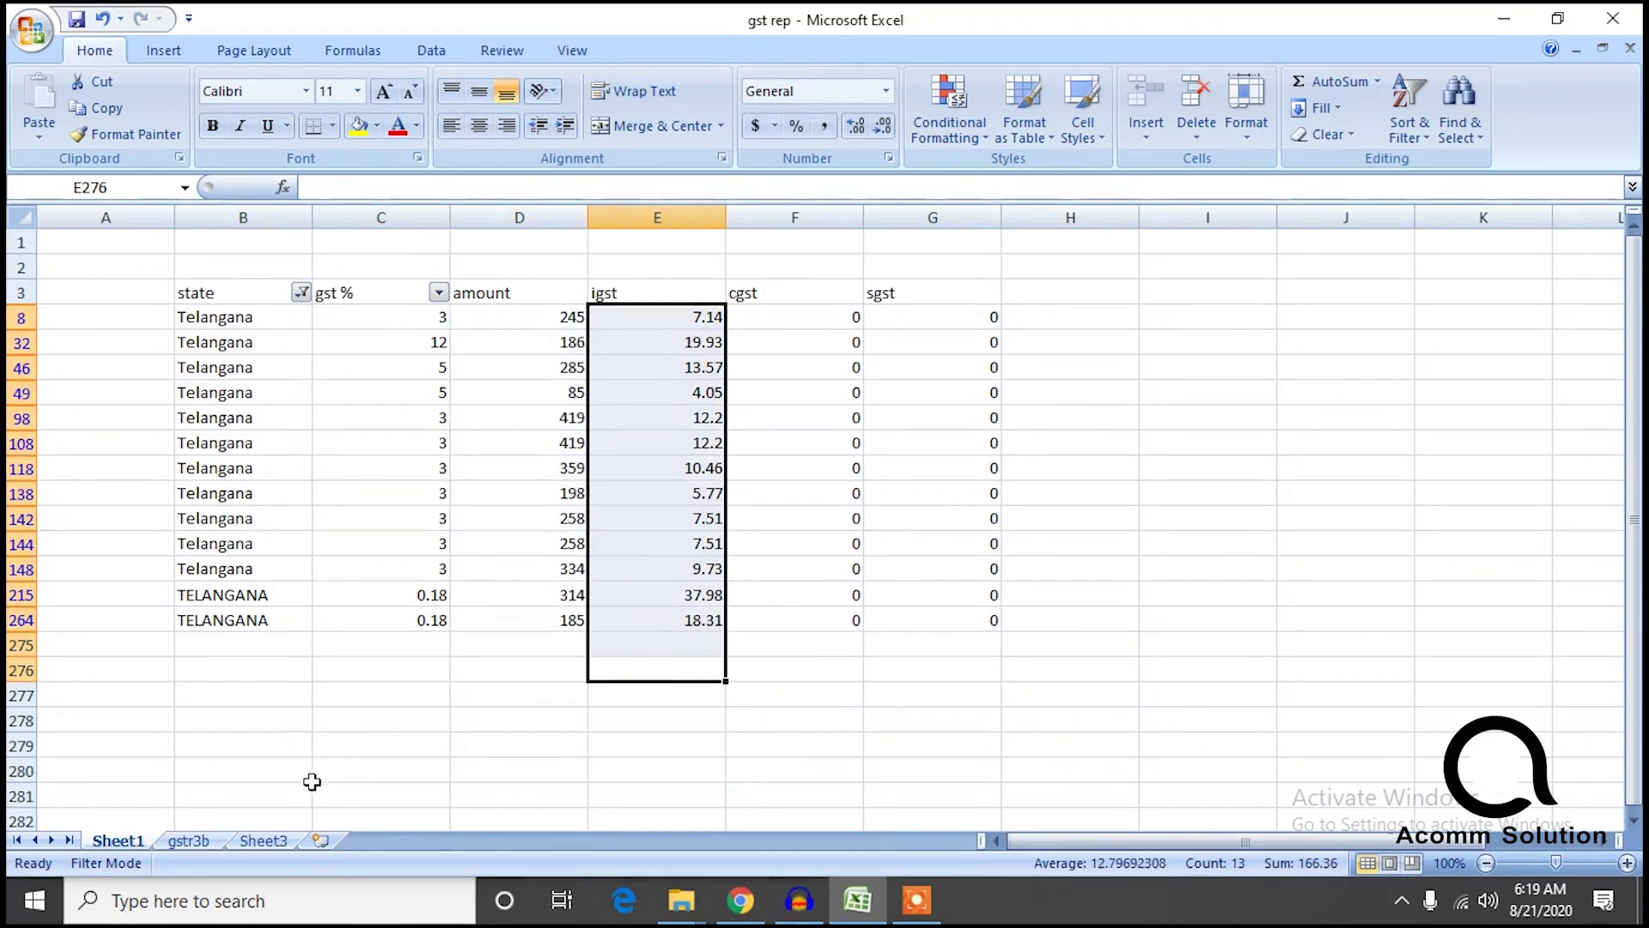
Change gstr3b E21 to 166.36, confirm the 4558.79 total, and dock Excel right.
left_click(194, 841)
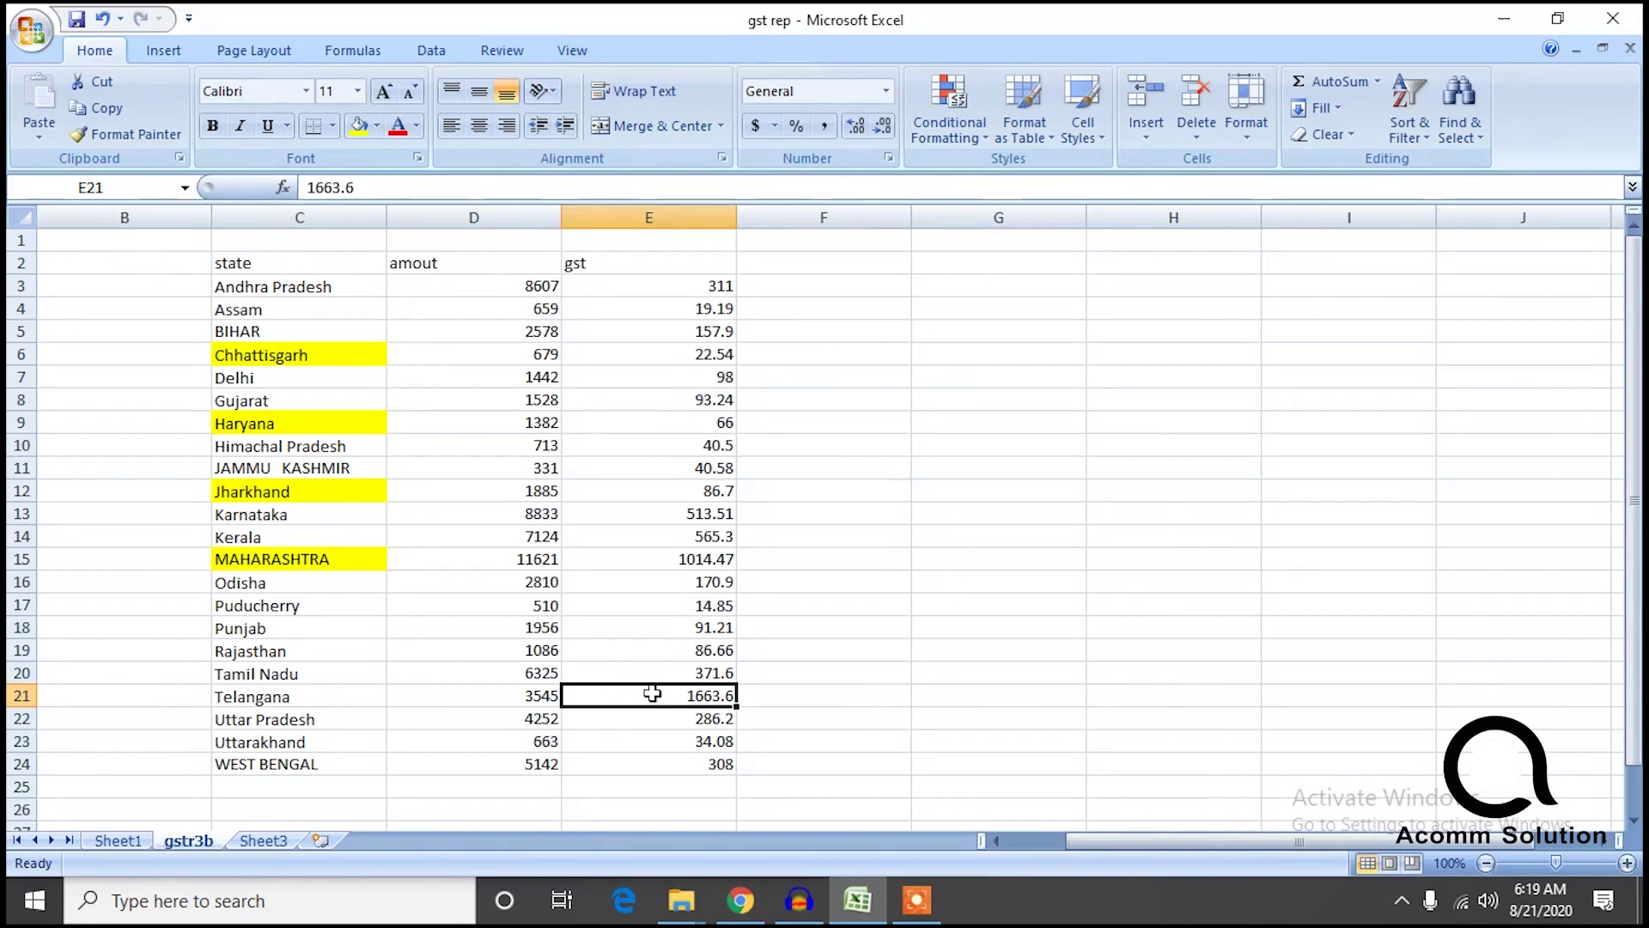
double_click(684, 694)
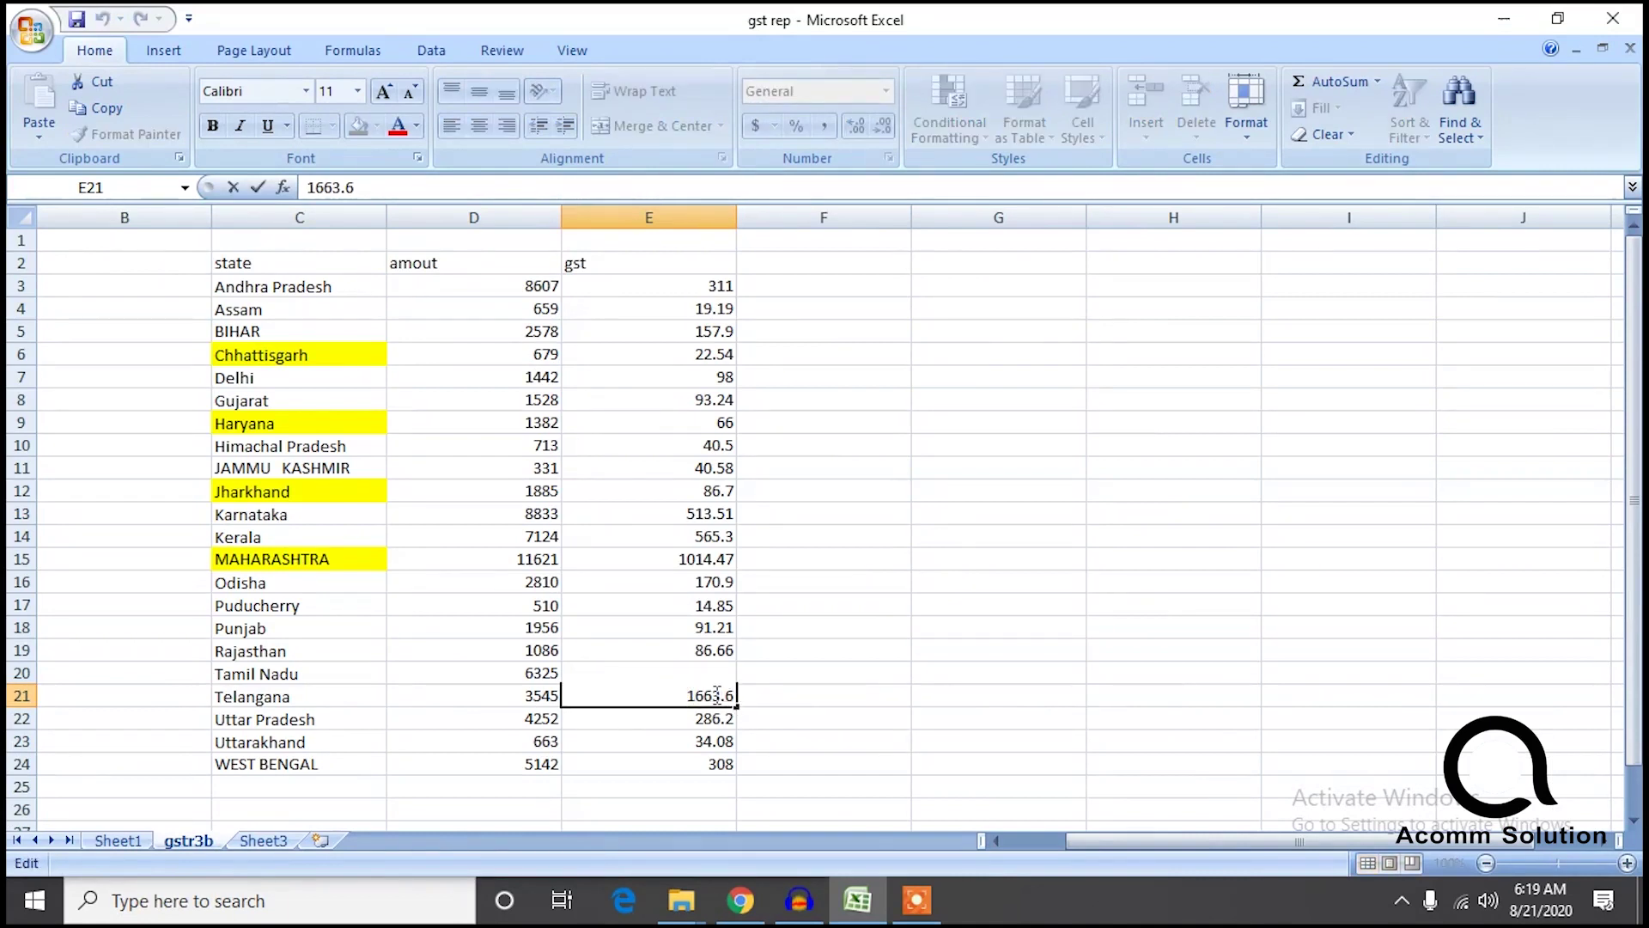
type(".")
key("Right")
key("Delete")
left_click(846, 674)
left_click_drag(731, 779, 697, 299)
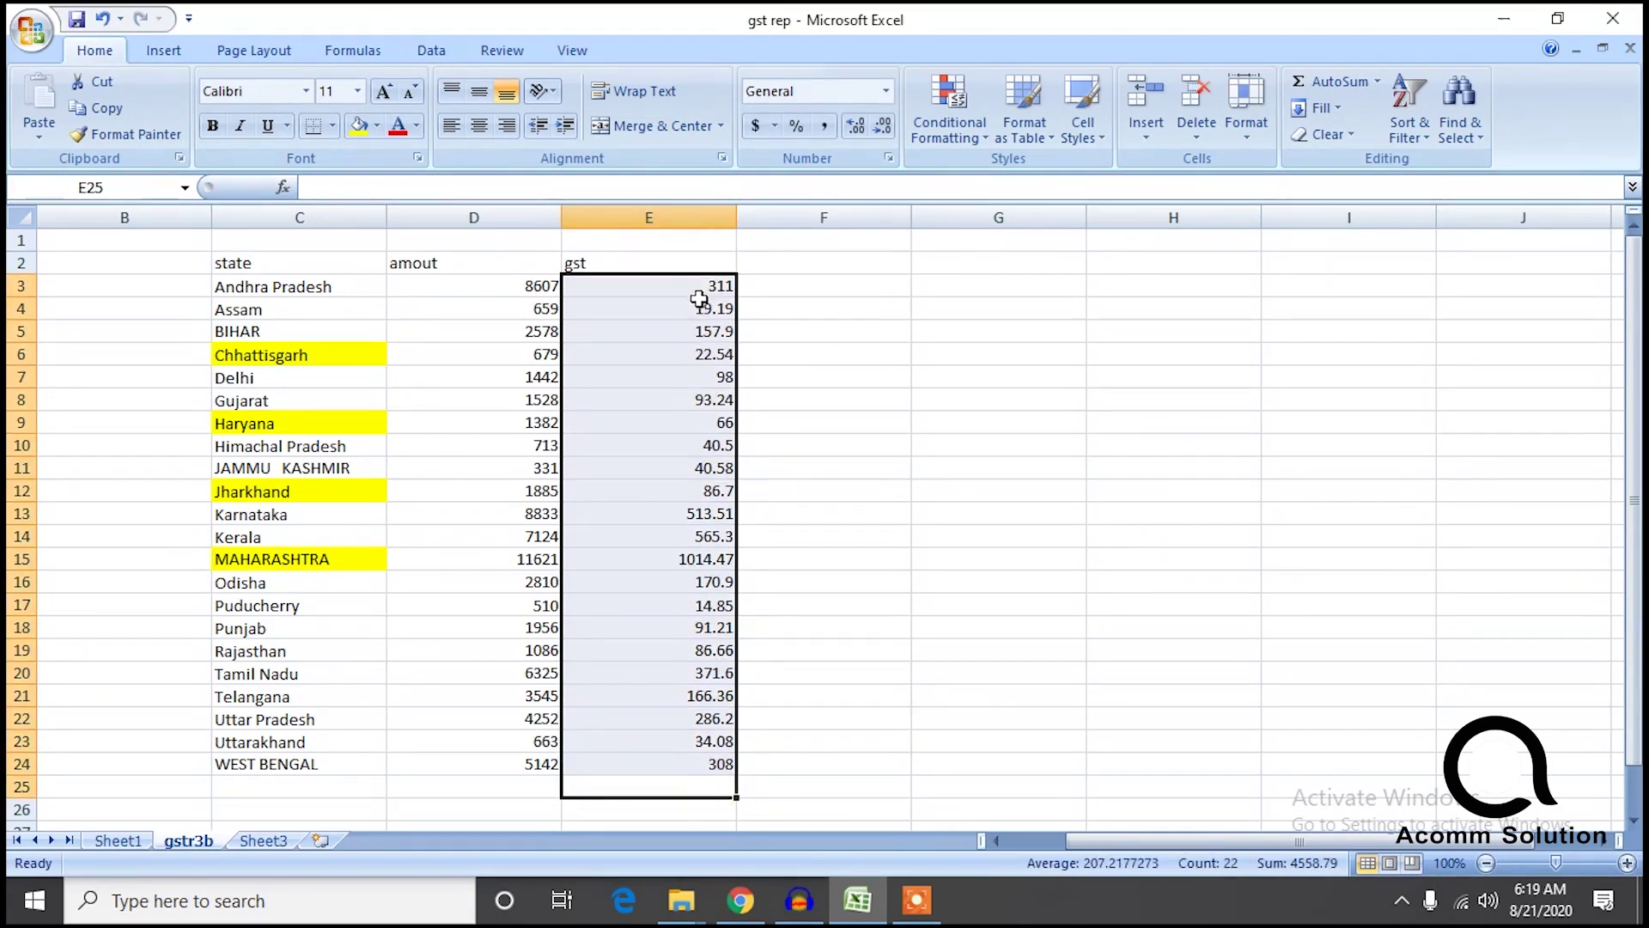
double_click(969, 23)
left_click_drag(893, 90, 1642, 16)
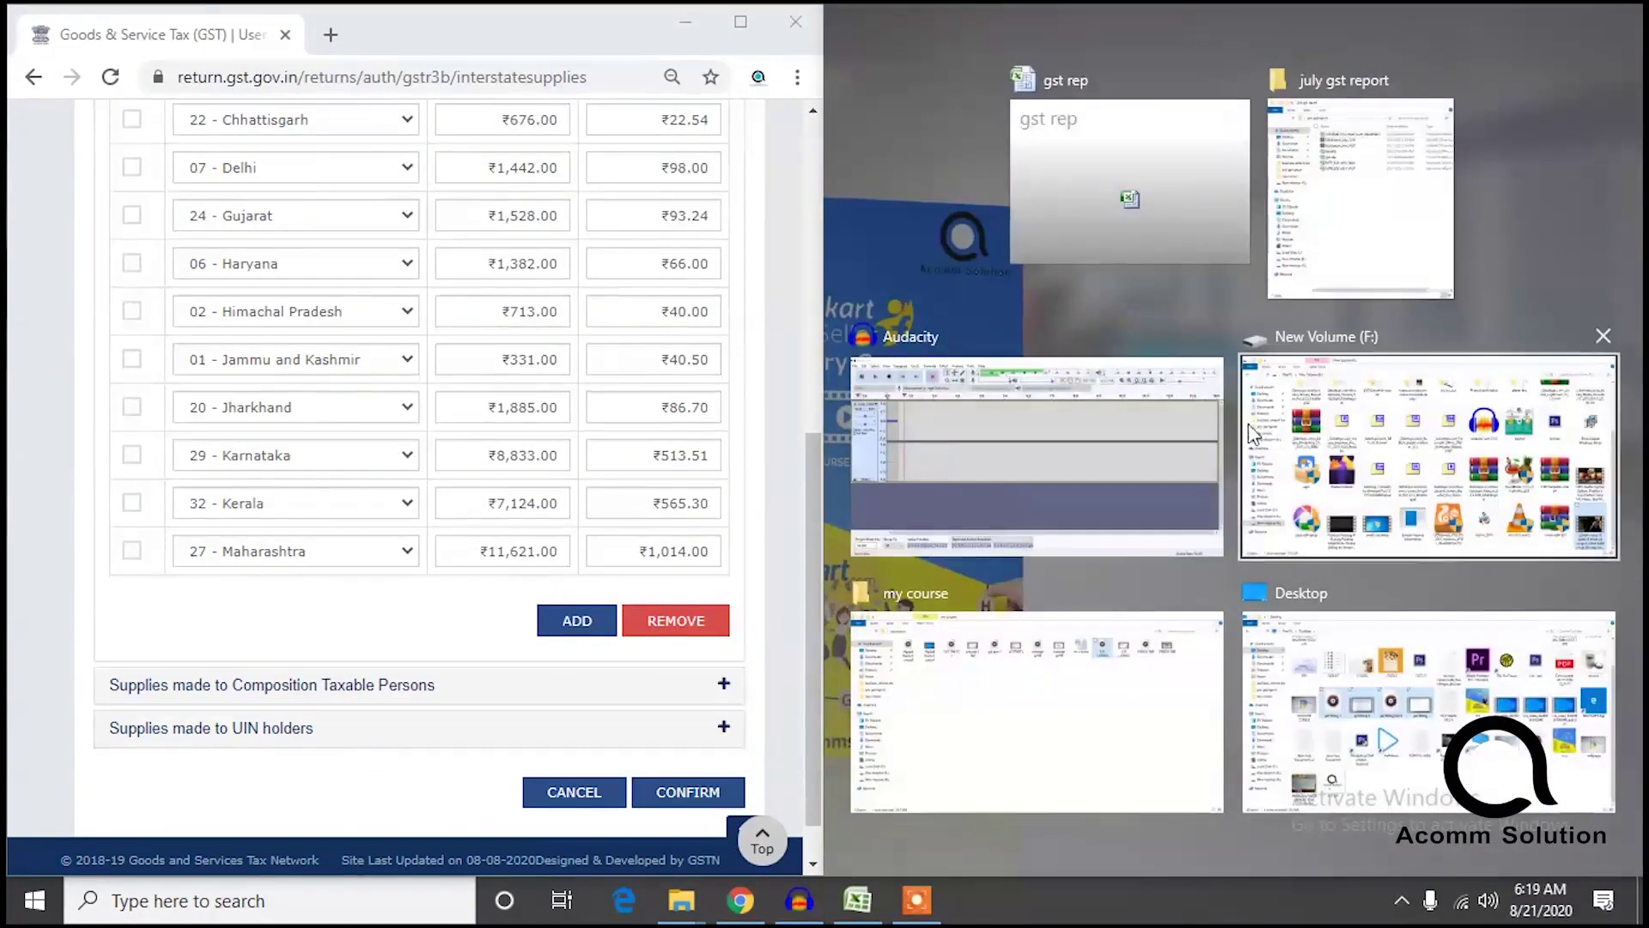
Close the july gst report Explorer window so Excel sits beside the portal.
left_click(1396, 231)
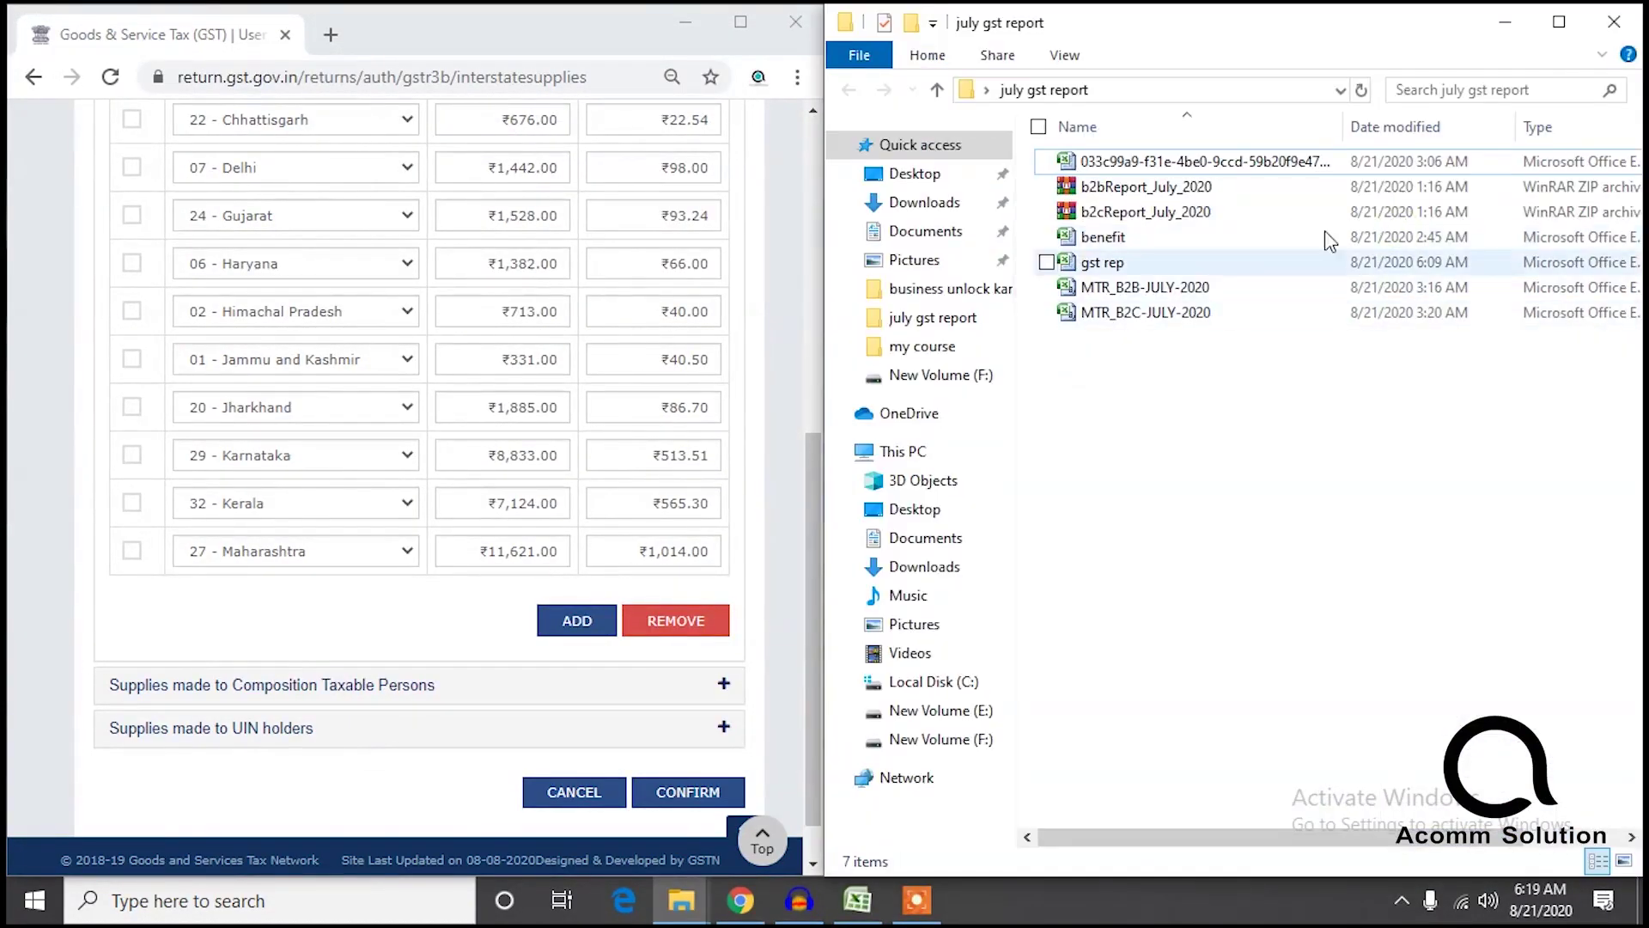
left_click(1605, 26)
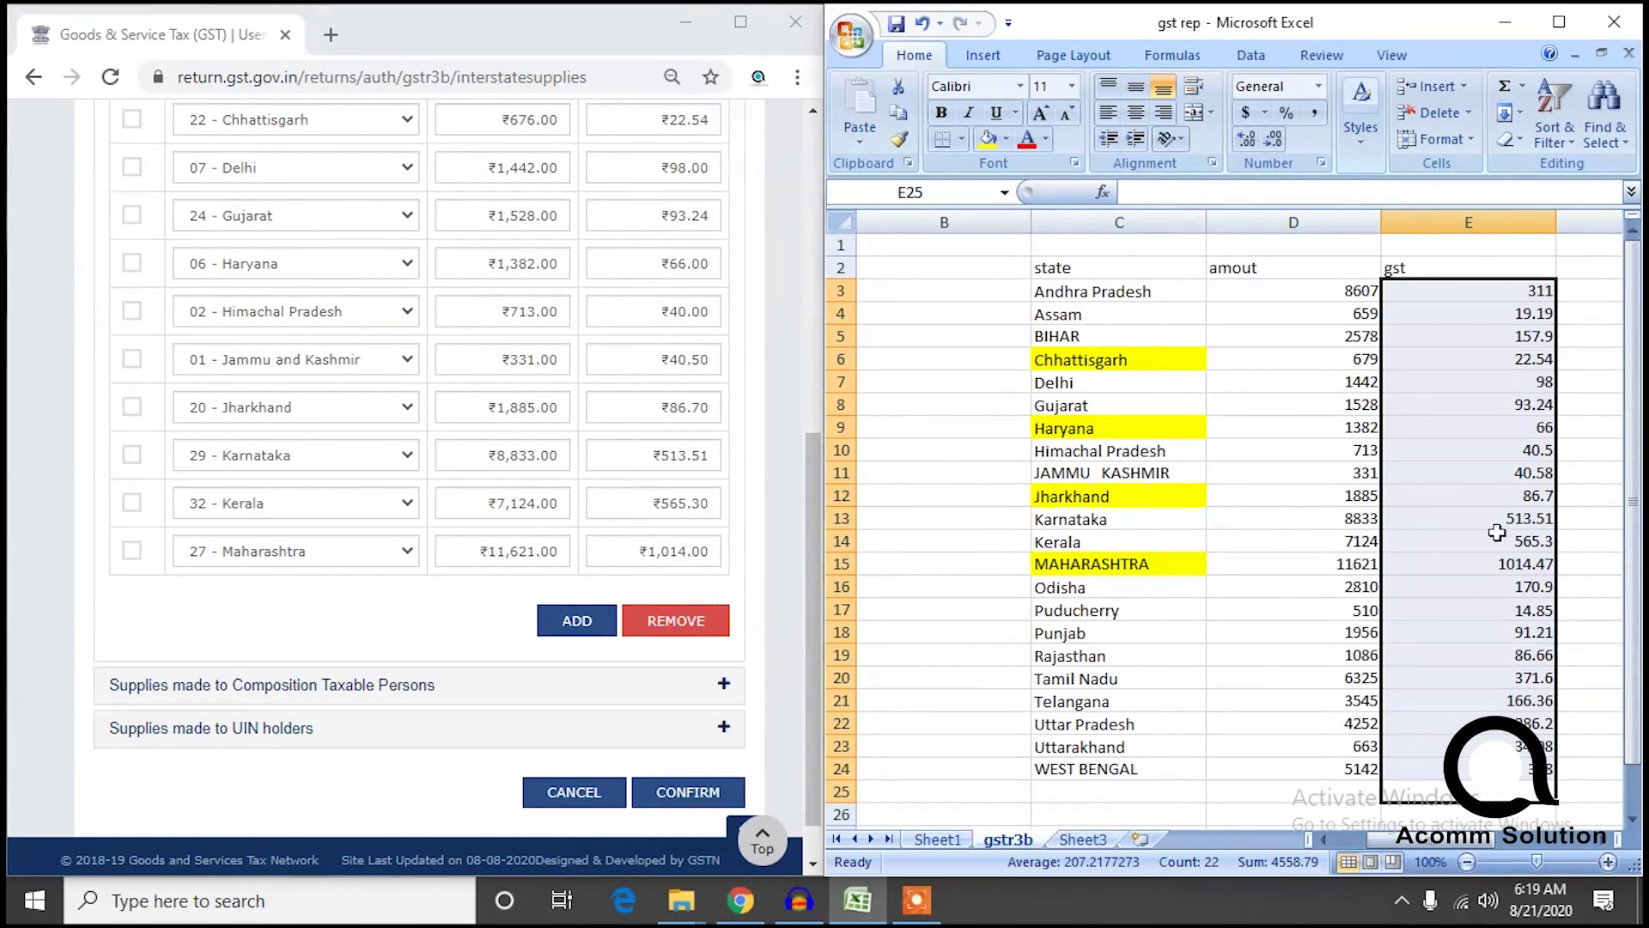
Add an Odisha row with ₹2,310 taxable value and ₹170.90 integrated tax.
left_click(554, 620)
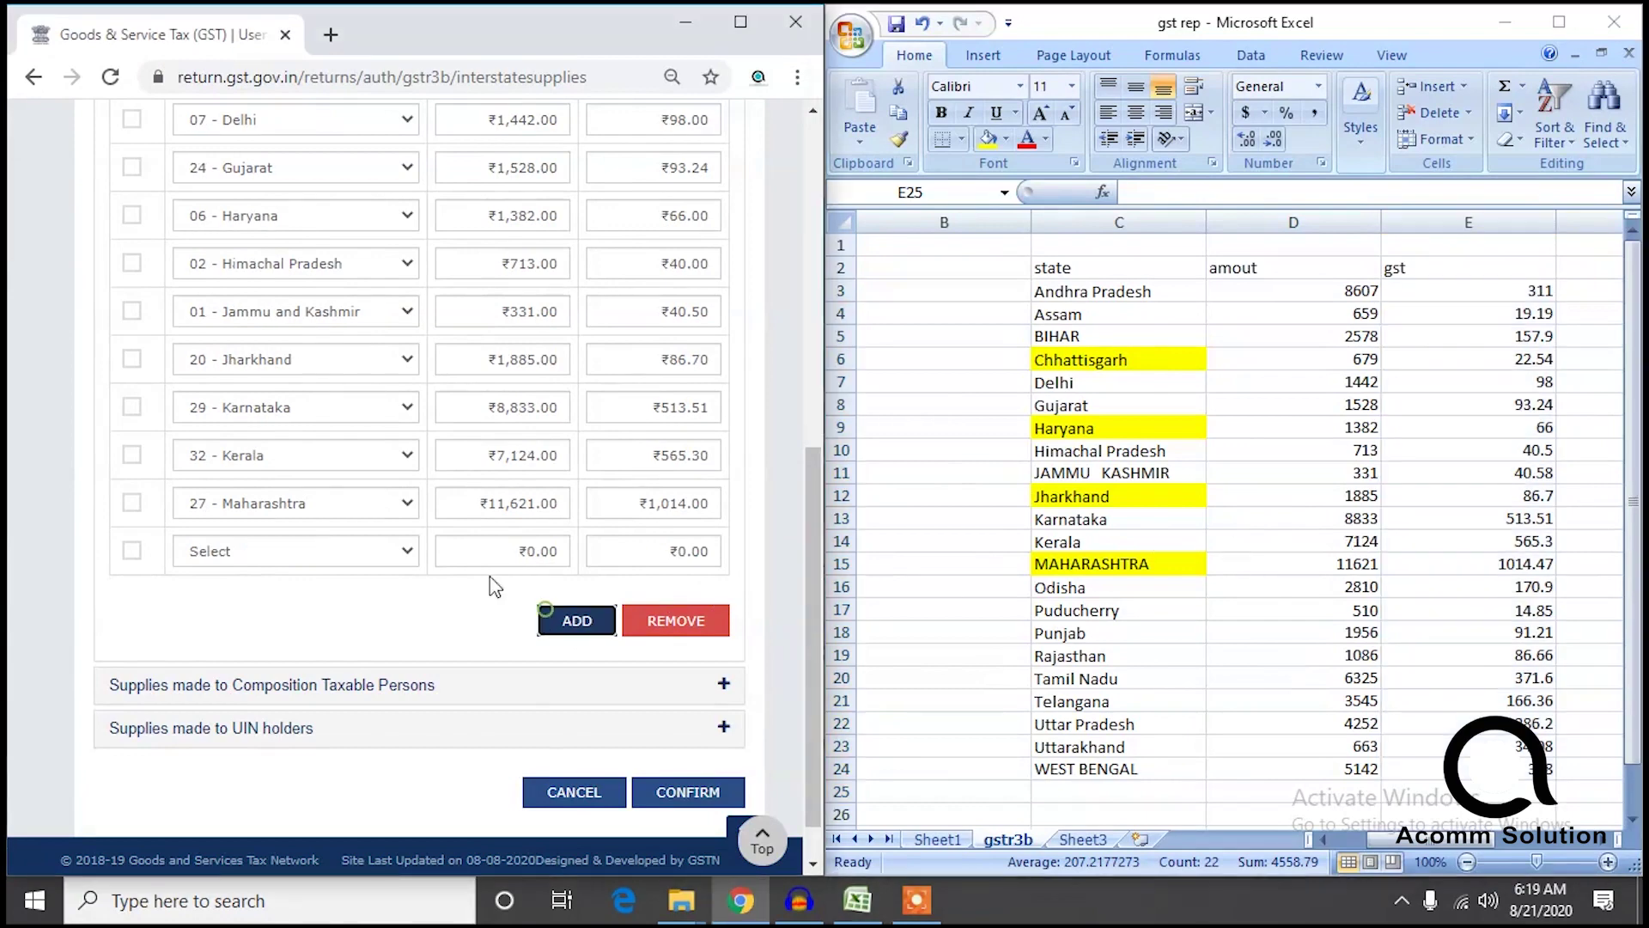
left_click(302, 551)
left_click(253, 422)
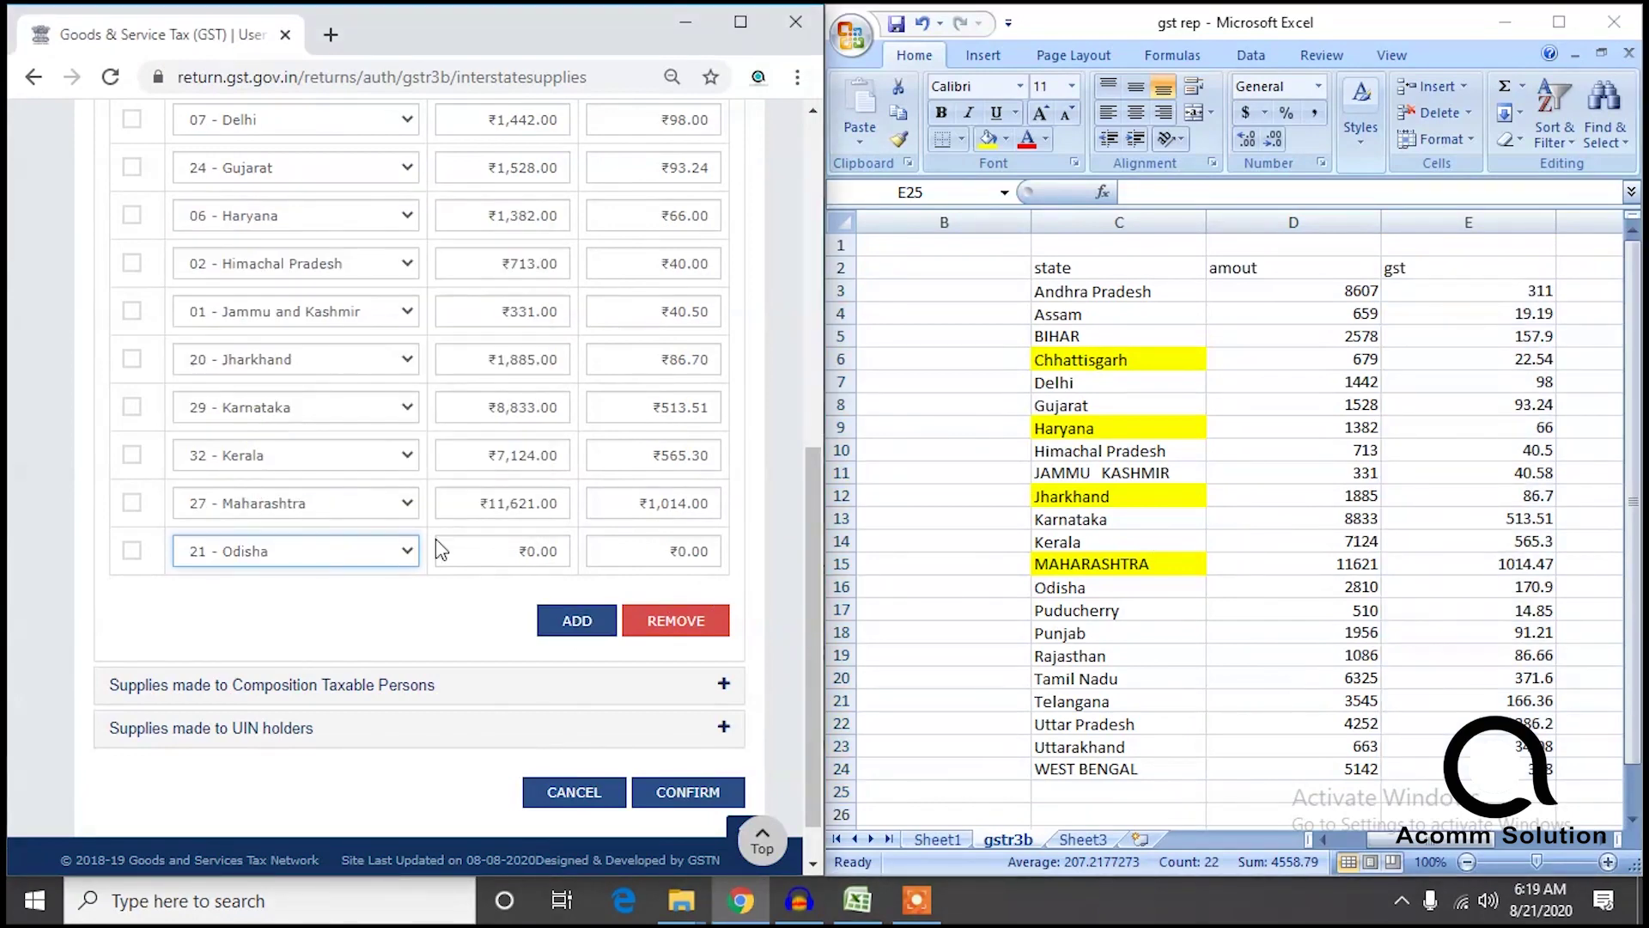
left_click(488, 550)
type("2310")
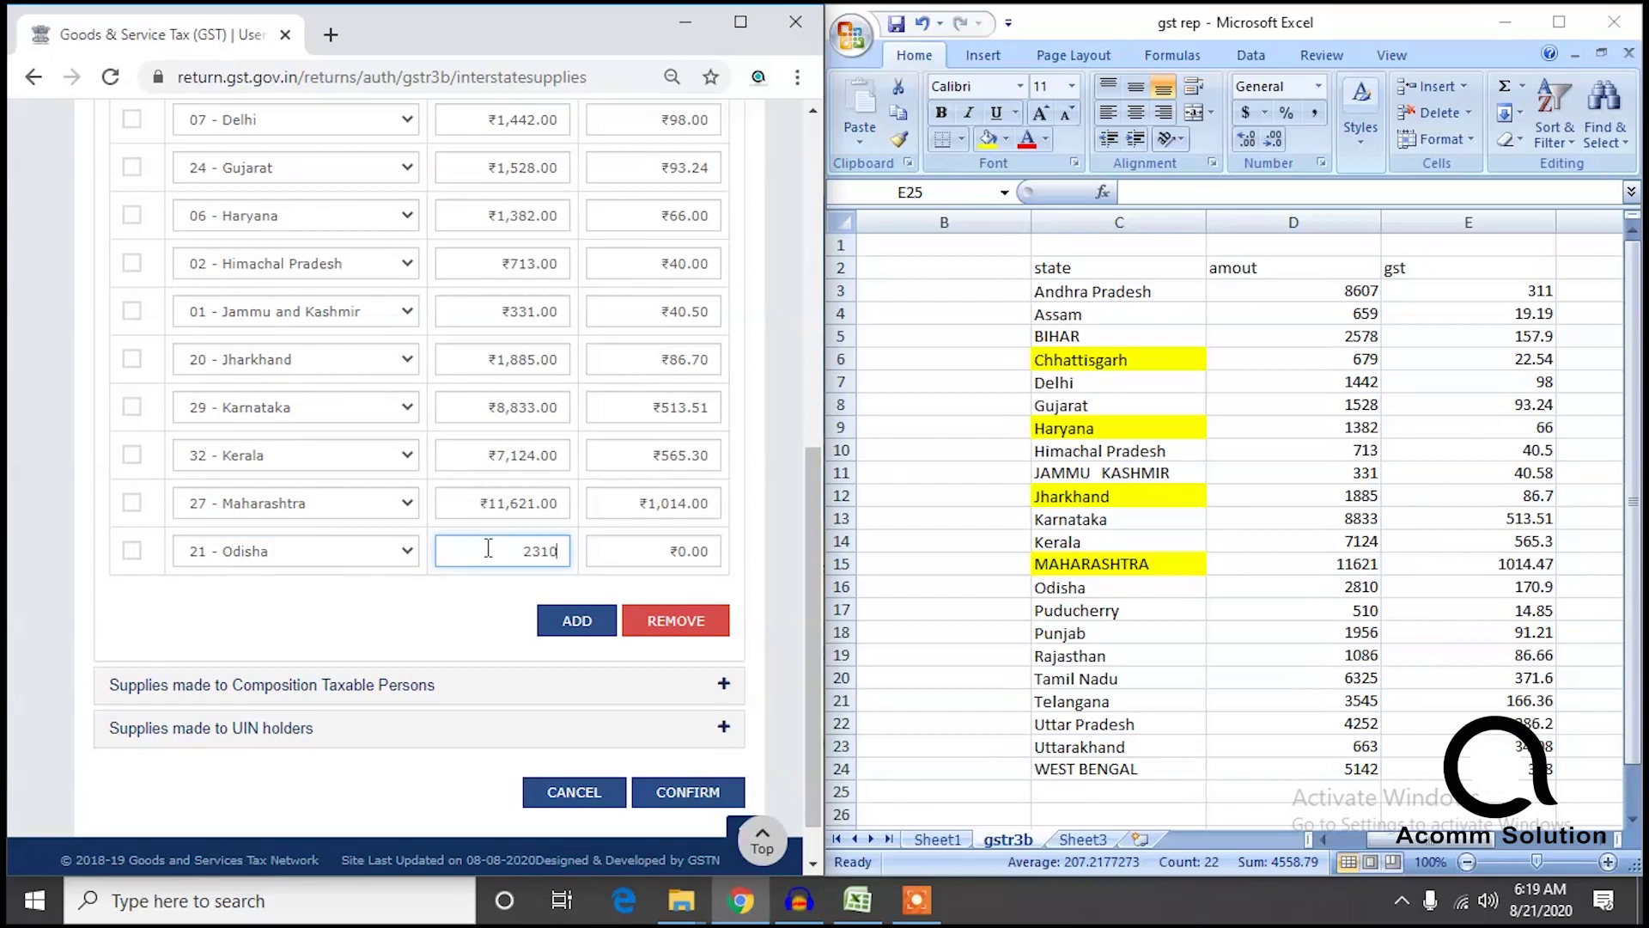
key("Tab")
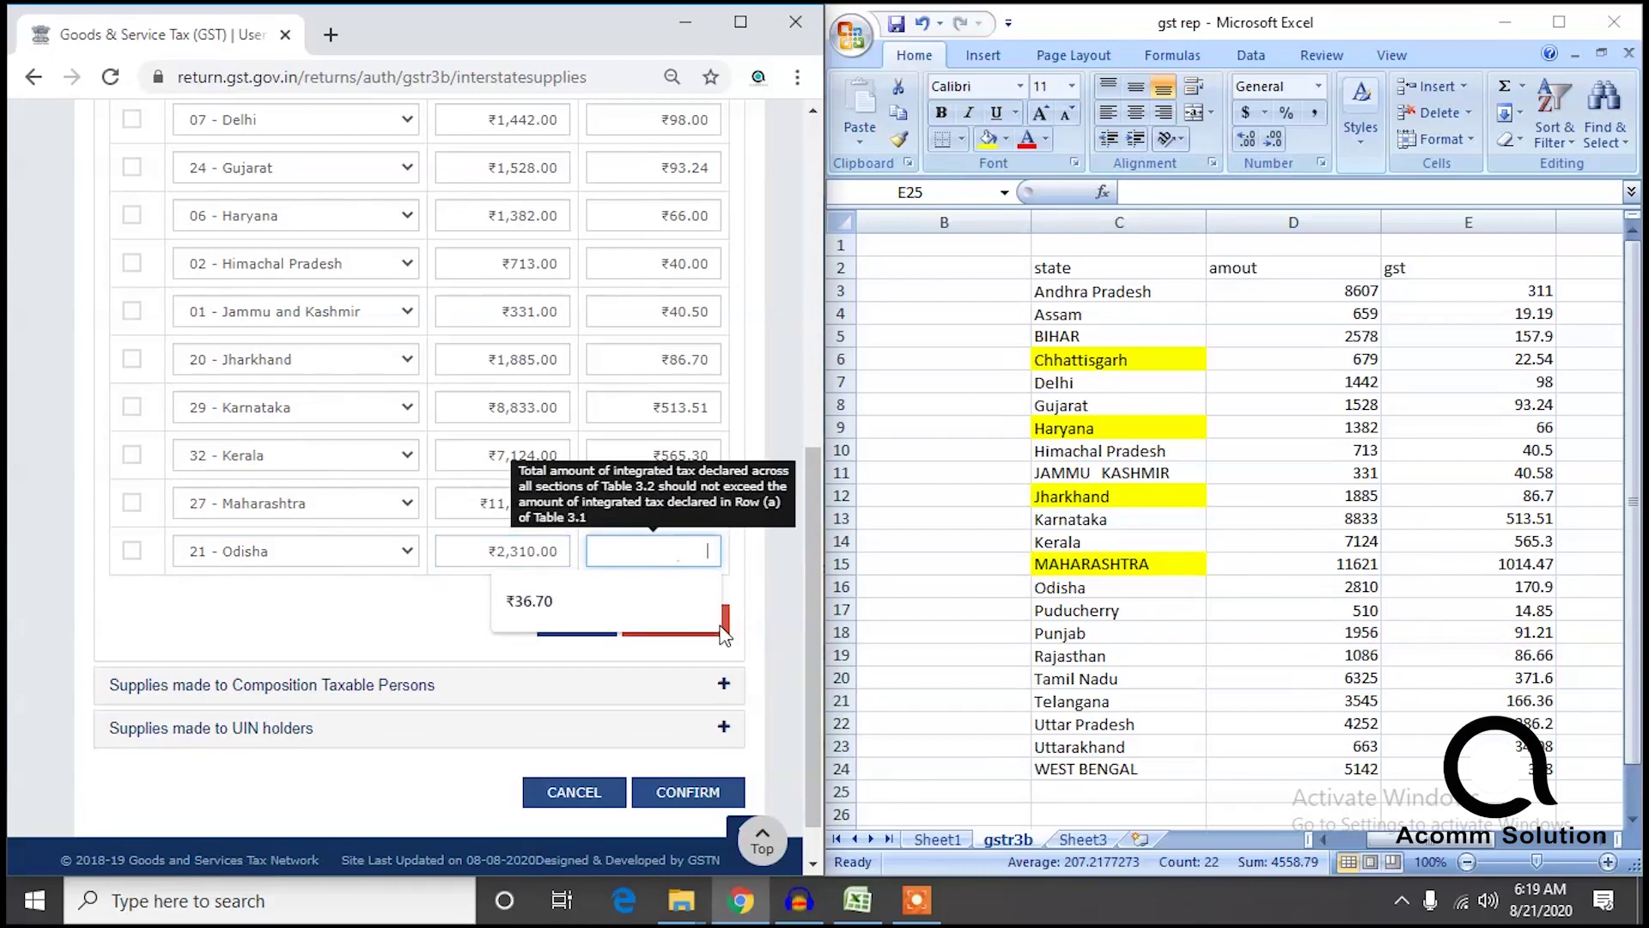
type("170.9")
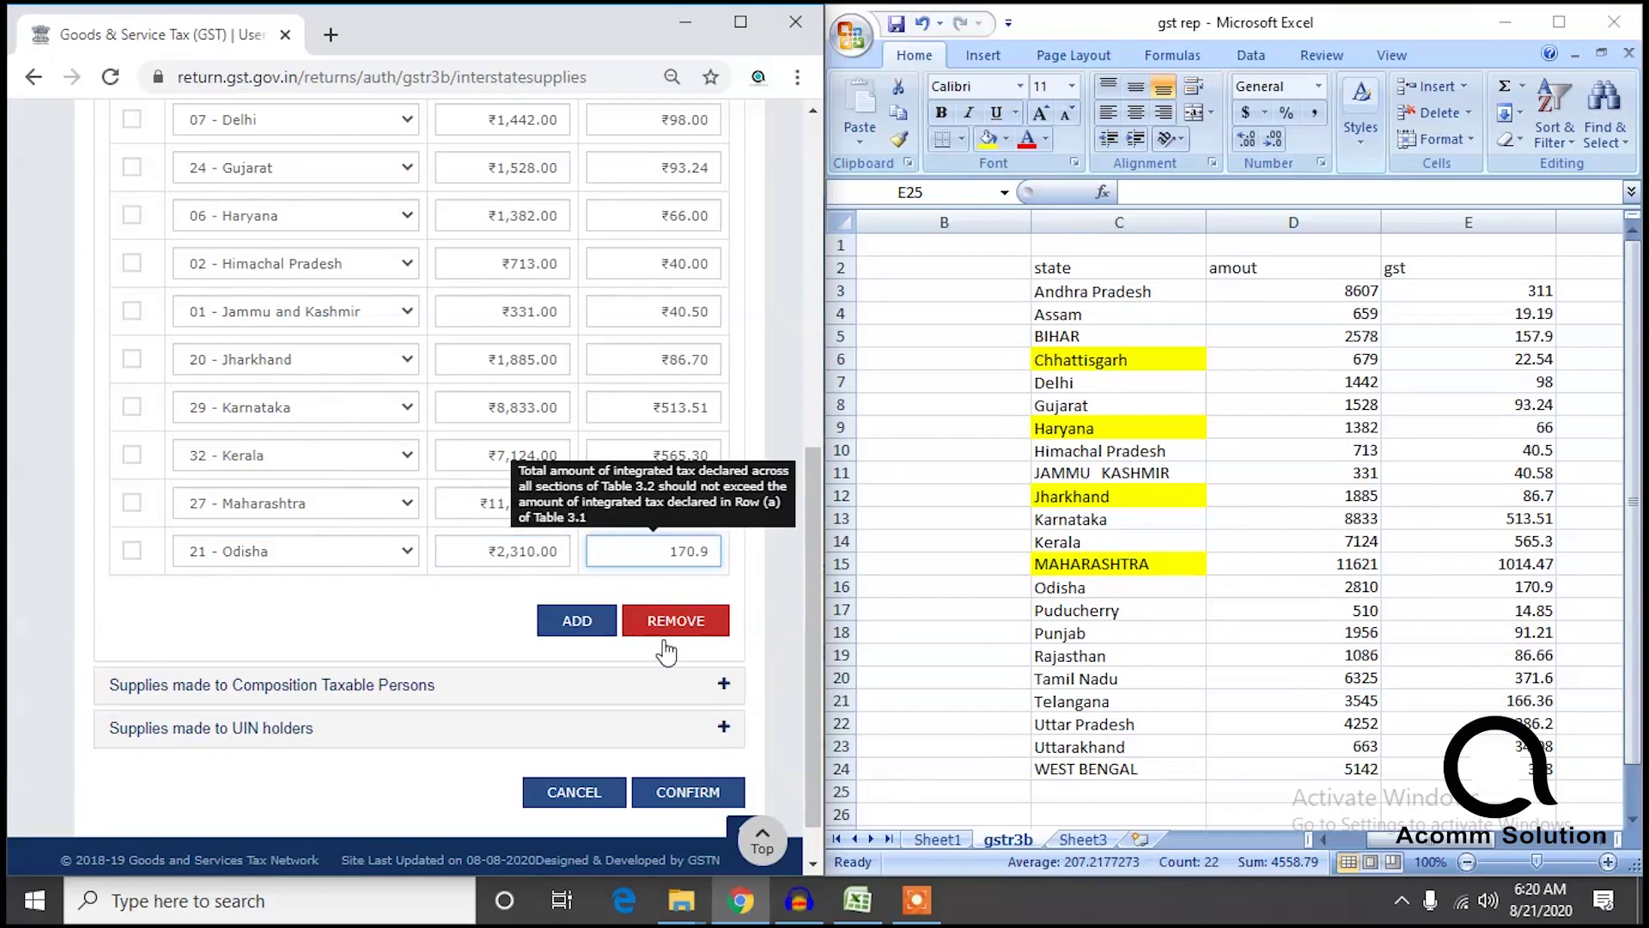
Add a Puducherry row with ₹510 taxable value and ₹14.85 integrated tax.
left_click(573, 622)
left_click(341, 553)
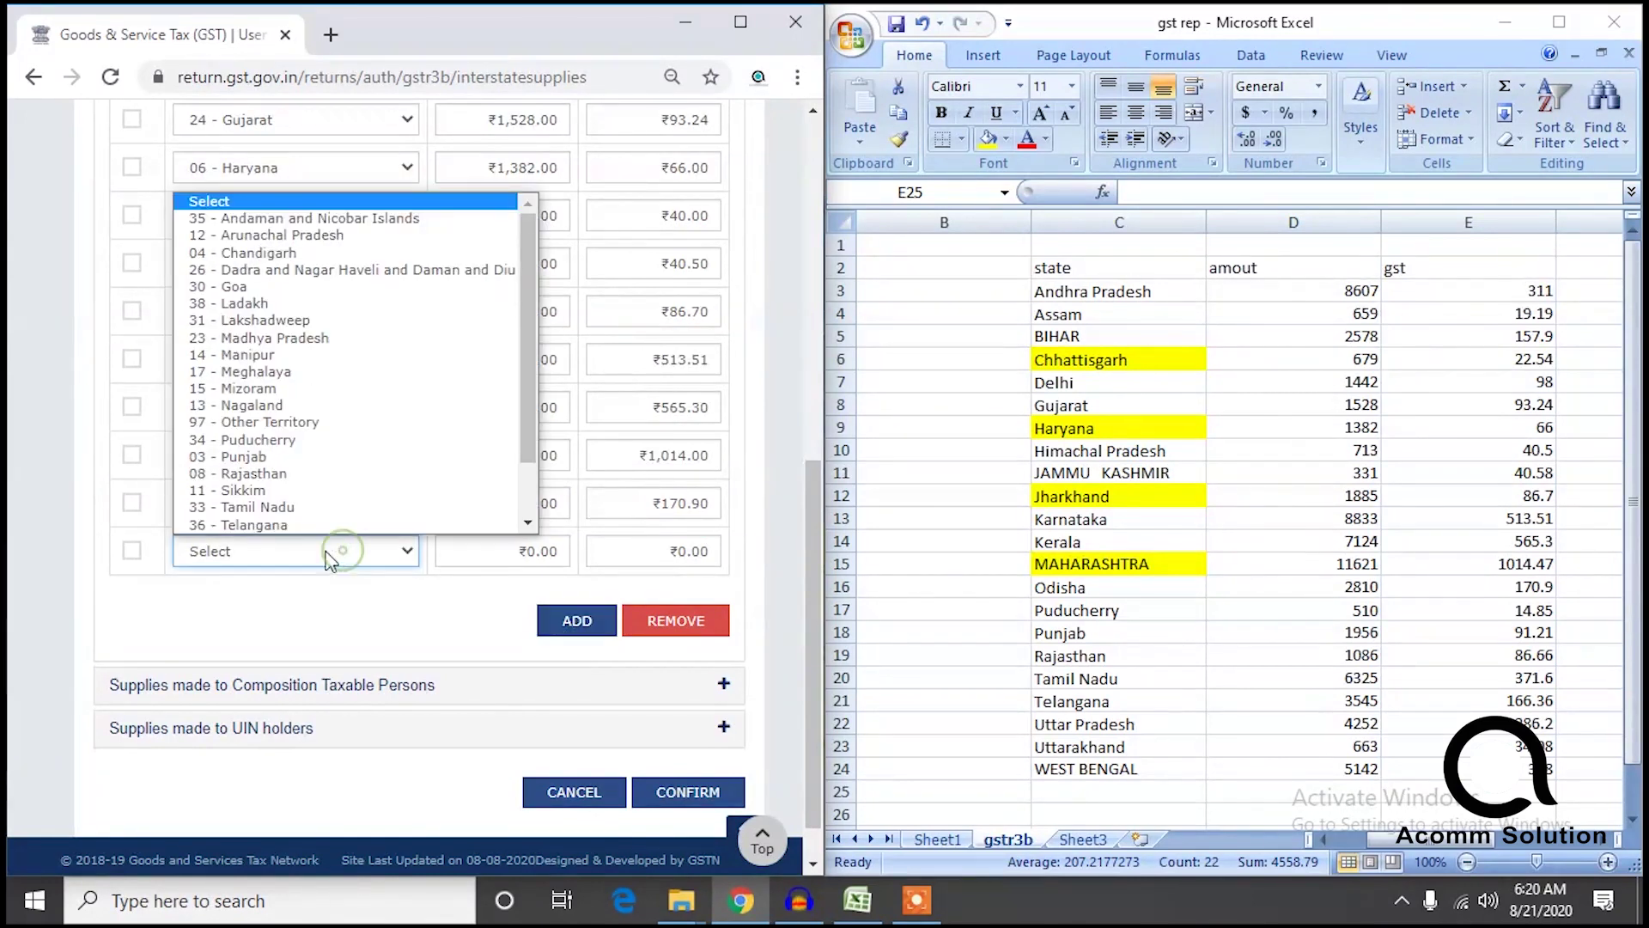
left_click(291, 408)
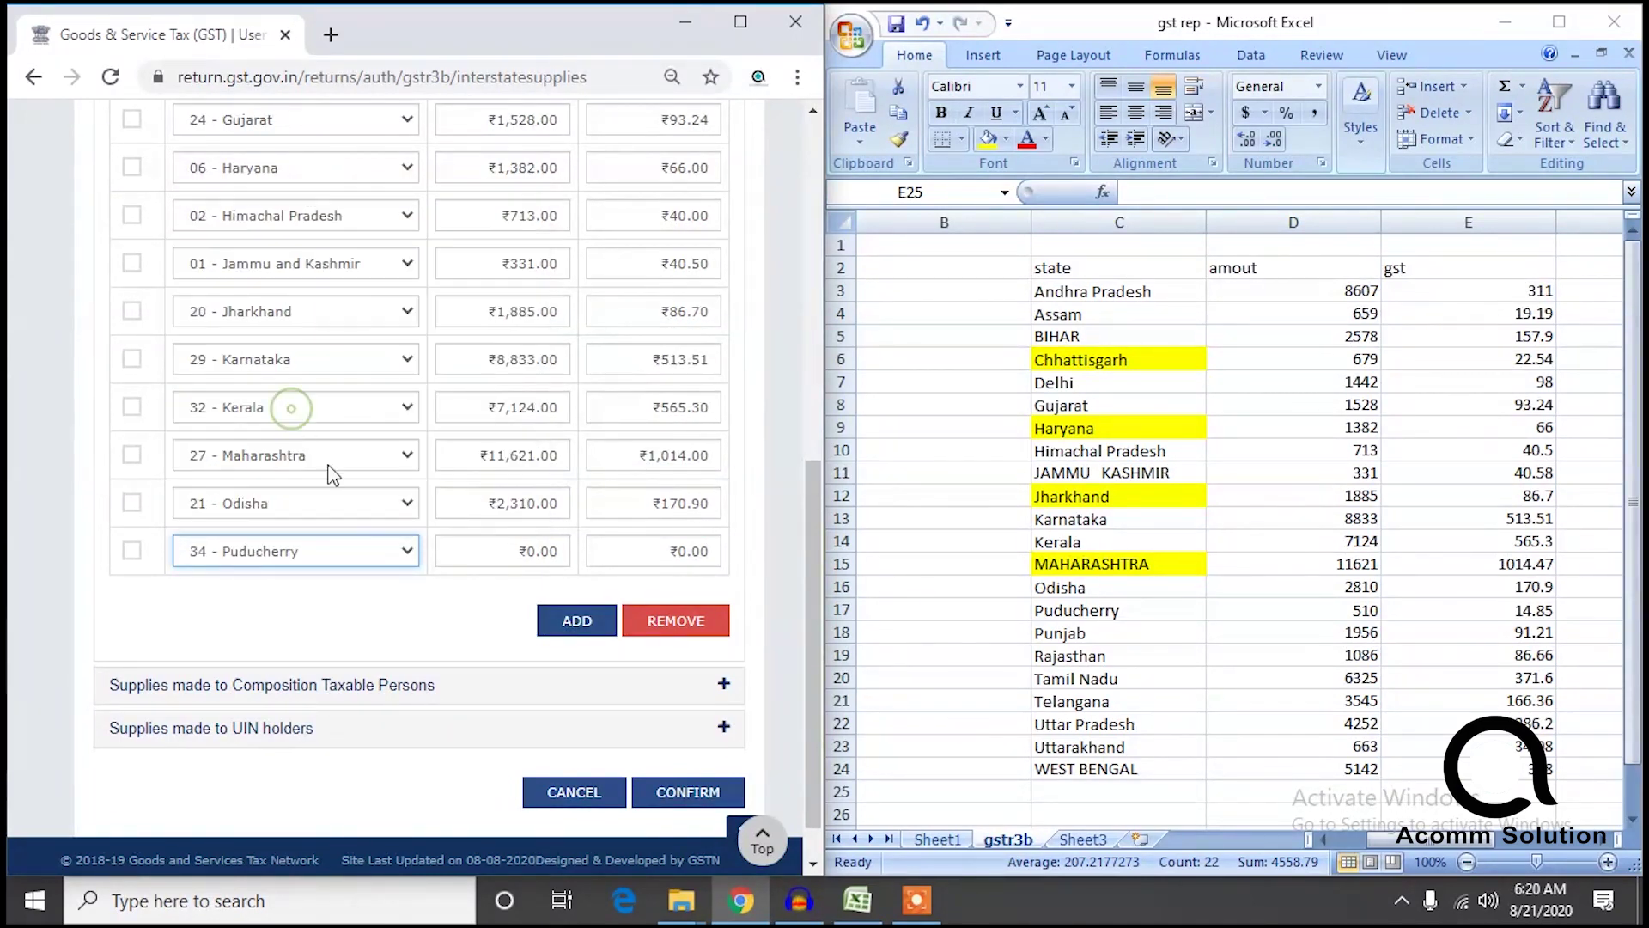
left_click(498, 550)
type("5")
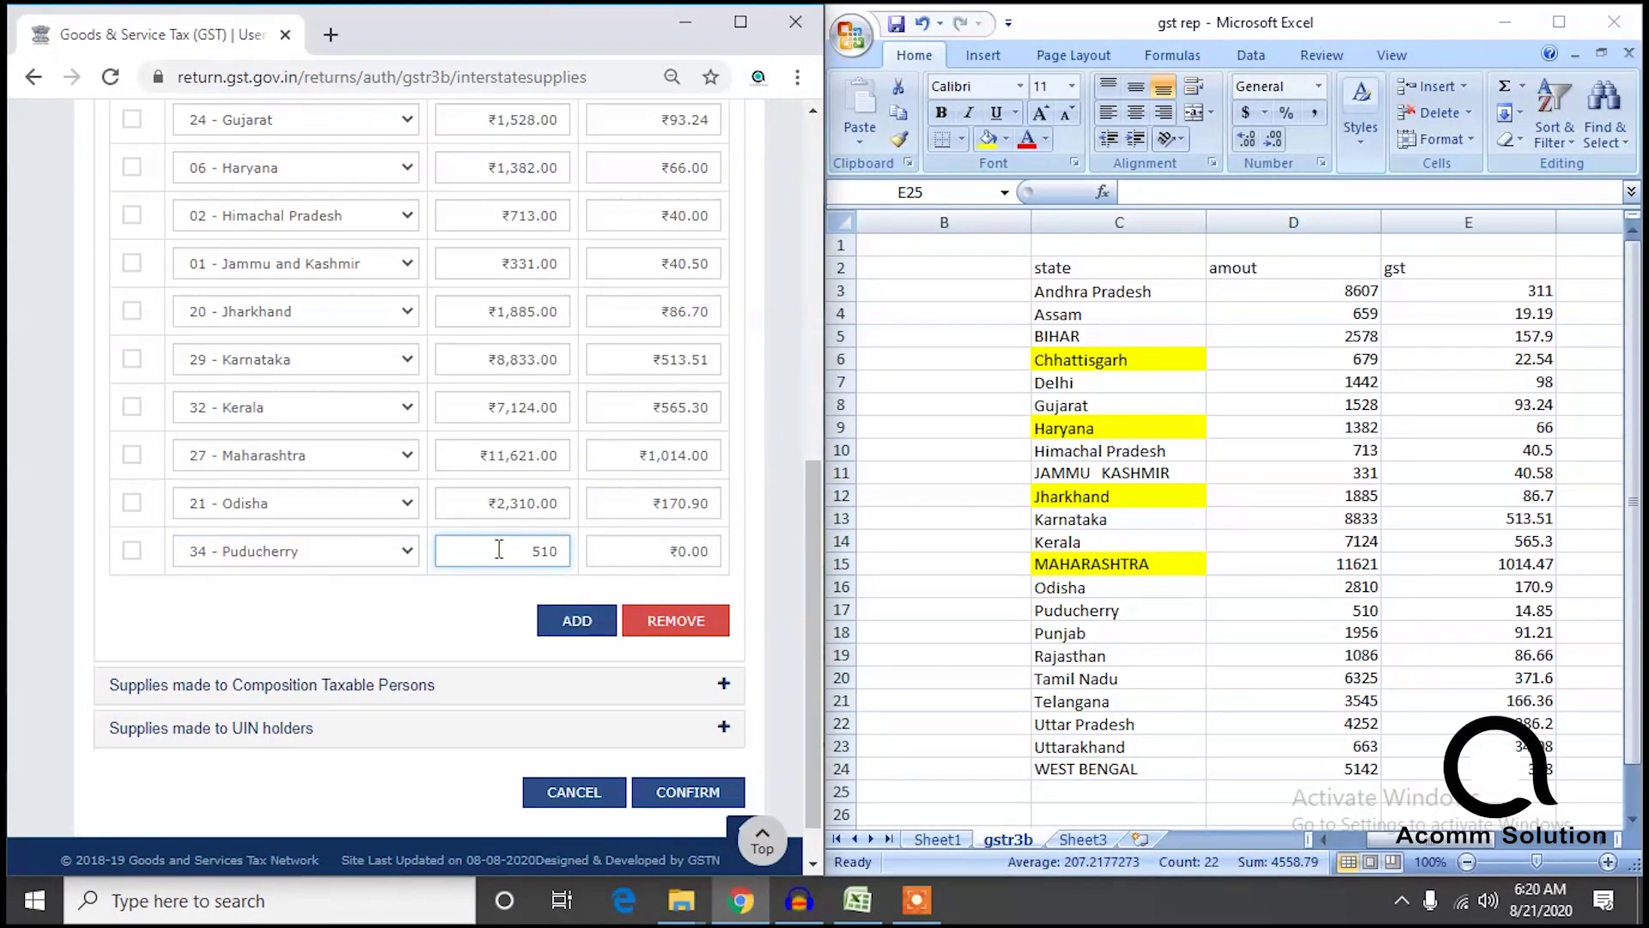
type("10")
key("Tab")
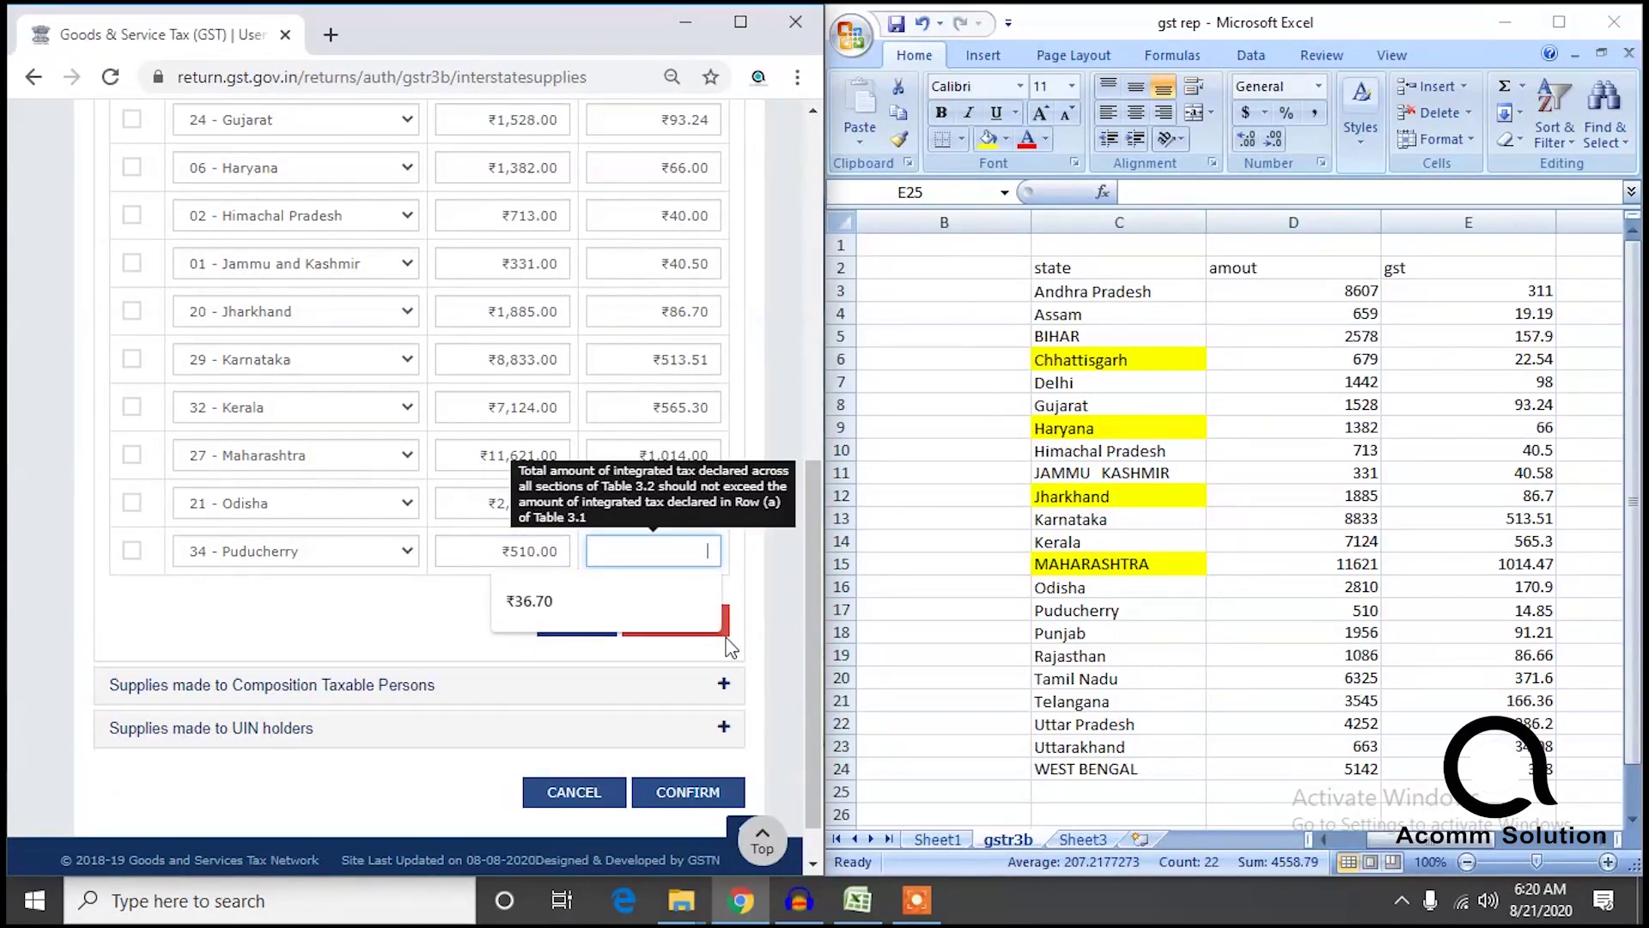
type("14.85")
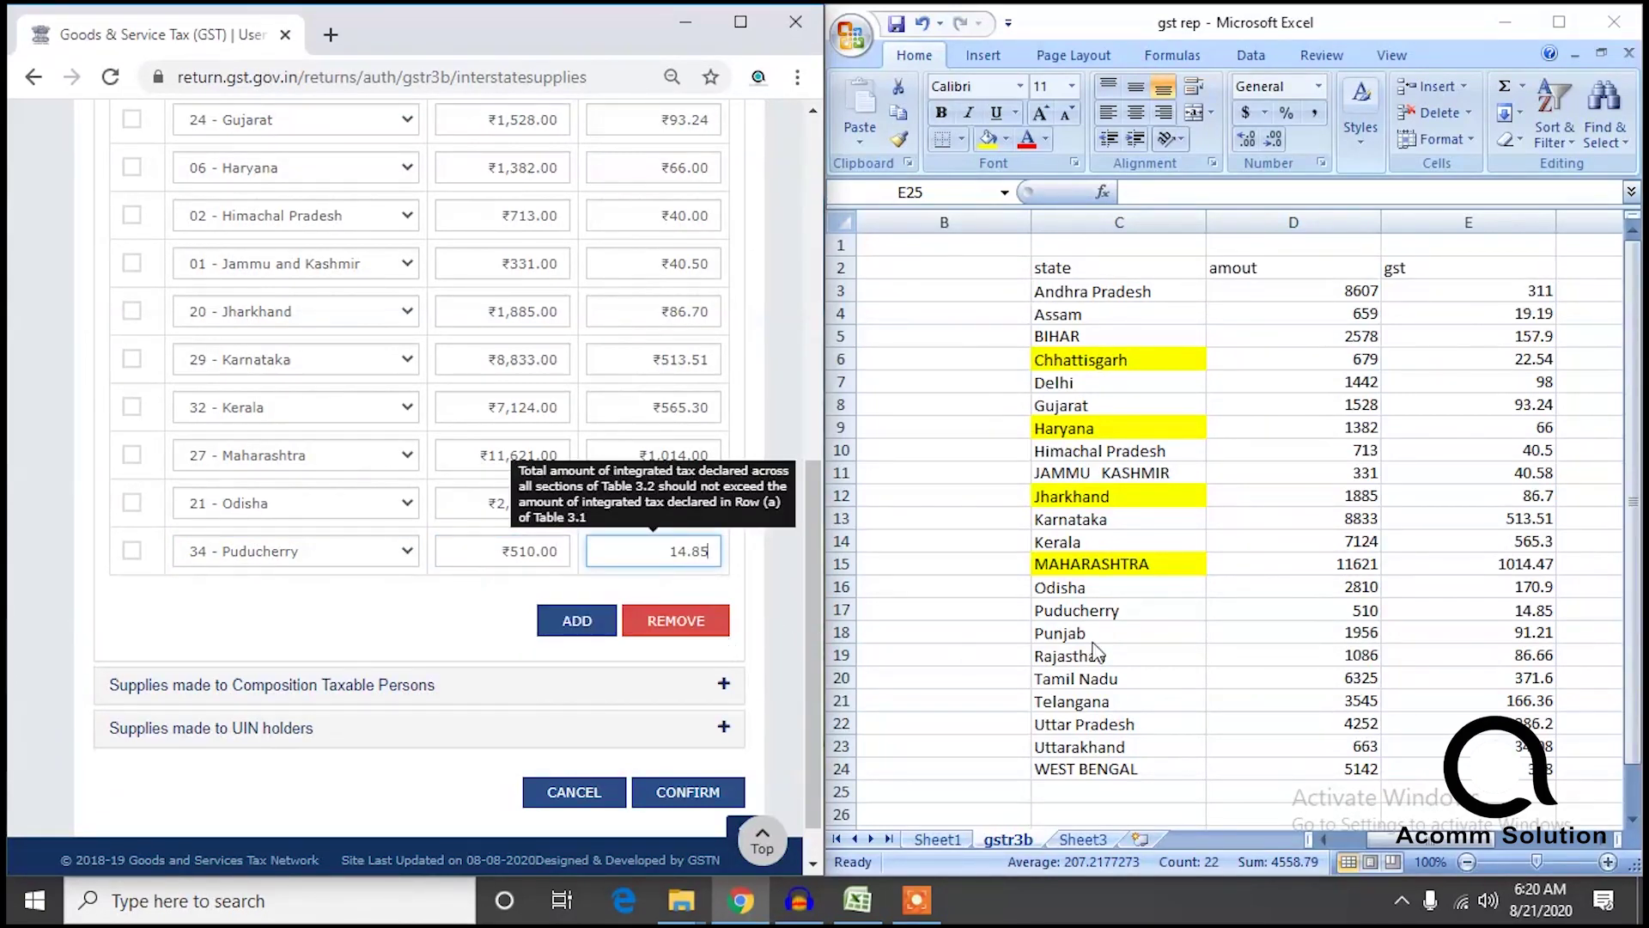
Add a Punjab row with ₹1,956 taxable value and ₹91.21 integrated tax.
left_click(597, 625)
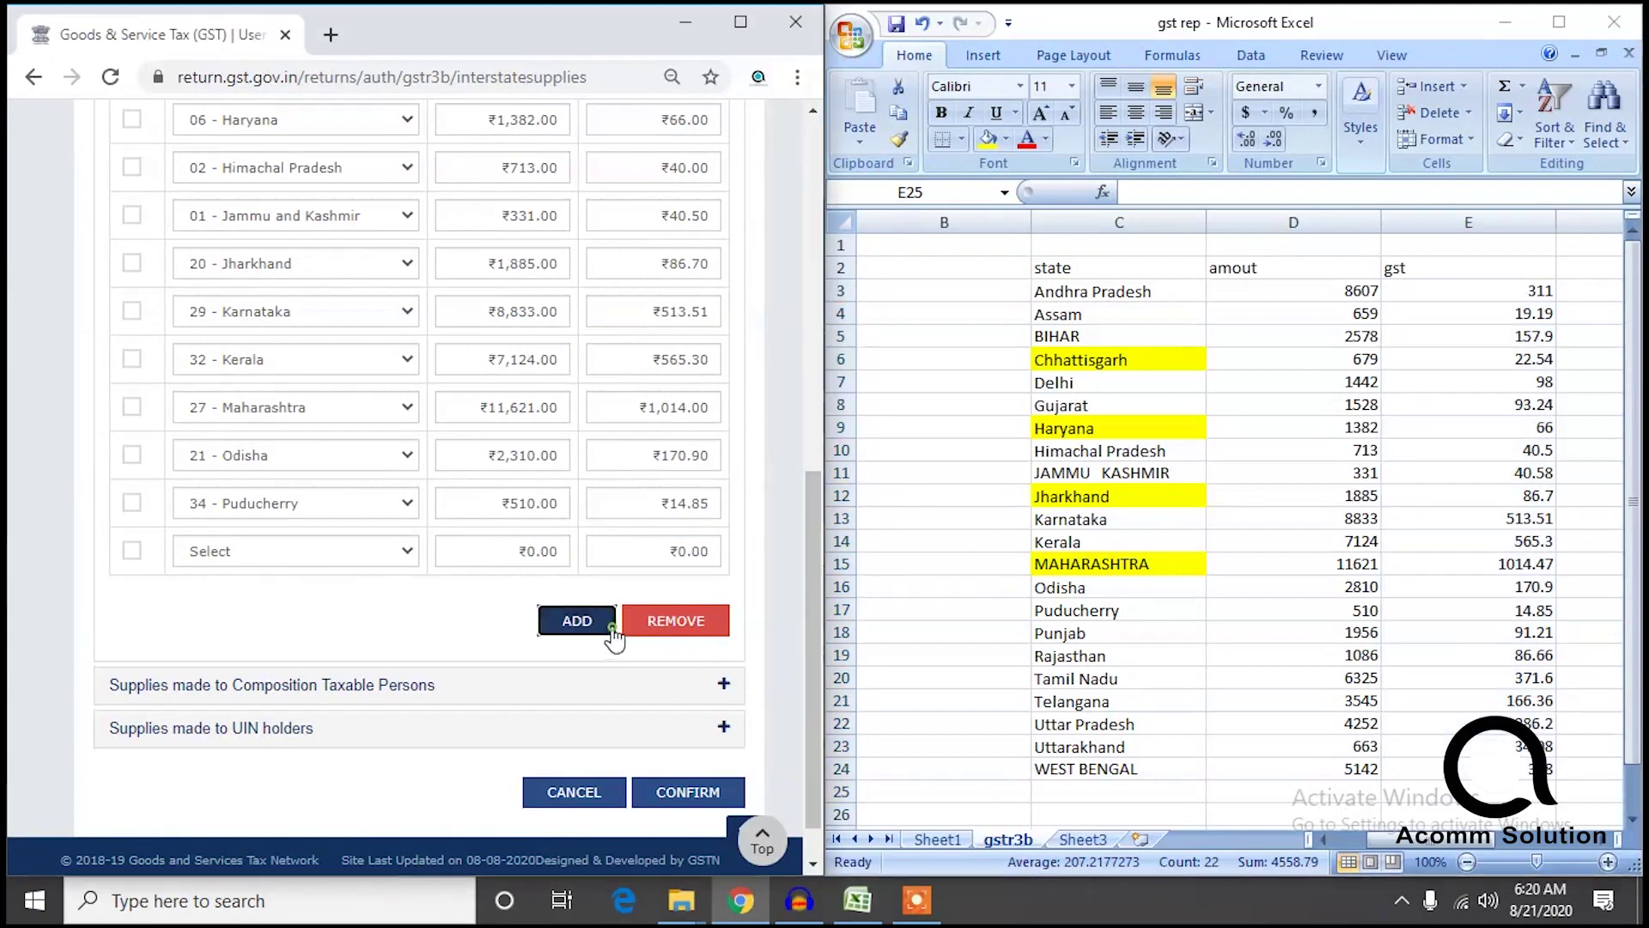
left_click(278, 554)
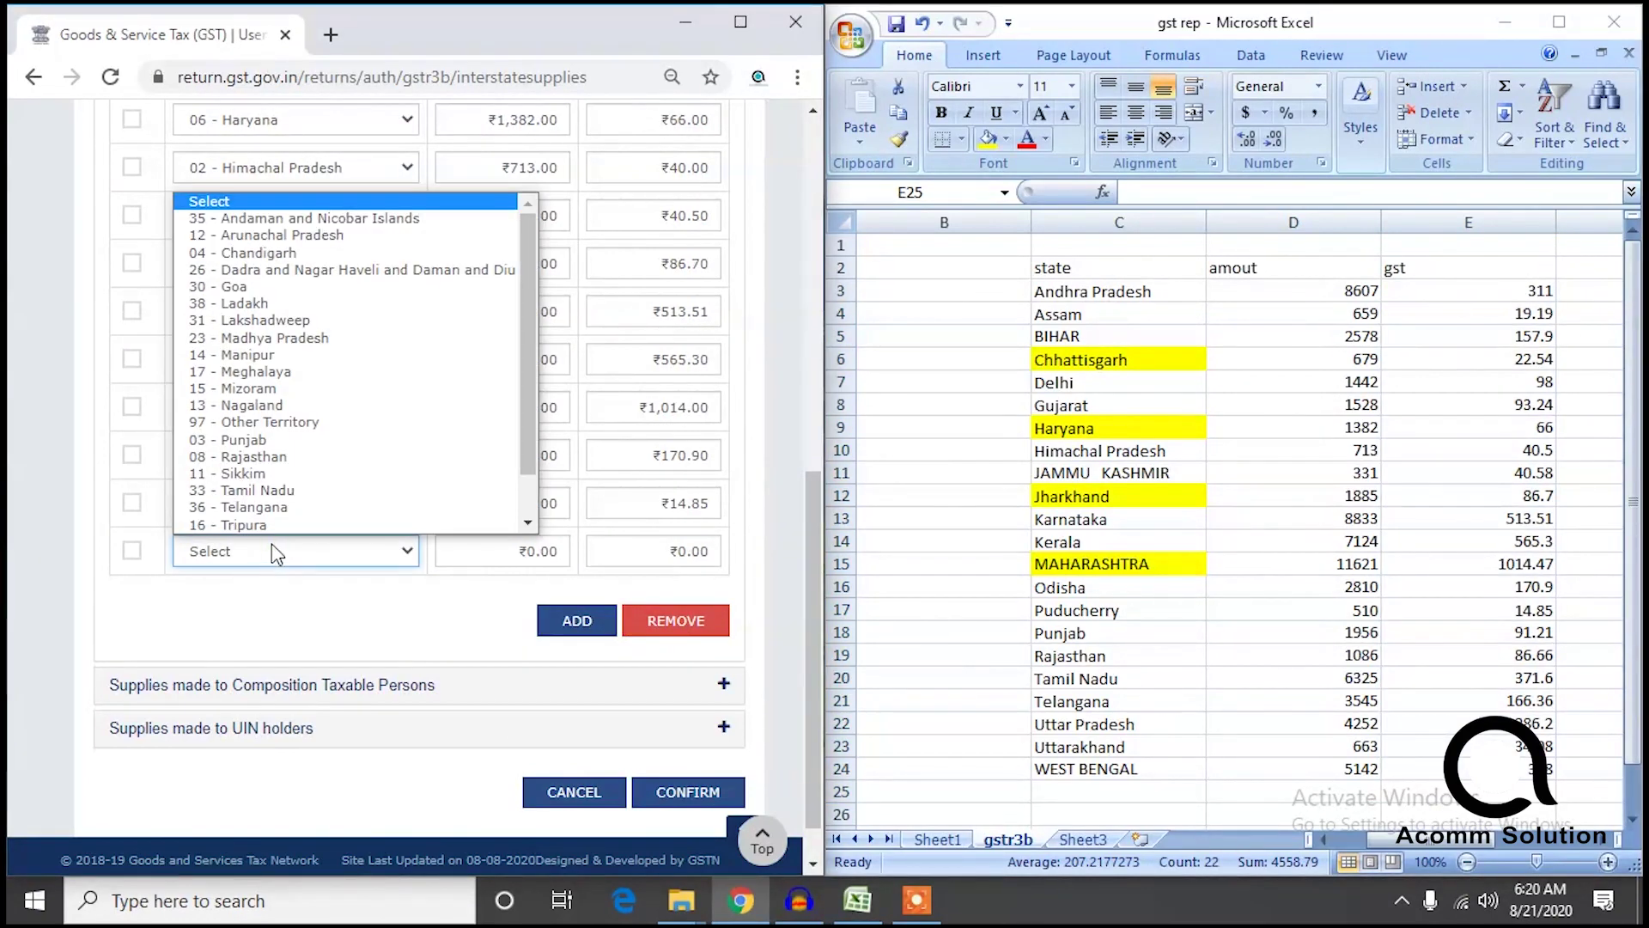
left_click(268, 431)
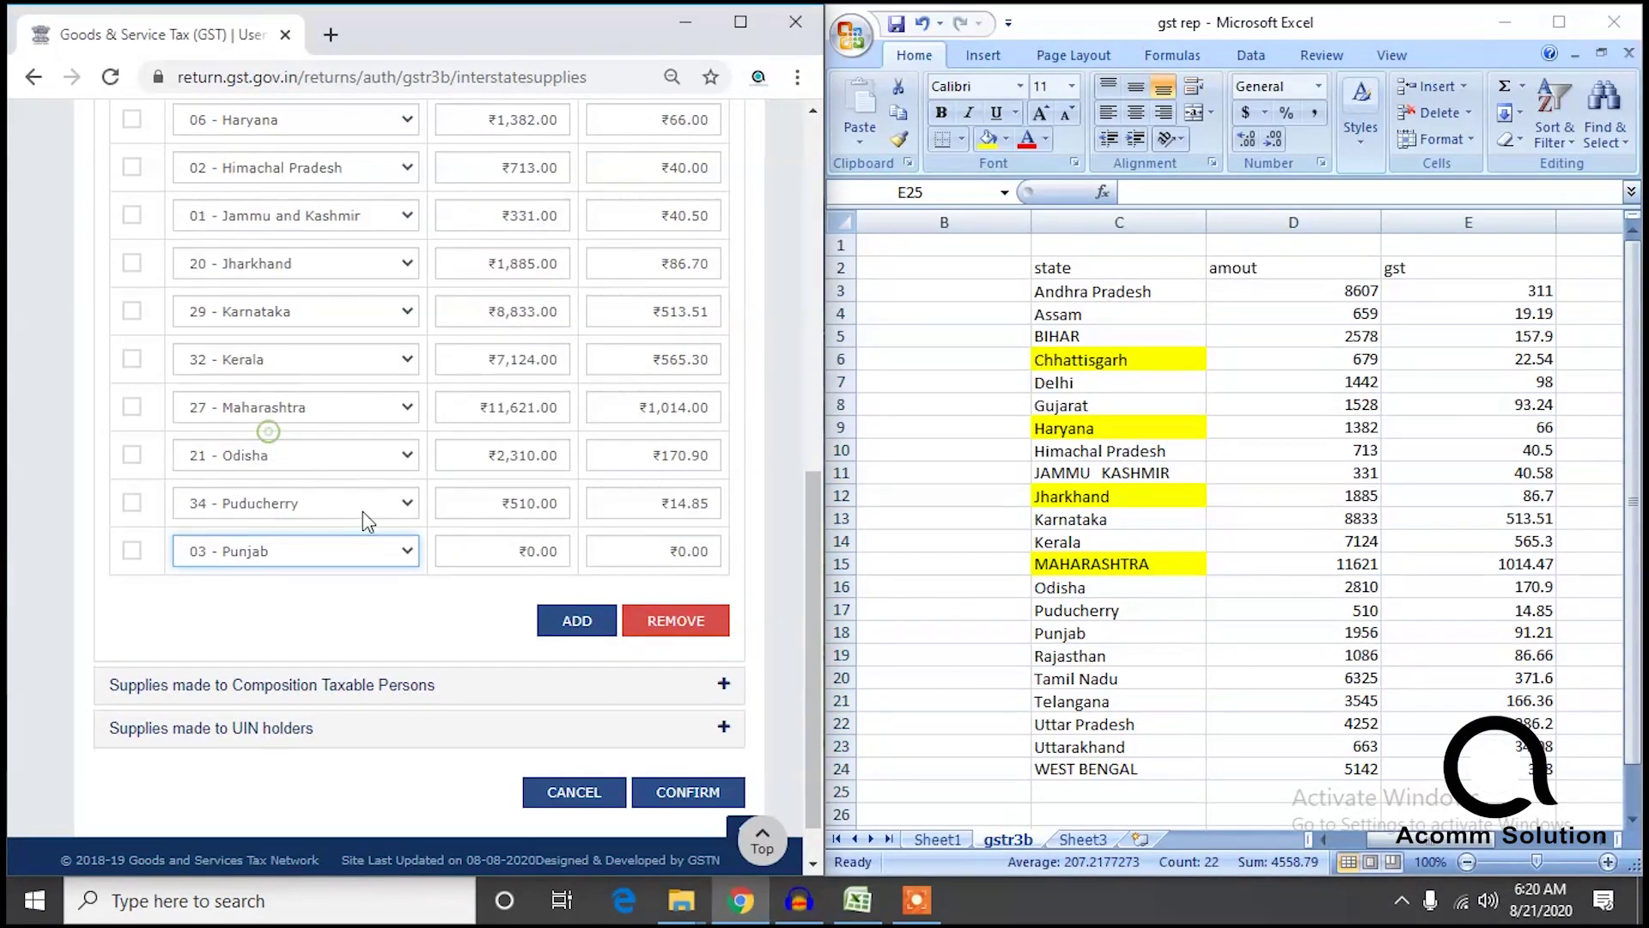
left_click(490, 539)
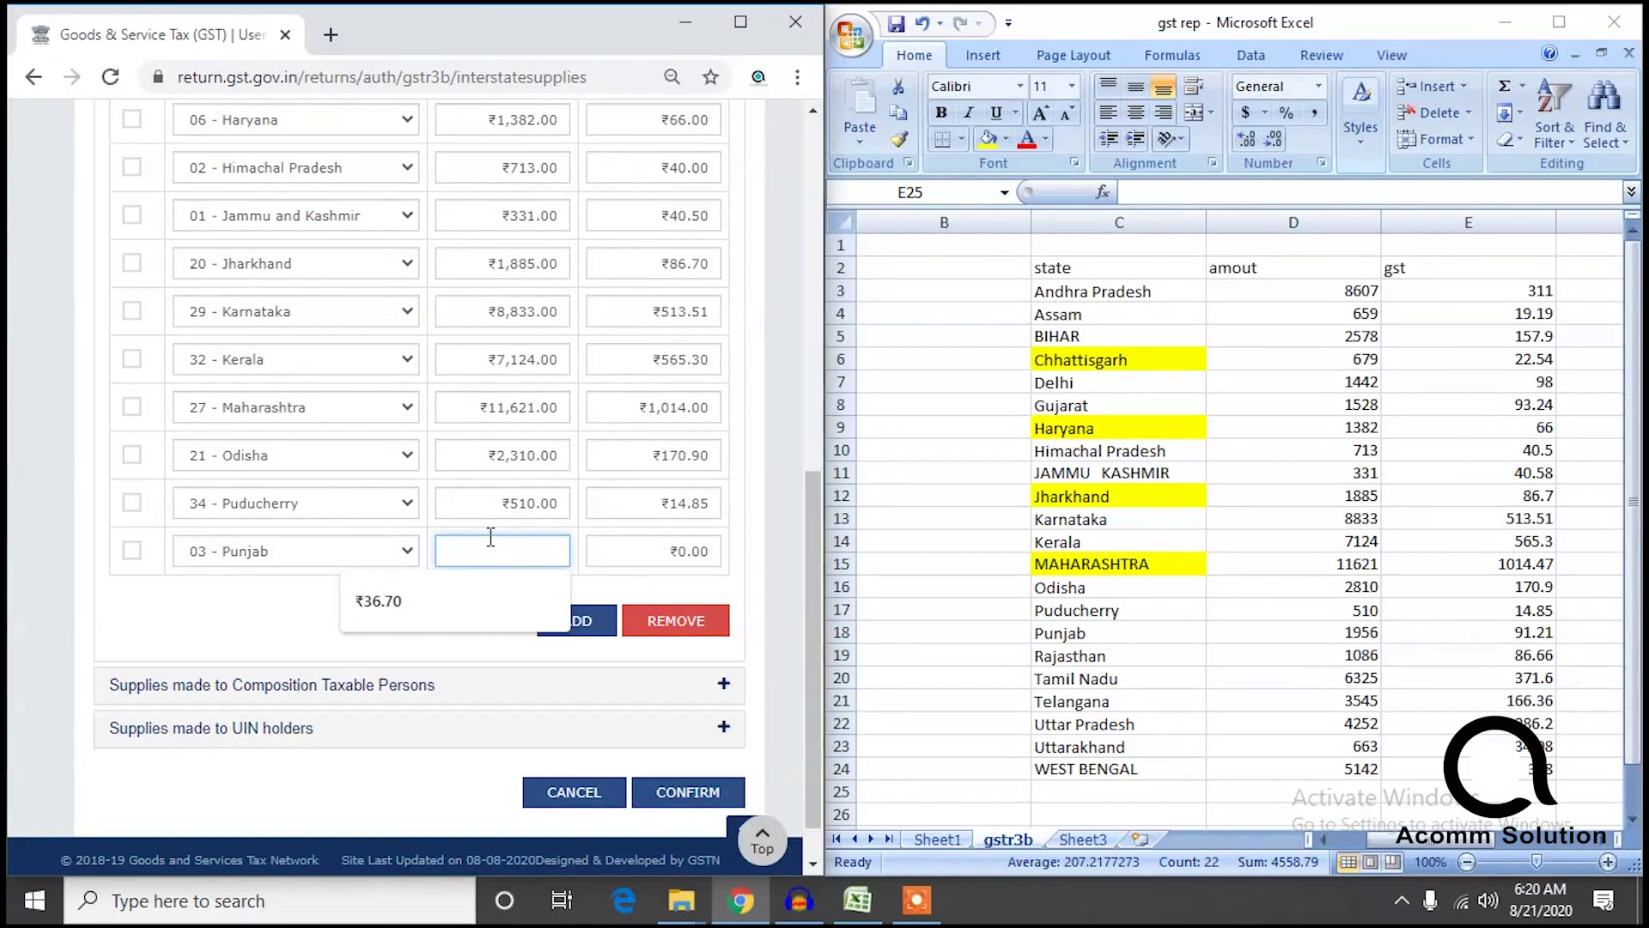
type("1,")
type("956")
left_click(631, 556)
type("9")
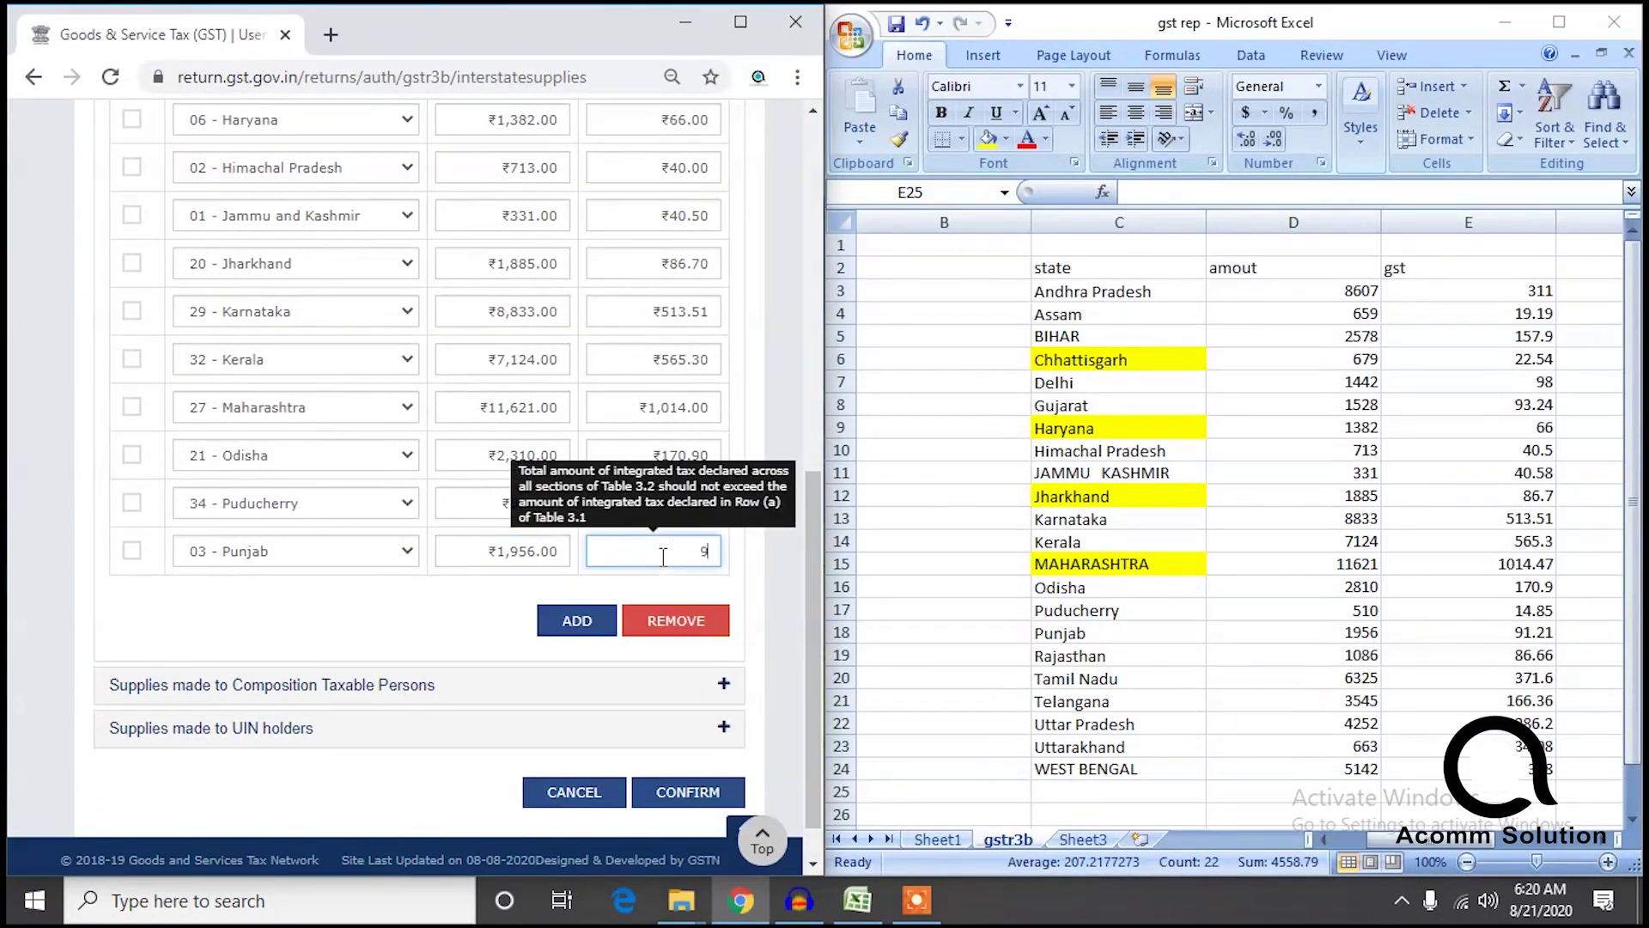
type("1.21")
left_click(344, 640)
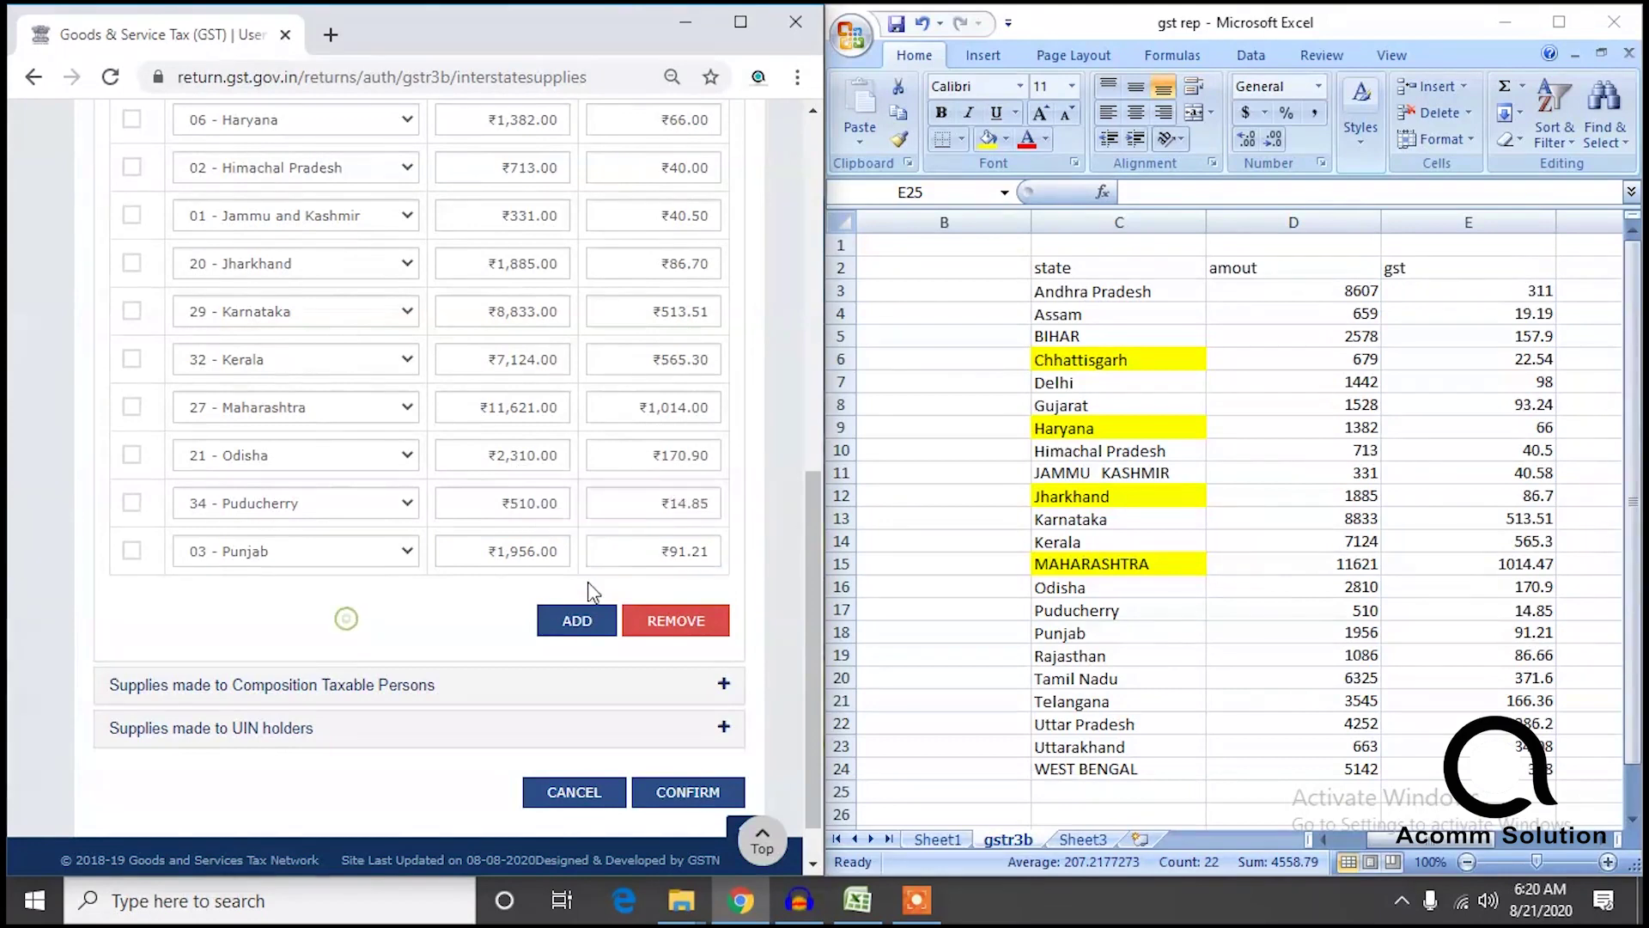
left_click(1114, 614)
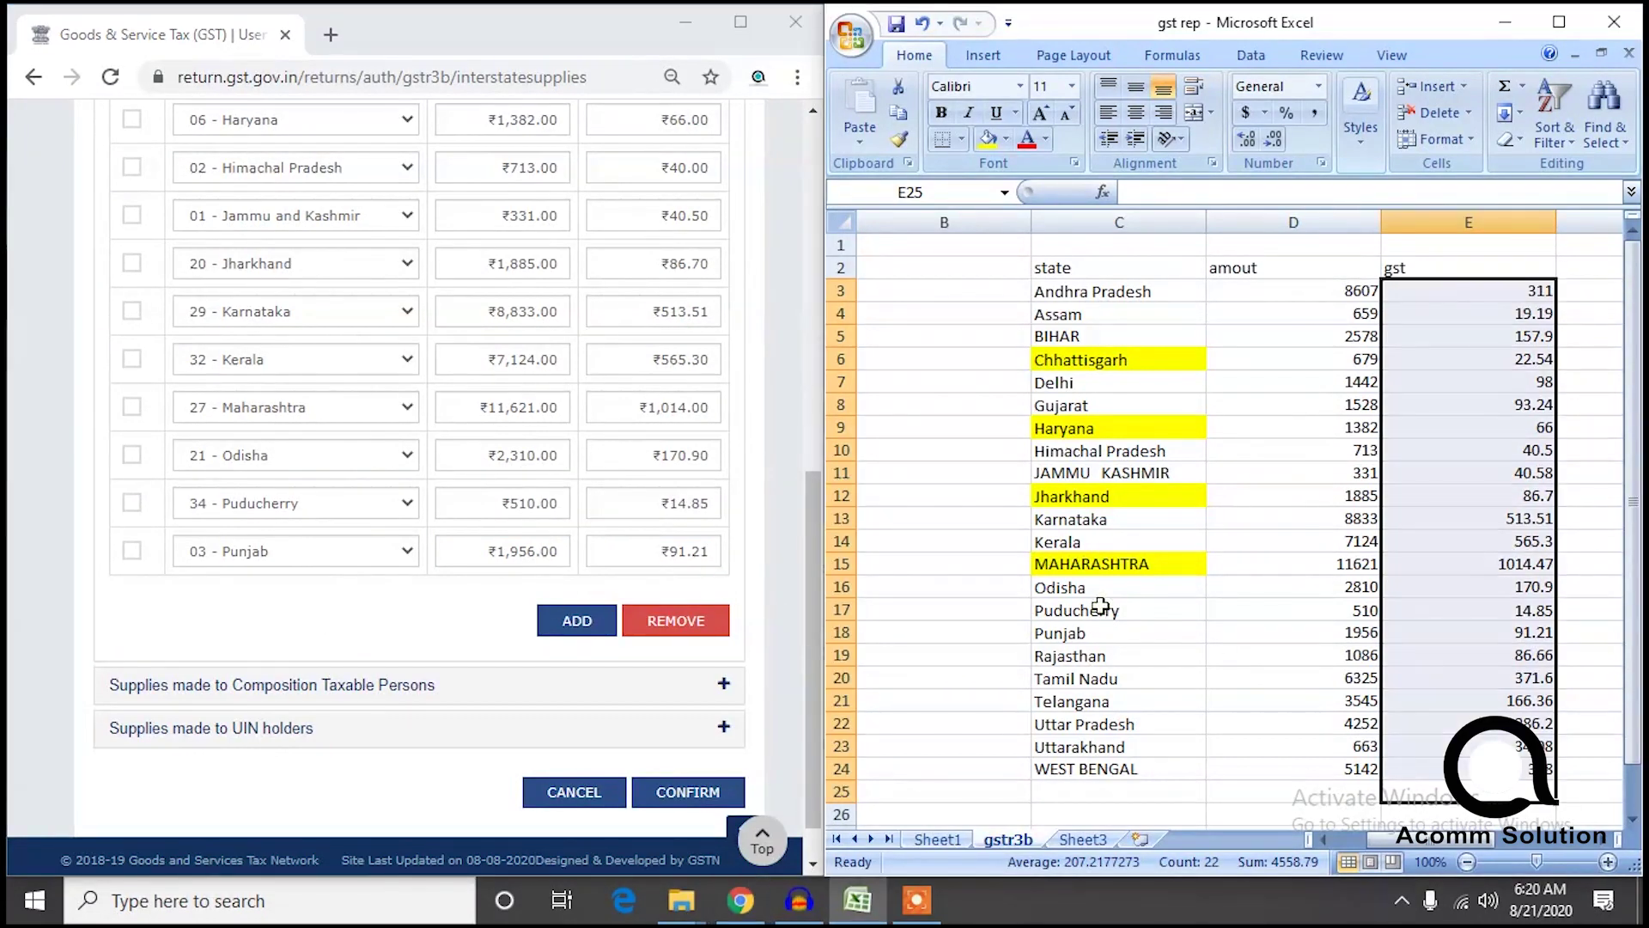
left_click(1108, 610)
Add a Rajasthan row with its taxable value and ₹86.66 IGST, marking Rajasthan yellow in the sheet.
left_click(1087, 637)
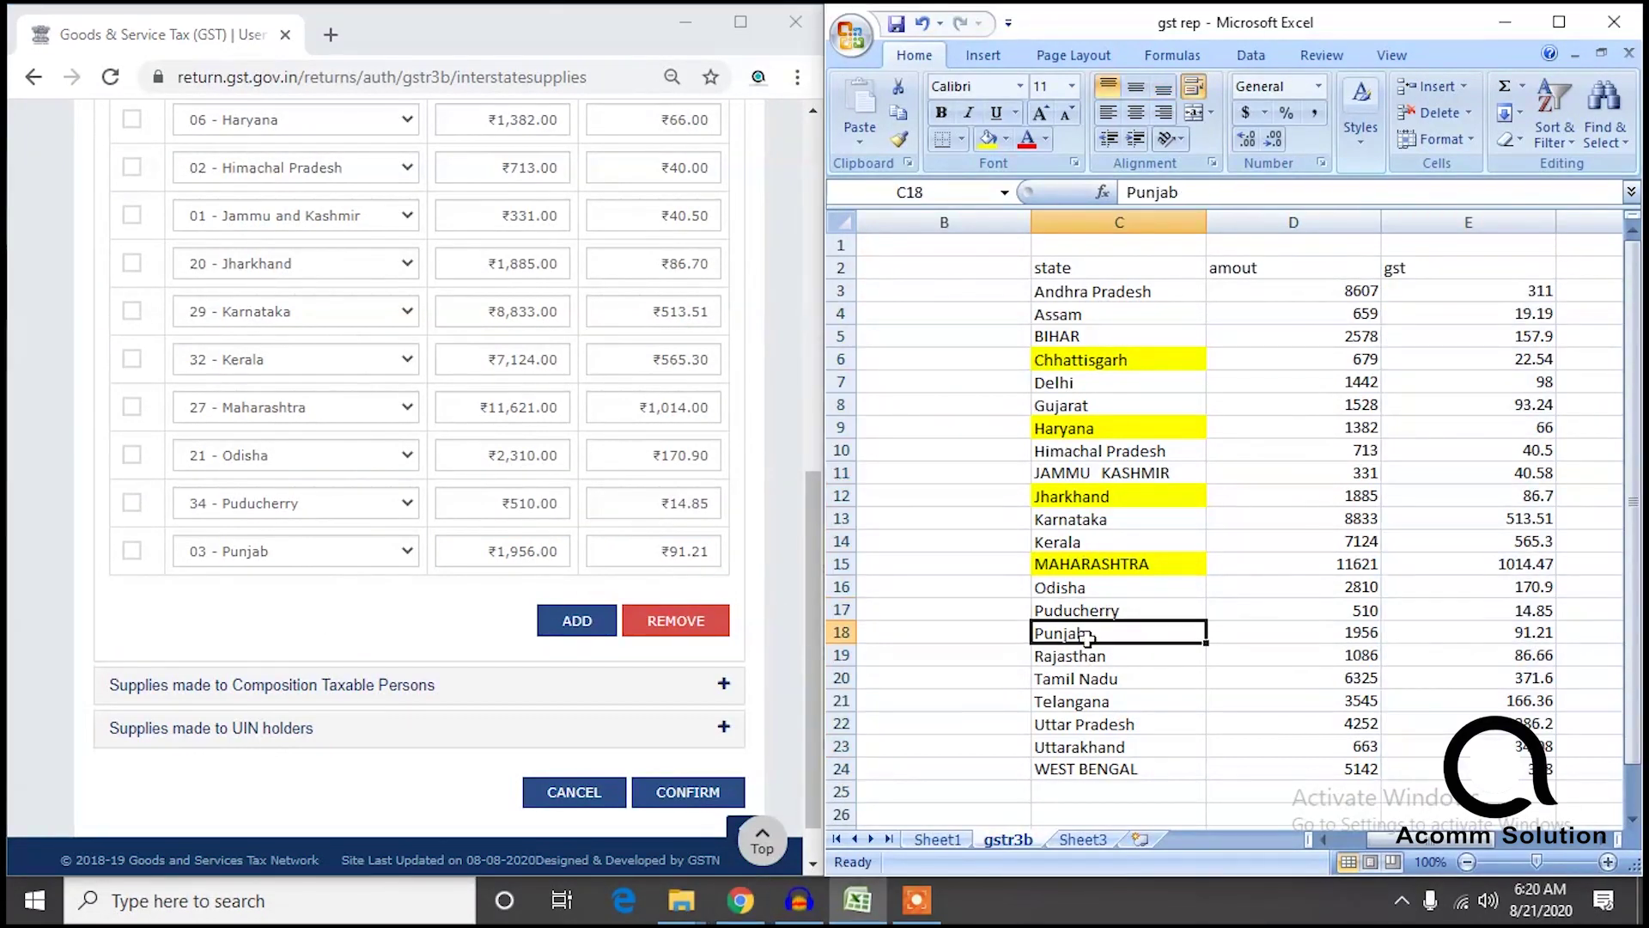
left_click(581, 620)
left_click(368, 551)
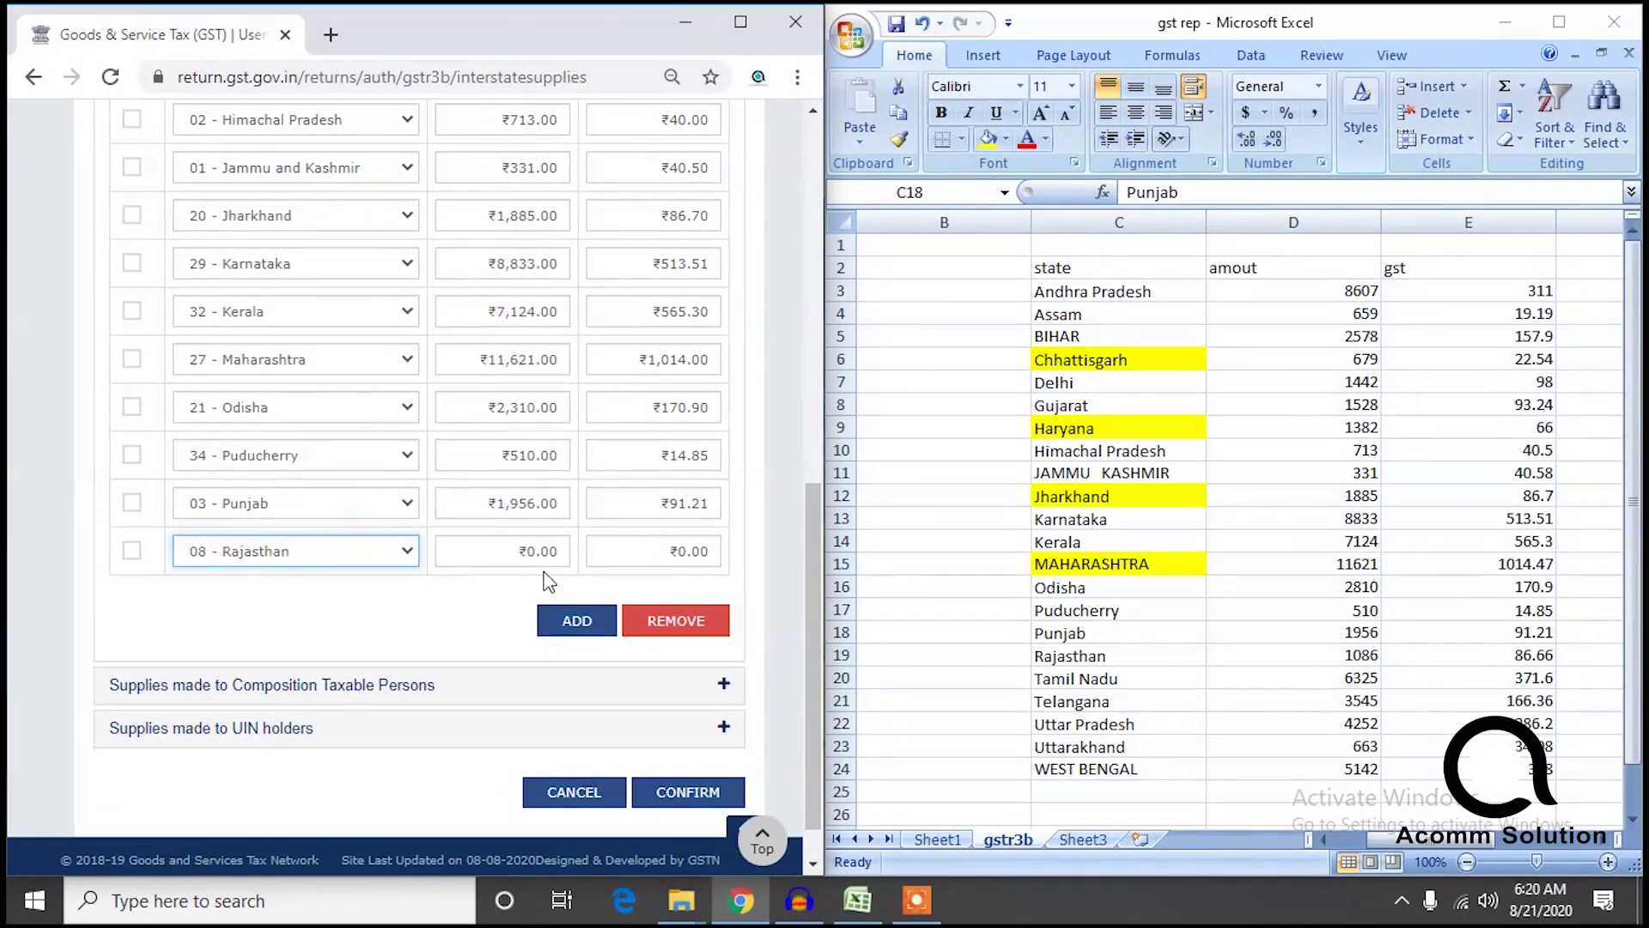
left_click(497, 547)
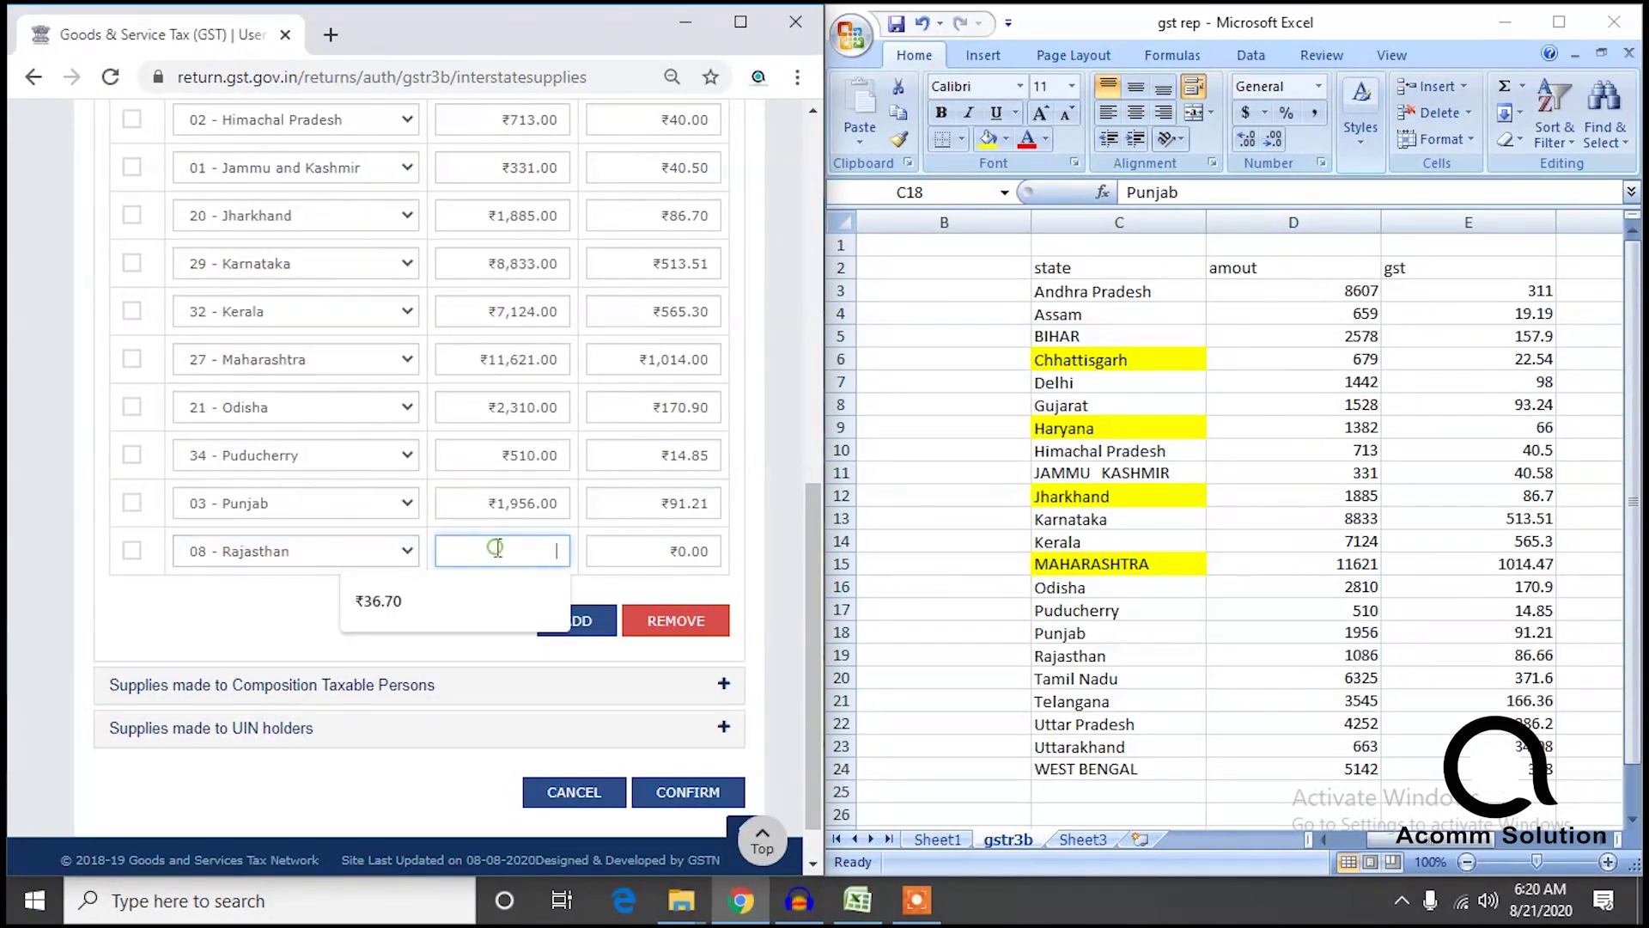
left_click(1106, 662)
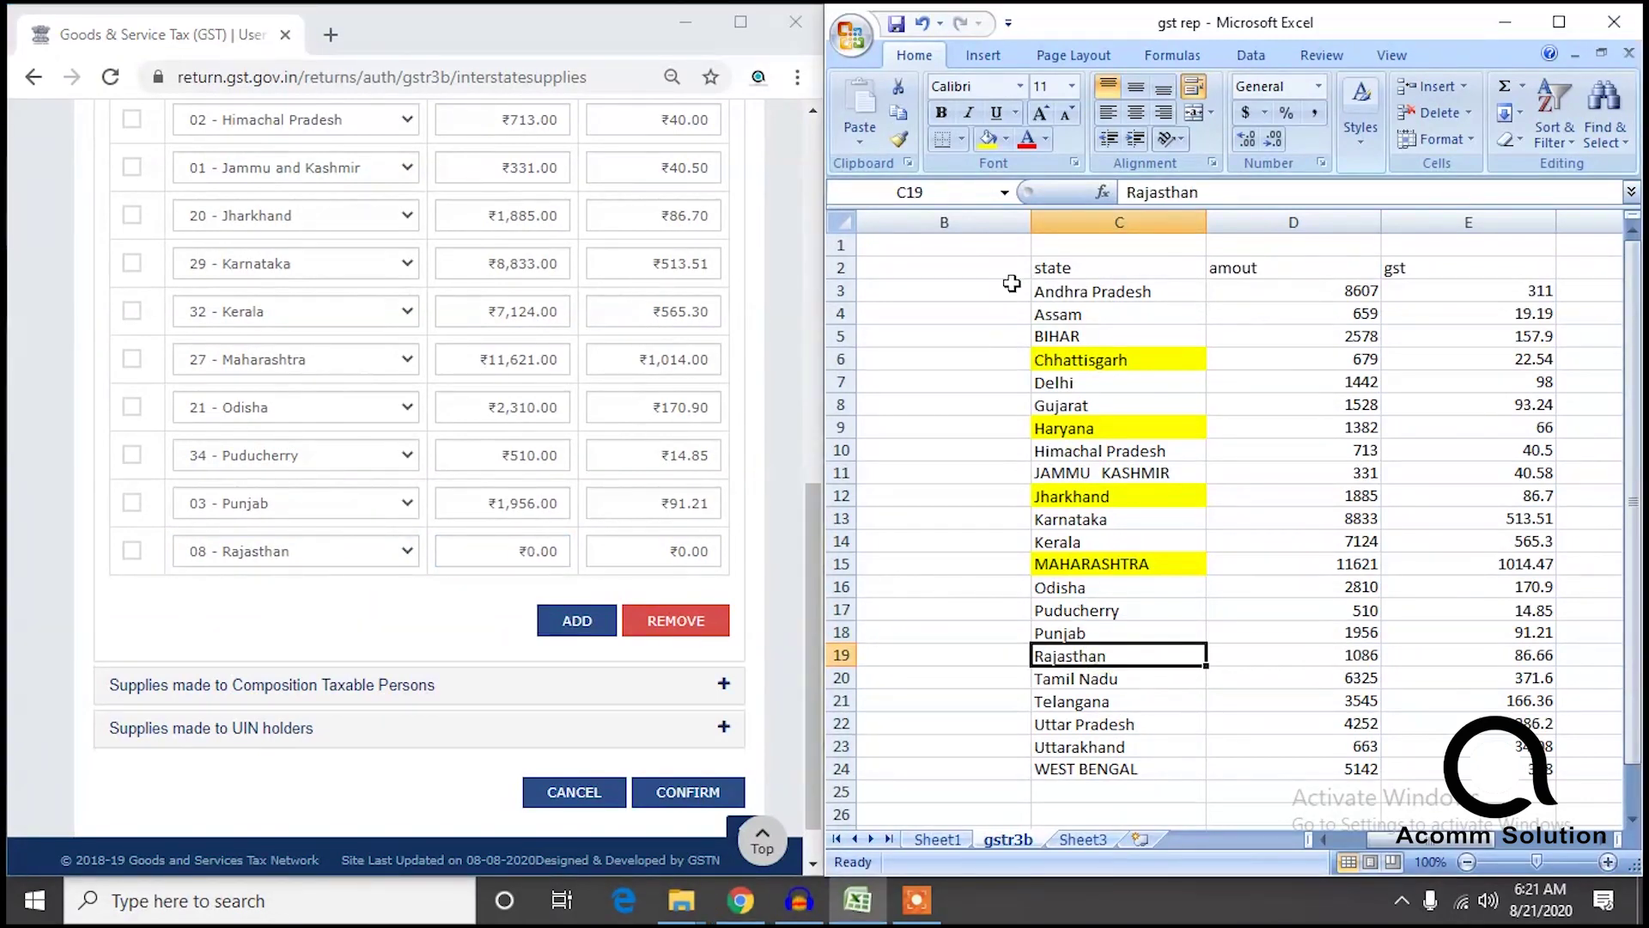
left_click(987, 140)
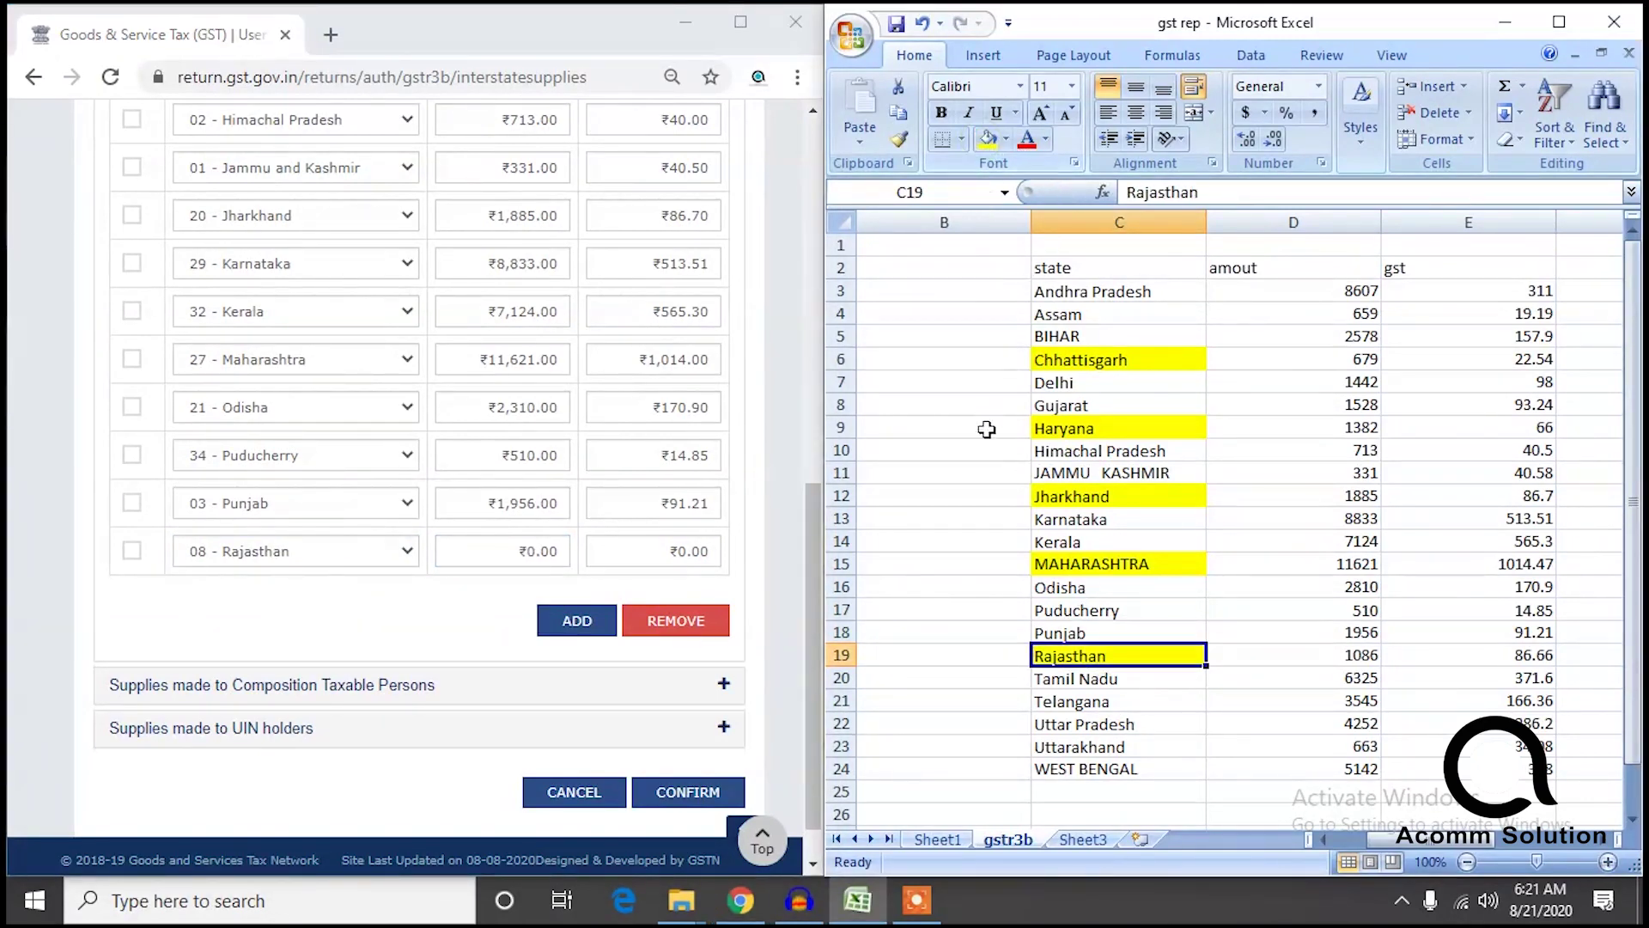
left_click(474, 548)
type("1086")
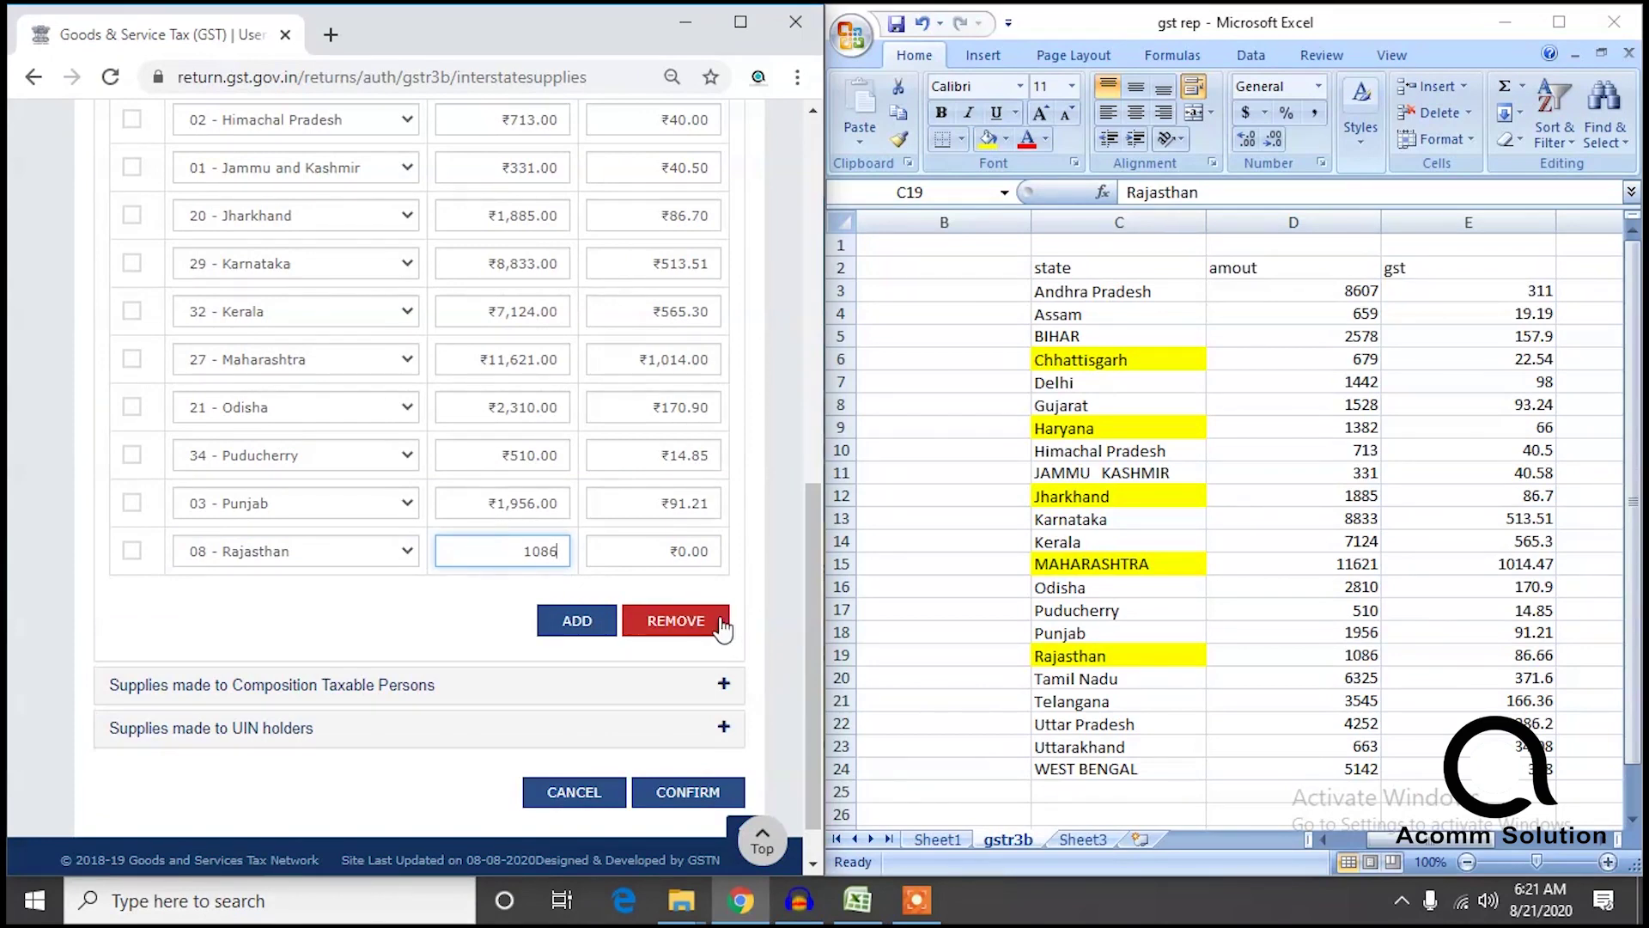
left_click(663, 554)
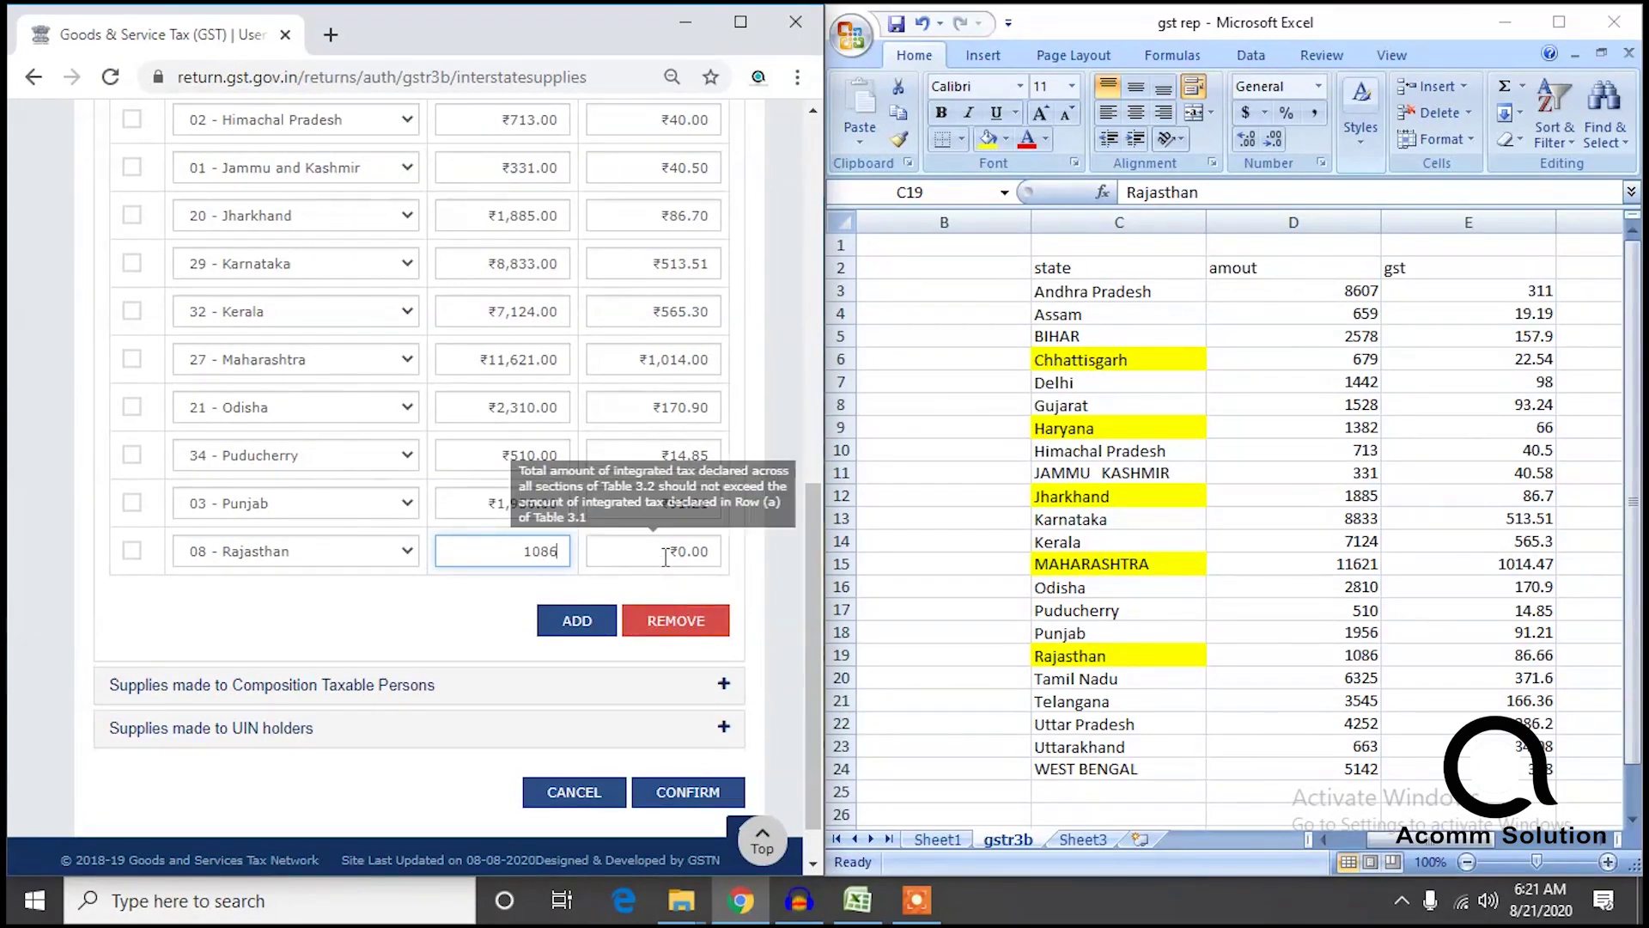
type("86.66")
Add a Tamil Nadu row with its taxable value and integrated tax.
left_click(587, 627)
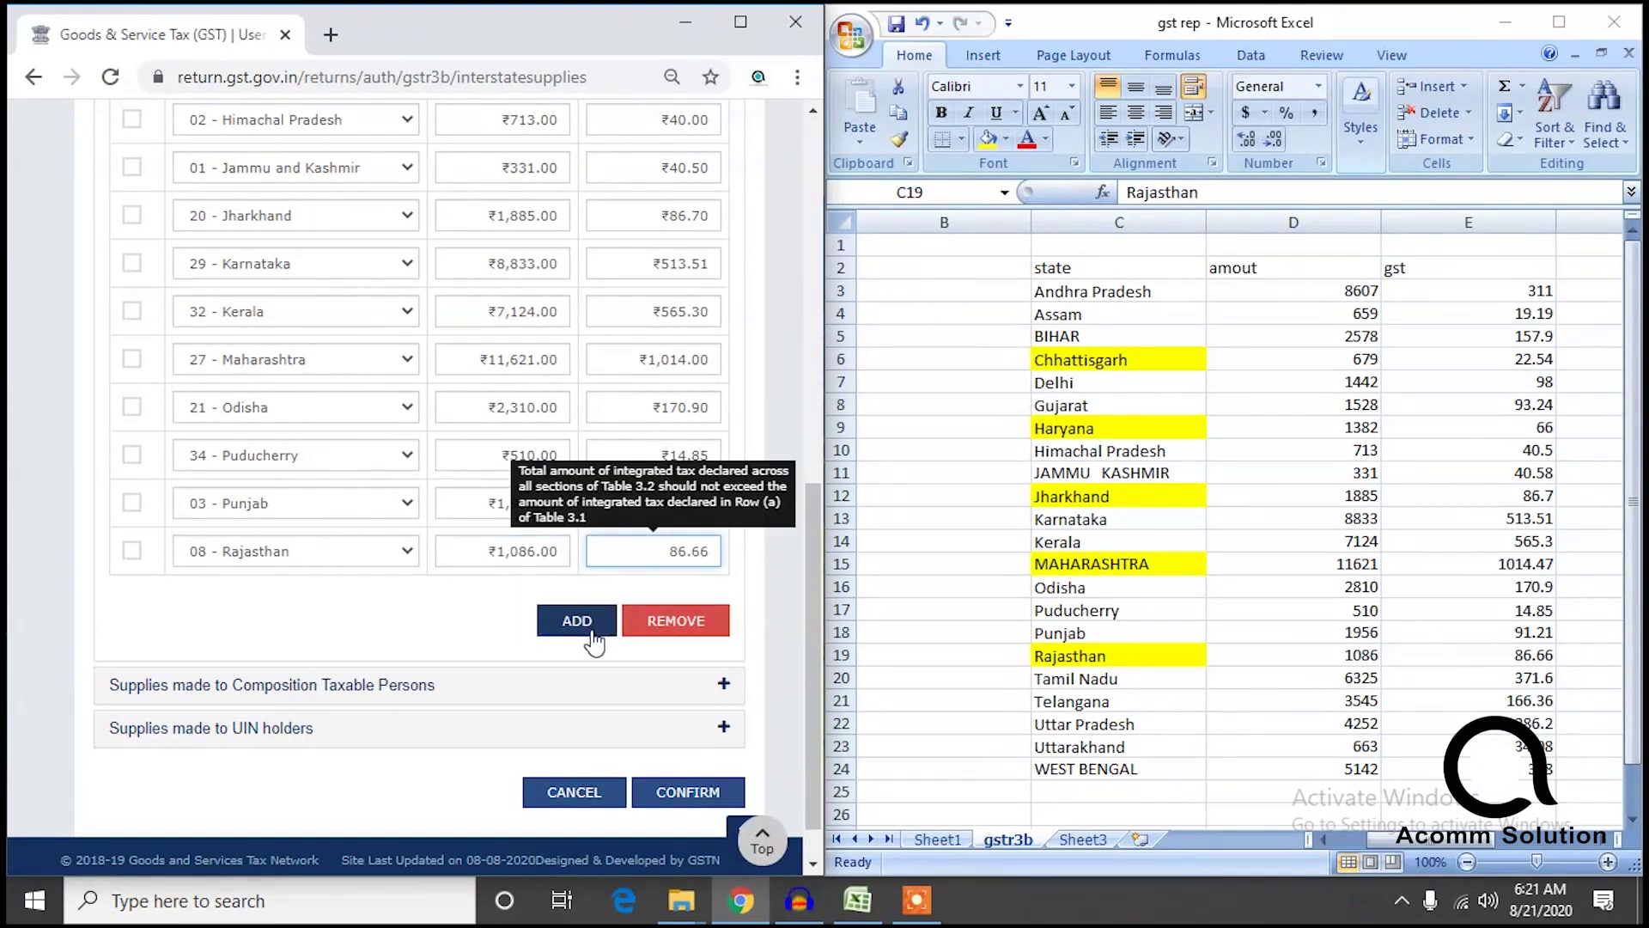
left_click(283, 562)
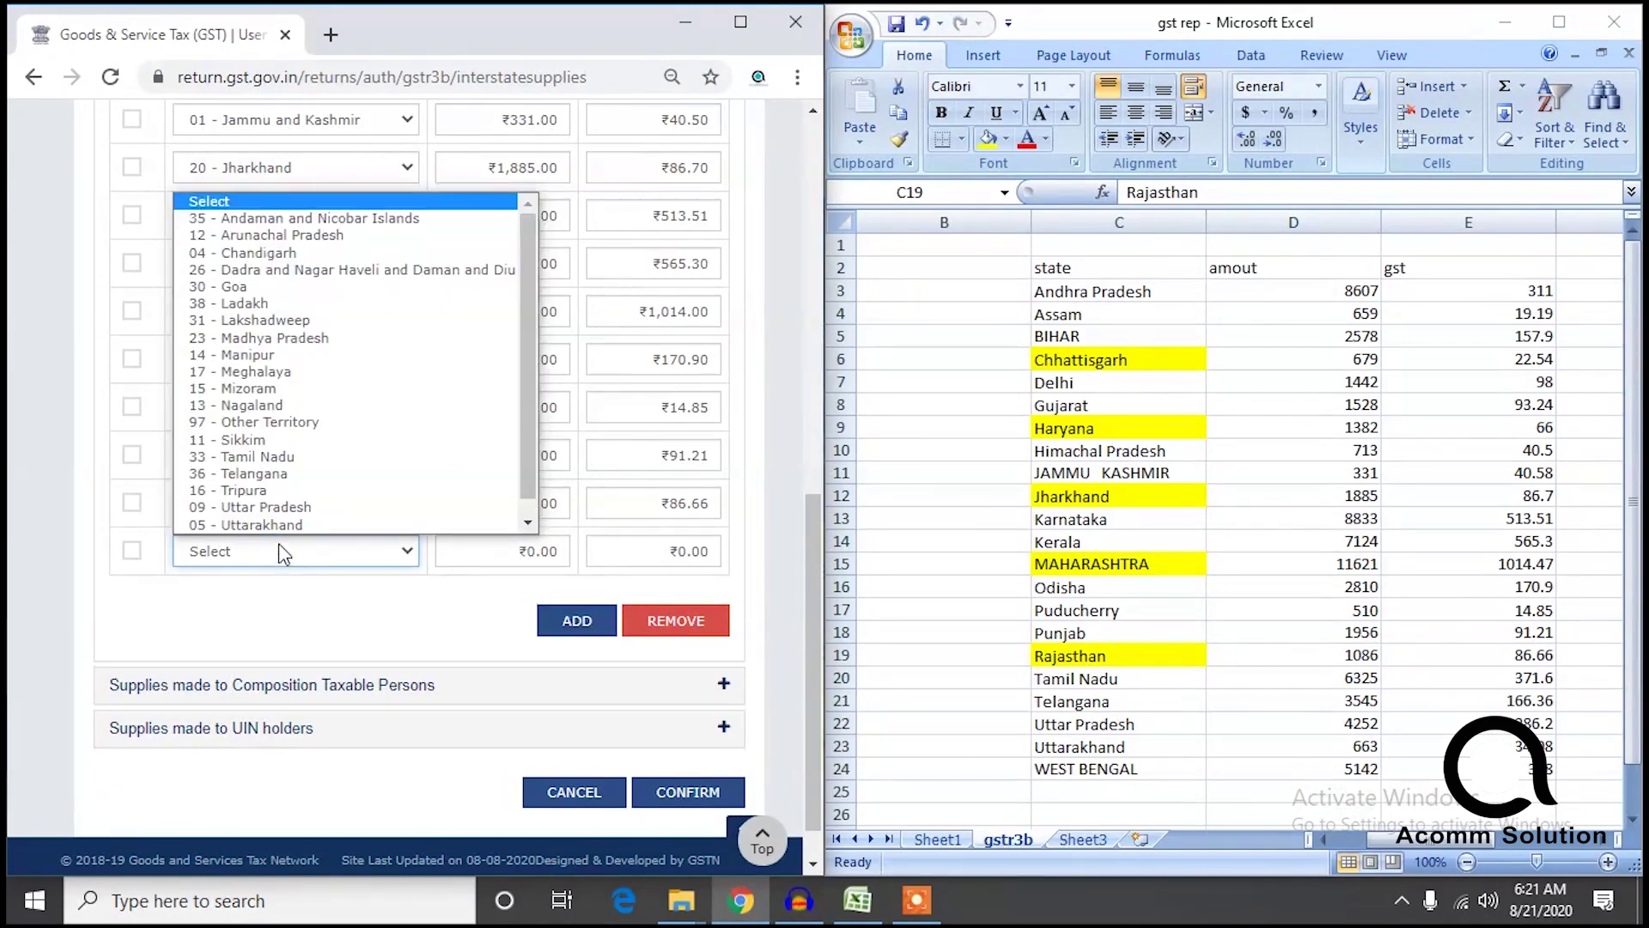
left_click(277, 460)
left_click(517, 551)
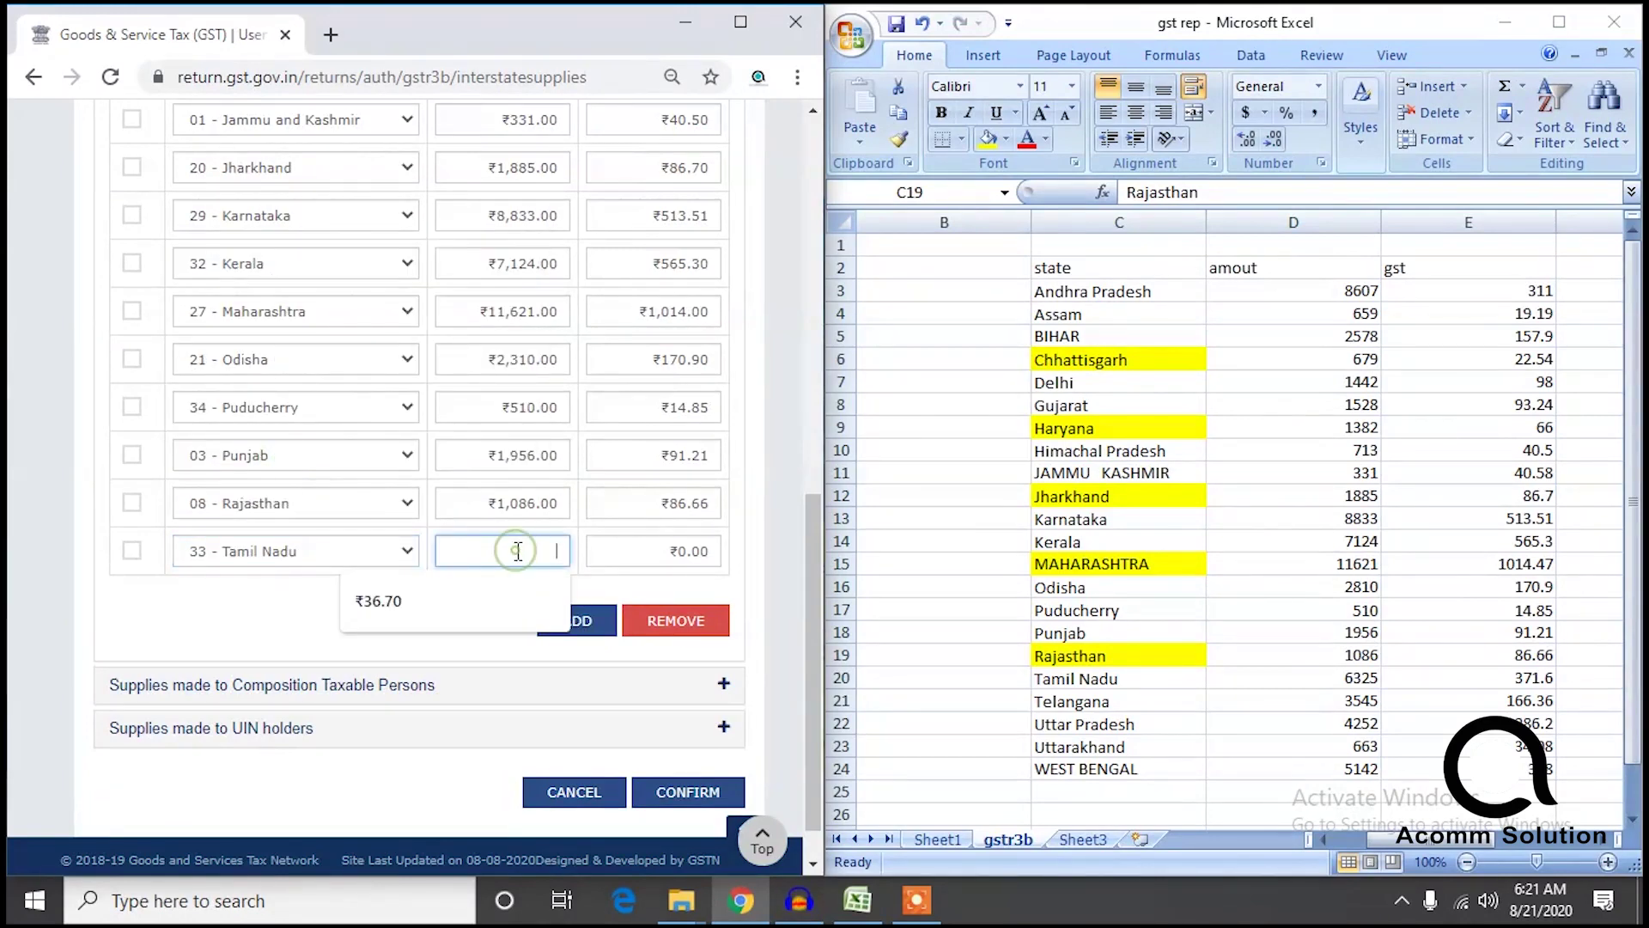
type("6325")
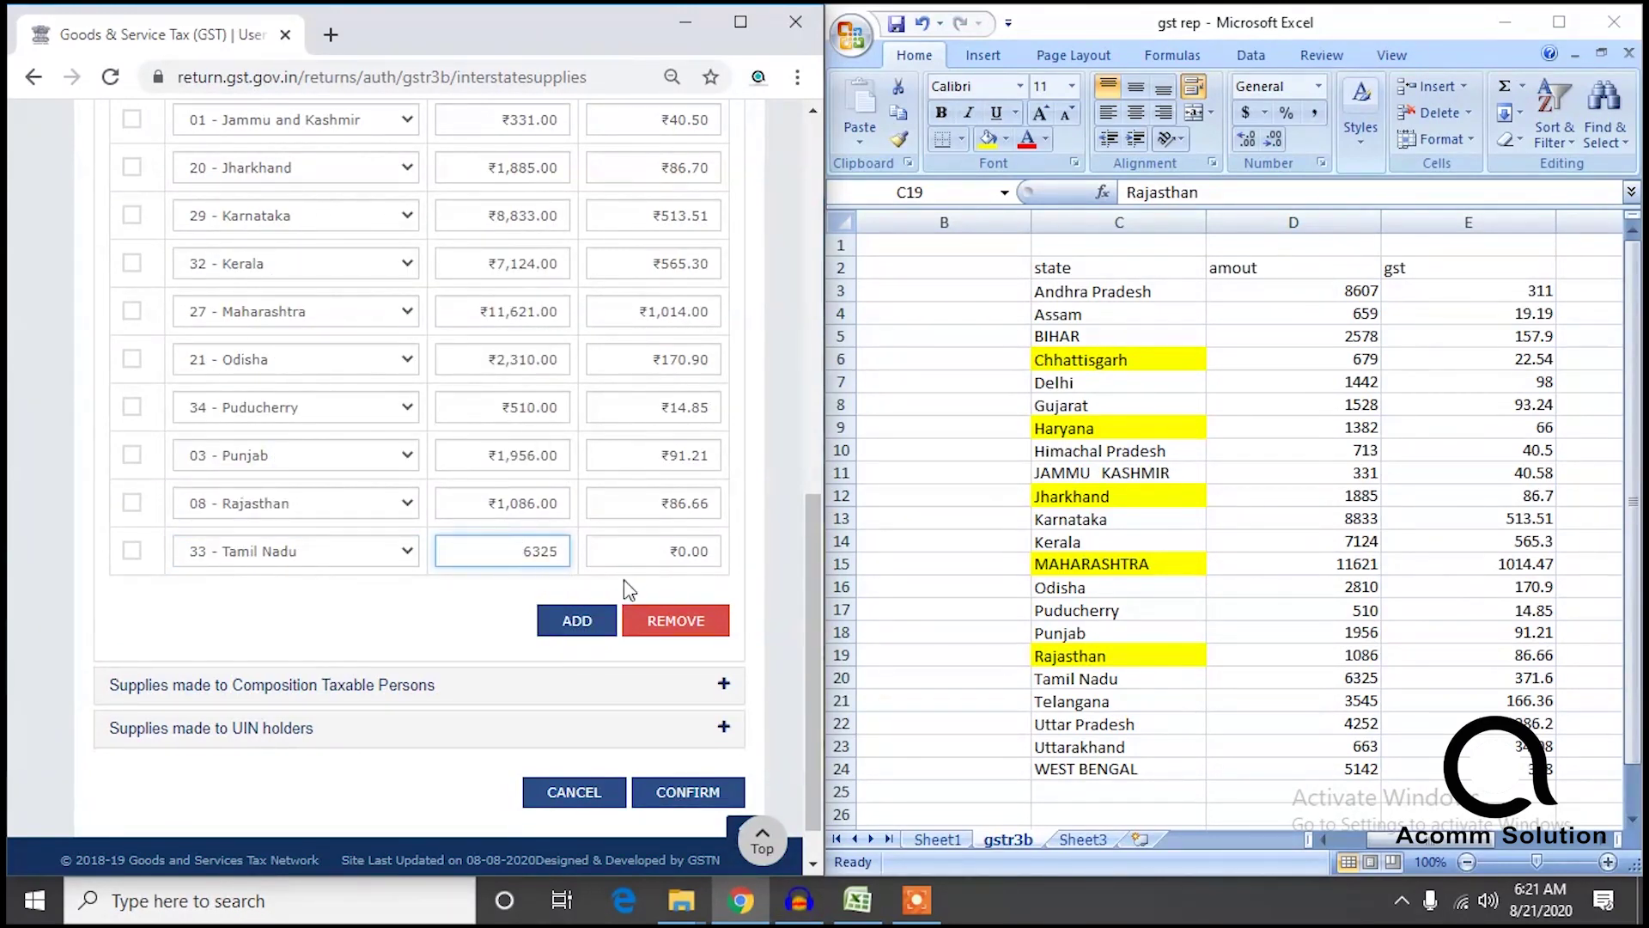
left_click(646, 554)
type("371.6")
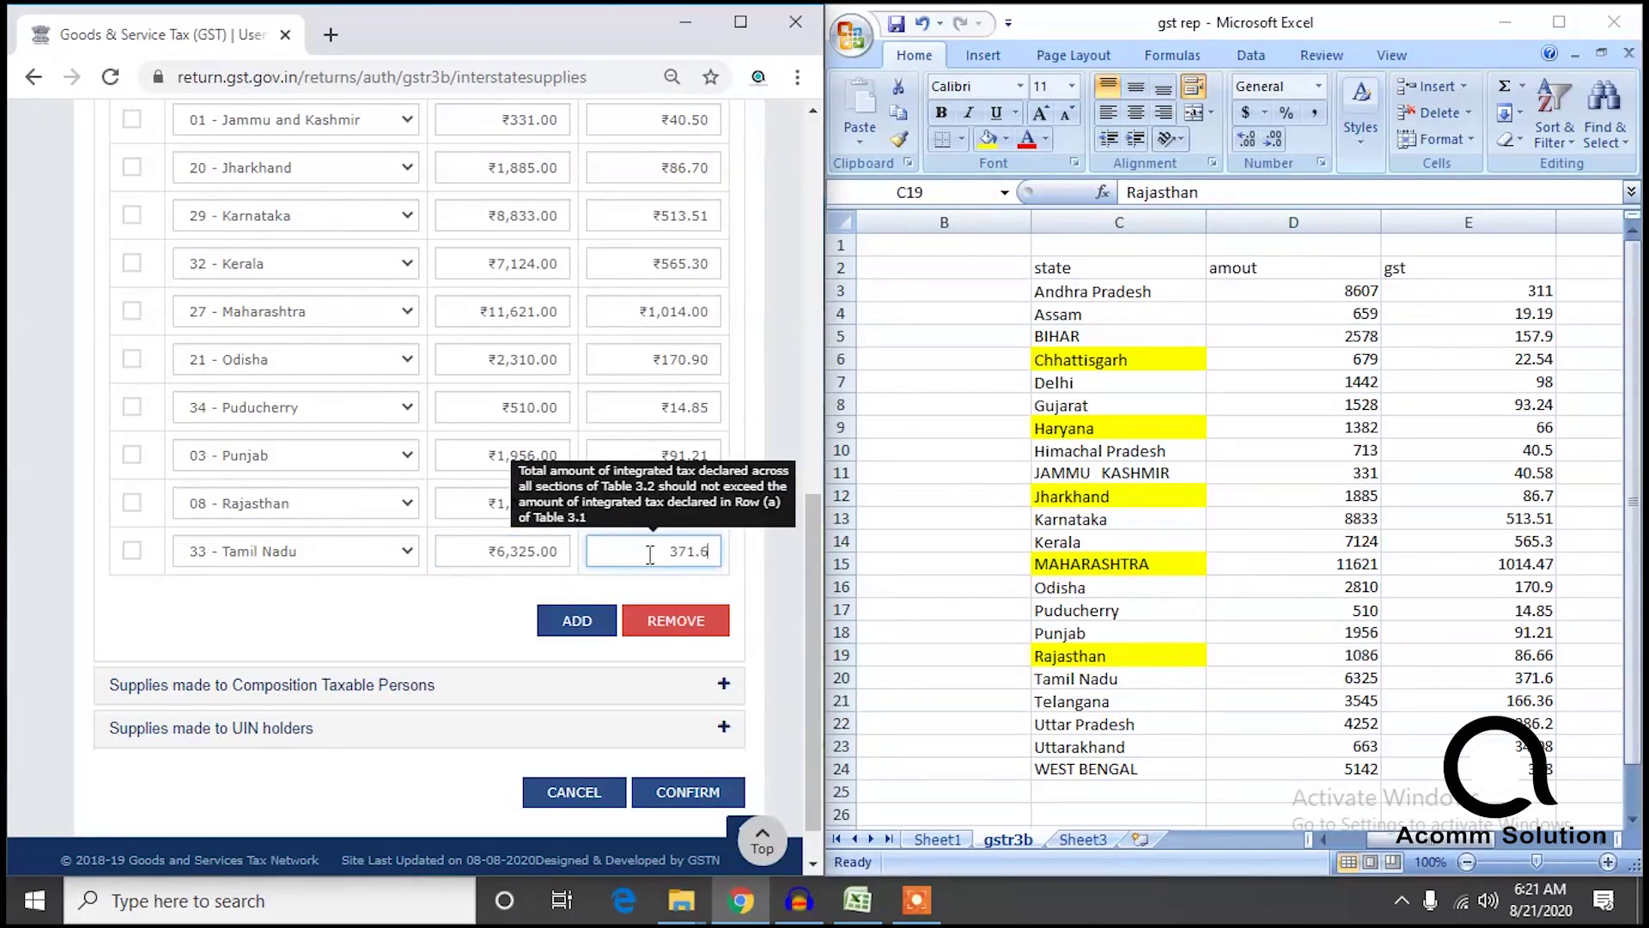
Add a Telangana row and enter its taxable value.
left_click(577, 620)
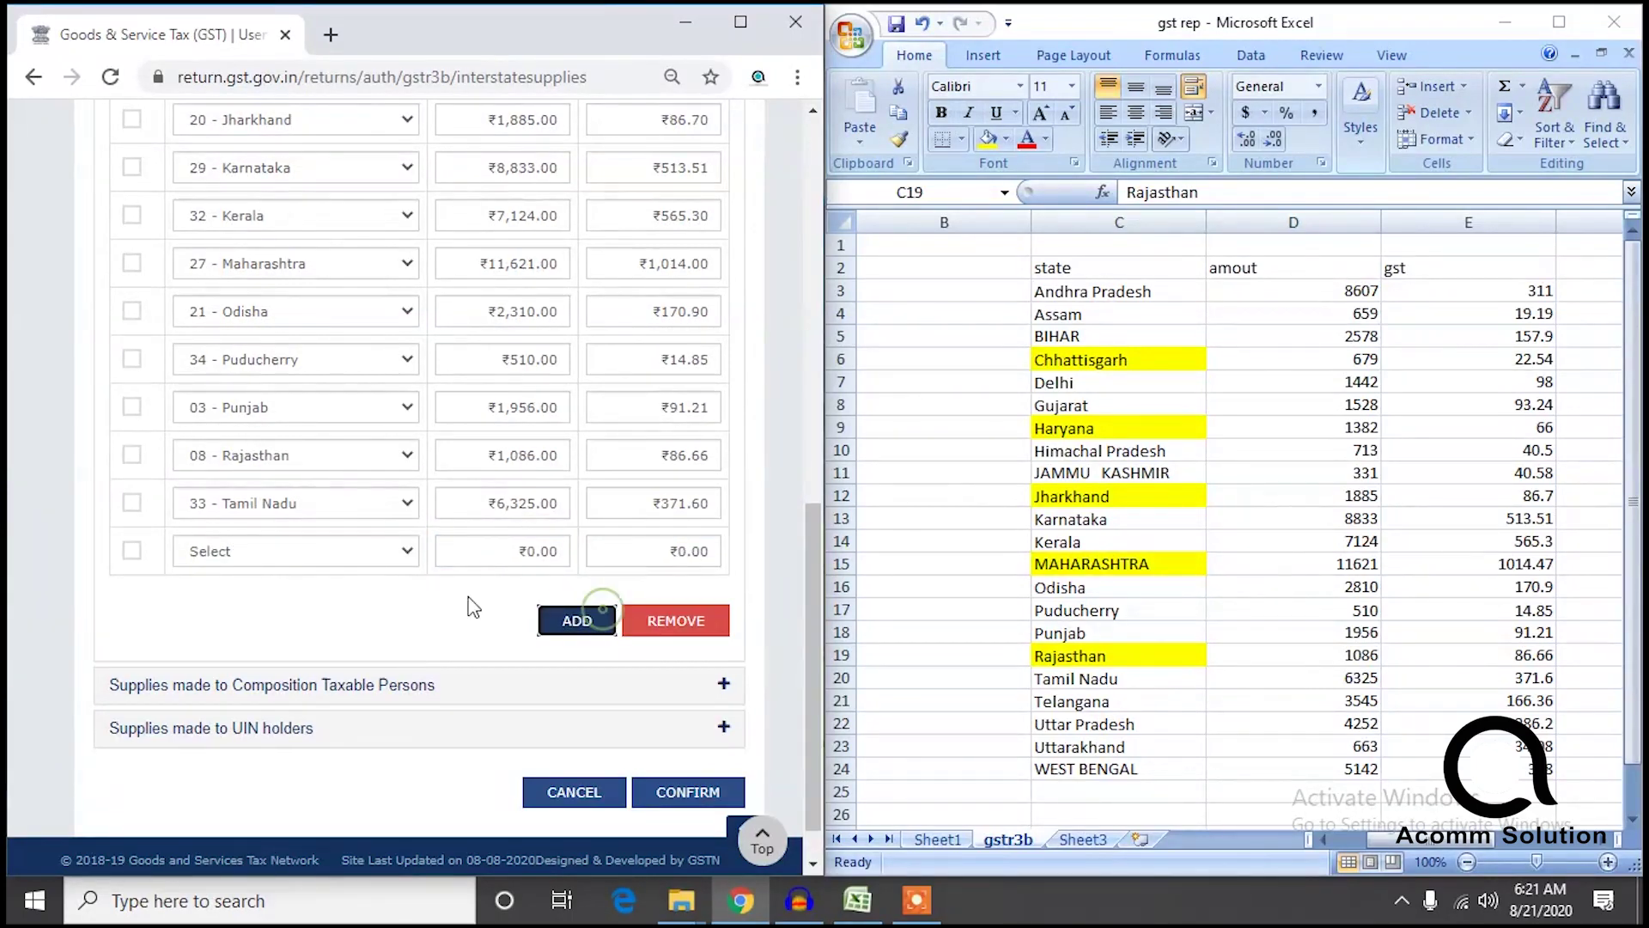
left_click(315, 562)
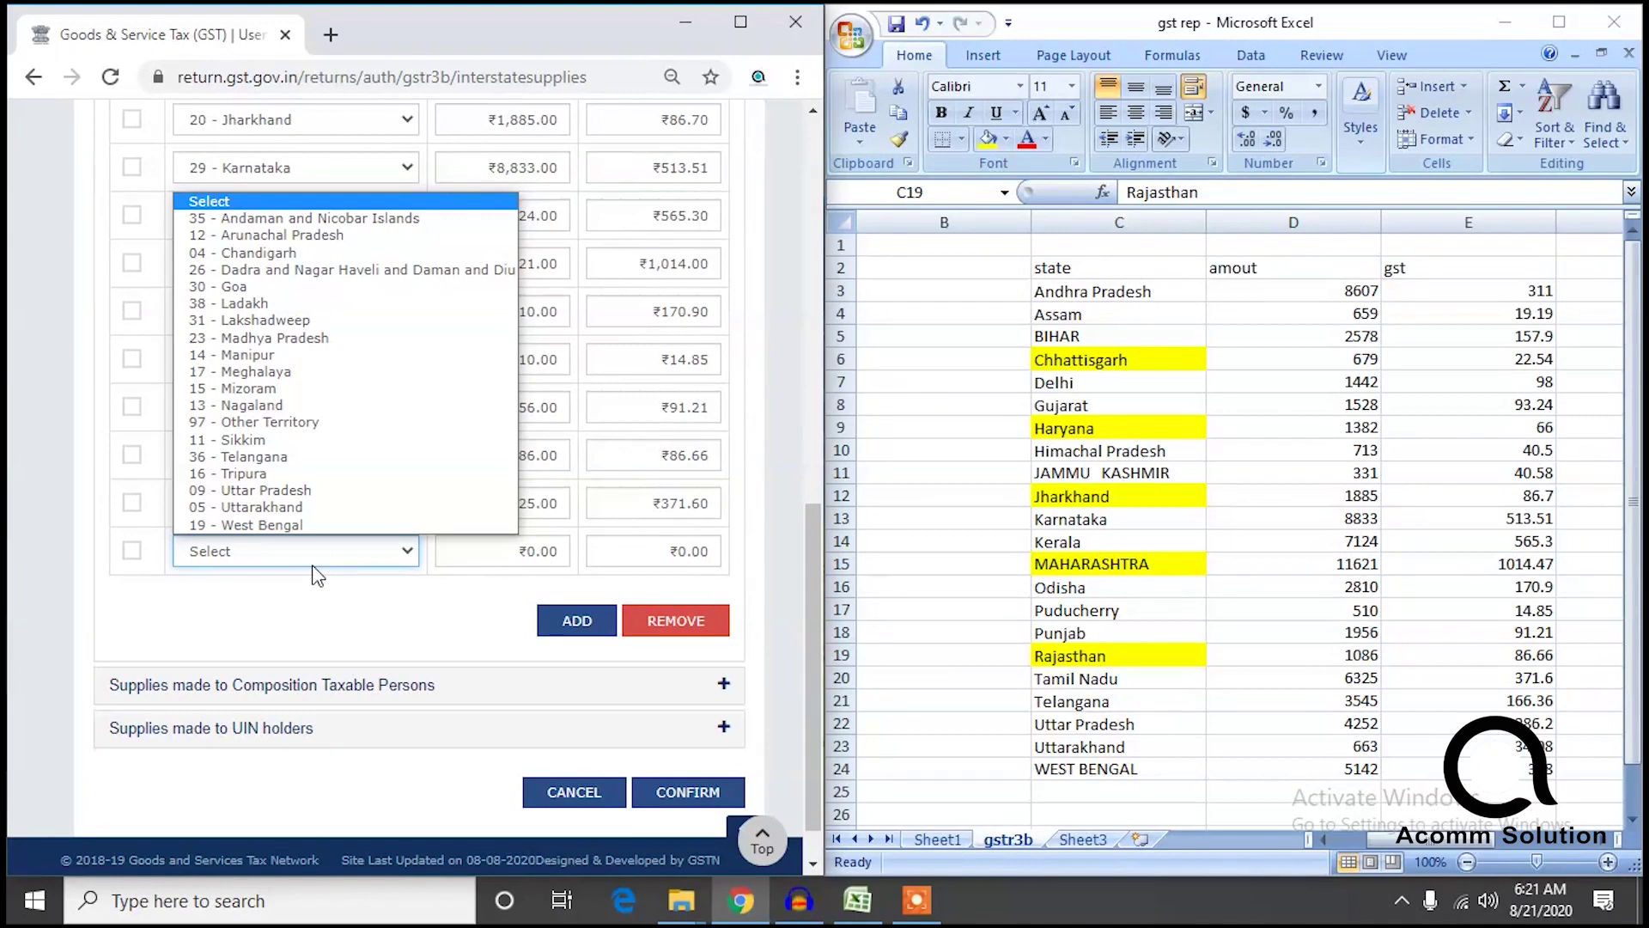
left_click(309, 593)
left_click(311, 558)
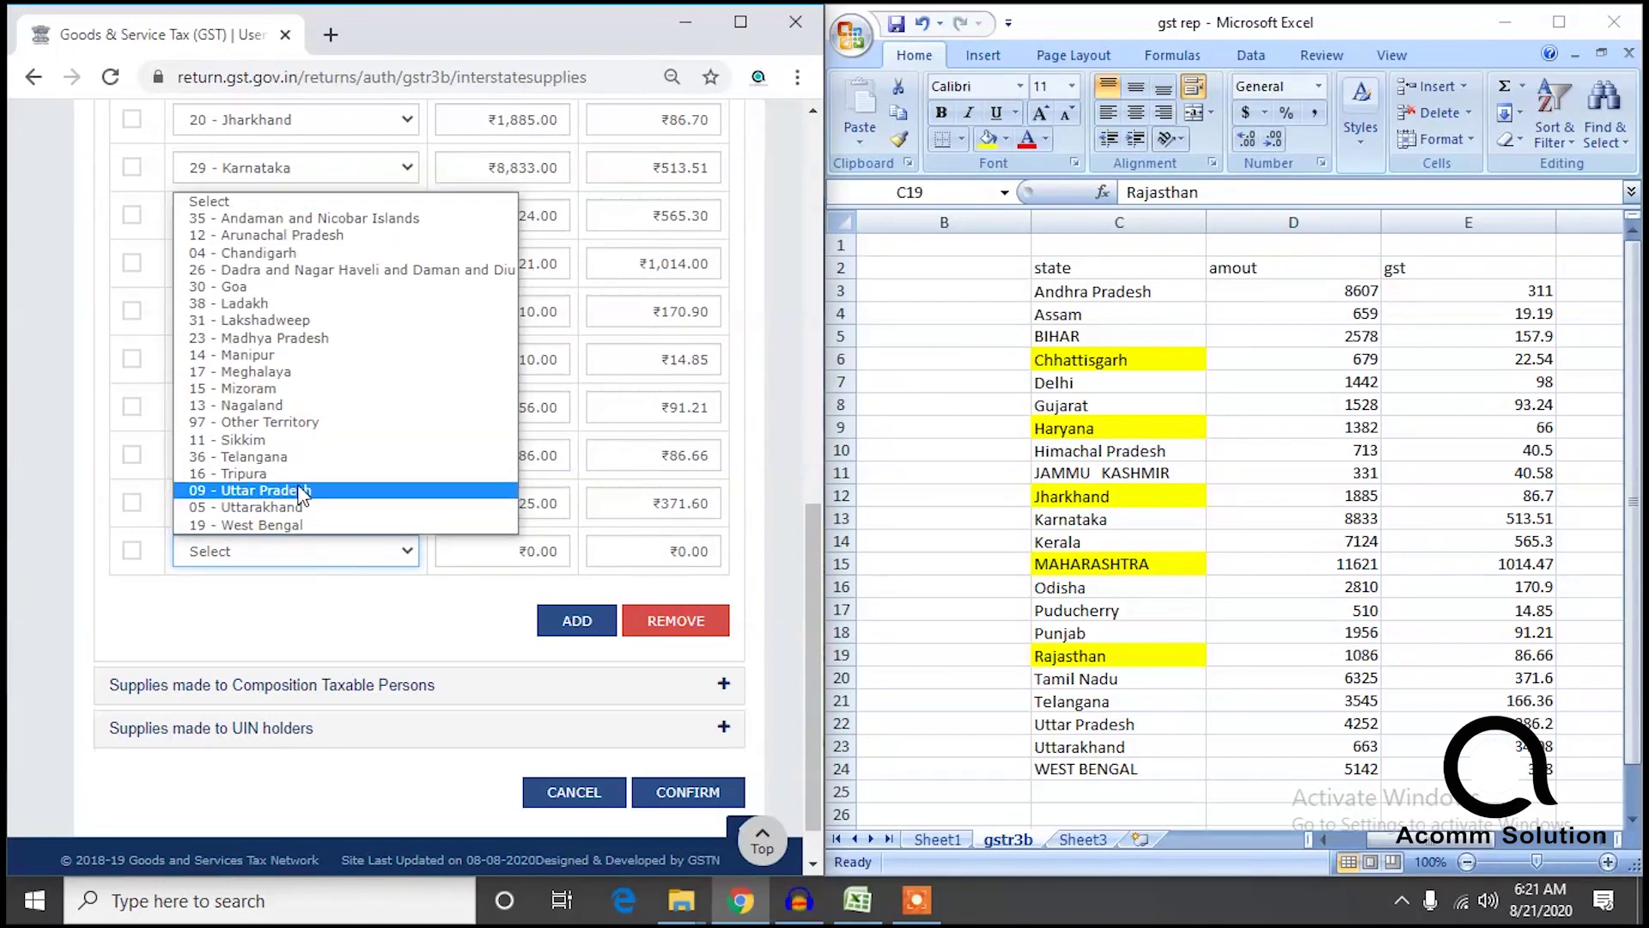
left_click(294, 473)
left_click(279, 548)
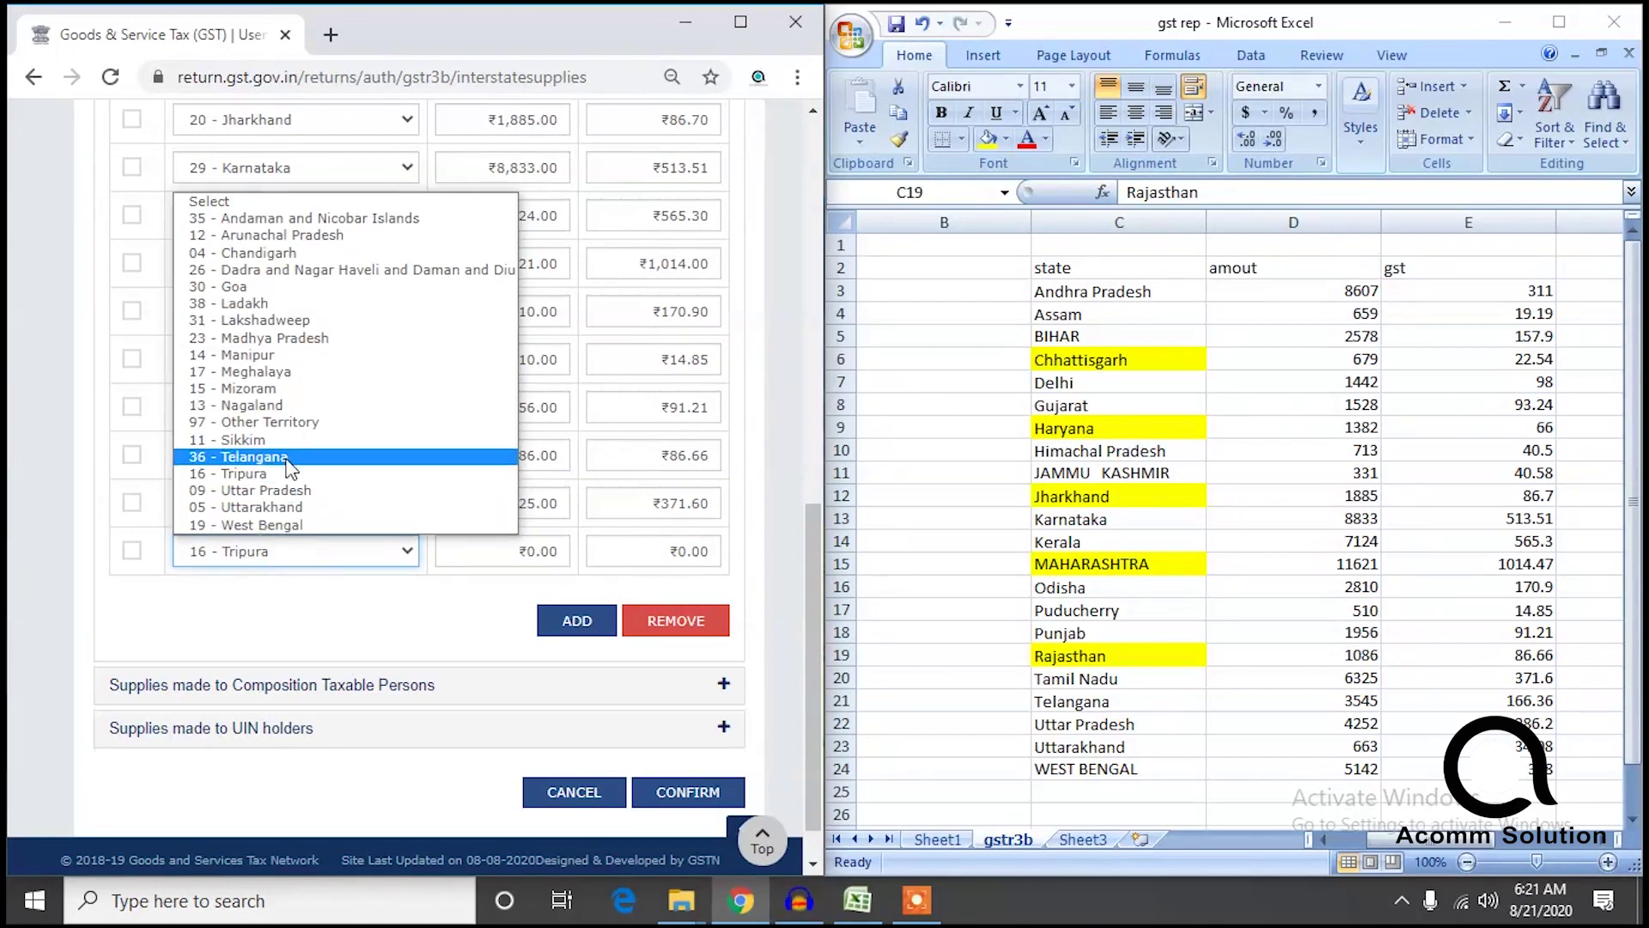
left_click(287, 462)
left_click(500, 543)
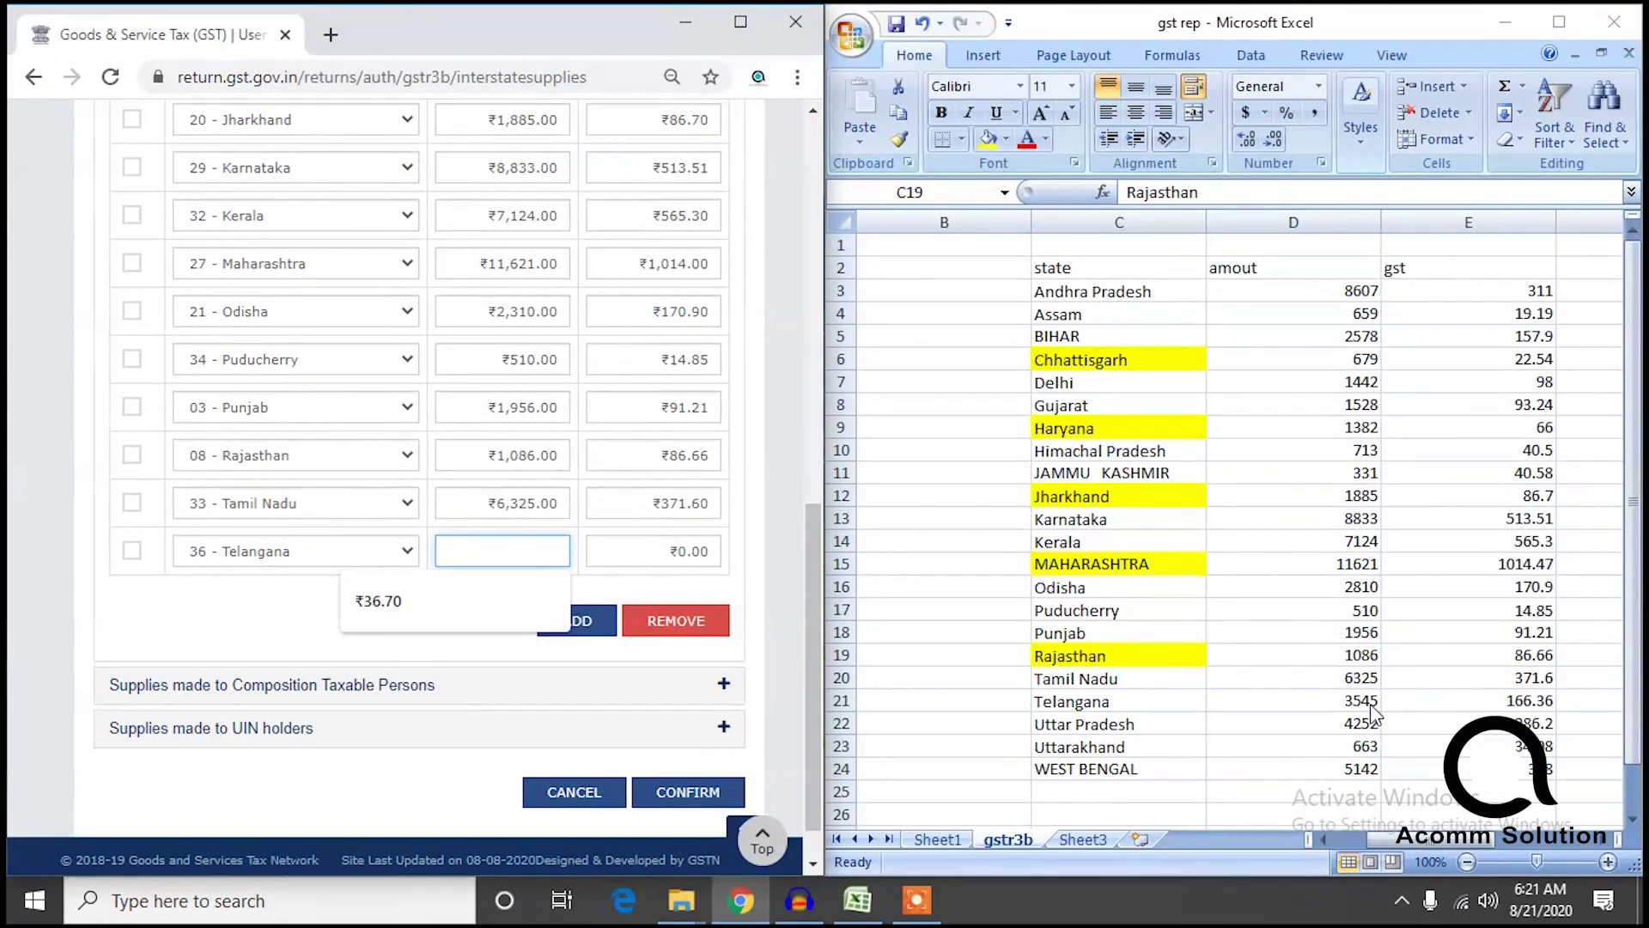
type("3545")
key("Tab")
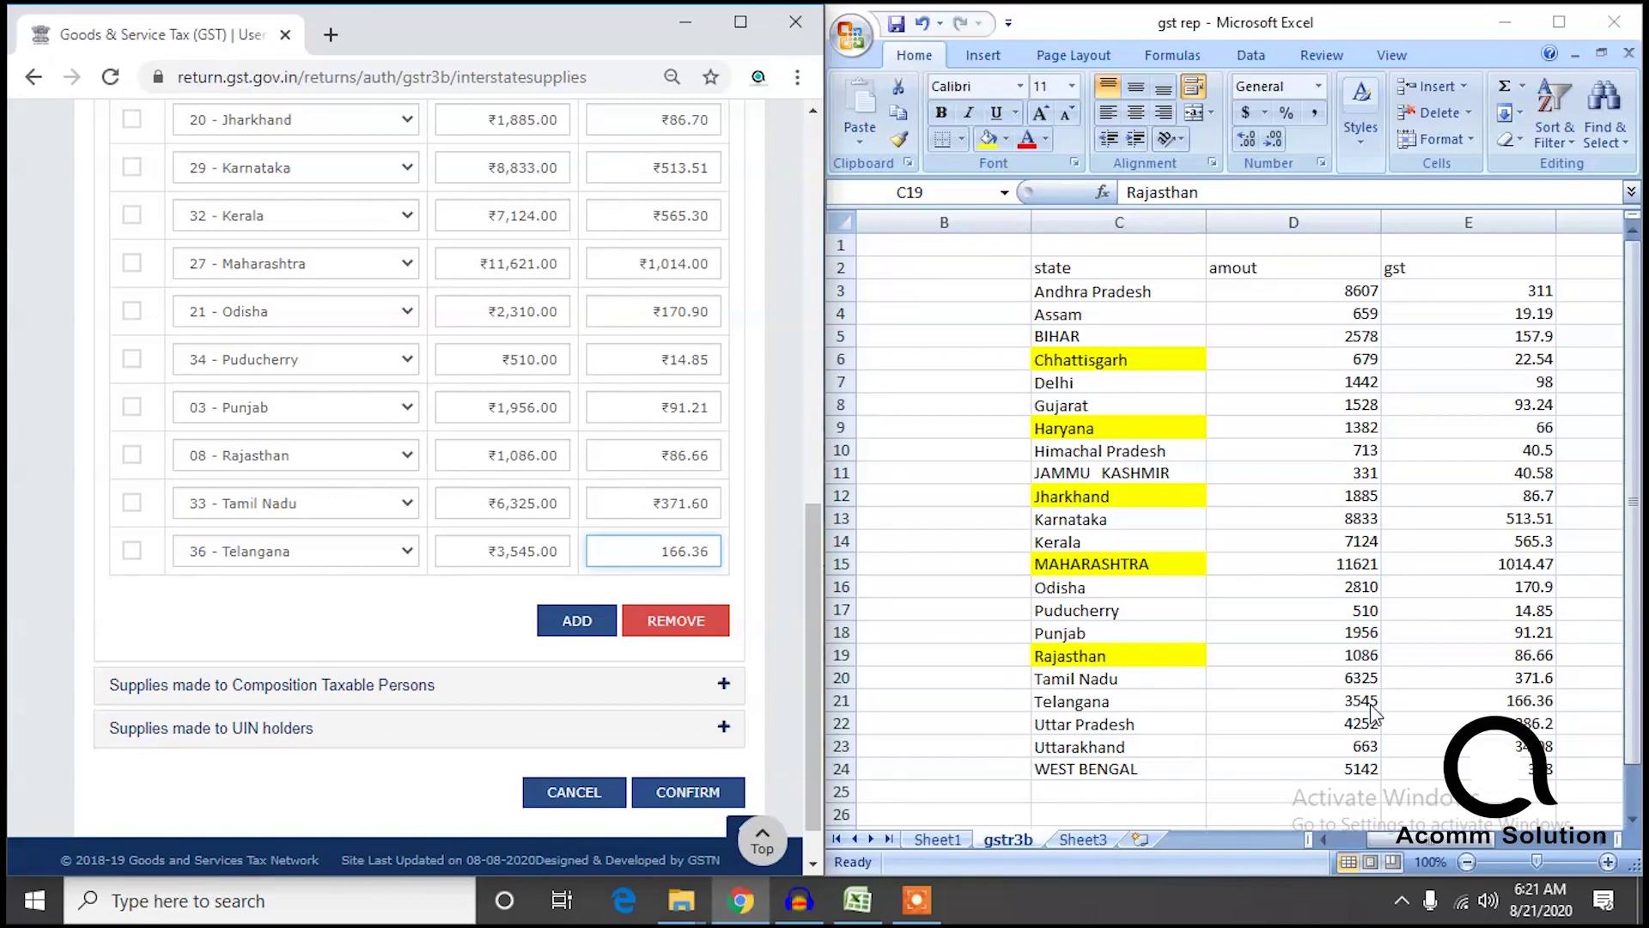
Mark Uttar Pradesh yellow in the sheet and add its row with ₹4,252 taxable value.
left_click(1132, 720)
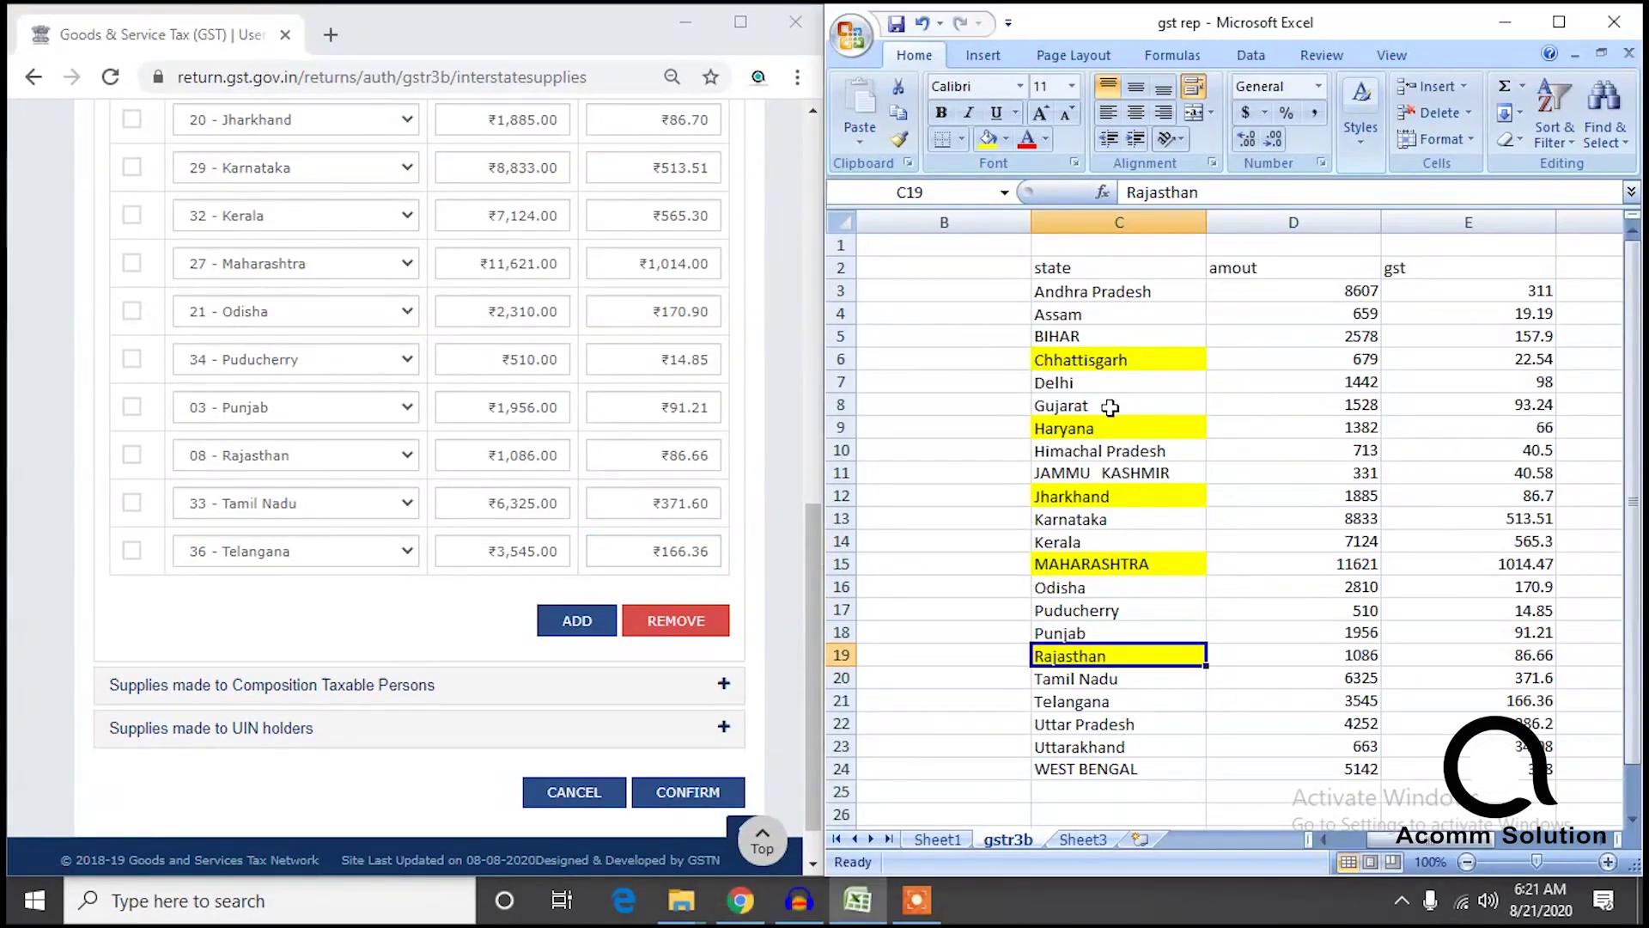
left_click(1131, 724)
left_click(988, 138)
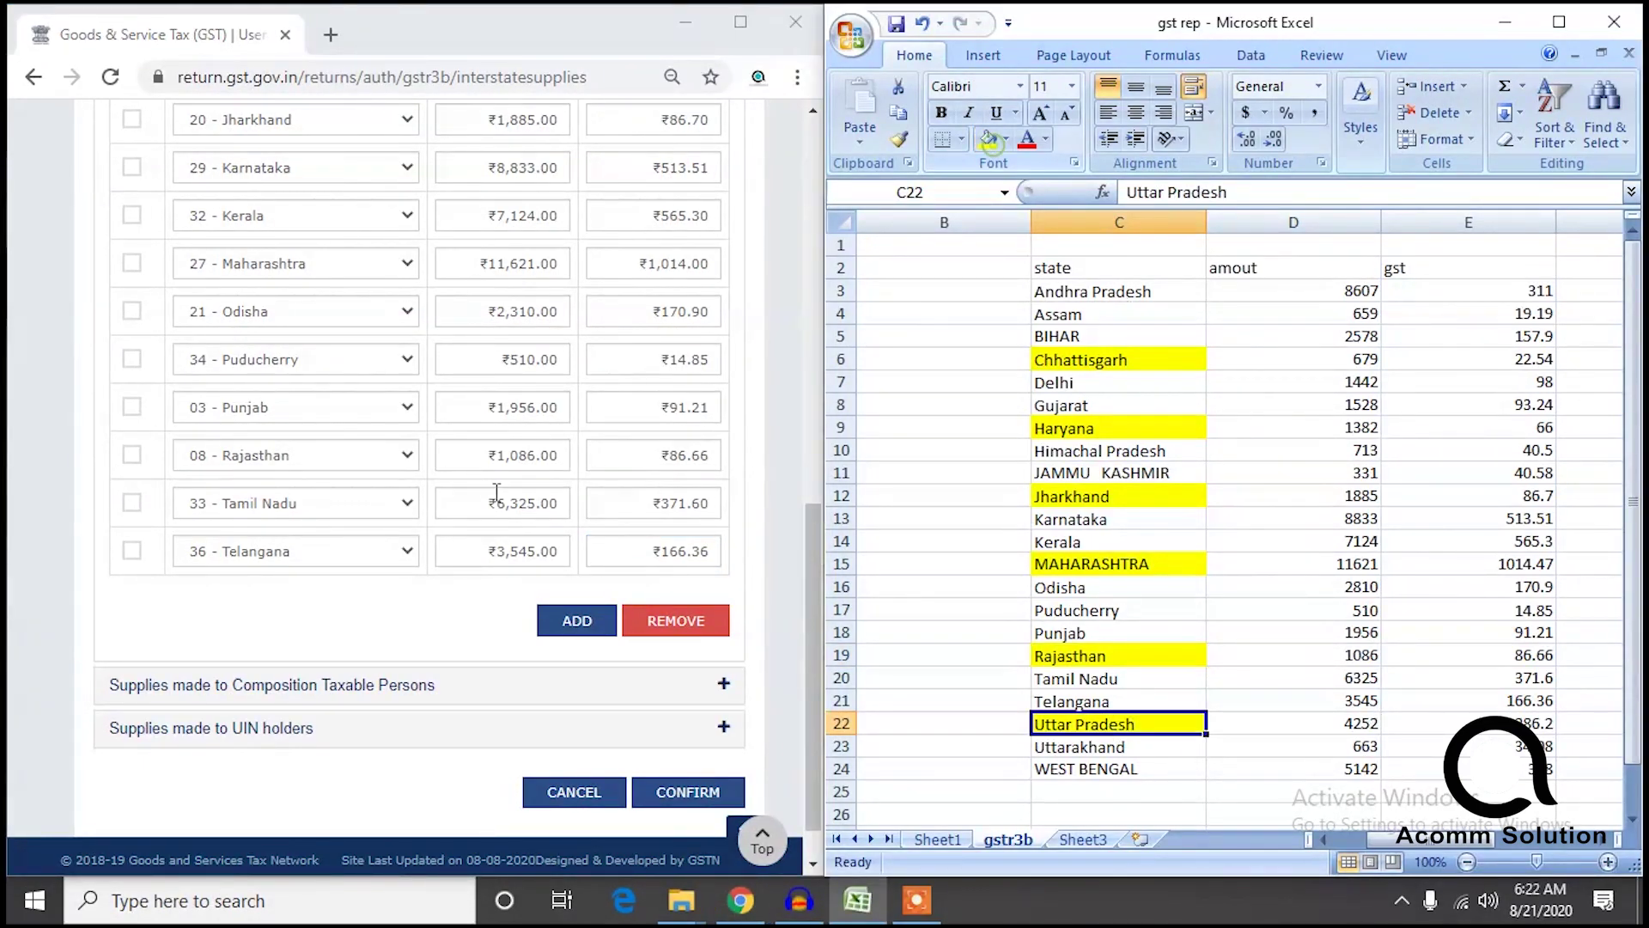
left_click(577, 620)
left_click(297, 558)
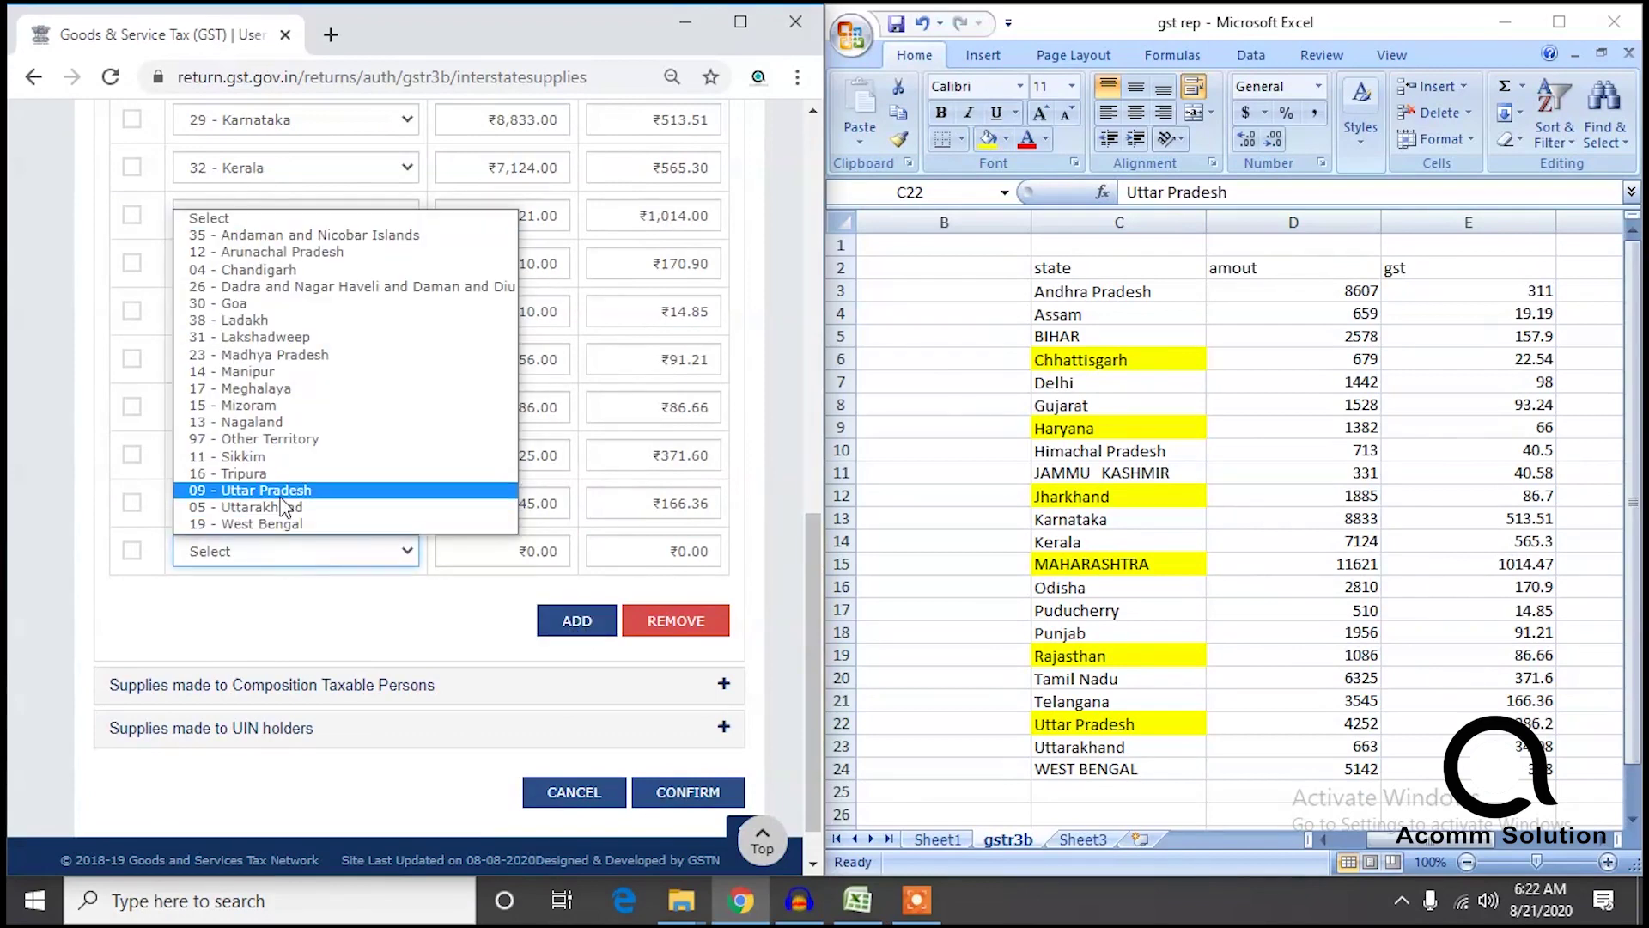
left_click(283, 481)
left_click(489, 554)
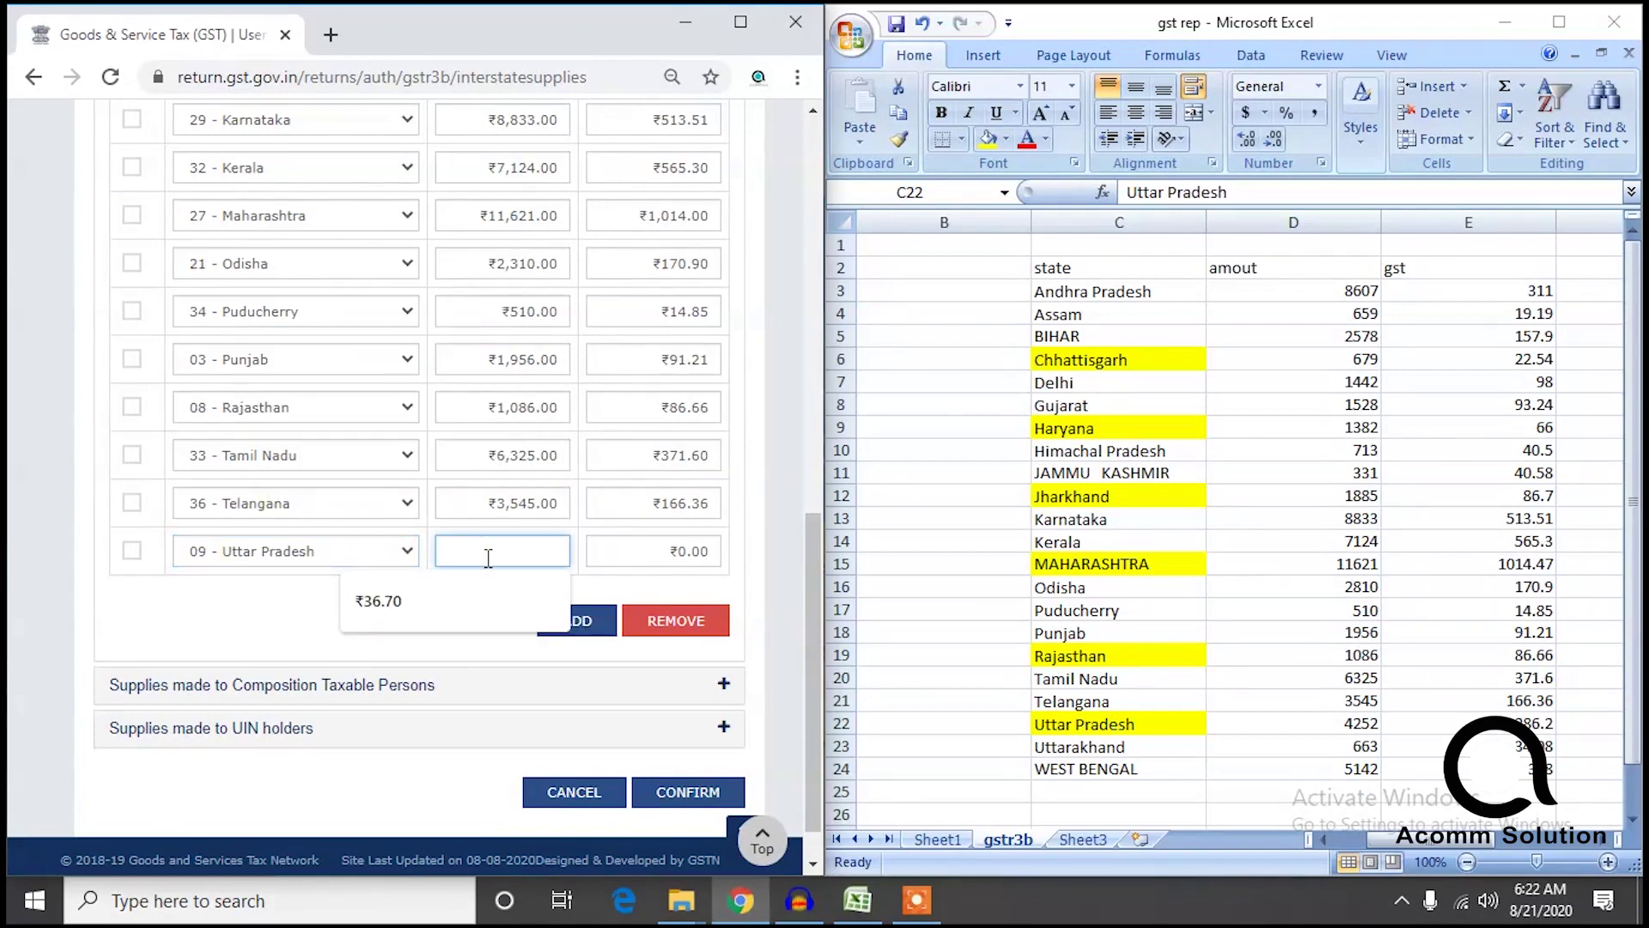
type("4252")
key("Tab")
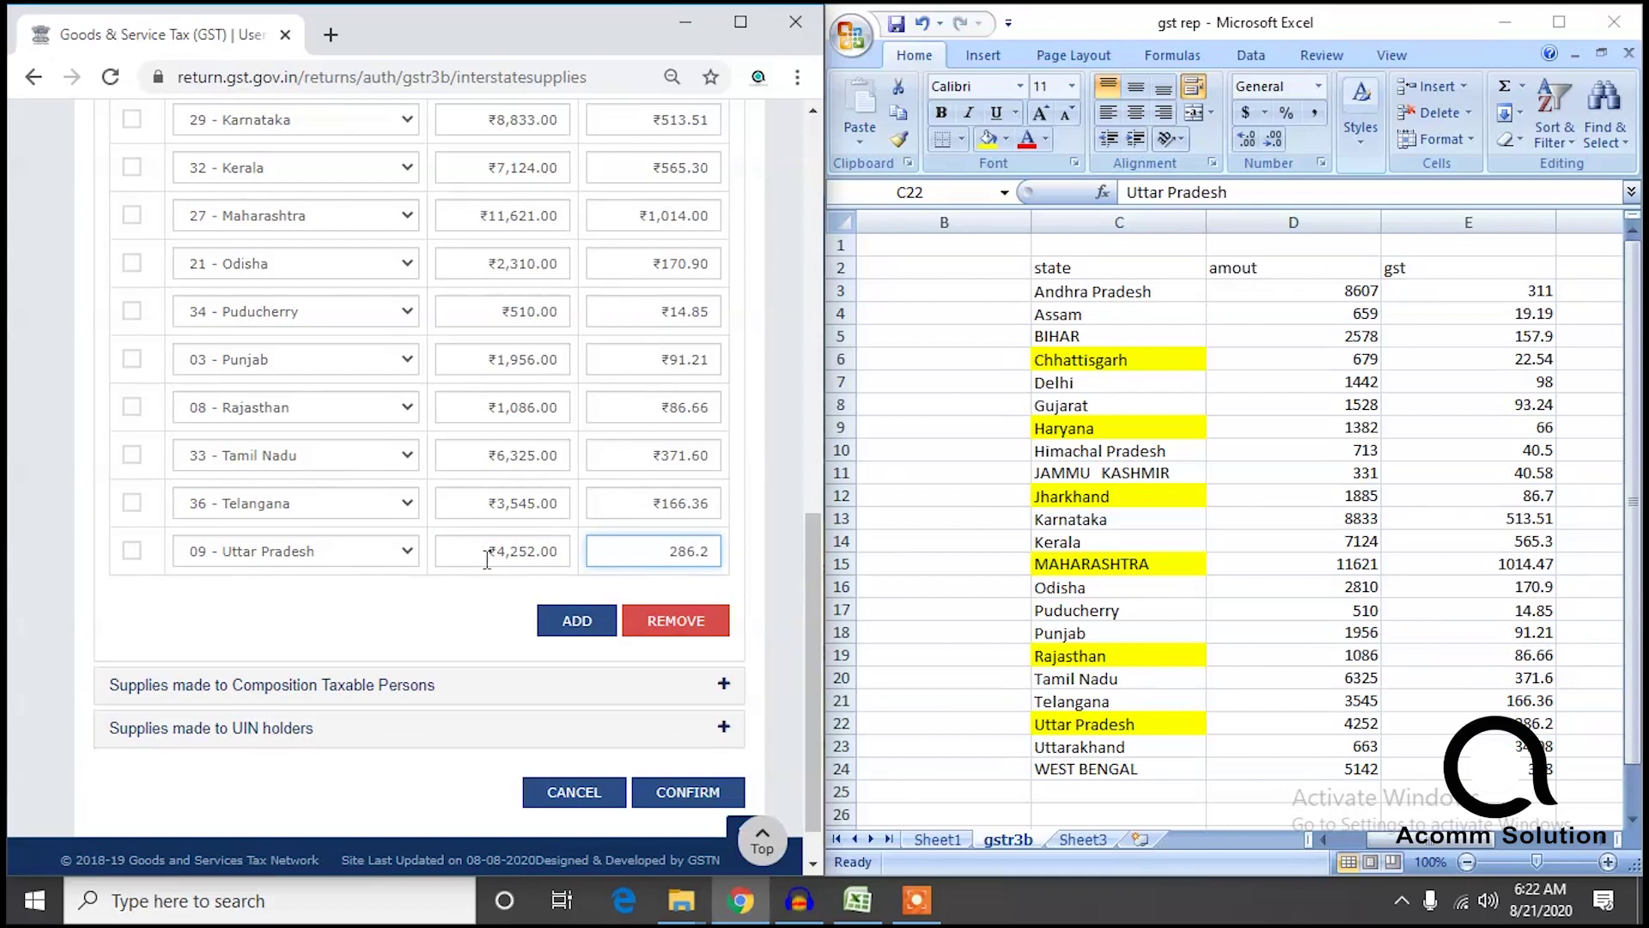
Add an Uttarakhand row with its taxable value and integrated tax.
left_click(577, 620)
left_click(309, 554)
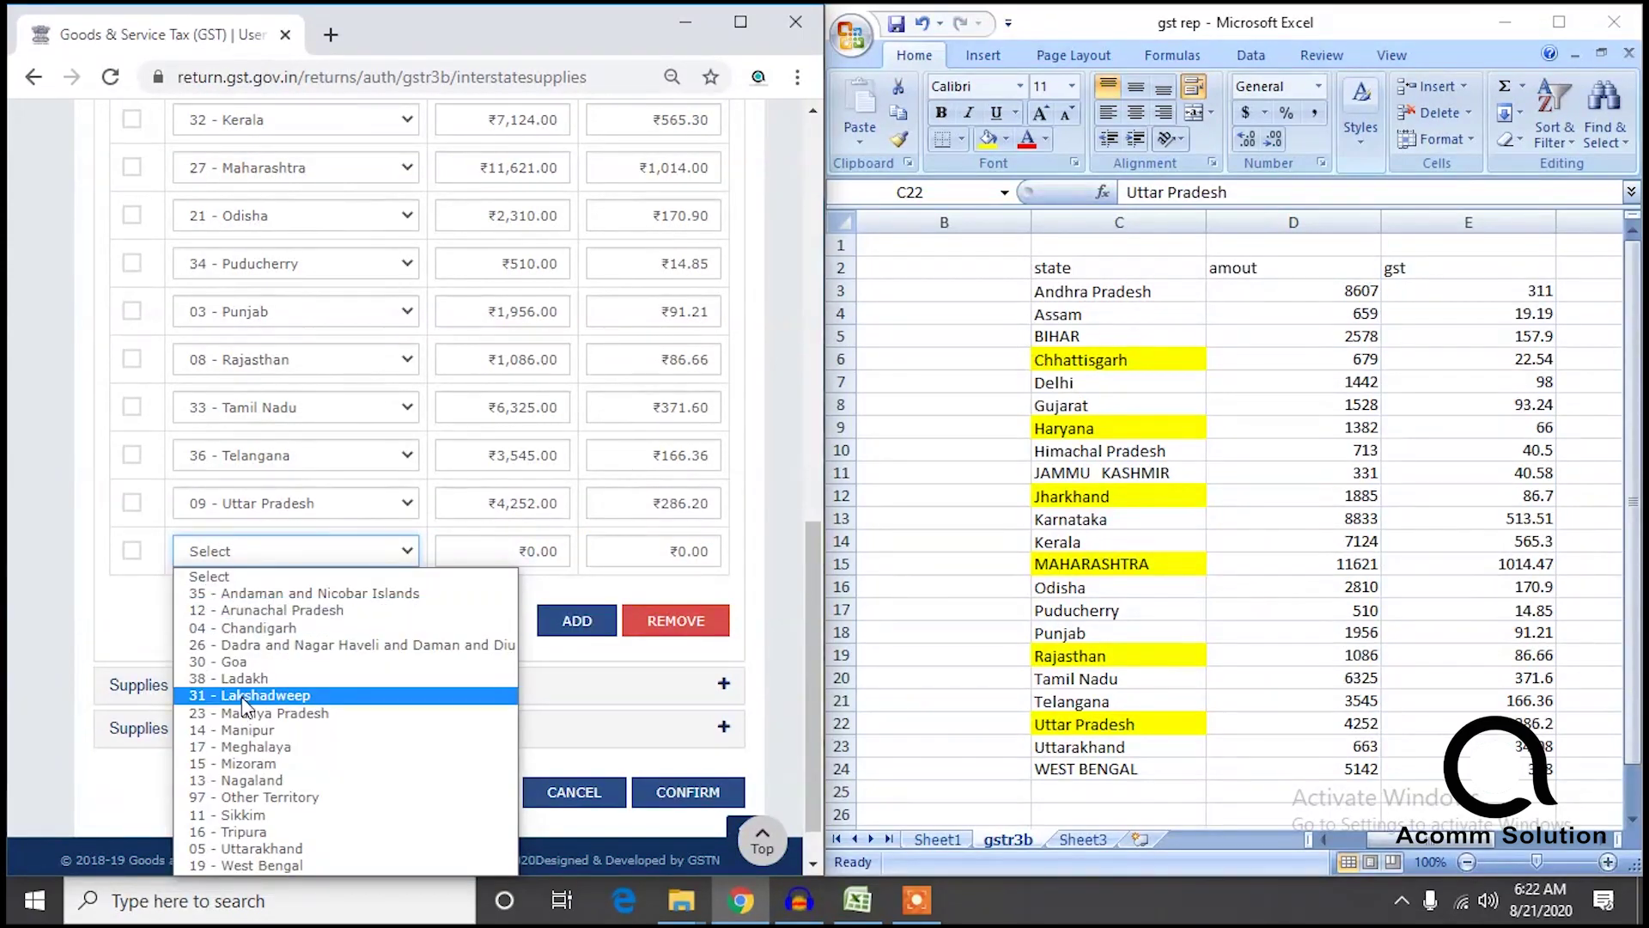
left_click(258, 847)
left_click(449, 554)
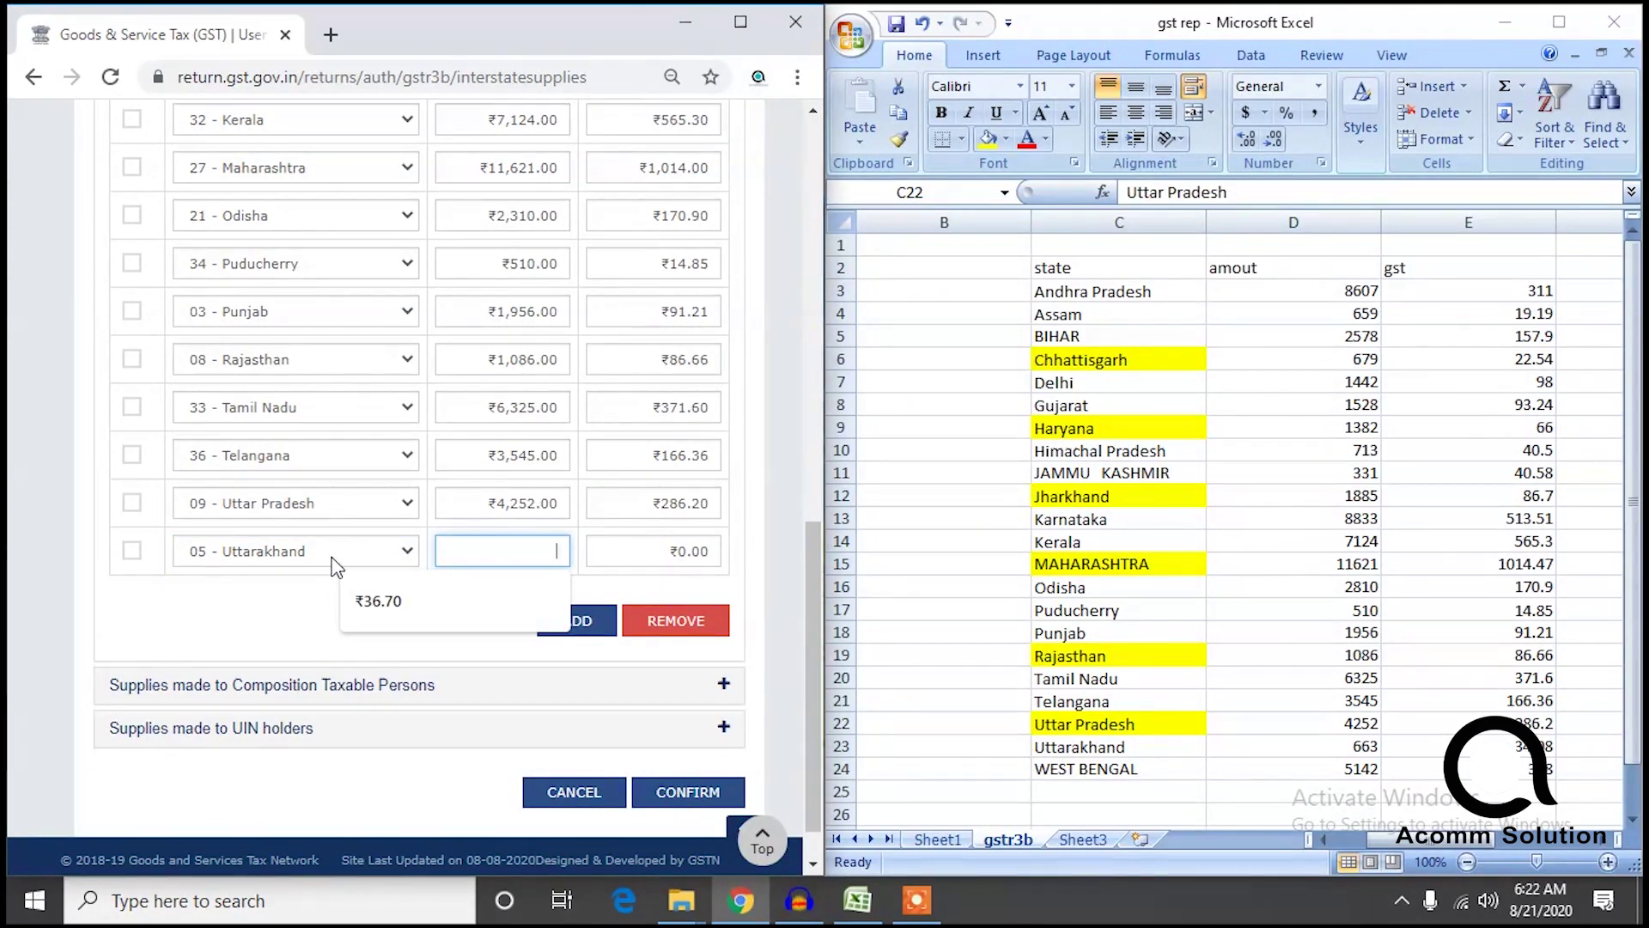
type("663")
left_click(627, 551)
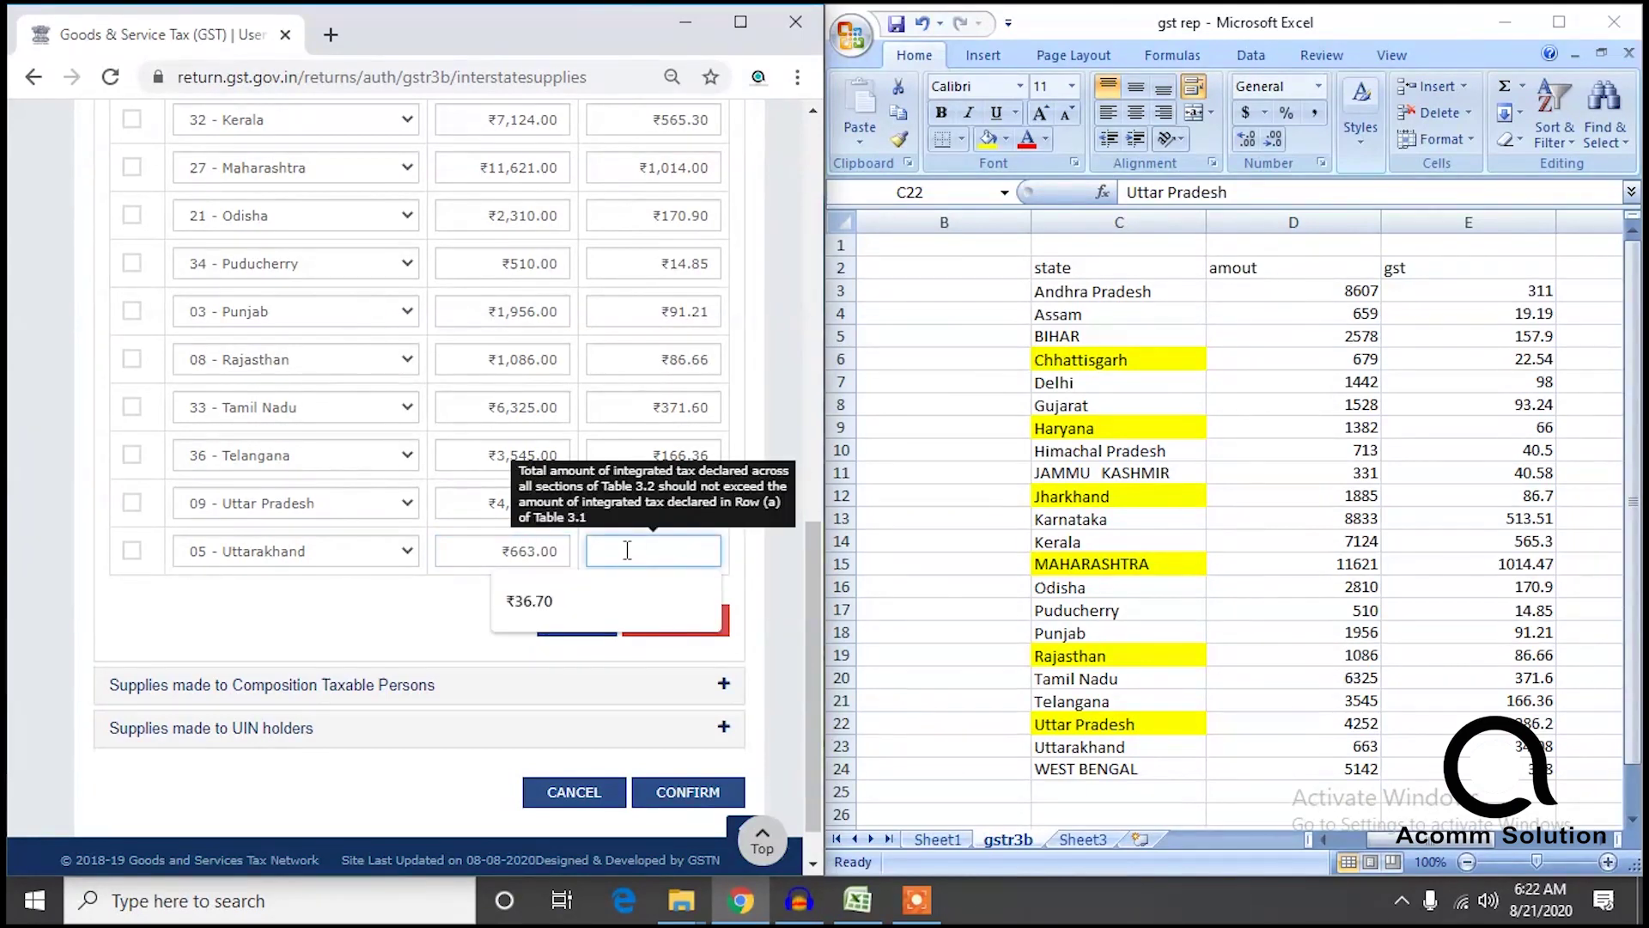
type("34.08")
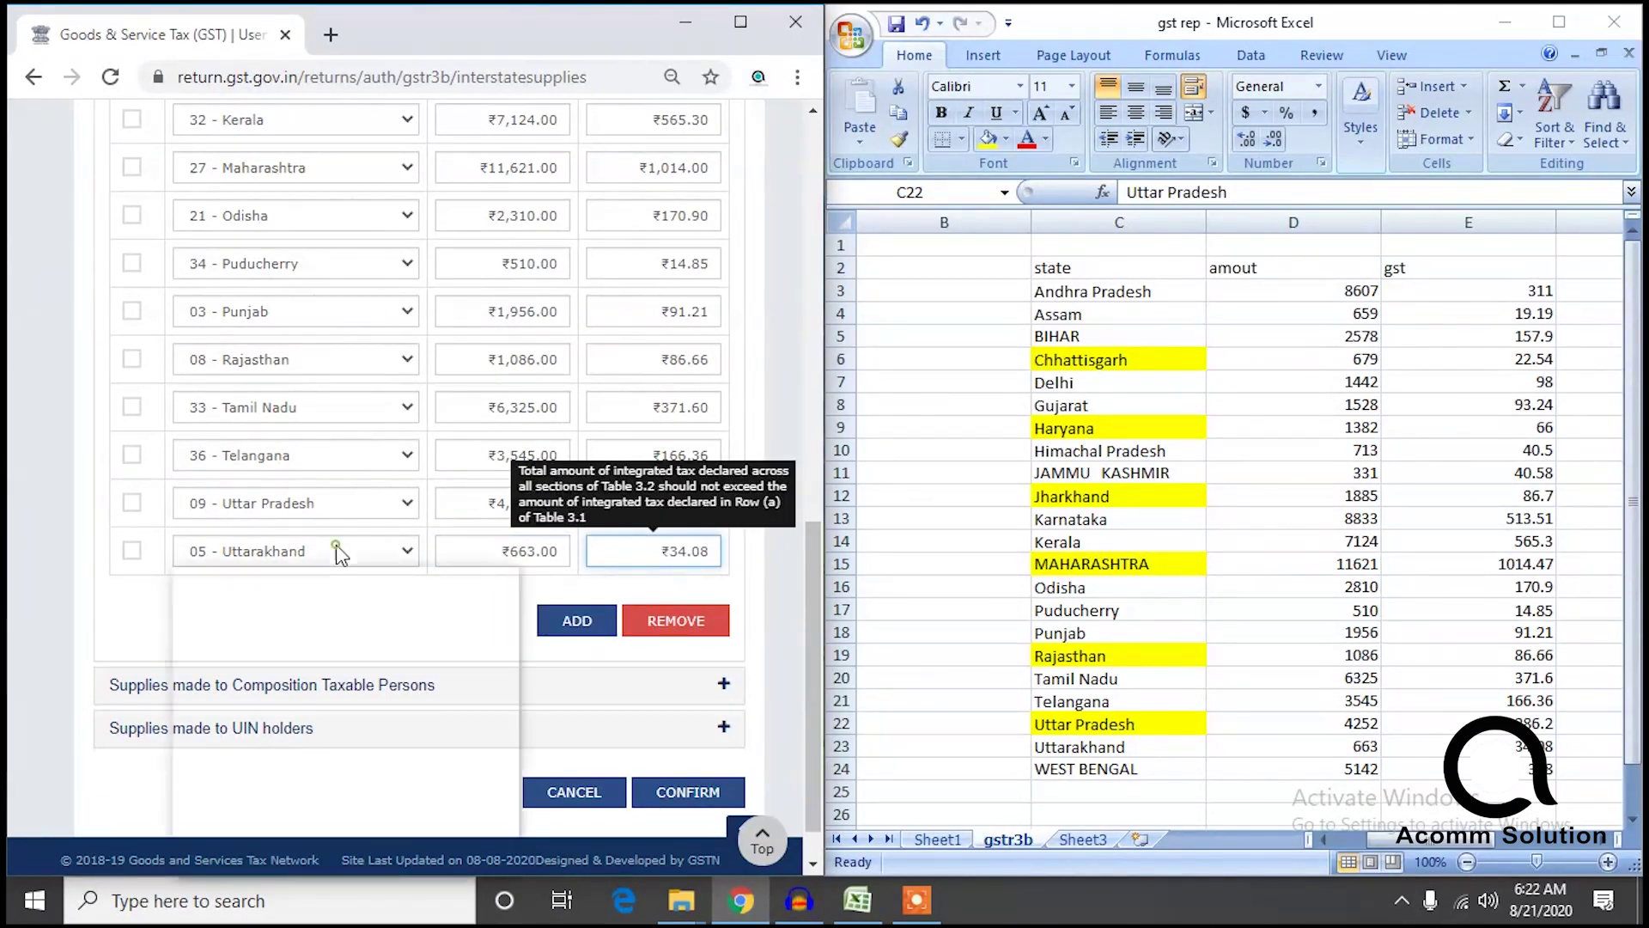
left_click(340, 554)
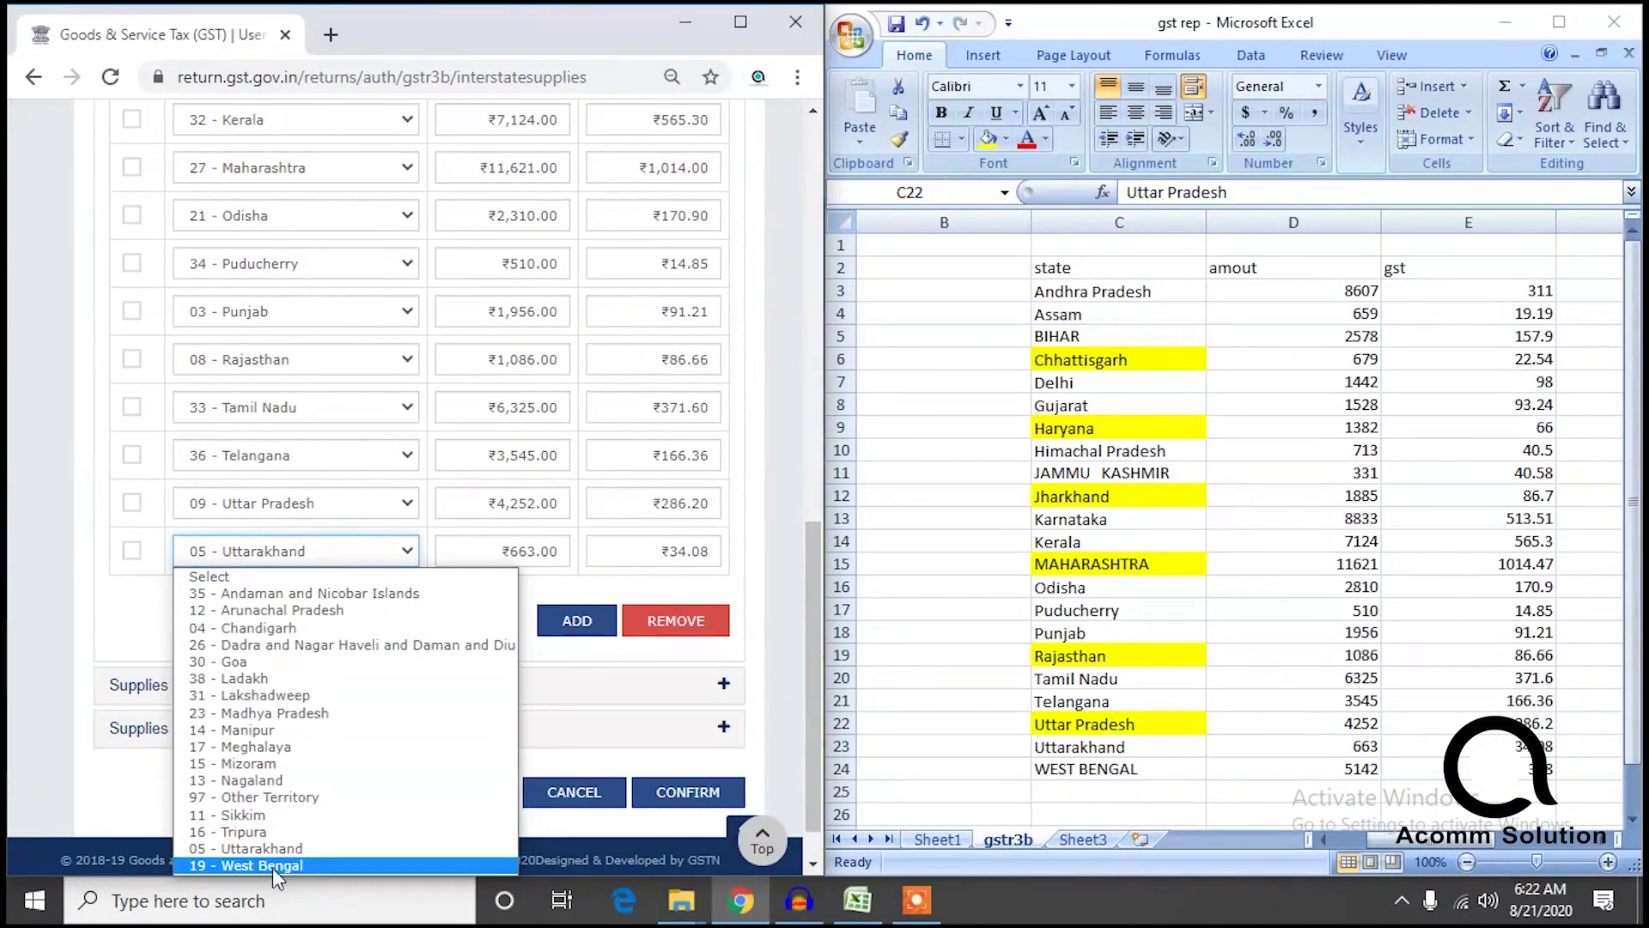
Add a West Bengal row with ₹5,142 taxable value and ₹308 integrated tax.
left_click(577, 620)
left_click(258, 548)
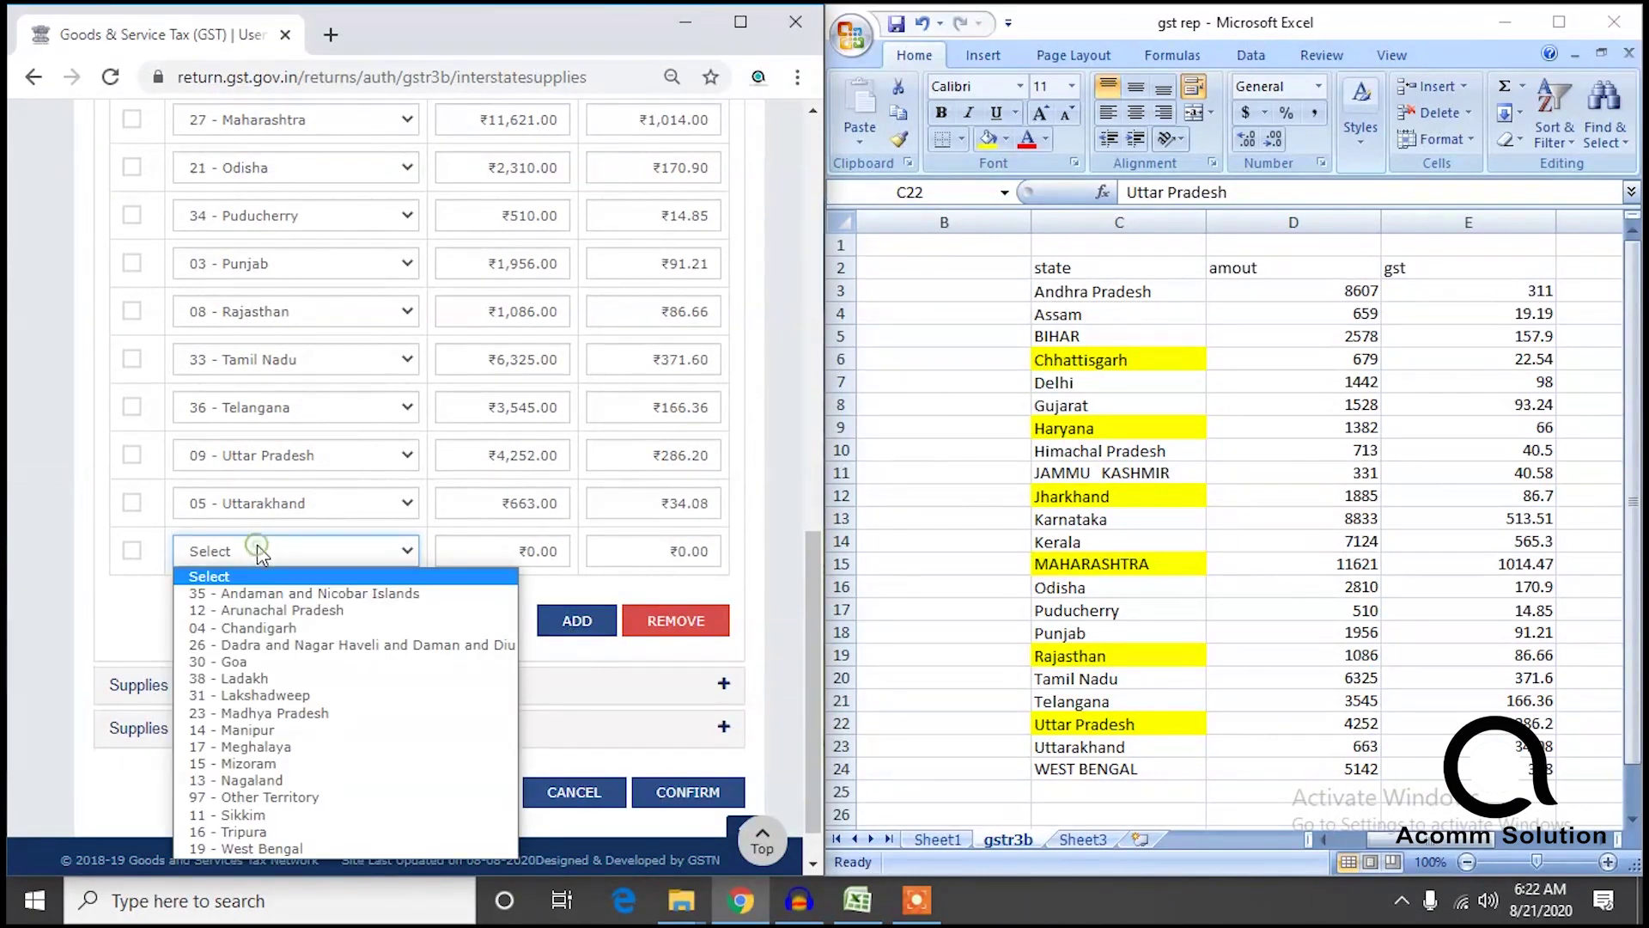
left_click(262, 847)
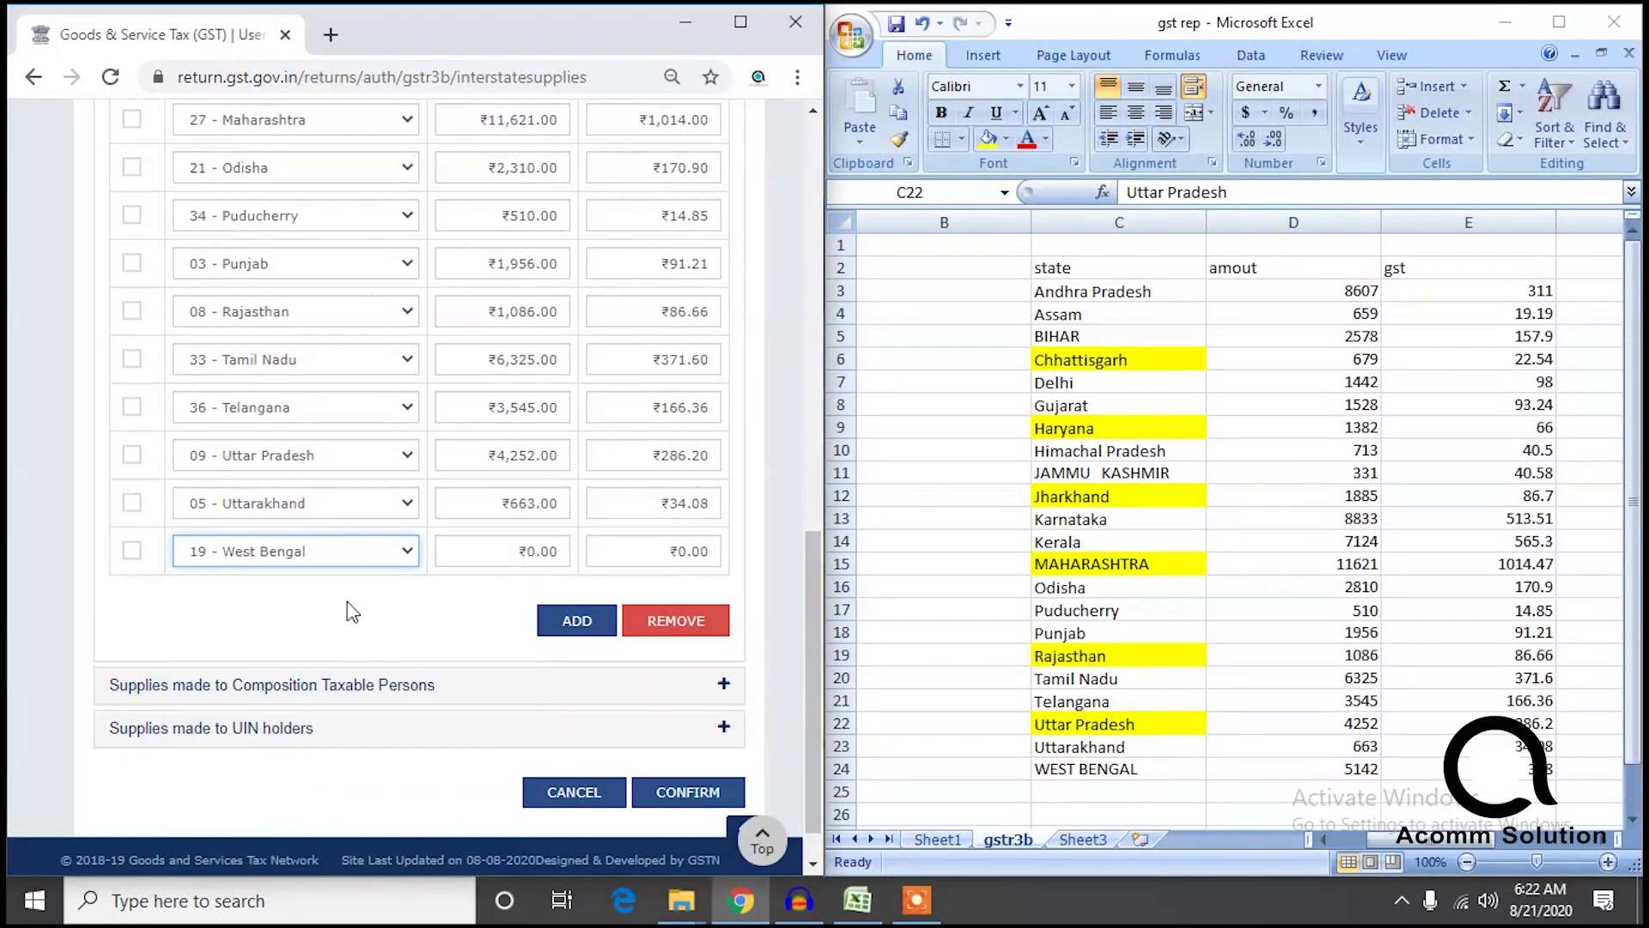
left_click(521, 550)
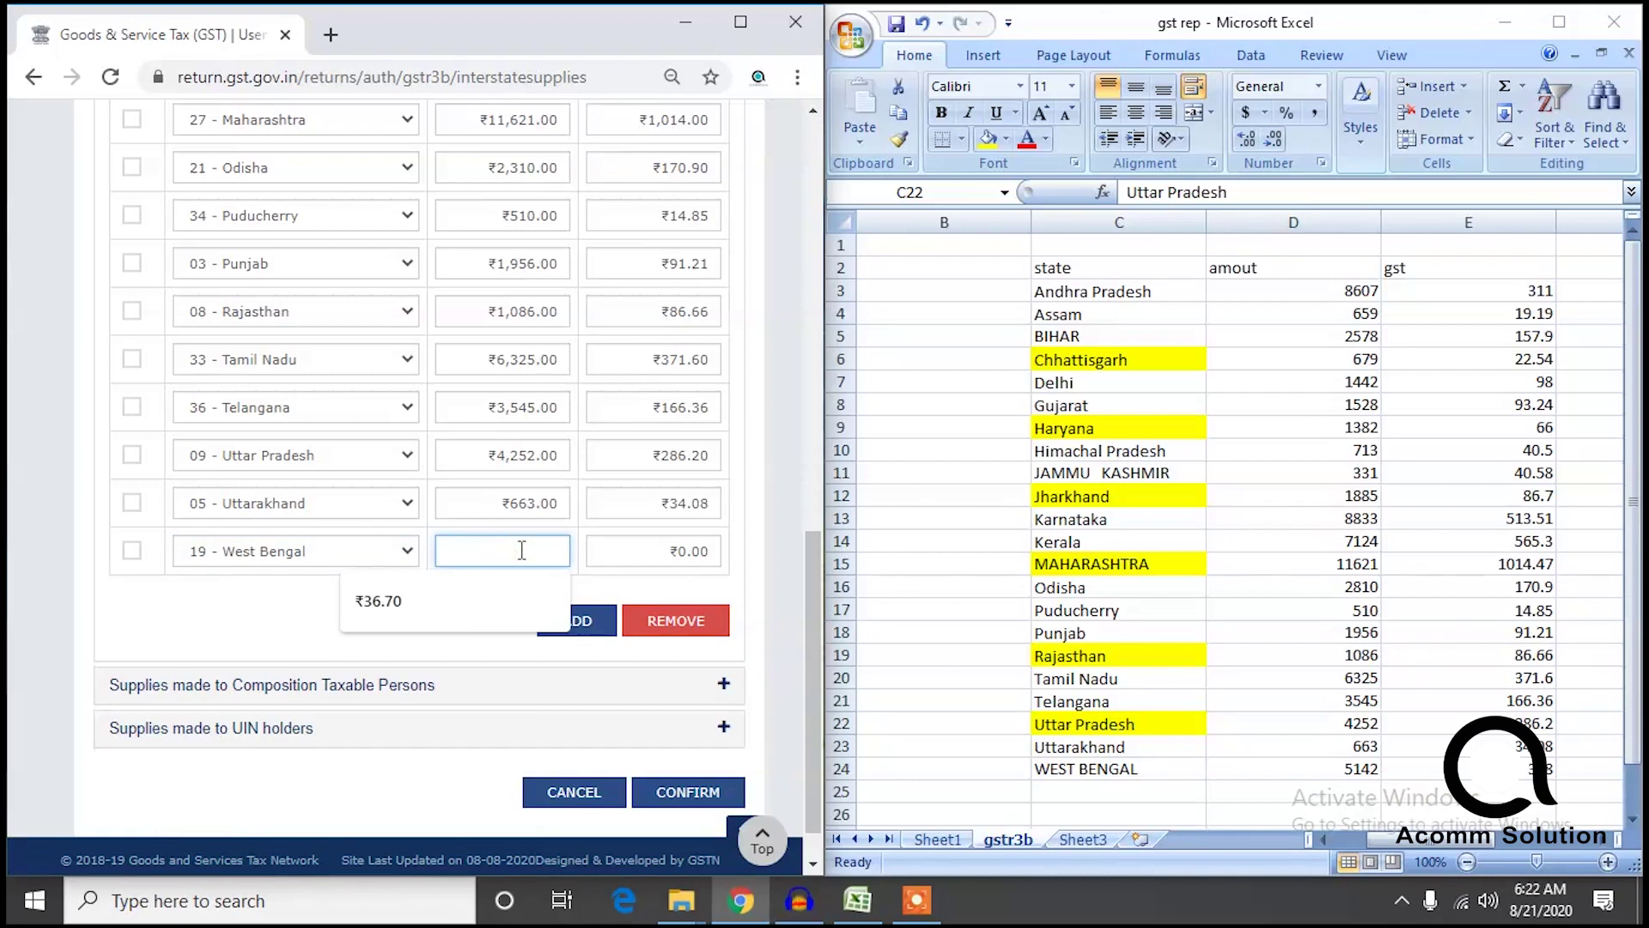
type("5,142")
left_click(639, 553)
type("308")
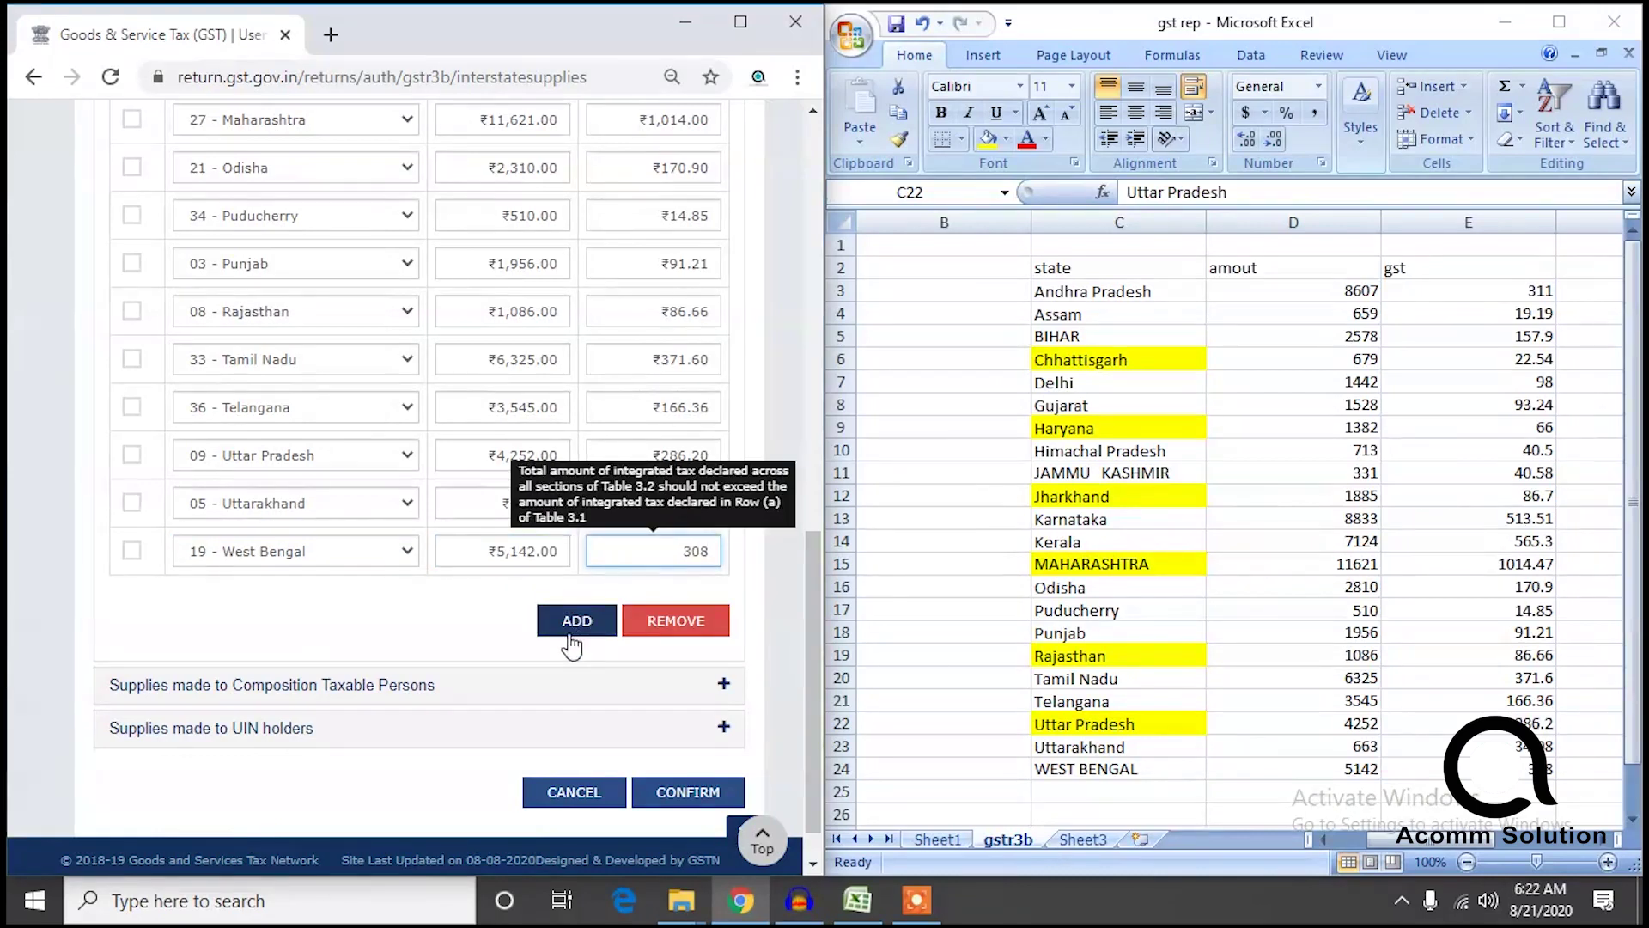
left_click(572, 621)
Confirm table 3.2, check the tile reads ₹73,168.00 and ₹4,577.74, then maximize the gst rep workbook.
left_click(681, 792)
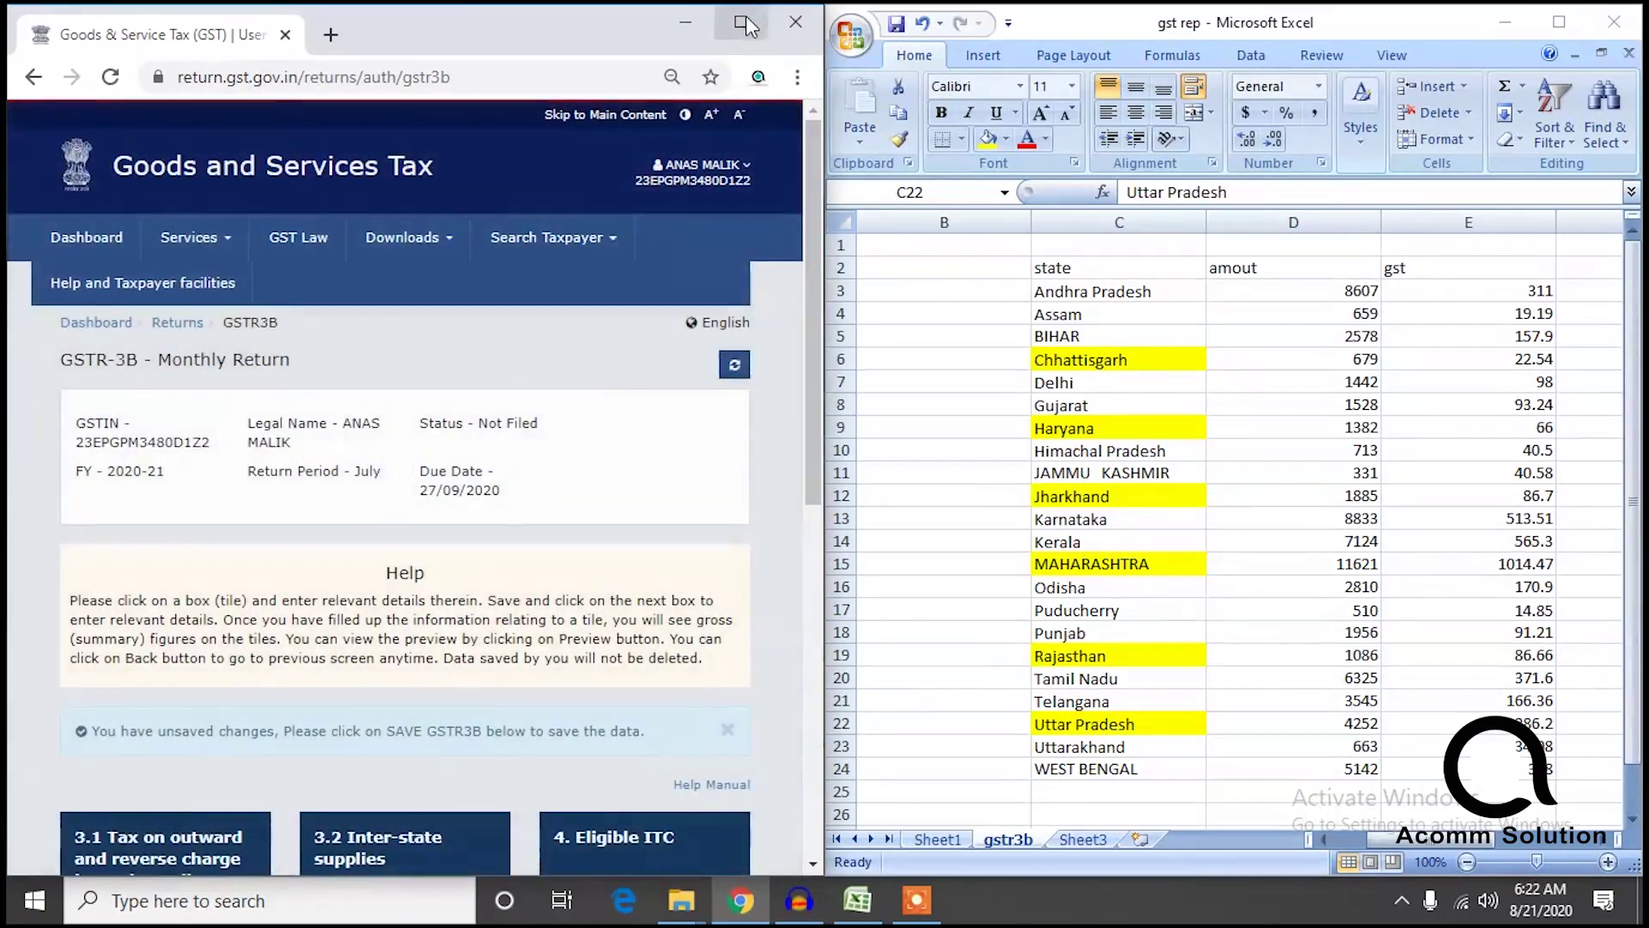
double_click(747, 24)
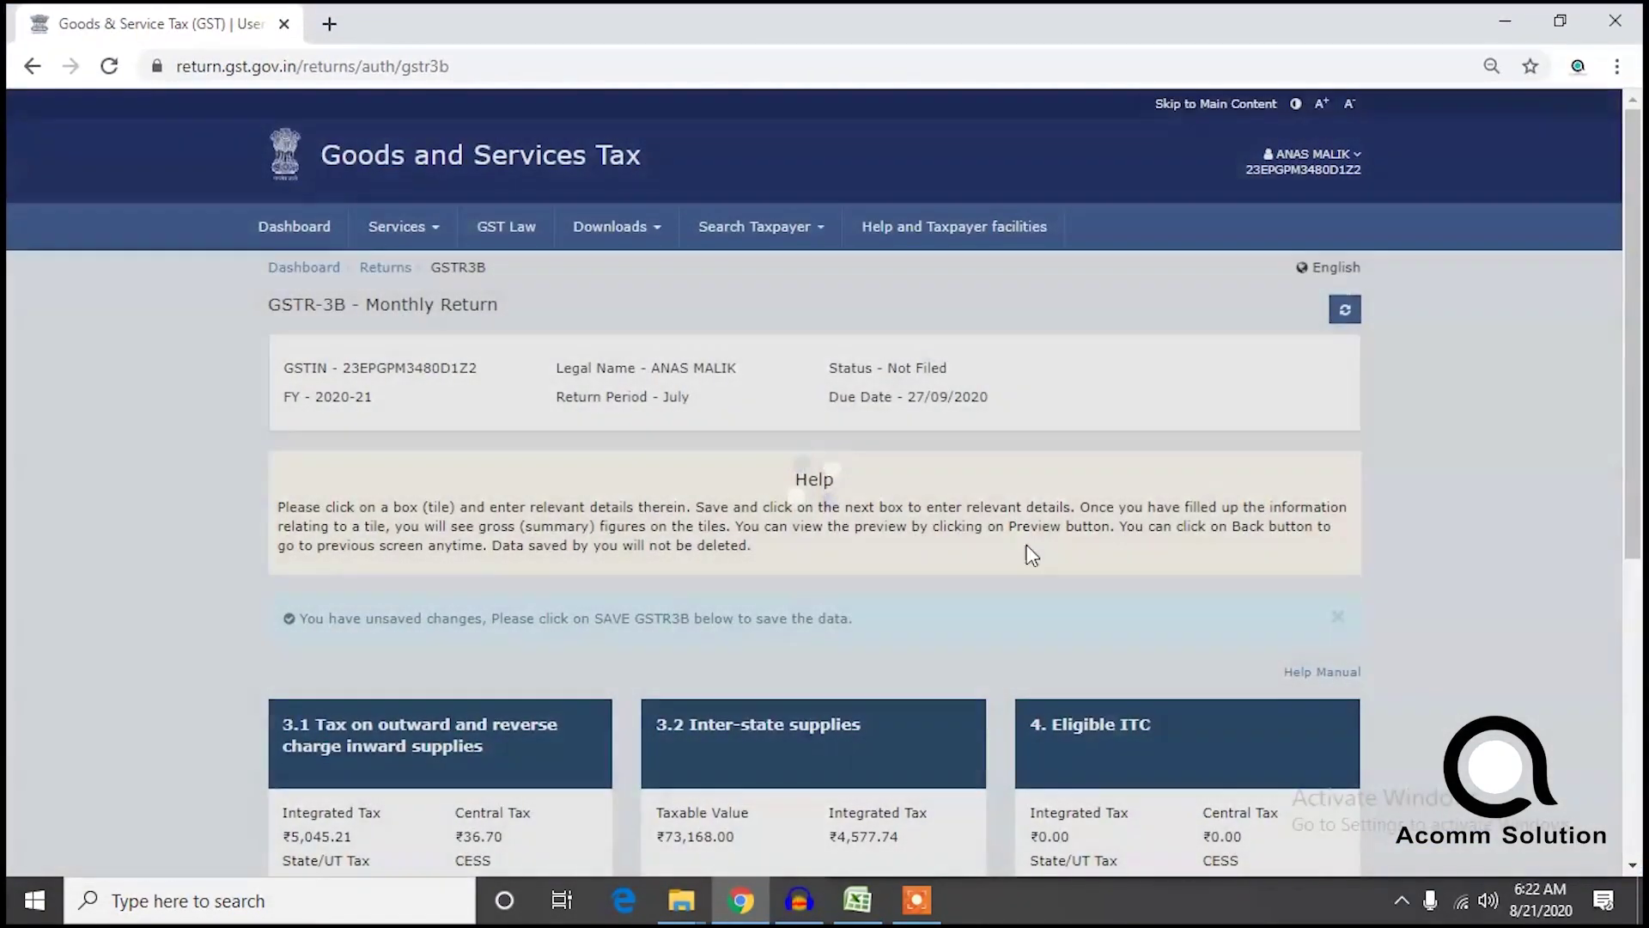
scroll(1045, 589, "down", 1)
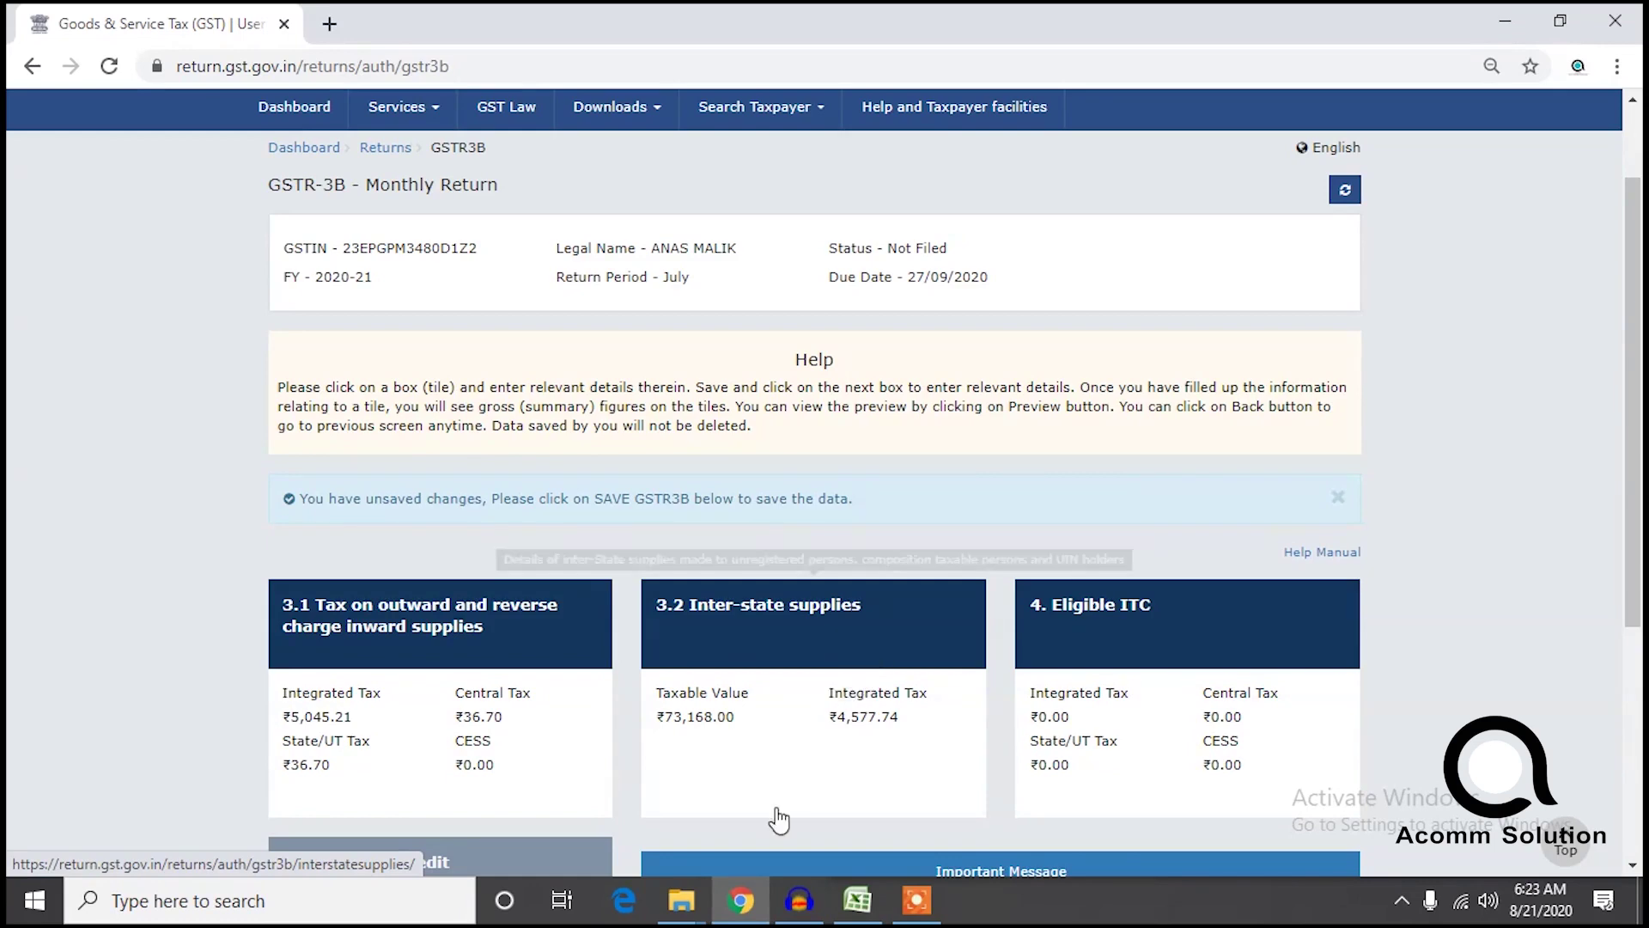
left_click(858, 902)
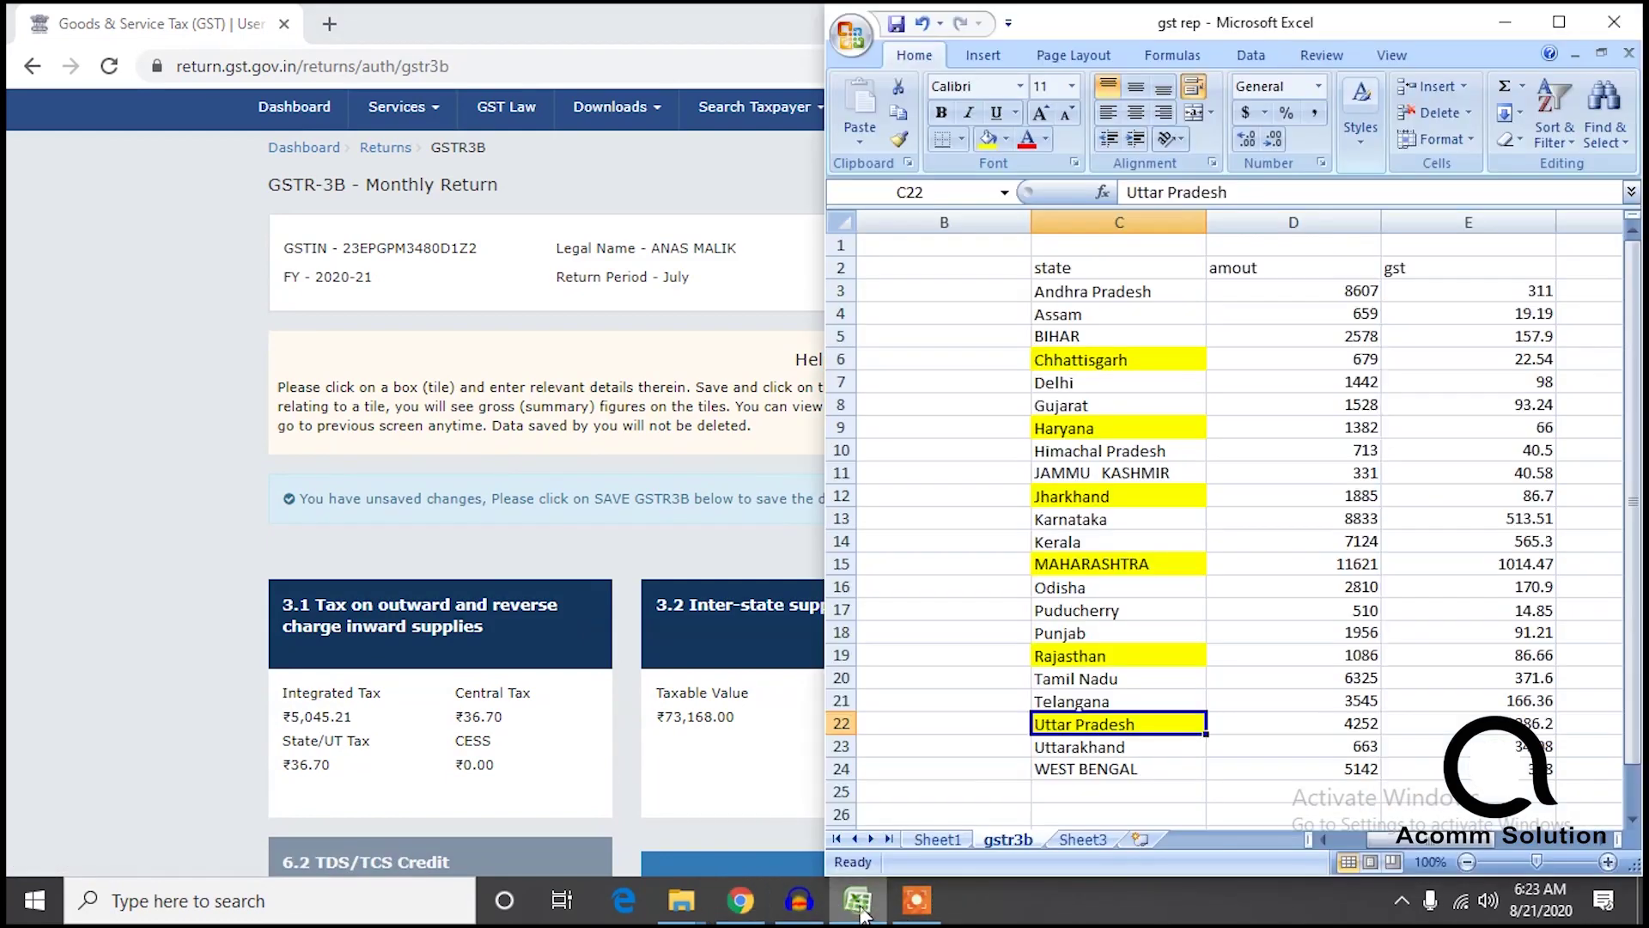
left_click(1558, 26)
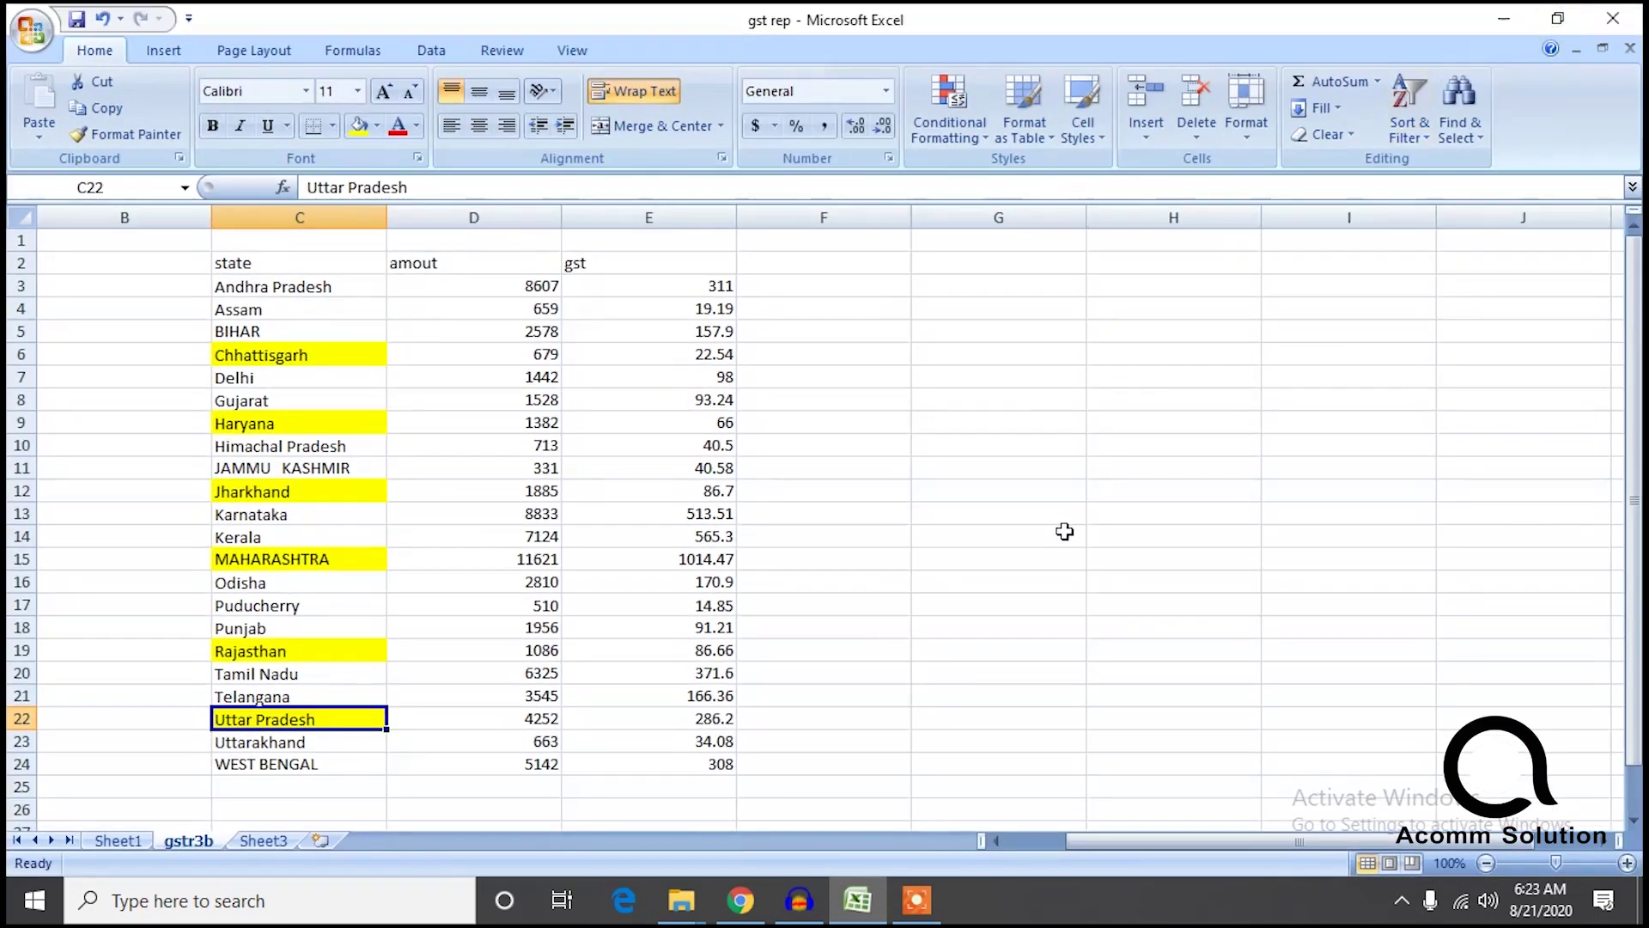
On Sheet1, clear the state filter to show all rows and select the whole igst column.
left_click(1020, 532)
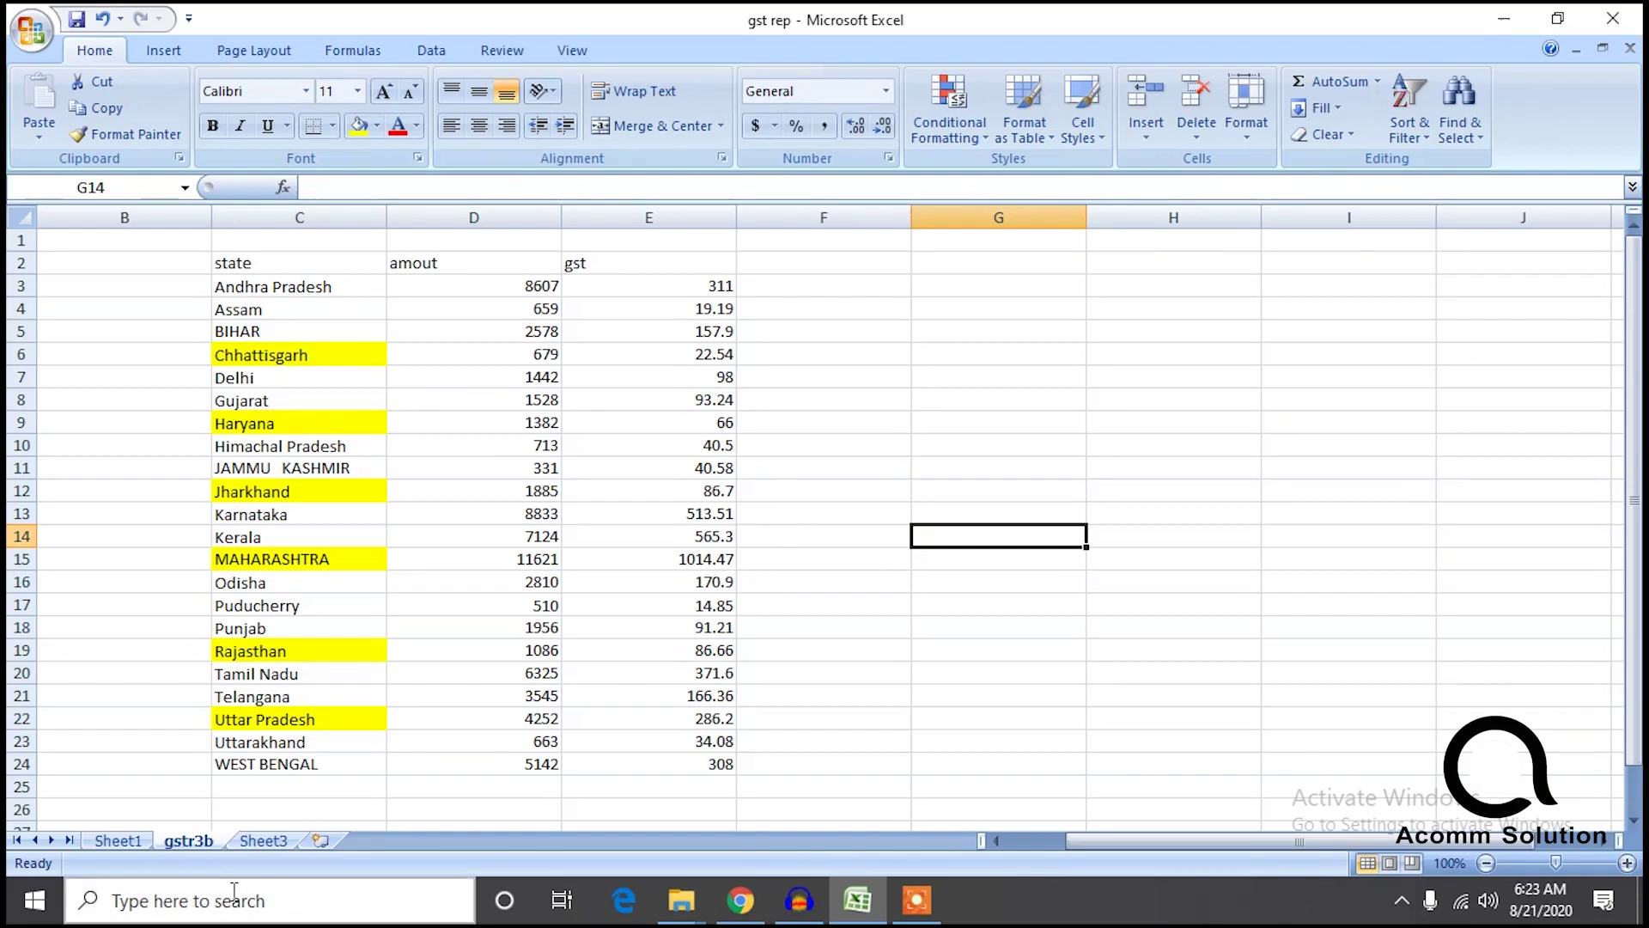
left_click(119, 841)
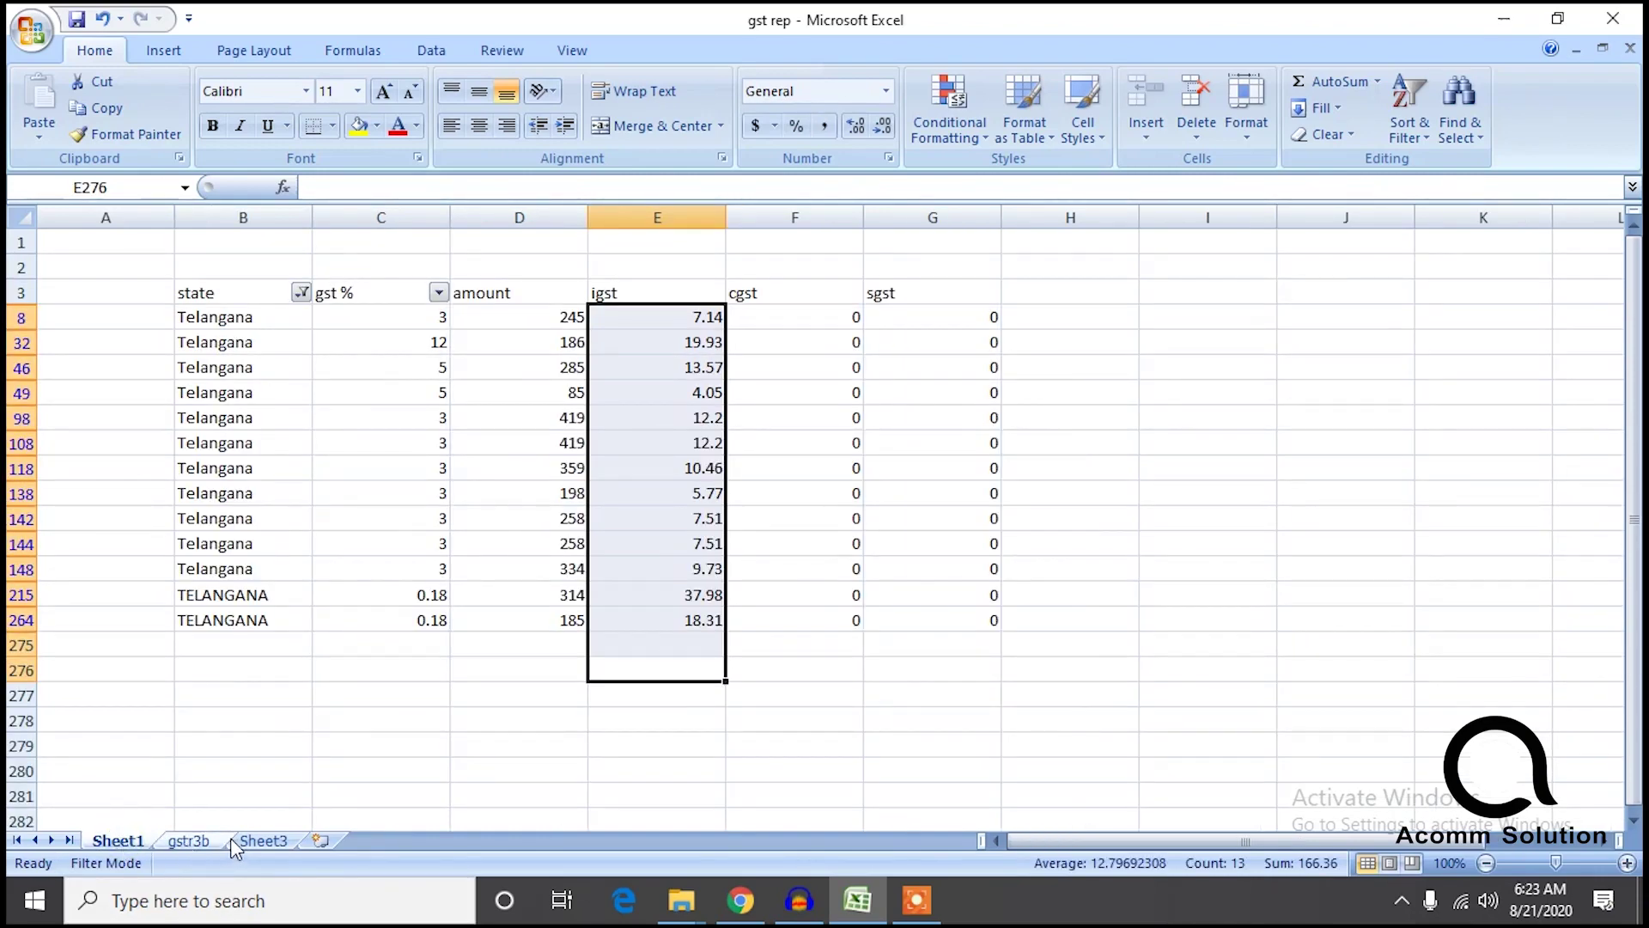
left_click(439, 294)
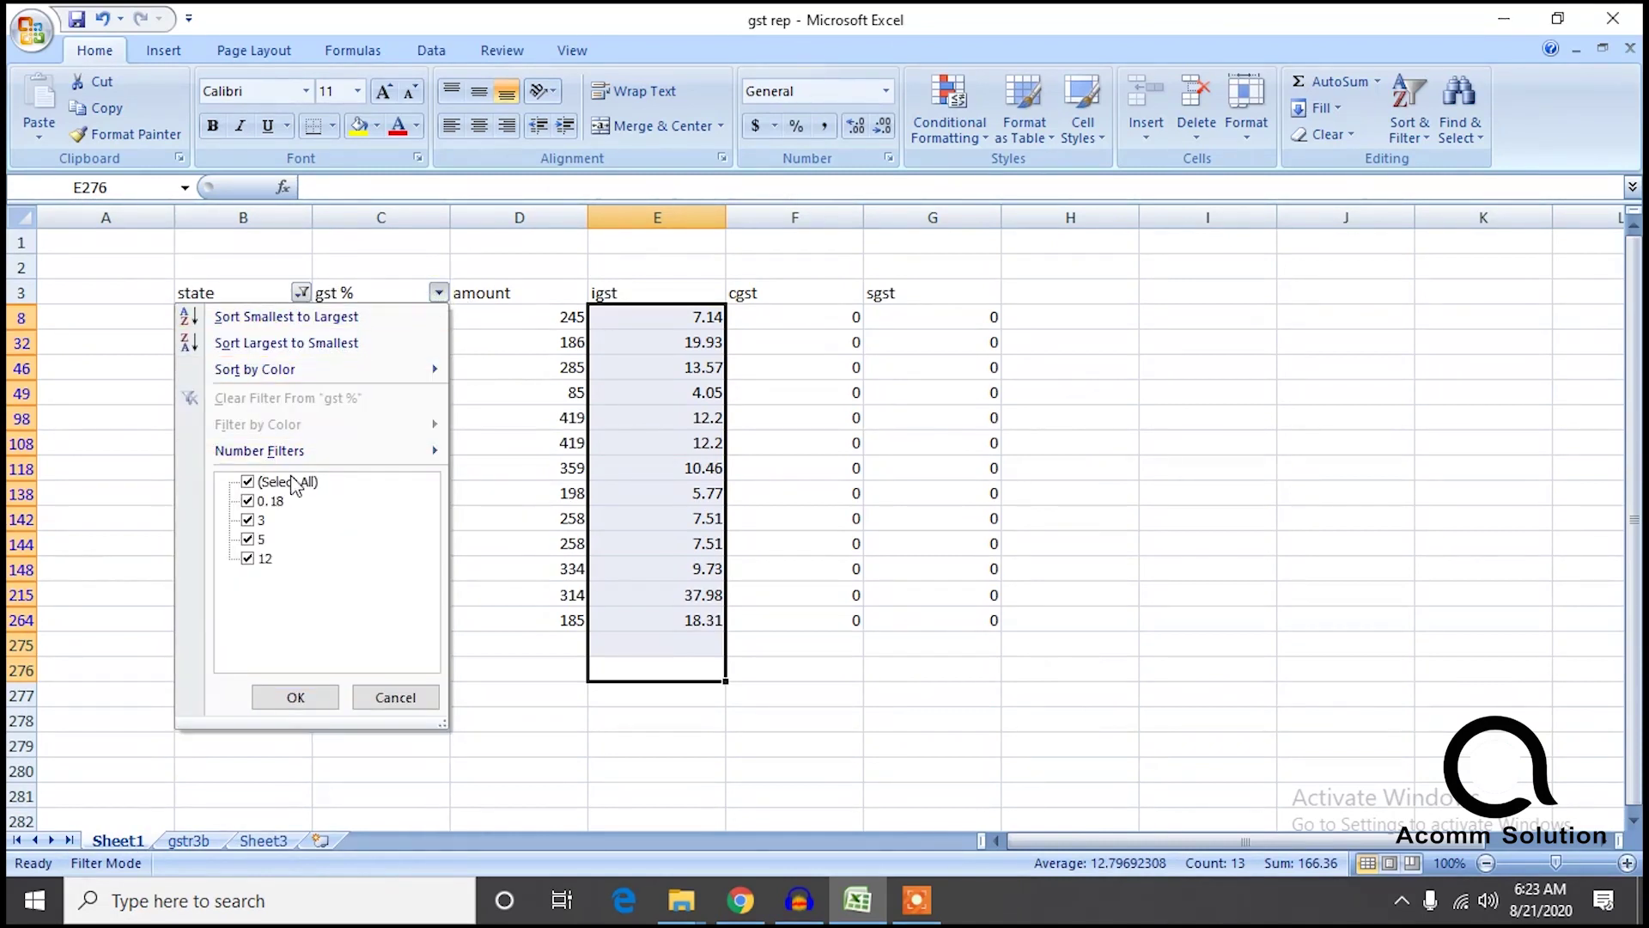
left_click(296, 697)
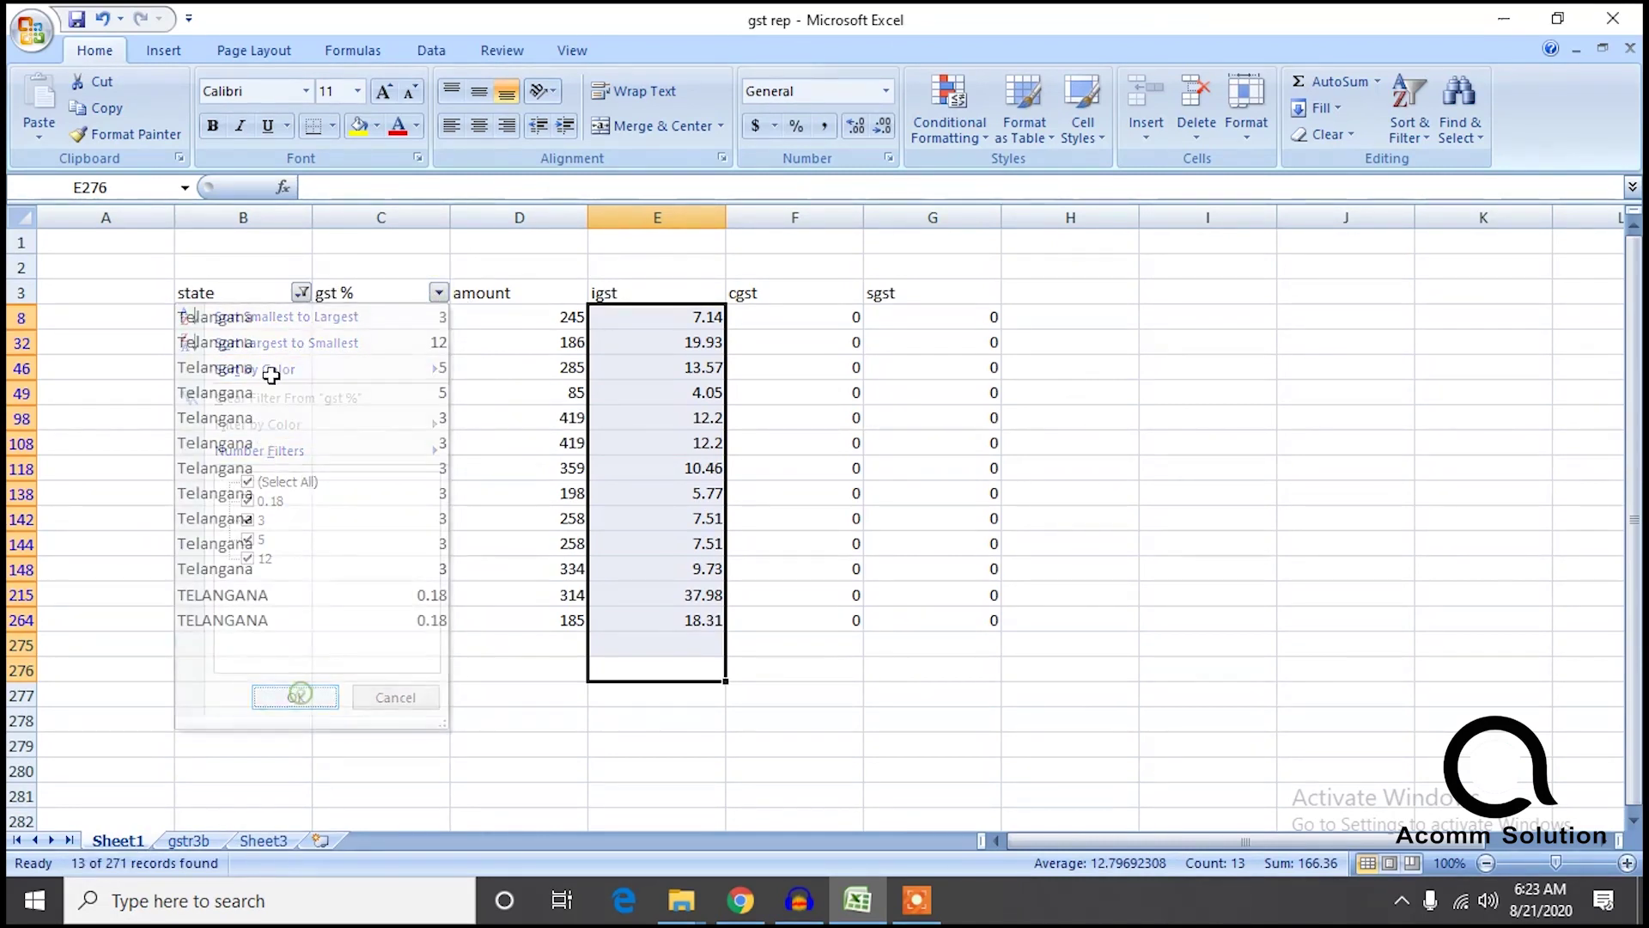
left_click(301, 293)
mouse_move(290, 545)
left_mouse_down()
mouse_move(296, 661)
mouse_move(302, 527)
left_mouse_up()
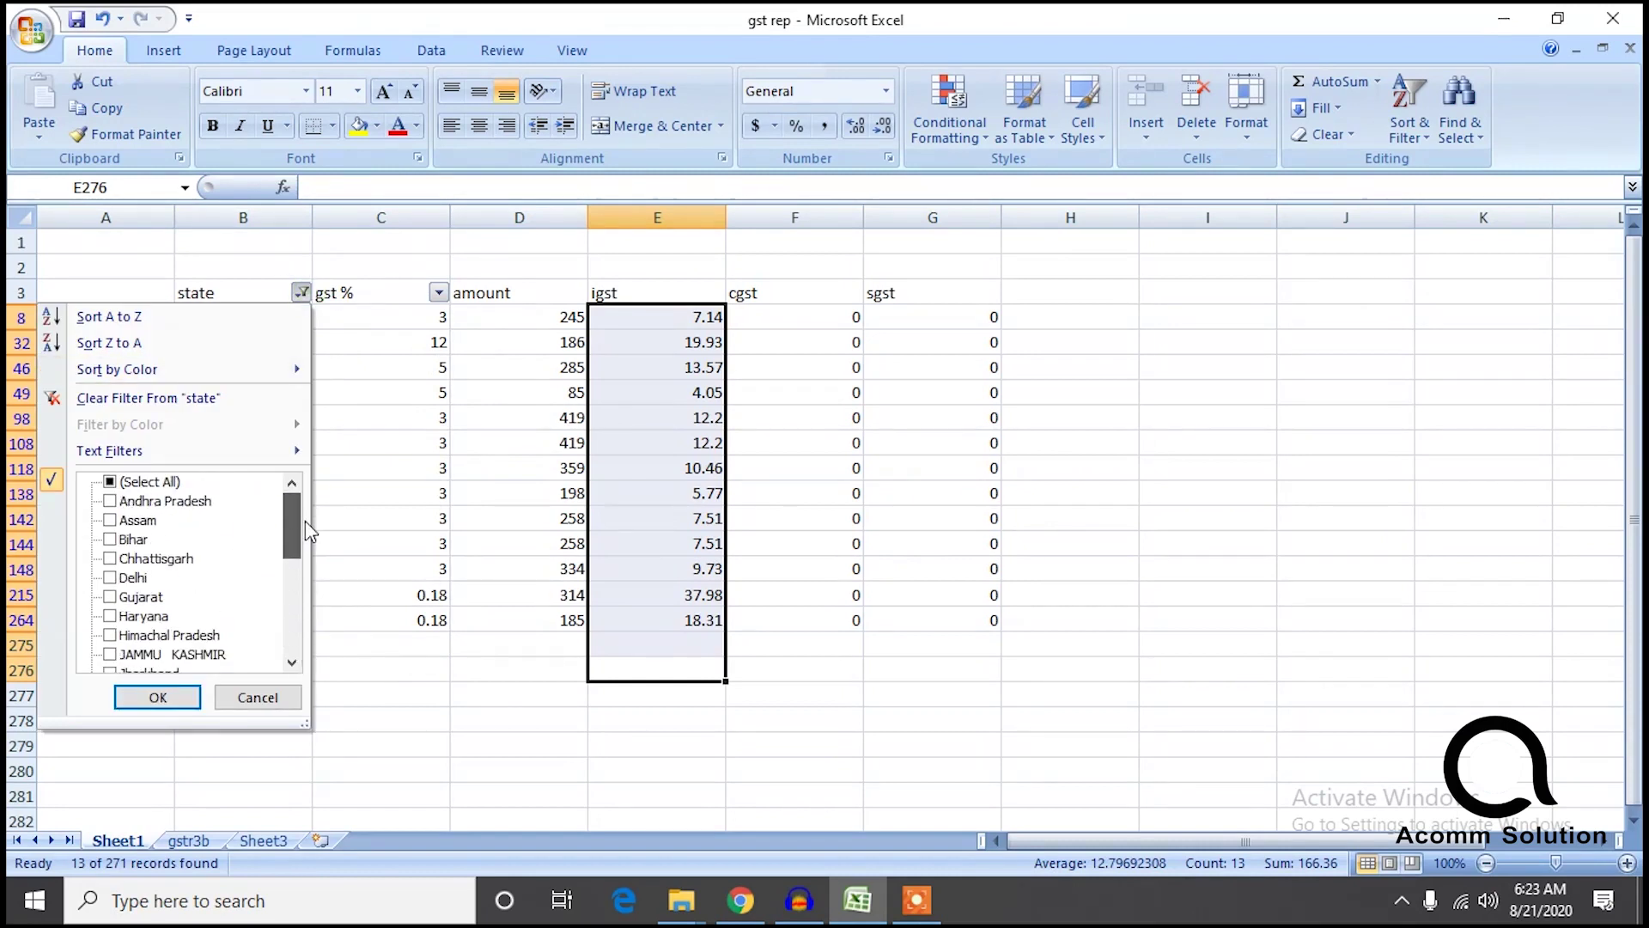
left_click(110, 482)
left_click(172, 695)
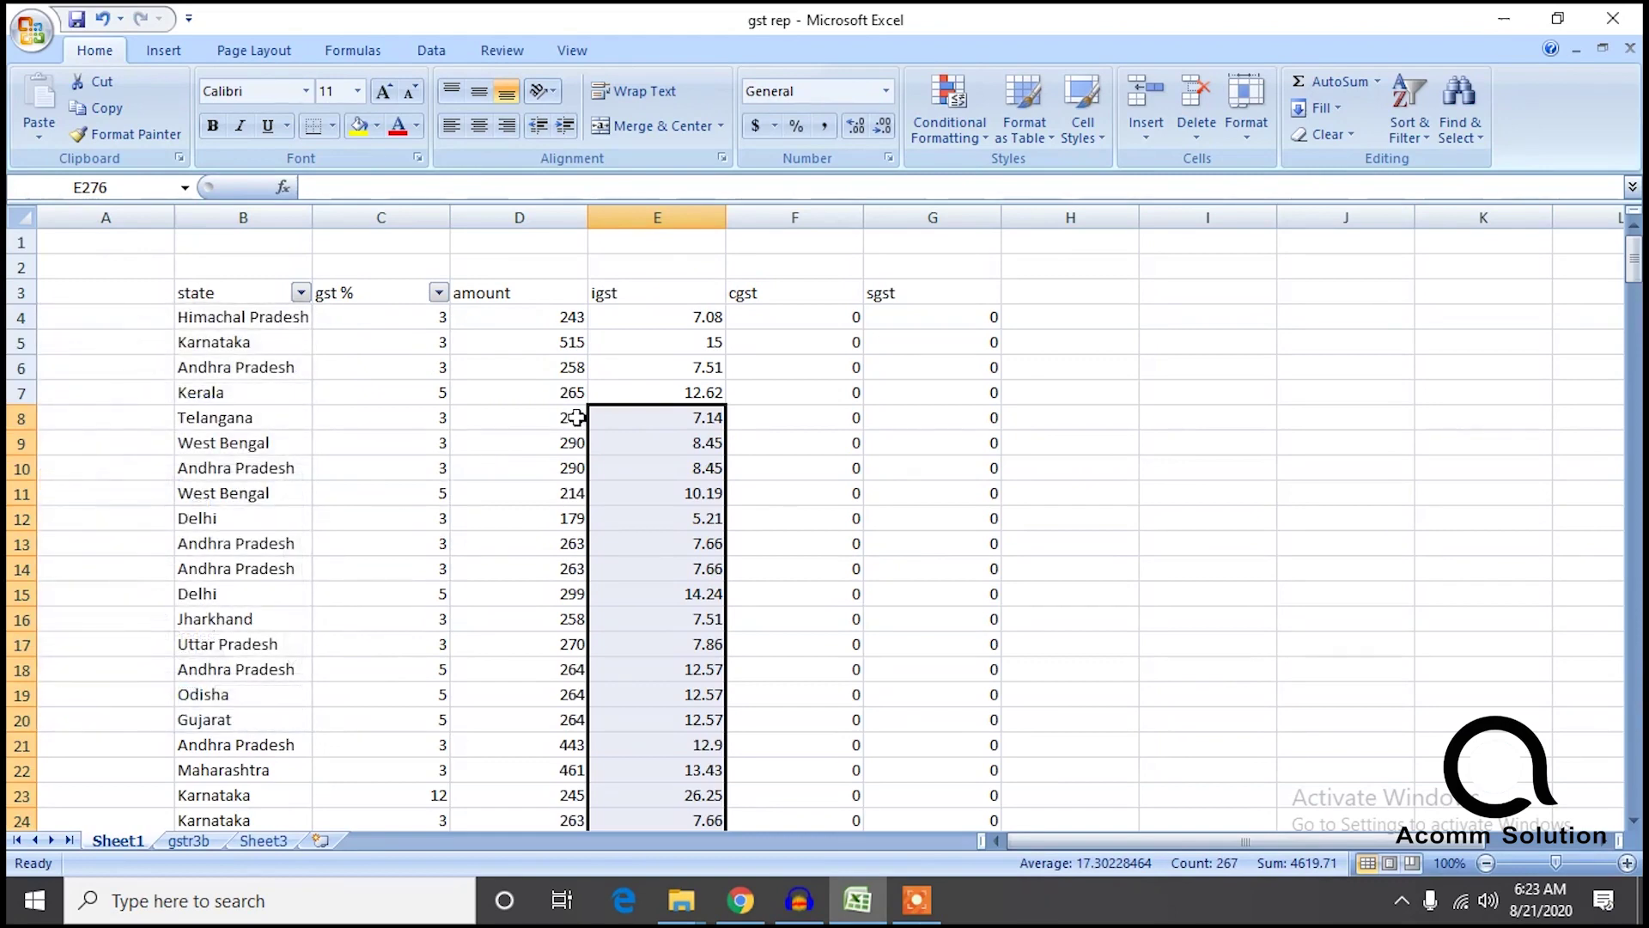
left_click(640, 323)
key("ctrl+shift+Down")
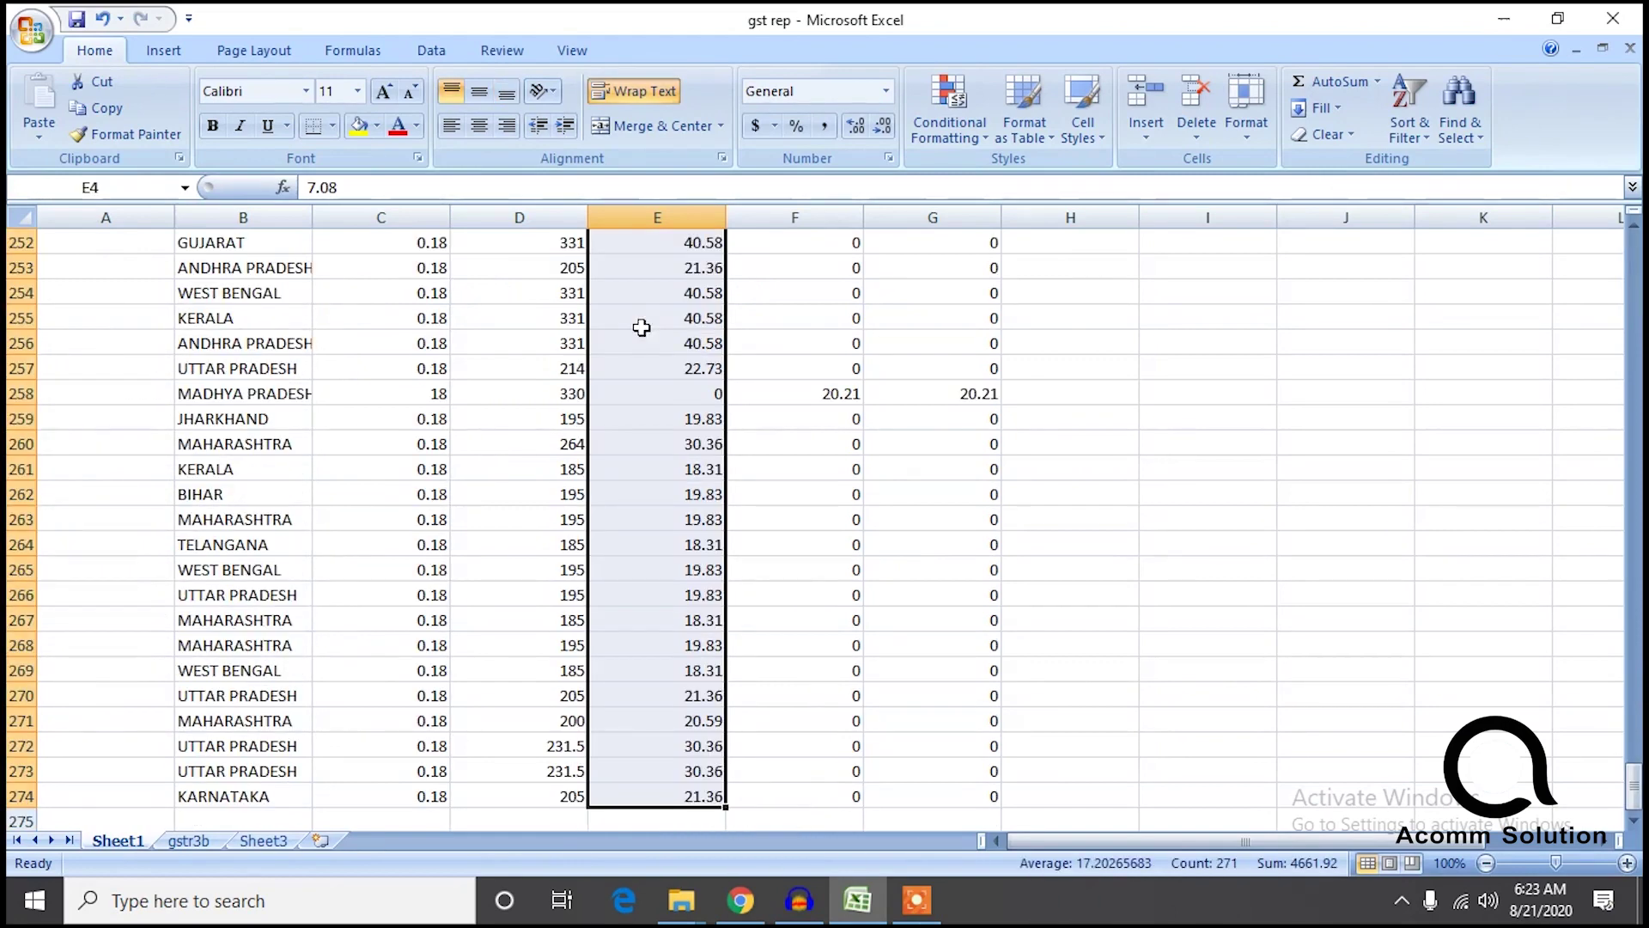
left_click_drag(1634, 783, 1634, 255)
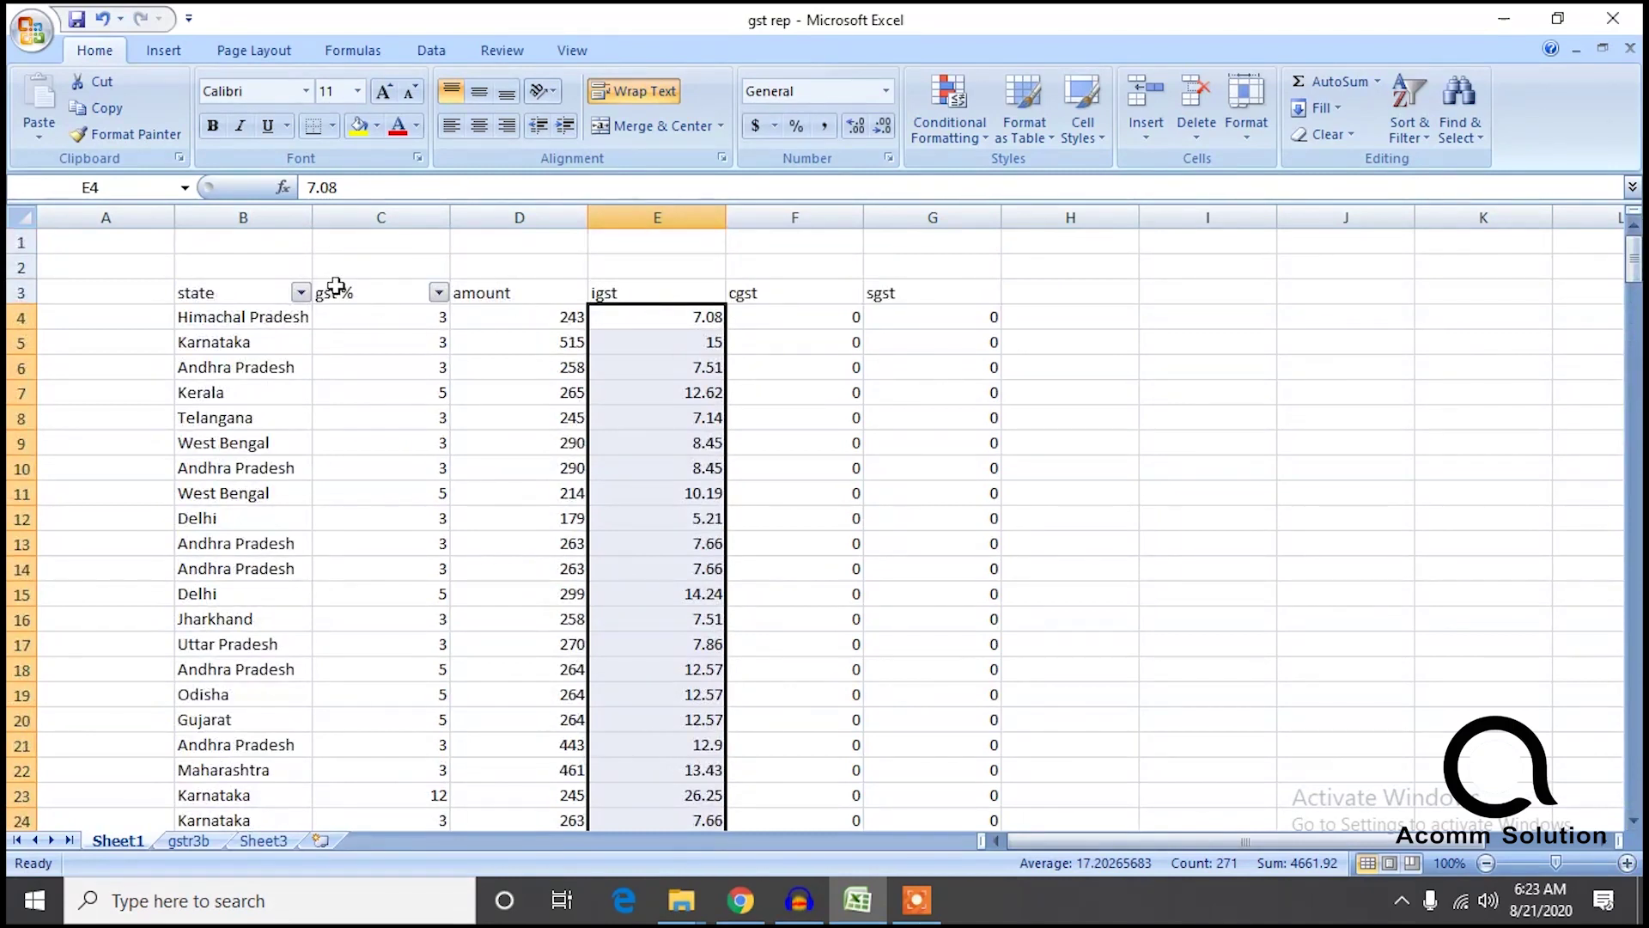
Filter Sheet1 to Andhra Pradesh only and compare with the gstr3b sheet.
left_click(300, 293)
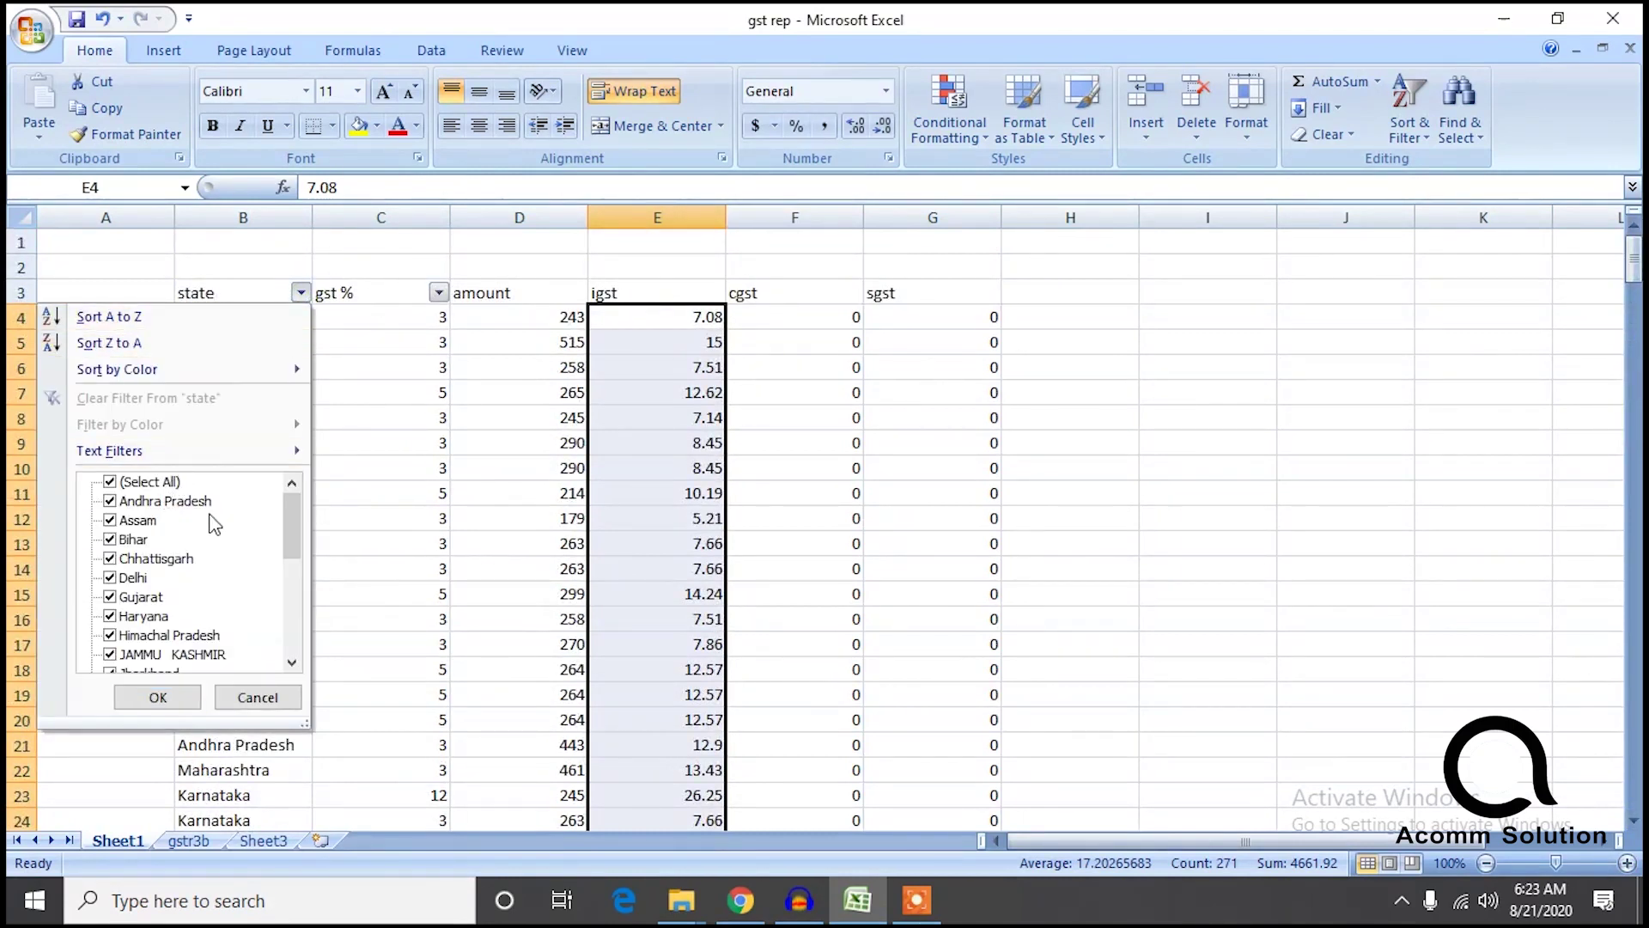
left_click(110, 482)
left_click(110, 501)
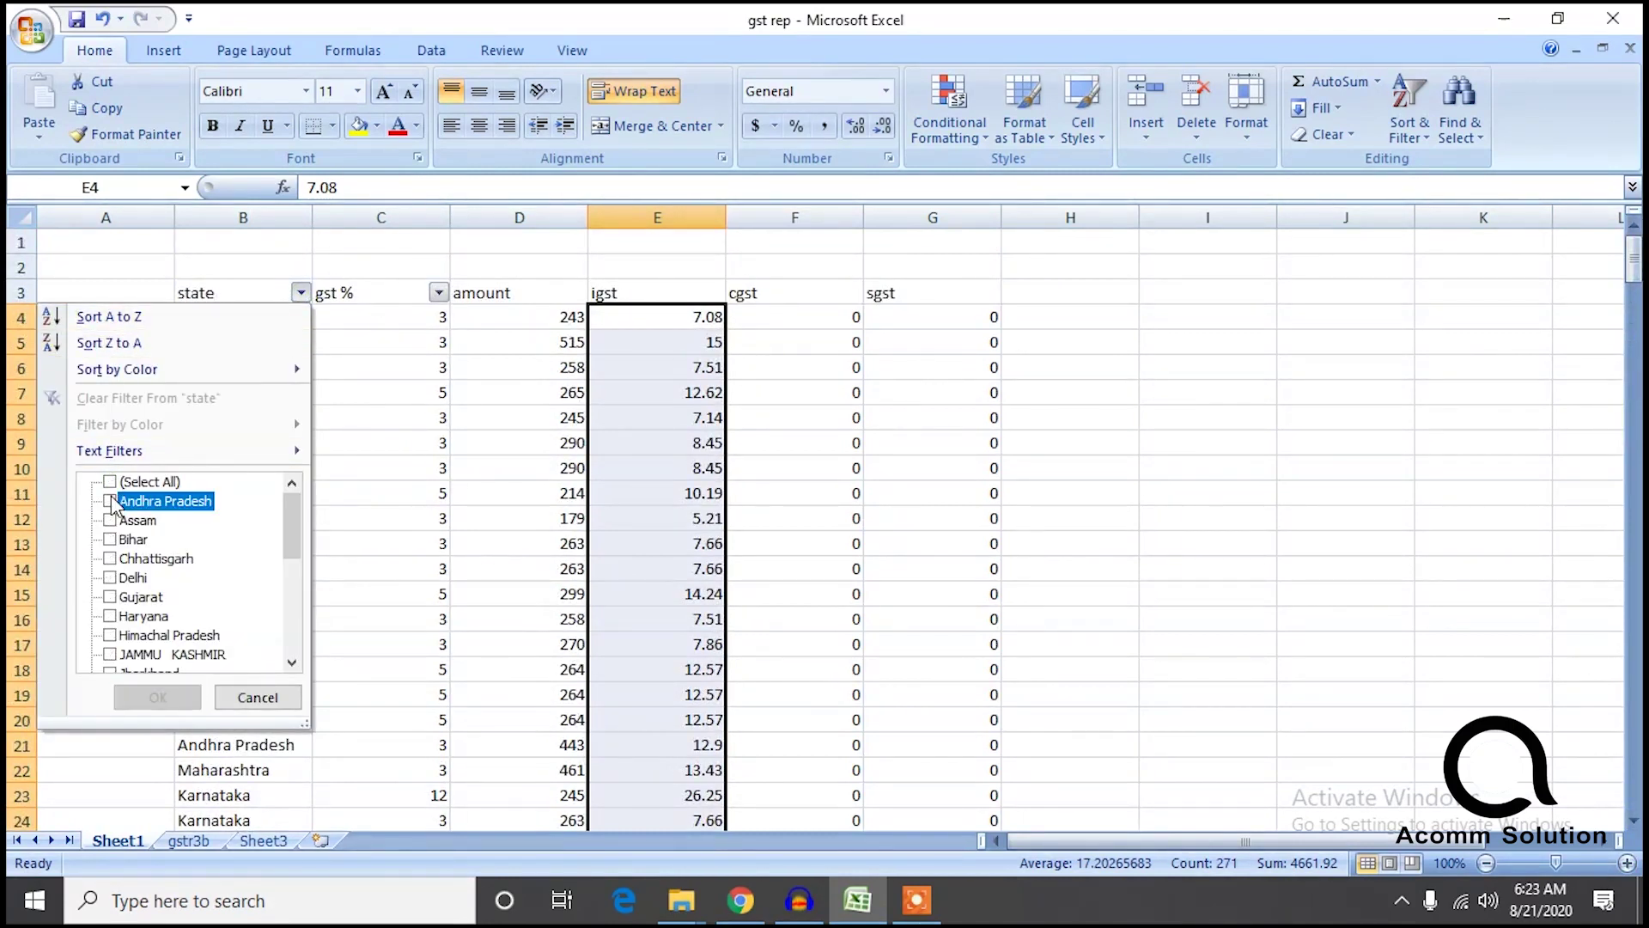
left_click(158, 696)
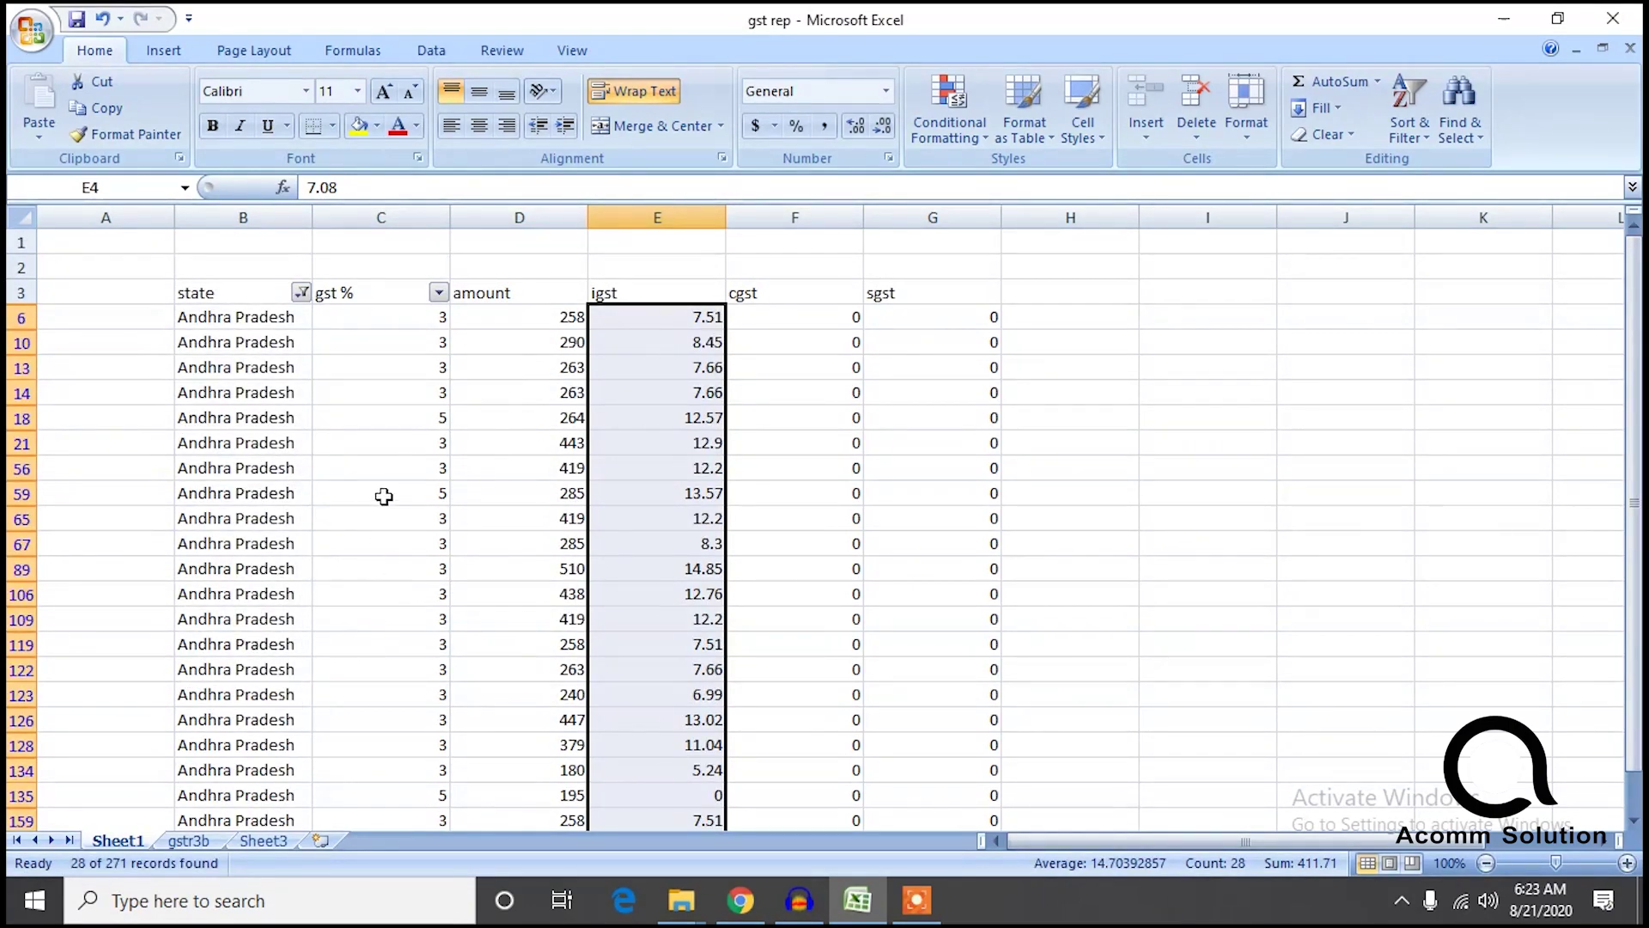
left_click(206, 846)
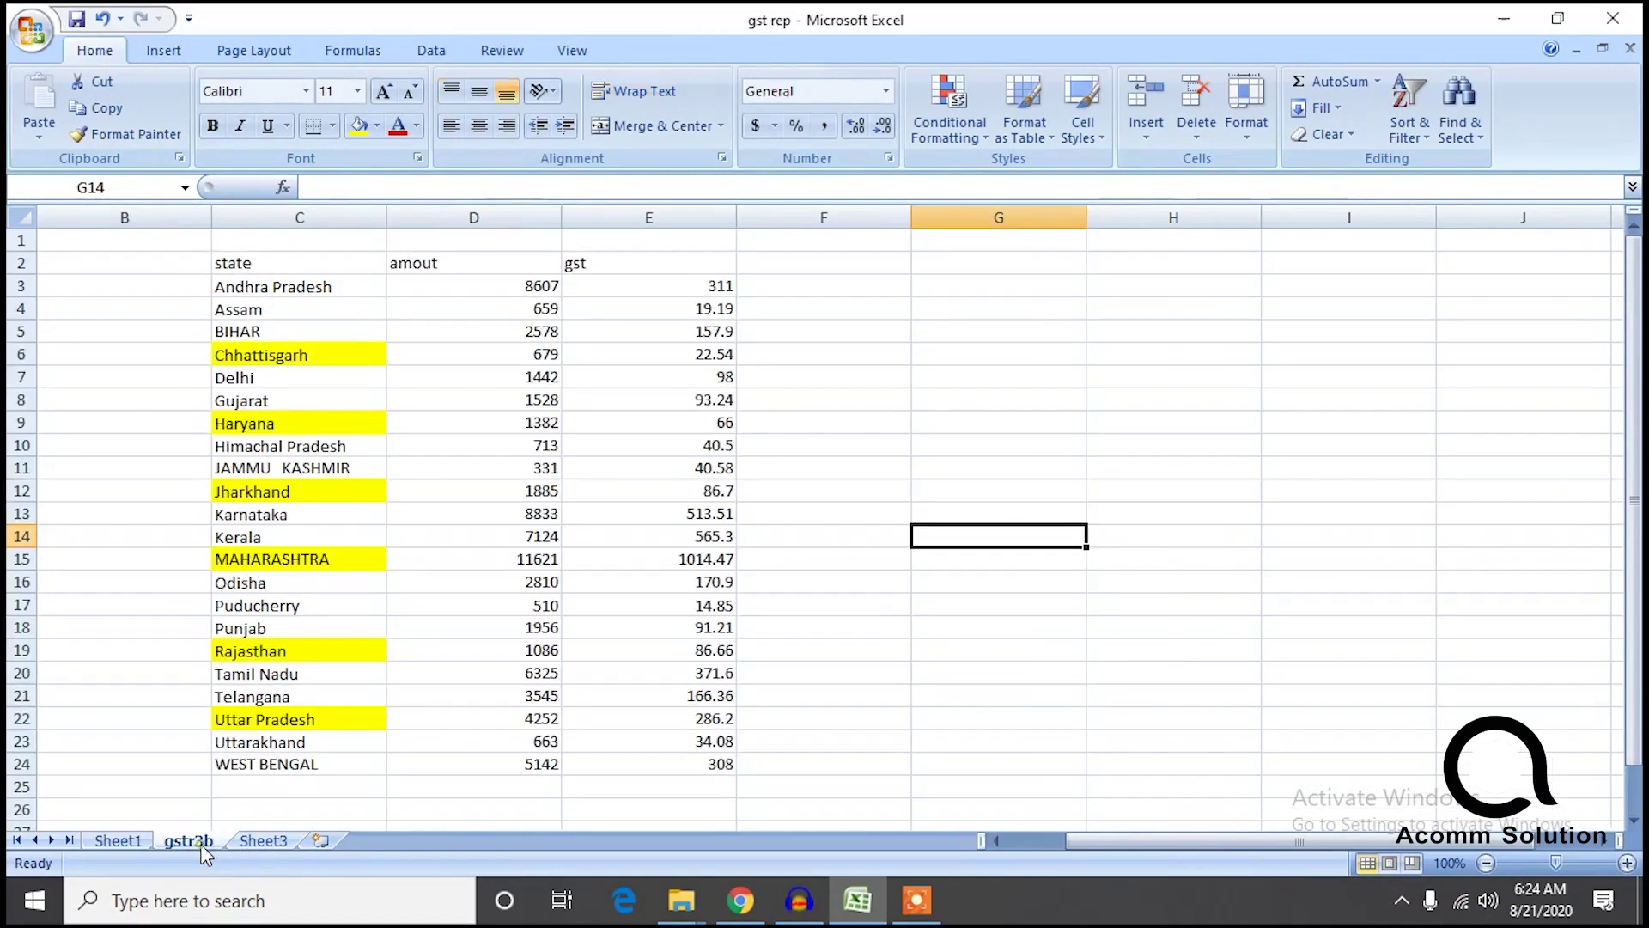
left_click(118, 841)
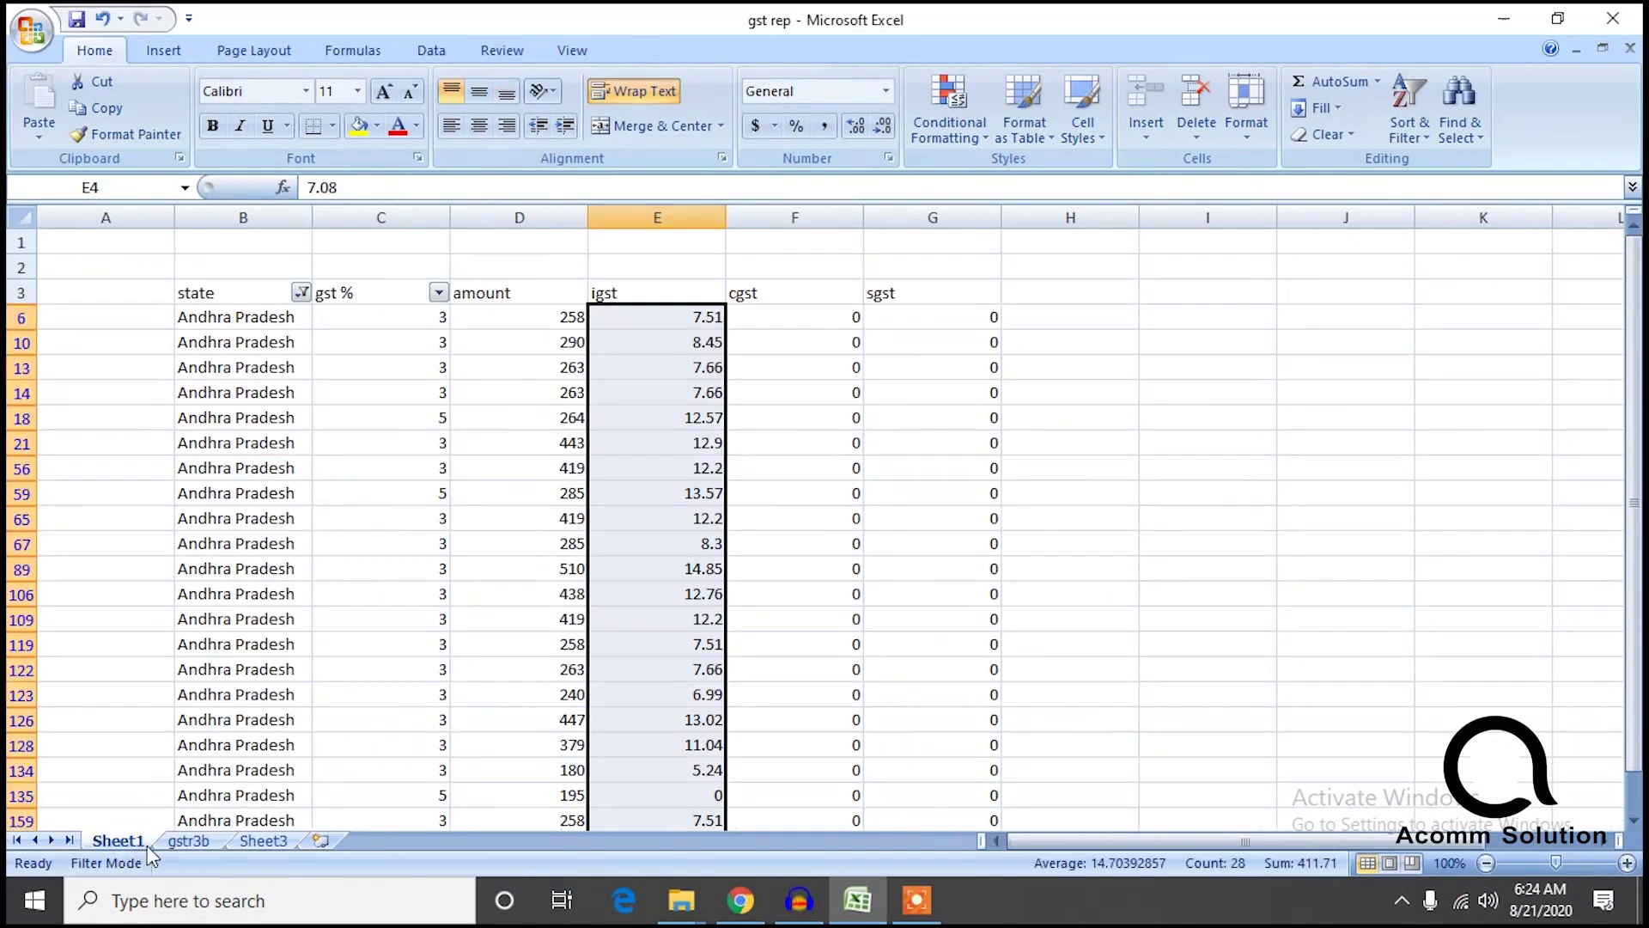
left_click(182, 841)
Change Andhra Pradesh's gst total in gstr3b cell E3 from 311 to 411.
double_click(716, 294)
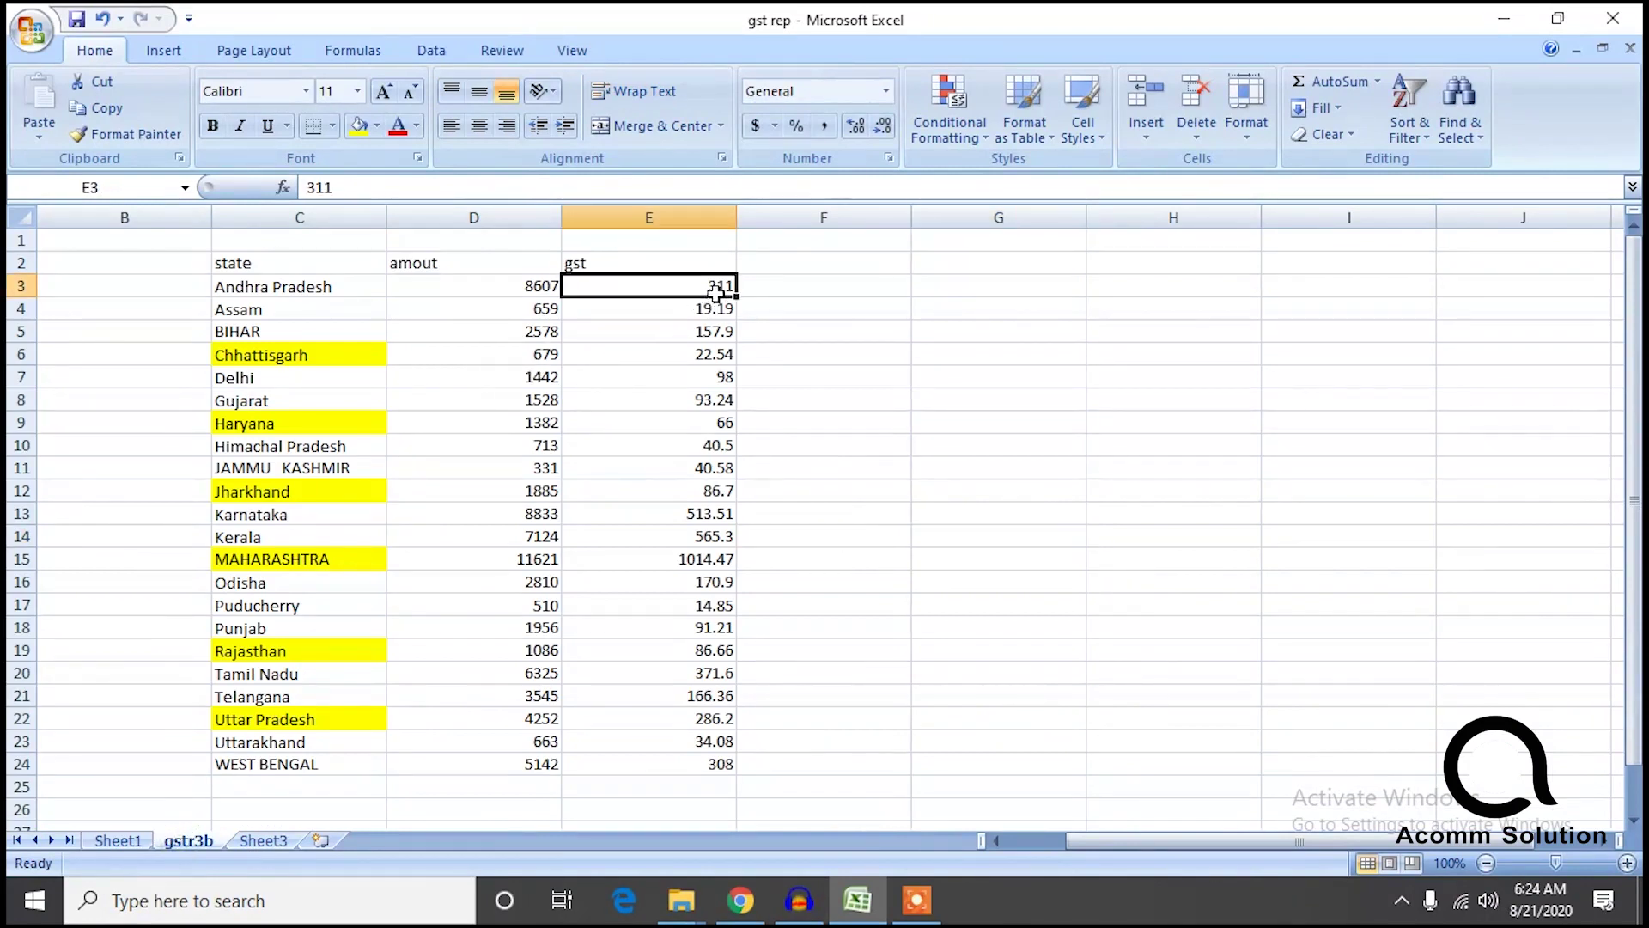
double_click(718, 289)
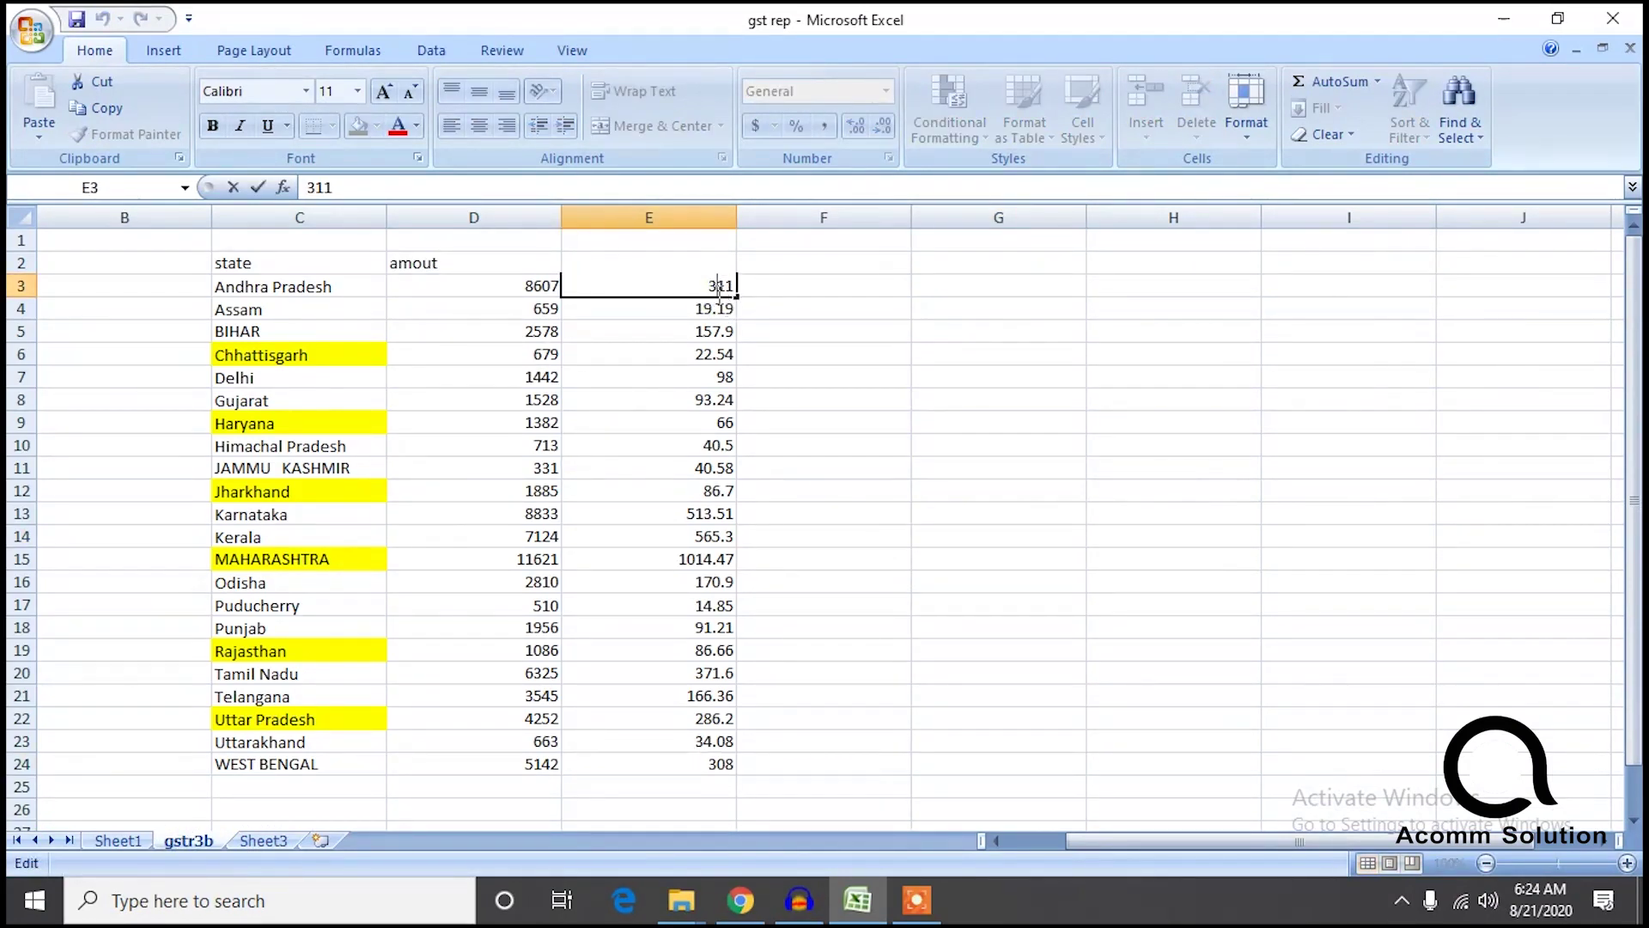
key("BackSpace")
type("4")
left_click(916, 473)
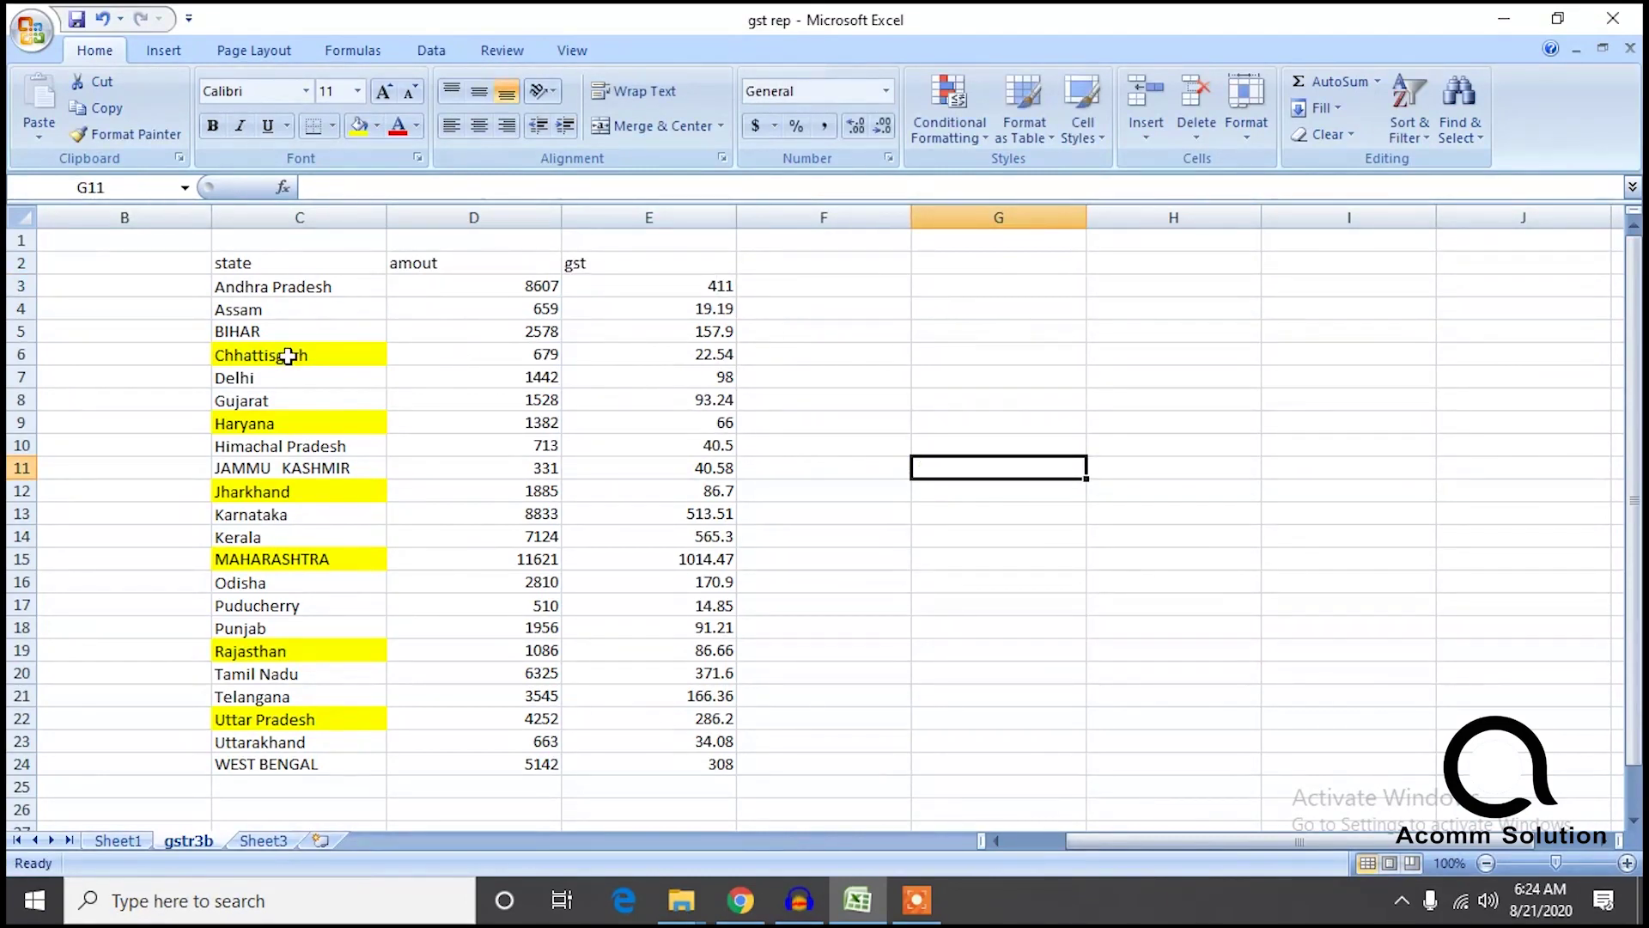
Filter Sheet1's state column to show only the Assam rows.
left_click(118, 840)
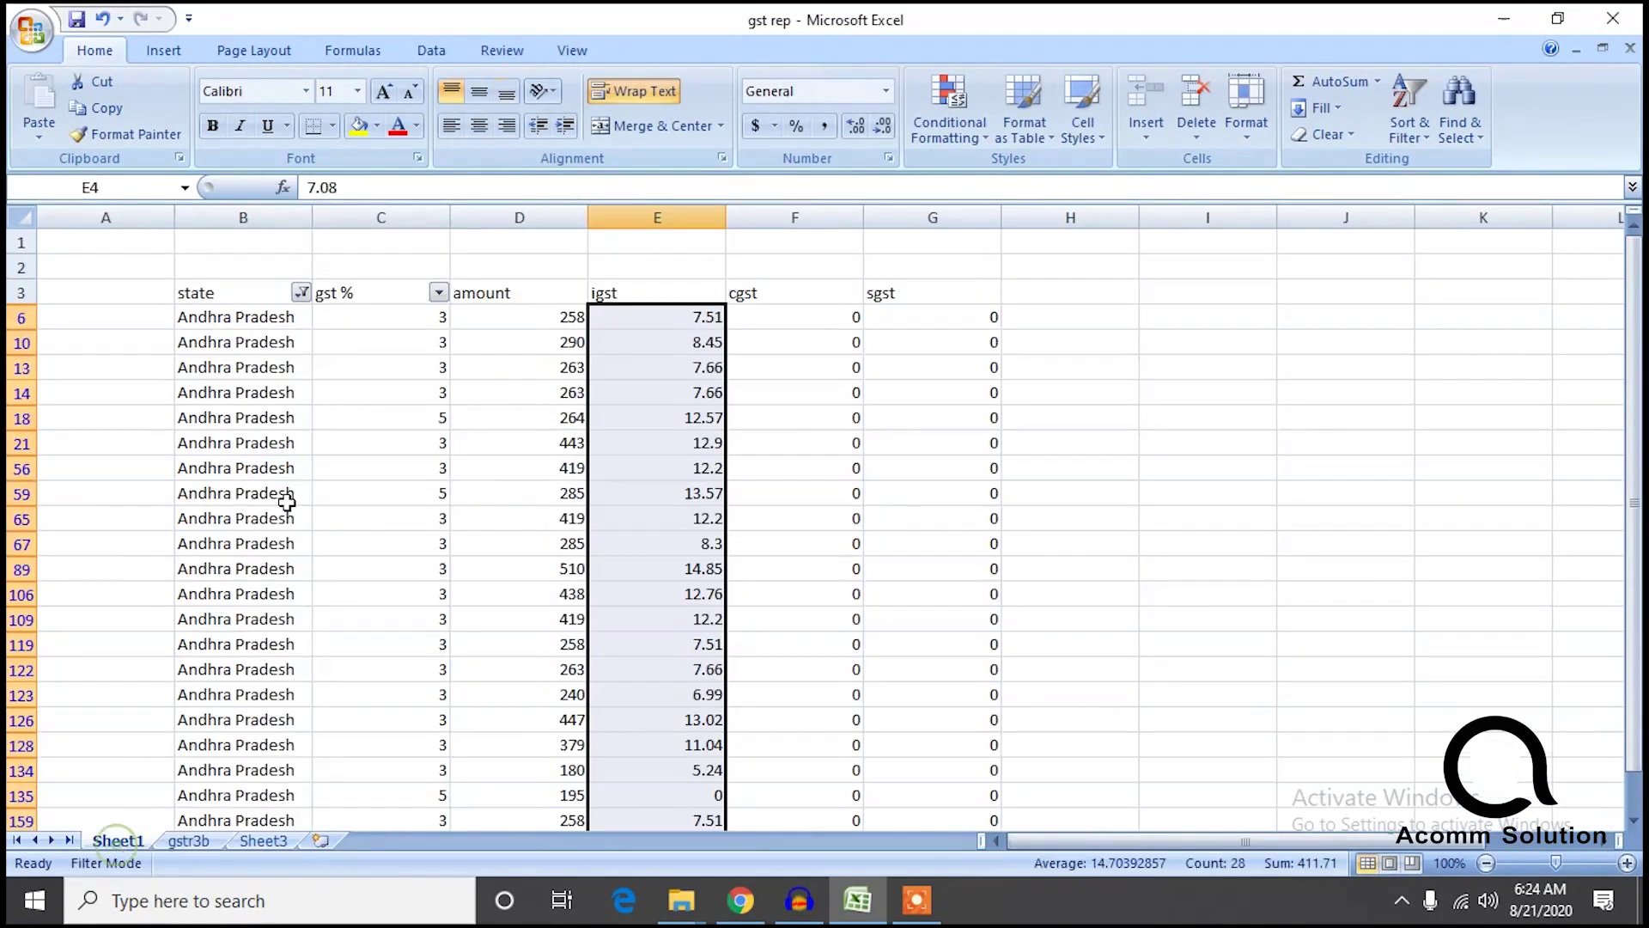
left_click(302, 293)
left_click(128, 517)
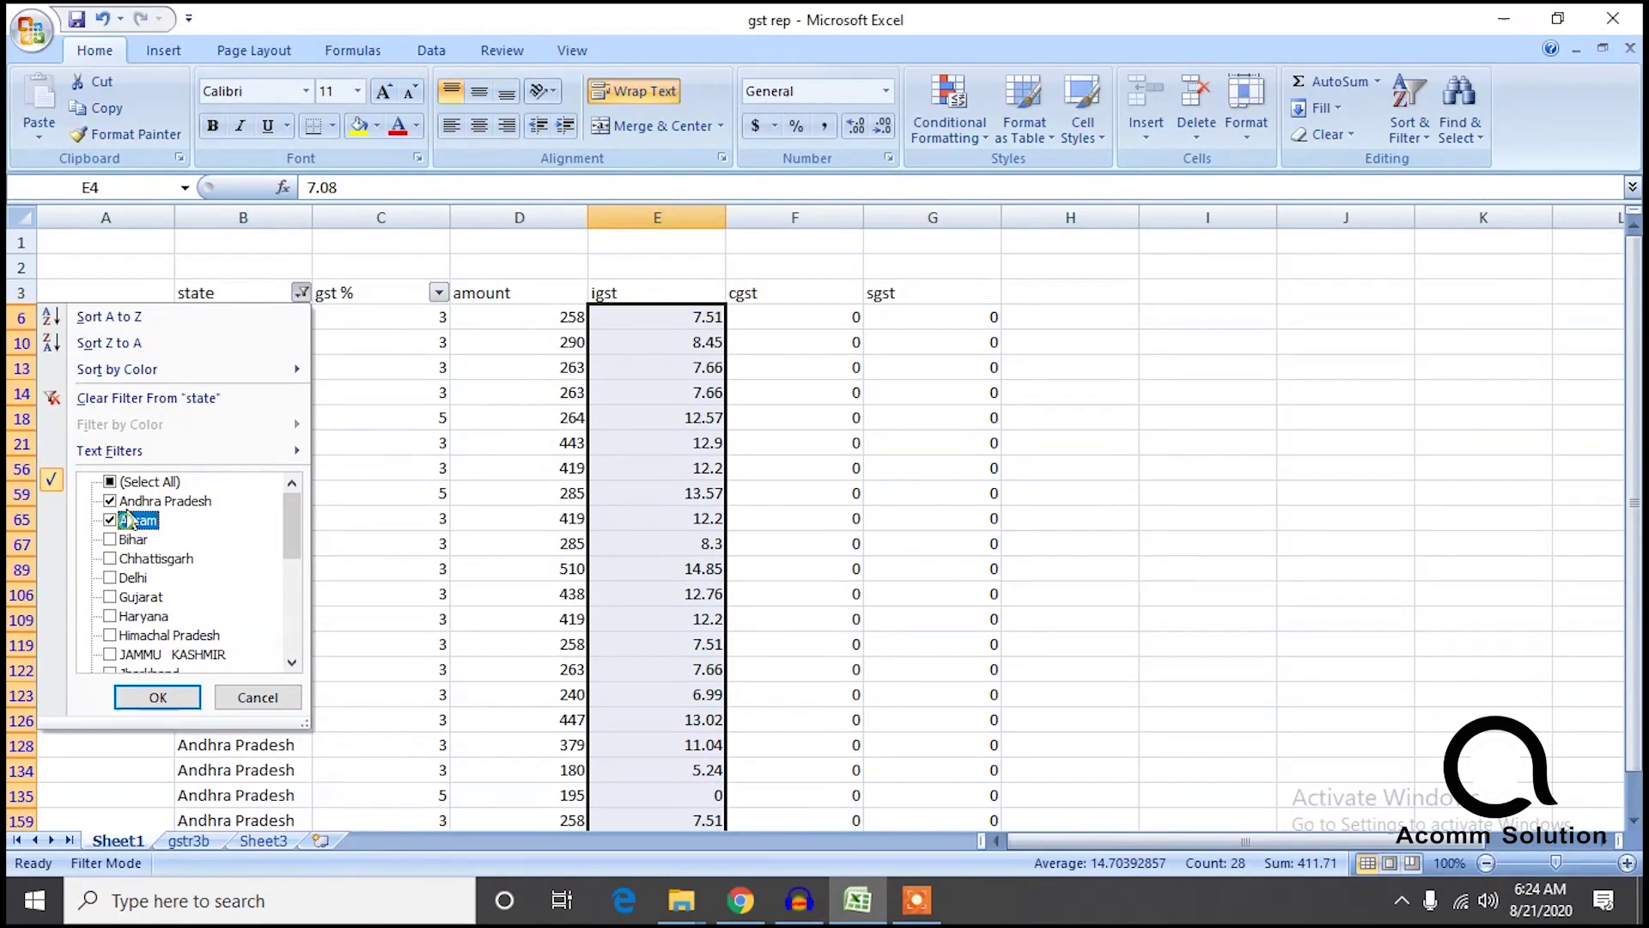
left_click(120, 501)
left_click(176, 698)
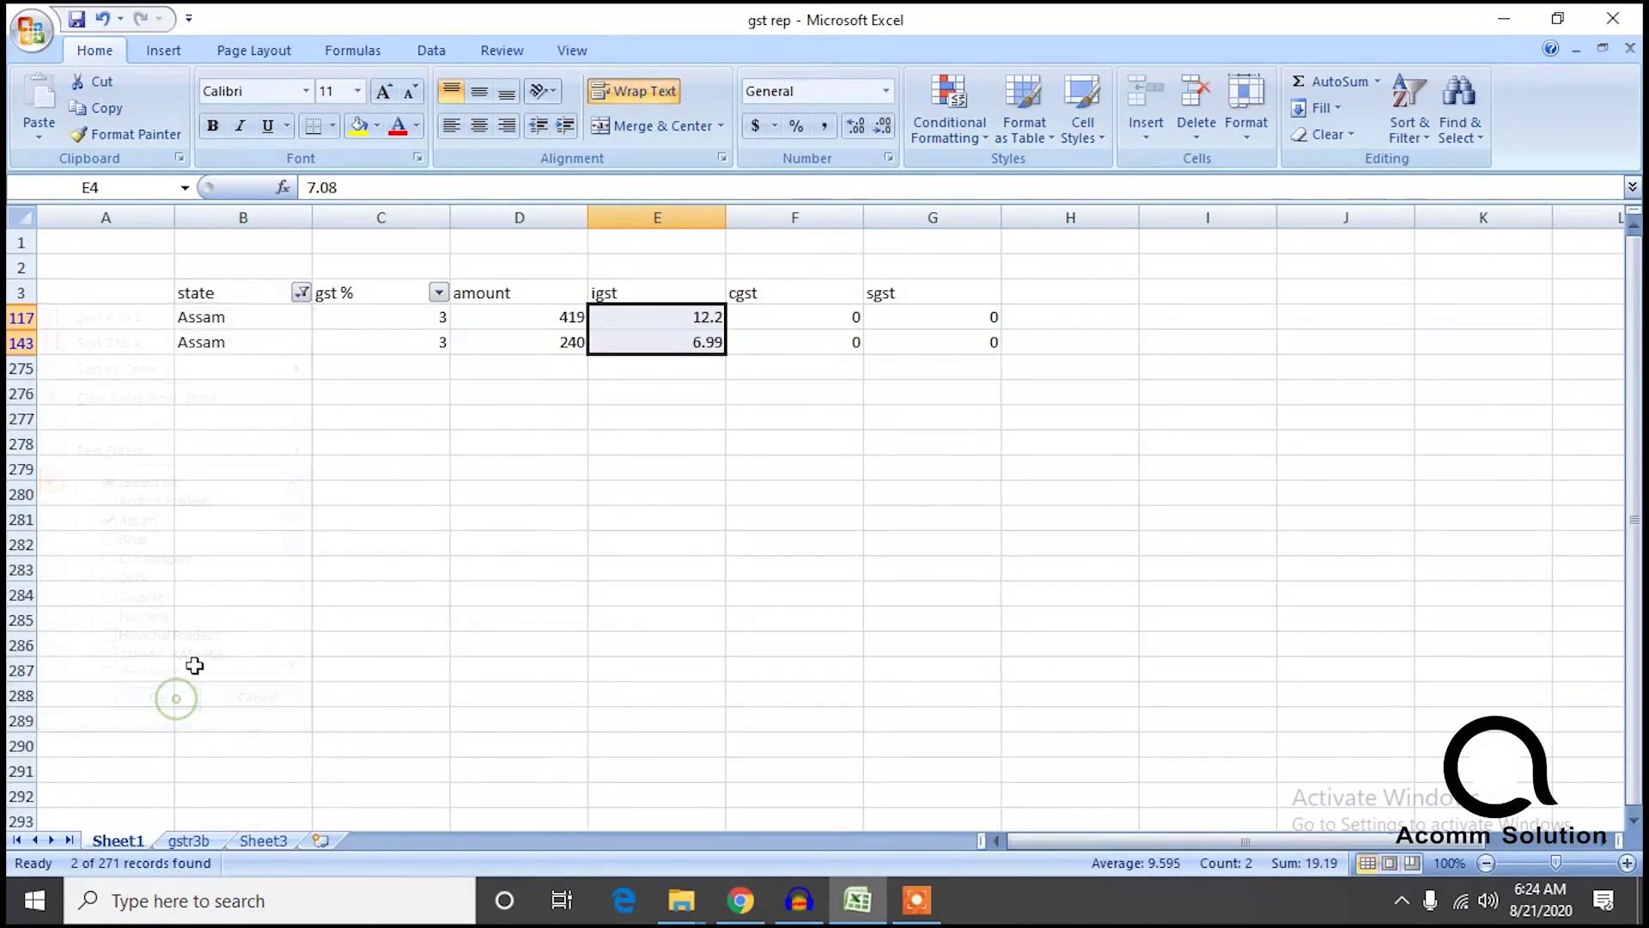
left_click(266, 842)
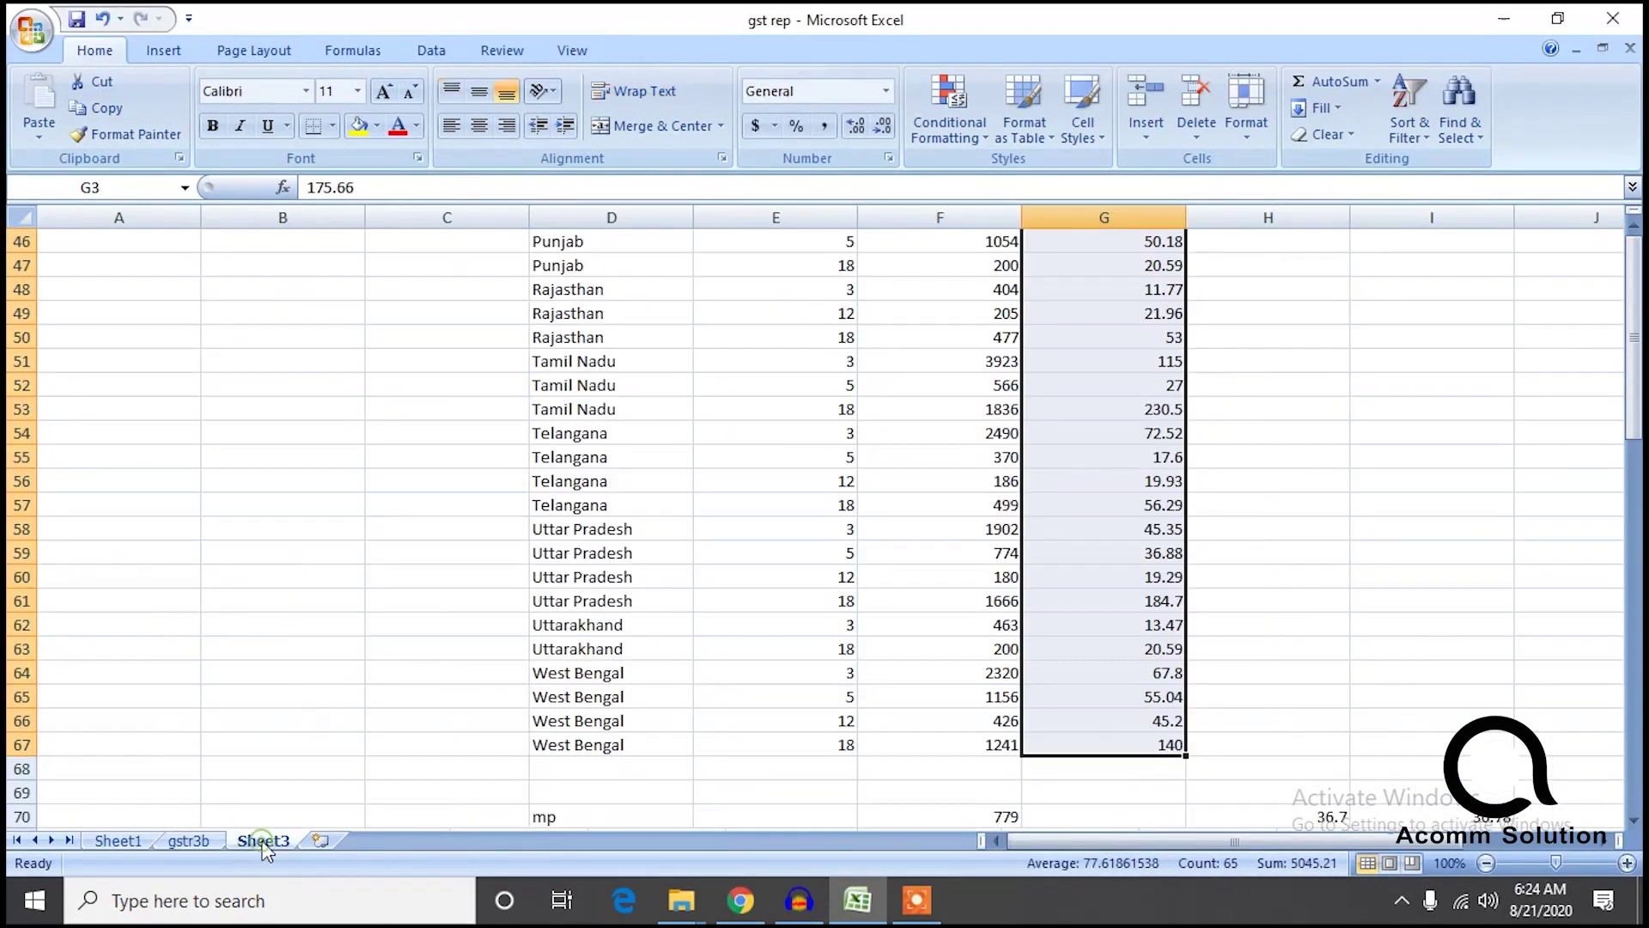
left_click(184, 844)
left_click(121, 844)
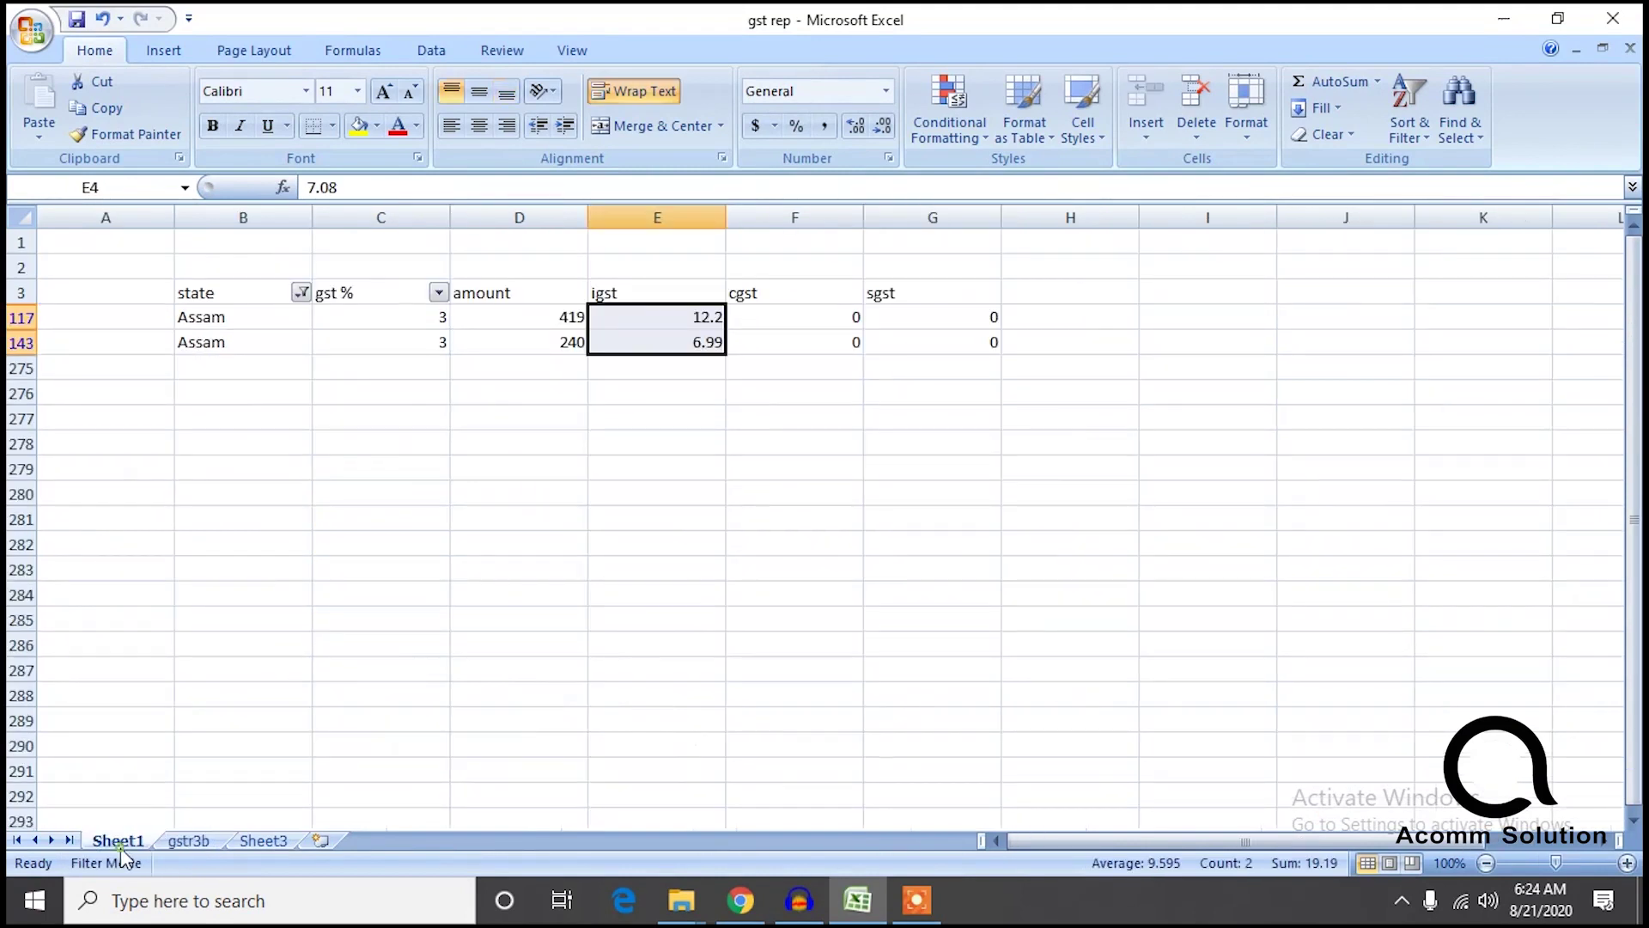
Filter Sheet1 to the Bihar rows and compare them with the gstr3b totals.
left_click(301, 293)
left_click(128, 541)
left_click(110, 540)
left_click(109, 518)
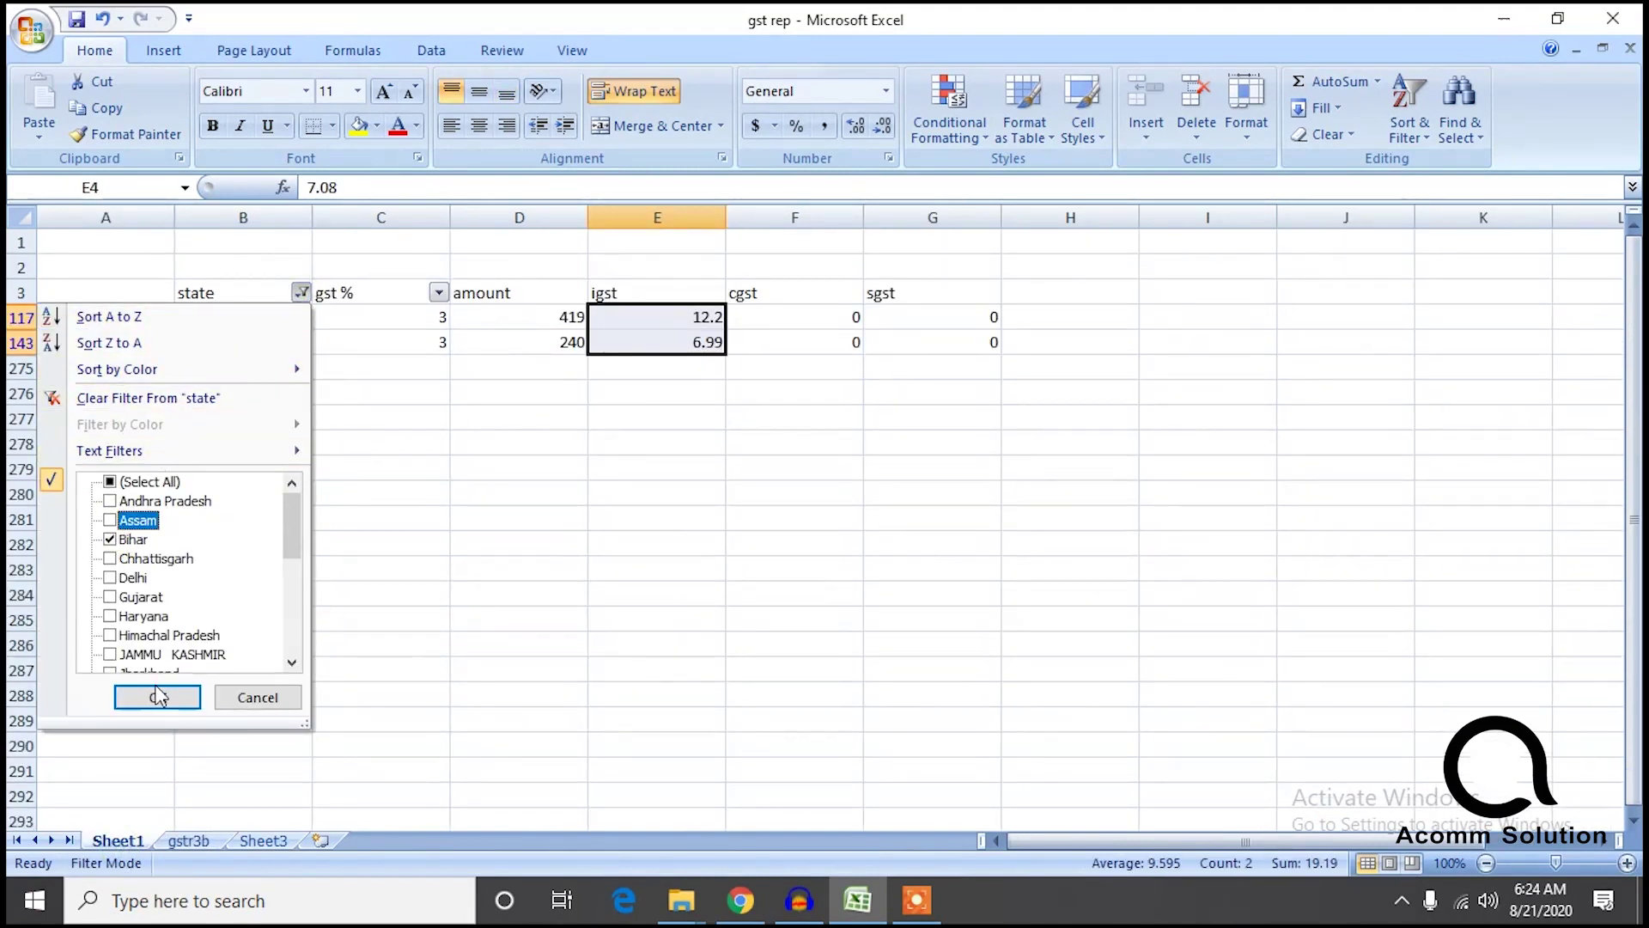
left_click(157, 696)
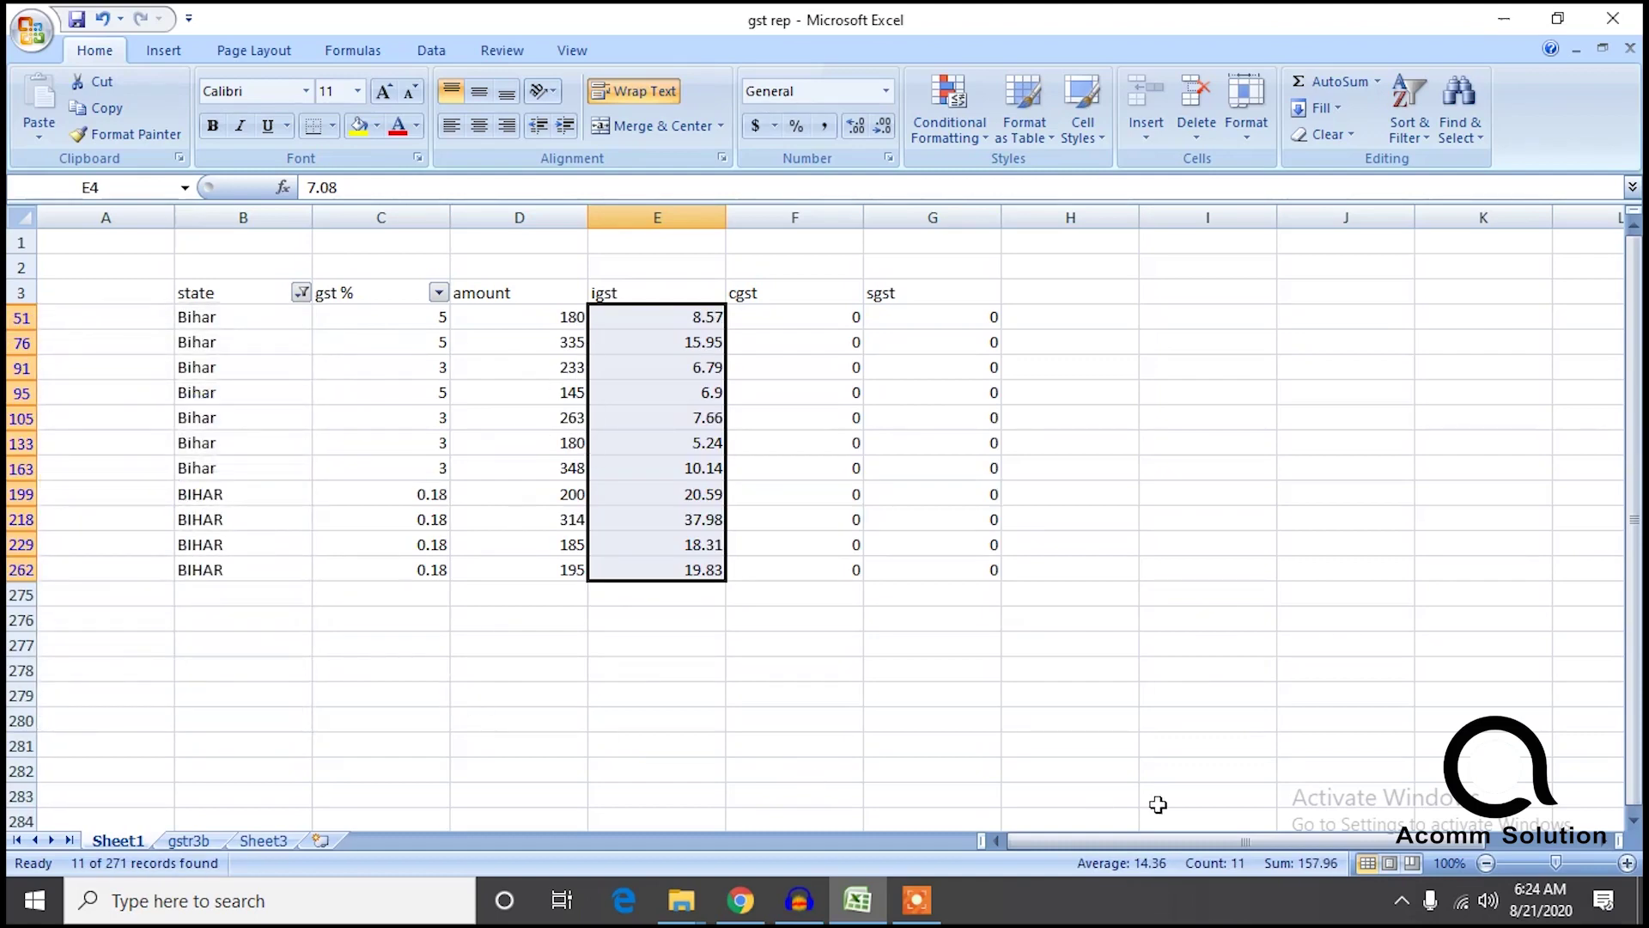
left_click(159, 842)
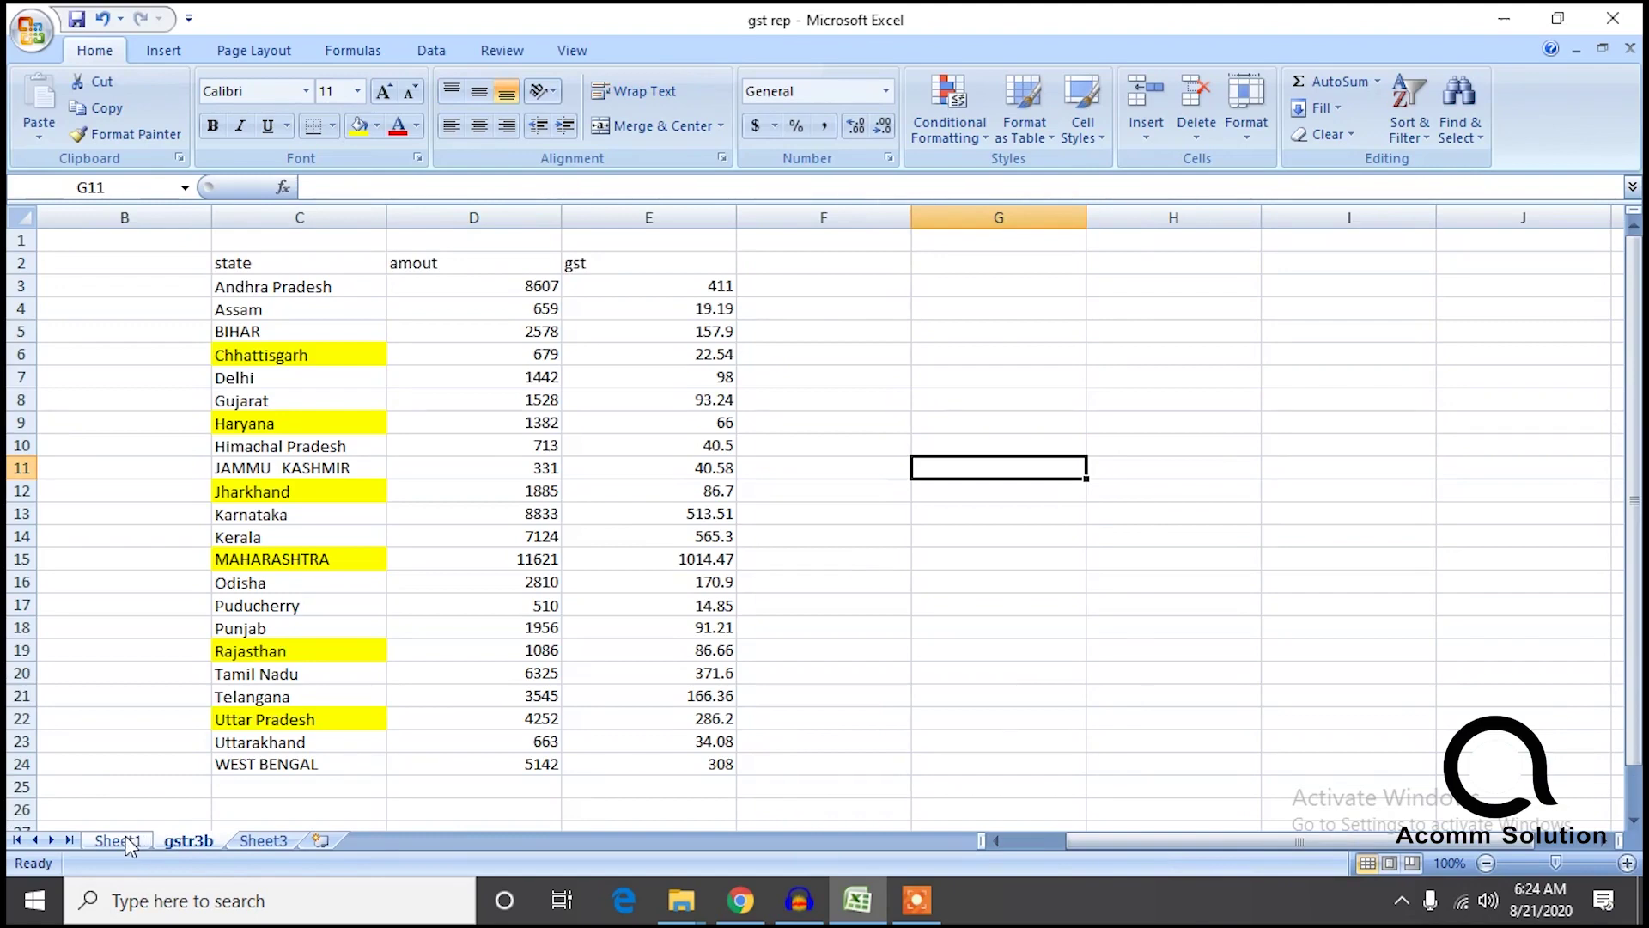
left_click(129, 842)
Filter Sheet1 to Chhattisgarh and check its 22.54 igst against gstr3b.
left_click(300, 292)
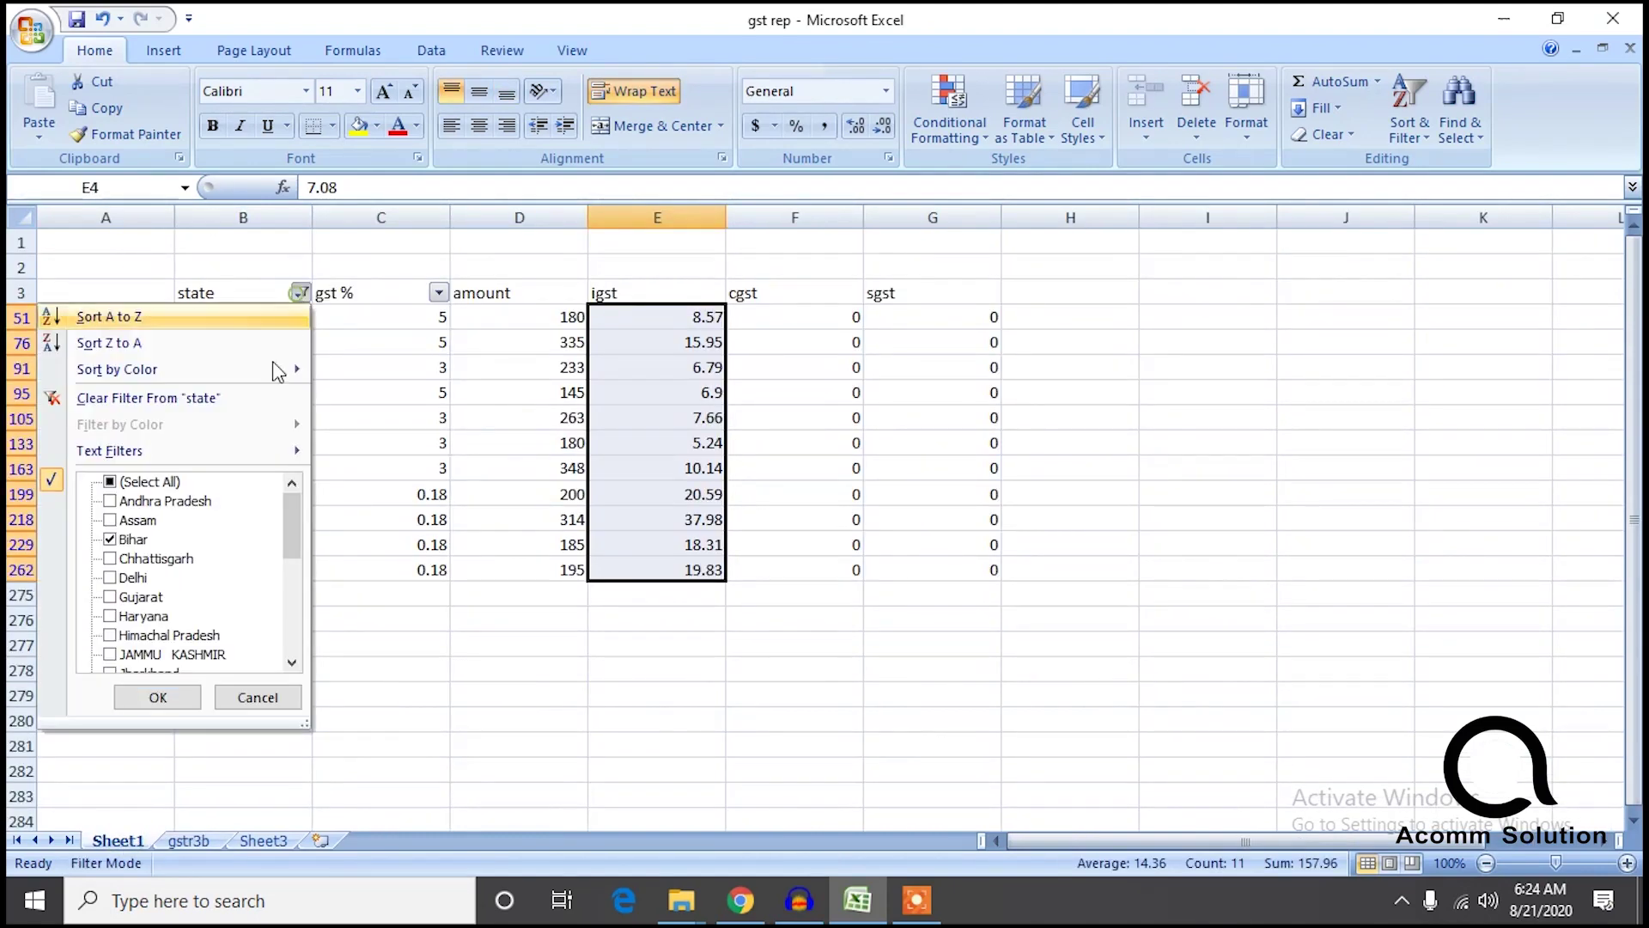
left_click(124, 560)
left_click(112, 540)
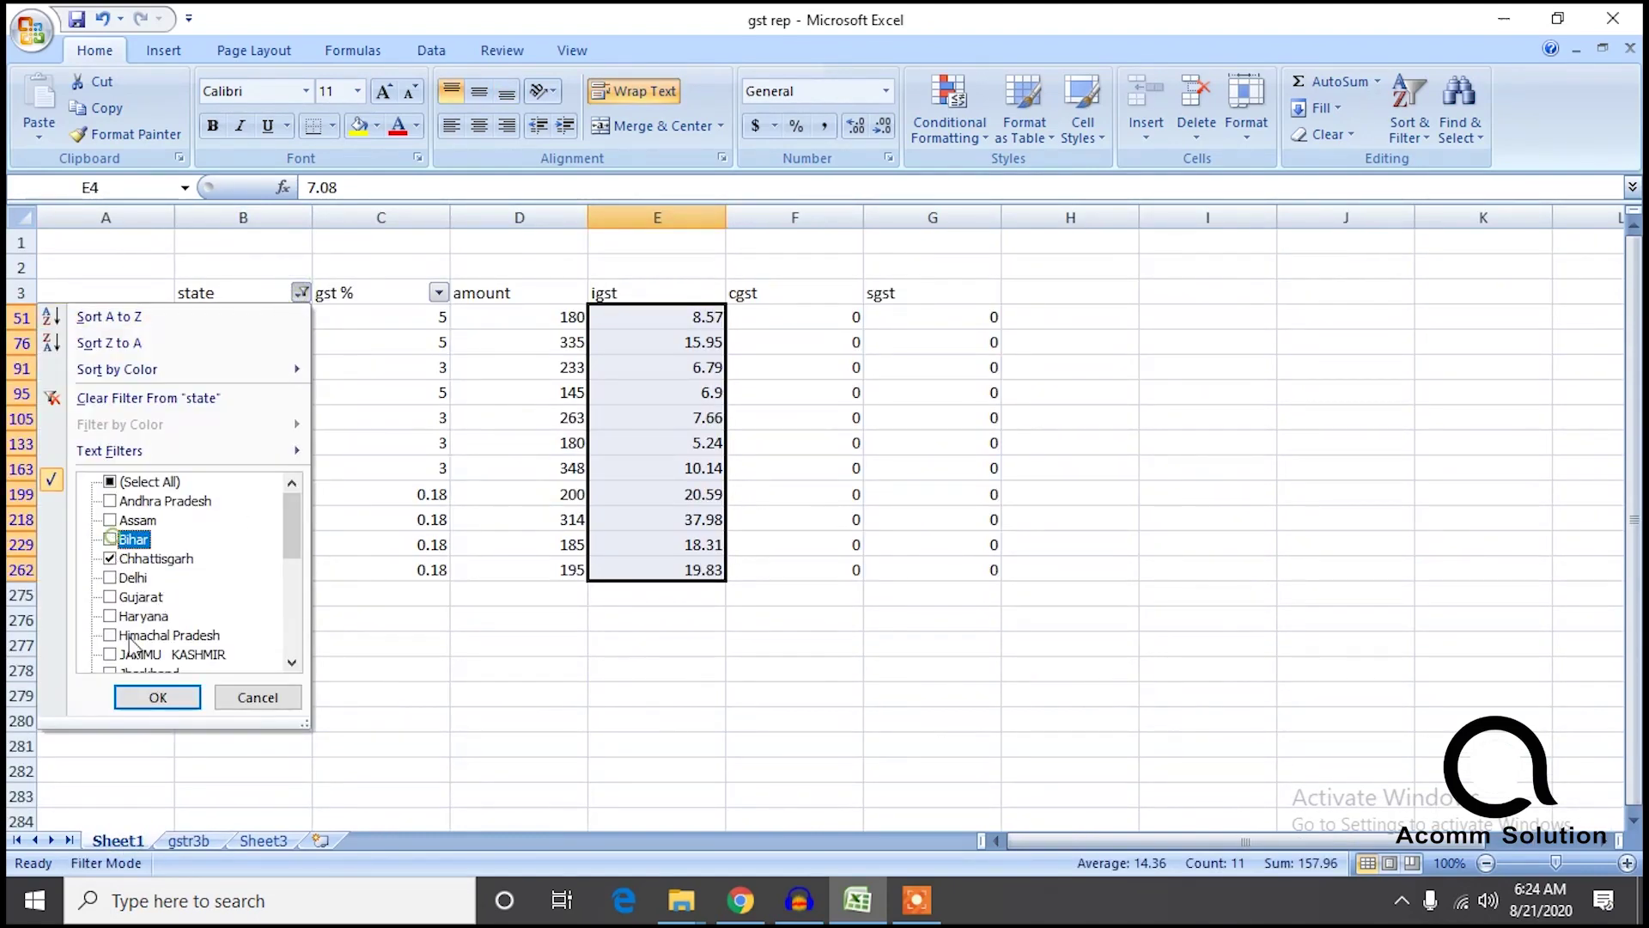
left_click(157, 697)
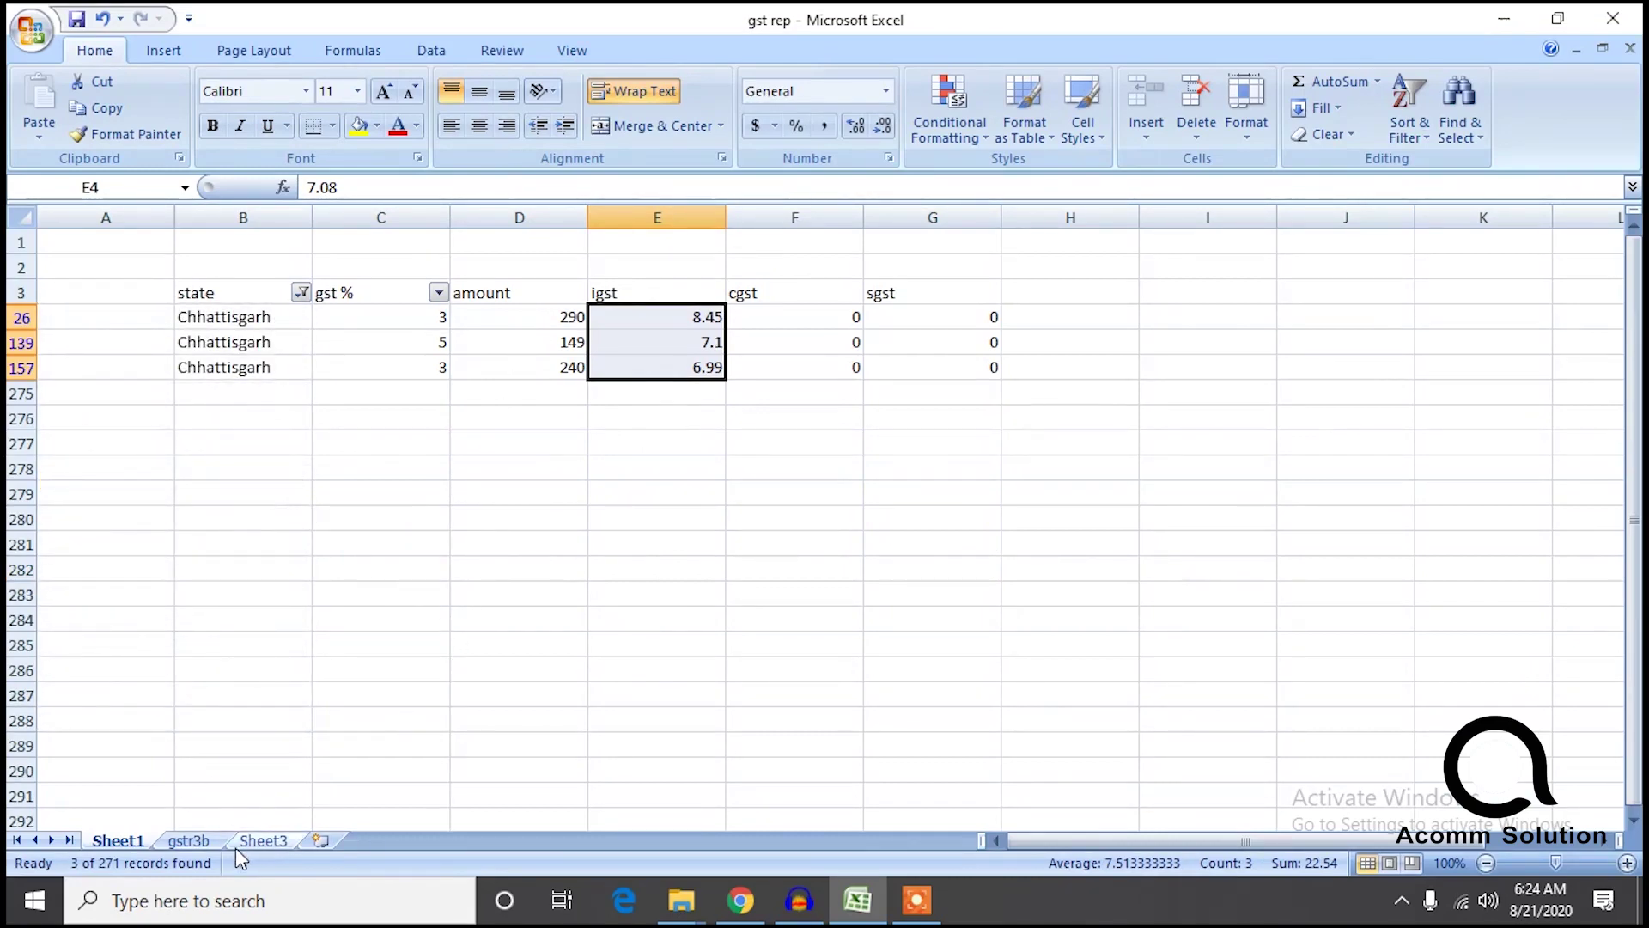
left_click(189, 840)
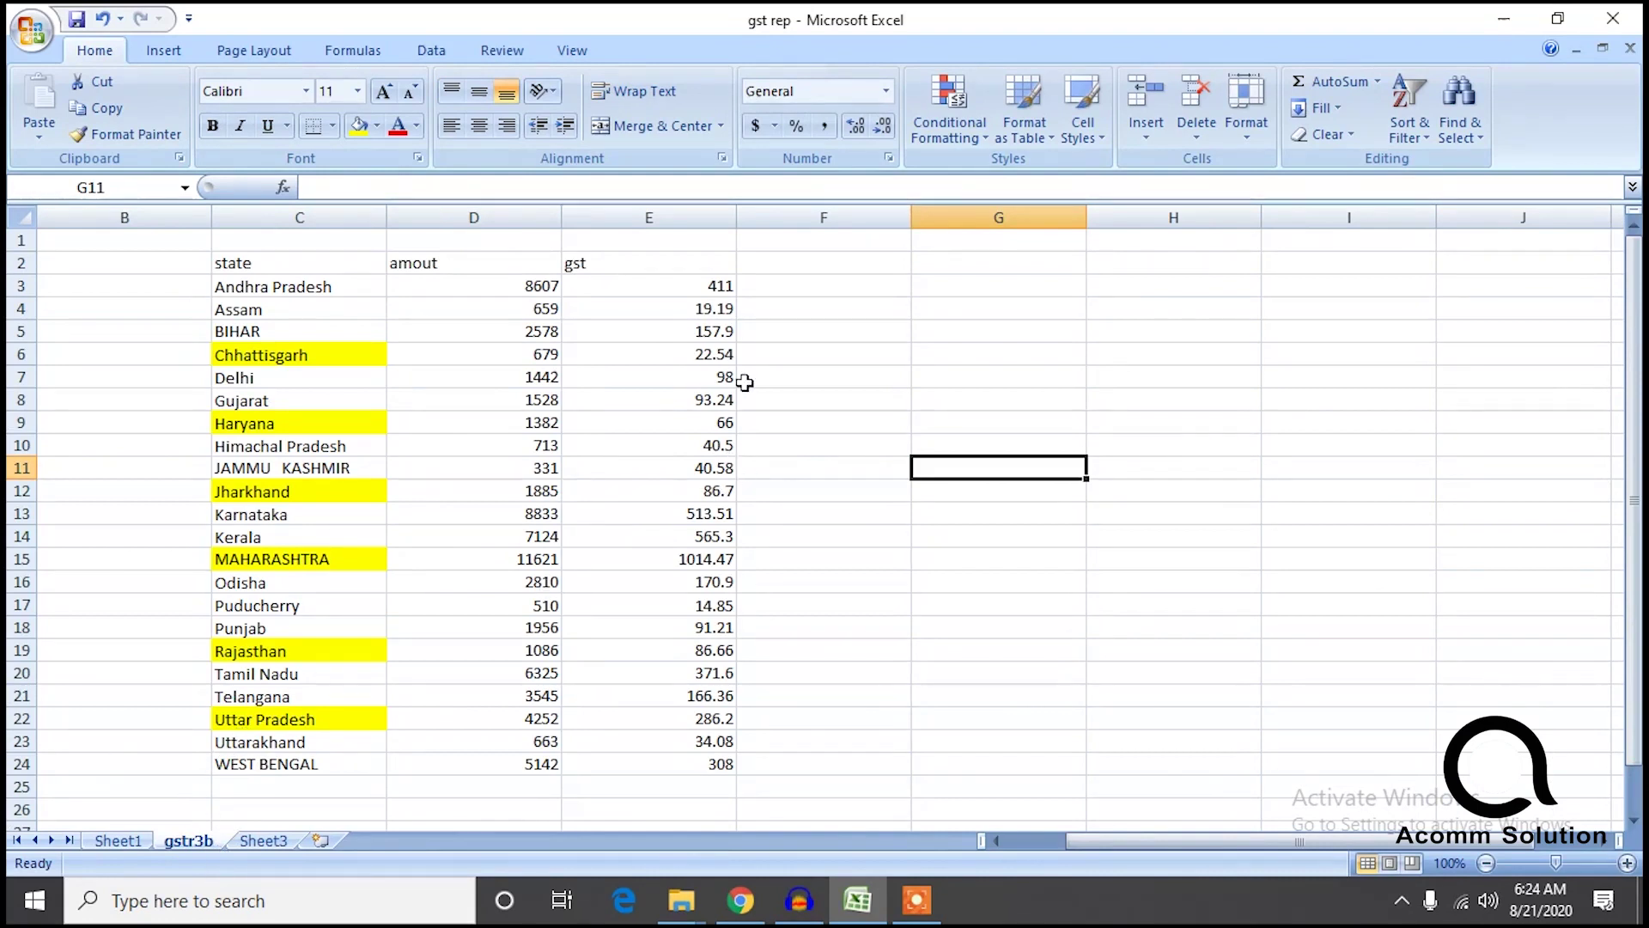
Filter Sheet1's state column to Delhi only and compare it with the gstr3b summary.
left_click(146, 841)
left_click(301, 292)
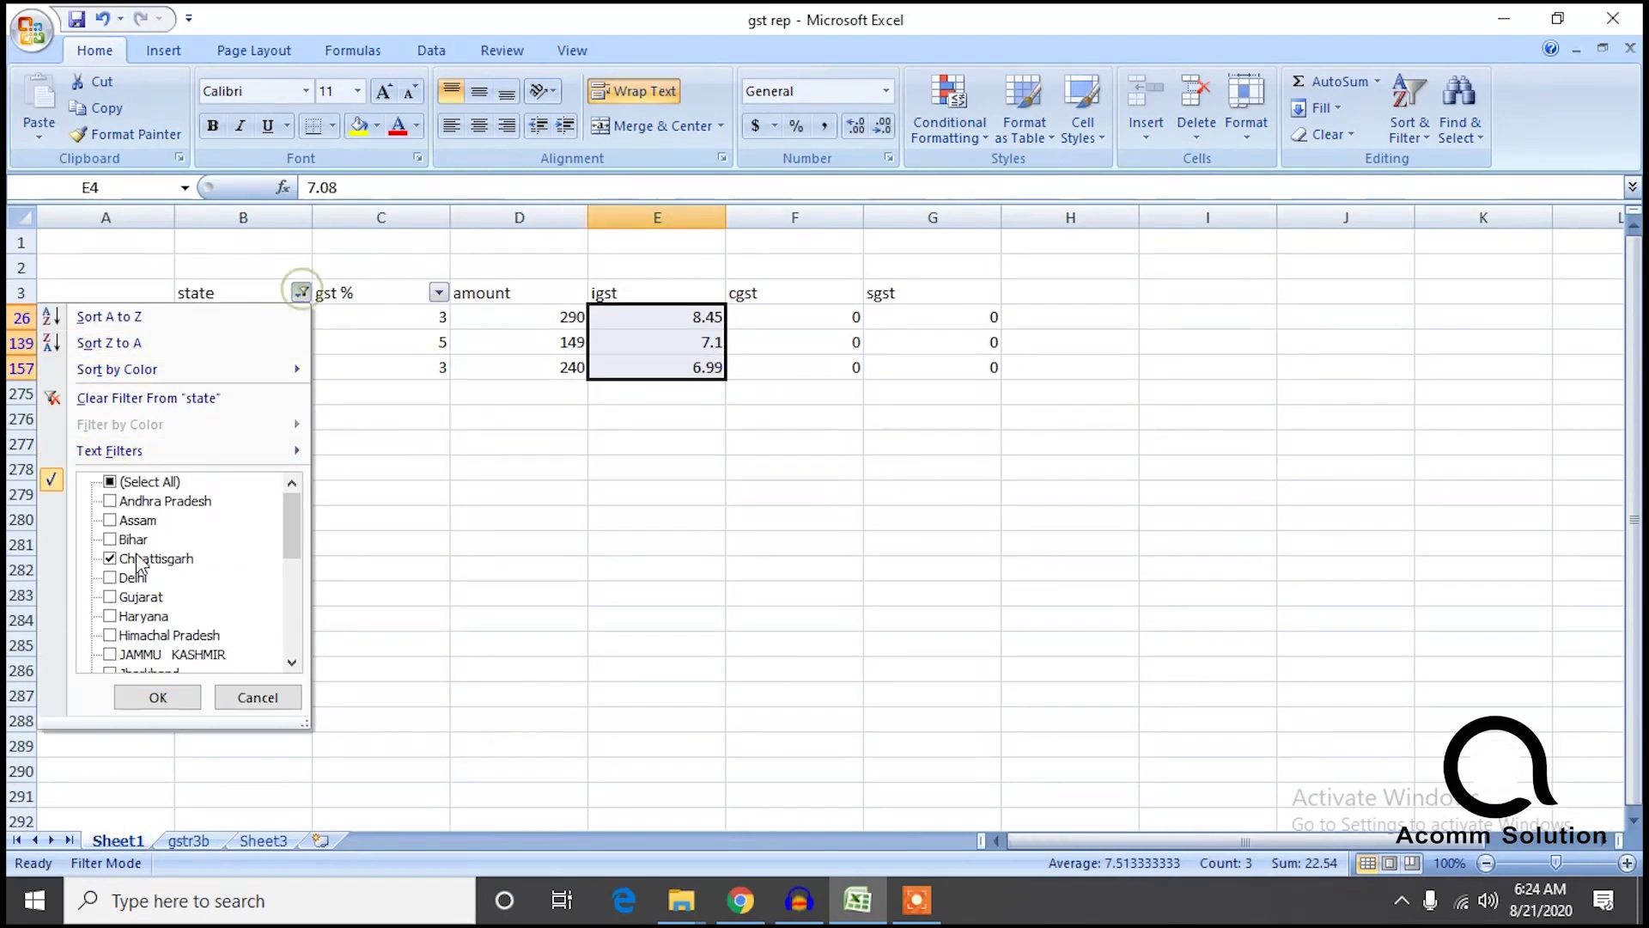
left_click(110, 559)
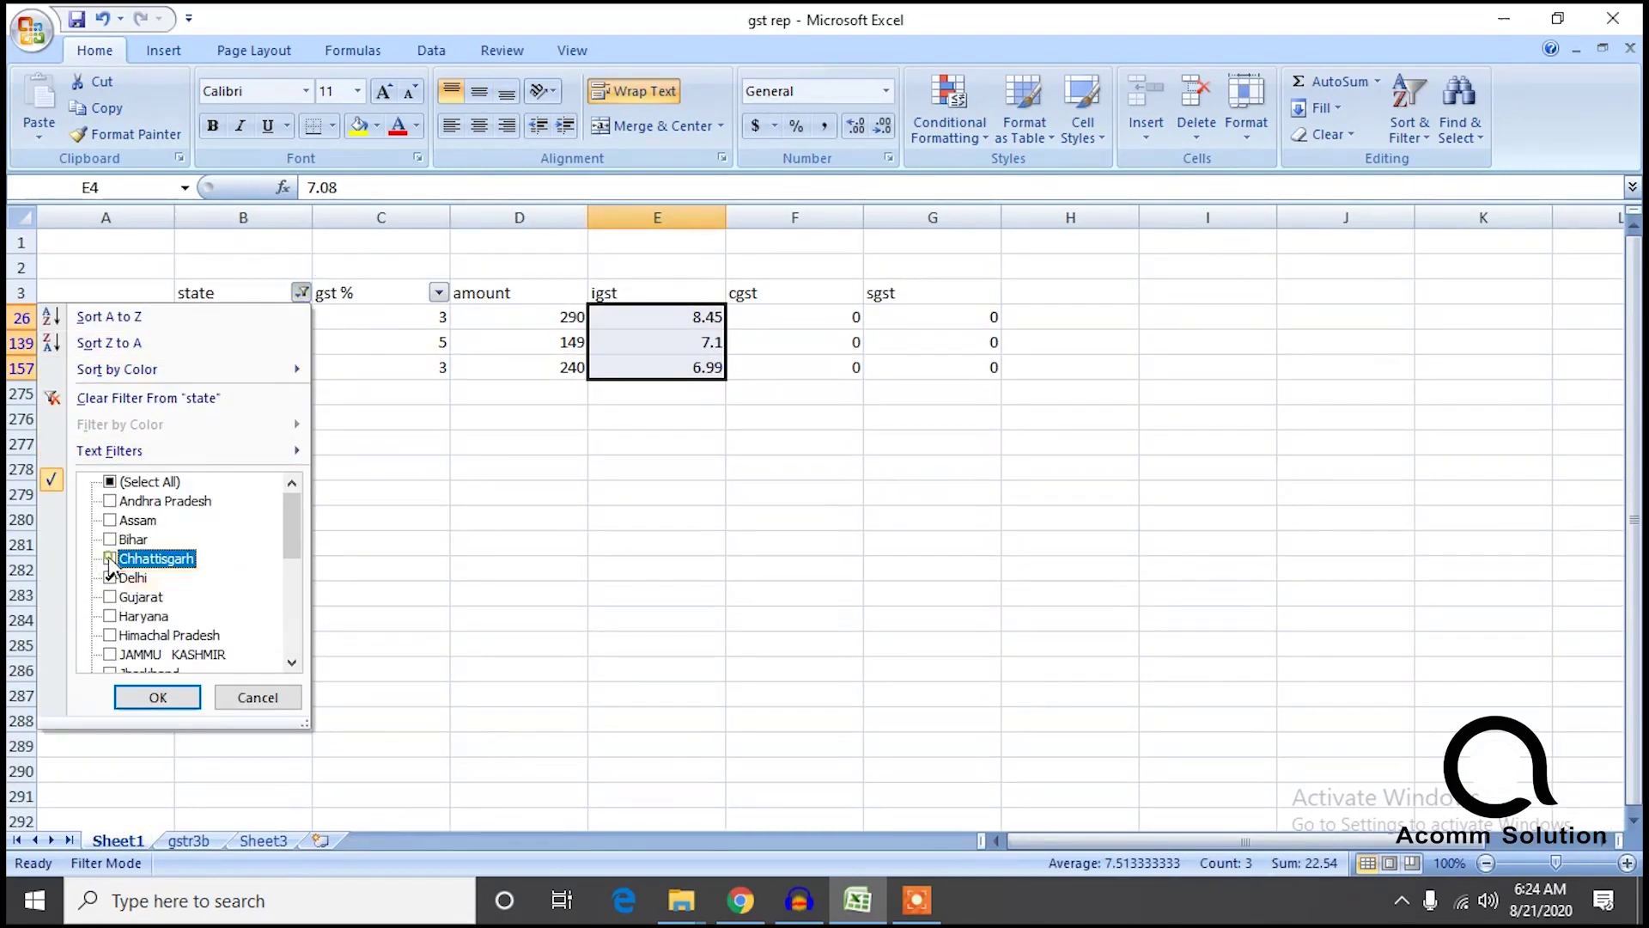
left_click(158, 696)
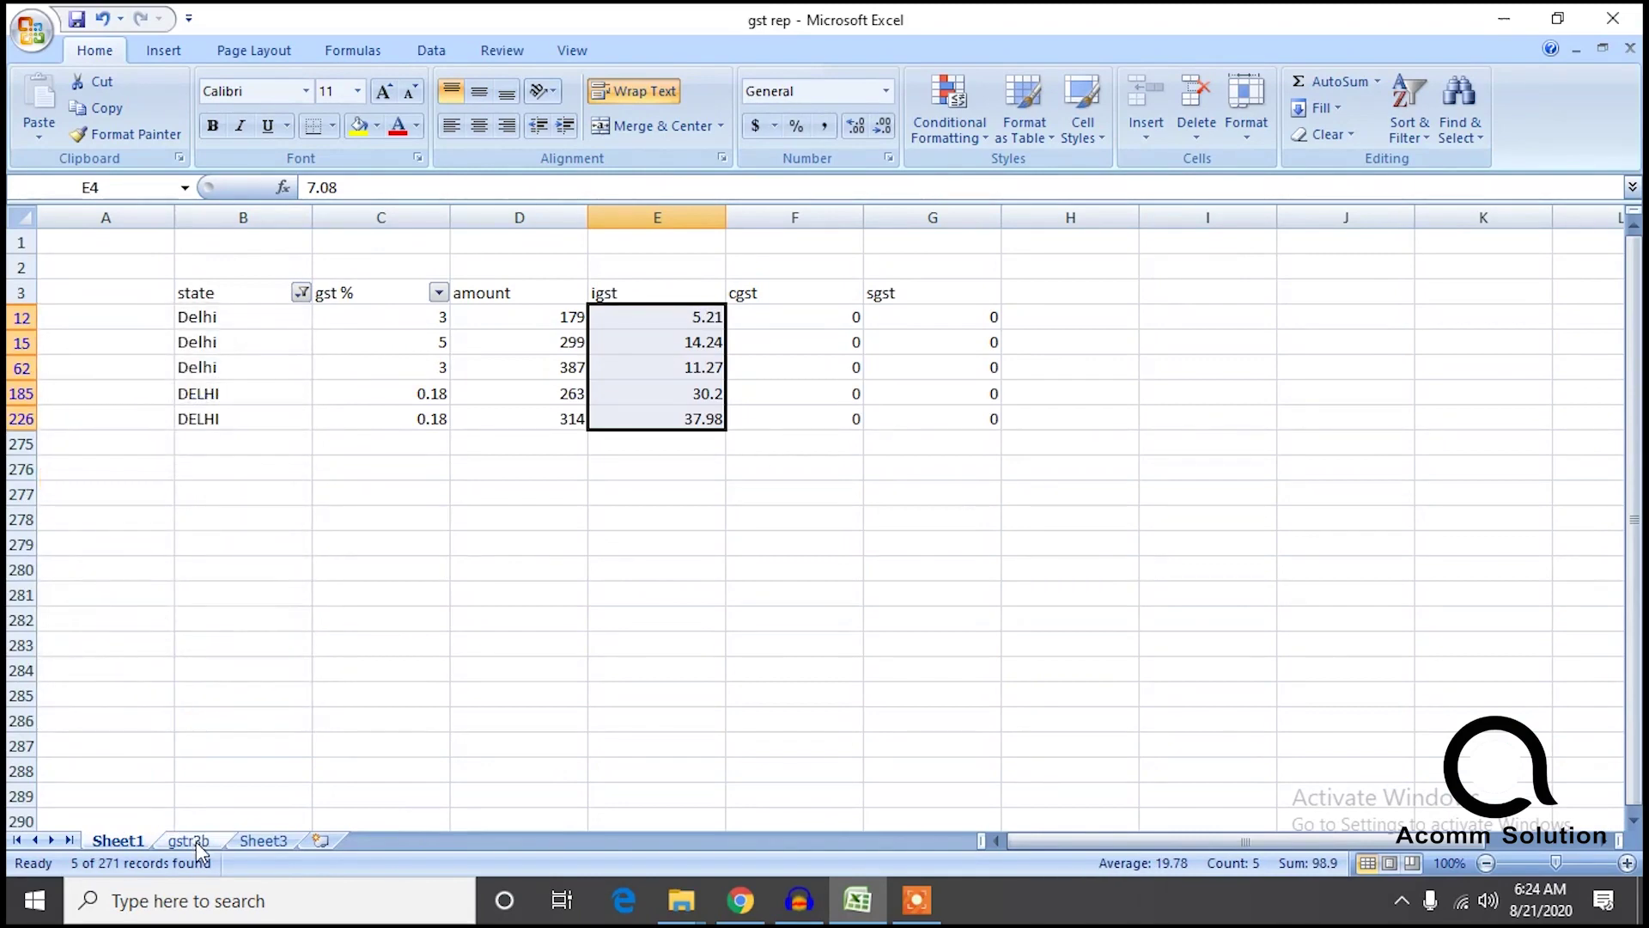
left_click(191, 840)
Switch Sheet1's state filter to Gujarat and check it against gstr3b.
left_click(129, 840)
left_click(300, 292)
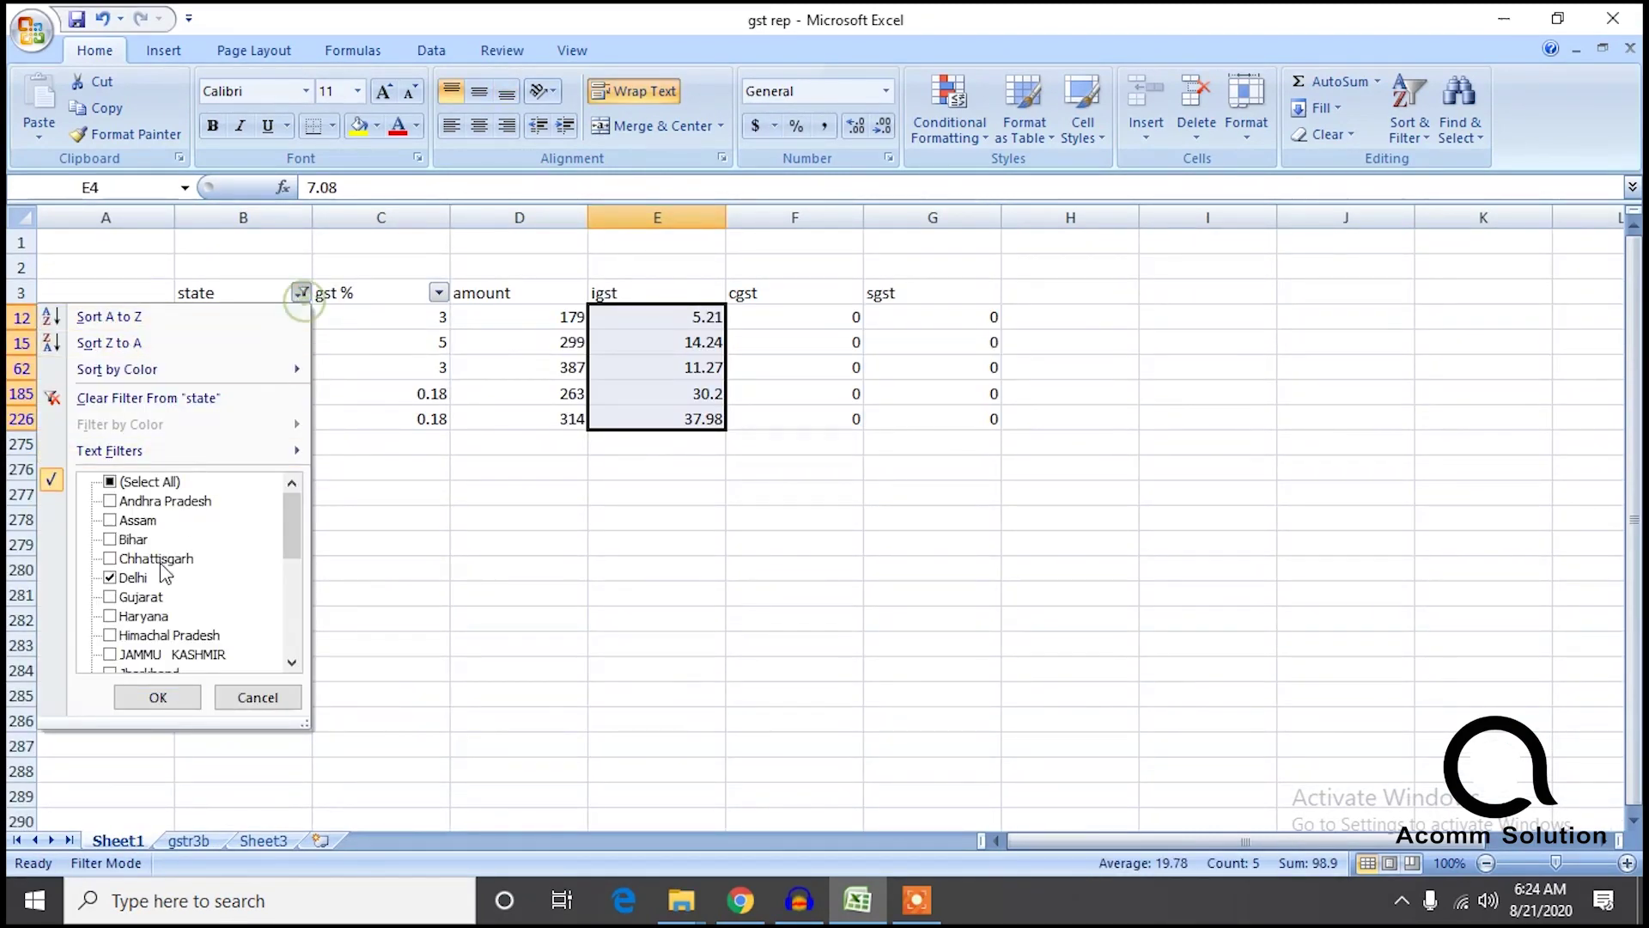
left_click(137, 597)
left_click(112, 577)
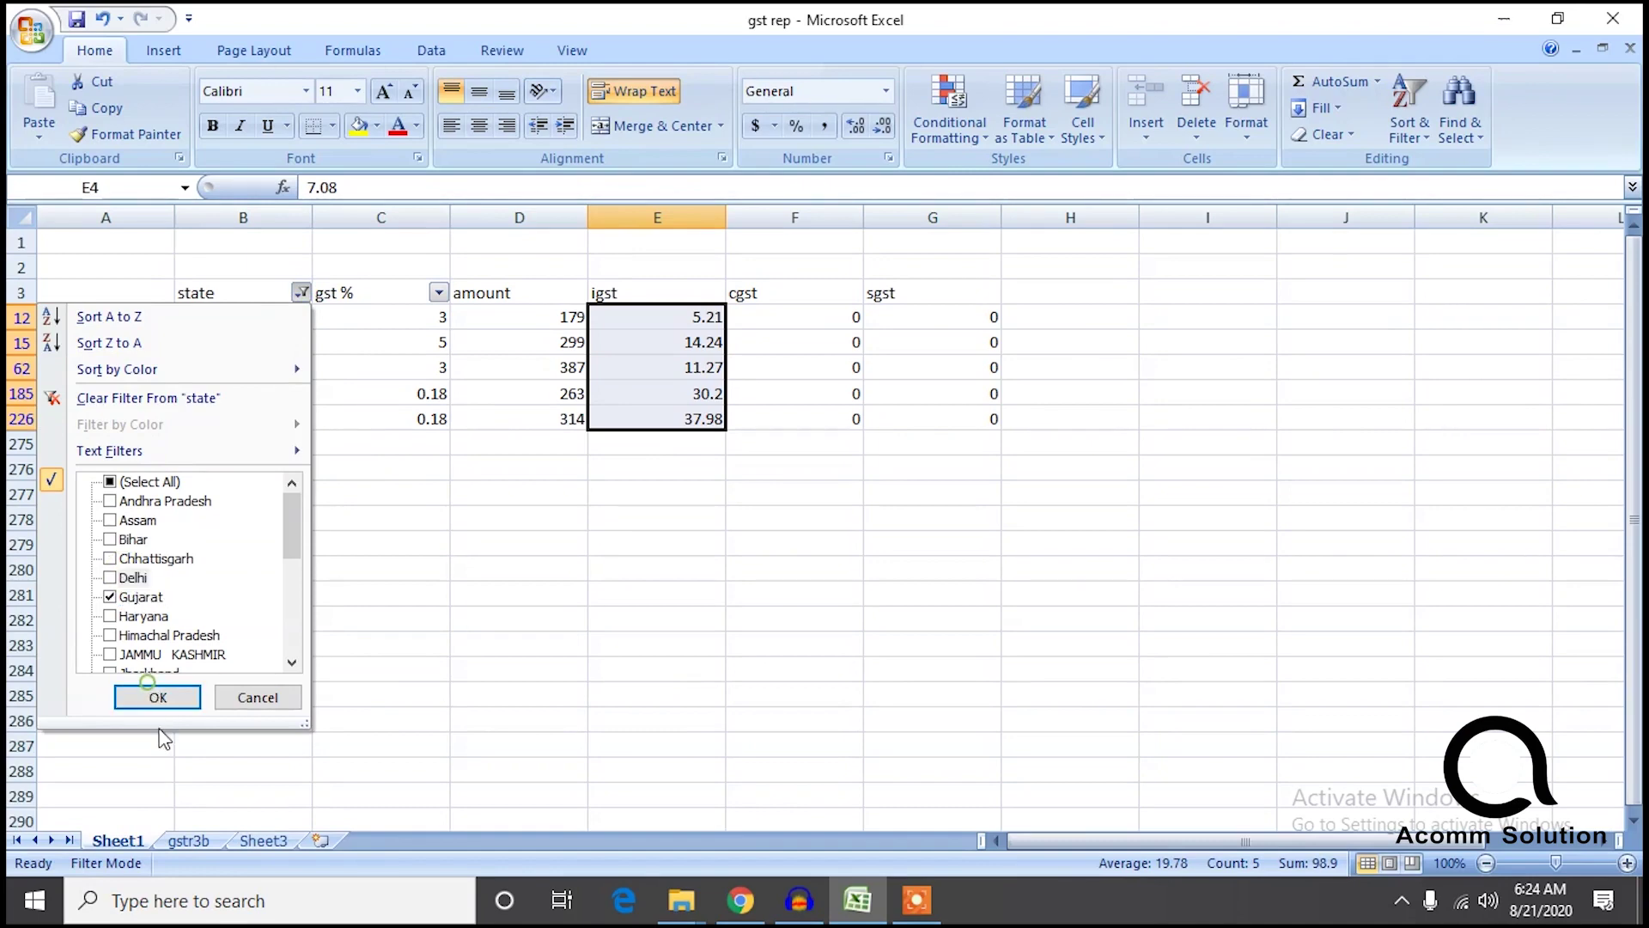
left_click(162, 698)
left_click(170, 841)
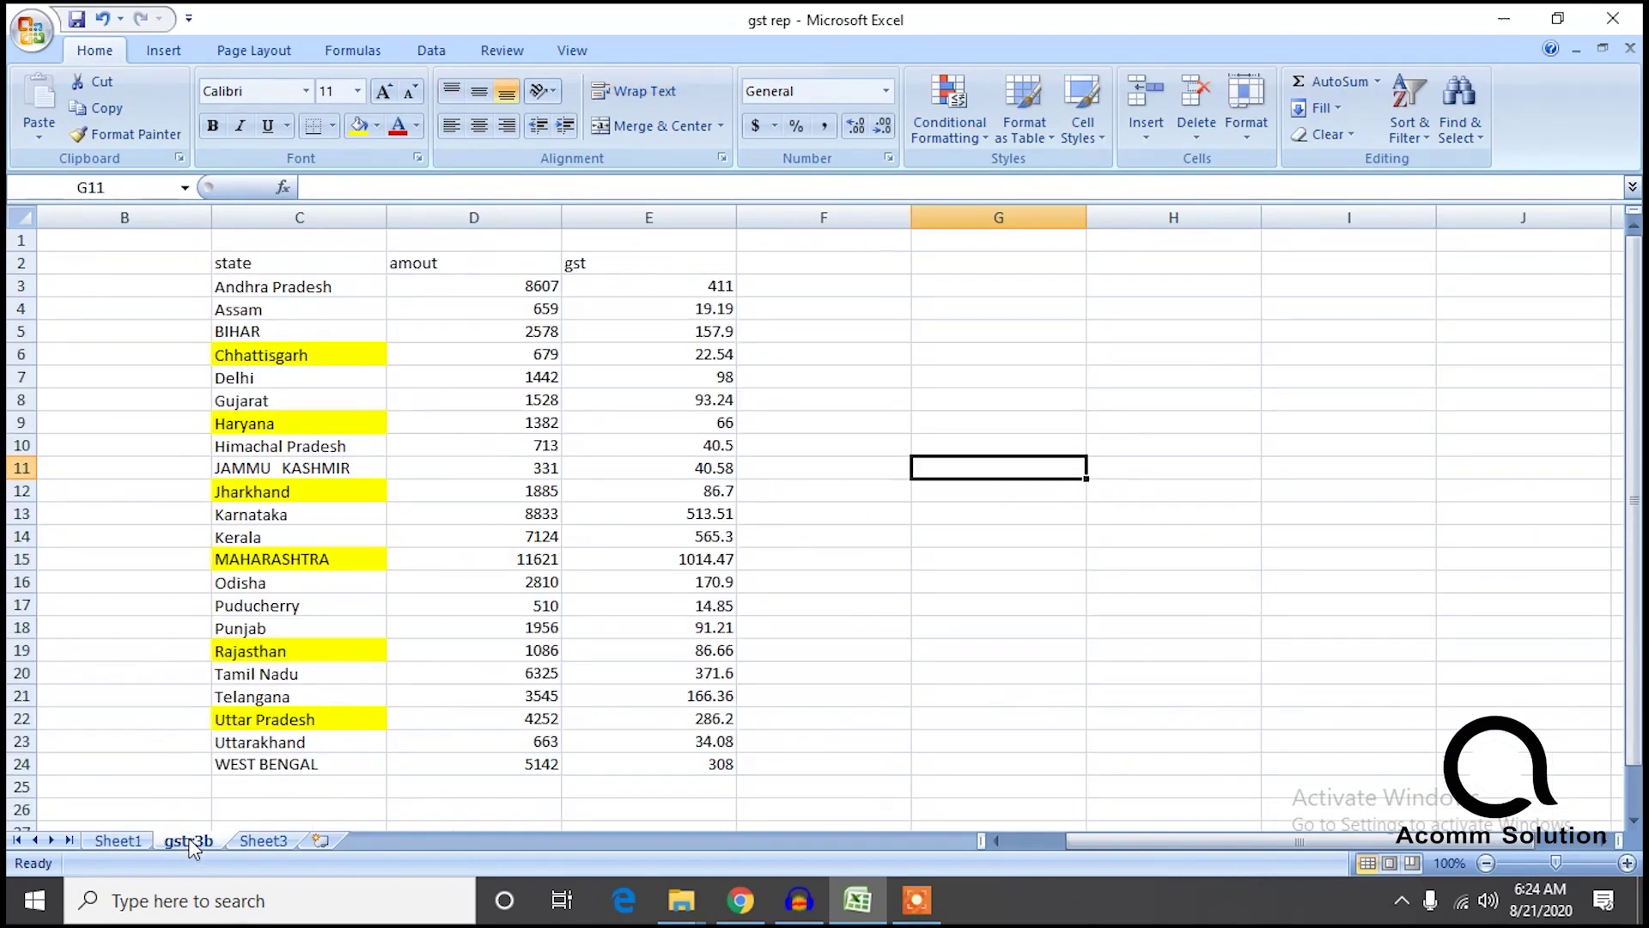
Switch Sheet1's state filter to Haryana and check it against gstr3b.
left_click(112, 839)
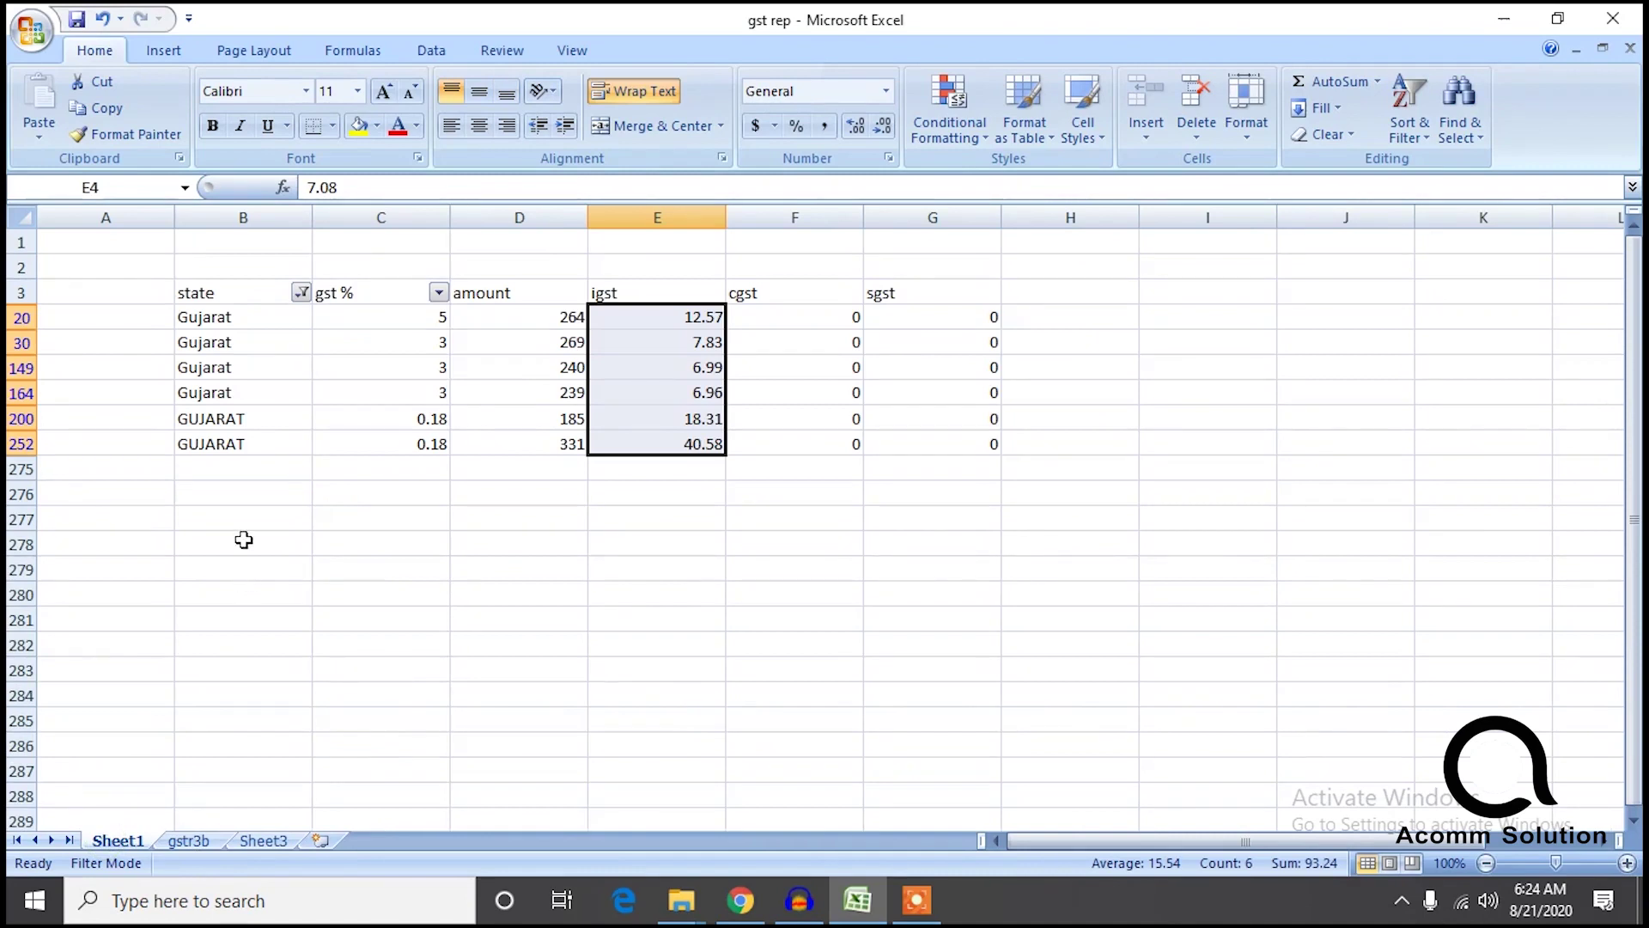
left_click(302, 296)
left_click(126, 619)
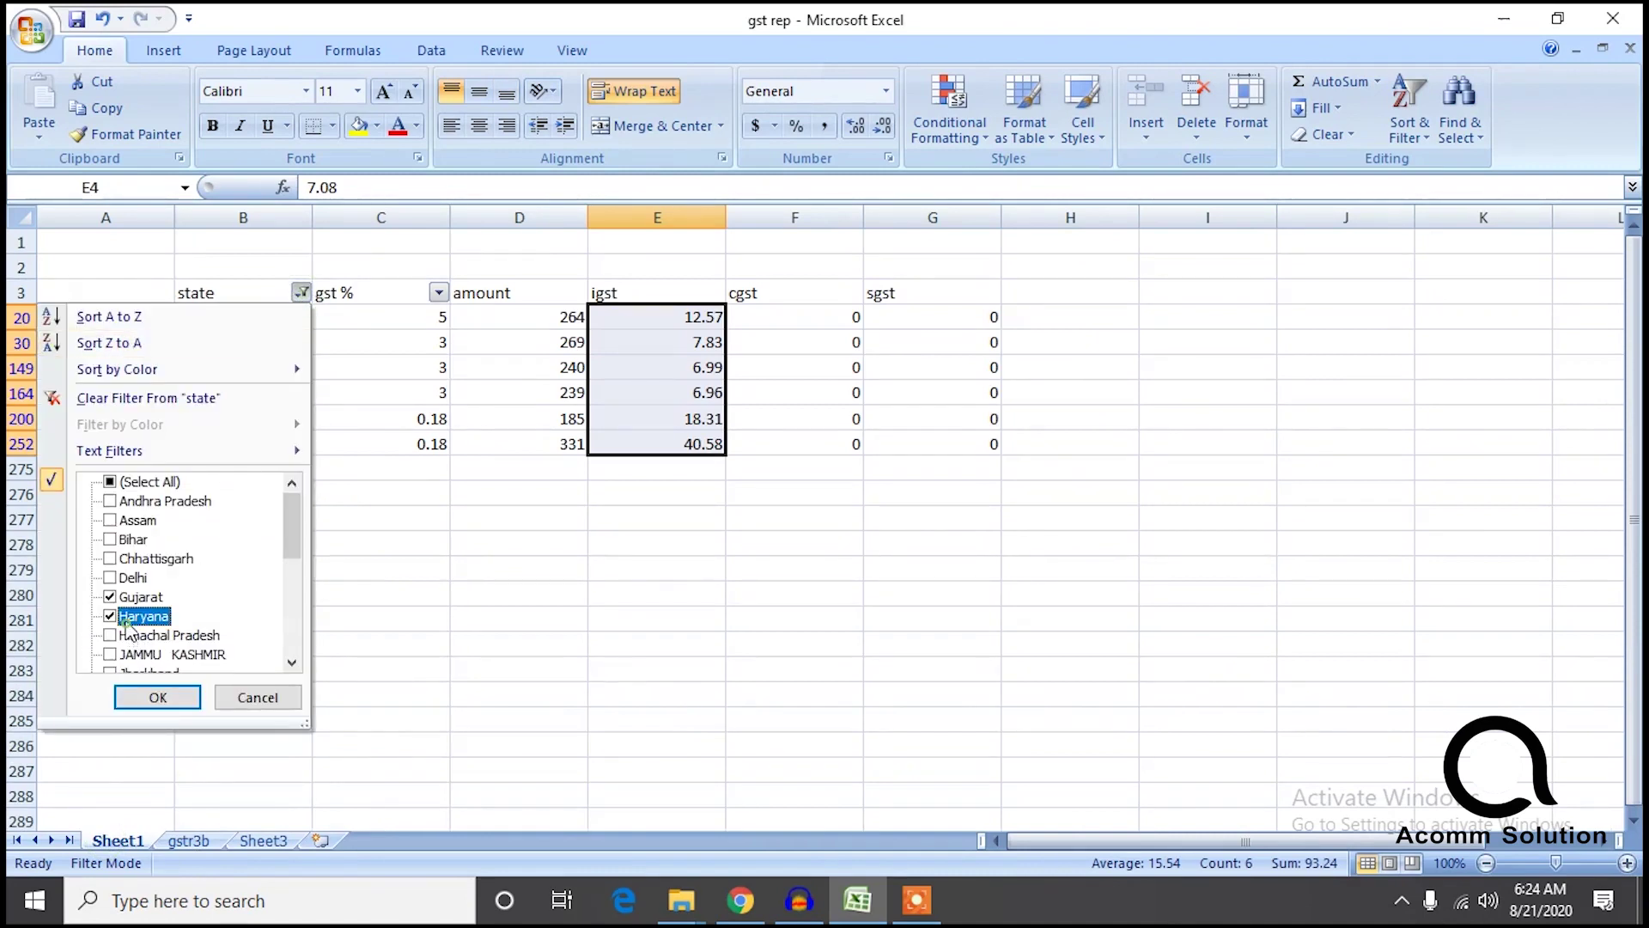
left_click(111, 598)
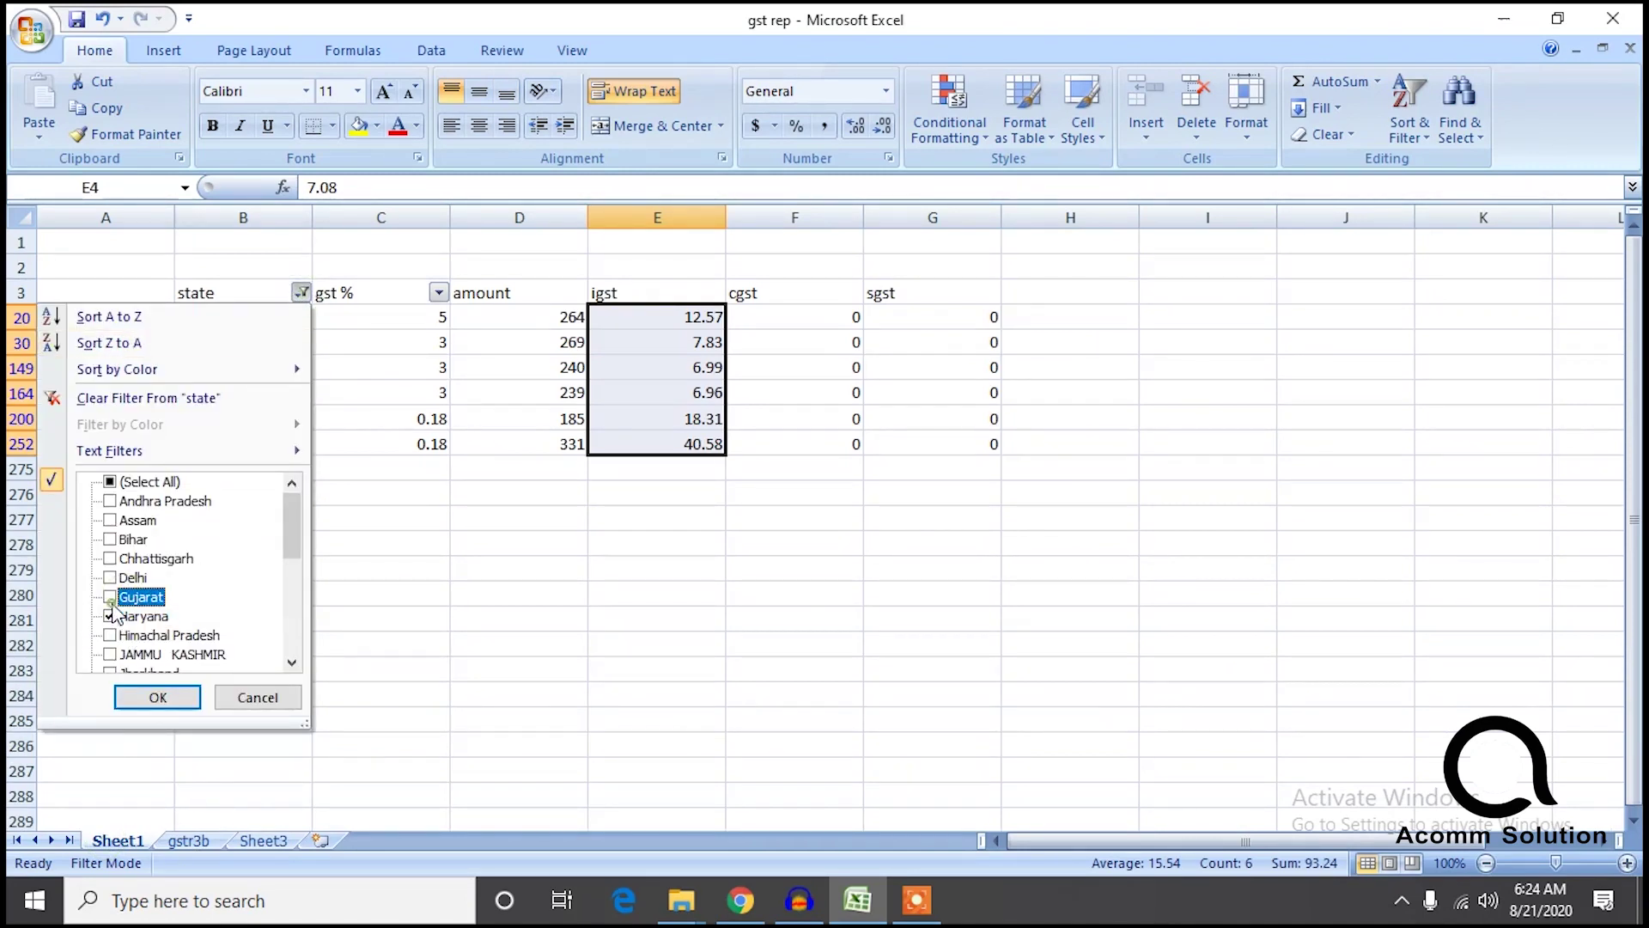
left_click(157, 698)
left_click(189, 840)
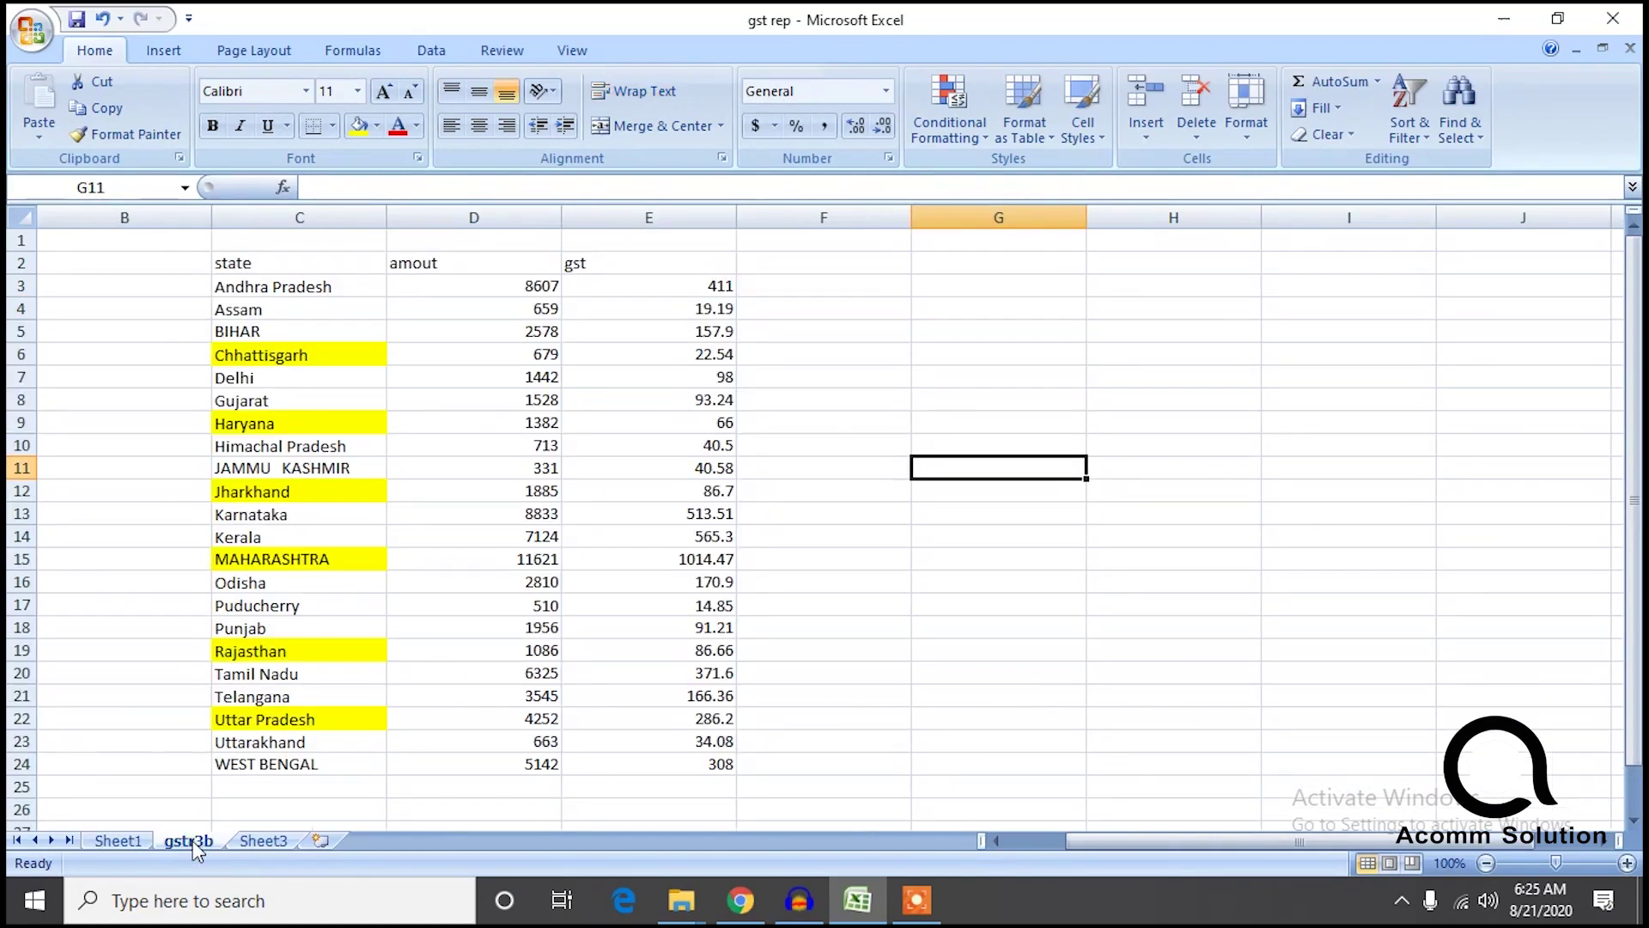
Filter Sheet1 to Himachal Pradesh only, showing 3 records with igst 7.08, 12.86, 20.59.
left_click(122, 841)
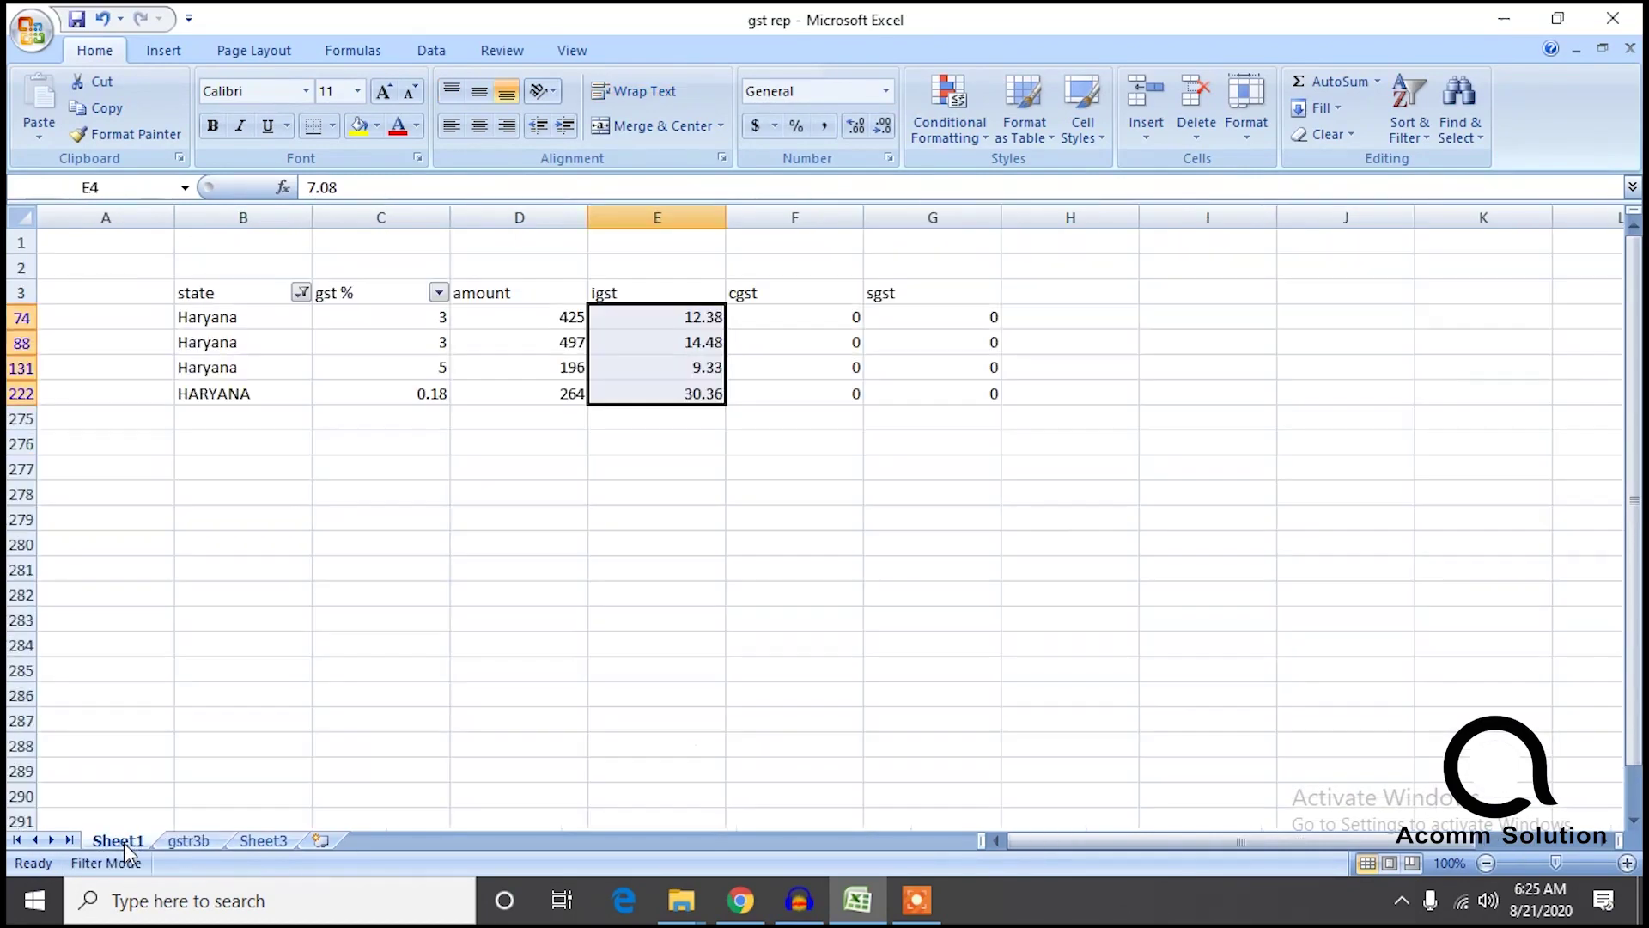
left_click(301, 294)
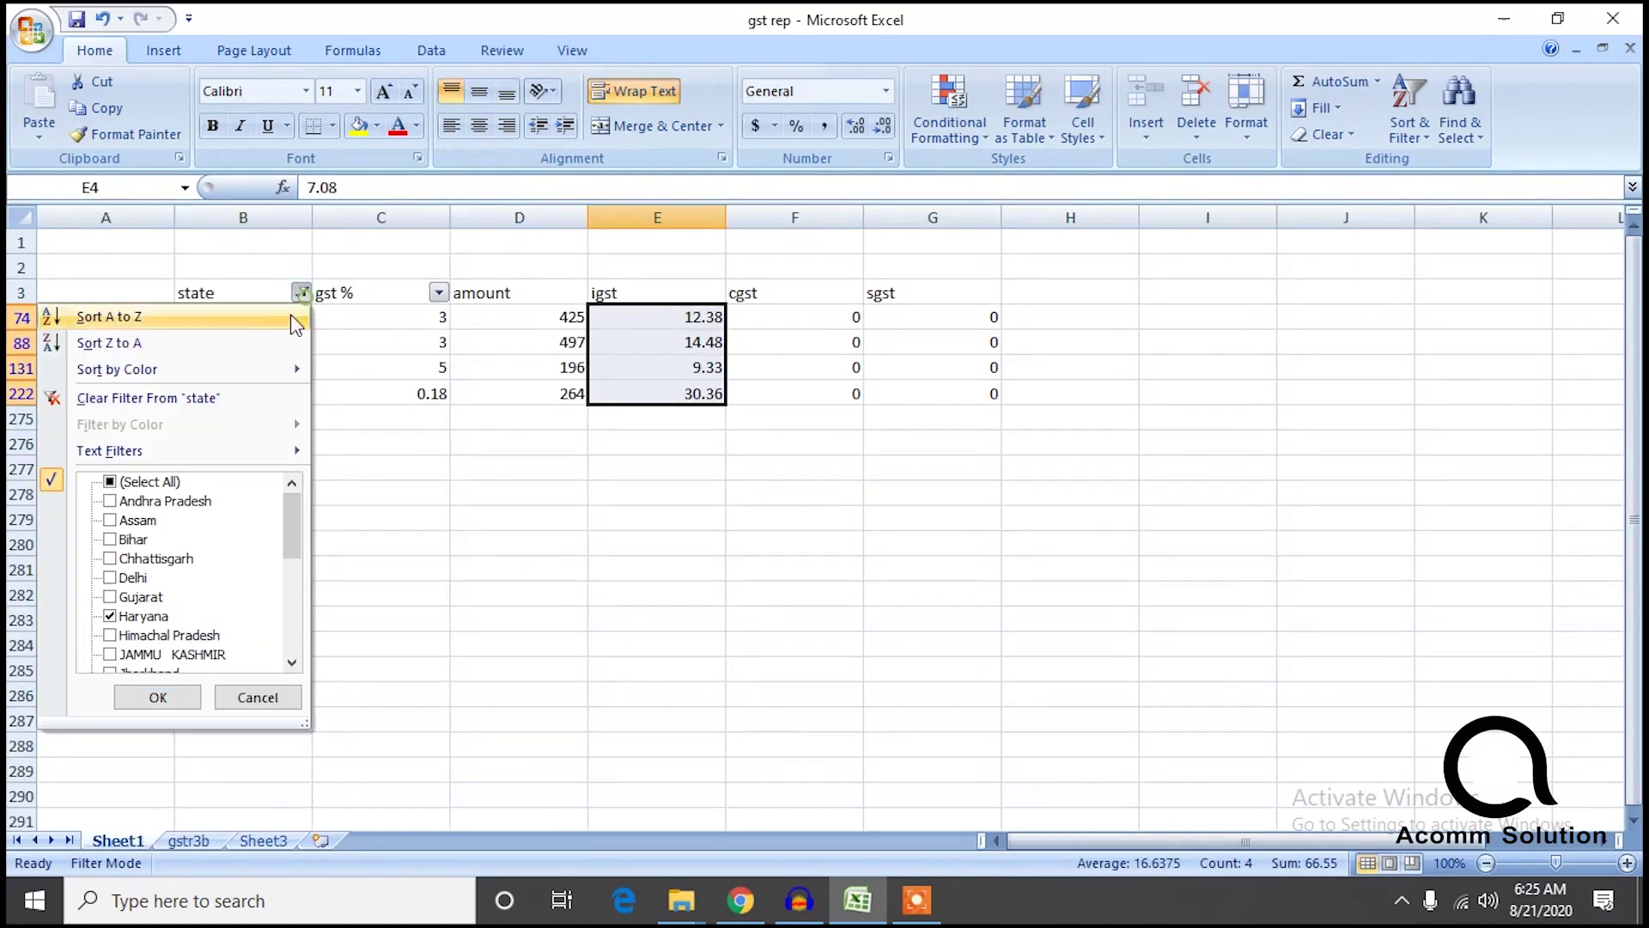
left_click(141, 638)
left_click(127, 616)
left_click(158, 697)
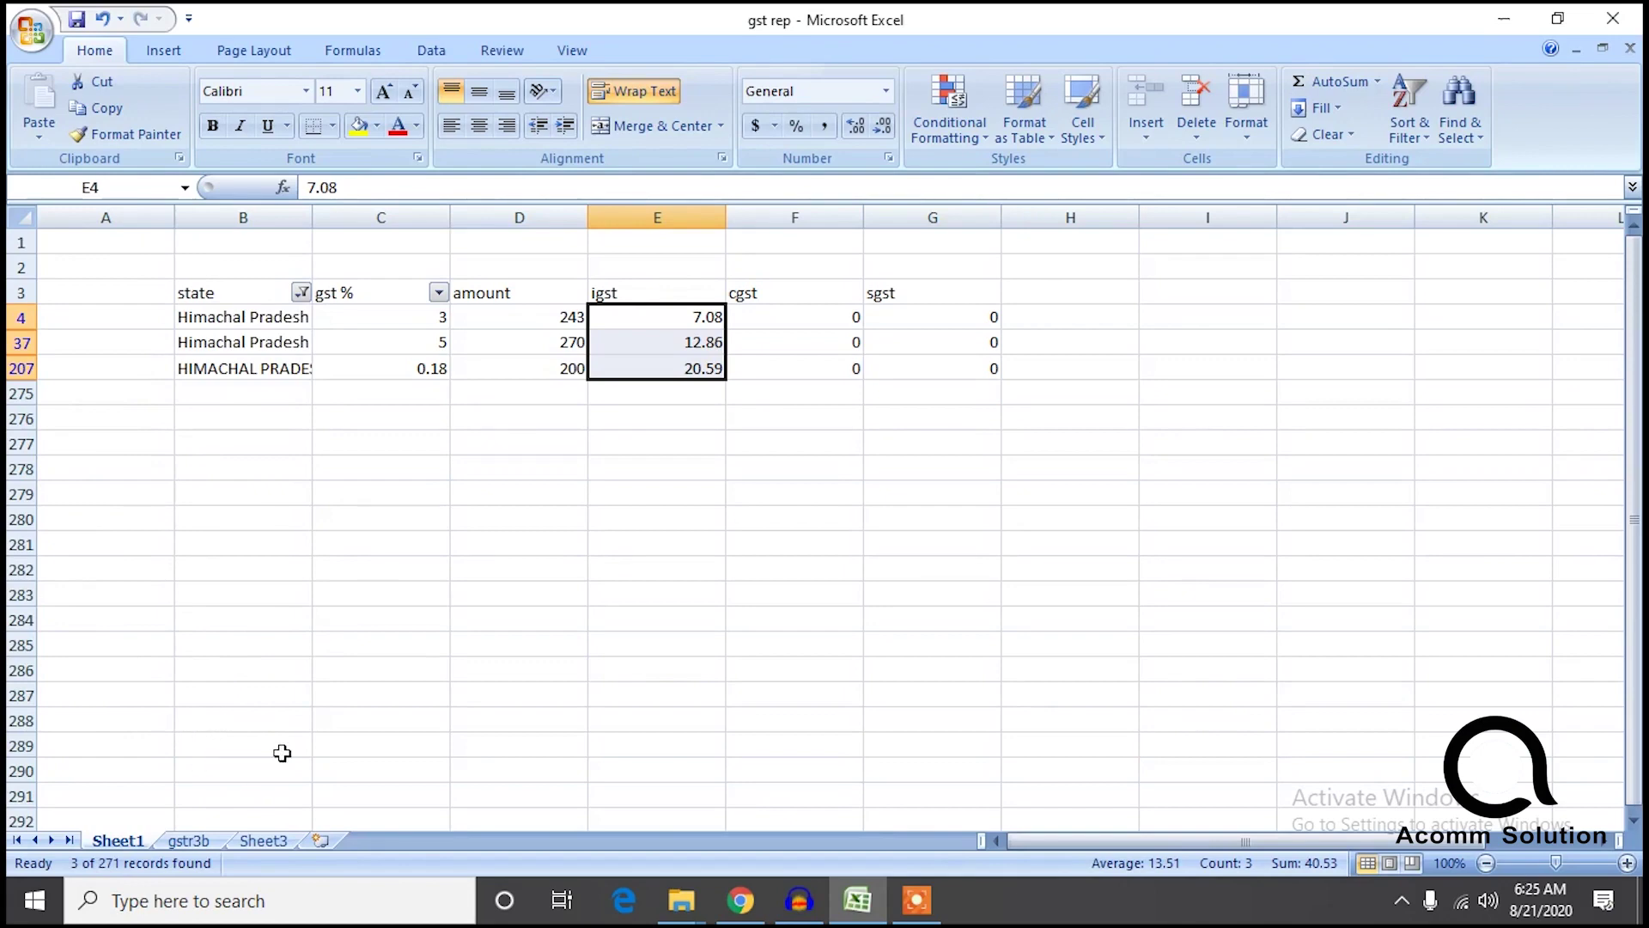
Check Himachal Pradesh on gstr3b, then filter Sheet1 to JAMMU KASHMIR and compare.
left_click(187, 841)
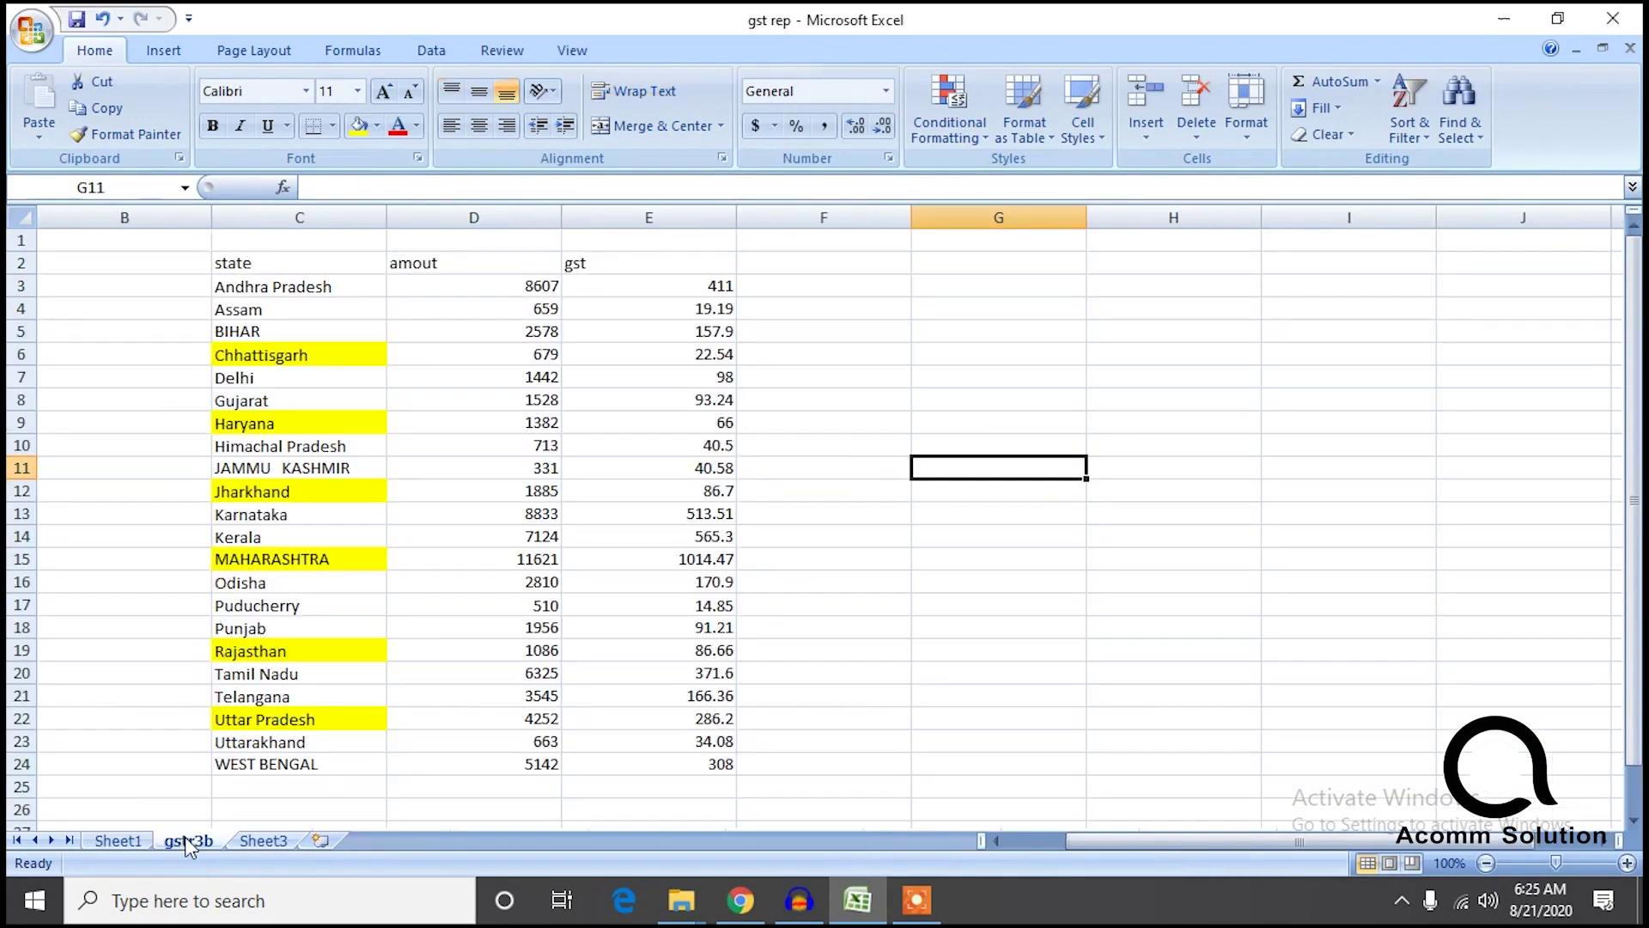
left_click(299, 447)
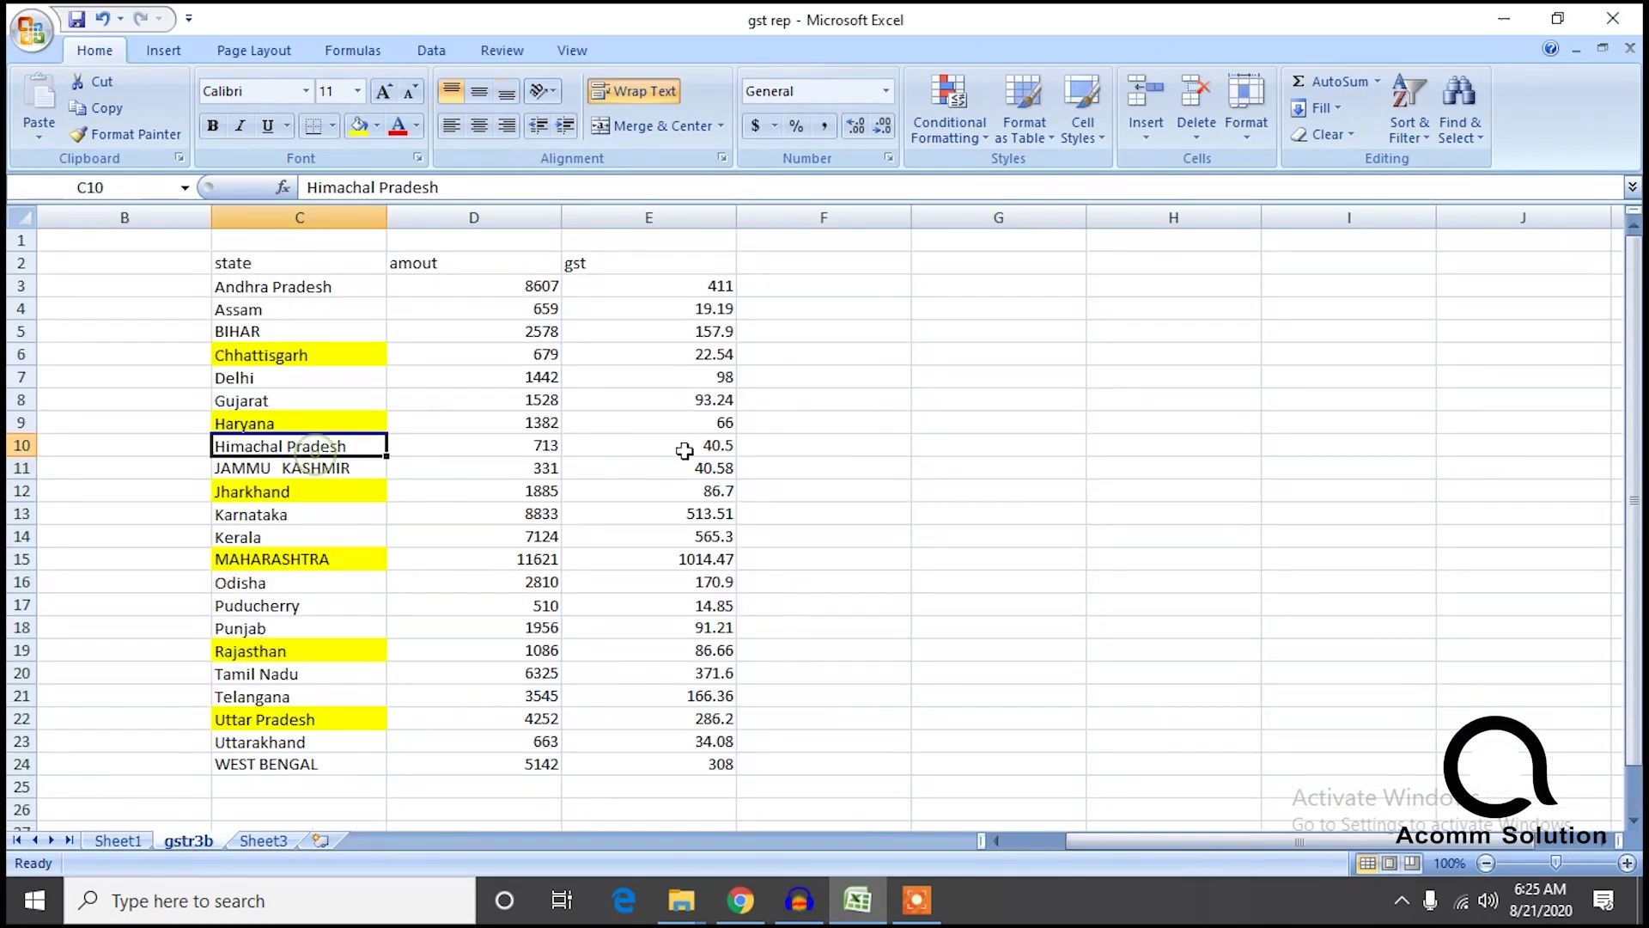
left_click(118, 841)
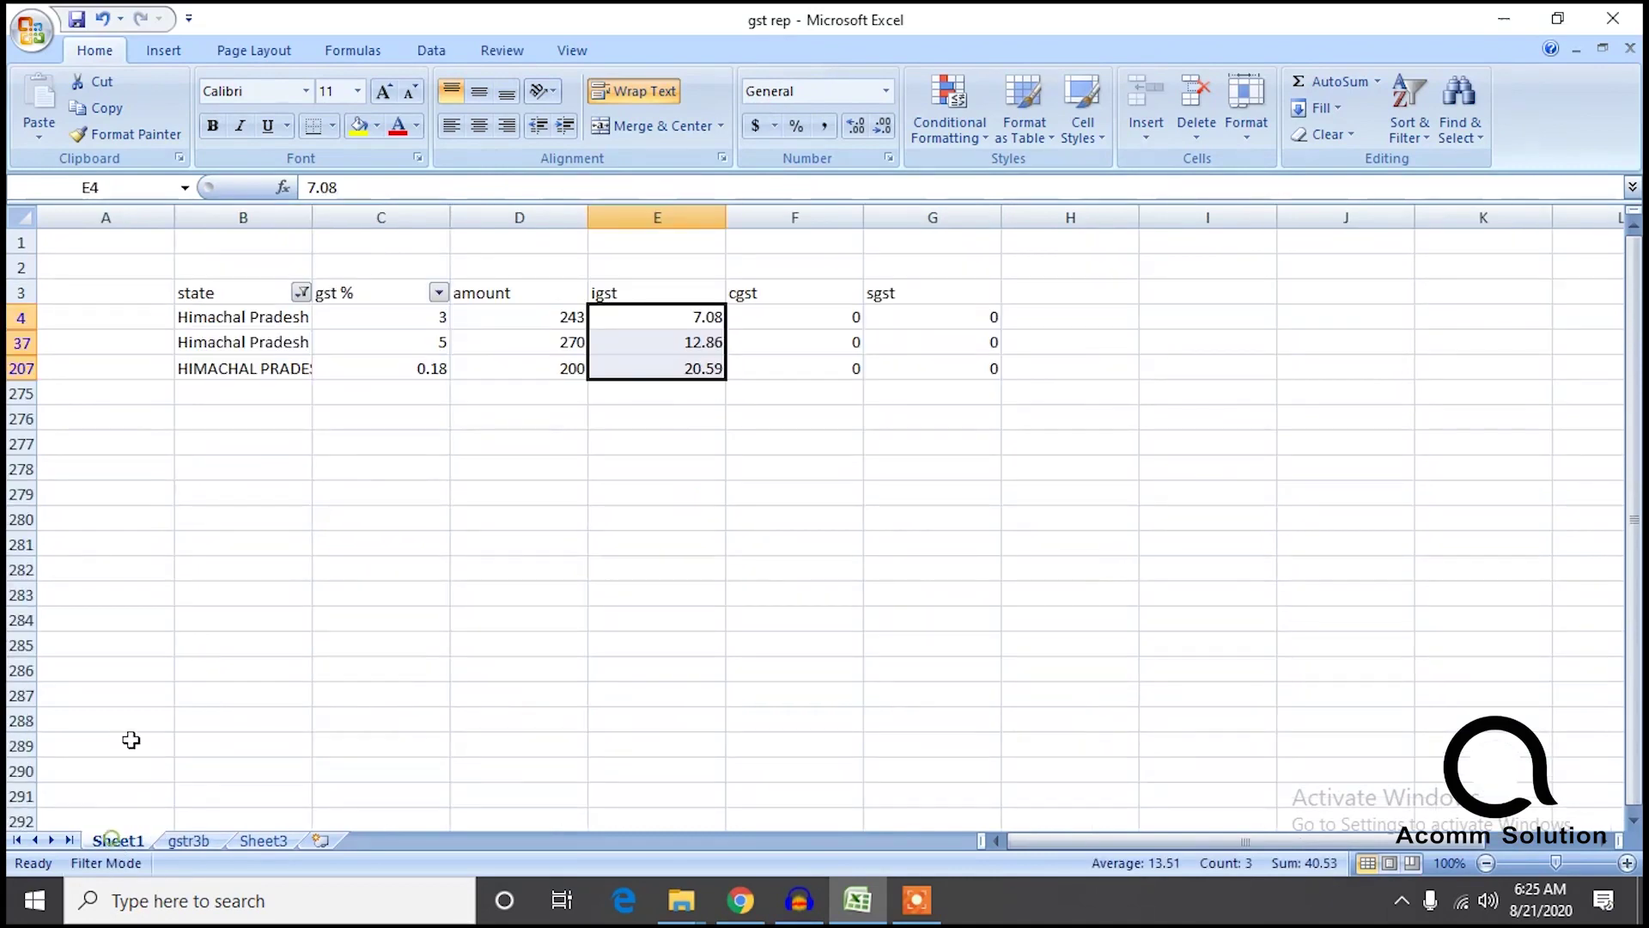
left_click(303, 291)
left_click(124, 654)
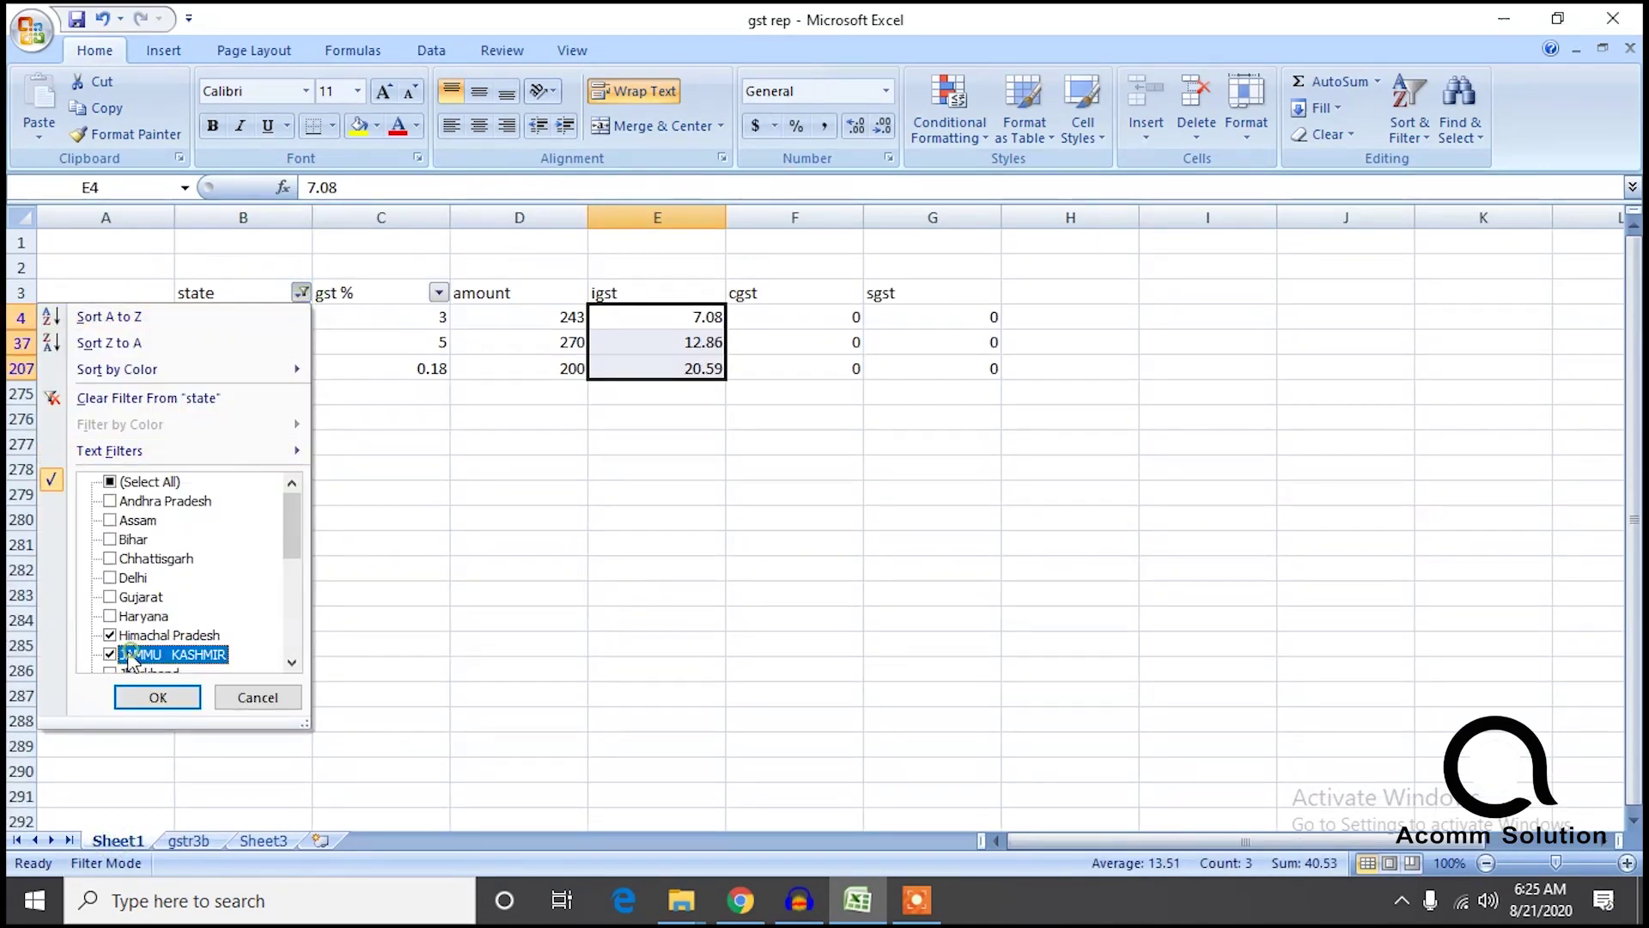
left_click(110, 636)
left_click(148, 685)
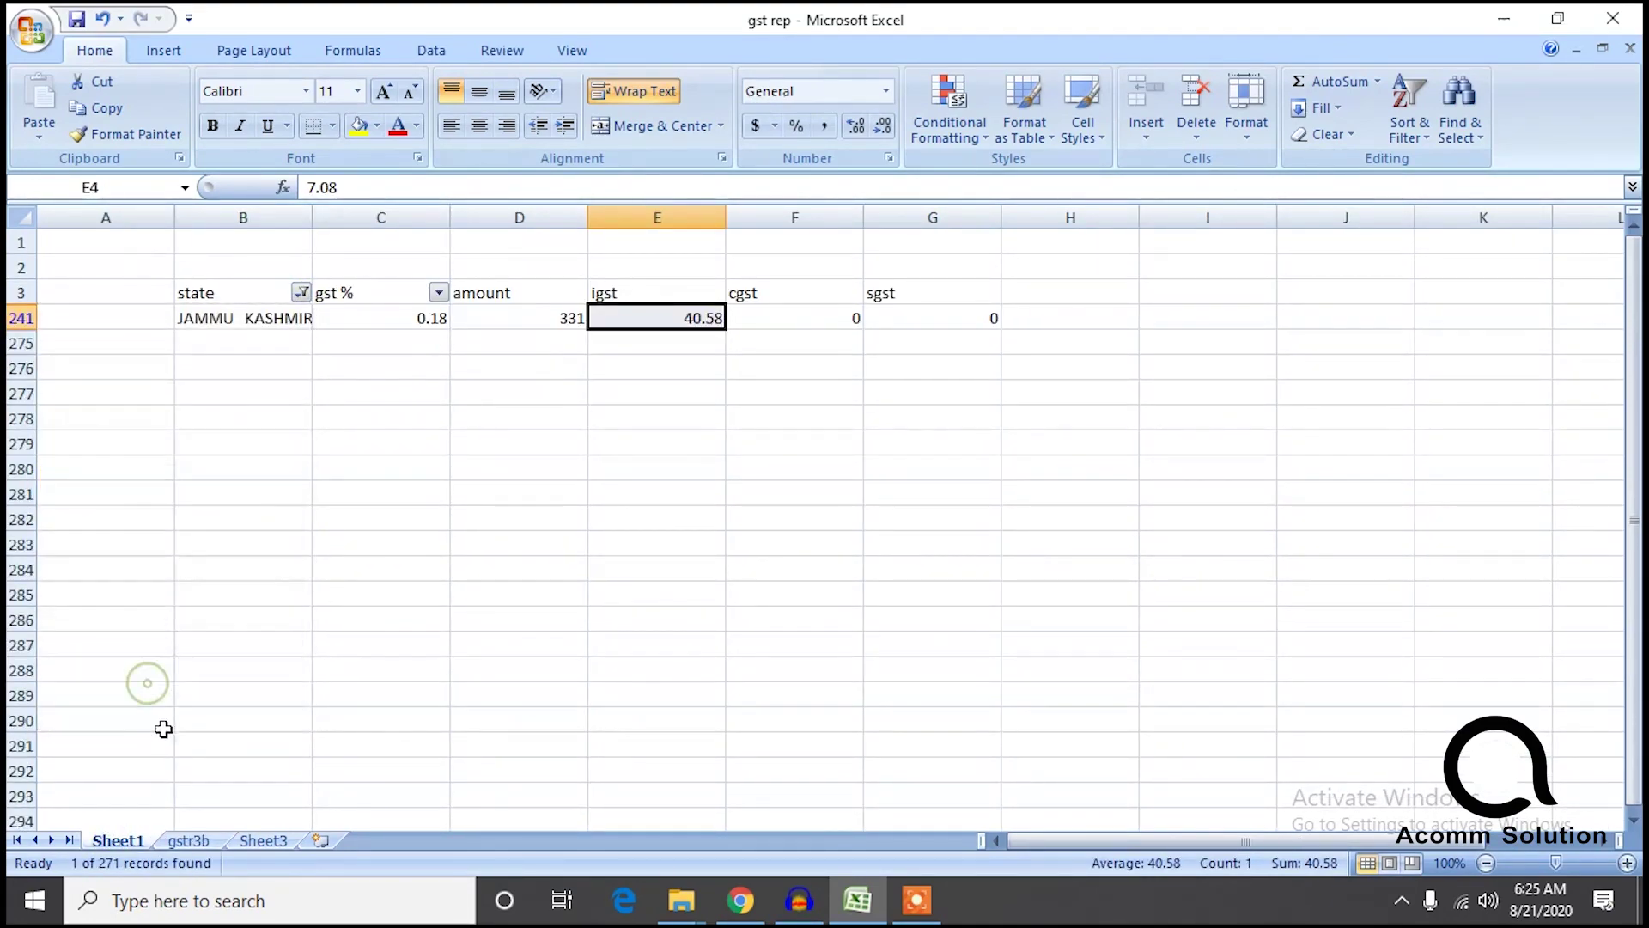
left_click(188, 840)
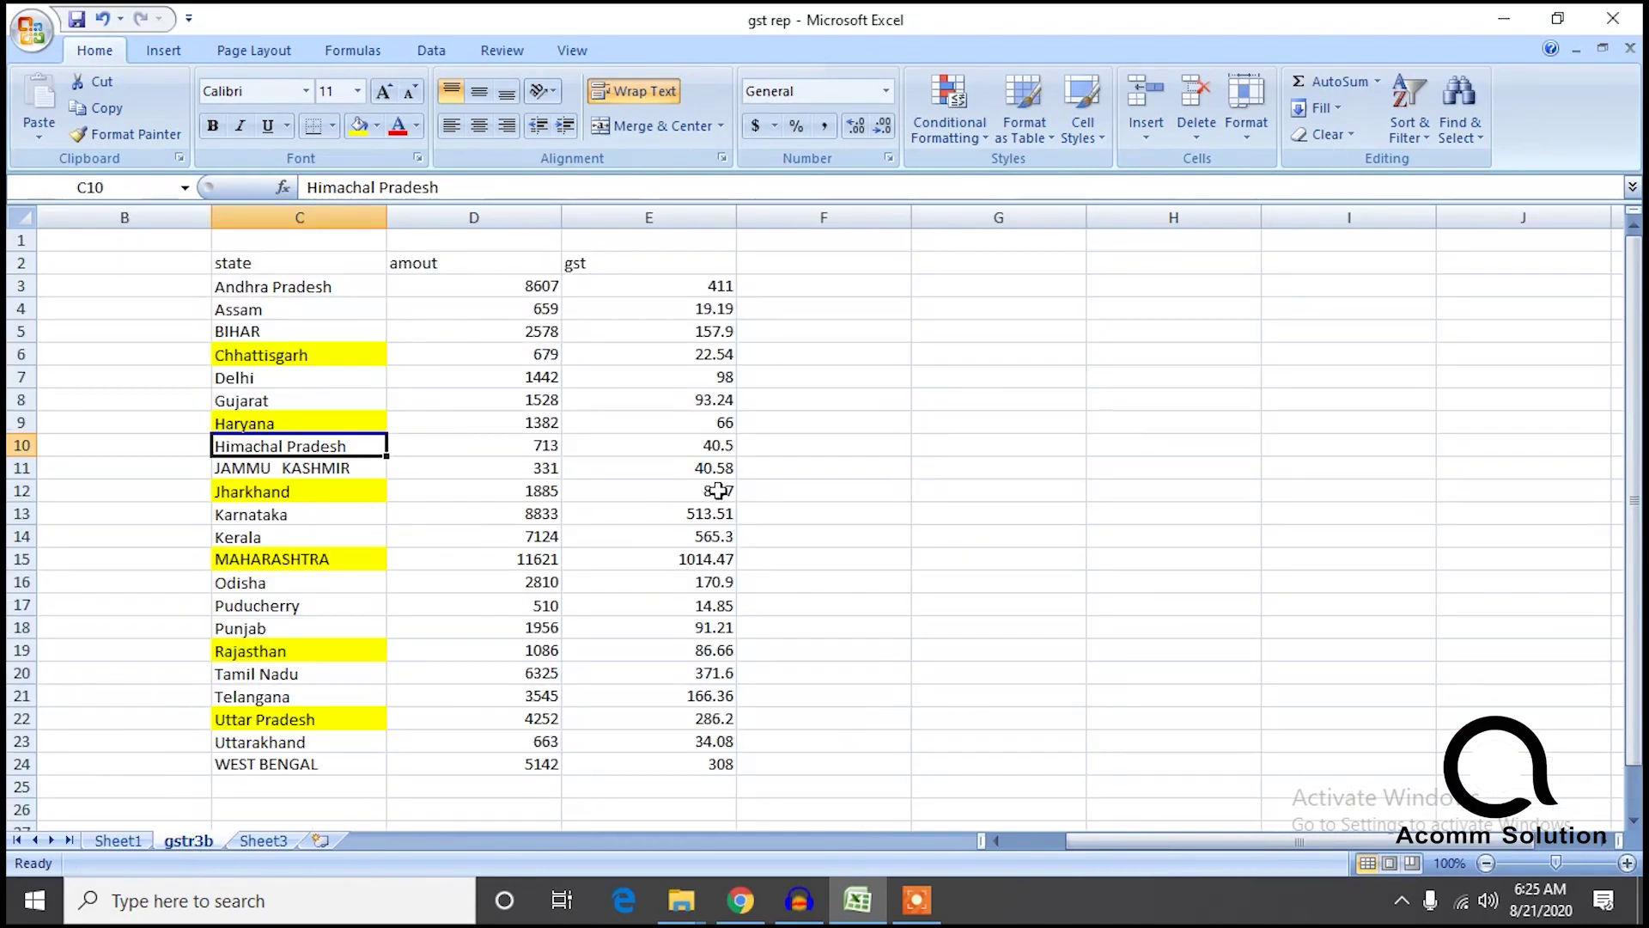
Switch Sheet1's state filter to Jharkhand and check it against gstr3b.
left_click(115, 840)
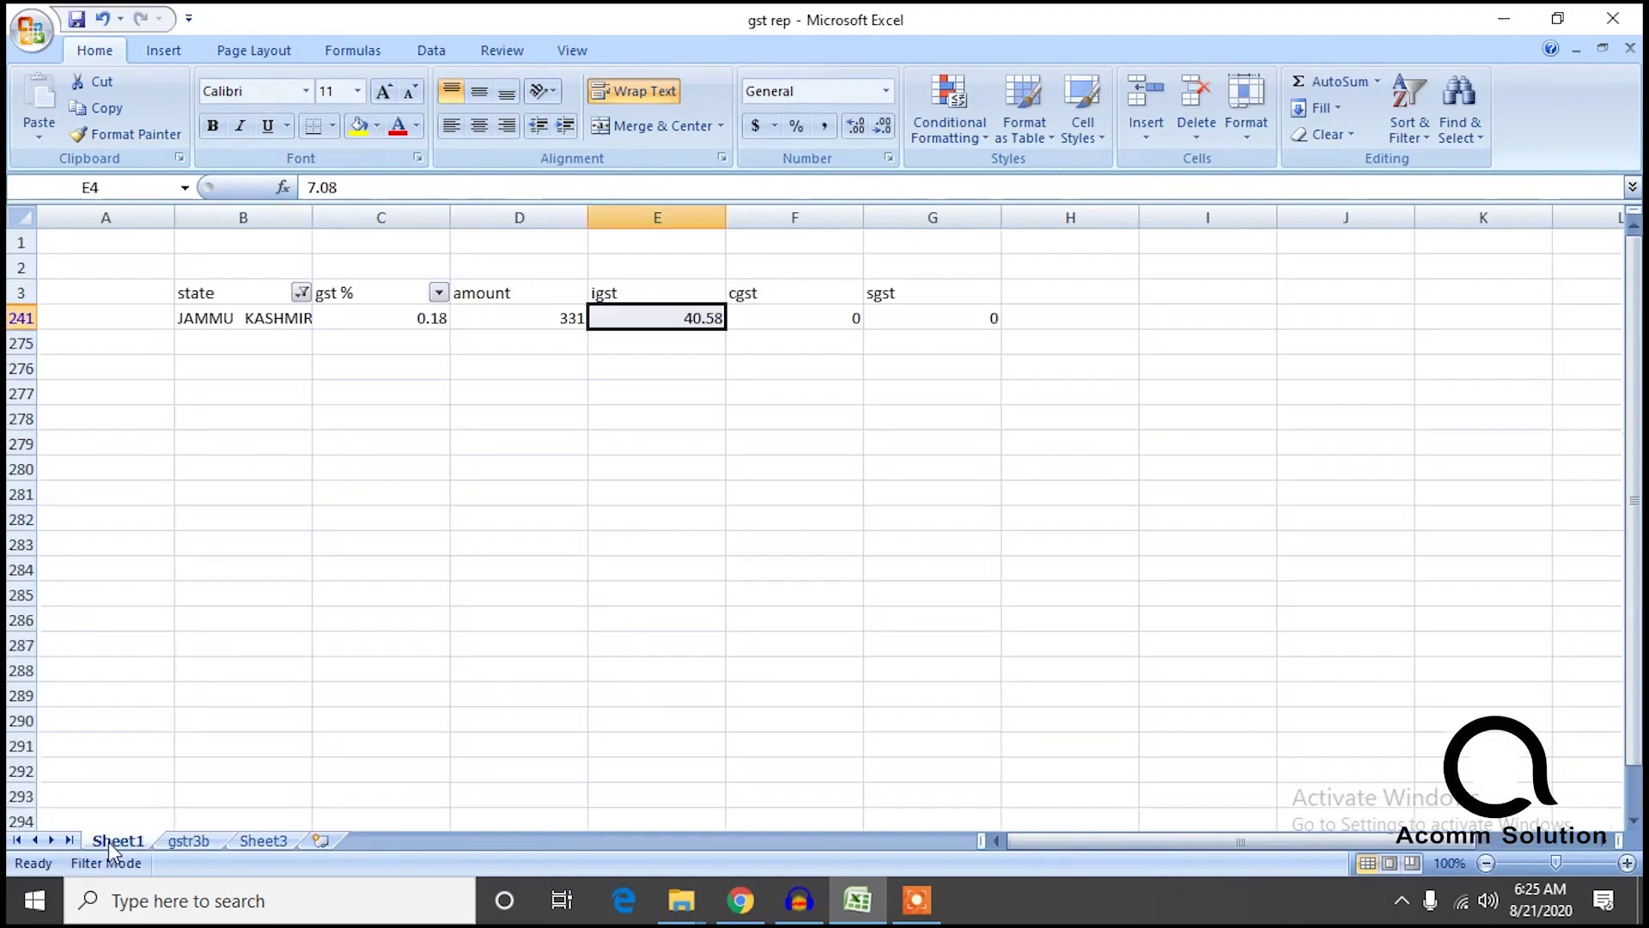
left_click(301, 293)
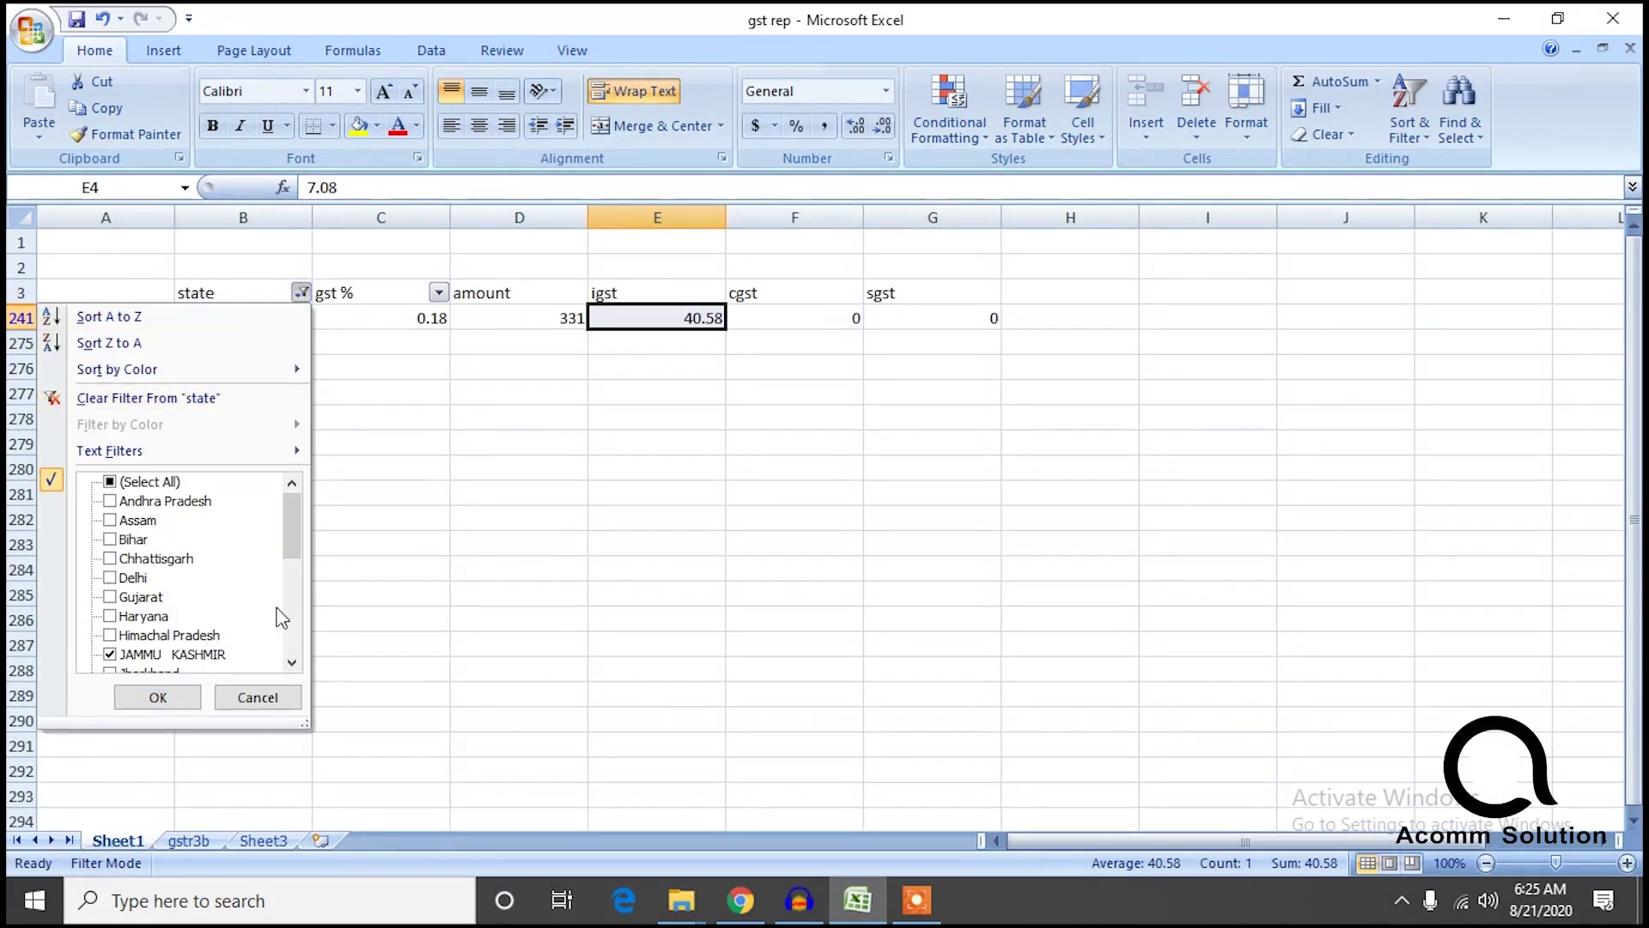
scroll(299, 524, "down", 3)
left_click(120, 520)
left_click(112, 501)
left_click(161, 692)
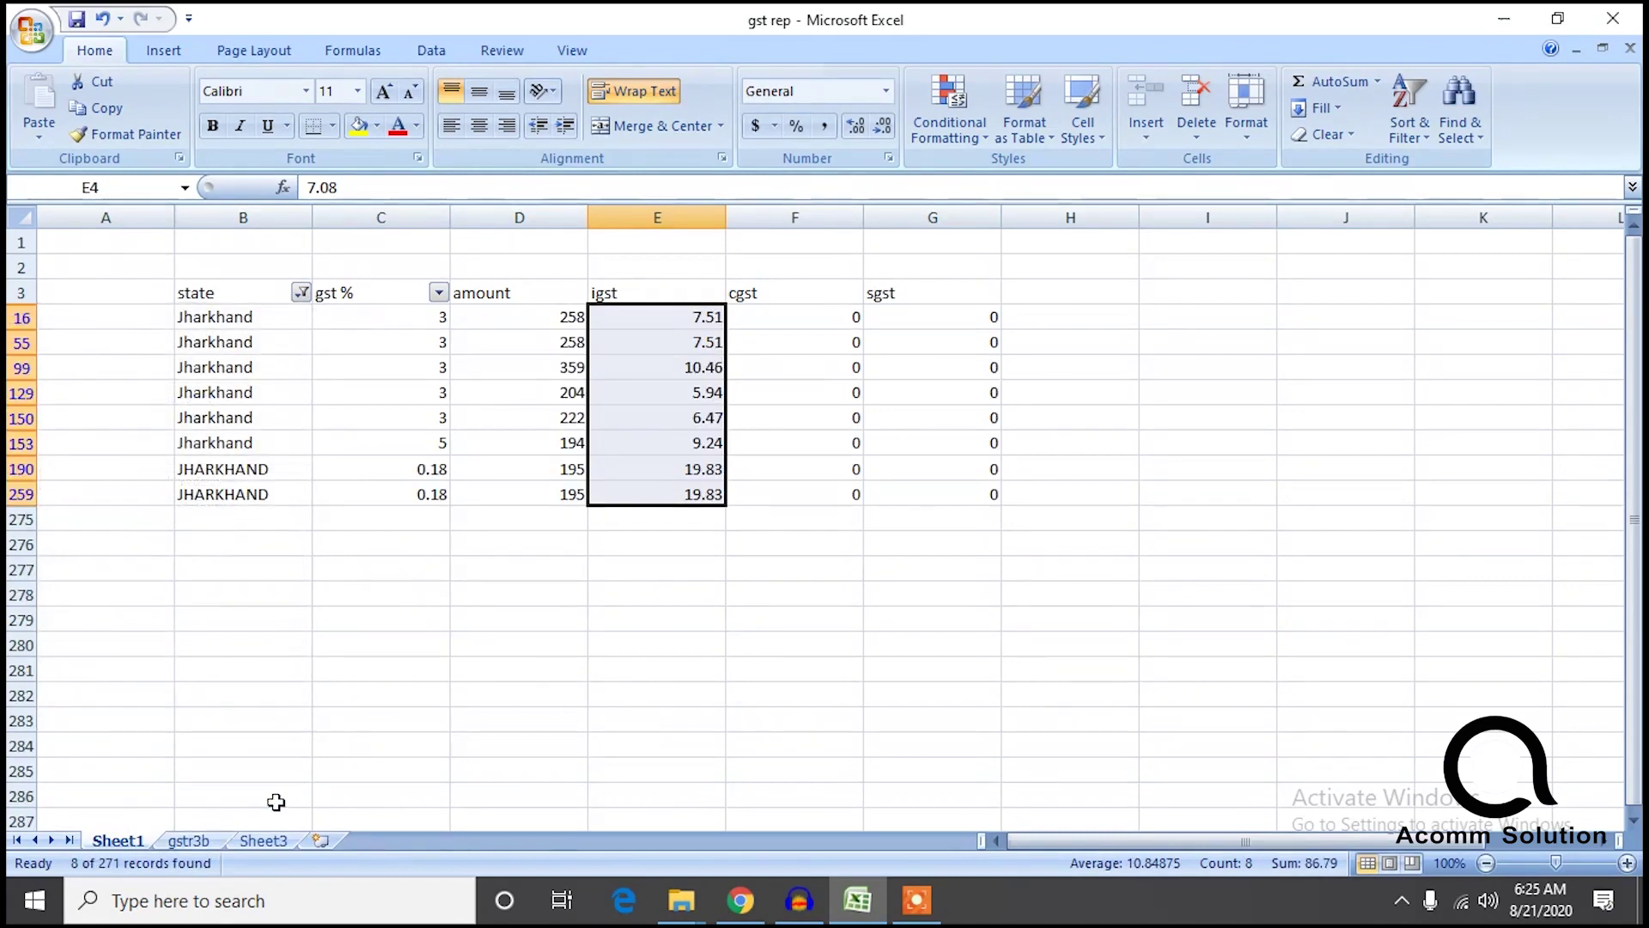
left_click(189, 841)
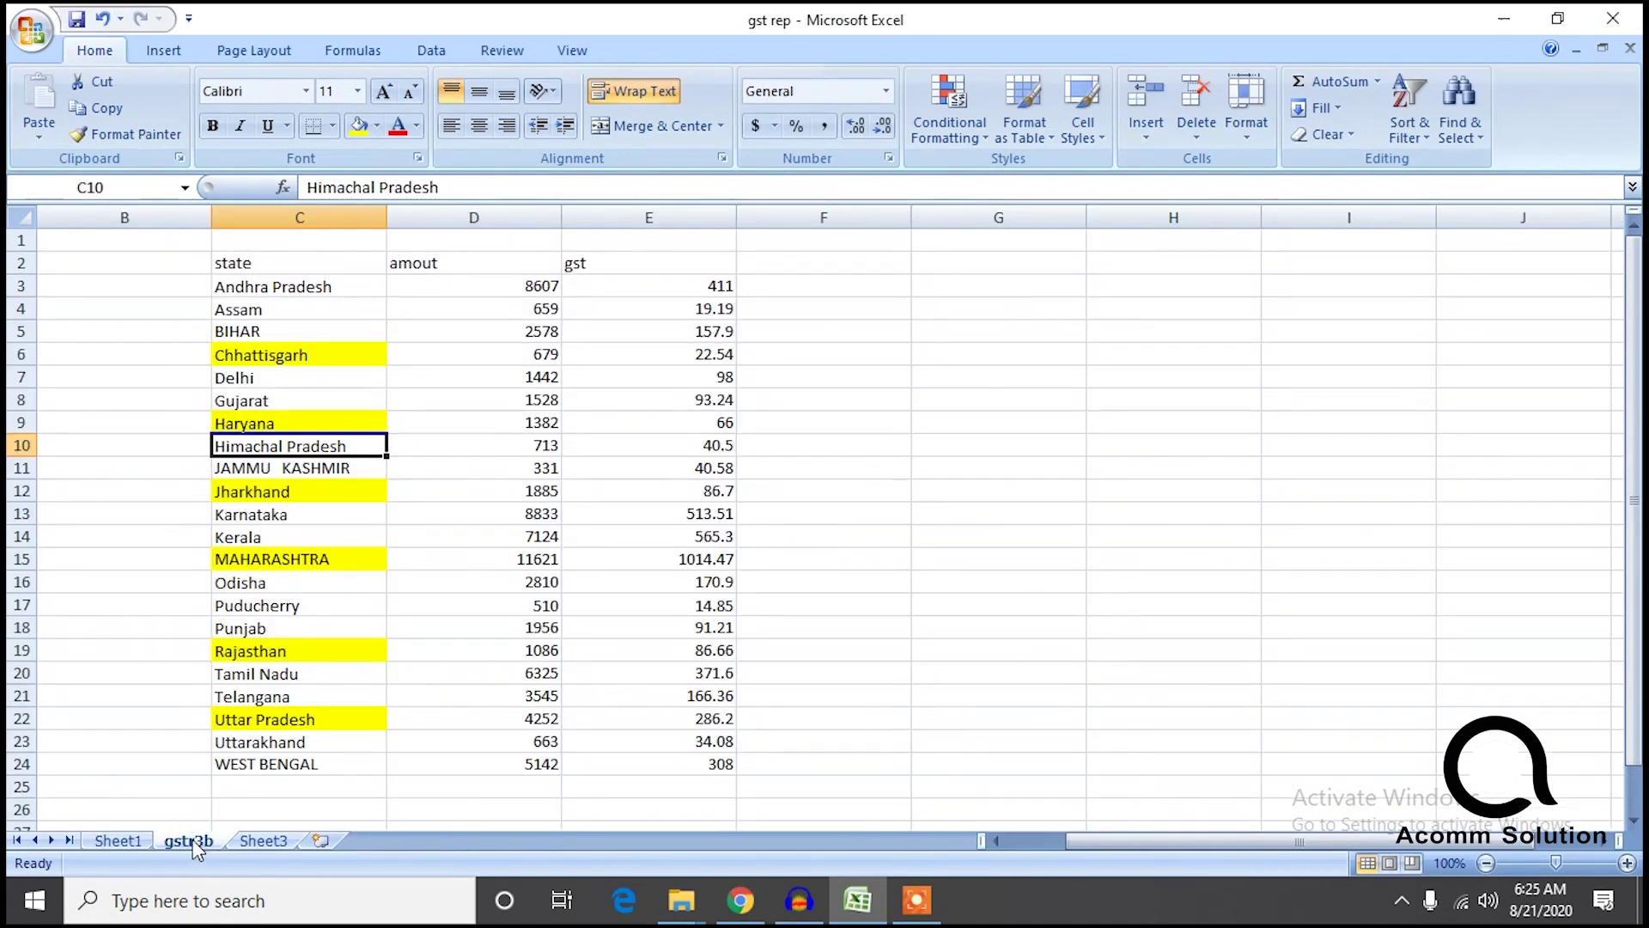
Filter Sheet1 to Karnataka's 30 records (igst 513.51) and compare with gstr3b.
left_click(105, 844)
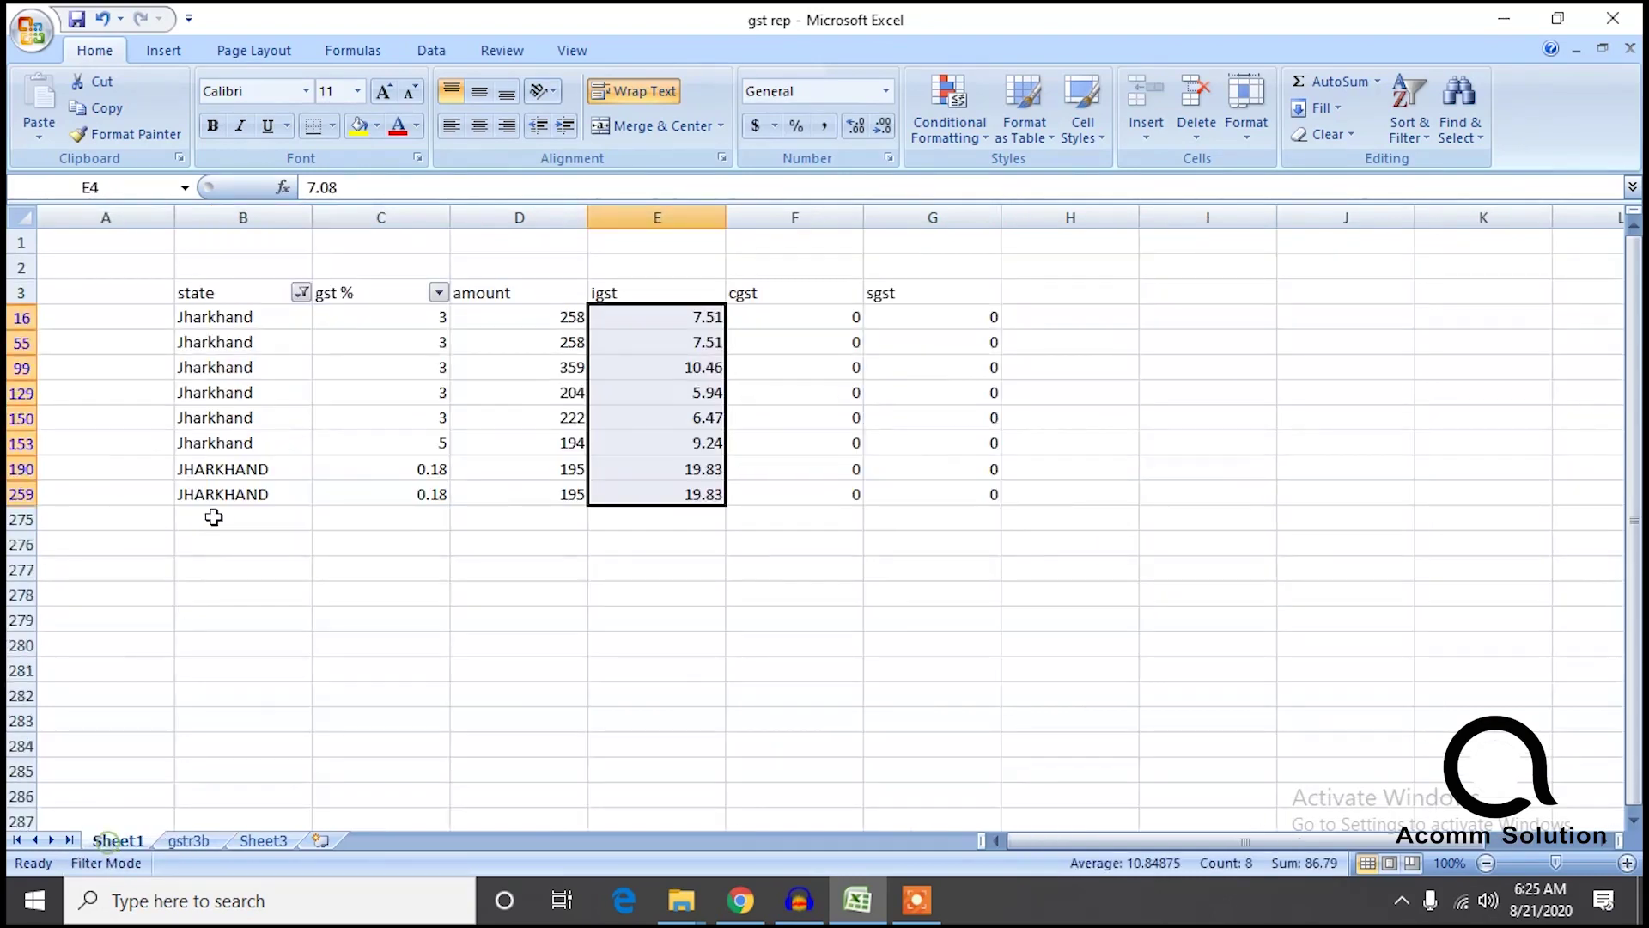
left_click(300, 293)
left_click_drag(292, 558, 262, 605)
left_click(110, 558)
left_click(110, 539)
left_click(158, 696)
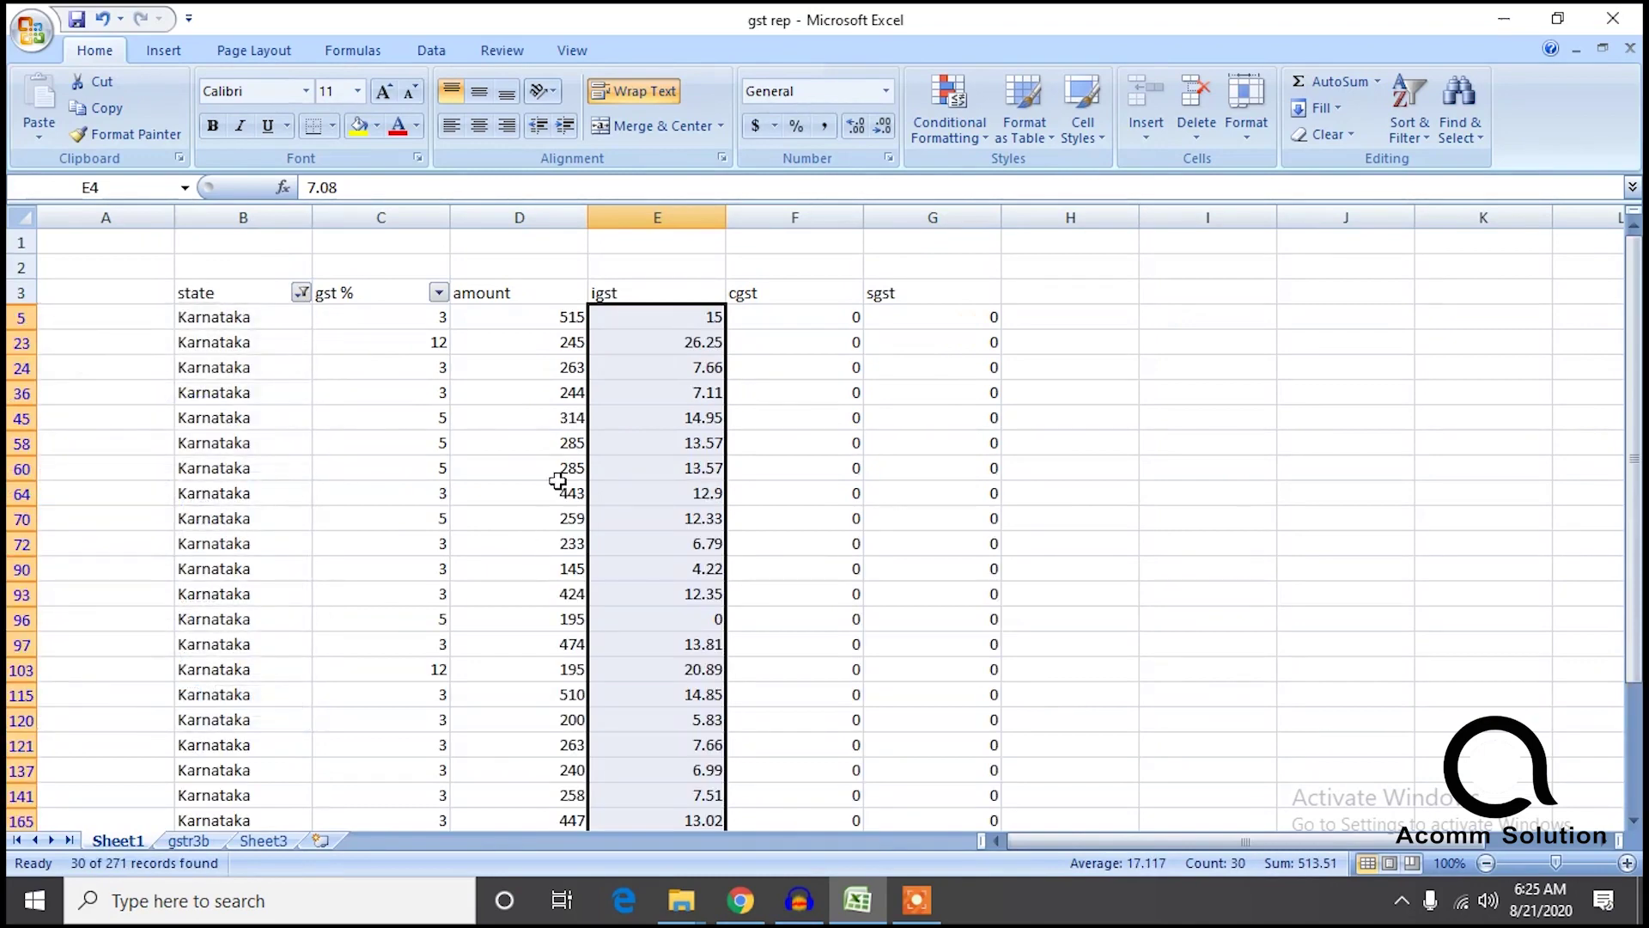
left_click(188, 841)
Filter Sheet1 to Kerala only and check Kerala's figures in the gstr3b table.
left_click(118, 841)
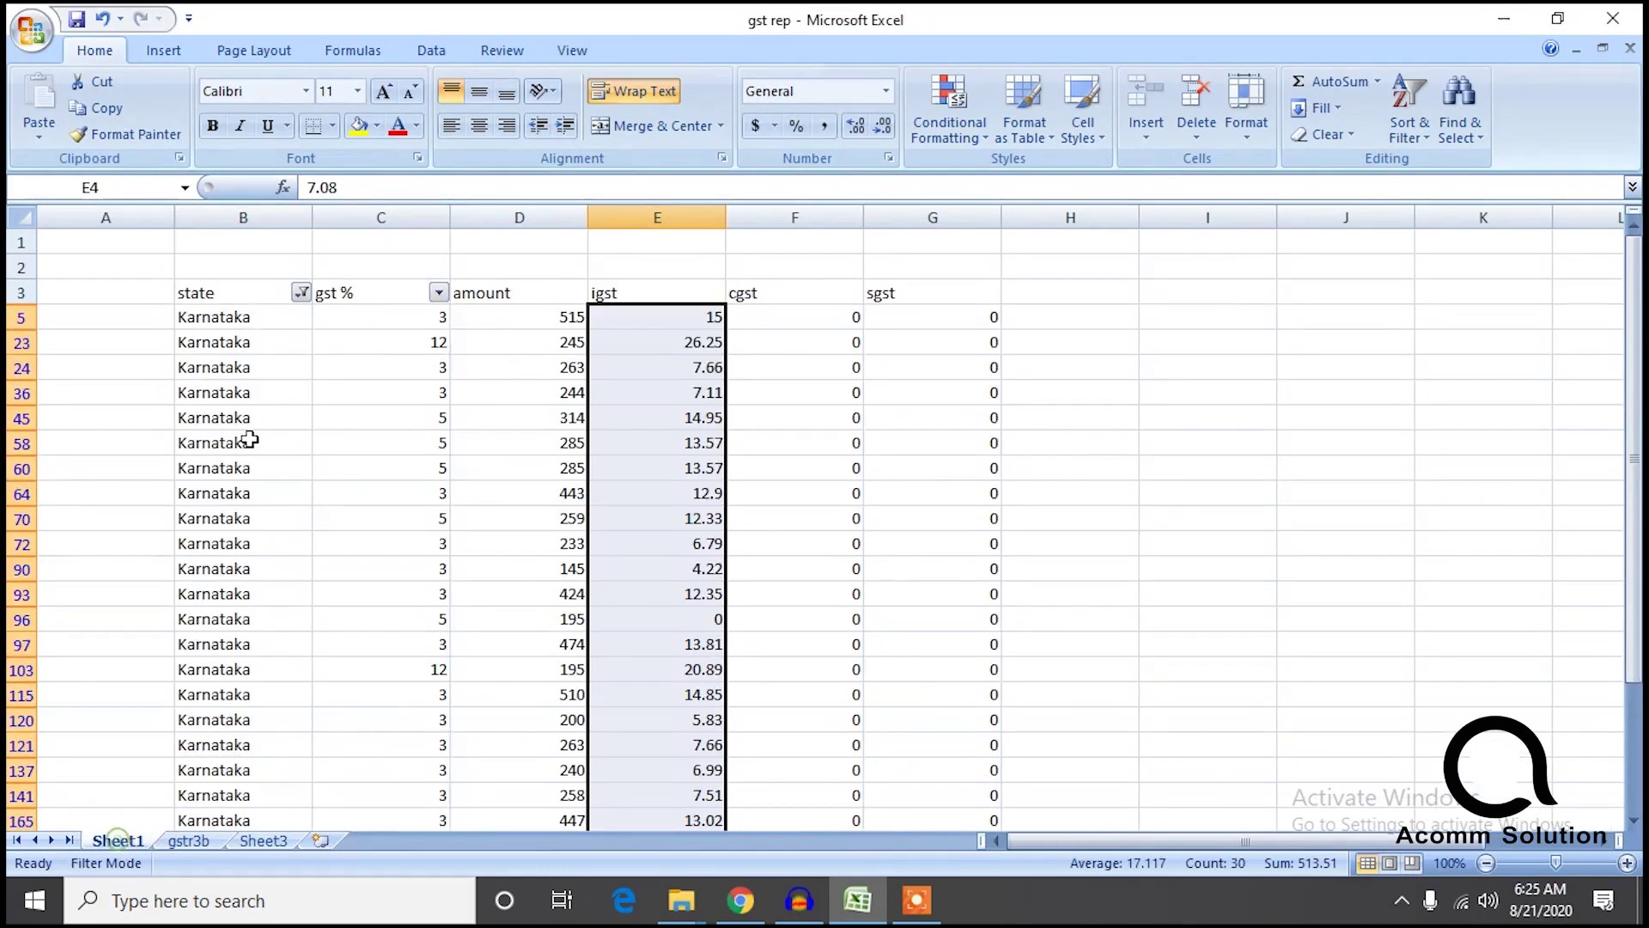
left_click(301, 293)
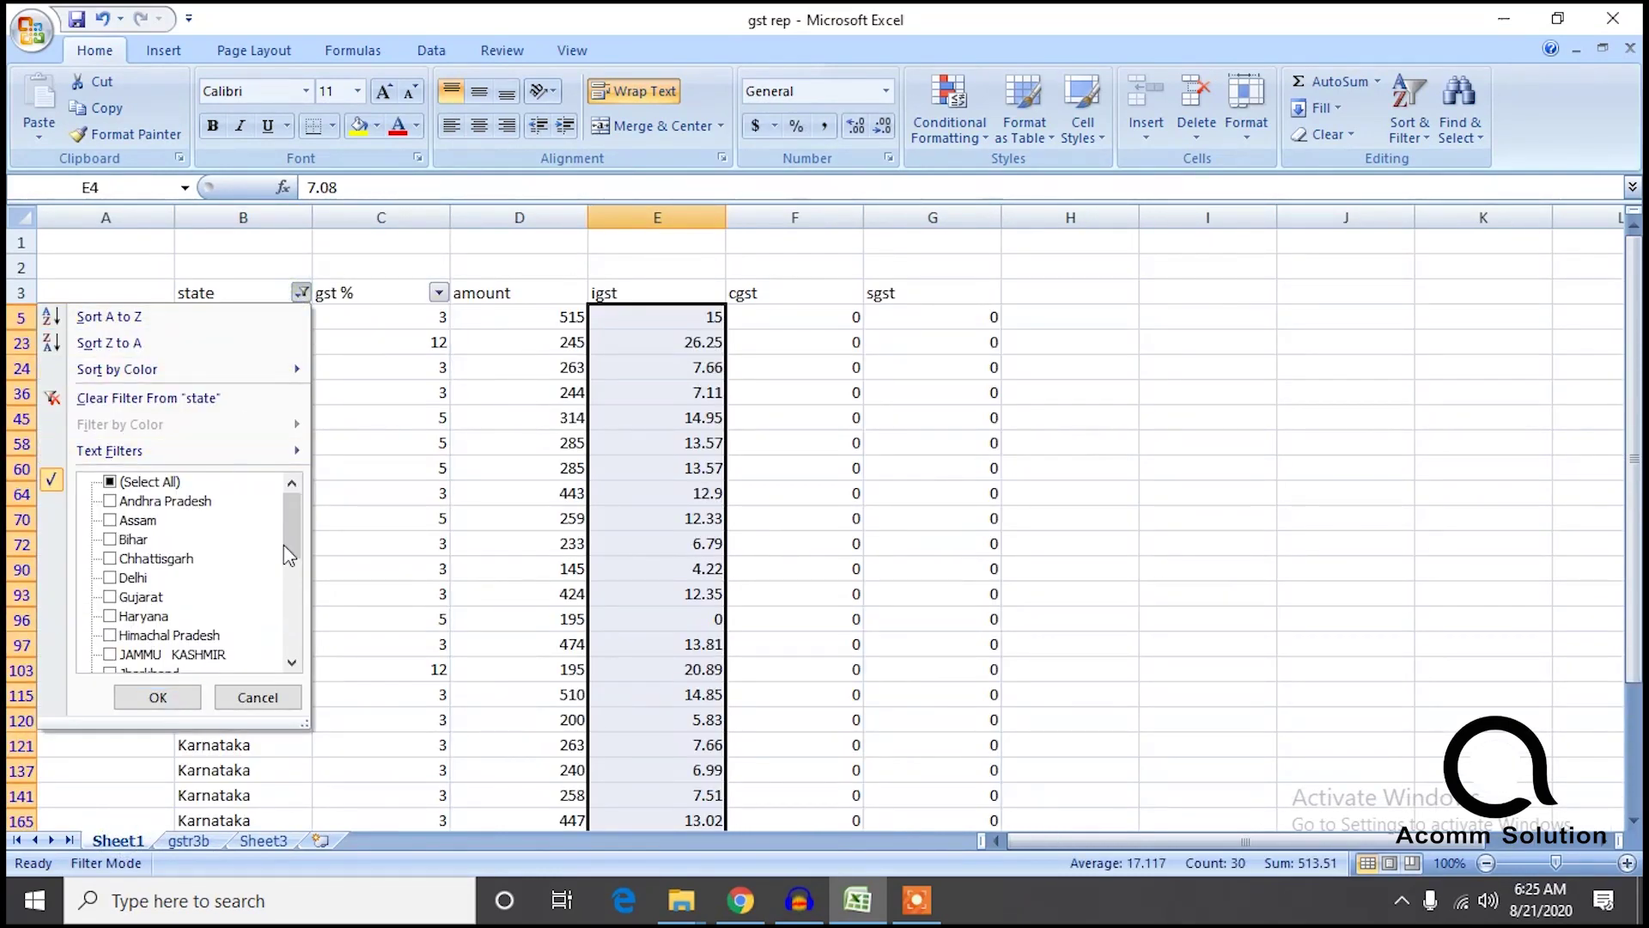
left_click_drag(287, 507, 287, 563)
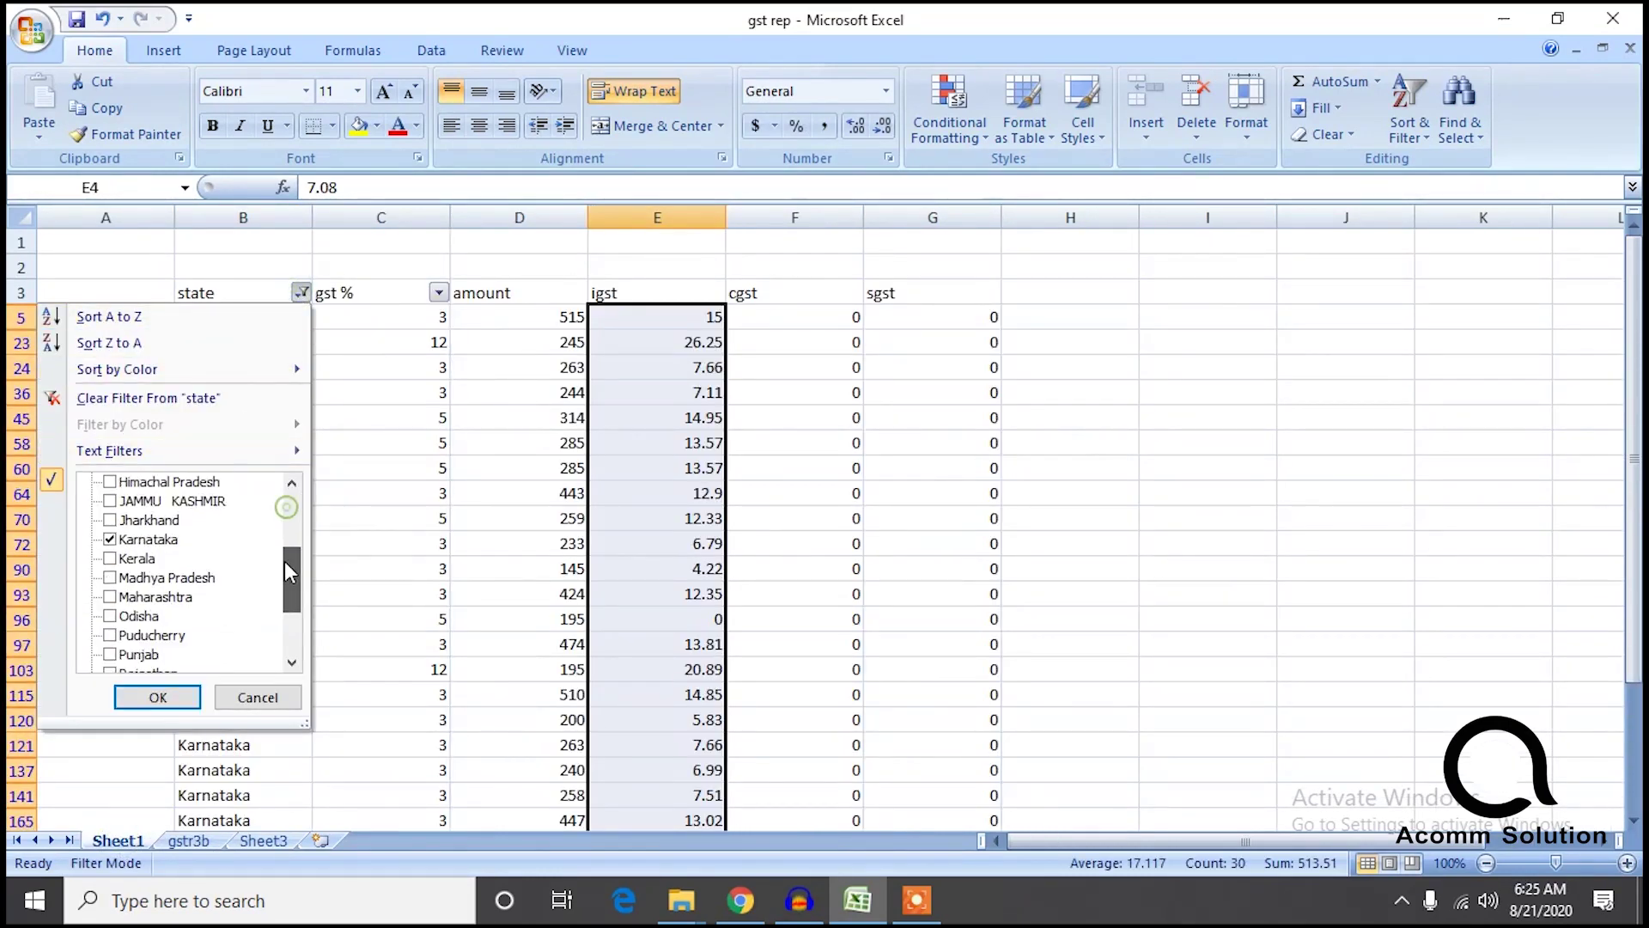
left_click(110, 539)
left_click(157, 697)
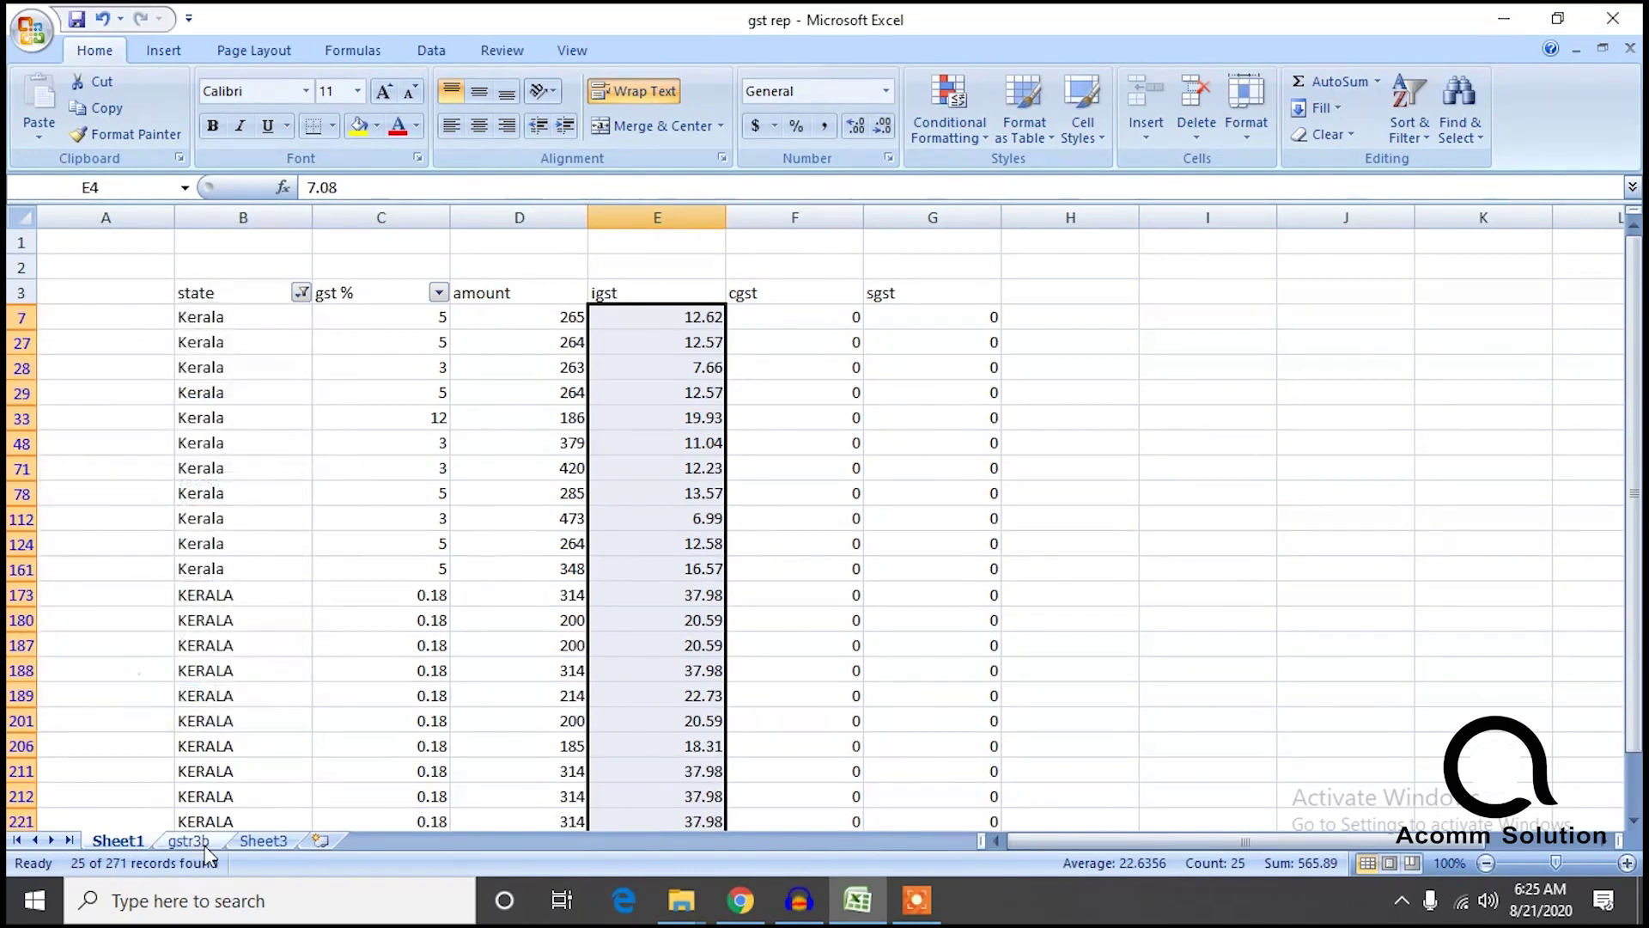
left_click(189, 841)
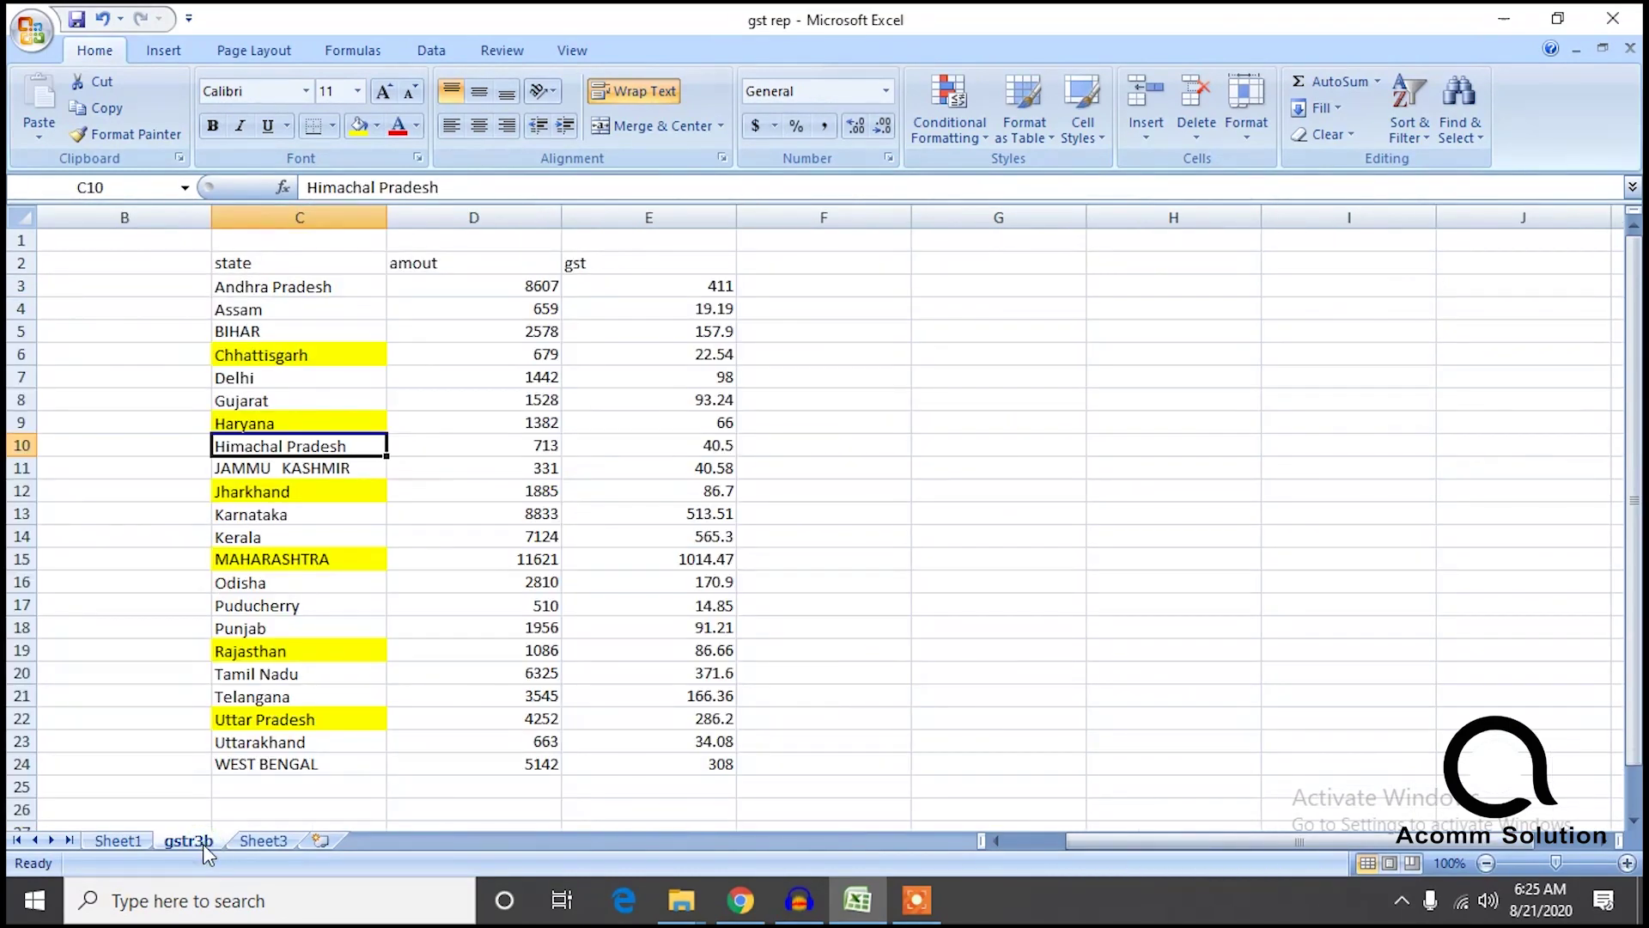
left_click(268, 529)
Switch Sheet1's state filter to Maharashtra and compare with gstr3b.
left_click(120, 841)
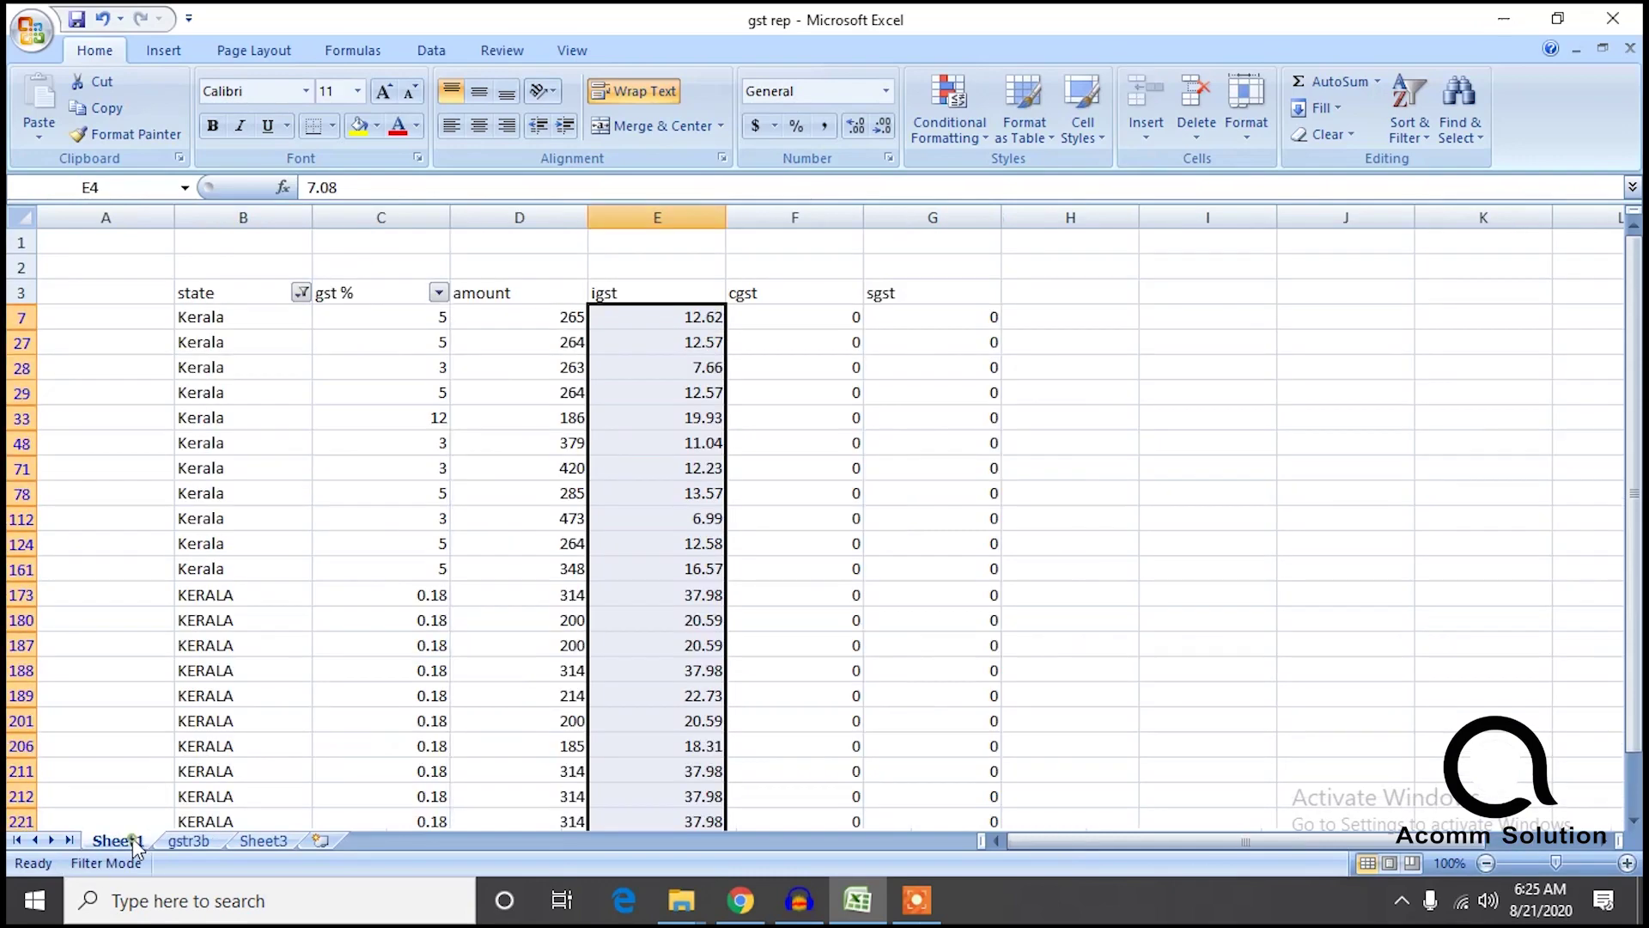
left_click(300, 295)
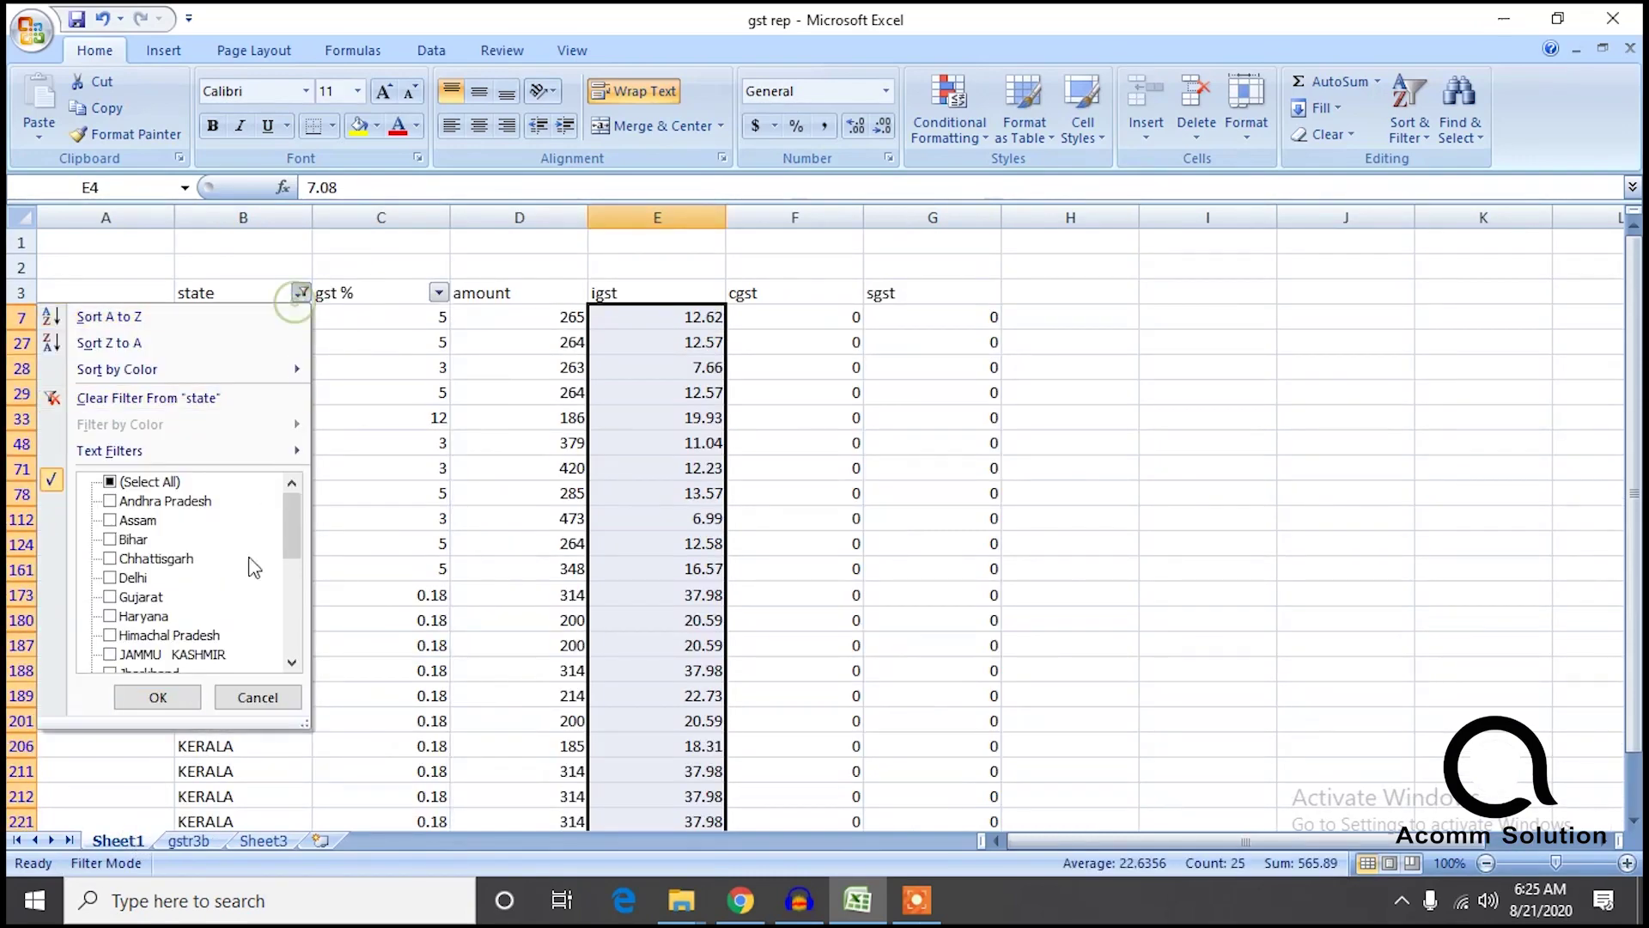
left_click_drag(290, 518, 289, 583)
left_click(116, 559)
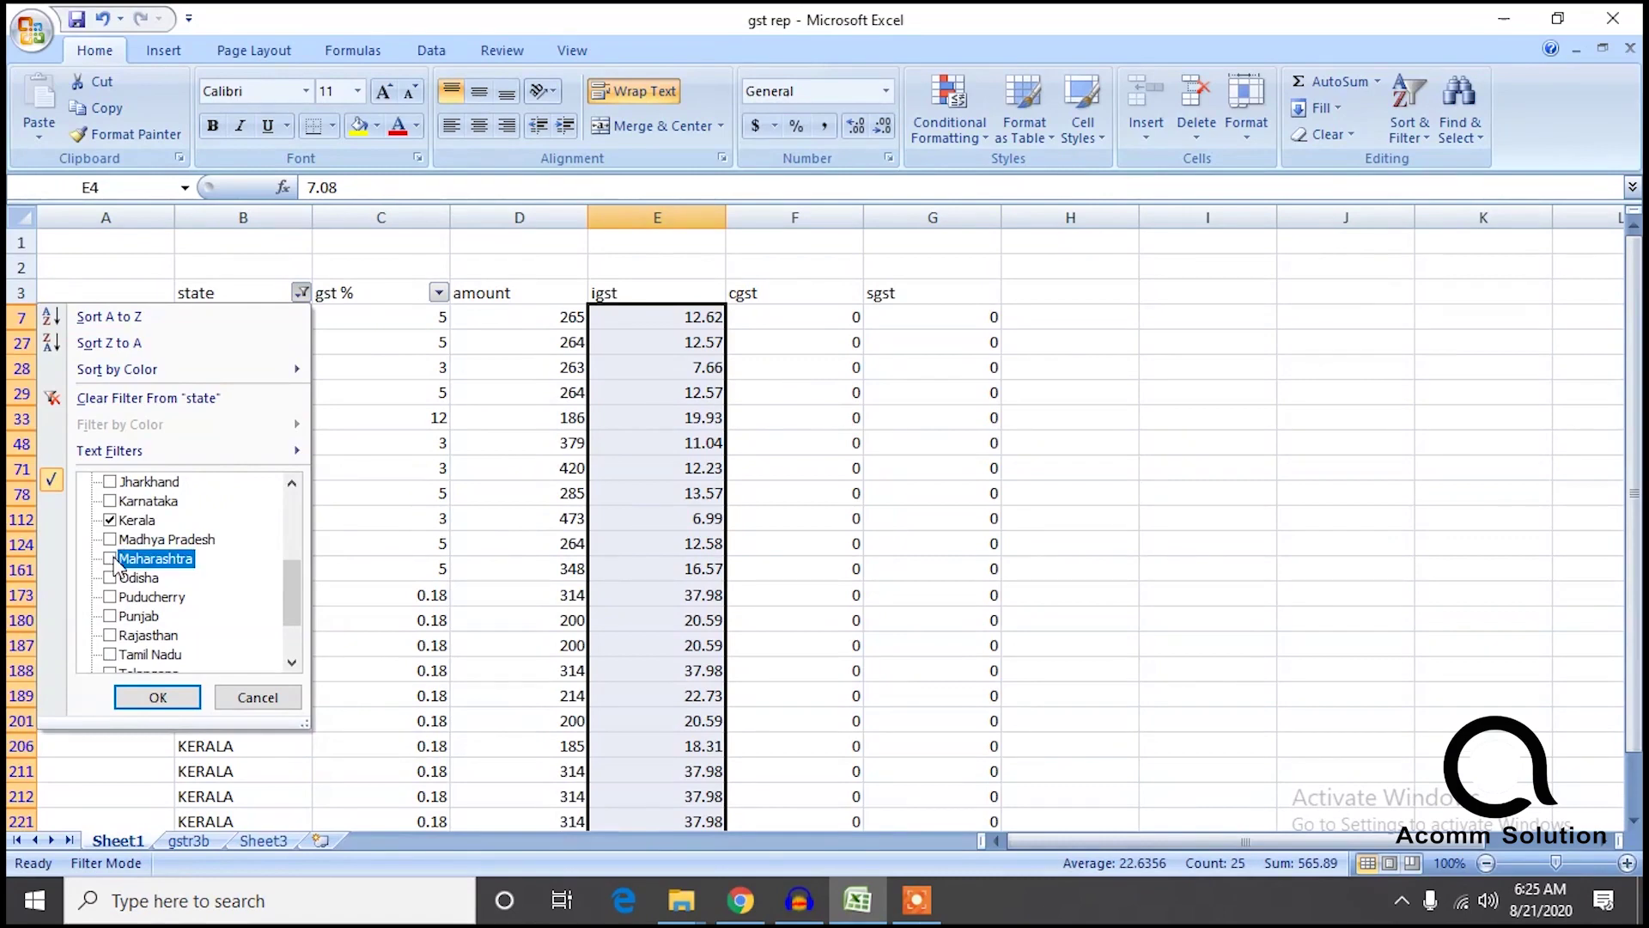
left_click(111, 521)
left_click(158, 698)
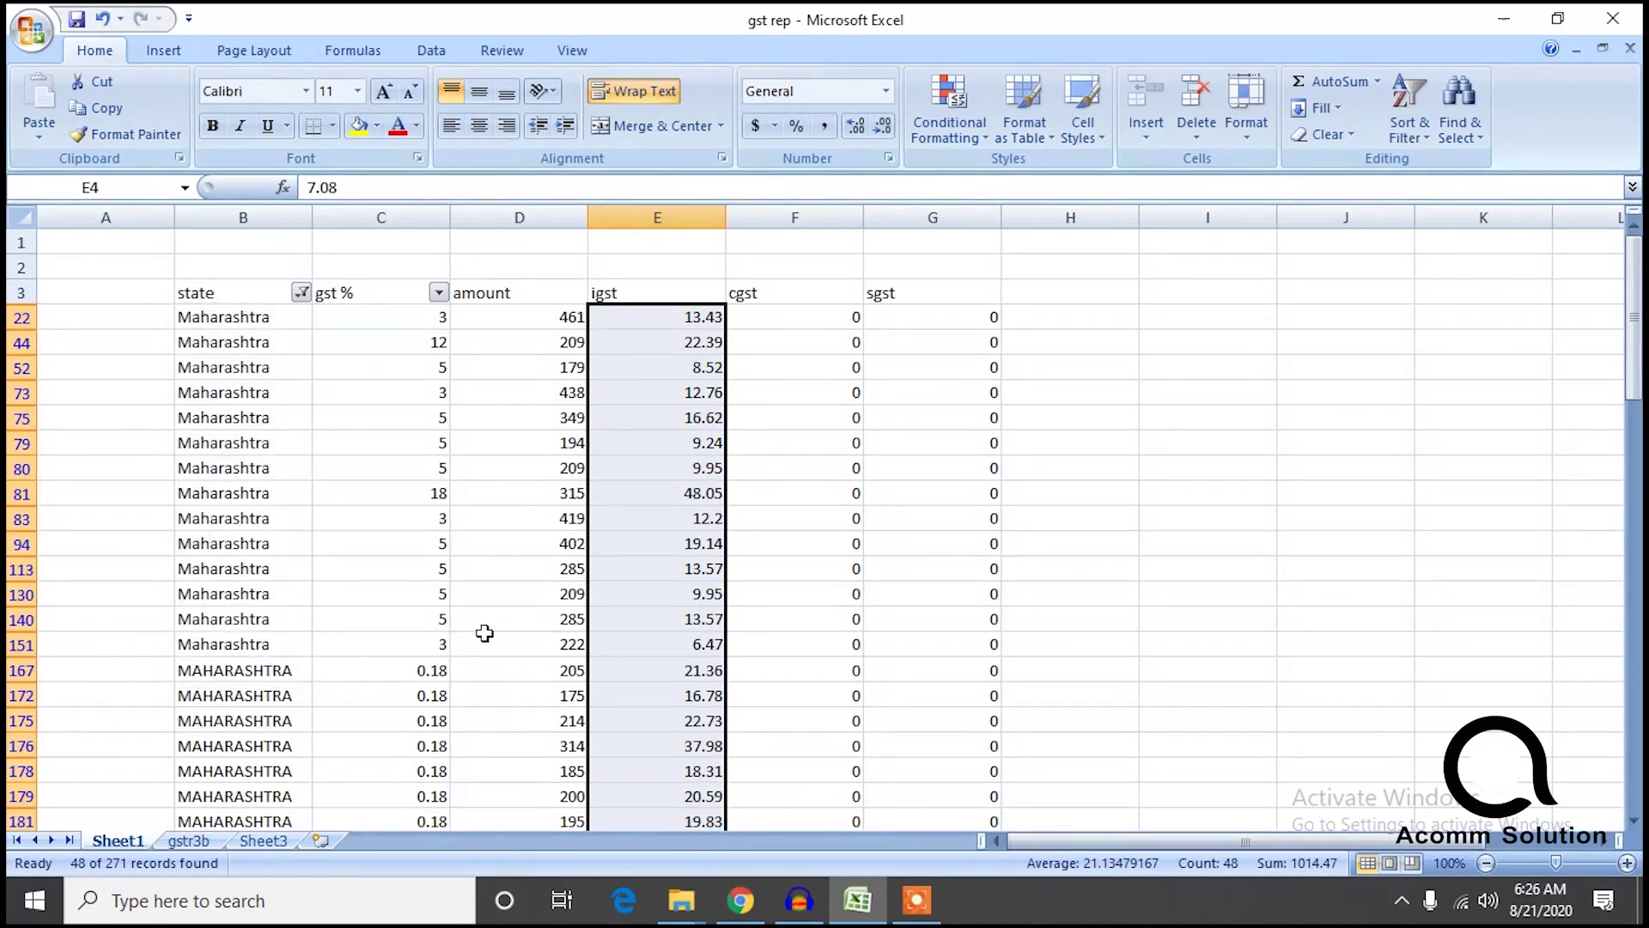
left_click(196, 844)
Filter Sheet1 to Odisha's 12 records (igst 170.97) and open gstr3b to compare.
left_click(134, 844)
left_click(301, 293)
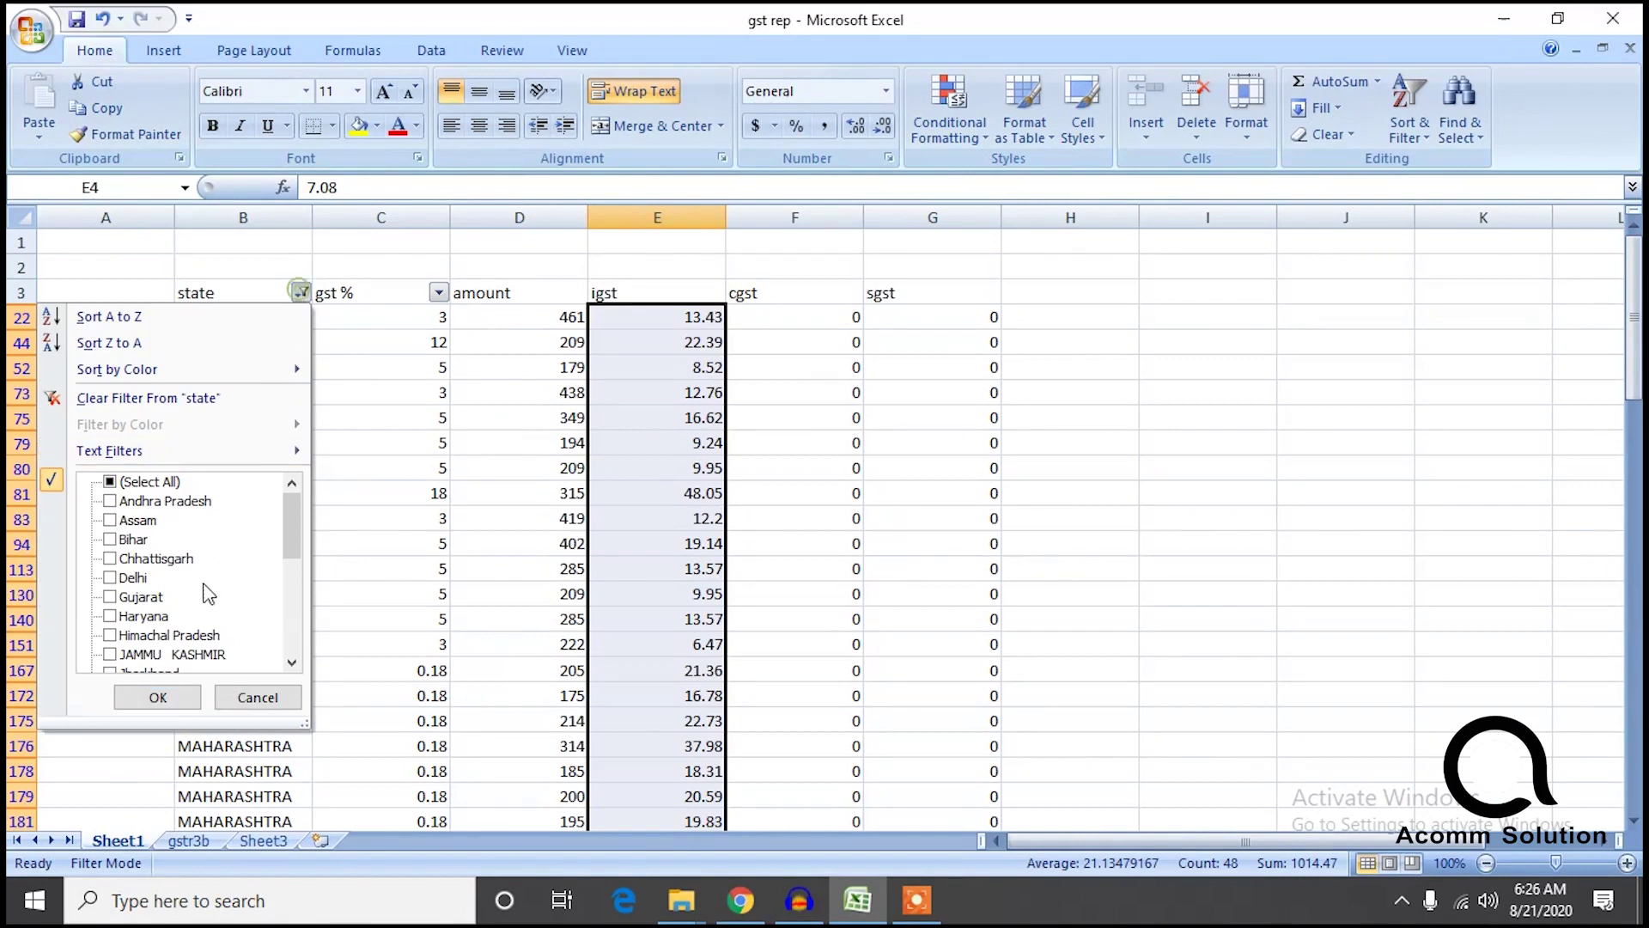
left_click_drag(291, 514, 279, 574)
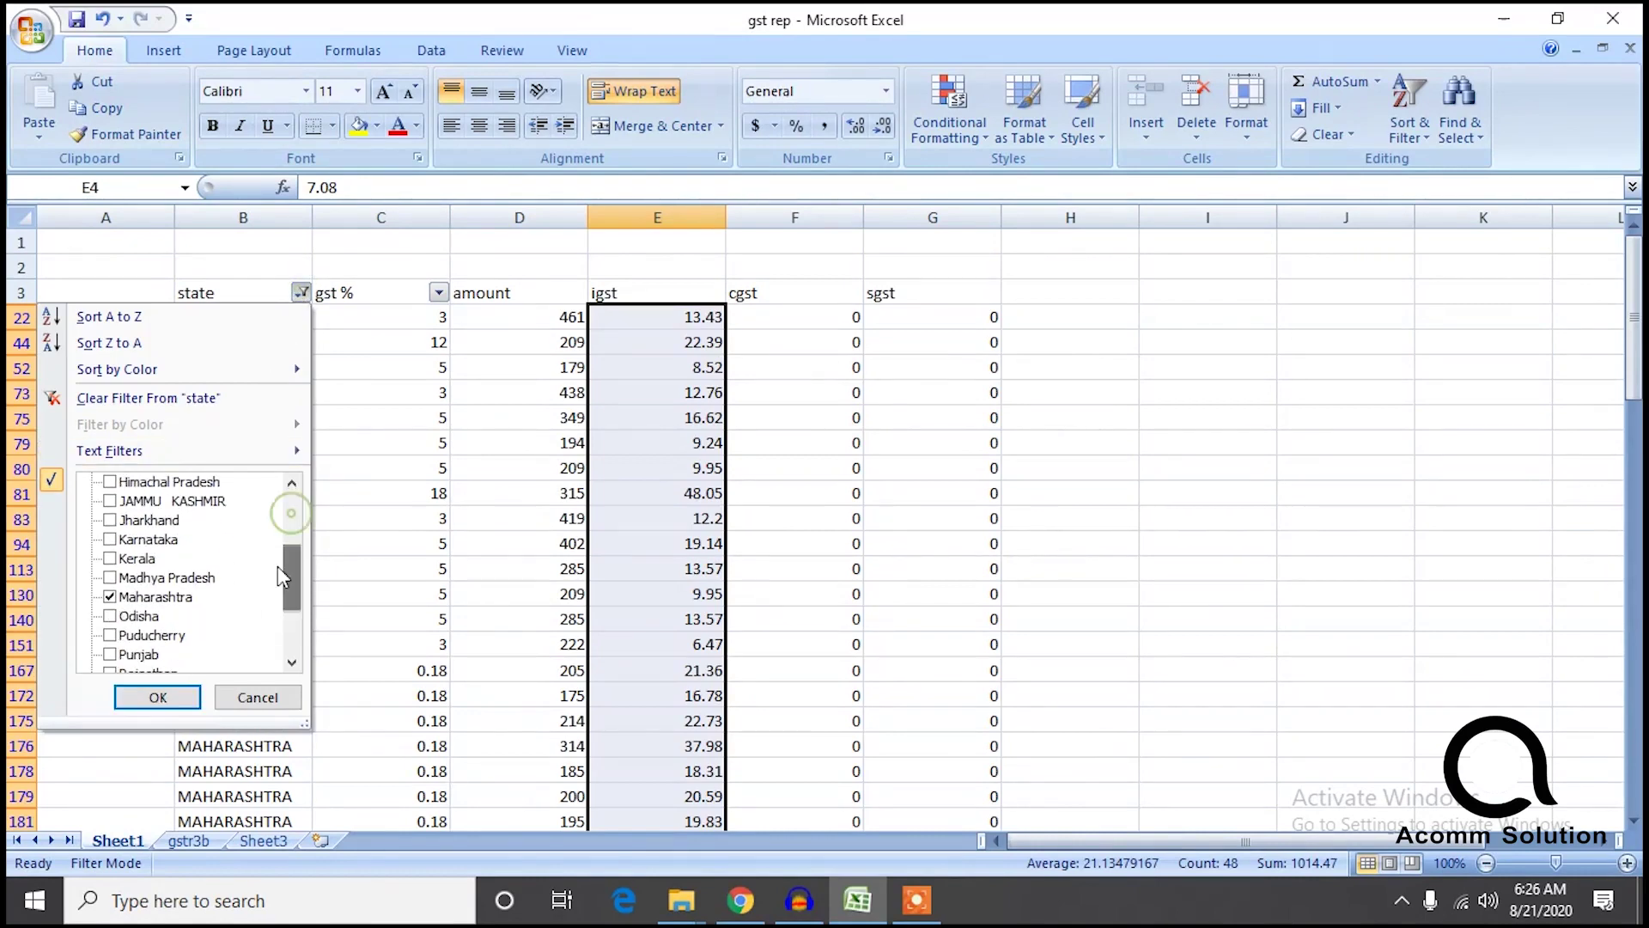
left_click(146, 616)
left_click(146, 596)
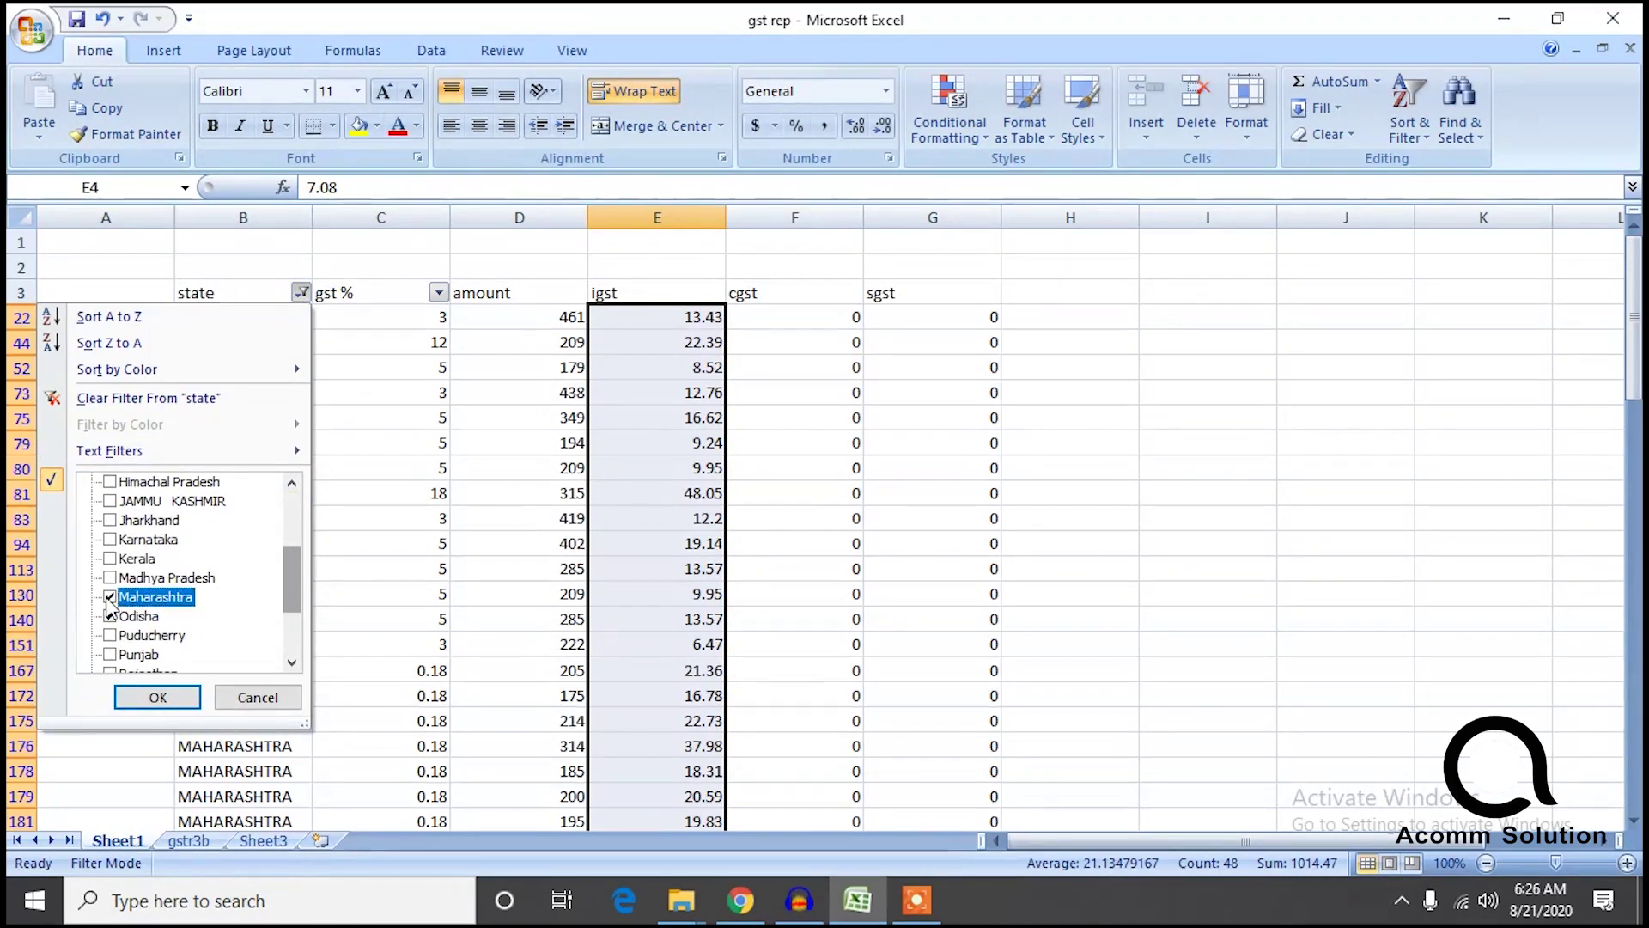
left_click(151, 698)
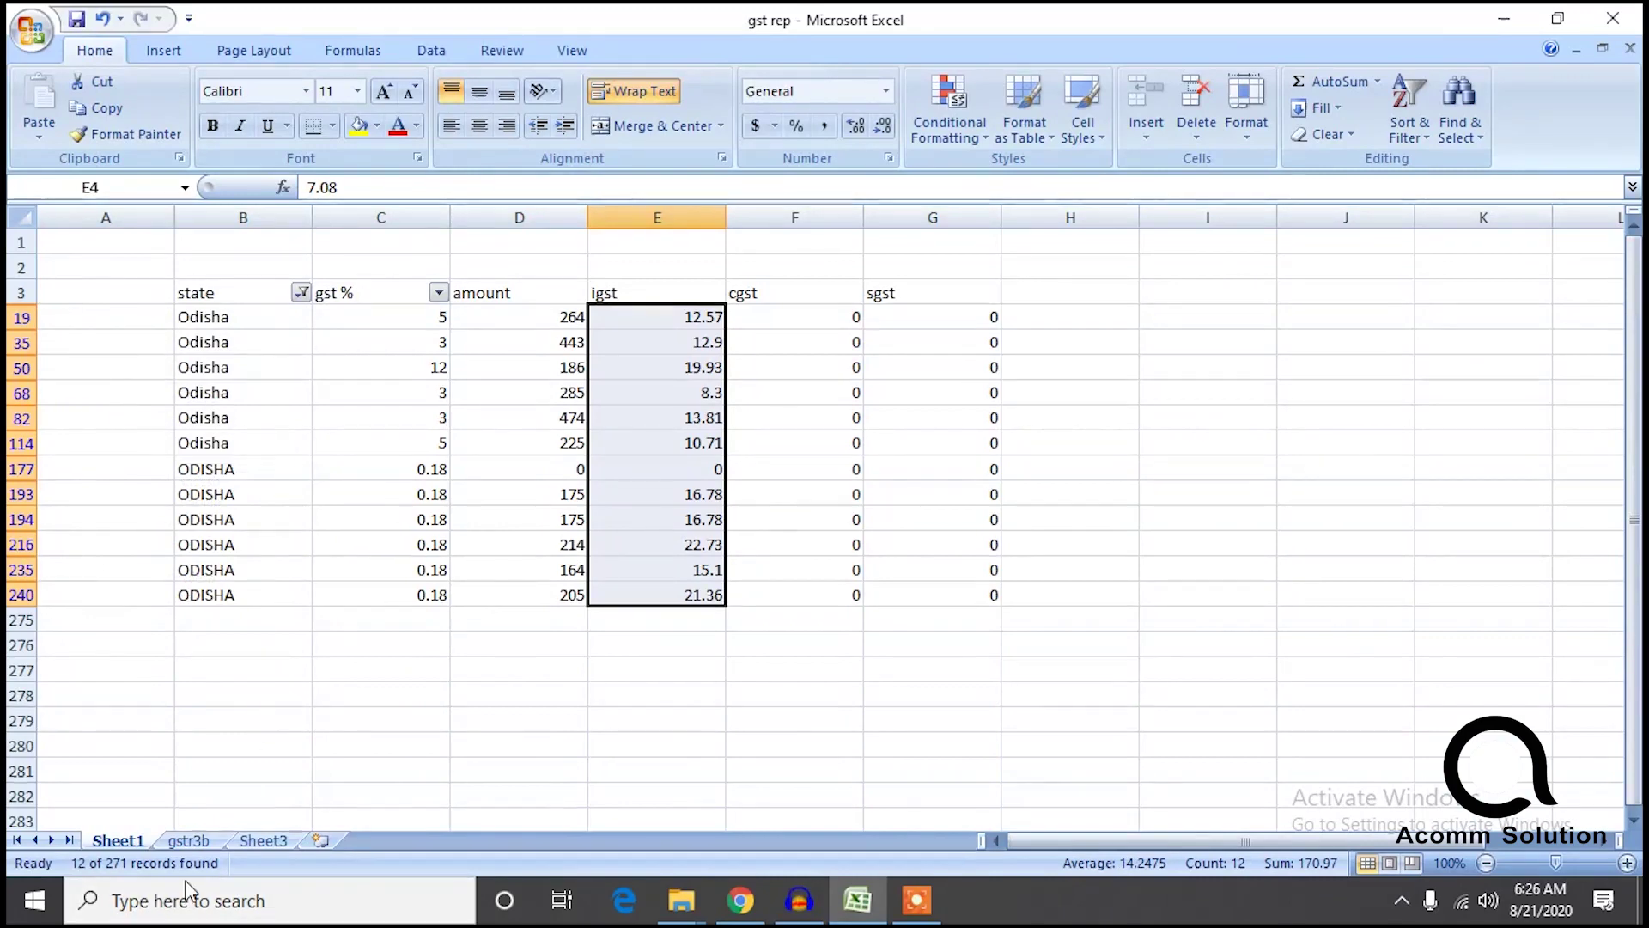
left_click(189, 841)
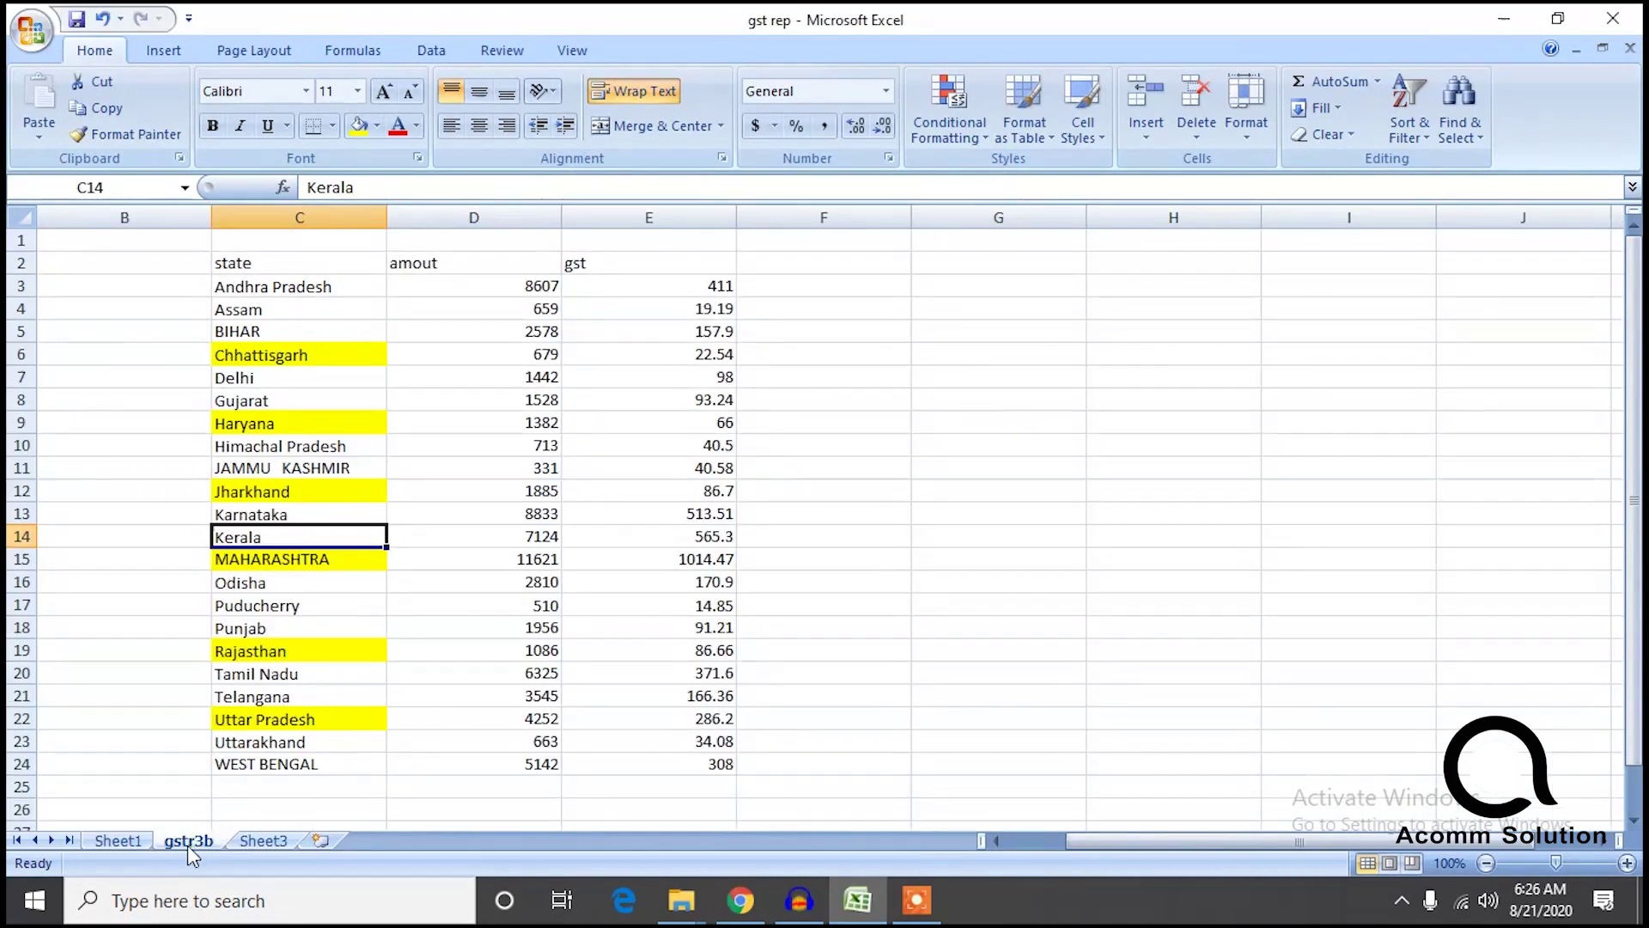
Filter Sheet1 to the single Puducherry row and compare it with gstr3b.
left_click(120, 840)
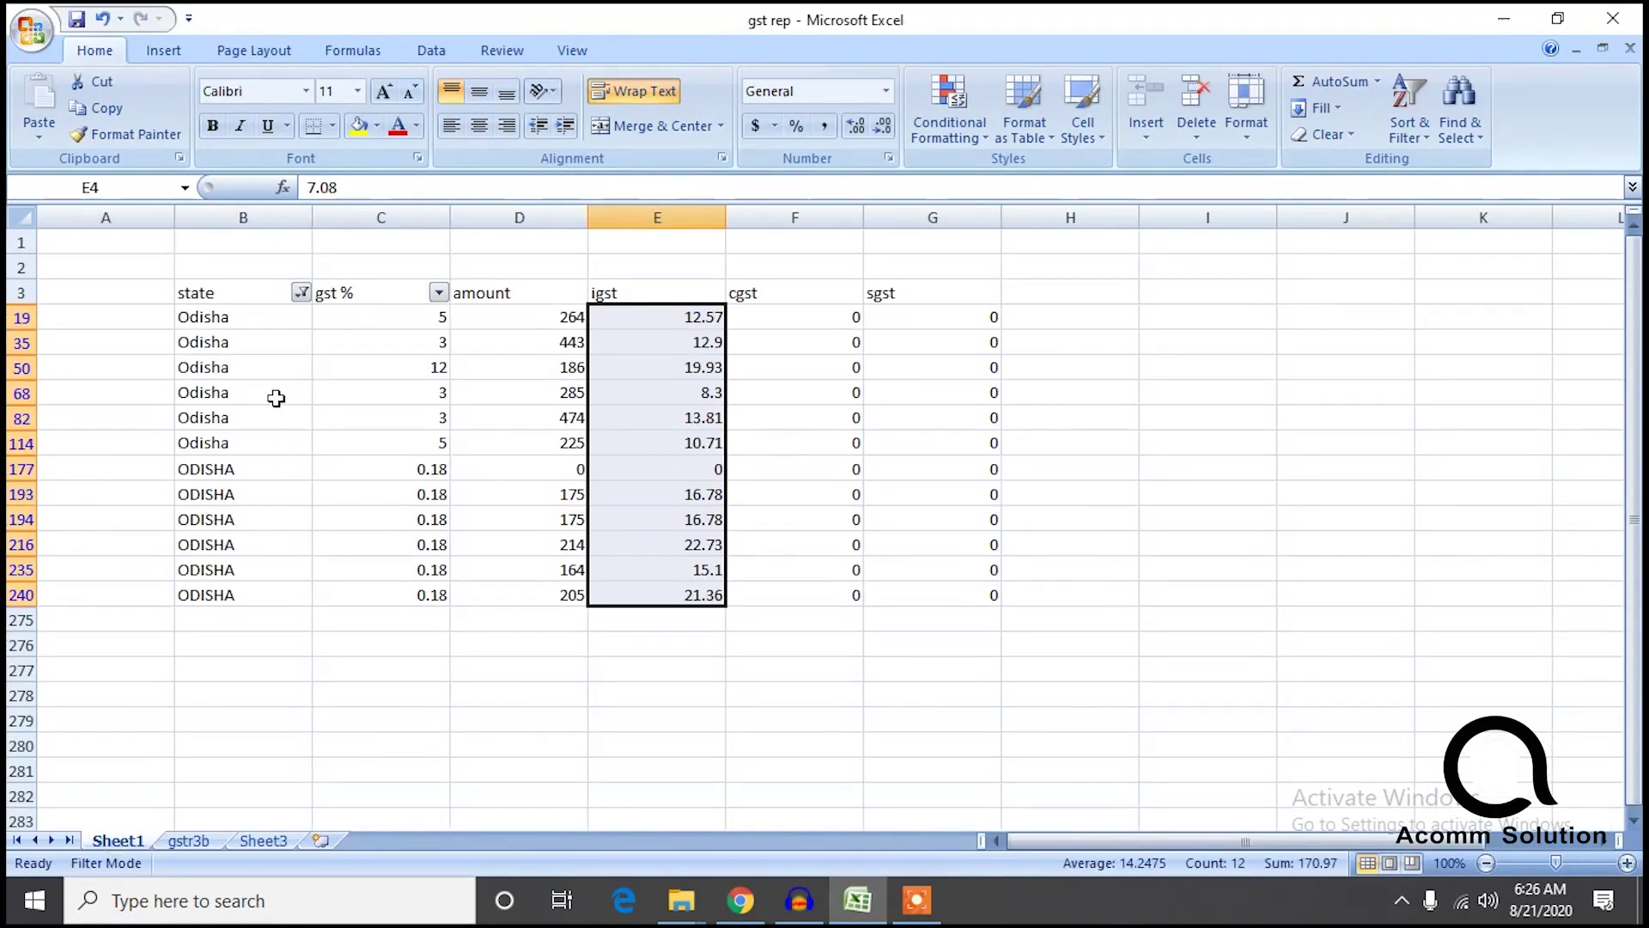
left_click(302, 294)
left_click_drag(287, 511, 291, 603)
left_click(125, 545)
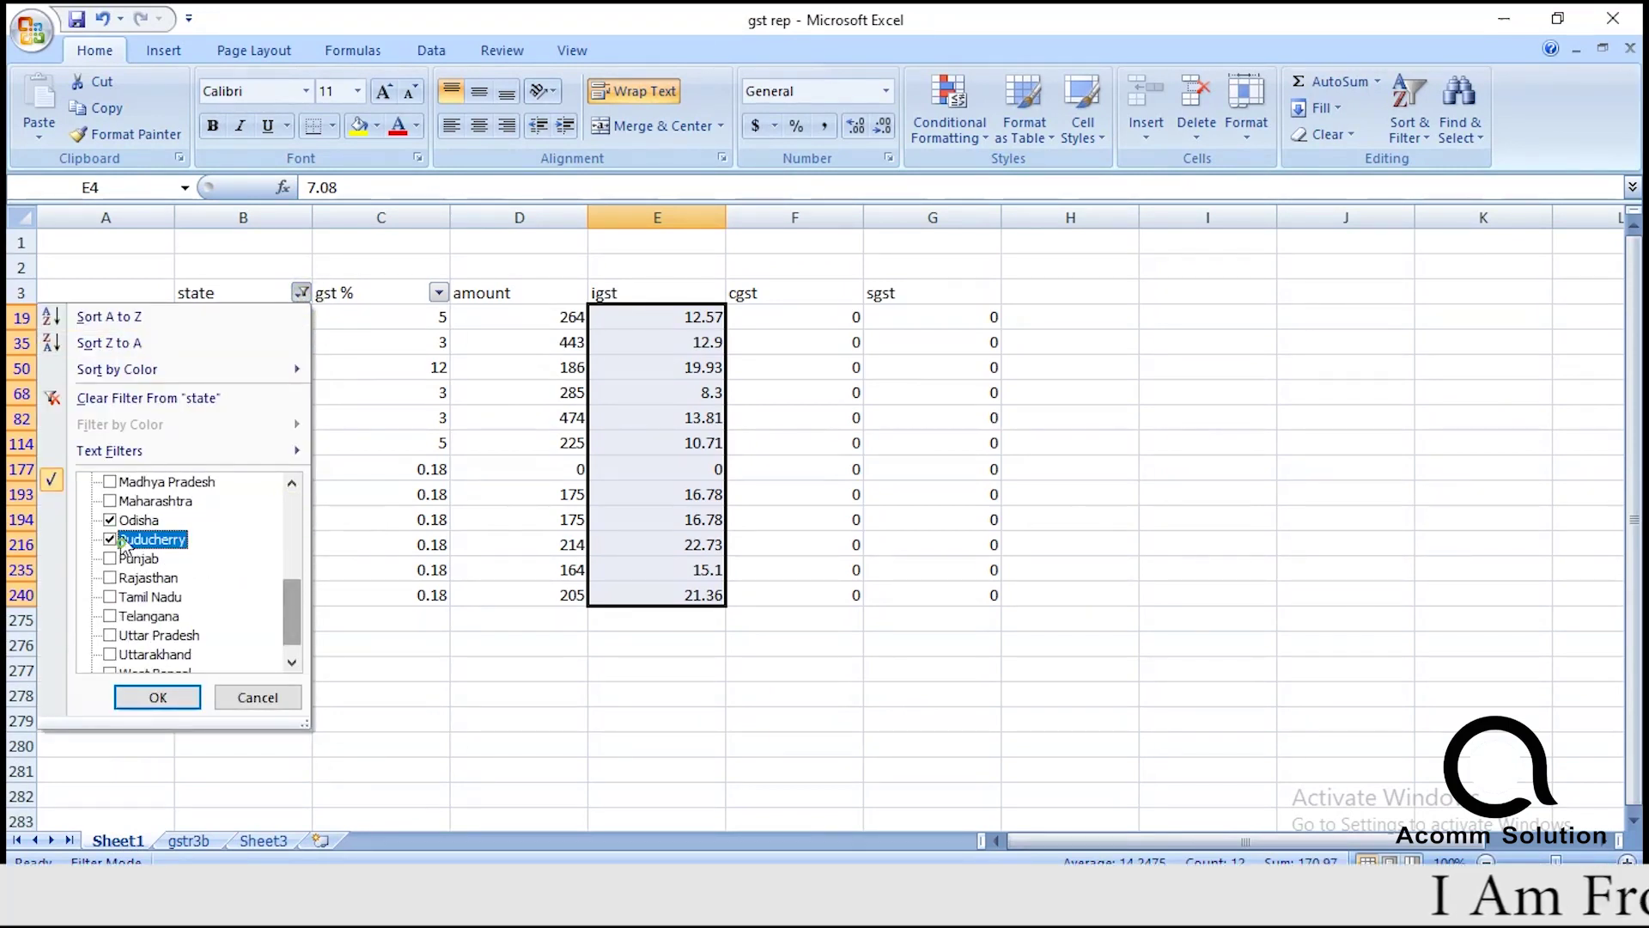
left_click(110, 521)
left_click(155, 696)
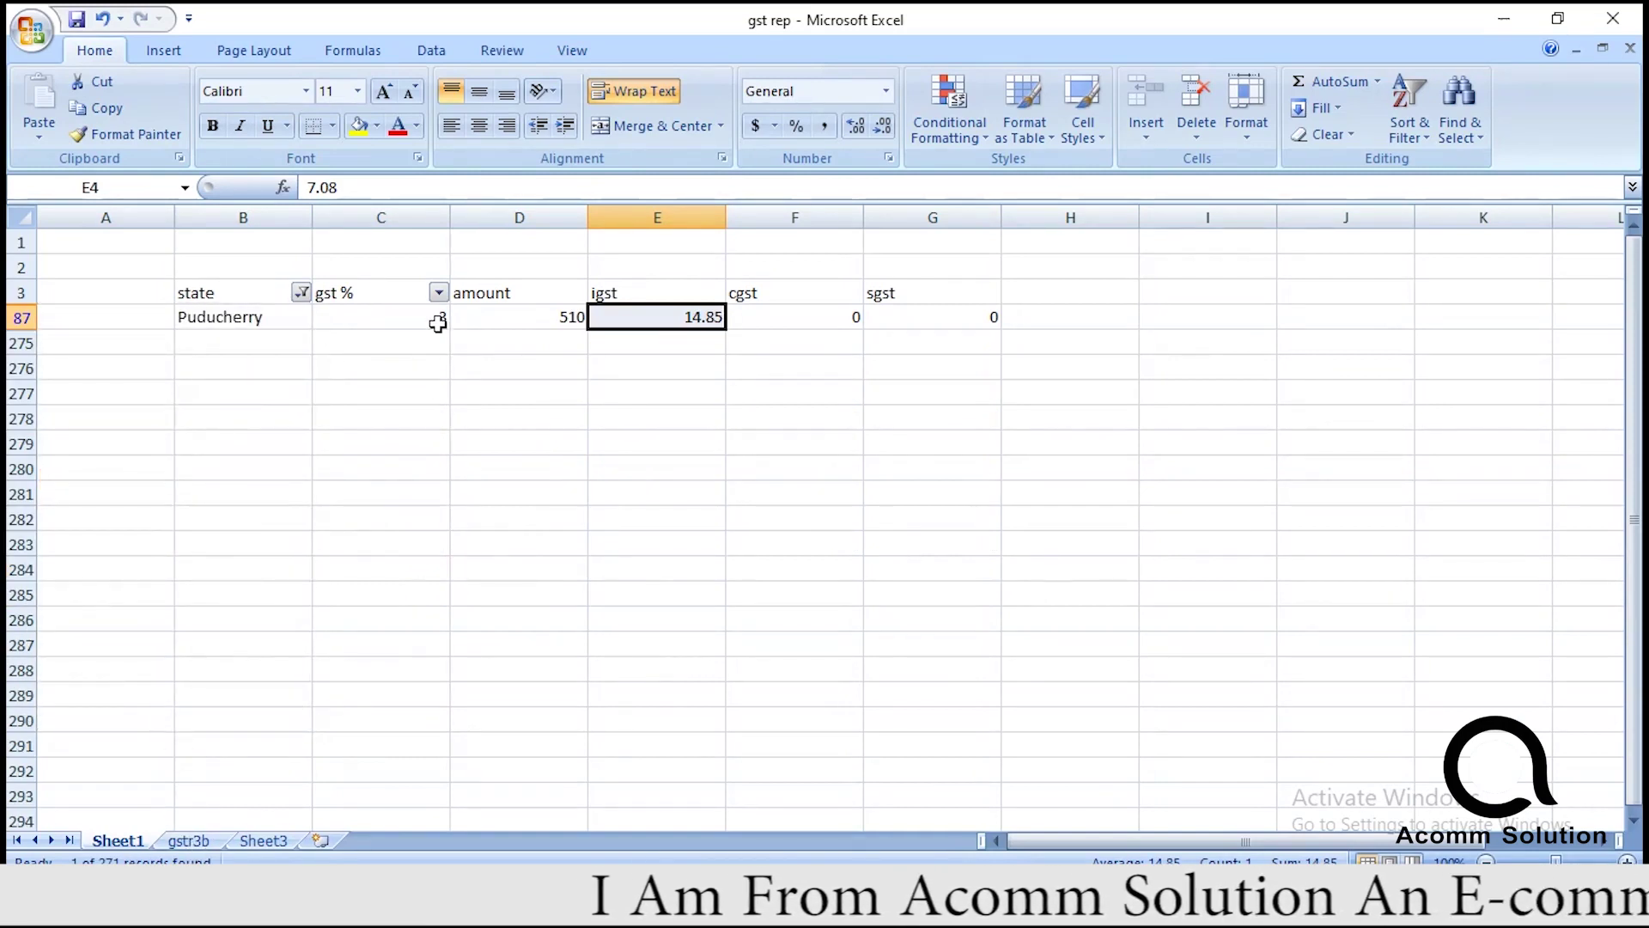
left_click(443, 296)
left_click(493, 559)
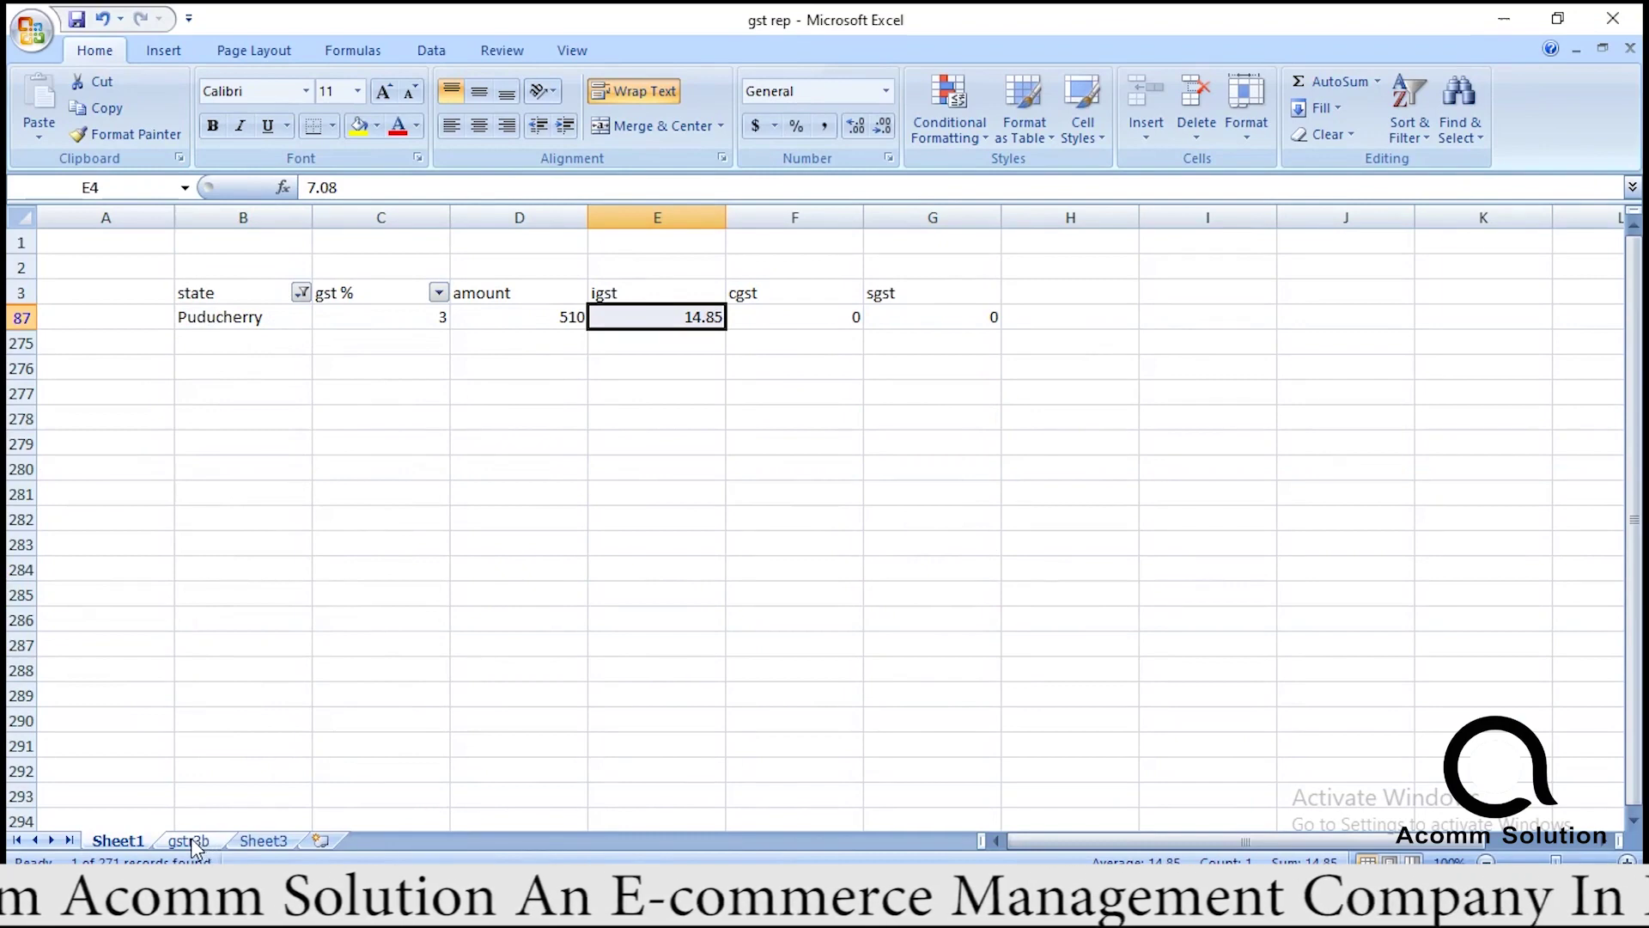
left_click(191, 839)
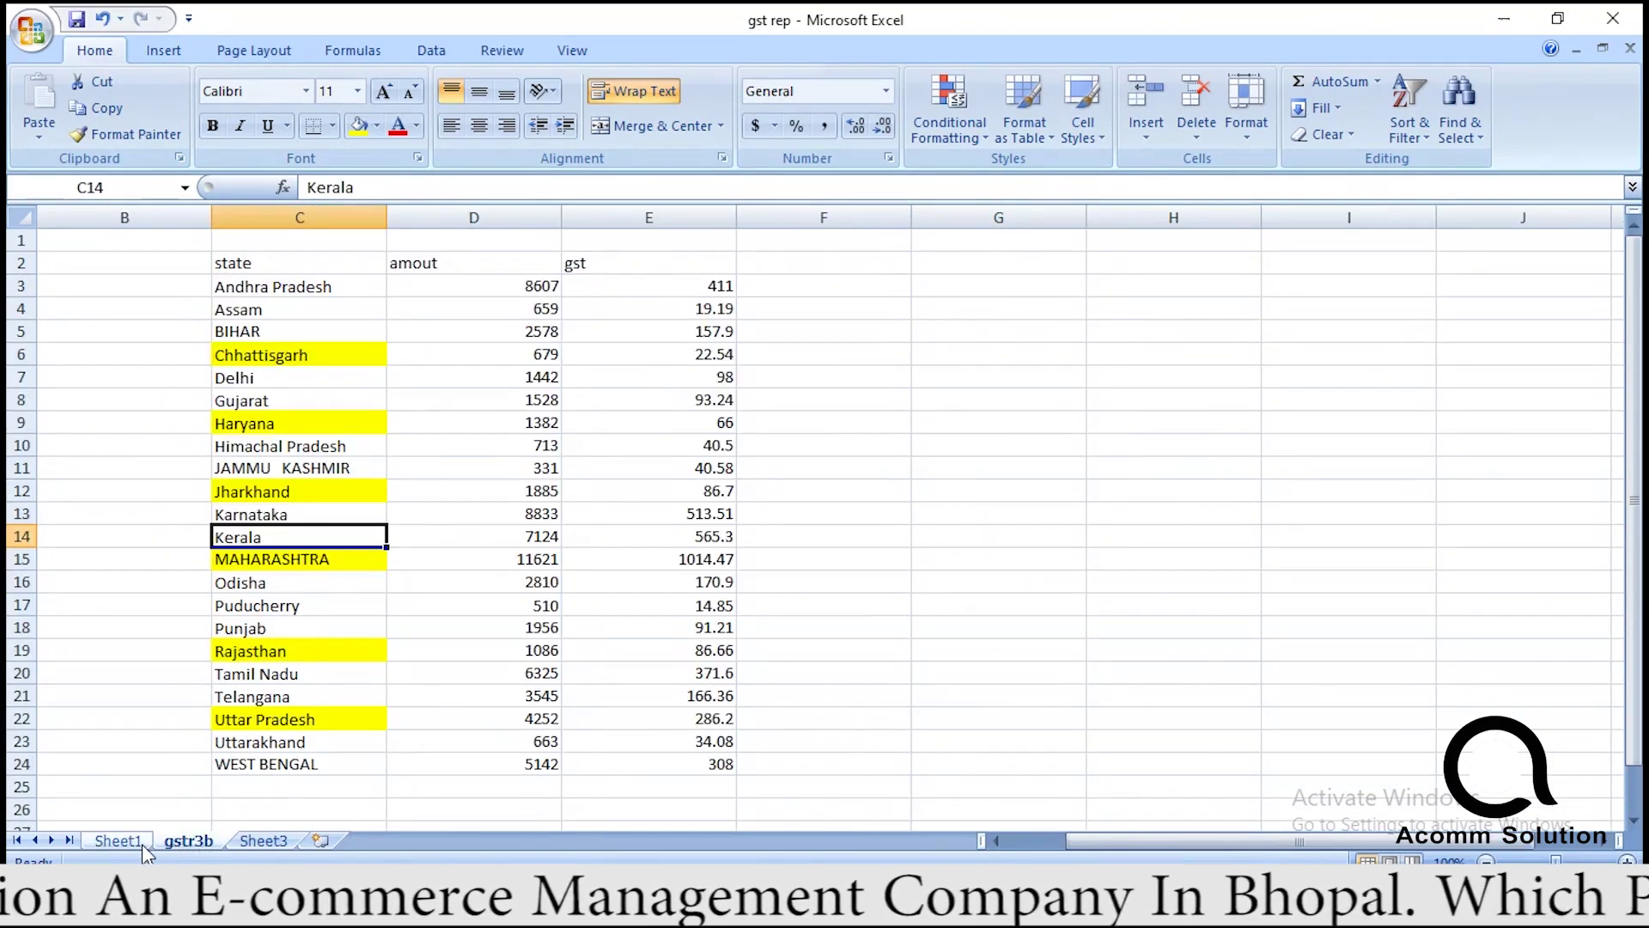
Narrow Sheet1's state filter to Punjab only (5 records, igst 91.21) and compare with gstr3b.
left_click(117, 840)
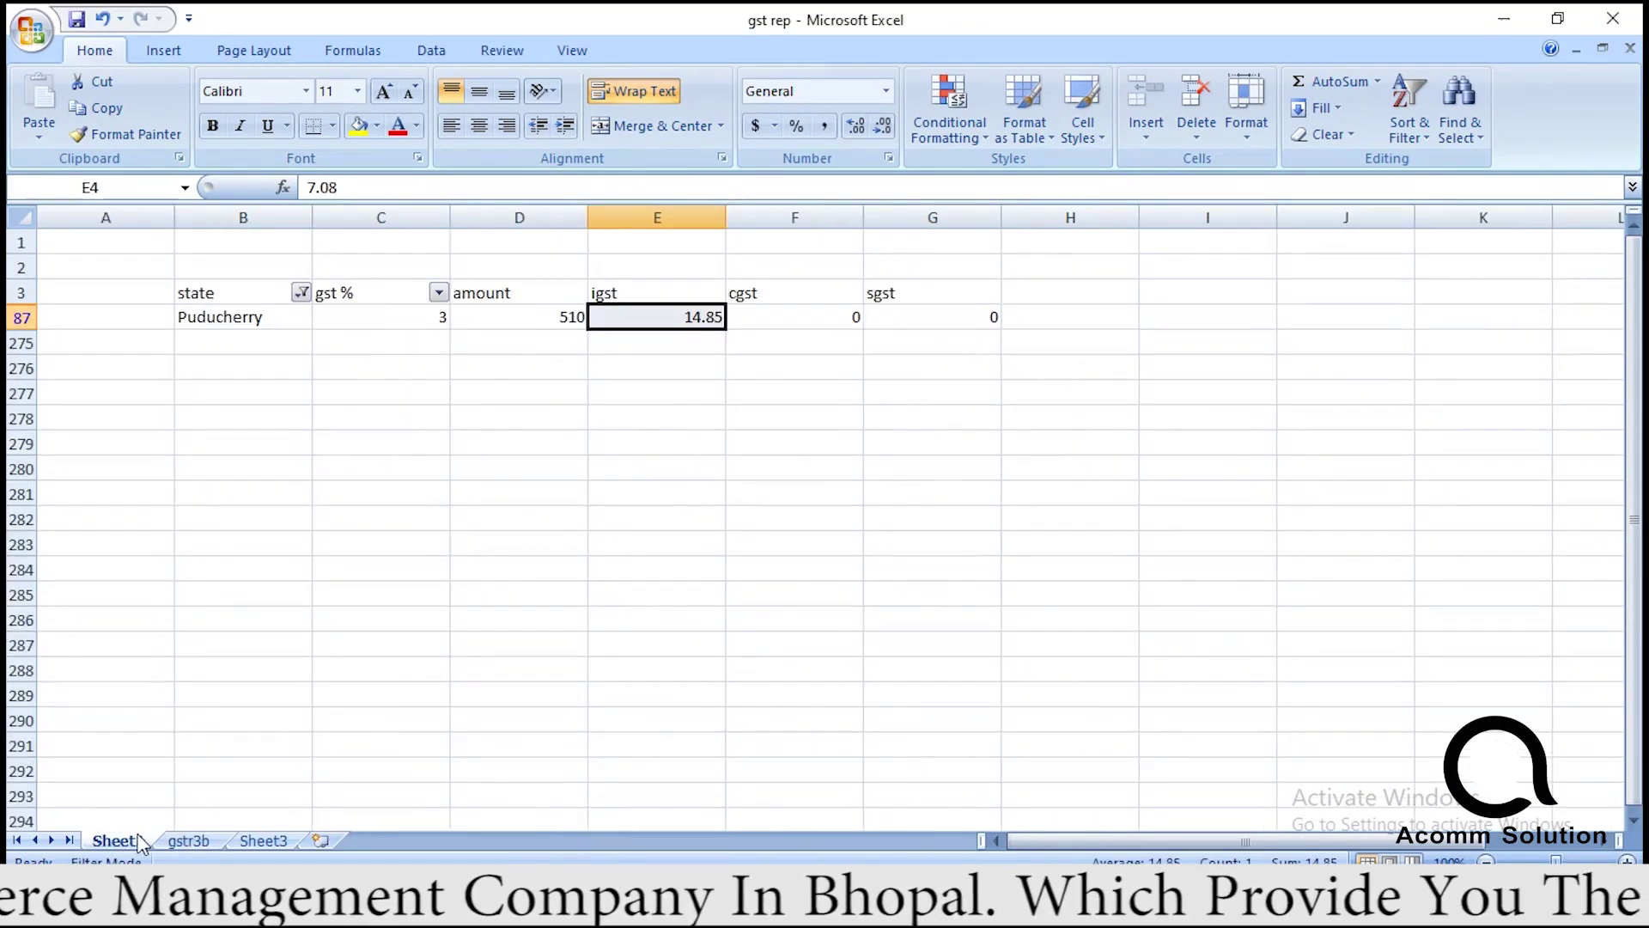
left_click(189, 841)
left_click(118, 840)
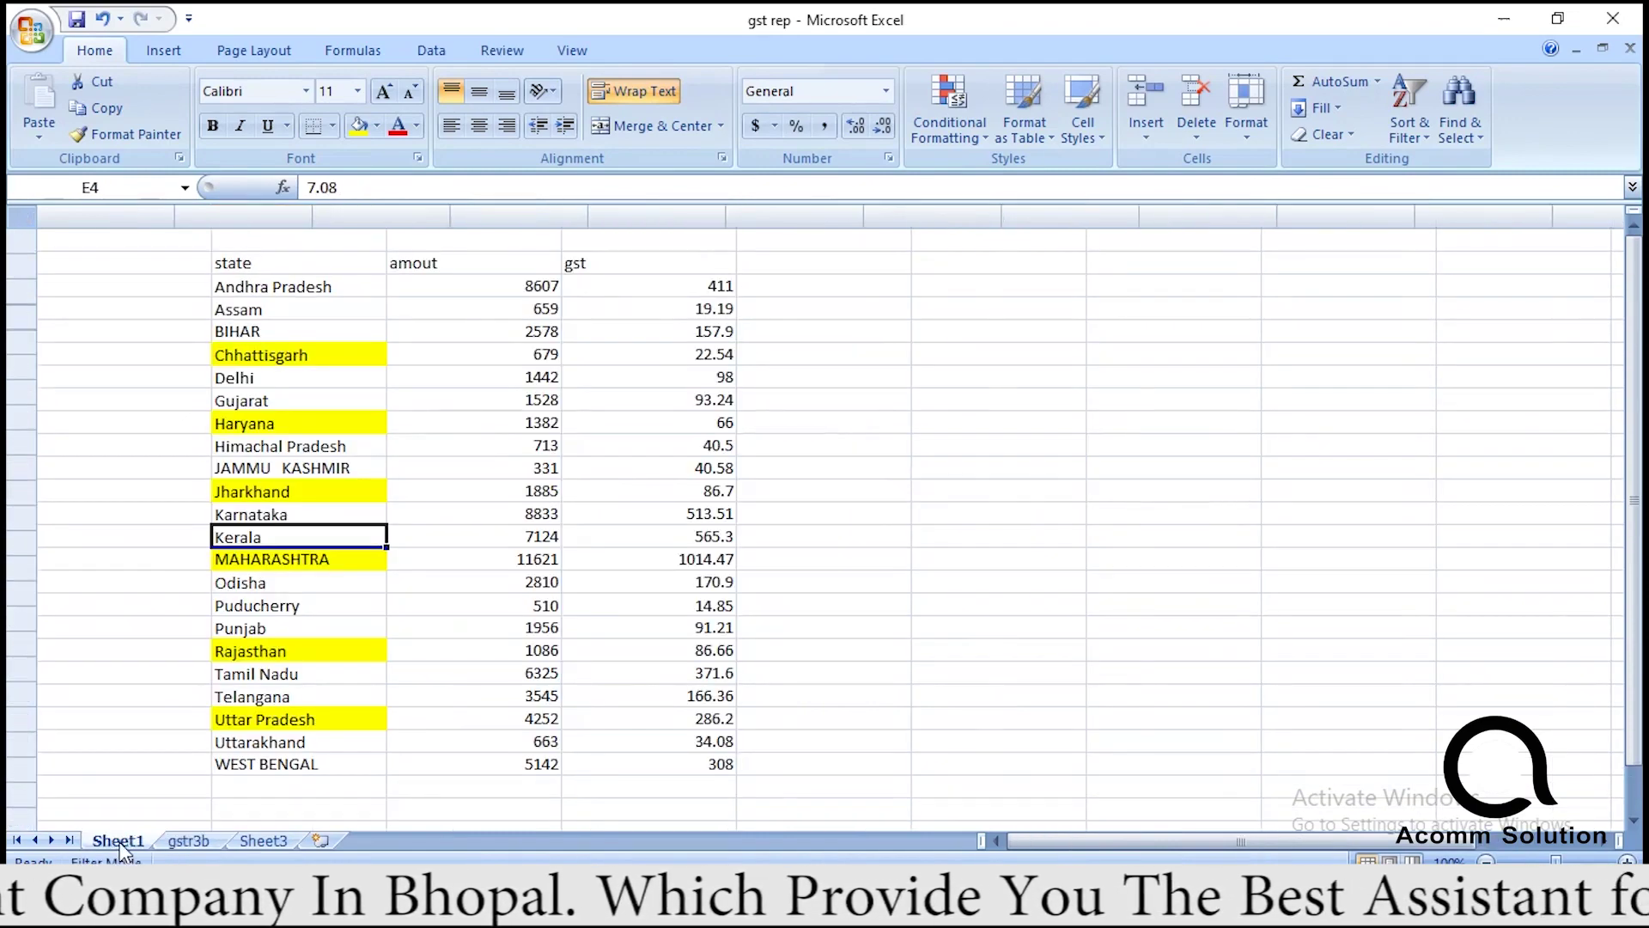
left_click(300, 293)
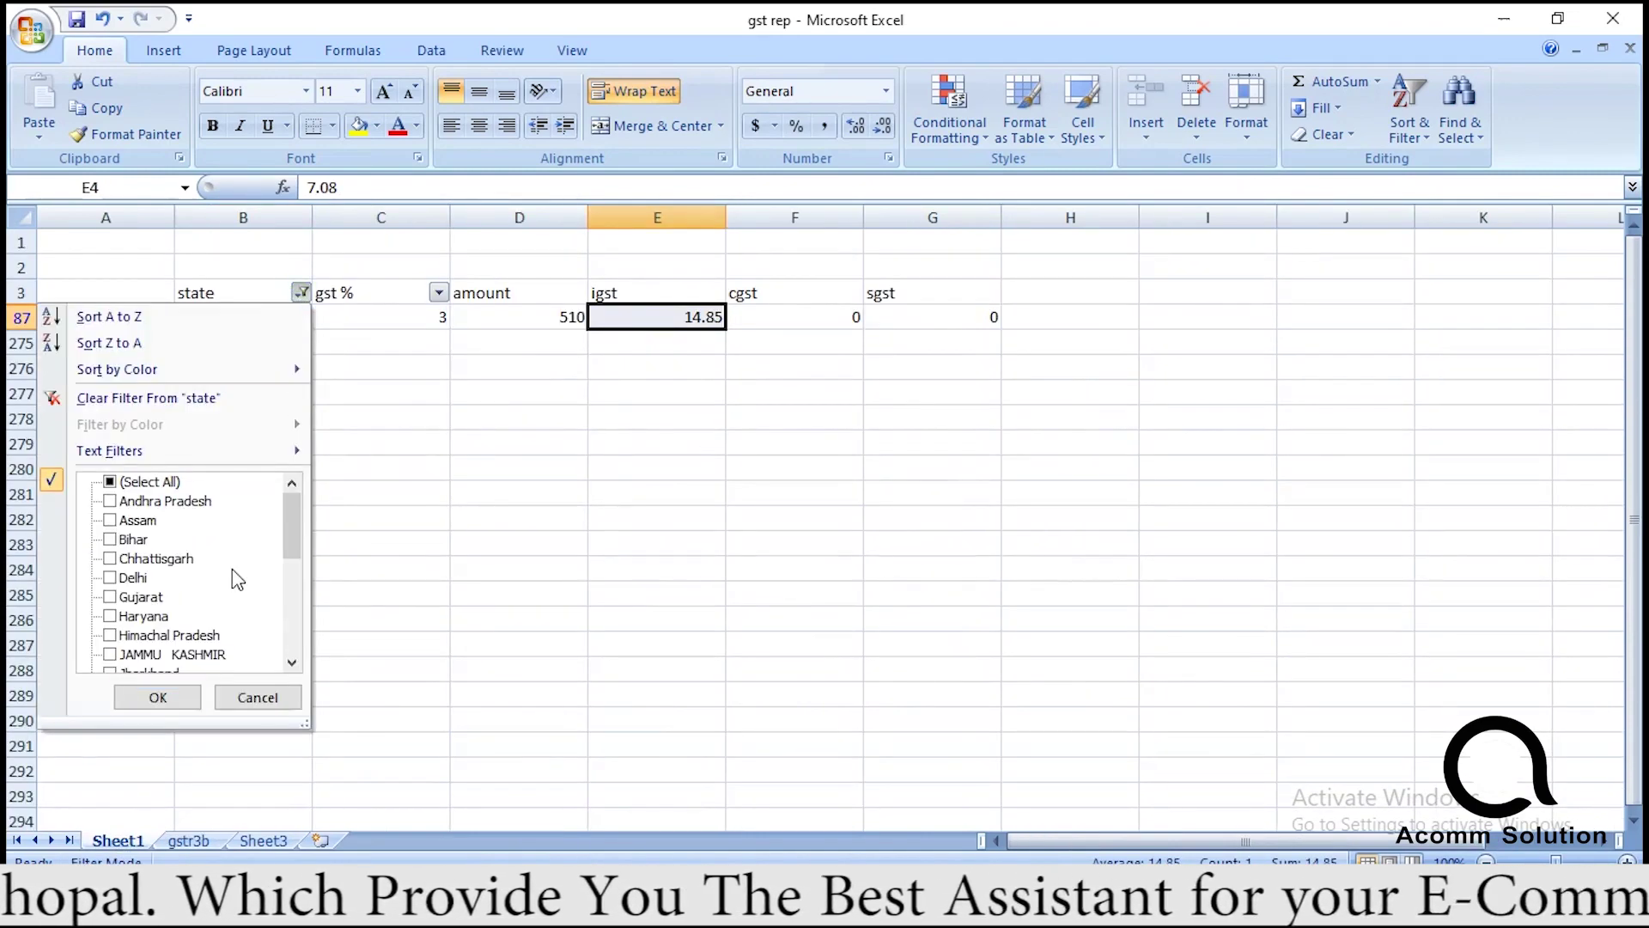
left_click_drag(286, 528, 280, 619)
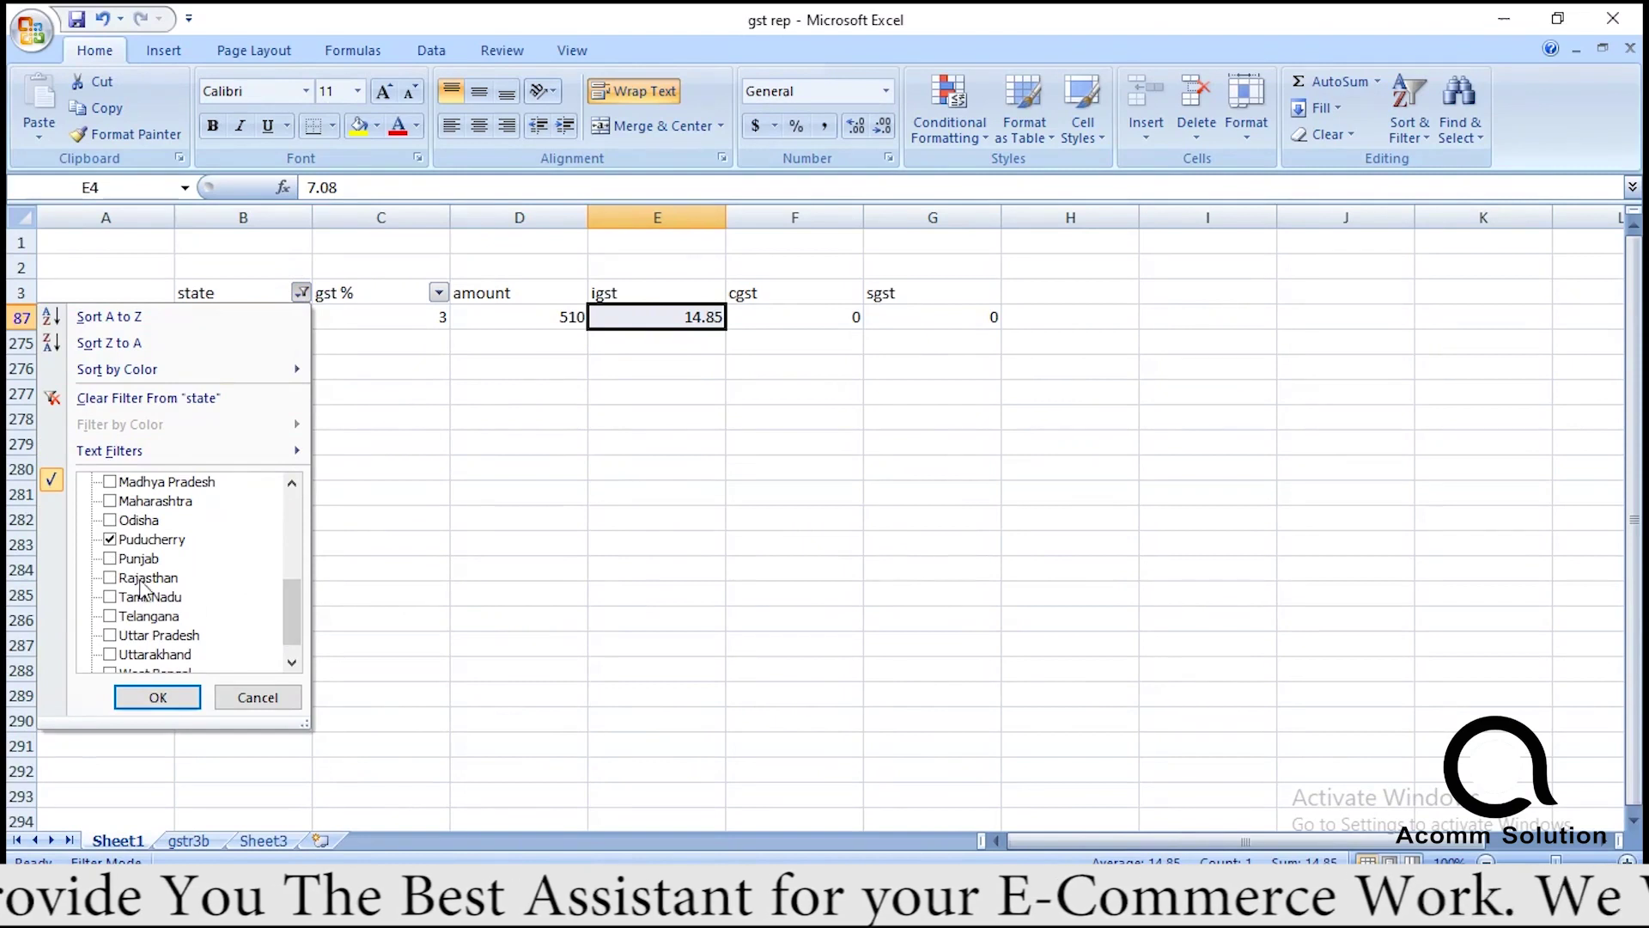
left_click(129, 559)
left_click(157, 697)
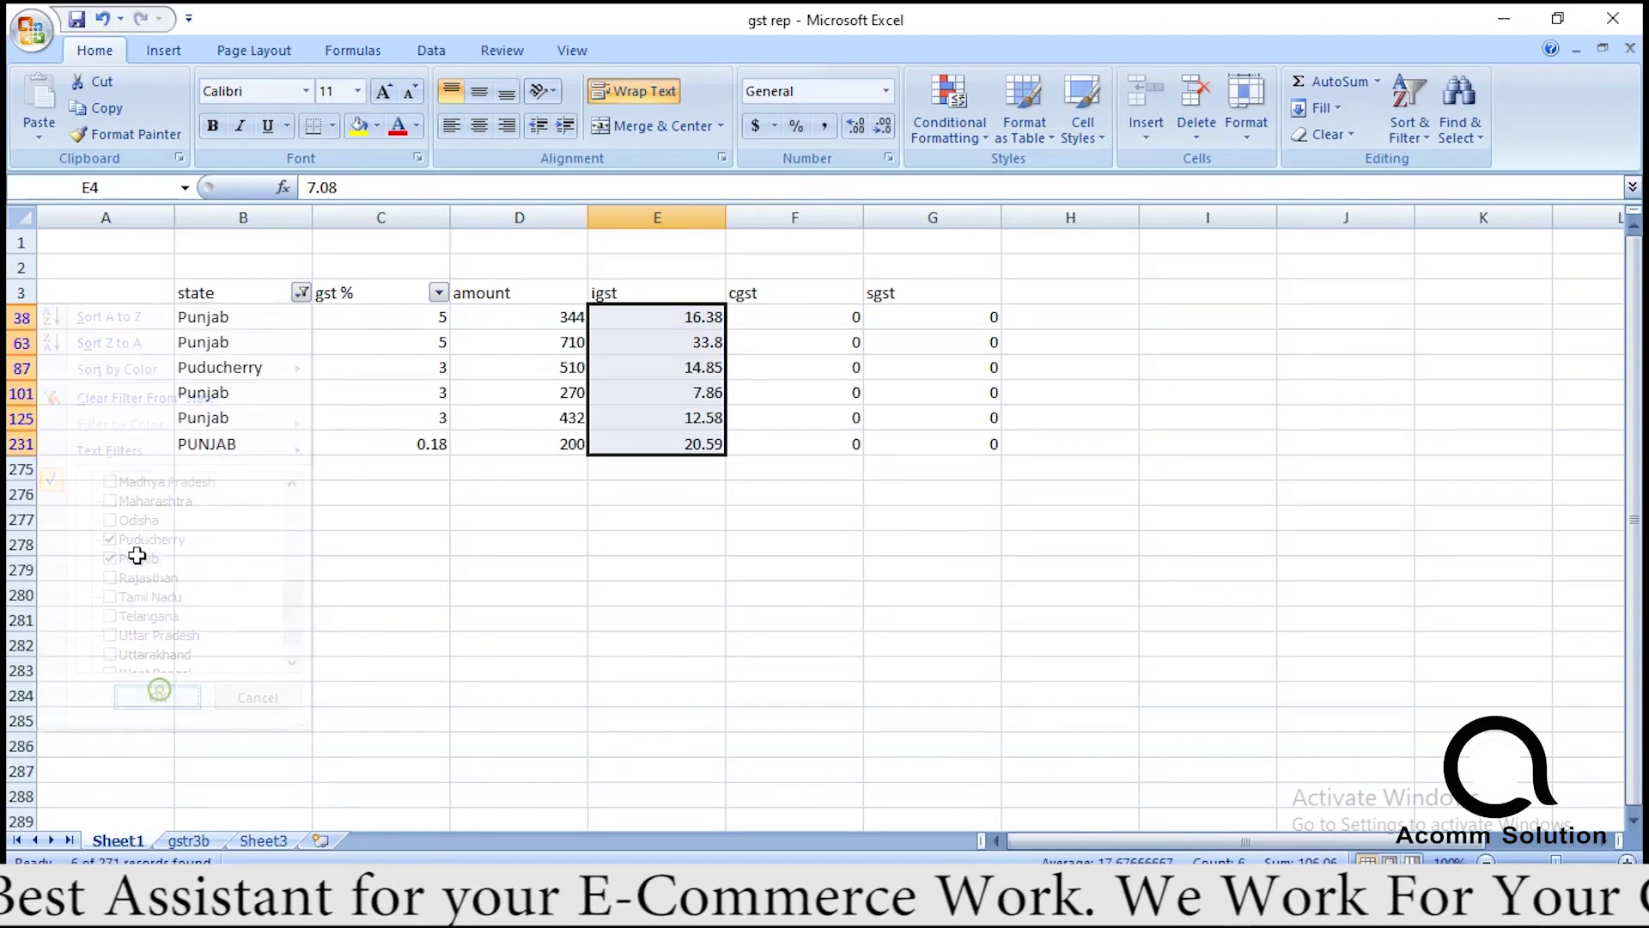
left_click(300, 293)
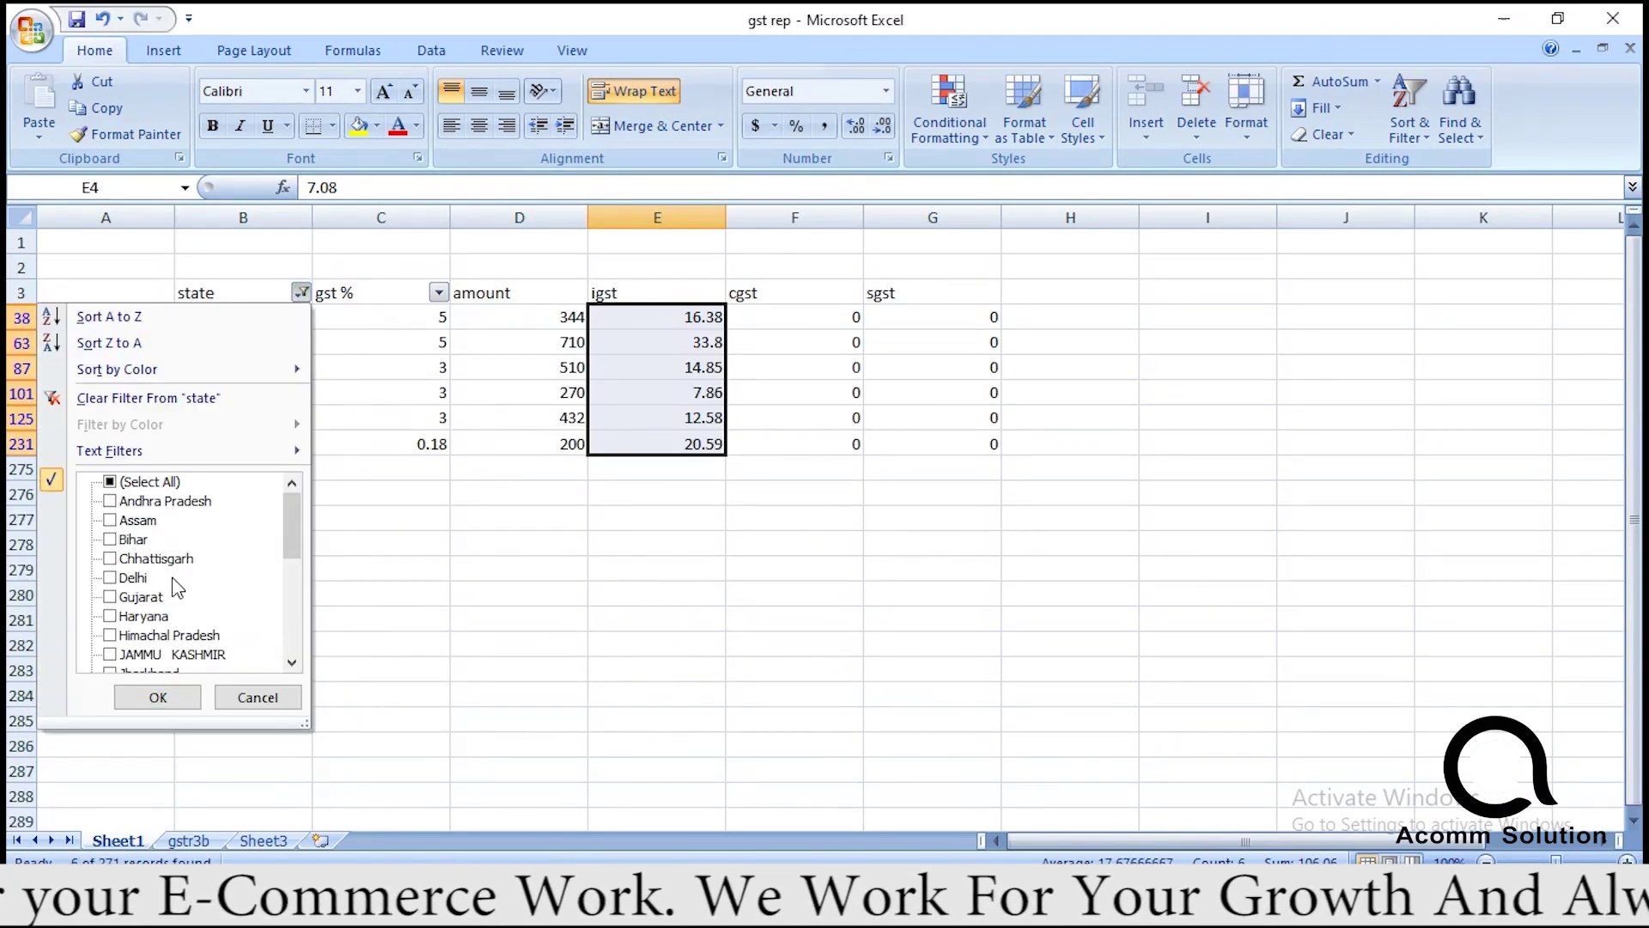
left_click_drag(293, 540, 291, 626)
left_click(110, 577)
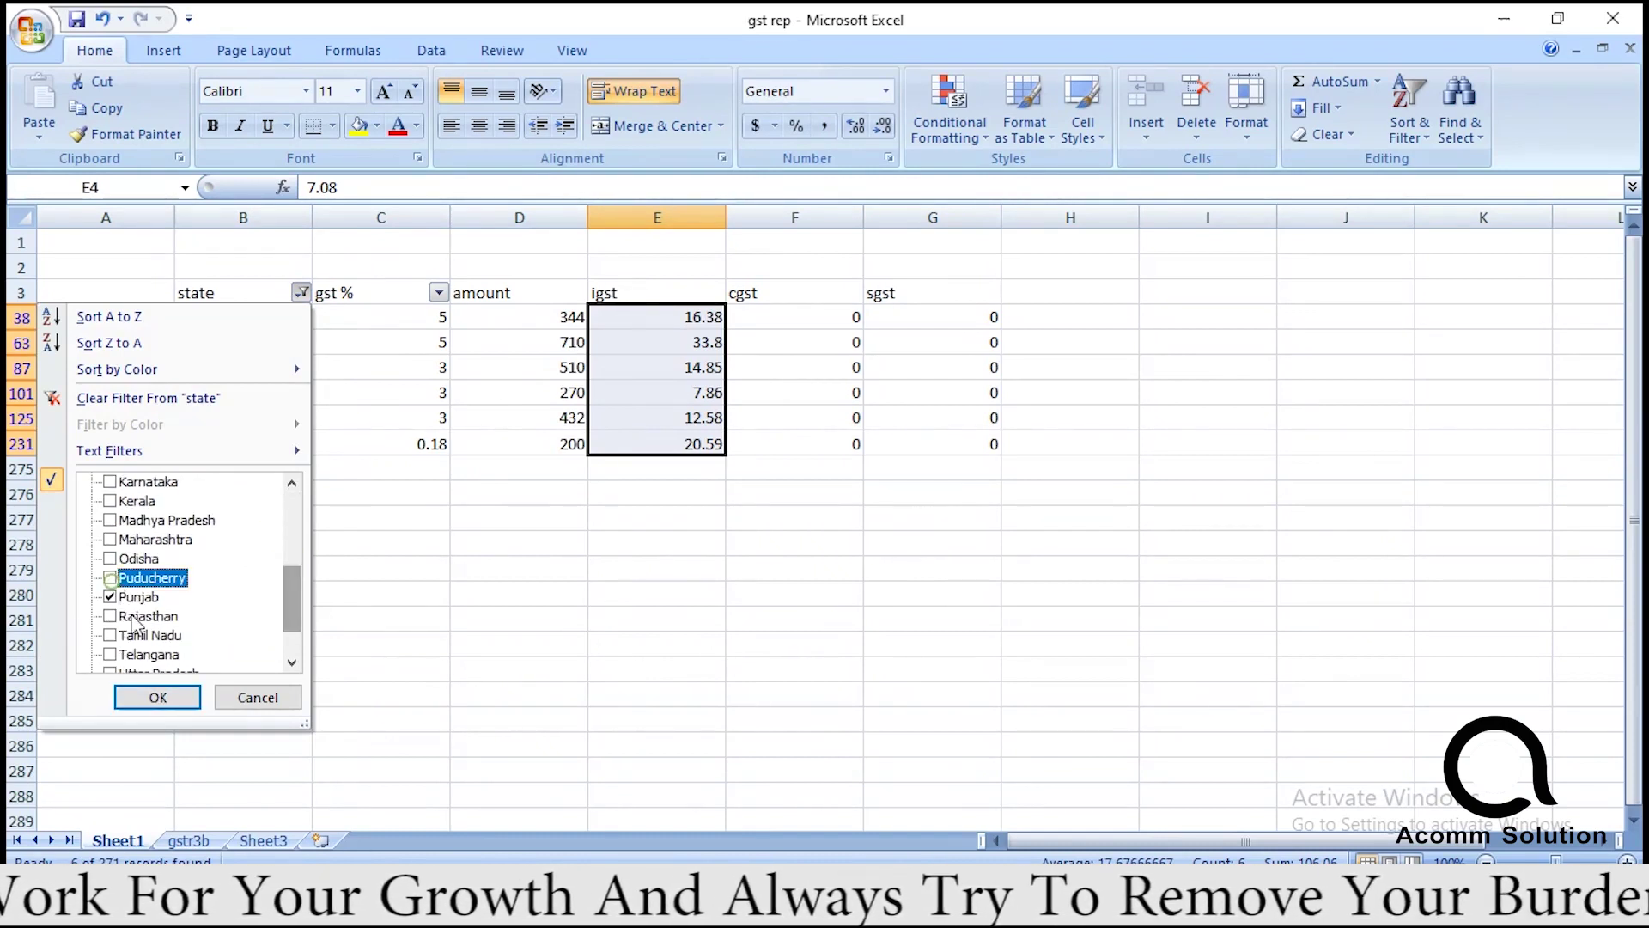
left_click(159, 696)
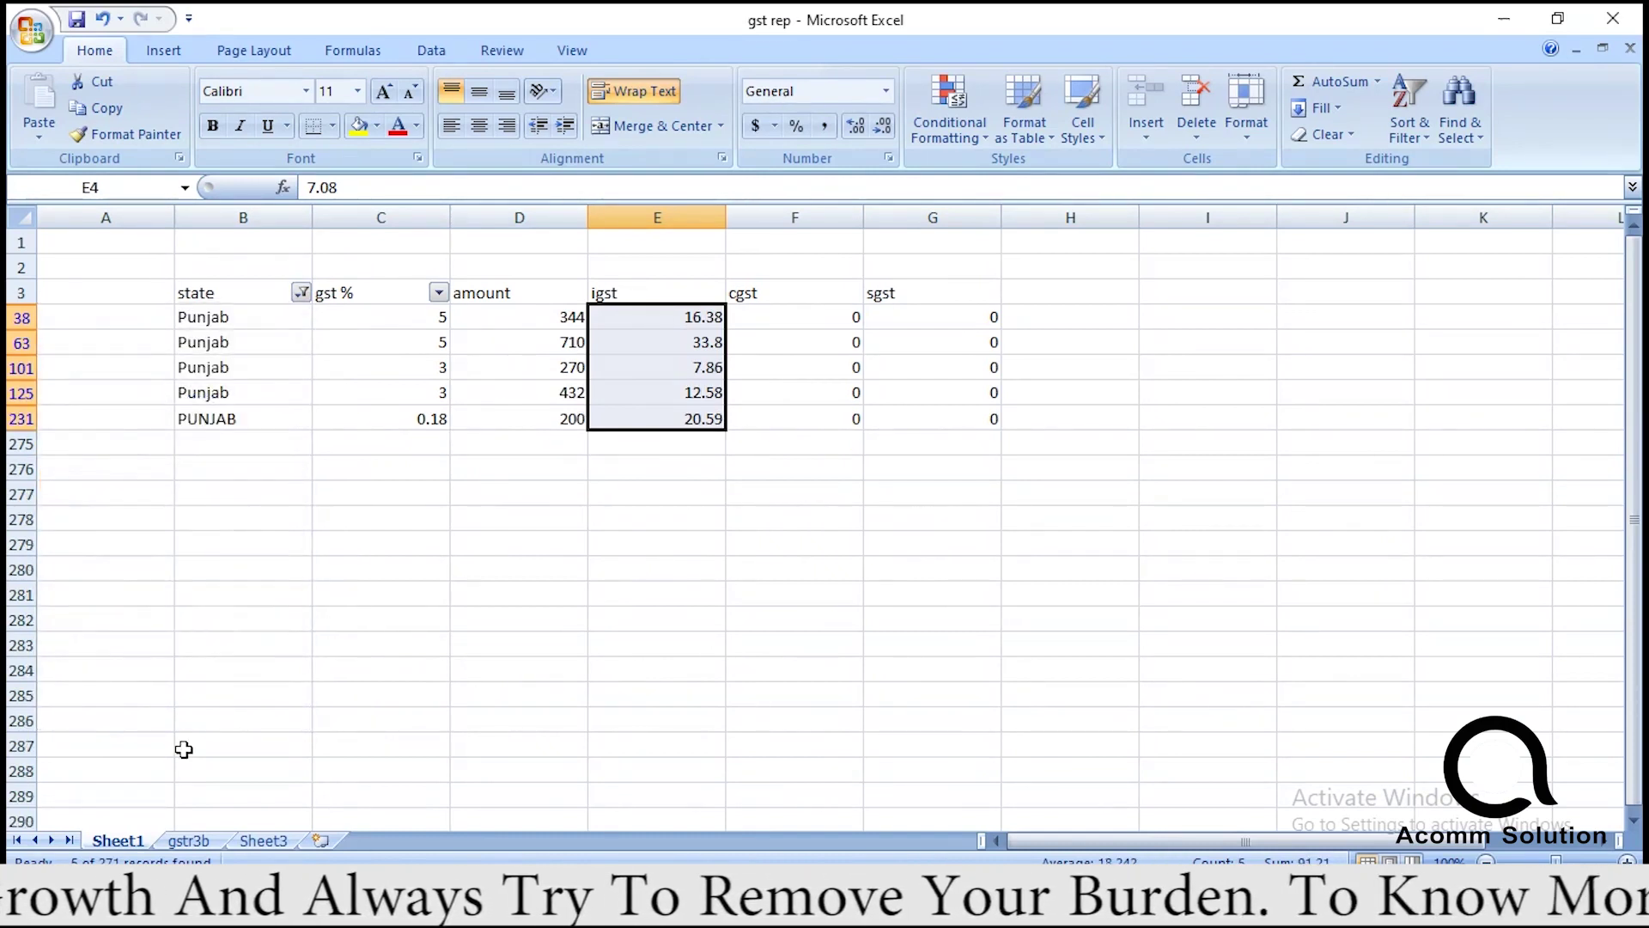
left_click(189, 839)
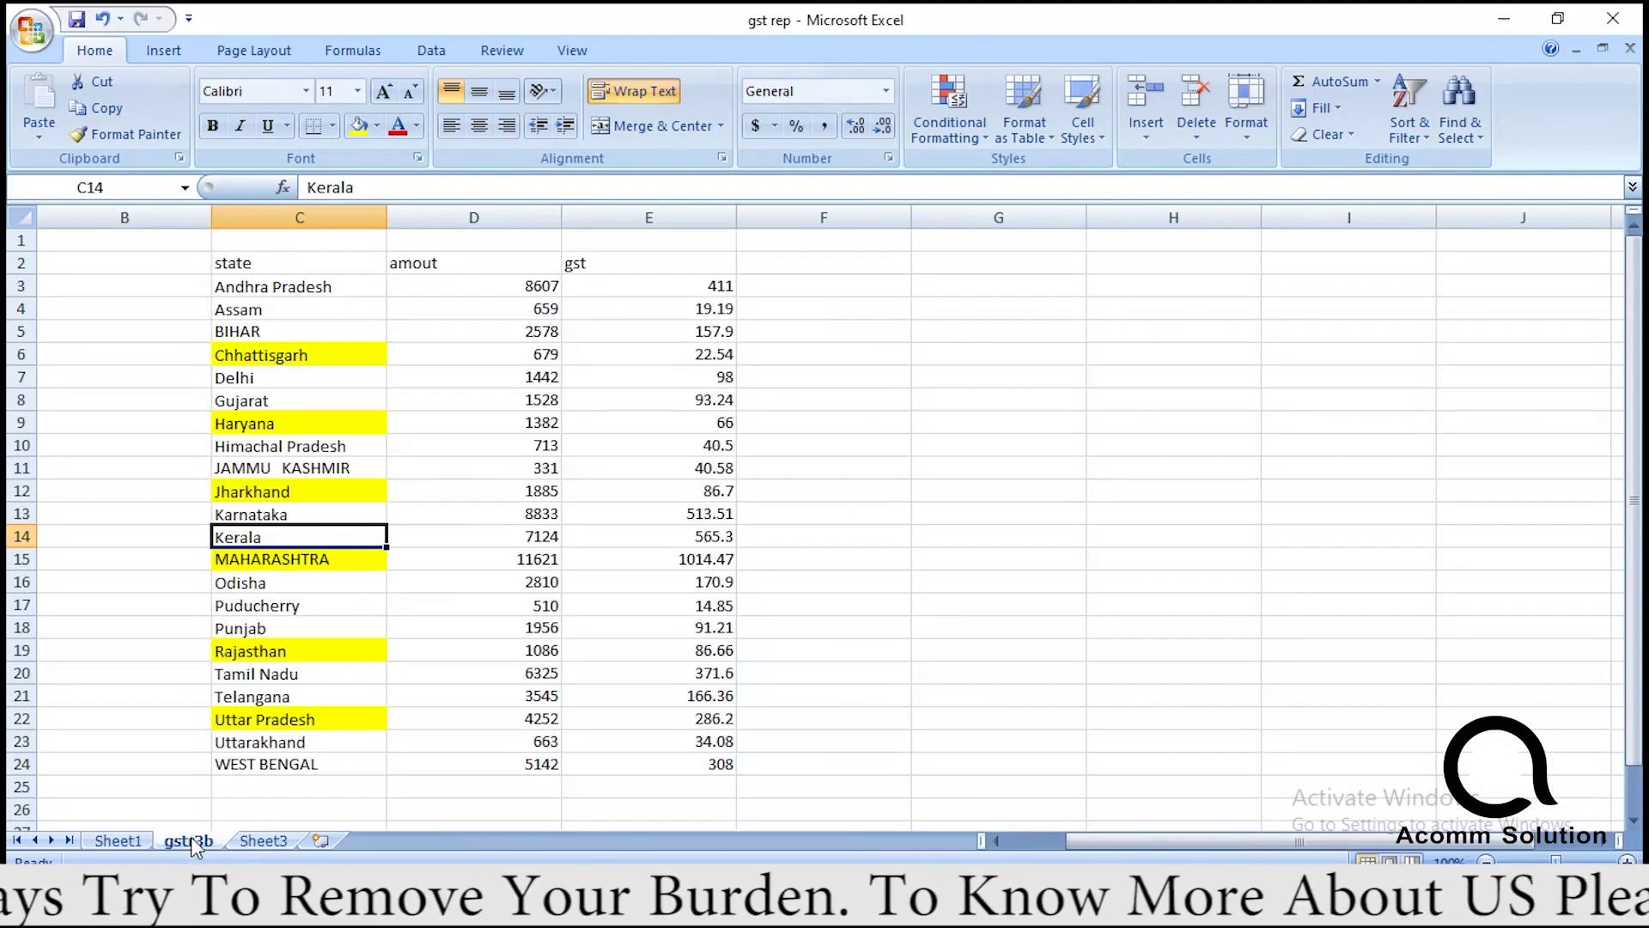
Back on Sheet1, tick (Select All) in the state filter to include every state.
left_click(117, 840)
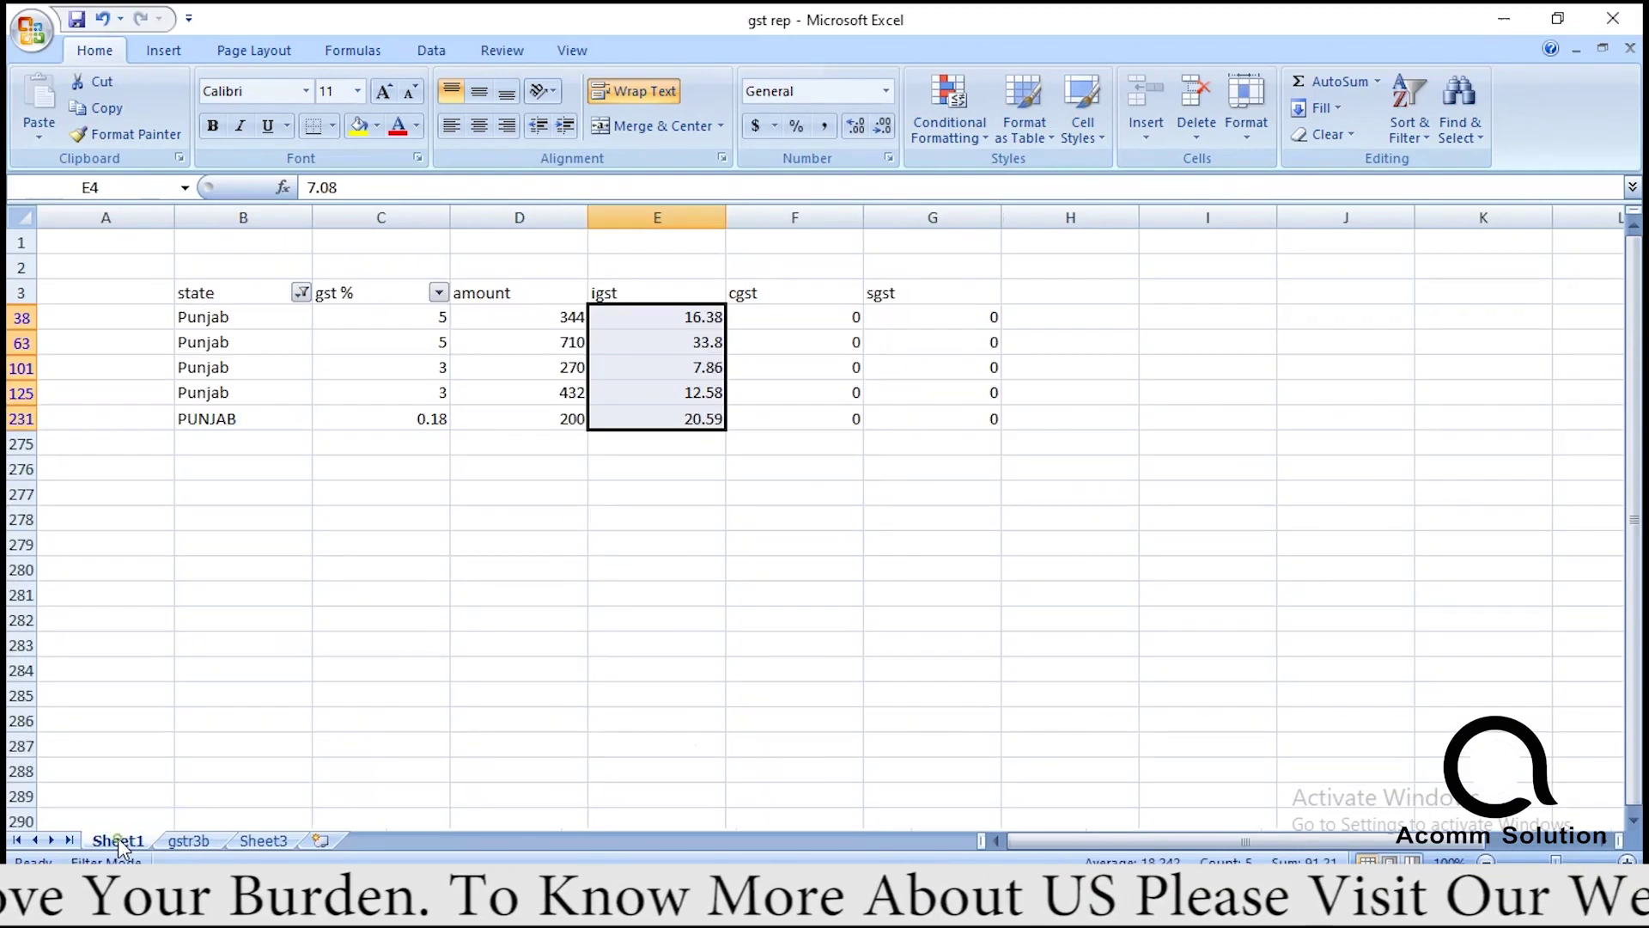
left_click(300, 293)
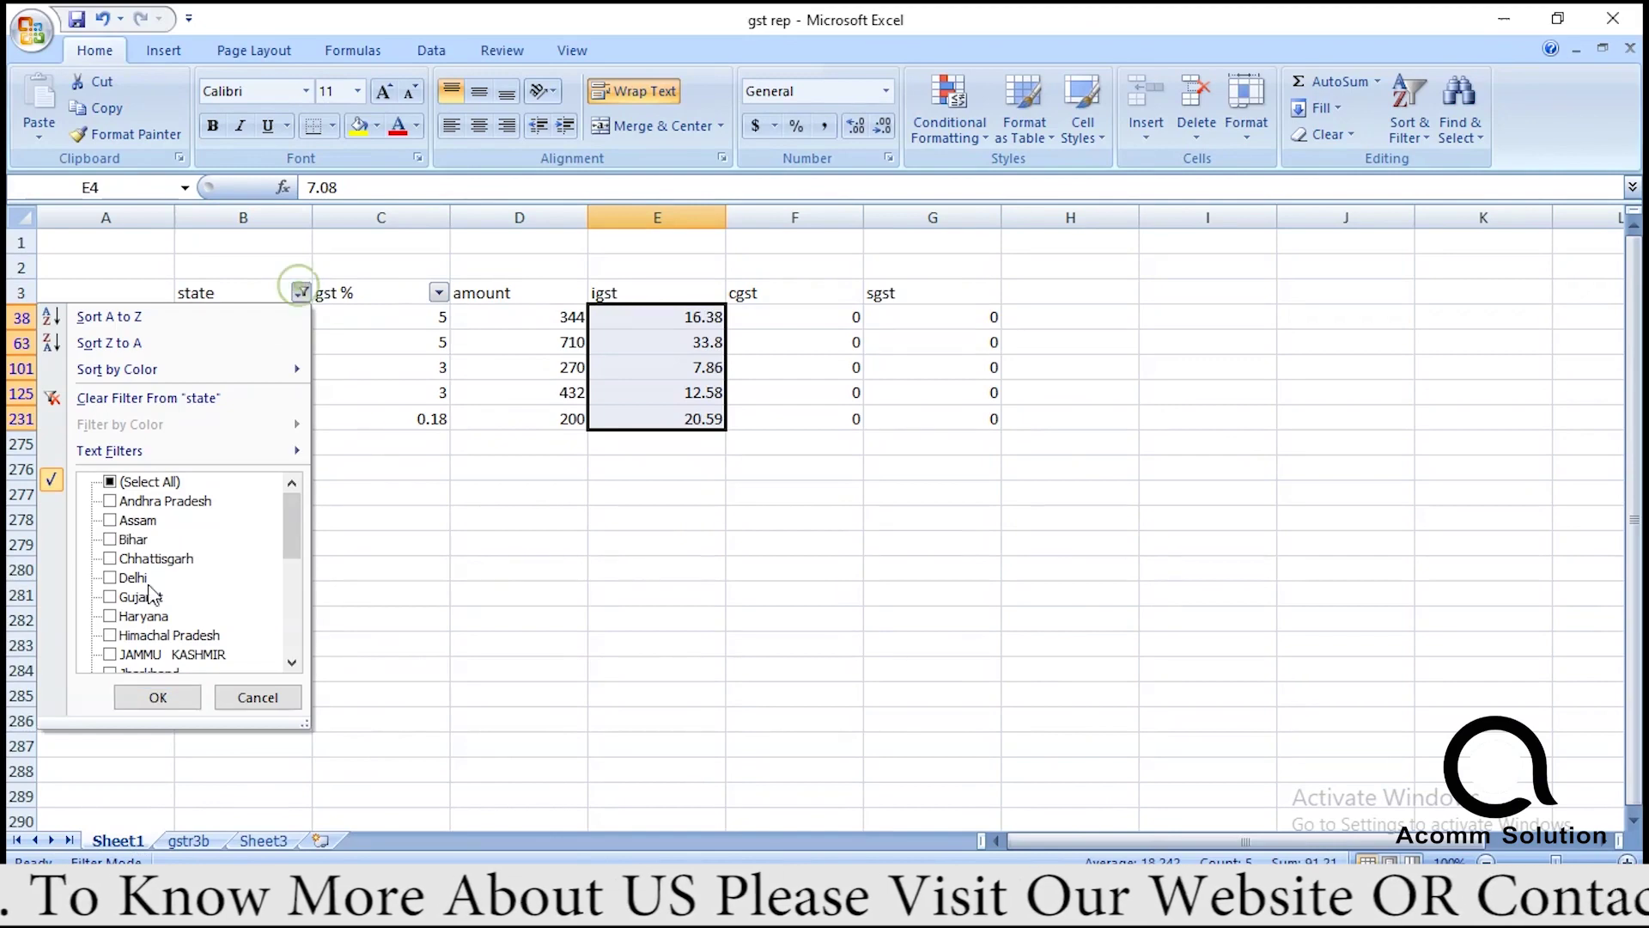
left_click(110, 482)
Apply the cleared state filter so all 271 Sheet1 rows reappear.
left_click(158, 697)
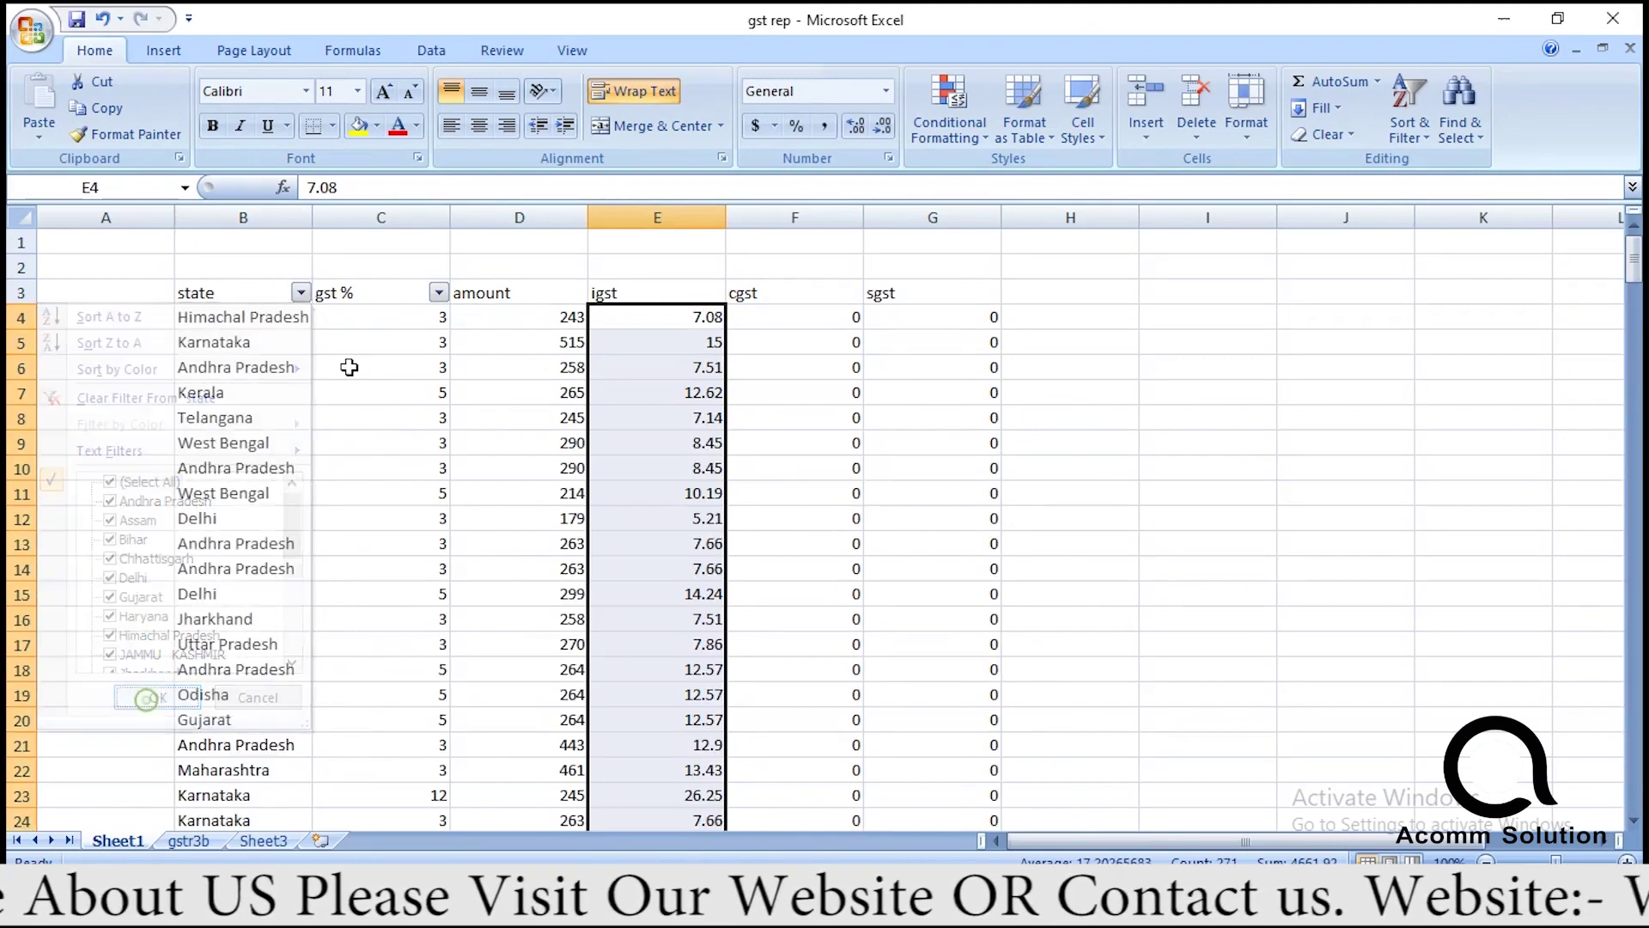
left_click(439, 293)
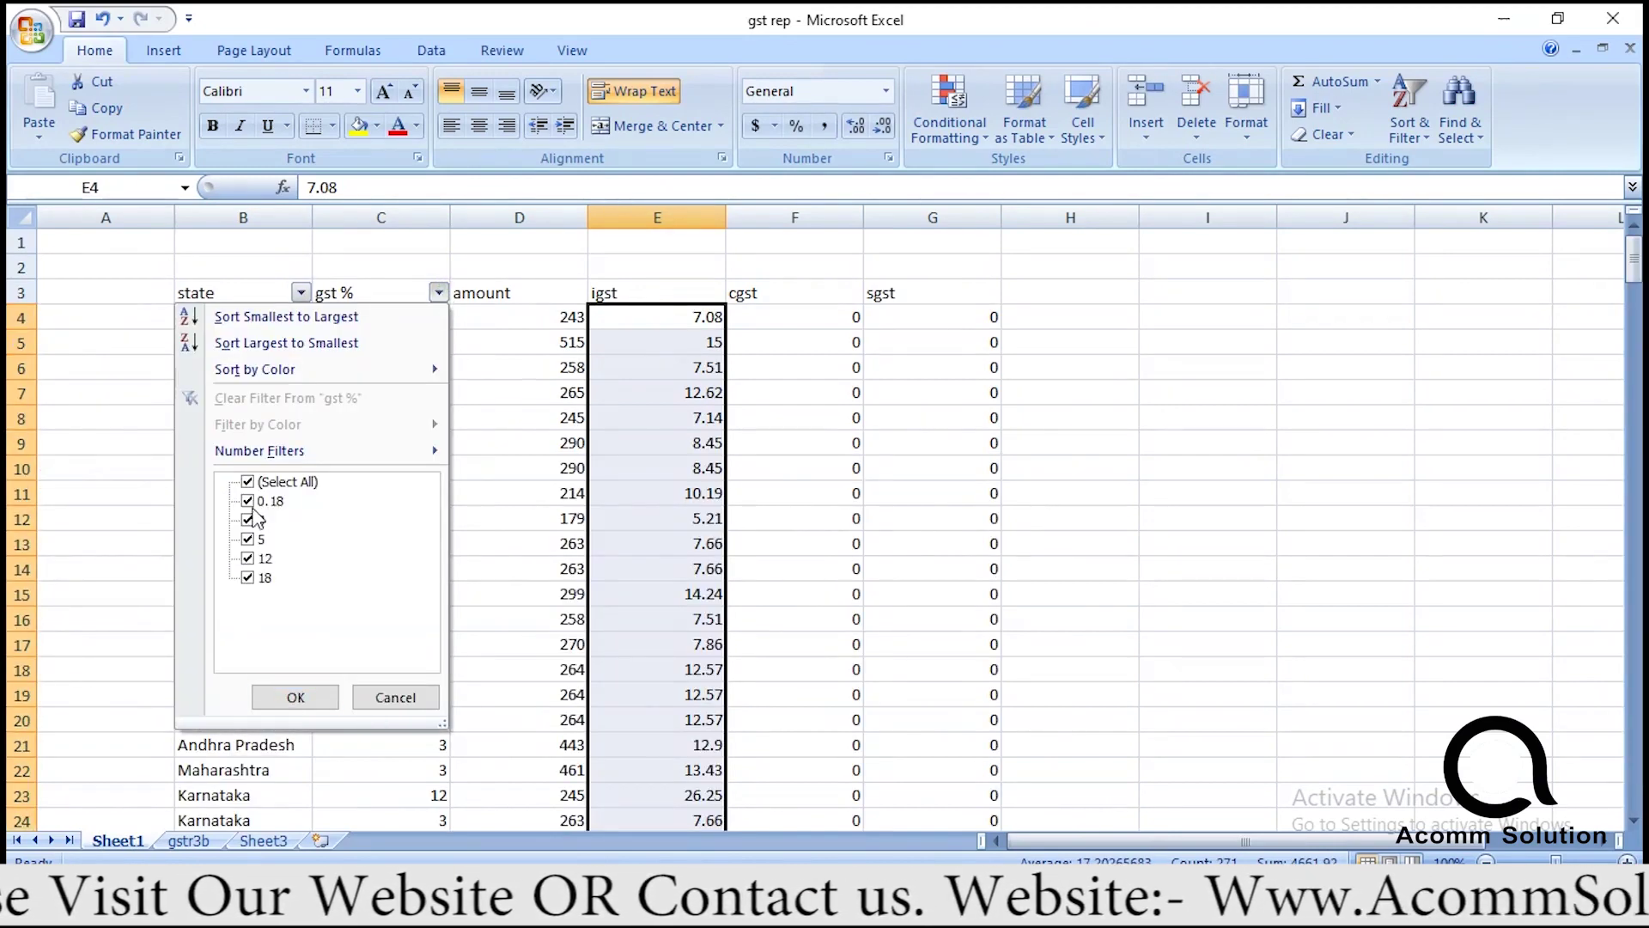
left_click(1074, 493)
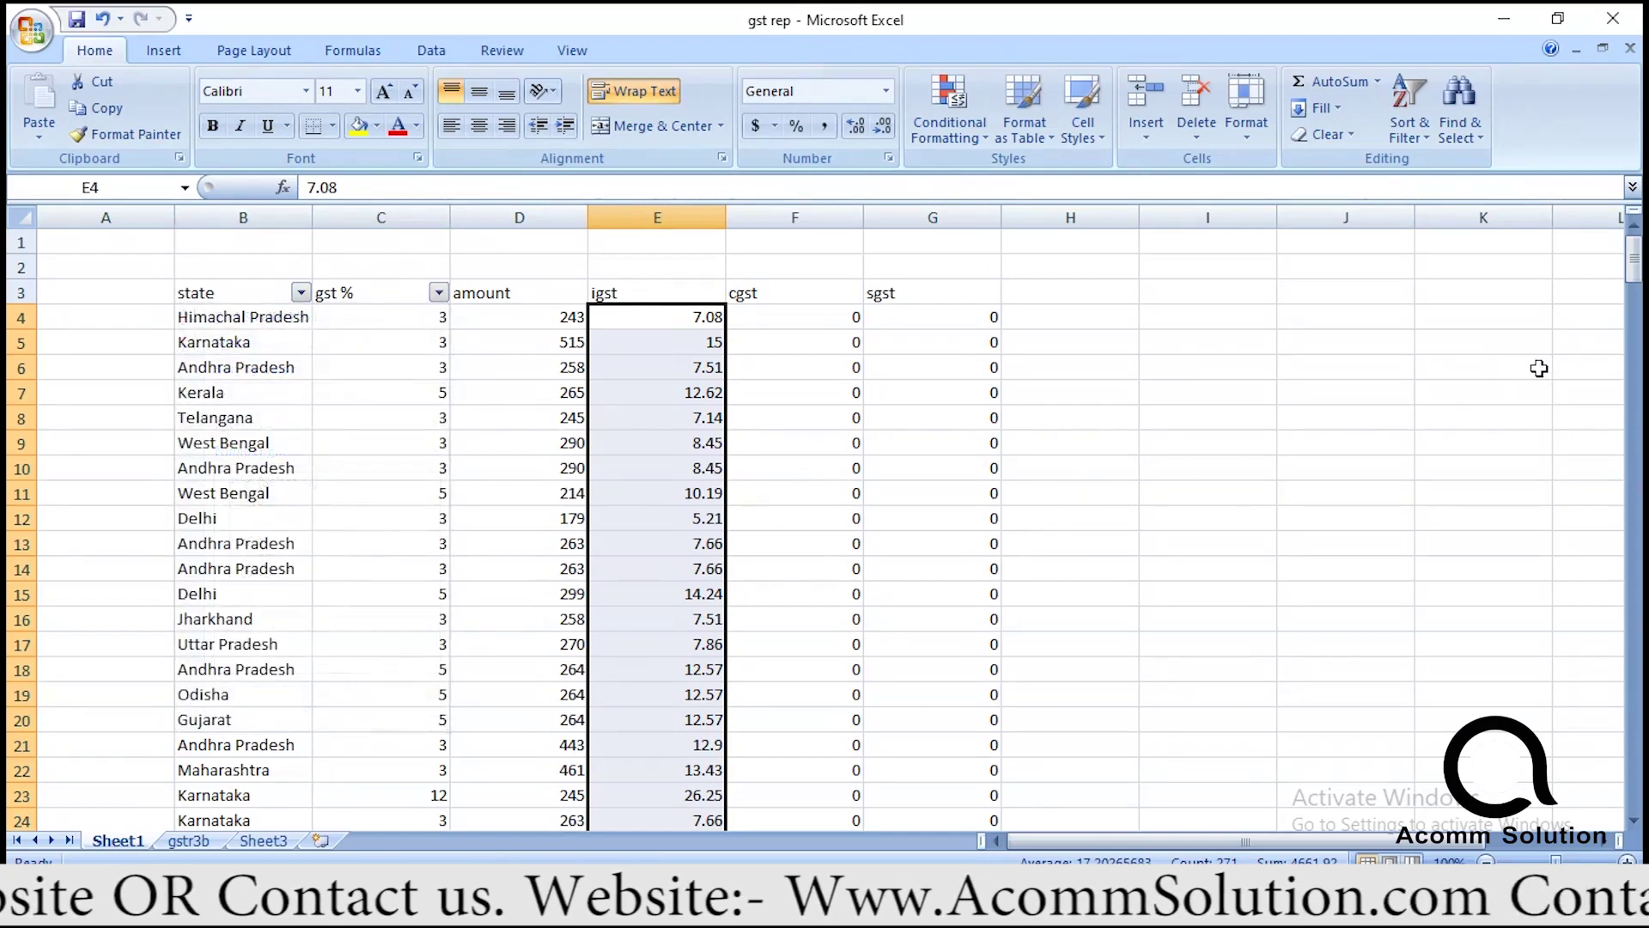
left_click_drag(1634, 257, 1622, 176)
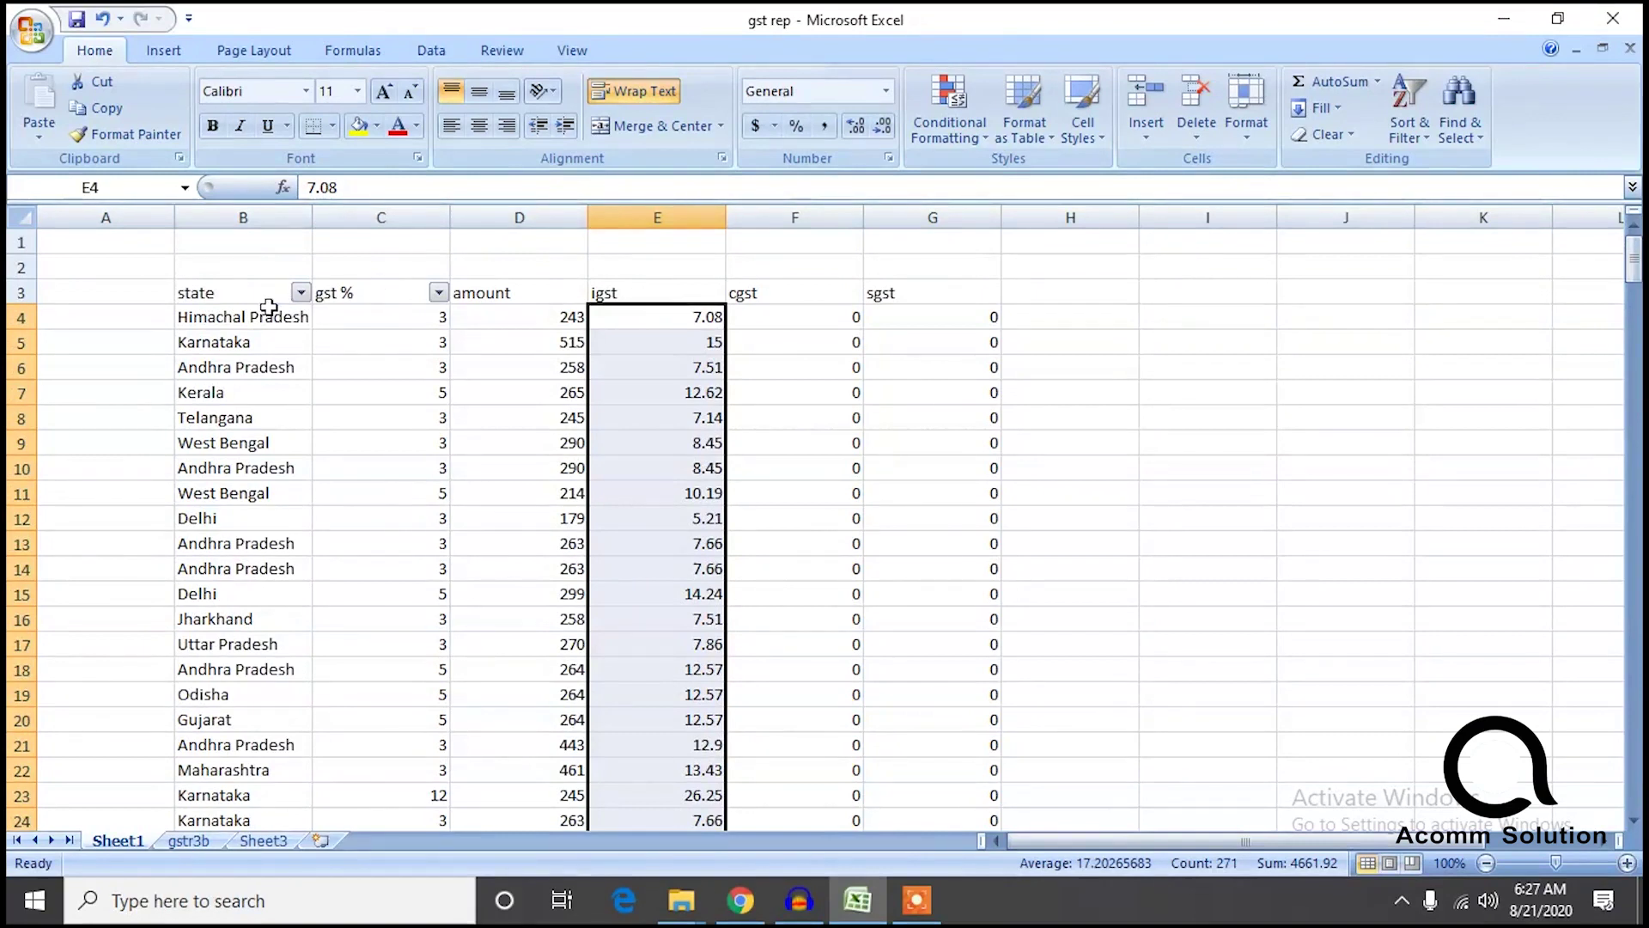
Filter Sheet1 to Rajasthan only (4 records, igst 86.66) and open gstr3b to compare.
left_click(300, 293)
left_click_drag(292, 541, 283, 631)
left_click(110, 482)
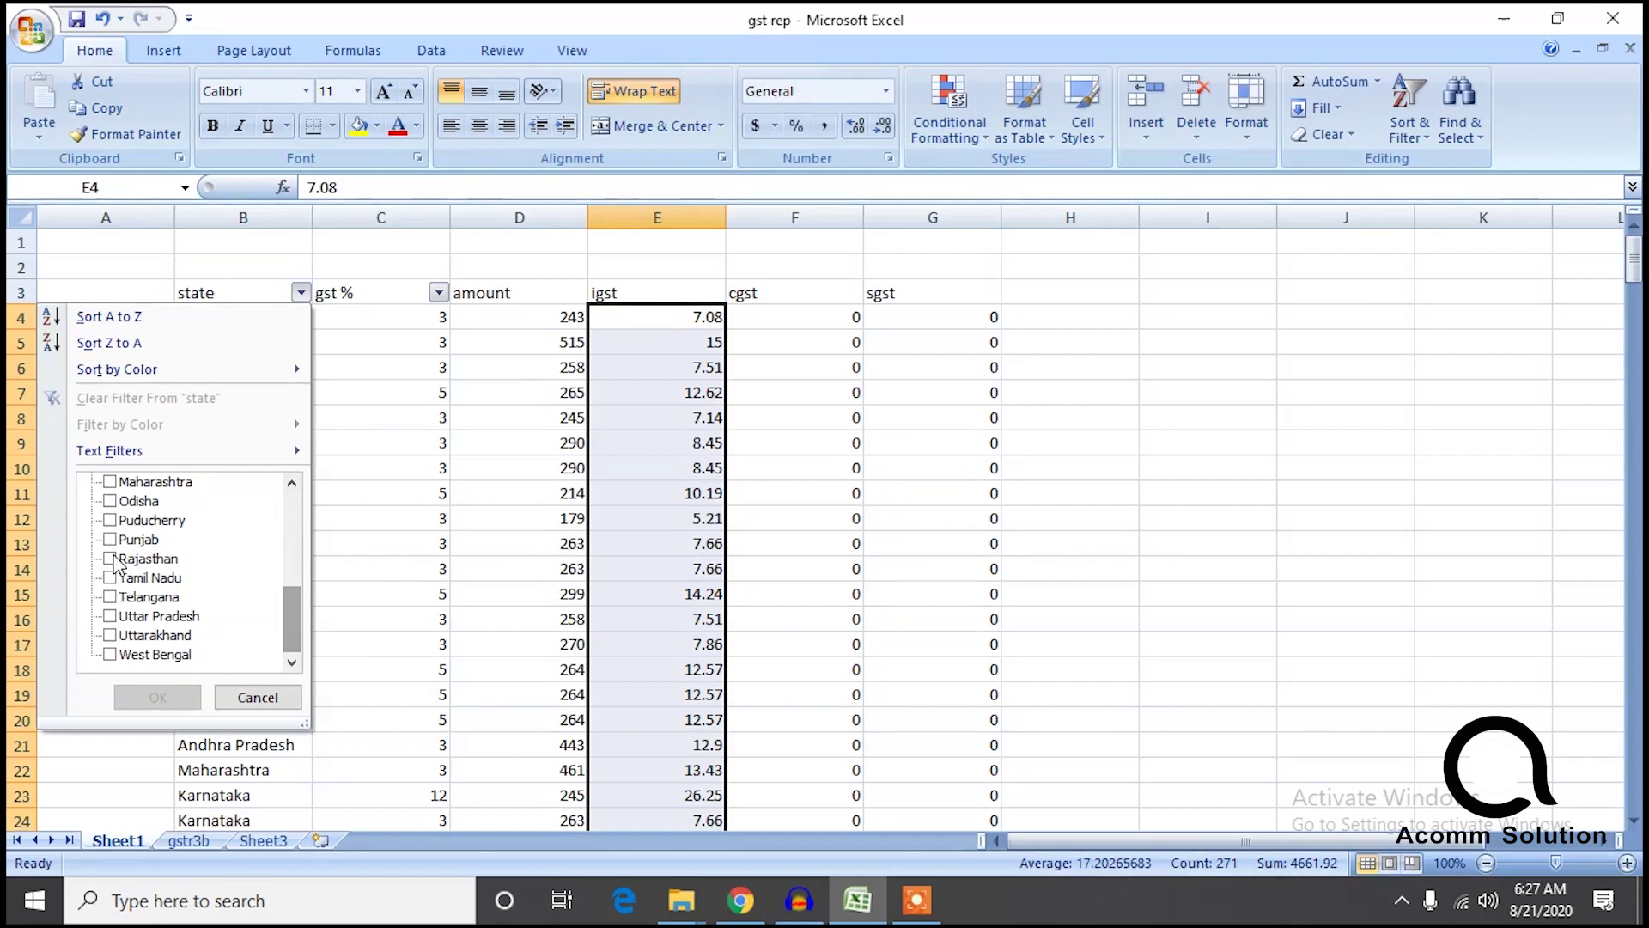
left_click(110, 559)
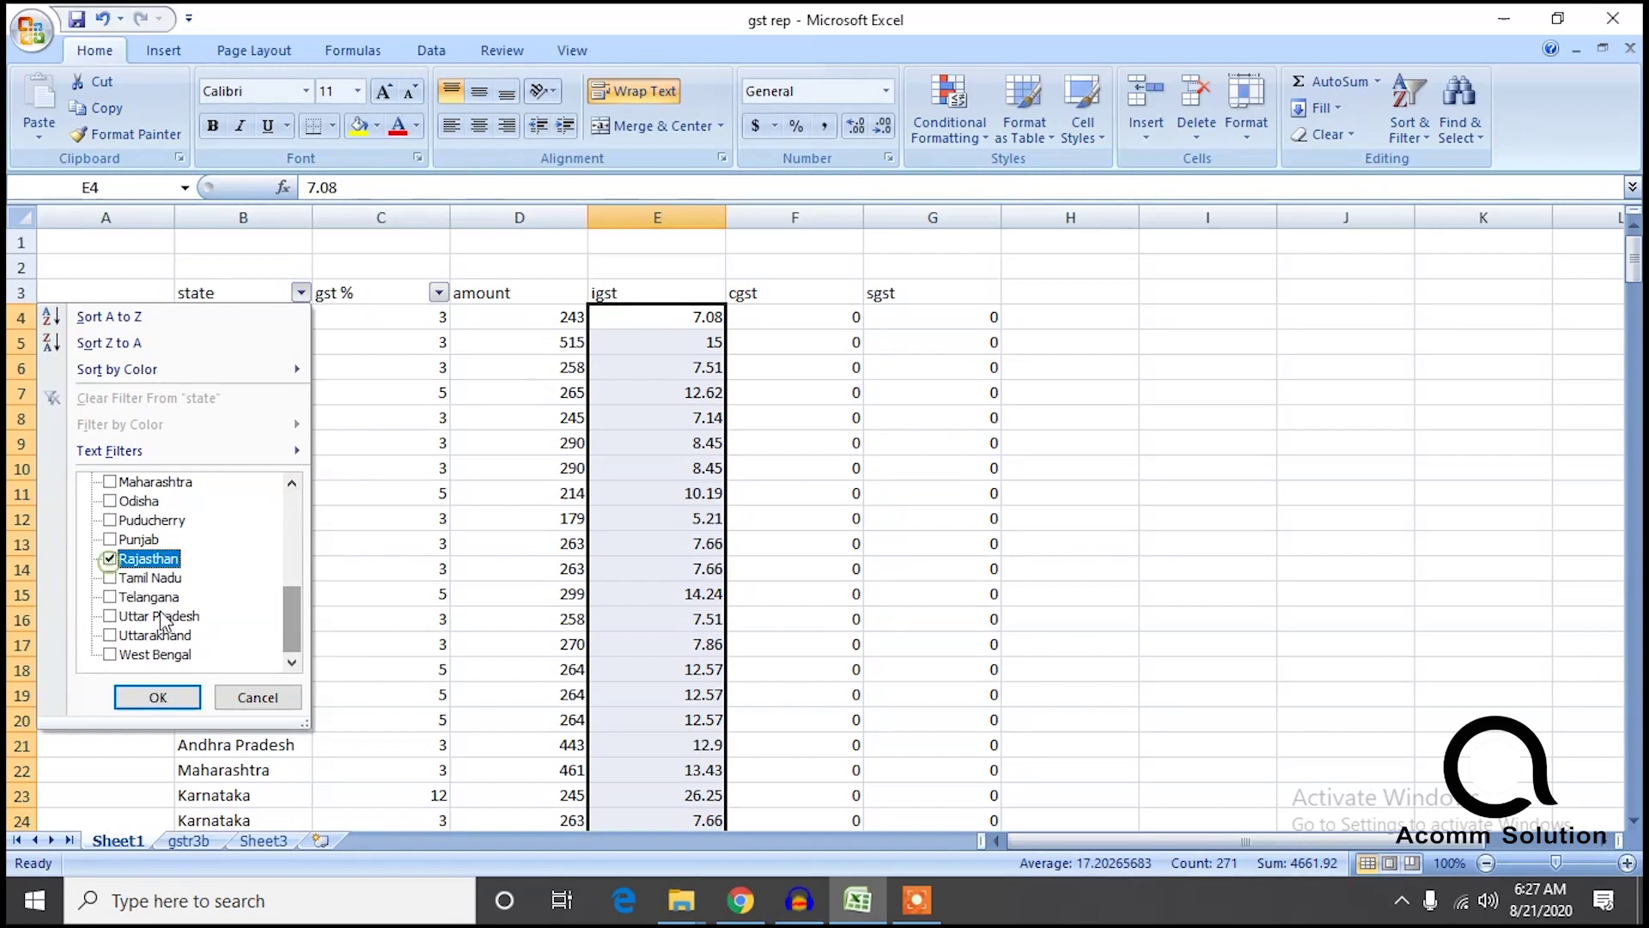
left_click(168, 696)
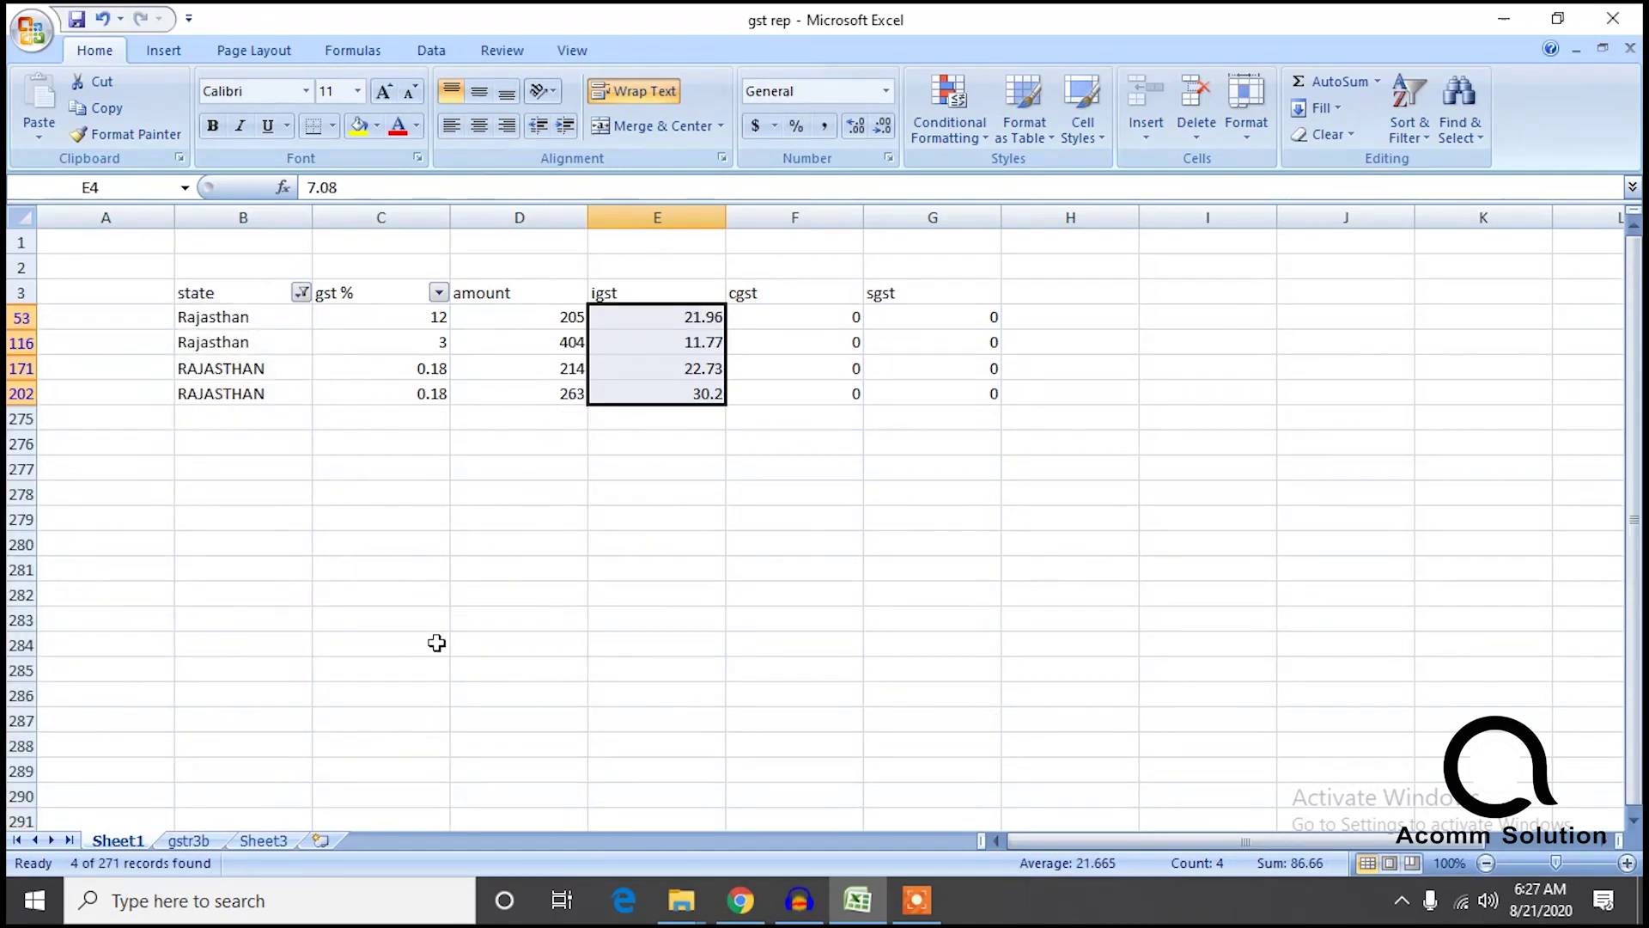
left_click(264, 839)
left_click(205, 840)
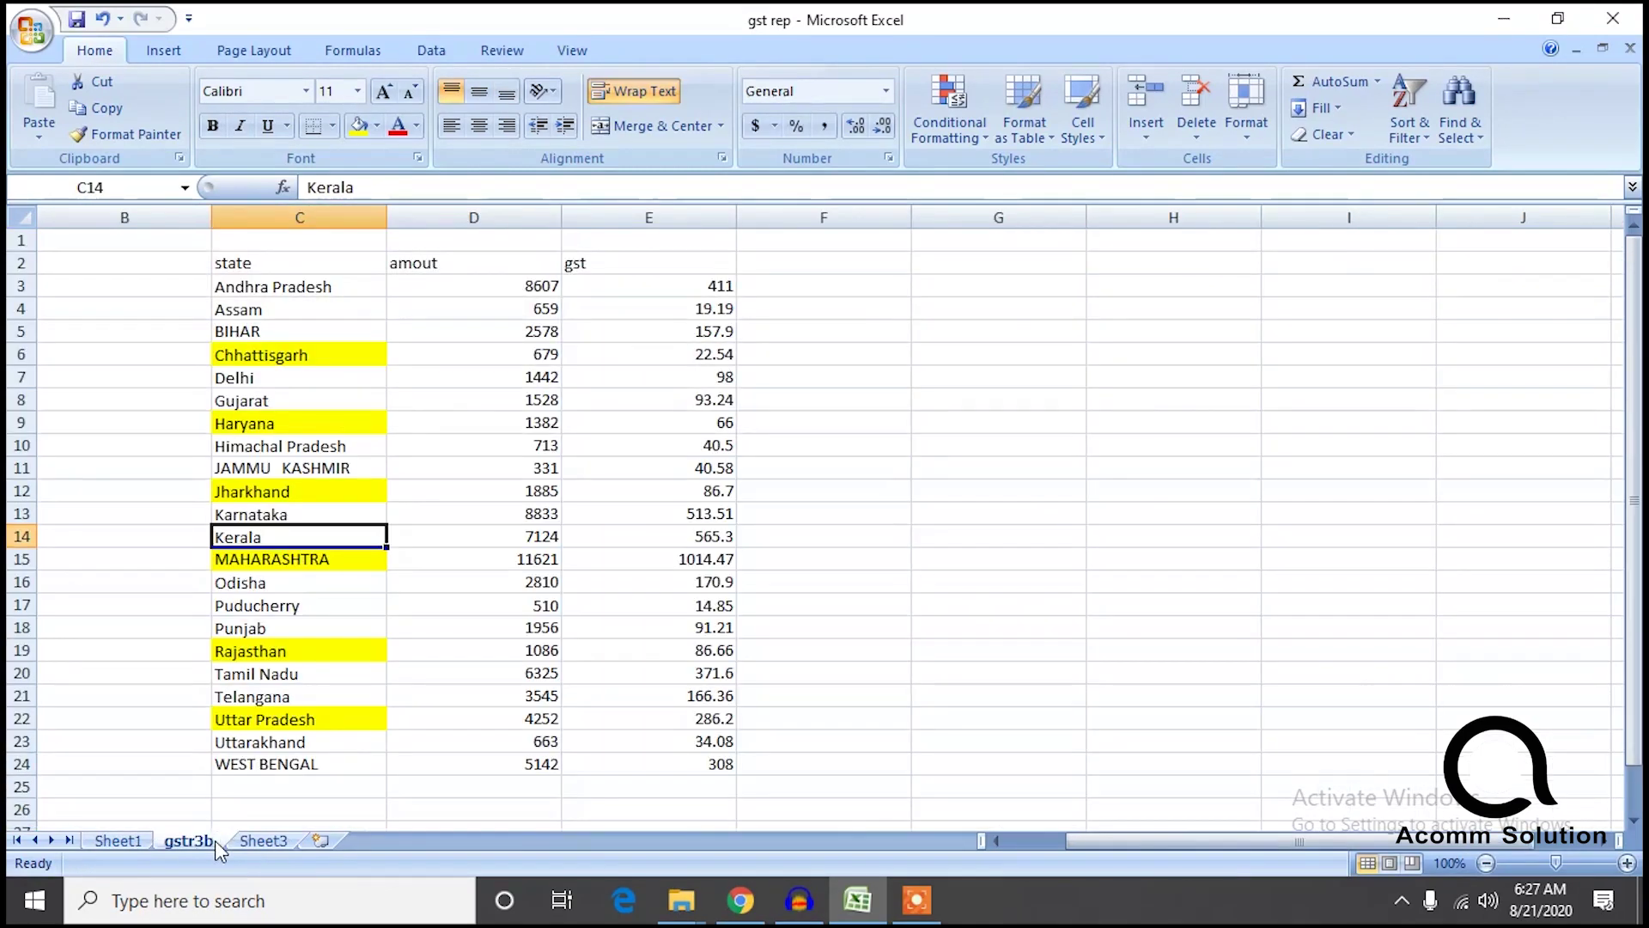
Filter Sheet1 to Tamil Nadu (igst 371.68) and compare with gstr3b.
left_click(120, 840)
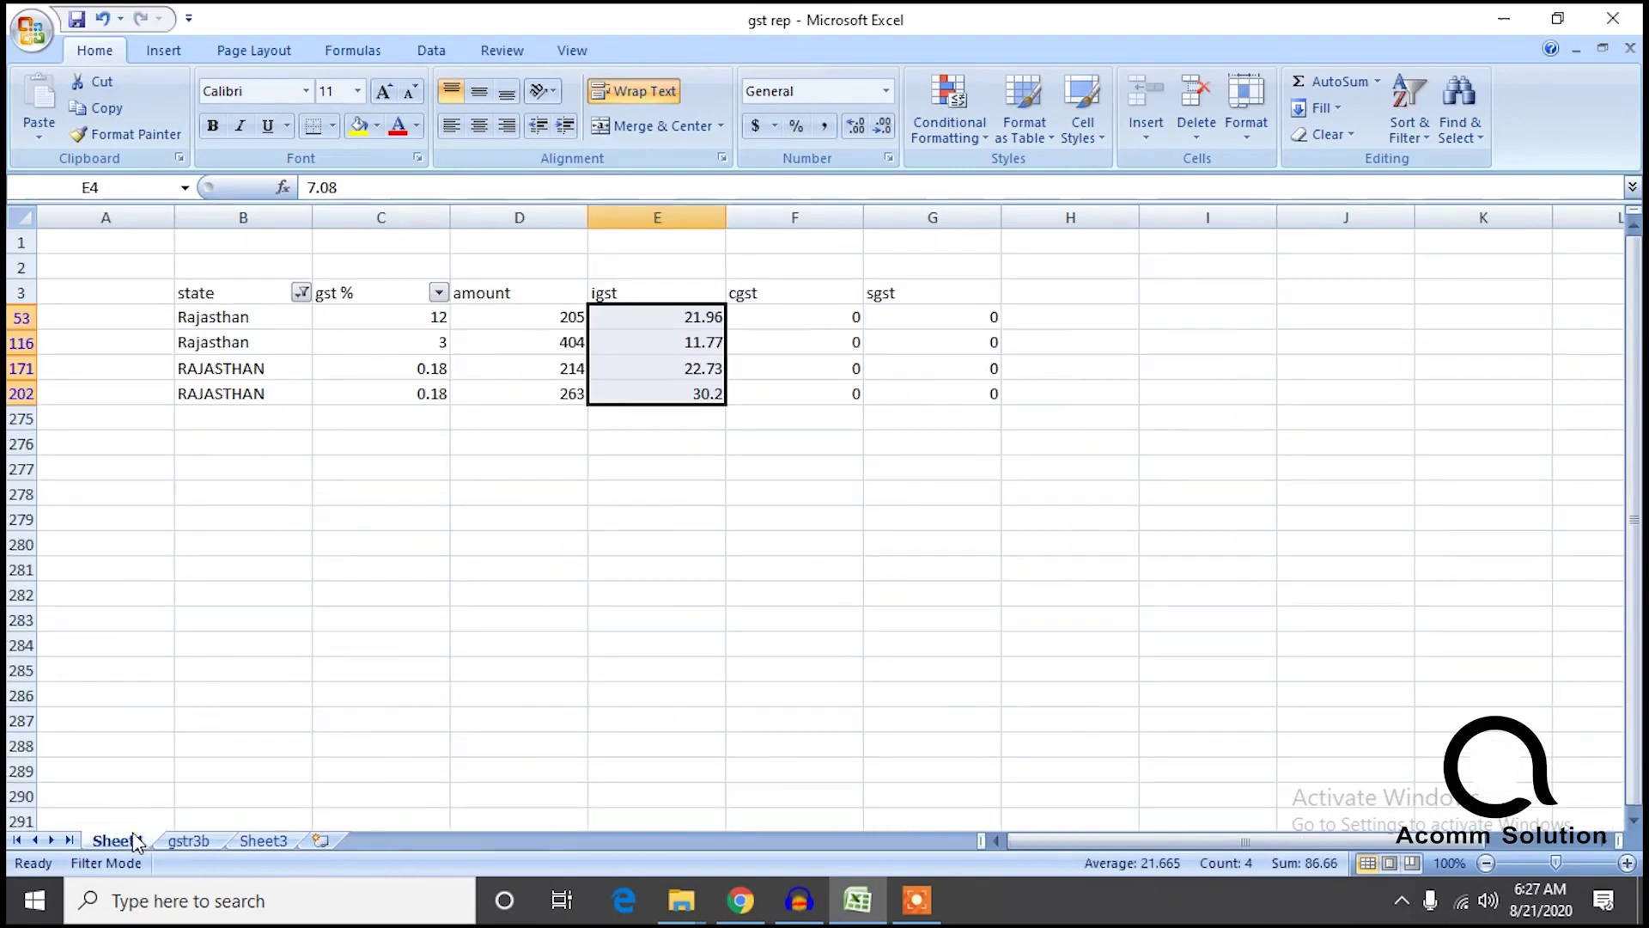
left_click(302, 294)
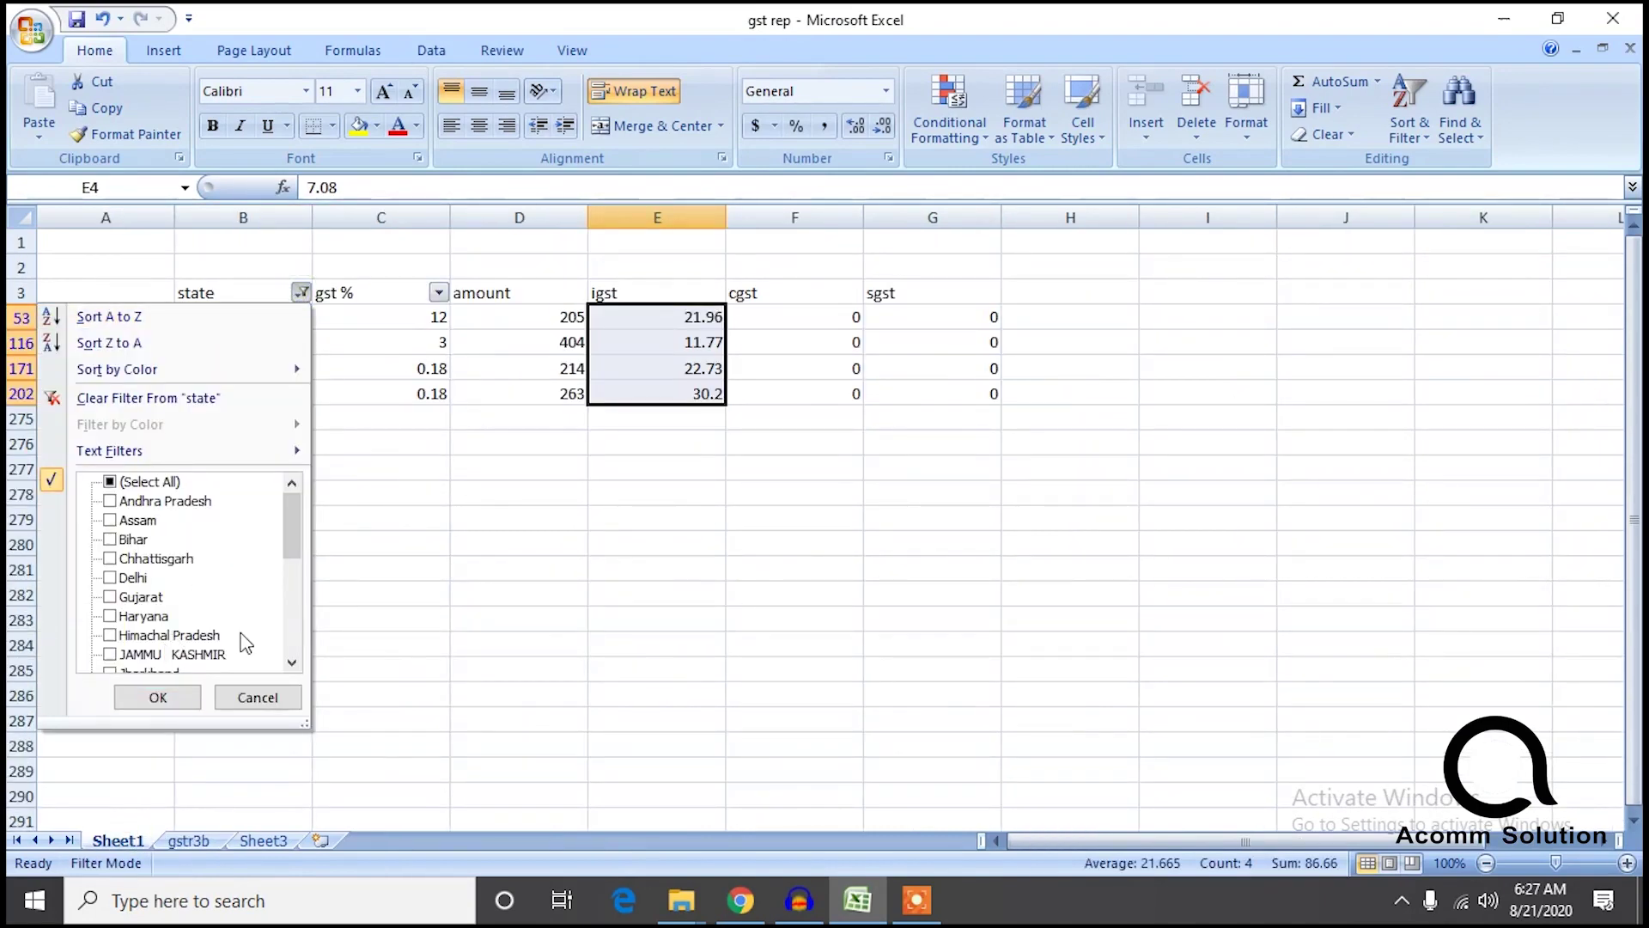
left_click_drag(290, 527, 285, 625)
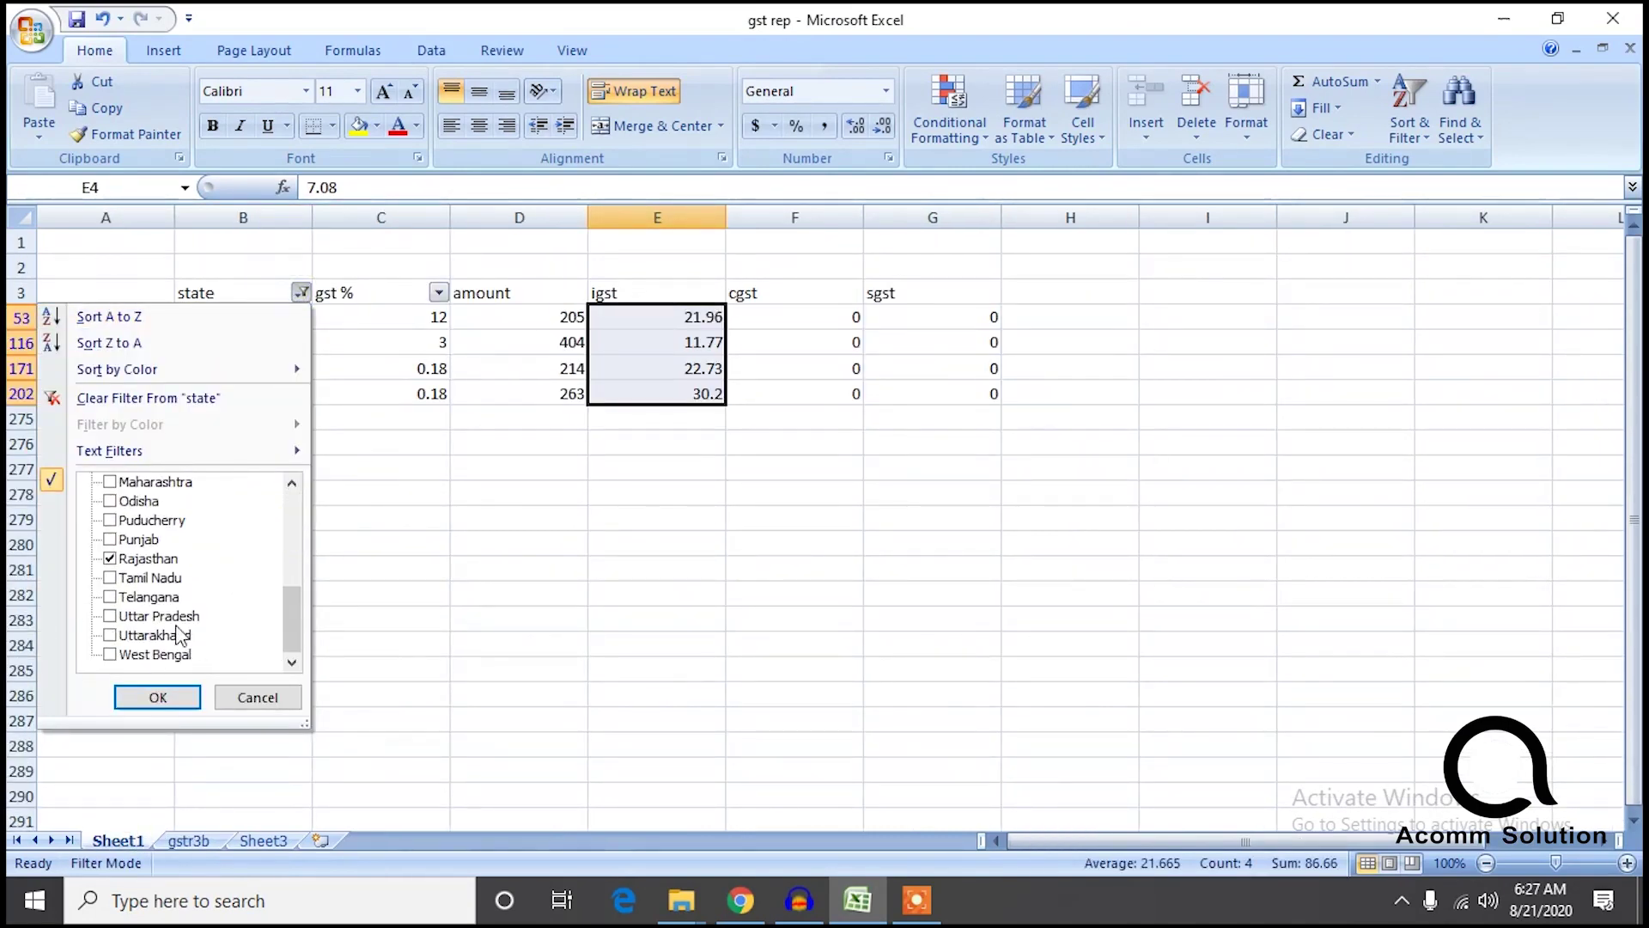
left_click(110, 578)
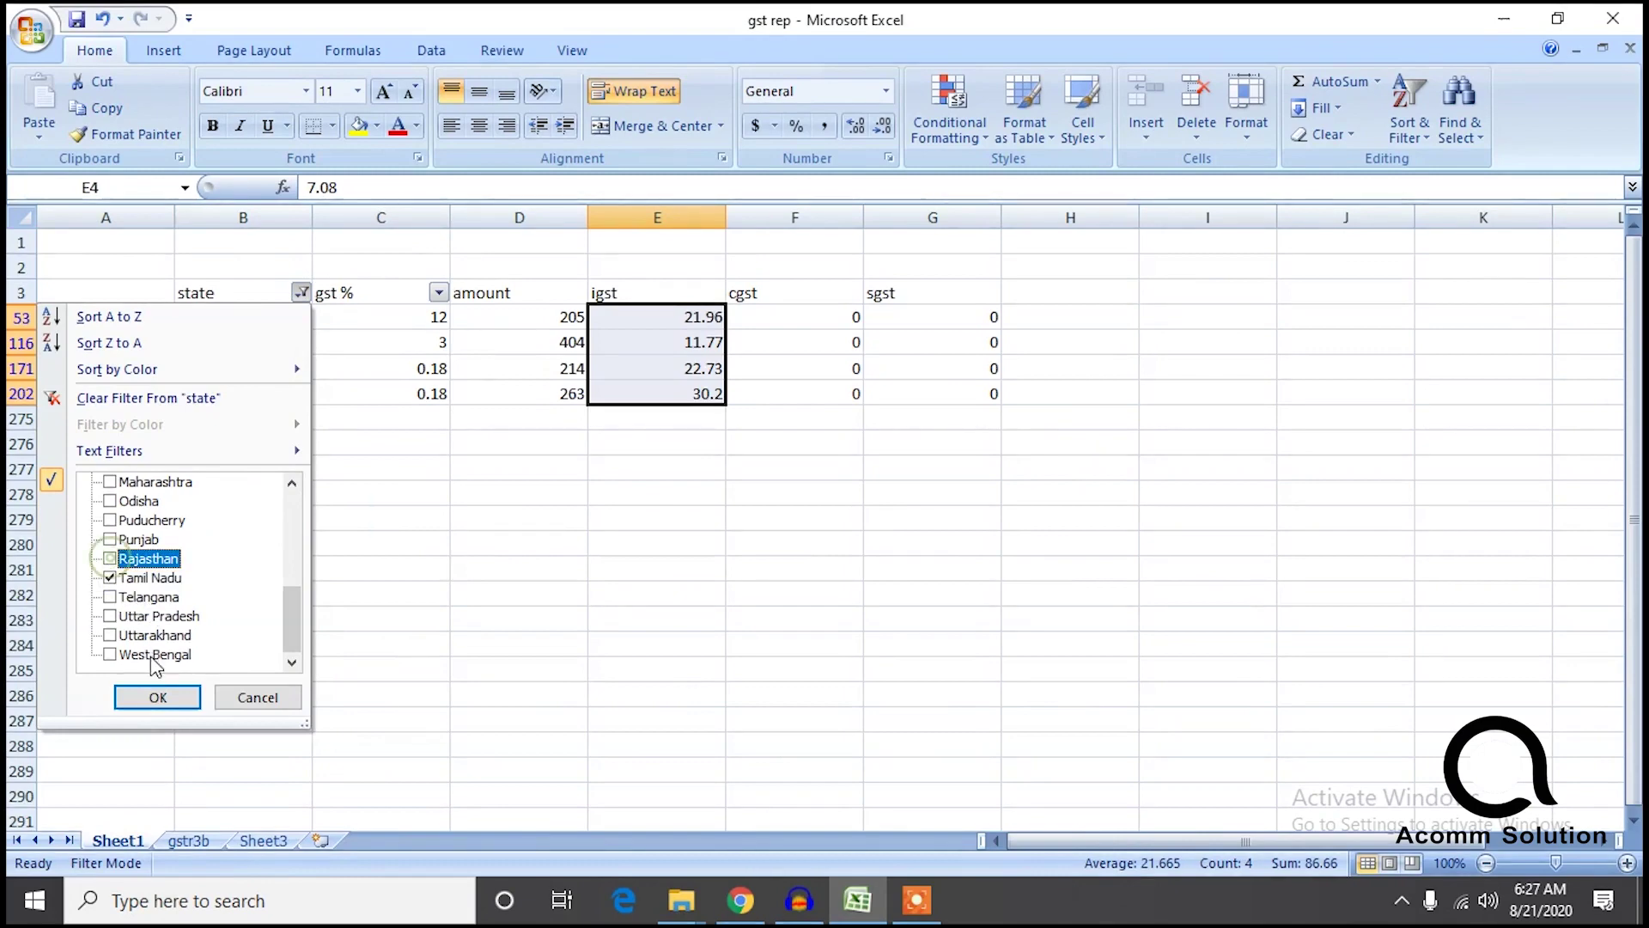
left_click(159, 696)
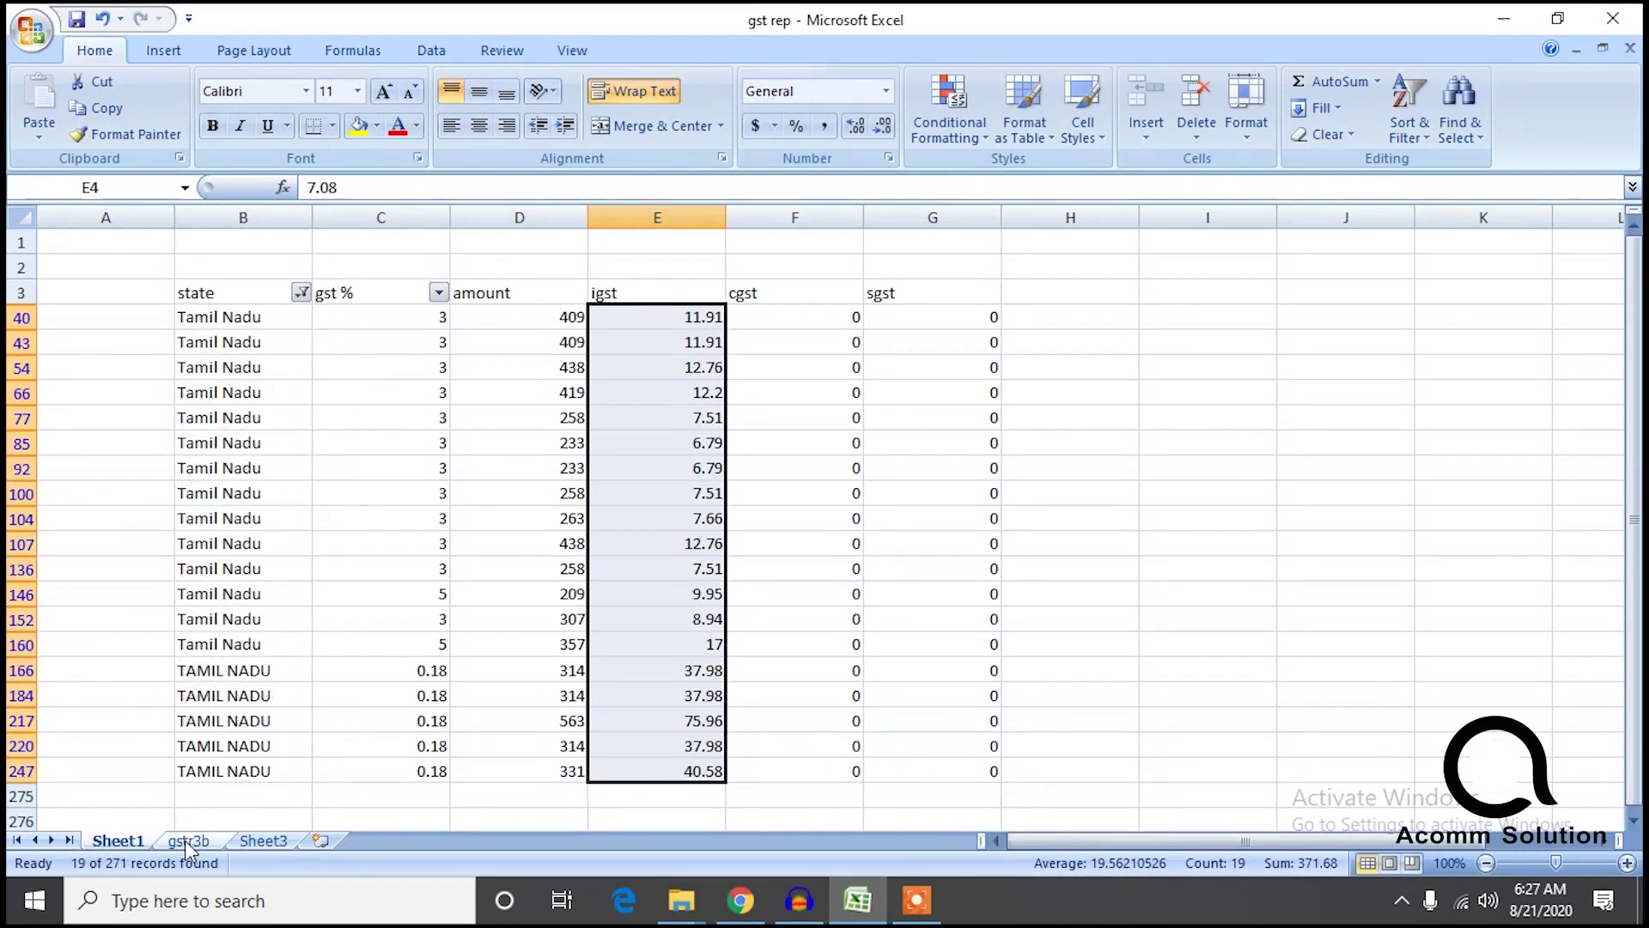
left_click(189, 842)
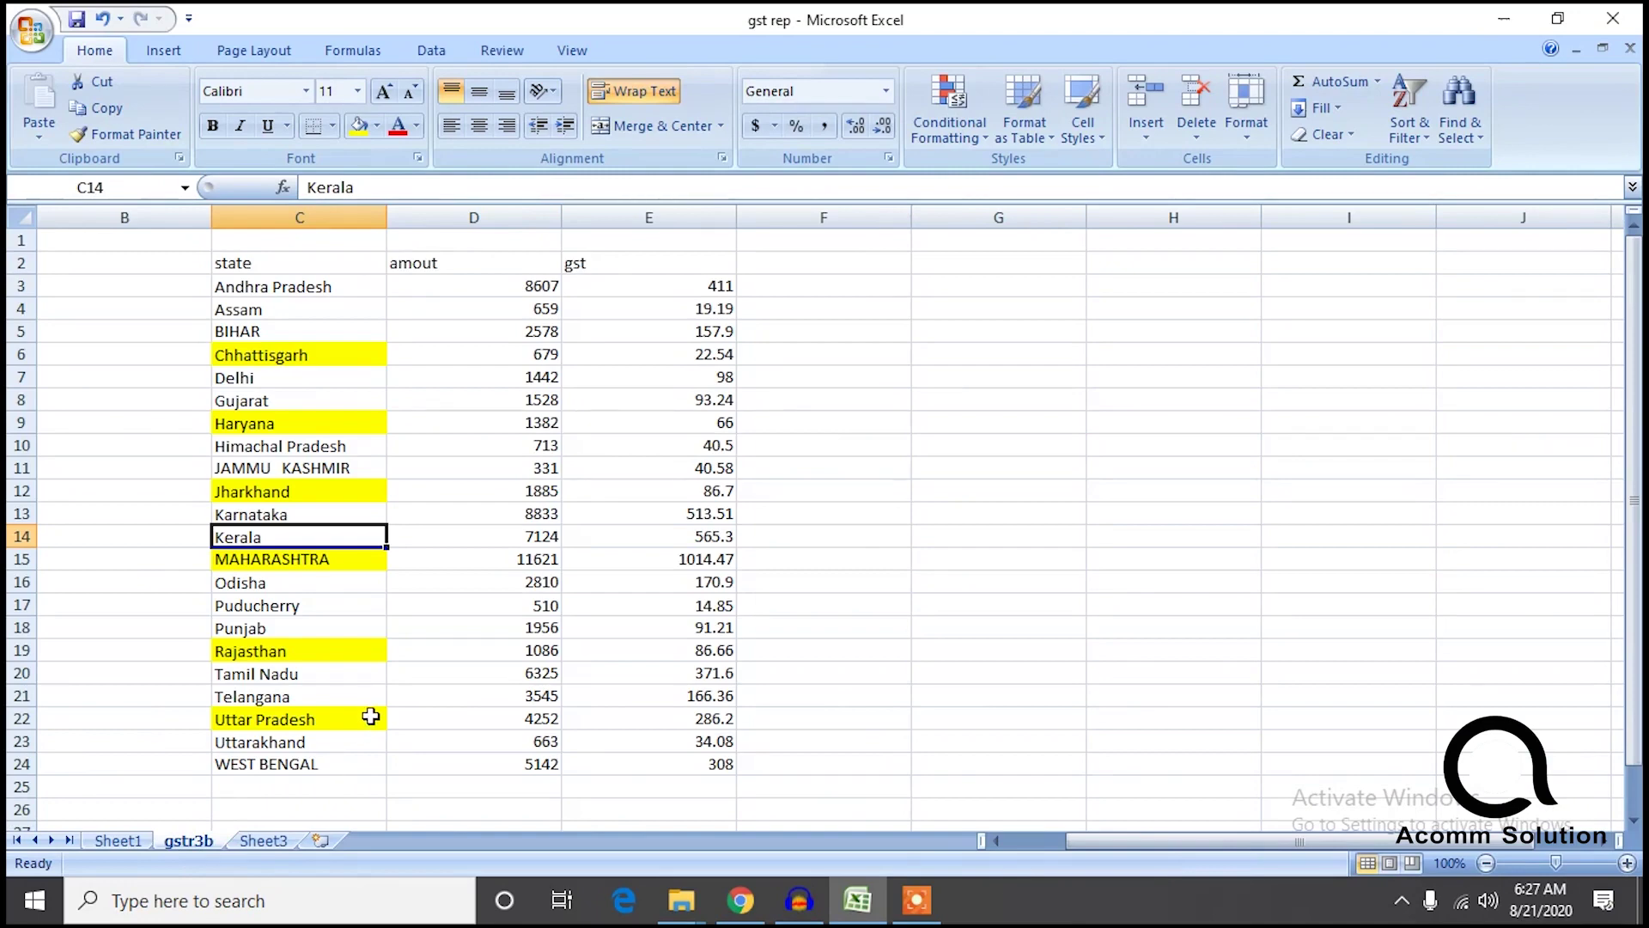
Switch the state filter to Telangana's 13 records (igst 166.36) and check gstr3b.
left_click(119, 837)
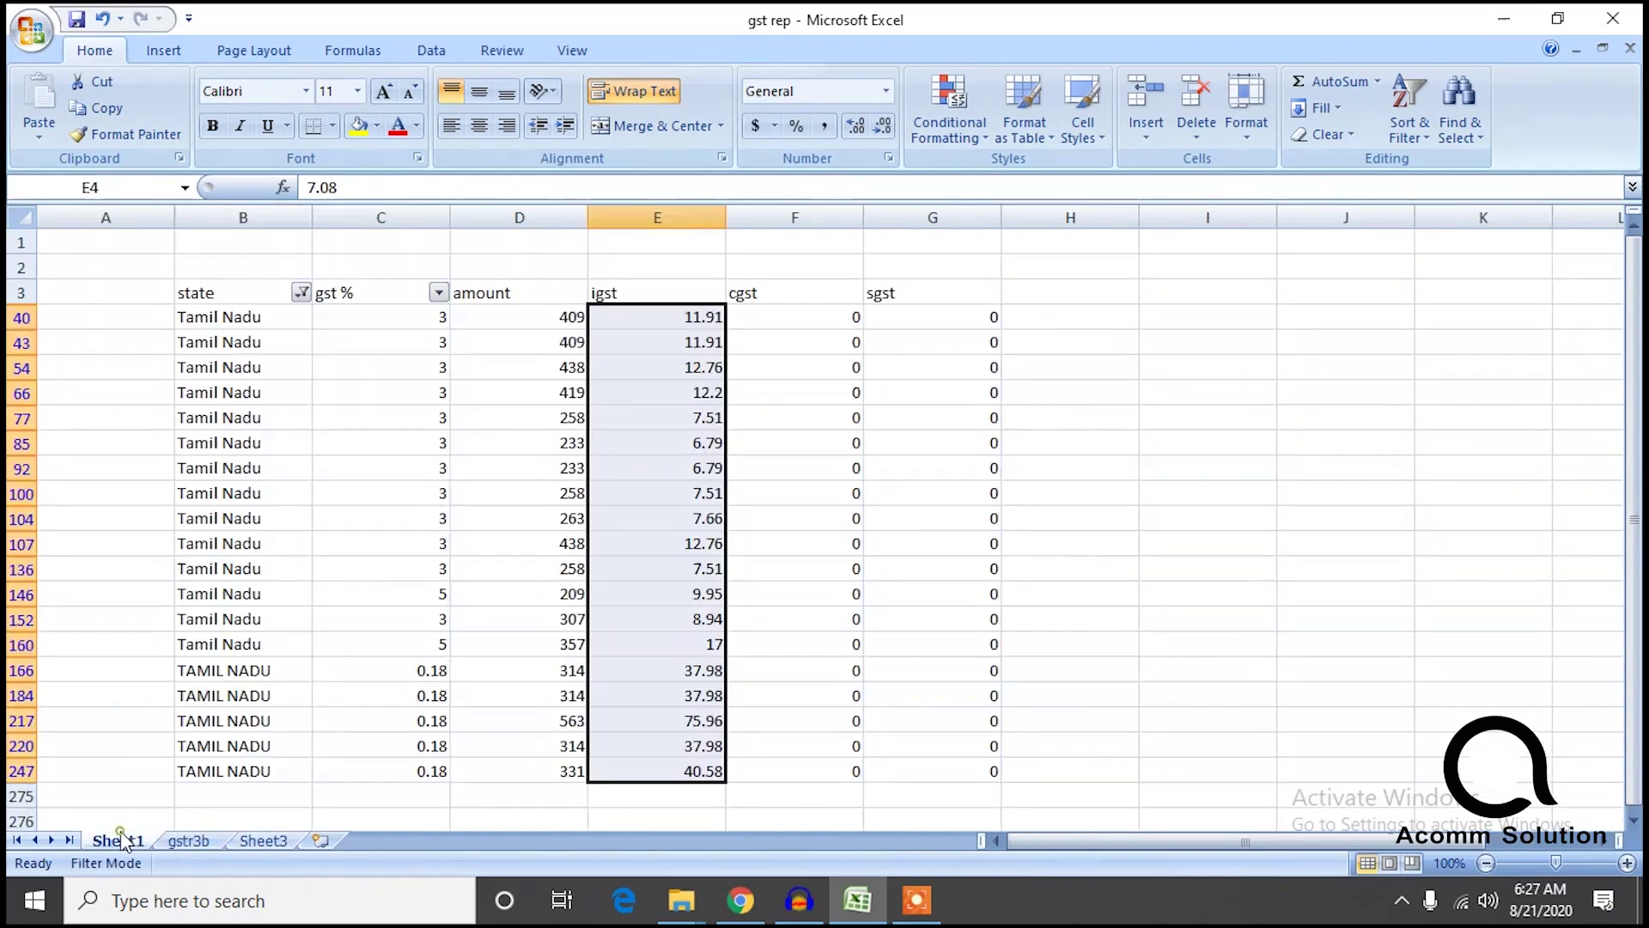
left_click(300, 293)
left_click_drag(294, 539, 295, 636)
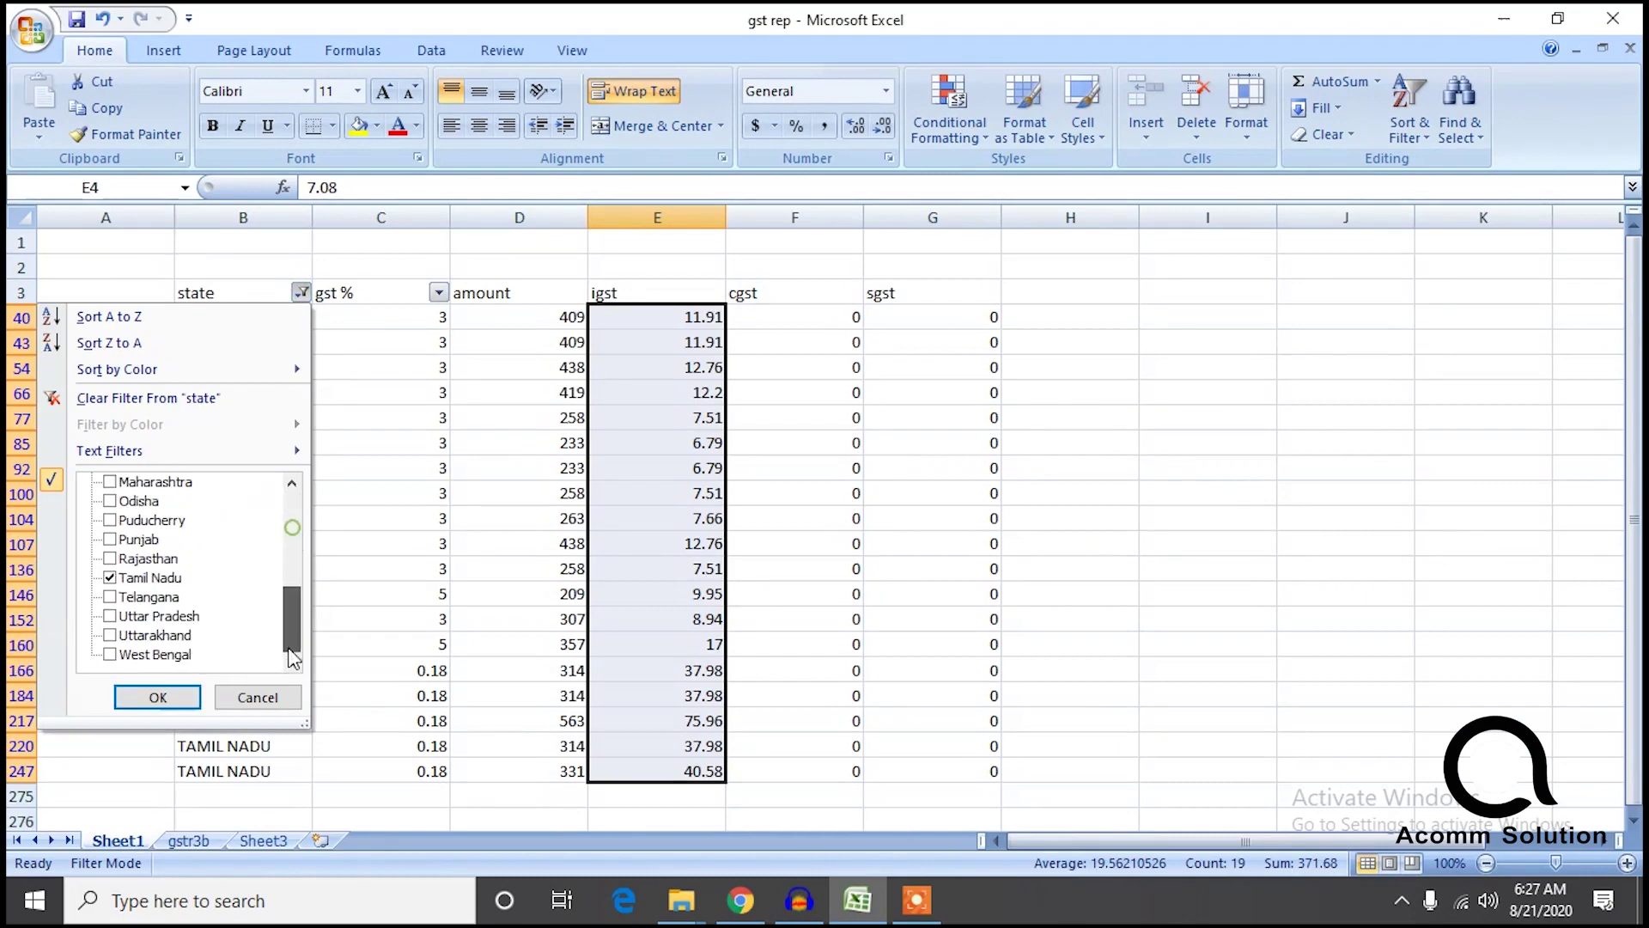
left_click(110, 577)
left_click(157, 696)
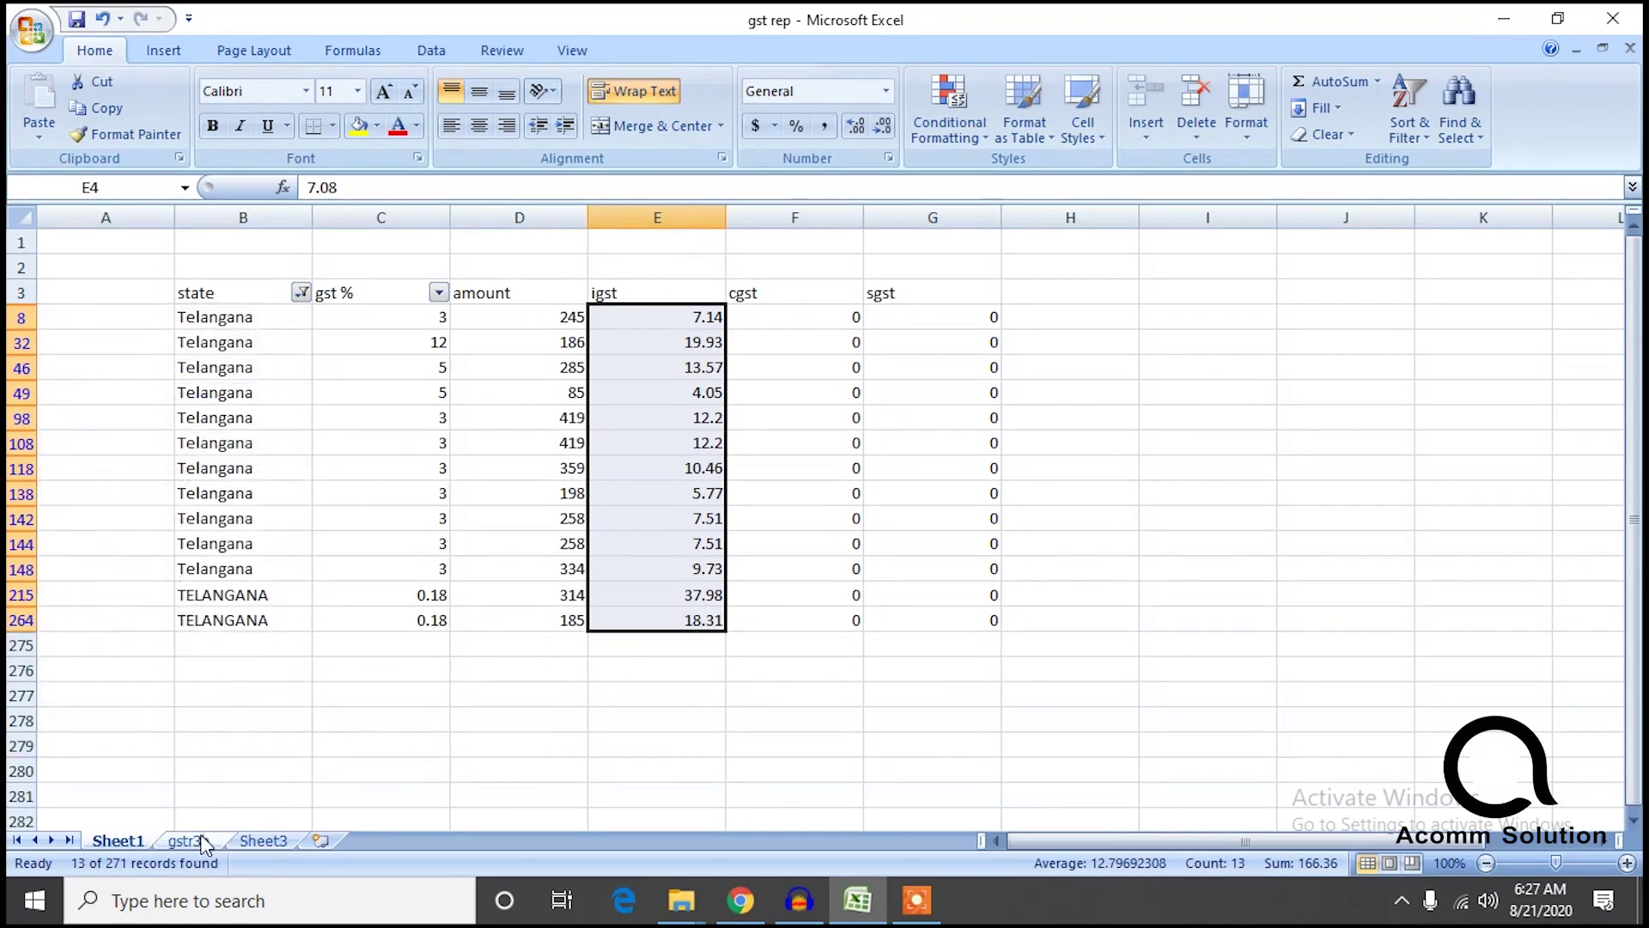
left_click(194, 840)
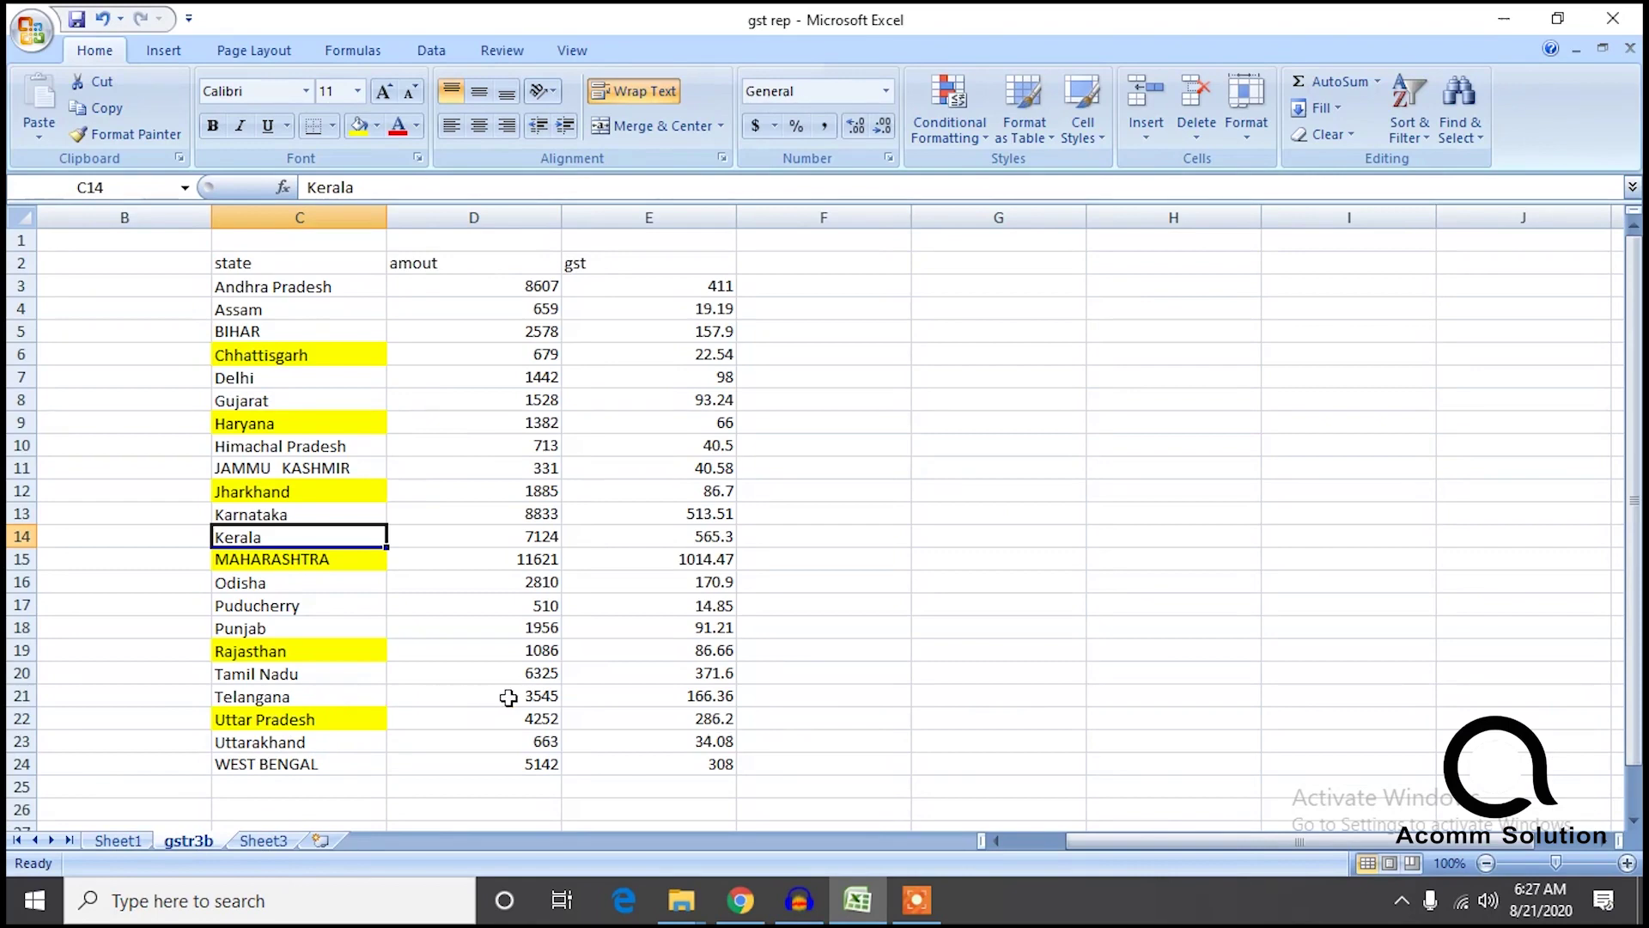
Filter Sheet1 to Uttar Pradesh and total the gst column on gstr3b to compare.
left_click(118, 840)
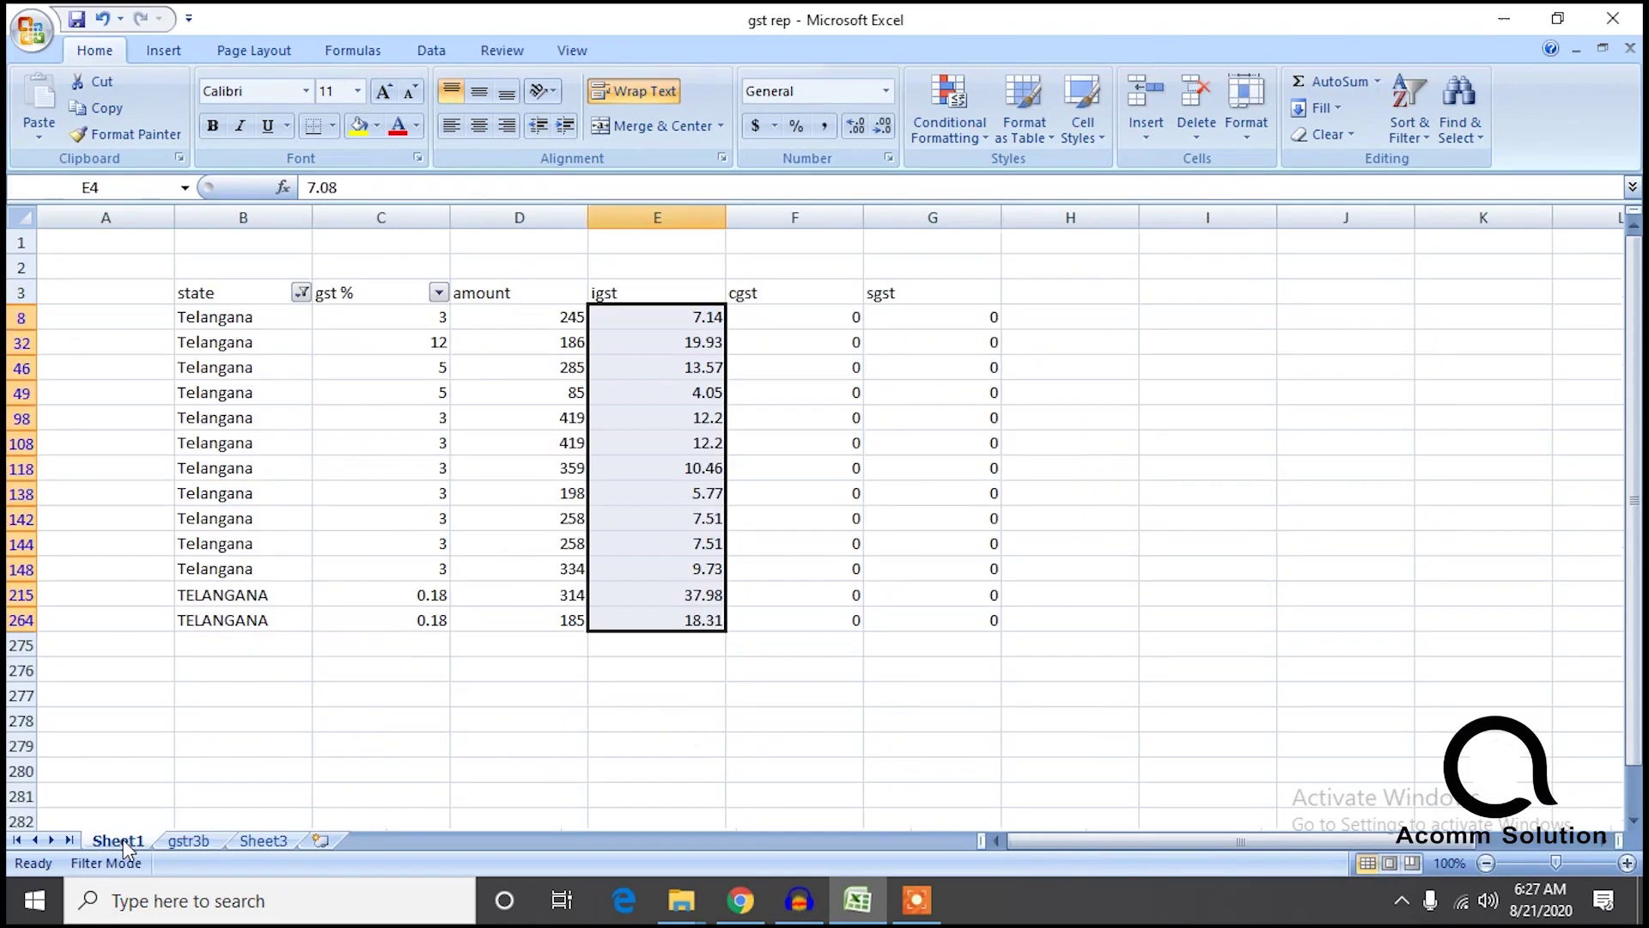
left_click(301, 294)
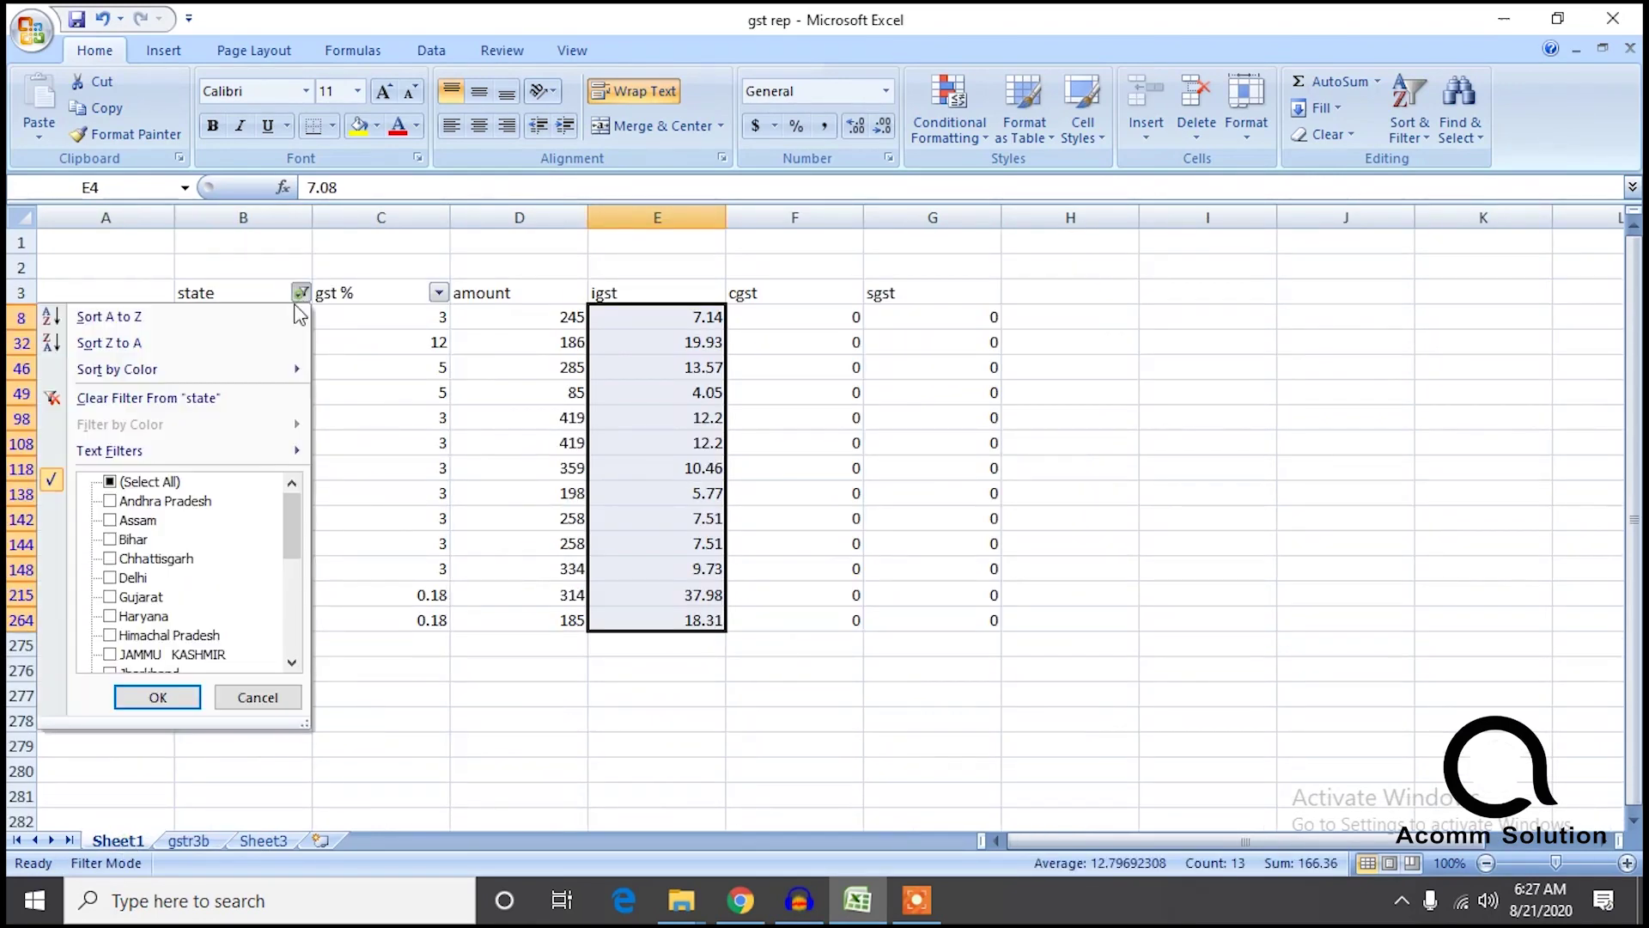
left_click_drag(292, 557, 291, 649)
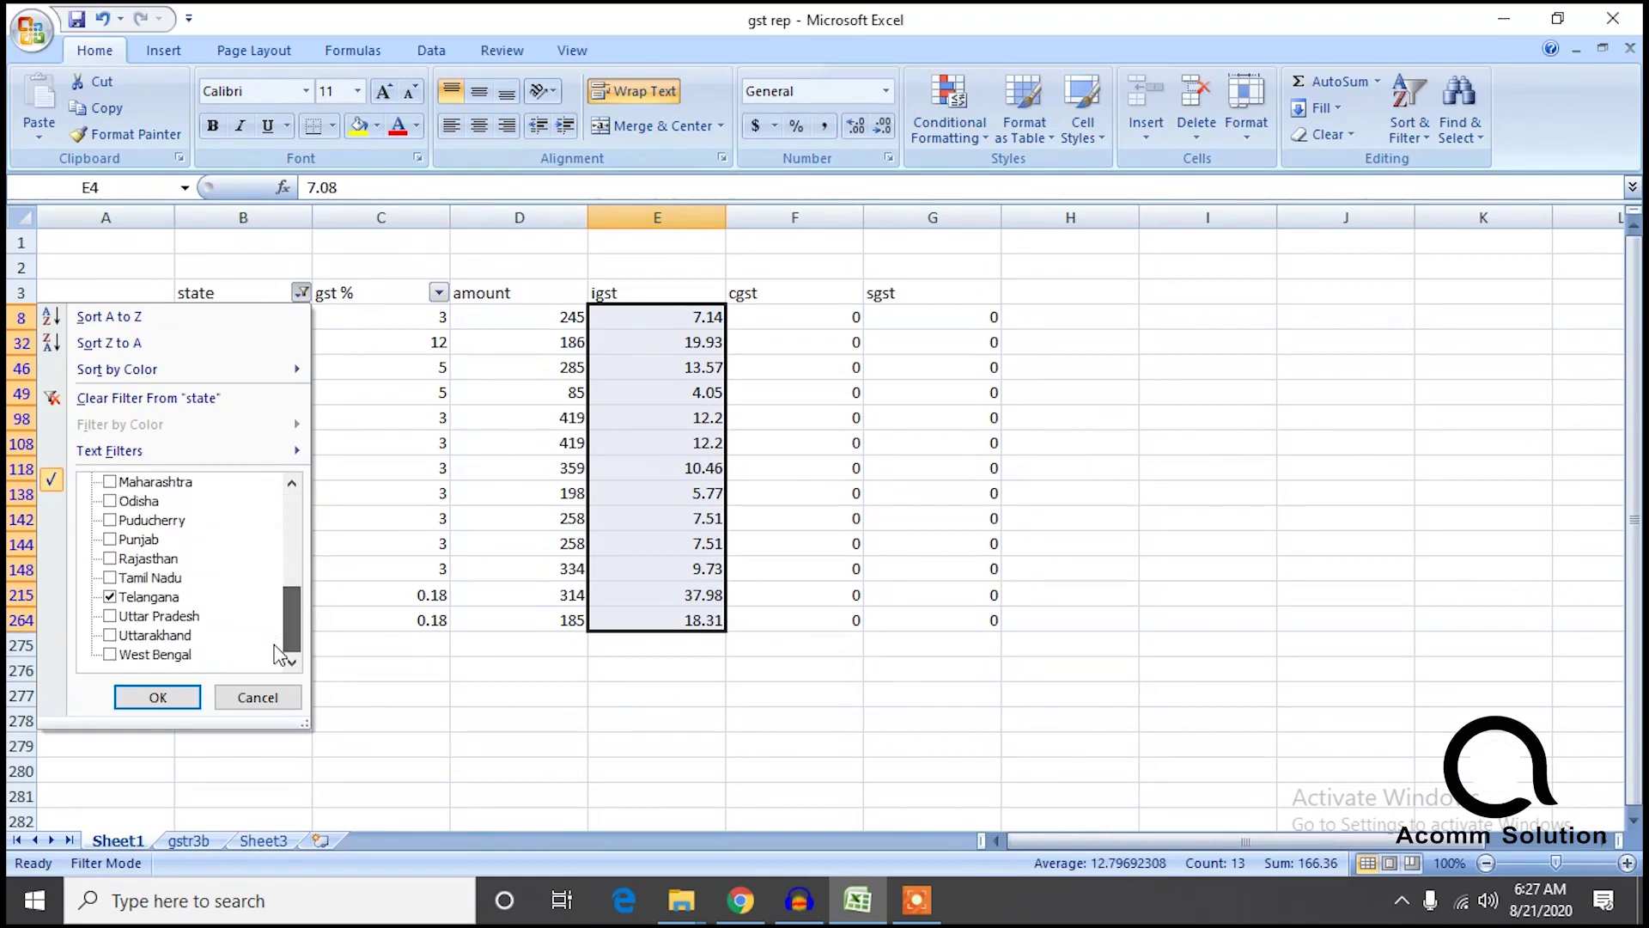
left_click(121, 616)
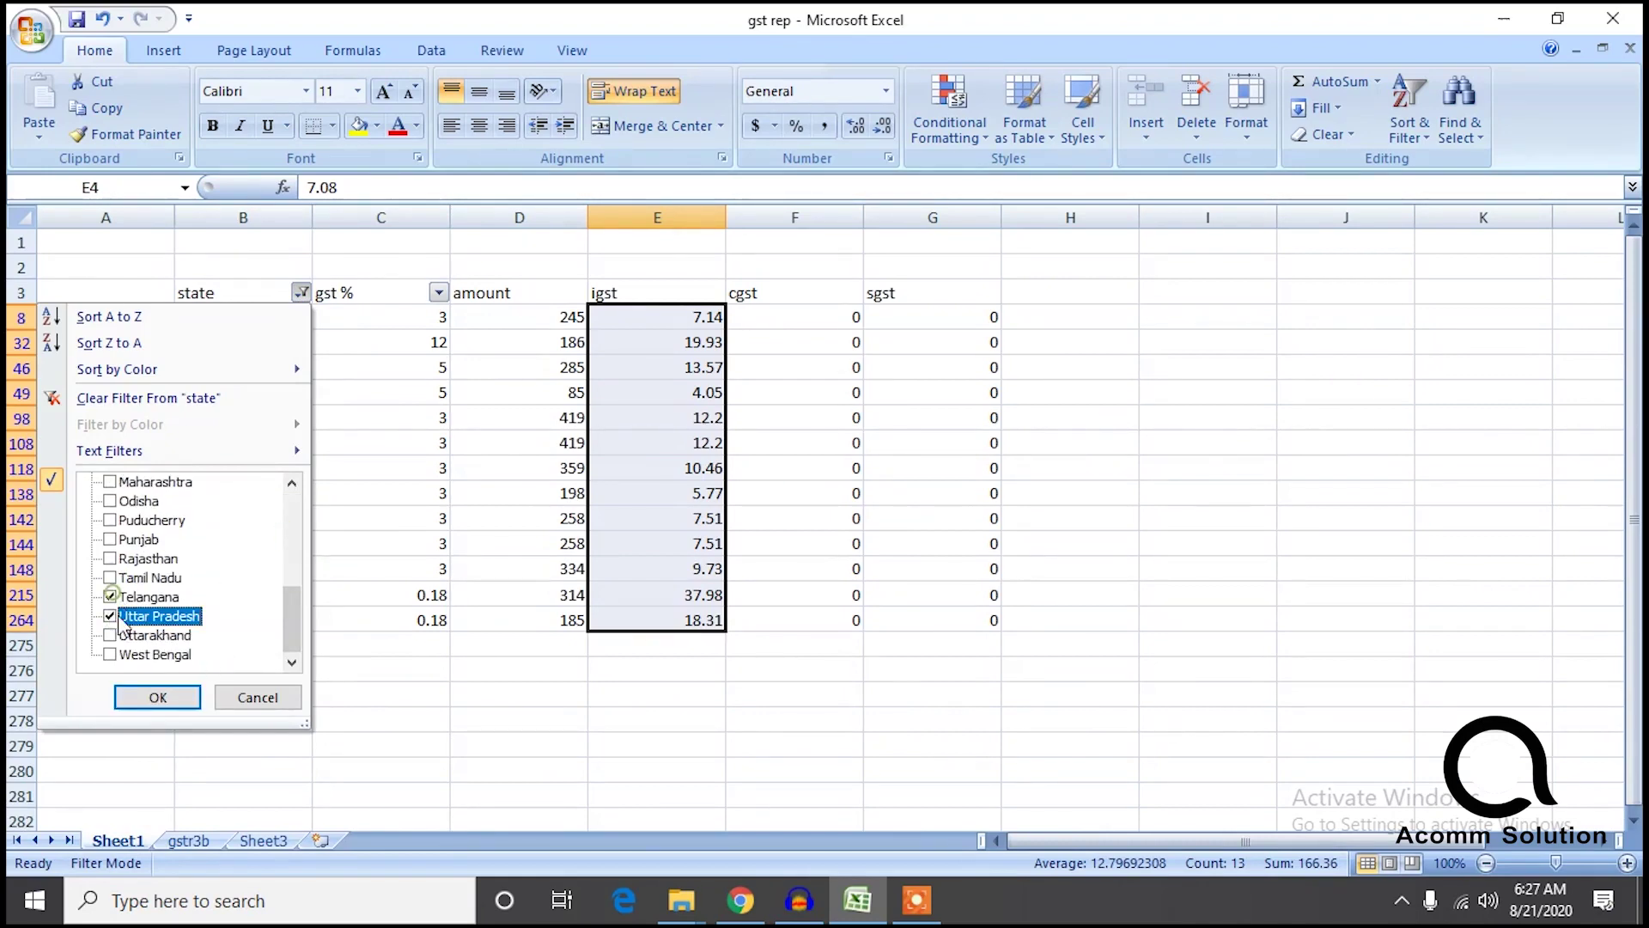
left_click(111, 596)
left_click(154, 697)
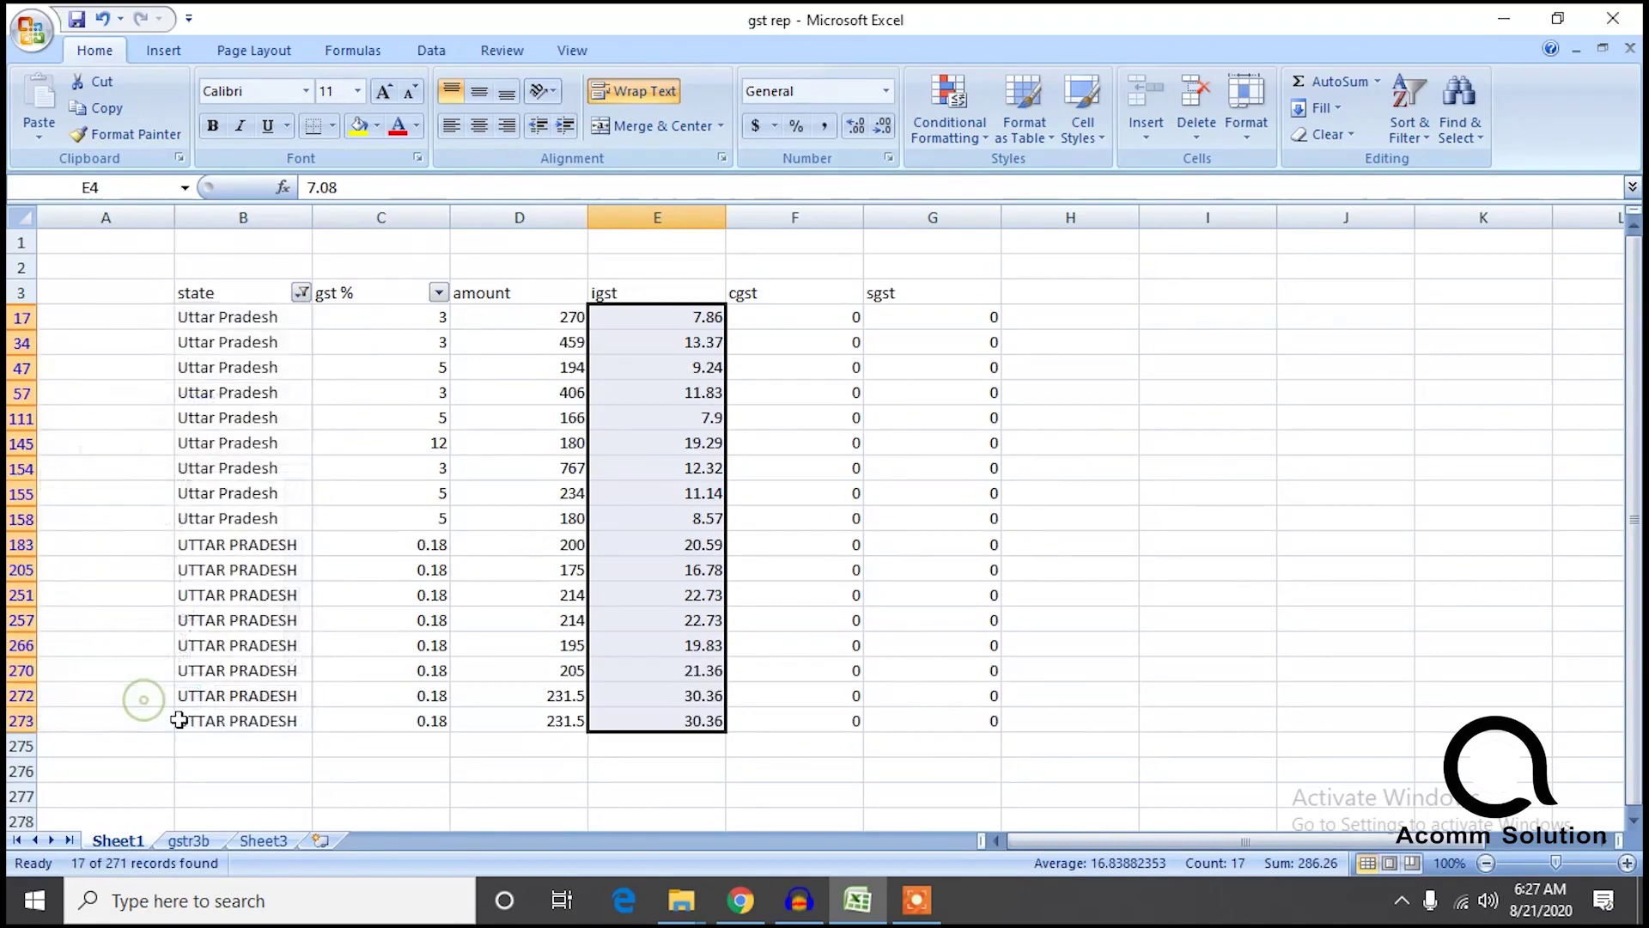
left_click(188, 841)
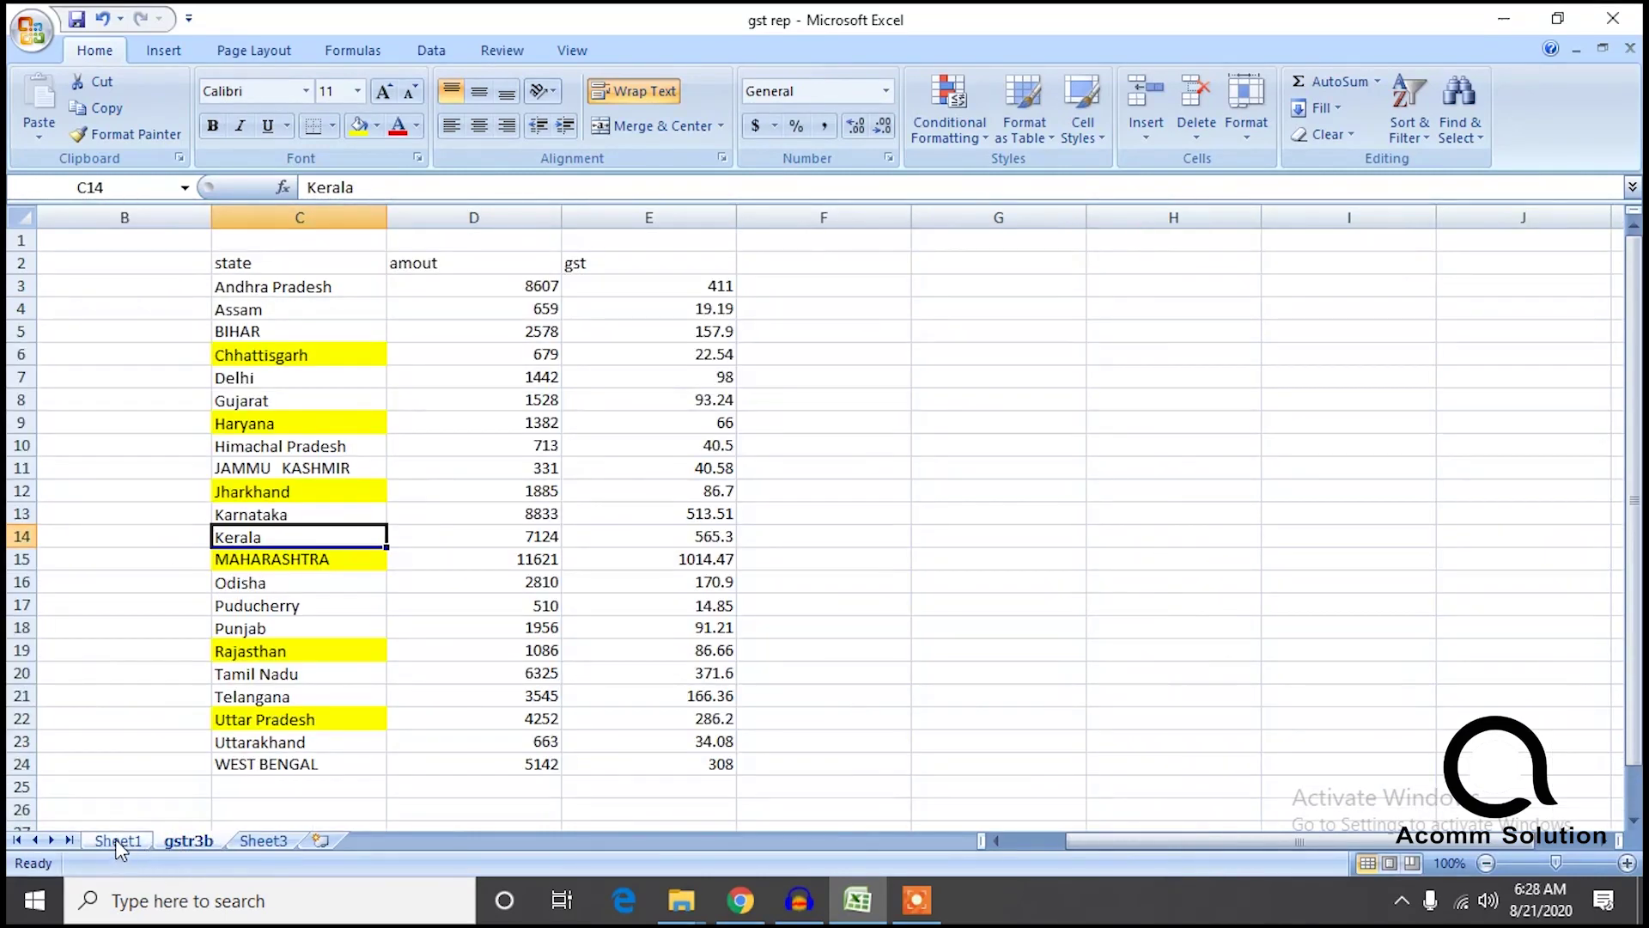
left_click_drag(666, 807, 712, 303)
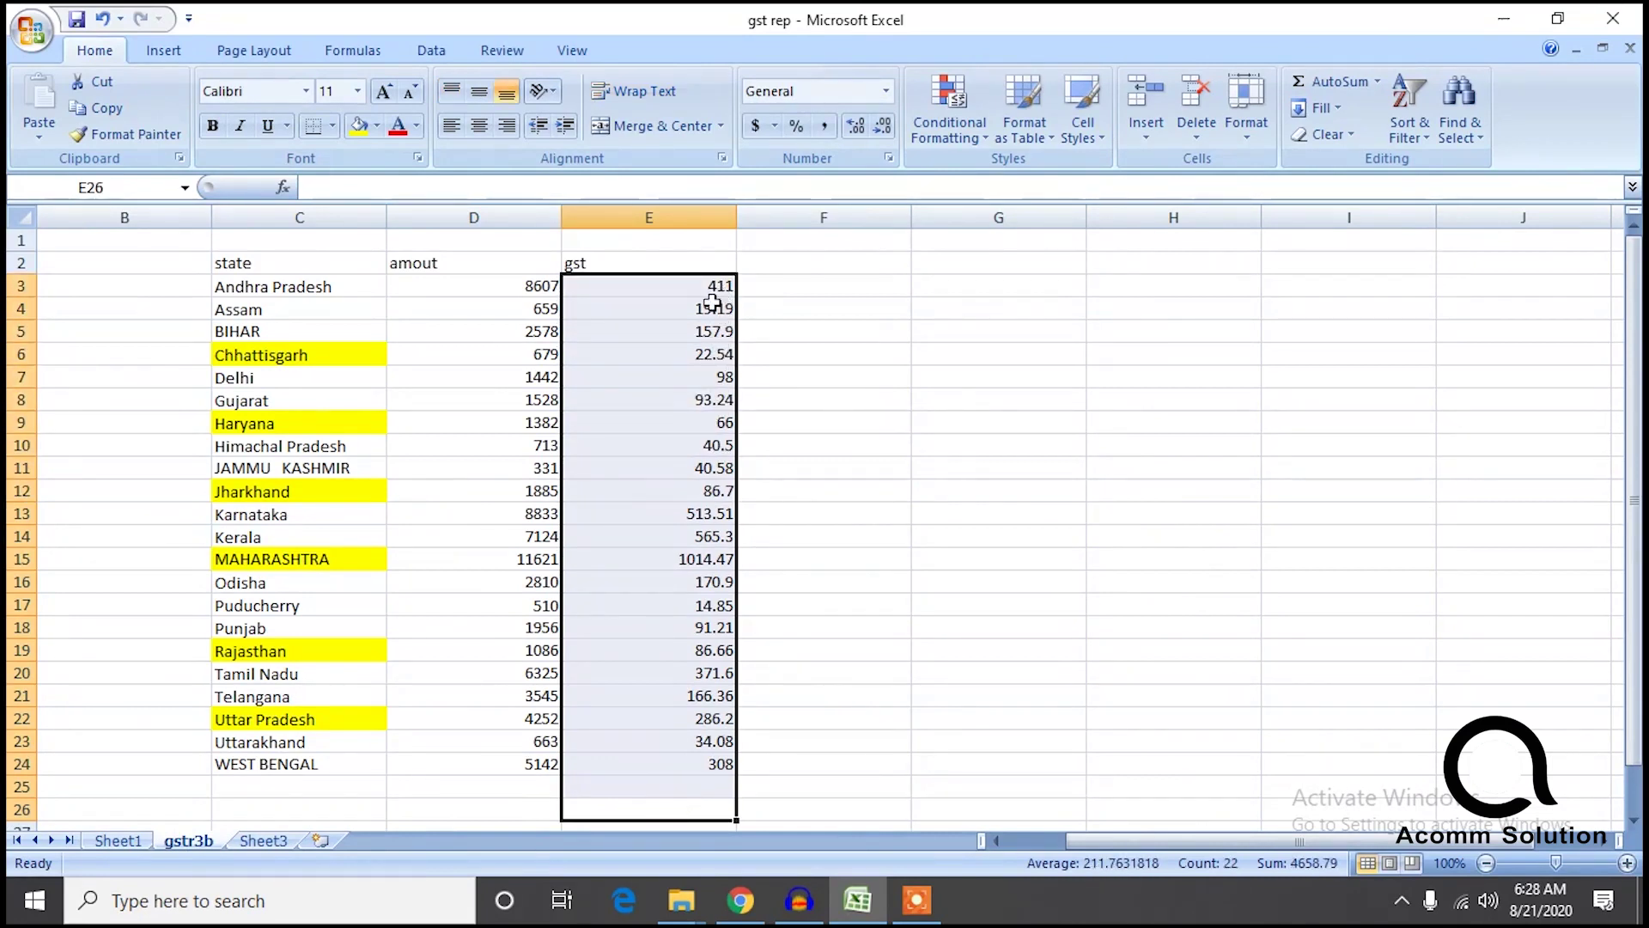
left_click(477, 816)
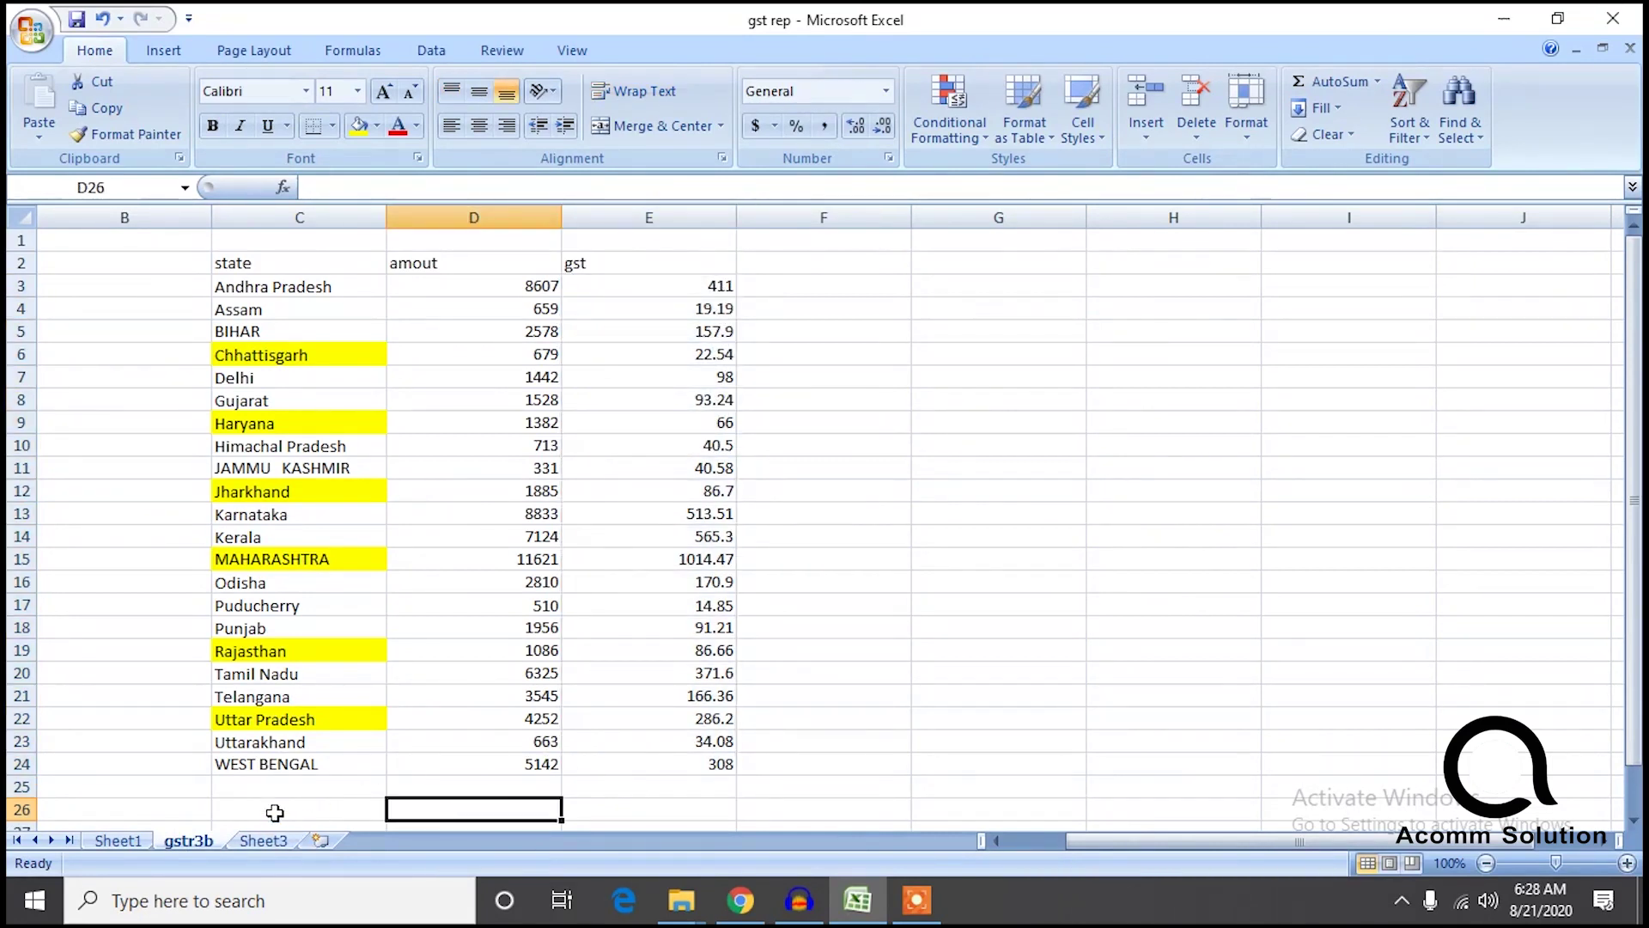
Switch Sheet1's state filter to Uttarakhand and check it against gstr3b.
left_click(127, 842)
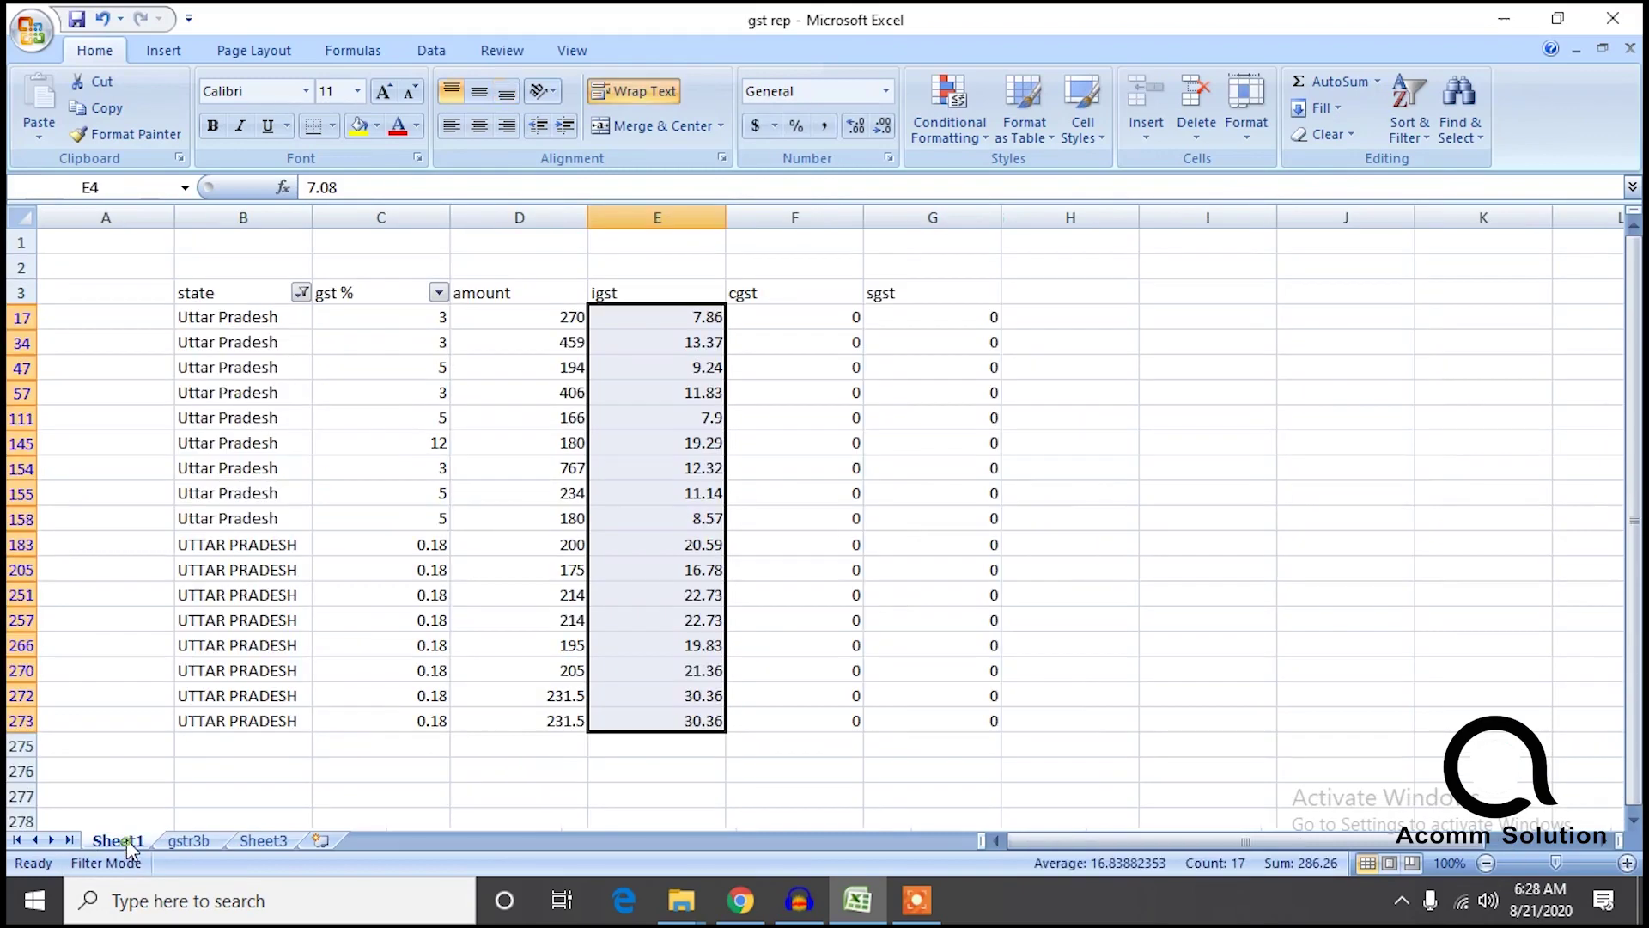
left_click(301, 293)
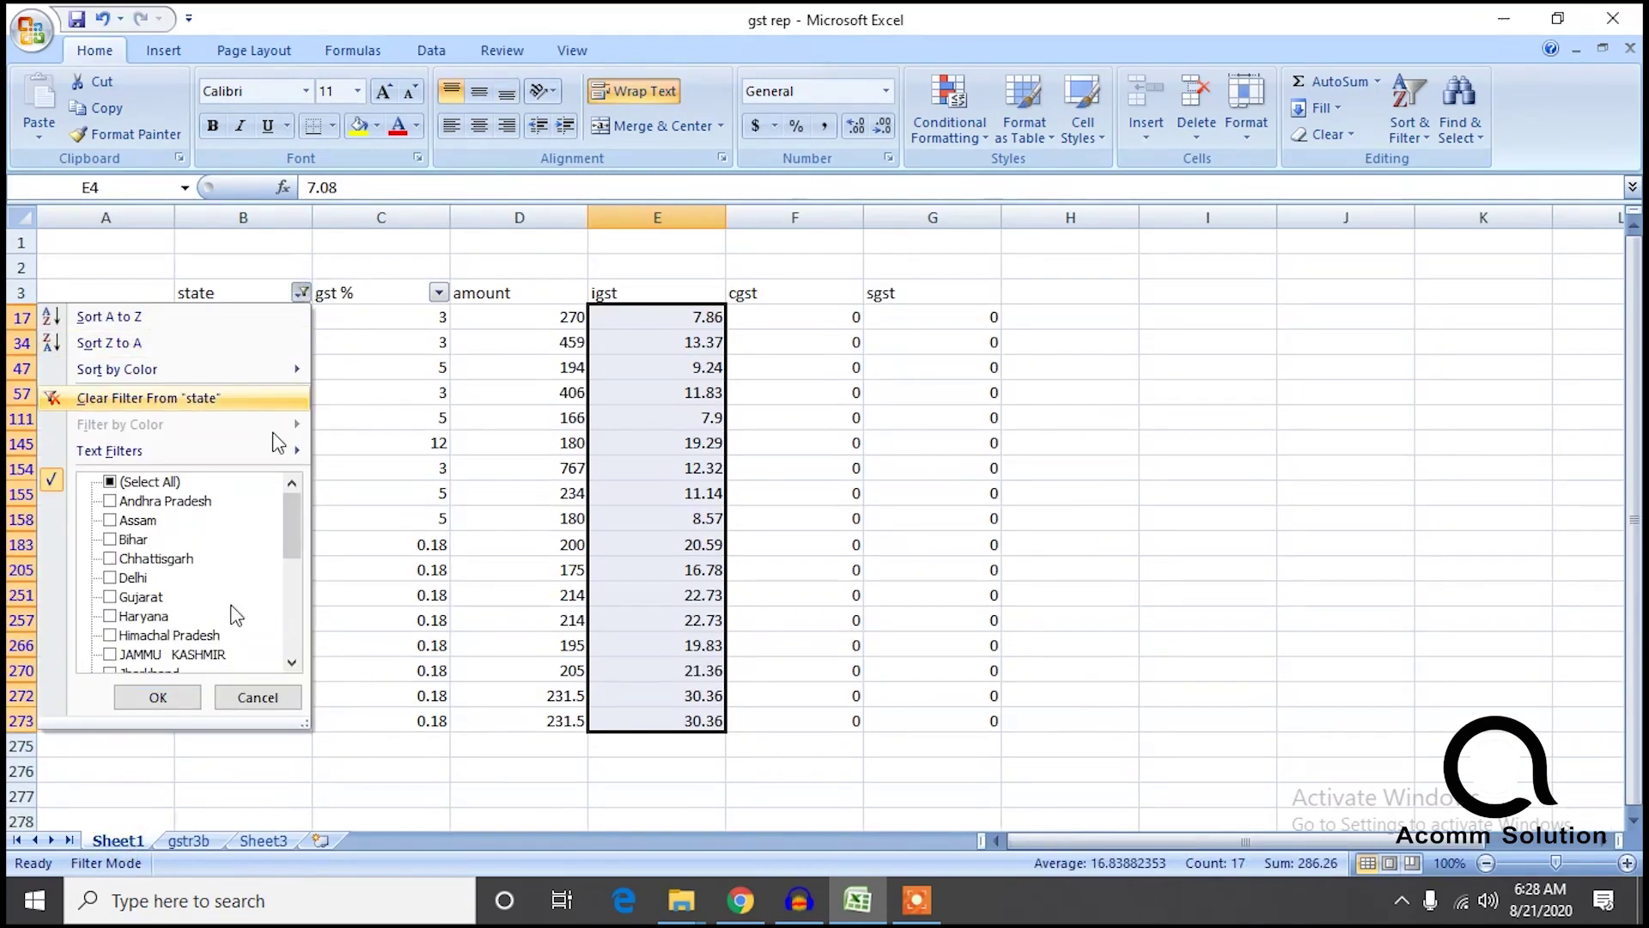
scroll(292, 576, "down", 1)
left_click_drag(288, 574, 290, 657)
left_click(118, 636)
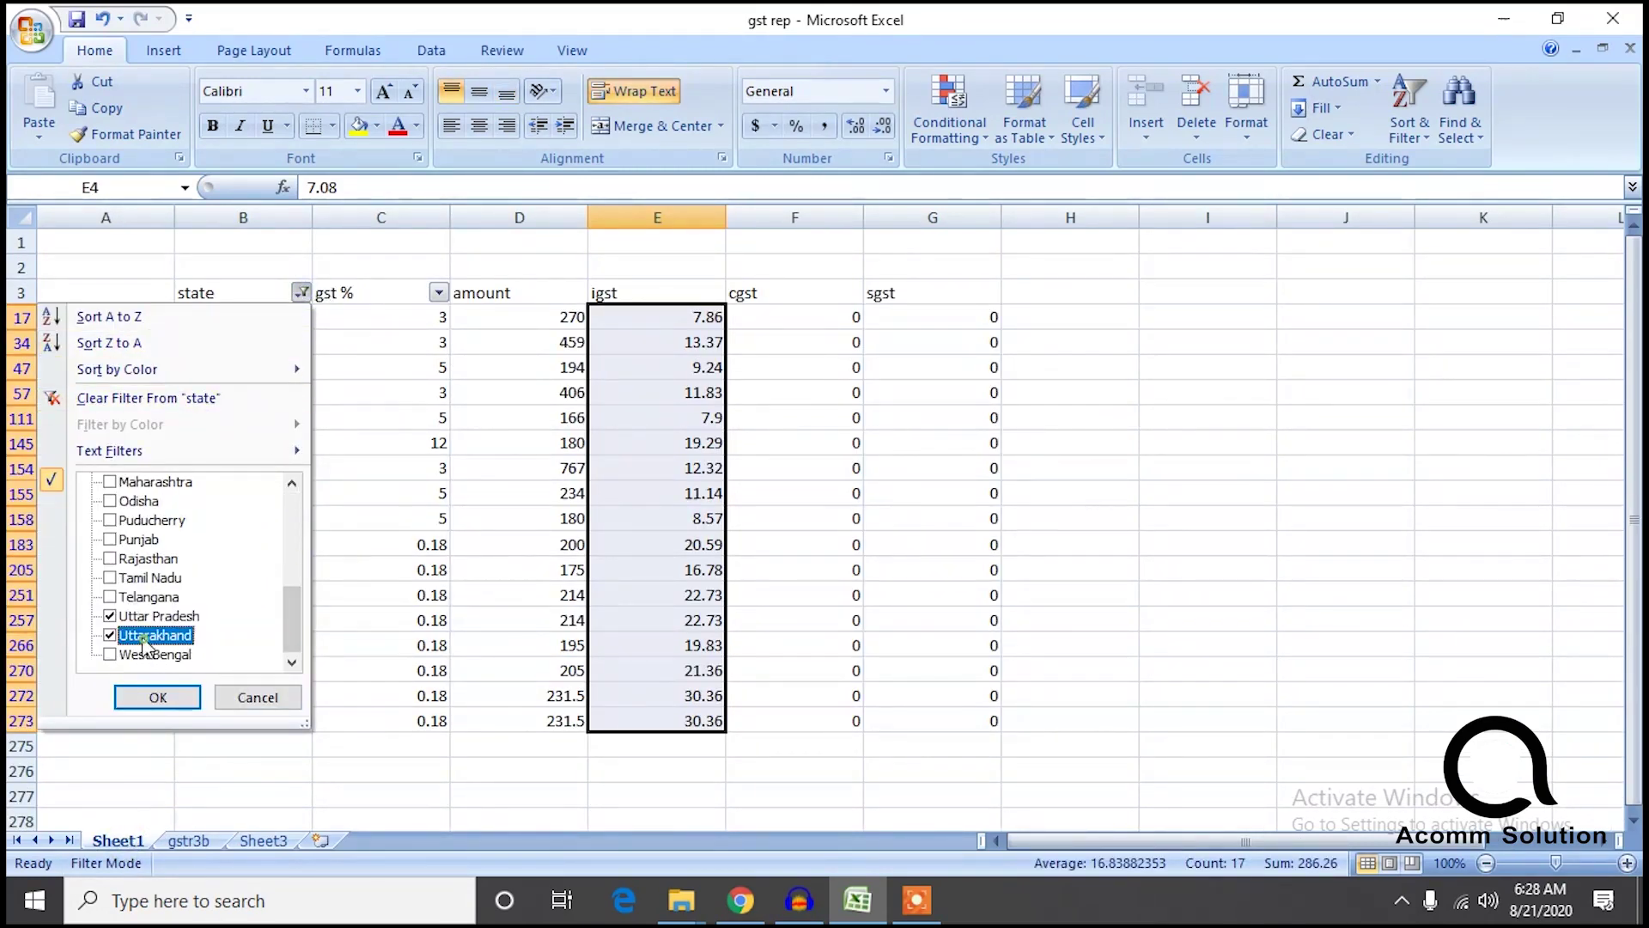
left_click(120, 617)
left_click(158, 695)
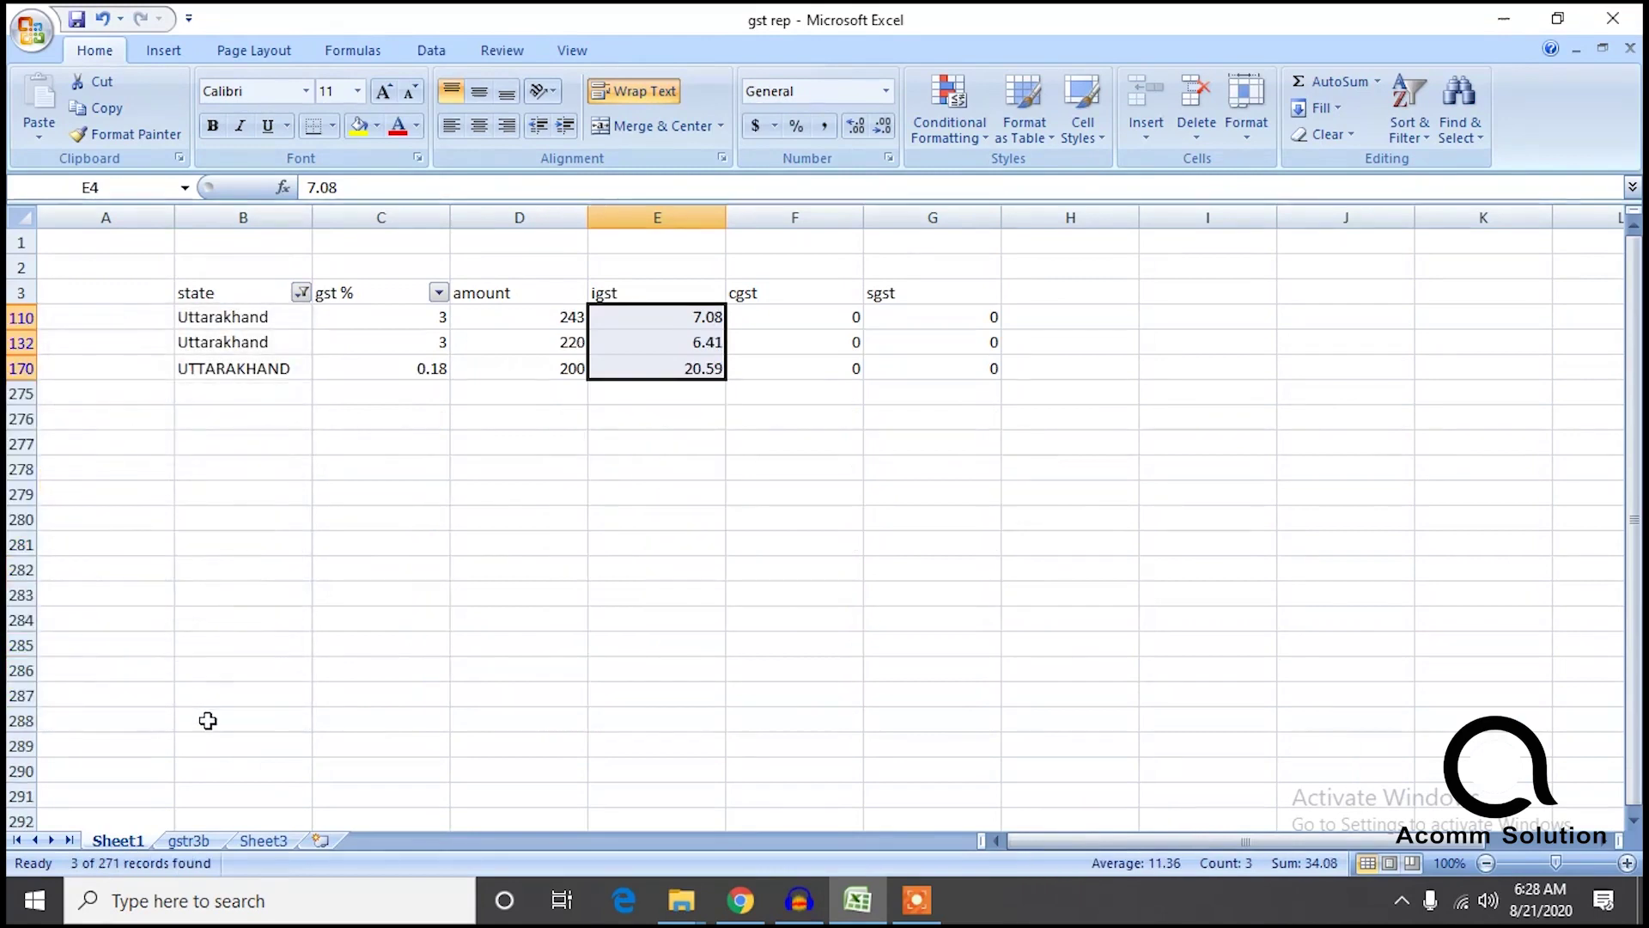
left_click(191, 841)
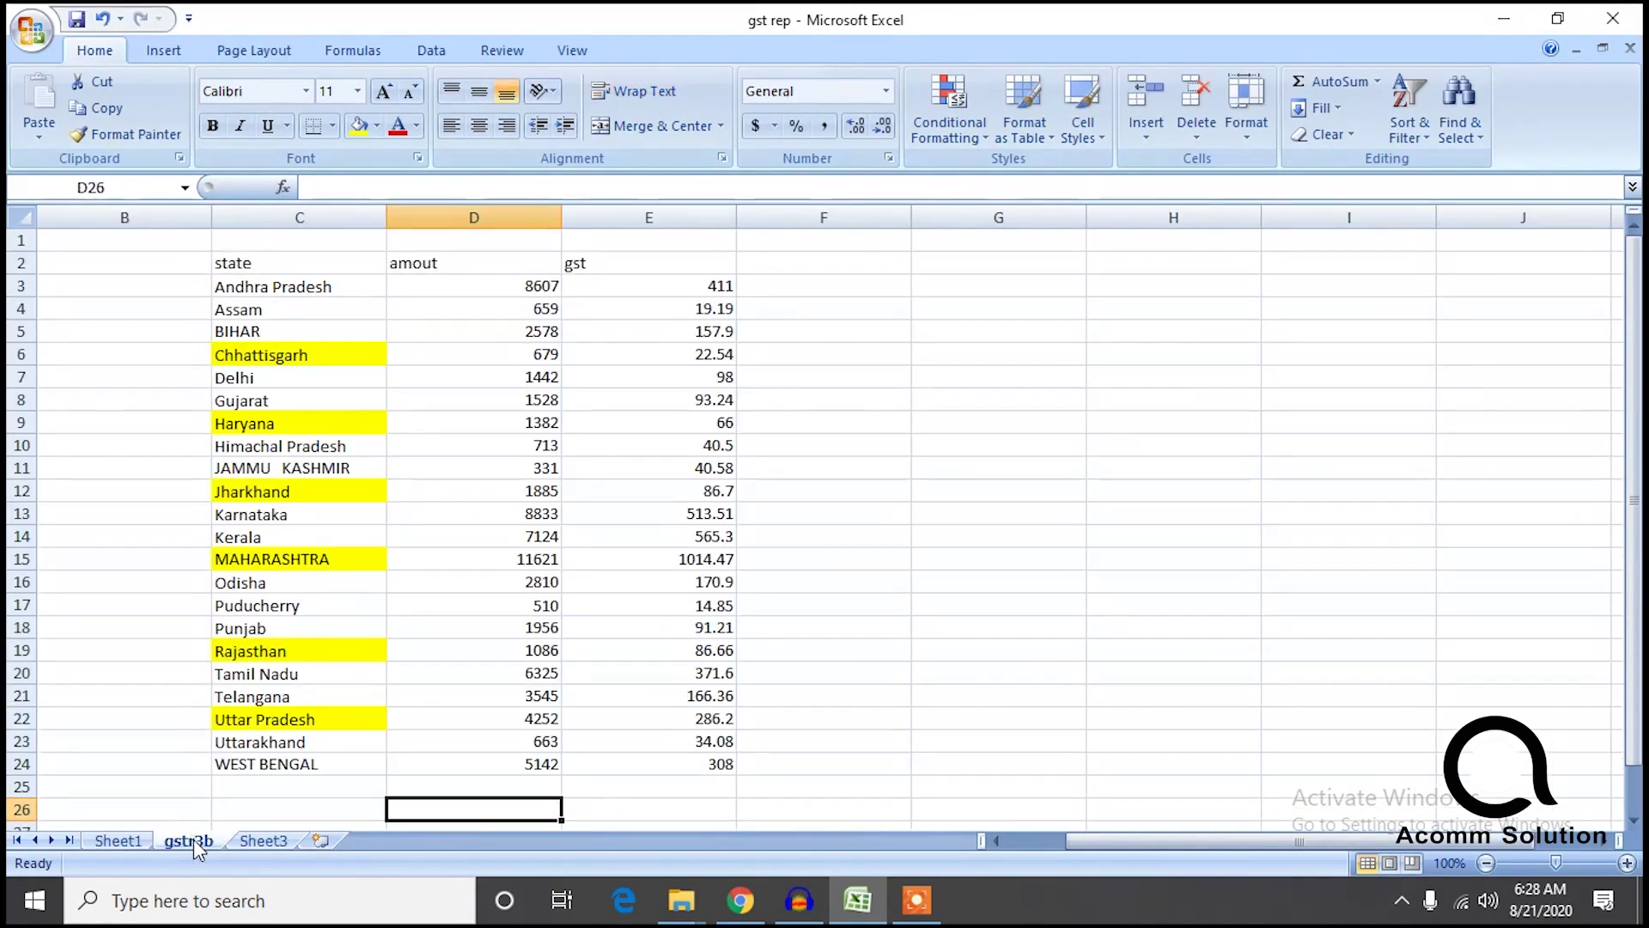
Filter Sheet1 to West Bengal's 20 records (igst 307.99) and compare with gstr3b.
left_click(118, 841)
left_click(297, 294)
scroll(292, 557, "down", 7)
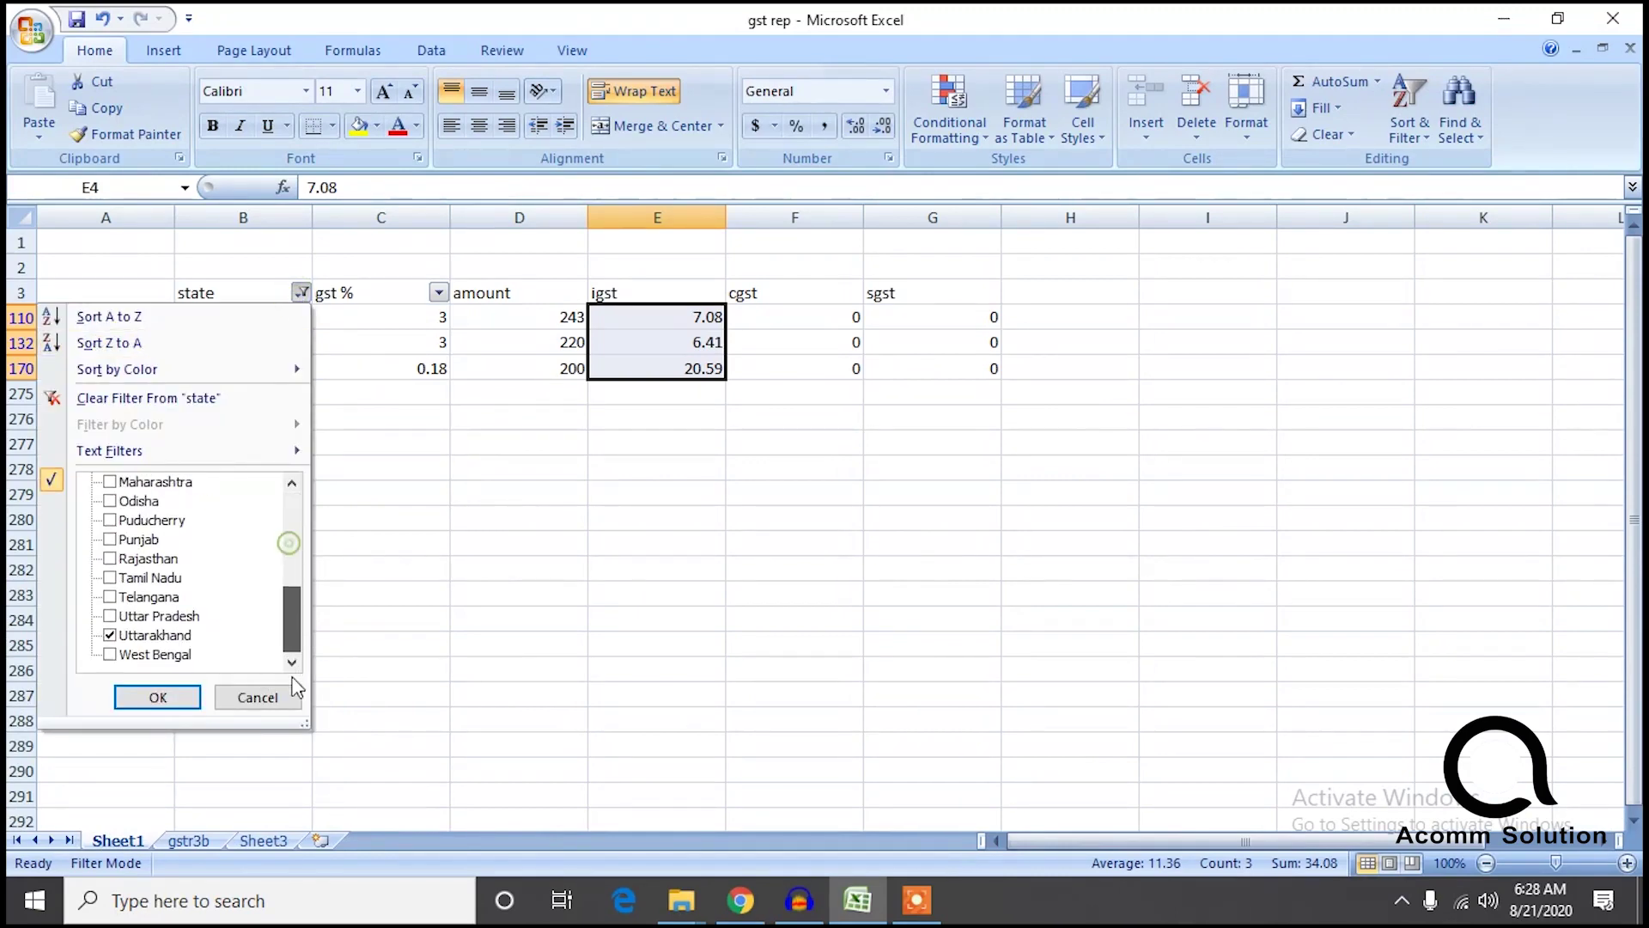
left_click(110, 654)
left_click(109, 635)
left_click(158, 698)
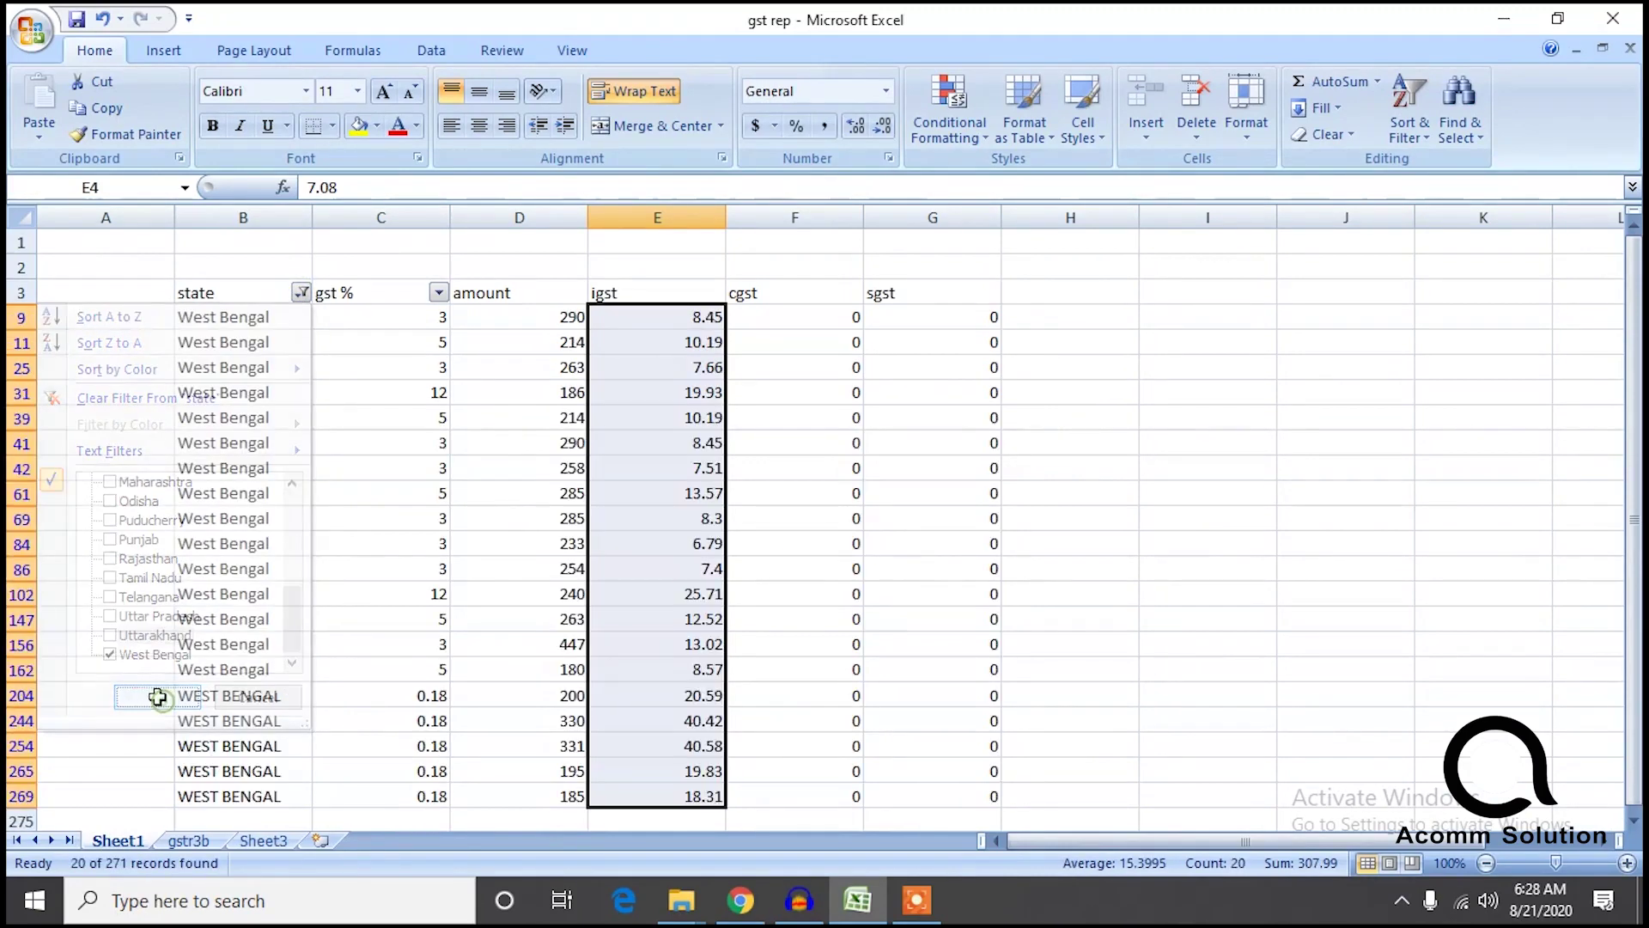
left_click(189, 841)
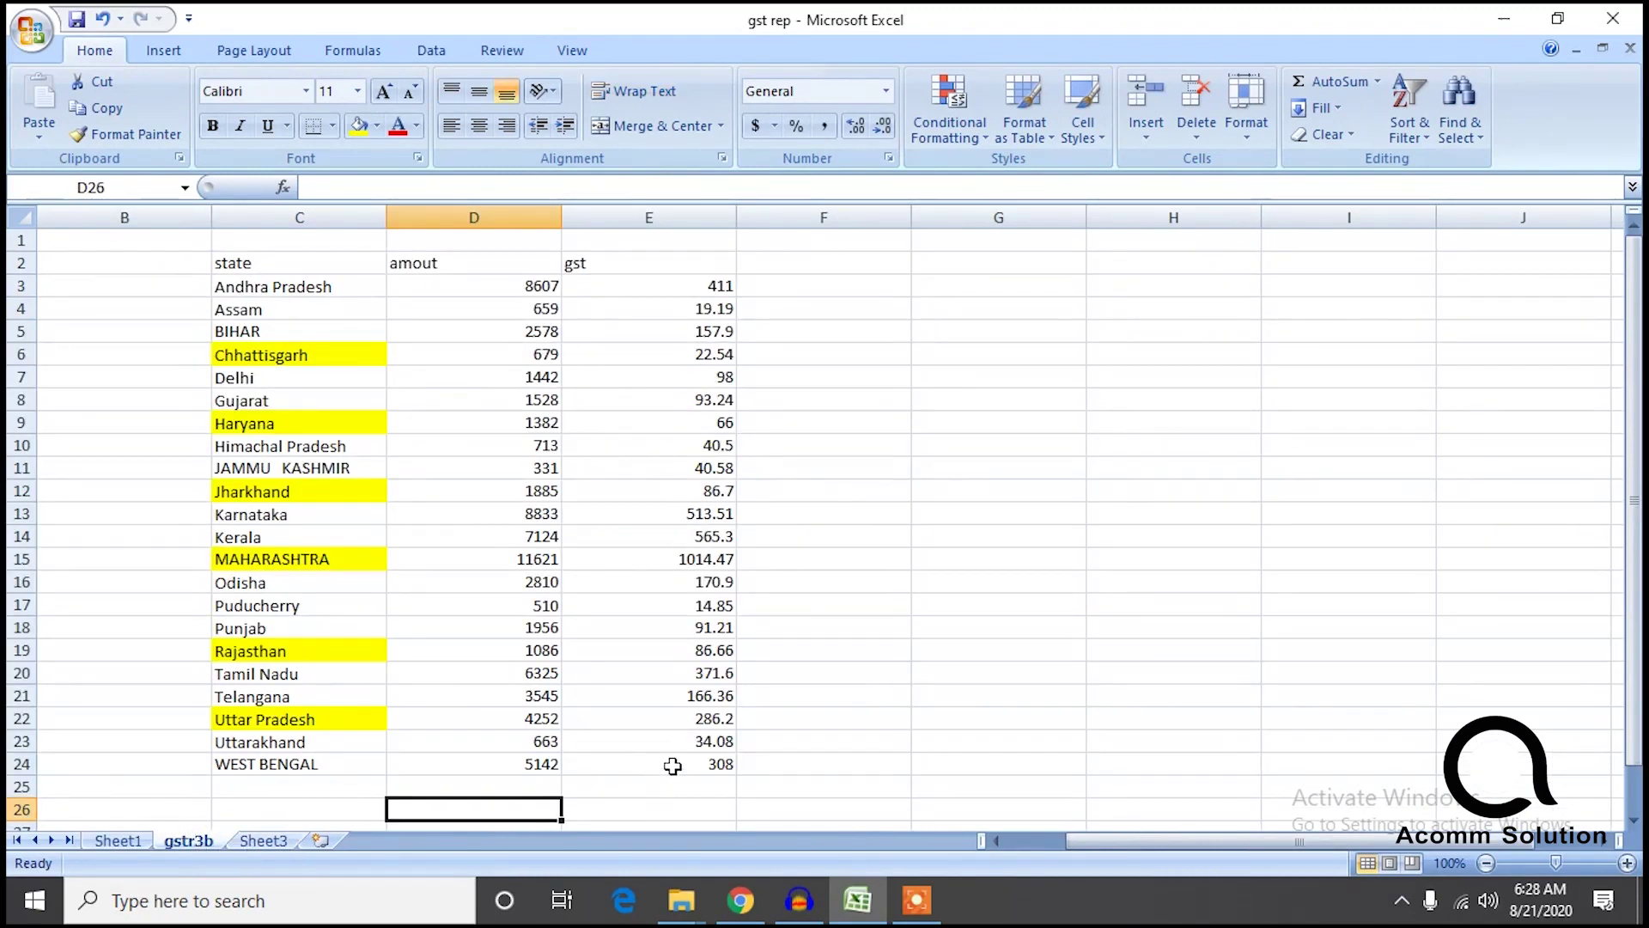
Open GSTR-3B table 3.1 outward supplies (₹73,671.00 taxable, ₹5,045.21 IGST), dismissing the IGST notice.
left_click(739, 900)
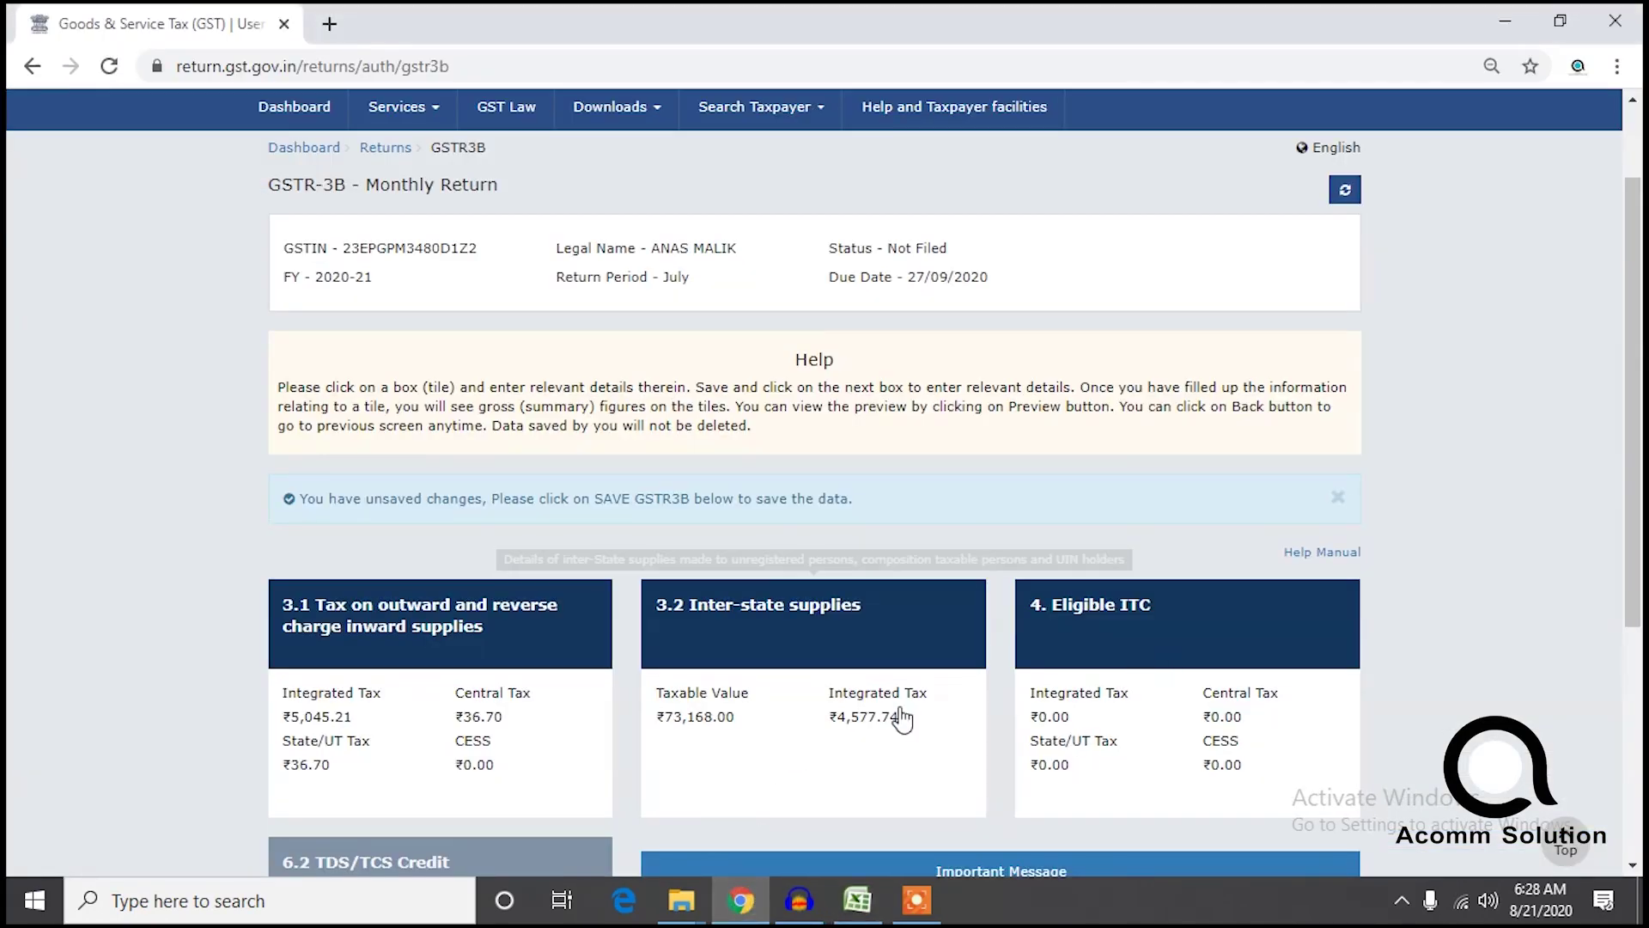
left_click(406, 736)
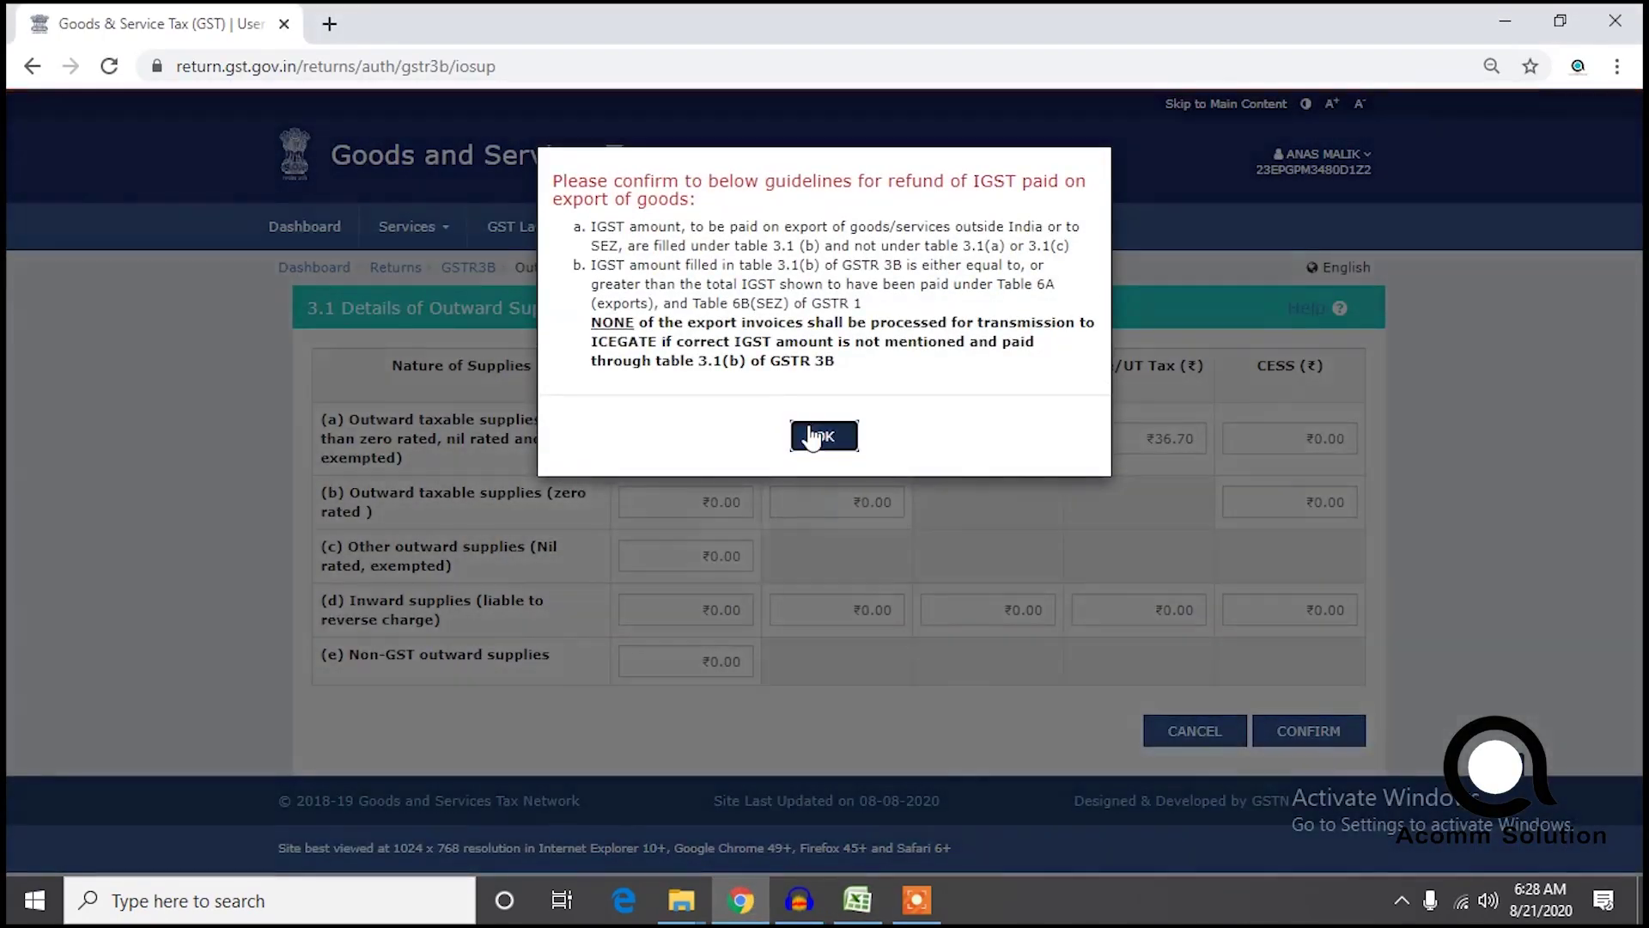
left_click(815, 436)
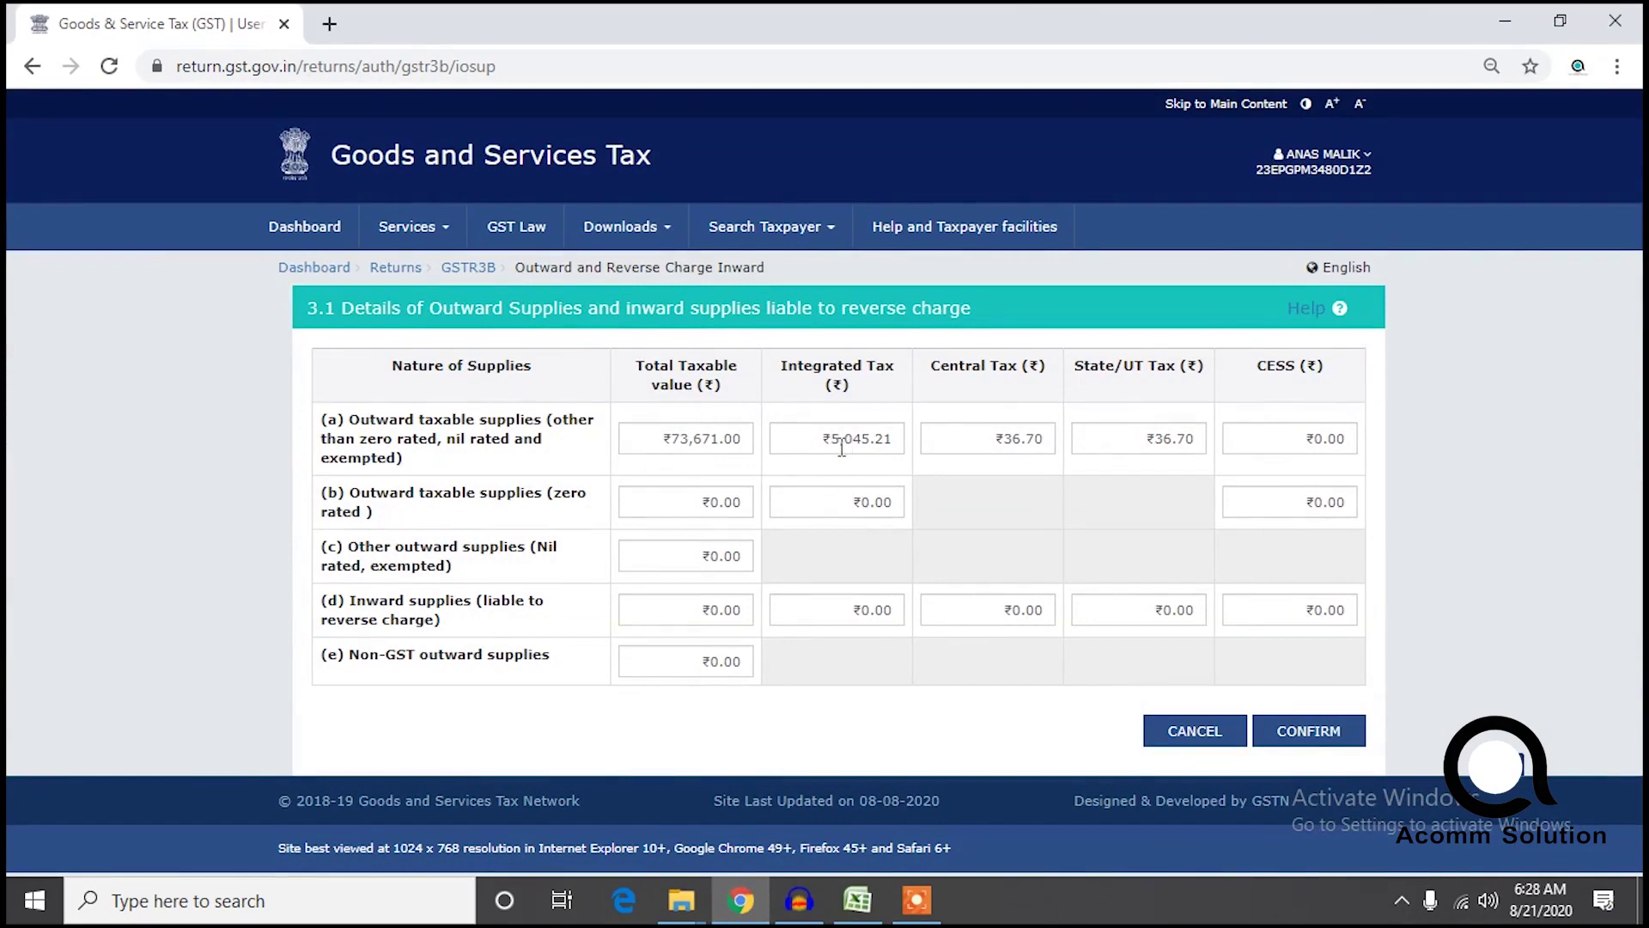
left_click(752, 918)
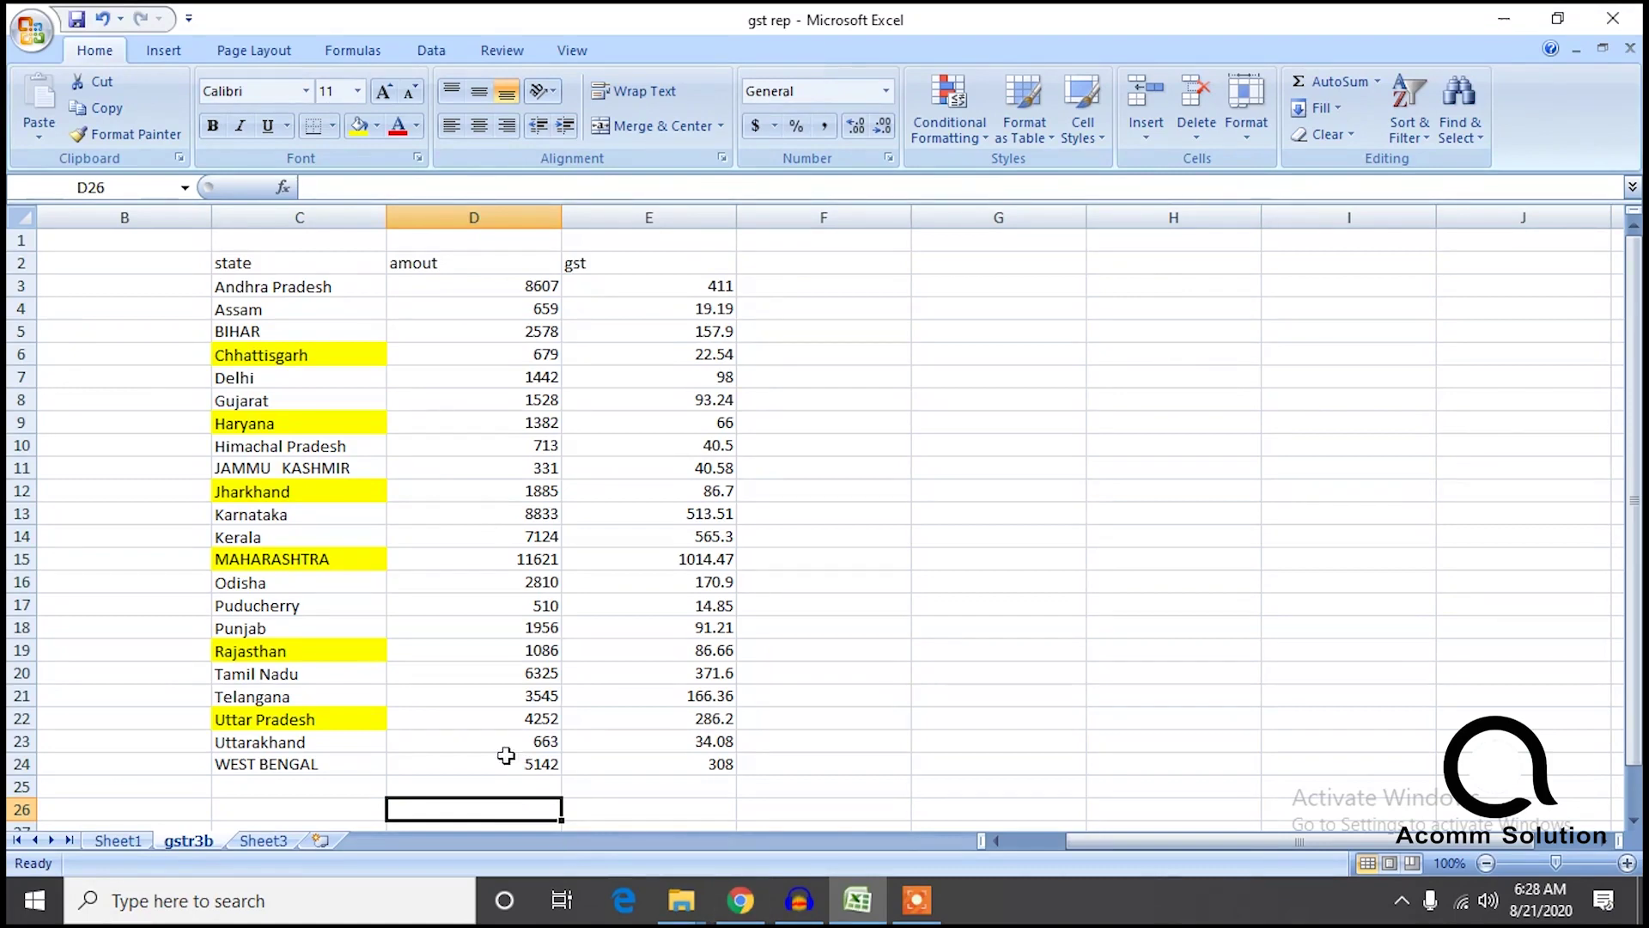
Look over Sheet1 and Sheet3, then check the filtered West Bengal igst values from E9.
left_click(137, 844)
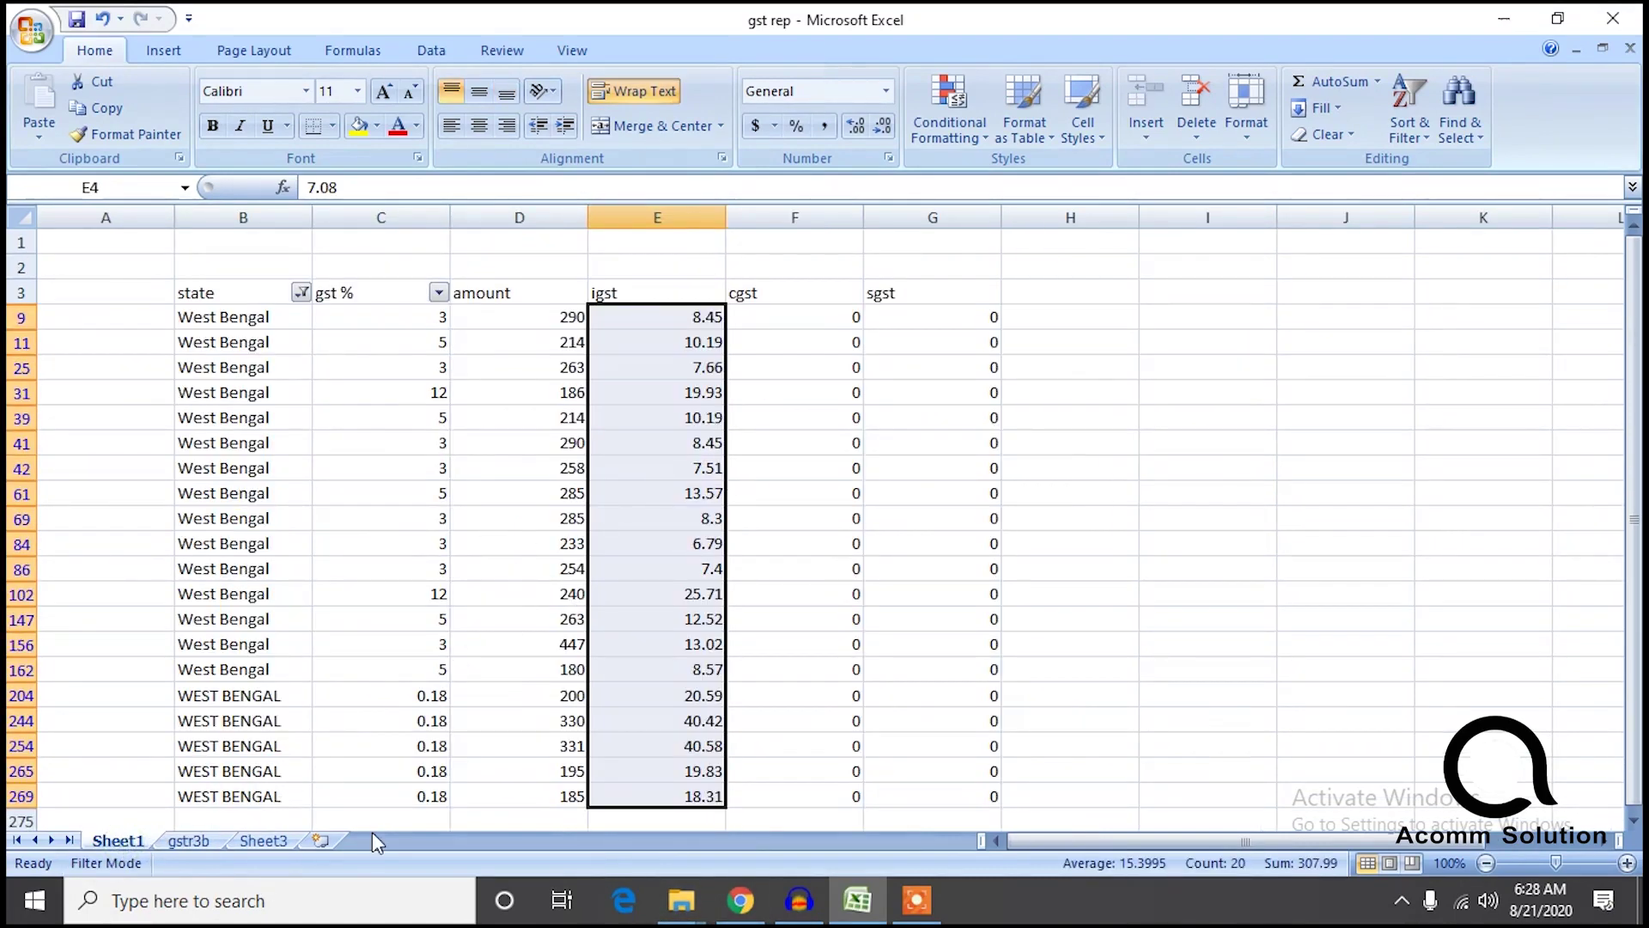
left_click(249, 841)
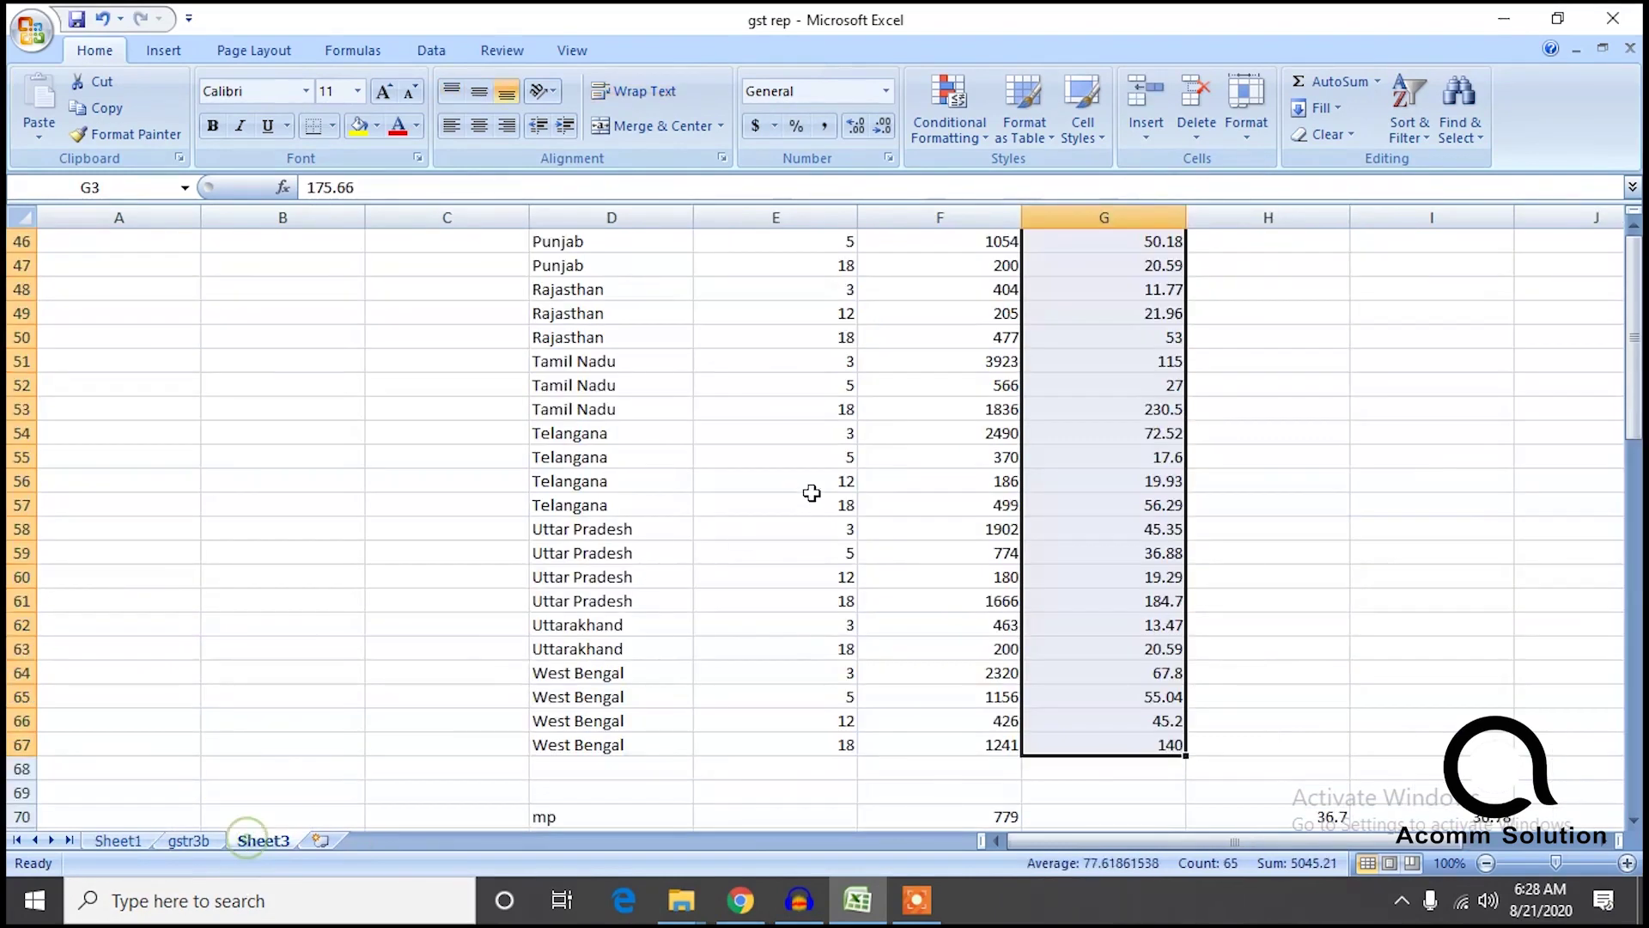
left_click(1634, 694)
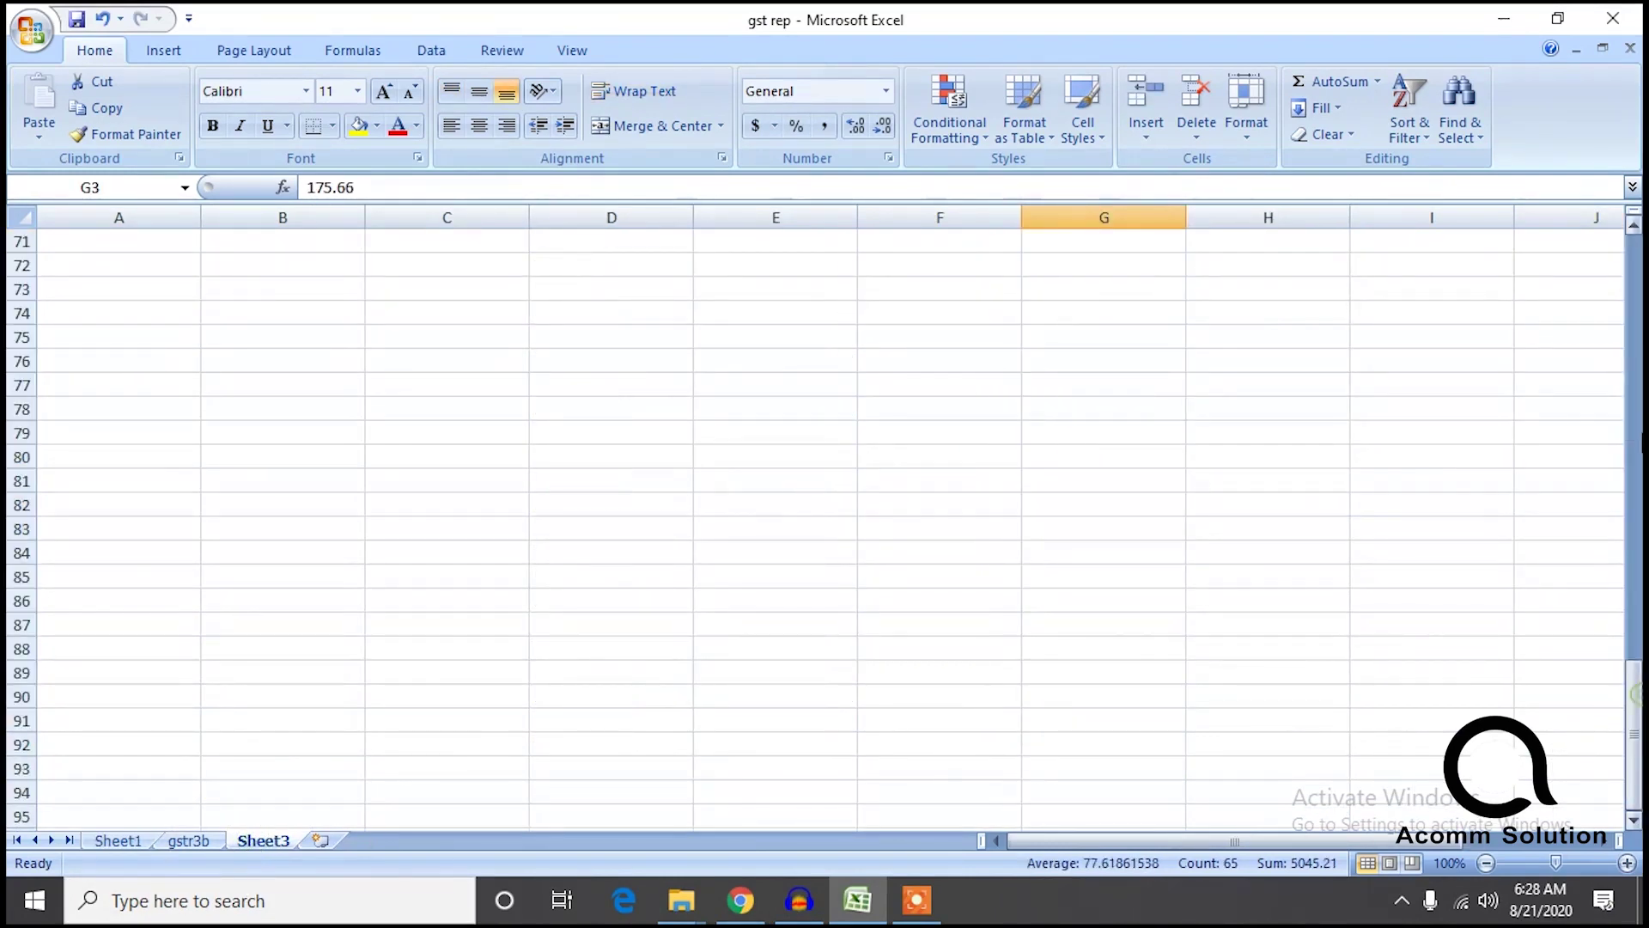
left_click_drag(1638, 718, 1636, 311)
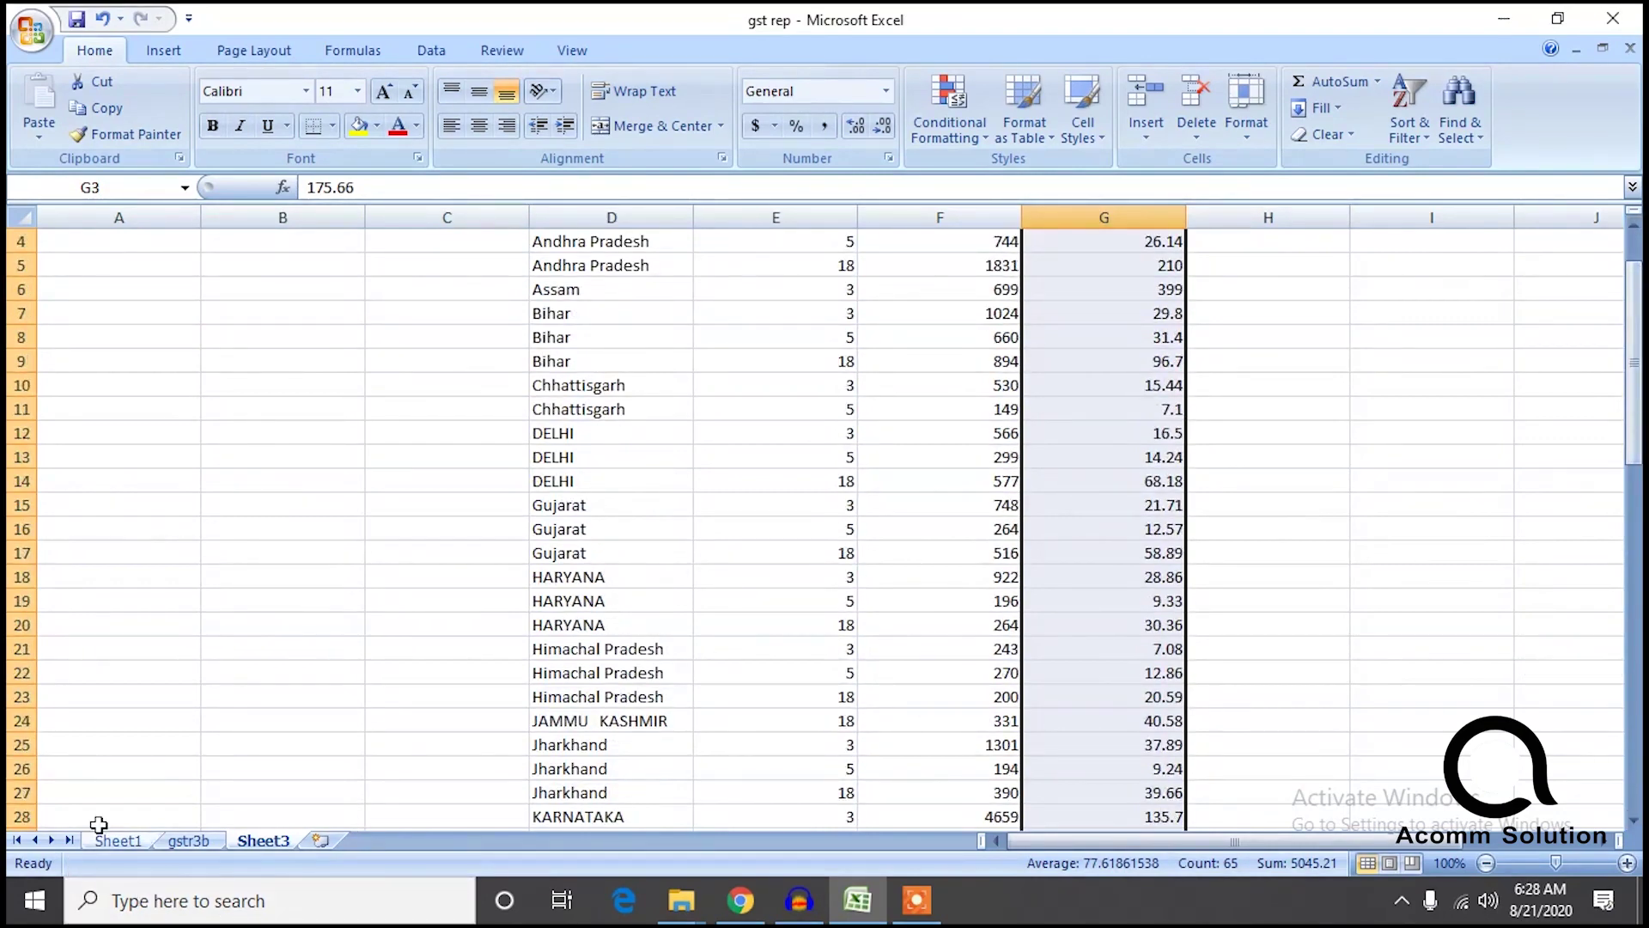
left_click(118, 840)
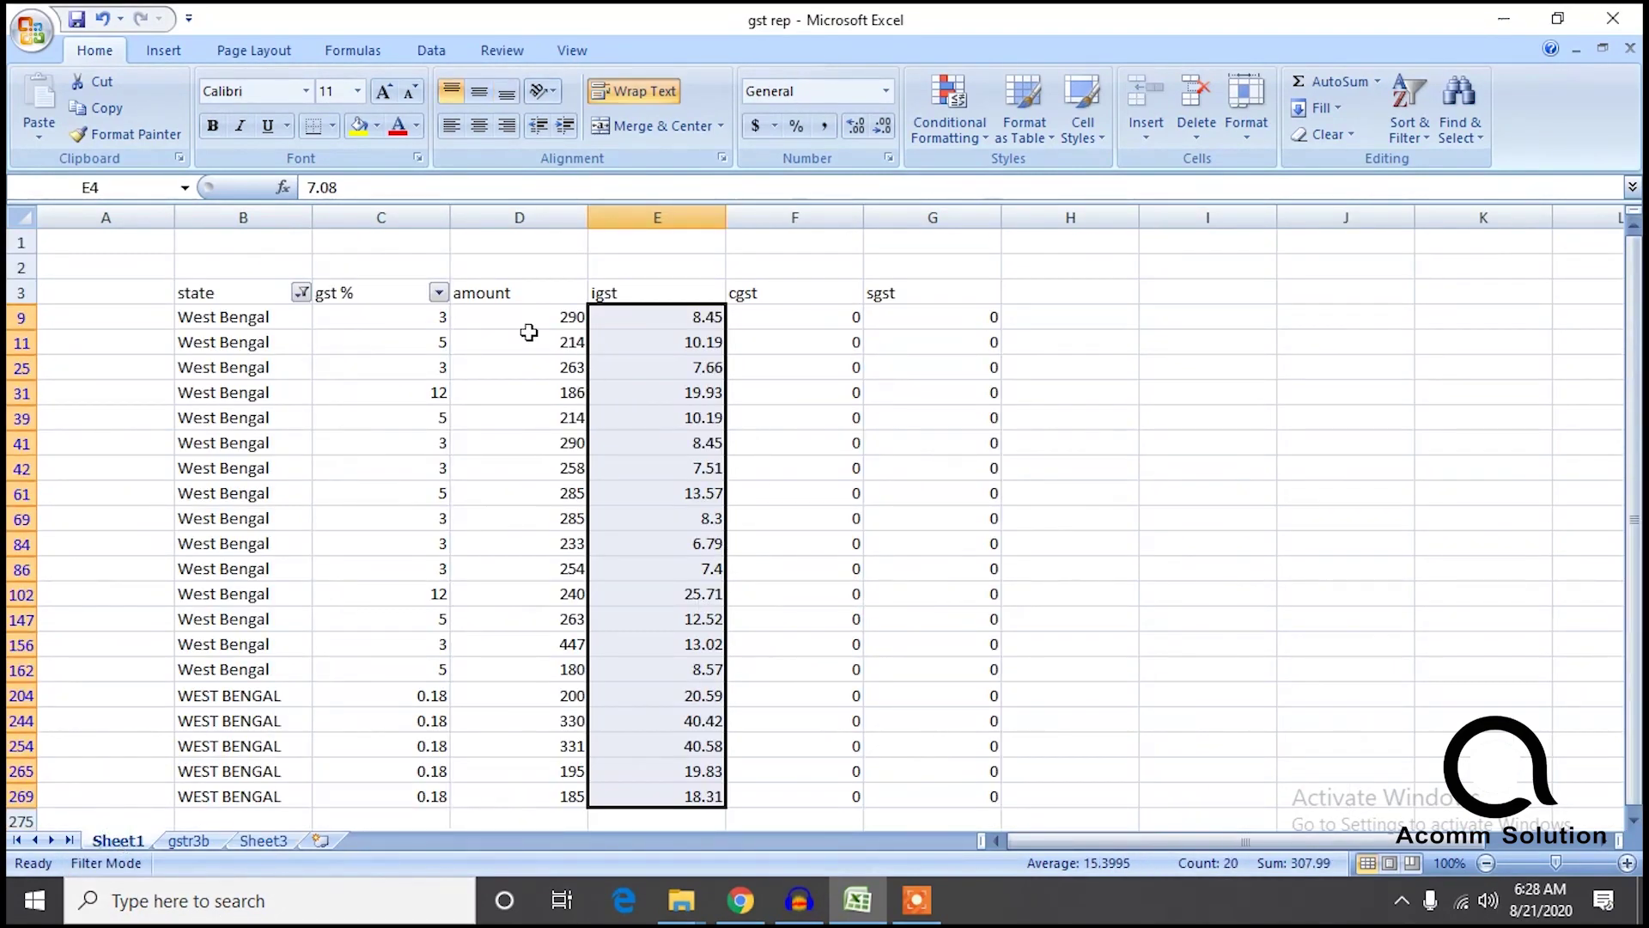
left_click(627, 317)
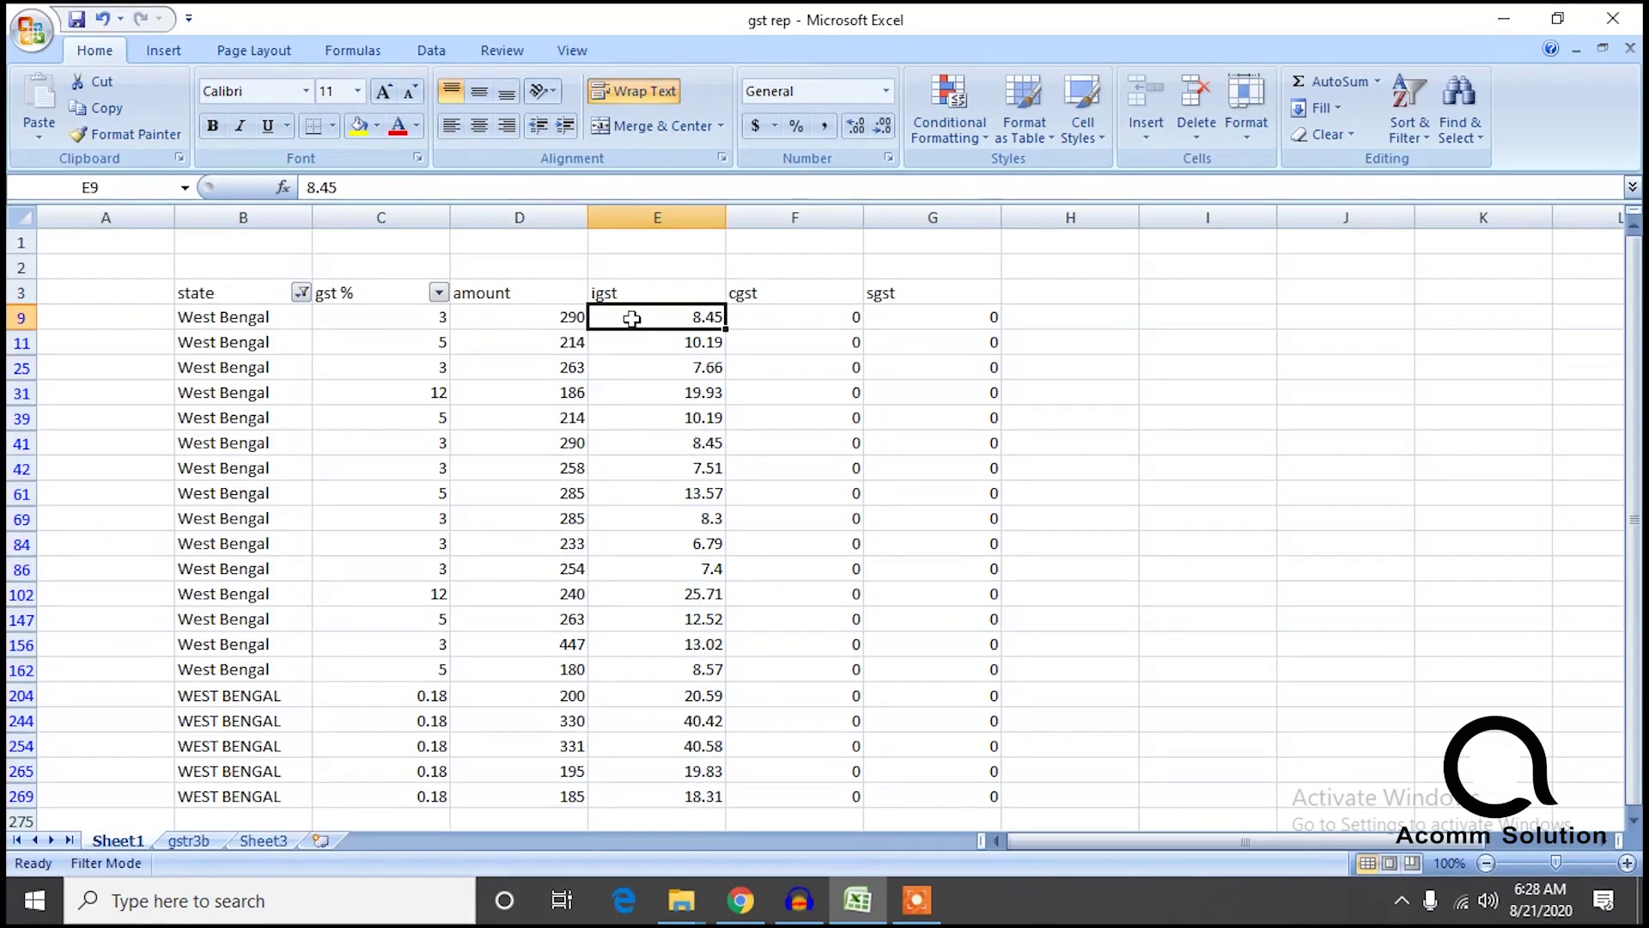
key("ctrl+shift+Down")
key("ctrl+shift+Up")
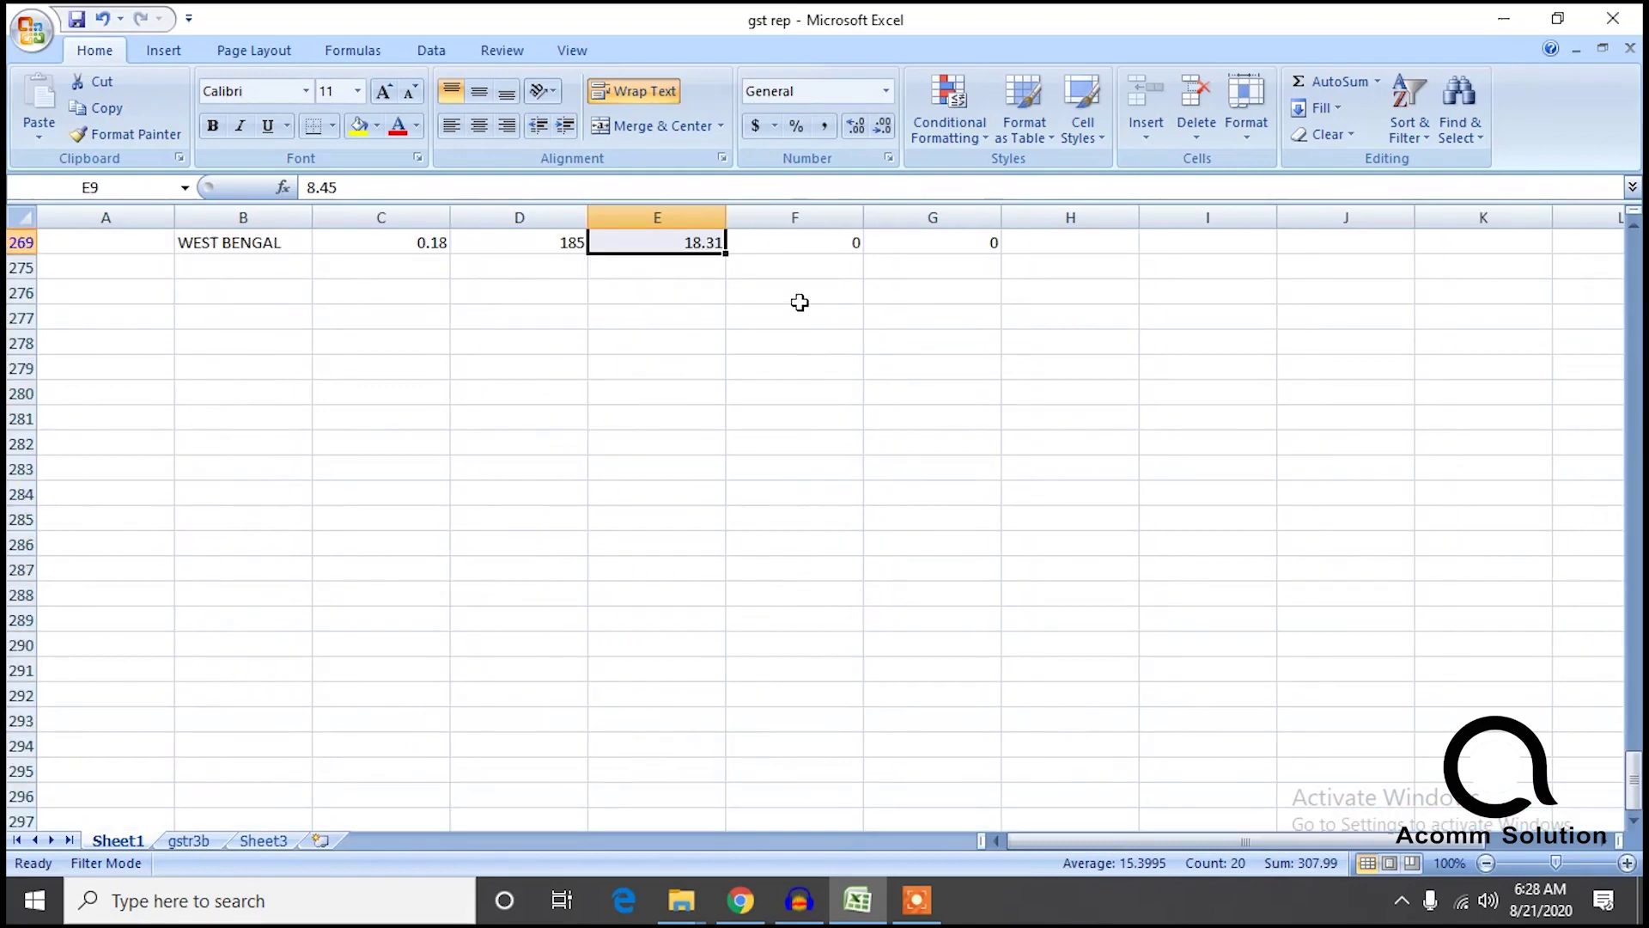
left_click_drag(1633, 785, 1633, 262)
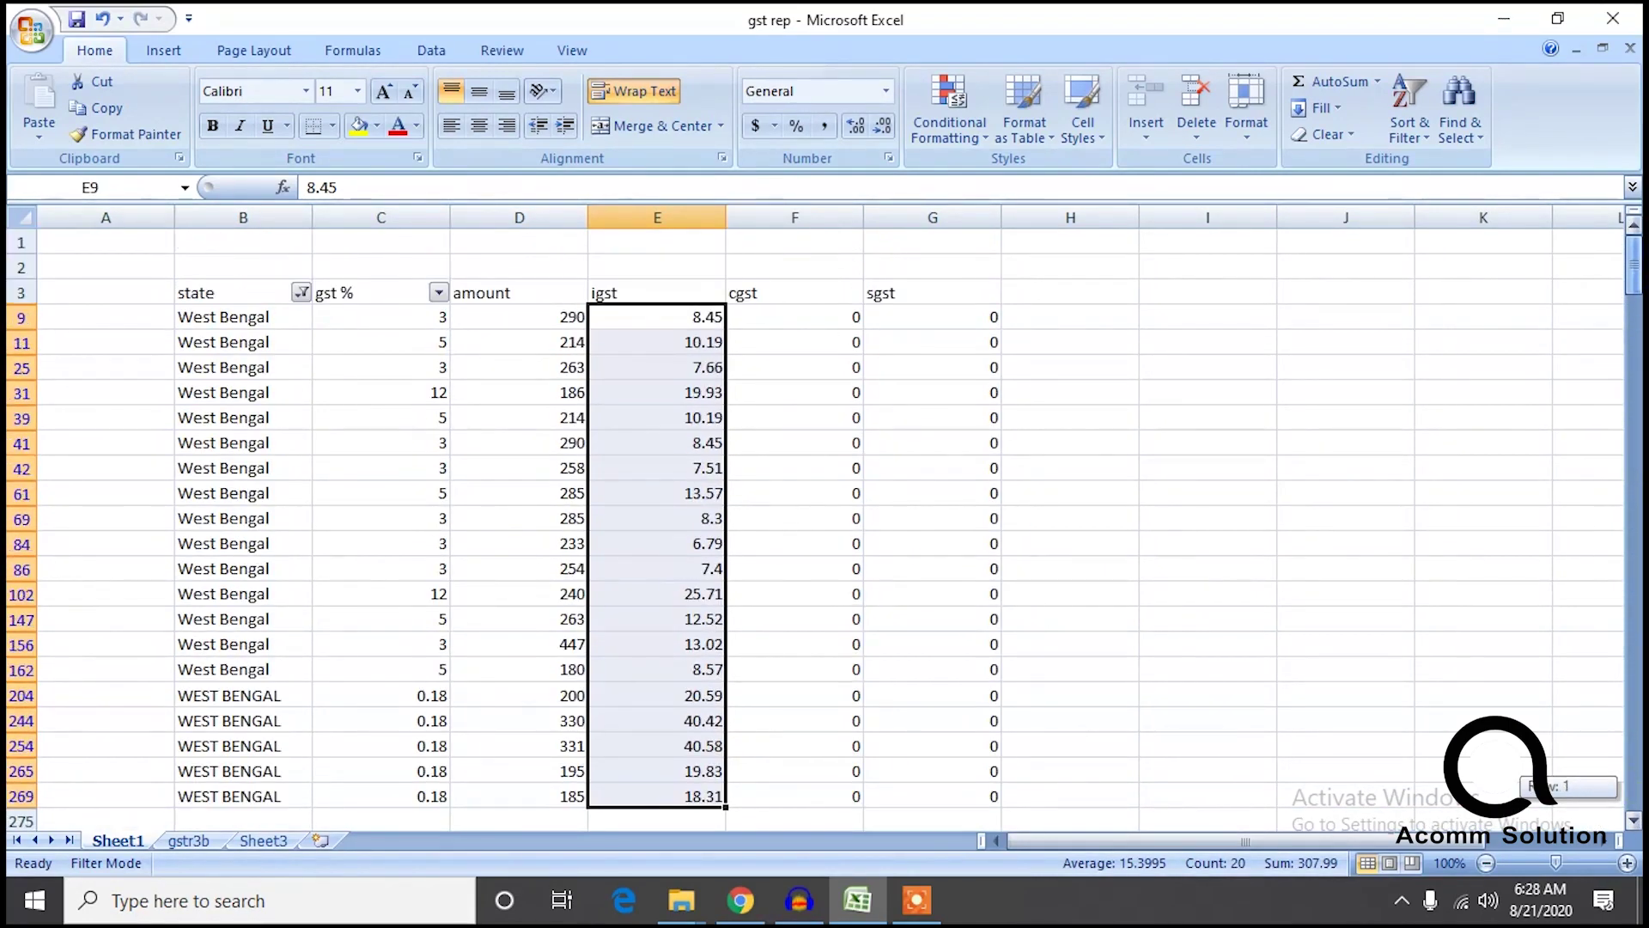
Clear the state filter so all 271 rows show, and total the igst column to 4661.92.
left_click(300, 292)
left_click(110, 482)
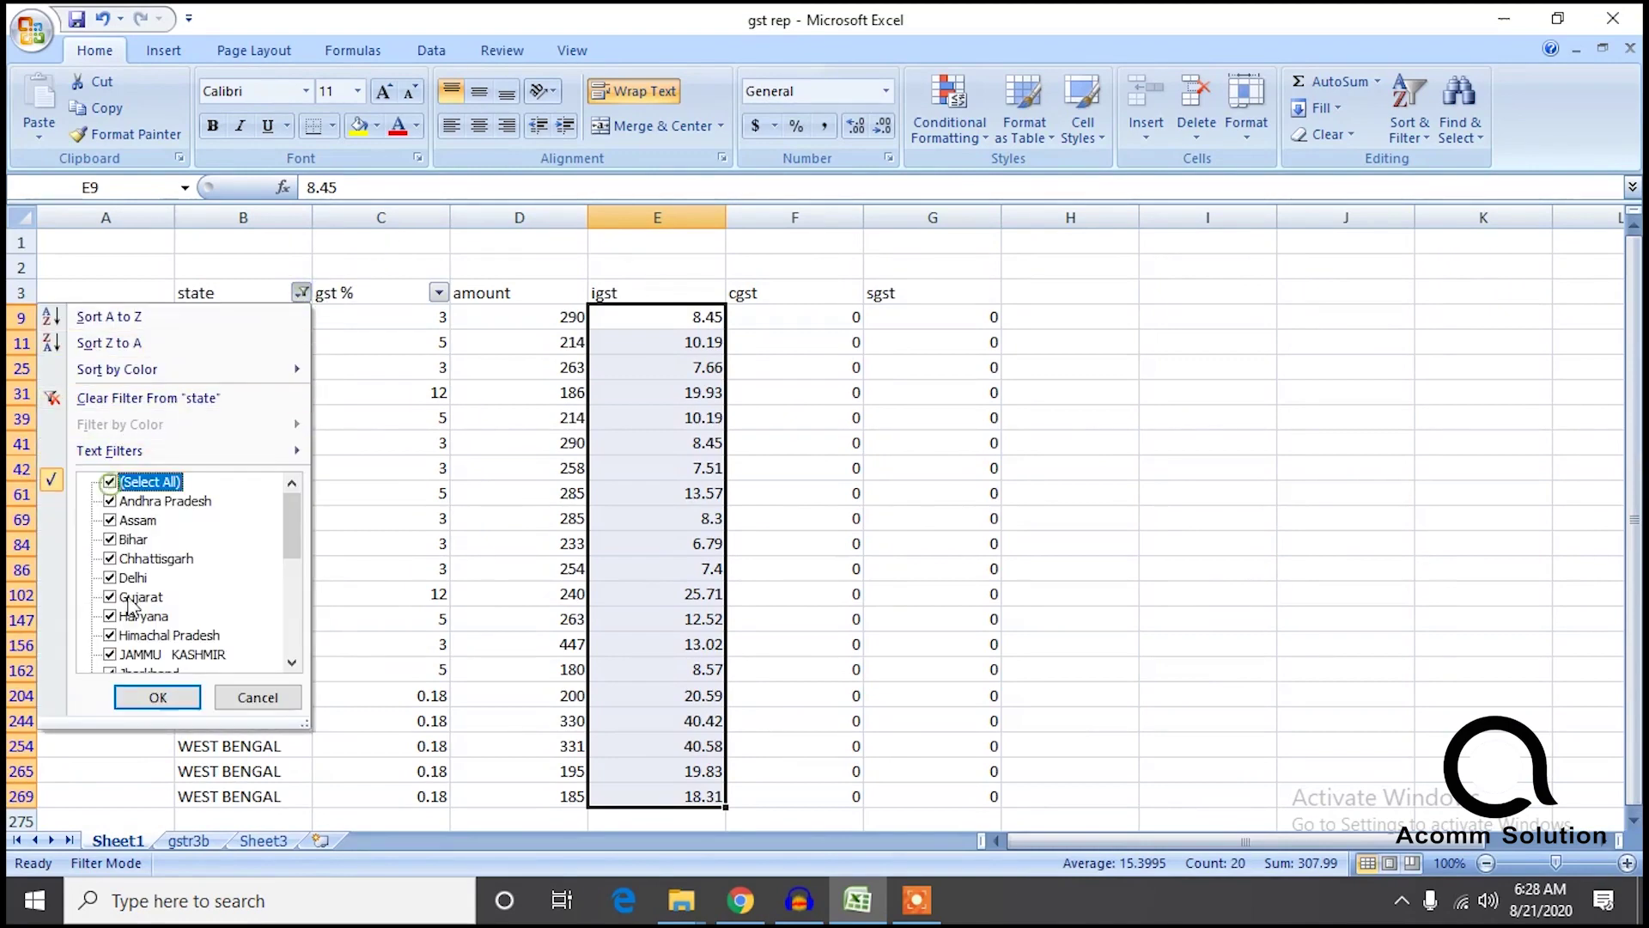
left_click(157, 696)
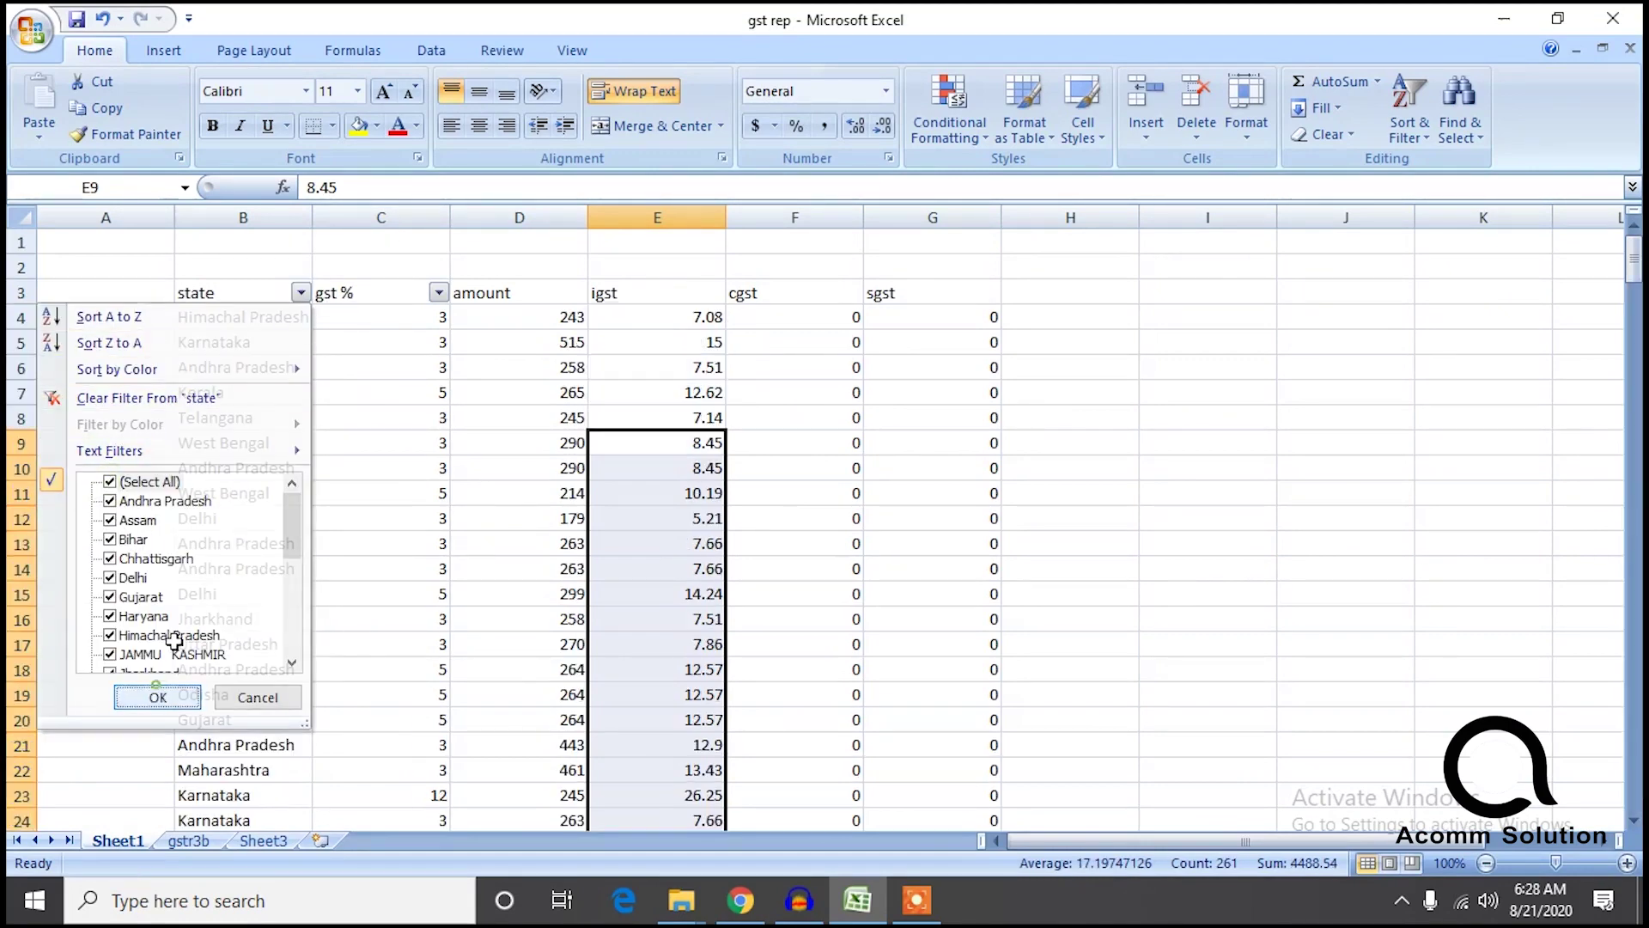
left_click(439, 292)
left_click(634, 312)
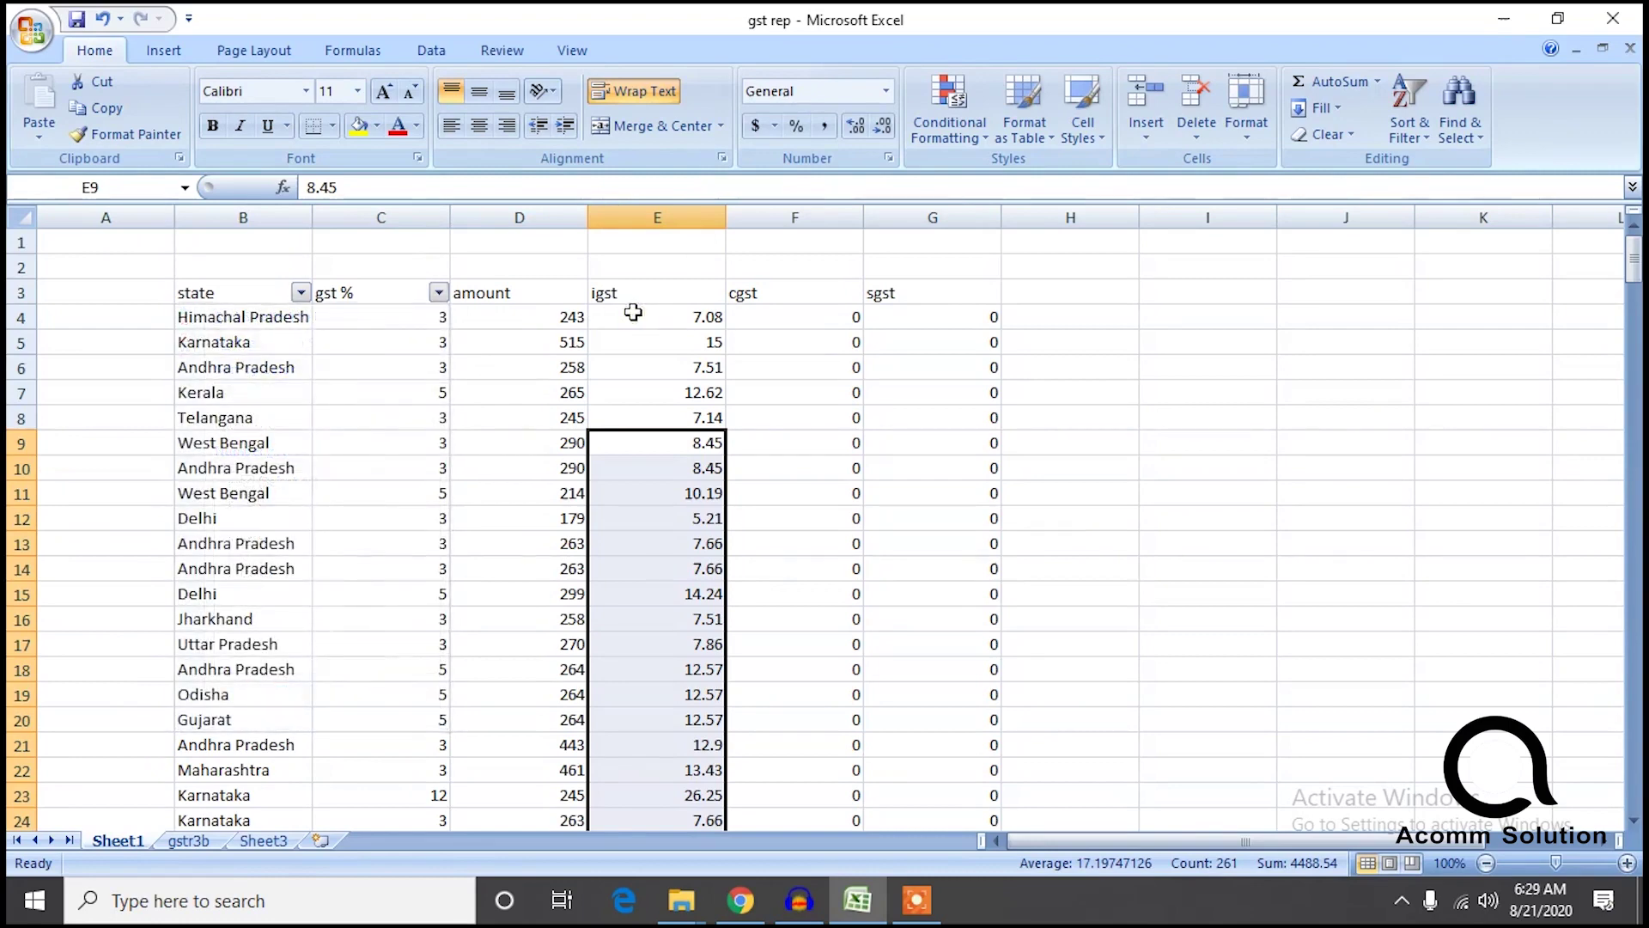
left_click(633, 313)
key("ctrl+shift+Down")
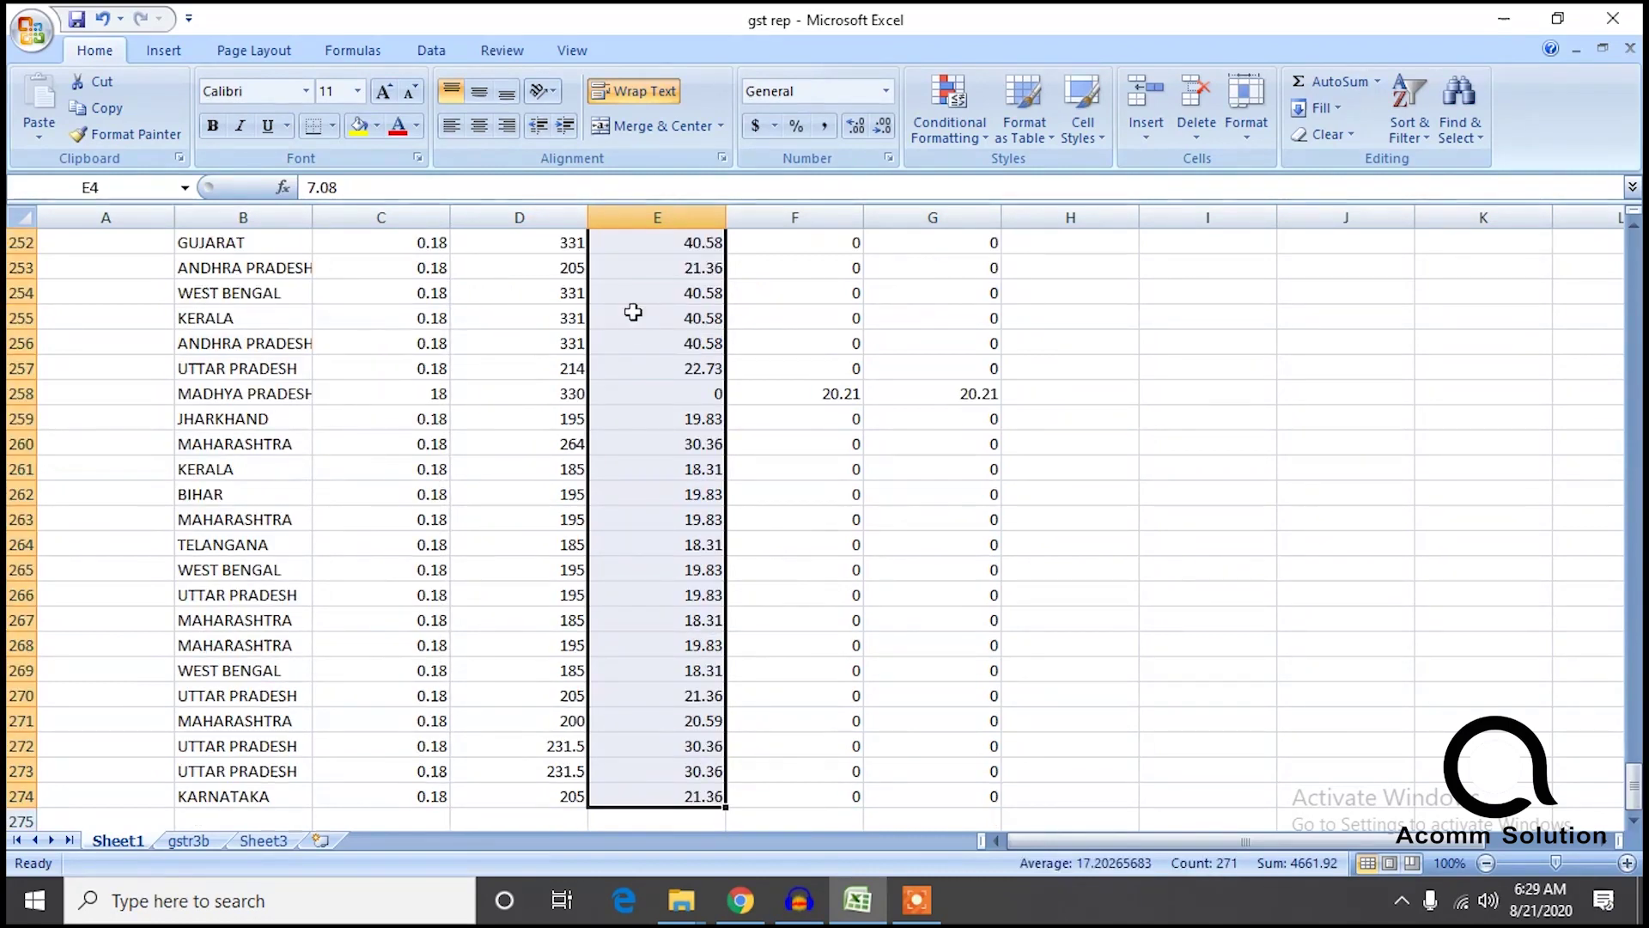
left_click(739, 900)
Replace the 3.1(a) Integrated Tax of 5045.21 with 4661 and confirm the outward supplies.
left_click(855, 434)
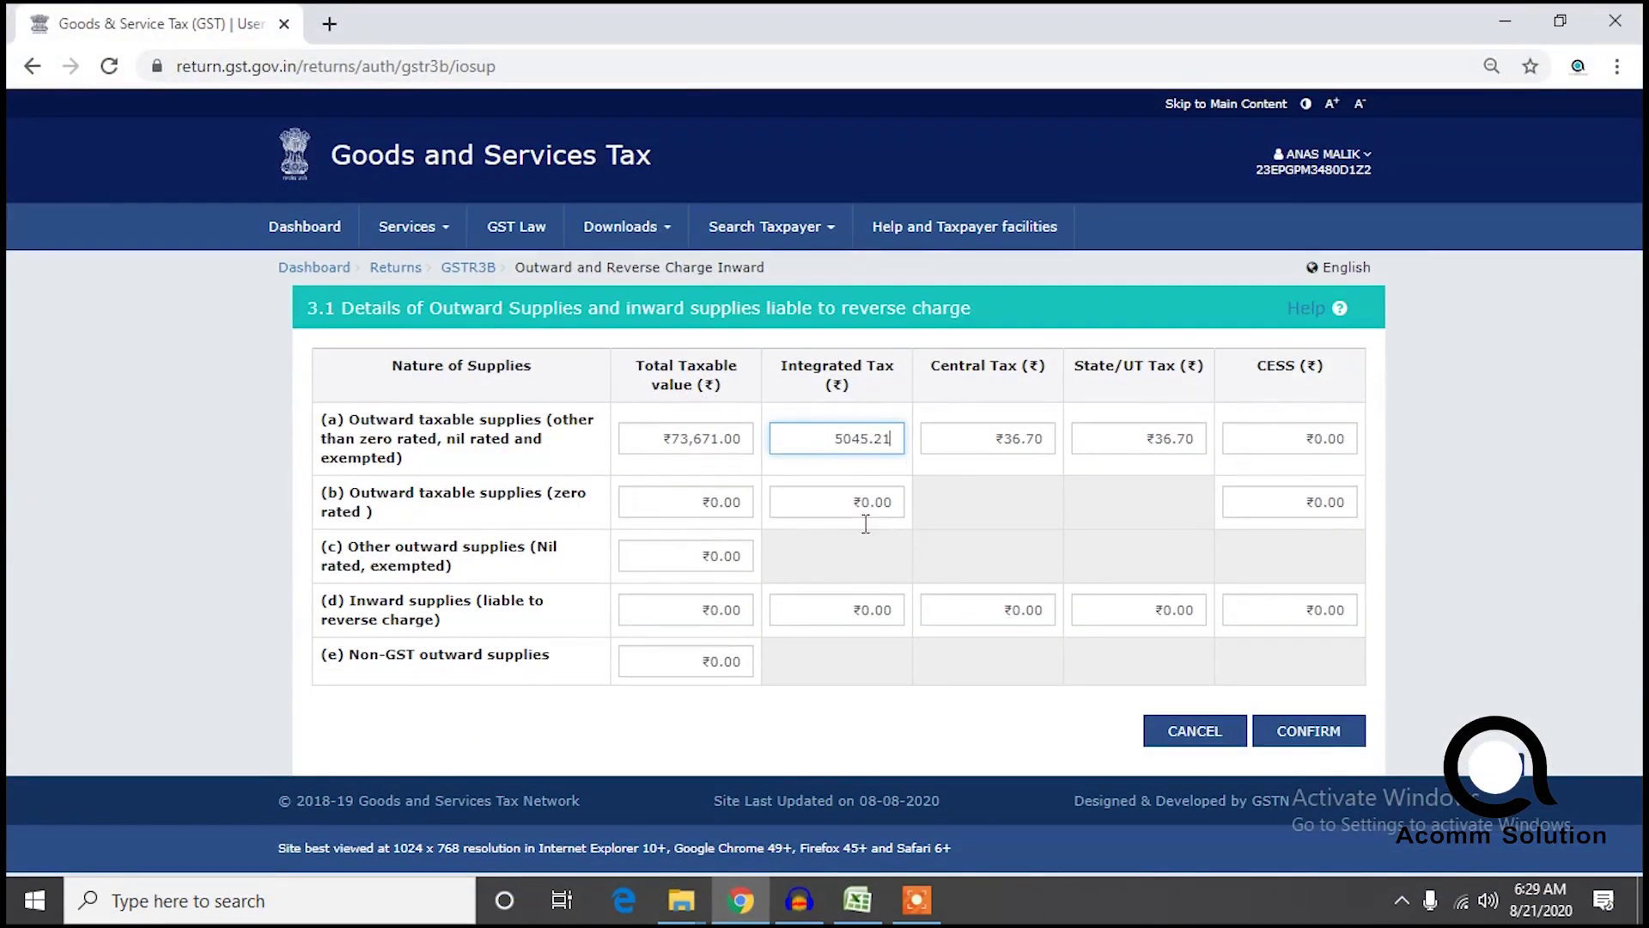
left_click_drag(826, 435, 942, 468)
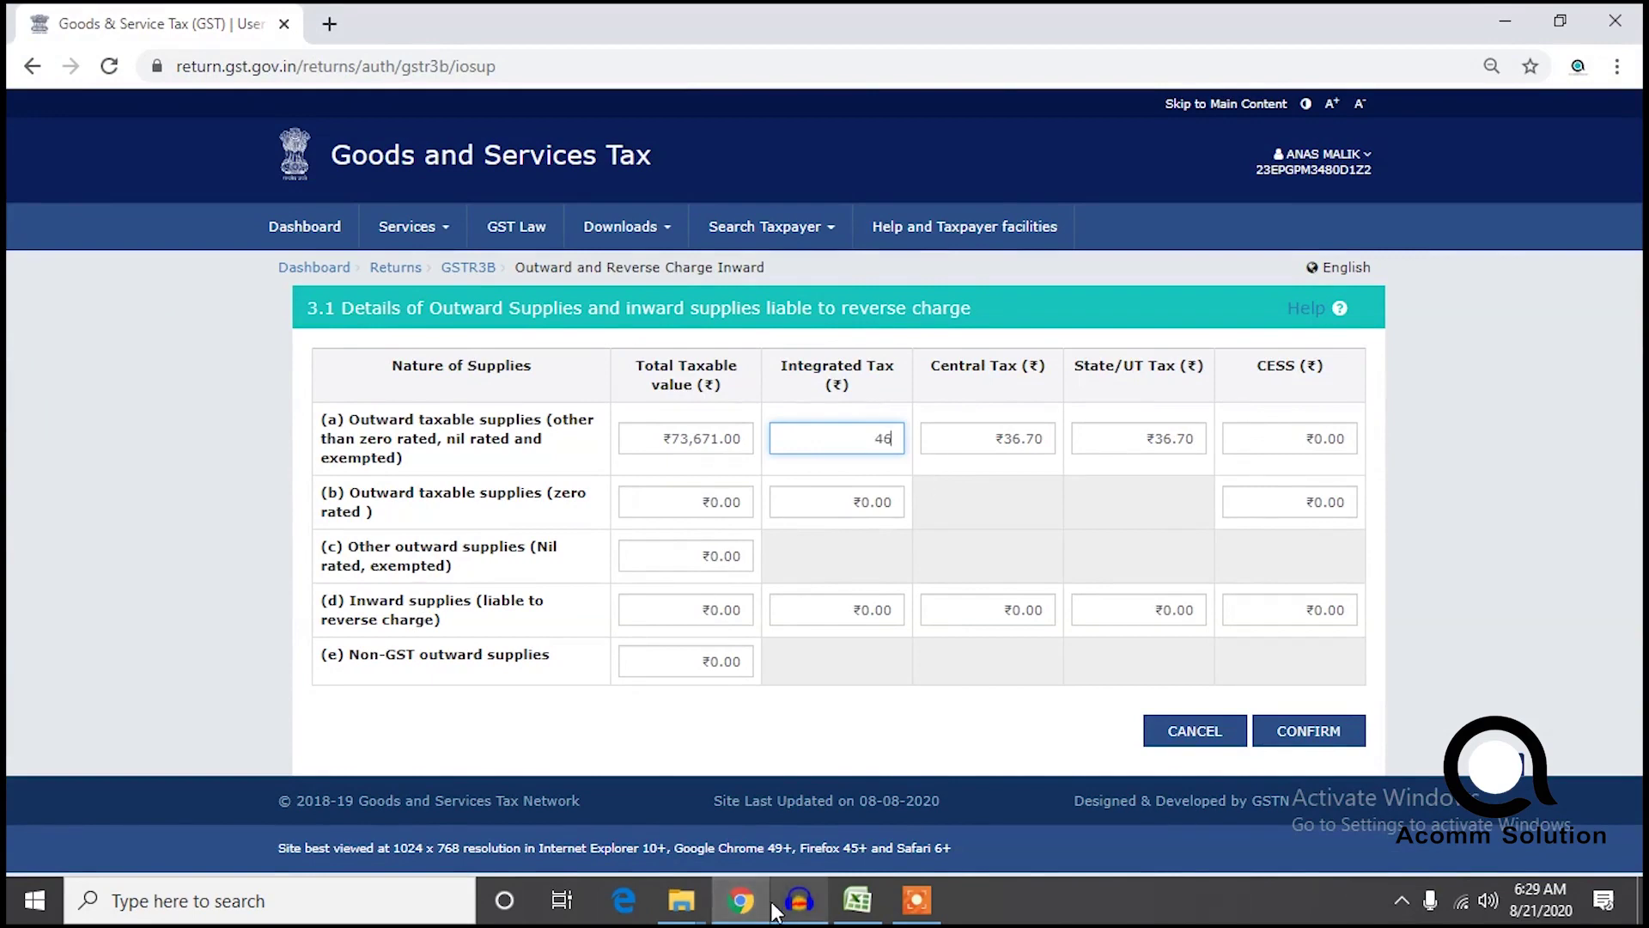
left_click(857, 902)
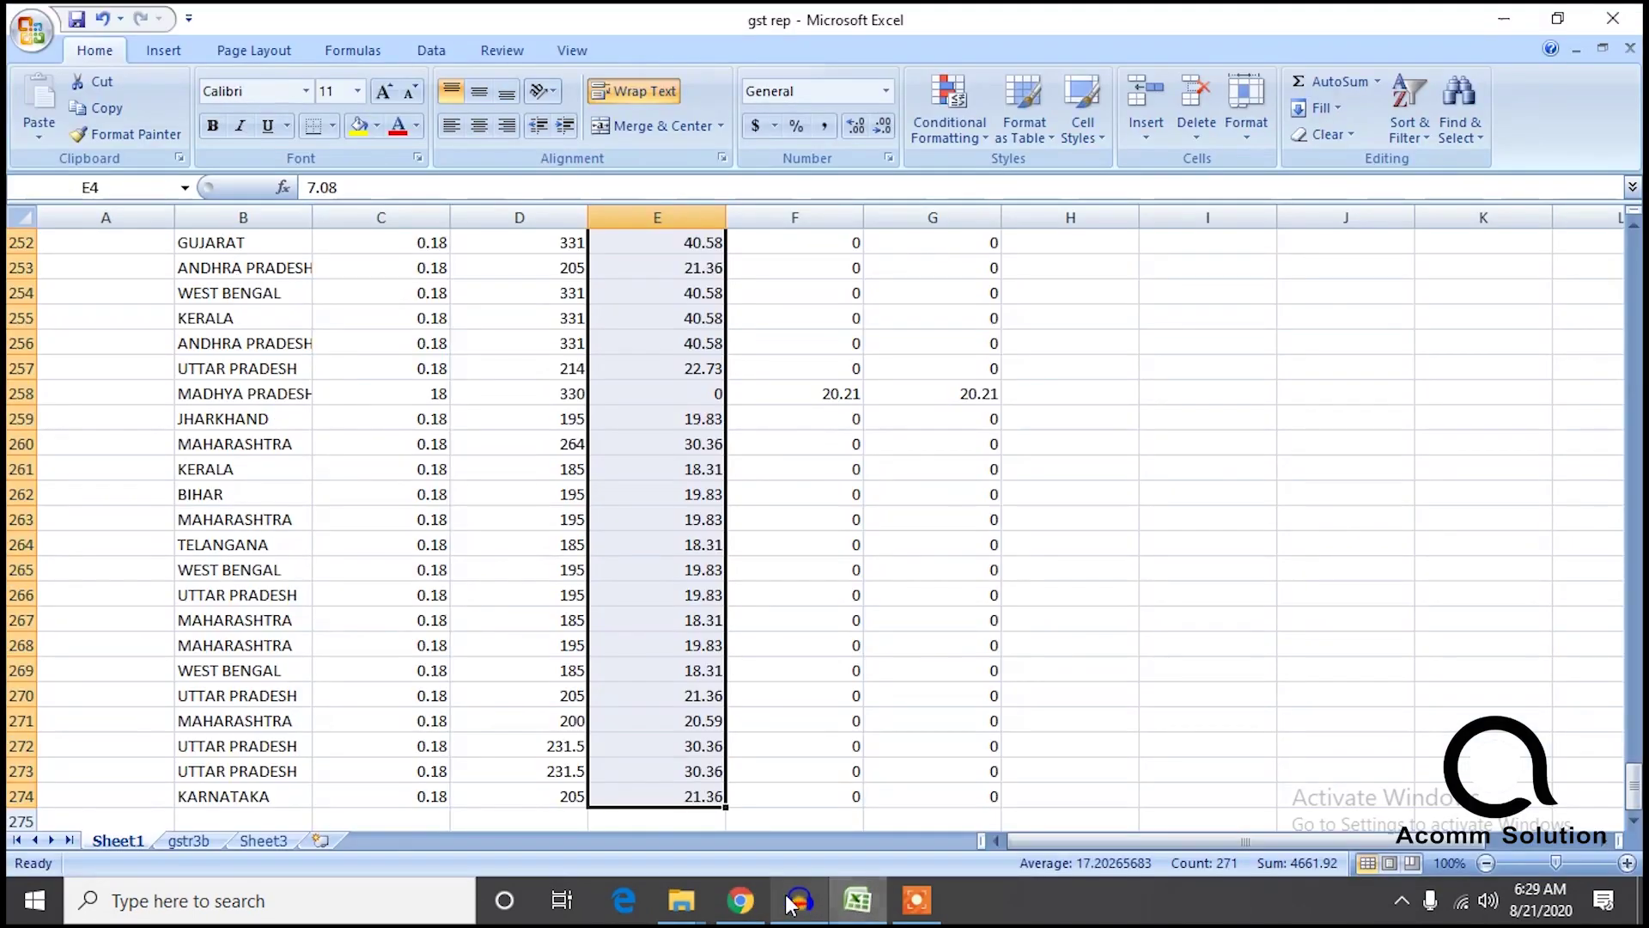
left_click(744, 900)
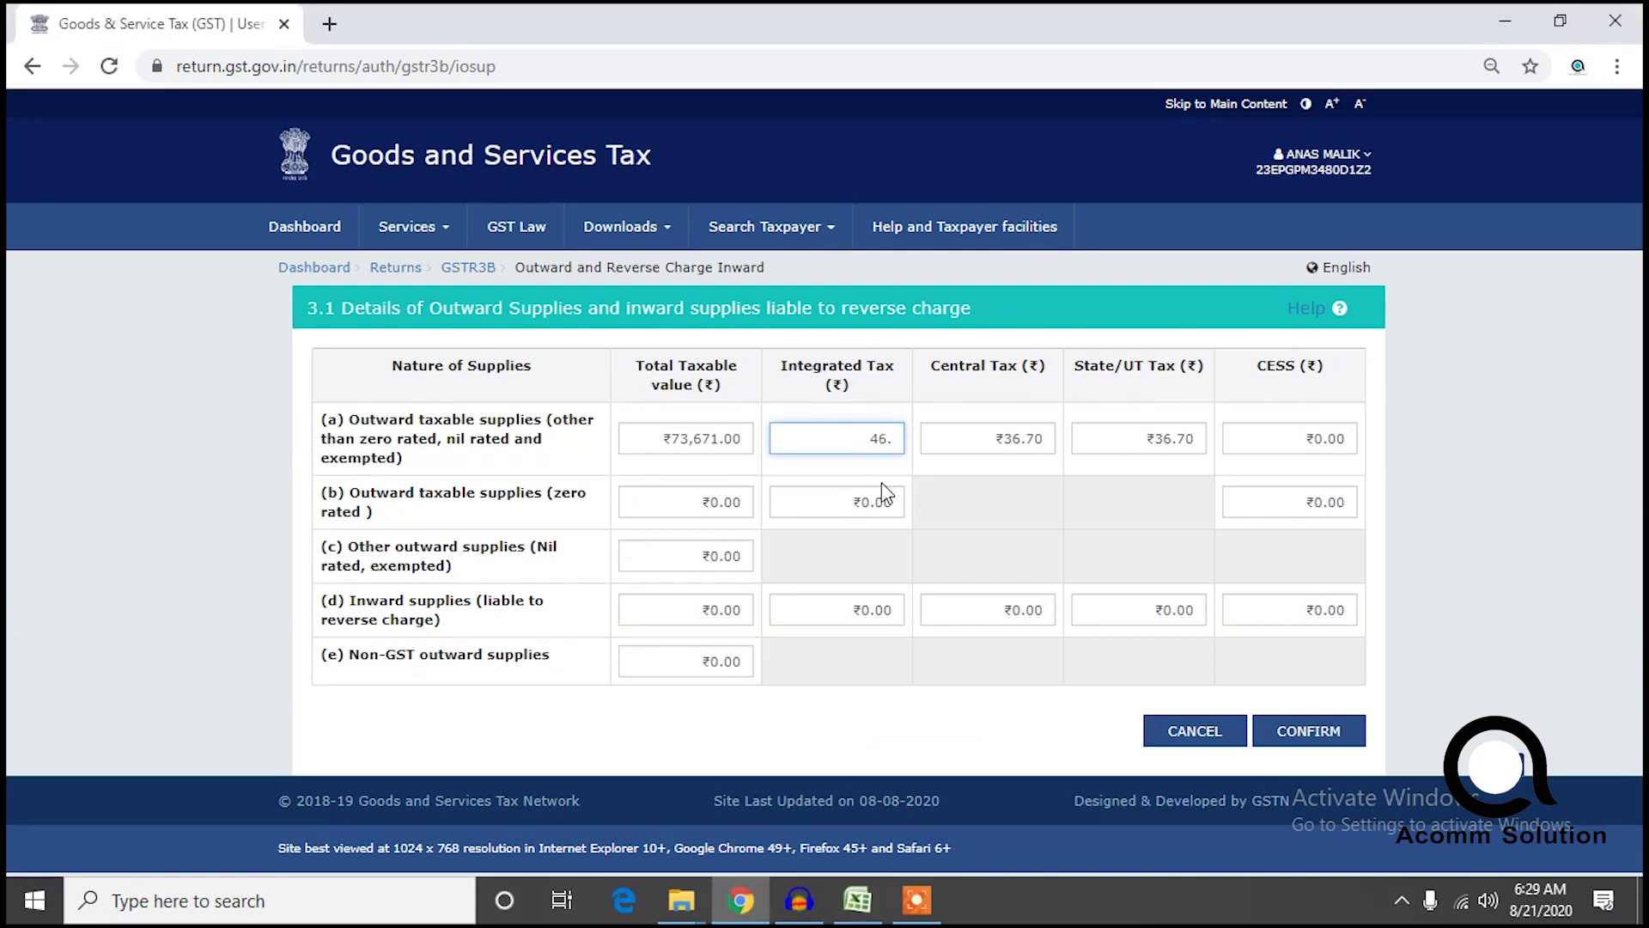
left_click(1308, 730)
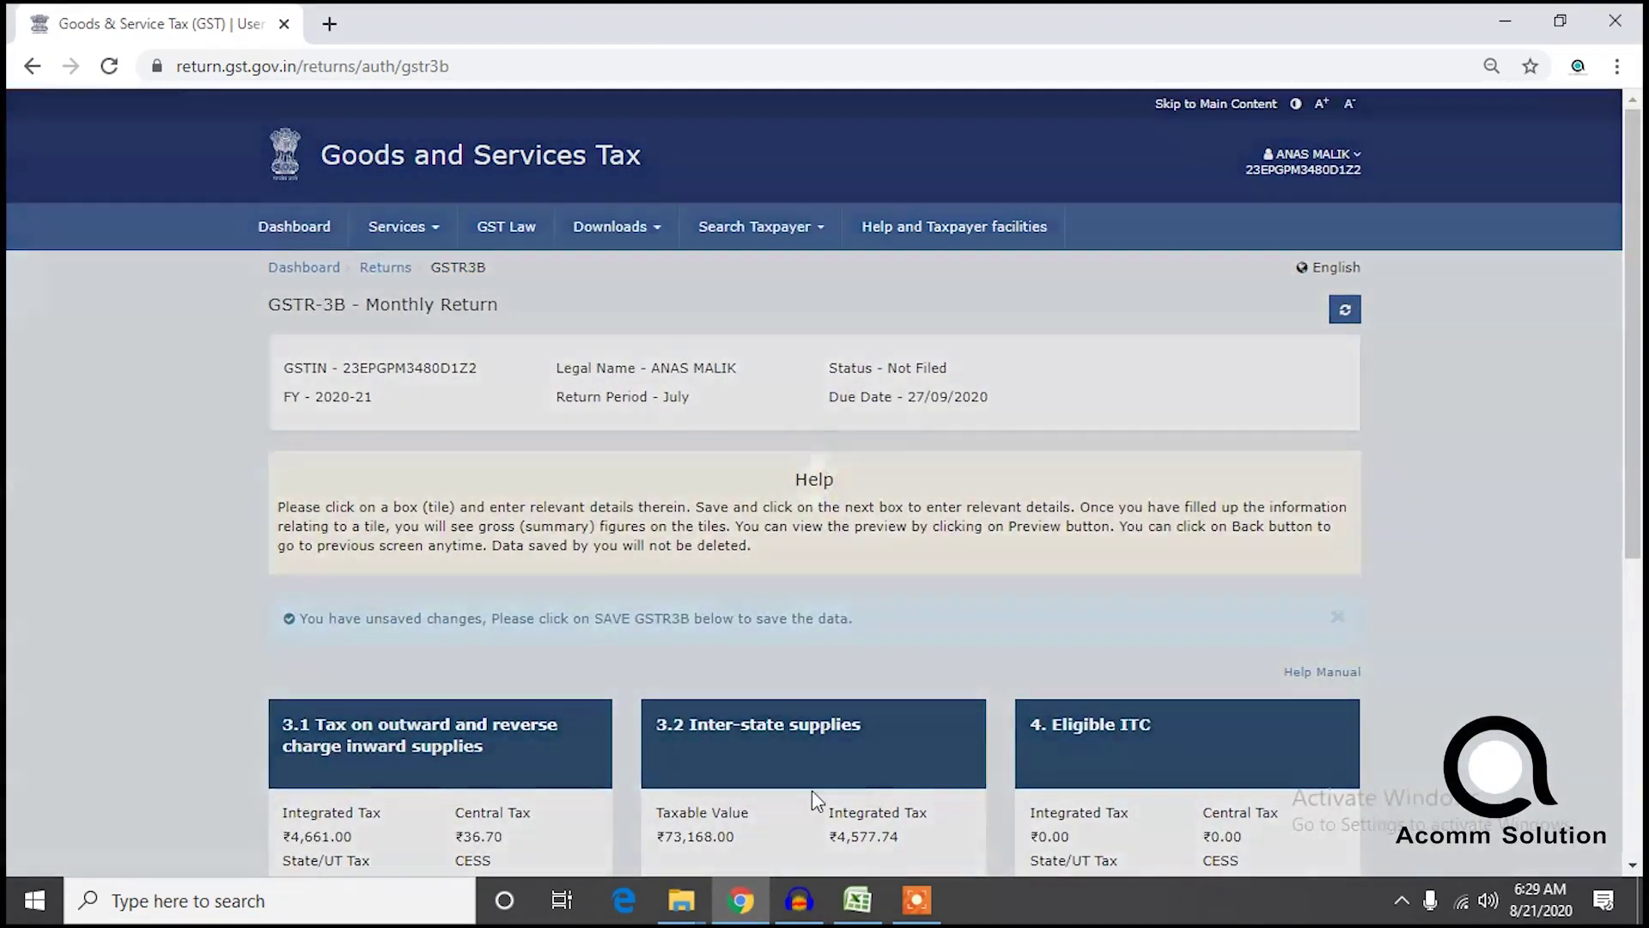
Review the state-wise 3.2 Inter-state supplies list and confirm it.
scroll(653, 773, "down", 2)
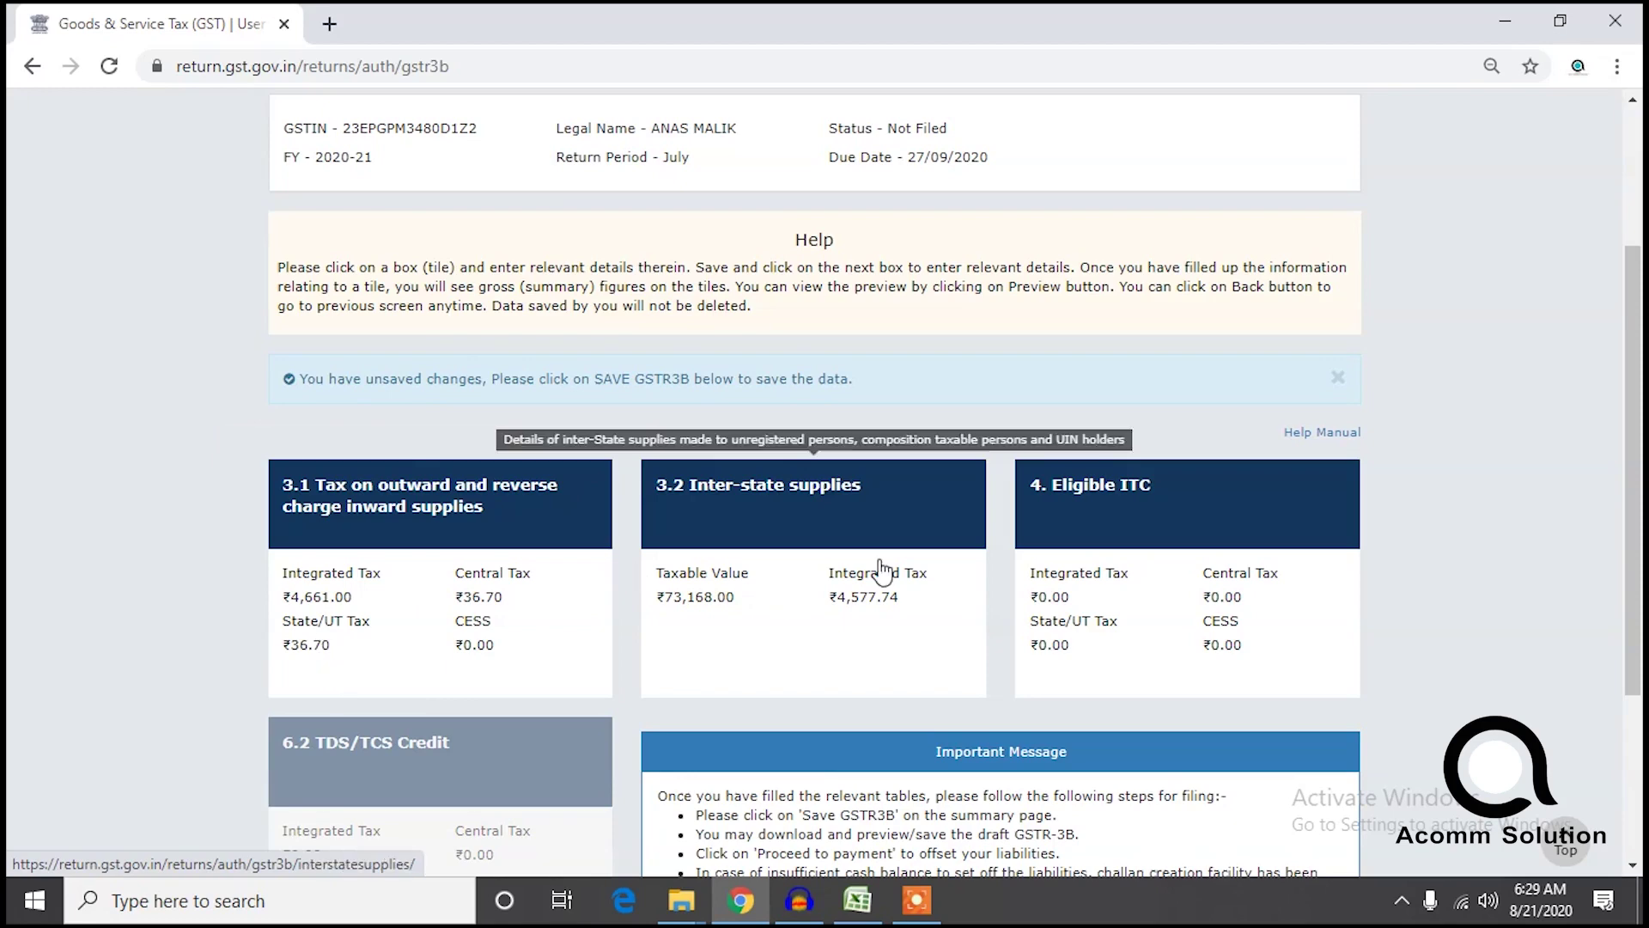
left_click(853, 615)
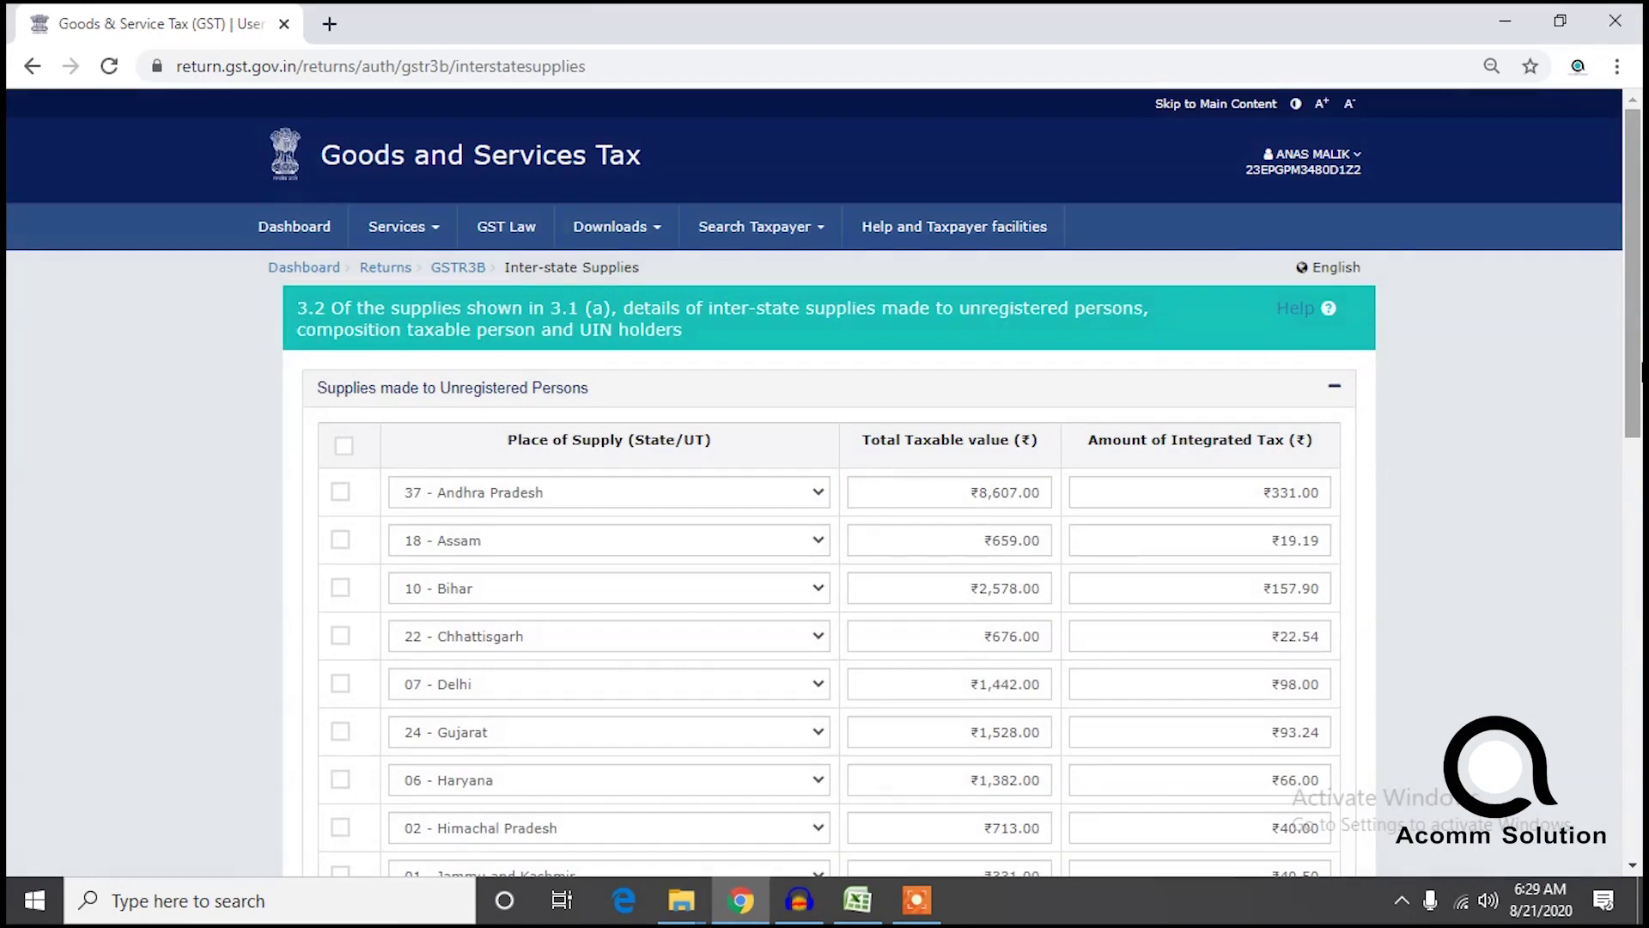
scroll(1623, 356, "down", 1)
left_click_drag(1637, 360, 1637, 816)
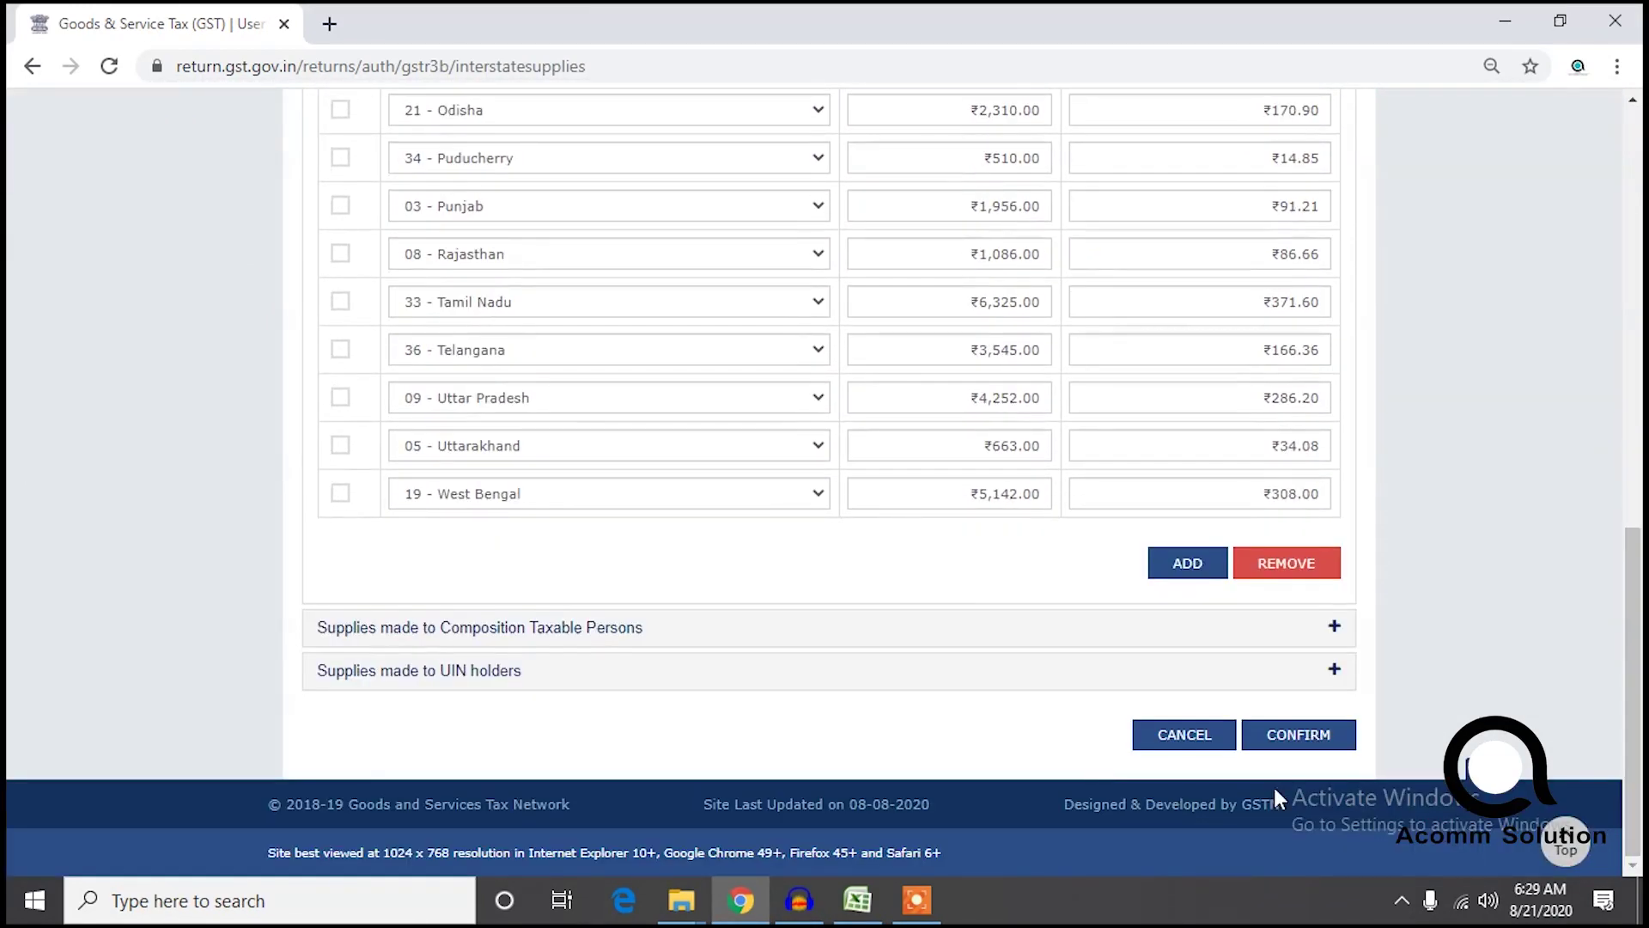
left_click(1282, 749)
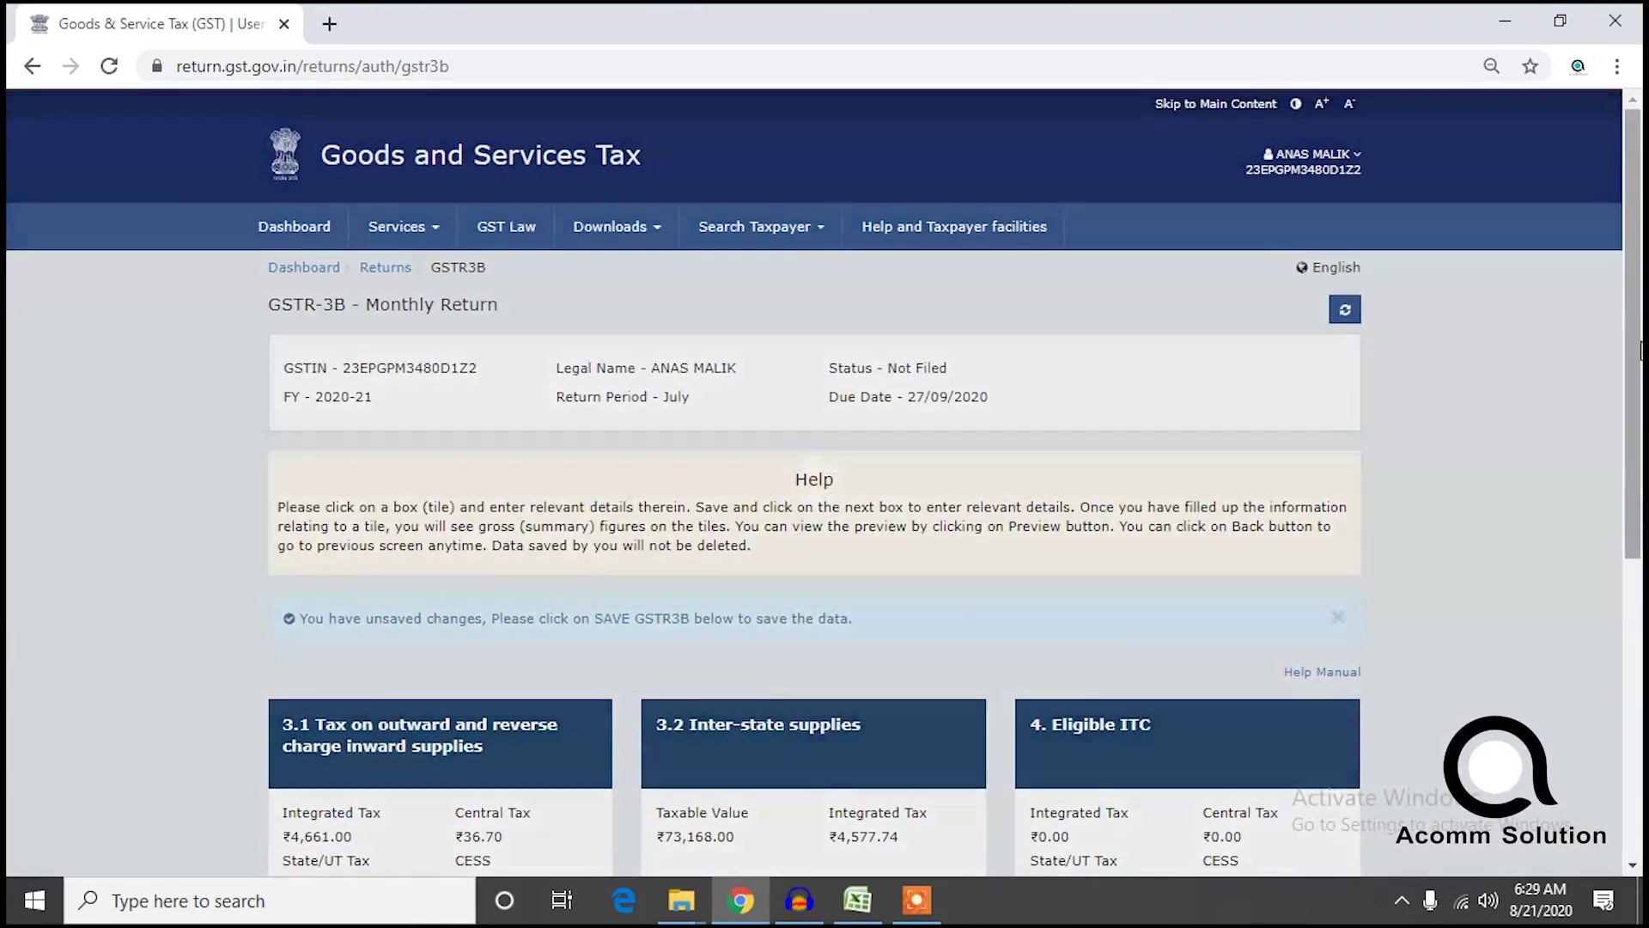
left_click_drag(1638, 350, 1636, 646)
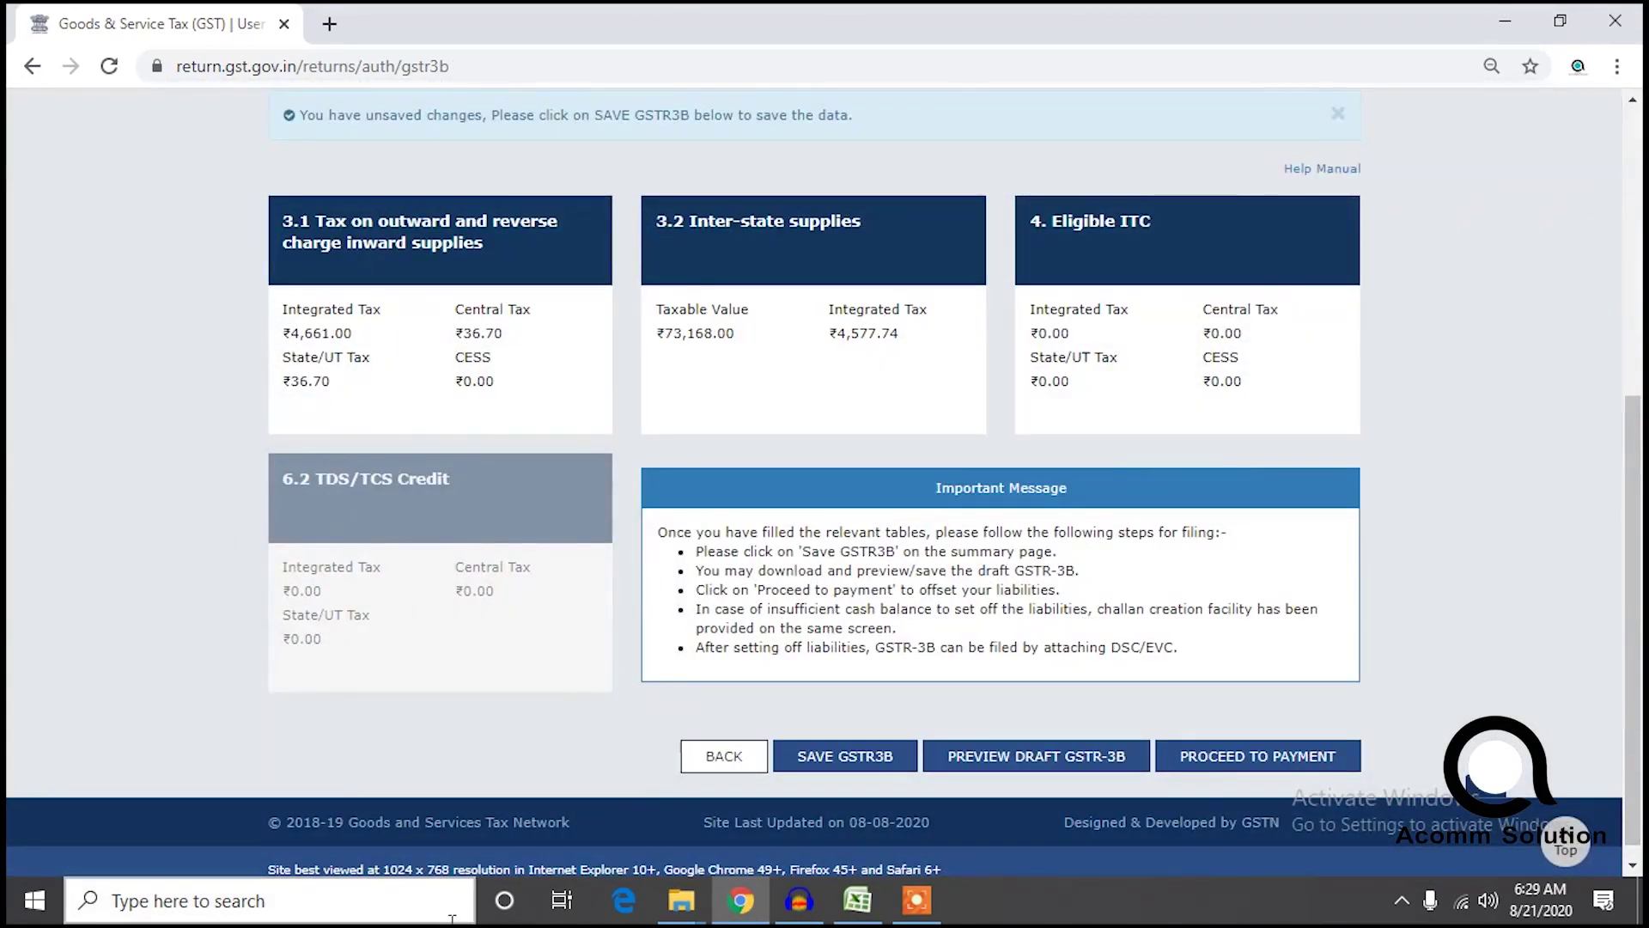
Open the 4. Eligible ITC form from the GSTR-3B summary.
mouse_move(681, 900)
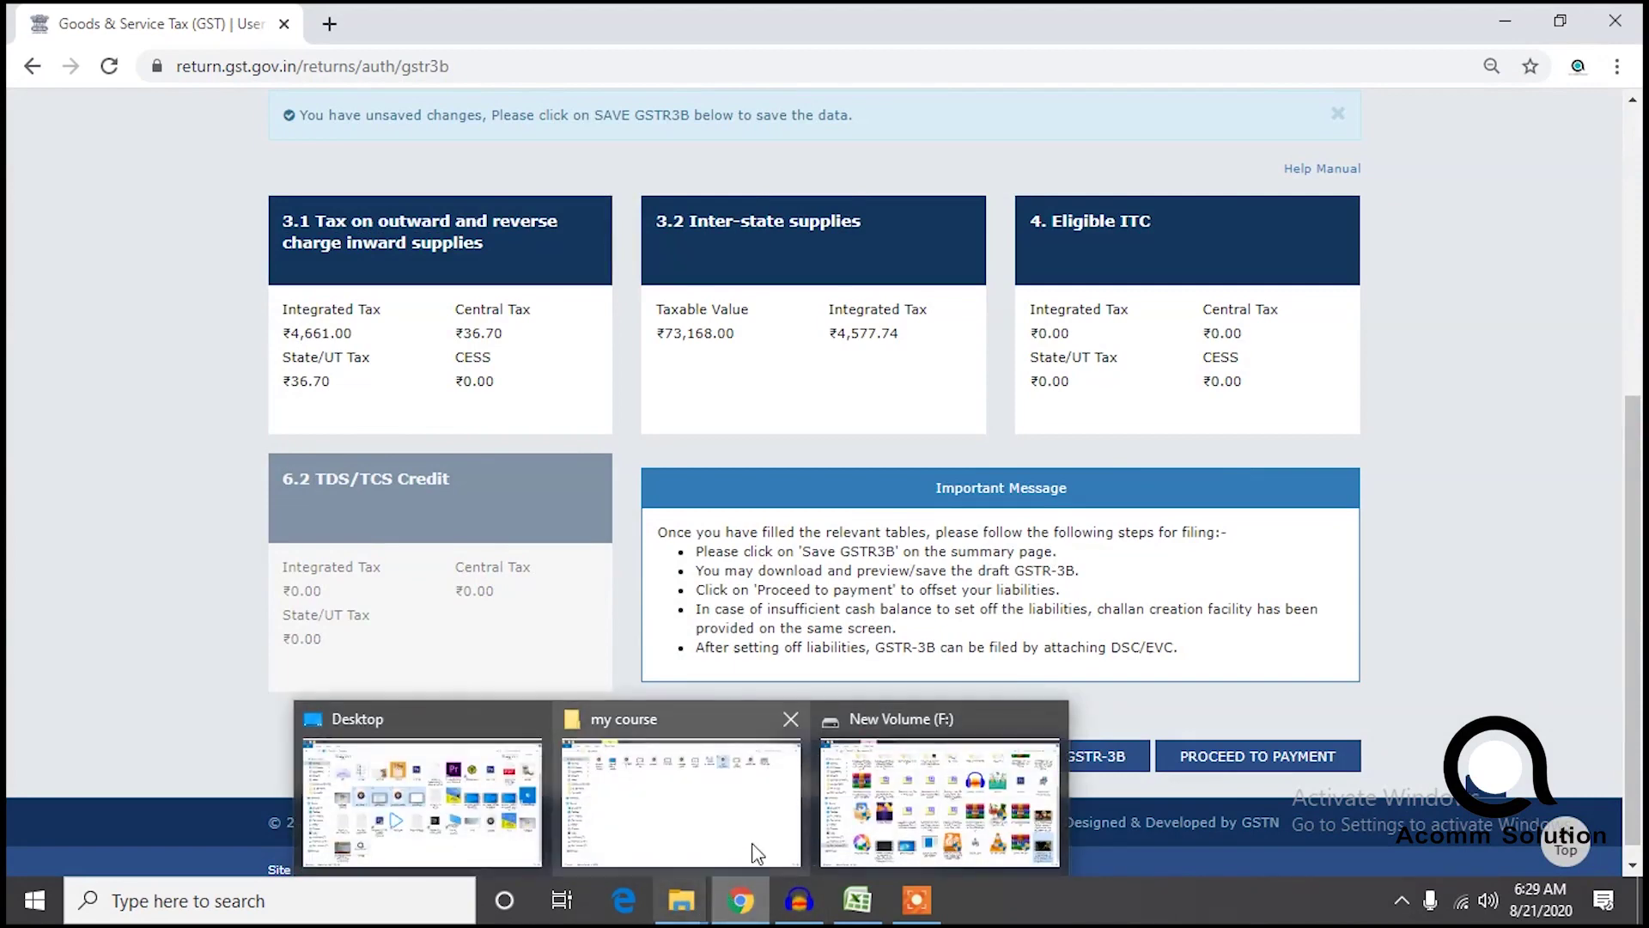
mouse_move(700, 827)
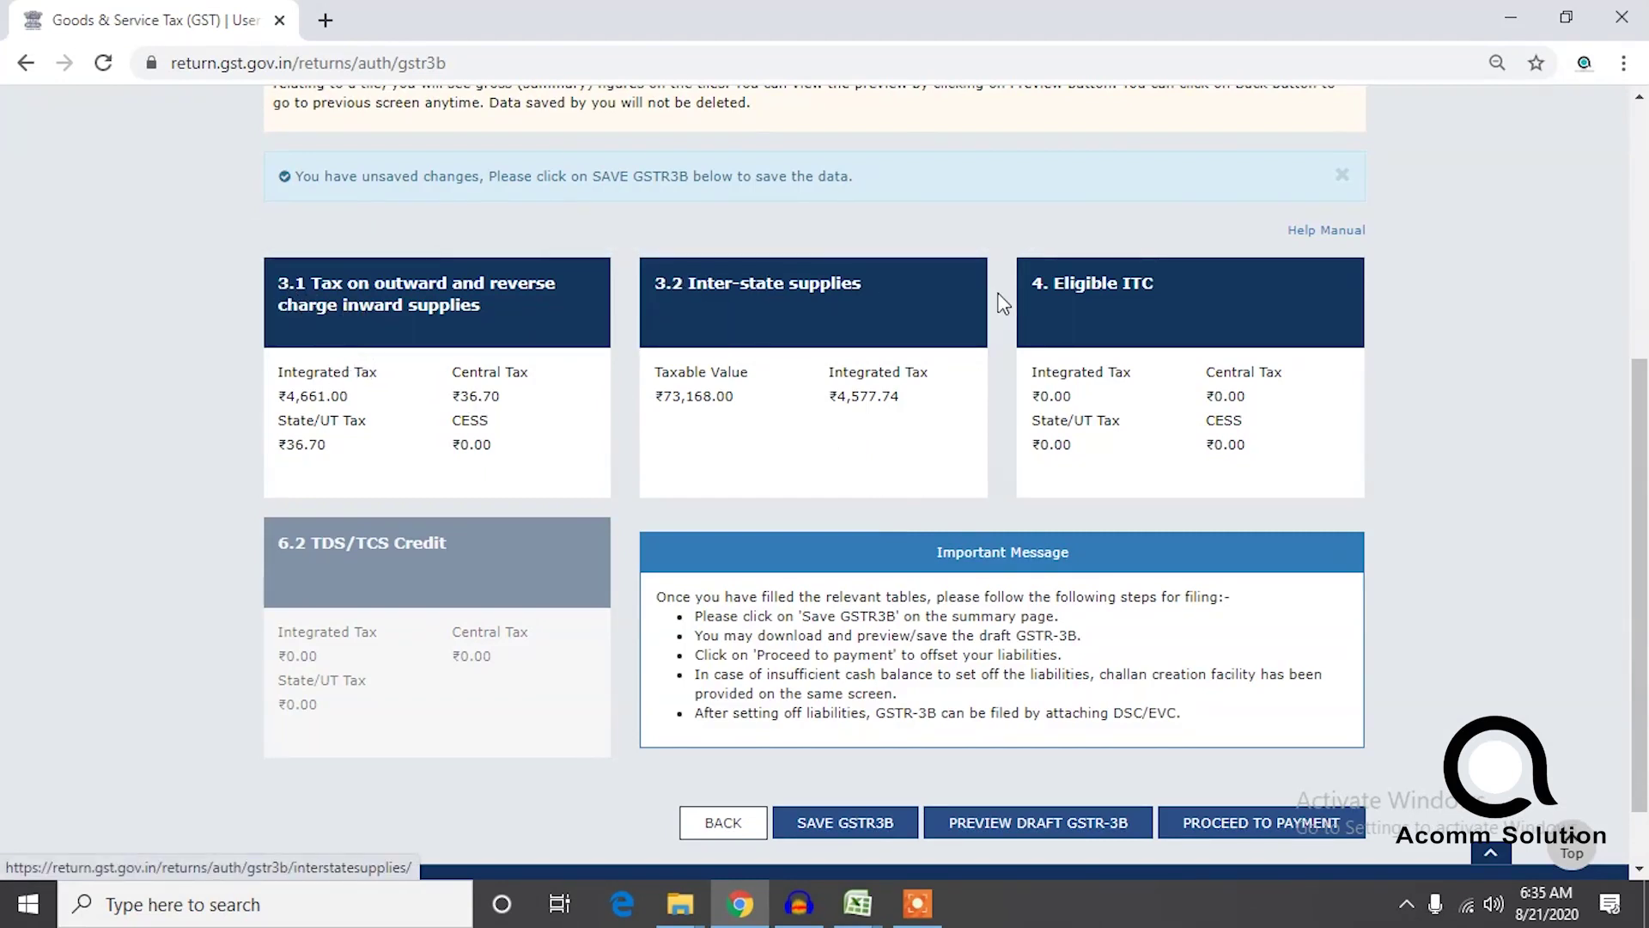
left_click(1149, 339)
Clear the All other ITC integrated tax field and bring up the benefit workbook.
scroll(1643, 545, "down", 1)
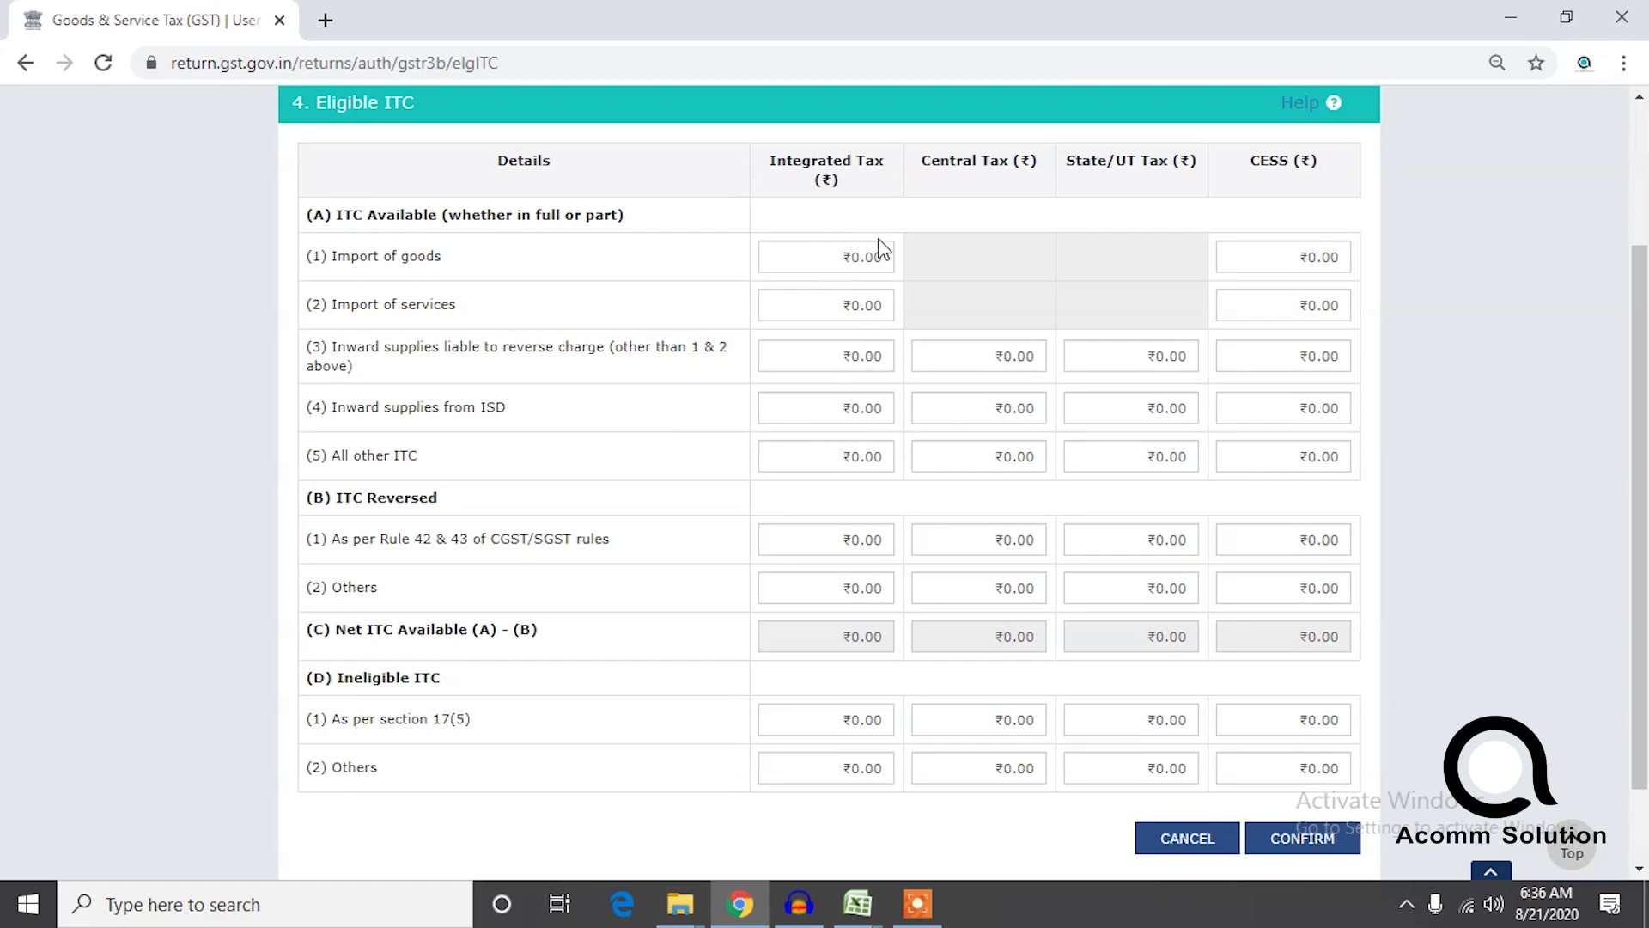
left_click(827, 455)
left_click(986, 463)
left_click(1105, 464)
left_click(846, 458)
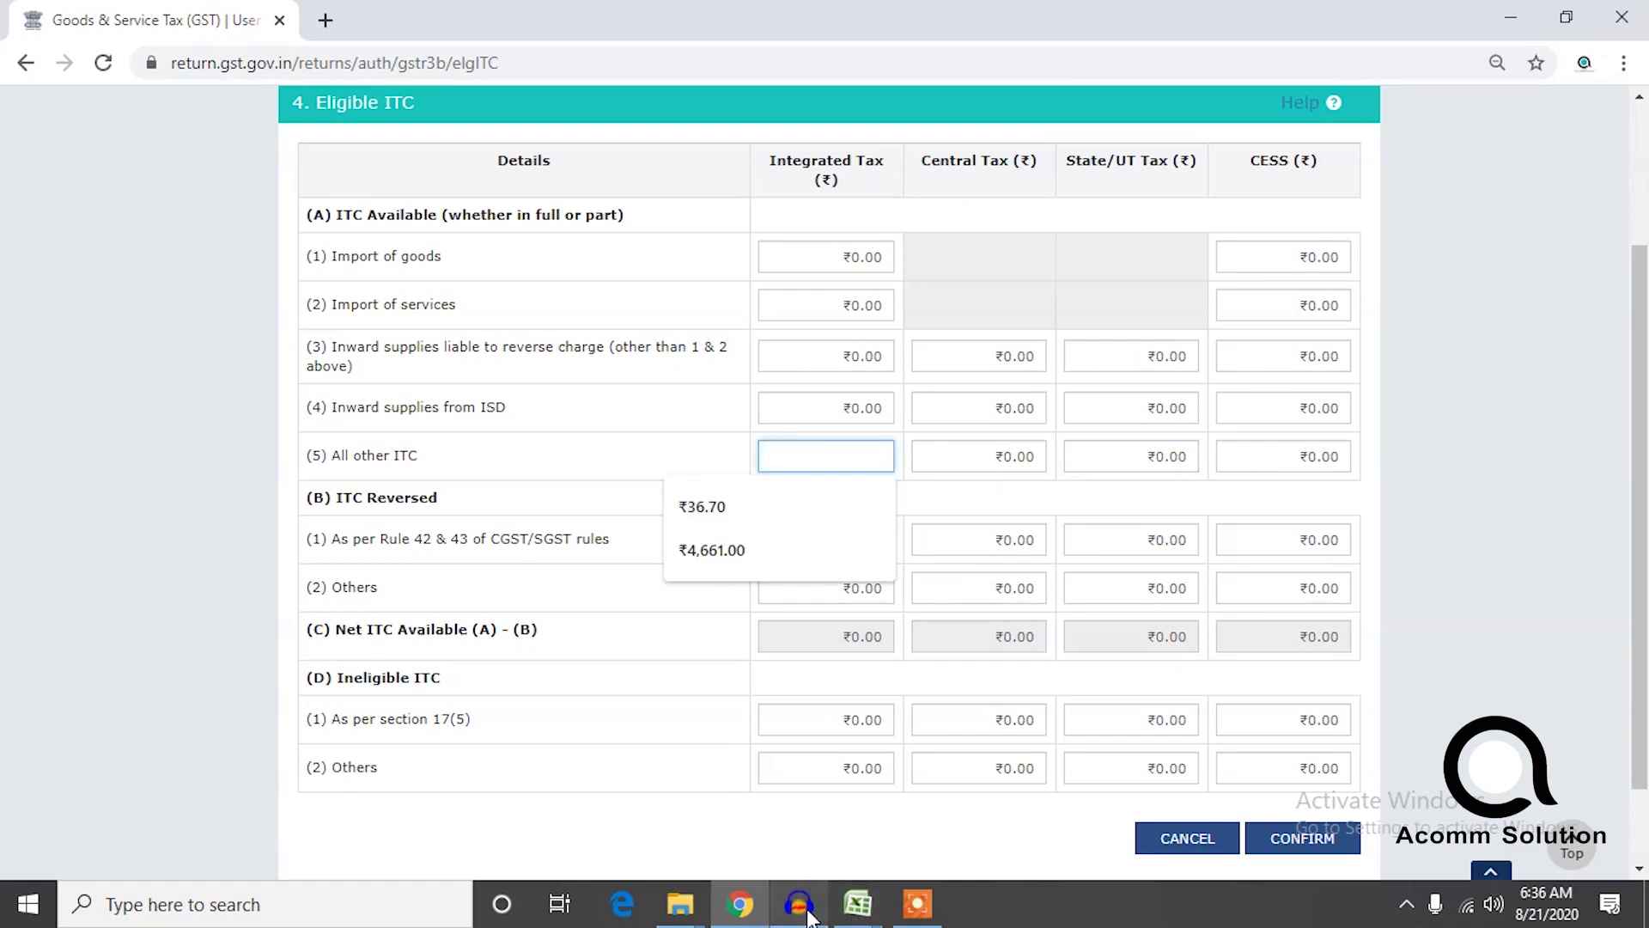
mouse_move(844, 916)
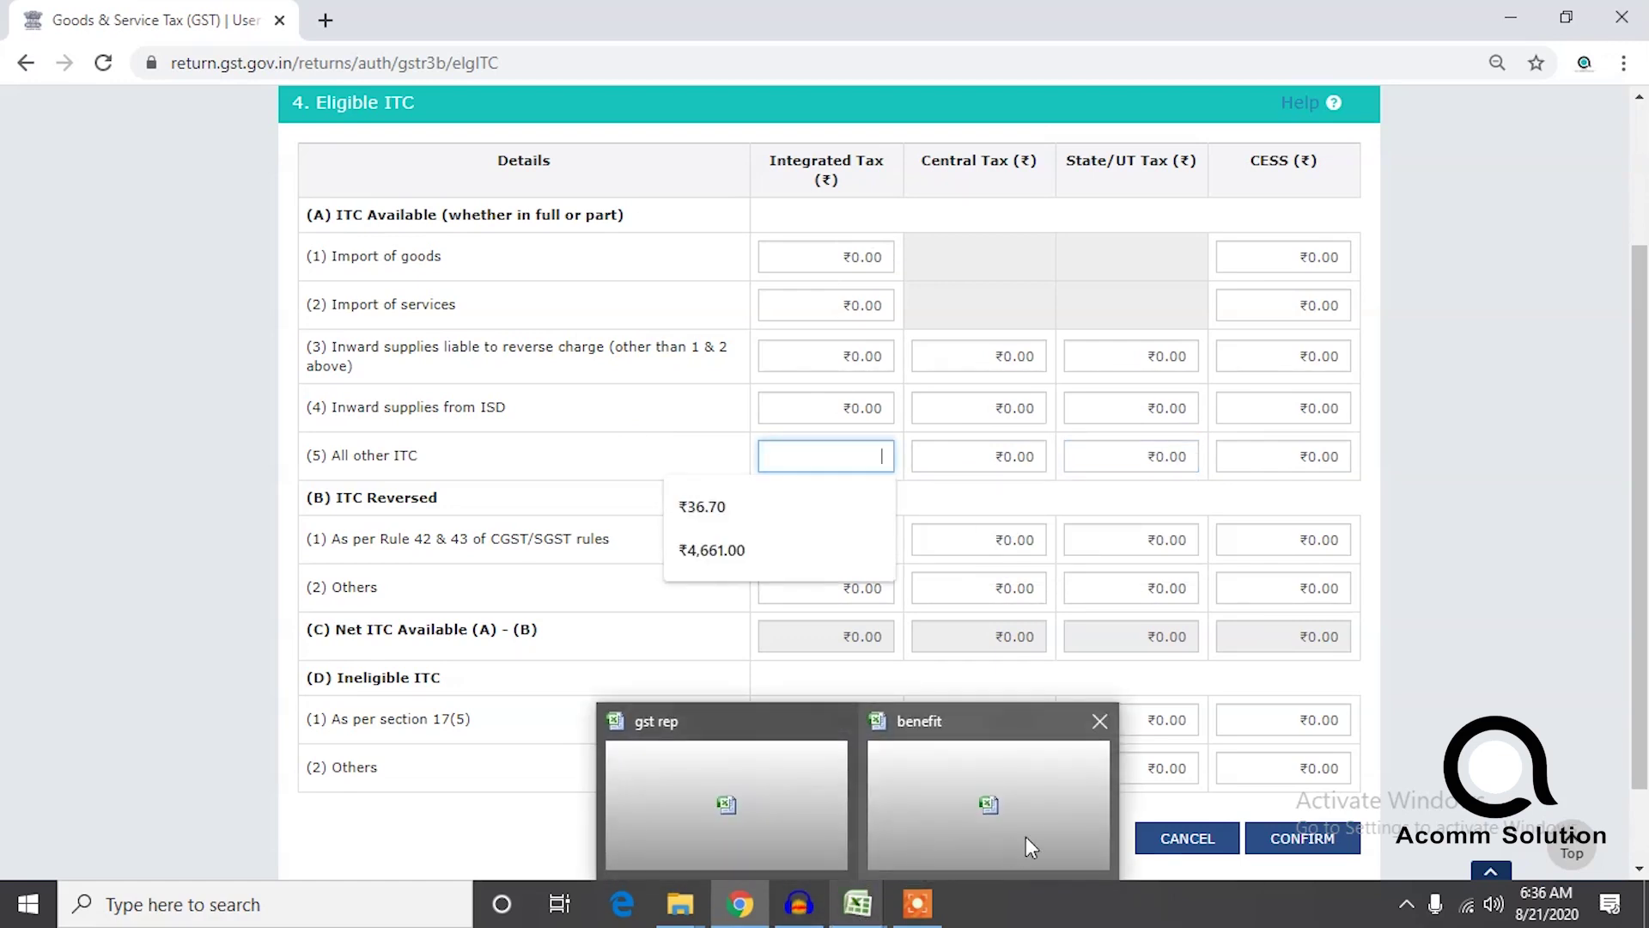
left_click(1032, 838)
Select the igst total 13584 in D16 and restore the workbook window from full screen.
left_click(633, 599)
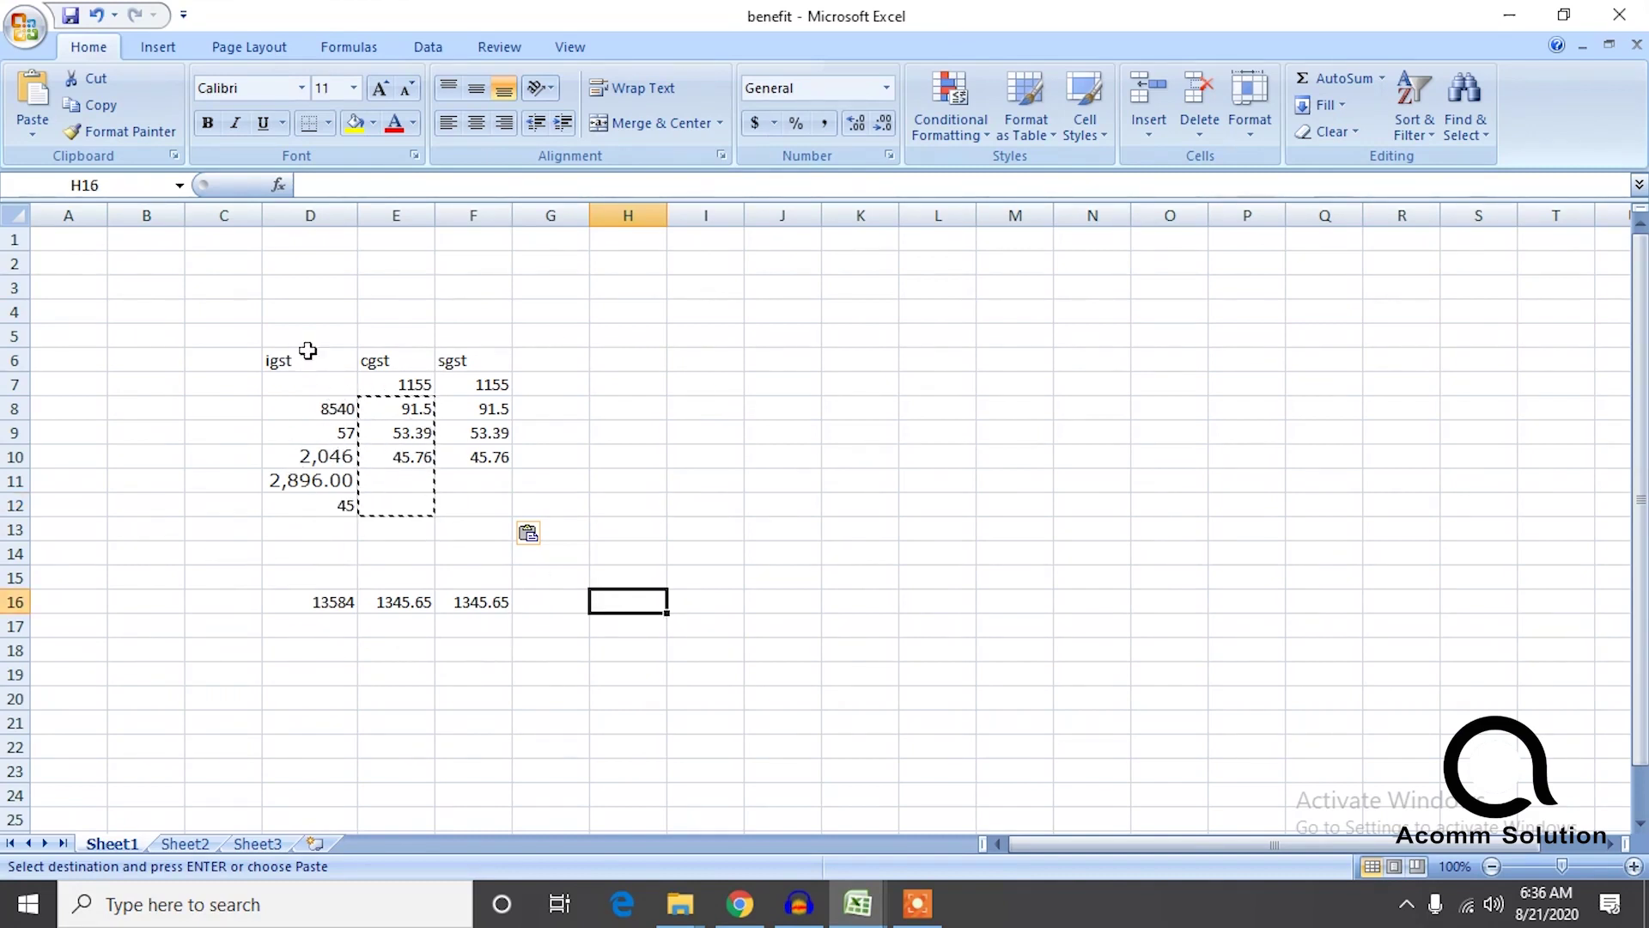
left_click(602, 434)
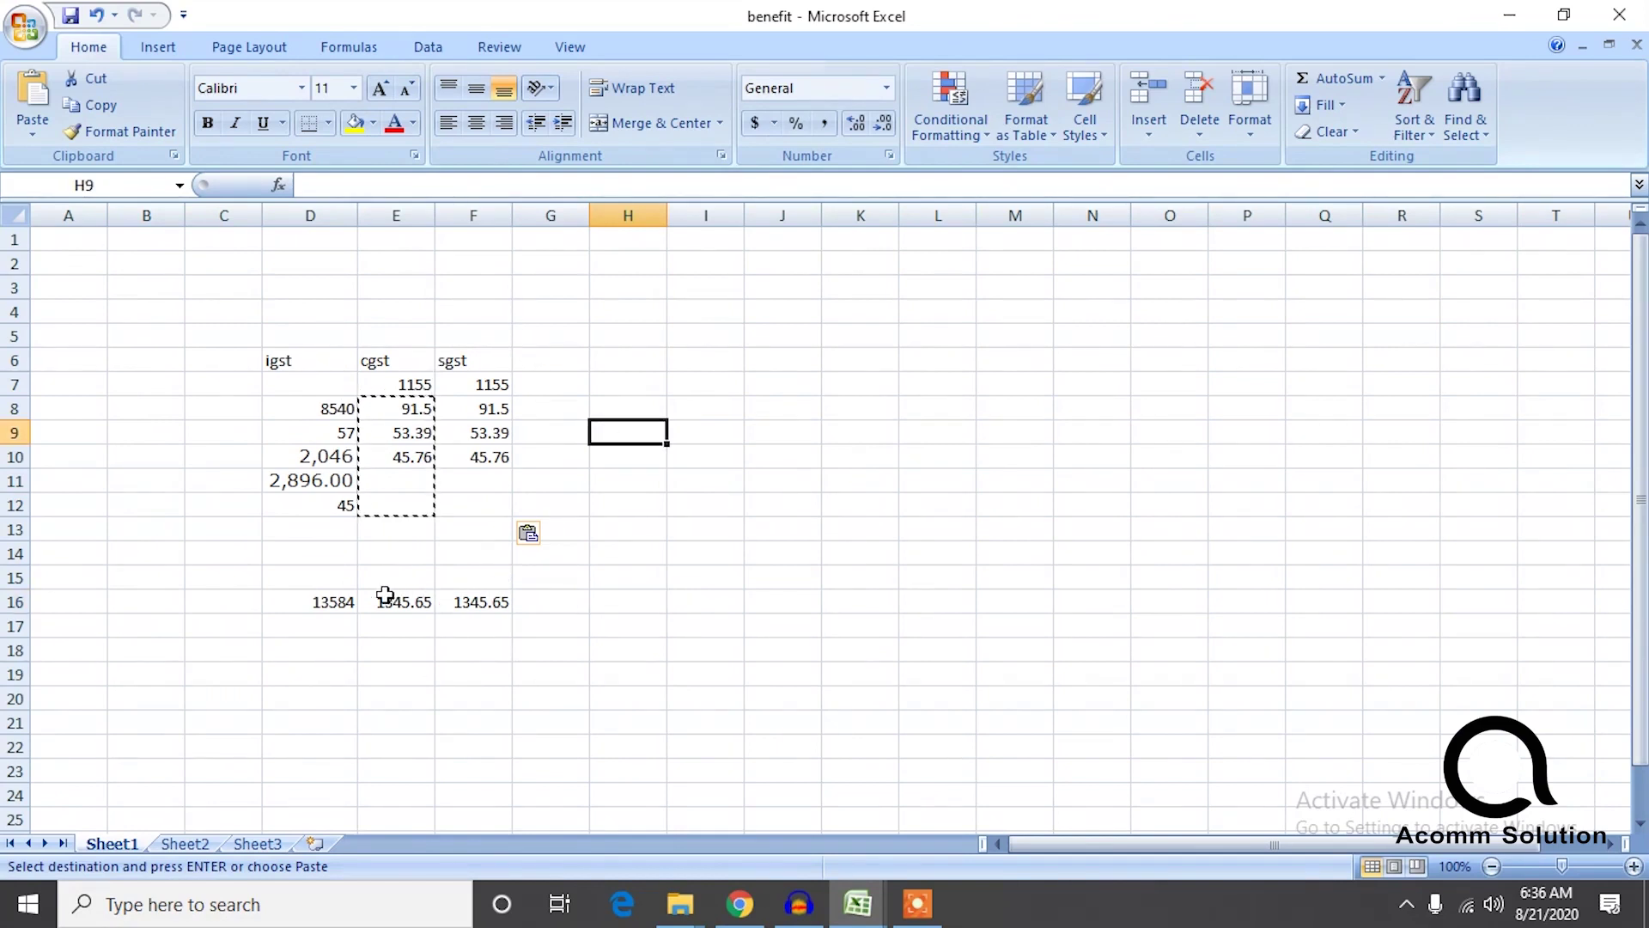
left_click(345, 601)
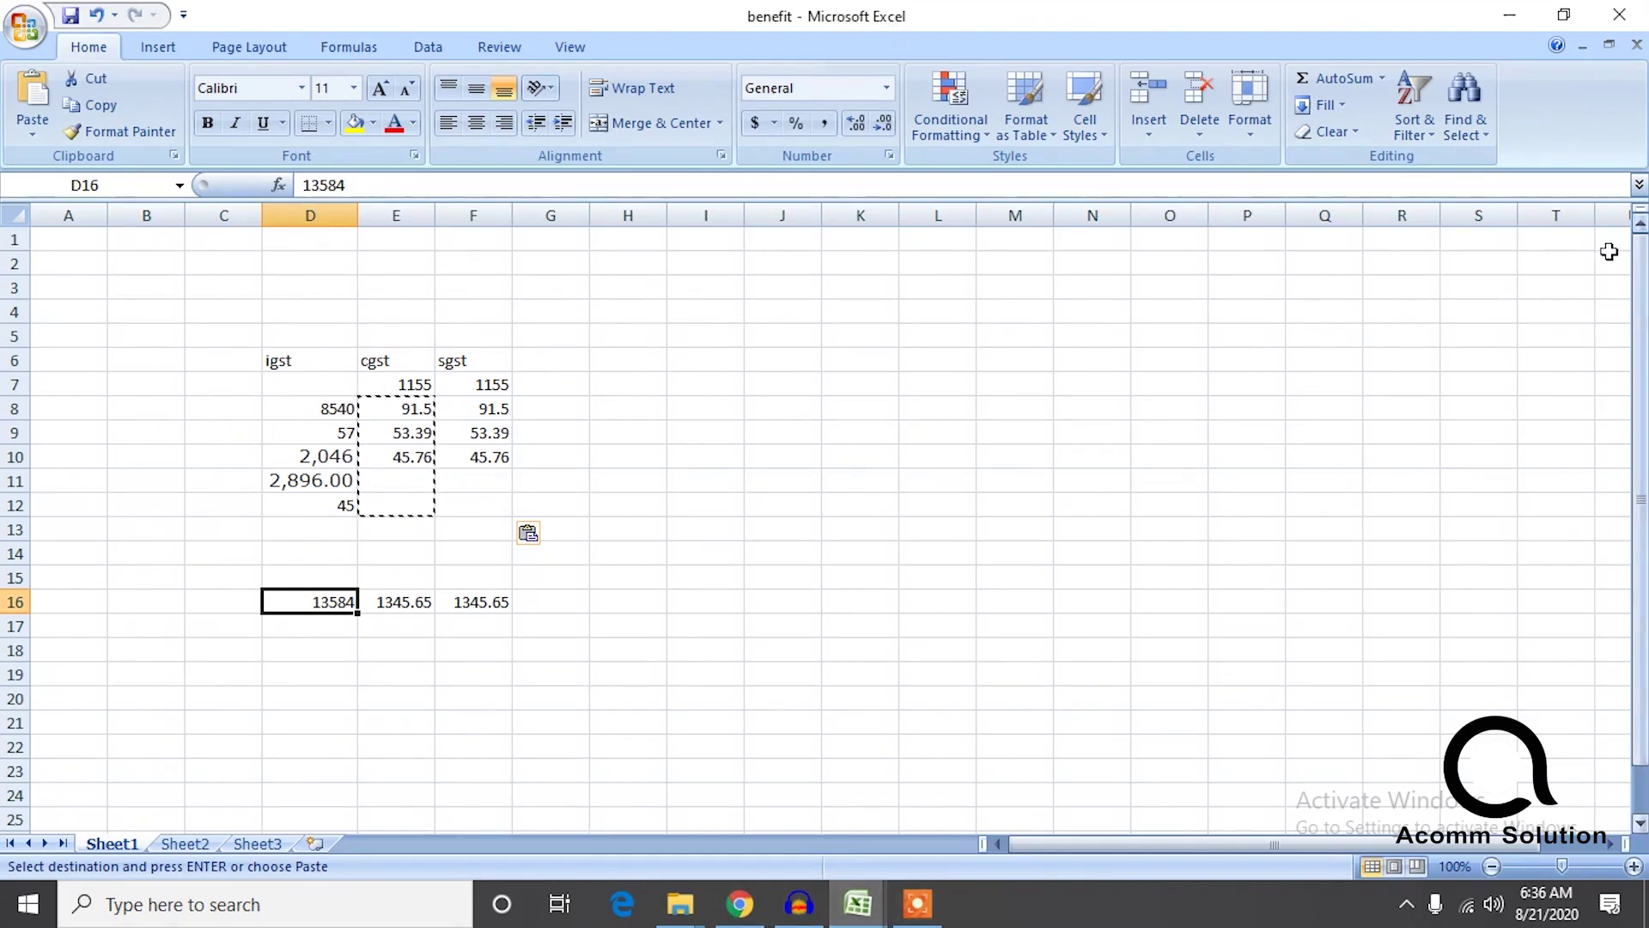
double_click(943, 25)
Place the benefit workbook and the GST form side by side on screen.
left_click_drag(899, 77, 1647, 274)
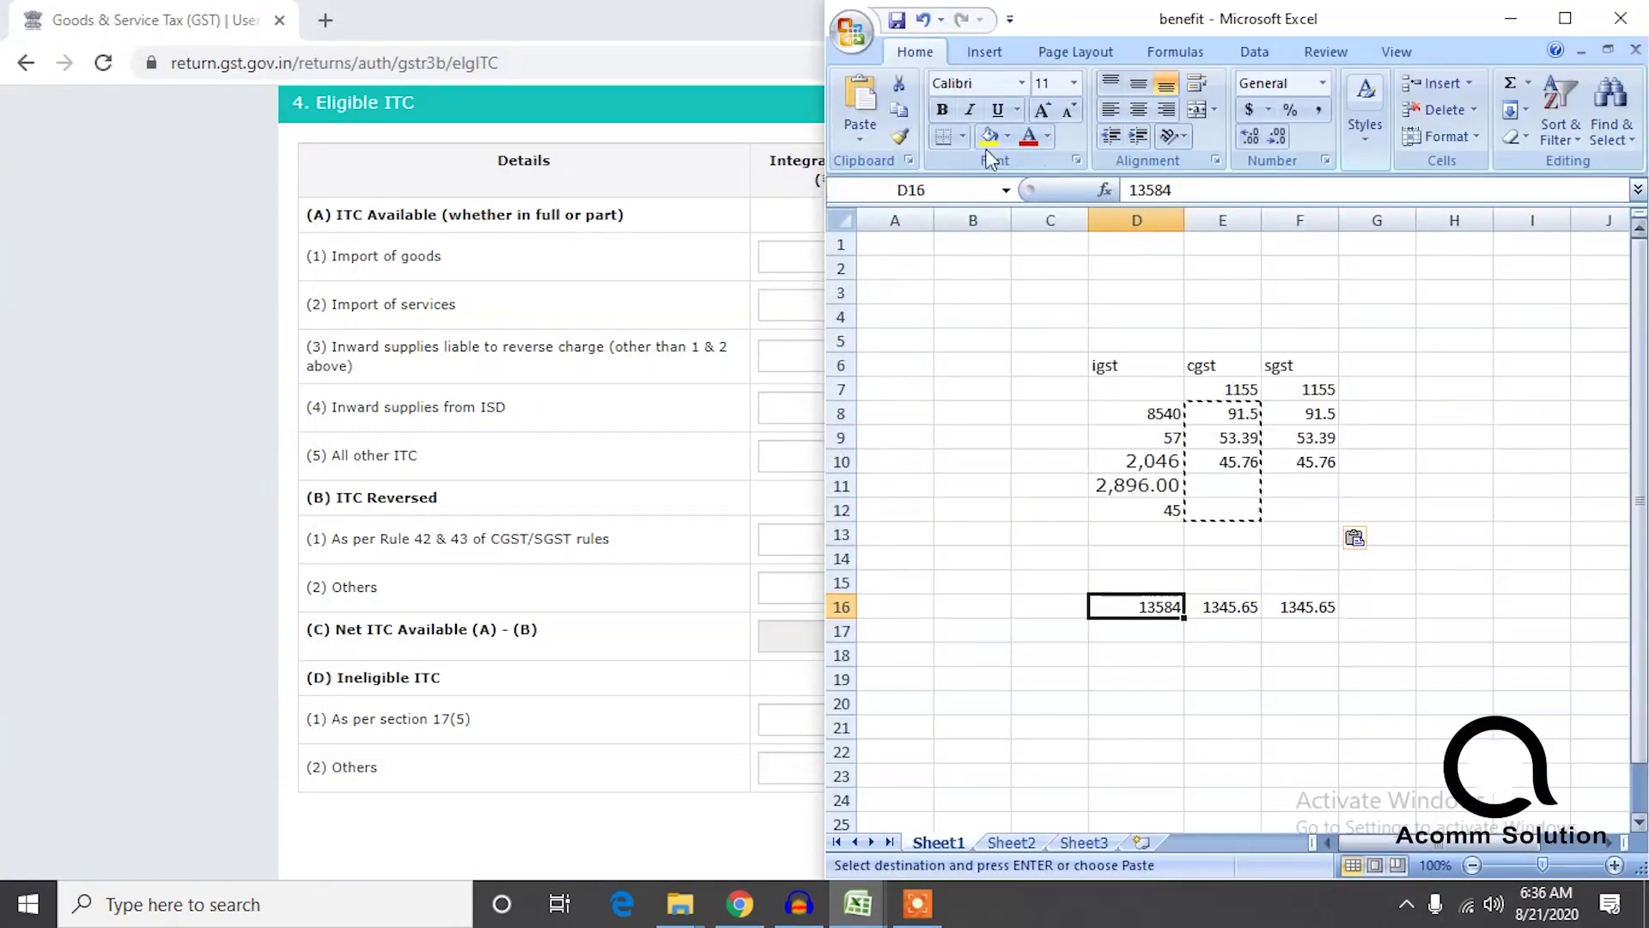
left_click(611, 7)
left_click_drag(611, 7, 2, 38)
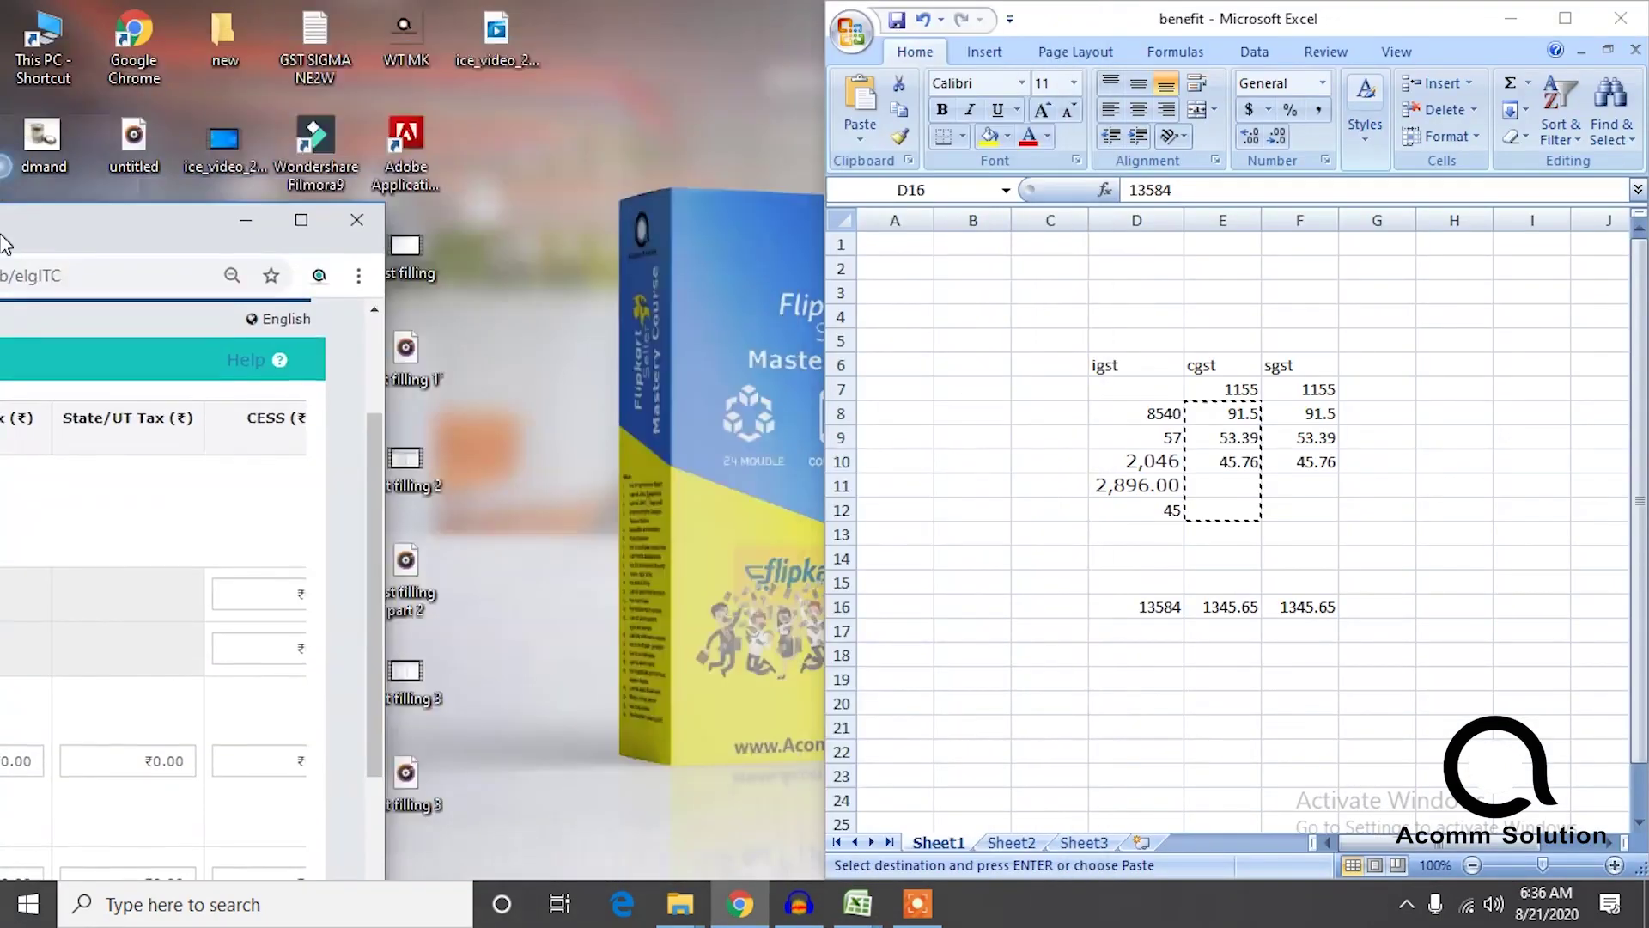
left_click(552, 325)
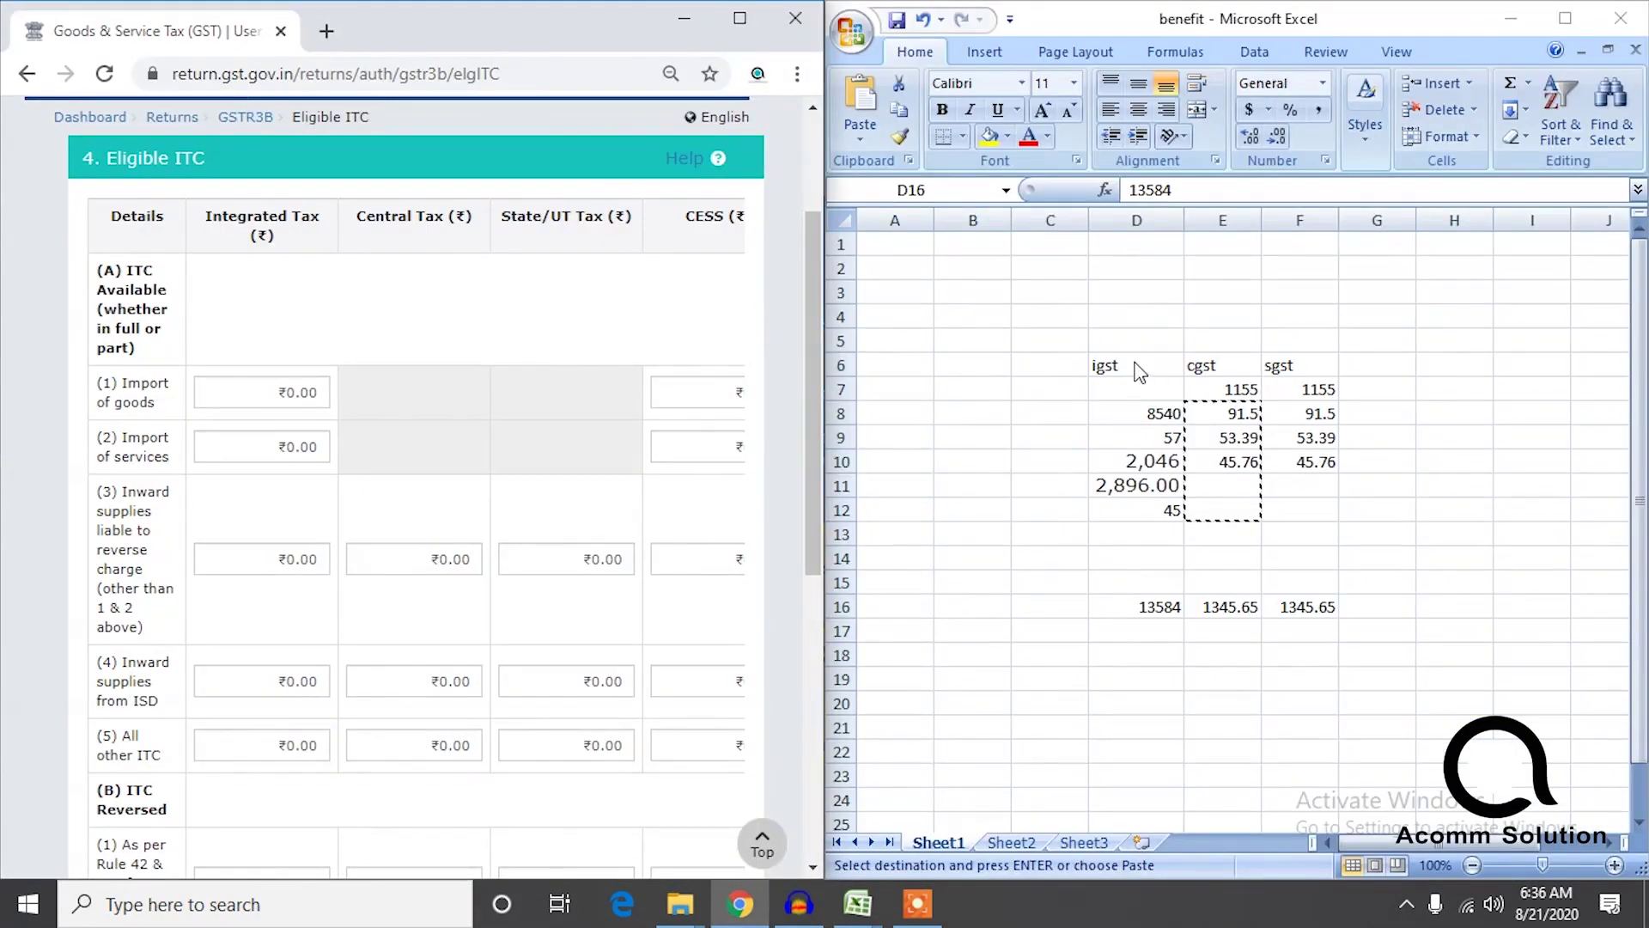
Enter 13584 integrated and 1345.65 central tax for All other ITC and confirm.
scroll(683, 548, "down", 3)
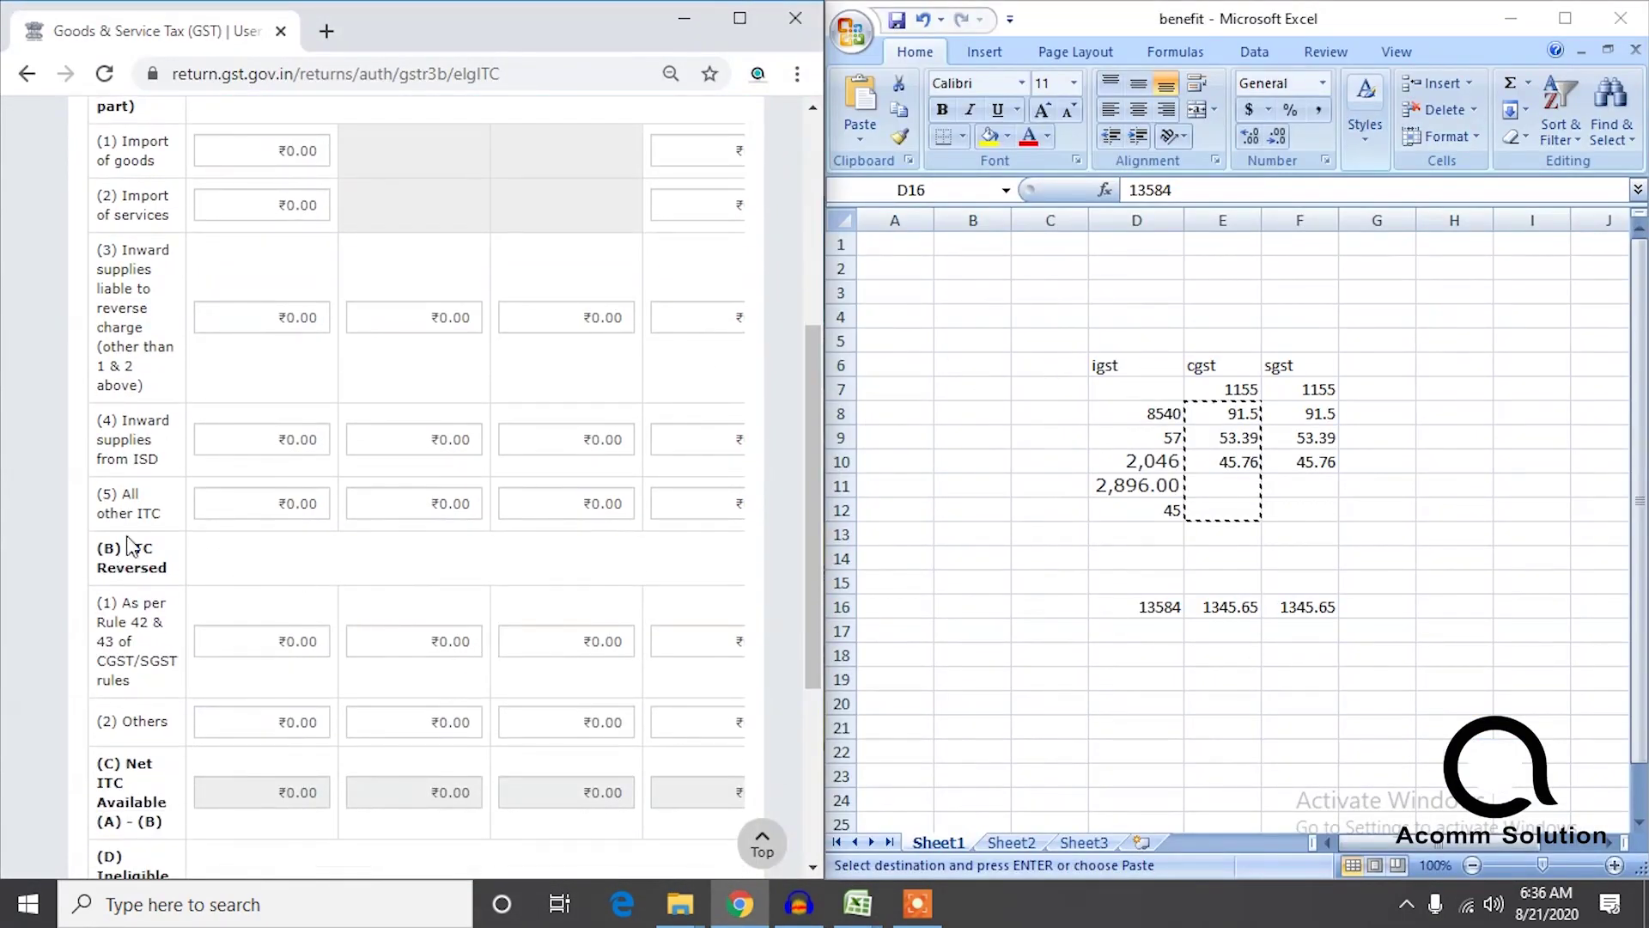
left_click(241, 503)
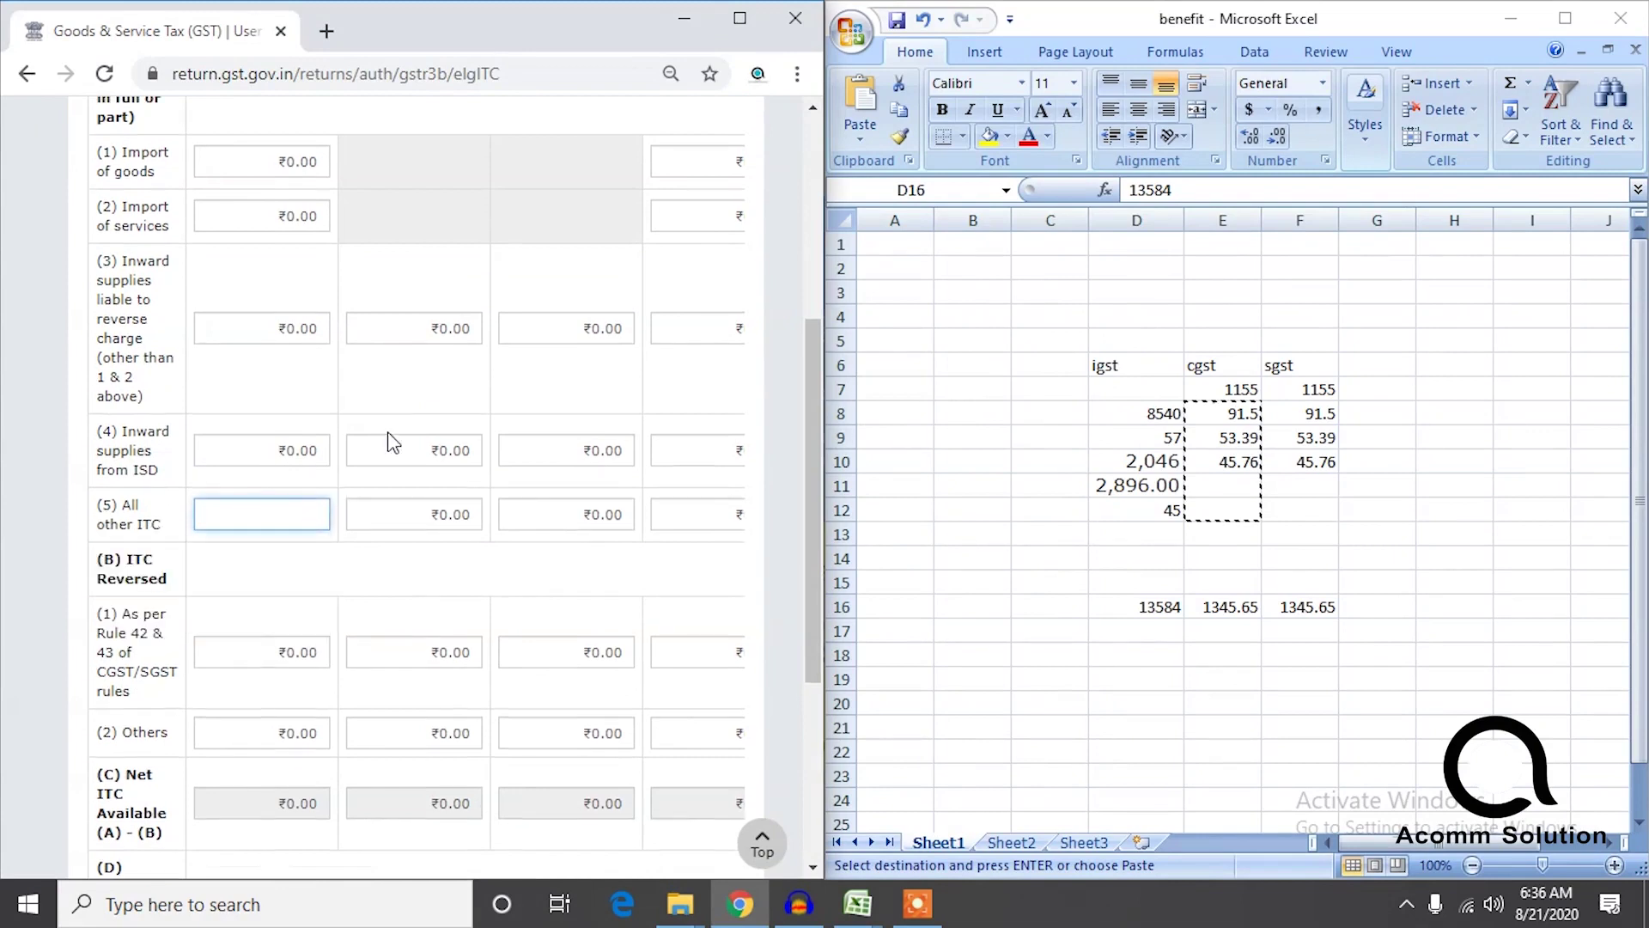
scroll(386, 433, "up", 2)
scroll(273, 599, "down", 2)
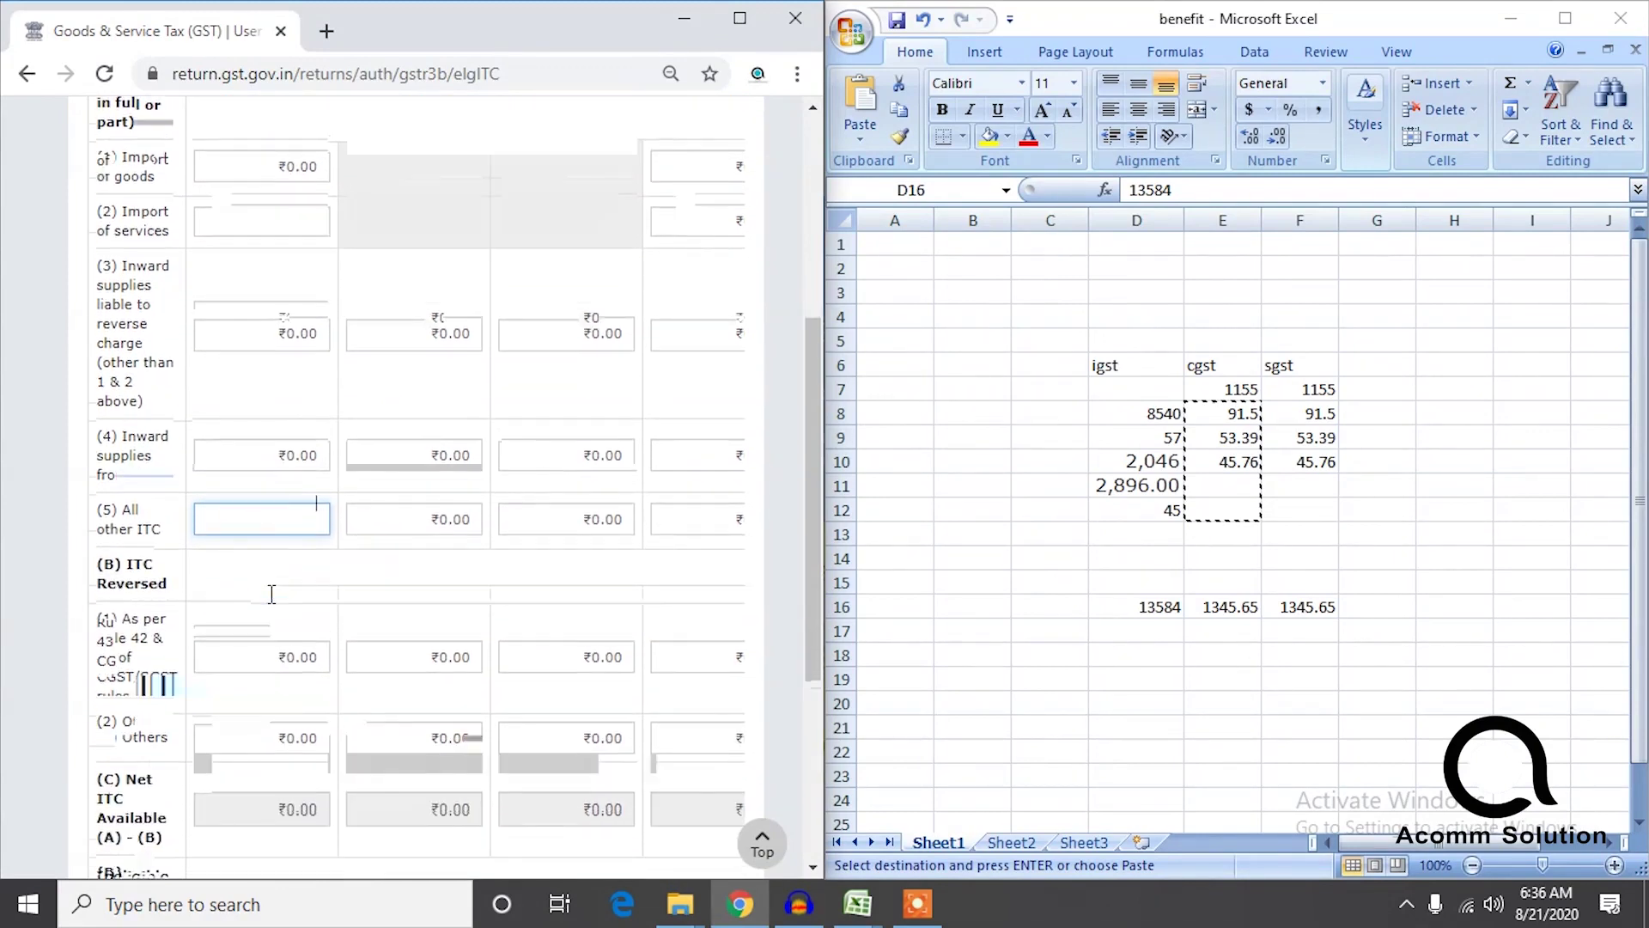
type("13584")
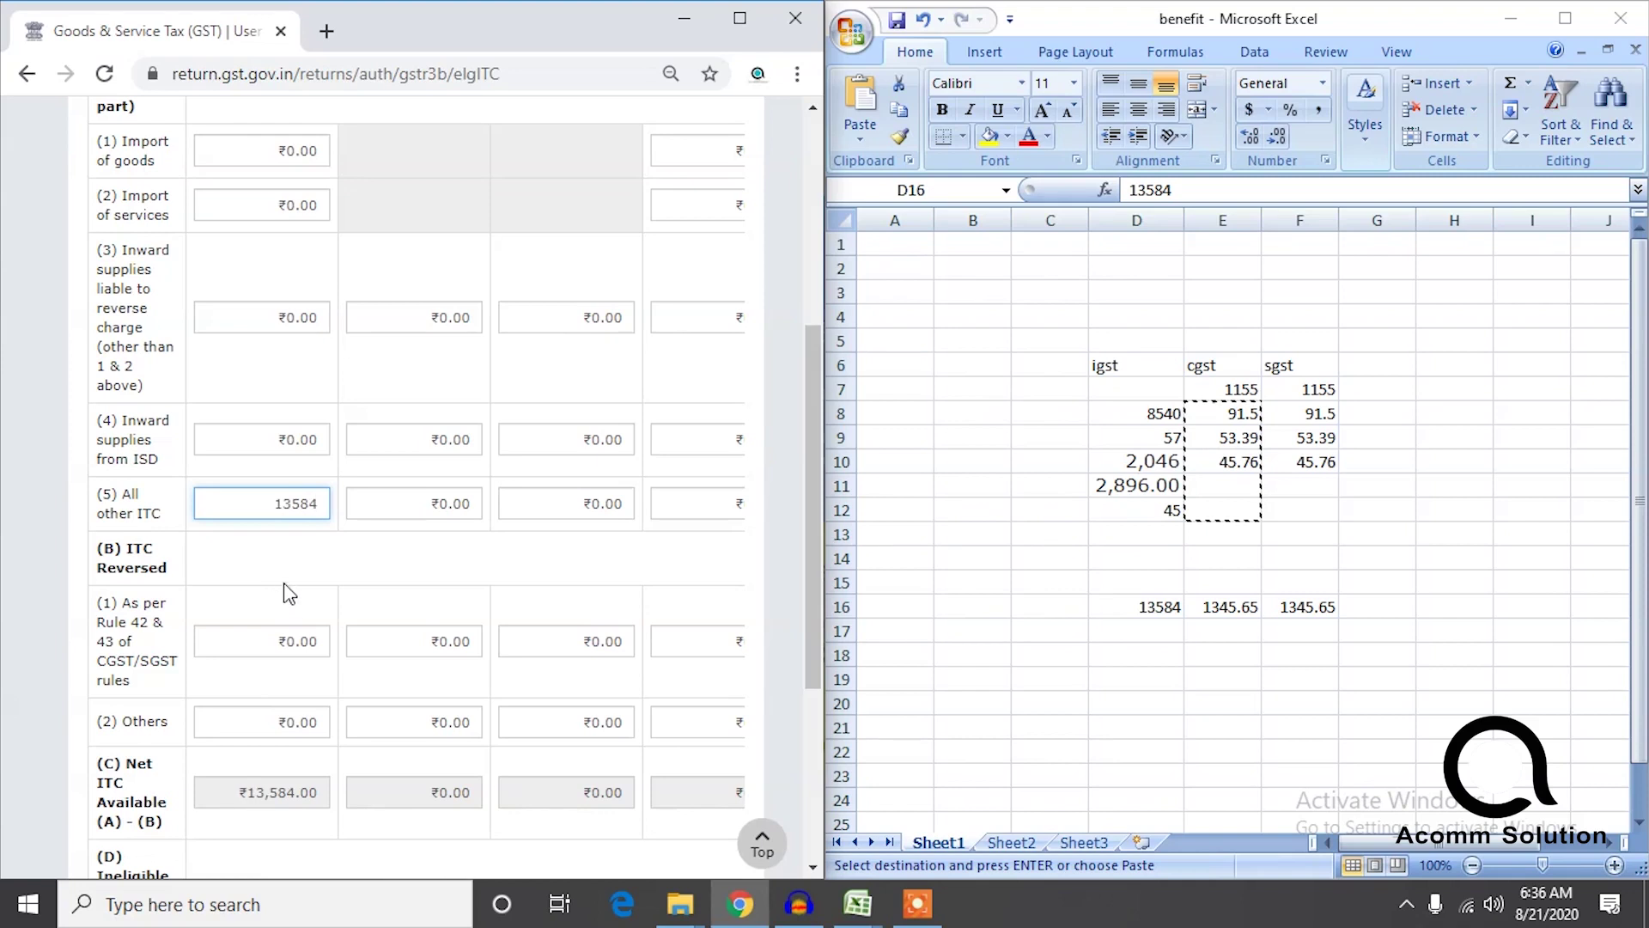
left_click(411, 510)
type("1345.65")
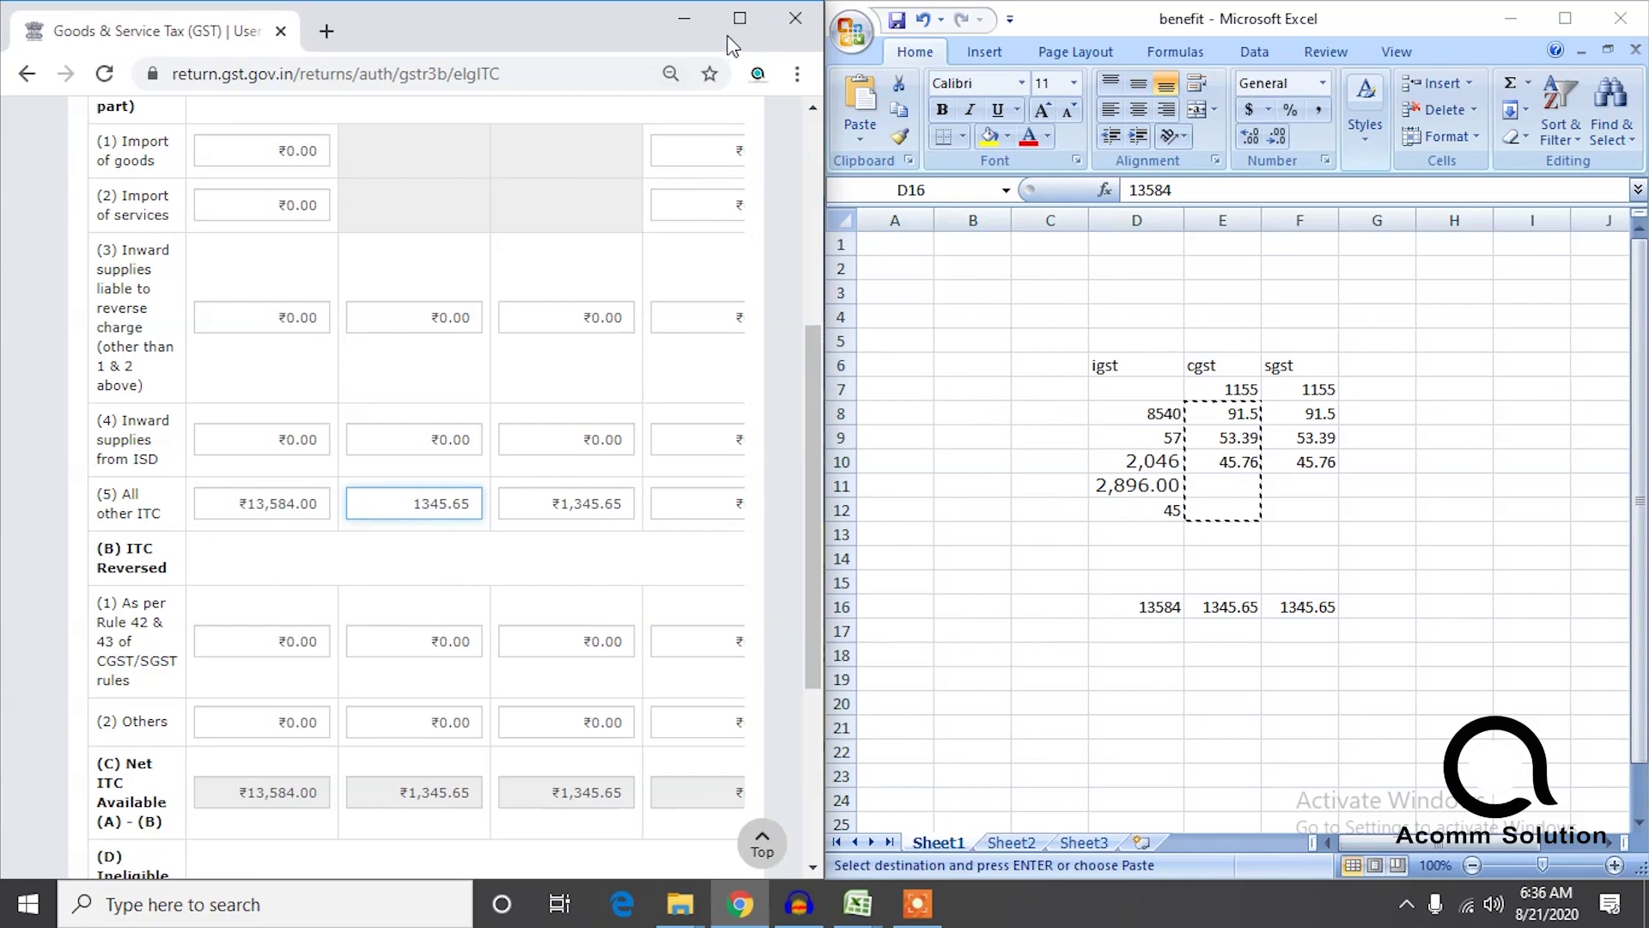
left_click(740, 18)
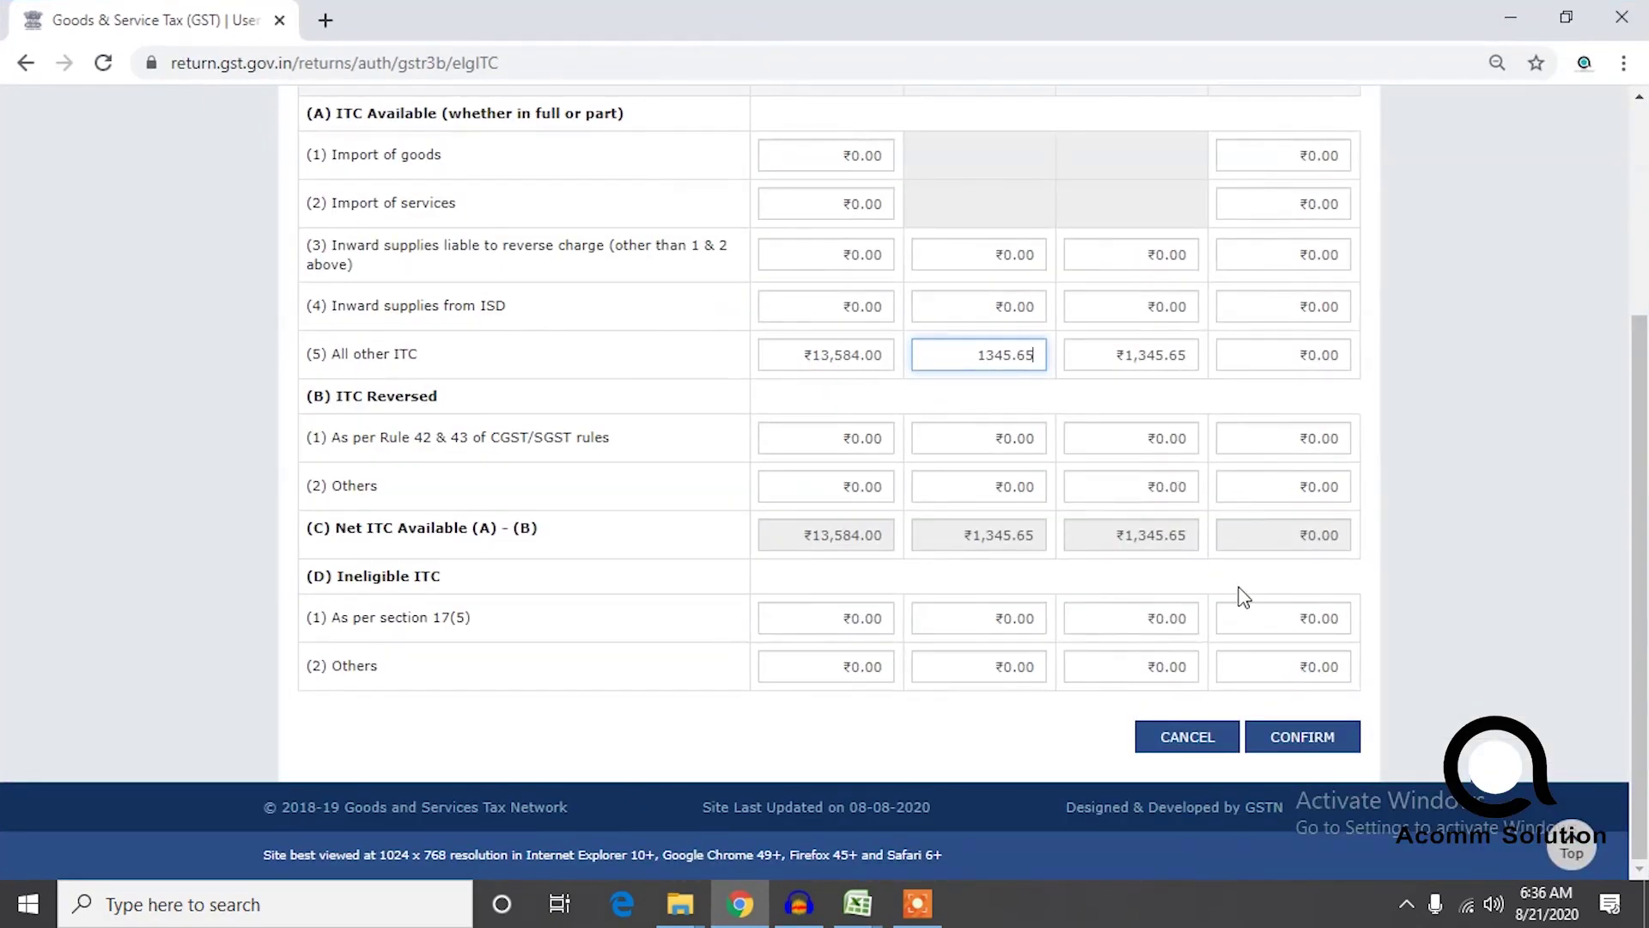
left_click(1295, 732)
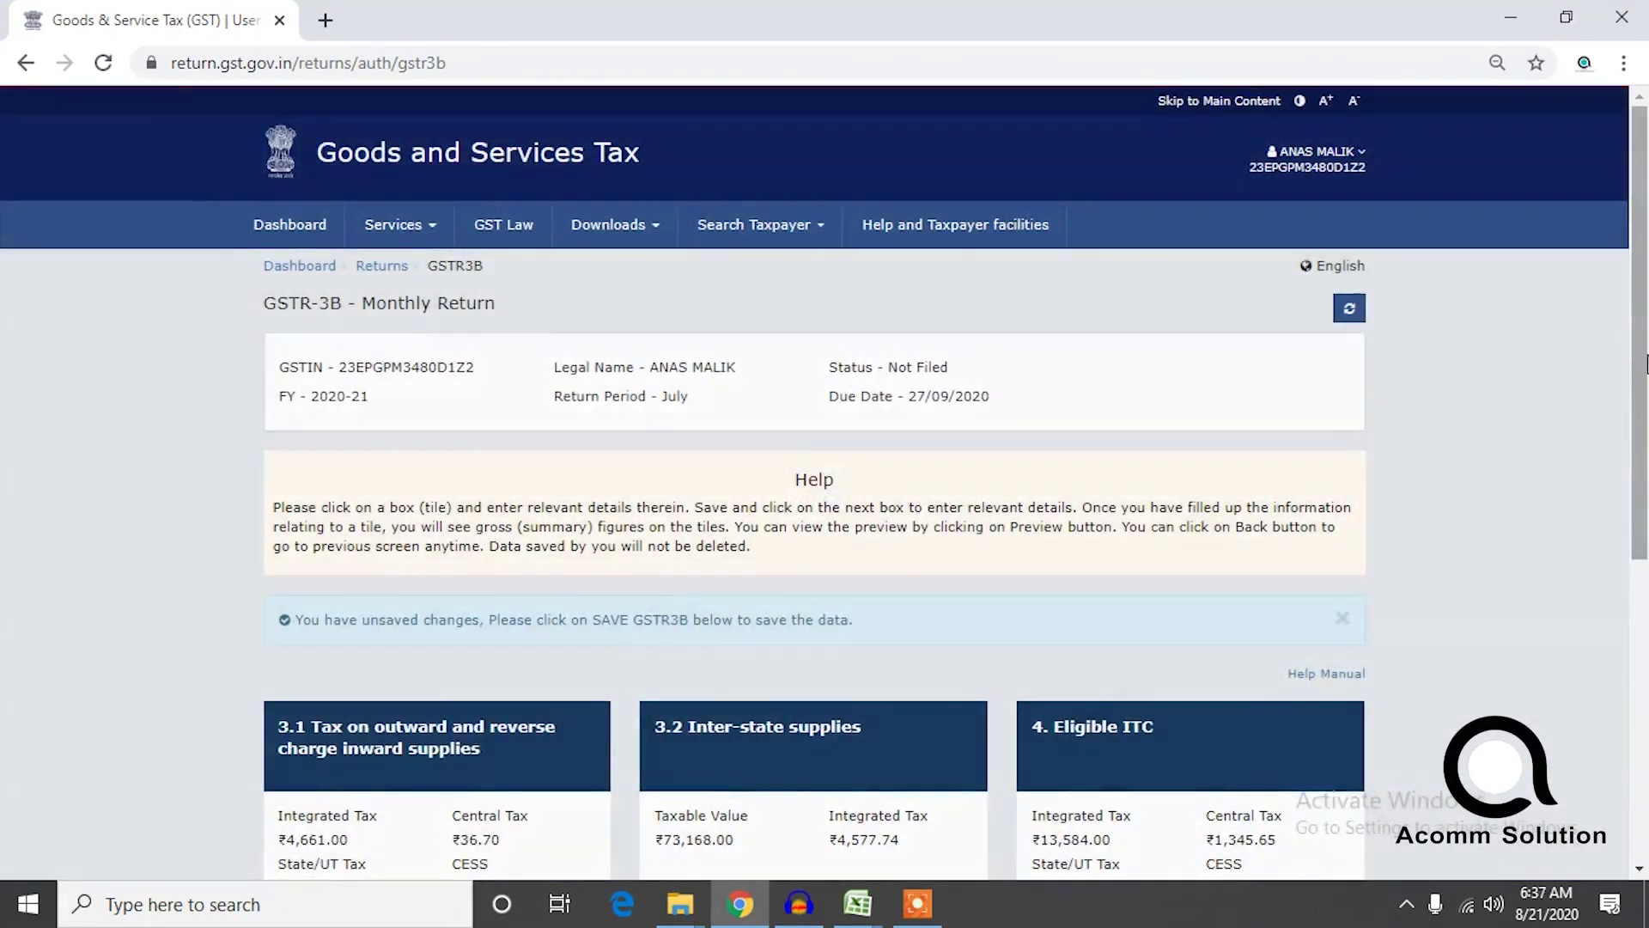
scroll(1318, 407, "down", 5)
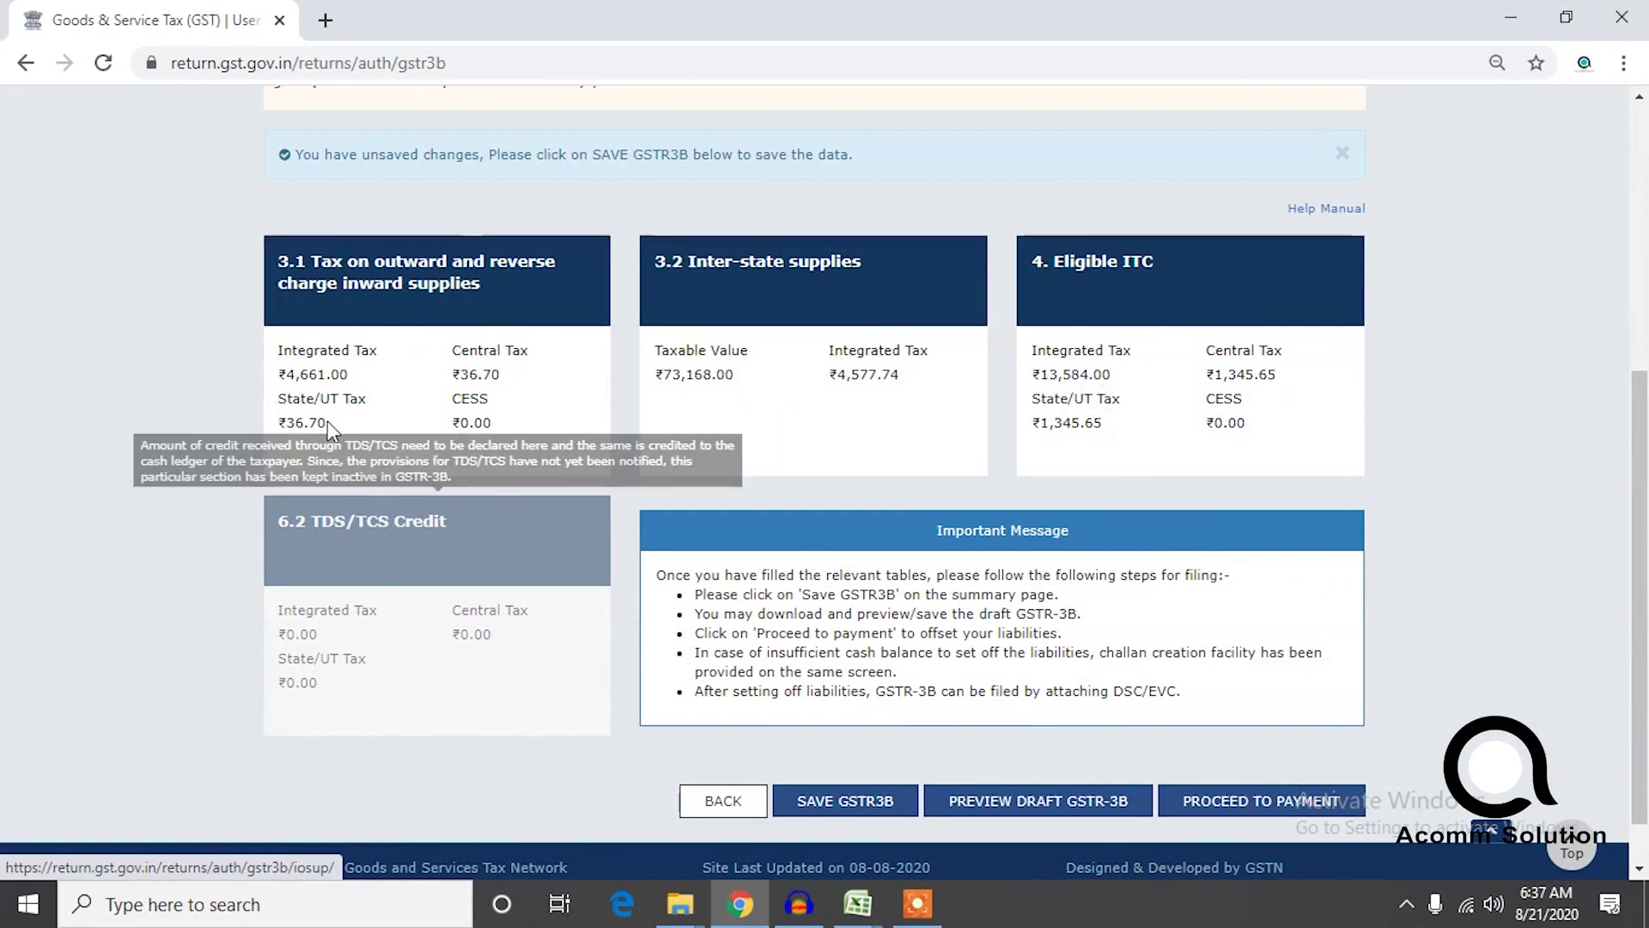
left_click_drag(1639, 468, 1641, 500)
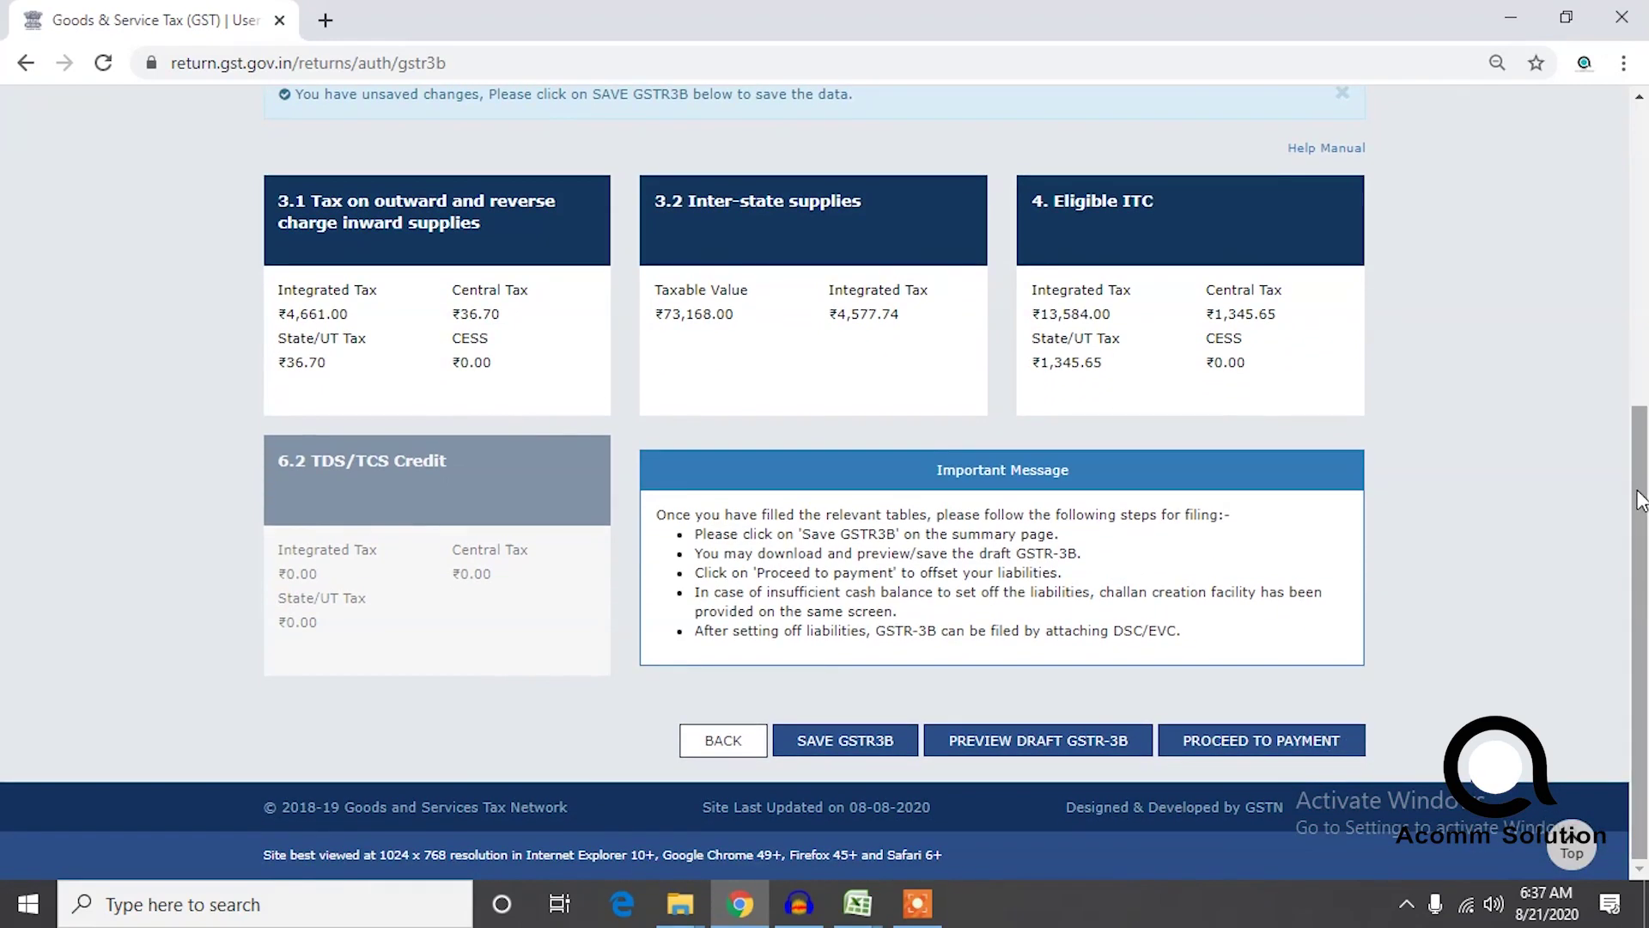
left_click(1250, 754)
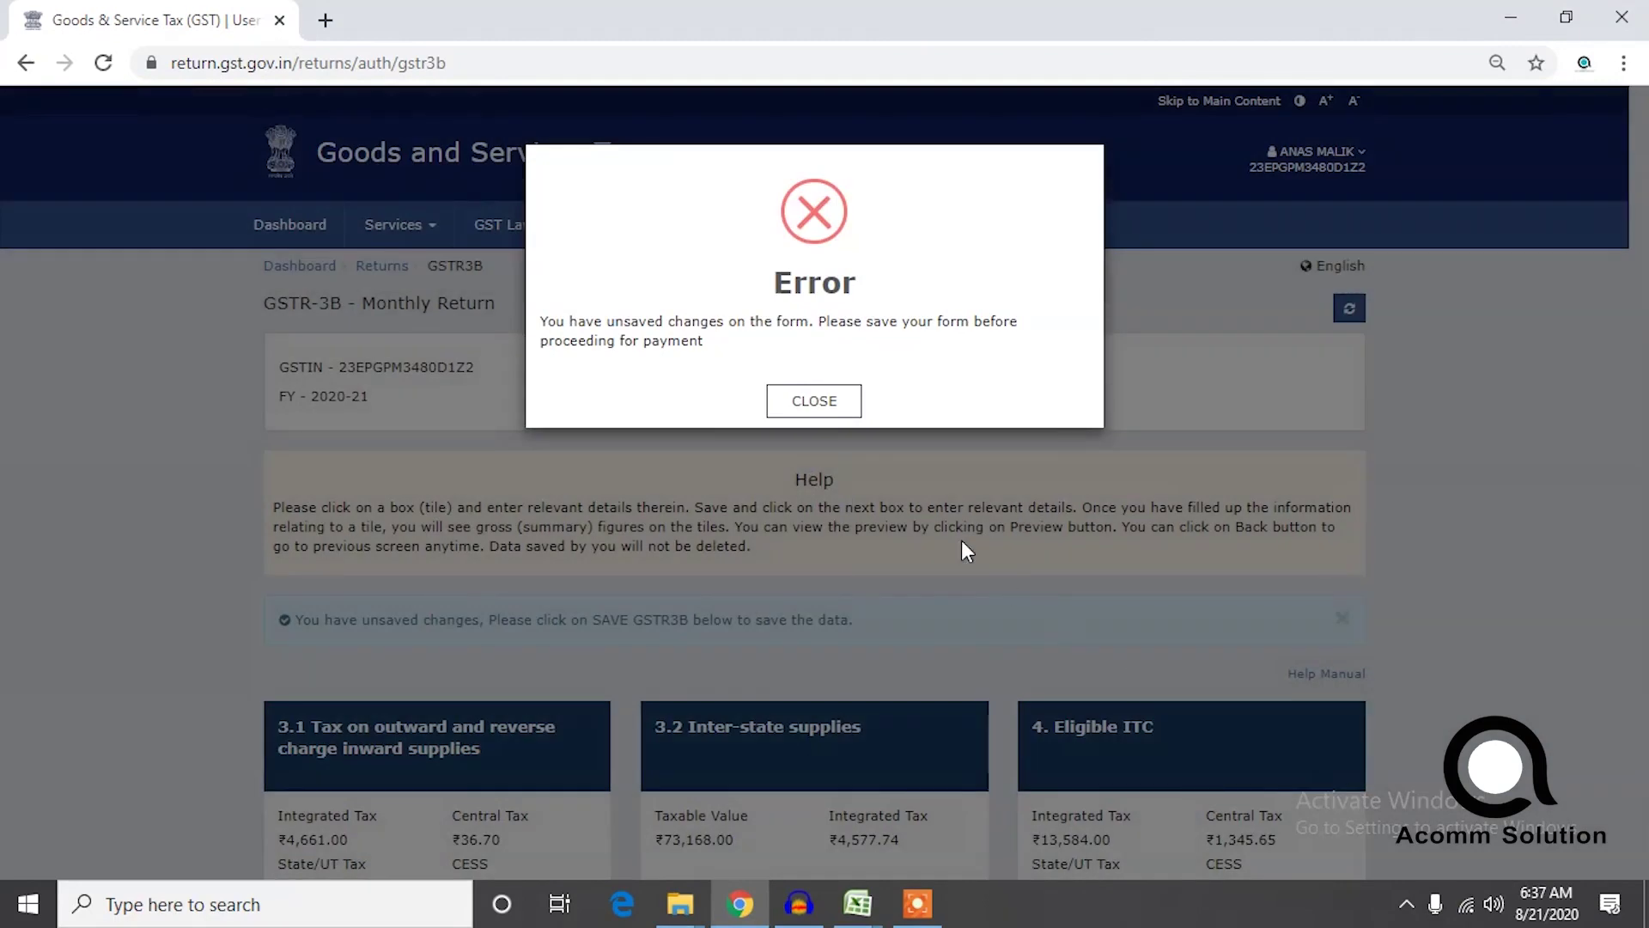
left_click(814, 400)
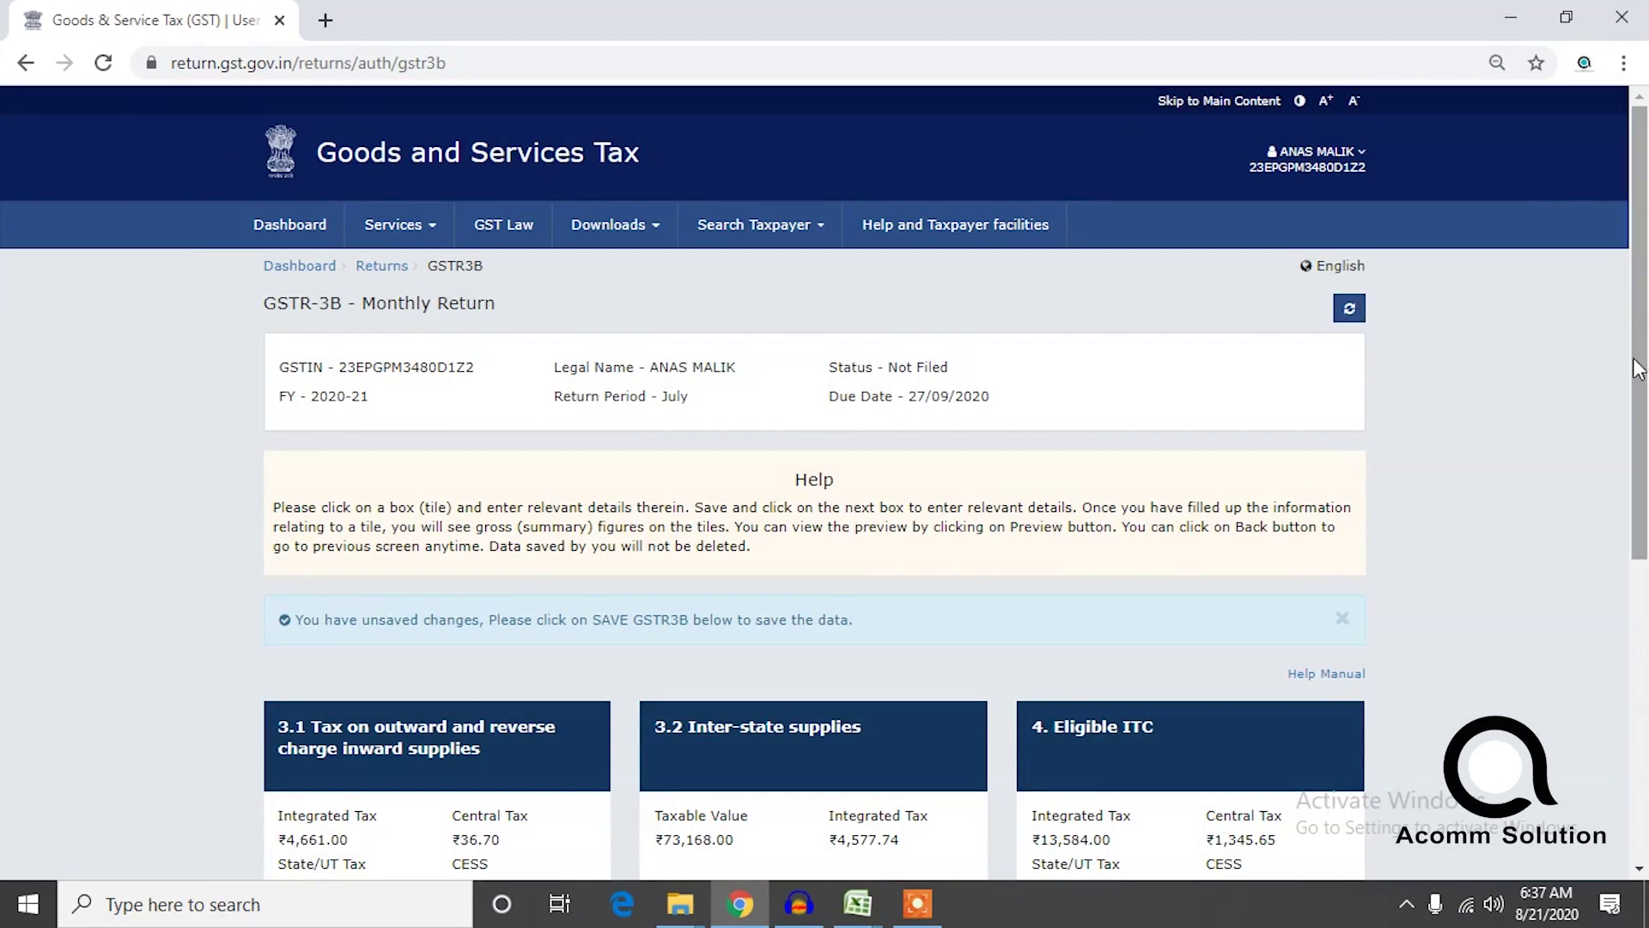
left_click_drag(1639, 359, 1632, 611)
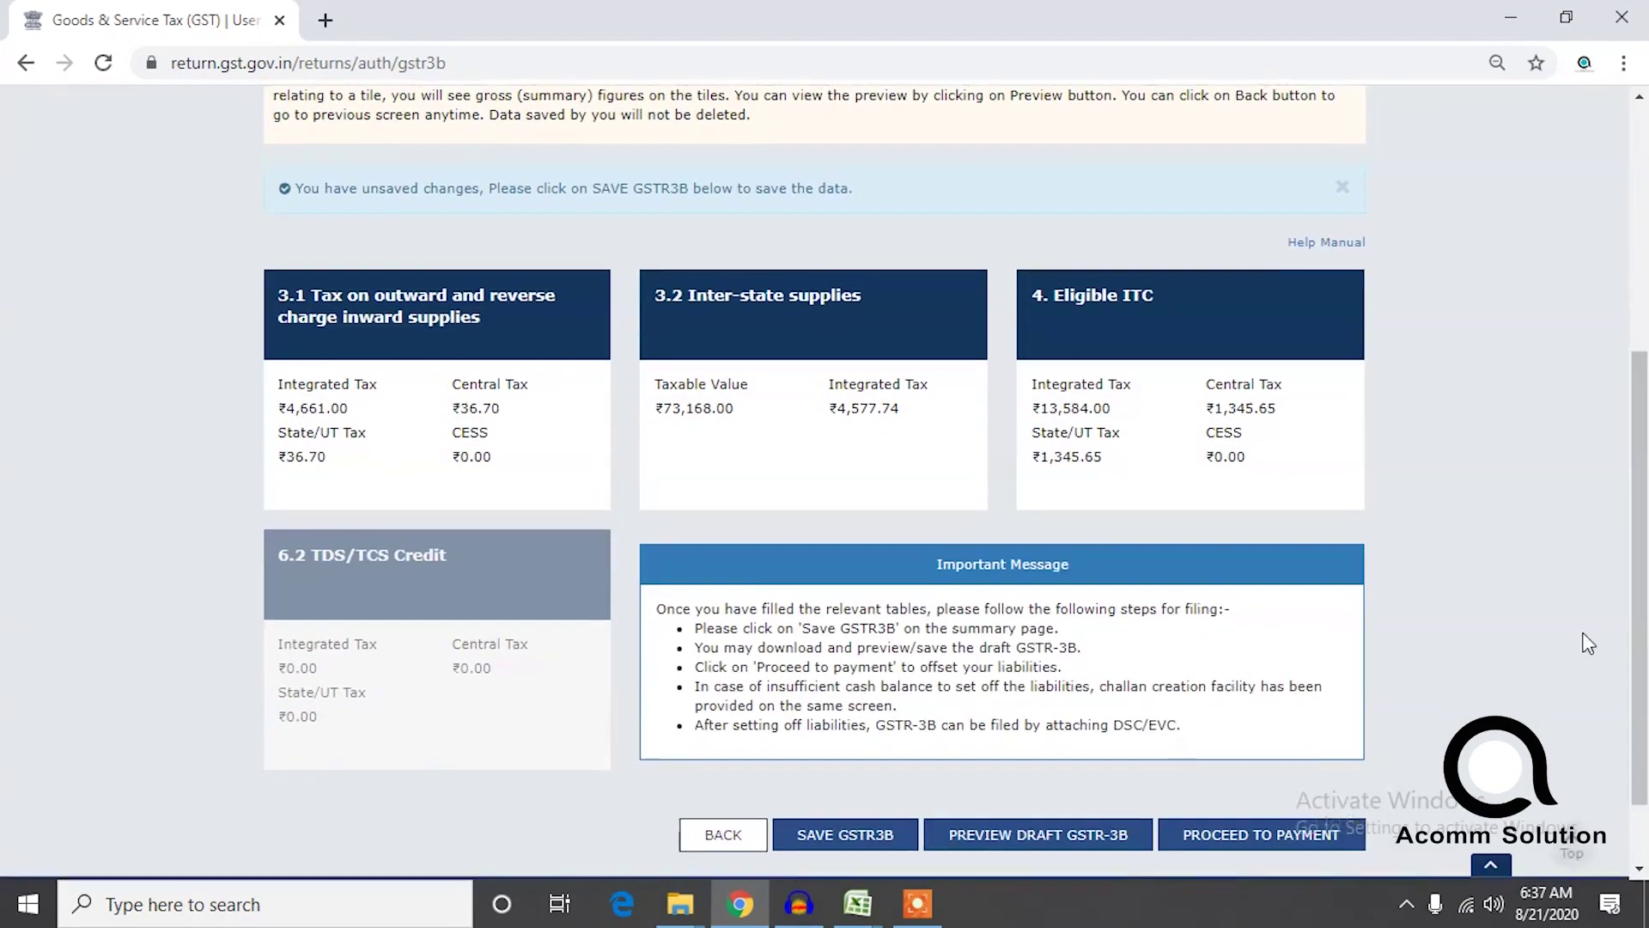
left_click(1470, 907)
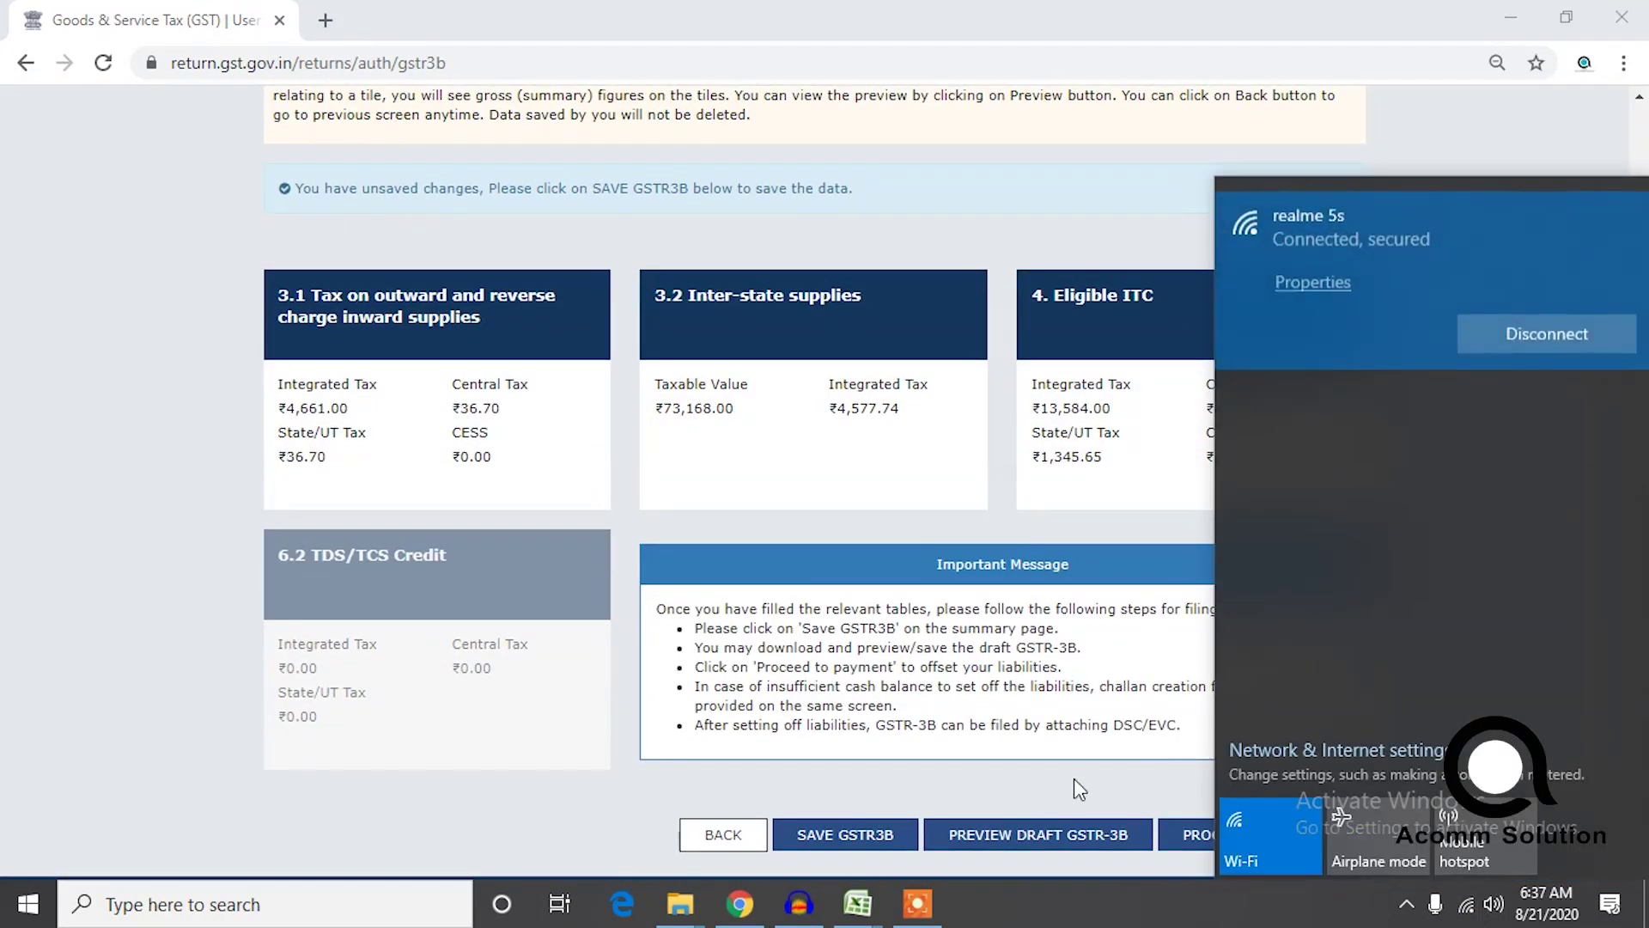
Dismiss the network panel, save GSTR-3B, and refresh the return summary.
left_click(1053, 795)
left_click(831, 836)
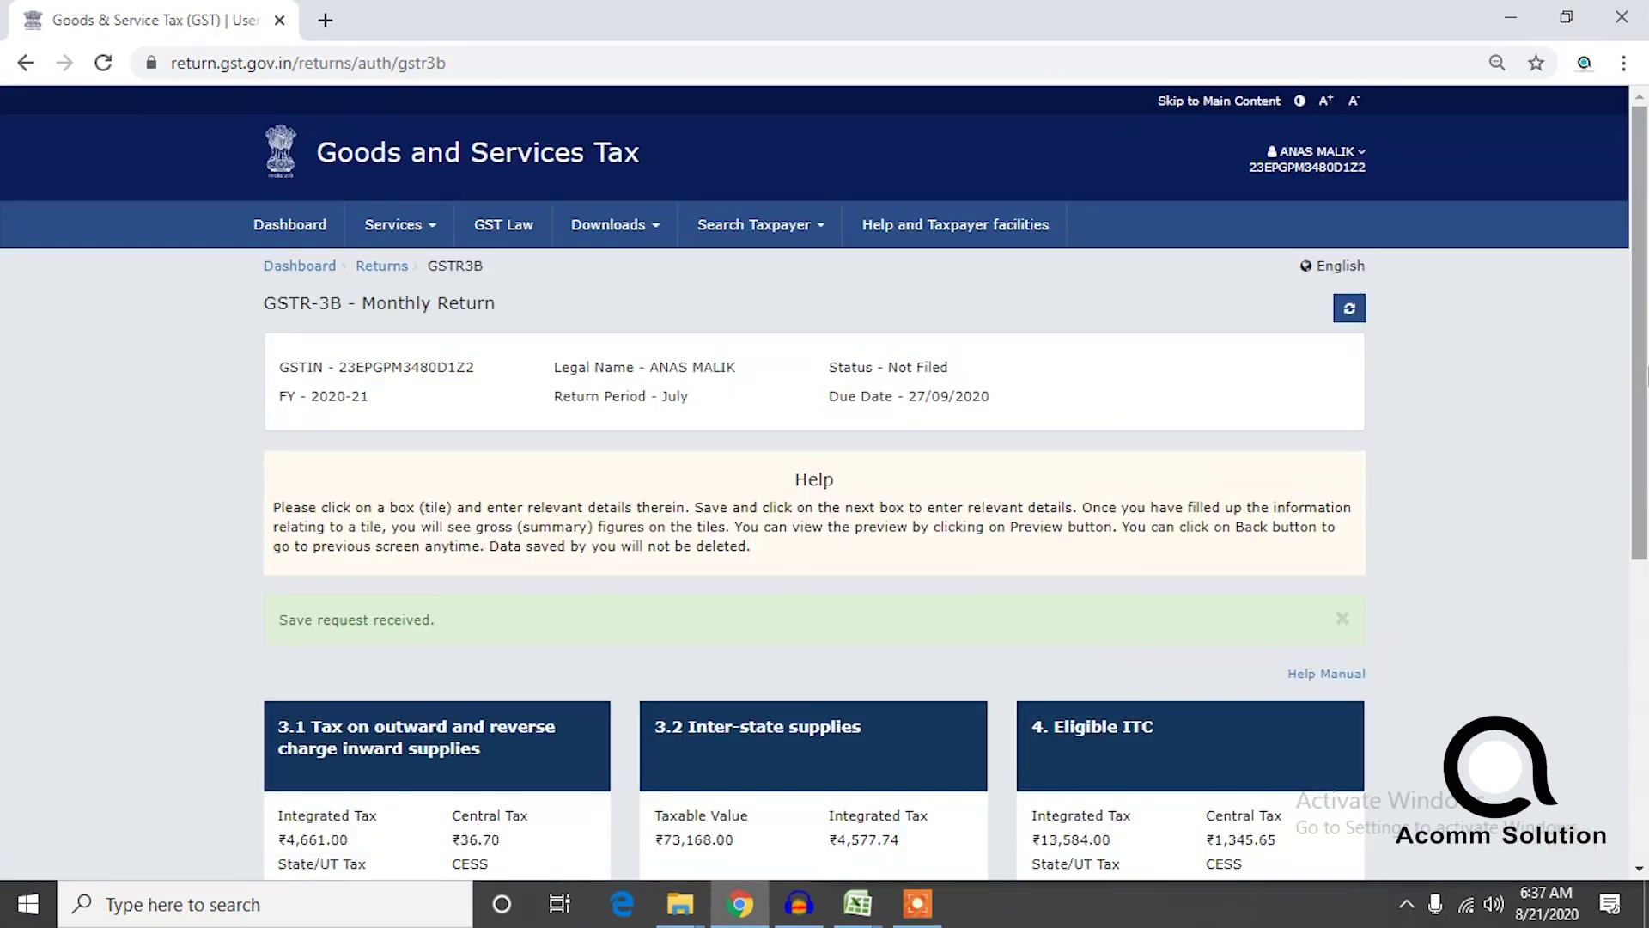
scroll(1644, 370, "down", 4)
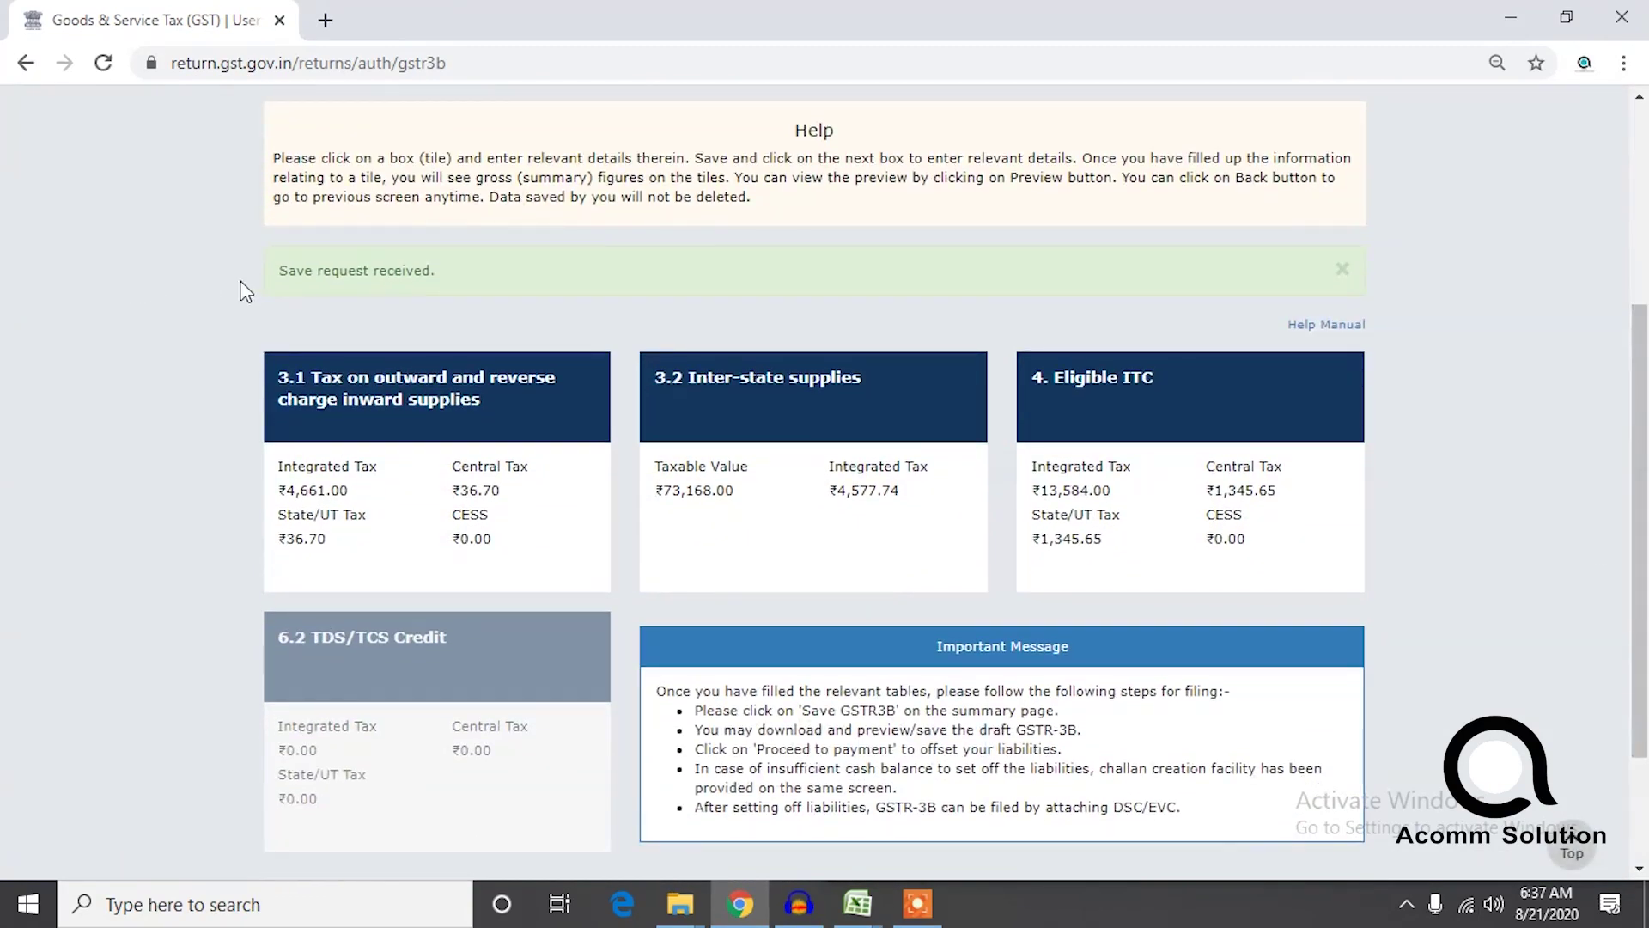
left_click_drag(1640, 374, 1613, 282)
left_click(1348, 191)
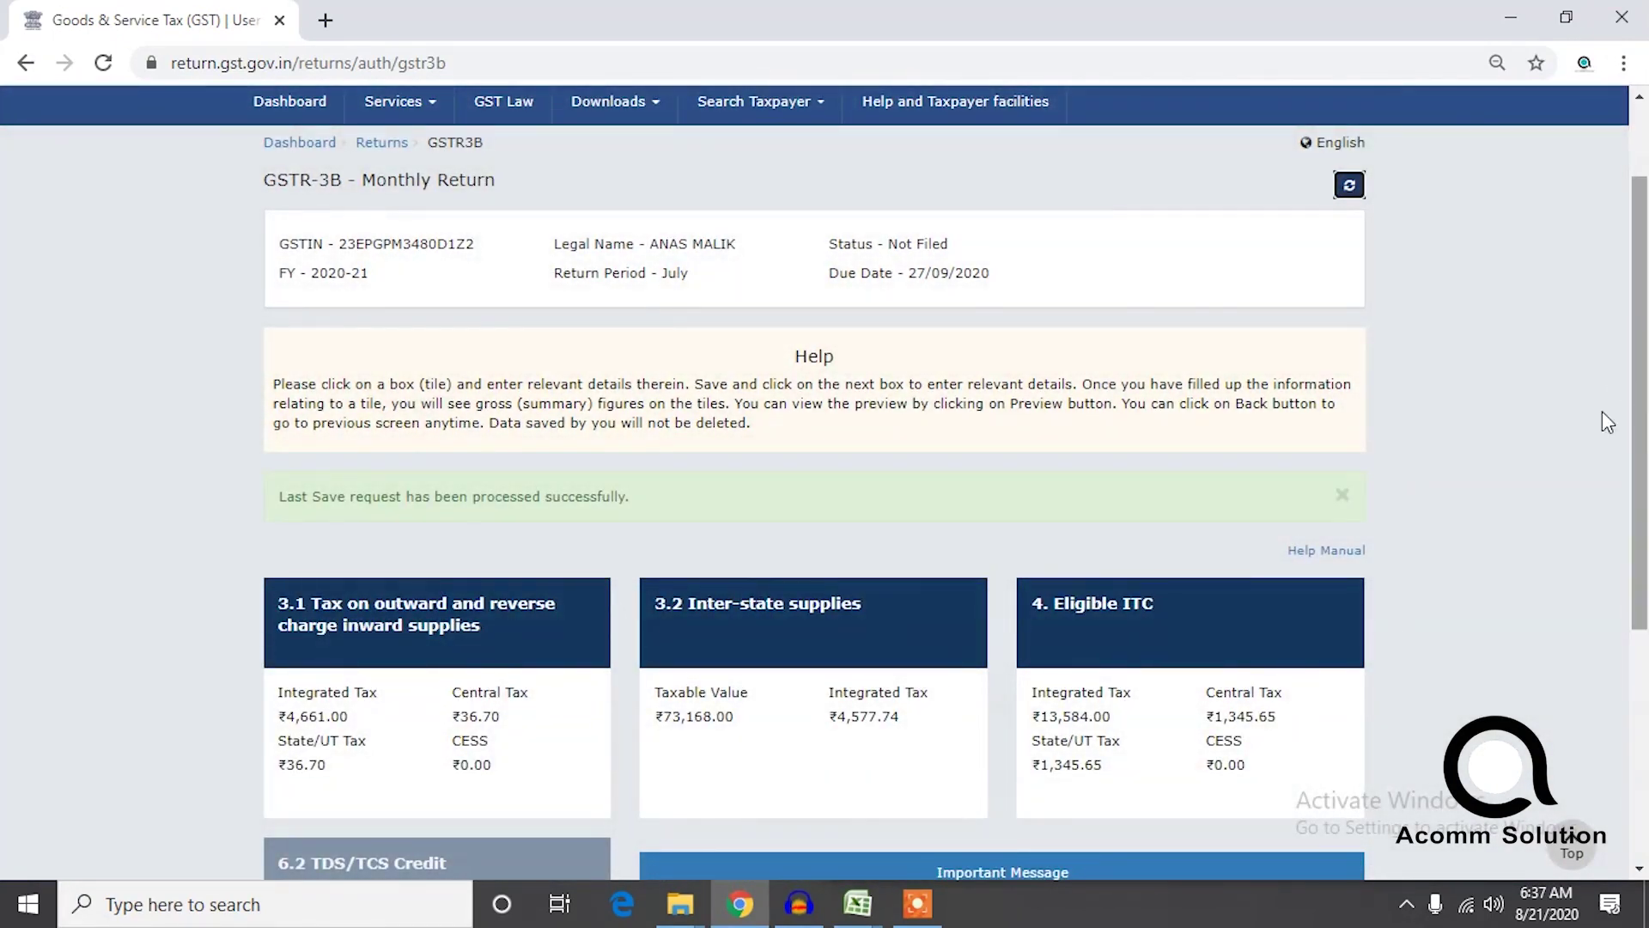
scroll(1168, 728, "down", 5)
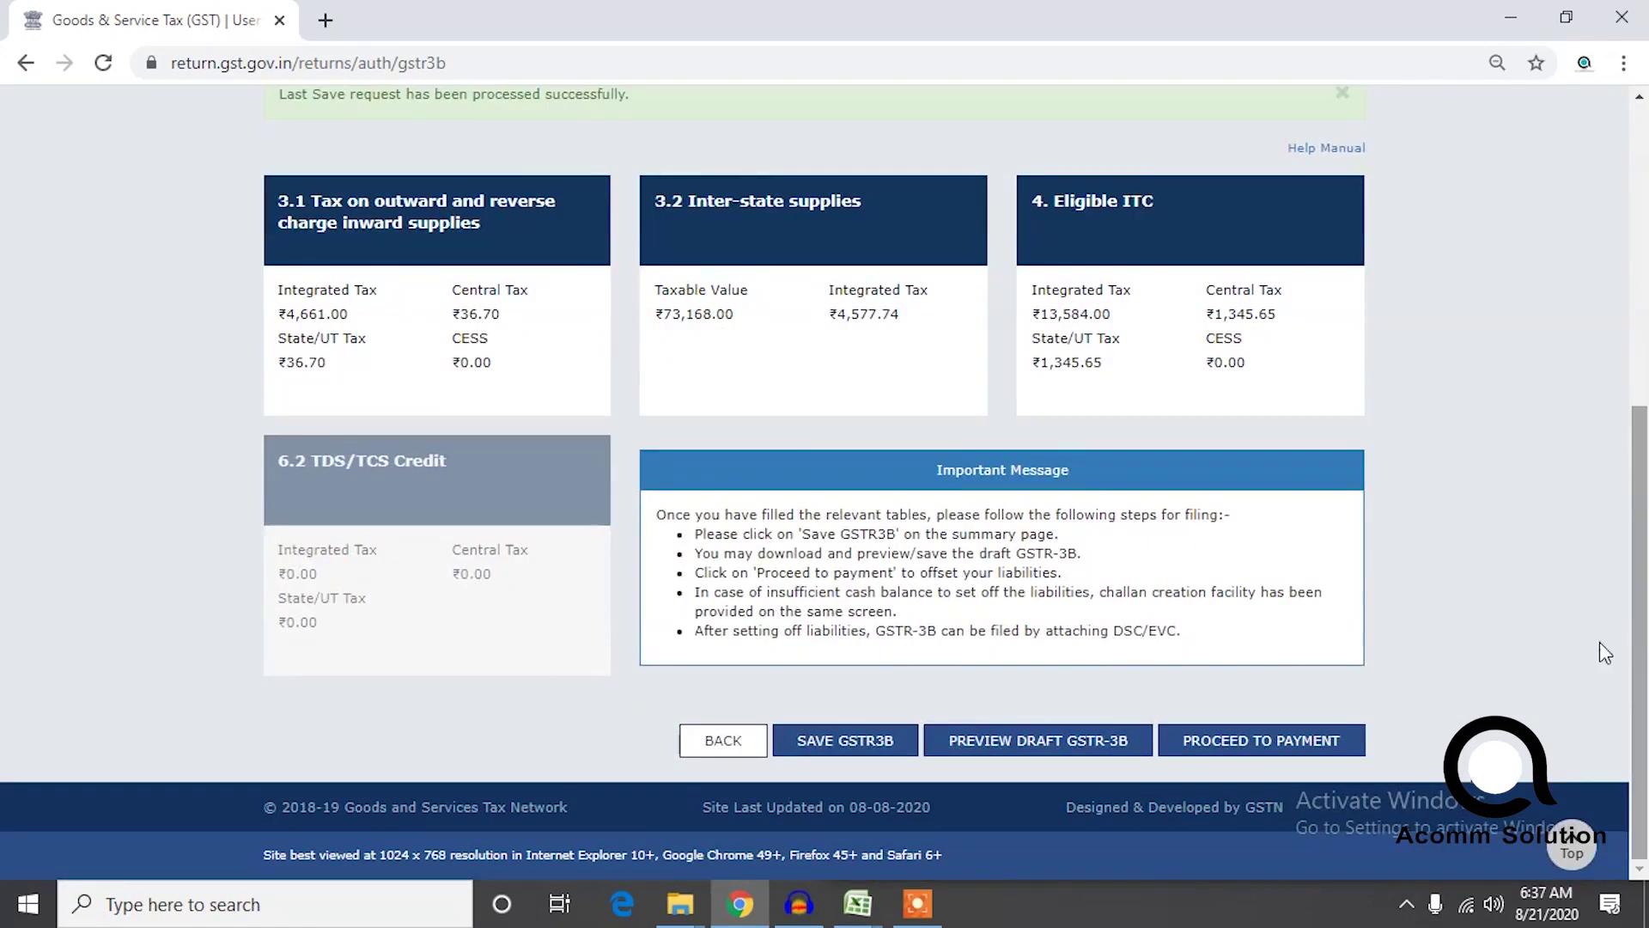
Review the payment table: ₹4,661 integrated and ₹37 central and state tax paid via ITC.
left_click(1203, 749)
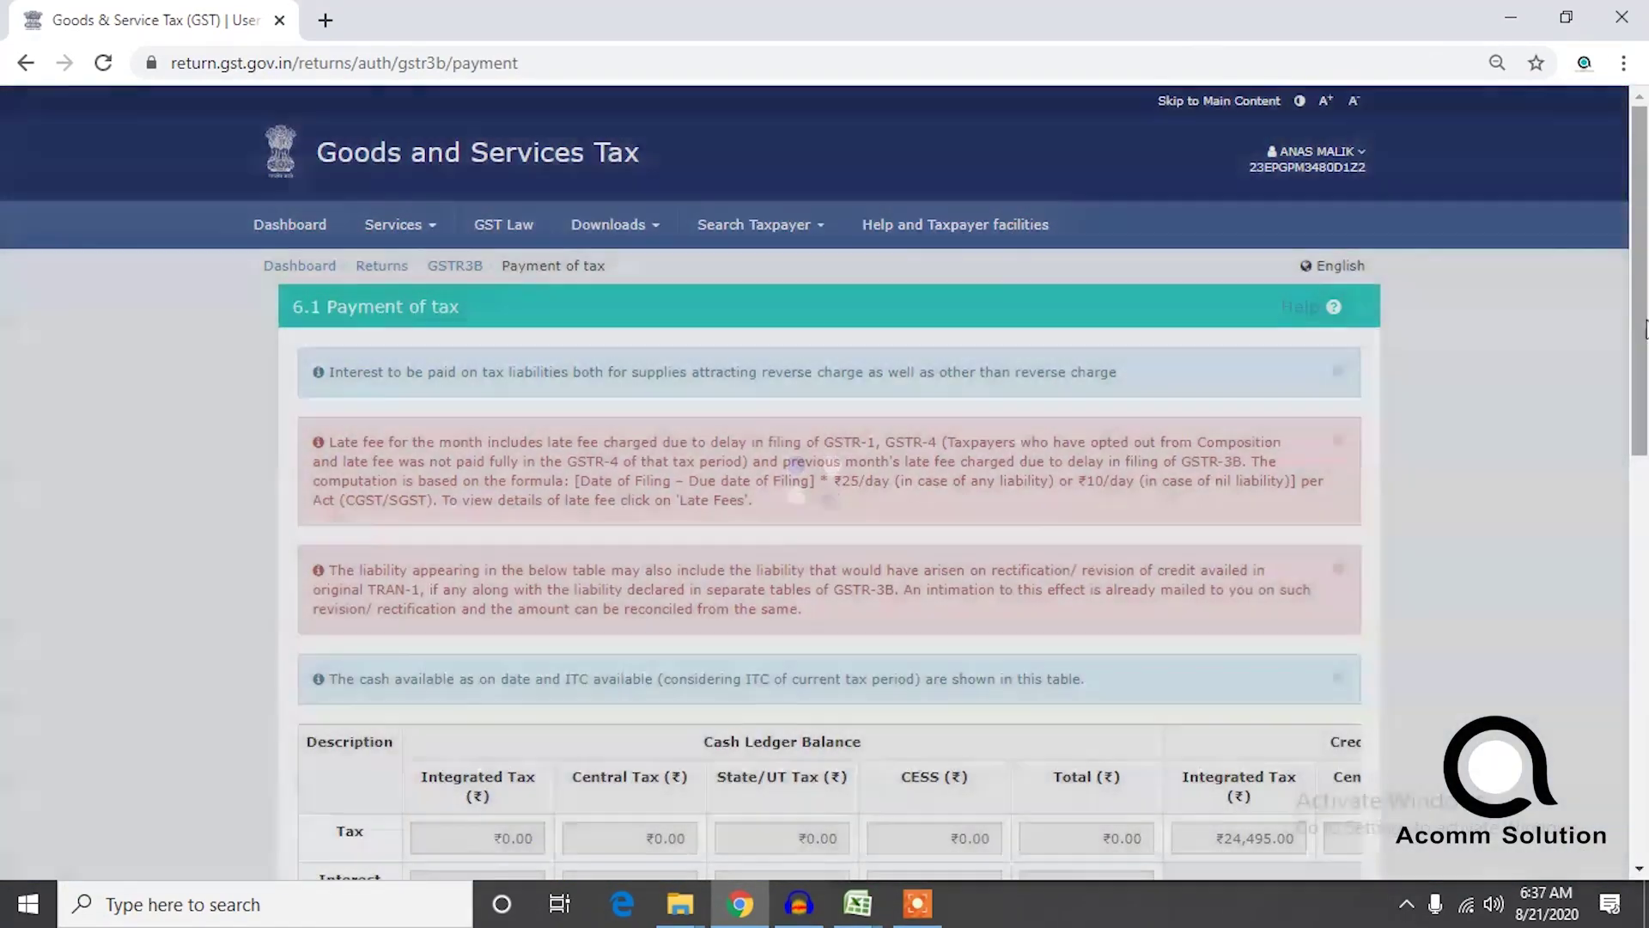
scroll(788, 447, "down", 6)
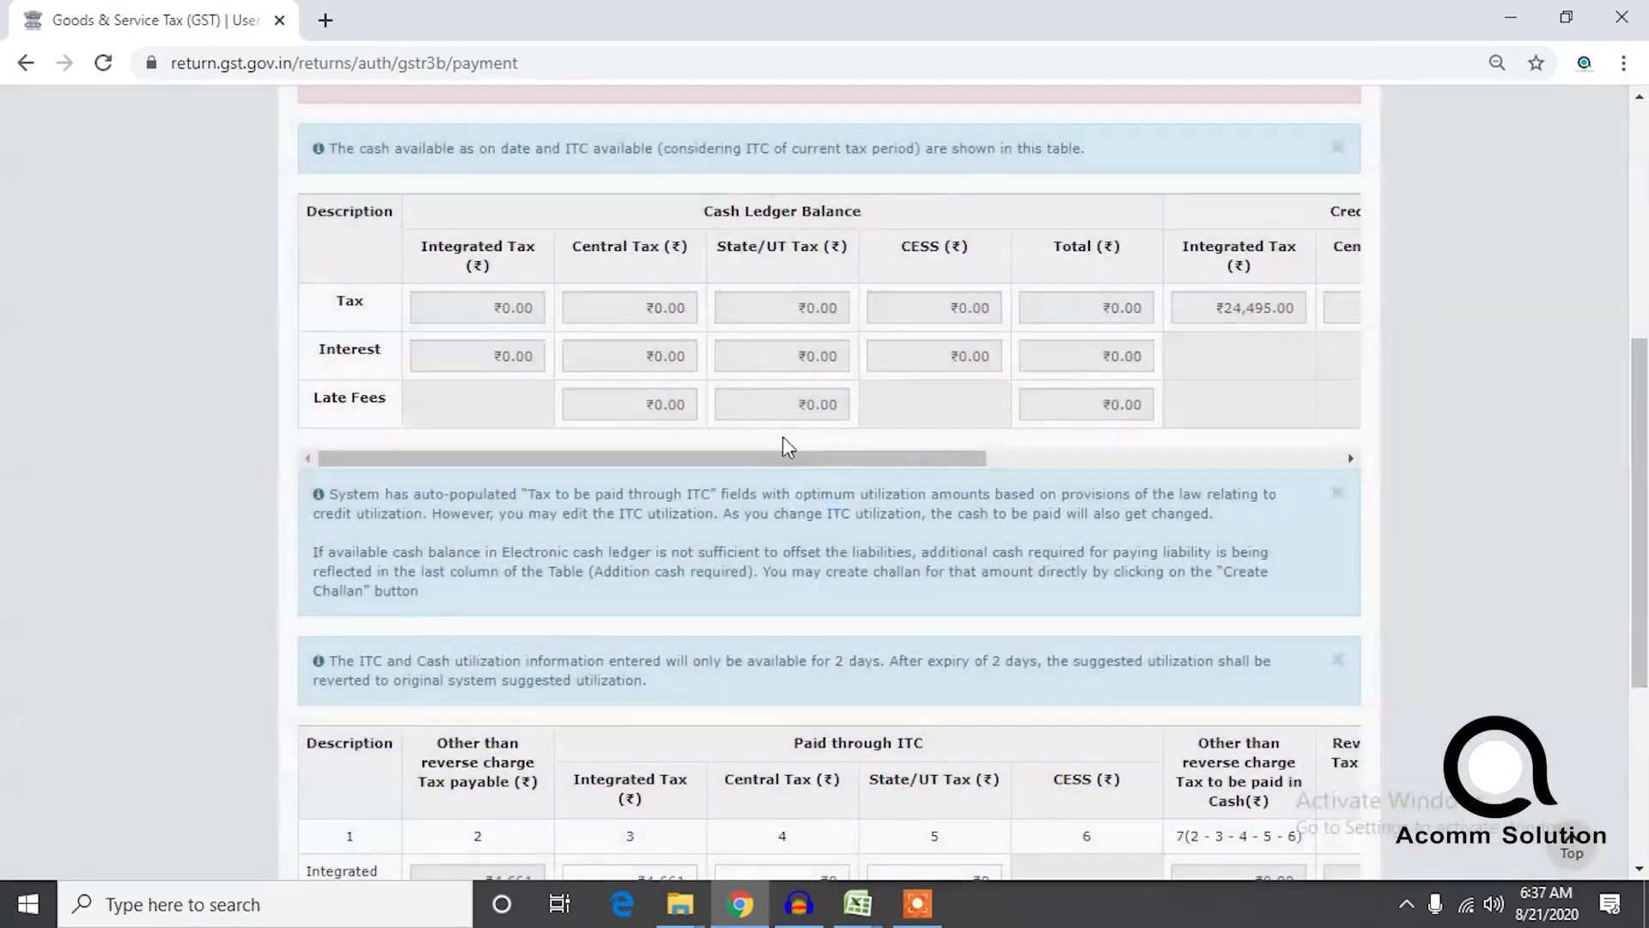
left_click_drag(788, 457, 1144, 464)
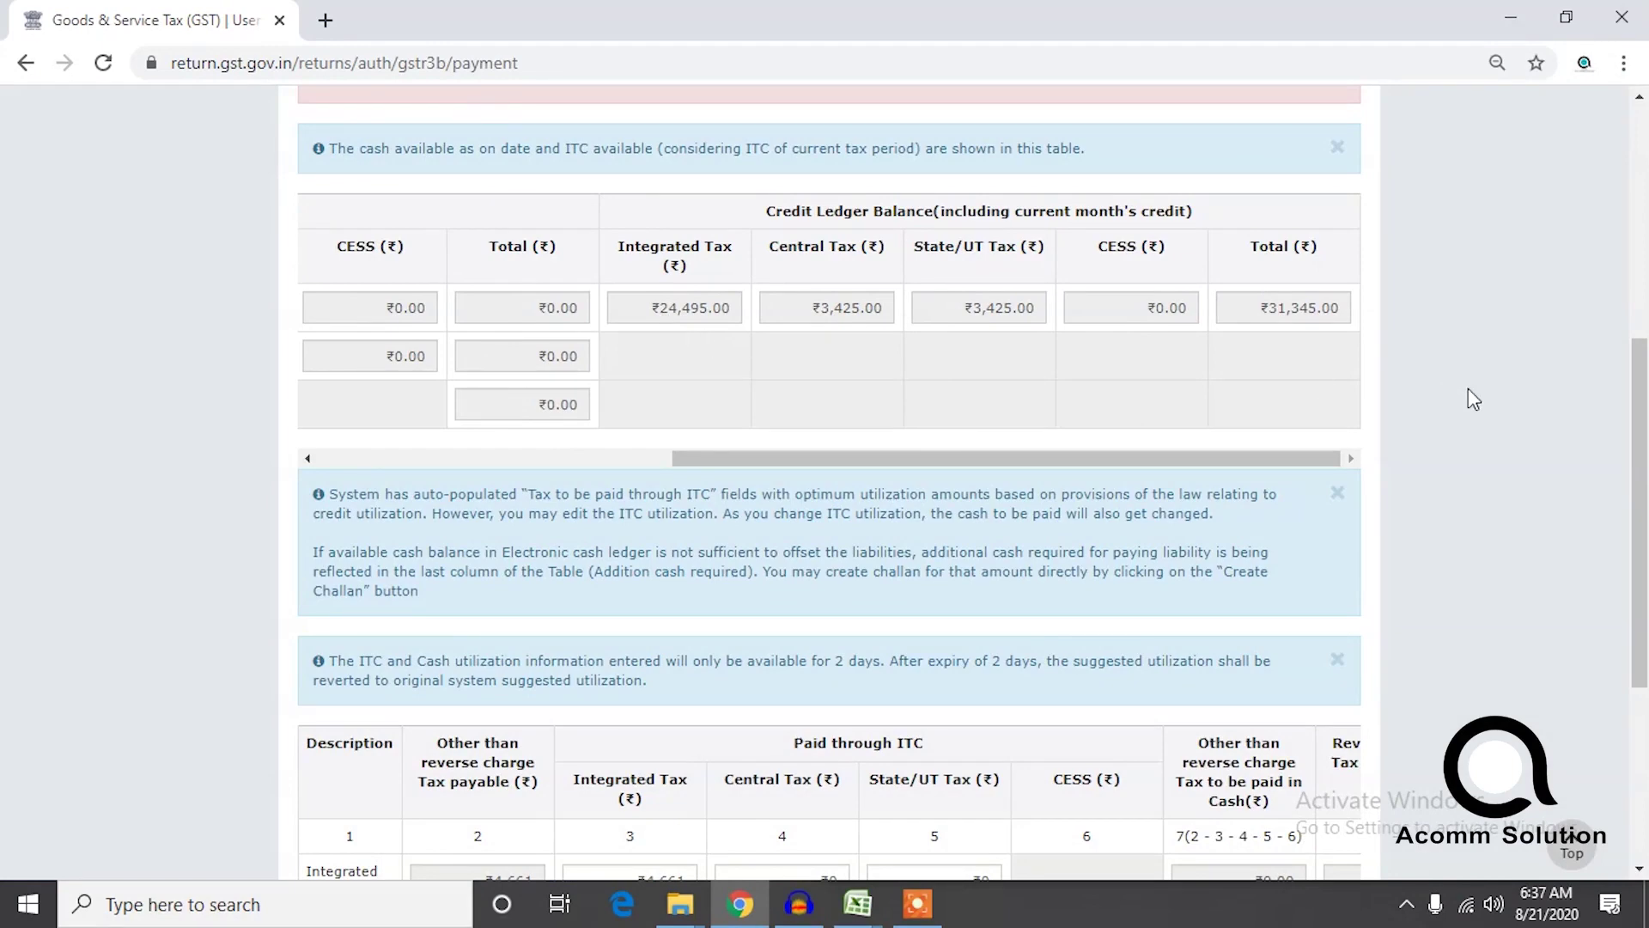
left_click_drag(1644, 440, 1647, 654)
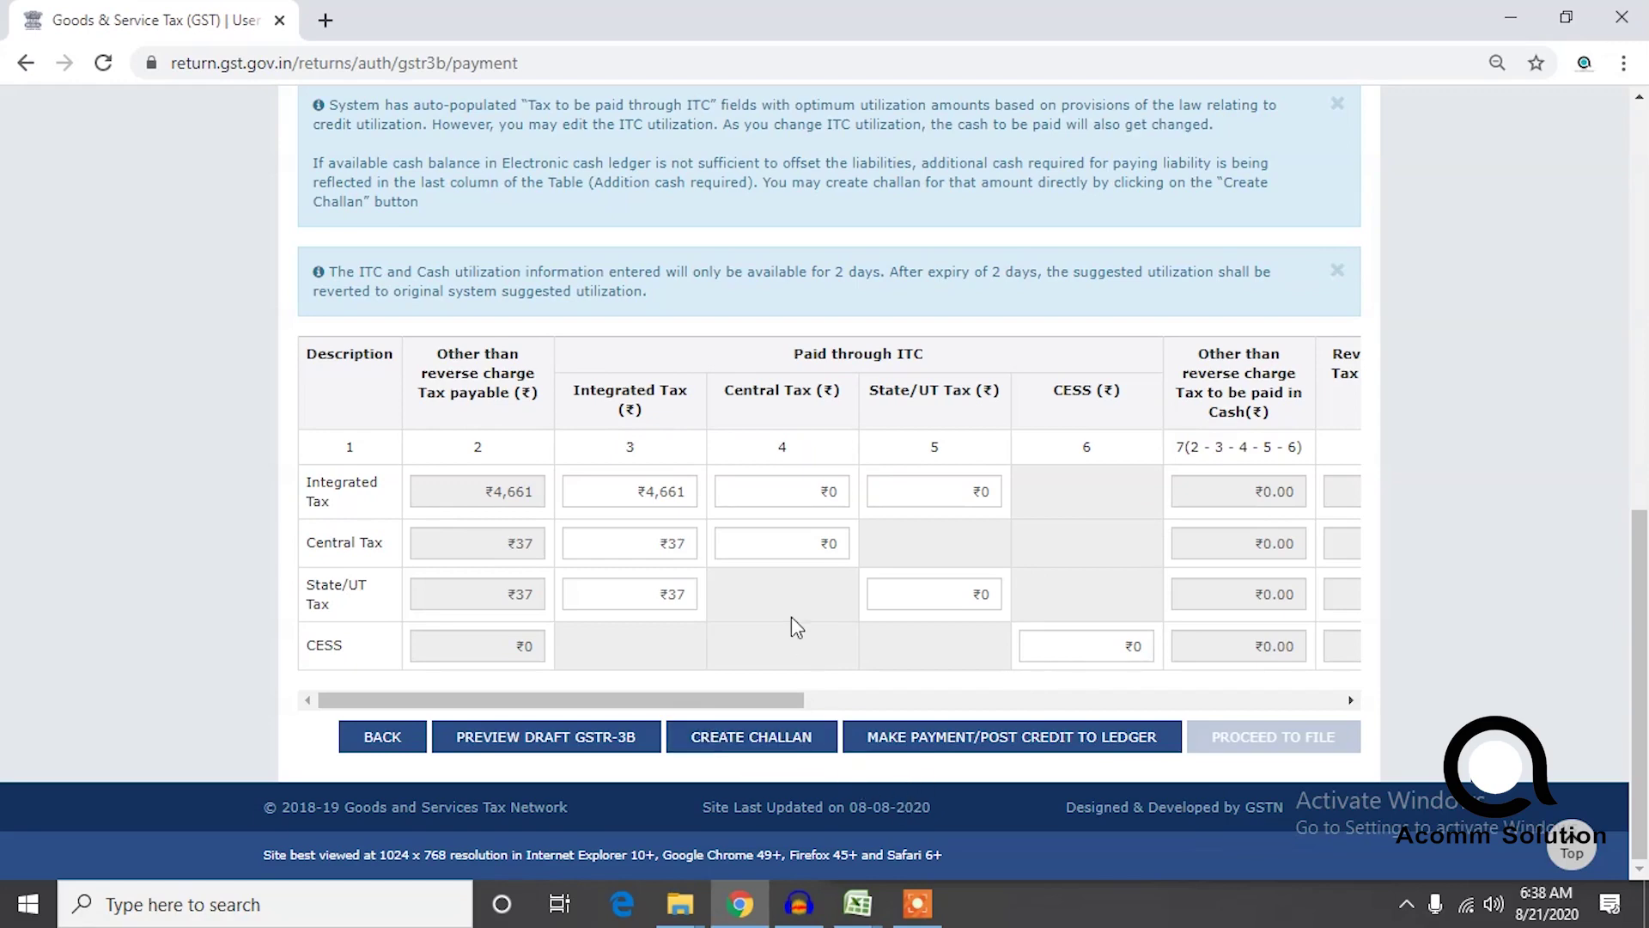
Post credit to ledger to offset the liability, acknowledge success, and proceed to file.
left_click(928, 746)
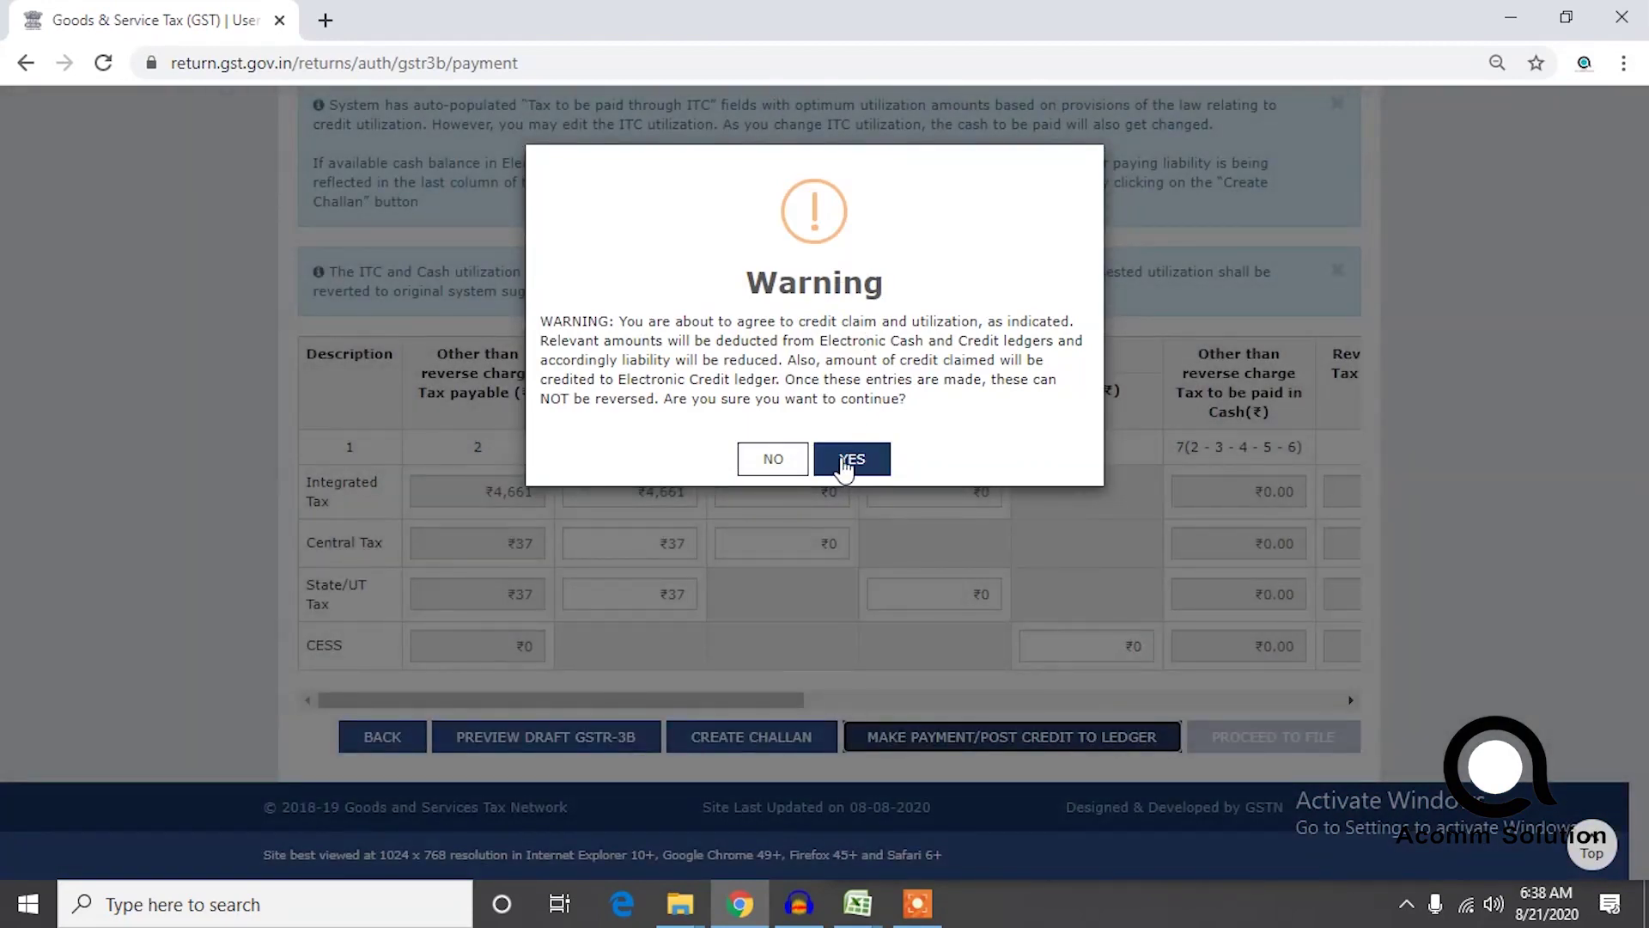
left_click(847, 462)
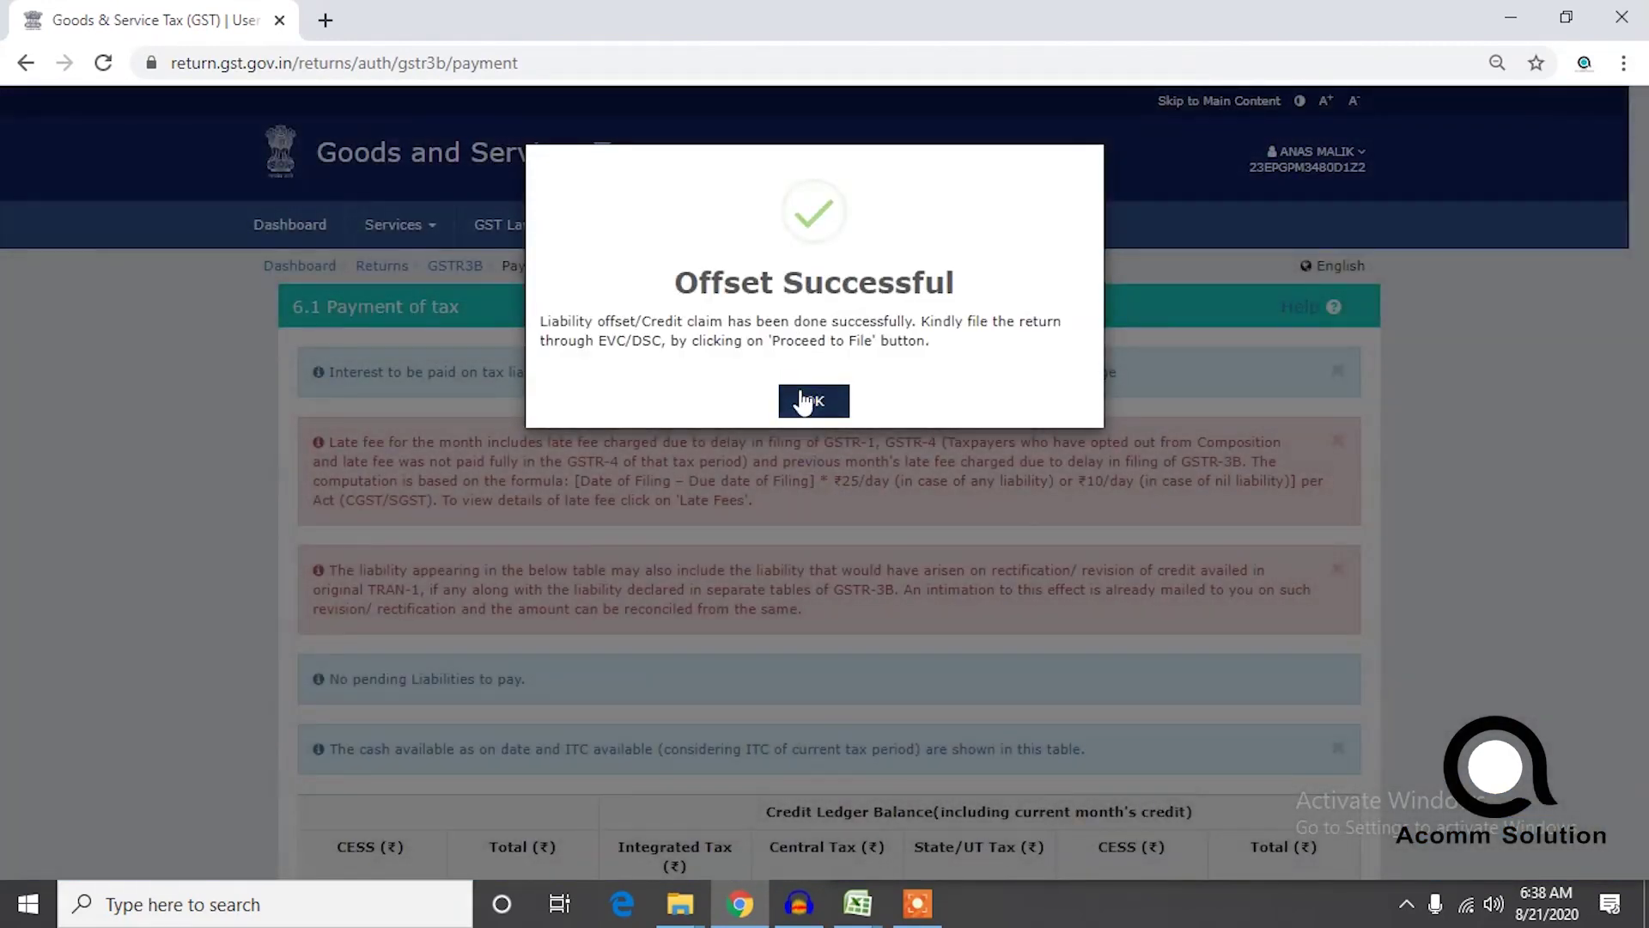
left_click(805, 400)
left_click_drag(1645, 398, 1634, 881)
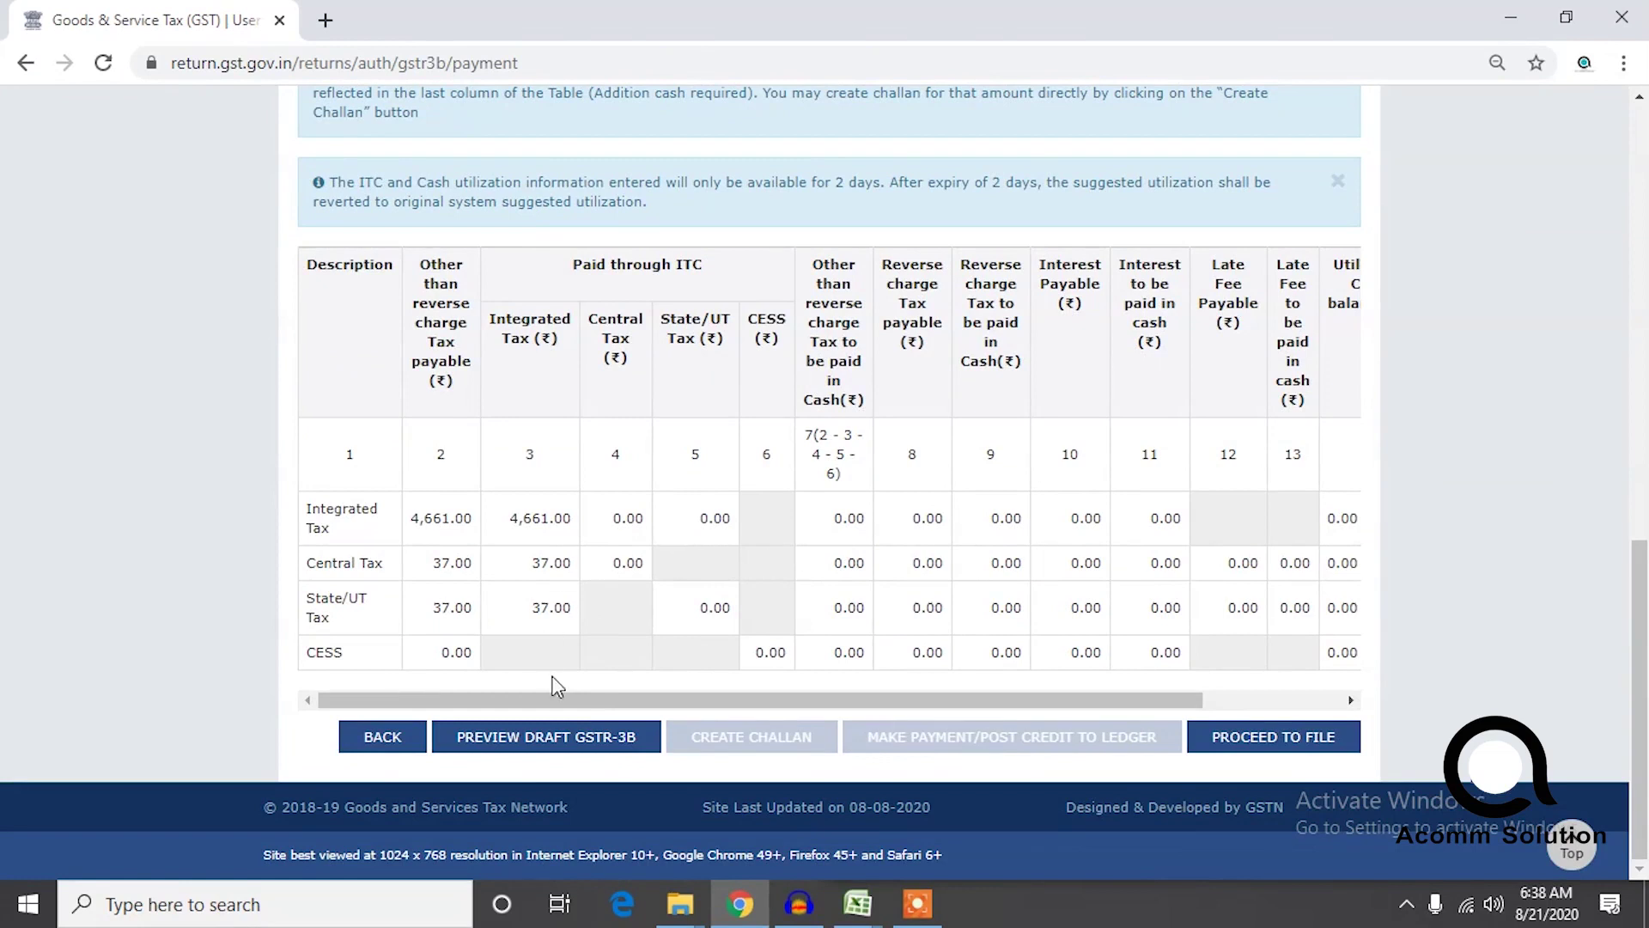
left_click_drag(581, 697, 1193, 543)
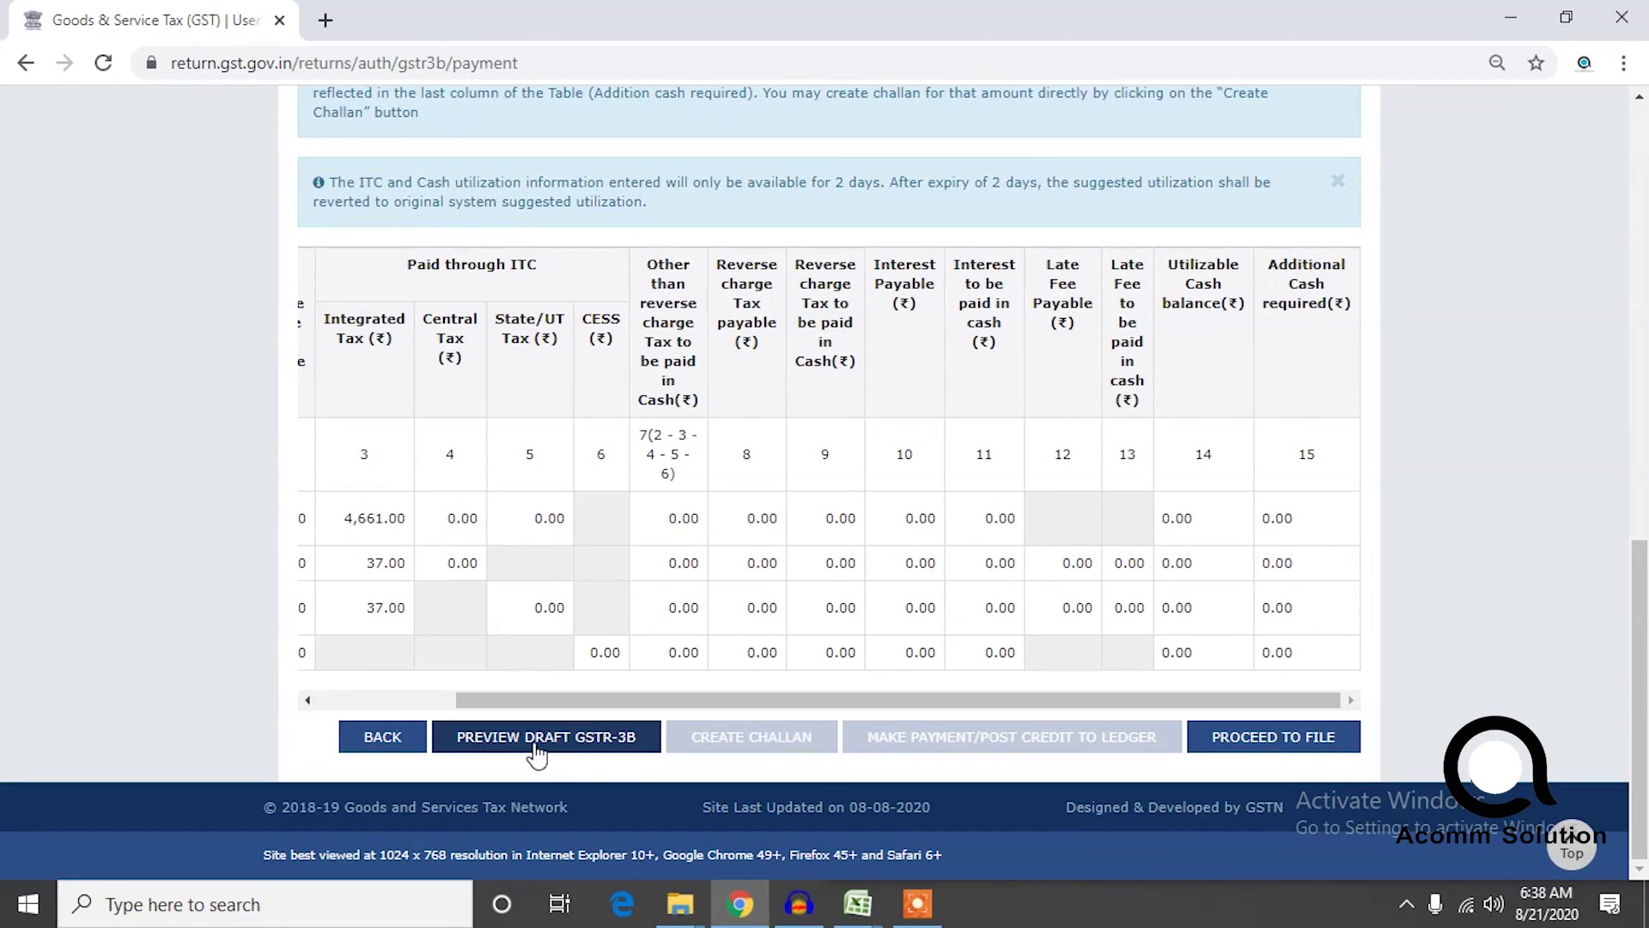
left_click(1309, 754)
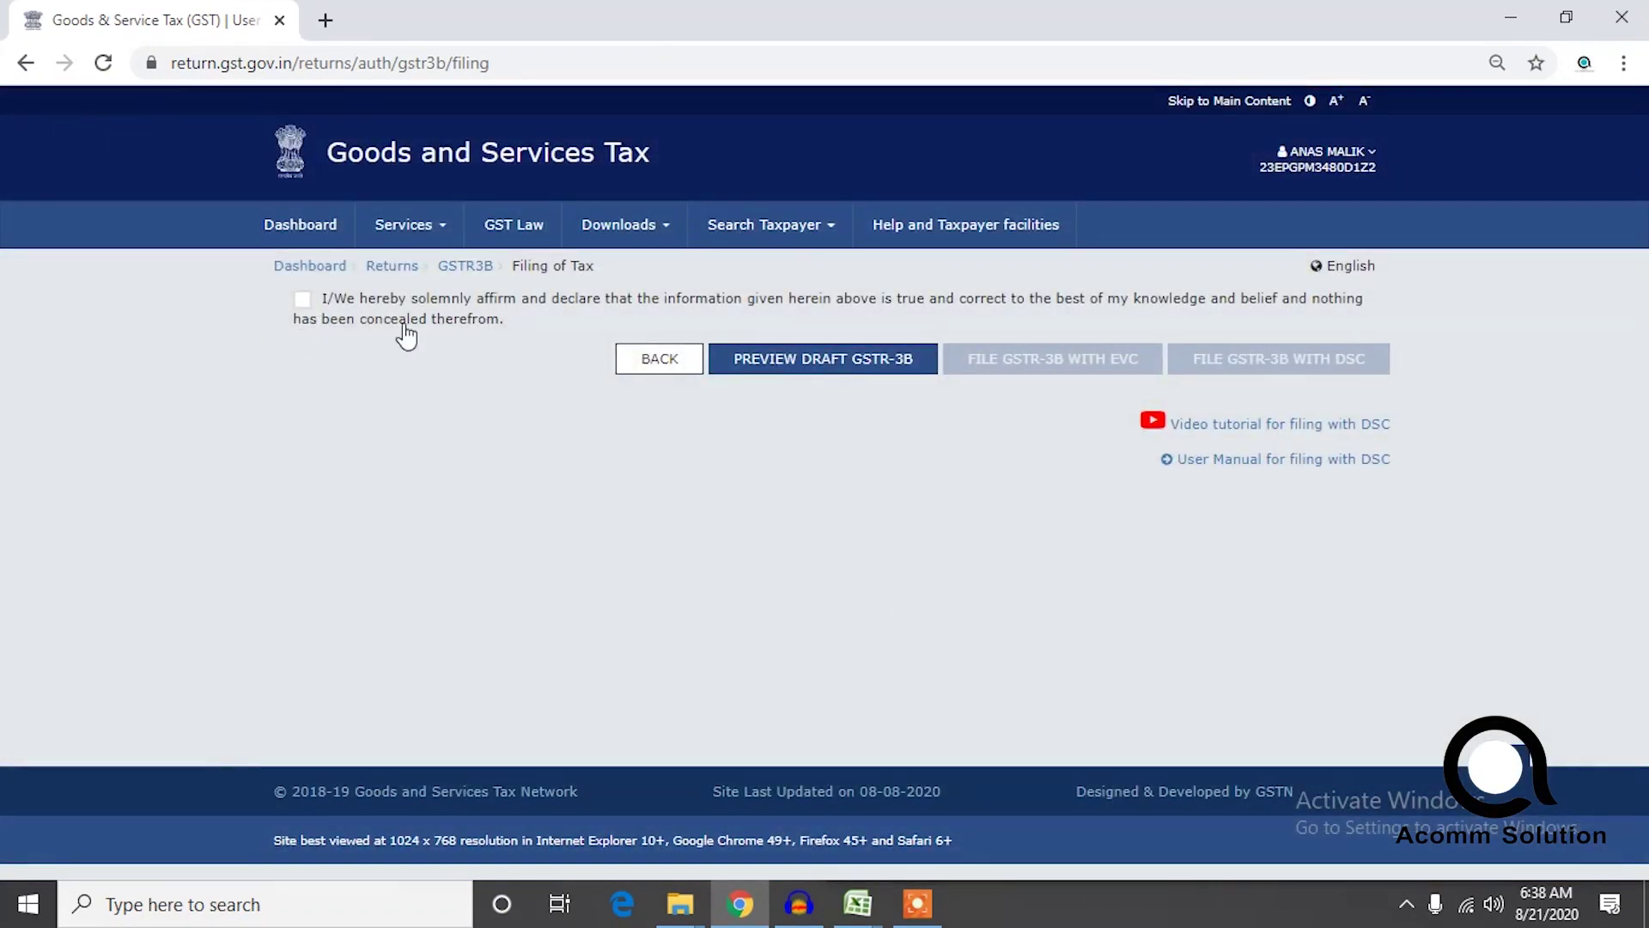
Affirm the declaration, choose the authorised signatory, and start filing GSTR-3B with EVC.
left_click(320, 309)
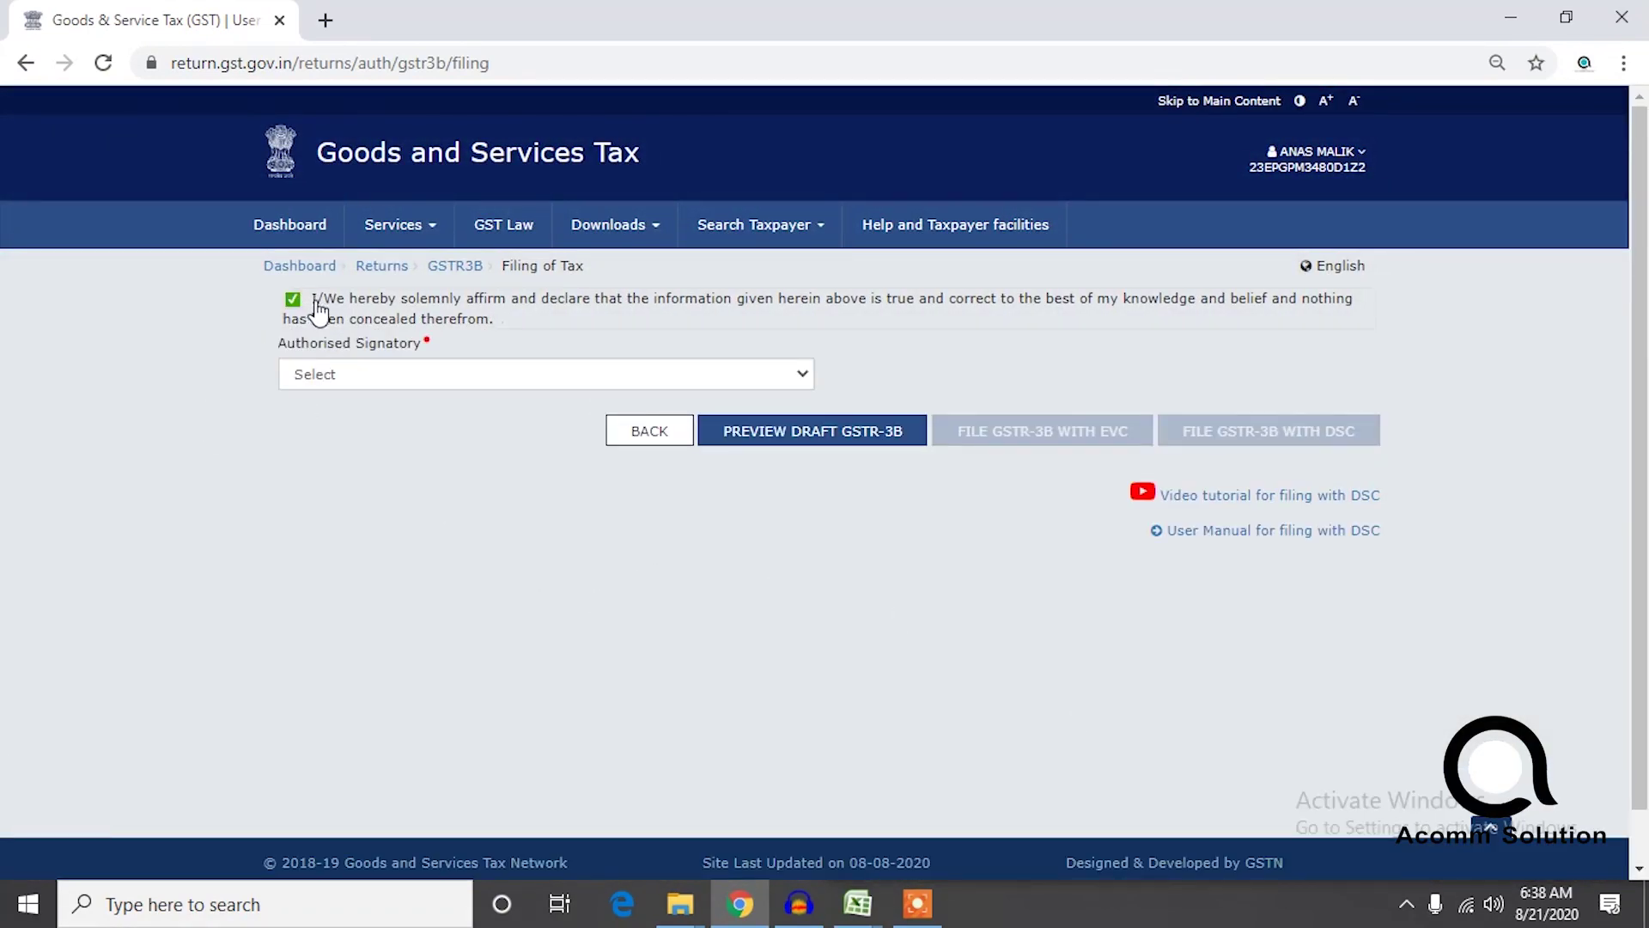
left_click(505, 375)
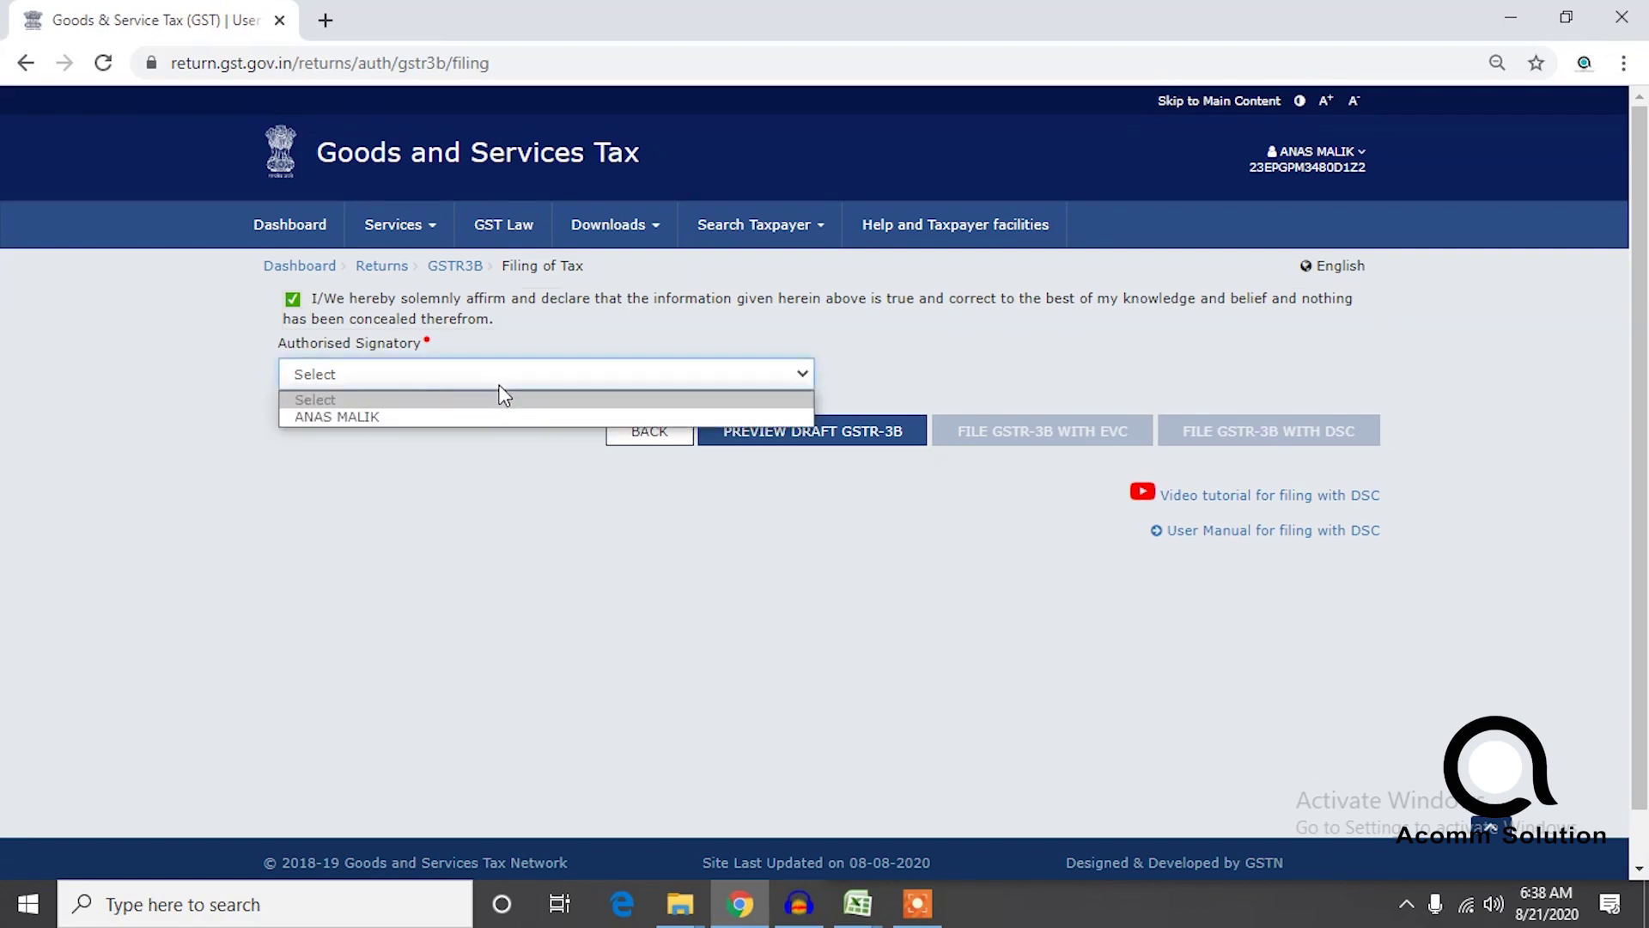
left_click(304, 417)
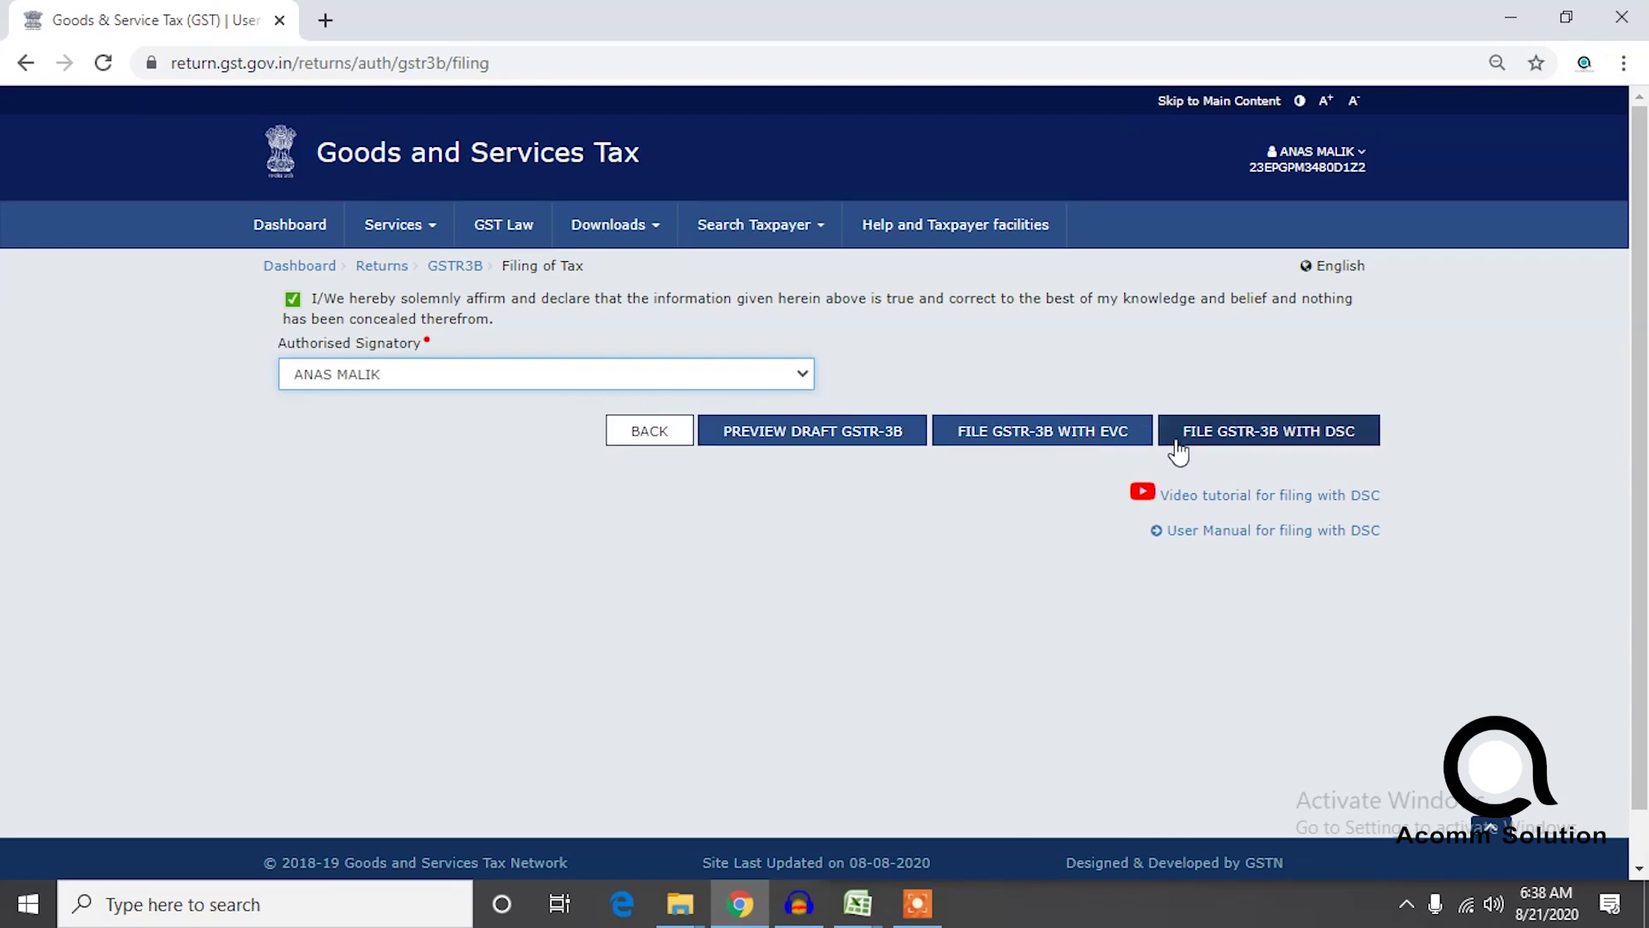
left_click(1075, 440)
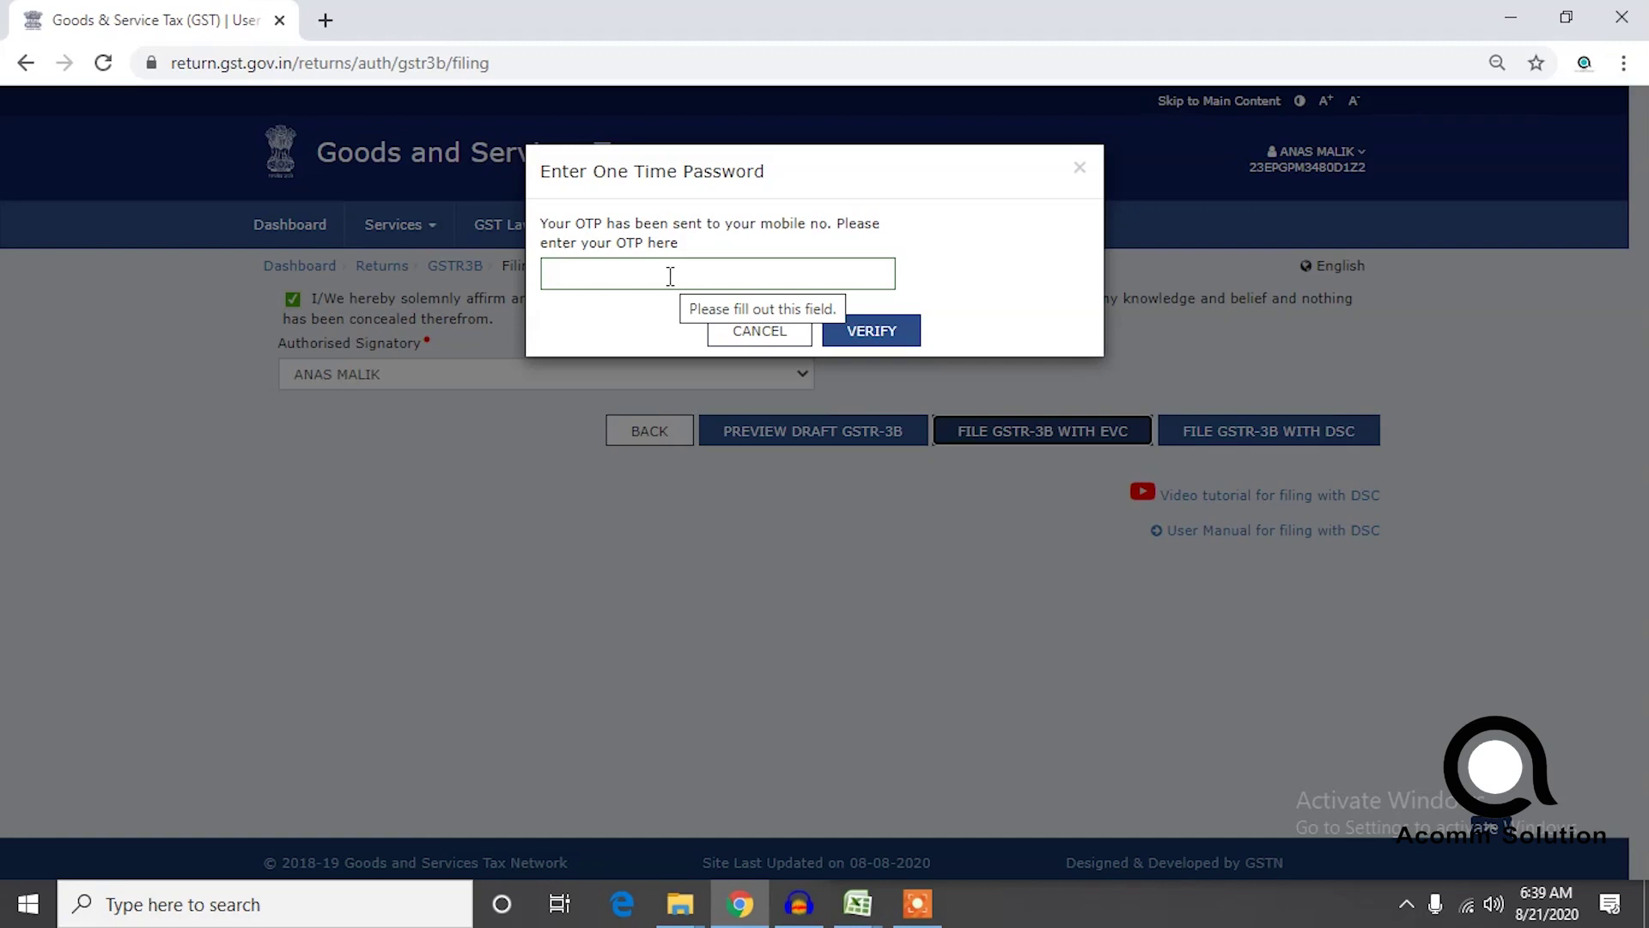
Enter and verify the OTP to file July 2020 GSTR-3B, then dismiss the success and save-password prompts.
left_click(638, 290)
type("12")
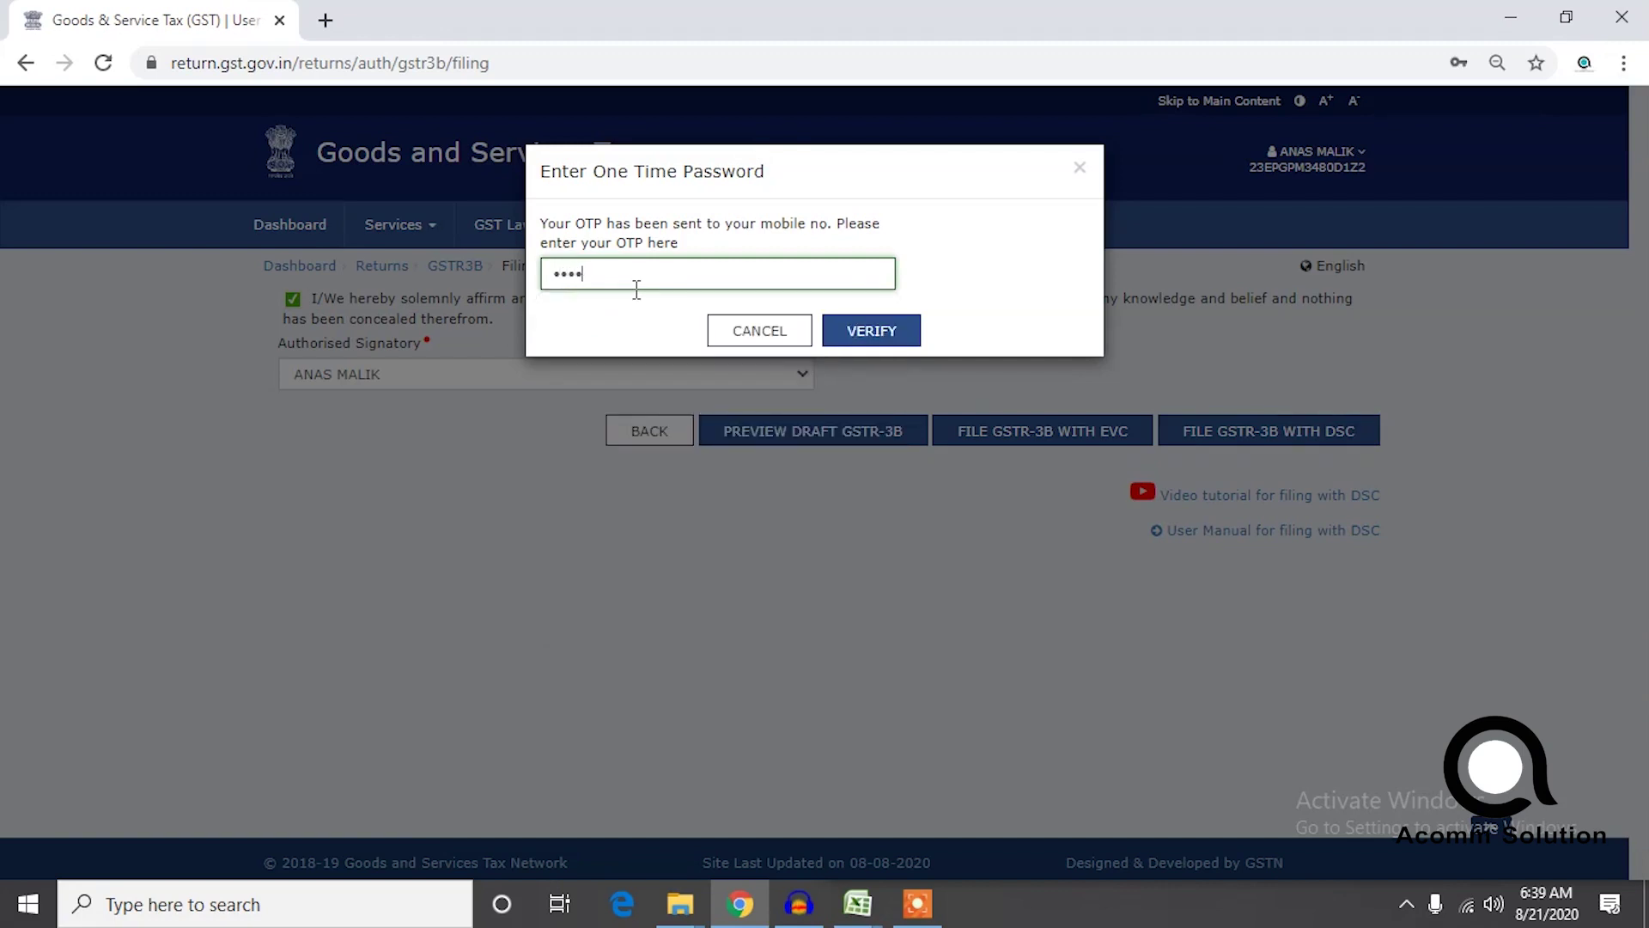
left_click(869, 333)
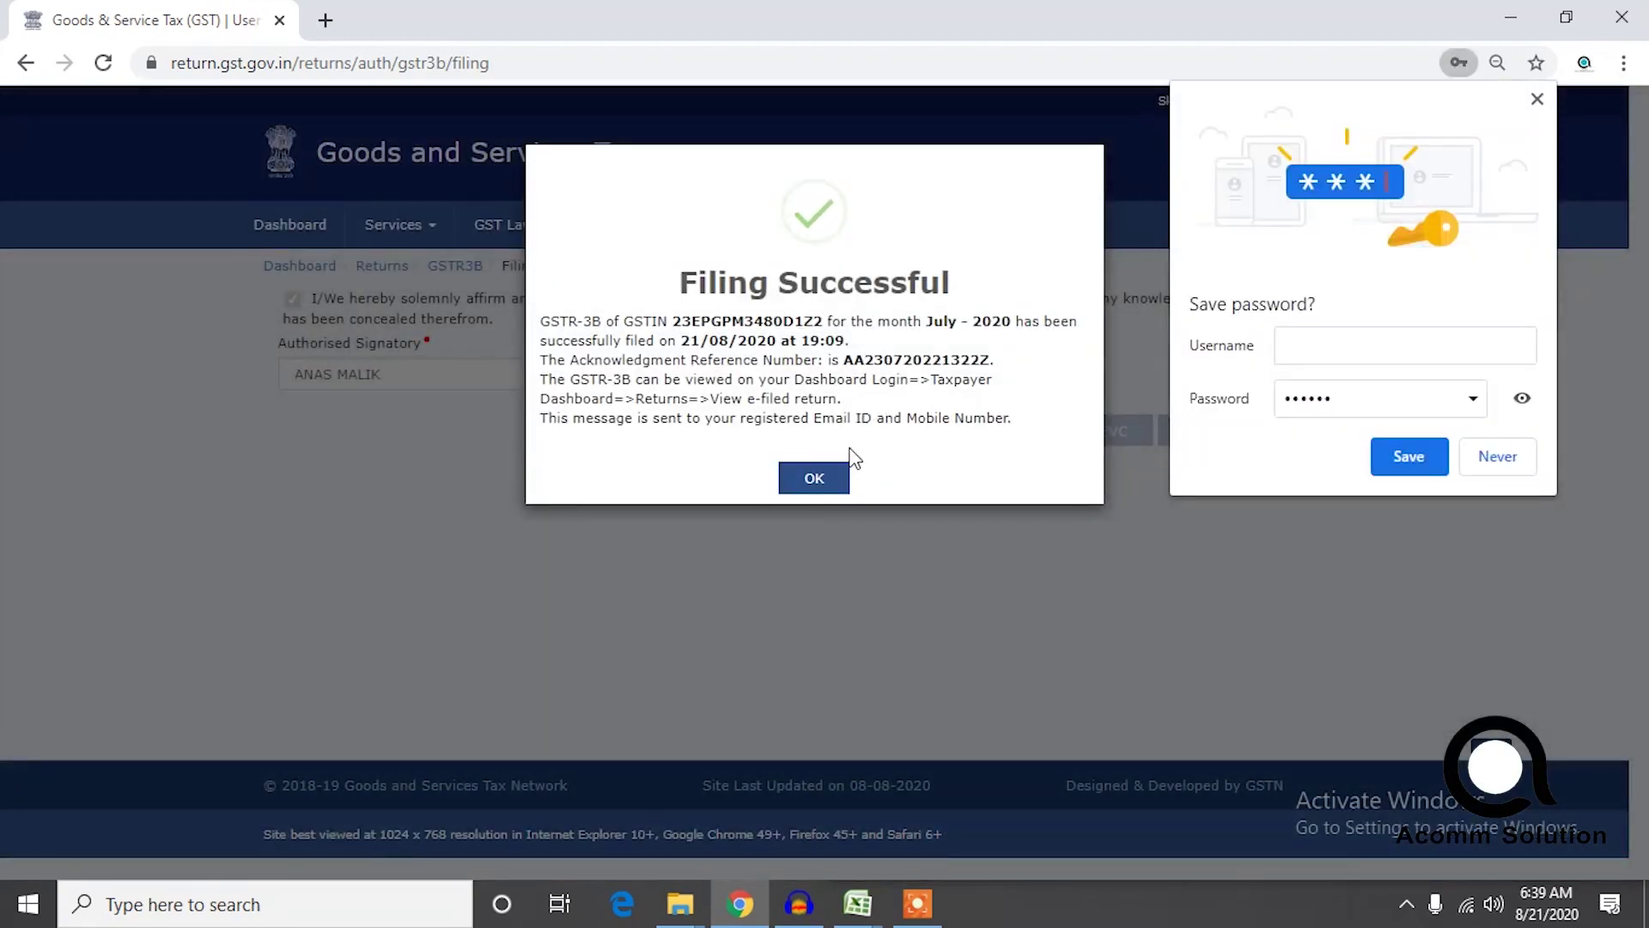
left_click(824, 478)
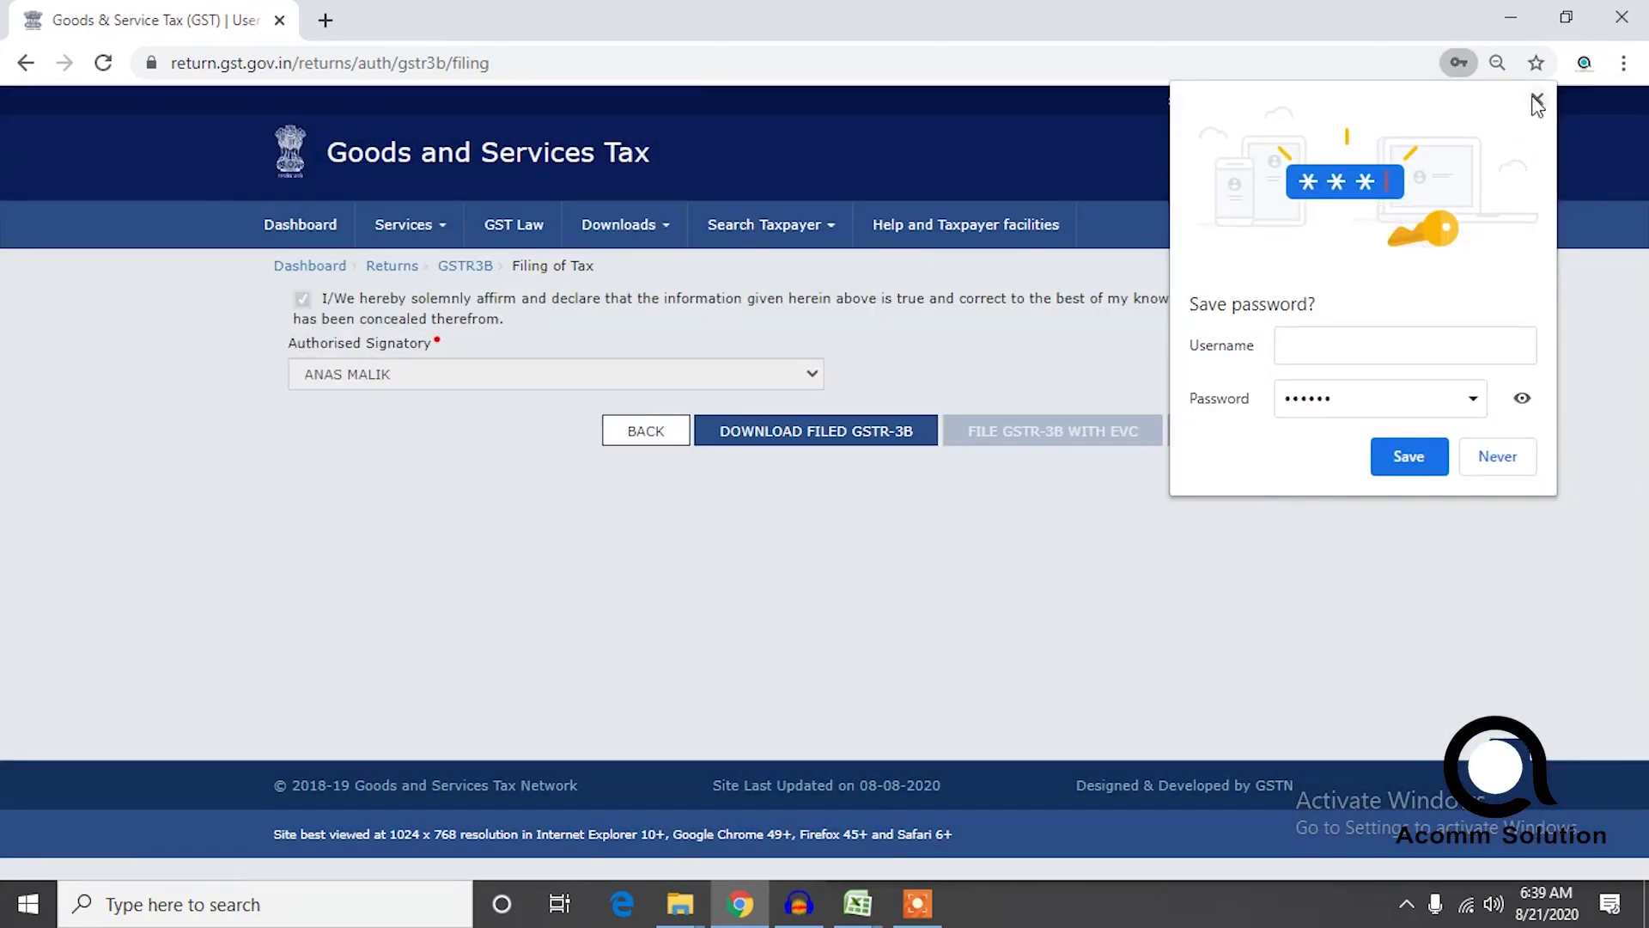
left_click(1536, 101)
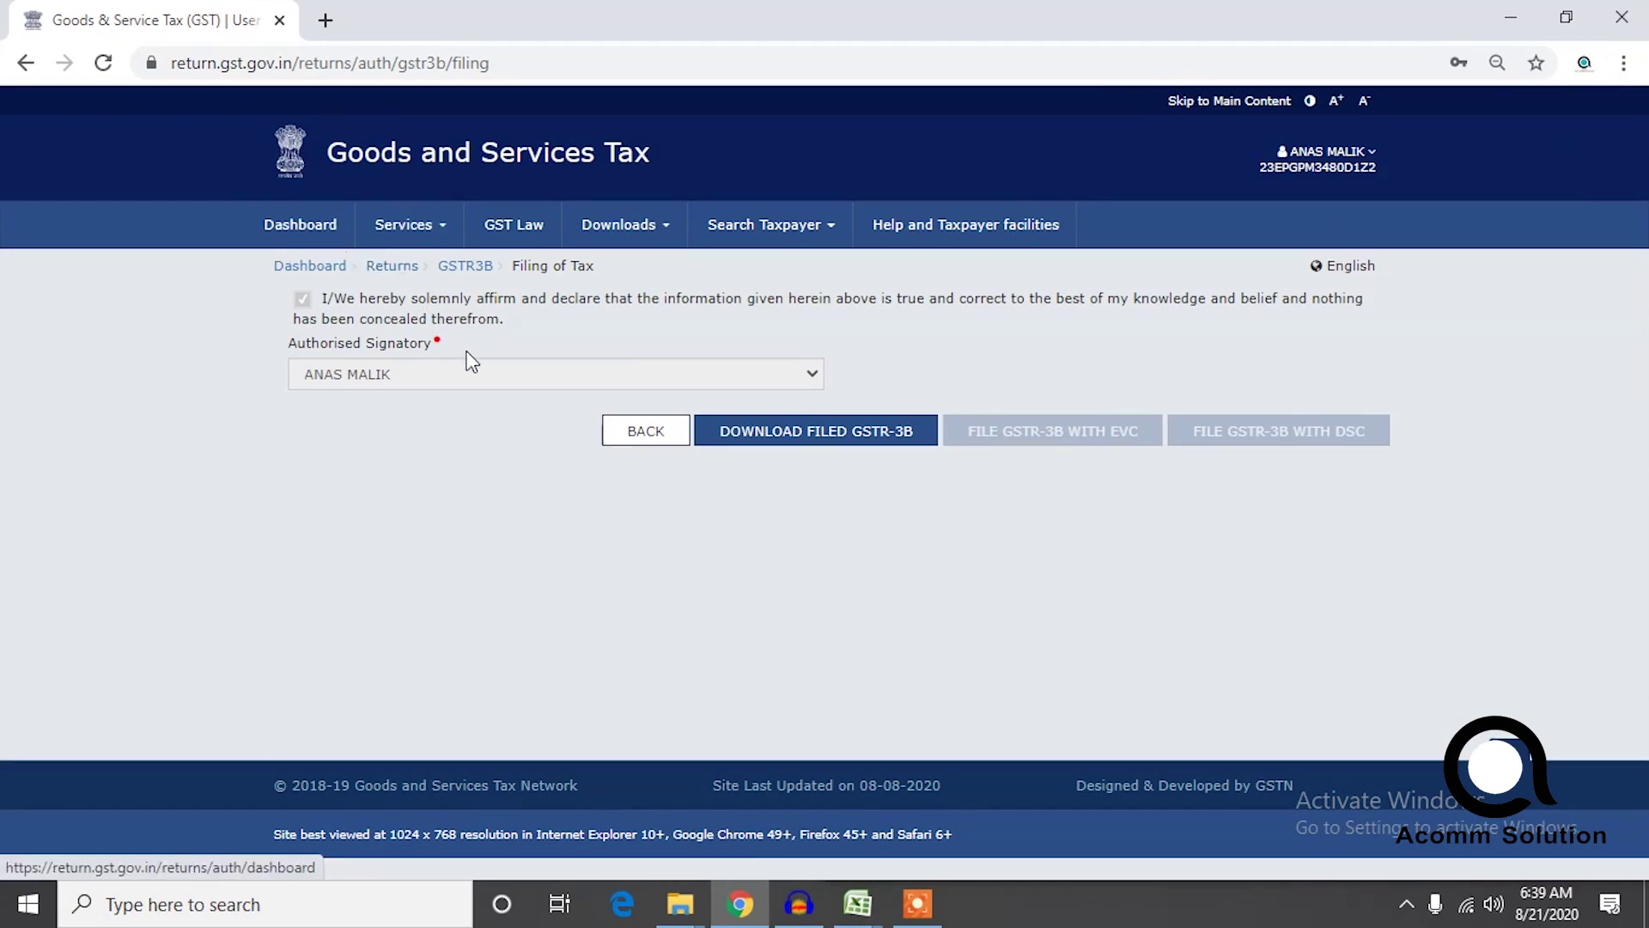
Search the returns for financial year 2020-21, period July, then go back to the Dashboard.
left_click(394, 275)
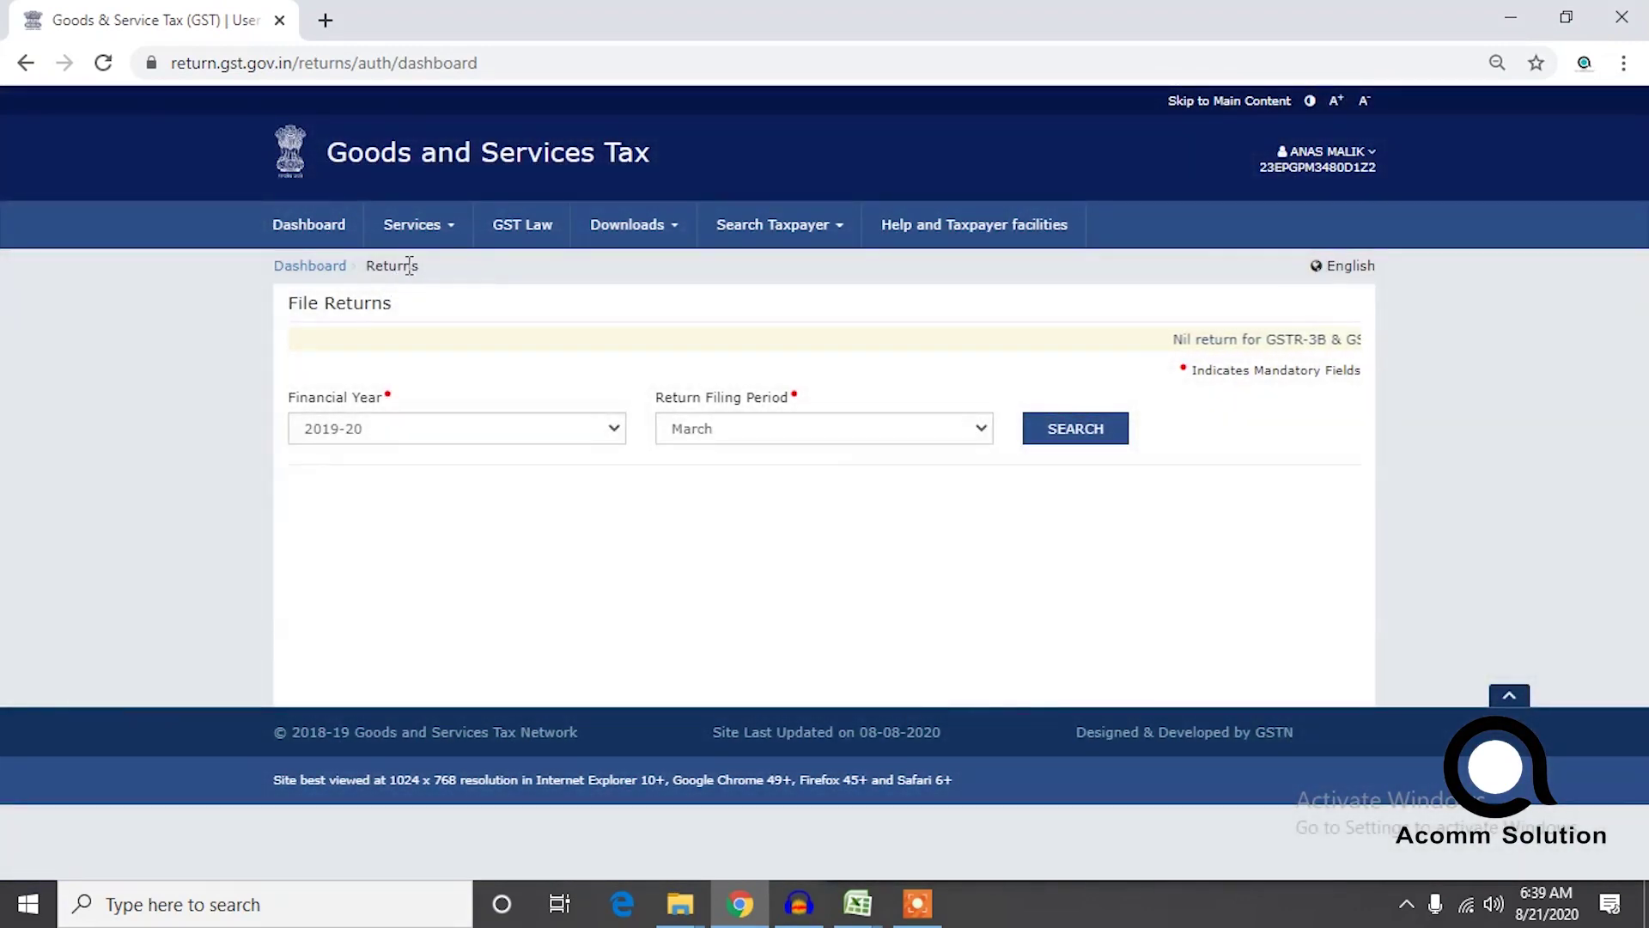
left_click(437, 427)
left_click(413, 474)
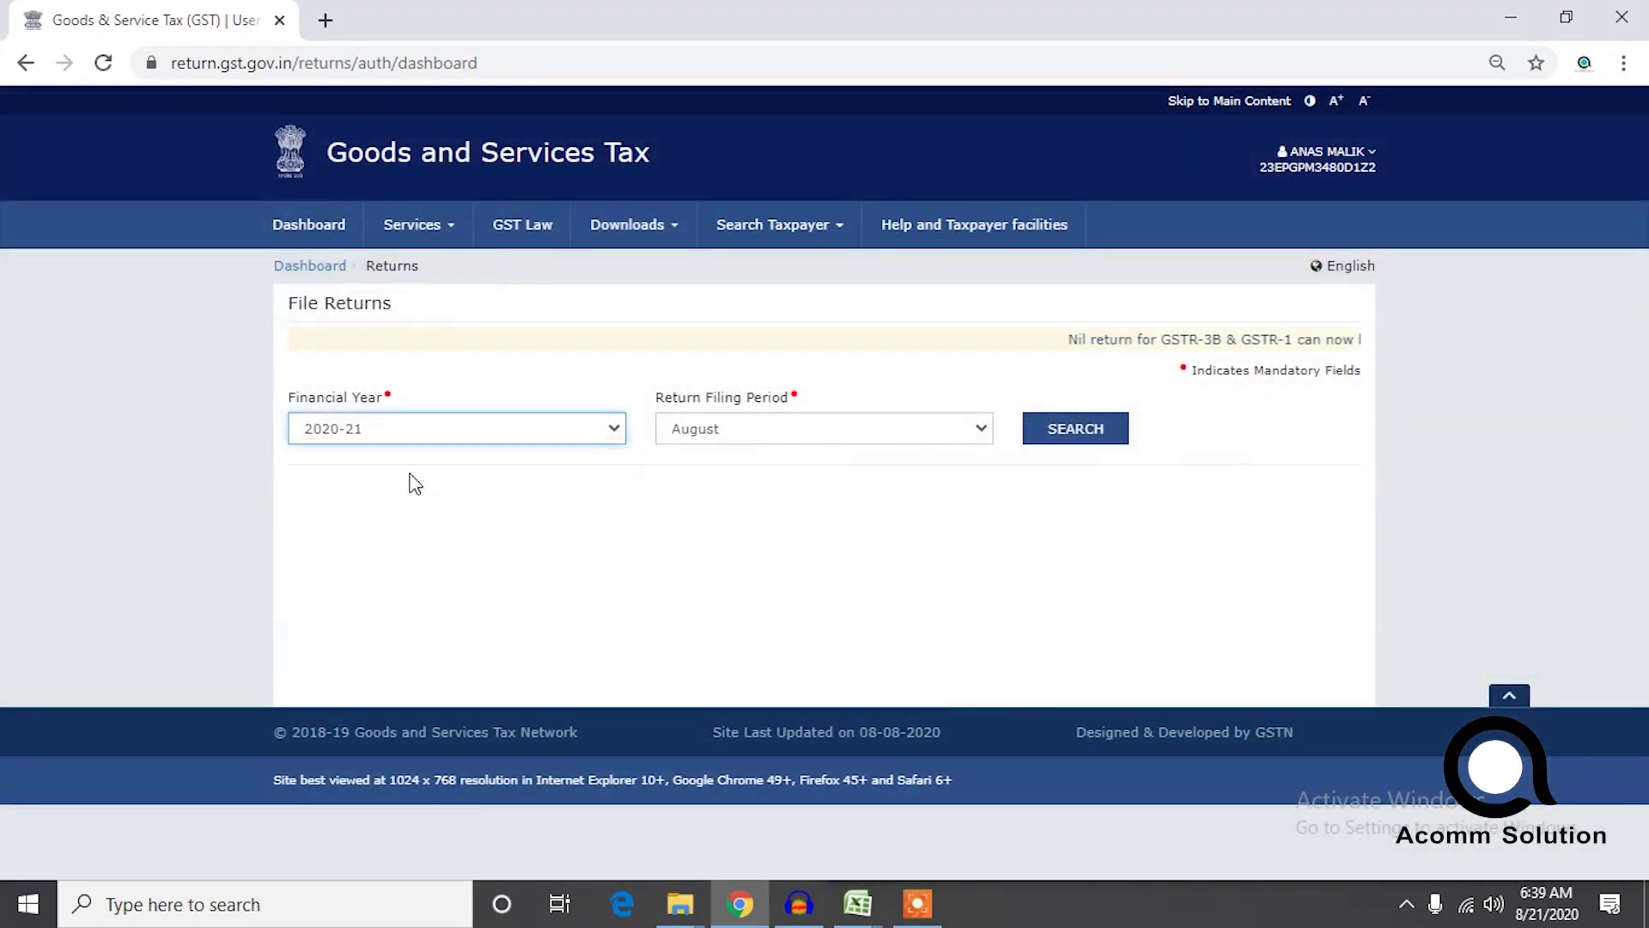
left_click(702, 438)
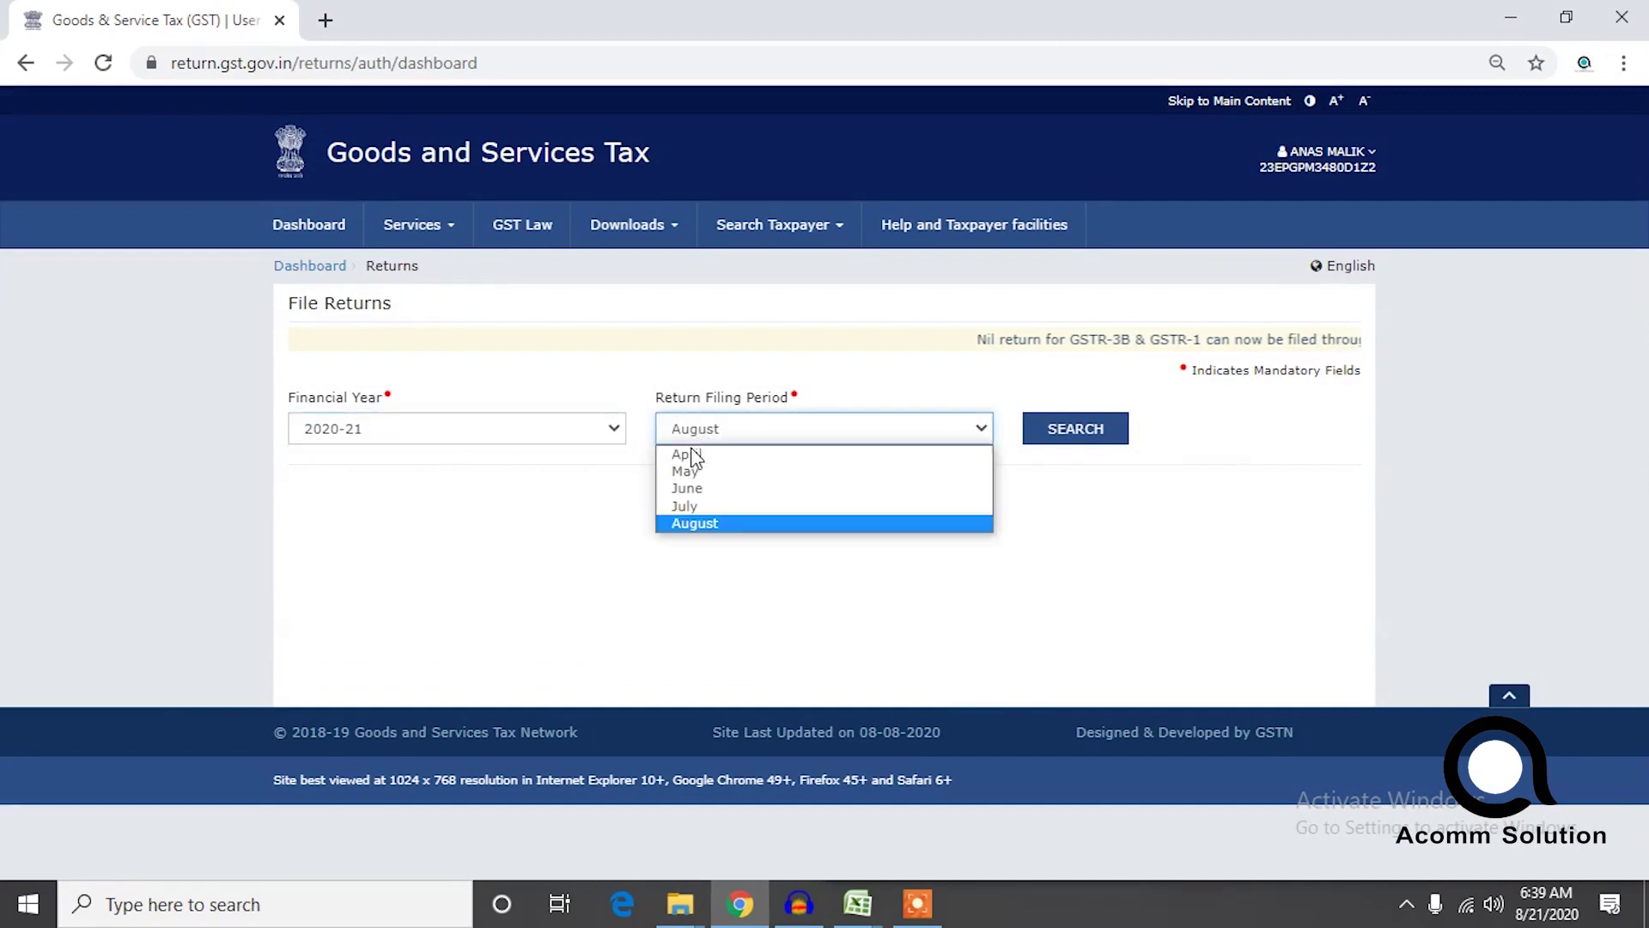
left_click(687, 484)
left_click(720, 436)
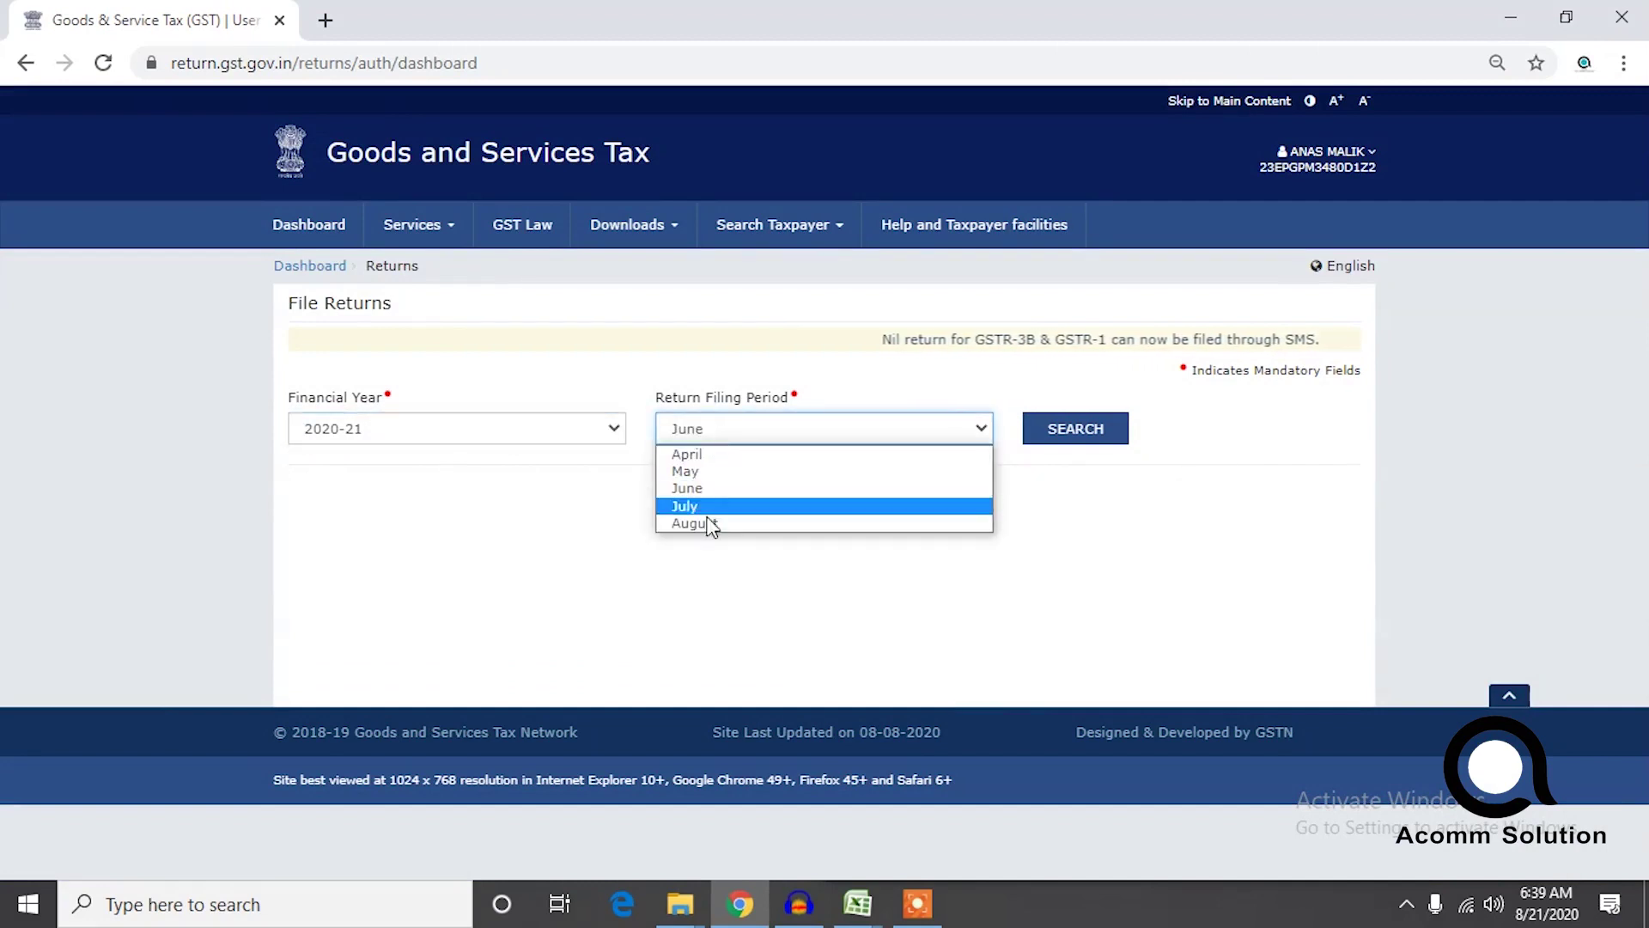
left_click(700, 505)
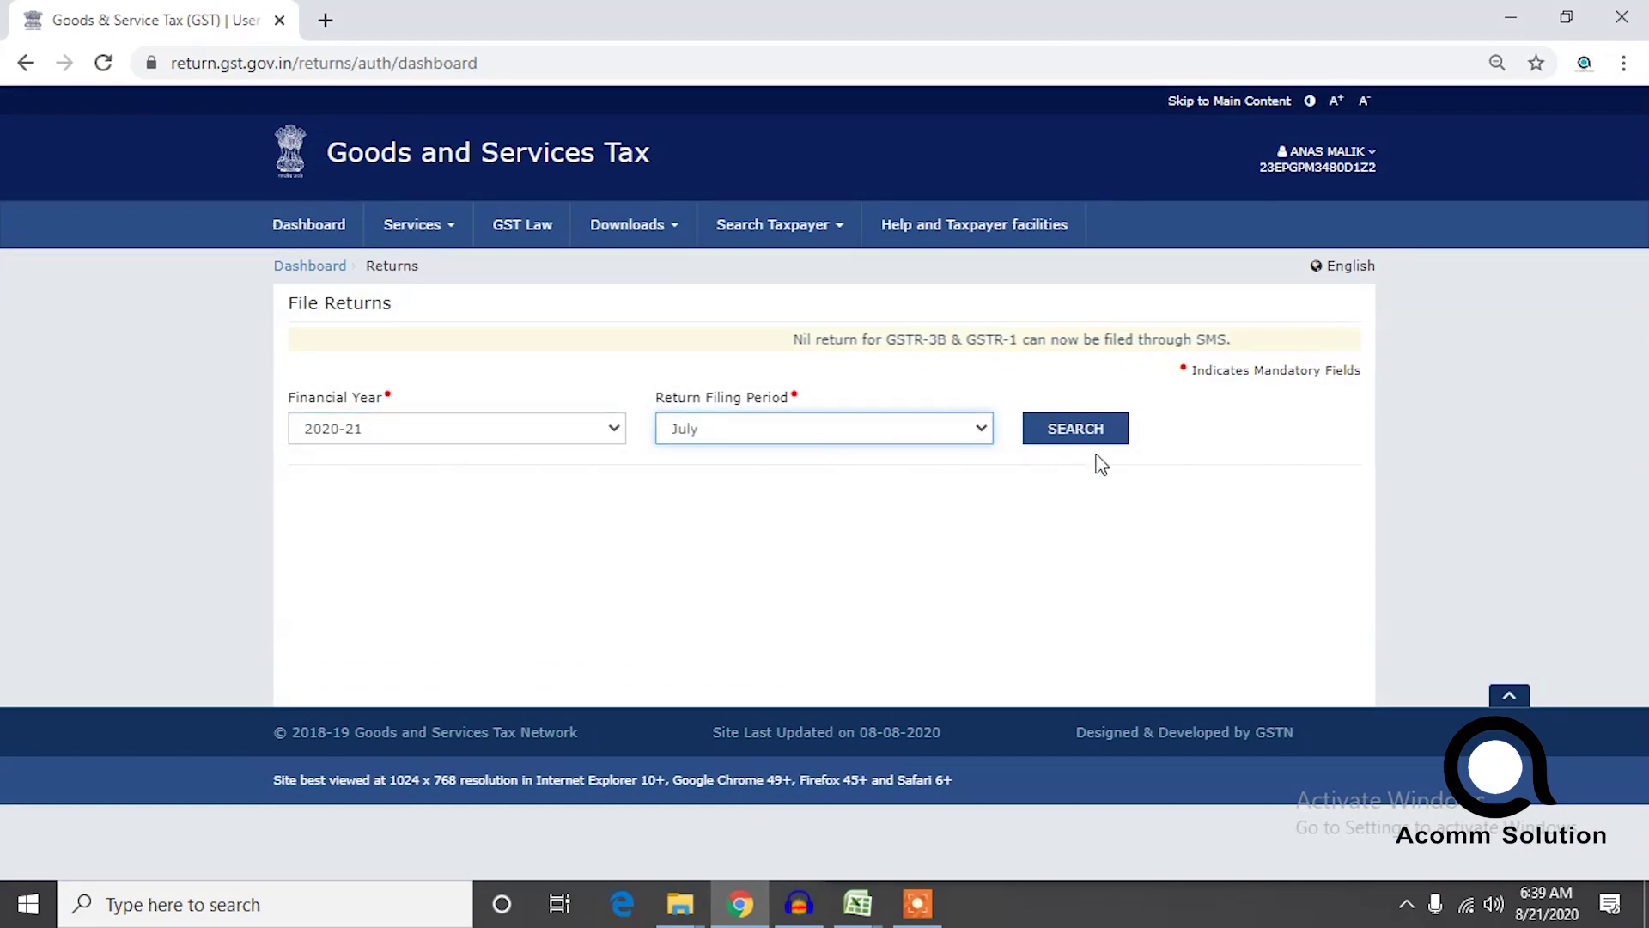
left_click(1088, 430)
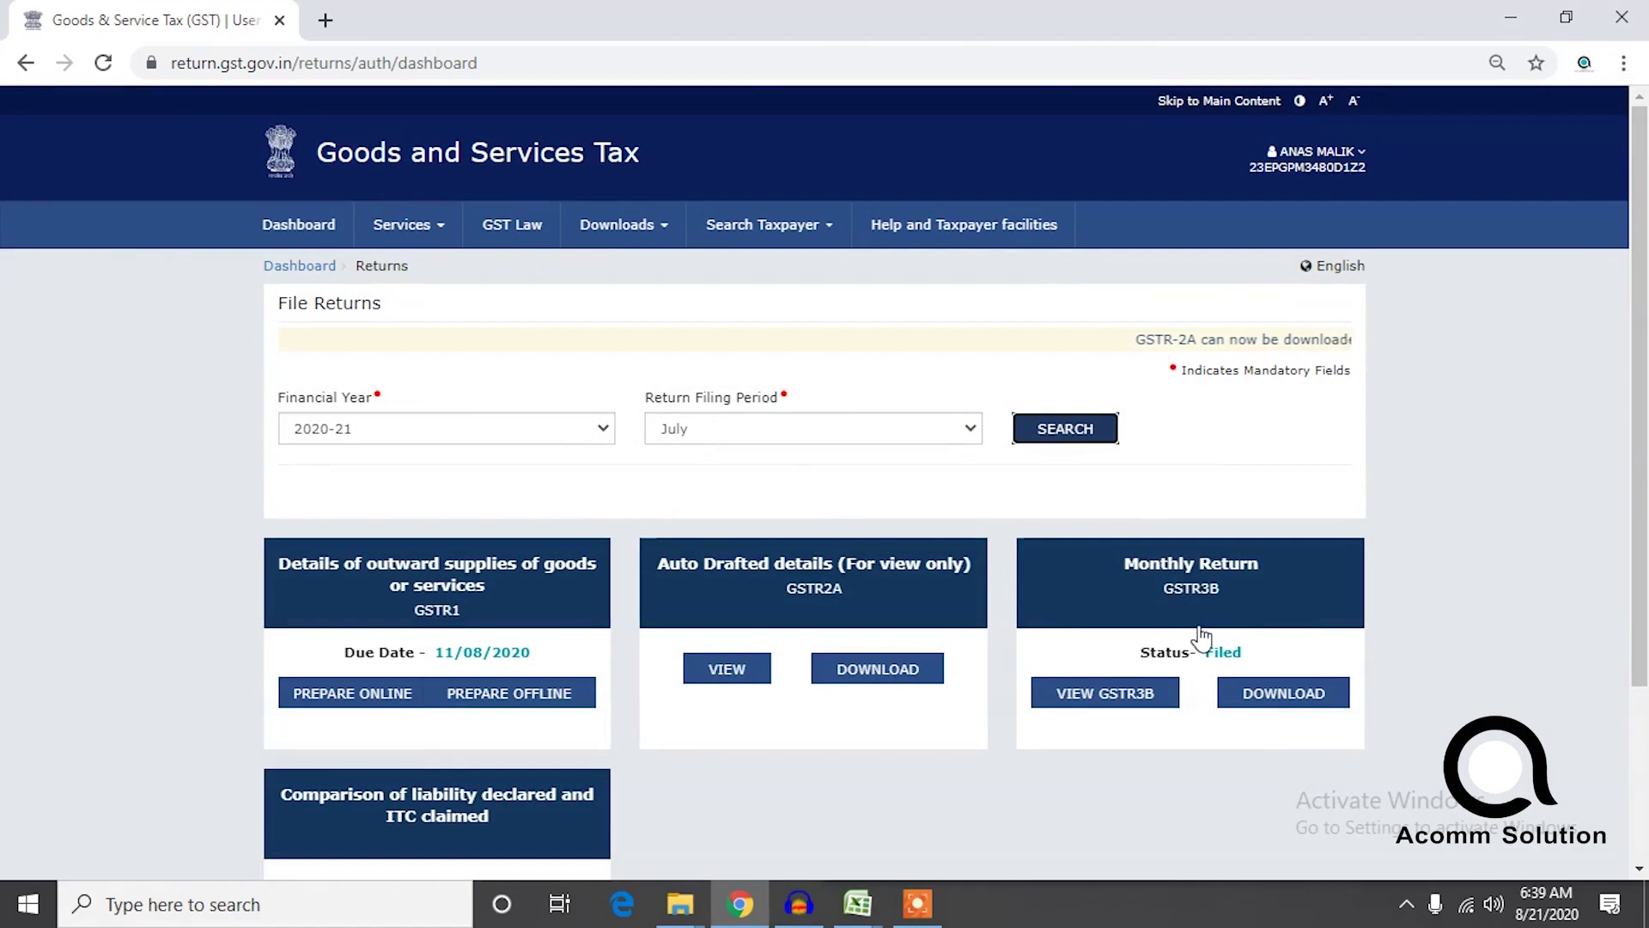
left_click(302, 225)
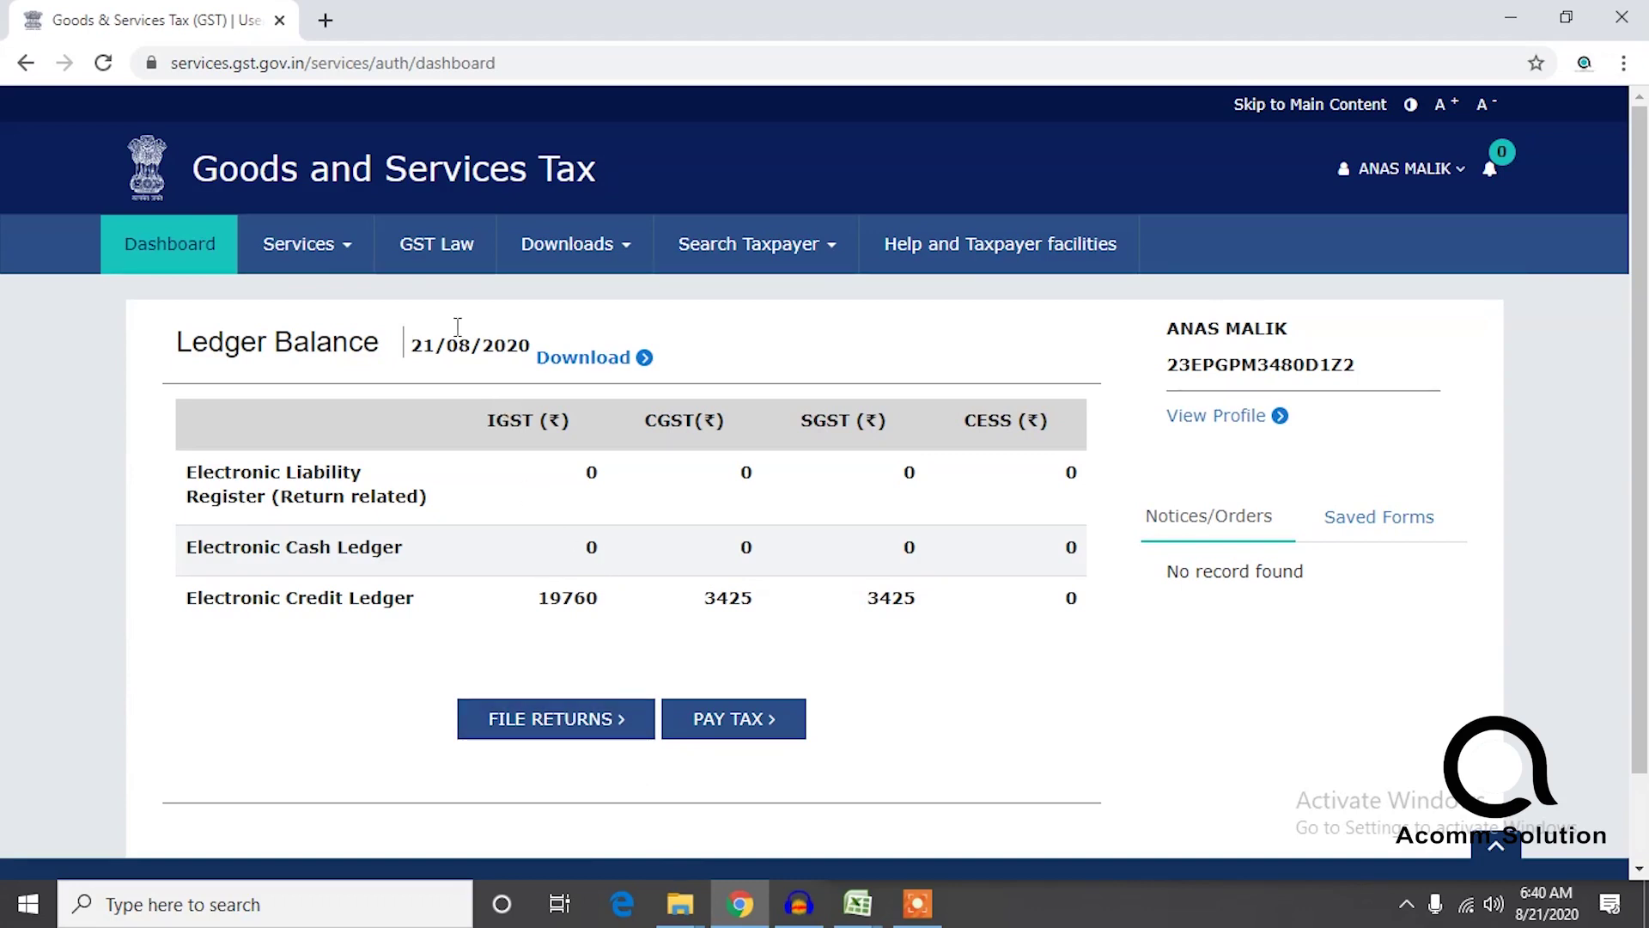
Search Returns for 2020-21, July, and choose PREPARE ONLINE on the GSTR1 tile.
left_click(324, 249)
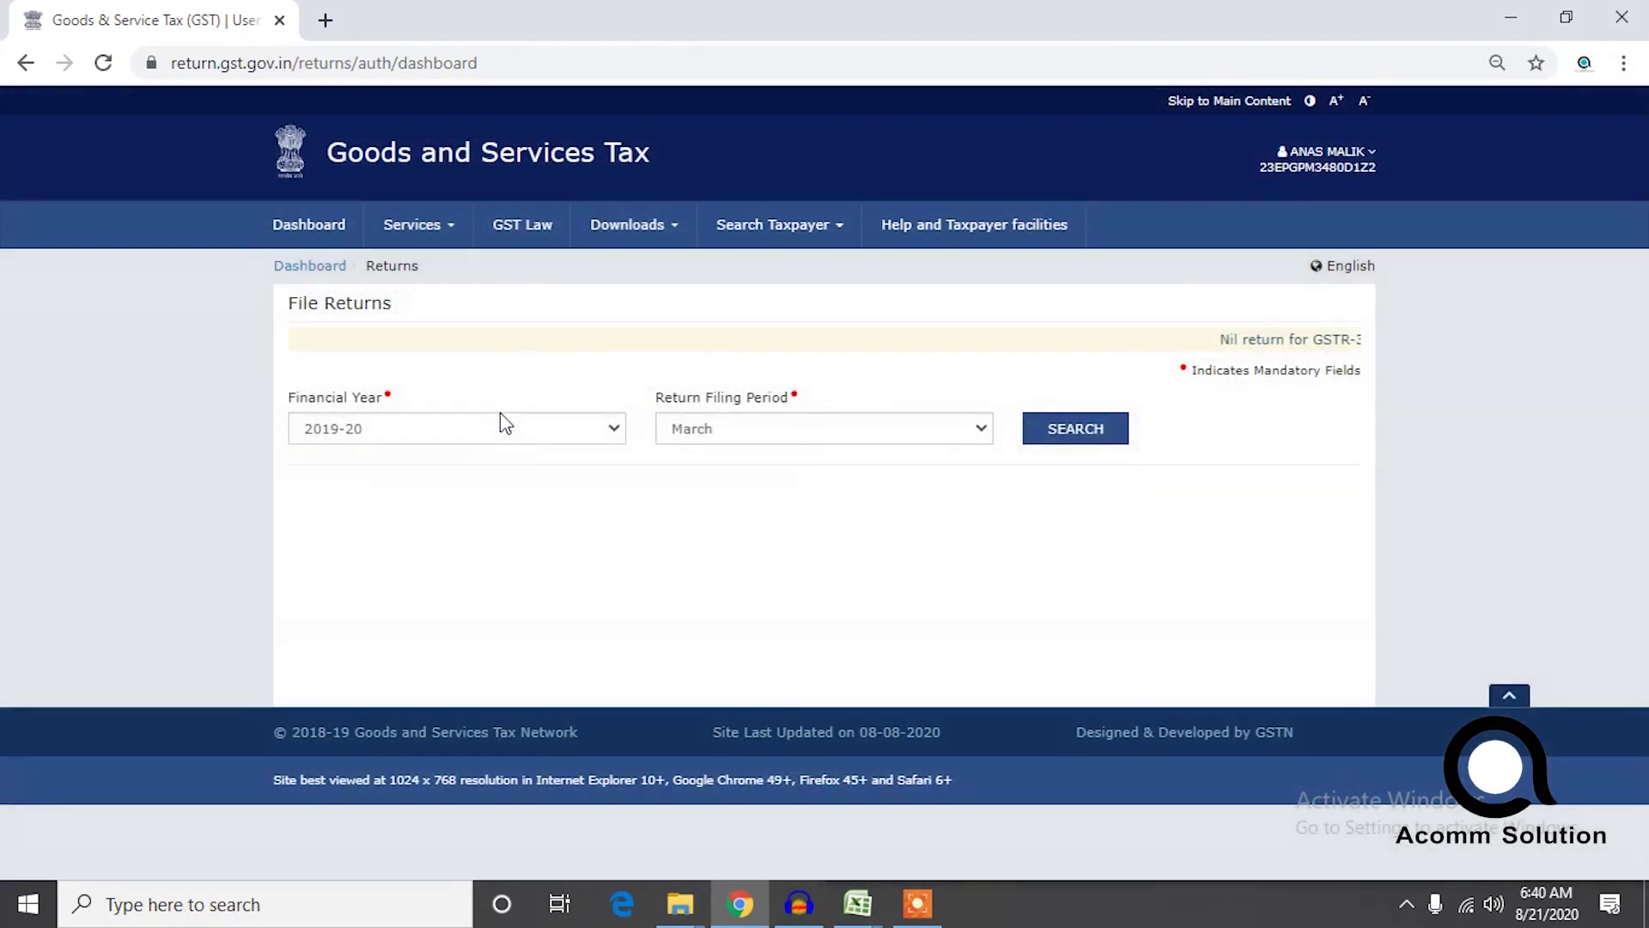
left_click(503, 429)
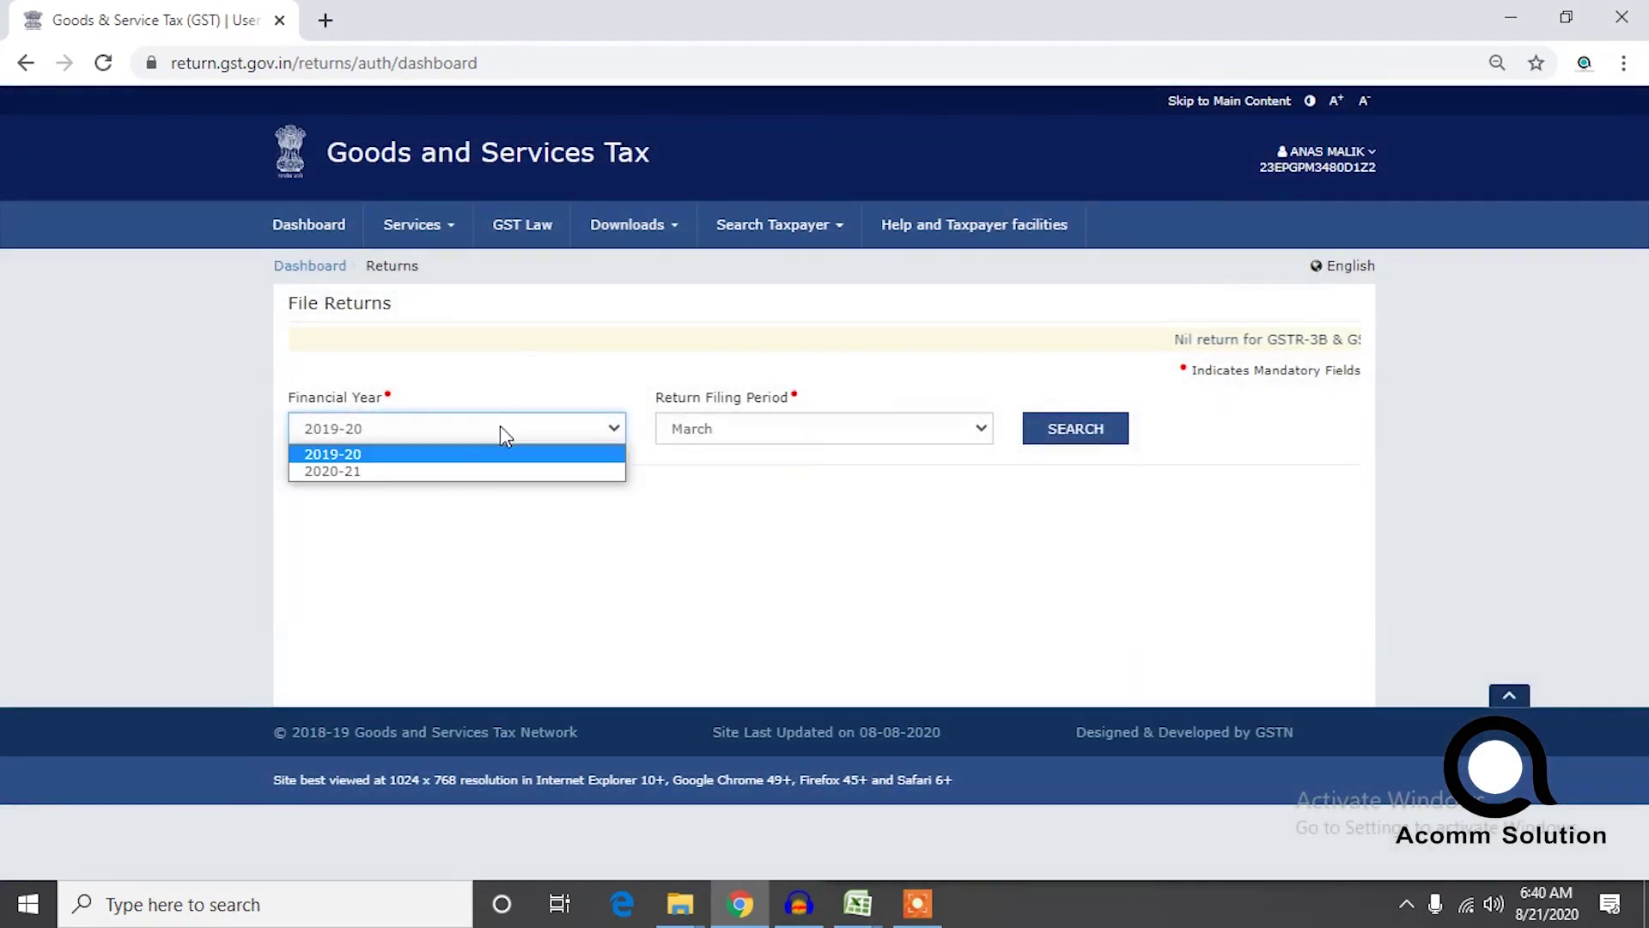
left_click(435, 472)
left_click(873, 427)
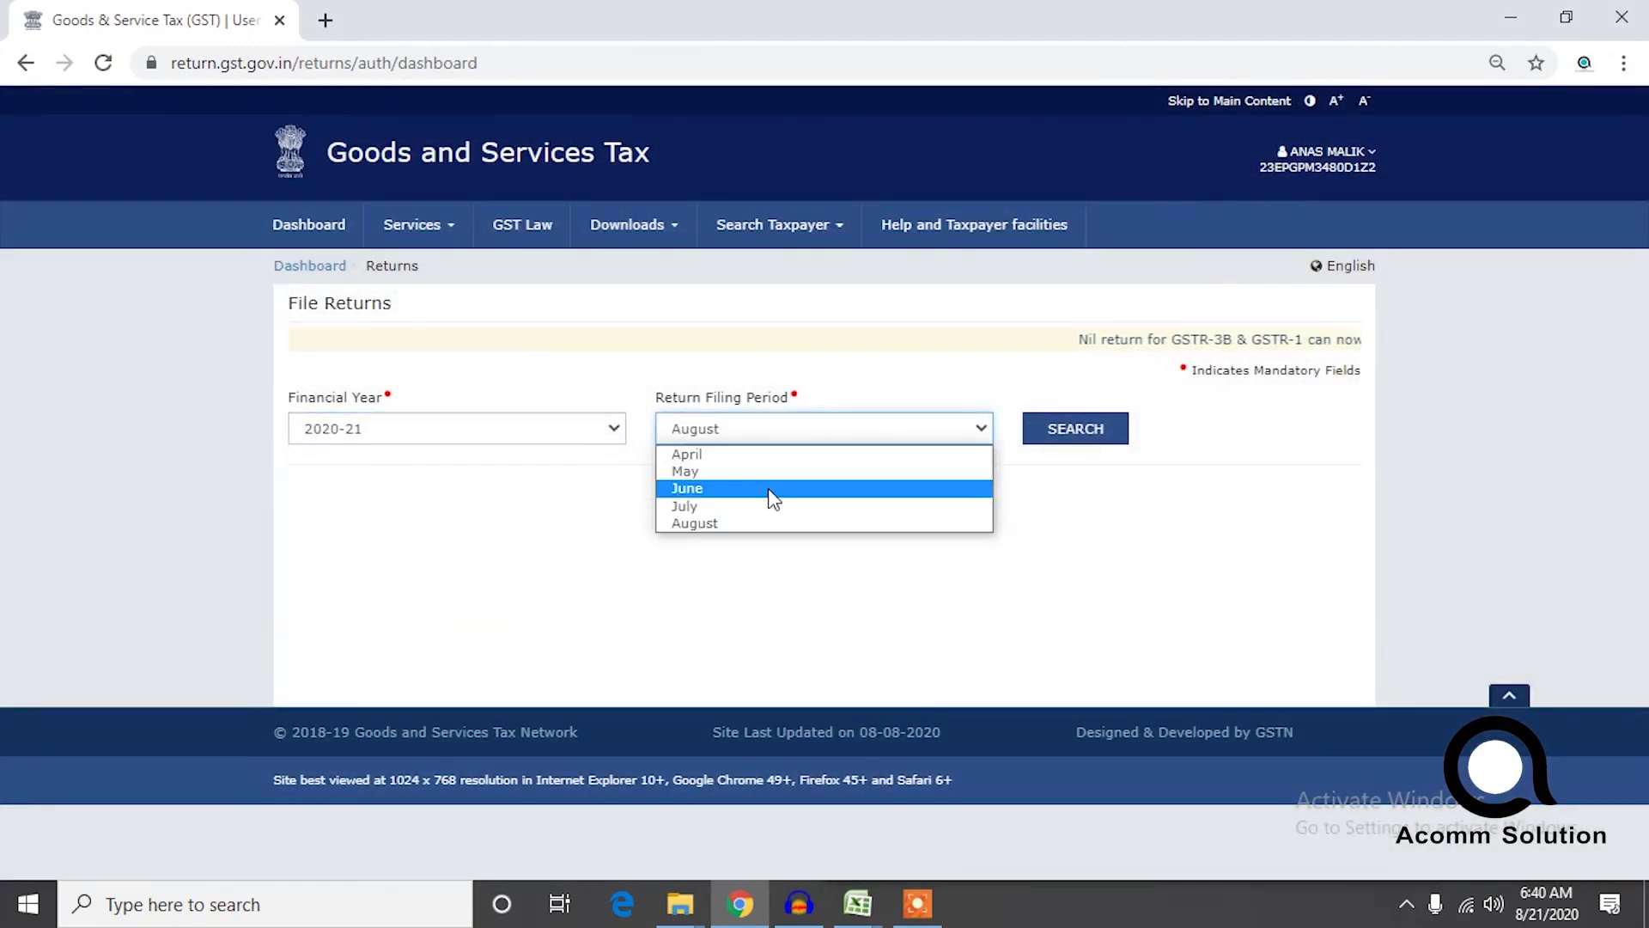
left_click(750, 508)
left_click(1111, 429)
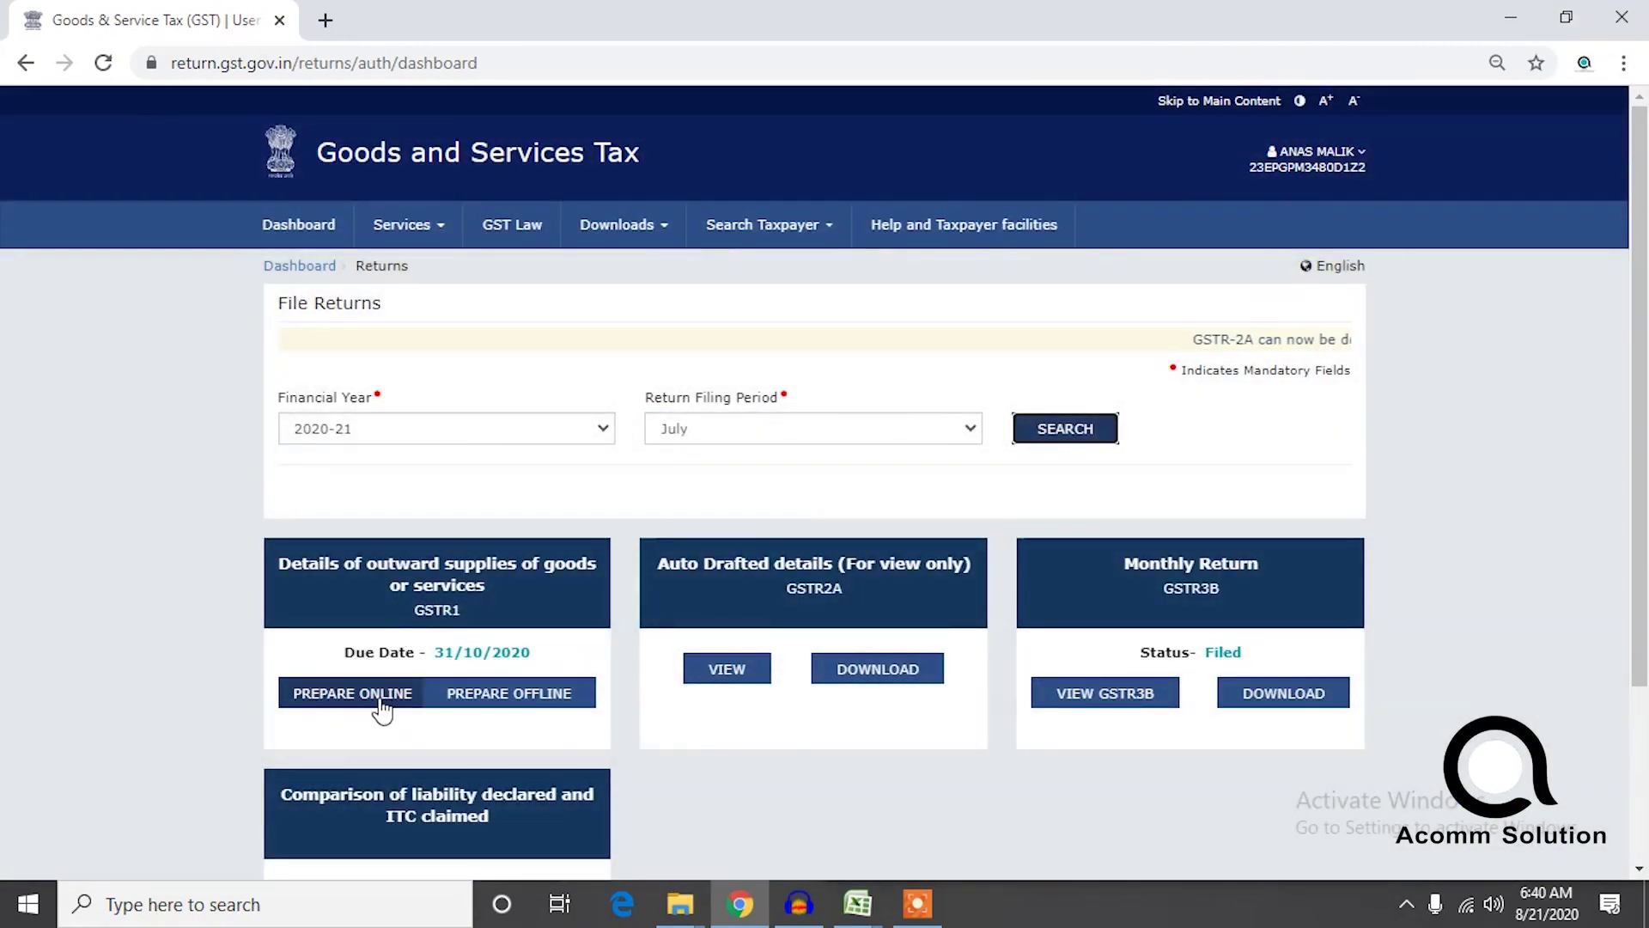
left_click(353, 692)
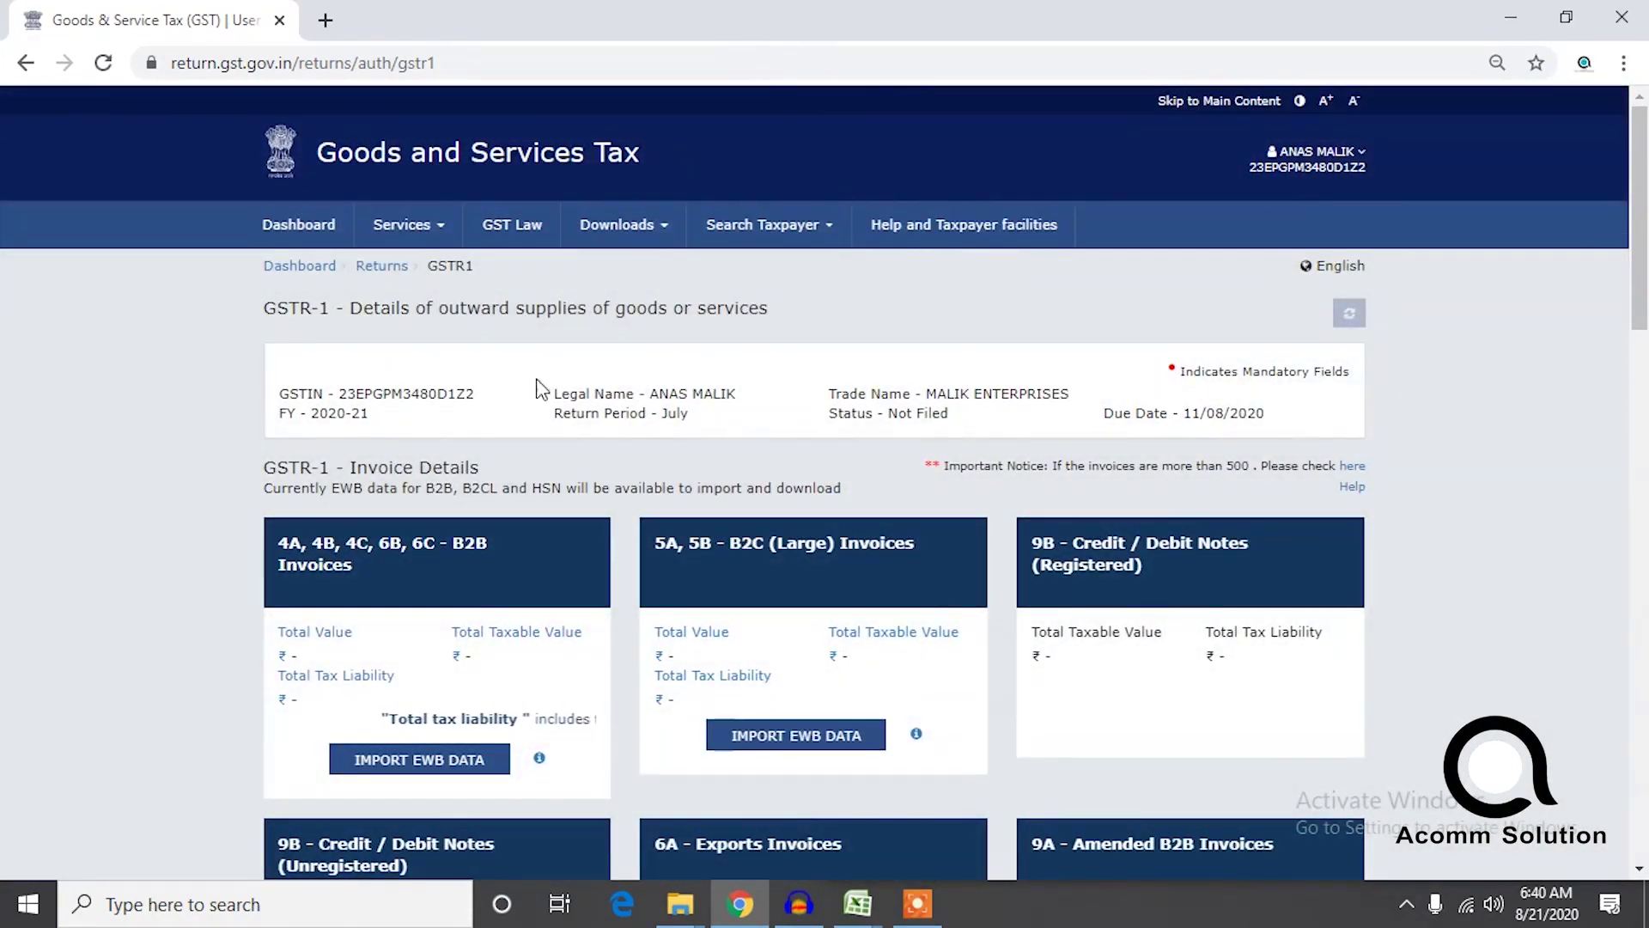
Import EWB data for 7 - B2C (Others), accept the no-invoices notice, open B2C (Others), and snap Chrome left.
left_click_drag(1646, 281, 1632, 333)
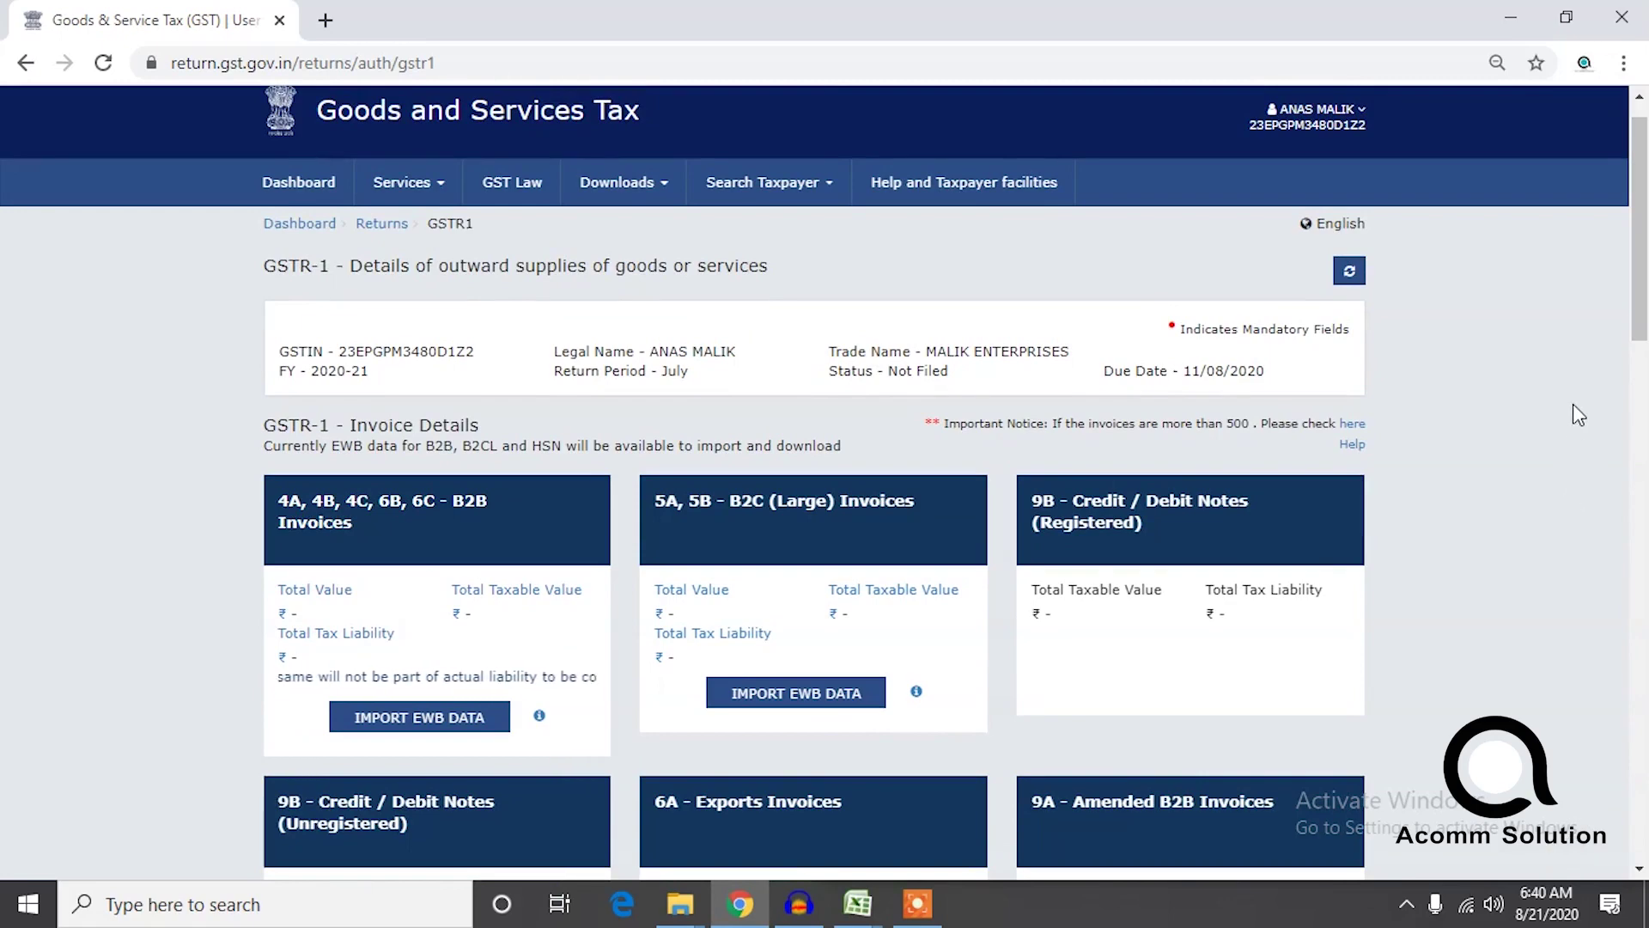
left_click_drag(1635, 320, 1623, 660)
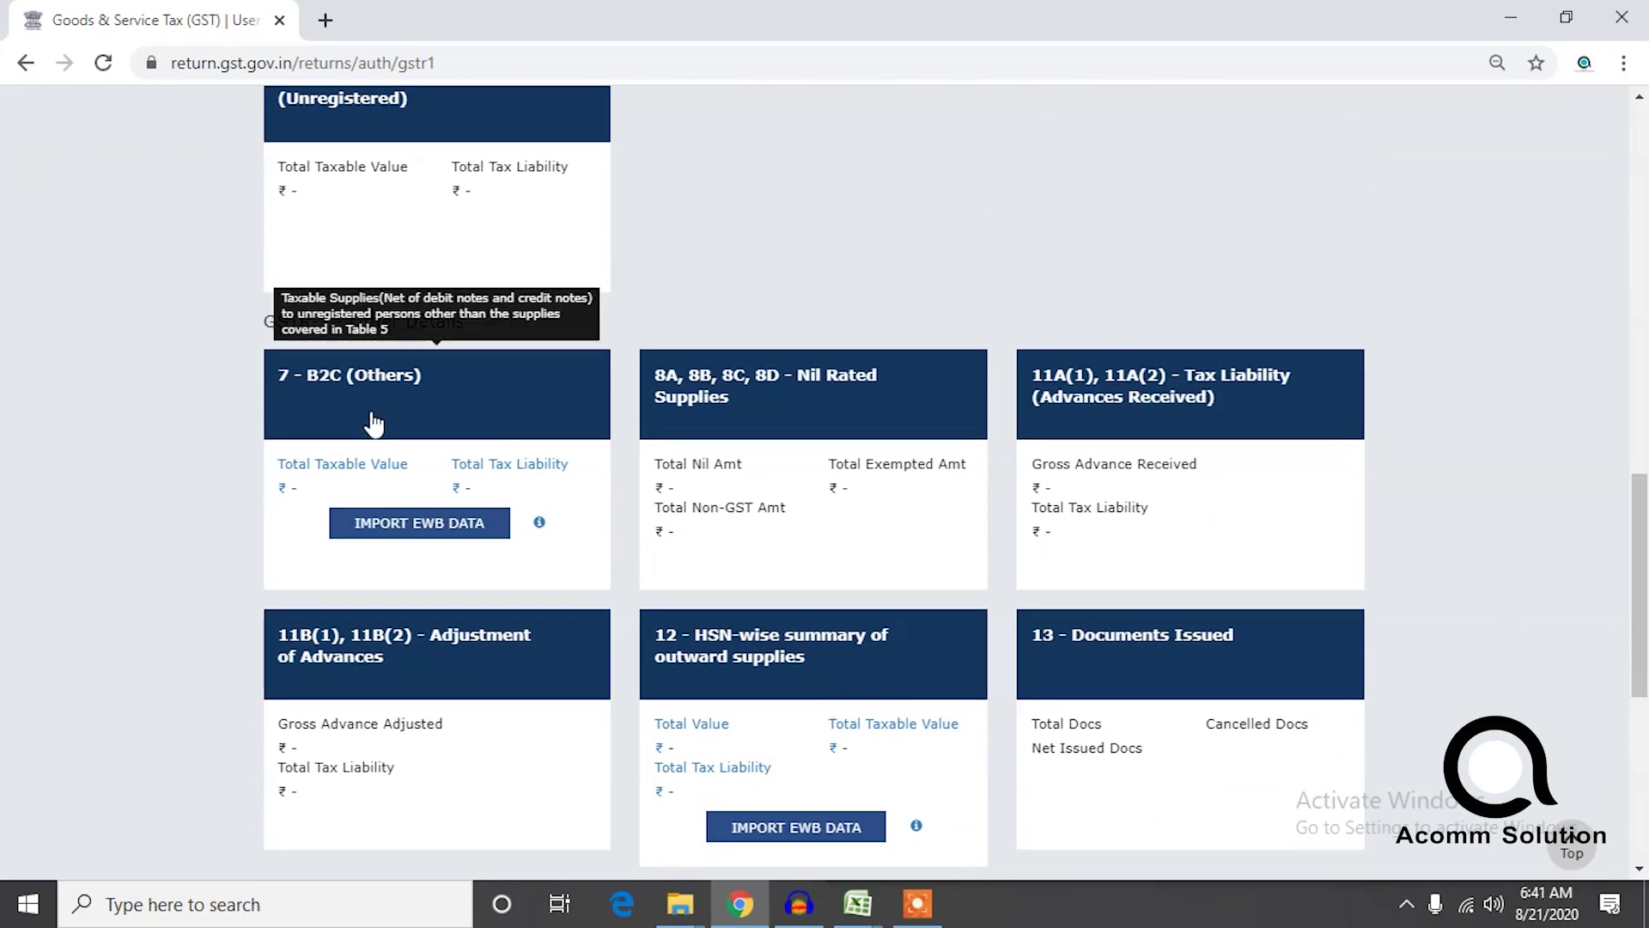
left_click(404, 521)
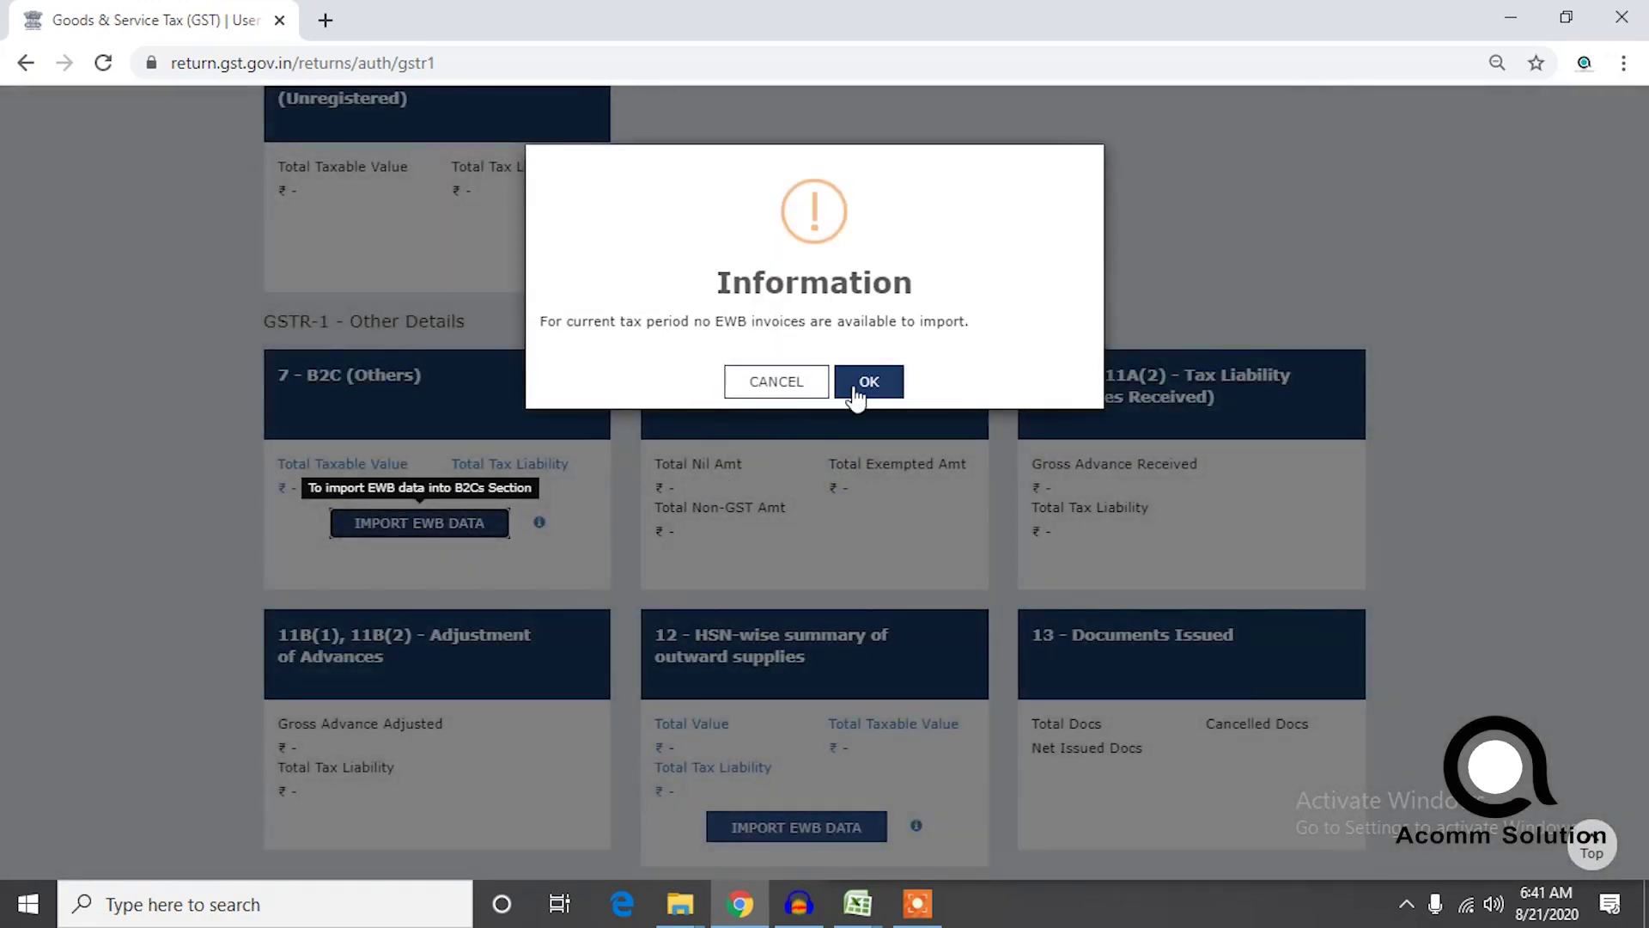
left_click(869, 381)
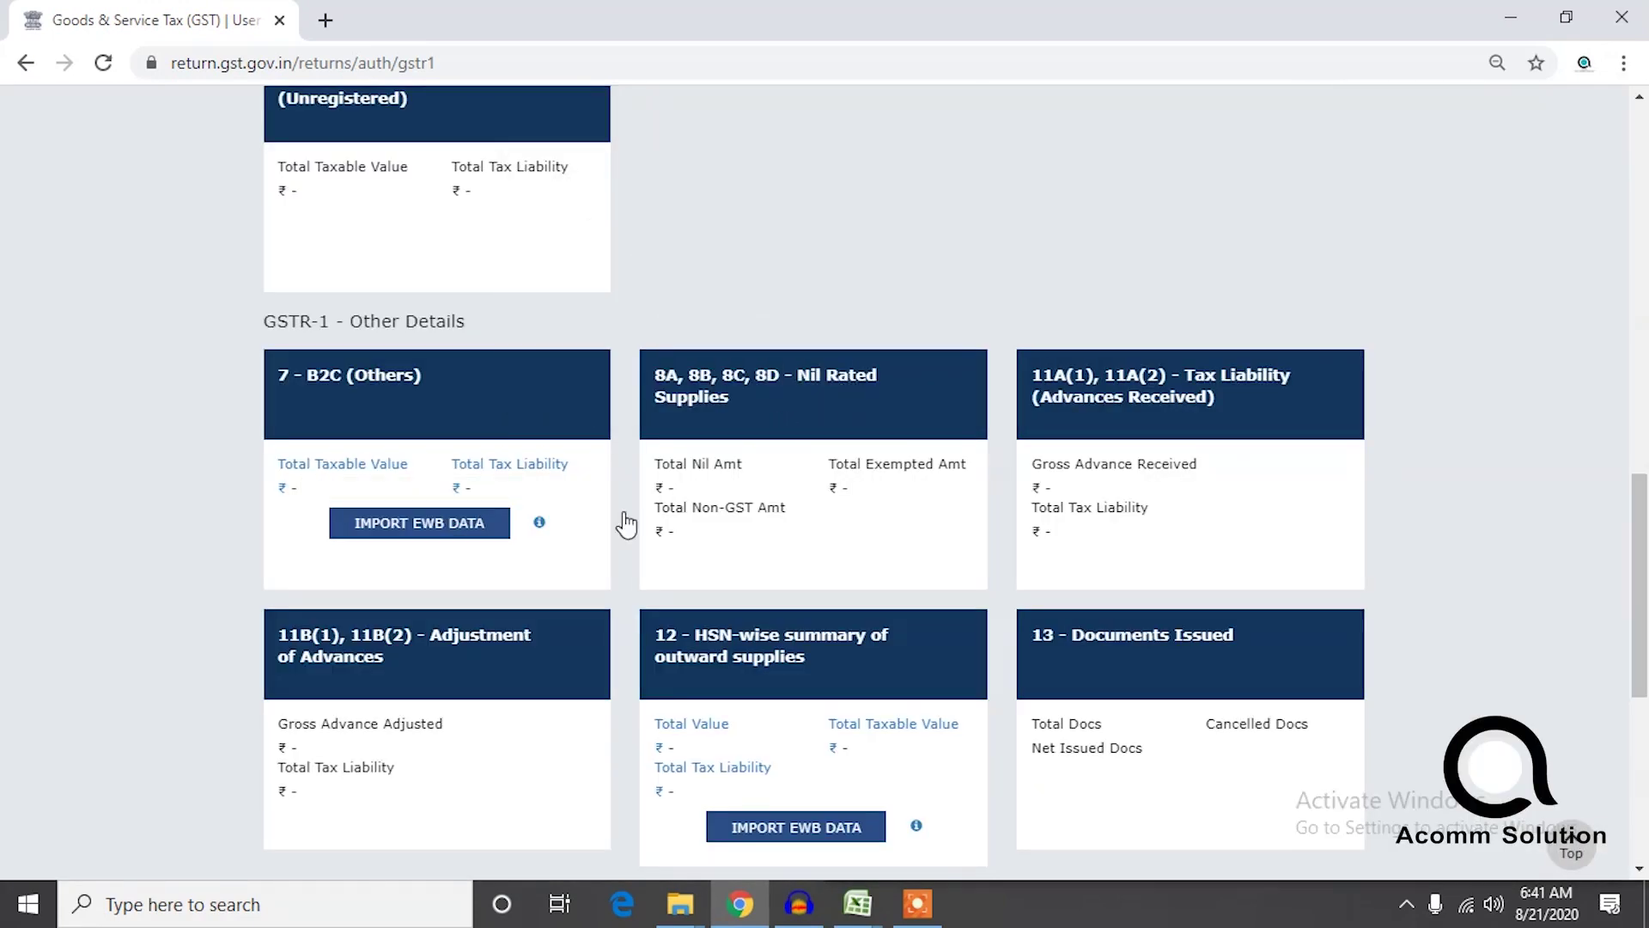
left_click(434, 464)
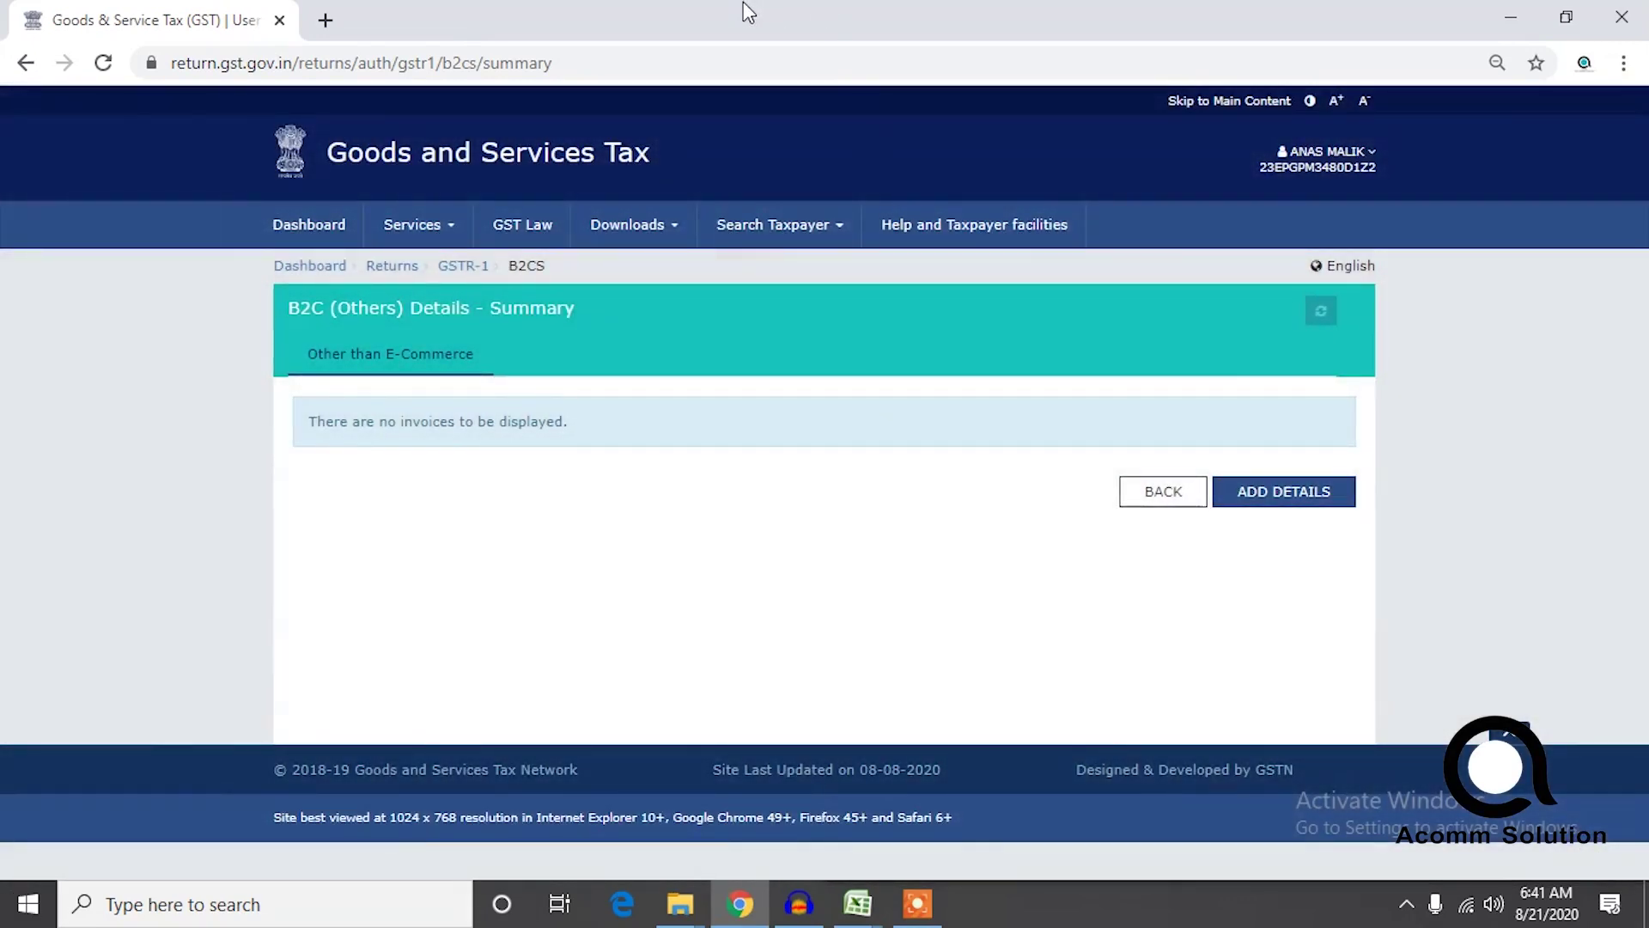
left_click_drag(748, 12, 2, 172)
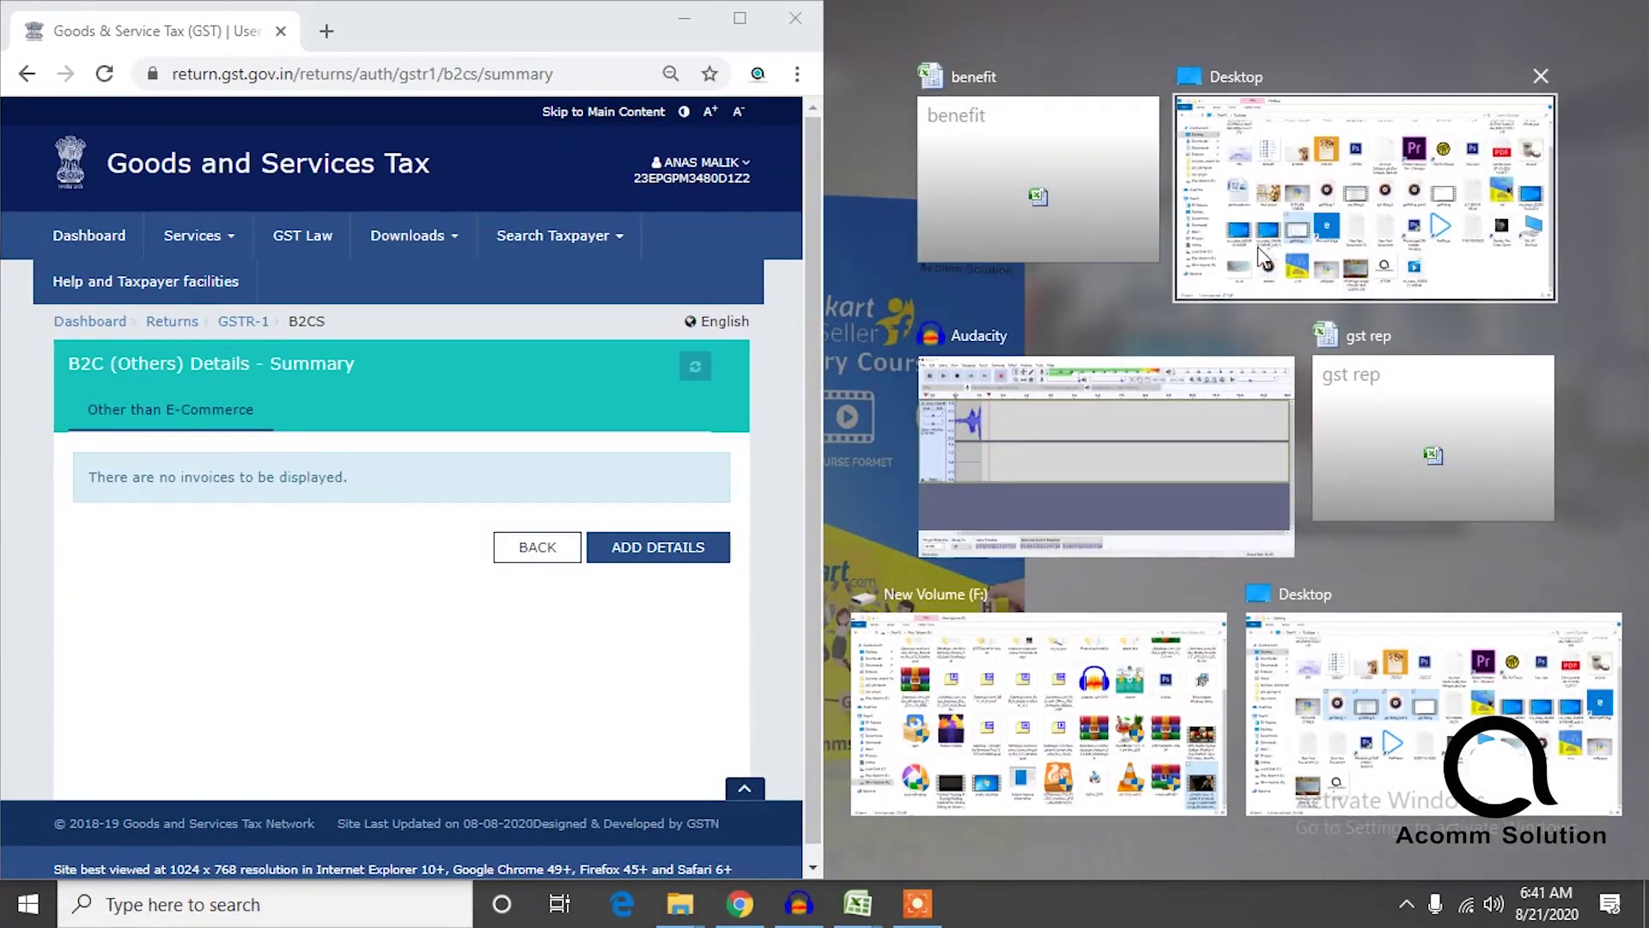
Close the desktop folder window and close benefit.xlsx without saving.
left_click(1229, 256)
left_click(1612, 16)
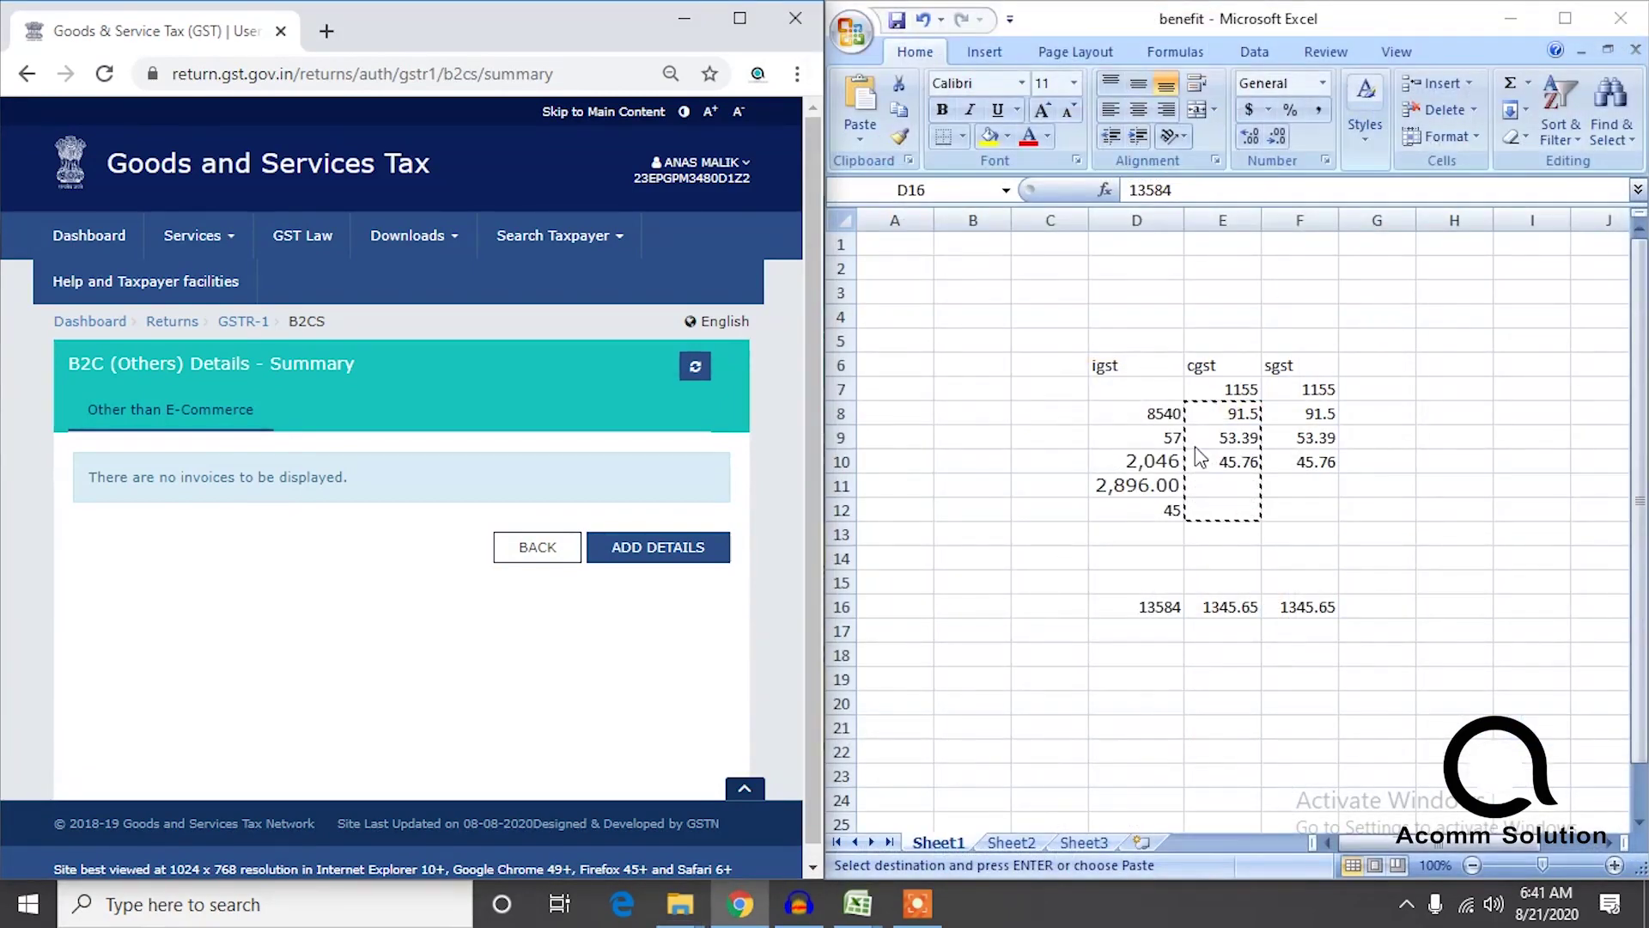
left_click(1015, 849)
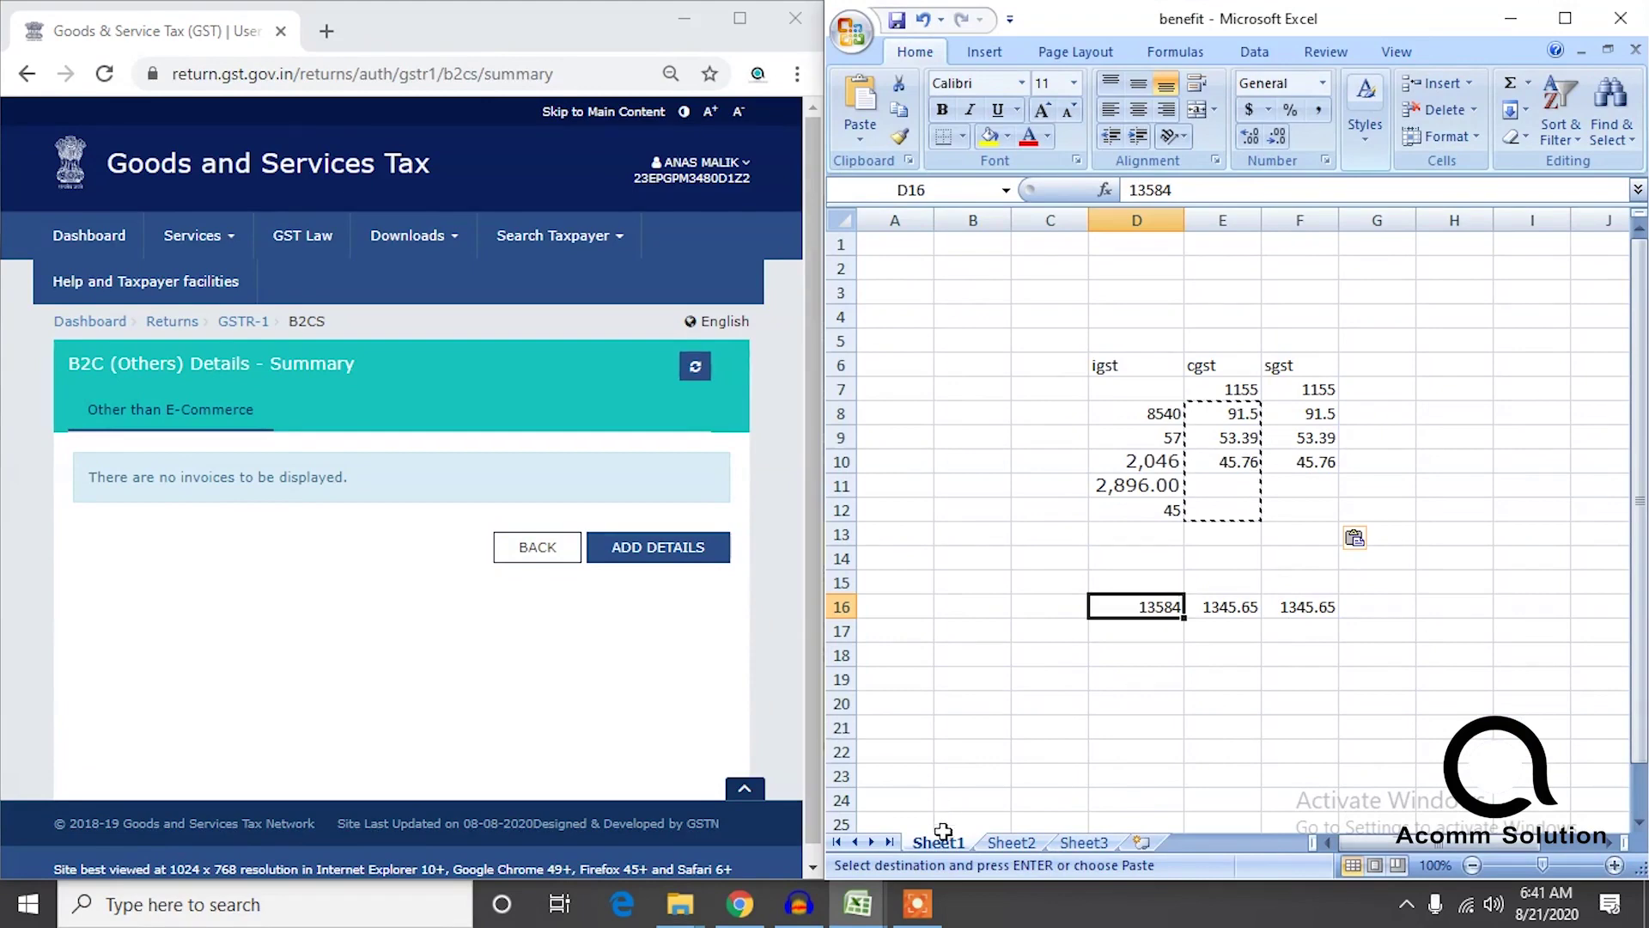
left_click(1621, 18)
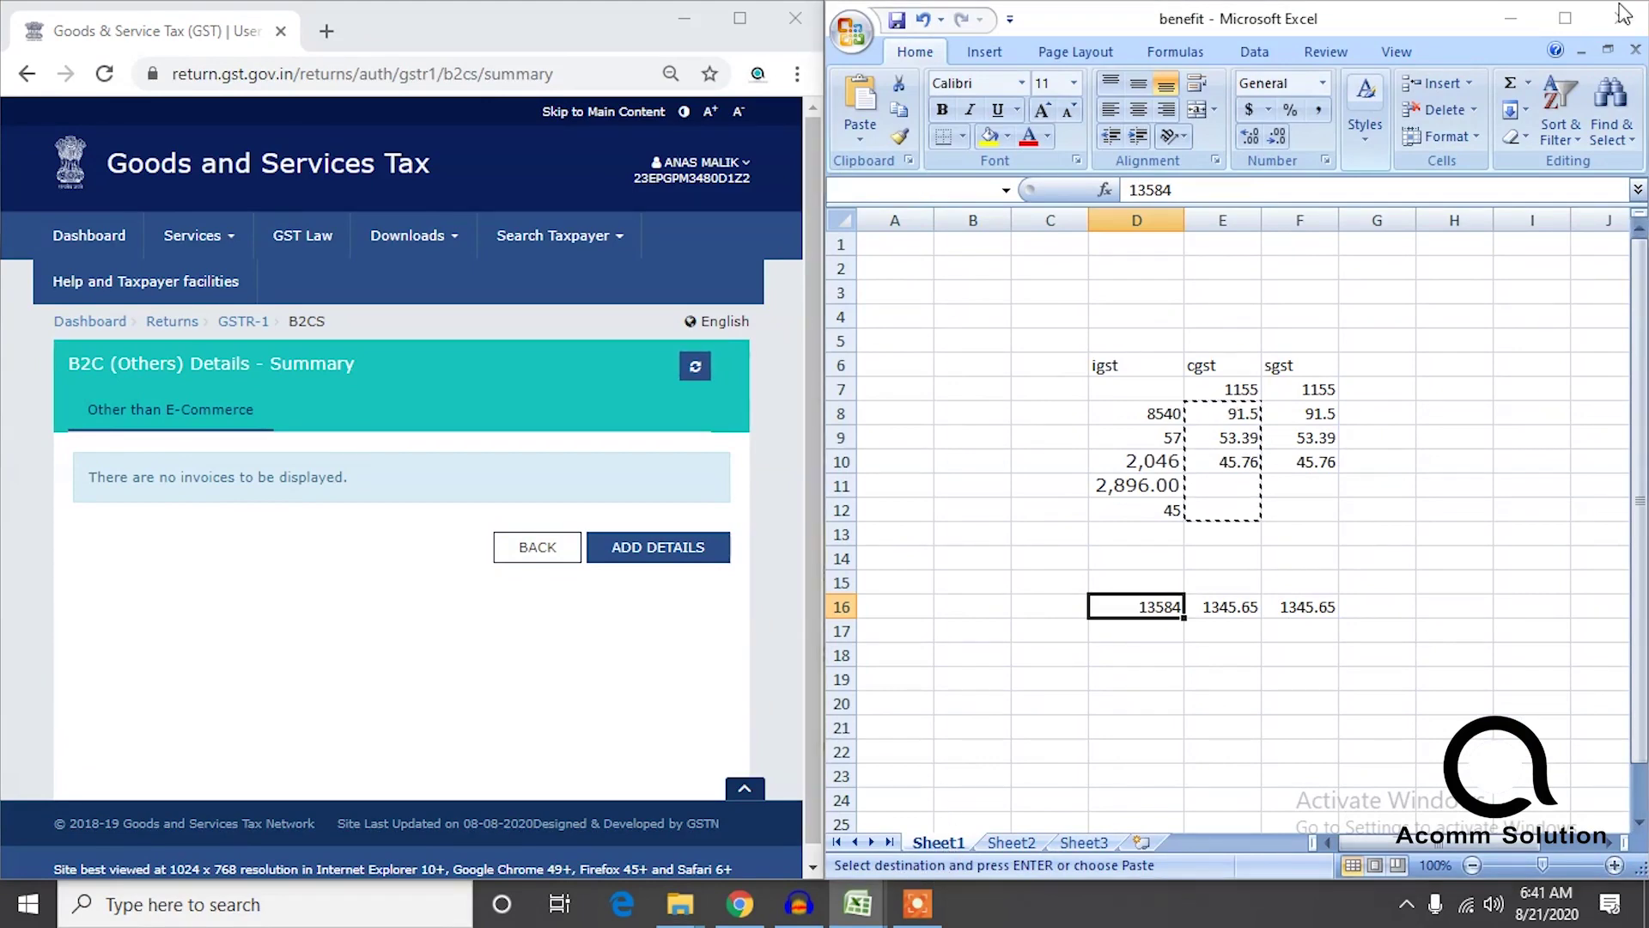
left_click(827, 513)
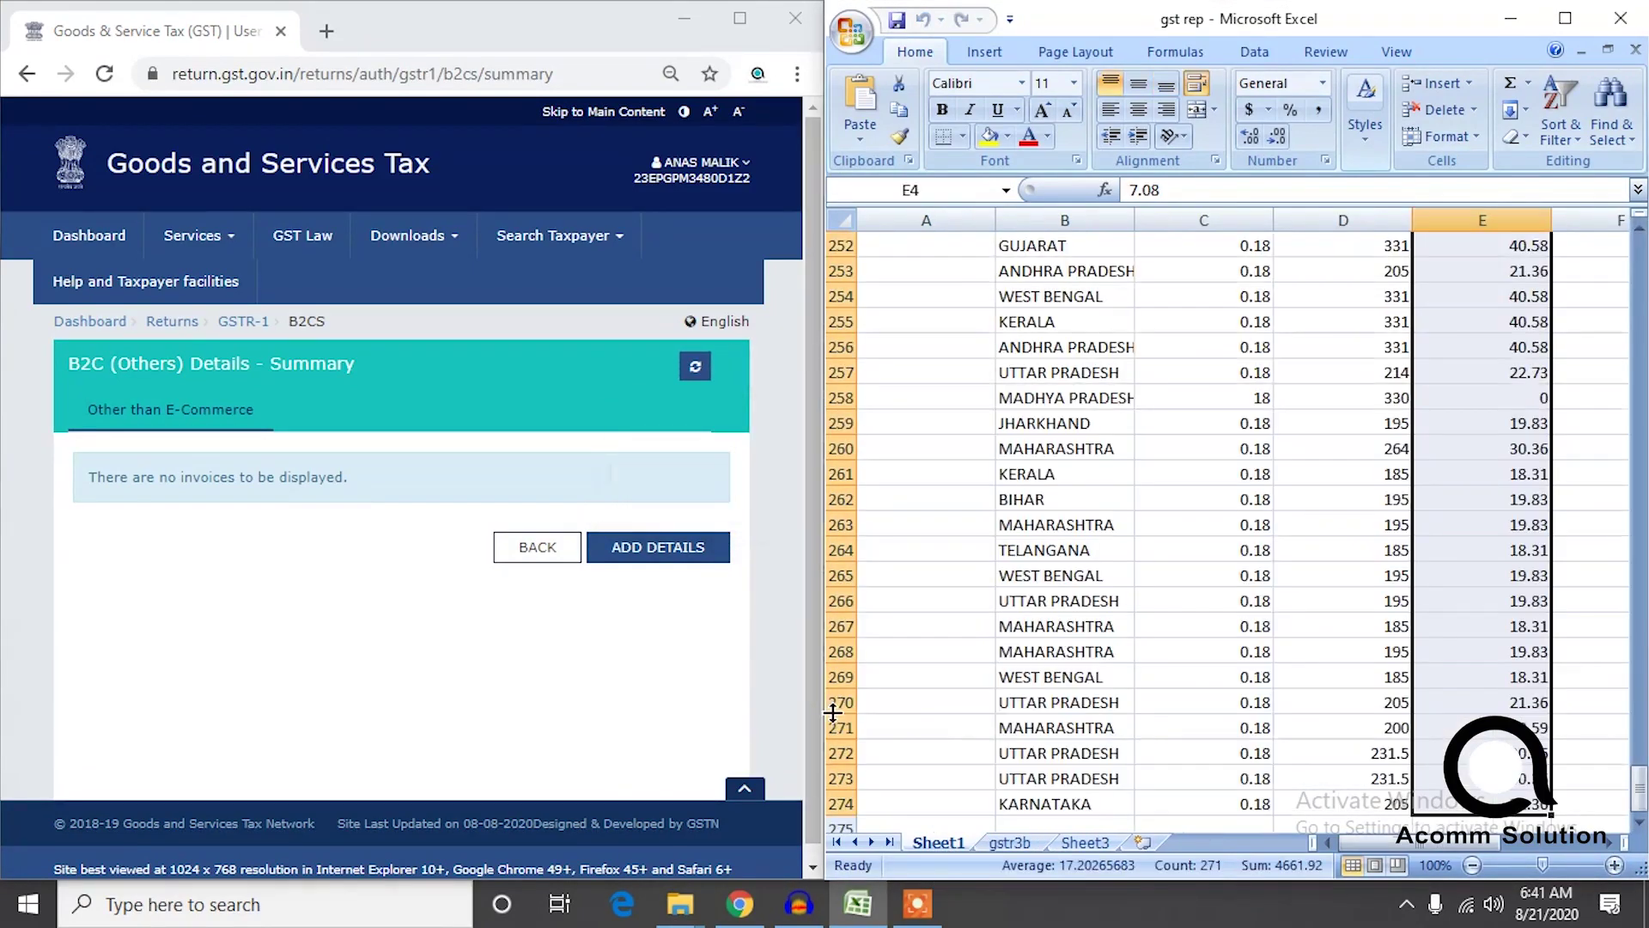
Show the state-wise gst % and amount table at the top of Sheet3 in gst rep.
left_click(1011, 844)
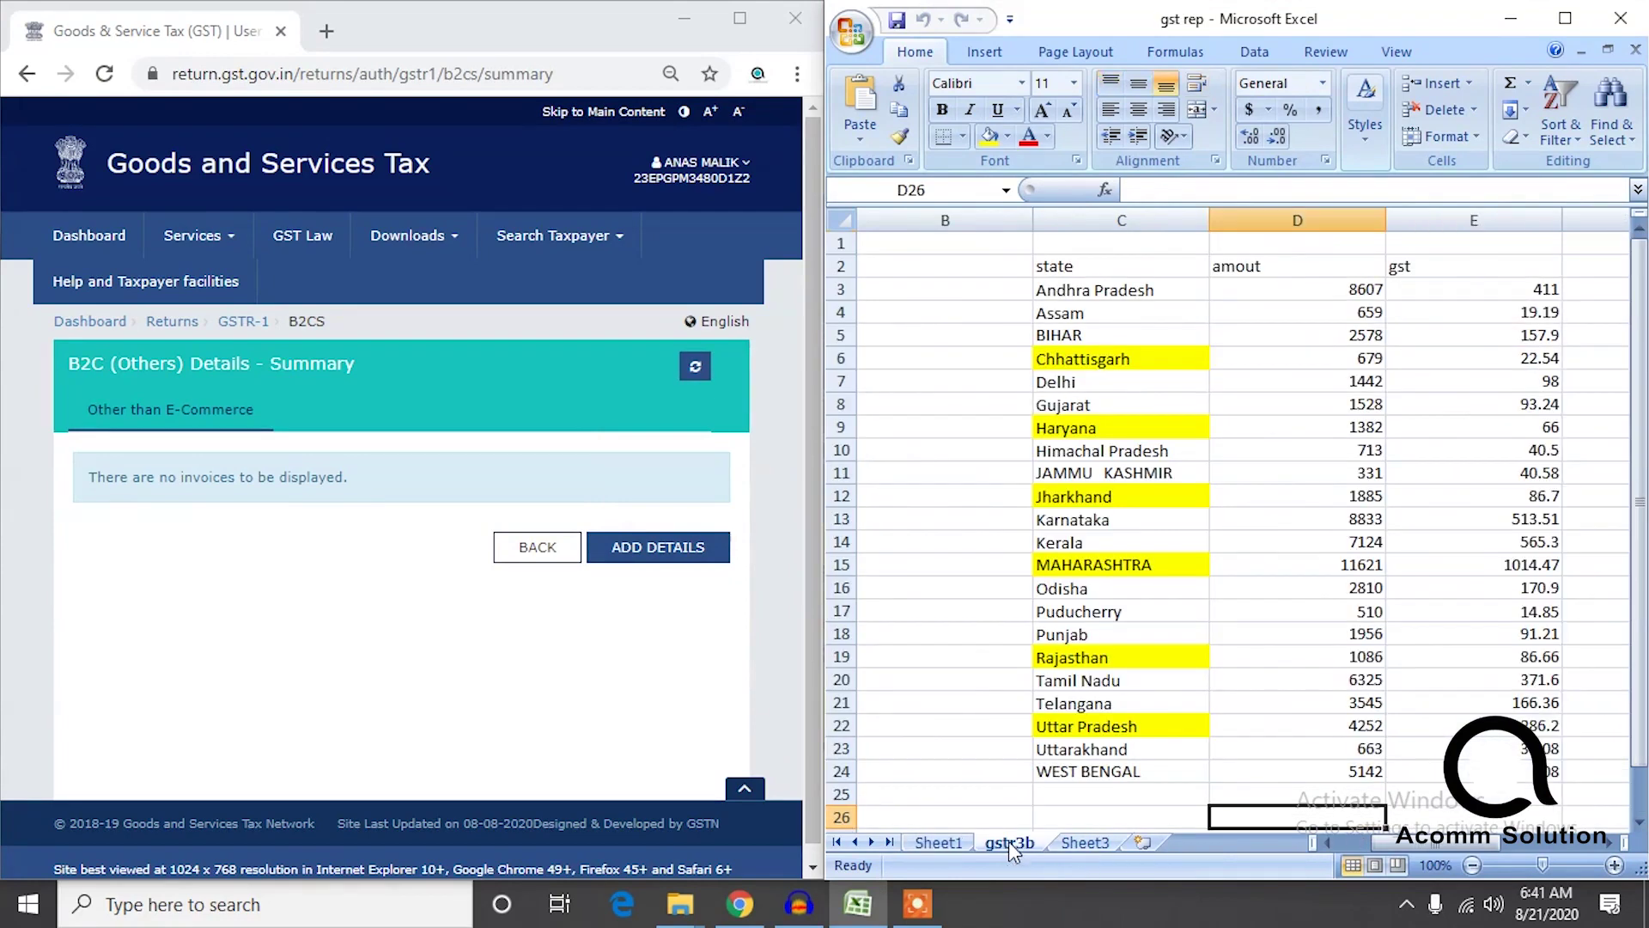
left_click(1084, 844)
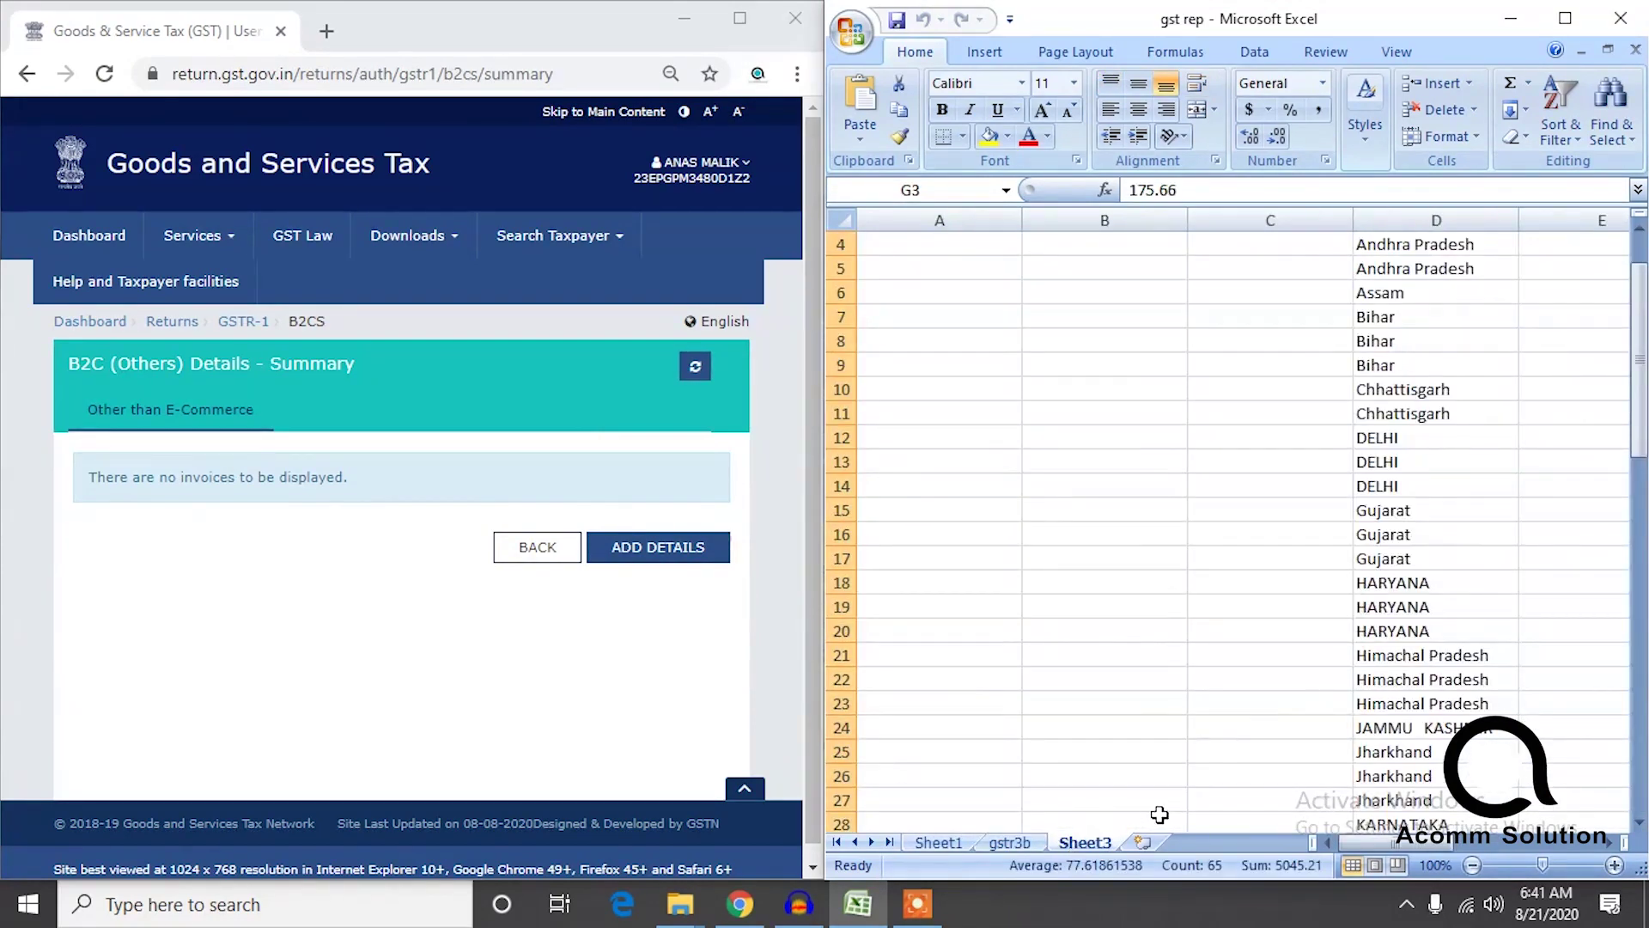
left_click_drag(1400, 853, 1450, 850)
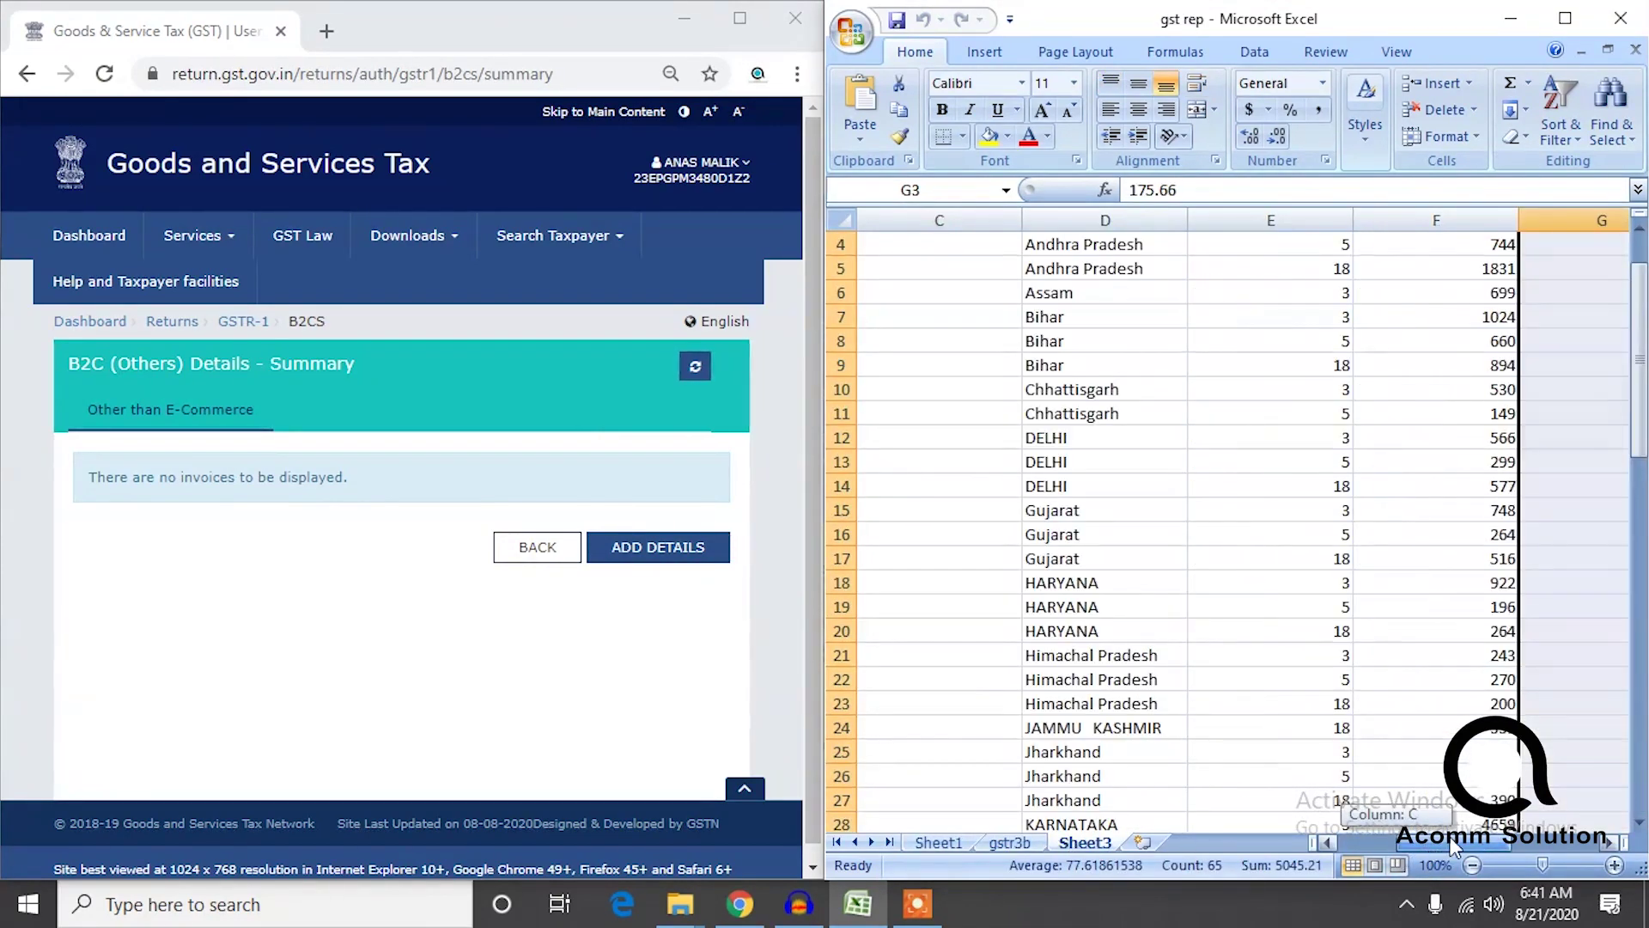
left_click_drag(1643, 438, 1642, 412)
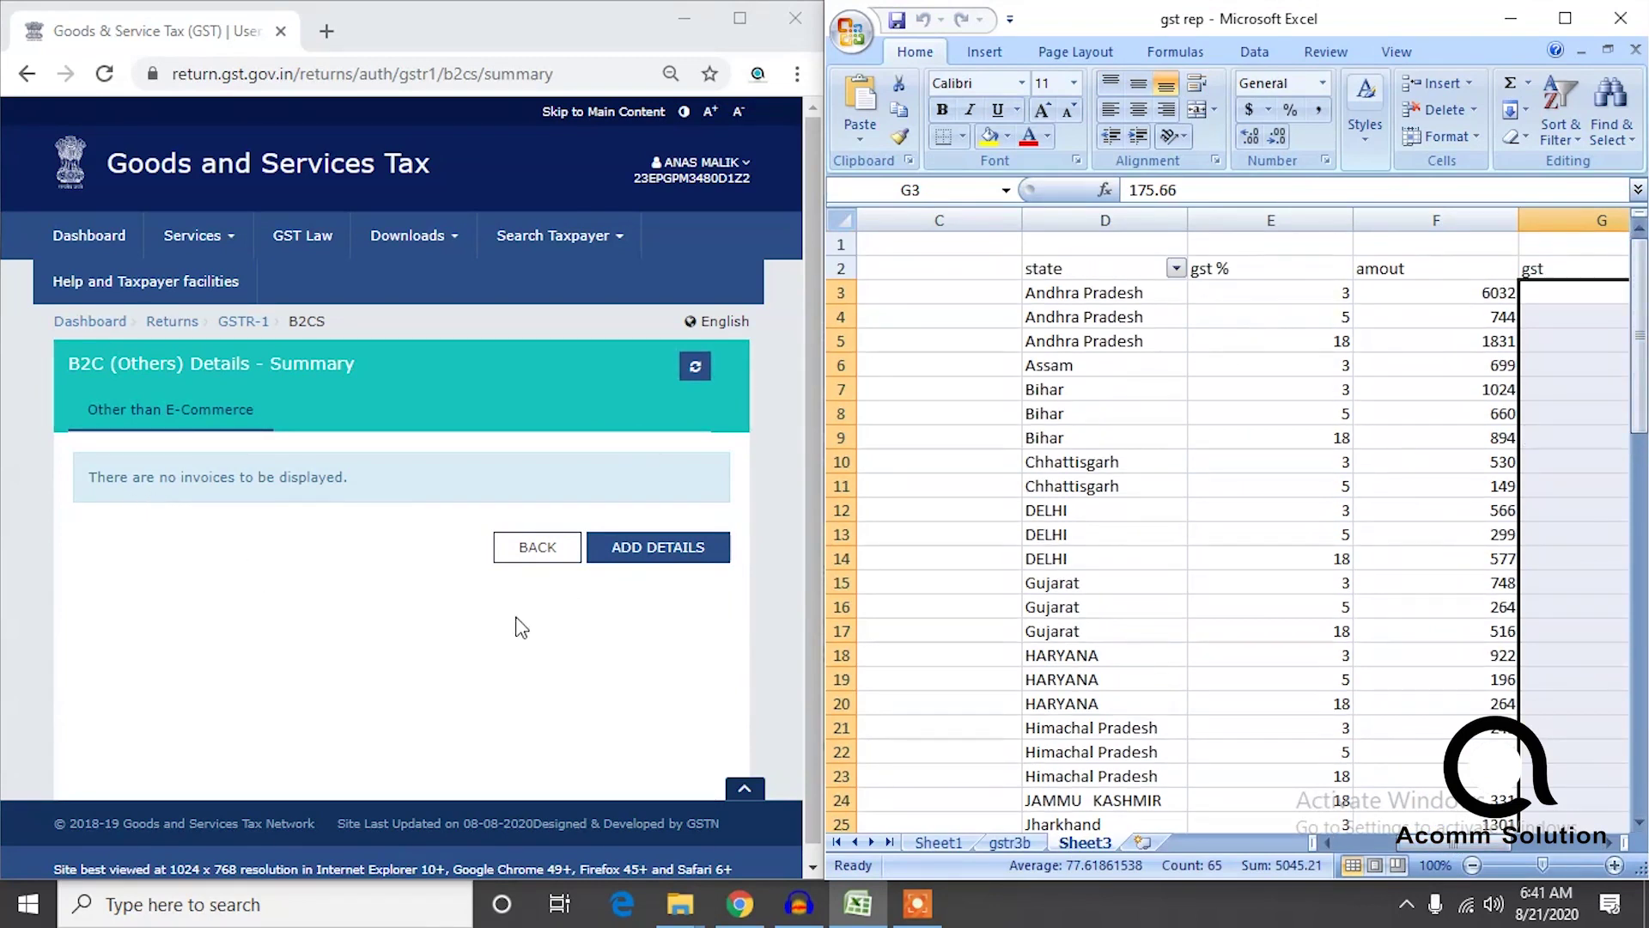
Add a B2C (Others) entry: POS 37-Andhra Pradesh, taxable value 6032, rate 3%, and save it.
left_click(613, 553)
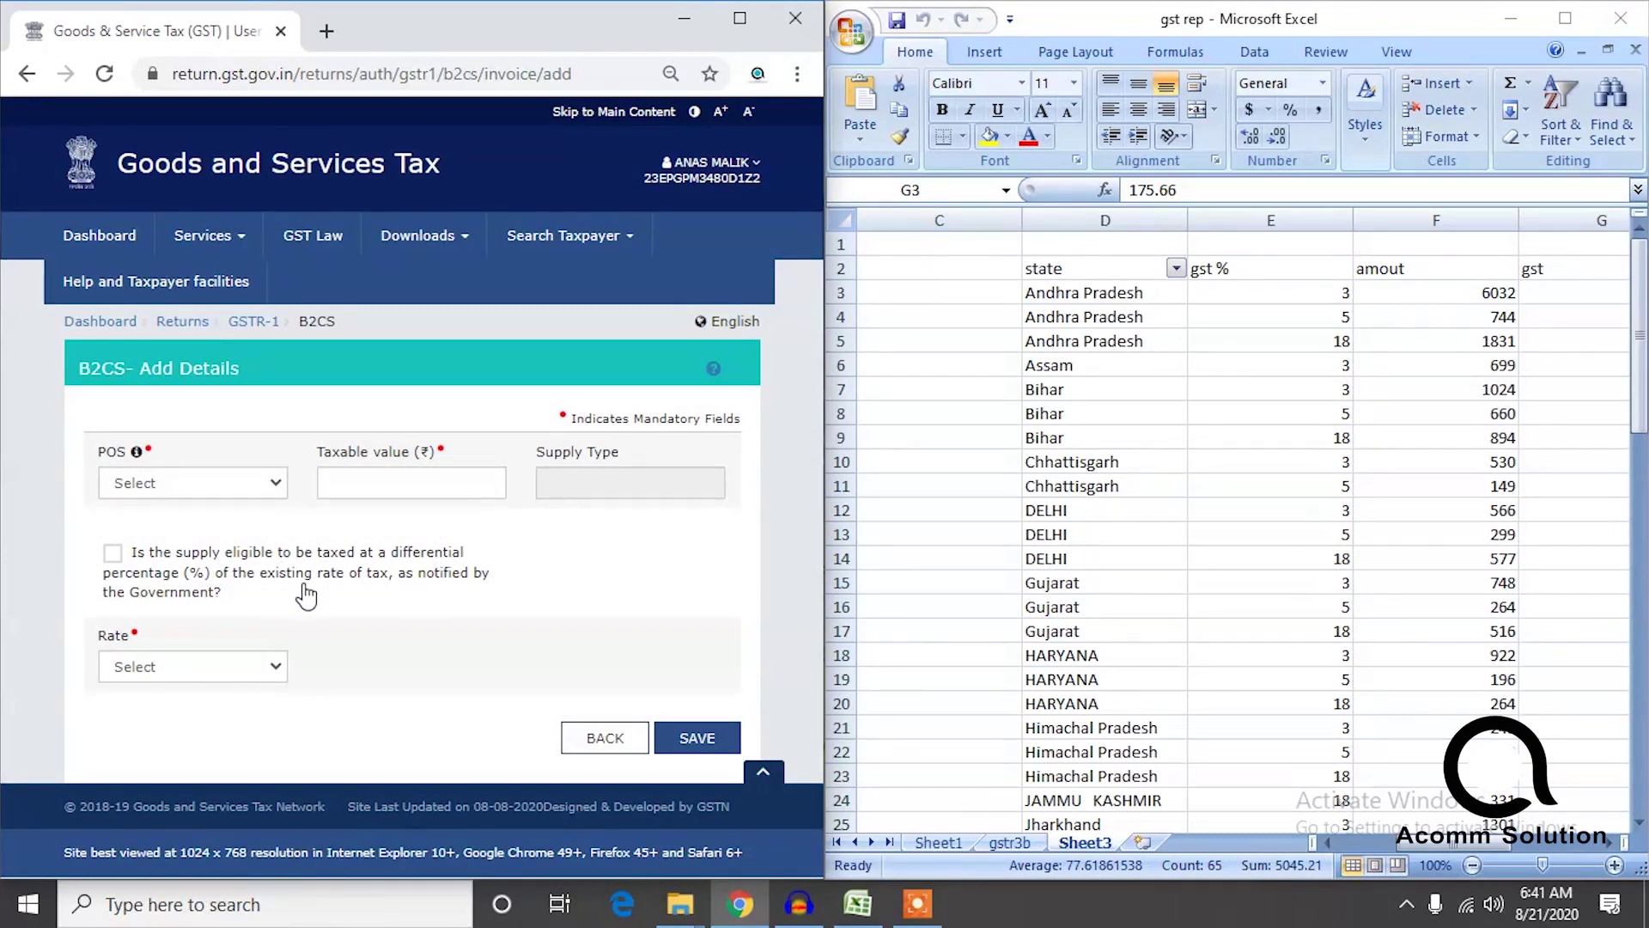
left_click(168, 484)
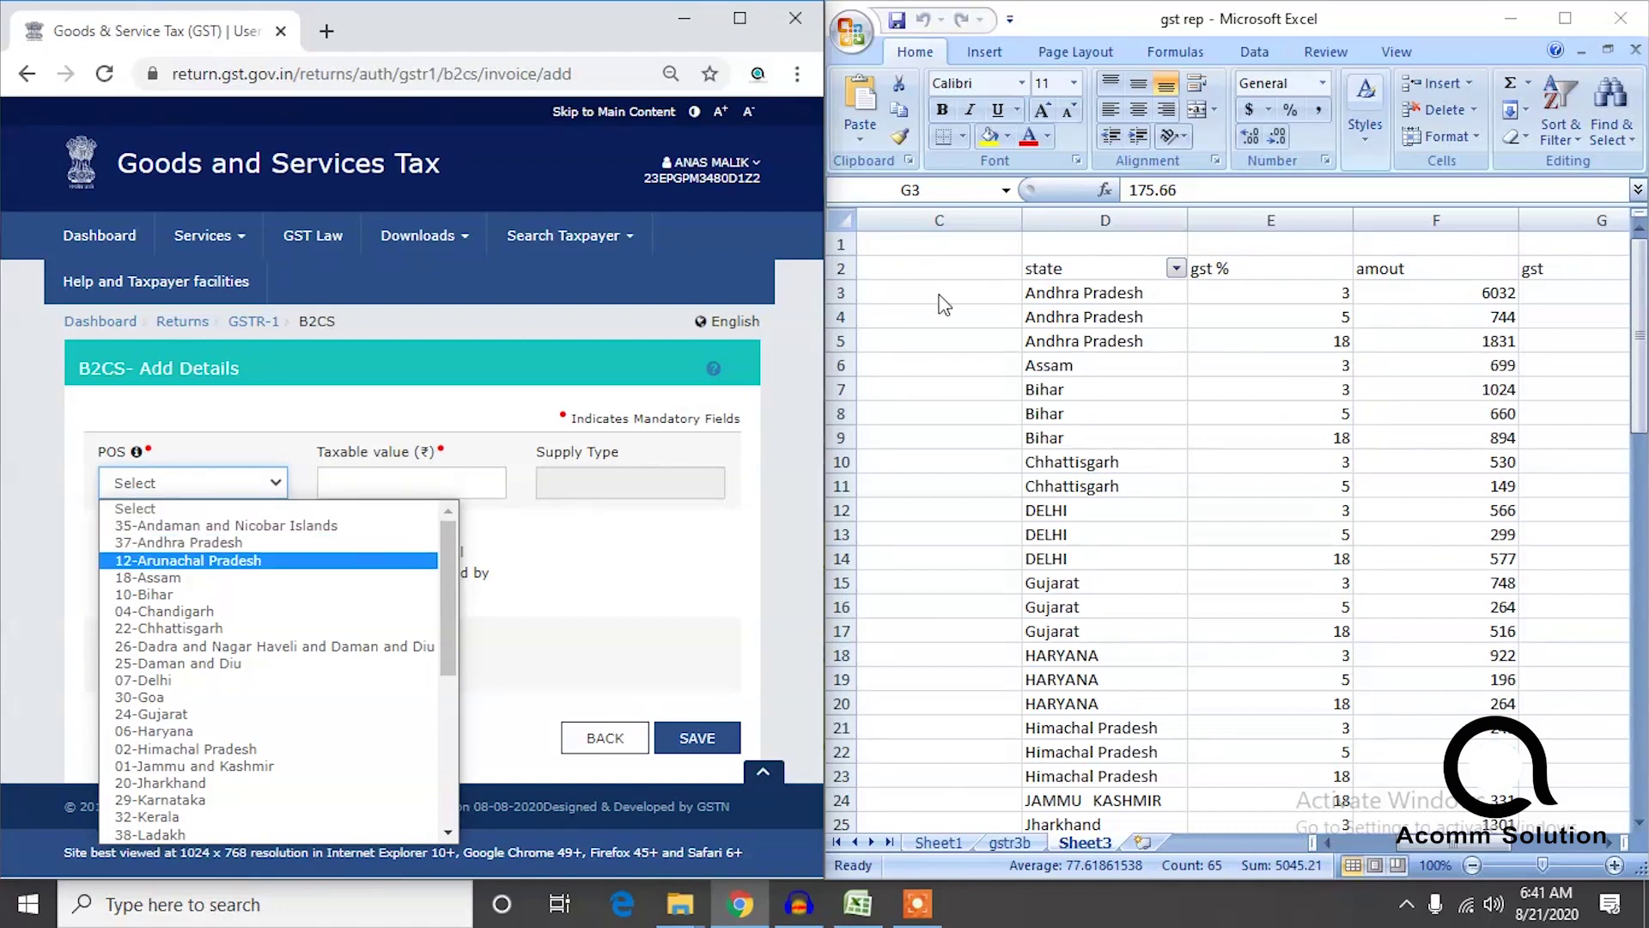
left_click(238, 543)
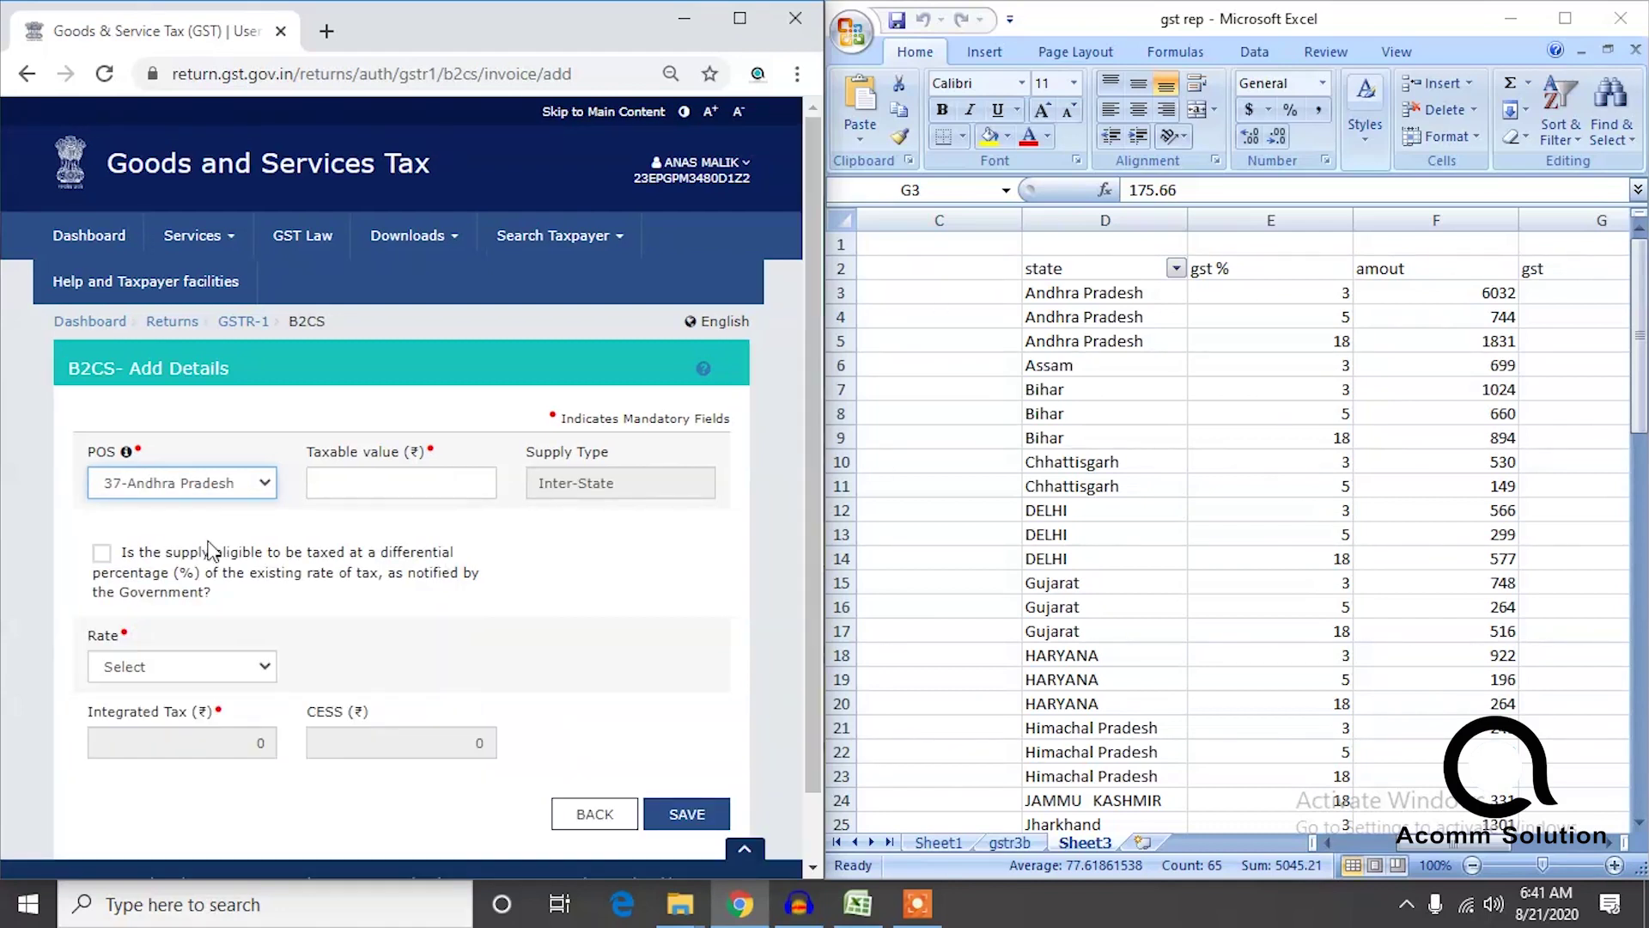
left_click(392, 484)
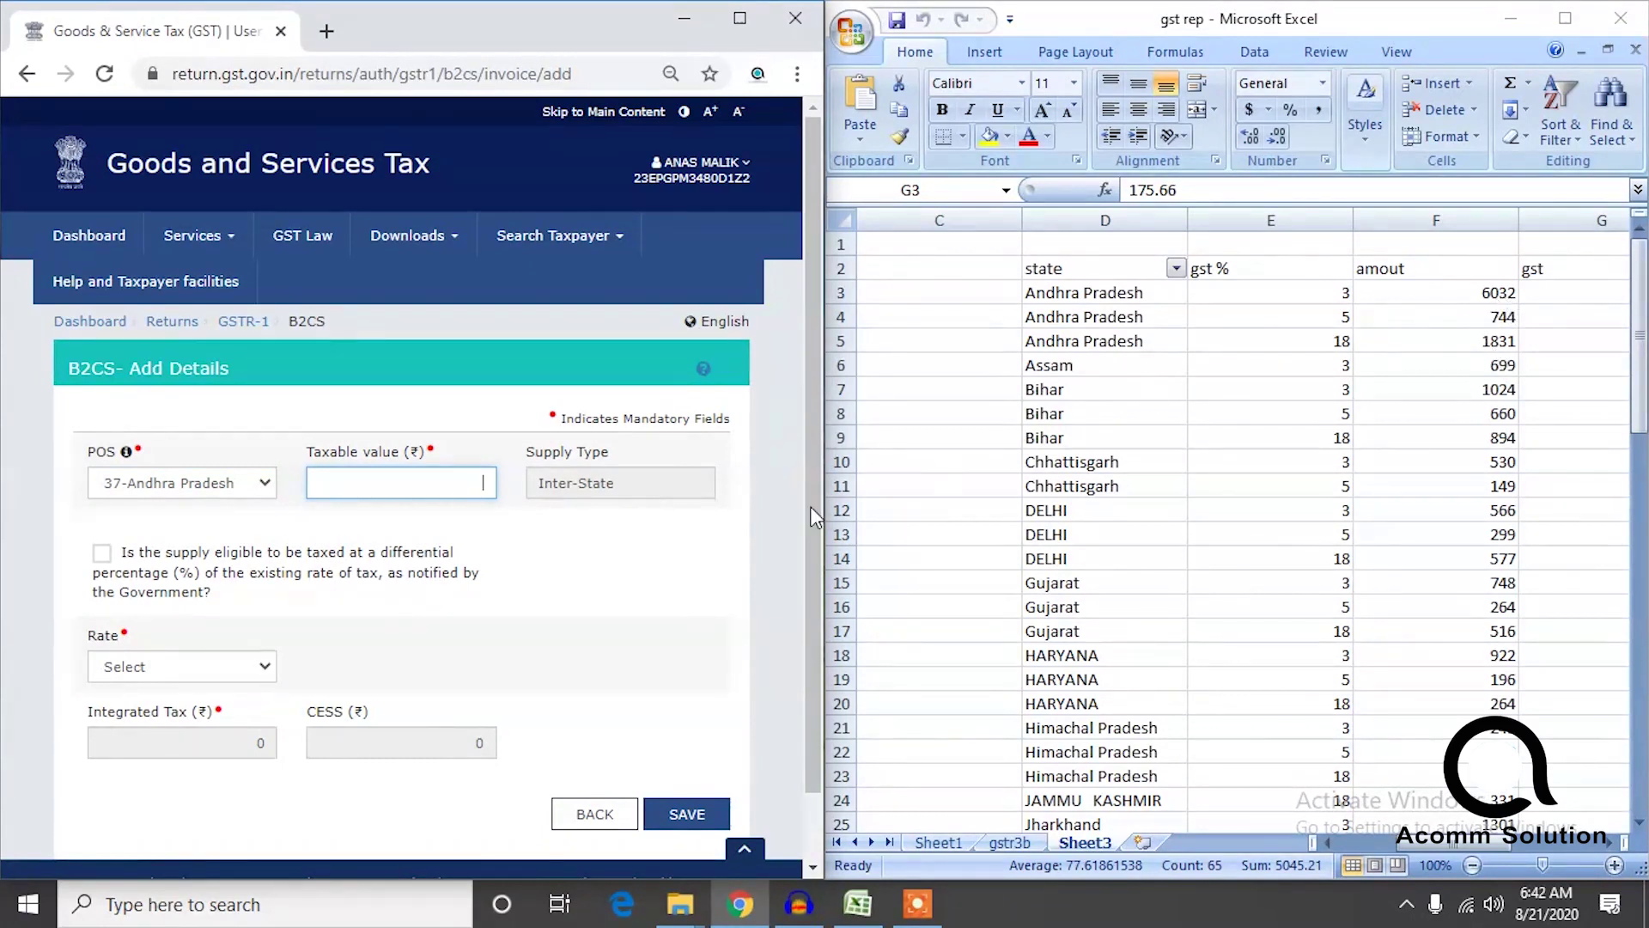
type("6032")
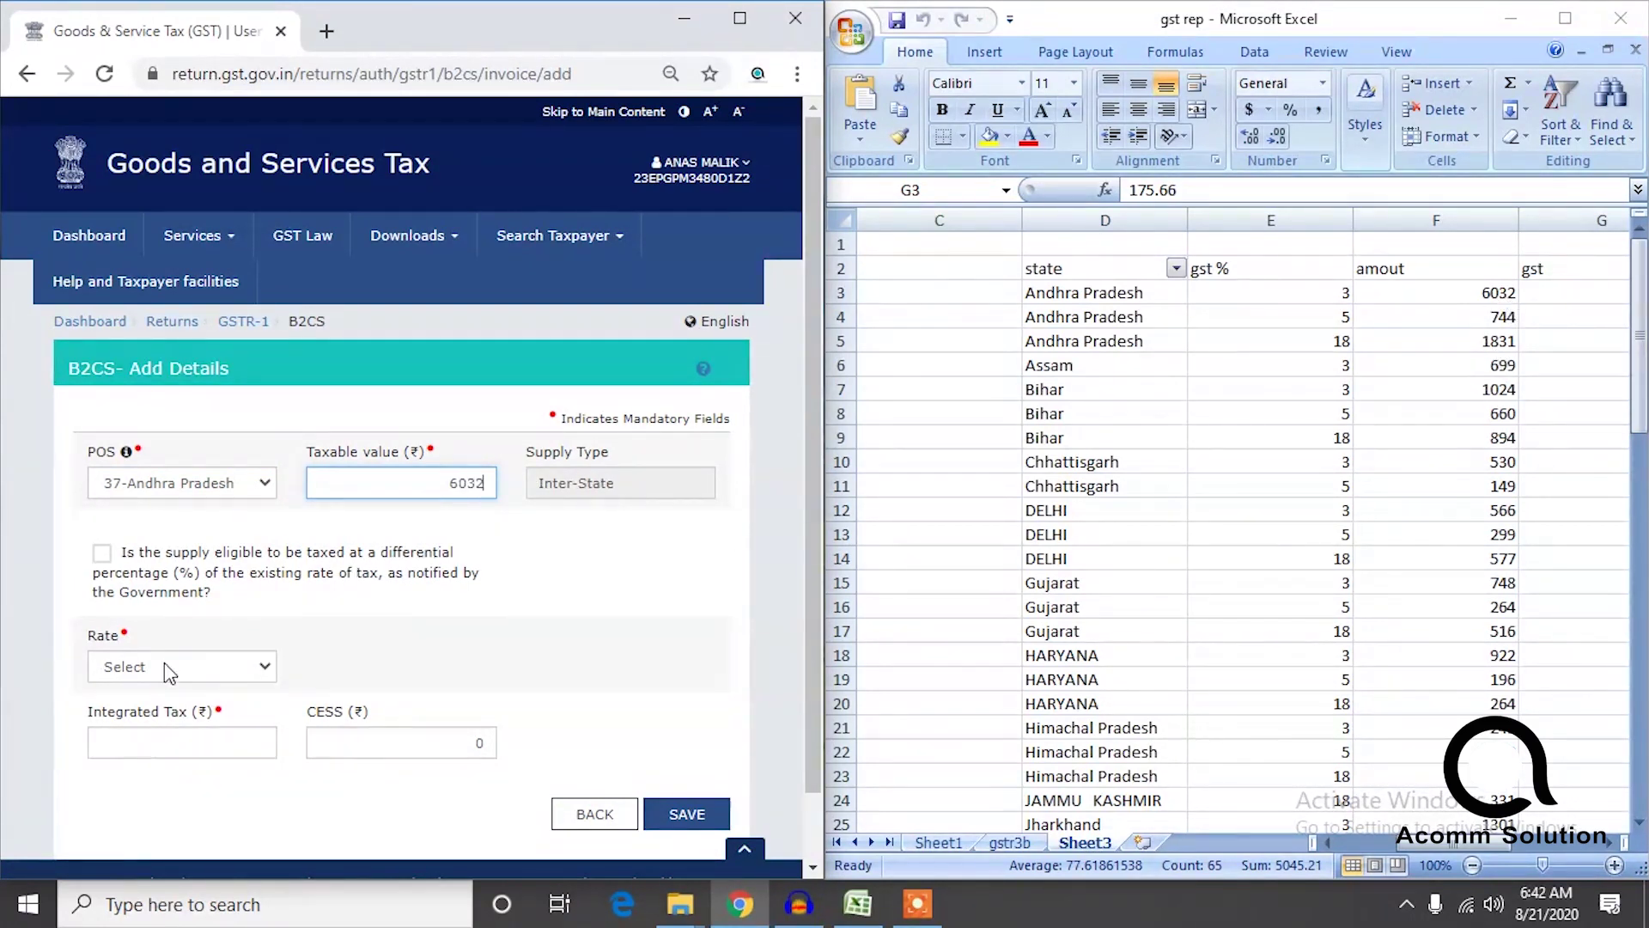
left_click(168, 668)
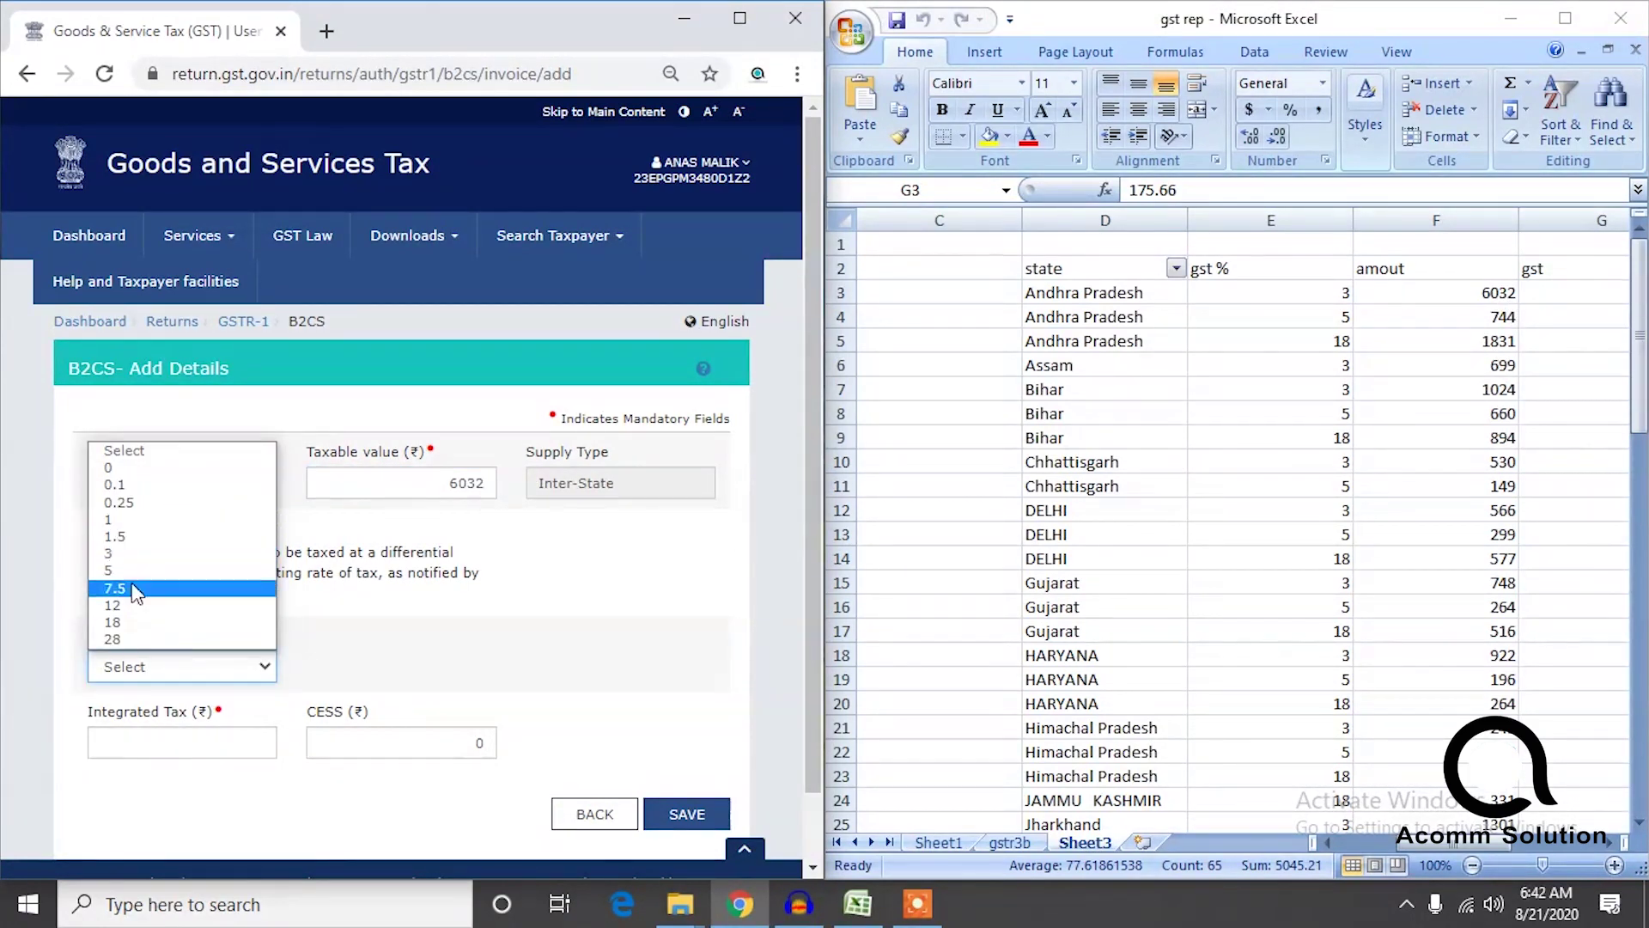
left_click(133, 554)
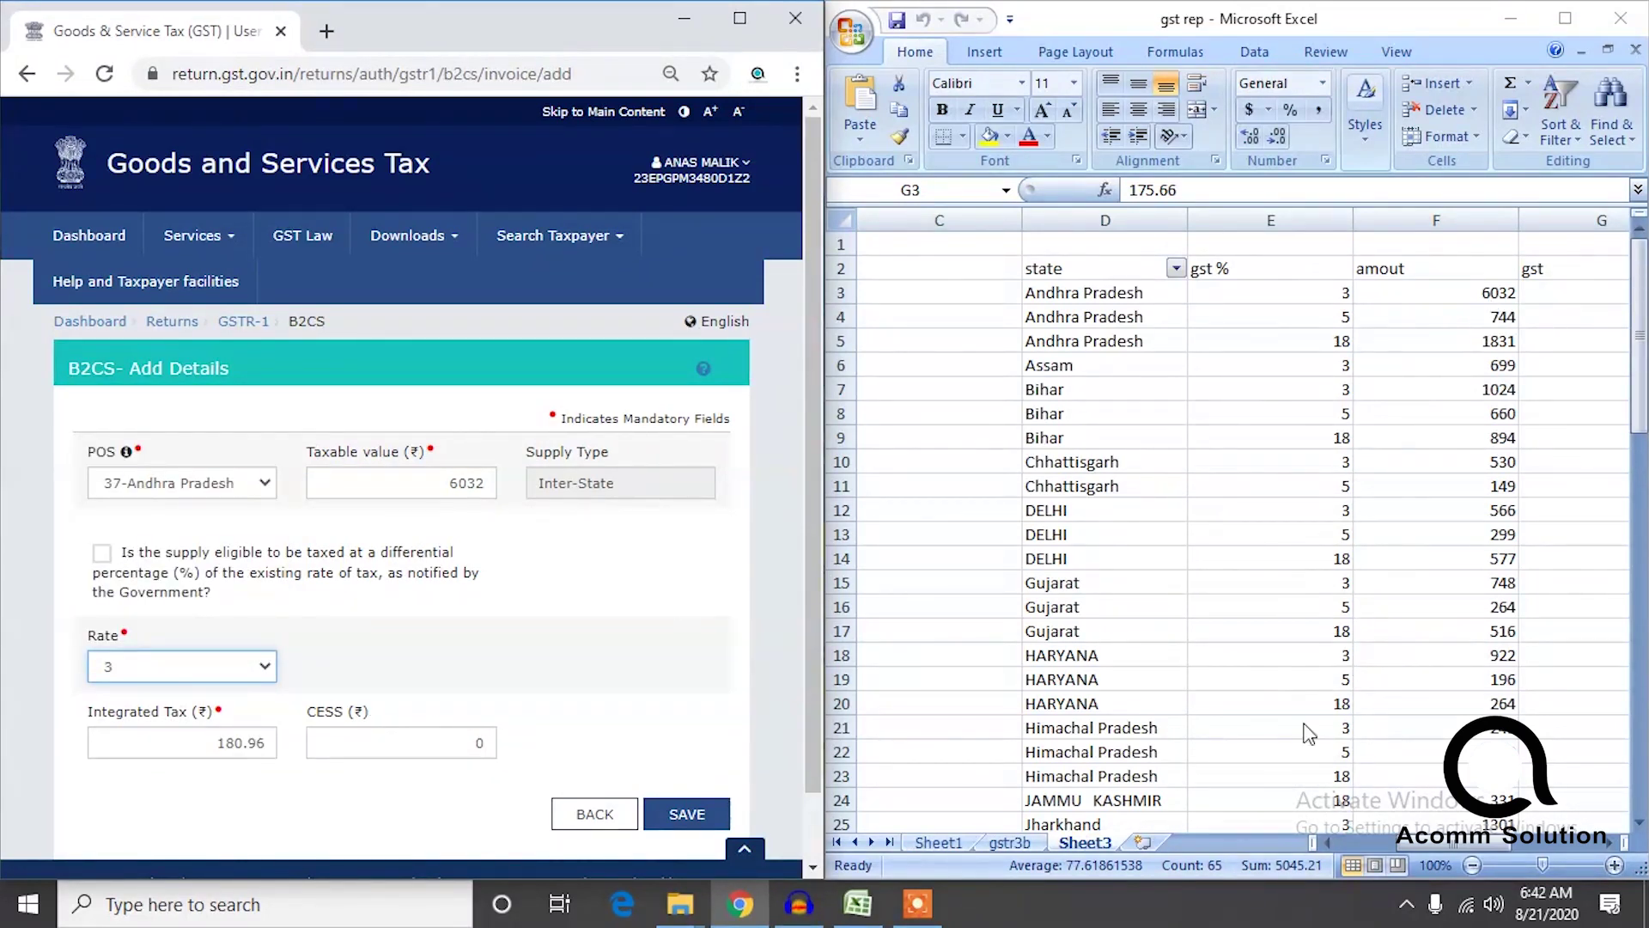
left_click_drag(1480, 838, 1505, 847)
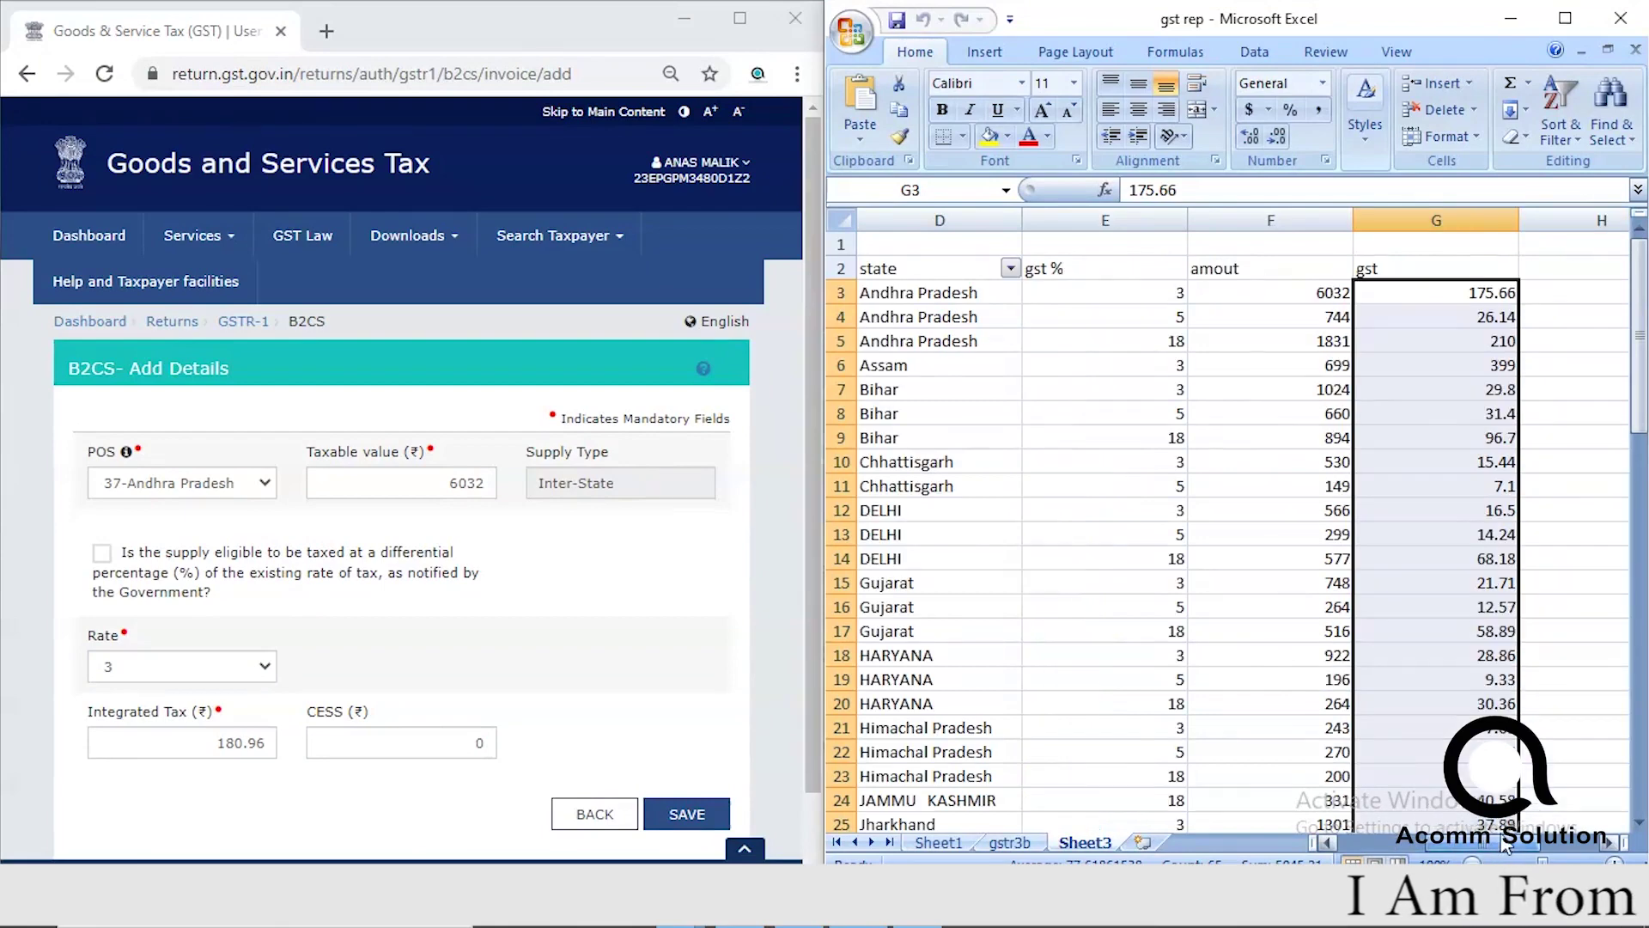
left_click(1398, 842)
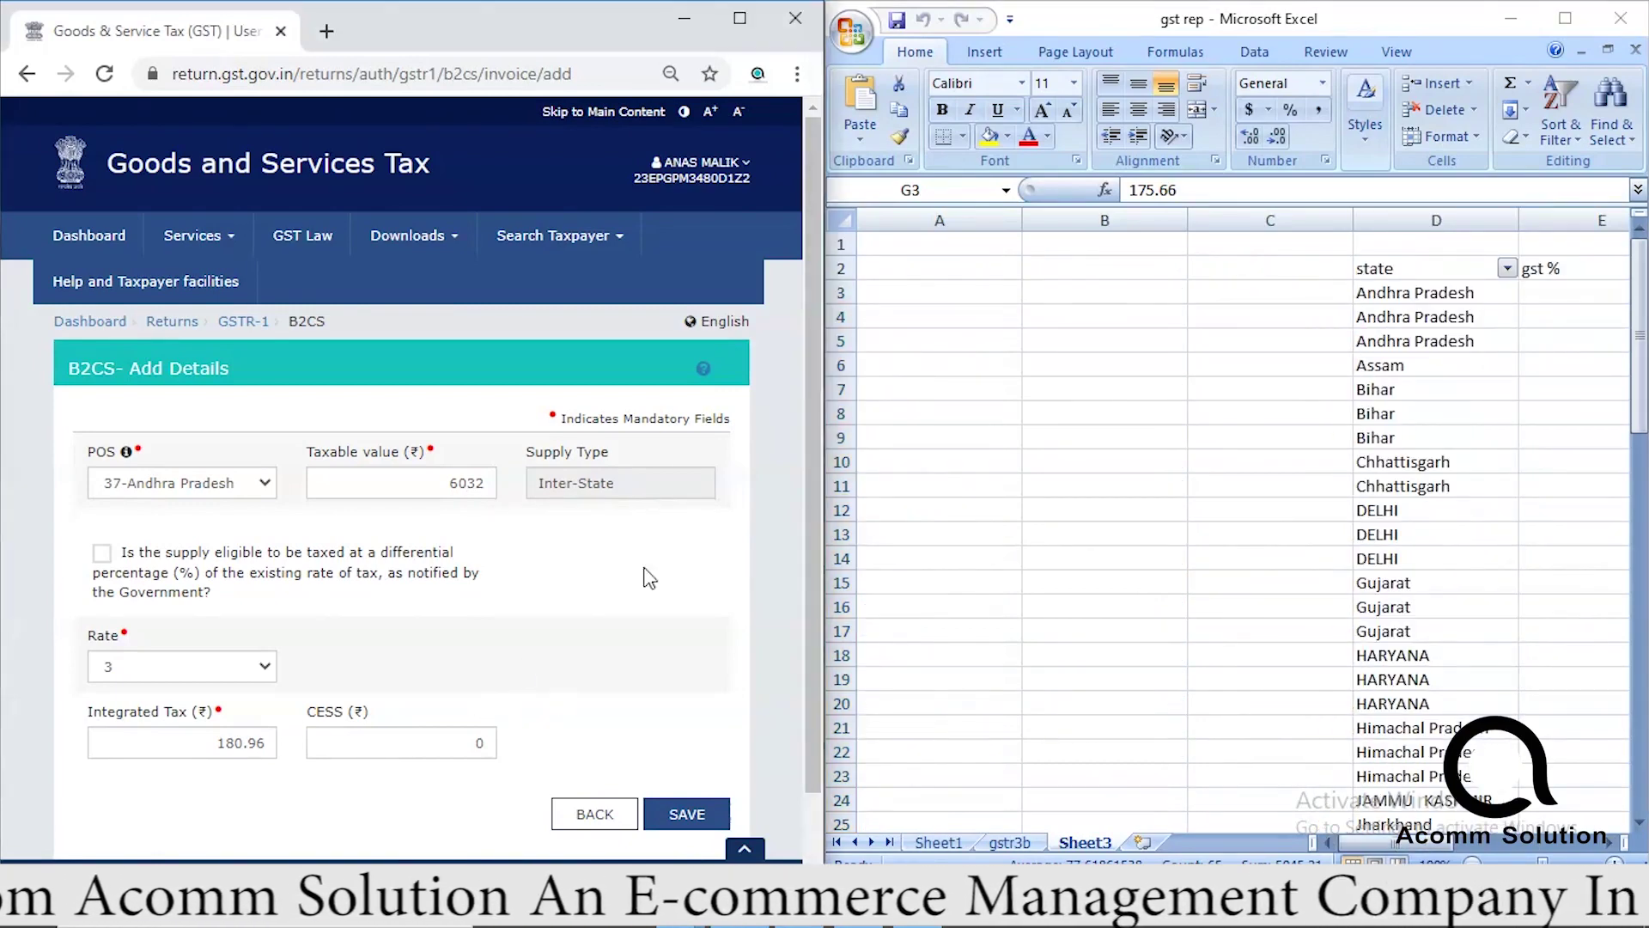
scroll(799, 477, "down", 1)
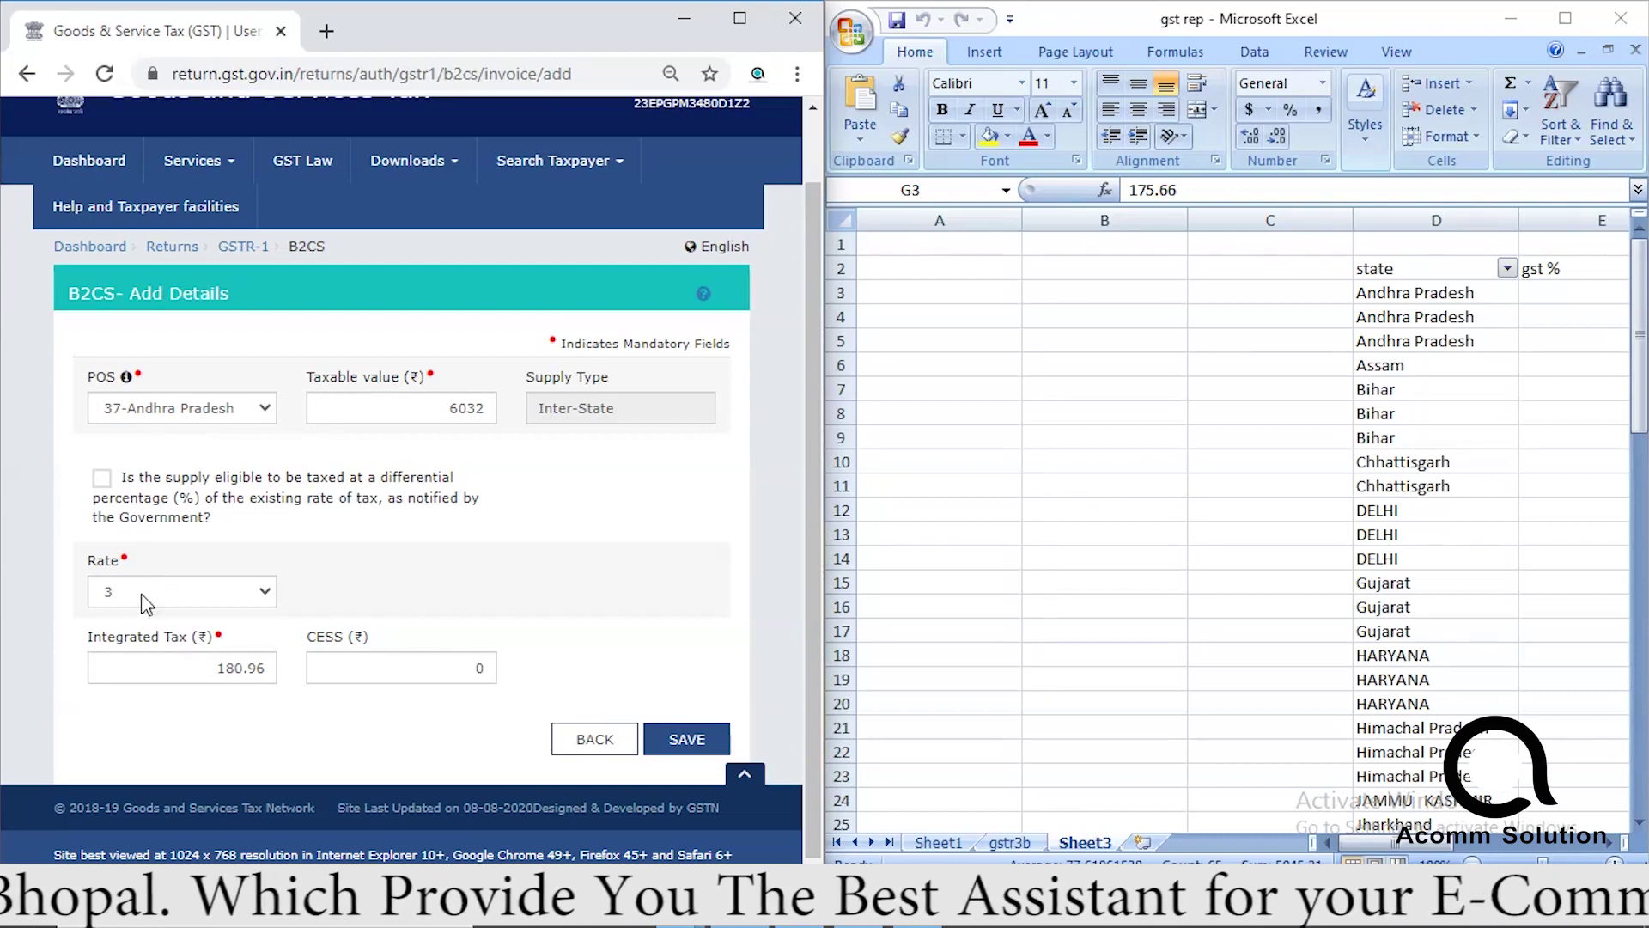
left_click(689, 749)
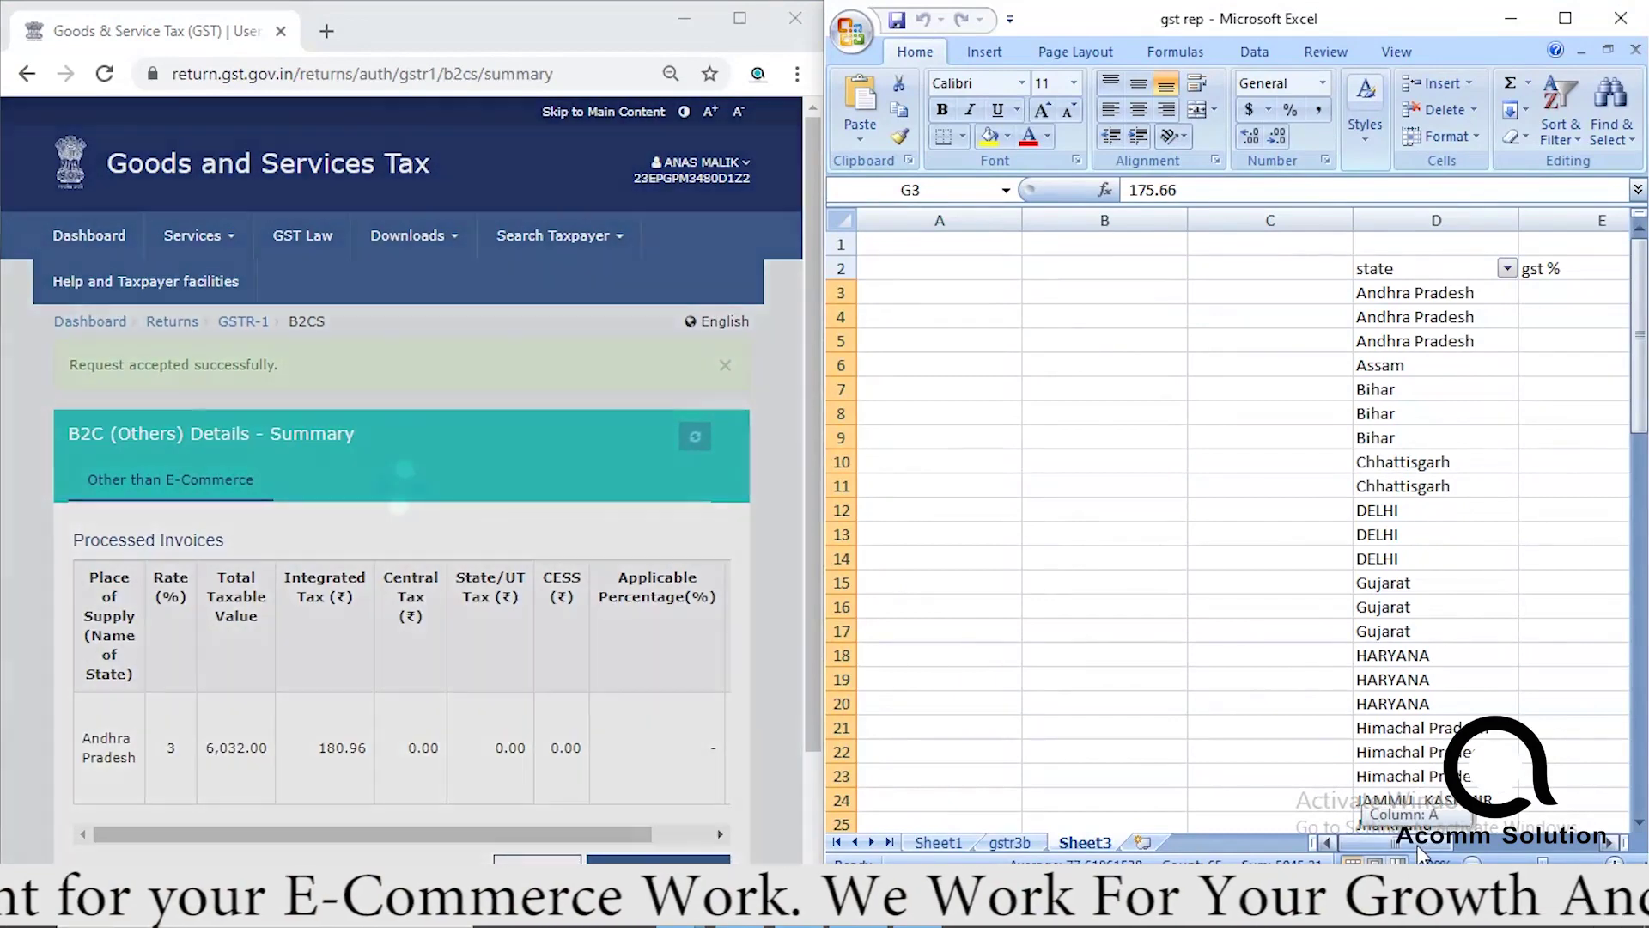
Save a new 37-Andhra Pradesh B2C entry with taxable value 744 at 5%.
left_click_drag(1426, 842, 1453, 843)
scroll(708, 657, "down", 2)
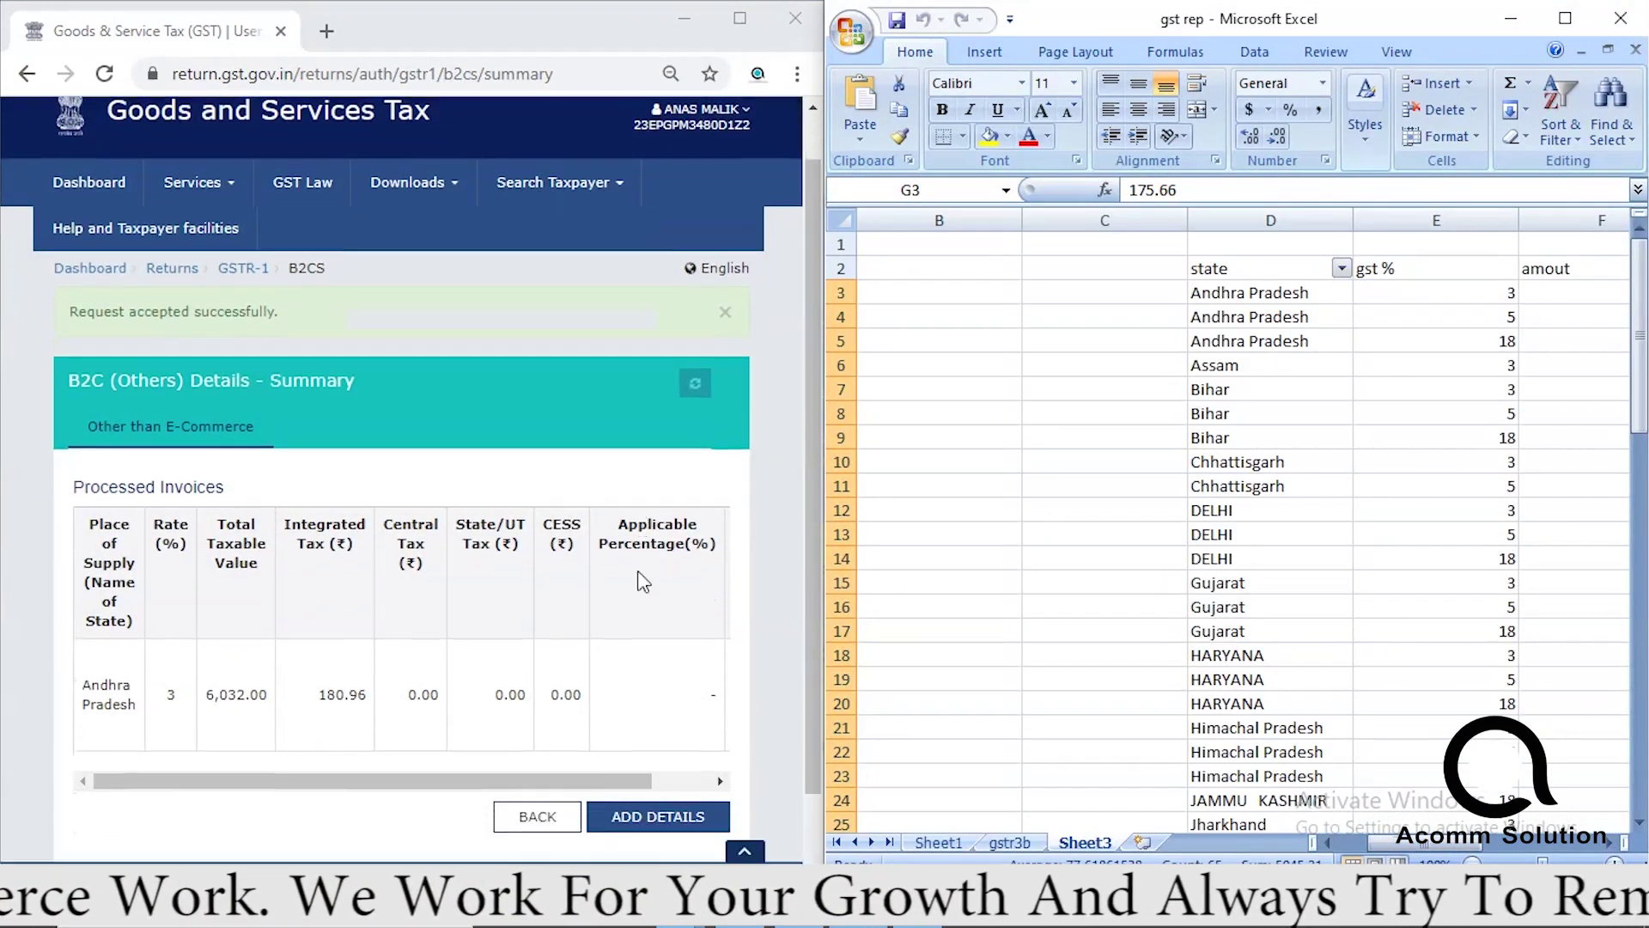
left_click(640, 743)
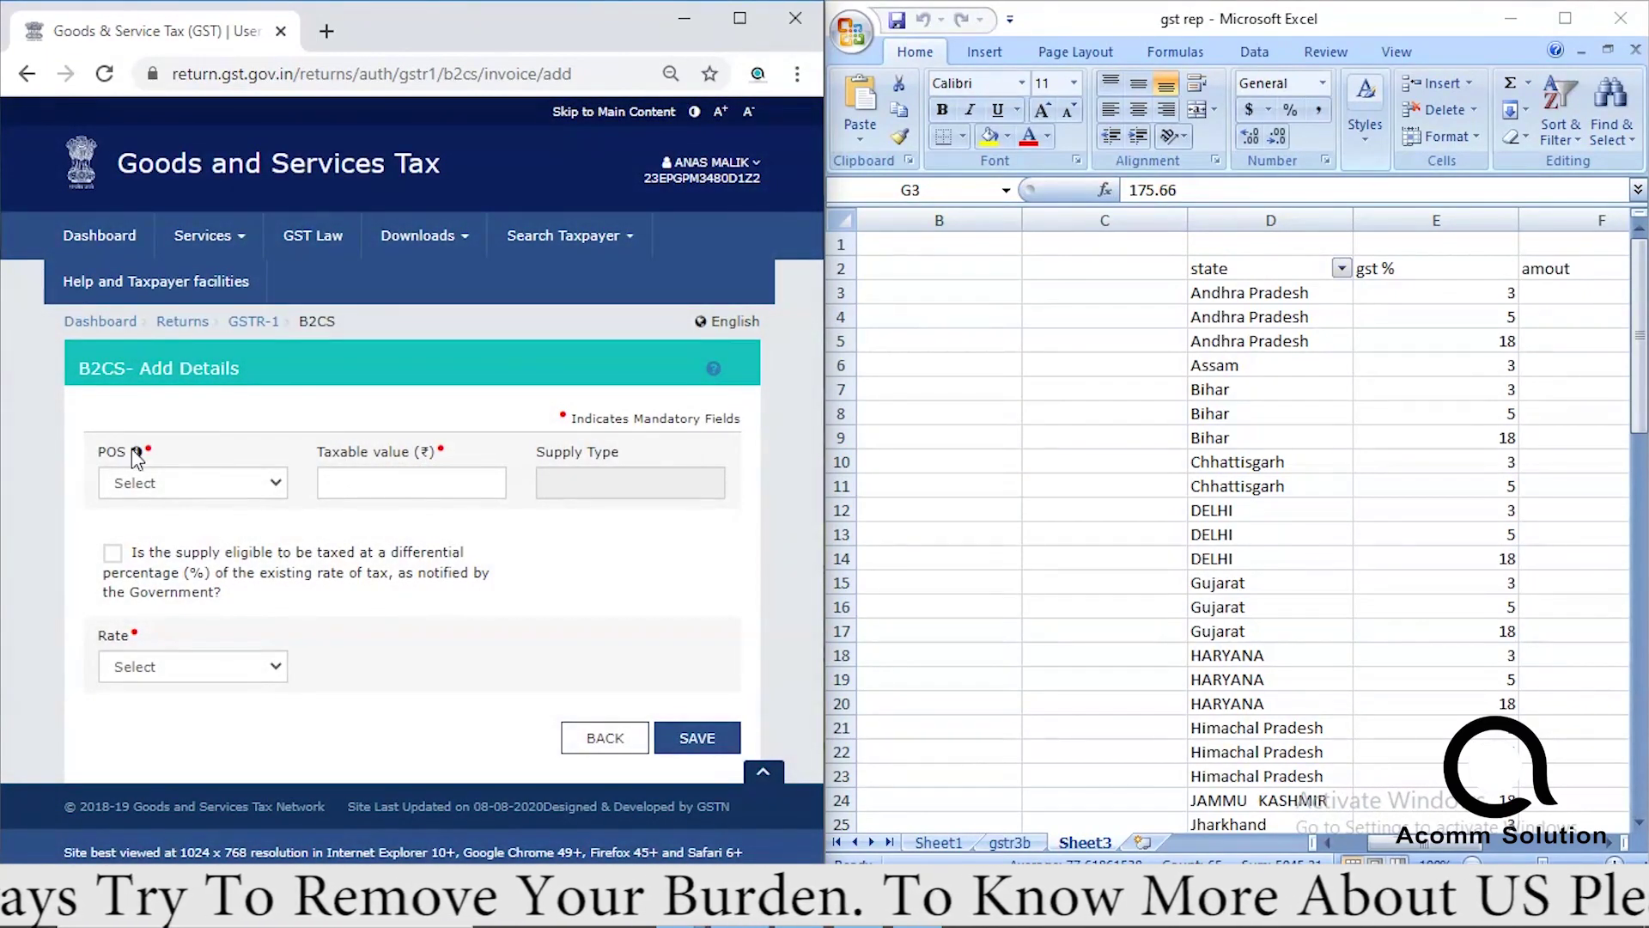
left_click(168, 486)
left_click(206, 542)
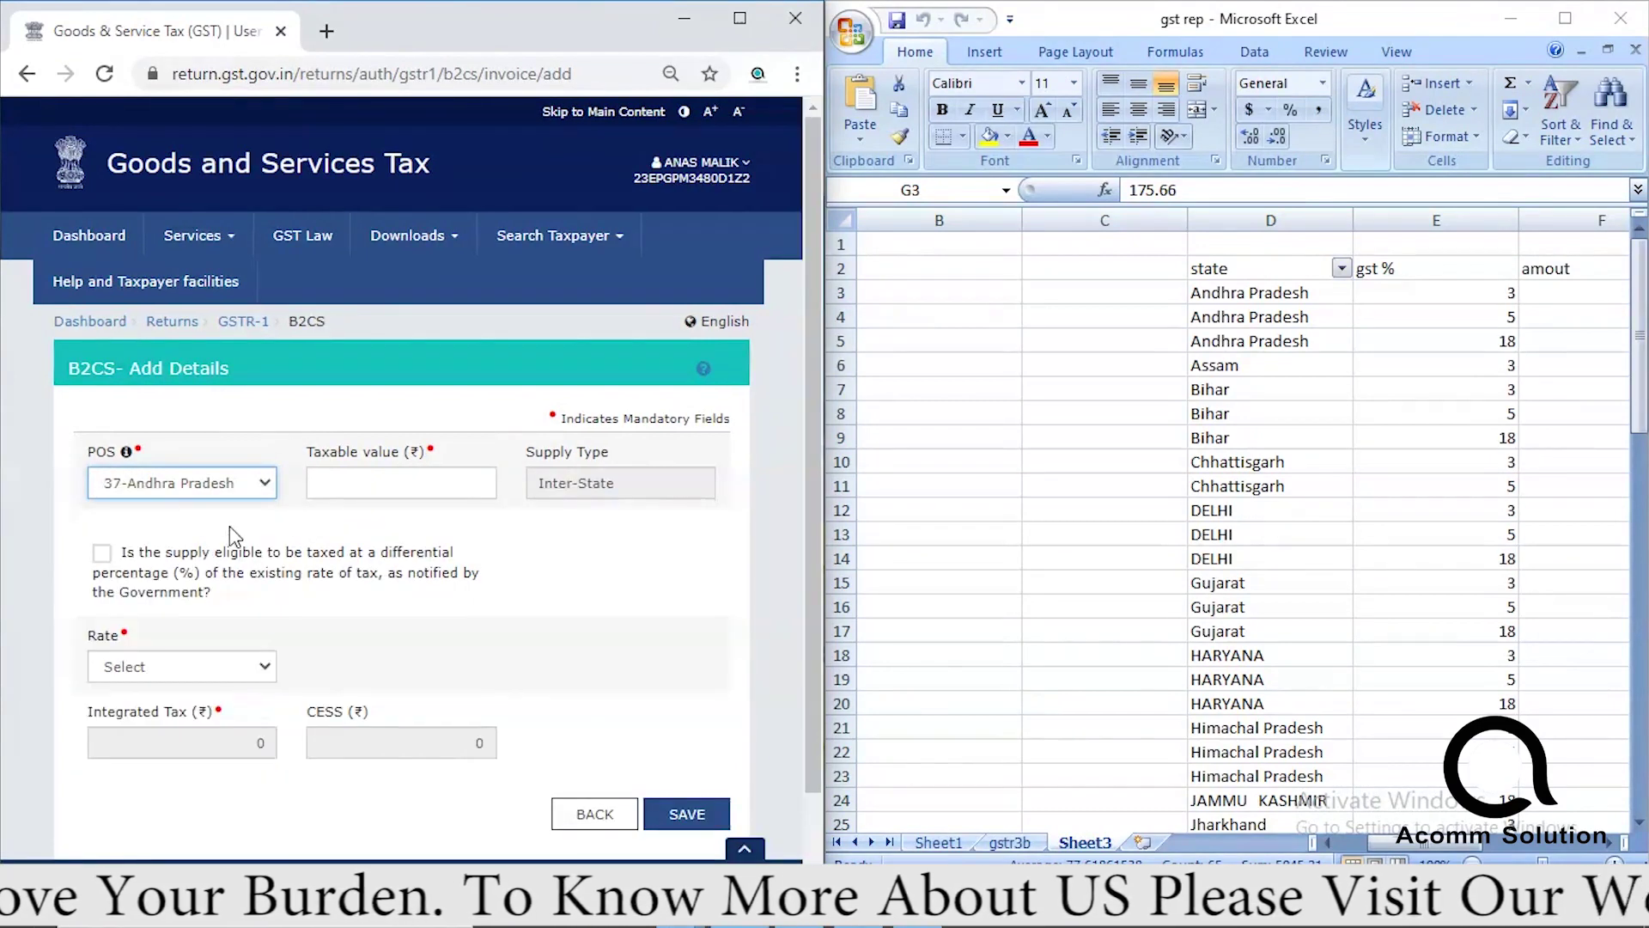
left_click(1611, 843)
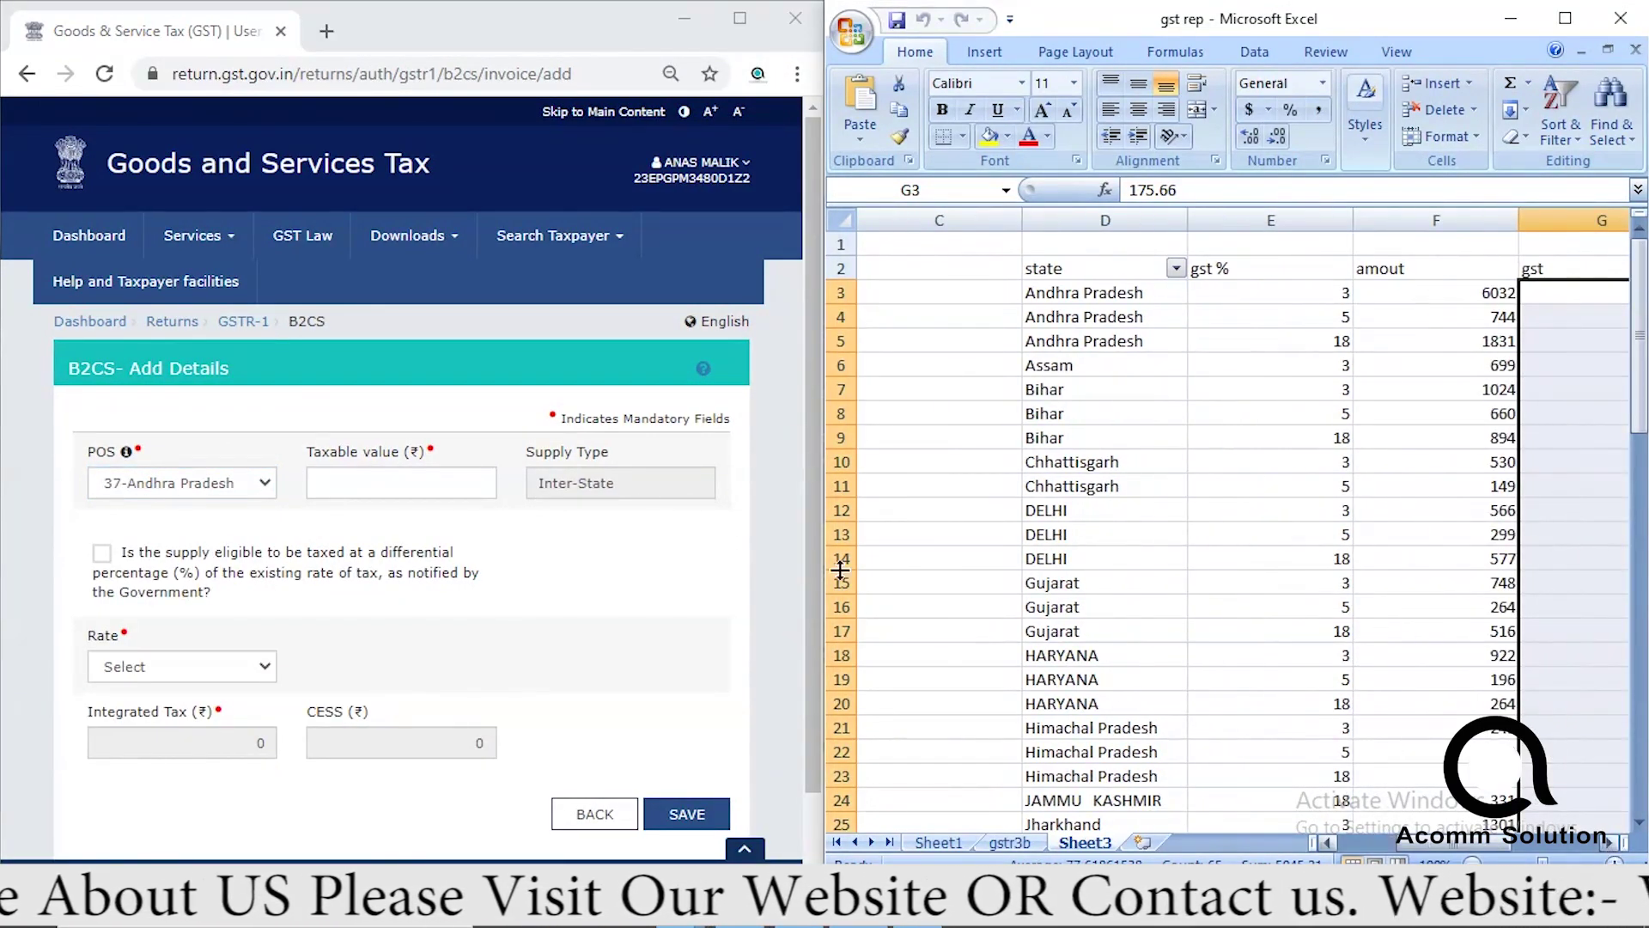
left_click(361, 481)
type("744")
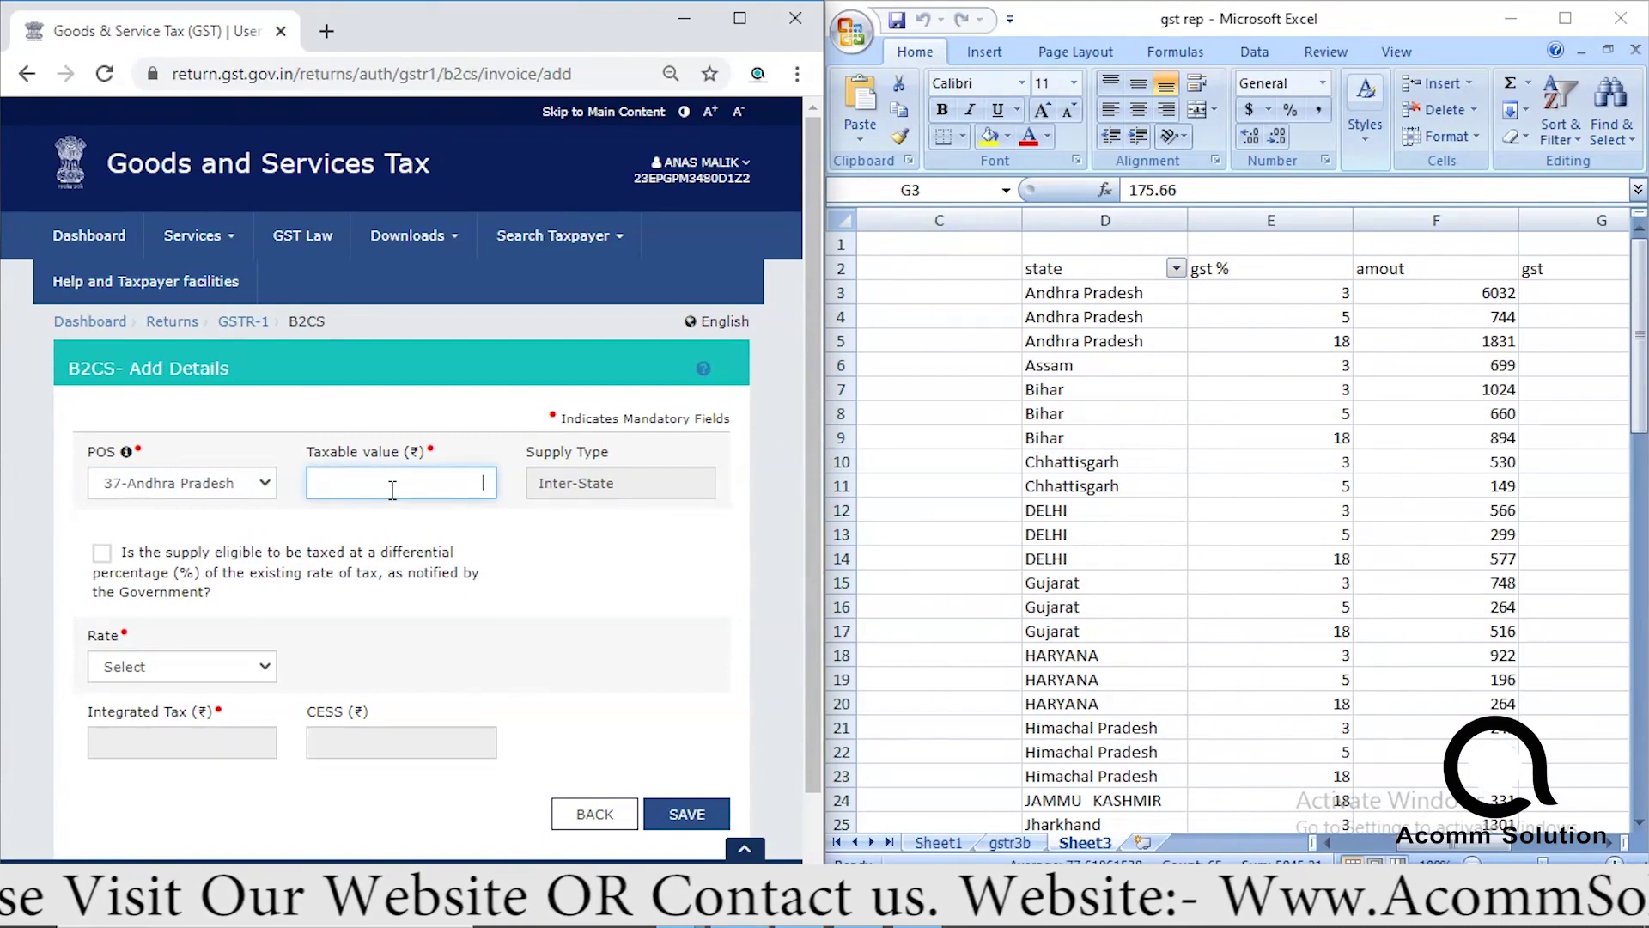
left_click(193, 679)
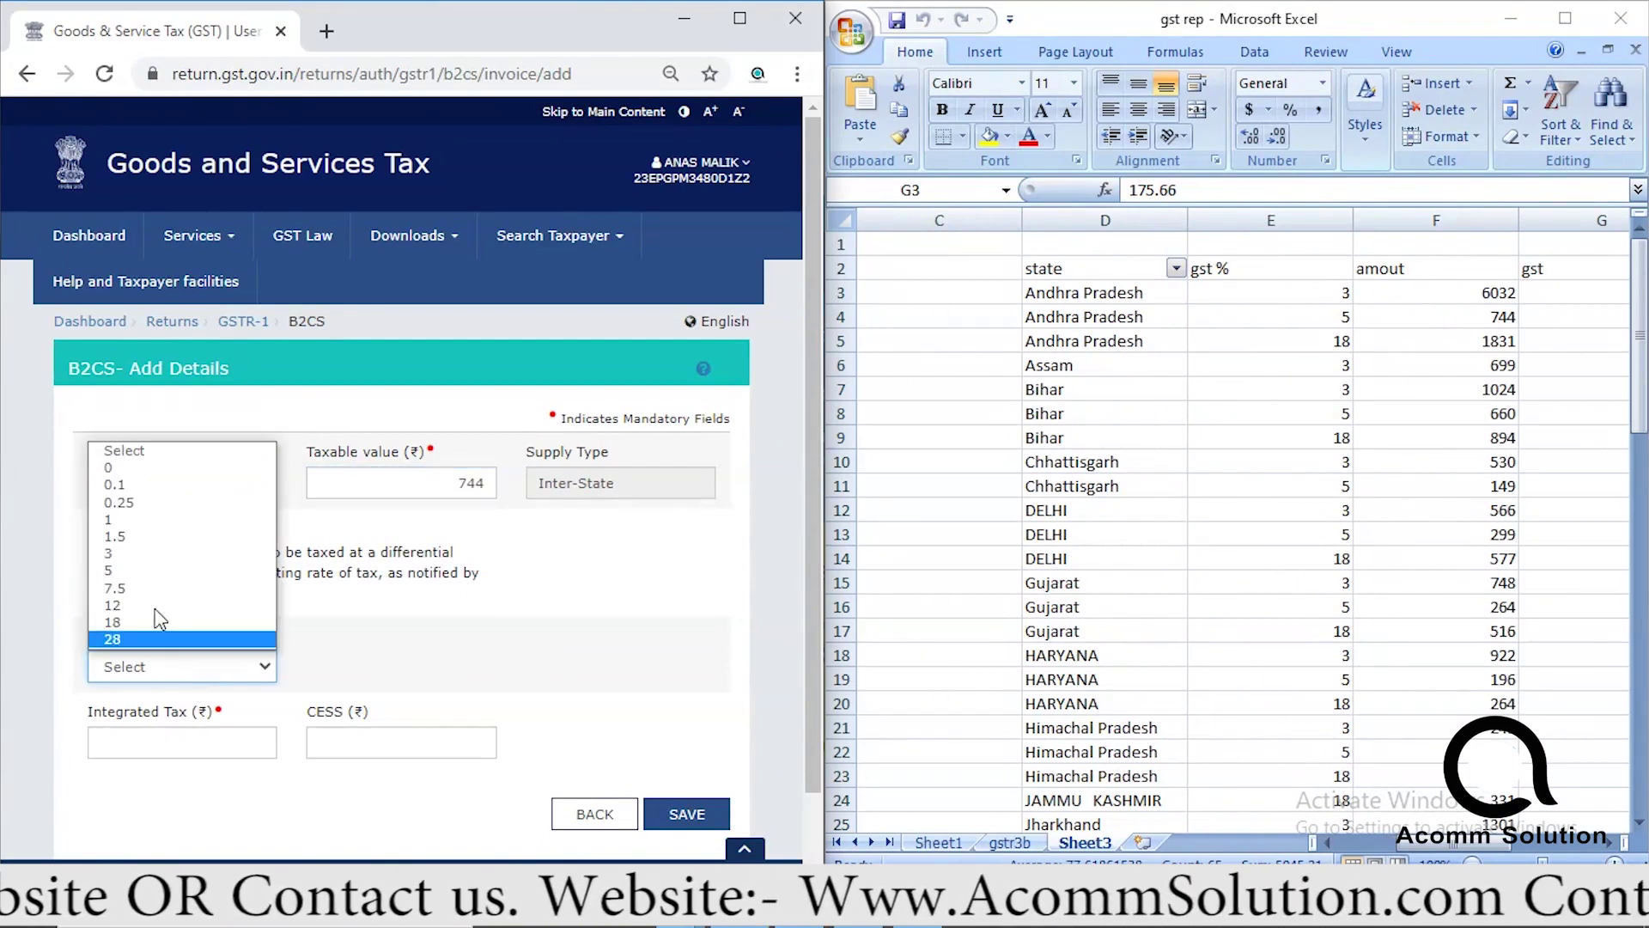
left_click(133, 571)
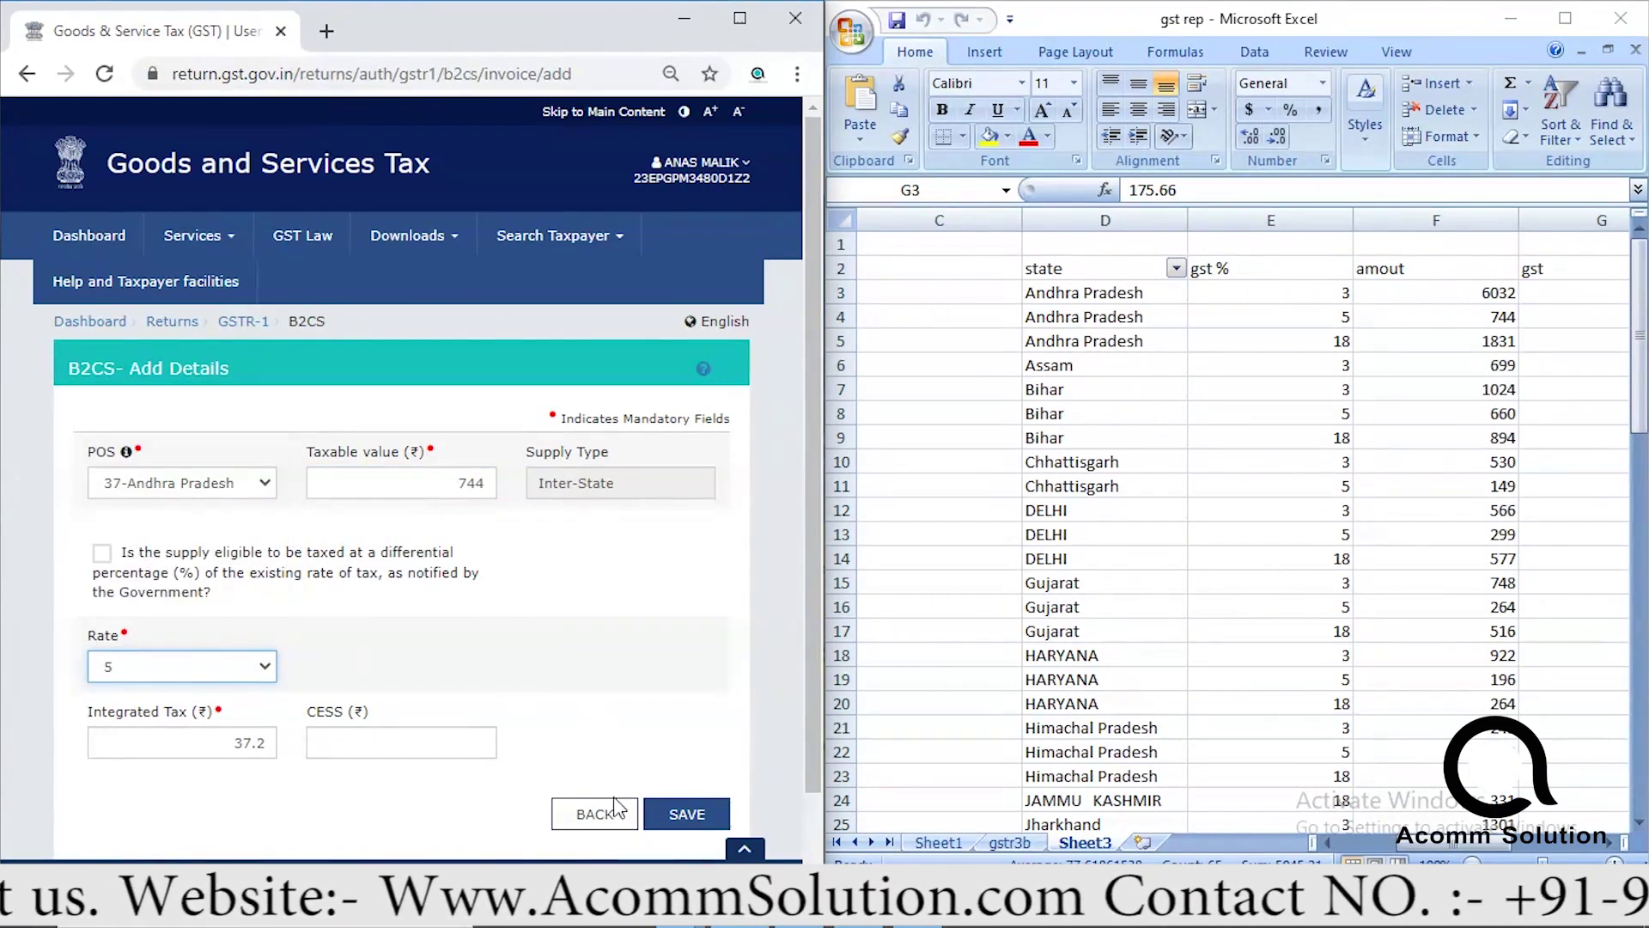
left_click(683, 814)
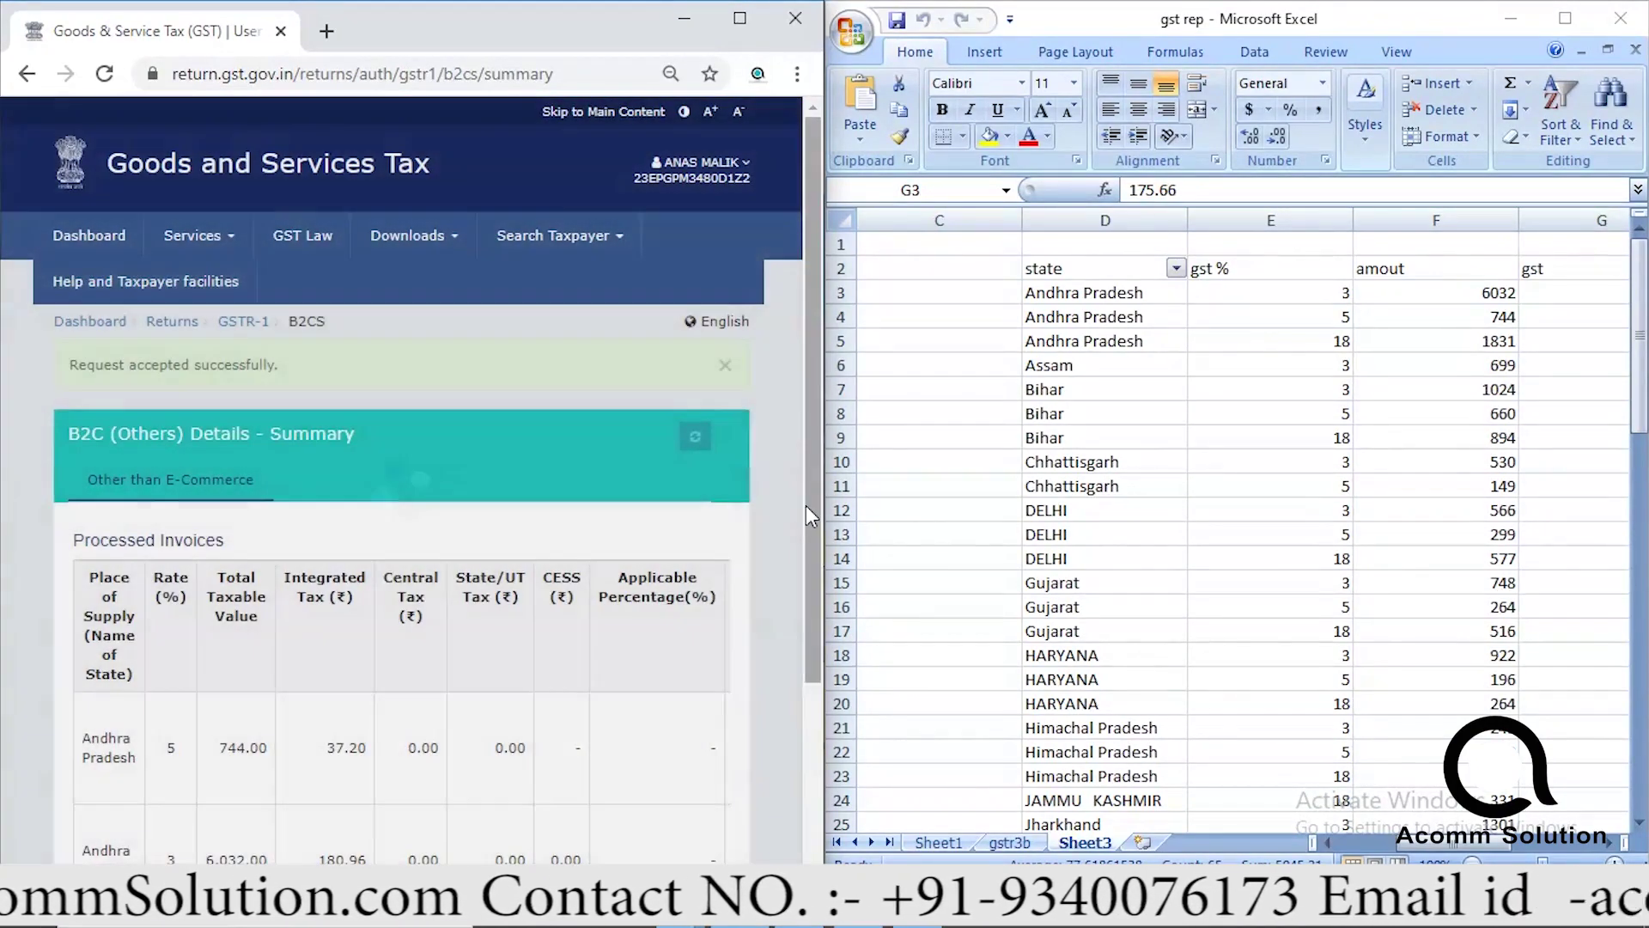
Save another 37-Andhra Pradesh B2C entry with taxable value 1831 at 18%.
left_click_drag(809, 503, 683, 728)
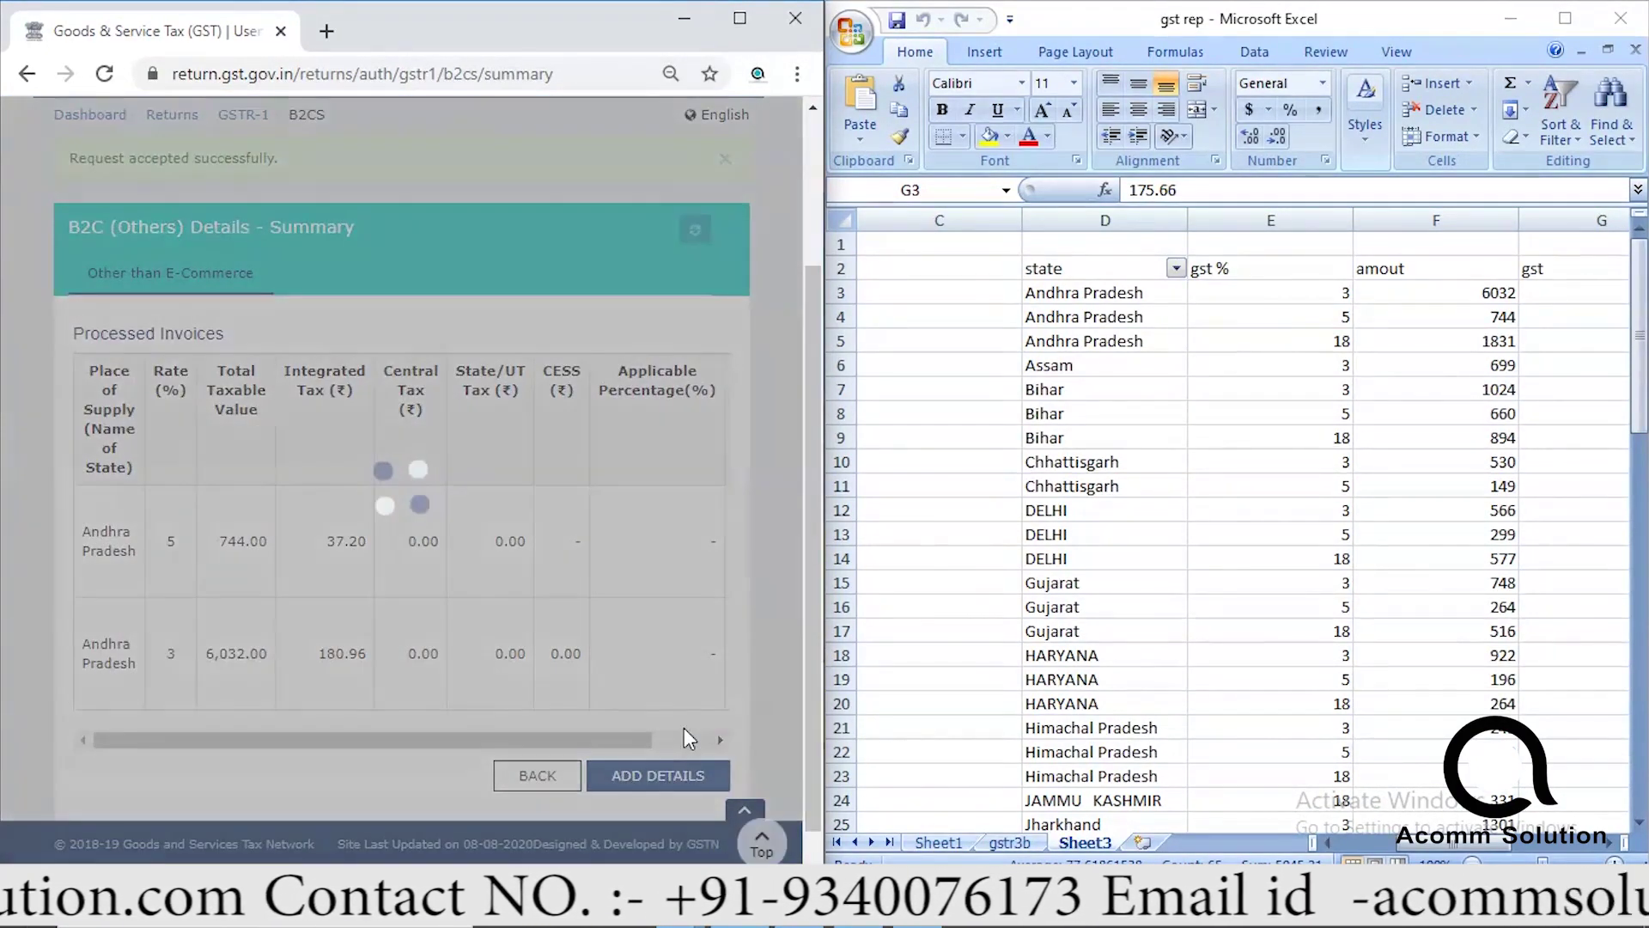
left_click(654, 769)
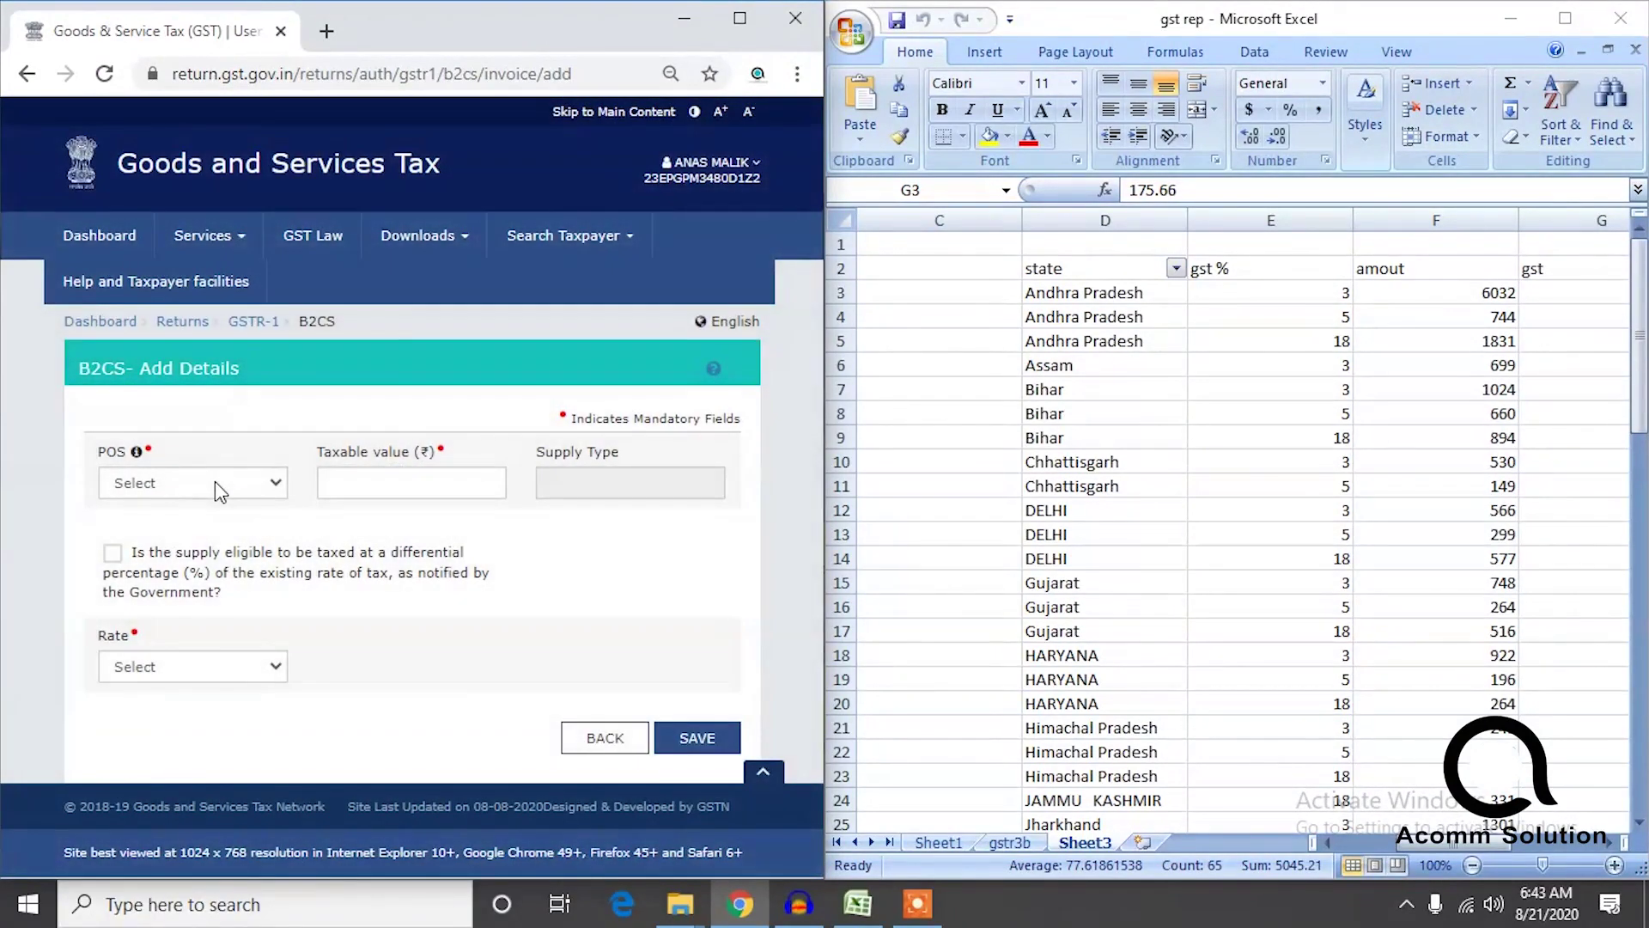
left_click(215, 481)
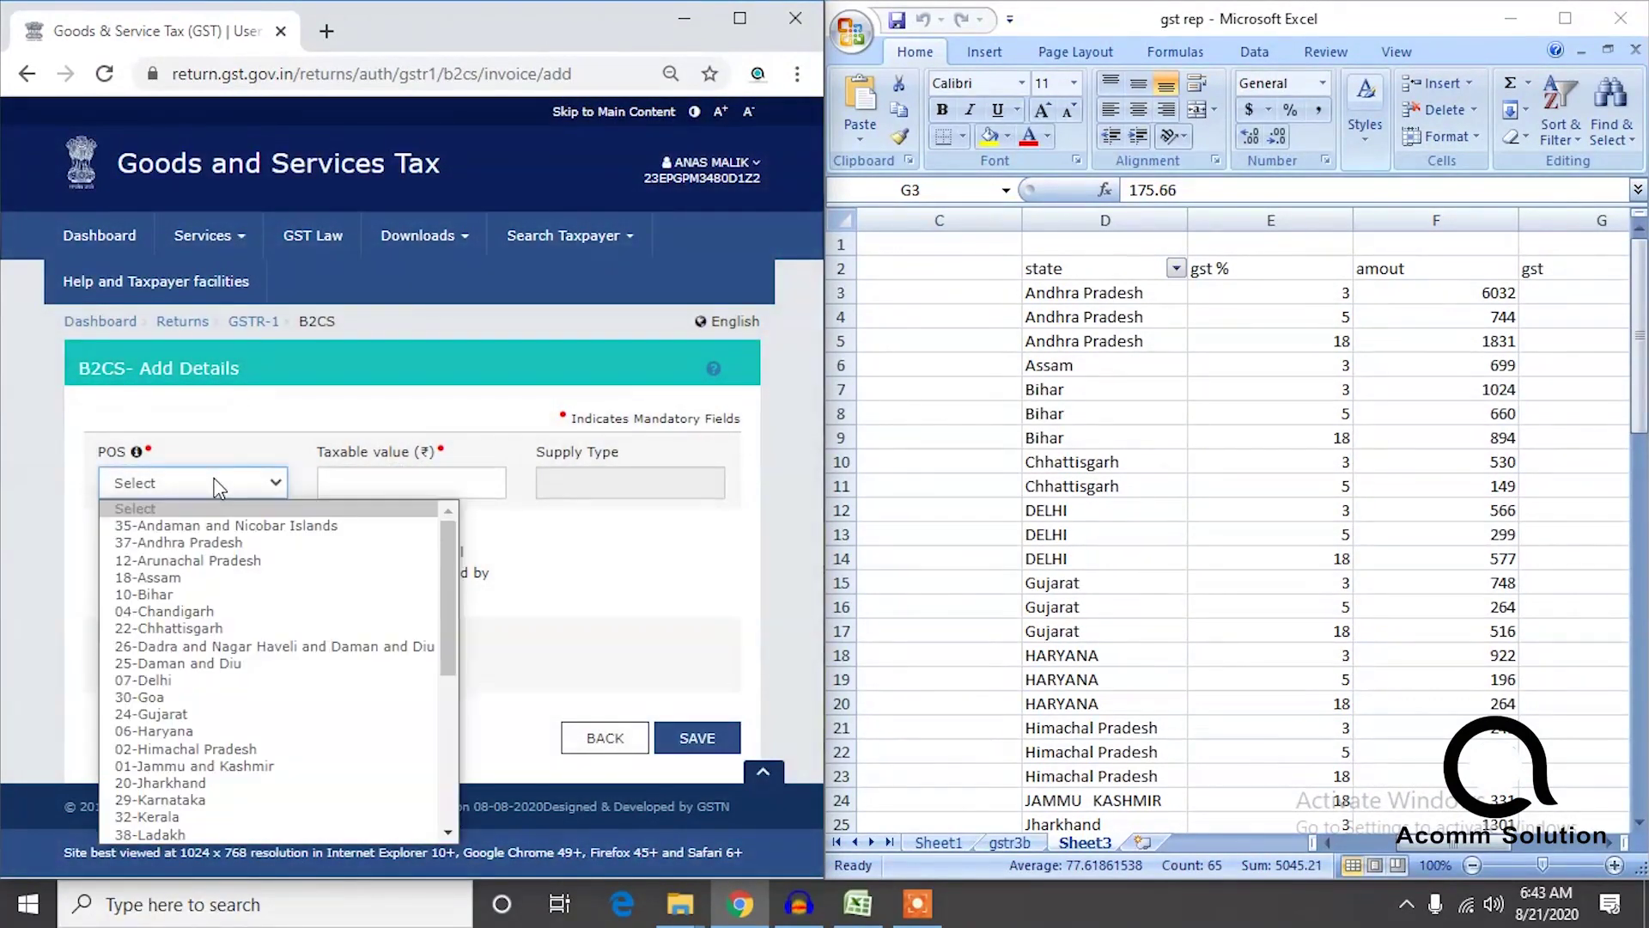
left_click(198, 546)
left_click(391, 487)
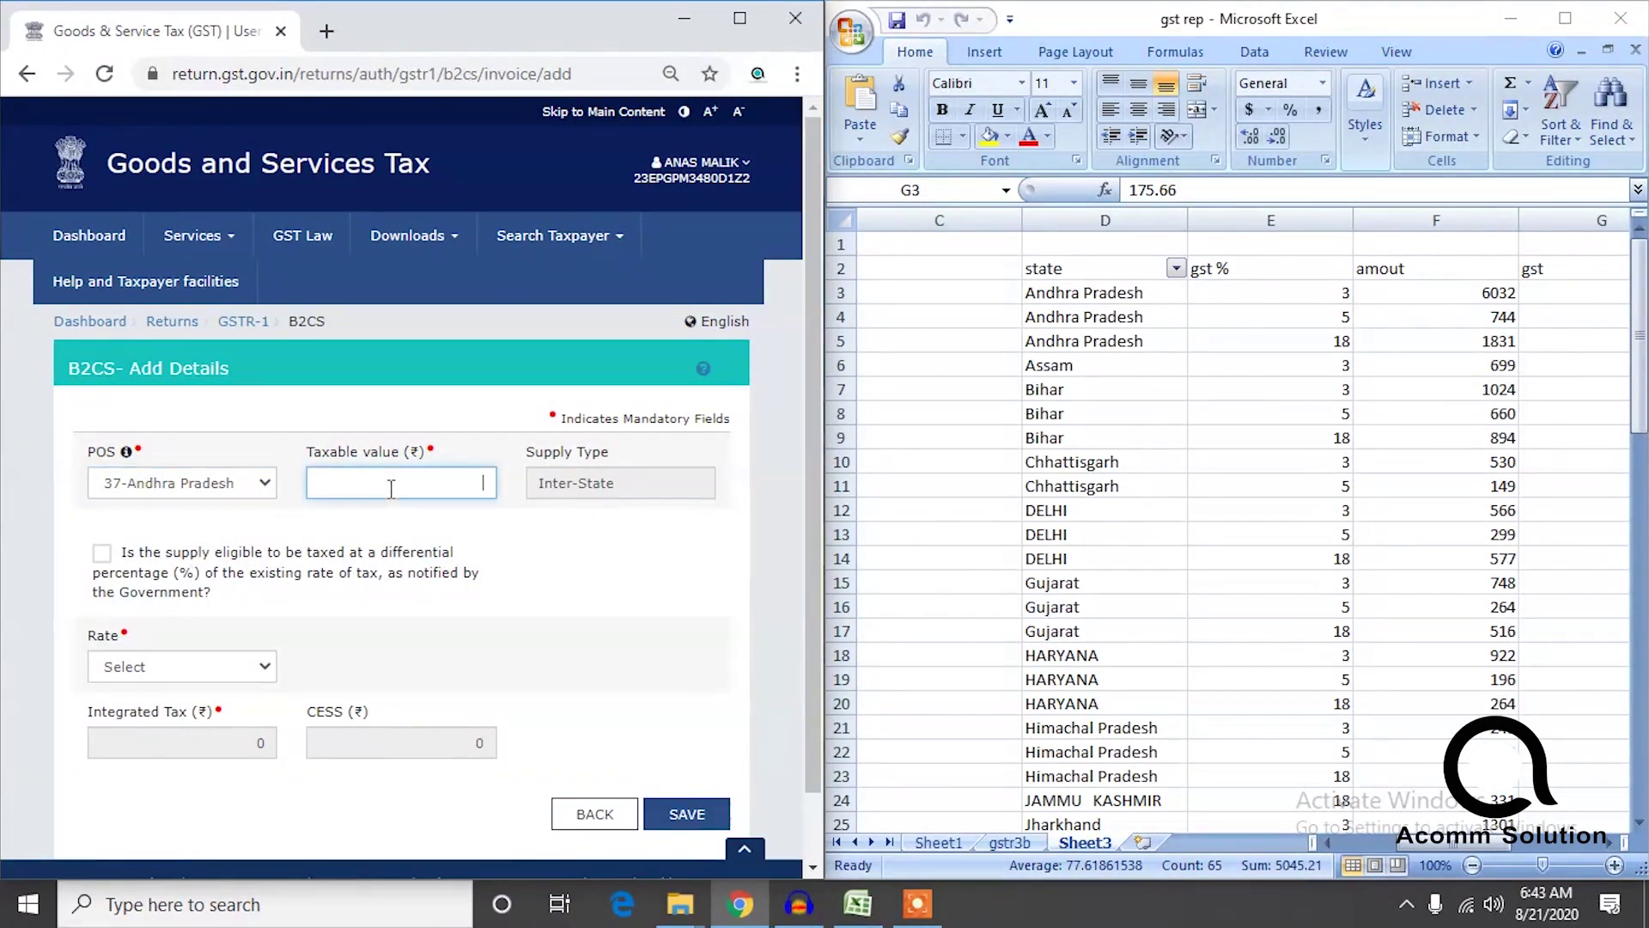
type("1831")
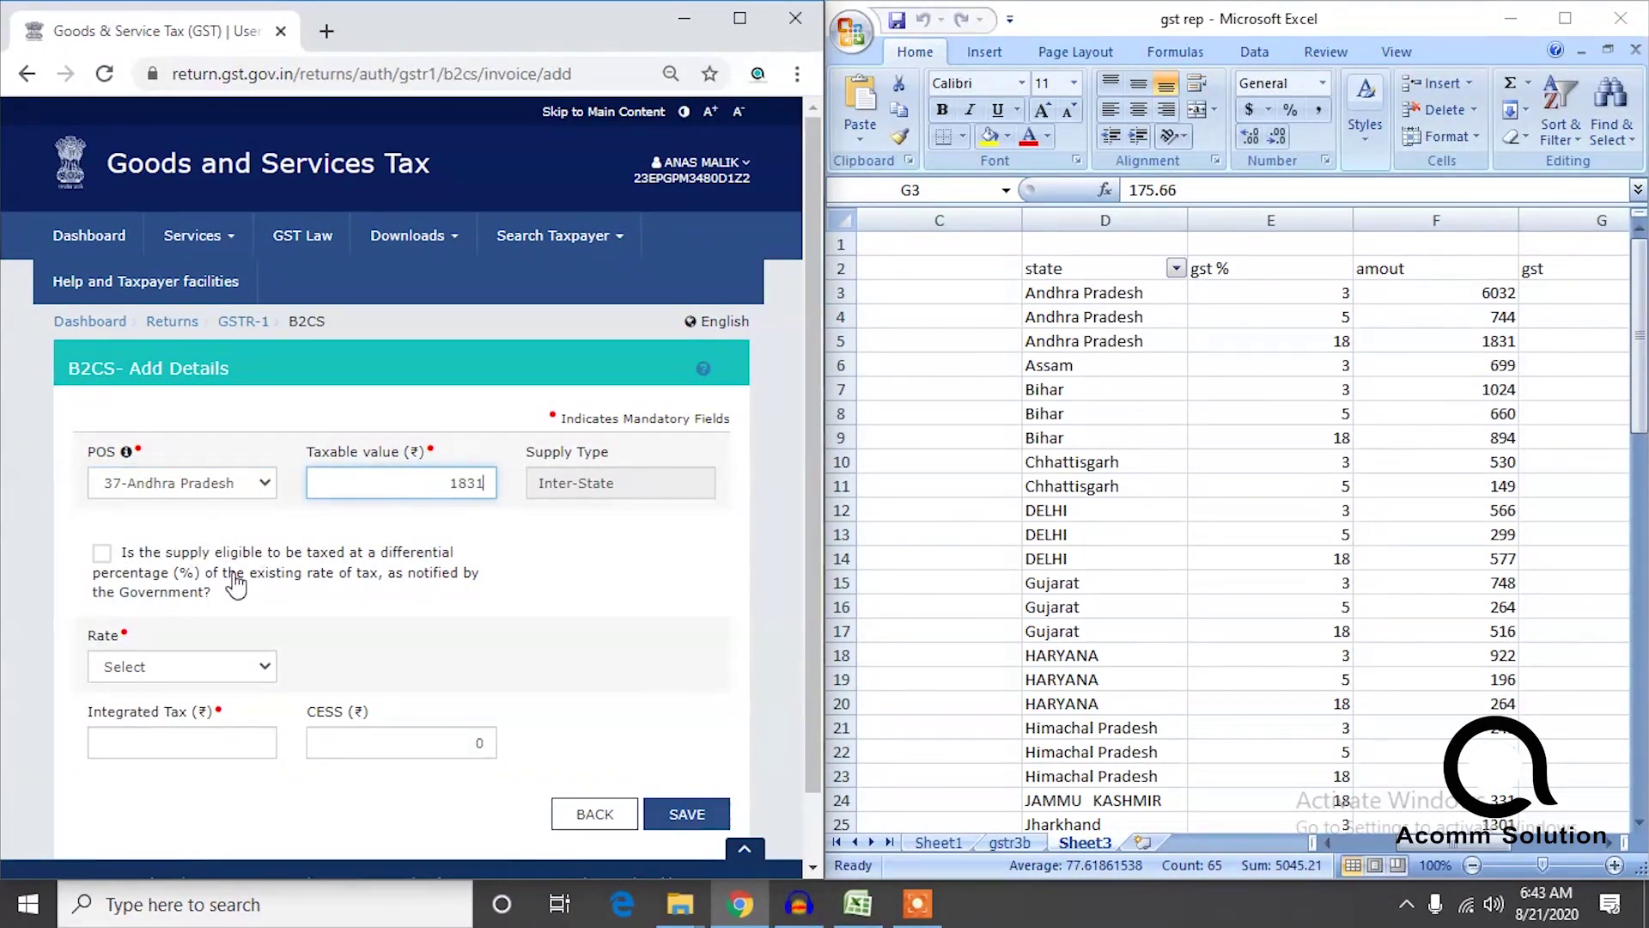
left_click(166, 674)
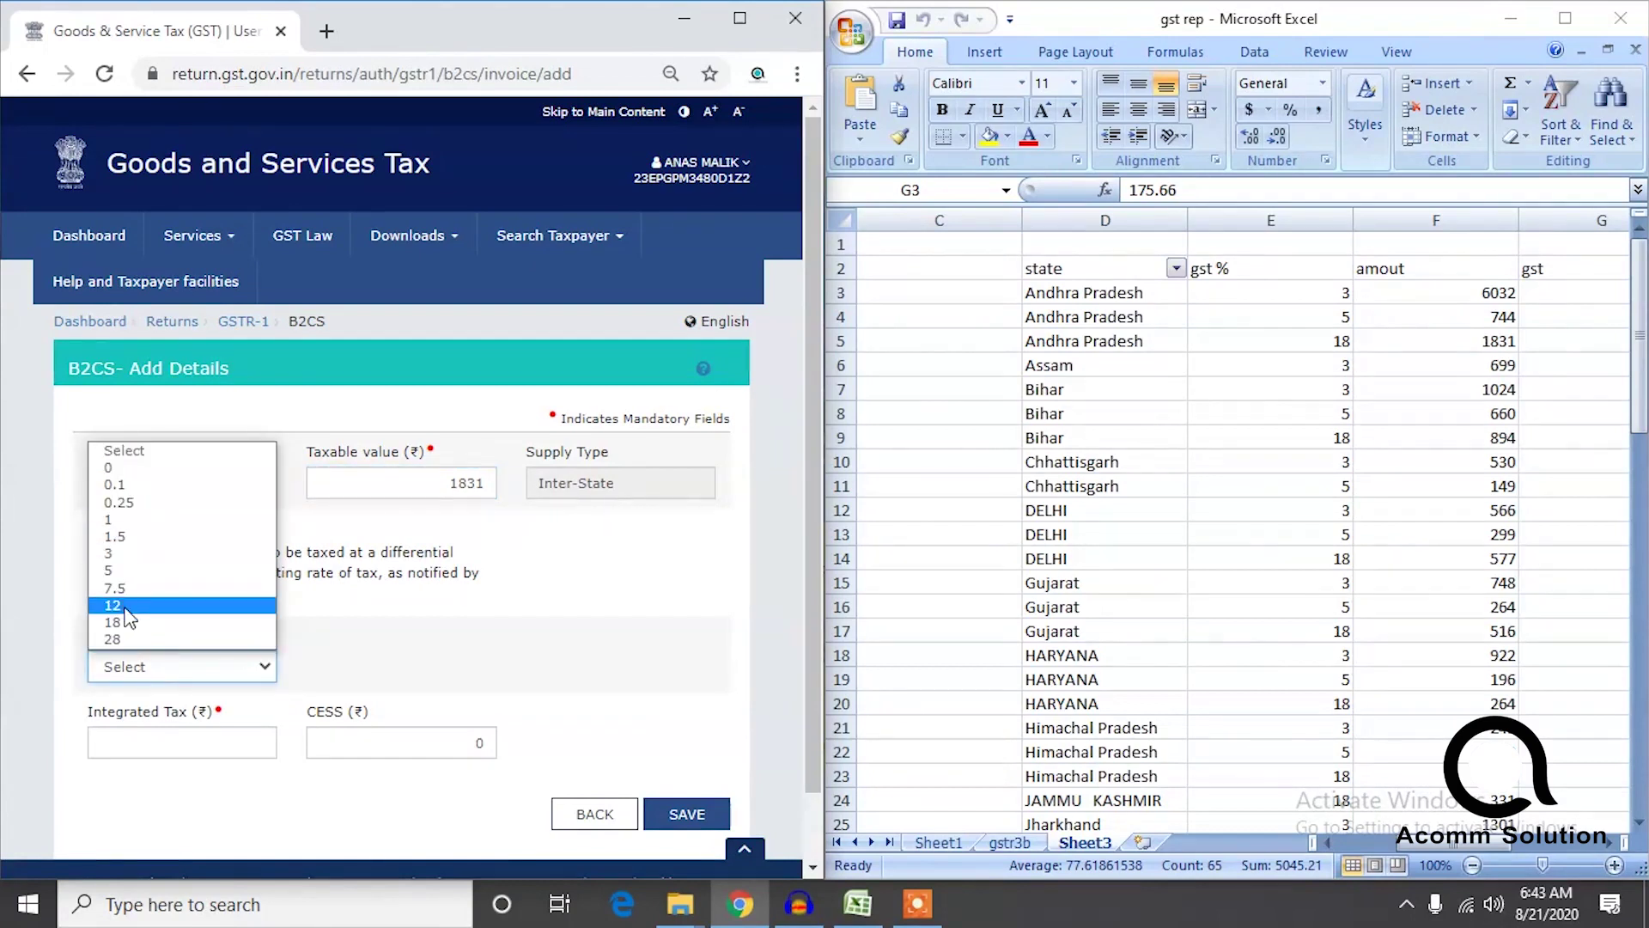
left_click(169, 654)
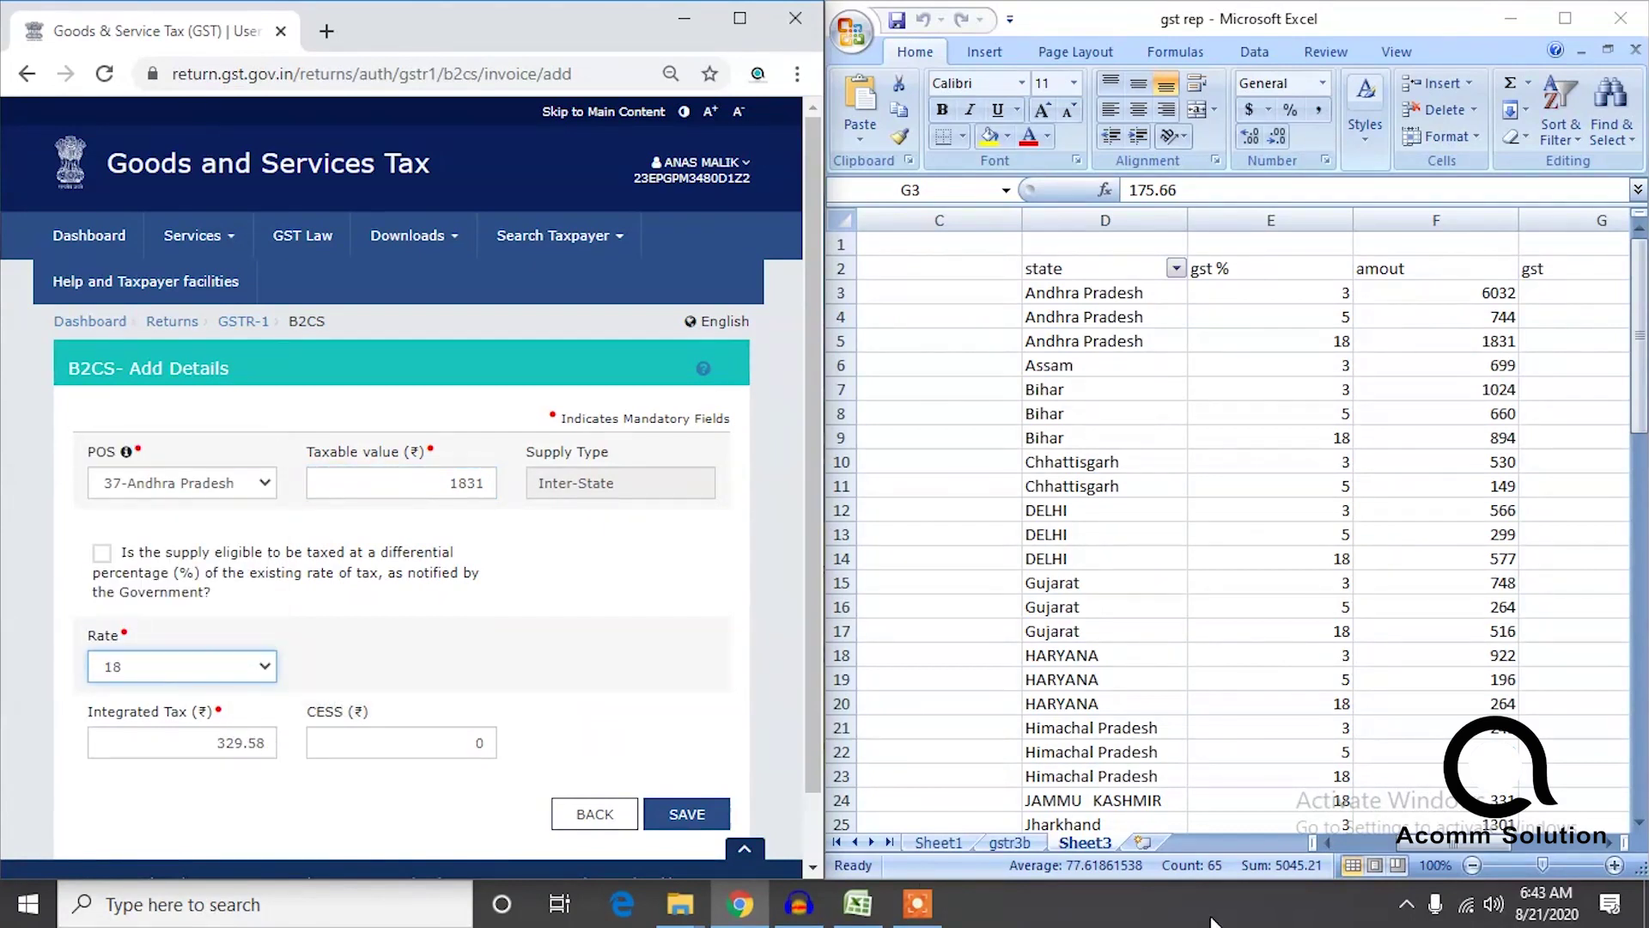
mouse_move(1433, 843)
left_mouse_down()
mouse_move(1475, 844)
mouse_move(1430, 847)
left_mouse_up()
left_click(246, 737)
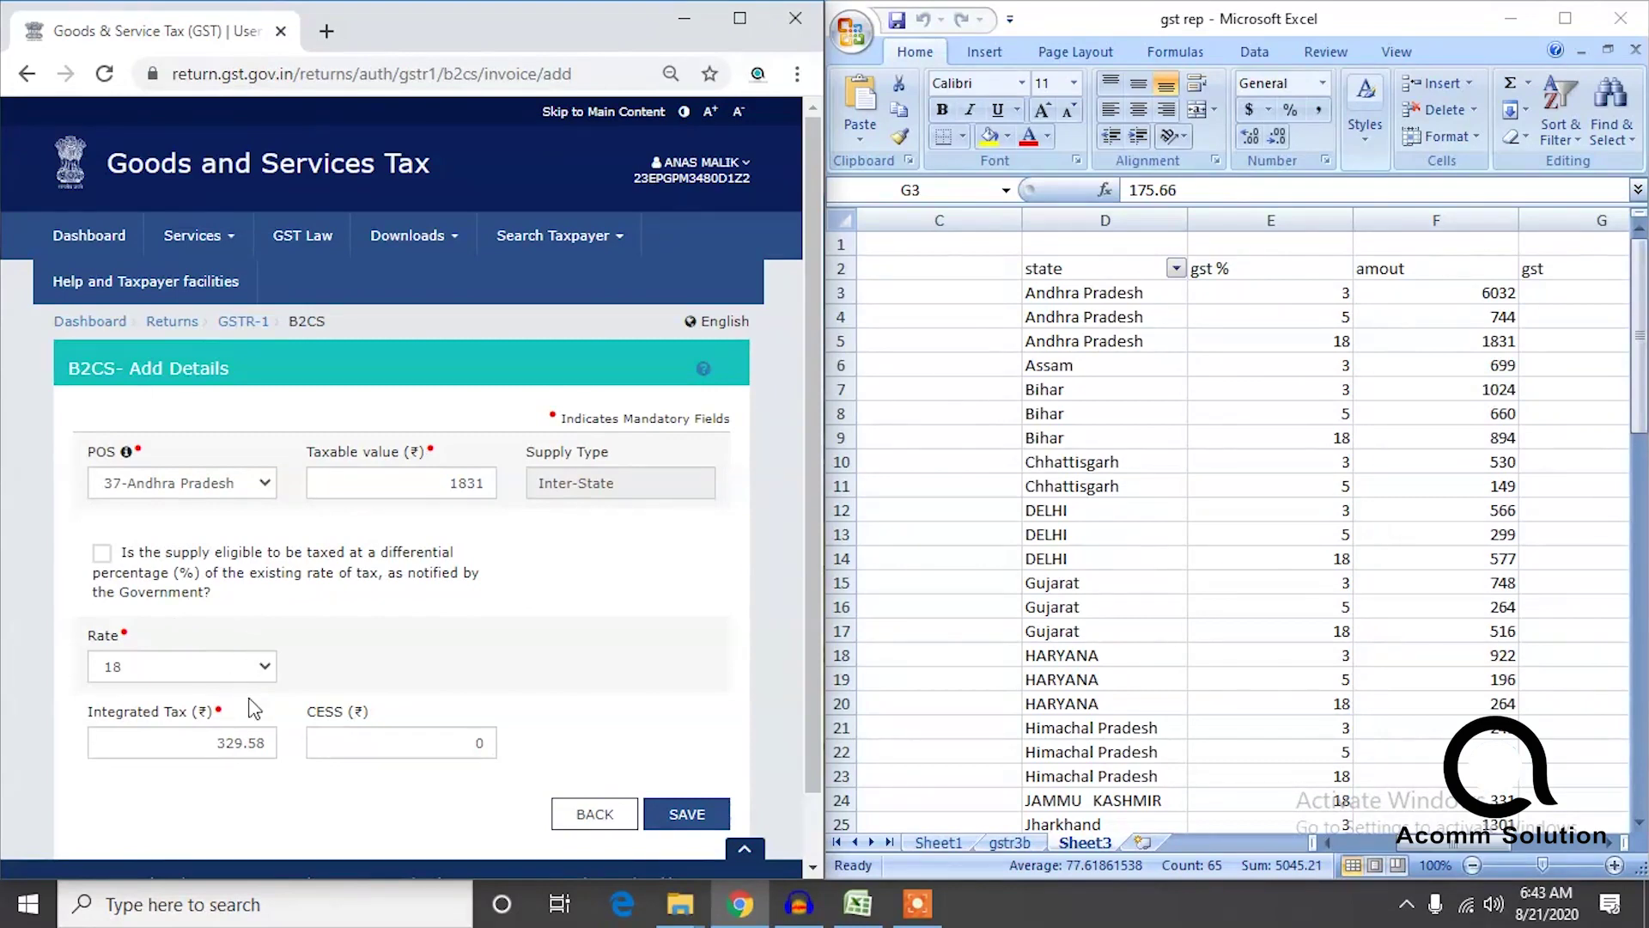
left_click(687, 816)
scroll(797, 653, "down", 4)
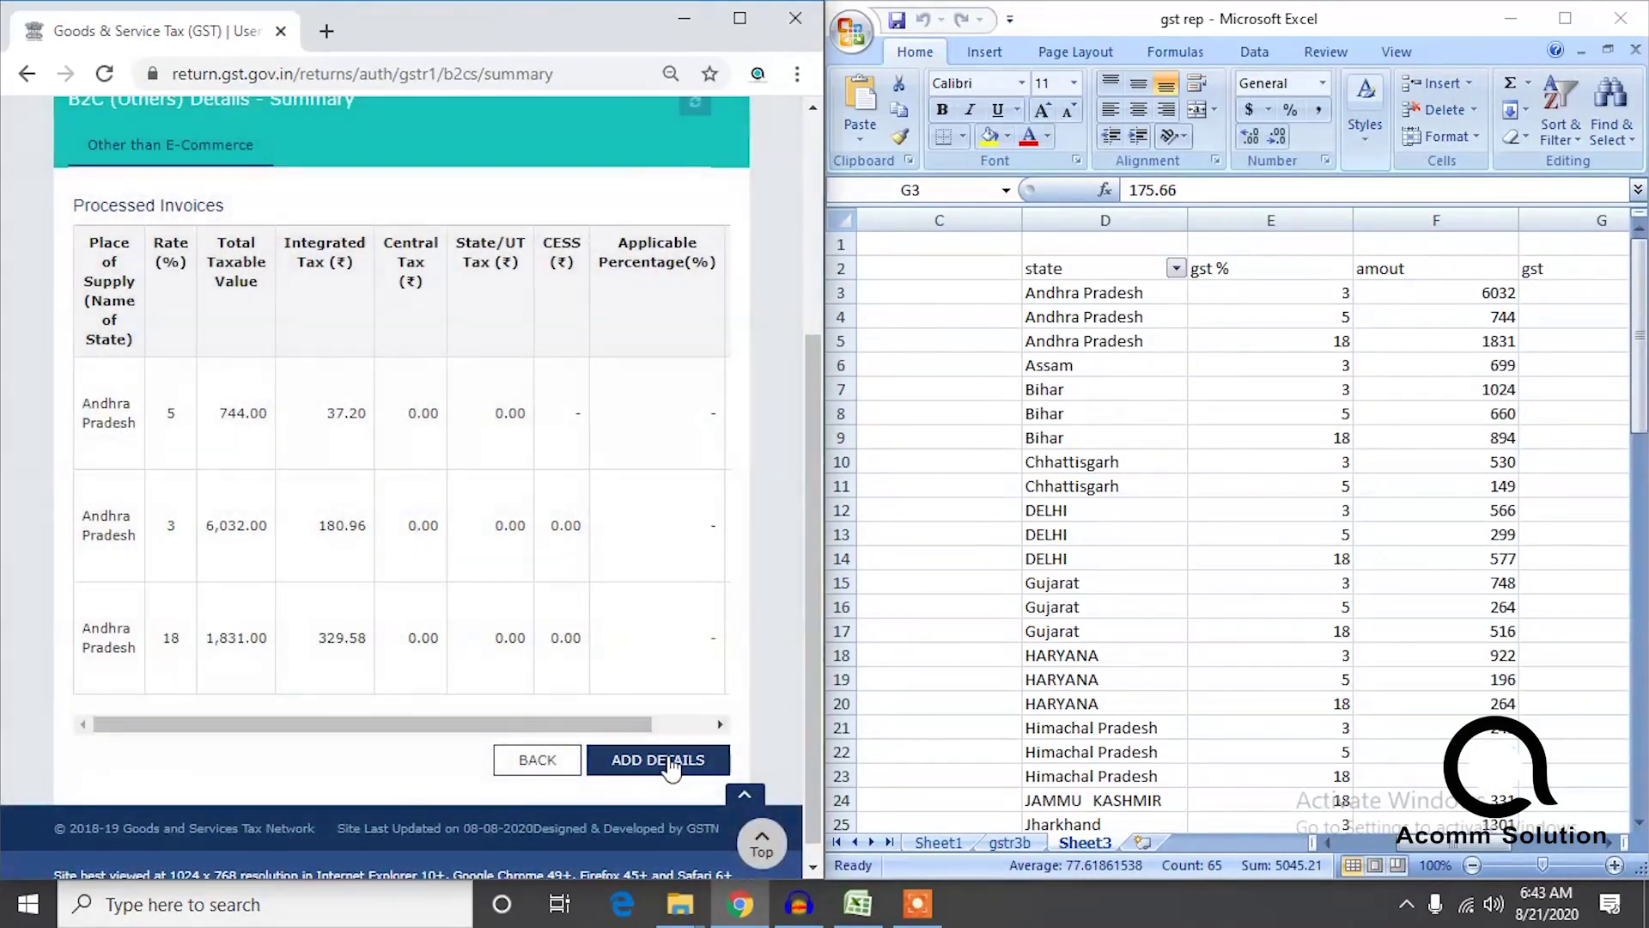
Start a new B2C (Others) entry with place of supply 18-Assam and taxable value 699.
left_click(668, 758)
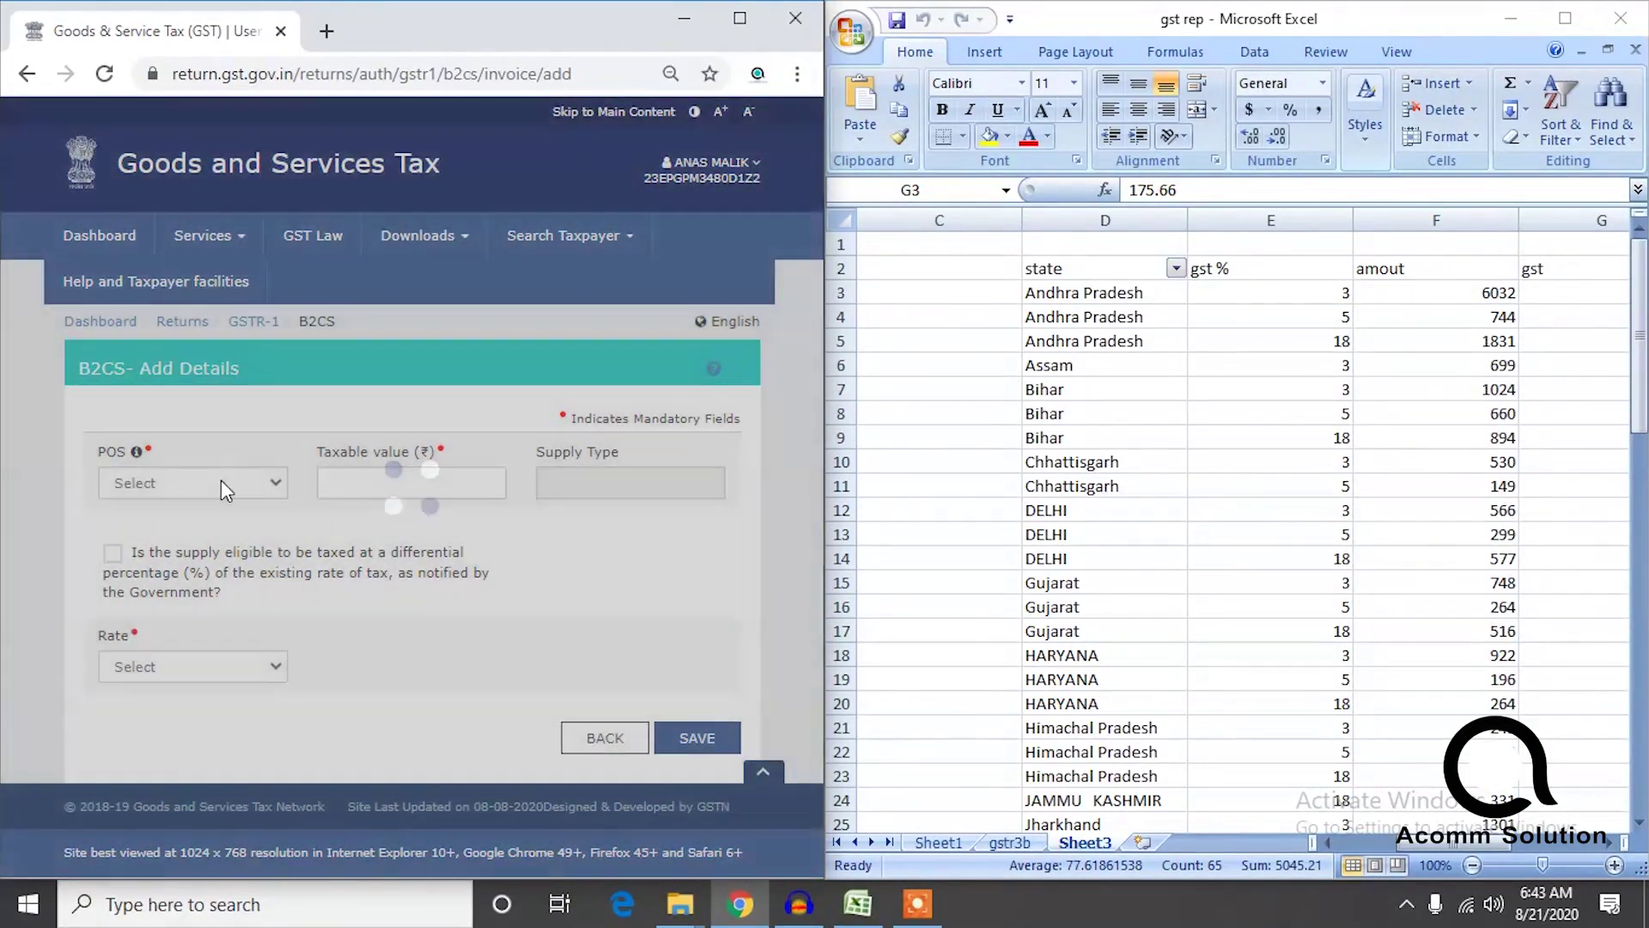
left_click(220, 480)
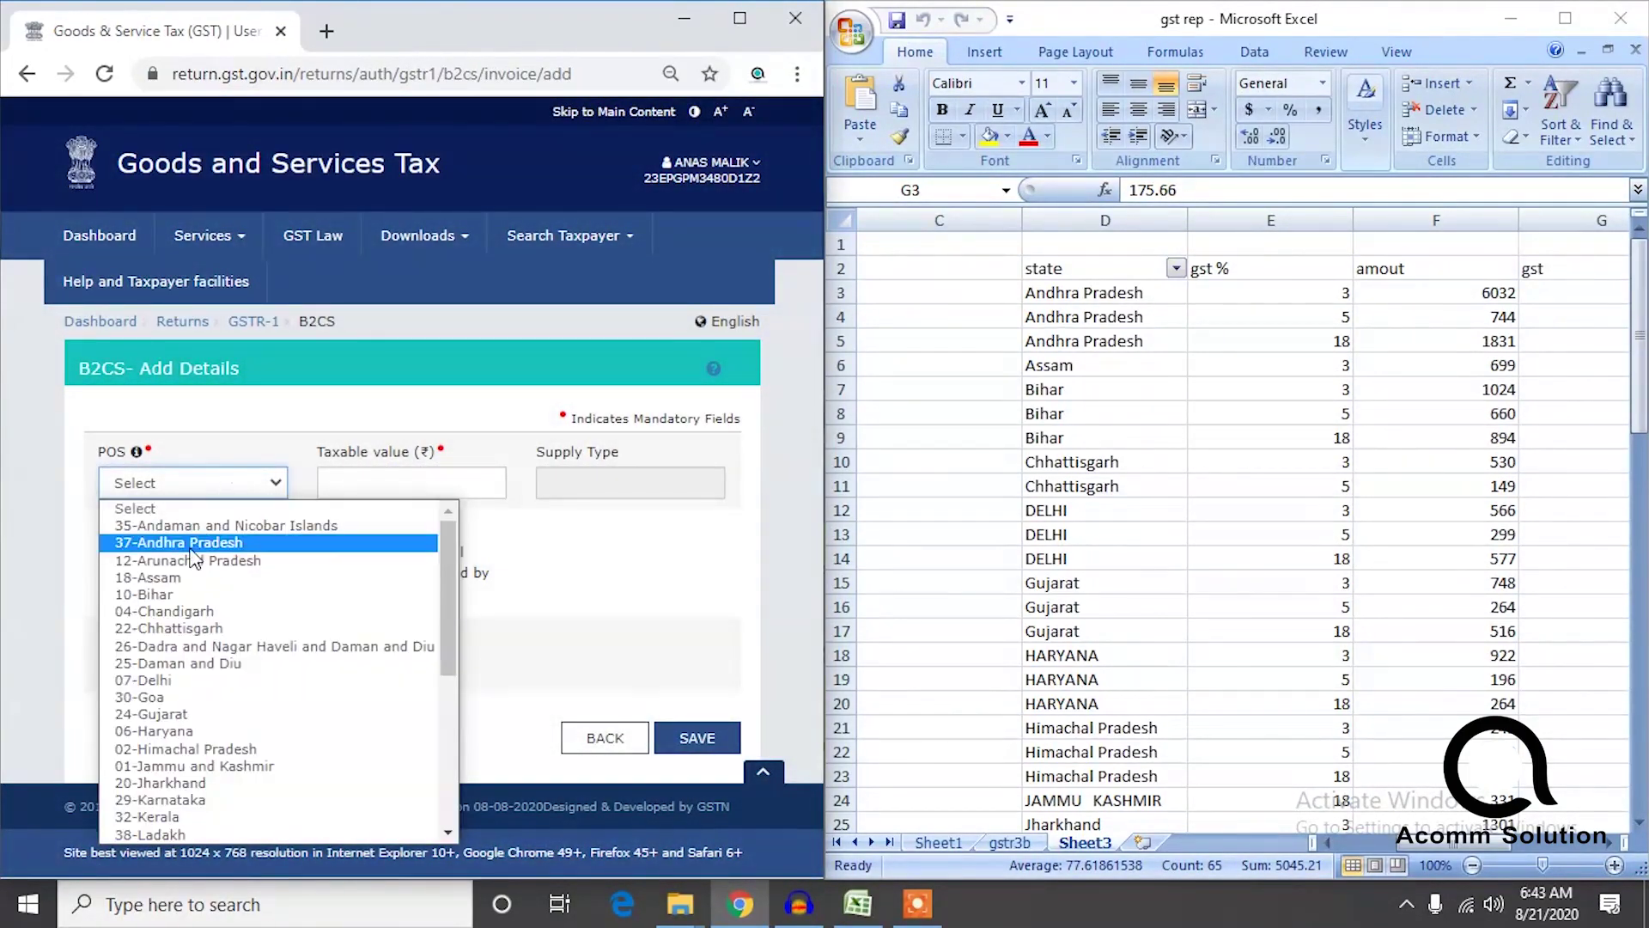
left_click(176, 576)
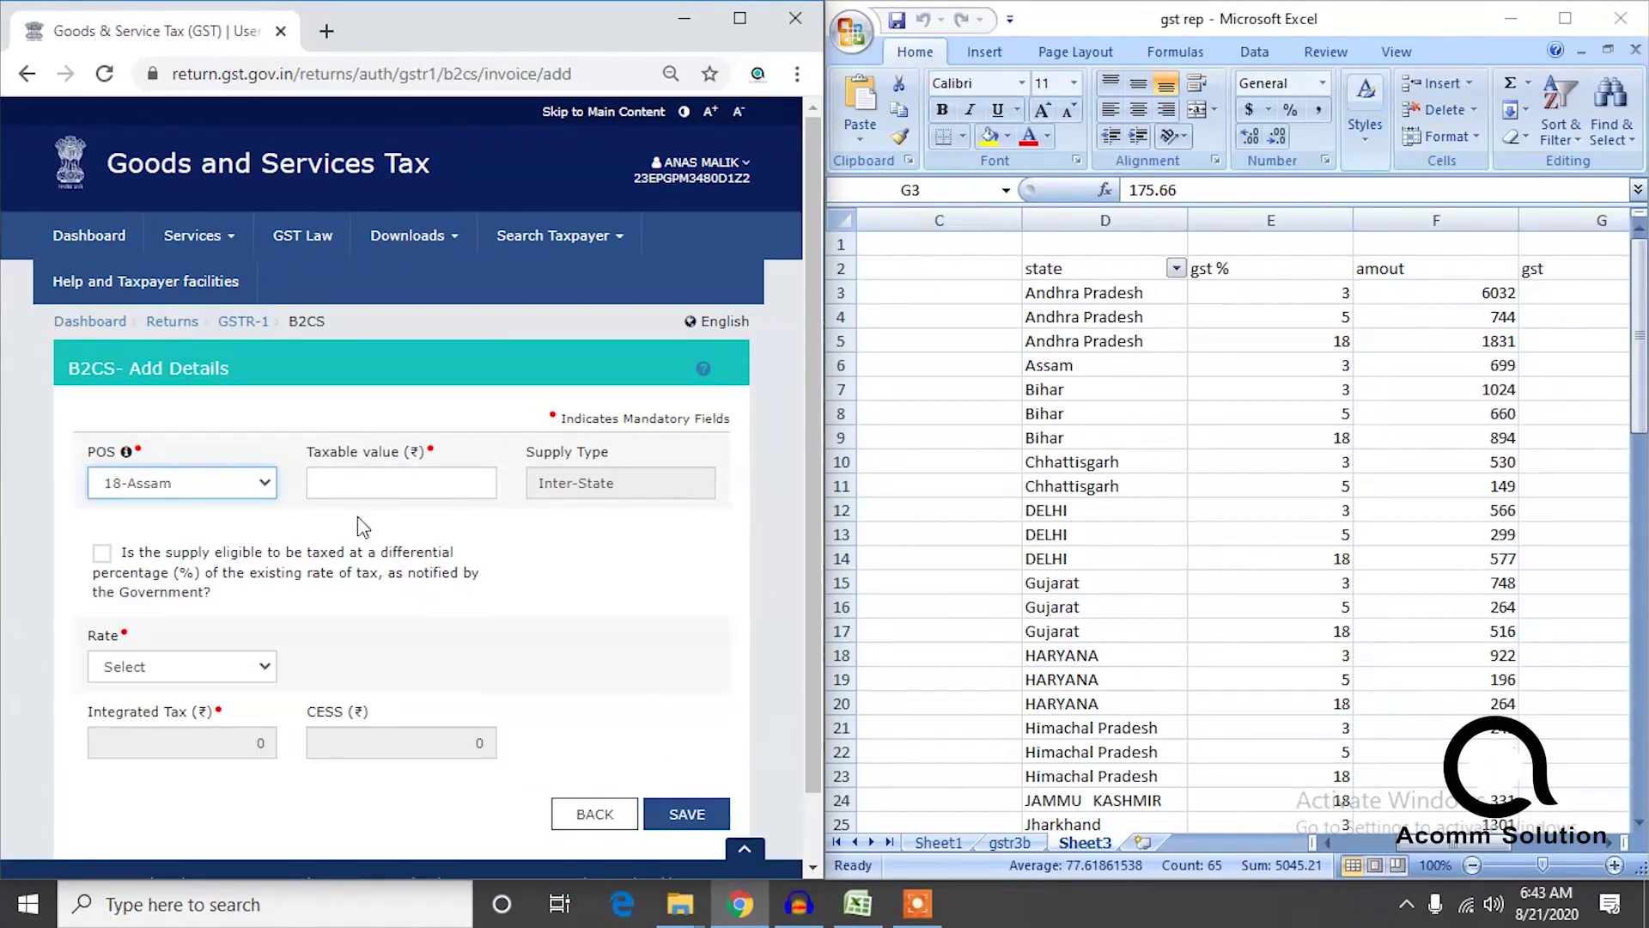
left_click(464, 478)
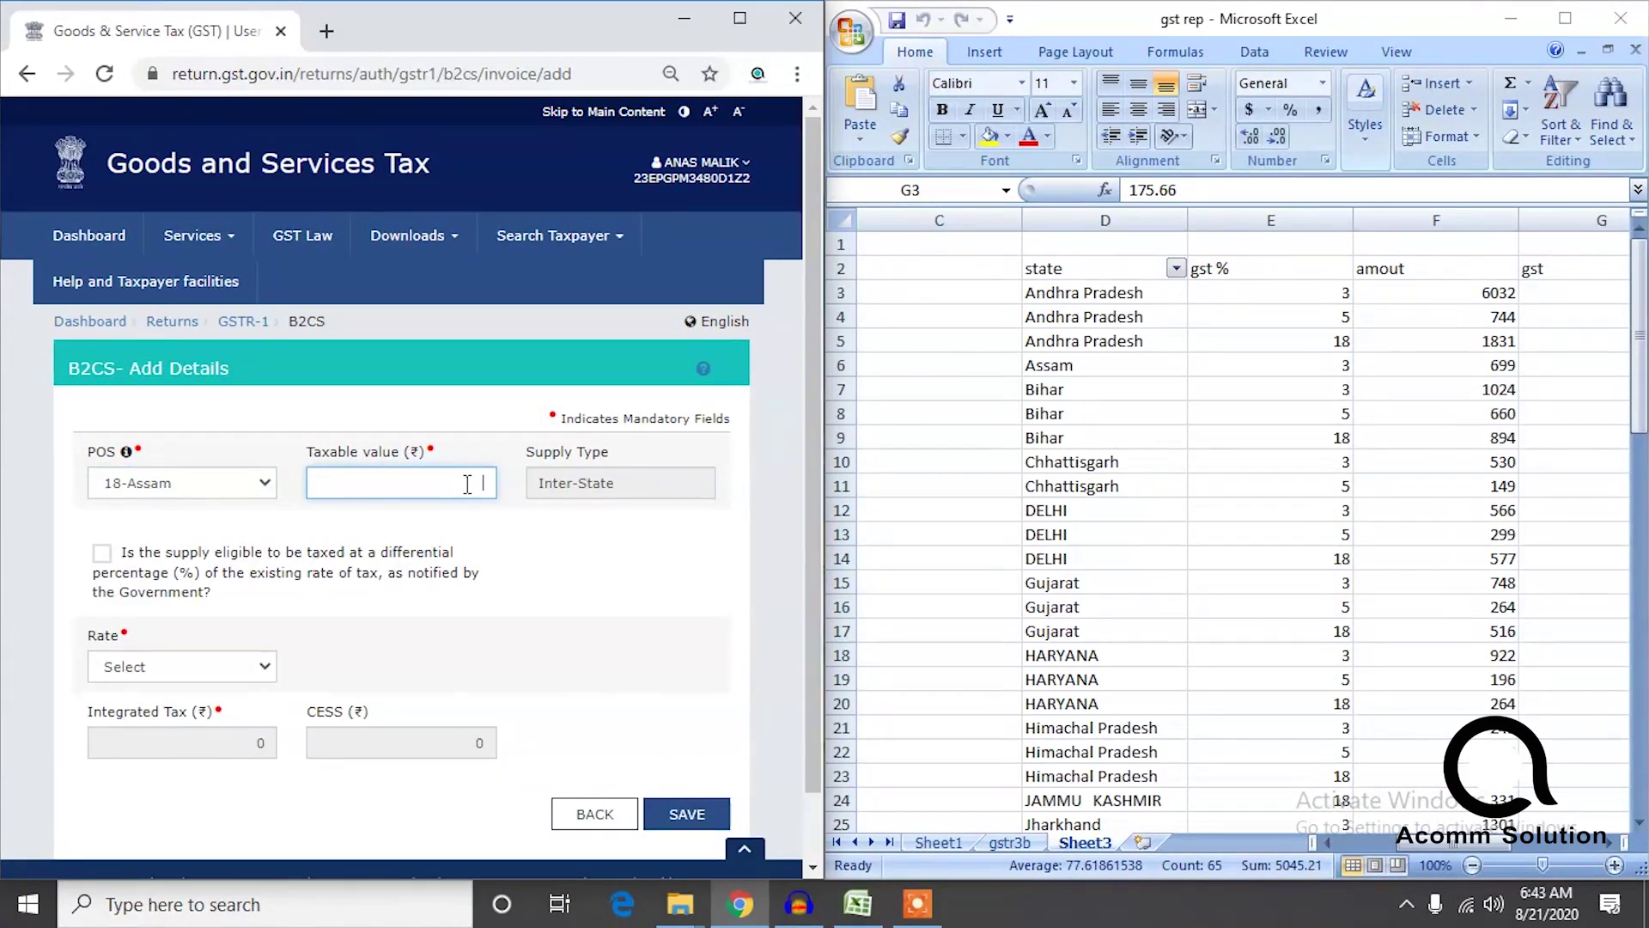
type("699")
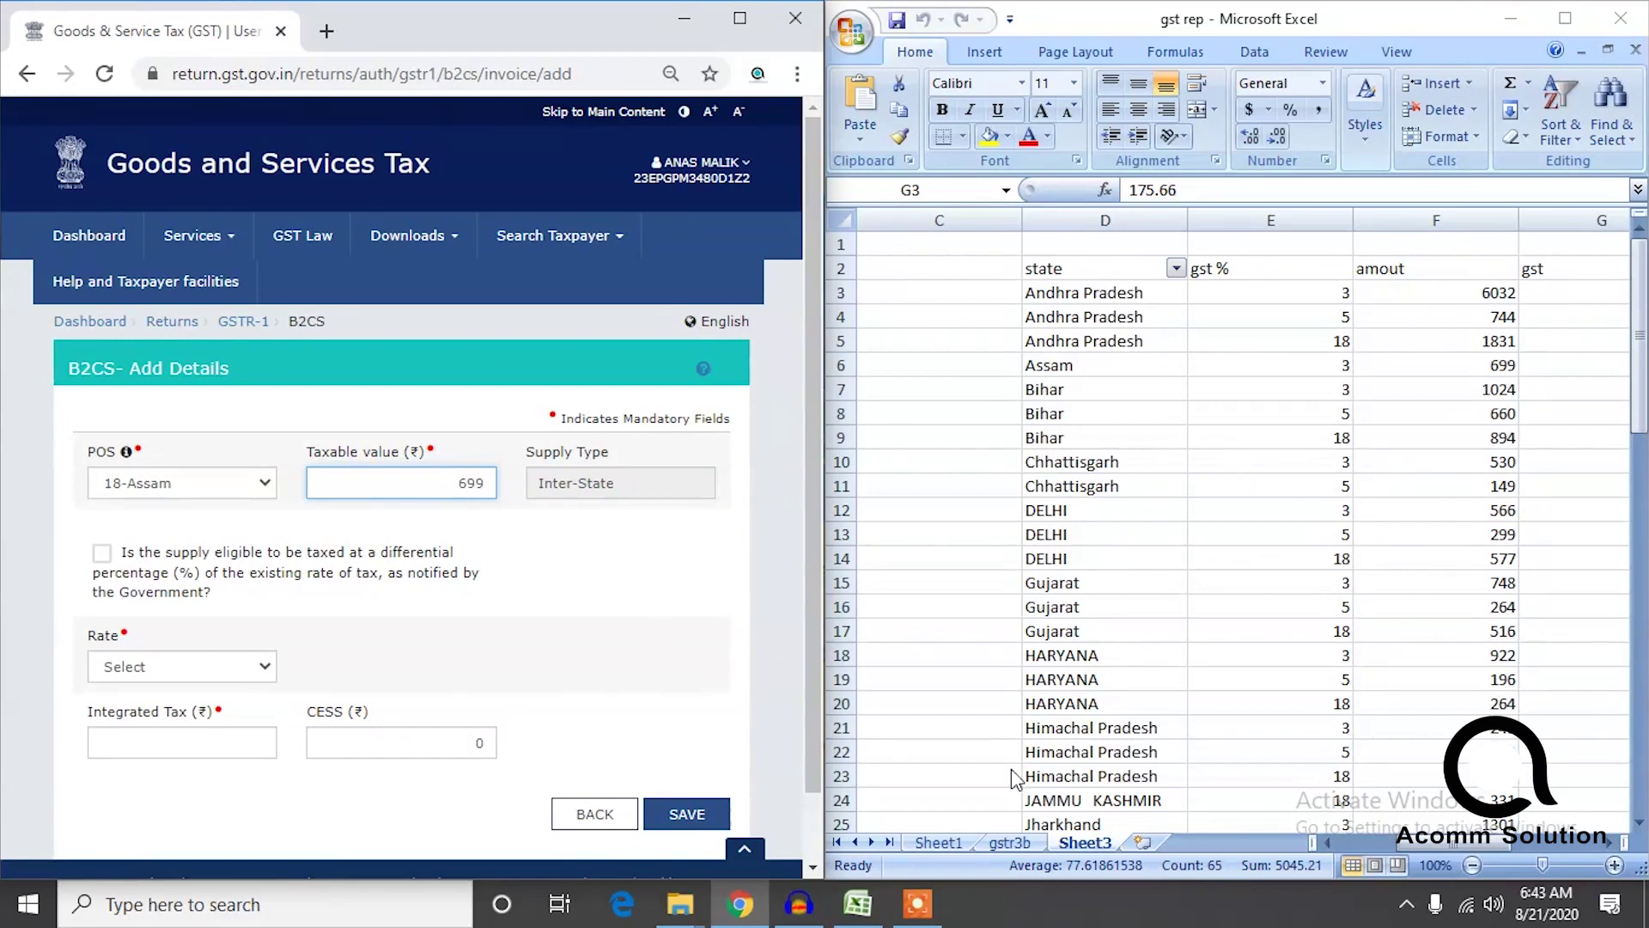
left_click(902, 914)
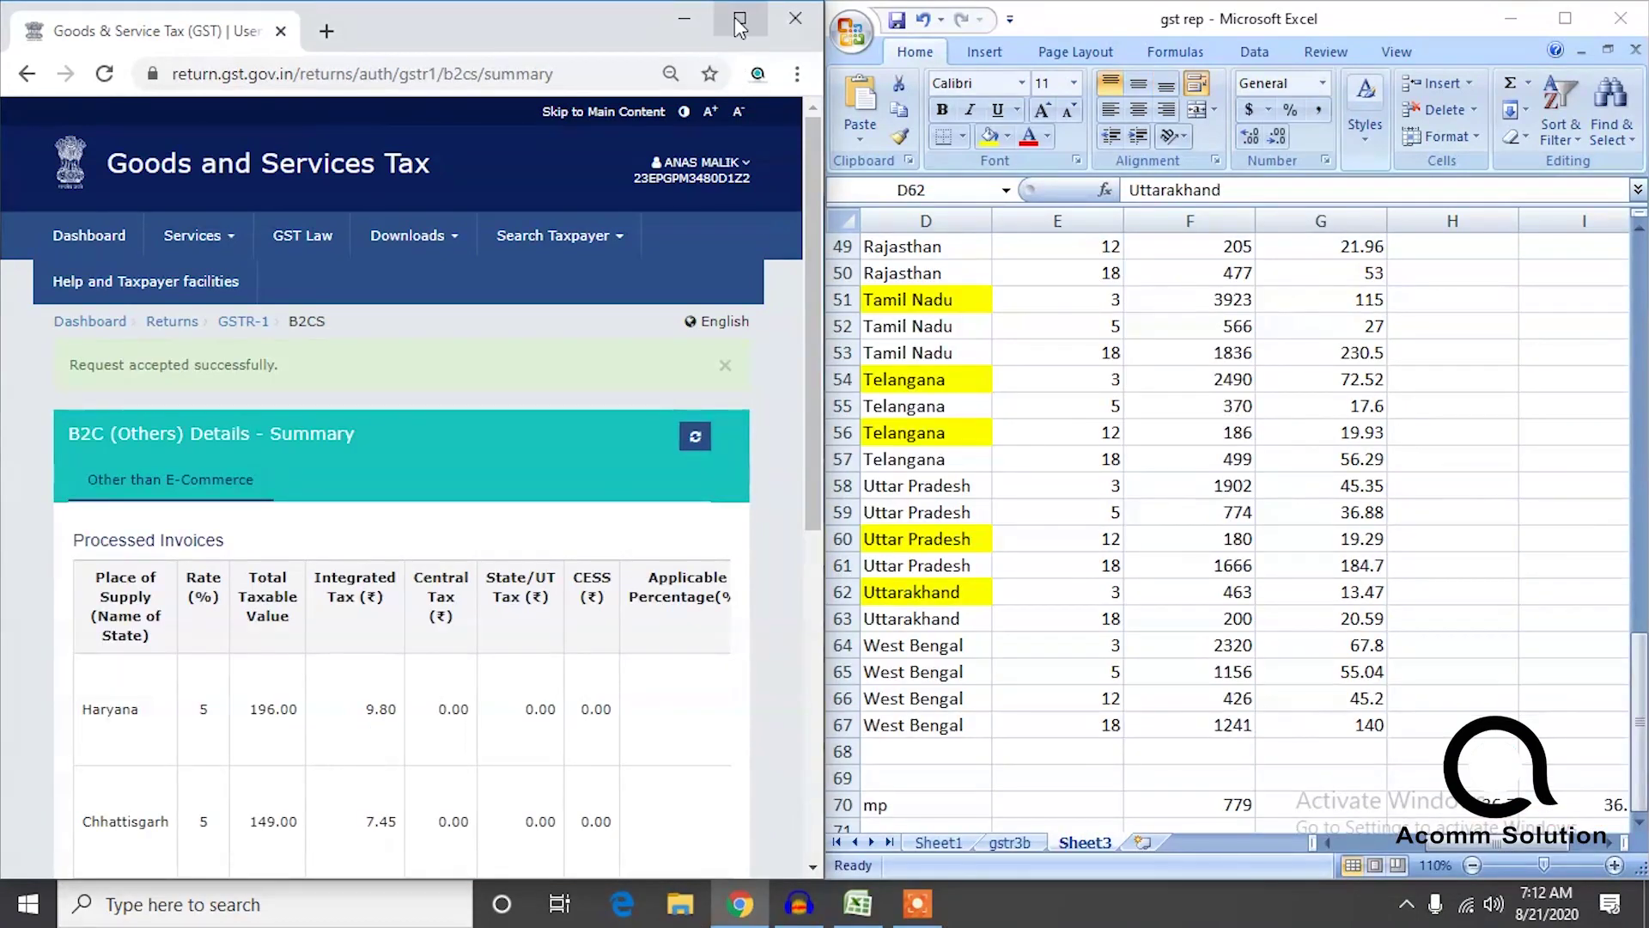
Maximize the portal, move the audio recorder aside, and review the B2CS summary against gst rep.
double_click(741, 33)
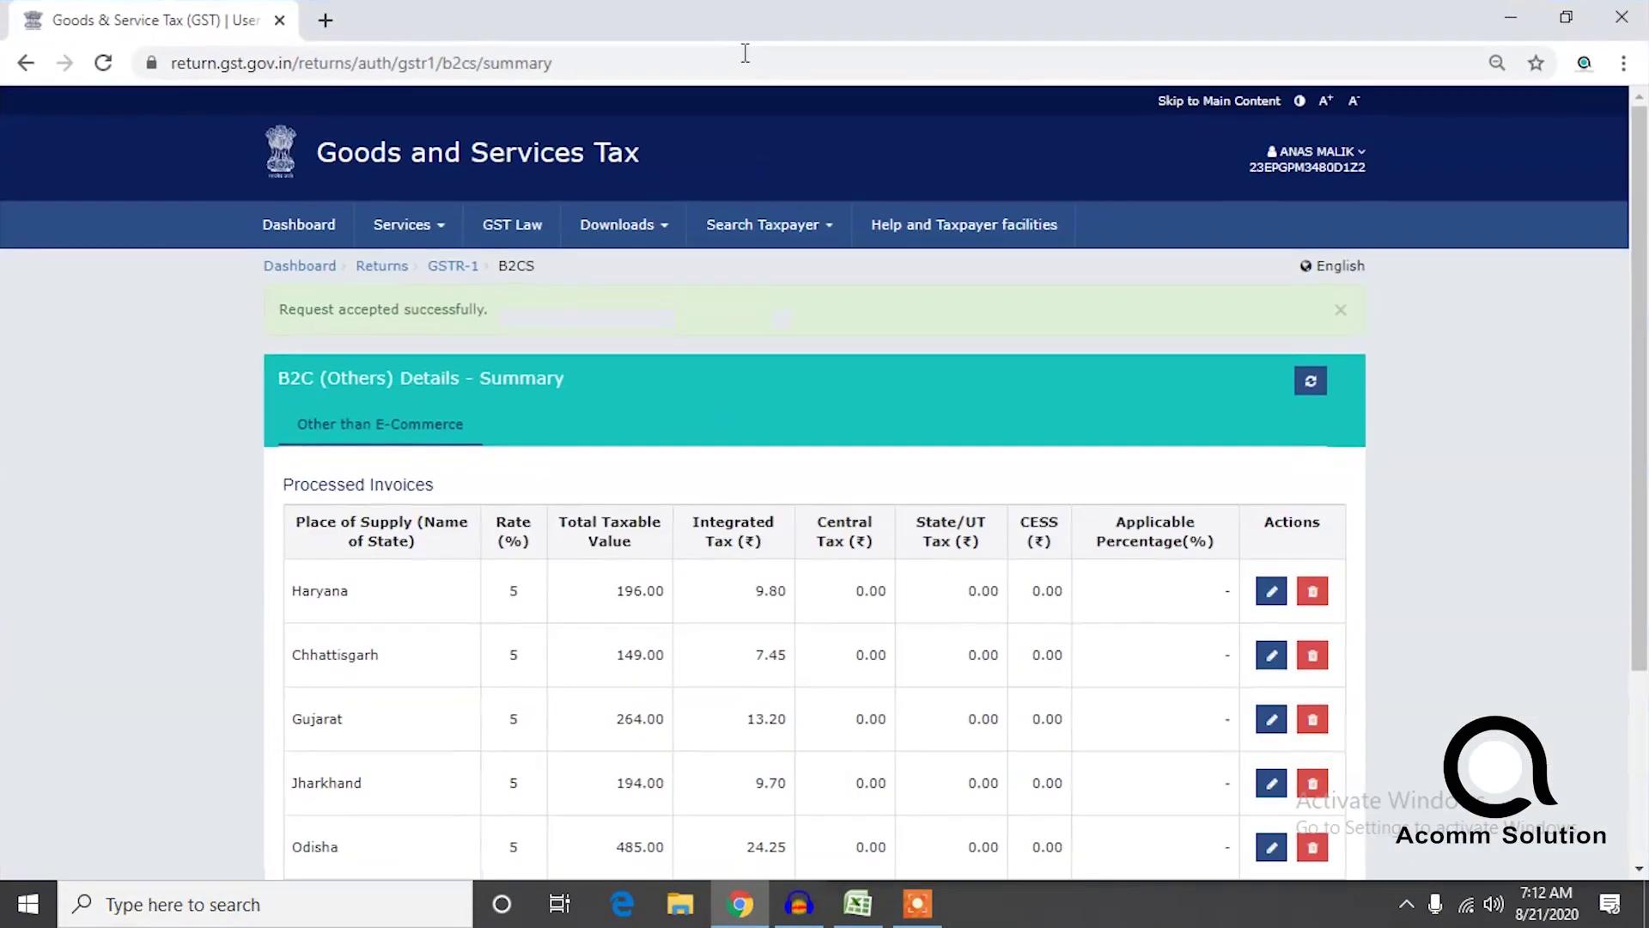
left_click(791, 893)
left_click(365, 96)
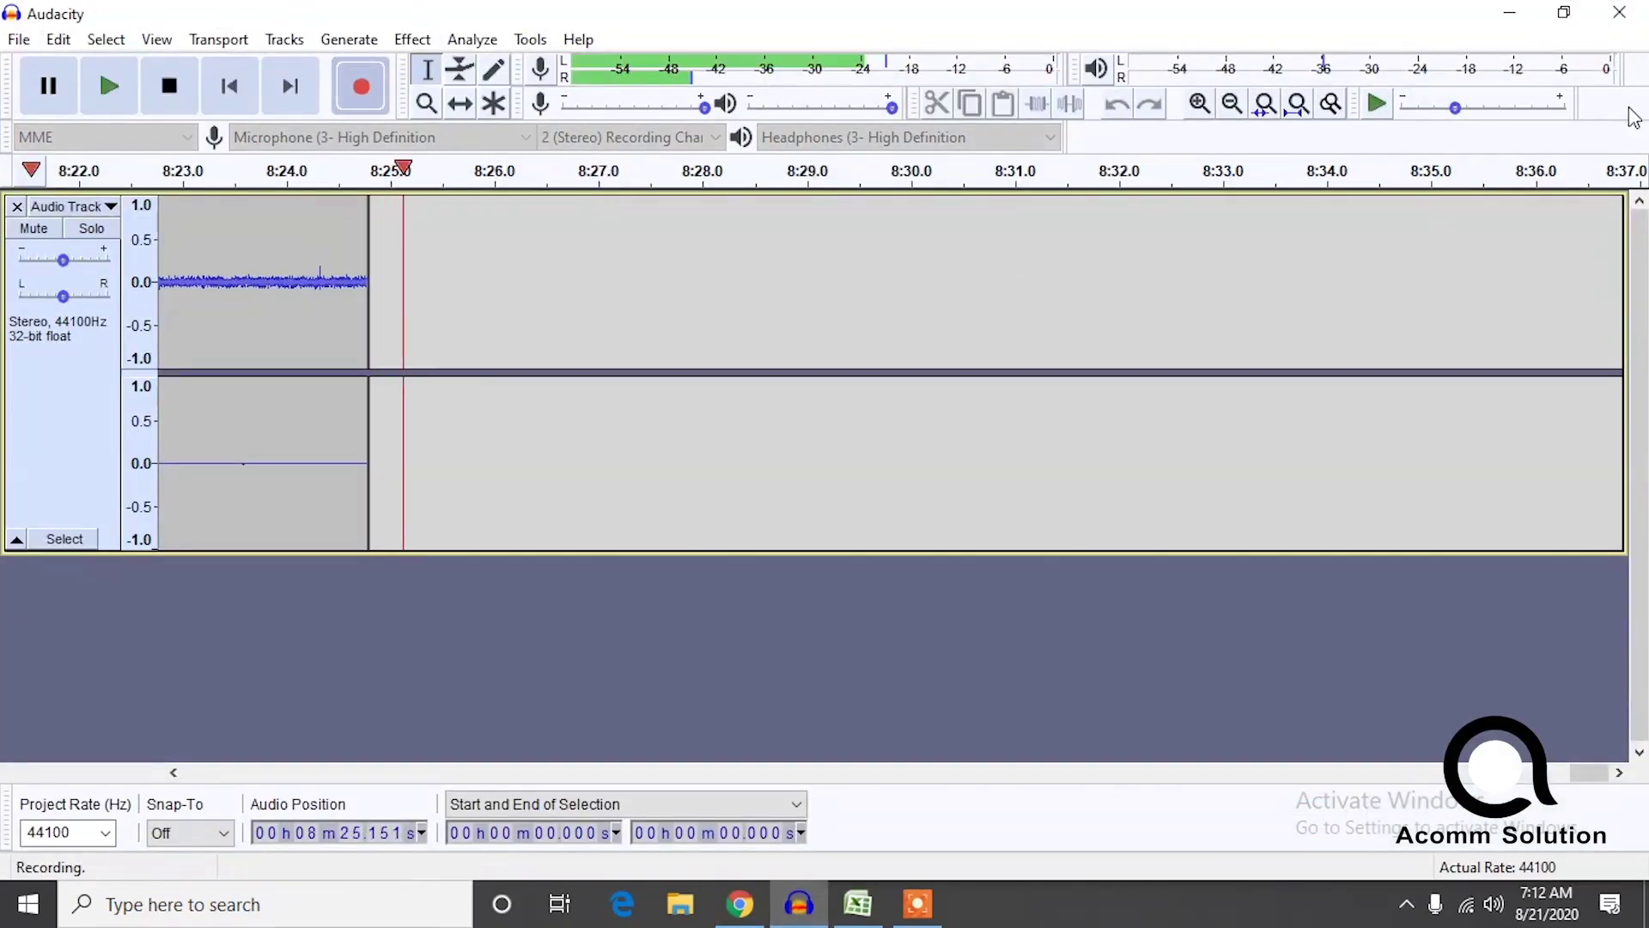
left_click(1509, 12)
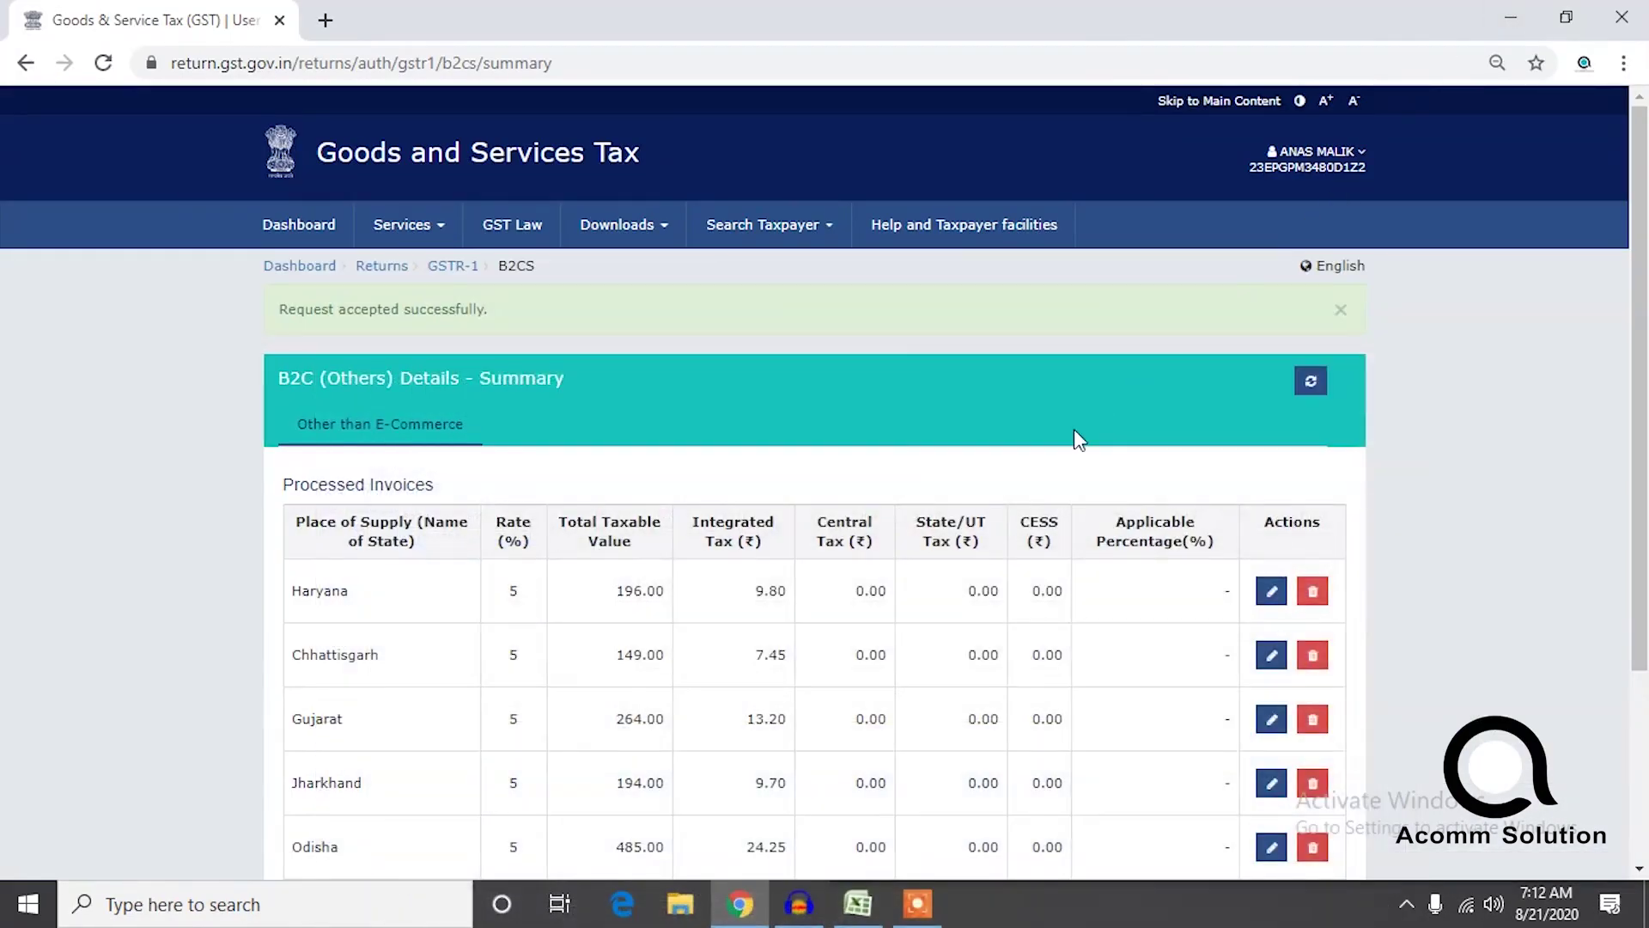
scroll(1130, 407, "down", 2)
scroll(1163, 387, "up", 1)
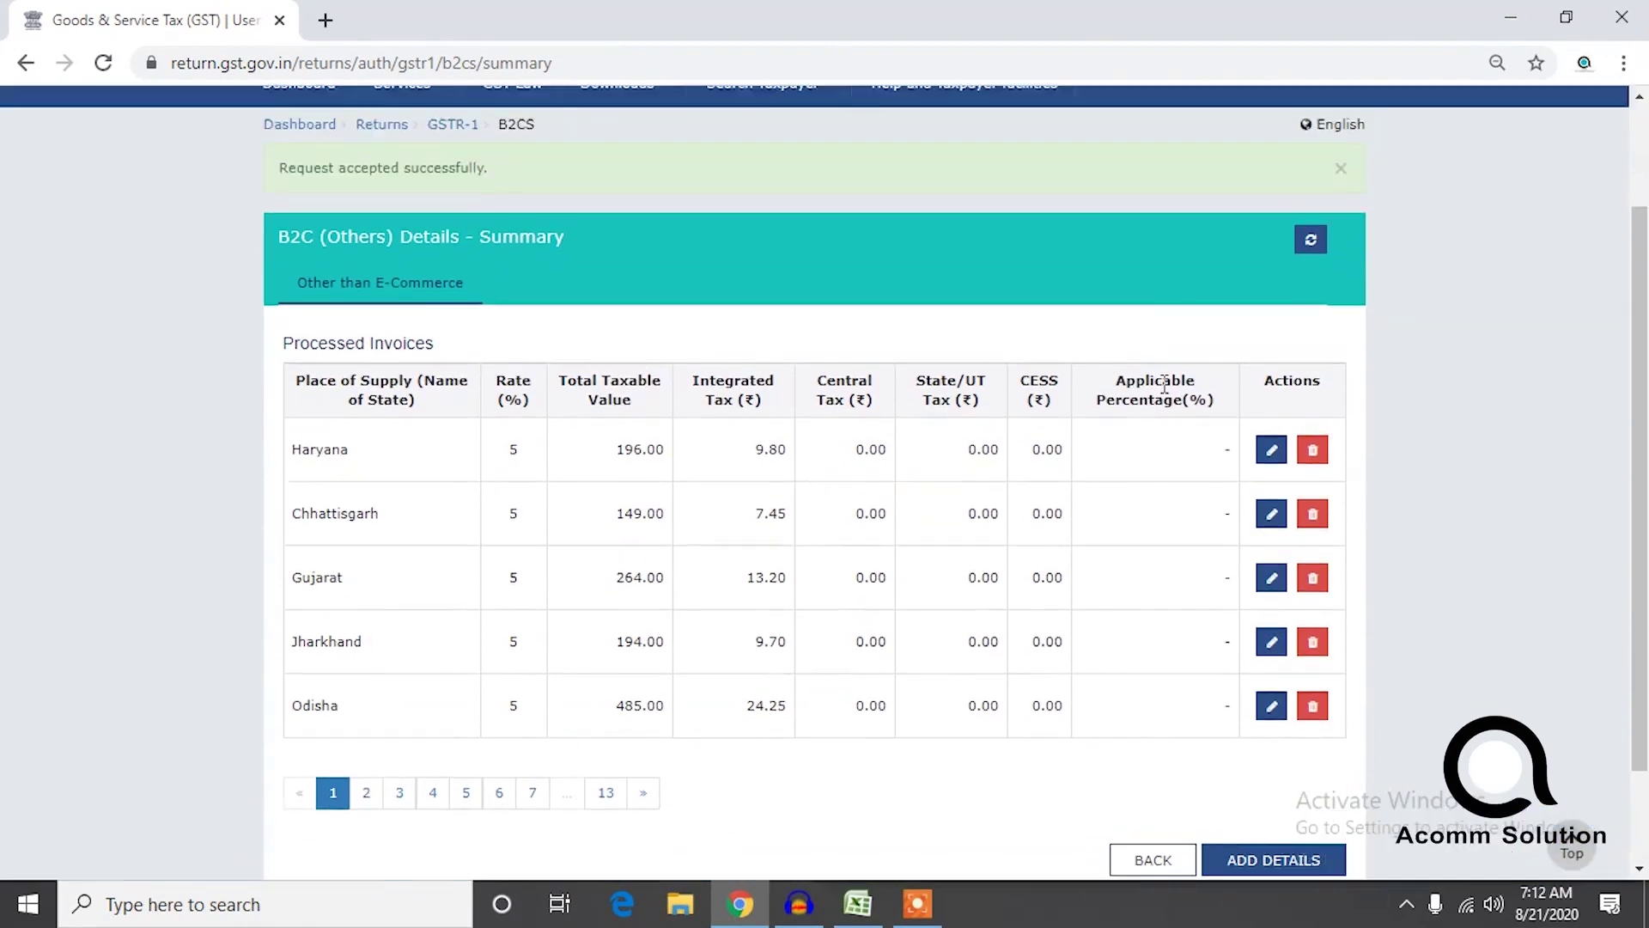
scroll(1165, 333, "down", 1)
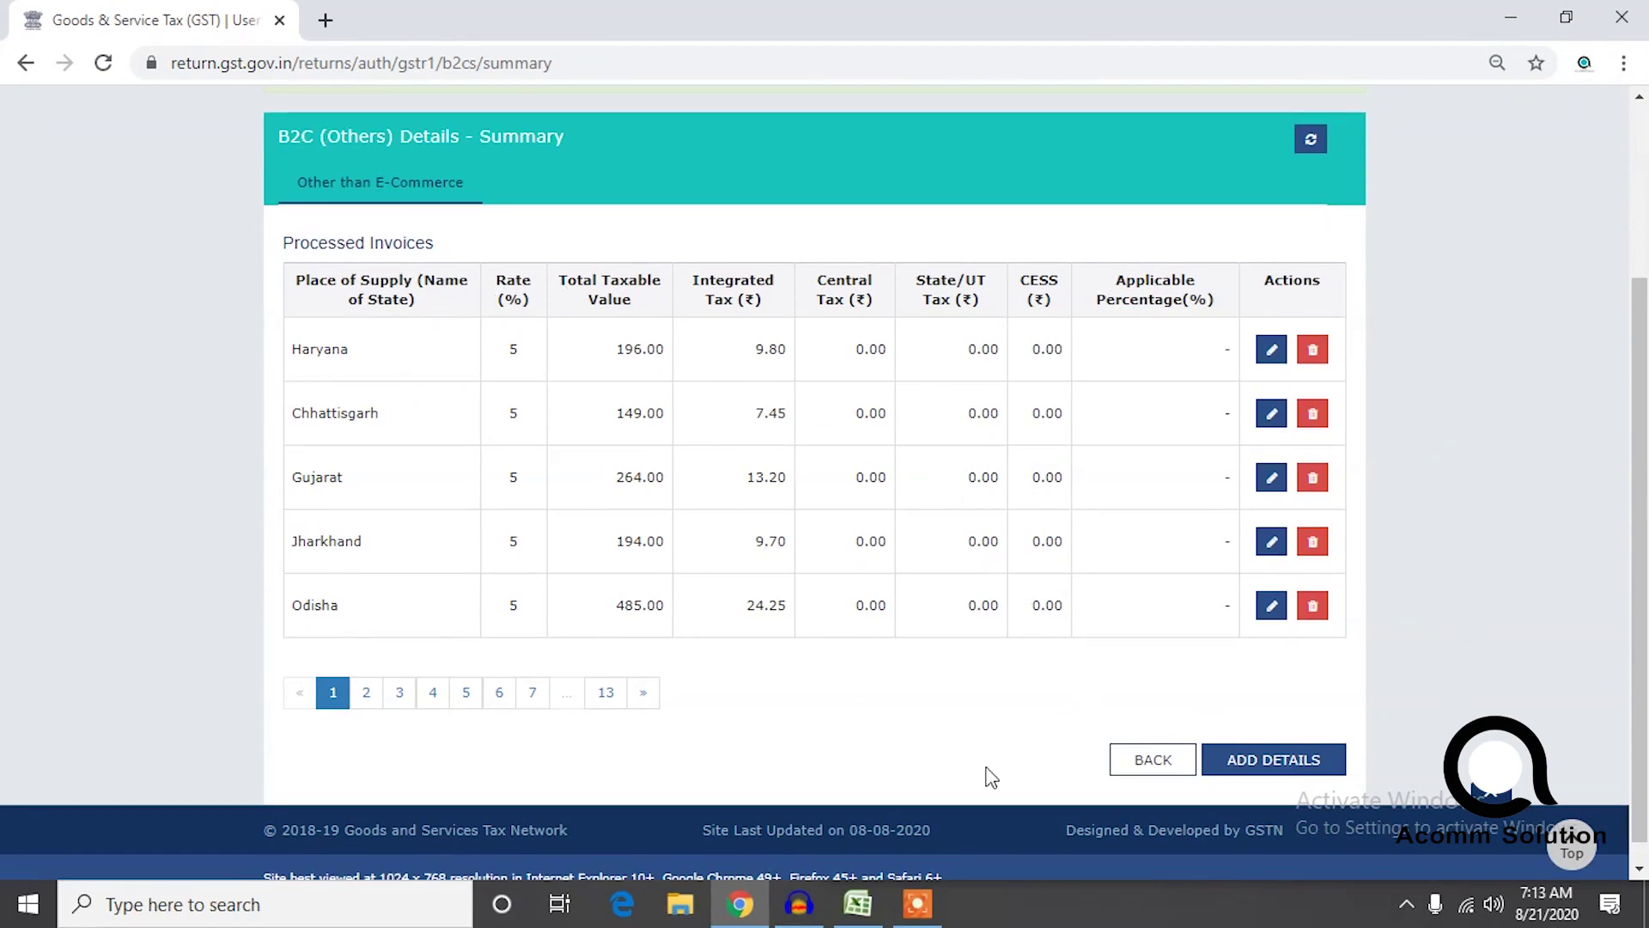
left_click(857, 904)
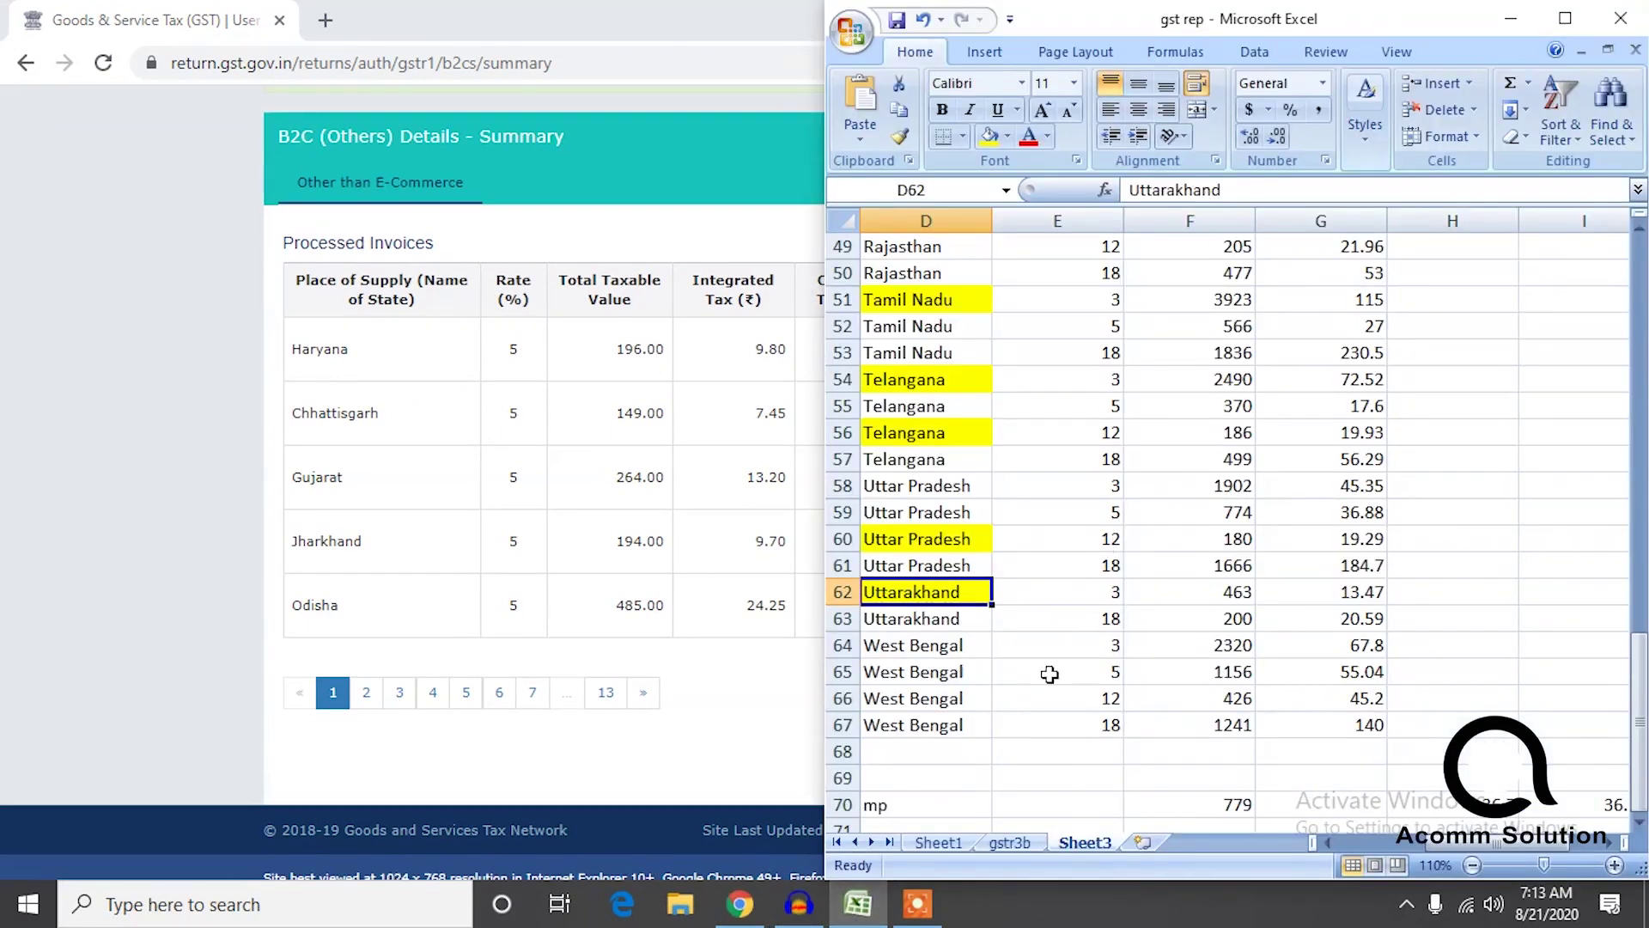
left_click(323, 780)
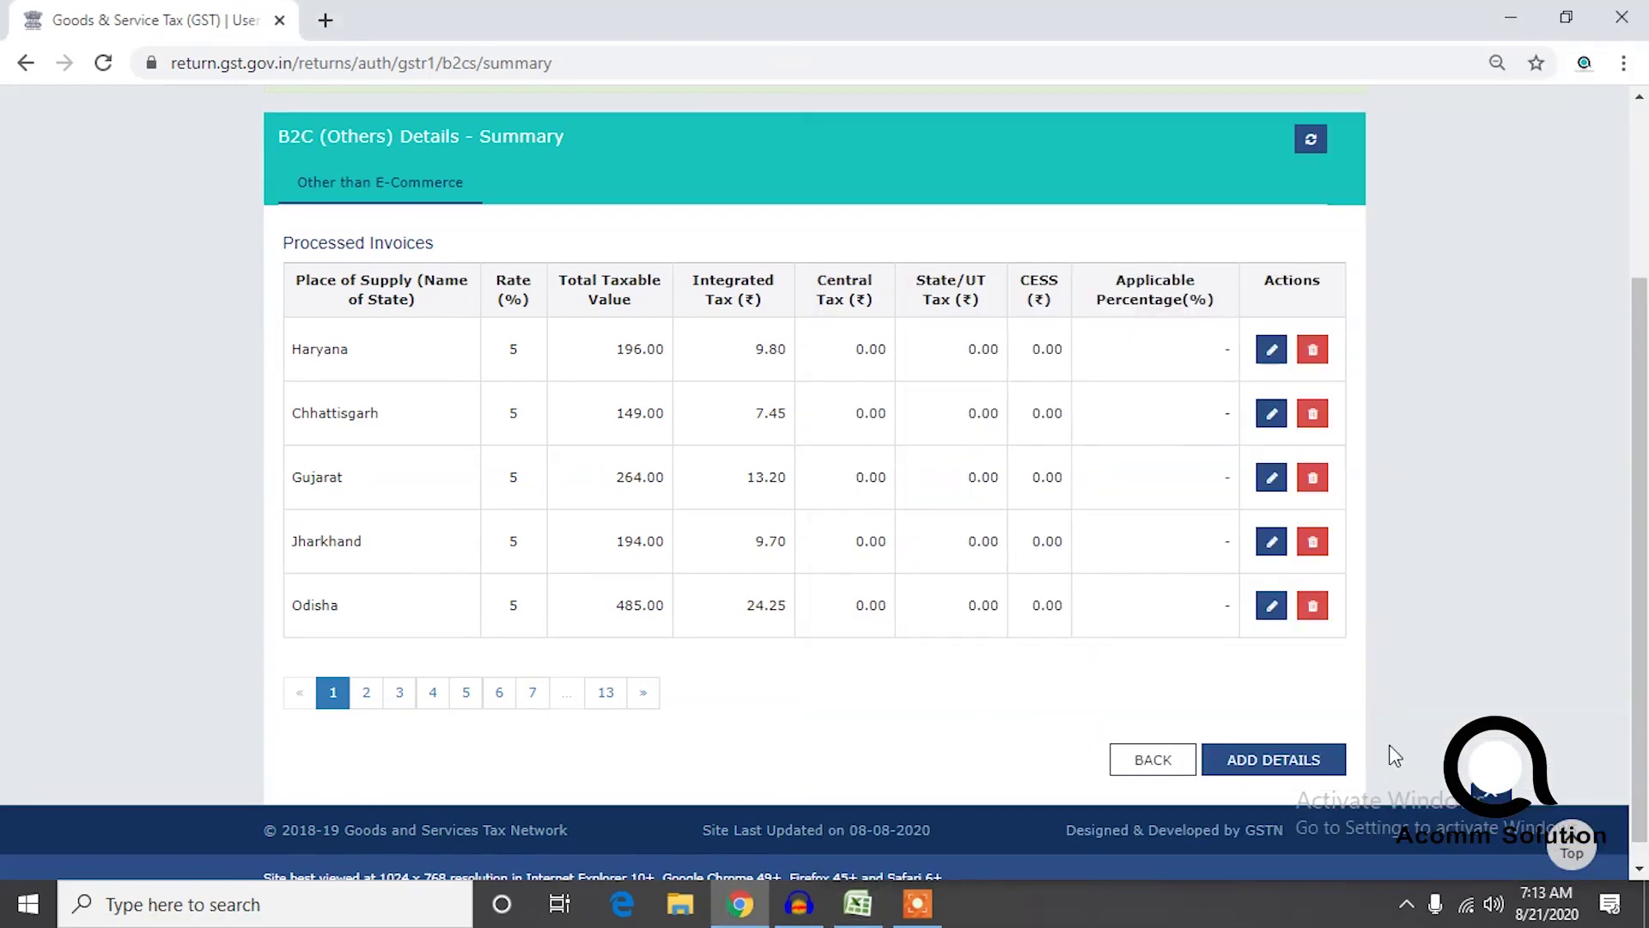
Leave the empty B2CS form and summary, going back to the GSTR-1 overview.
left_click(1295, 759)
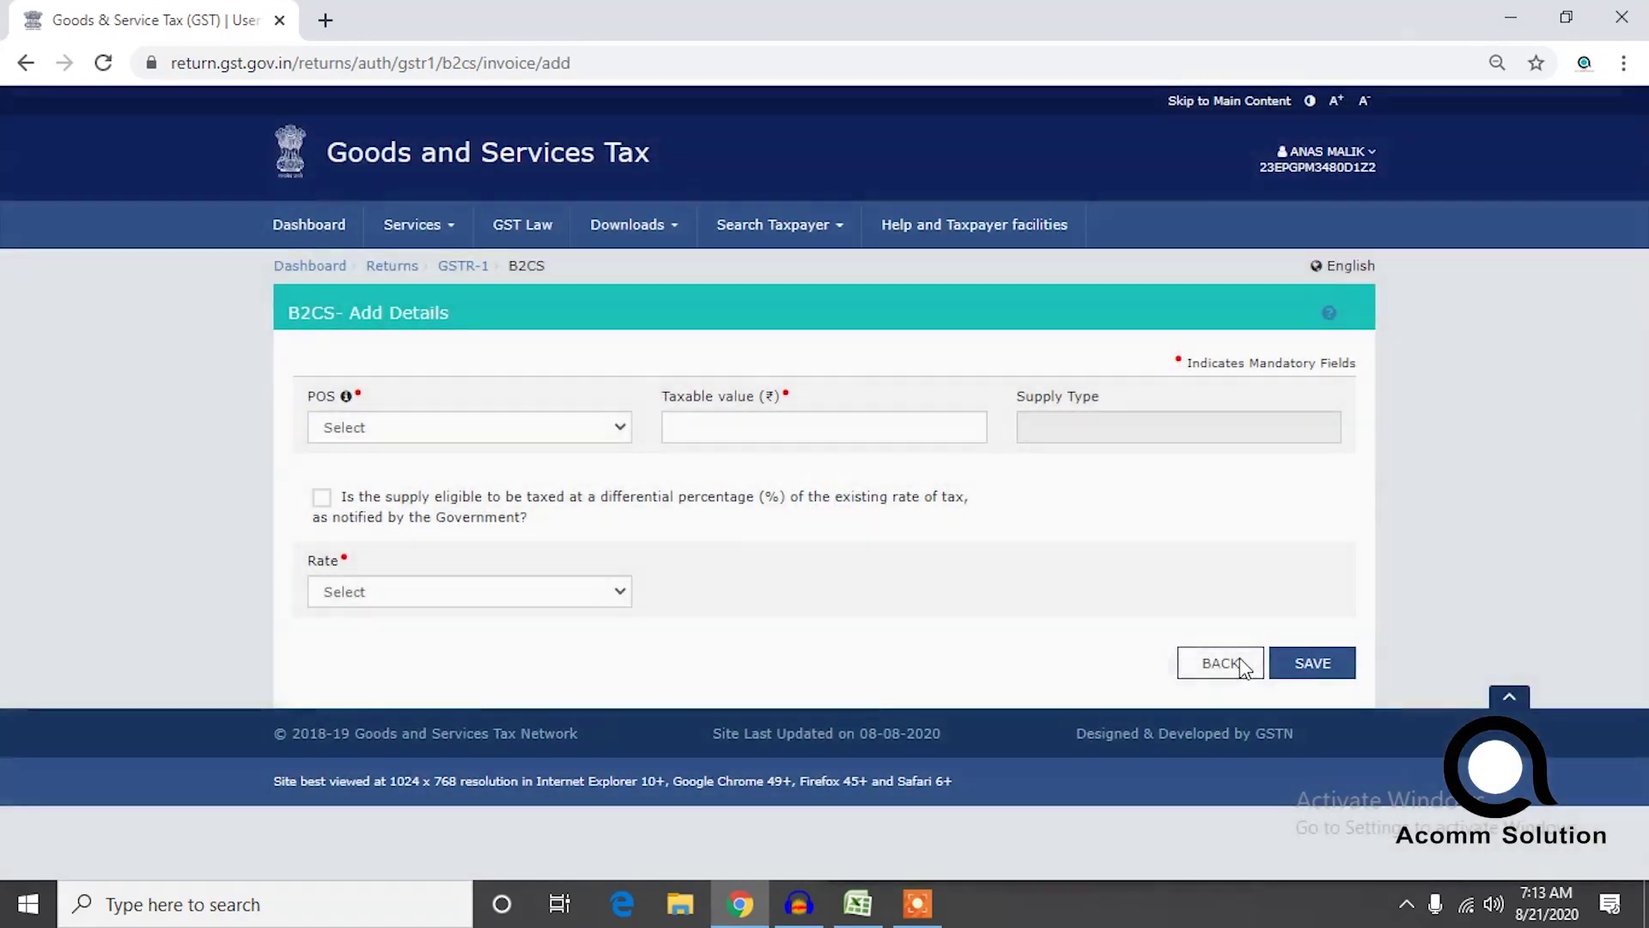
left_click(1253, 660)
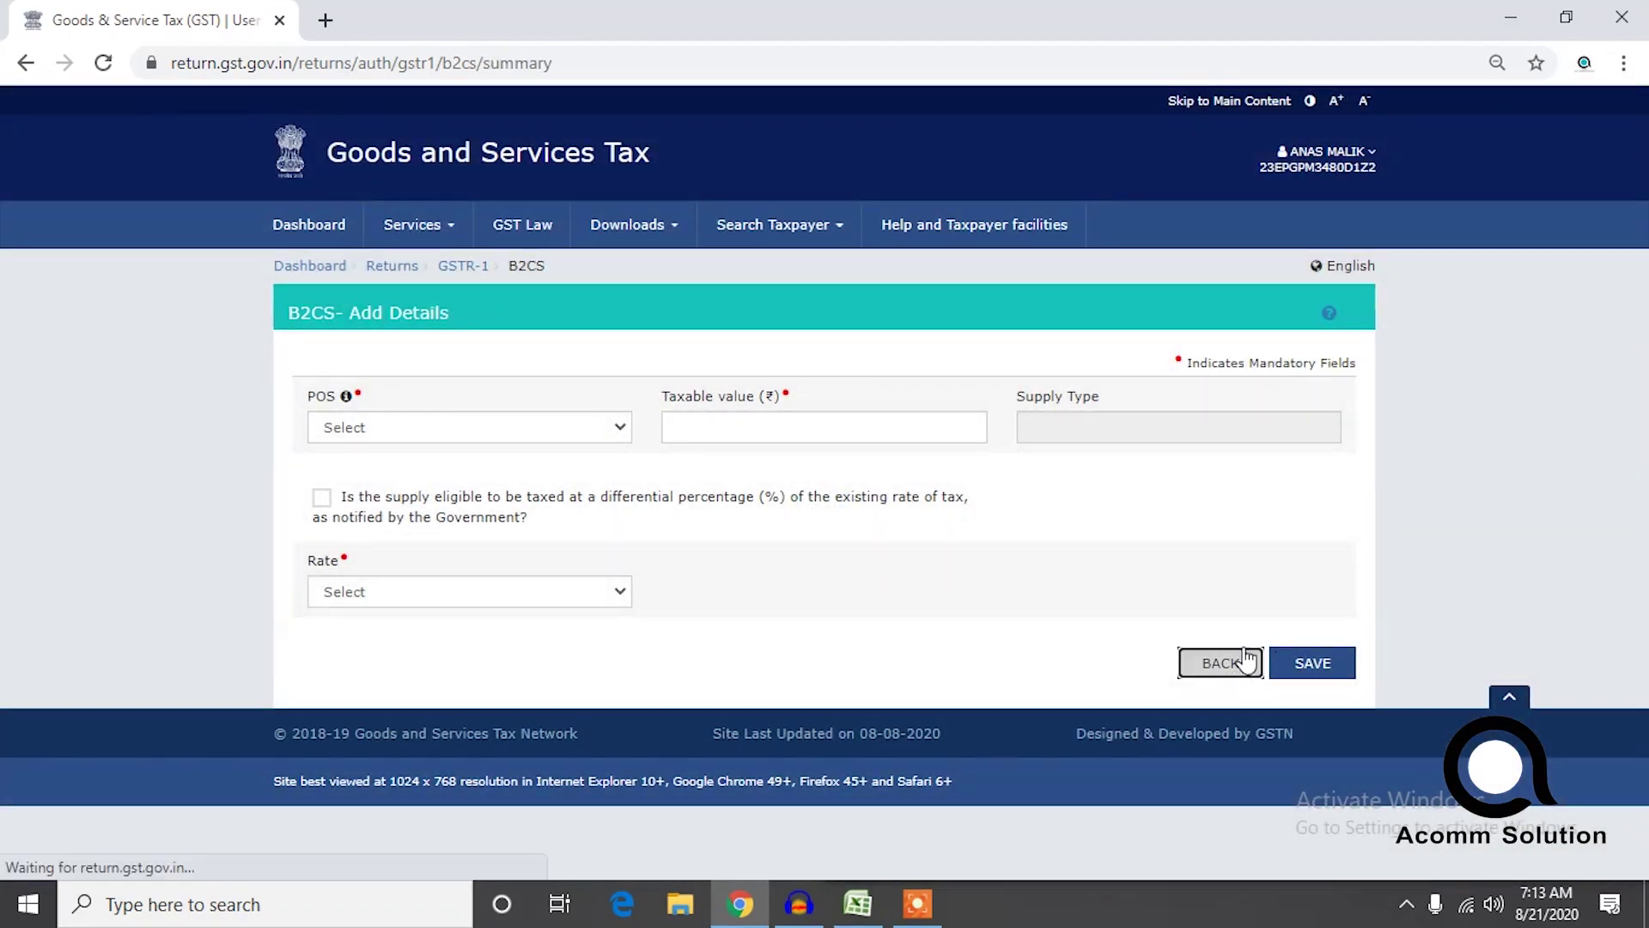
scroll(1630, 384, "down", 3)
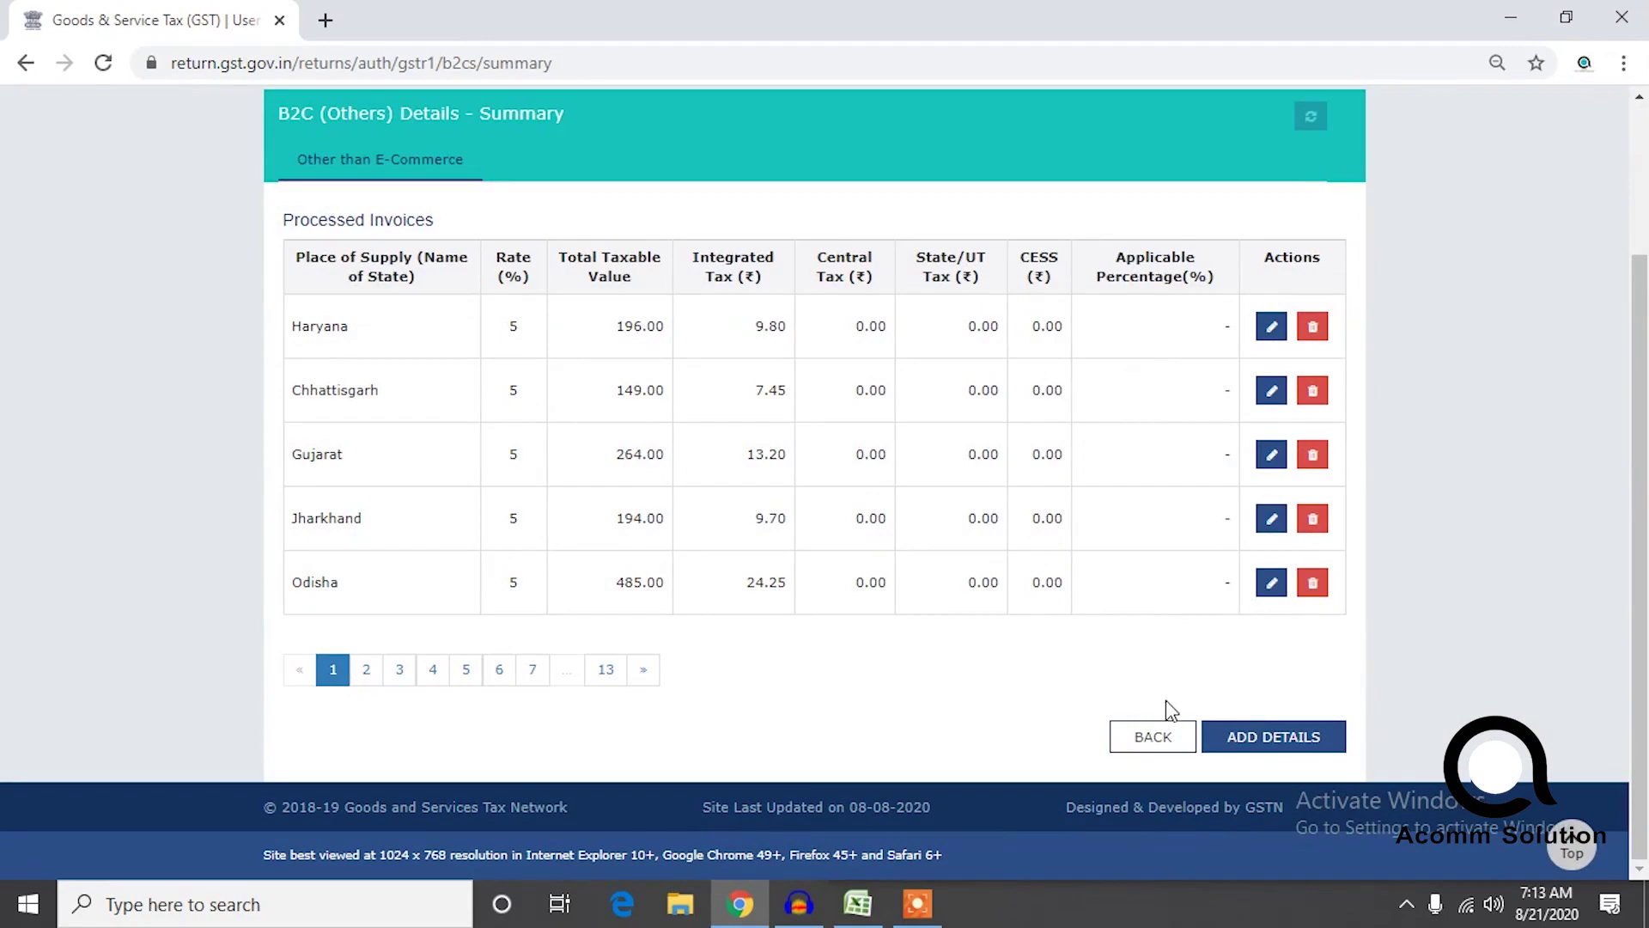
left_click(1153, 732)
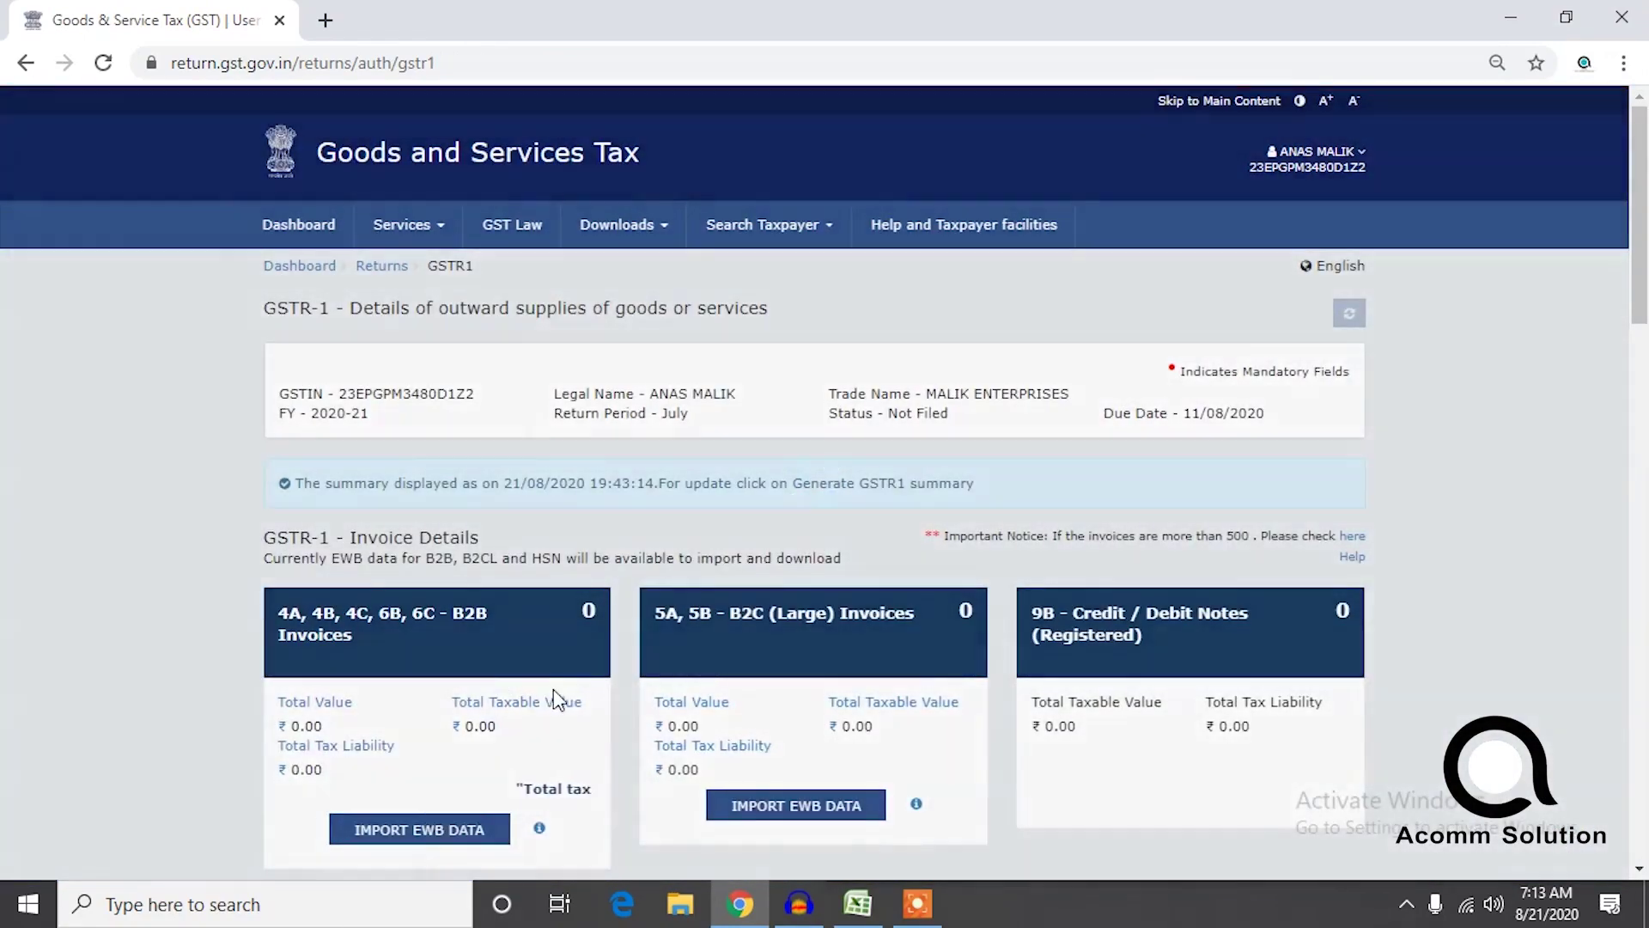
scroll(1632, 442, "down", 3)
scroll(1631, 442, "down", 10)
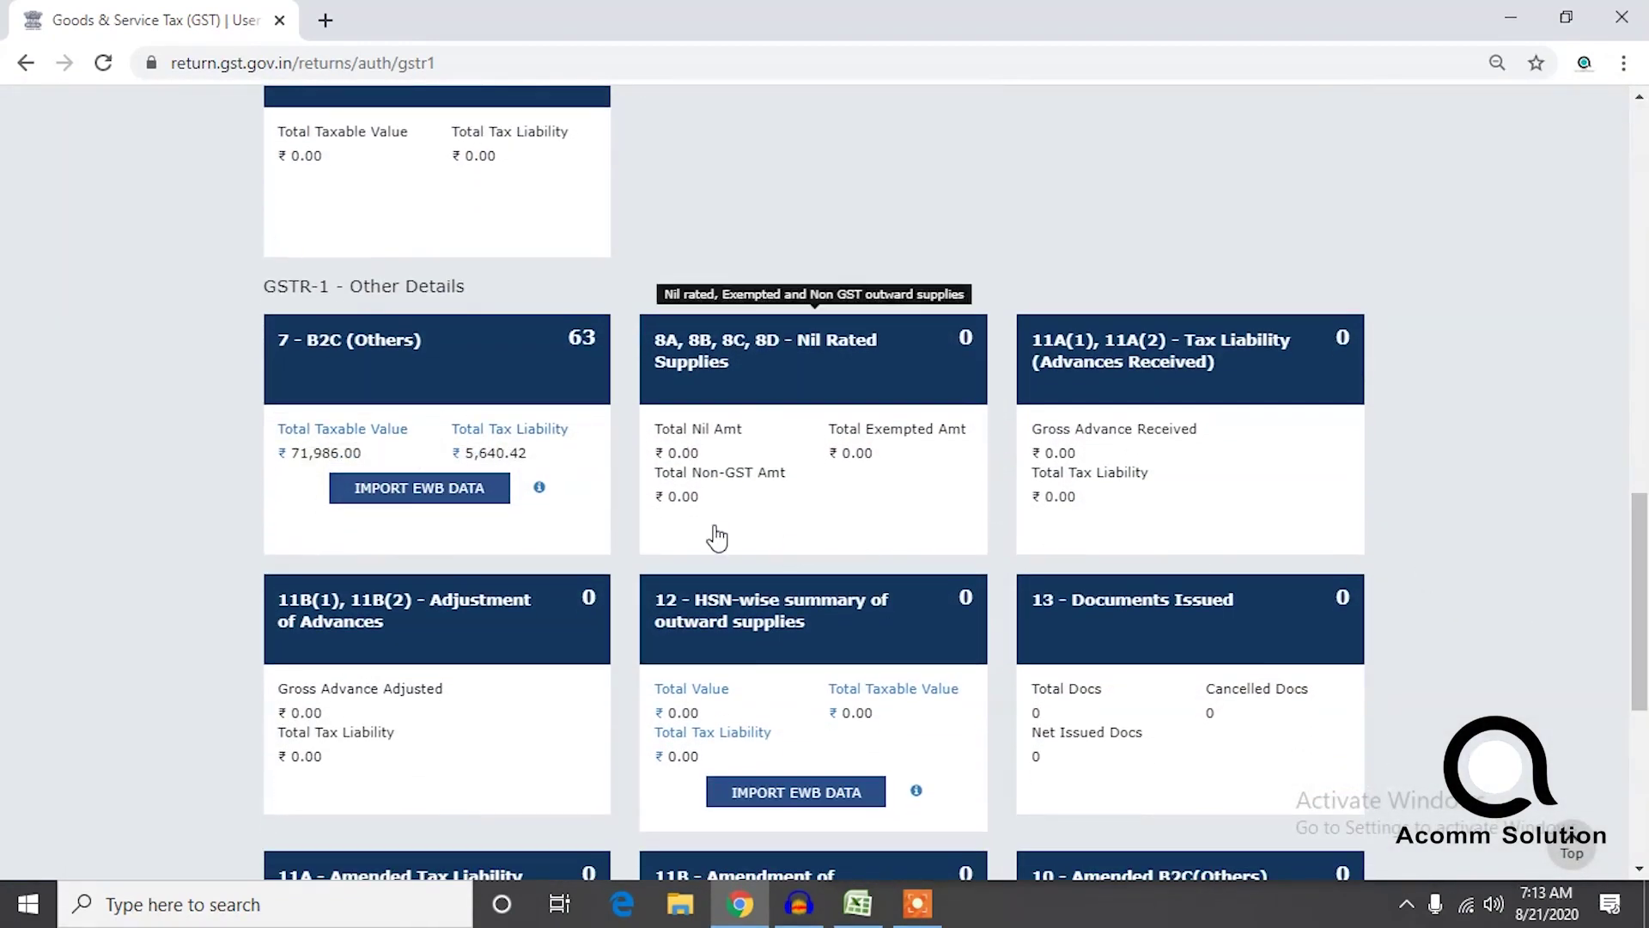
left_click_drag(1642, 543, 1648, 194)
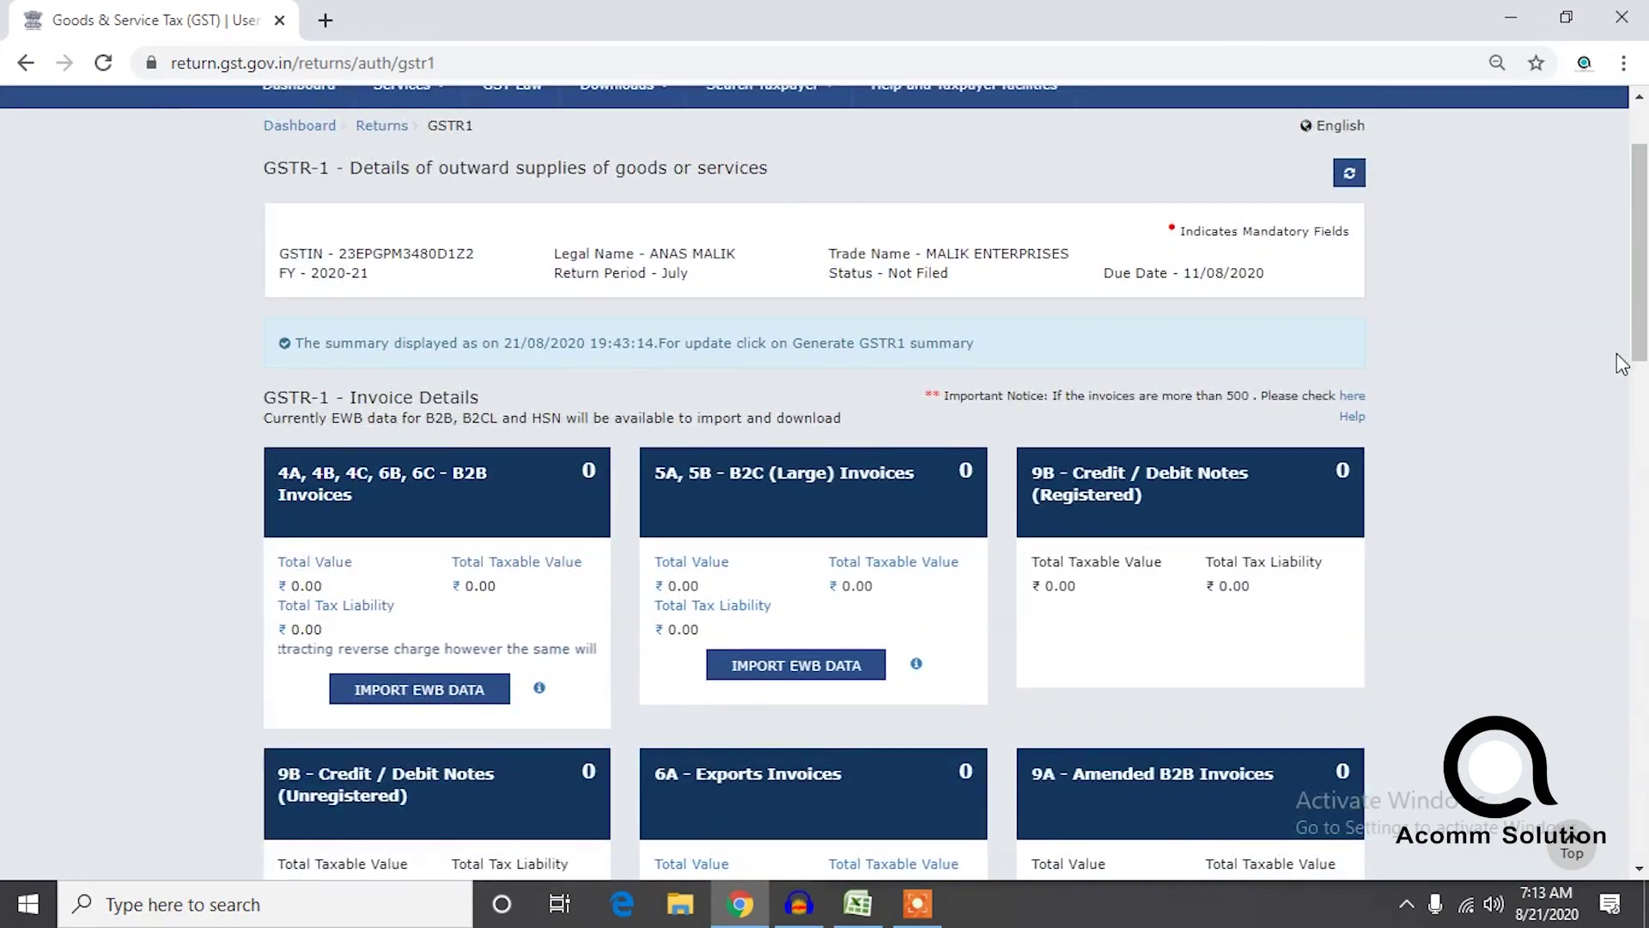
scroll(1646, 283, "up", 1)
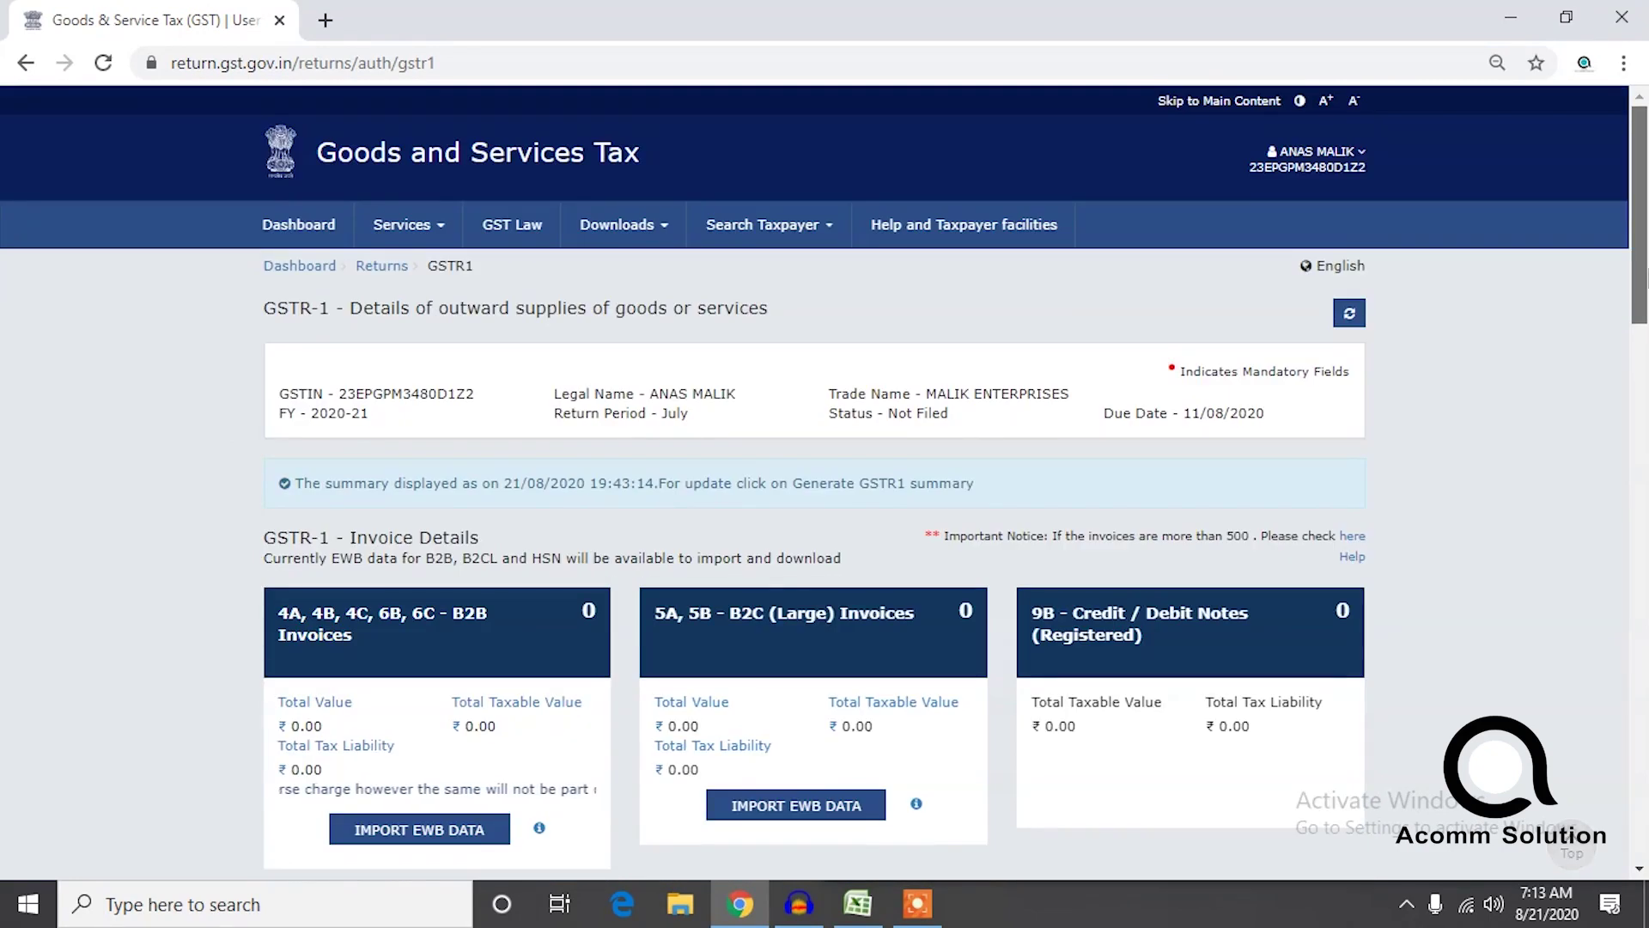
scroll(1642, 391, "down", 3)
left_click_drag(1642, 391, 1644, 288)
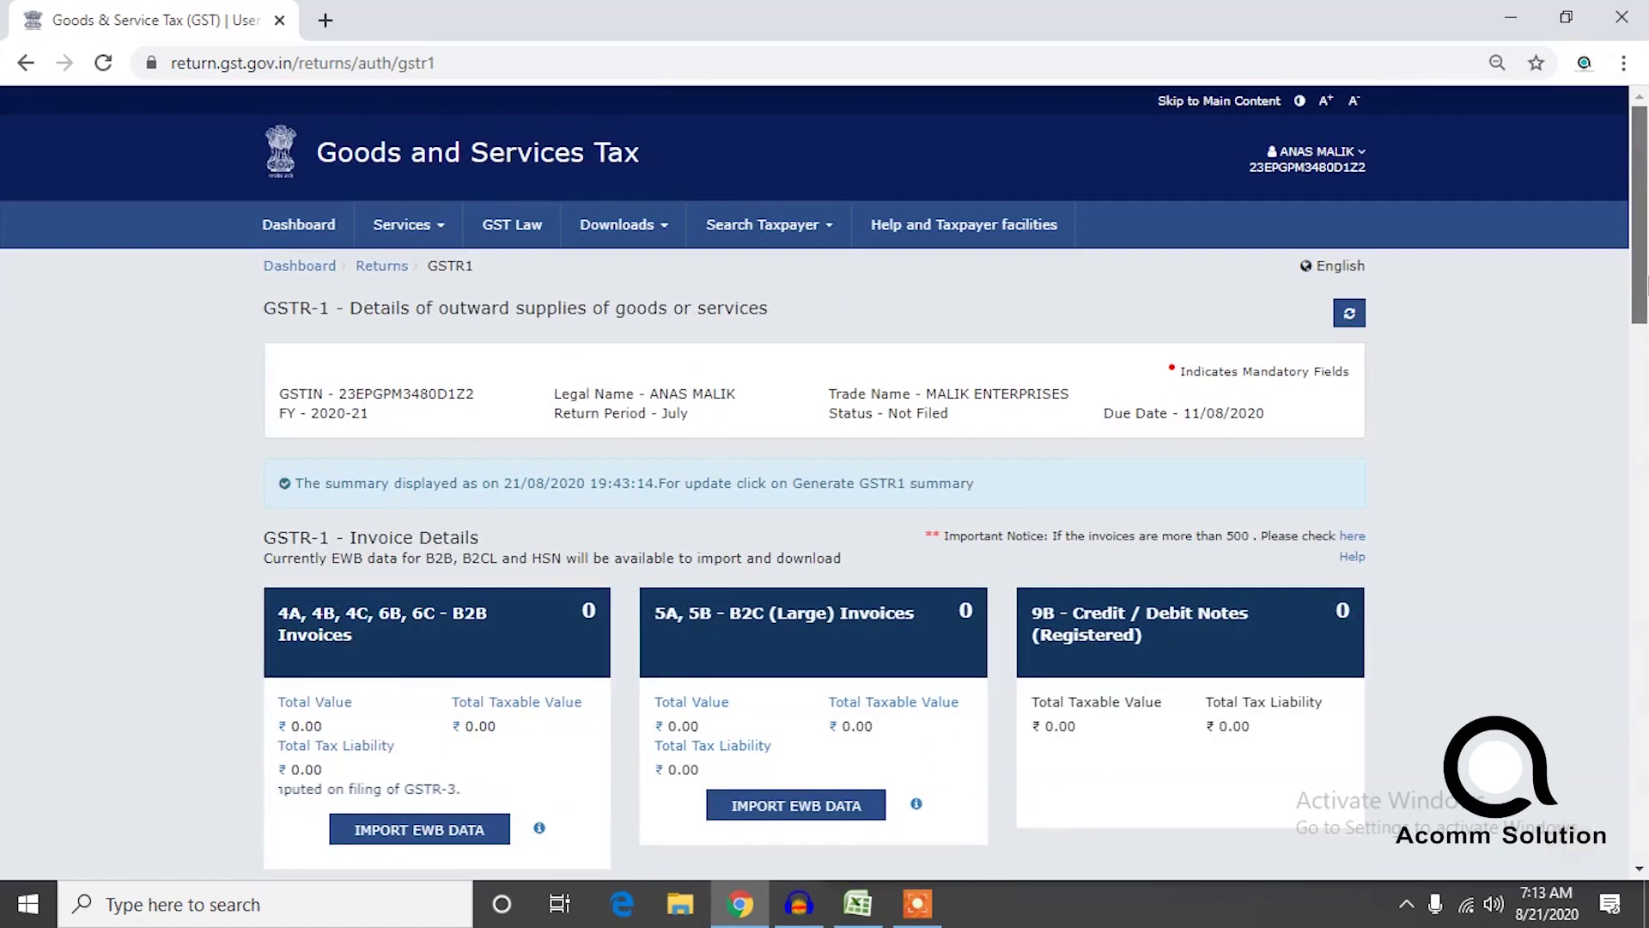
scroll(578, 441, "down", 3)
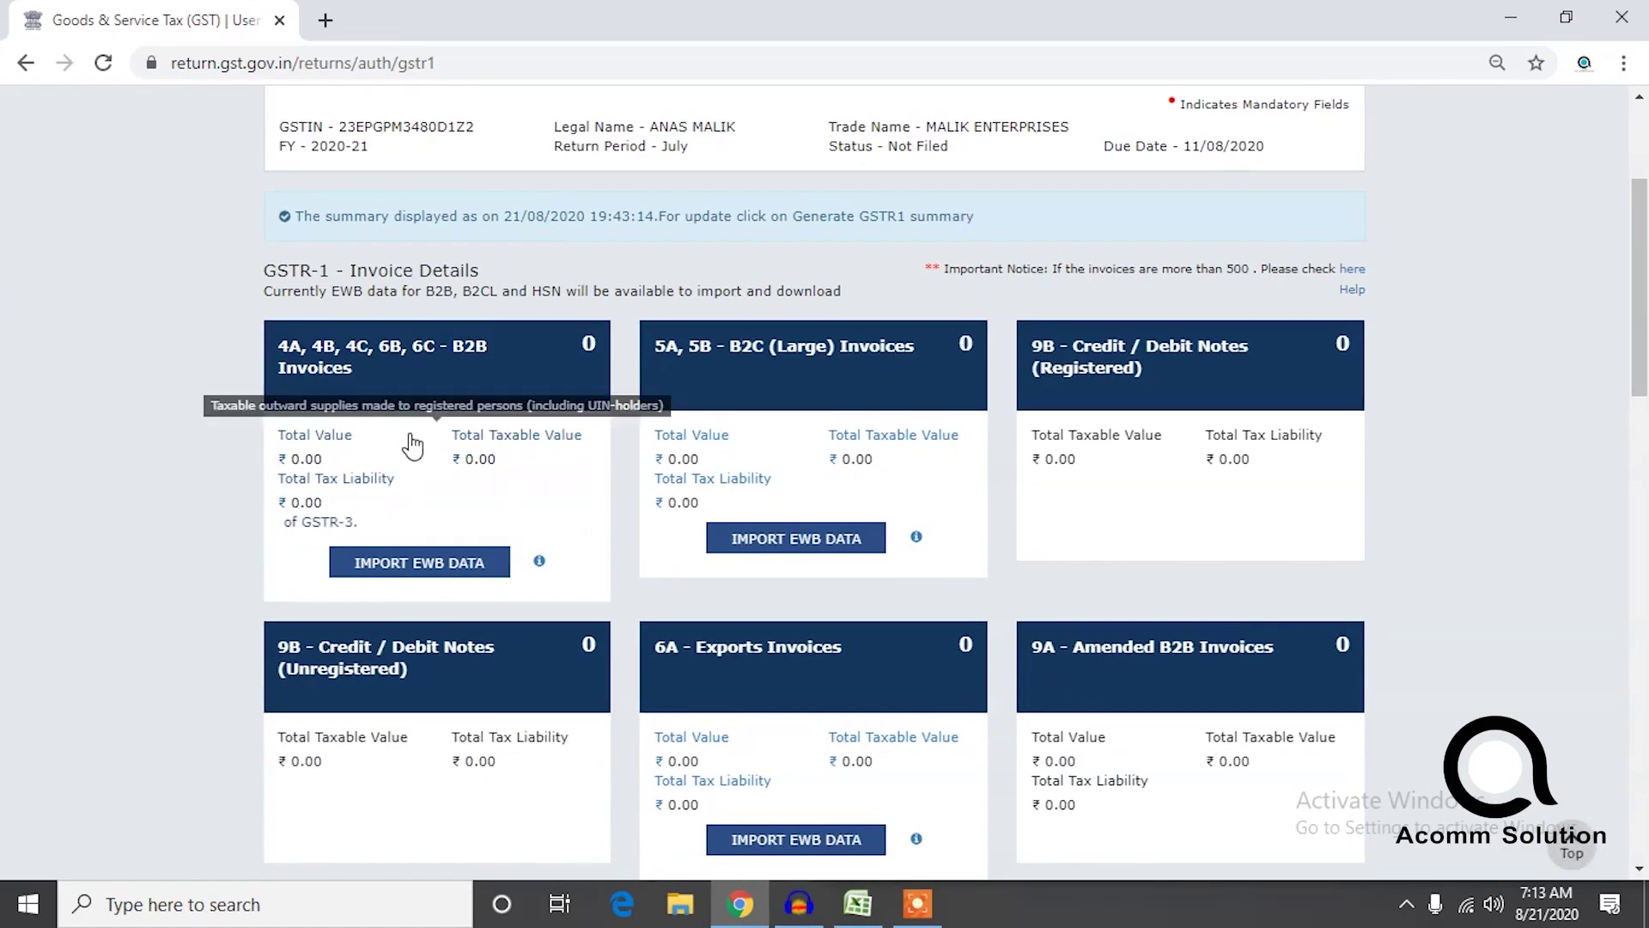
Open the 4A, 4B, 4C, 6B, 6C - B2B Invoices summary and start a new invoice.
left_click(412, 441)
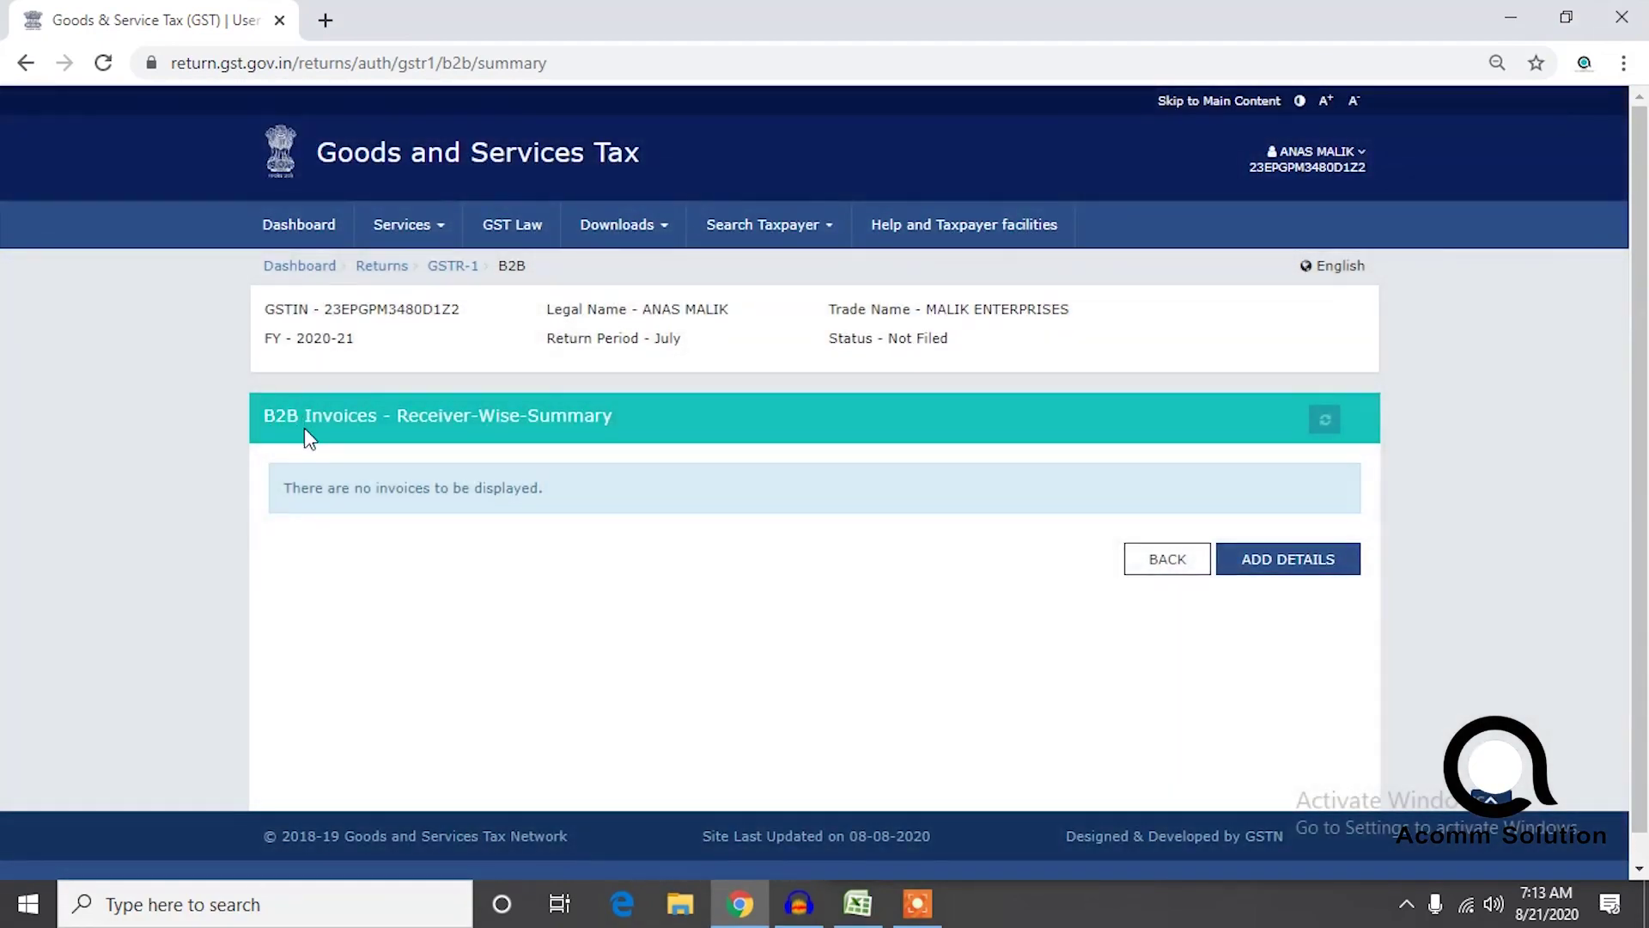
left_click(21, 72)
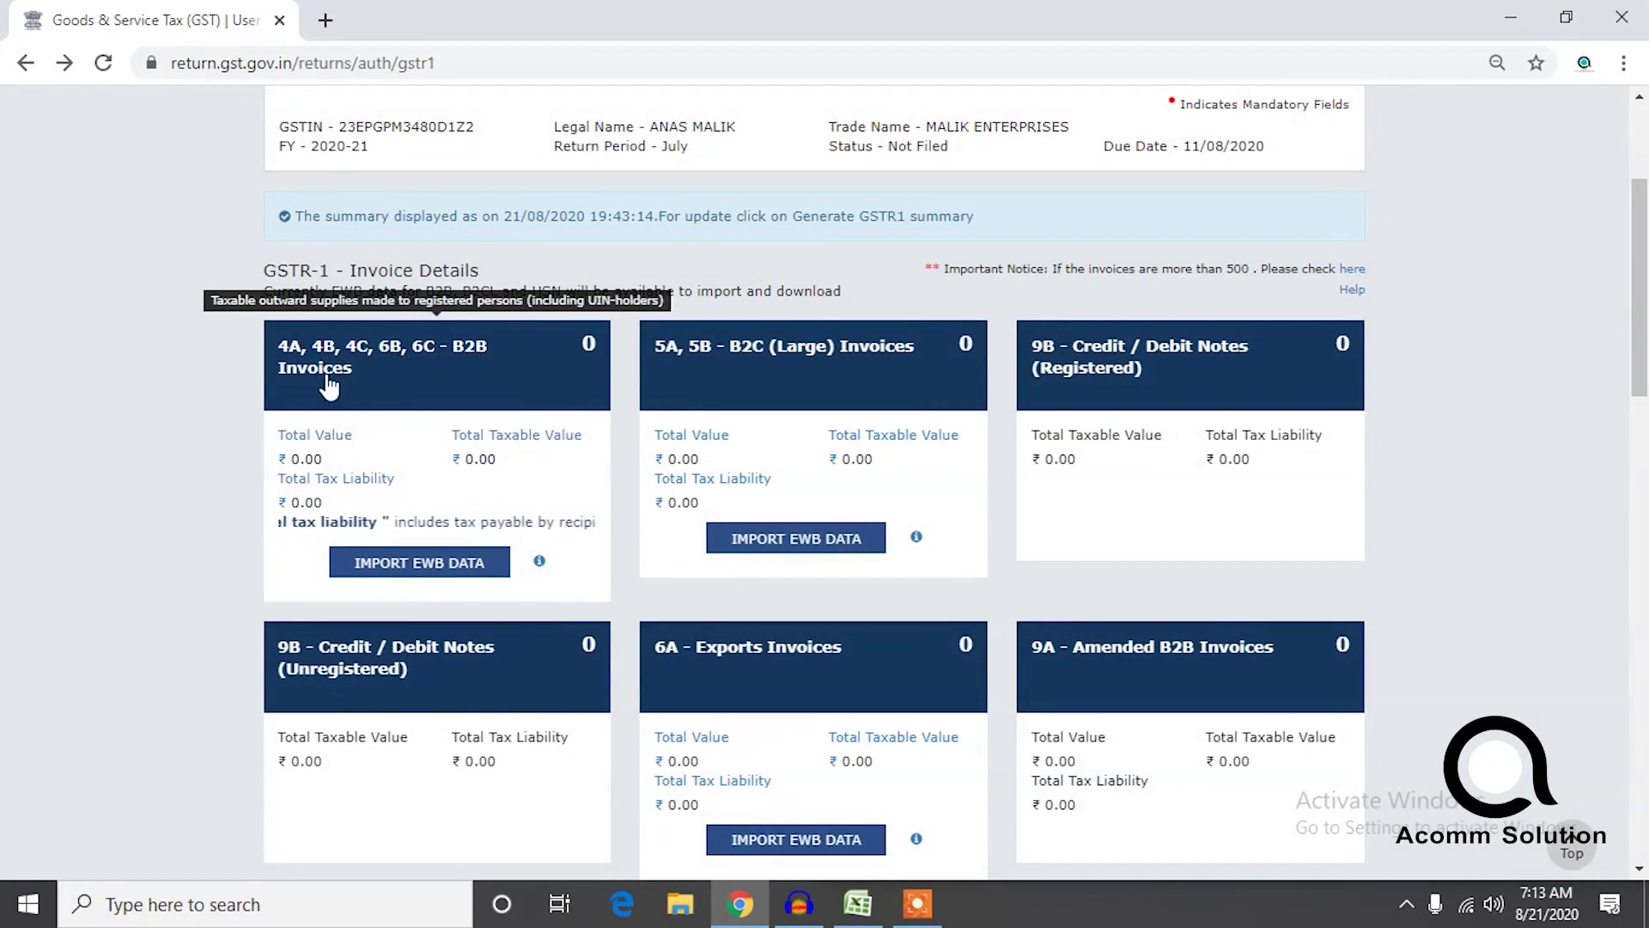
left_click(388, 494)
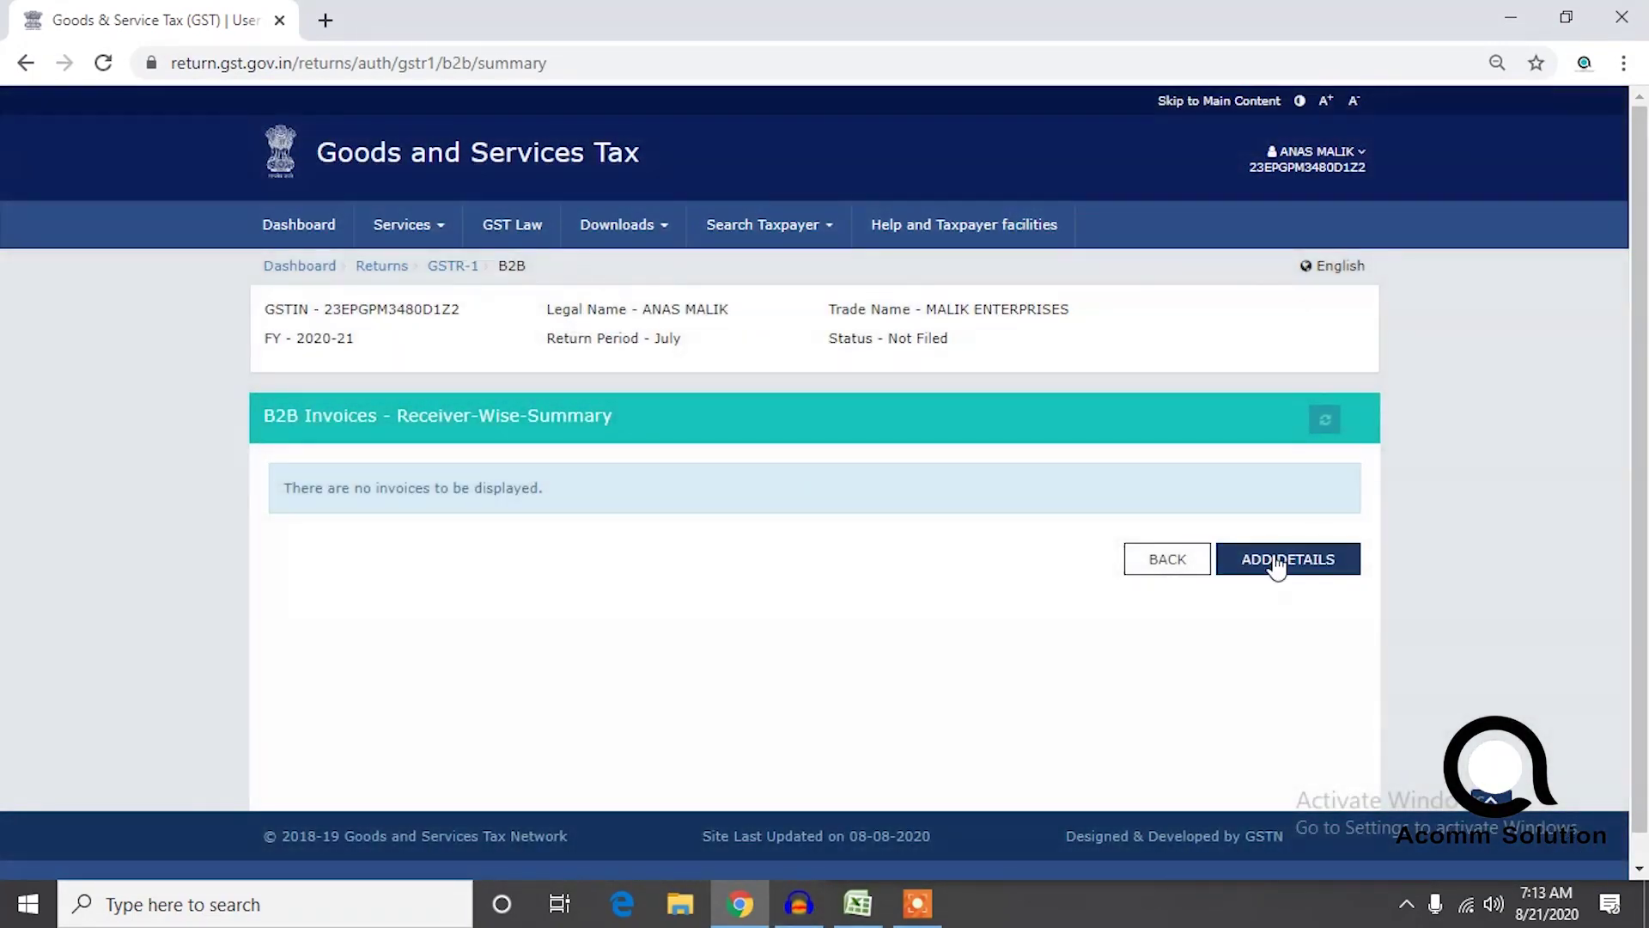
left_click(1274, 563)
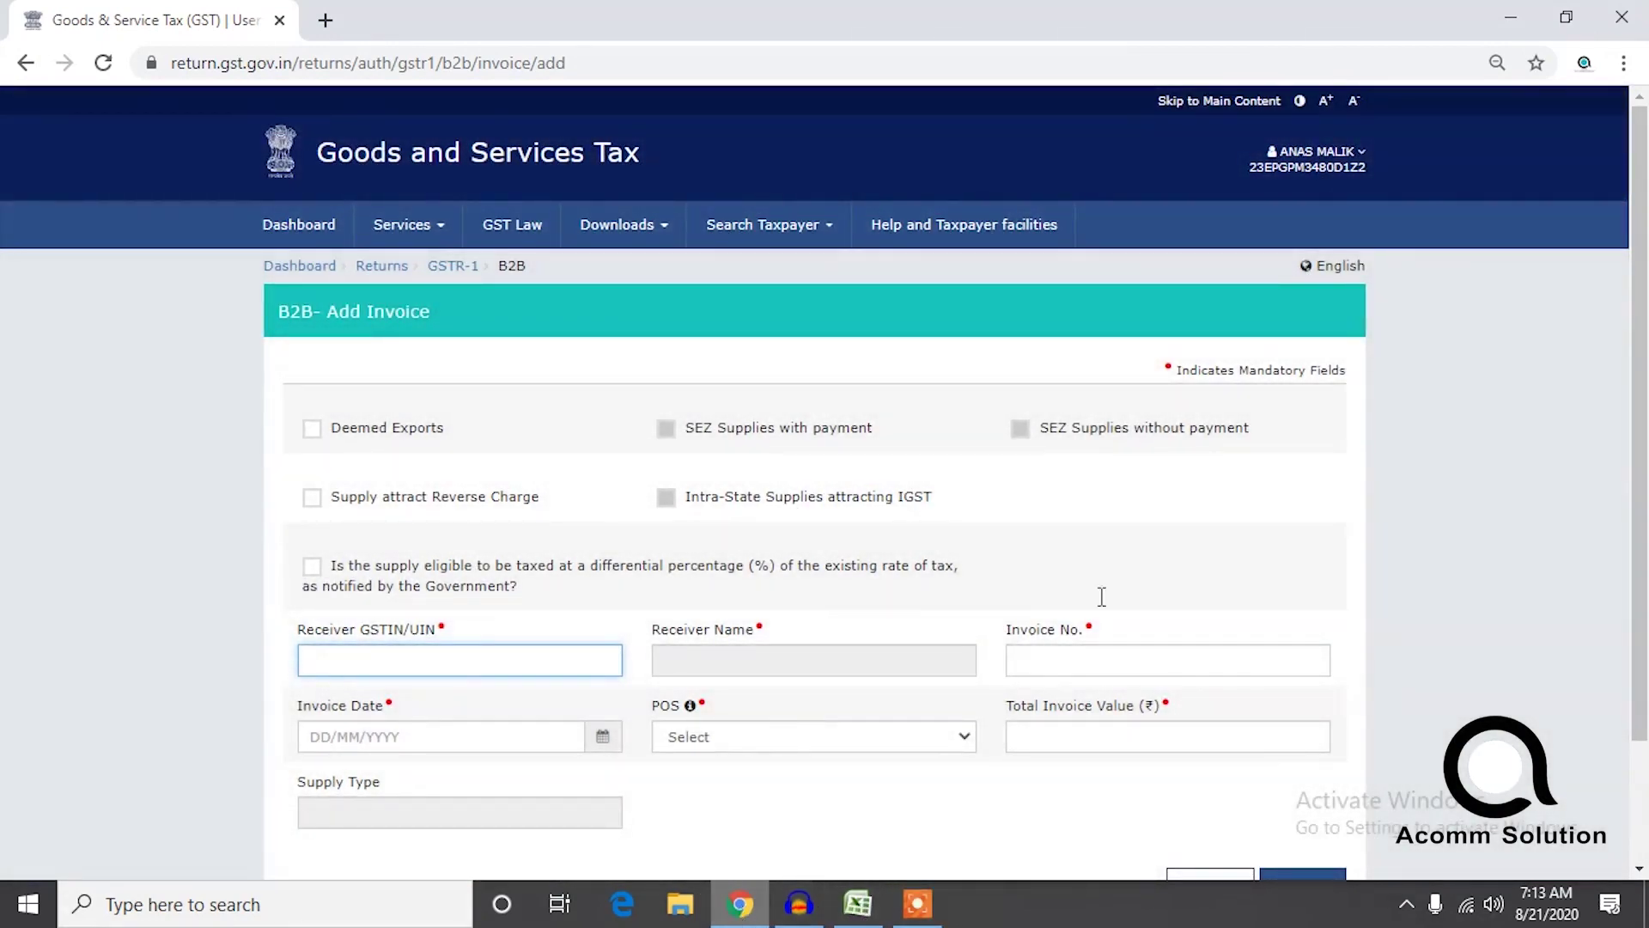
Open the MTR_B2B-JULY-2020 report from the July GST report folder beside the B2B invoice form.
left_click(1510, 17)
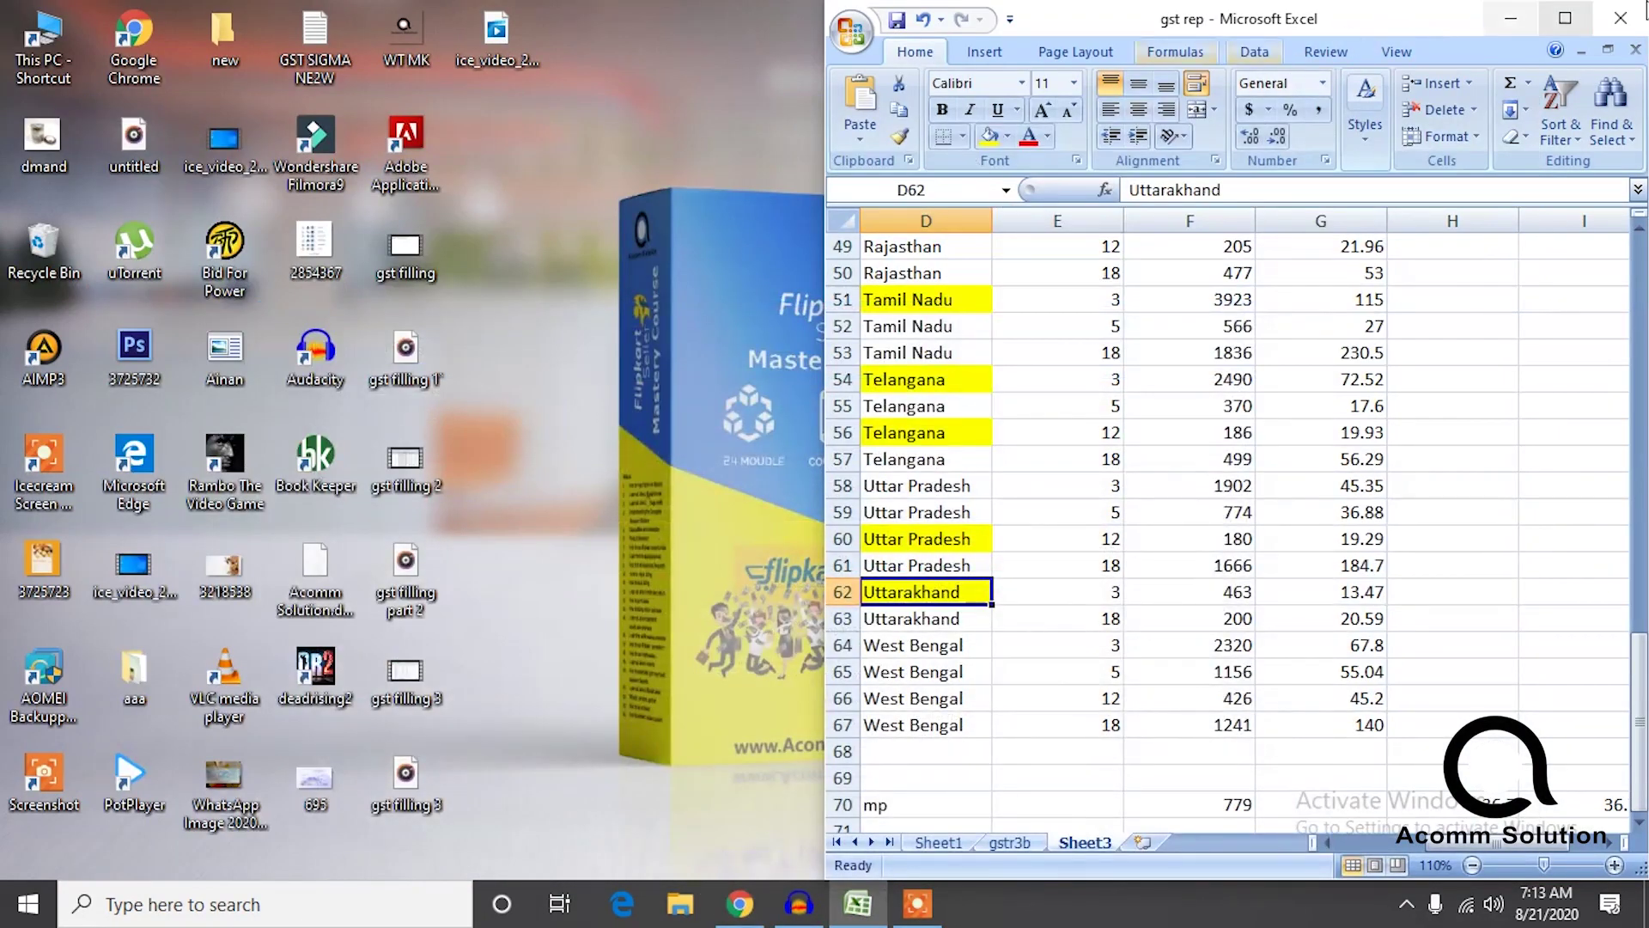
left_click(1510, 17)
double_click(1037, 73)
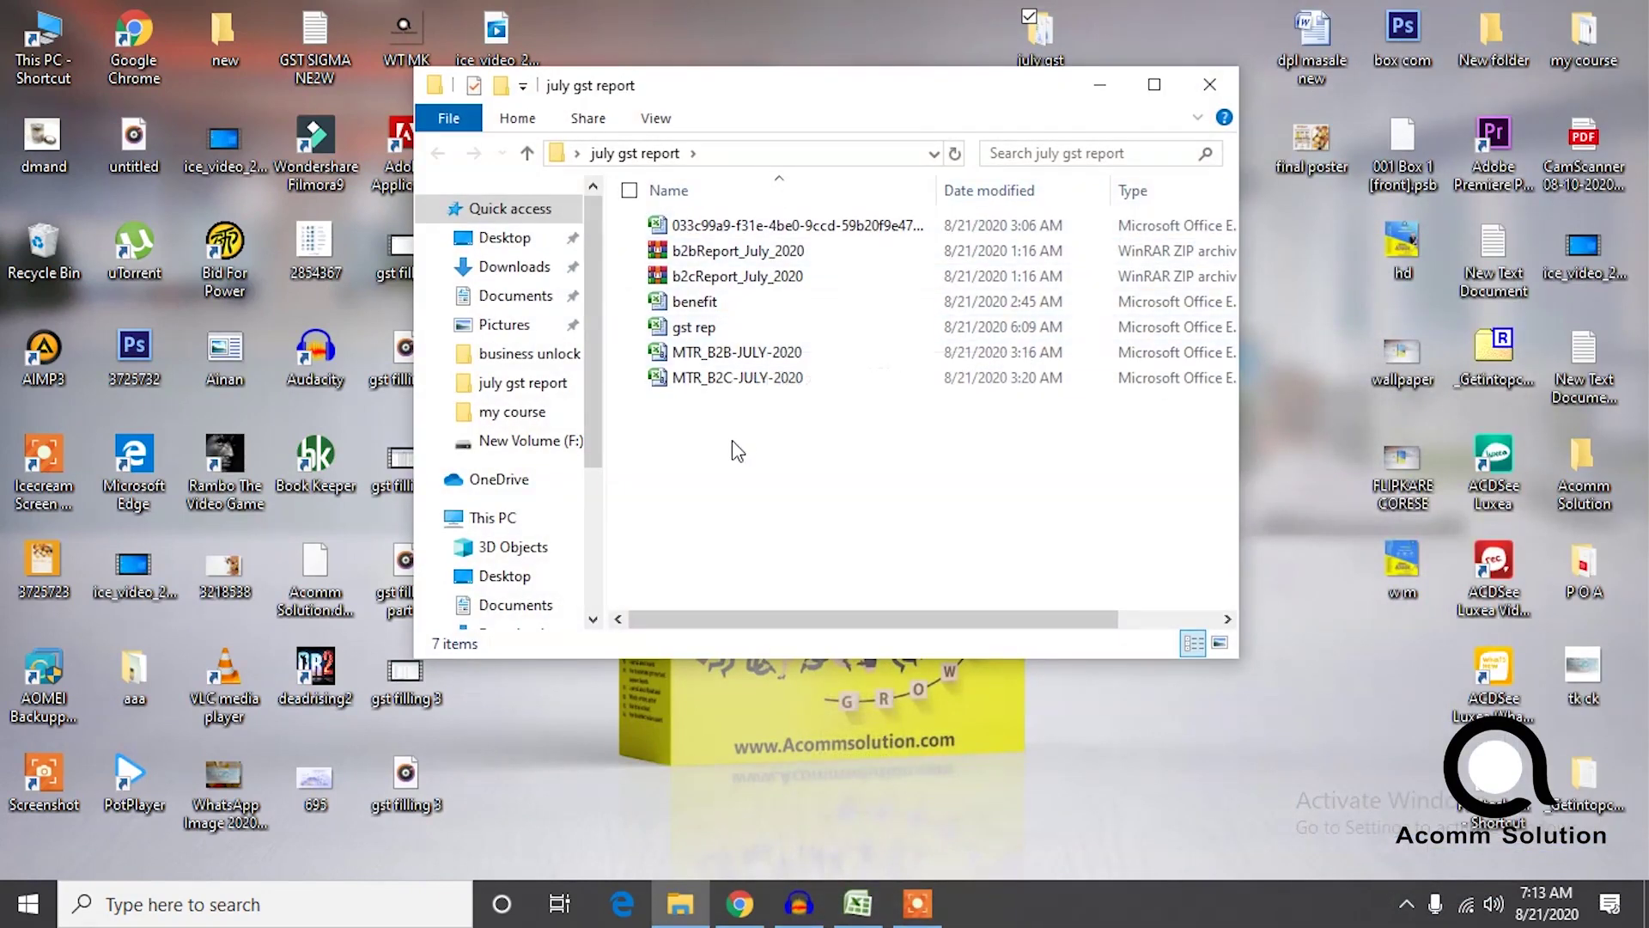
double_click(737, 351)
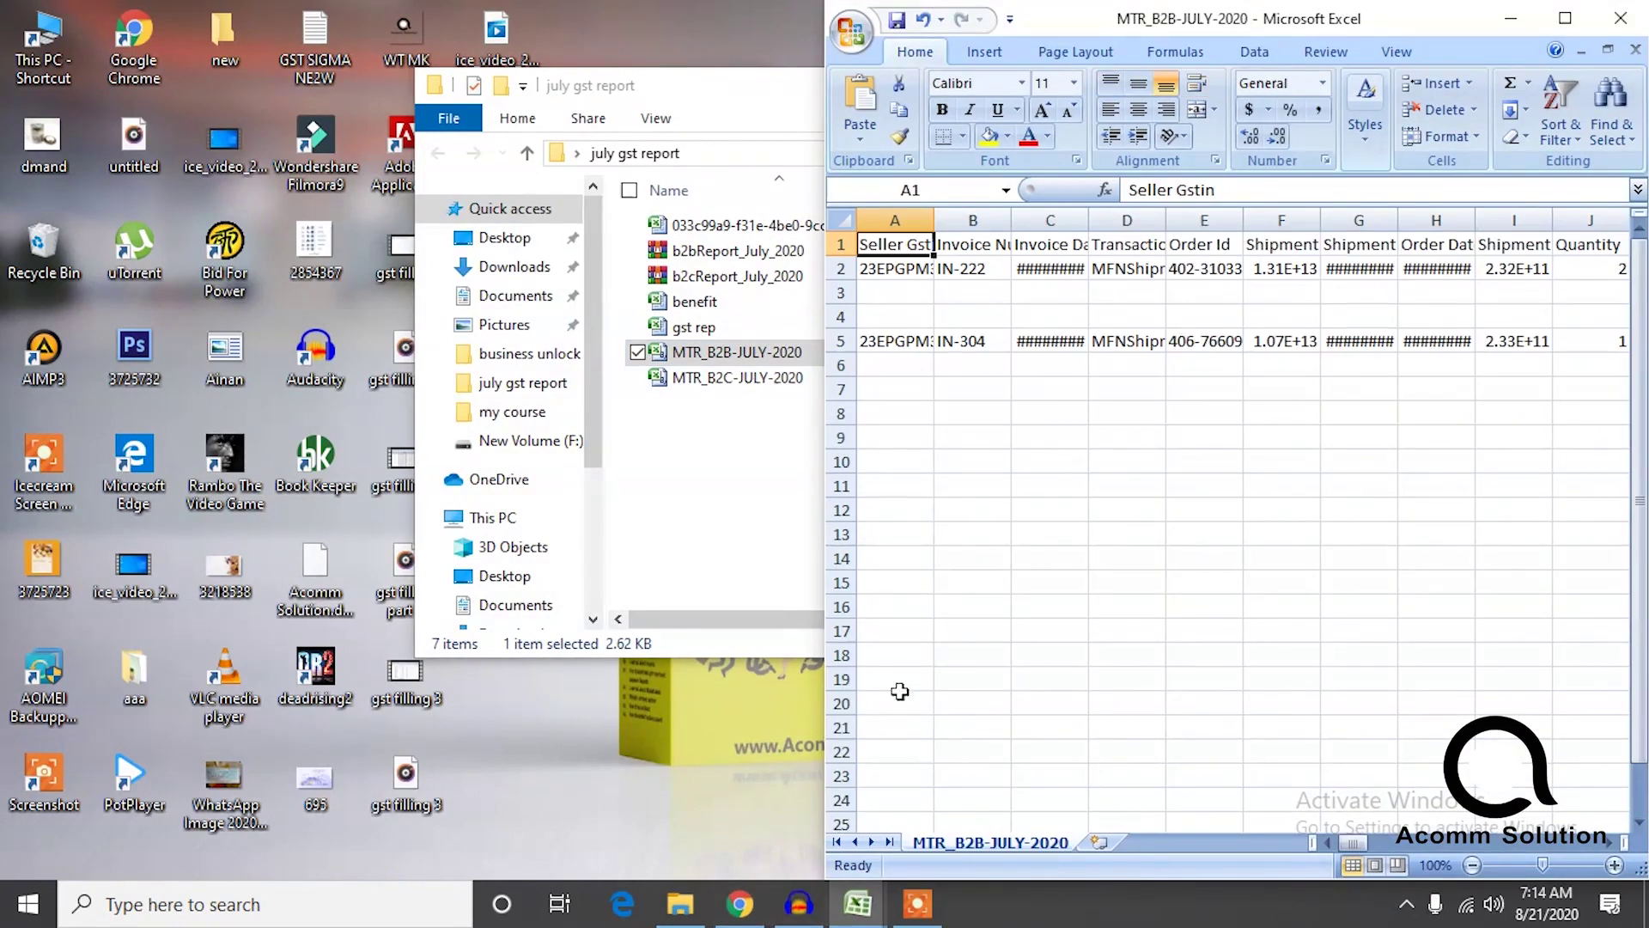
left_click(740, 903)
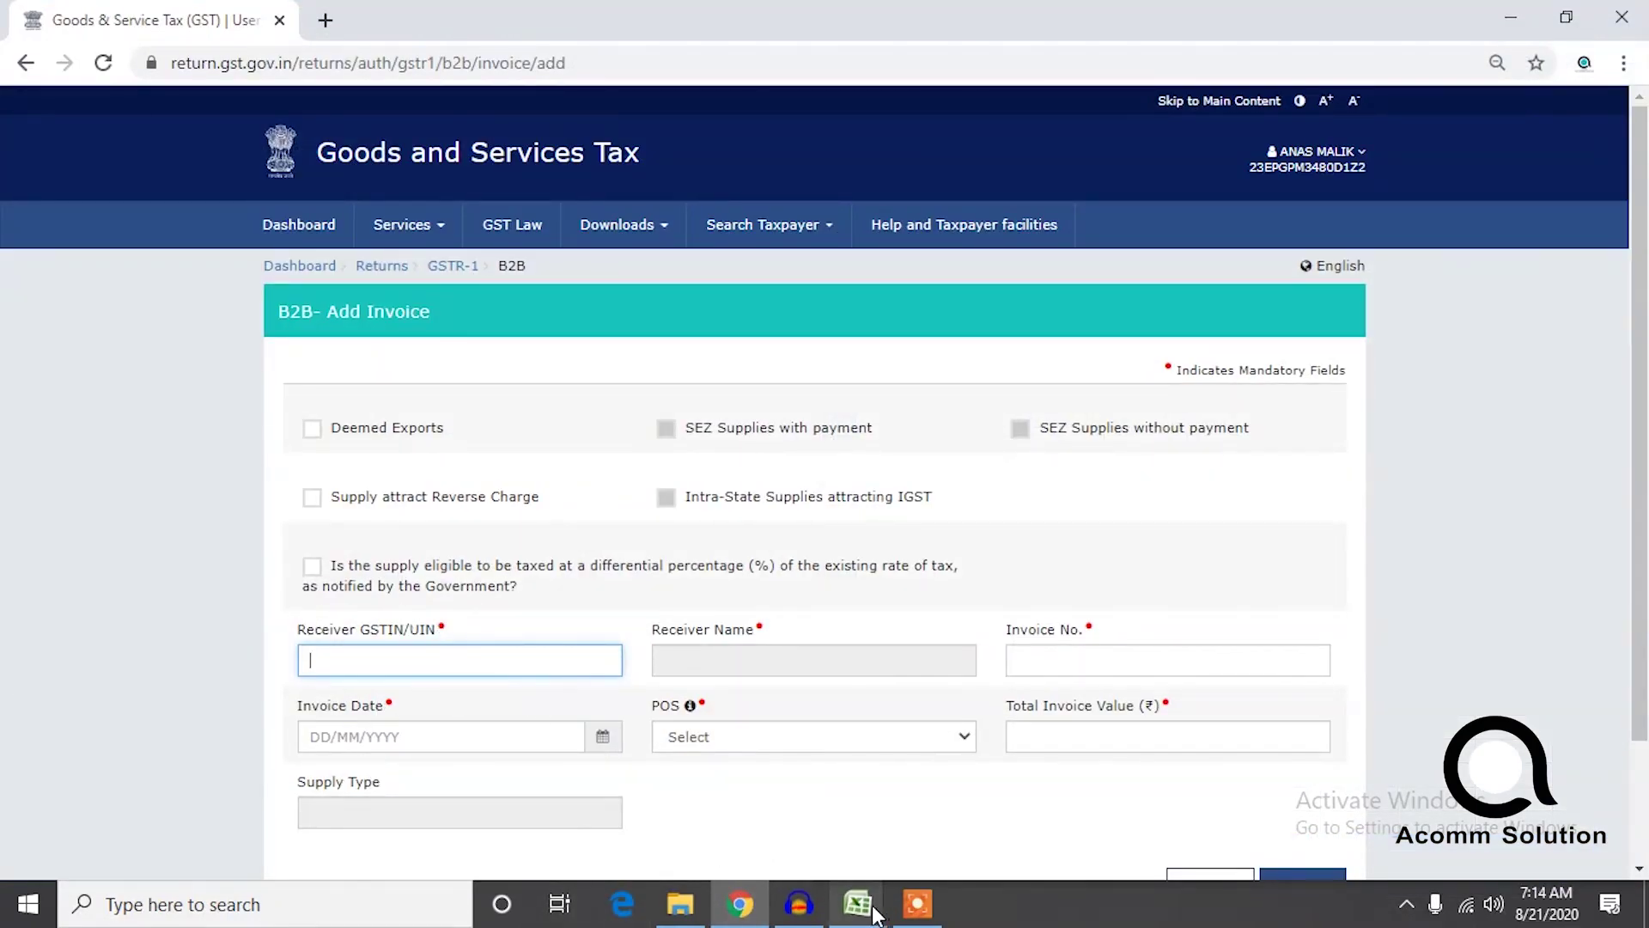
mouse_move(852, 922)
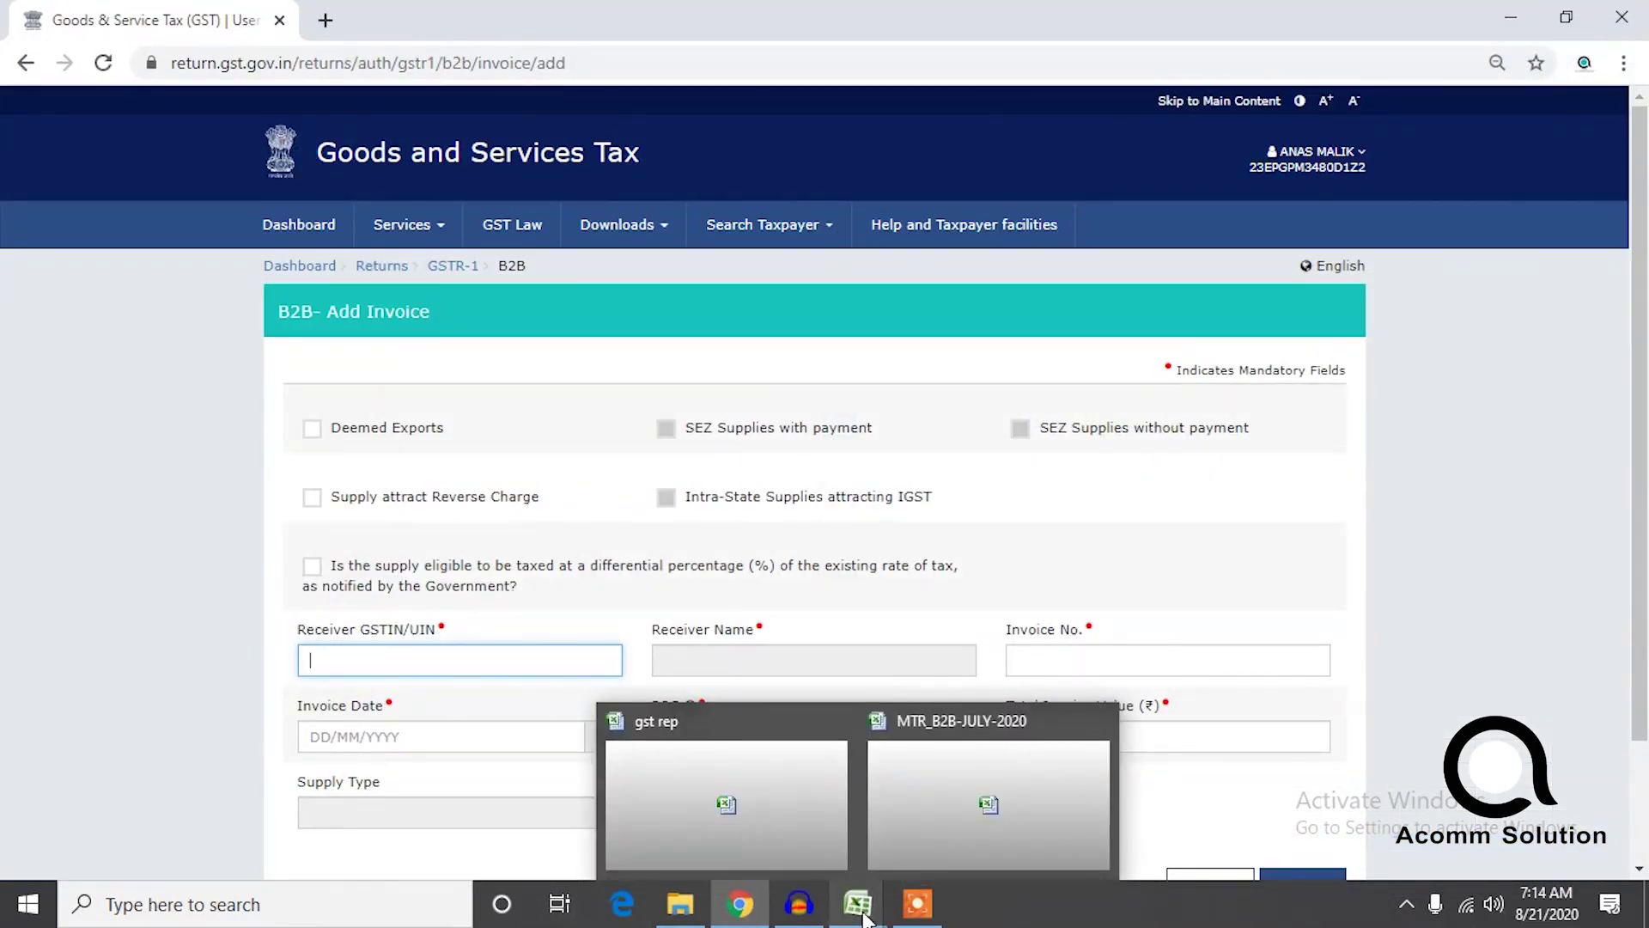
left_click(908, 780)
left_click(1138, 288)
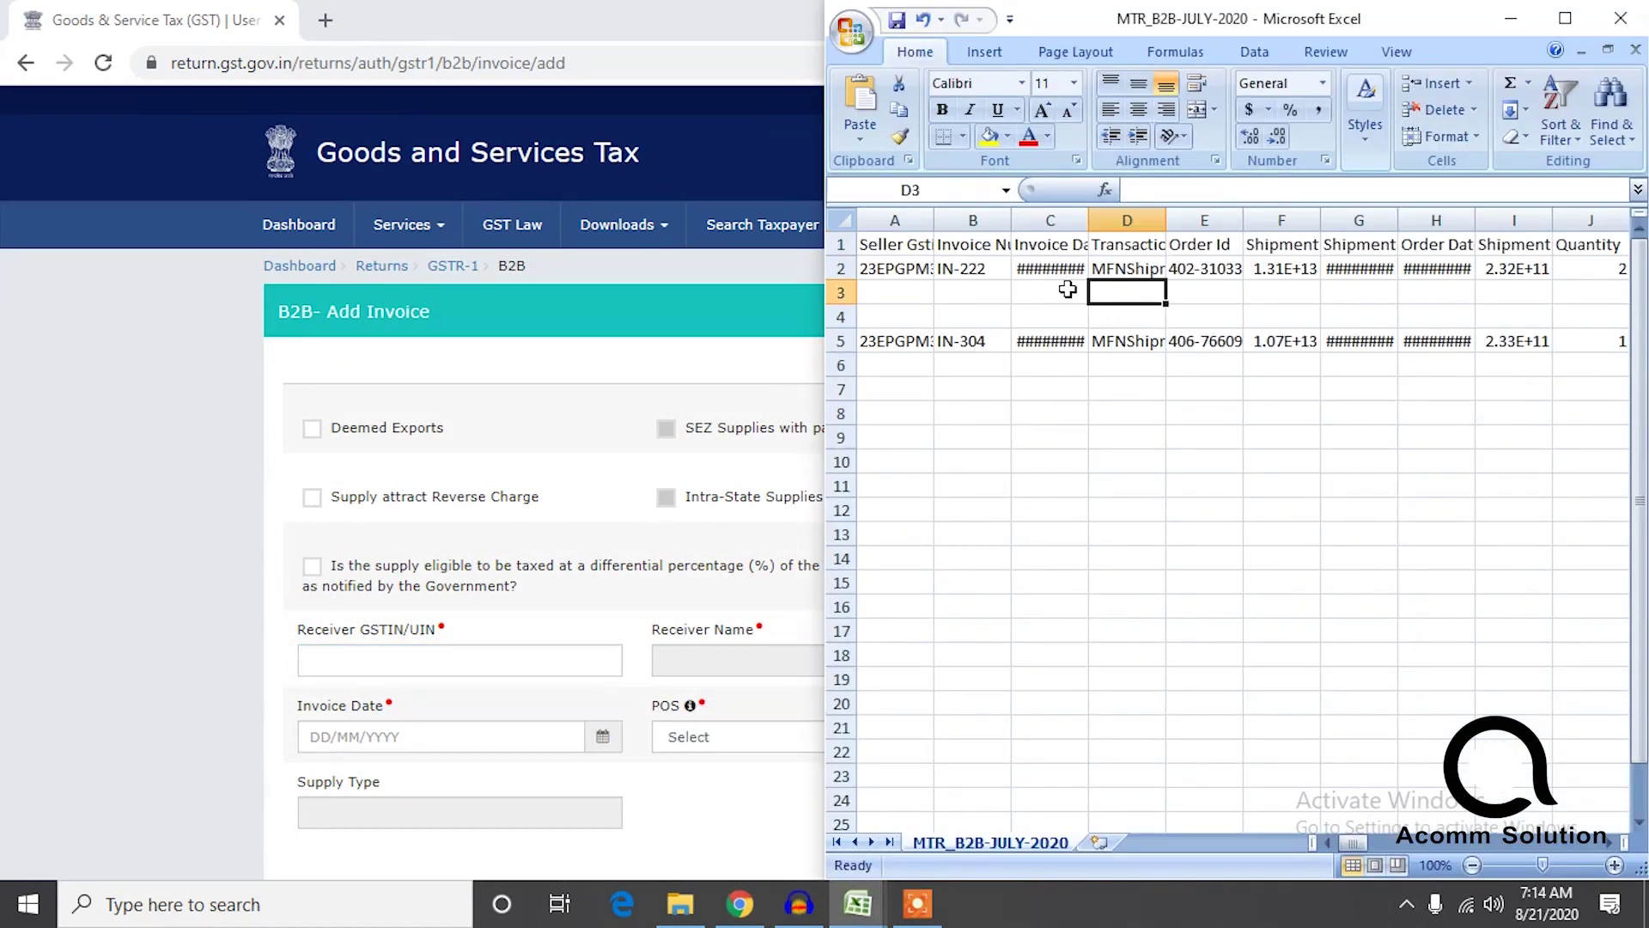
left_click(1052, 272)
left_click(913, 272)
key("Right")
key("Right")
key("Right")
key("Right")
key("Right")
key("Right")
key("Right")
key("Right")
key("Right")
key("Right")
key("Right")
key("Right")
key("Right")
key("Right")
key("Right")
key("Right")
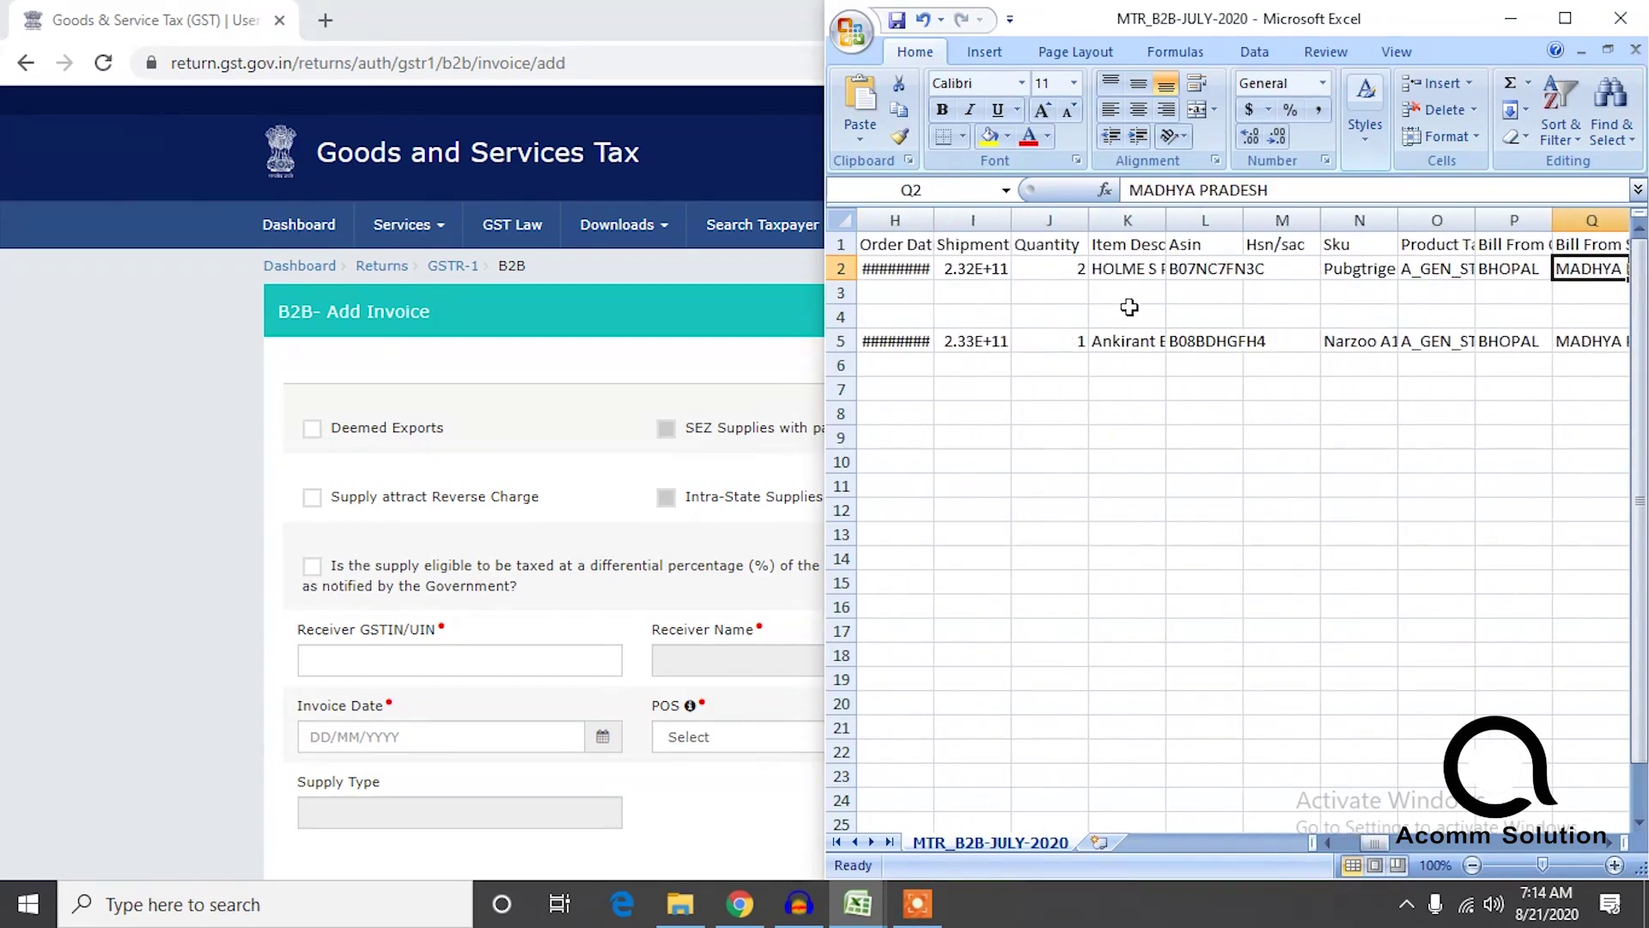
key("Right")
key("Right")
key("Right")
key("Right")
key("Right")
key("Right")
key("Right")
key("Right")
key("Right")
key("Right")
key("Right")
key("Right")
key("Right")
key("Right")
key("Right")
key("Right")
key("Right")
key("Right")
key("Right")
key("Right")
key("Right")
key("Right")
key("Right")
key("Right")
key("Right")
key("Right")
key("Right")
key("Right")
key("Right")
key("Right")
key("Right")
key("Right")
key("Right")
key("Right")
key("Right")
key("Right")
key("Right")
key("Right")
key("Right")
key("Right")
key("Right")
key("Right")
key("Right")
key("Right")
key("Right")
key("Right")
key("Right")
key("Right")
key("Right")
key("Right")
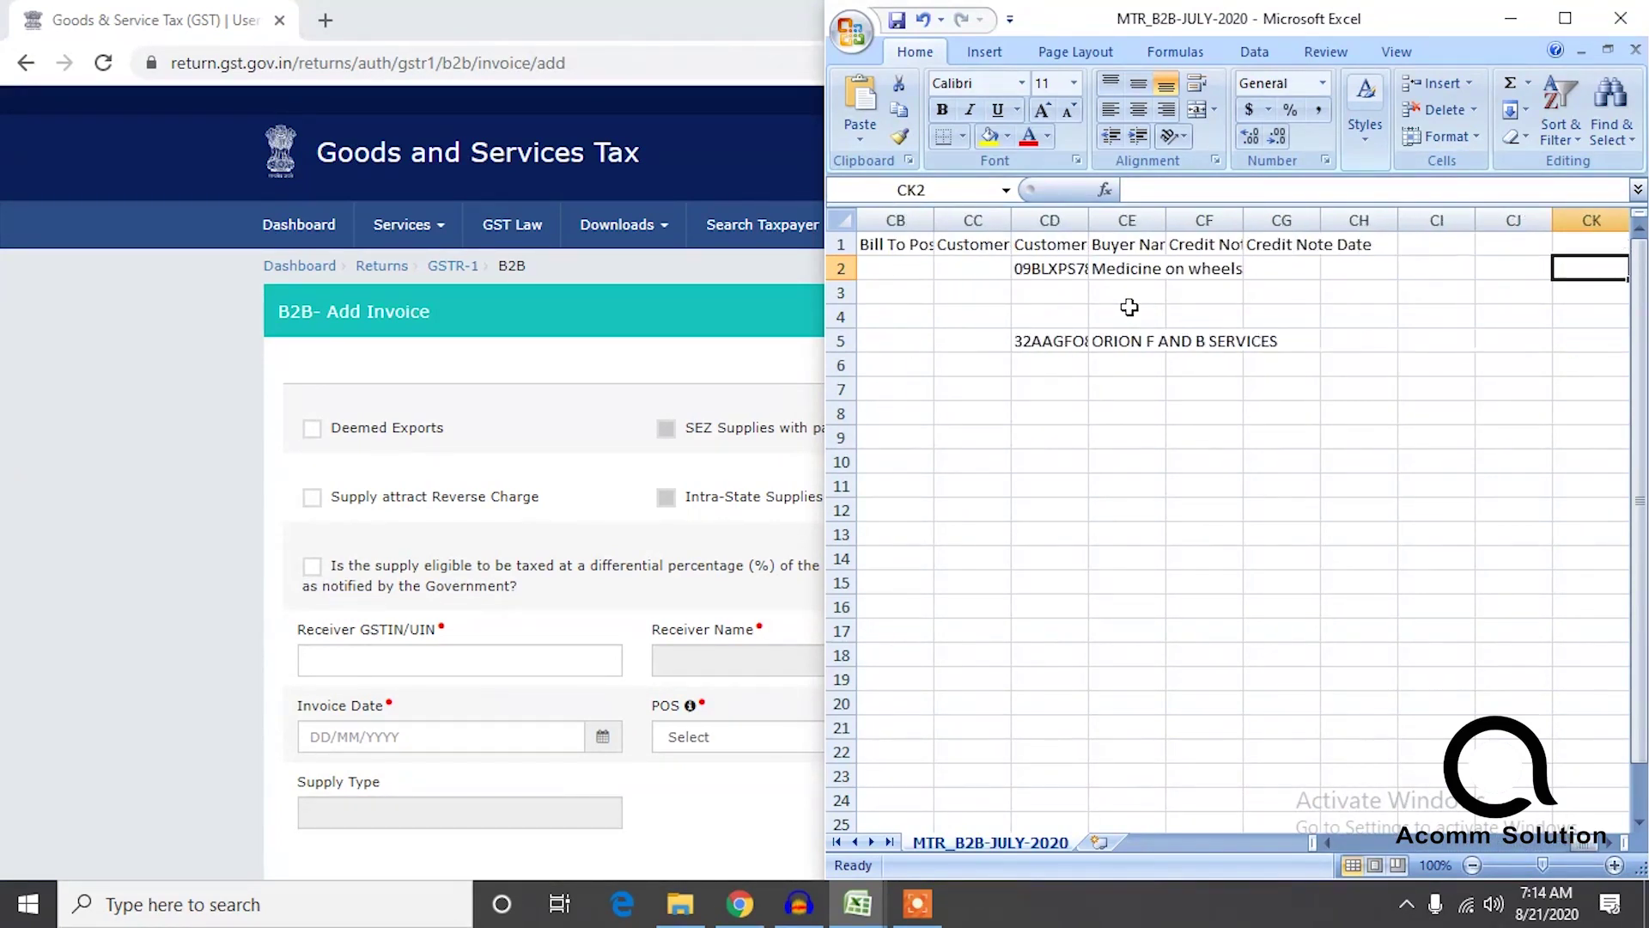
key("Left")
key("Left")
key("Left")
key("Left")
key("Left")
key("Left")
key("Left")
key("Left")
key("Left")
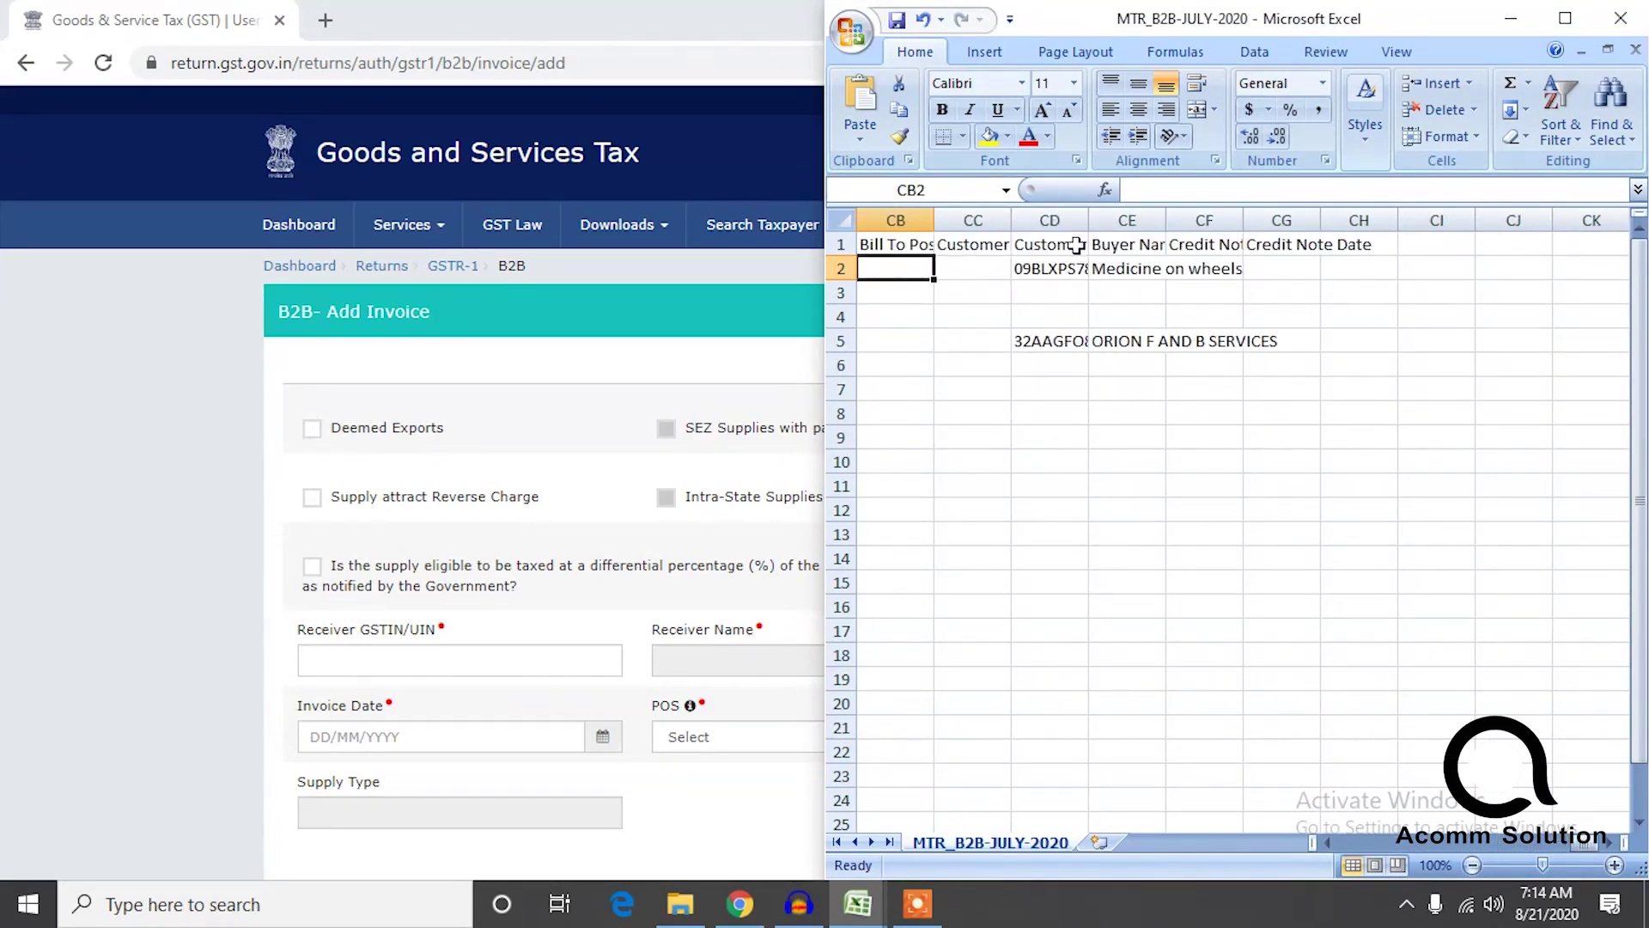
left_click_drag(1092, 227, 1257, 243)
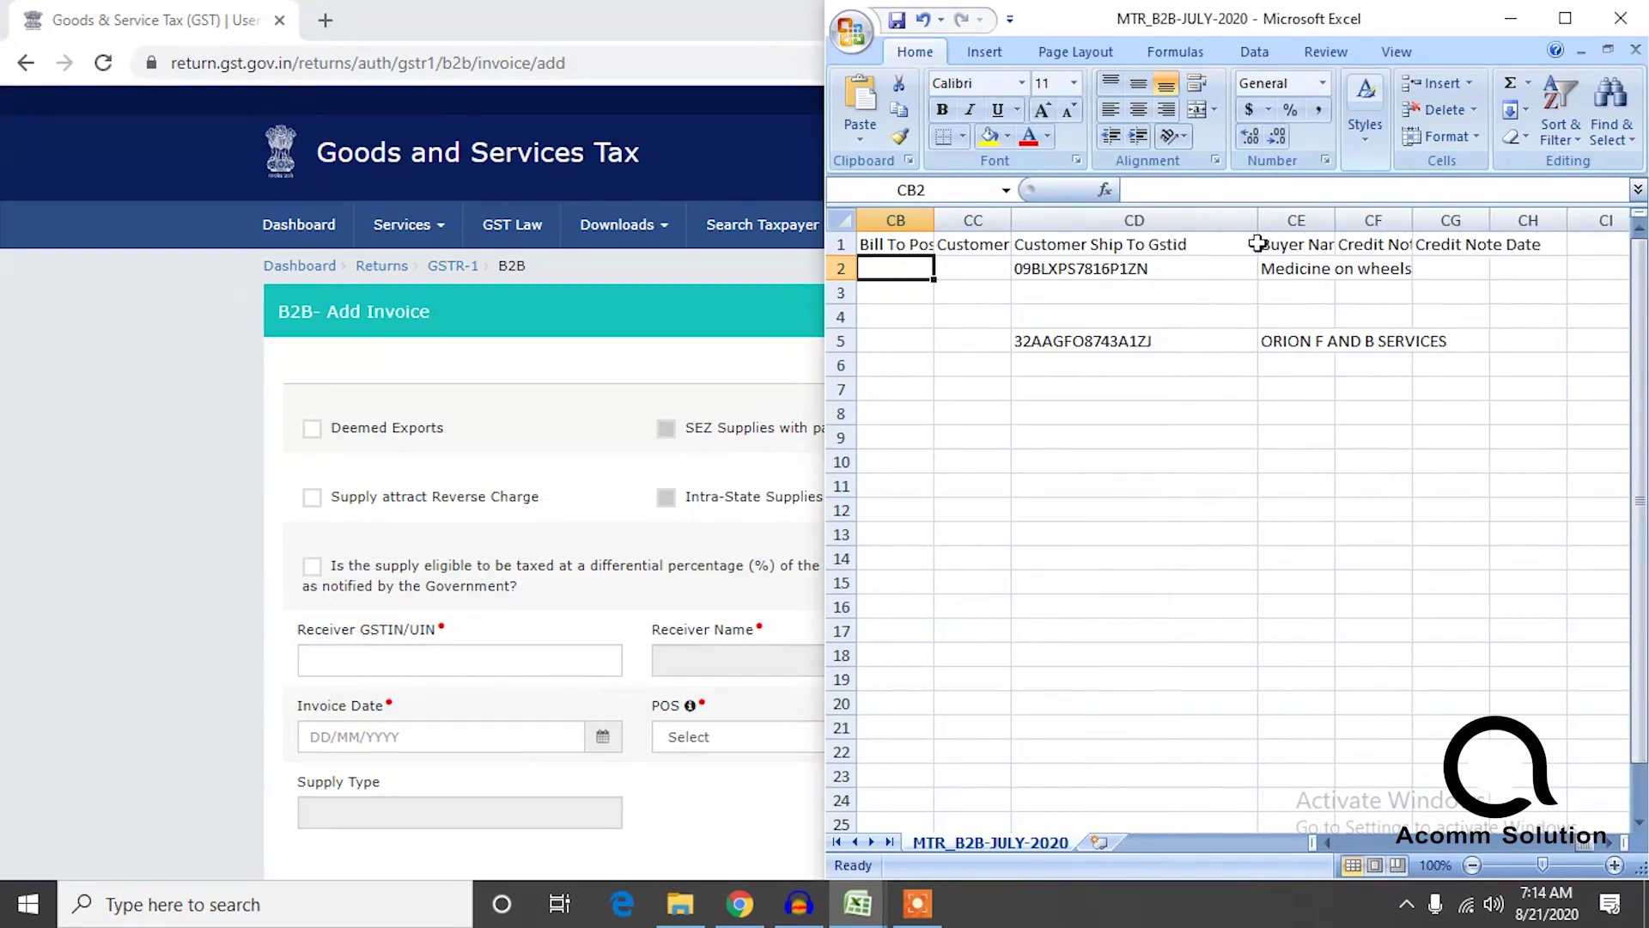
left_click(1192, 439)
left_click(1121, 269)
key("ctrl+c")
left_click(492, 668)
key("ctrl+v")
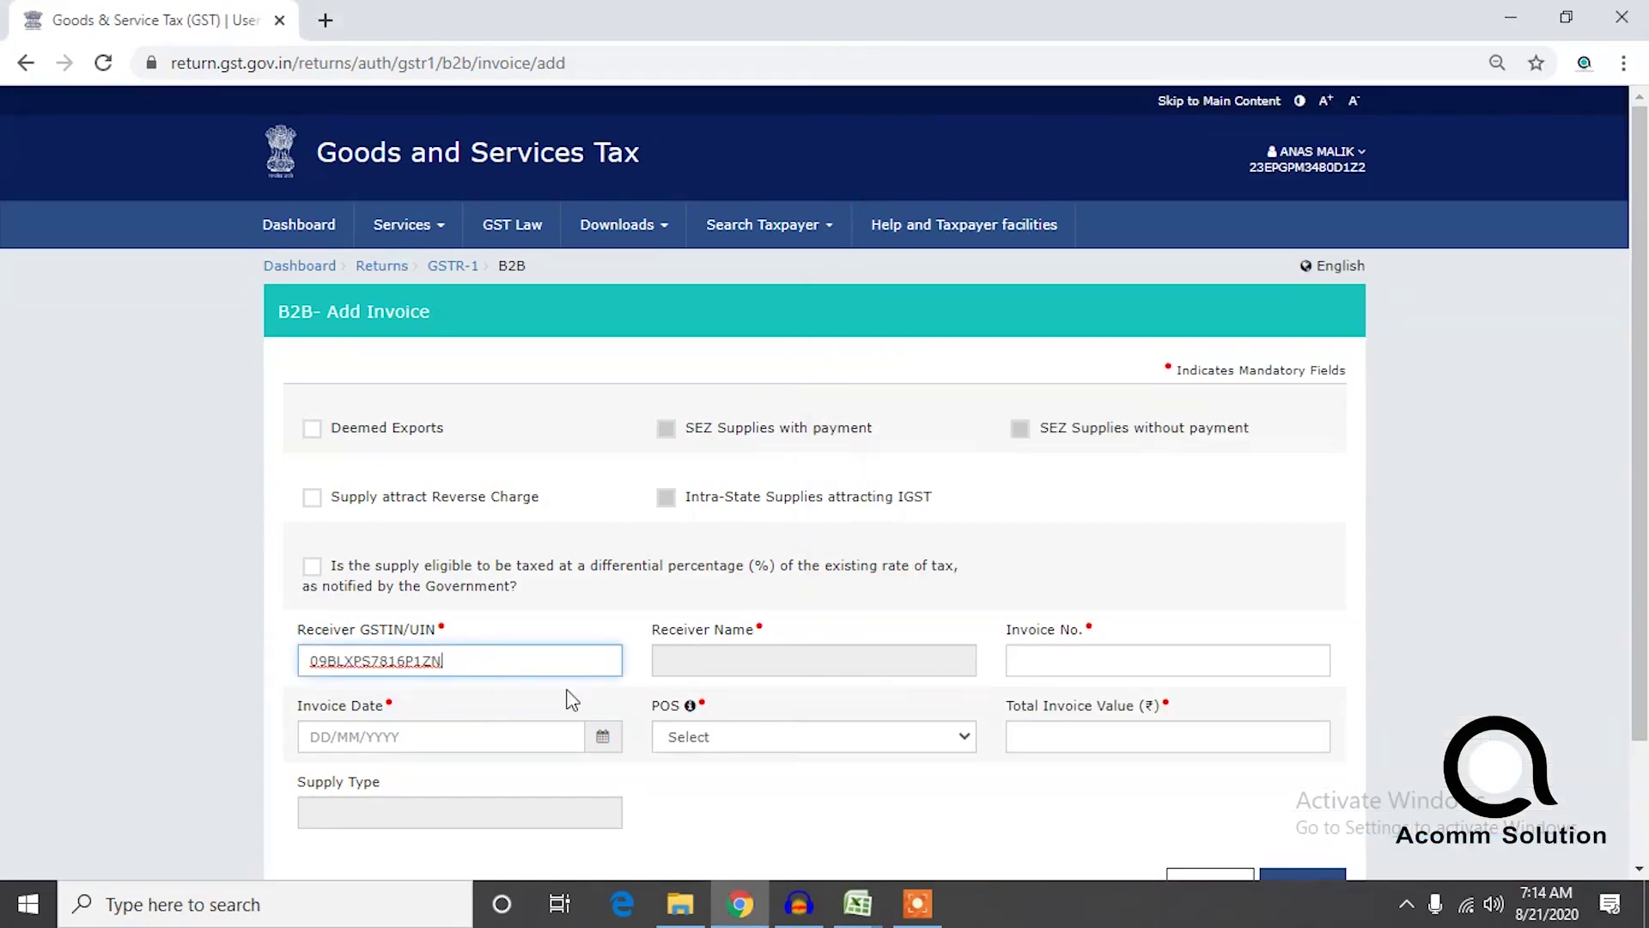
left_click(659, 644)
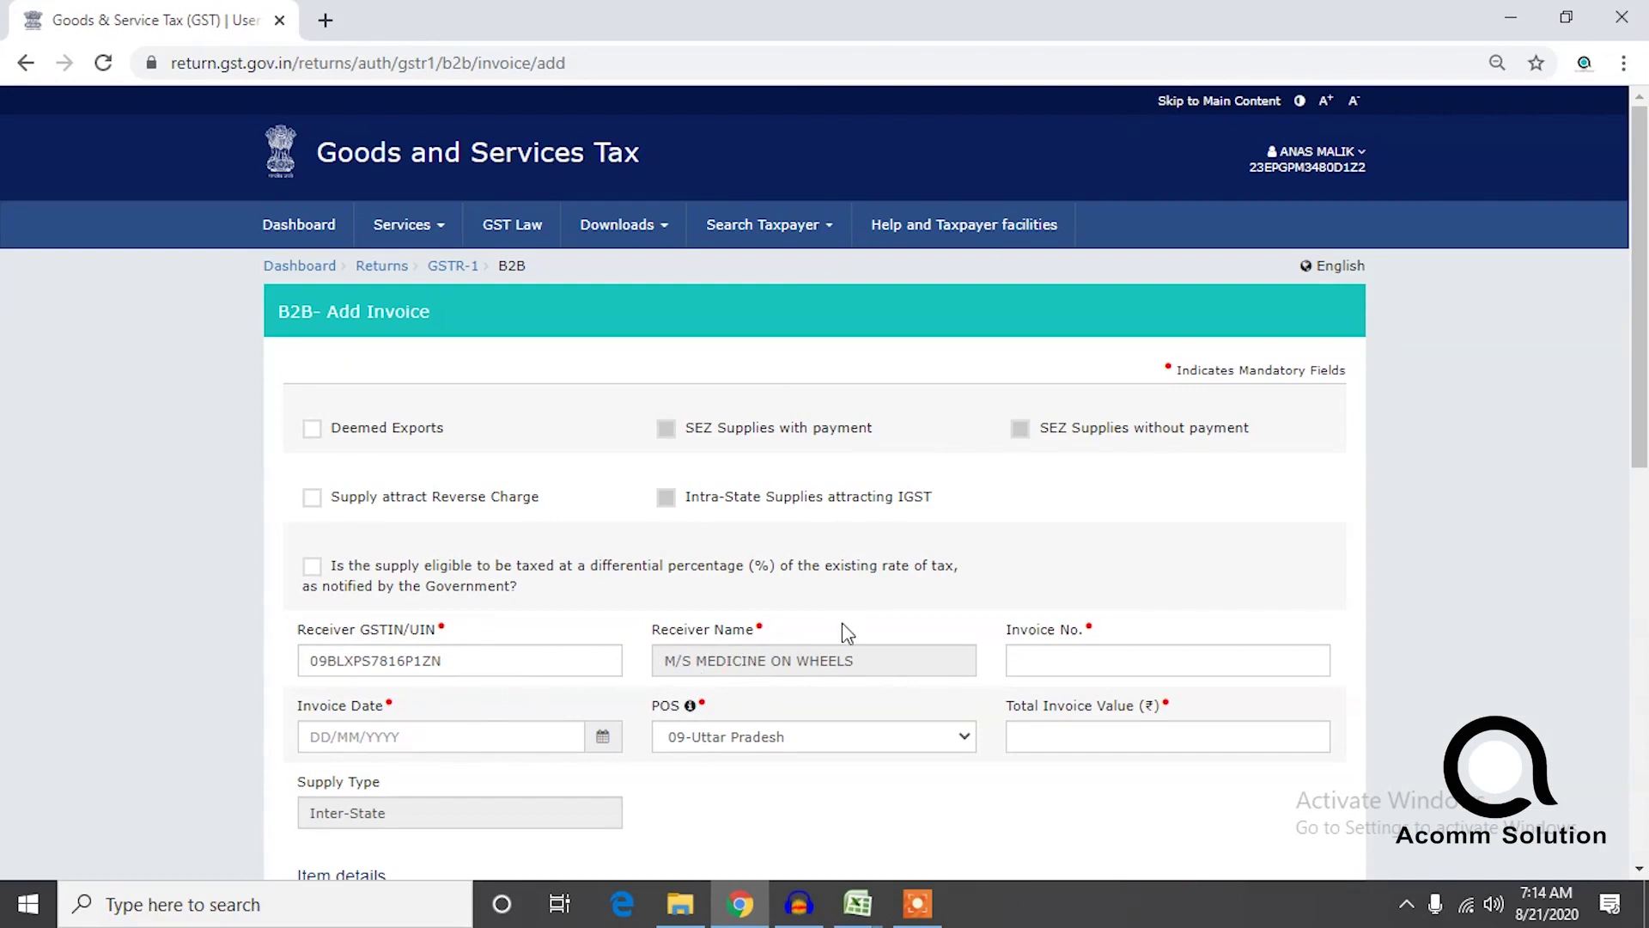
left_click(1151, 666)
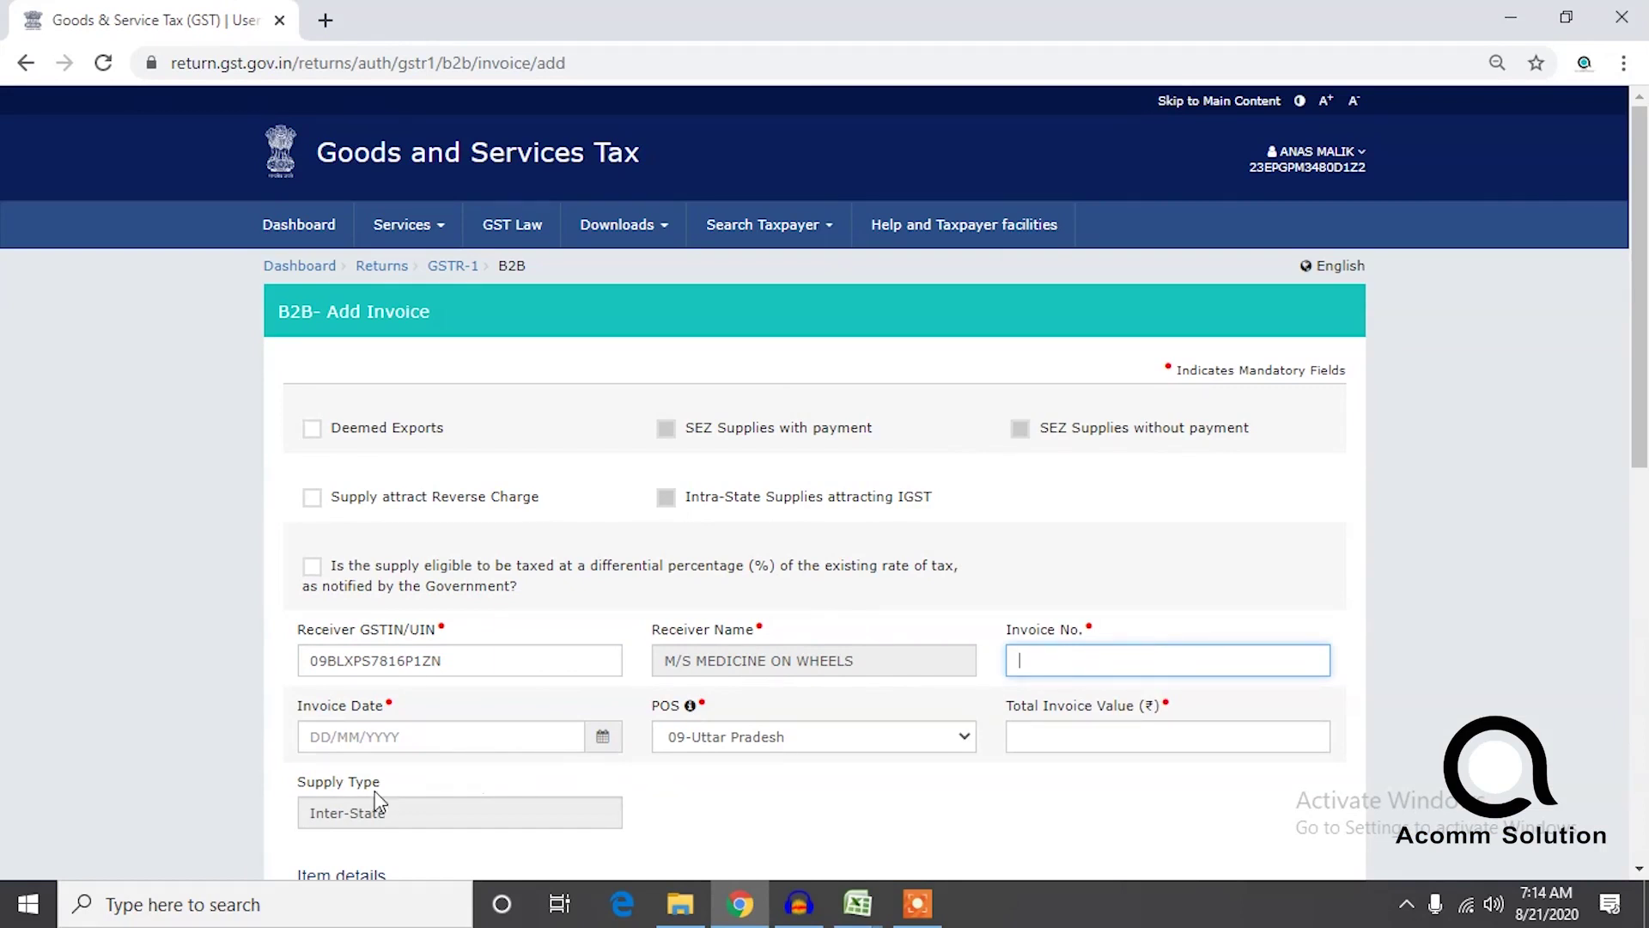
left_click(414, 737)
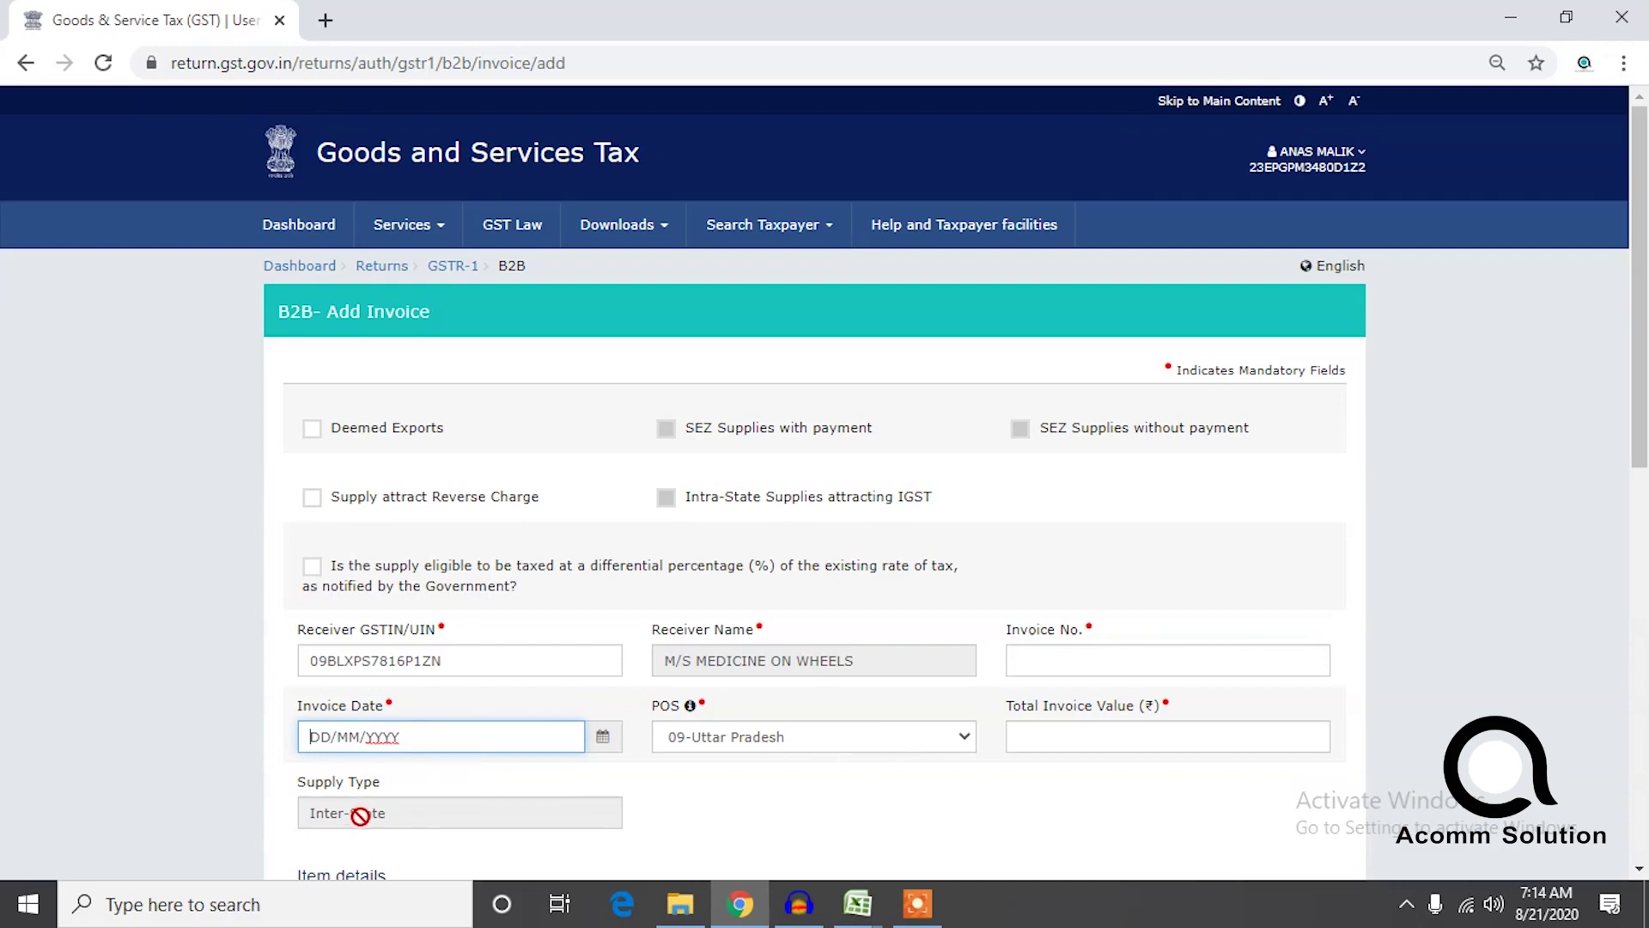
scroll(359, 814, "down", 1)
scroll(883, 606, "down", 1)
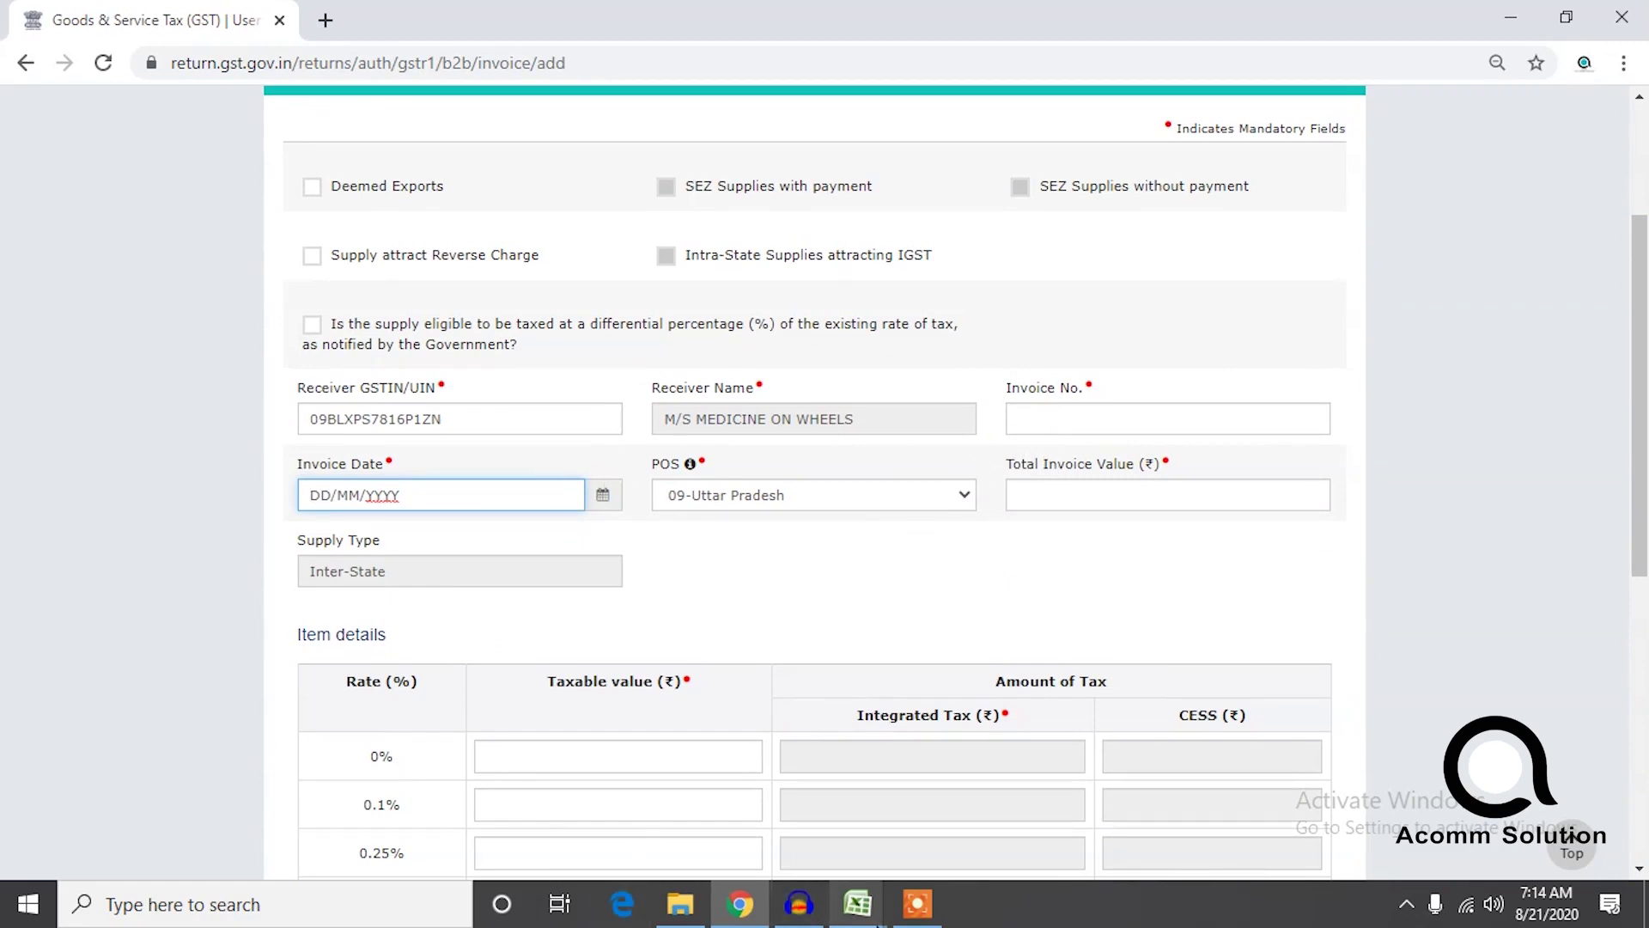
left_click(850, 912)
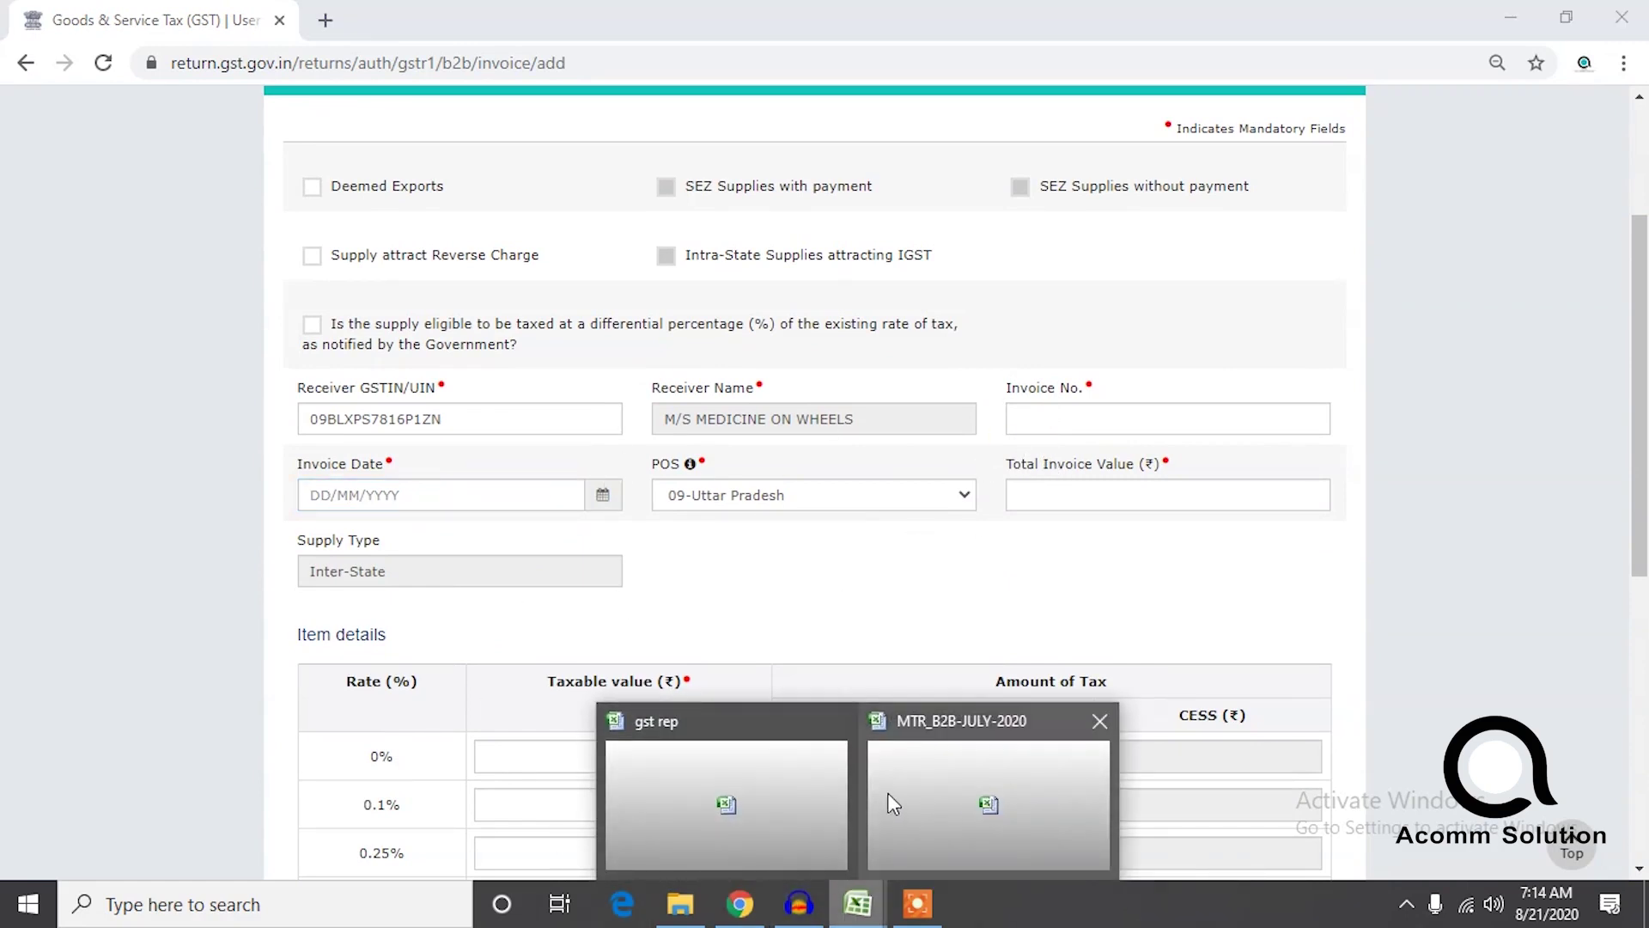
Autofit the Invoice Date column C in MTR_B2B-JULY-2020 so full dates show.
left_click(887, 793)
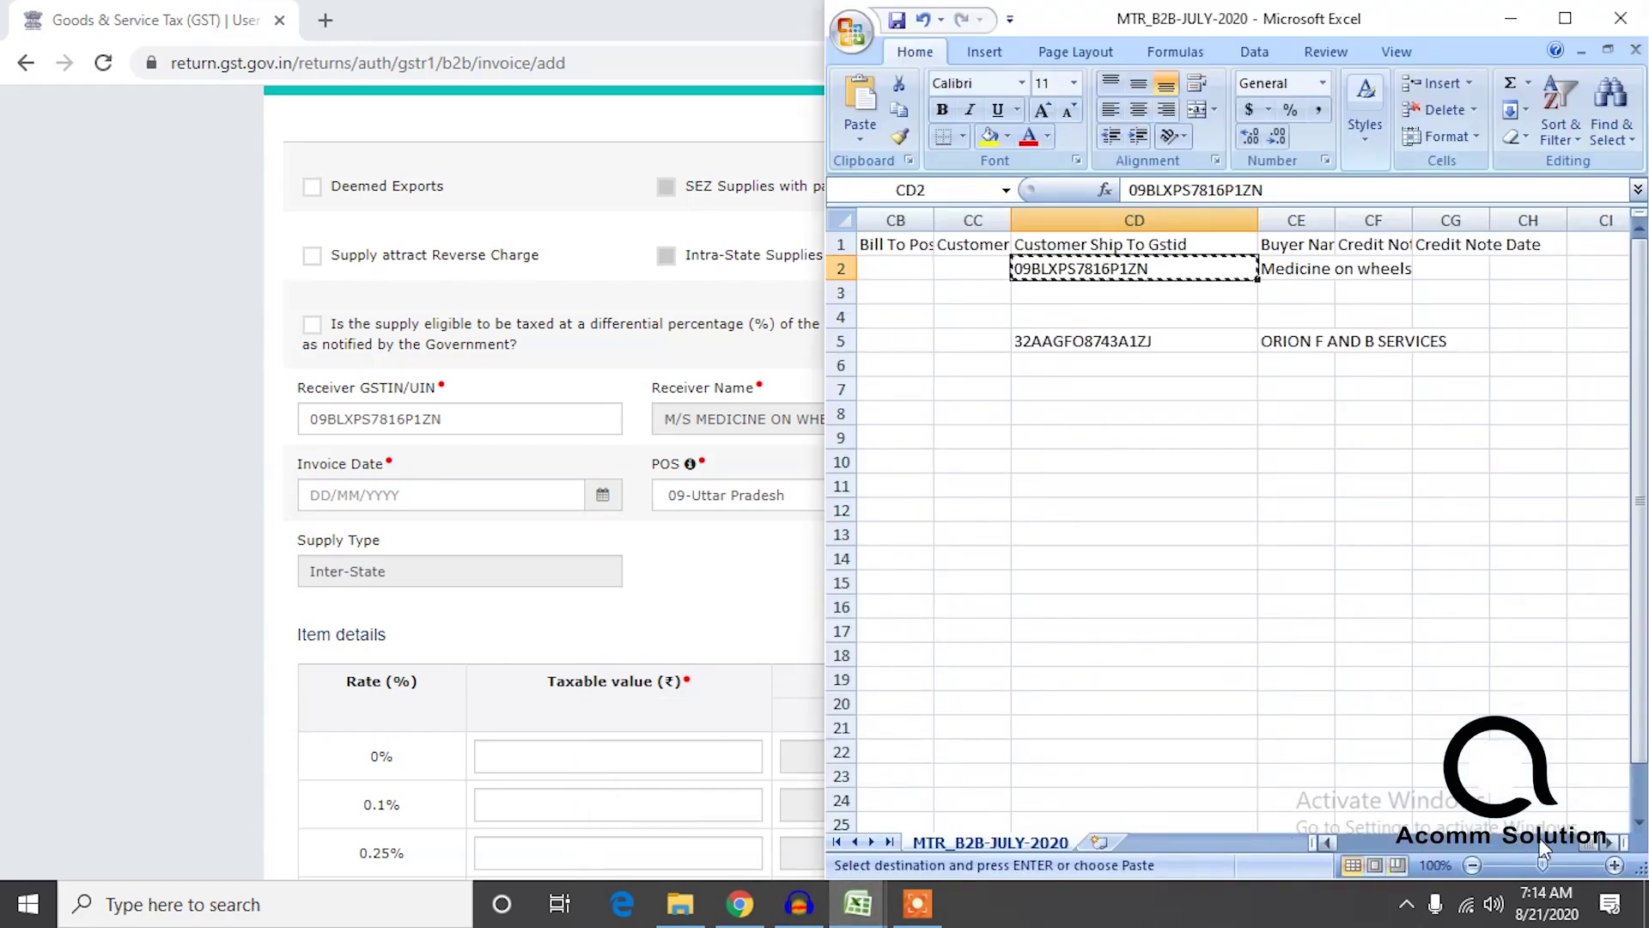
left_click_drag(1589, 846, 1324, 859)
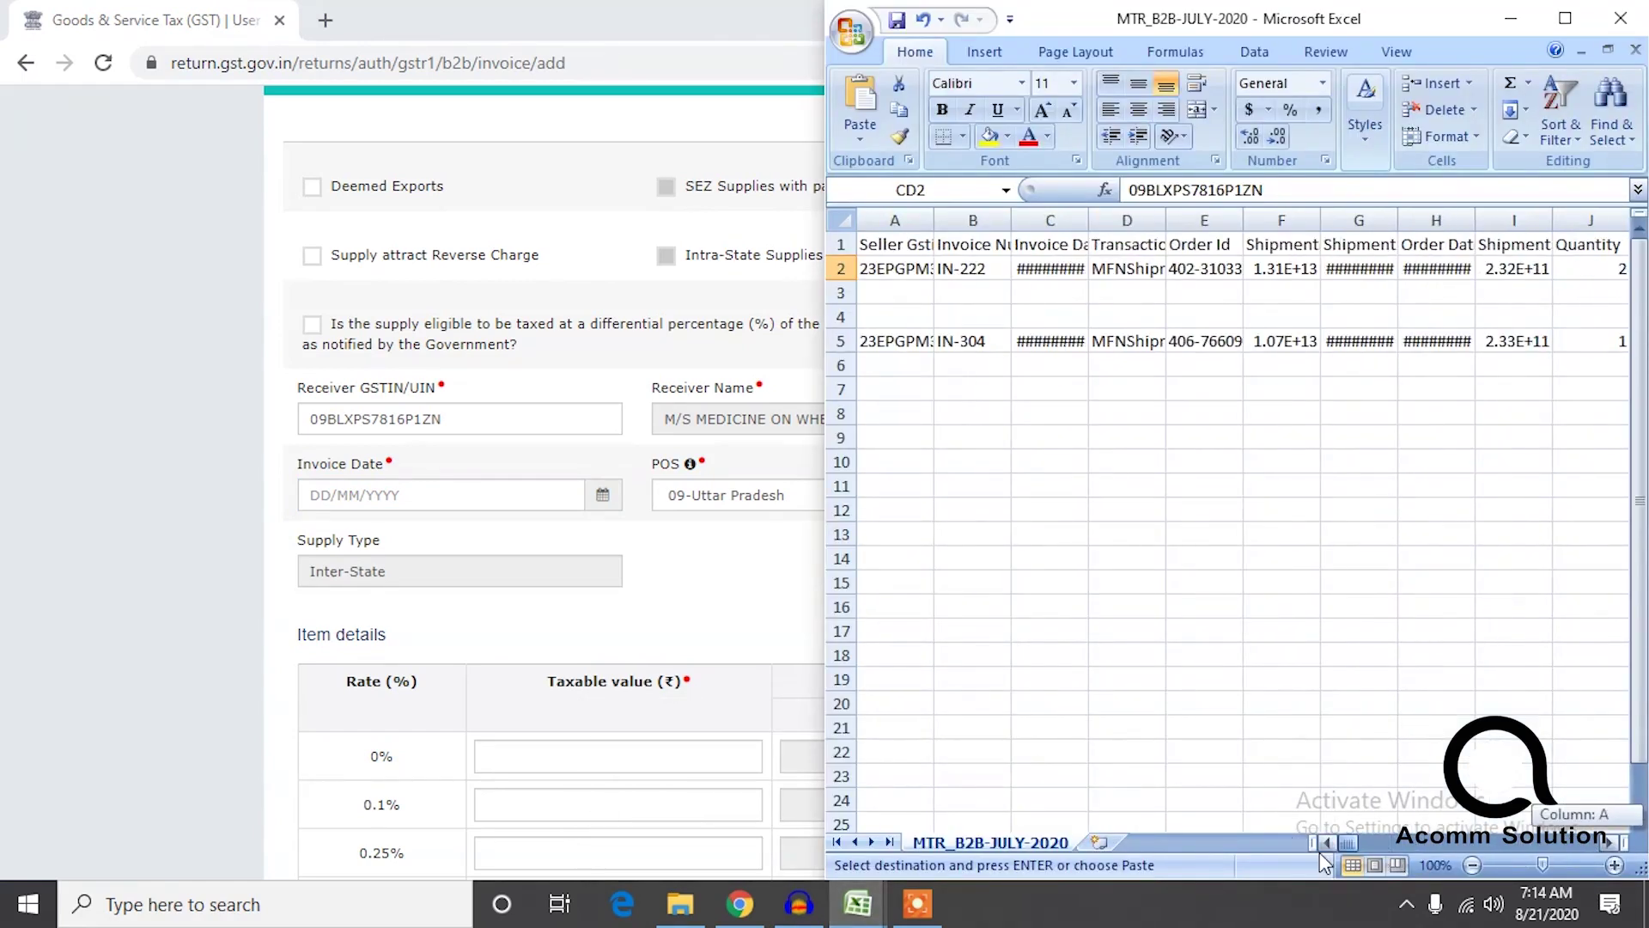
left_click(978, 274)
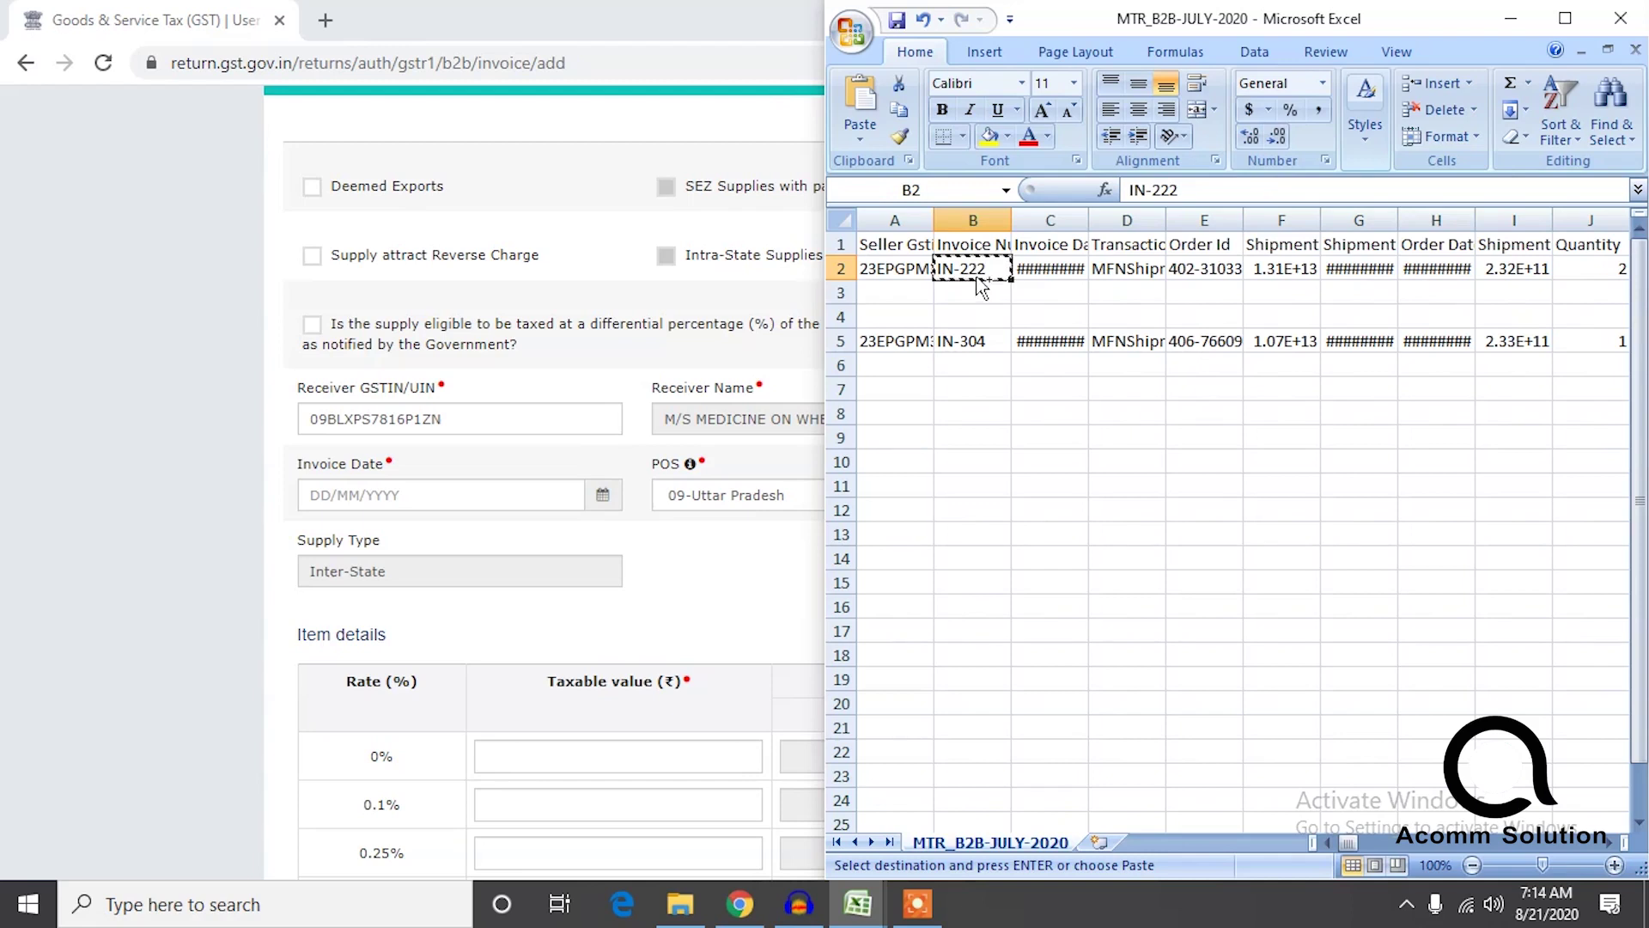
double_click(1037, 269)
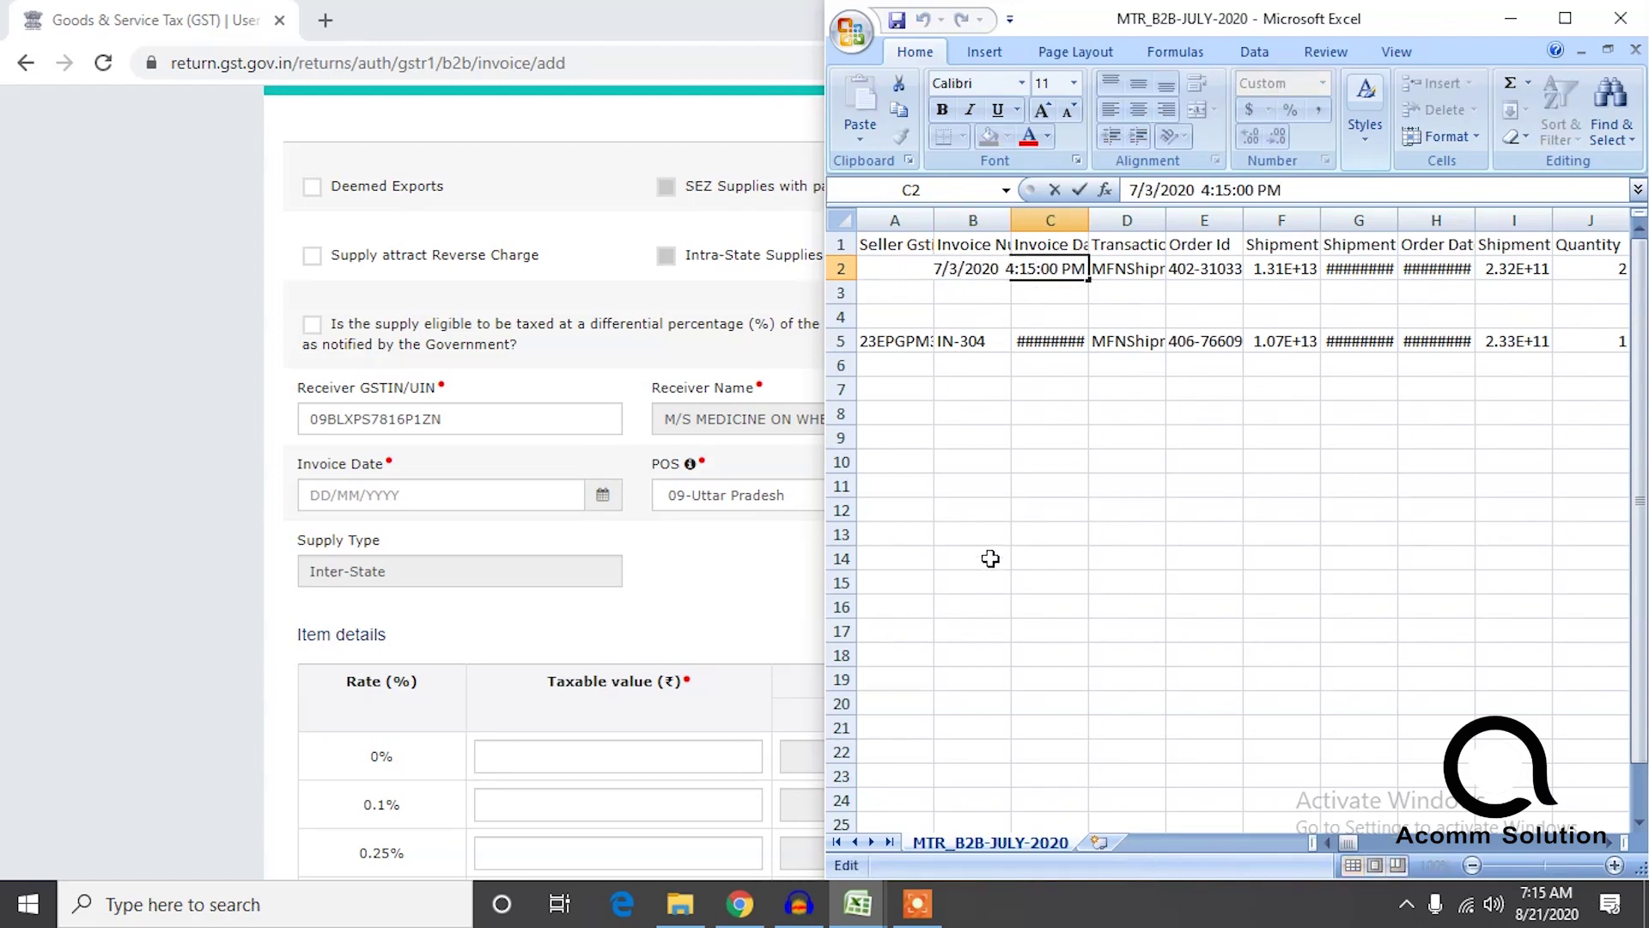
left_click(1042, 335)
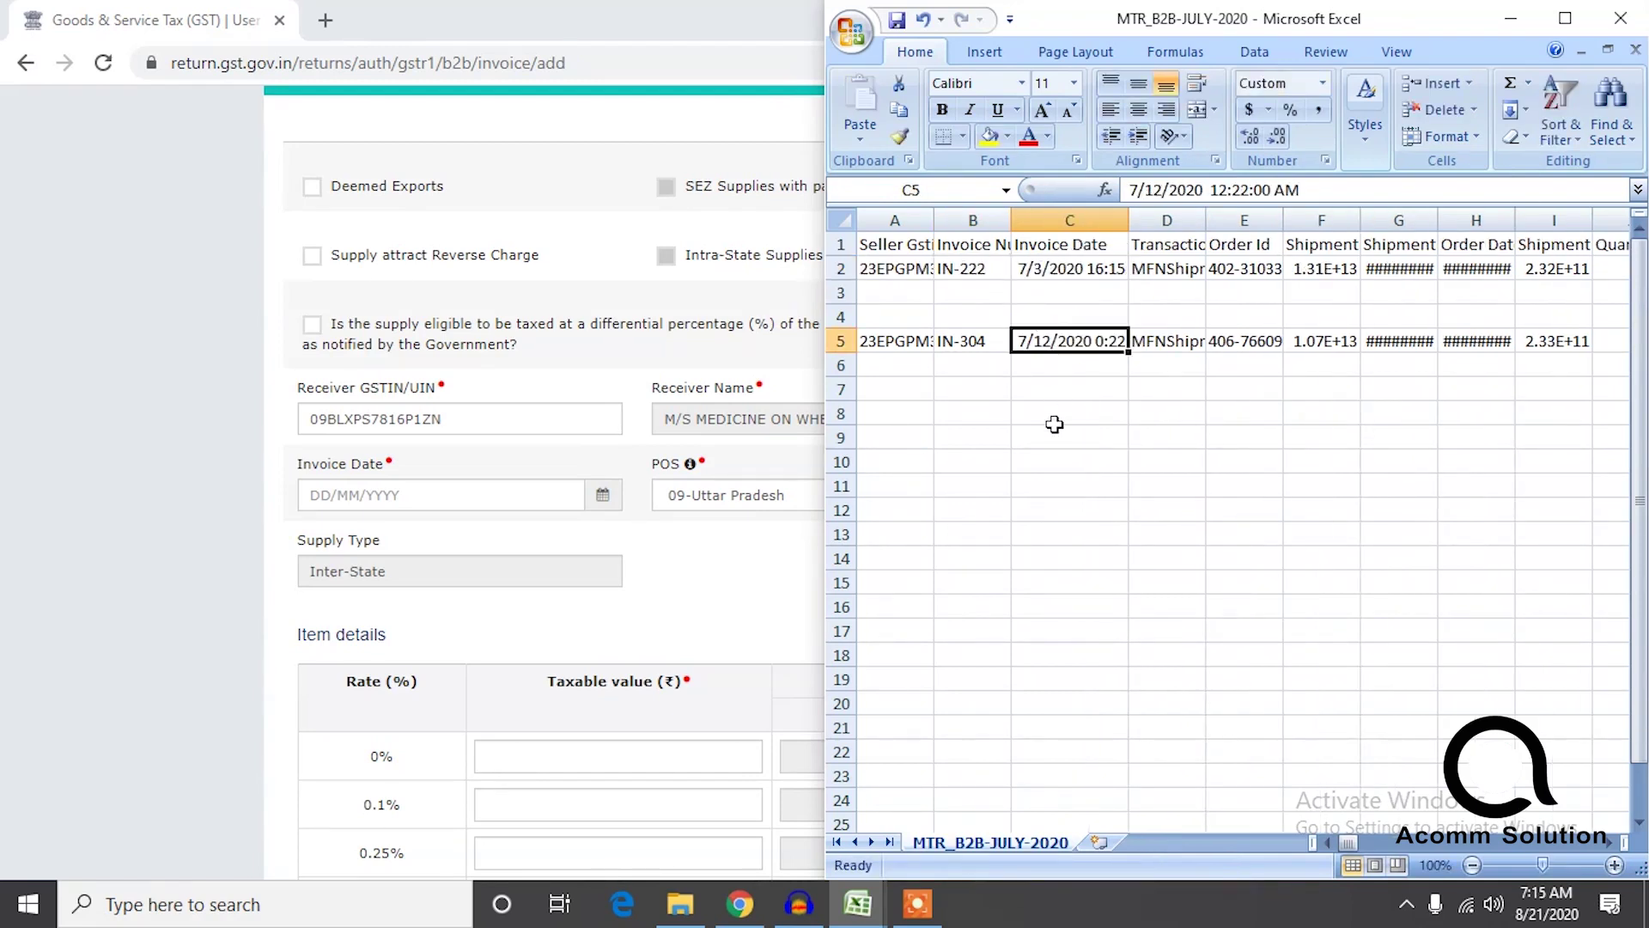
key("Down")
key("Down")
key("Down")
key("Down")
key("Down")
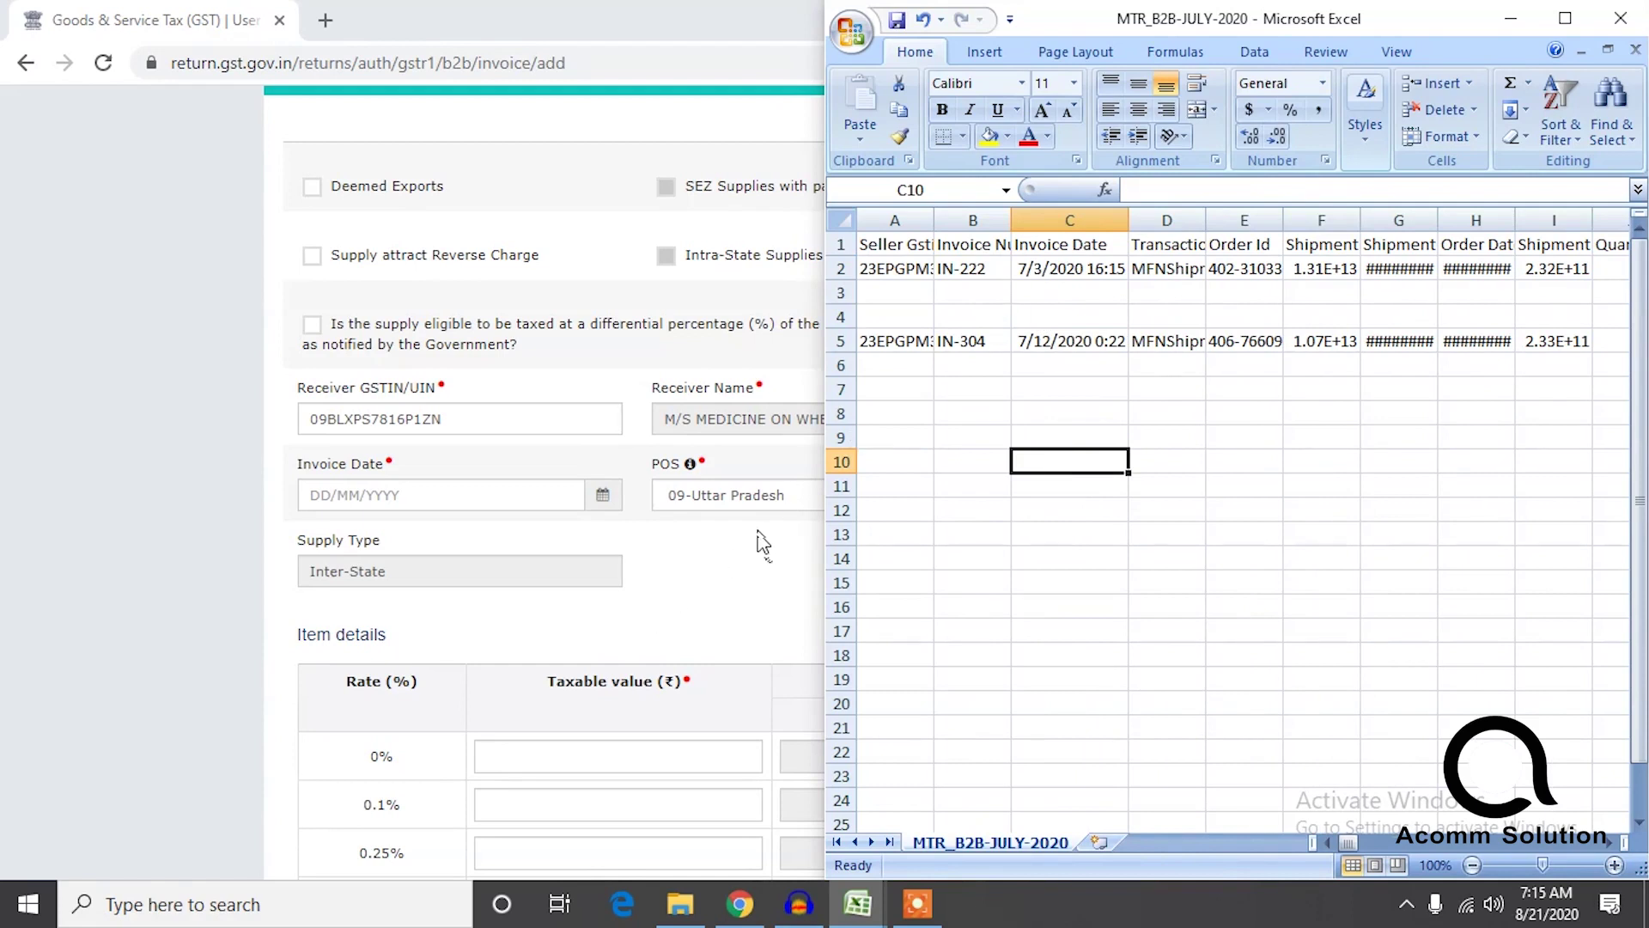
Dock the Chrome GST invoice form to the left half of the screen.
left_click(762, 541)
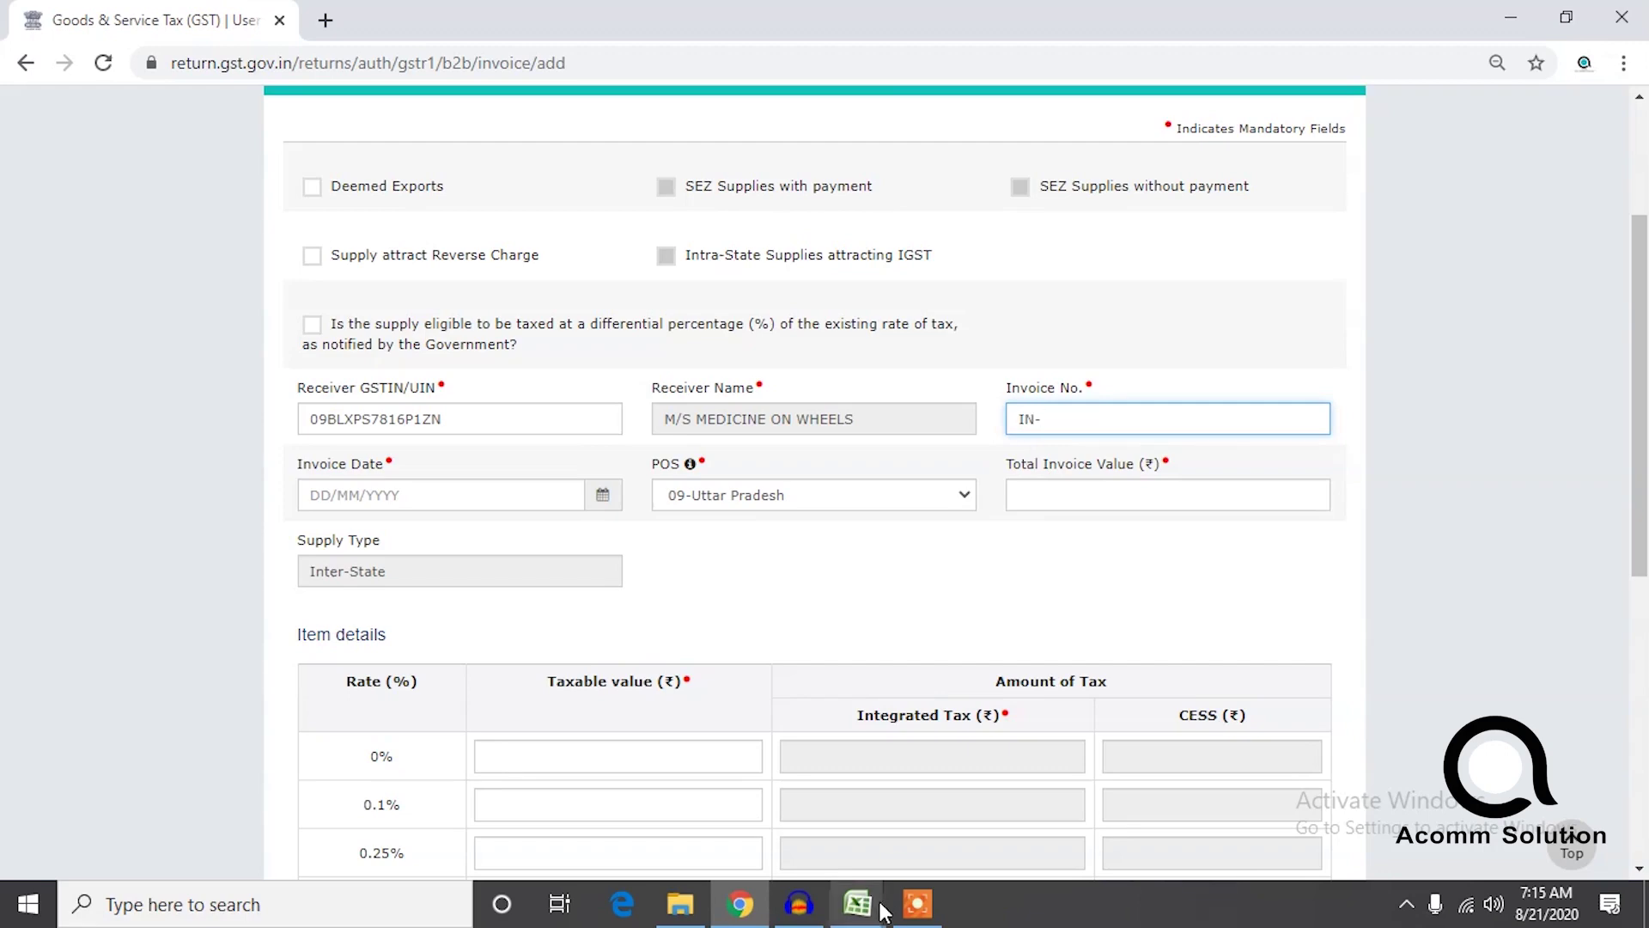
mouse_move(858, 904)
left_click(888, 865)
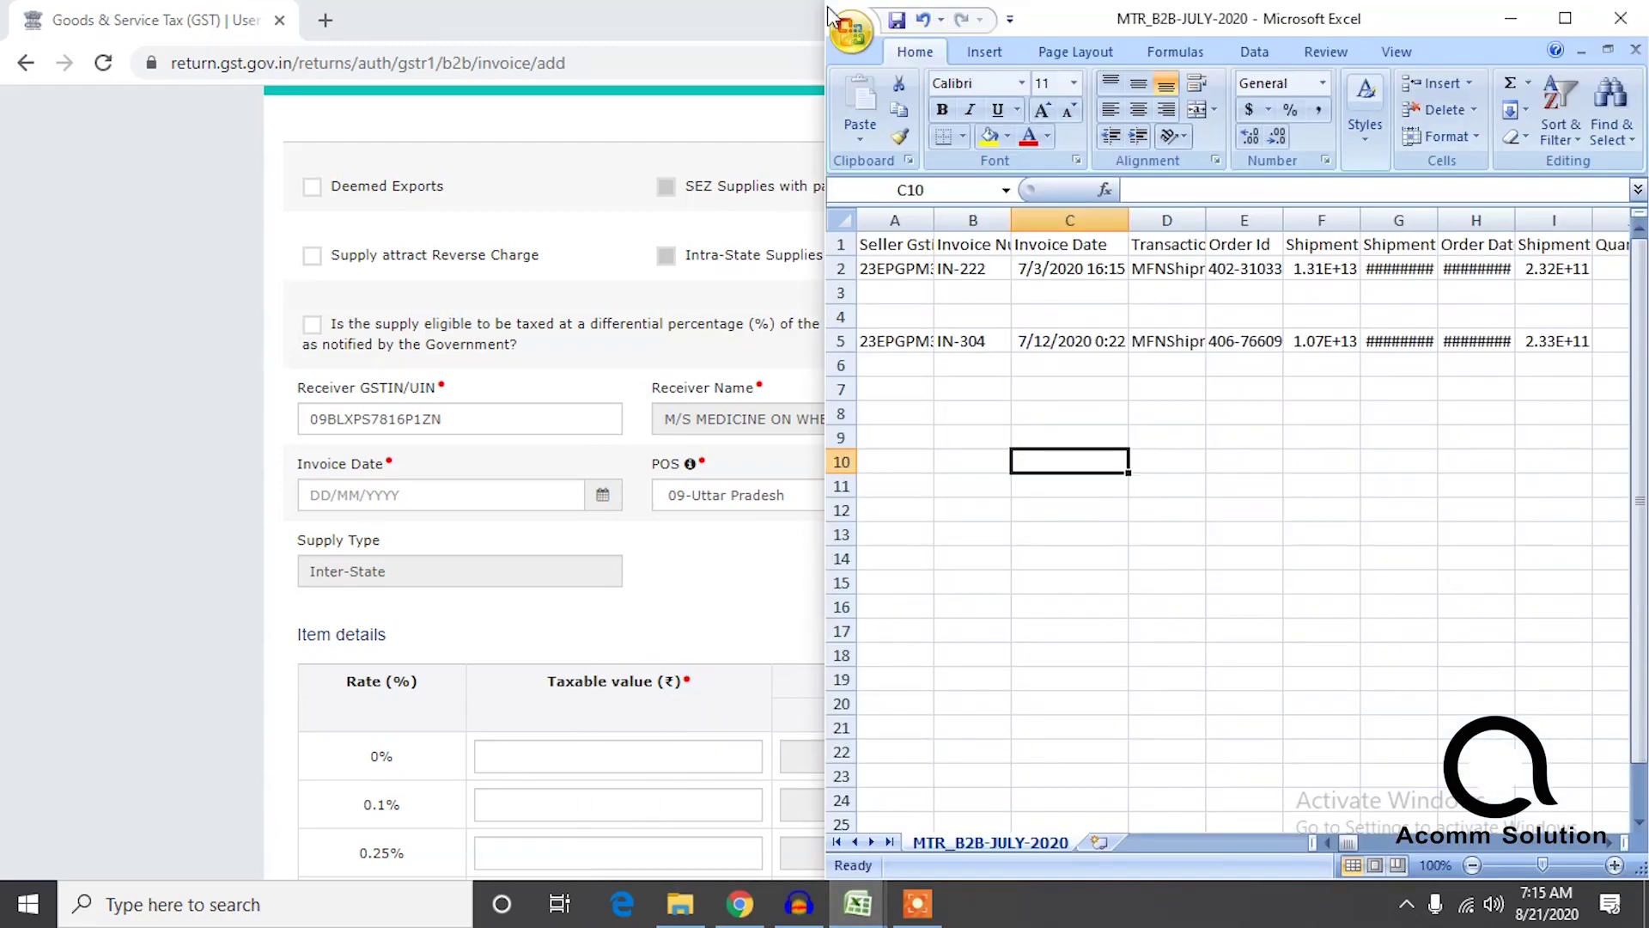
left_click_drag(767, 5, 1, 210)
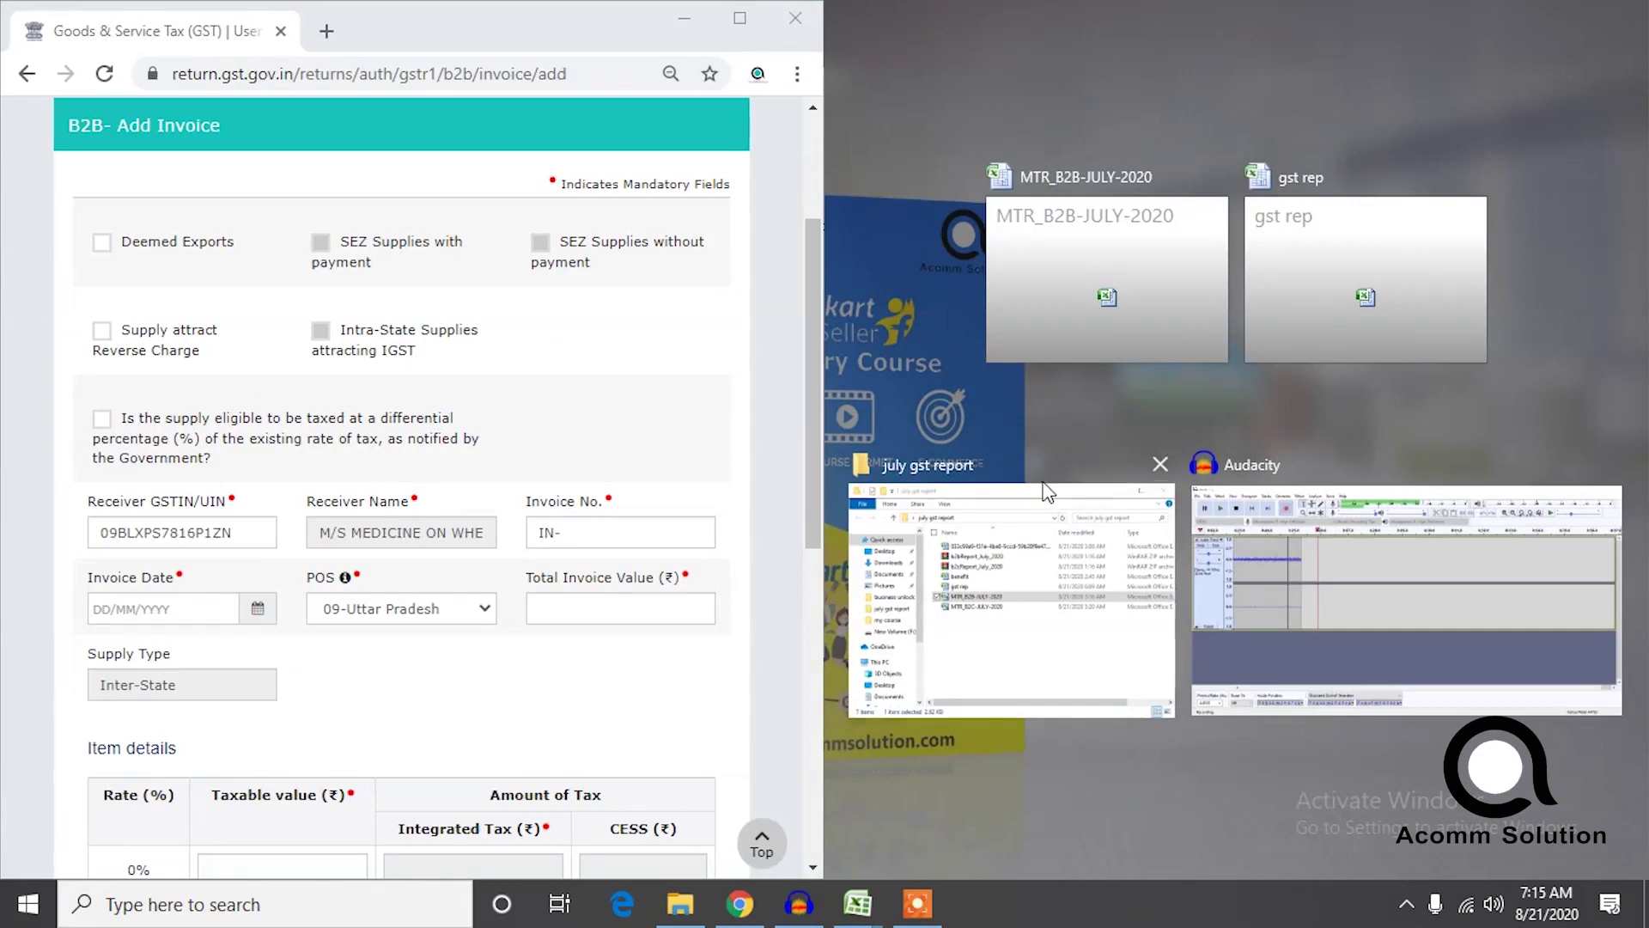
Snap the B2B report to the right half and enter invoice IN-222 dated 07/03/2020.
left_click(1148, 295)
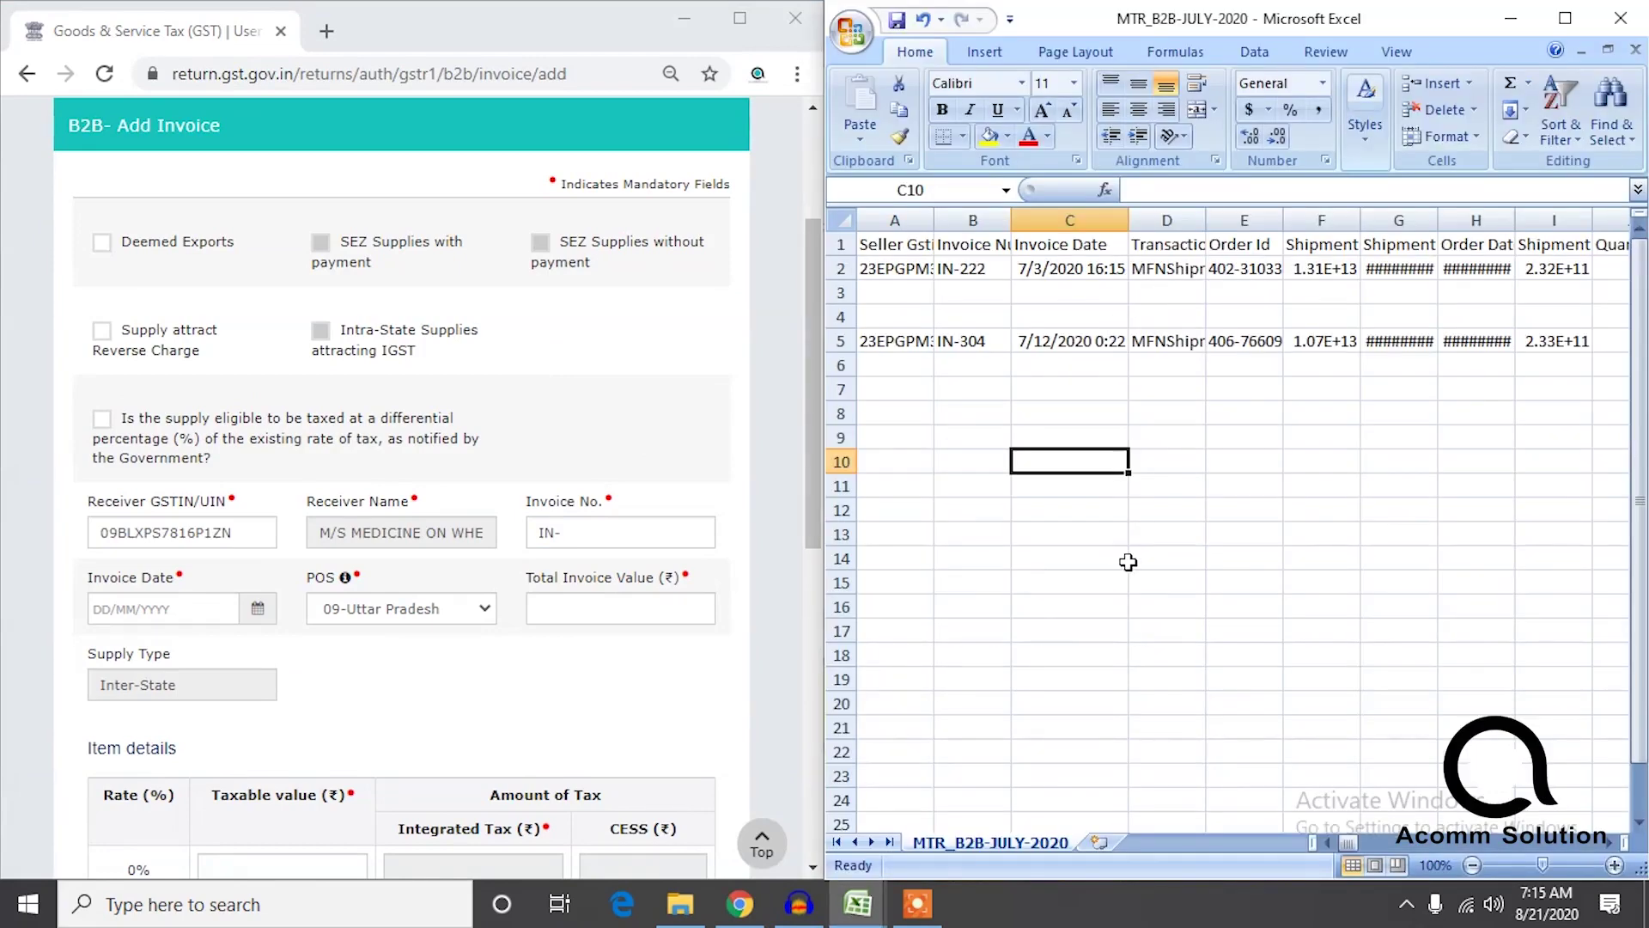
left_click(601, 537)
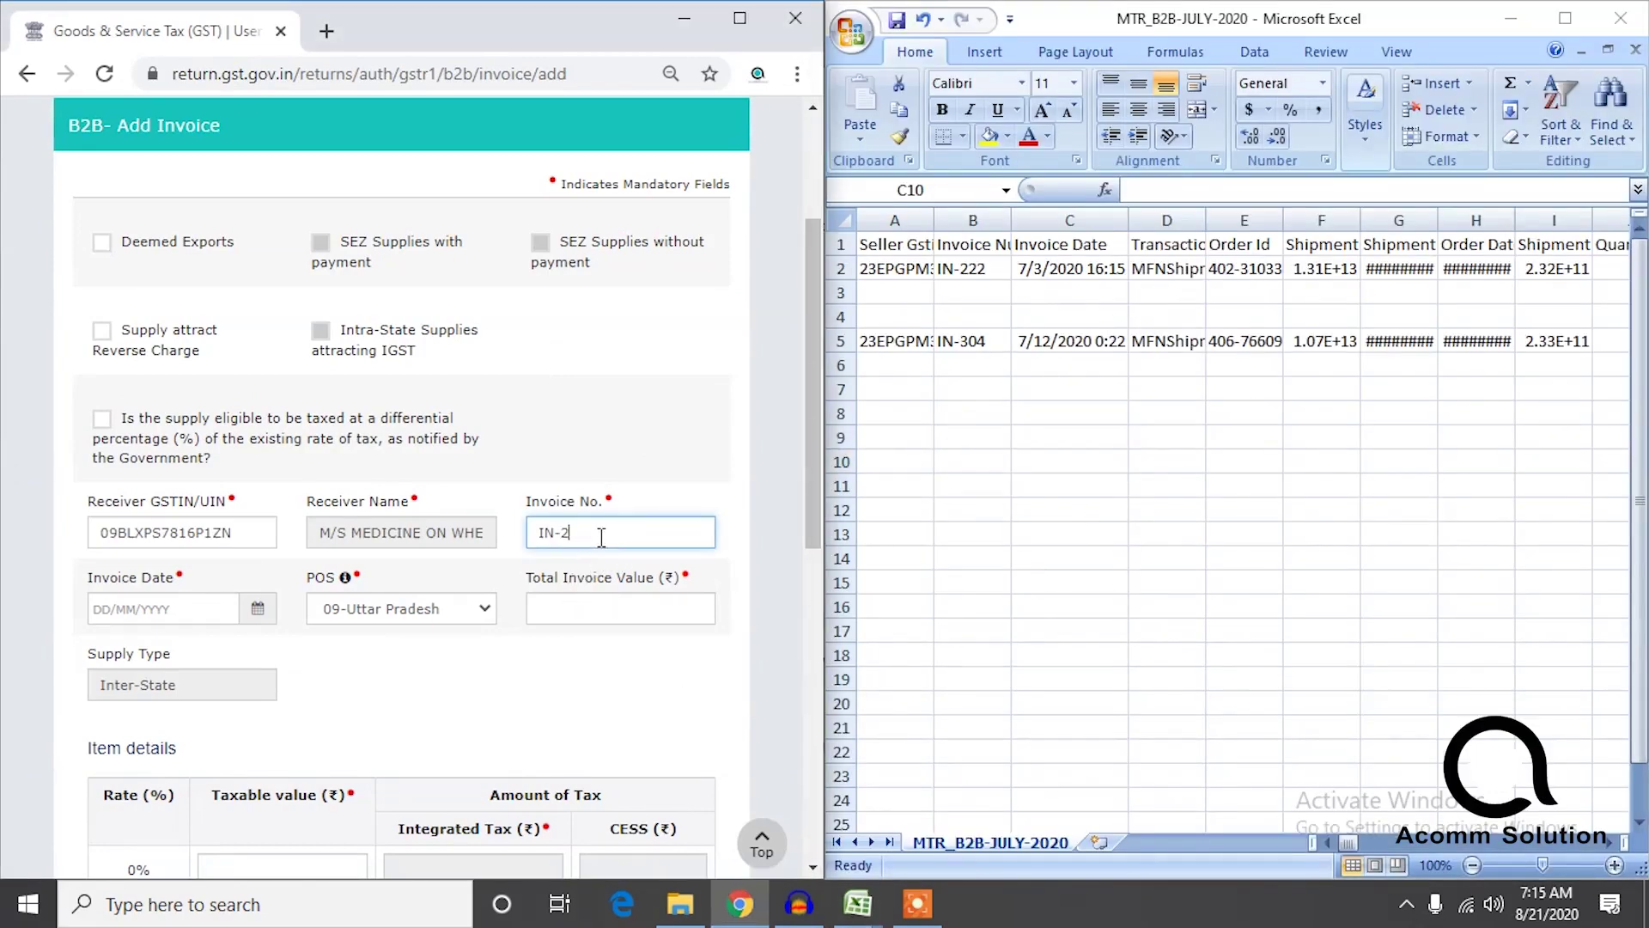
left_click(163, 604)
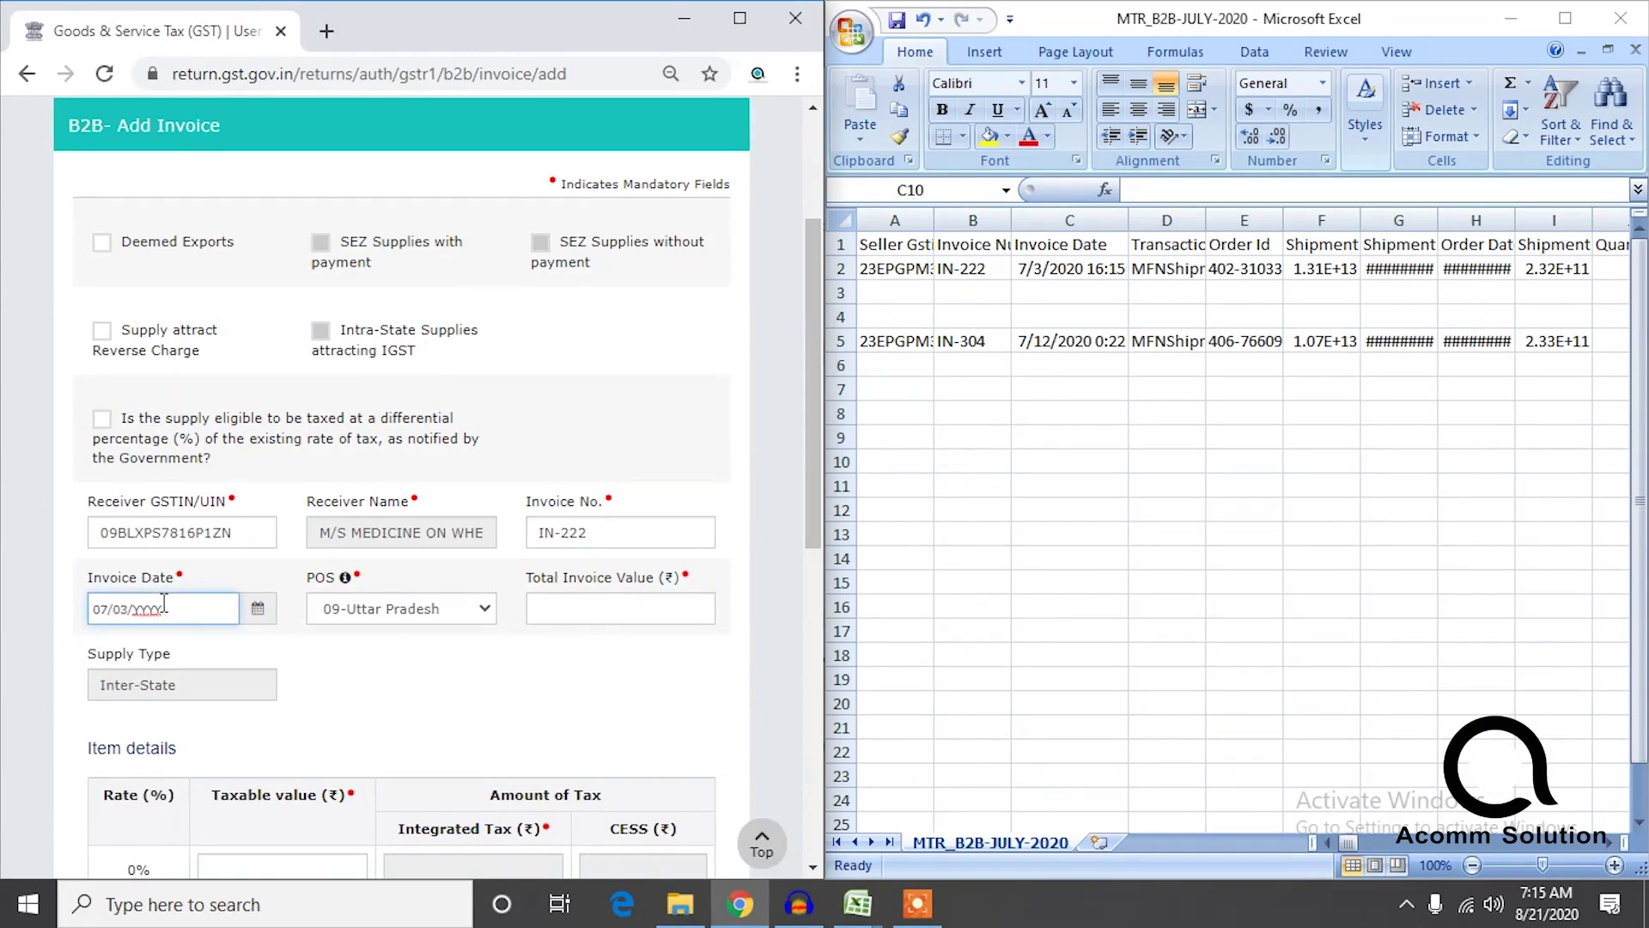
left_click(678, 603)
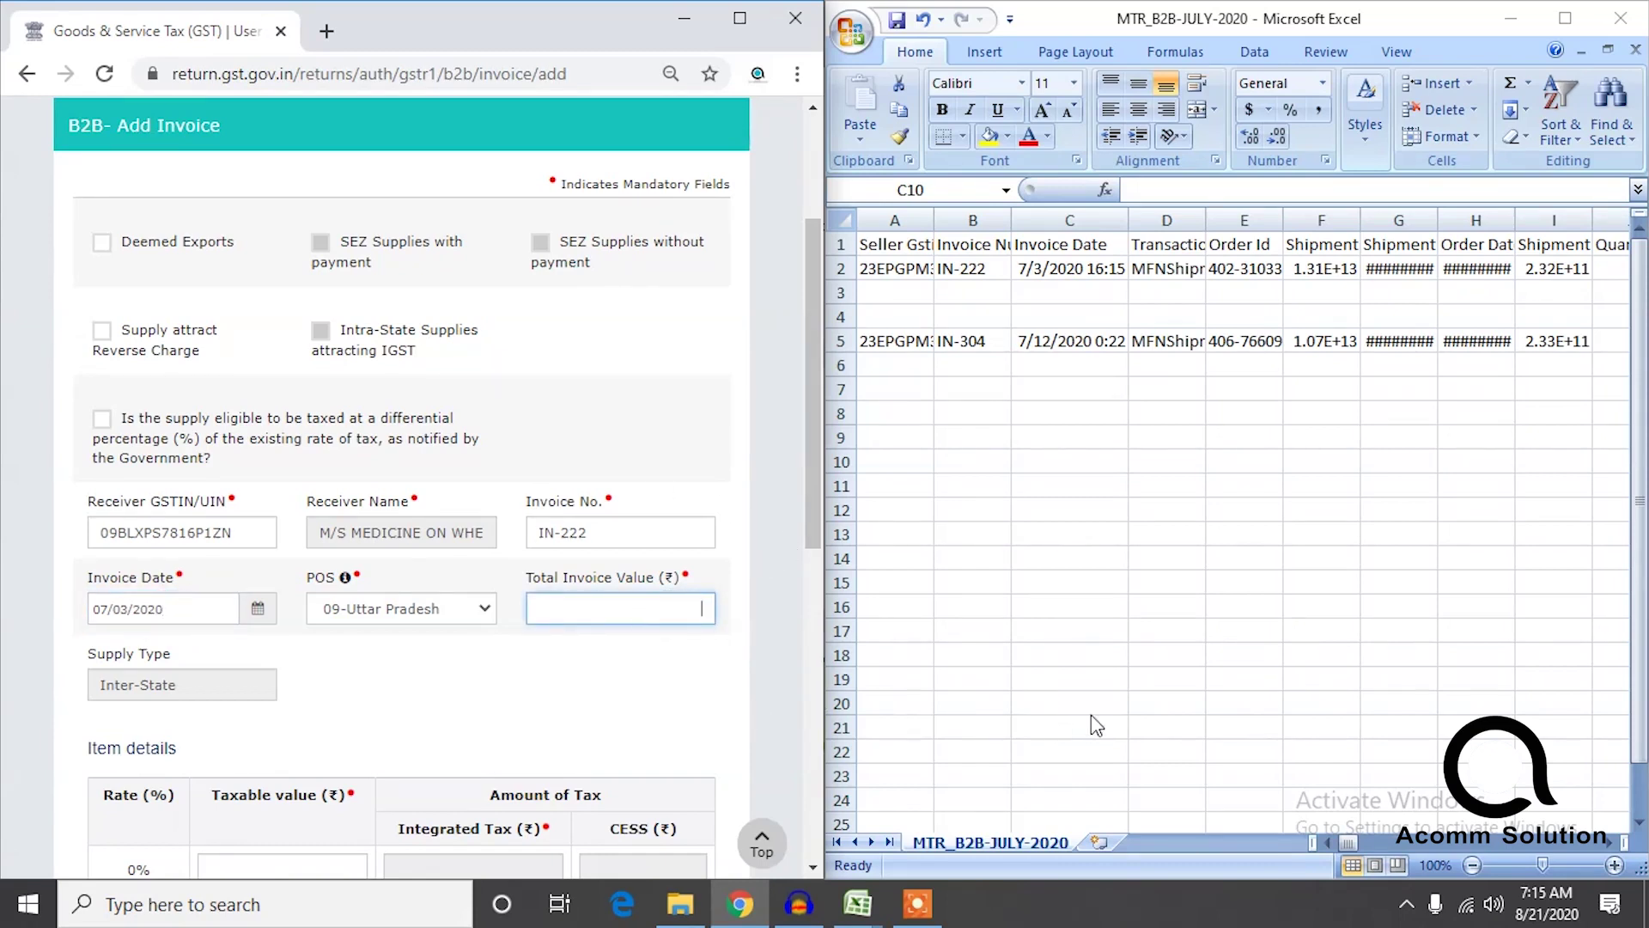
Look up the invoice amount 195 in cell AB2 and enter it as Total Invoice Value.
left_click(1350, 849)
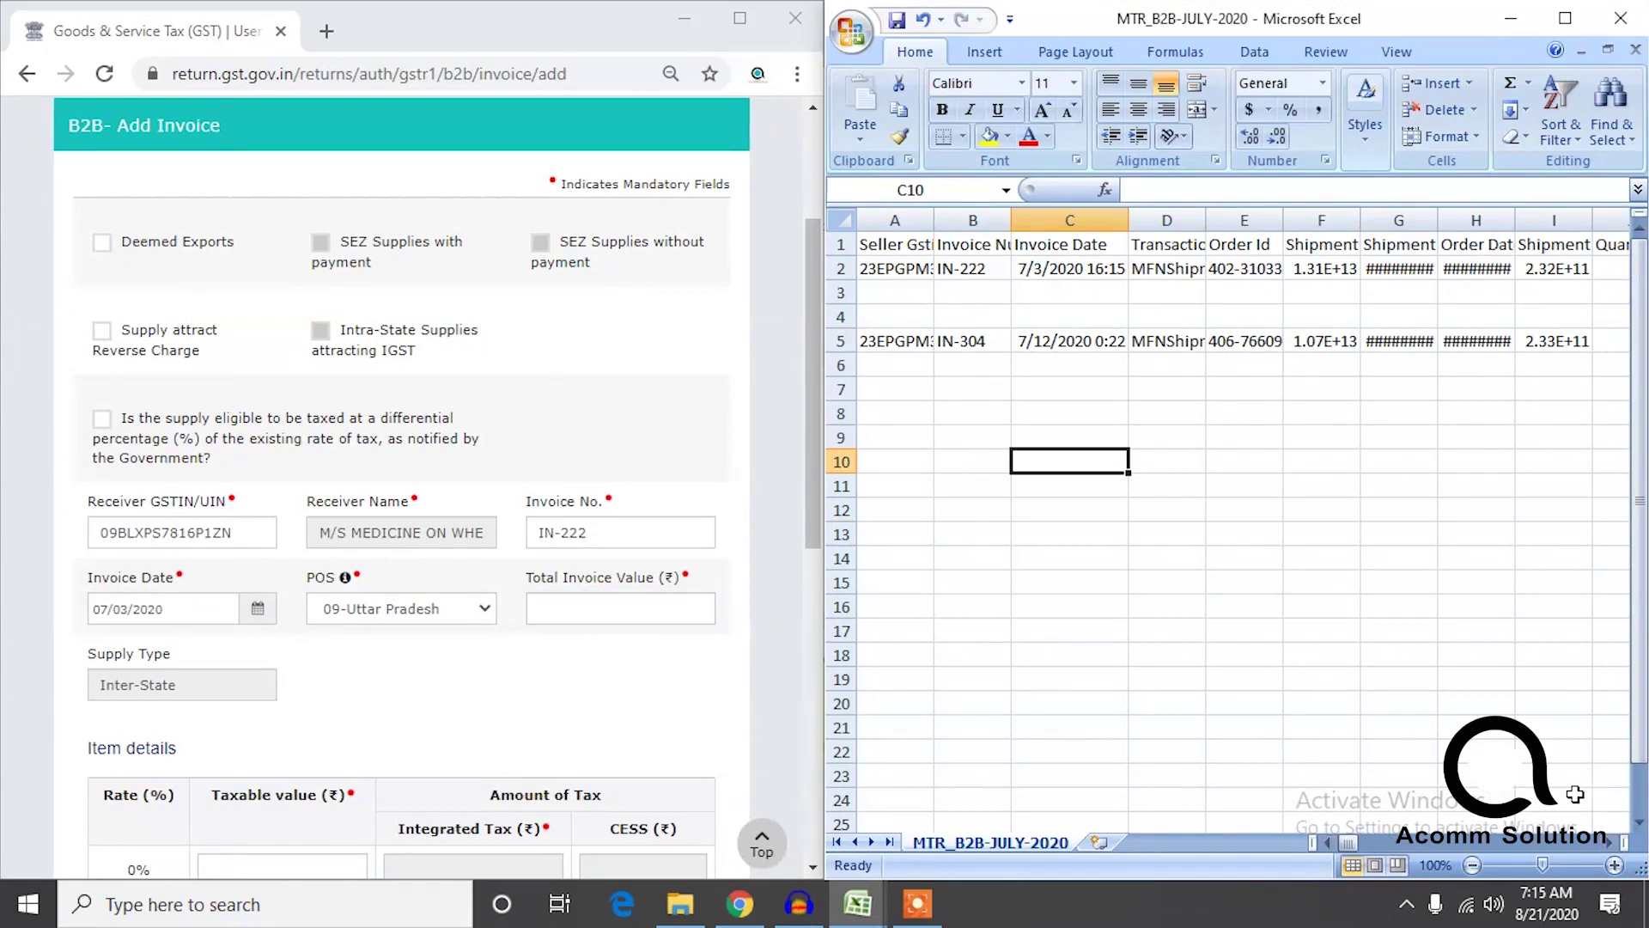
left_click_drag(1347, 841, 1567, 849)
left_click_drag(1558, 842, 1426, 854)
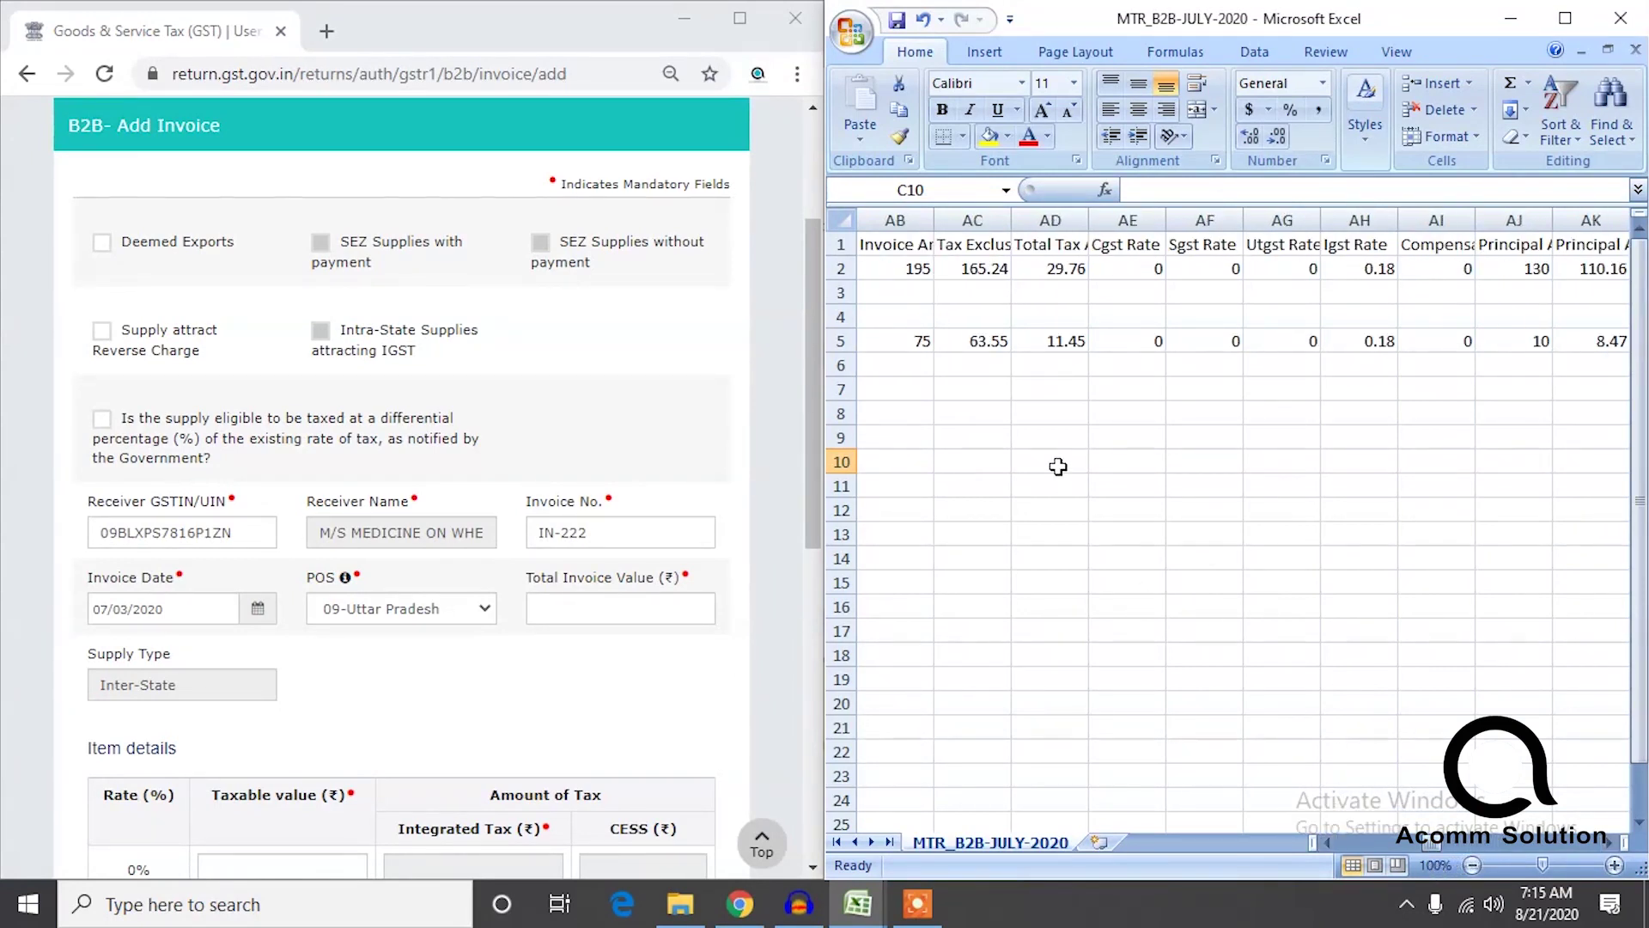
left_click(1062, 295)
key("Up")
key("Left")
key("Left")
key("Left")
key("Right")
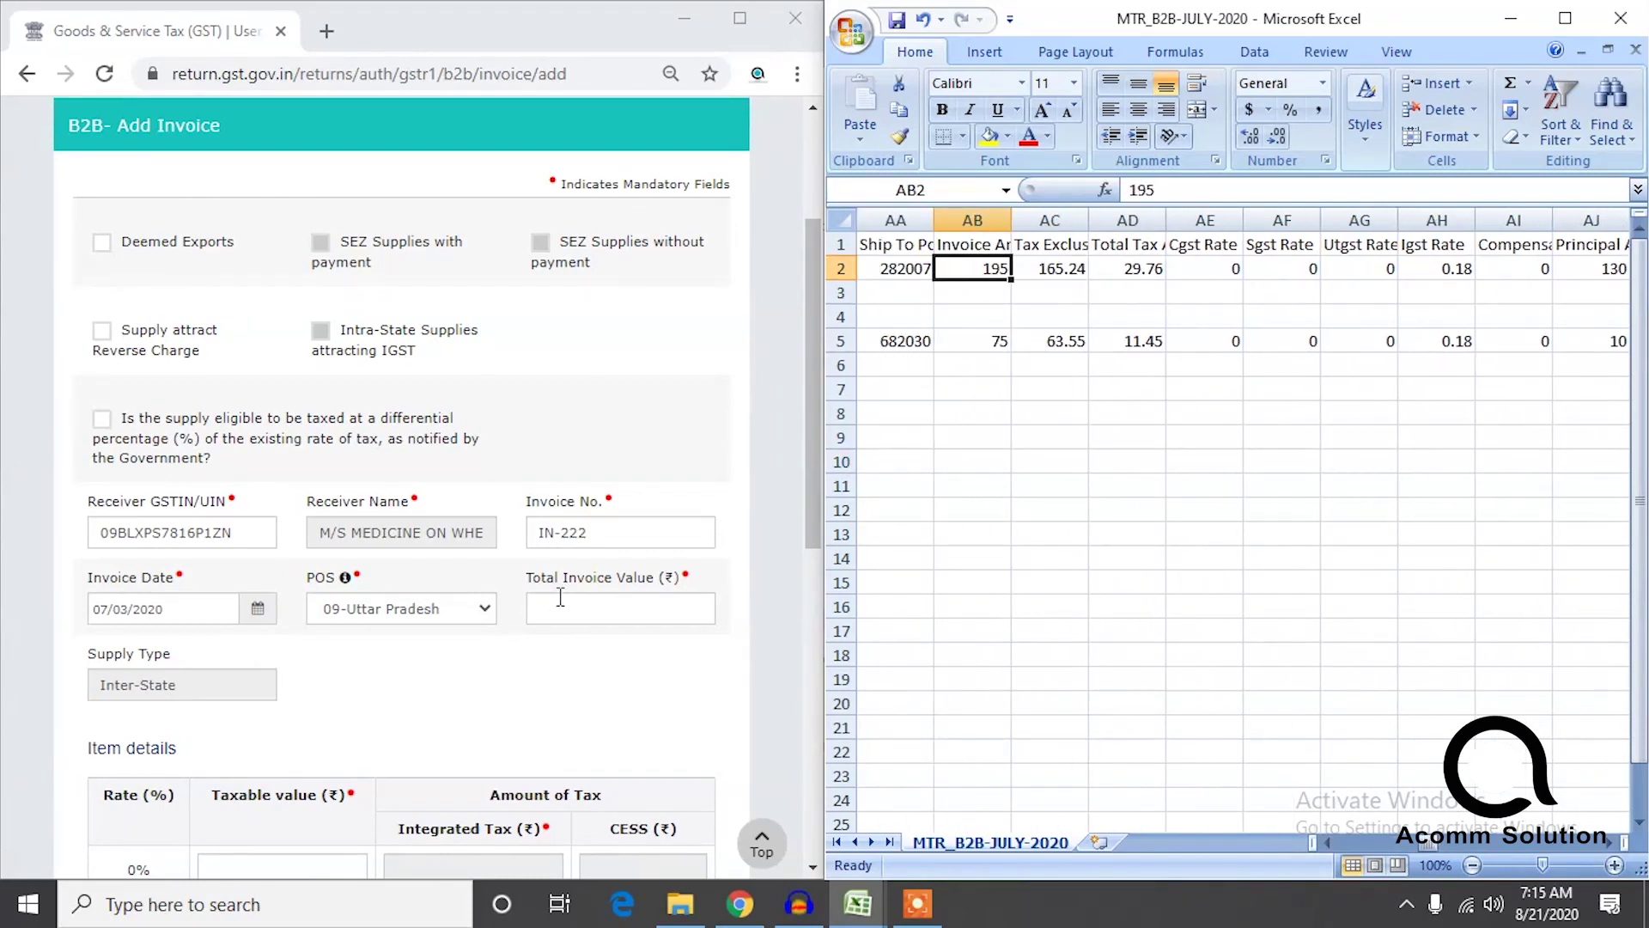
left_click(566, 610)
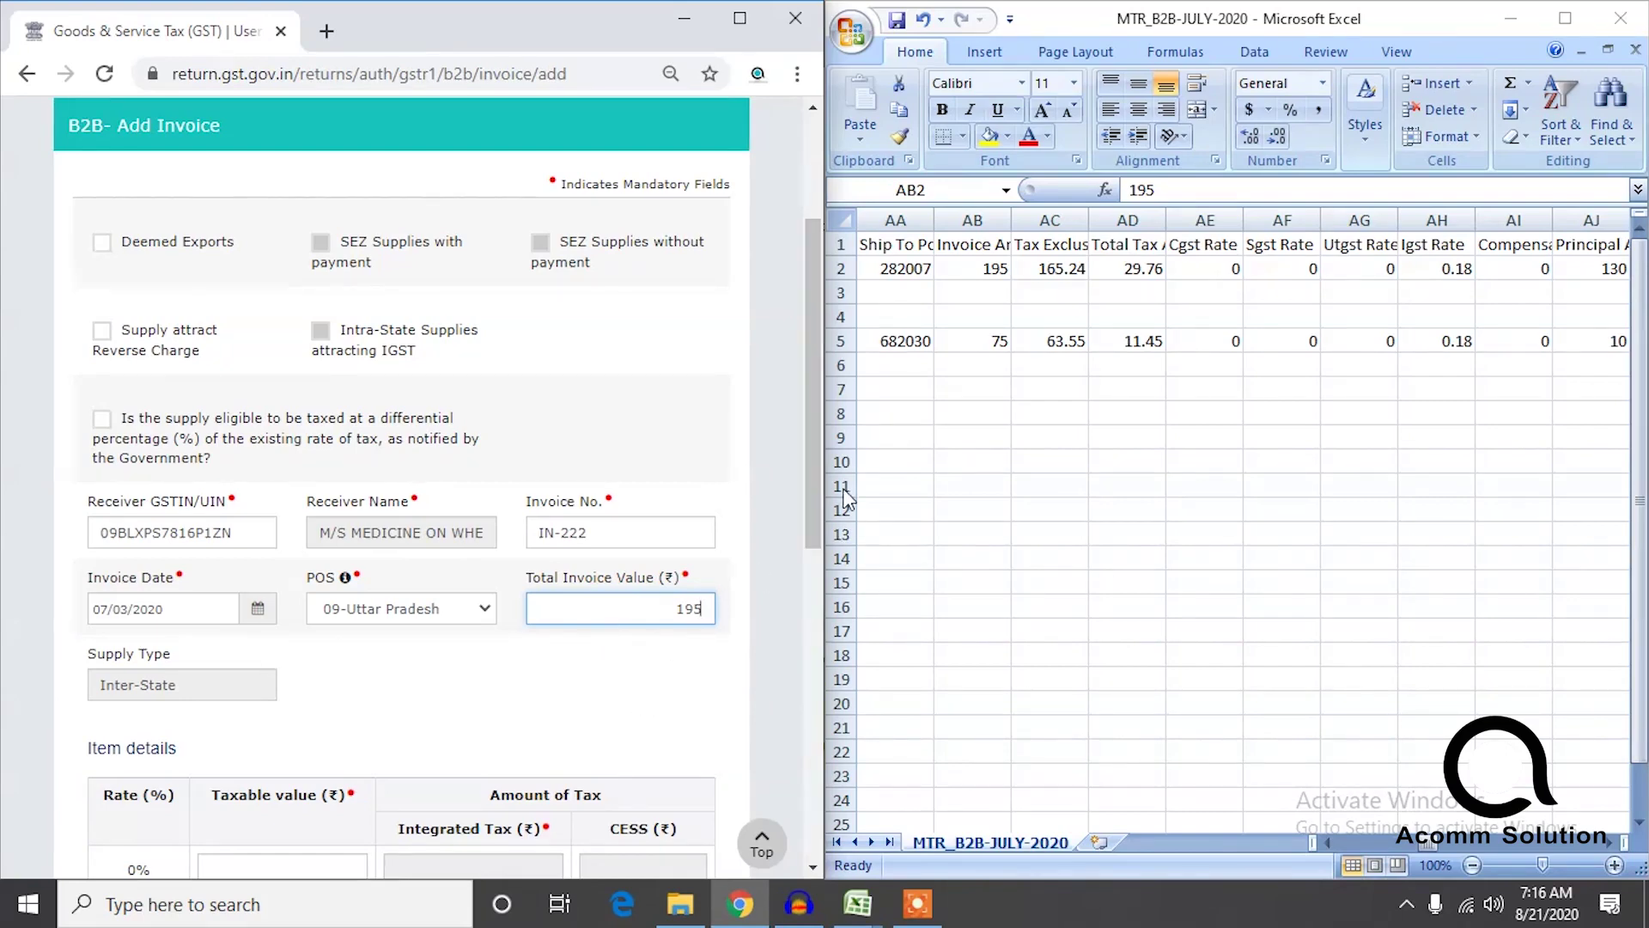
left_click_drag(818, 478, 792, 653)
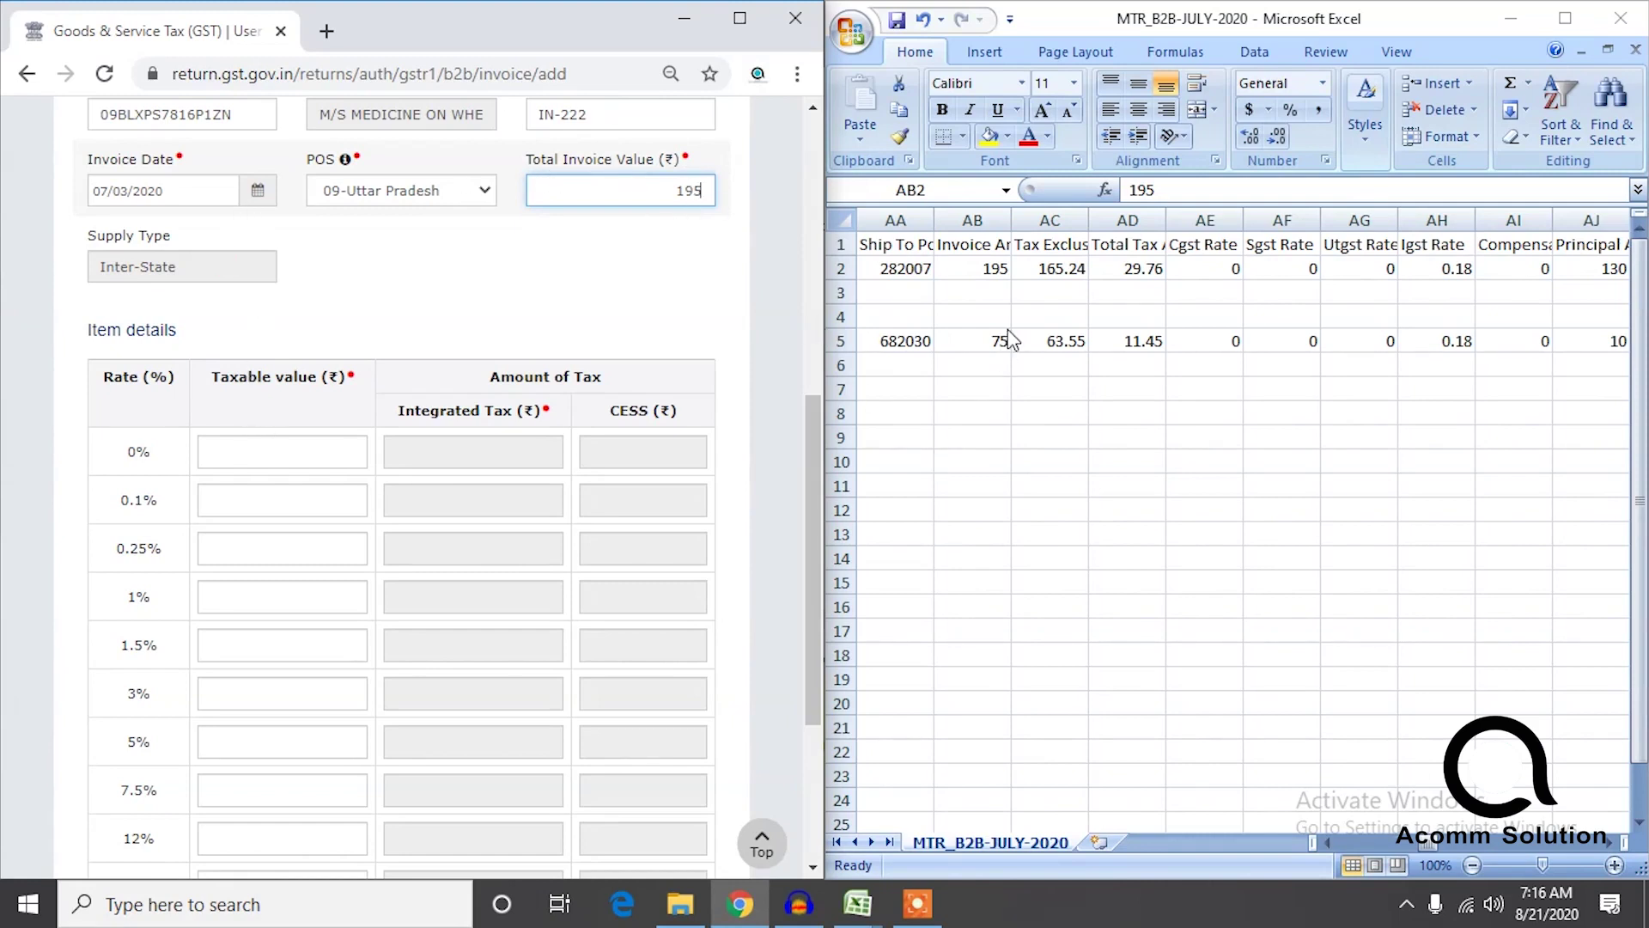
Paste 195 as the 18% taxable value for IN-222 (integrated tax 35.1) and save the invoice.
left_click(1429, 847)
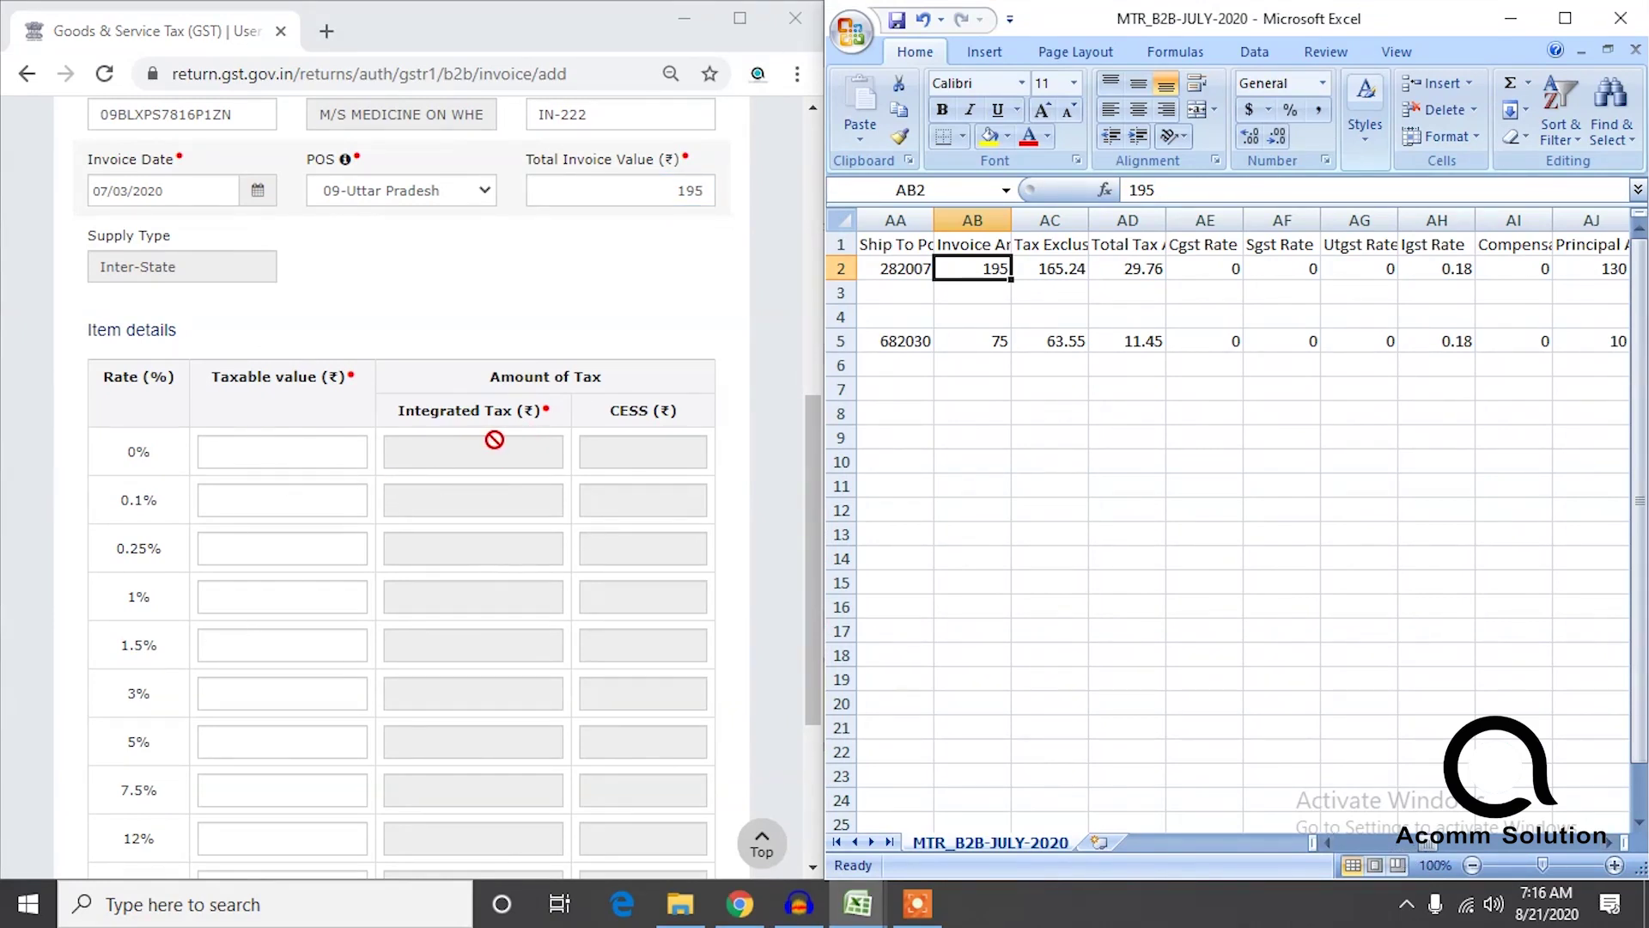
left_click(265, 462)
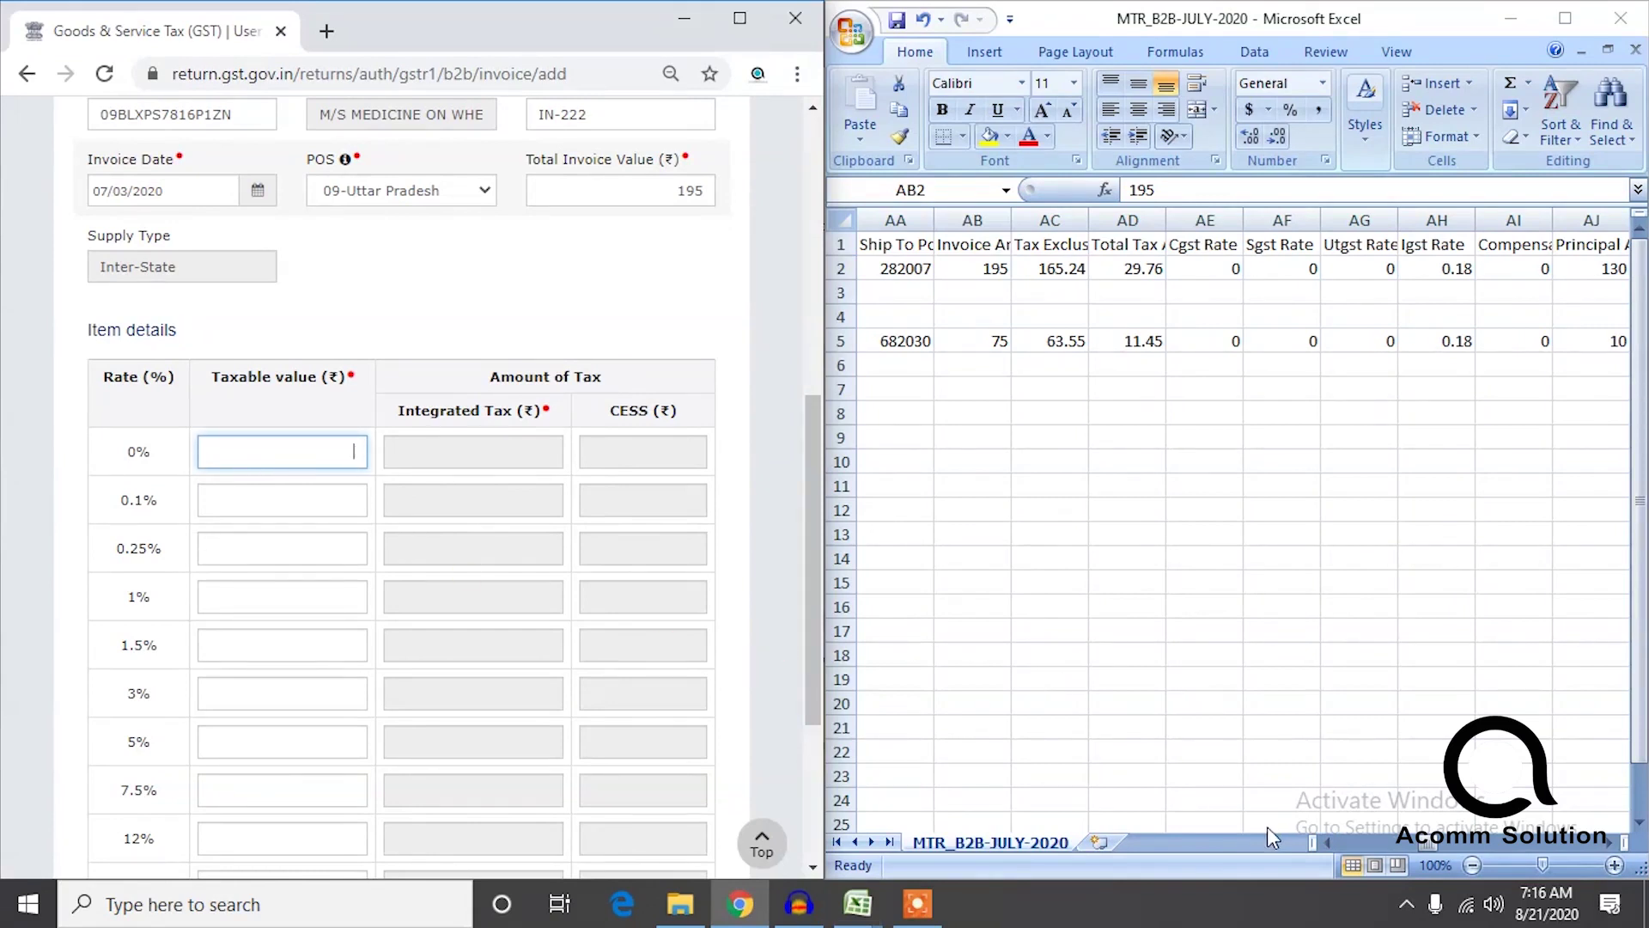
left_click_drag(812, 579, 800, 700)
left_click(291, 632)
type("195")
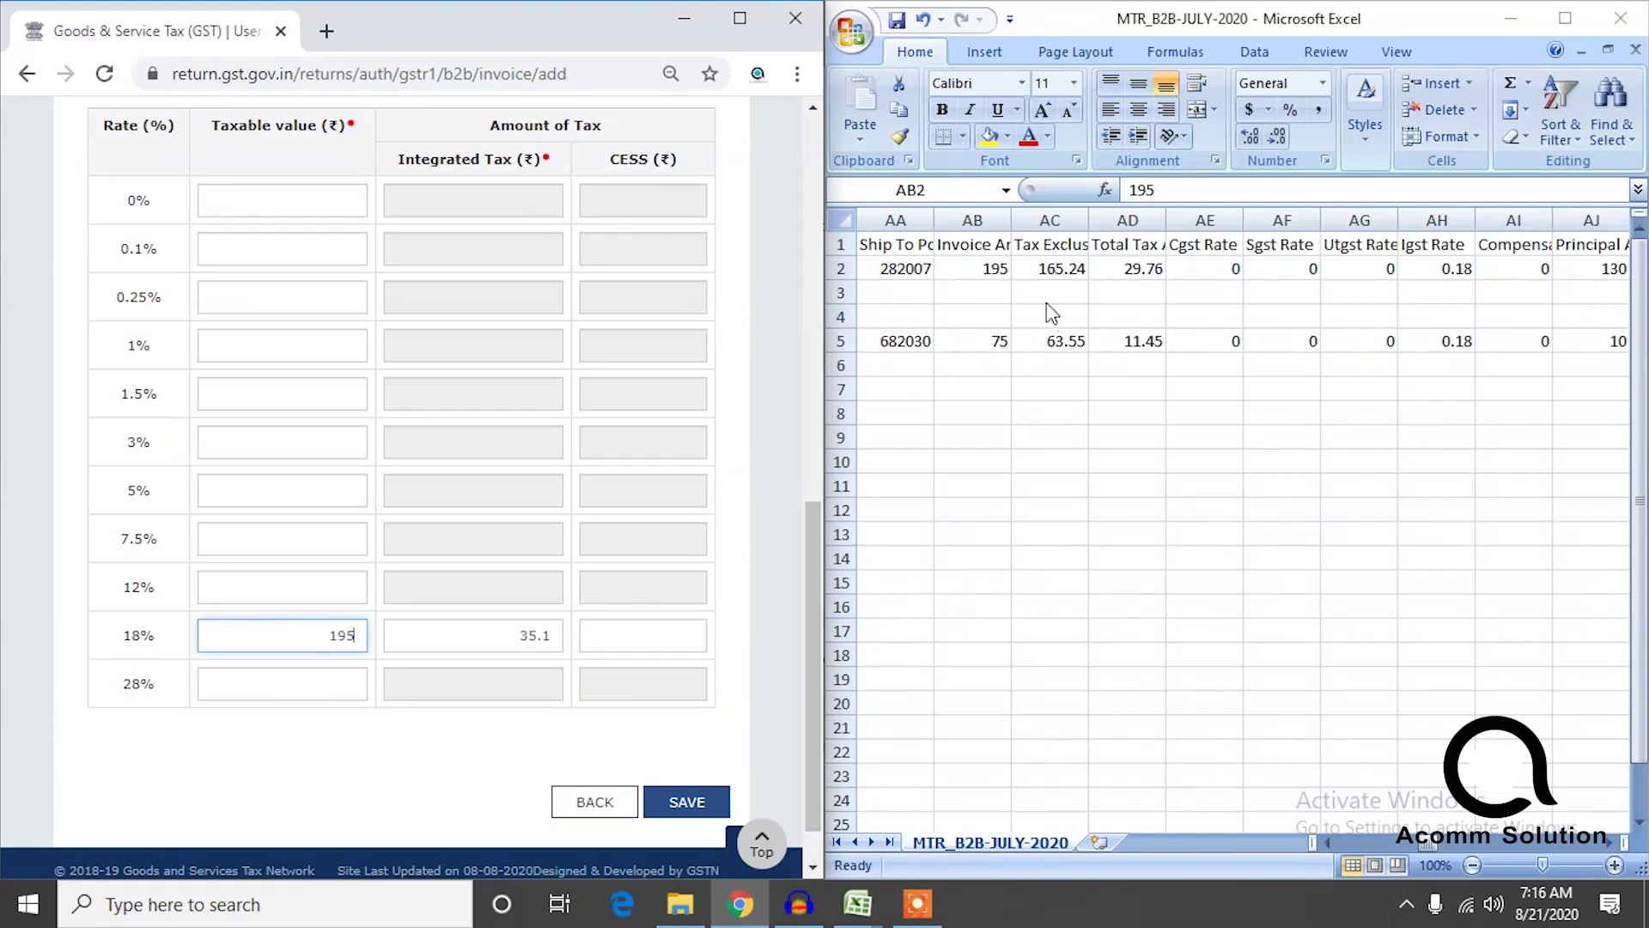
left_click(1001, 273)
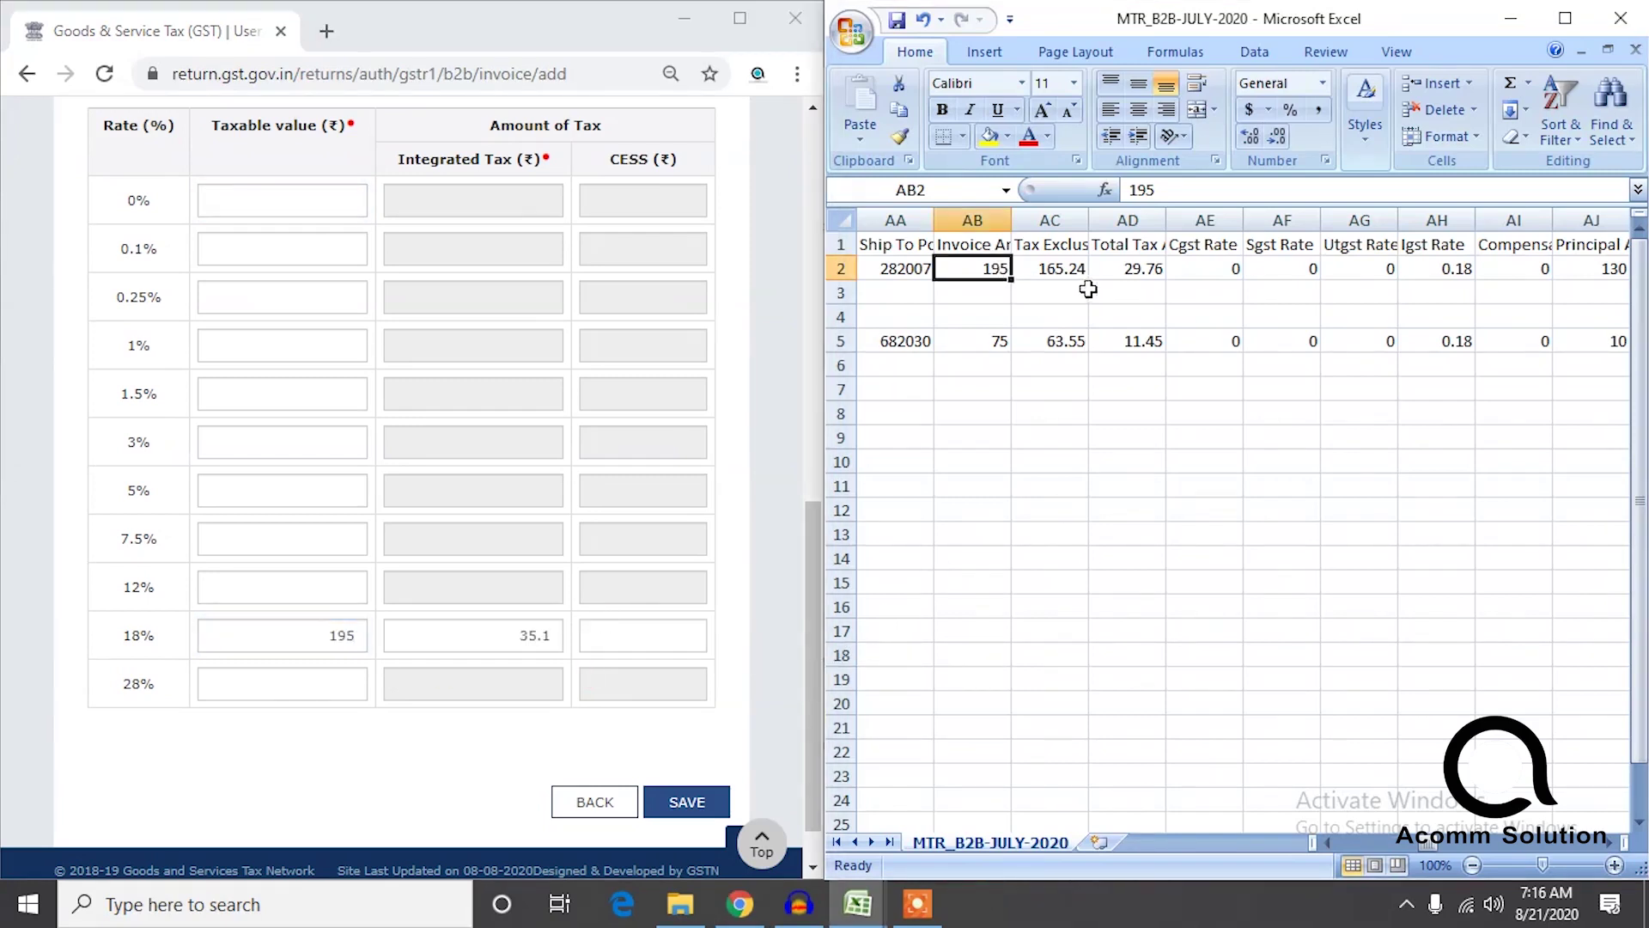
left_click(1139, 280)
key("Left")
key("Left")
key("Left")
key("Left")
key("Left")
key("Left")
key("Left")
key("Left")
key("Left")
key("Left")
key("Left")
key("Left")
key("Left")
key("Left")
key("Left")
key("Left")
key("Left")
key("Left")
key("Left")
key("Left")
key("Left")
key("Left")
key("Left")
key("Left")
key("Left")
key("Left")
key("Left")
key("Left")
key("Left")
key("Right")
key("Right")
key("Right")
key("Right")
key("Right")
key("Right")
key("Right")
key("Right")
key("Right")
key("Right")
key("Right")
key("Right")
key("Right")
key("Right")
key("Right")
key("Right")
key("Right")
key("Right")
key("Right")
key("Right")
key("Right")
key("Right")
key("Right")
key("Right")
key("Right")
key("Right")
key("Right")
key("Right")
key("Right")
key("Right")
key("Right")
key("Right")
key("Right")
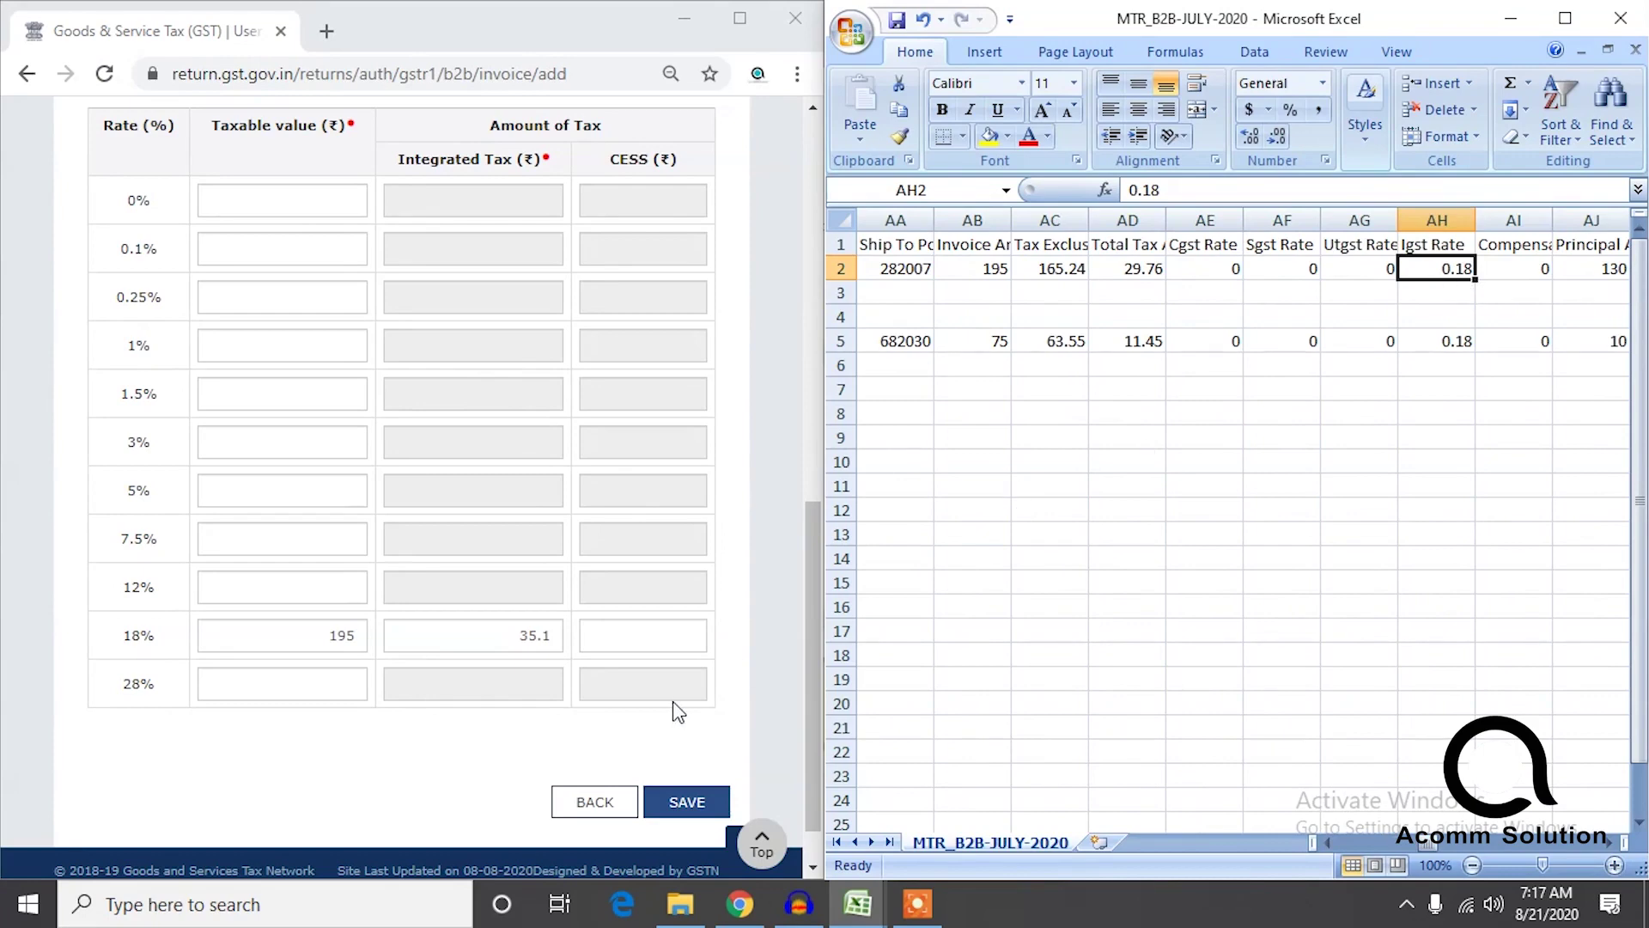
left_click(686, 802)
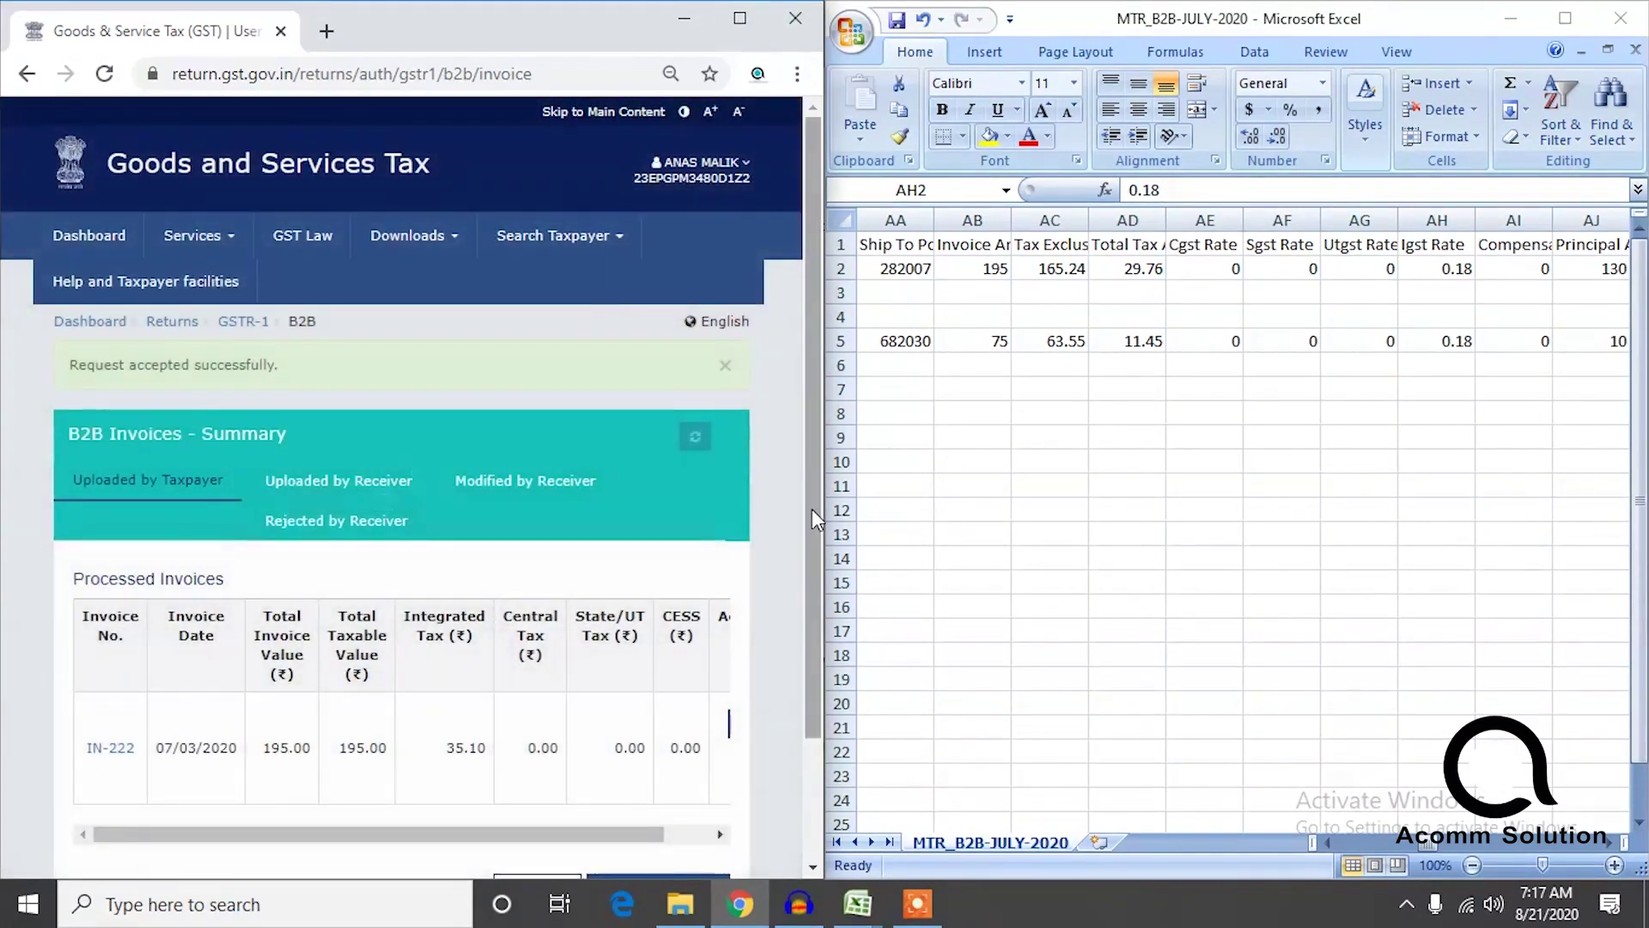
Start a new B2B invoice and clear the previous receiver's GSTIN.
left_click_drag(812, 509, 799, 708)
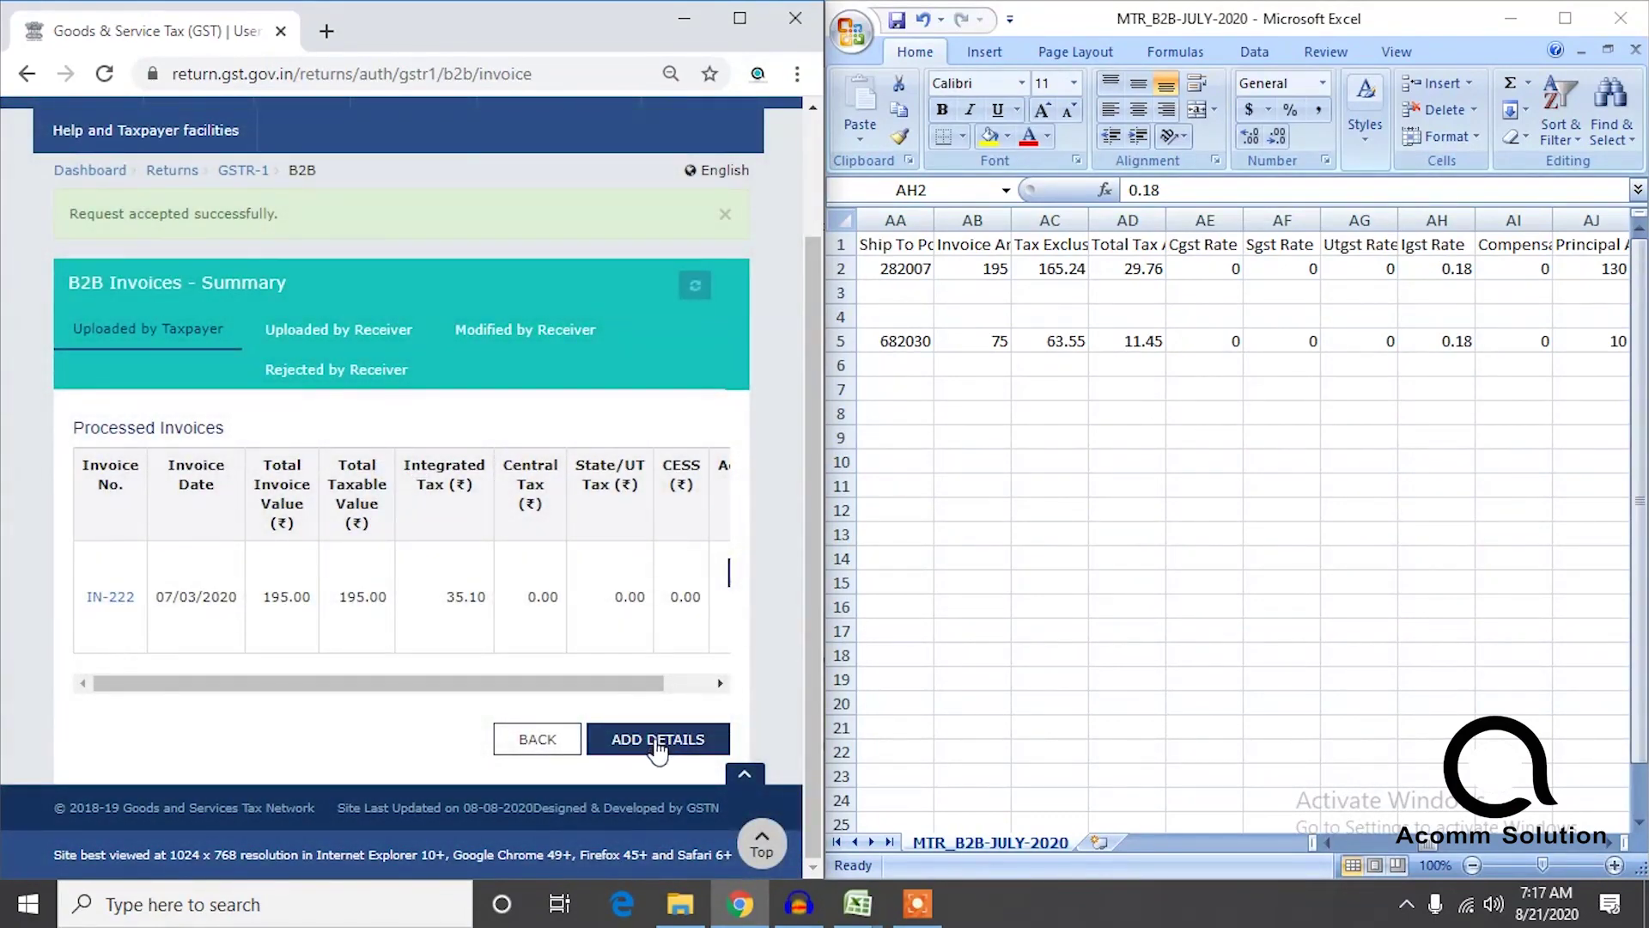
left_click(656, 744)
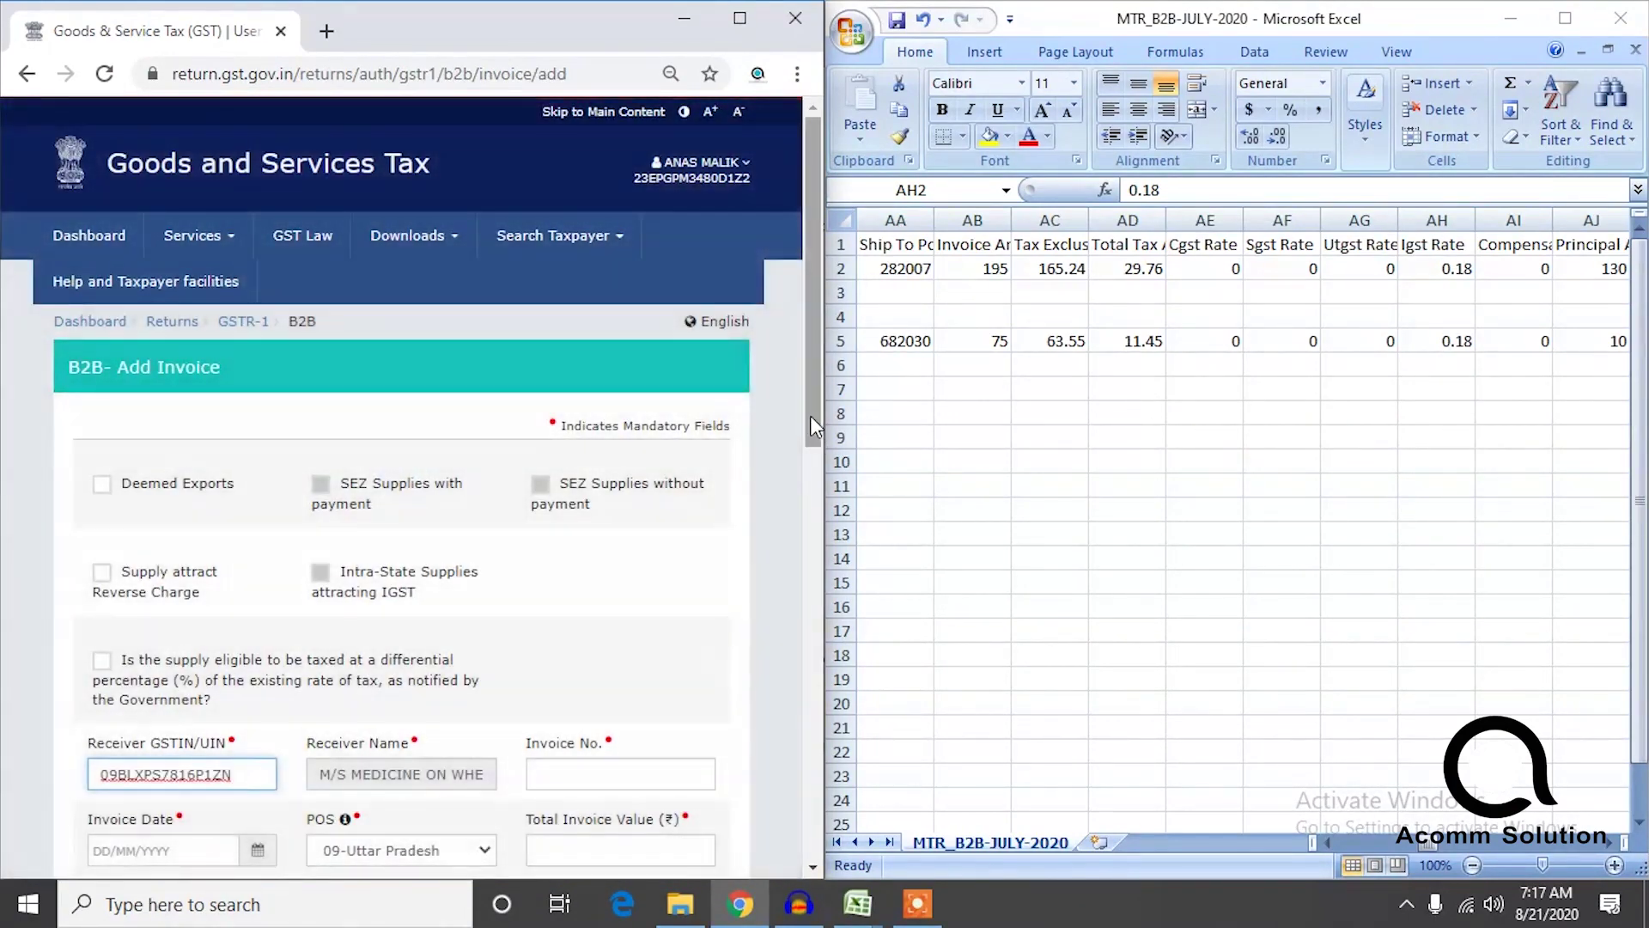
left_click_drag(811, 415, 794, 573)
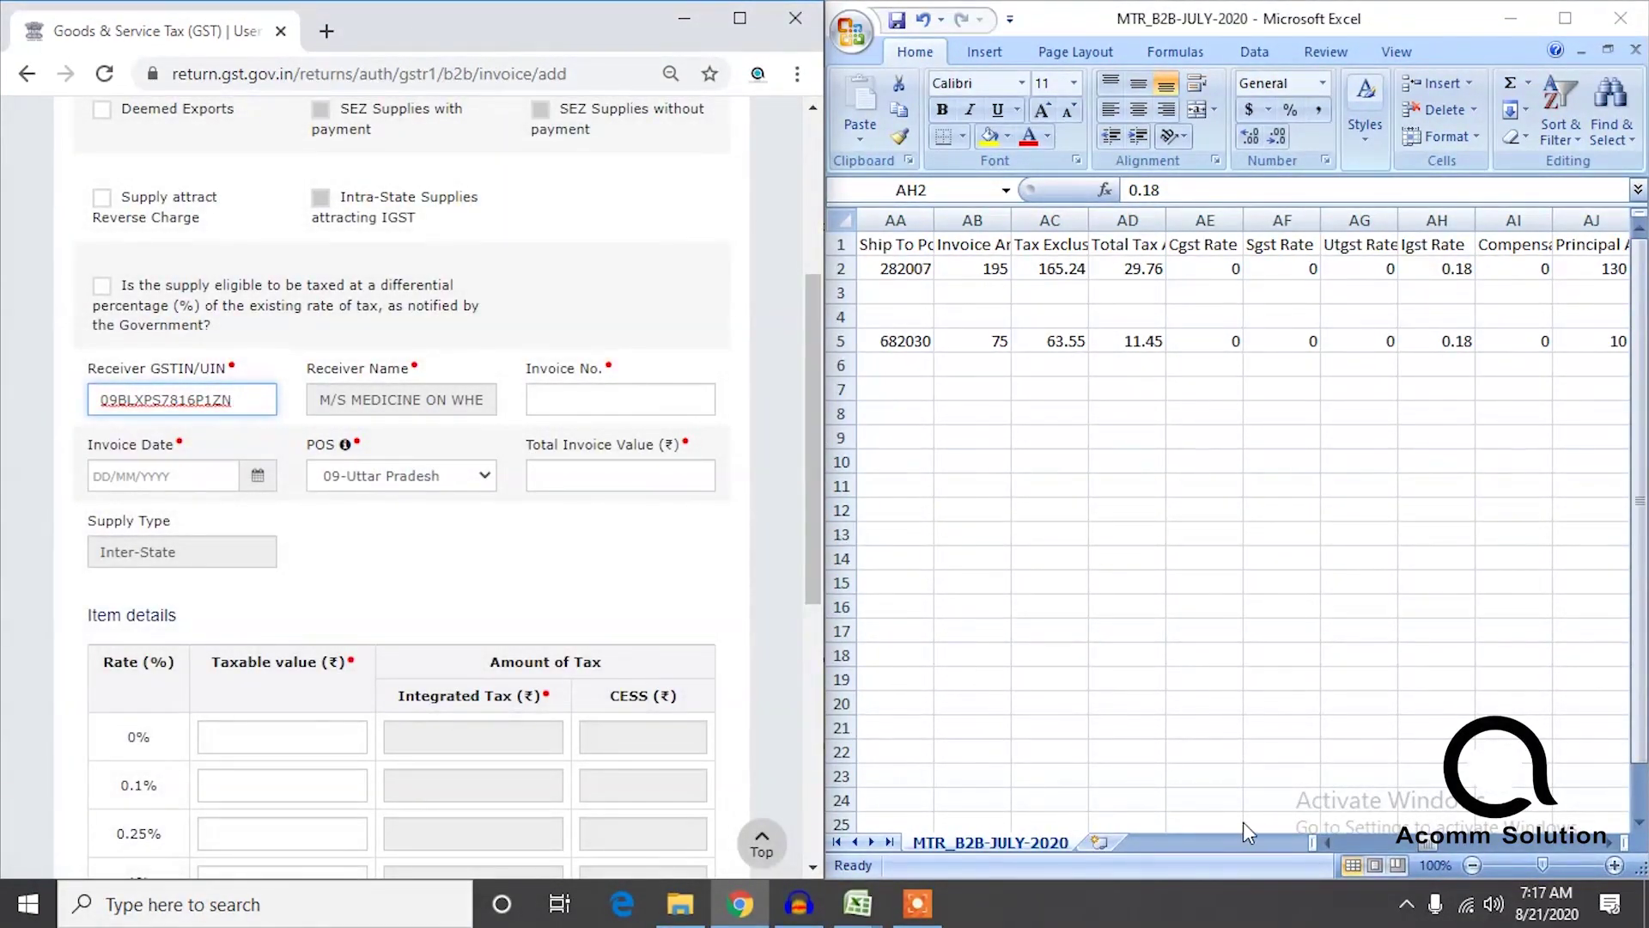
left_click(1352, 839)
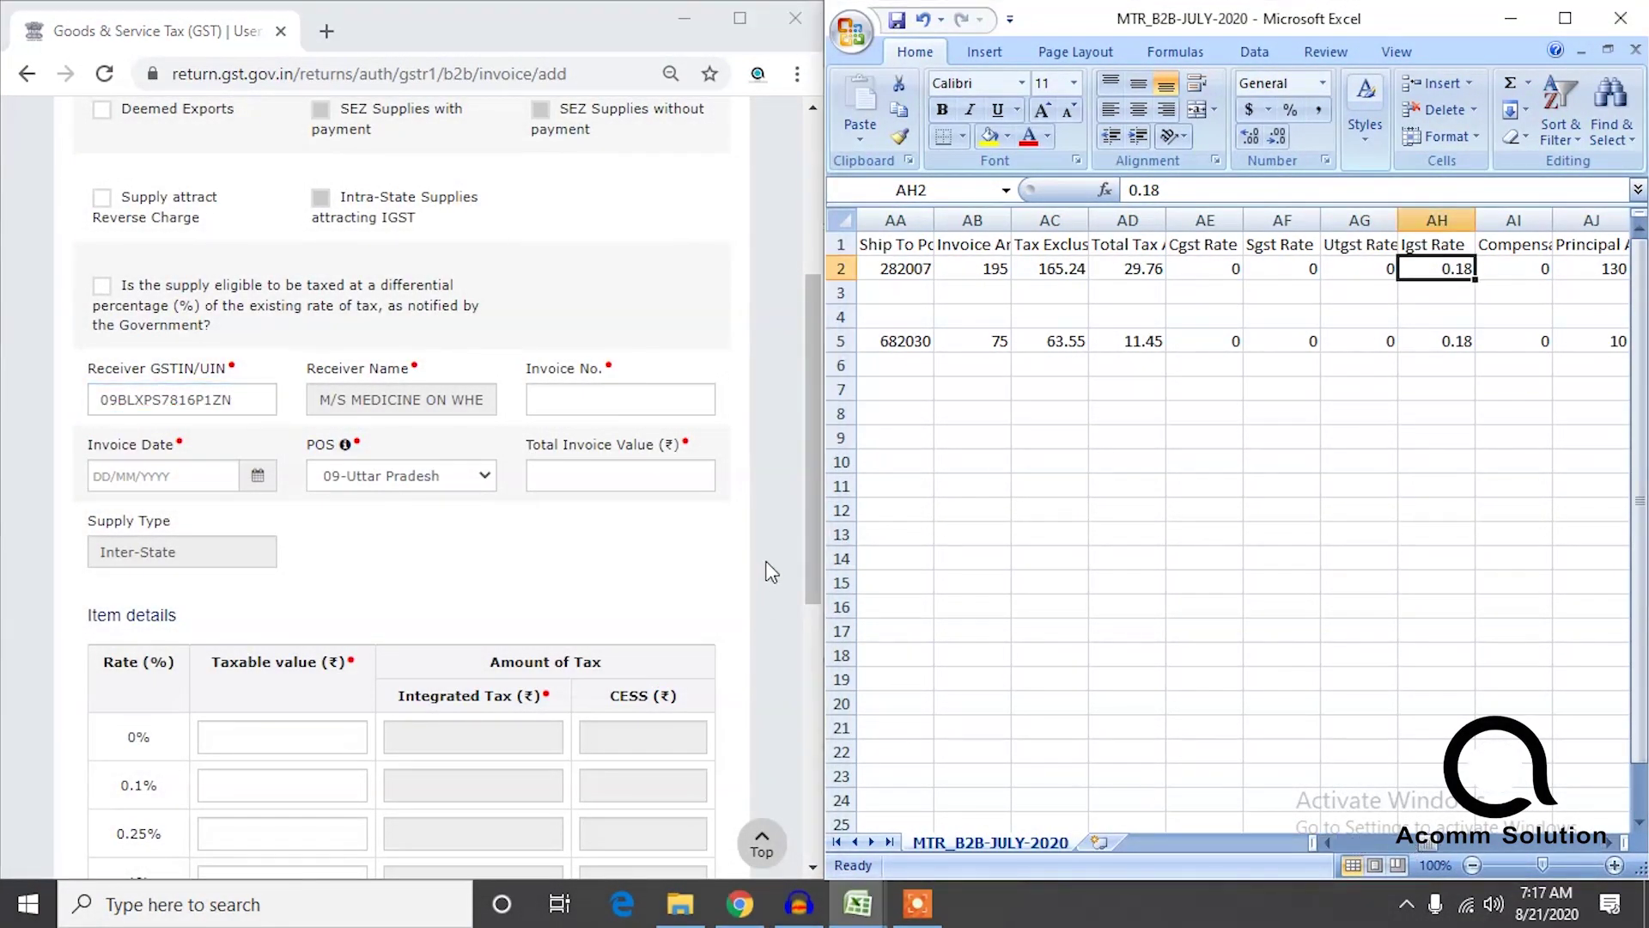
left_click_drag(823, 633, 806, 632)
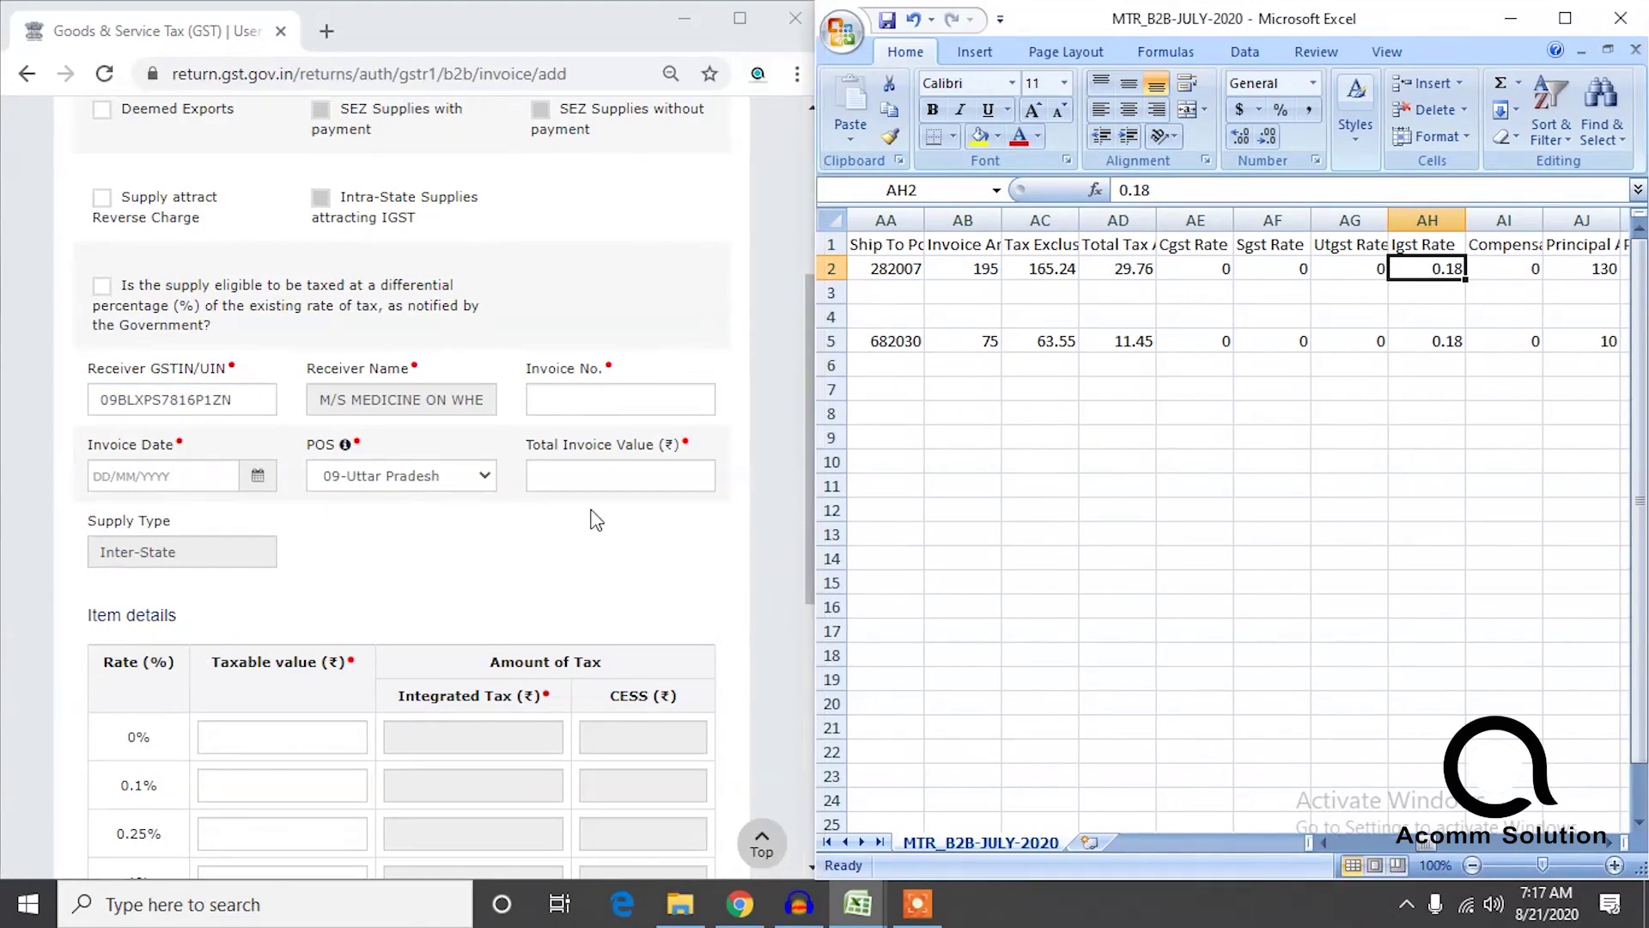
left_click(232, 399)
double_click(247, 402)
key("BackSpace")
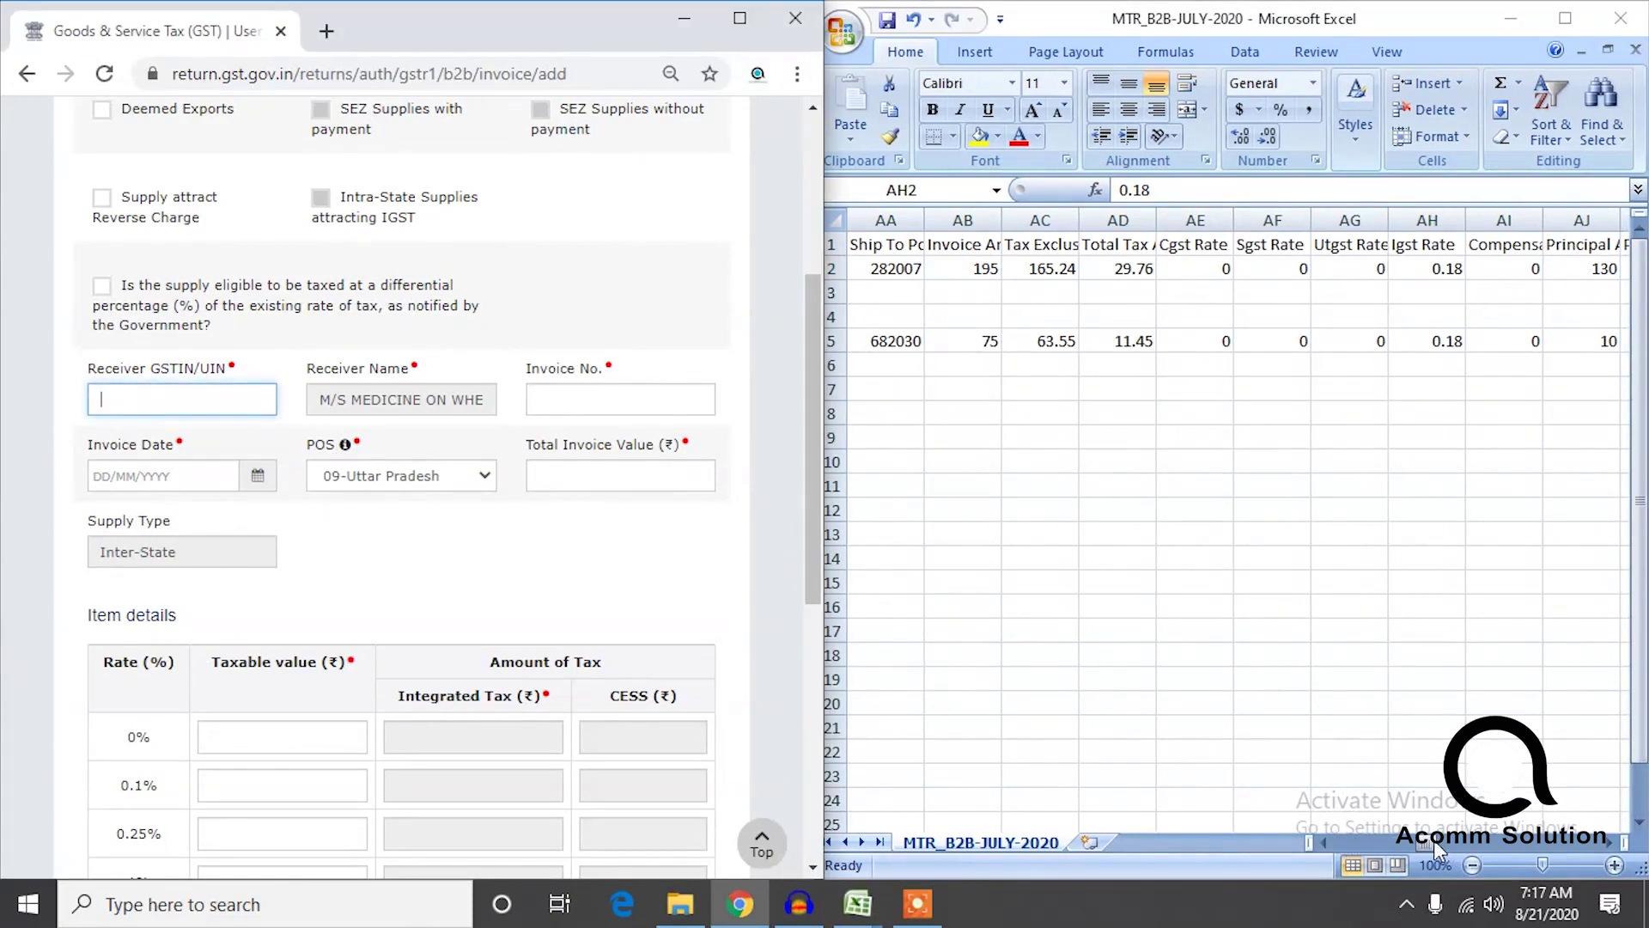
Copy the second customer's GSTIN from cell CD5 into the Receiver GSTIN/UIN field.
left_click(1441, 850)
left_click_drag(1464, 842, 1586, 840)
left_click(1254, 342)
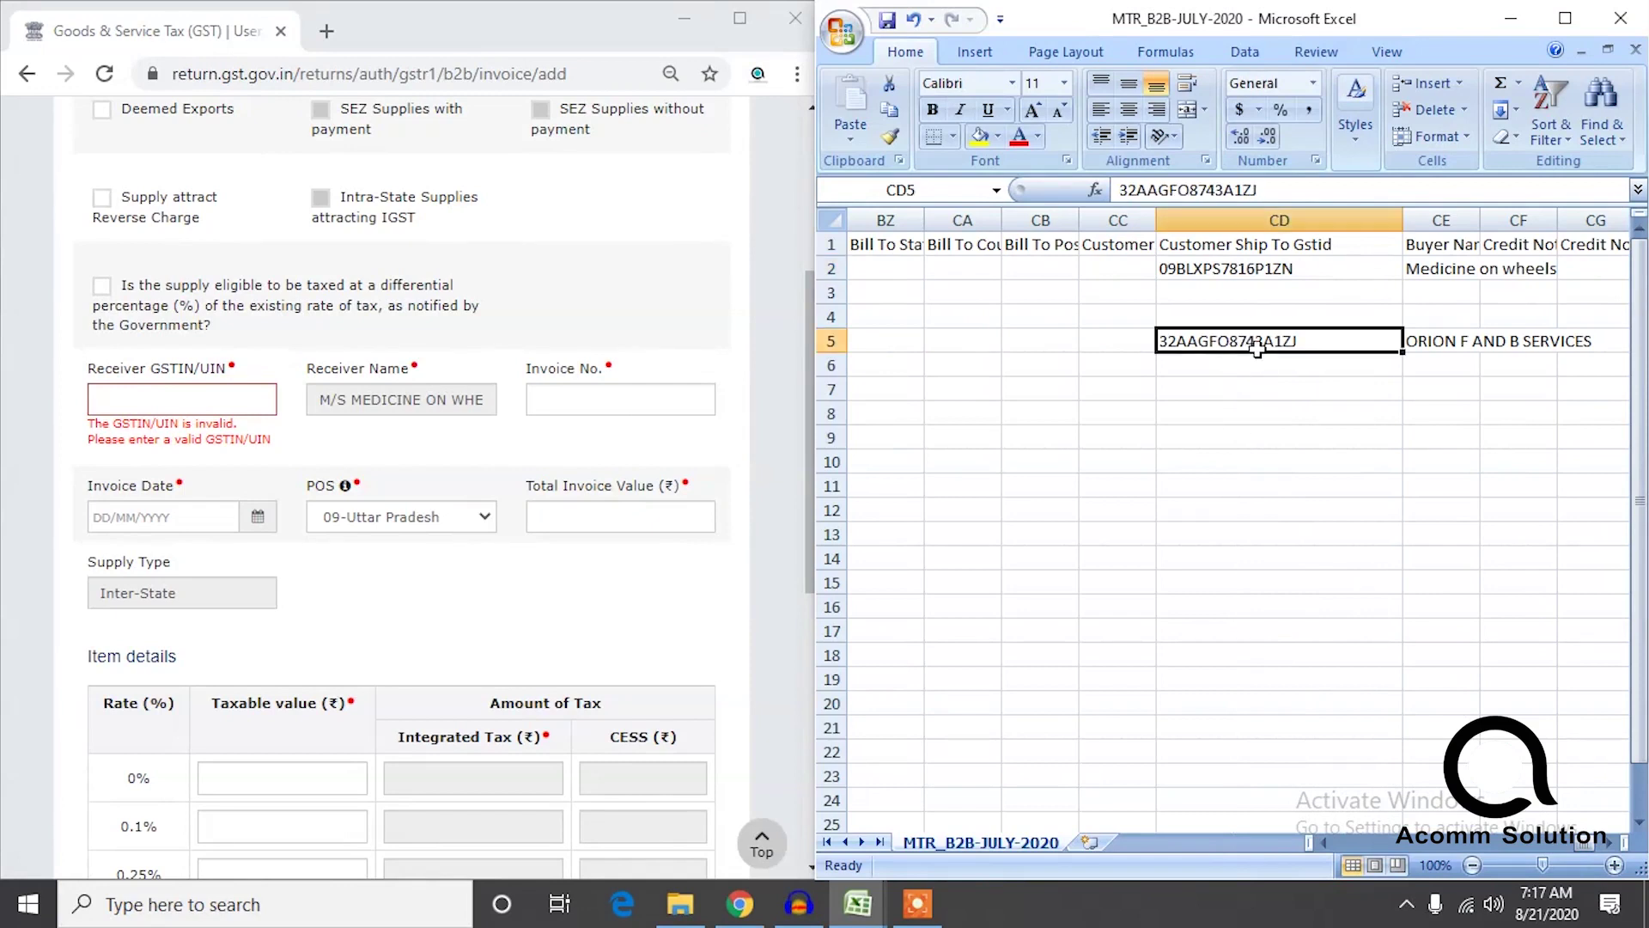
key("ctrl+c")
left_click(181, 400)
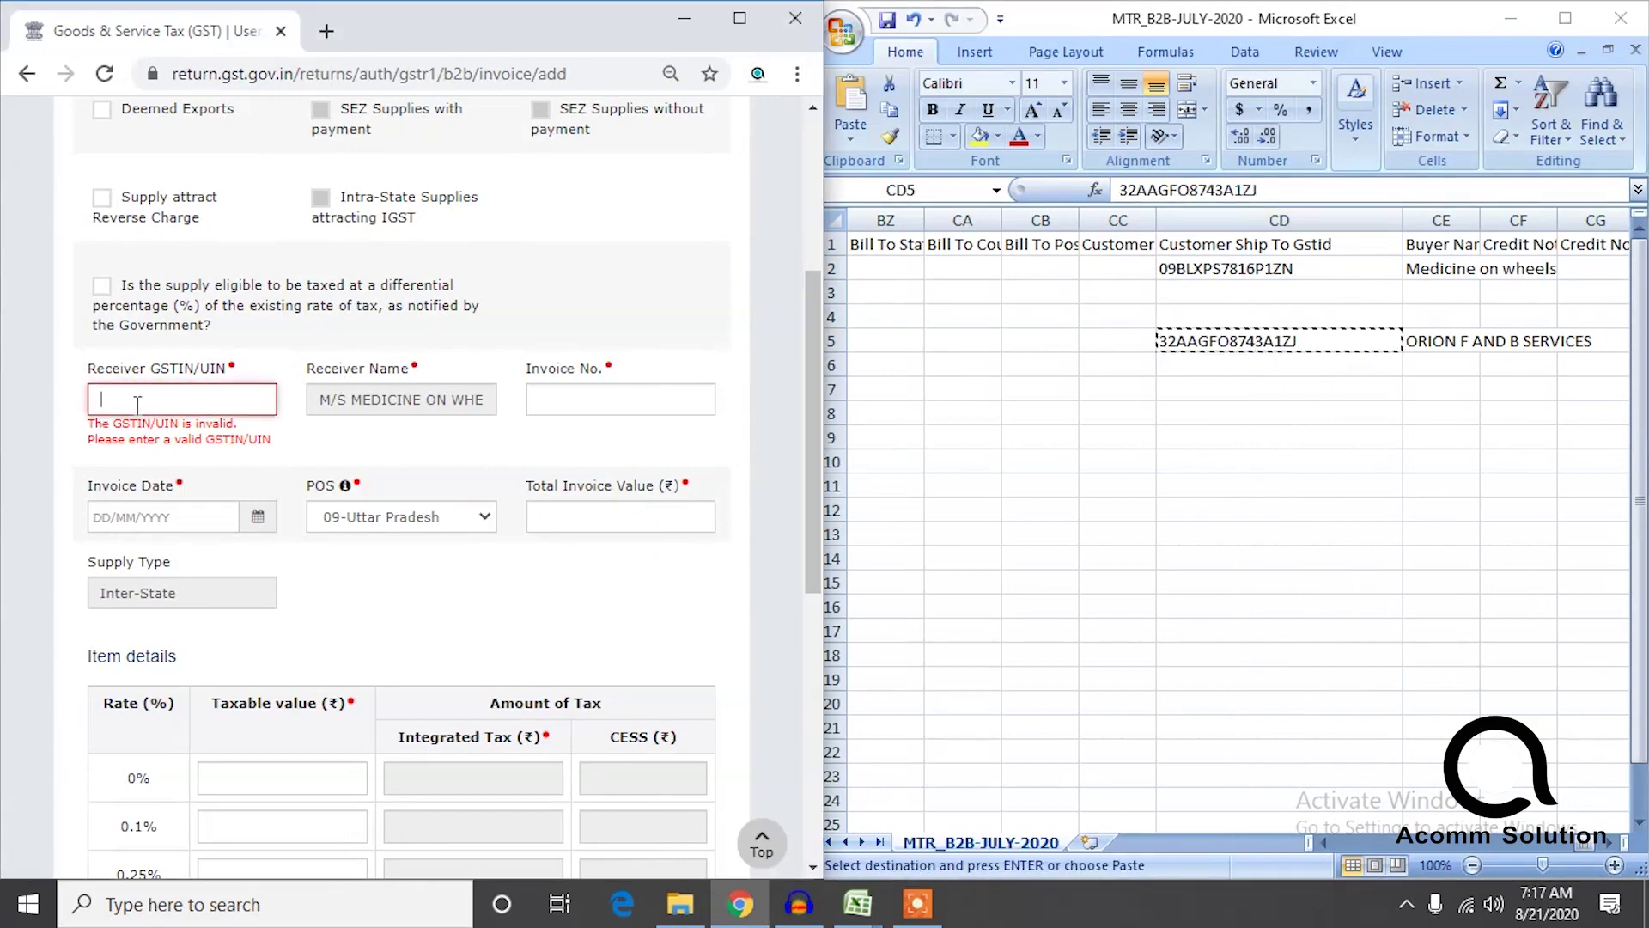
key("ctrl+v")
Enter invoice number IN-304 and invoice date 12/07/2020.
left_click(560, 397)
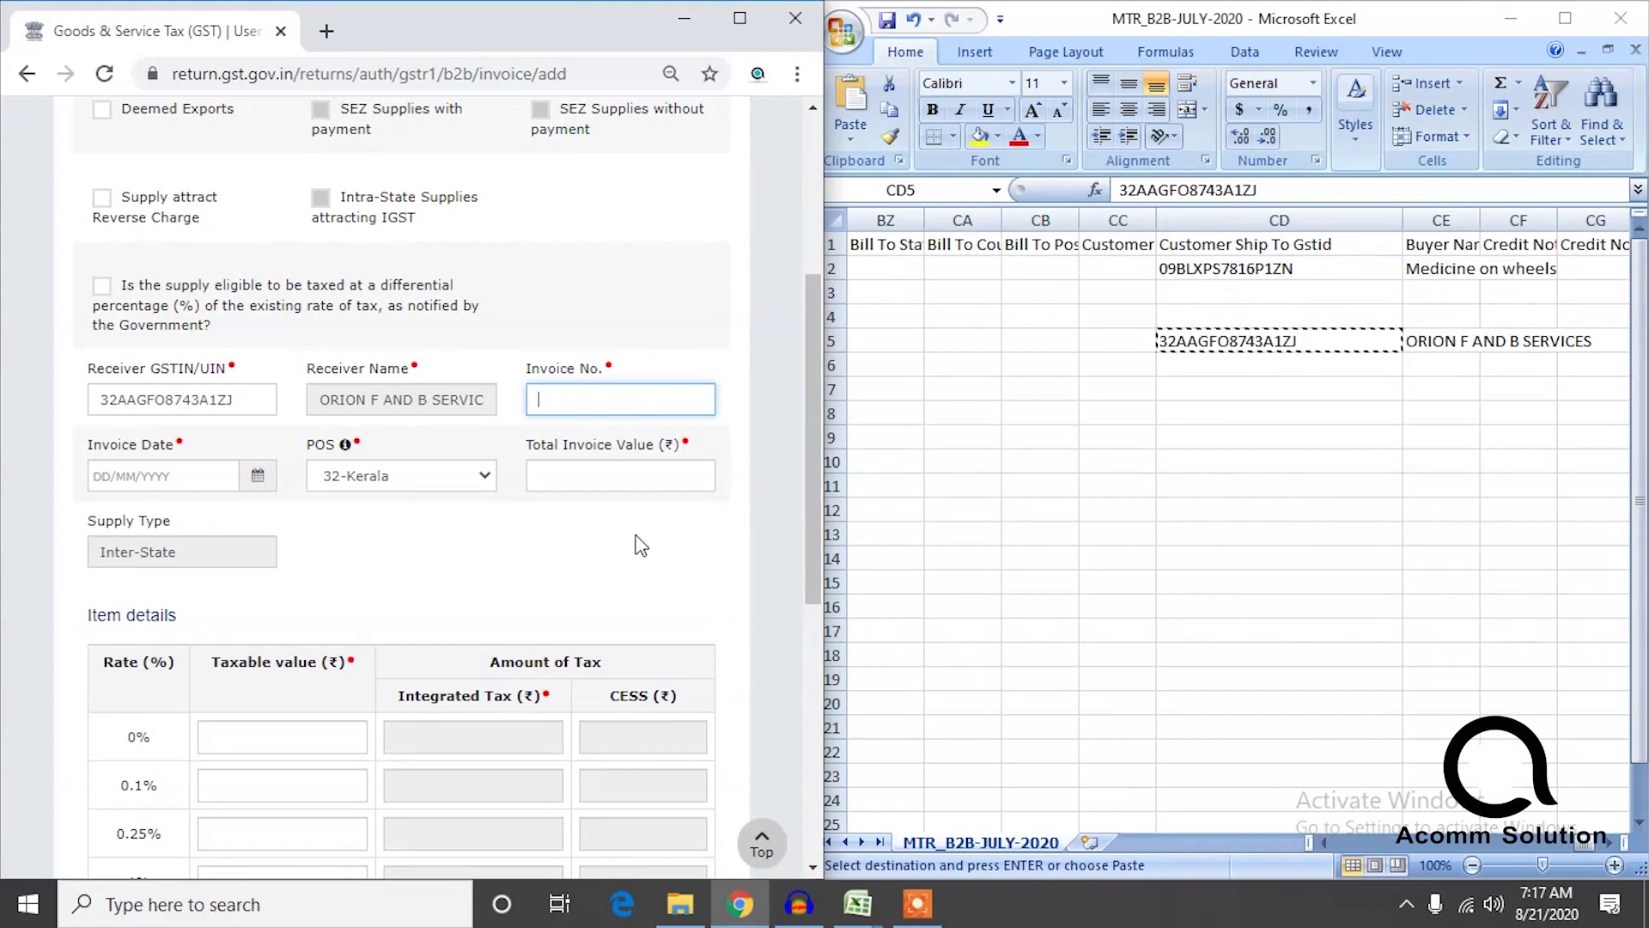
left_click_drag(1588, 848, 1342, 844)
left_click(617, 393)
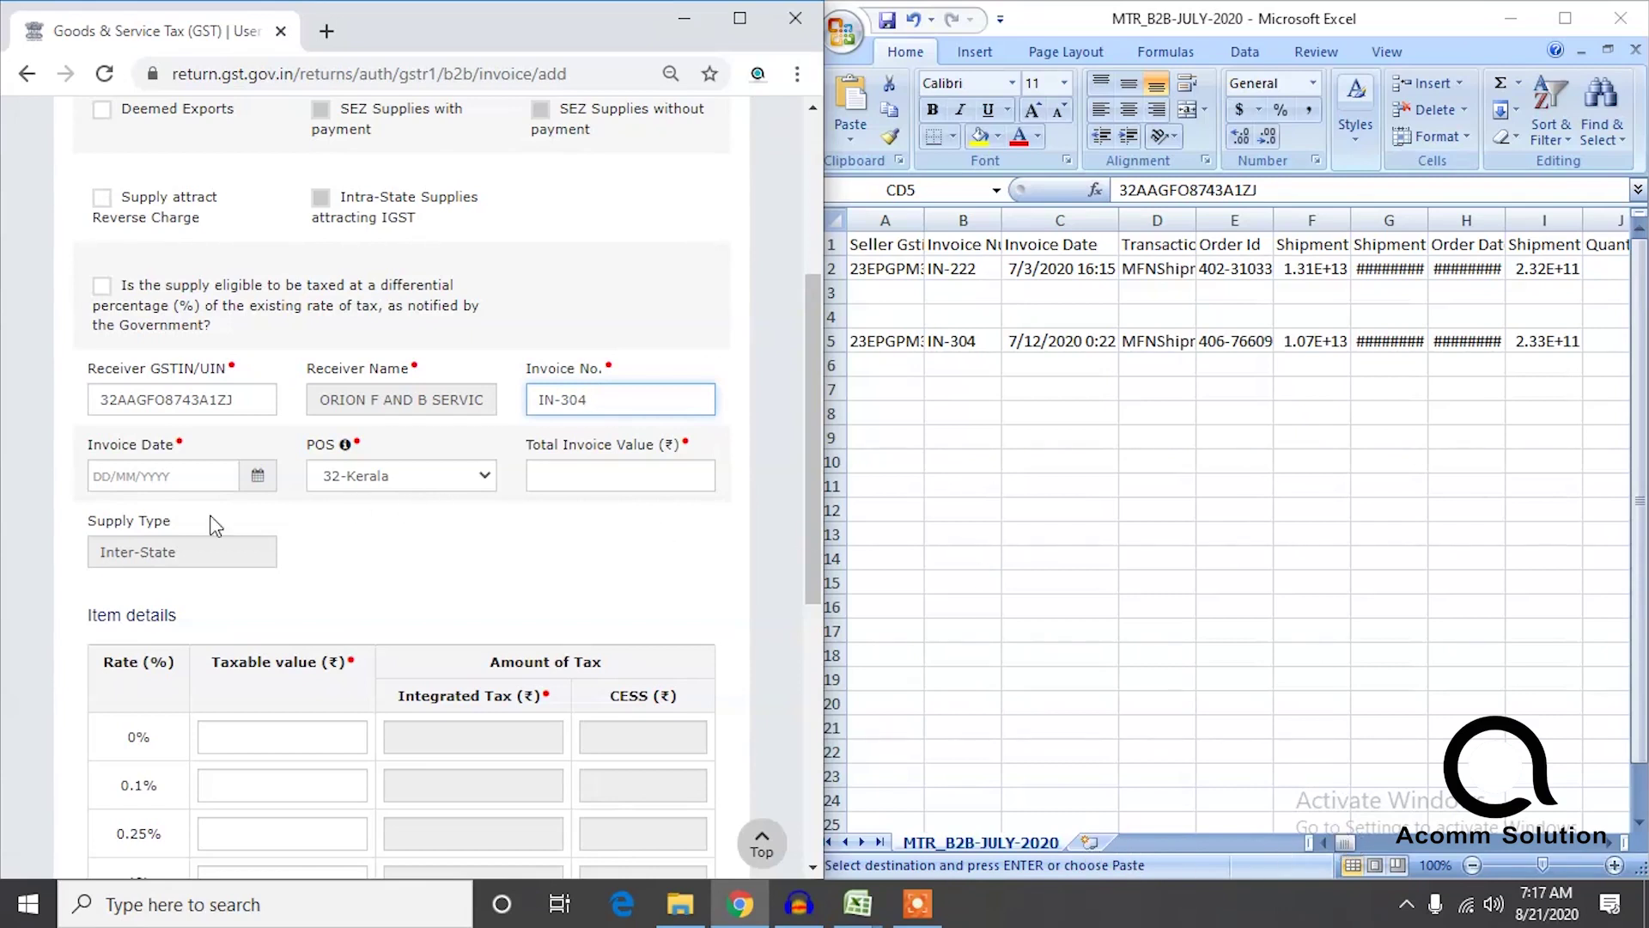
left_click(177, 477)
type("07/MM/YYYY")
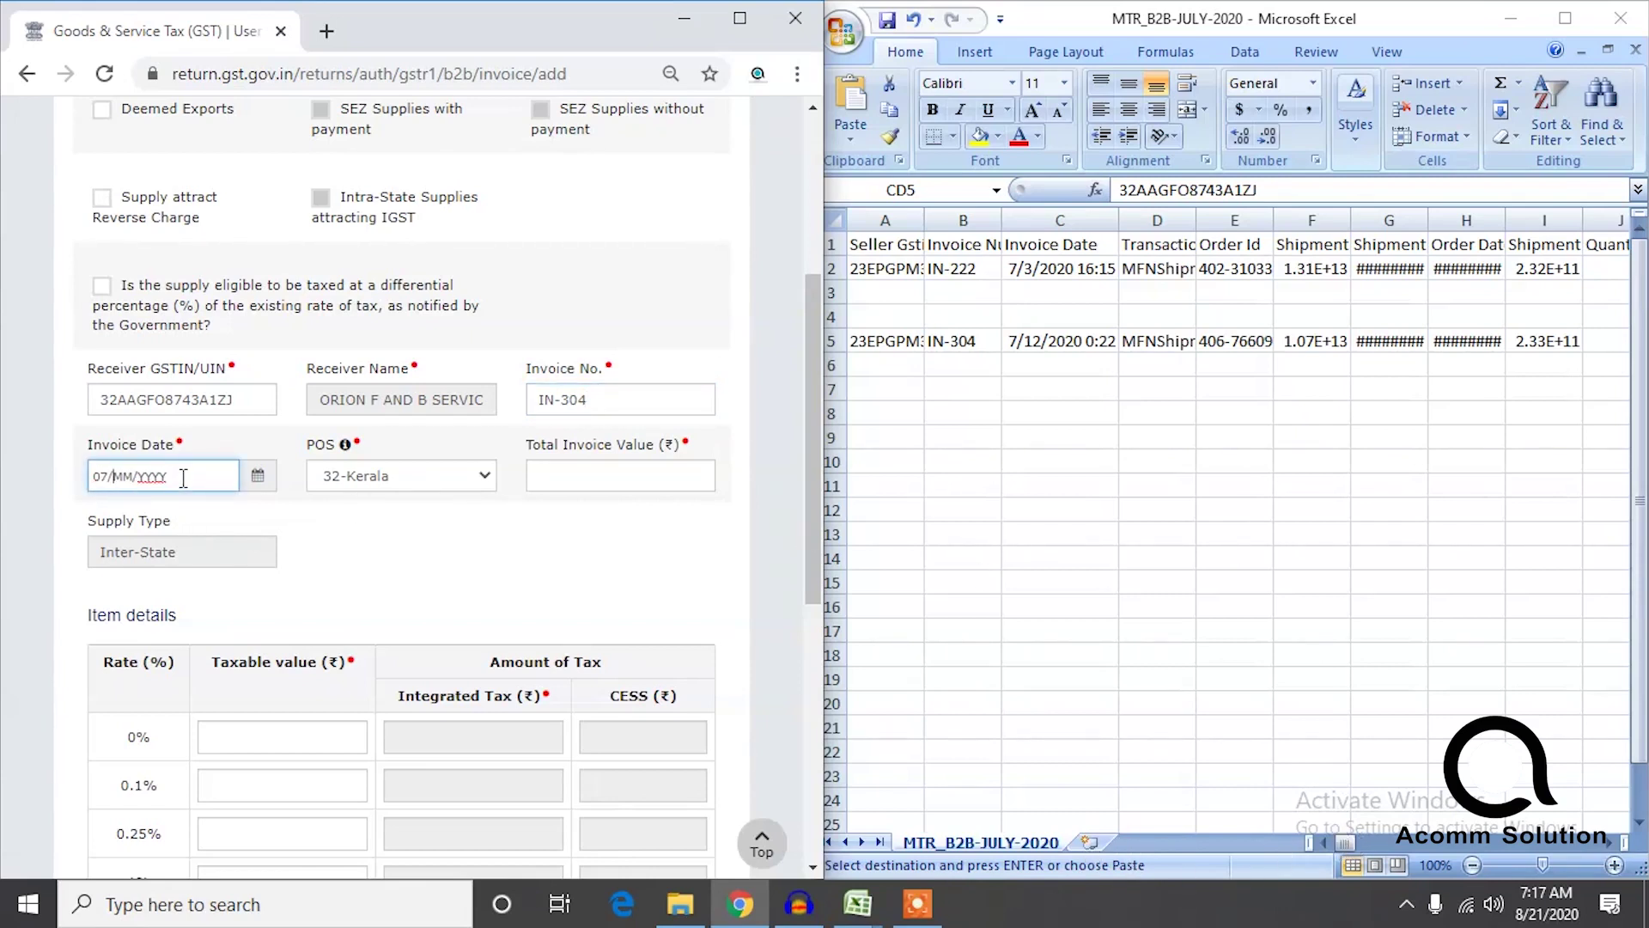
key("BackSpace")
key("BackSpace")
type("12")
Look up the invoice amount in cell AB5 and fill in the Total Invoice Value.
left_click(1332, 842)
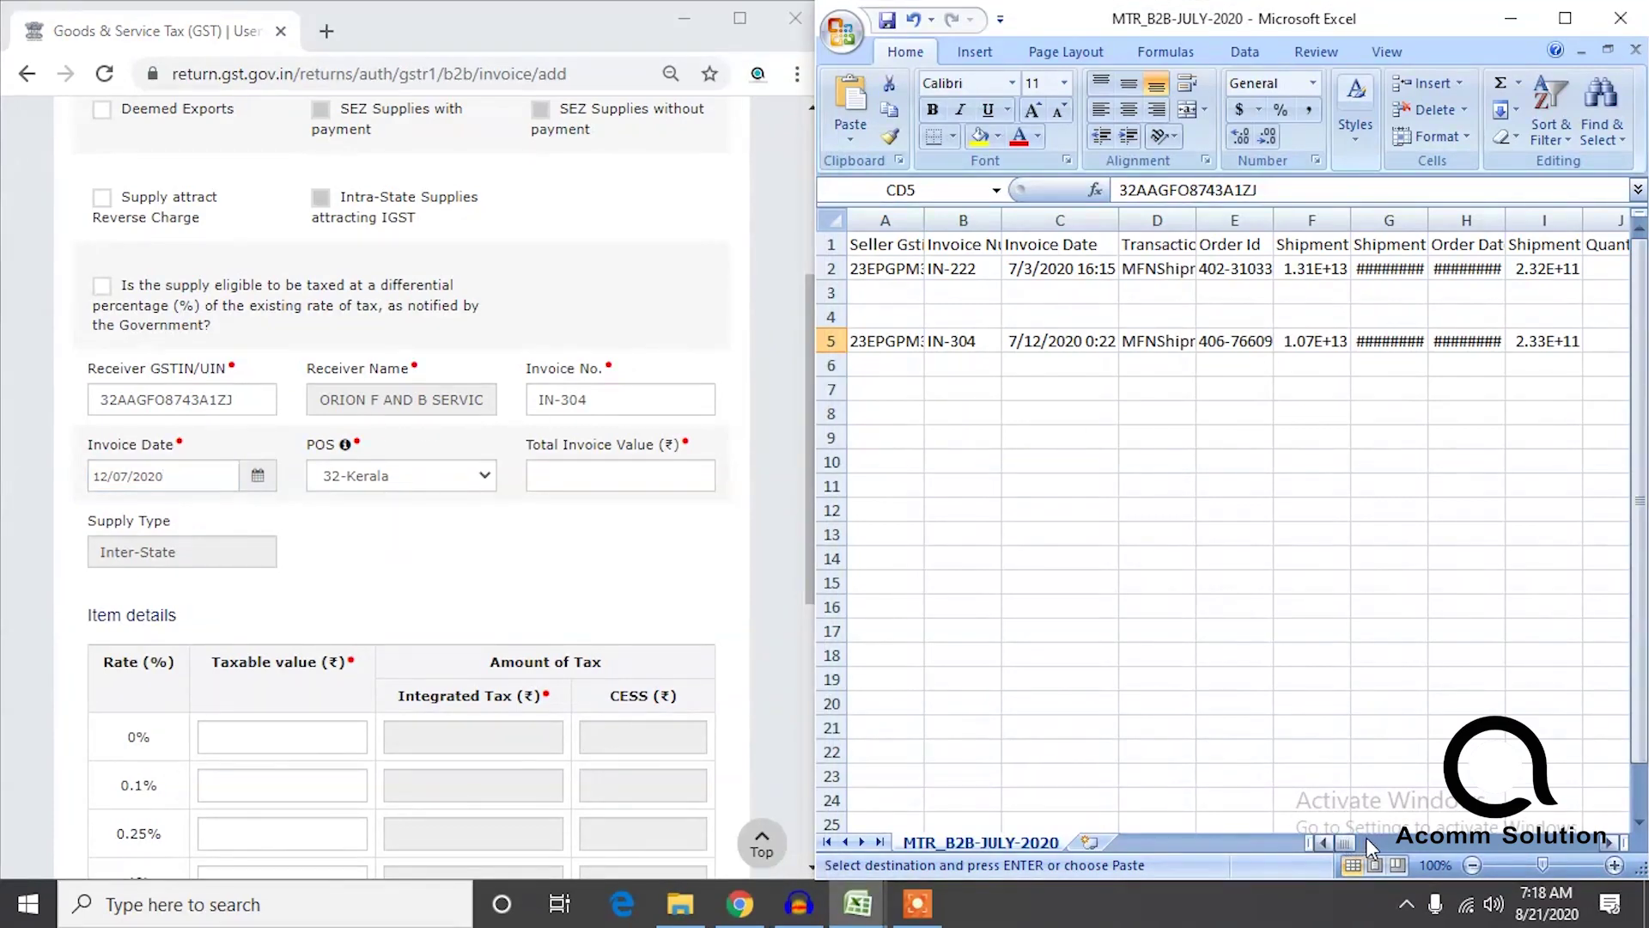
left_click(1605, 843)
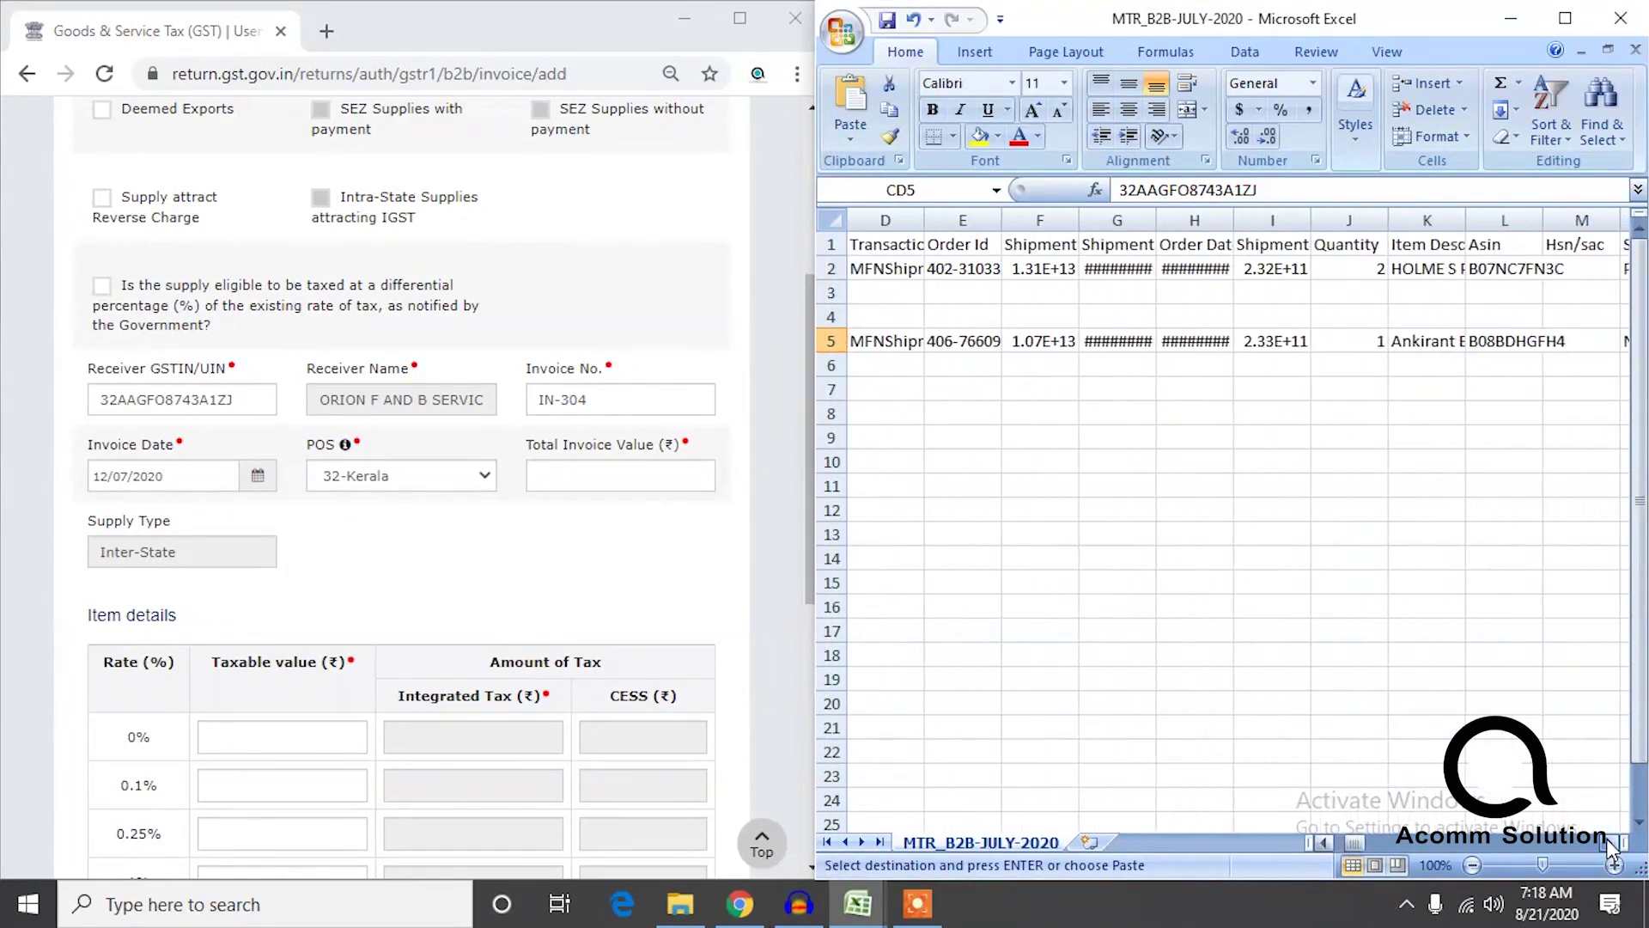
left_click_drag(1608, 843, 1610, 846)
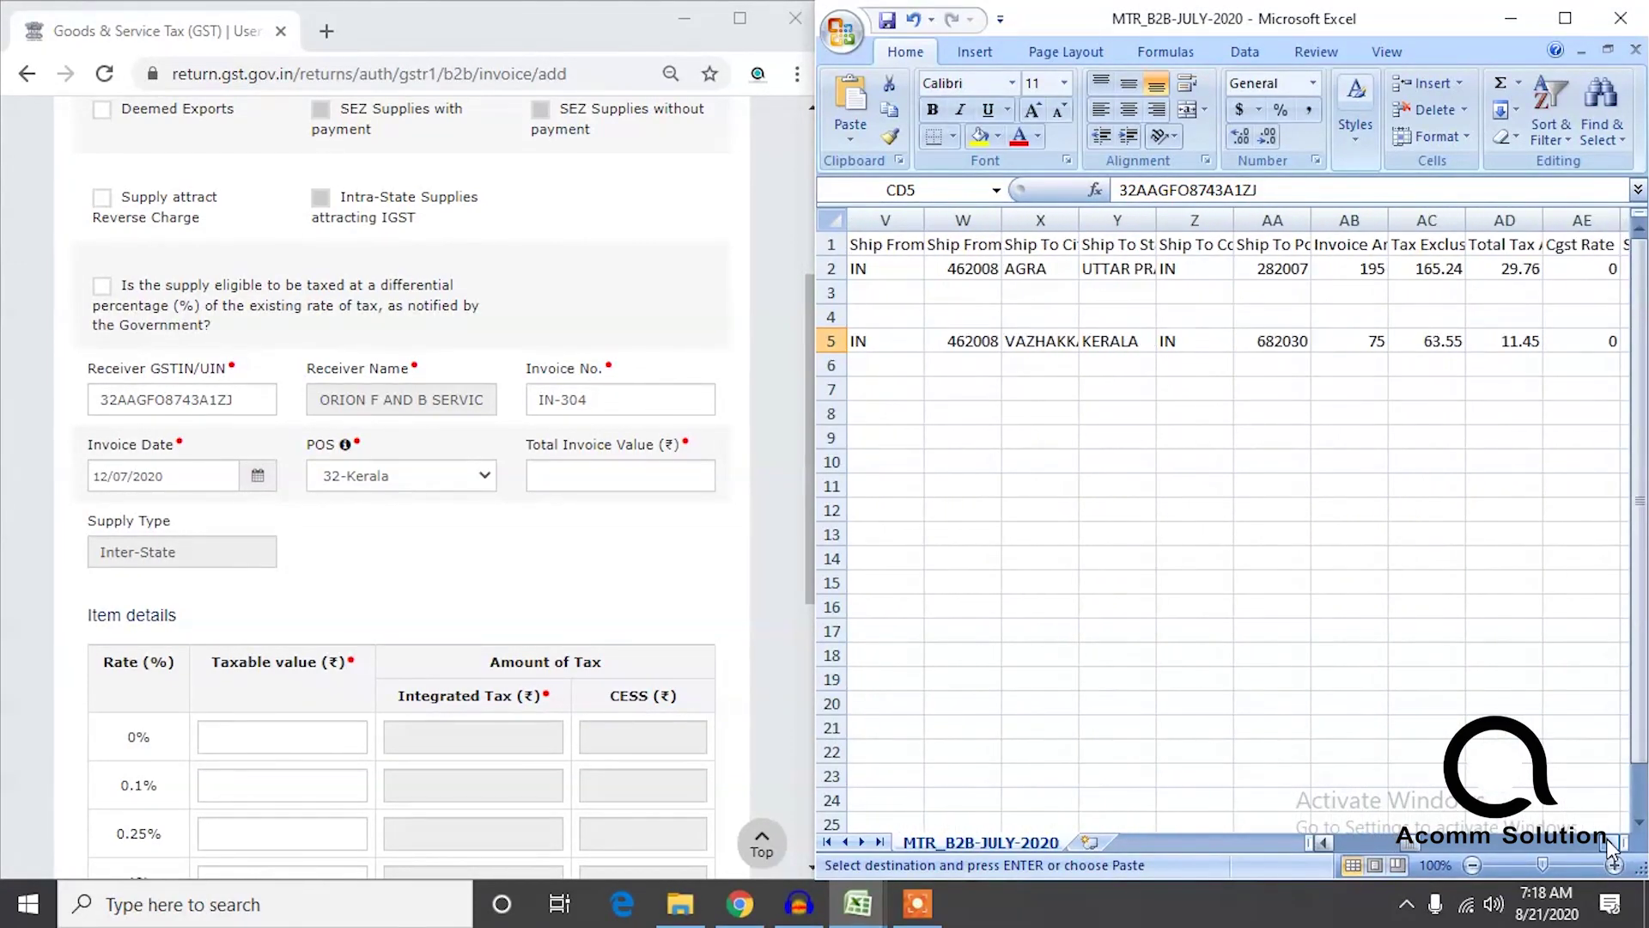
left_click(1448, 348)
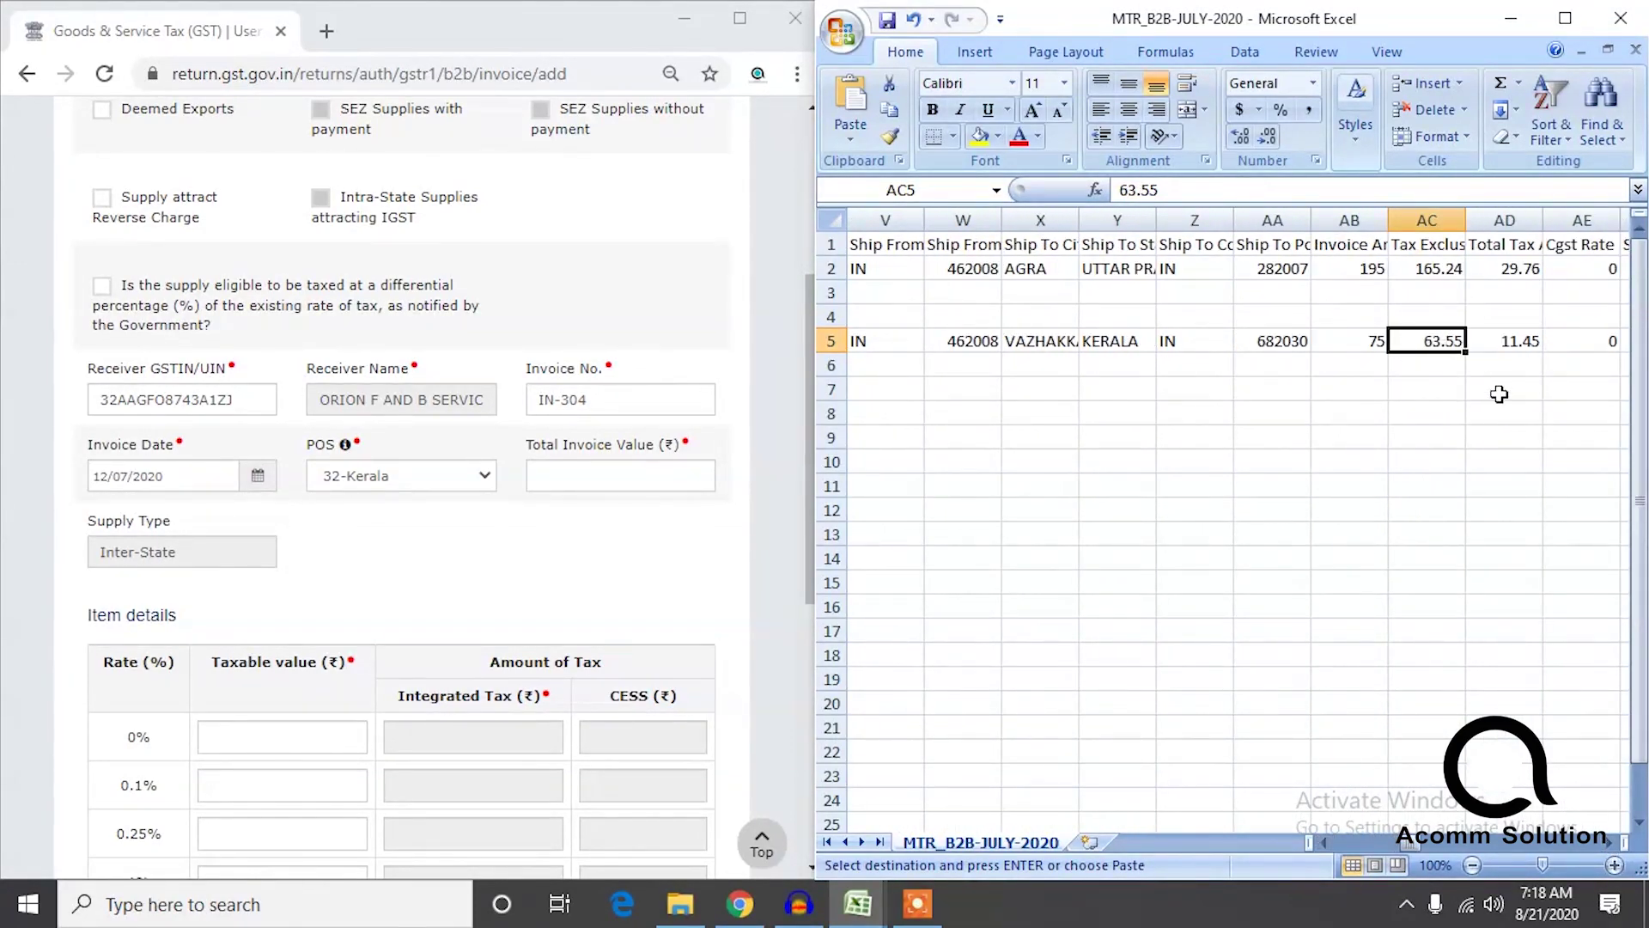
left_click(1374, 348)
left_click(649, 465)
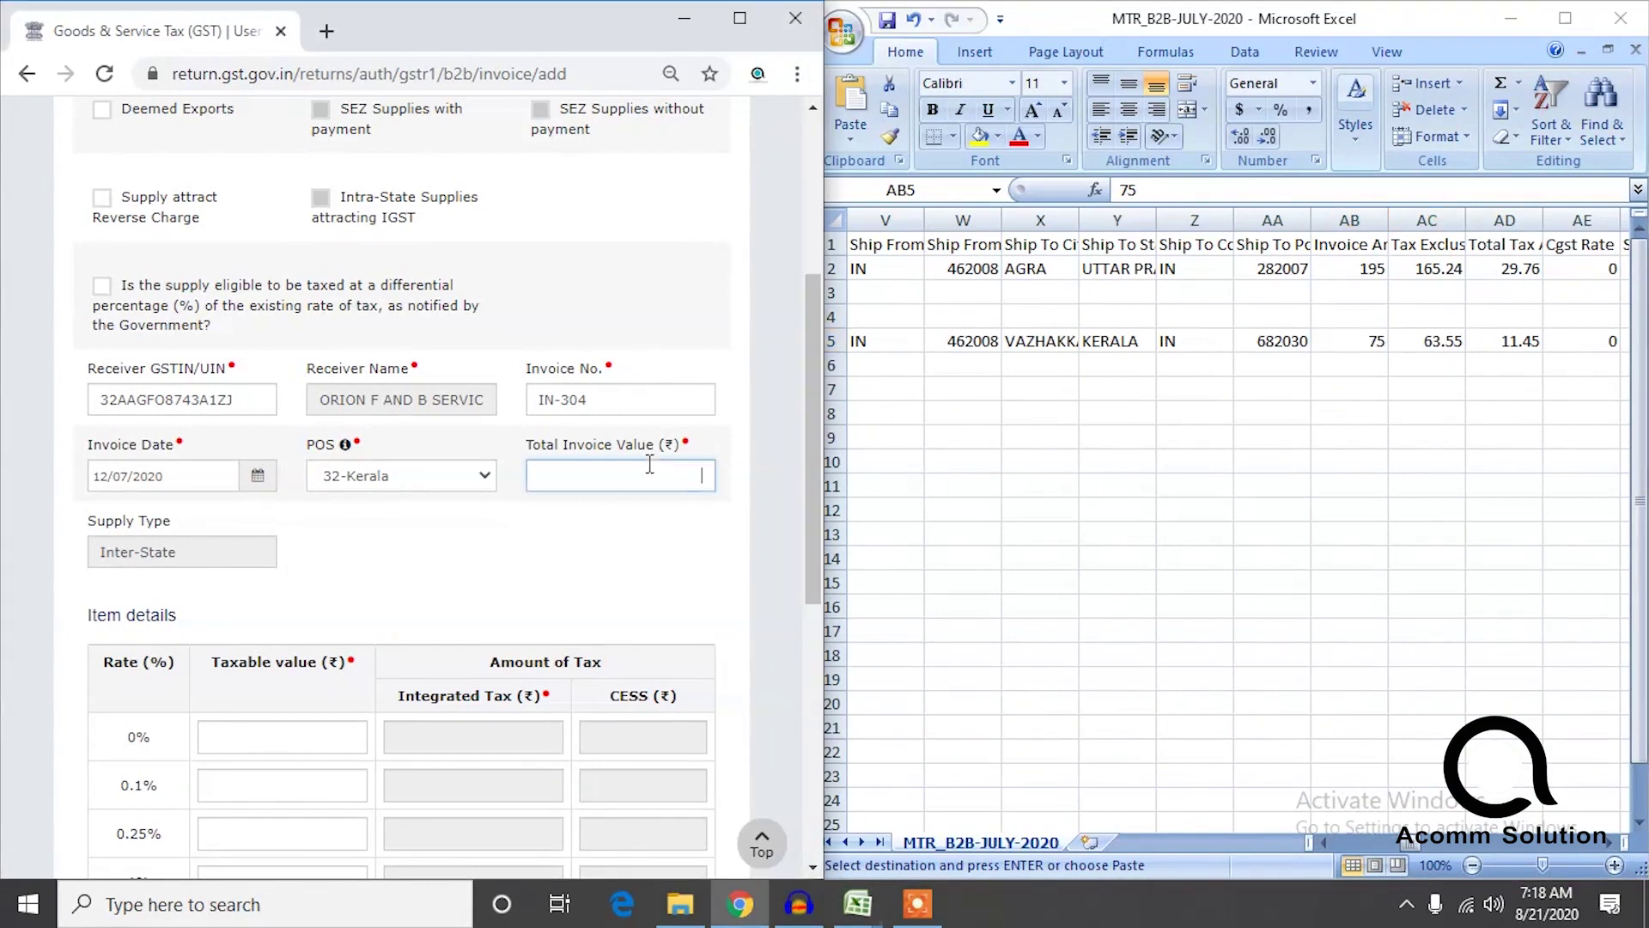
Enter 74 as the 18% taxable value and save invoice IN-304.
left_click_drag(809, 487, 803, 747)
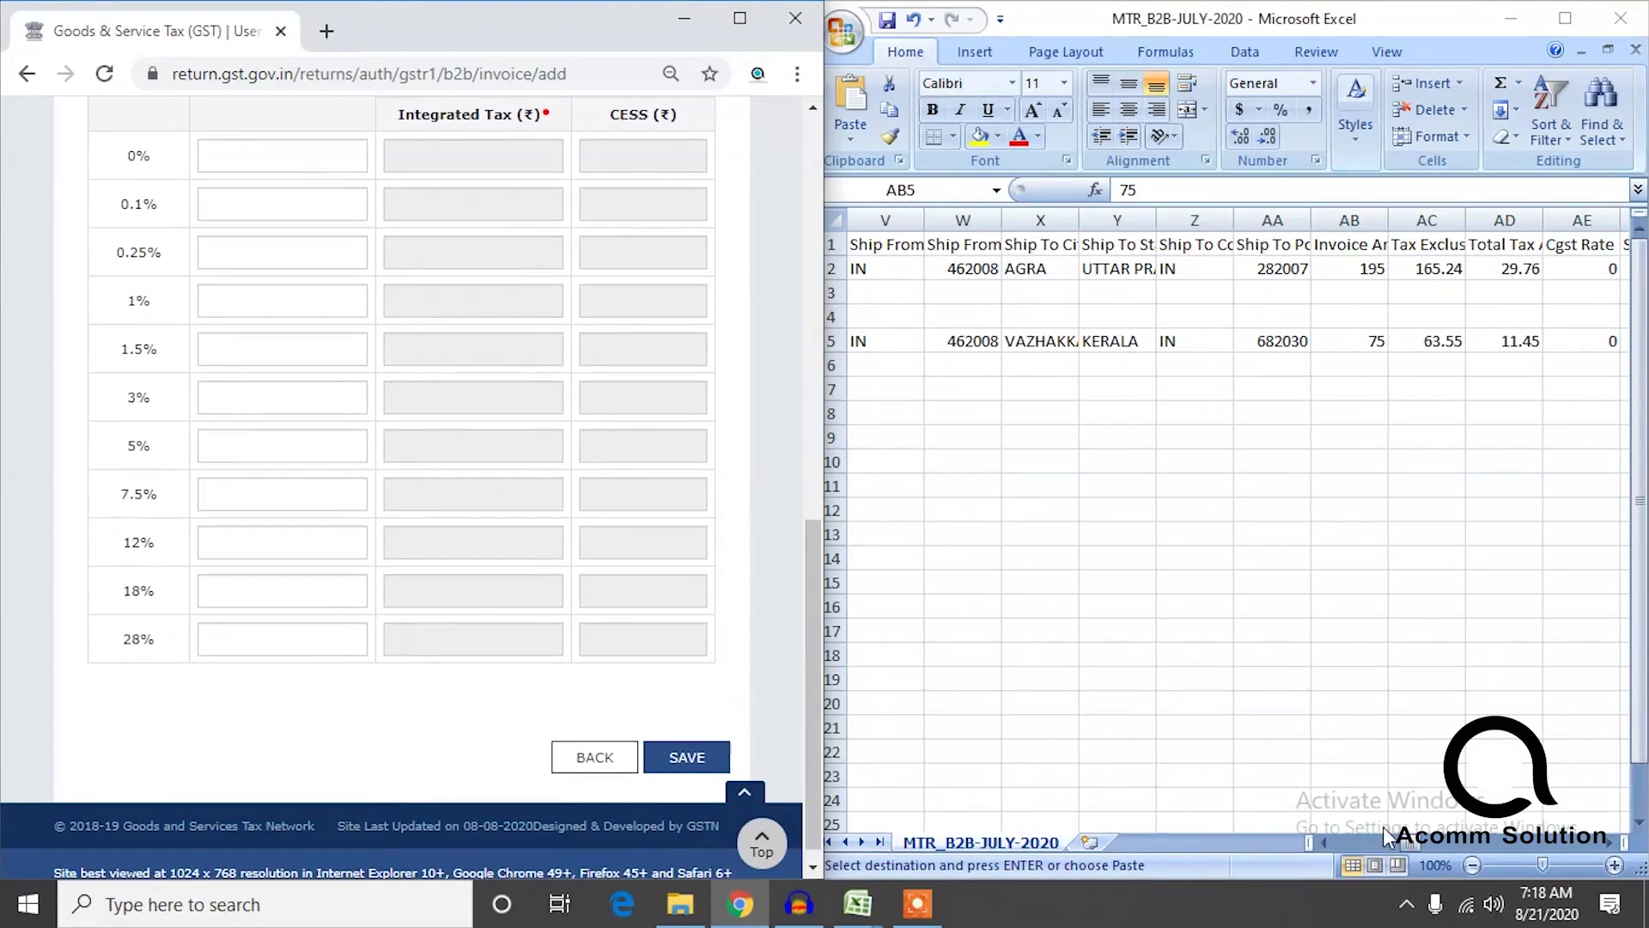
left_click(1412, 842)
left_click_drag(1405, 842, 1209, 817)
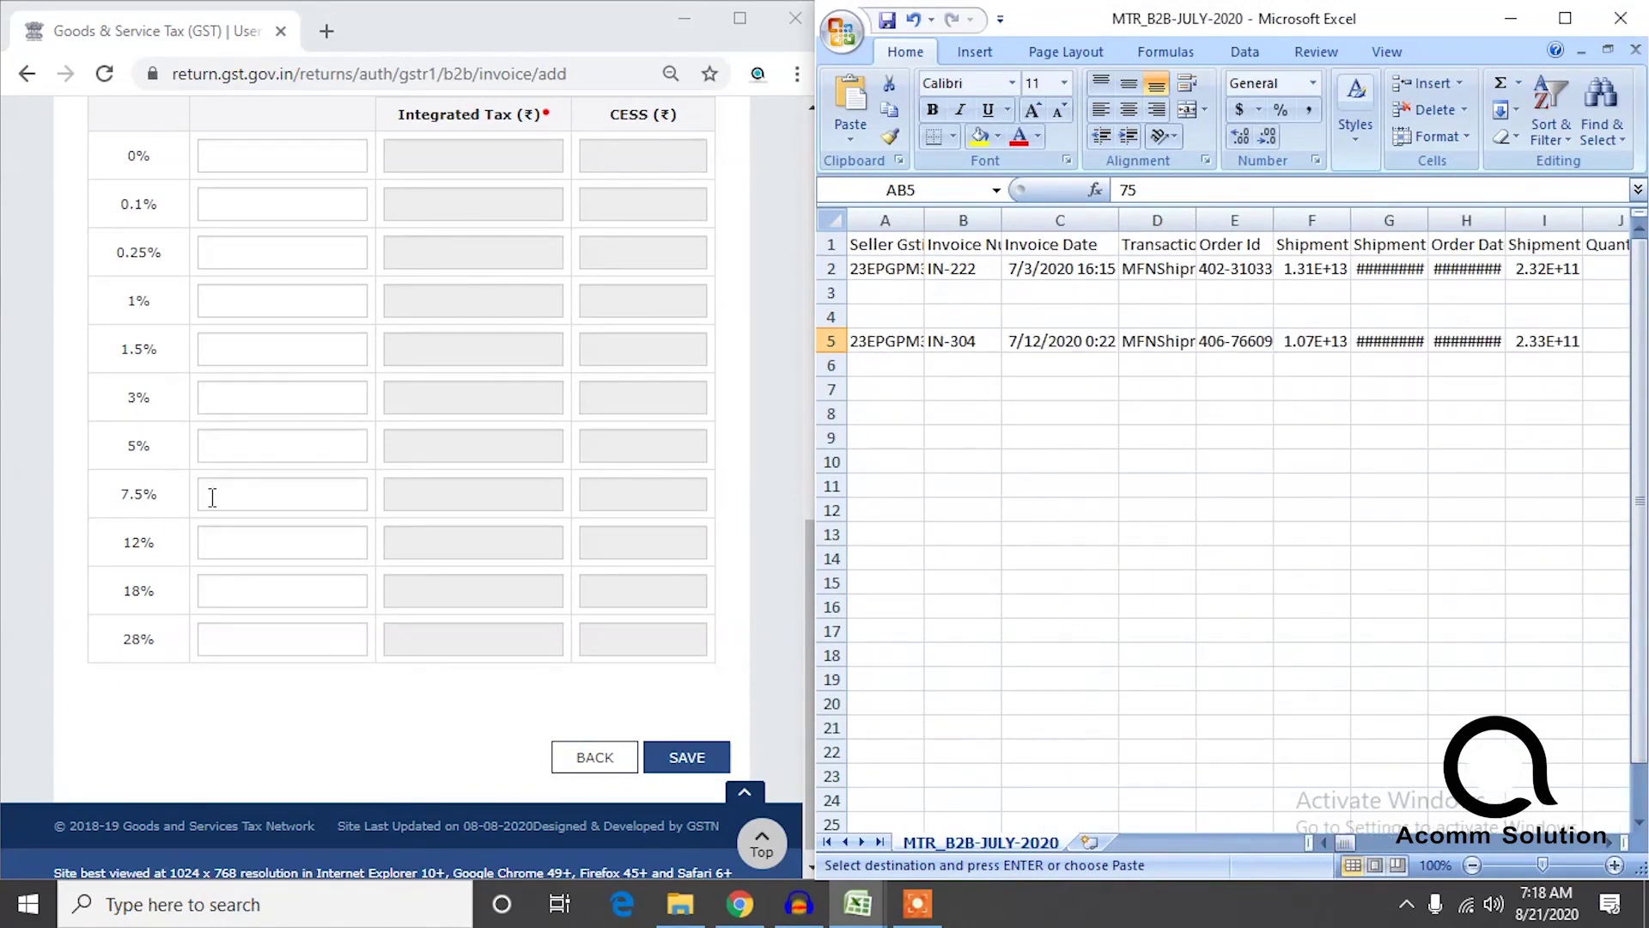
left_click(240, 589)
type("740")
key("BackSpace")
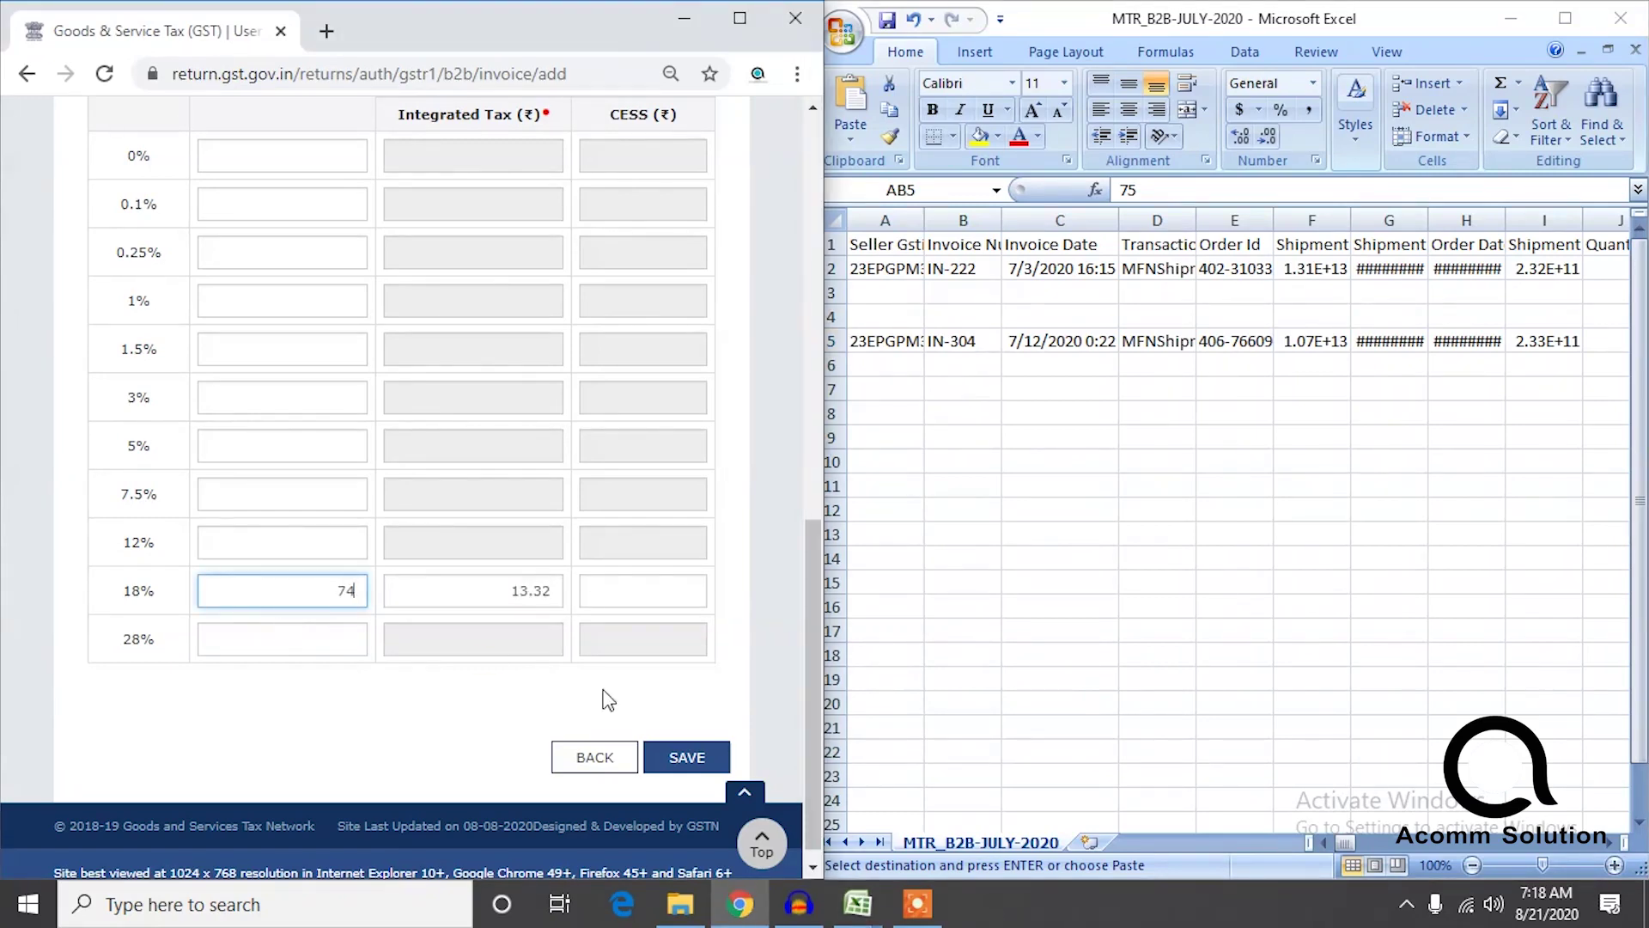
left_click(687, 758)
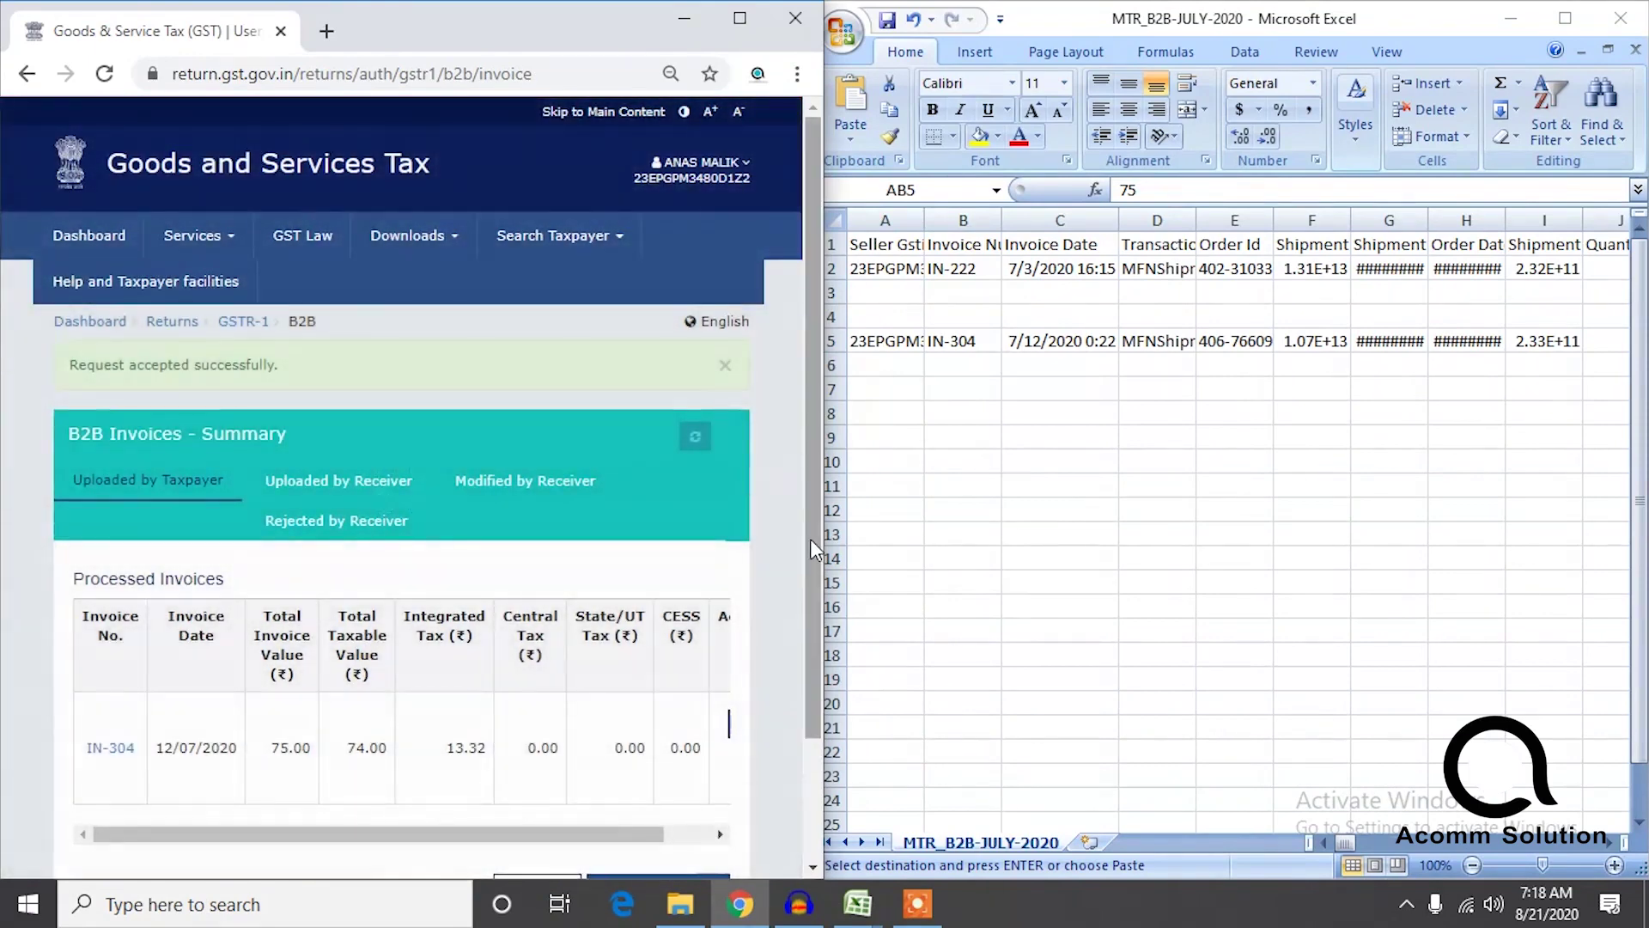
Go back to the July 2020-21 B2B receiver-wise summary and maximize the browser window.
left_click_drag(811, 539, 806, 730)
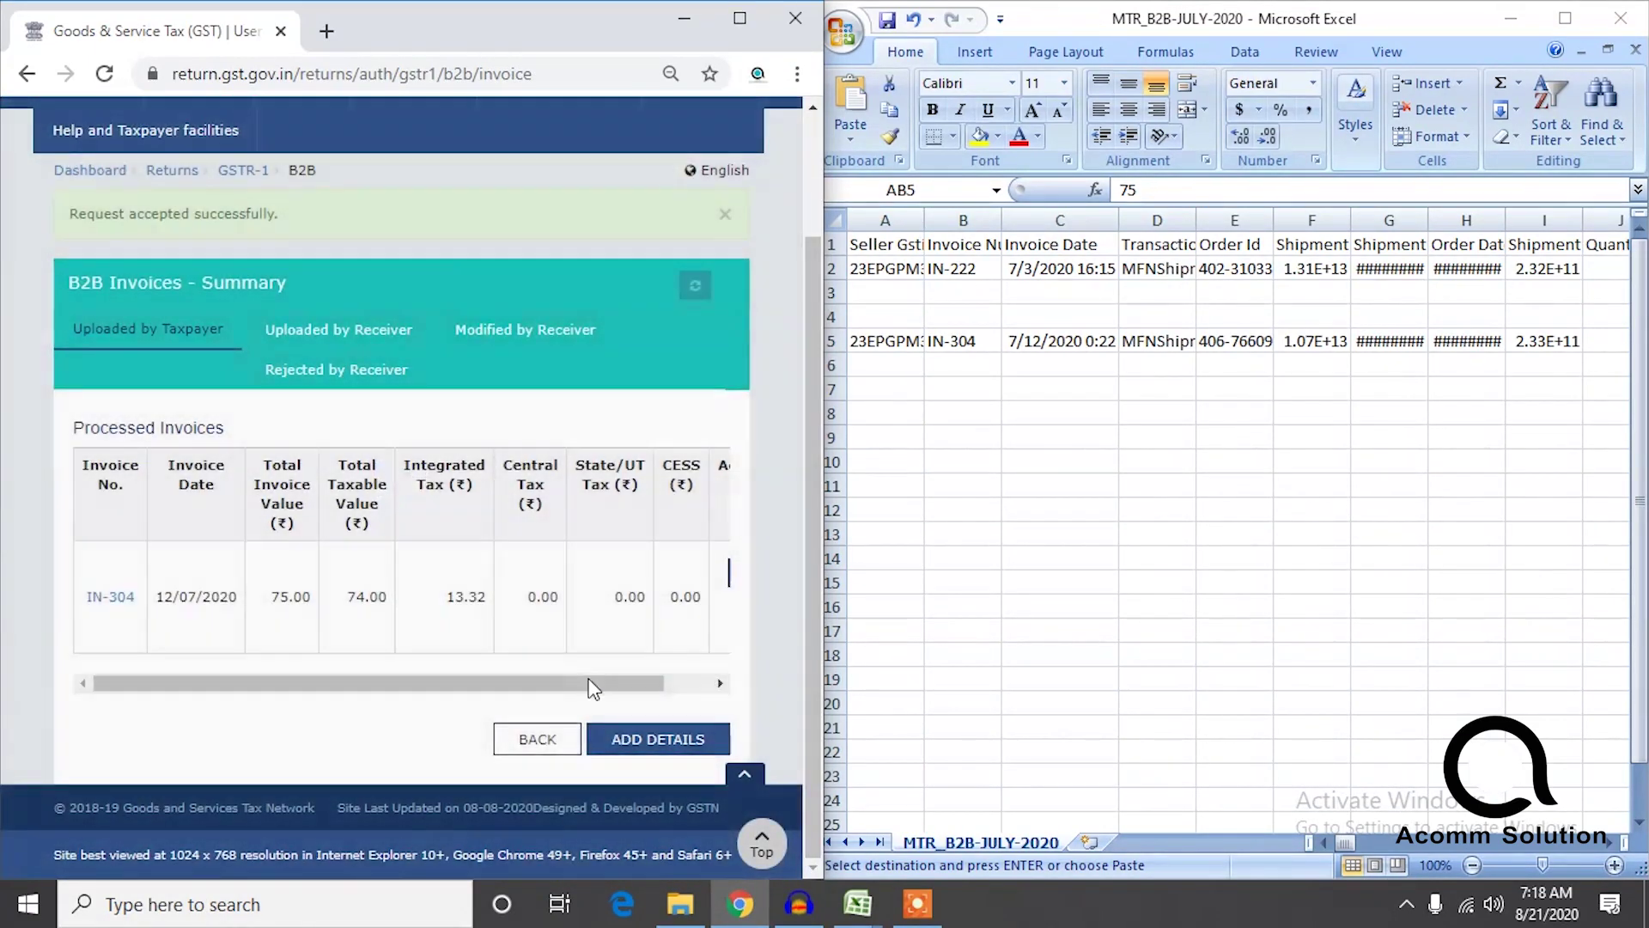
left_click_drag(597, 684, 353, 700)
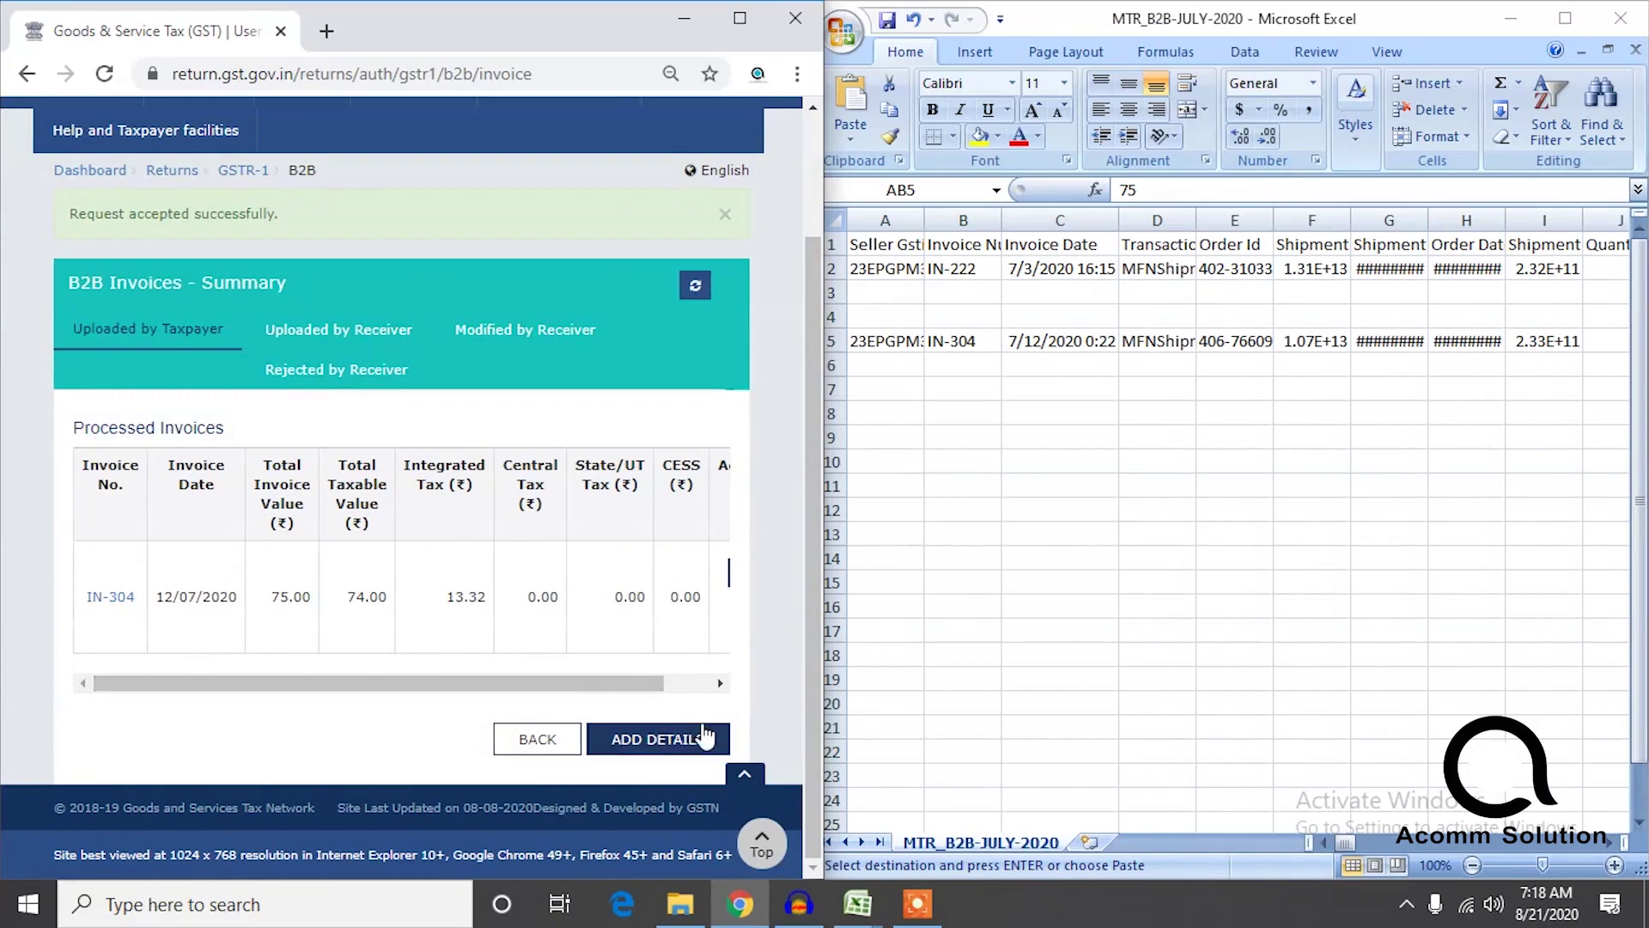
left_click(540, 738)
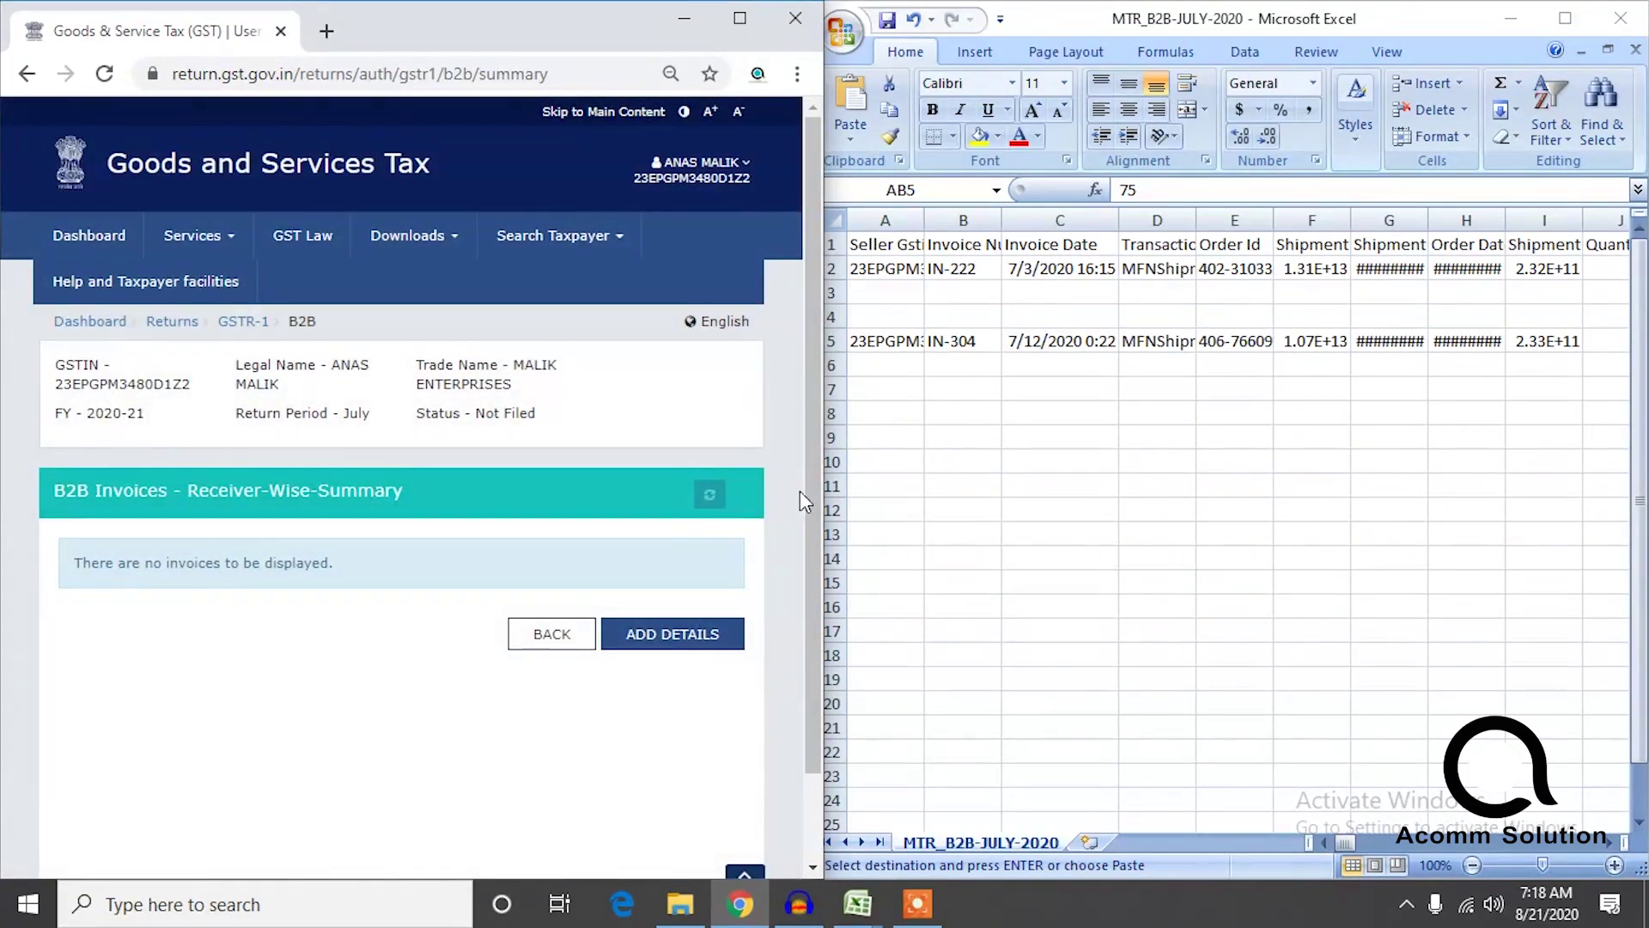
left_click(739, 18)
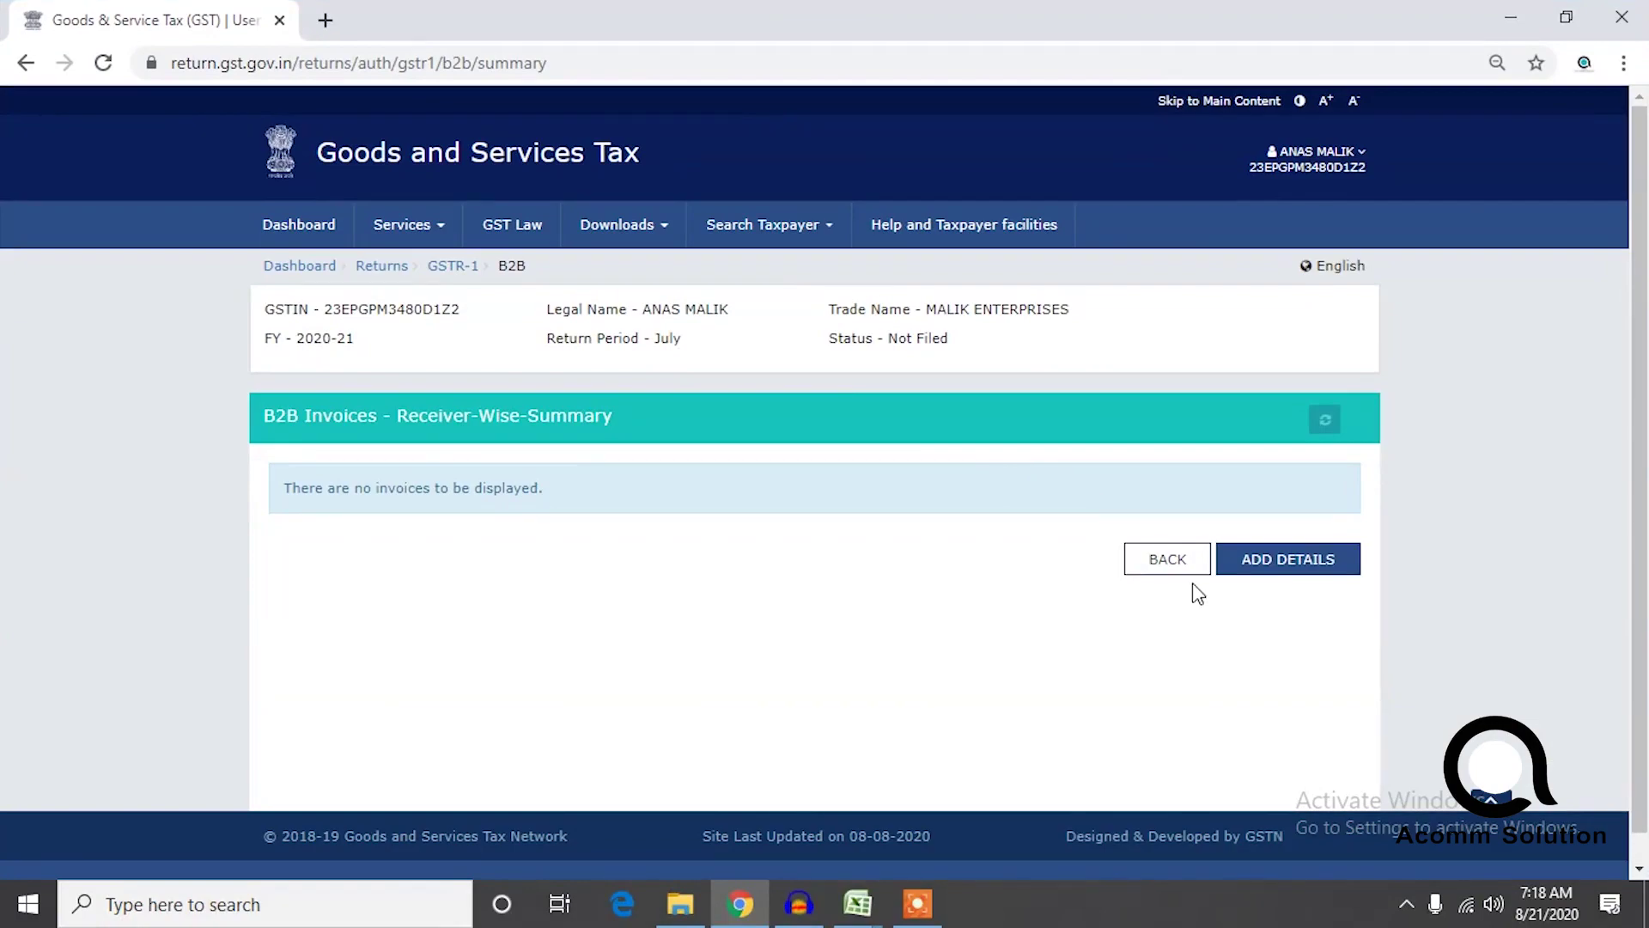
Reopen the B2B section, start a new invoice, then leave it for the B2B summary.
left_click(1153, 560)
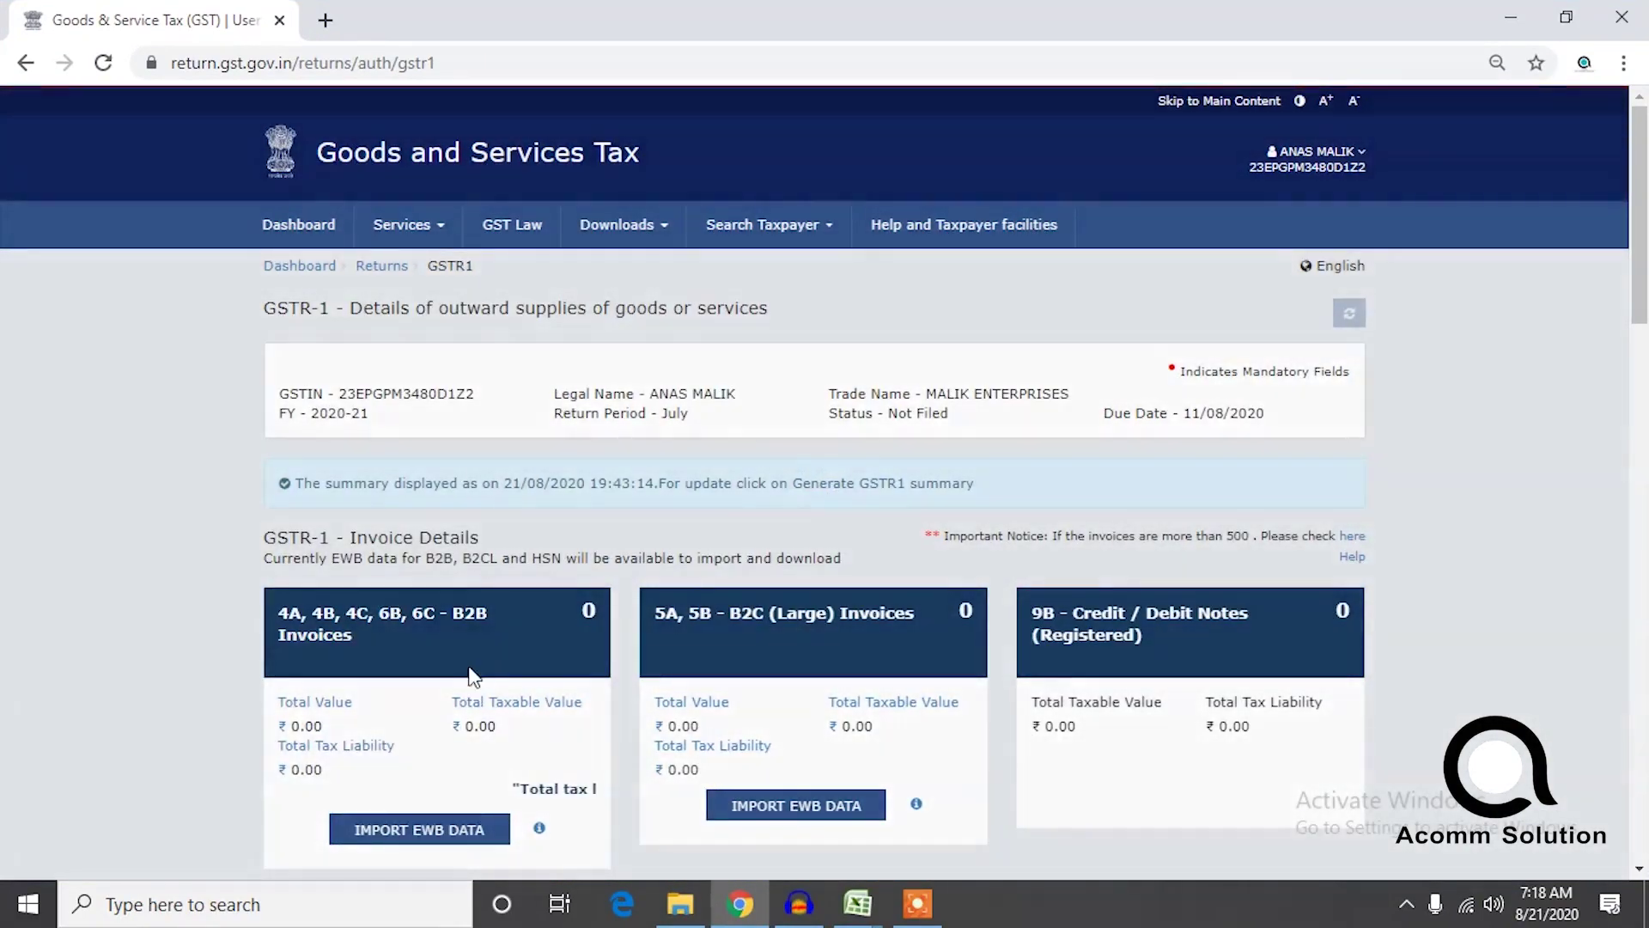
scroll(431, 653, "down", 3)
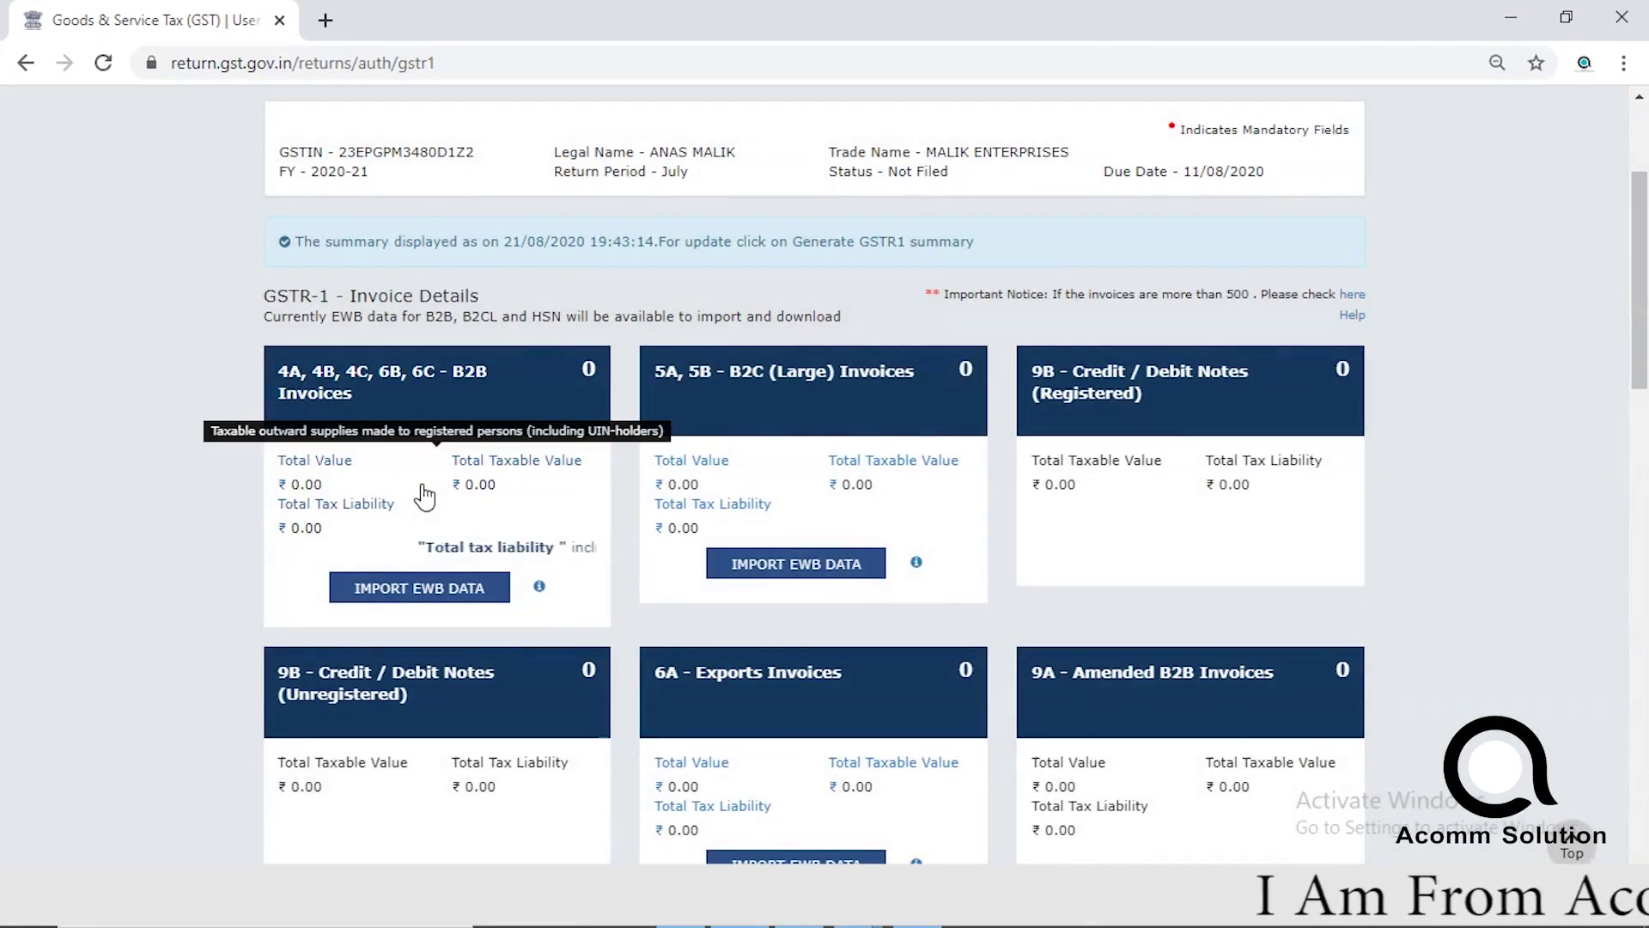
left_click(427, 497)
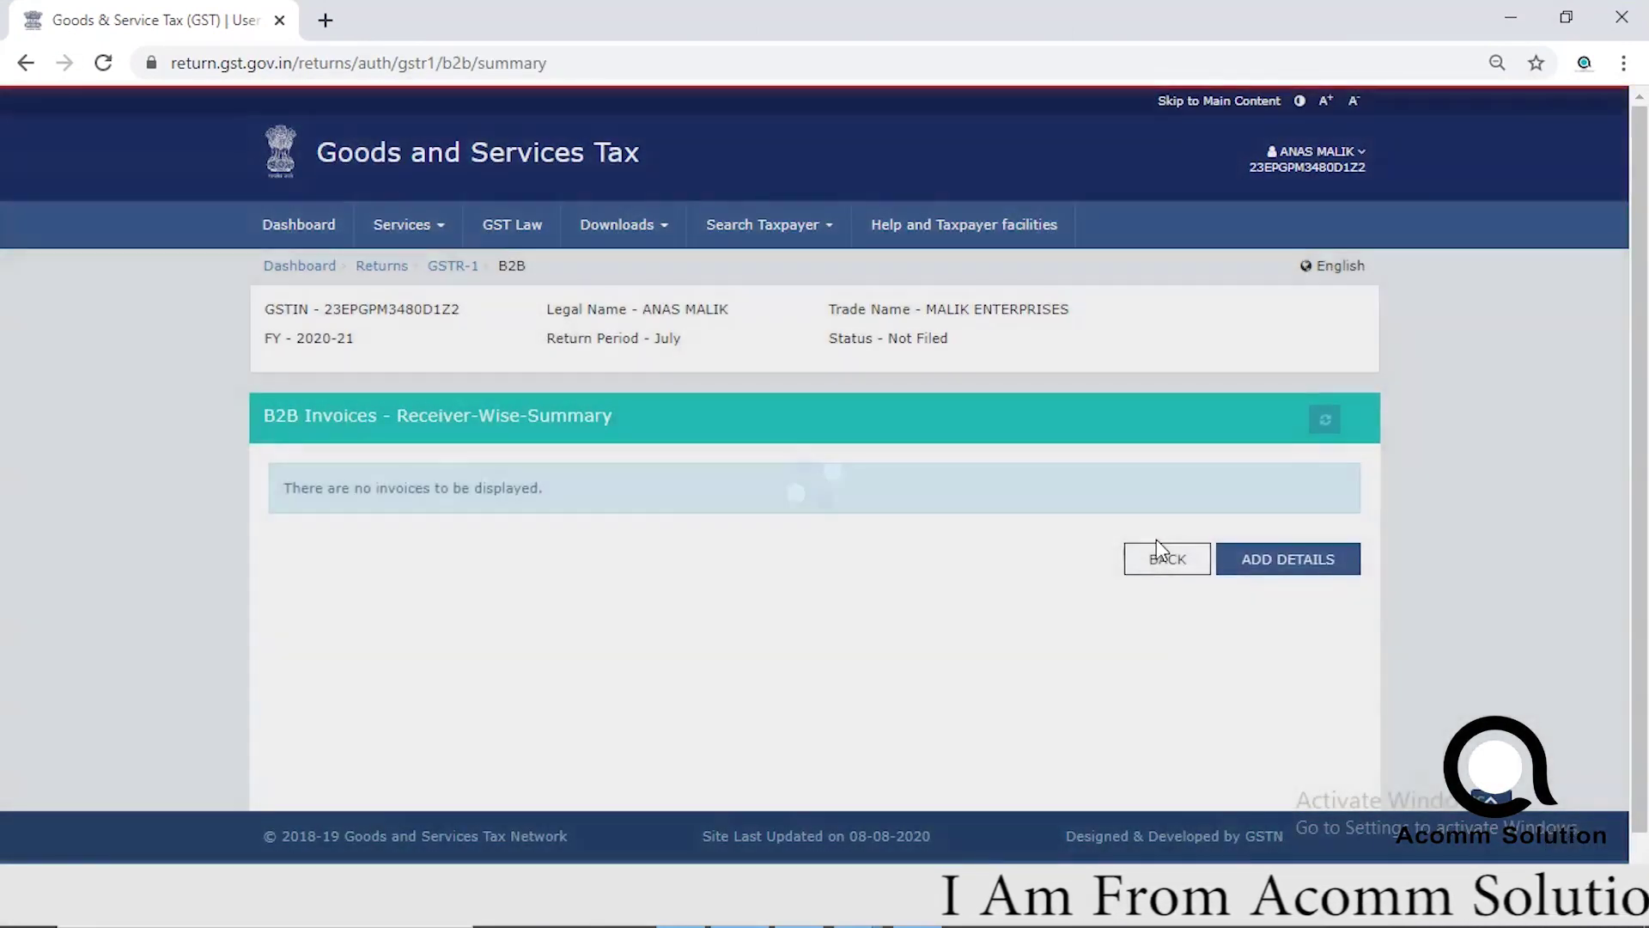
left_click(1158, 549)
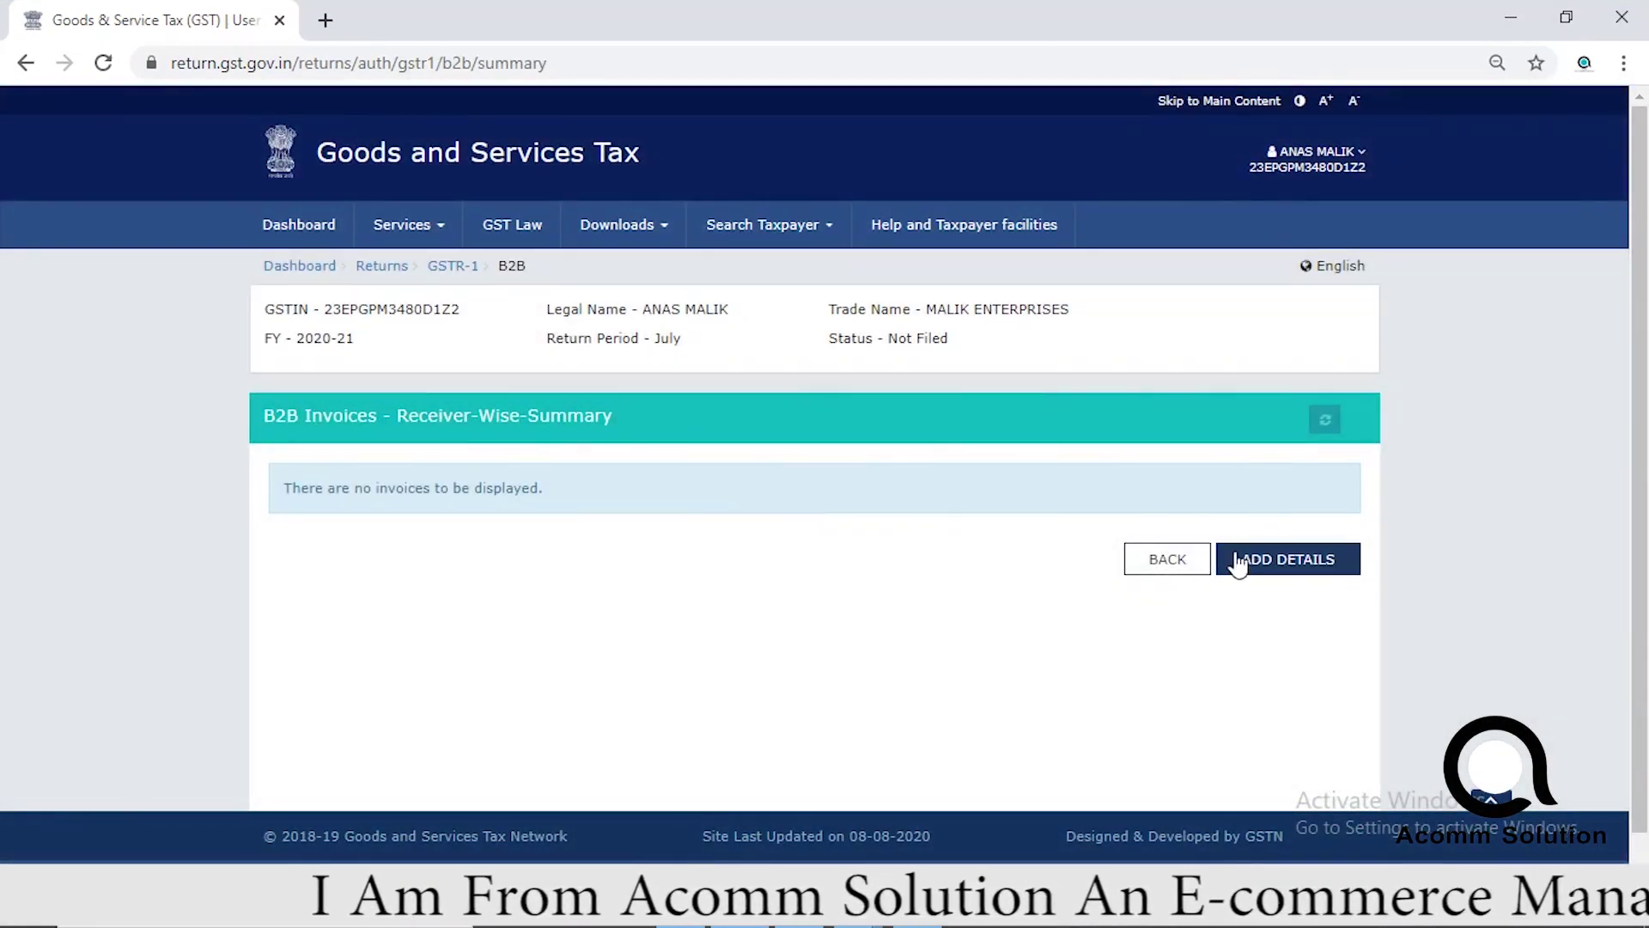
left_click(1238, 563)
scroll(1286, 542, "down", 2)
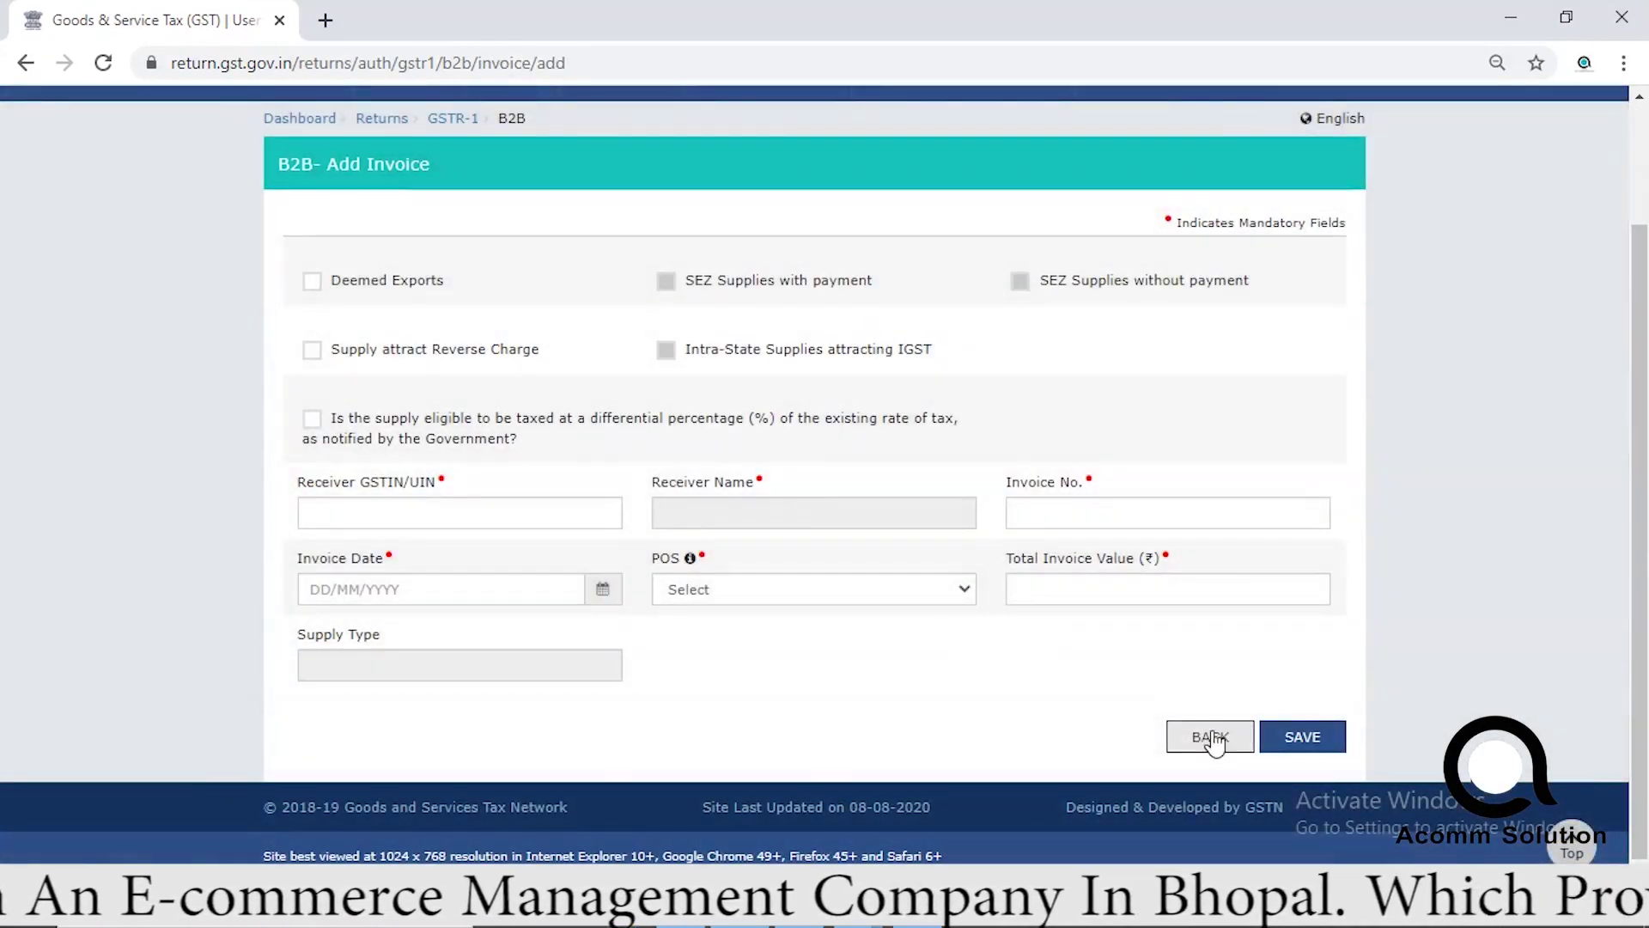
left_click(1205, 736)
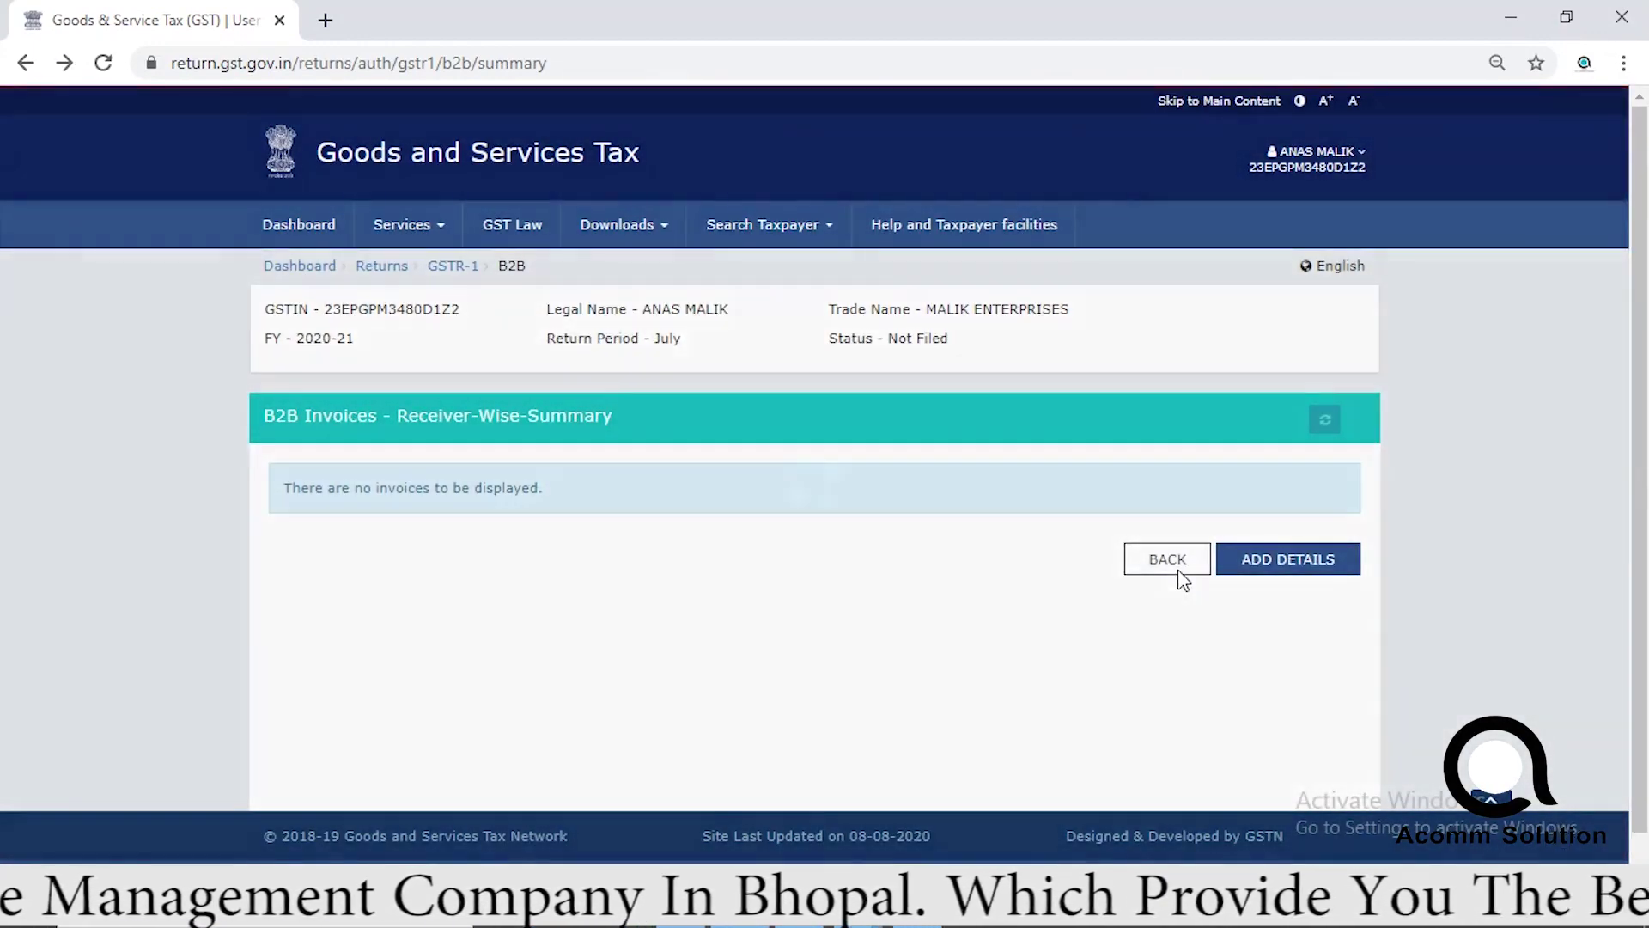
Return to the July GSTR-1 page and reload it to refresh the summary tiles.
left_click(1178, 570)
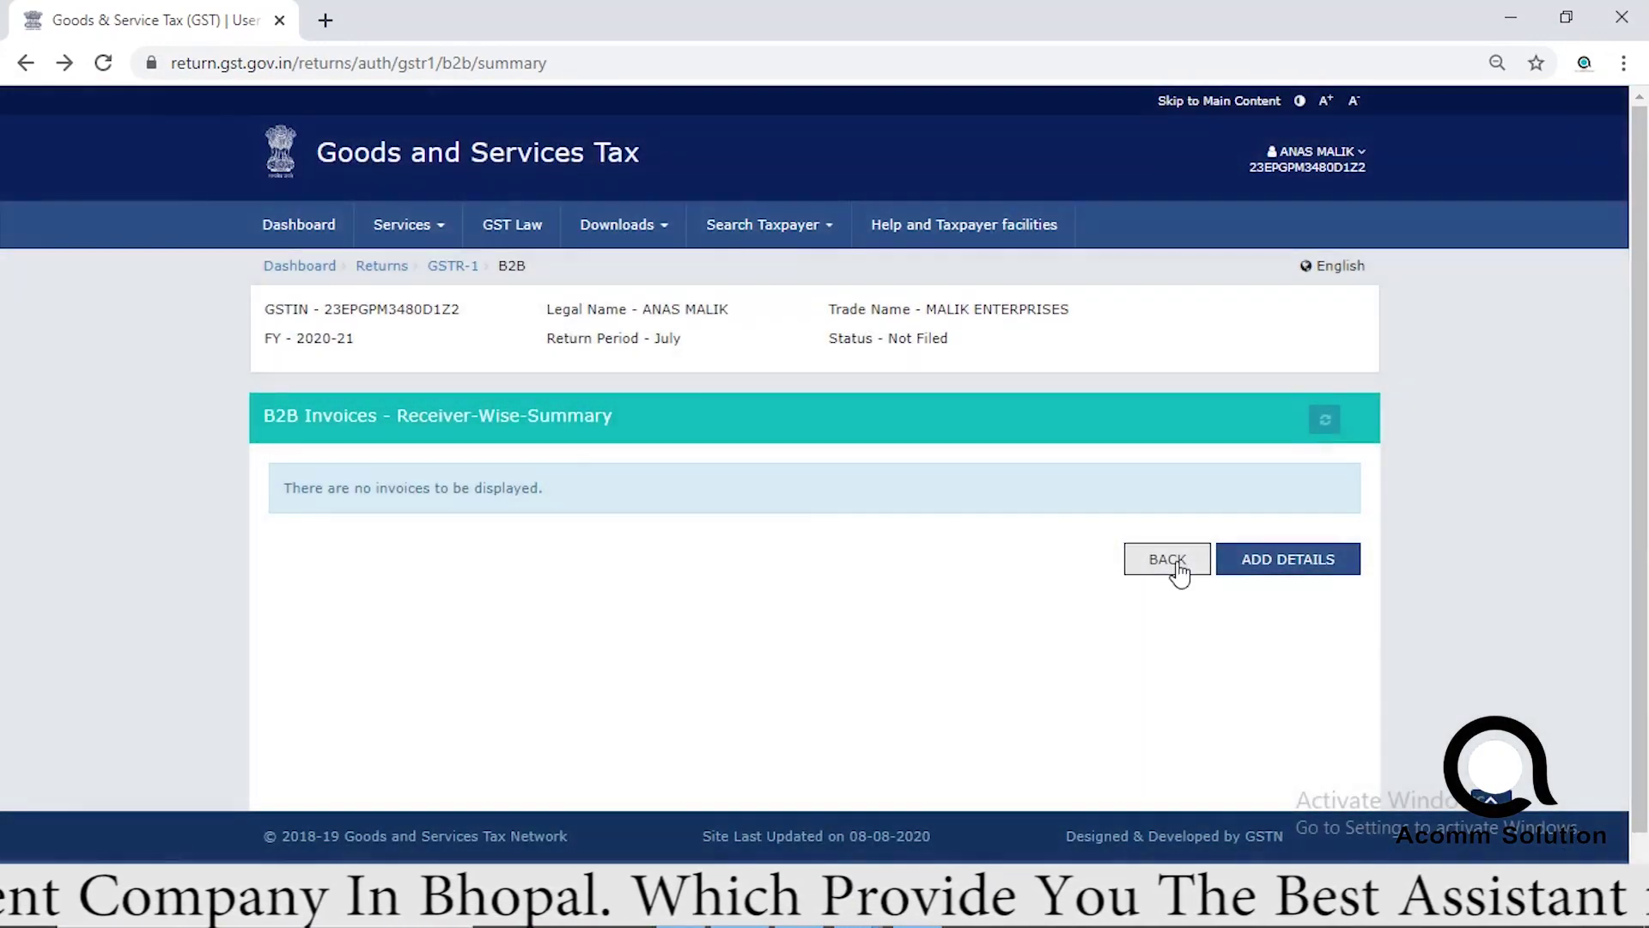
left_click(1178, 570)
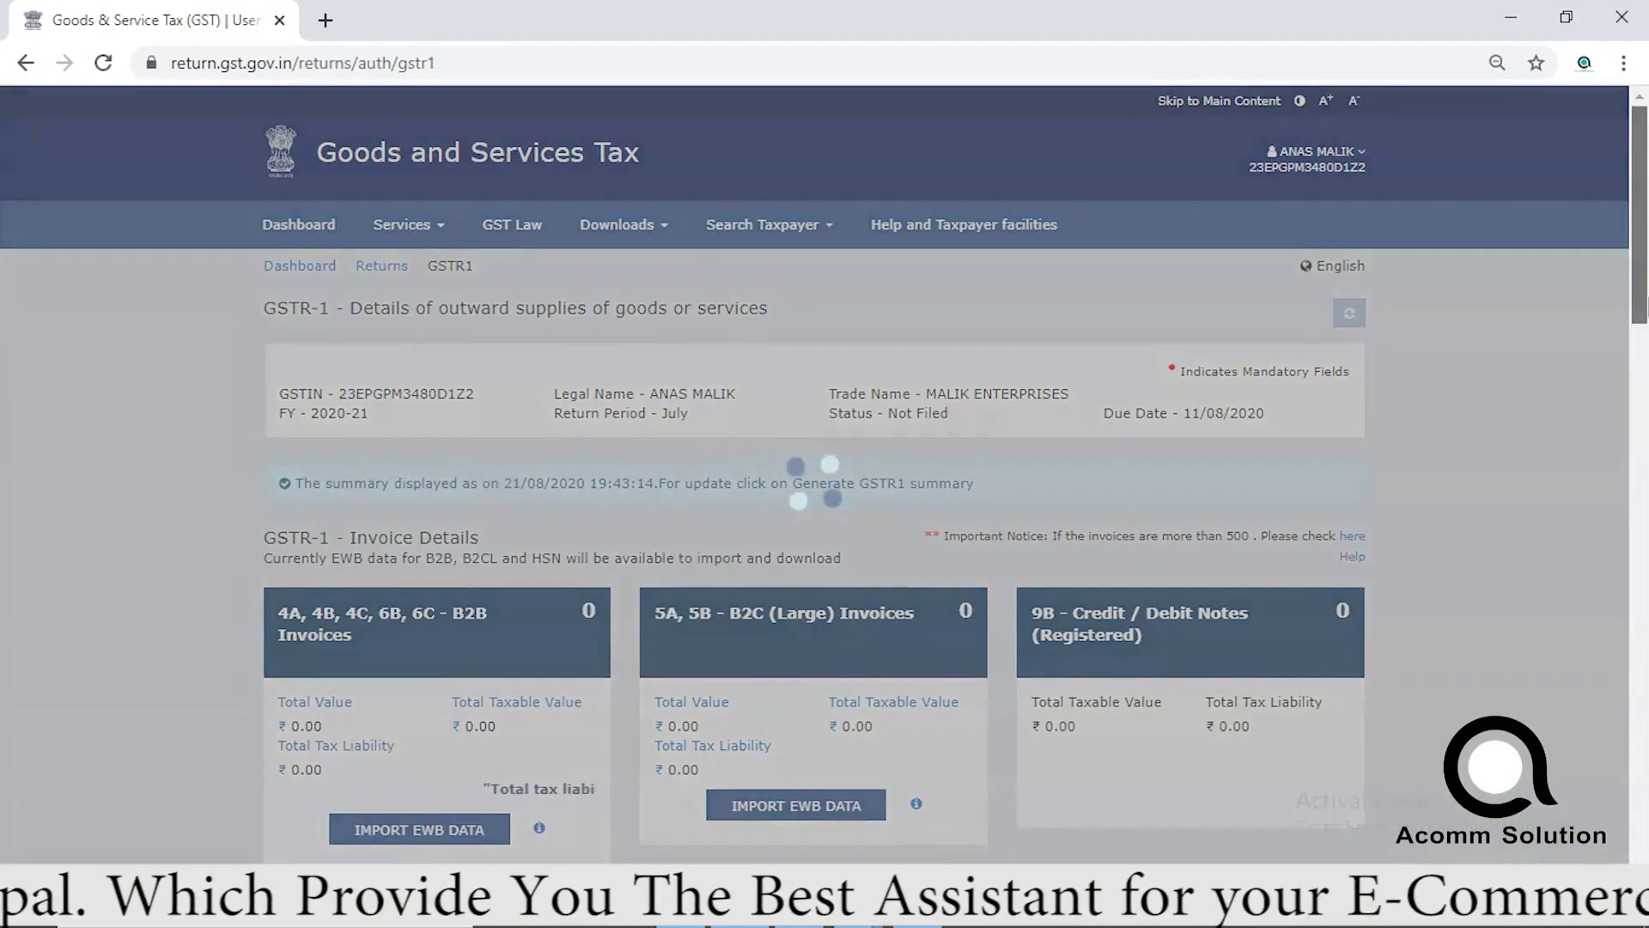
left_click_drag(1640, 289, 1640, 343)
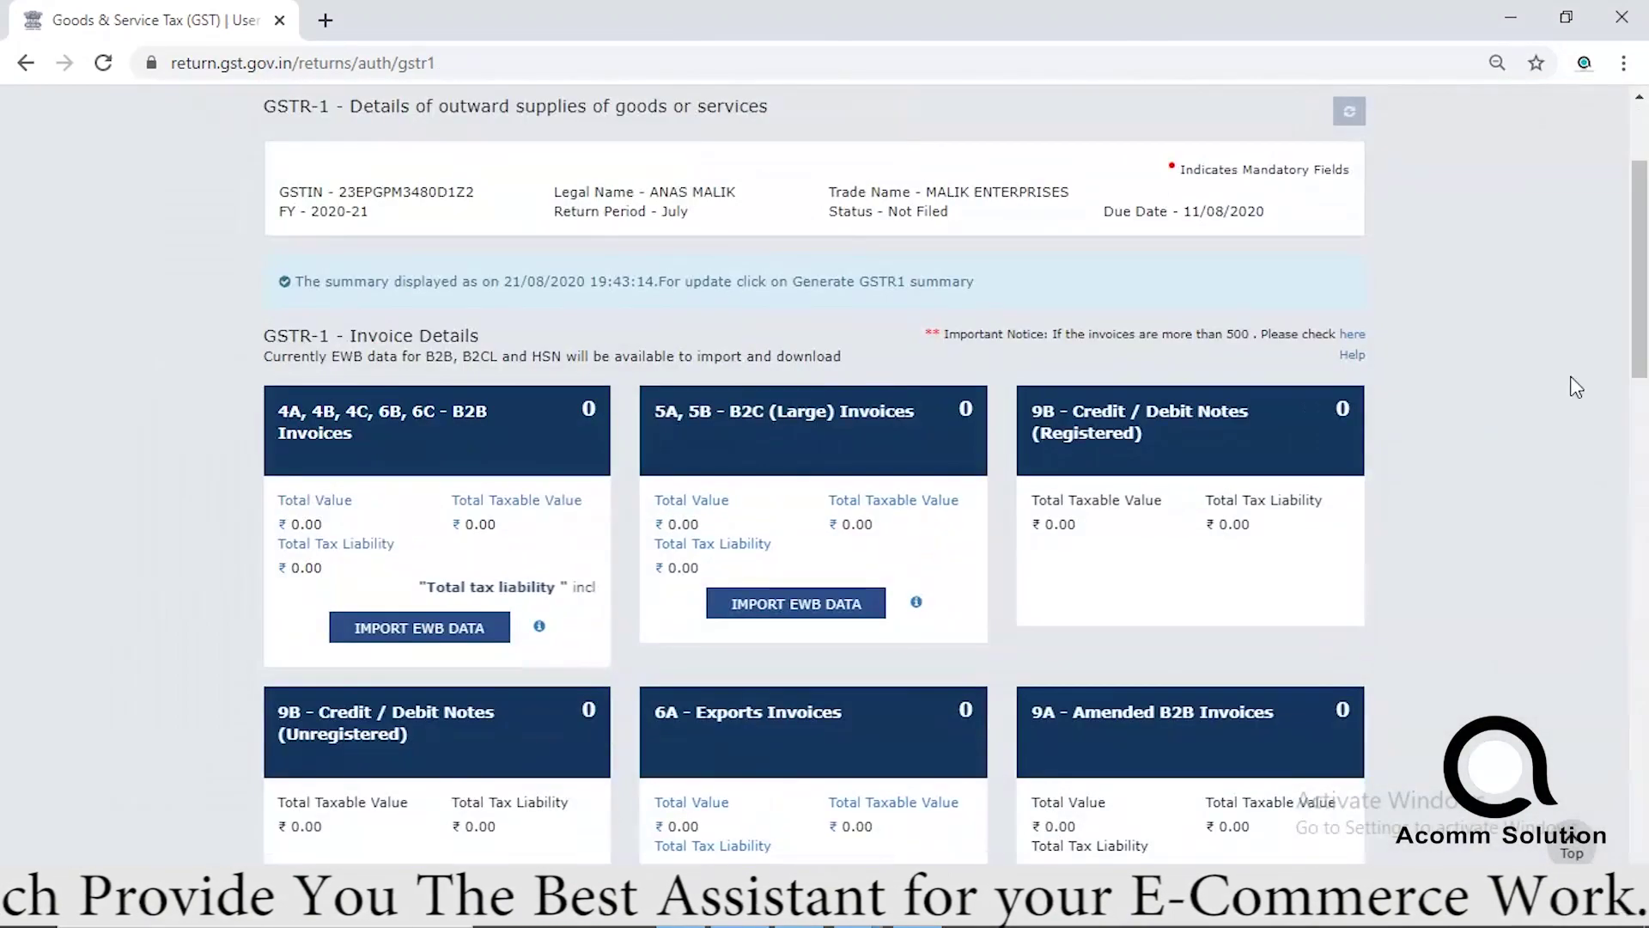
right_click(1546, 378)
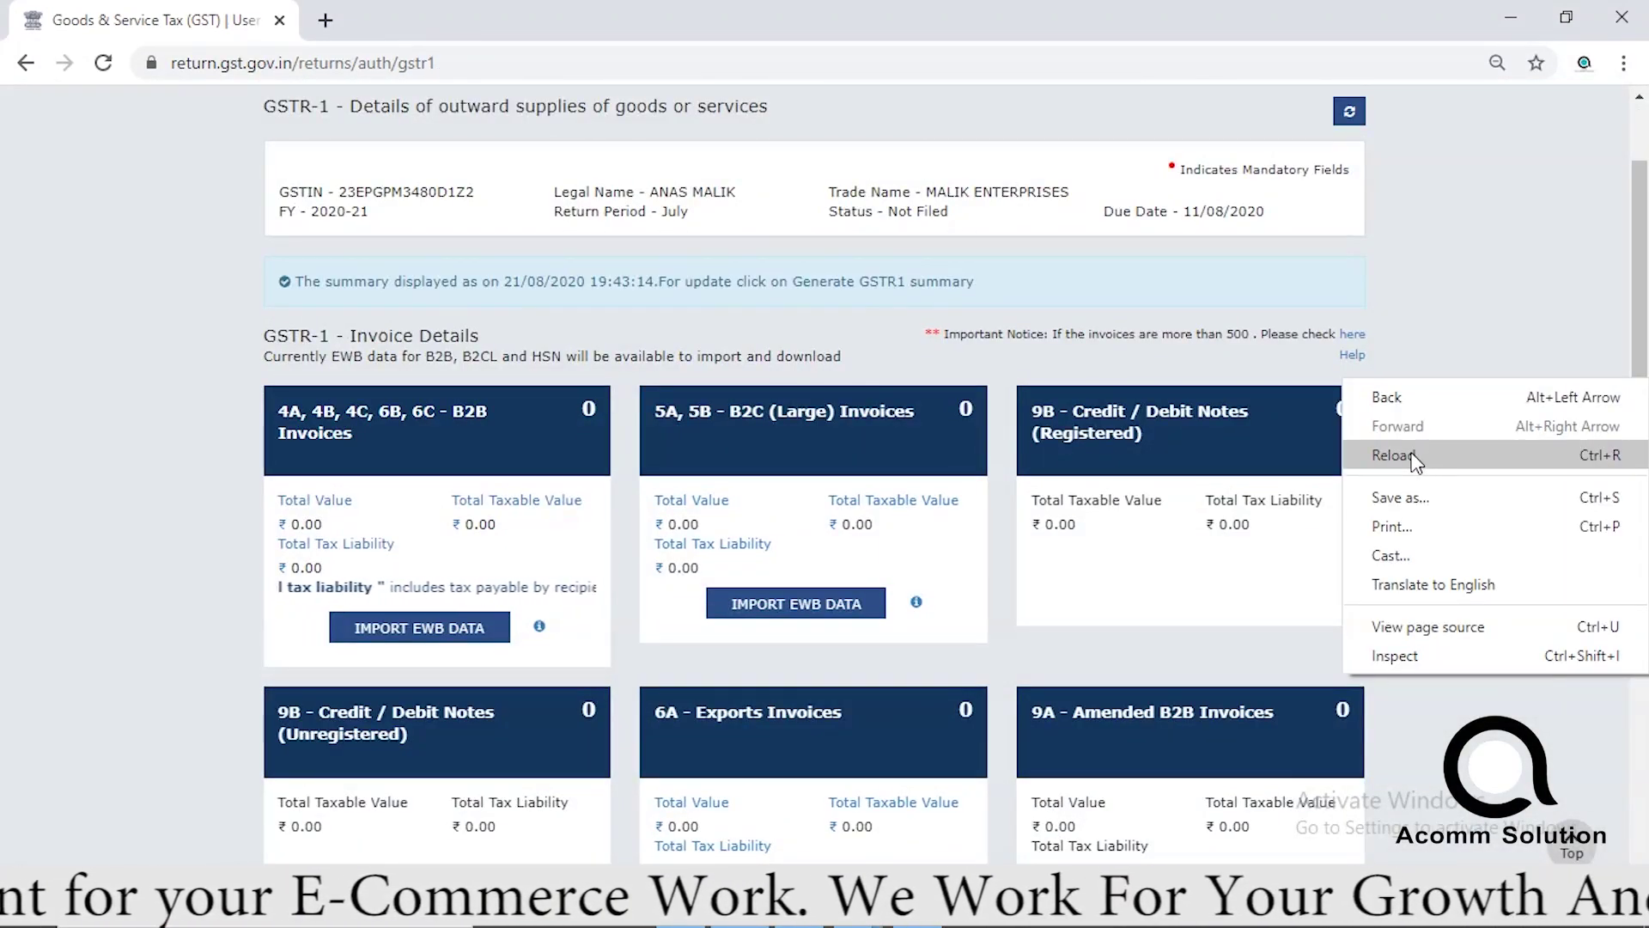
left_click(1349, 111)
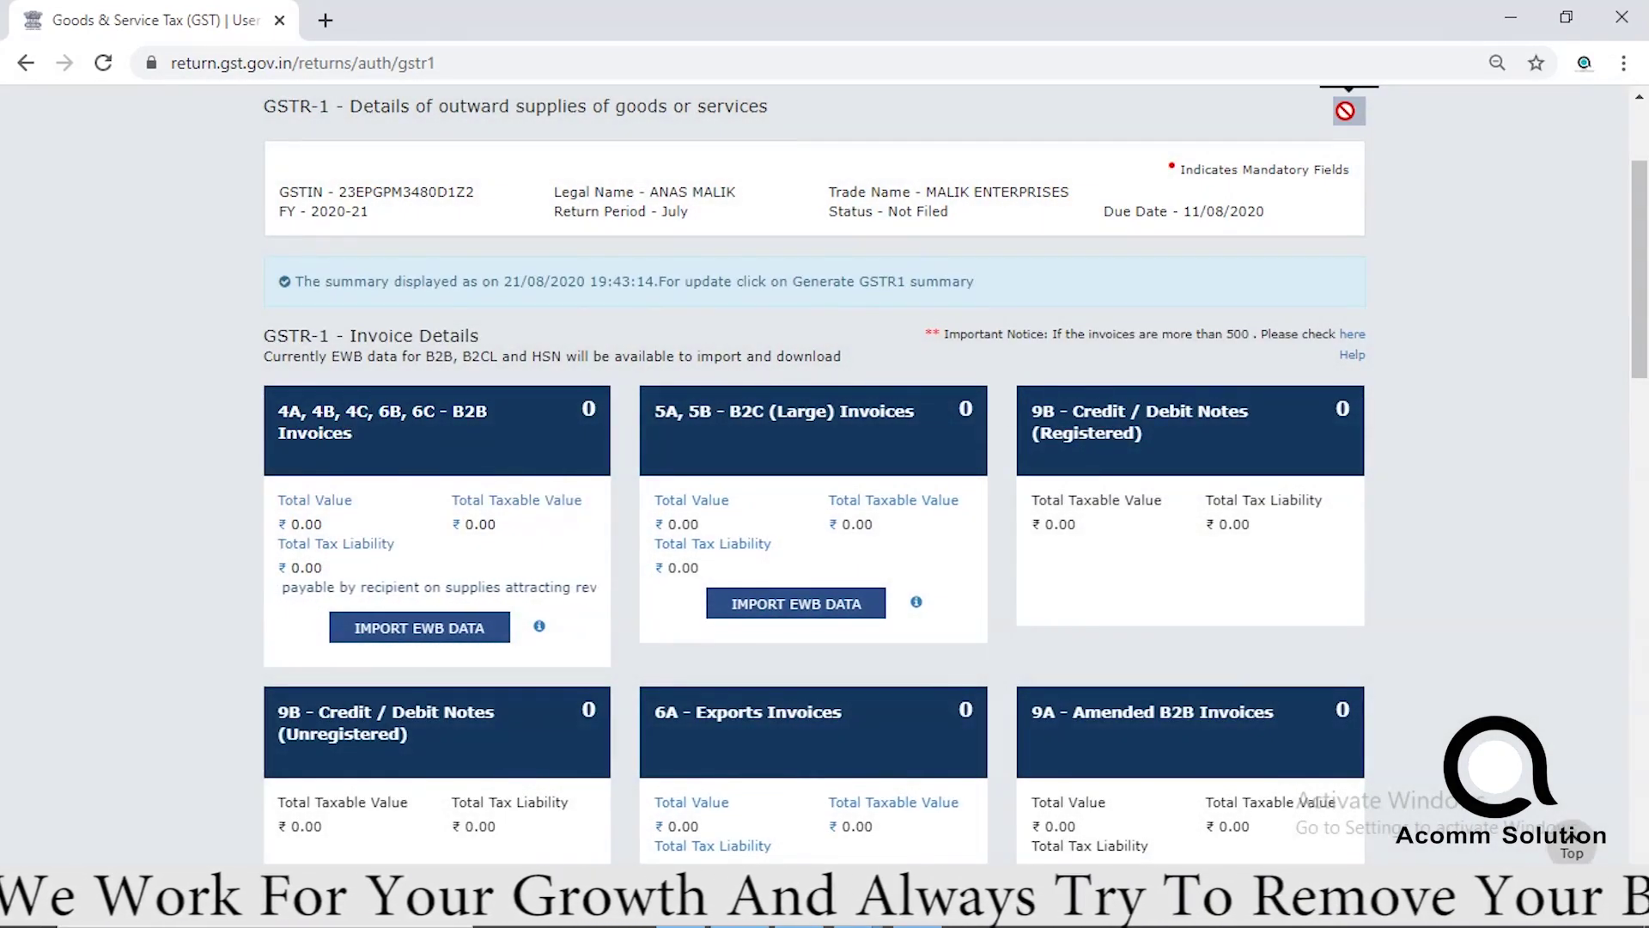
left_click_drag(1644, 318, 1589, 799)
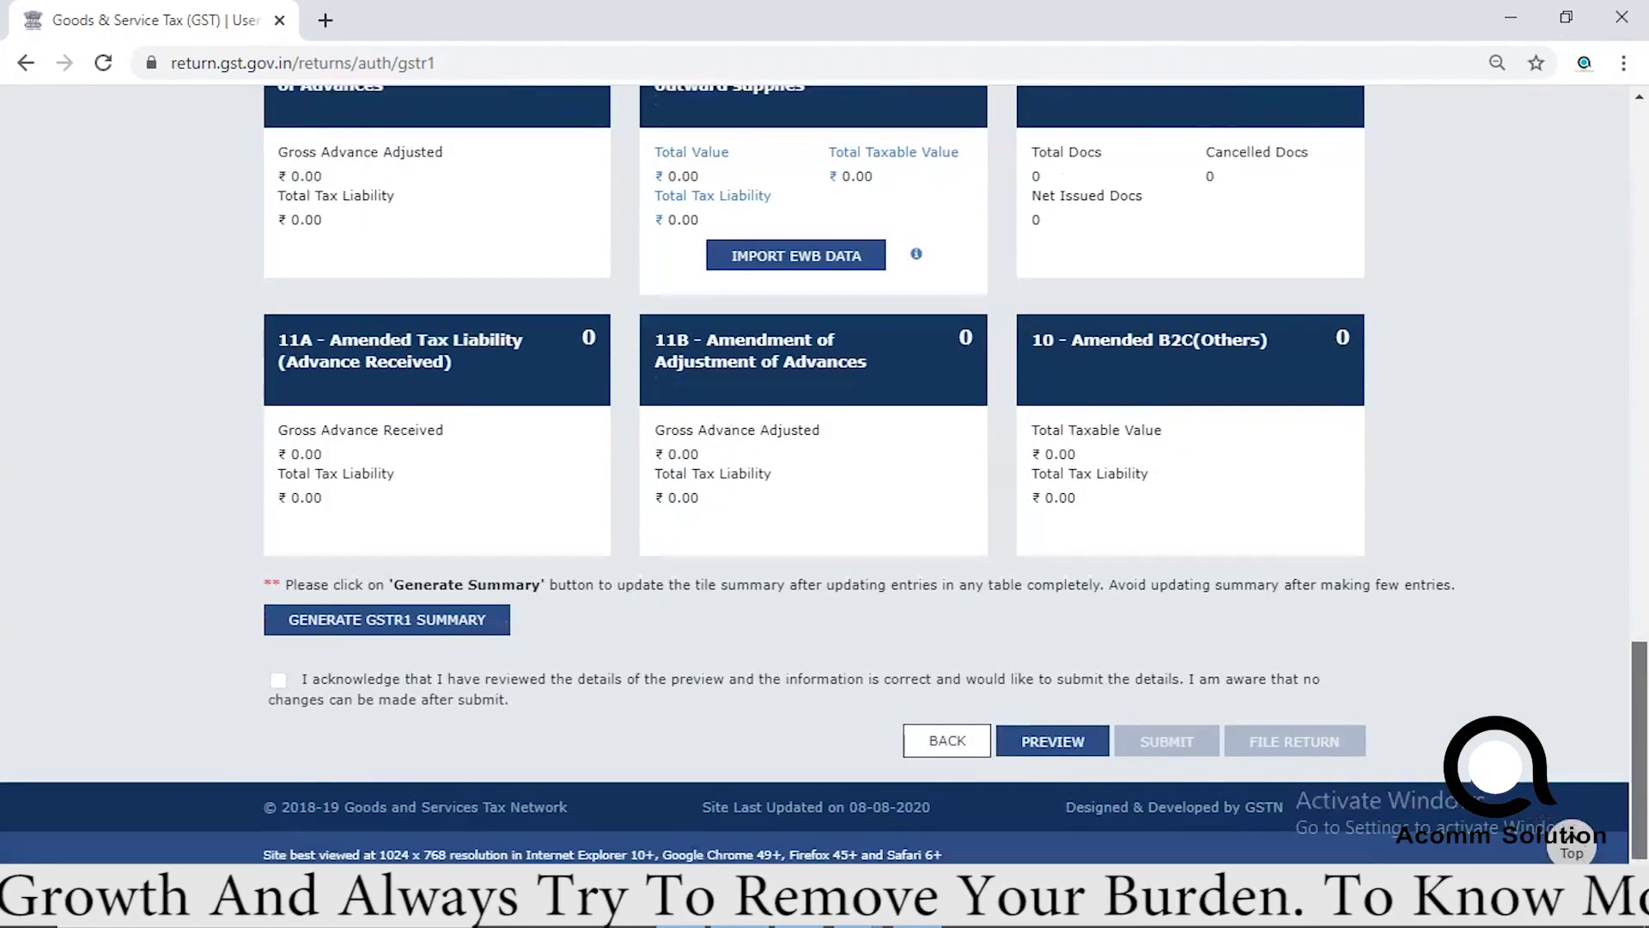
Tick the acknowledgement and generate the July GSTR-1 summary, then scroll to the page bottom.
left_click(278, 681)
left_click(343, 622)
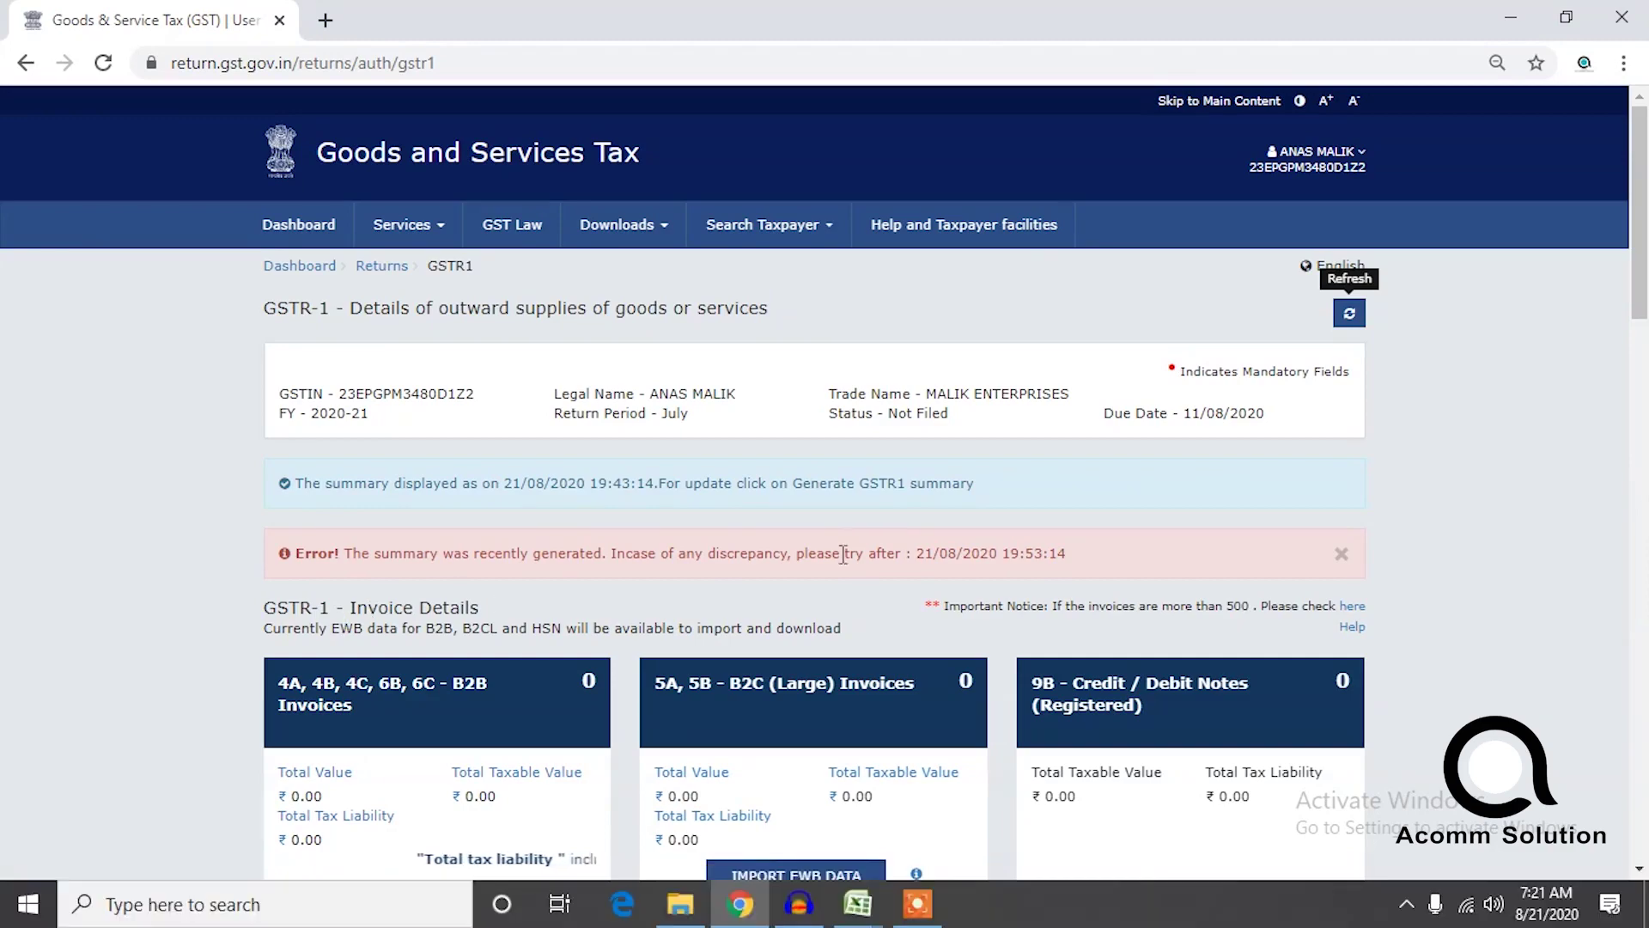
left_click_drag(1644, 272, 1623, 832)
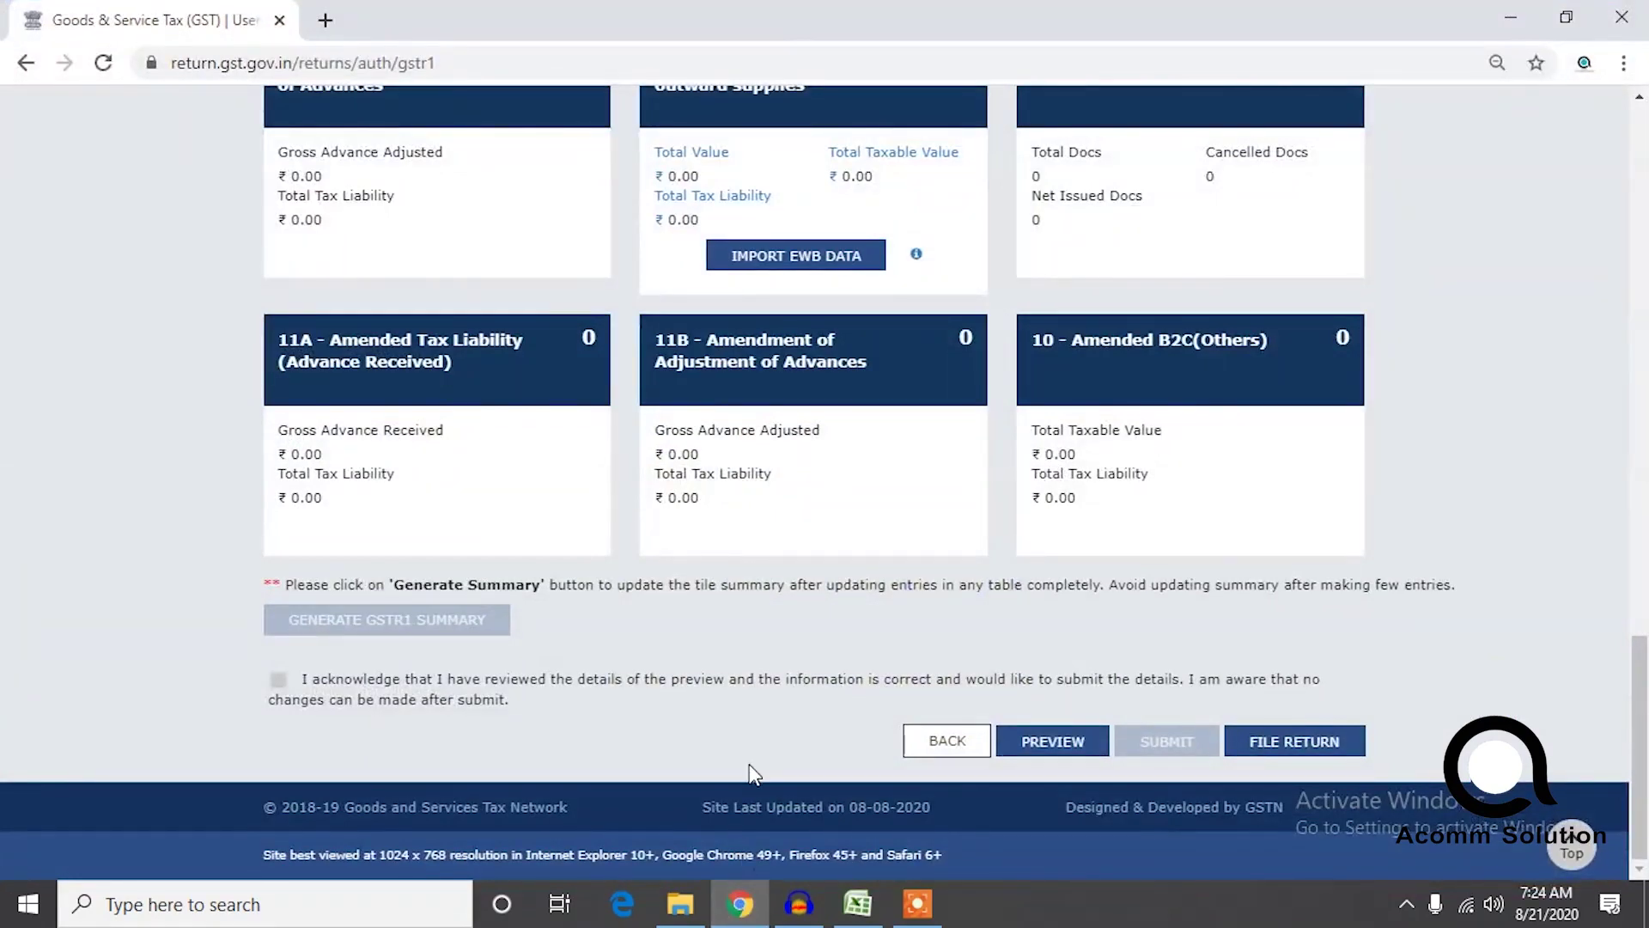
scroll(1225, 570, "up", 1)
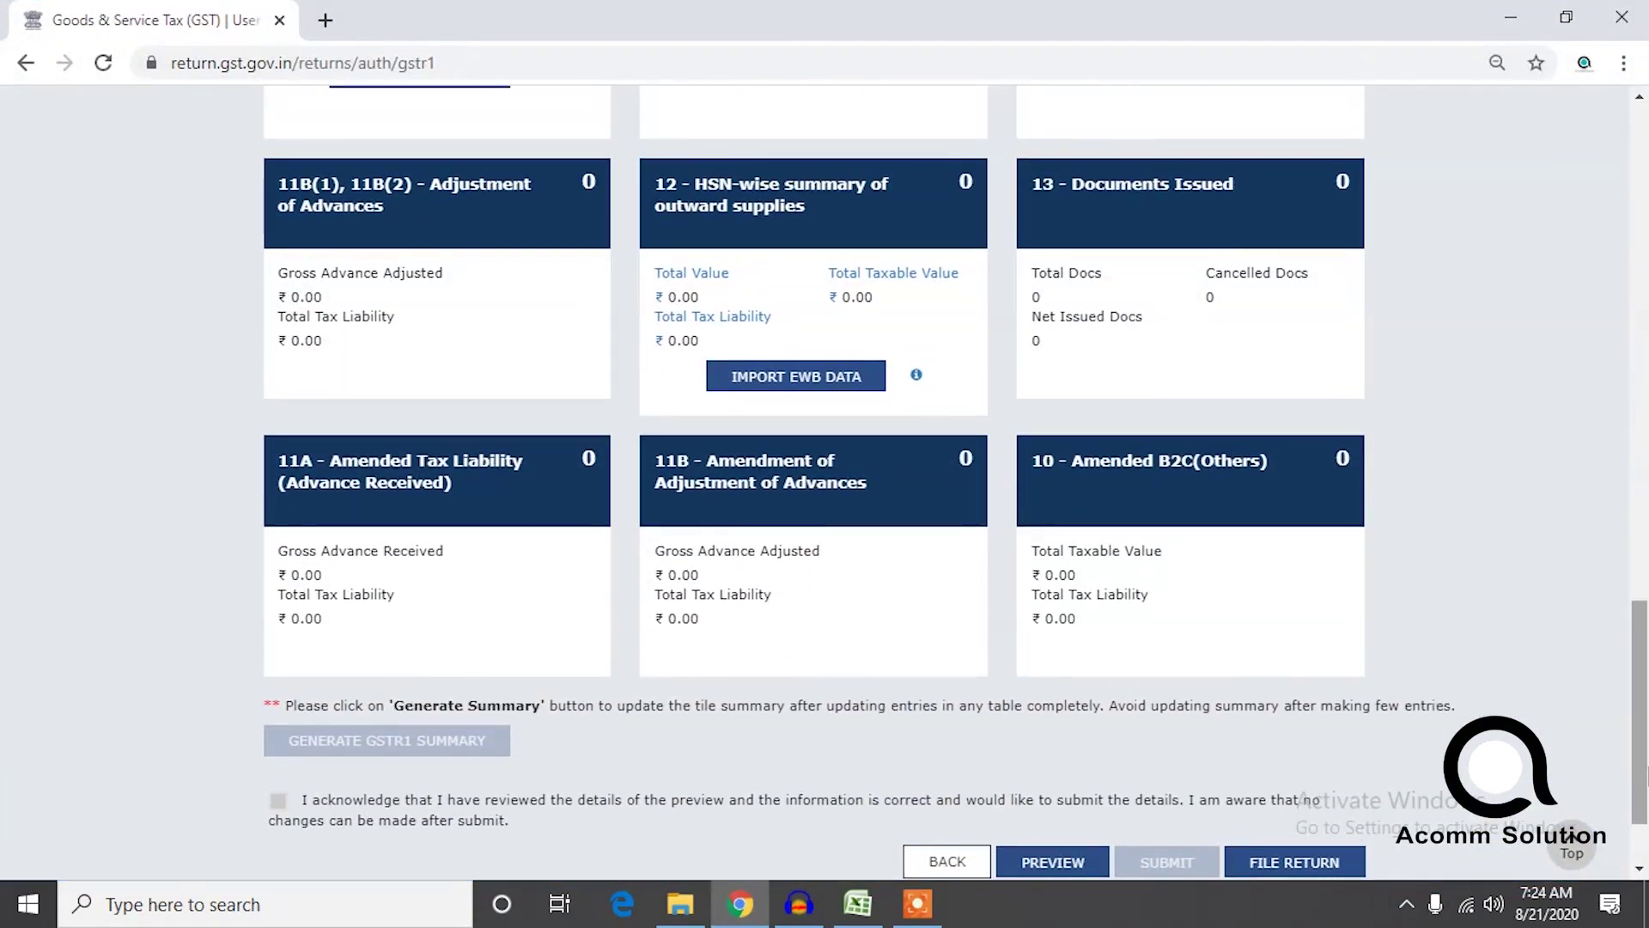
left_click_drag(1634, 736, 1630, 305)
scroll(1320, 386, "up", 1)
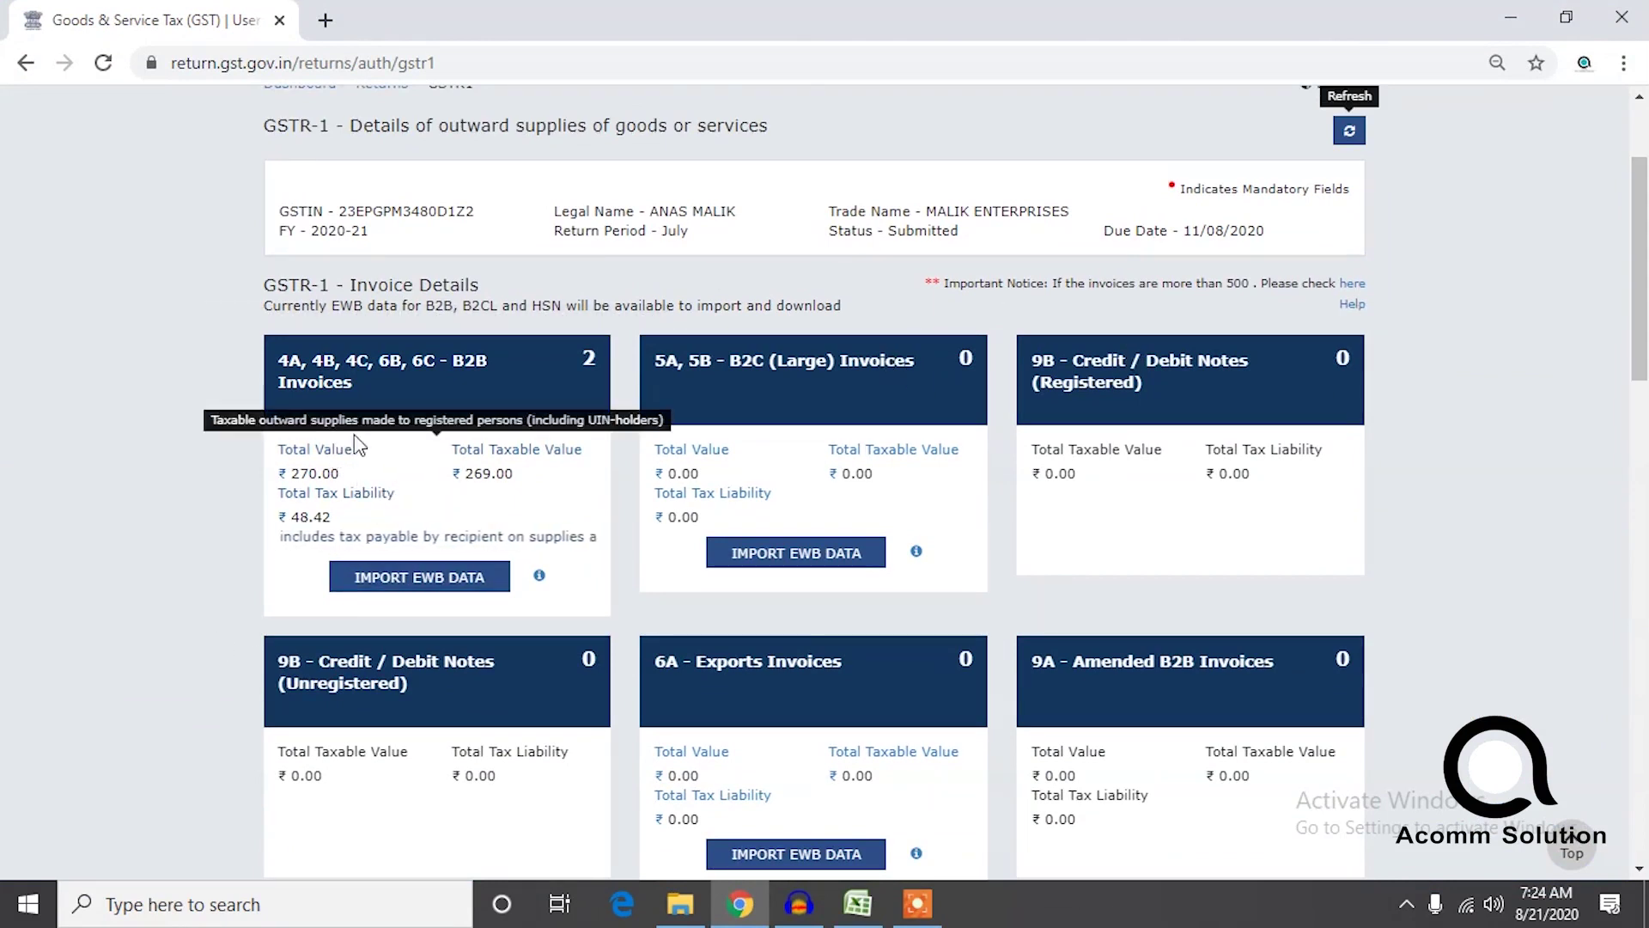
left_click_drag(1638, 327, 1640, 816)
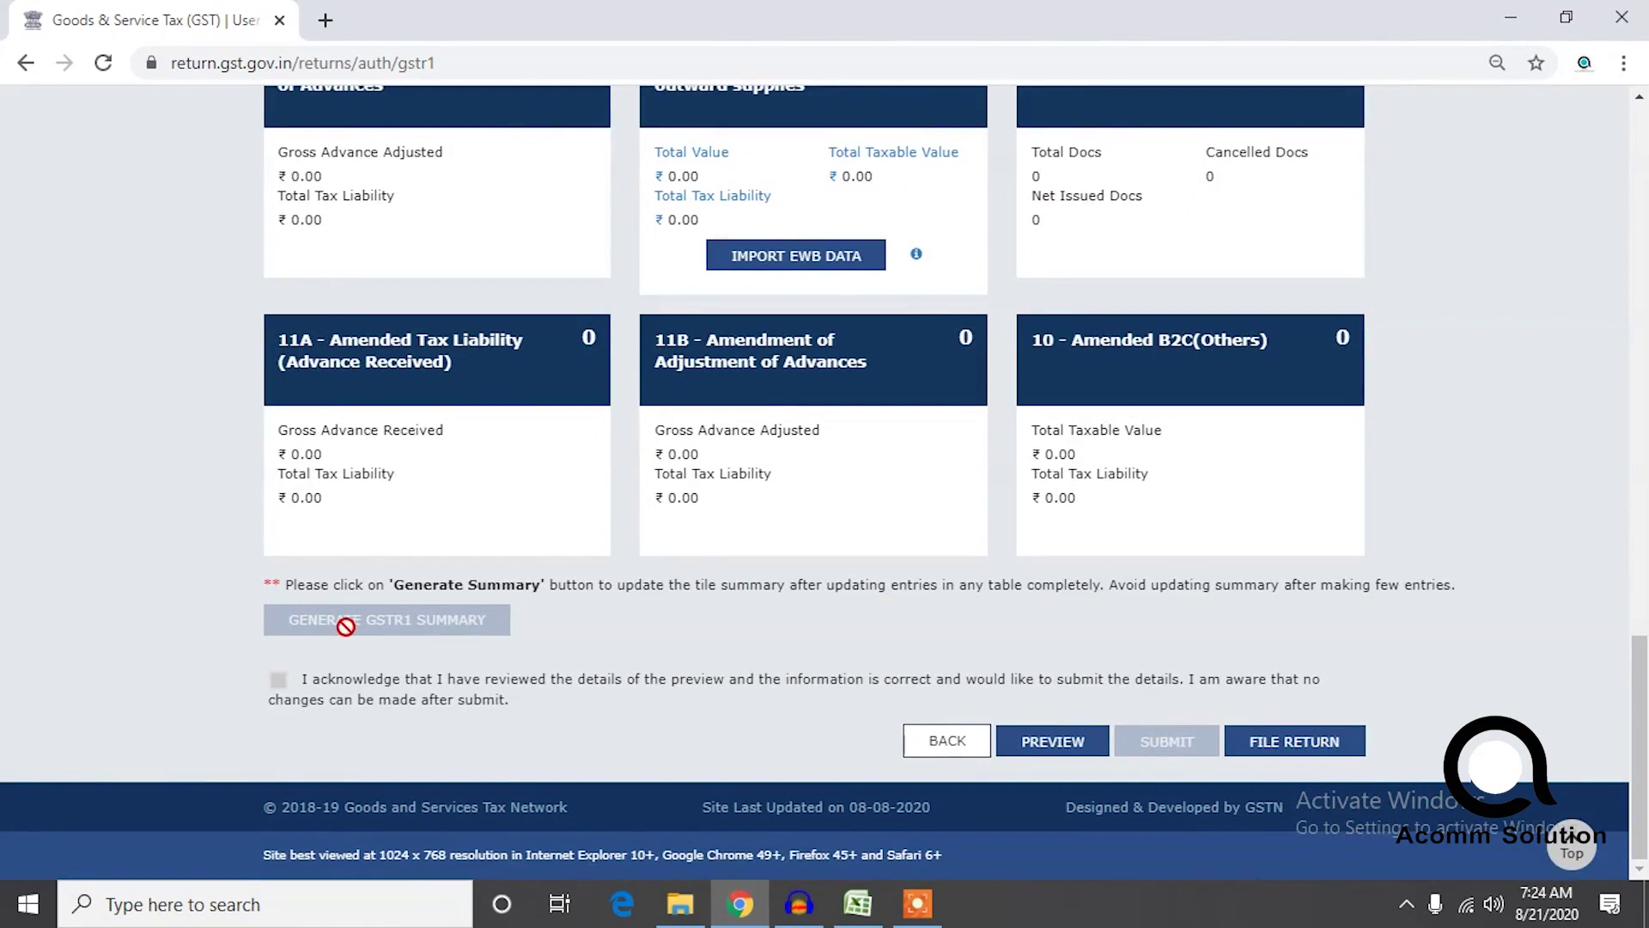
left_click_drag(1639, 679, 1522, 209)
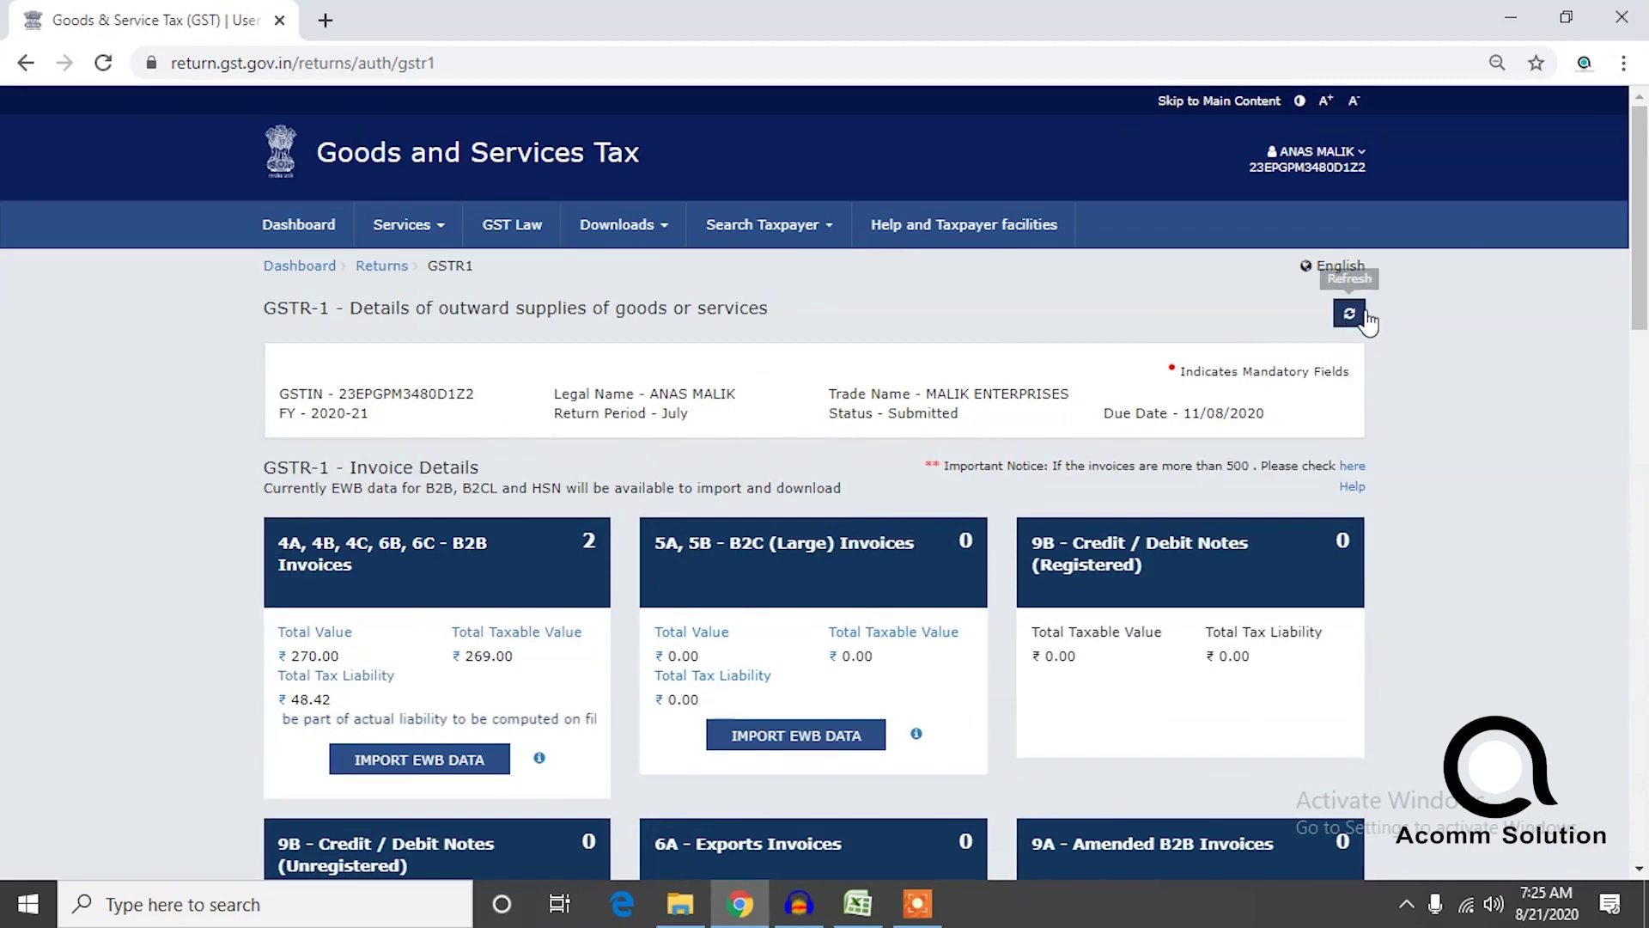
scroll(1644, 275, "down", 20)
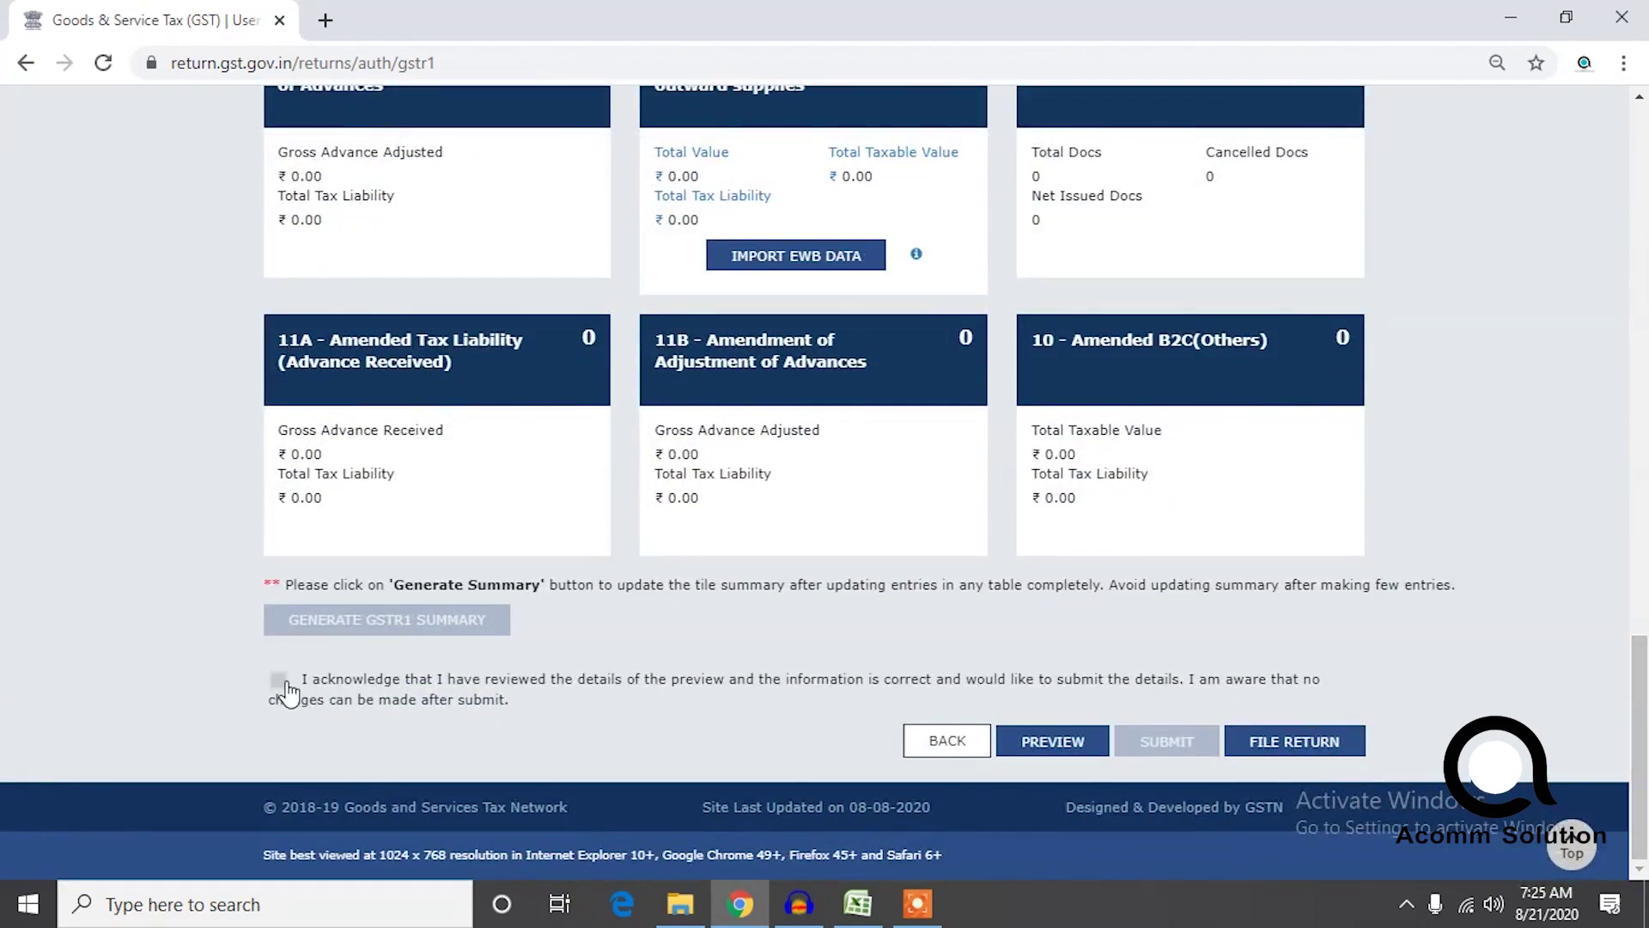
left_click_drag(1638, 739, 1625, 186)
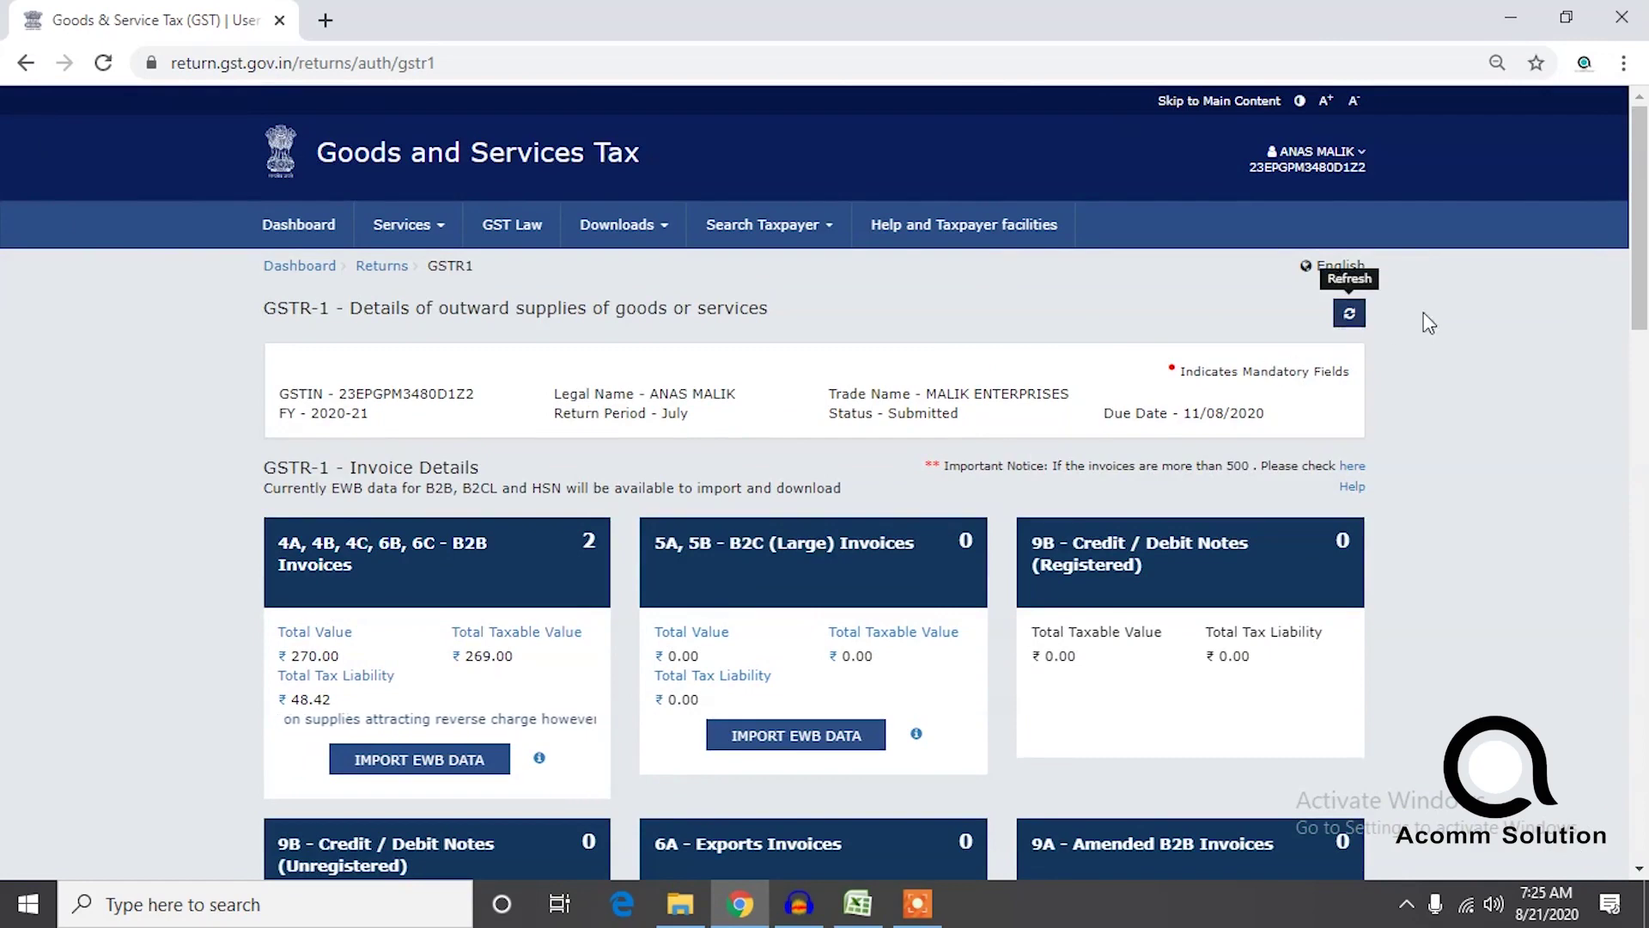
left_click_drag(1643, 241, 1583, 760)
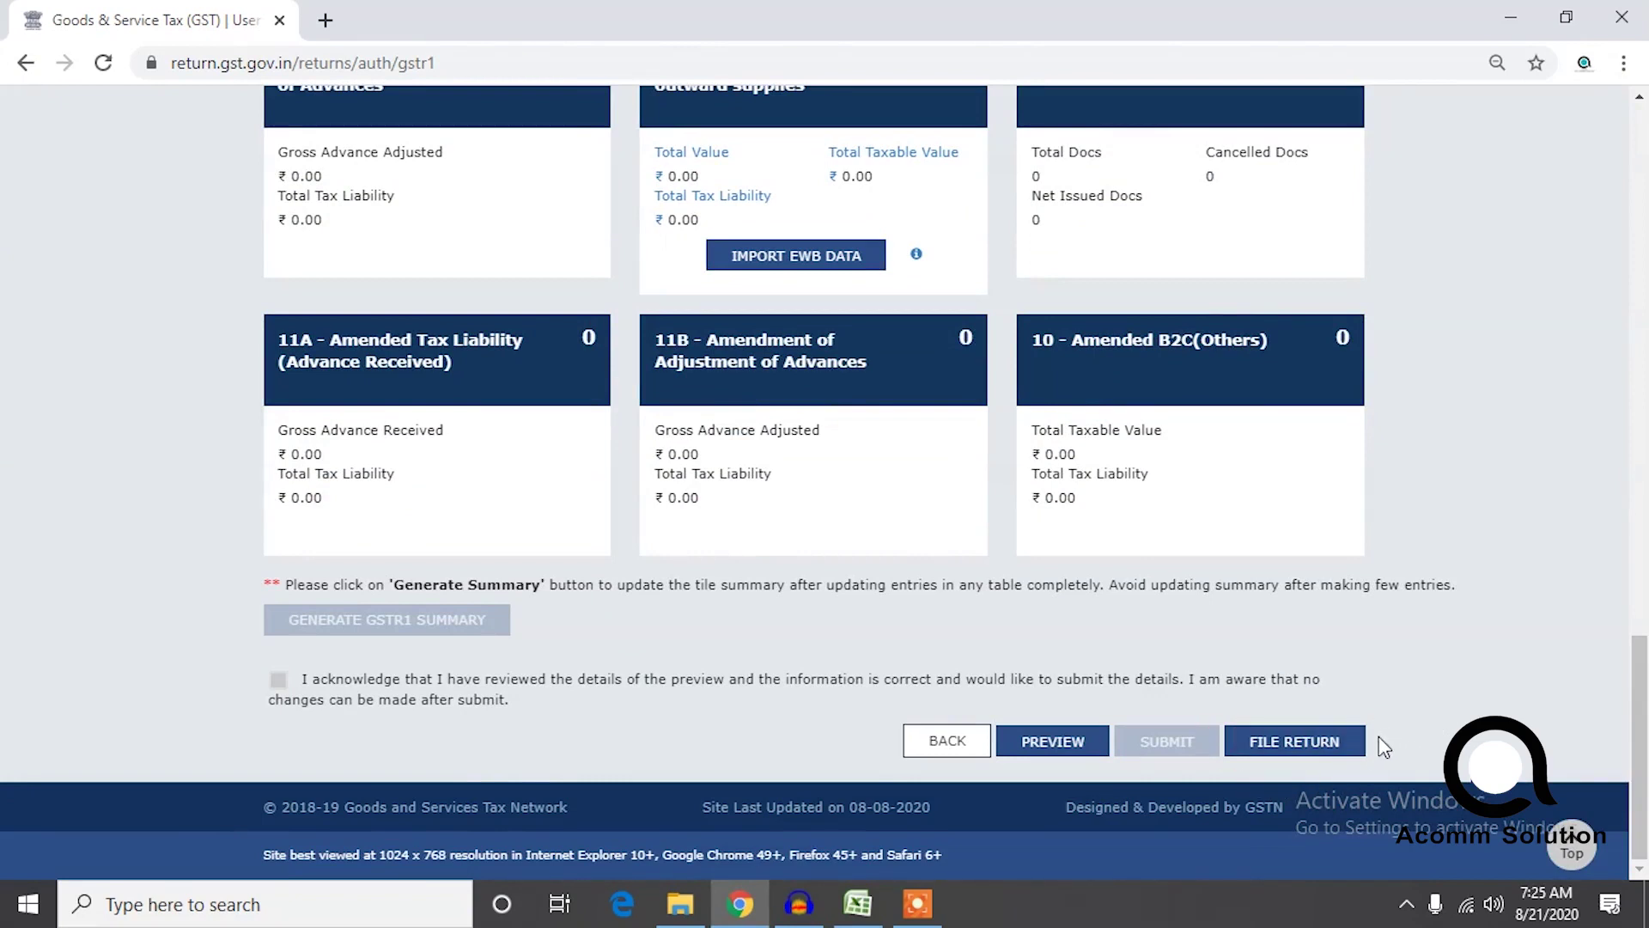
Proceed to File Return, affirm the declaration and refresh the Returns Filing panel.
left_click(1309, 745)
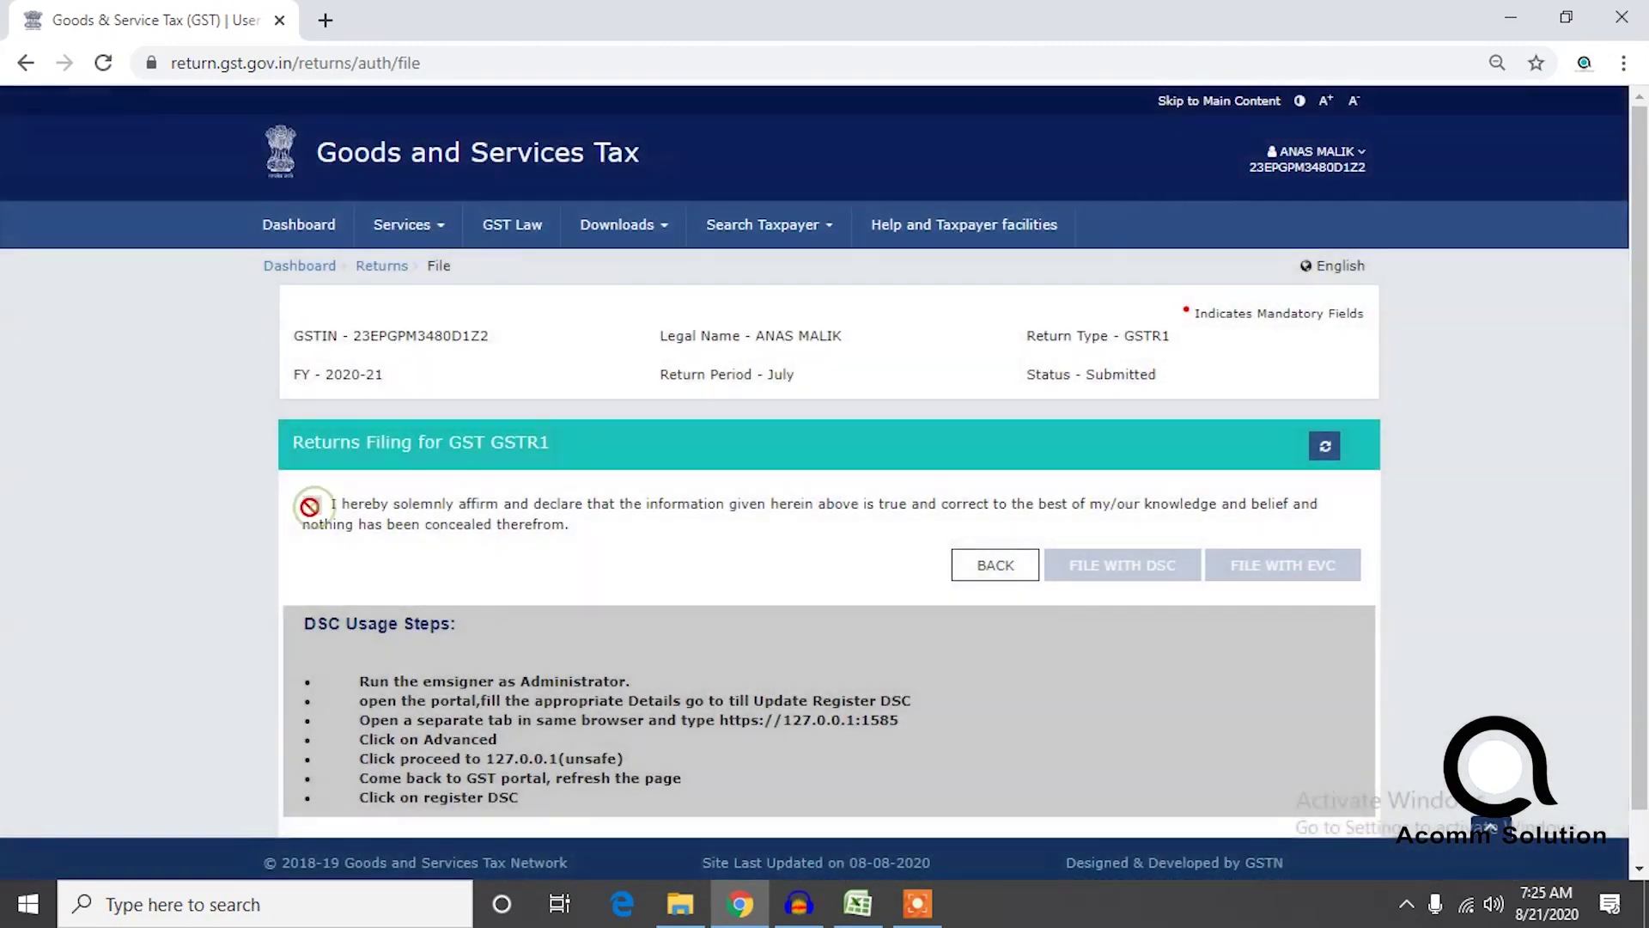
left_click(312, 572)
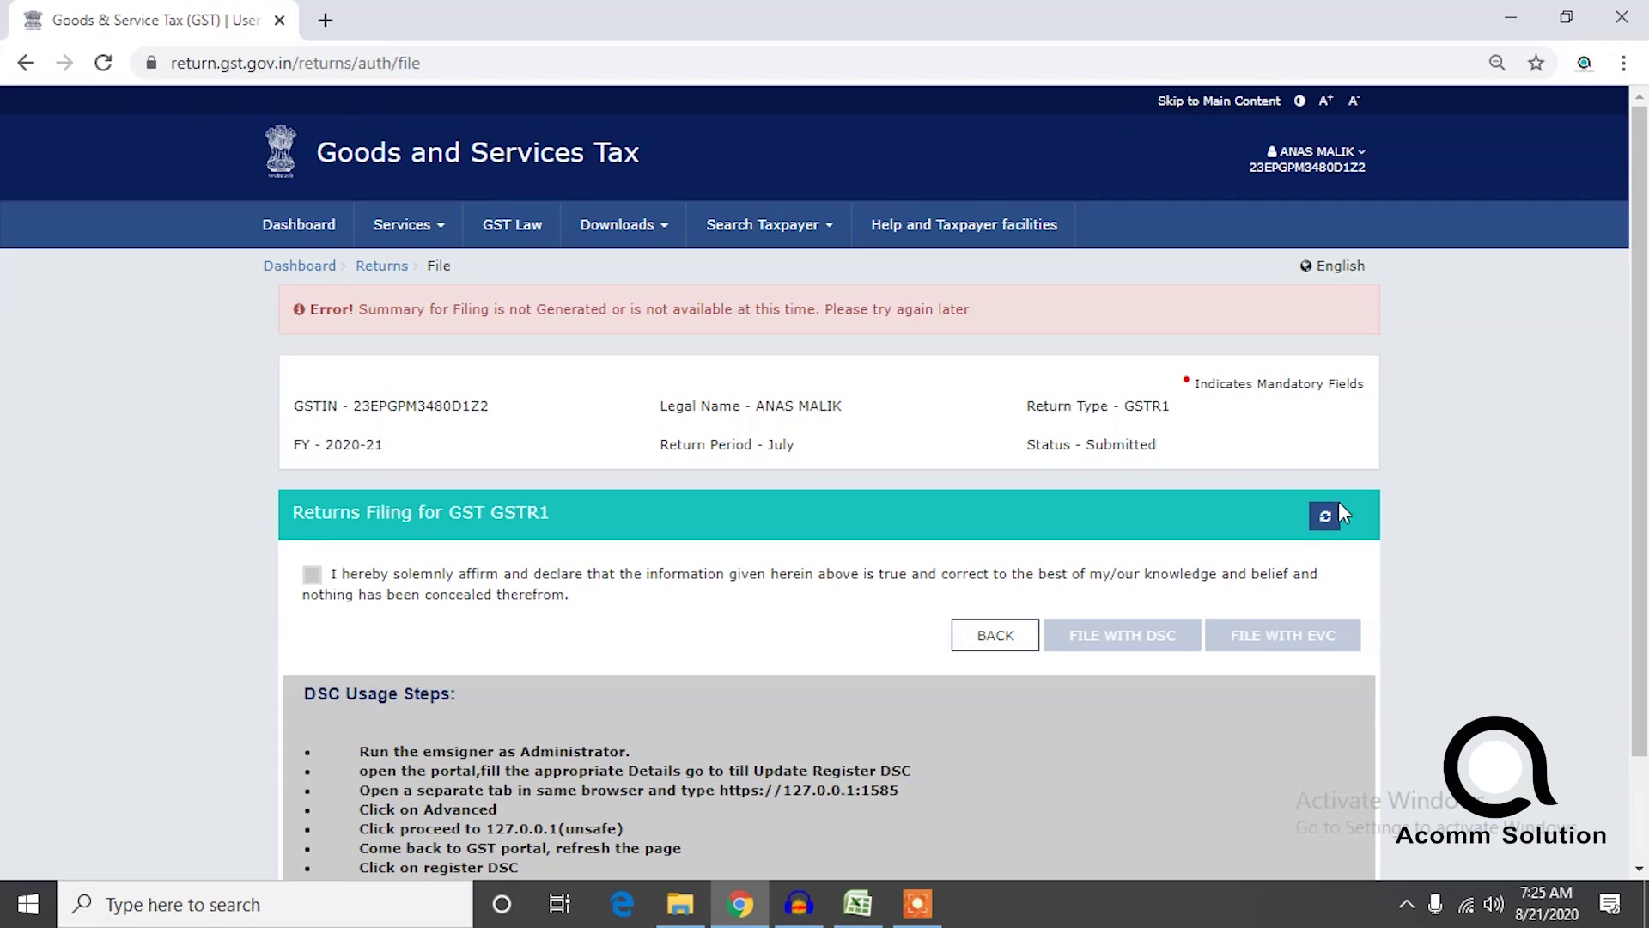
scroll(1637, 528, "down", 1)
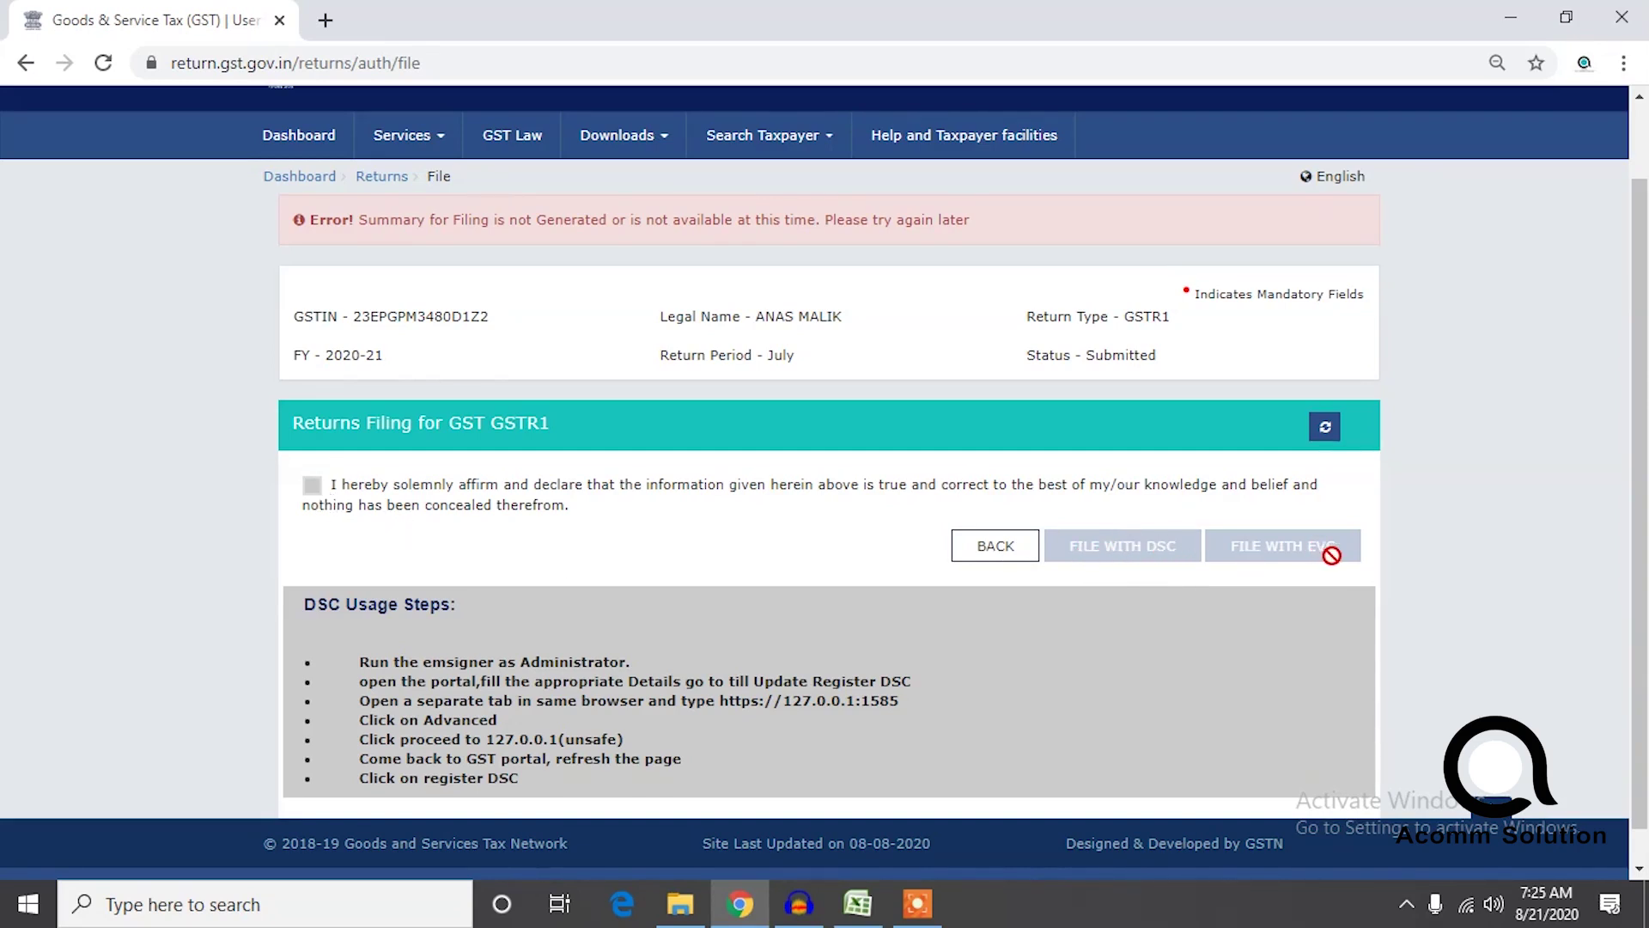
left_click(1327, 427)
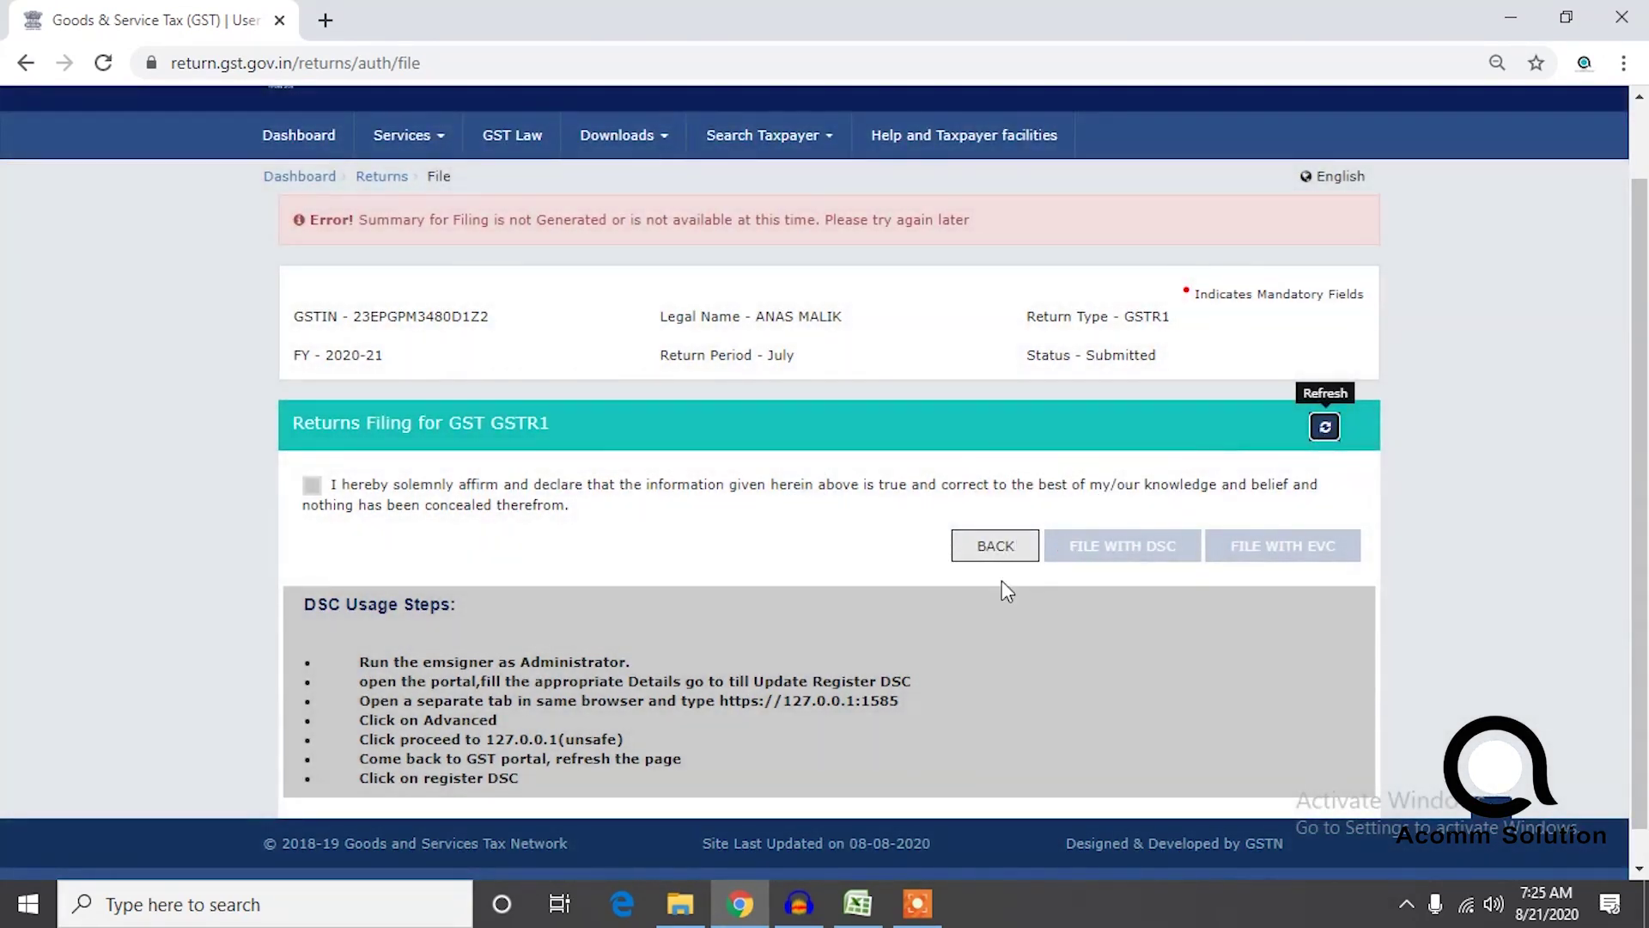
Resume the Audacity narration recording, minimise it, and bring Chrome back on the GSTR-1 page.
left_click(917, 903)
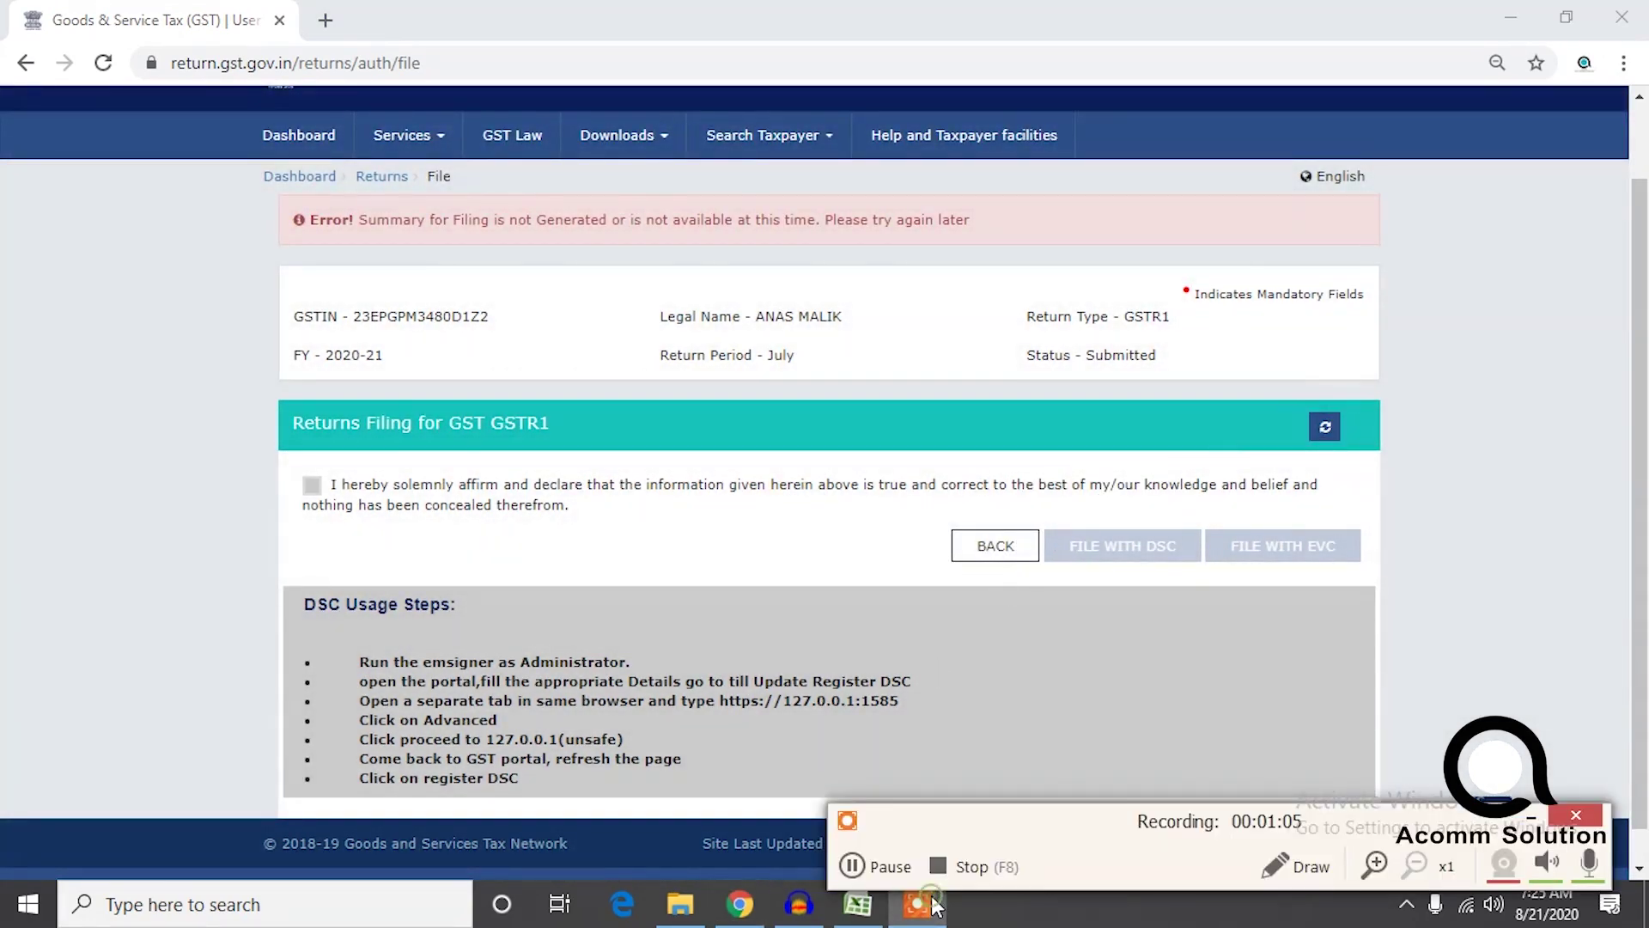
left_click(898, 862)
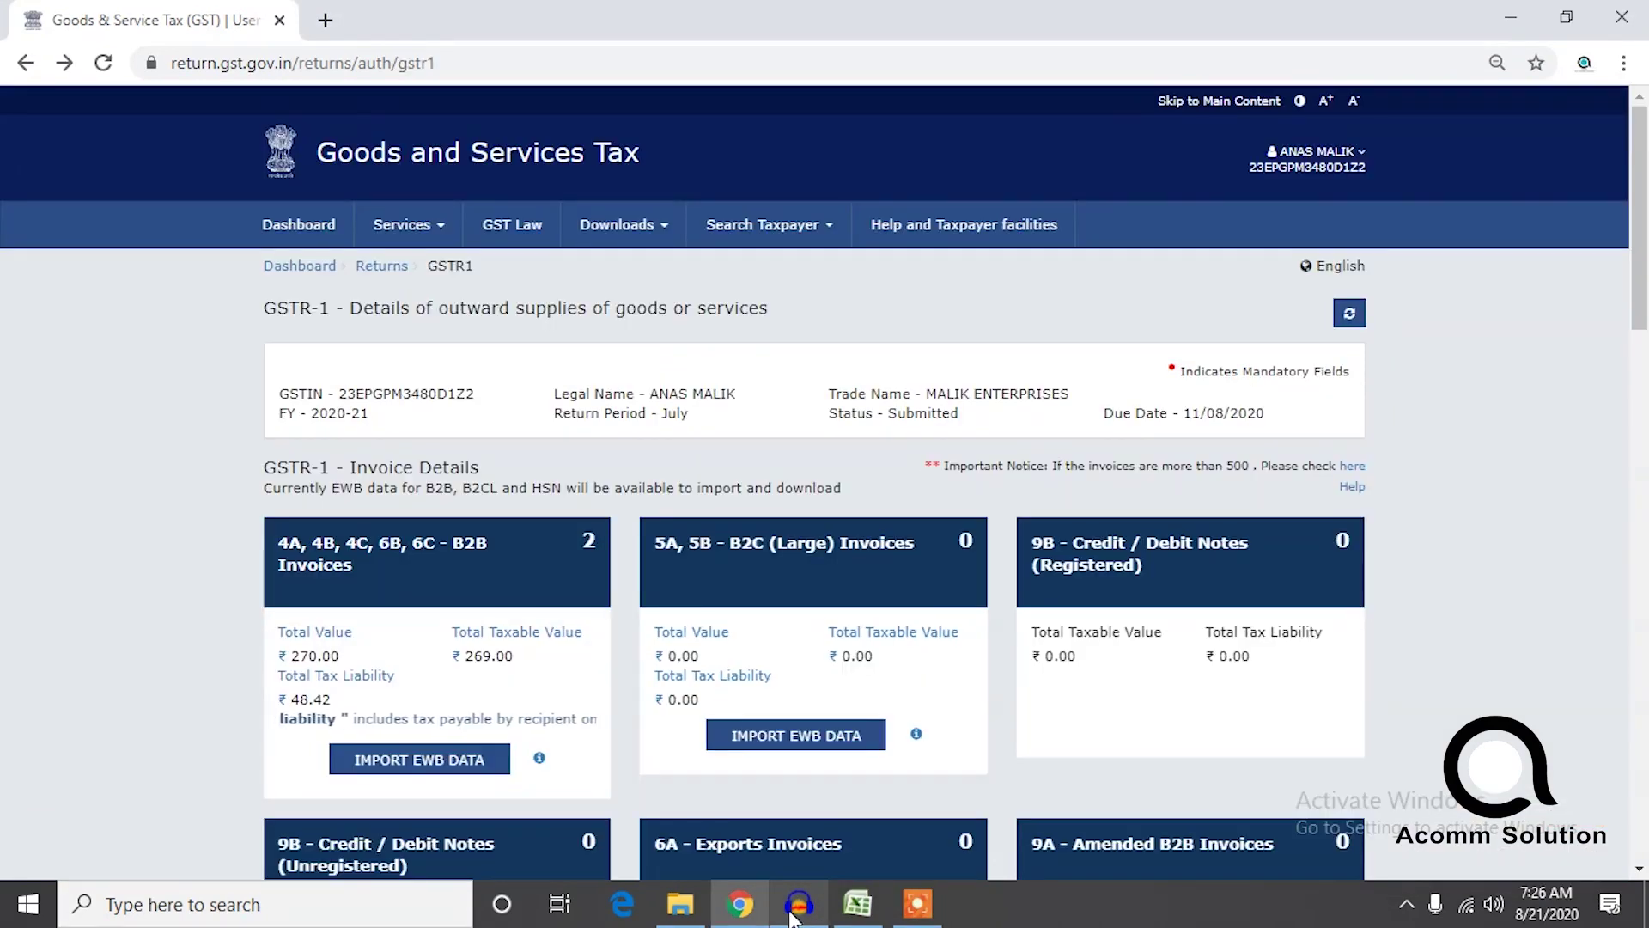
left_click(754, 911)
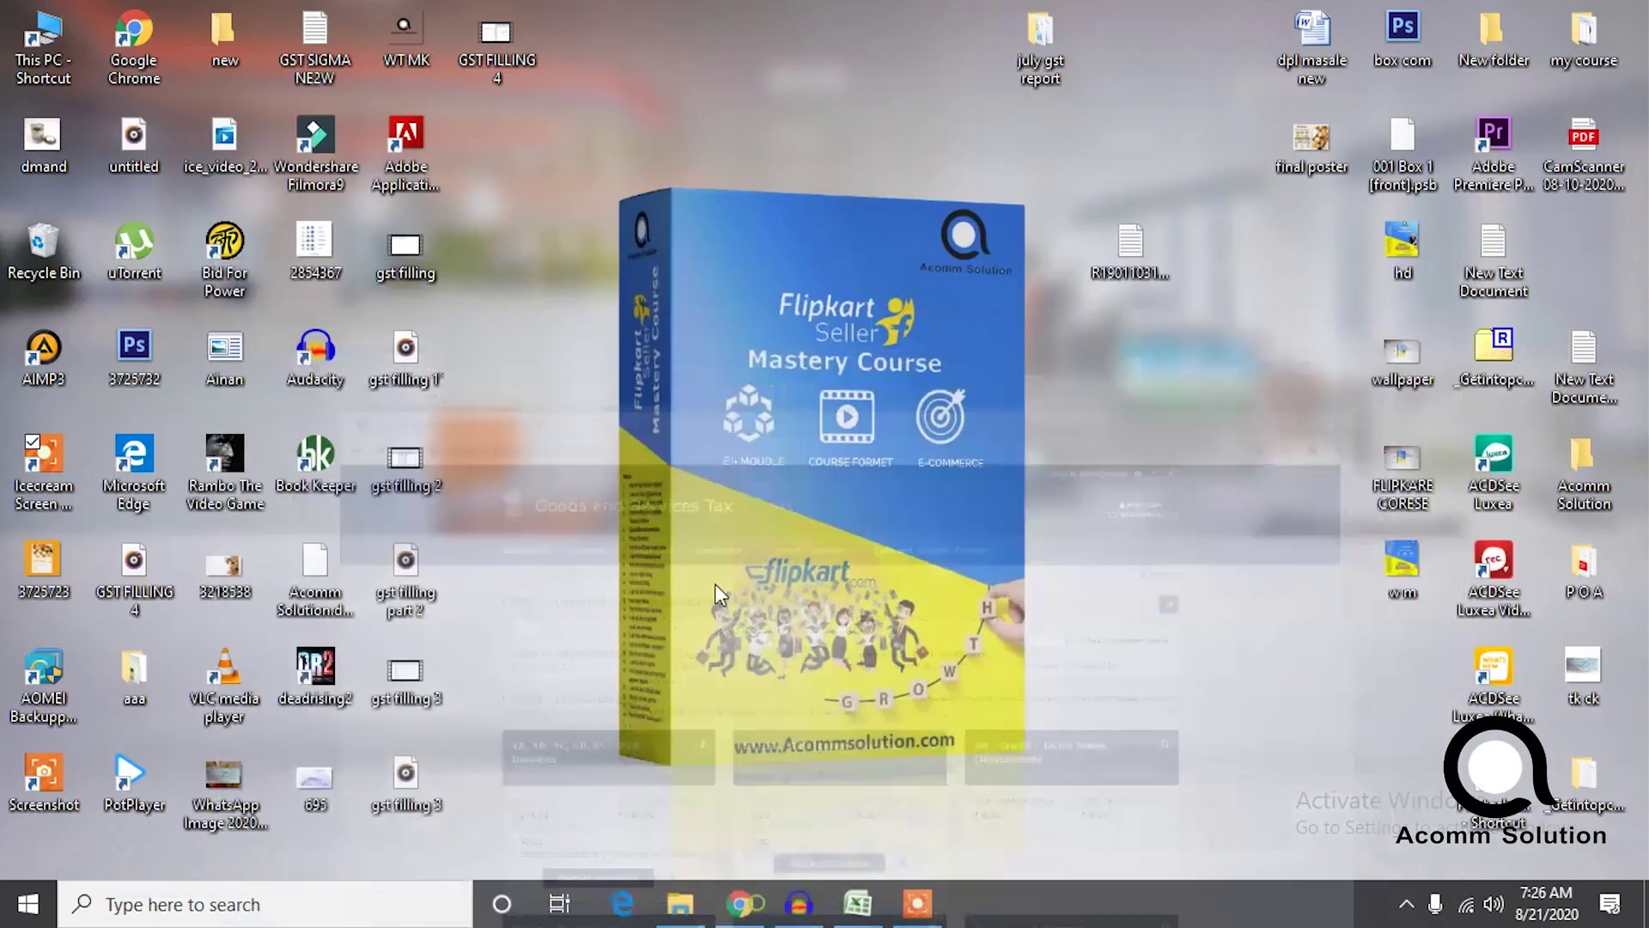
left_click(812, 908)
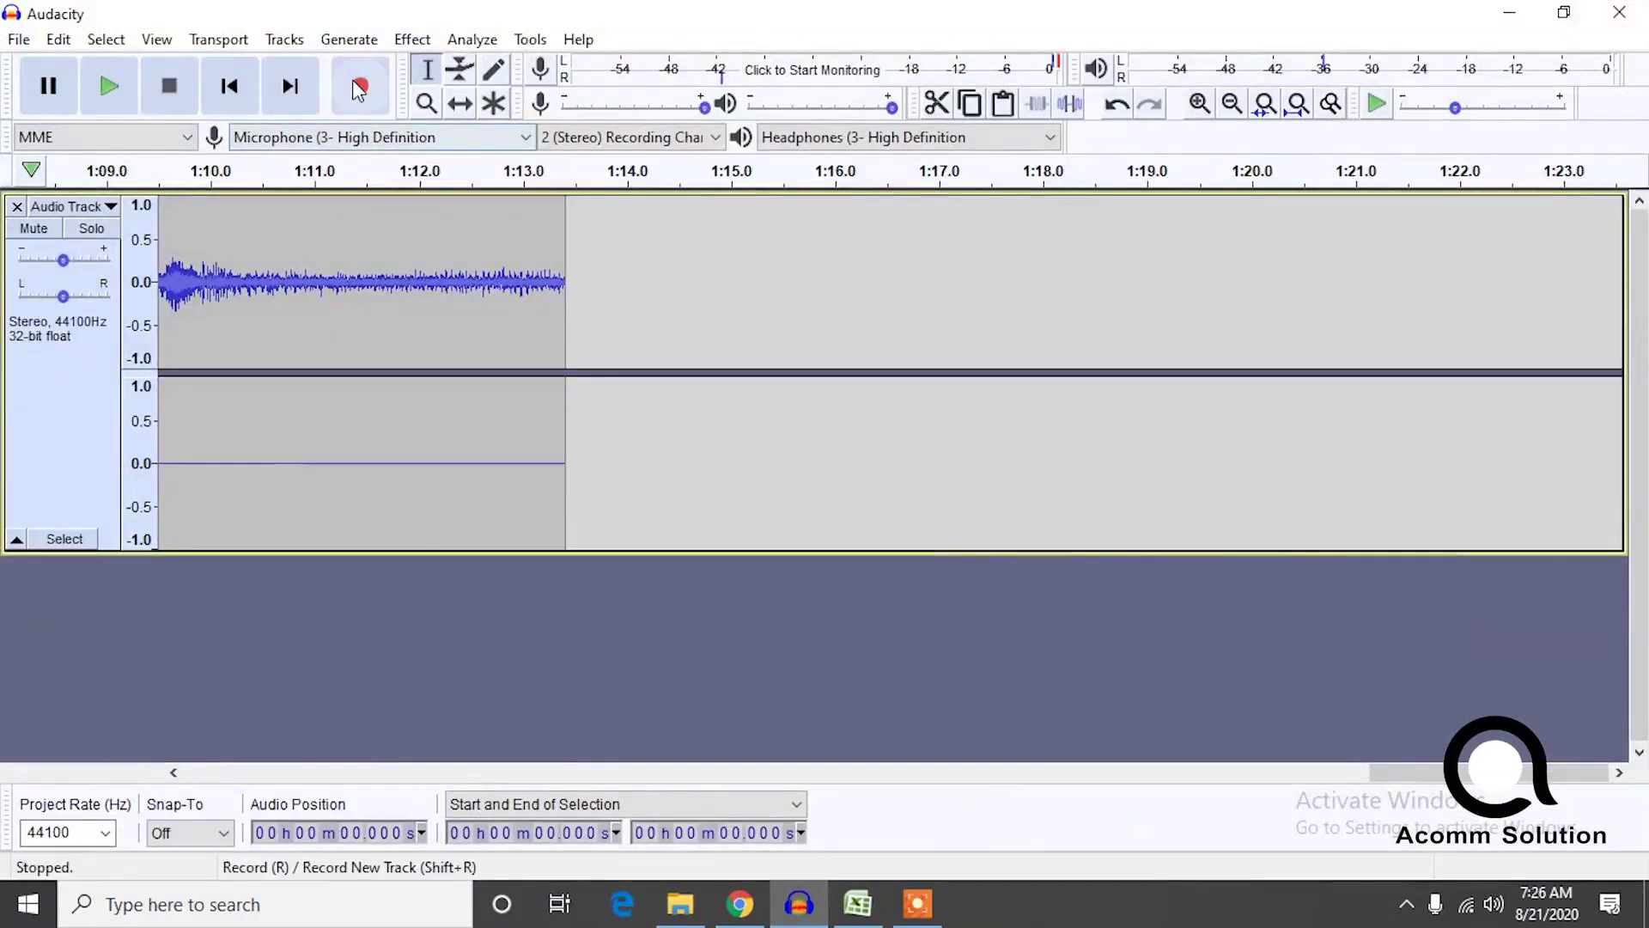
left_click(361, 86)
left_click(1509, 13)
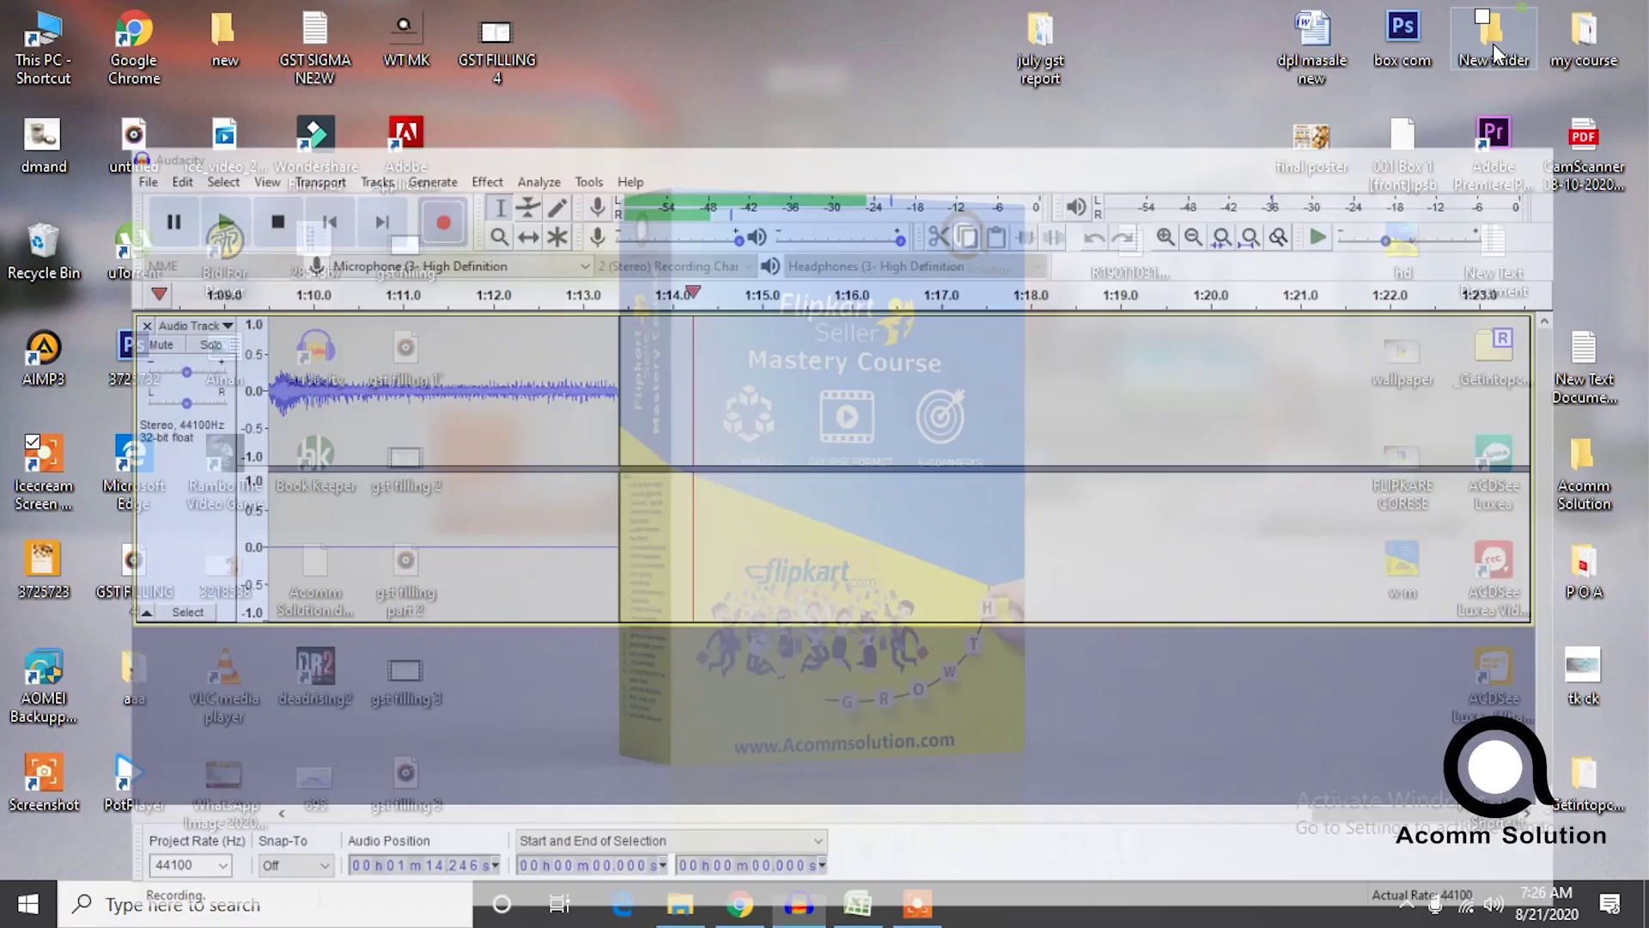
left_click(739, 904)
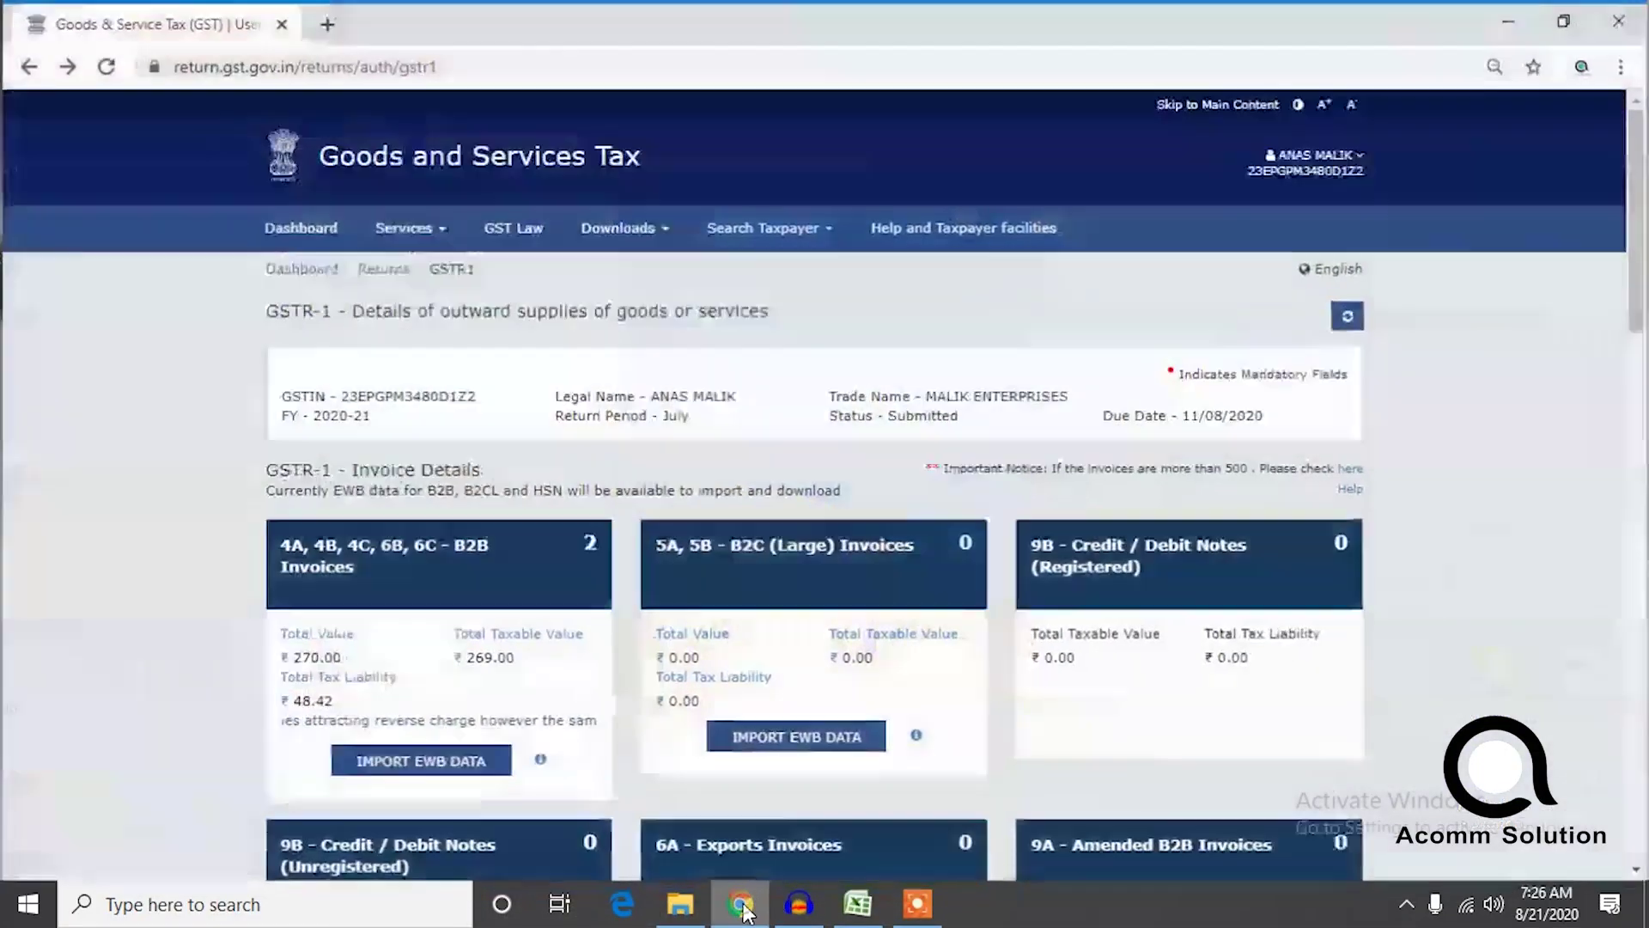
left_click_drag(1637, 176, 1639, 833)
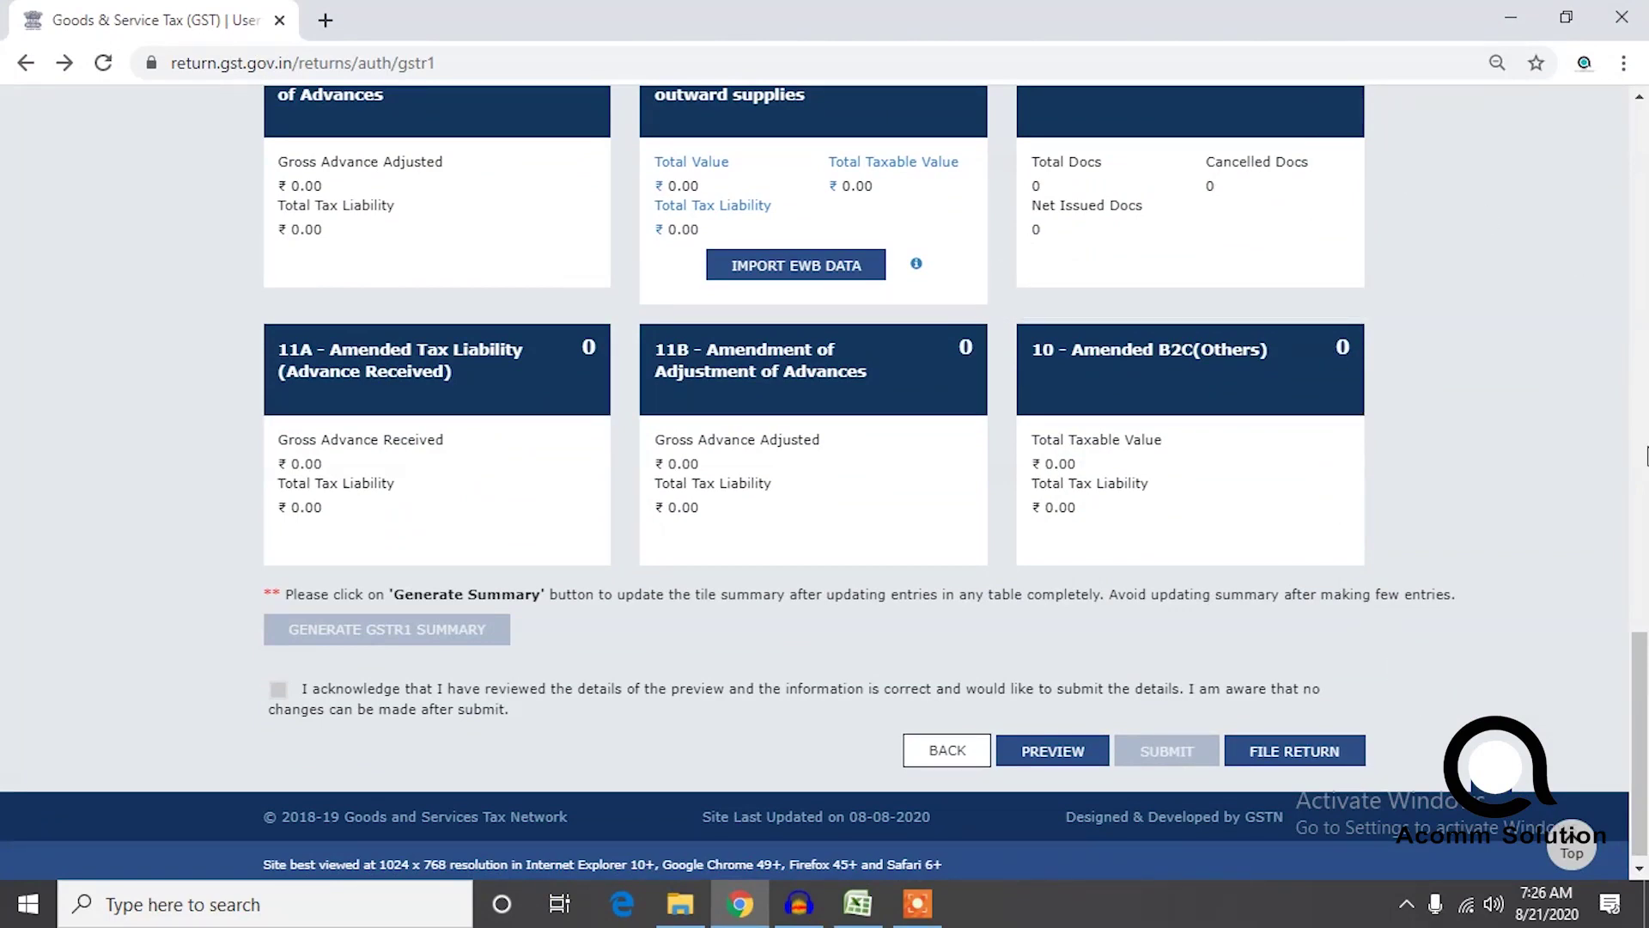
From the dashboard, search File Returns for financial year 2020-21 and period July.
left_click_drag(1640, 705, 1632, 101)
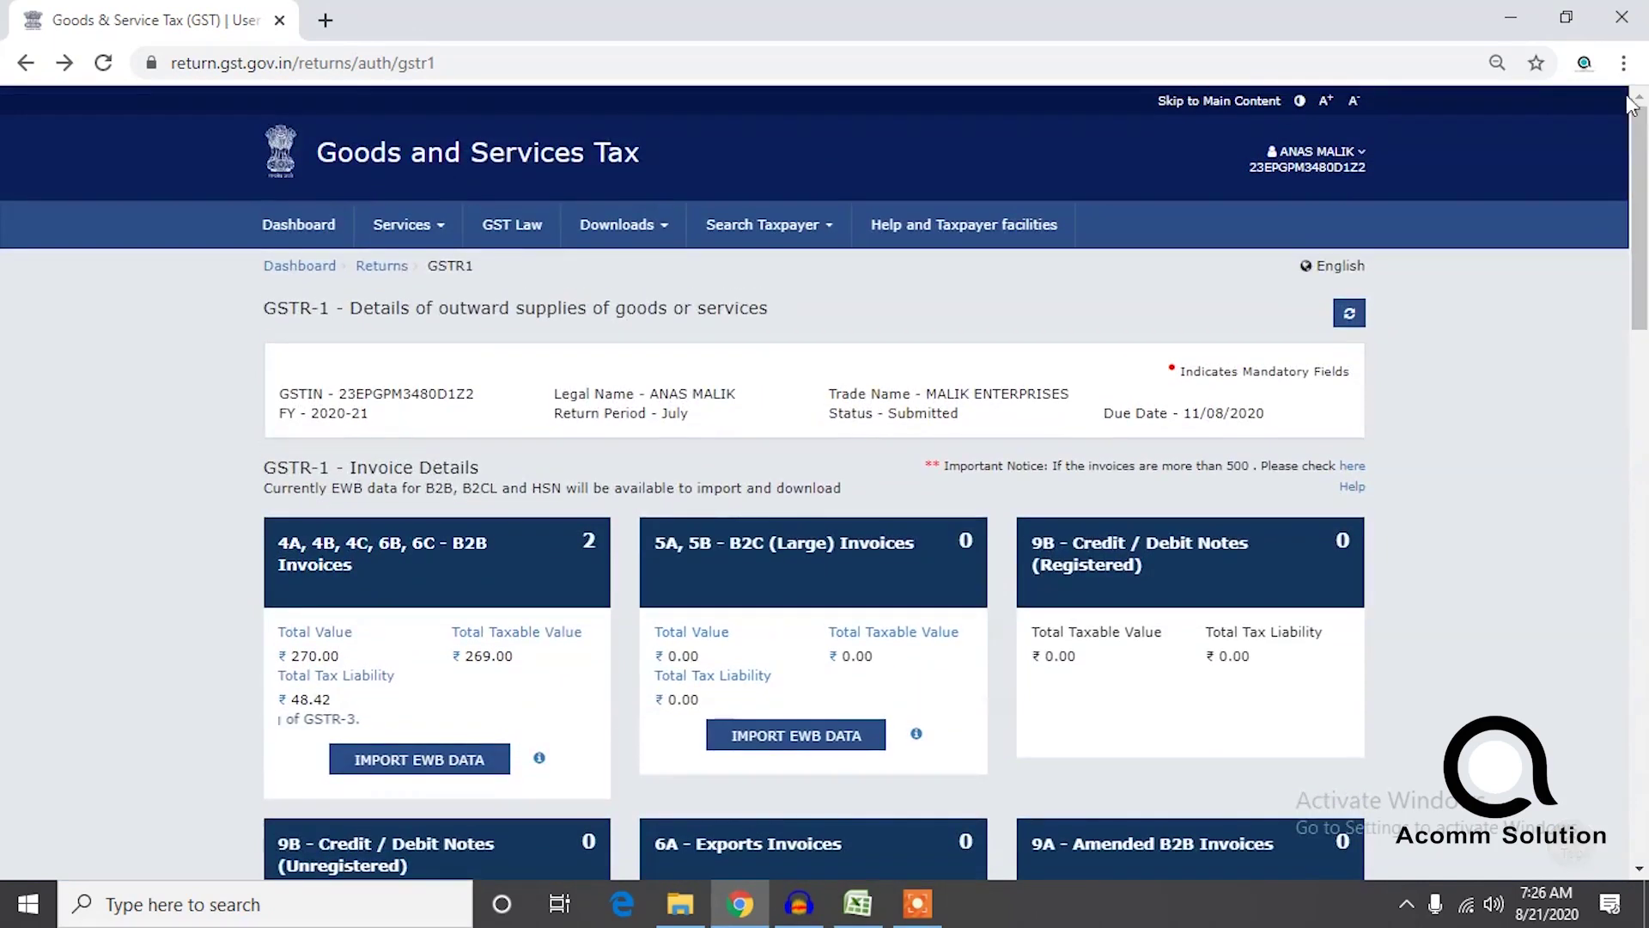
left_click(335, 266)
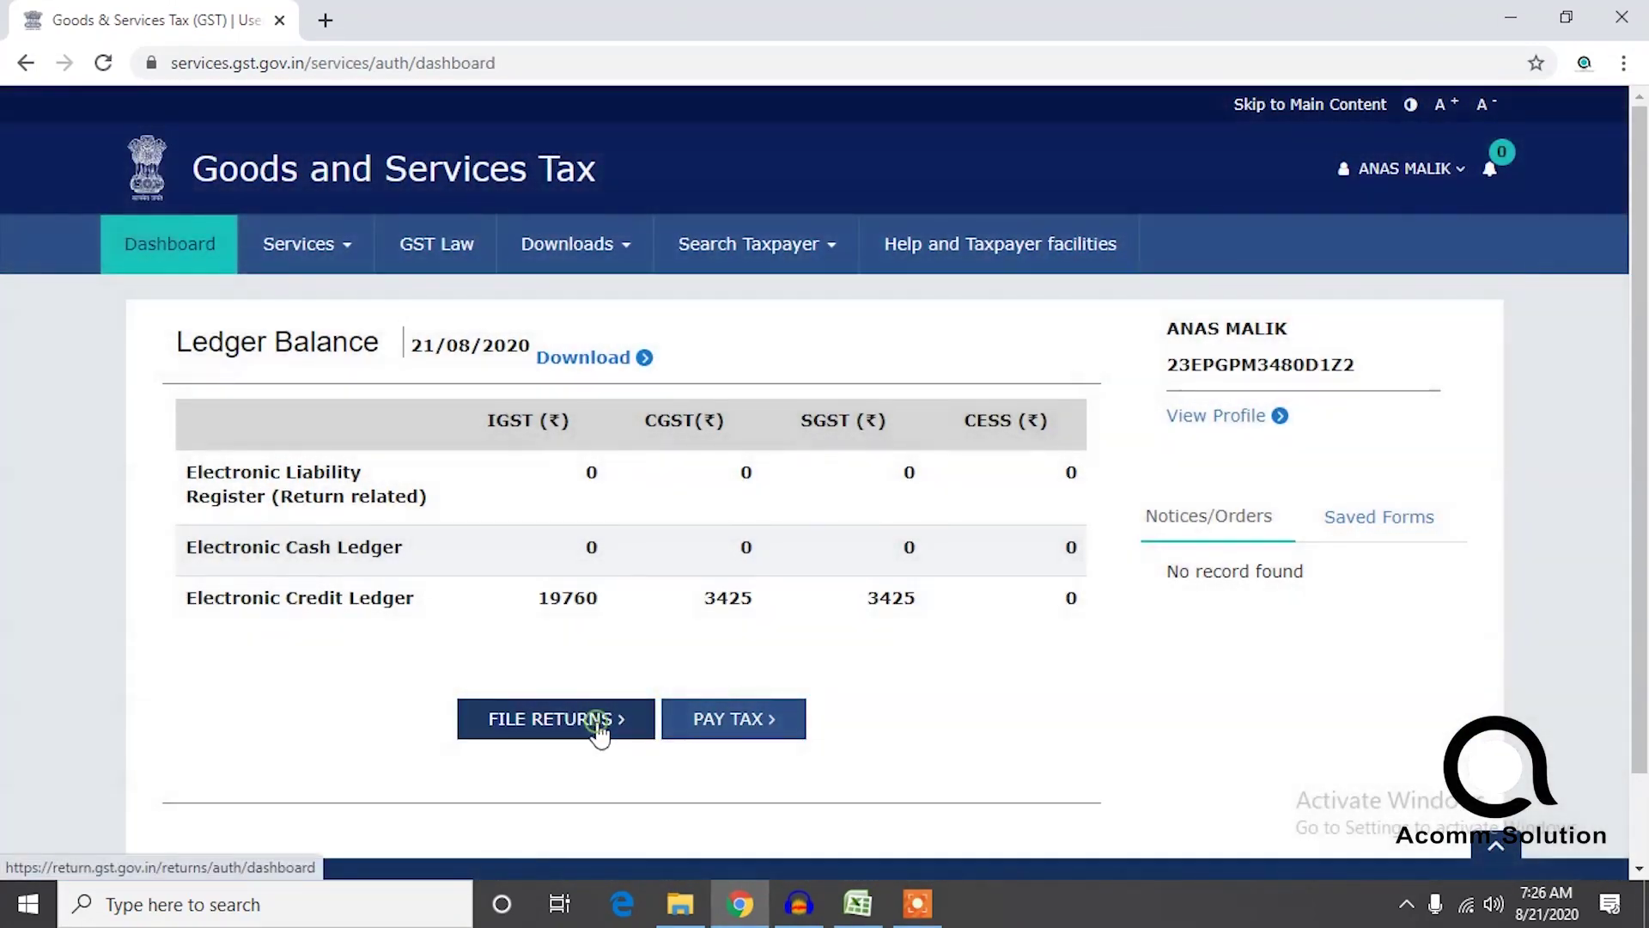
left_click(598, 726)
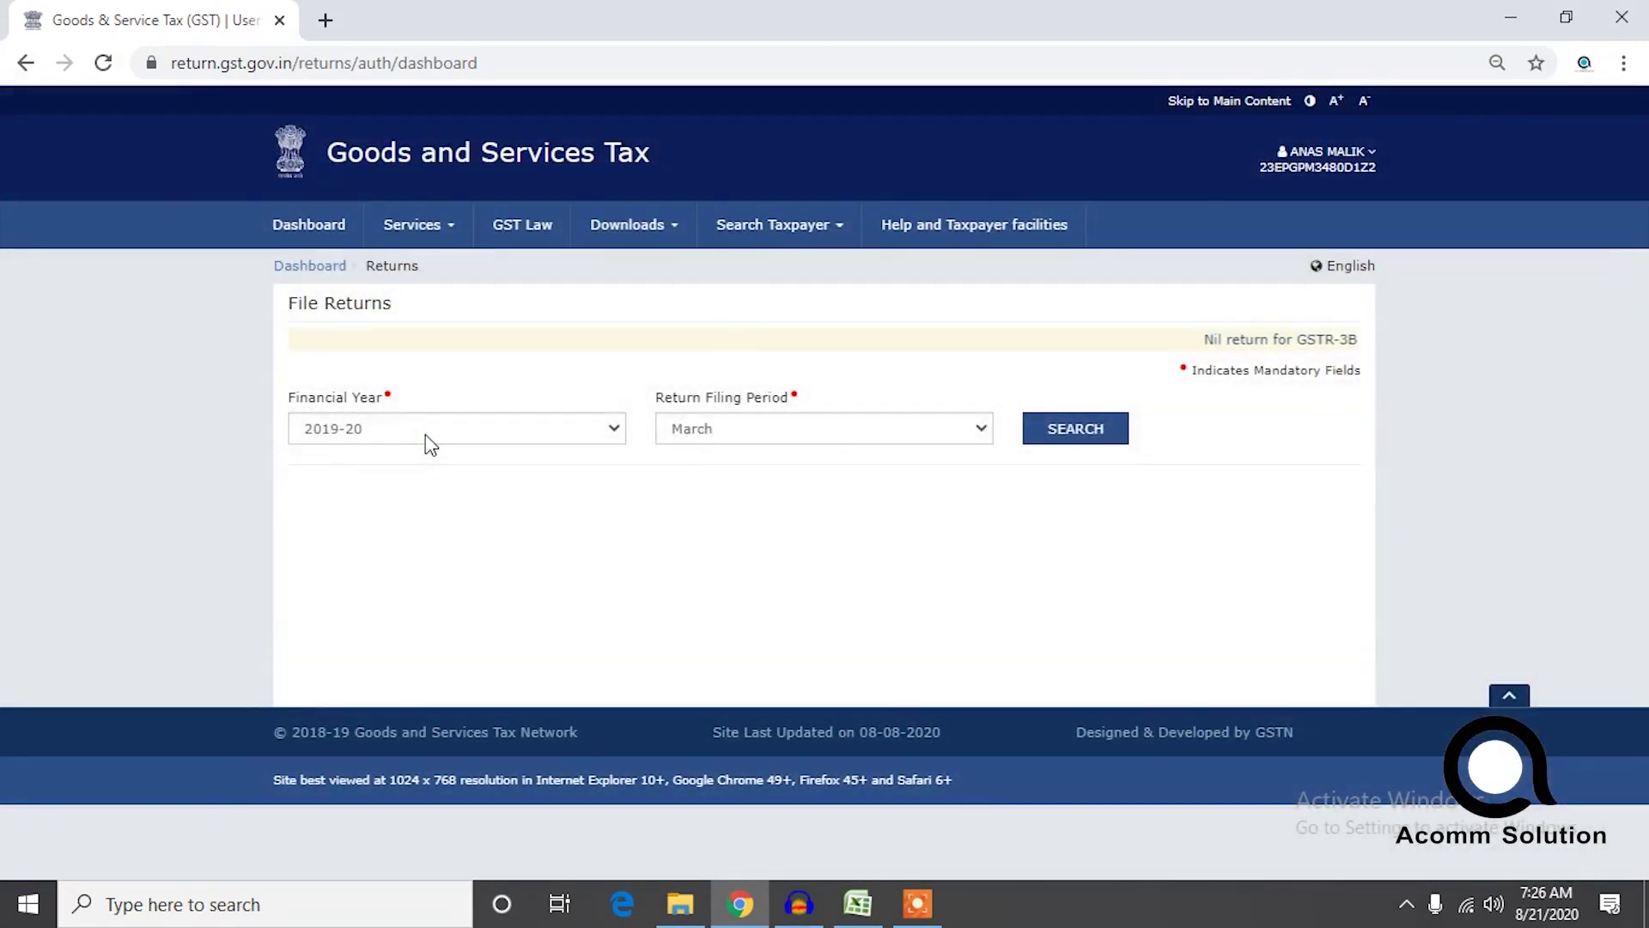
left_click(427, 432)
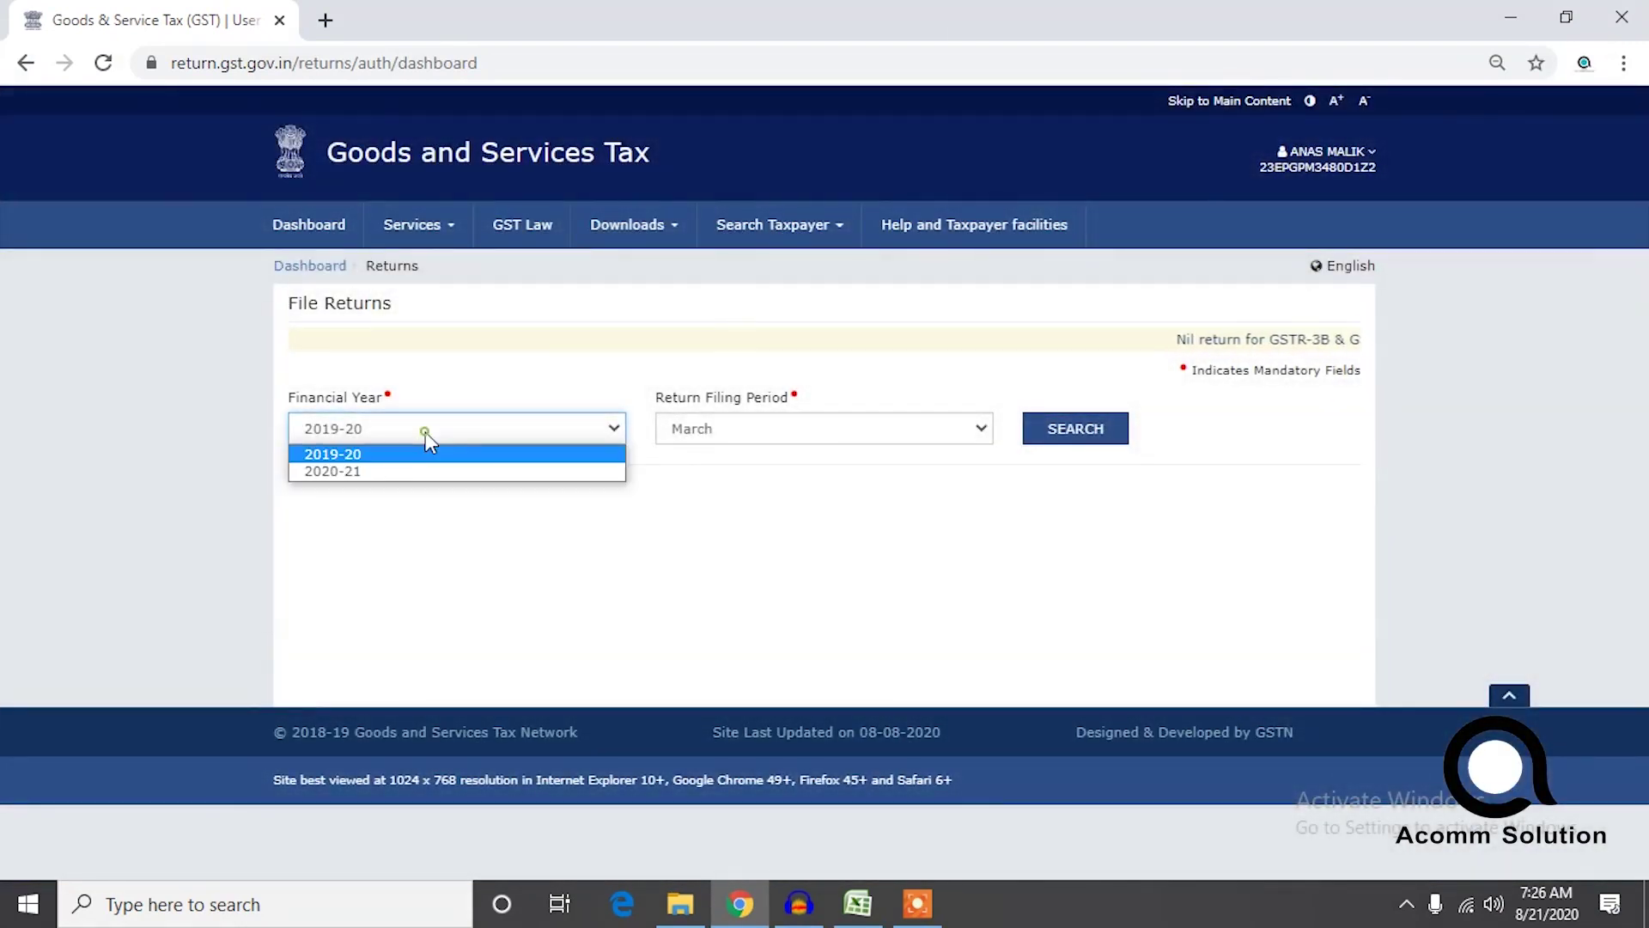
left_click(404, 473)
left_click(721, 426)
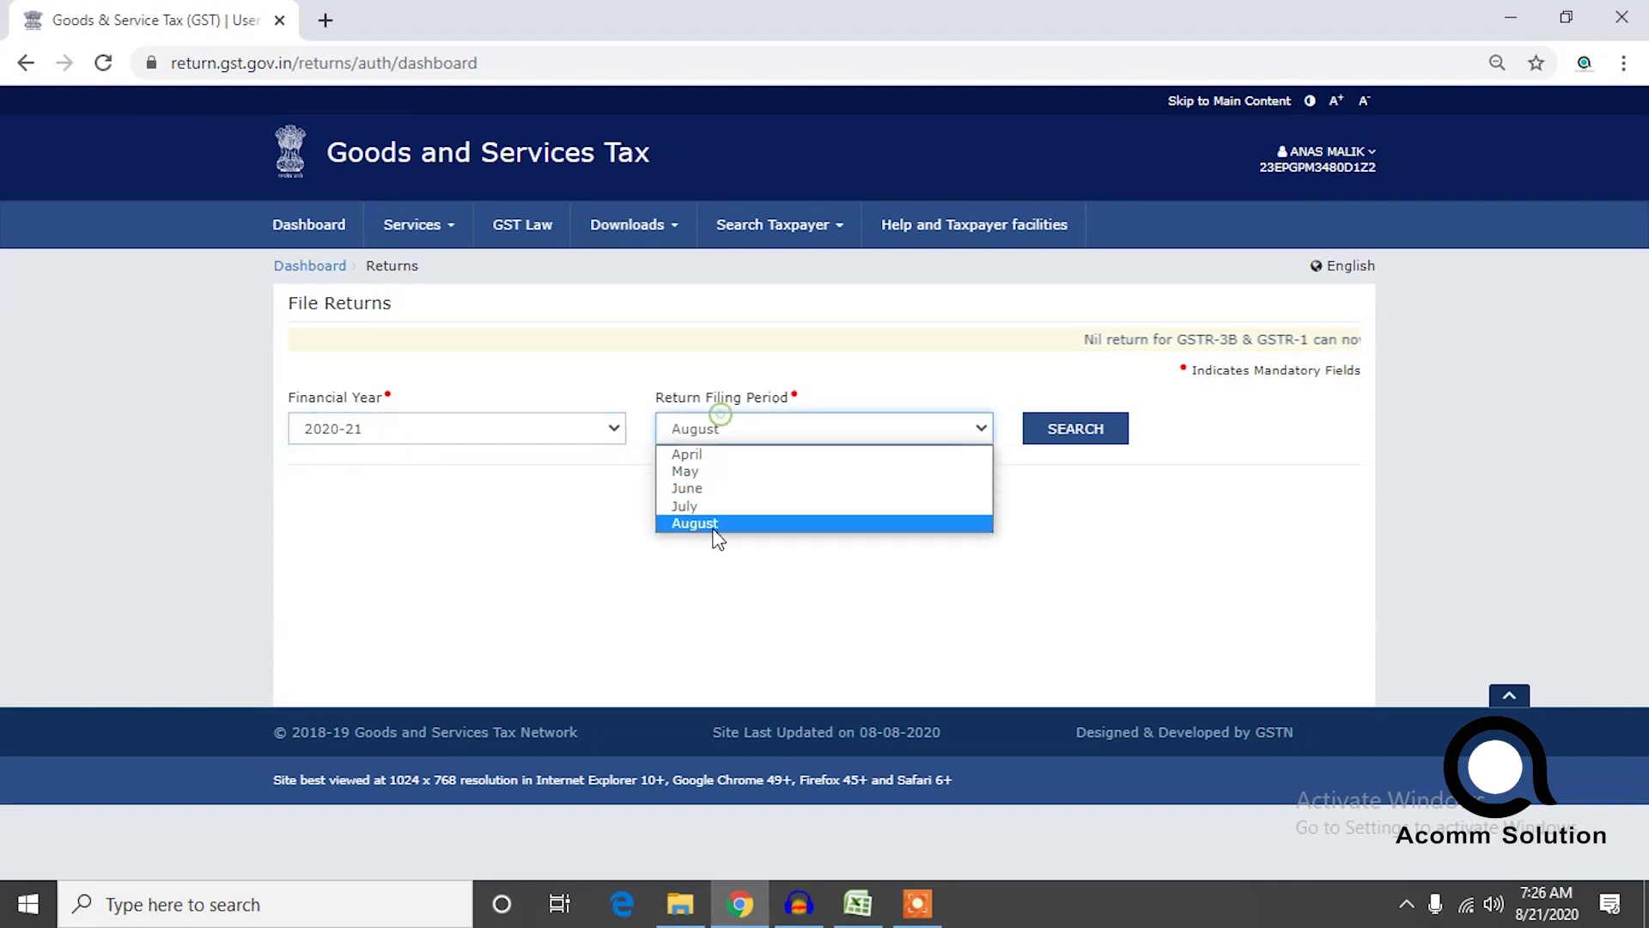
left_click(704, 505)
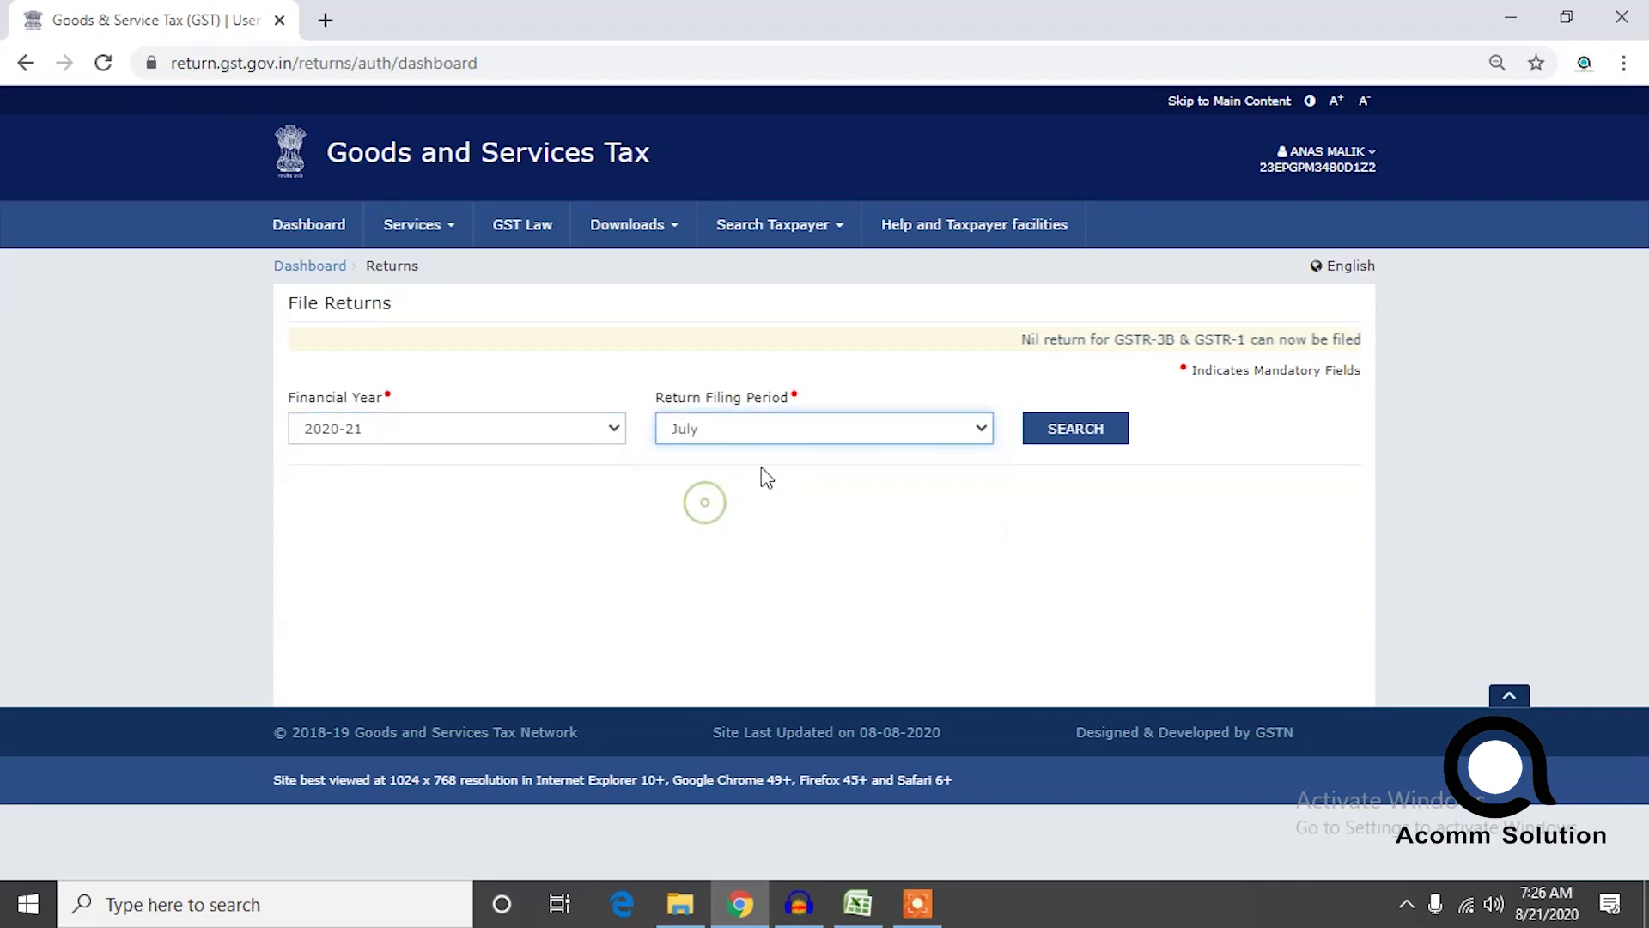
left_click(1065, 437)
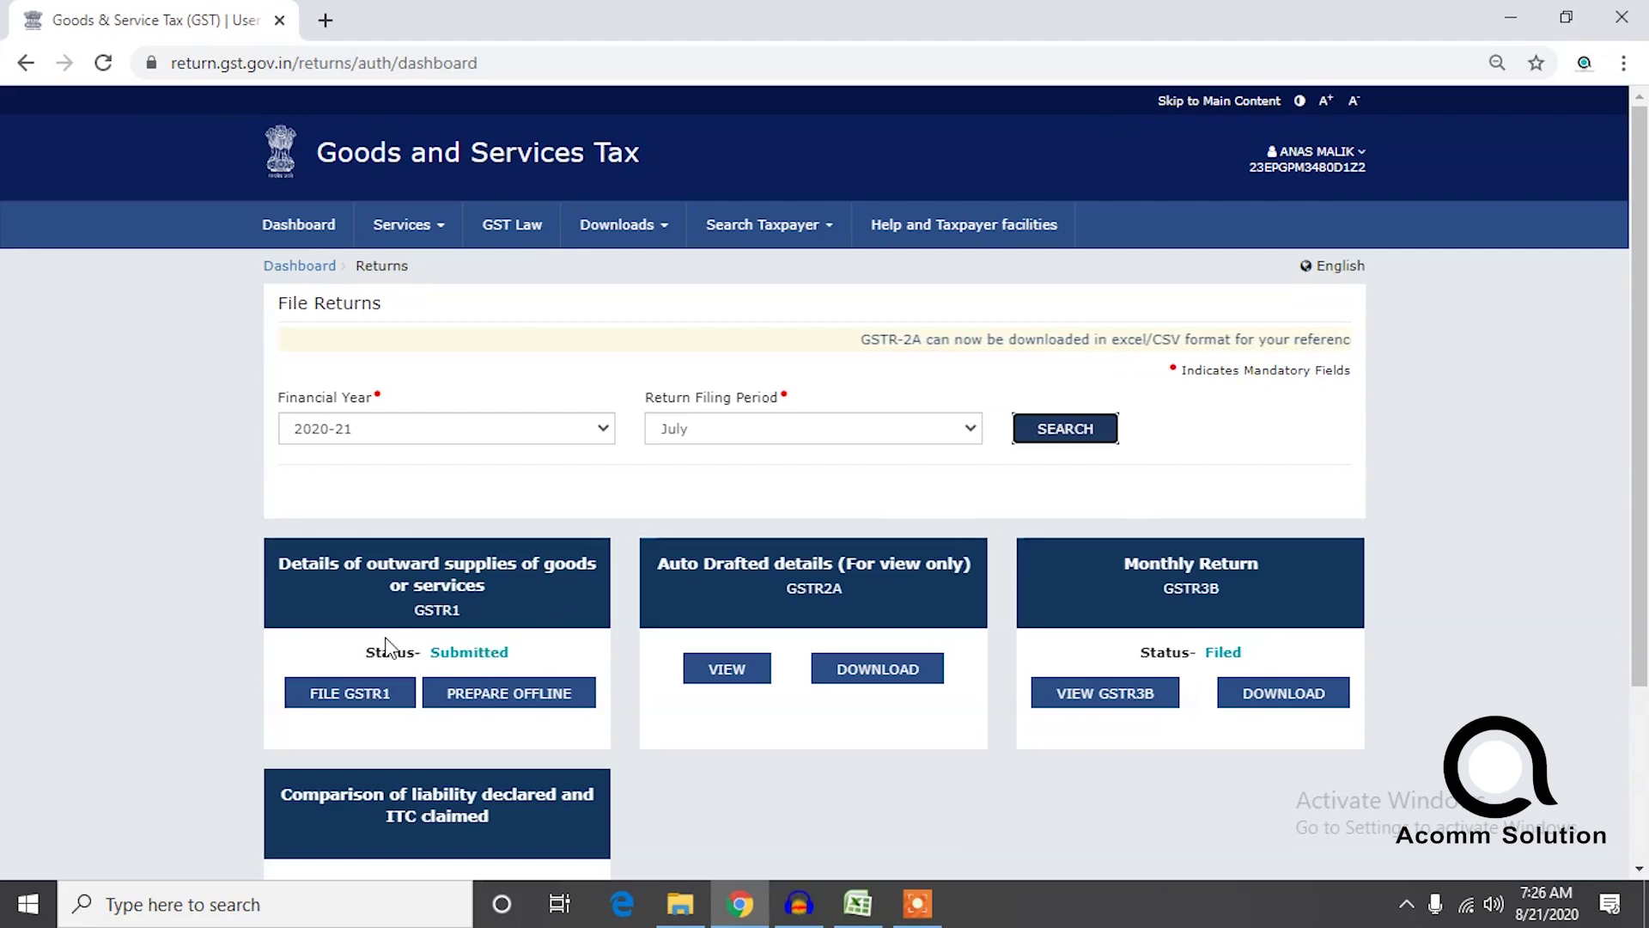
Open GSTR1 for filing, affirm the declaration, choose the authorised signatory and file with EVC.
left_click(347, 696)
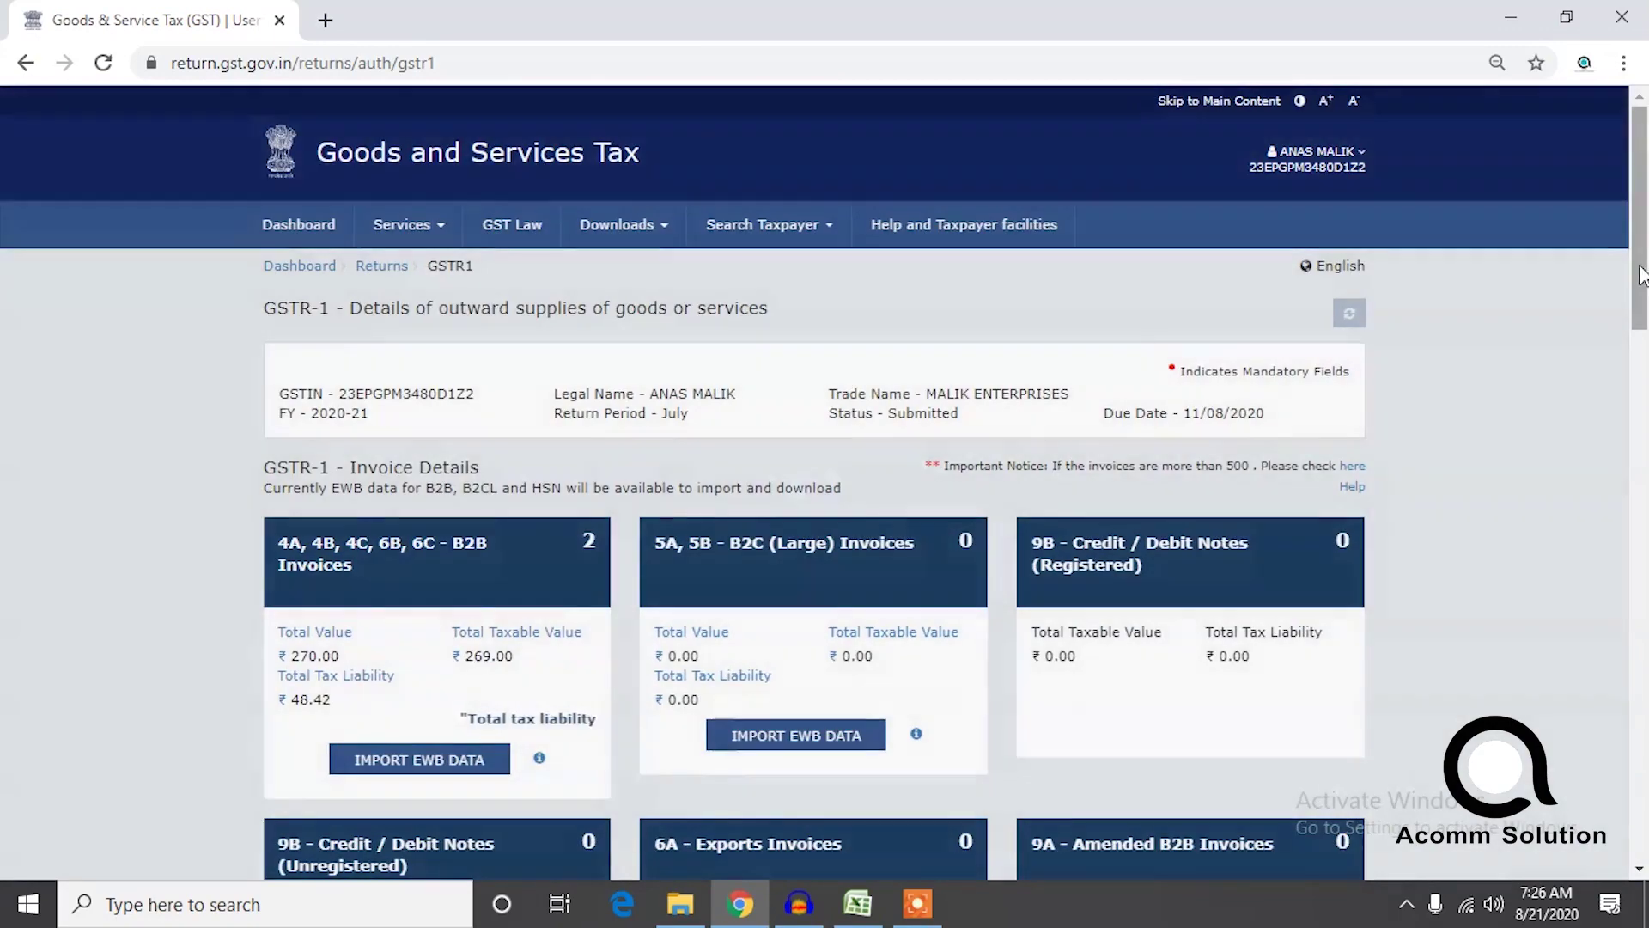
left_click_drag(1641, 265, 1644, 792)
left_click(1330, 778)
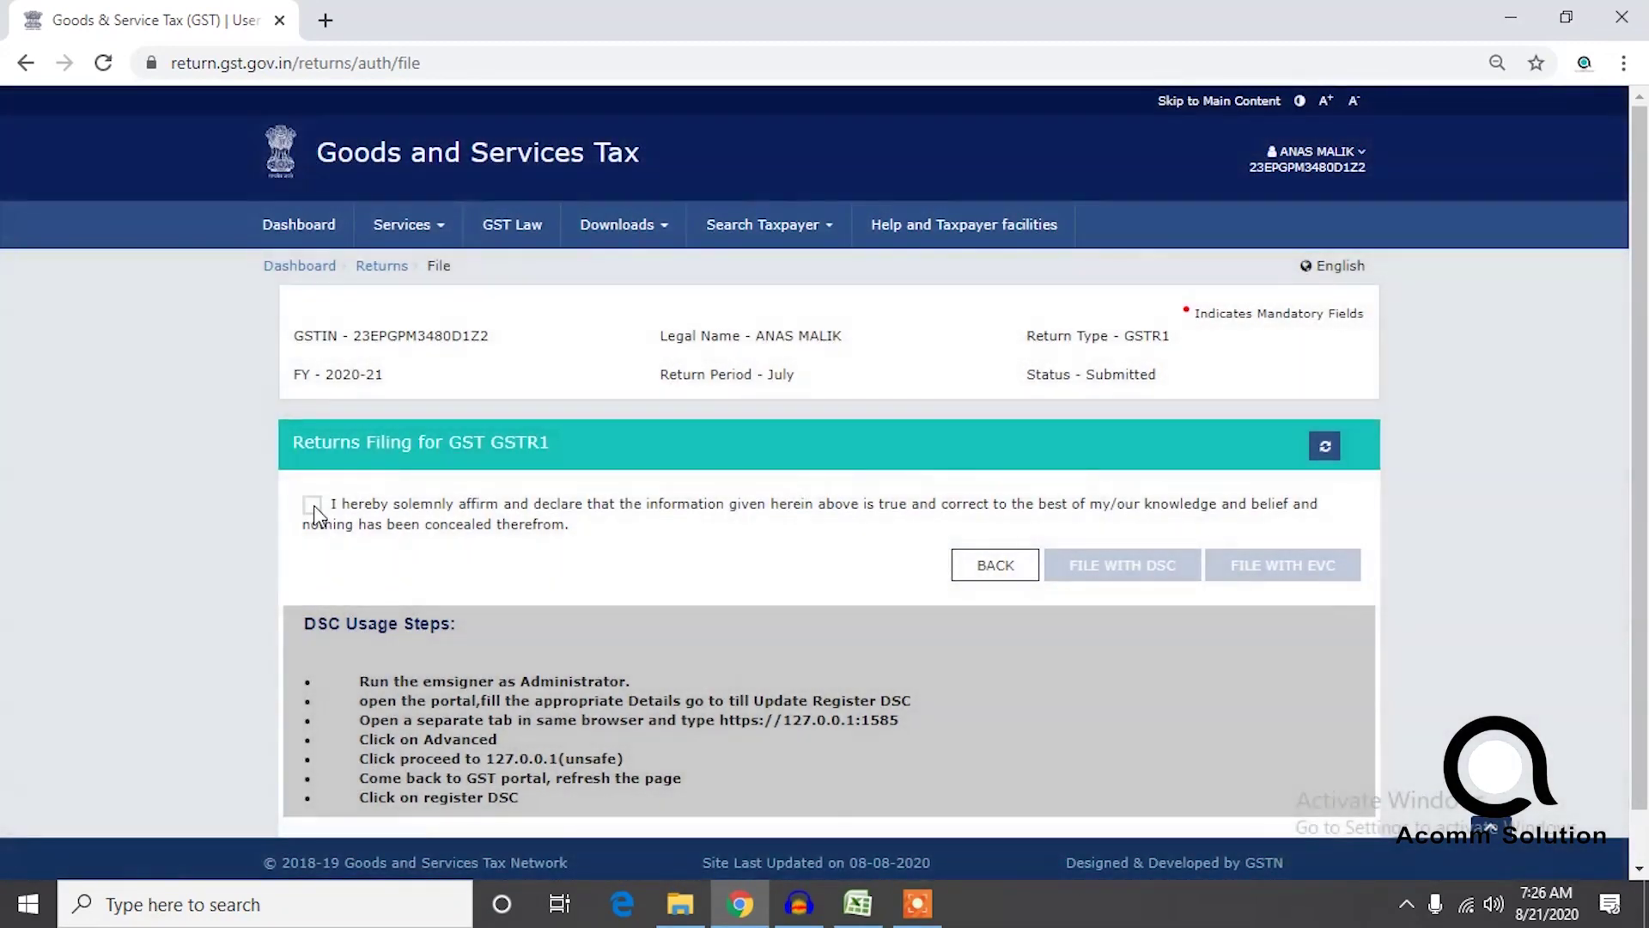
left_click(315, 508)
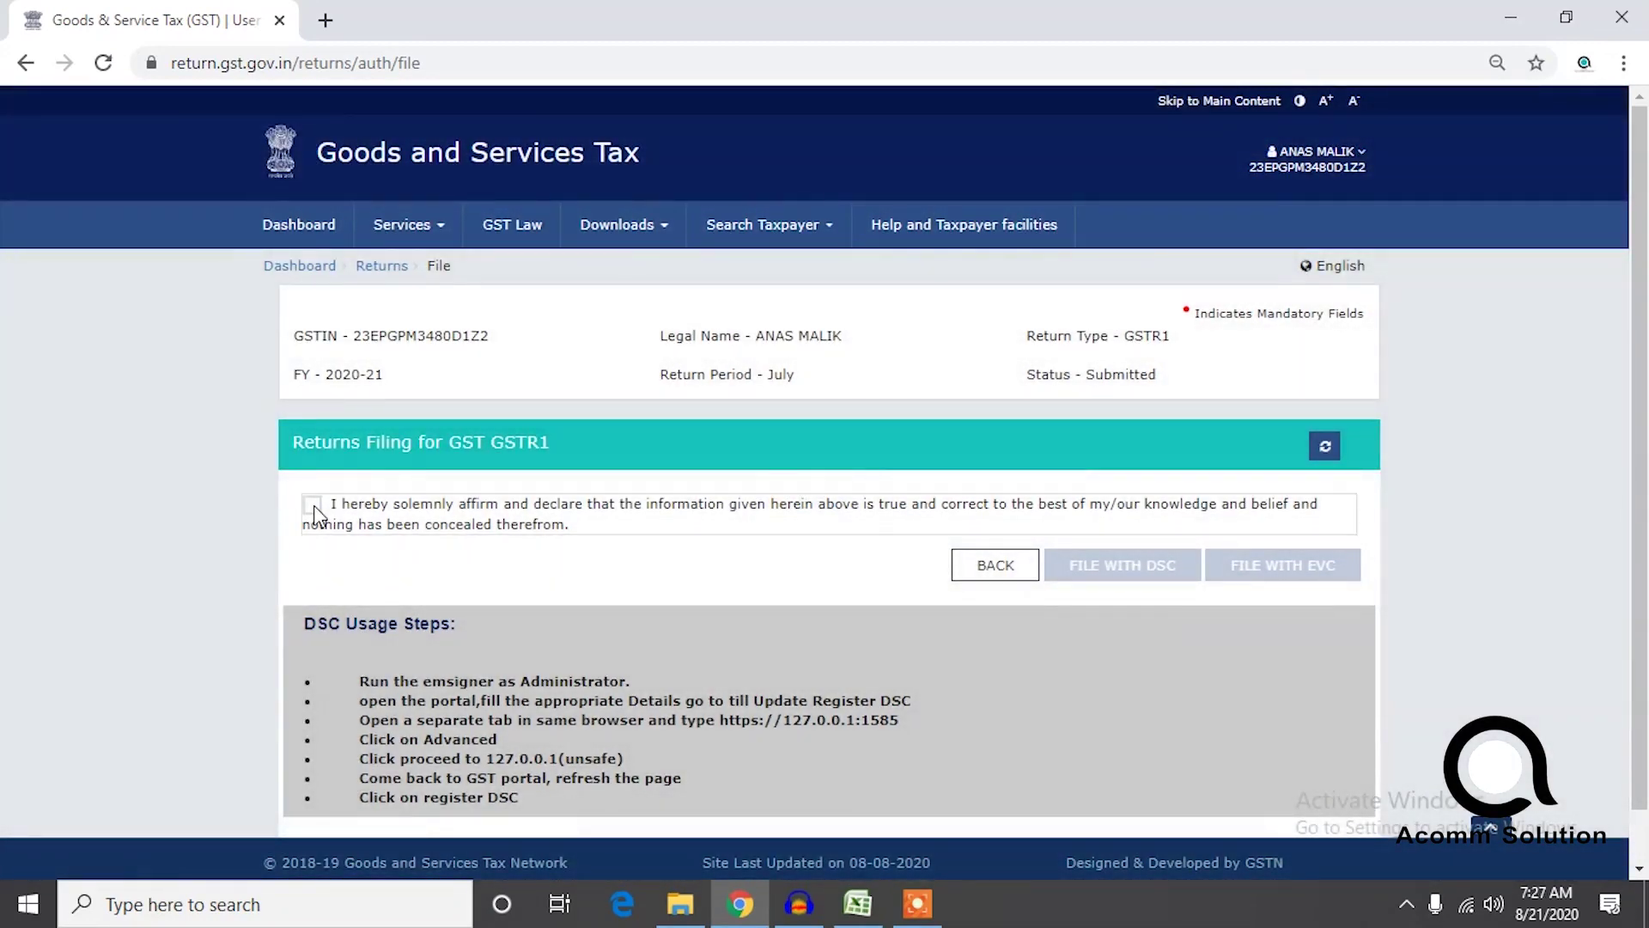
left_click(313, 507)
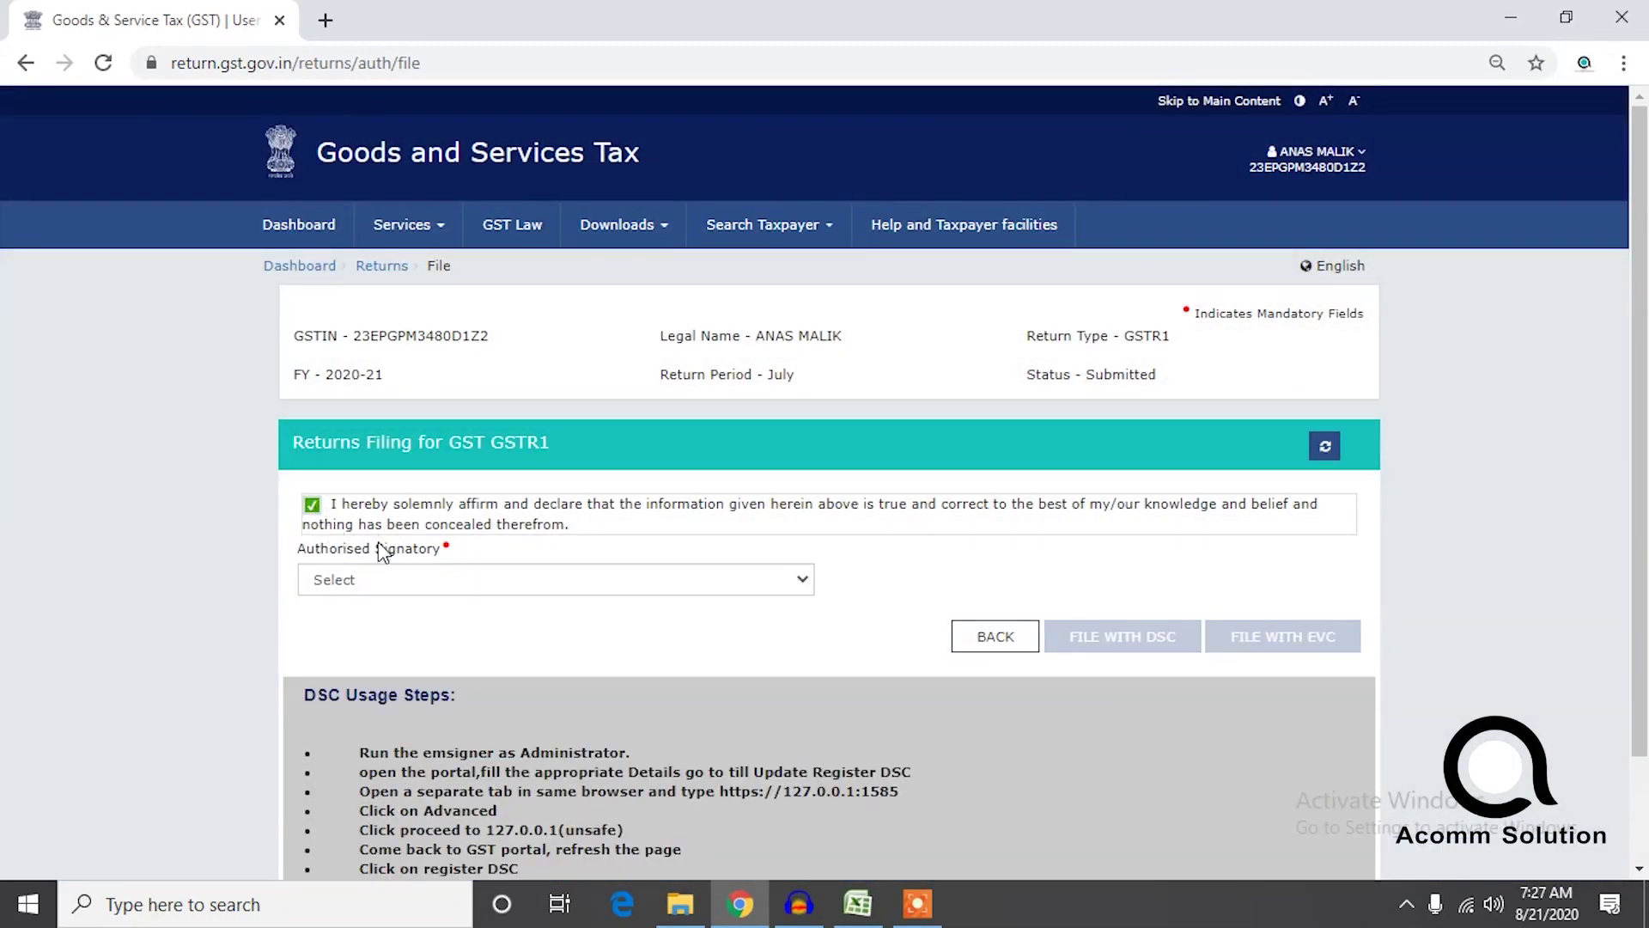
left_click(384, 582)
left_click(384, 624)
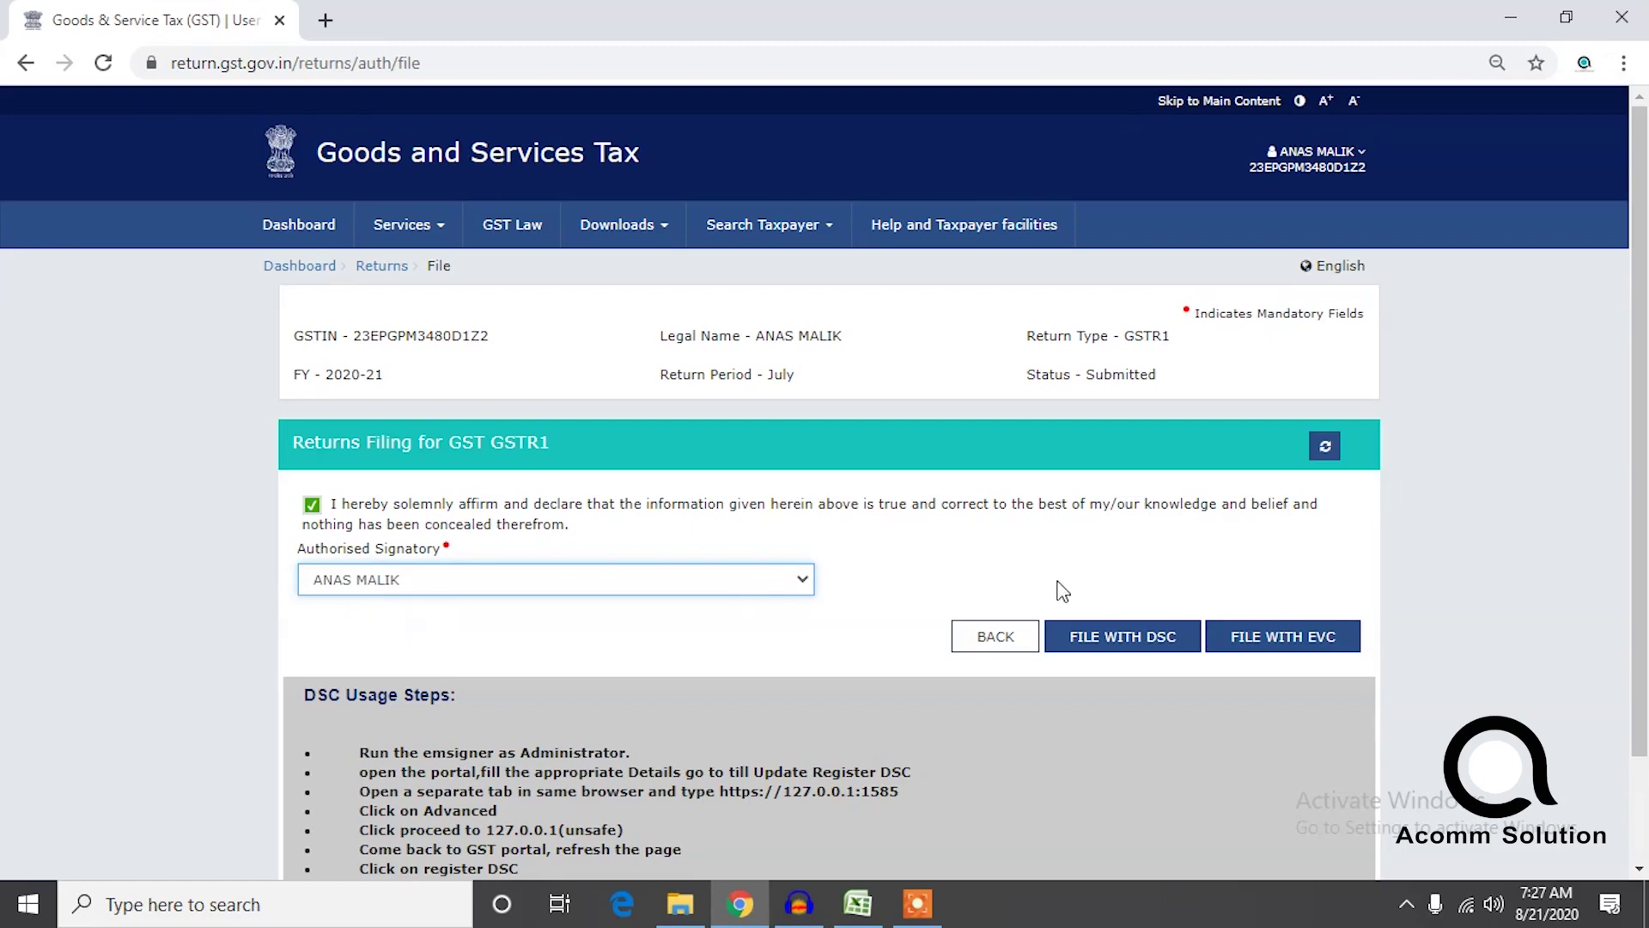
left_click(1277, 633)
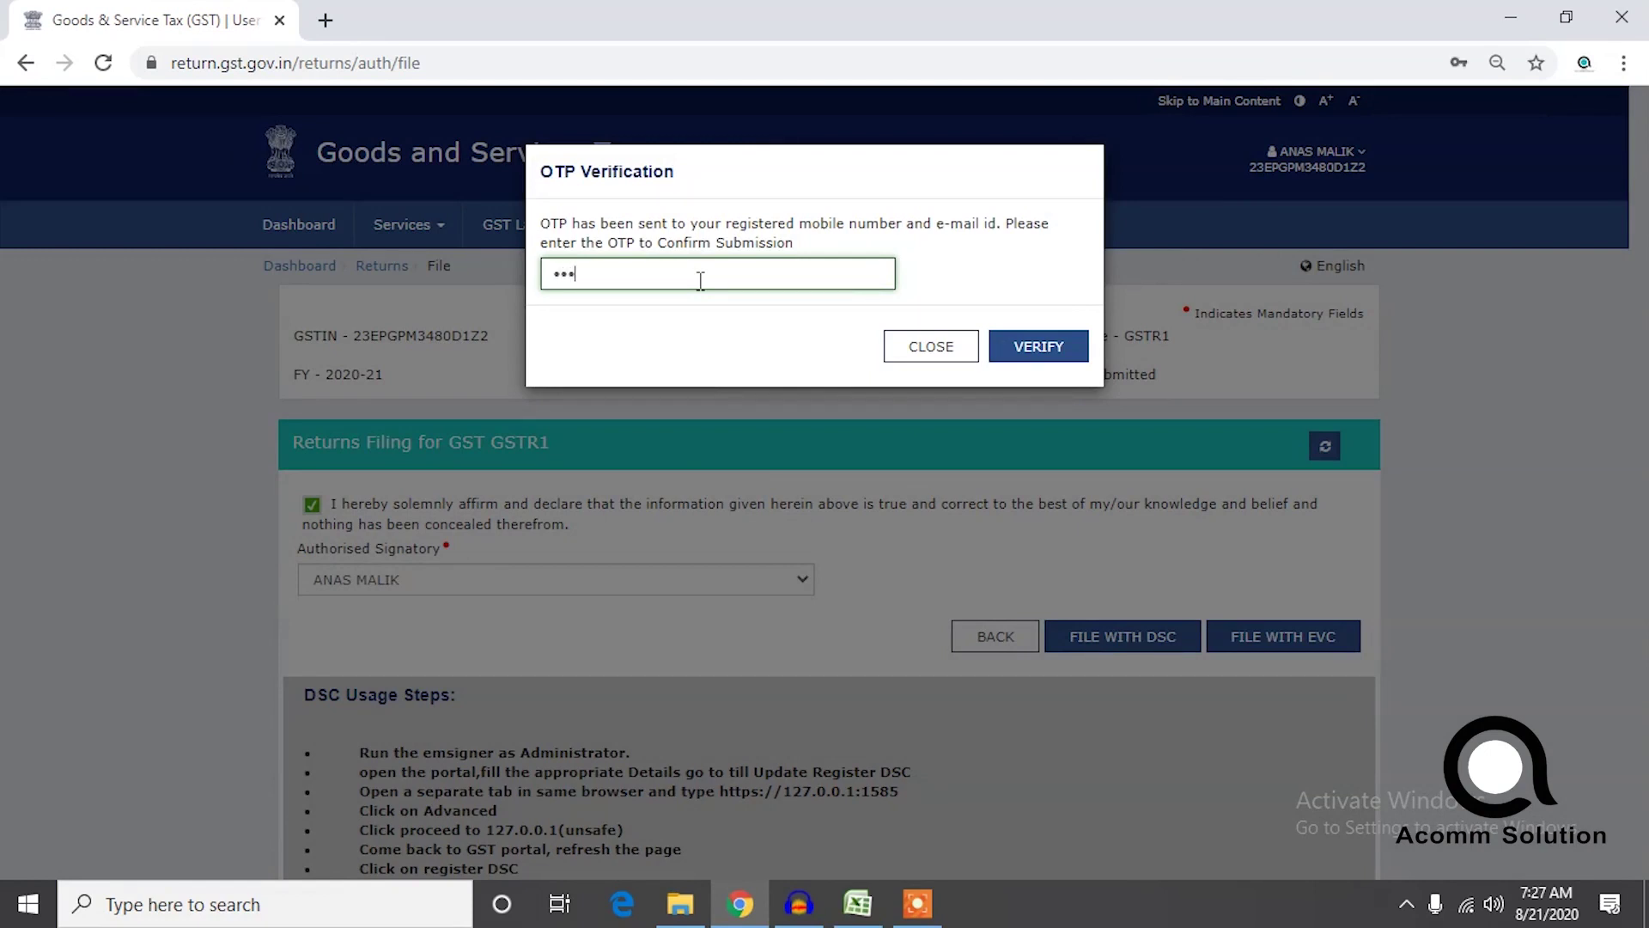
Verify the EVC OTP to submit the July GSTR-1 filing and dismiss Chrome's save-password prompt.
left_click(1053, 353)
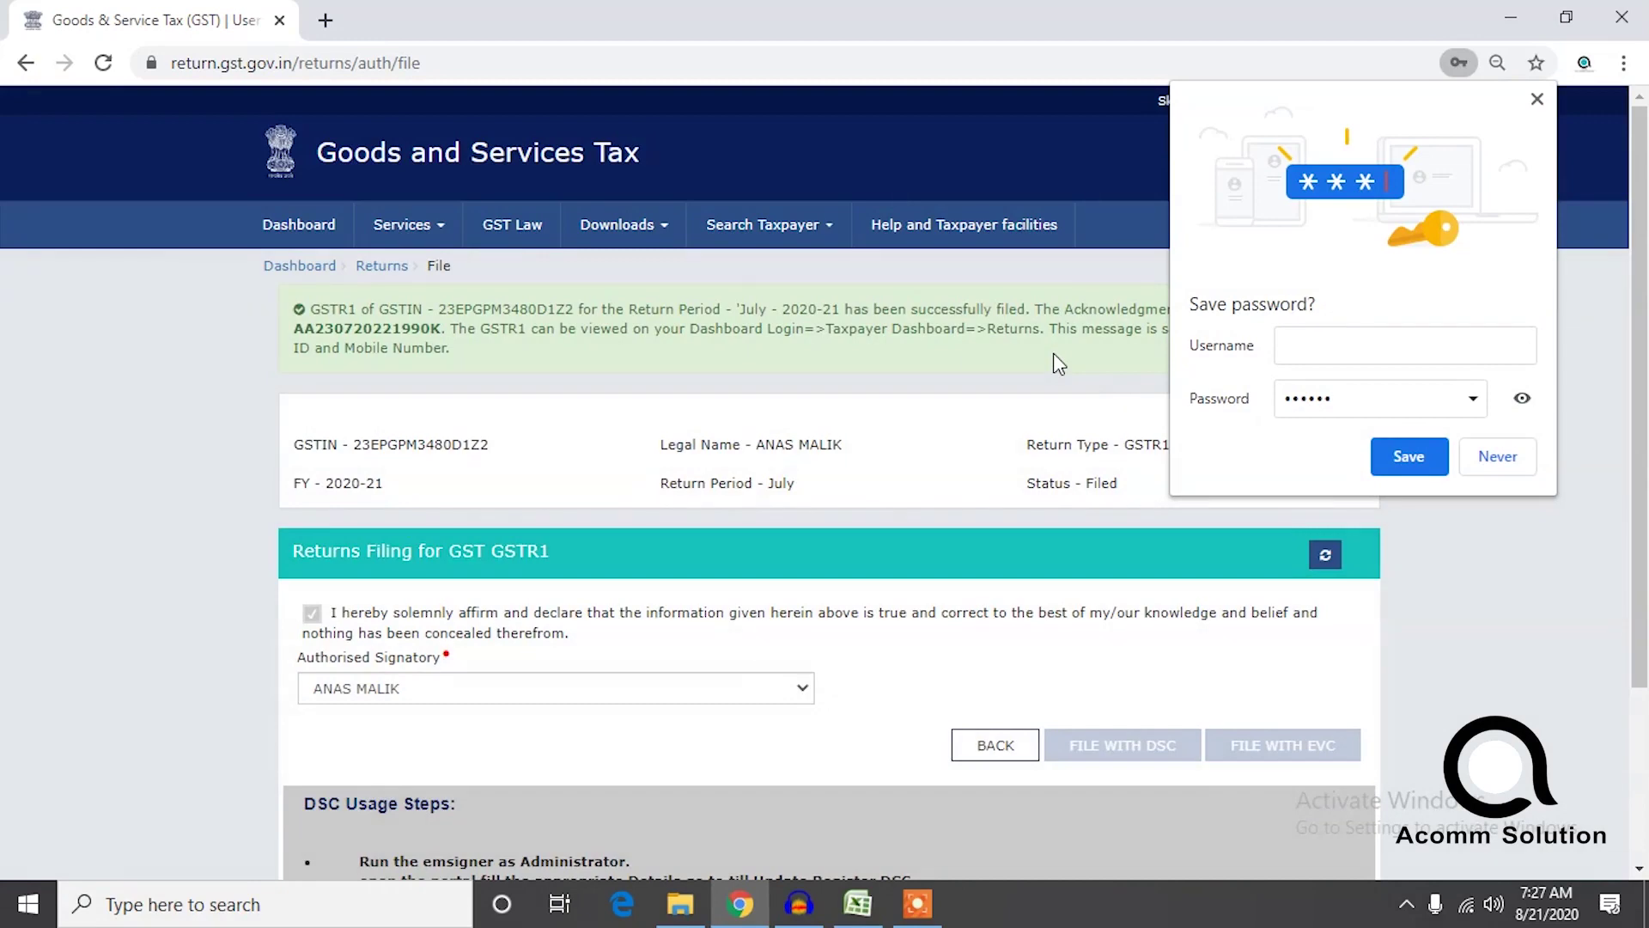
left_click(1536, 100)
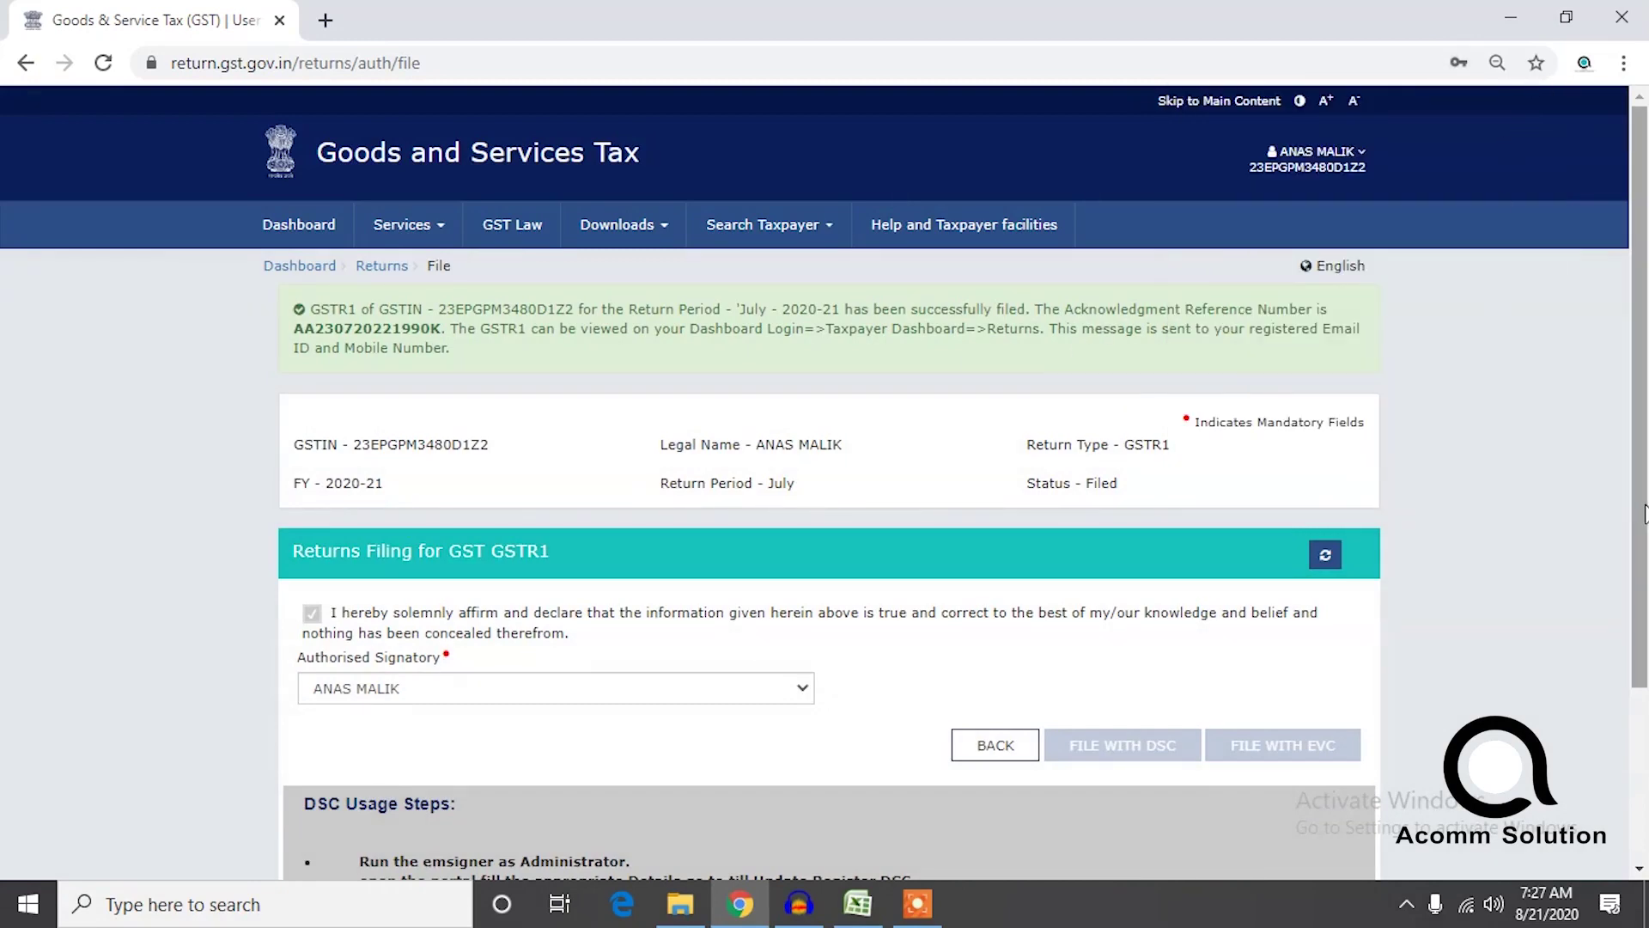
scroll(1612, 674, "down", 3)
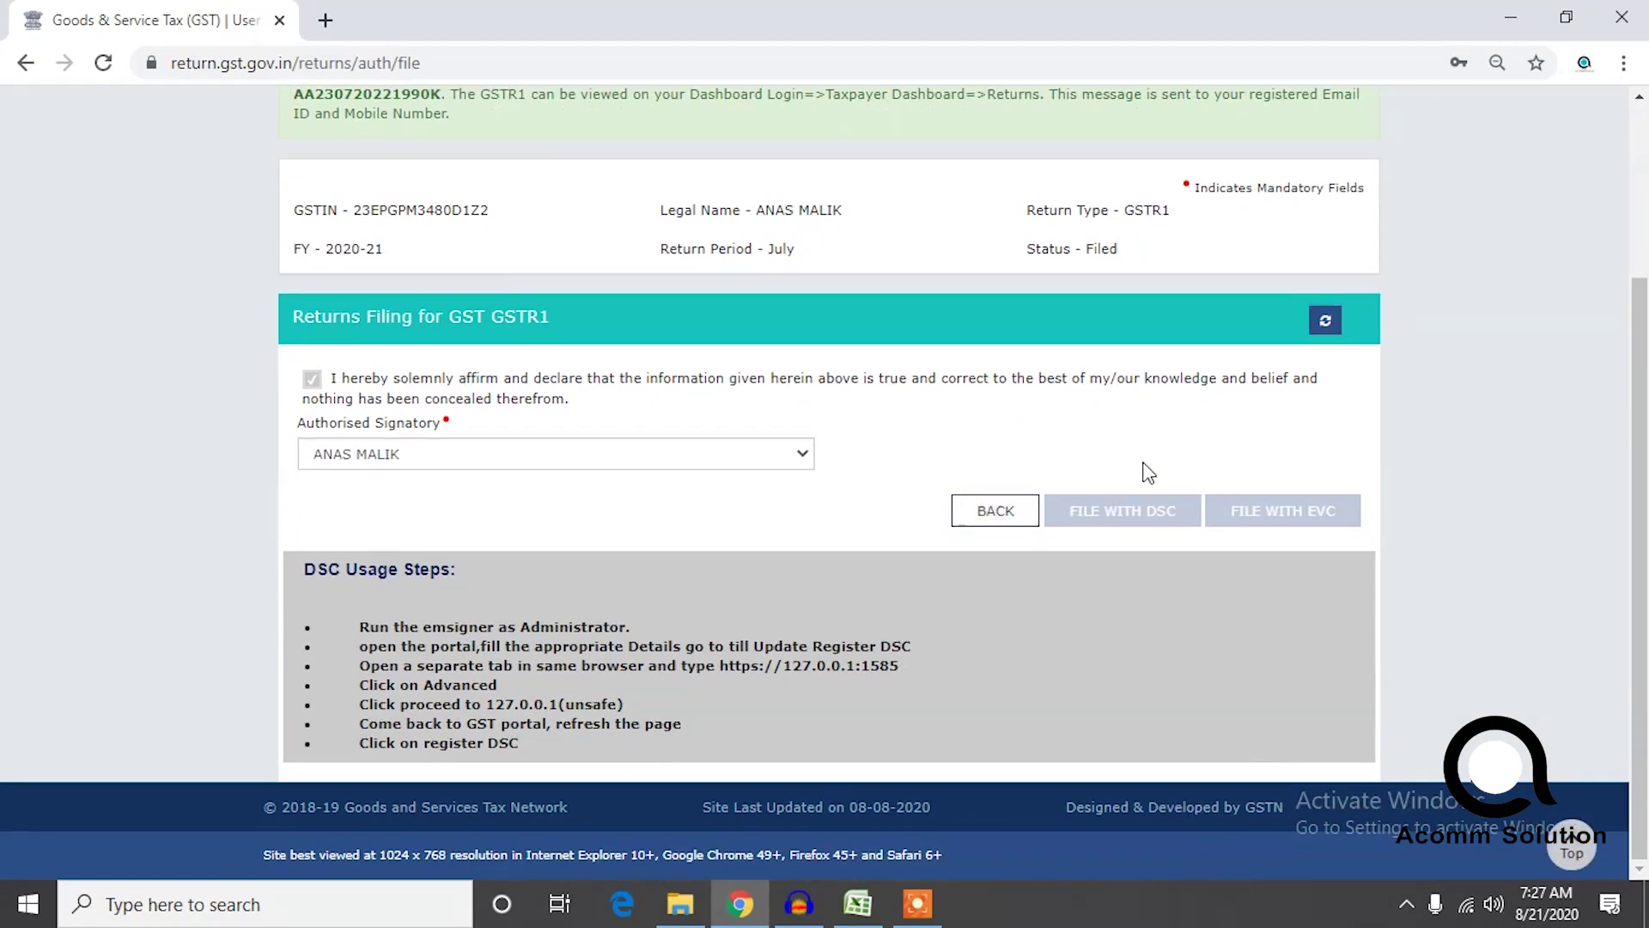
Refresh the GSTR-1 status to show Filed and reselect the authorised signatory.
left_click(1325, 322)
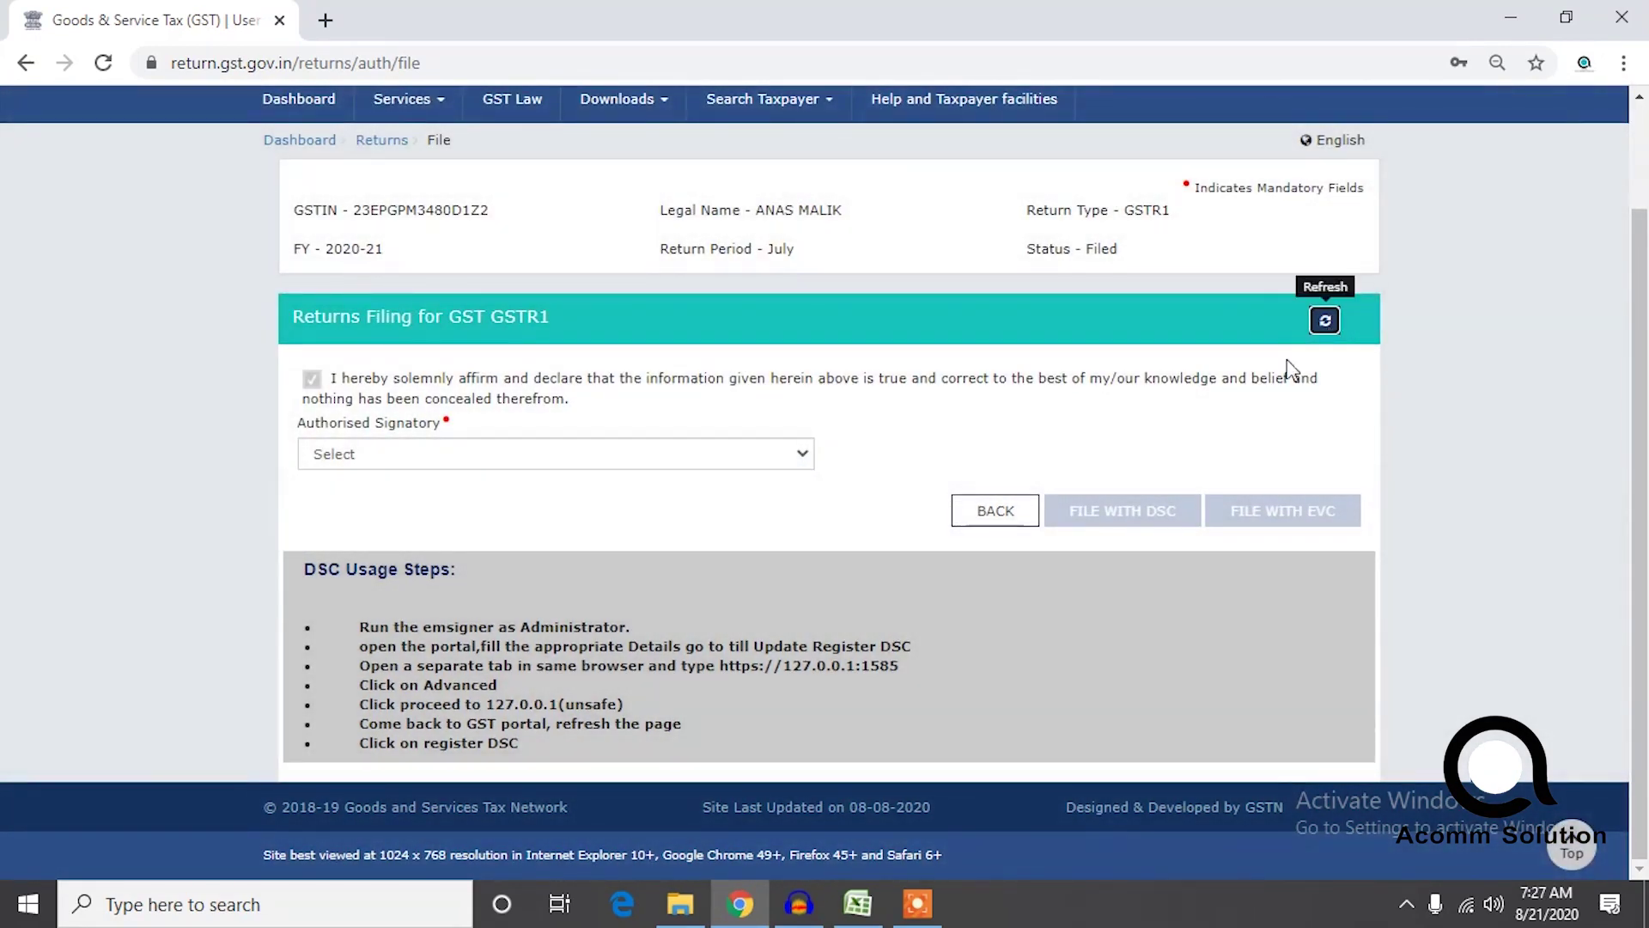
left_click(356, 453)
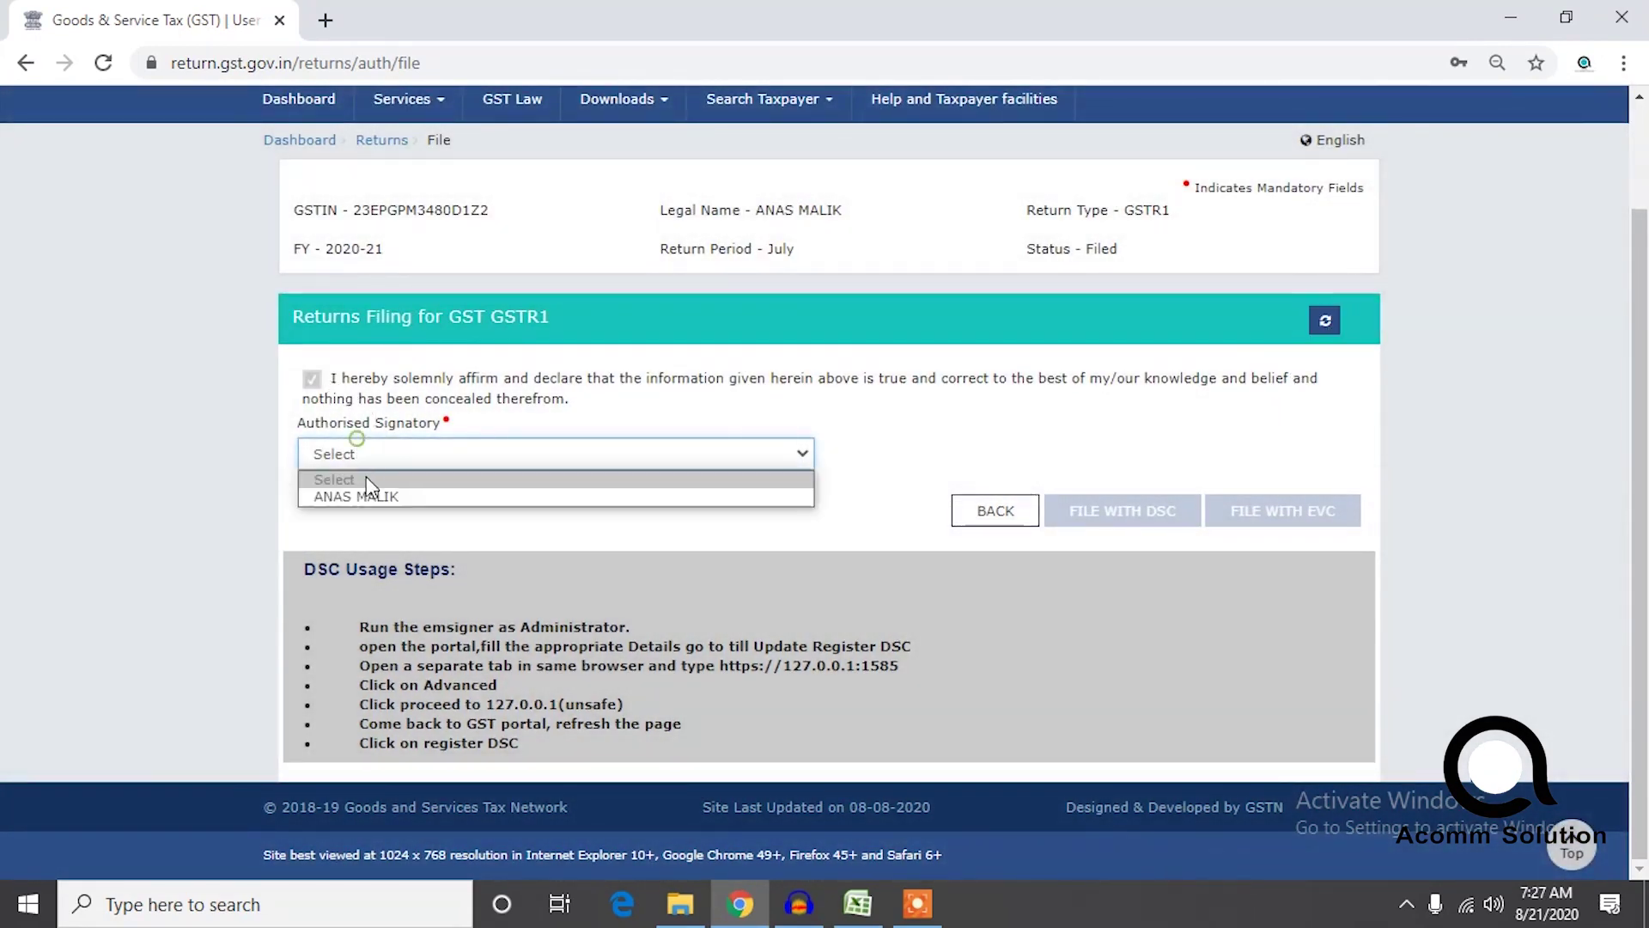
left_click(360, 491)
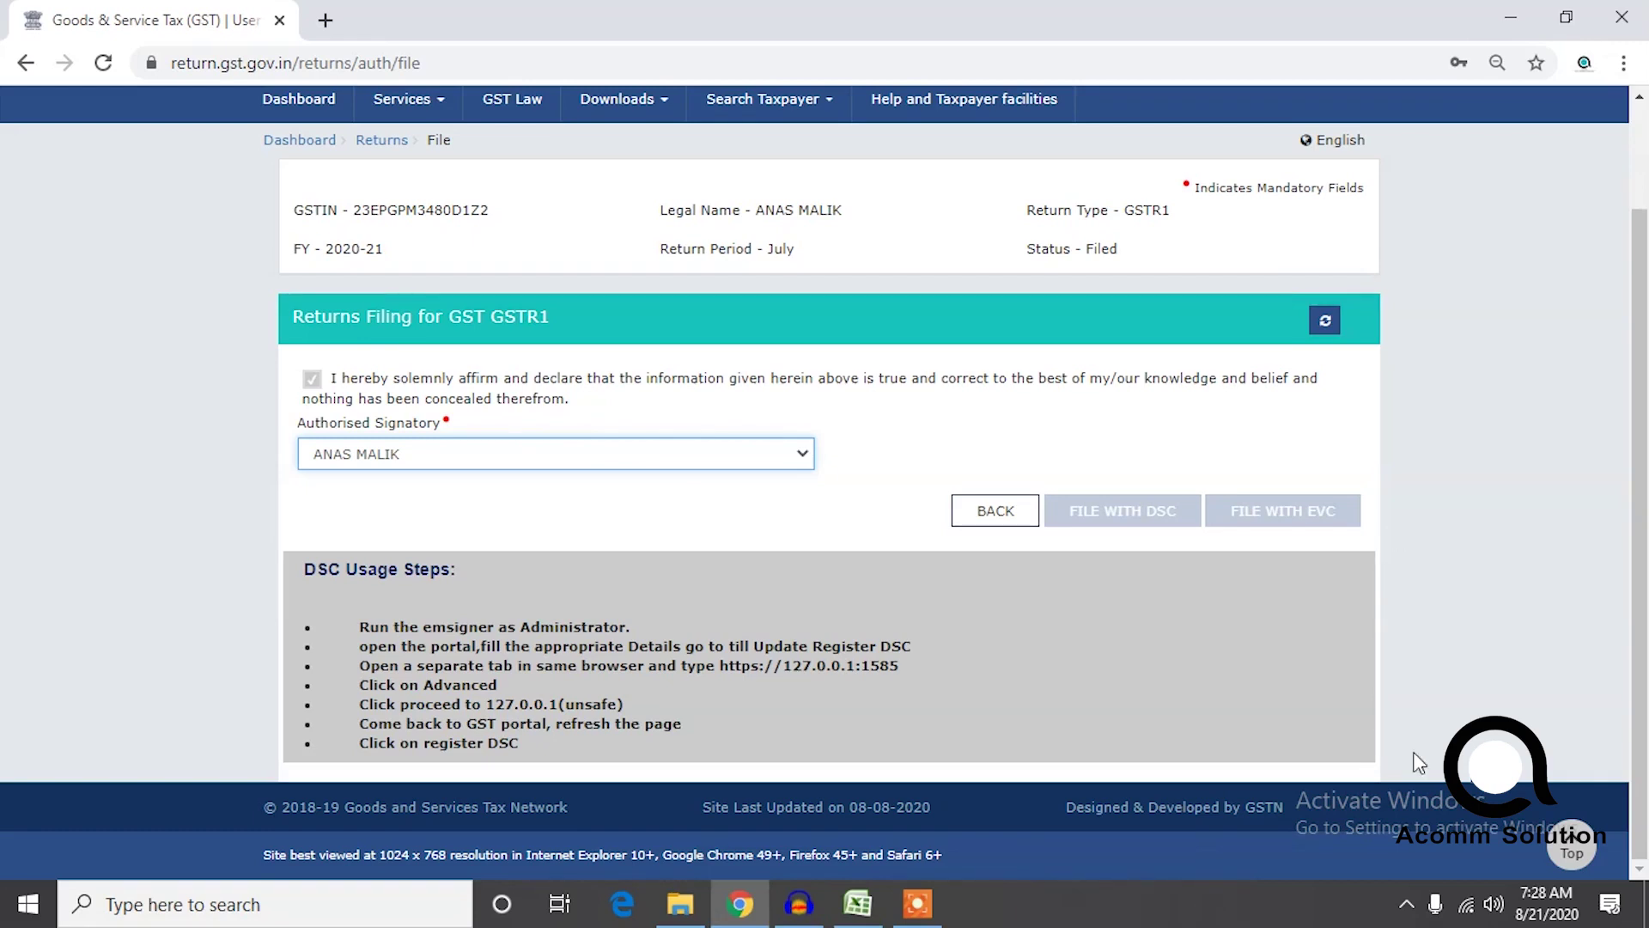
left_click(917, 904)
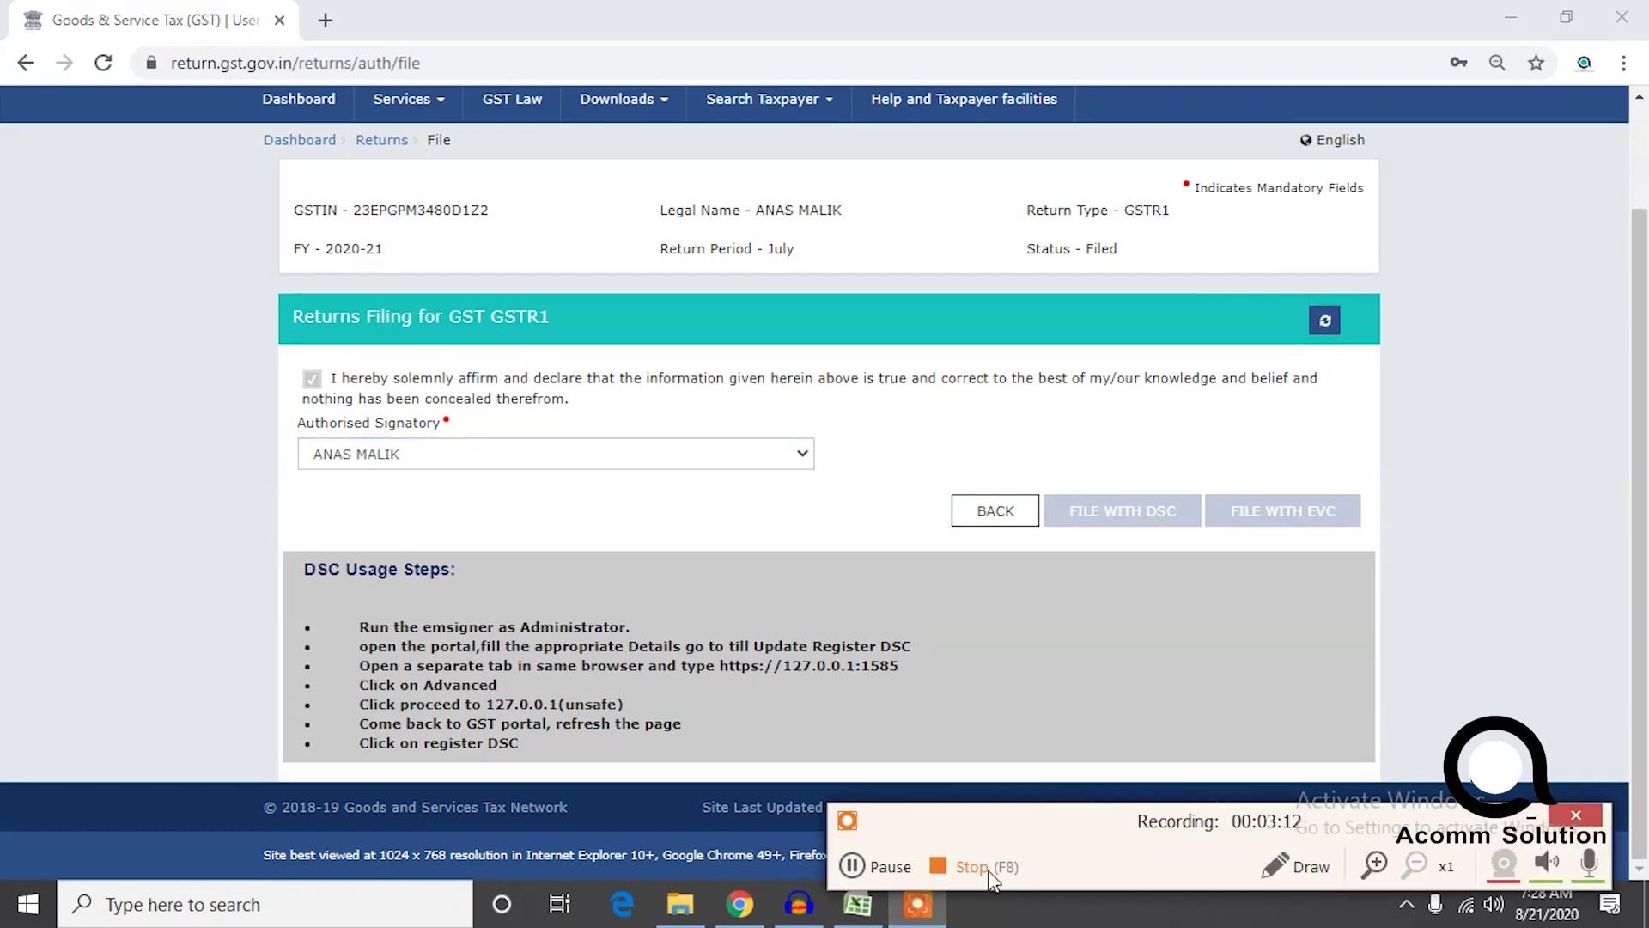